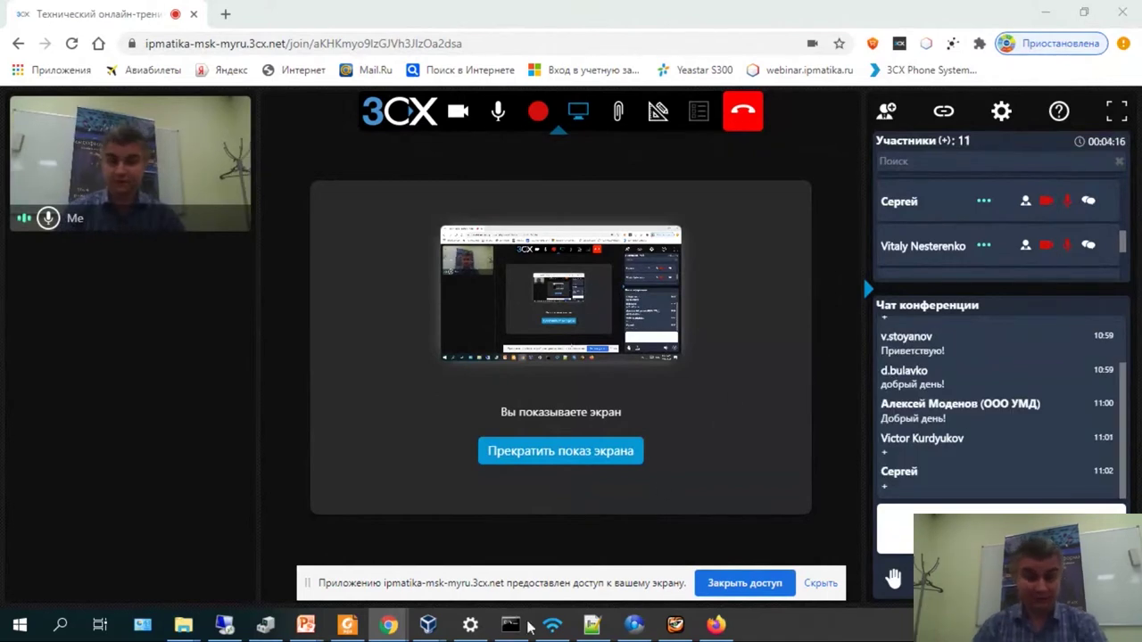
Step: Restore the 02_Intermediate Explorer window from the taskbar and move it up-left over the meeting
mouse_move(185, 629)
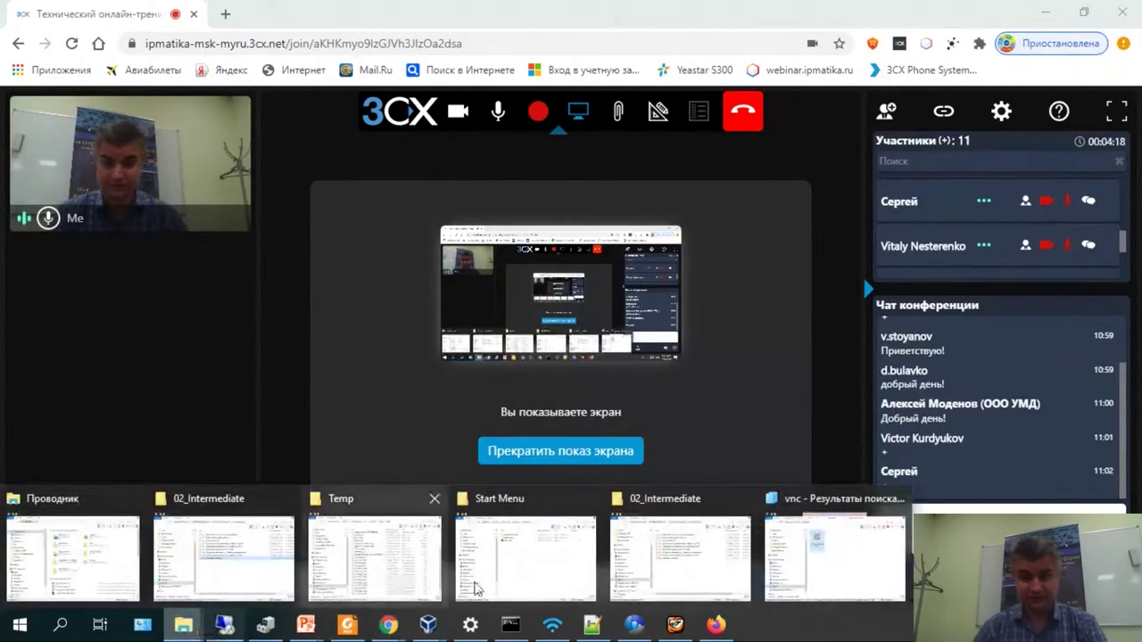
left_click(700, 540)
left_click_drag(682, 299, 581, 99)
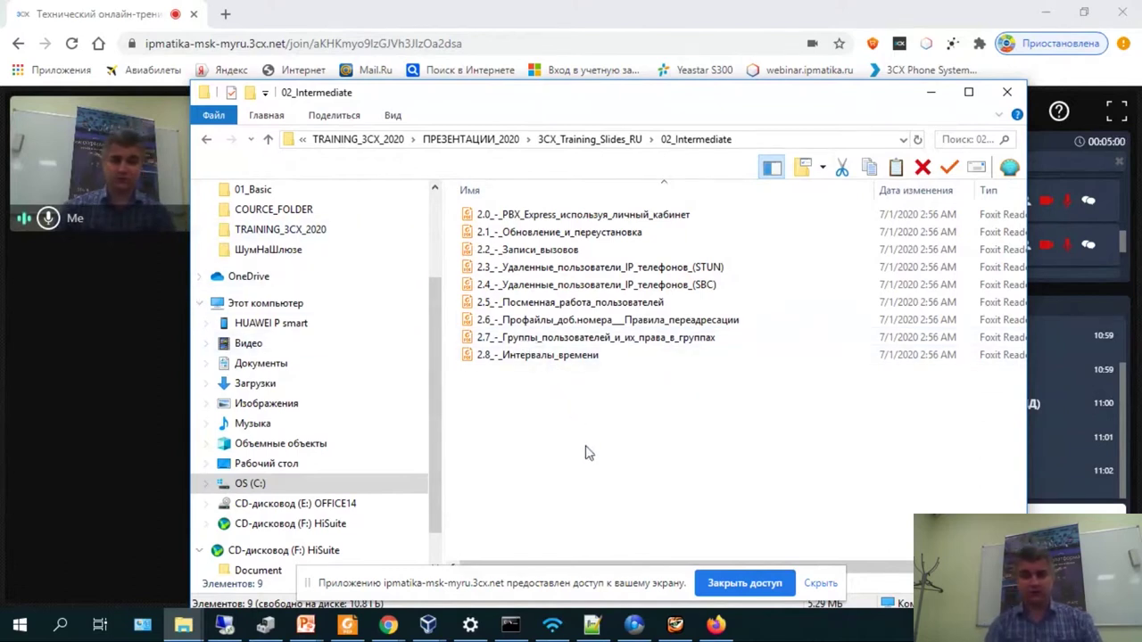
Step: Look over the 2.0, 2.1 and 2.6–2.8 slides, then return to 3CX_Training_Slides_RU and select 03_Advanced
left_click(553, 217)
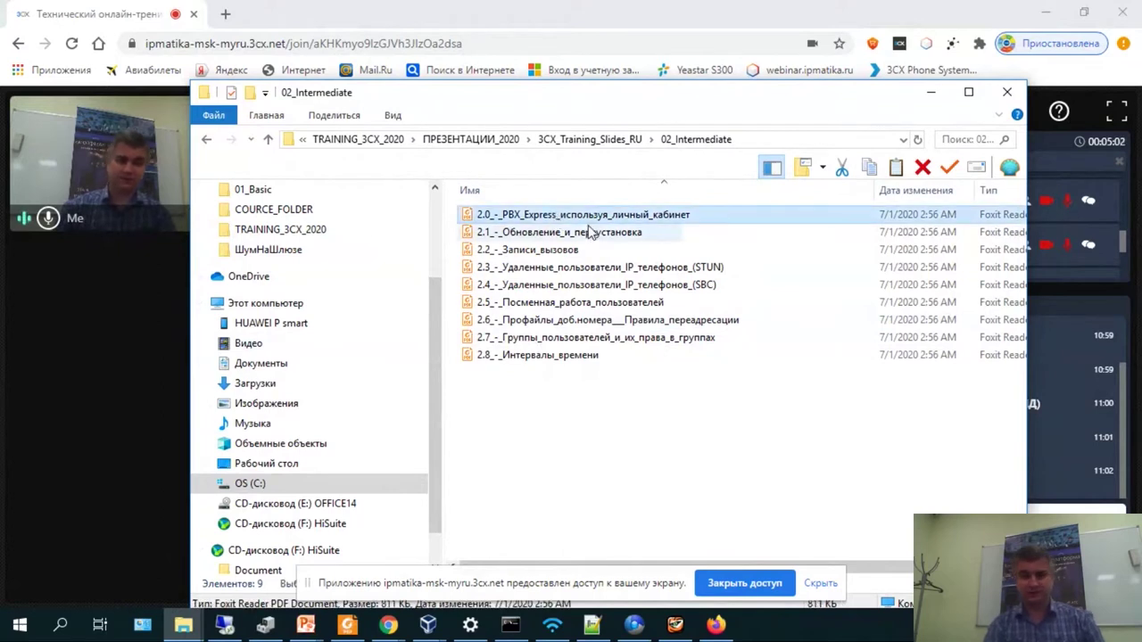
left_click(582, 236)
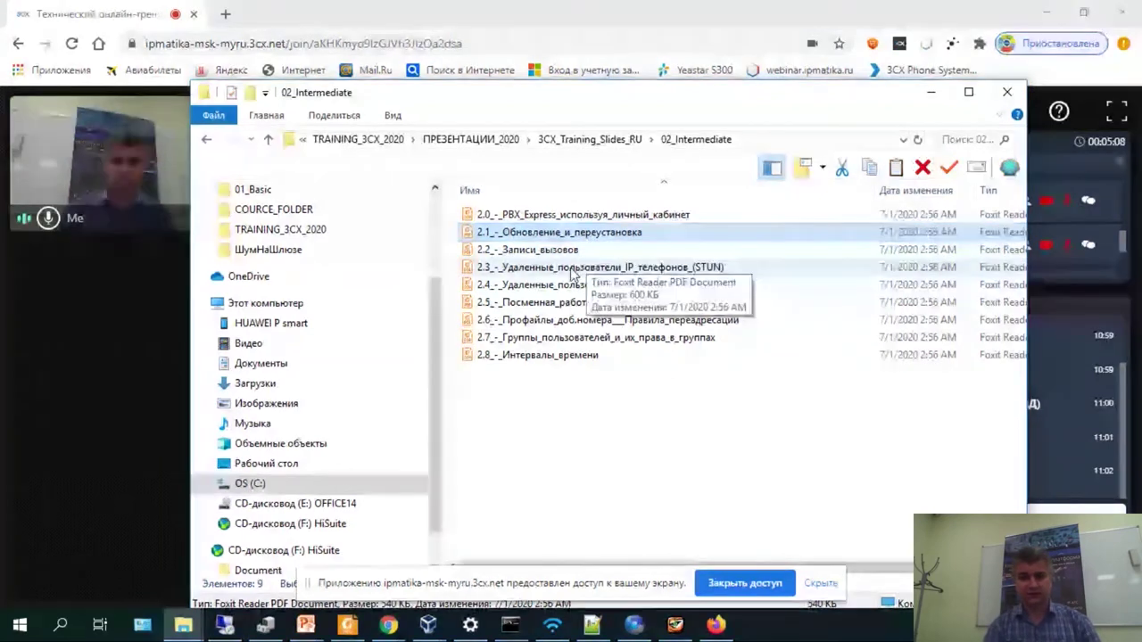
left_click(538, 426)
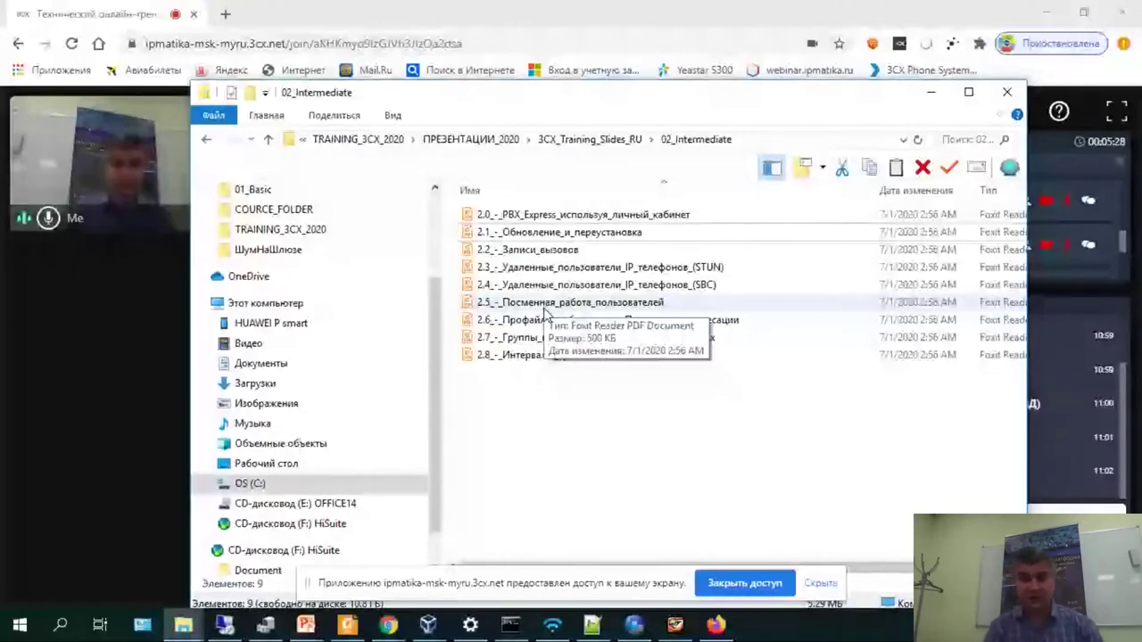
left_click(549, 320)
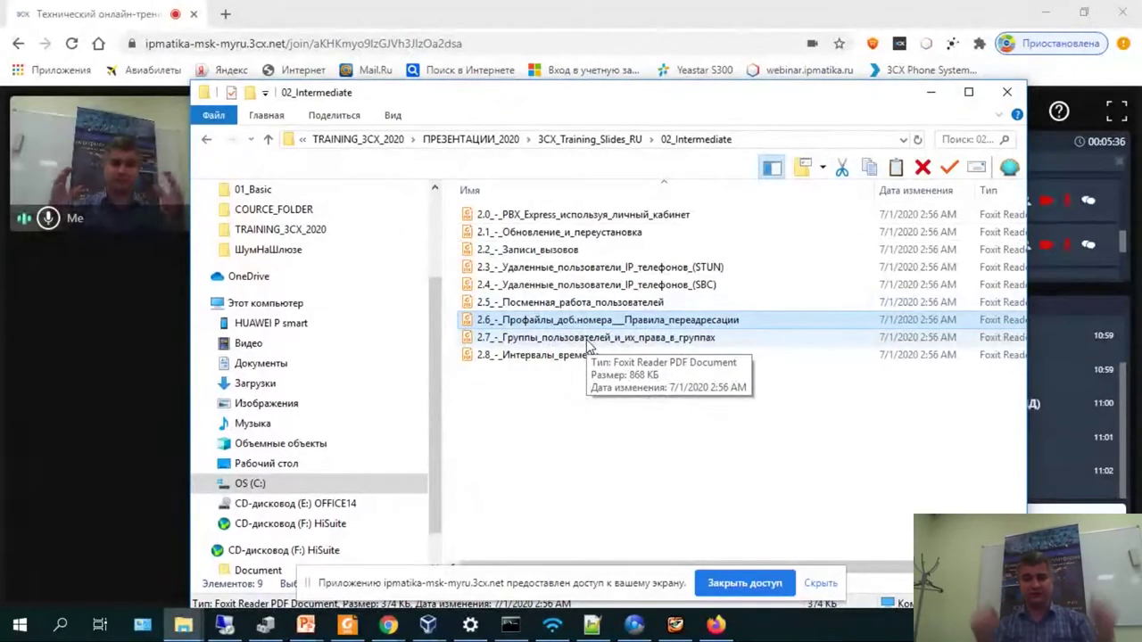
left_click(587, 341)
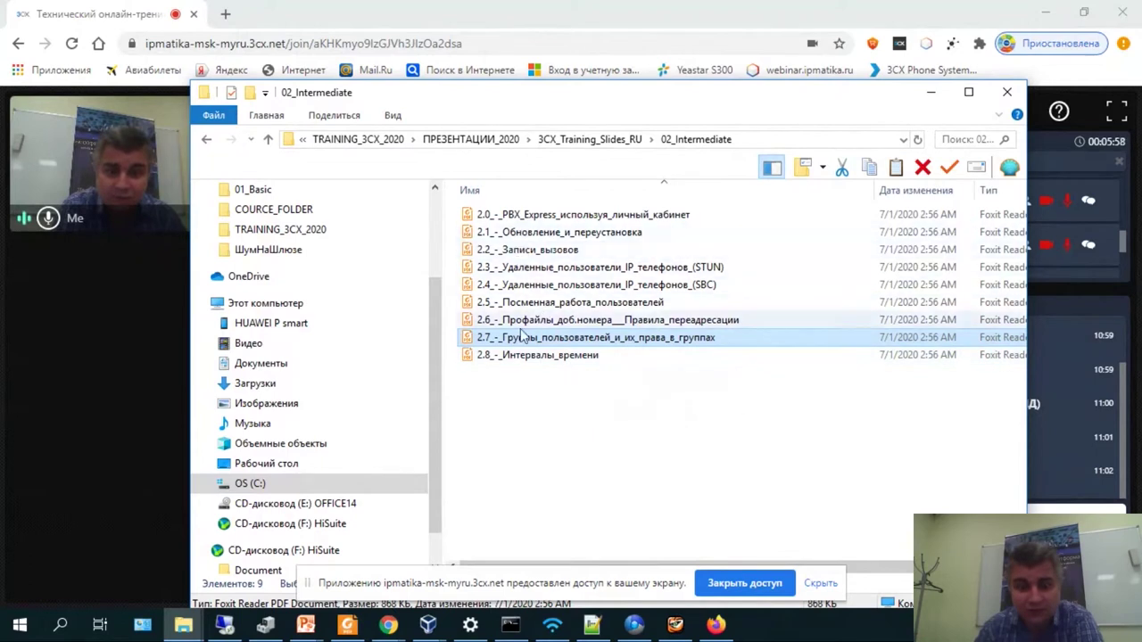
left_click(527, 358)
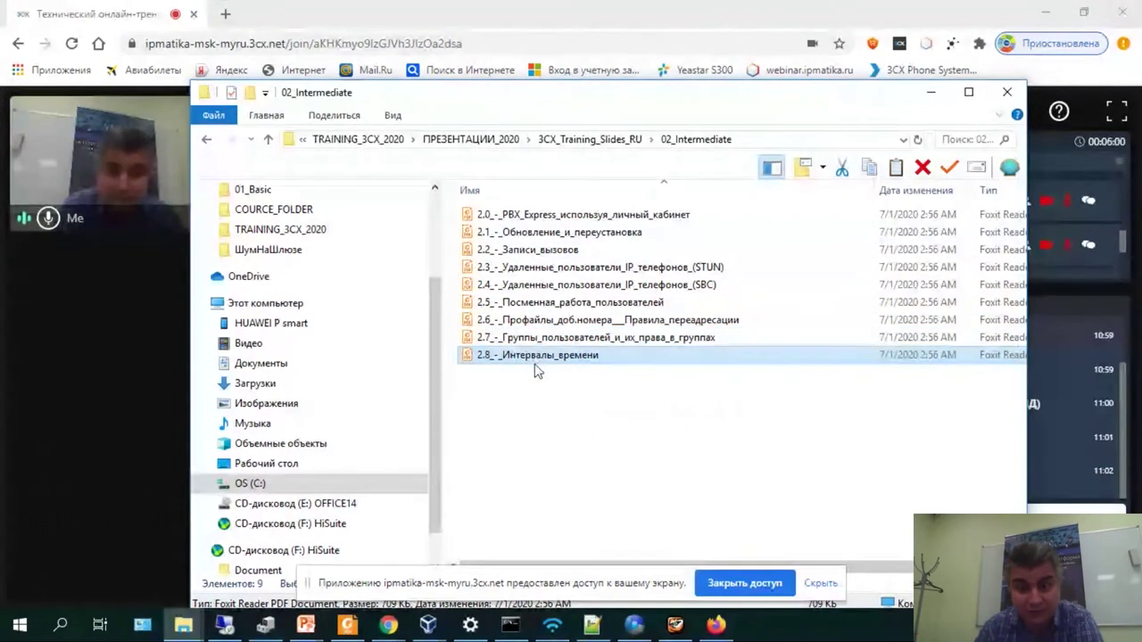
left_click(206, 140)
left_click(511, 252)
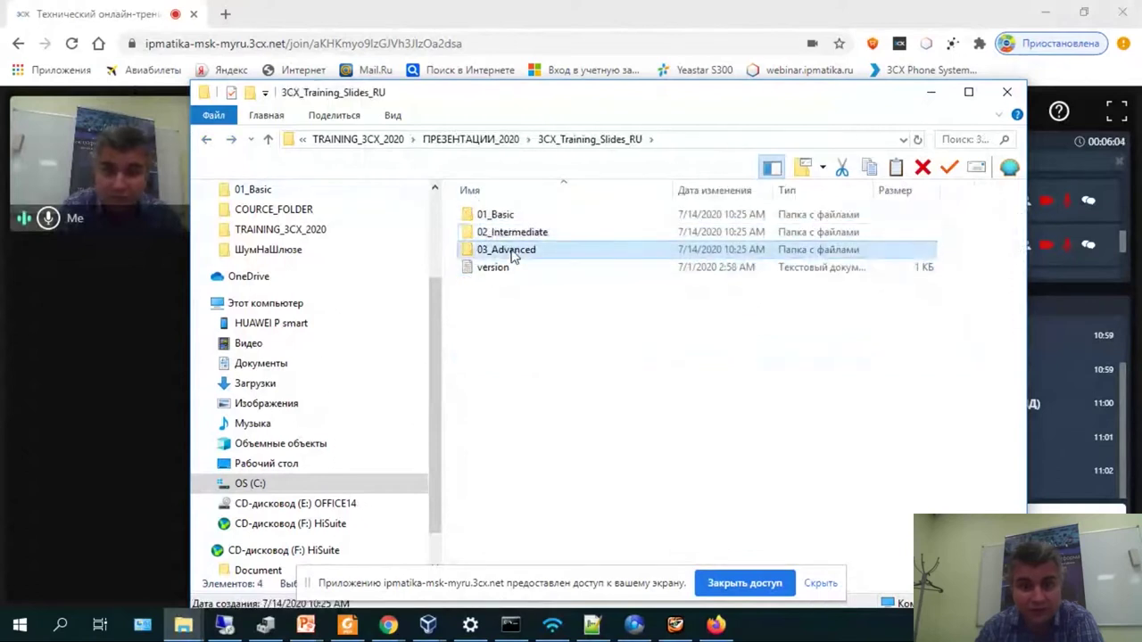
Step: Open 03_Advanced, widen the name column, and review the 3.1 through 3.6 slide files
double_click(512, 253)
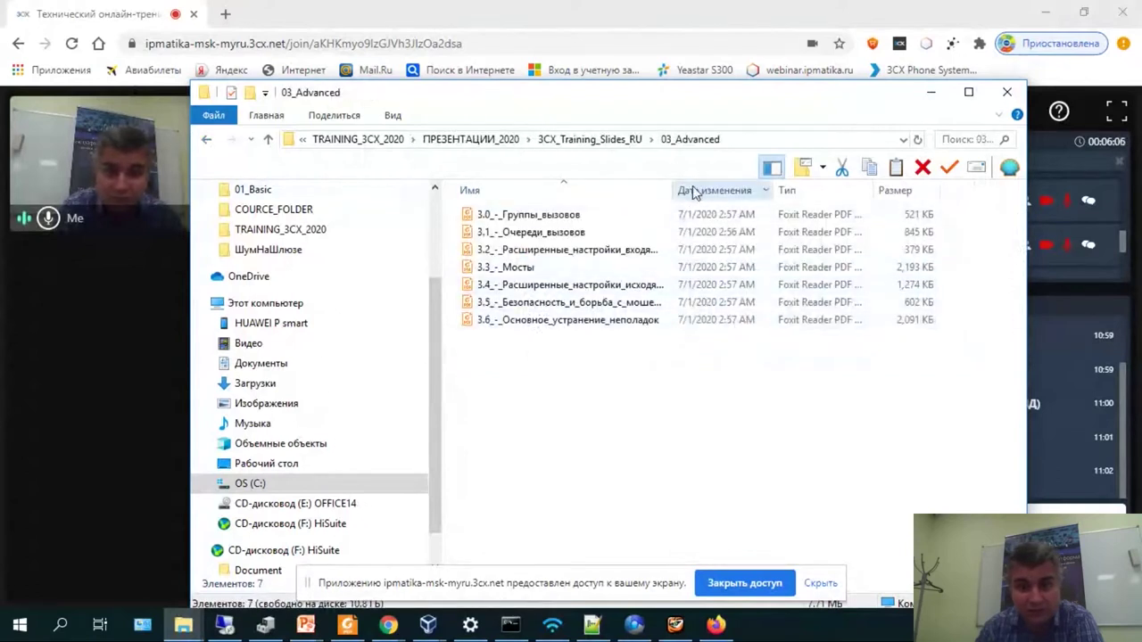
left_click_drag(694, 184, 839, 187)
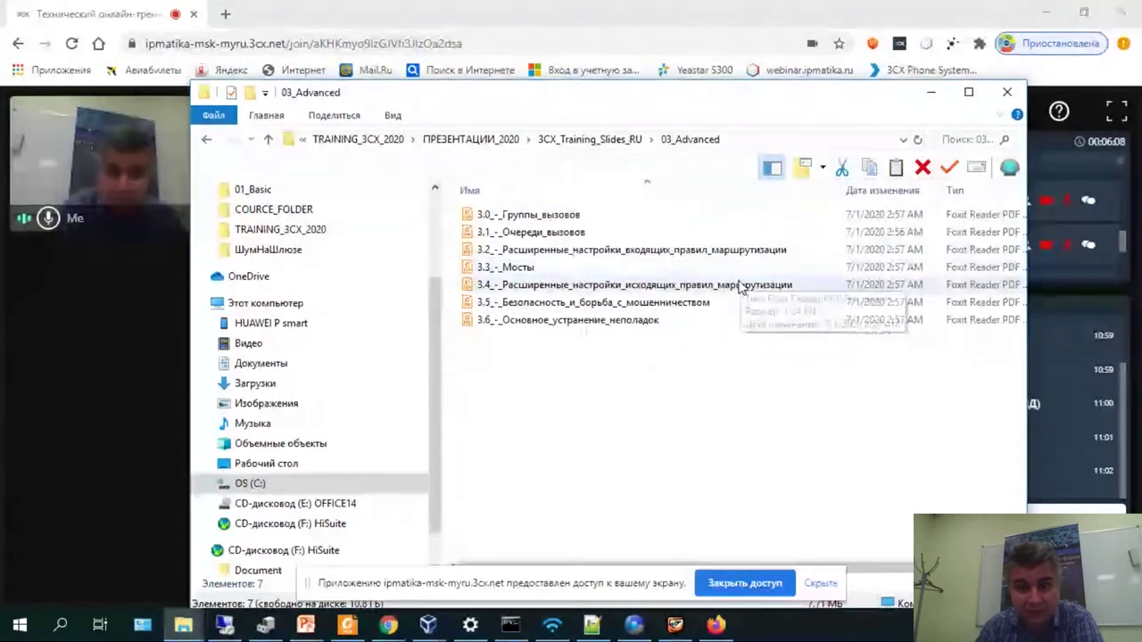
left_click(750, 251)
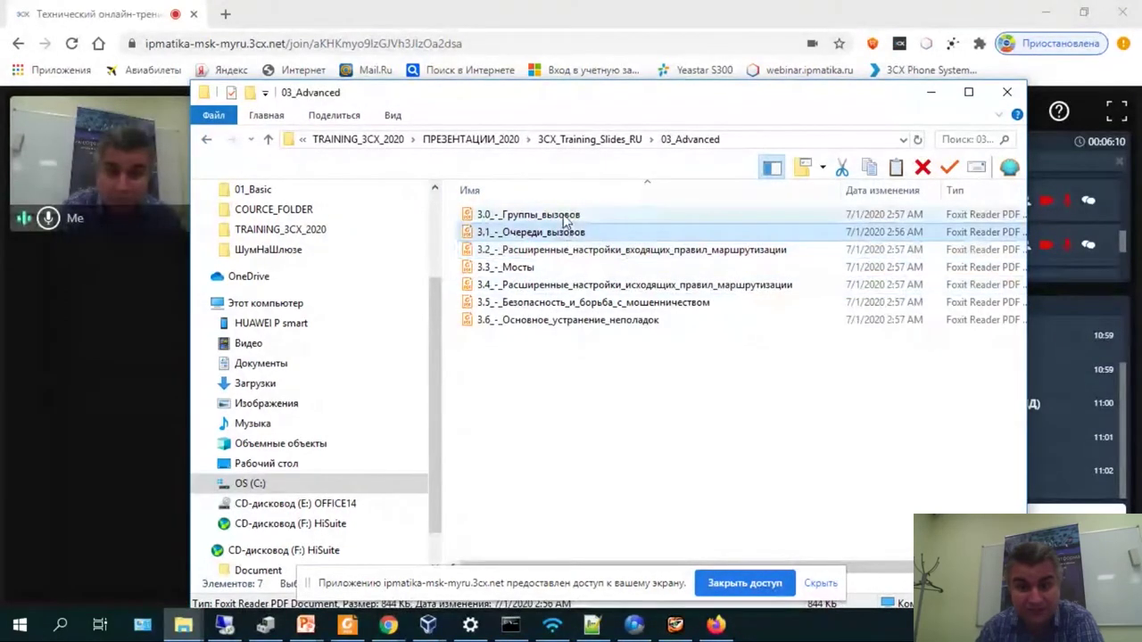
left_click(527, 284)
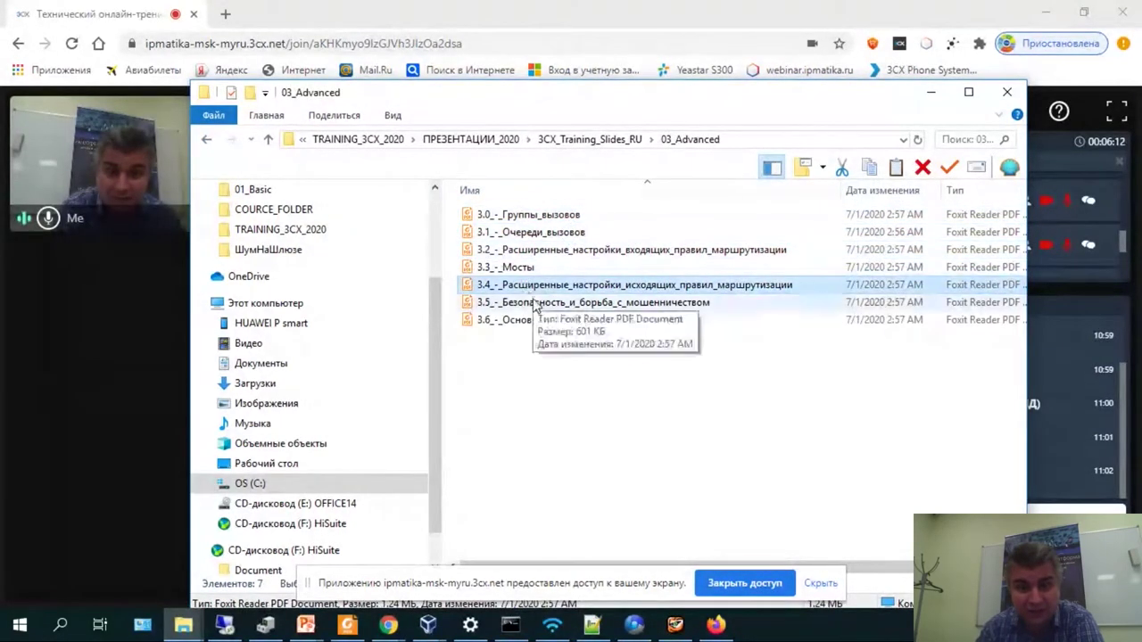
left_click(526, 302)
left_click(495, 253)
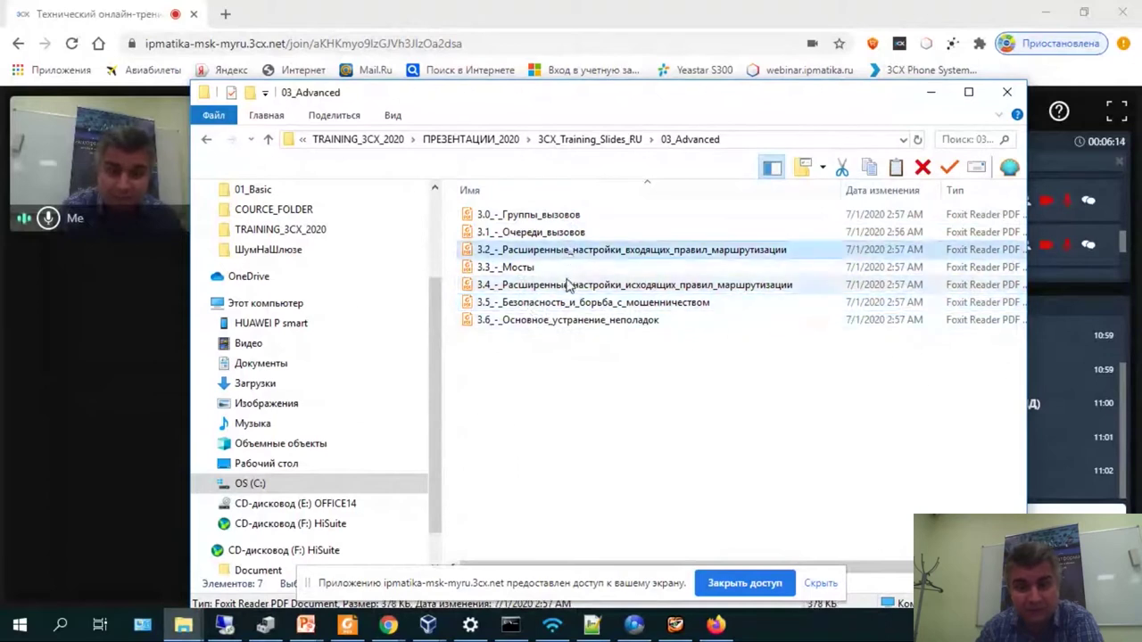
left_click(568, 286)
left_click(564, 304)
left_click(560, 328)
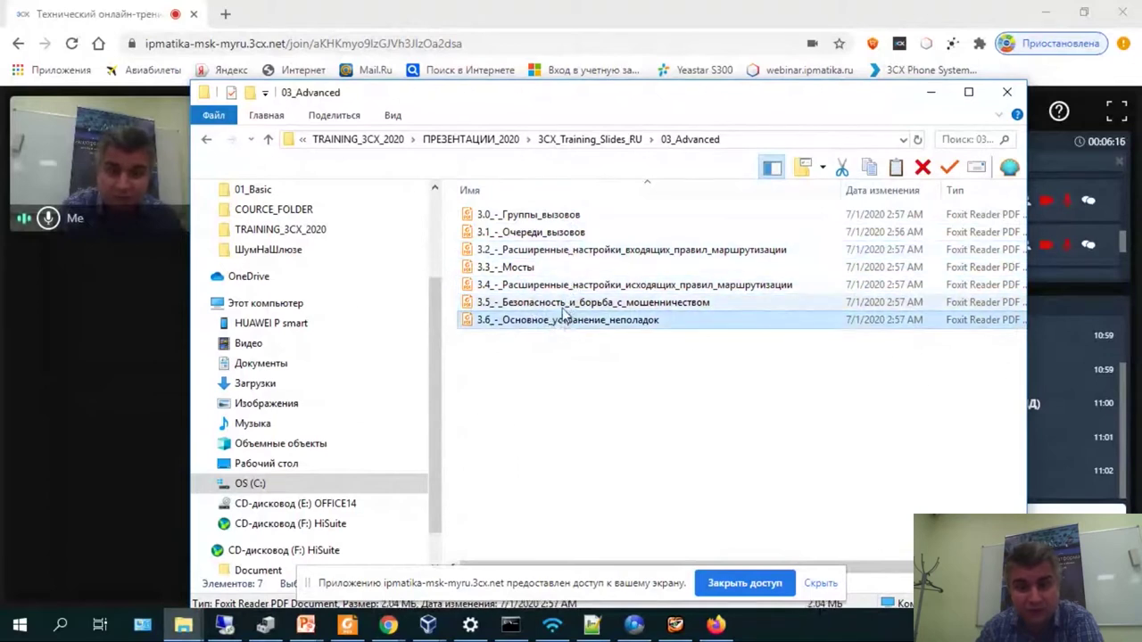
left_click(564, 306)
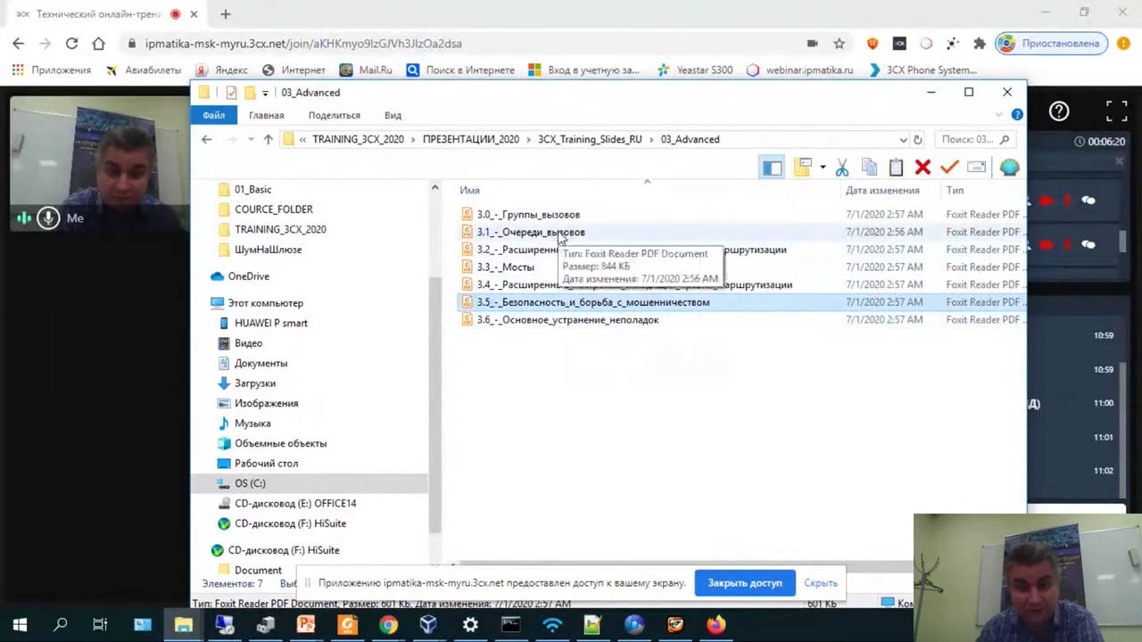
left_click(560, 234)
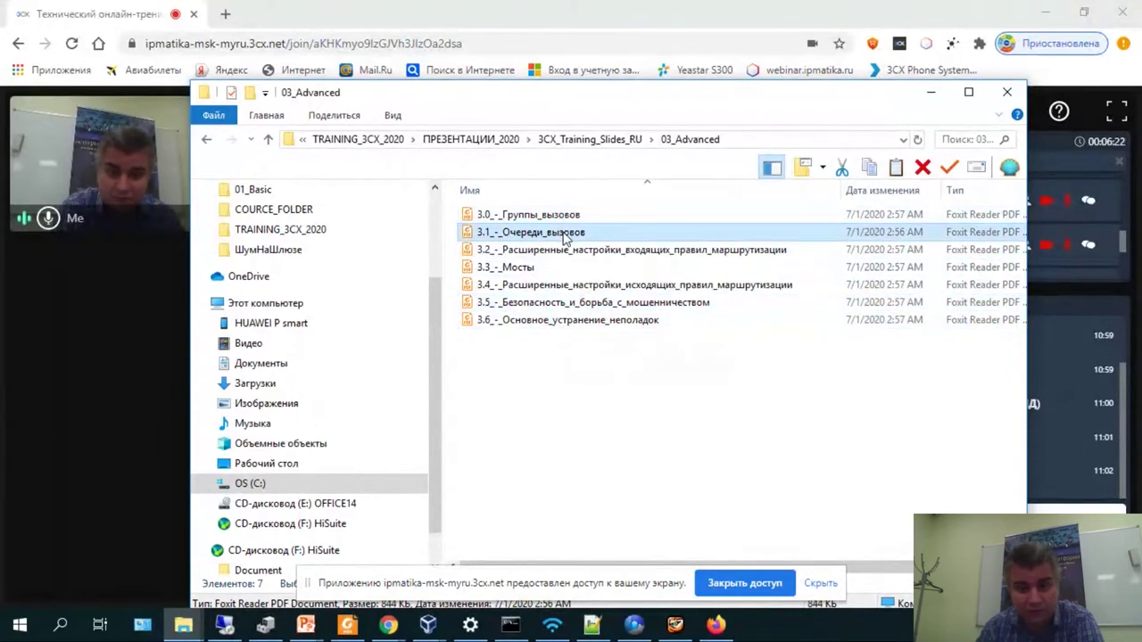
left_click(646, 323)
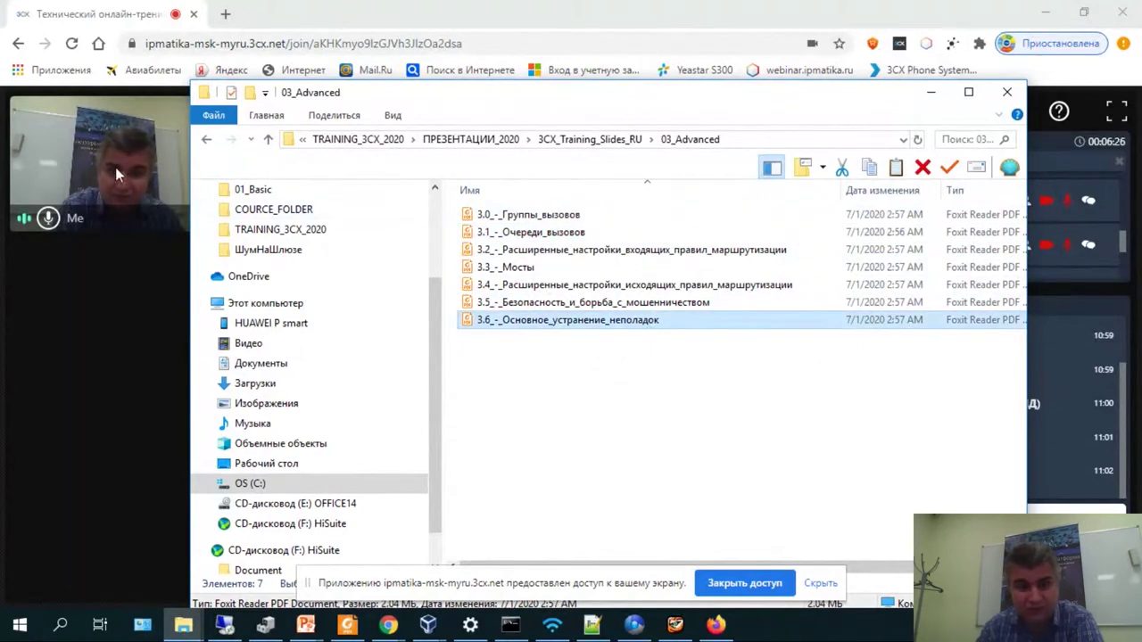
Step: Return to 02_Intermediate, check the 2.1 and 2.2 files, and minimize Explorer
left_click(207, 143)
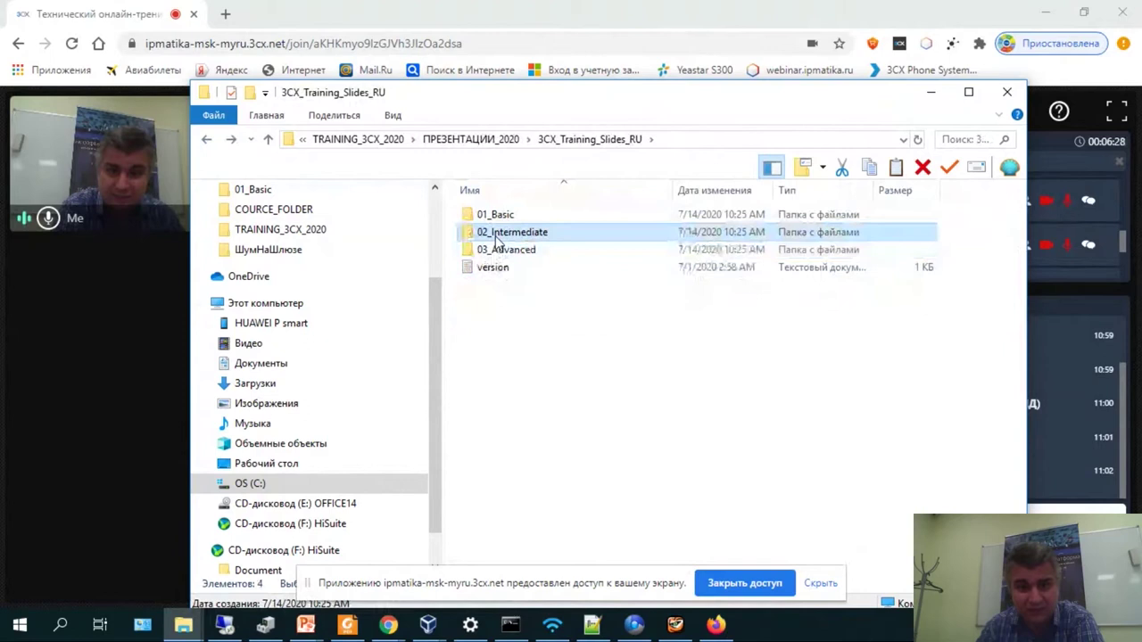
double_click(517, 231)
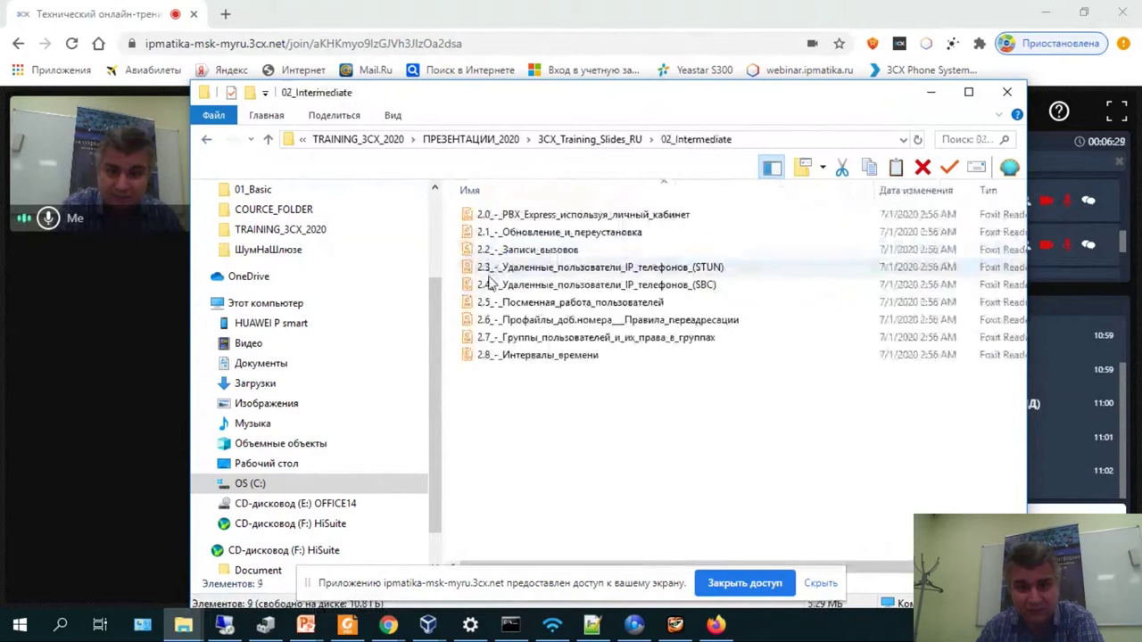
left_click(549, 233)
left_click(550, 254)
left_click(550, 233)
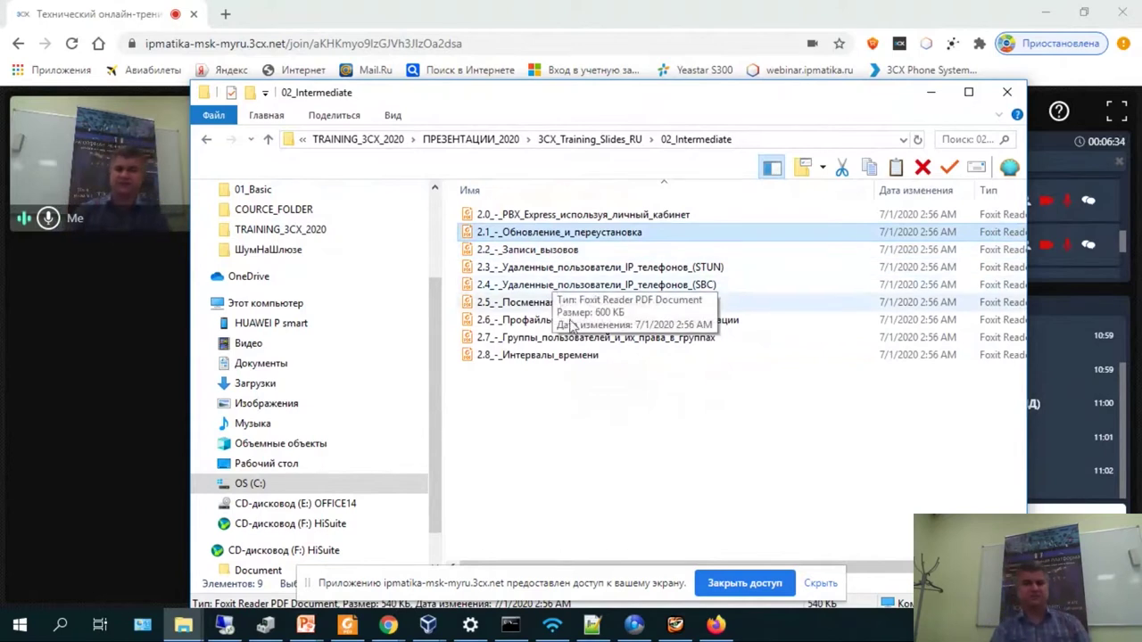
left_click(930, 91)
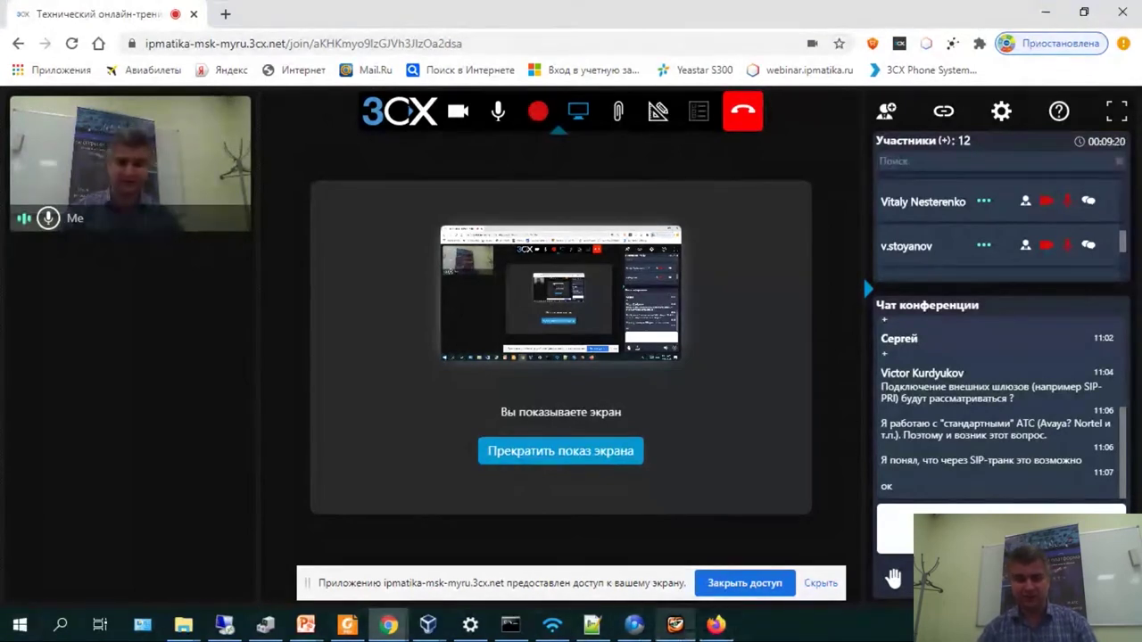
Step: Minimize the 3CX WebMeeting Chrome window to reveal the Supermicro IPMI login page
mouse_move(669, 639)
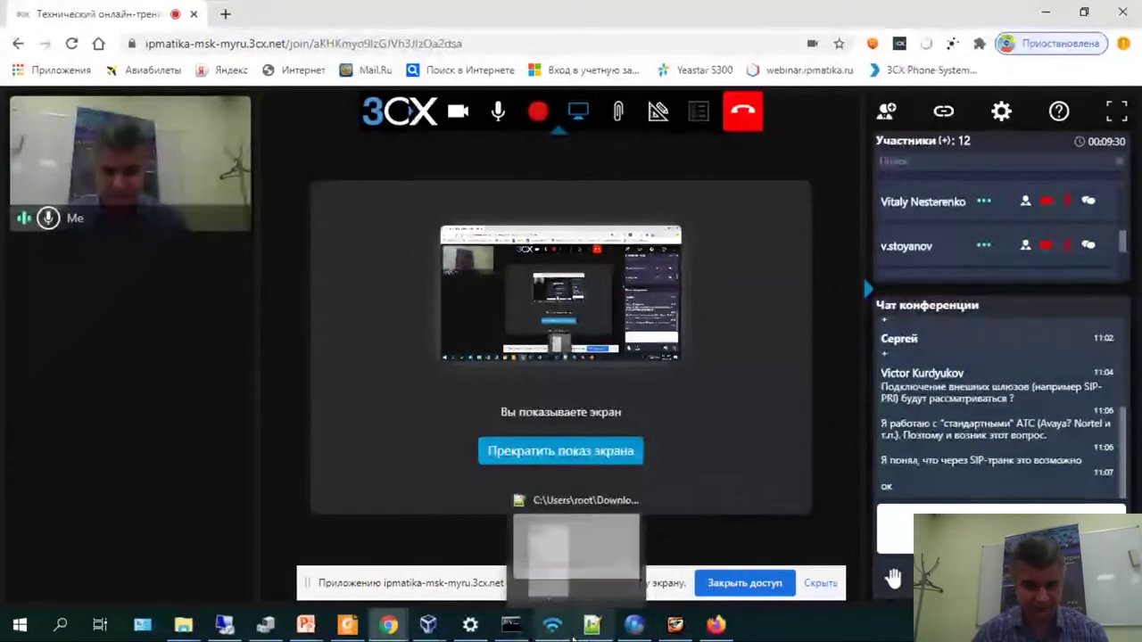
mouse_move(470, 631)
mouse_move(388, 629)
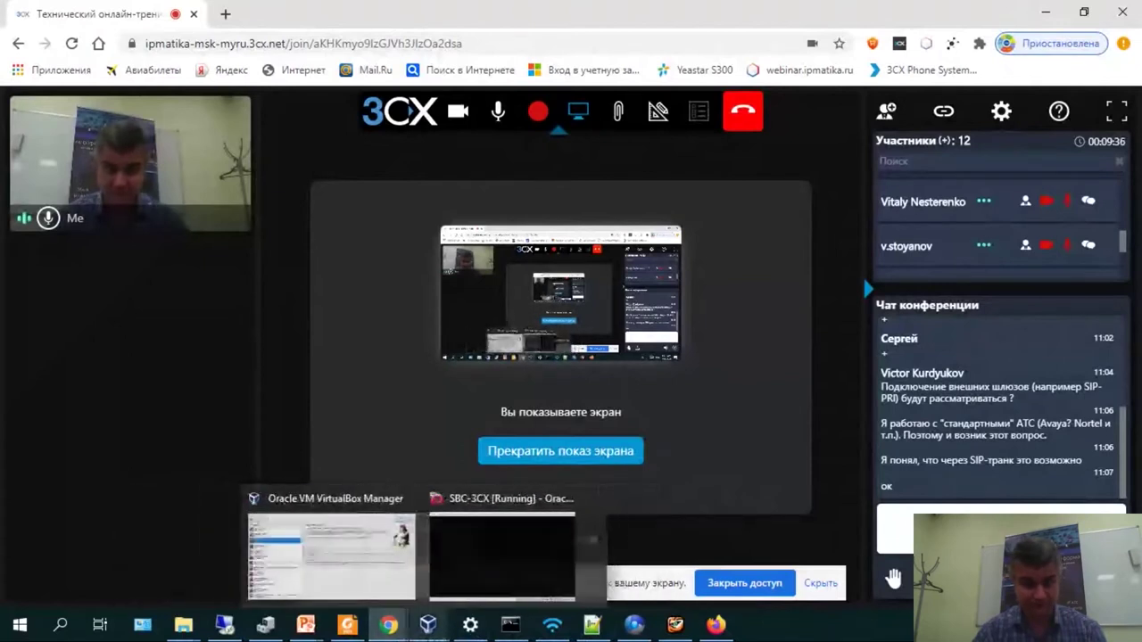
left_click(1046, 12)
Step: Log into IPMI as ADMIN, scroll to Power Control, then reload the page
left_click(582, 280)
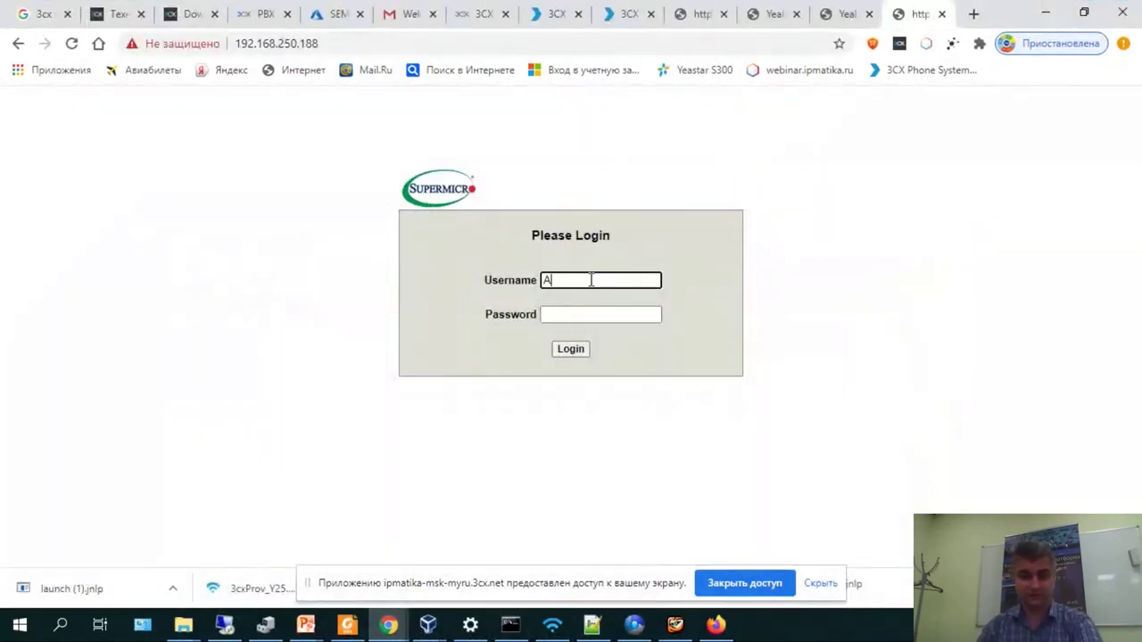
key("Tab")
left_click(572, 349)
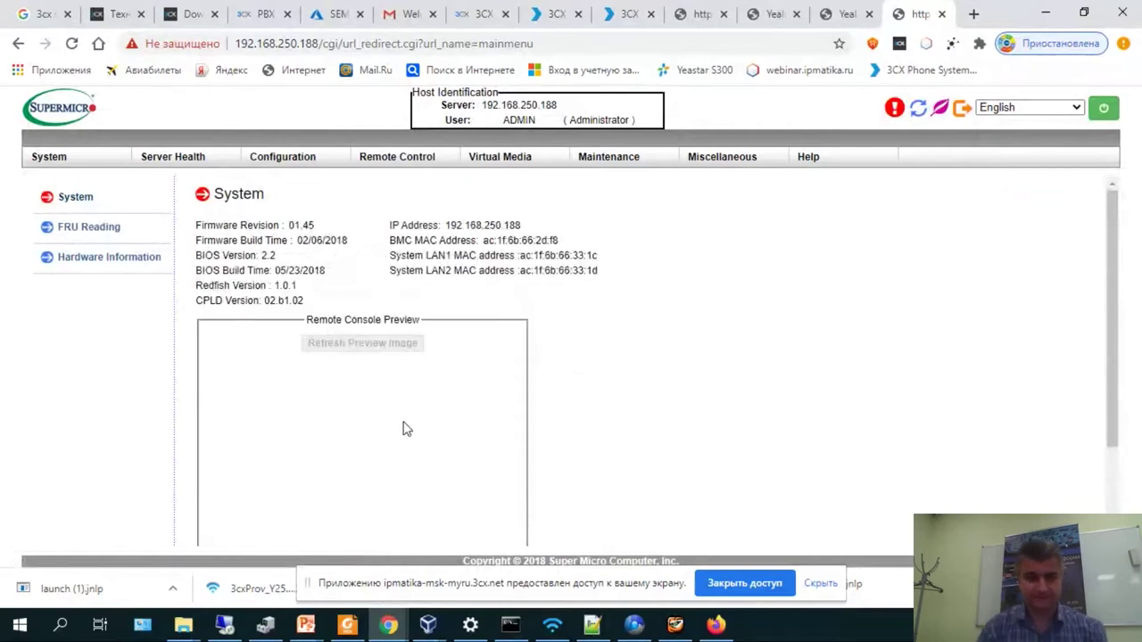
scroll(402, 426, "down", 2)
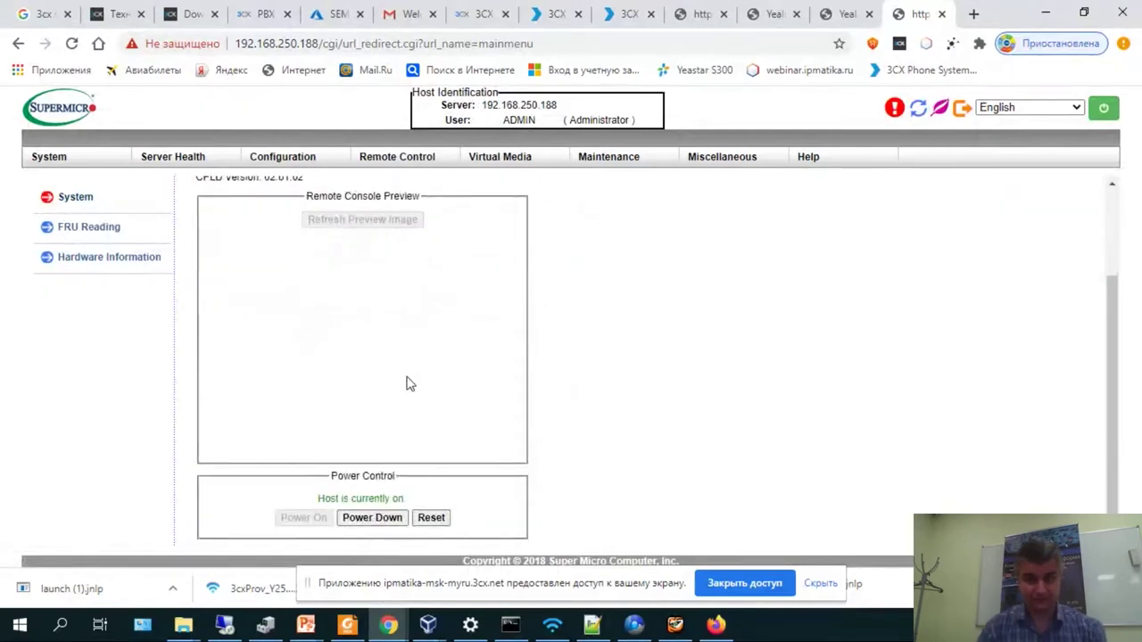
left_click(71, 44)
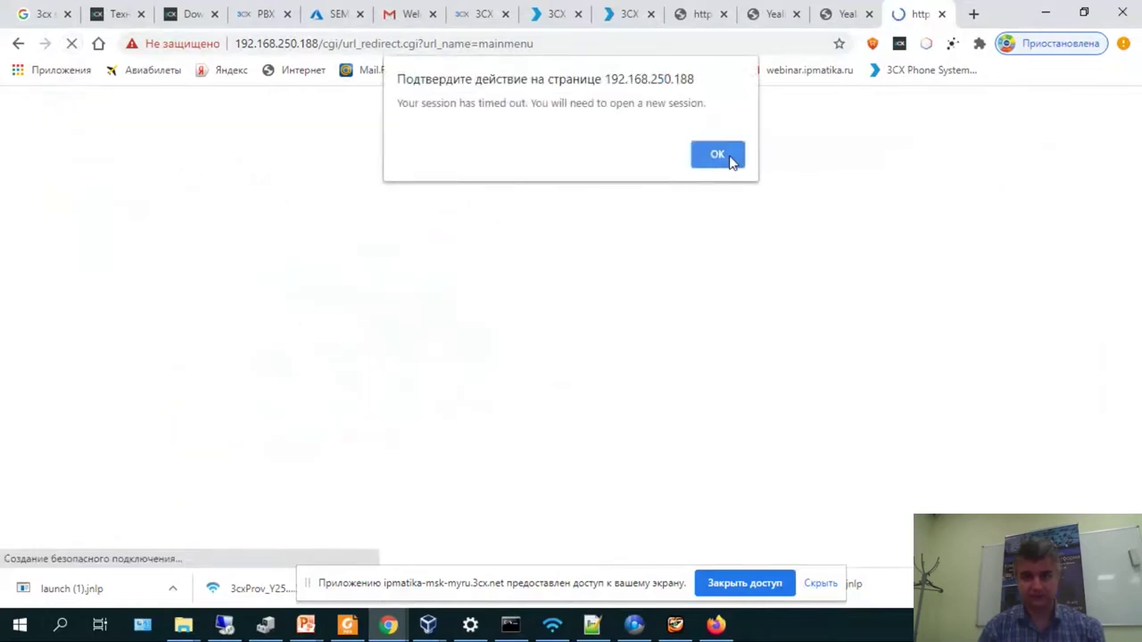
Step: Dismiss the timeout alert, log back in as ADMIN, and scroll the System page for 192.168.250.188
left_click(718, 155)
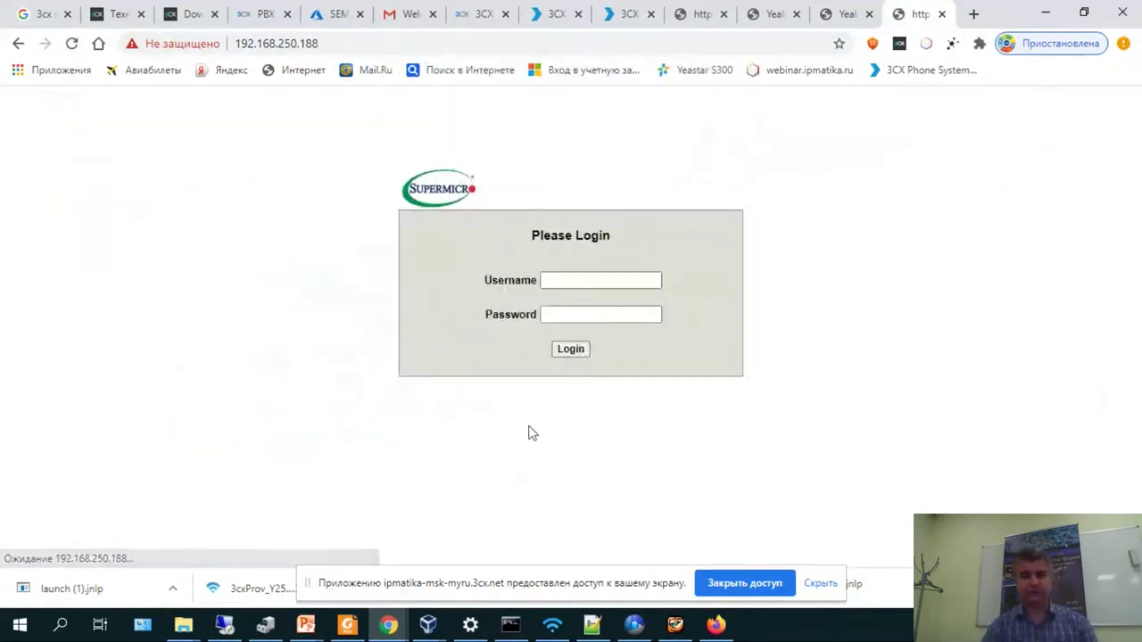
left_click(567, 287)
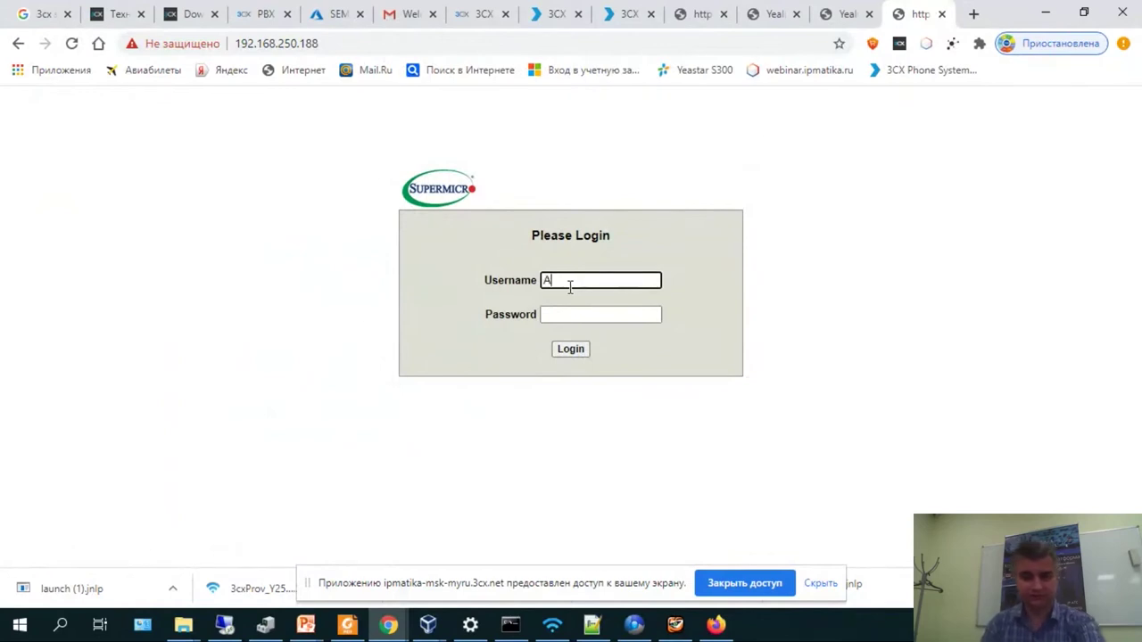
key("Tab")
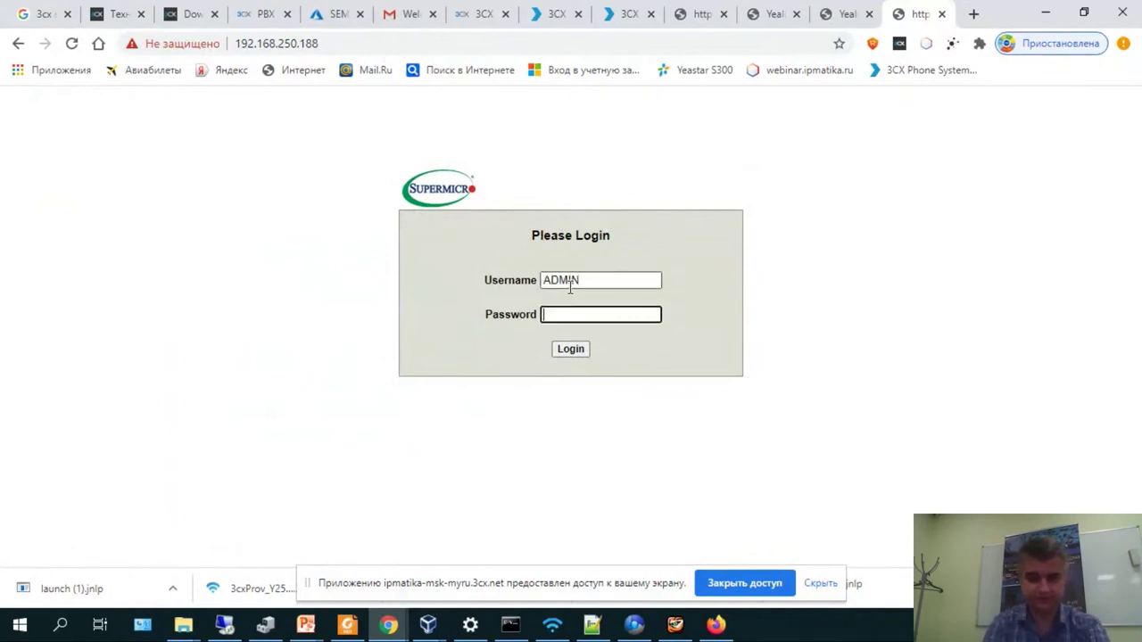
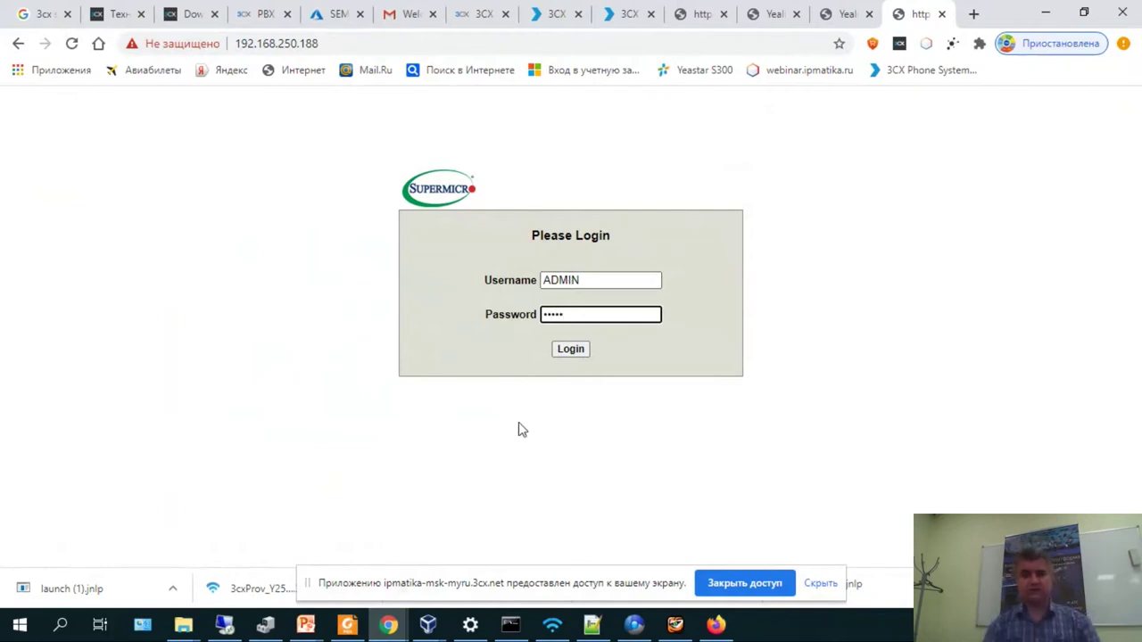
left_click(572, 350)
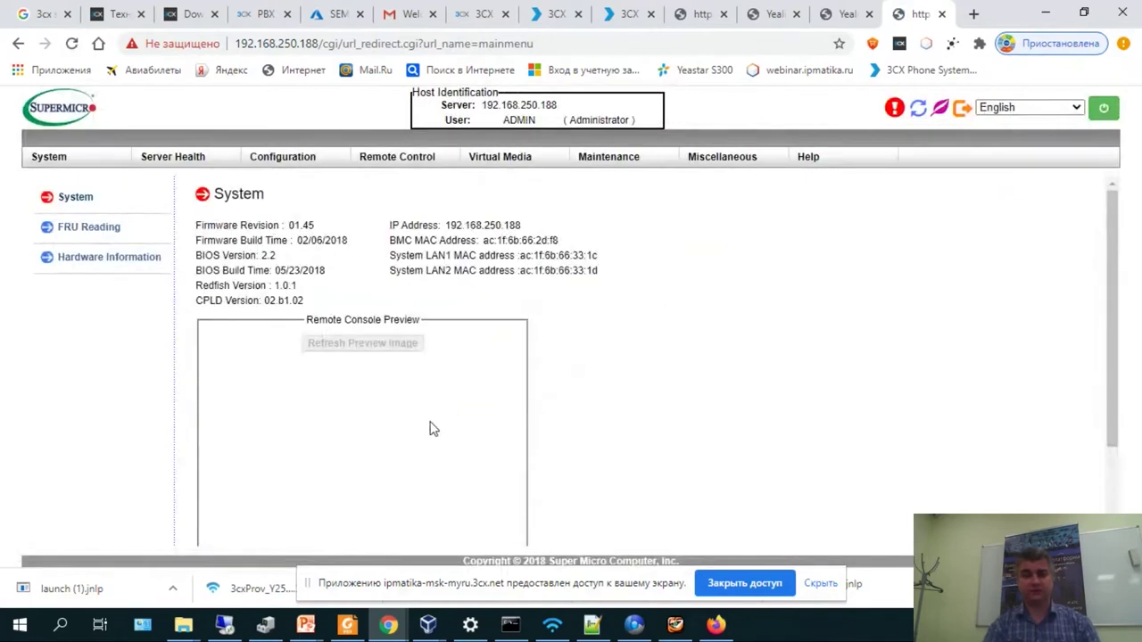
scroll(432, 430, "down", 1)
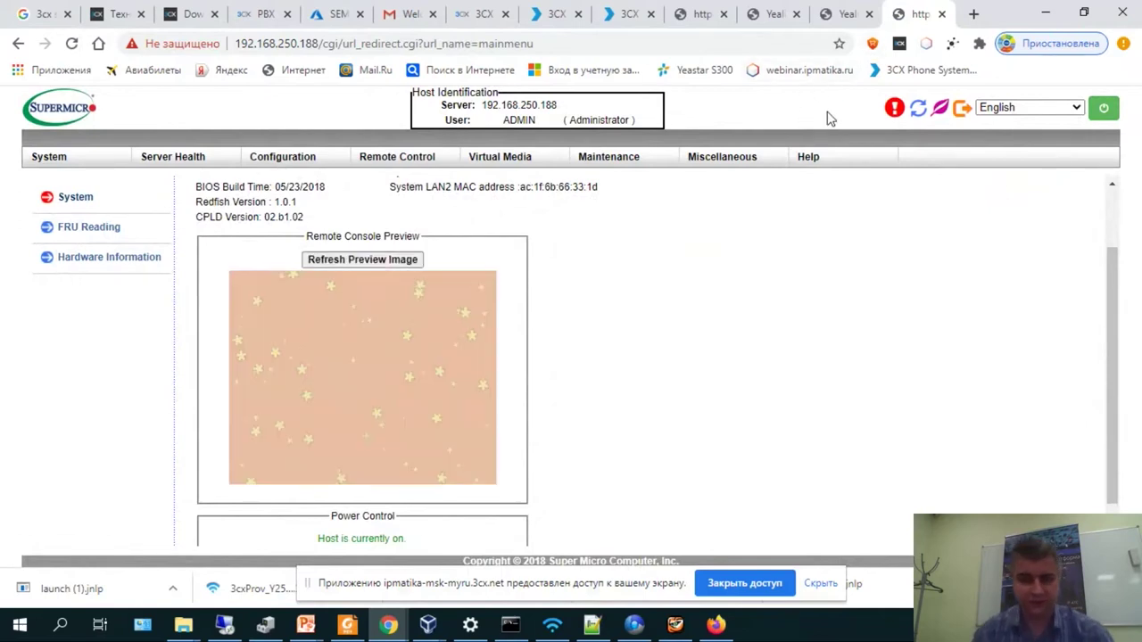
Step: Download launch (1).jnlp from the Remote Console Preview and show it in the Downloads folder
left_click(382, 418)
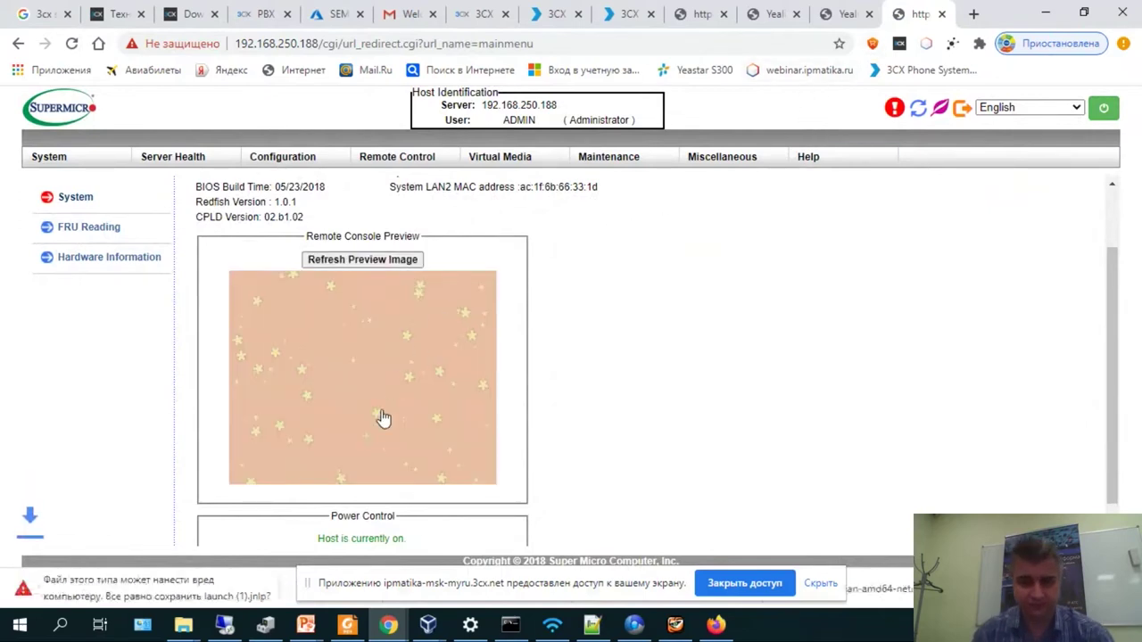
left_click(828, 586)
left_click(336, 590)
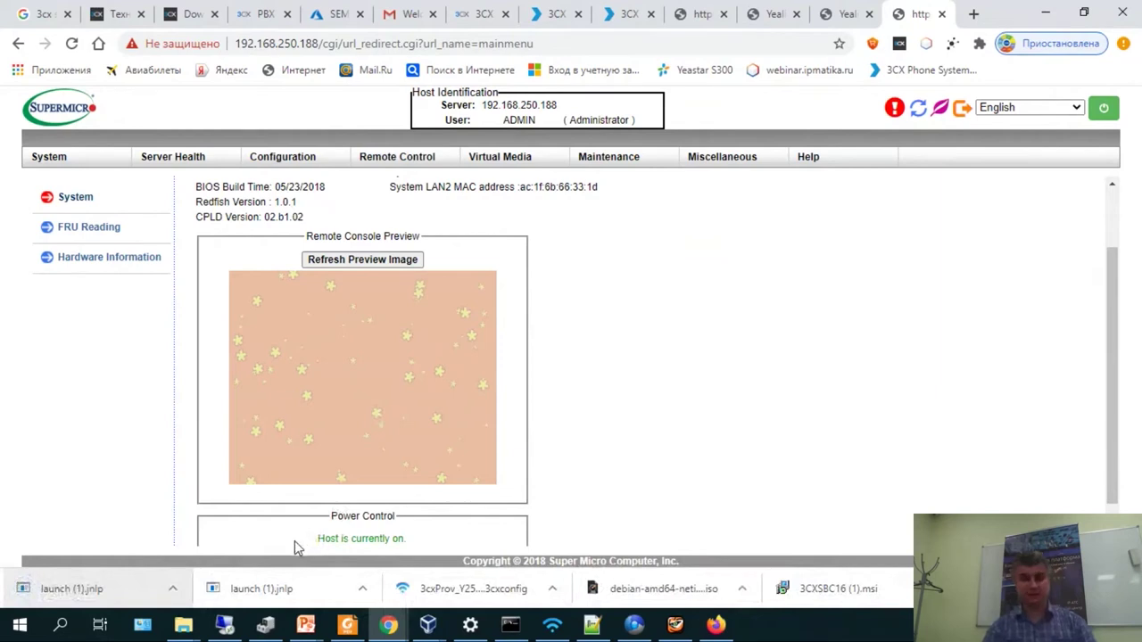
left_click(676, 627)
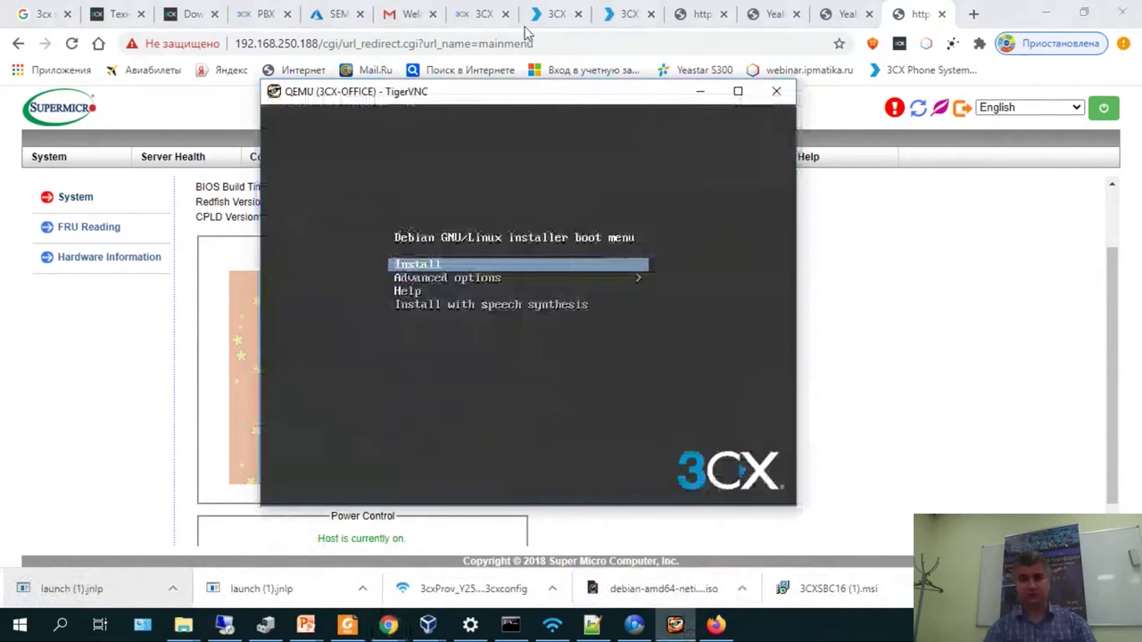
left_click_drag(519, 101, 685, 72)
left_click(173, 589)
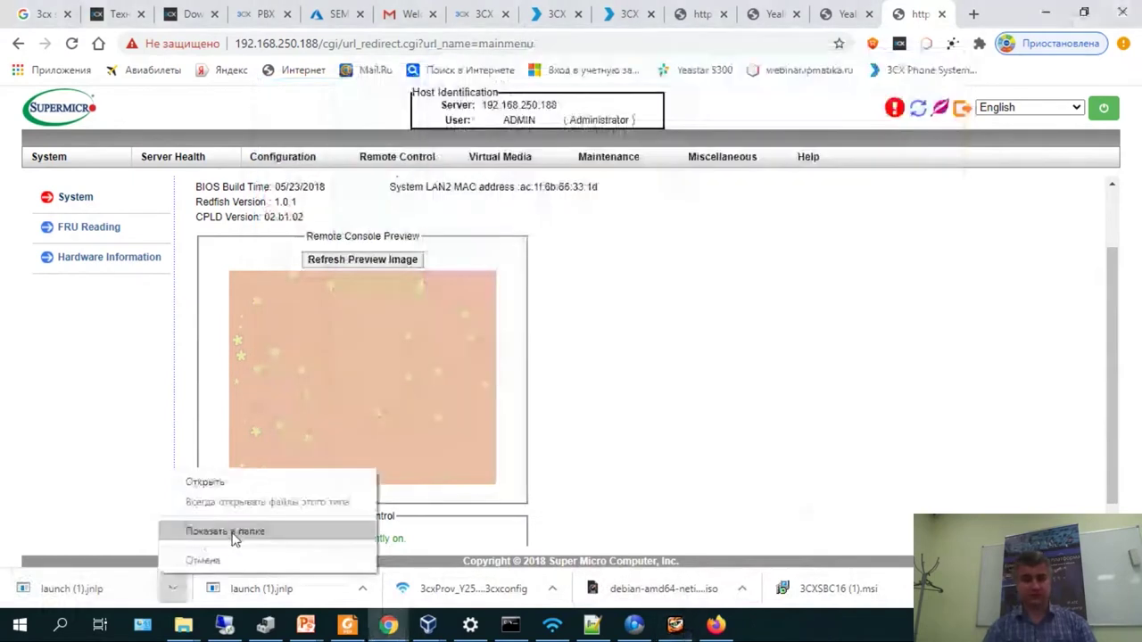
left_click(235, 533)
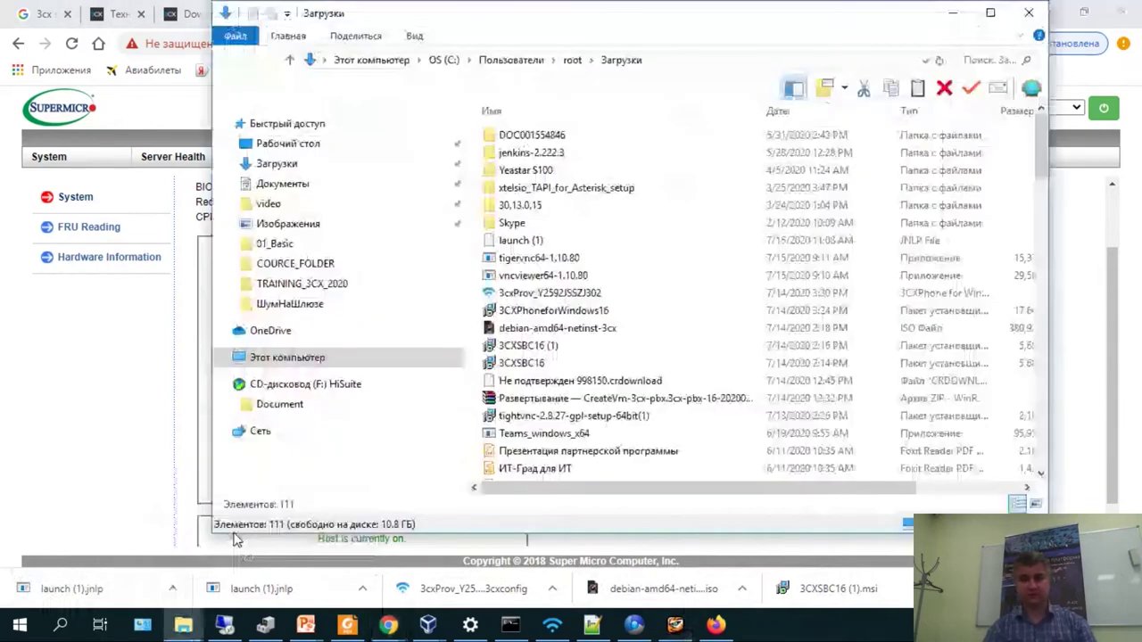
Step: Run launch (1) and accept the certificate warning and Java Run prompt to open iKVM Viewer
double_click(526, 241)
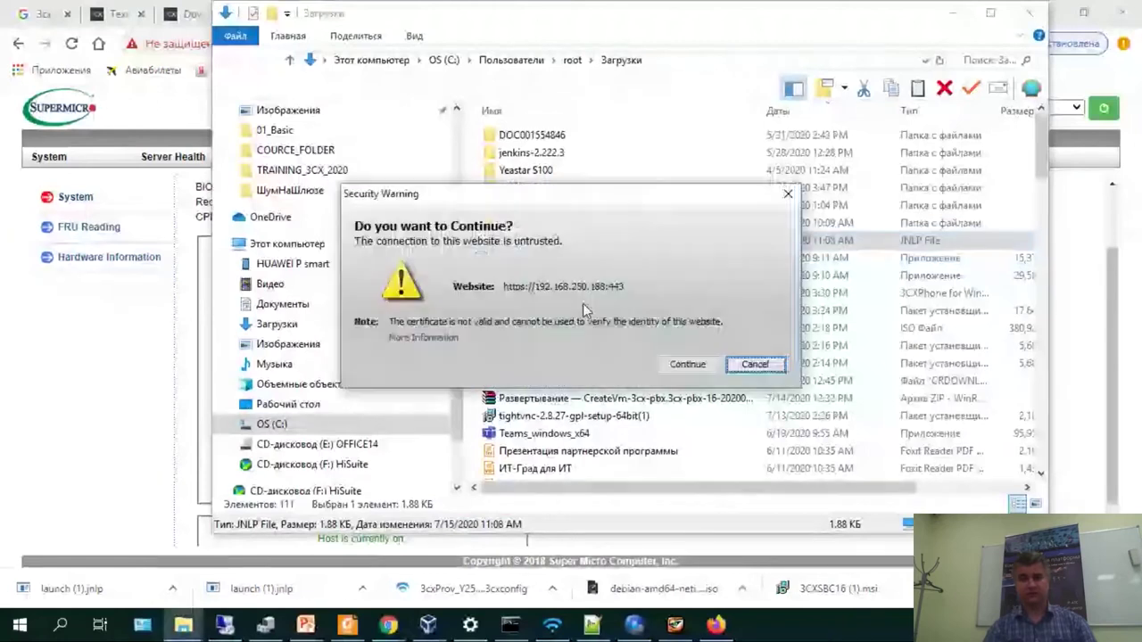
left_click(699, 367)
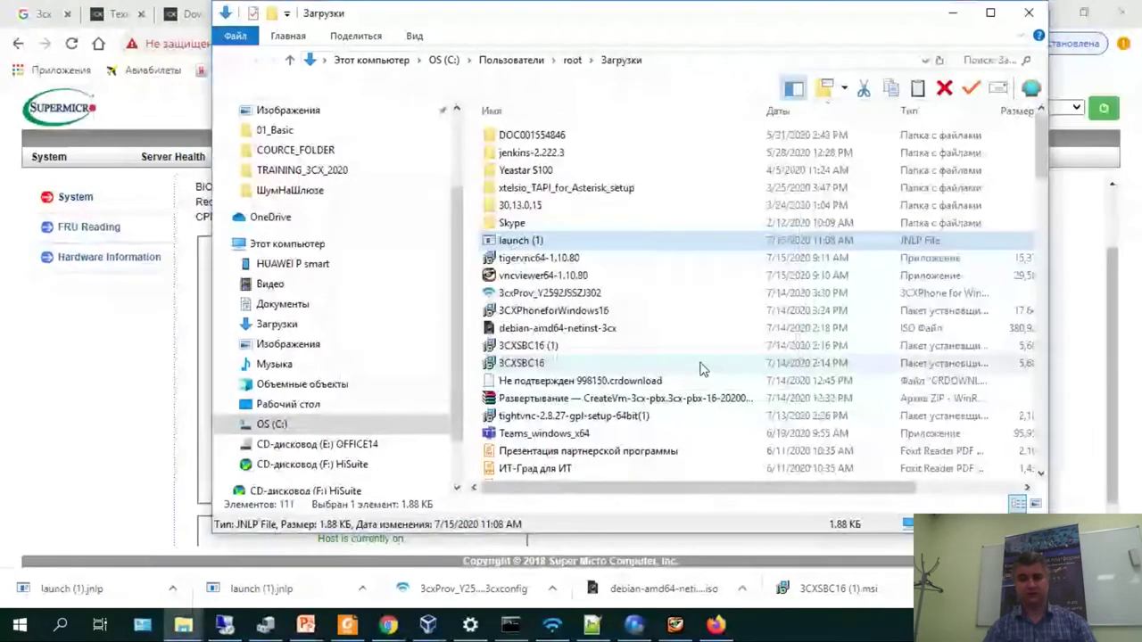
left_click(683, 384)
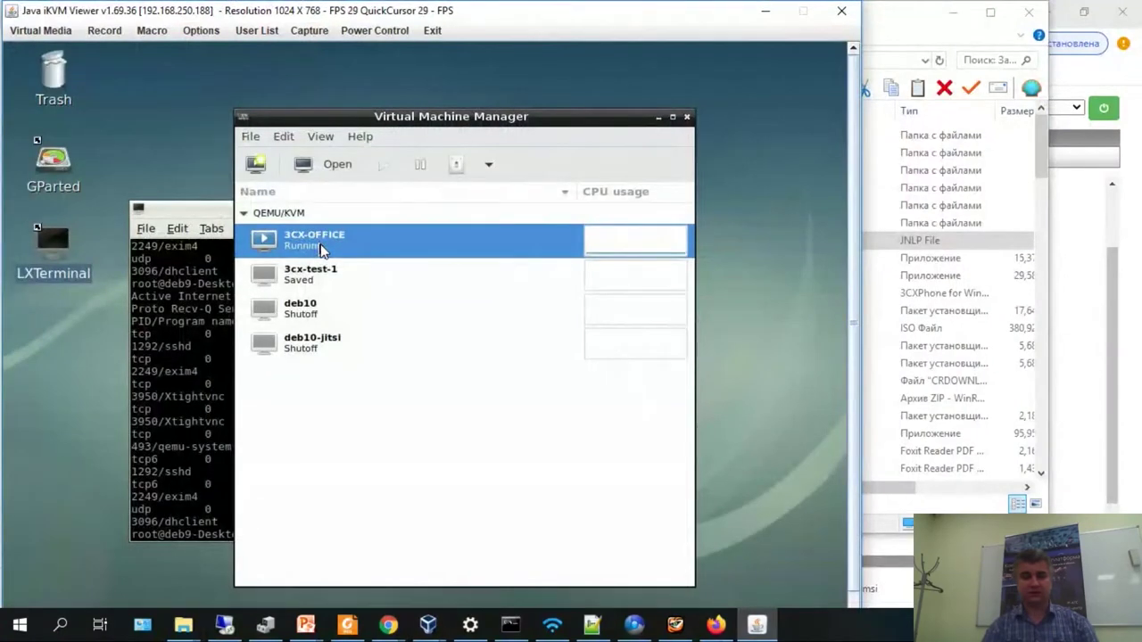
Step: Open the 3CX-OFFICE VM console at the Debian installer boot menu, then minimize iKVM Viewer
double_click(321, 248)
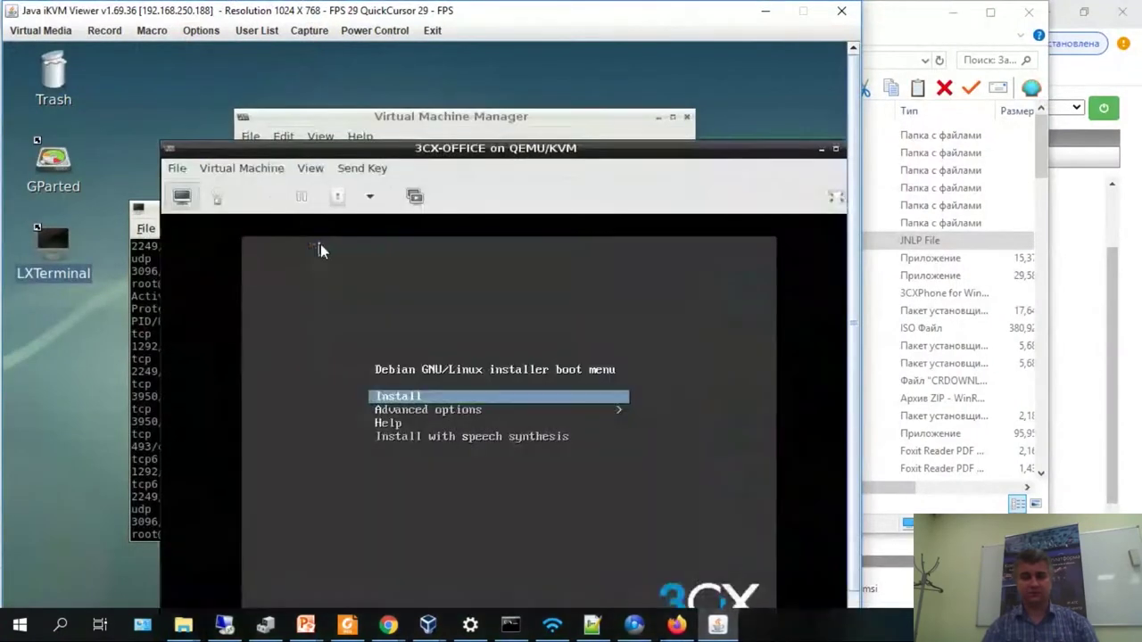
left_click(621, 126)
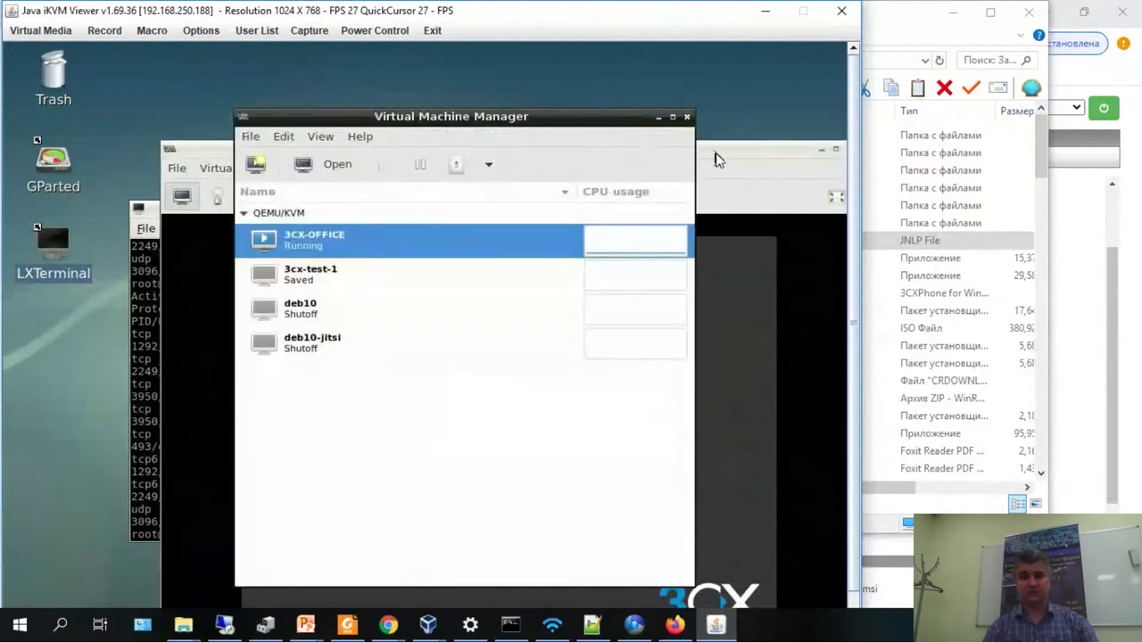
left_click(719, 159)
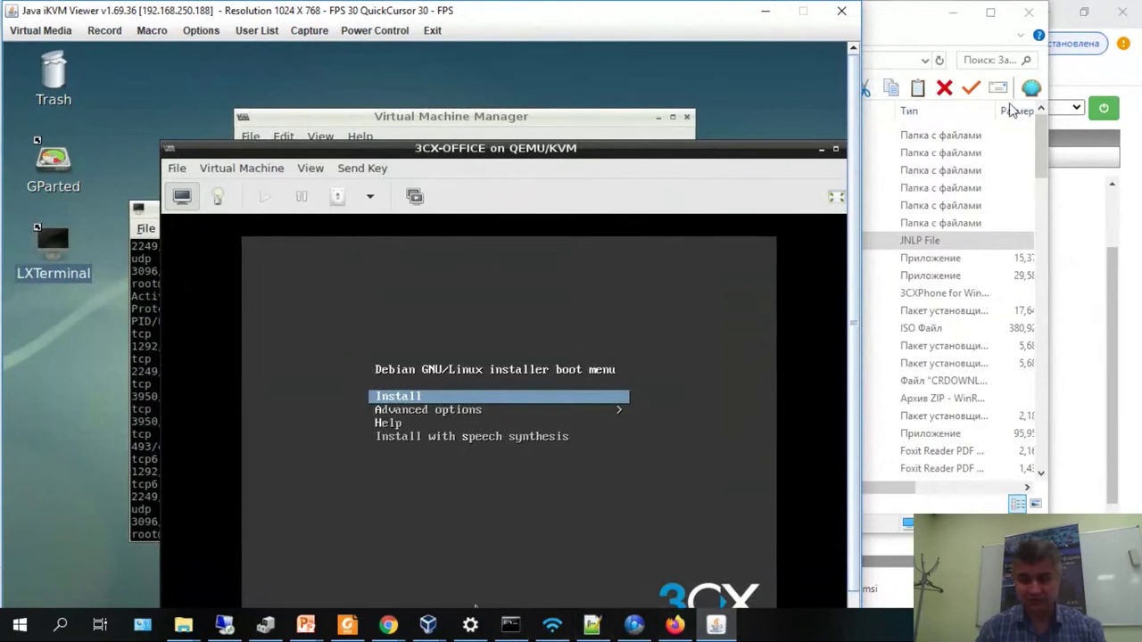
left_click(765, 11)
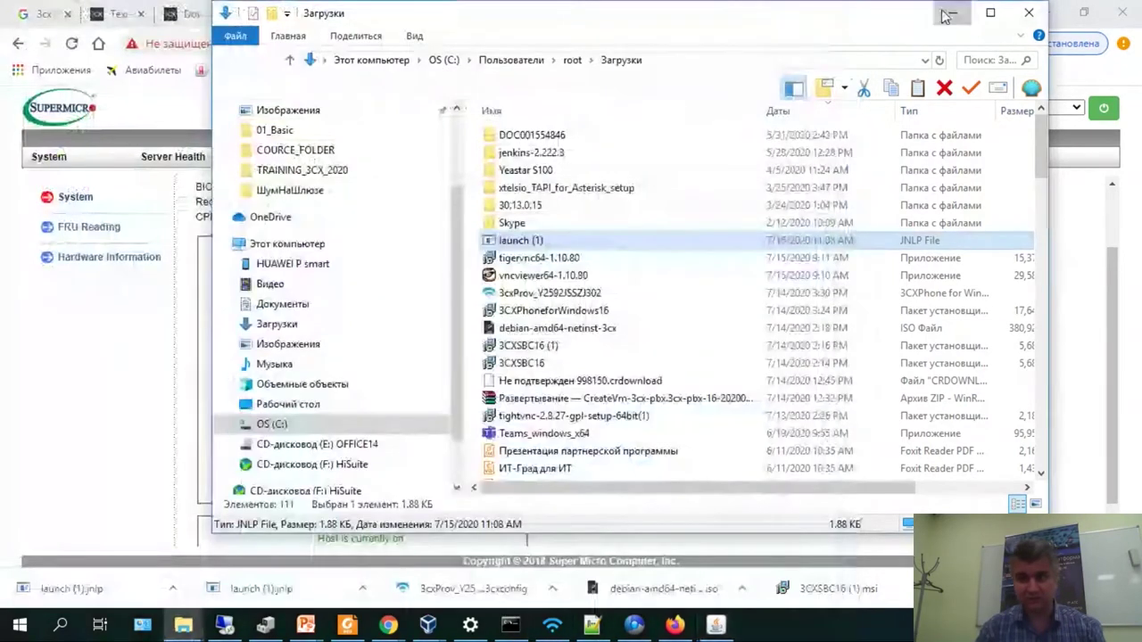
Step: Minimize File Explorer, the Supermicro, Gmail and Firefox browser windows to clear the desktop
left_click(952, 13)
left_click(1044, 13)
left_click(1044, 12)
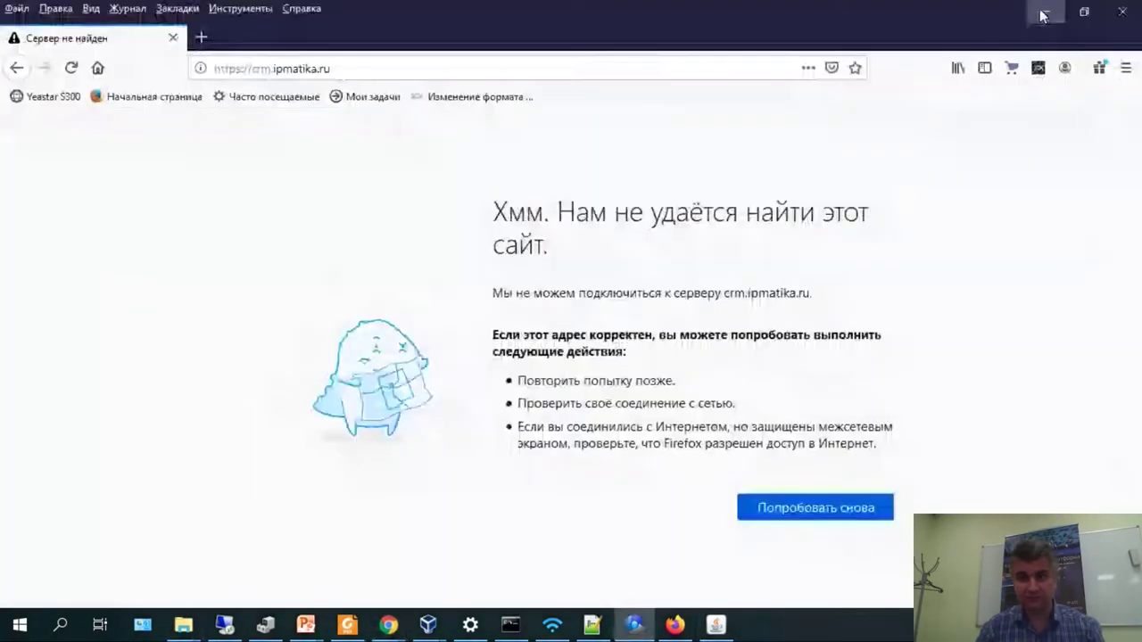
left_click(1044, 13)
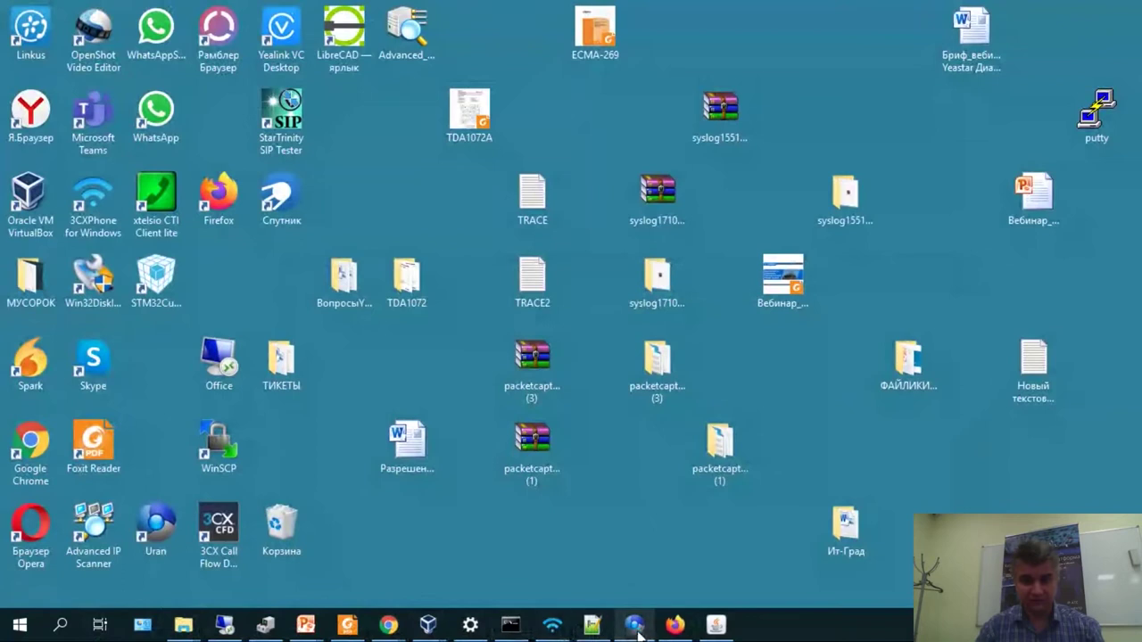
Step: Search Windows for 'tigerv' and launch TigerVNC Viewer
left_click(61, 628)
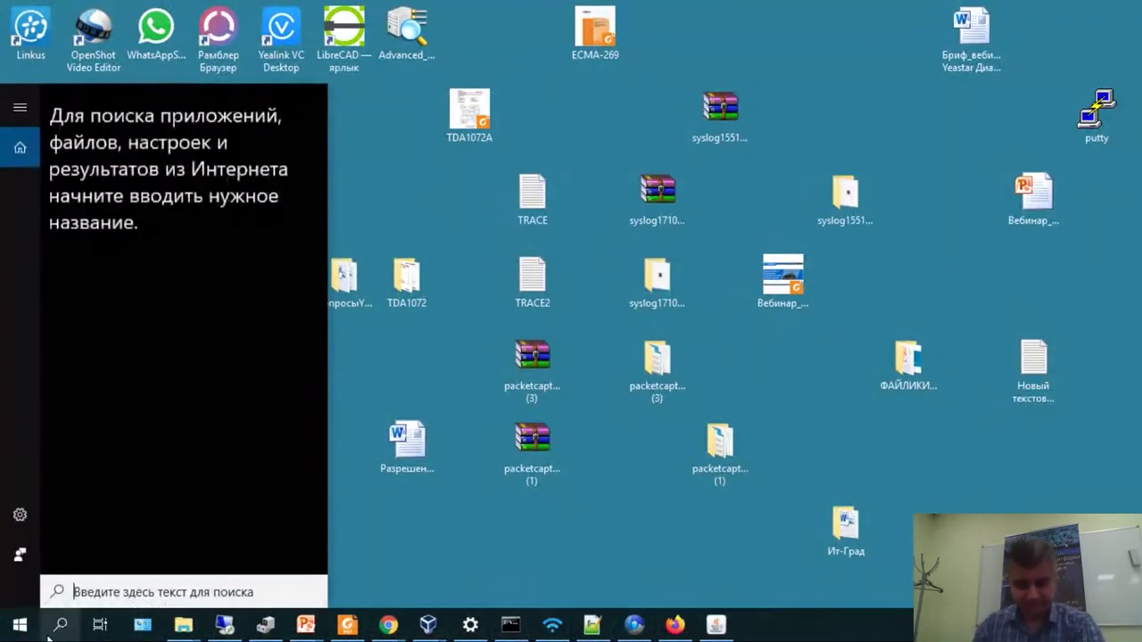
type("еш")
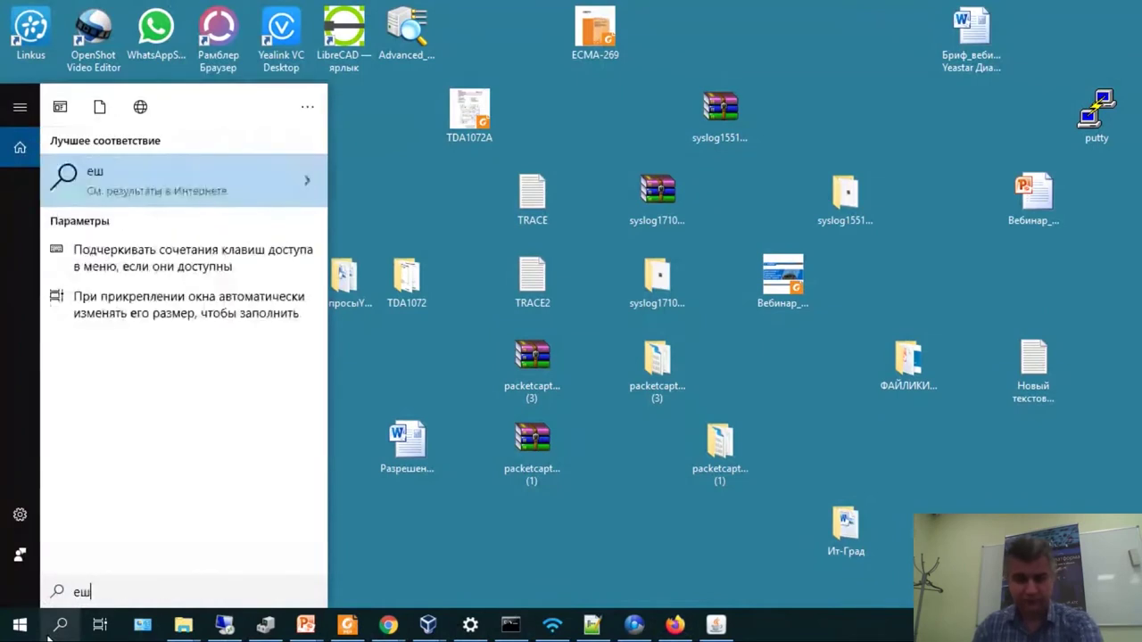
type("пук")
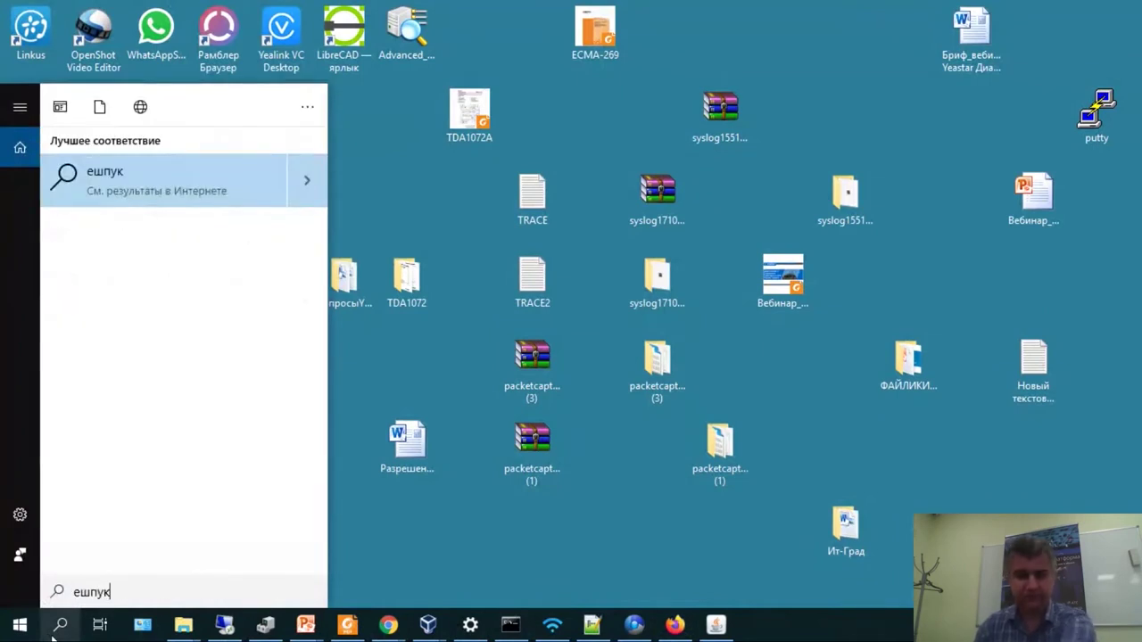
key("BackSpace")
key("BackSpace")
key("BackSpace")
key("BackSpace")
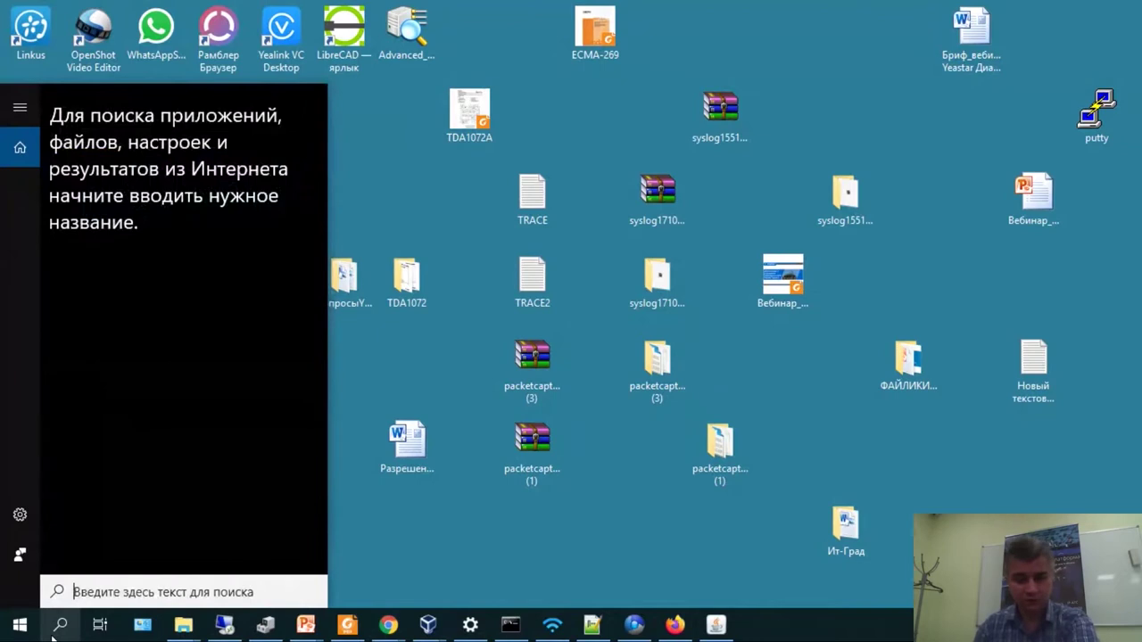
type("tigerv")
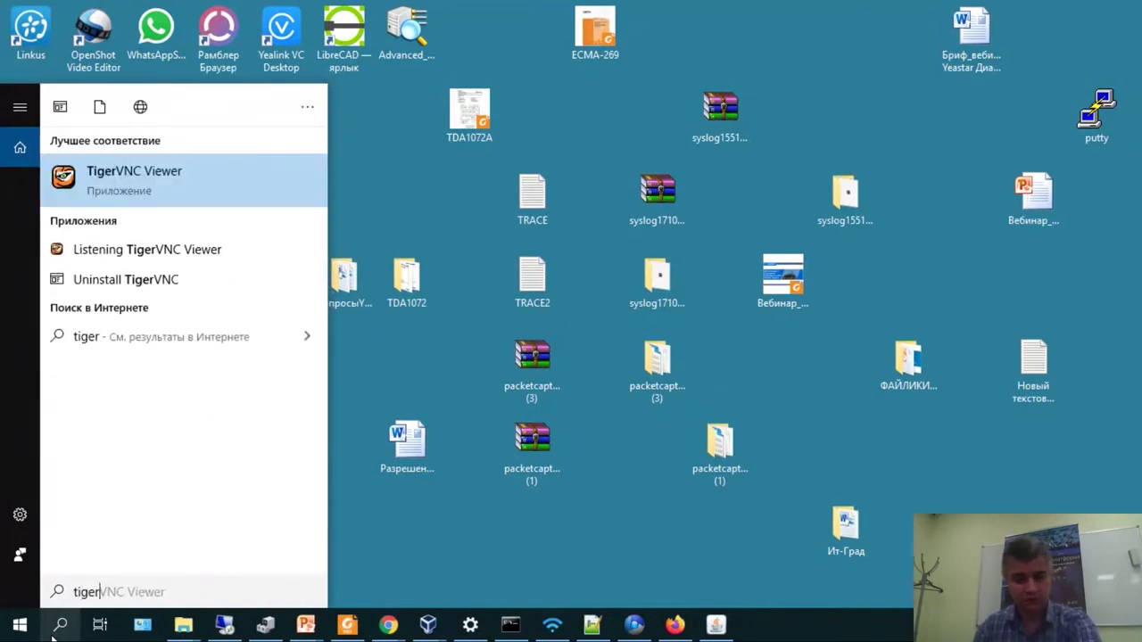
left_click(205, 178)
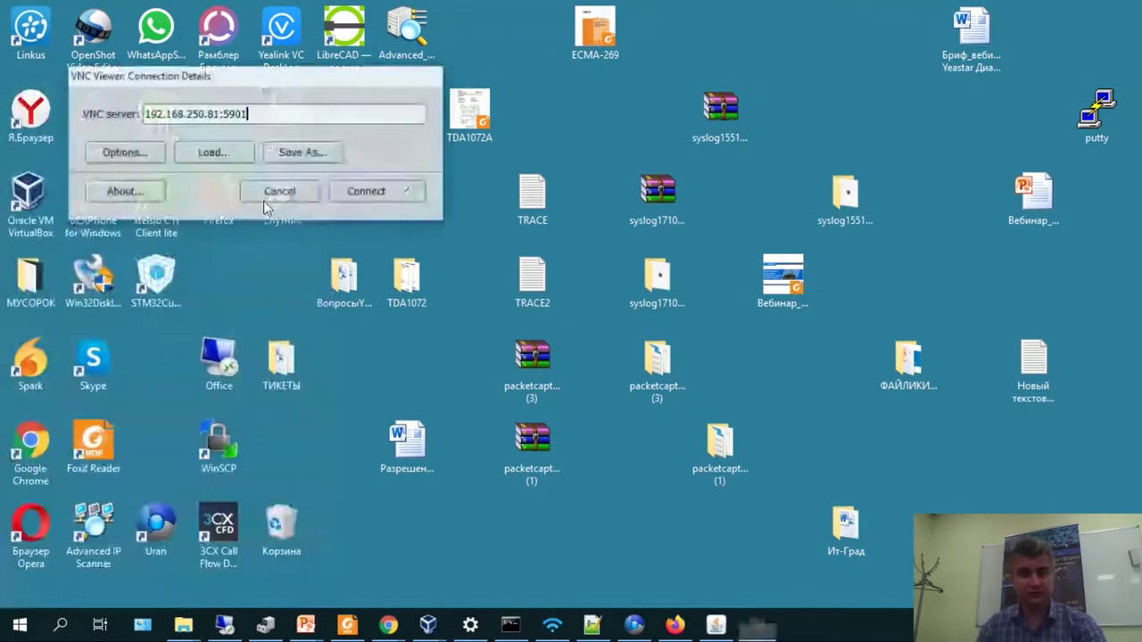
Step: Connect TigerVNC to the 3CX-OFFICE console on port 5900 and move its window to the upper right
key("BackSpace")
type("0")
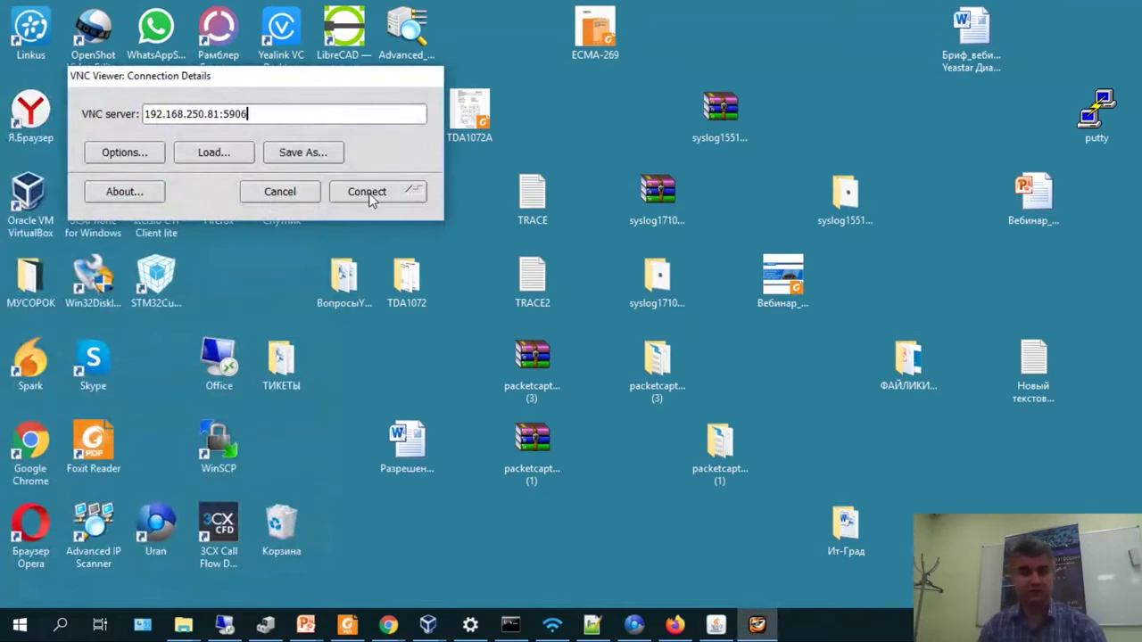
left_click(369, 192)
left_click_drag(395, 102, 800, 60)
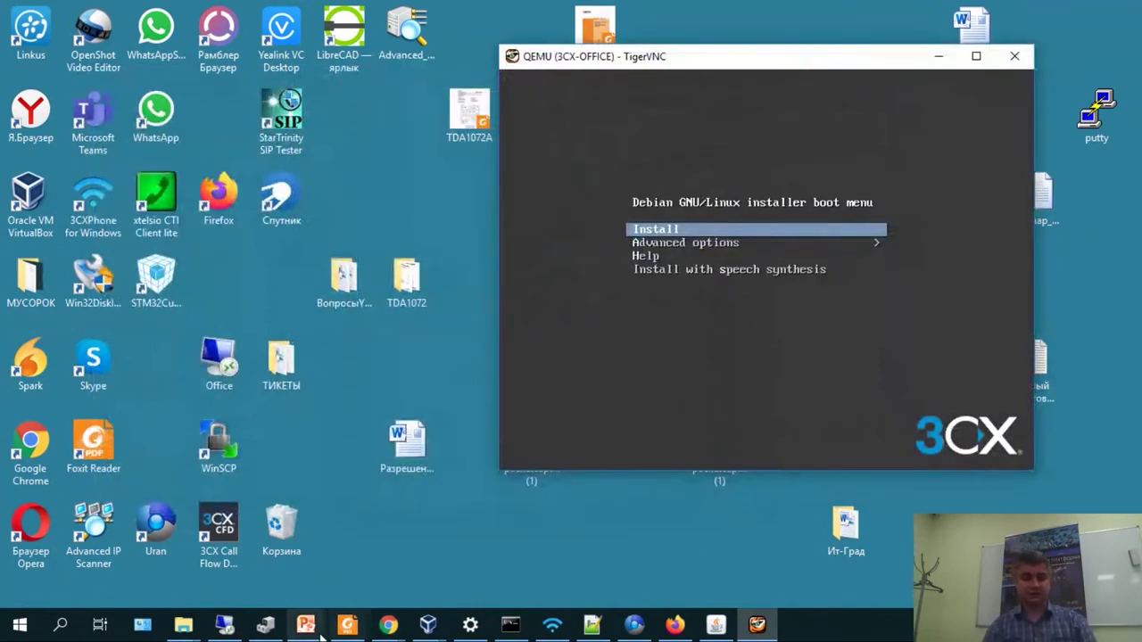
Step: Minimize the 3CX conference window to reveal the Debian installer boot menu and reposition the console
left_click(388, 625)
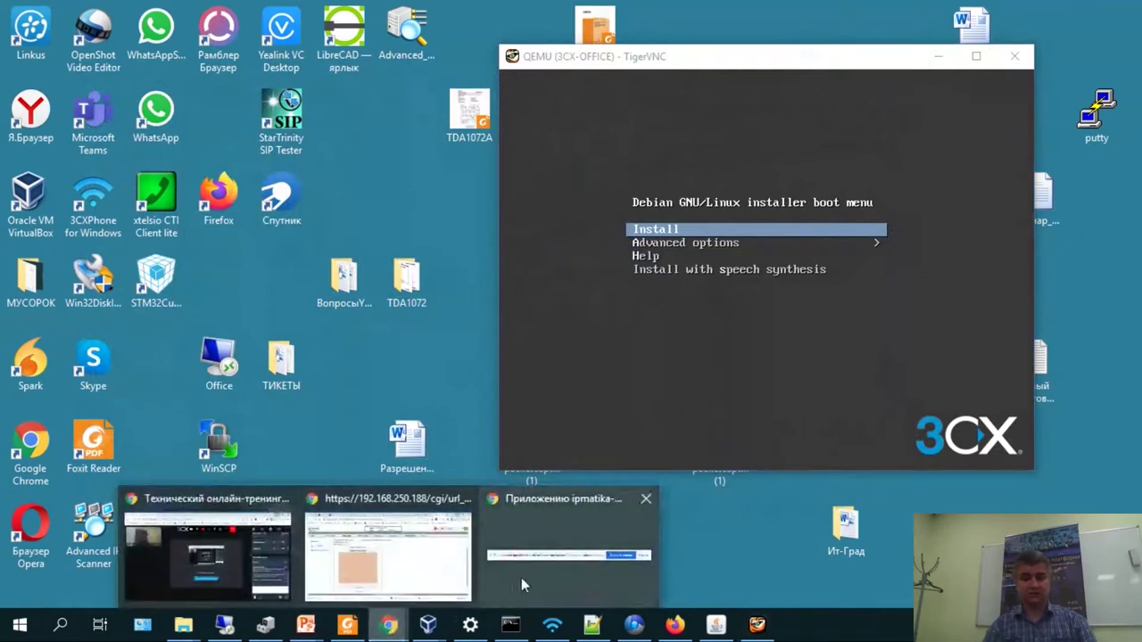
mouse_move(410, 579)
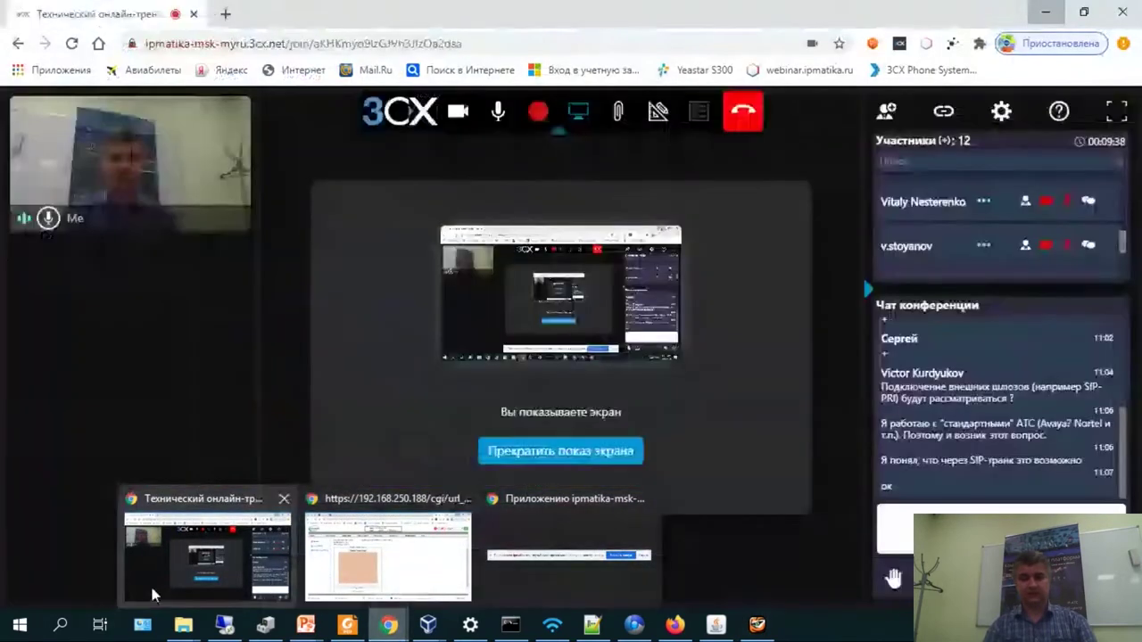
left_click(207, 553)
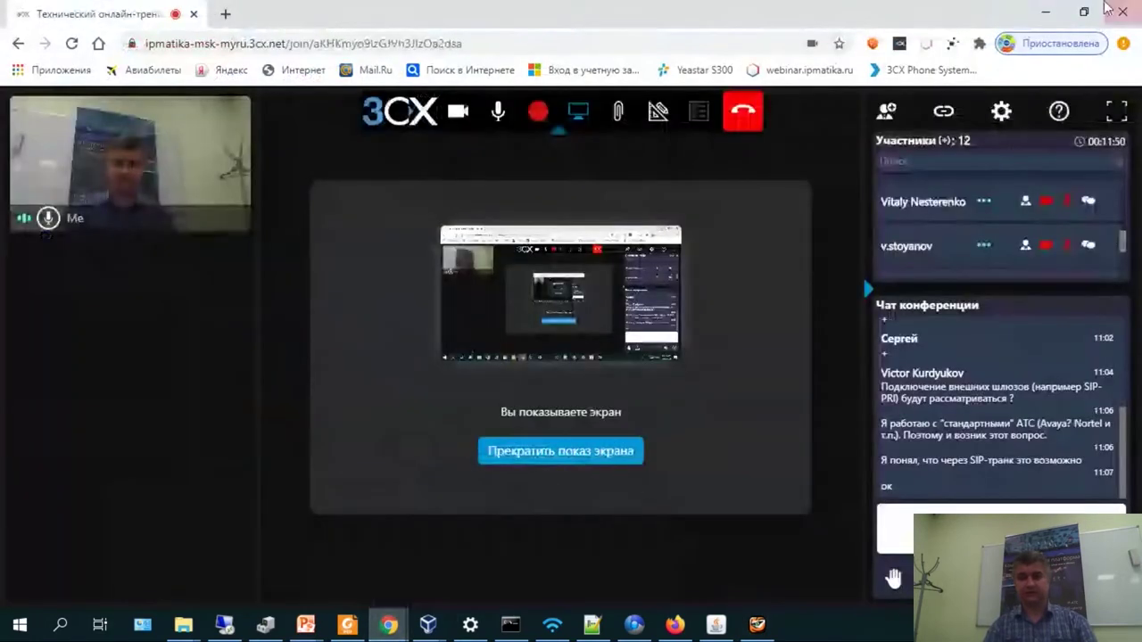
left_click(1044, 13)
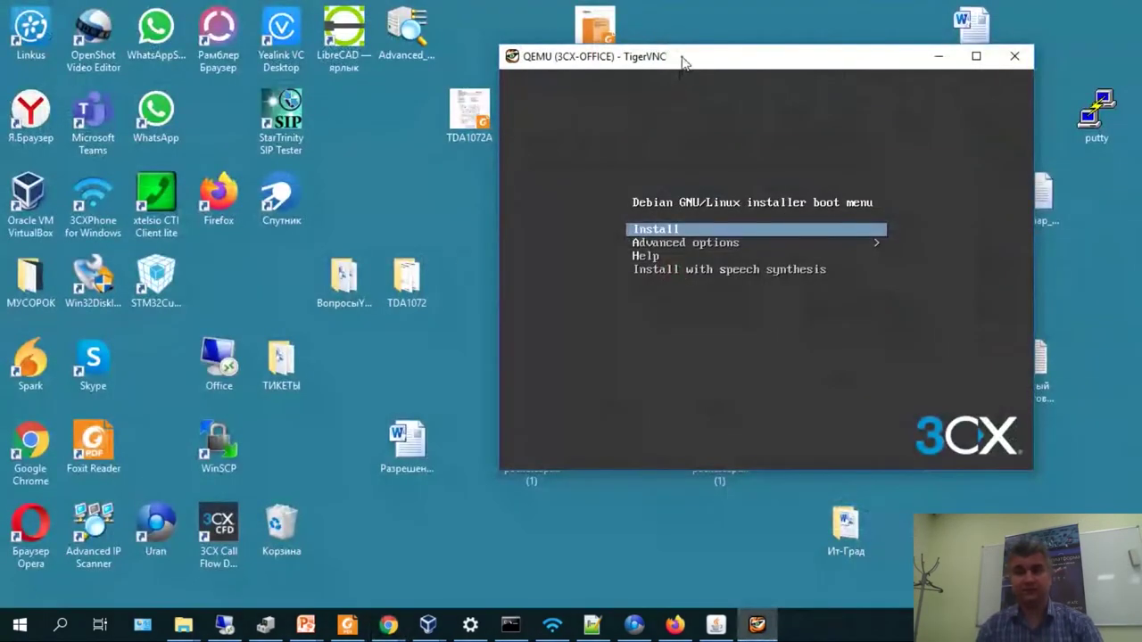
left_click_drag(682, 61, 598, 77)
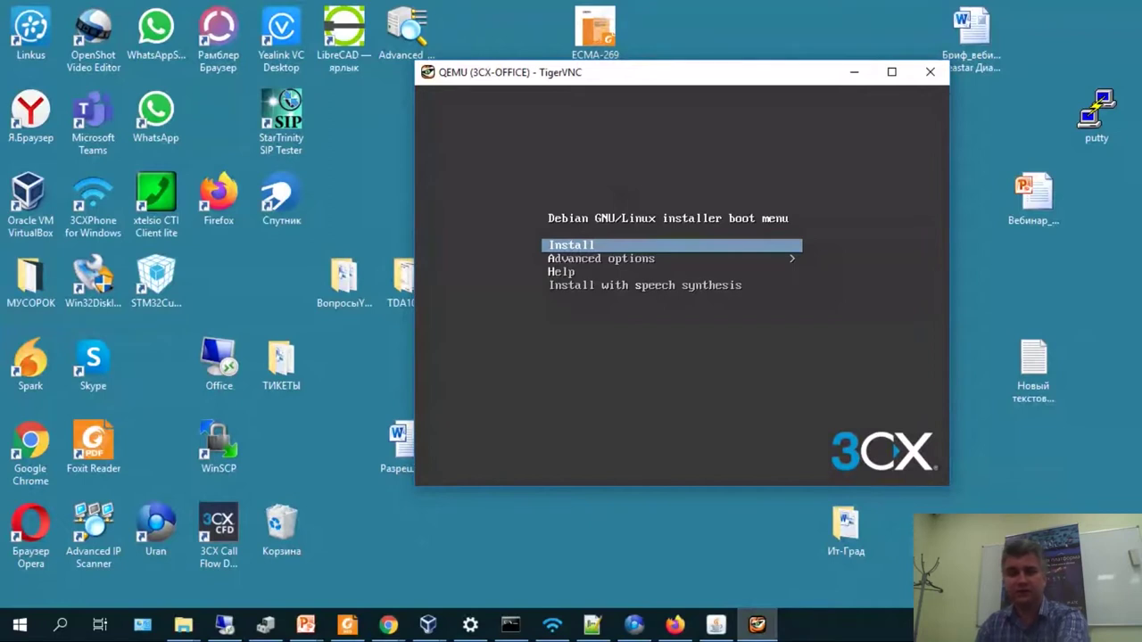
Step: Start the Debian install from the boot menu and replace the default hostname with office-3cx
key("Return")
left_click_drag(710, 85, 564, 56)
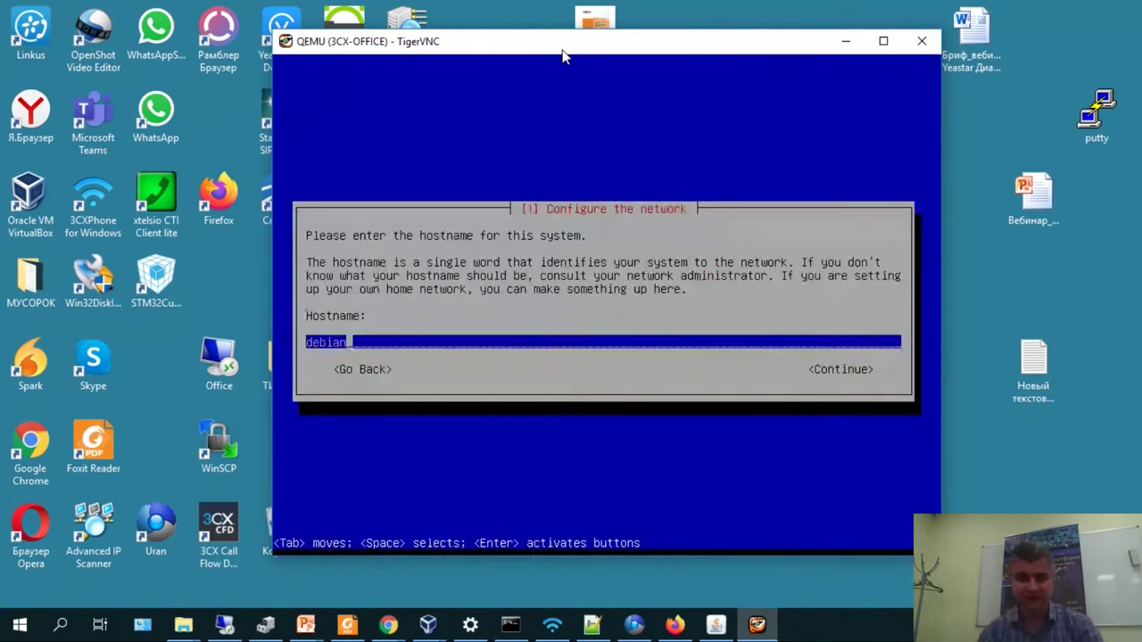
key("BackSpace")
key("BackSpace")
key("BackSpace")
key("BackSpace")
key("BackSpace")
key("BackSpace")
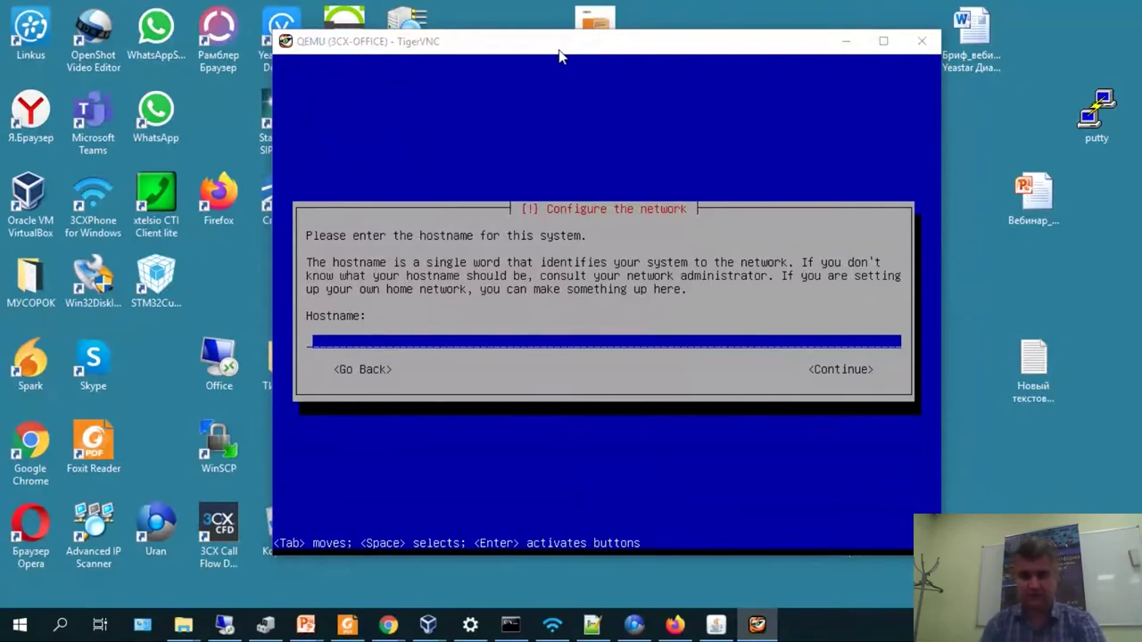
left_click(563, 60)
type("office")
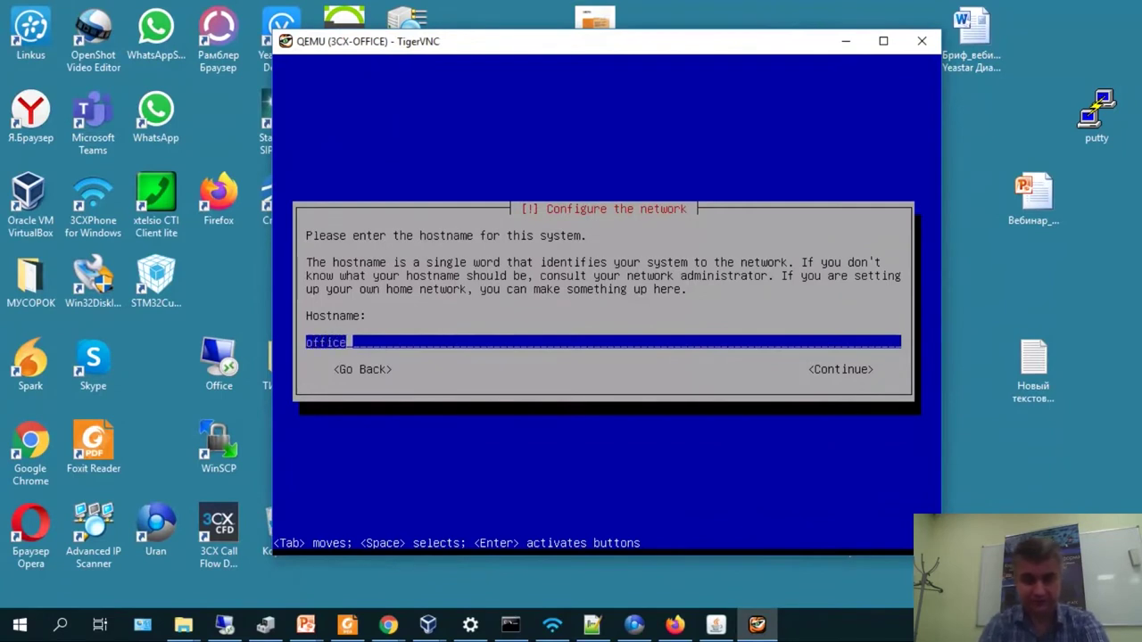
type("-3cx-ma")
key("BackSpace")
key("BackSpace")
key("BackSpace")
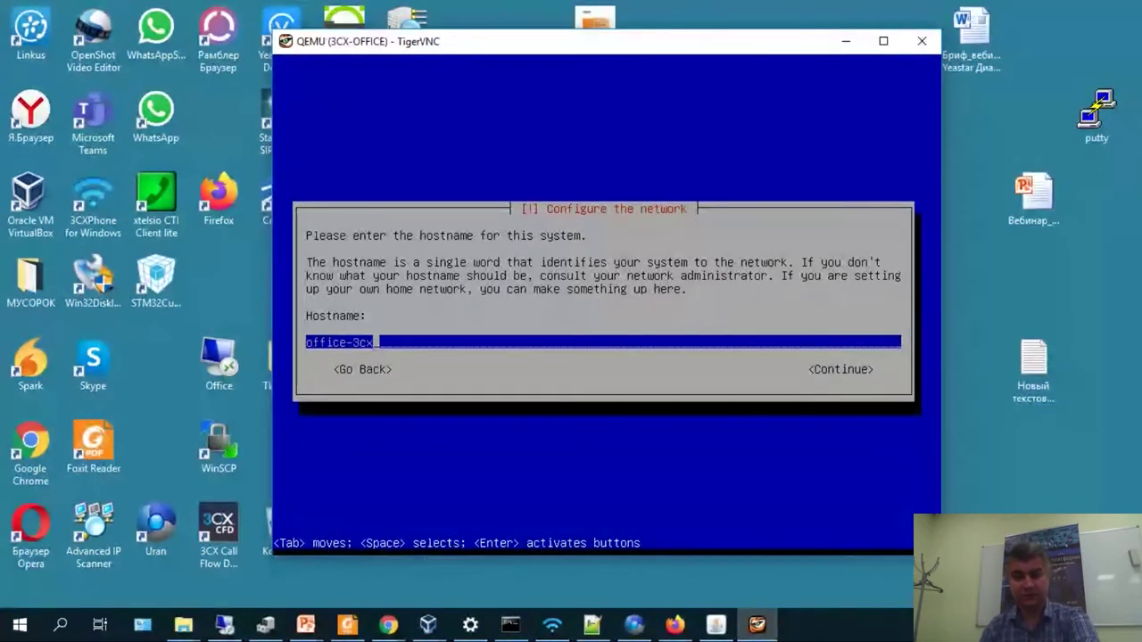
key("Tab")
key("Return")
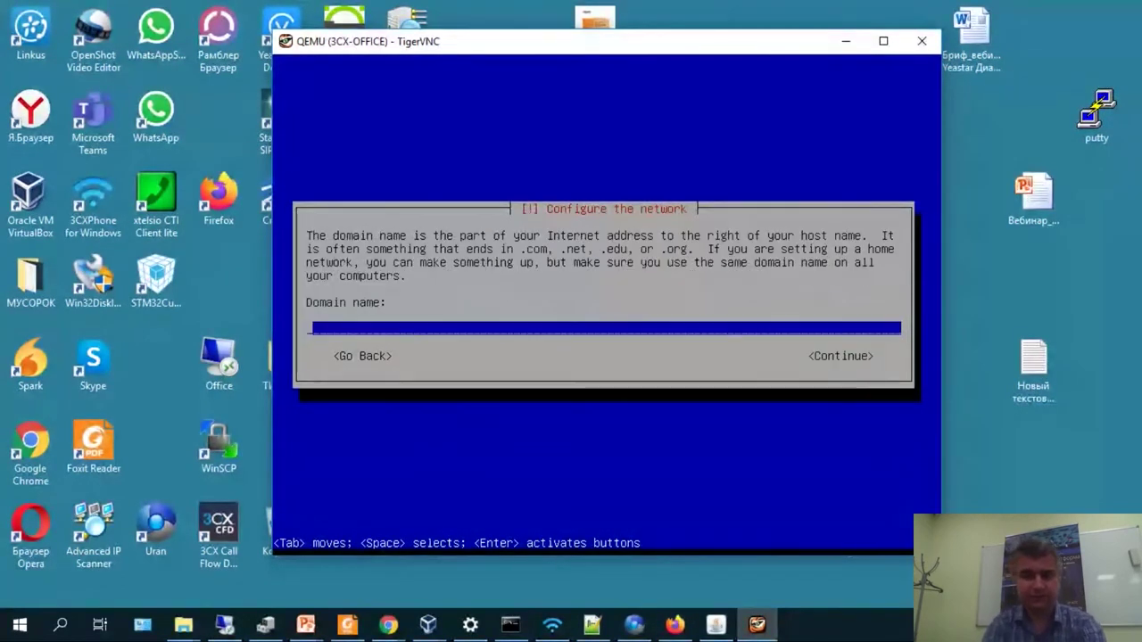
Step: Enter ipm.demo as the network domain name and continue, after briefly checking the meeting window
type("lom.")
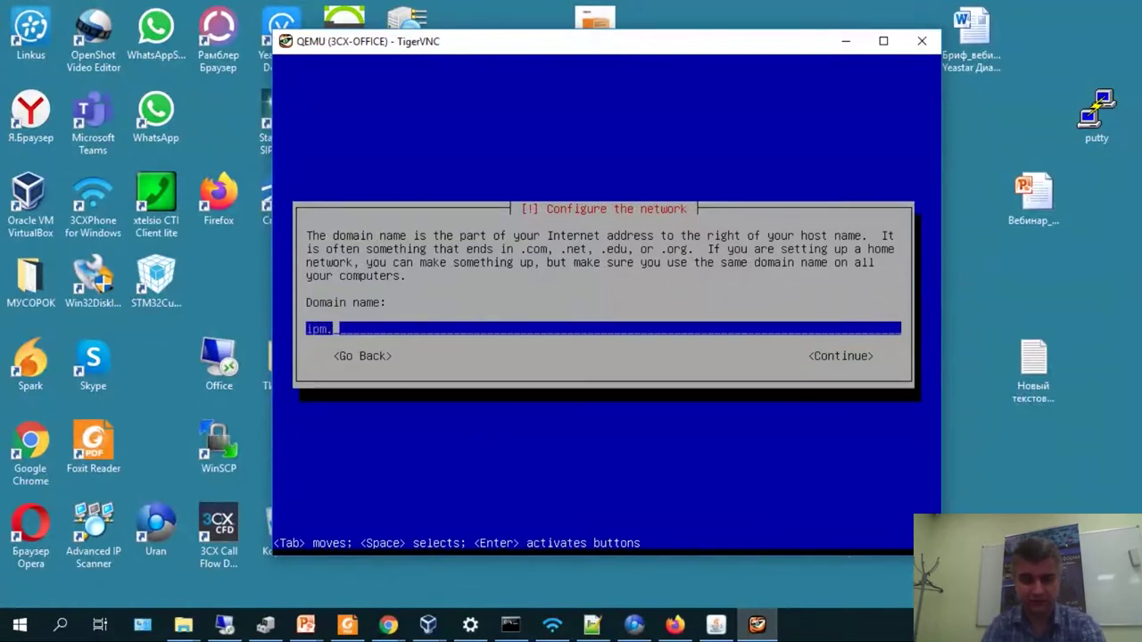
type("demo")
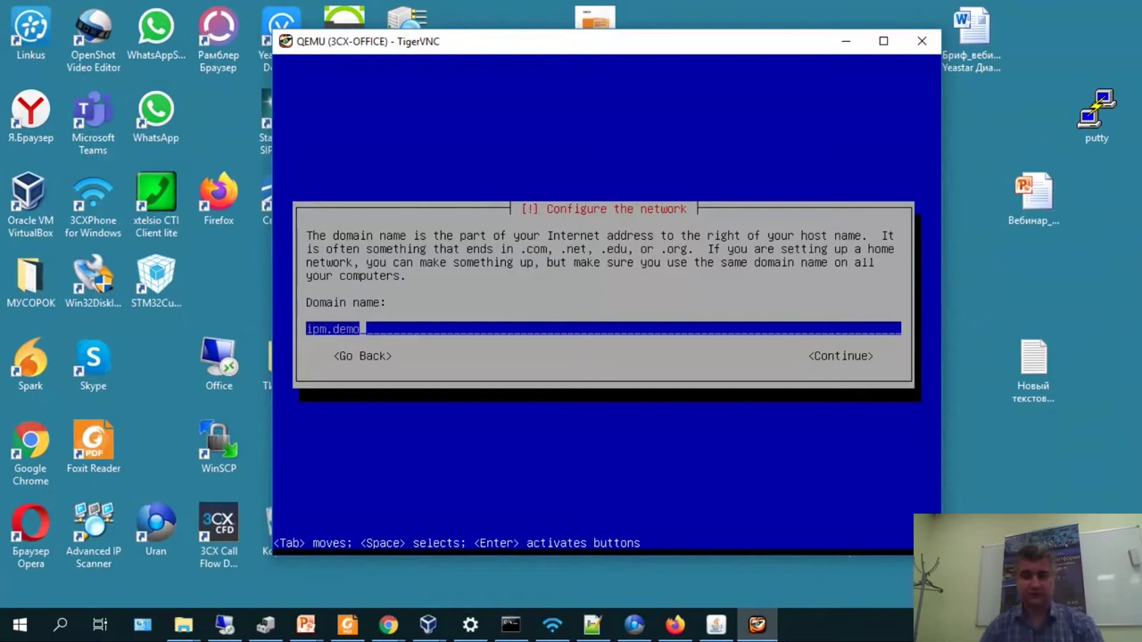
left_click(393, 628)
left_click(191, 574)
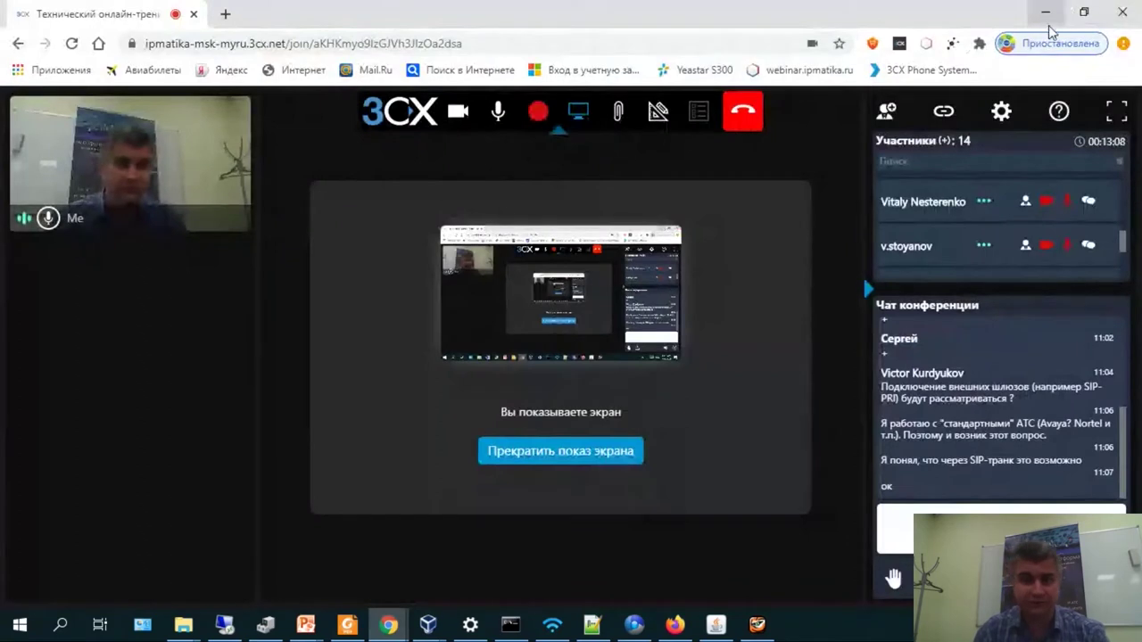
left_click(1048, 22)
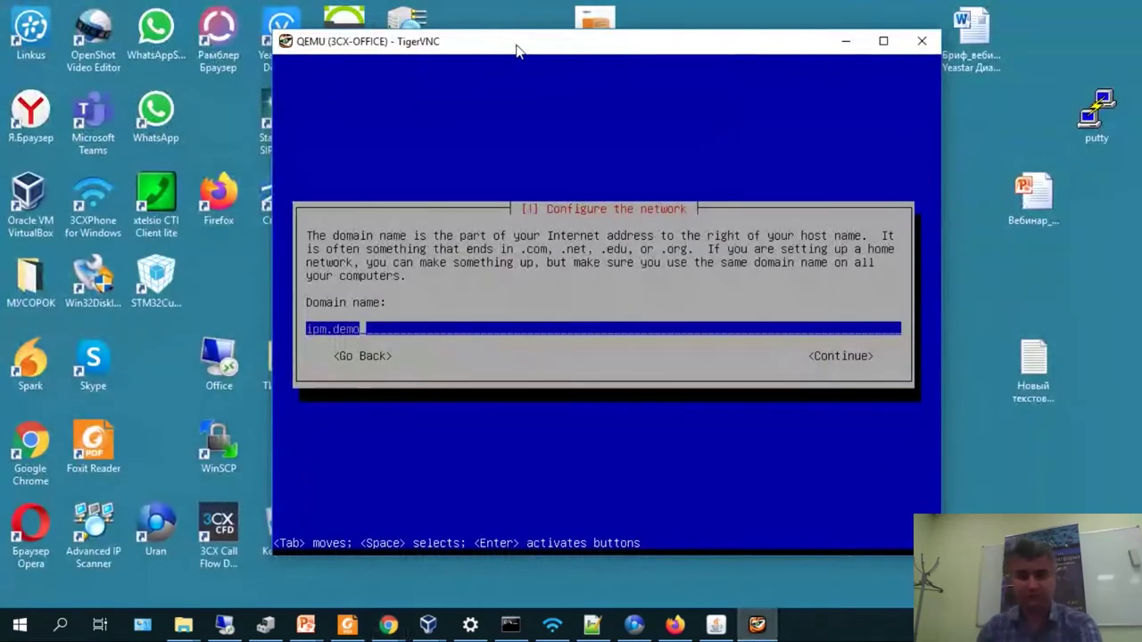
key("Tab")
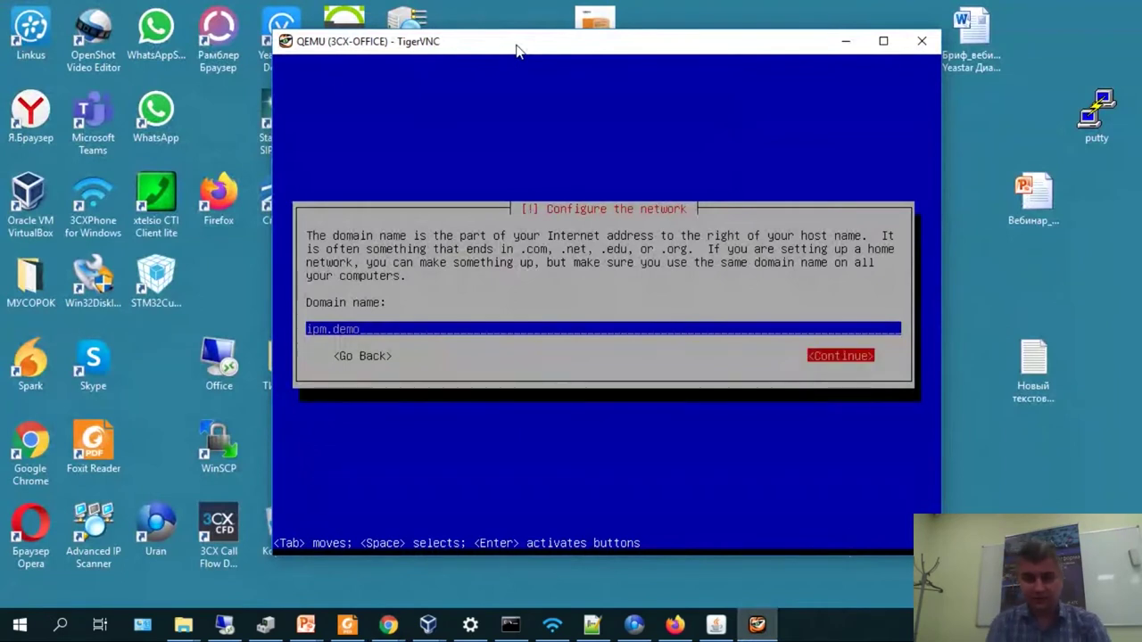
key("Return")
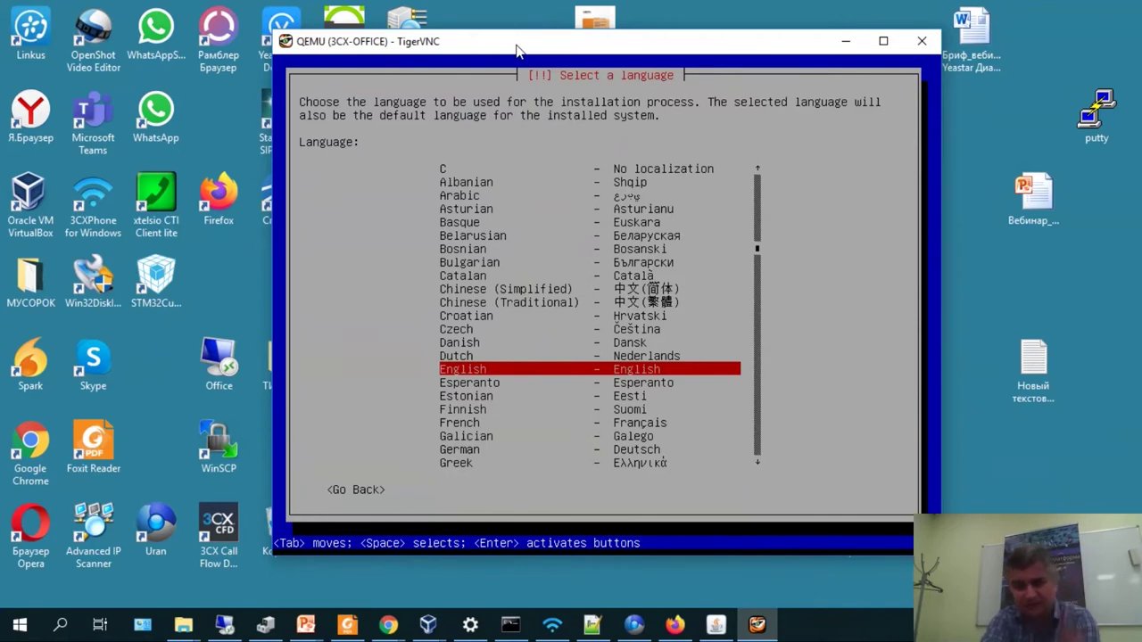
Step: Accept English as language, United States as location and the American English keymap
key("Return")
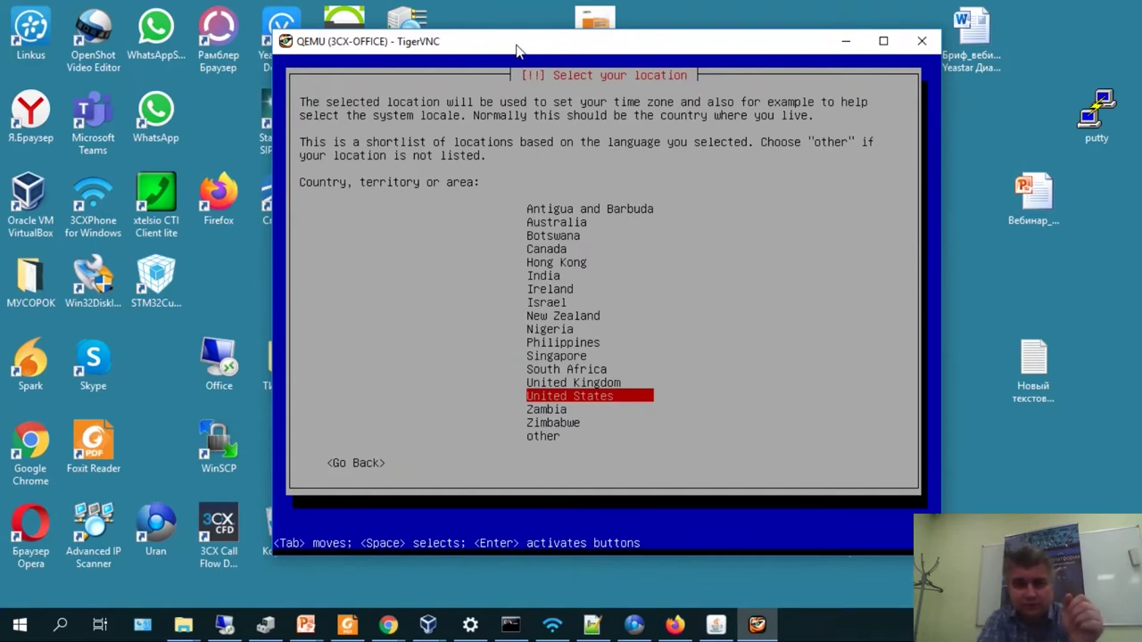
key("Return")
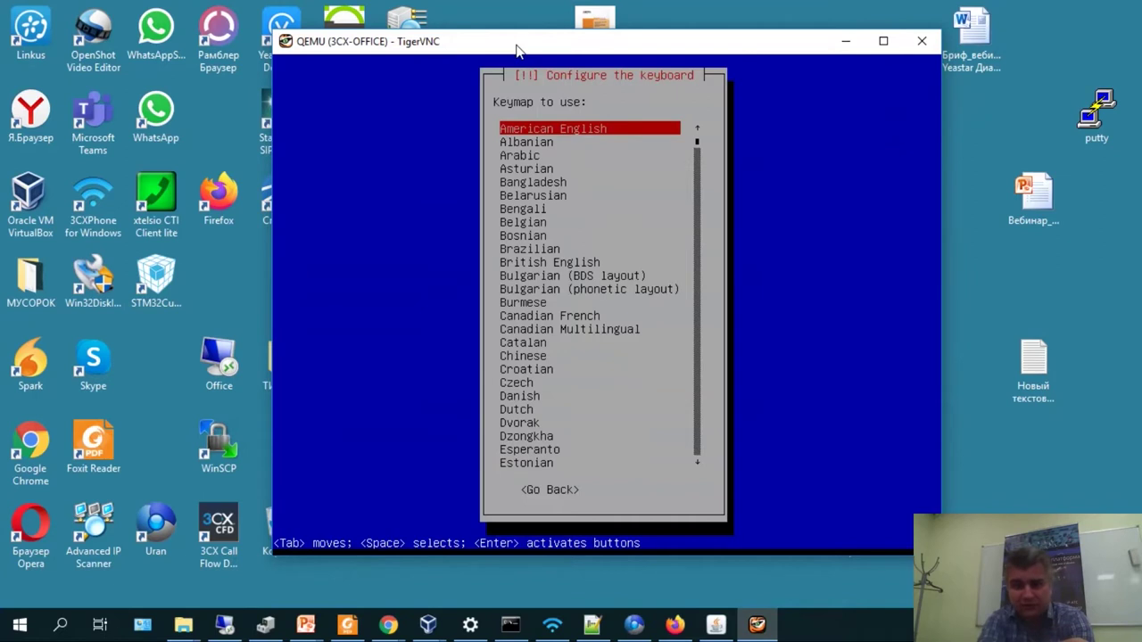
key("Return")
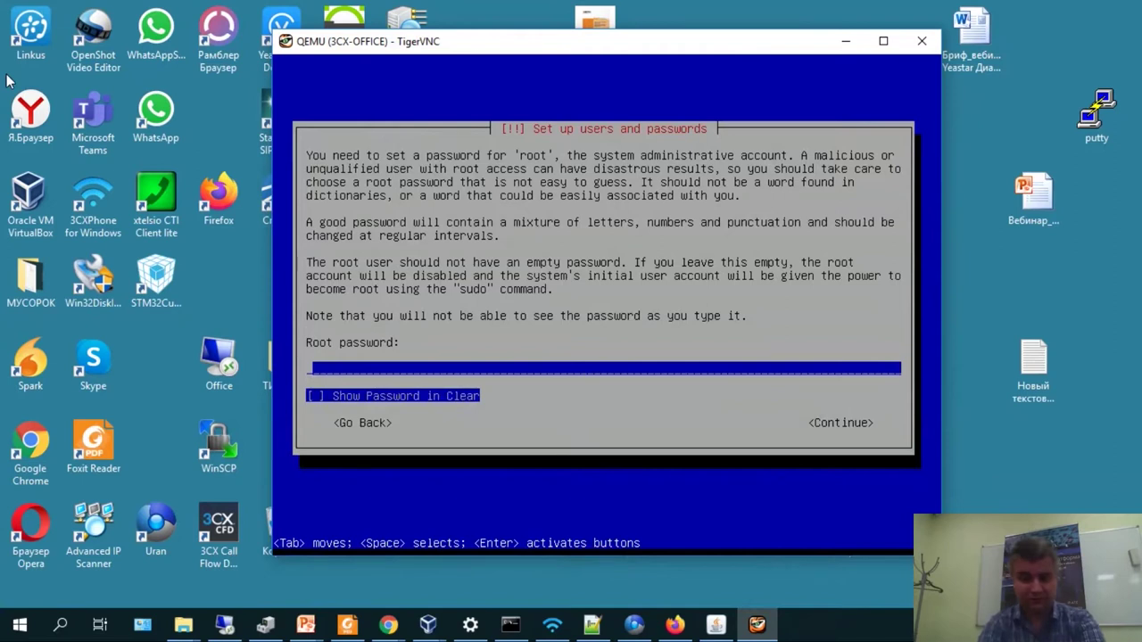
Step: Enter the root password with Show Password in Clear ticked, then re-enter it to confirm
type("********")
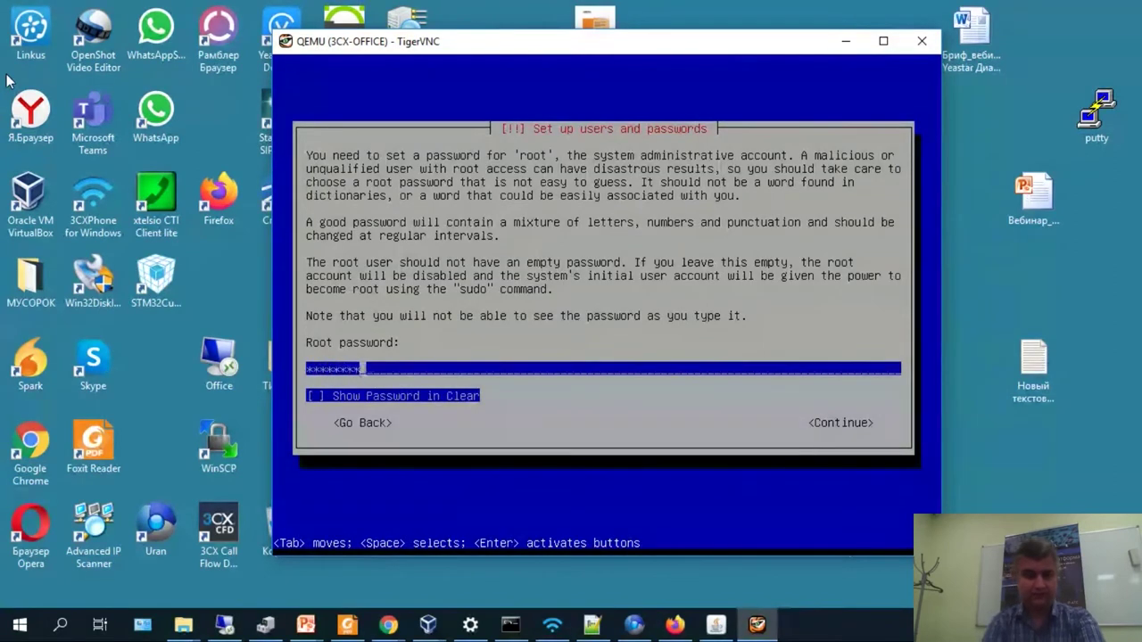
key("space")
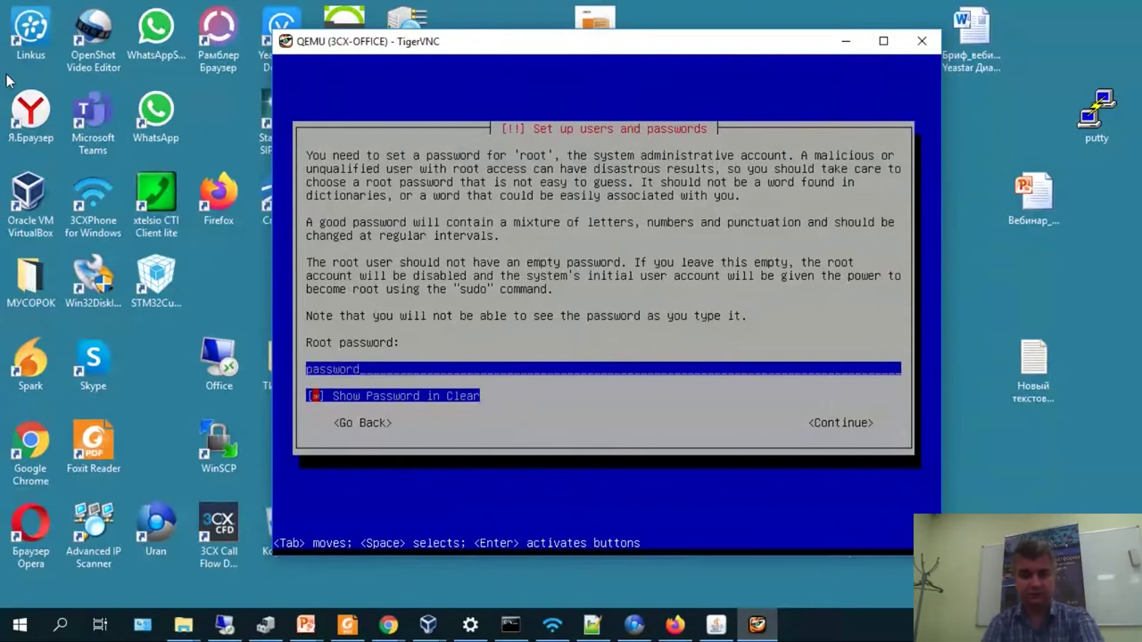
key("Tab")
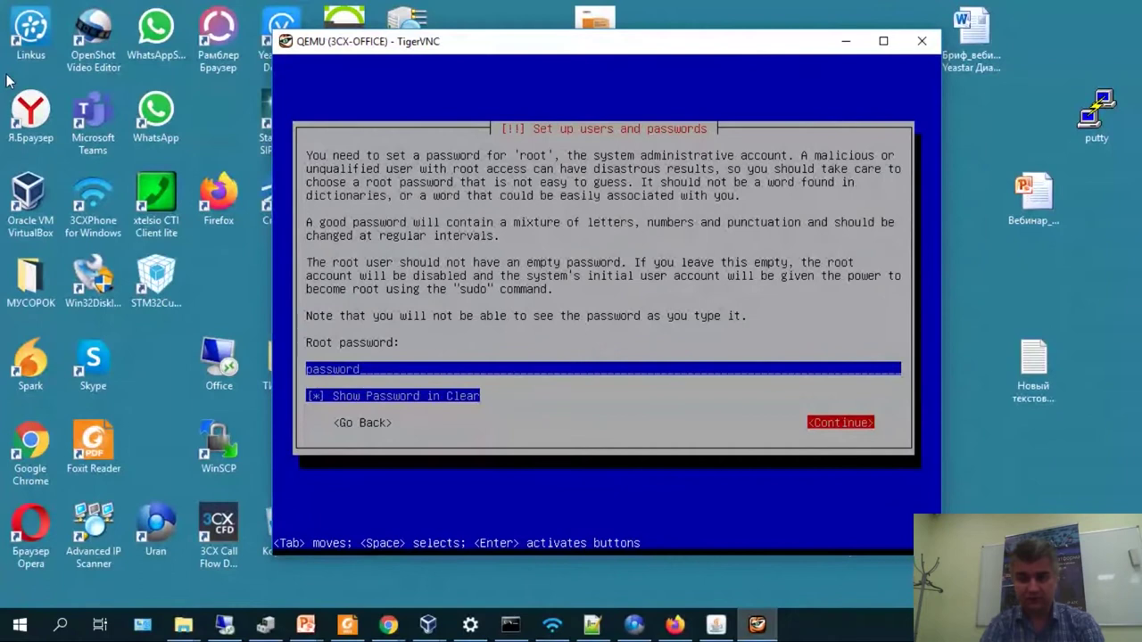
key("Return")
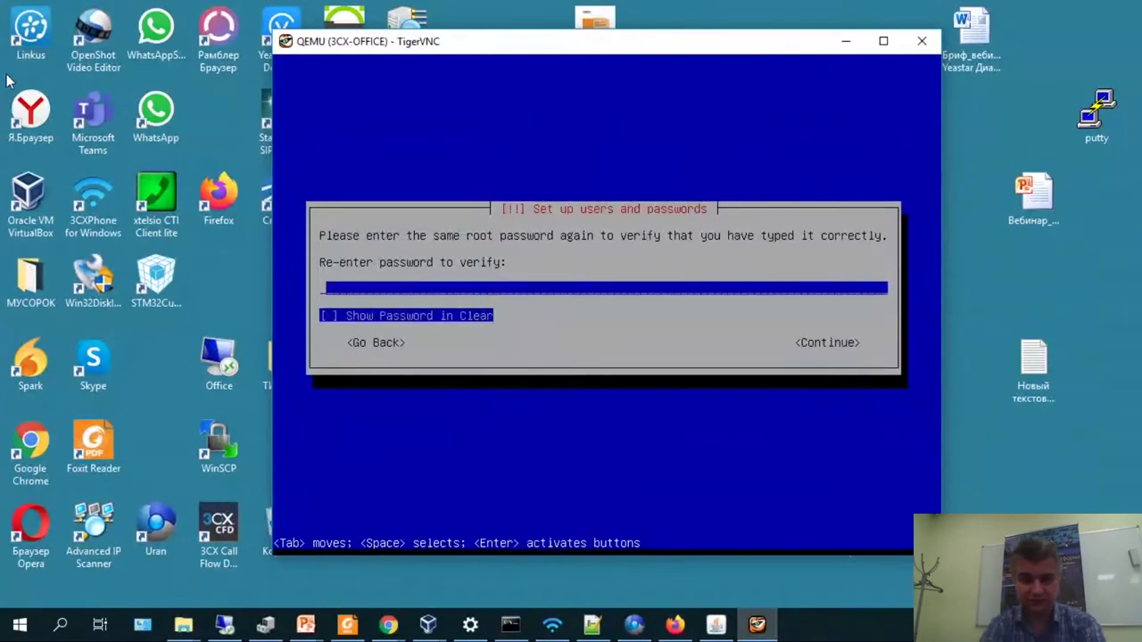
type("********")
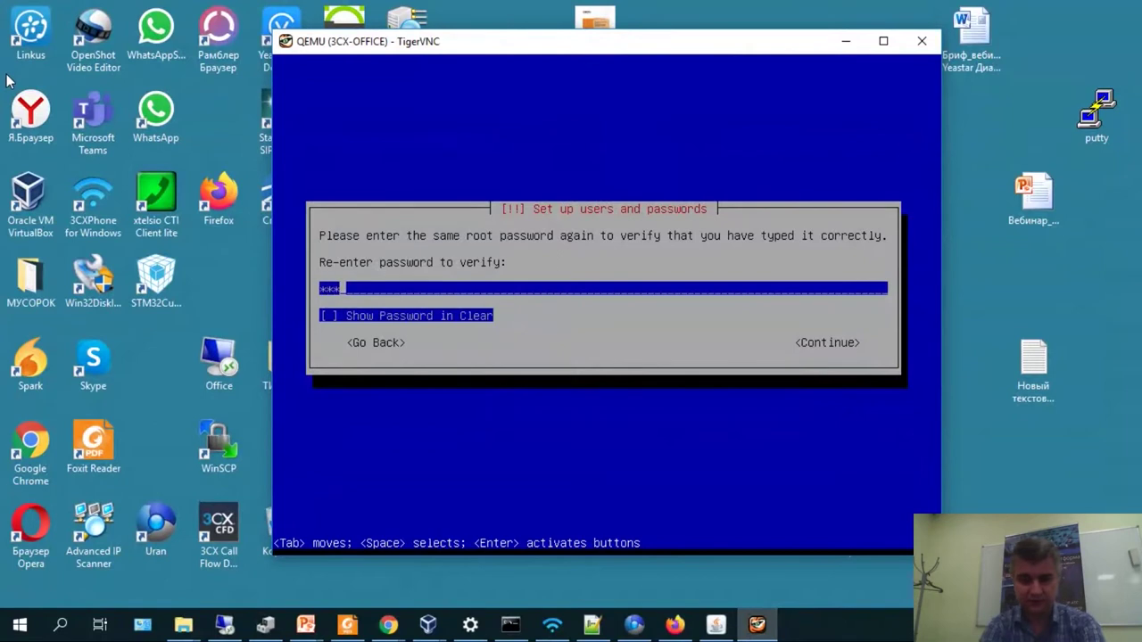
key("Tab")
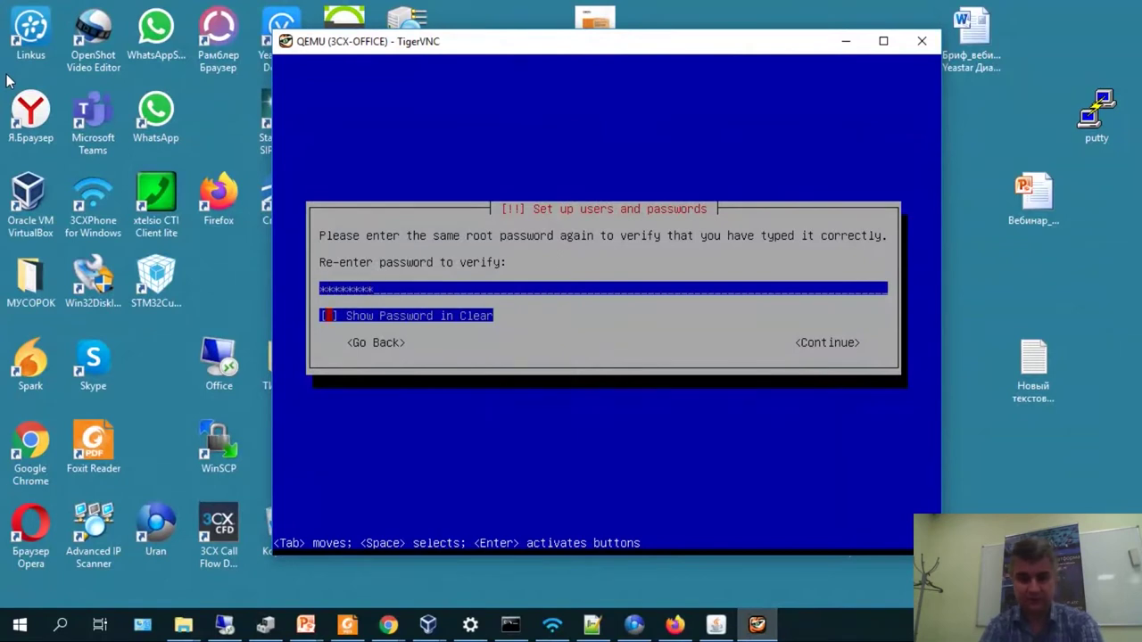
key("space")
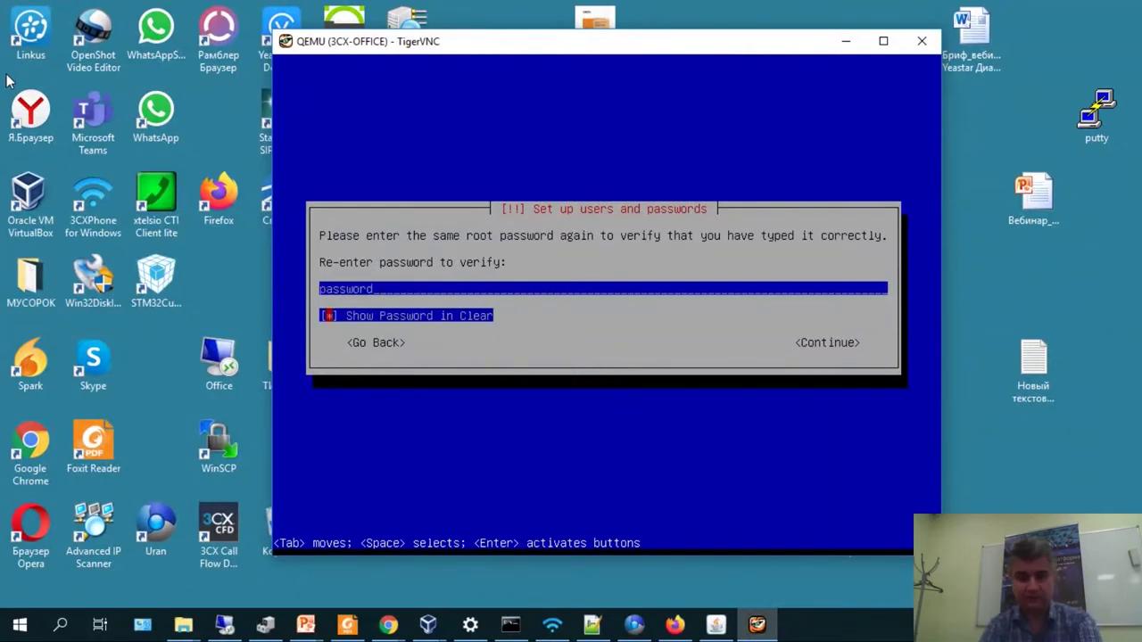
key("Tab")
key("Return")
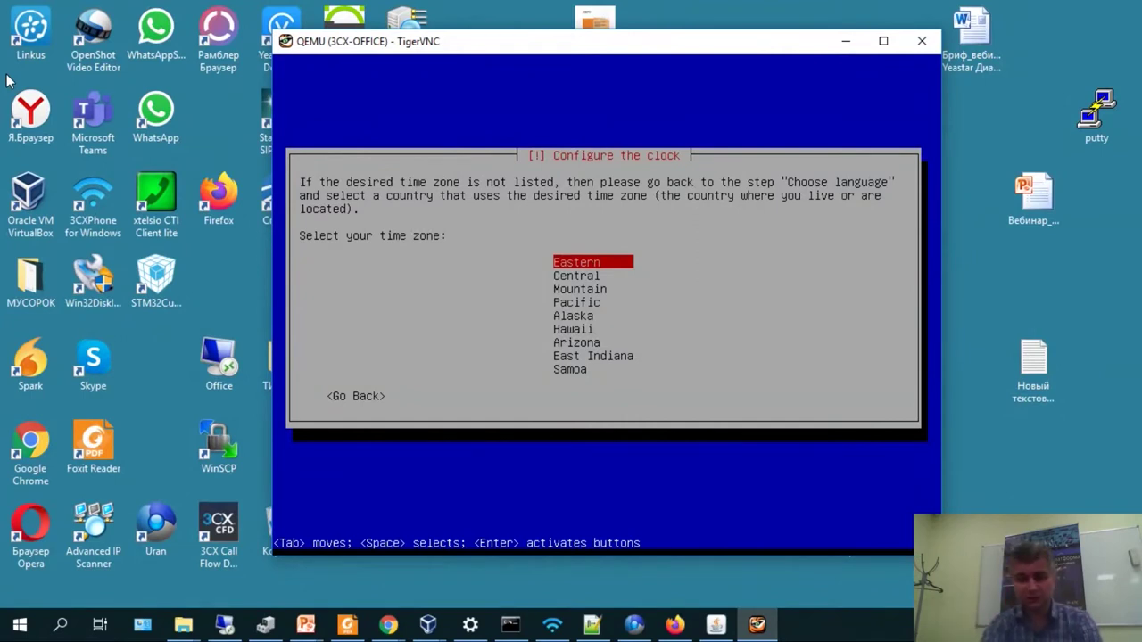
Step: Keep Eastern as the time zone in the clock configuration
key("Return")
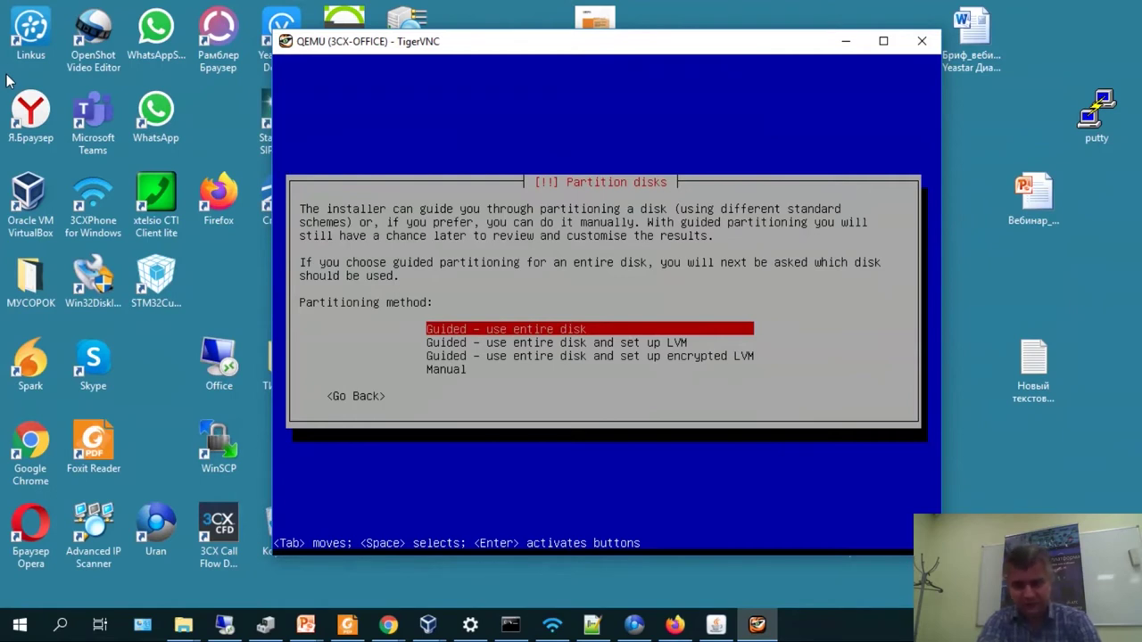
Step: Guided-partition the entire vda disk with all files in one partition and write the changes
key("Return")
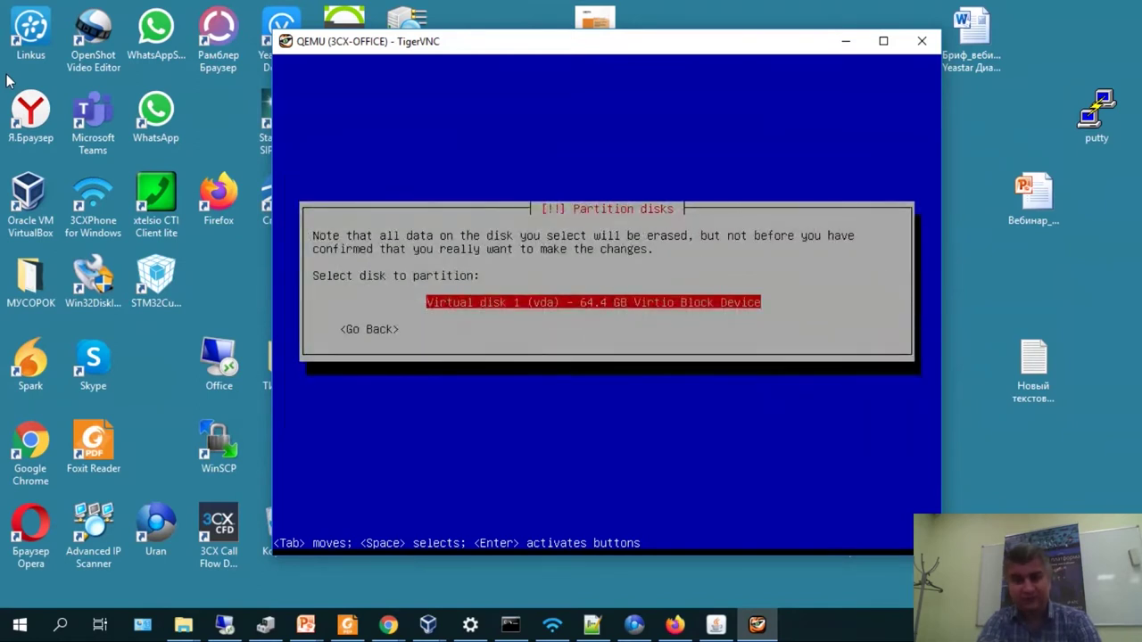
key("Return")
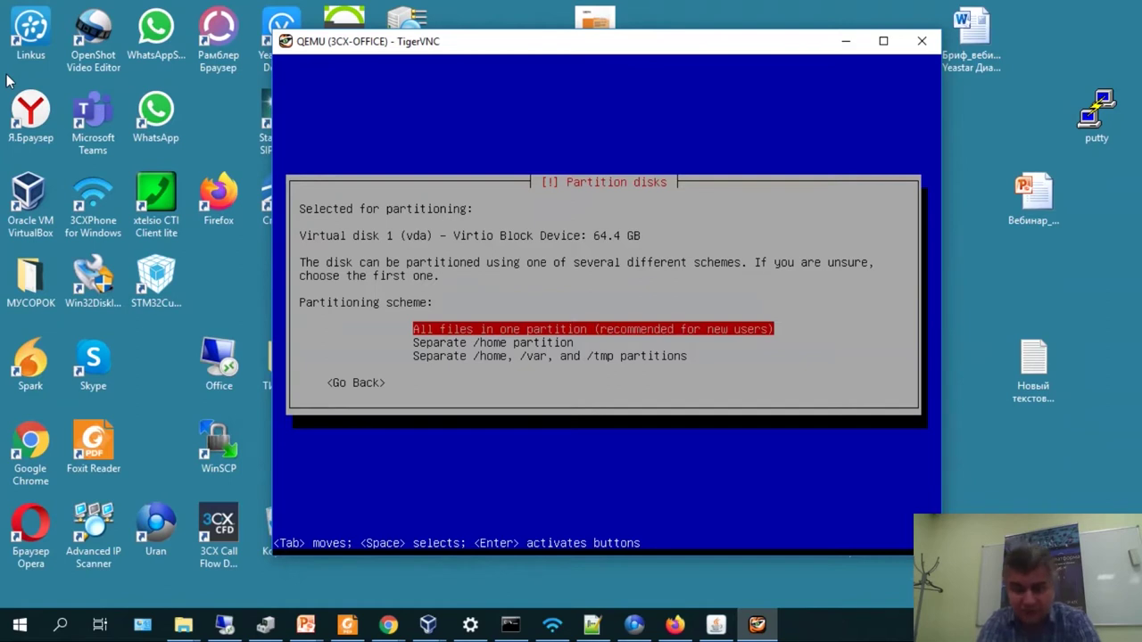
key("Return")
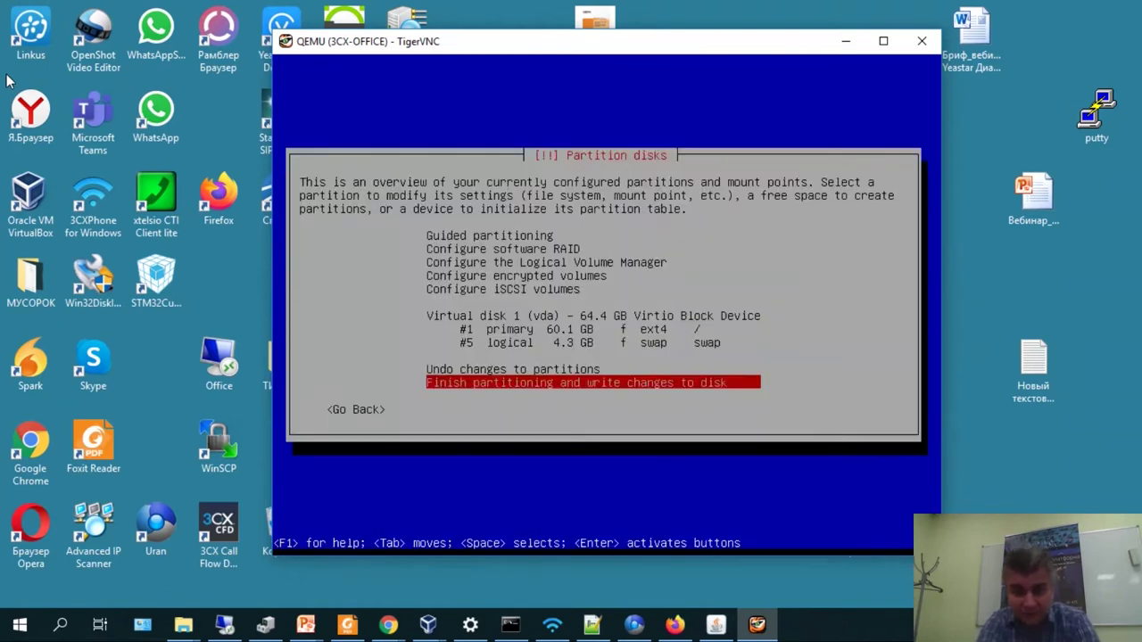
key("Return")
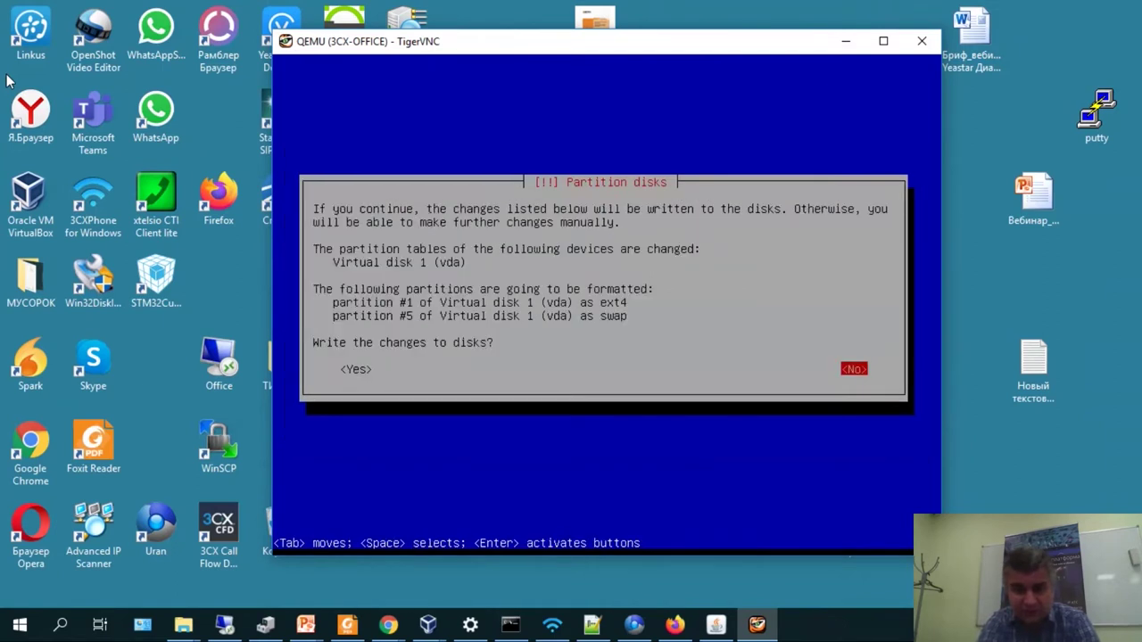
key("Tab")
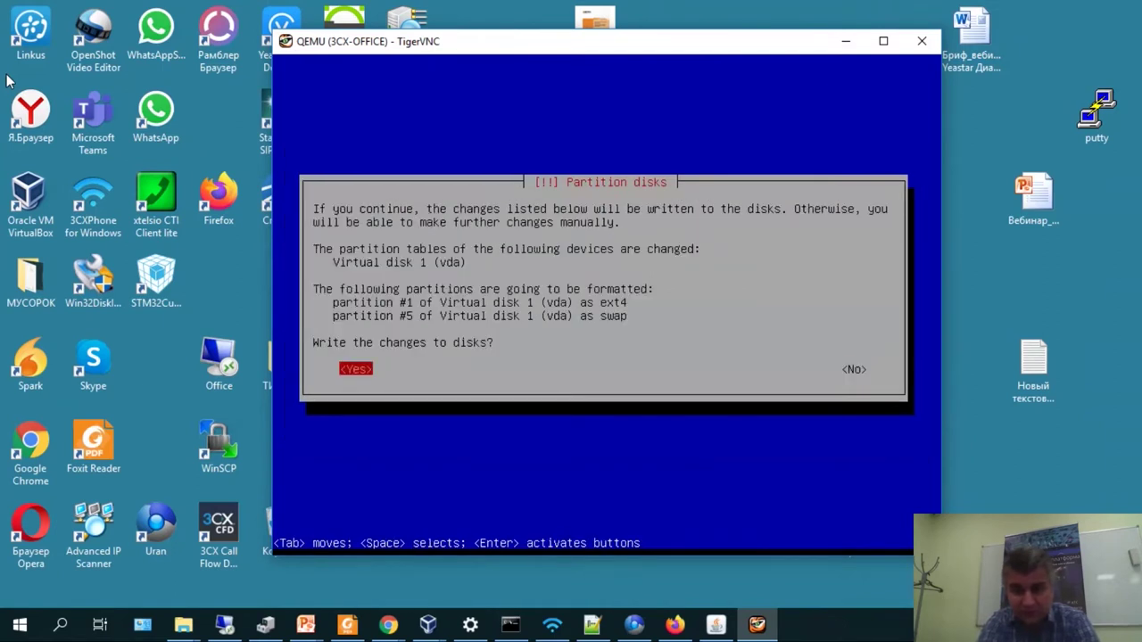
key("Return")
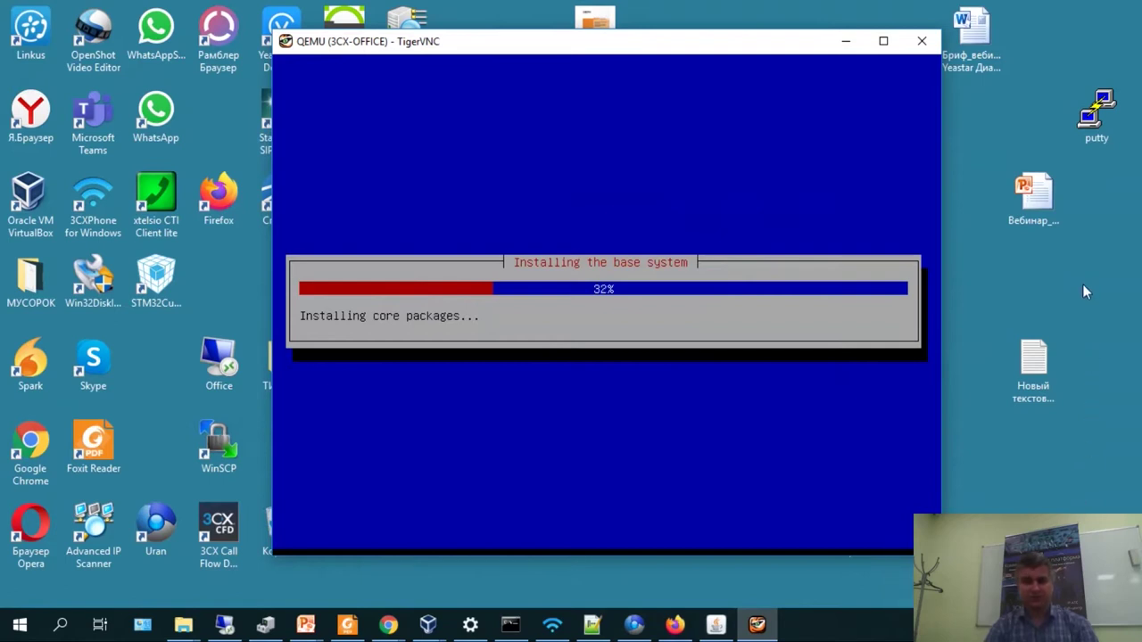
Step: Minimize and restore the VNC console, look through the 3CX Chrome tabs, then bring the web meeting forward
left_click(754, 636)
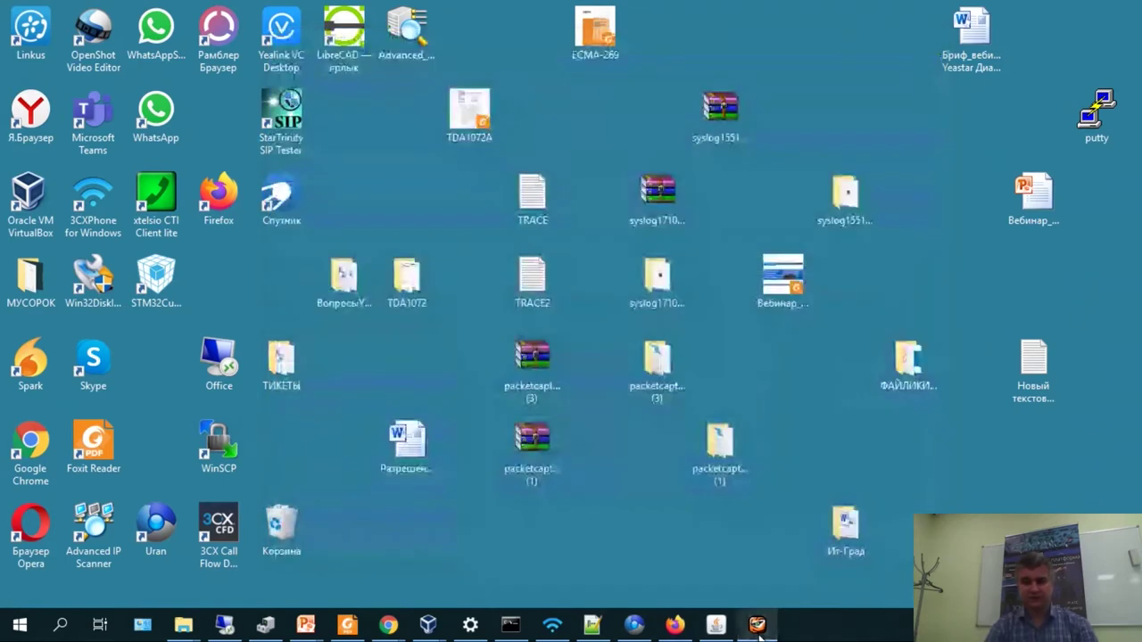
left_click(758, 635)
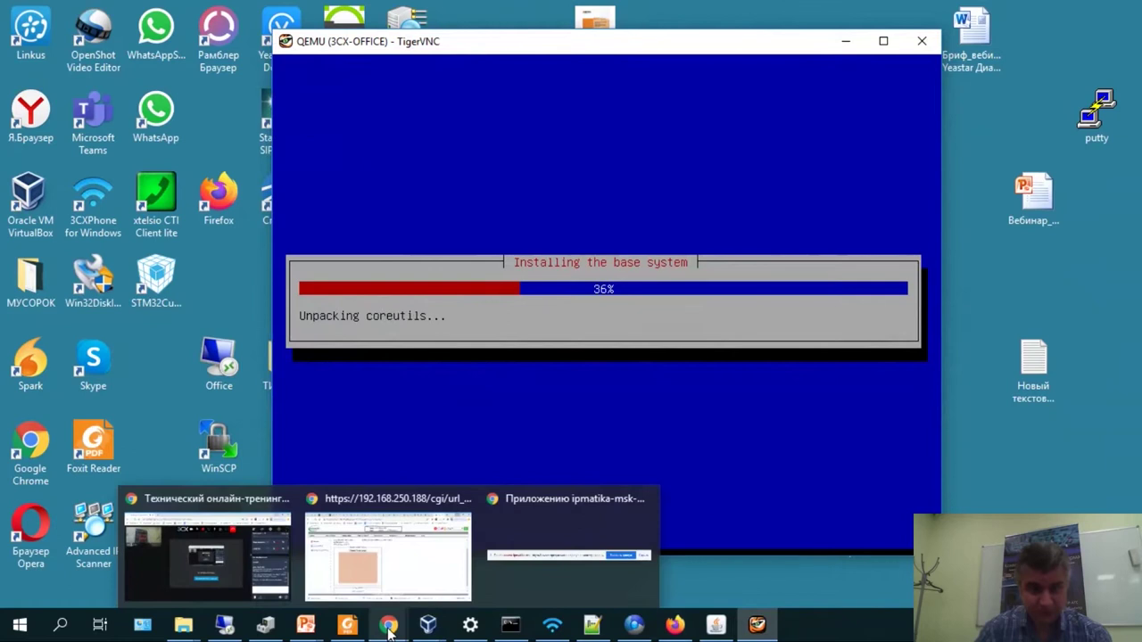
left_click(389, 629)
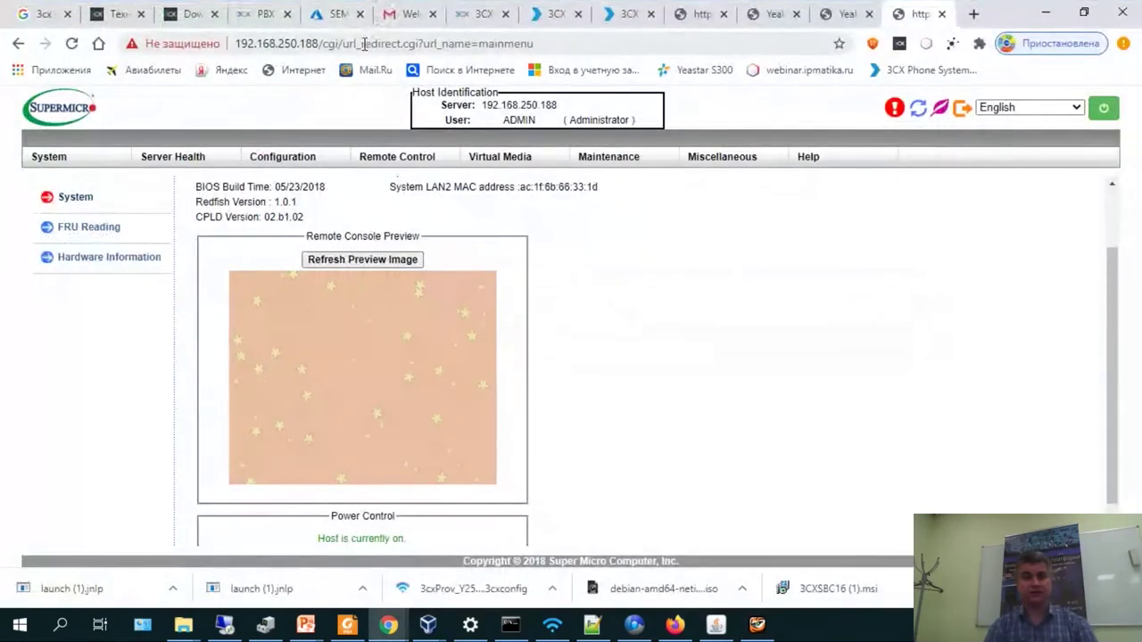
left_click(476, 15)
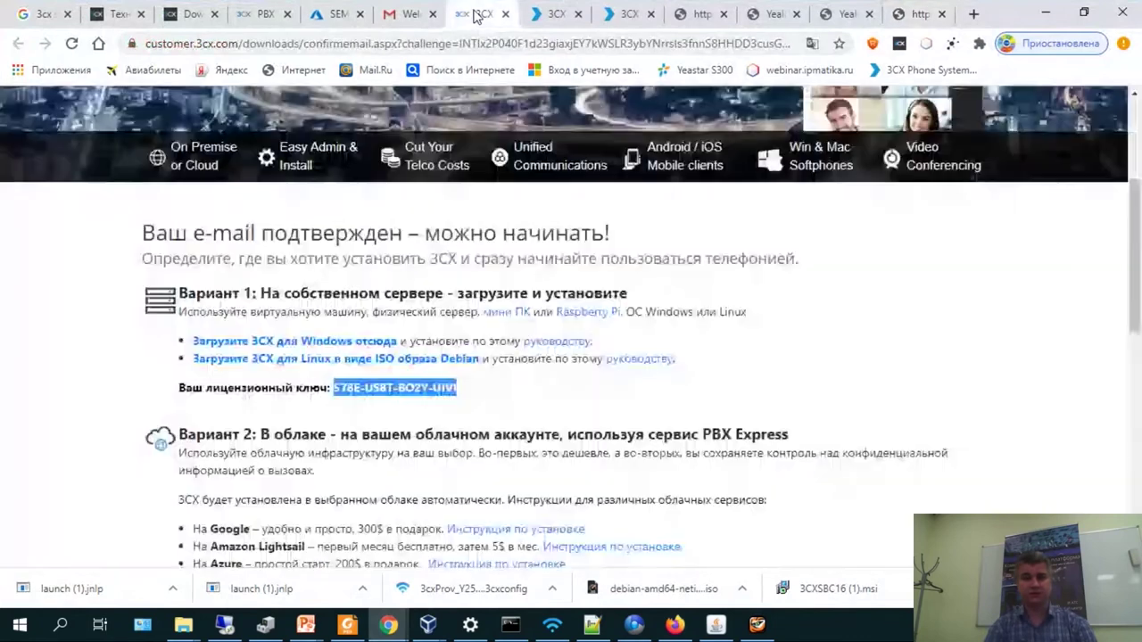
left_click(639, 12)
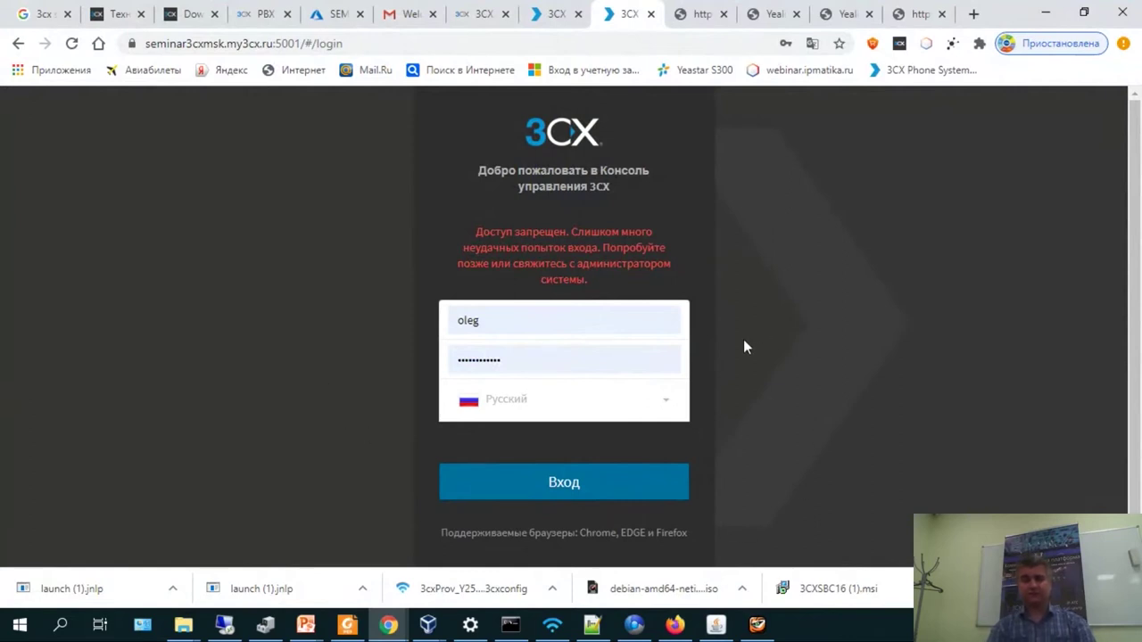
mouse_move(389, 624)
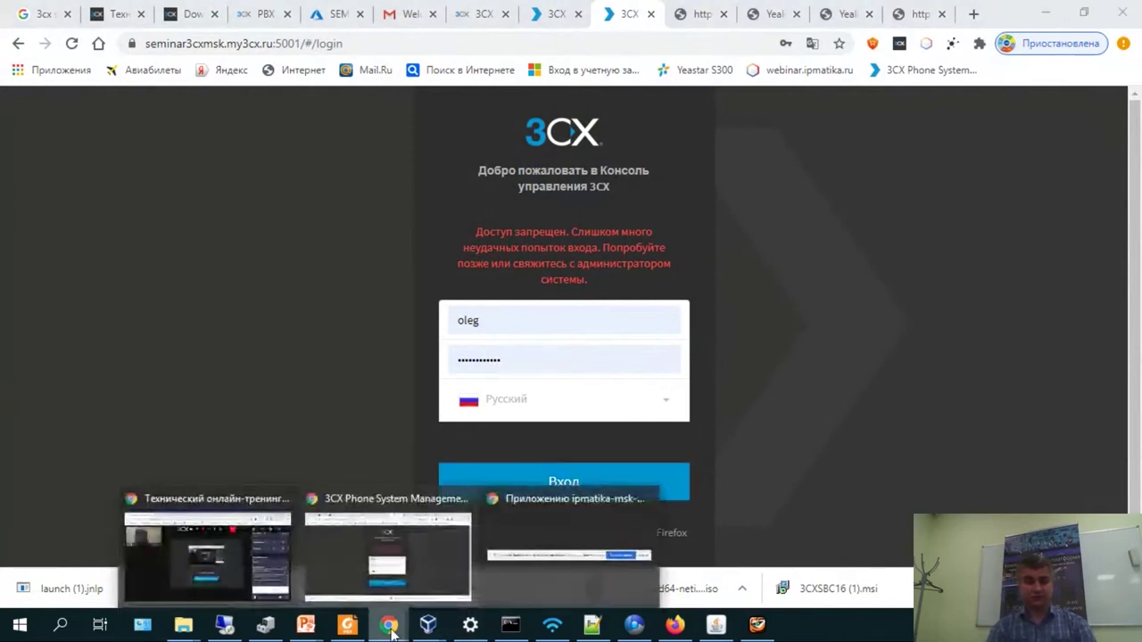
left_click(197, 565)
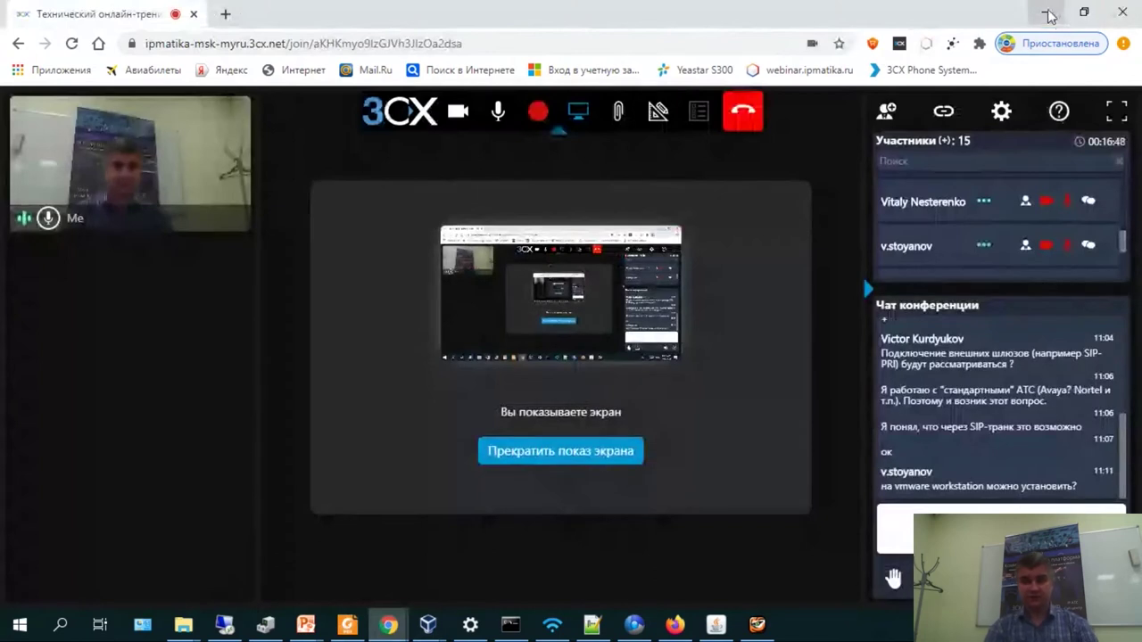
Step: Alt+Tab to the Chrome window showing the 3CX Management Console login page
key("alt+Tab")
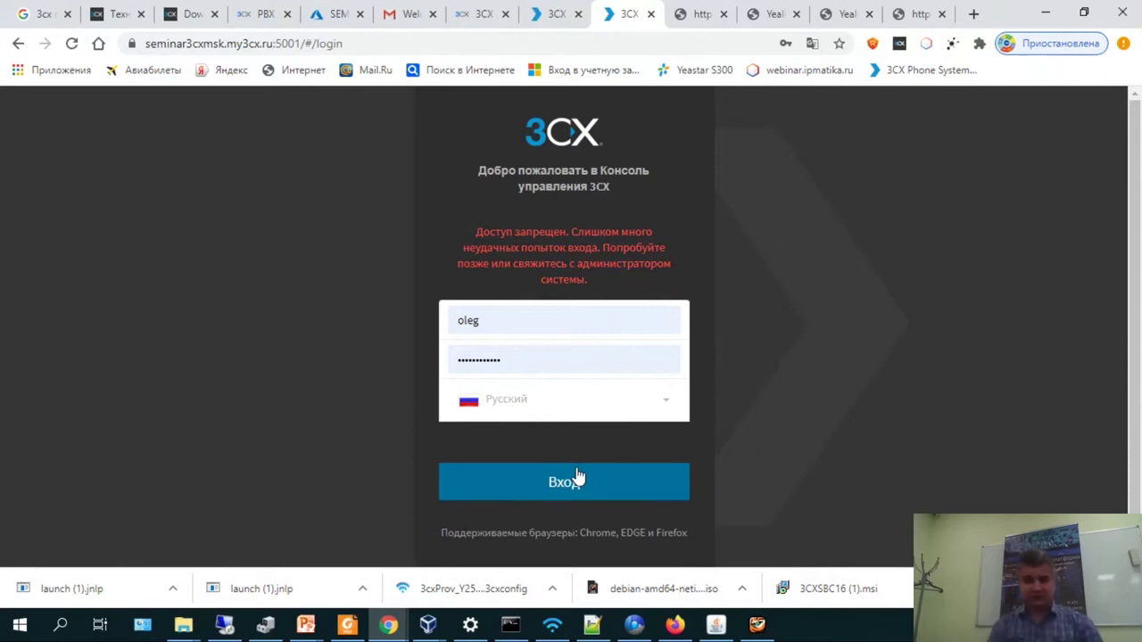
Step: Sign in, view the Phones and Users (extensions 000, 300-304) lists, then return to the meeting
left_click(612, 498)
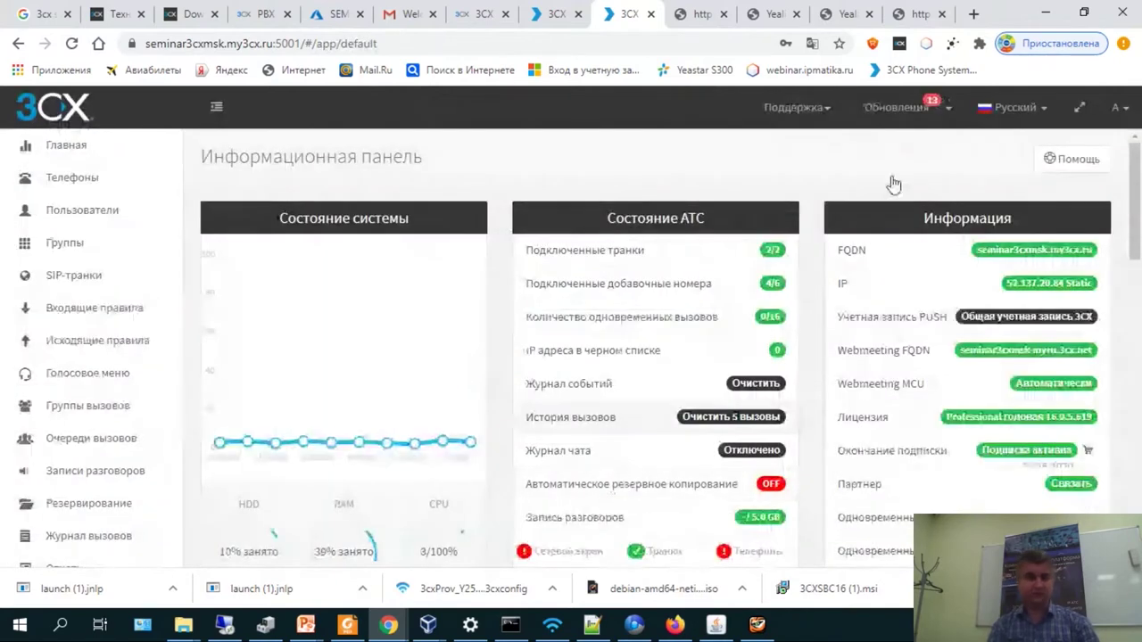
left_click(77, 185)
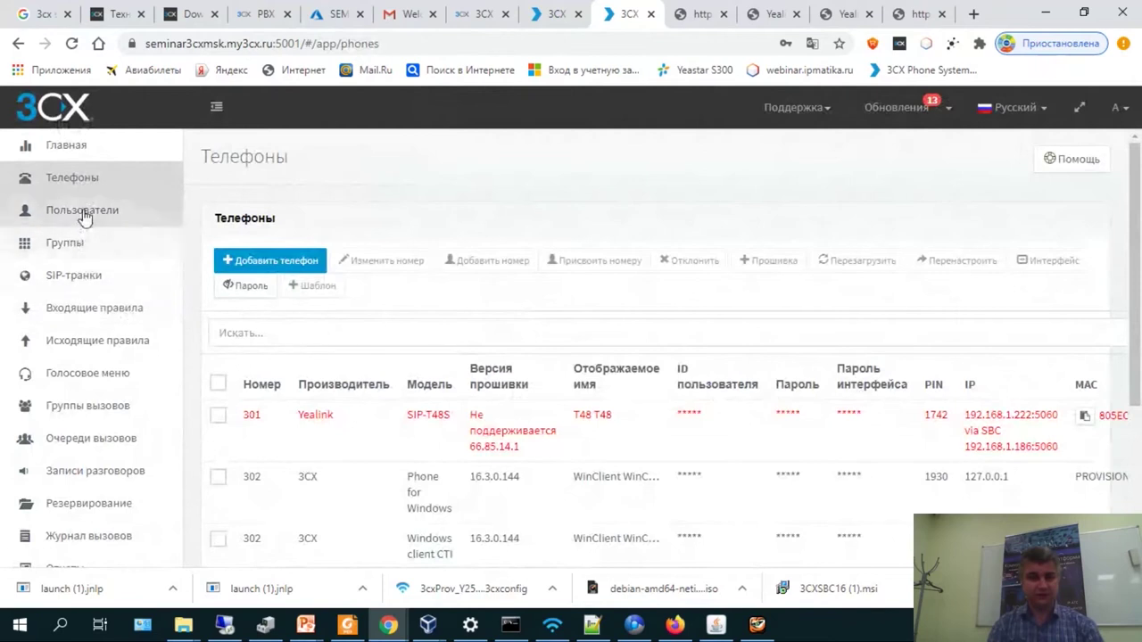
left_click(82, 215)
scroll(518, 503, "down", 2)
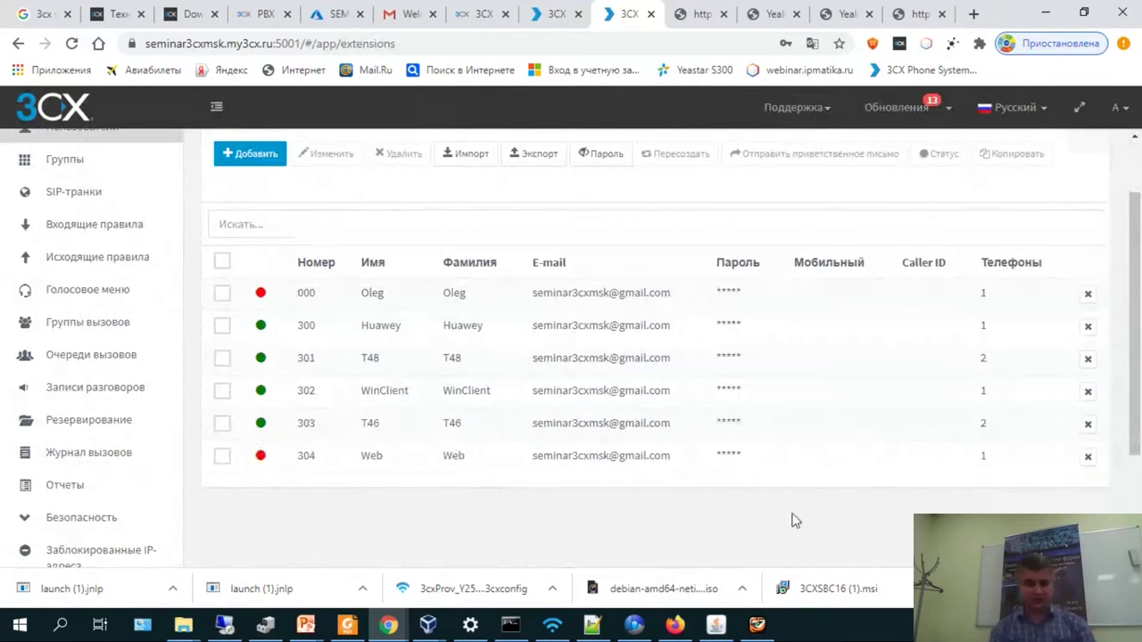
mouse_move(389, 624)
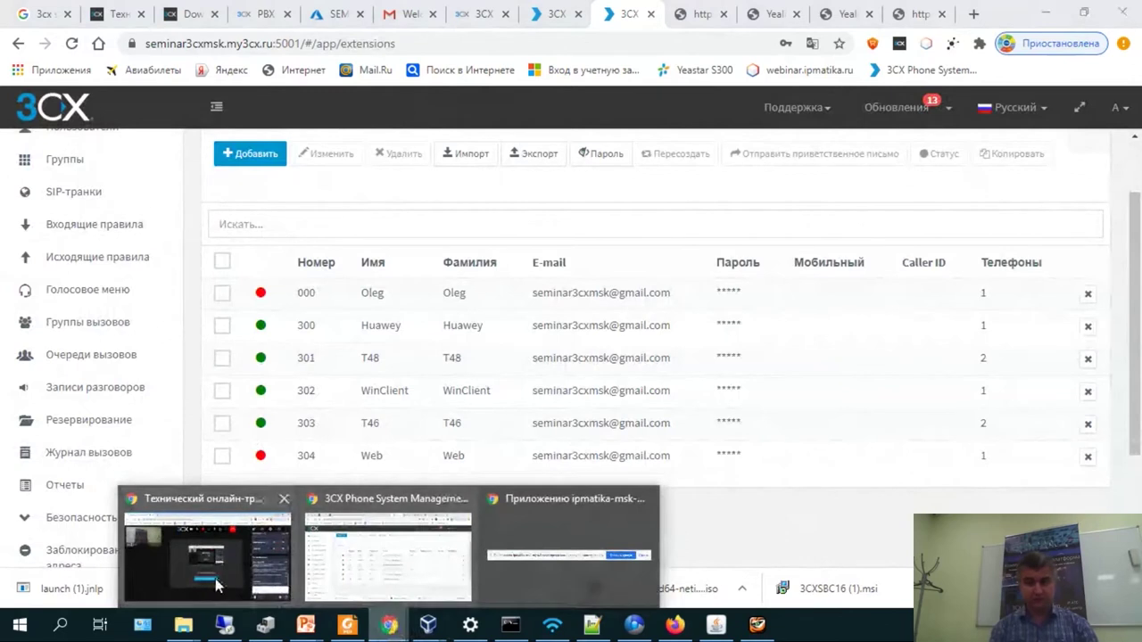
left_click(217, 585)
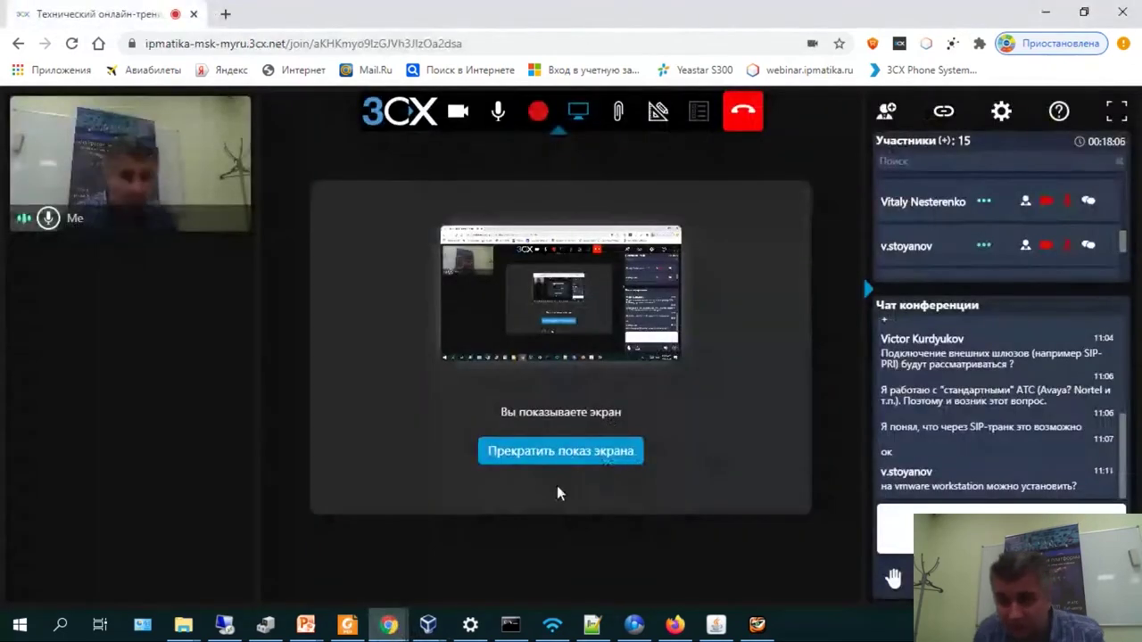
scroll(978, 460, "up", 1)
scroll(978, 461, "down", 1)
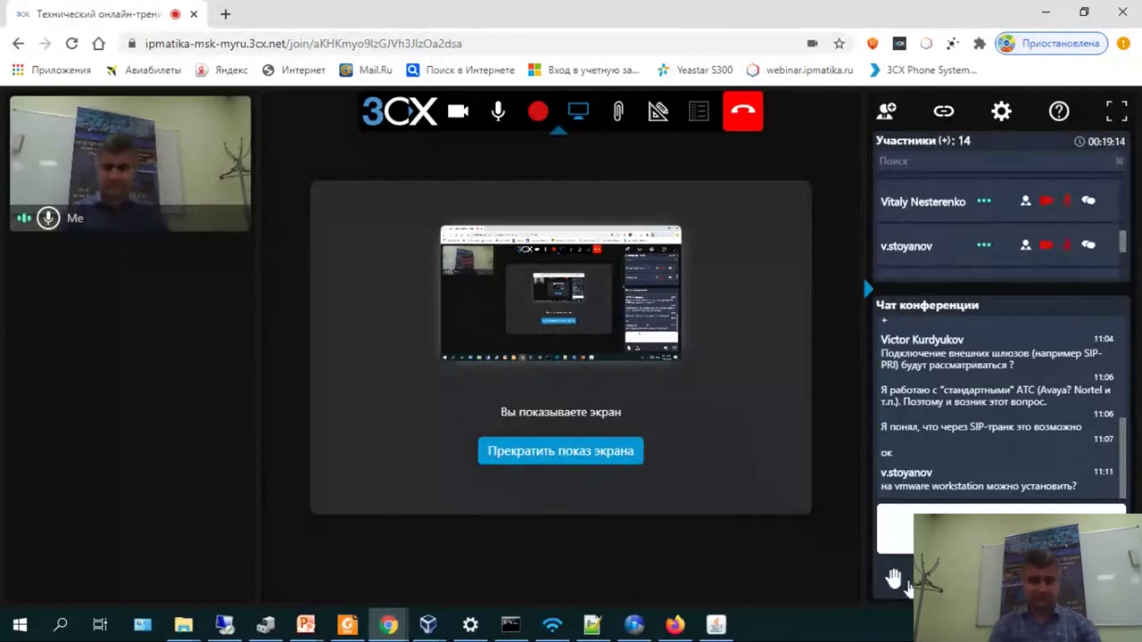
left_click(388, 625)
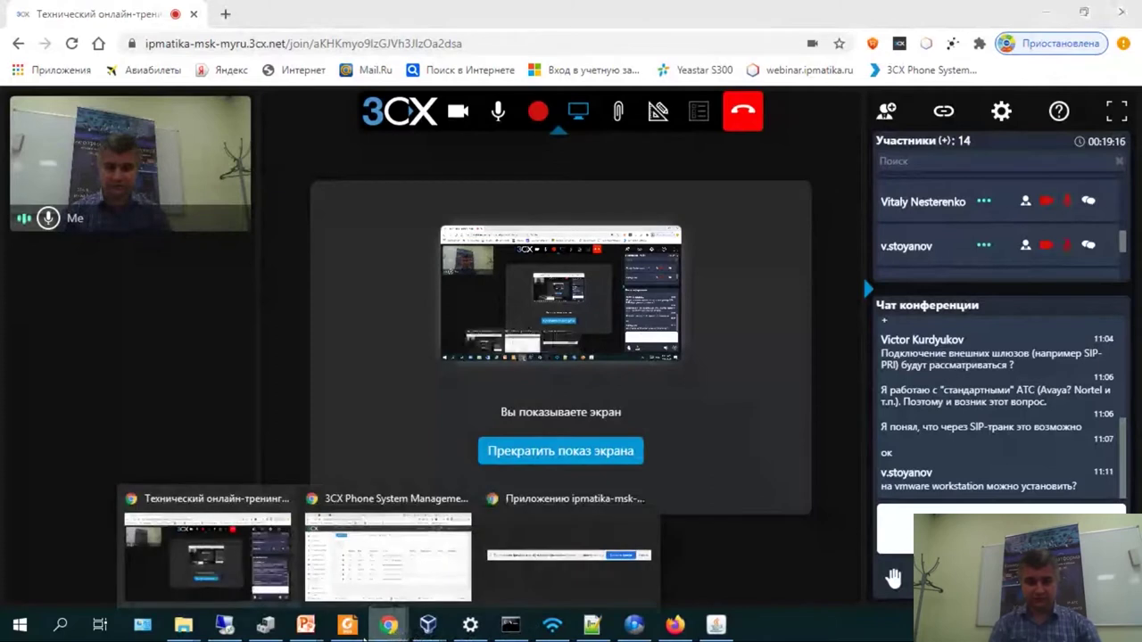
Step: Open extension 303's phone provisioning (Автонастройка телефона) settings
left_click(393, 576)
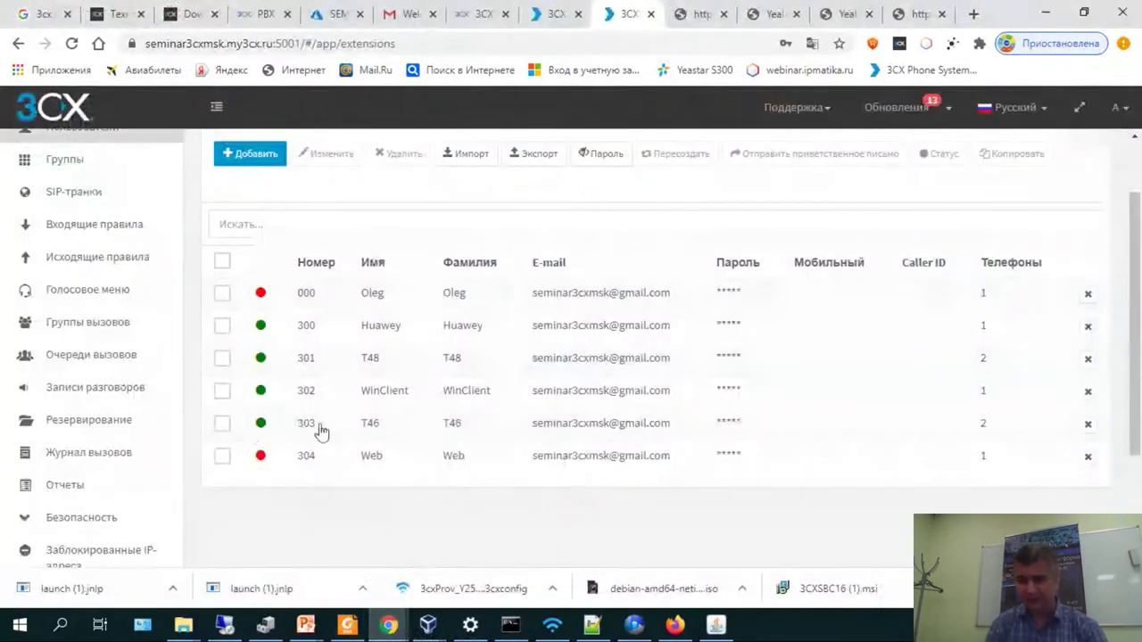
double_click(382, 433)
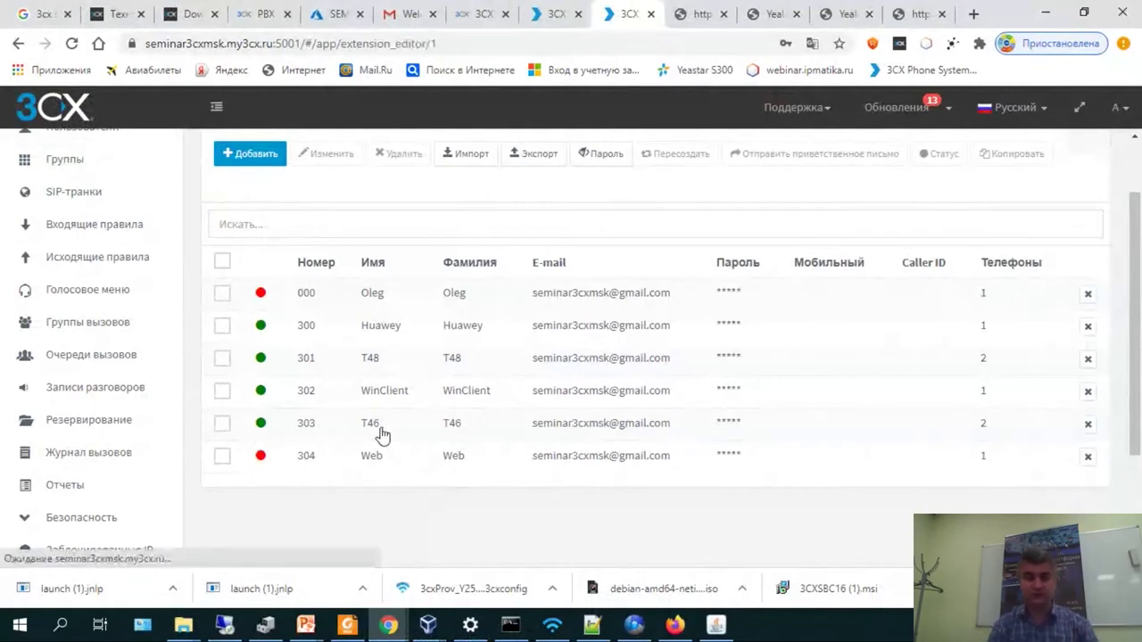
left_click(649, 156)
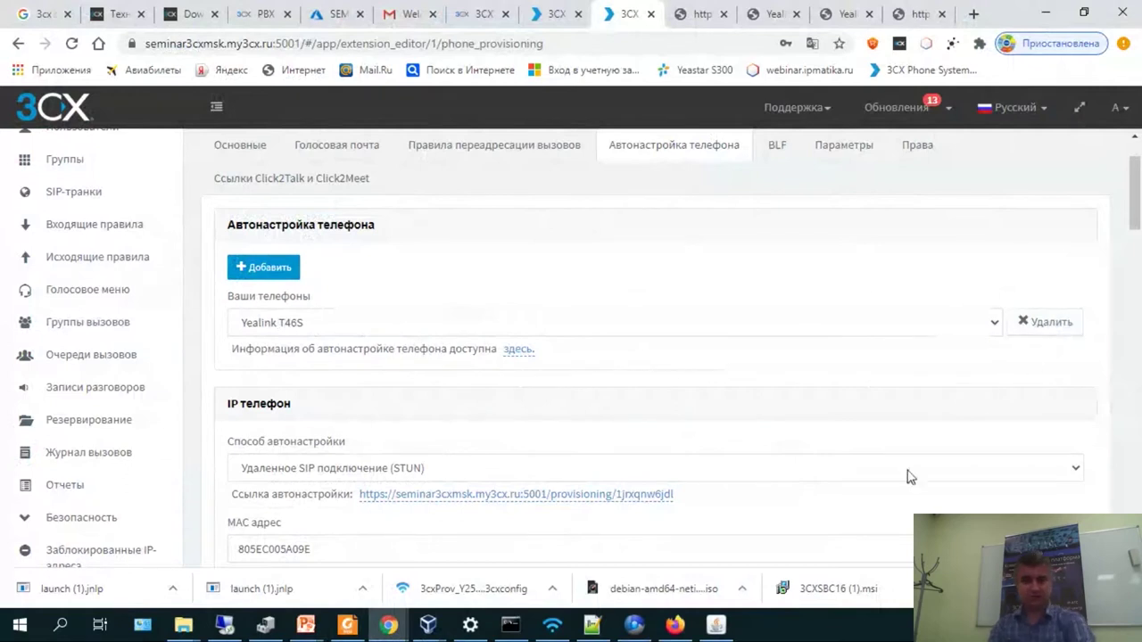
key("ctrl+plus")
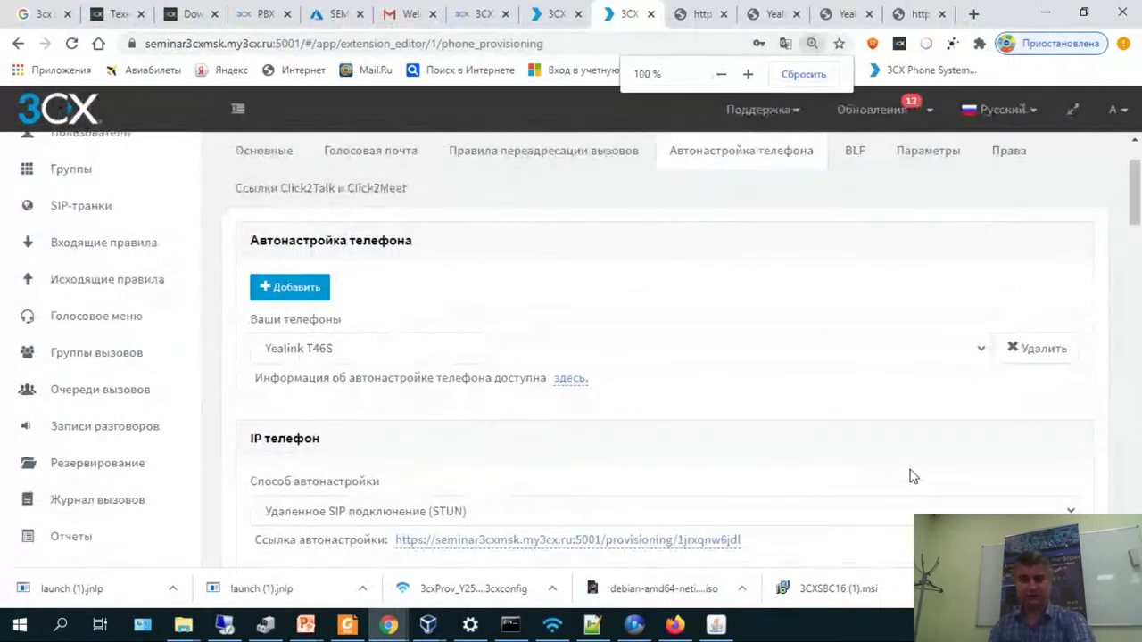
key("ctrl+minus")
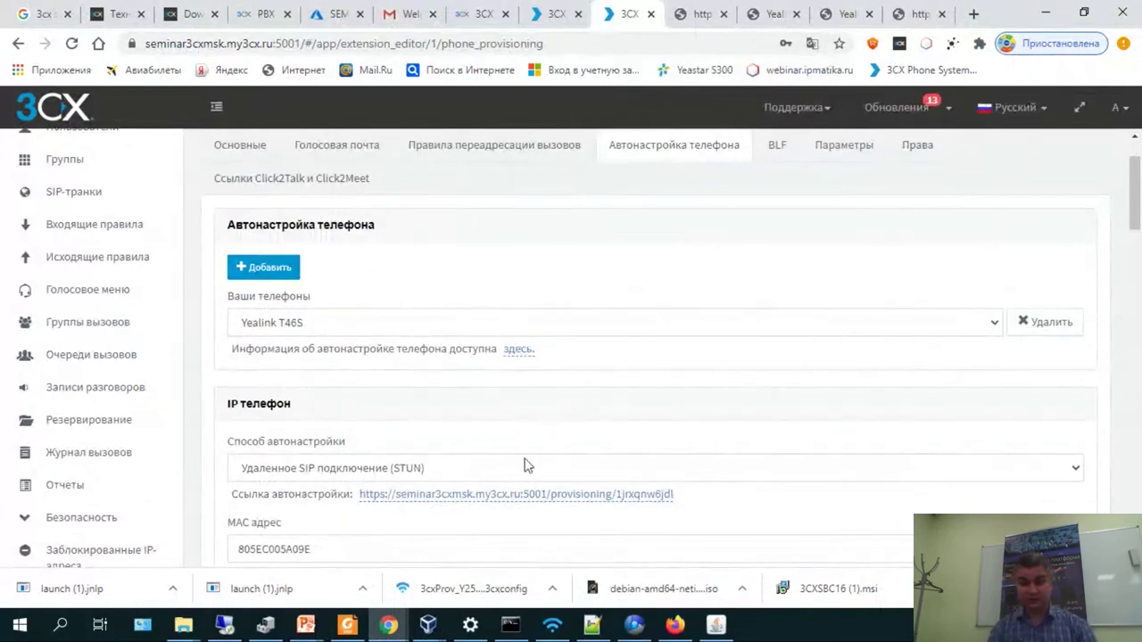
Step: Delete the Yealink T46S phone by its MAC address, leaving only the 3CX App
double_click(327, 549)
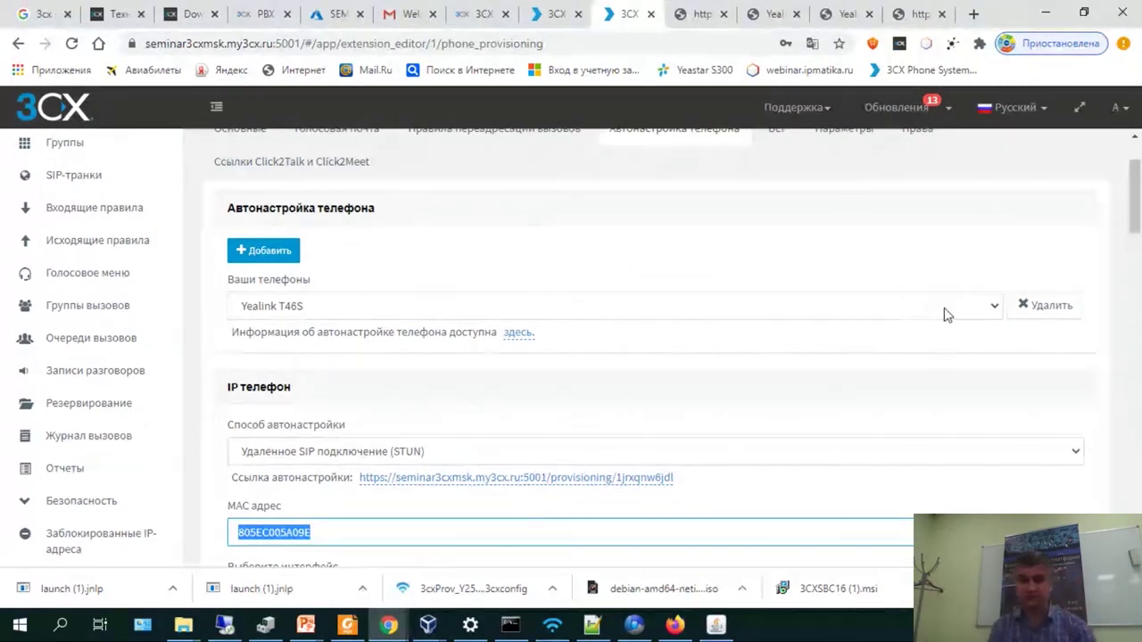
left_click(1022, 306)
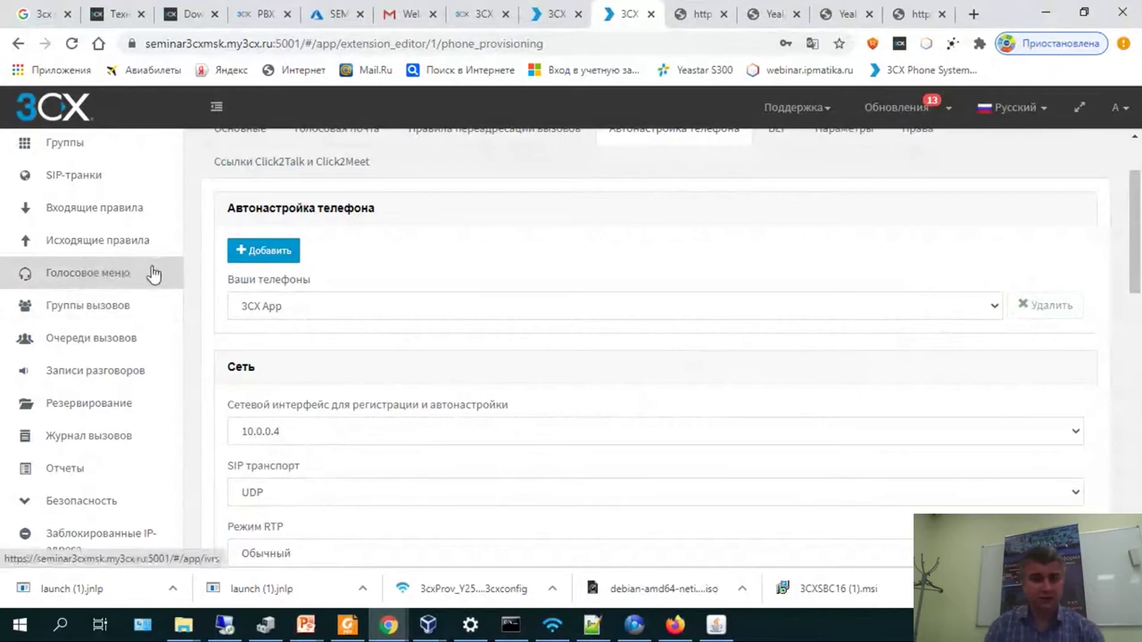
scroll(73, 186, "up", 1)
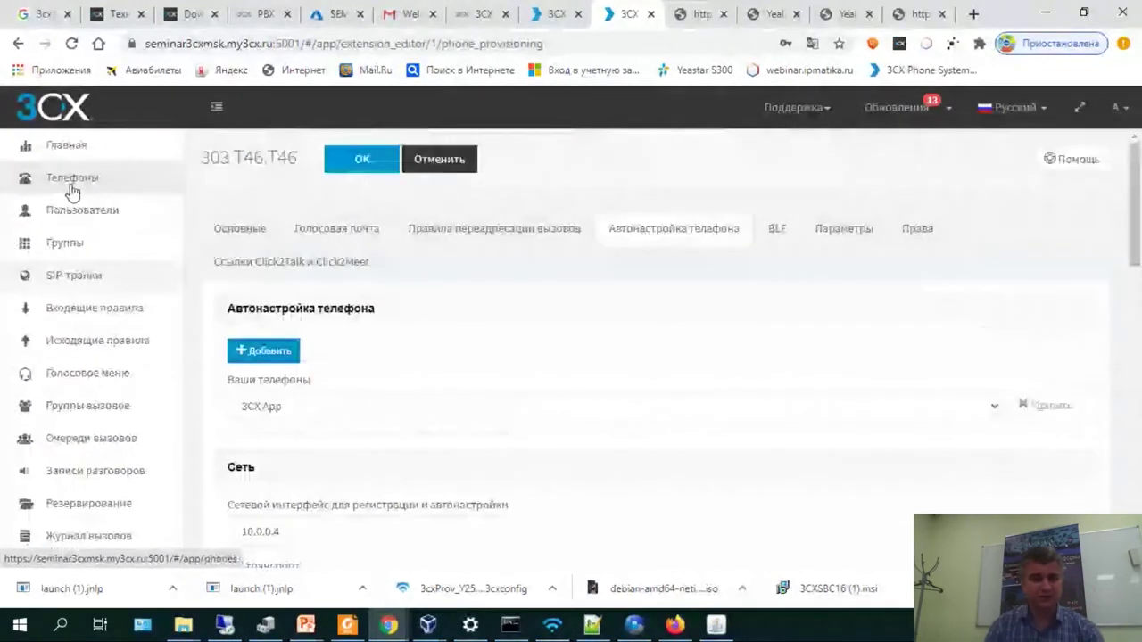
Step: Reload the extensions list, then switch back to the 3CX WebMeeting screen-share window
left_click(82, 218)
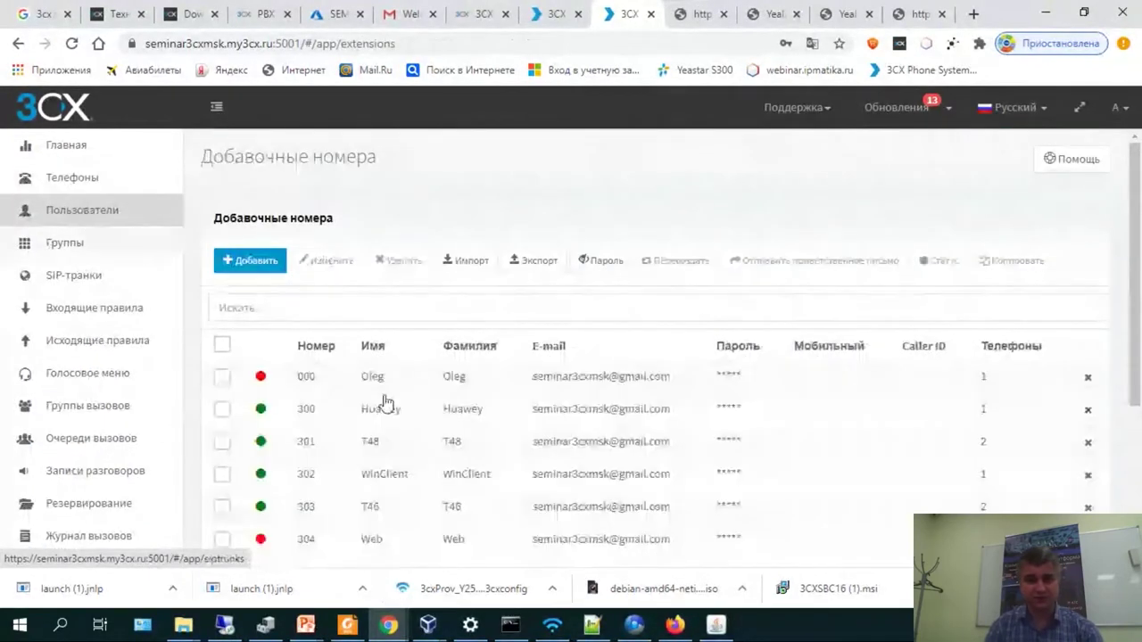
left_click(82, 210)
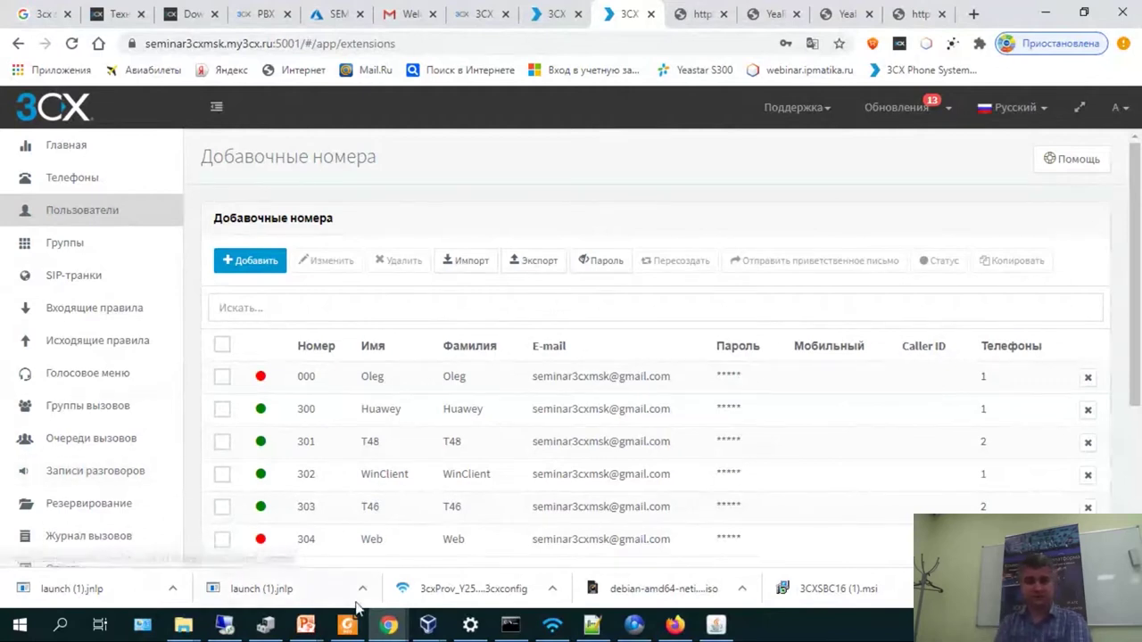
left_click(385, 629)
left_click(166, 576)
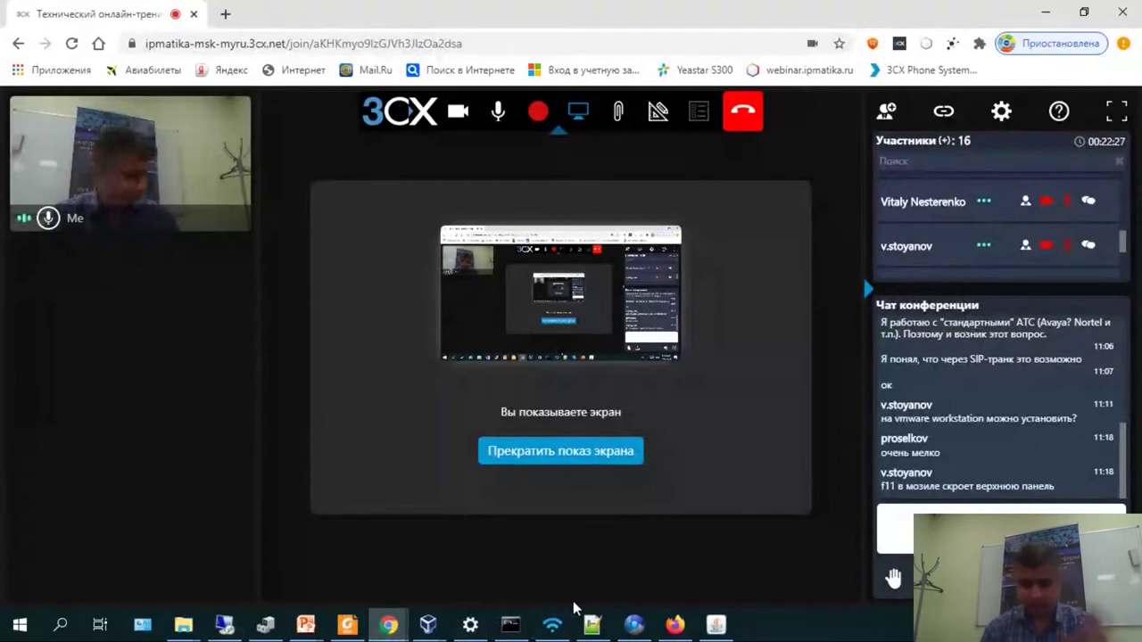
Step: Bring Firefox forward, showing the server-not-found page for crm.ipmatika.ru
left_click(676, 627)
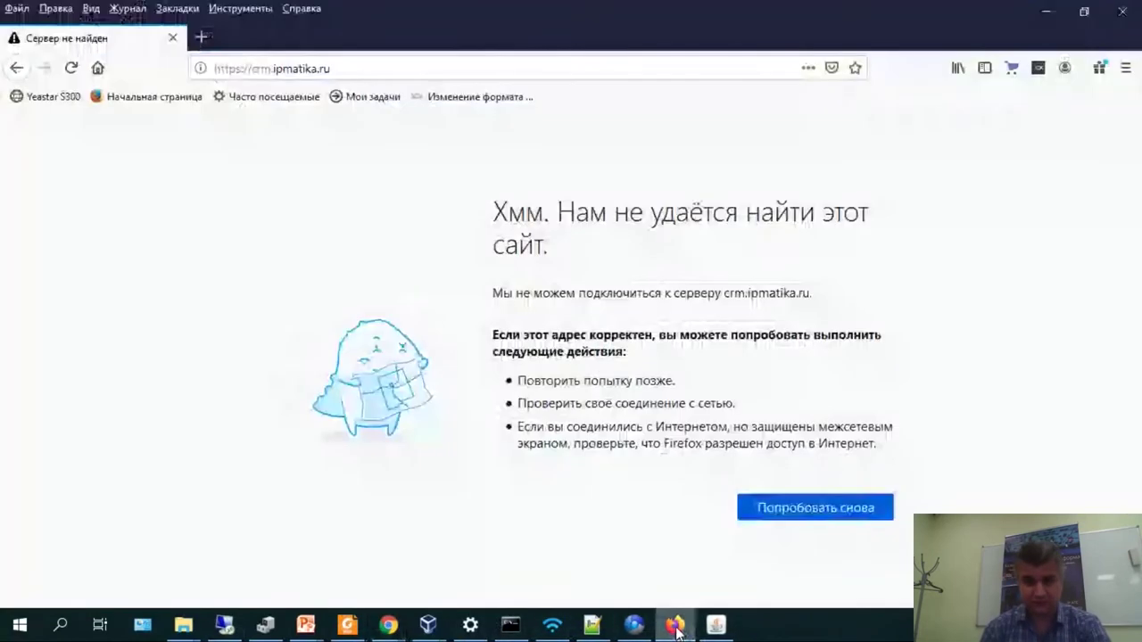
Step: Minimize Firefox's error page to get back to the 3CX extensions list
left_click(1045, 12)
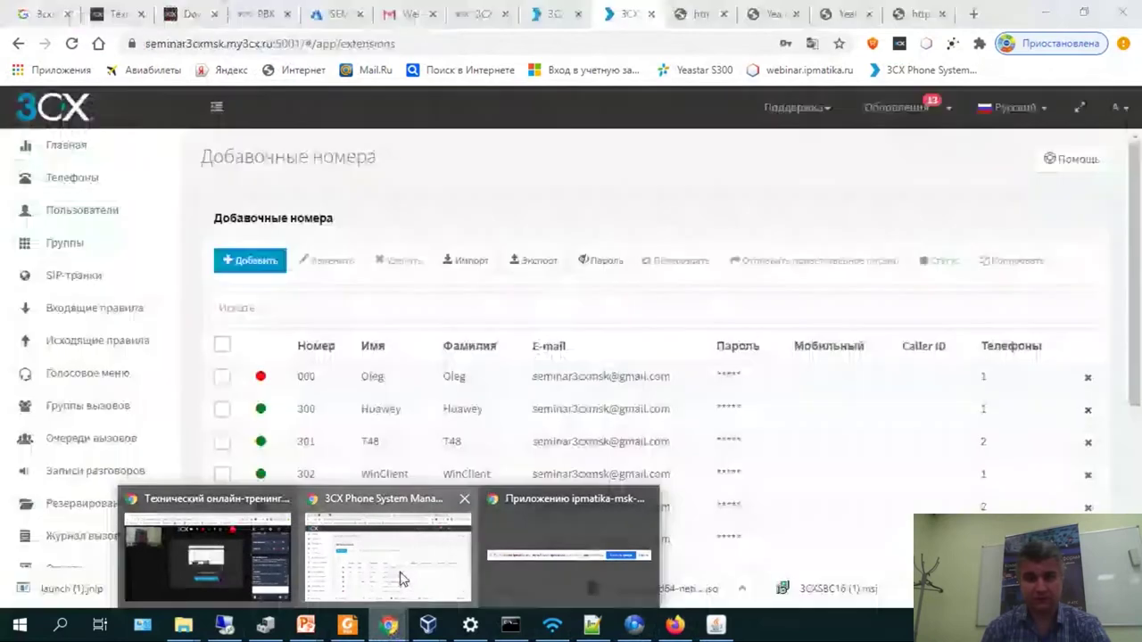
Step: Change extension 303's first and last names from T46 to ZZZ and save it
left_click(383, 547)
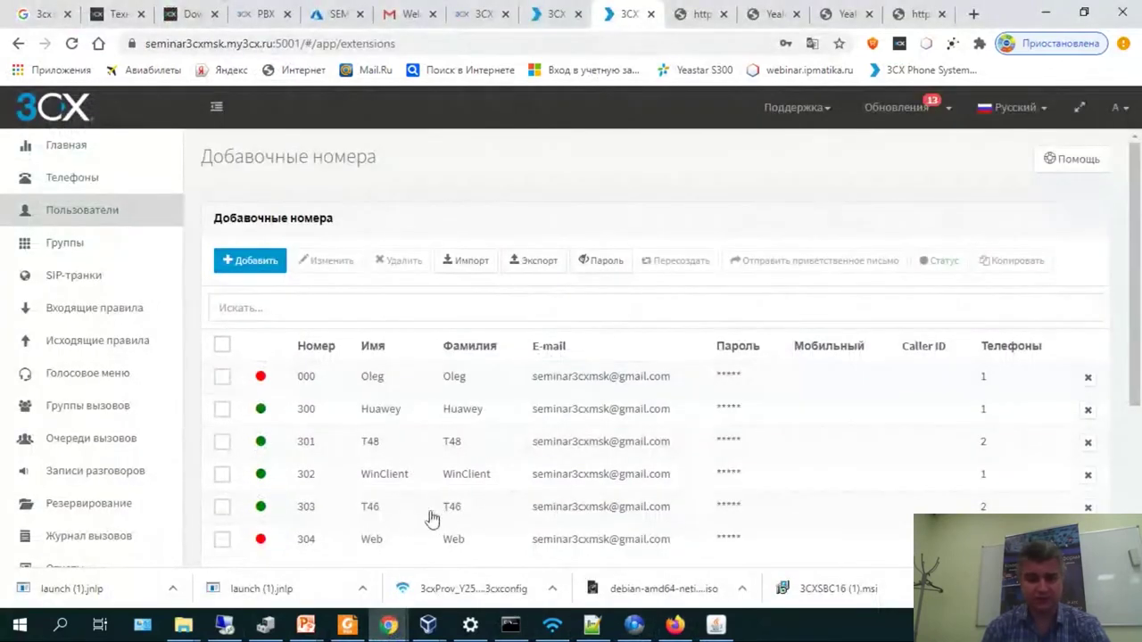
double_click(351, 515)
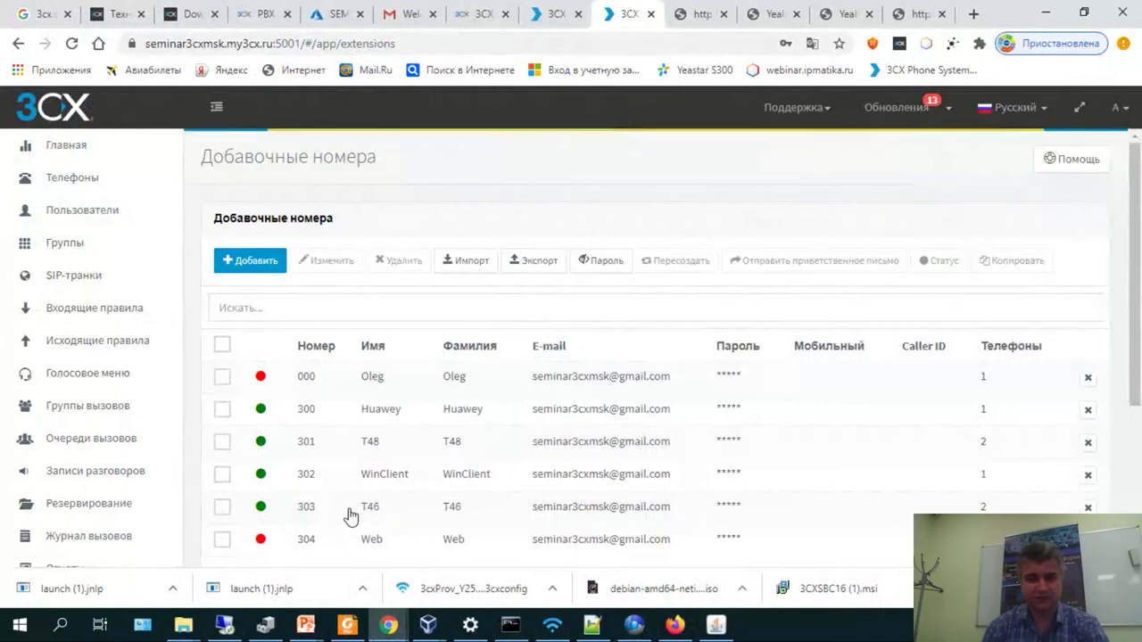
left_click_drag(300, 435, 230, 456)
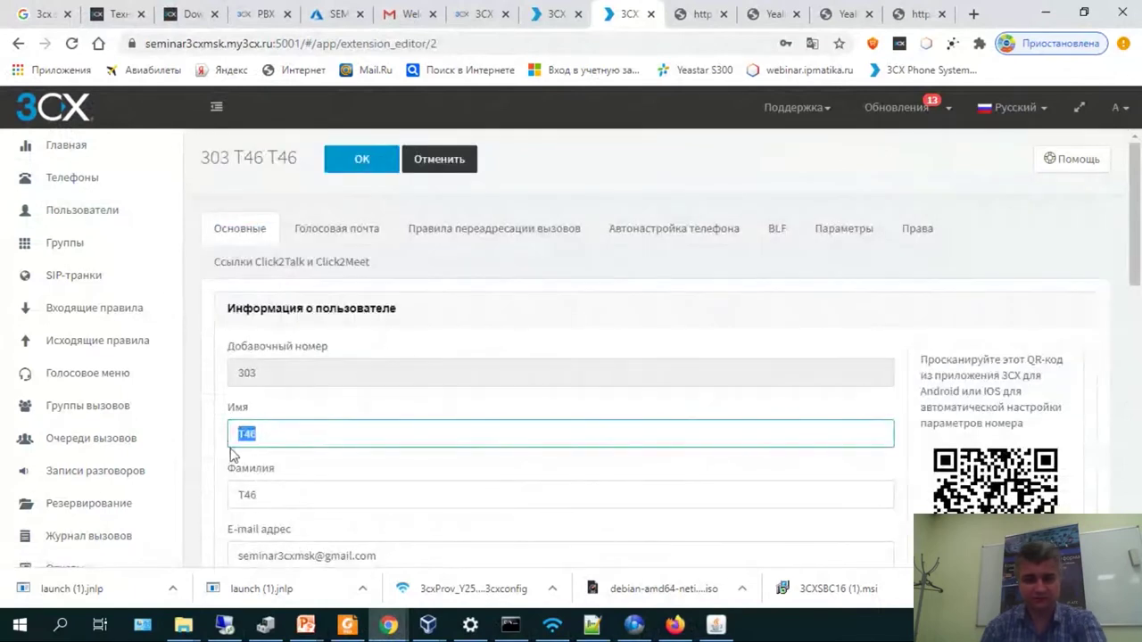
type("z")
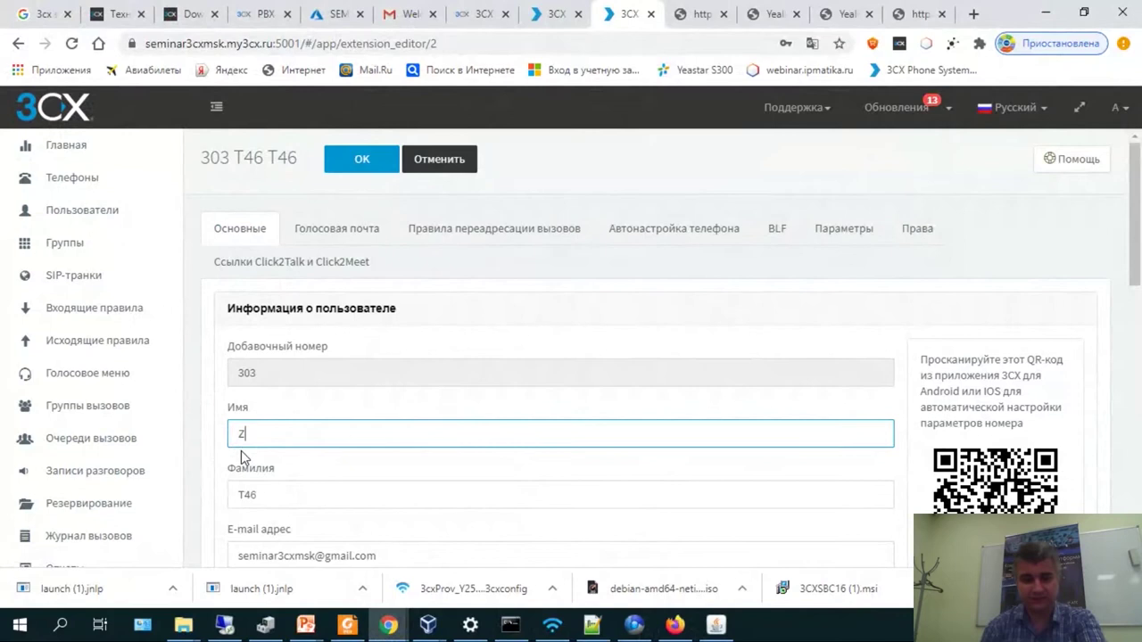
type("zz")
left_click_drag(276, 434, 199, 440)
key("ctrl+c")
left_click_drag(246, 500, 174, 502)
key("ctrl+v")
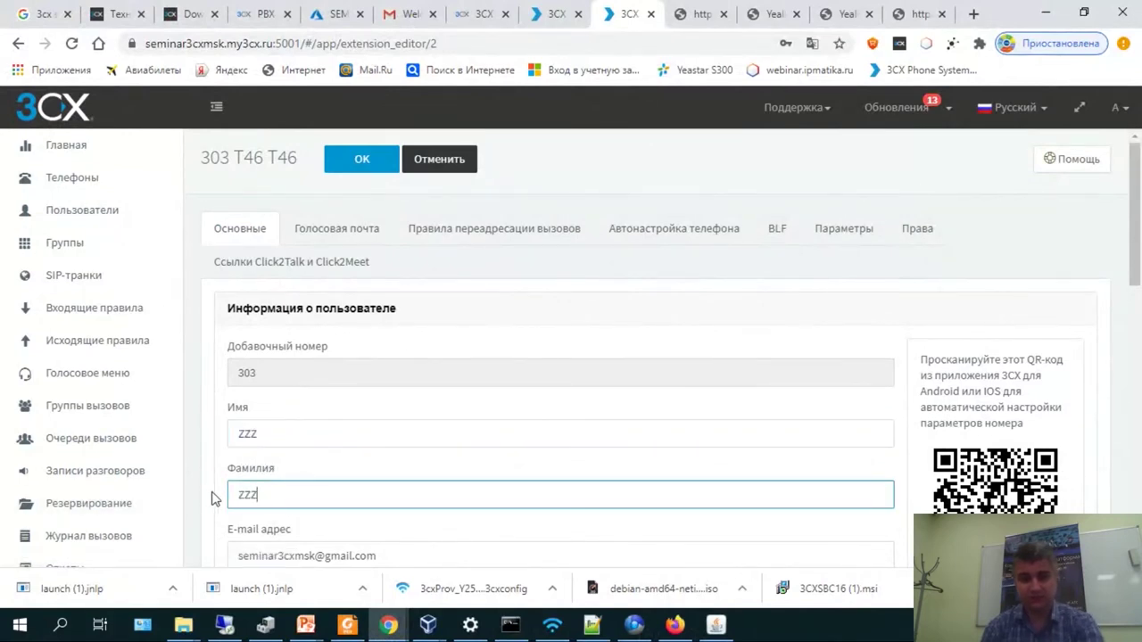
left_click(361, 158)
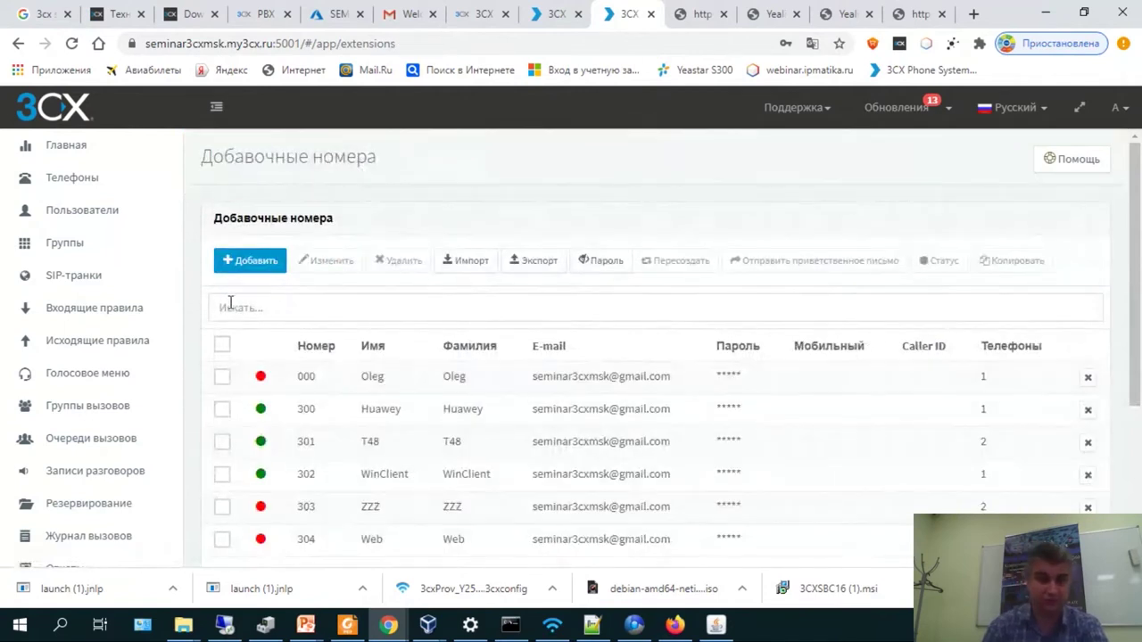
scroll(264, 298, "down", 3)
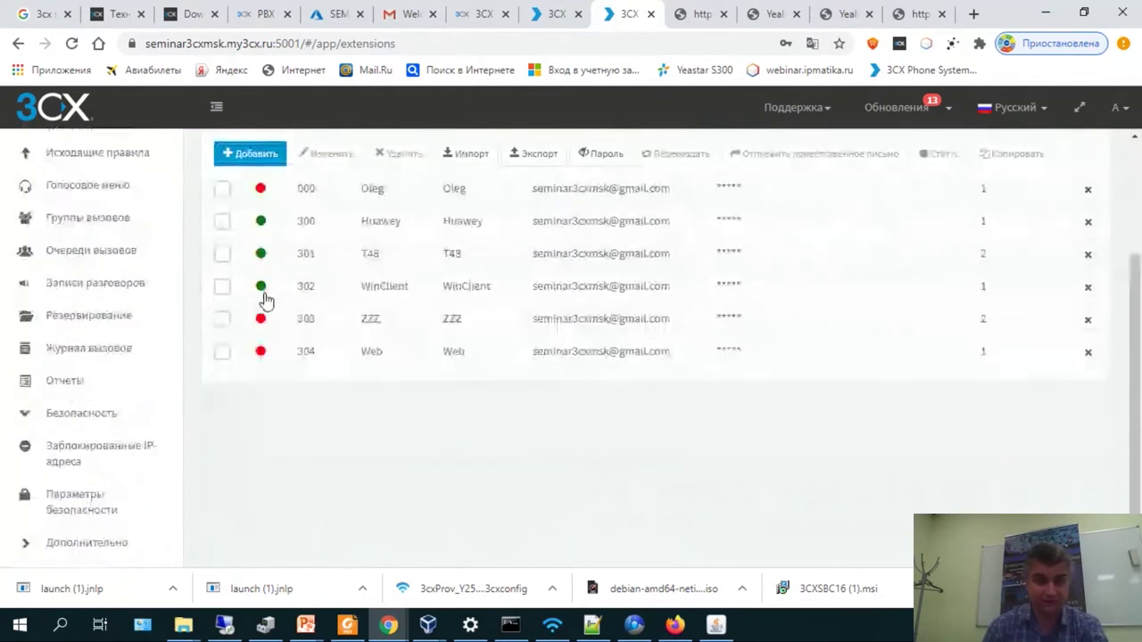
scroll(264, 299, "up", 3)
Step: Add new extension 306 with T46S as both first and last name
left_click(250, 268)
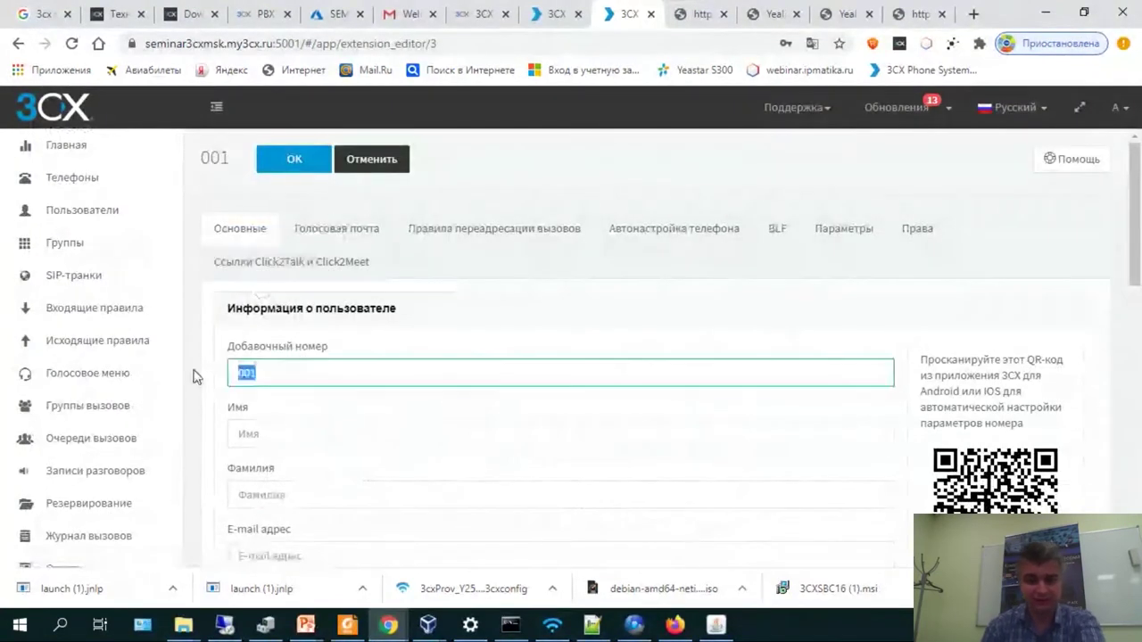
type("30")
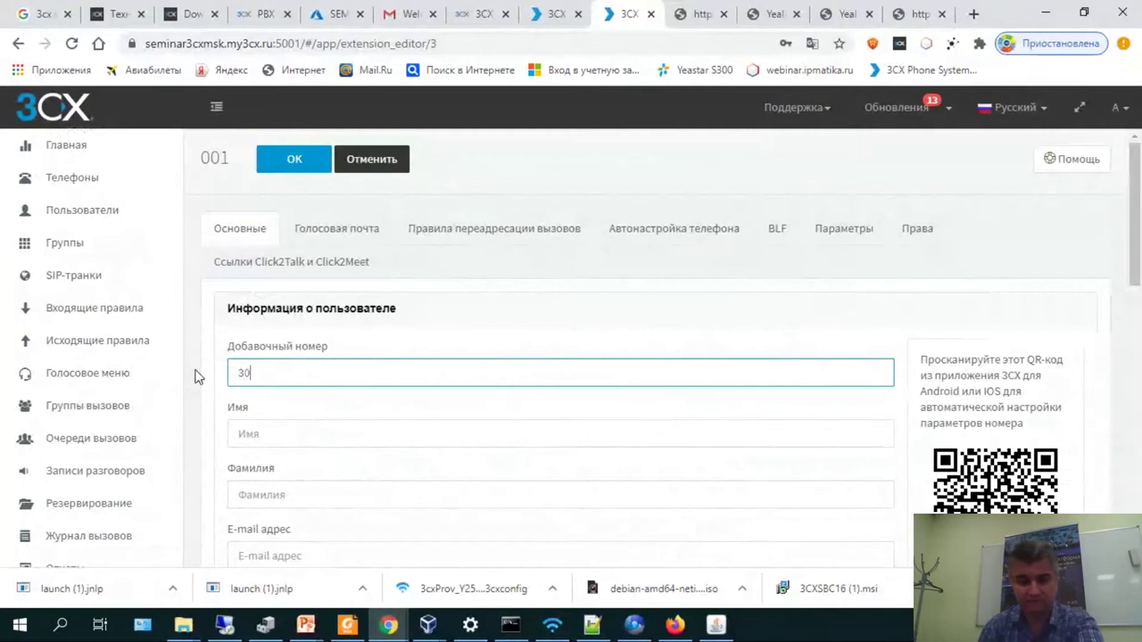
type("6")
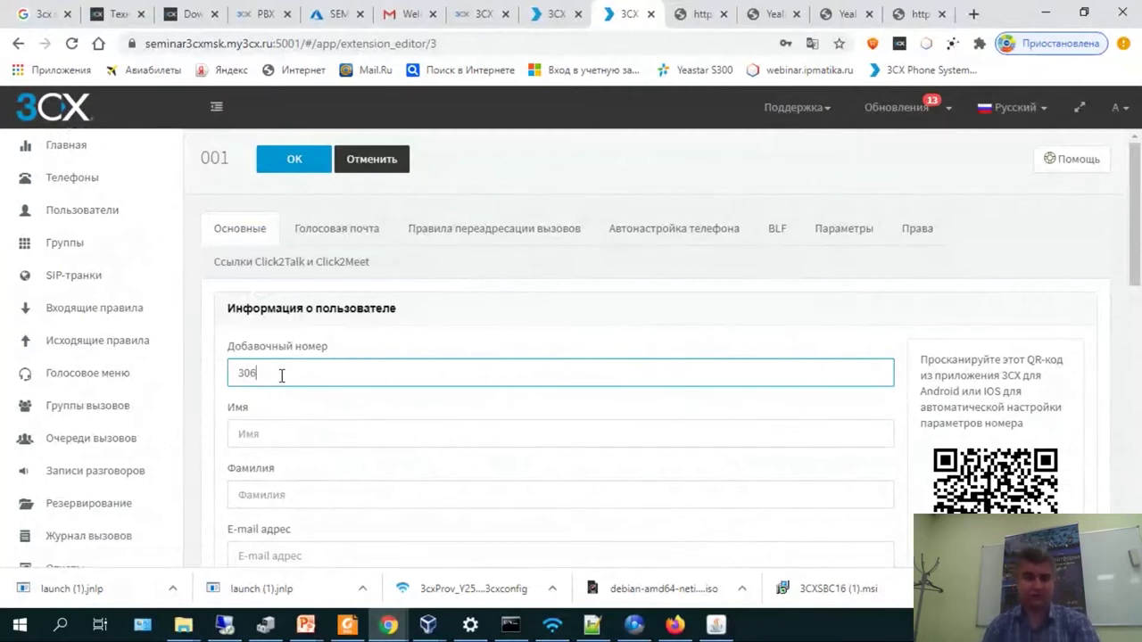
left_click(274, 435)
type("Т")
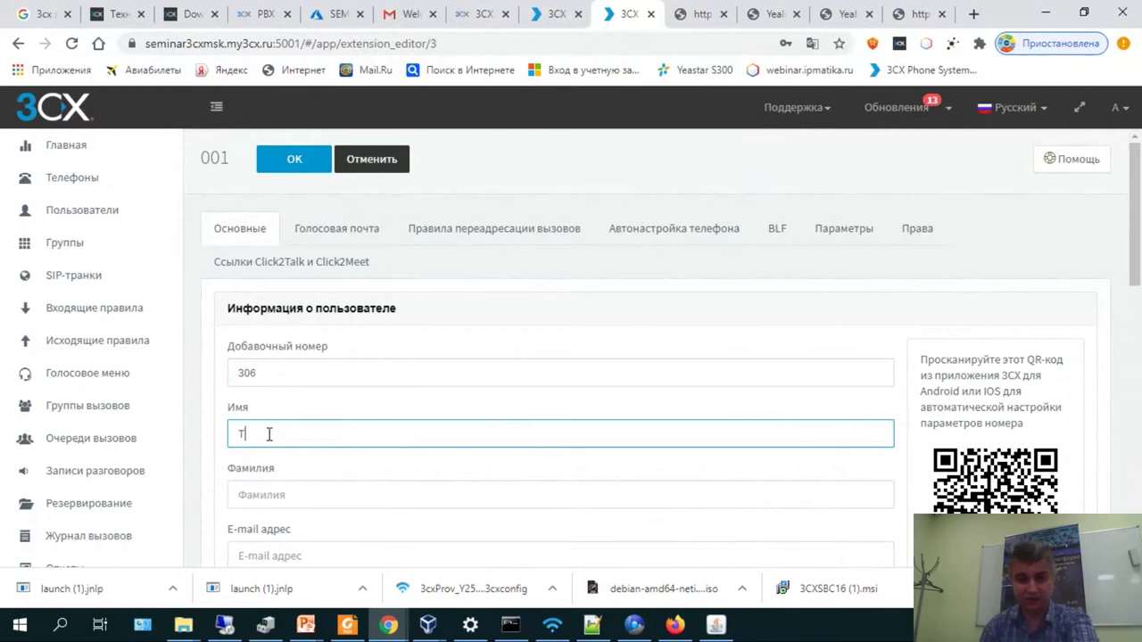
type("46")
left_click_drag(260, 445, 203, 433)
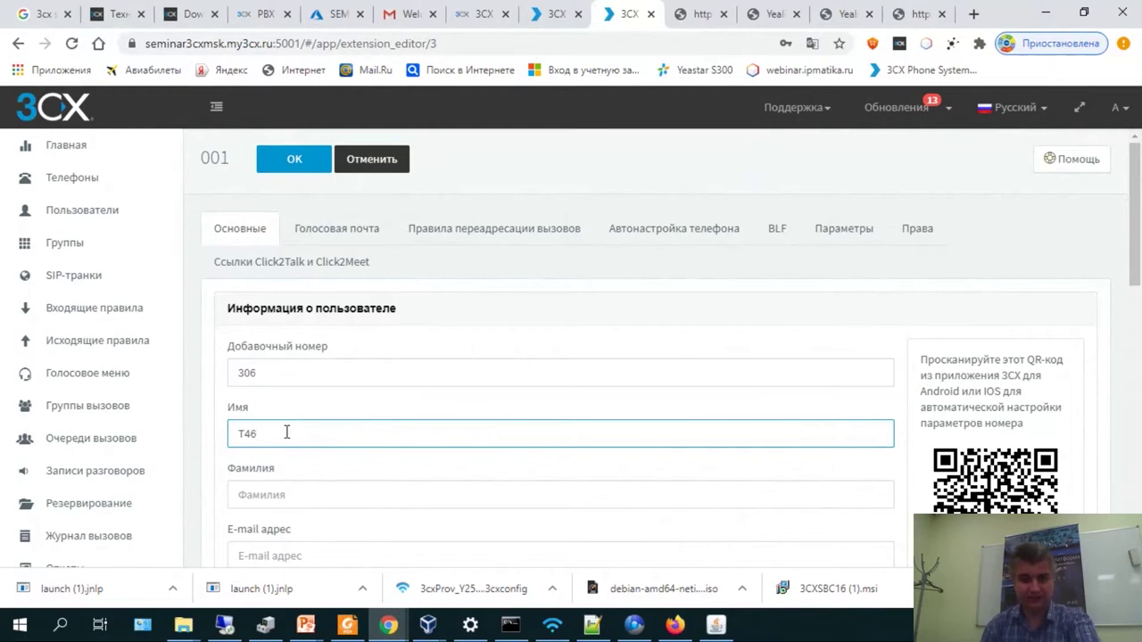
left_click_drag(286, 433, 198, 439)
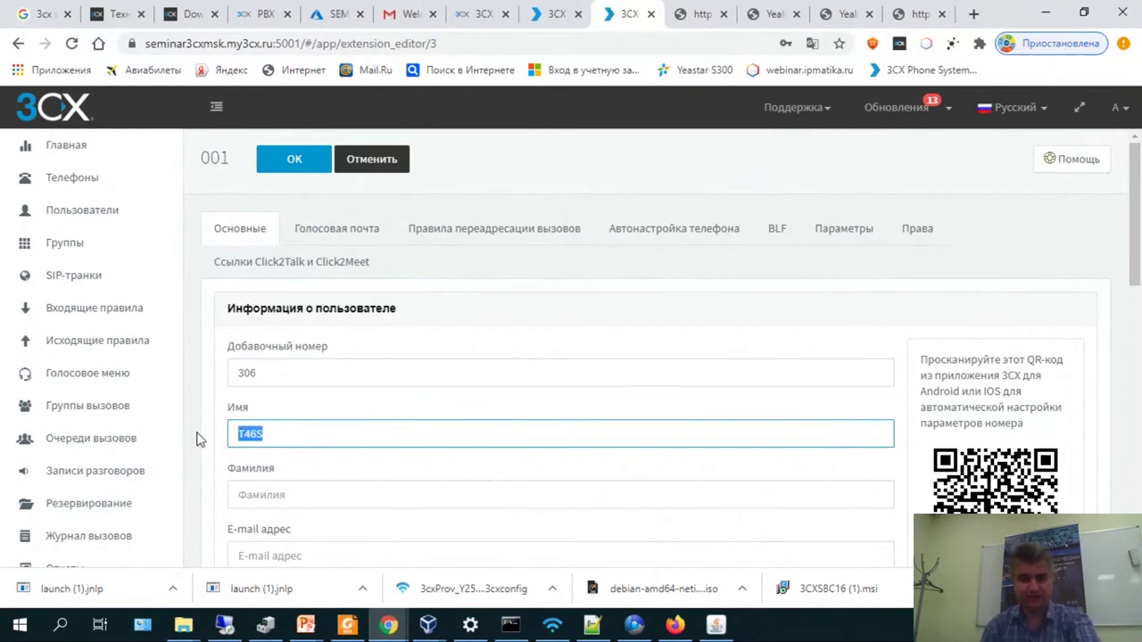
left_click(265, 499)
type("T46S")
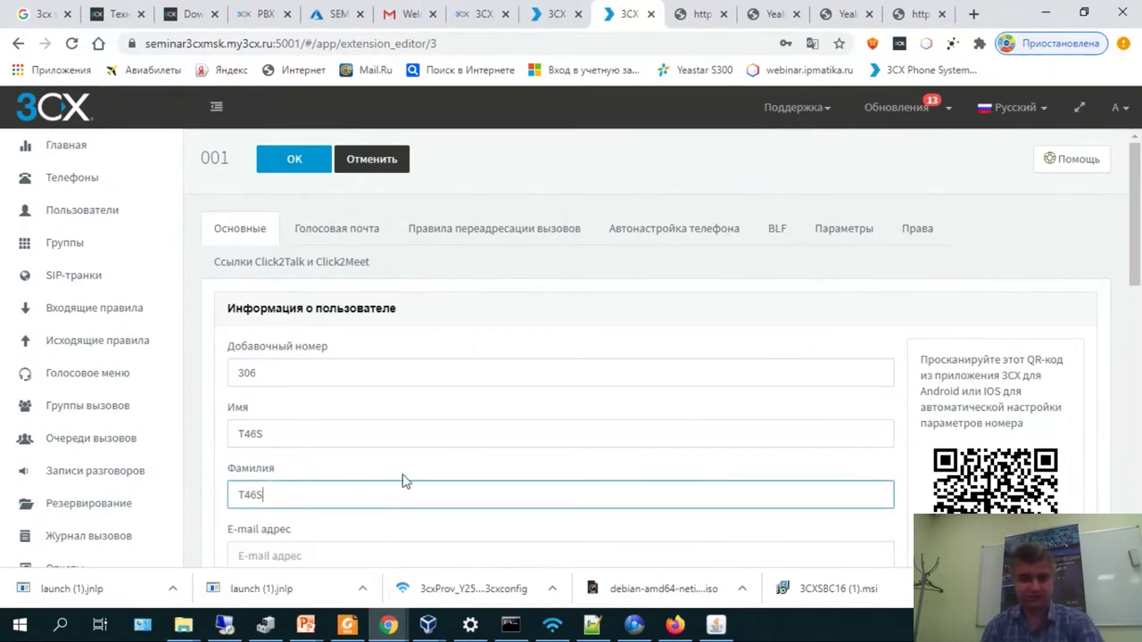
Step: Copy the account's e-mail address from Gmail into extension 306 and save it
left_click(365, 554)
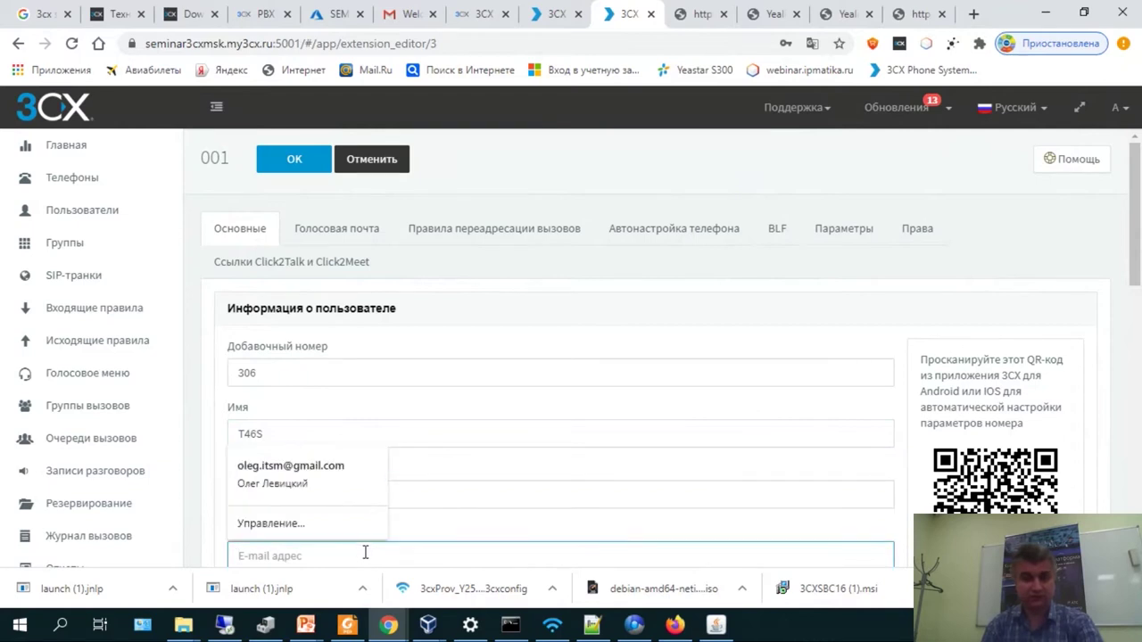
scroll(413, 550, "down", 1)
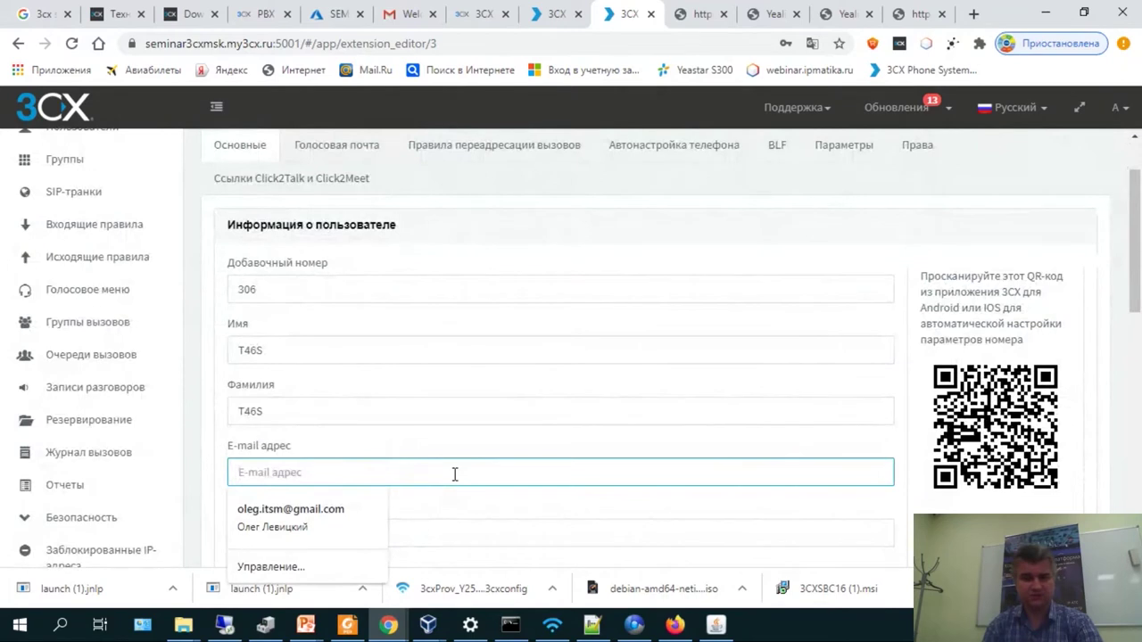
left_click(408, 15)
left_click_drag(903, 262, 1093, 261)
right_click(1013, 263)
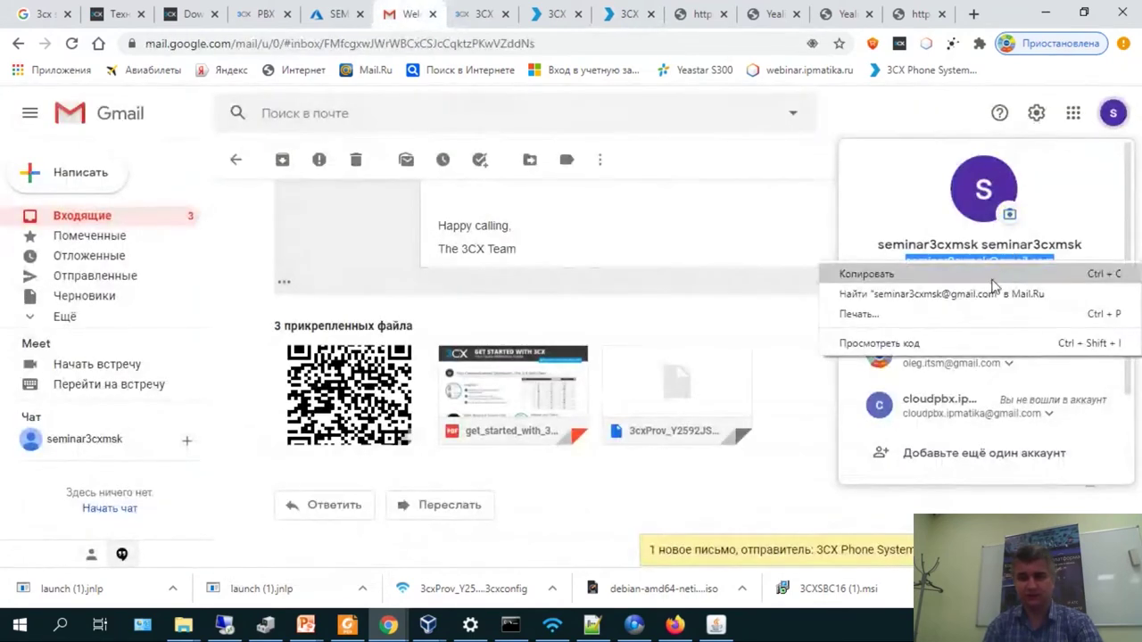
left_click(993, 278)
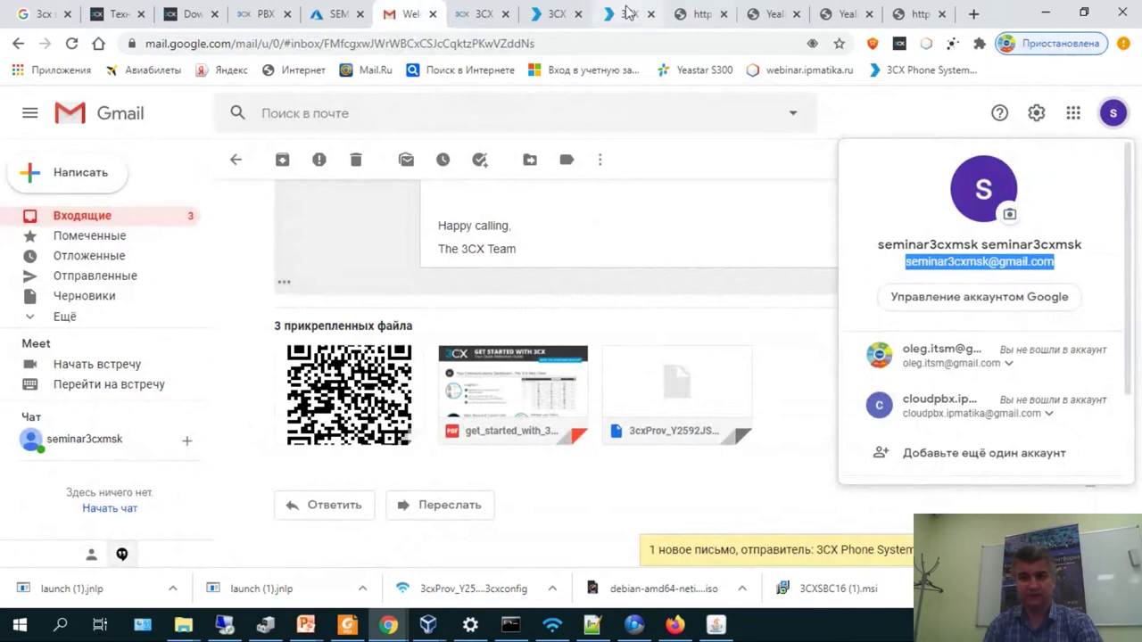
left_click(627, 13)
key("ctrl+v")
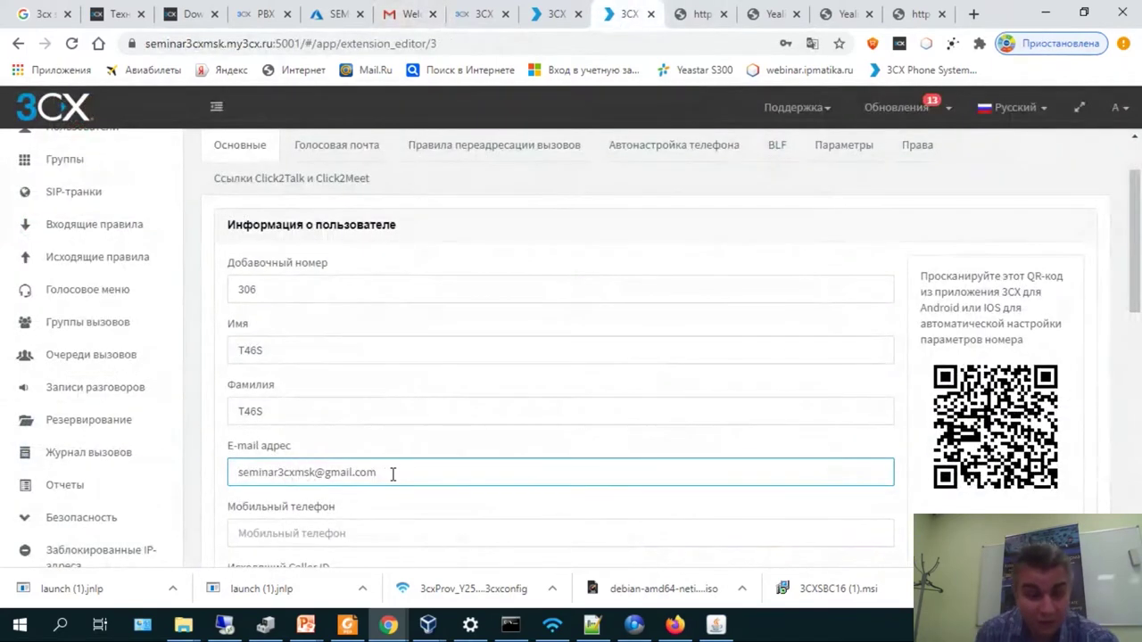
left_click_drag(407, 472, 205, 484)
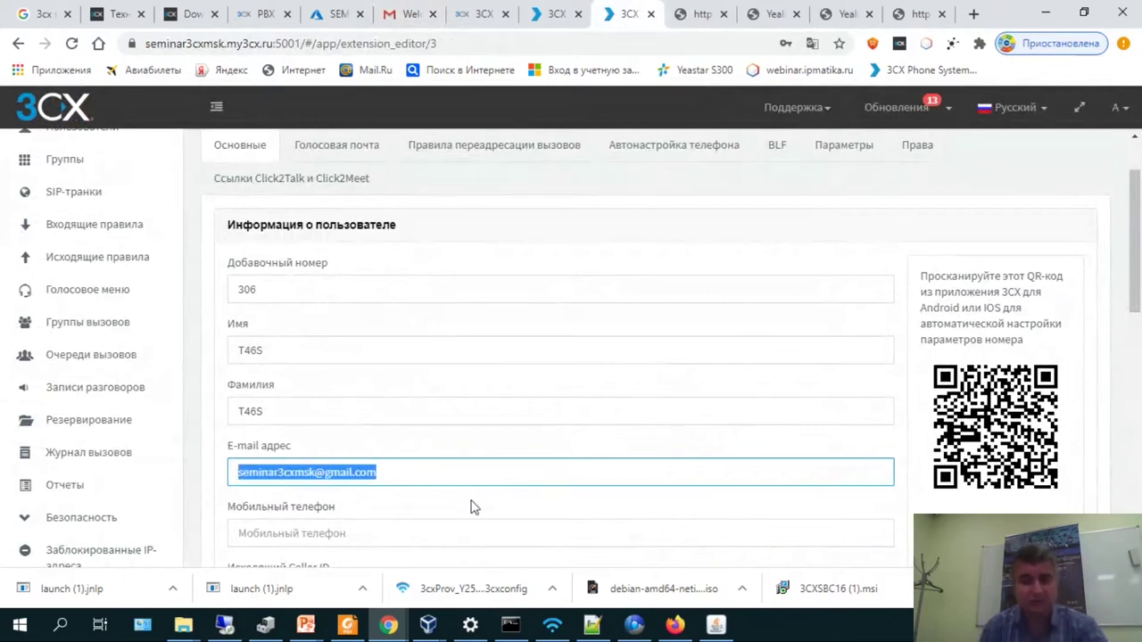
scroll(477, 505, "down", 1)
scroll(475, 500, "up", 1)
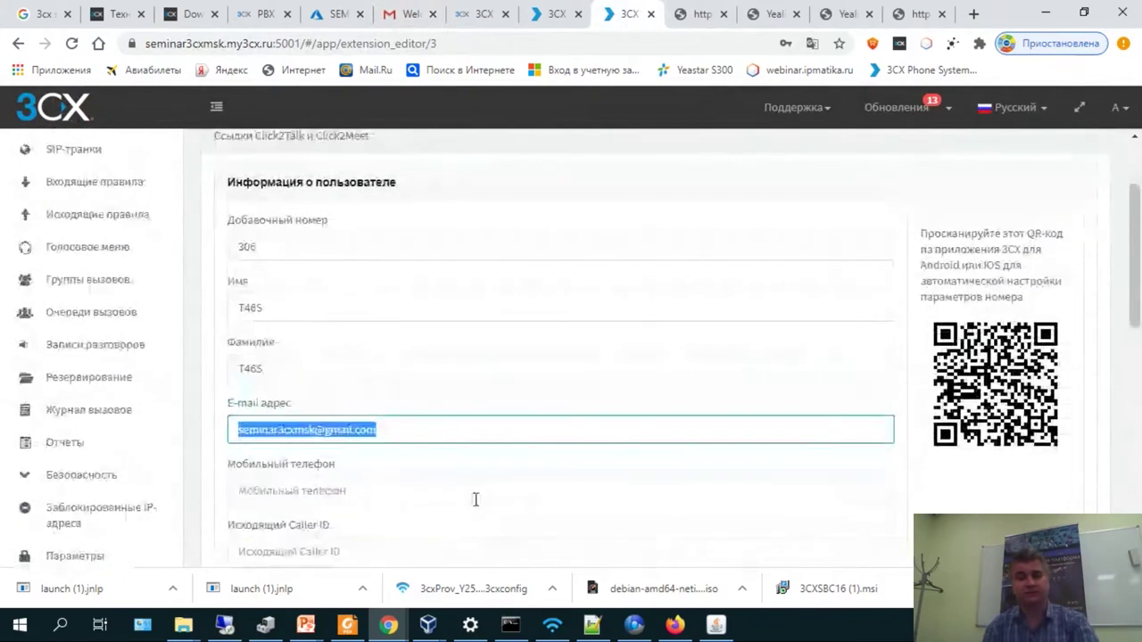
scroll(476, 500, "up", 2)
scroll(474, 500, "down", 3)
scroll(474, 500, "up", 3)
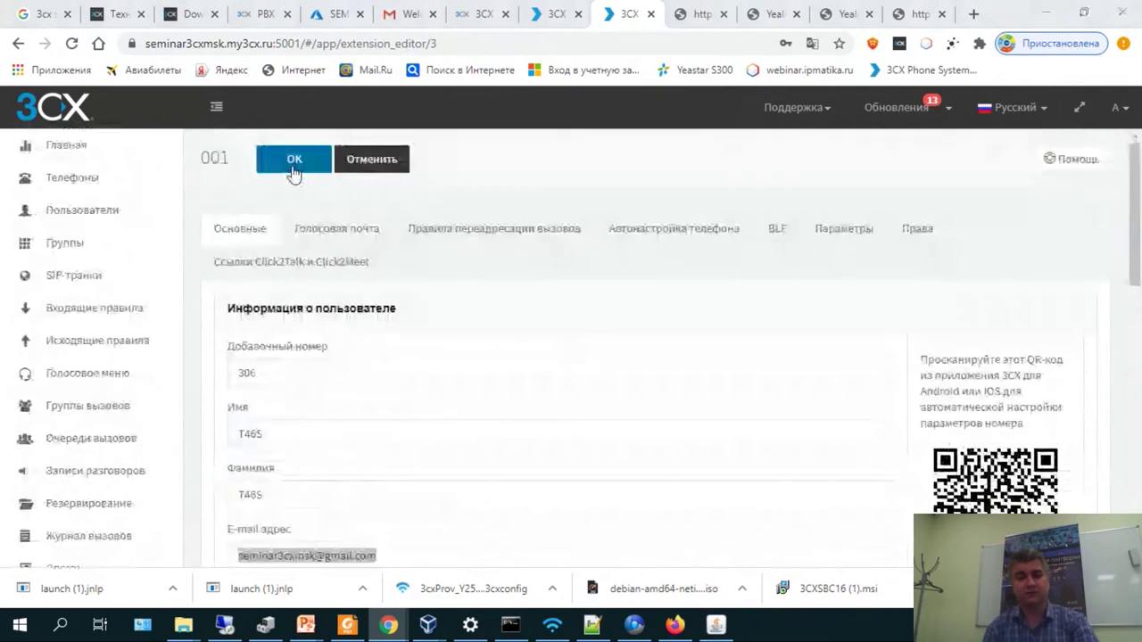
left_click(294, 161)
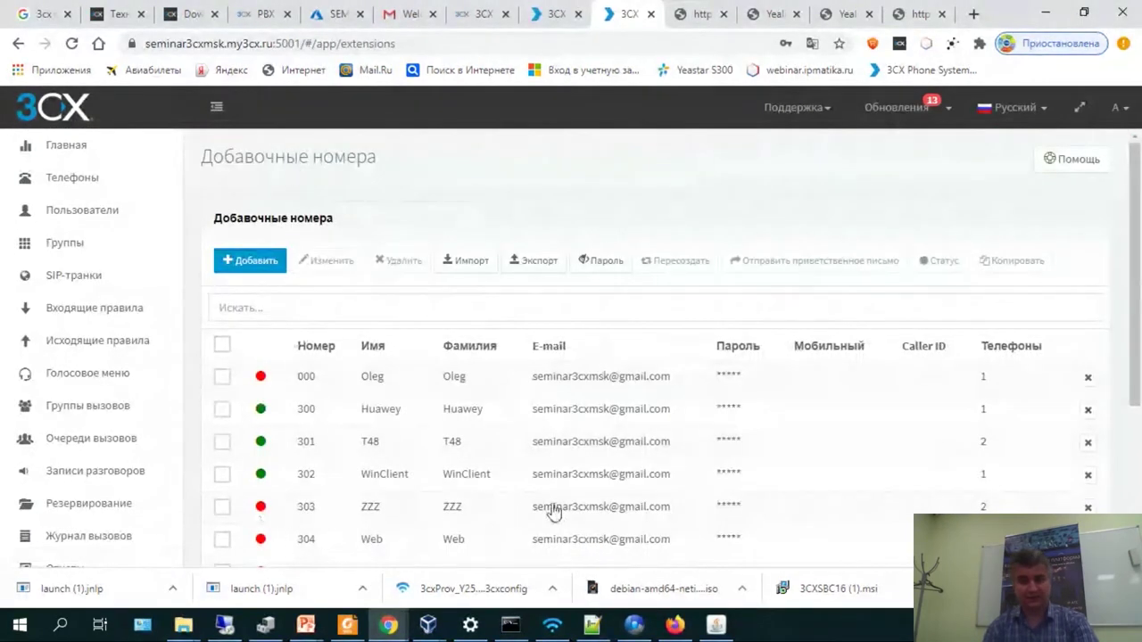
scroll(357, 513, "down", 2)
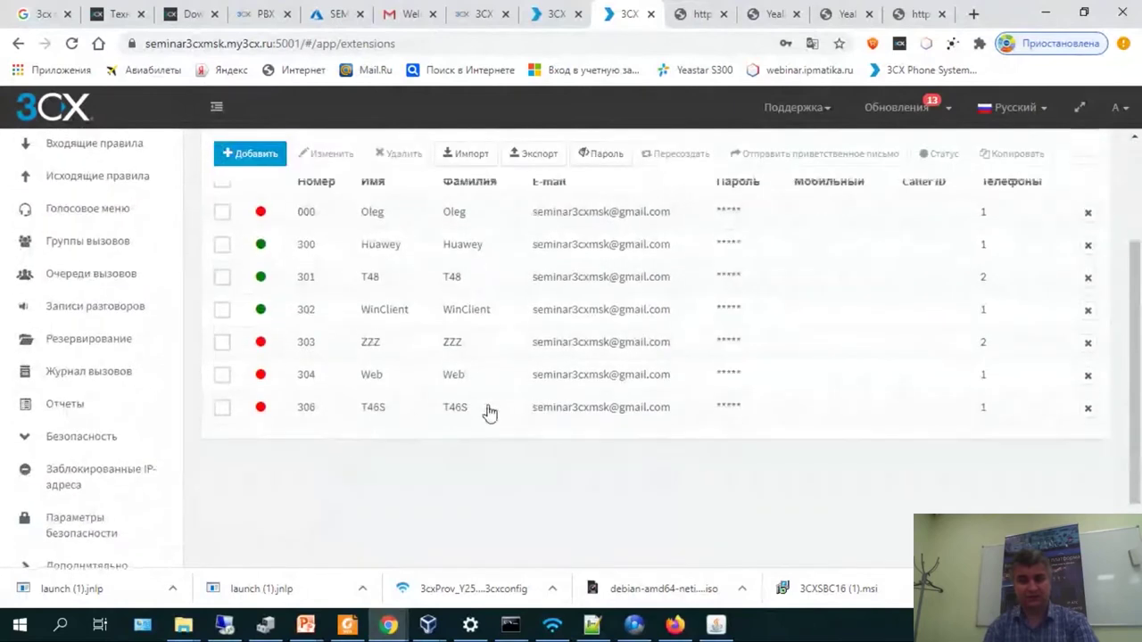
scroll(477, 464, "up", 1)
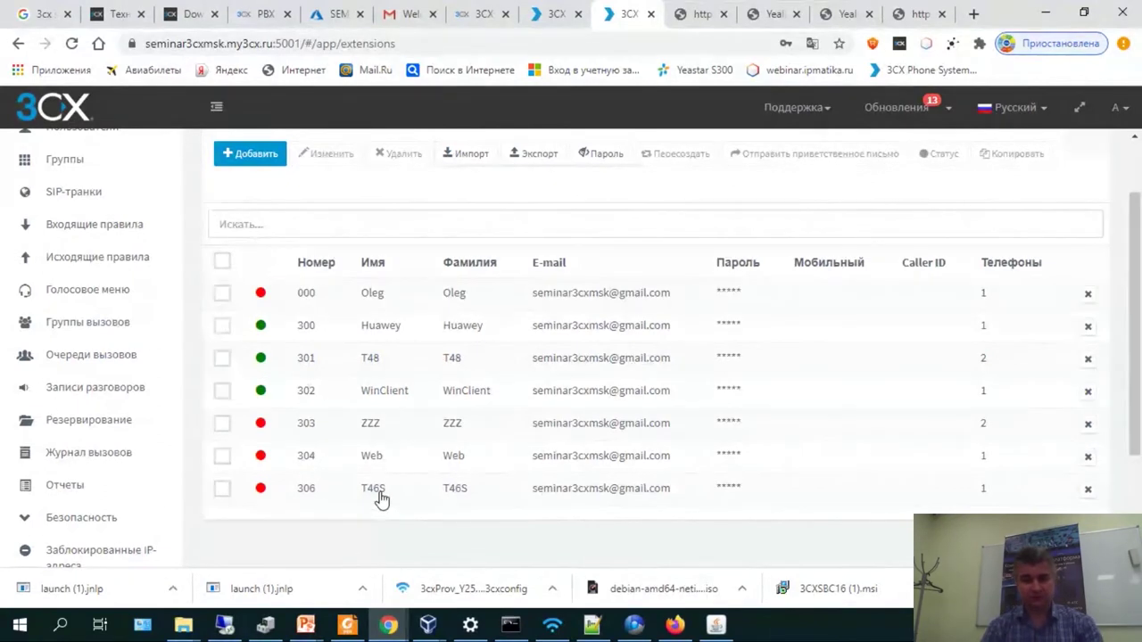
Step: In extension 306's provisioning, switch the interface from 10.0.0.4 to seminar3cxmsk.my3cx.ru
double_click(381, 500)
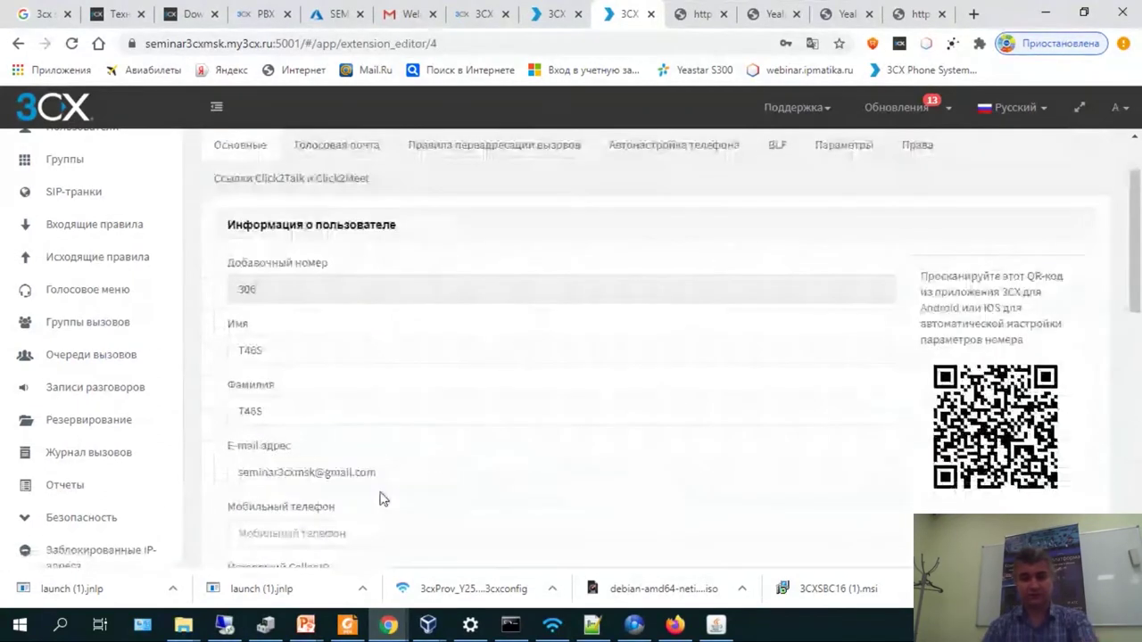
left_click(673, 157)
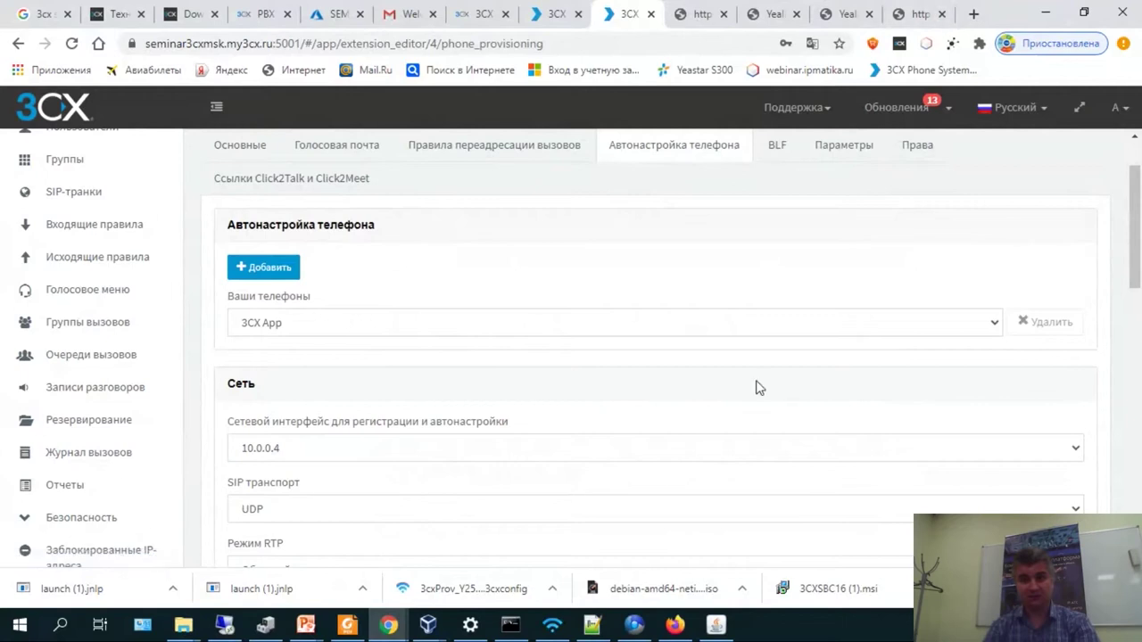
scroll(678, 406, "down", 1)
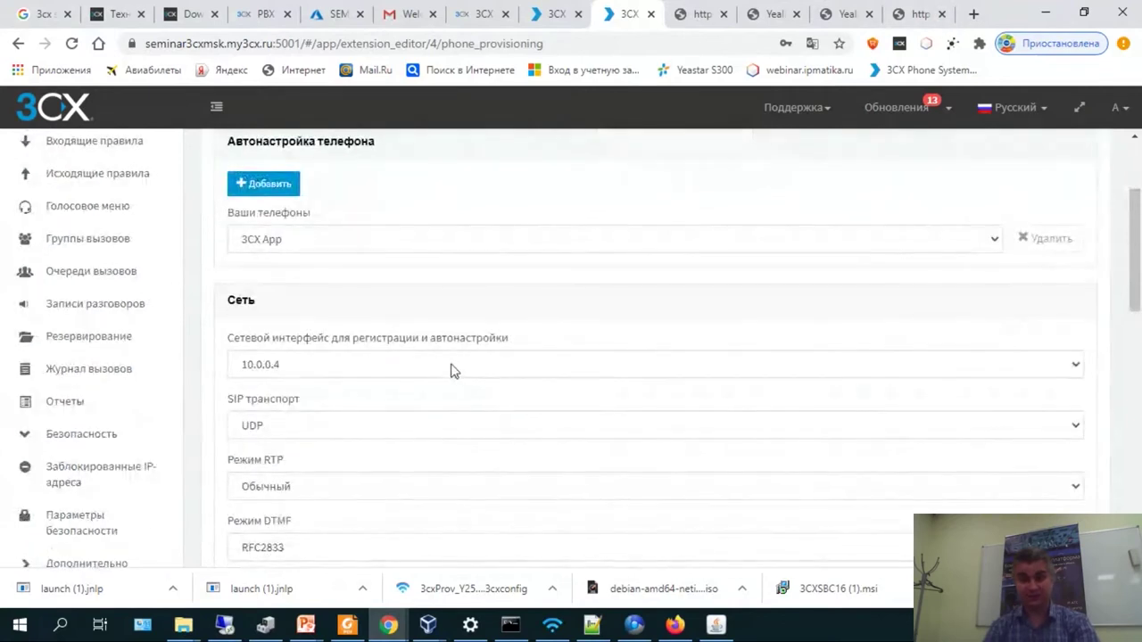
left_click(450, 371)
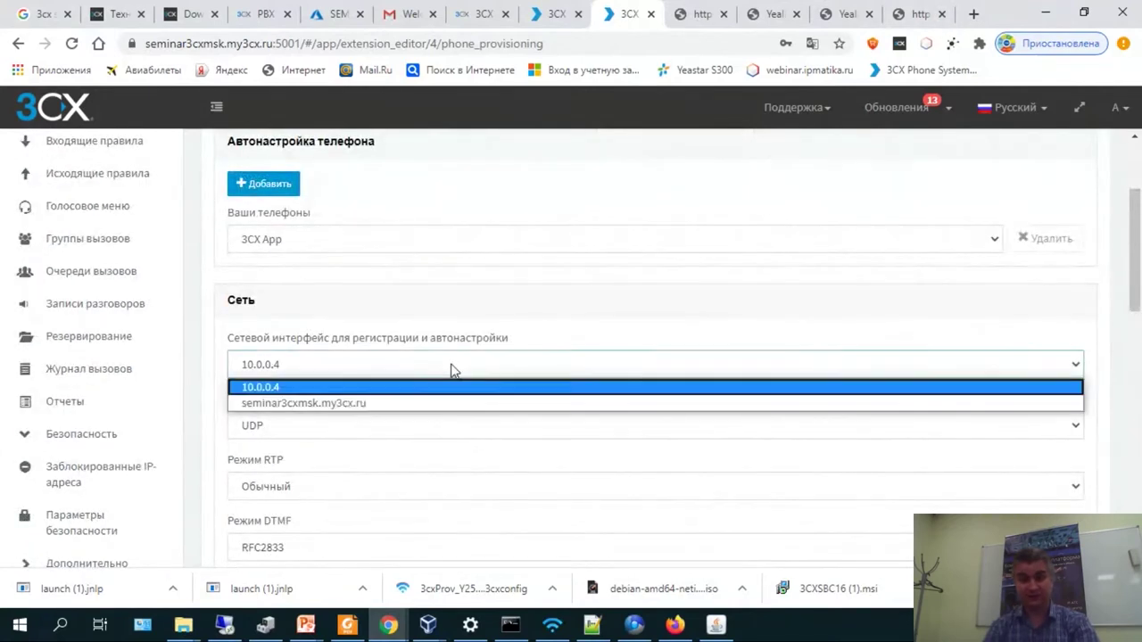
left_click(423, 404)
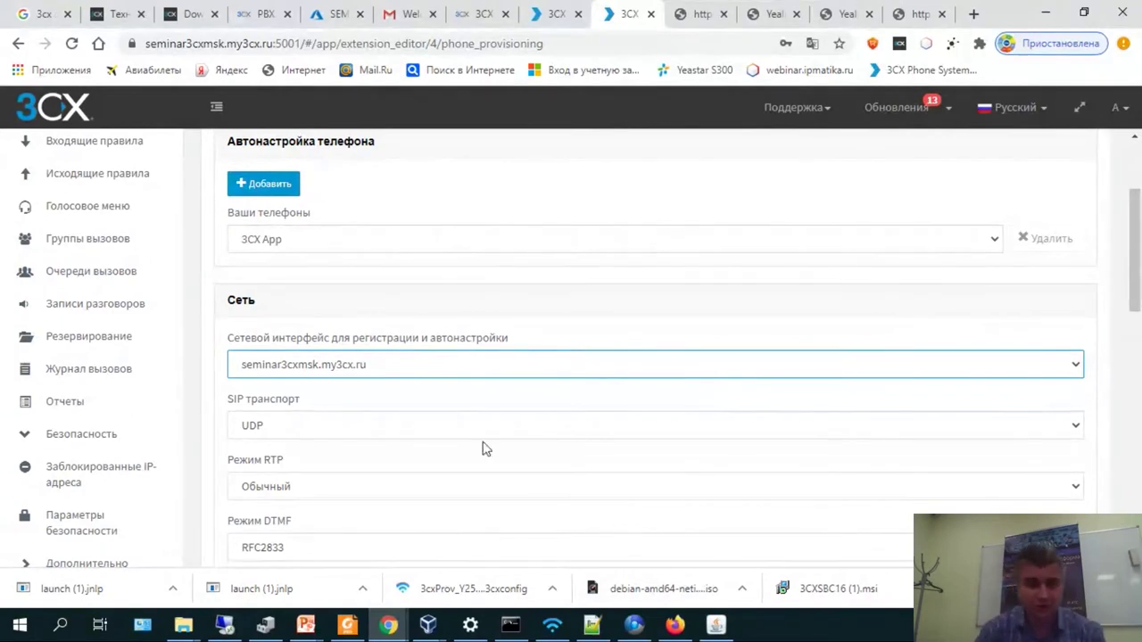
Step: Review the remaining provisioning settings, then switch to the Yealink T46S phone's browser tab
scroll(488, 462, "down", 2)
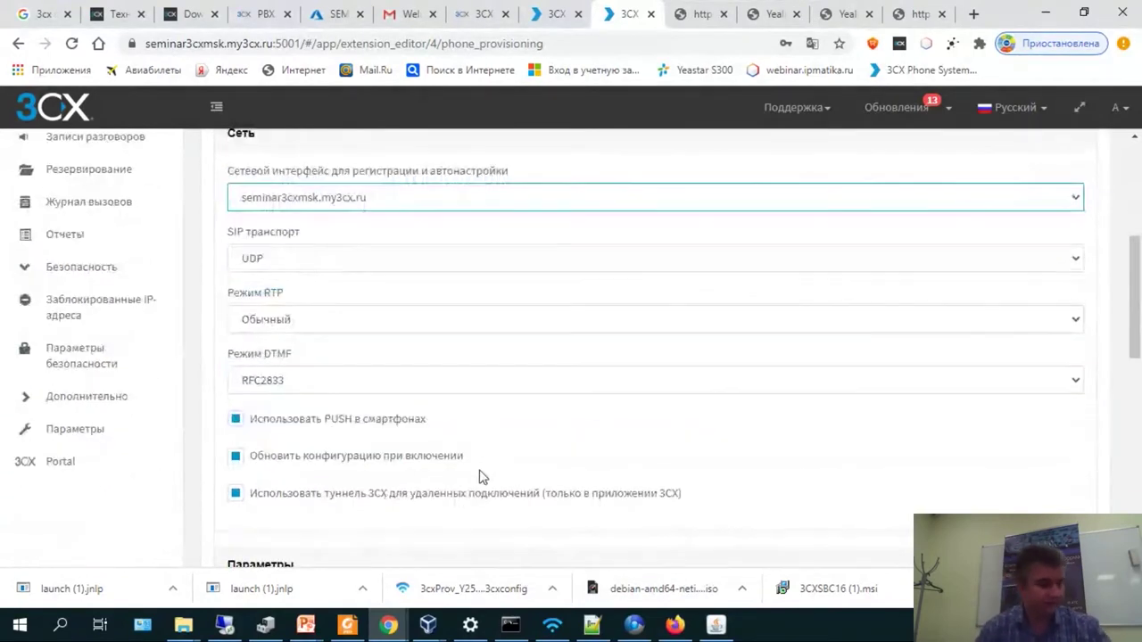
scroll(518, 506, "up", 2)
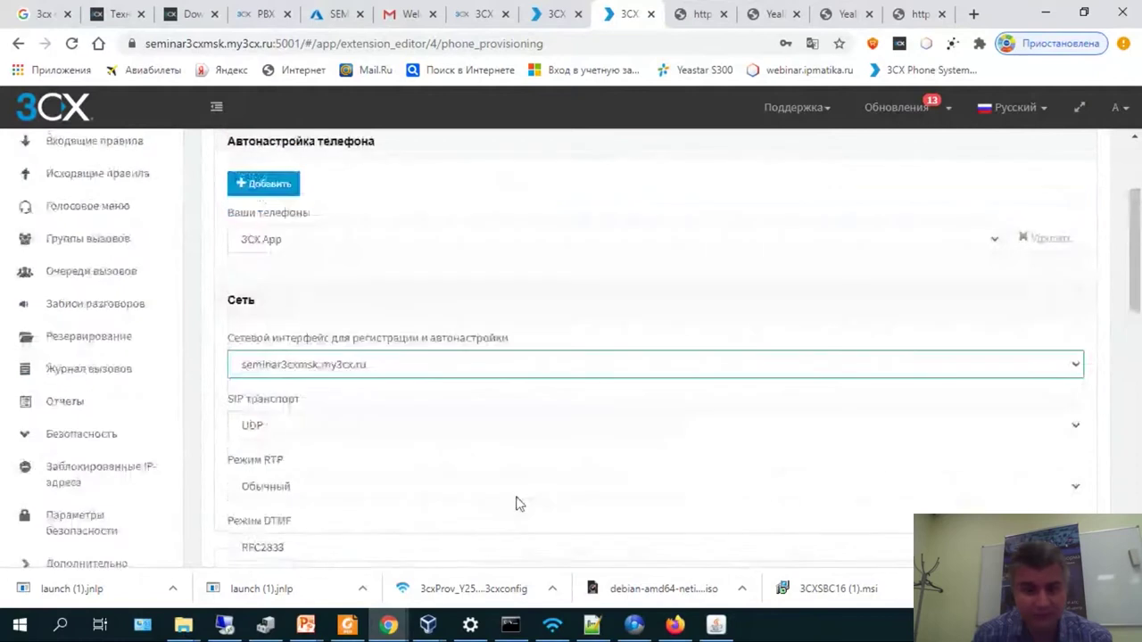
scroll(518, 503, "down", 8)
scroll(518, 504, "up", 10)
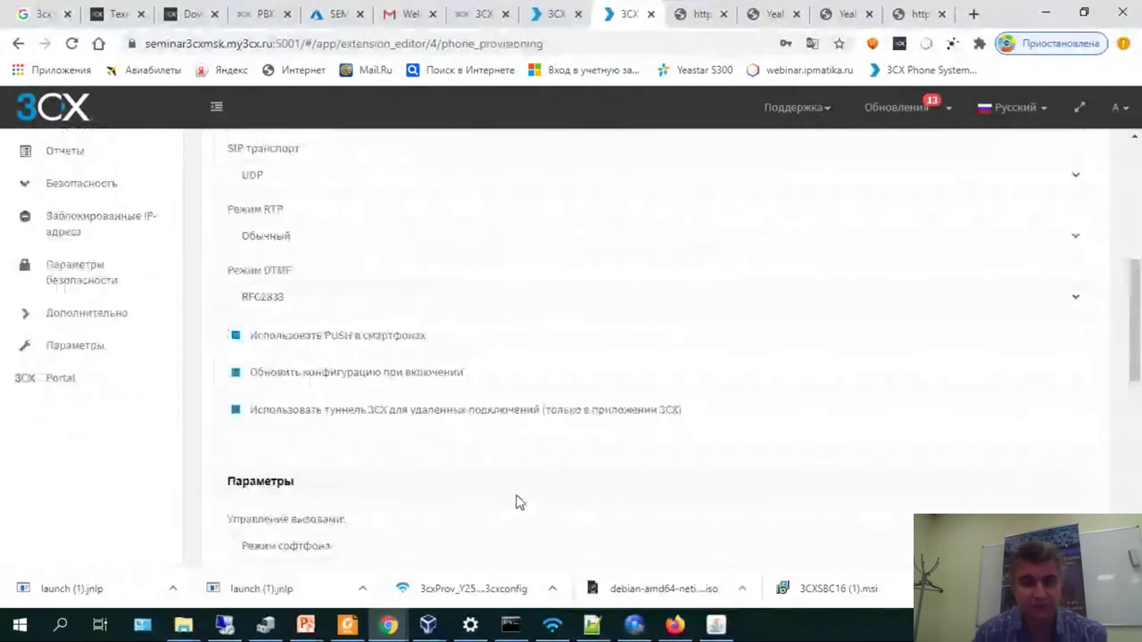
scroll(518, 499, "down", 10)
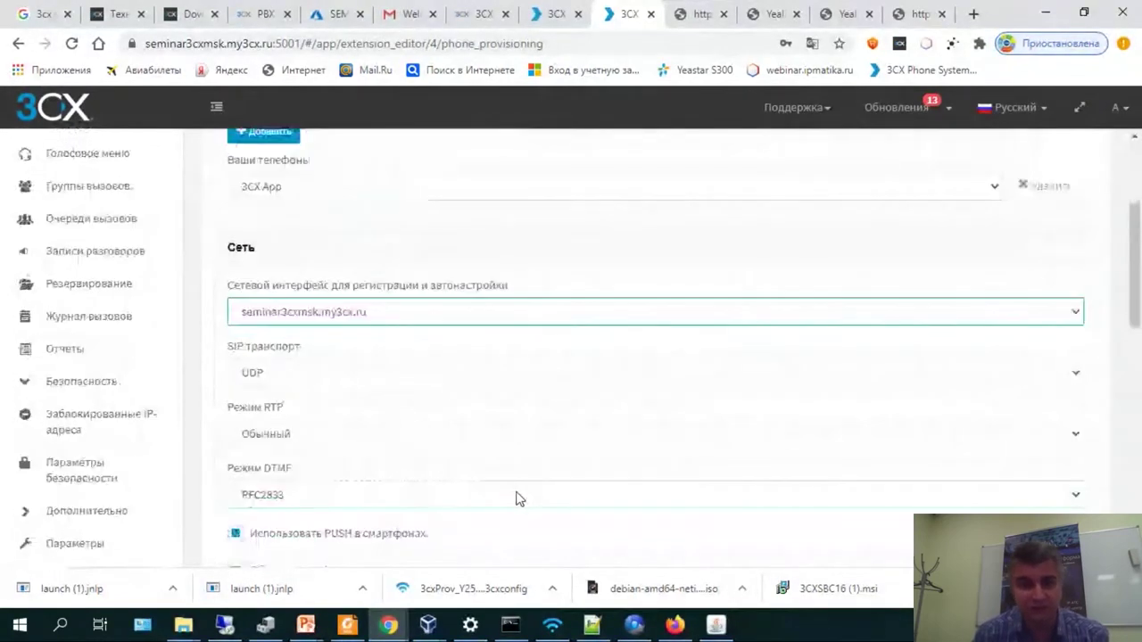
scroll(517, 497, "down", 1)
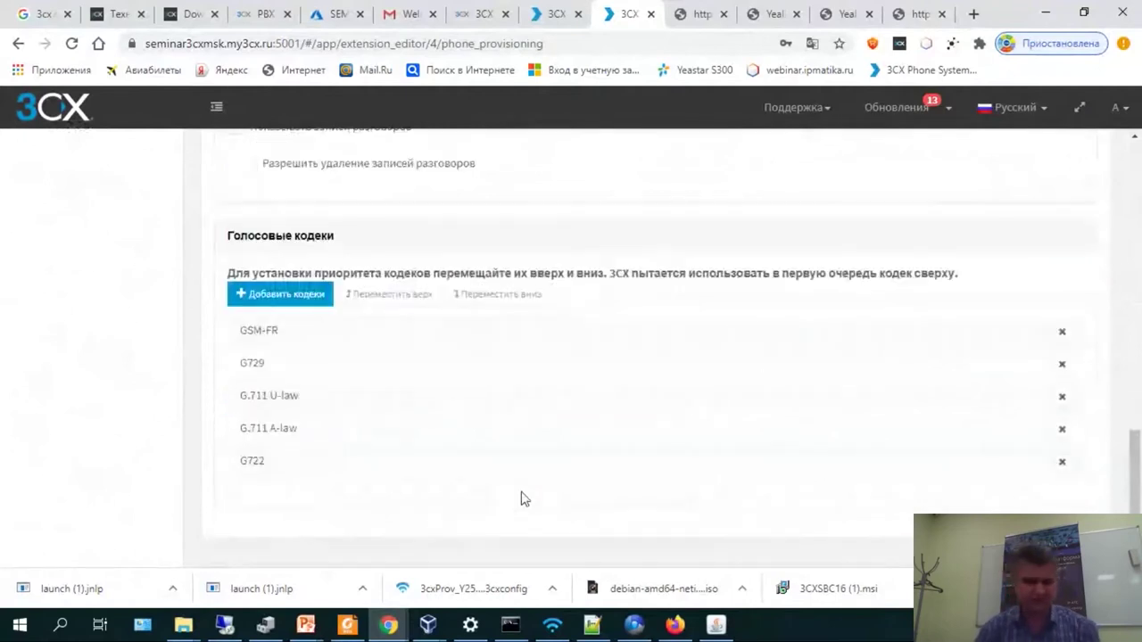
scroll(519, 499, "up", 10)
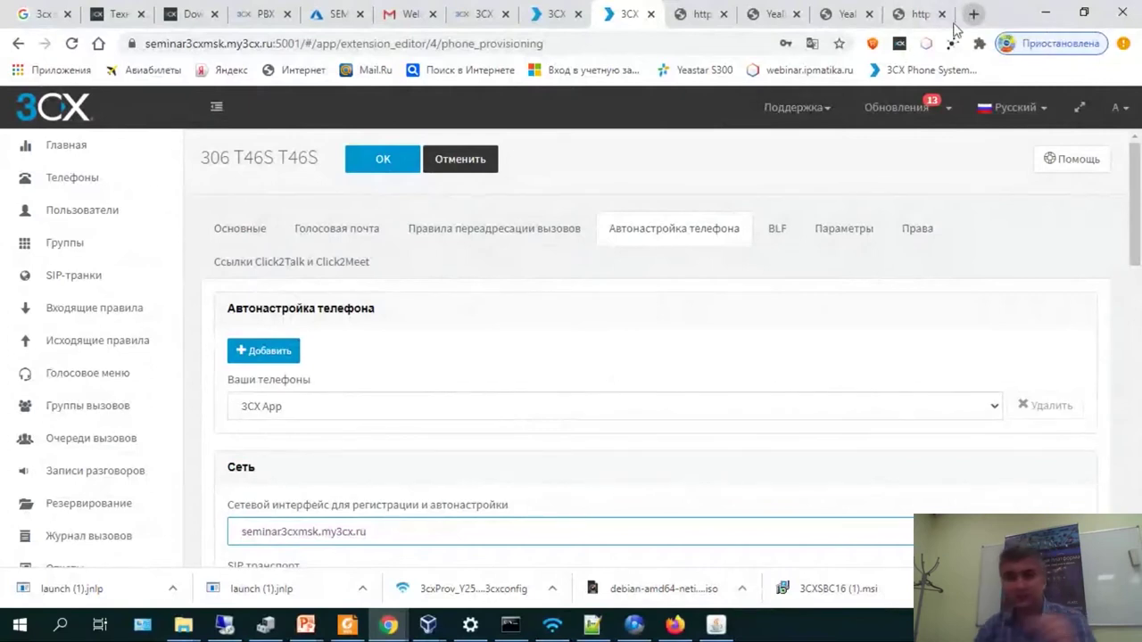
left_click(915, 14)
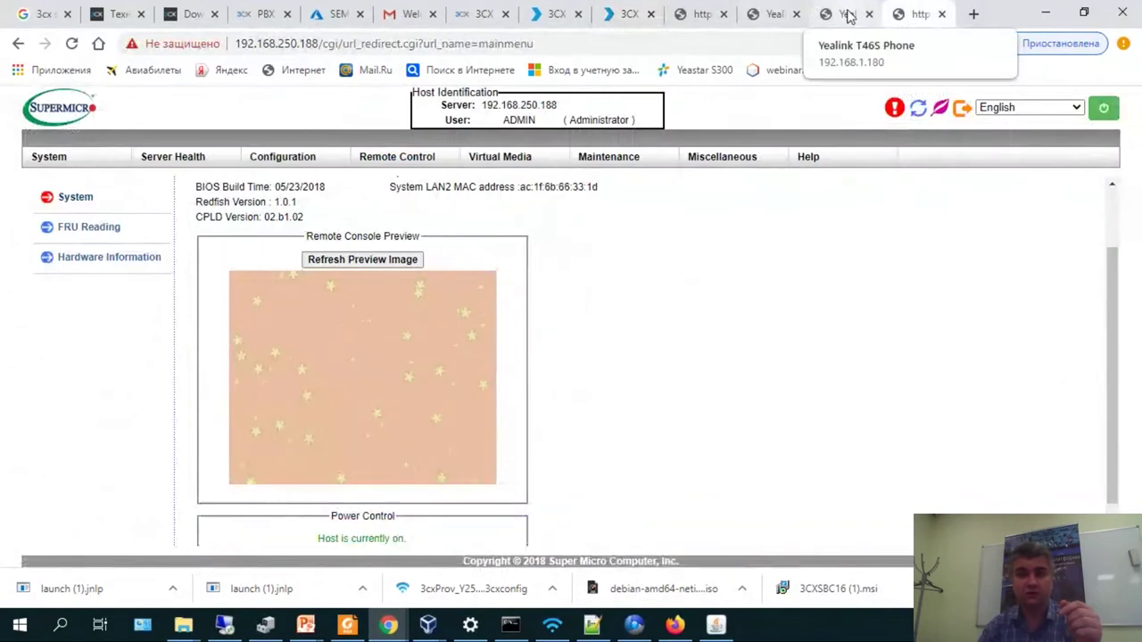
left_click(843, 15)
Step: Load the Yealink phone's web interface at 192.168.1.180
left_click(73, 44)
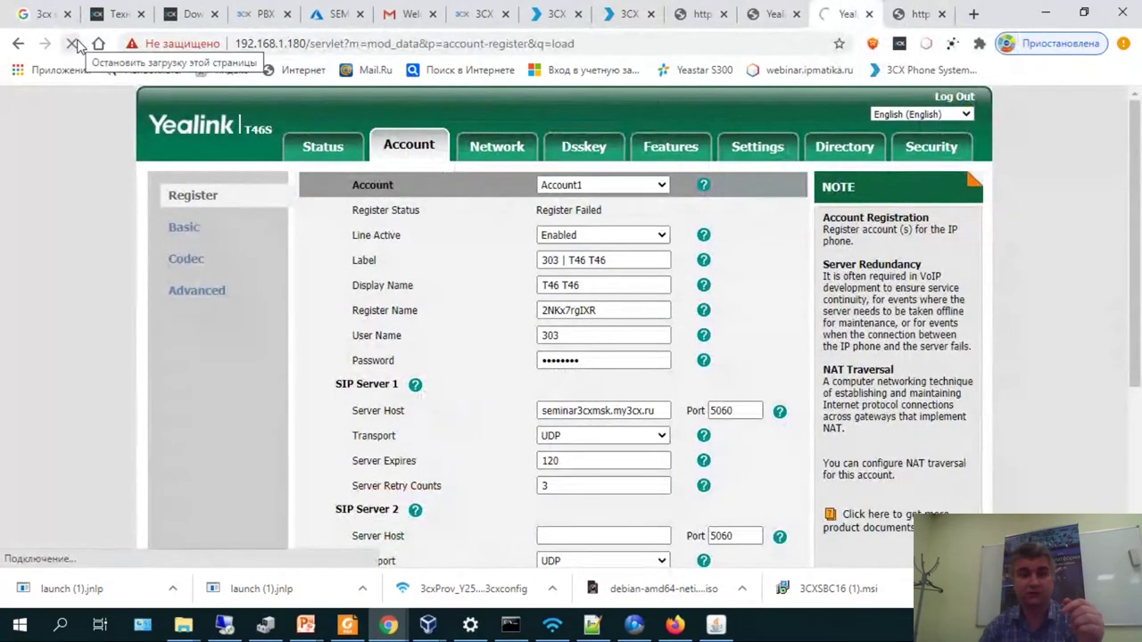
left_click_drag(330, 43, 754, 34)
key("Delete")
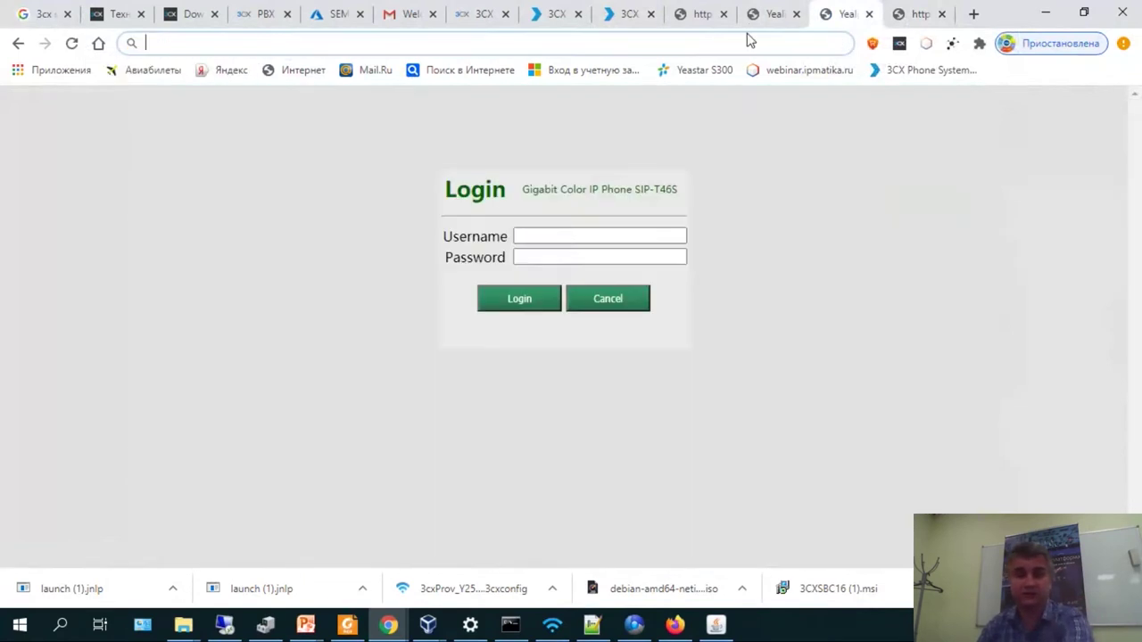
type("1")
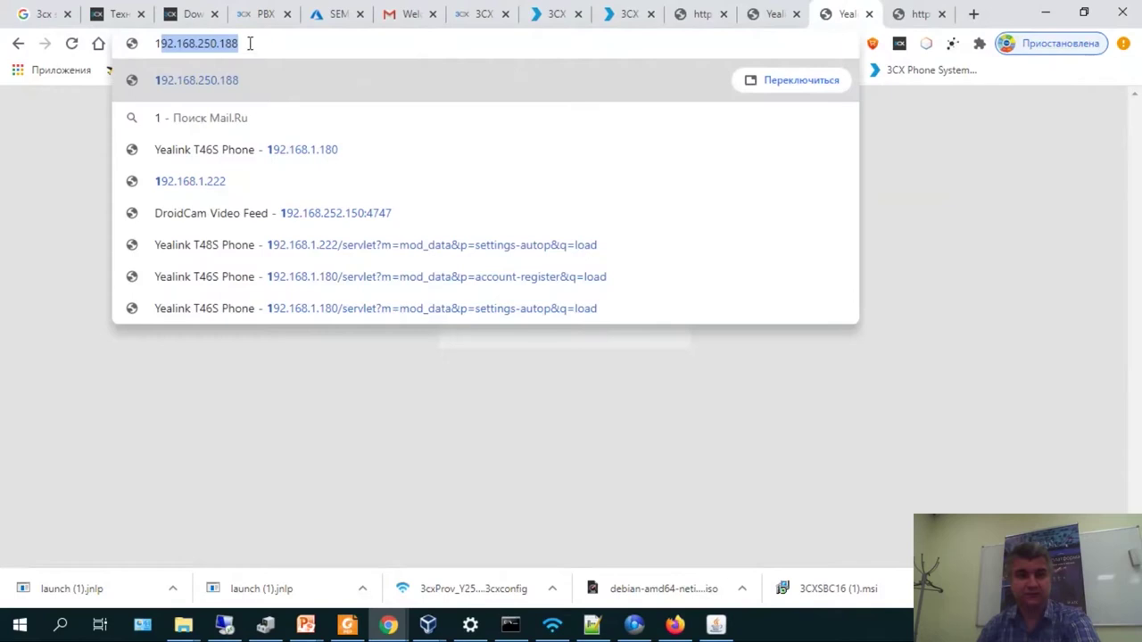
left_click(216, 45)
left_click_drag(200, 44, 393, 43)
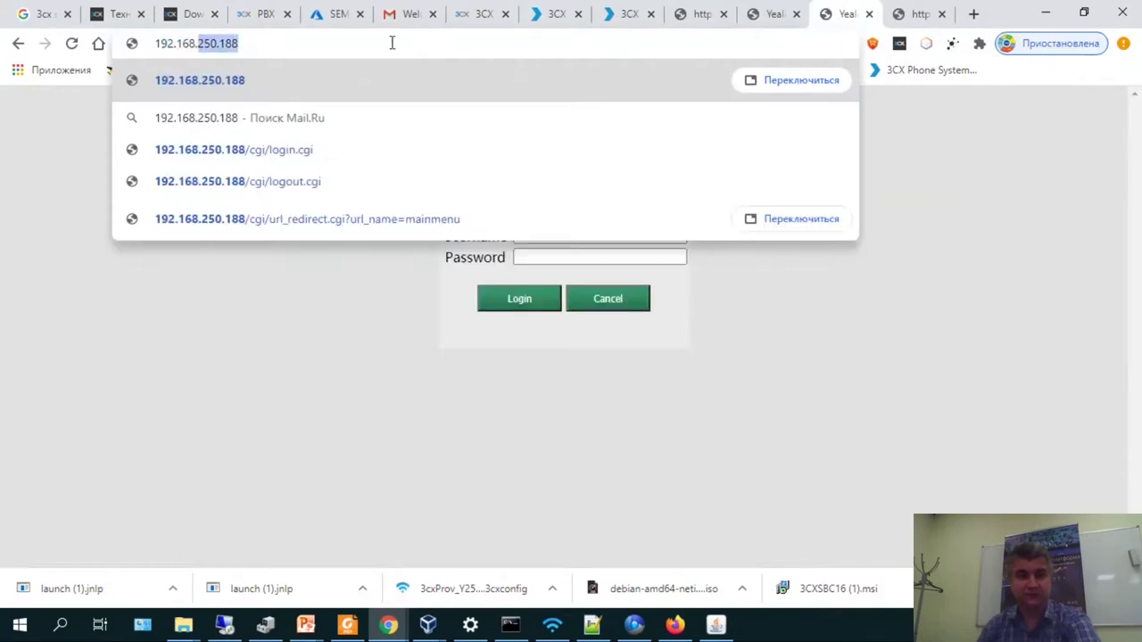
type("1.")
key("Return")
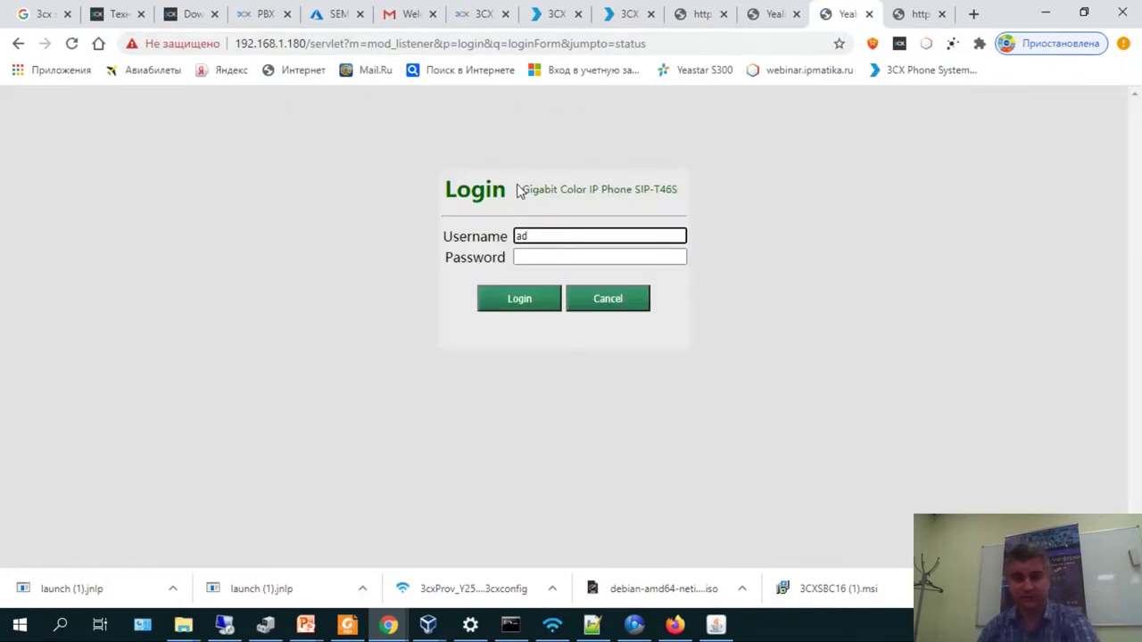
Step: Sign in with the admin account and highlight firmware version 66.85.0.5 on the Status page
type("admin")
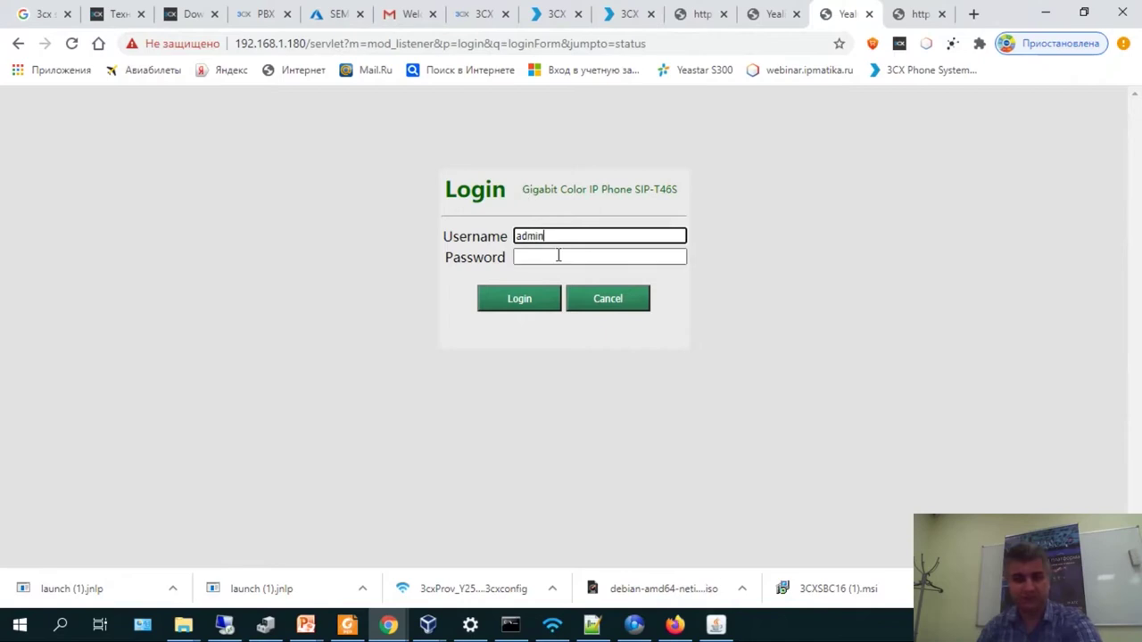
left_click(559, 256)
left_click(525, 306)
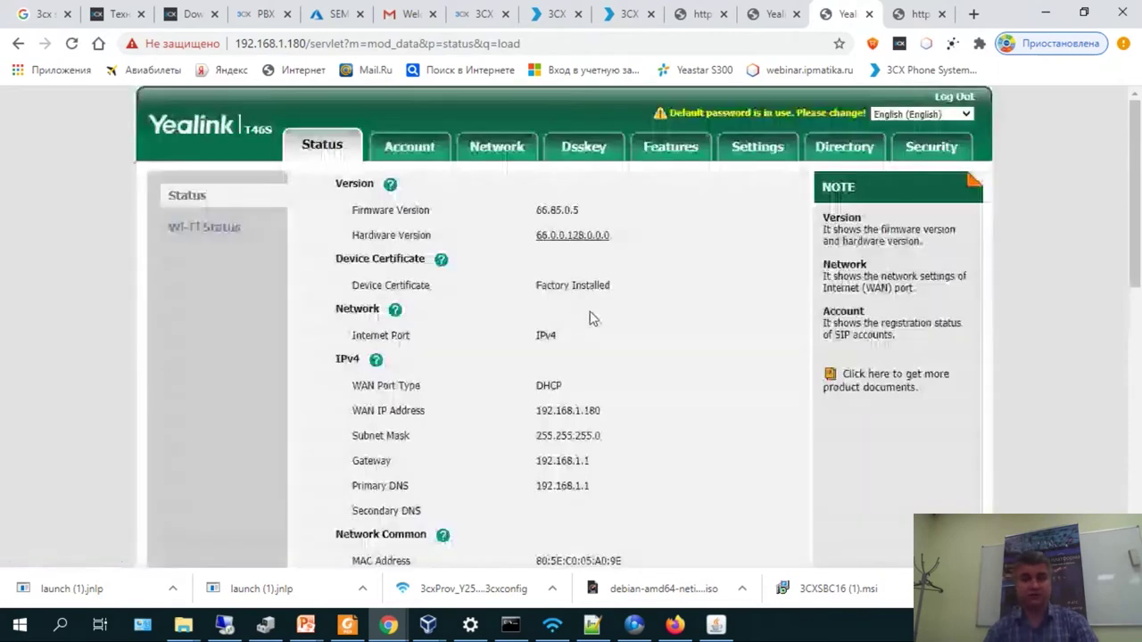
double_click(555, 210)
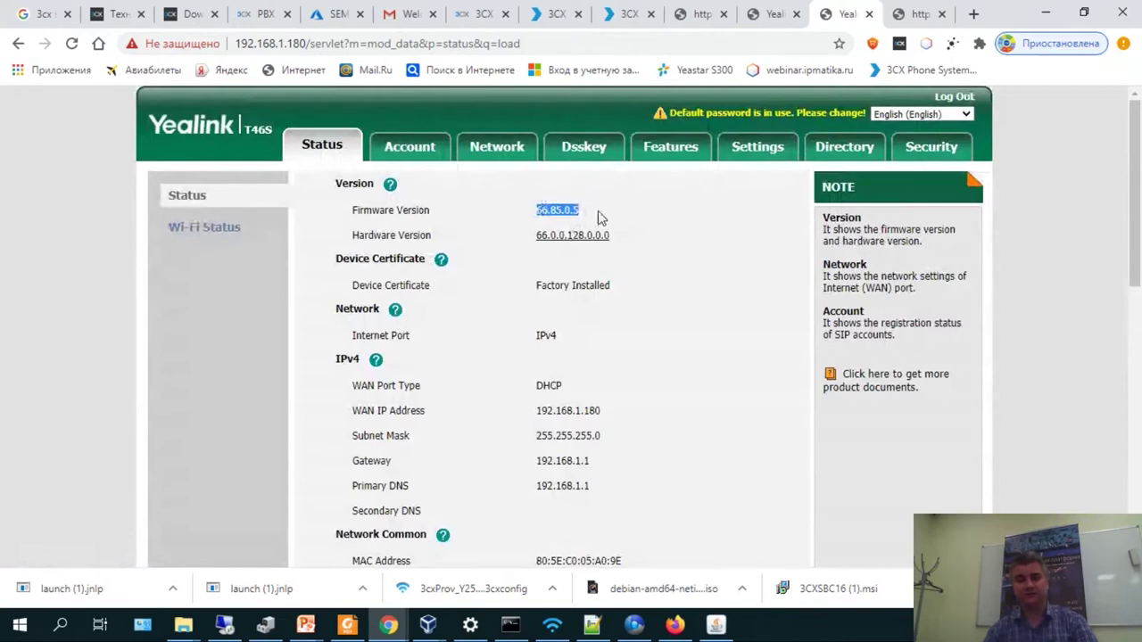
left_click_drag(615, 213, 538, 207)
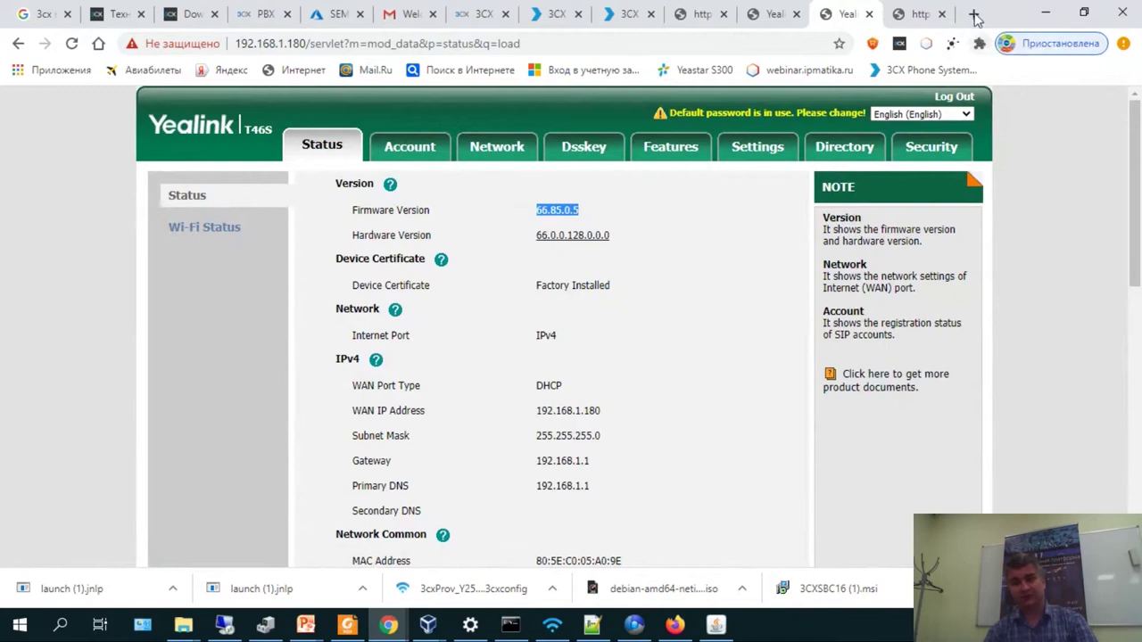
Step: Google '3cx yealink t46s firmware' and open the Yealink T4 Series 3CX.ru guide in a new tab
left_click(973, 16)
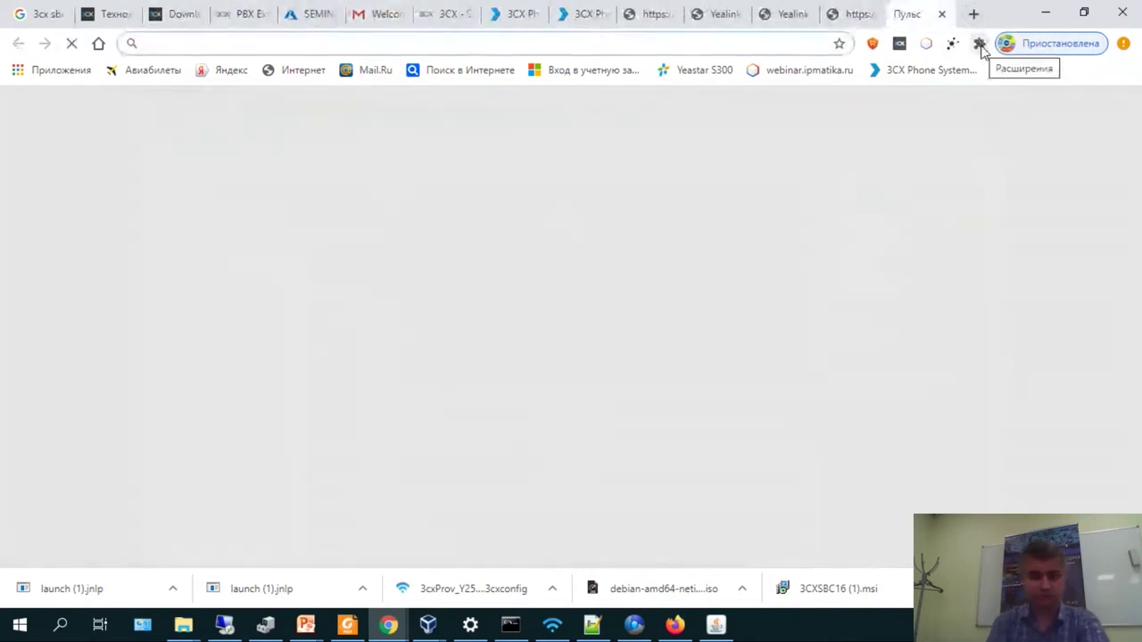
type("g")
key("Return")
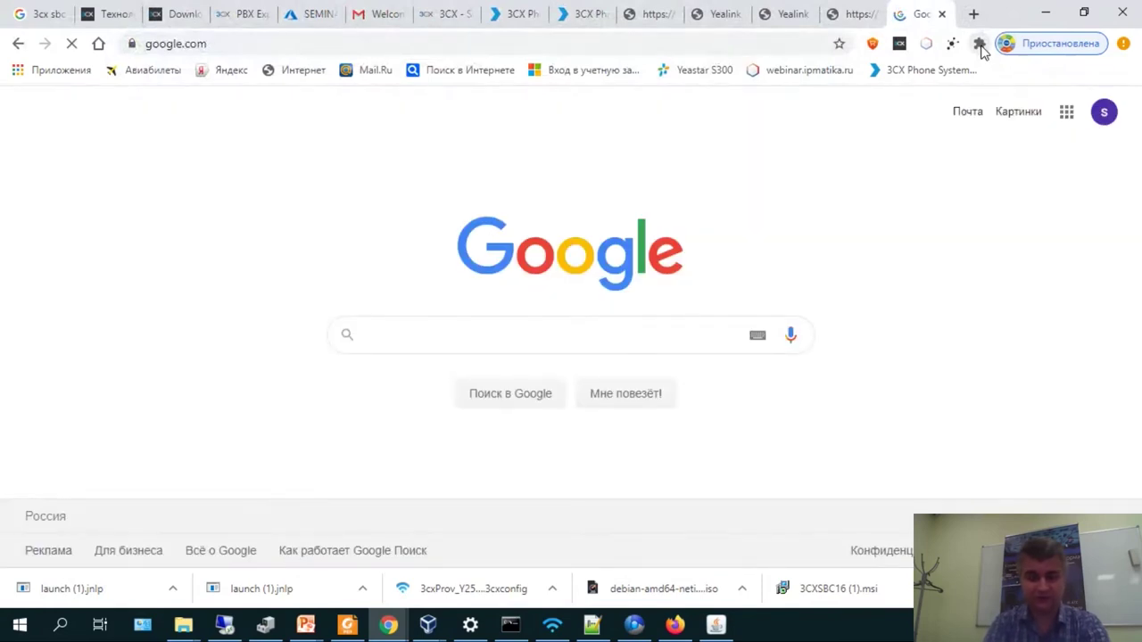
type("3cx")
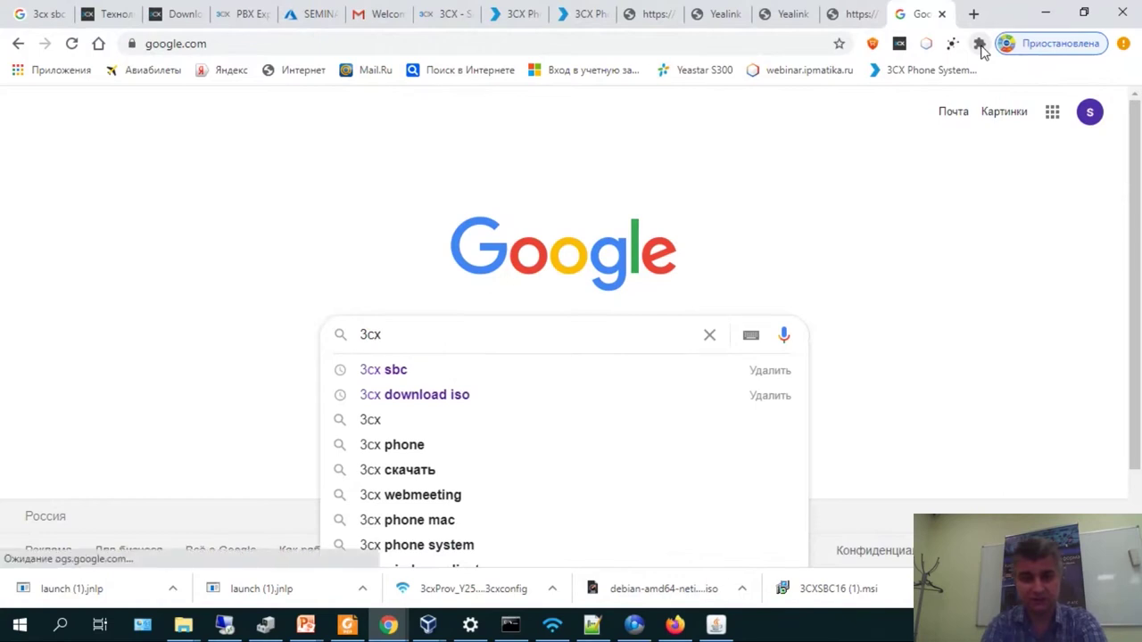
type(" yea")
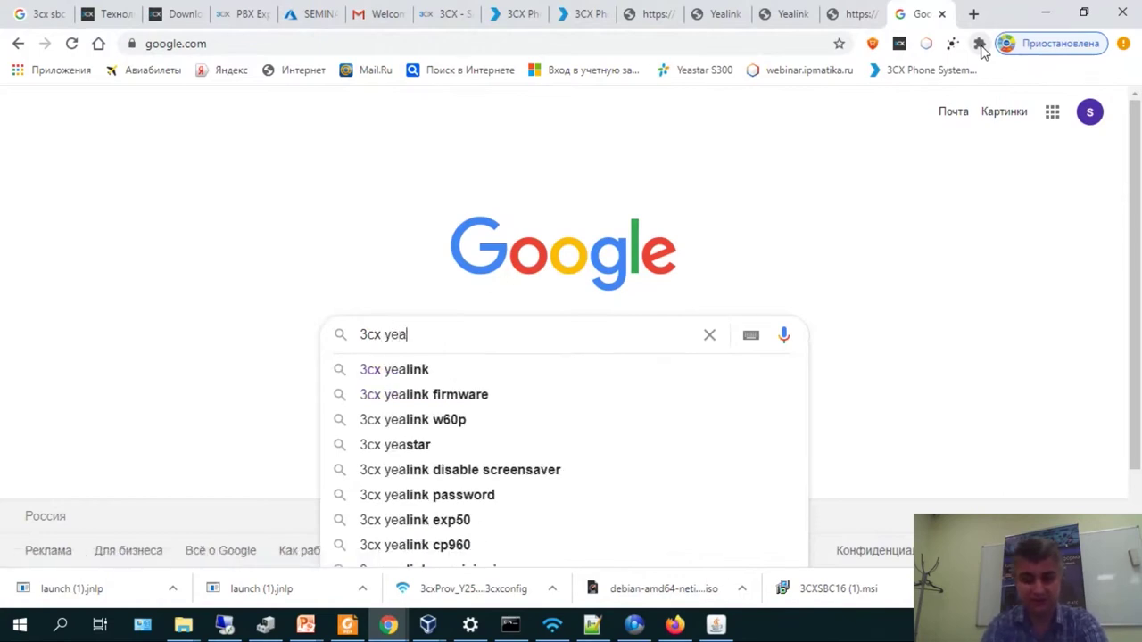
type("lin")
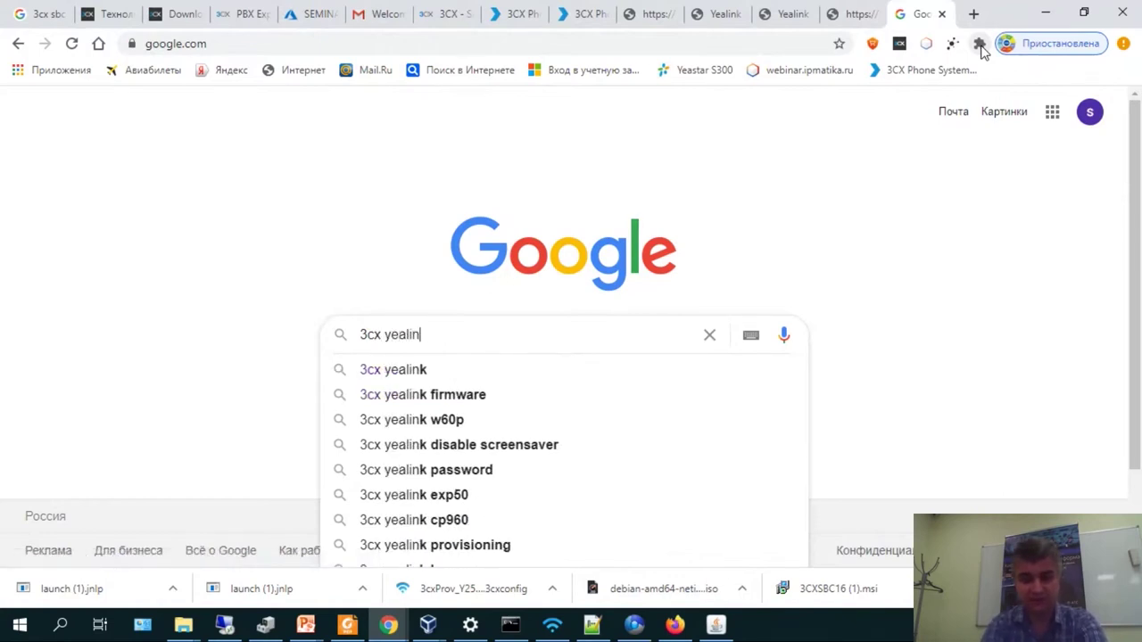
type("k t")
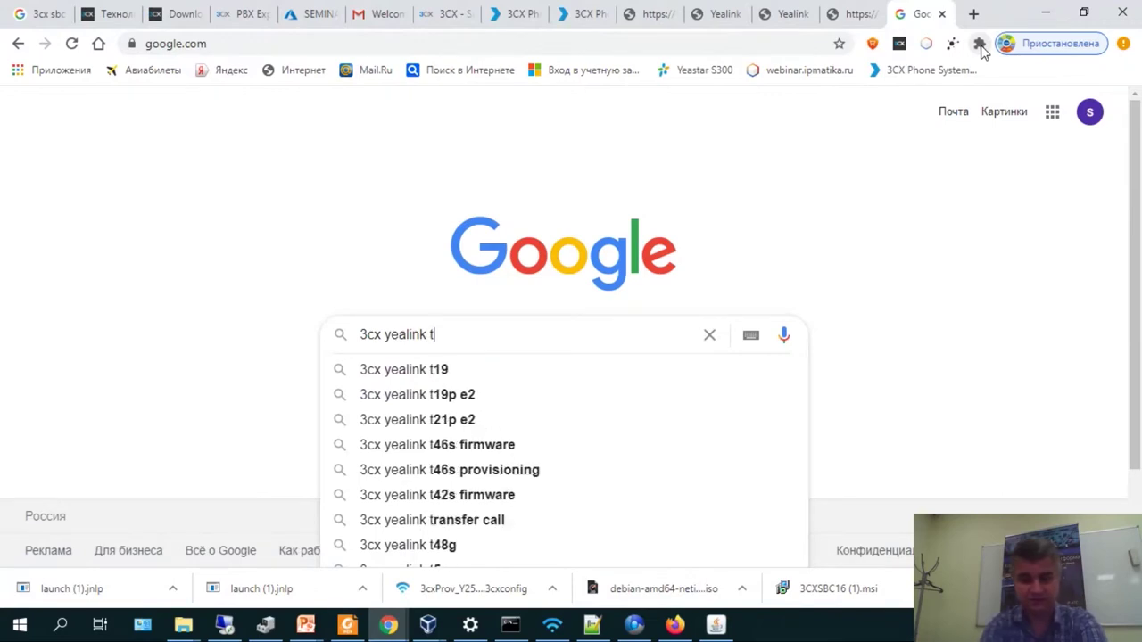
type("46")
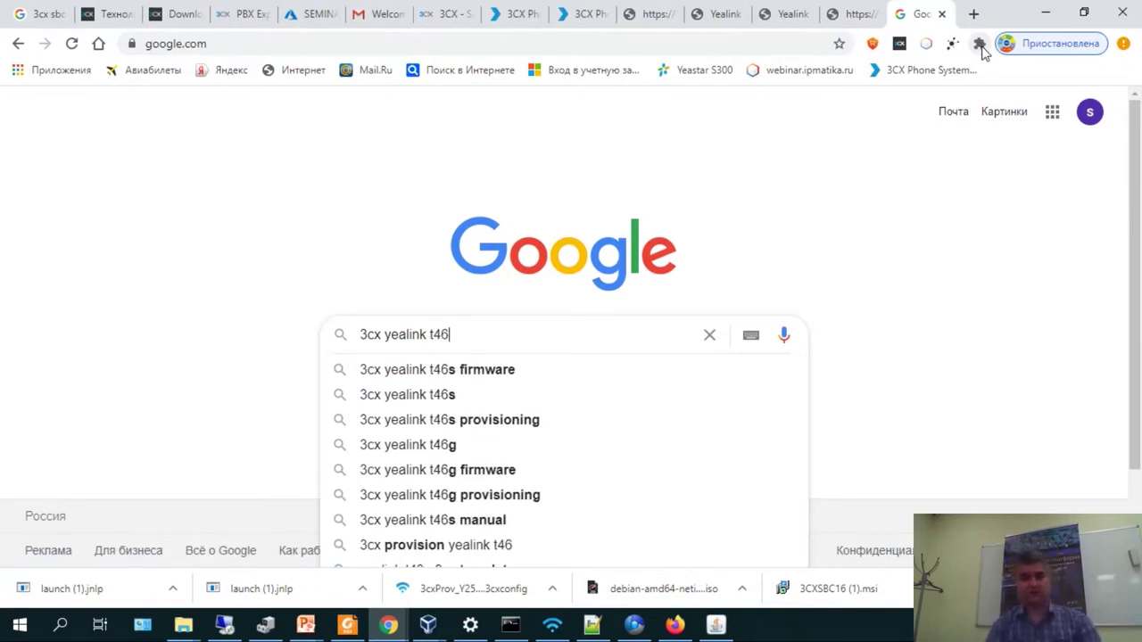
left_click(505, 373)
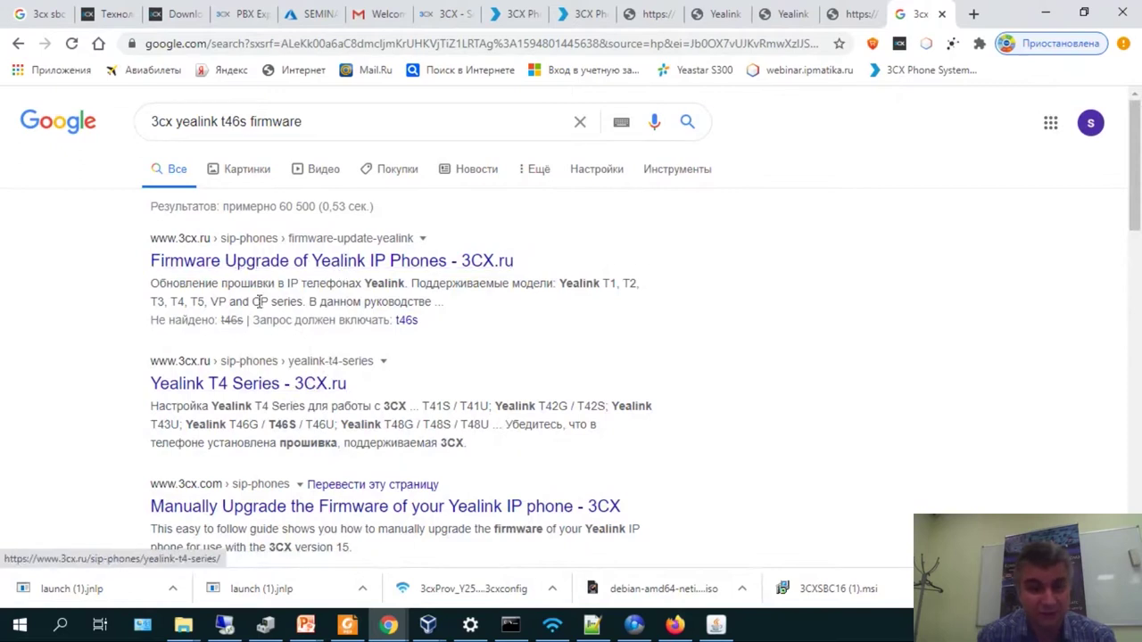
right_click(270, 387)
left_click(308, 398)
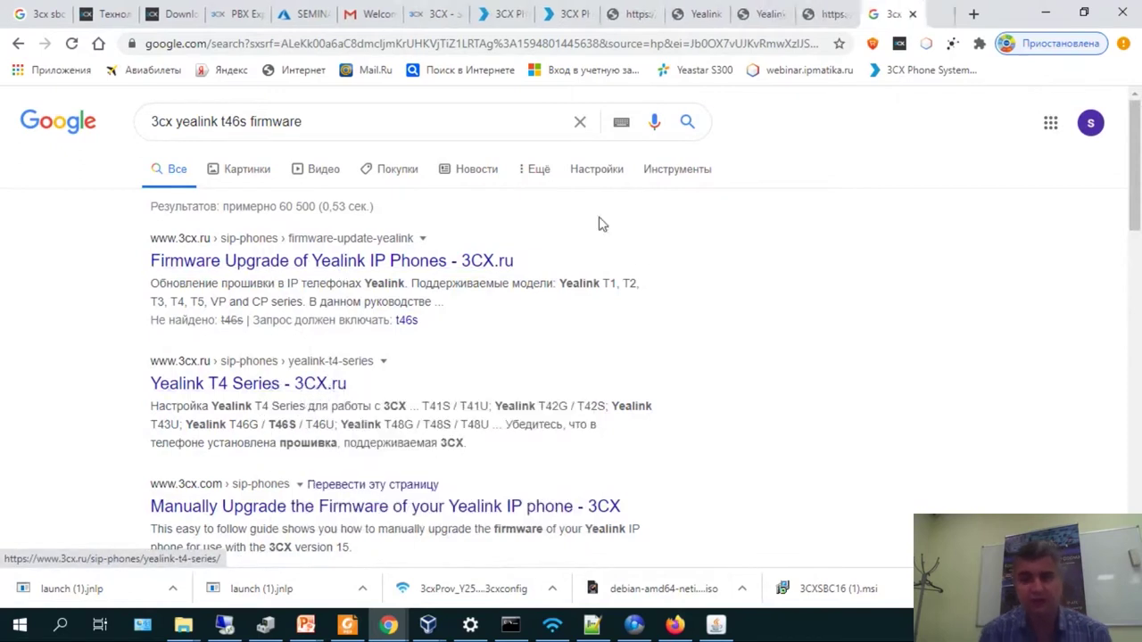
left_click(929, 14)
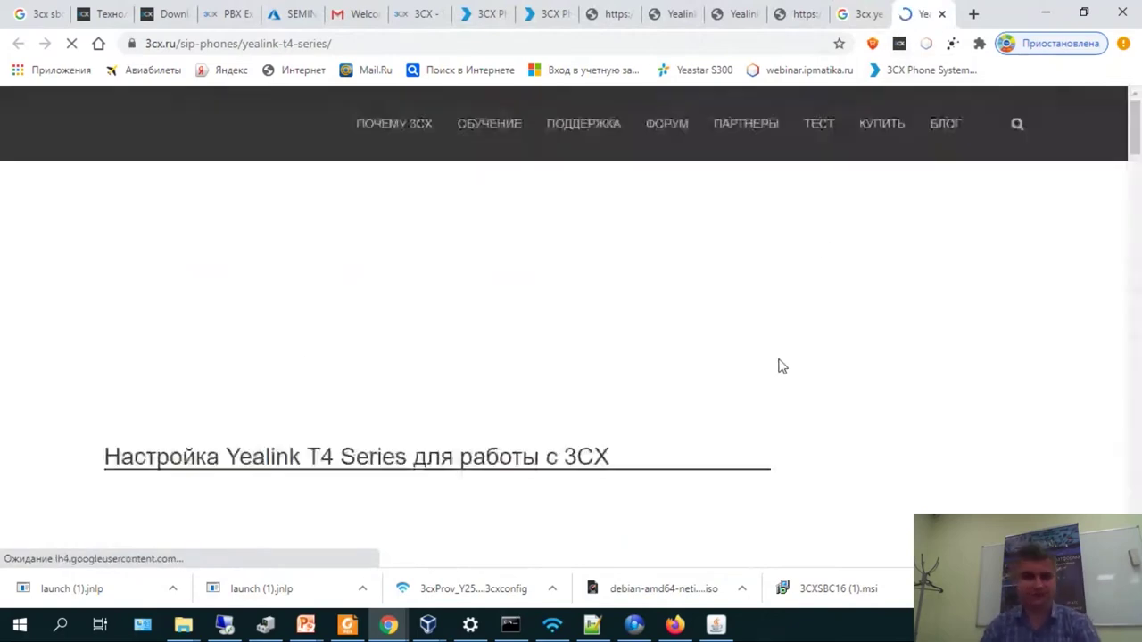
Step: Follow Step 1's 'отсюда' link to 3cx.com/support/phone-firmwares in a new tab
scroll(778, 368, "down", 3)
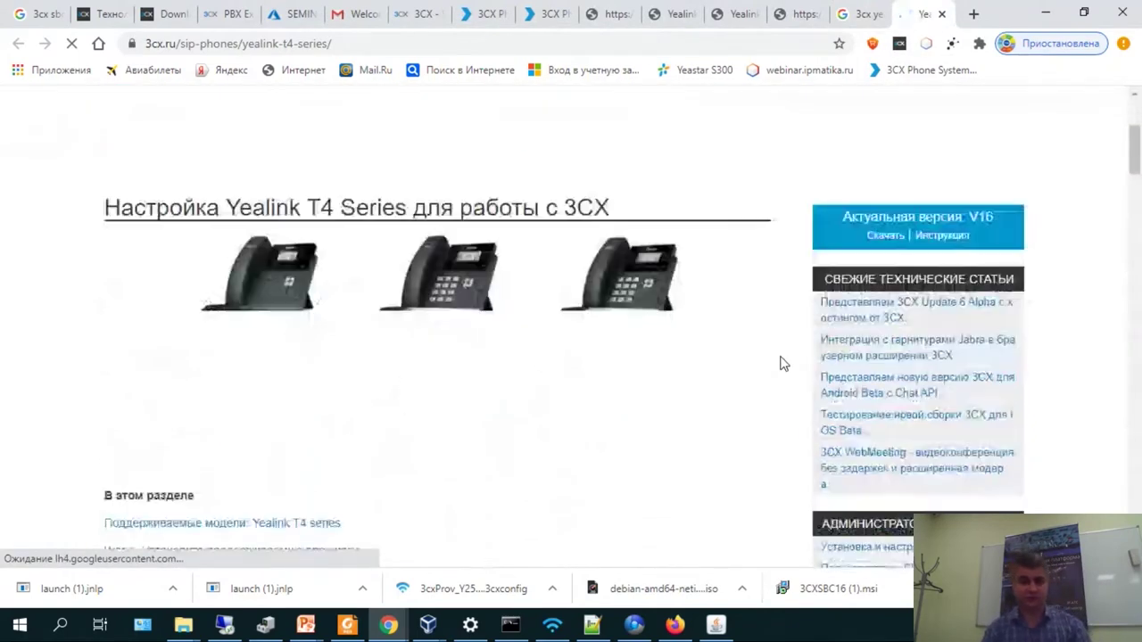
scroll(770, 375, "down", 2)
scroll(770, 327, "up", 4)
scroll(757, 331, "down", 4)
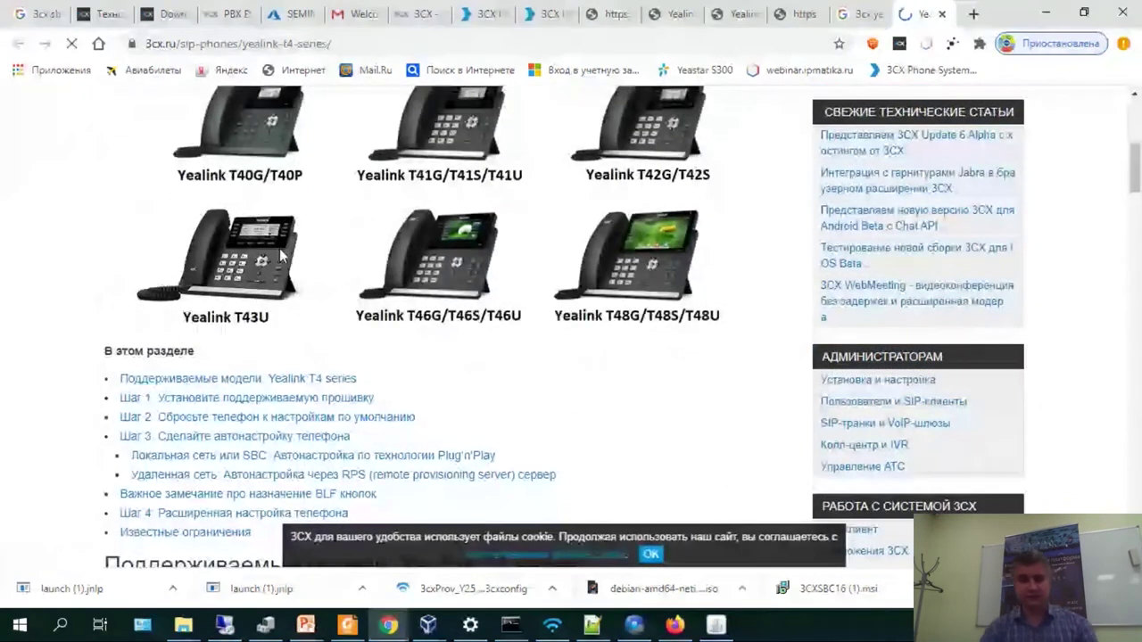
scroll(320, 265, "down", 4)
scroll(319, 265, "down", 3)
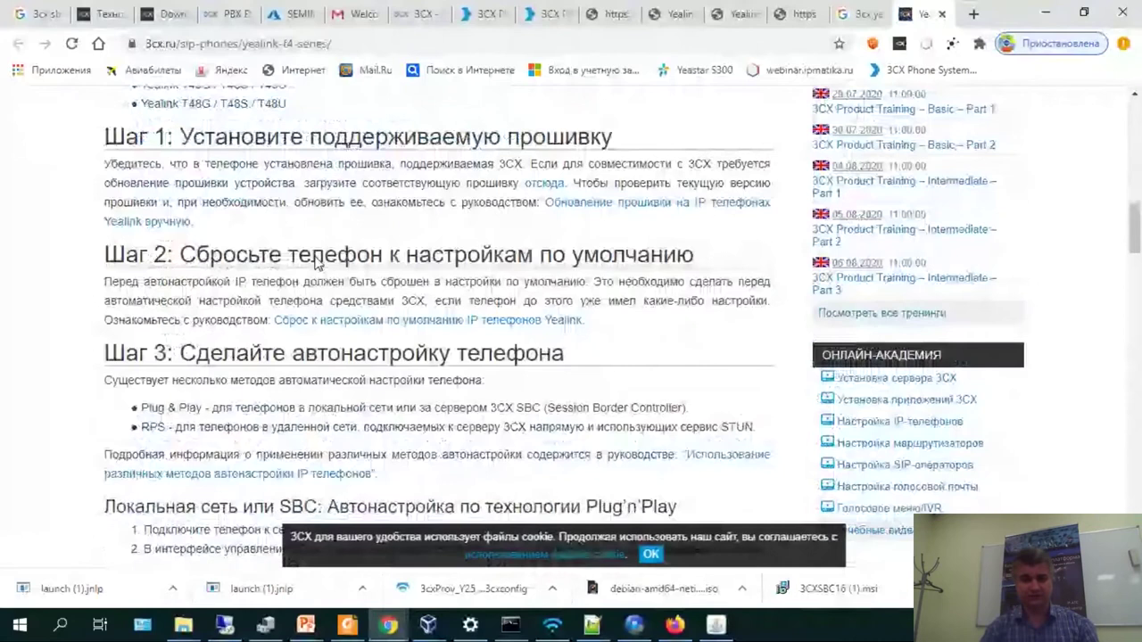
scroll(314, 261, "down", 6)
scroll(312, 263, "down", 7)
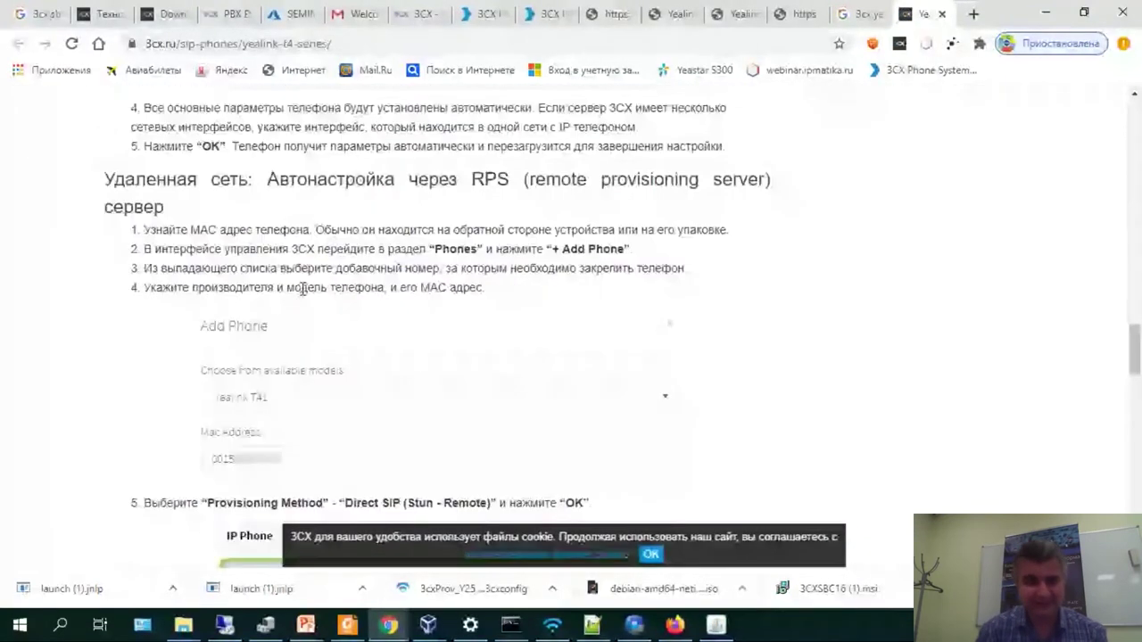
scroll(303, 289, "down", 10)
scroll(302, 296, "down", 4)
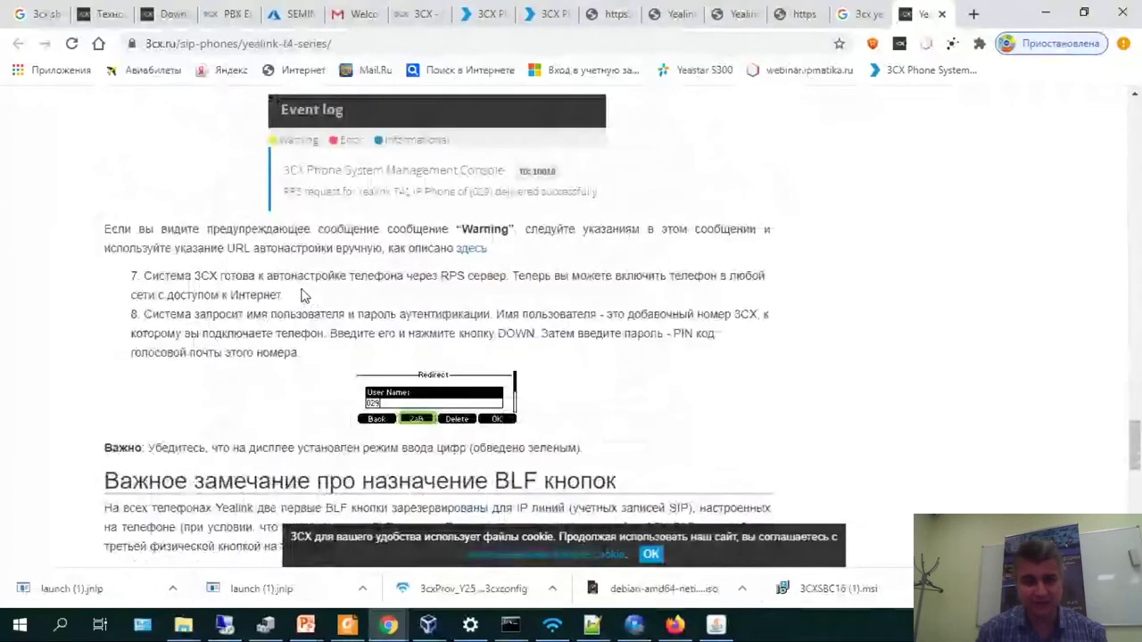
scroll(304, 288, "up", 3)
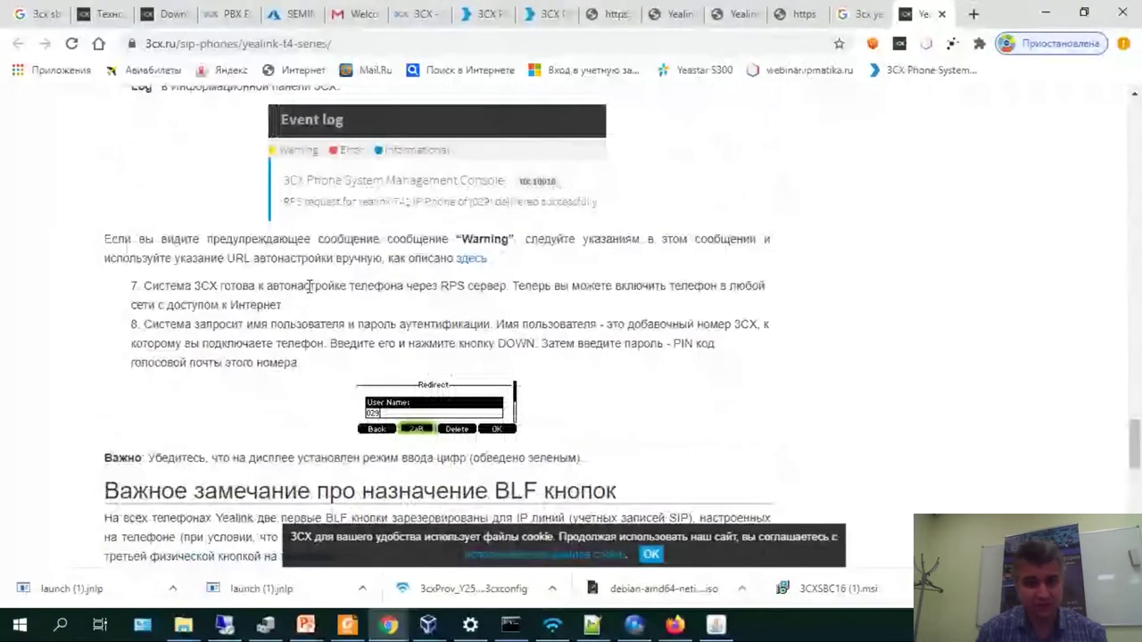
scroll(317, 283, "down", 3)
scroll(320, 283, "up", 1)
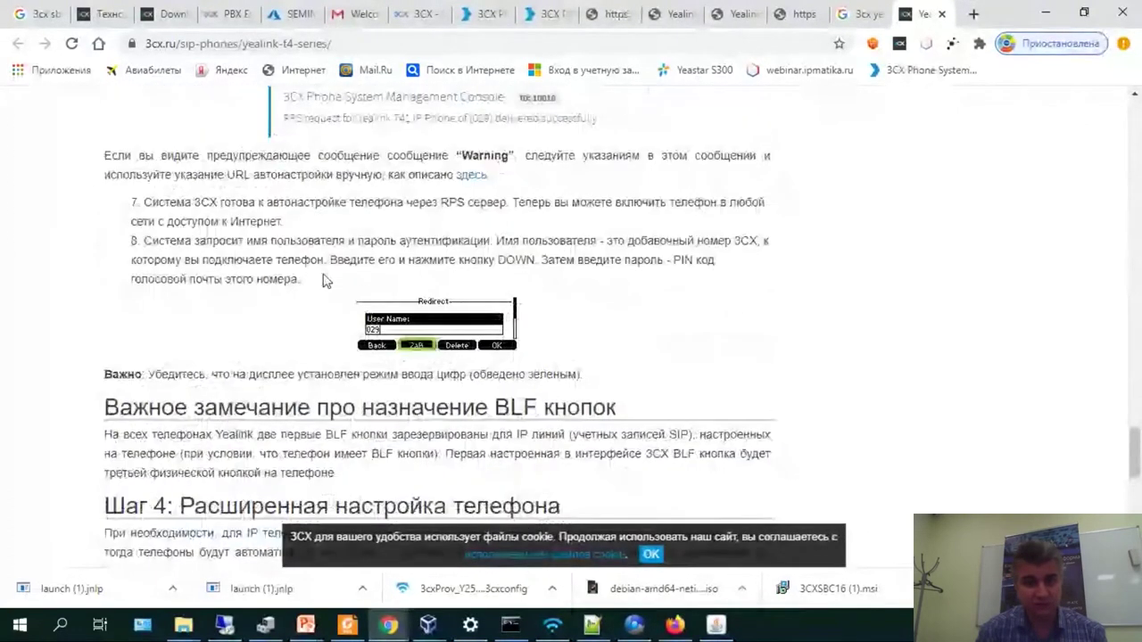
scroll(651, 324, "down", 6)
scroll(657, 326, "up", 3)
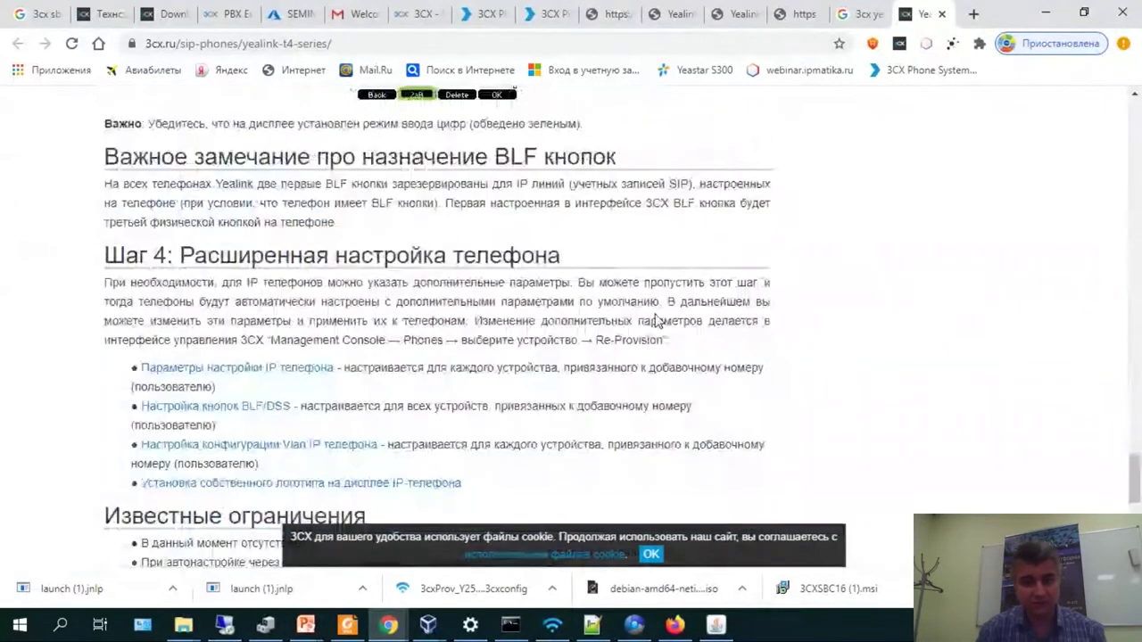
scroll(656, 319, "up", 15)
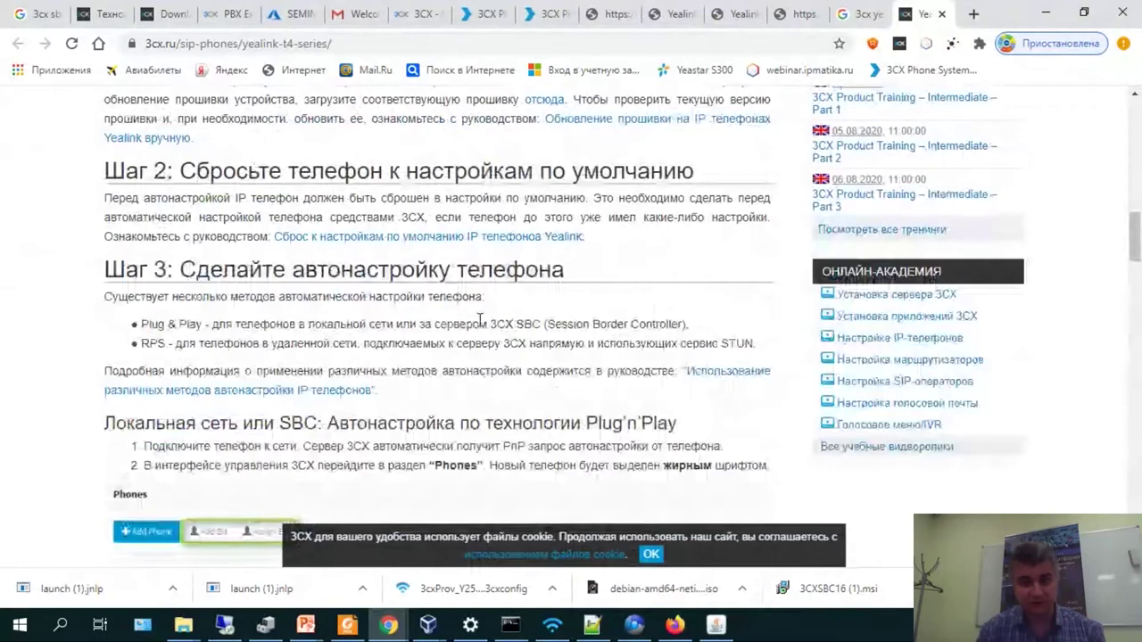
scroll(480, 320, "up", 1)
scroll(480, 321, "up", 3)
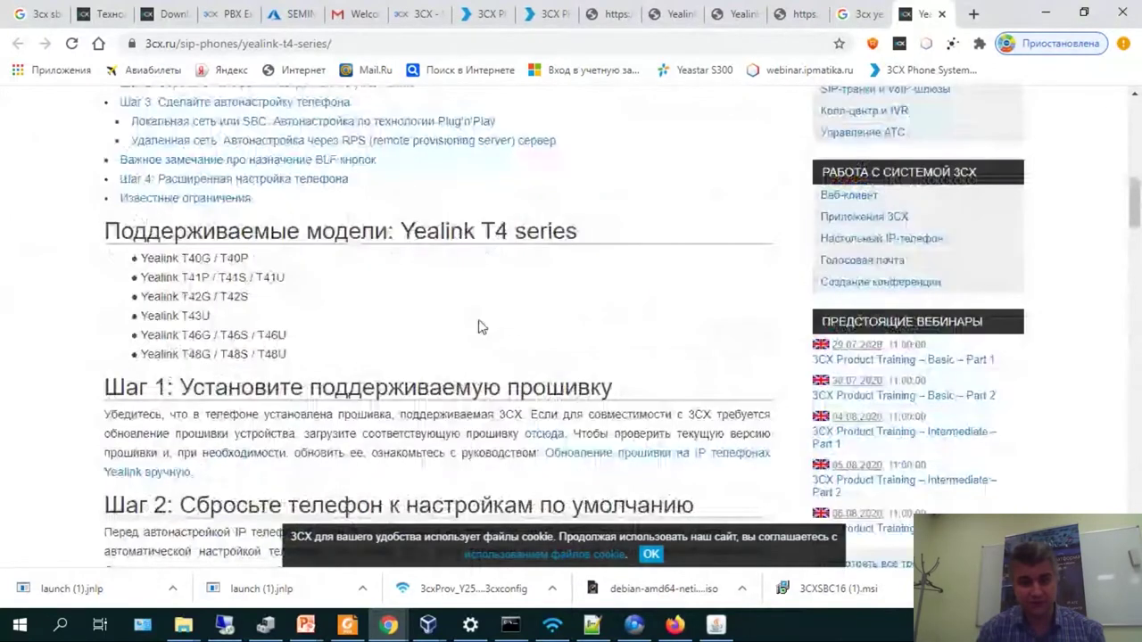
left_click_drag(304, 434, 579, 434)
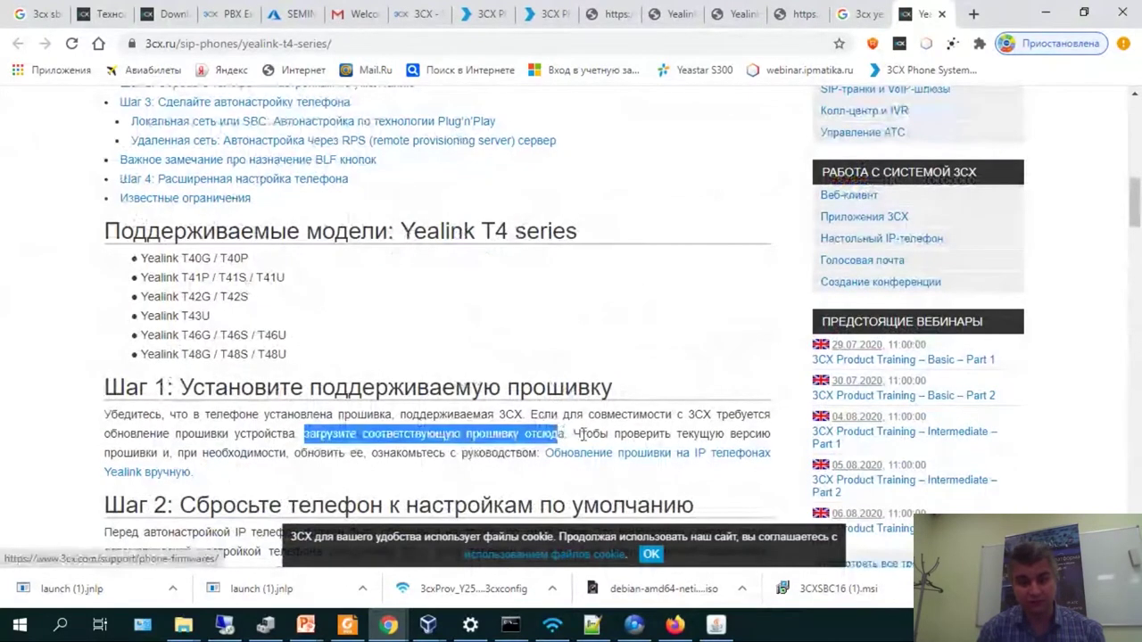
left_click(582, 434)
right_click(545, 443)
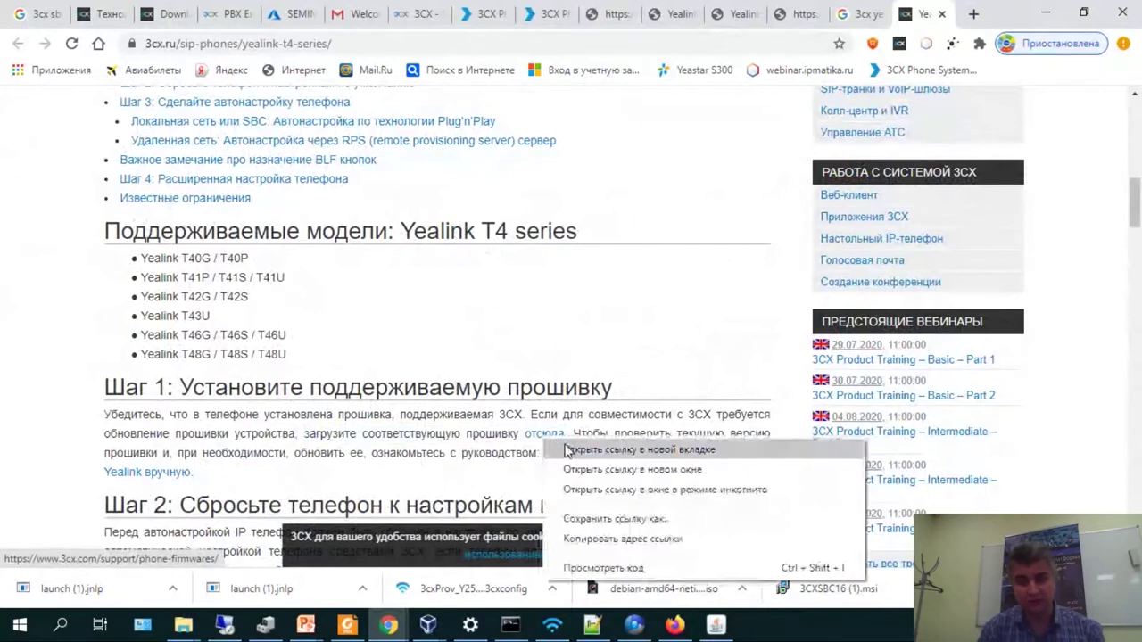
left_click(624, 452)
left_click(914, 18)
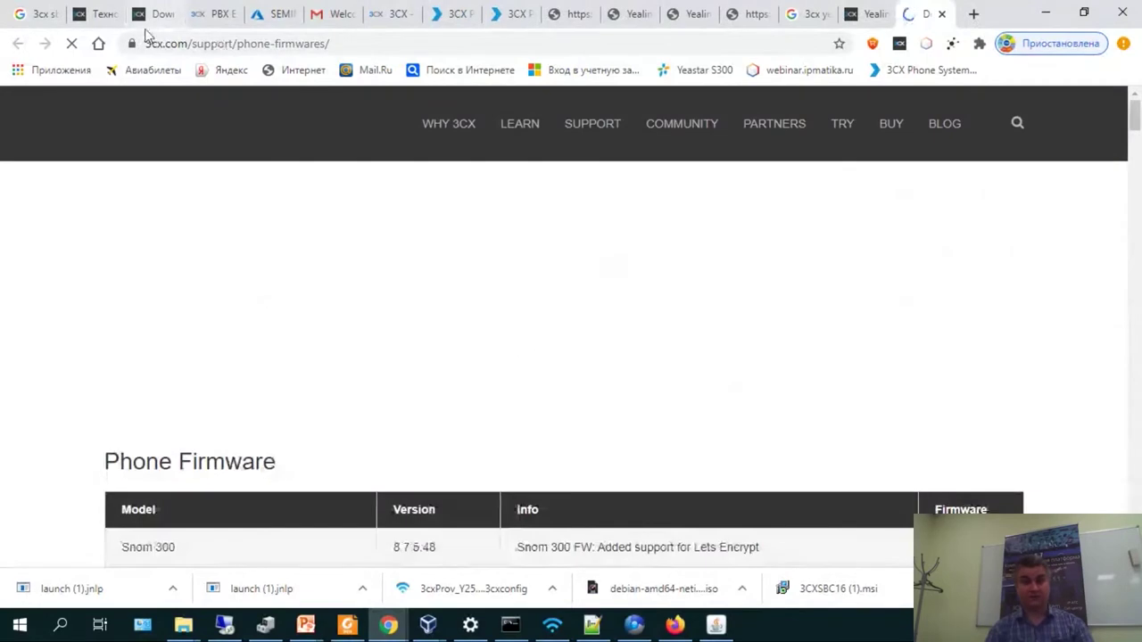
Step: Search the firmware page for '46' to find the Yealink T46S row showing firmware 66.85.0.5
left_click(348, 43)
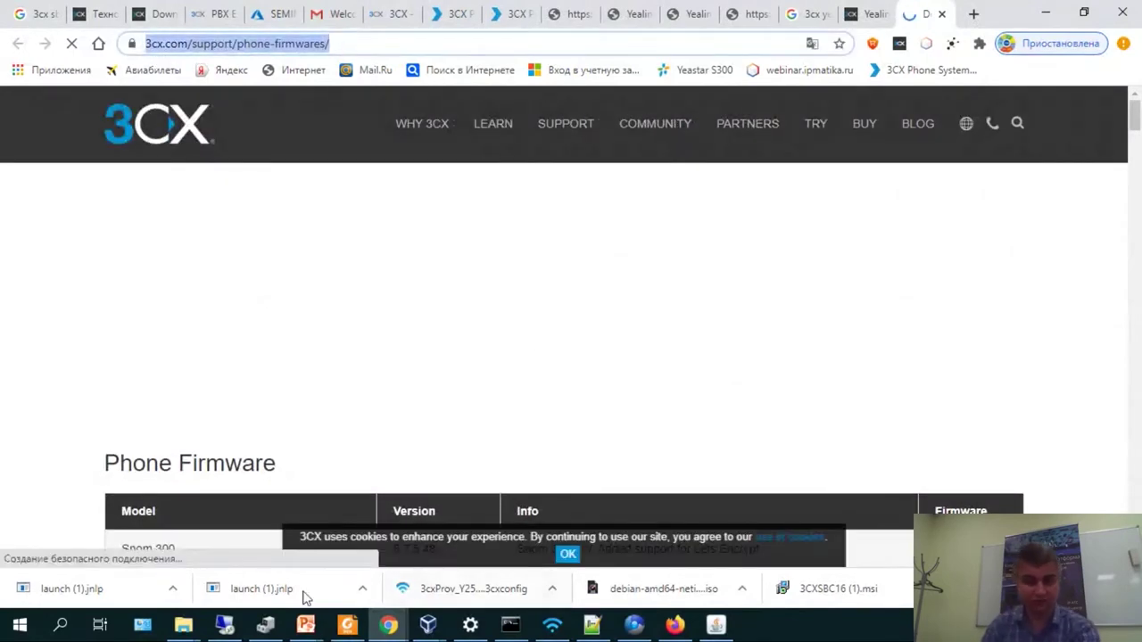
scroll(850, 413, "down", 2)
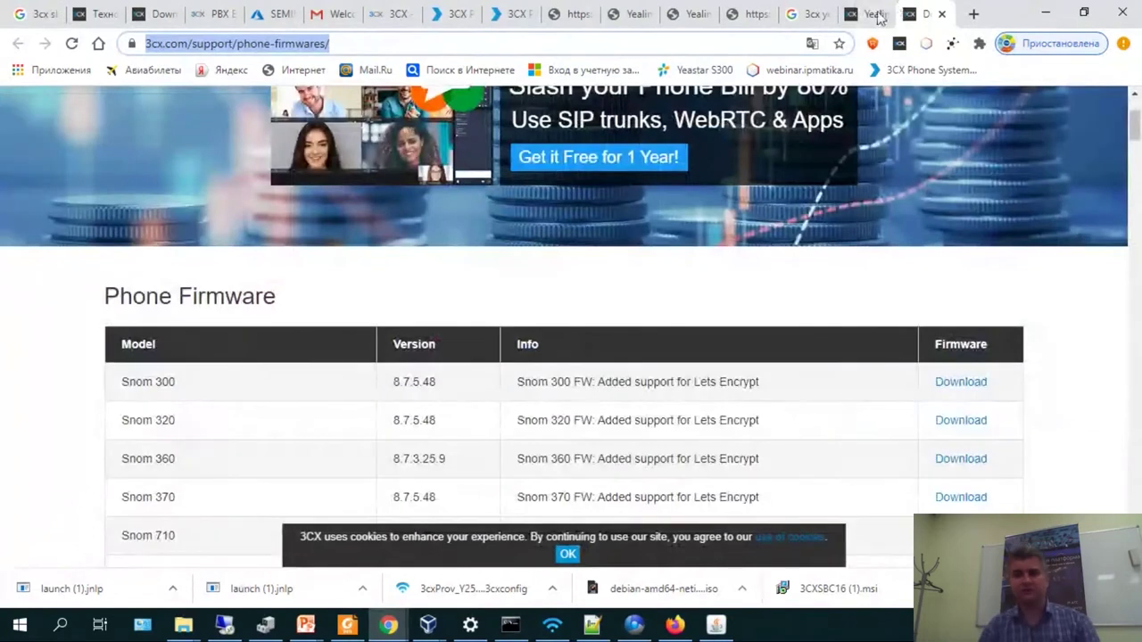
scroll(640, 332, "down", 3)
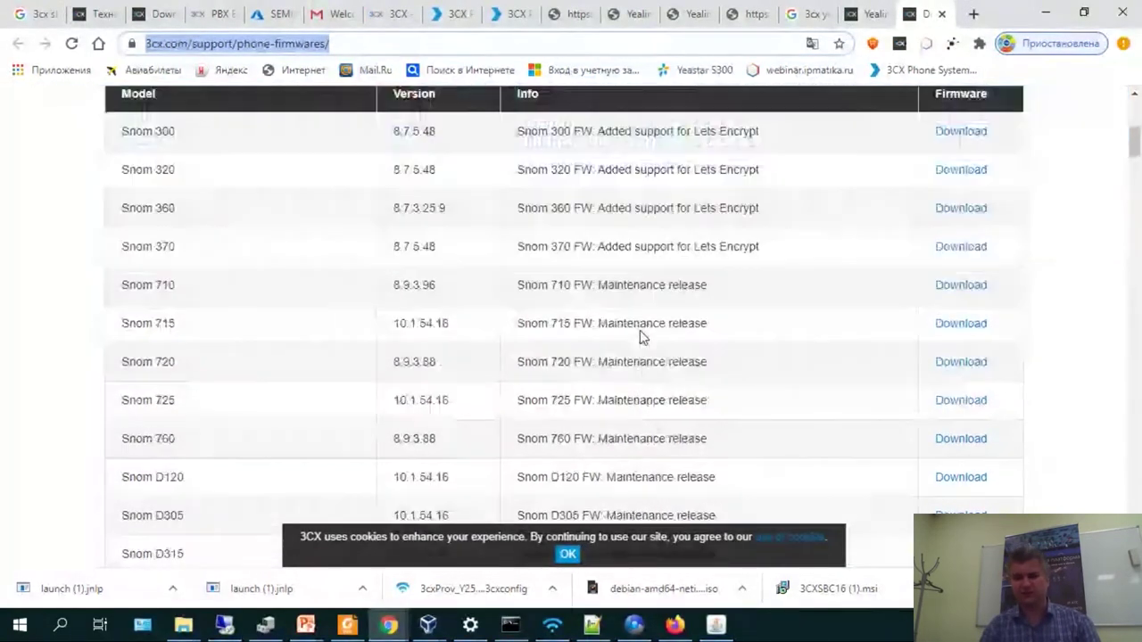
scroll(640, 332, "down", 15)
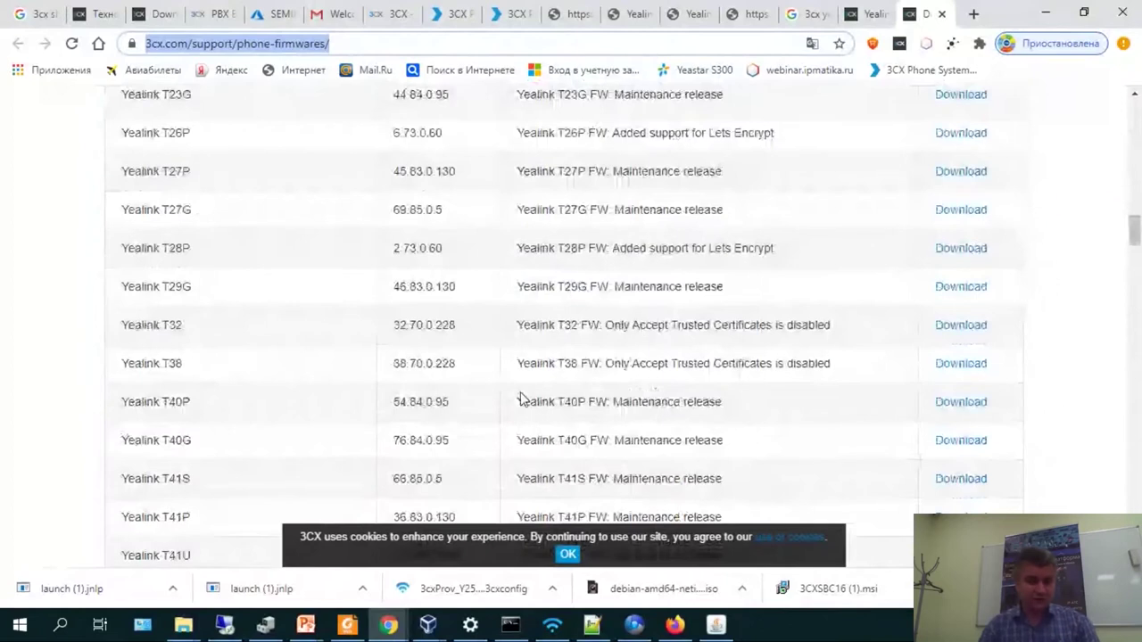
scroll(384, 412, "down", 2)
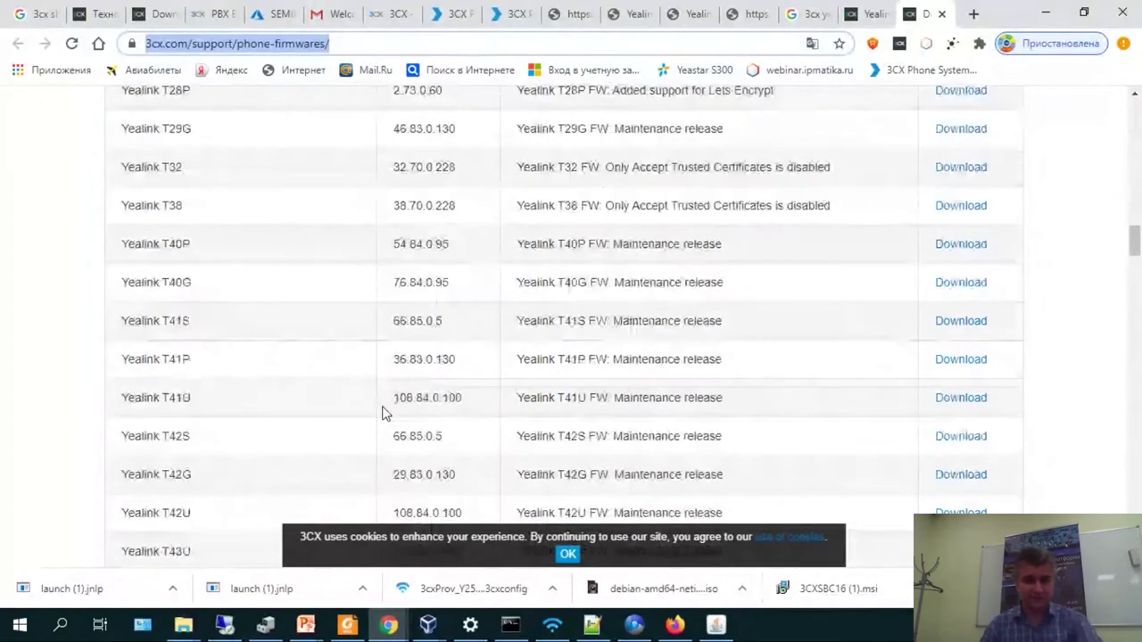
key("ctrl+f")
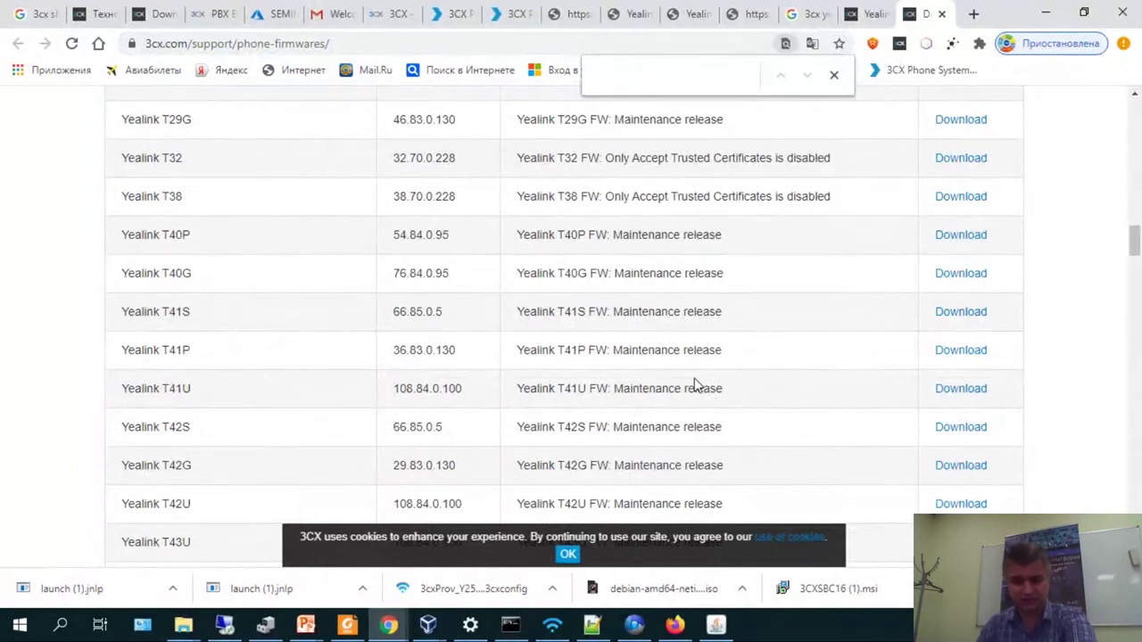
type("46")
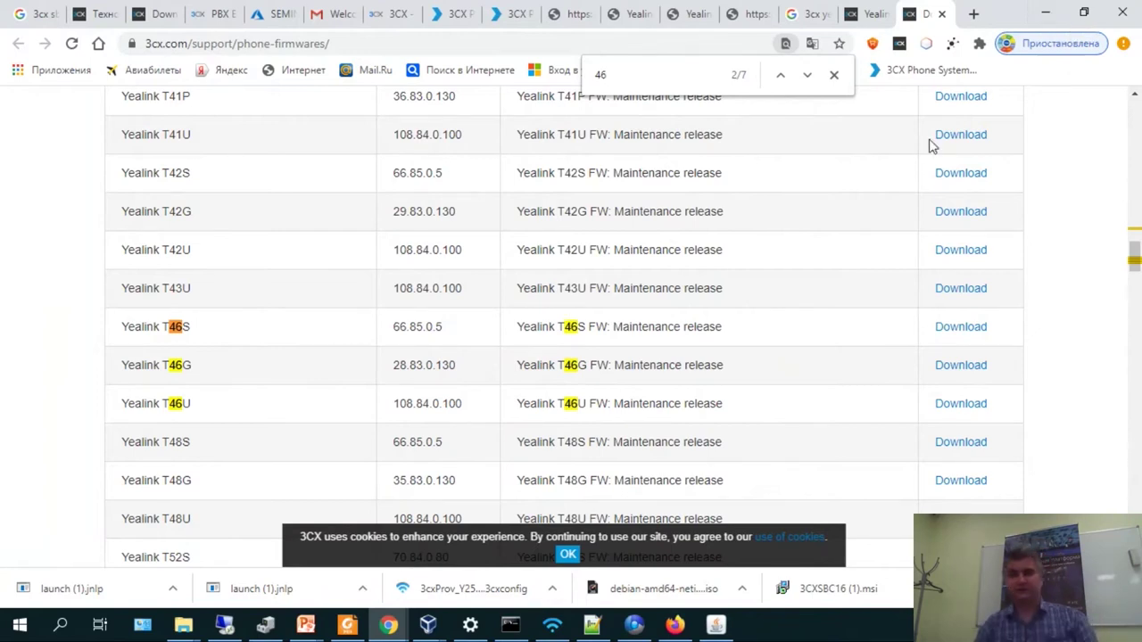
Step: Copy the Yealink T4 series guide URL, send it in the WebMeeting chat, and minimise the meeting
left_click(863, 18)
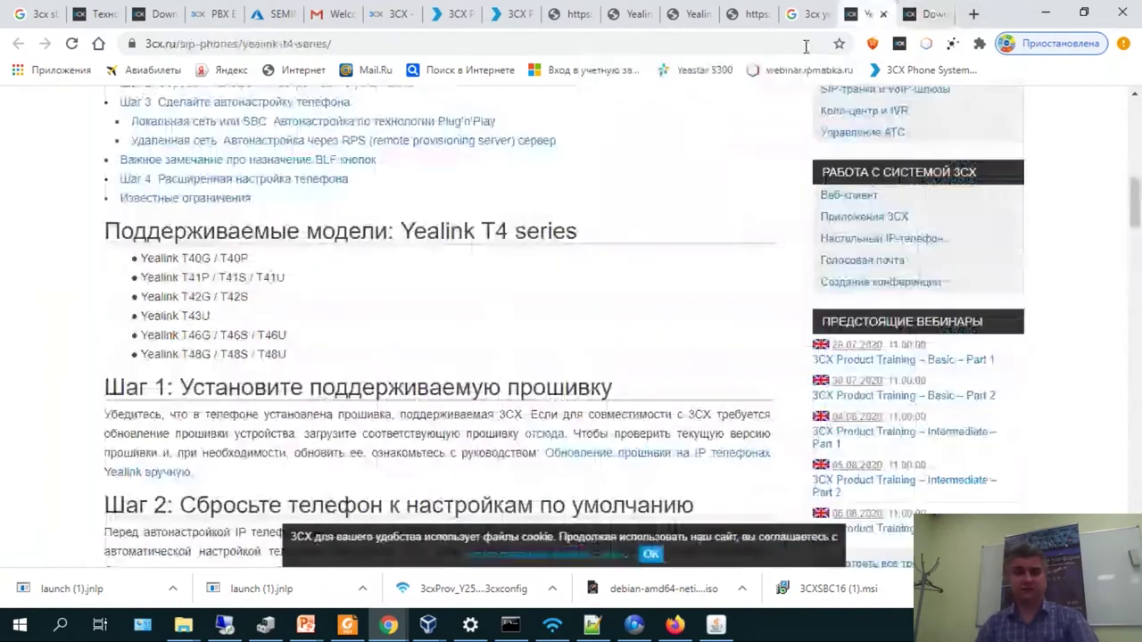
left_click(645, 40)
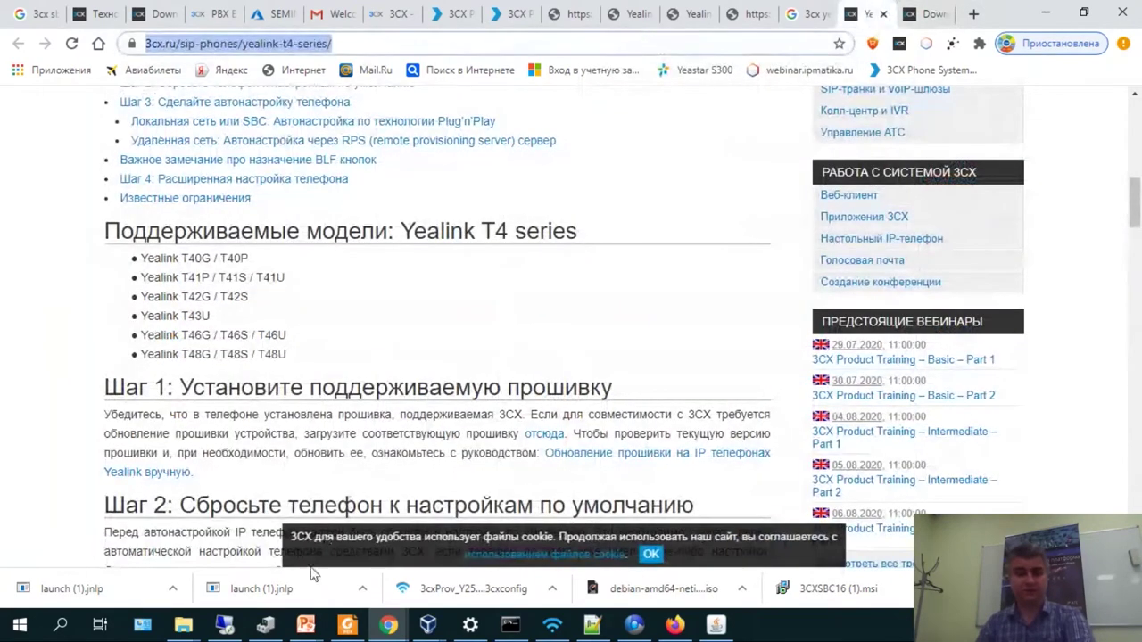
left_click(394, 629)
left_click(173, 571)
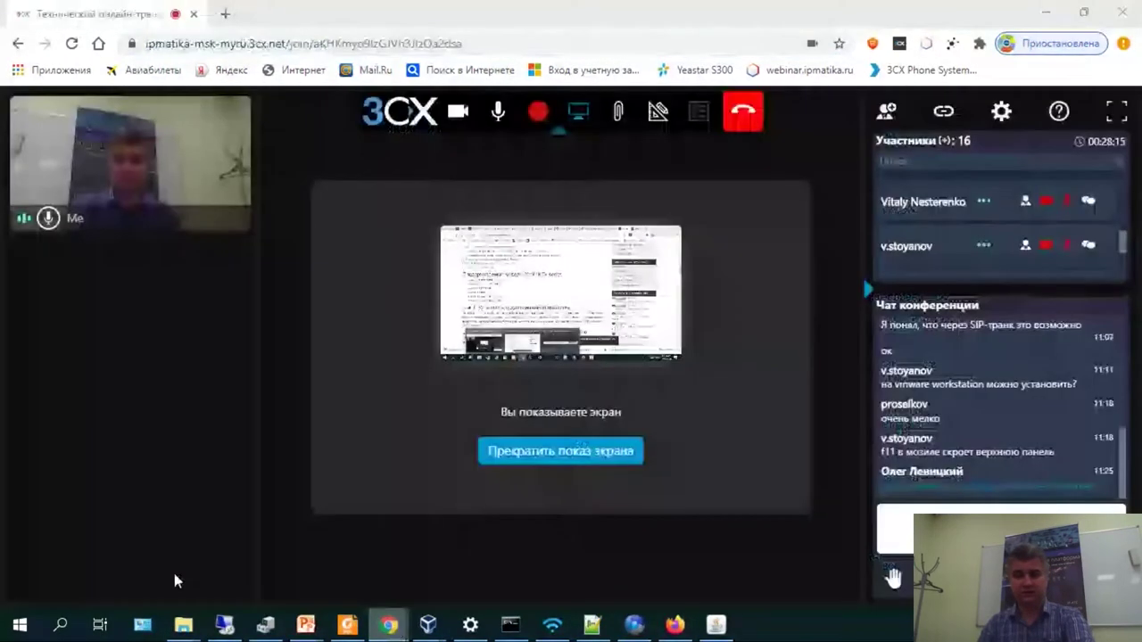
type("https://www.3cx.ru/voip-phones/yealink-t4-series/")
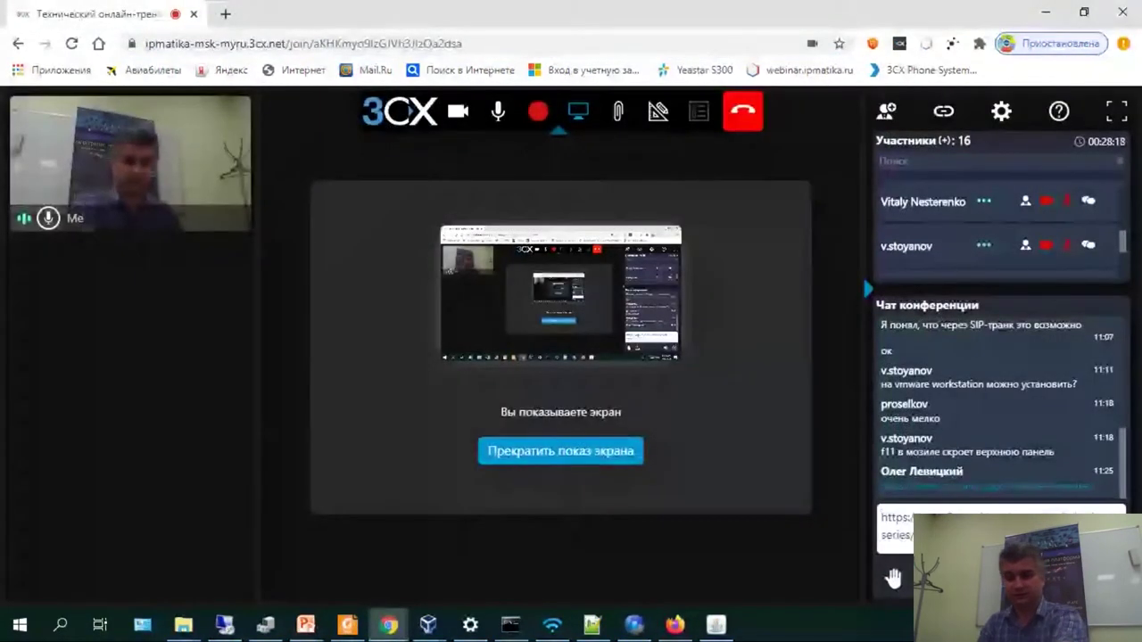
key("Return")
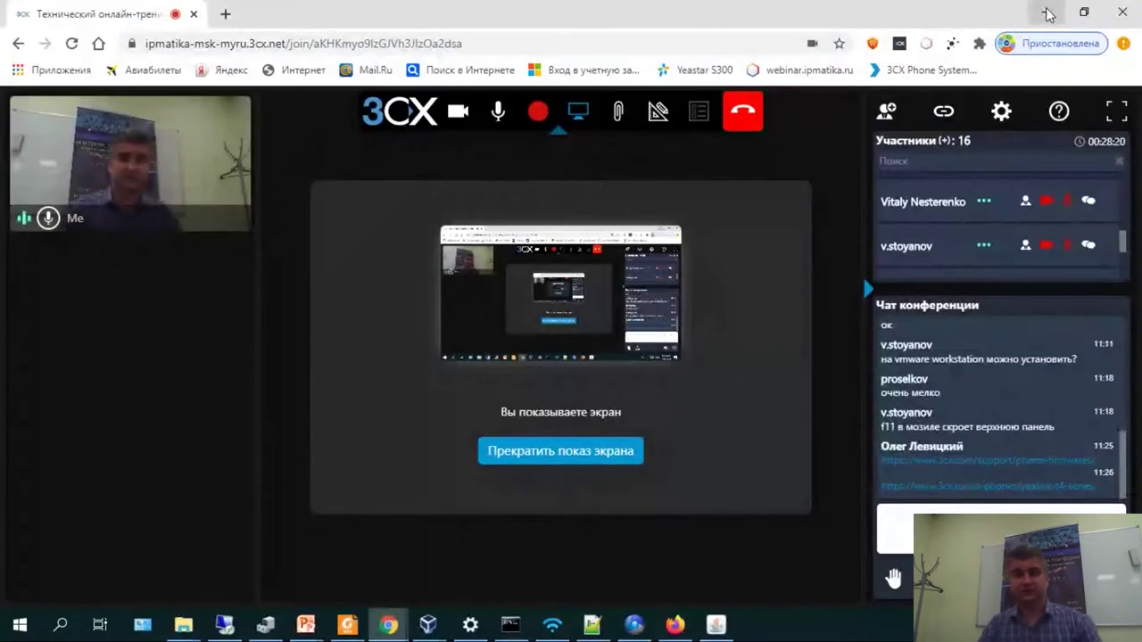
left_click(1048, 14)
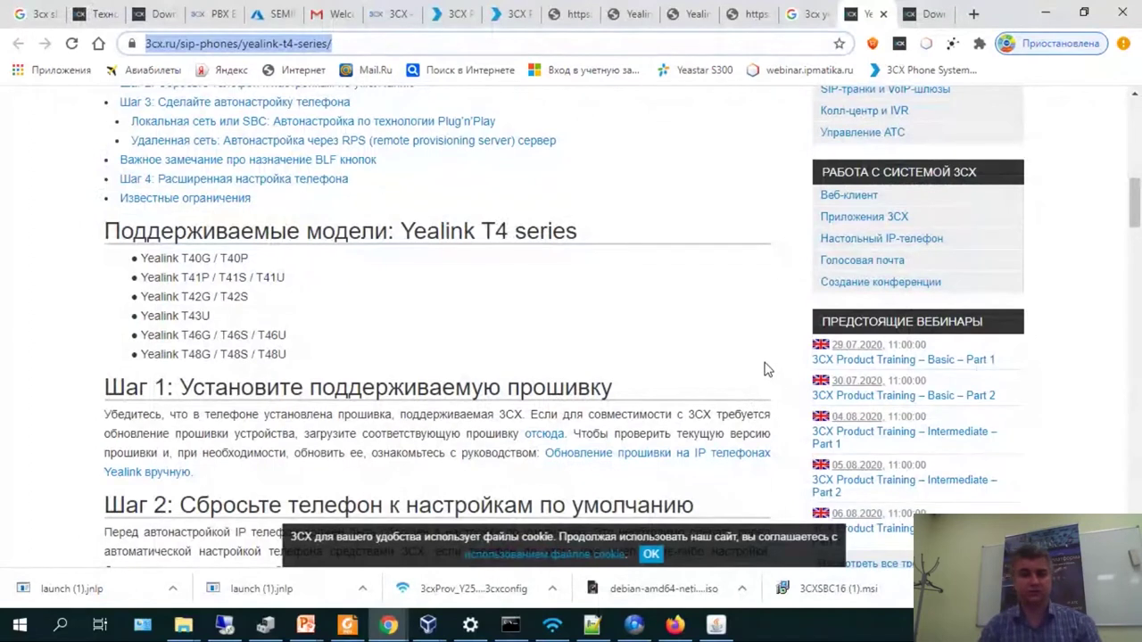
left_click(389, 624)
Step: In the Yealink T46S web interface, review the Settings > Auto Provision Server URL
mouse_move(388, 625)
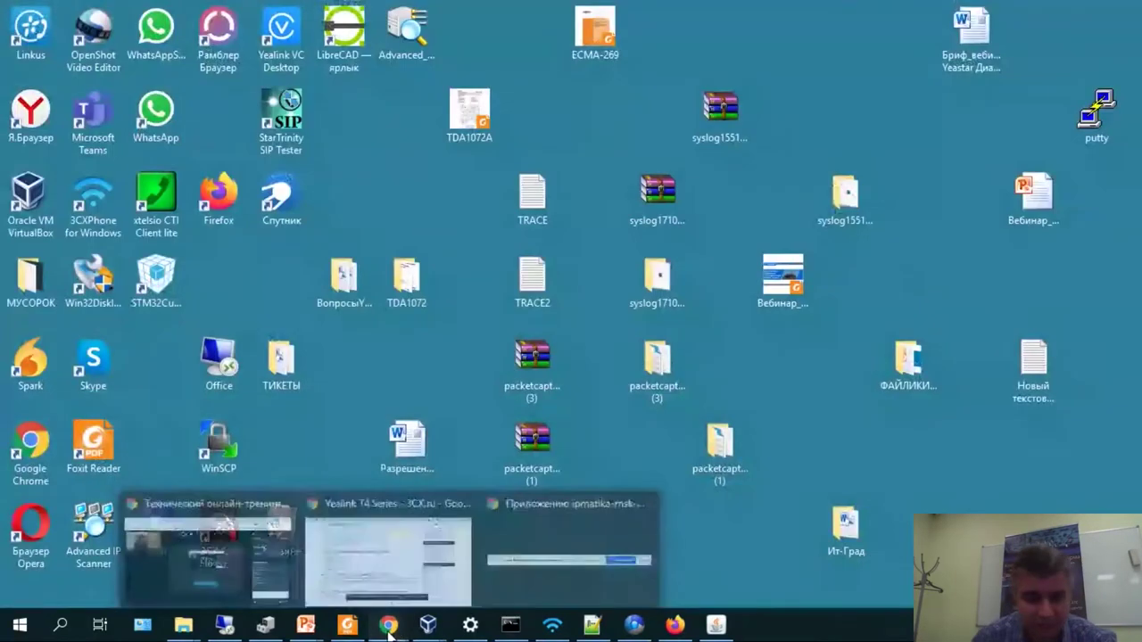
left_click(382, 529)
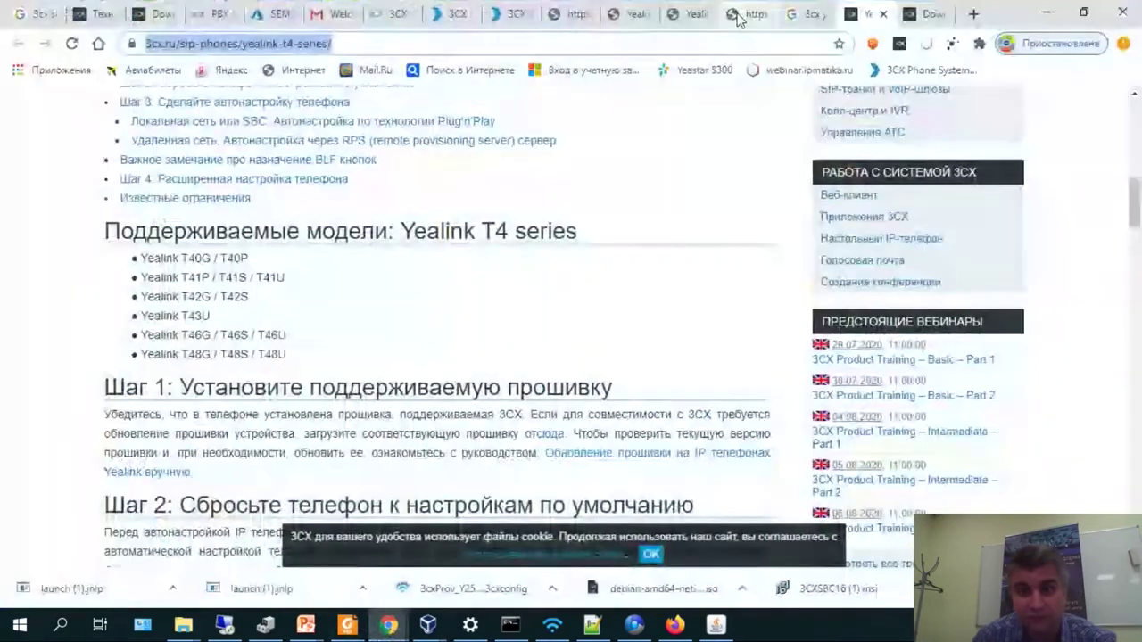
left_click(737, 20)
left_click(686, 18)
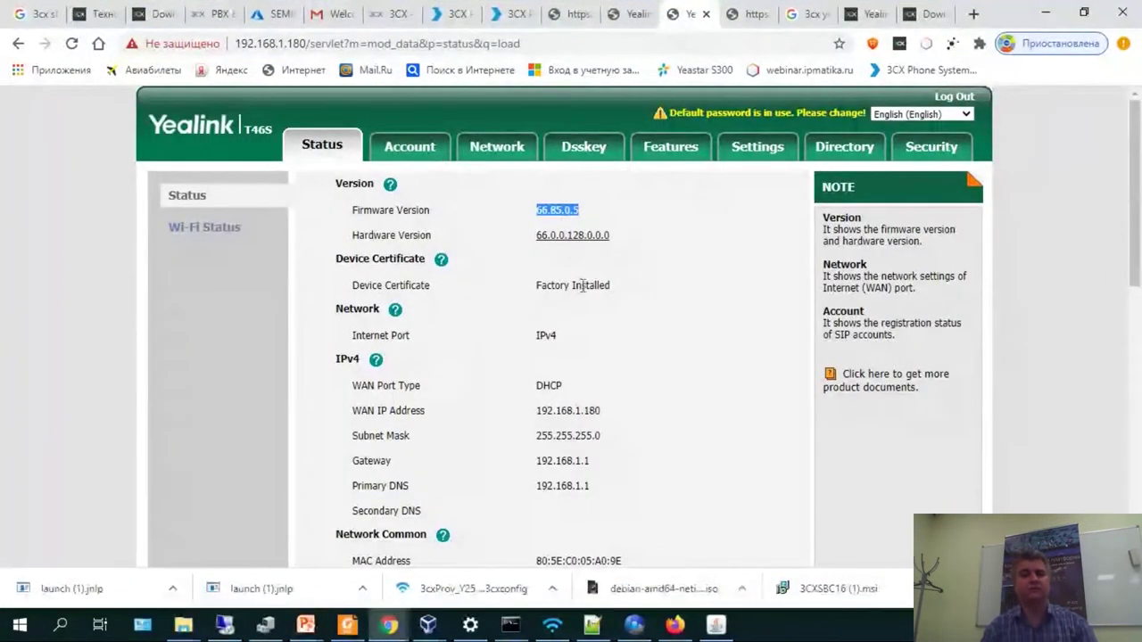
left_click(754, 148)
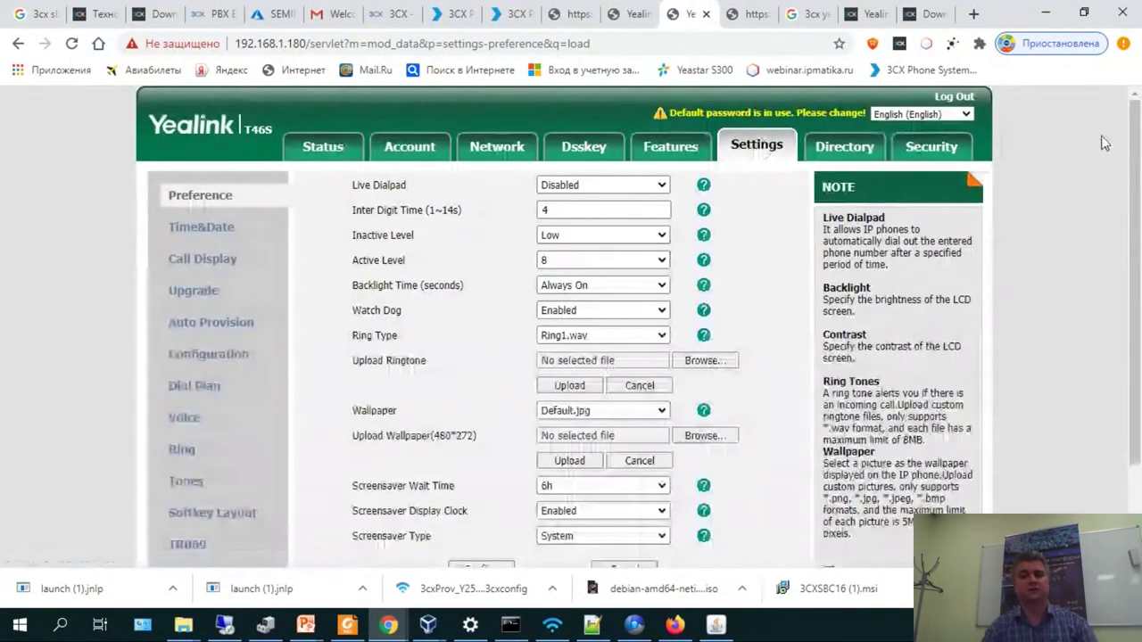
left_click(965, 114)
left_click(965, 113)
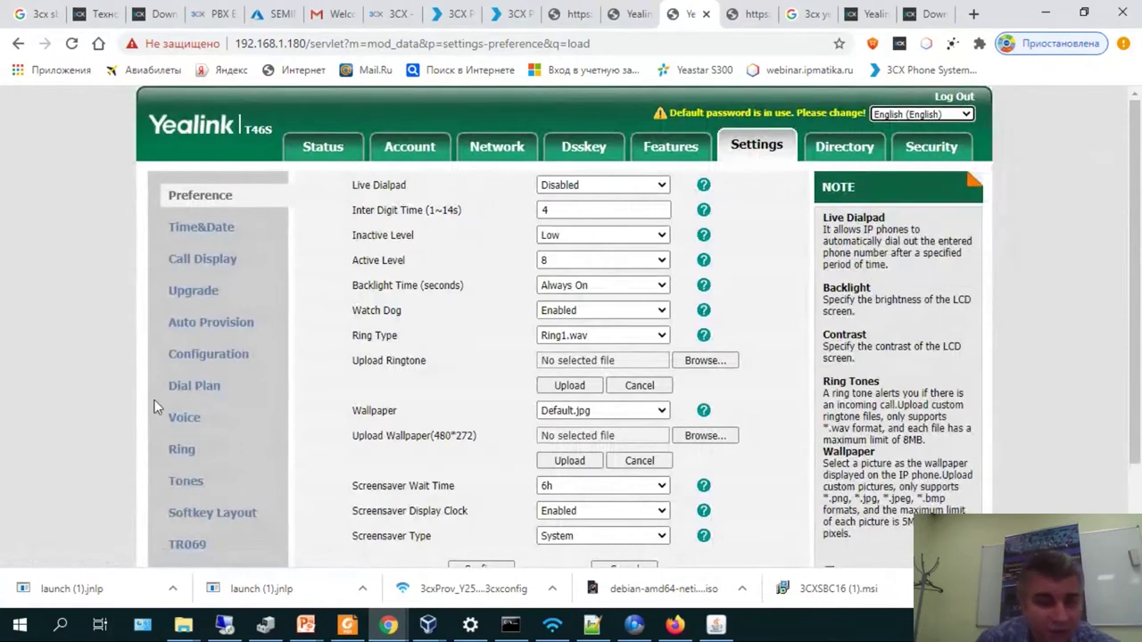
left_click(211, 325)
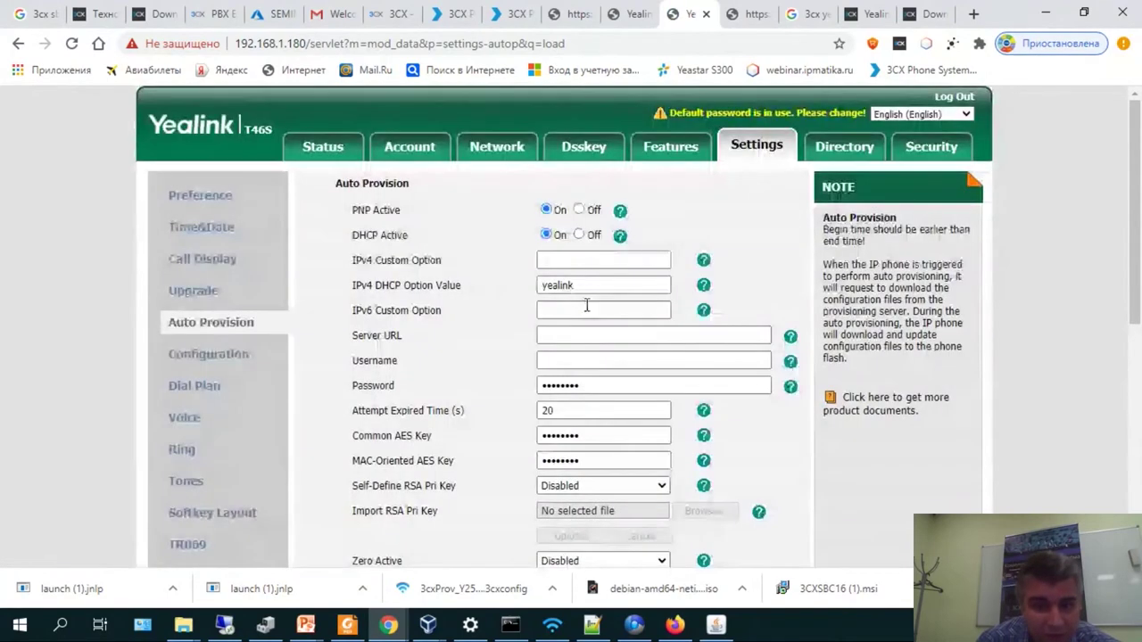
left_click(580, 334)
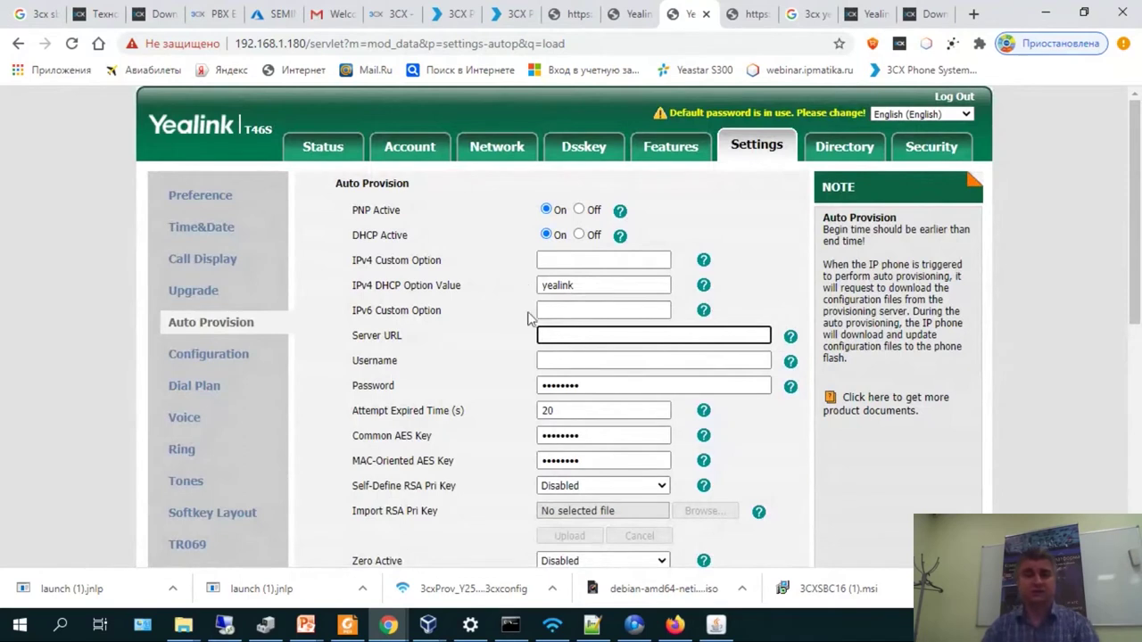
Step: Return to the phone's Status page and select its MAC address
left_click(330, 149)
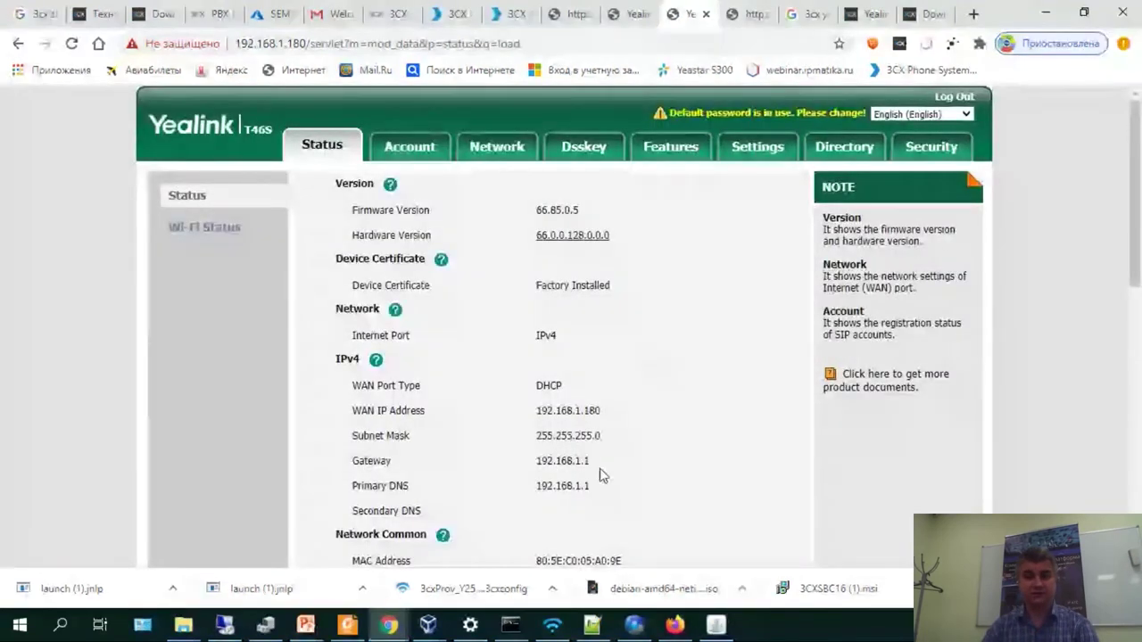
scroll(646, 348, "down", 2)
left_click_drag(622, 394, 532, 395)
key("ctrl+c")
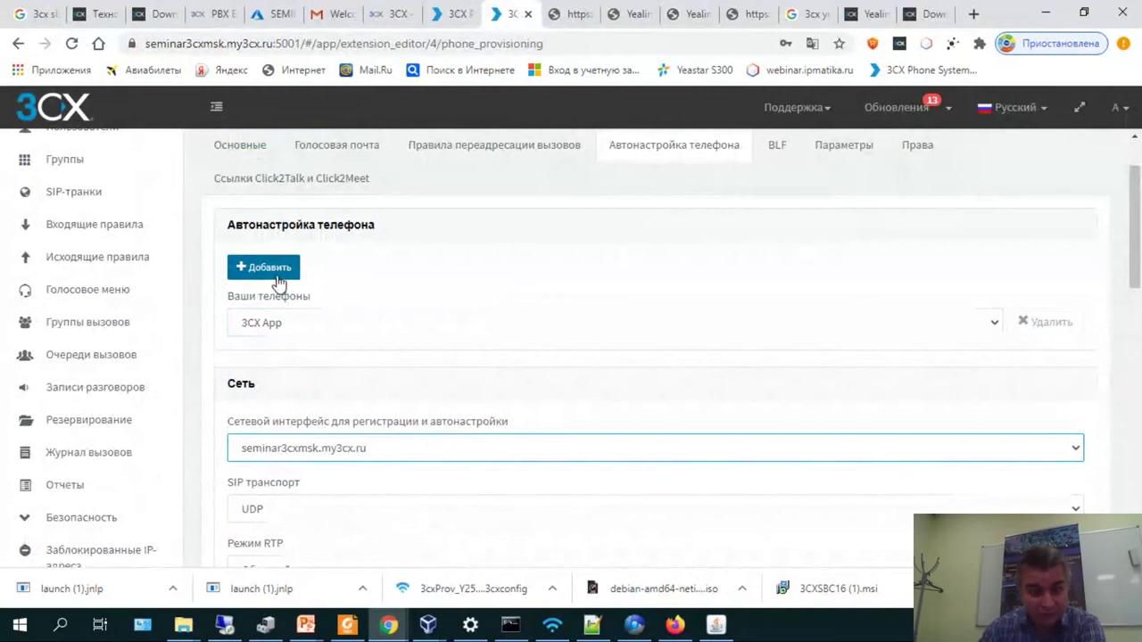
Step: Start adding a phone to extension 306 and choose the Yealink T46S model
left_click(280, 271)
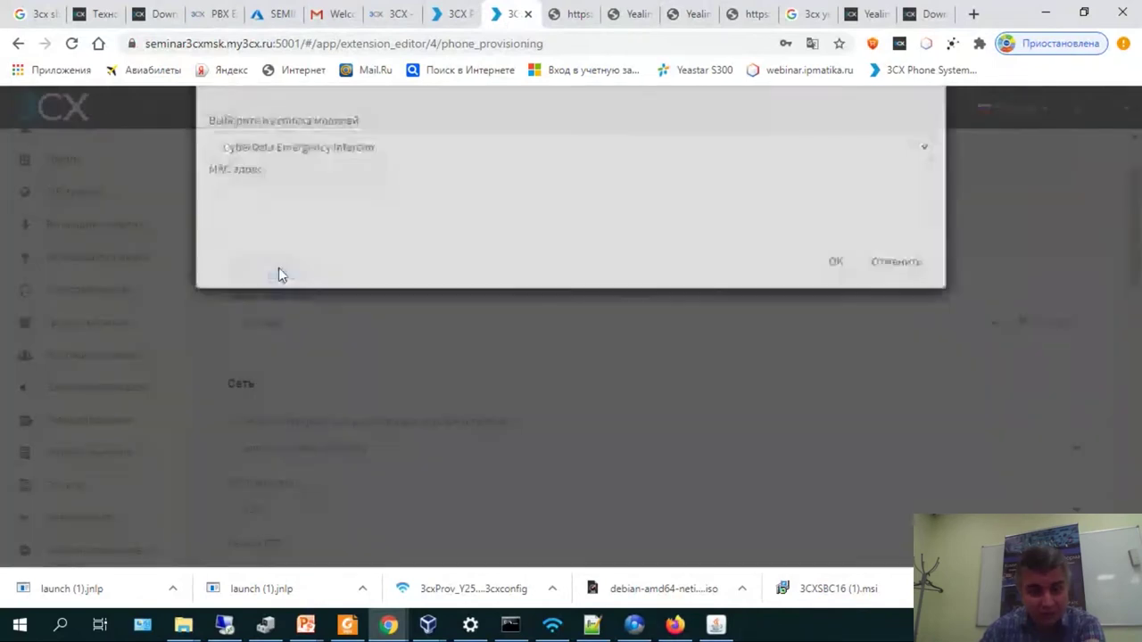
left_click(334, 205)
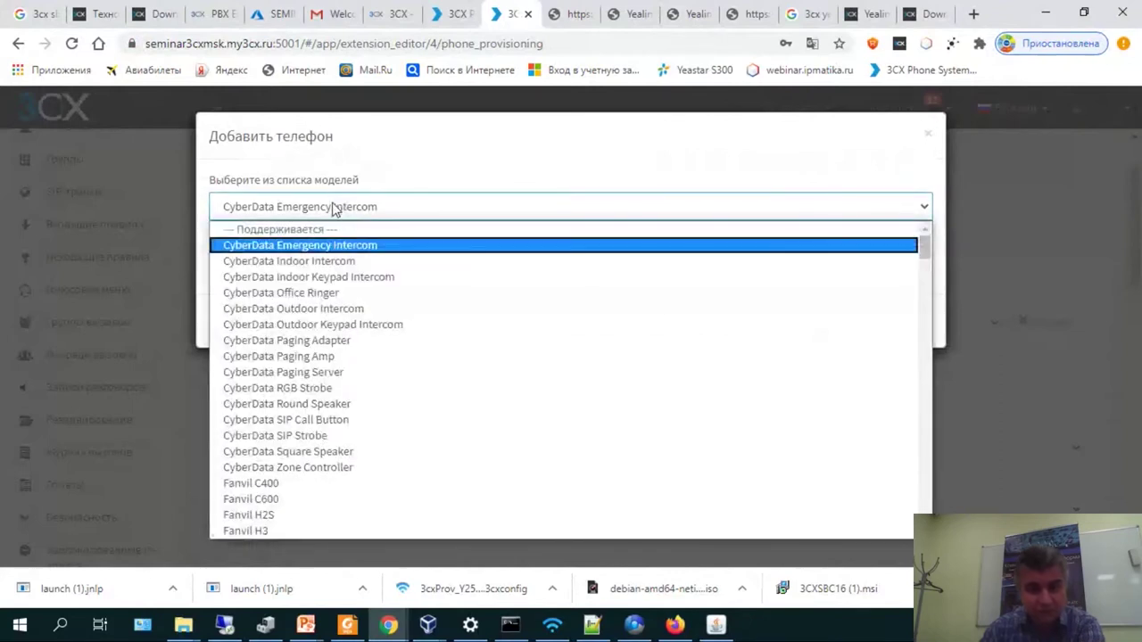
key("y")
scroll(324, 439, "down", 7)
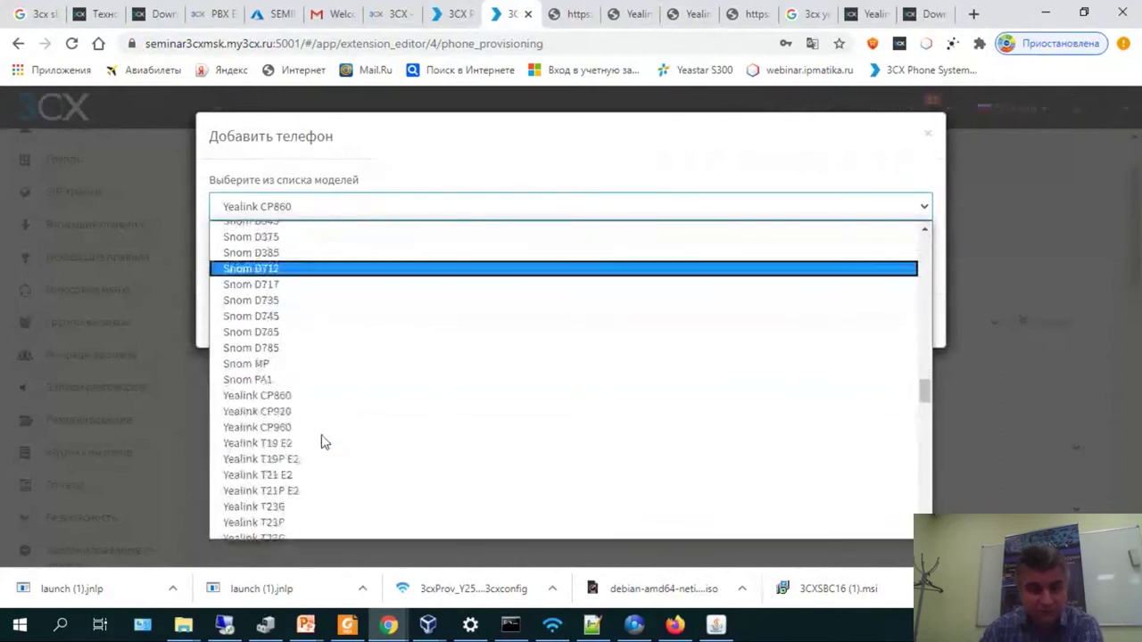
scroll(317, 446, "down", 2)
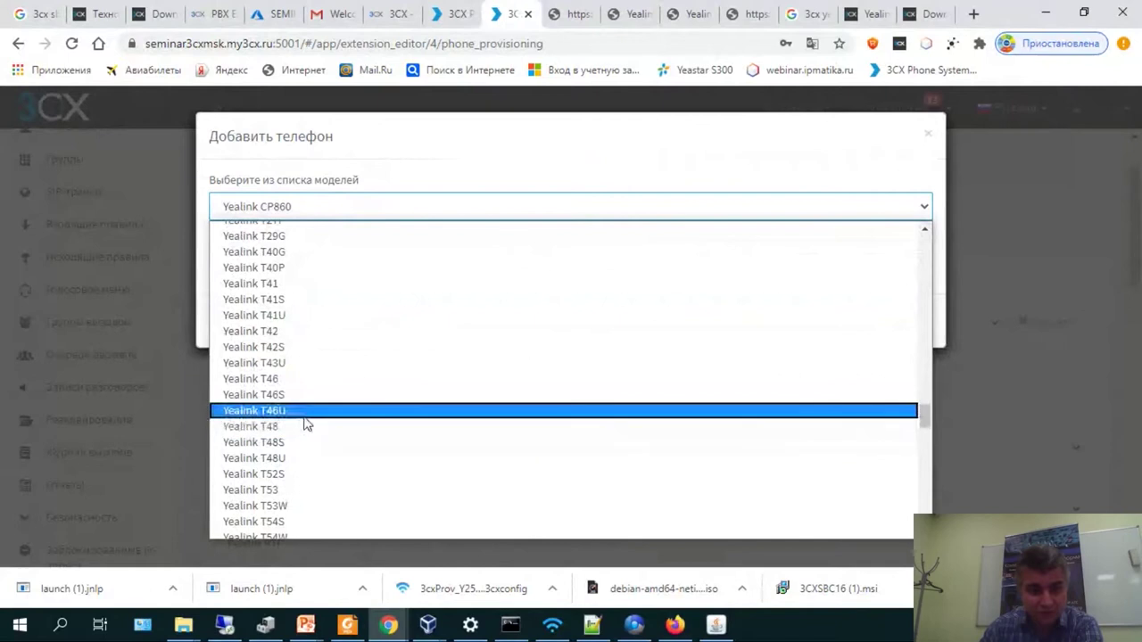
left_click(310, 393)
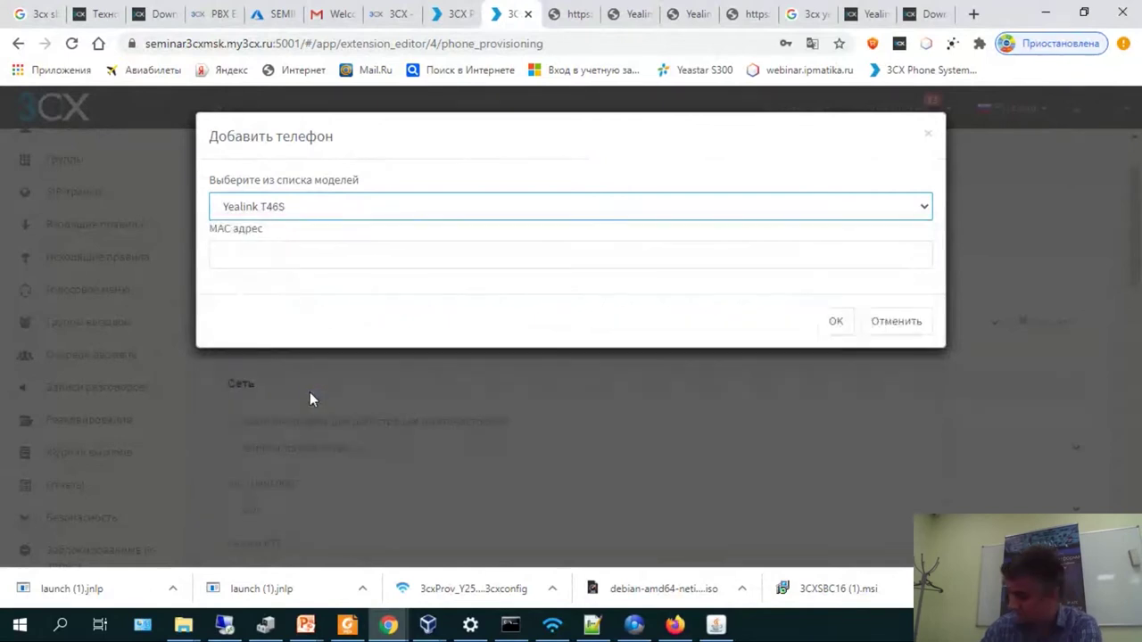
Step: Paste the phone's MAC, strip the leading space and colons, and submit it
left_click(362, 258)
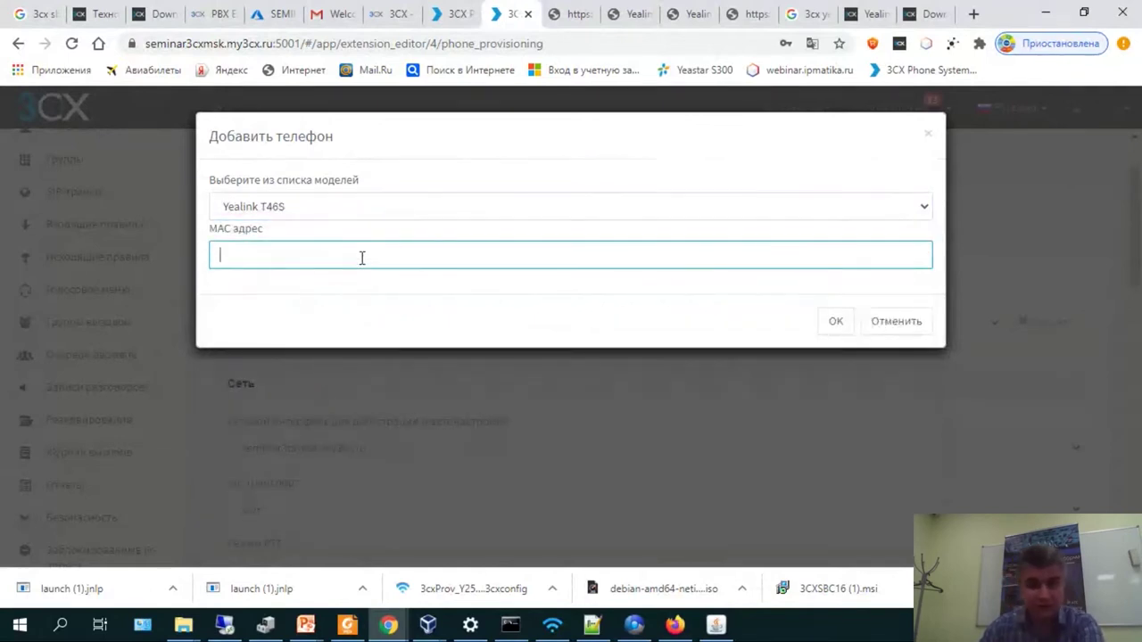
key("ctrl+v")
left_click(233, 259)
key("BackSpace")
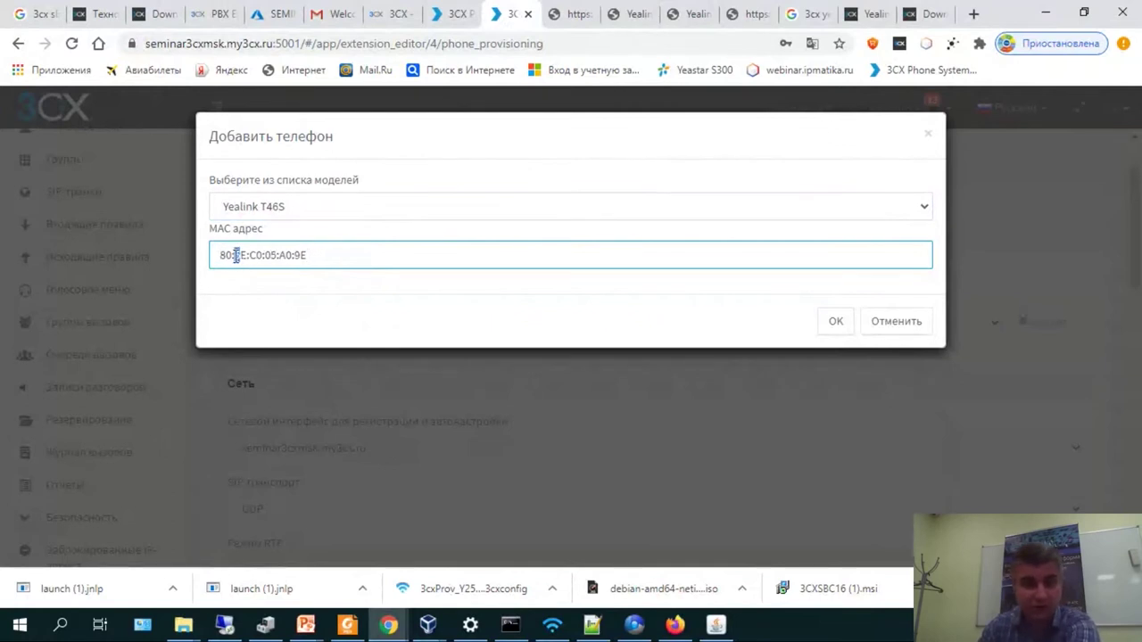
left_click(235, 259)
key("BackSpace")
left_click(249, 255)
key("BackSpace")
left_click(286, 256)
key("BackSpace")
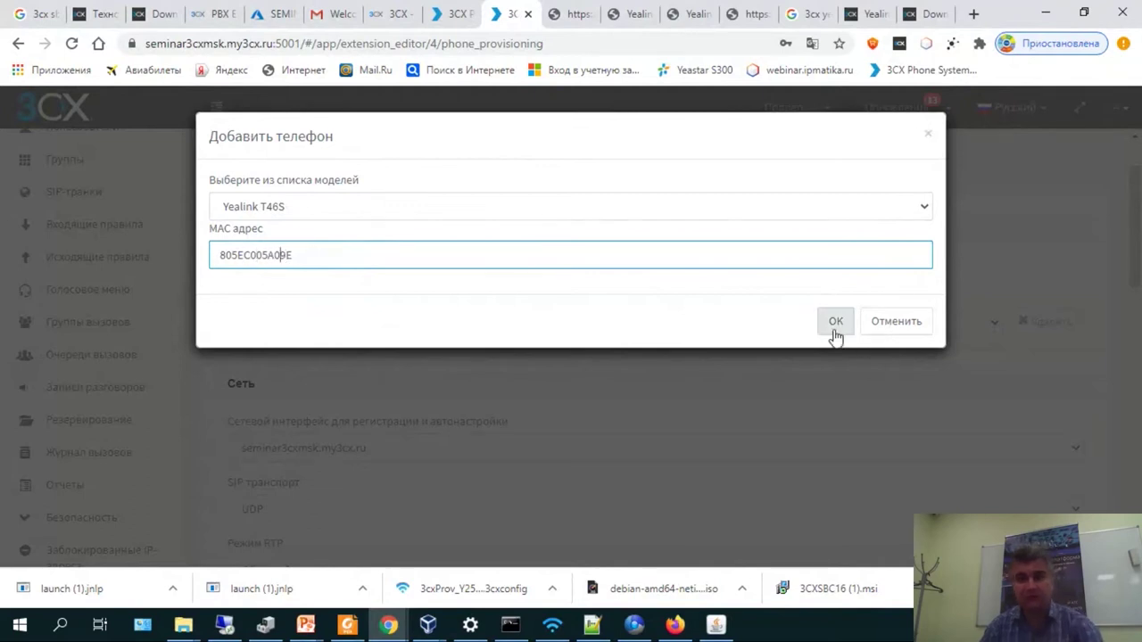
left_click(834, 323)
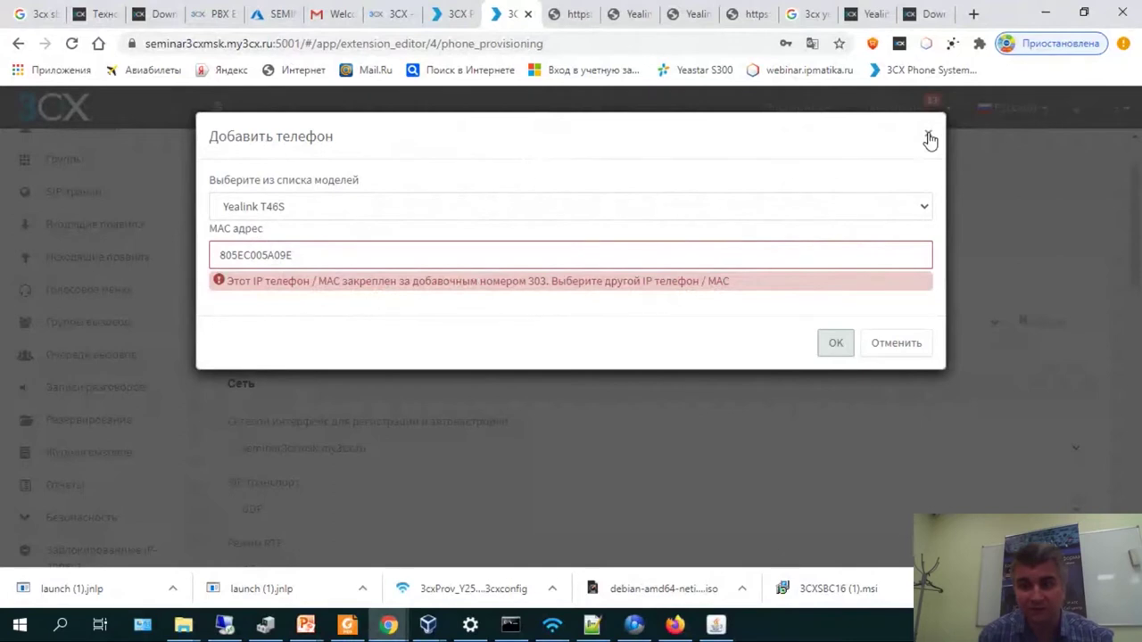
Step: After the 'assigned to extension 303' error, close the add-phone dialog
left_click_drag(306, 253, 173, 255)
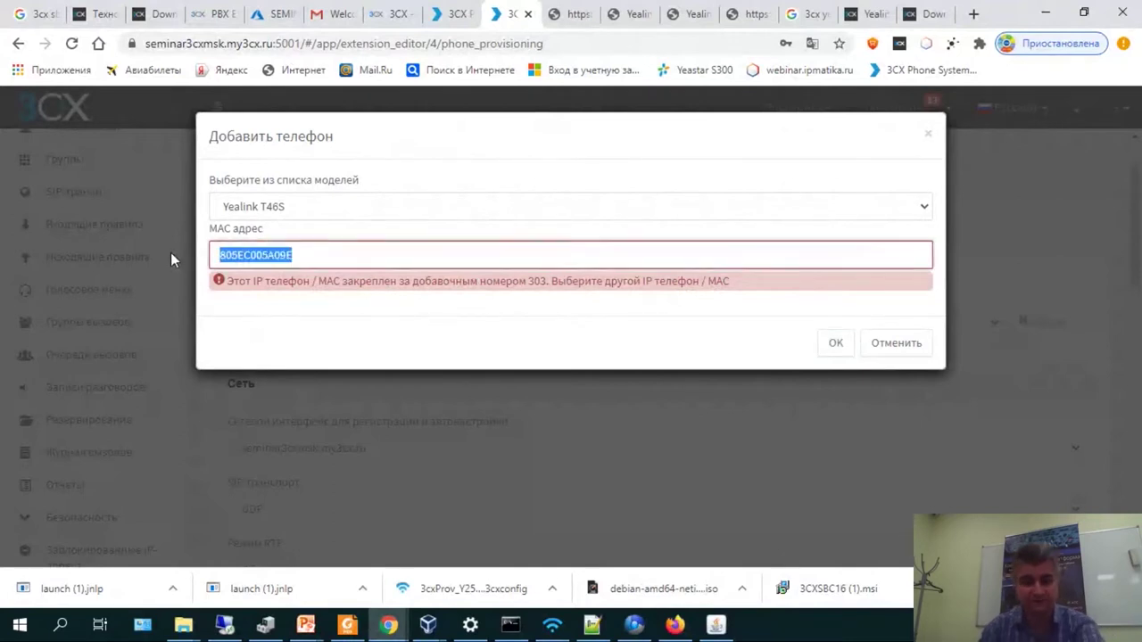
left_click(931, 139)
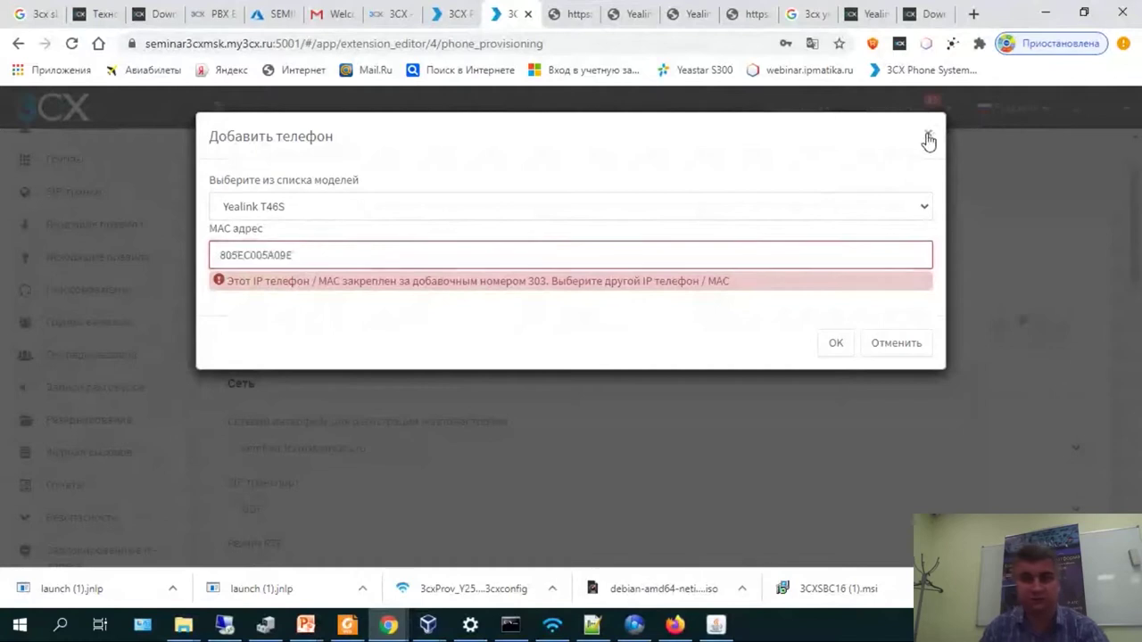
key("Escape")
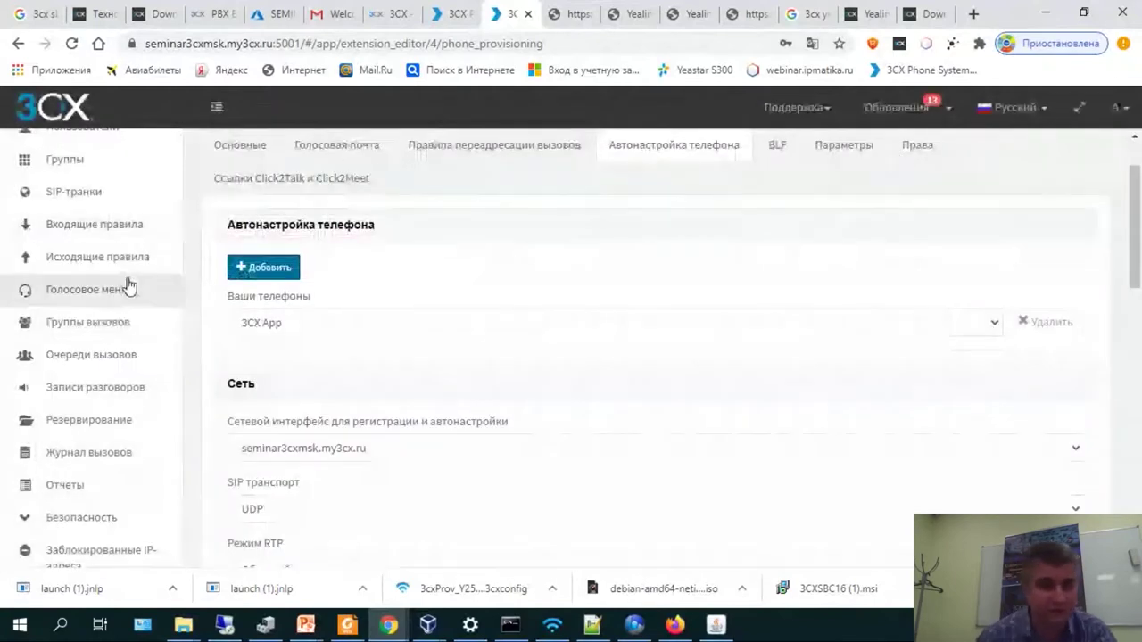
Step: In Phones, tick the 'Новый' Yealink SIP-T46S row and reject it with Отклонить
scroll(129, 286, "up", 2)
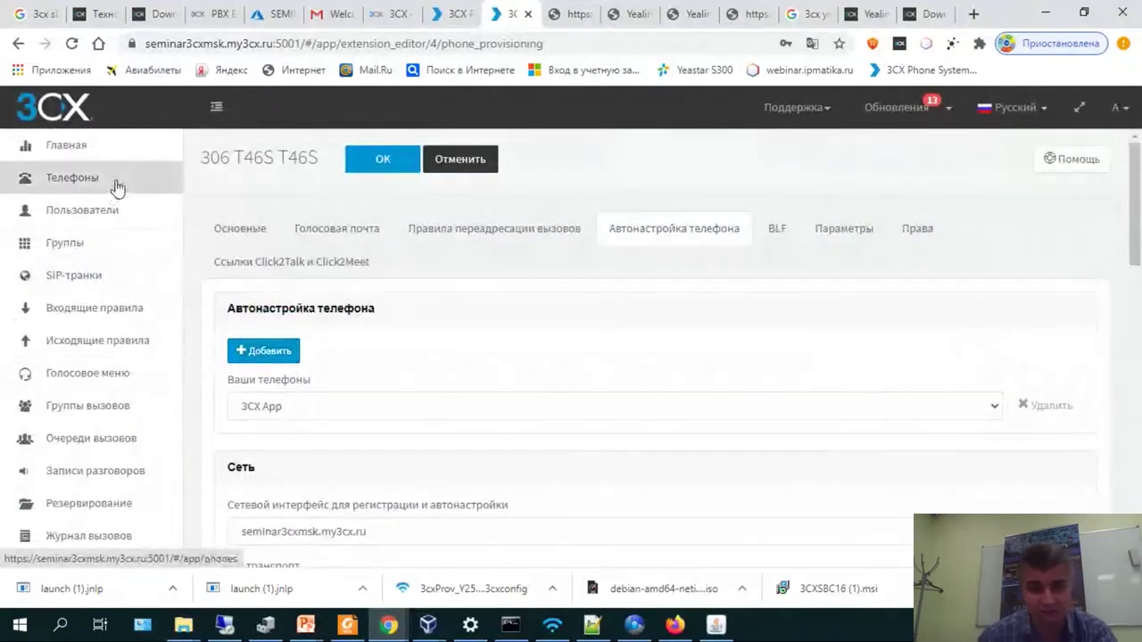
left_click(116, 185)
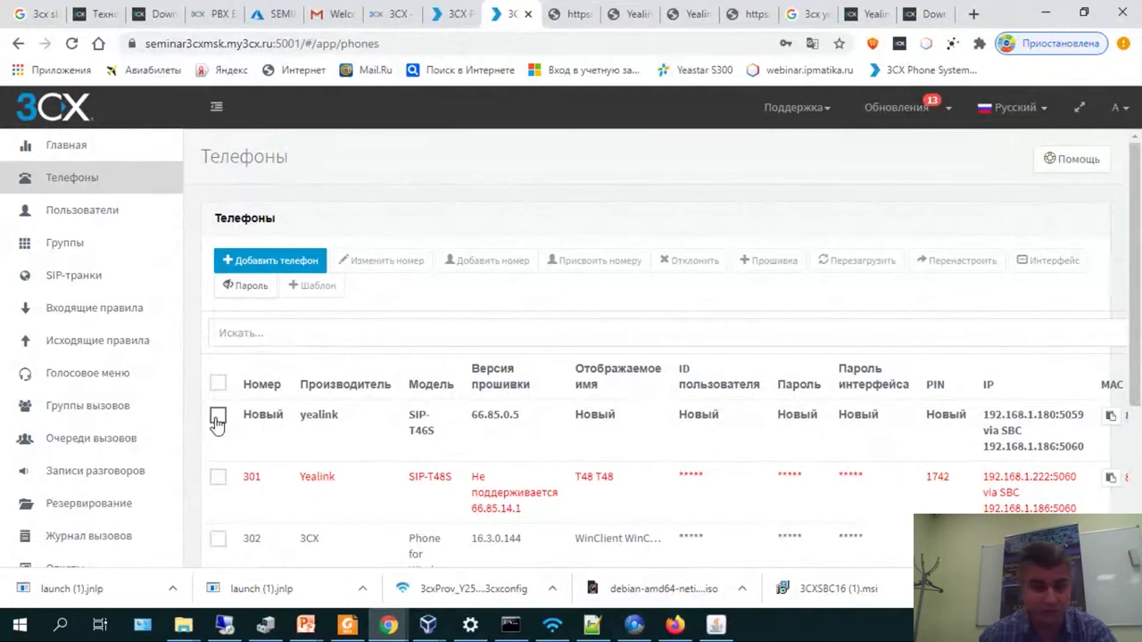
left_click(218, 417)
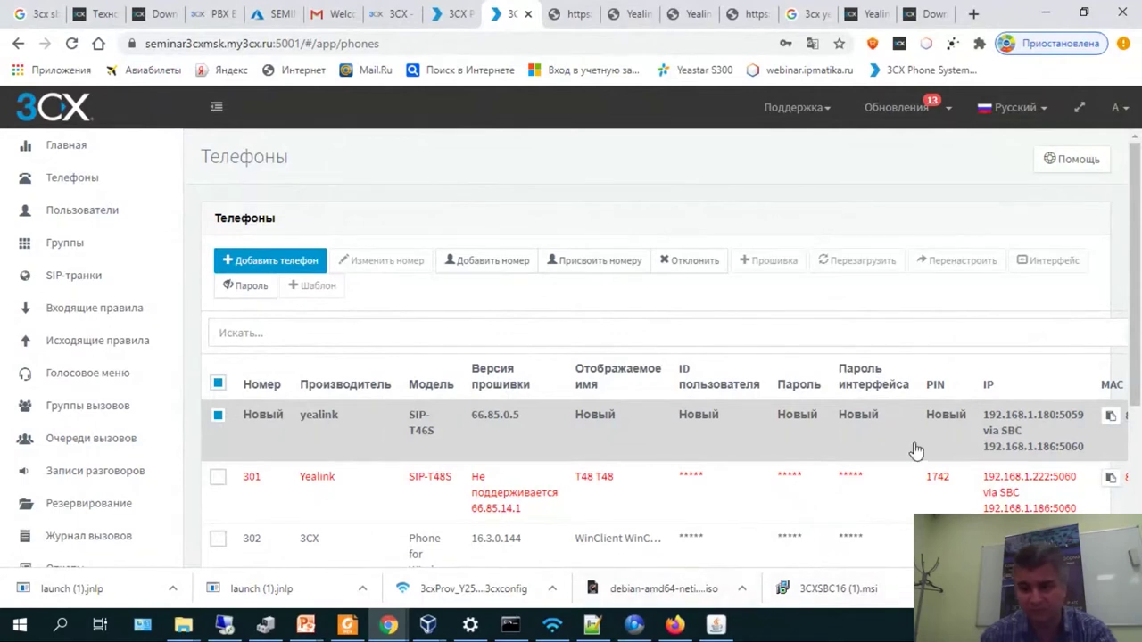
scroll(914, 451, "down", 2)
key("ctrl+minus")
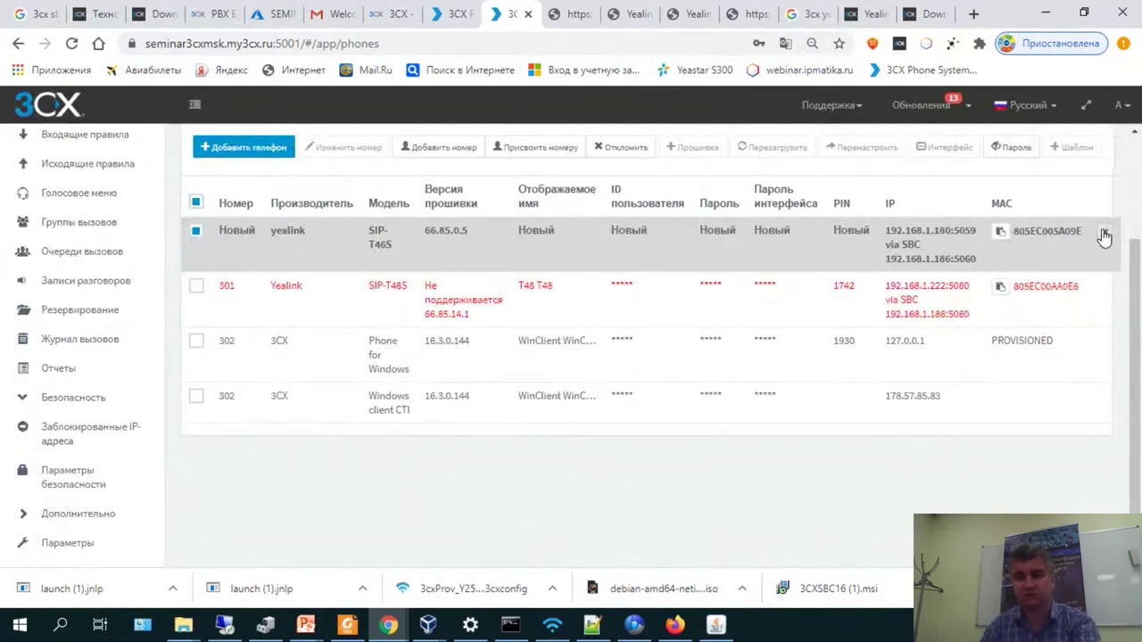
scroll(642, 359, "up", 2)
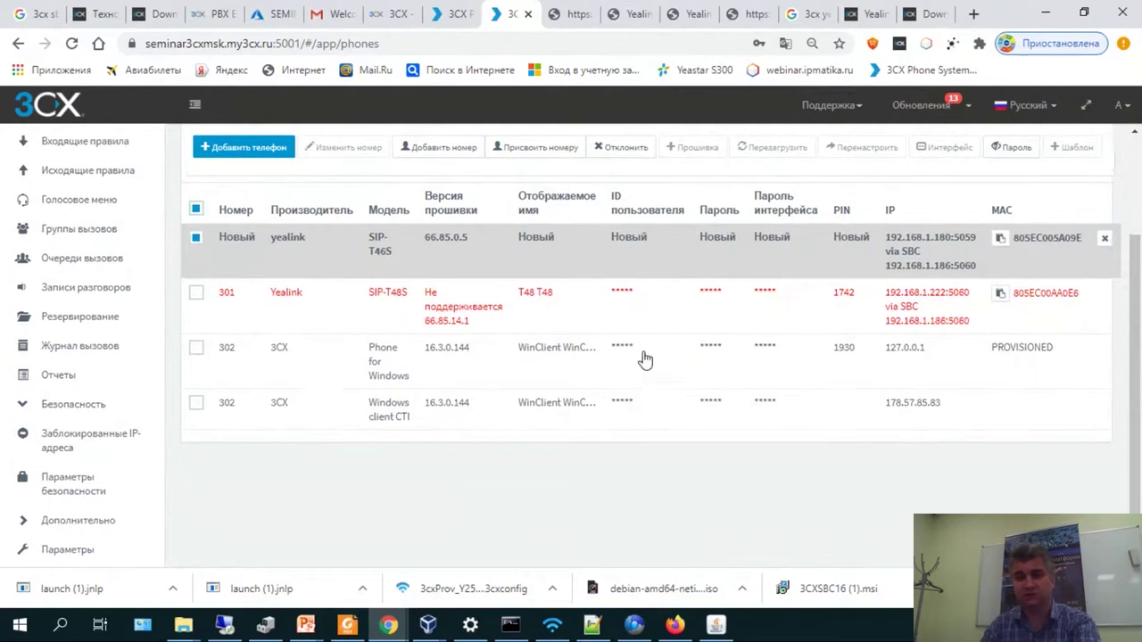
scroll(642, 360, "down", 1)
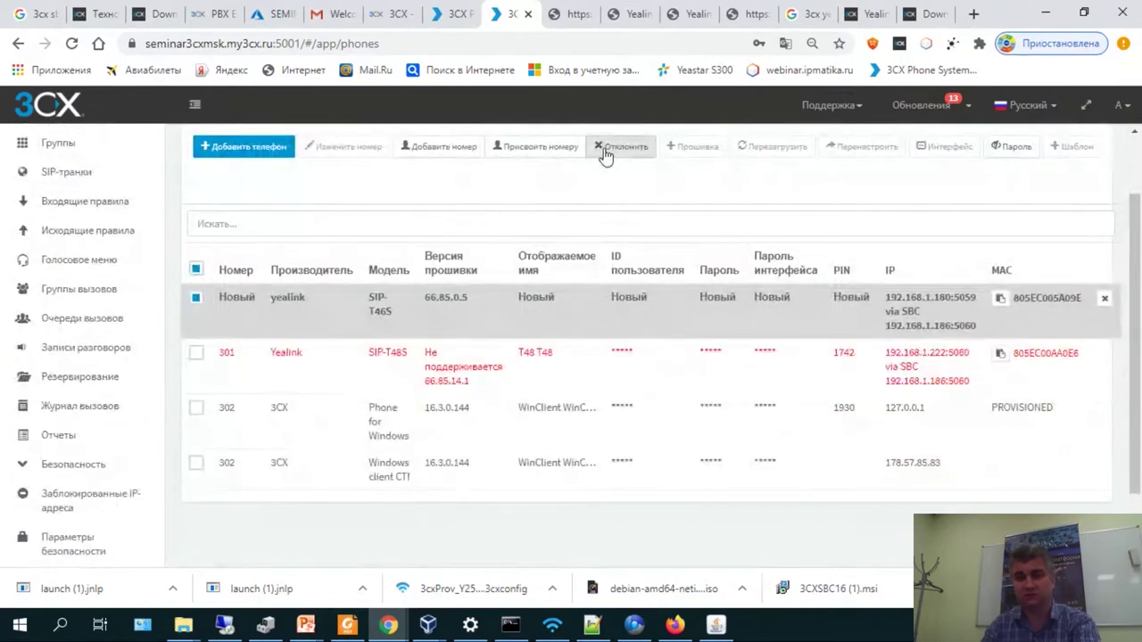
left_click(605, 155)
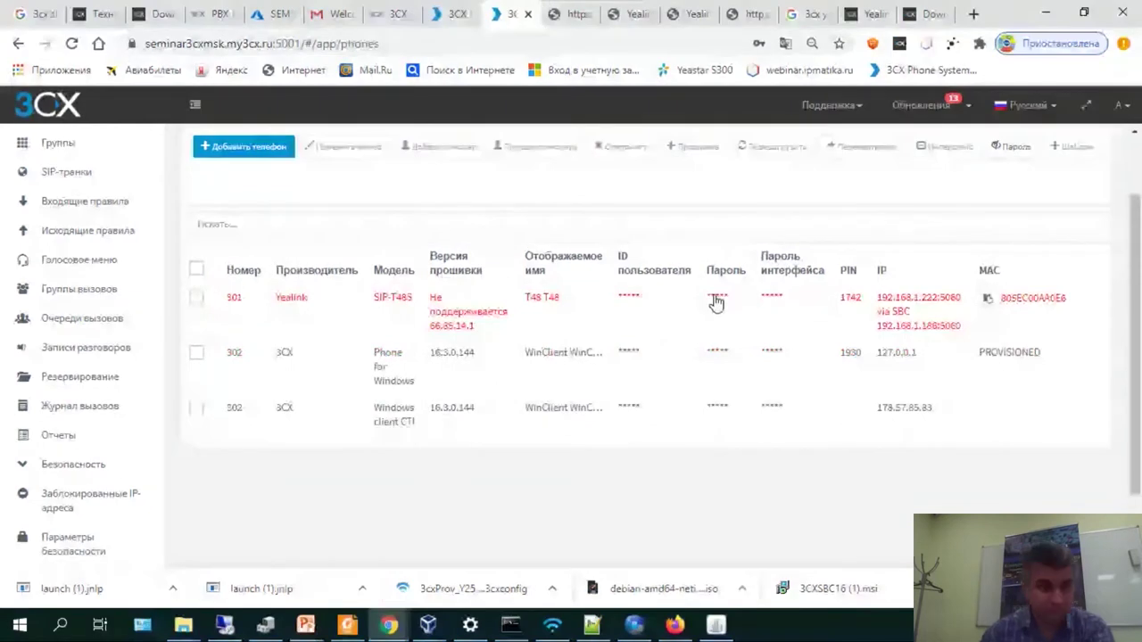
scroll(715, 304, "up", 1)
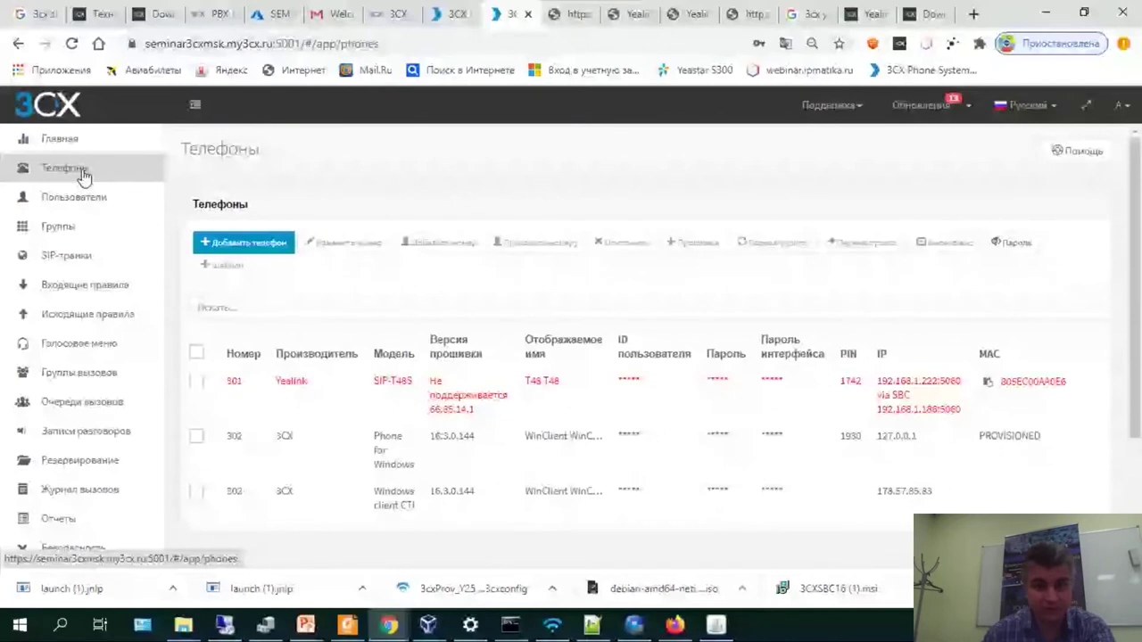
Step: Open extension 306's Автонастройка телефона tab and pick the seminar3cxmsk.my3cx.ru network interface
left_click(74, 197)
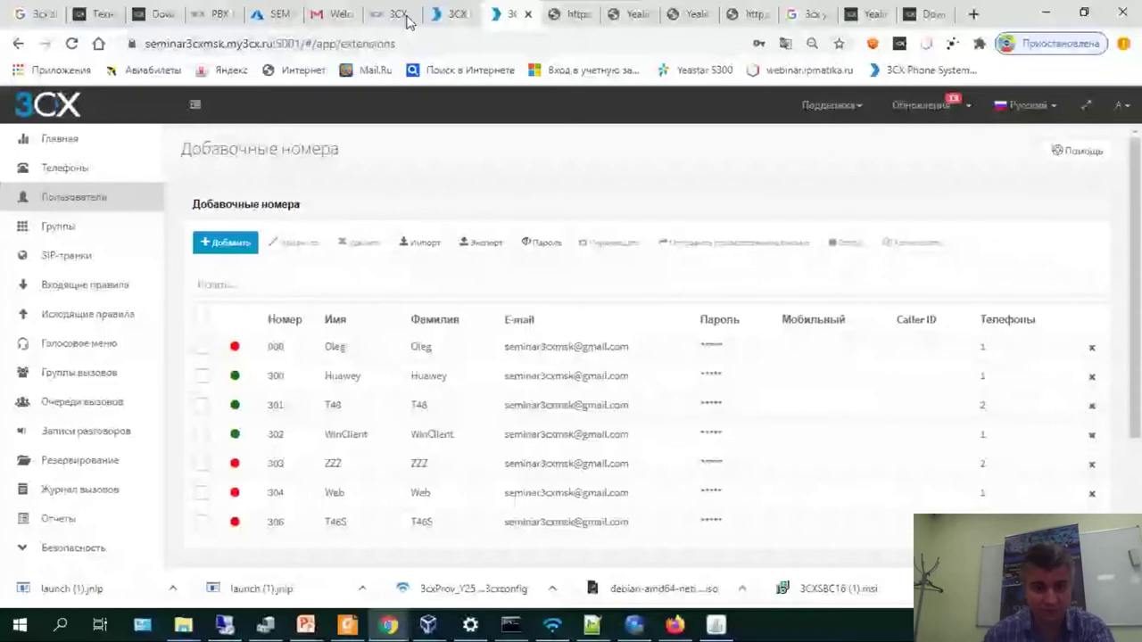
double_click(332, 524)
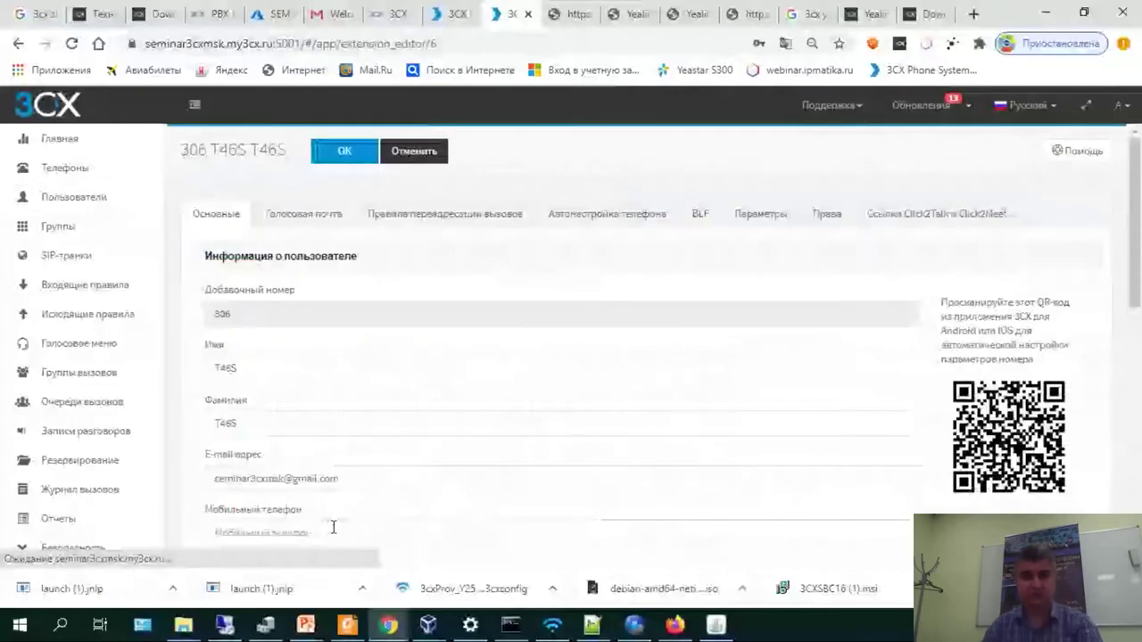
left_click(604, 215)
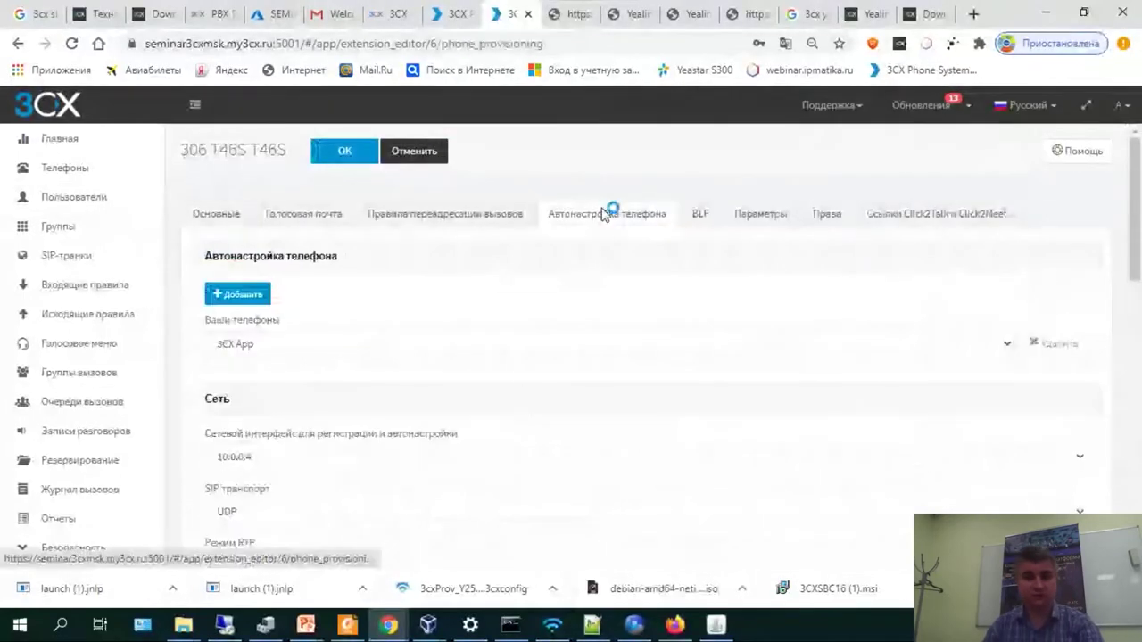
left_click(348, 459)
left_click(334, 493)
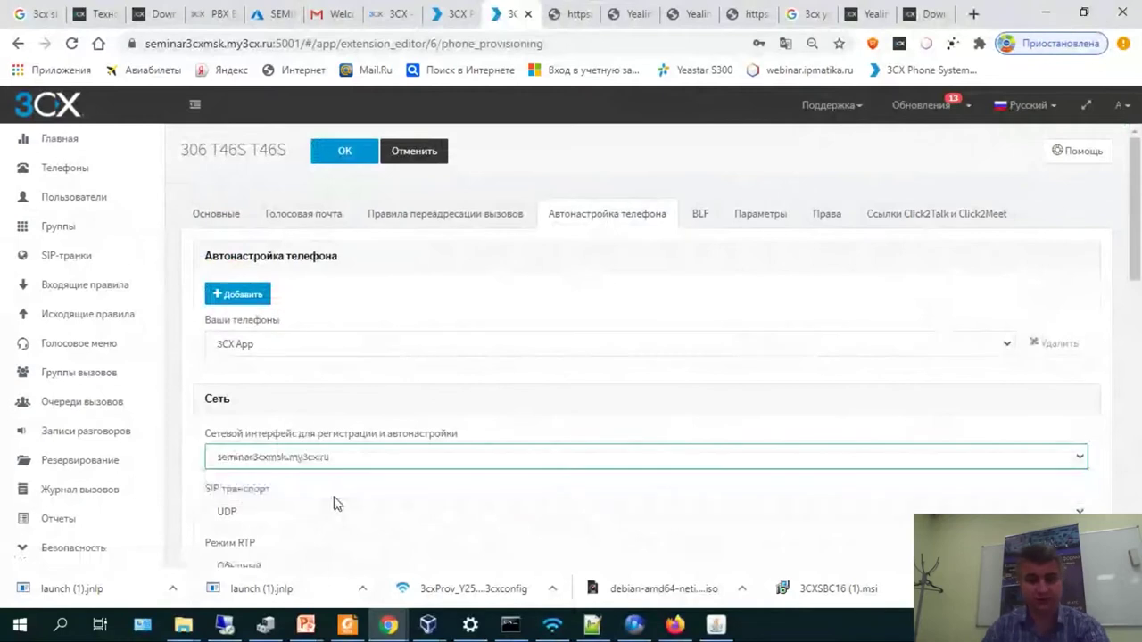
Step: Start adding a phone to extension 306 again and choose Yealink T46S
scroll(877, 487, "down", 1)
scroll(876, 487, "down", 1)
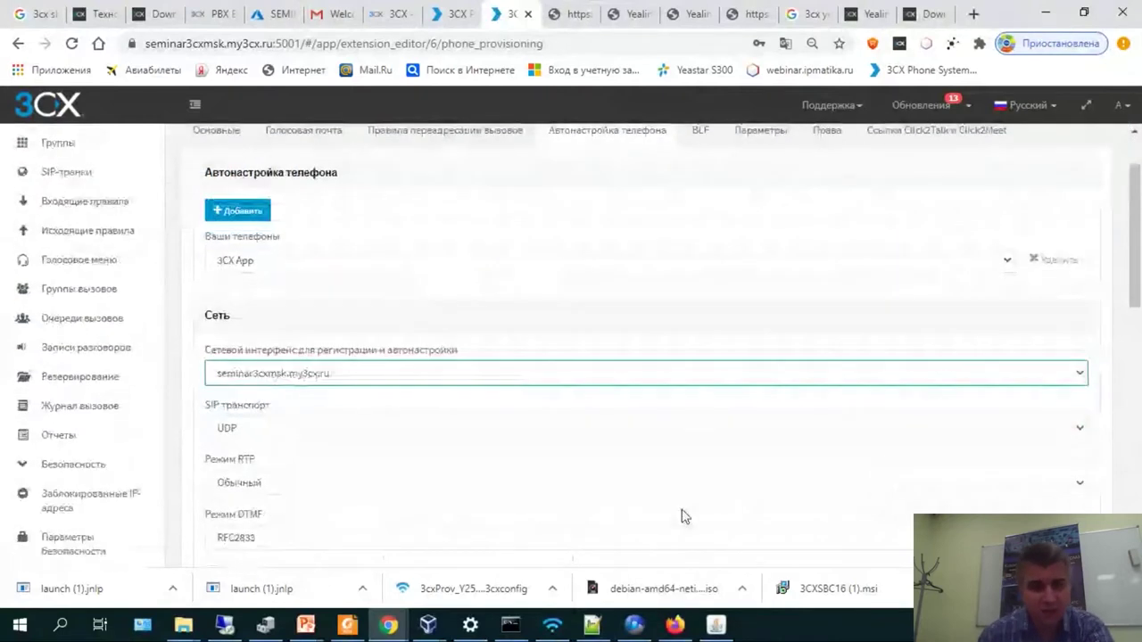
left_click(239, 214)
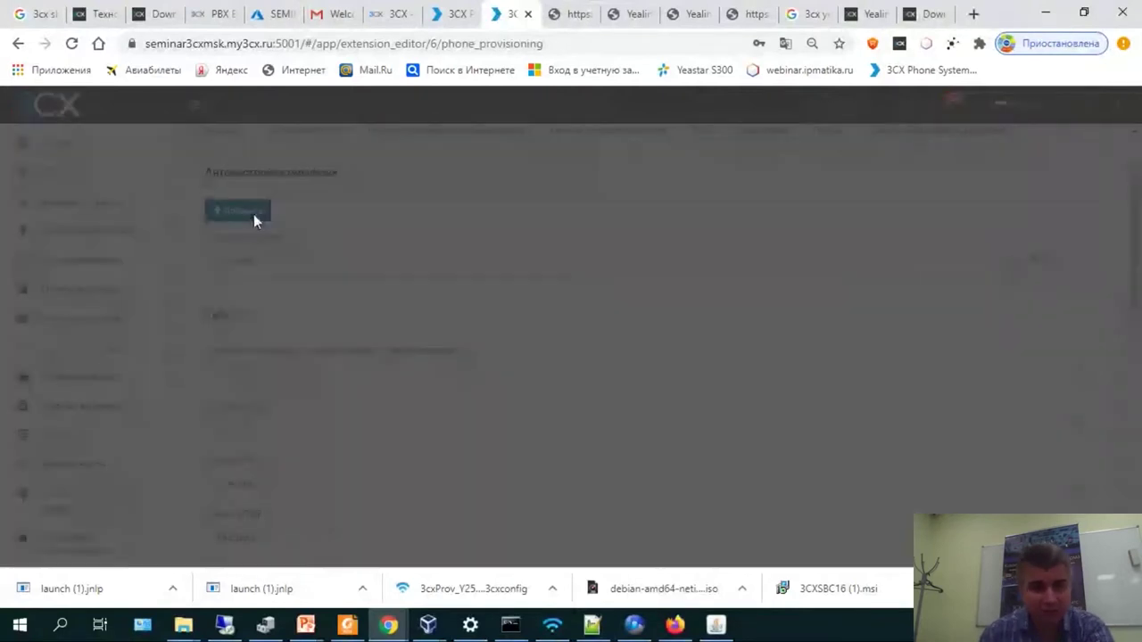
left_click(298, 196)
key("y")
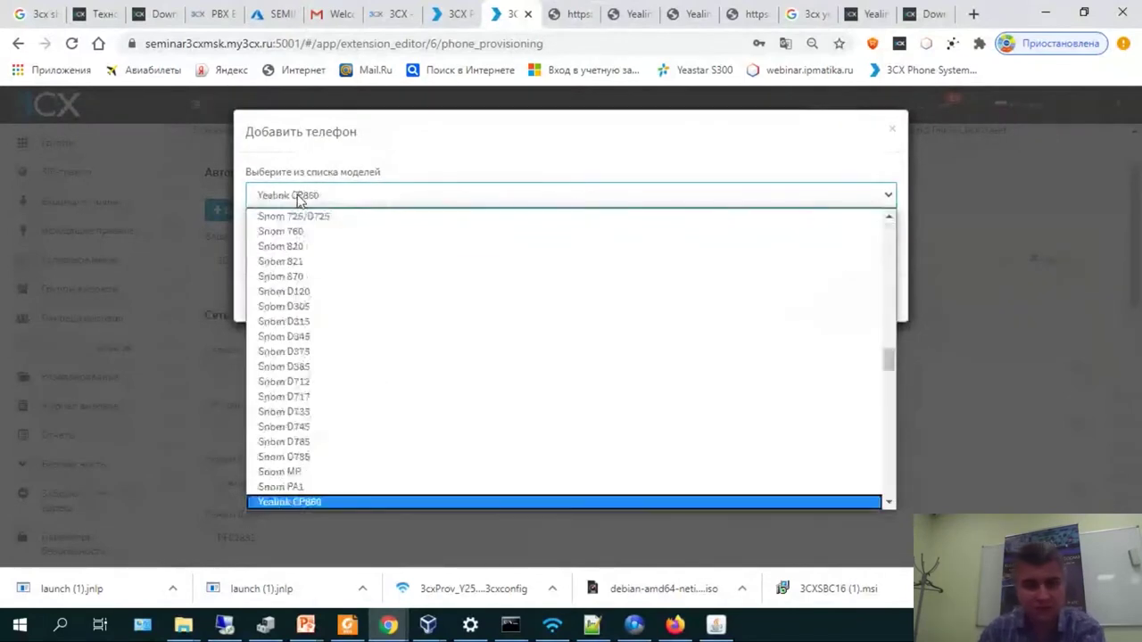
scroll(323, 441, "down", 4)
scroll(324, 441, "down", 4)
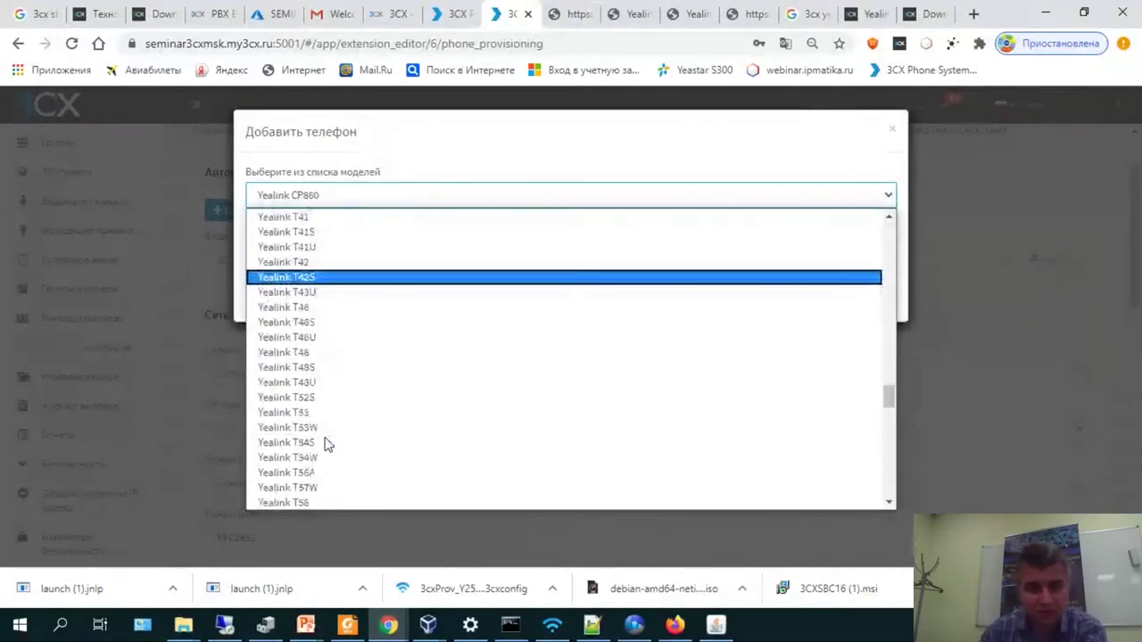
left_click(337, 323)
Step: Paste the MAC and submit twice, then close the dialog after the extension 303 error
left_click(336, 237)
type("805EC005A09E")
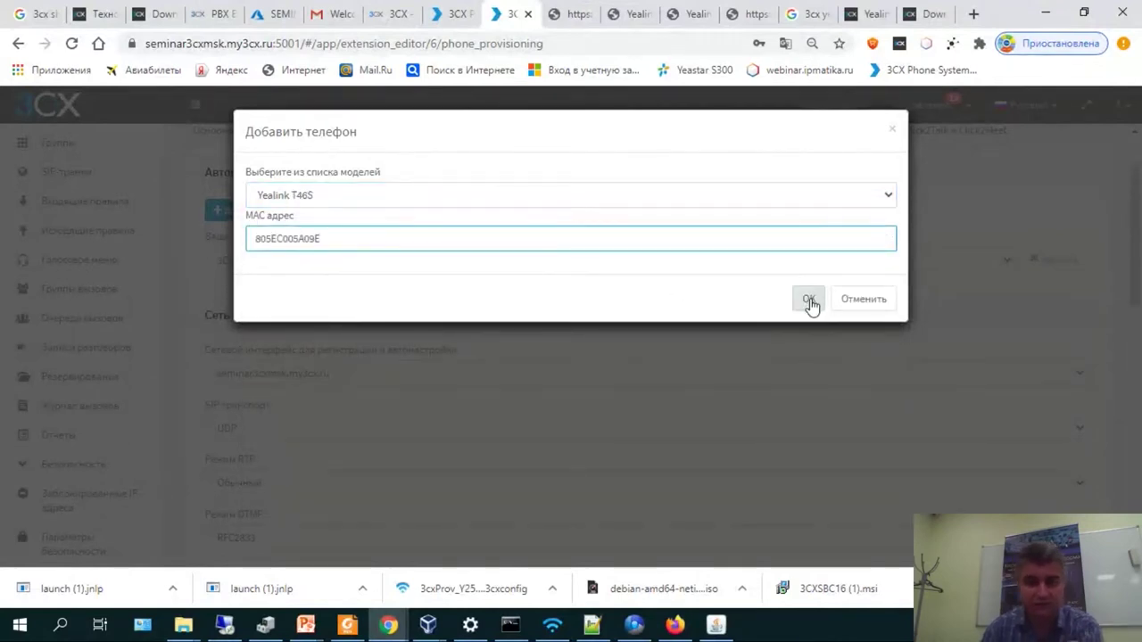
left_click(810, 302)
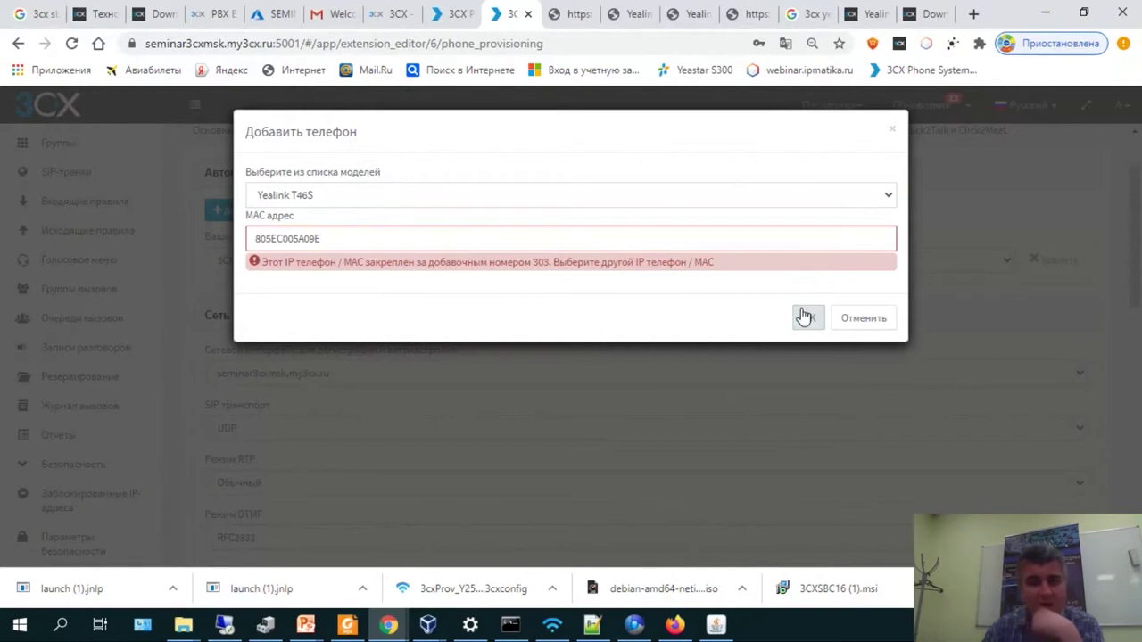
left_click(801, 319)
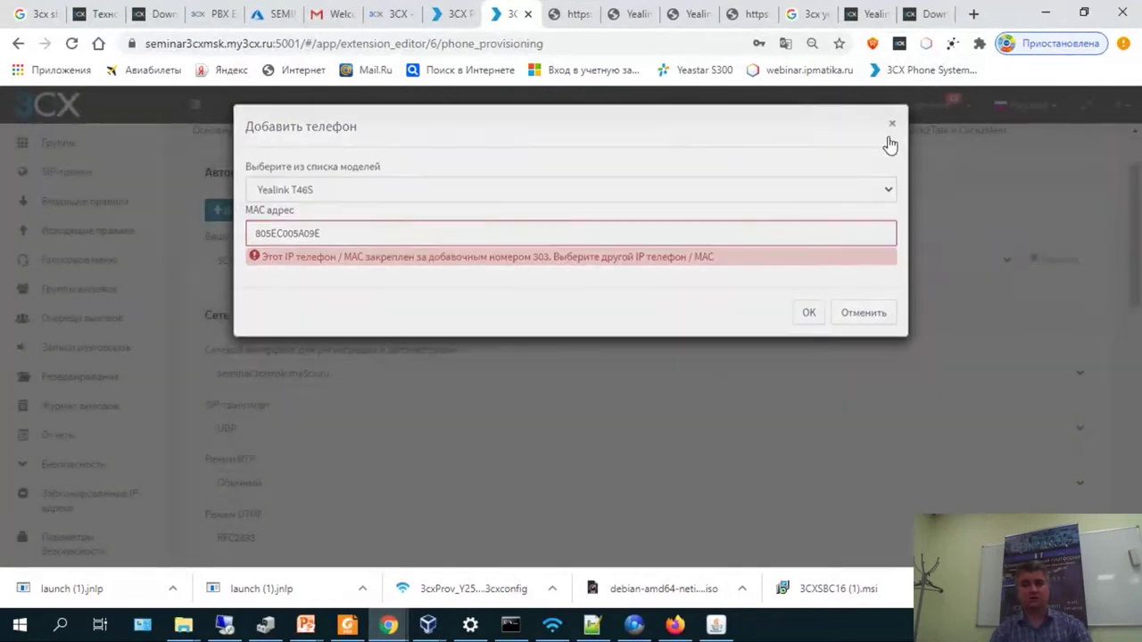
left_click(892, 133)
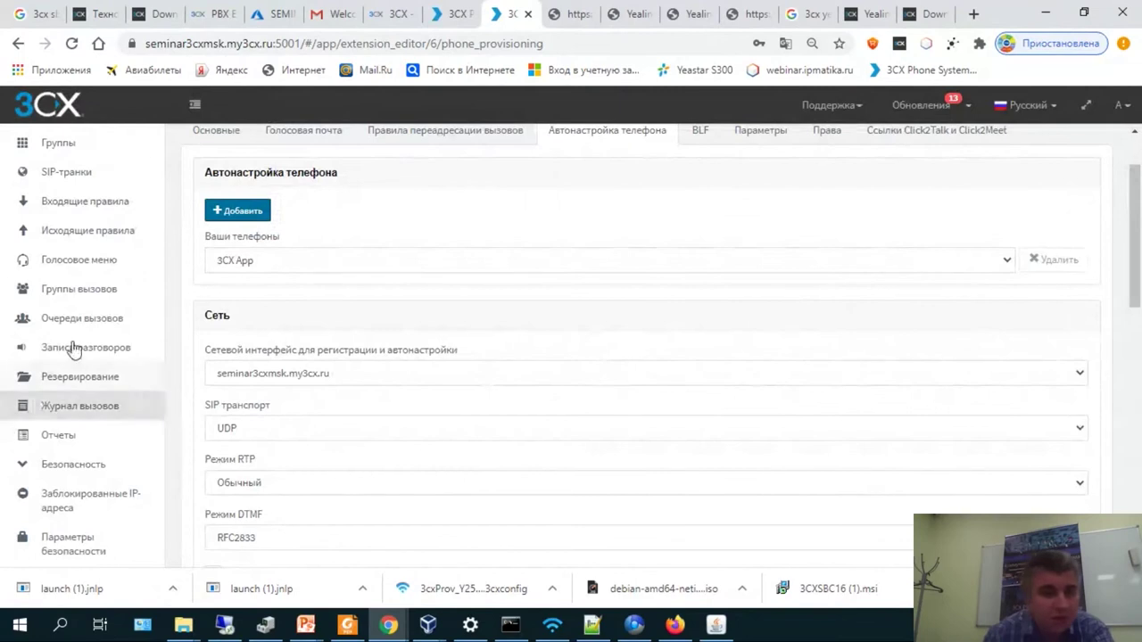
Step: Go from SIP-транки to Телефоны and reload to show the 301 Yealink SIP-T46S
left_click(77, 175)
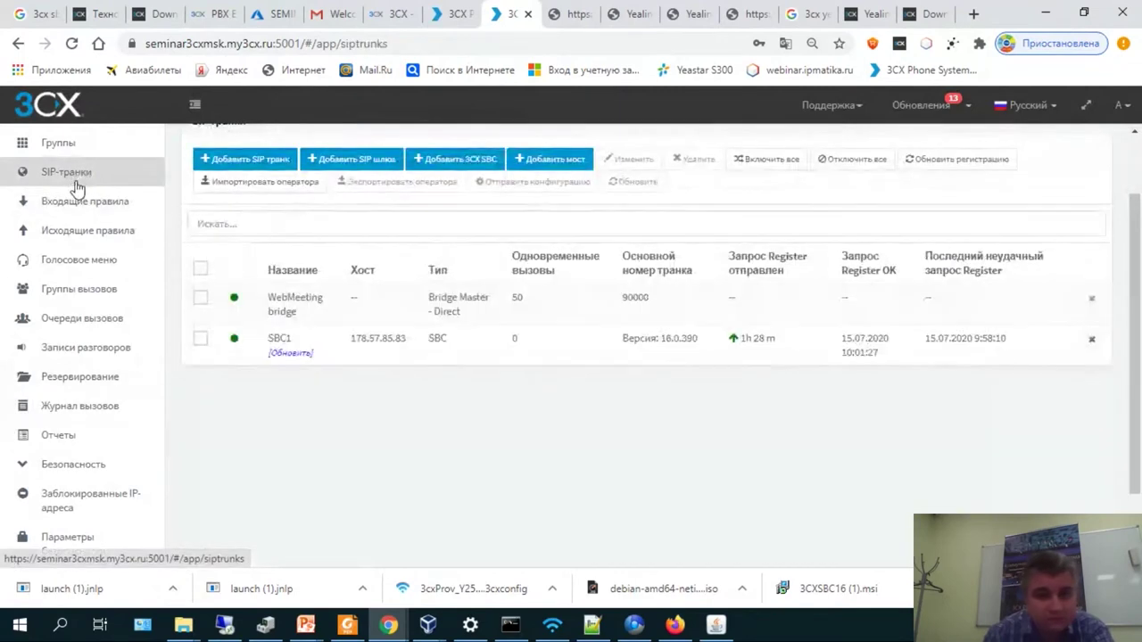
scroll(77, 207, "up", 3)
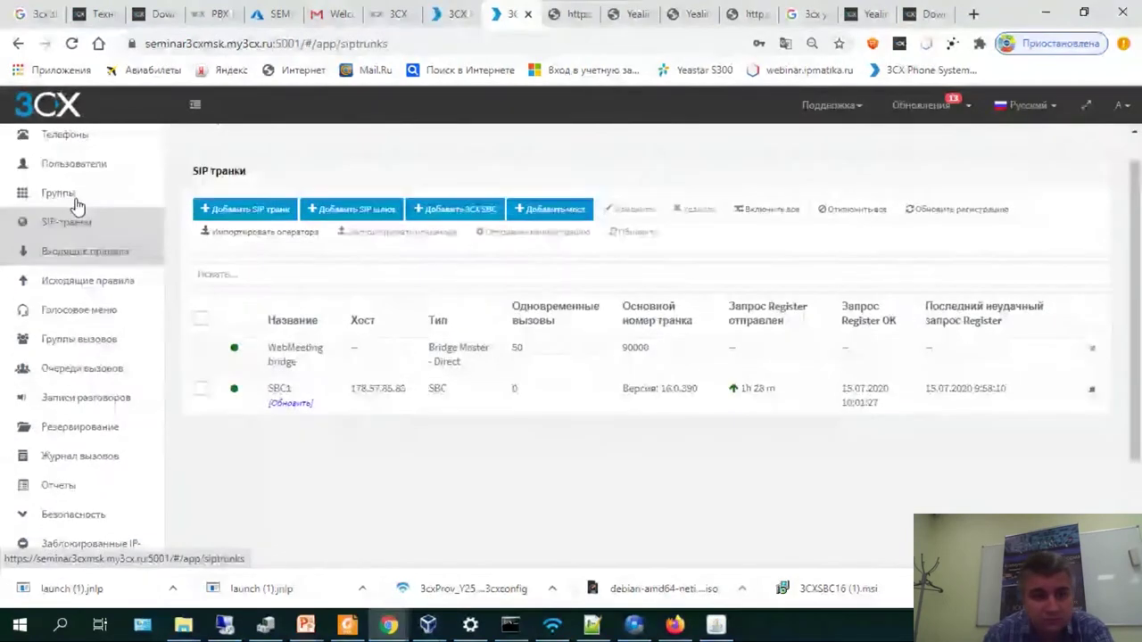
left_click(76, 173)
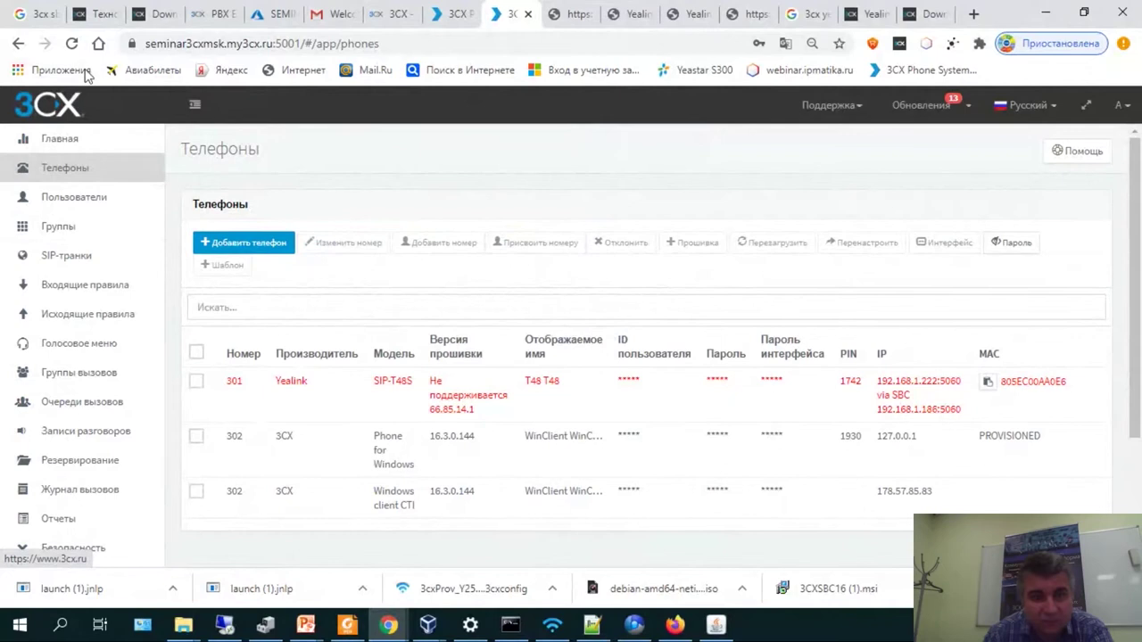
left_click(72, 42)
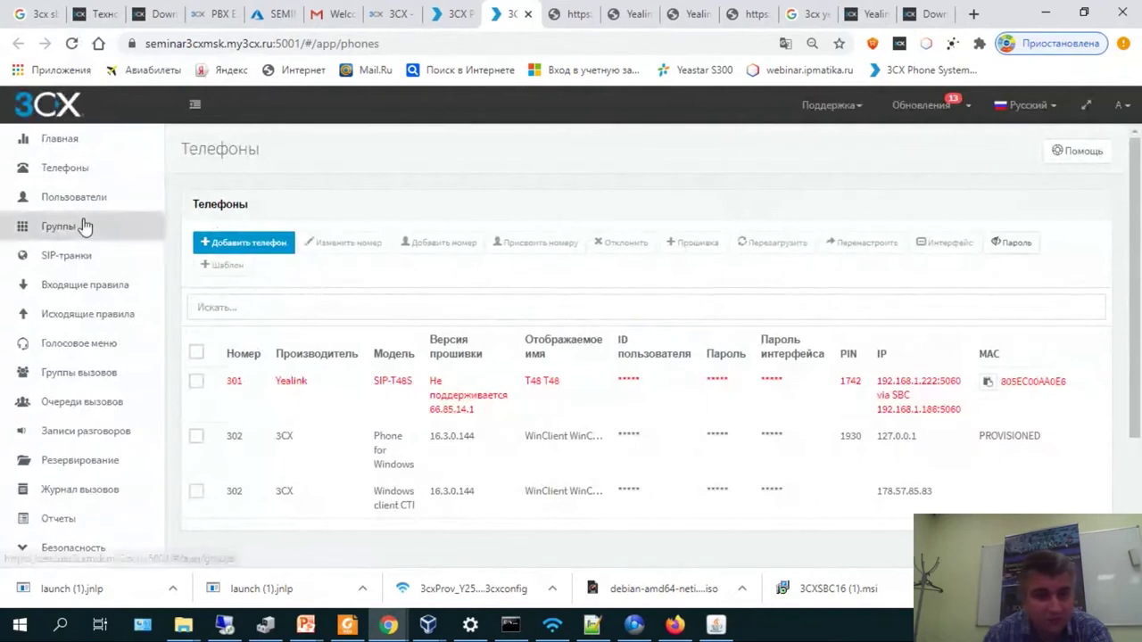
Step: Connect TigerVNC Viewer to 192.168.250.81:5906 to see the Debian boot menu, then return to iKVM
left_click(718, 628)
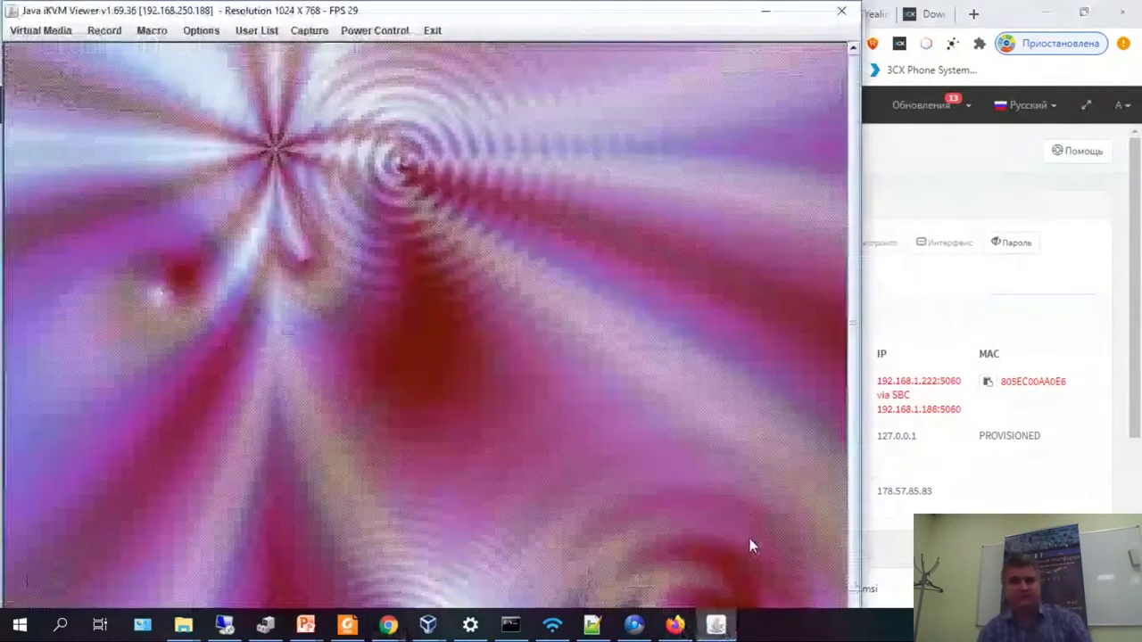
key("super+d")
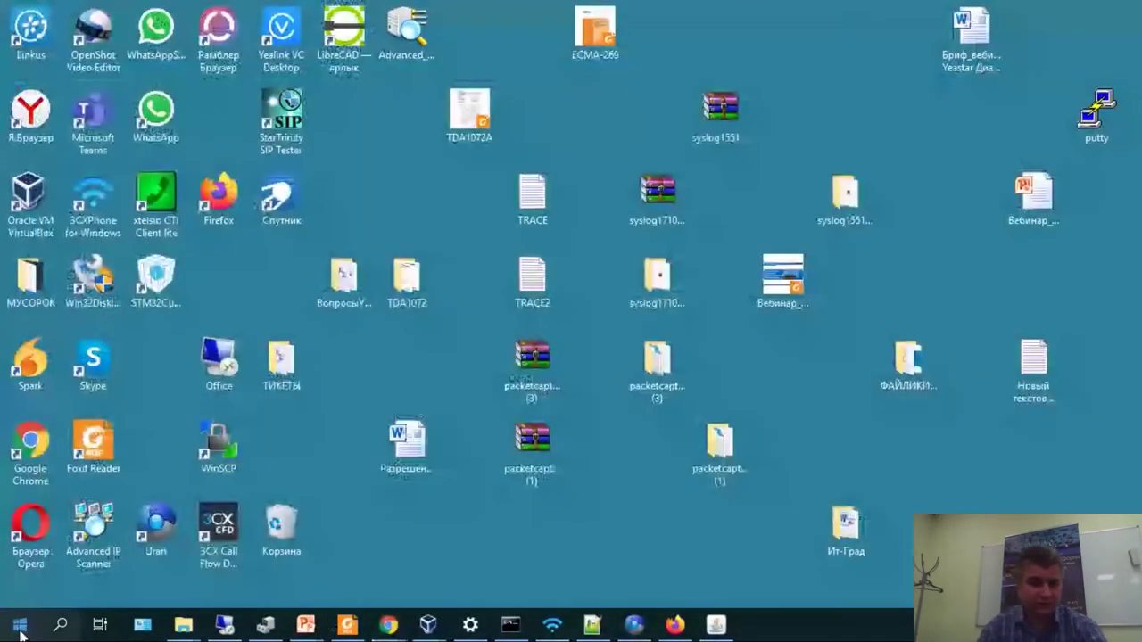
left_click(59, 623)
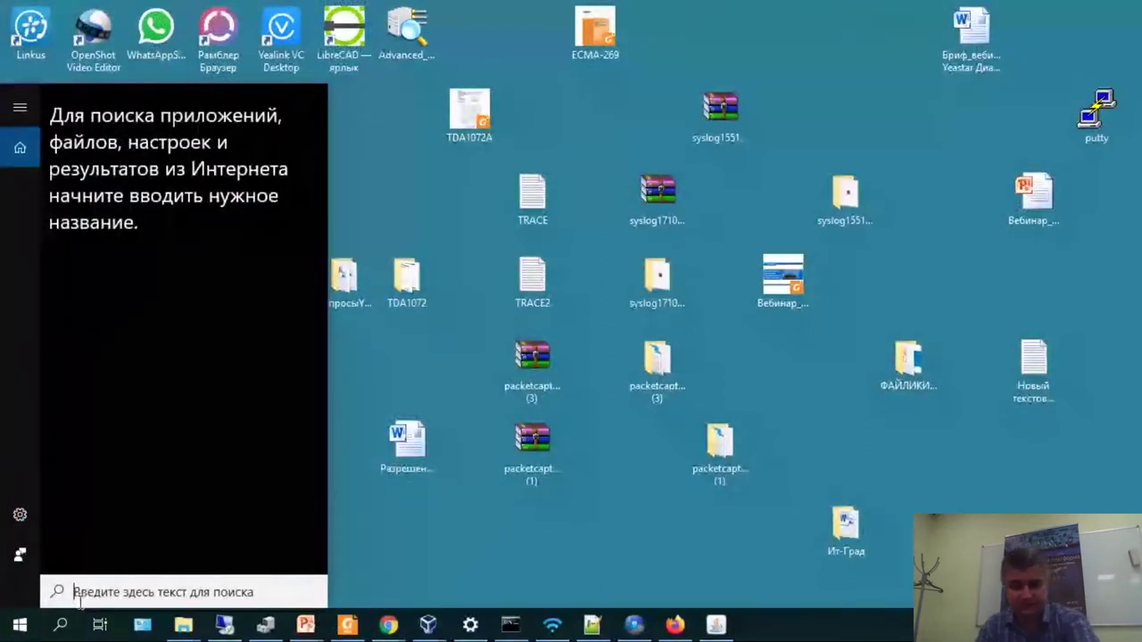
type("ti")
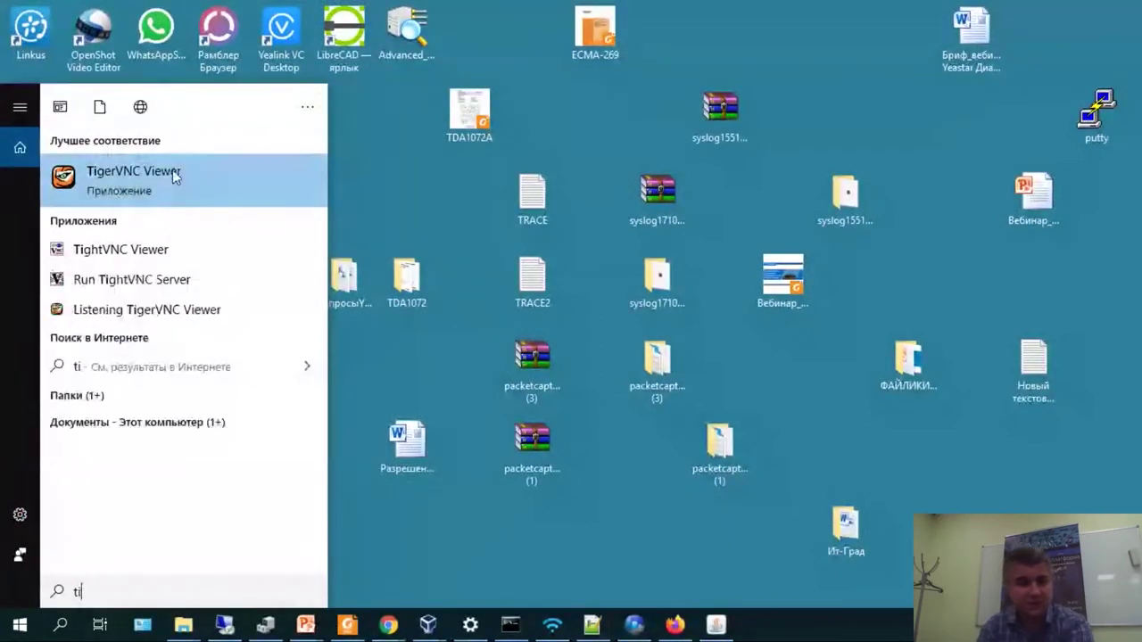
left_click(173, 173)
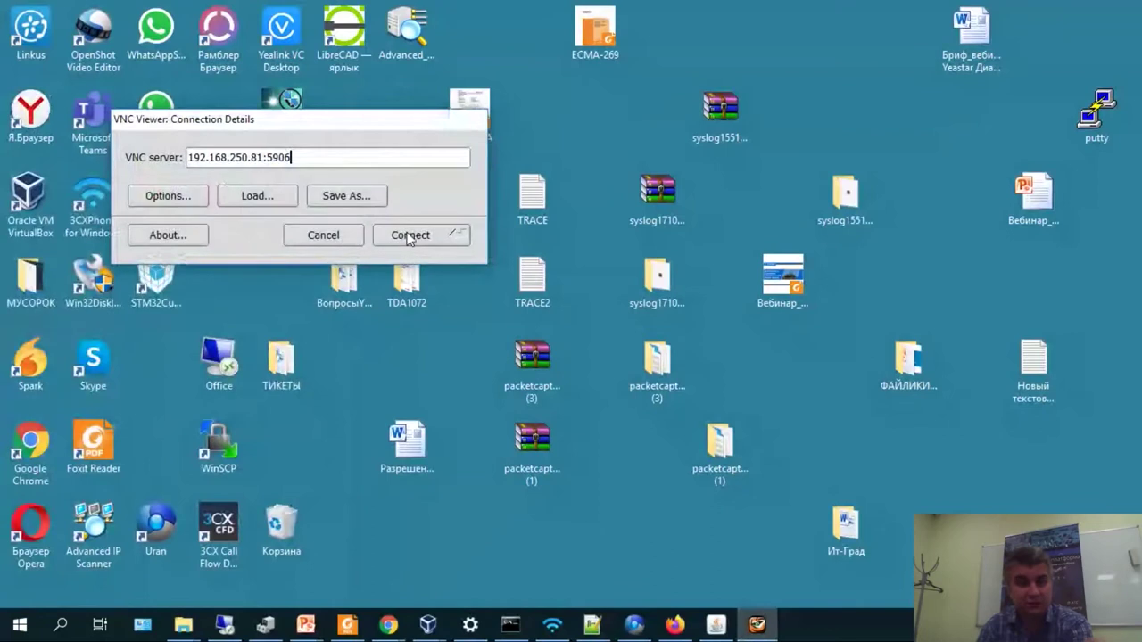
left_click(412, 236)
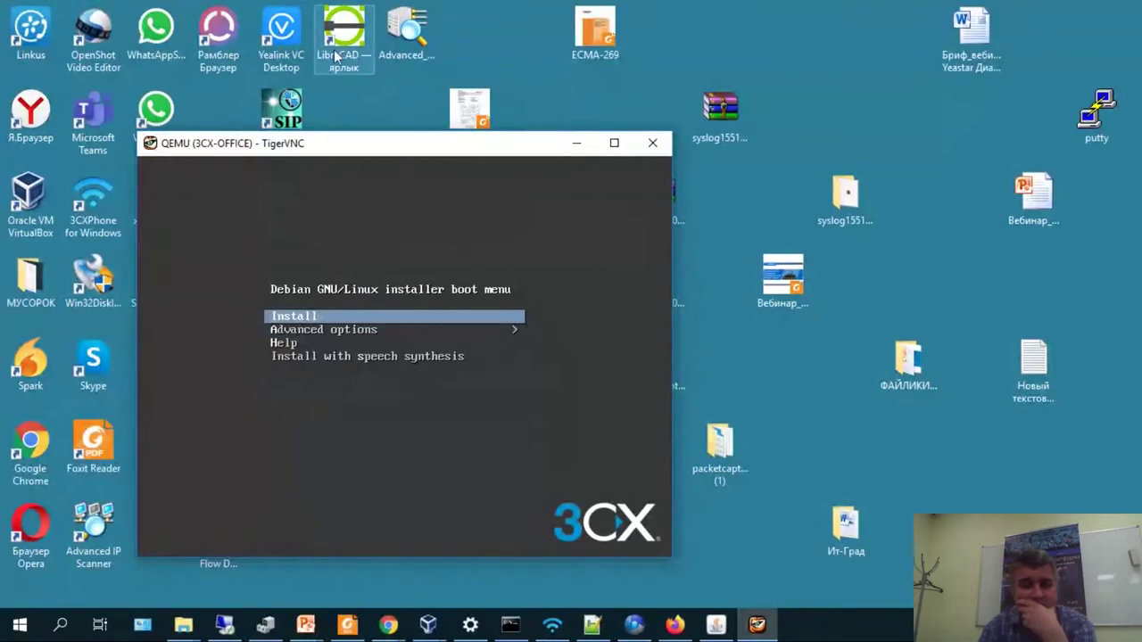
left_click_drag(373, 148, 594, 61)
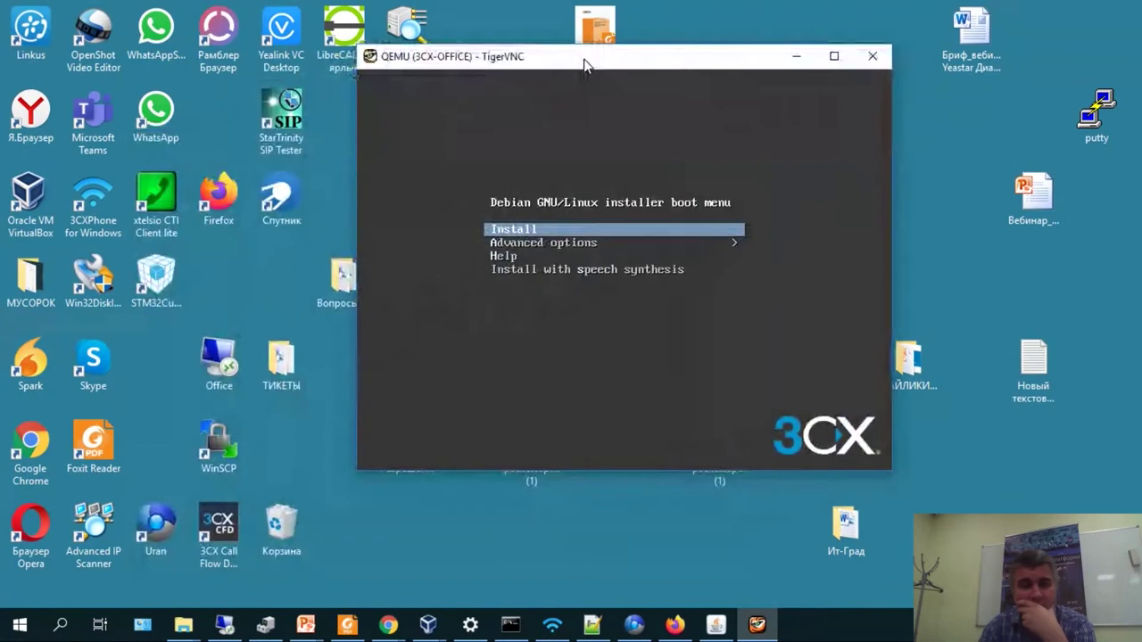
left_click(717, 626)
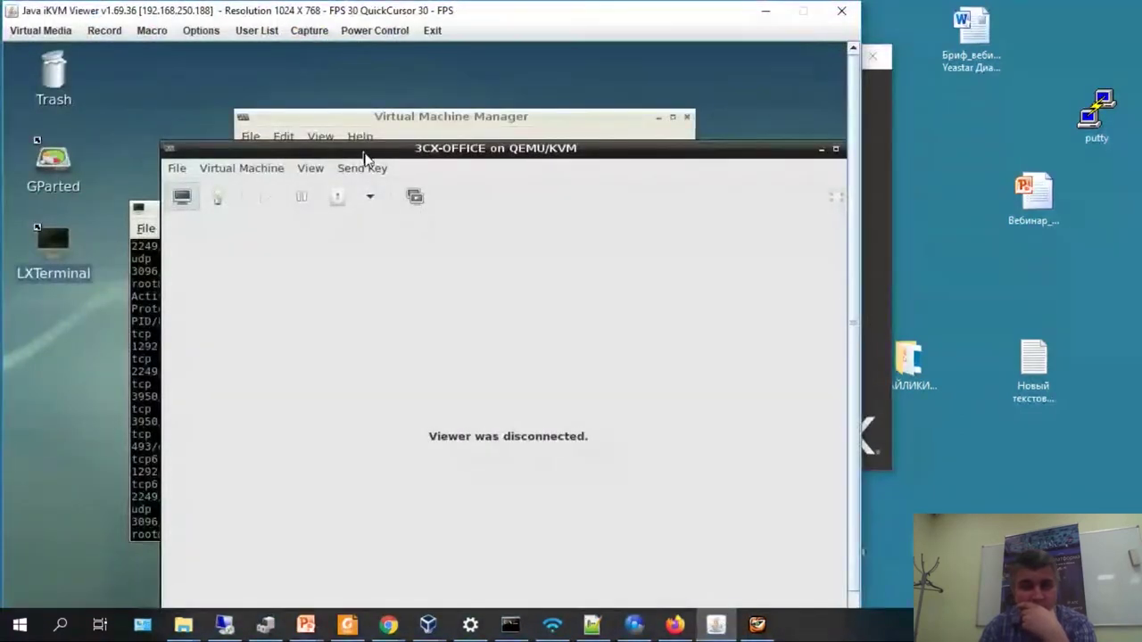
Step: Remove IDE CDROM 1 from 3CX-OFFICE's boot order and eject debian-amd64-netinst-3cx.iso
left_click(218, 197)
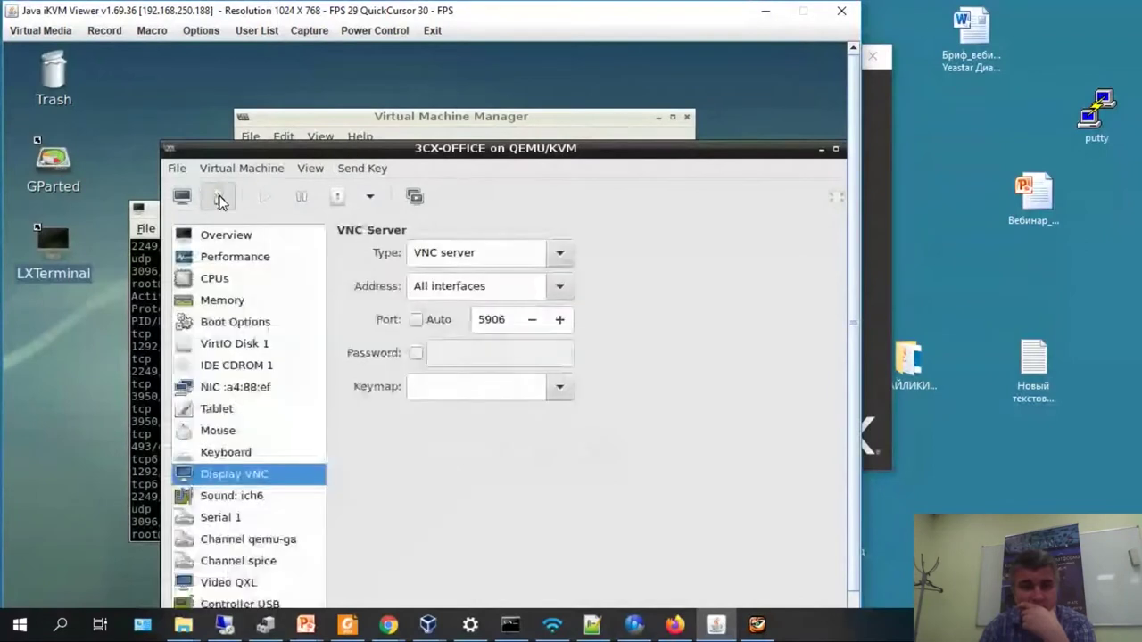
left_click(245, 325)
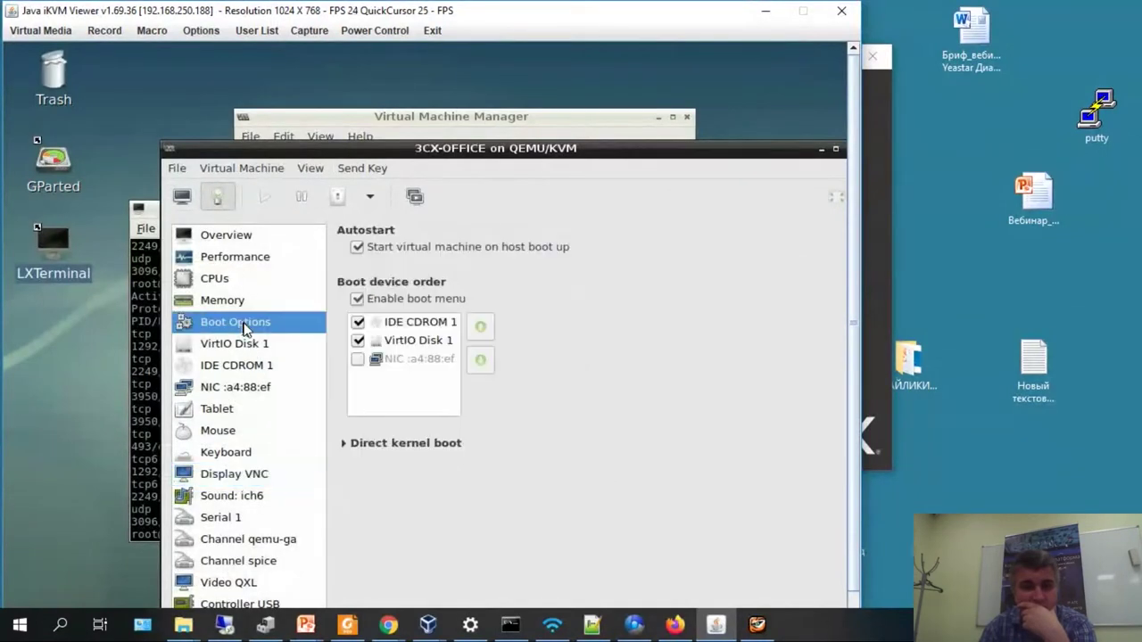
left_click(358, 324)
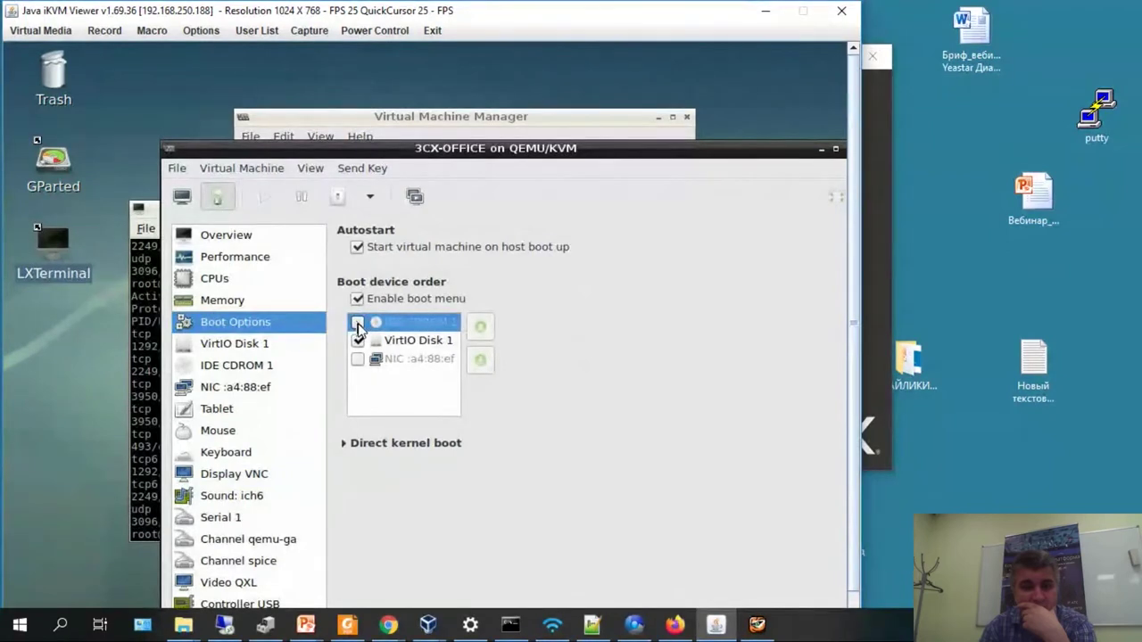
left_click_drag(465, 148, 394, 54)
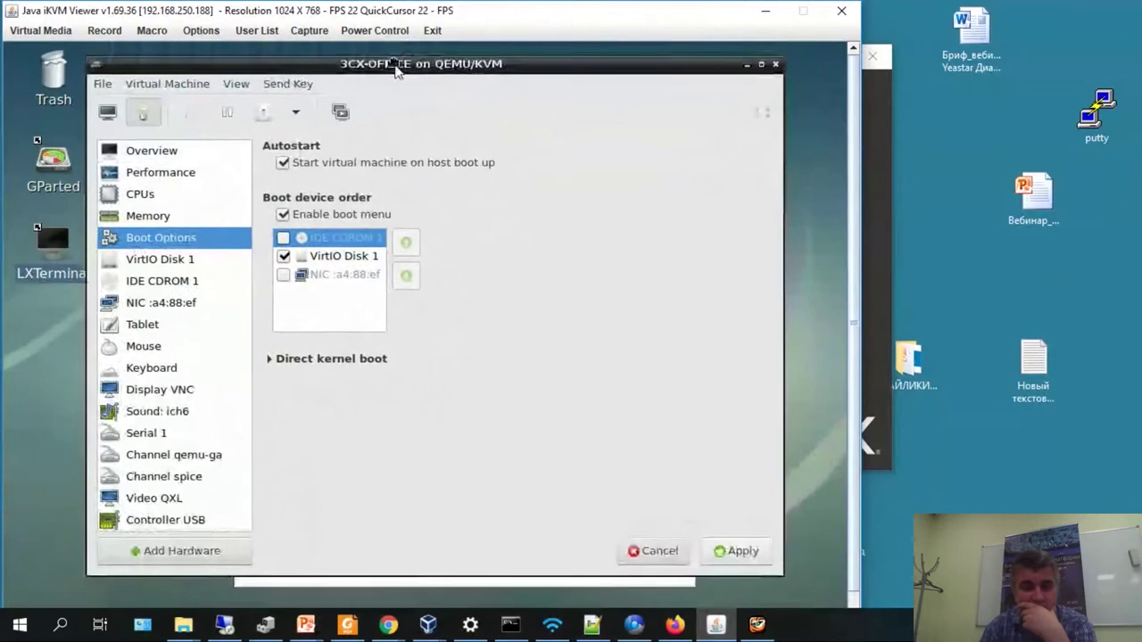
left_click(730, 554)
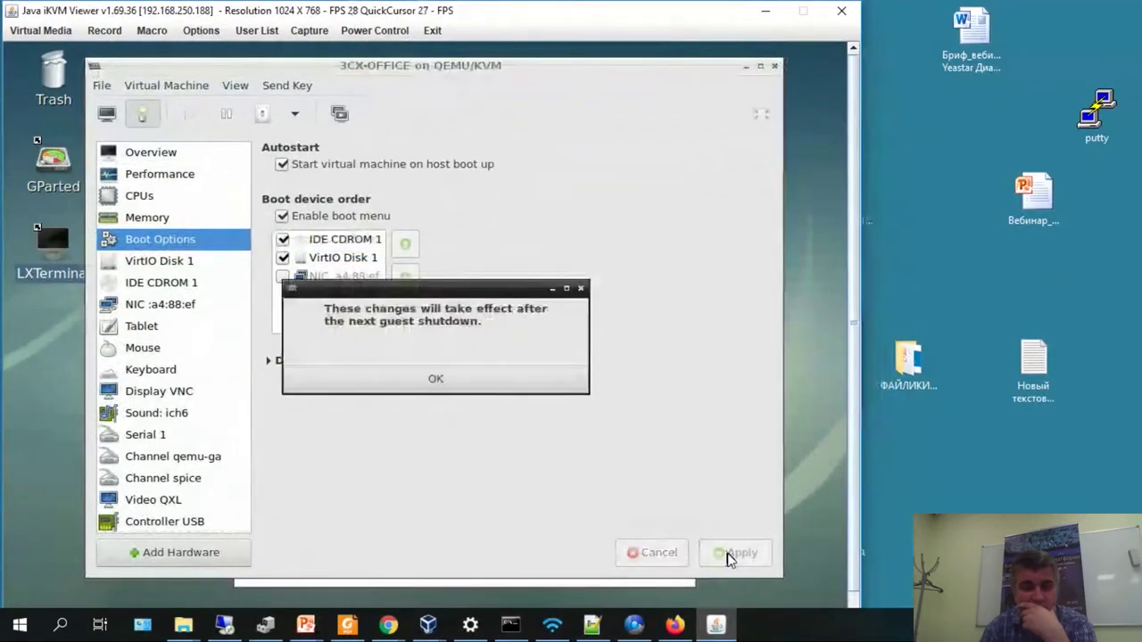
left_click(470, 380)
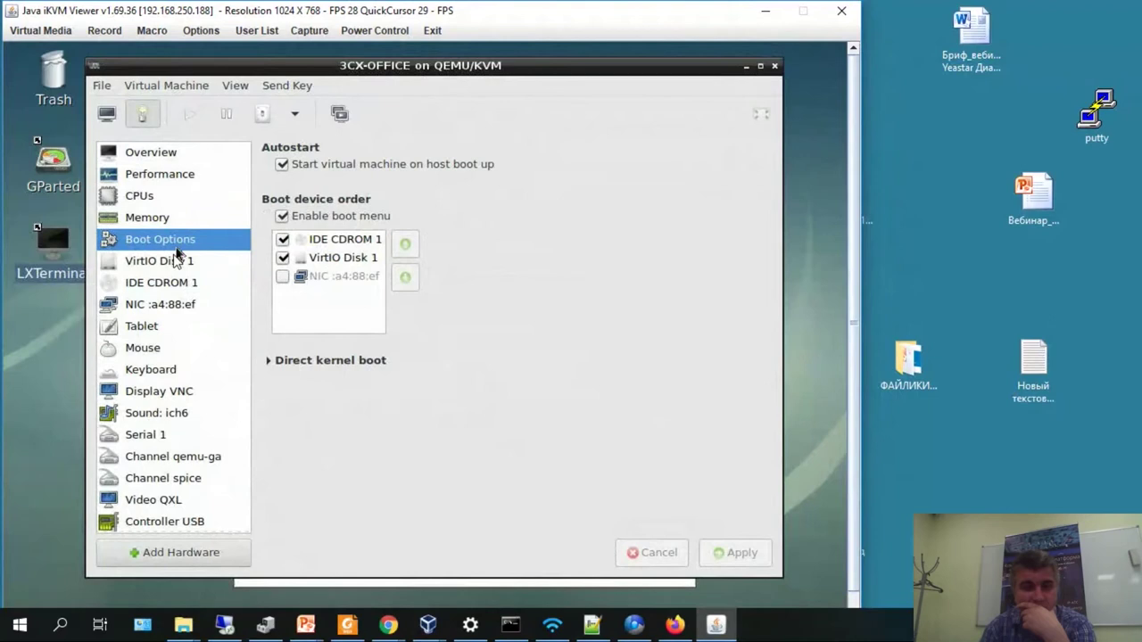
left_click(173, 283)
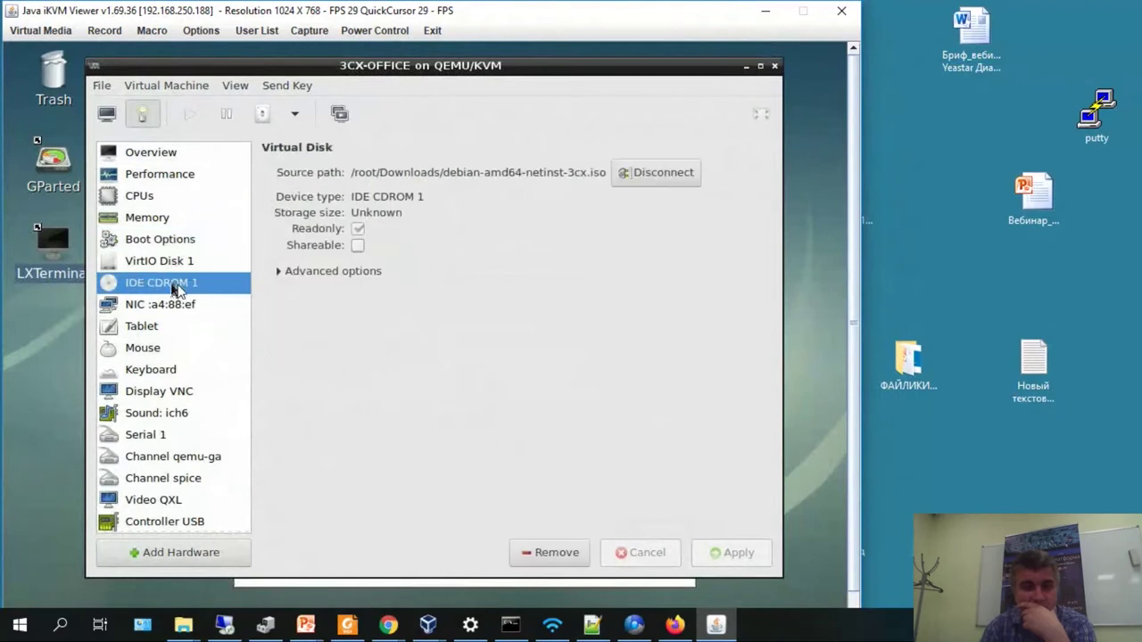
left_click(630, 181)
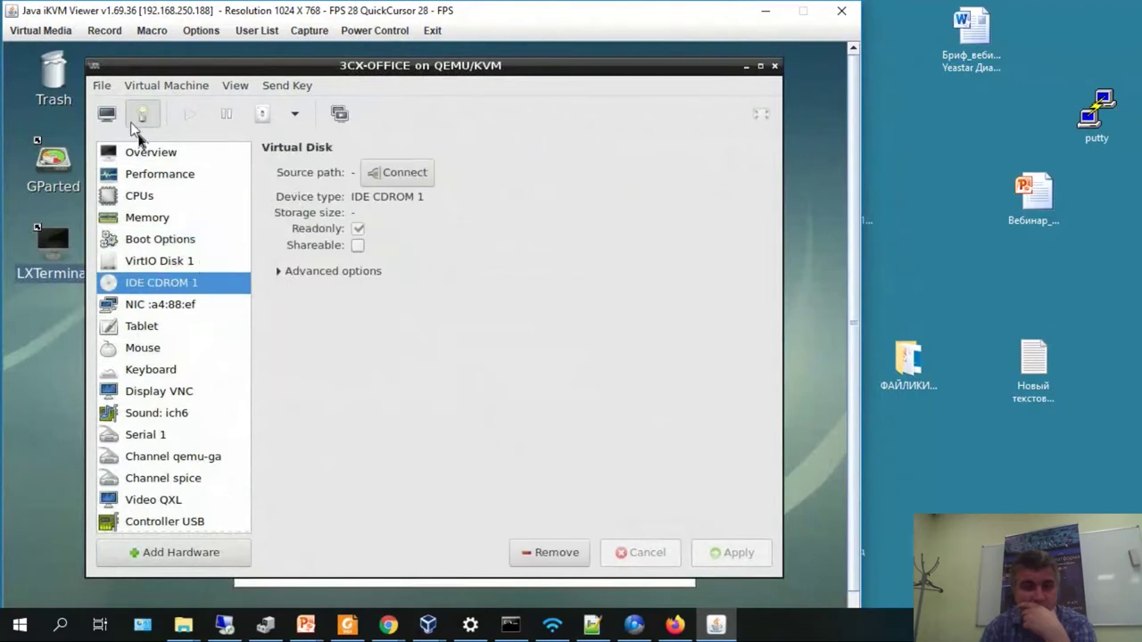
Step: Force off the 3CX-OFFICE VM, confirm, then power it back on from the console view
left_click(185, 87)
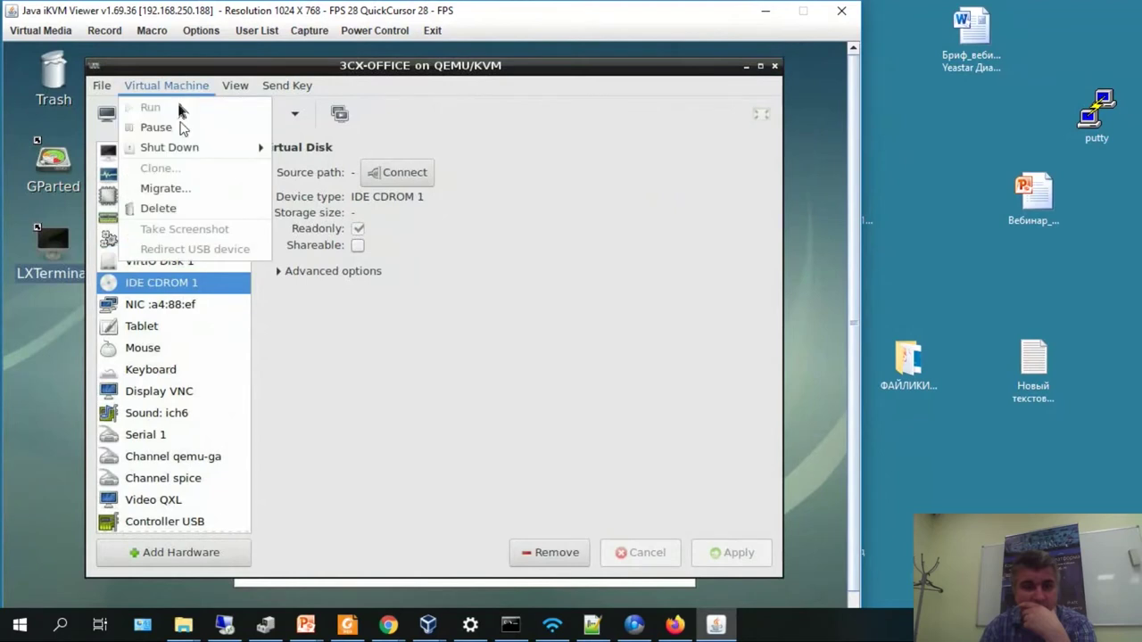
mouse_move(185, 157)
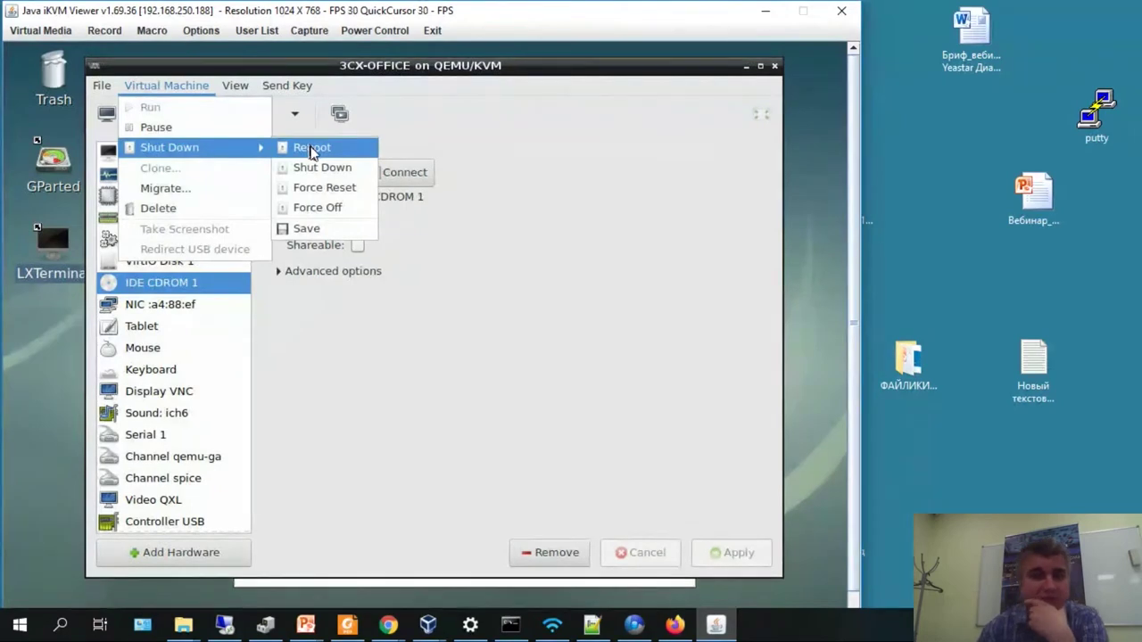
left_click(310, 208)
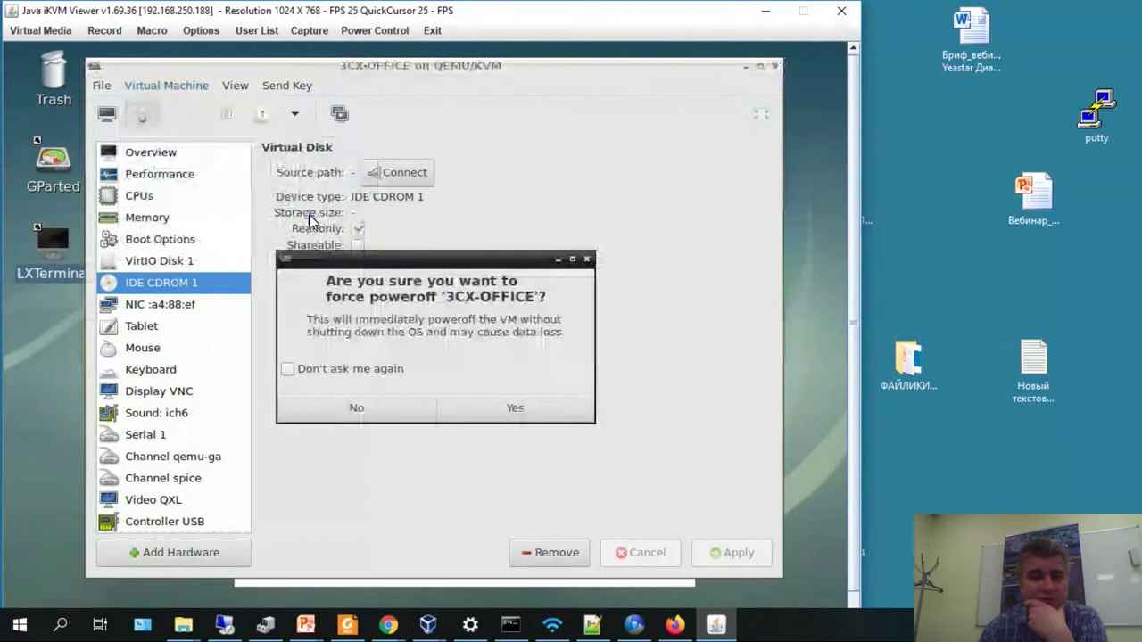
left_click(547, 417)
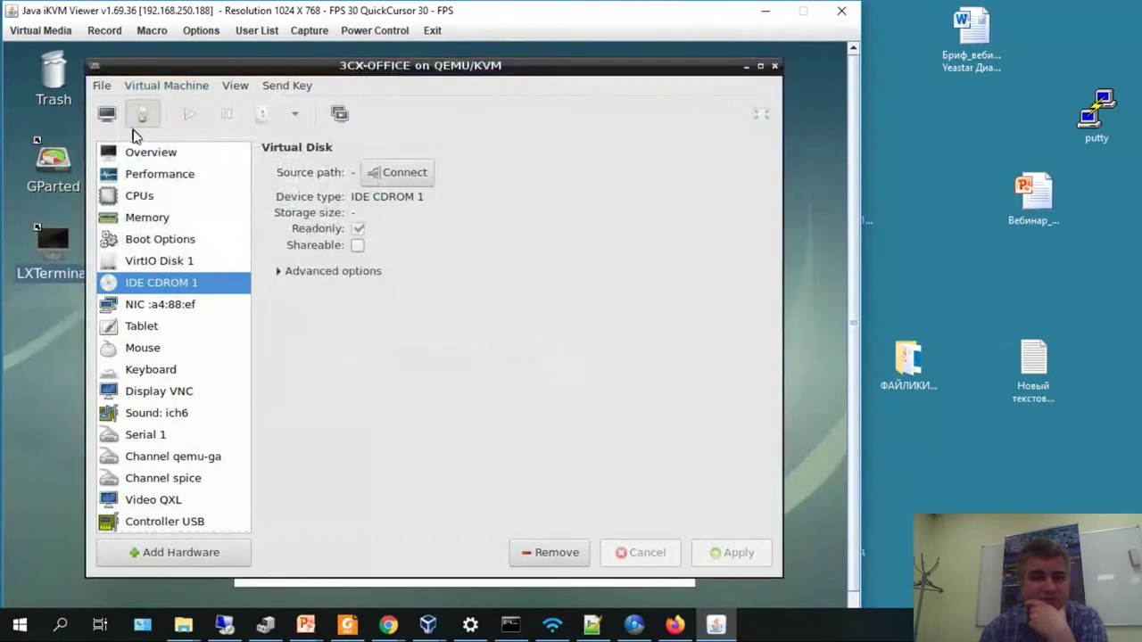
left_click(106, 117)
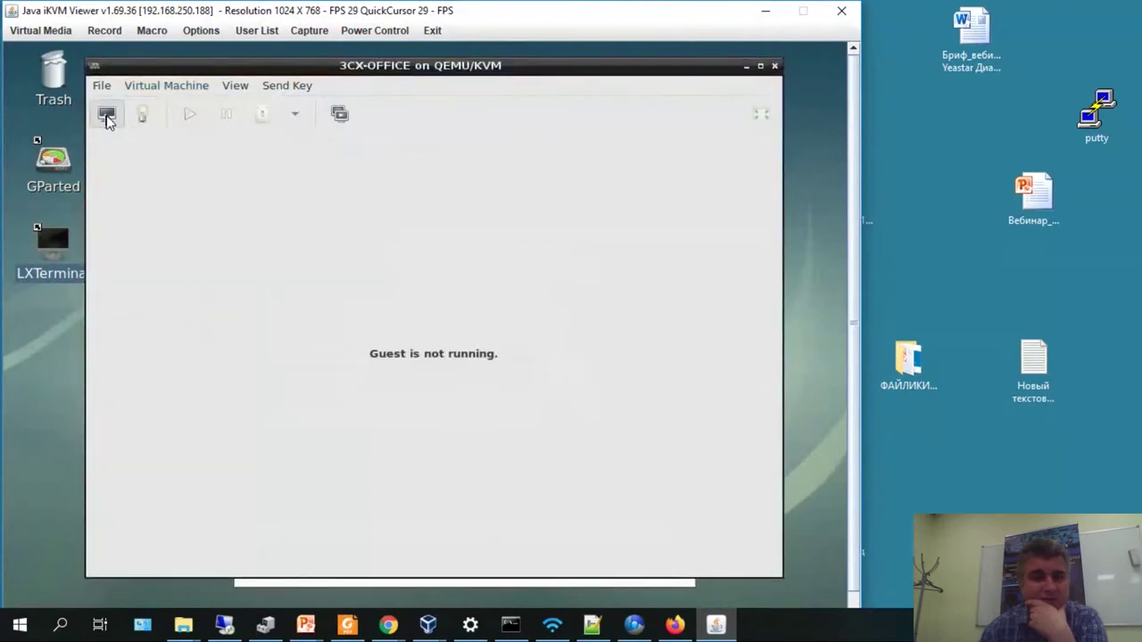
left_click(189, 117)
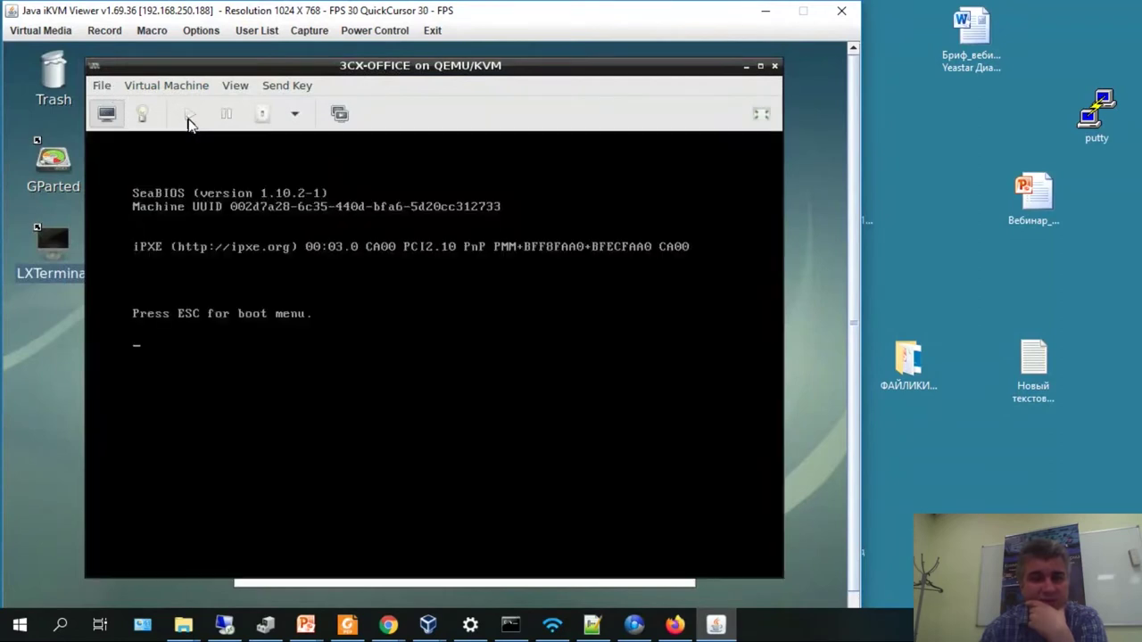
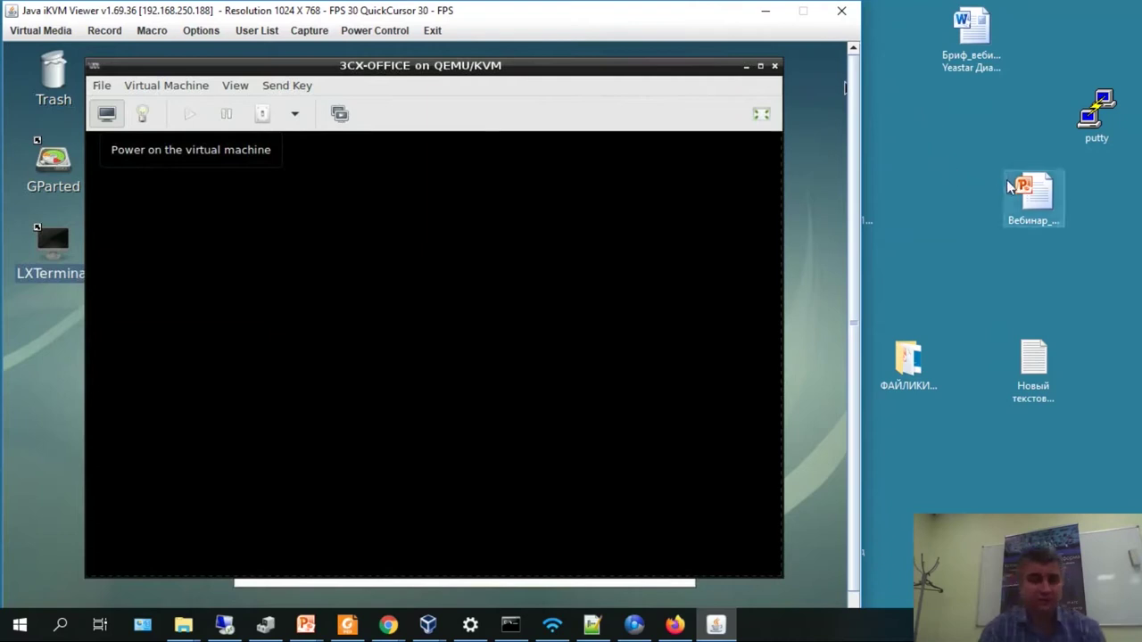
Step: Launch TigerVNC Viewer and connect to the 3CX-OFFICE VM at 192.168.250.81:5906
left_click(61, 628)
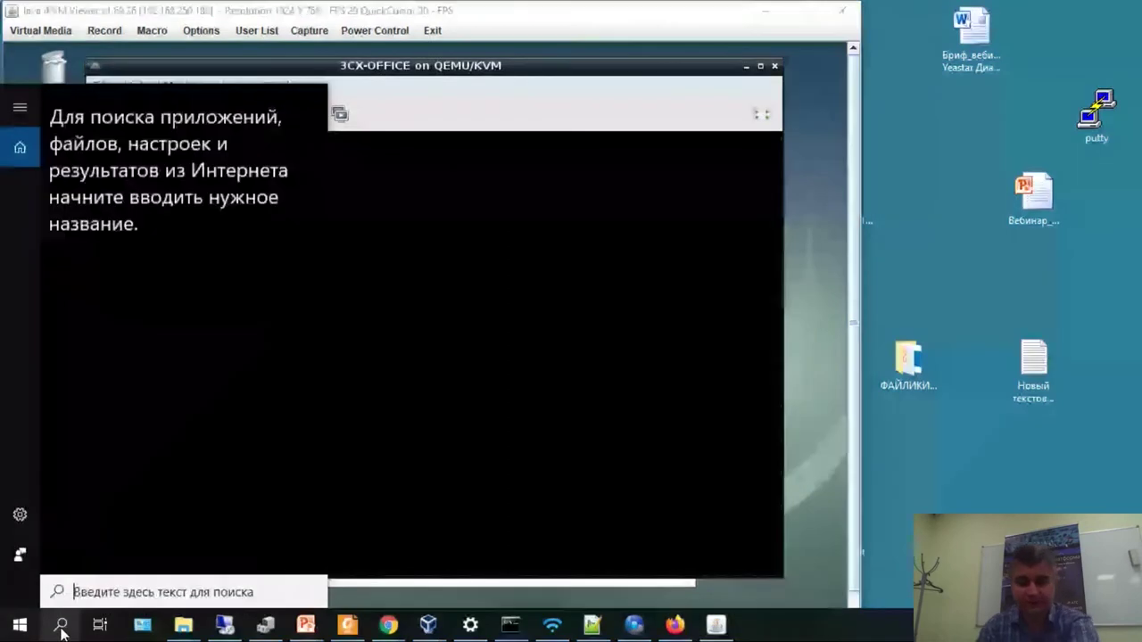
type("tiger")
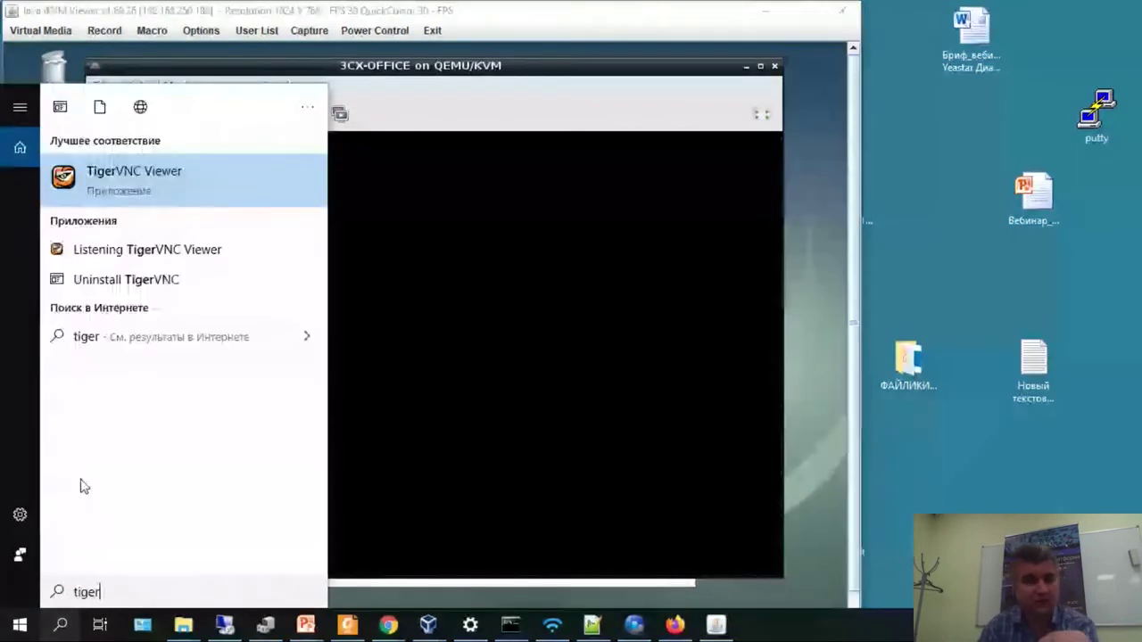
key("Return")
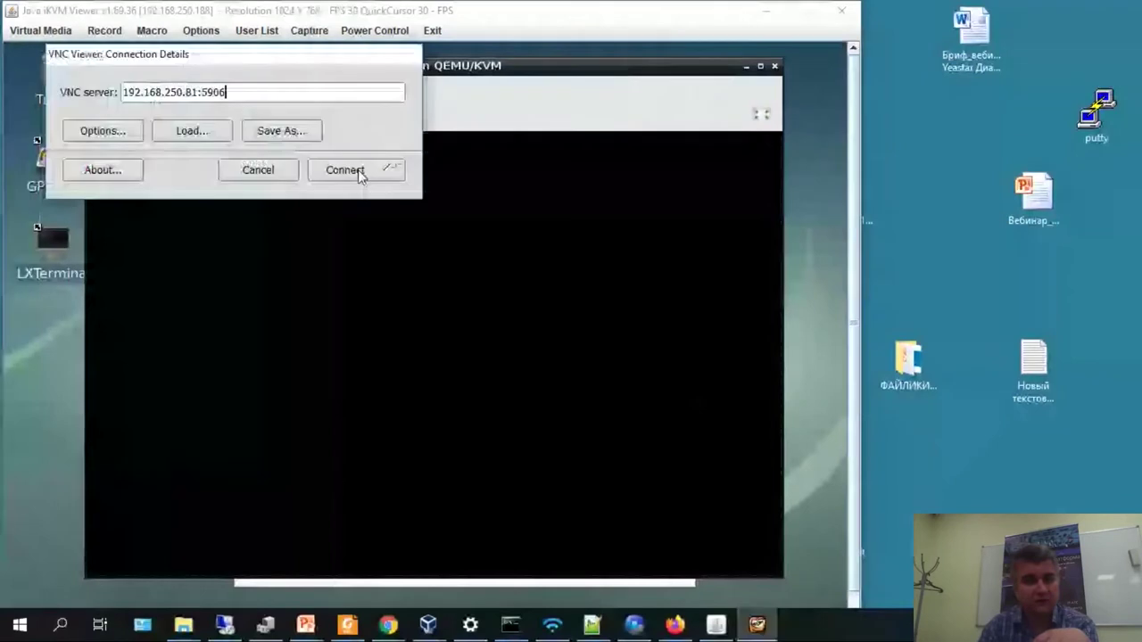
left_click(358, 170)
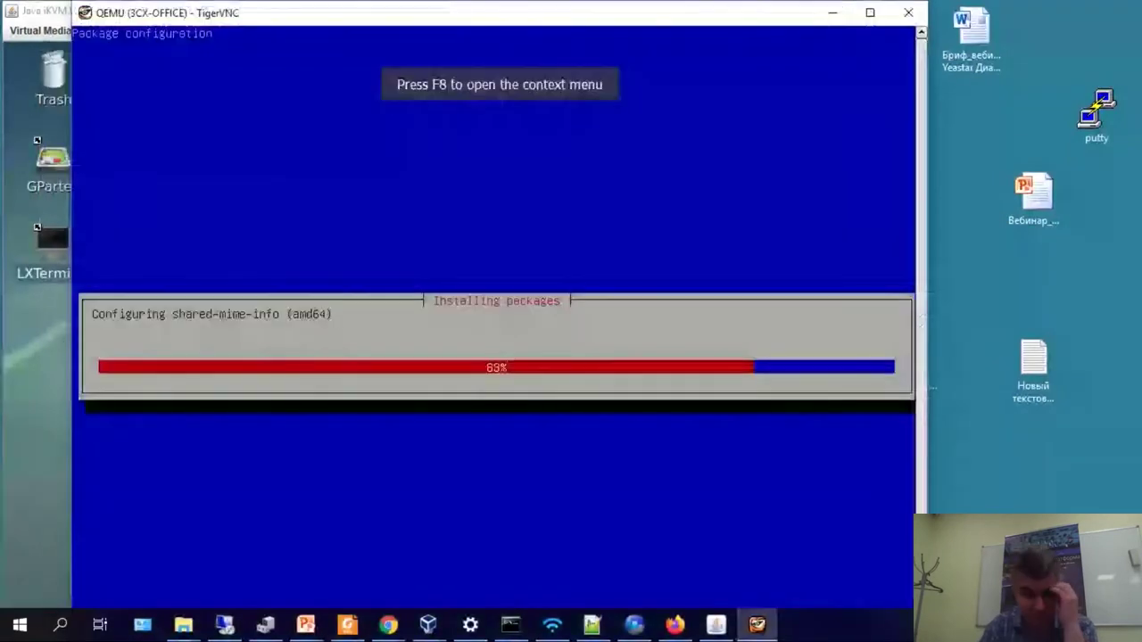
Step: Hide the disconnected iKVM viewer and confirm the 3CX Stable update channel
left_click_drag(701, 21, 871, 21)
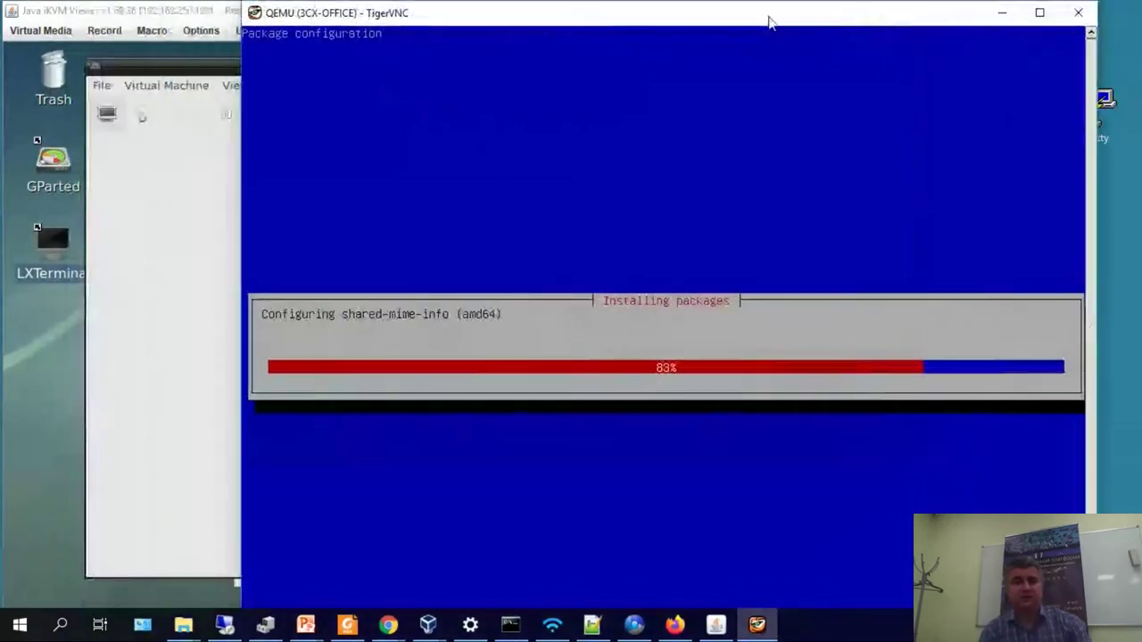
left_click(200, 9)
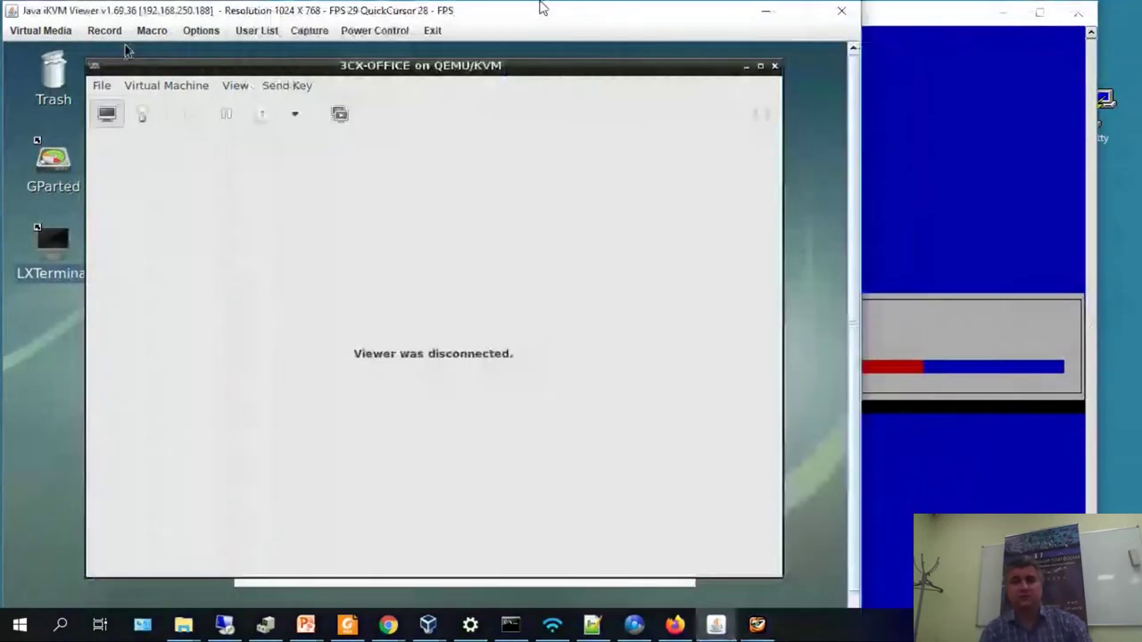
left_click(761, 14)
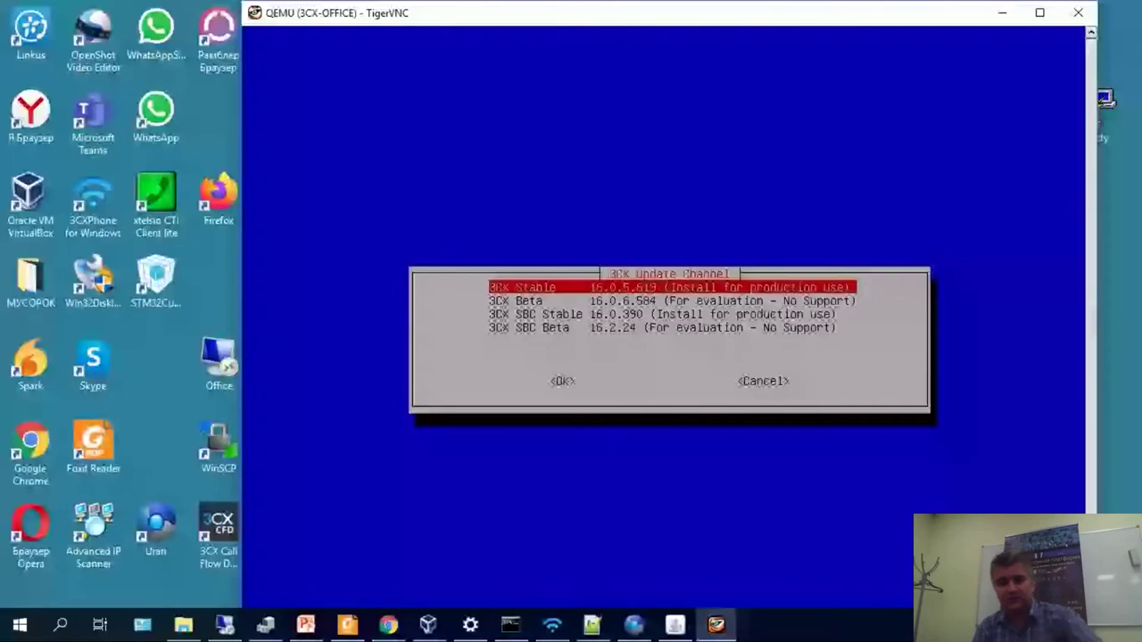
key("Tab")
key("Return")
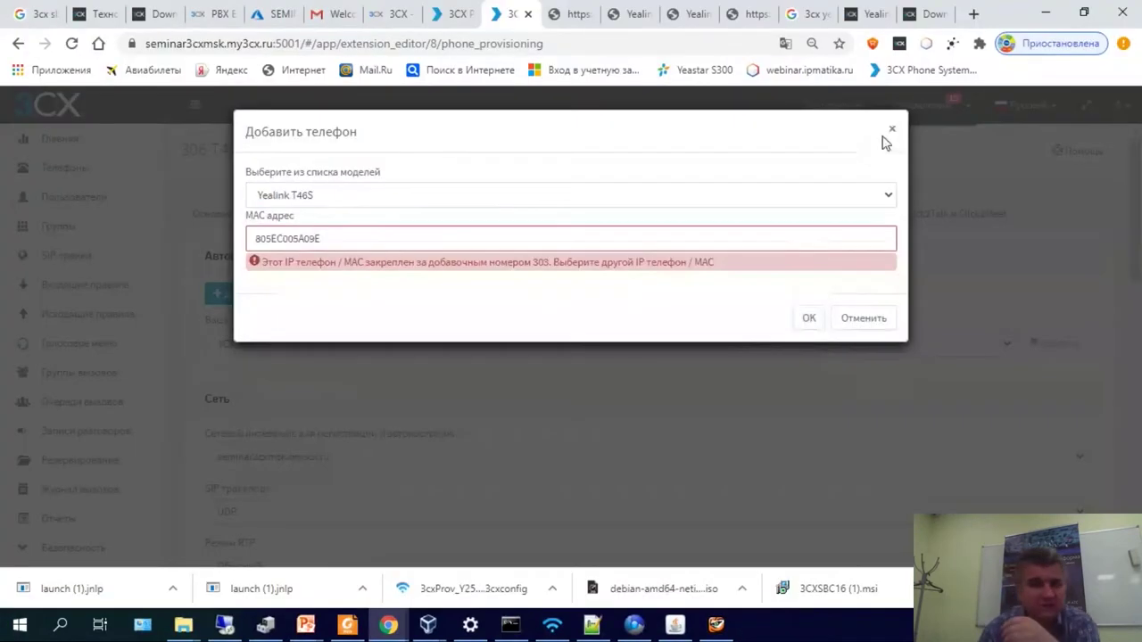
Step: Delete extension 303 ZZZ from the extensions list
left_click(884, 136)
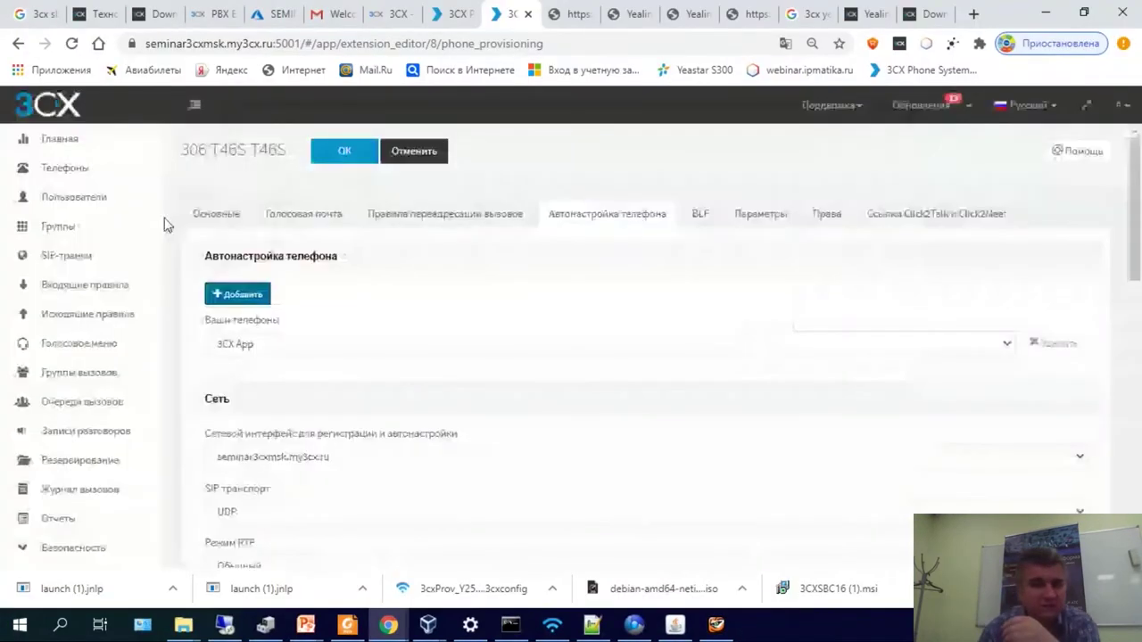
left_click(408, 464)
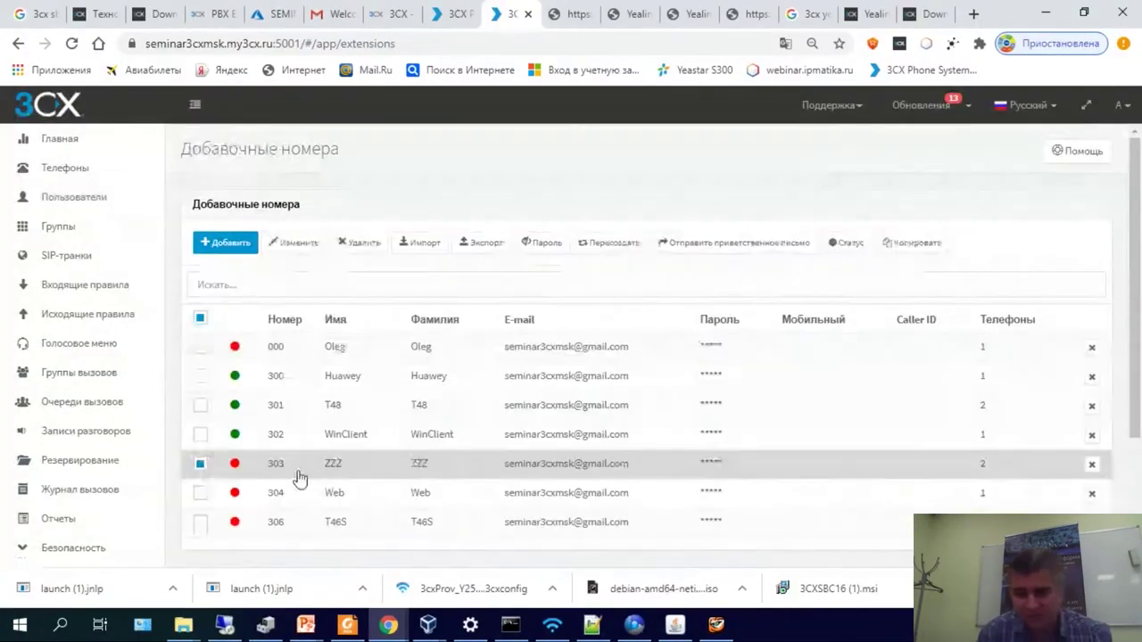
left_click(1091, 464)
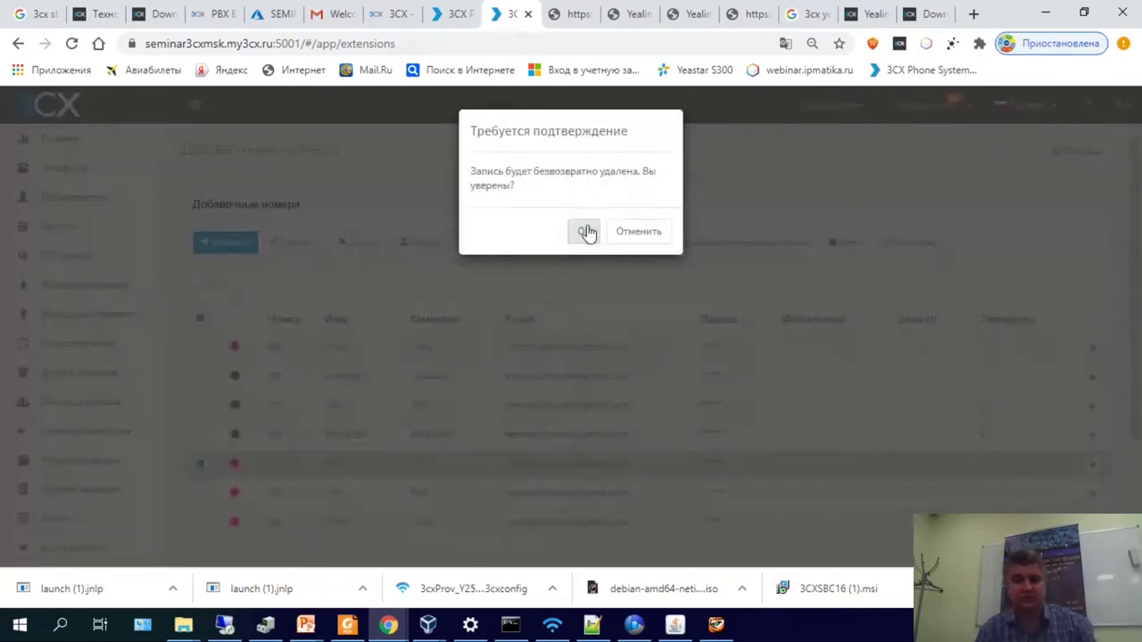
left_click(586, 232)
Step: Set extension 306's provisioning network interface to seminar3cxmsk.my3cx.ru
double_click(483, 497)
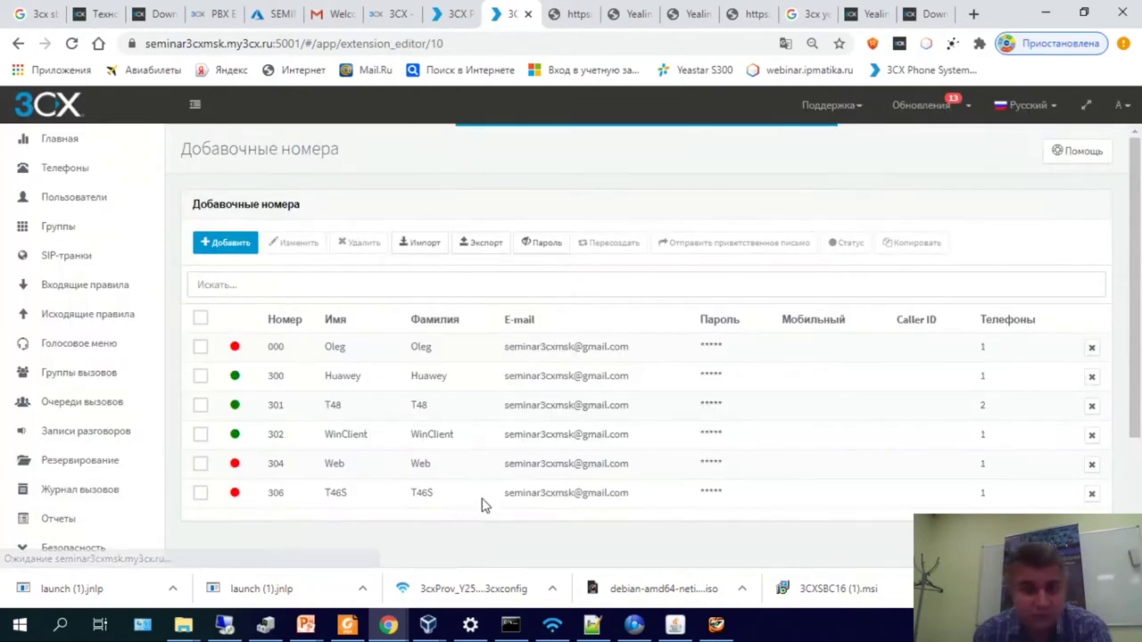
left_click(598, 219)
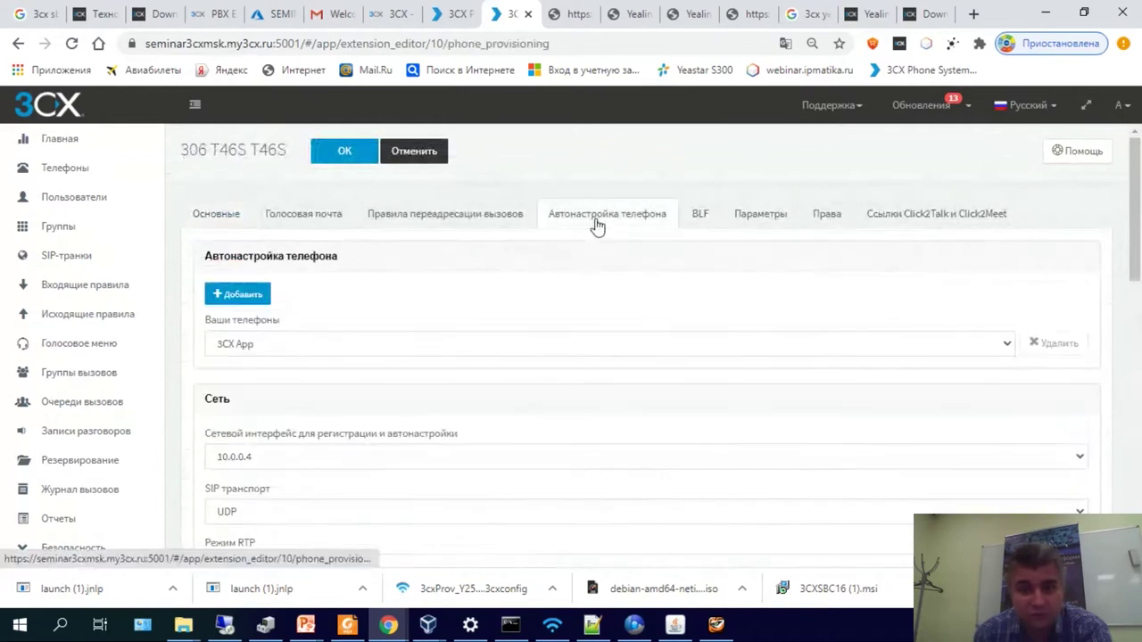
left_click(275, 469)
left_click(275, 494)
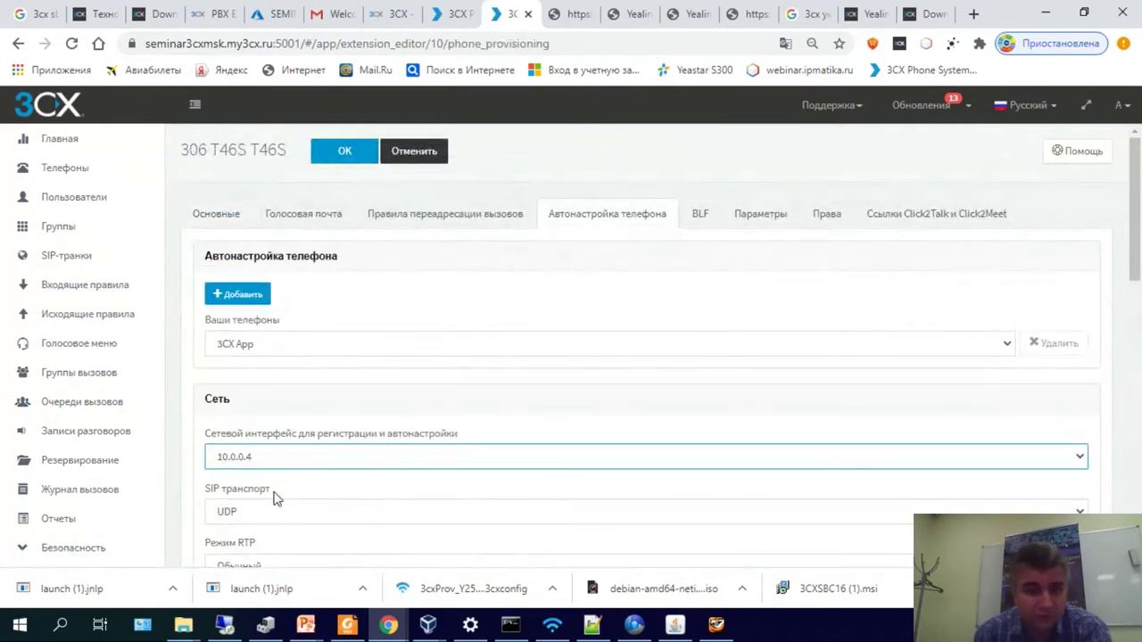
Step: Add a Yealink T46S phone to extension 306 with its pasted MAC address
left_click(238, 297)
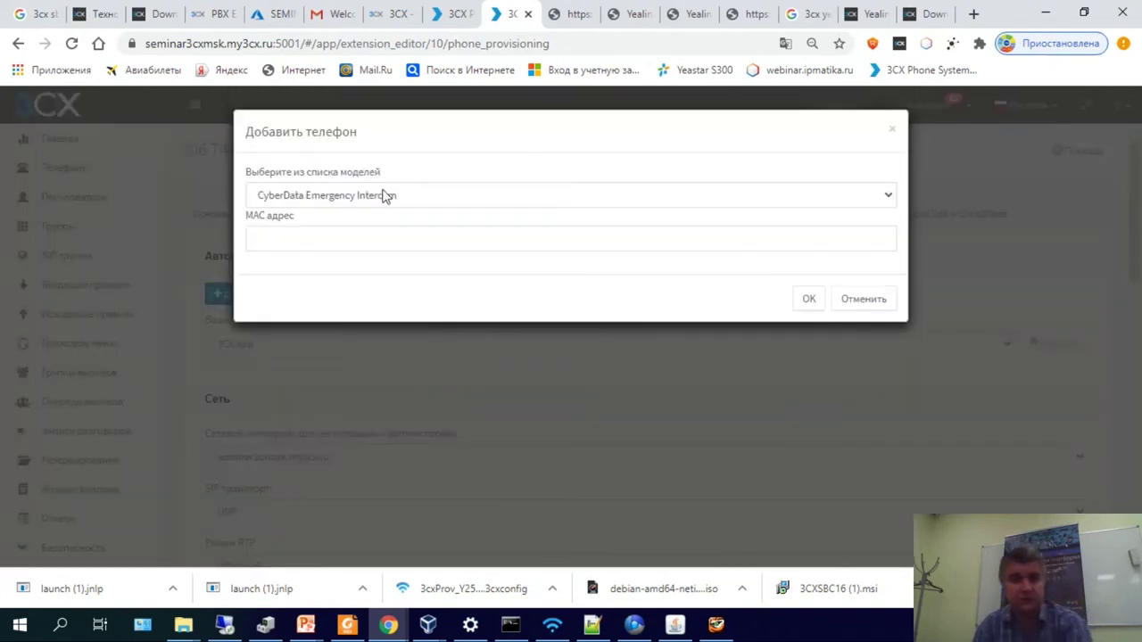
left_click(369, 195)
key("y")
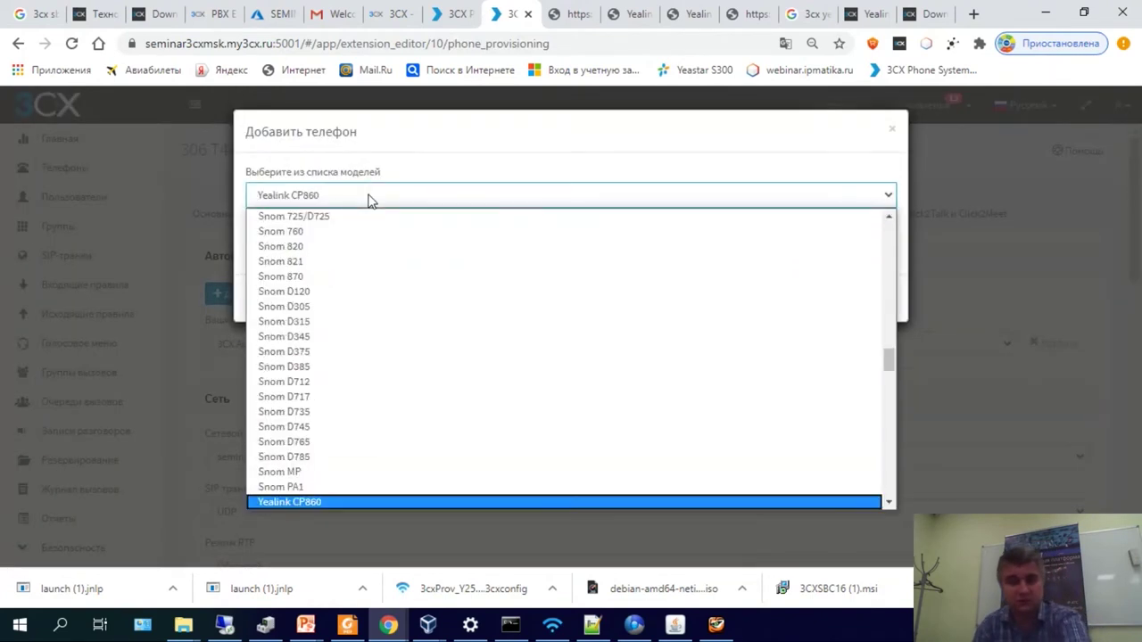
scroll(371, 393, "down", 5)
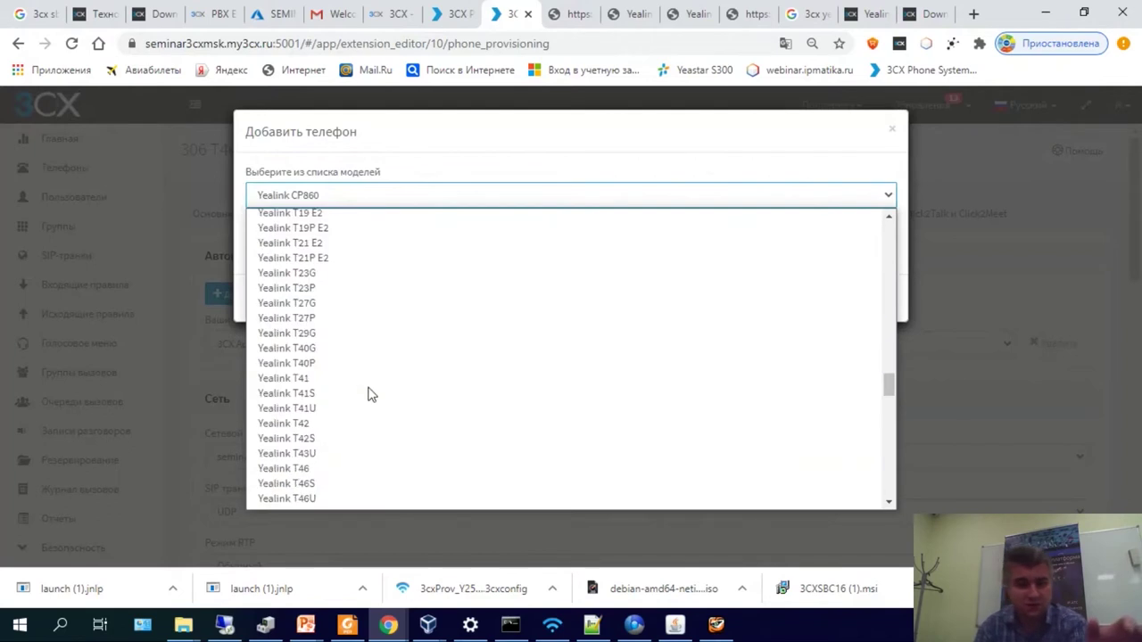
scroll(354, 352, "down", 3)
left_click(349, 318)
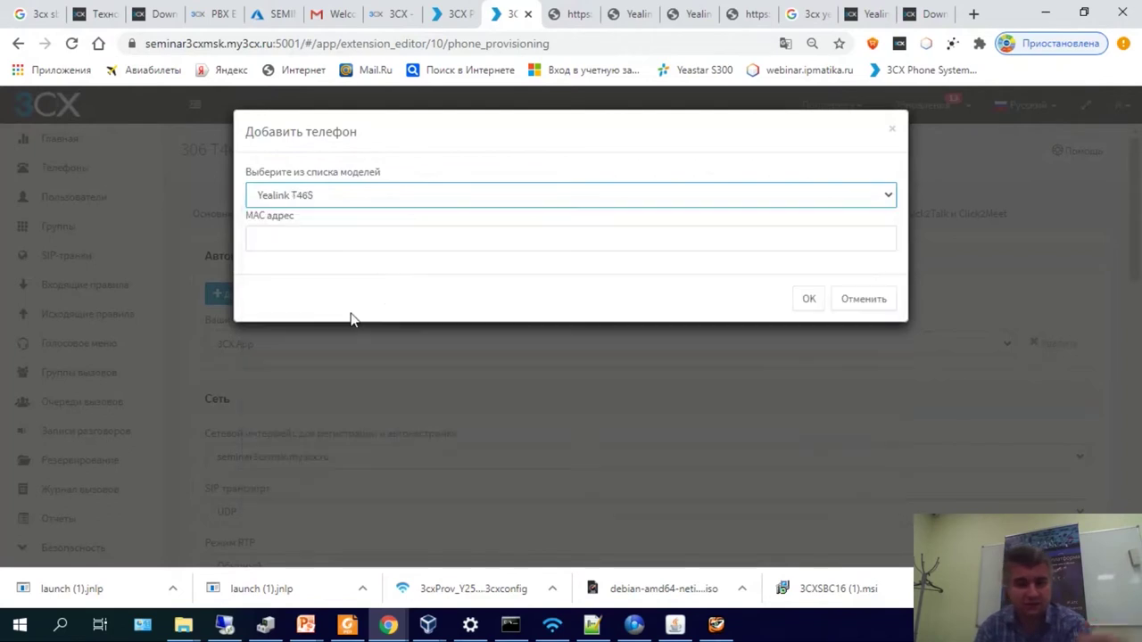
left_click(375, 245)
type("805EC005A09E")
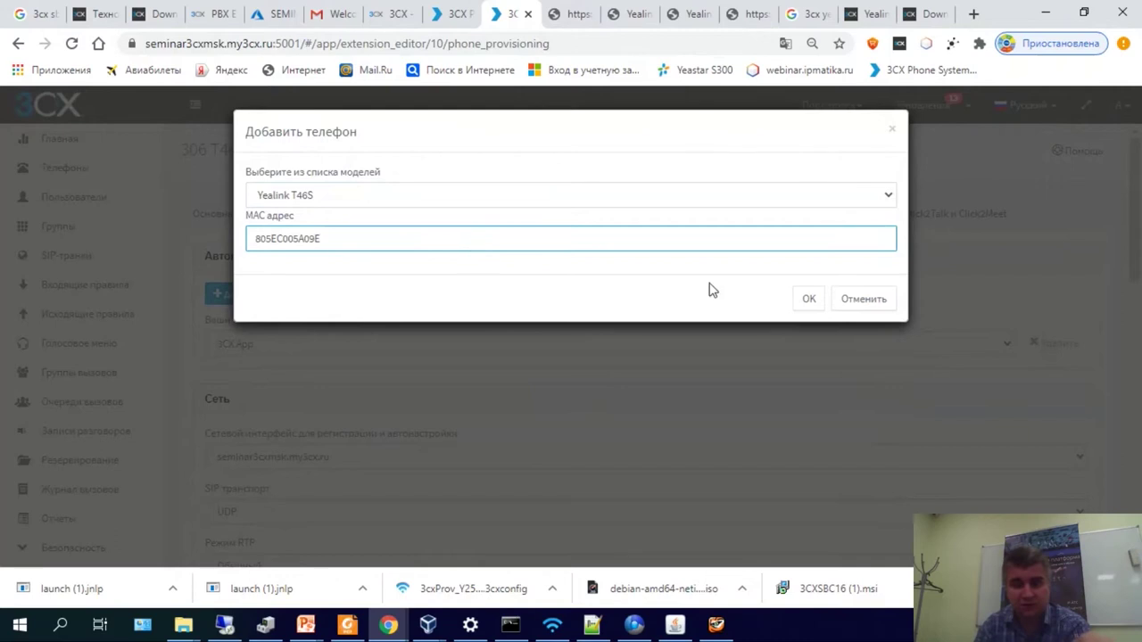
left_click(813, 308)
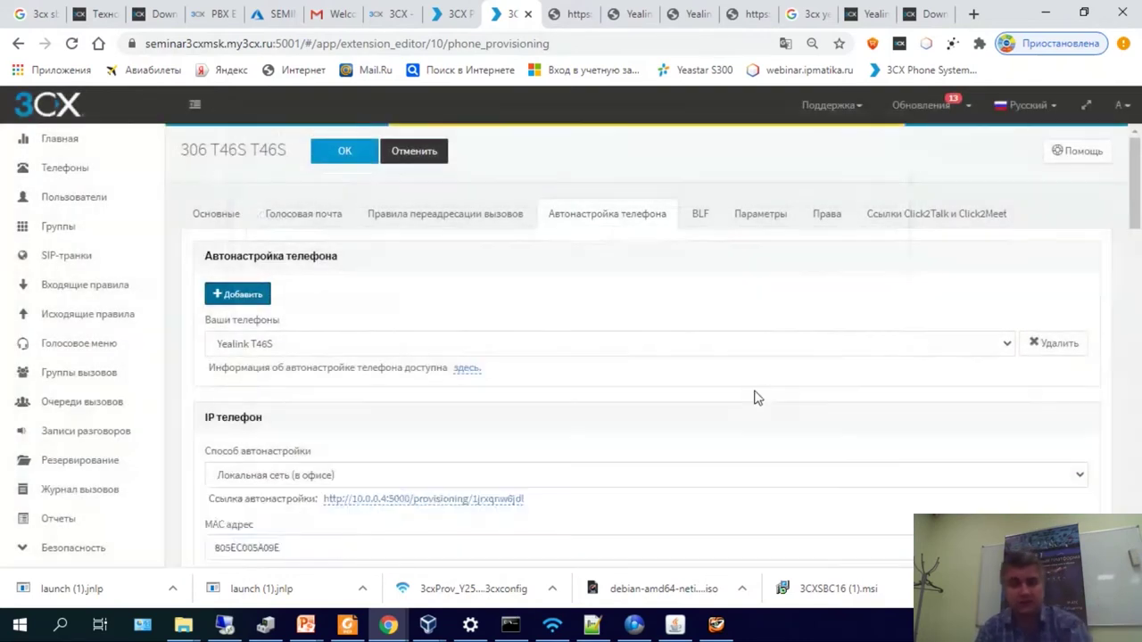
Step: Switch the phone's provisioning method to Удаленное SIP подключение (STUN)
scroll(722, 433, "down", 1)
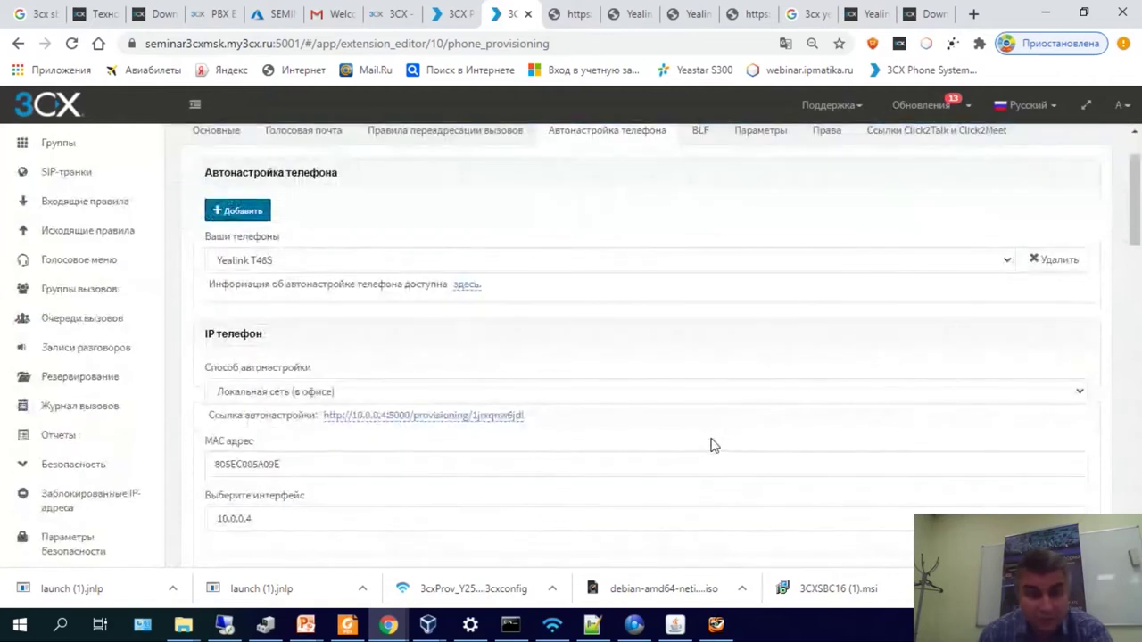
scroll(678, 437, "down", 1)
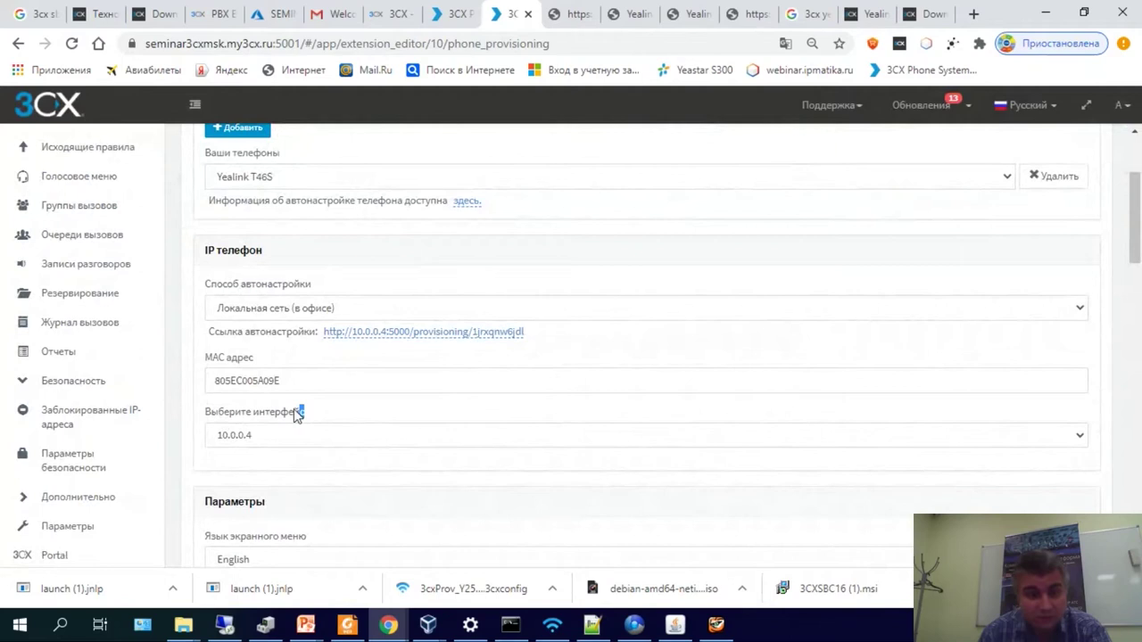
left_click_drag(298, 409, 196, 413)
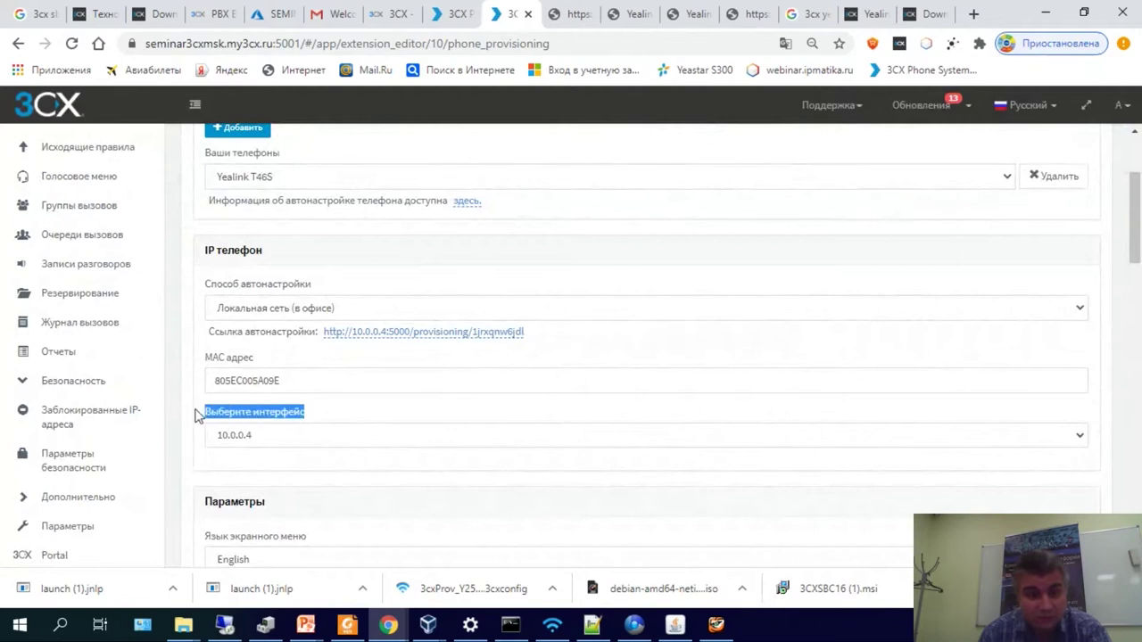
left_click(370, 308)
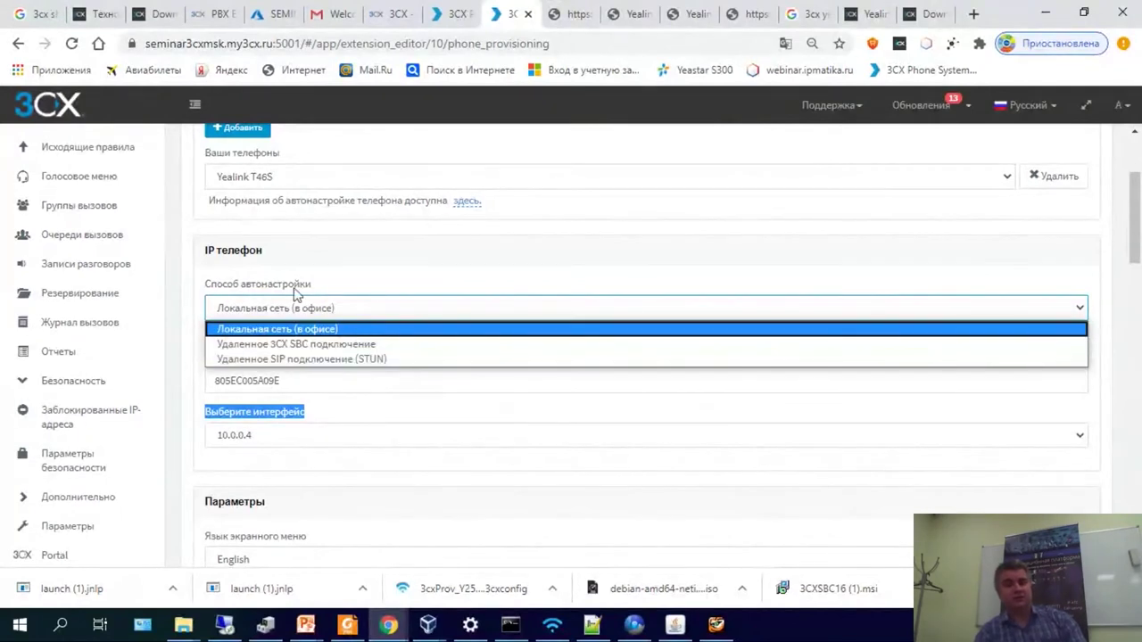
left_click(332, 361)
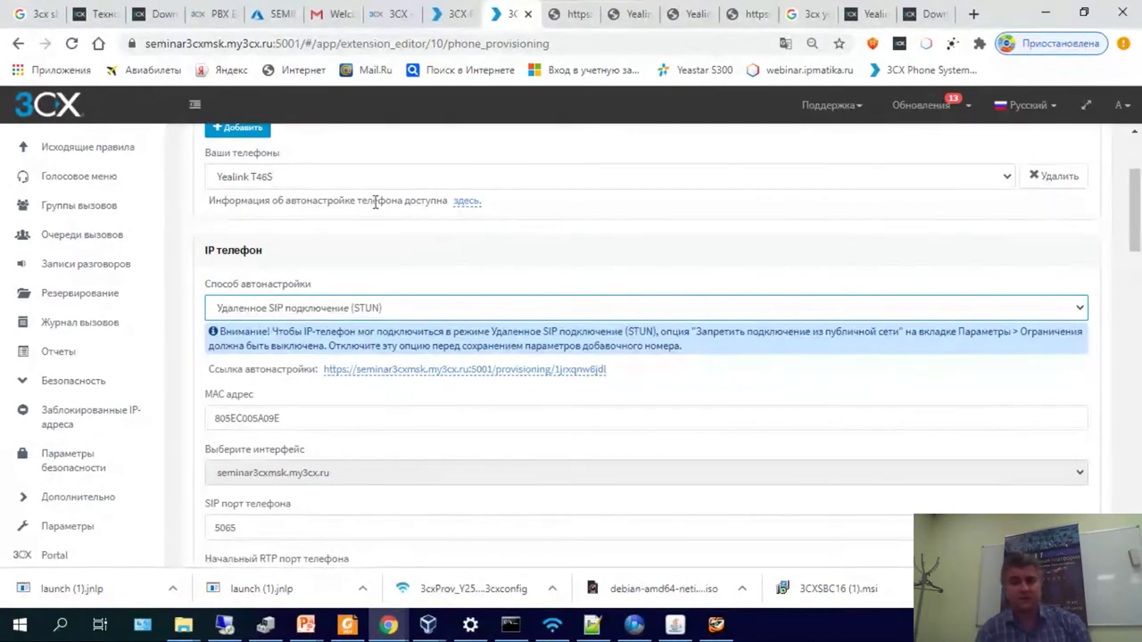
Step: Set the T46S phone's display language to Russian
scroll(444, 251, "up", 1)
scroll(444, 251, "up", 2)
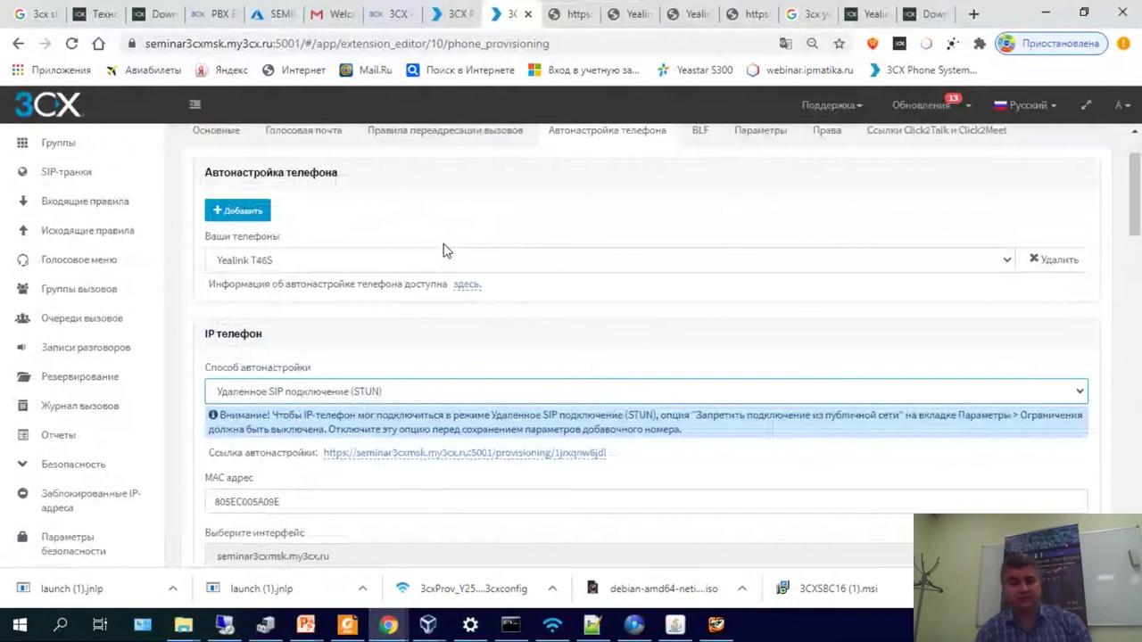
scroll(444, 251, "down", 3)
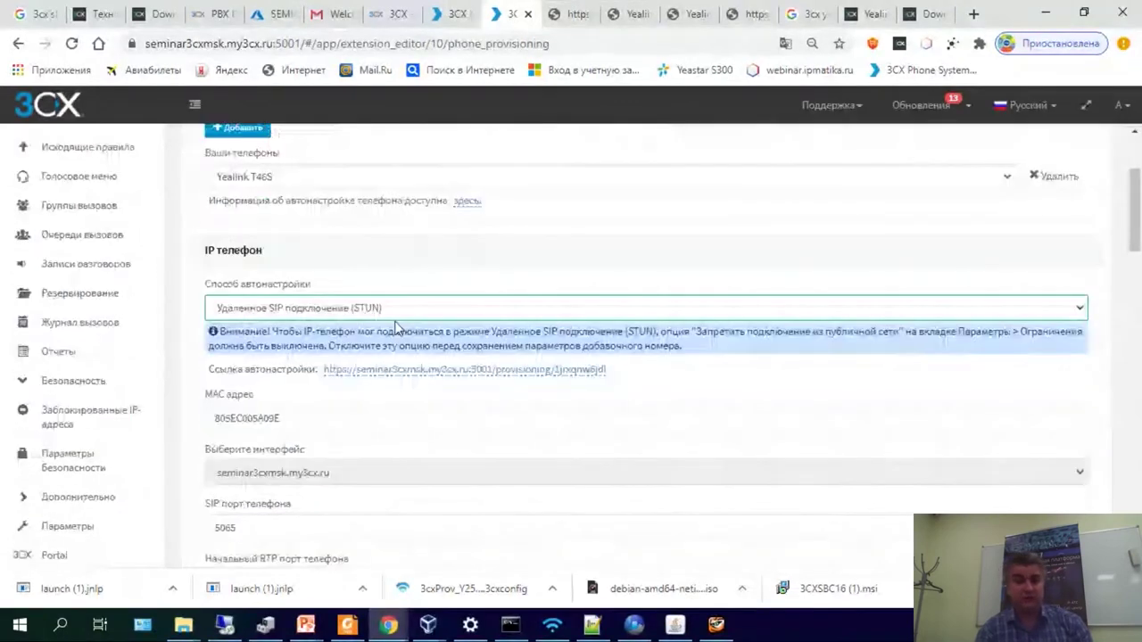
scroll(719, 446, "down", 3)
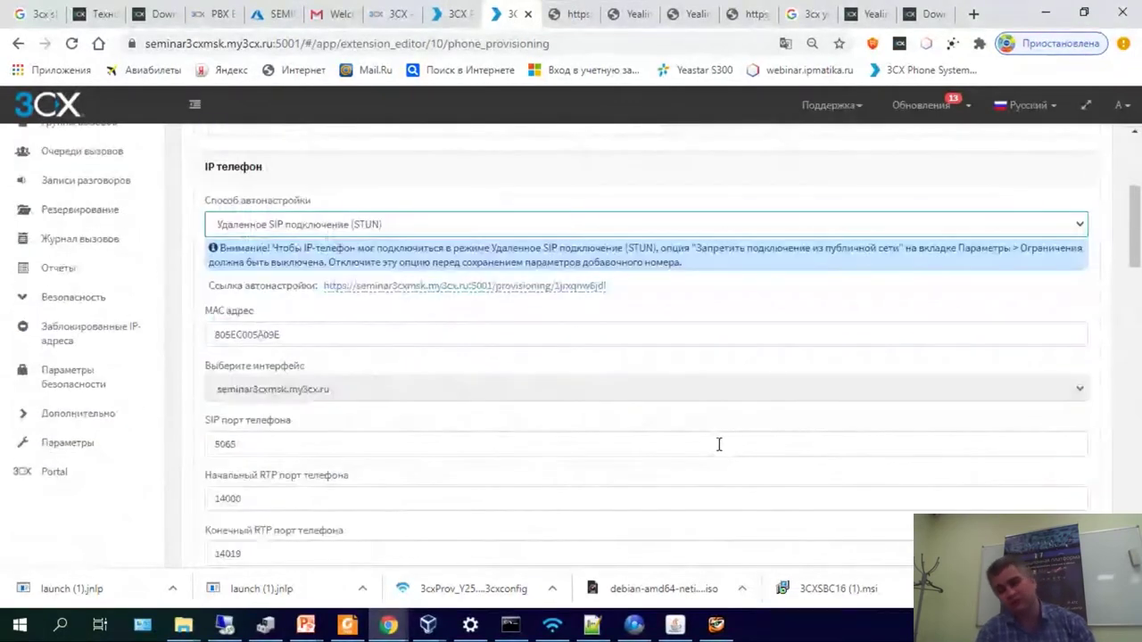
scroll(719, 444, "down", 3)
scroll(717, 459, "down", 7)
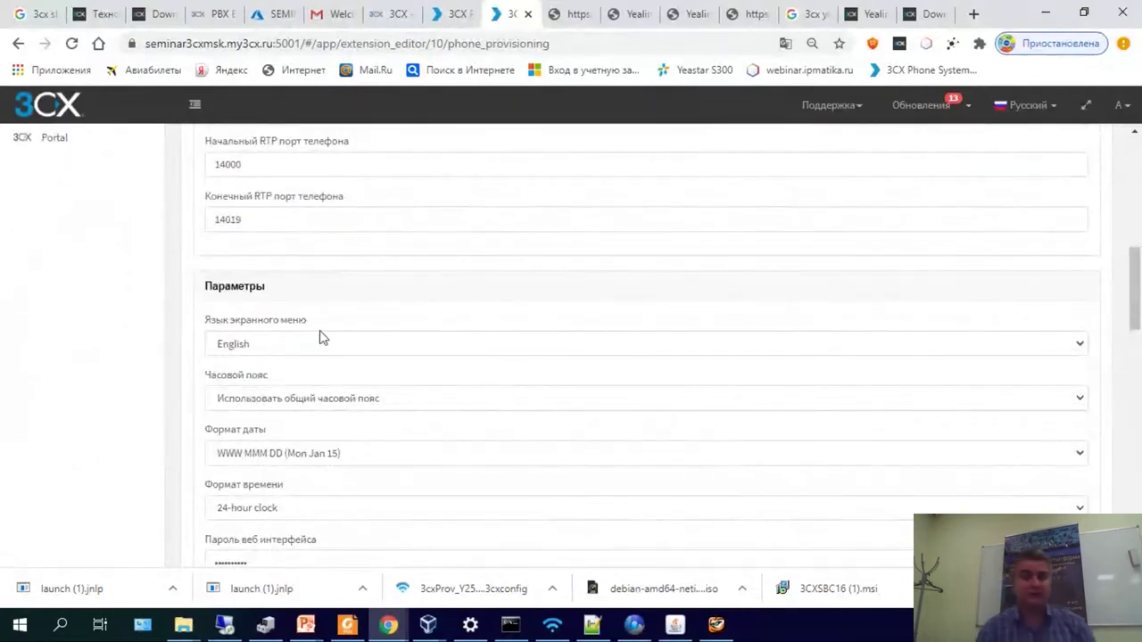
left_click(274, 345)
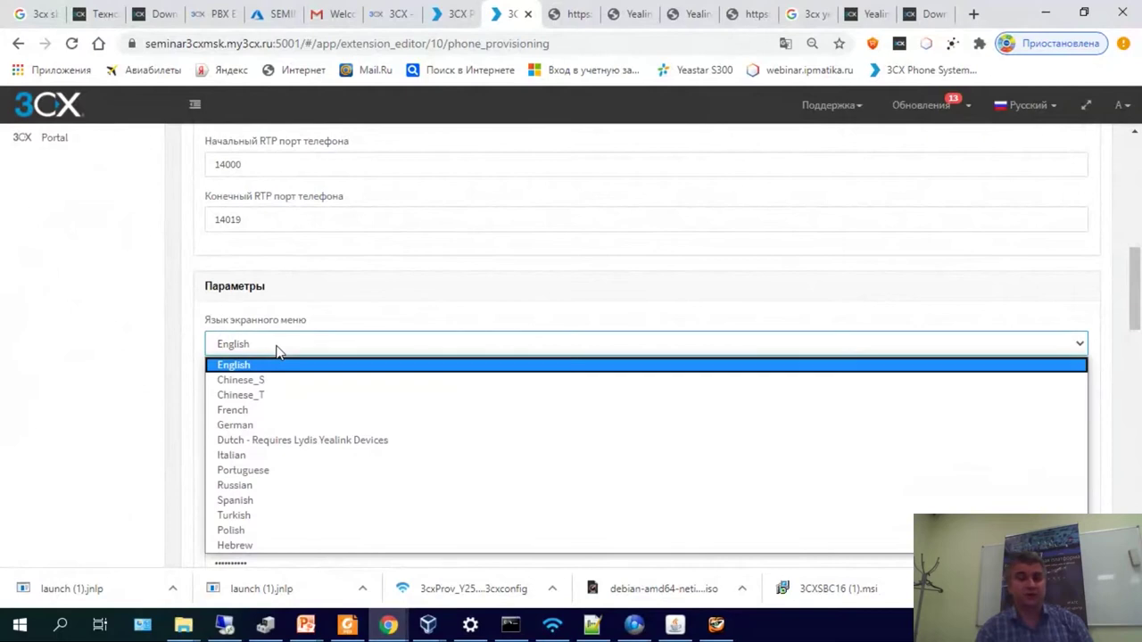
left_click(277, 490)
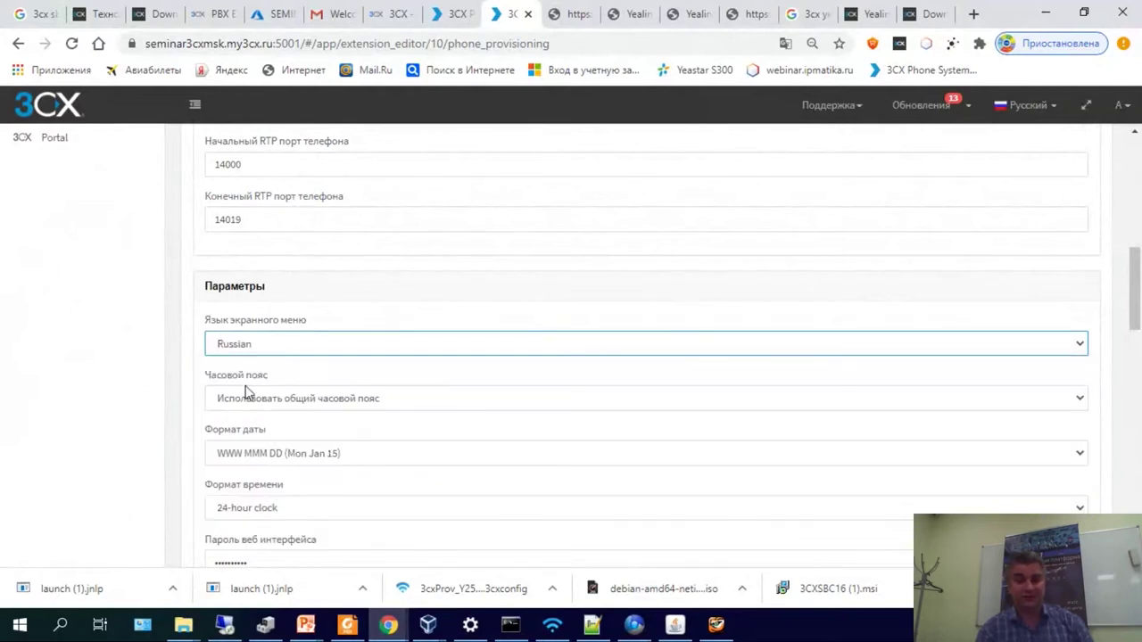
Step: Review the remaining provisioning settings and save extension 306 with OK
scroll(247, 495, "down", 1)
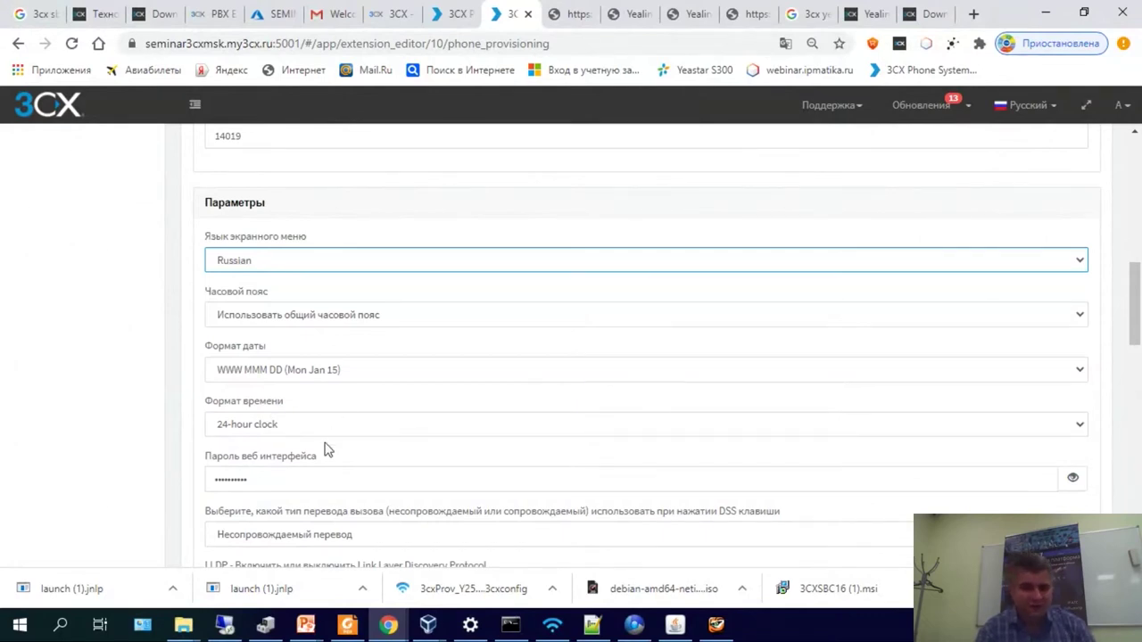
scroll(347, 396, "down", 4)
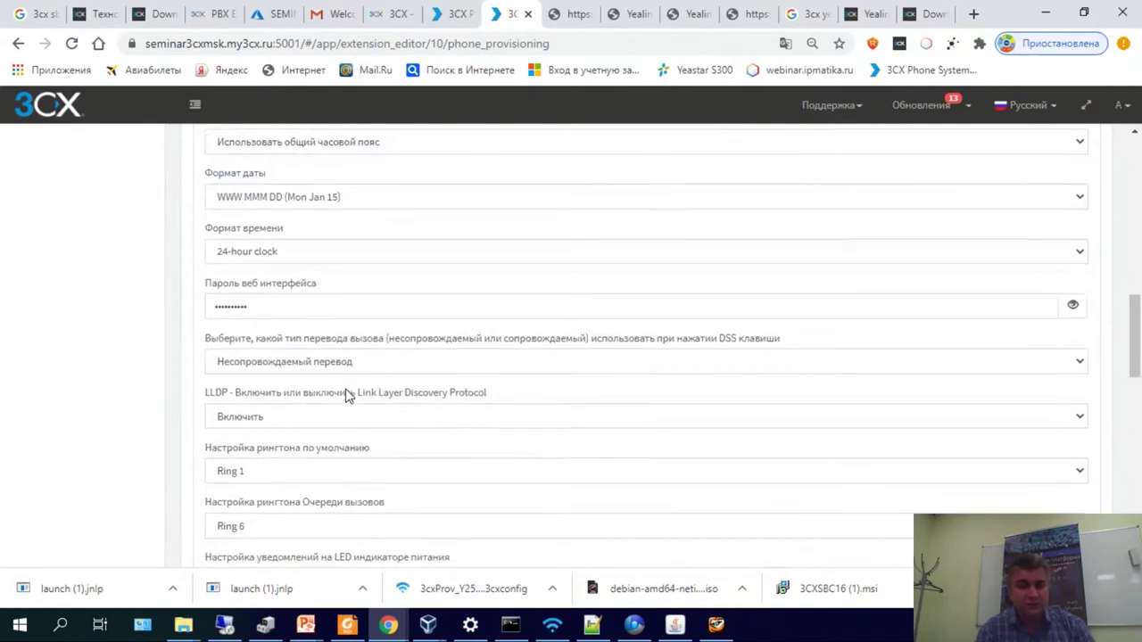
scroll(347, 396, "down", 5)
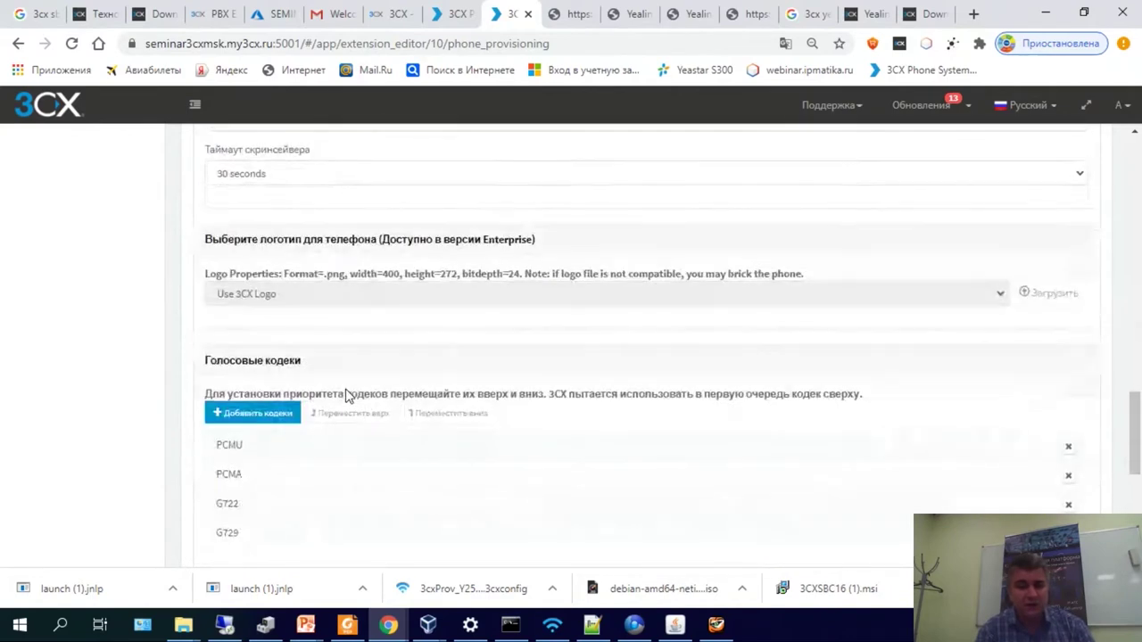
scroll(348, 396, "down", 4)
scroll(350, 400, "up", 4)
scroll(352, 404, "up", 10)
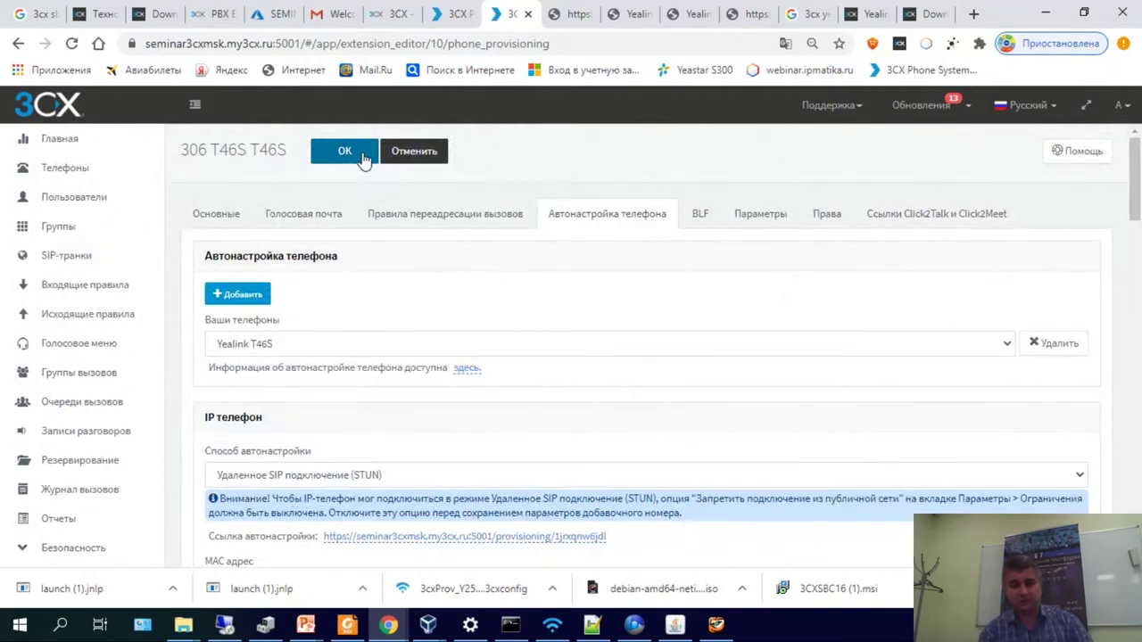
left_click(364, 158)
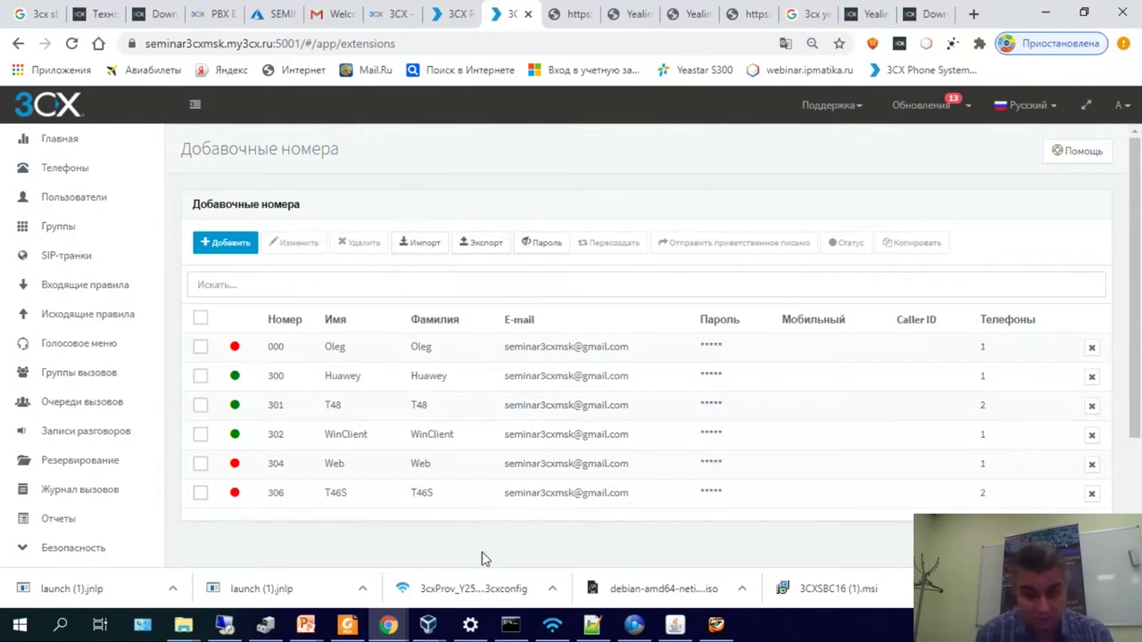
left_click(306, 627)
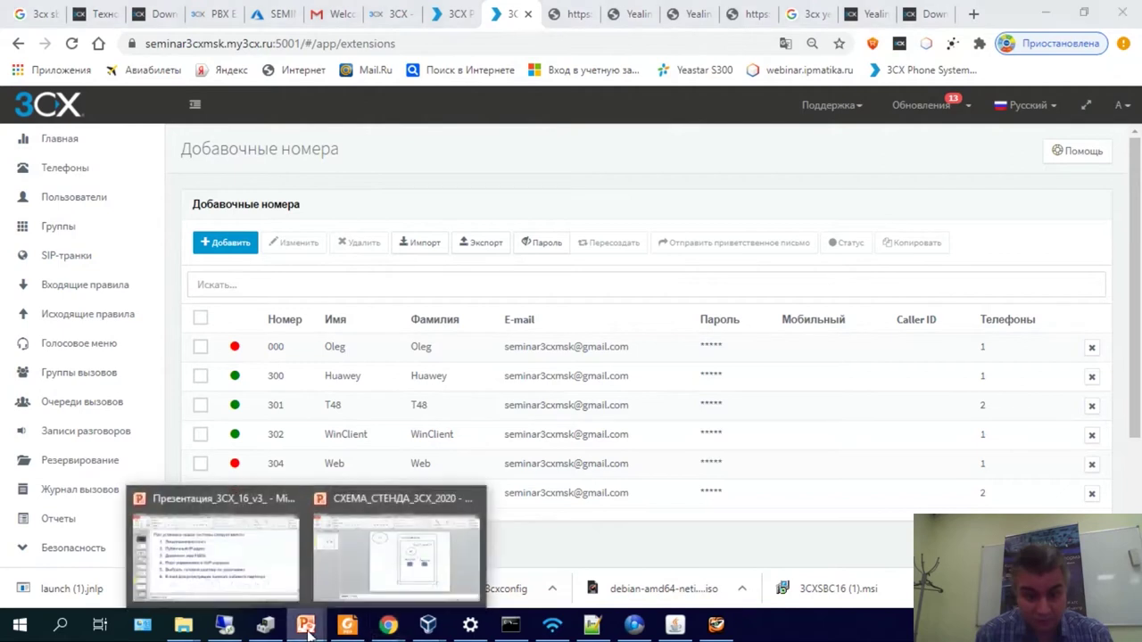
Step: Reattach the Yealink T46 connector's start from SBC to the 3CX ellipse
left_click(395, 560)
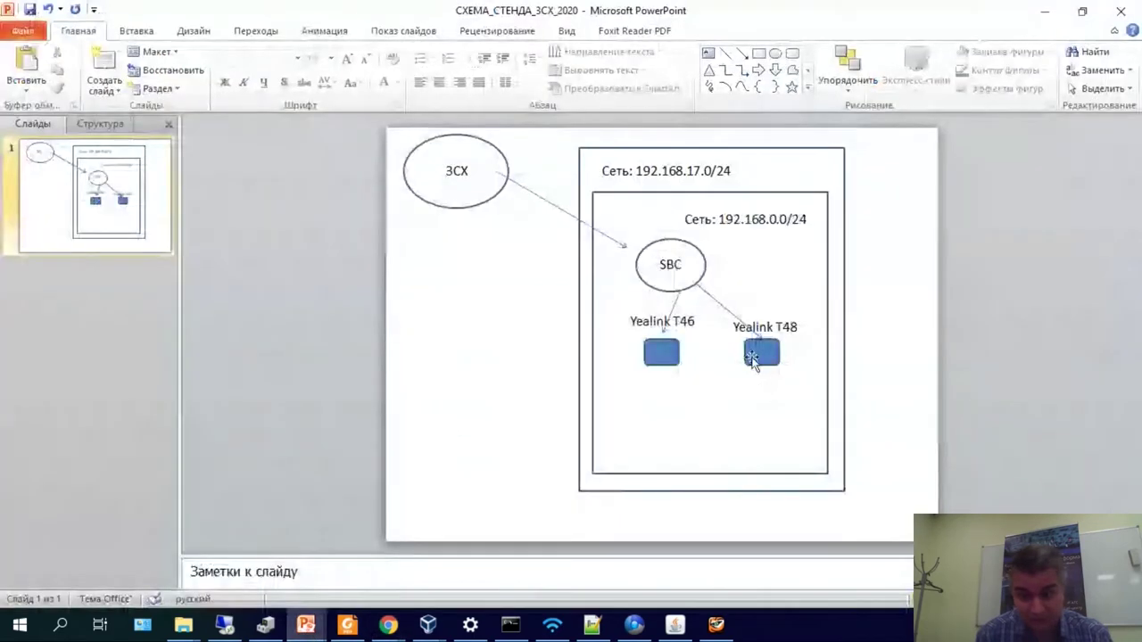
left_click(671, 308)
left_click_drag(686, 288, 472, 207)
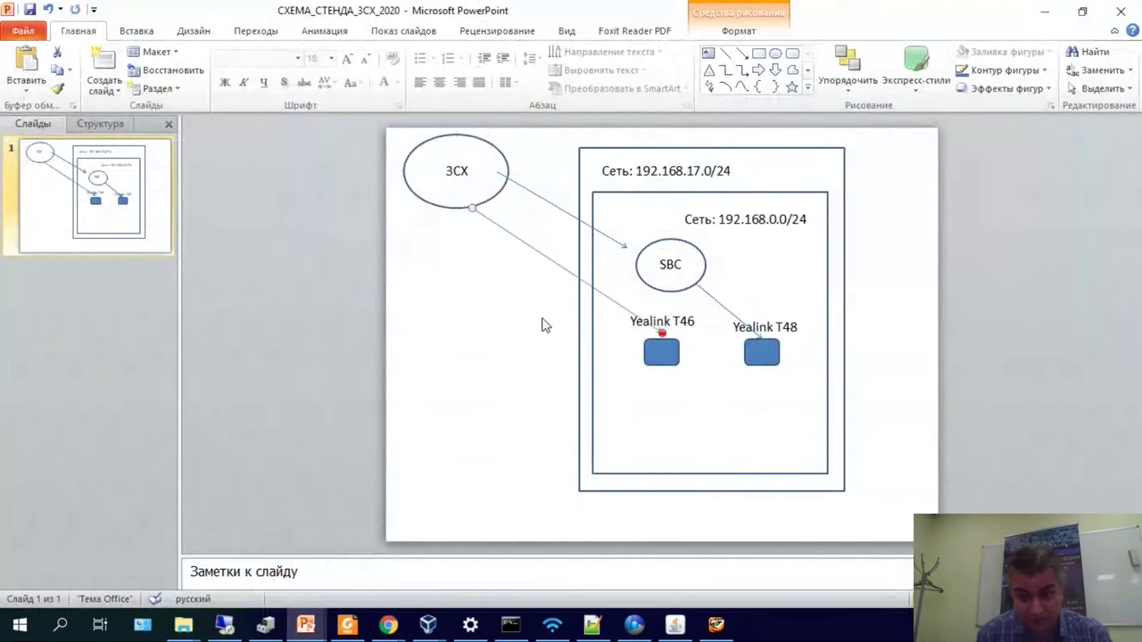
Step: Place a copy of the SBC label beside the 3CX–T46 link, retyped as STUN
left_click(724, 218)
left_click(675, 264)
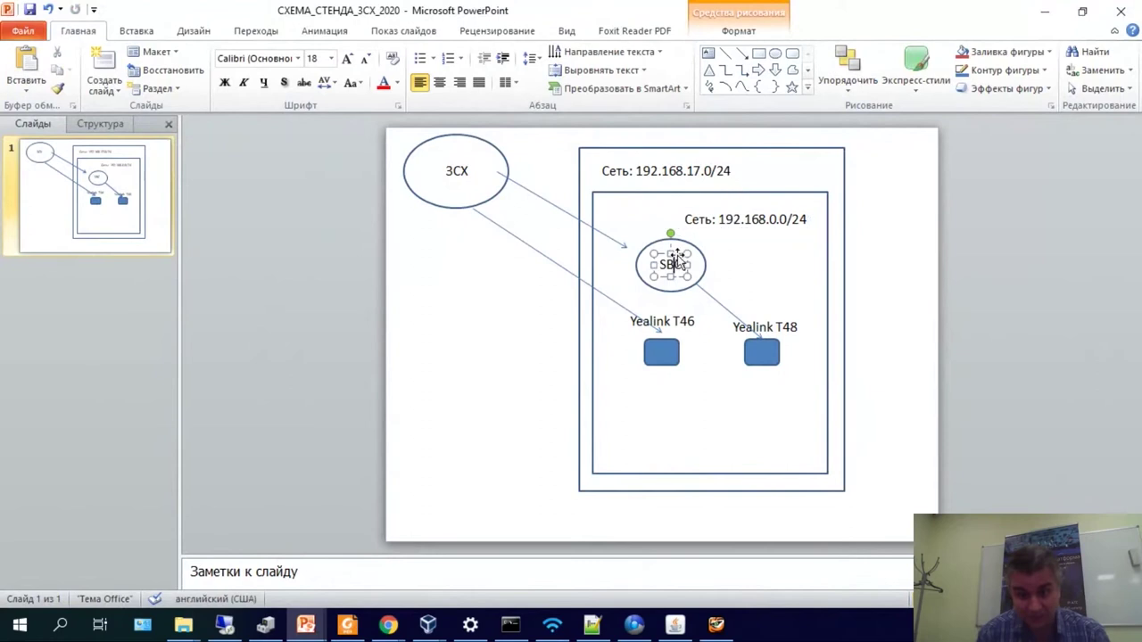
left_click(509, 326)
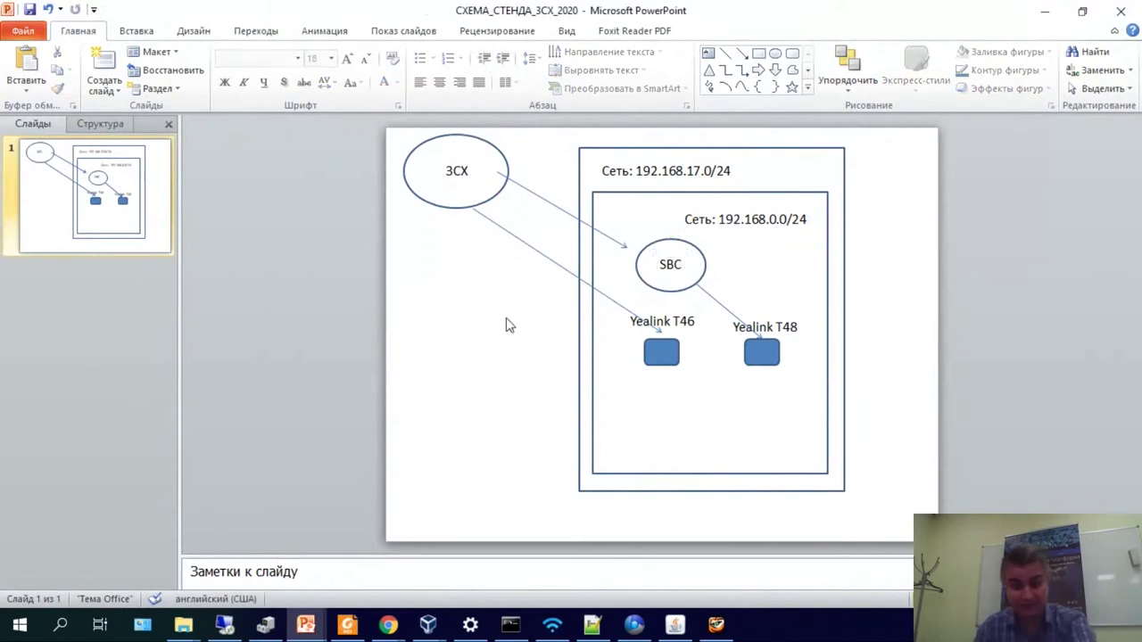
key("ctrl+v")
left_click_drag(686, 261, 510, 263)
type("STU")
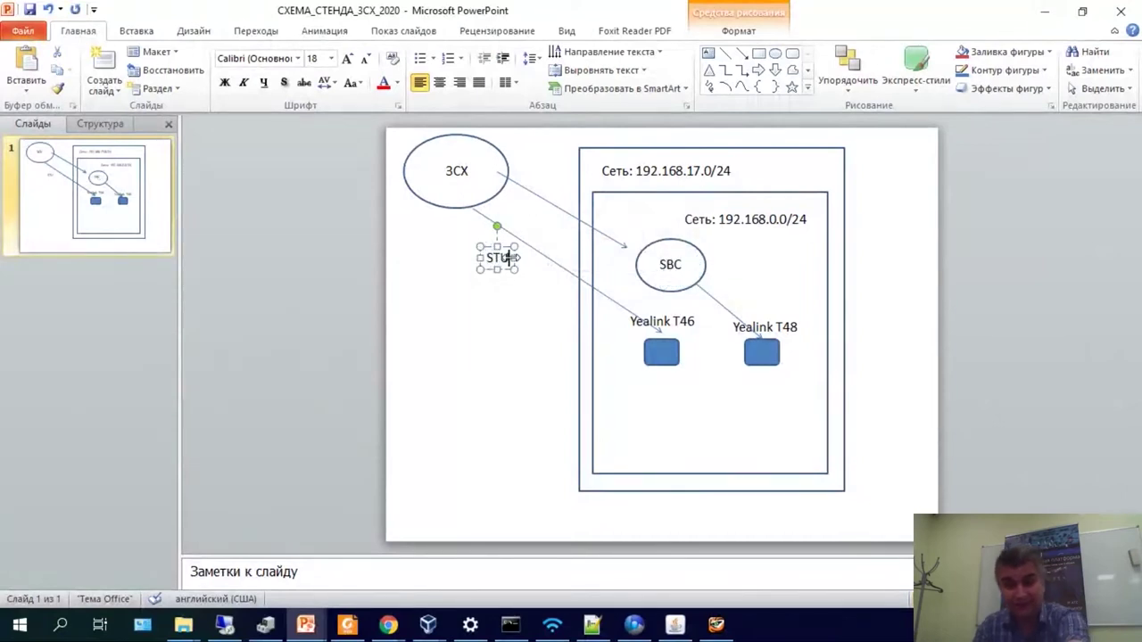
type("N")
left_click(527, 338)
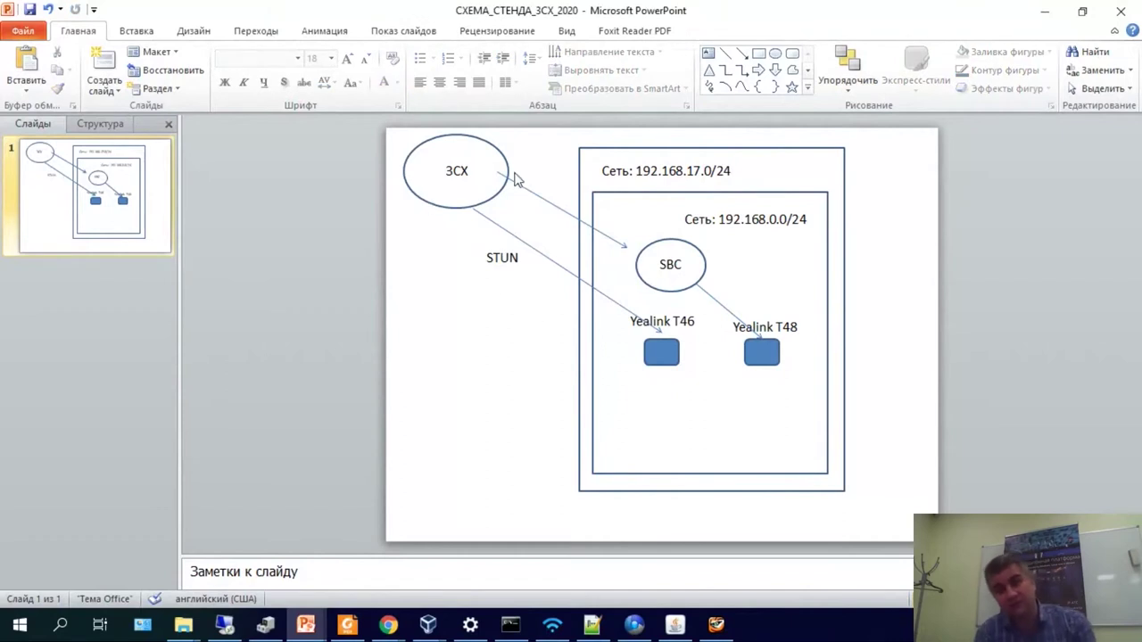
left_click(475, 204)
left_click(461, 173)
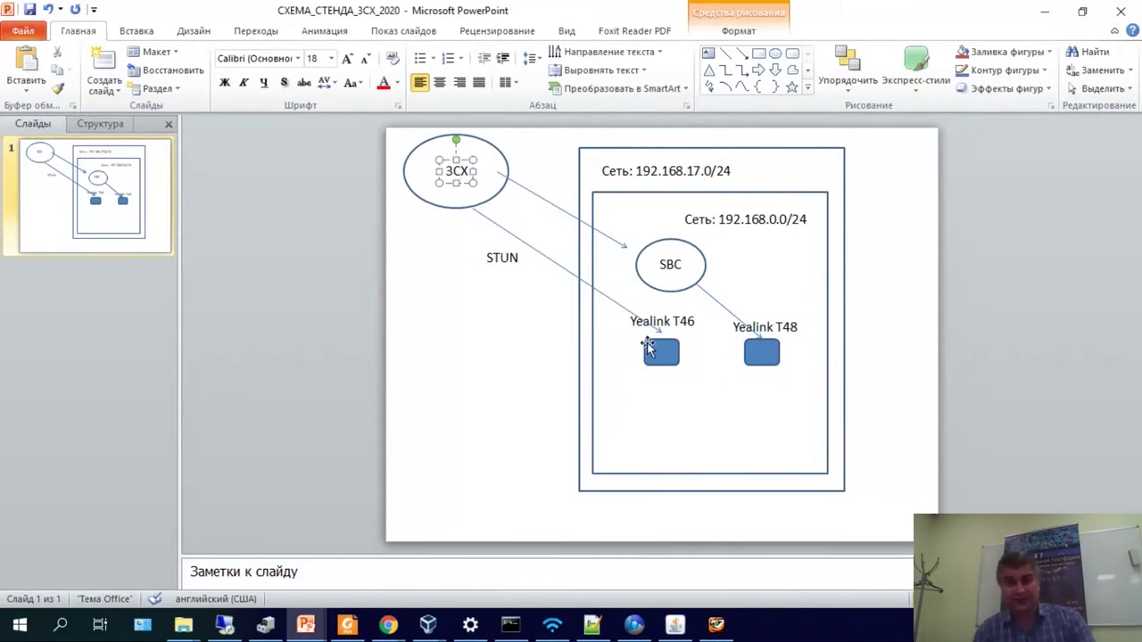
left_click(451, 366)
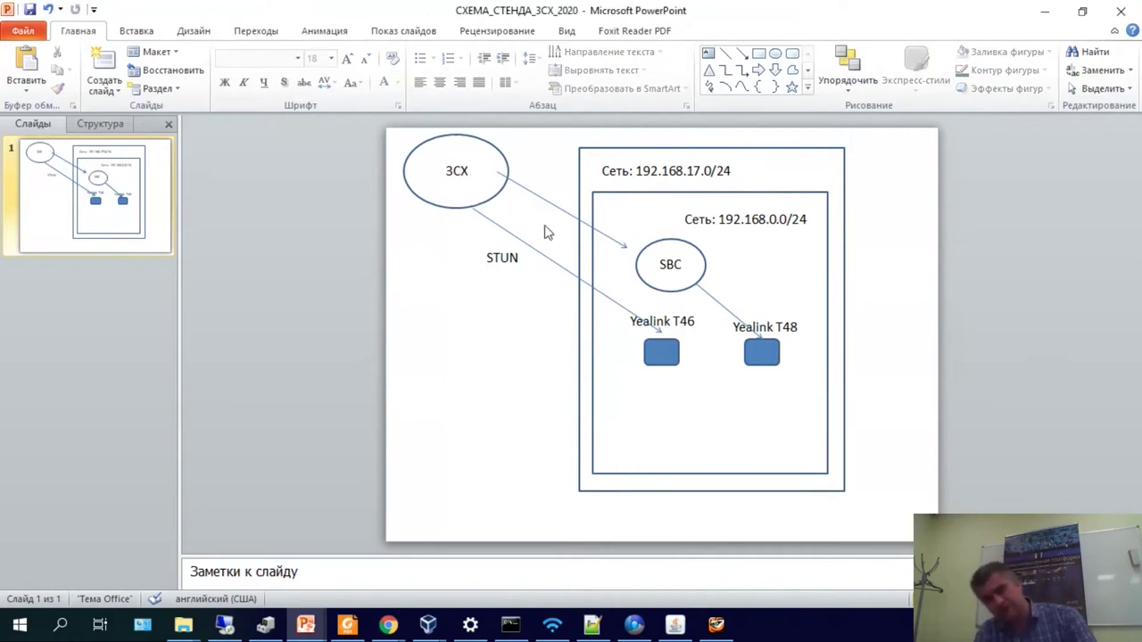
left_click(388, 624)
Step: Open extension 306's phone provisioning settings in the 3CX console
left_click(394, 573)
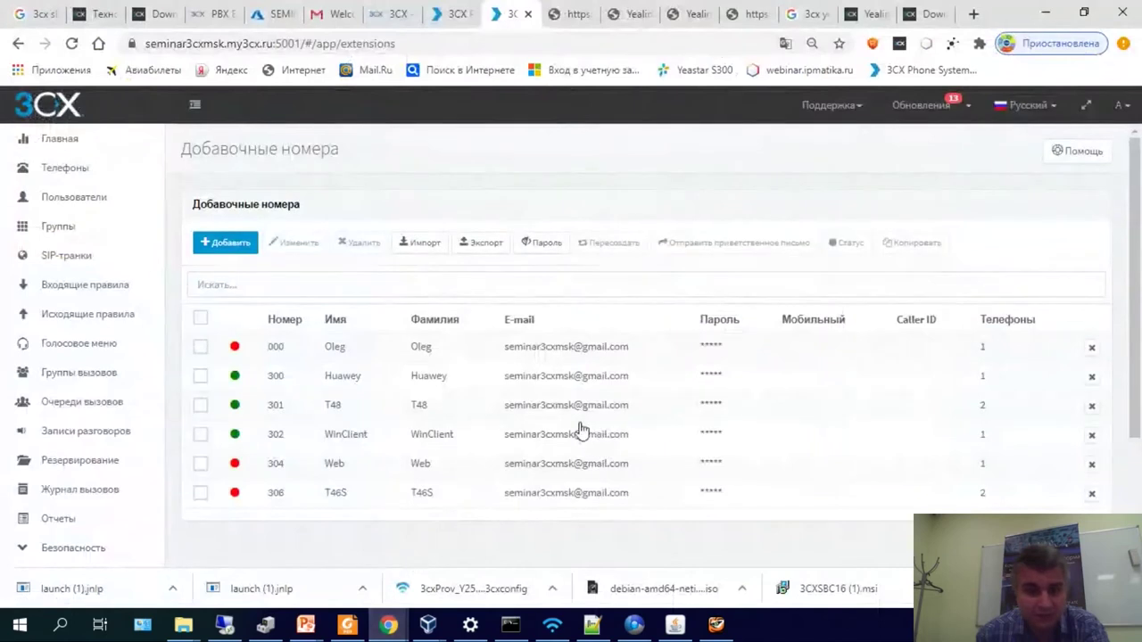
left_click(337, 498)
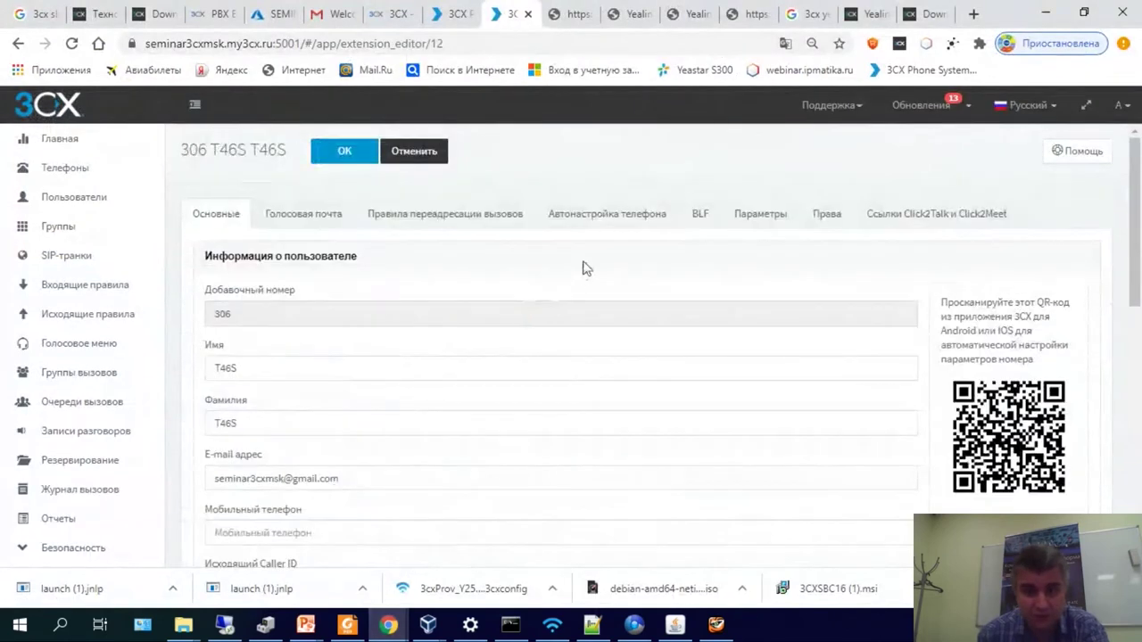
left_click(604, 223)
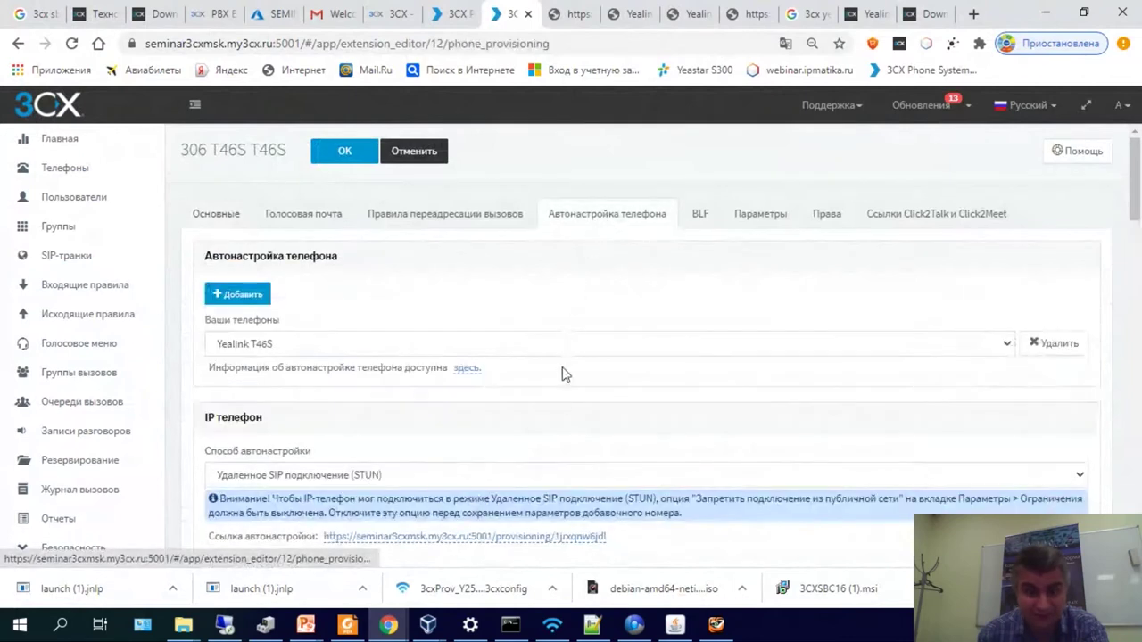
scroll(562, 375, "down", 1)
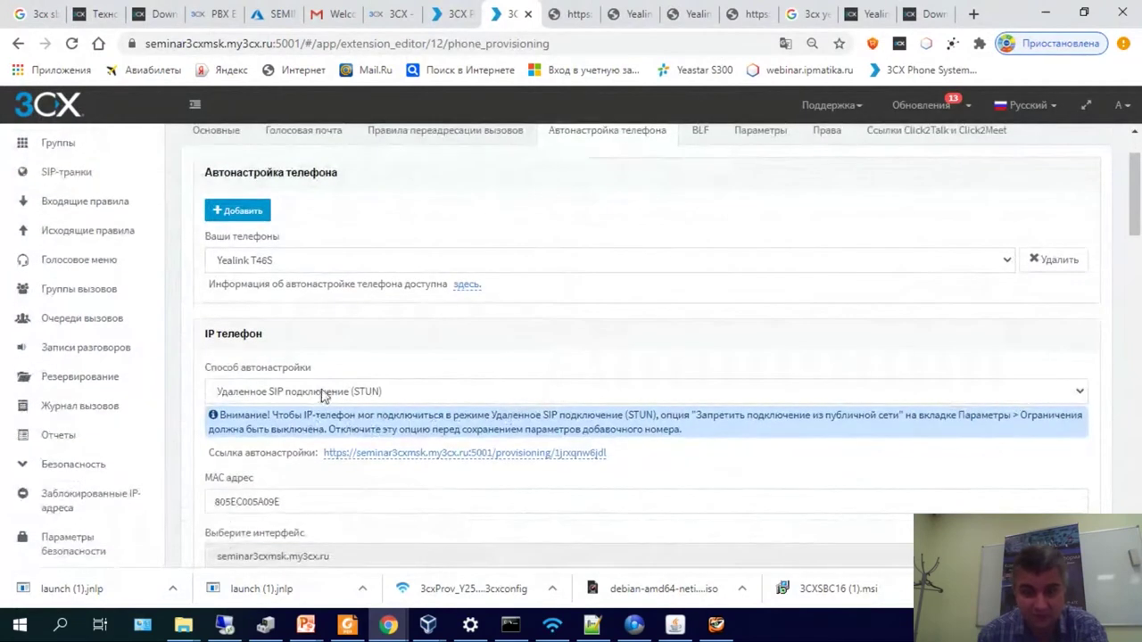
Step: Copy the provisioning link address from the provisioning page
right_click(574, 459)
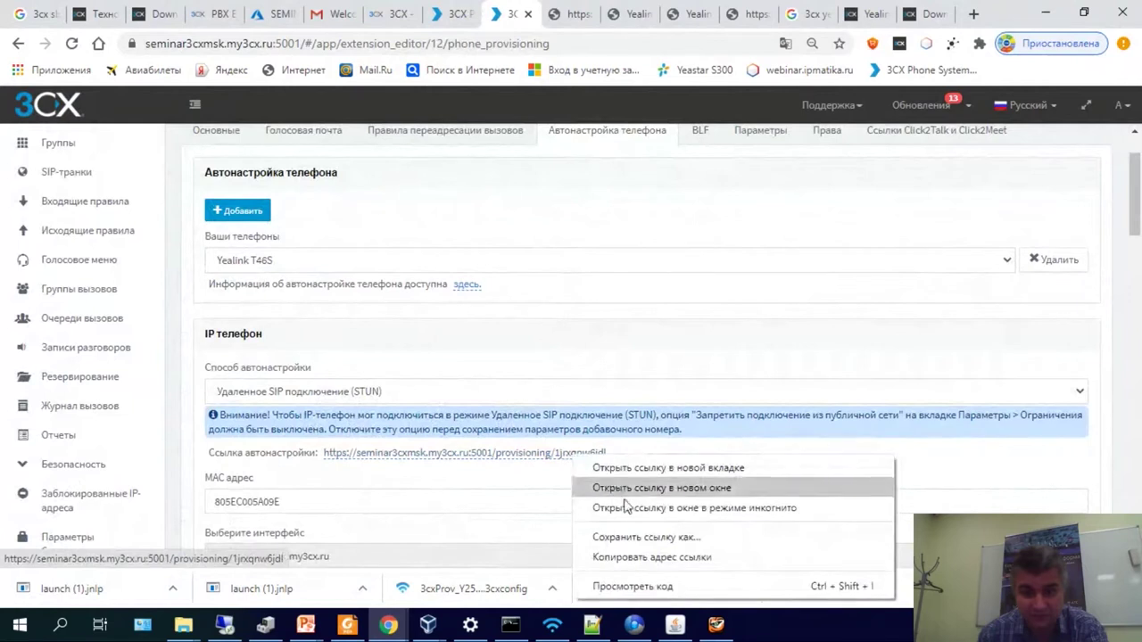
left_click(644, 564)
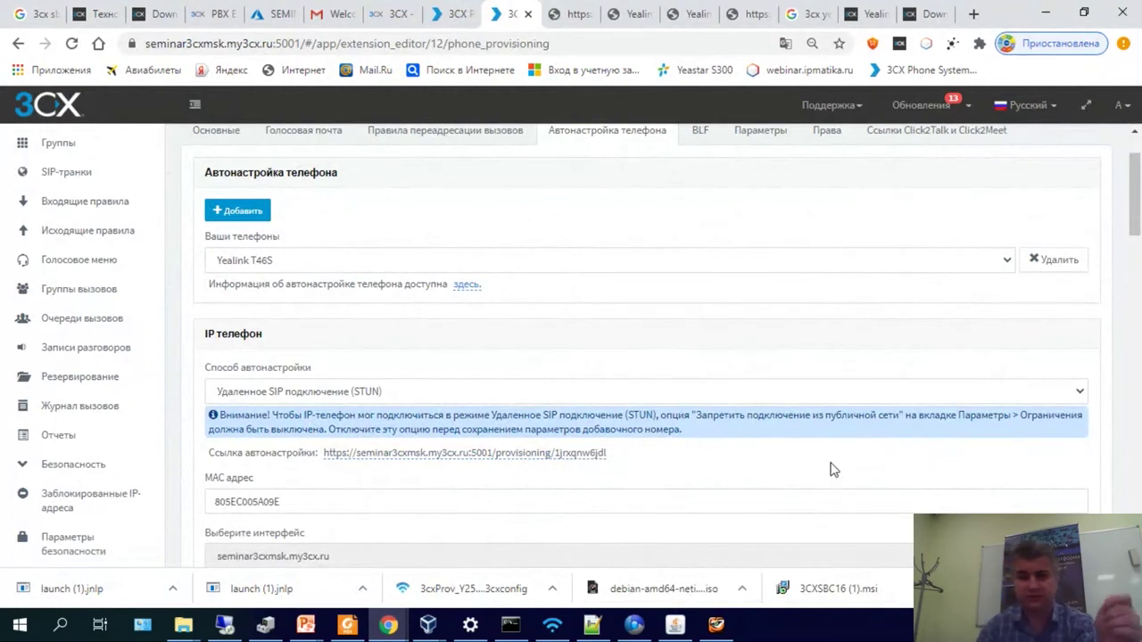
scroll(825, 459, "down", 1)
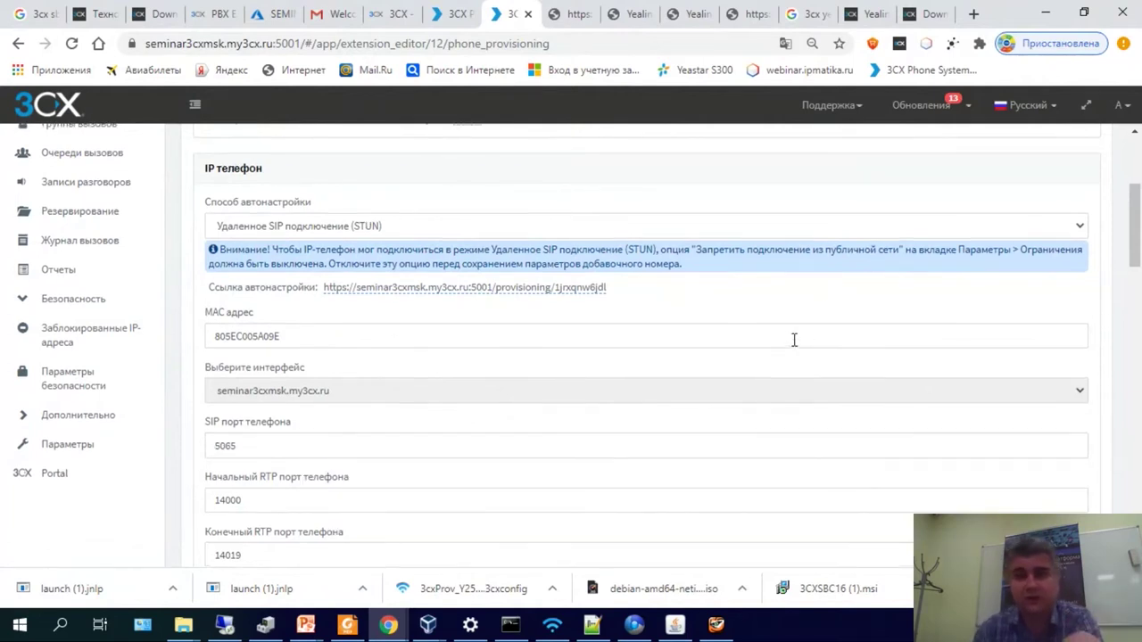
scroll(794, 342, "up", 3)
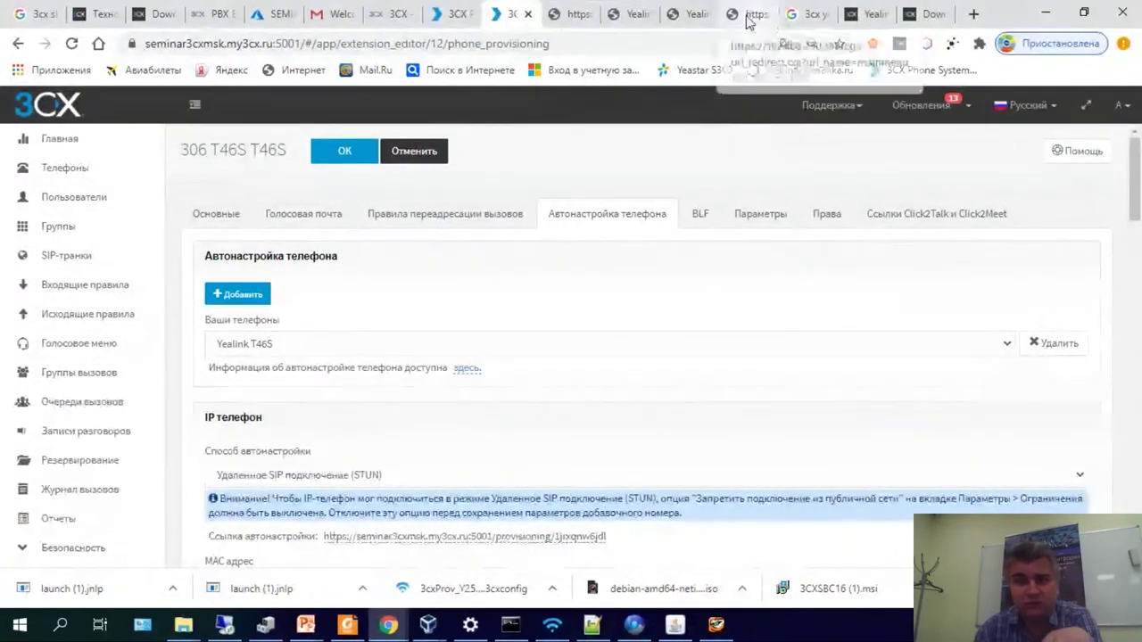
Step: Log in to the Yealink T46S web interface with the admin credentials
left_click(683, 15)
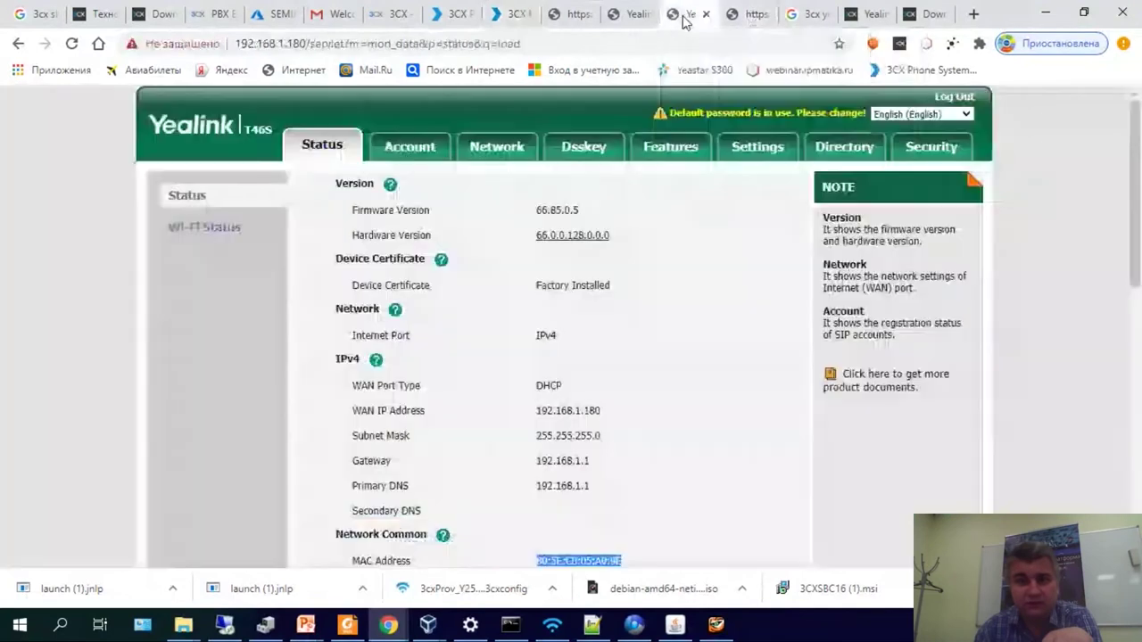
left_click(769, 154)
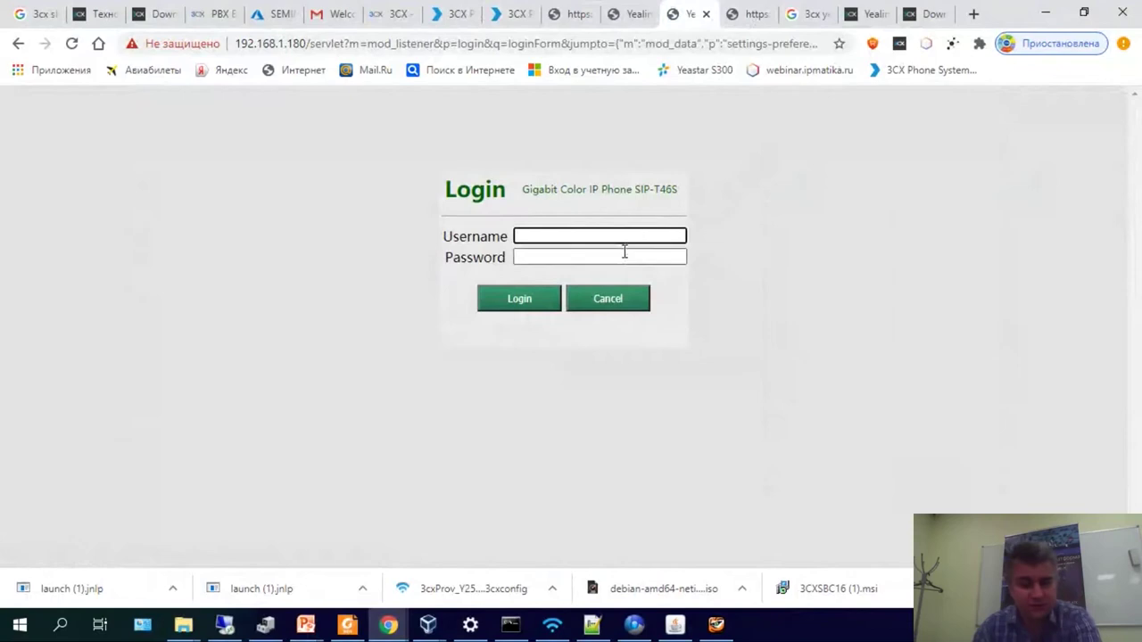
type("admin")
left_click(550, 255)
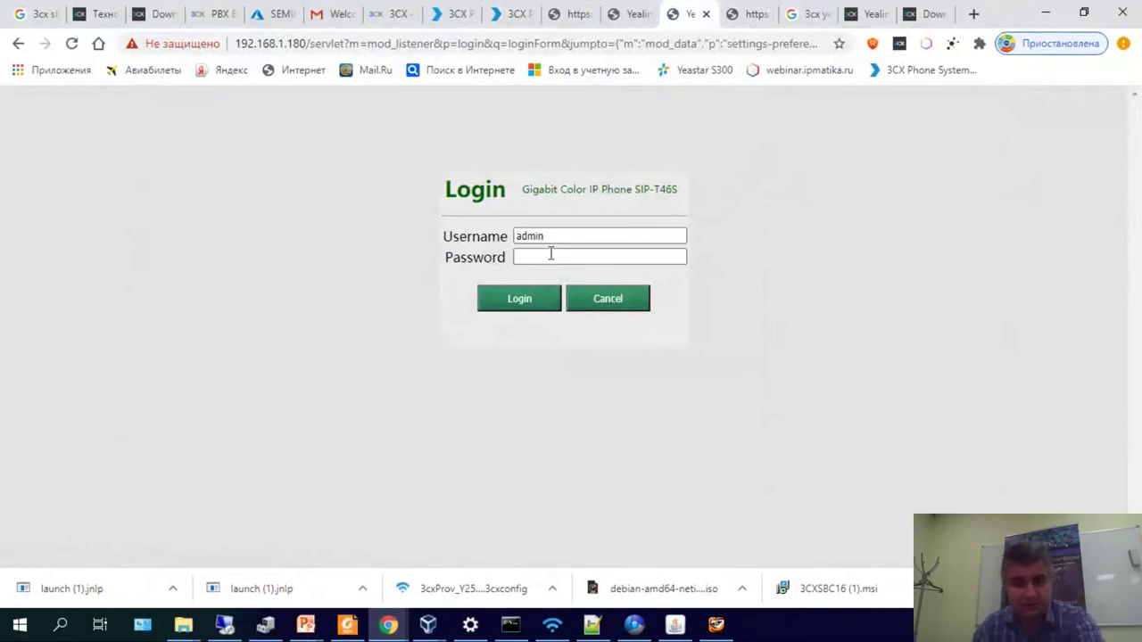
left_click(540, 304)
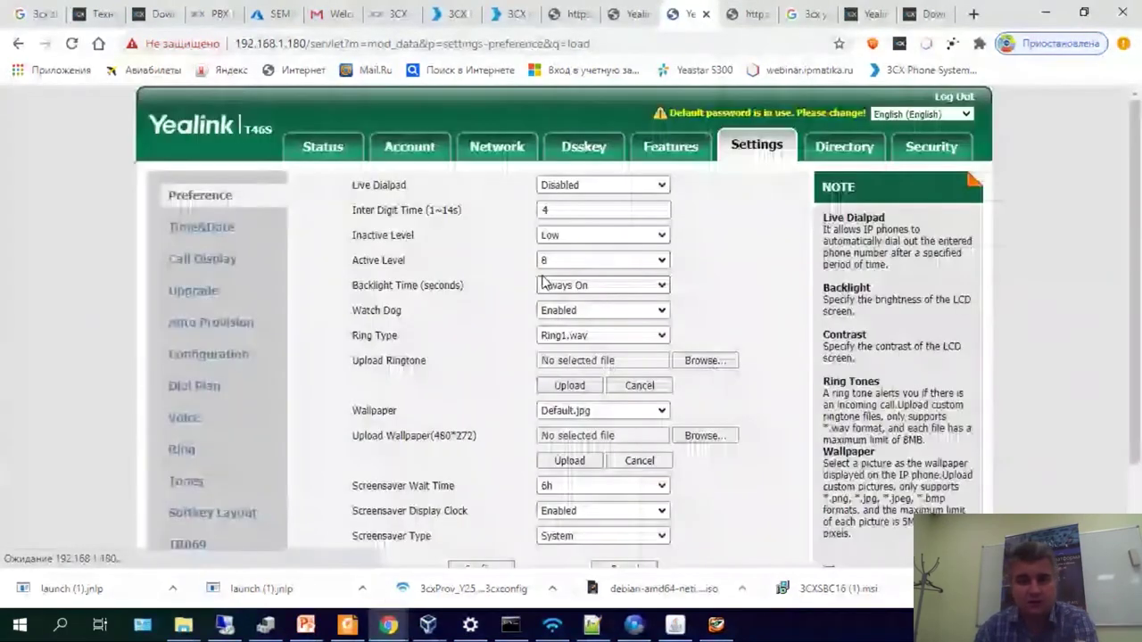
Step: Paste the 3CX provisioning link as the Auto Provision Server URL, then return to 3CX
left_click(202, 326)
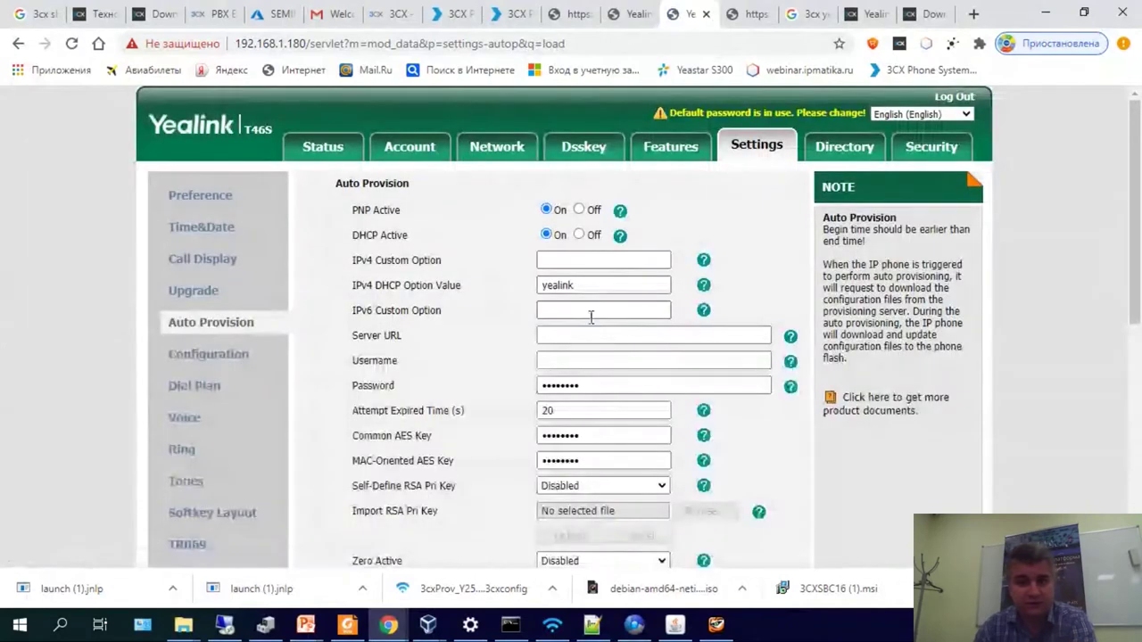
left_click(589, 334)
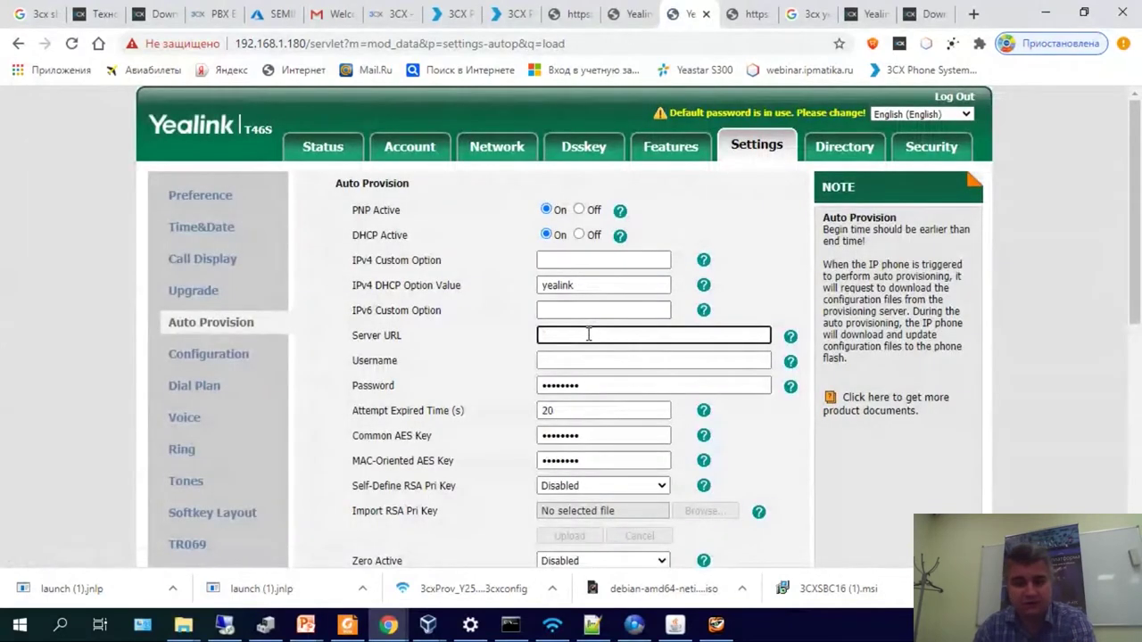
key("ctrl+v")
scroll(594, 333, "down", 2)
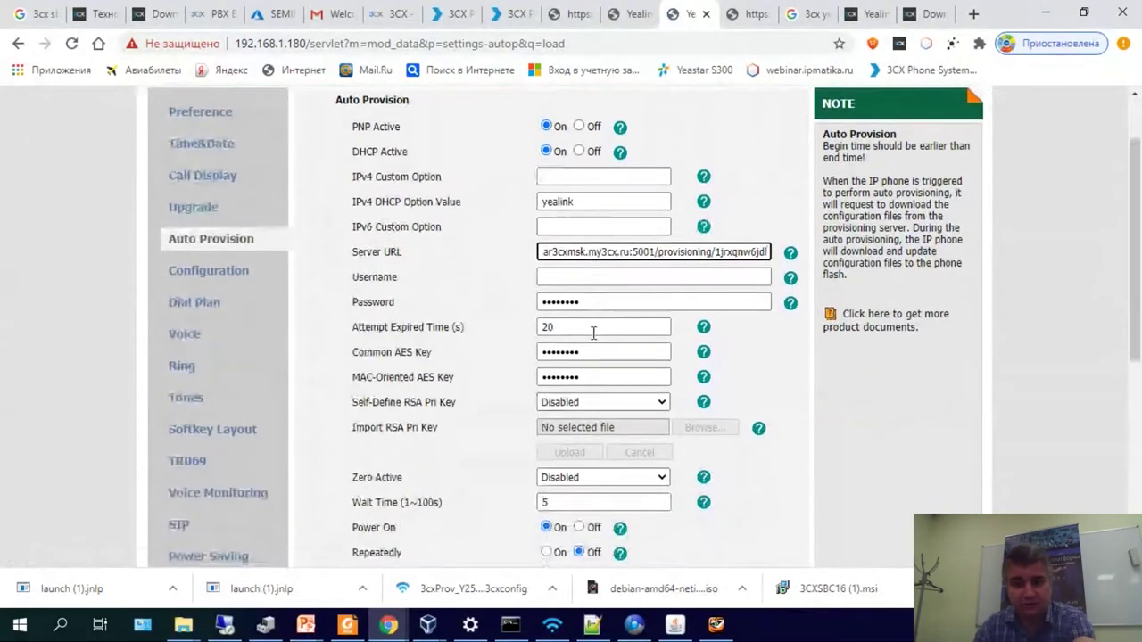
scroll(594, 333, "down", 4)
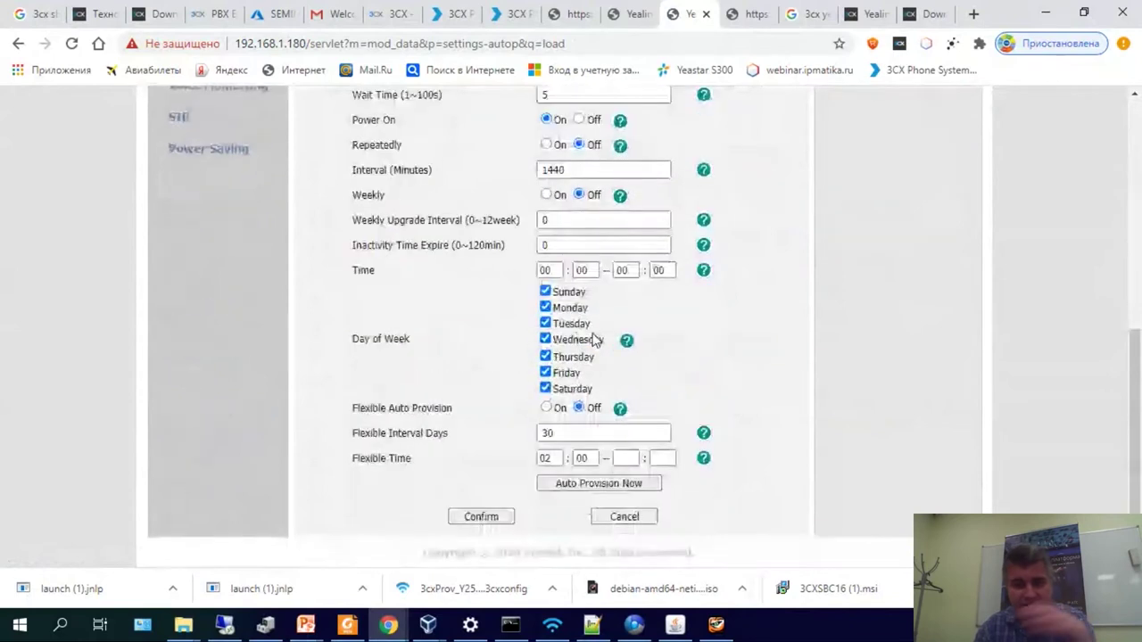
scroll(610, 321, "up", 1)
scroll(610, 324, "up", 2)
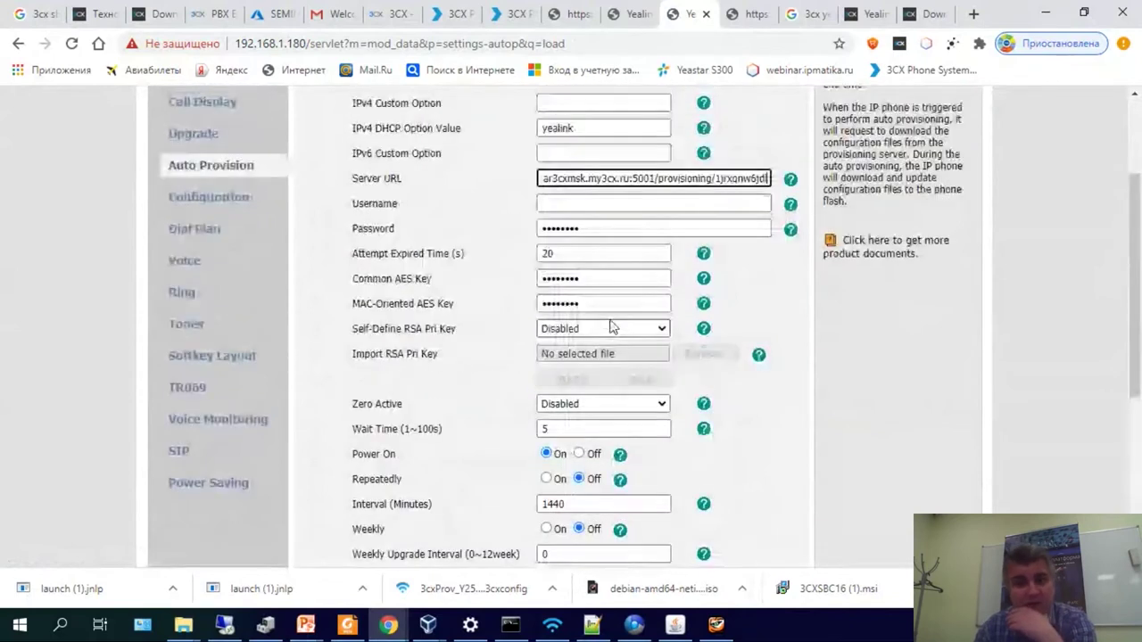
left_click(514, 17)
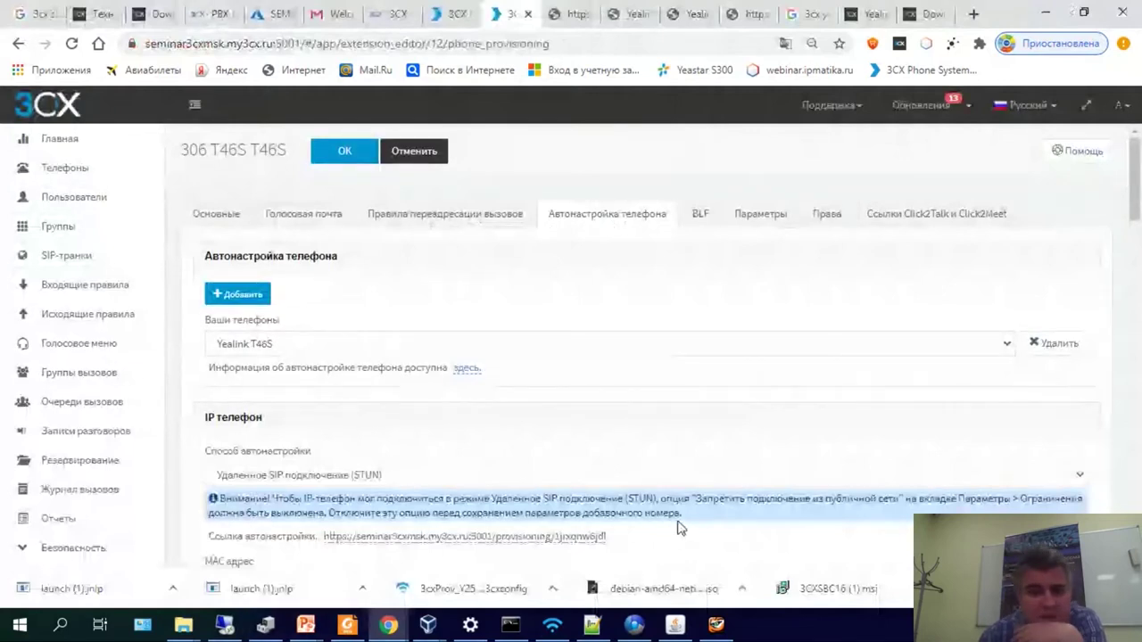
Step: On extension 306's Параметры tab, untick 'Запретить подключение из публичной сети' and save
left_click(754, 223)
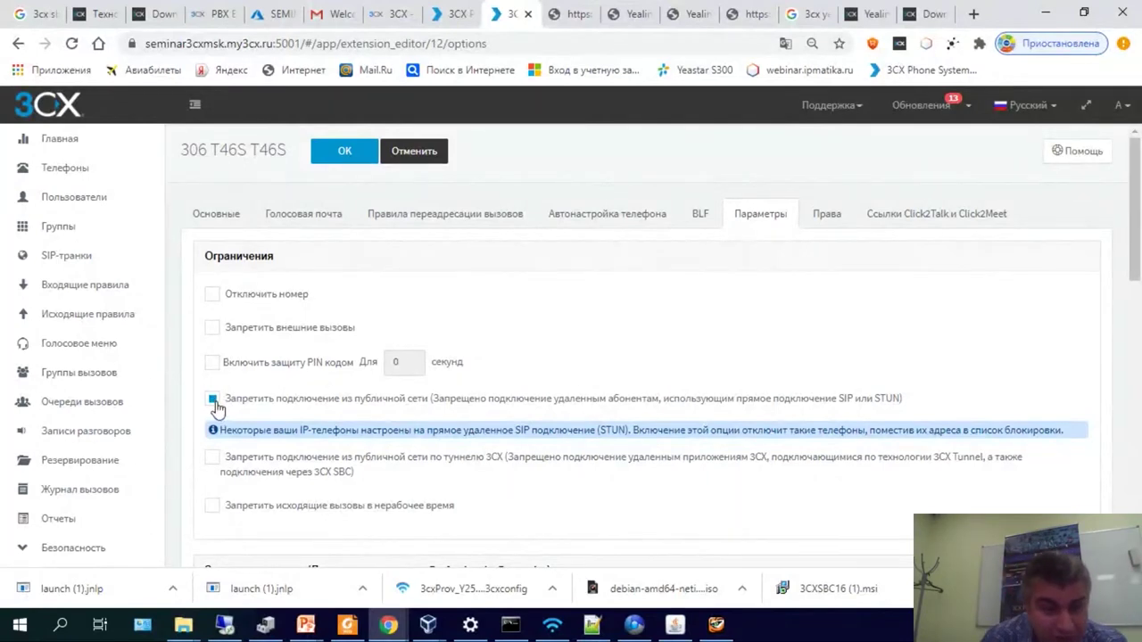
left_click(215, 400)
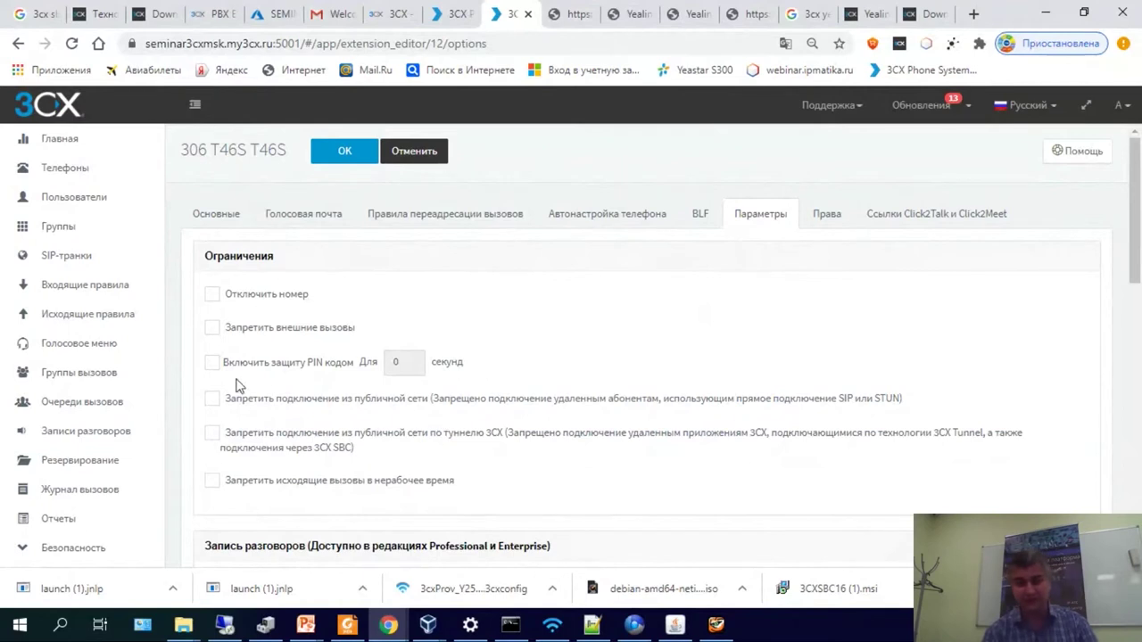
left_click(345, 157)
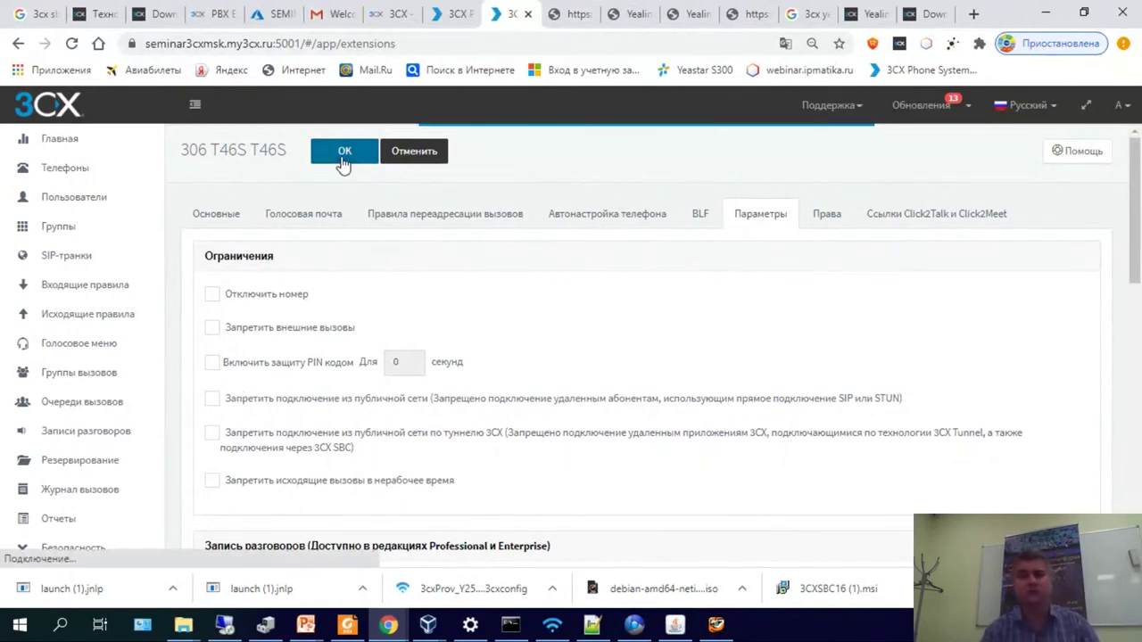
Step: Run Auto Provision Now on the Yealink phone, confirm it, and minimise Chrome
left_click(689, 16)
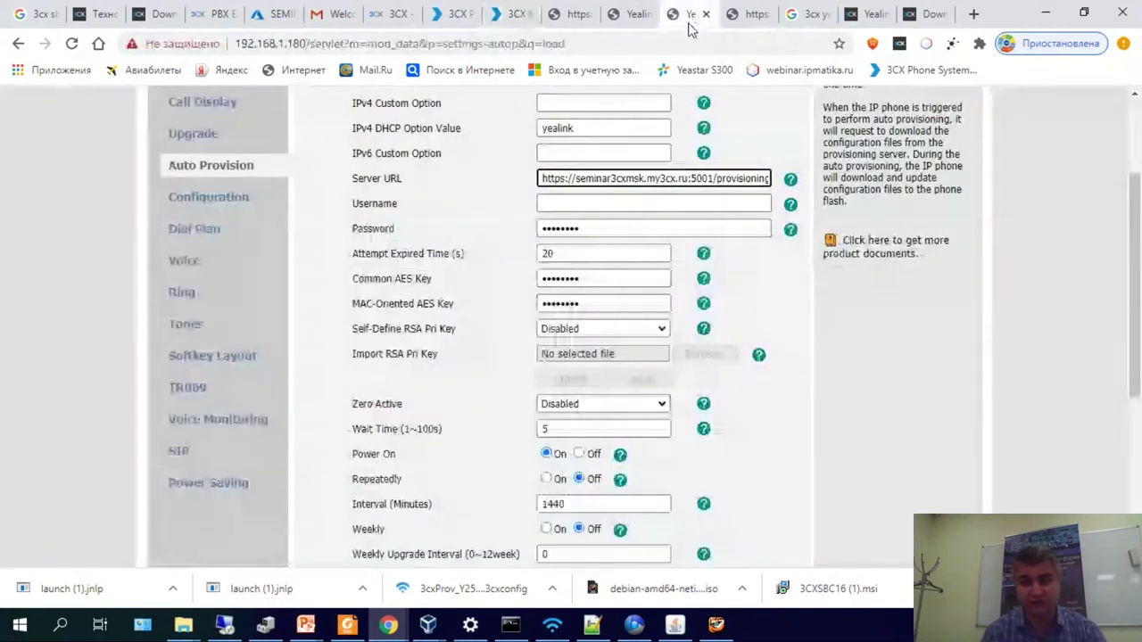
scroll(602, 503, "down", 3)
scroll(599, 503, "down", 1)
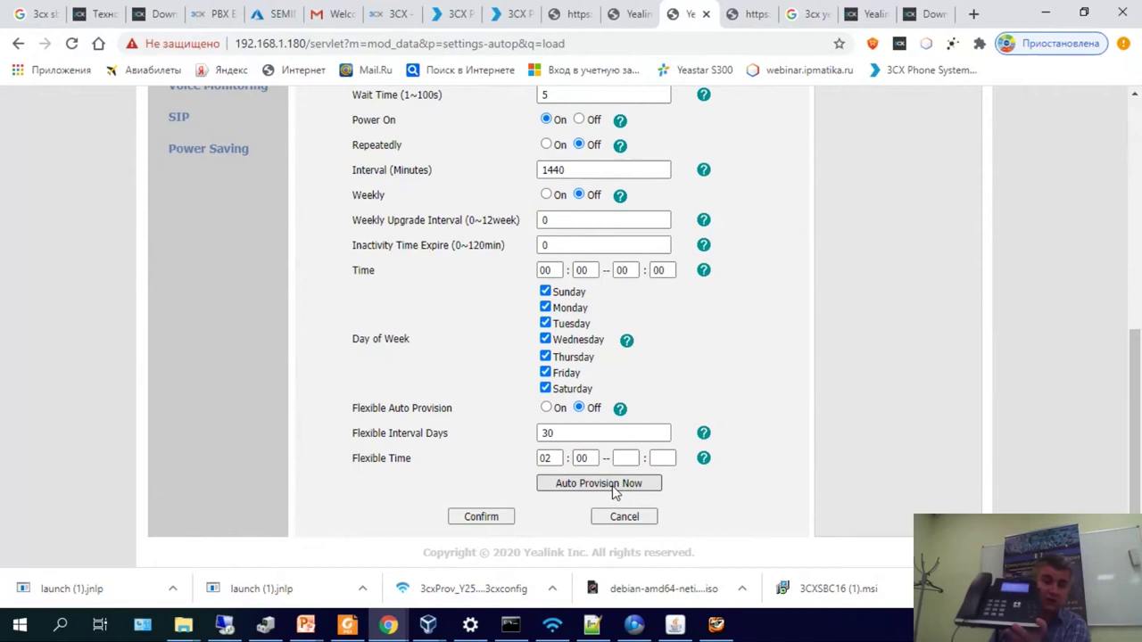
left_click(613, 489)
left_click(642, 141)
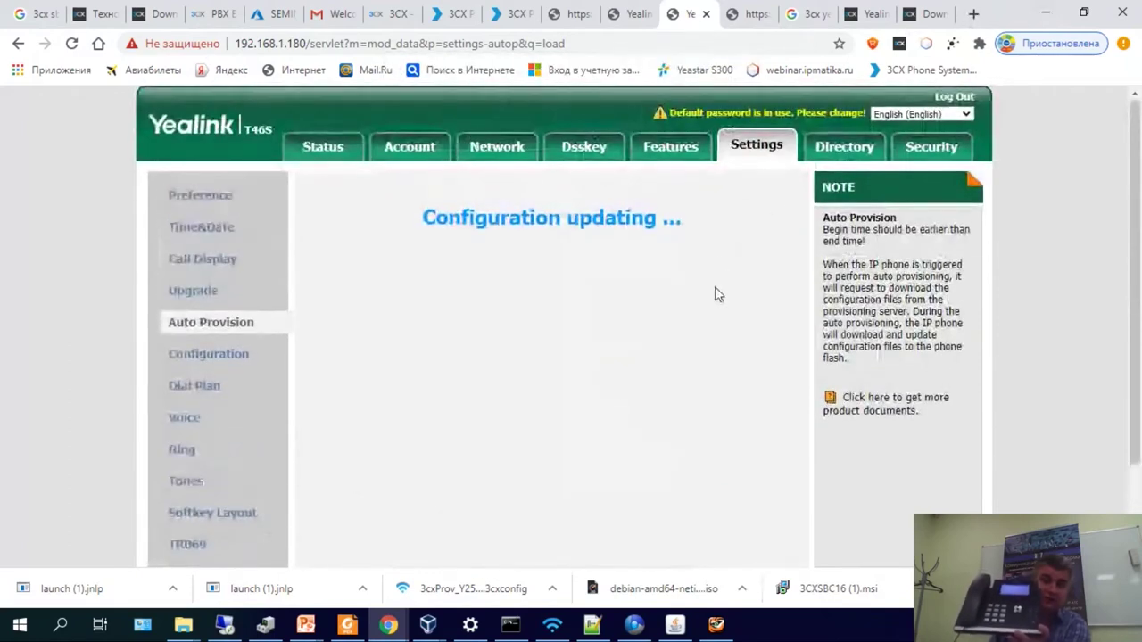
left_click(1041, 14)
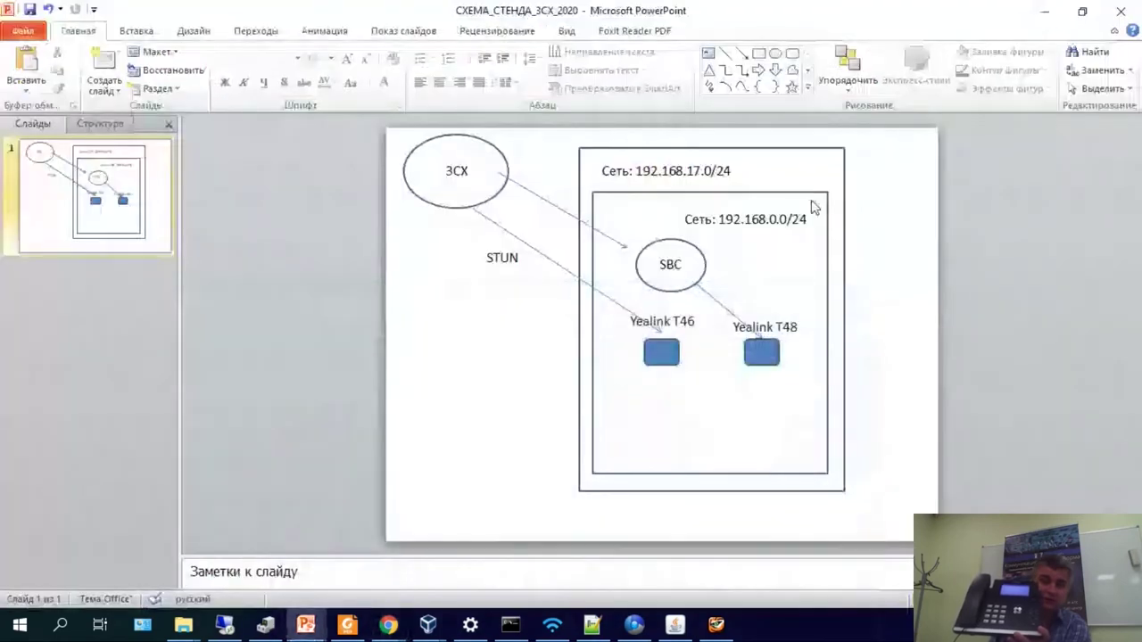
Step: Minimise PowerPoint and restore the Chrome window showing extension 306's options
left_click(1044, 11)
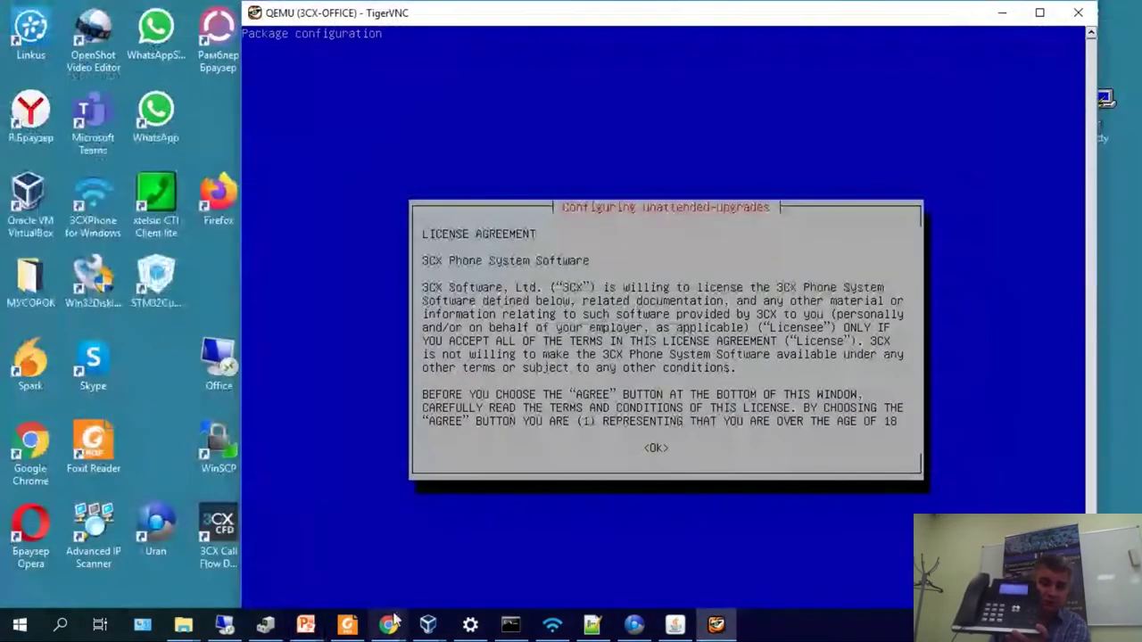
mouse_move(386, 629)
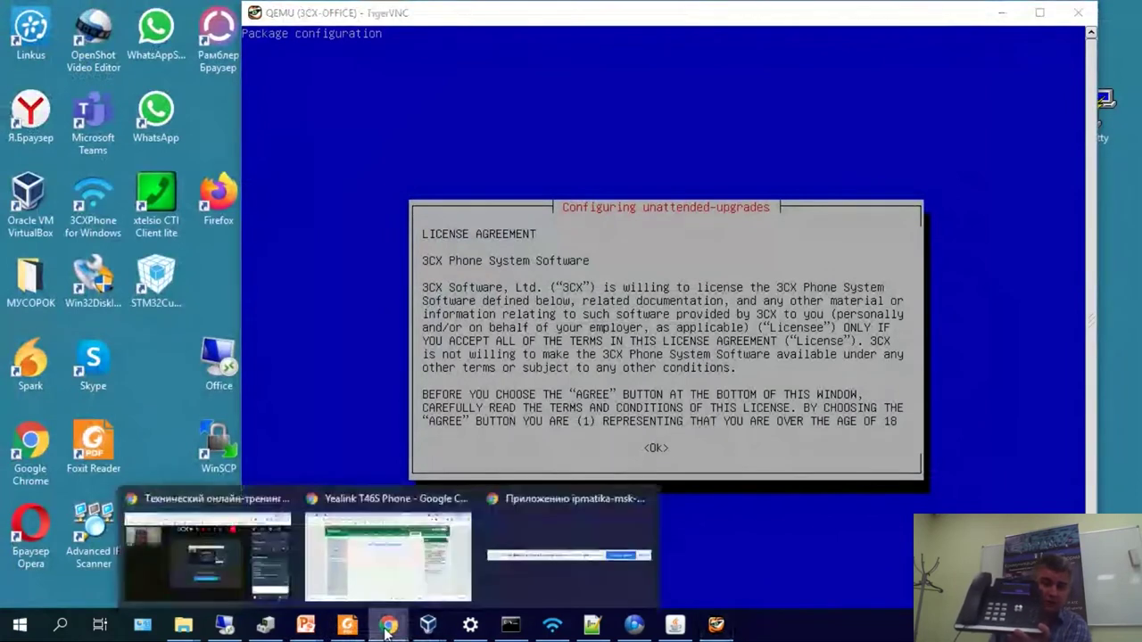
left_click(156, 577)
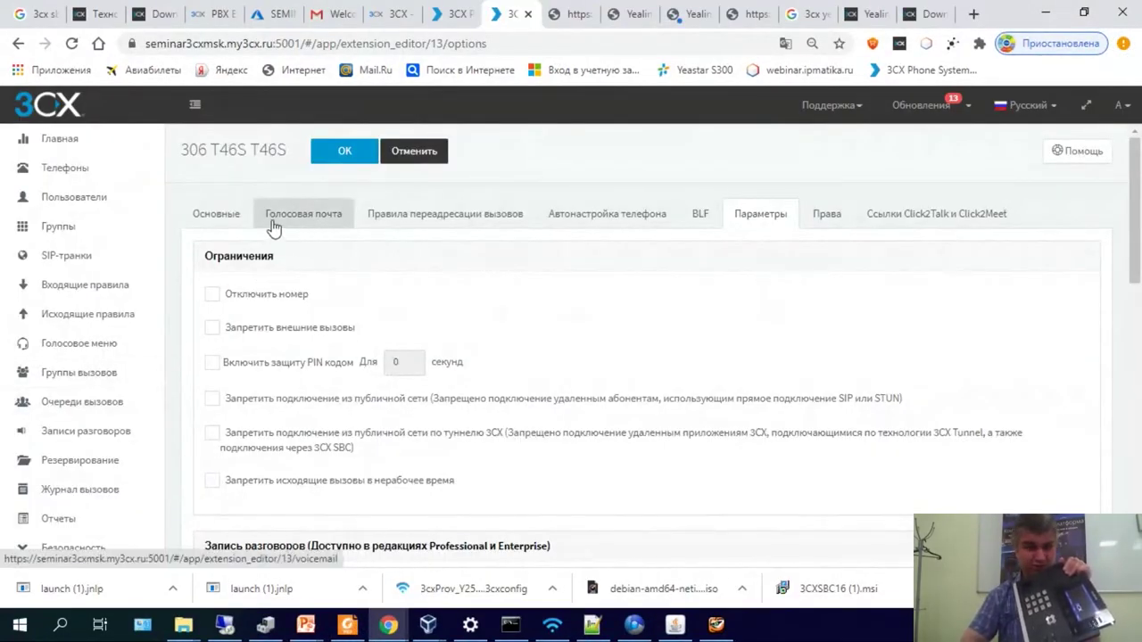
Step: Go back to the Пользователи extensions list and switch to the 3CX webinar window
left_click(61, 199)
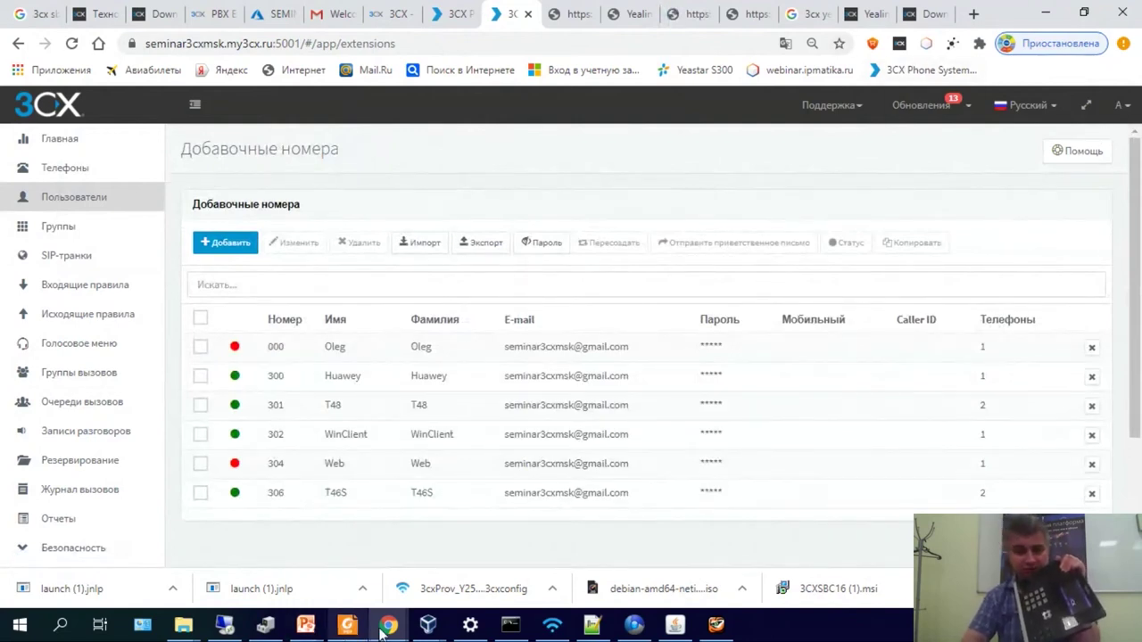
mouse_move(386, 630)
left_click(199, 564)
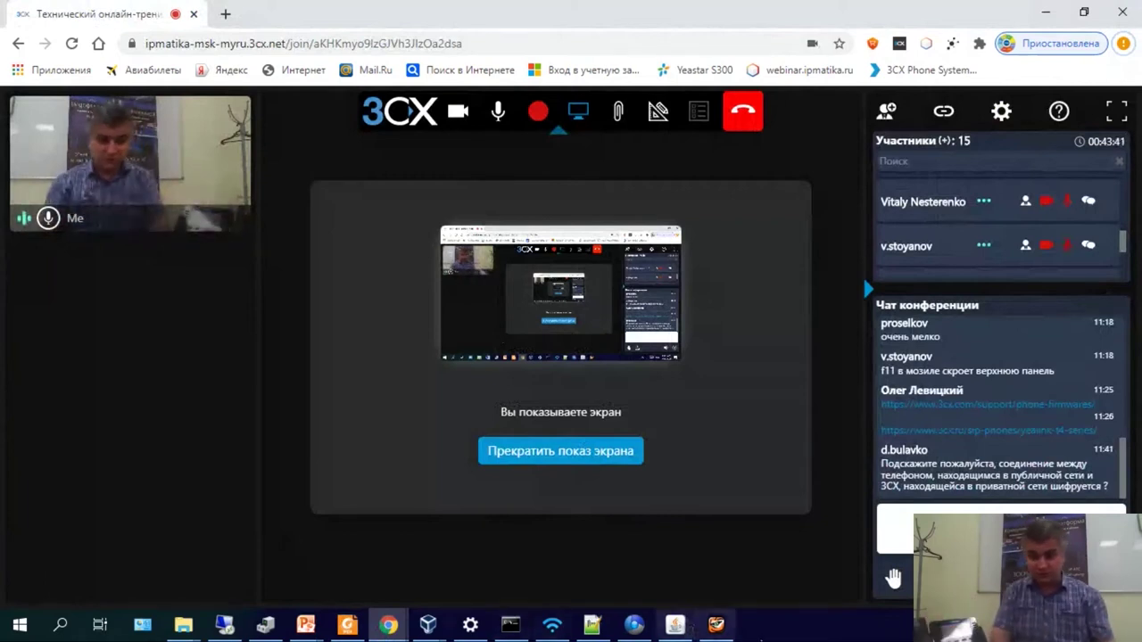
Step: Check the 3CX softphone's extension list, then show the Supermicro server page for 192.168.250.188
left_click(552, 625)
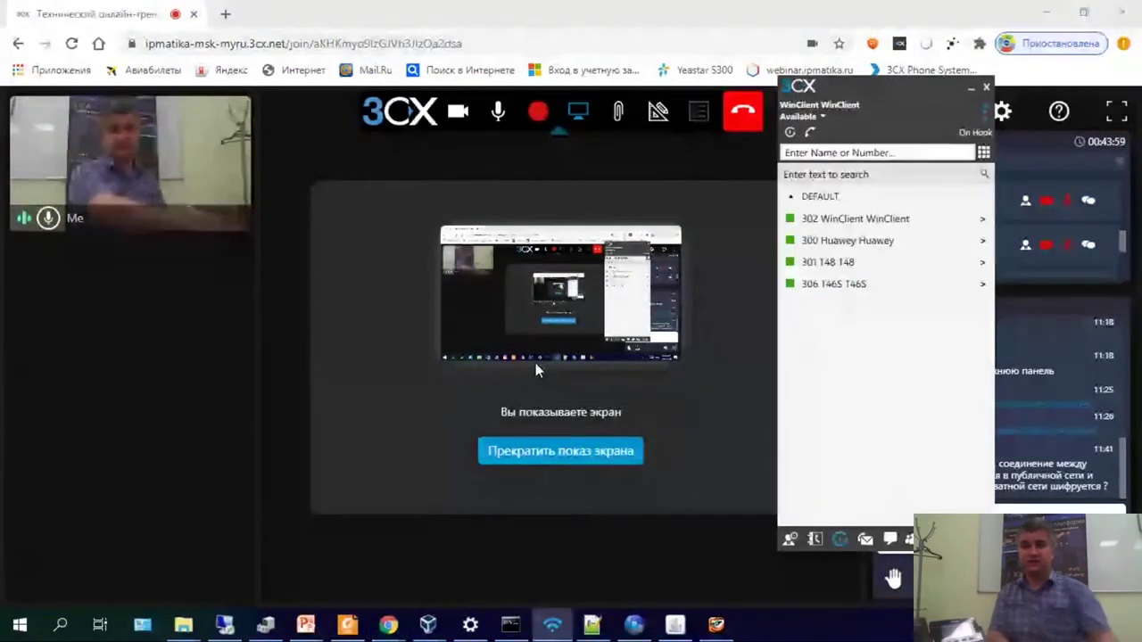
left_click(970, 89)
left_click(389, 624)
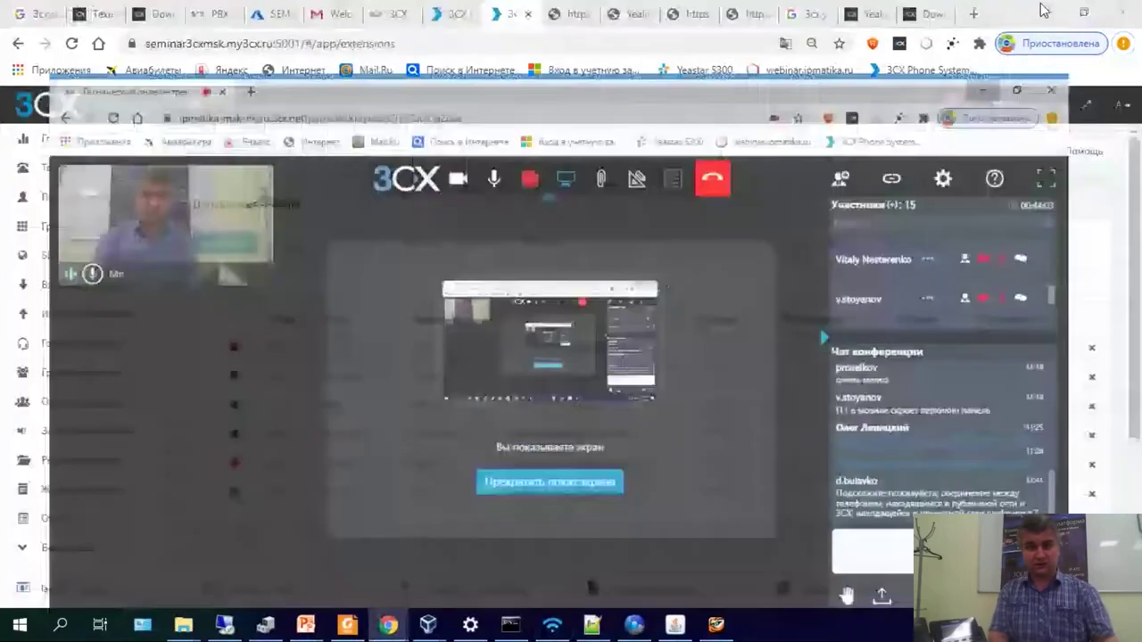
left_click(765, 13)
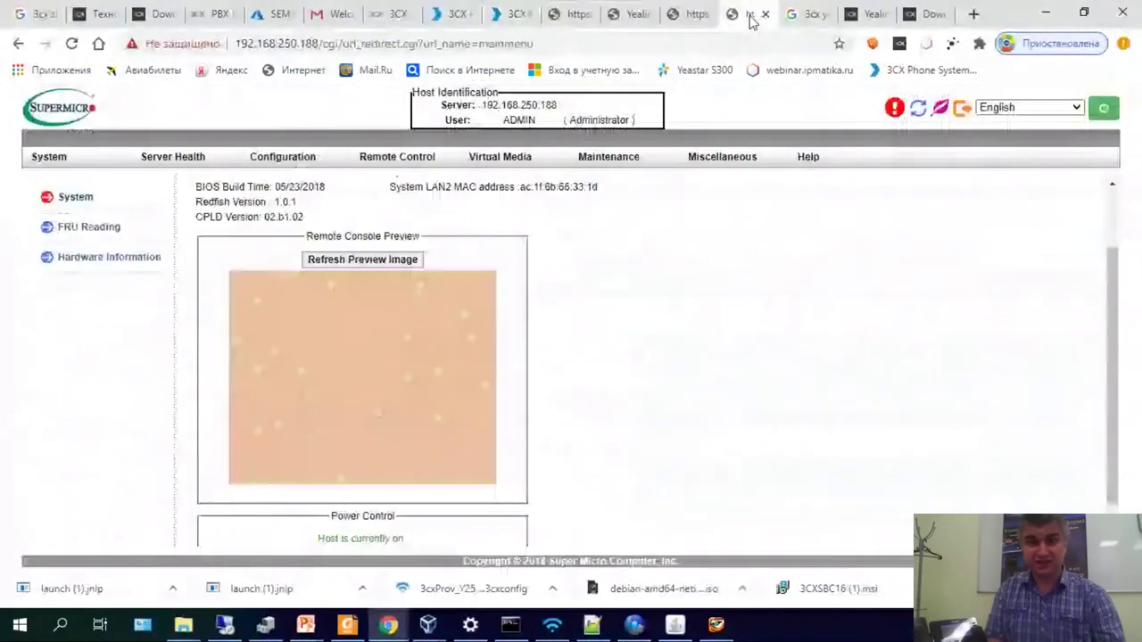
left_click(694, 15)
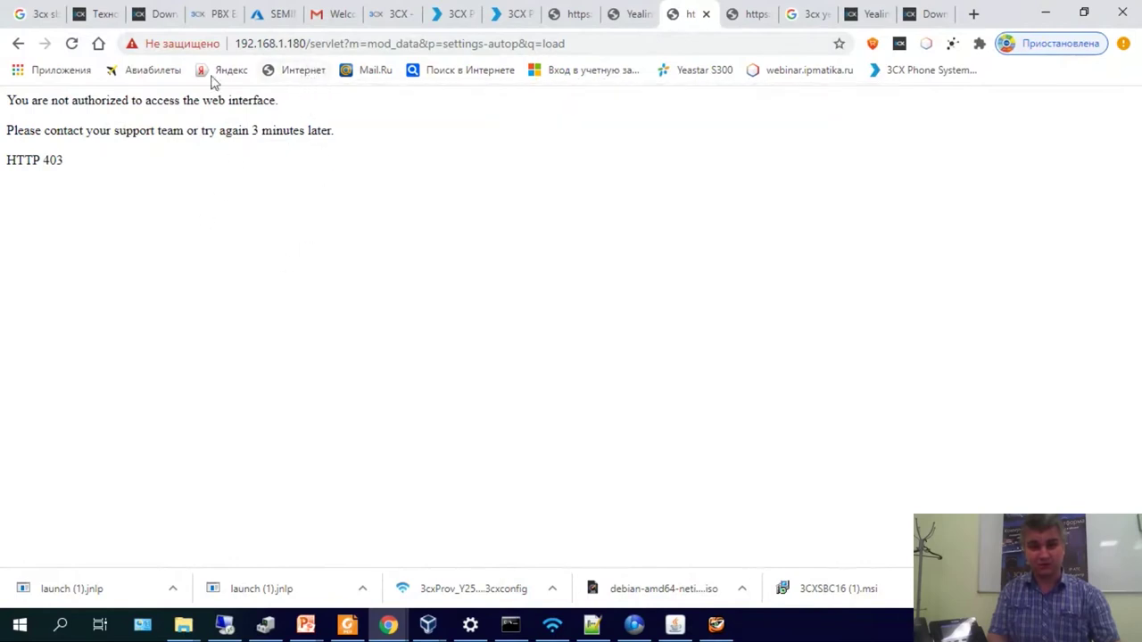
left_click(238, 49)
left_click(239, 49)
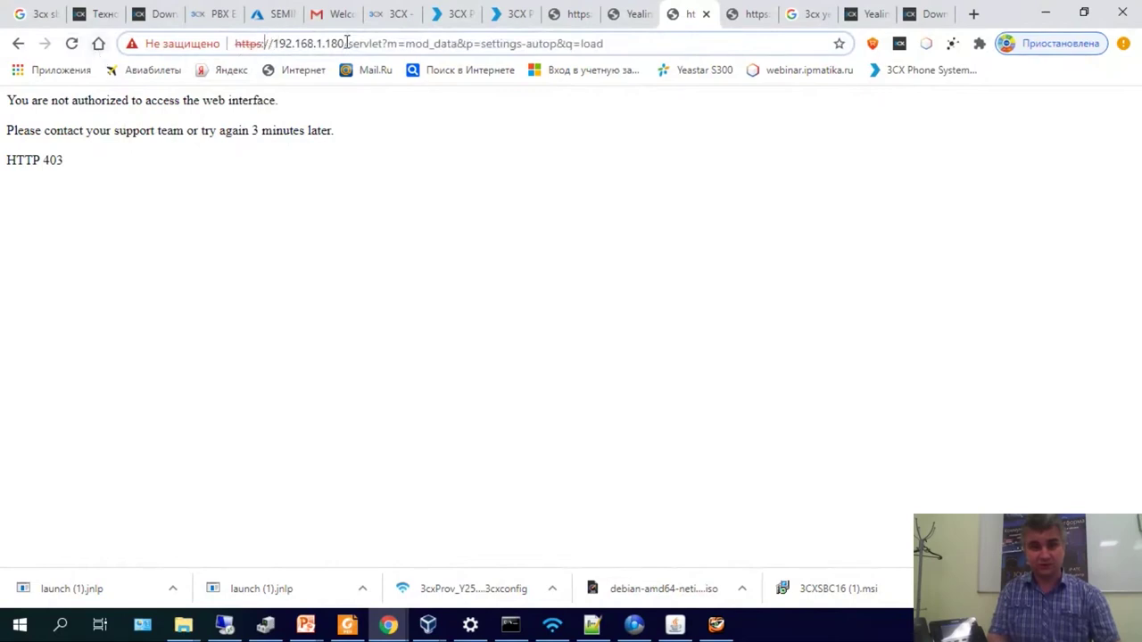
left_click_drag(346, 49, 686, 35)
key("BackSpace")
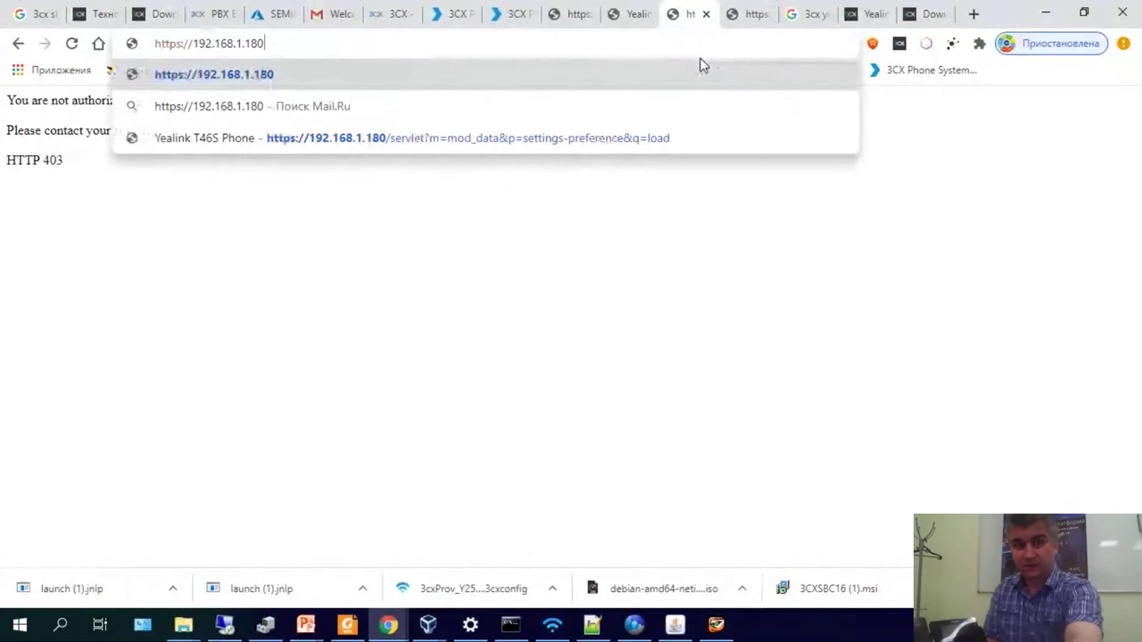
key("Return")
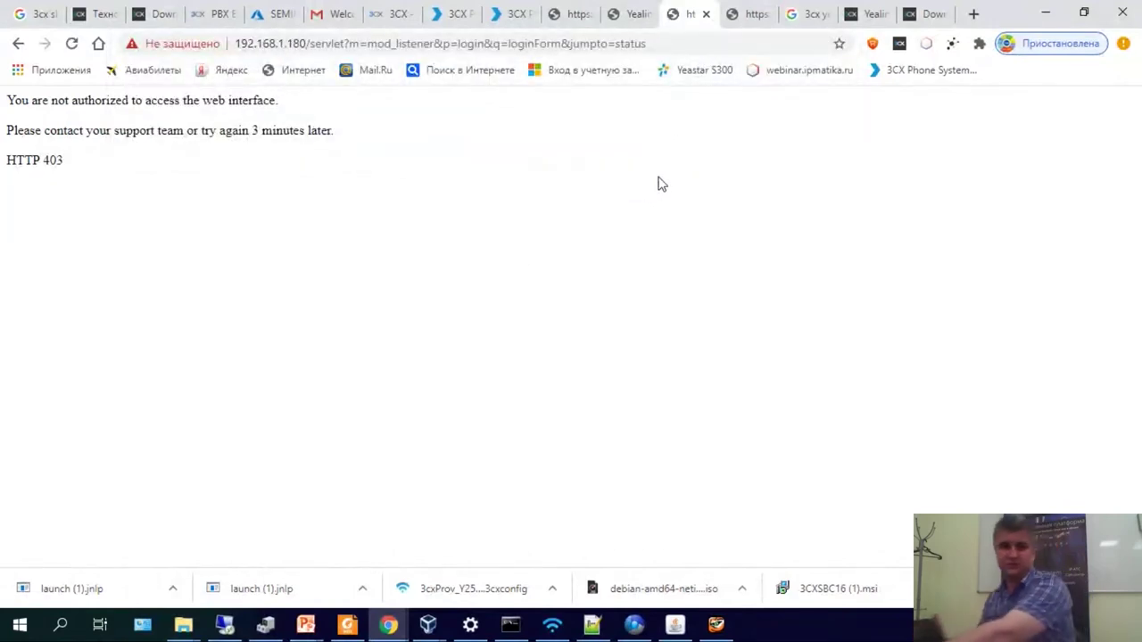
left_click(495, 16)
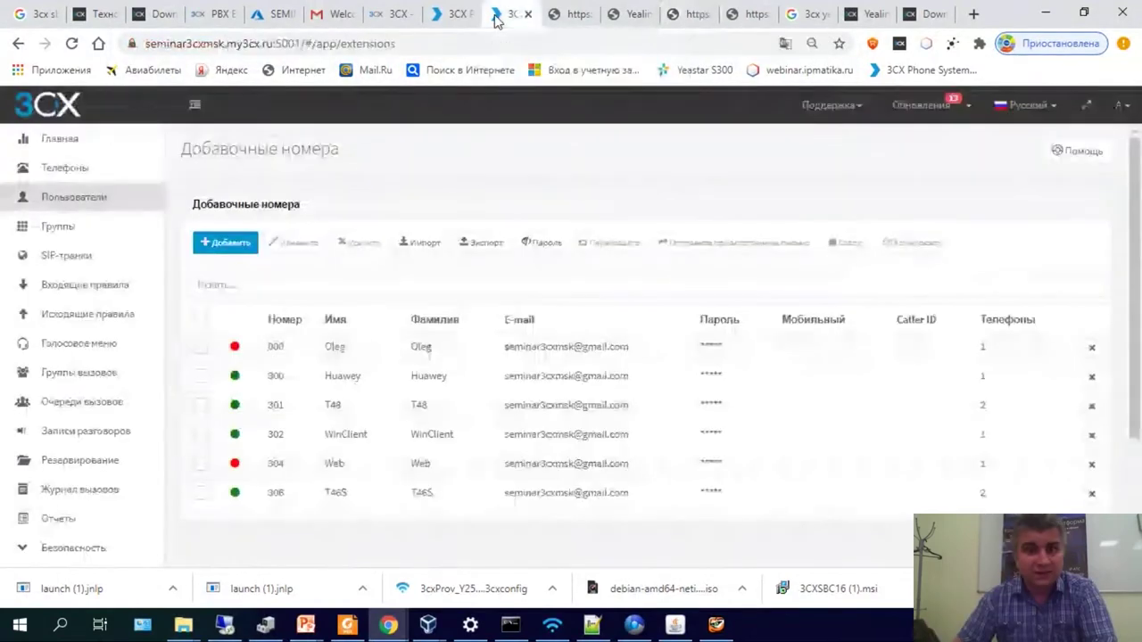
Step: Open extension 306 T46S and view its phone provisioning settings
double_click(337, 494)
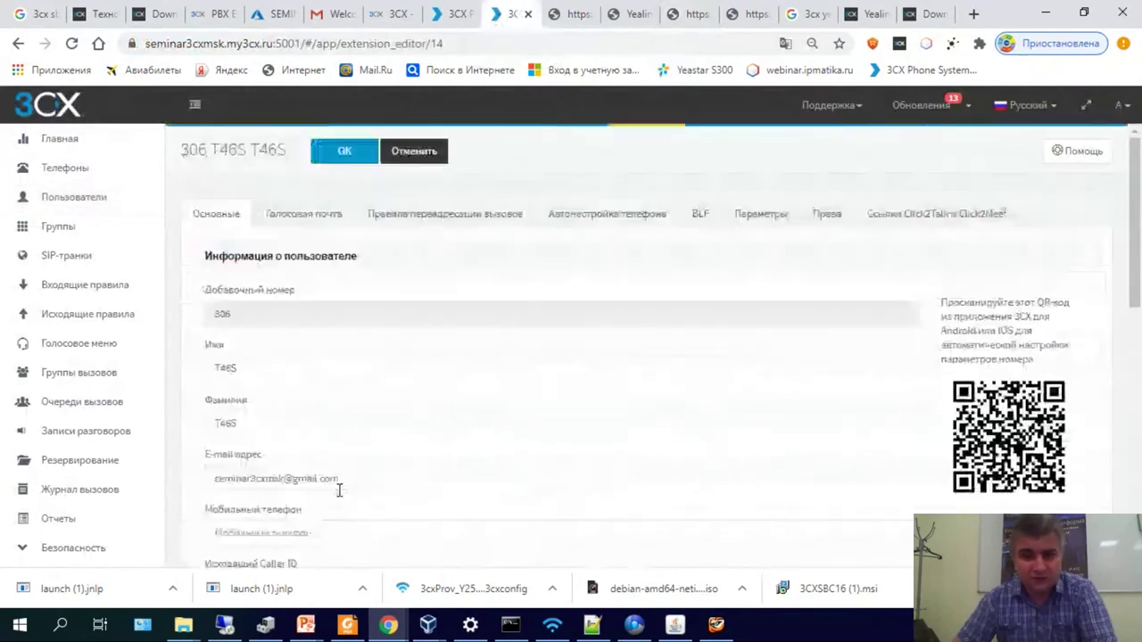
left_click(591, 228)
scroll(585, 323, "down", 3)
scroll(589, 326, "up", 2)
scroll(594, 328, "up", 1)
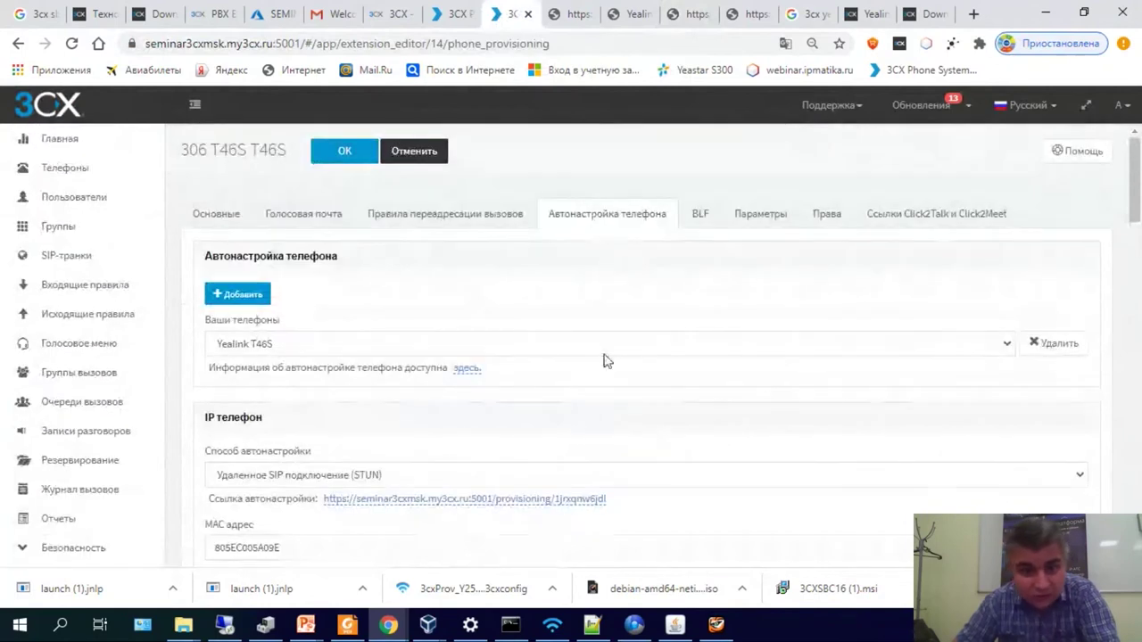
scroll(555, 375, "down", 6)
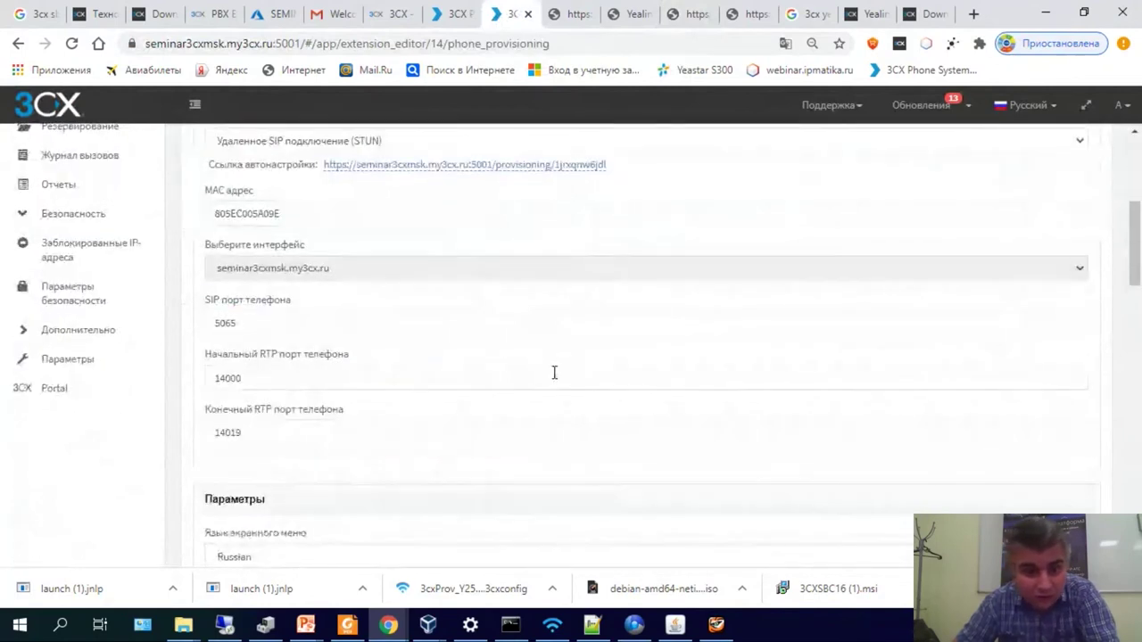
scroll(553, 386, "down", 2)
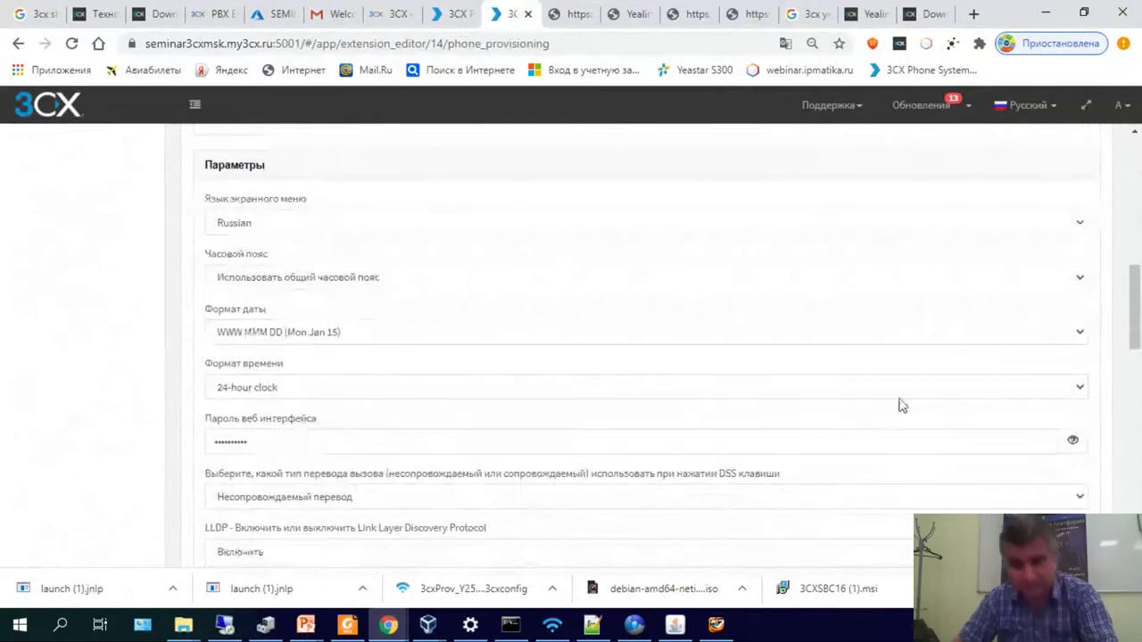
Step: Reveal and select the Пароль веб интерфейса value, then return to the phone's tab
left_click(1075, 443)
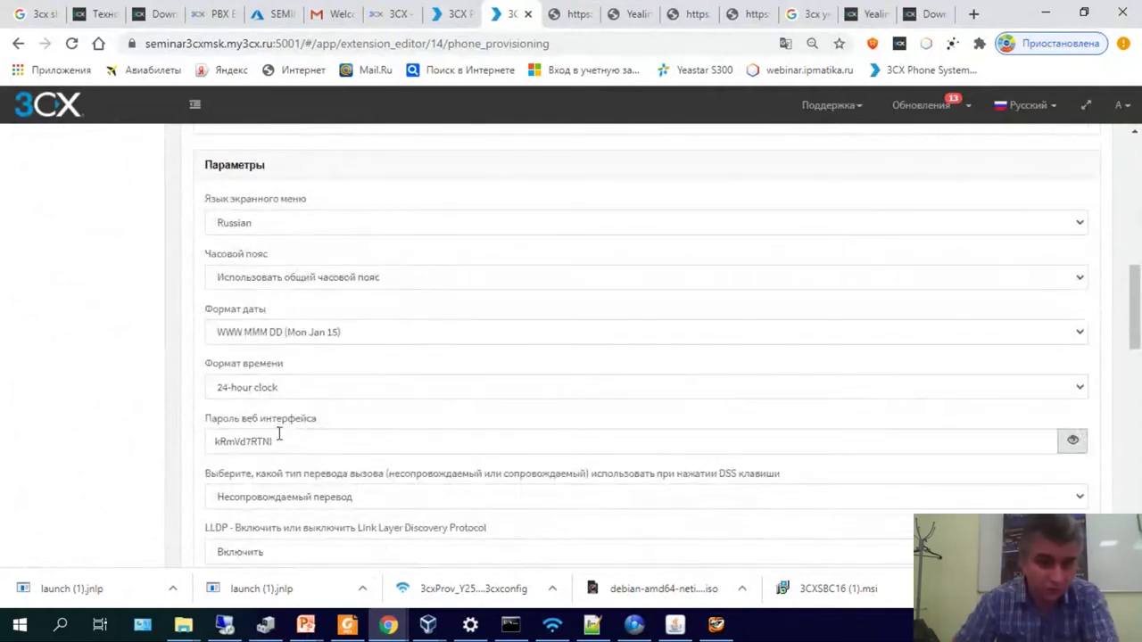
left_click_drag(278, 437, 165, 459)
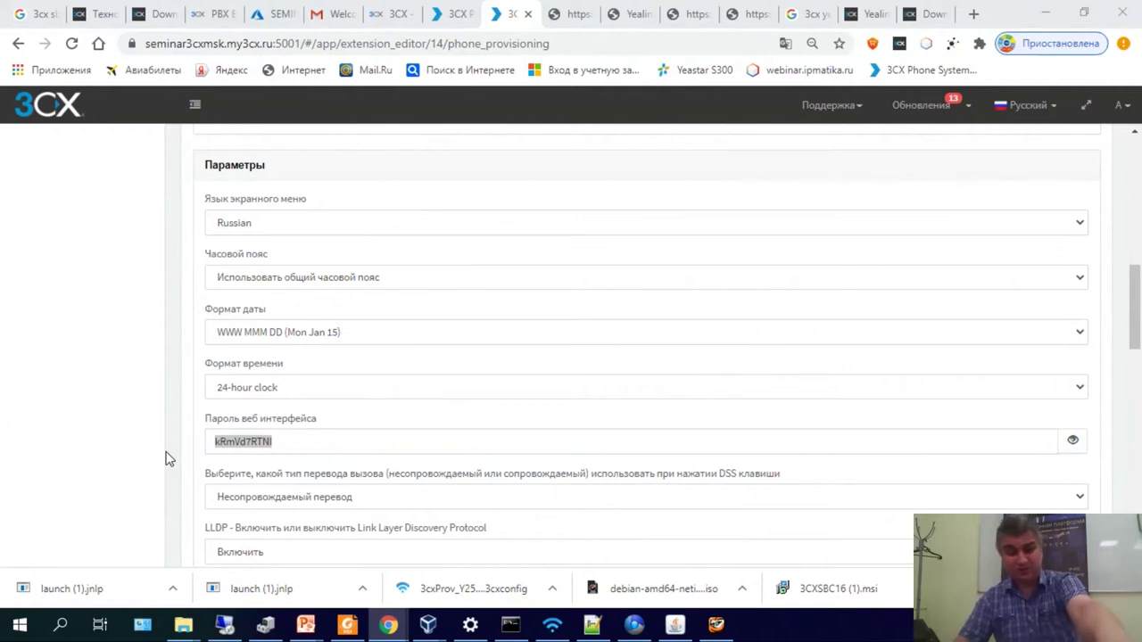
left_click(741, 19)
left_click(693, 16)
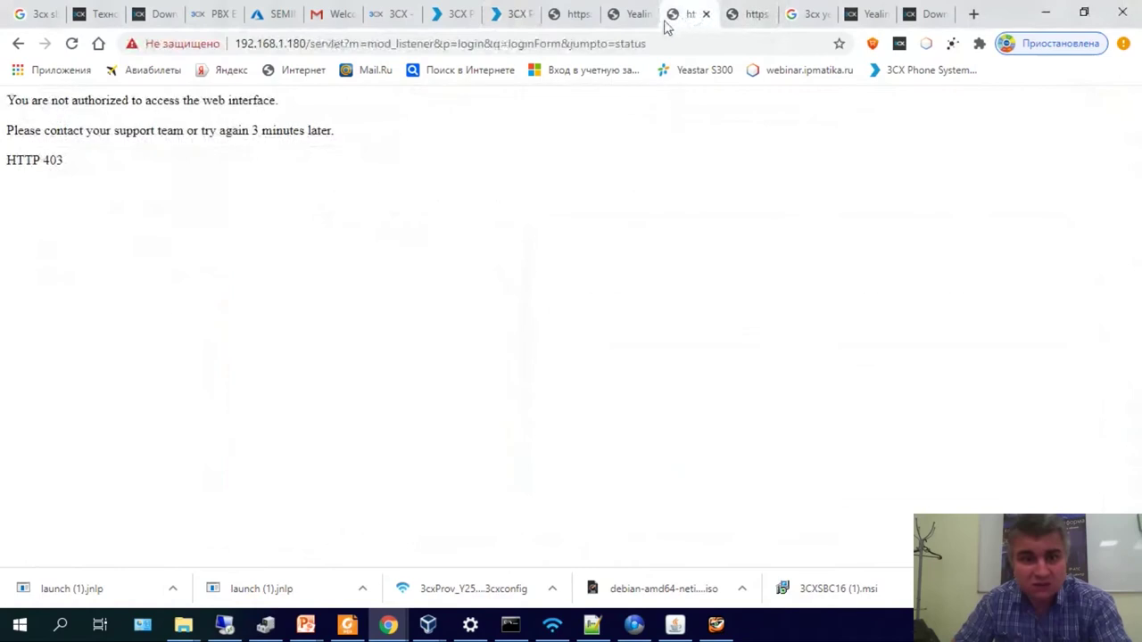
Step: Reload the Yealink page and log in as admin with the web-interface password
left_click(70, 45)
left_click(616, 176)
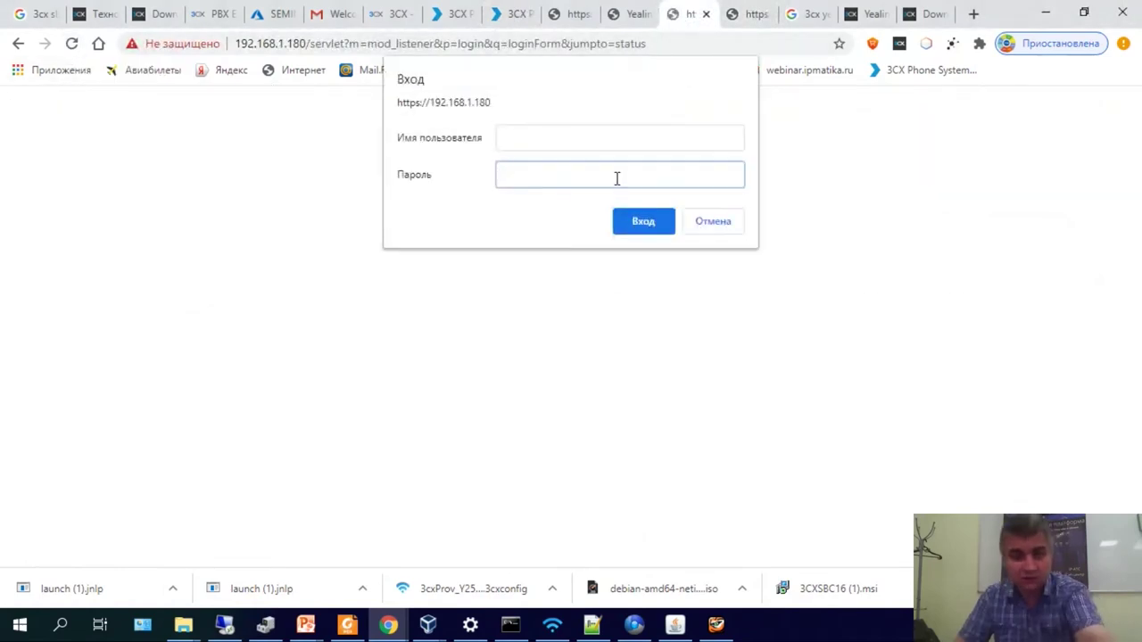
left_click(614, 138)
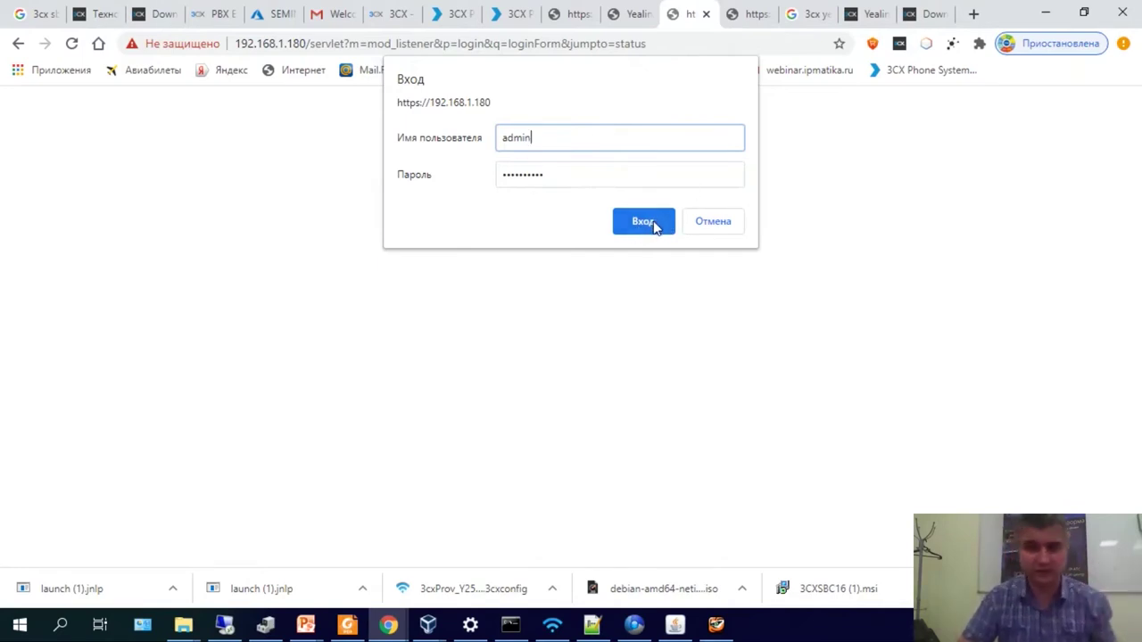
left_click(652, 224)
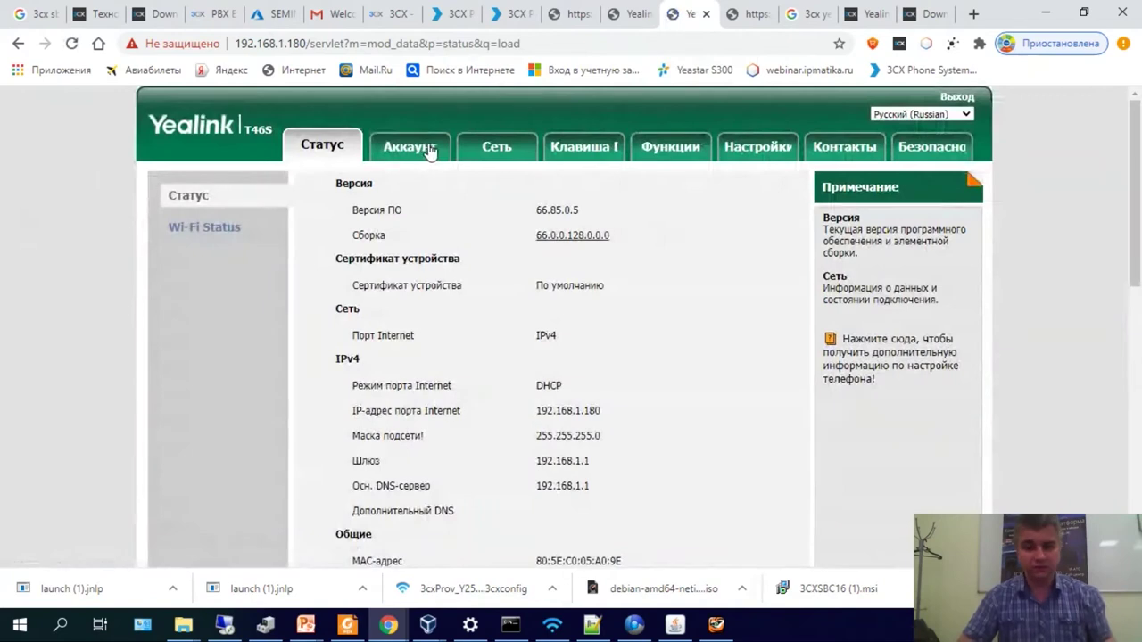
Step: Confirm Аккаунт 1 is registered in the Статус list, then open the Аккаунт tab
scroll(750, 507, "down", 8)
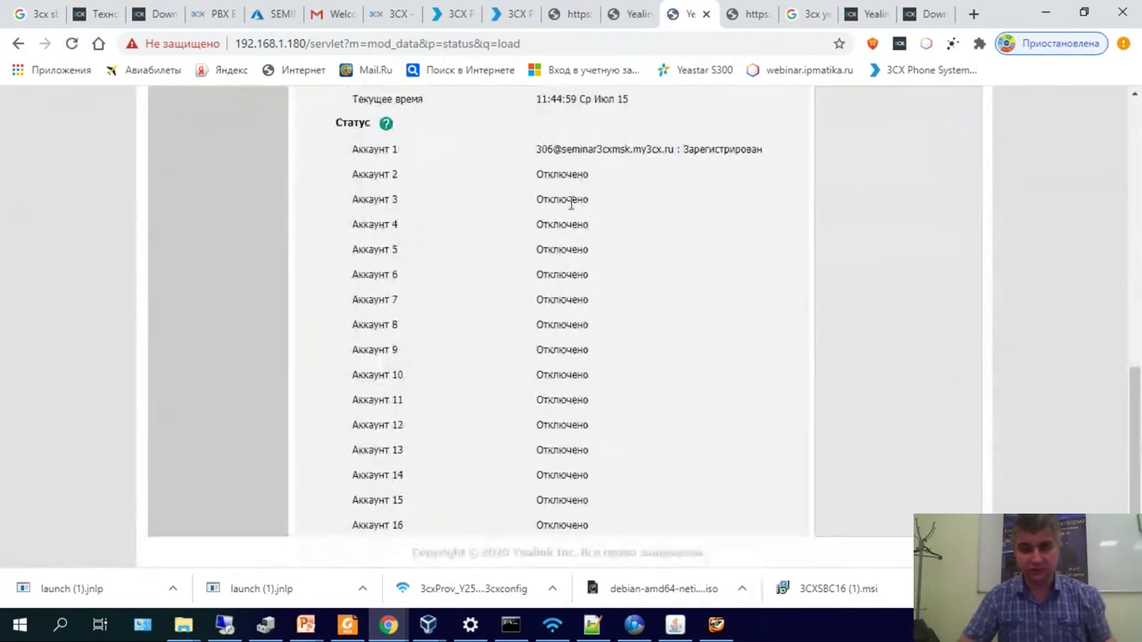
left_click_drag(350, 154, 795, 145)
scroll(782, 255, "up", 5)
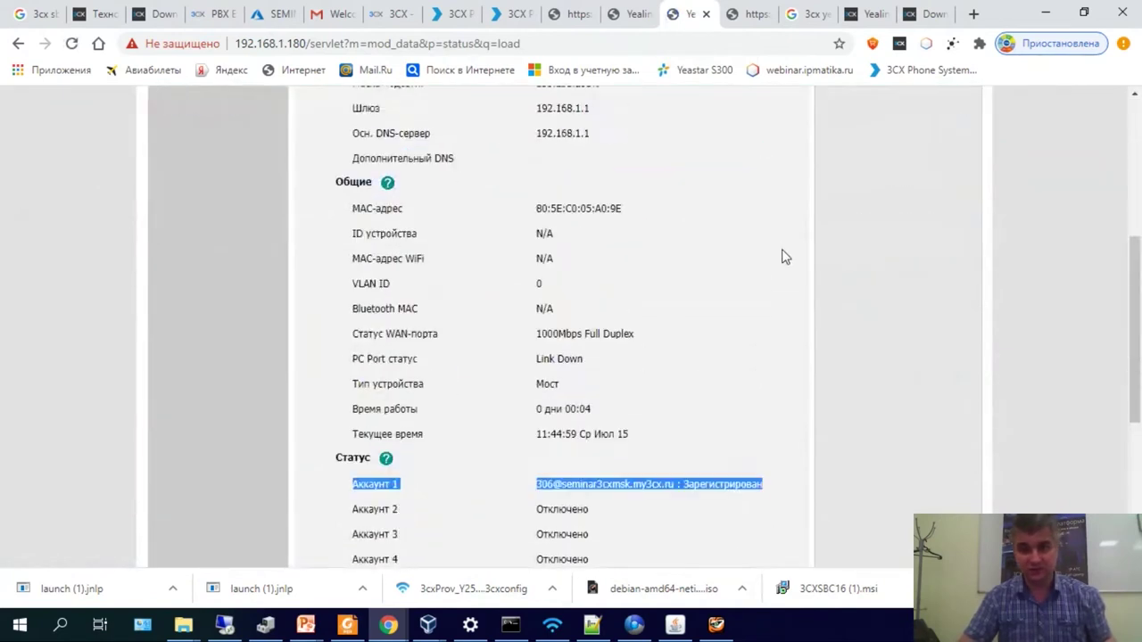
scroll(783, 256, "up", 2)
left_click(426, 160)
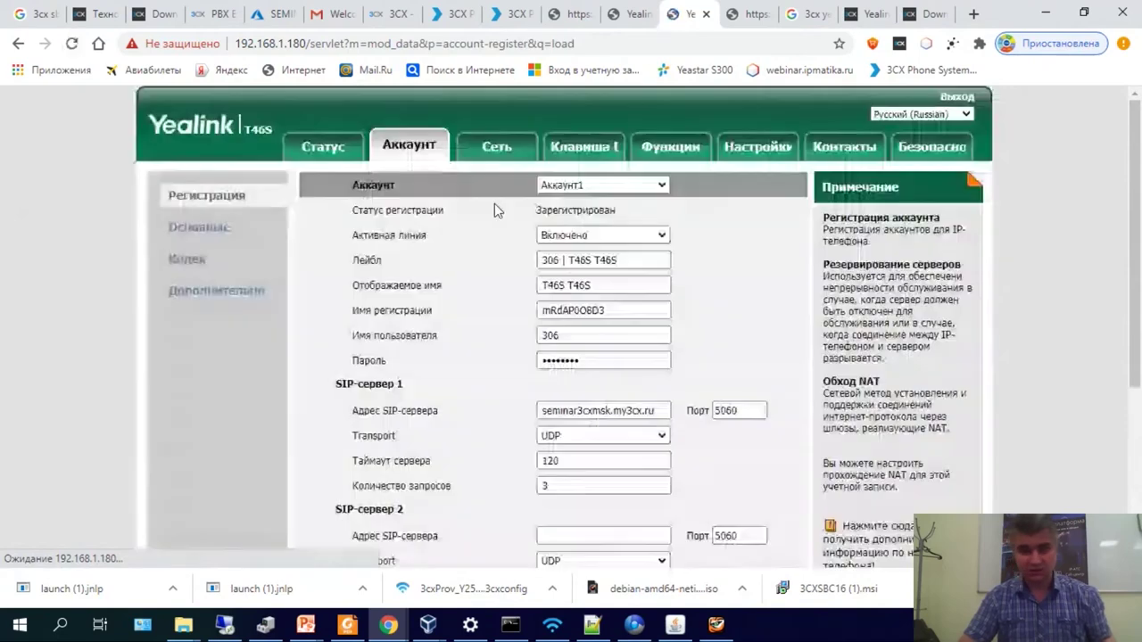
Step: Highlight the Лейбл '306 | T46S', registration name 306 and masked Пароль for comparison
left_click_drag(628, 260, 534, 260)
scroll(487, 367, "down", 1)
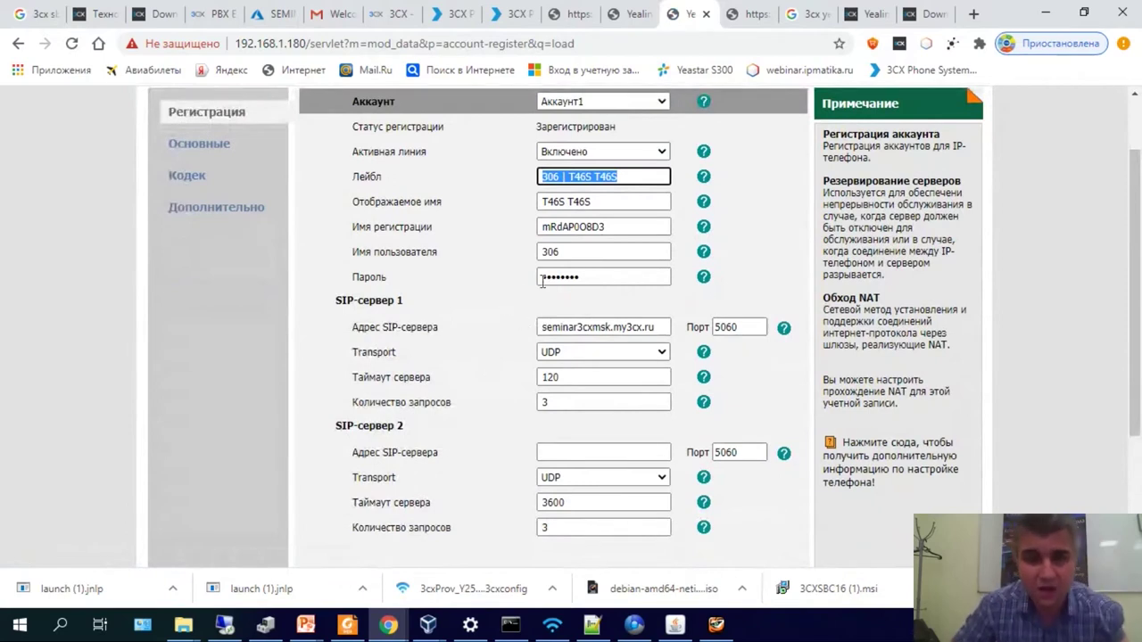
left_click_drag(623, 228, 541, 229)
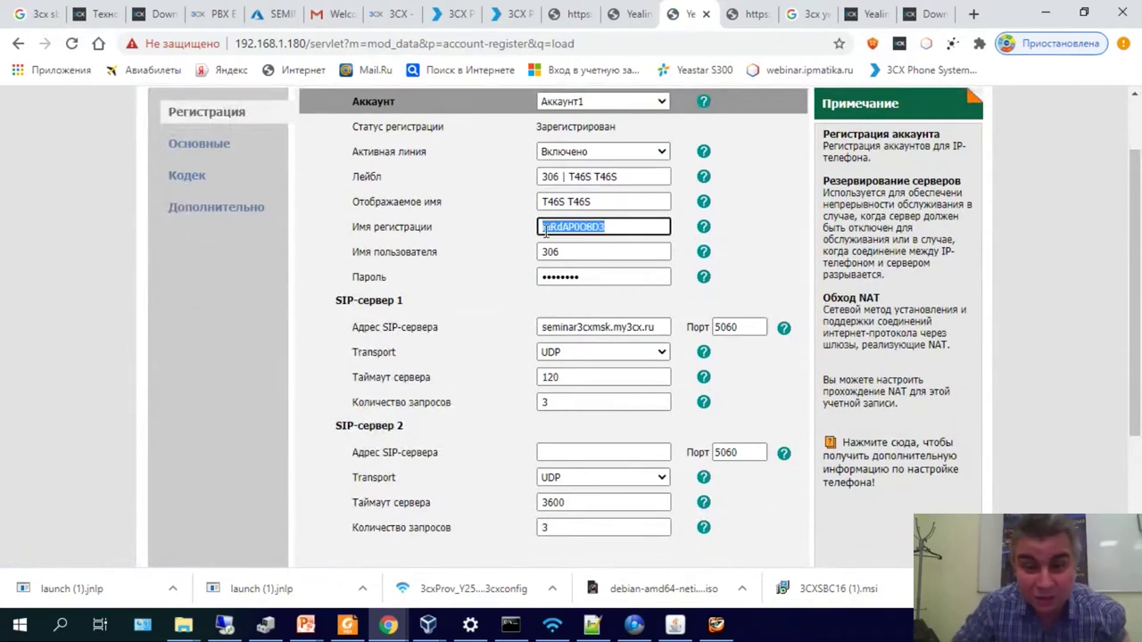
left_click_drag(562, 189, 541, 178)
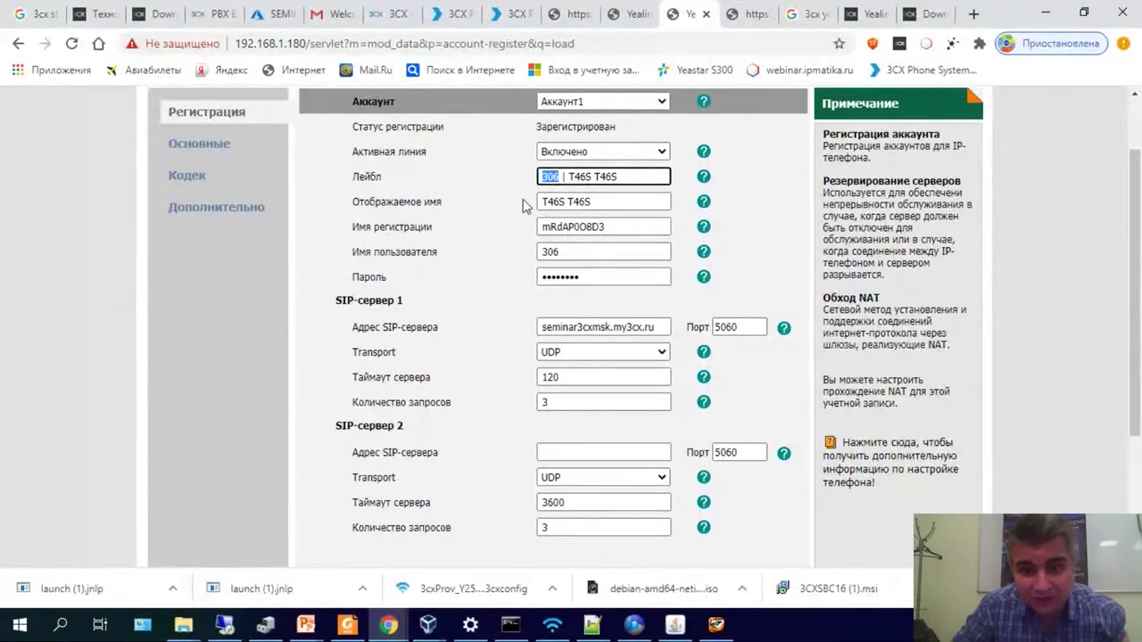
left_click(614, 226)
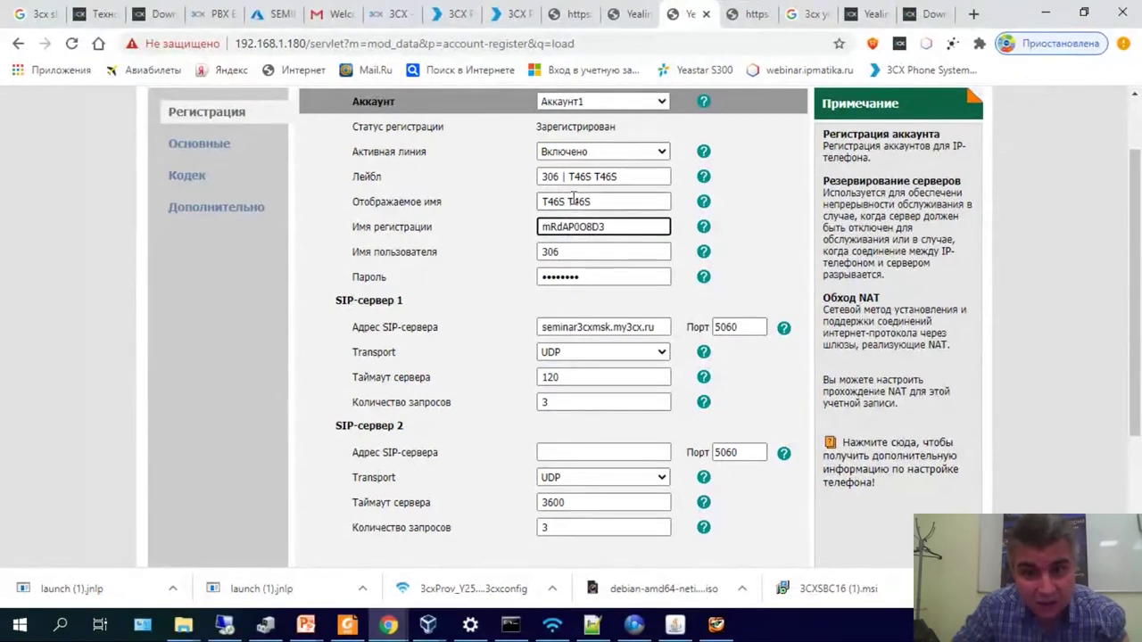
left_click_drag(562, 176, 541, 178)
left_click_drag(613, 228, 535, 230)
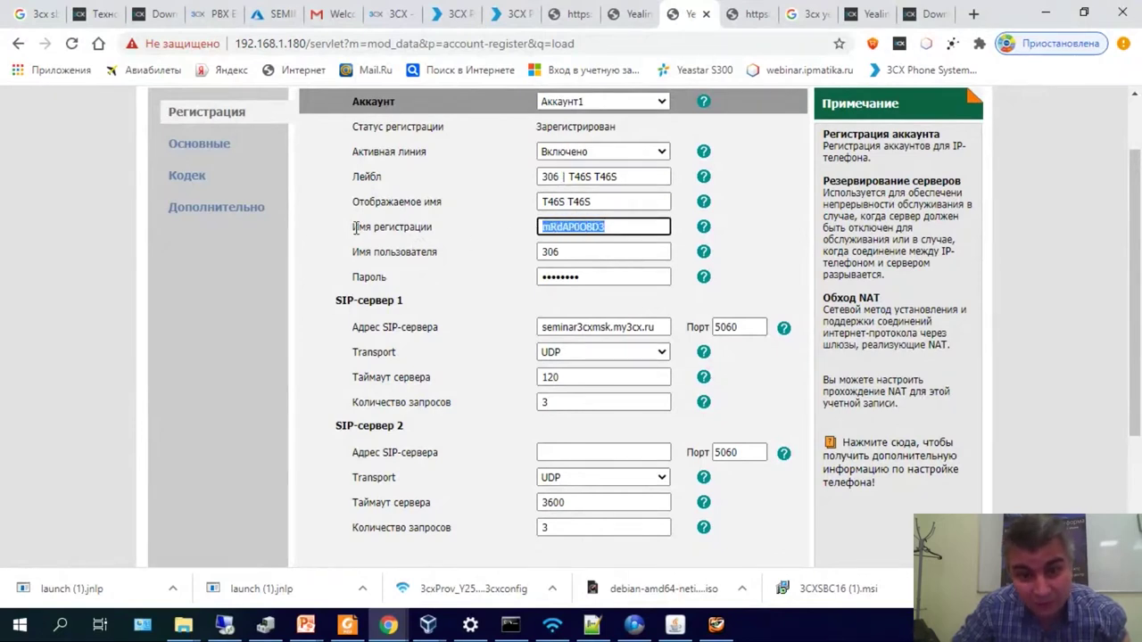
left_click_drag(355, 227, 431, 227)
left_click_drag(591, 279, 520, 275)
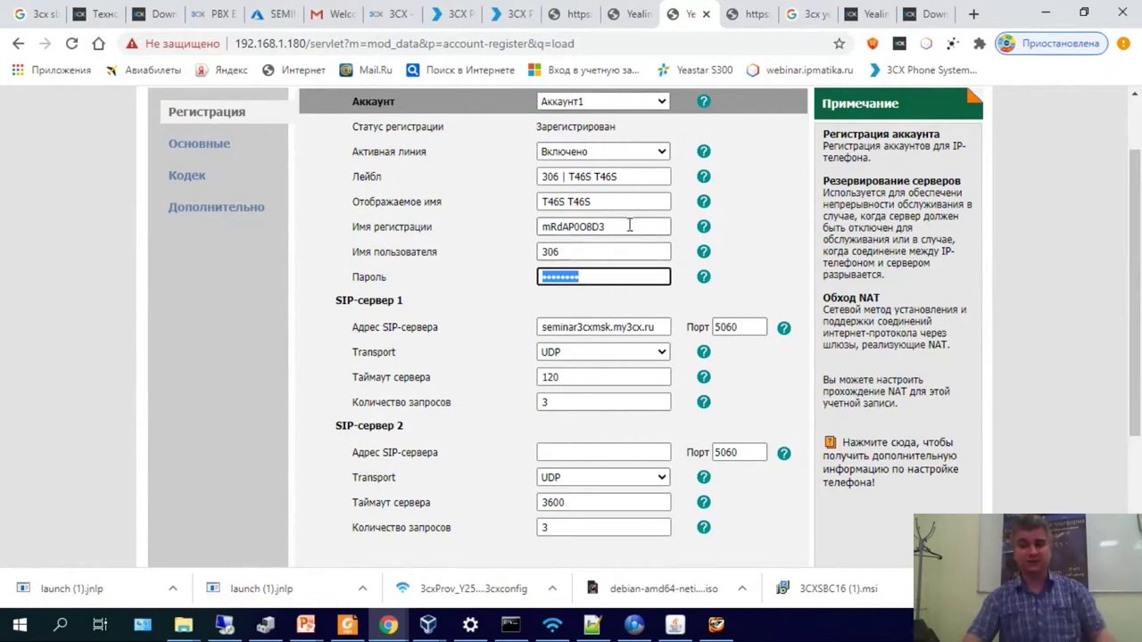
left_click_drag(630, 227, 544, 227)
left_click(512, 16)
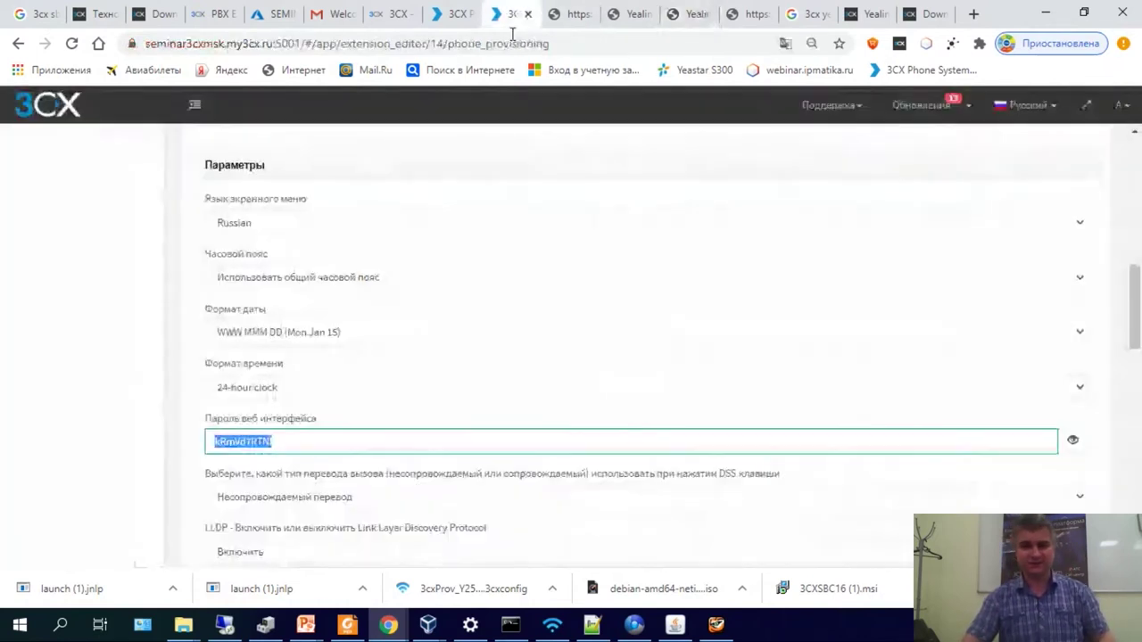
Step: Open extension 306's Основные tab and reveal the Аутентификация password
scroll(507, 357, "up", 10)
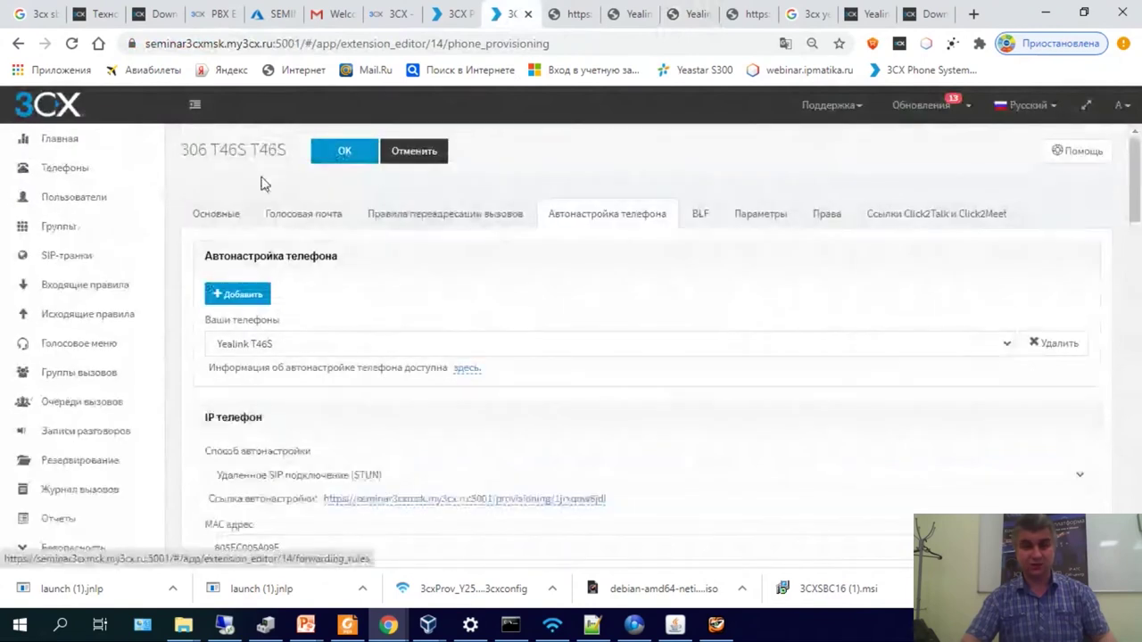
left_click(221, 219)
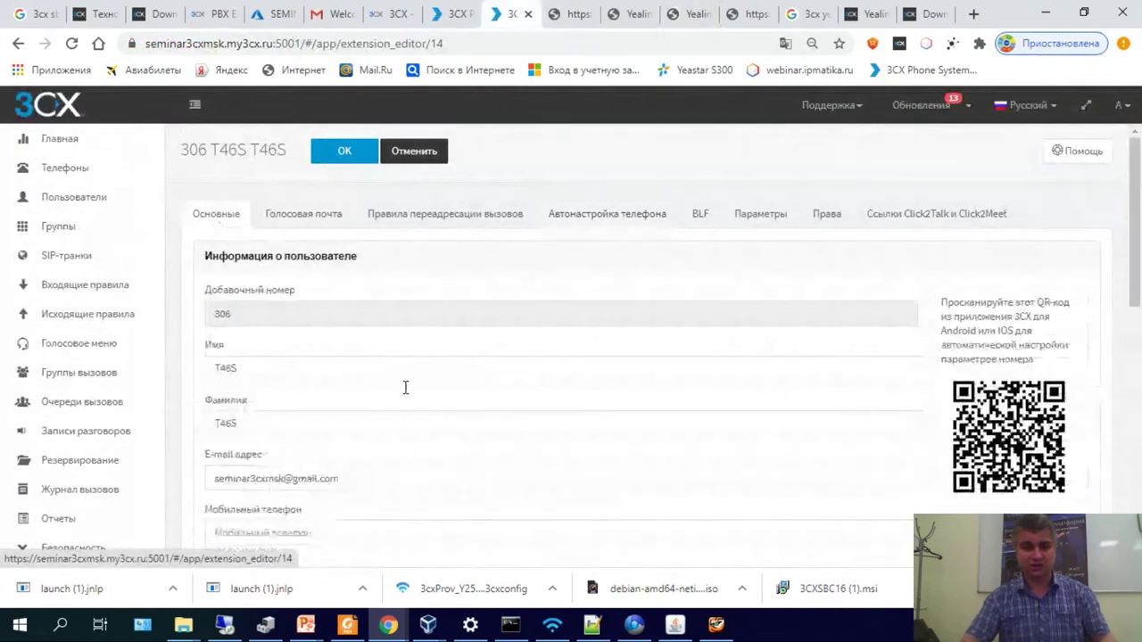
scroll(405, 387, "down", 3)
scroll(408, 402, "up", 2)
scroll(400, 408, "down", 3)
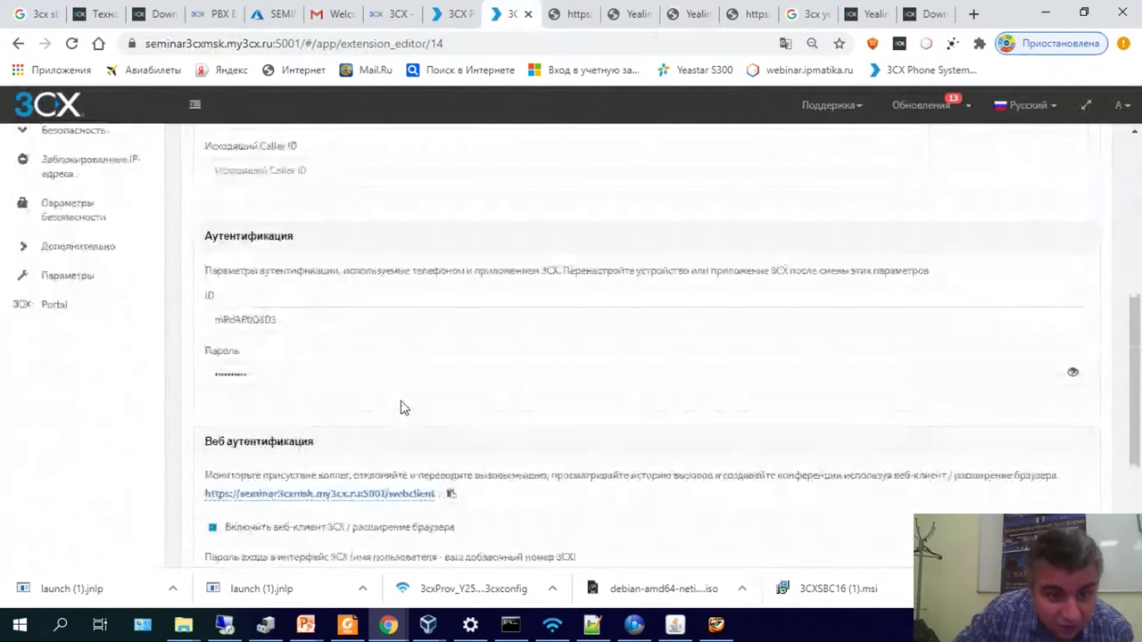
left_click(1073, 373)
left_click_drag(343, 307, 165, 378)
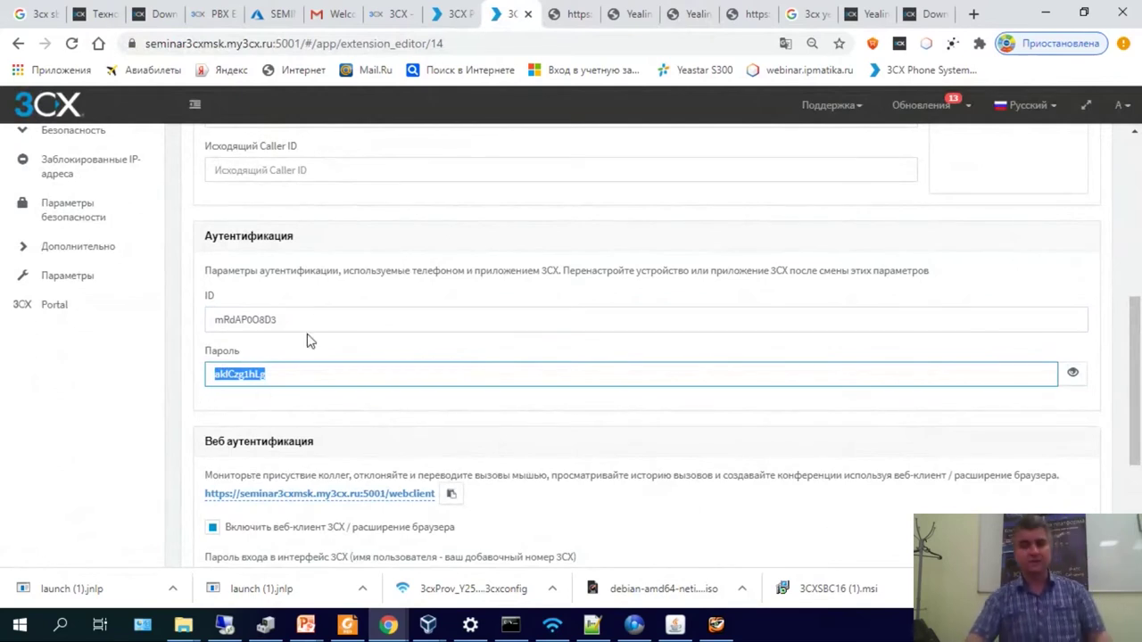
Step: Select the authentication ID and password values, then bring up the web meeting window
left_click(263, 319)
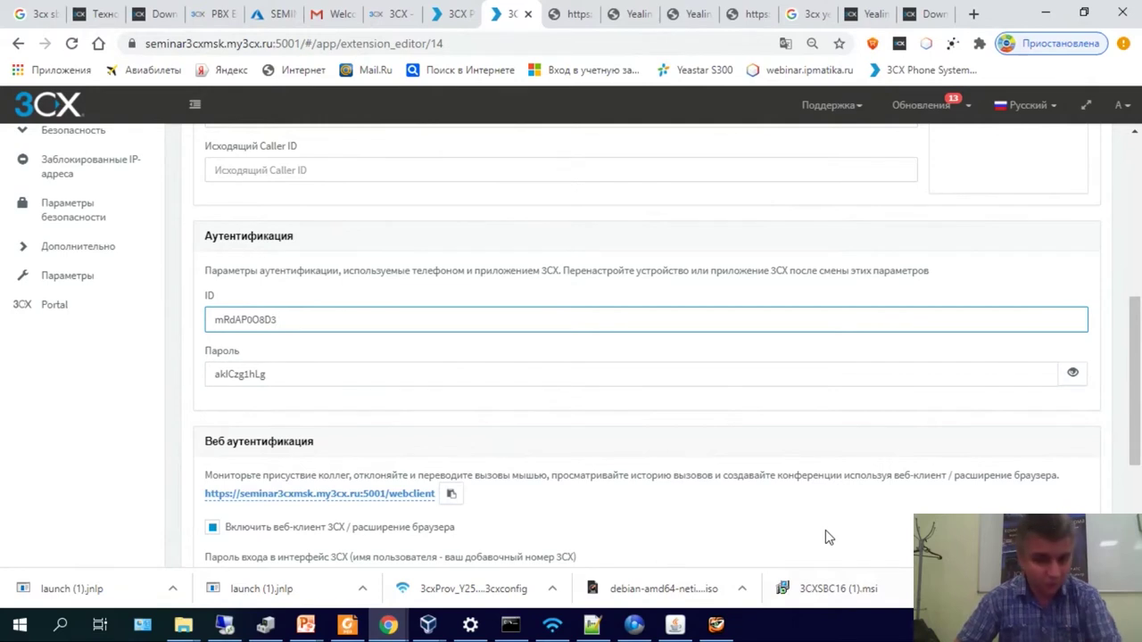
scroll(826, 537, "down", 3)
scroll(828, 538, "up", 5)
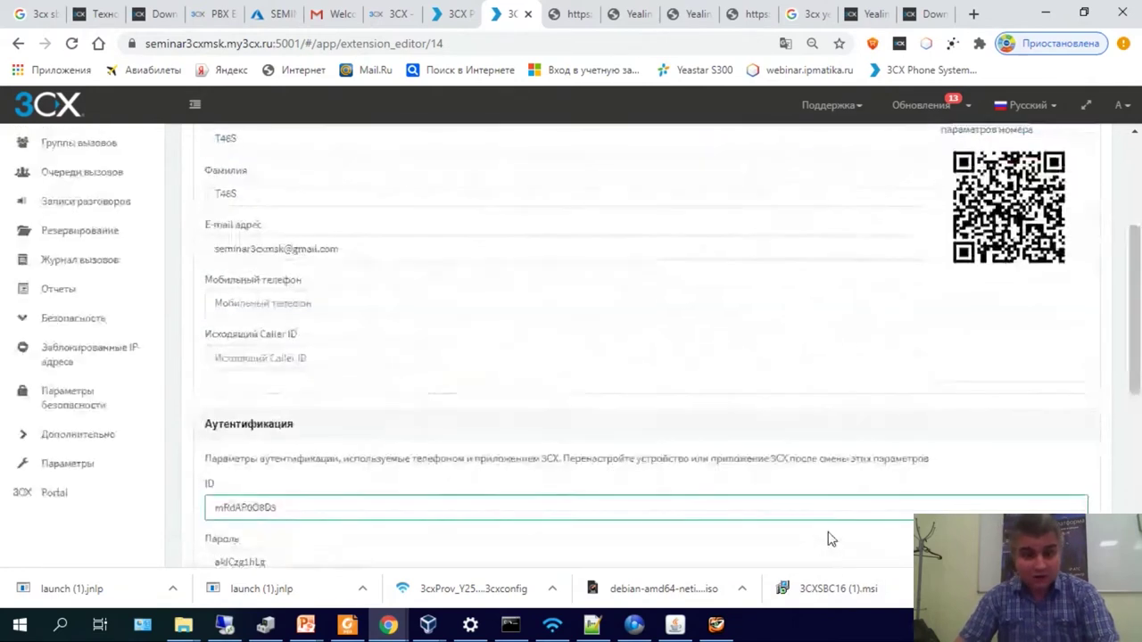
scroll(339, 497, "down", 1)
left_click(200, 470)
double_click(202, 473)
double_click(316, 427)
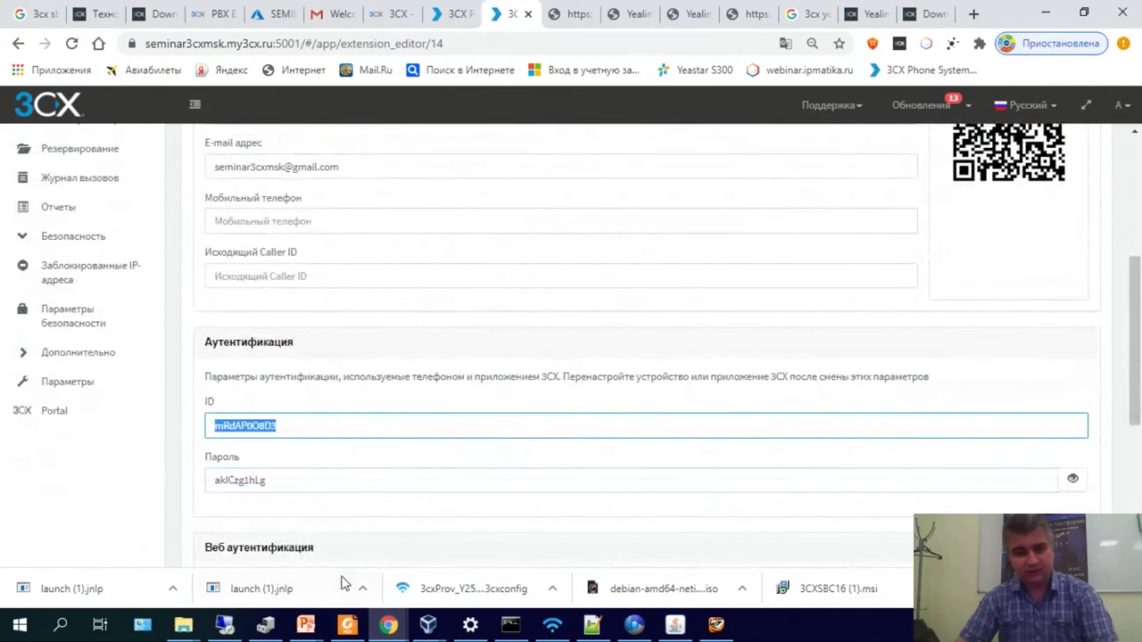
mouse_move(388, 624)
left_click(204, 527)
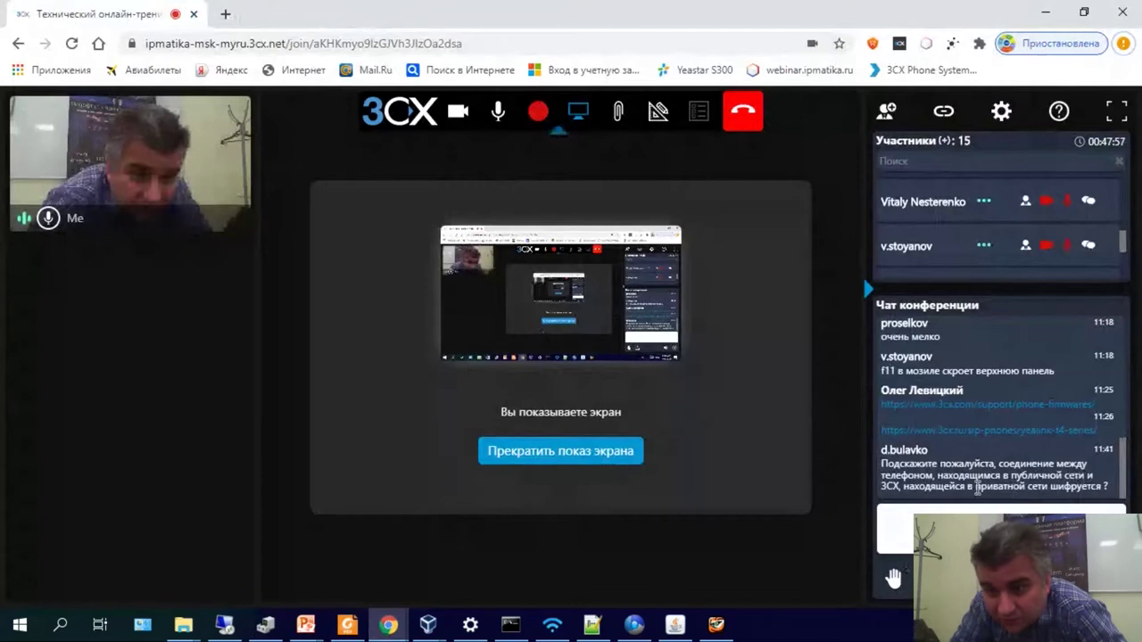
left_click_drag(943, 480, 1055, 483)
triple_click(1055, 483)
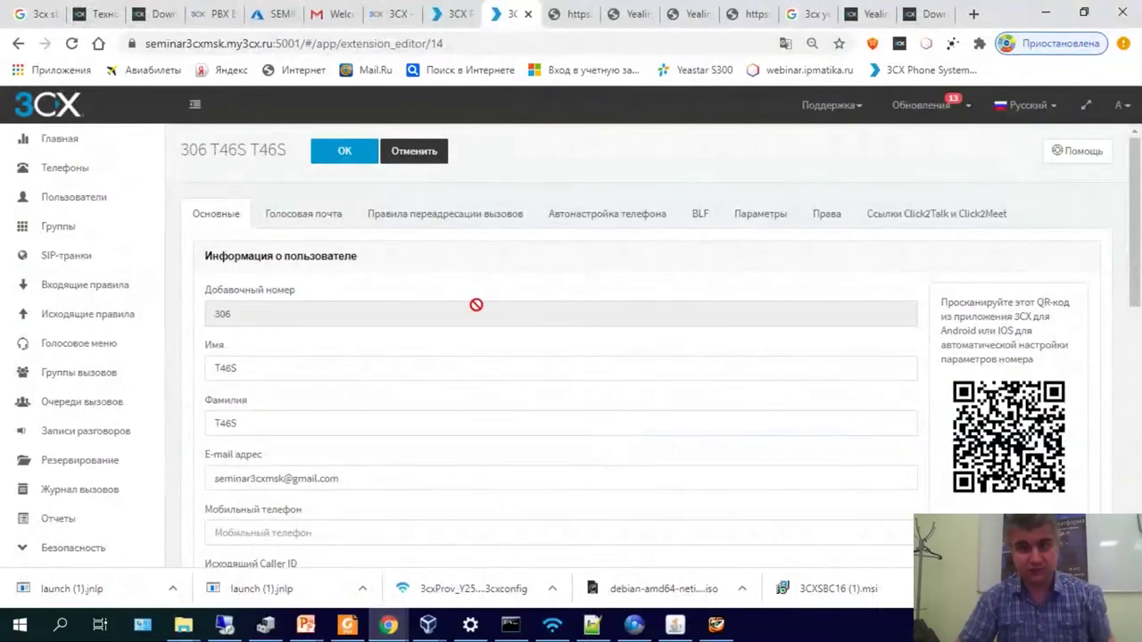
Step: Open the Yealink T46S Настройки > Preference page
left_click(748, 14)
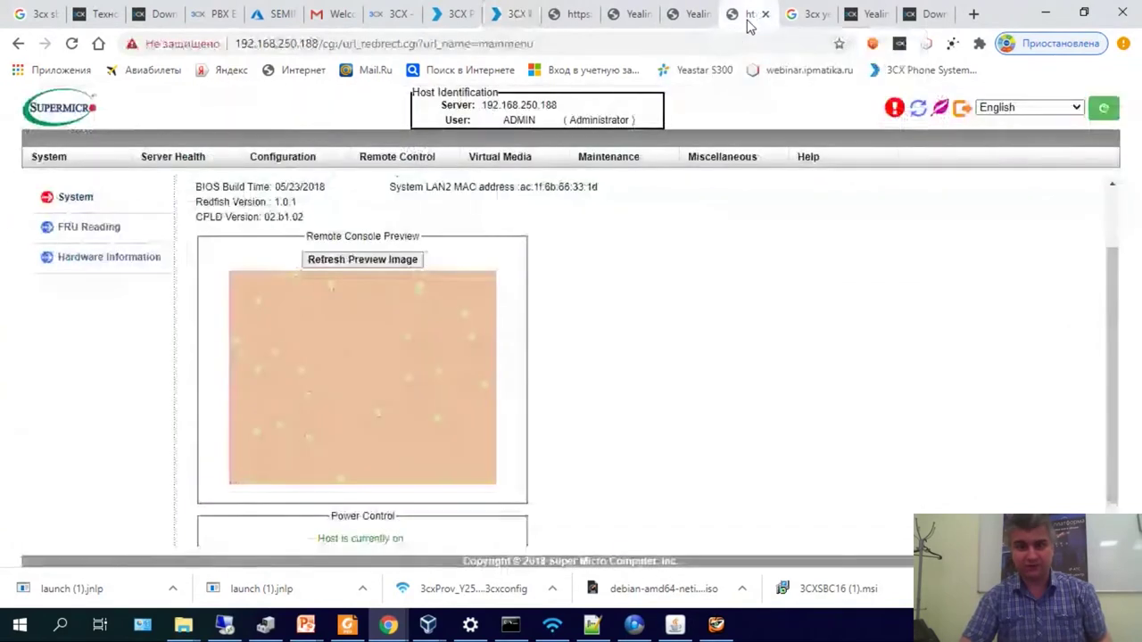
left_click(690, 15)
scroll(541, 295, "up", 1)
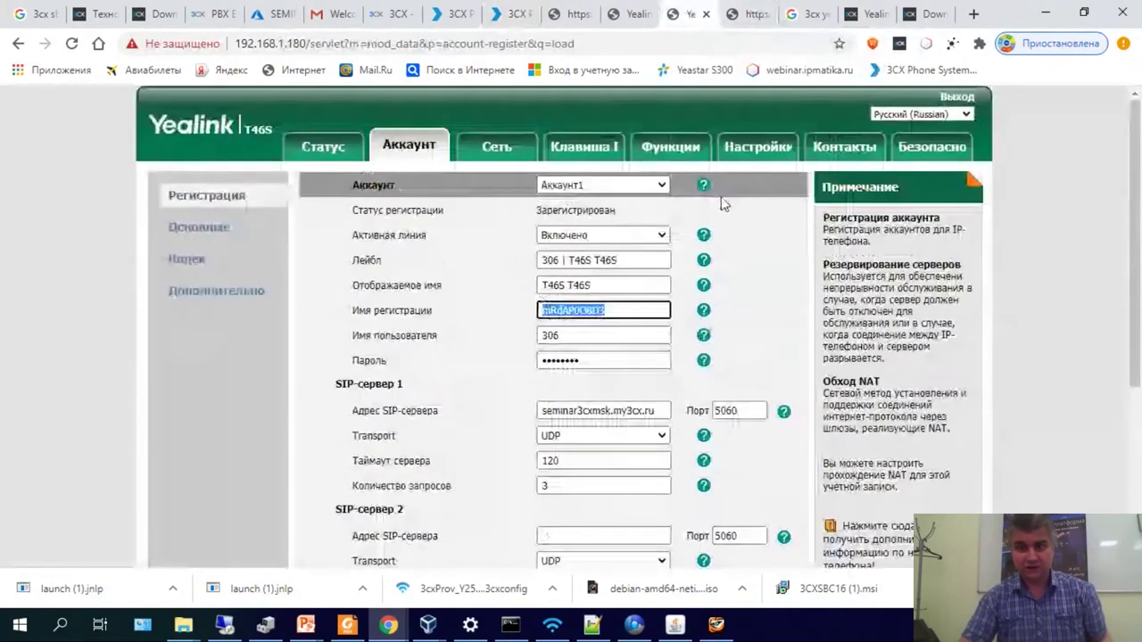
left_click(770, 152)
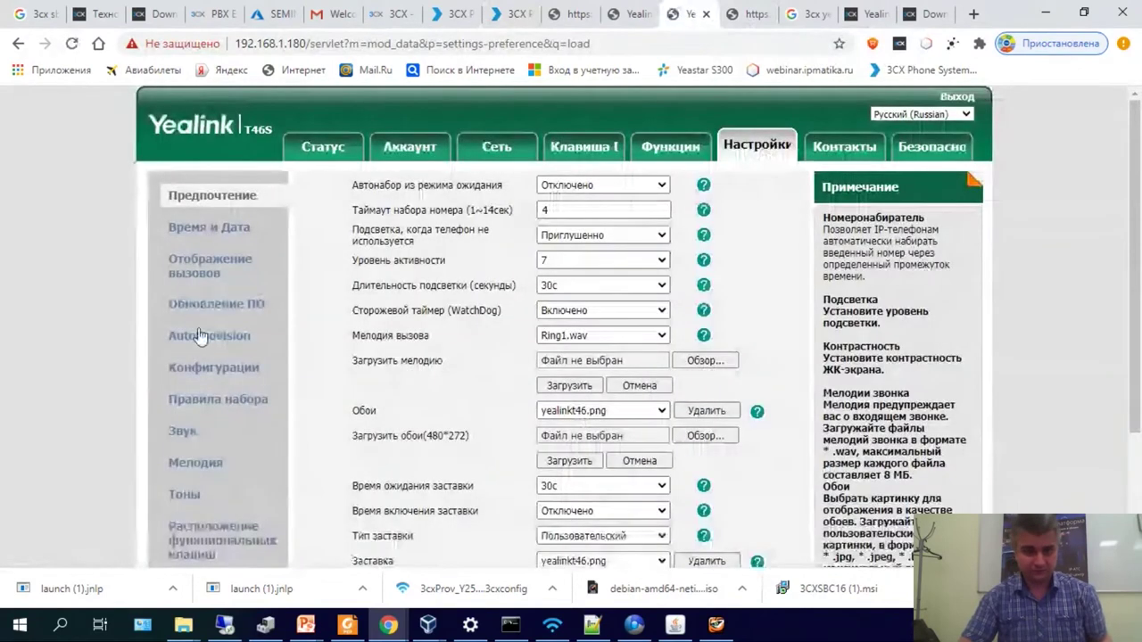
Step: Capture a Pcap during a test call from 306, saving 66.85.0.5_11_49_57.pcap
left_click(202, 375)
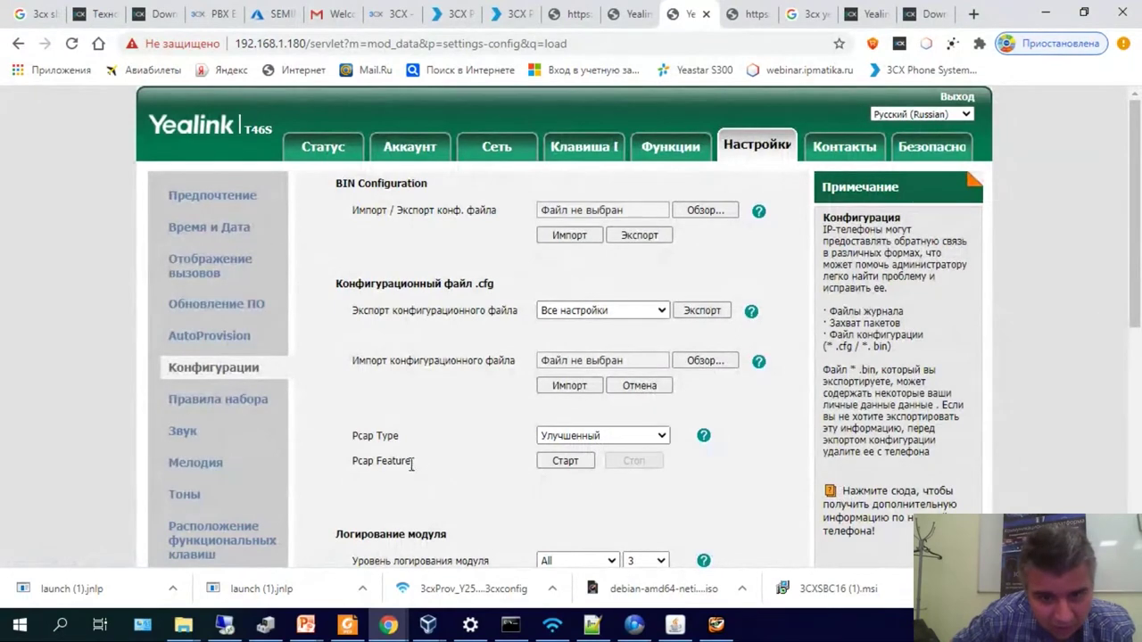
left_click_drag(355, 463, 413, 467)
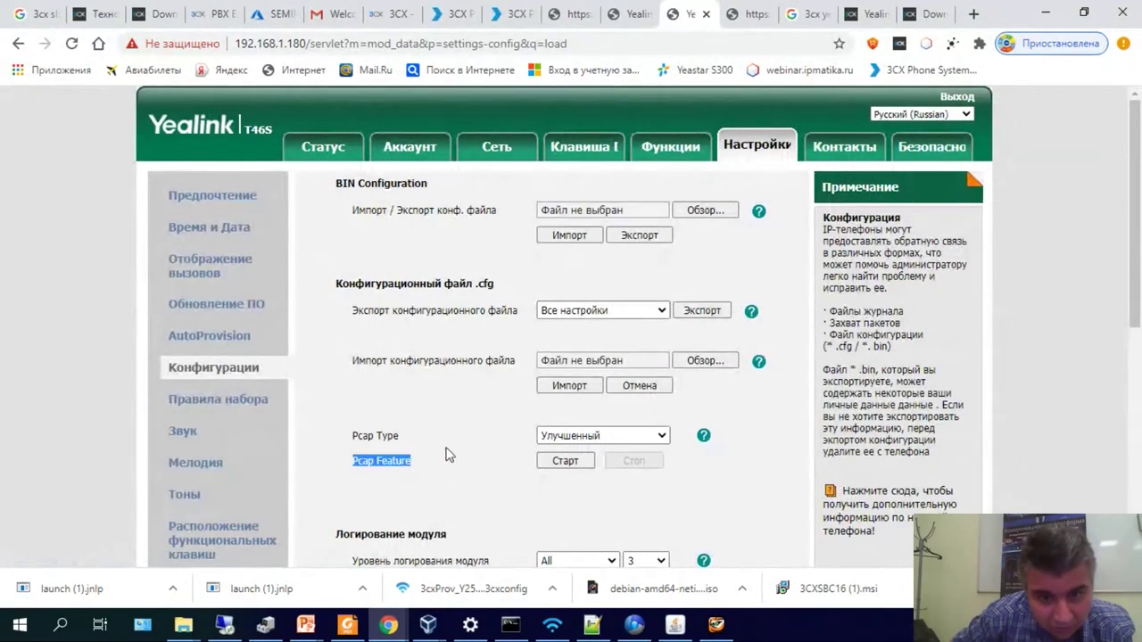
left_click(560, 461)
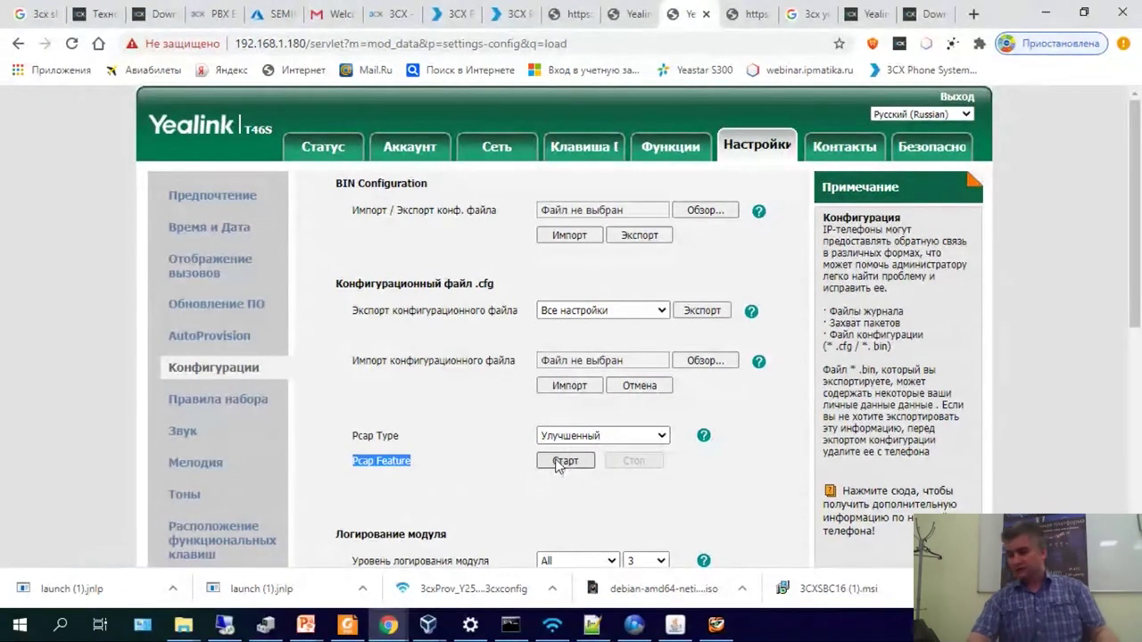
left_click(562, 461)
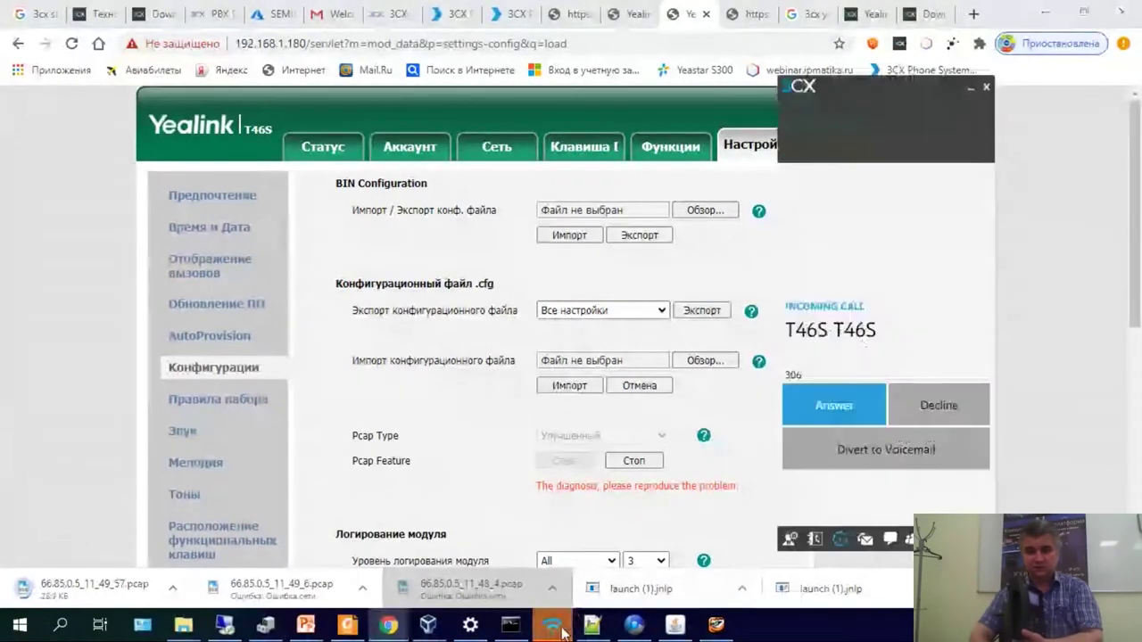
left_click(828, 421)
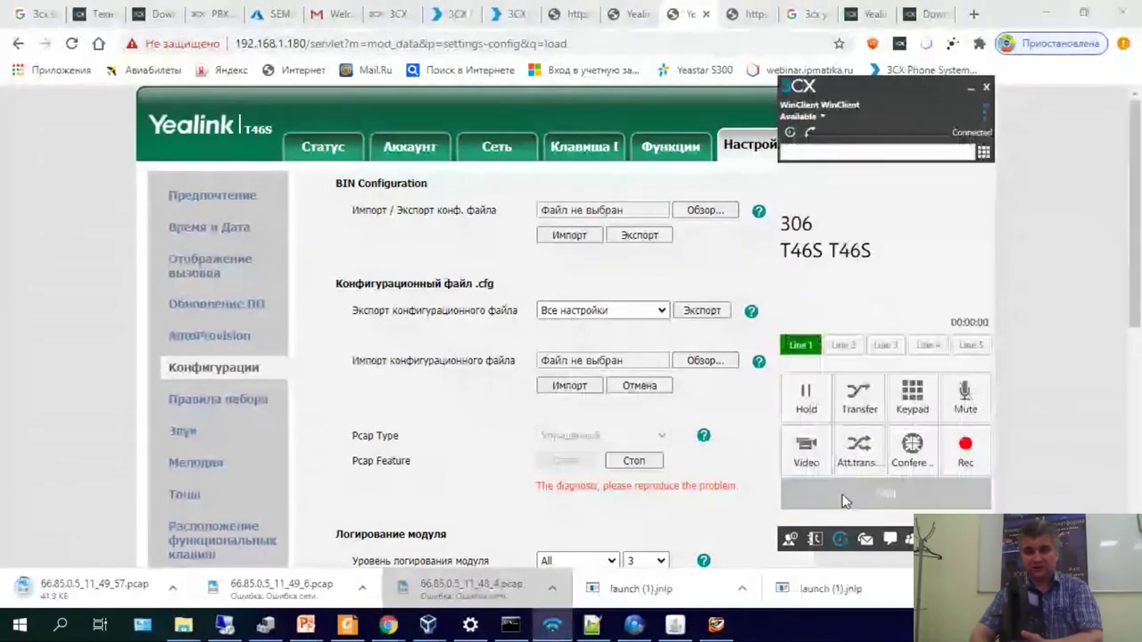
left_click(848, 505)
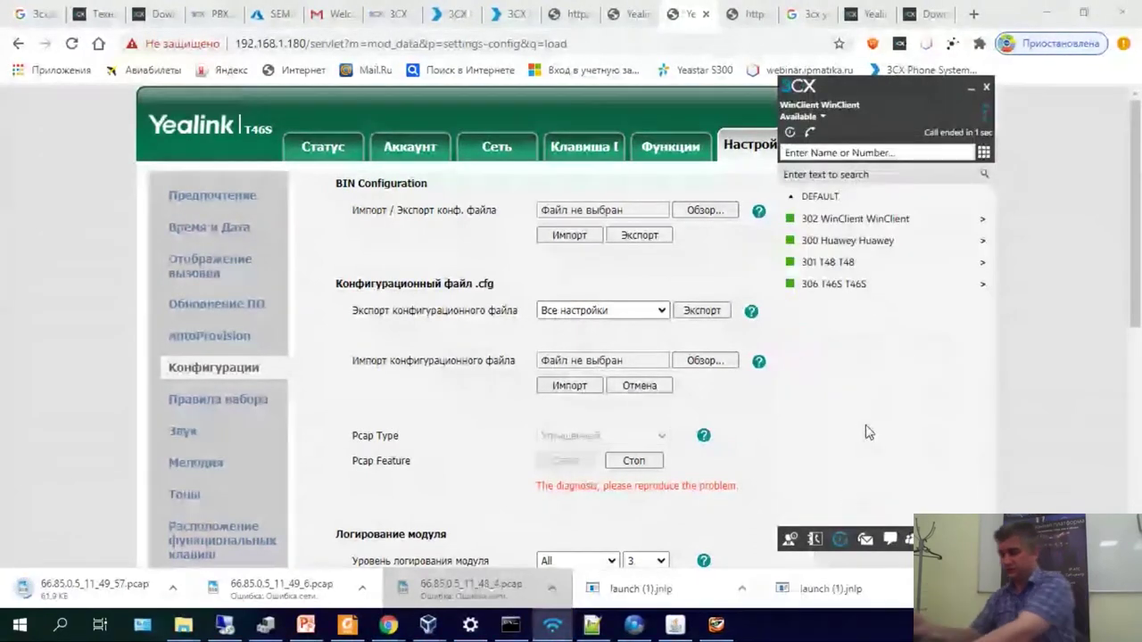
left_click(632, 460)
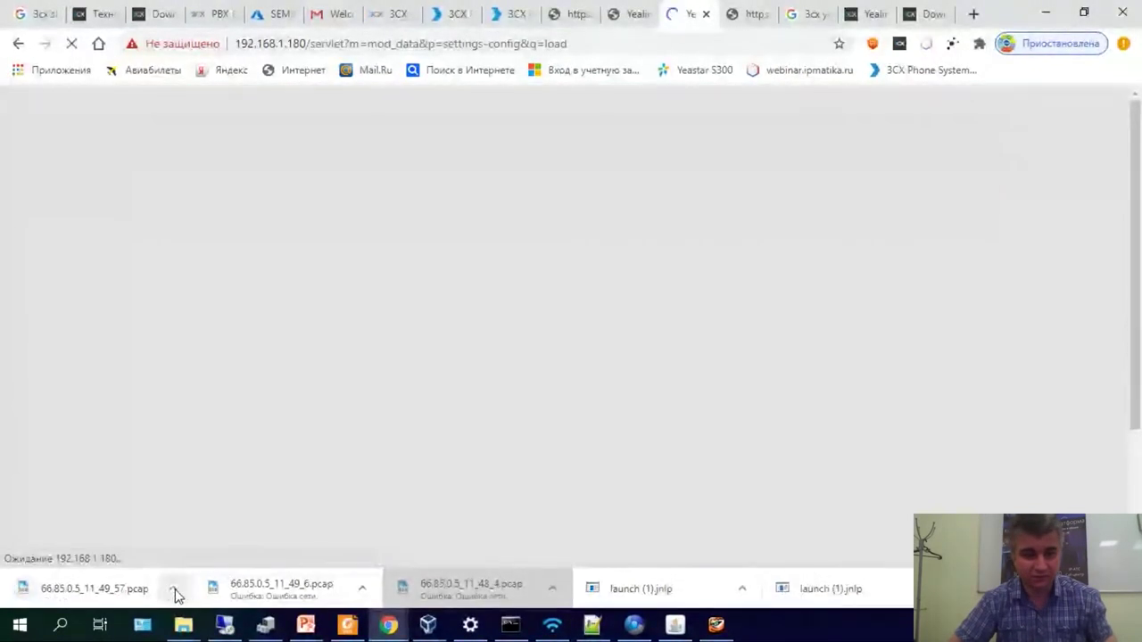
Step: Show the captured test call's Flow Sequence from Telephony > VoIP Calls
left_click(297, 28)
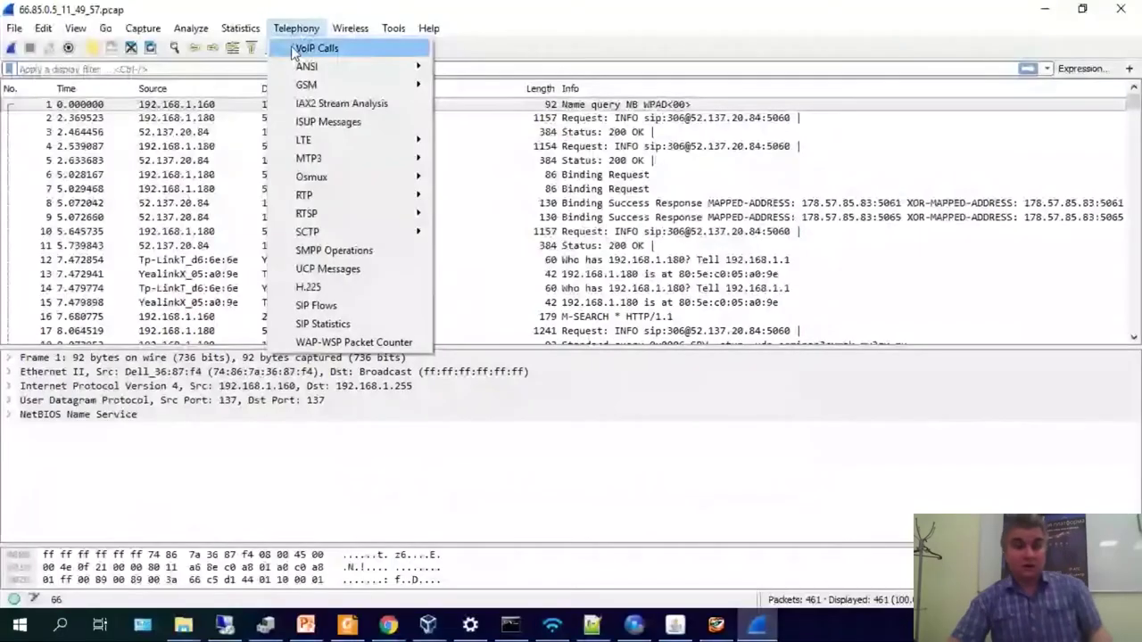
left_click(317, 48)
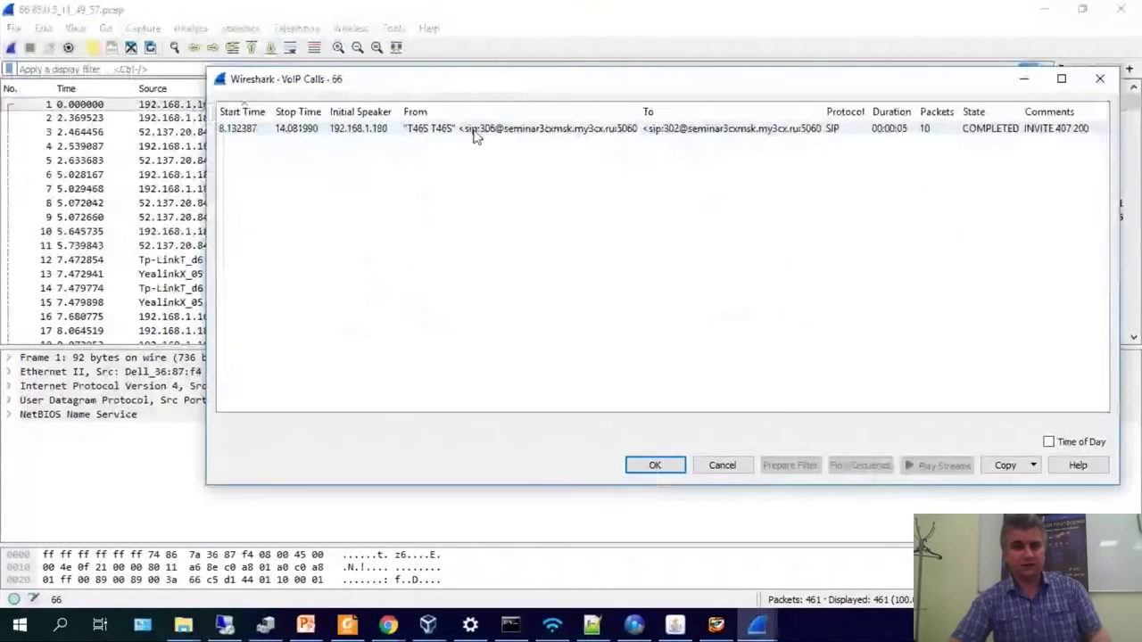
left_click(475, 132)
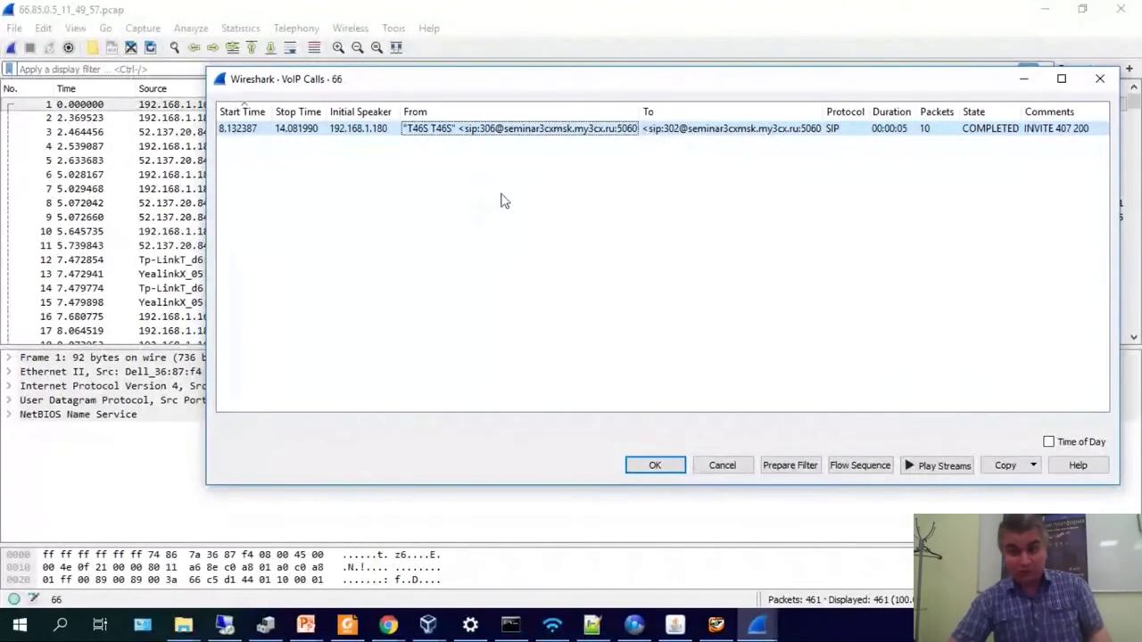
left_click(861, 466)
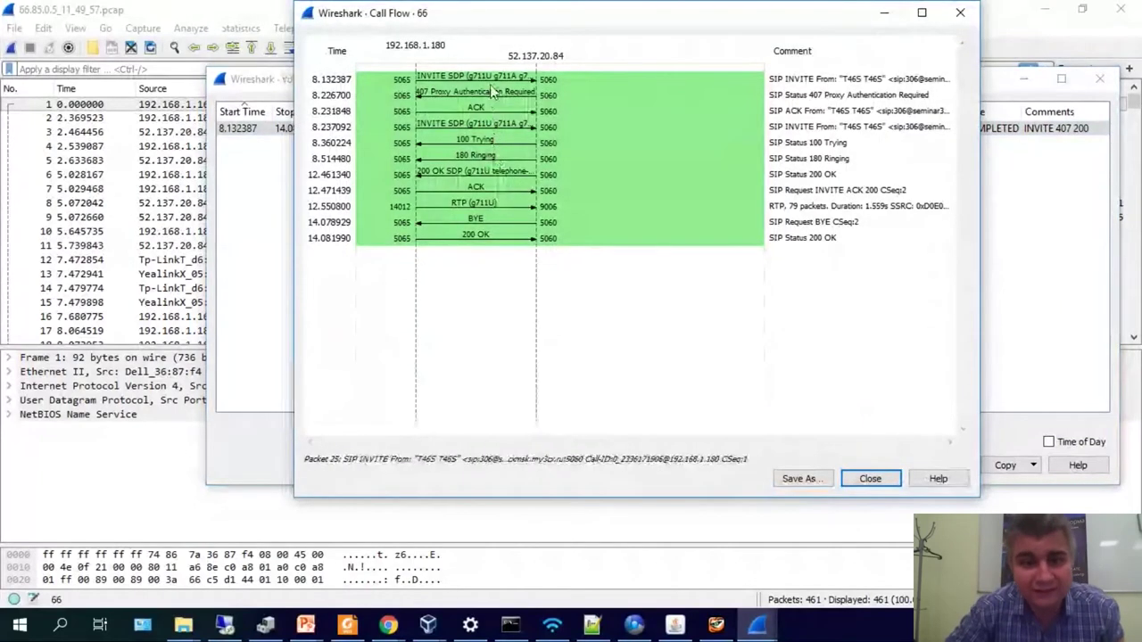
Step: Step through the INVITE, 180 Ringing, ACK and BYE messages, then return to the meeting
left_click(496, 79)
left_click(493, 126)
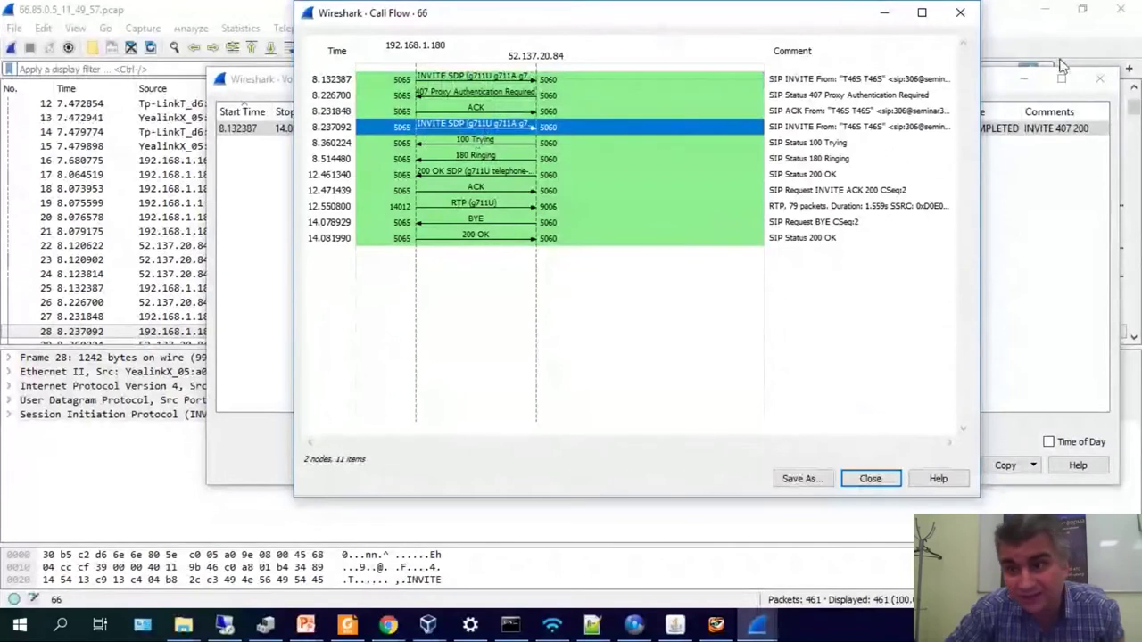
left_click(1100, 79)
left_click_drag(687, 29, 910, 172)
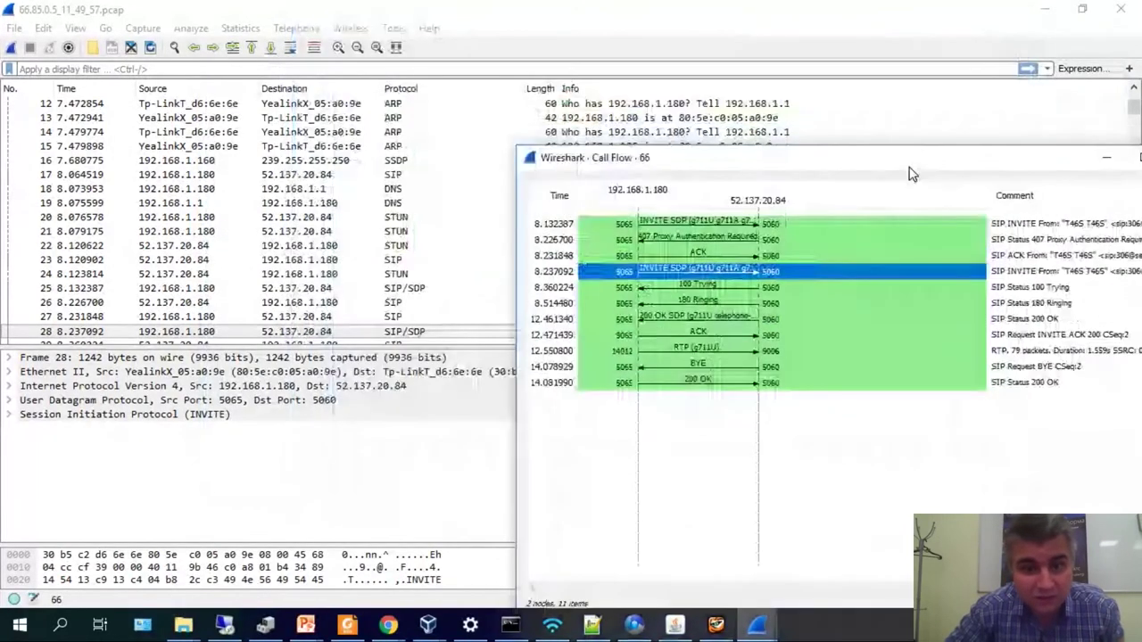
left_click(696, 303)
left_click(687, 334)
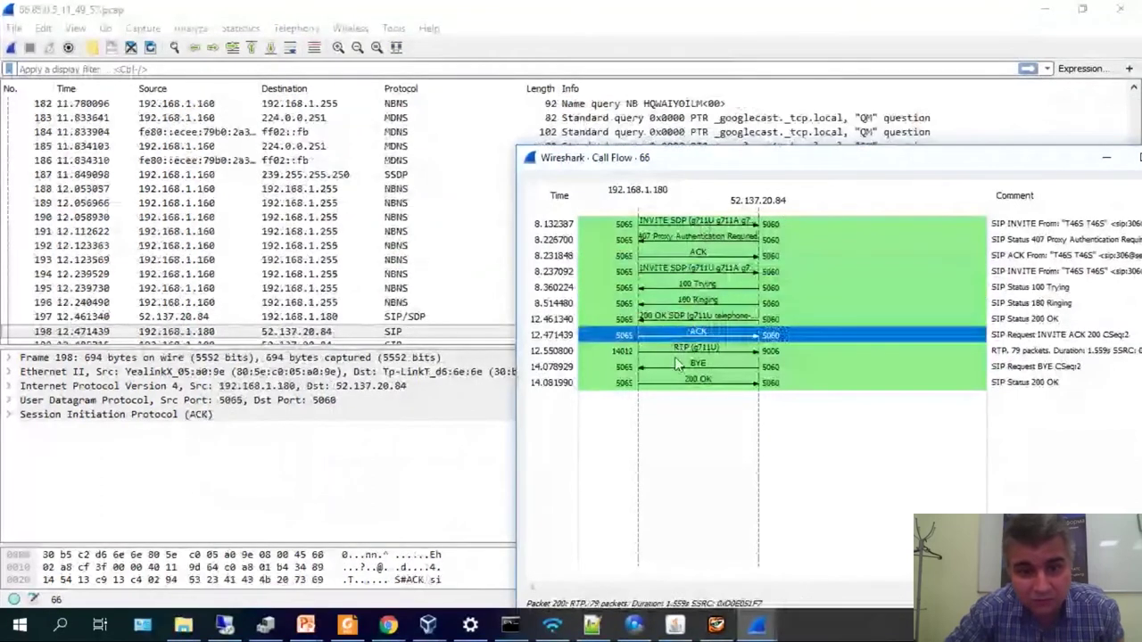
left_click(664, 364)
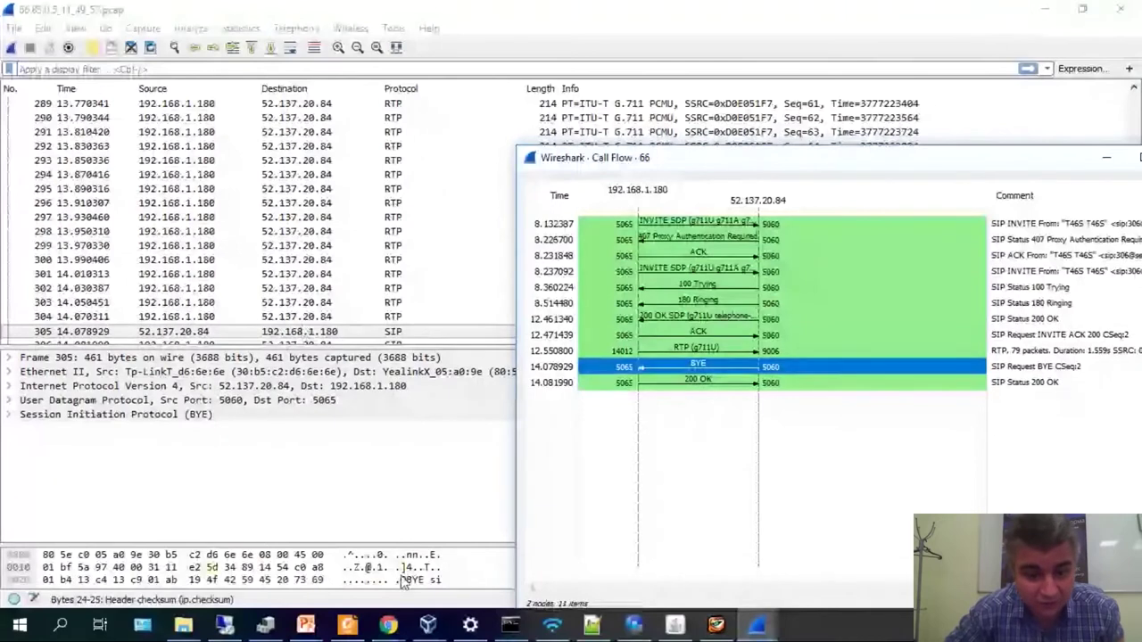
left_click(388, 625)
left_click(252, 551)
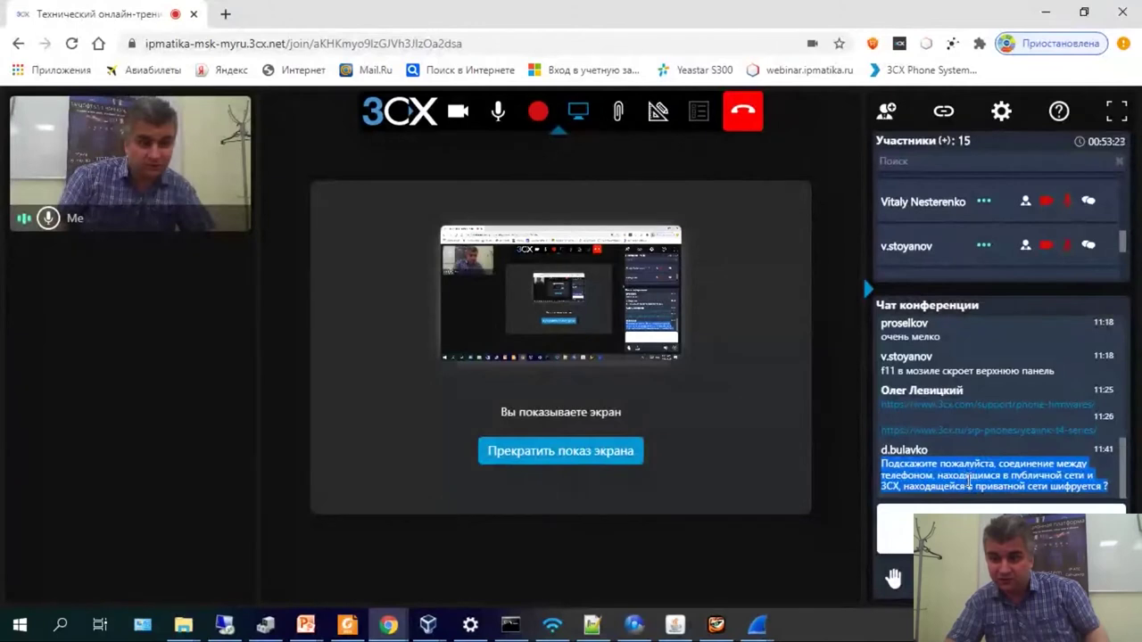
Step: Deselect the encryption chat question and switch back to the 3CX admin console window
left_click(1018, 455)
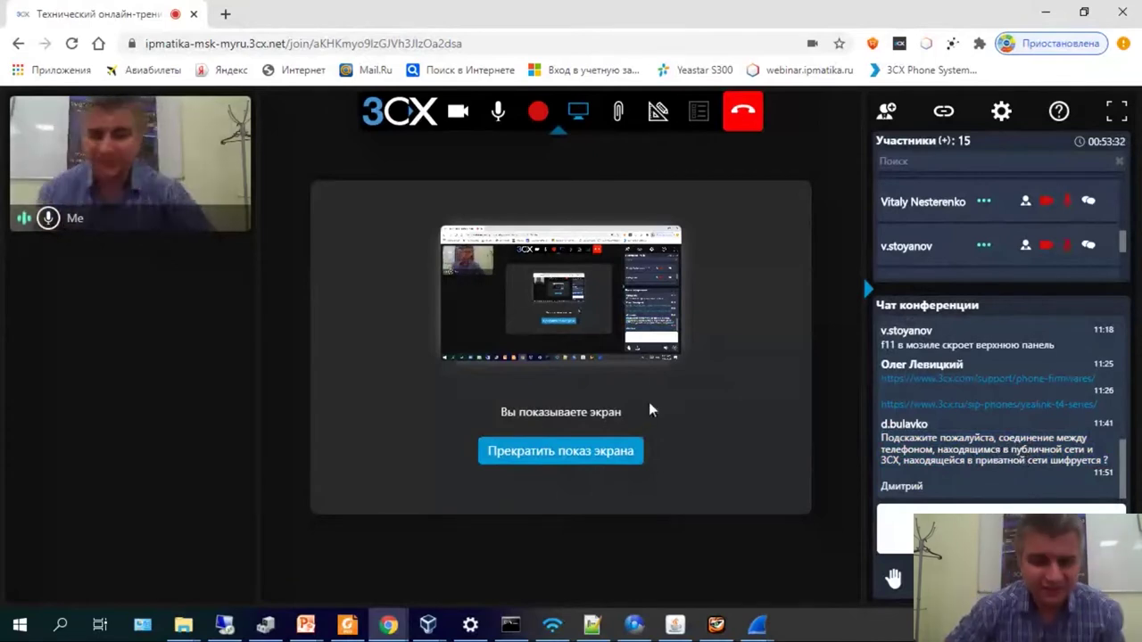
mouse_move(388, 624)
left_click(393, 558)
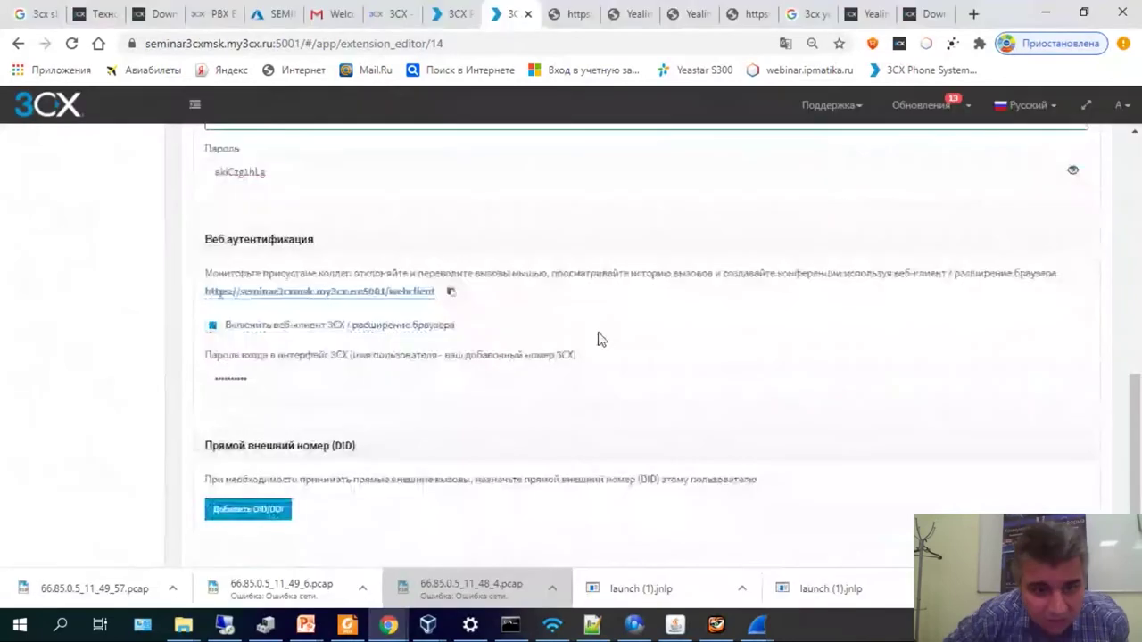
Step: Read the 3CX secure-SIP guide's 'Configuring IP Phones with TLS' section, then return to the console
scroll(599, 338, "up", 10)
key("alt+Tab")
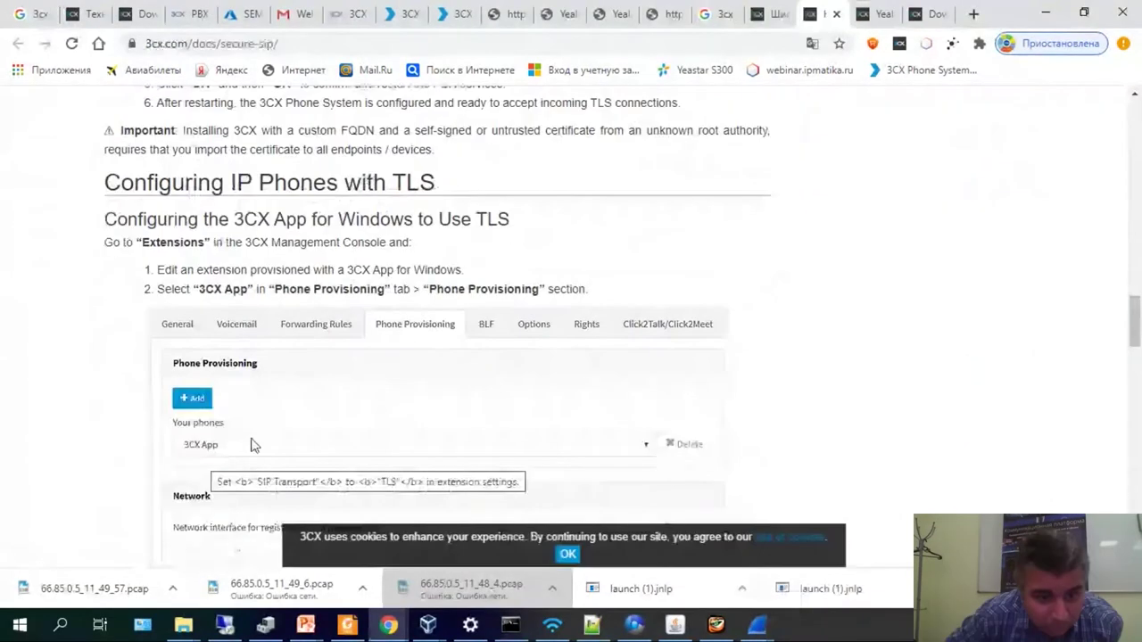
scroll(253, 443, "down", 2)
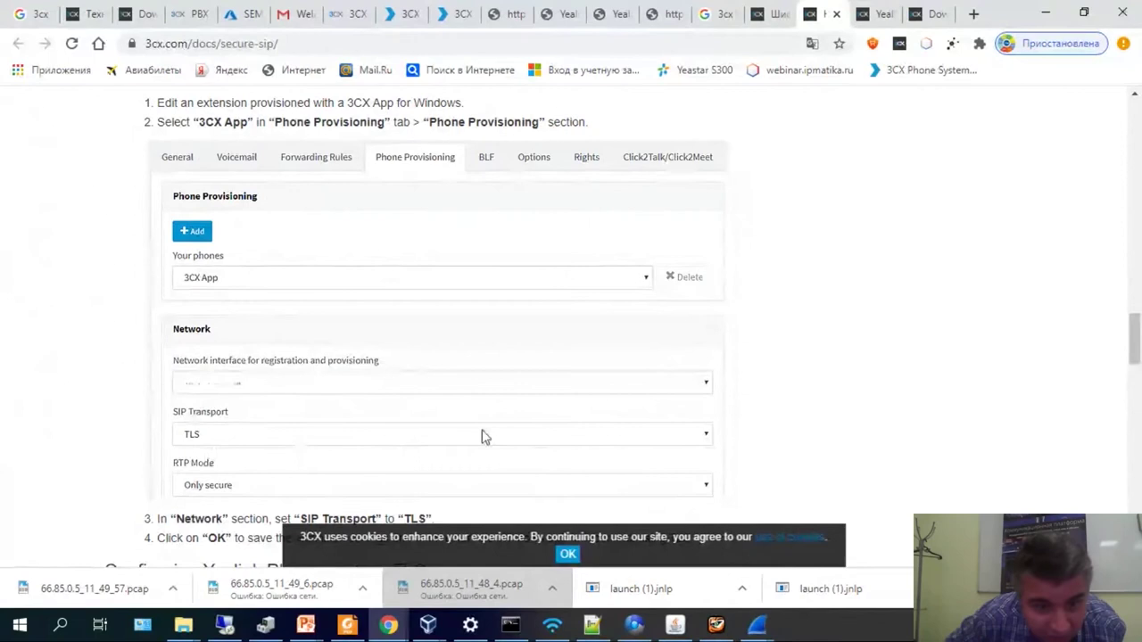
scroll(244, 390, "down", 1)
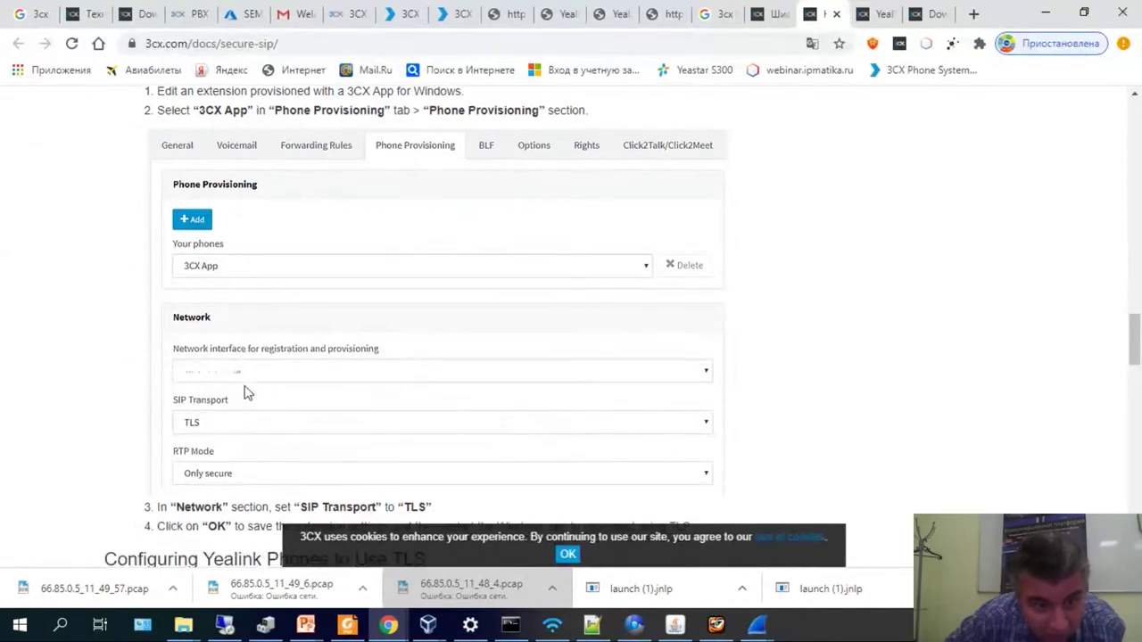
left_click(455, 13)
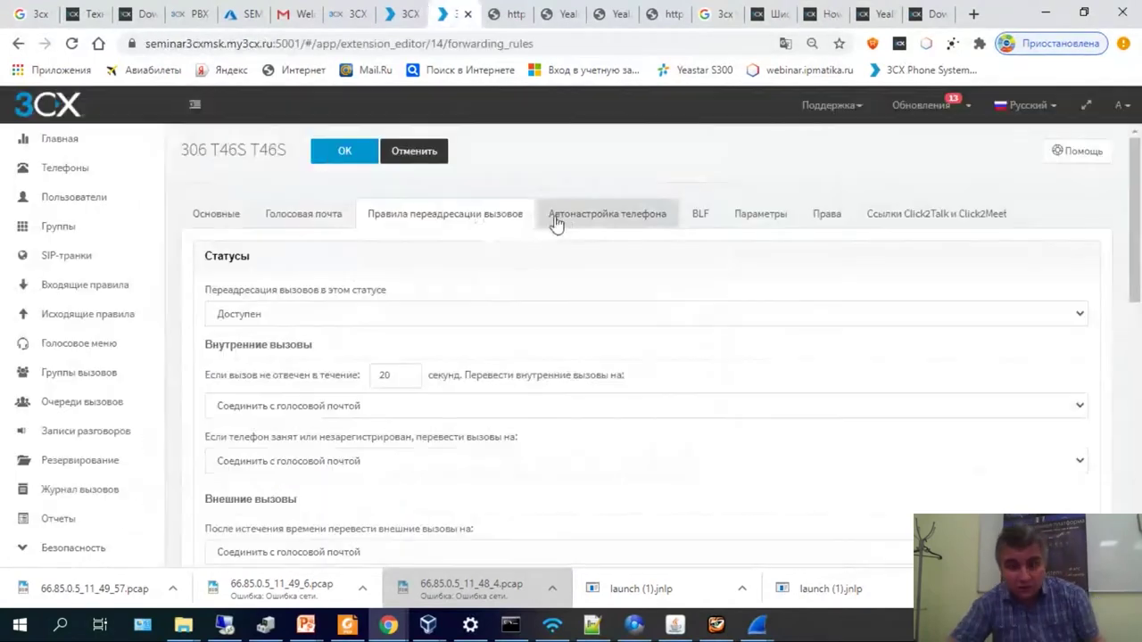
Step: On extension 307's Phone Provisioning tab, set the network interface to seminar3cxmsk.my3cx.ru
left_click(571, 223)
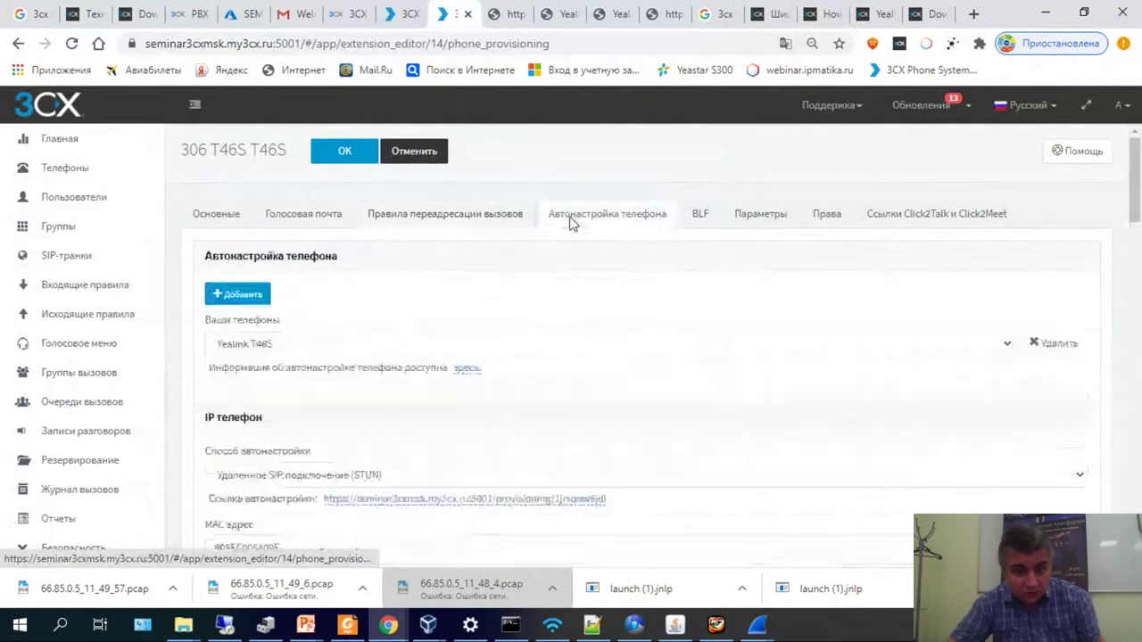
scroll(492, 383, "down", 1)
left_click(346, 433)
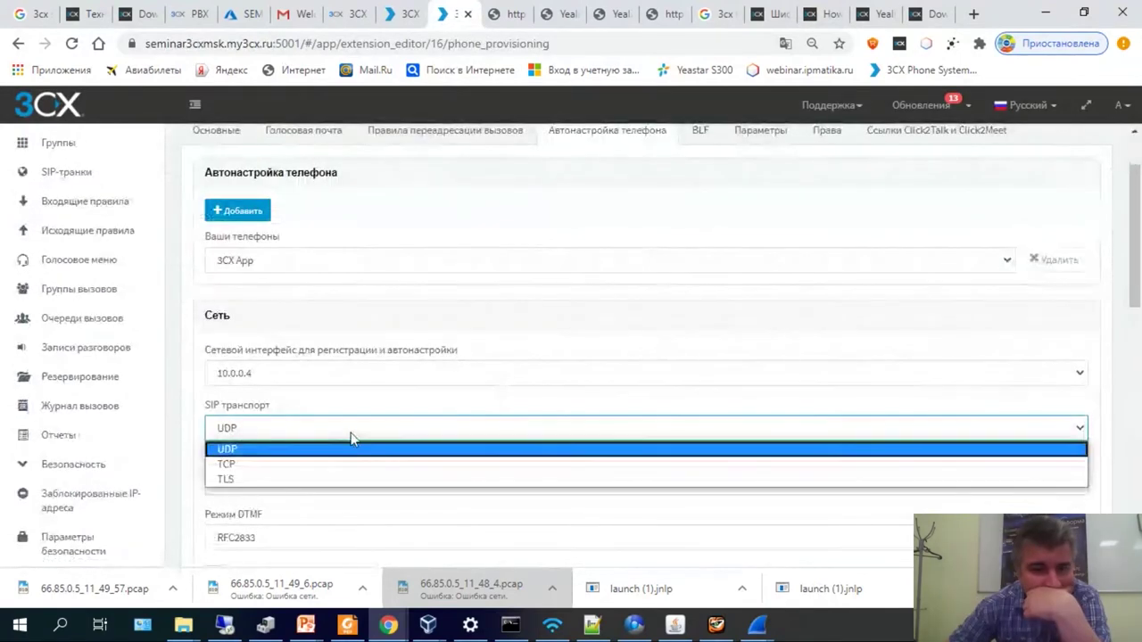
left_click(352, 437)
left_click(356, 431)
left_click(357, 431)
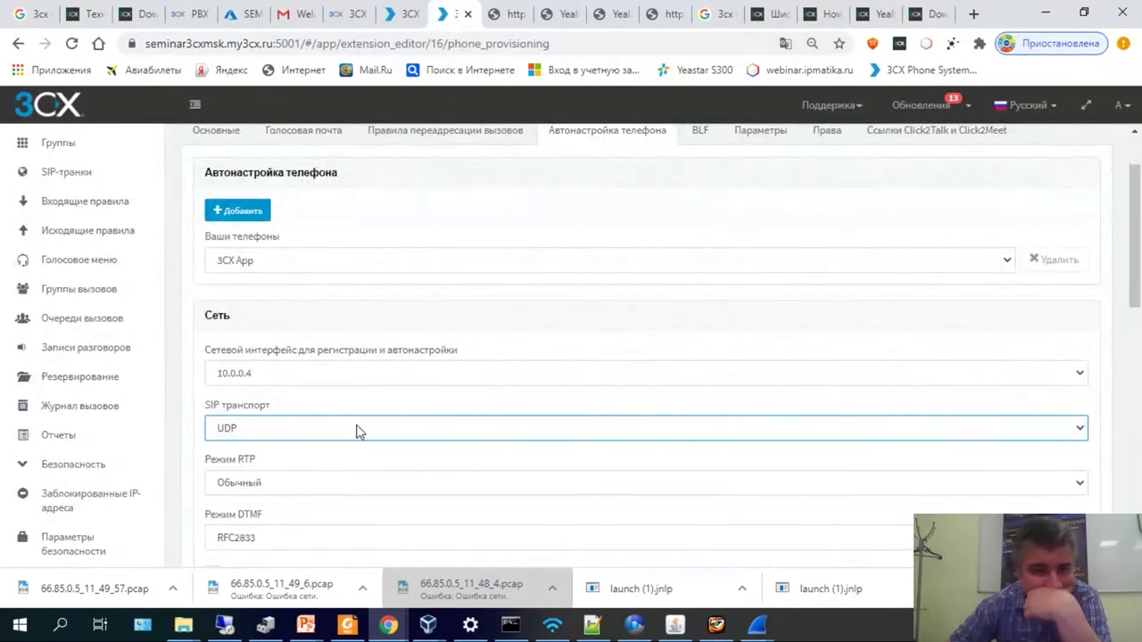
left_click(357, 431)
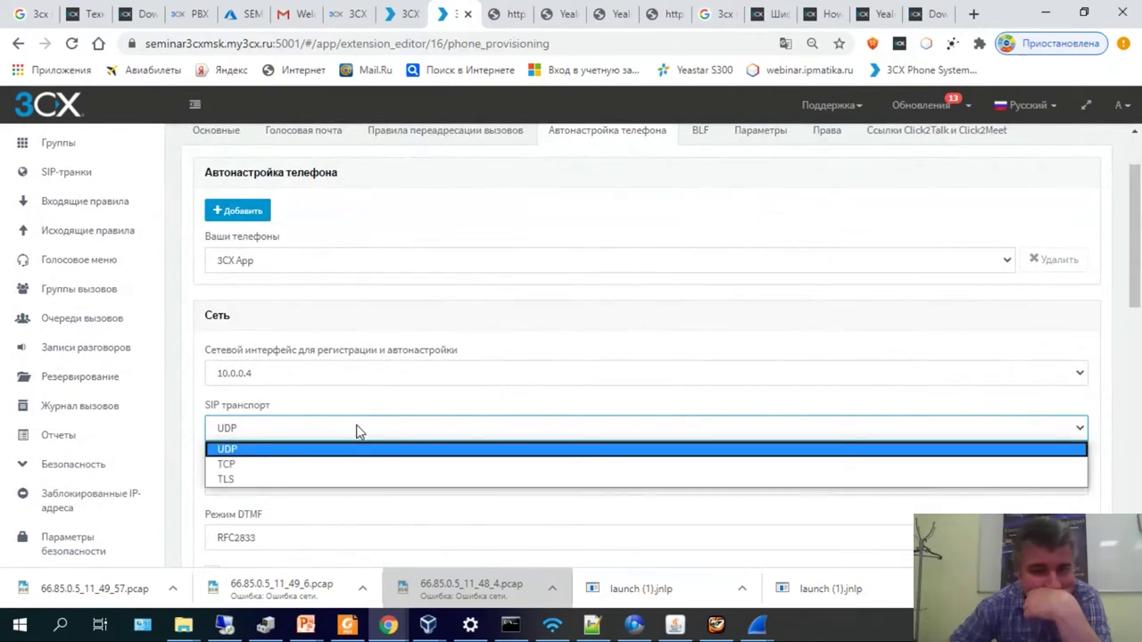
left_click(377, 373)
left_click(360, 413)
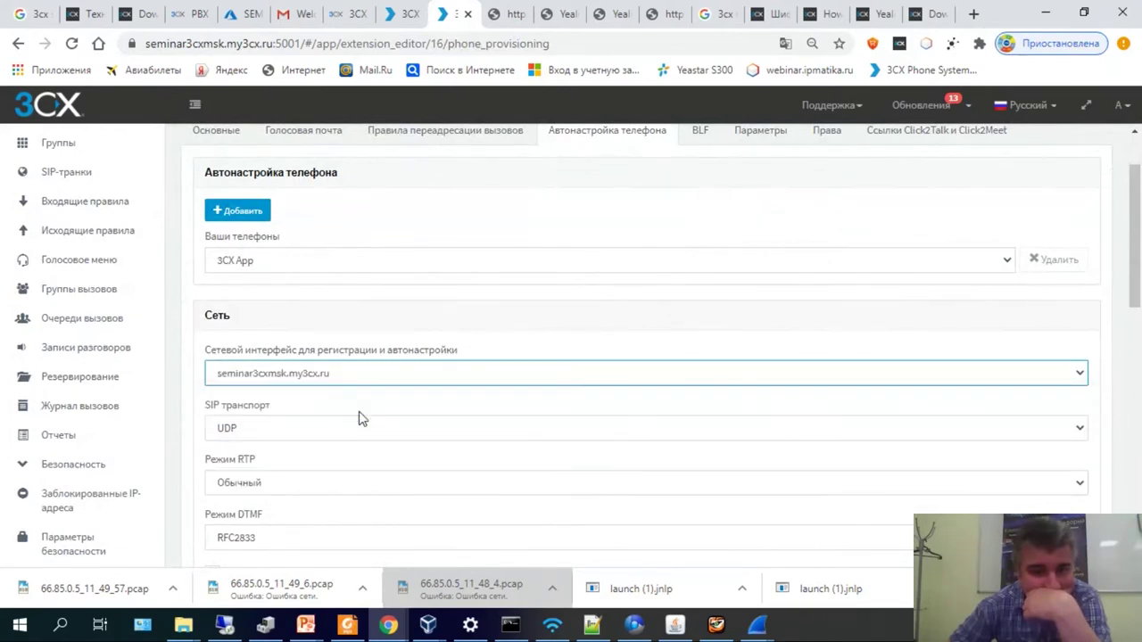
Step: Set the 3CX App's SIP transport to TLS and save the extension
scroll(390, 439, "down", 2)
scroll(390, 438, "up", 2)
left_click(268, 429)
left_click(241, 479)
scroll(262, 290, "up", 1)
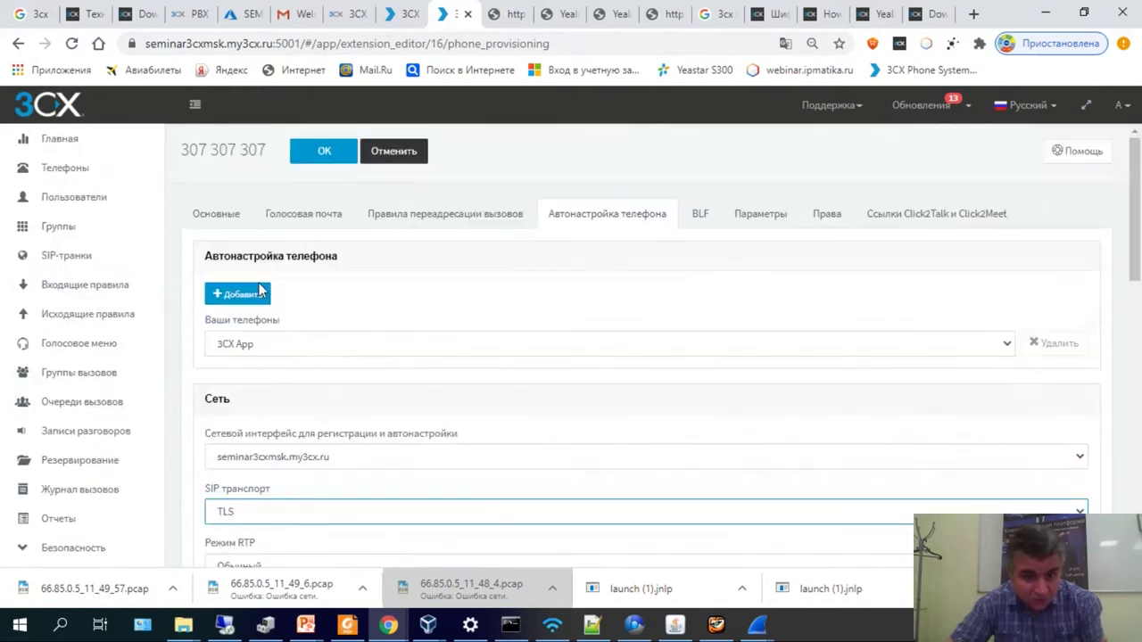
left_click(314, 154)
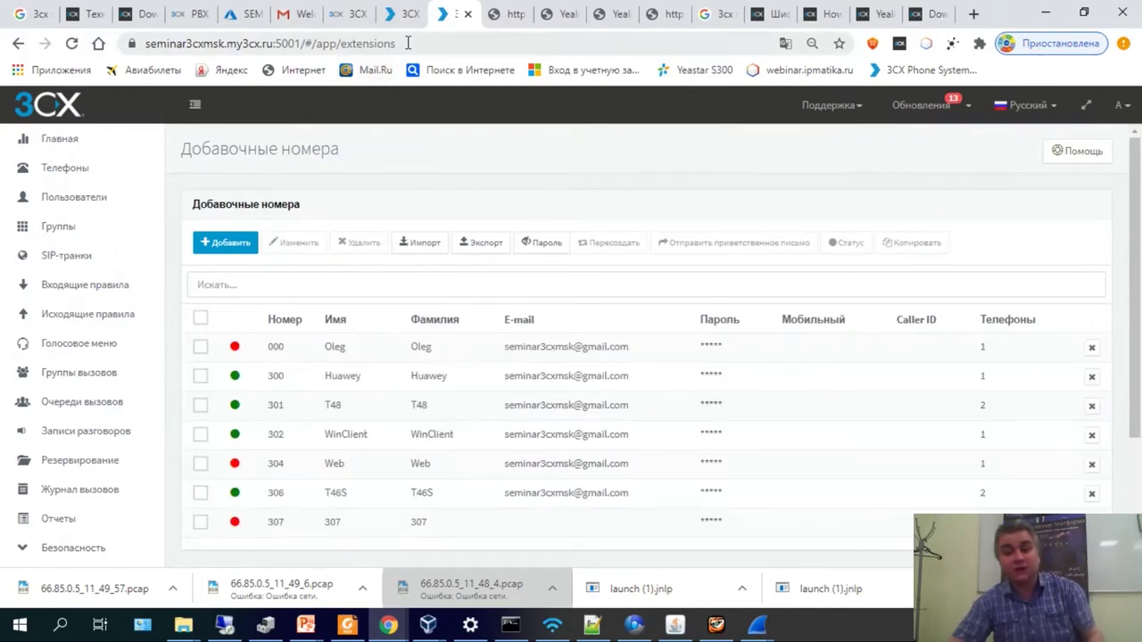
double_click(280, 501)
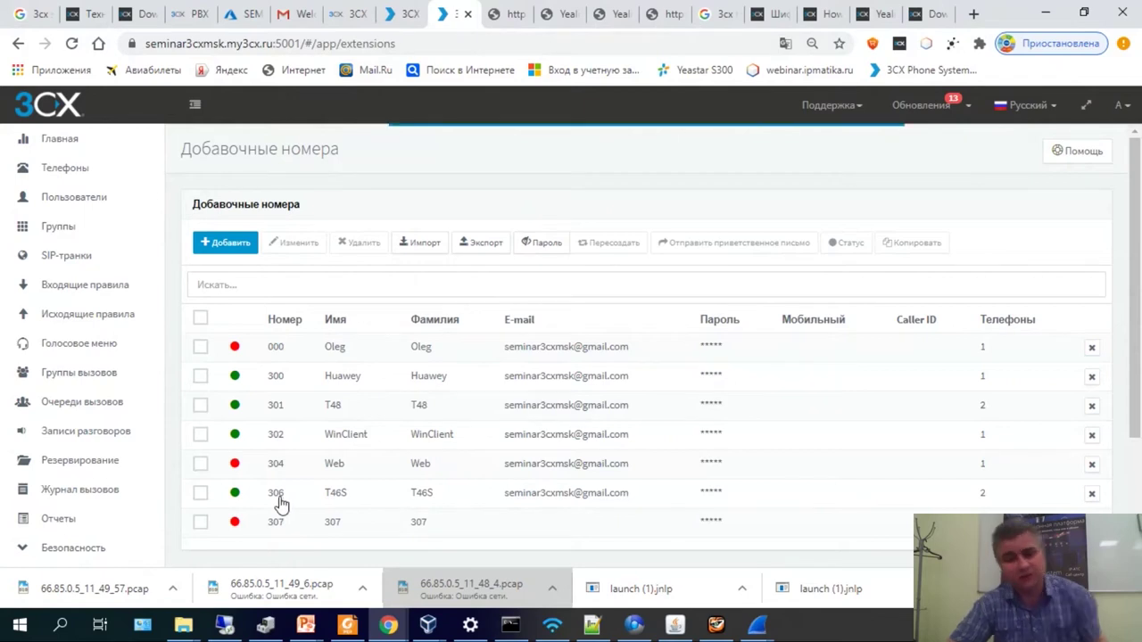
scroll(475, 365, "down", 2)
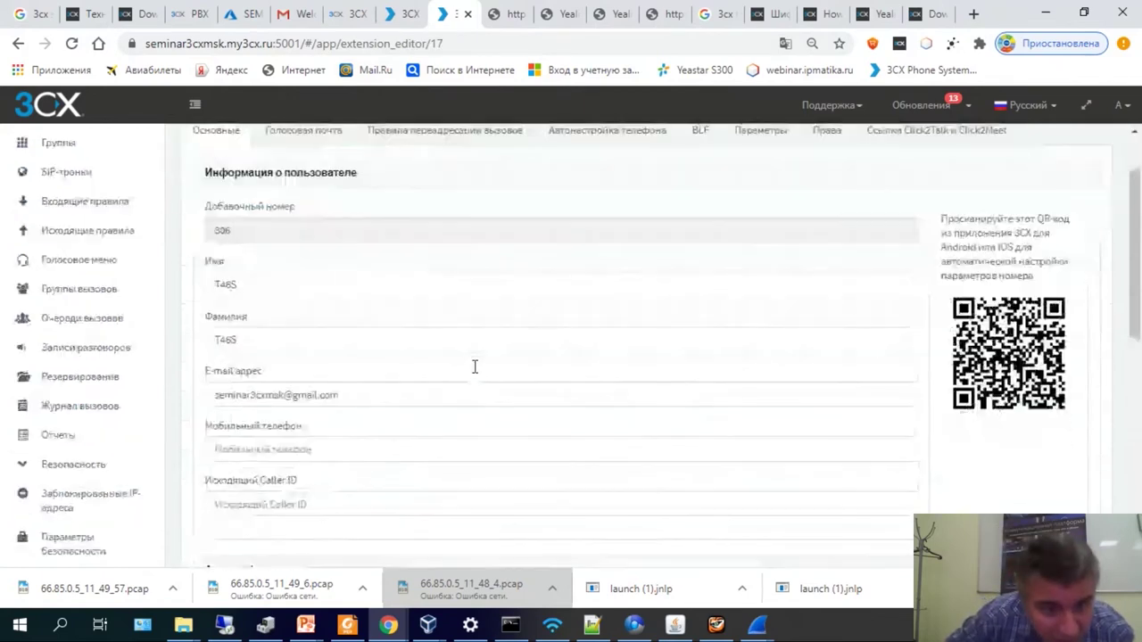
scroll(475, 366, "down", 4)
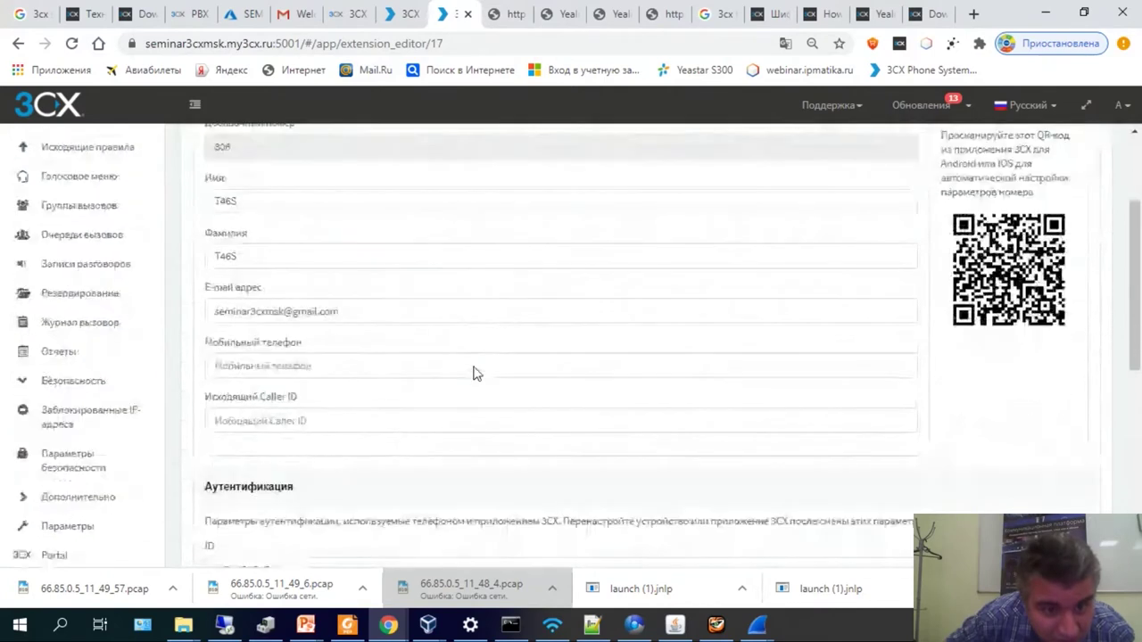
scroll(474, 366, "down", 3)
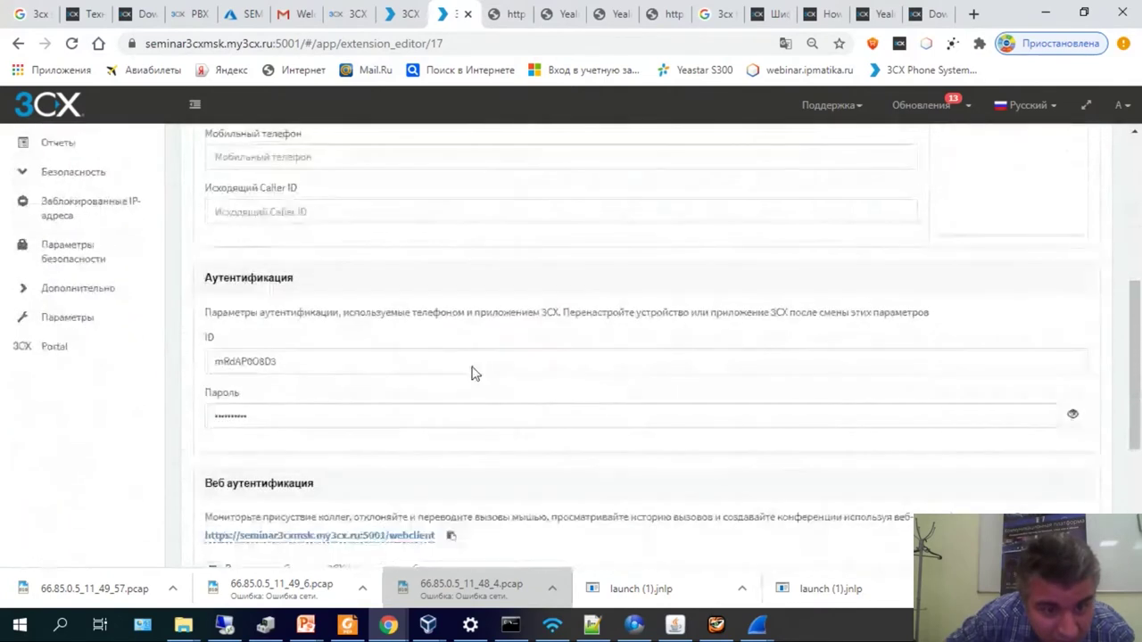
scroll(475, 373, "down", 7)
scroll(470, 375, "up", 7)
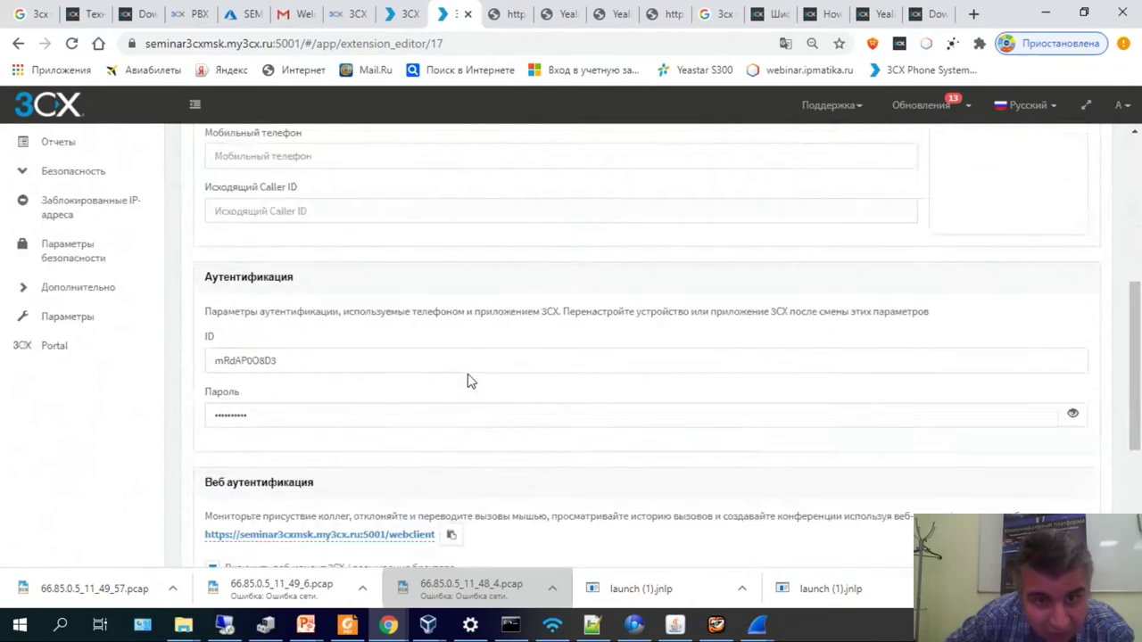
scroll(536, 303, "up", 9)
left_click(596, 222)
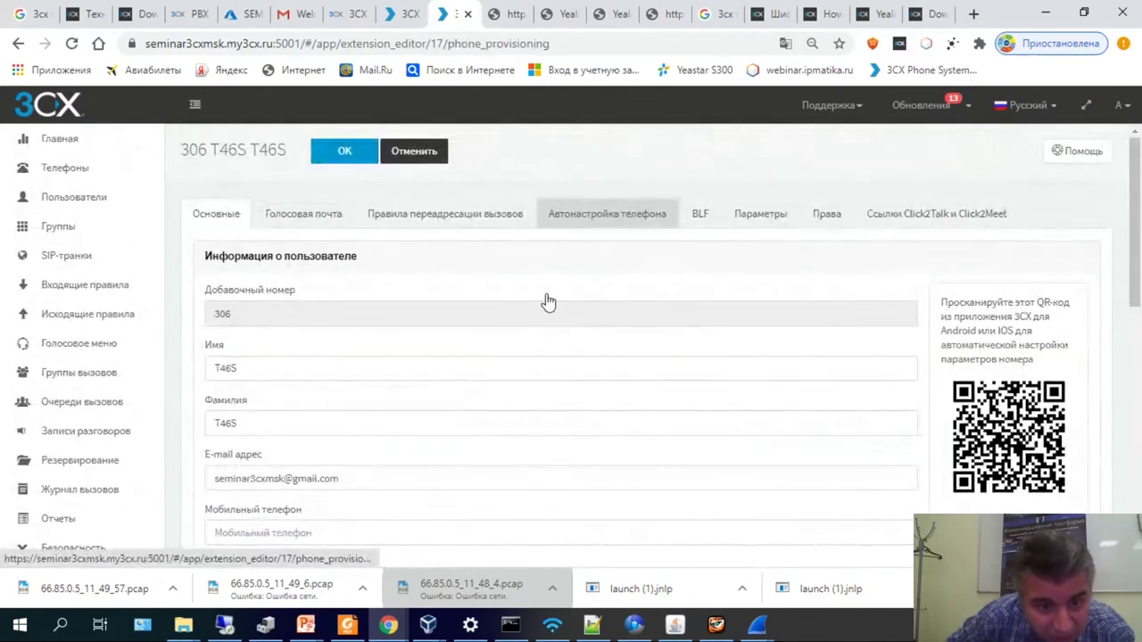
scroll(548, 301, "down", 4)
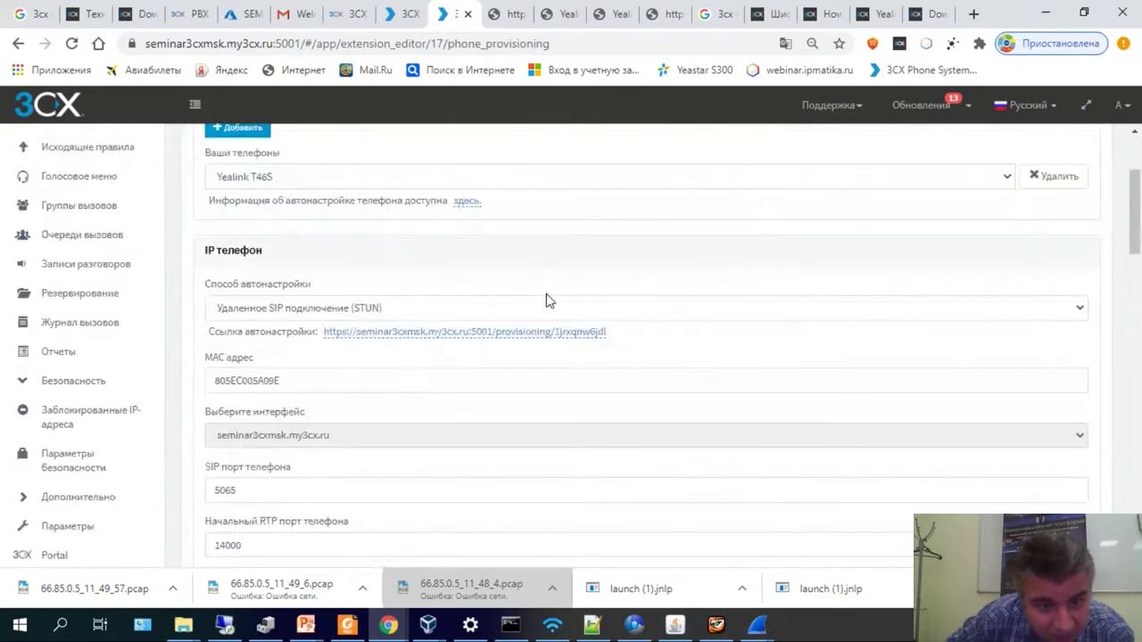
scroll(549, 302, "down", 4)
scroll(601, 439, "up", 8)
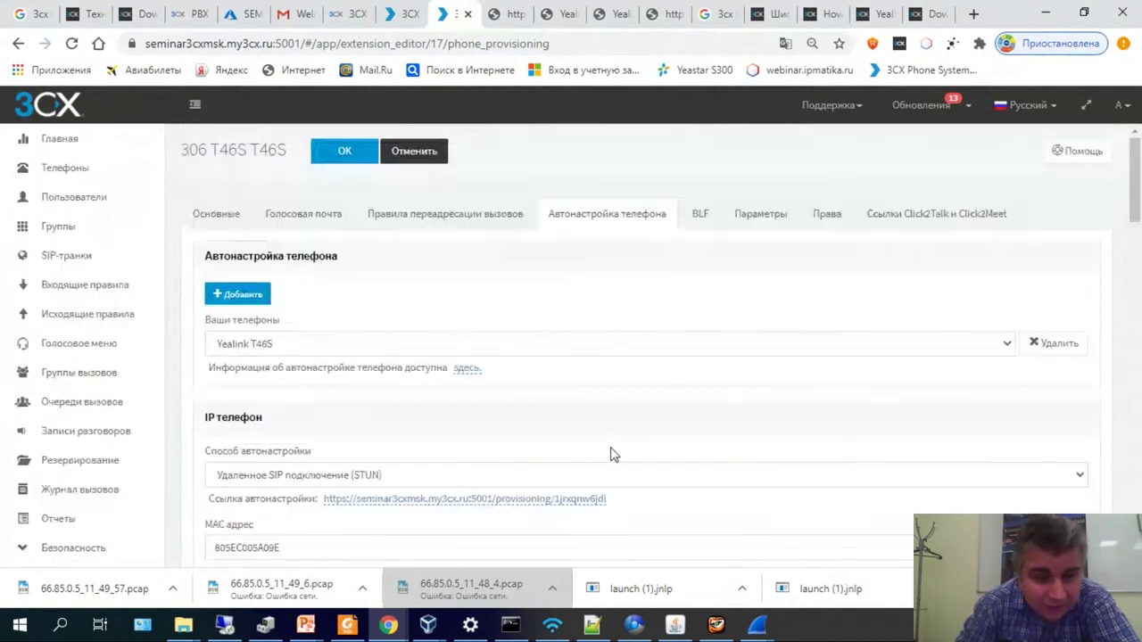
scroll(616, 463, "down", 4)
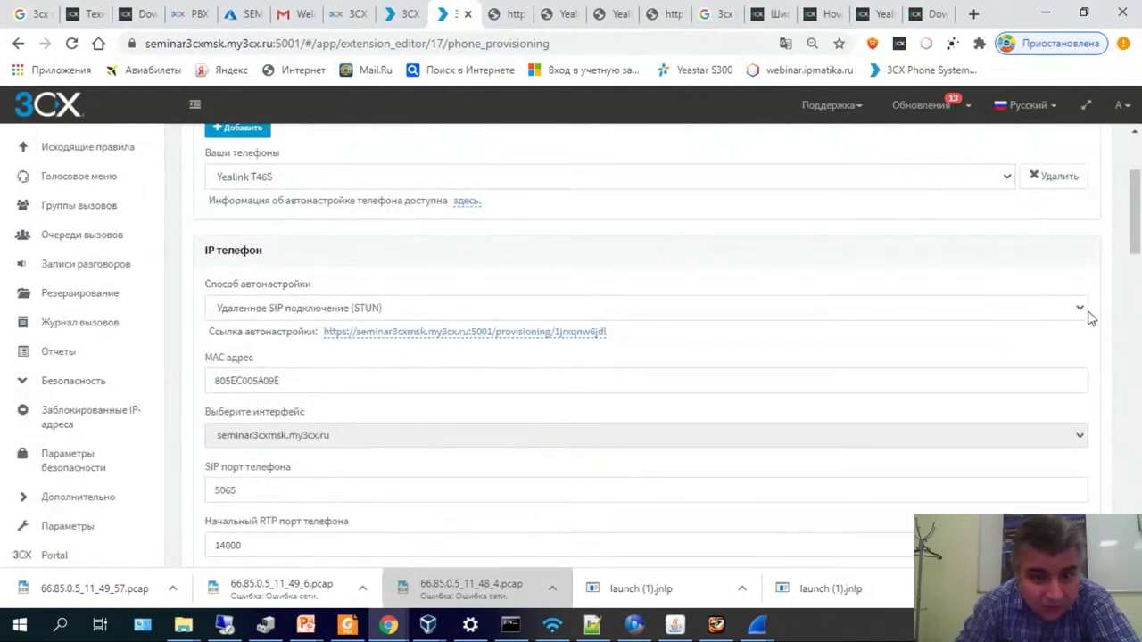
scroll(997, 414, "down", 6)
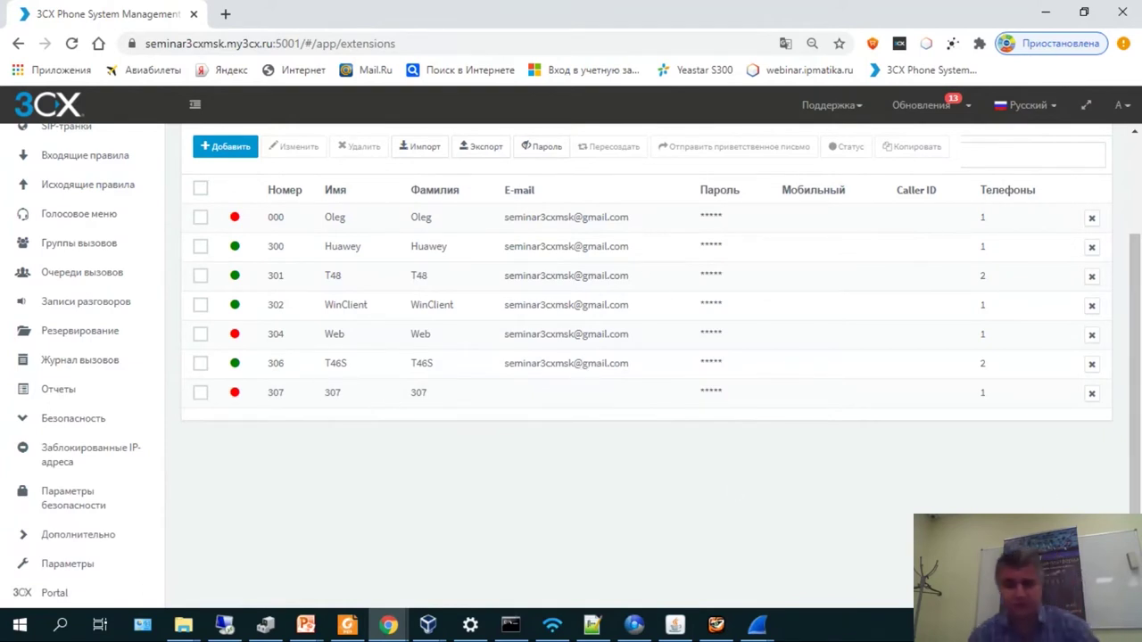
Step: Accept the unattended-upgrades license agreement in the 3CX-OFFICE VM console
left_click(716, 625)
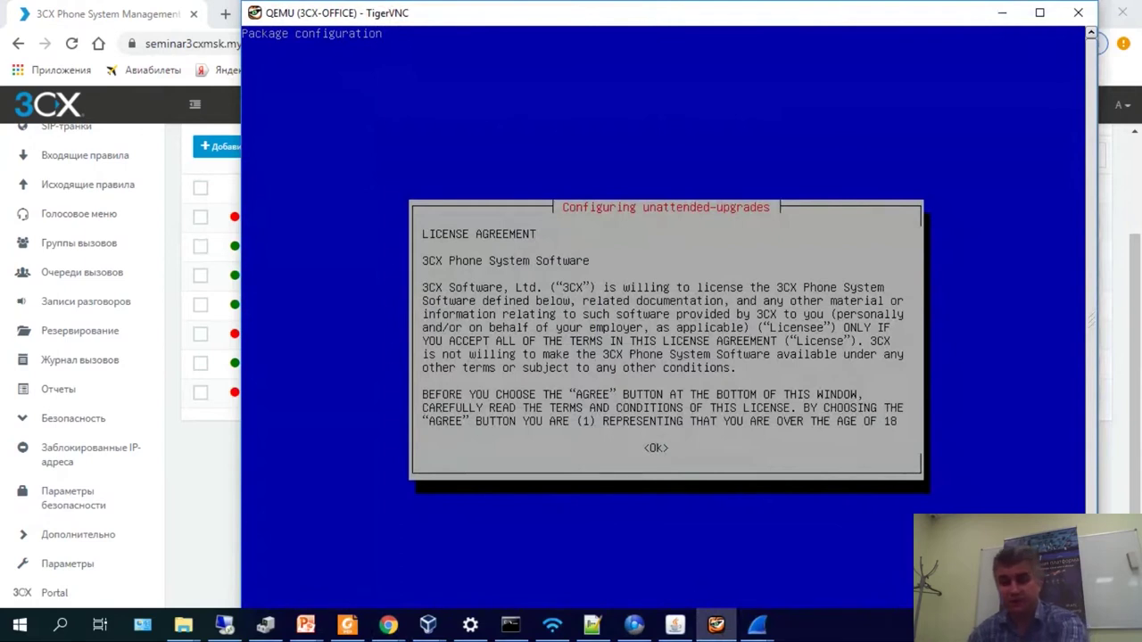
key("Return")
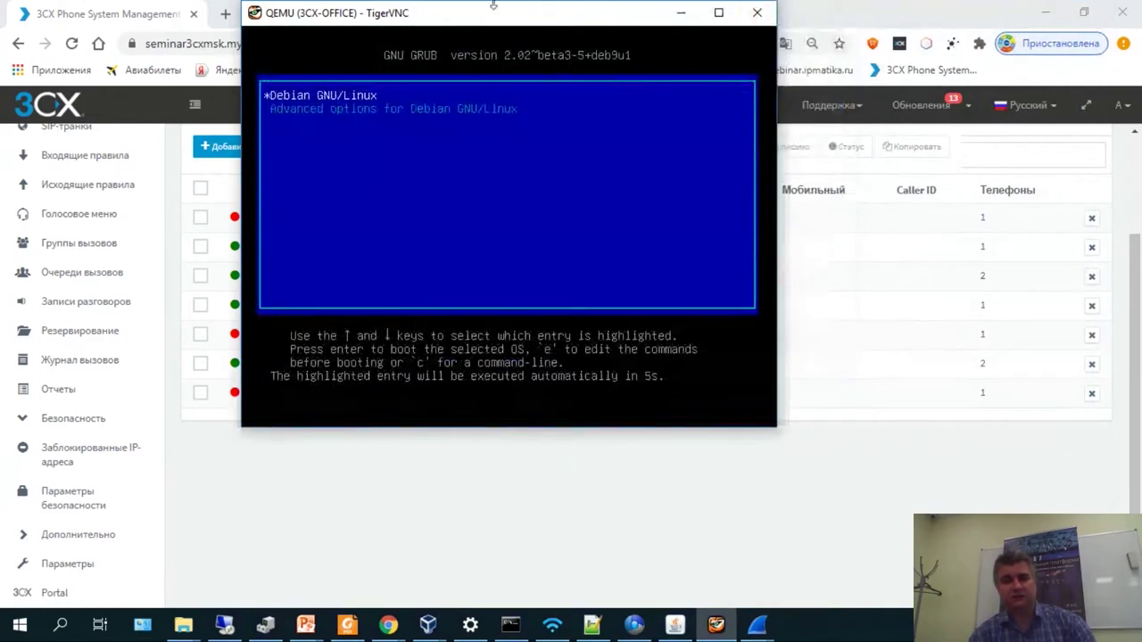
left_click_drag(551, 28, 614, 112)
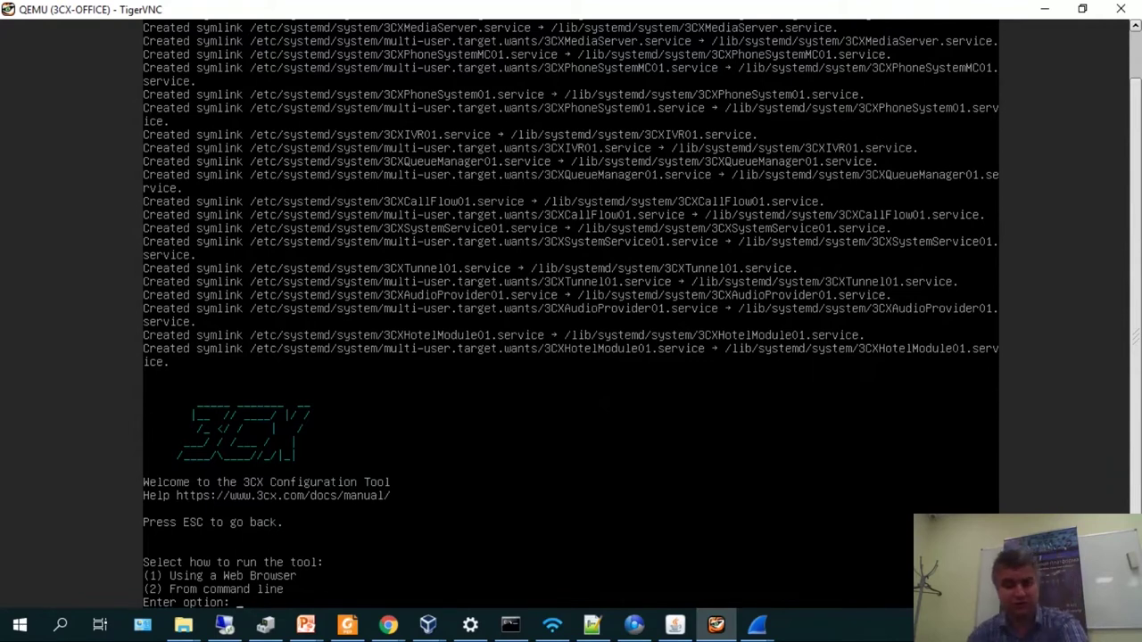
Step: After the reboot, enter option 1 to run the configuration tool via web browser
type("1")
key("Return")
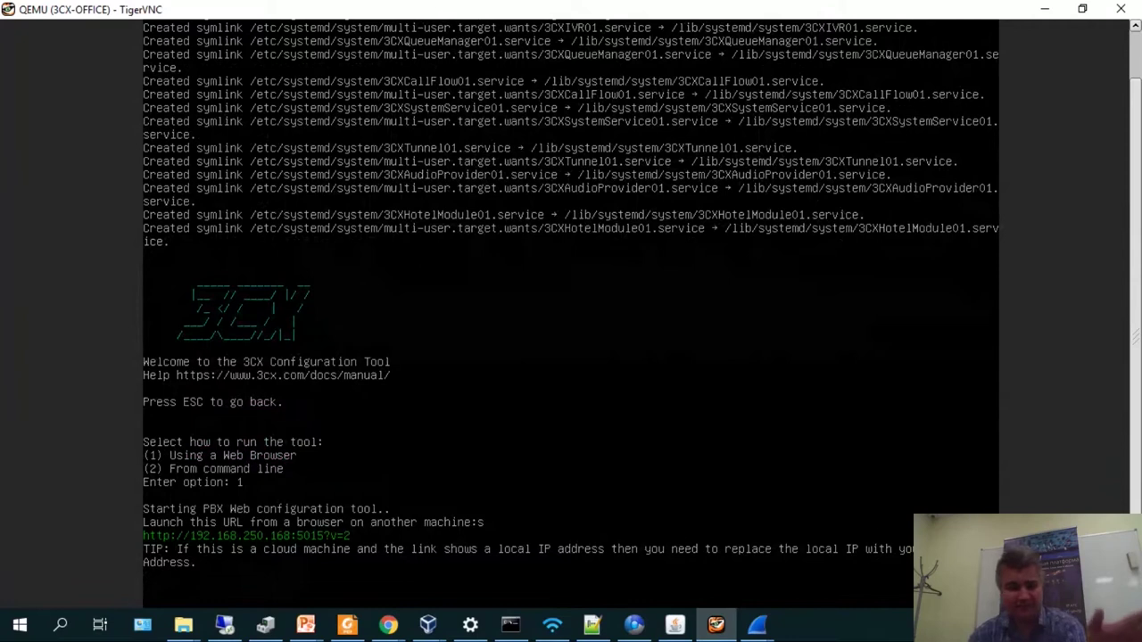
mouse_move(399, 629)
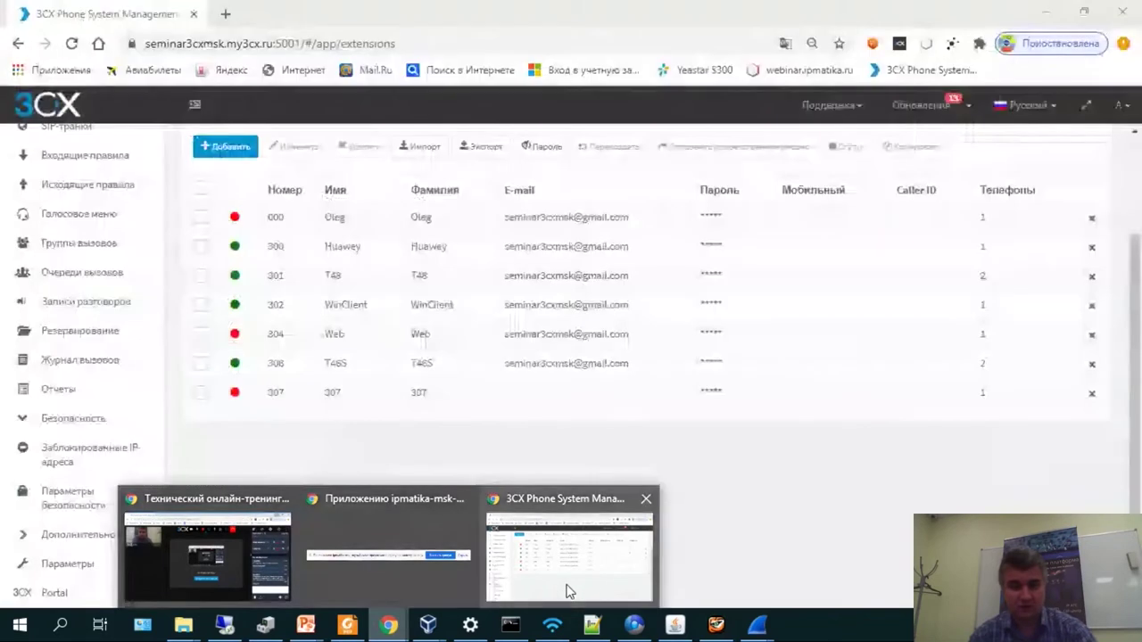
Step: Load 192.168.250.168:5015 in a new Chrome tab, then go to Gmail for the license key
left_click(569, 591)
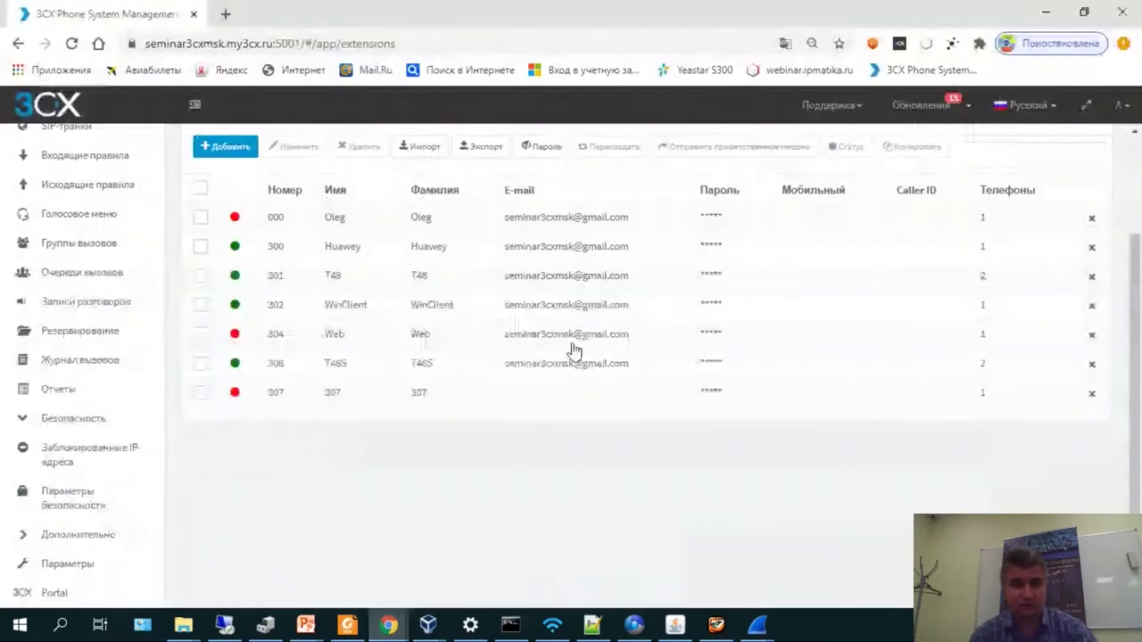
left_click(226, 14)
type("192.168.250.188")
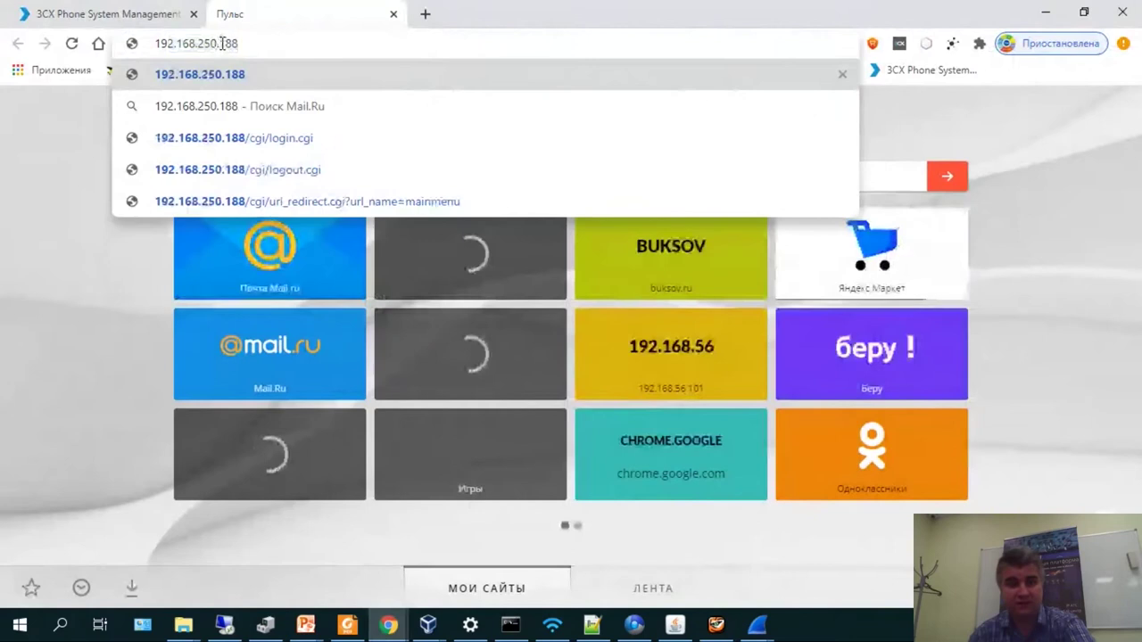
left_click(716, 627)
left_click(717, 626)
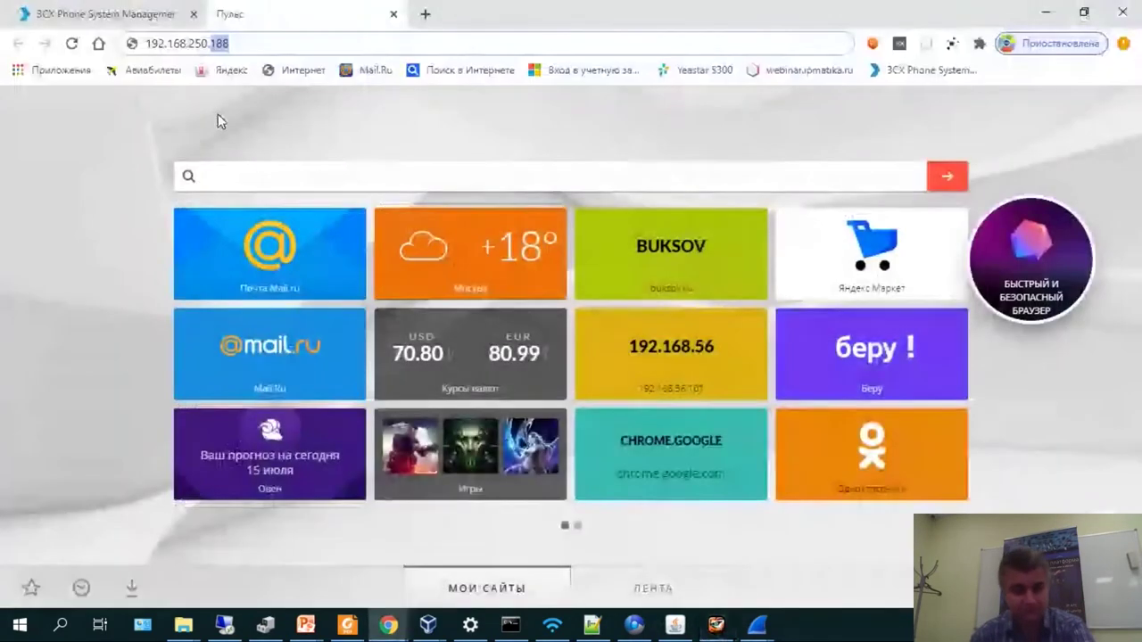
type("2.168.250.168")
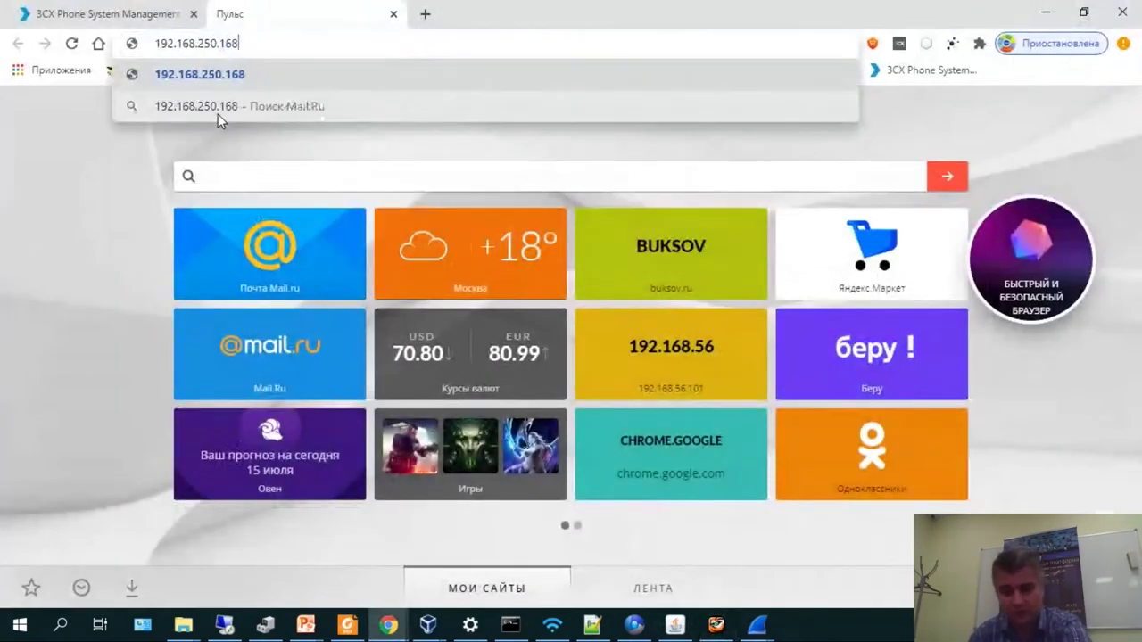
type(":5015")
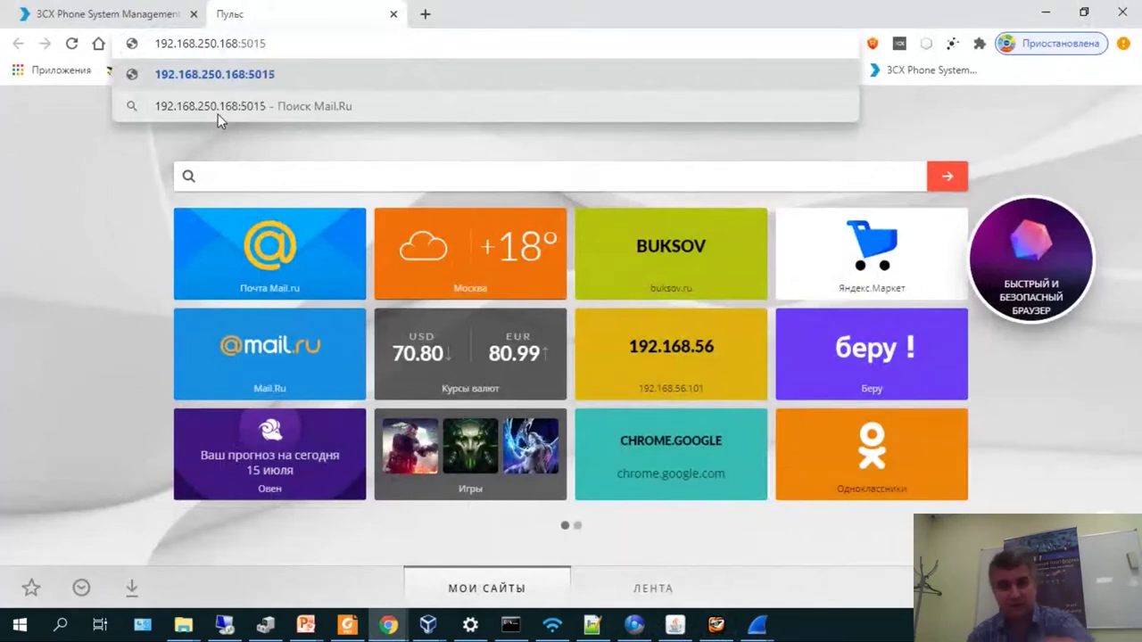
key("Return")
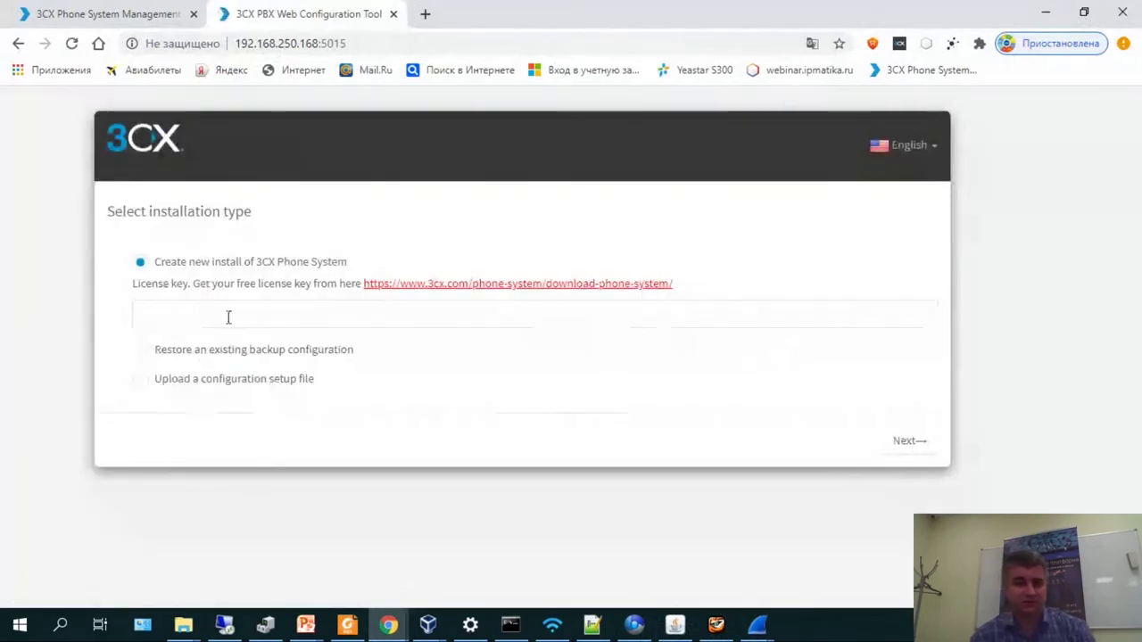
left_click(236, 315)
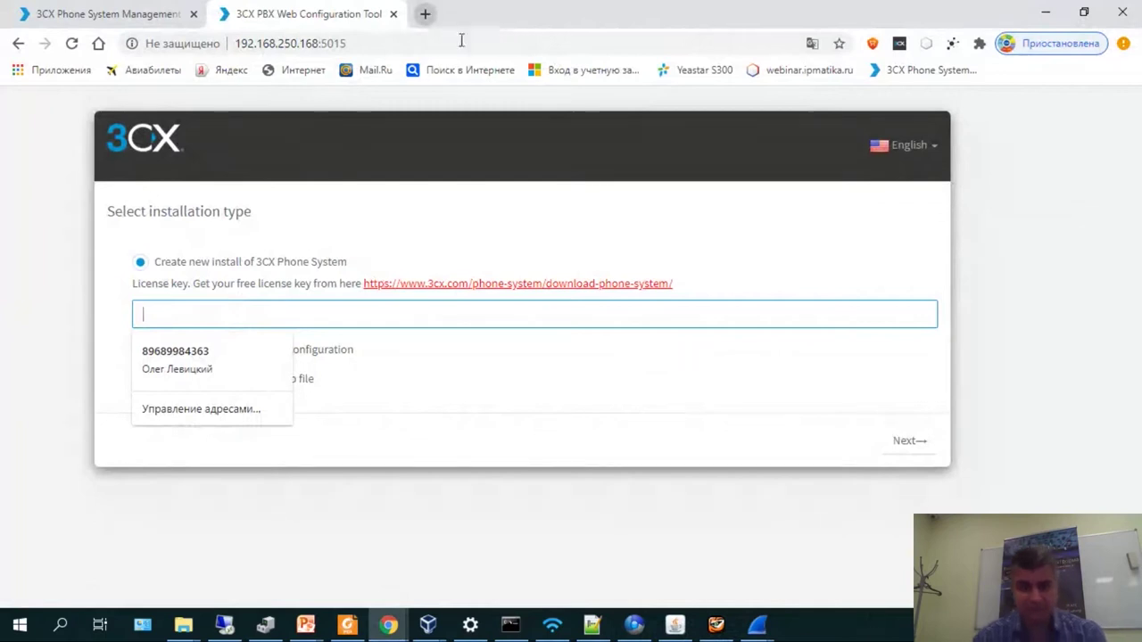
left_click(635, 624)
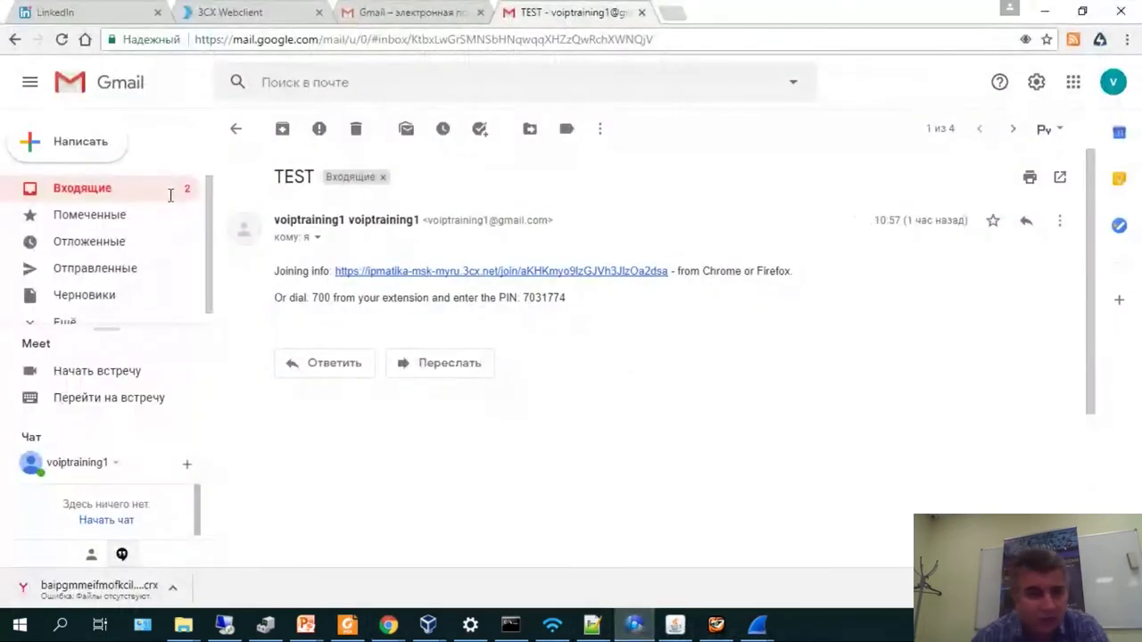
Step: Copy the license key from the 3CX free license email in the Gmail inbox
left_click(66, 195)
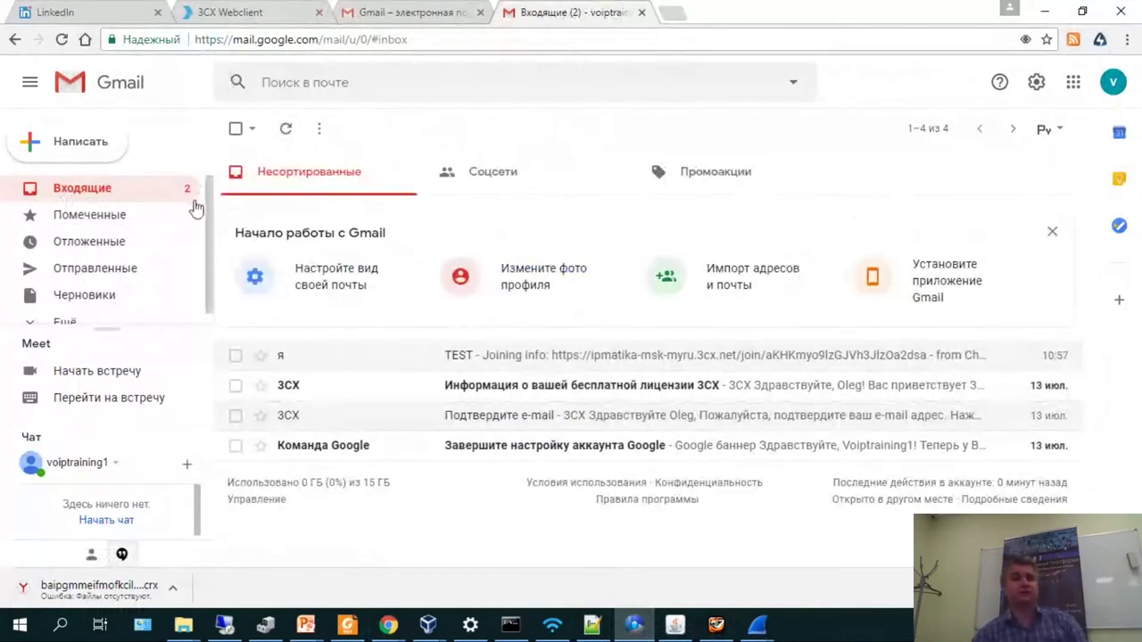
left_click(580, 386)
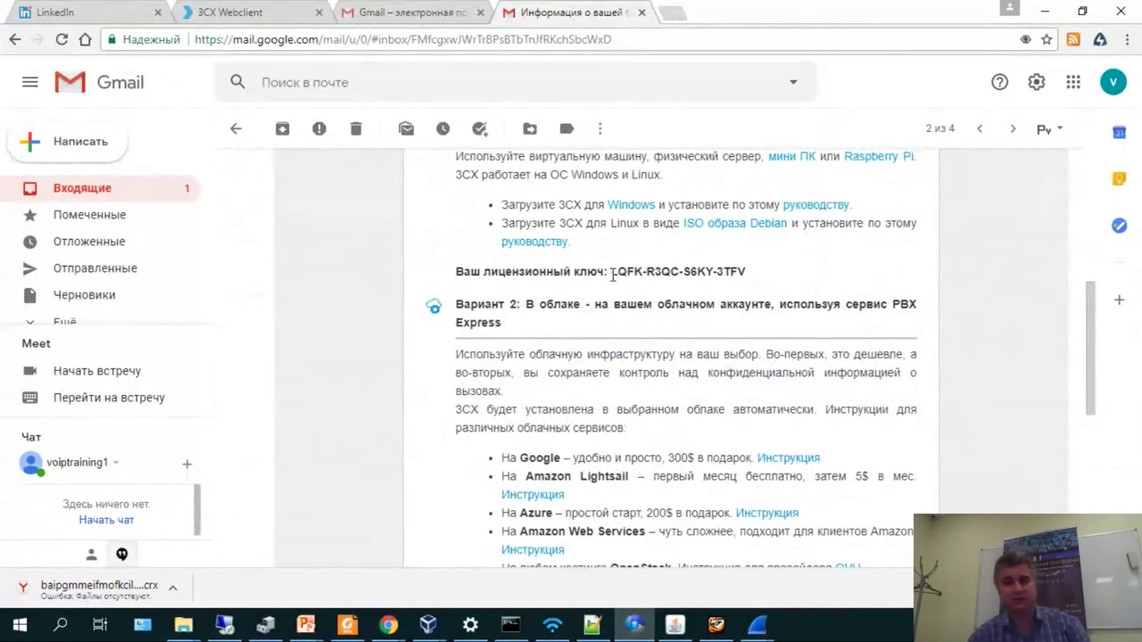
left_click_drag(612, 276, 742, 276)
right_click(728, 279)
left_click(754, 292)
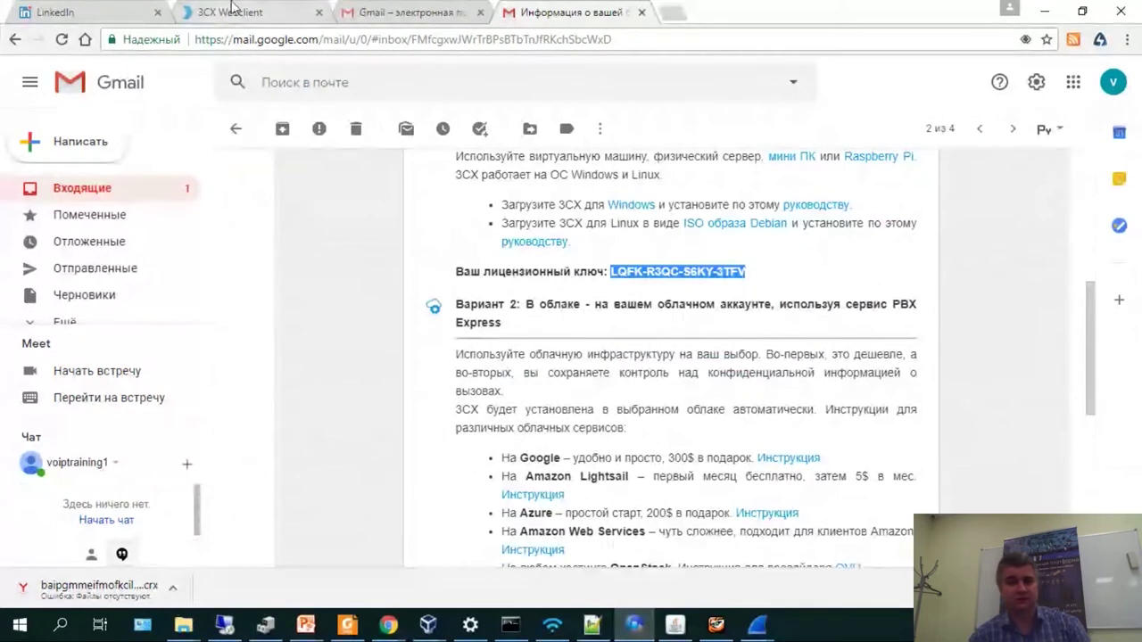
Step: Bring the 3CX configuration tool window back to the front
left_click(230, 11)
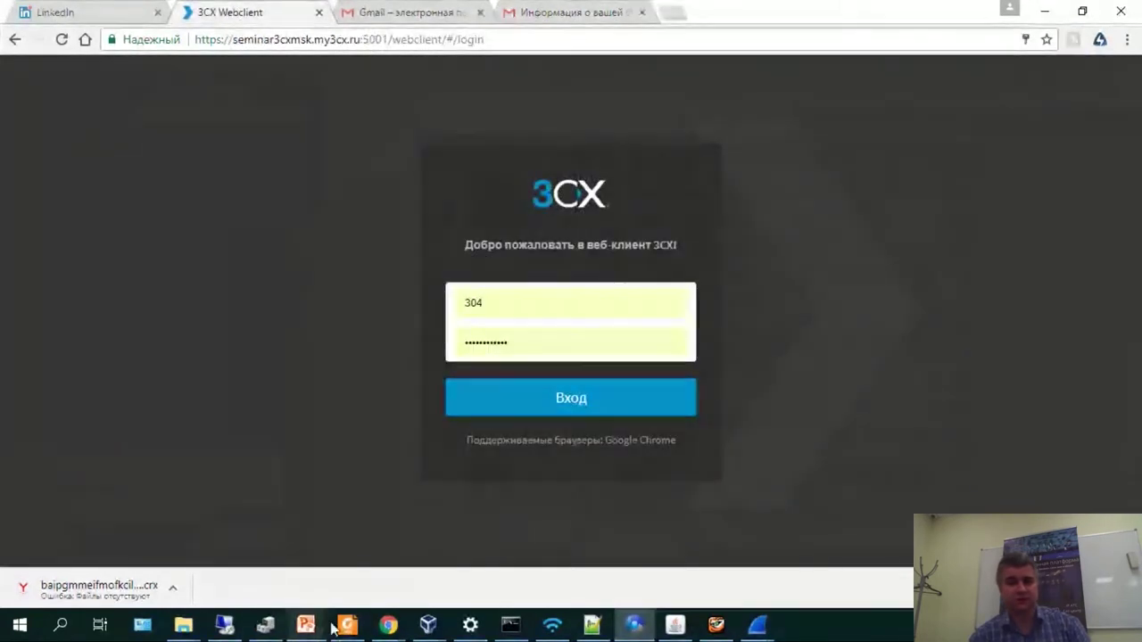
left_click(388, 625)
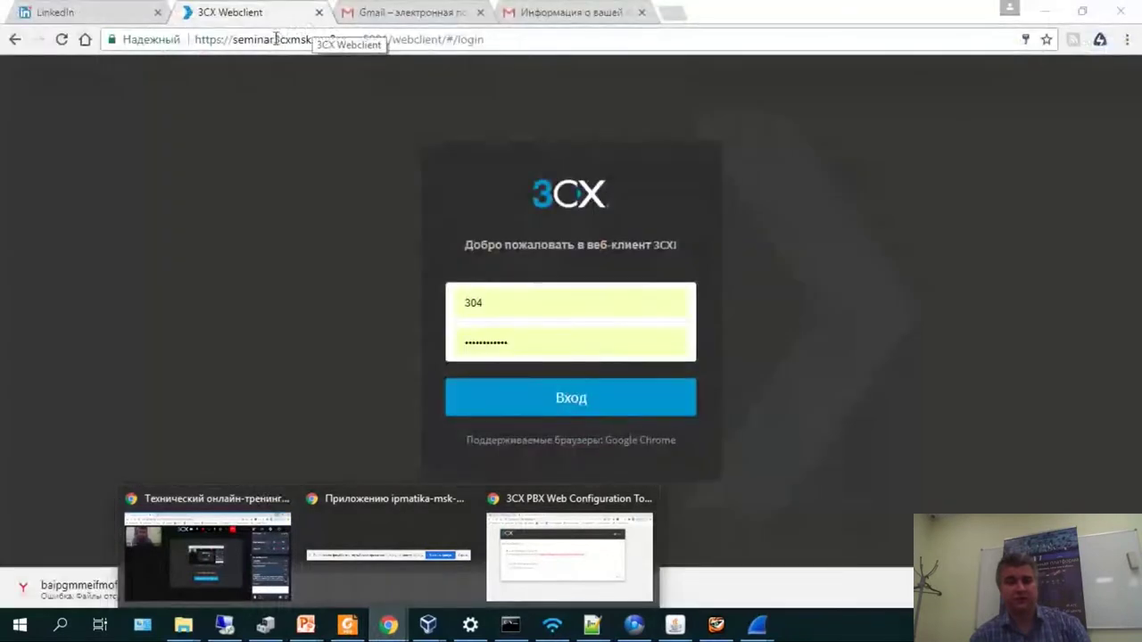
mouse_move(389, 628)
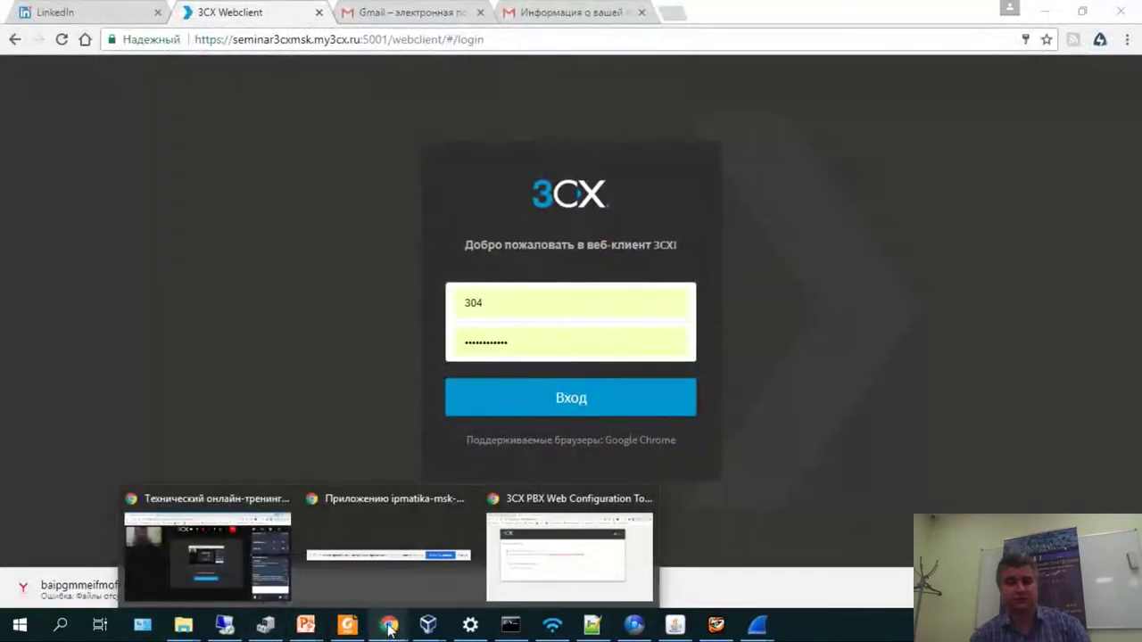
left_click(570, 553)
Step: Paste the license key into the new-install field and continue
left_click(389, 312)
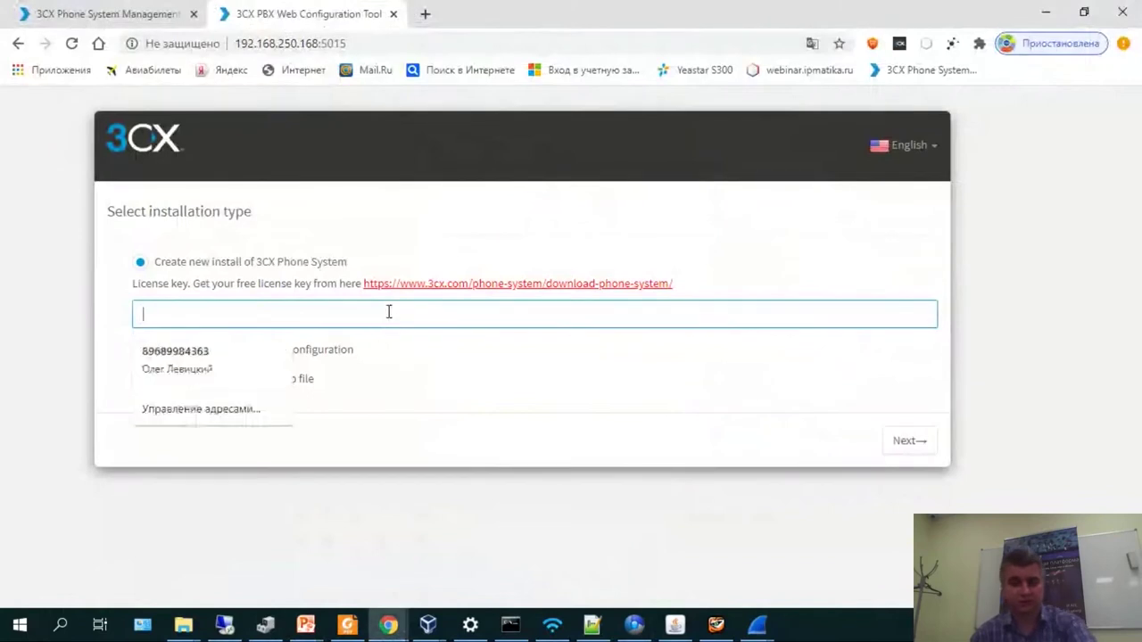
key("ctrl+v")
left_click(489, 373)
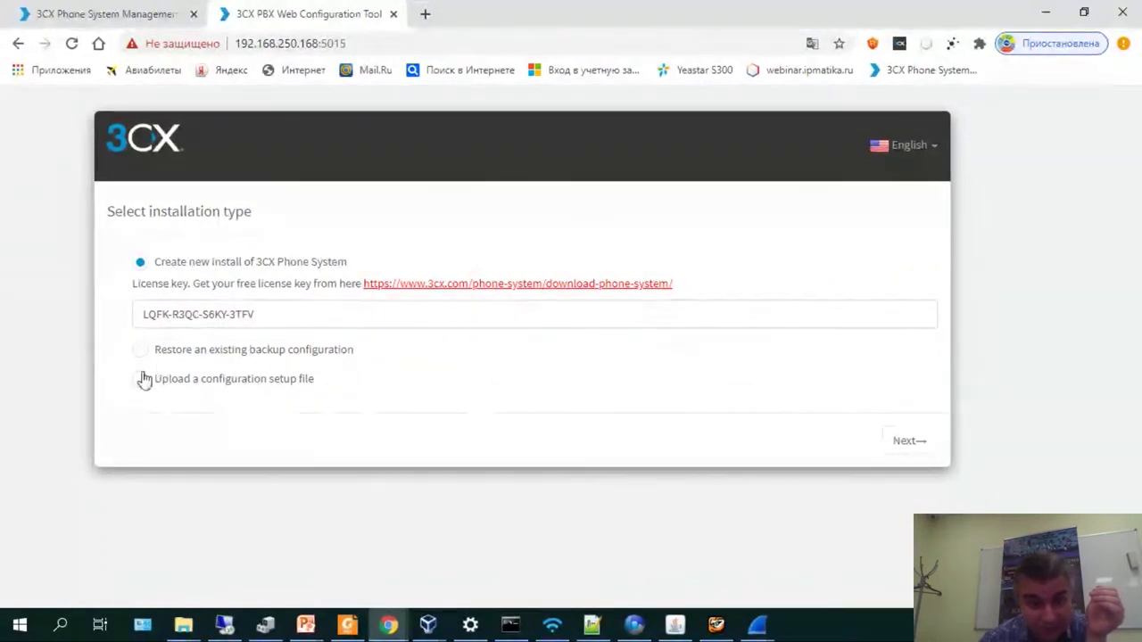
left_click(906, 444)
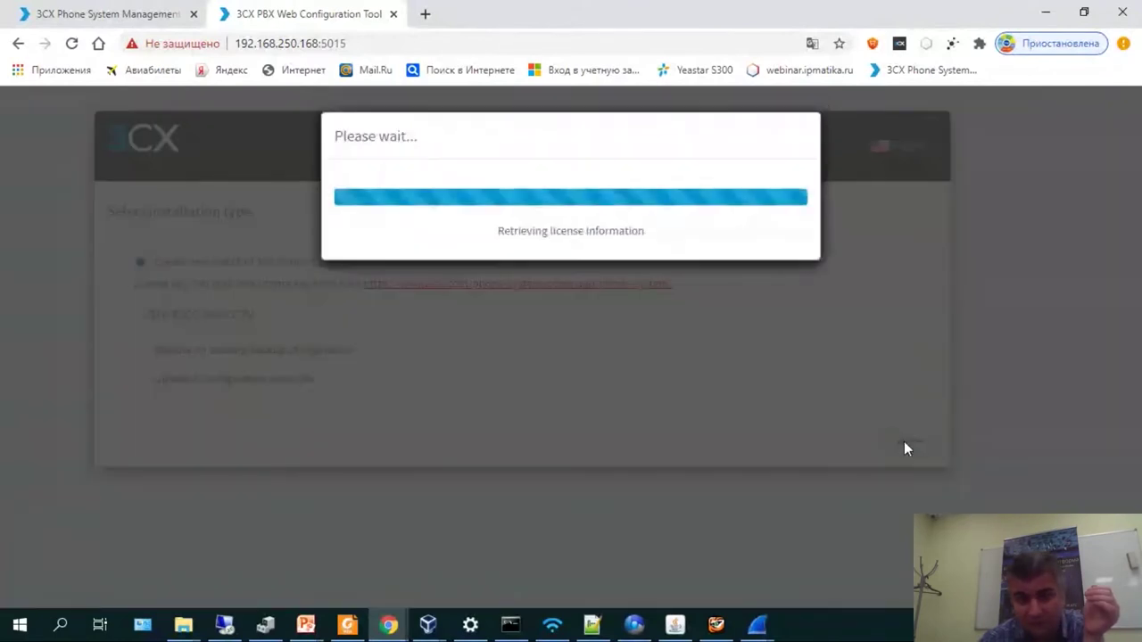
Step: Fill in the management console username and password
left_click(593, 300)
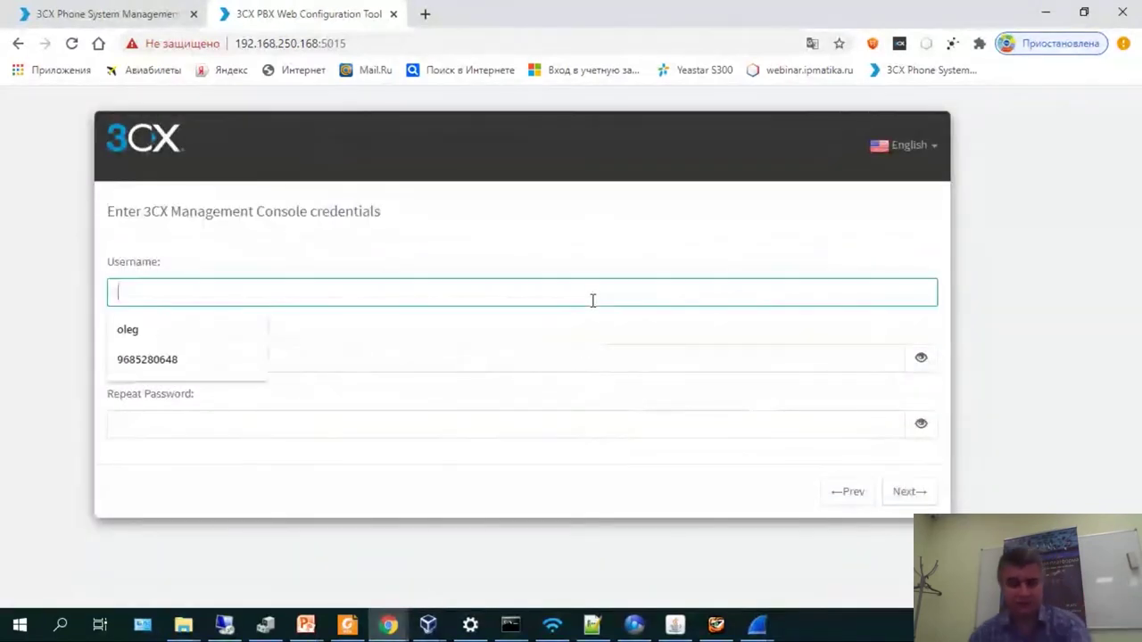
type("ol")
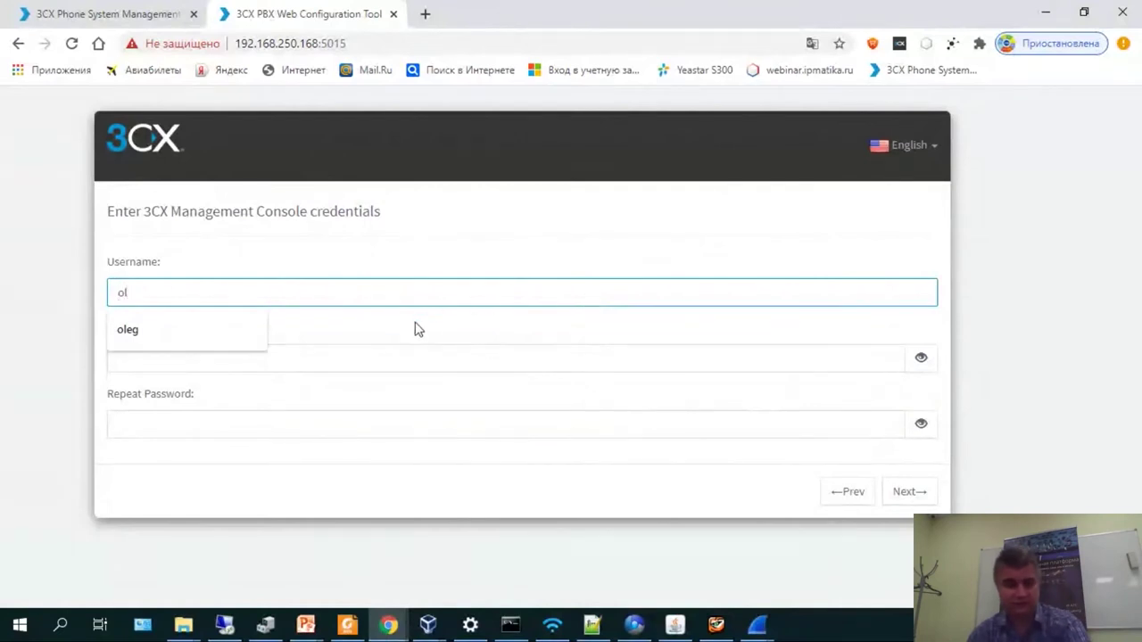
left_click(196, 332)
left_click(195, 354)
type("••")
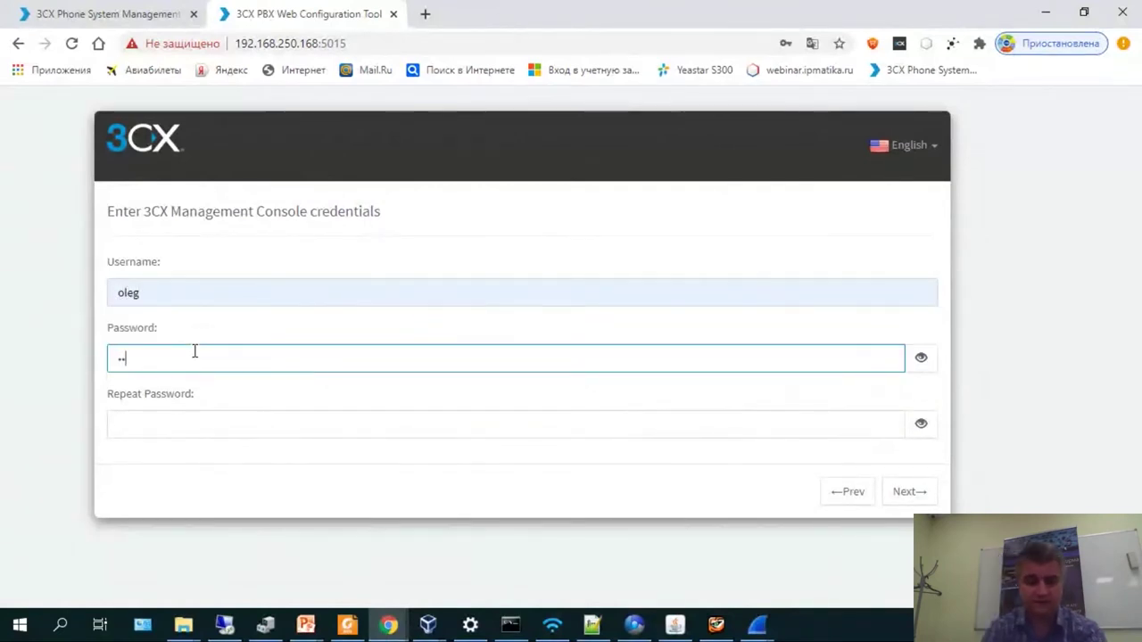
left_click(197, 425)
Step: Repeat the password, submit the console credentials and dismiss the save-password prompt
type("••••••••")
key("Return")
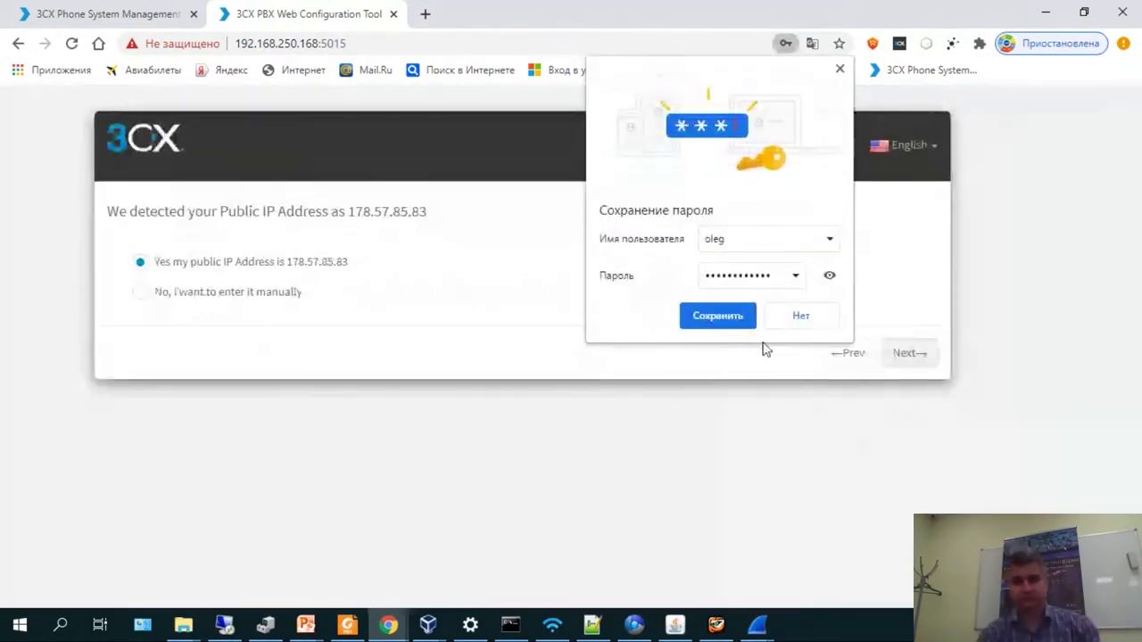
left_click(728, 320)
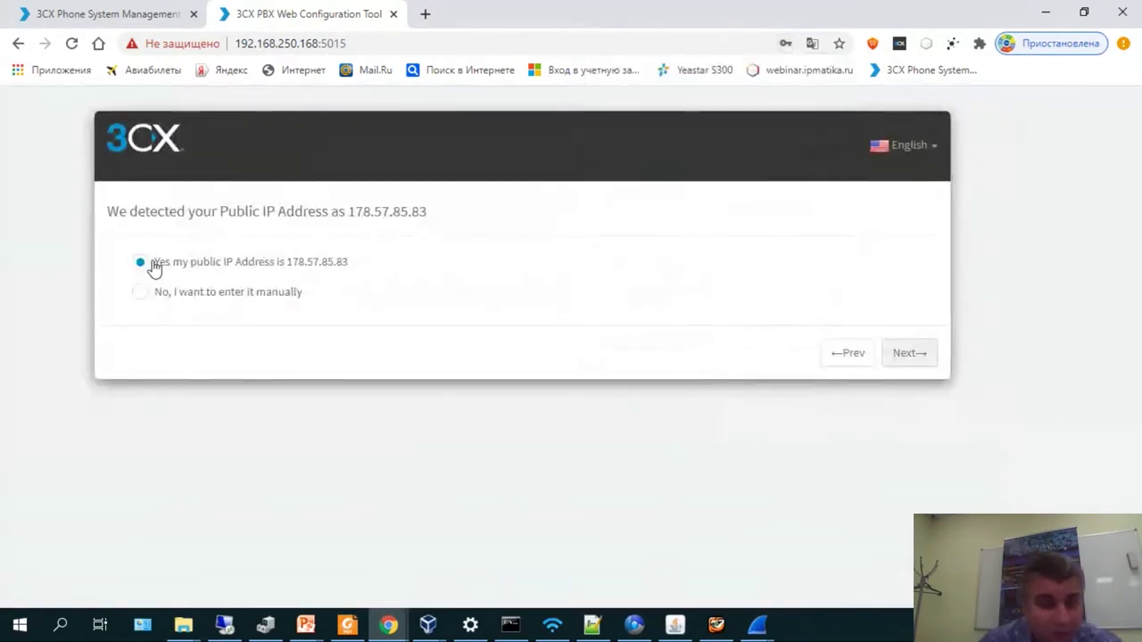
Step: Confirm public IP 178.57.85.83 as static and choose 'I need a 3CX FQDN'
left_click_drag(383, 270, 156, 257)
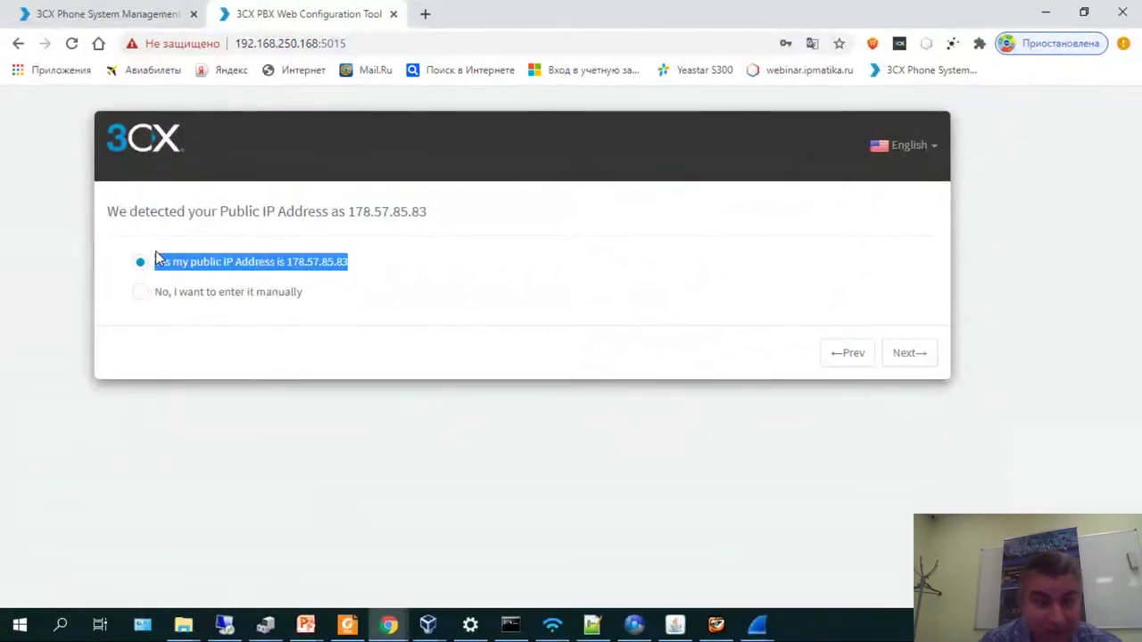
left_click(392, 279)
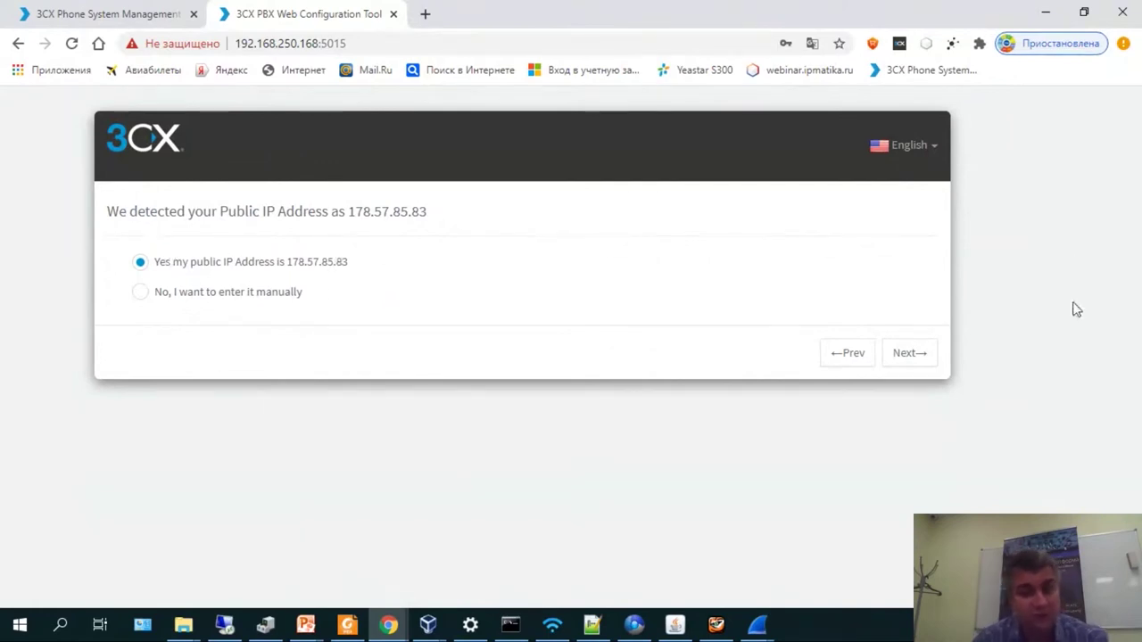
left_click(917, 357)
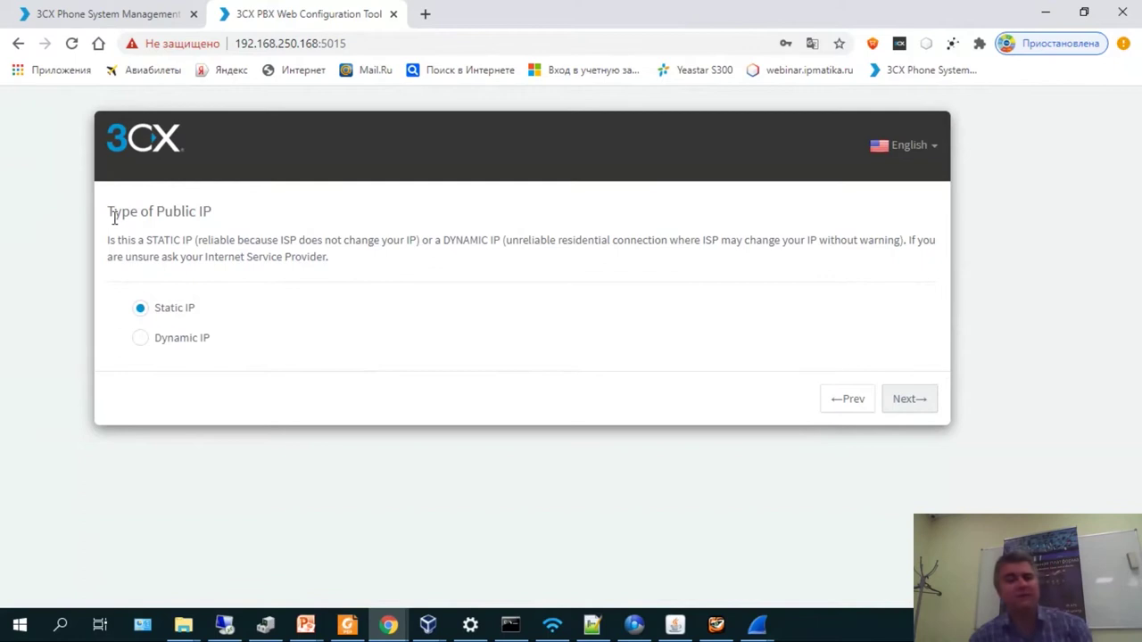
left_click(919, 401)
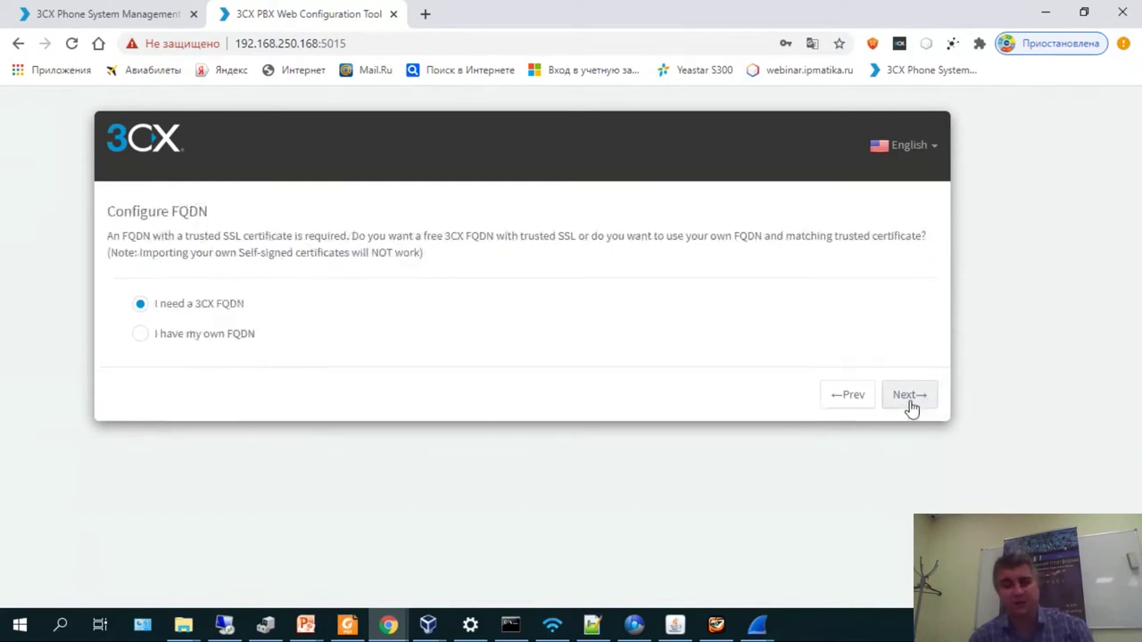
left_click(920, 401)
Step: Enter seminar3cxoffice as the subdomain name, replacing 'msk' in the suggestion
left_click(393, 289)
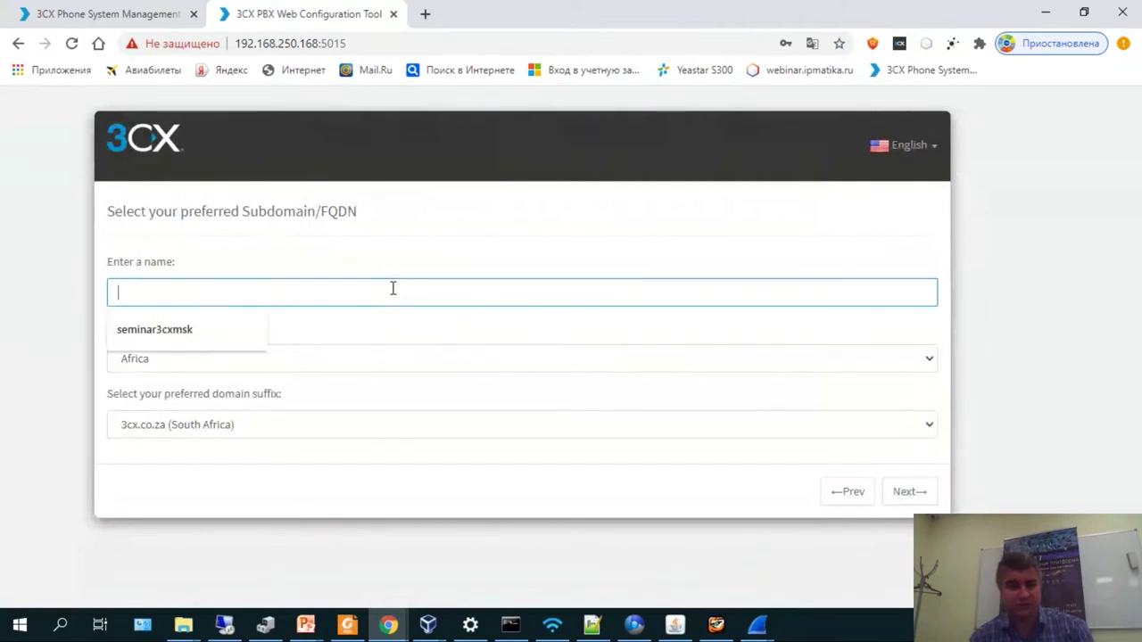
left_click(223, 331)
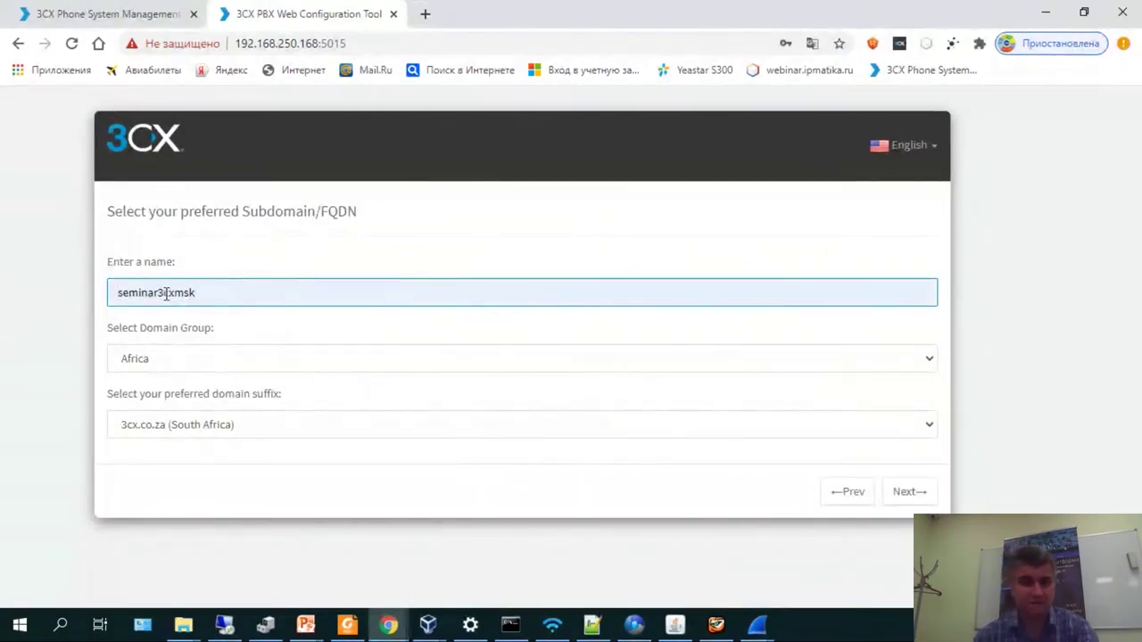
left_click_drag(174, 293, 220, 290)
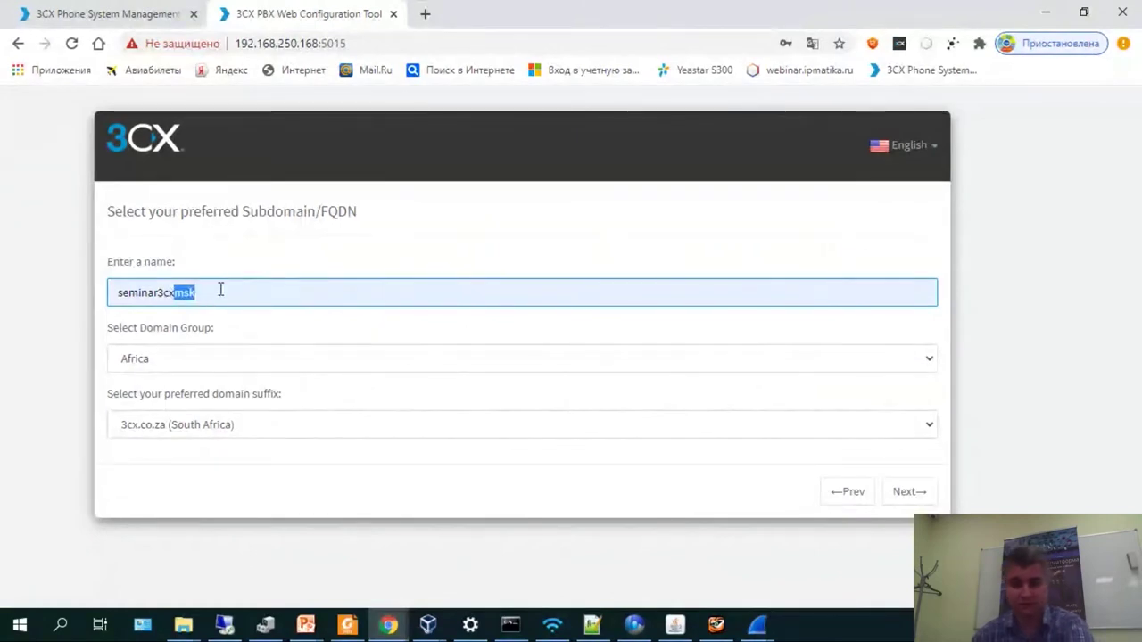
type("office")
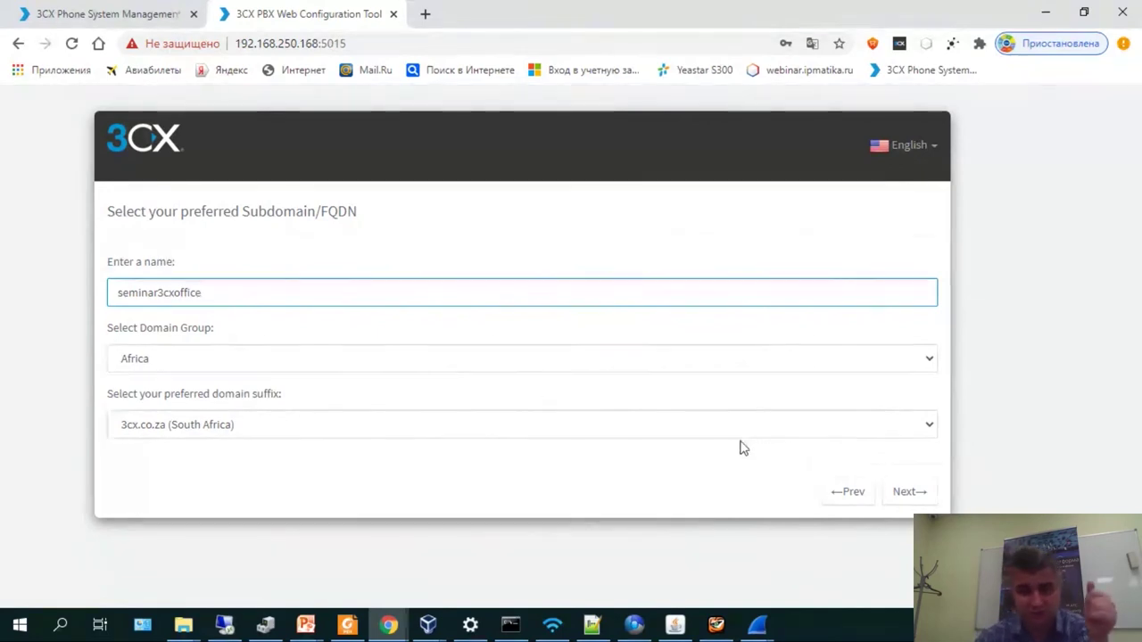
Step: Choose Europe as domain group and my3cx.ru (Russia) as suffix, then continue
left_click(257, 362)
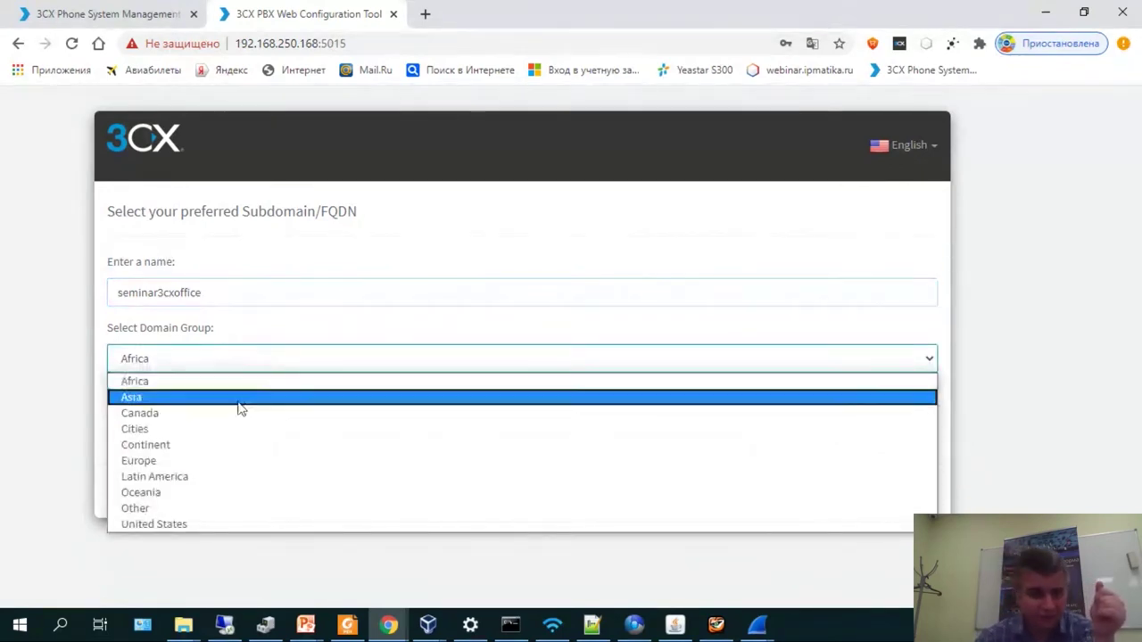
left_click(191, 460)
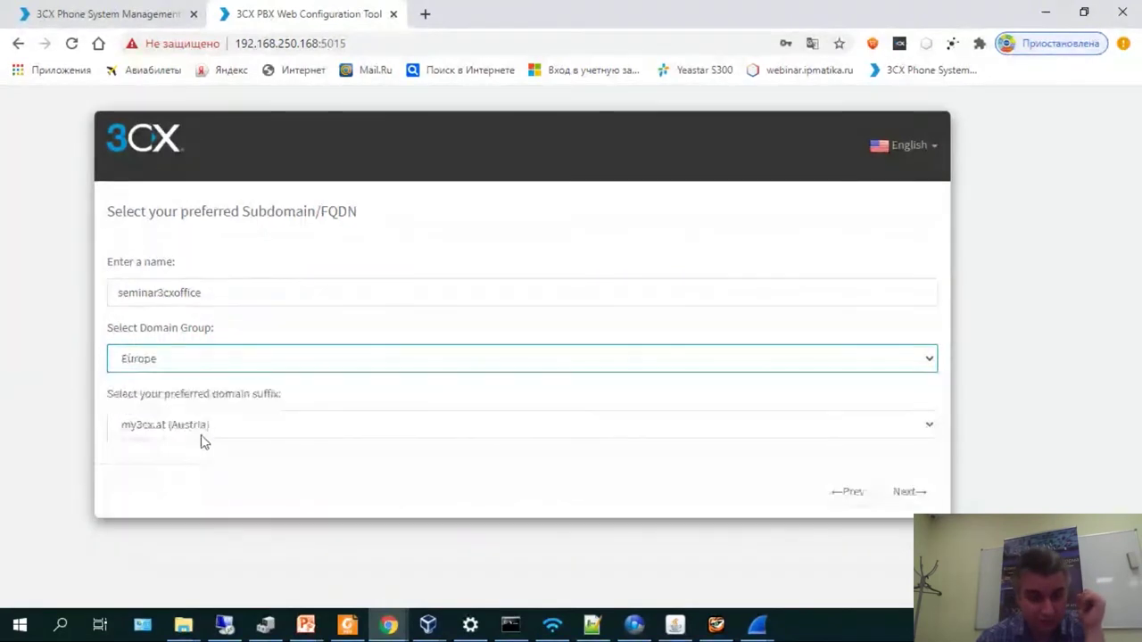
left_click(205, 426)
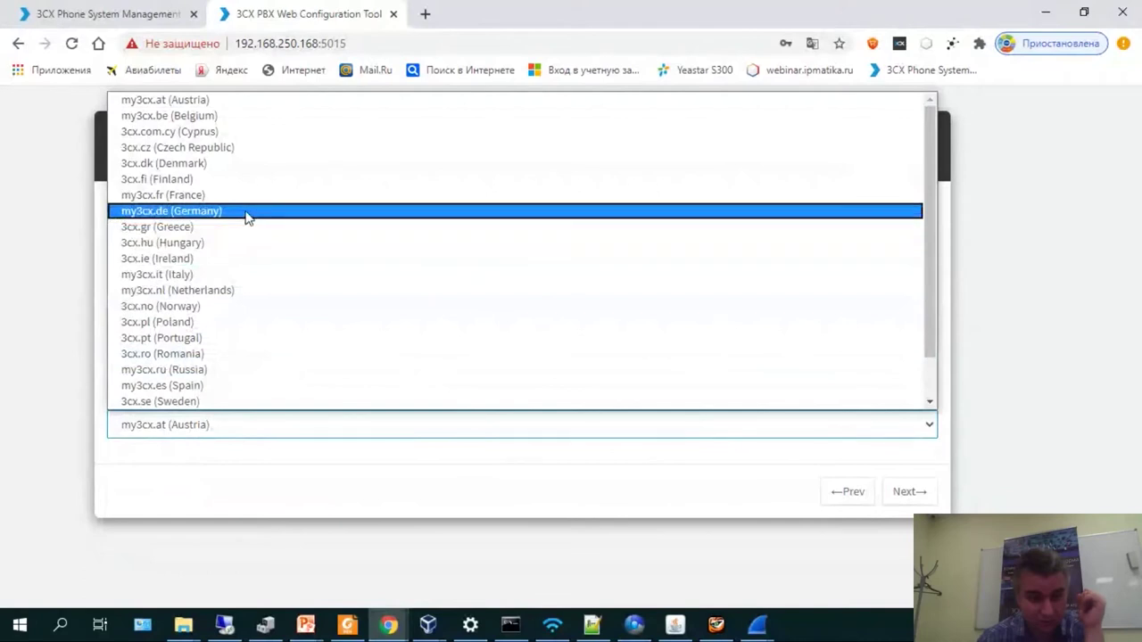
scroll(223, 250, "down", 1)
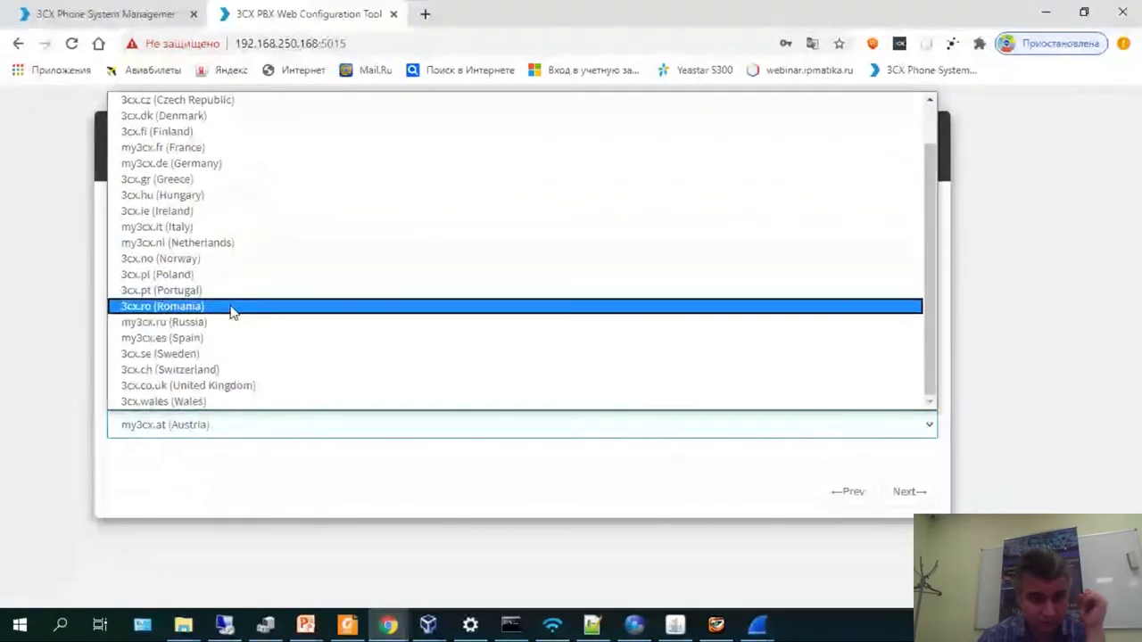
left_click(230, 323)
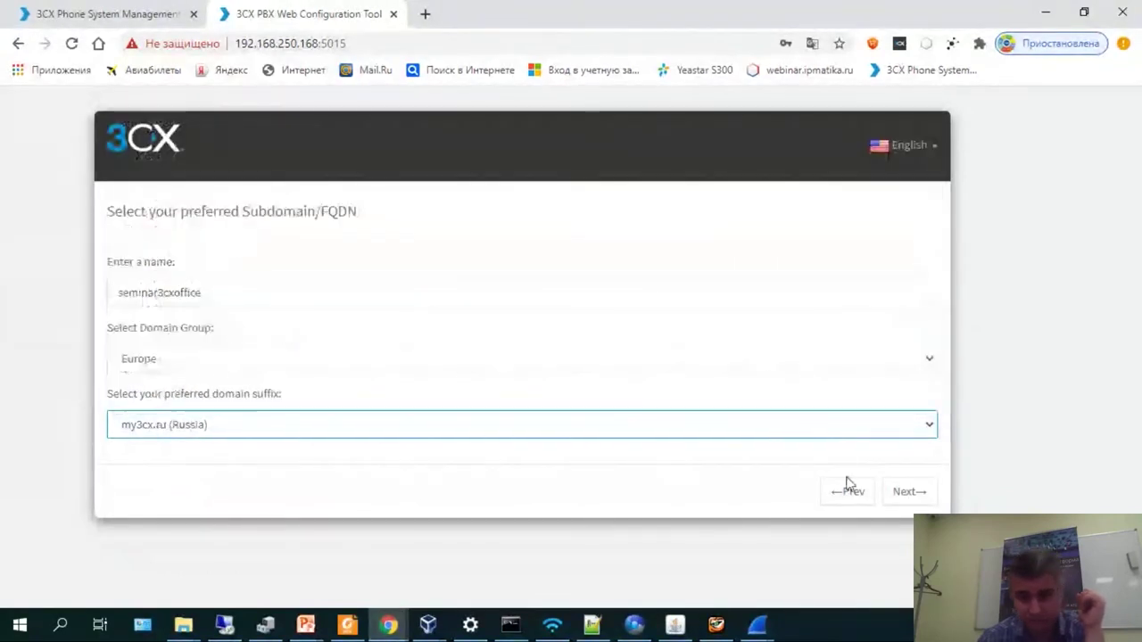
left_click(903, 494)
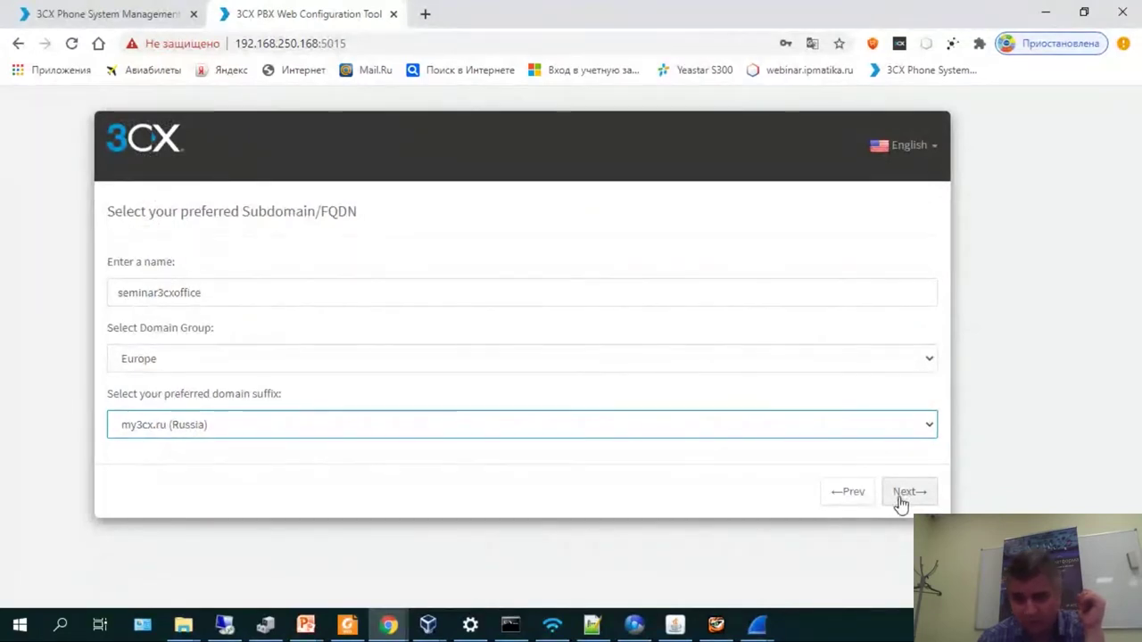
left_click(903, 493)
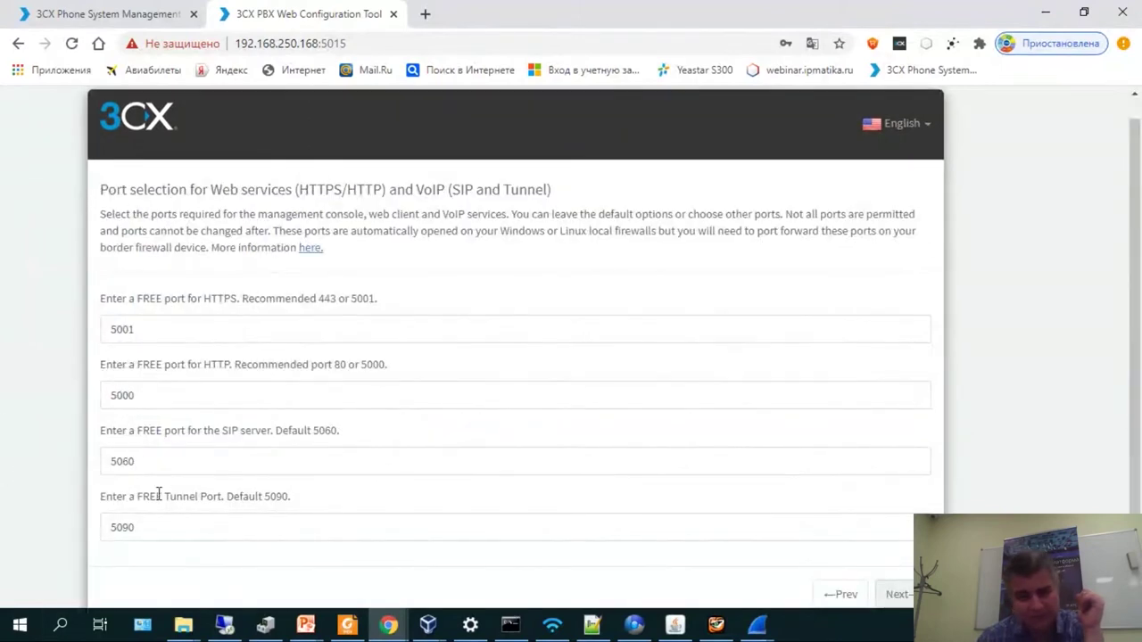
Step: Keep ports 5001, 5000, 5060, 5090 and Local IP on adapter 192.168.250.168 (ens3)
scroll(158, 494, "down", 1)
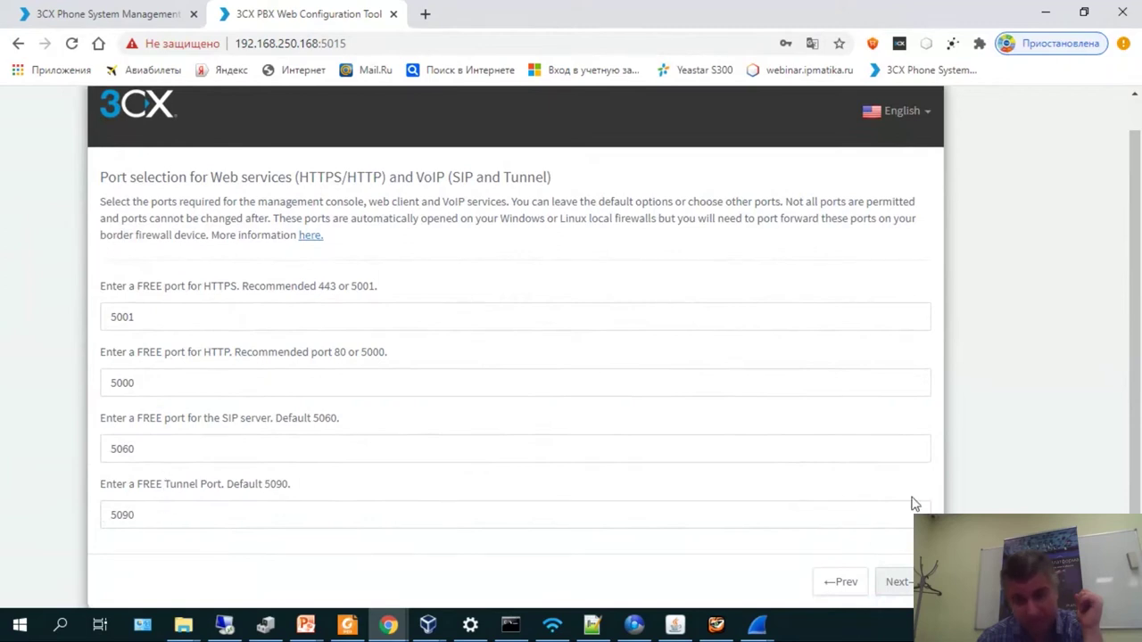
left_click(191, 318)
left_click(175, 380)
left_click(181, 453)
left_click(185, 510)
left_click(897, 585)
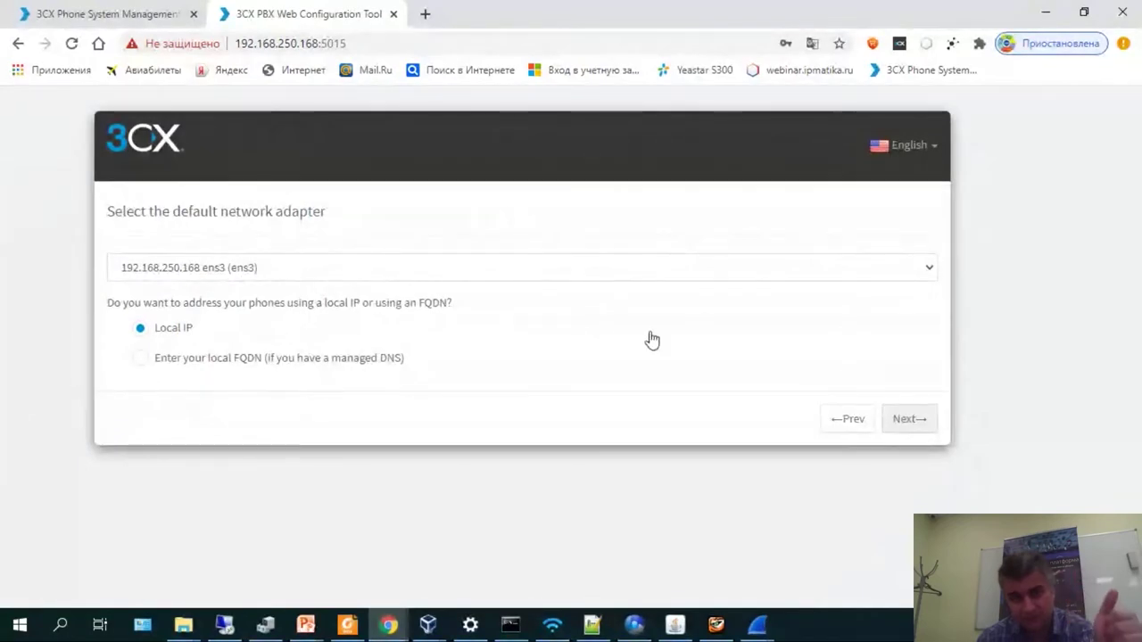
left_click(901, 427)
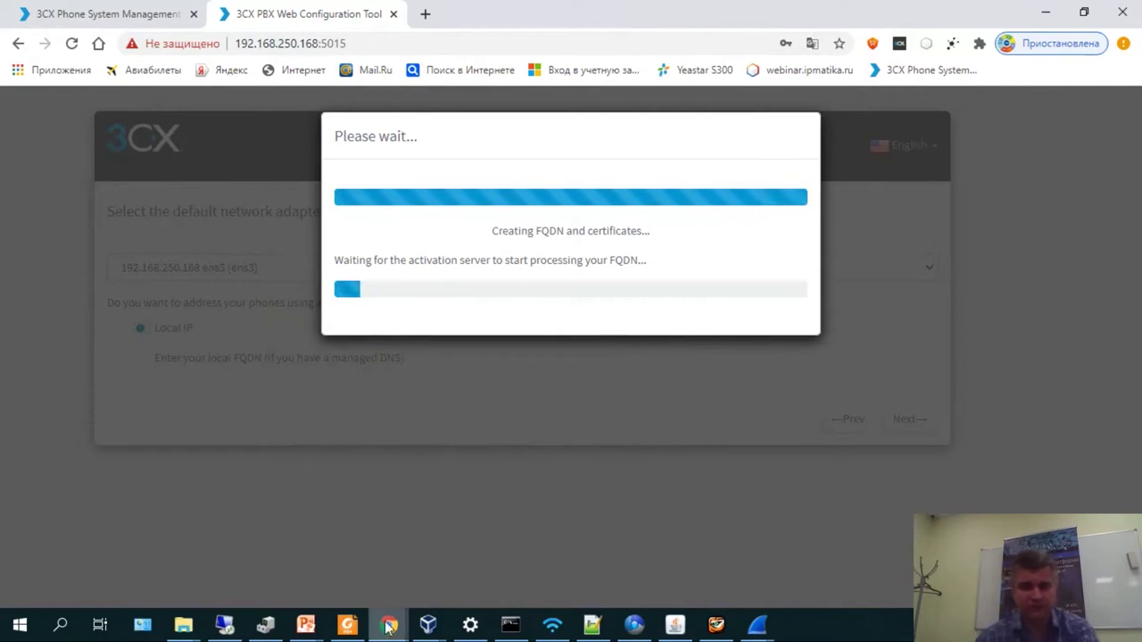
Step: Bring the 3CX configuration window forward while FQDN and certificates are being created
mouse_move(390, 628)
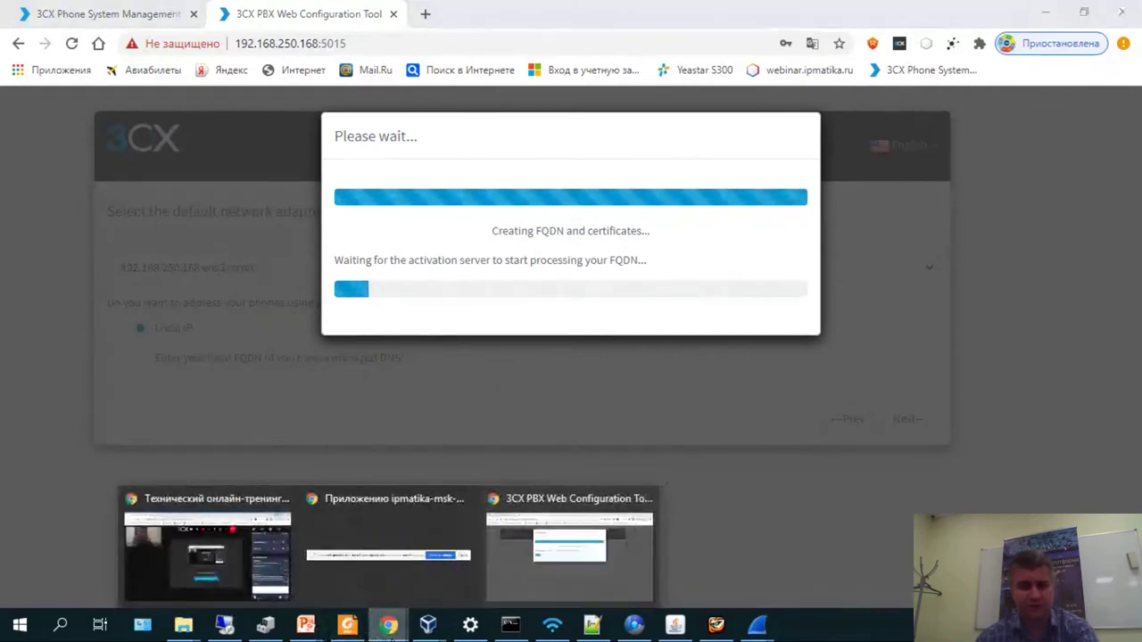
left_click(517, 576)
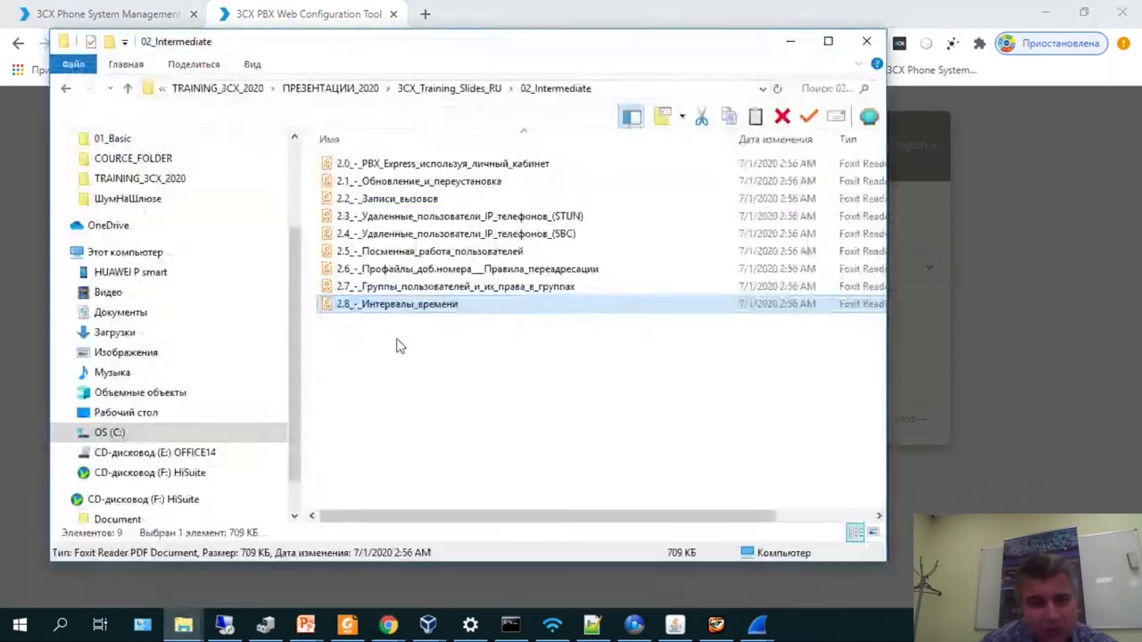
Step: Go back up to the training slides, enter 03_Advanced and open the 3.3_-_Мосты PDF
key("BackSpace")
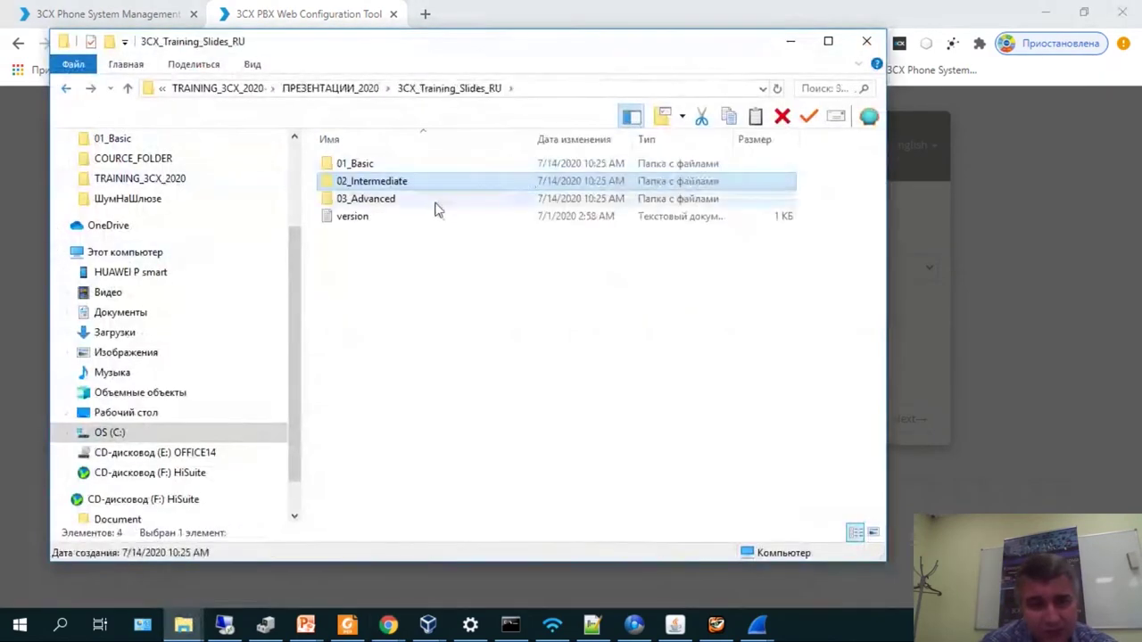
double_click(427, 201)
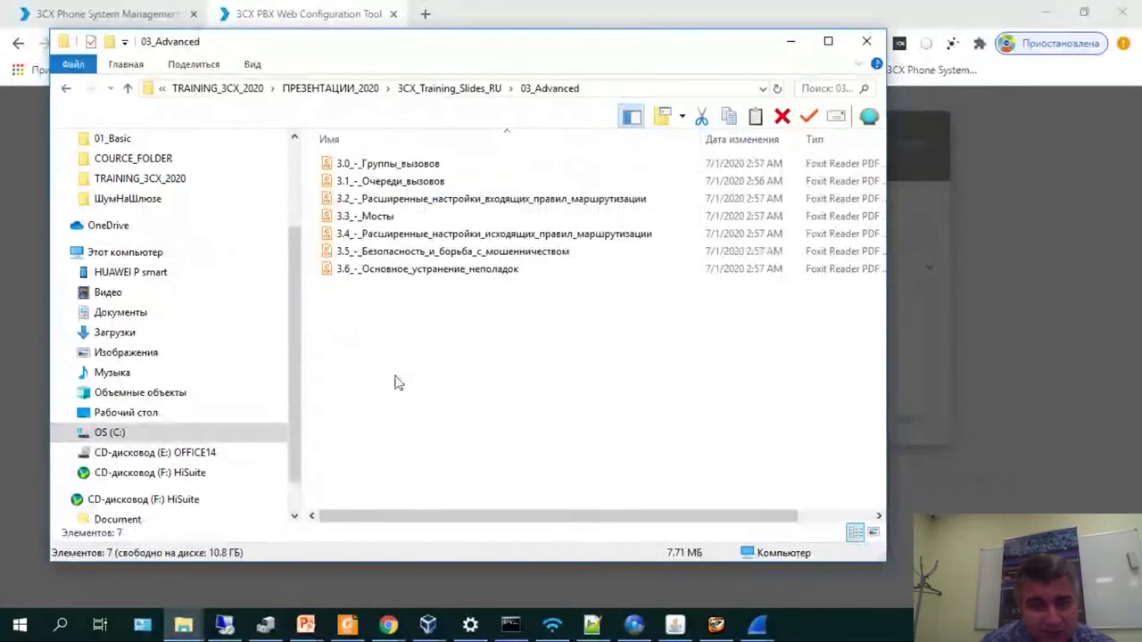
double_click(385, 221)
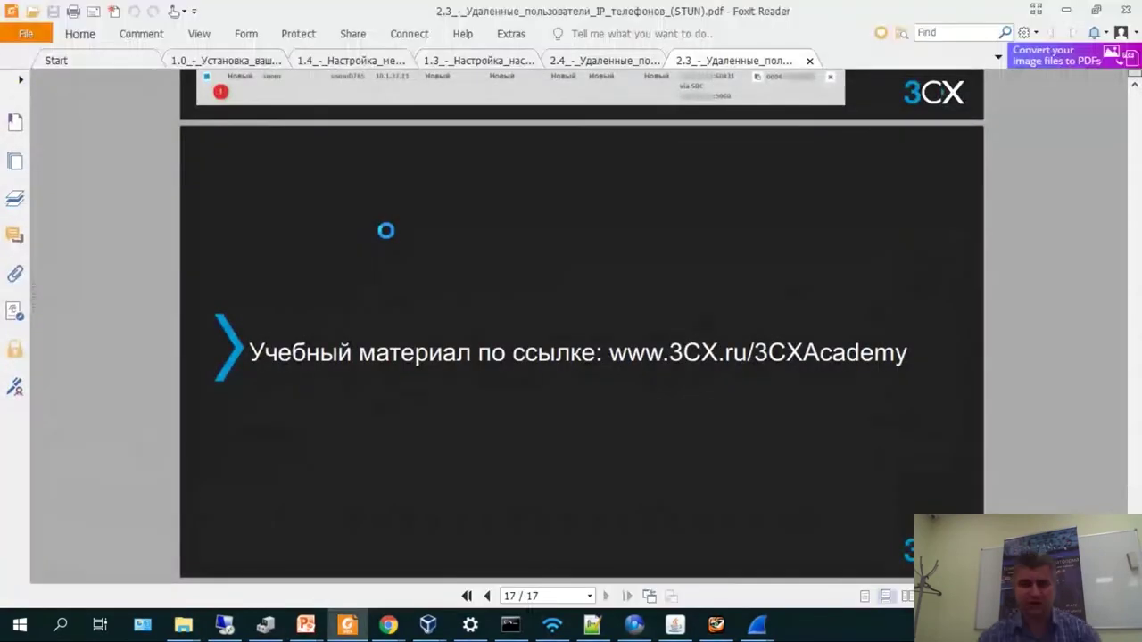
Step: Page through the 3.3_-_Мосты slides to page 21 of 44, then minimize Foxit Reader
scroll(482, 318, "down", 5)
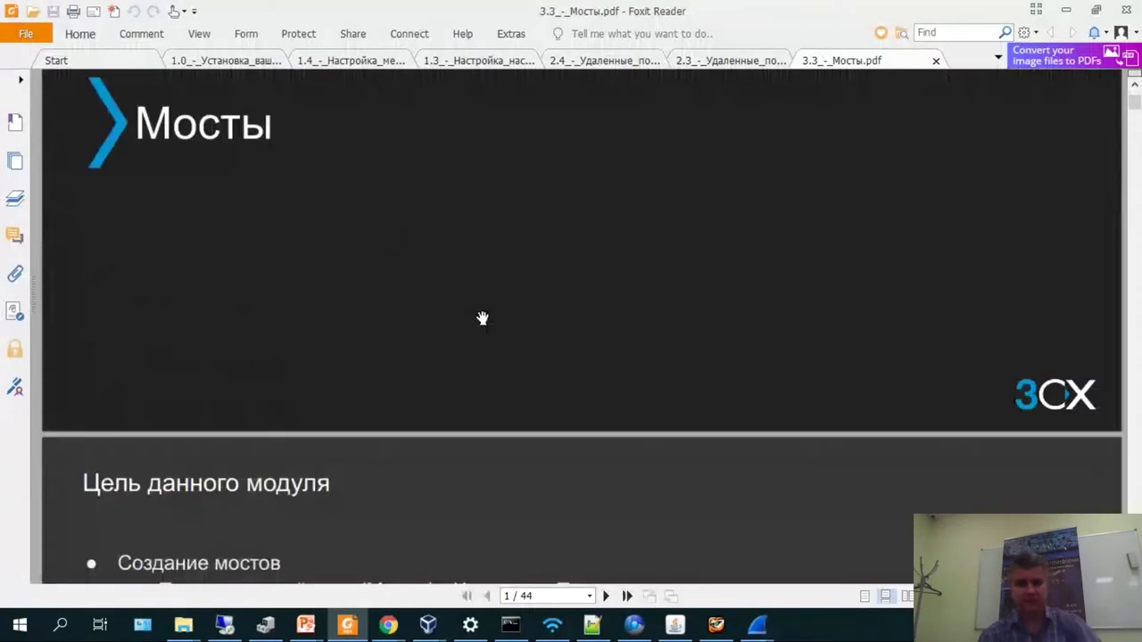
scroll(482, 319, "down", 1)
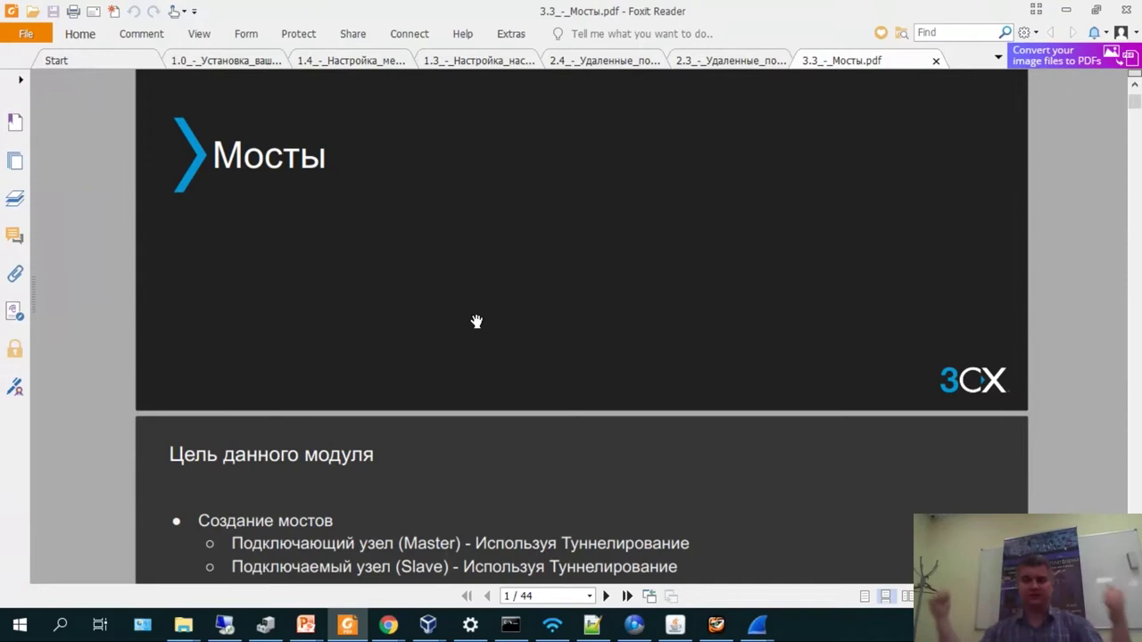
scroll(647, 423, "down", 3)
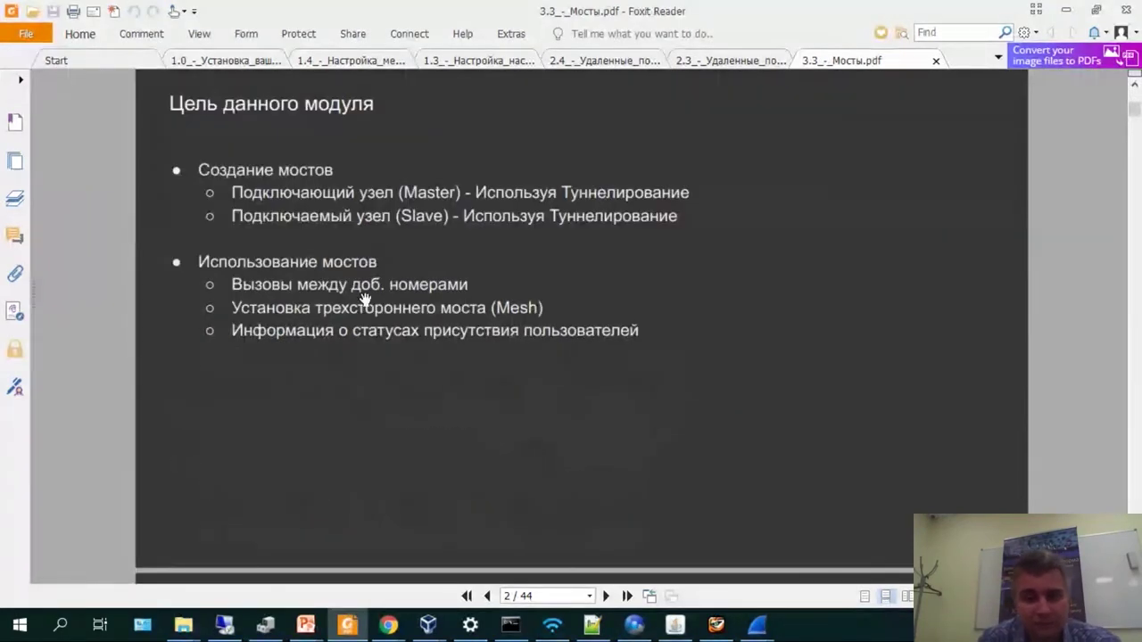
scroll(365, 300, "down", 3)
scroll(367, 300, "down", 10)
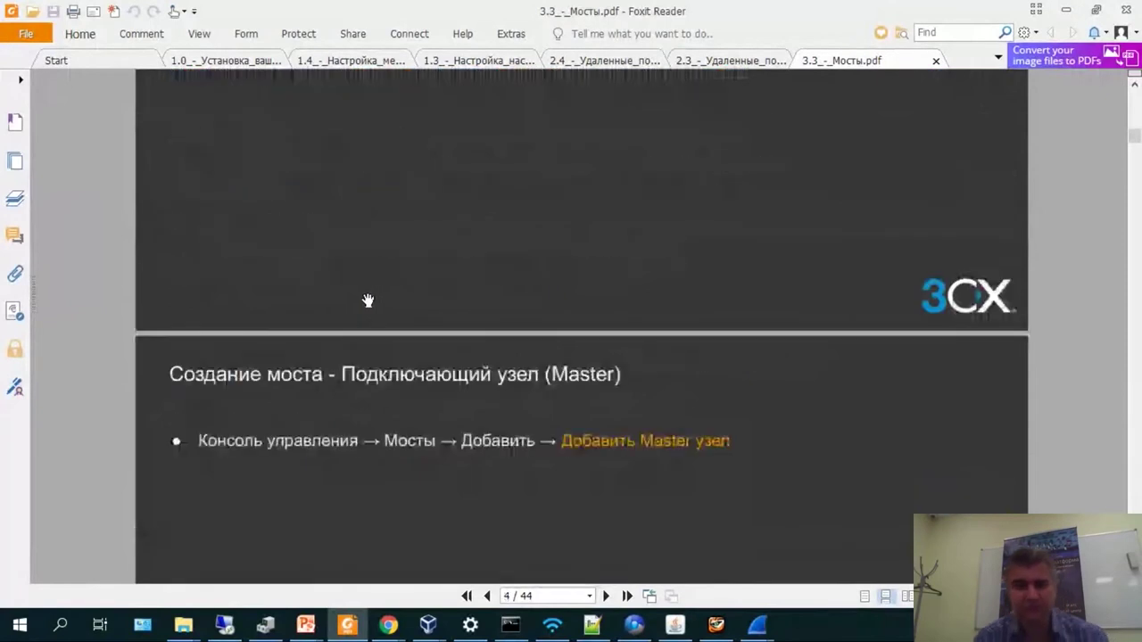
scroll(380, 296, "down", 8)
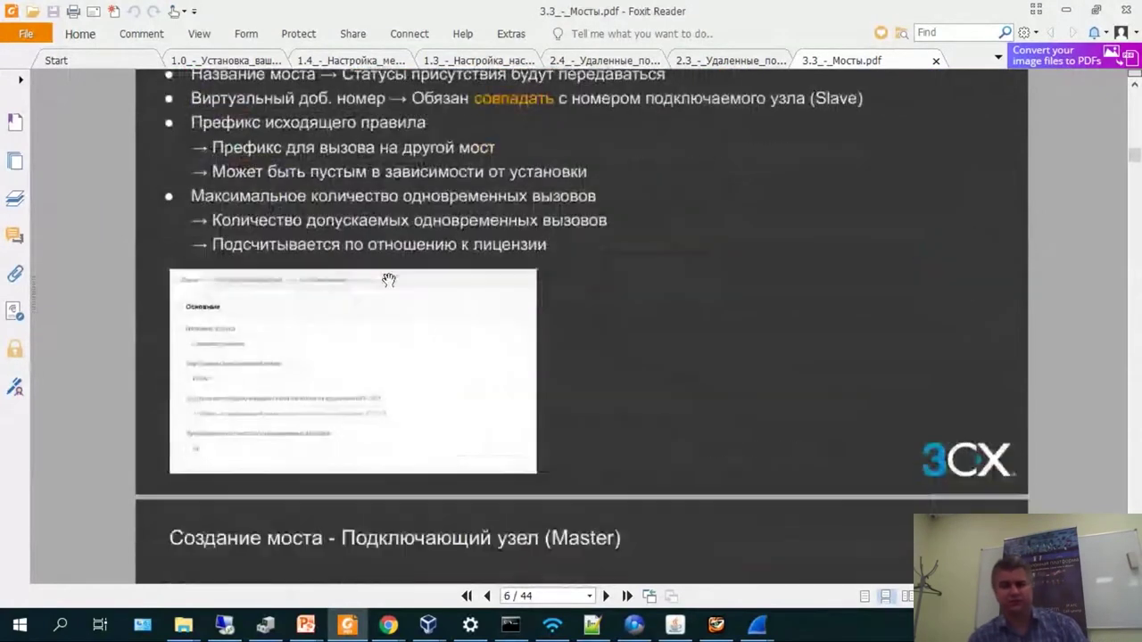
scroll(389, 278, "down", 4)
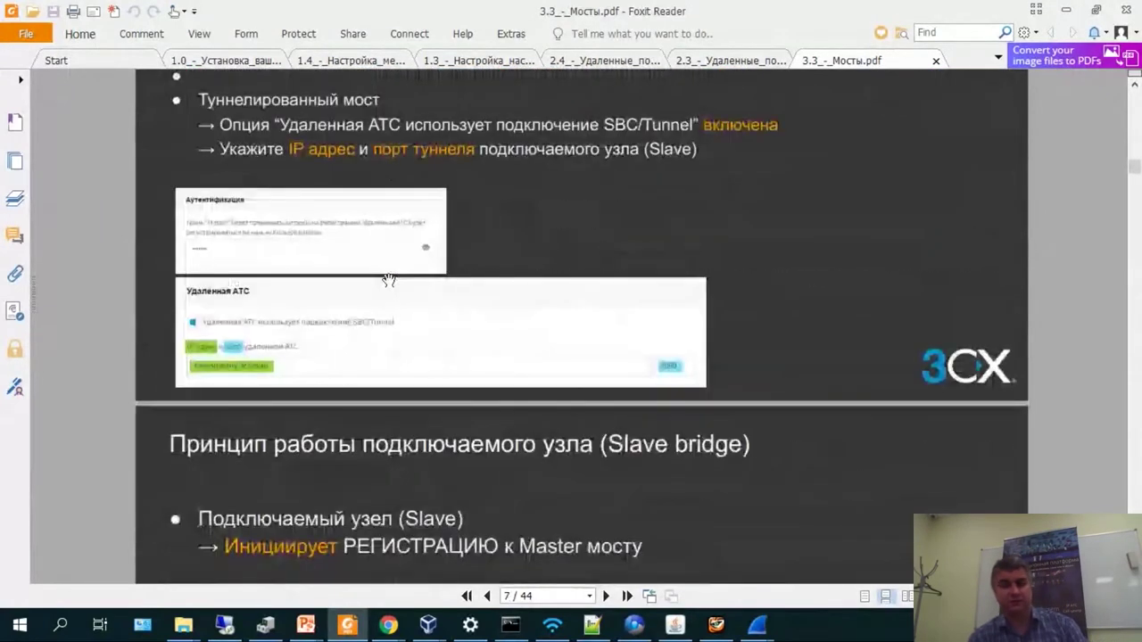
scroll(389, 279, "up", 2)
scroll(389, 279, "down", 2)
scroll(389, 278, "down", 12)
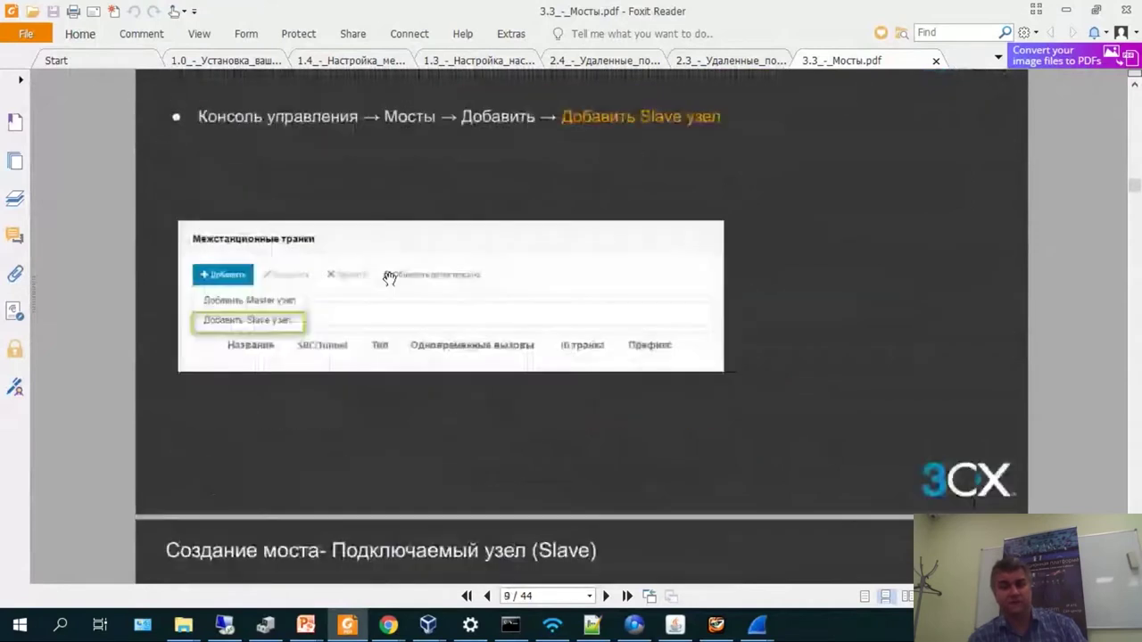
scroll(391, 282, "down", 10)
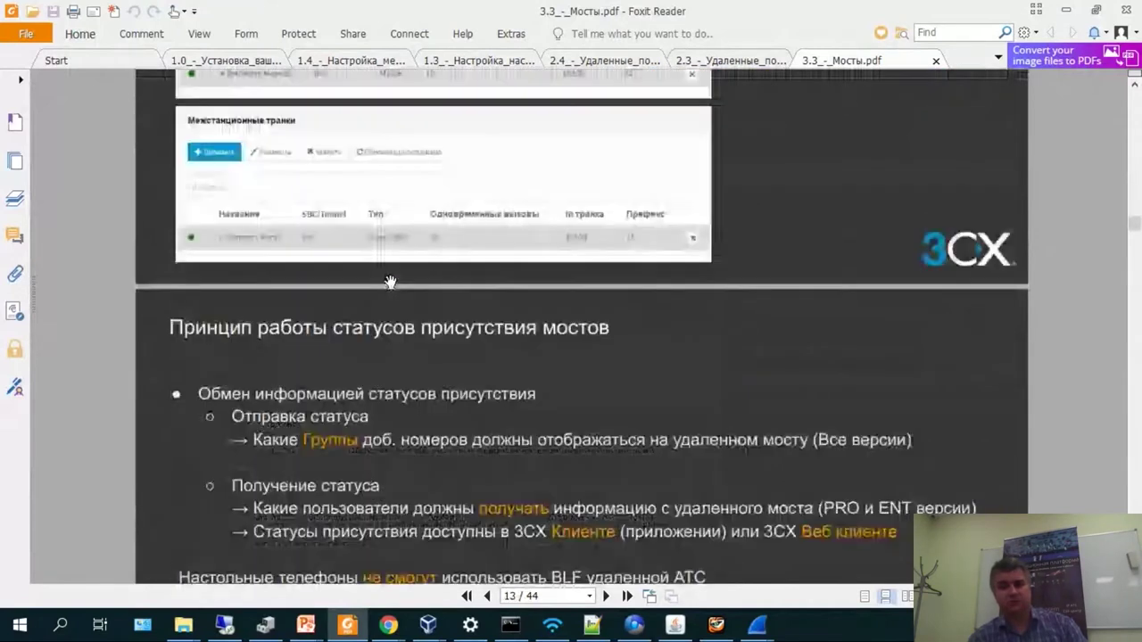
scroll(390, 282, "down", 12)
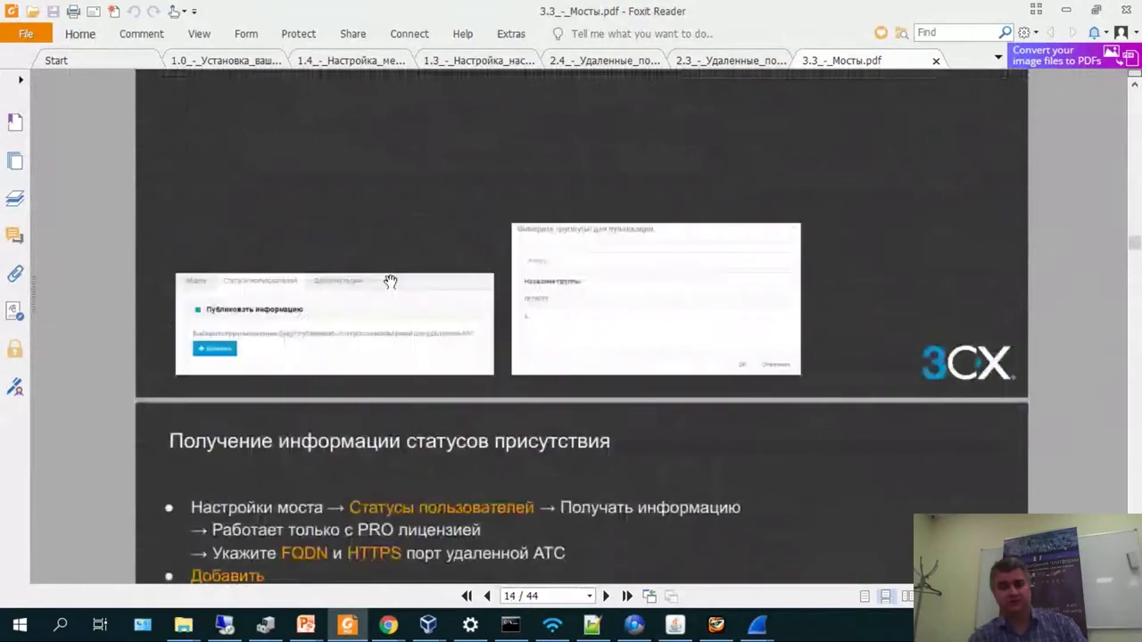
scroll(391, 284, "down", 4)
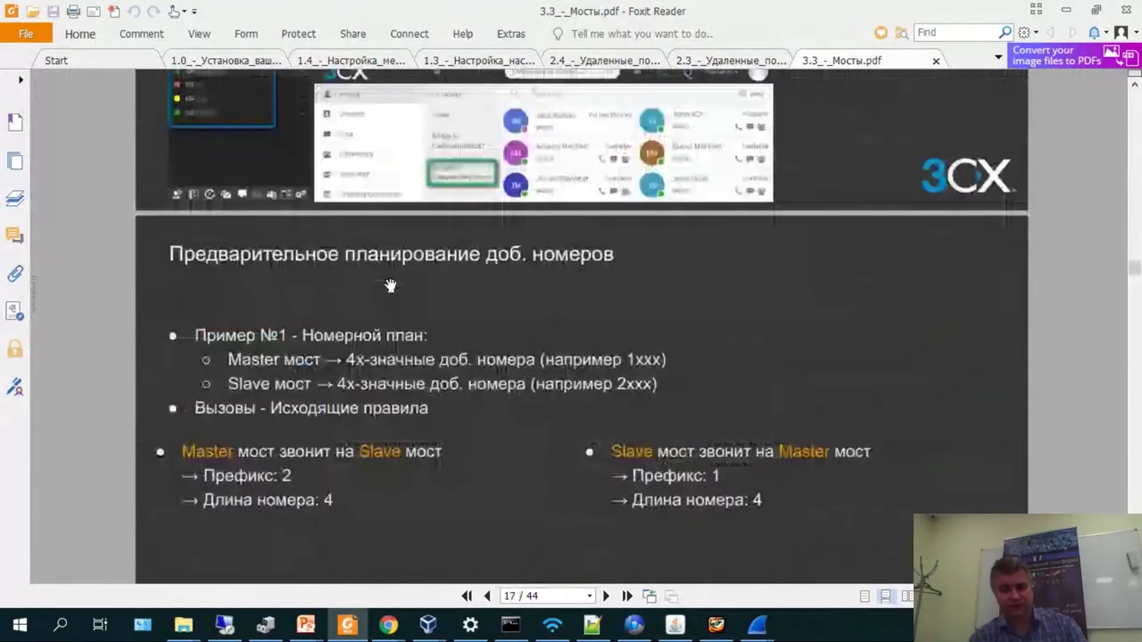
scroll(391, 286, "down", 12)
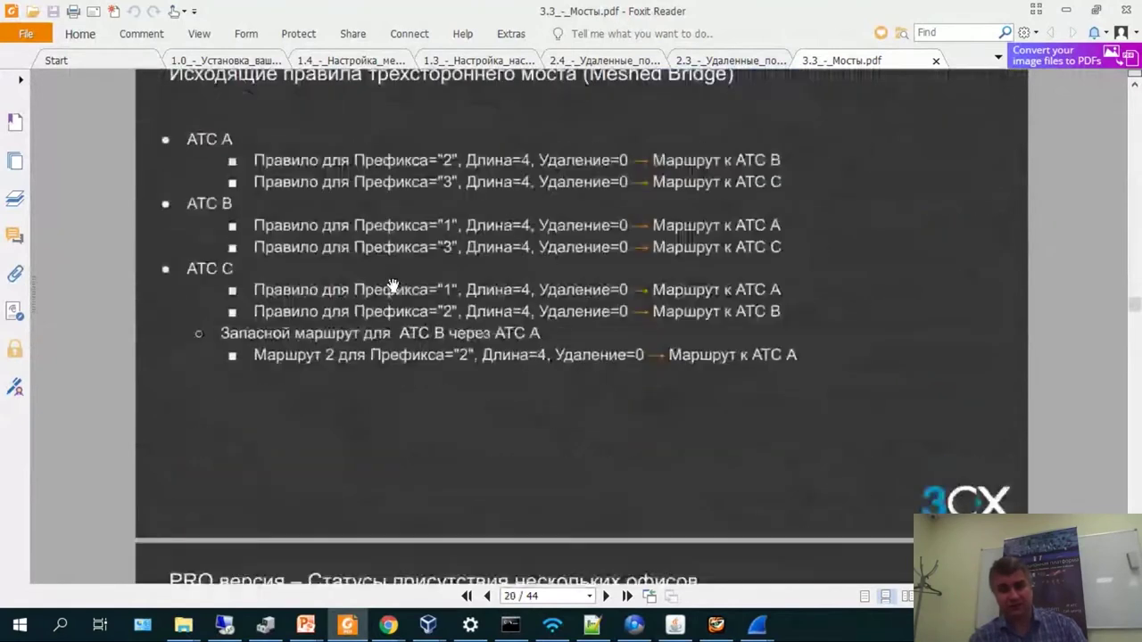
scroll(393, 284, "down", 8)
scroll(413, 231, "up", 3)
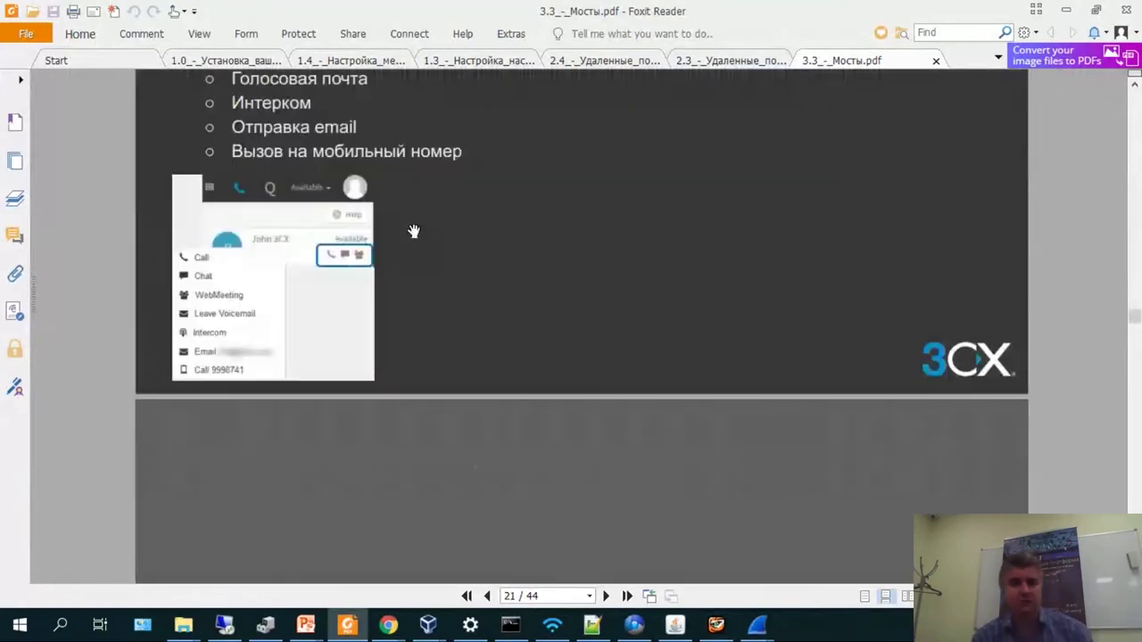
scroll(413, 232, "up", 3)
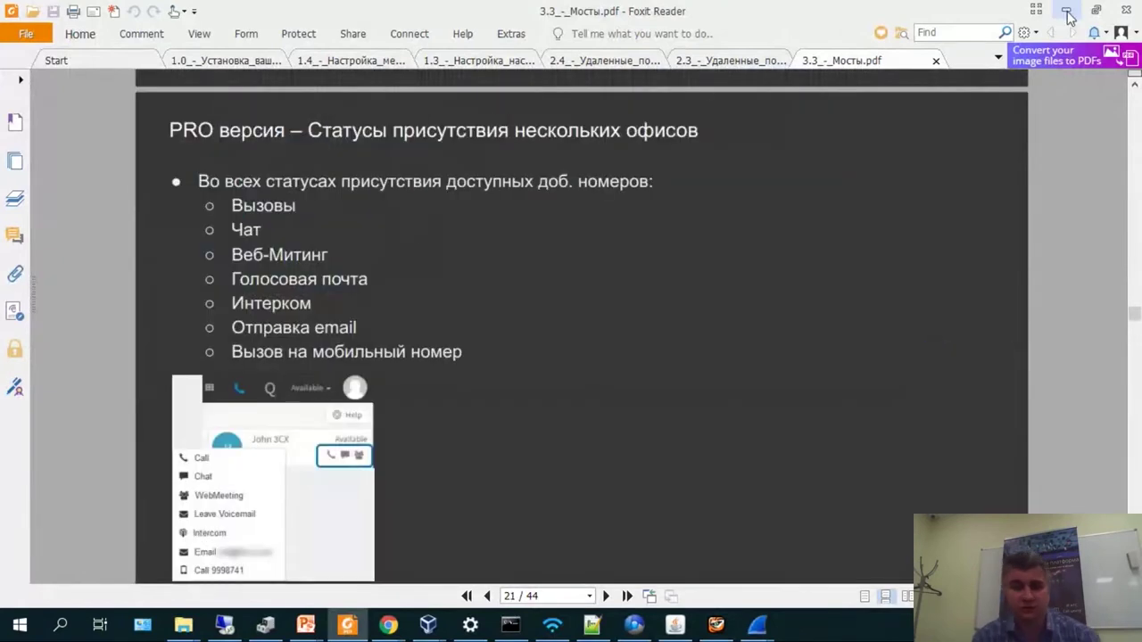
left_click(1066, 9)
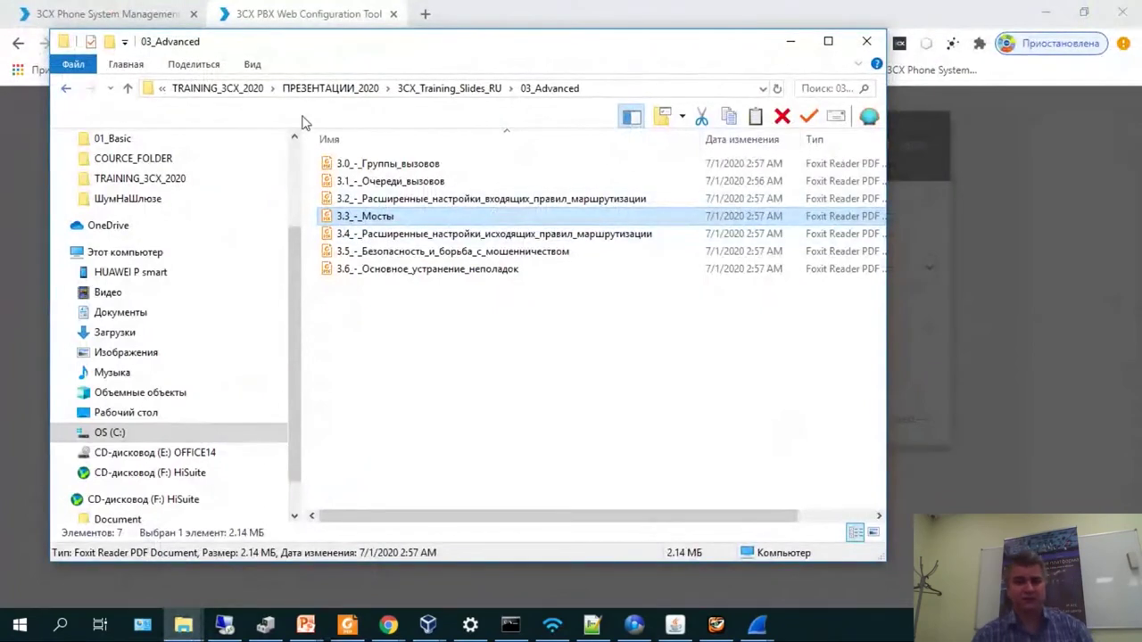
Step: Open 02_Intermediate from 3CX_Training_Slides_RU, move Explorer lower, and return to the 3CX web meeting
left_click(64, 91)
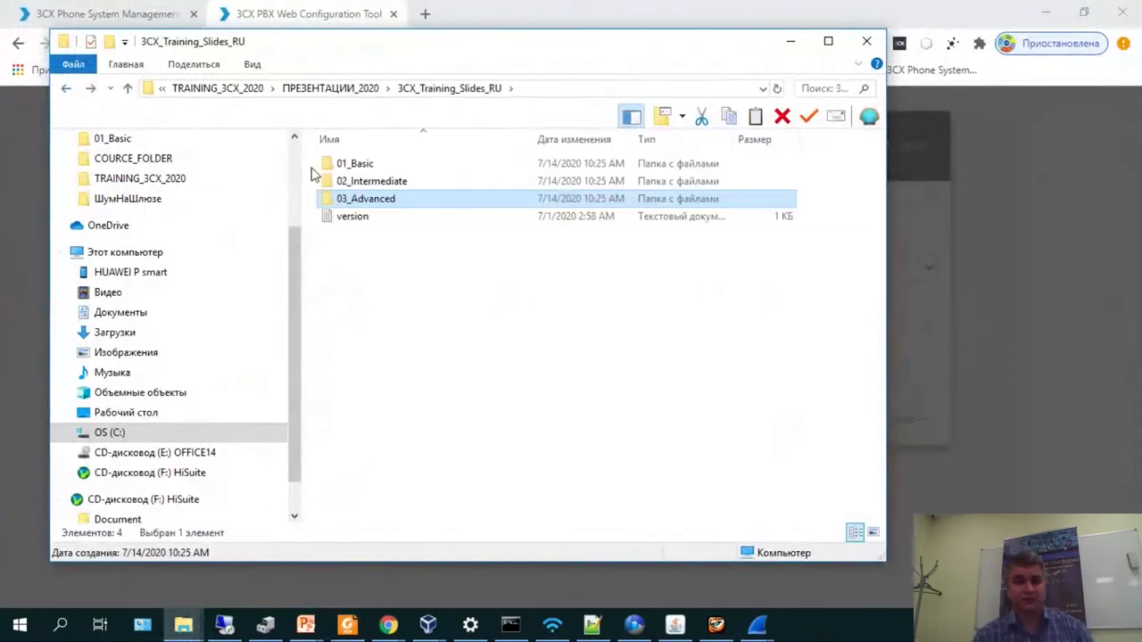
double_click(358, 183)
left_click_drag(535, 41, 738, 120)
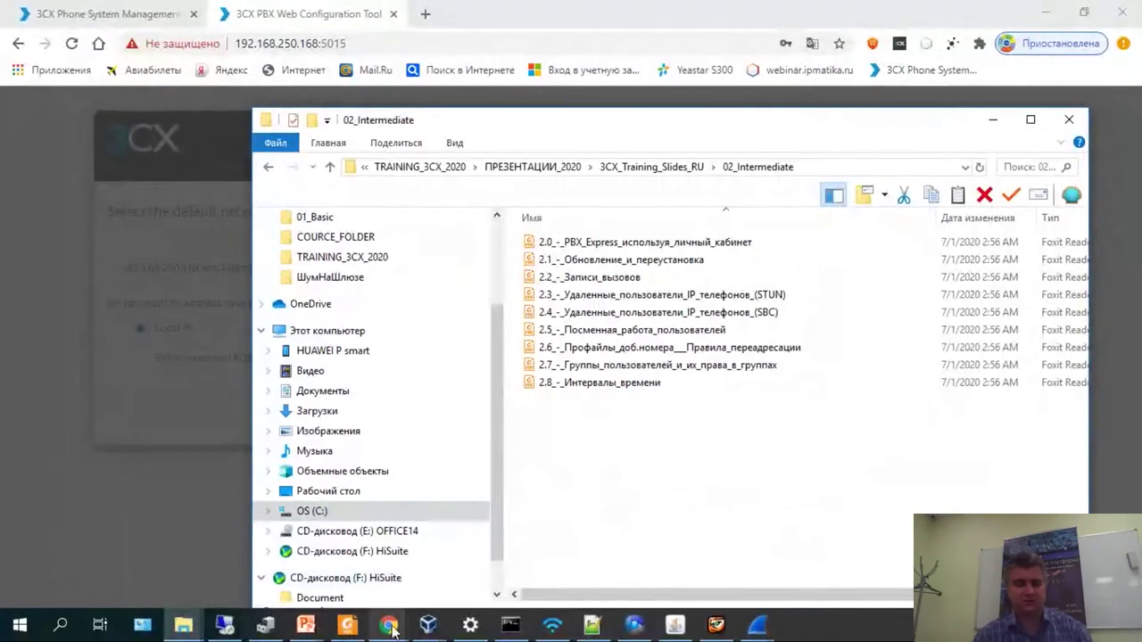
mouse_move(406, 629)
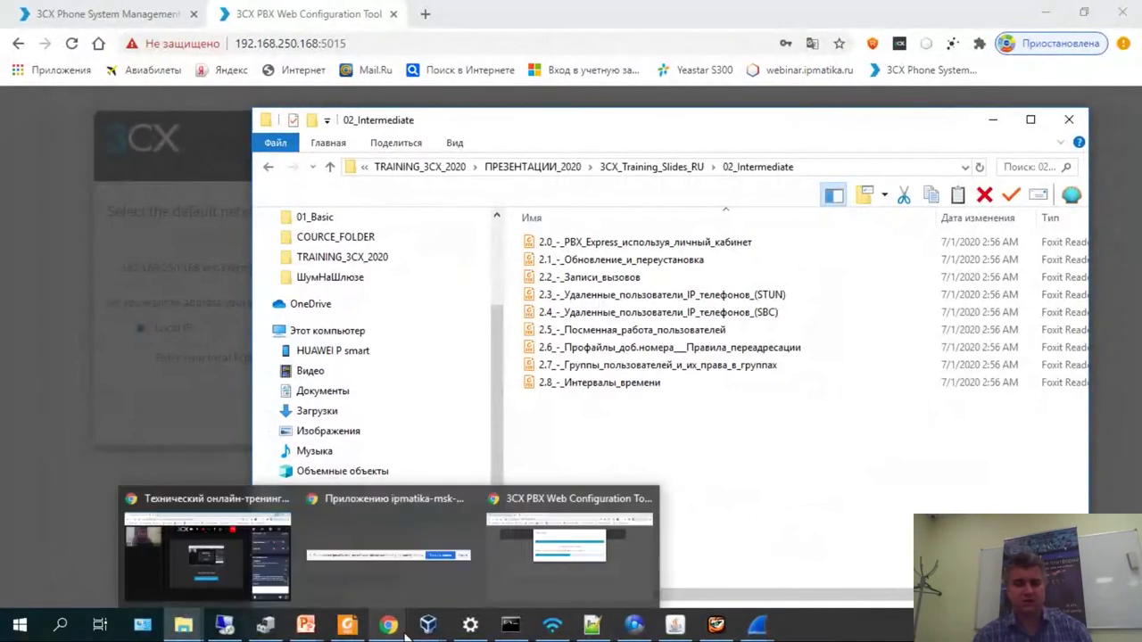
left_click(153, 591)
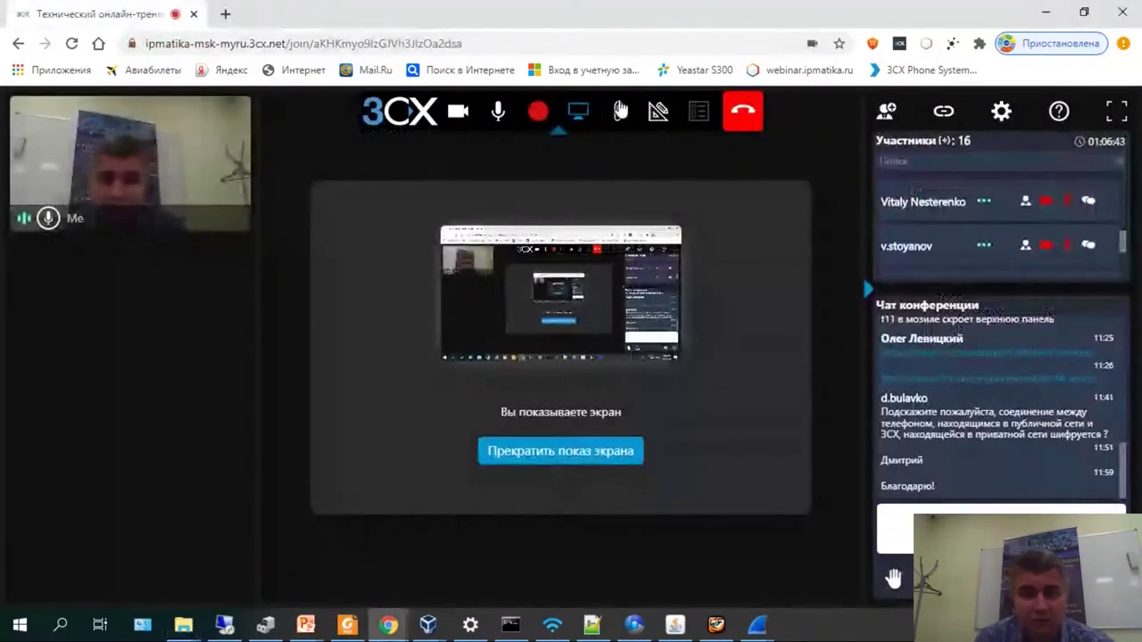
Step: Open the meeting's publishable documents repository and start a file upload with Загрузить
left_click(620, 109)
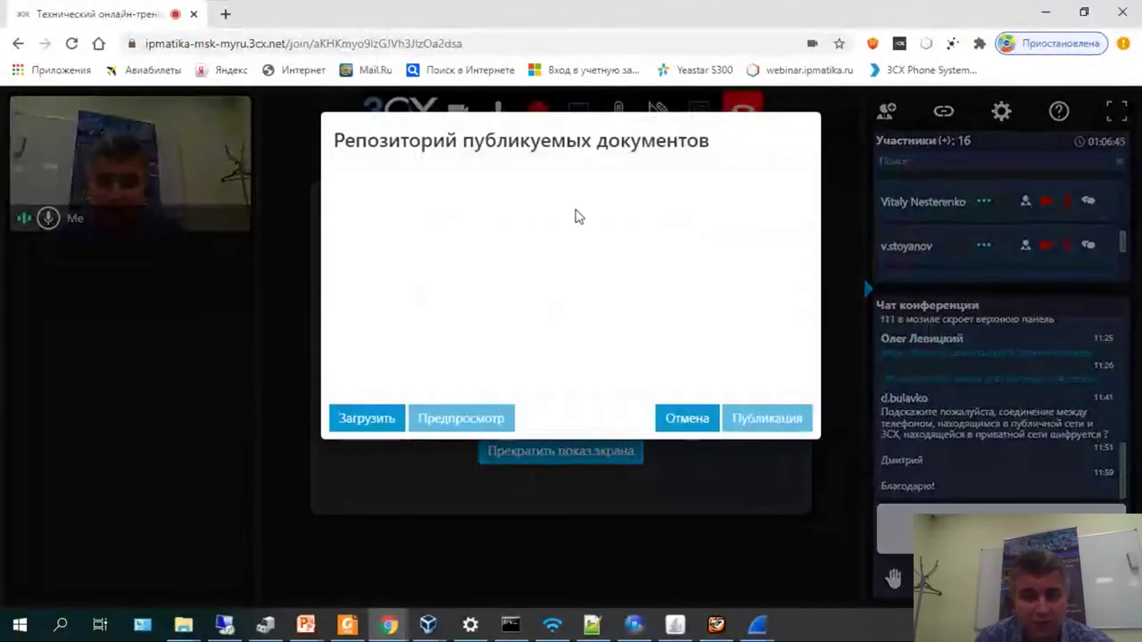
left_click(385, 424)
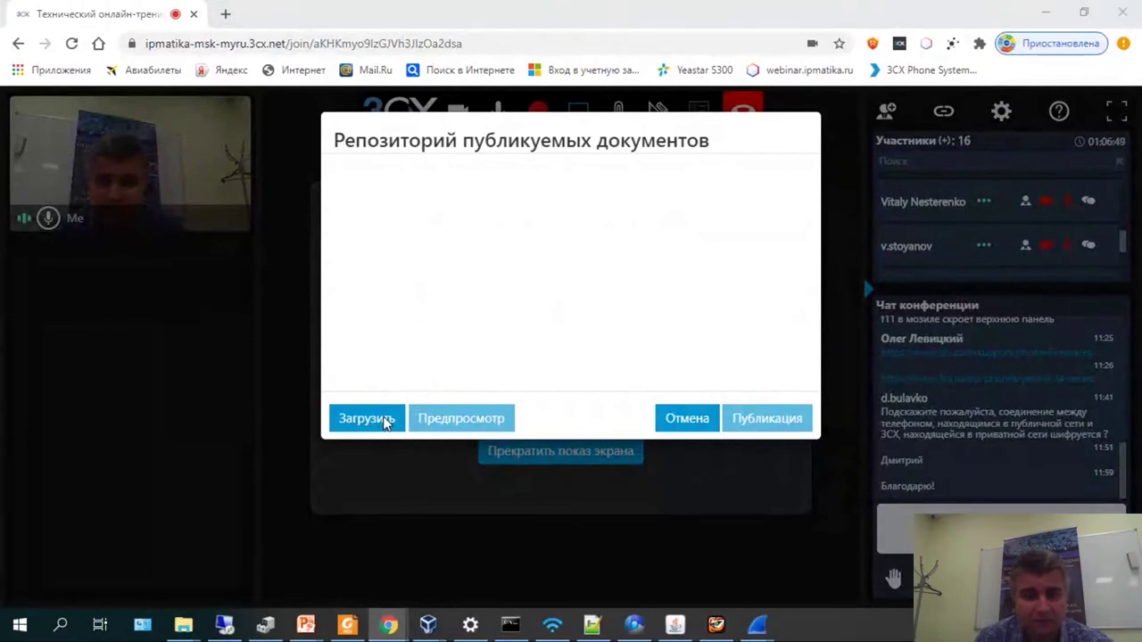
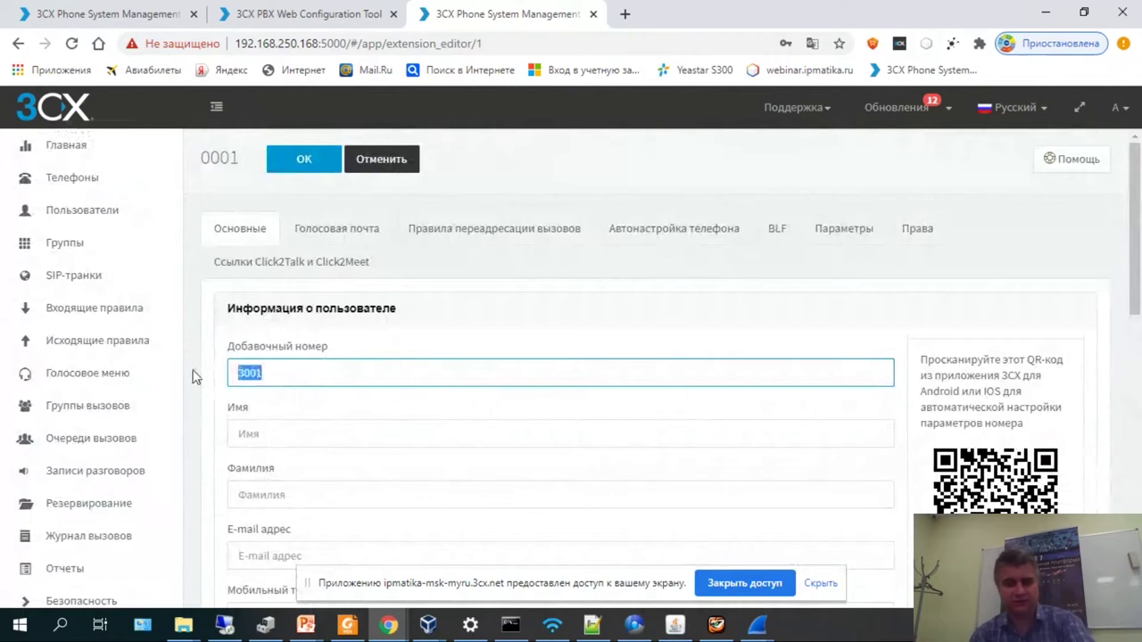
Step: Enter MyHUAWEY as both first and last name of extension 3001
left_click(313, 440)
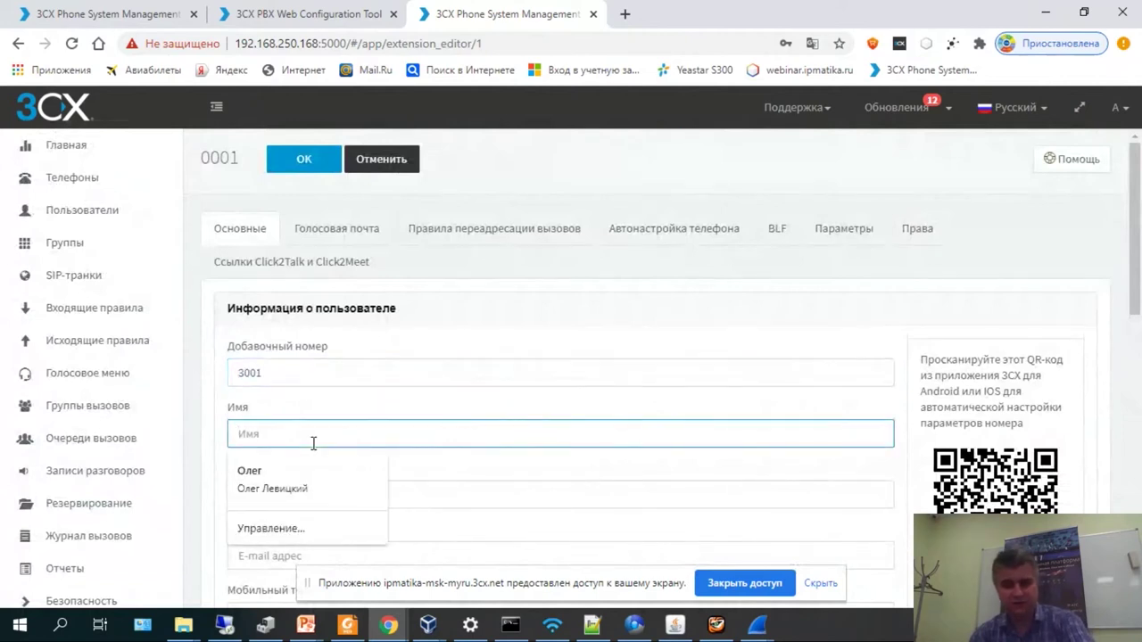
type("Му")
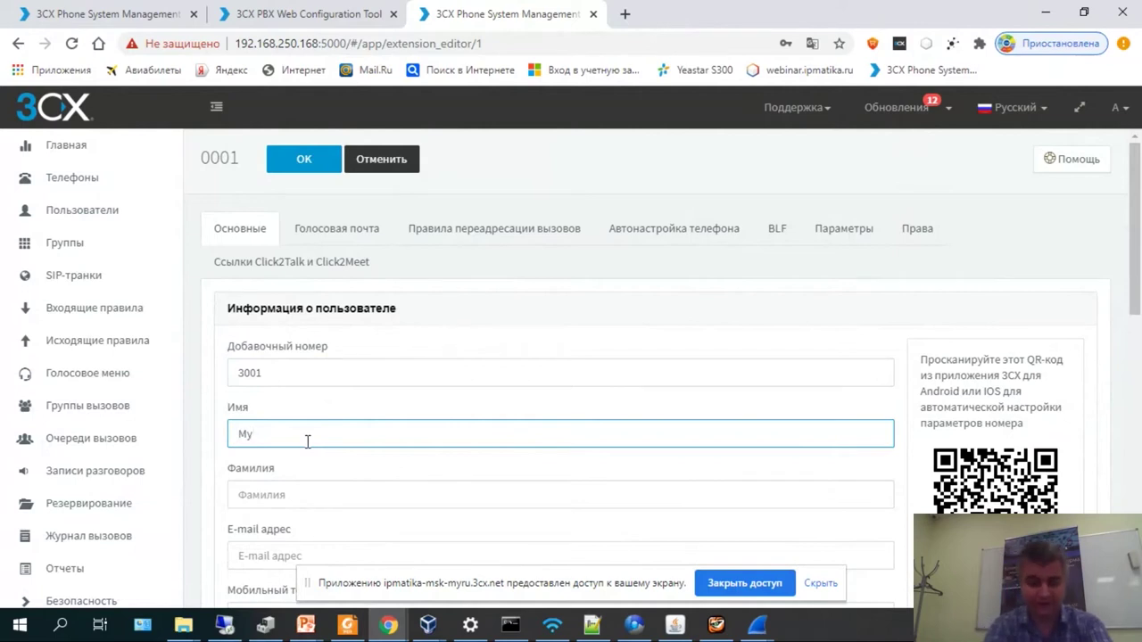
type("yHUAWEY")
key("Tab")
type("MyHUAWEY")
scroll(367, 387, "down", 2)
key("Tab")
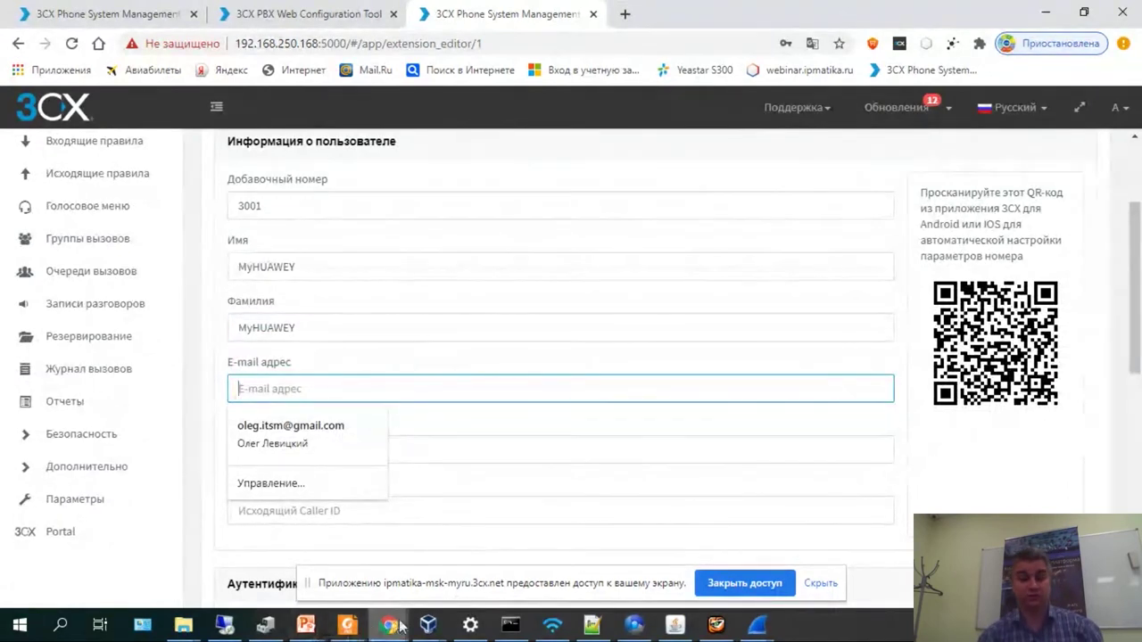
Step: Copy the training account's e-mail address from Gmail into the E-mail field
left_click(633, 624)
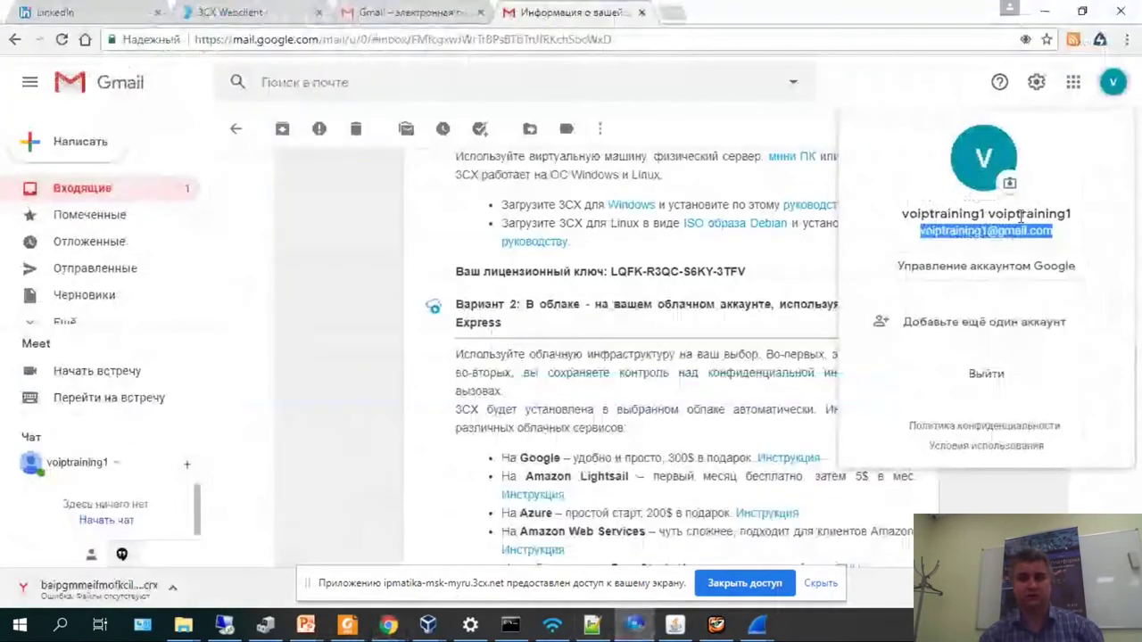
right_click(987, 231)
left_click(979, 247)
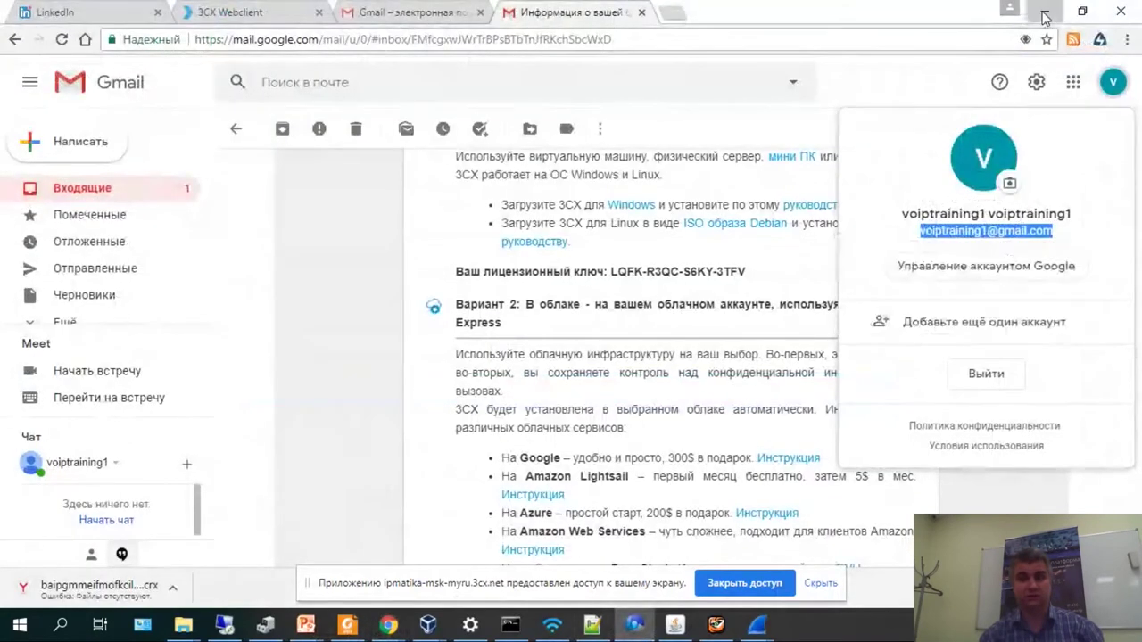
left_click(1046, 12)
key("ctrl+v")
scroll(535, 446, "up", 2)
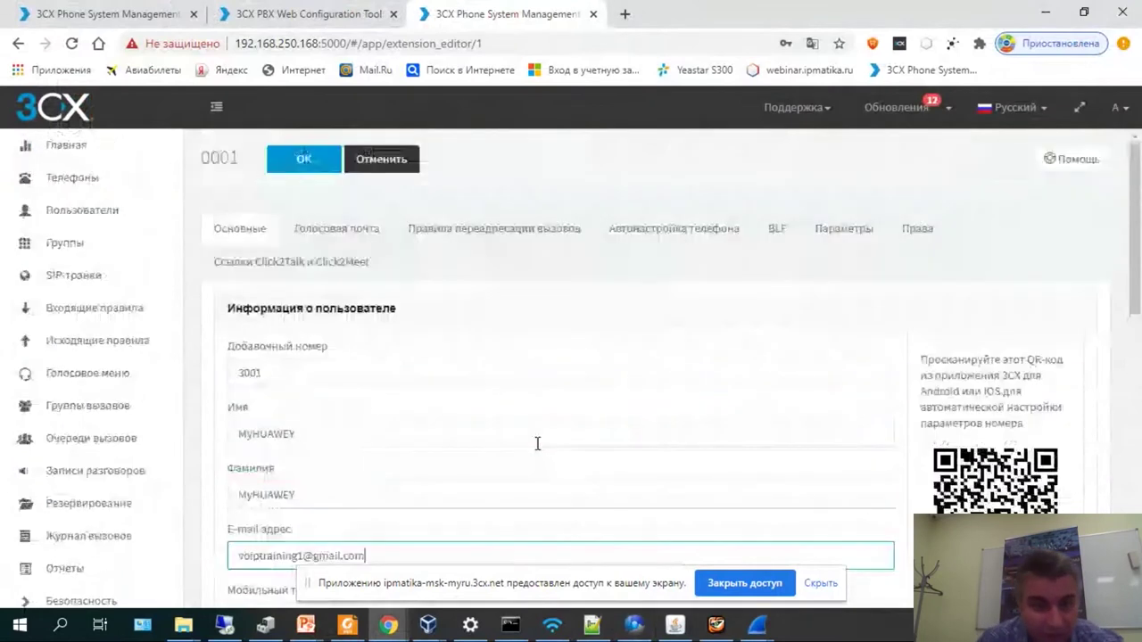
Step: Save extension 3001 and reopen the 3001 MyHUAWEY editor from the Users list
left_click(304, 172)
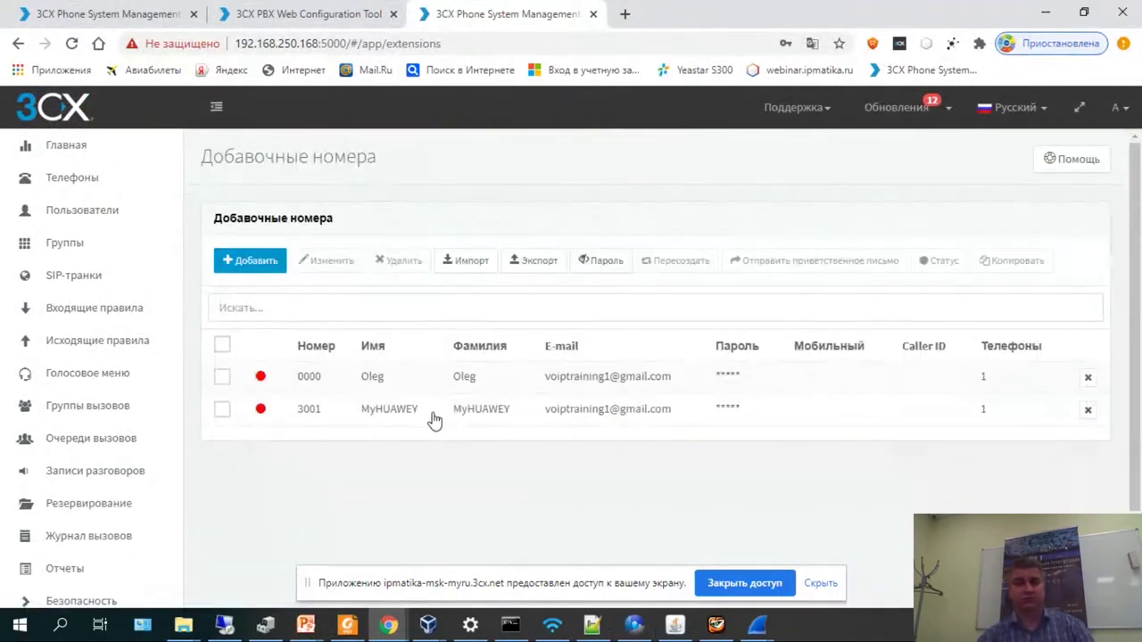
double_click(434, 418)
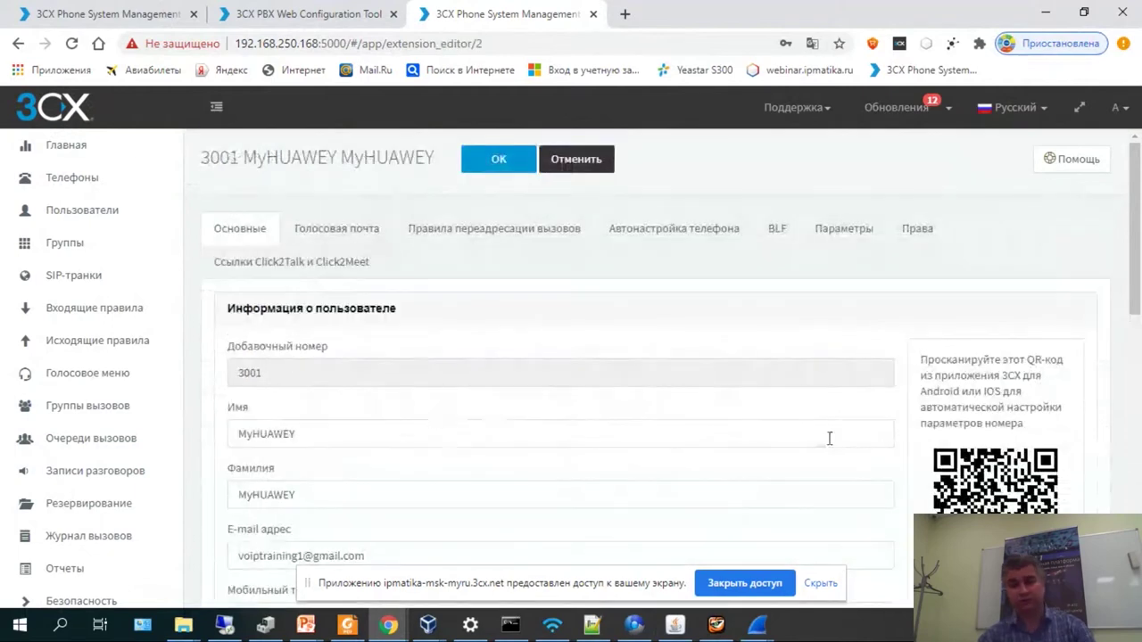
left_click(390, 628)
left_click(390, 544)
scroll(1068, 419, "down", 2)
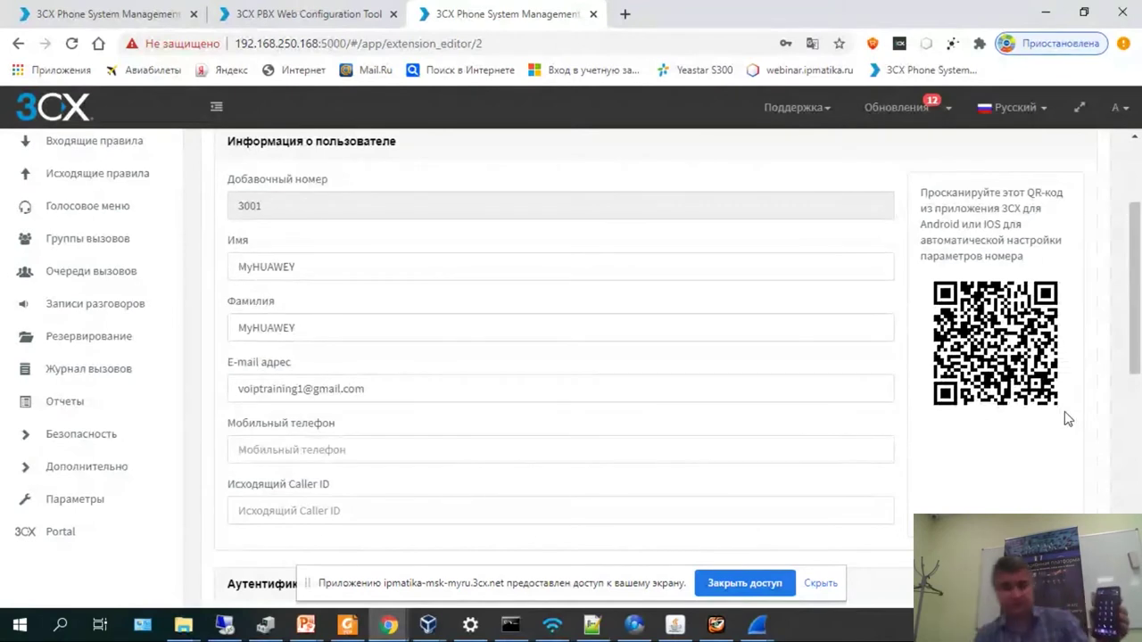
Step: Check the online meeting window in the browser, then return to the 3CX console
left_click(388, 625)
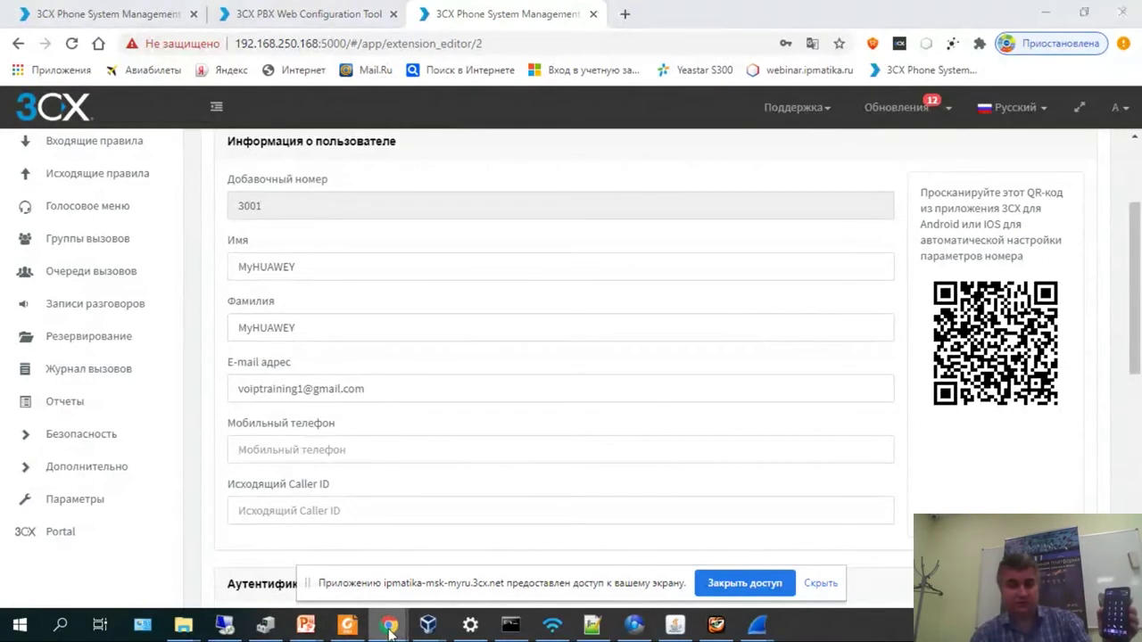
left_click(204, 574)
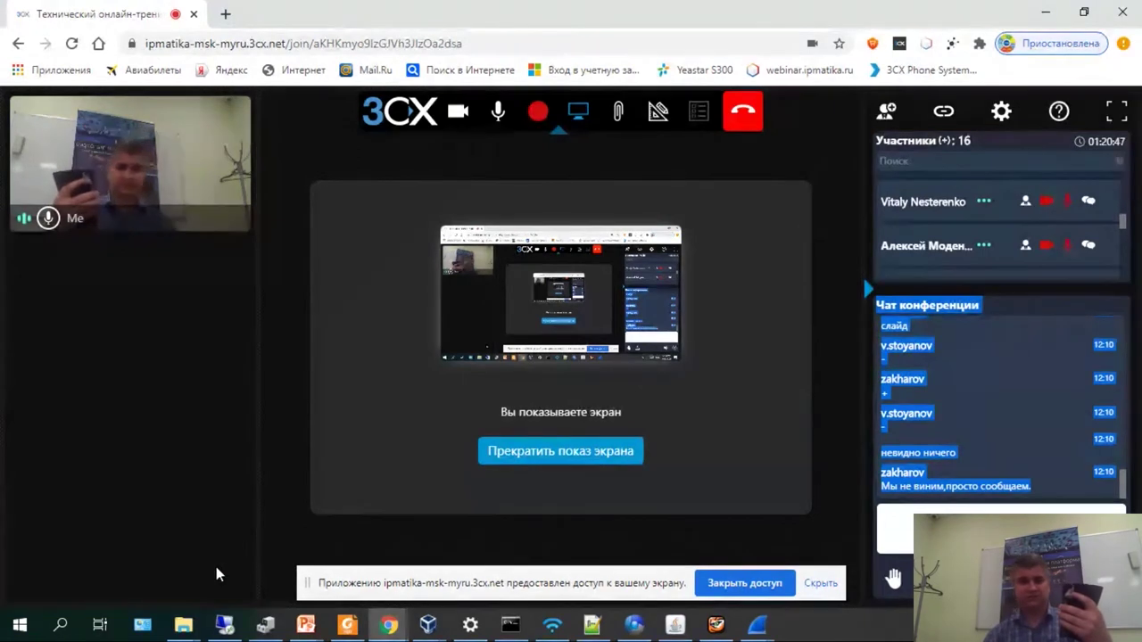
left_click(390, 625)
left_click(375, 568)
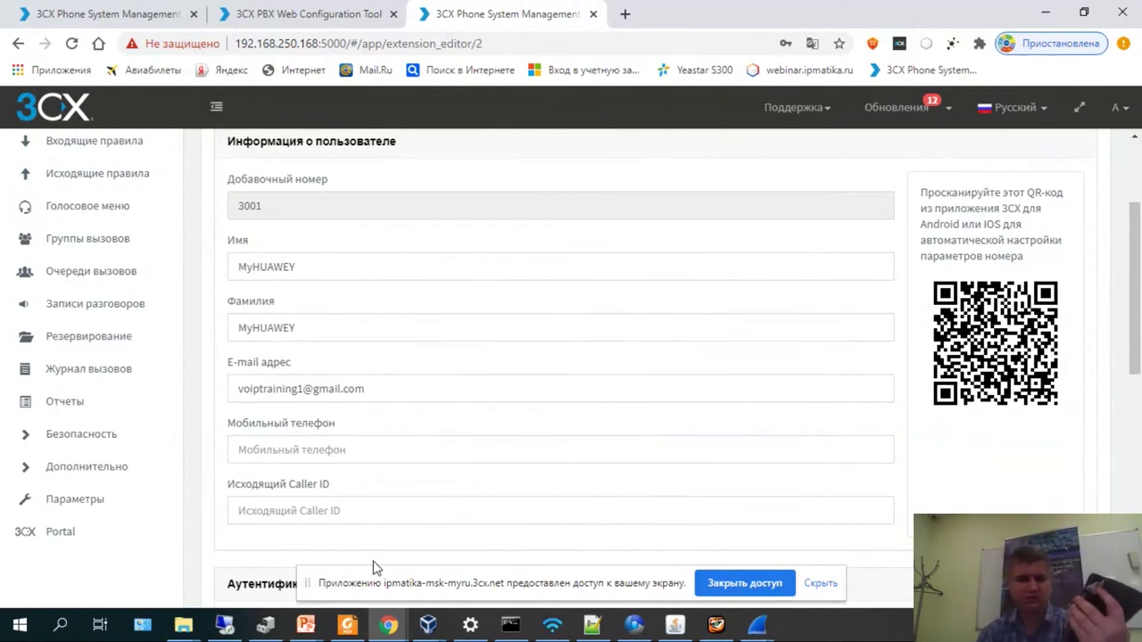
Step: Visit the user groups page, go back to extensions, and reopen 3001 MyHUAWEY
left_click(84, 245)
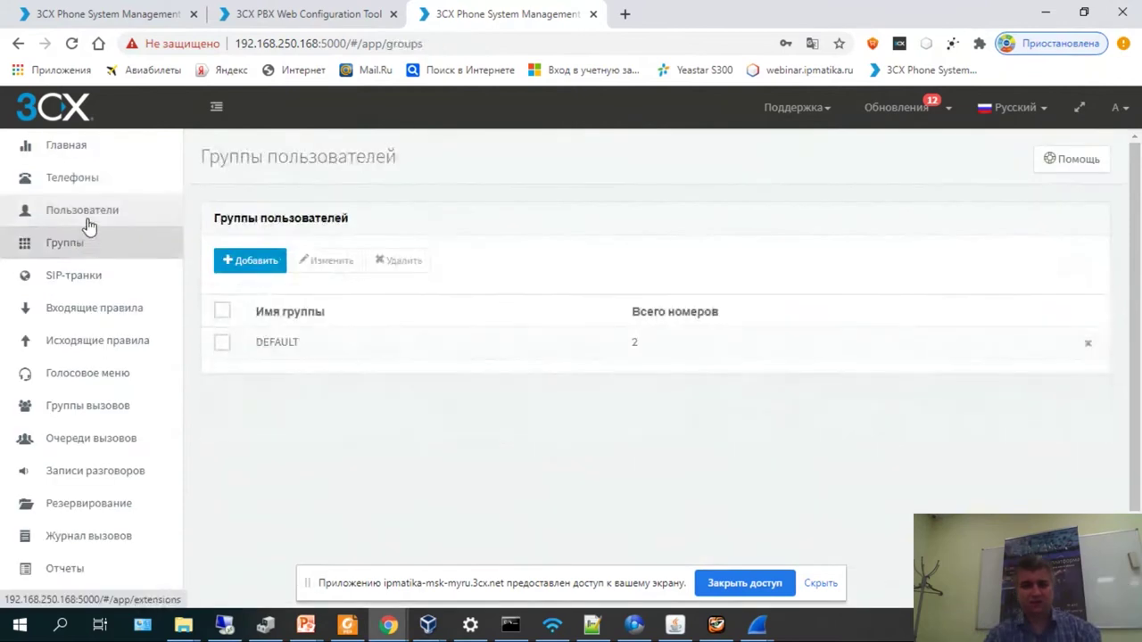
left_click(89, 223)
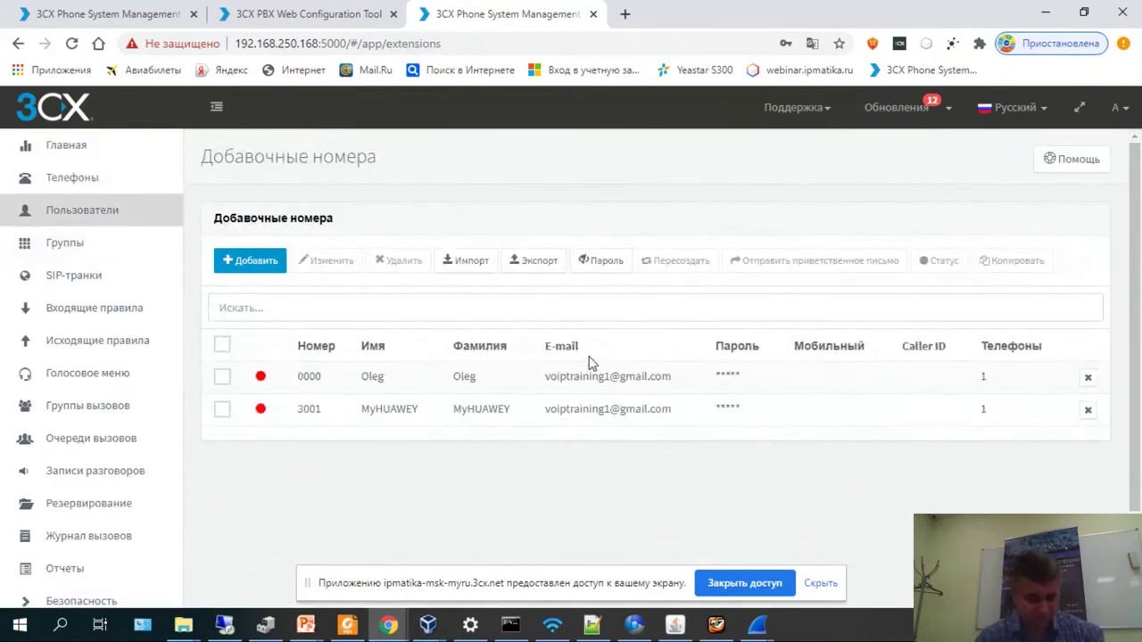
double_click(600, 409)
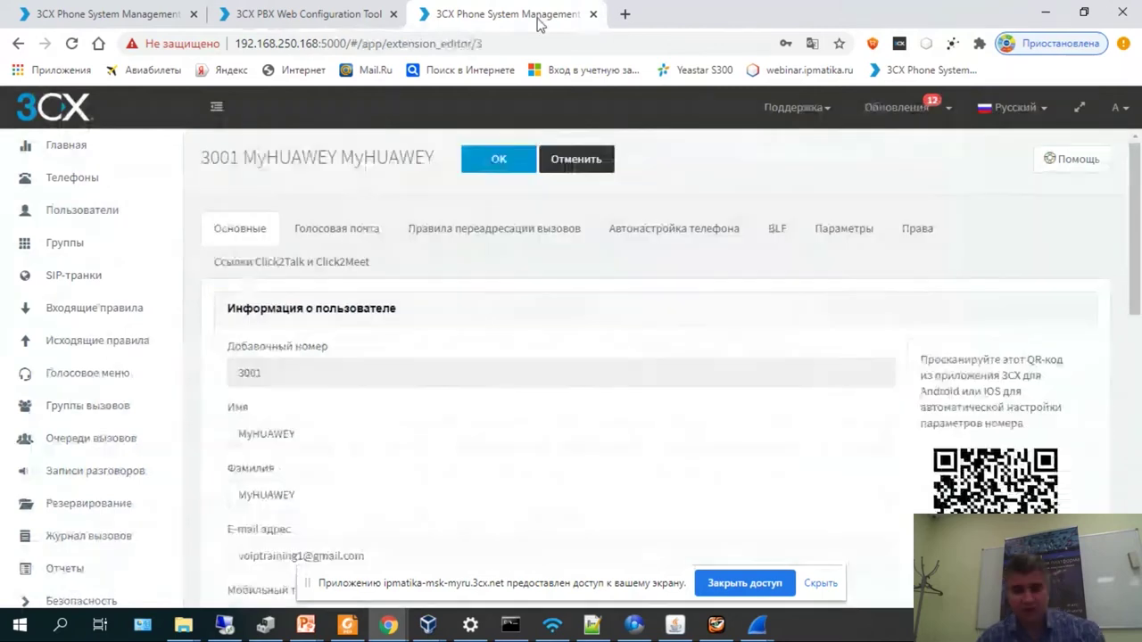
left_click(962, 625)
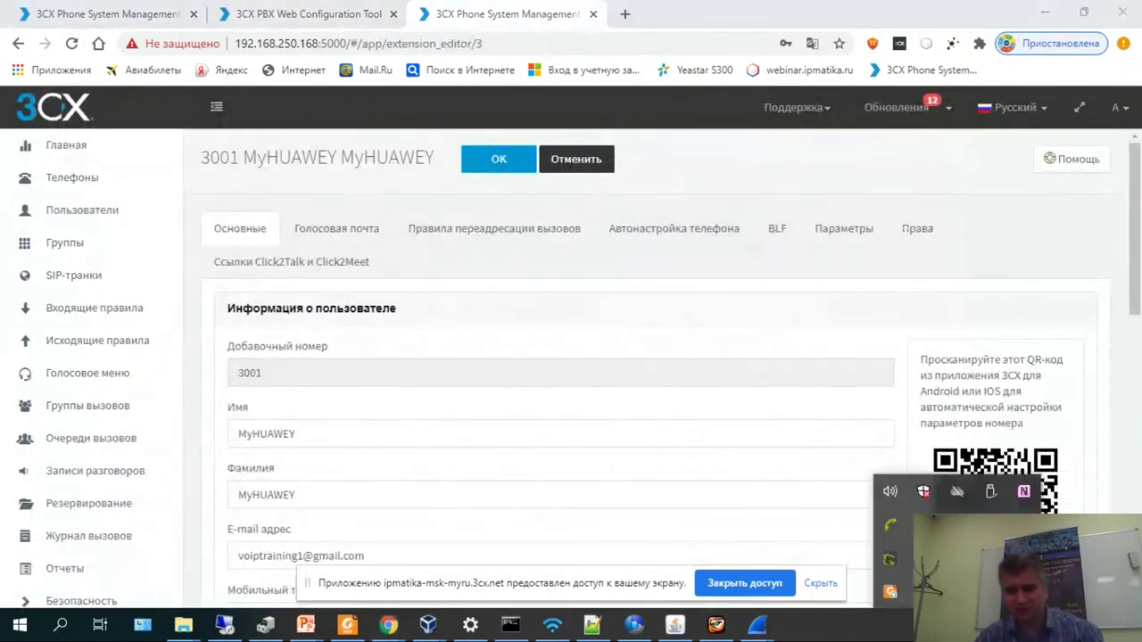
Step: Launch MicroSIP from Windows search, decline its update, and minimize the softphone
left_click(60, 625)
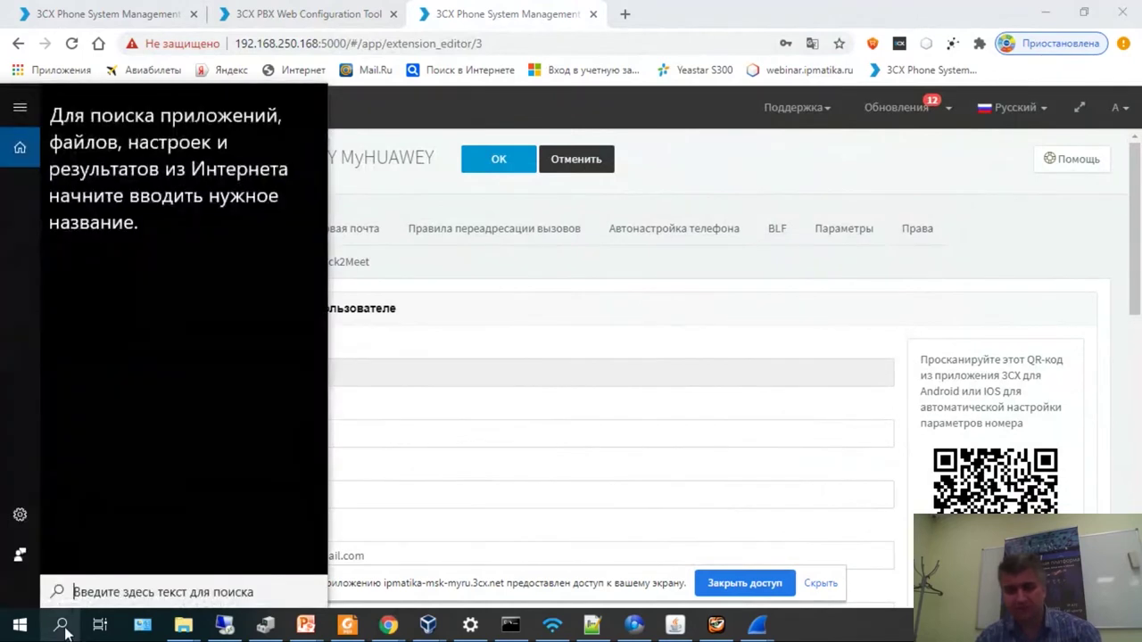
type("microsip")
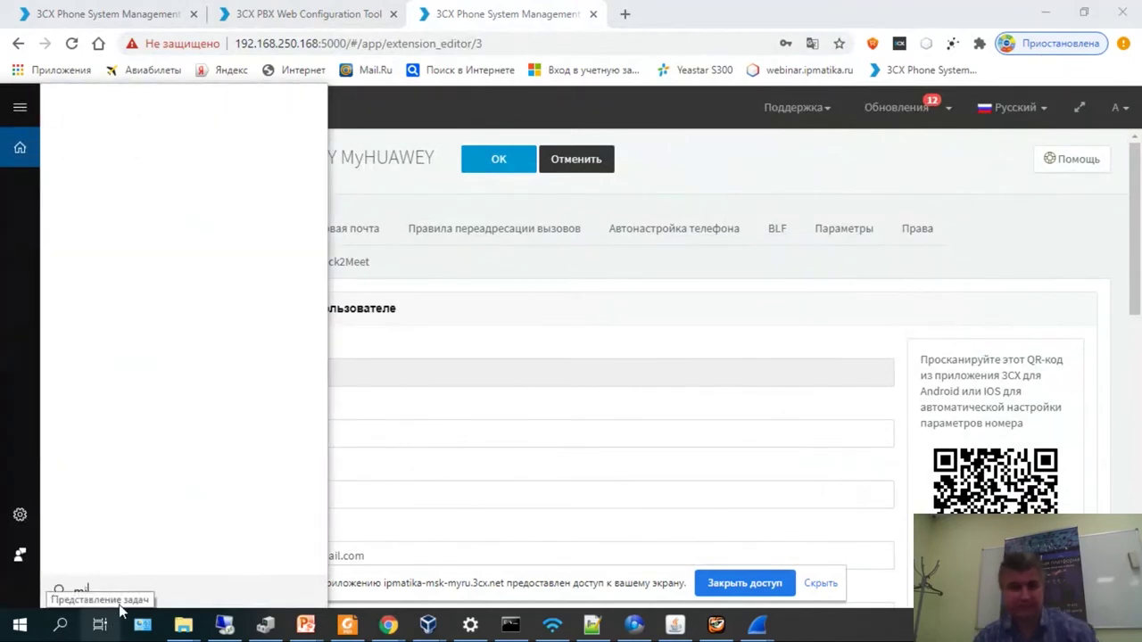
left_click(101, 190)
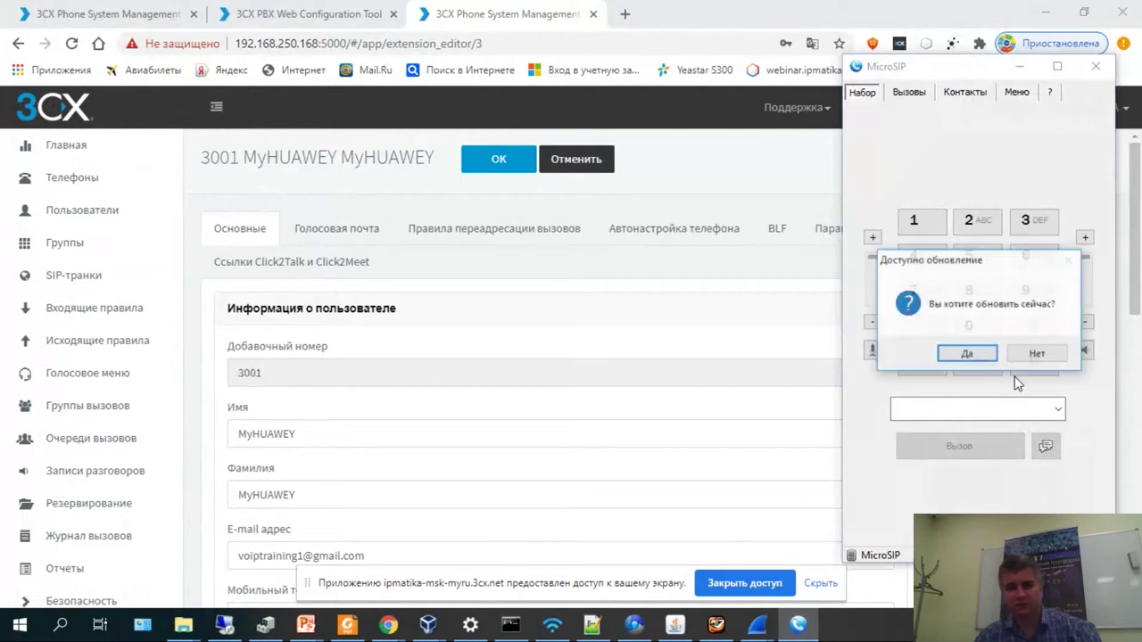
left_click(1040, 355)
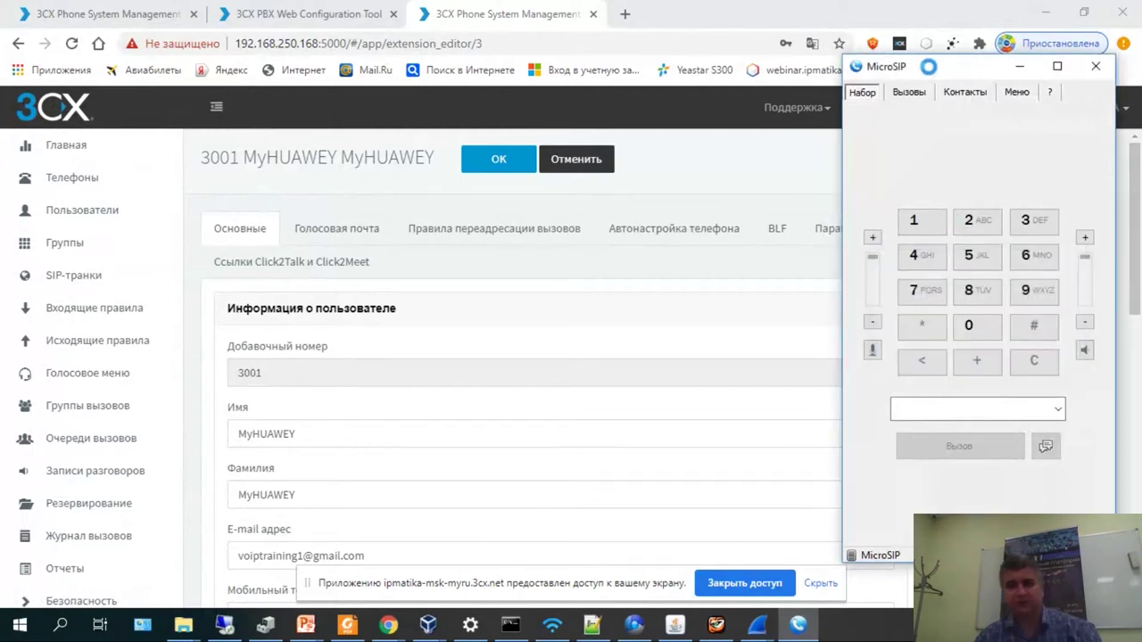
left_click_drag(939, 72, 948, 39)
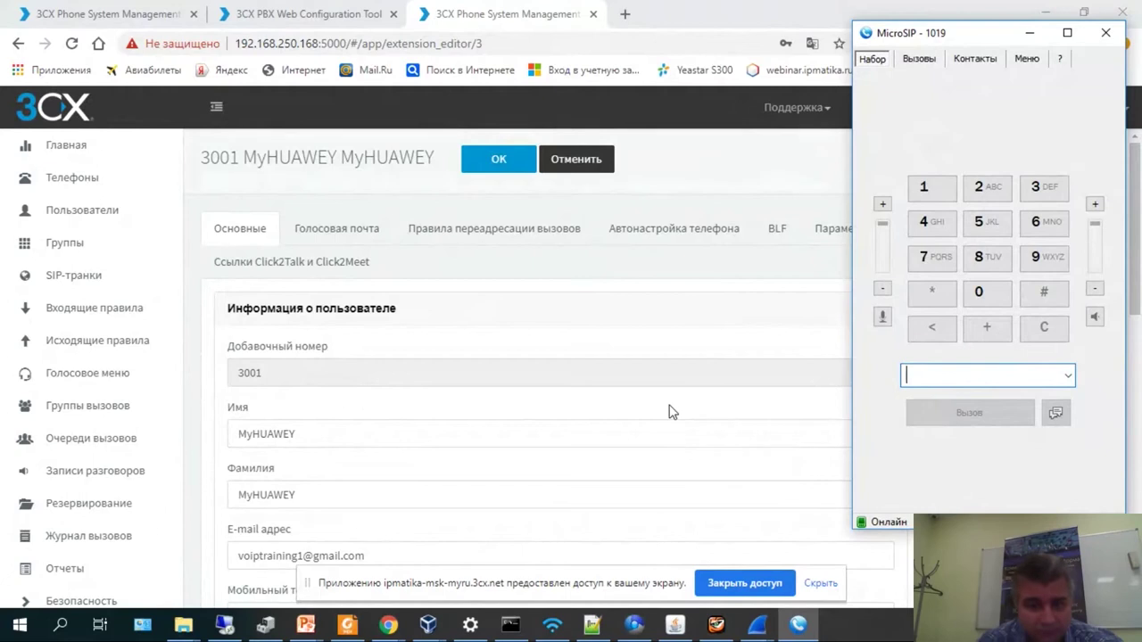
scroll(672, 412, "down", 4)
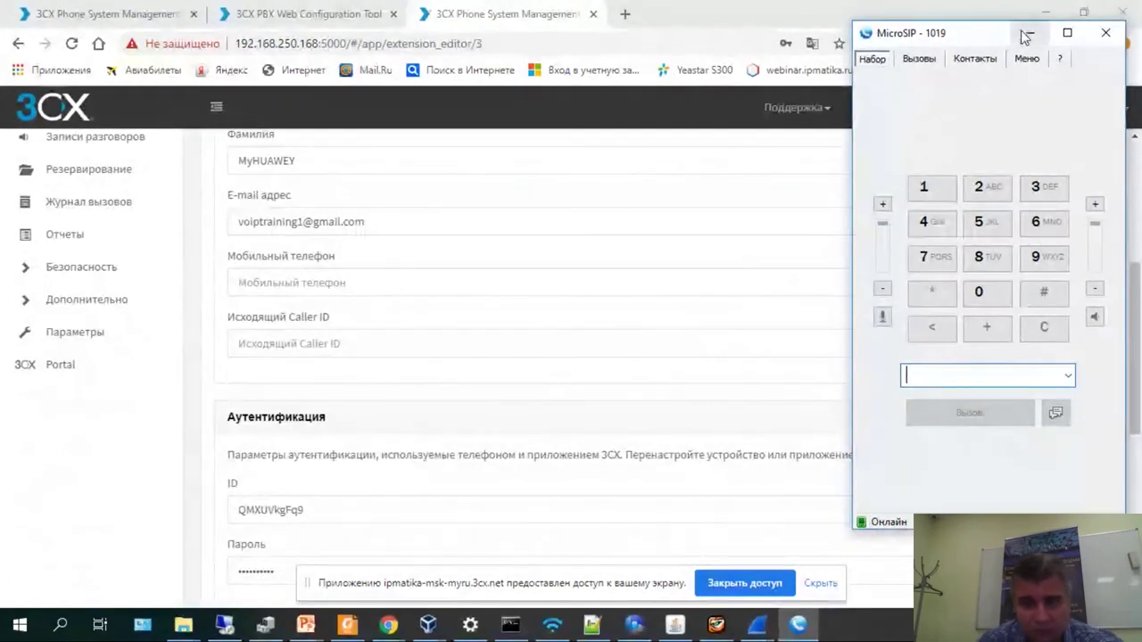
left_click(1027, 34)
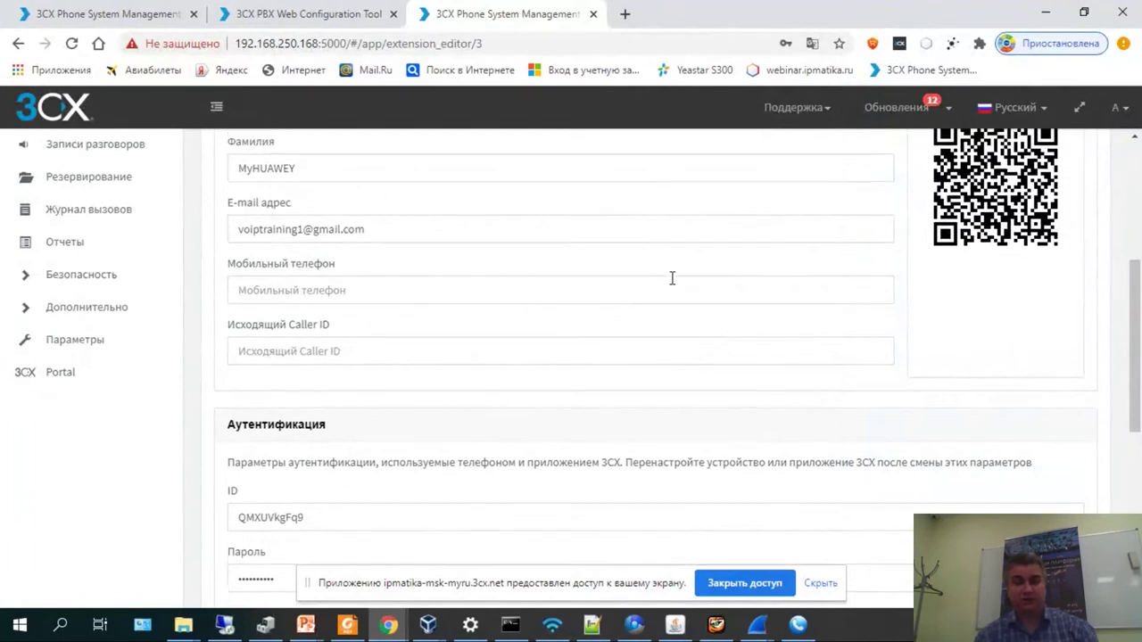
Step: Review extension 3001's editor, then switch to the other PBX's extensions list (000–307)
scroll(671, 277, "up", 4)
scroll(675, 285, "down", 3)
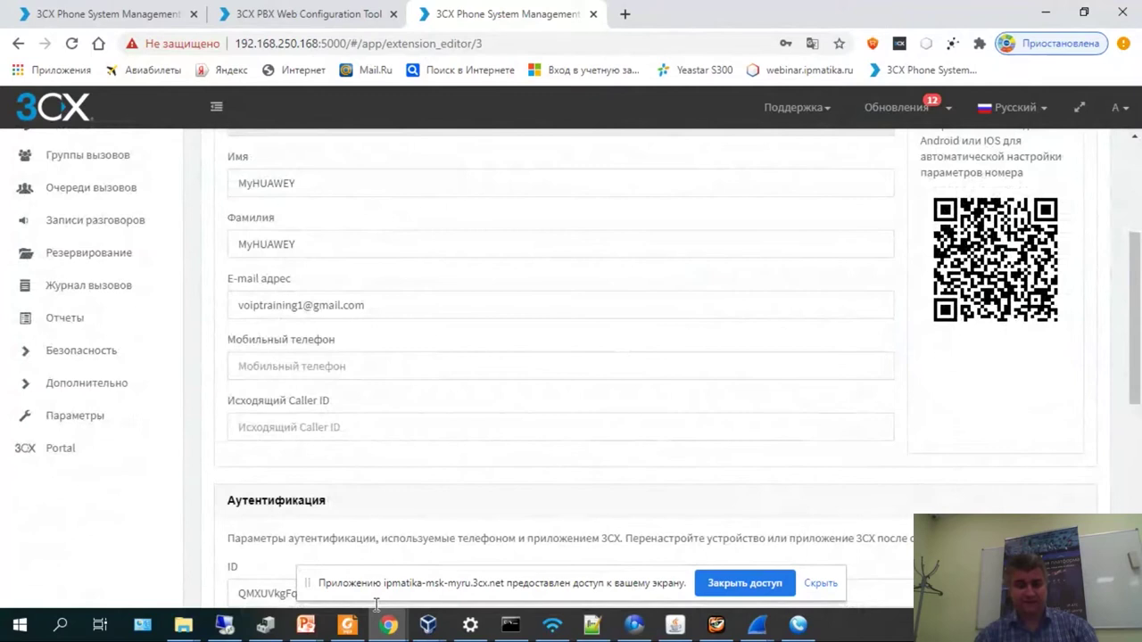
scroll(714, 197, "up", 3)
scroll(716, 211, "down", 8)
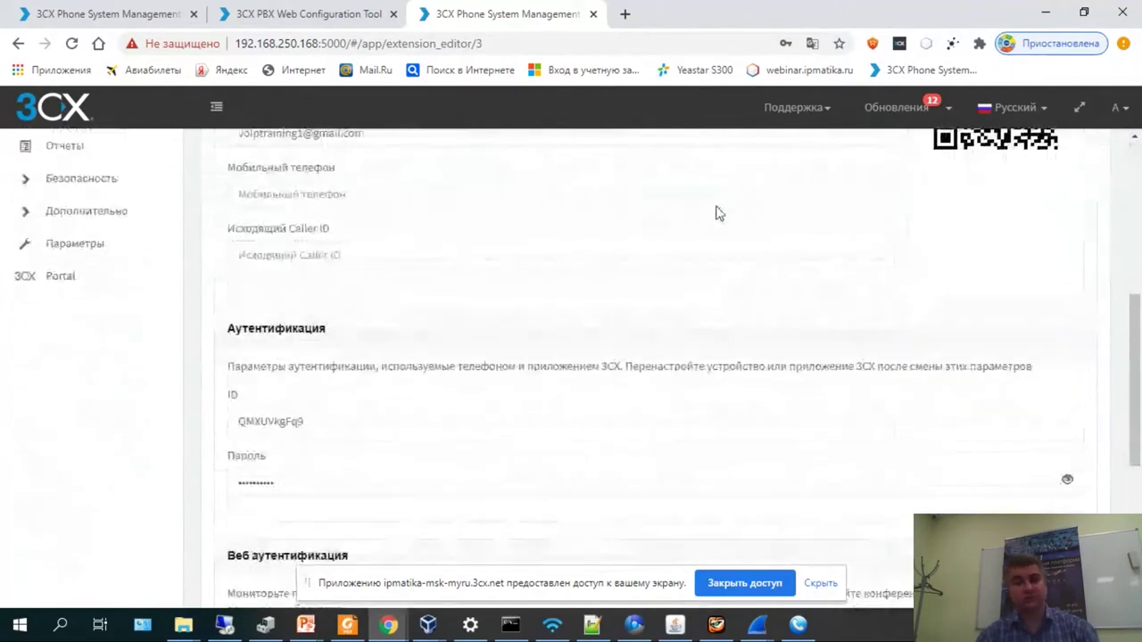
scroll(705, 232, "up", 7)
scroll(705, 249, "up", 2)
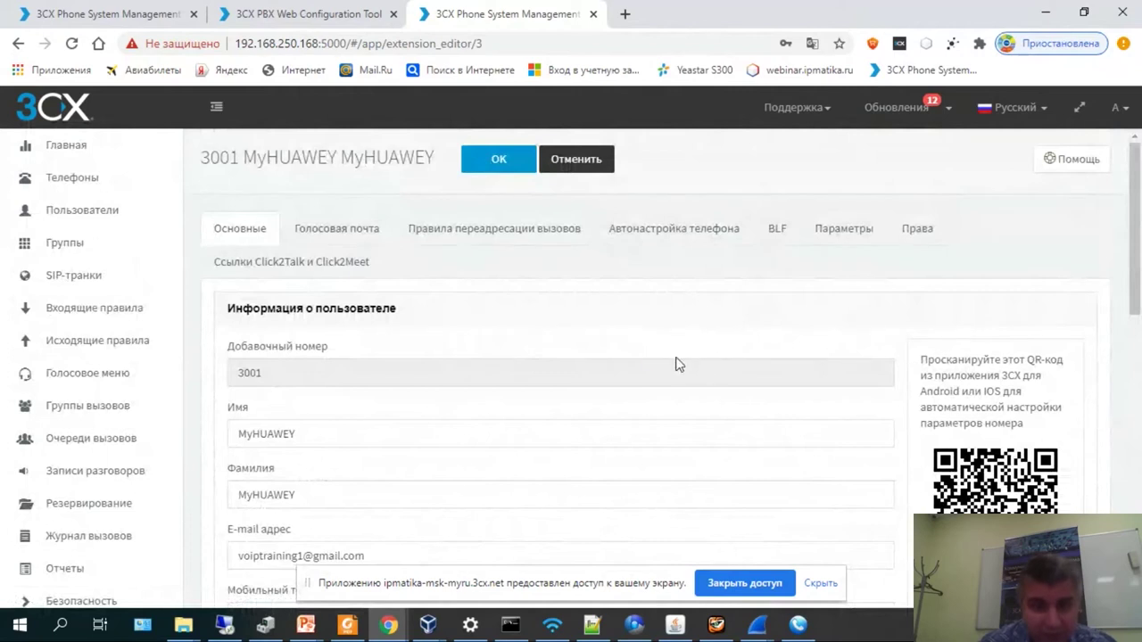
left_click(158, 18)
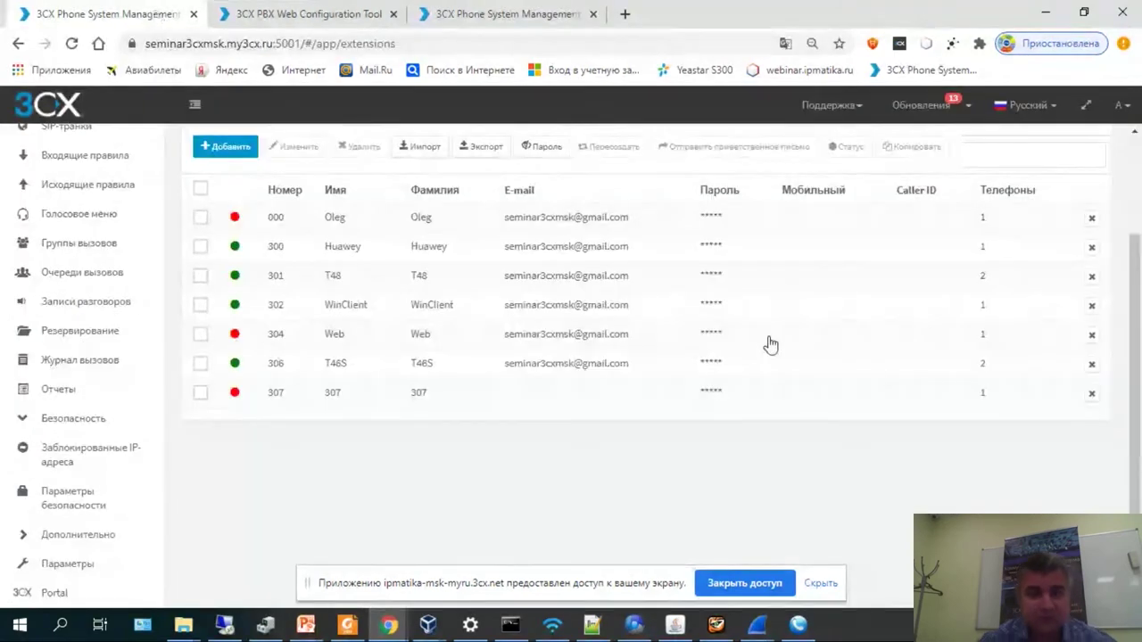
scroll(771, 345, "up", 3)
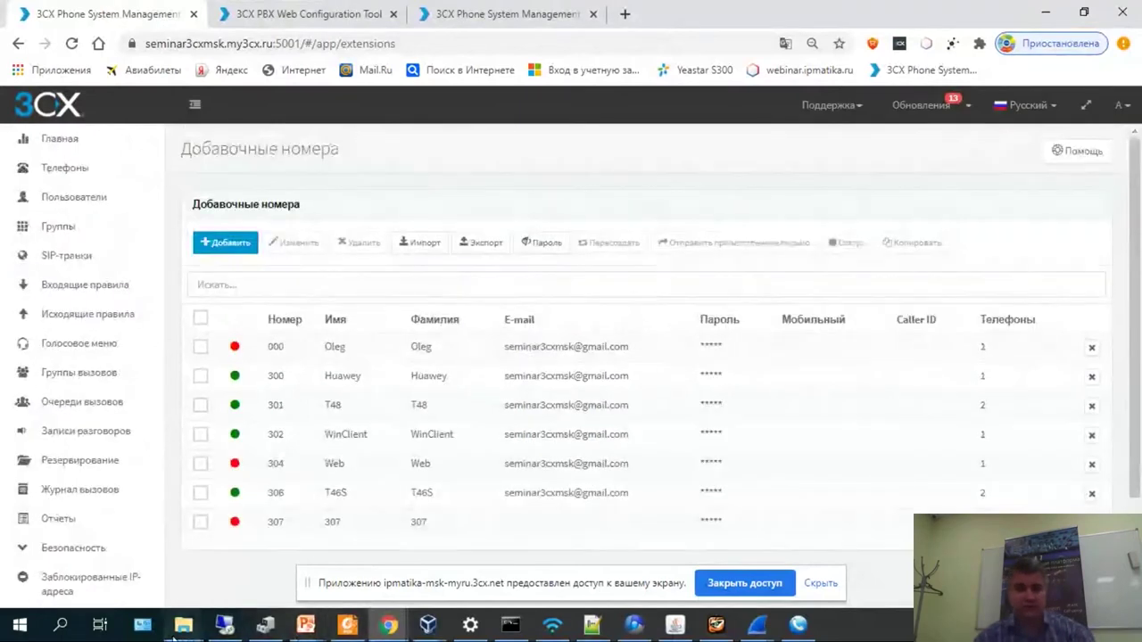
Step: Open the 1.5_-_SIP_транки slides from 3CX_Training_Slides_RU\01_Basic in File Explorer
mouse_move(183, 626)
left_click(214, 546)
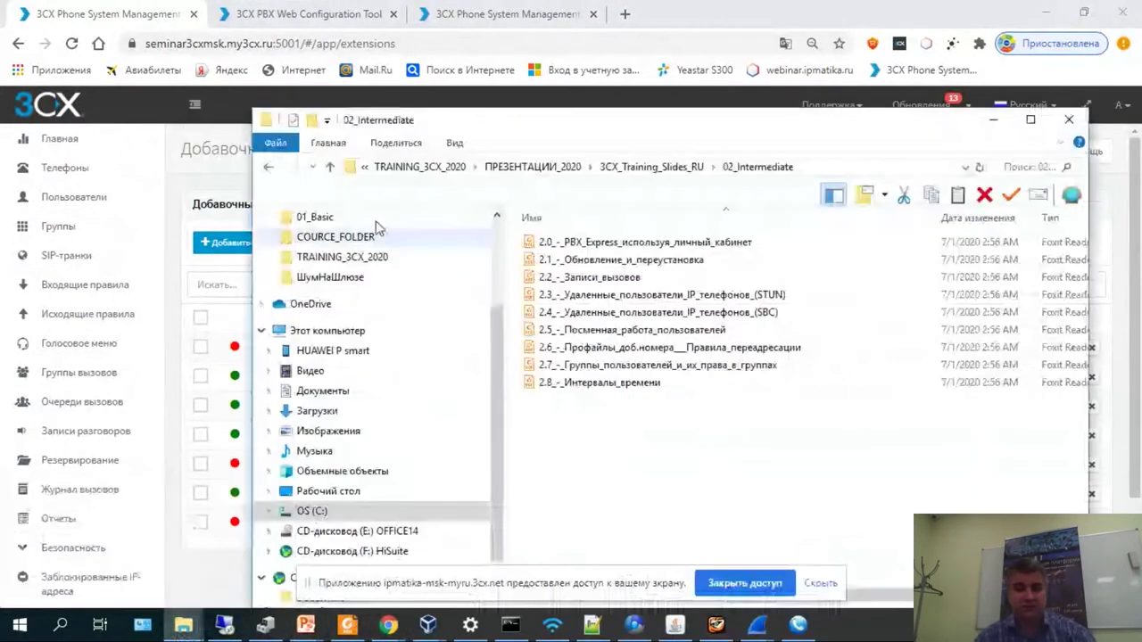
left_click(639, 168)
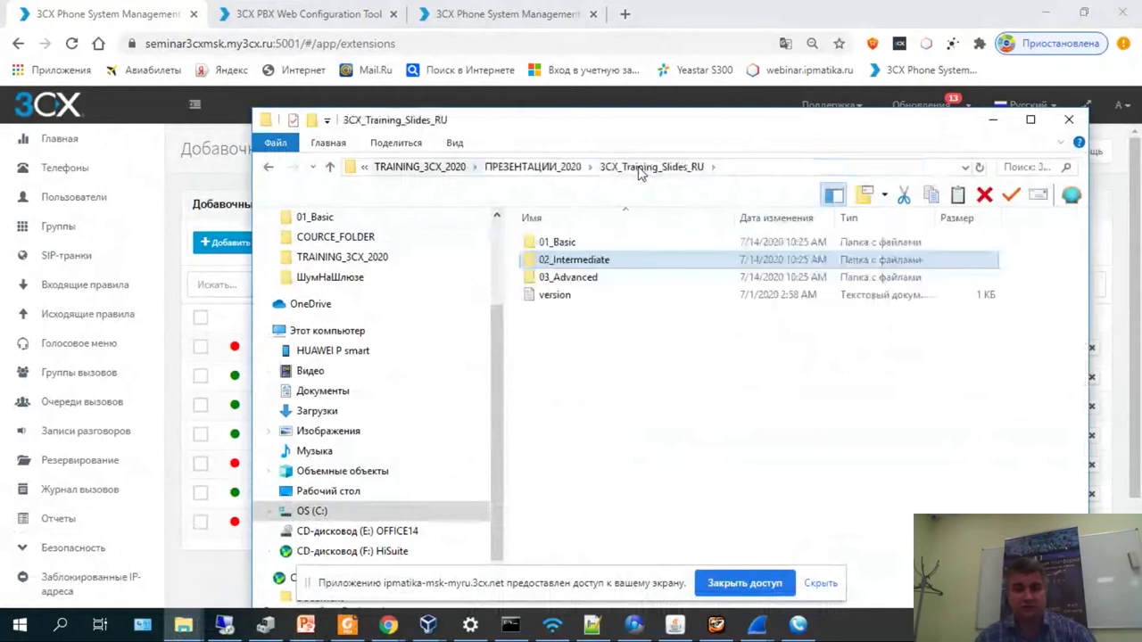
double_click(585, 243)
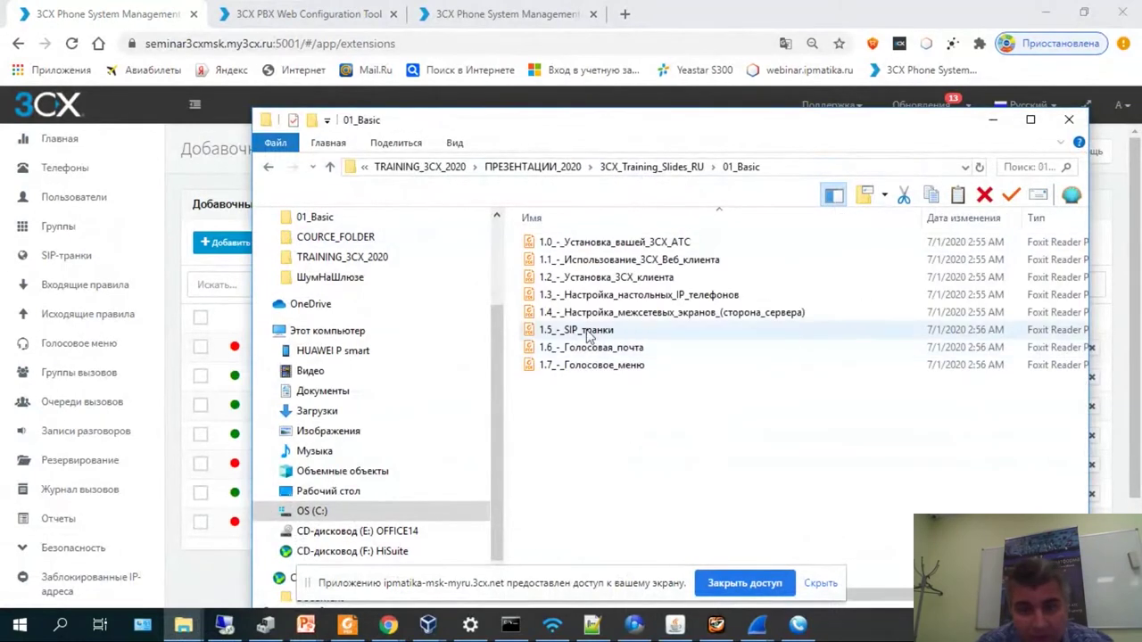
double_click(589, 331)
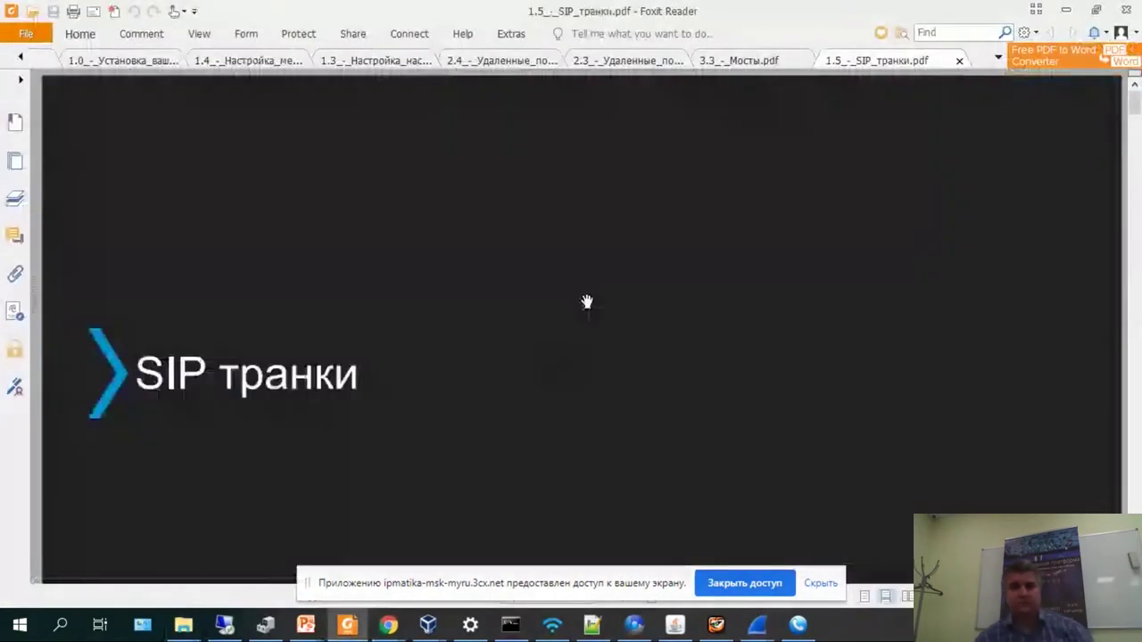
Step: Scroll the SIP trunks PDF past the module goals to the module prerequisites slide
scroll(600, 297, "down", 5)
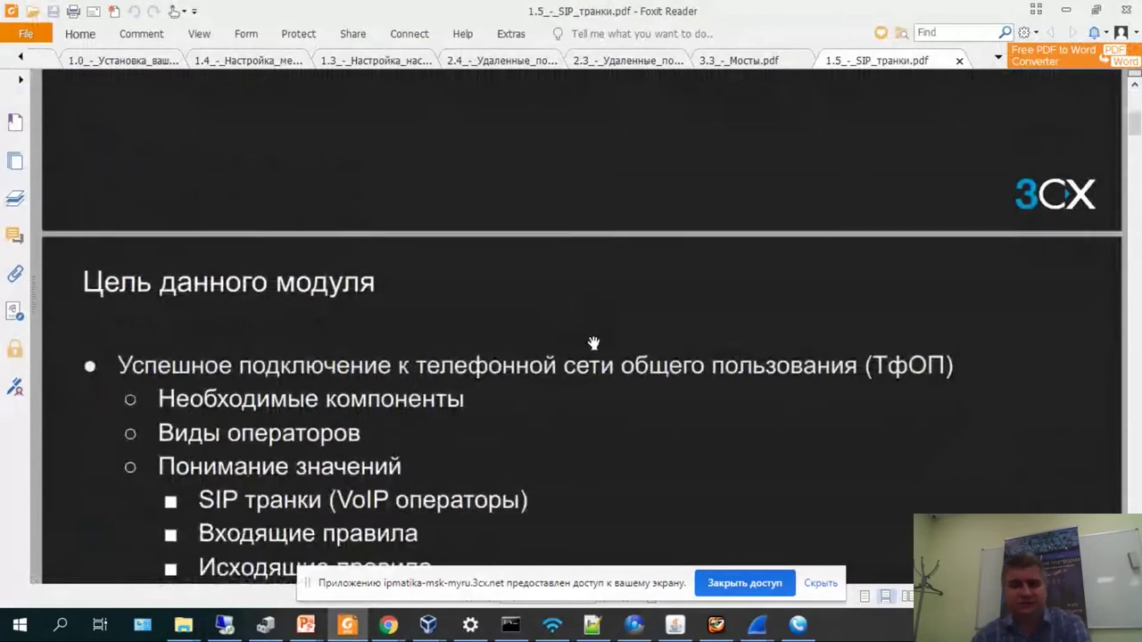
scroll(587, 368, "down", 2)
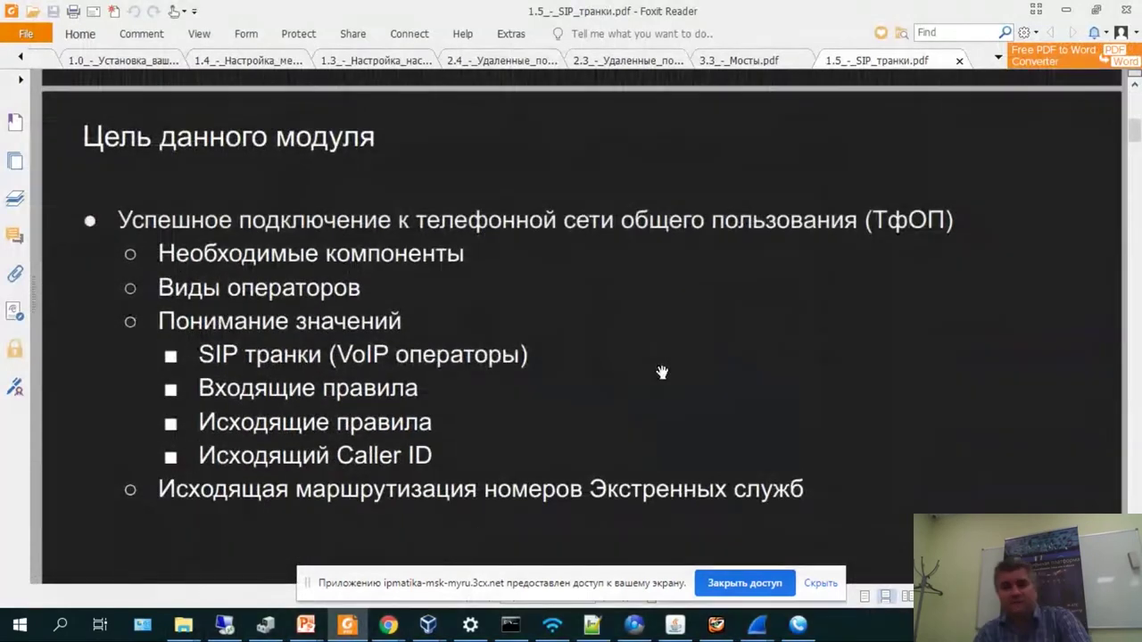
scroll(694, 258, "up", 6)
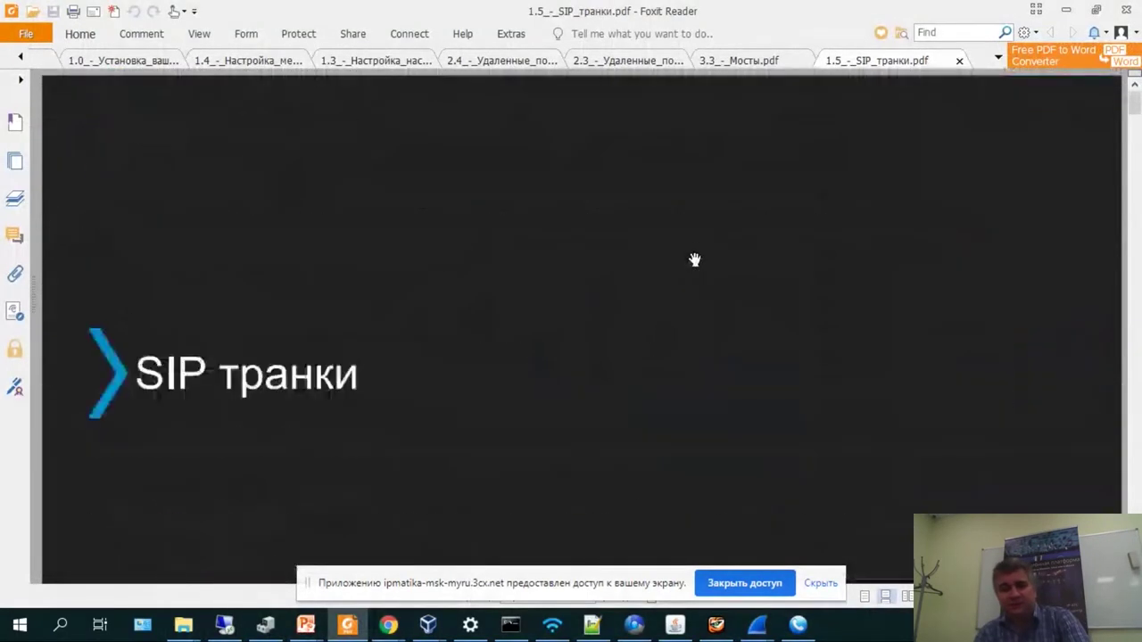
scroll(688, 263, "down", 1)
scroll(693, 271, "down", 3)
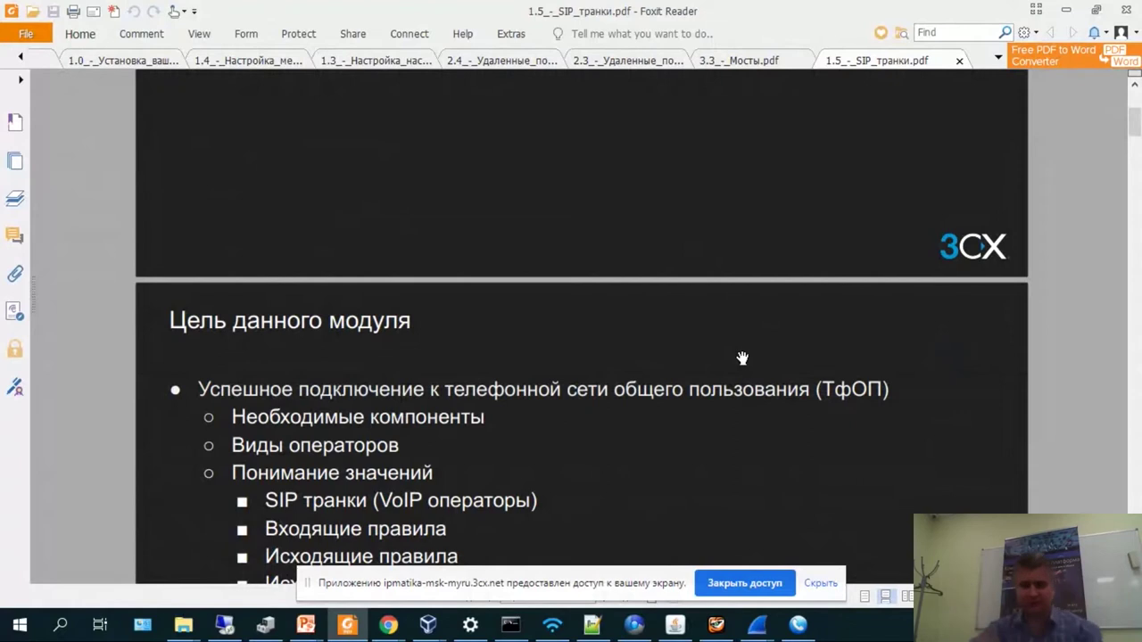
scroll(695, 369, "down", 2)
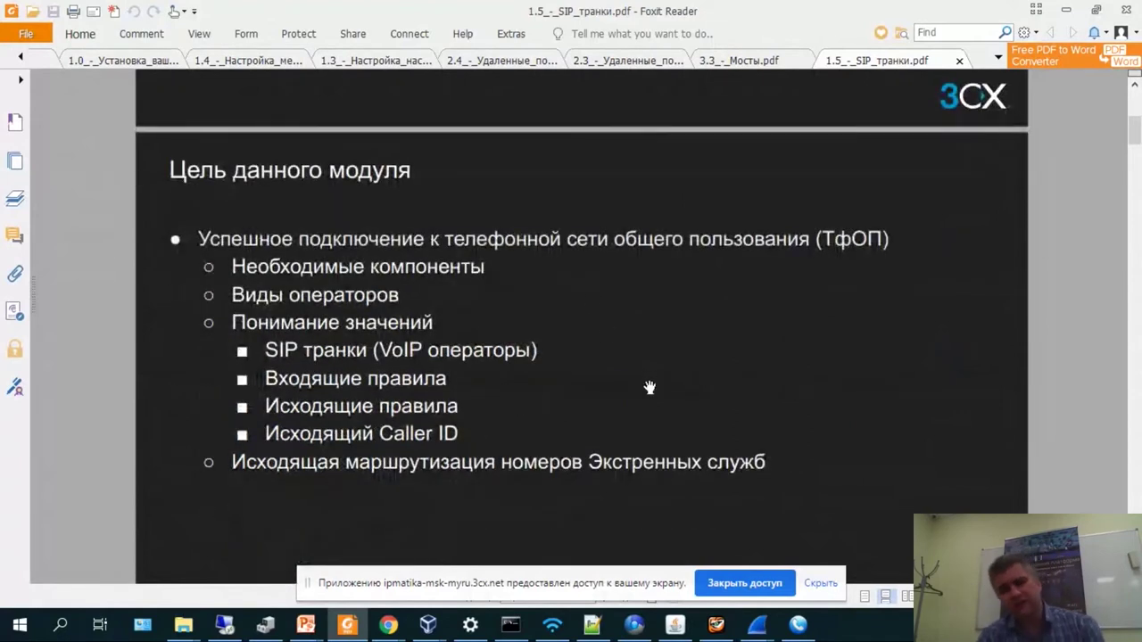
scroll(658, 324, "down", 1)
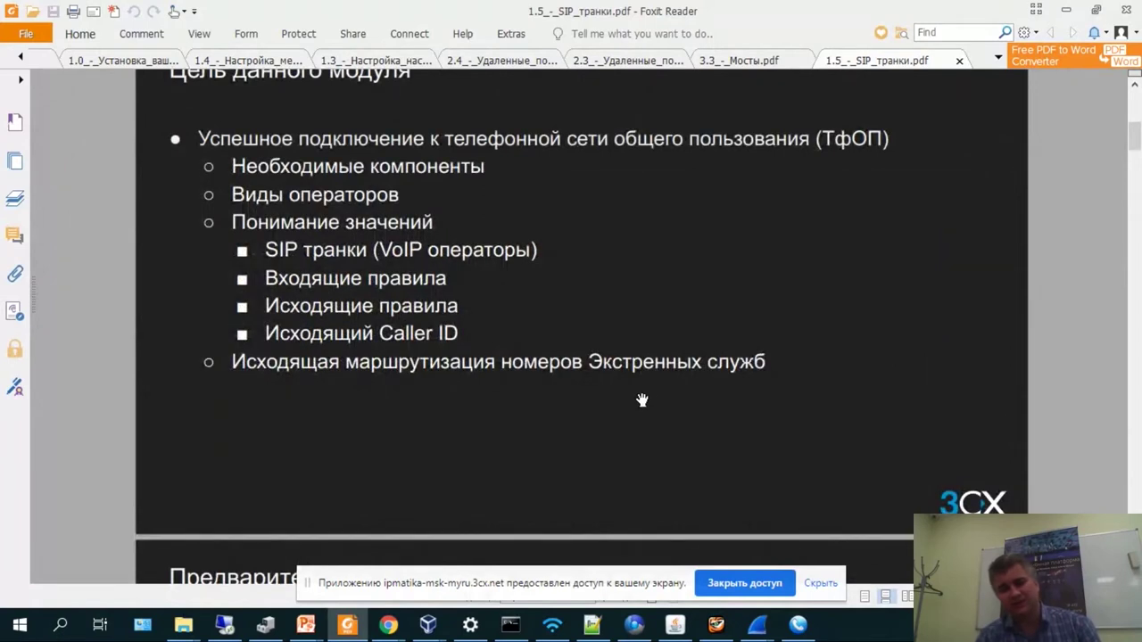
scroll(642, 401, "down", 4)
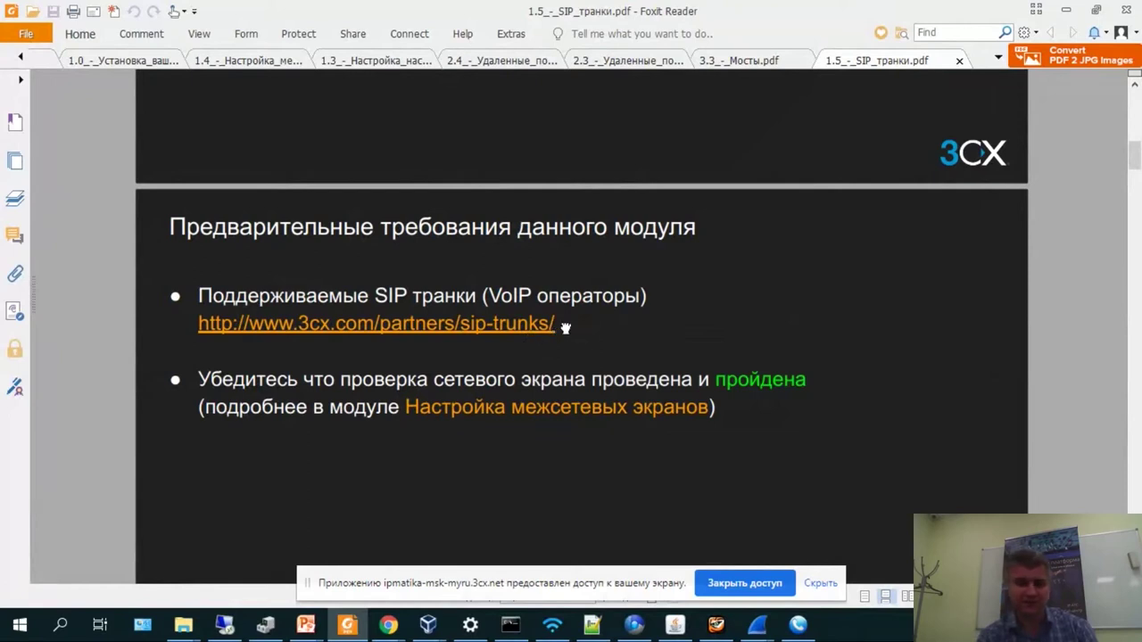
scroll(500, 325, "down", 1)
scroll(734, 411, "up", 2)
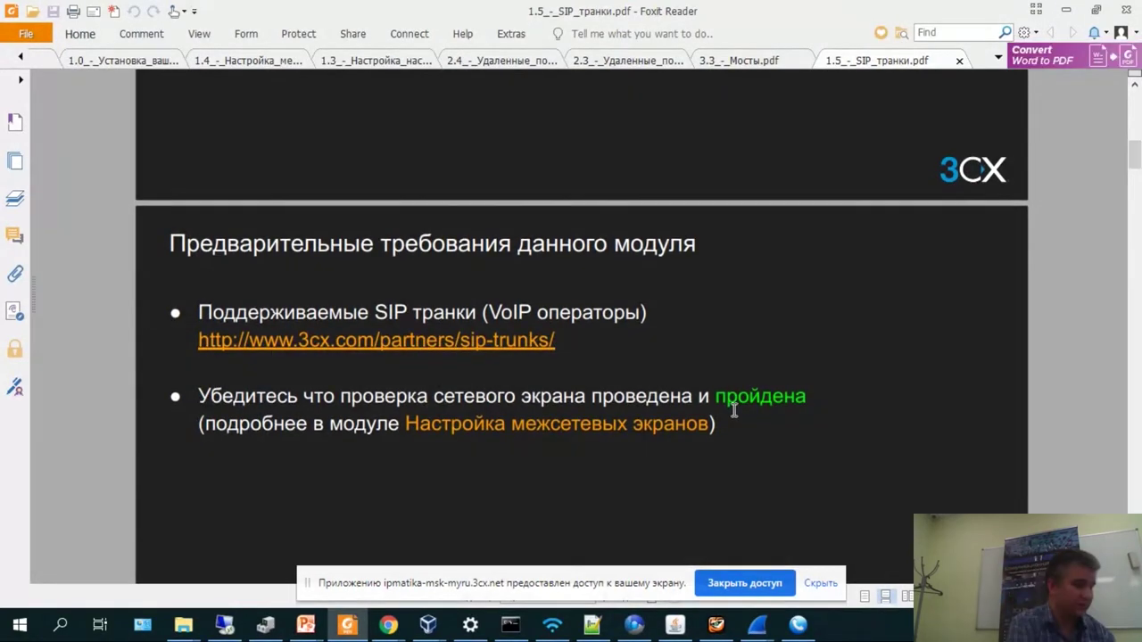
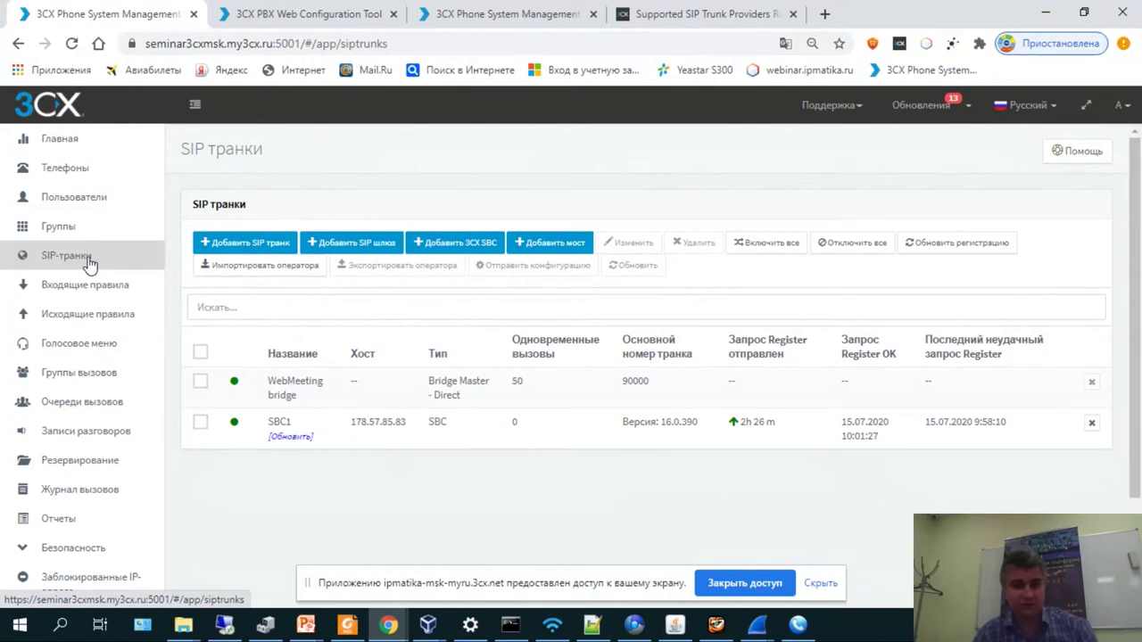
Step: Reload the SIP trunks page and start a new SIP trunk with country RU
left_click(73, 44)
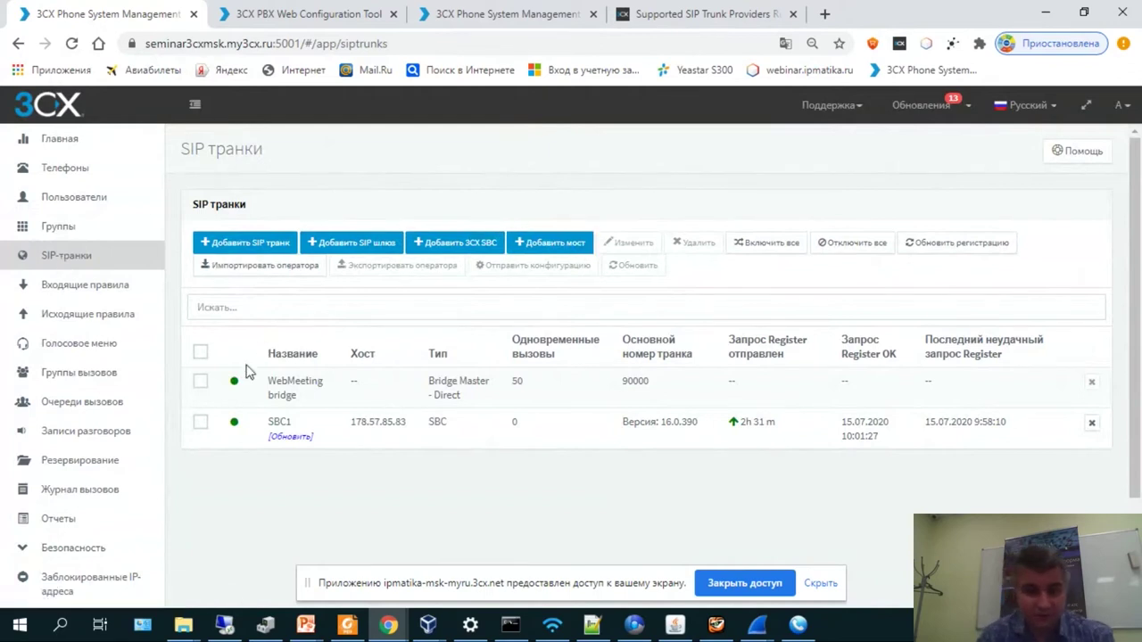
left_click(223, 249)
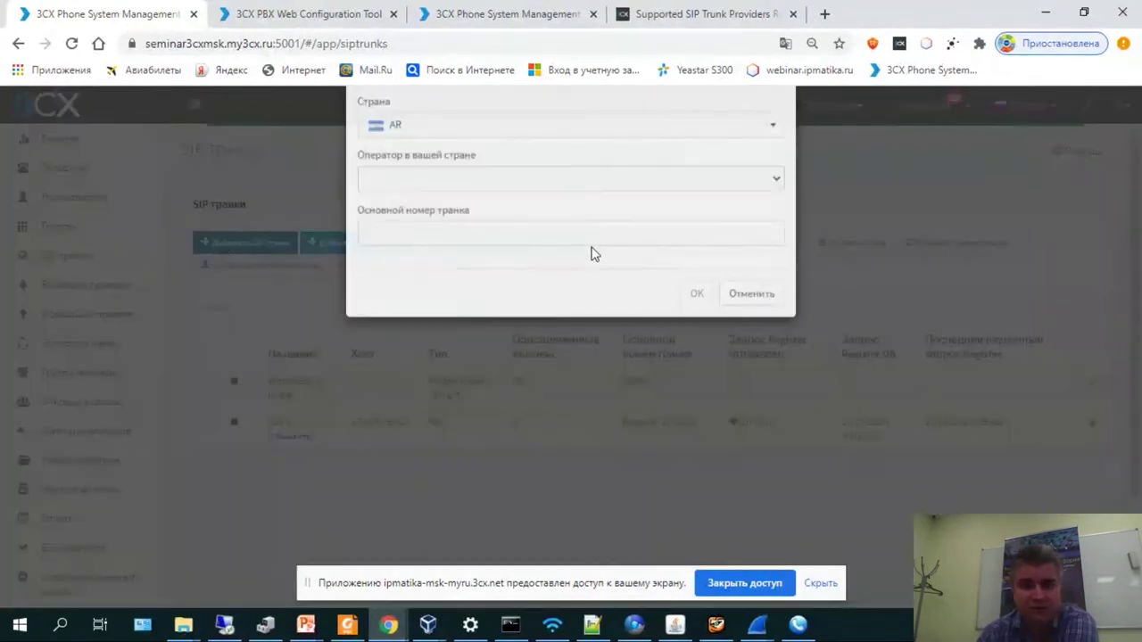
left_click(757, 198)
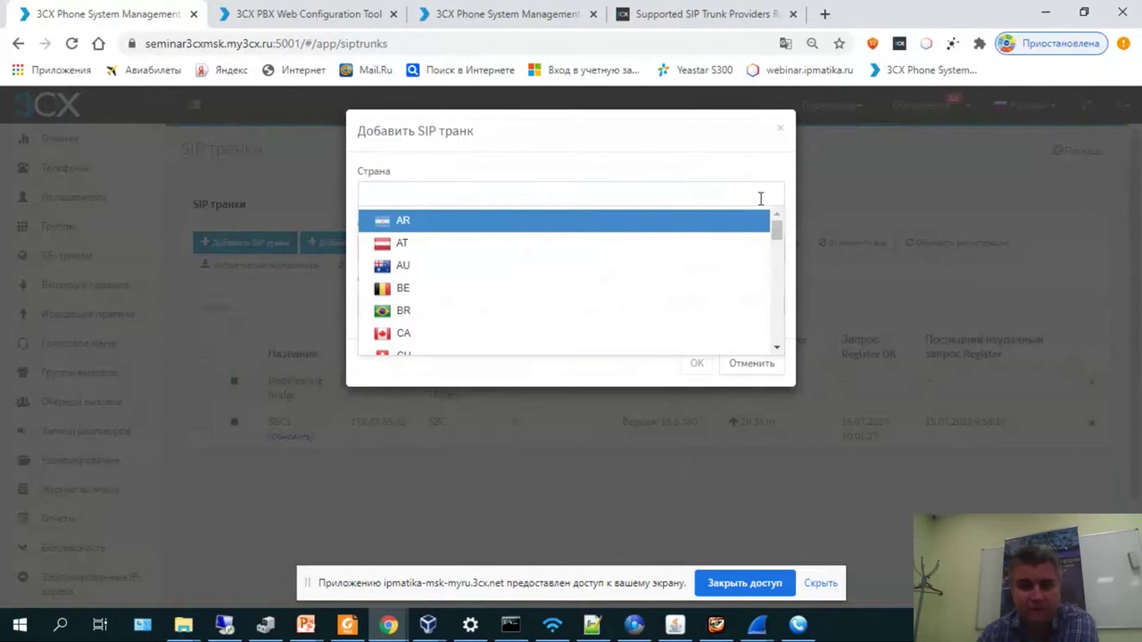
scroll(643, 303, "down", 5)
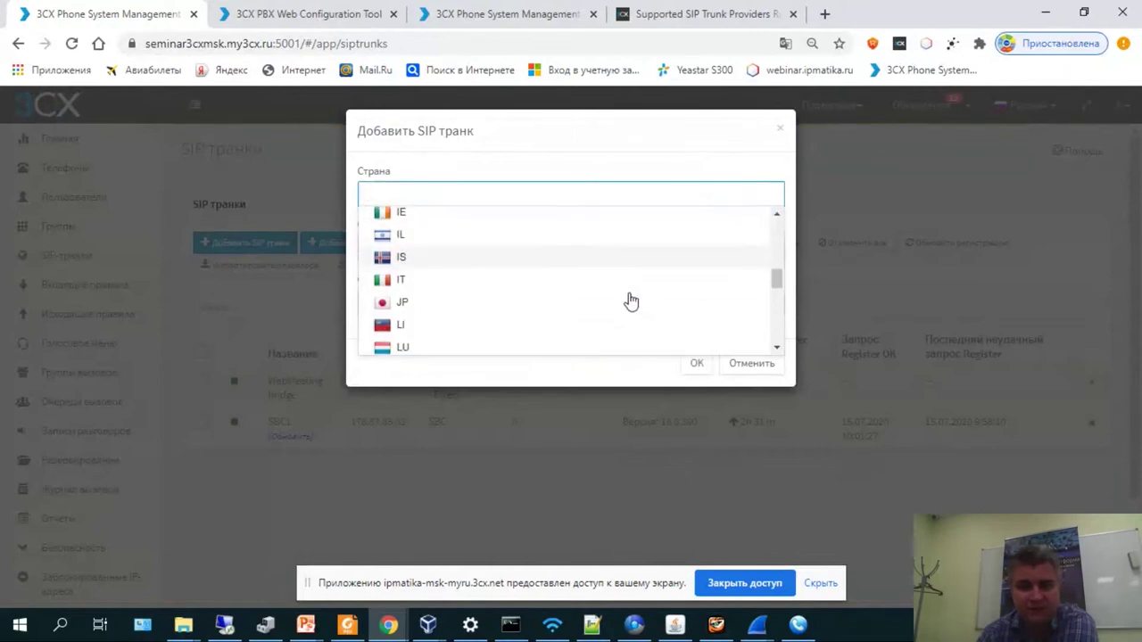
scroll(624, 300, "down", 6)
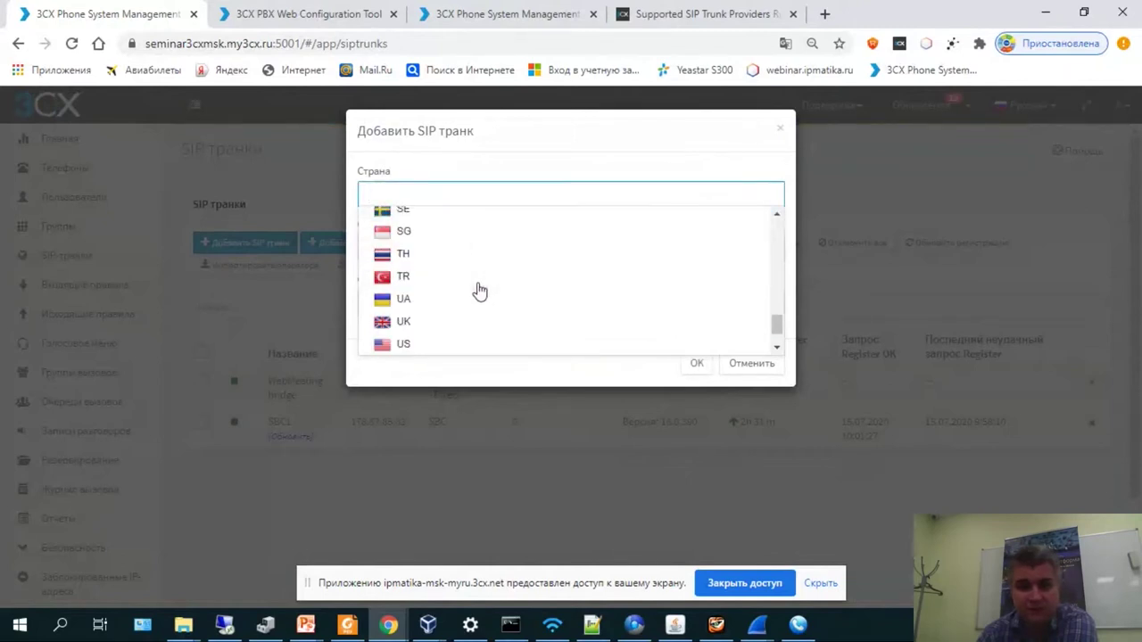
scroll(612, 291, "up", 10)
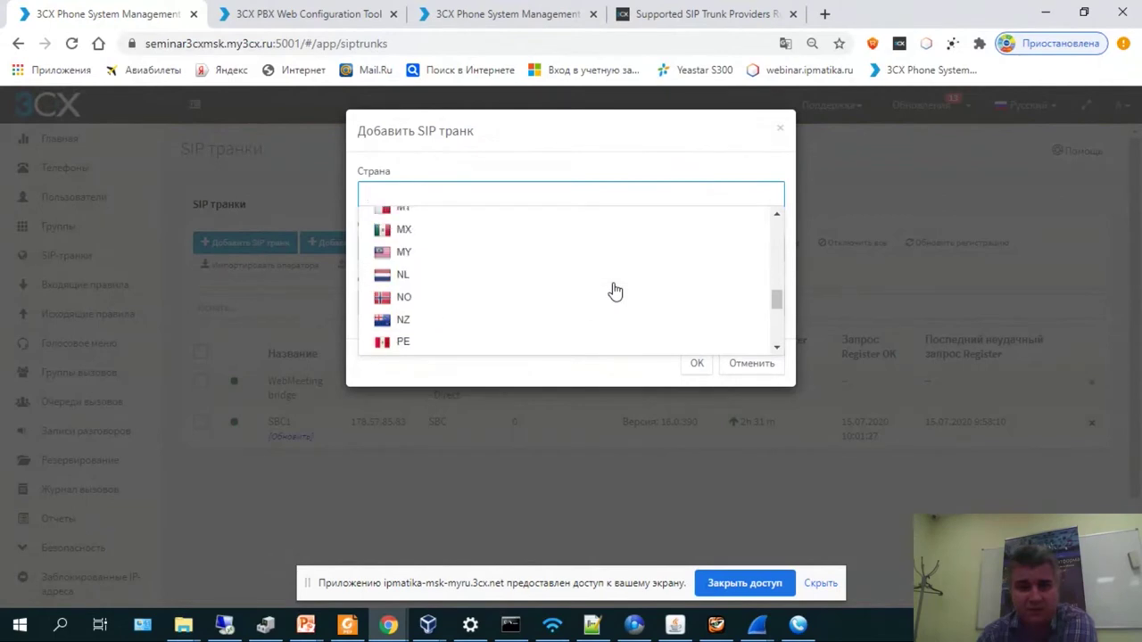
scroll(614, 292, "up", 2)
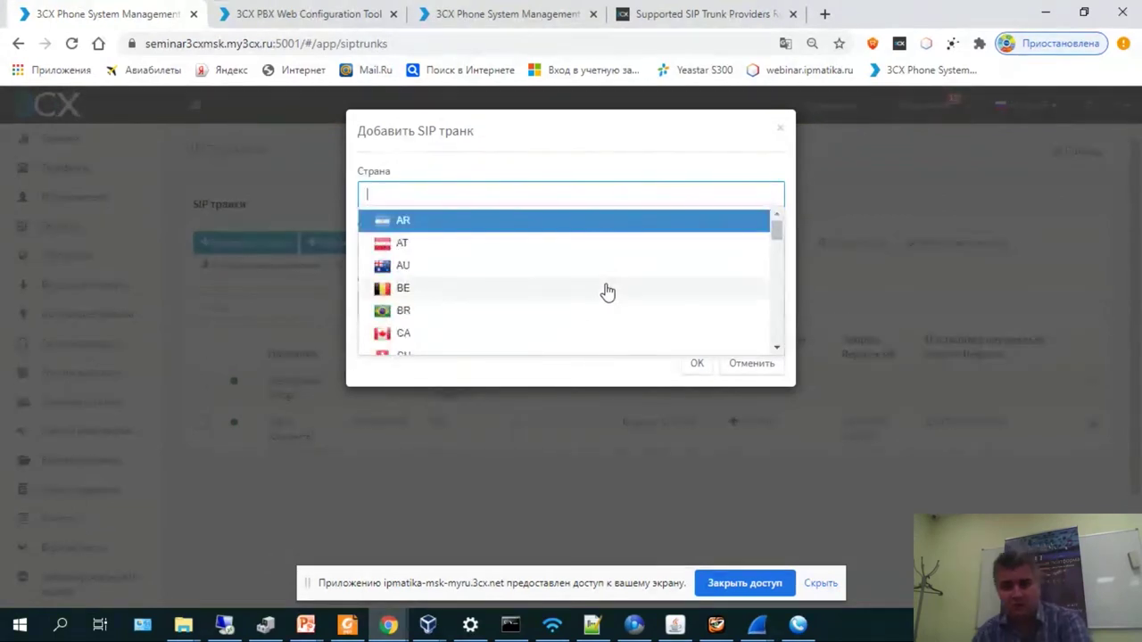
type("ru")
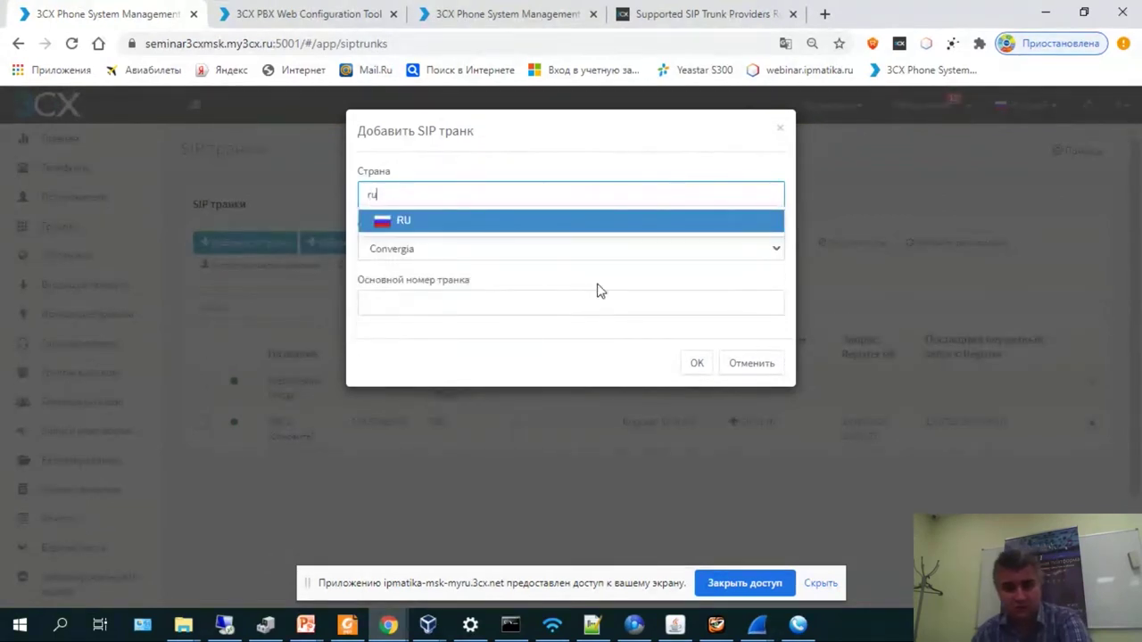
left_click(523, 227)
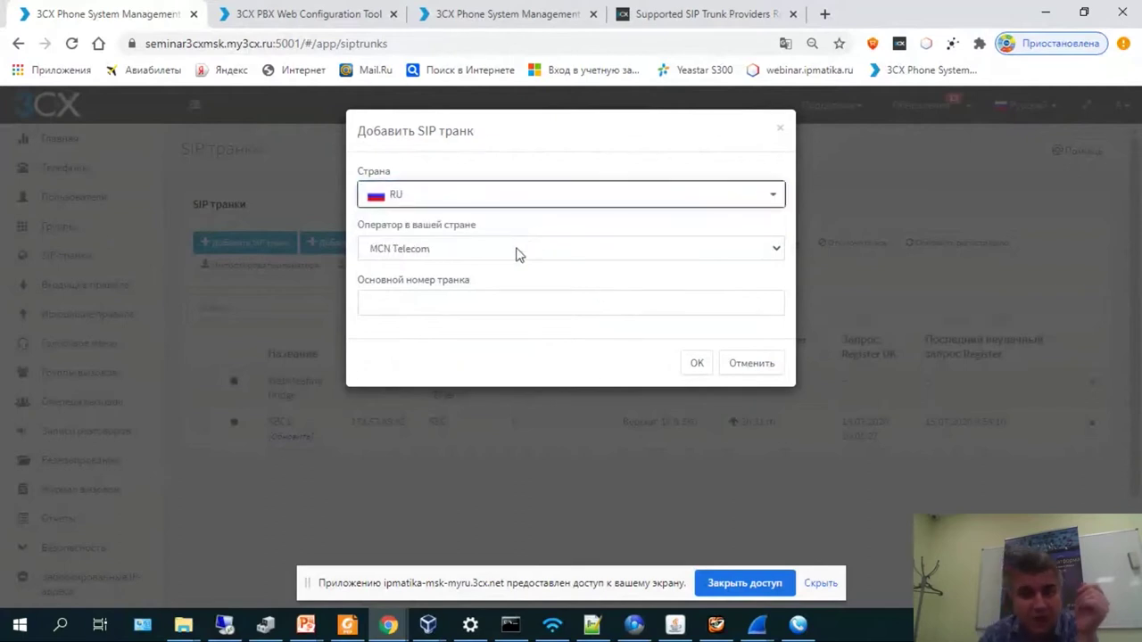
Step: Choose SIPNET as the Russian operator and confirm creating the trunk
left_click(515, 255)
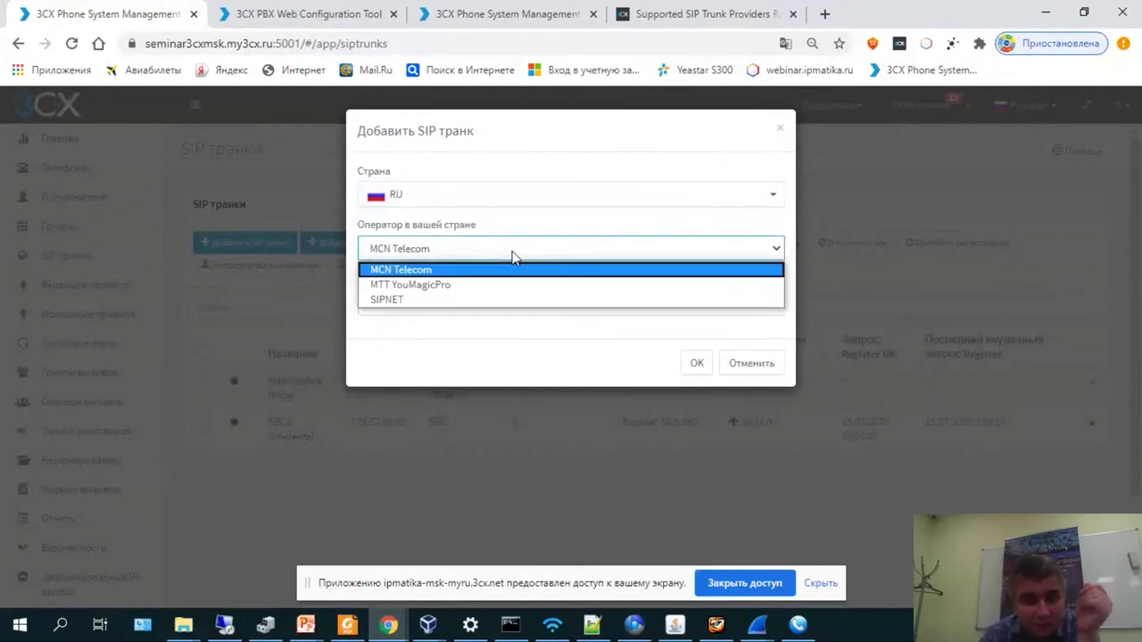
left_click(466, 300)
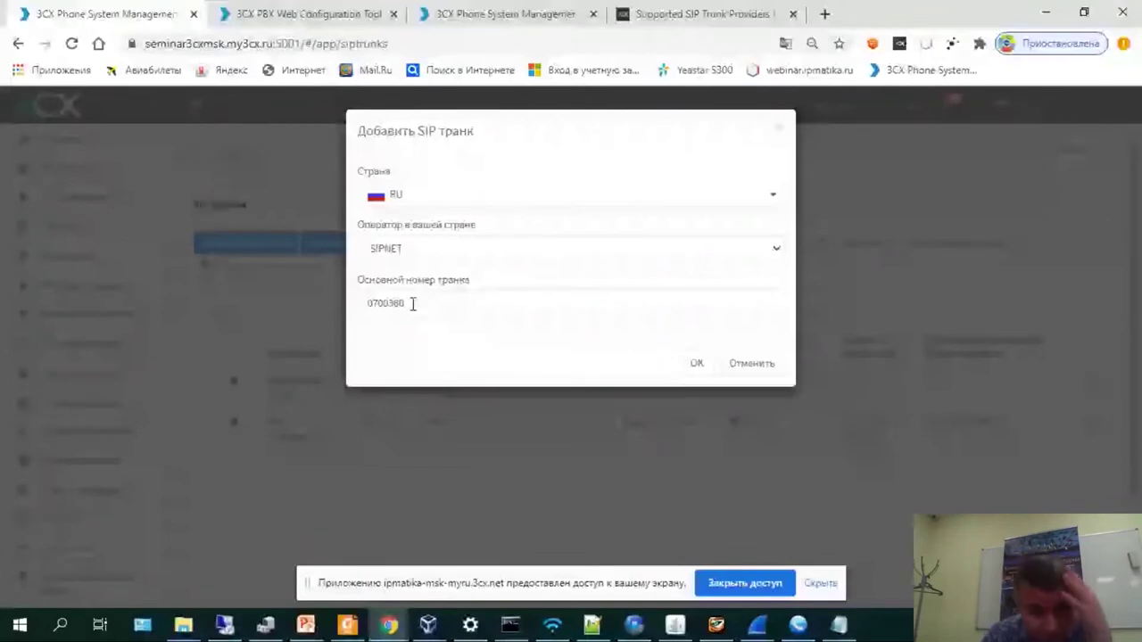
key("Return")
Step: Paste the account password into the SIPNET trunk's authentication password field
left_click(322, 426)
scroll(330, 421, "down", 3)
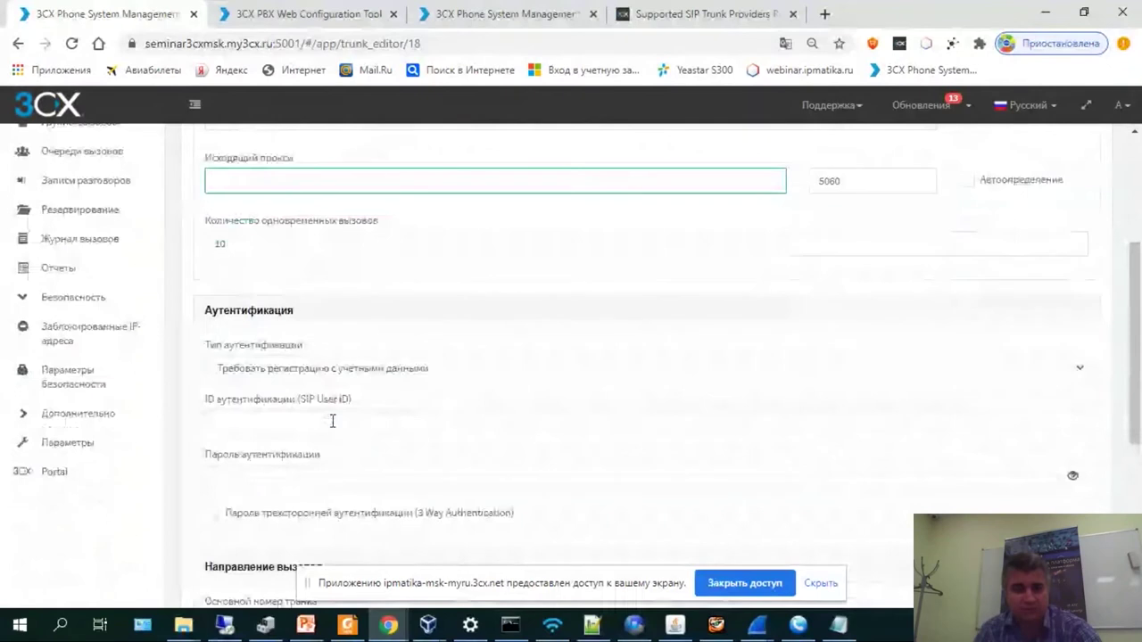
left_click(324, 469)
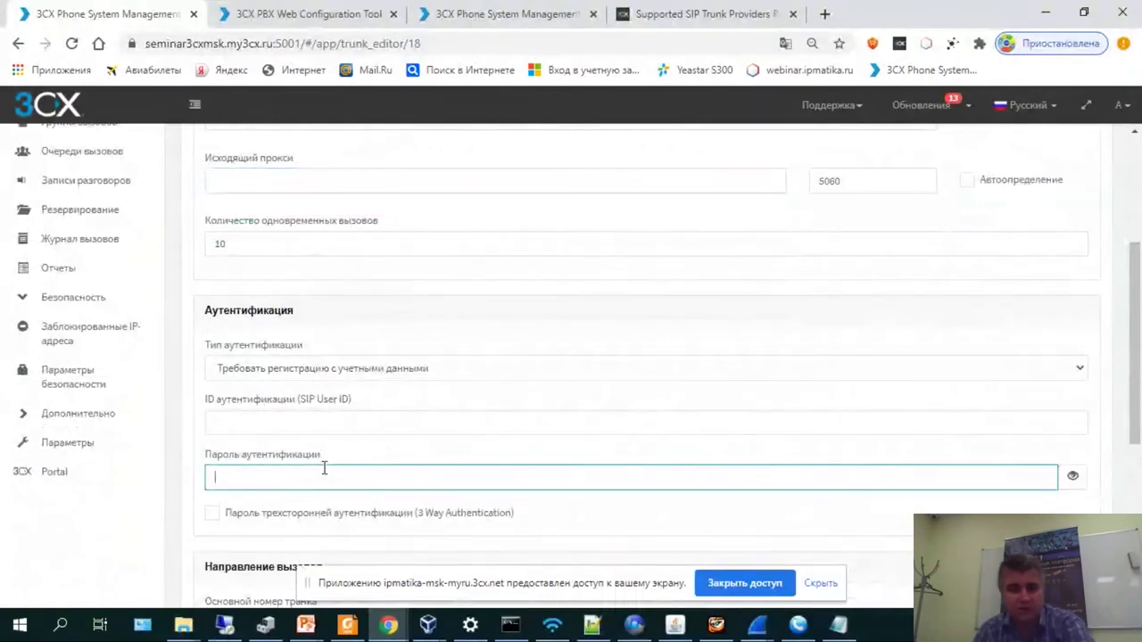
key("ctrl+v")
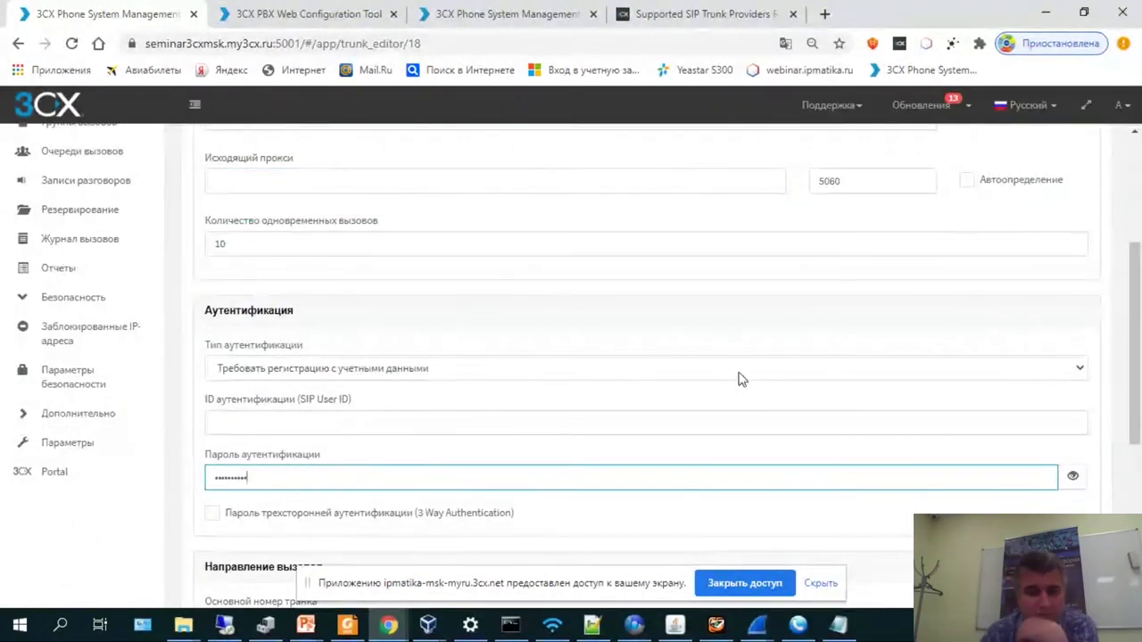
scroll(740, 379, "down", 1)
scroll(458, 312, "up", 4)
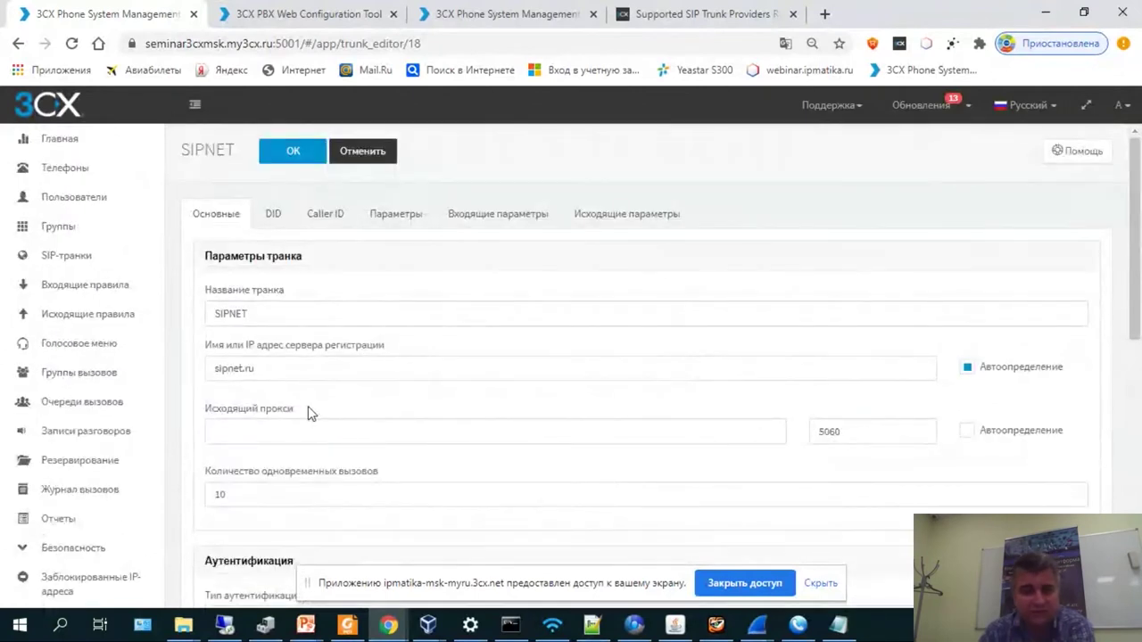
scroll(308, 412, "down", 5)
Step: Check the SIP user ID and password fields, then save the SIPNET trunk
left_click(339, 254)
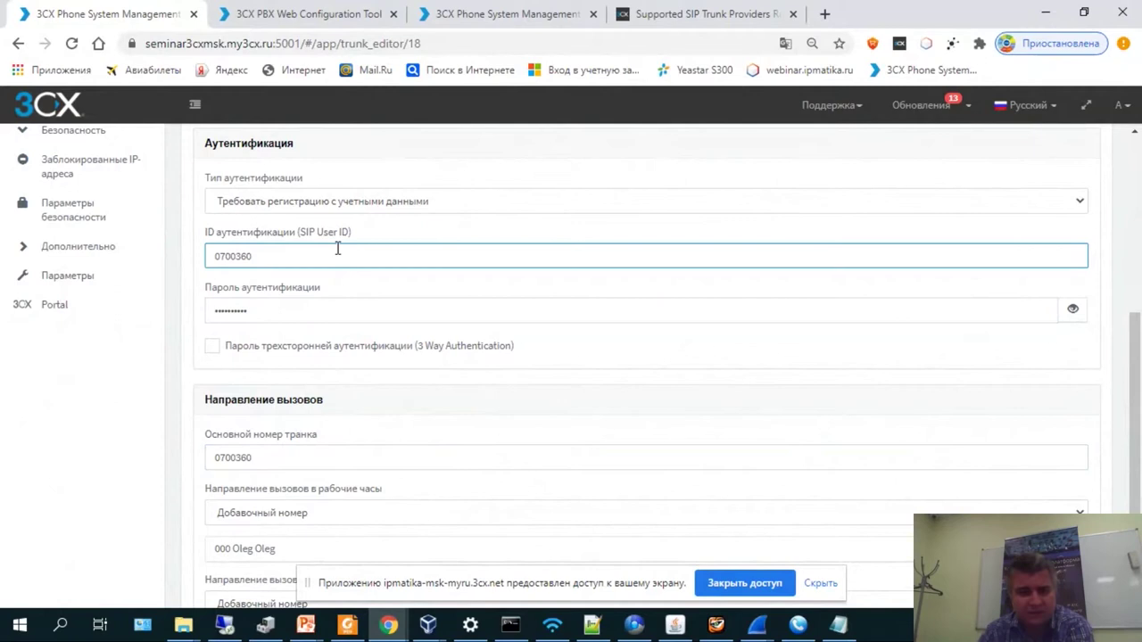
scroll(943, 447, "down", 2)
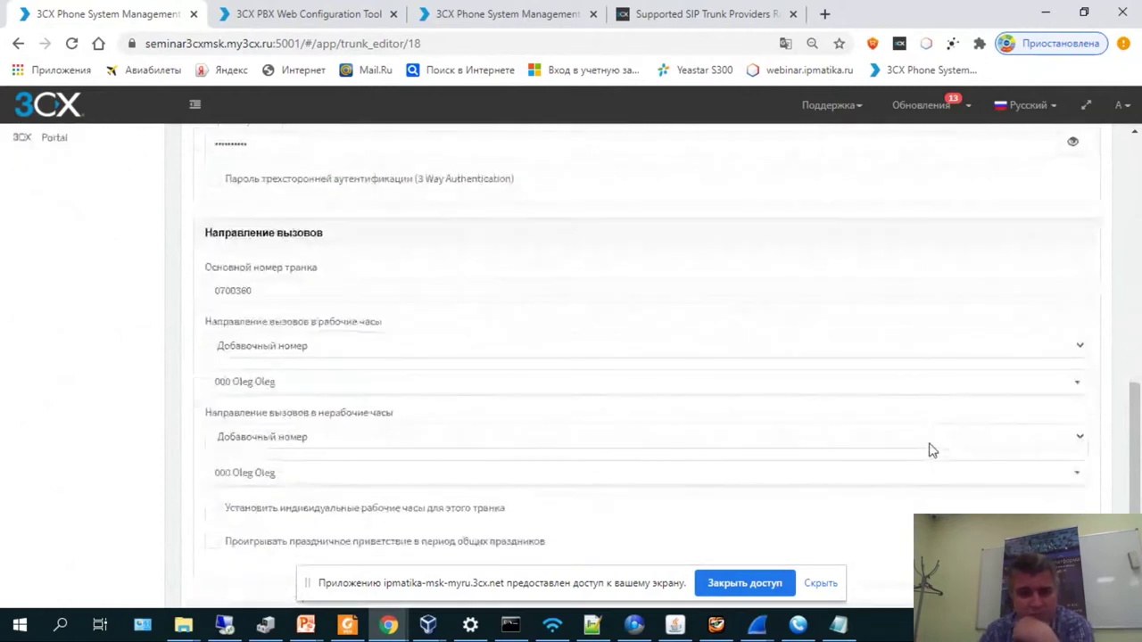
scroll(898, 426, "up", 10)
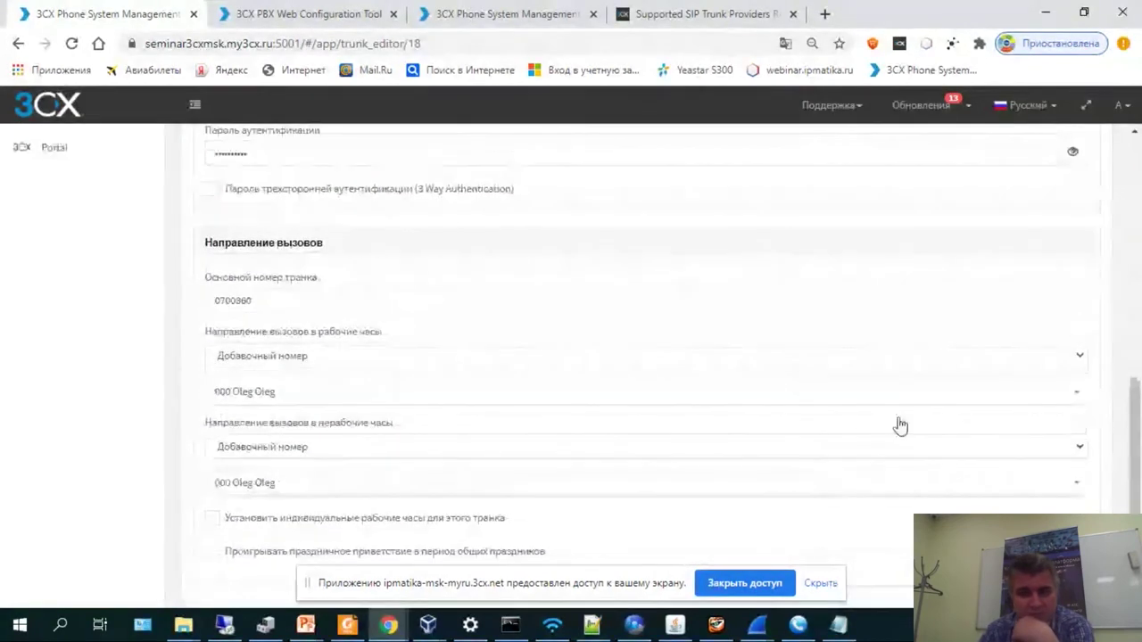
scroll(421, 378, "down", 4)
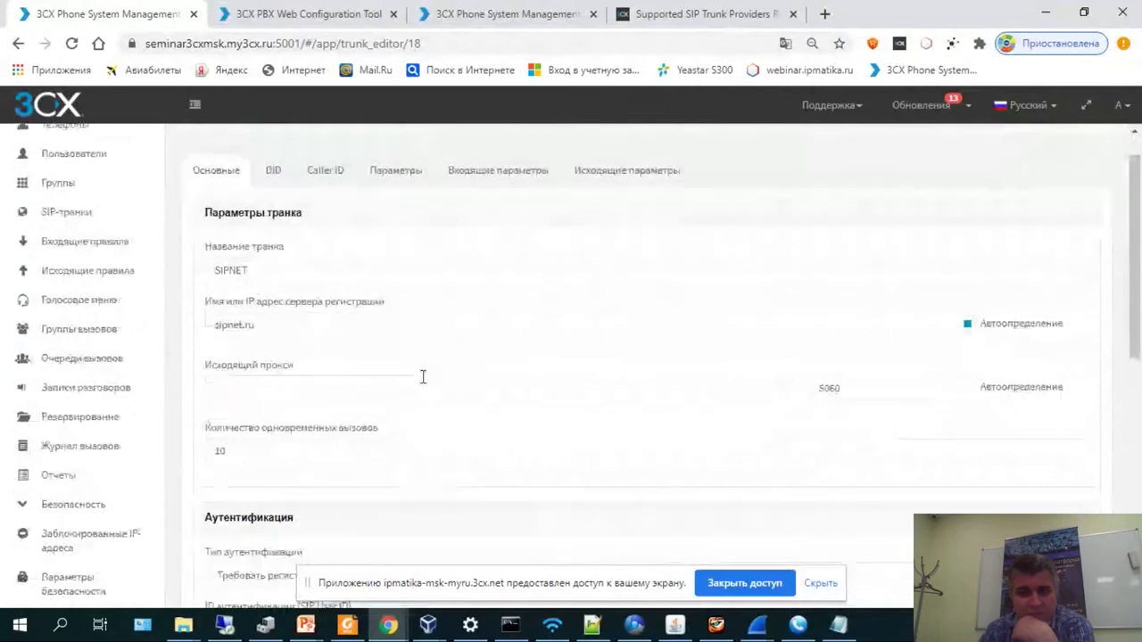
left_click_drag(285, 336, 188, 336)
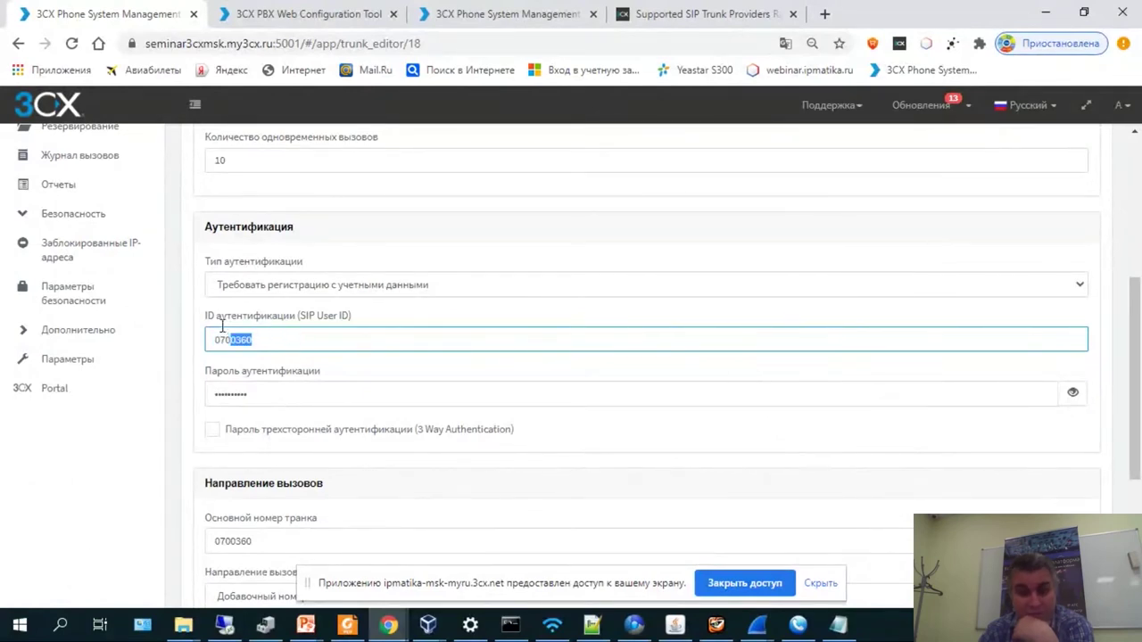
left_click(274, 388)
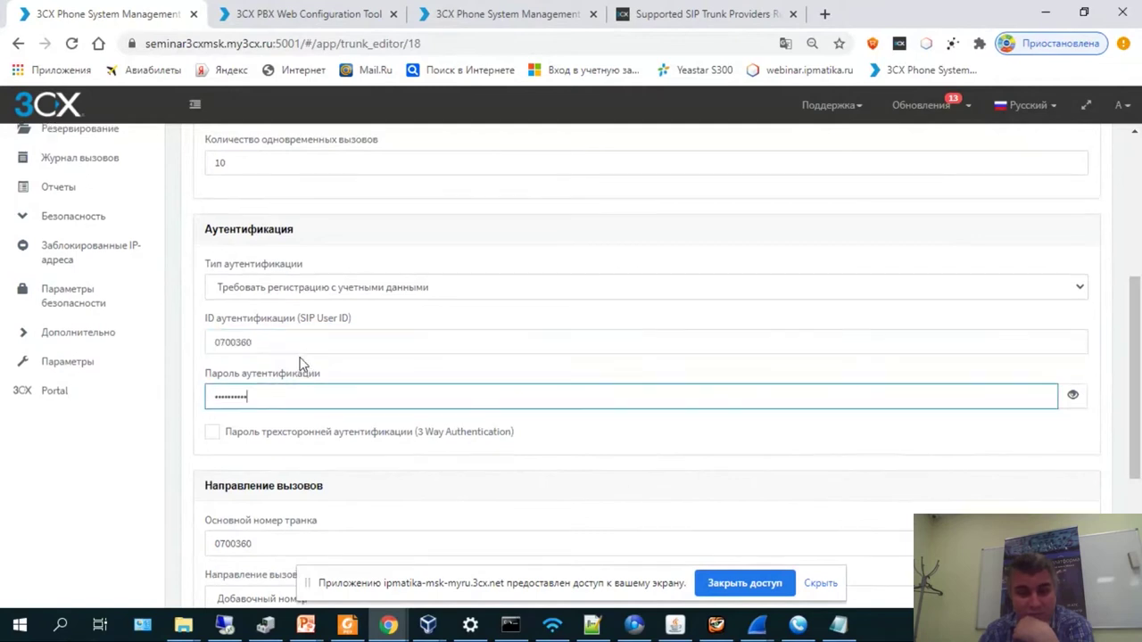
scroll(308, 357, "up", 4)
left_click(293, 152)
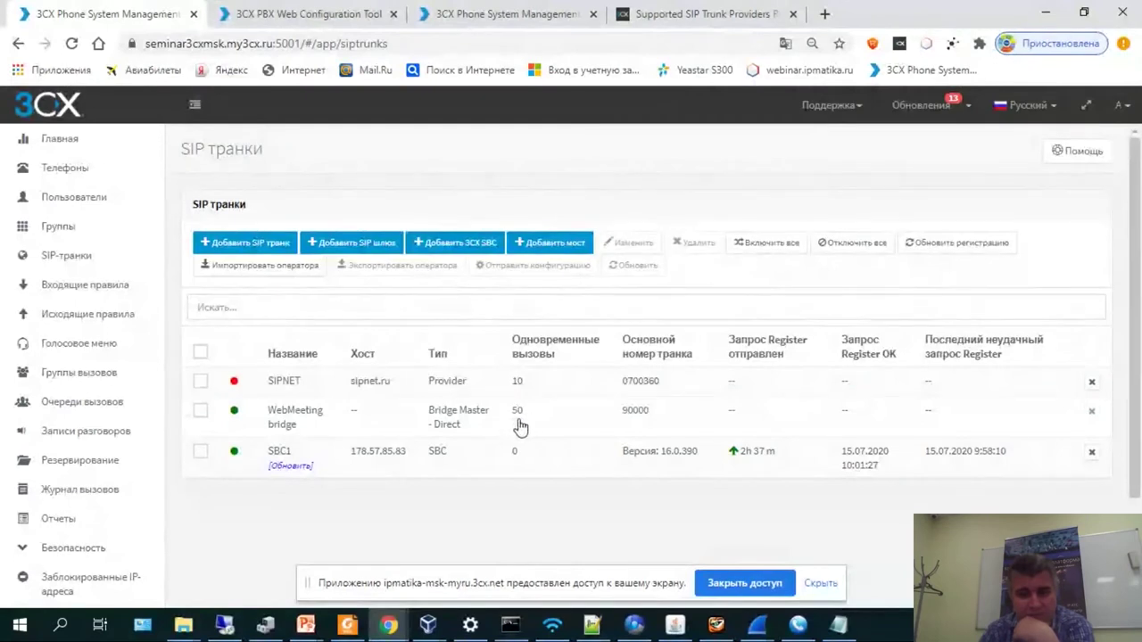
Step: Switch MicroSIP to the other SIP account, move it aside, and reload the 3CX trunks page
left_click(798, 624)
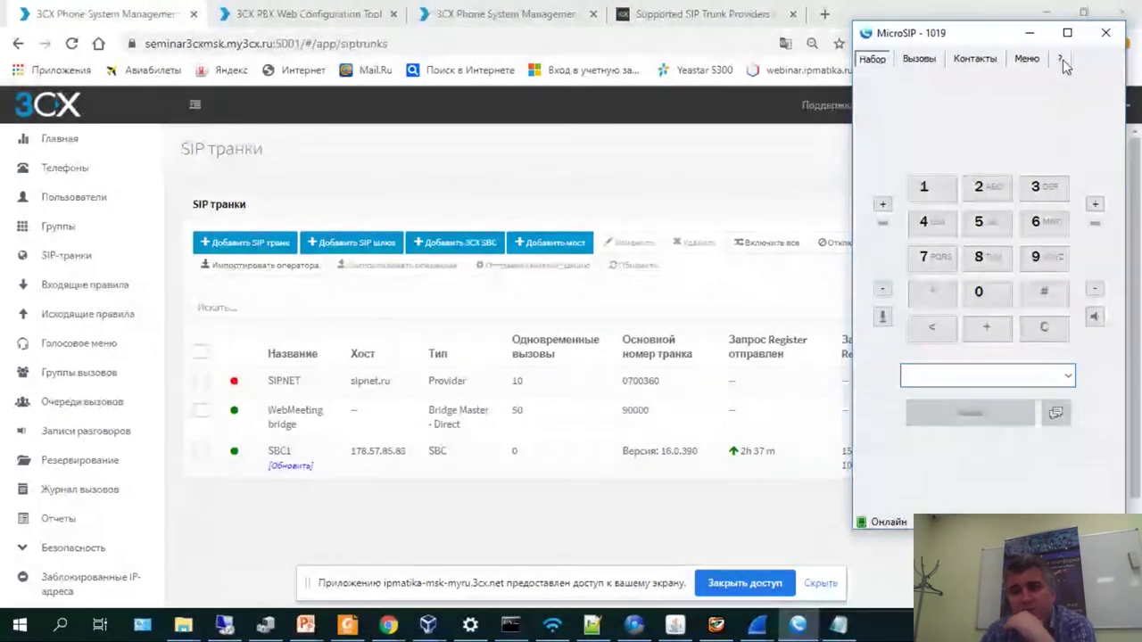
left_click_drag(937, 33, 817, 48)
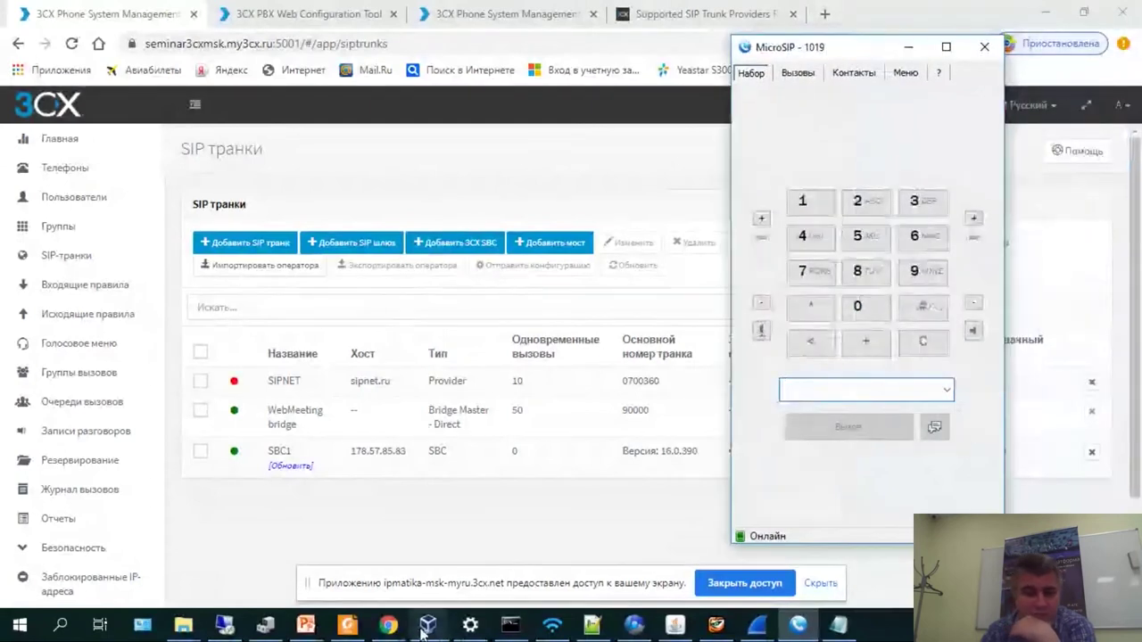
left_click(388, 624)
left_click(224, 577)
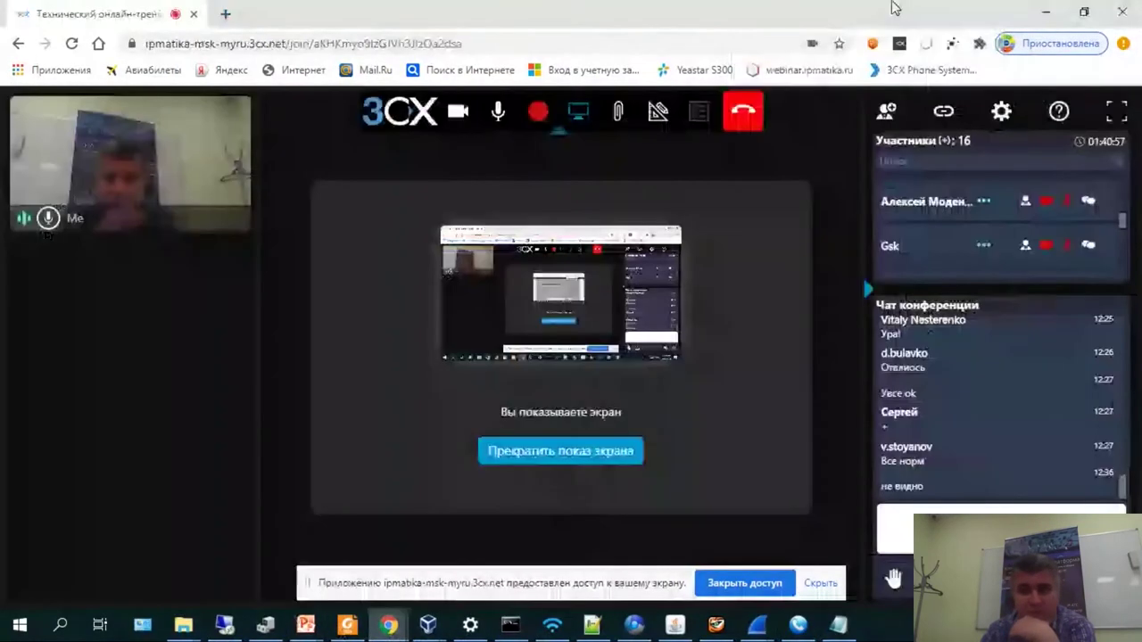
left_click(1046, 12)
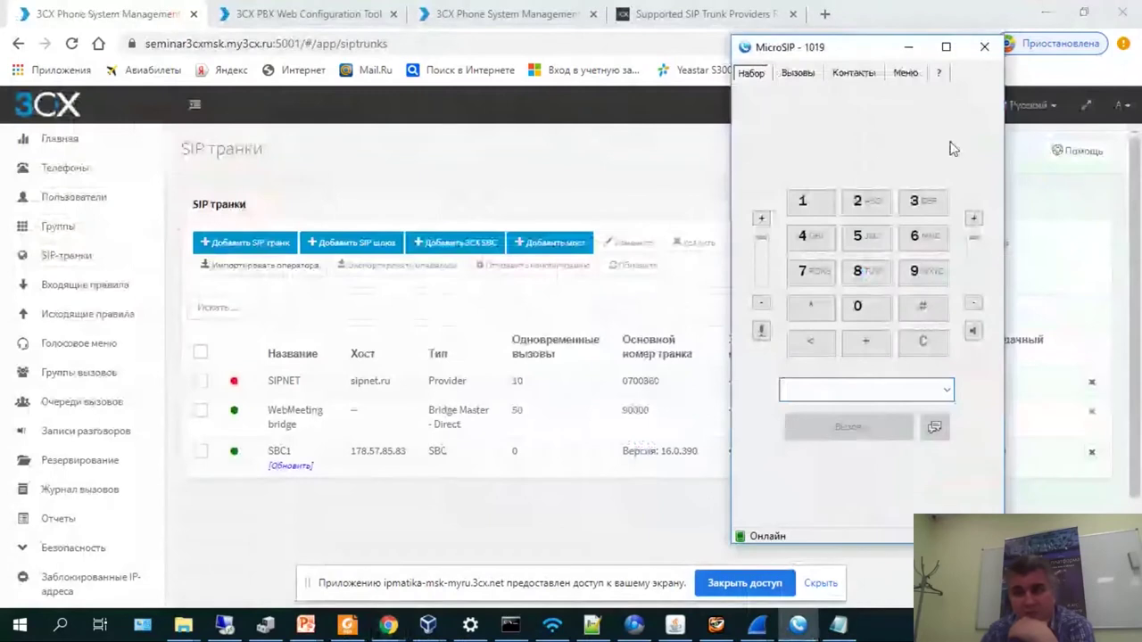
left_click(906, 73)
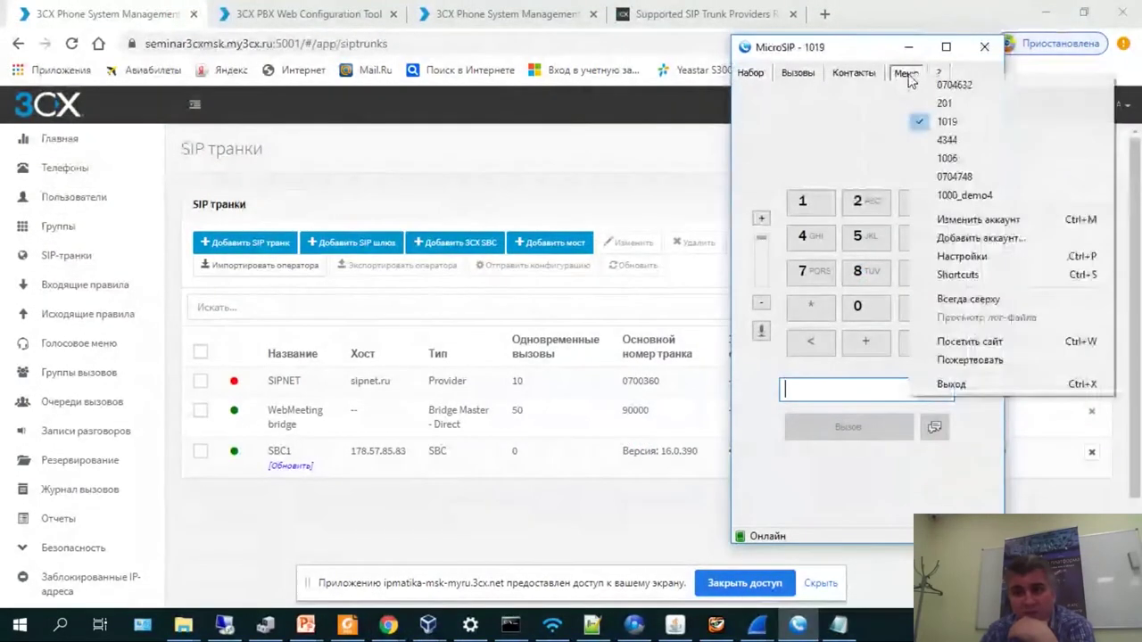
left_click(959, 176)
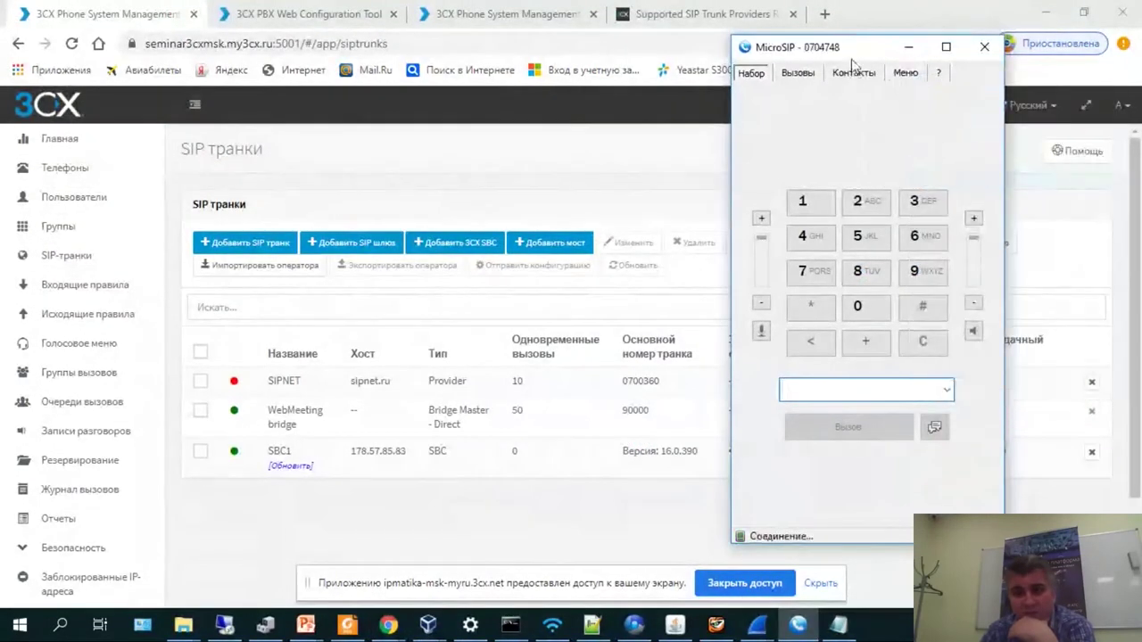
left_click_drag(851, 53, 949, 50)
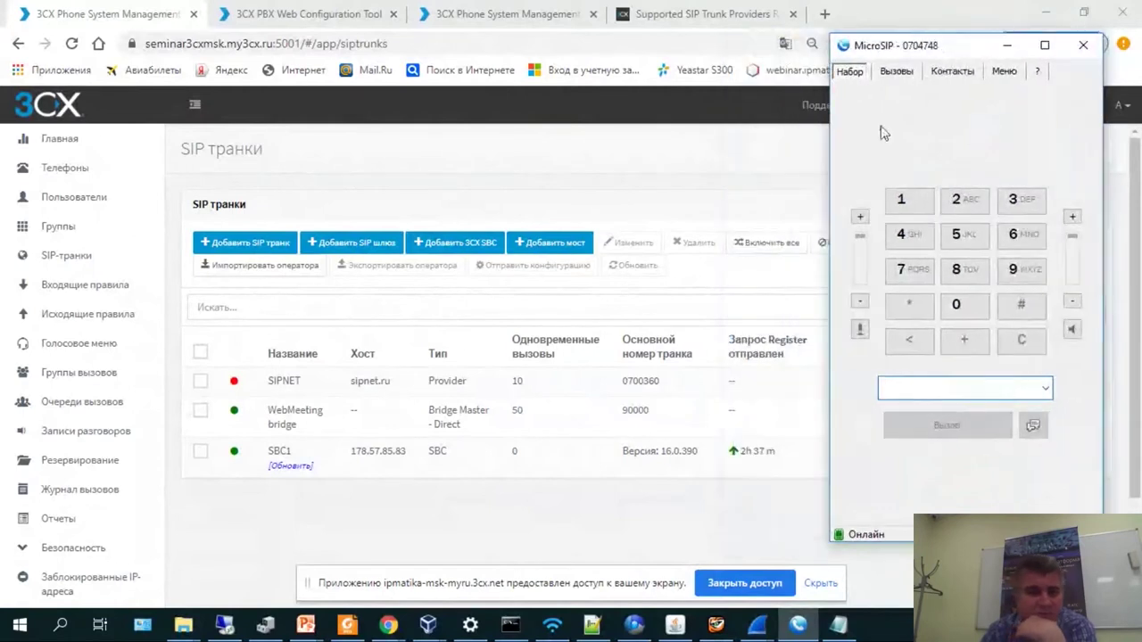
left_click(72, 44)
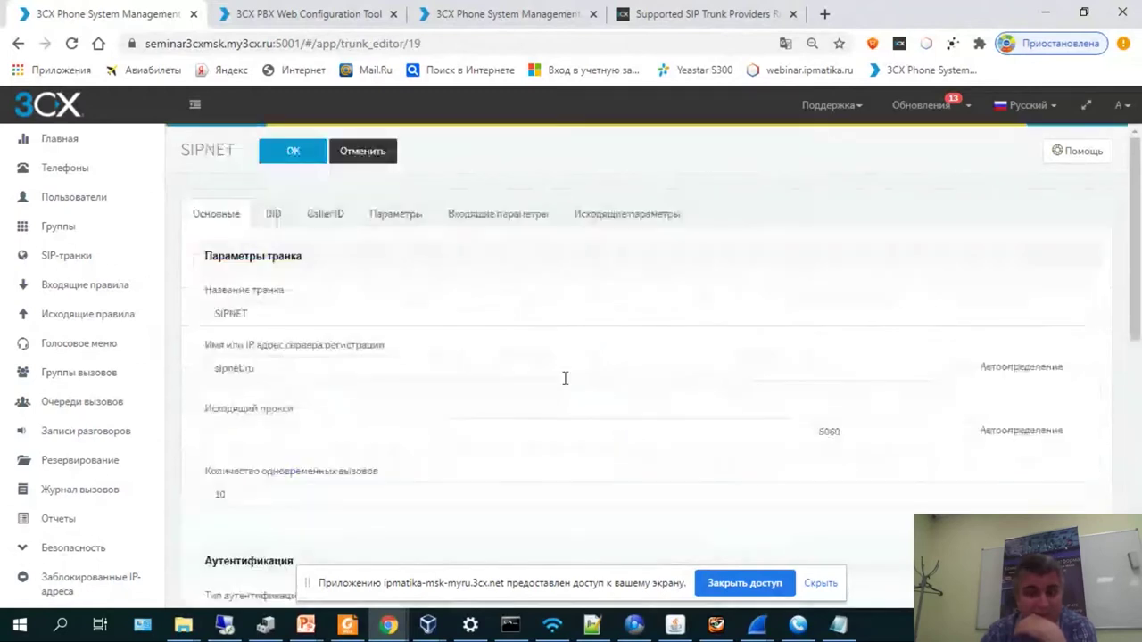
Step: Select the existing main trunk number in the SIPNET trunk editor
scroll(598, 368, "down", 3)
scroll(598, 369, "down", 4)
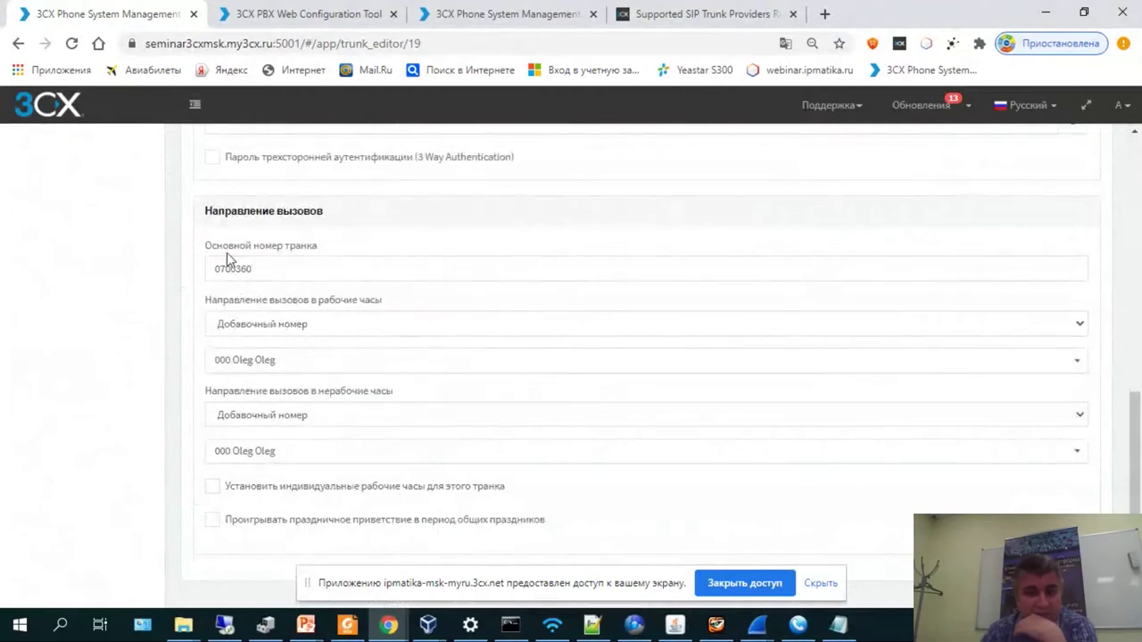
left_click_drag(288, 265, 222, 266)
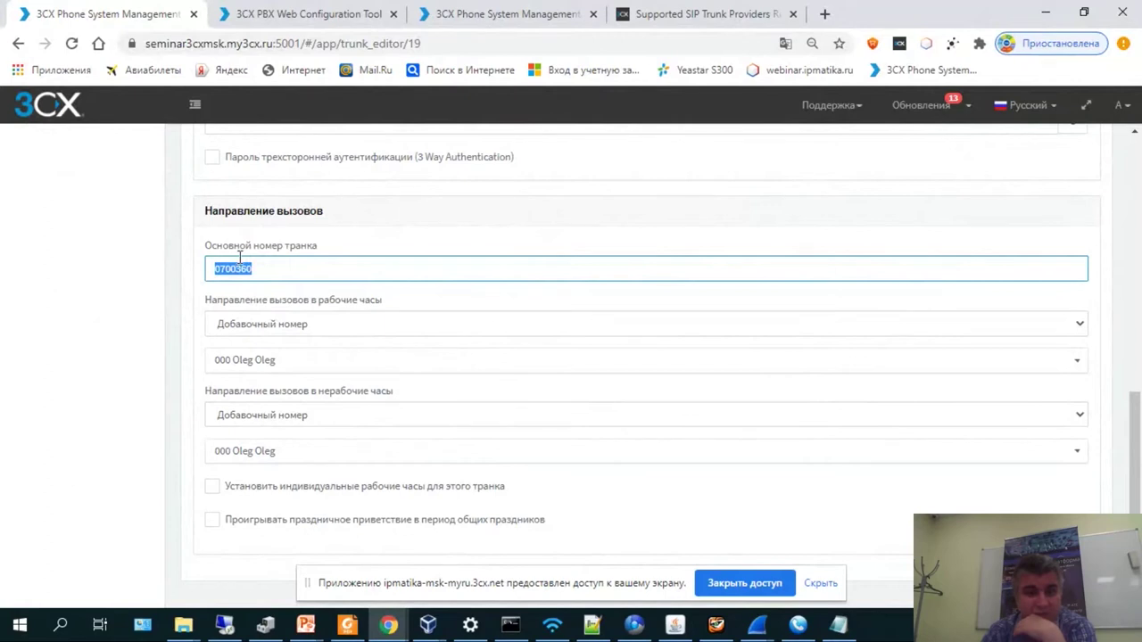
scroll(240, 257, "up", 3)
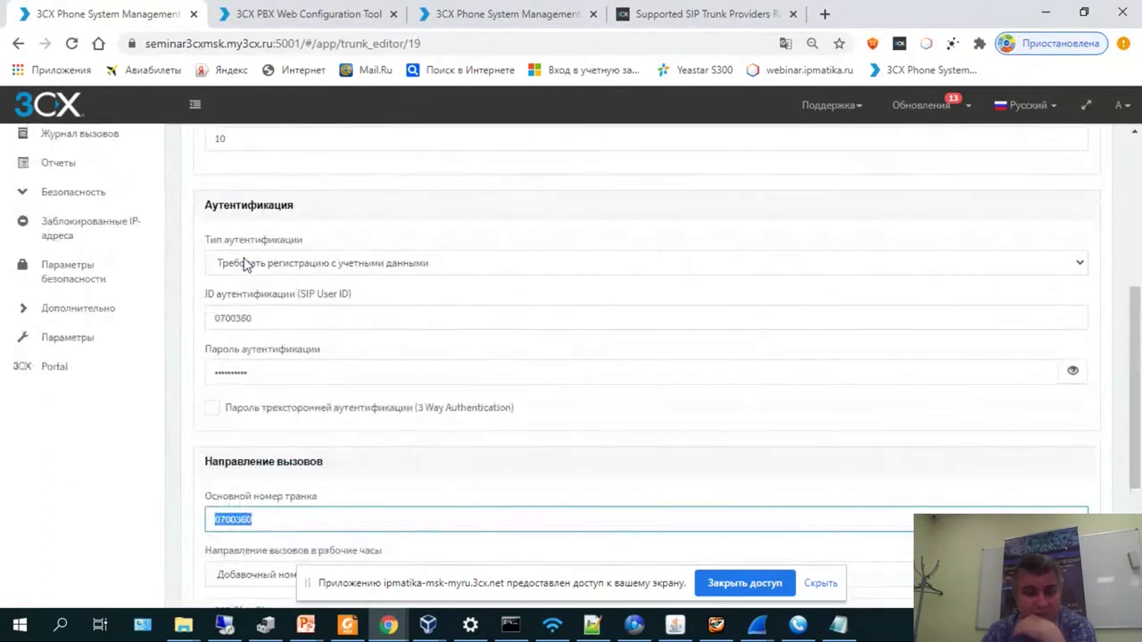
scroll(246, 267, "up", 4)
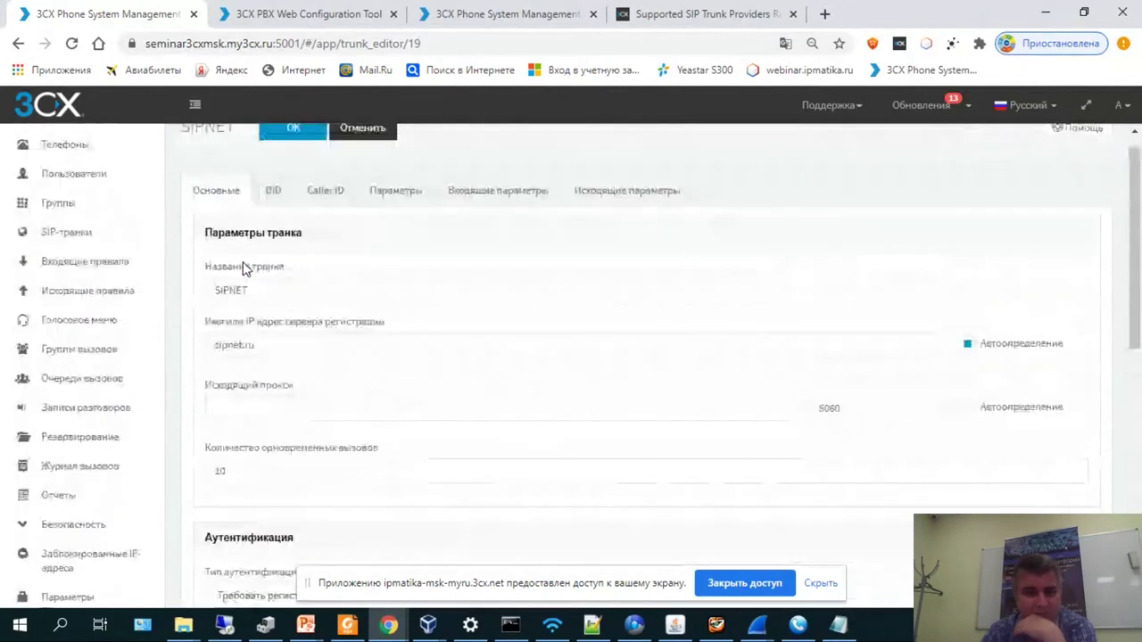
scroll(250, 269, "down", 6)
scroll(253, 270, "down", 1)
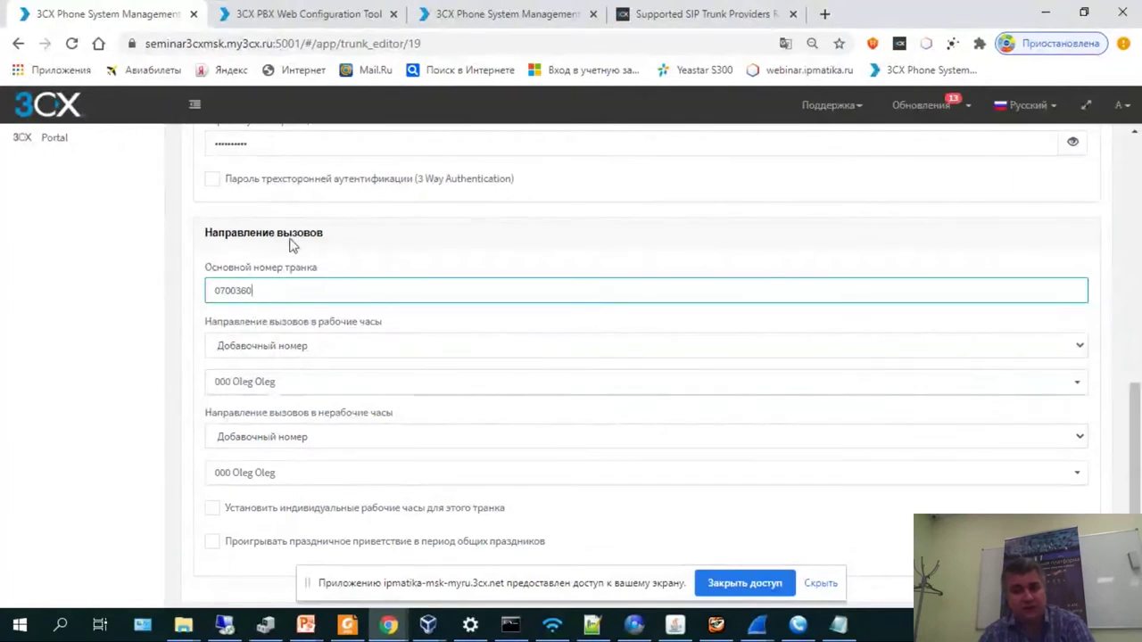
Step: Route working-hours and after-hours calls to extension 306 T46S T46S
left_click(1065, 387)
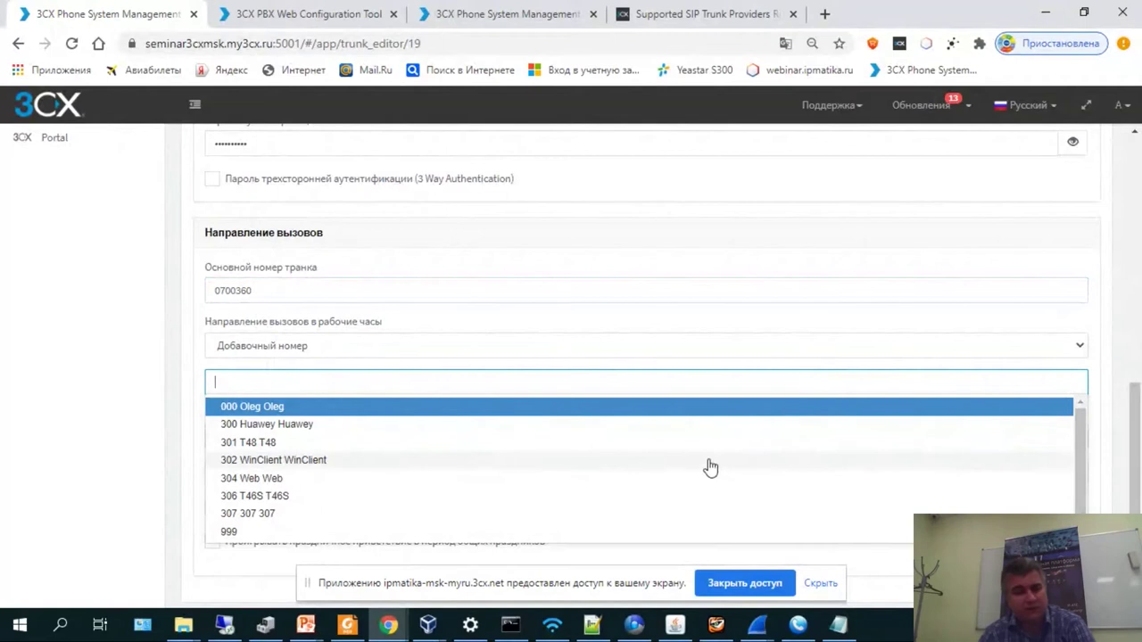
left_click(278, 502)
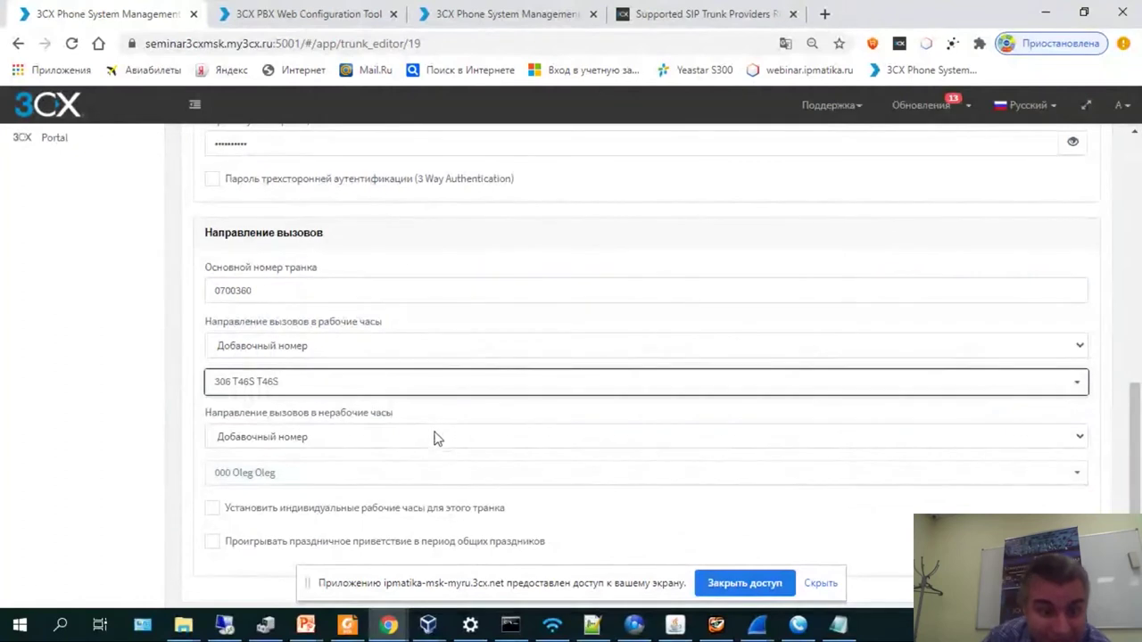
left_click(388, 464)
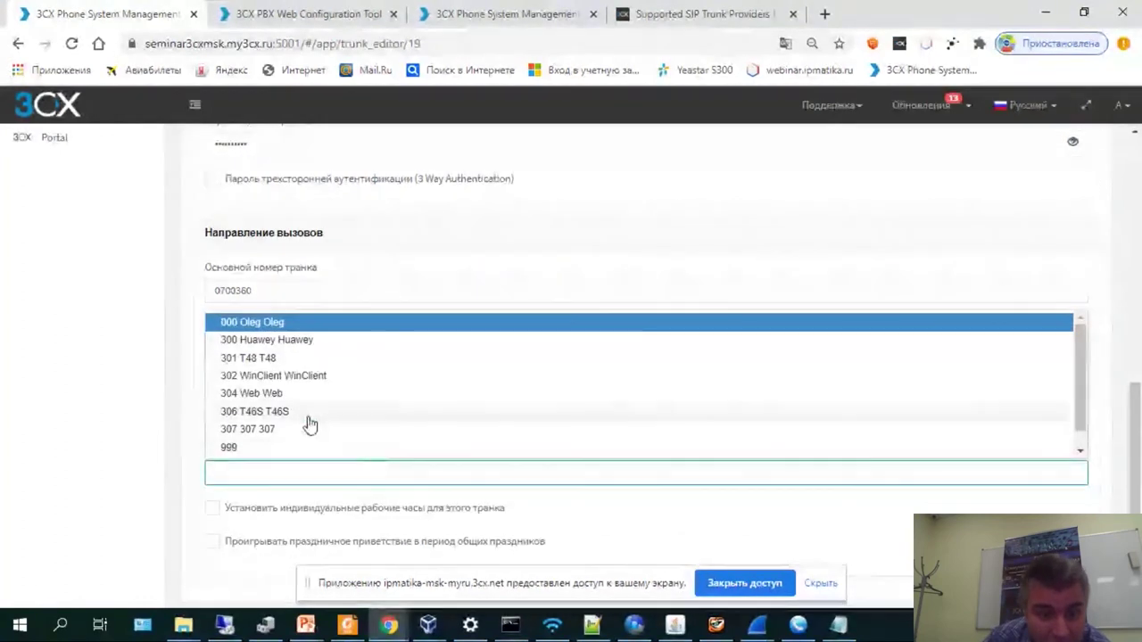
left_click(301, 413)
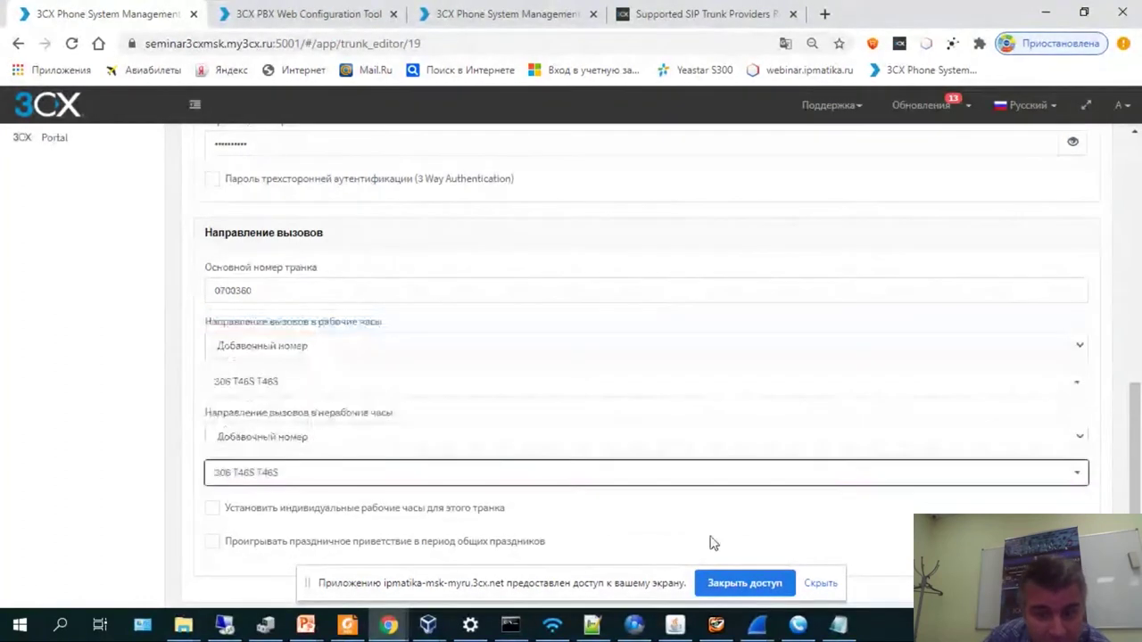
Step: Dismiss the screen-sharing notice, save the SIPNET trunk, and minimise MicroSIP
left_click(821, 585)
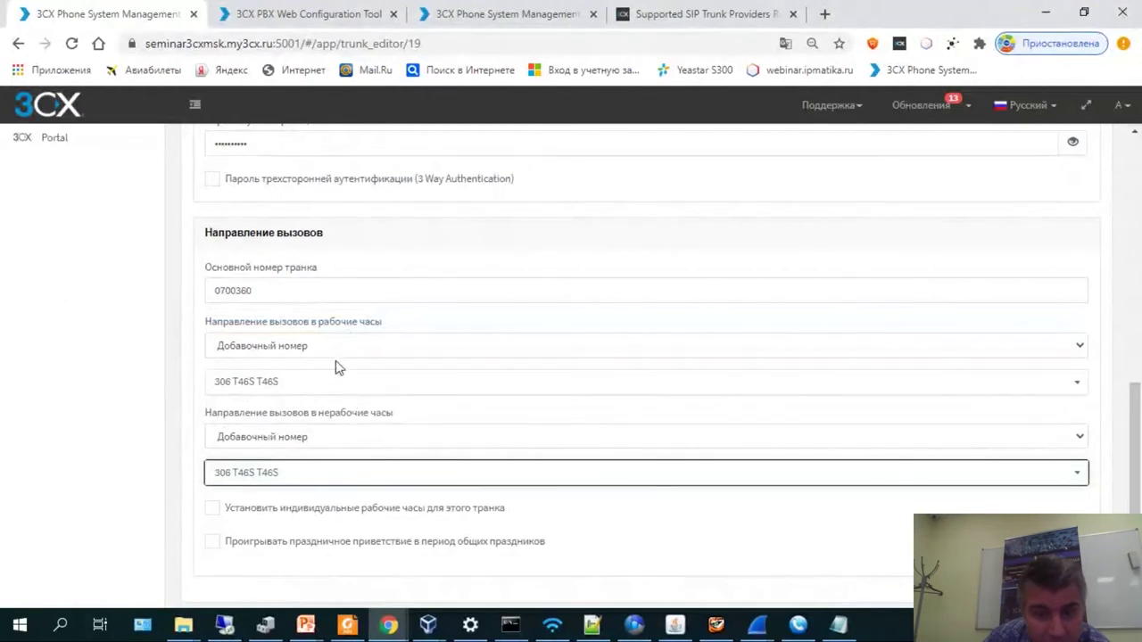
scroll(286, 308, "up", 6)
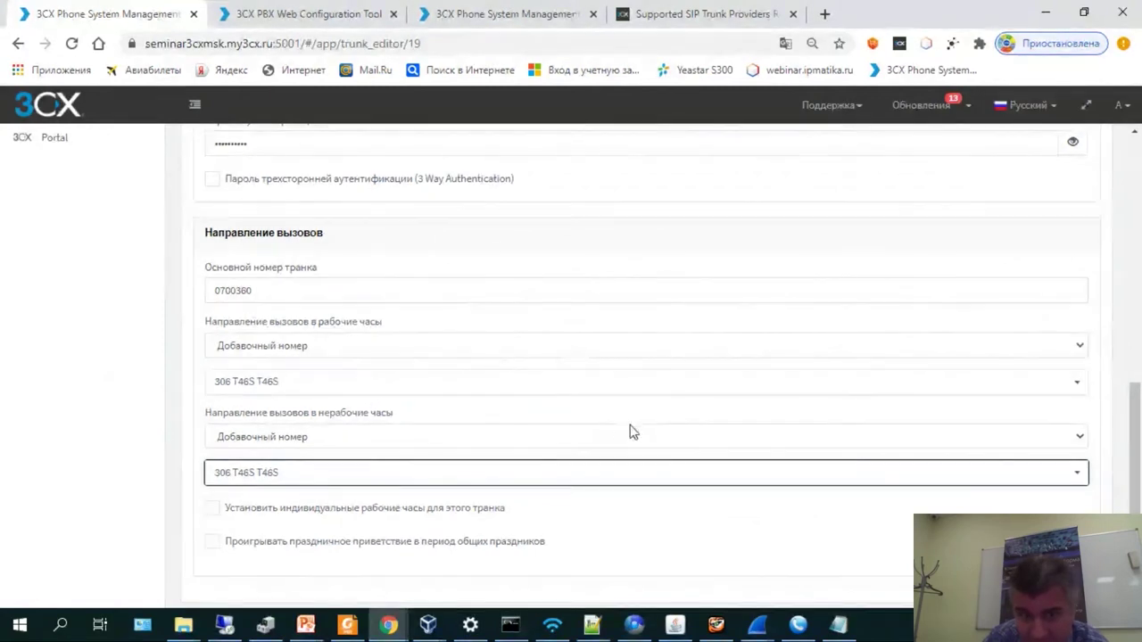
scroll(559, 250, "up", 10)
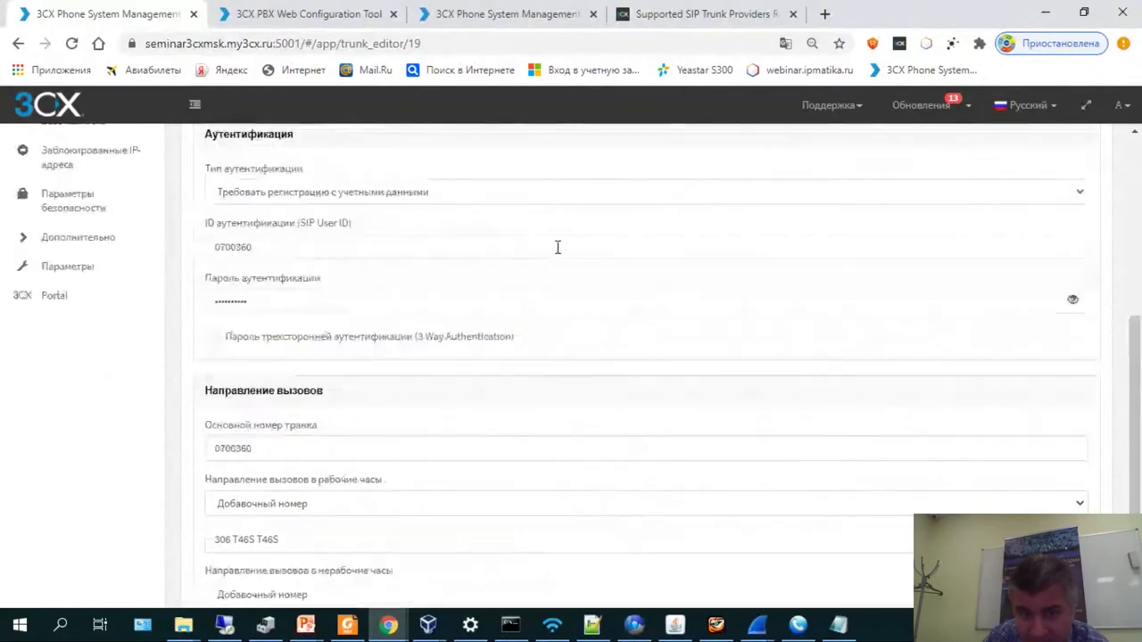
left_click(307, 158)
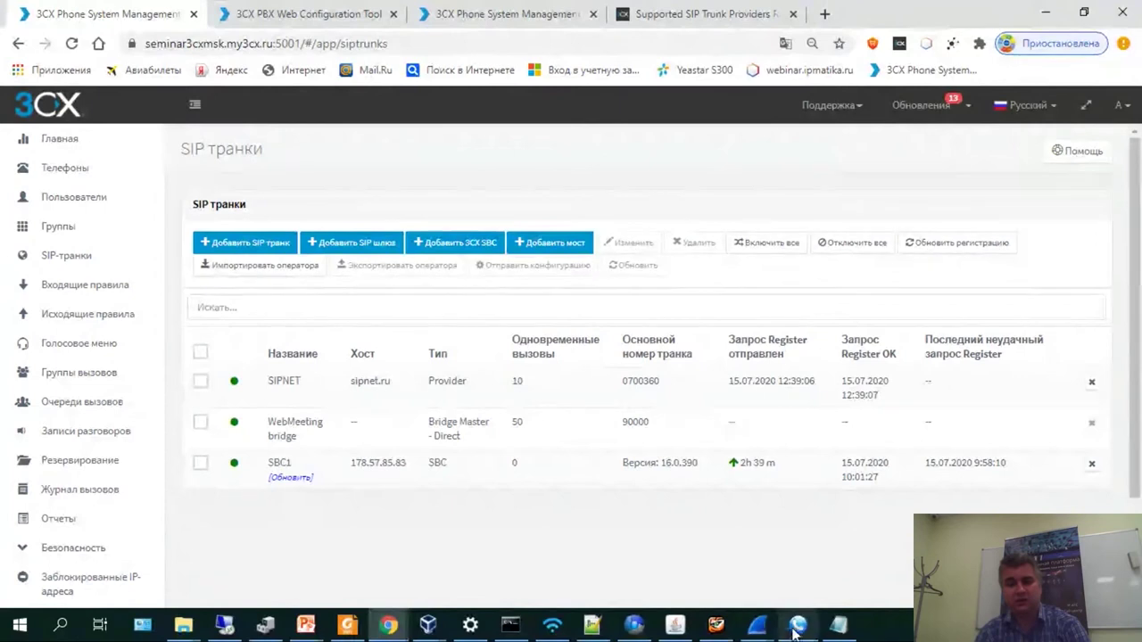
left_click(798, 624)
left_click(1007, 46)
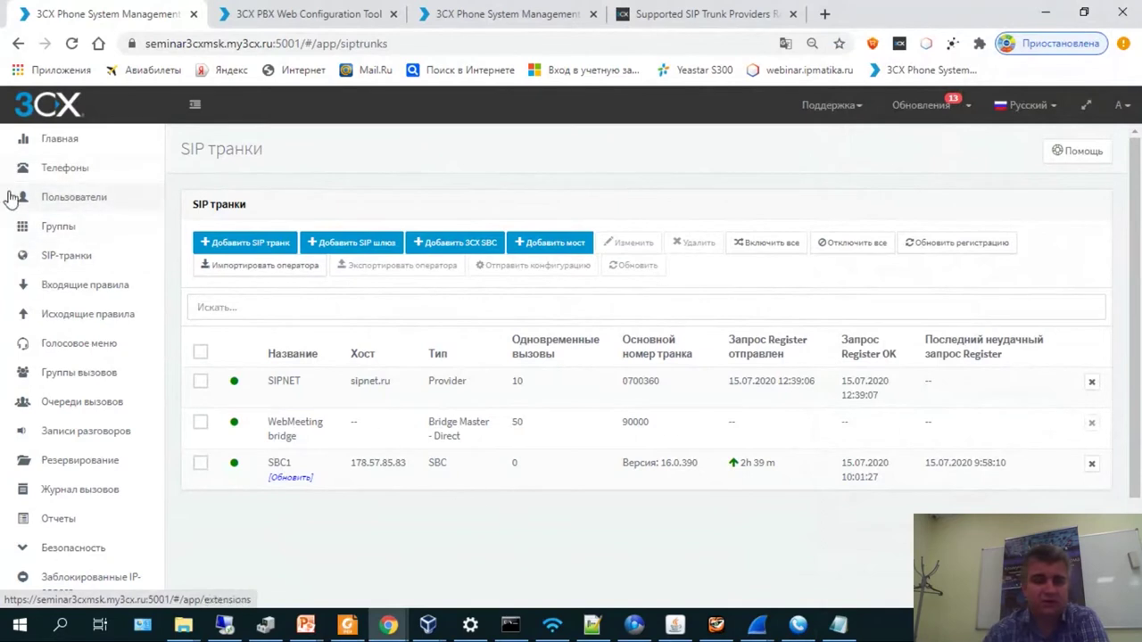
Step: Reopen the SIPNET trunk and route working-hours and after-hours calls to extension 301 T48 T48
left_click(285, 386)
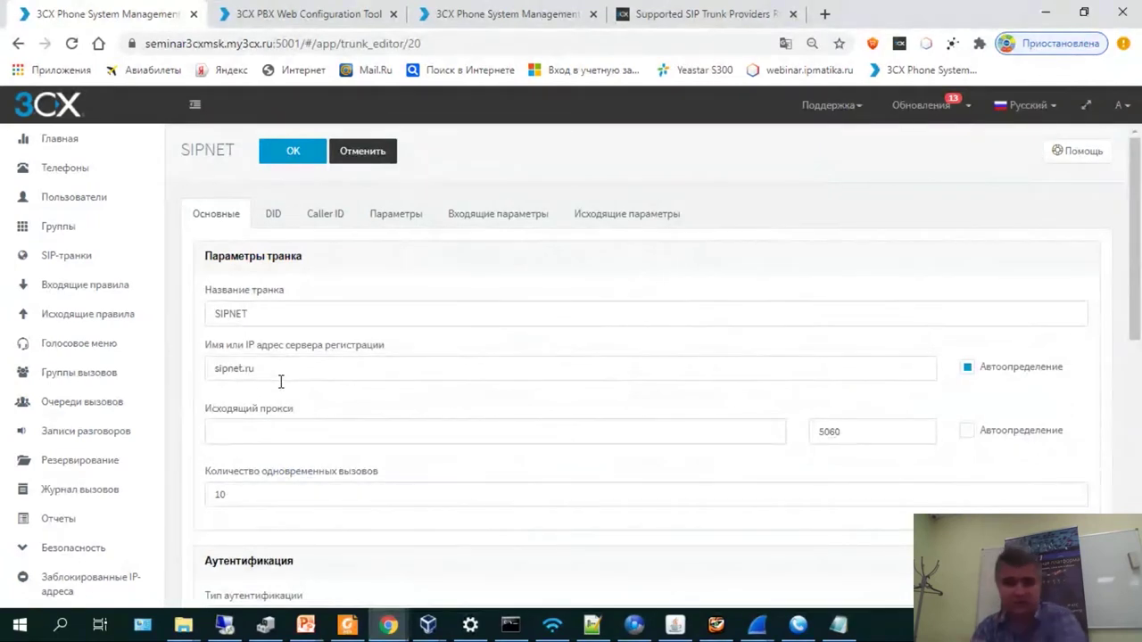
scroll(424, 456, "down", 3)
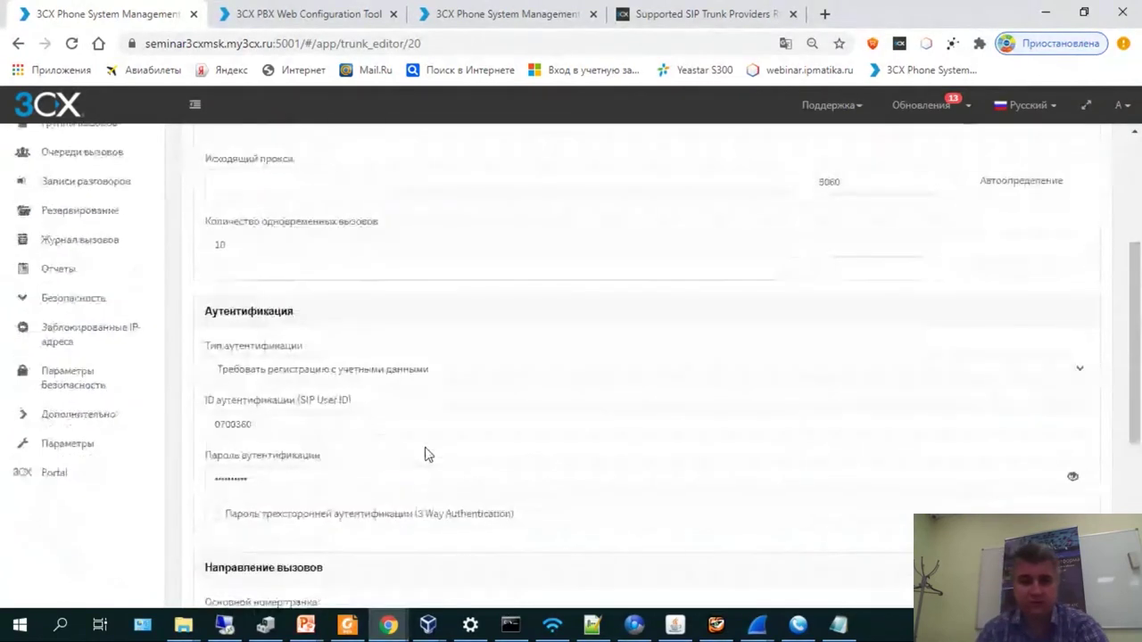
scroll(424, 455, "down", 4)
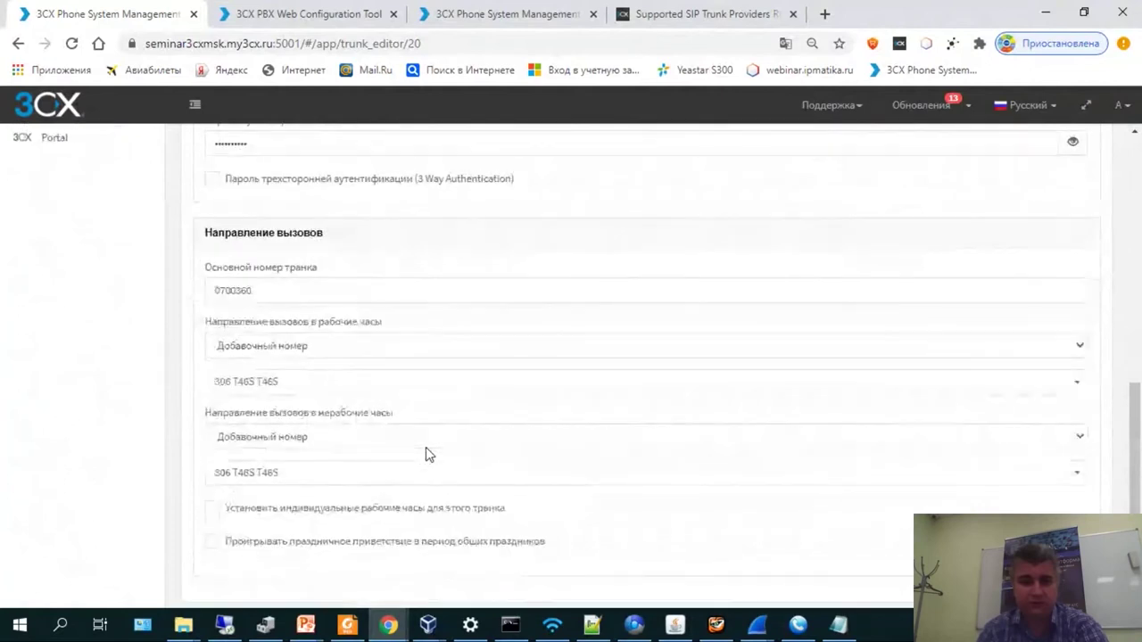
scroll(426, 446, "up", 7)
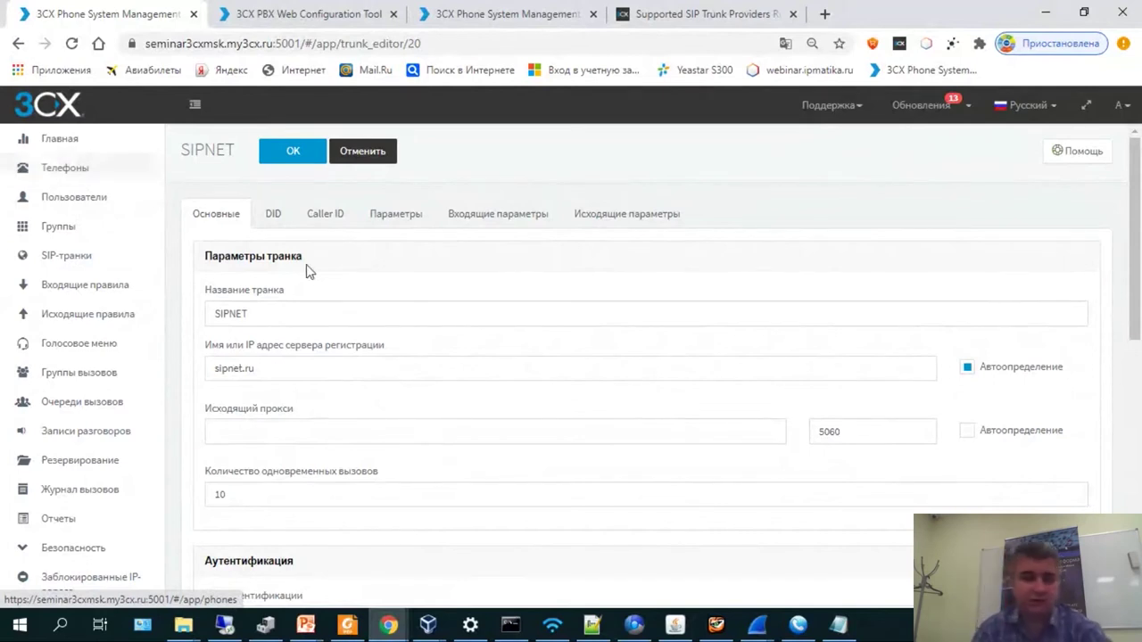
scroll(360, 408, "down", 10)
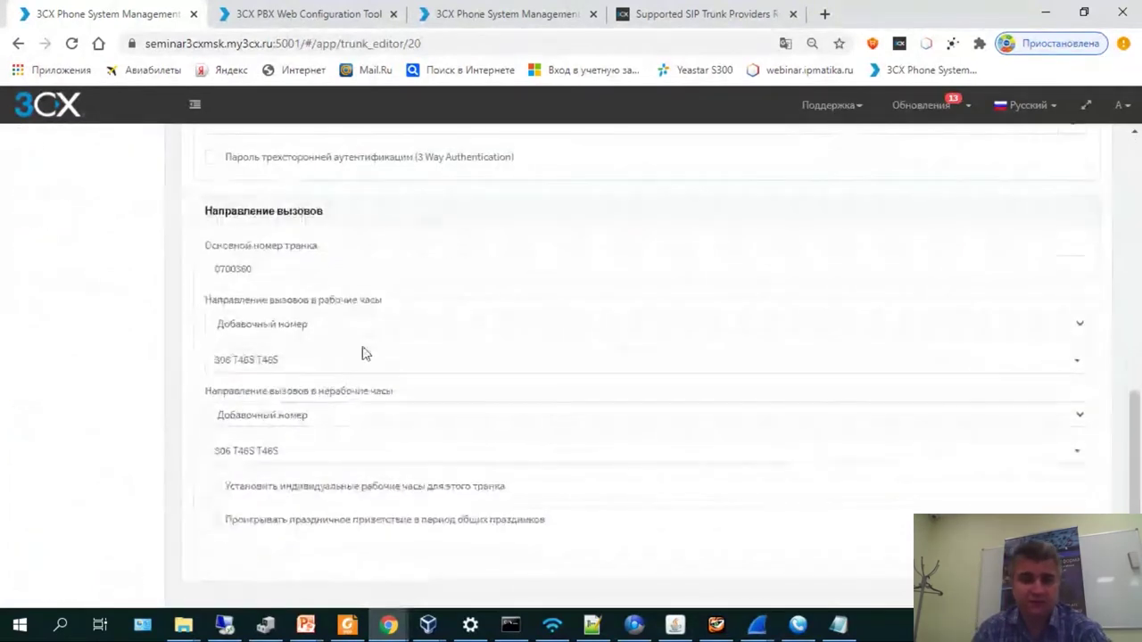
left_click(364, 354)
left_click(259, 420)
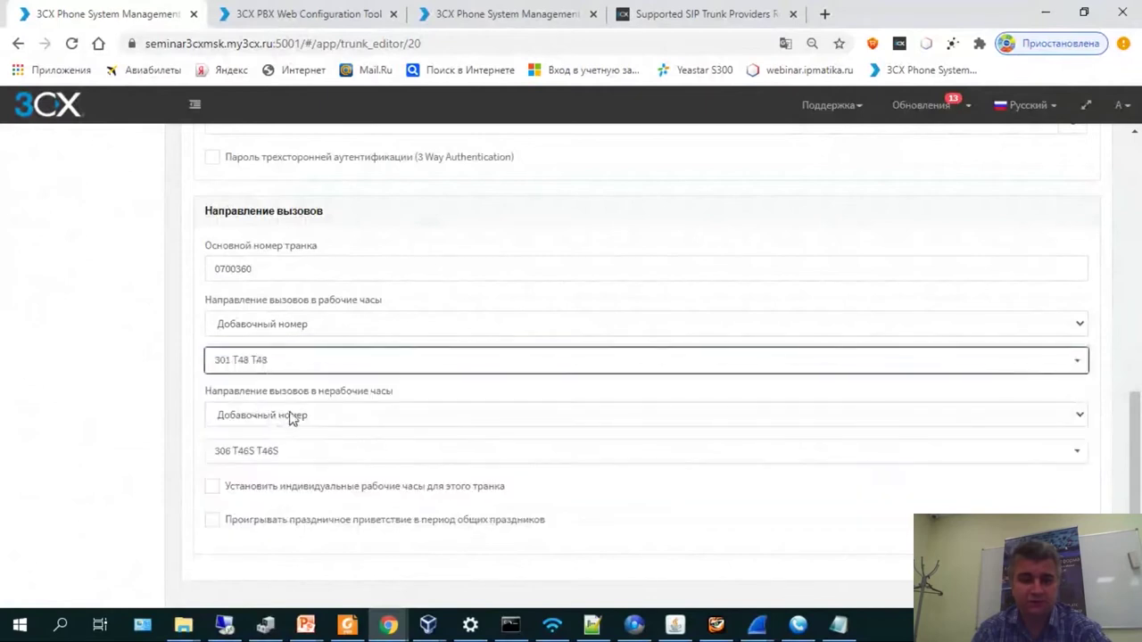
left_click(290, 451)
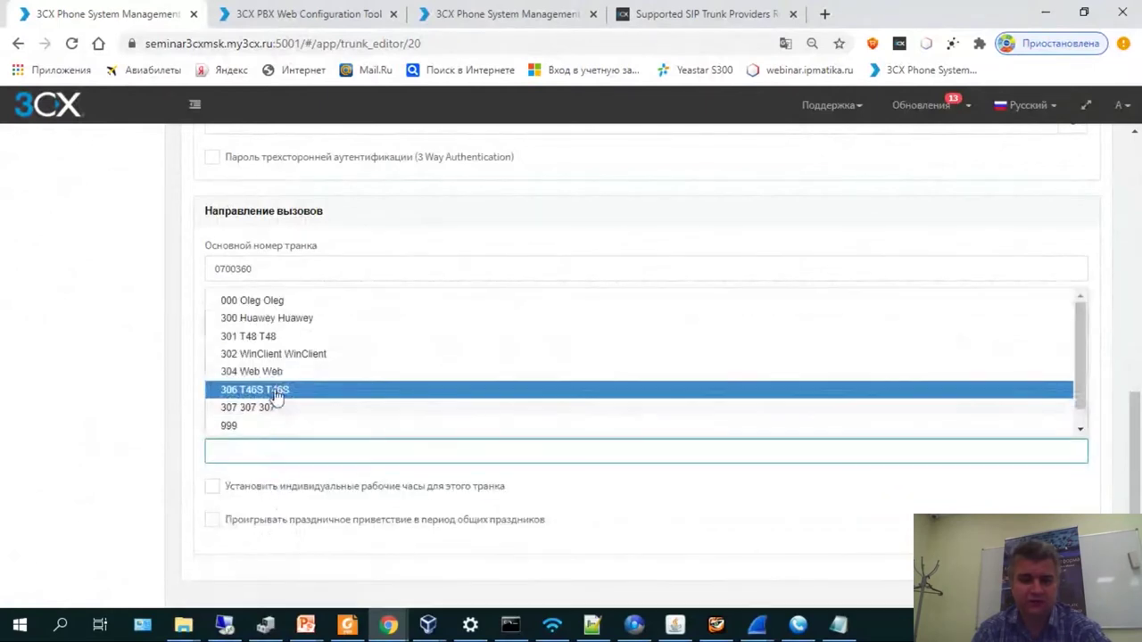
left_click(272, 338)
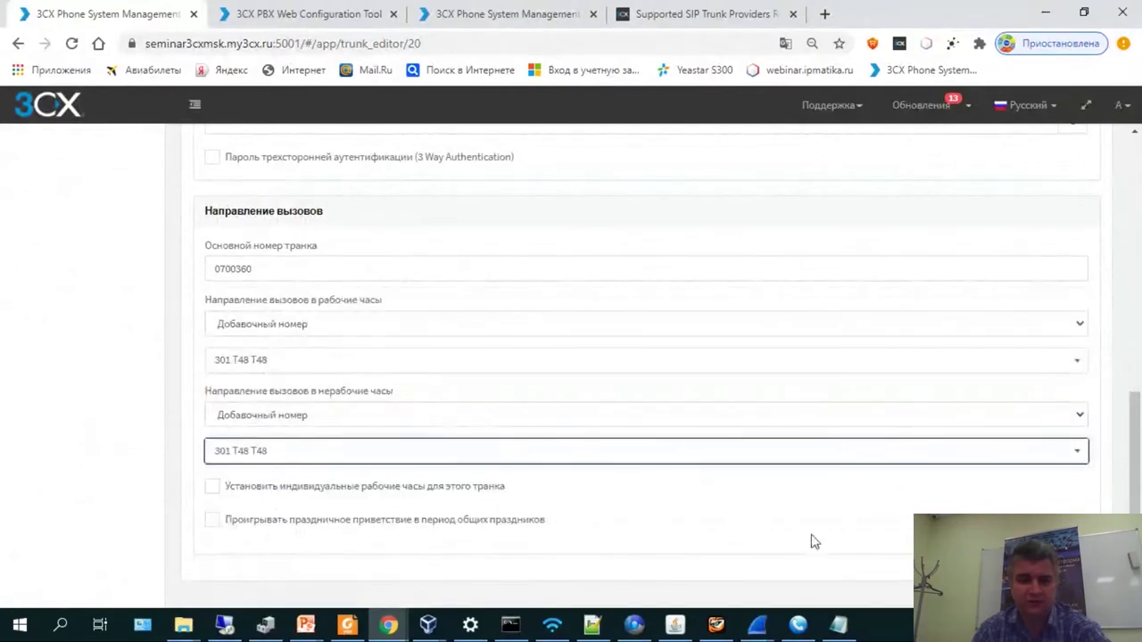
scroll(812, 512, "up", 10)
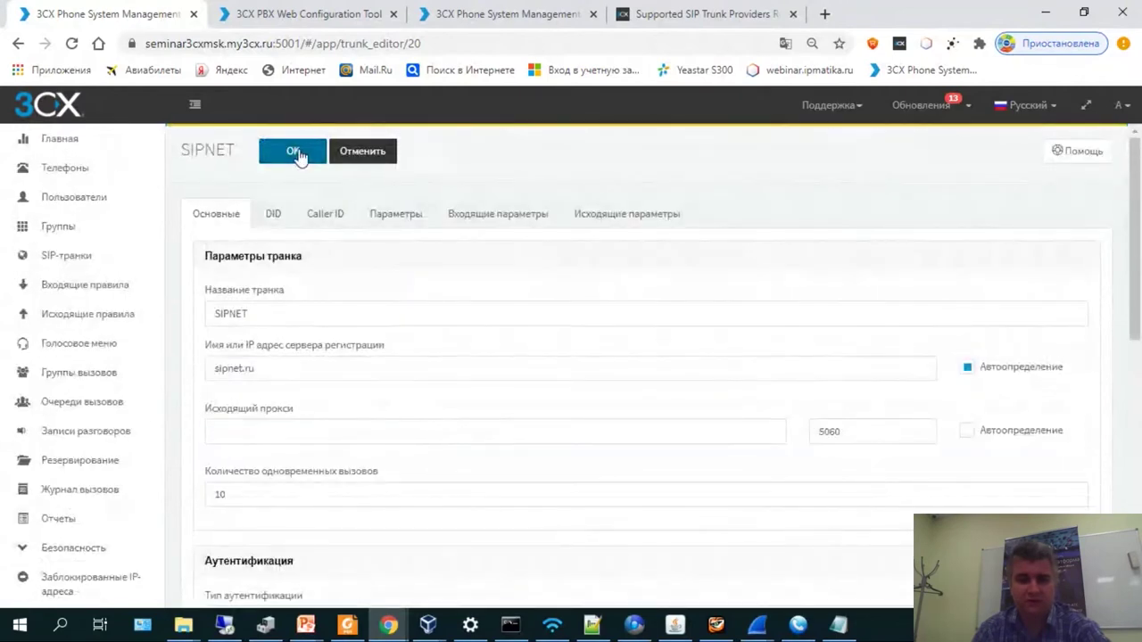
Step: Call the SIPNET trunk number from MicroSIP's call history, then go back to the 3CX console
left_click(797, 625)
left_click(903, 71)
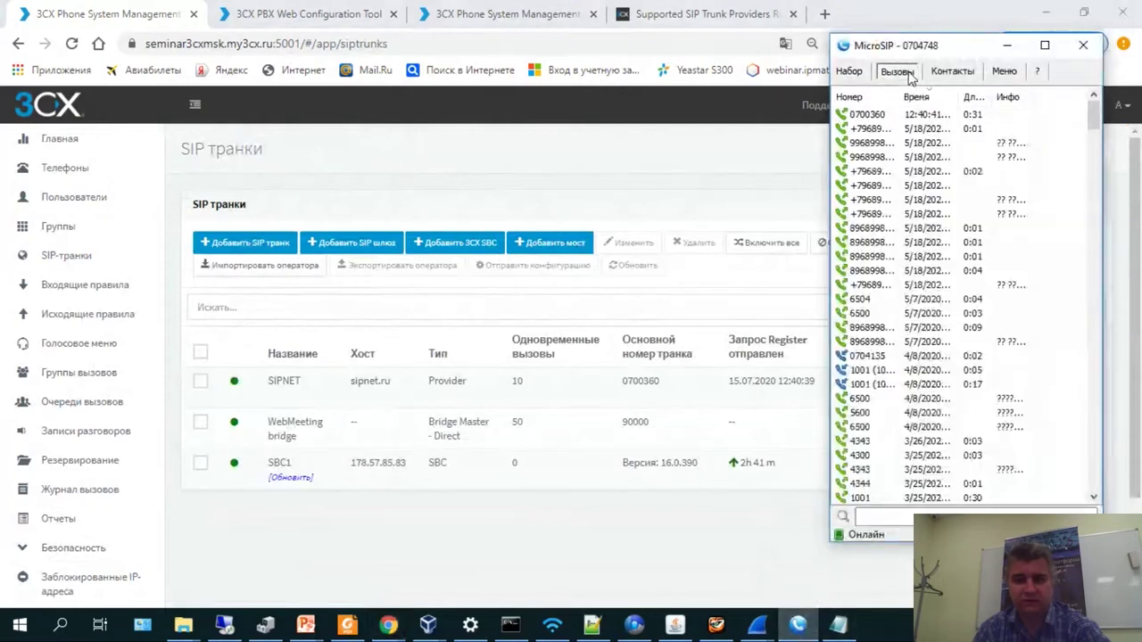
double_click(881, 120)
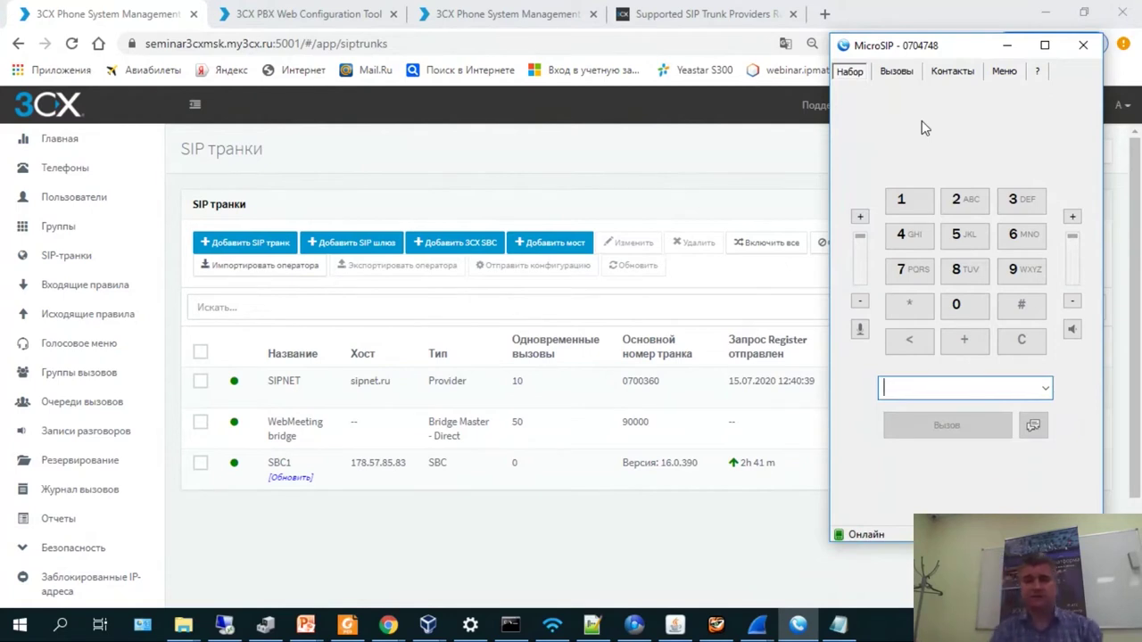
left_click(728, 523)
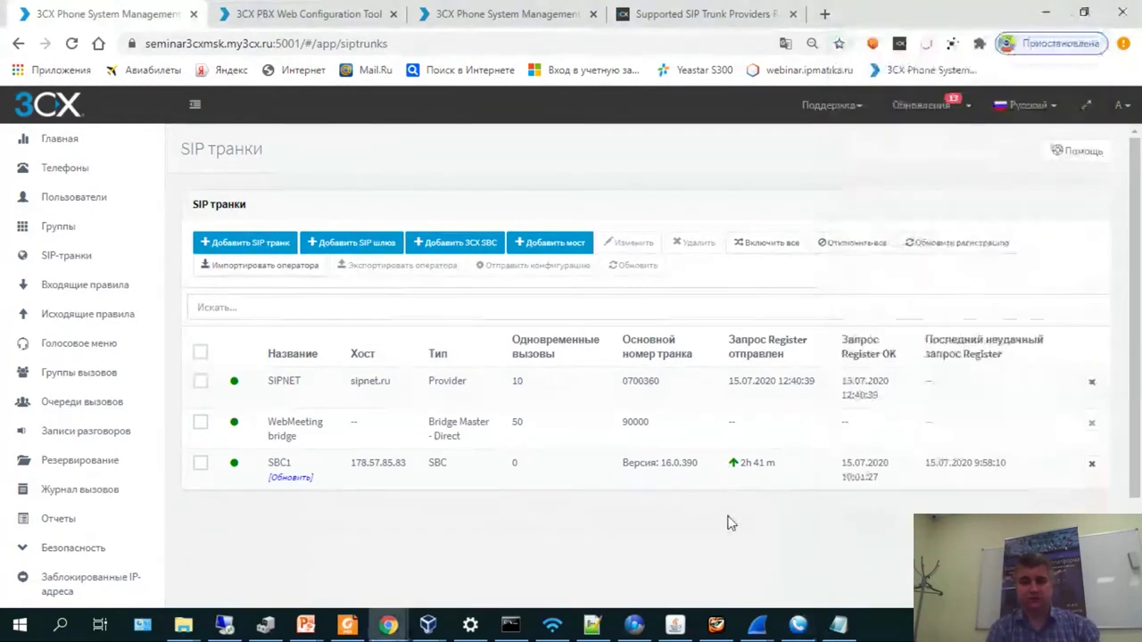
Step: Reopen the SIPNET trunk and review the Исходящие параметры header list
double_click(420, 393)
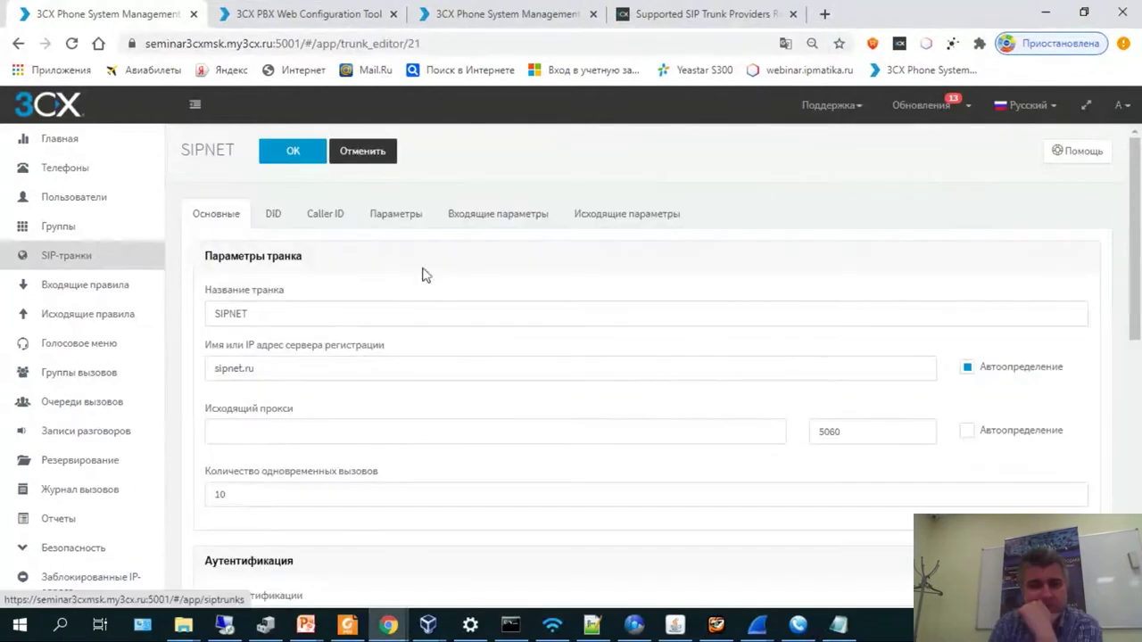
left_click(615, 228)
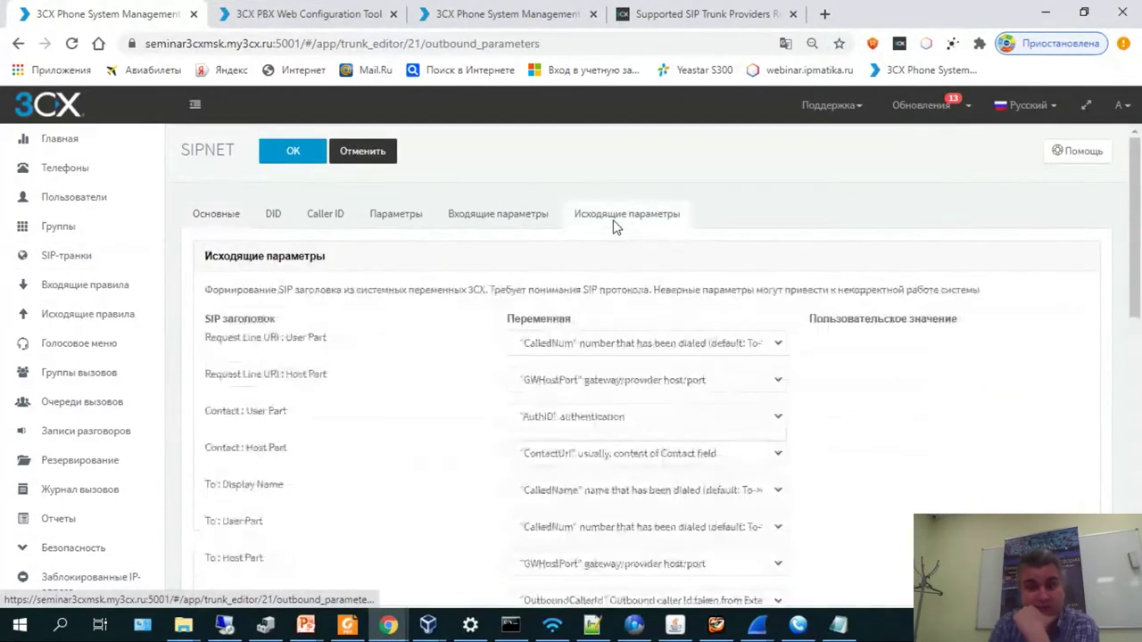
scroll(645, 369, "down", 2)
scroll(646, 370, "down", 6)
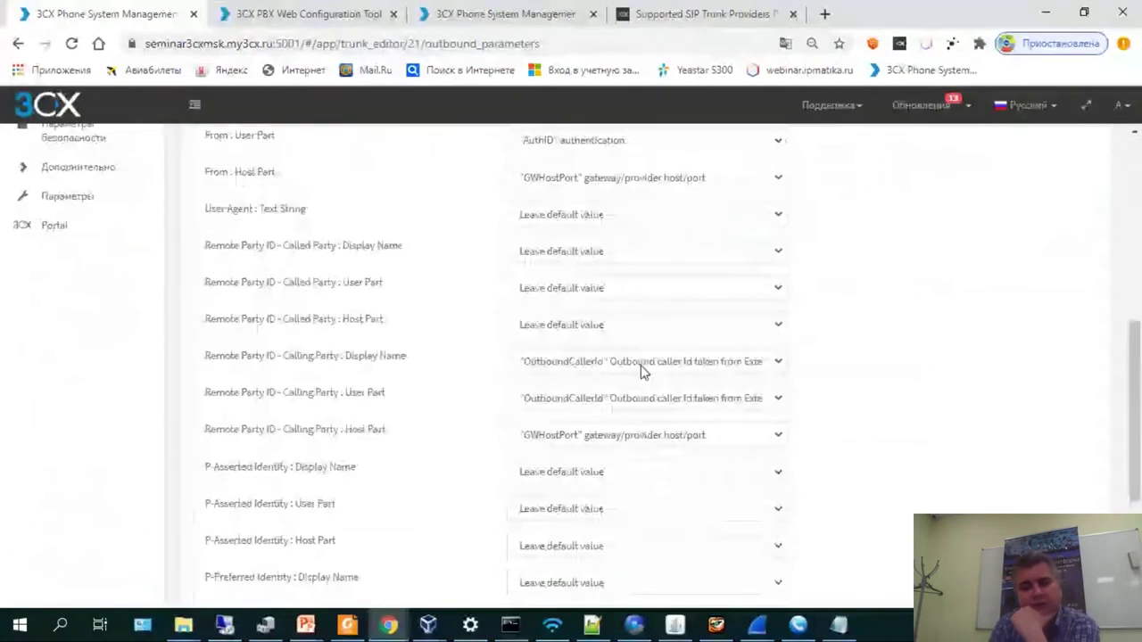
scroll(641, 370, "up", 5)
scroll(641, 369, "up", 5)
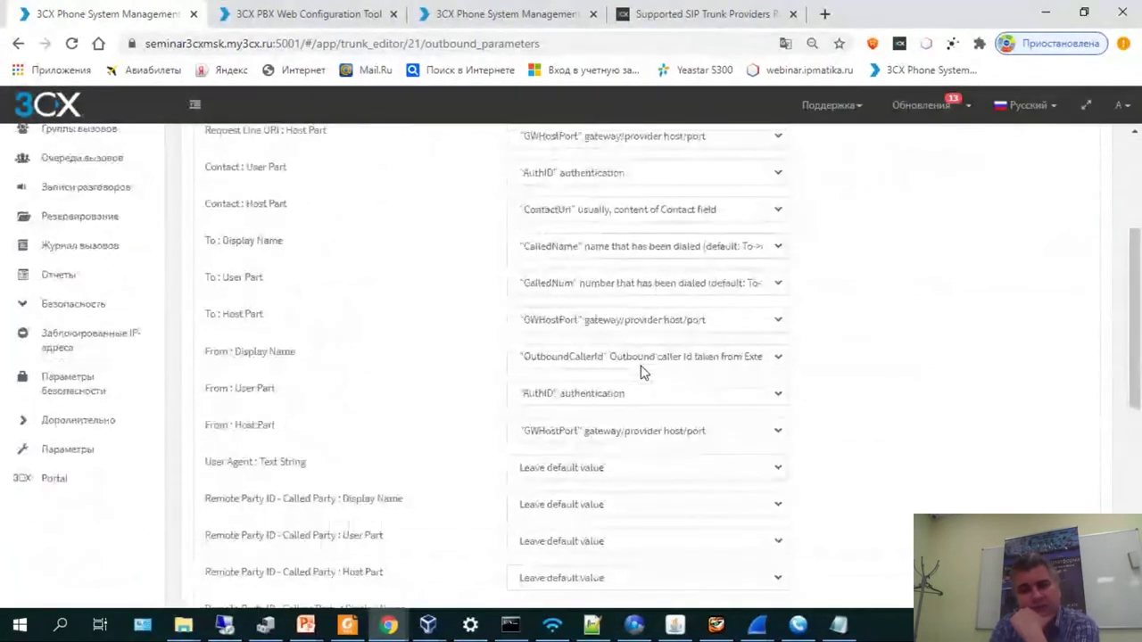
Step: Present from the current slide through the trunk list, trunk settings, DID and Caller ID slides
key("alt+Tab")
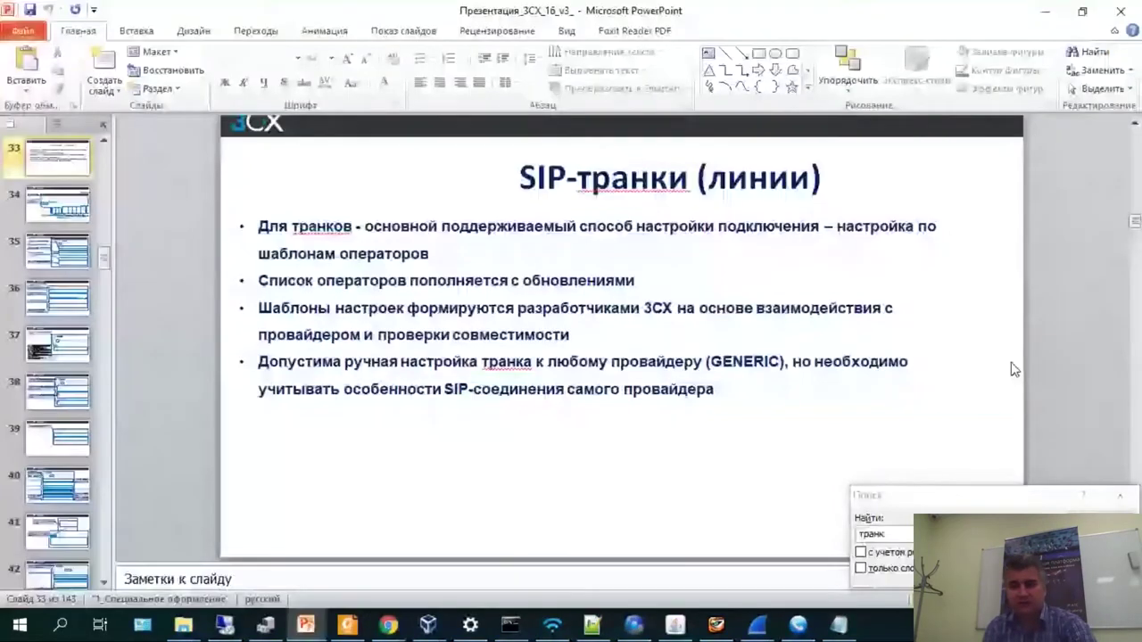
key("Escape")
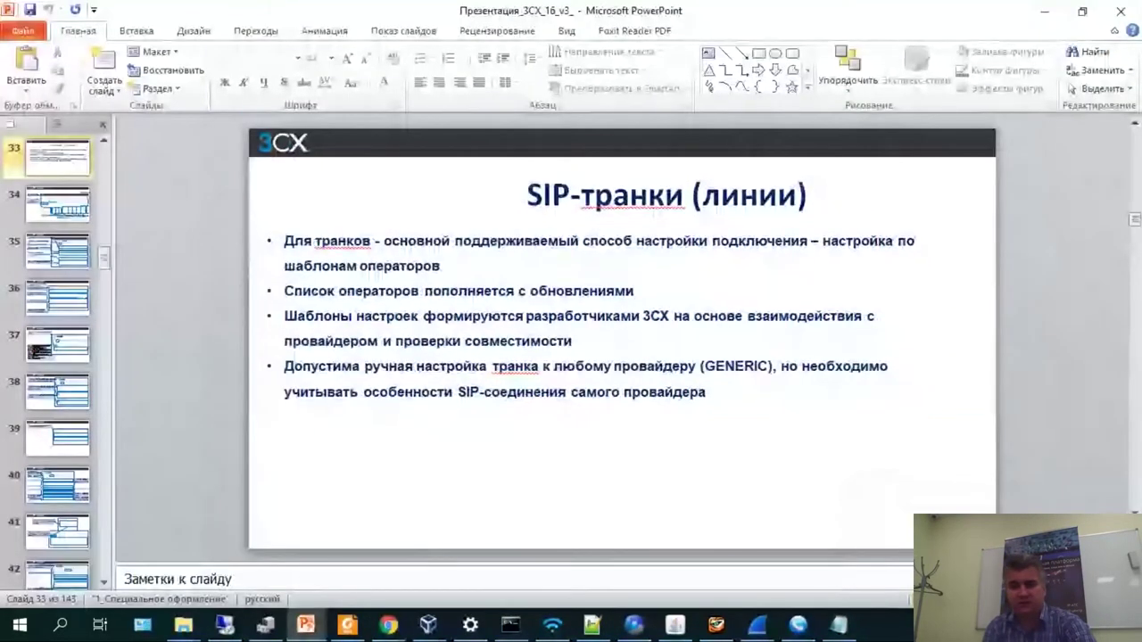
key("shift+F5")
key("Right")
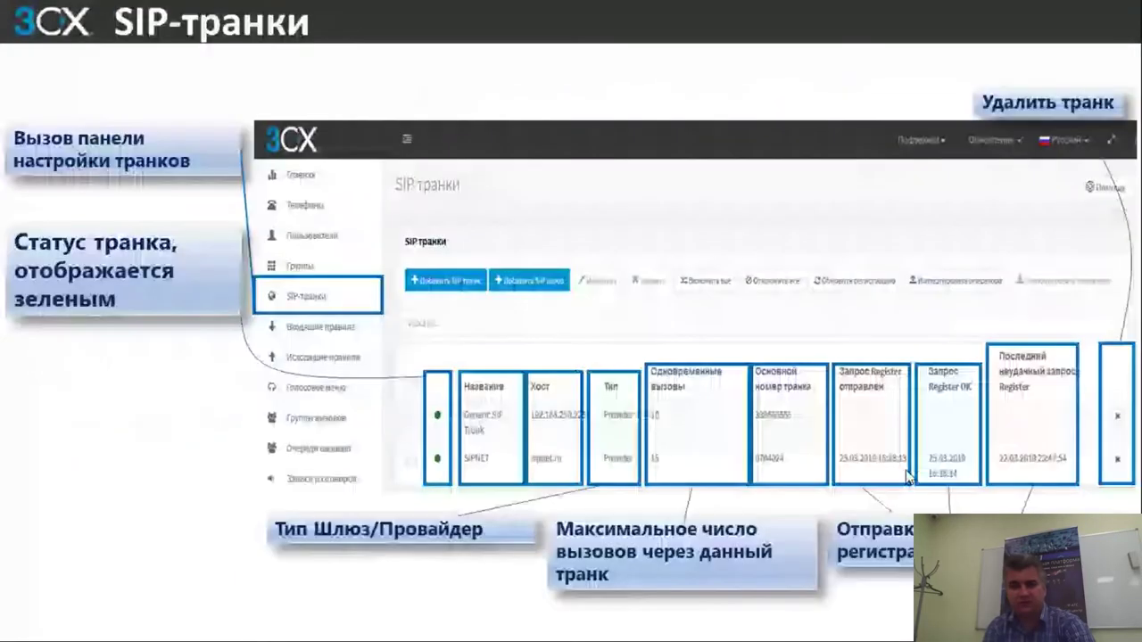
key("Right")
key("Right")
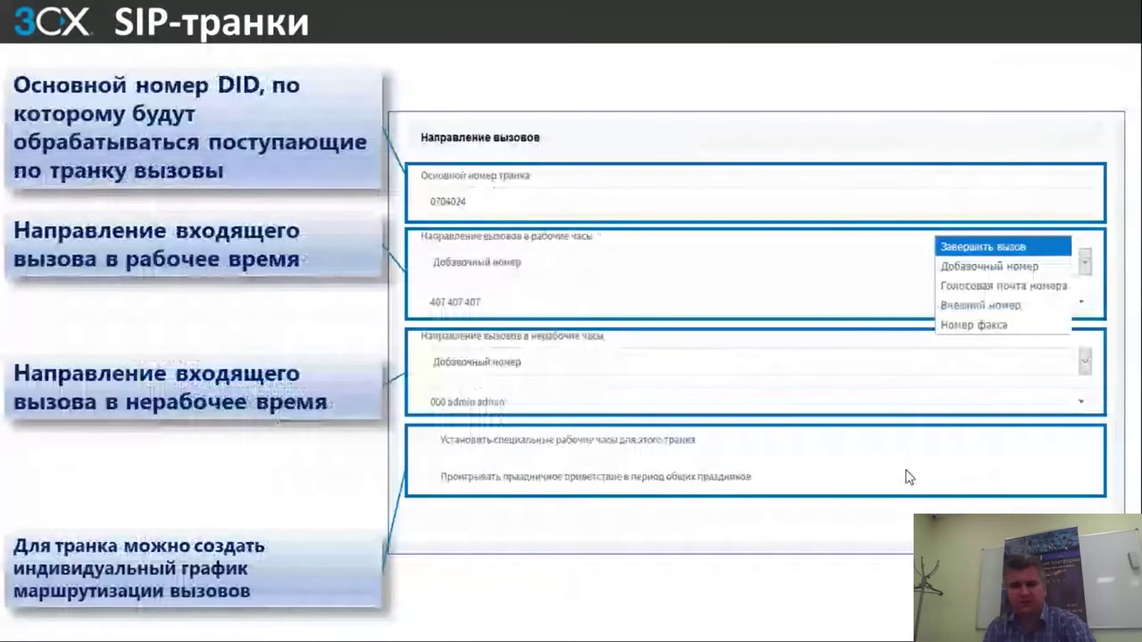
key("Right")
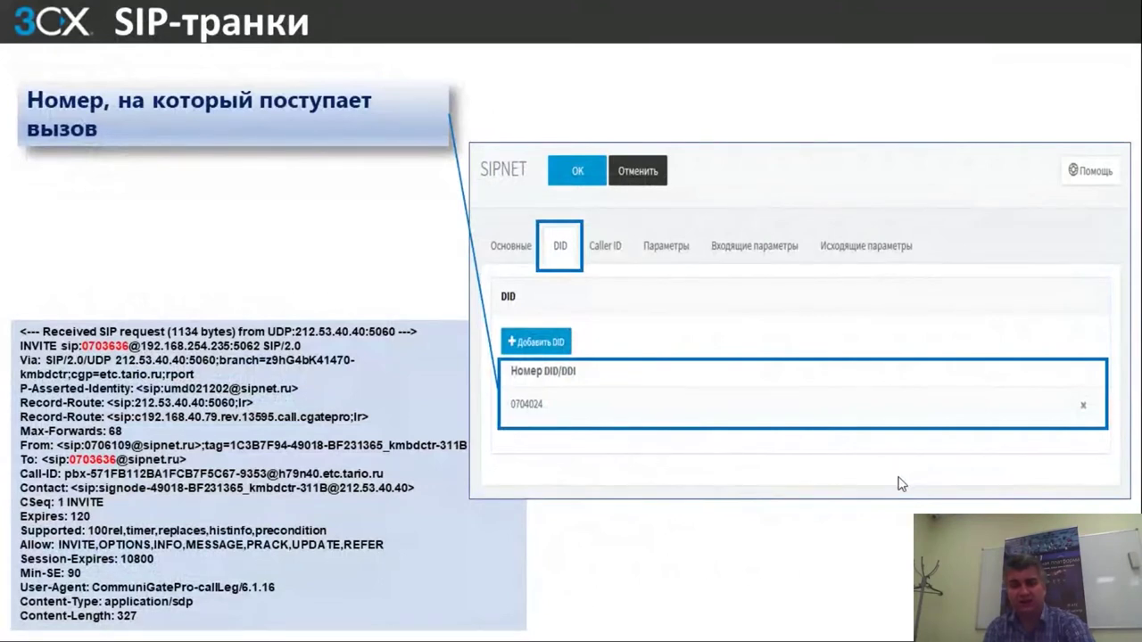
key("Right")
key("Left")
key("Right")
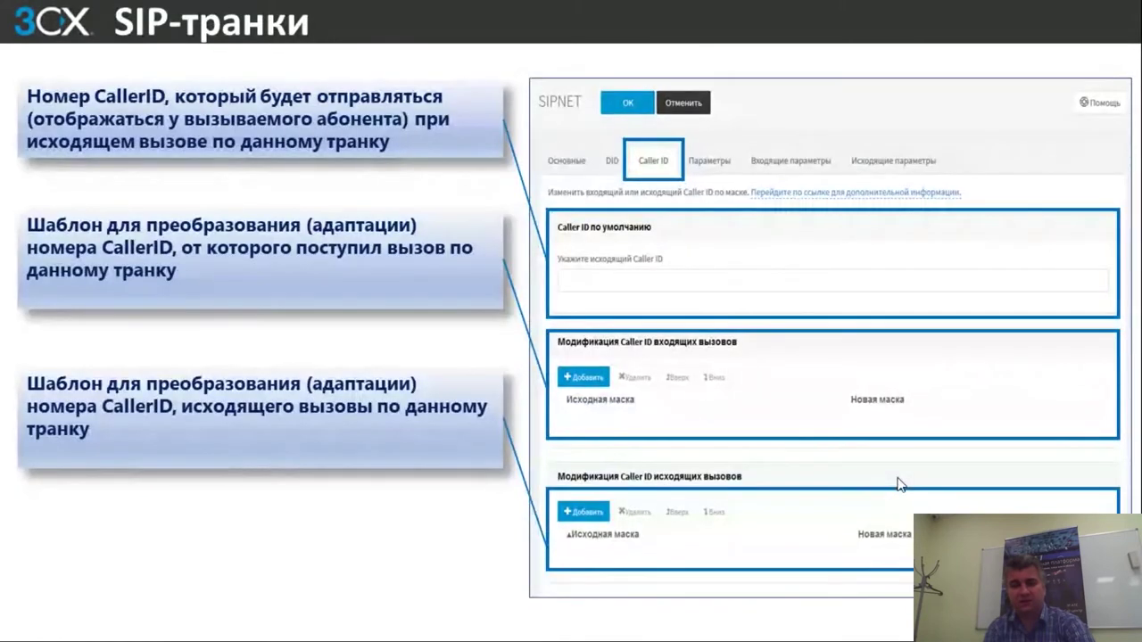
Step: Continue through the codecs and SIP header slides to call routing rules, then exit back to the browser
key("Right")
key("Right")
key("Right")
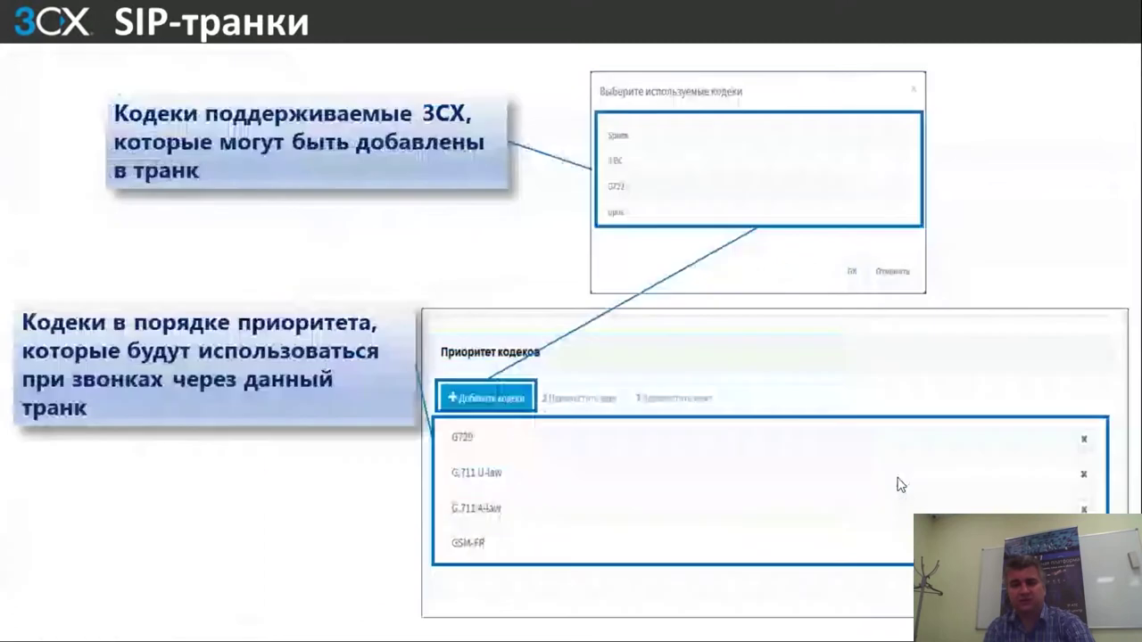
key("Right")
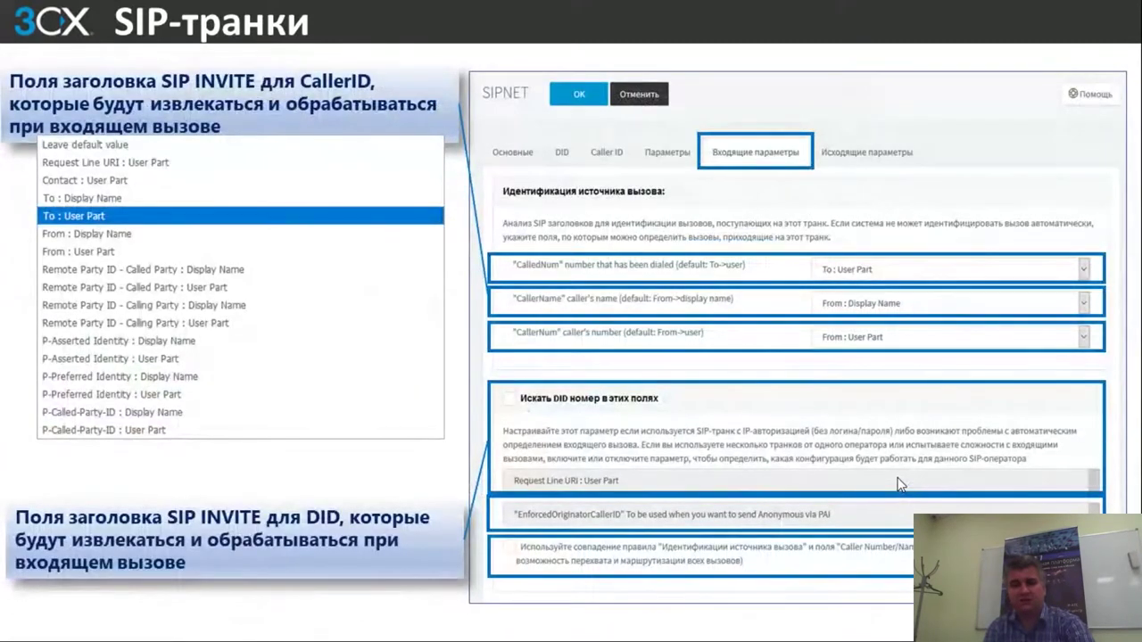
key("Right")
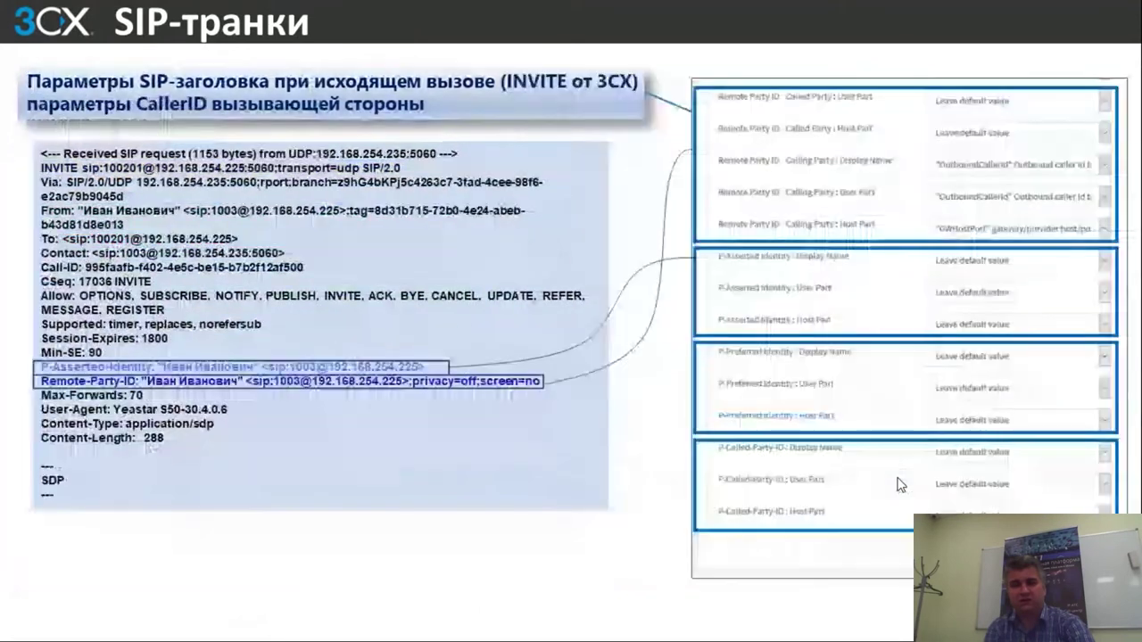
key("Right")
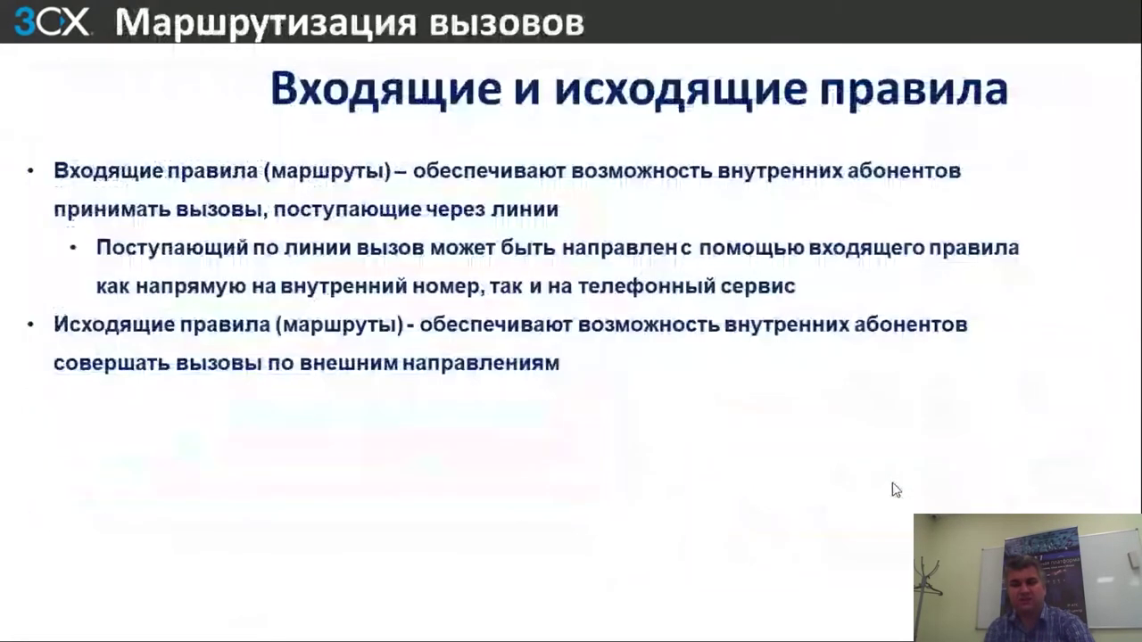
key("Left")
key("Right")
key("Right")
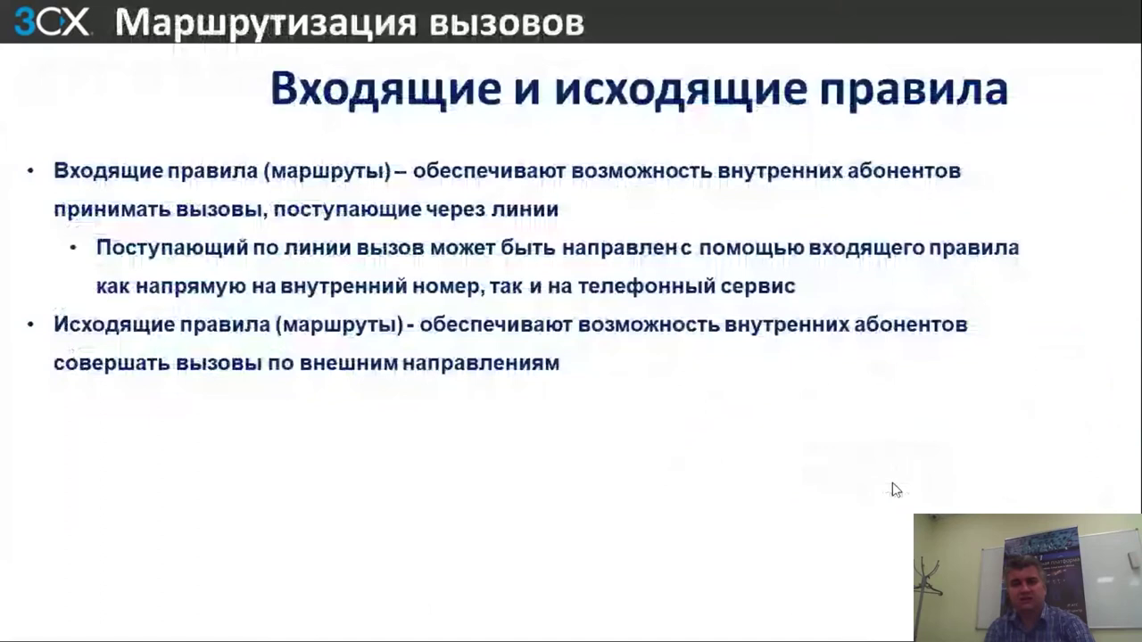
key("Left")
key("Right")
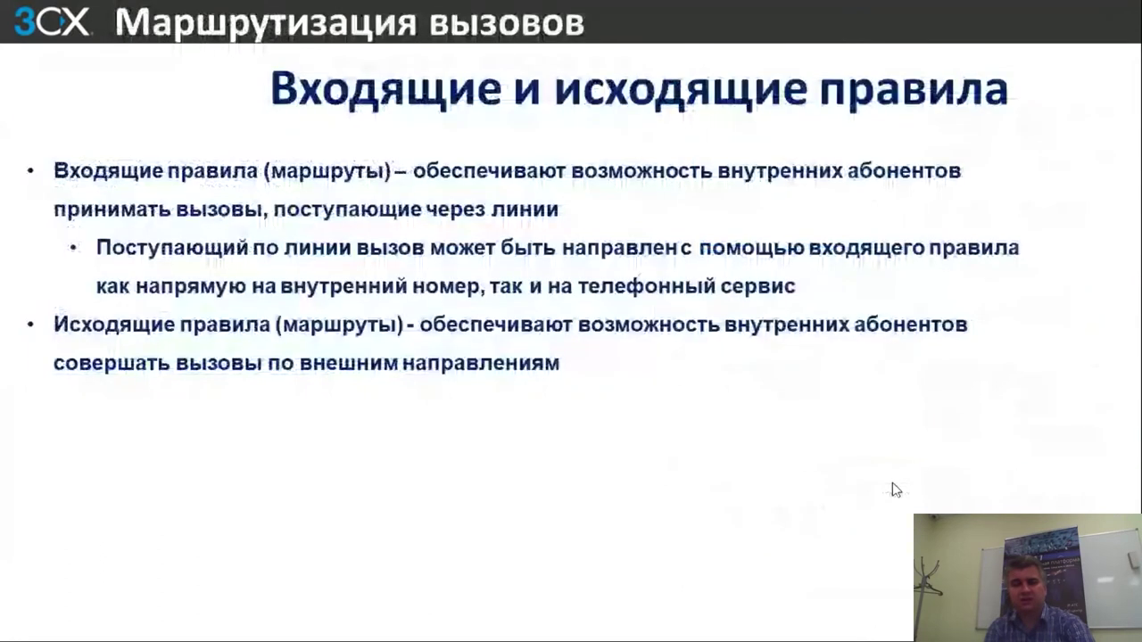
key("Left")
key("Escape")
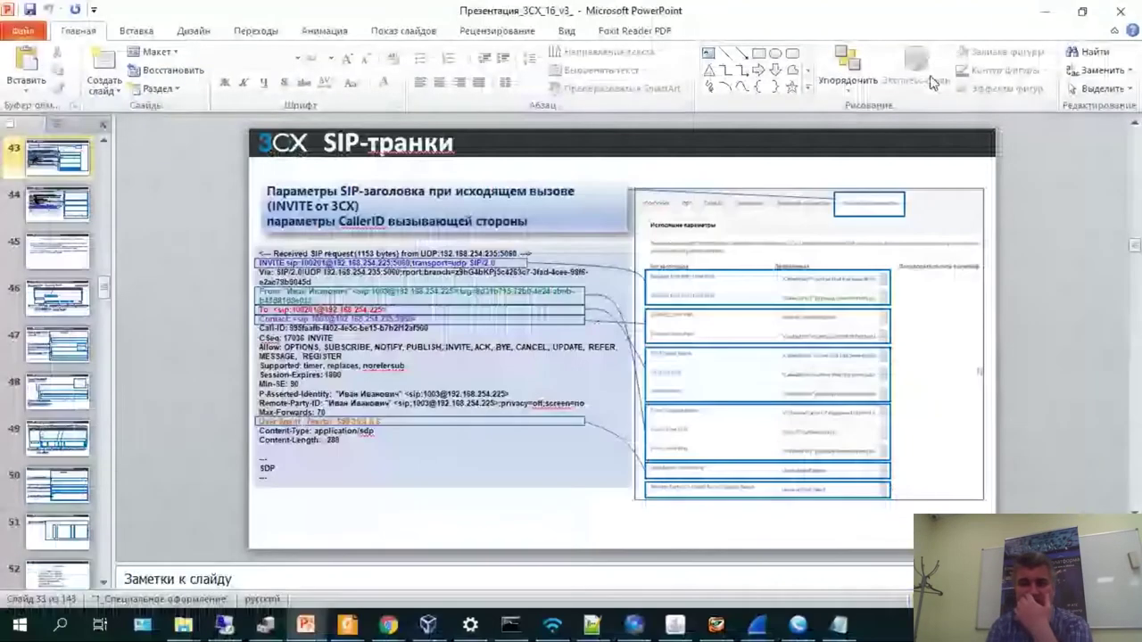
key("alt+Tab")
Step: Review the SIPNET trunk's outbound SIP header mappings like OutboundCallerId and AuthID
scroll(845, 448, "down", 2)
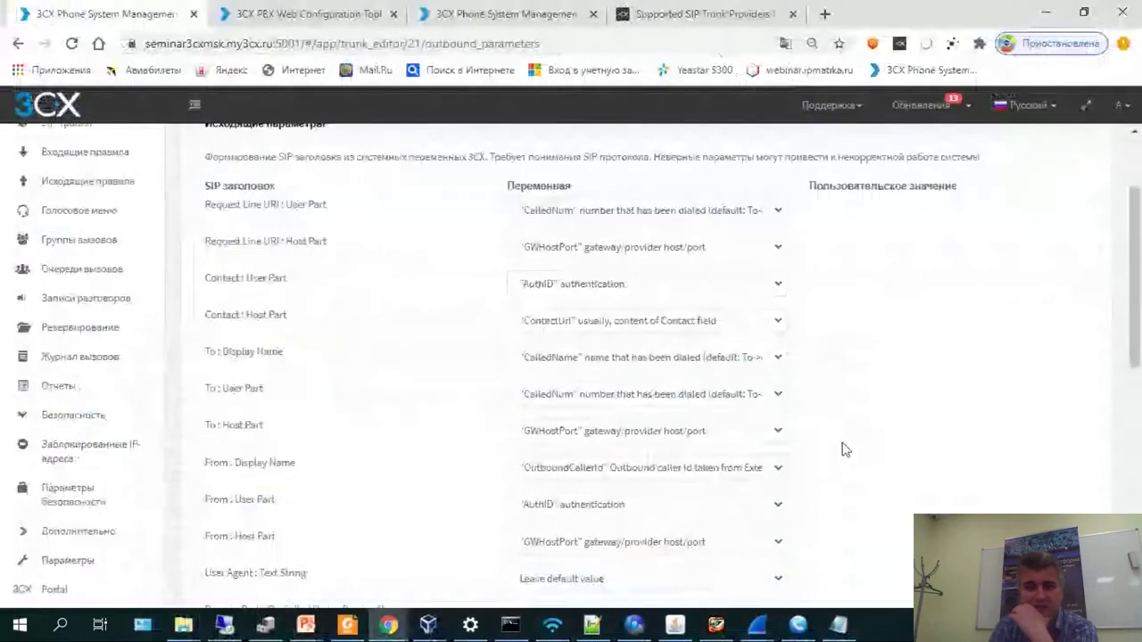
scroll(844, 448, "down", 7)
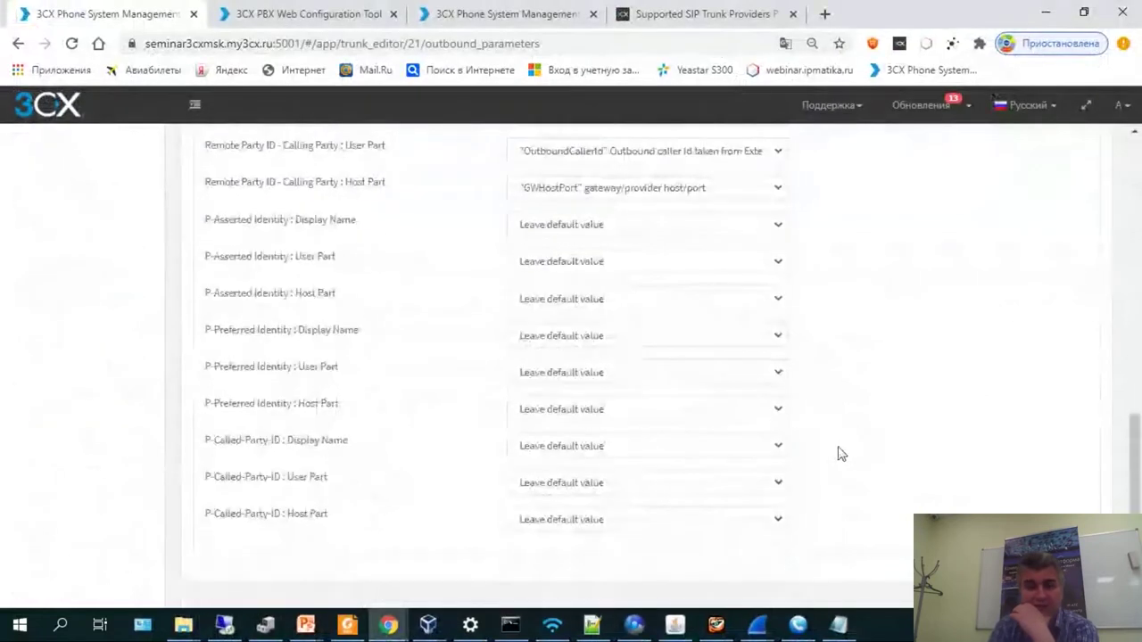
scroll(839, 455, "up", 10)
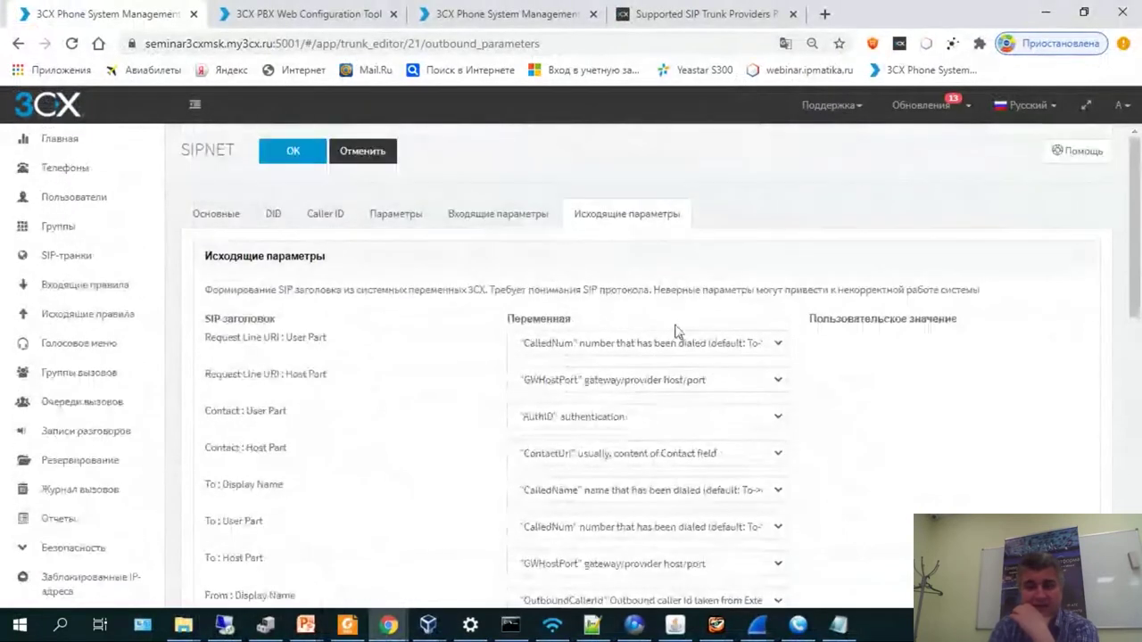
scroll(614, 486, "down", 1)
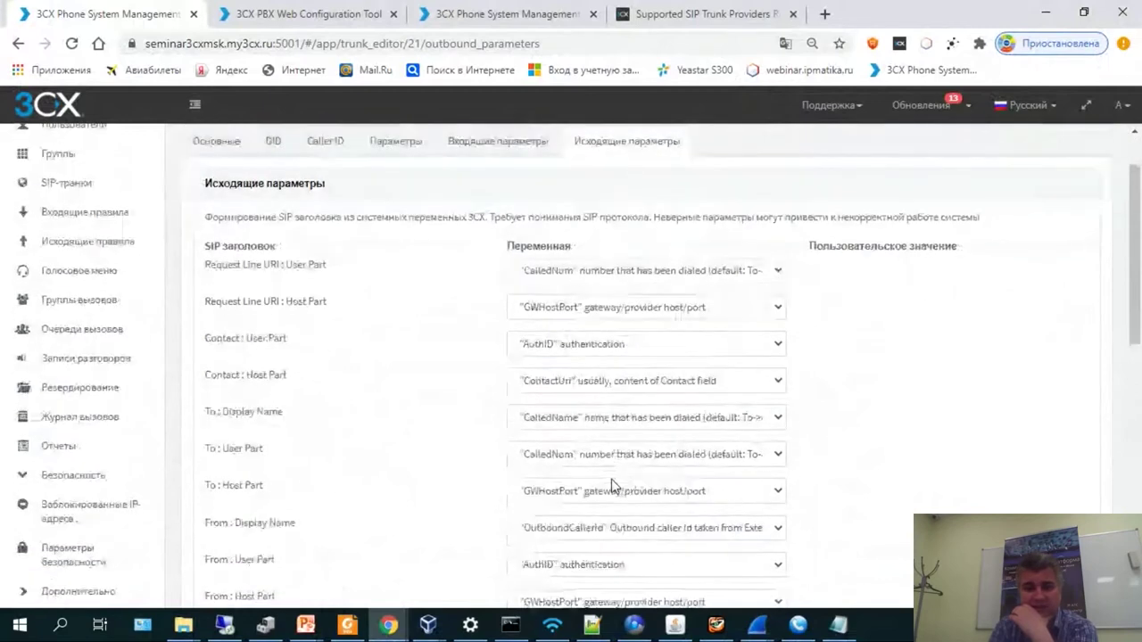
scroll(562, 484, "down", 1)
scroll(559, 485, "up", 3)
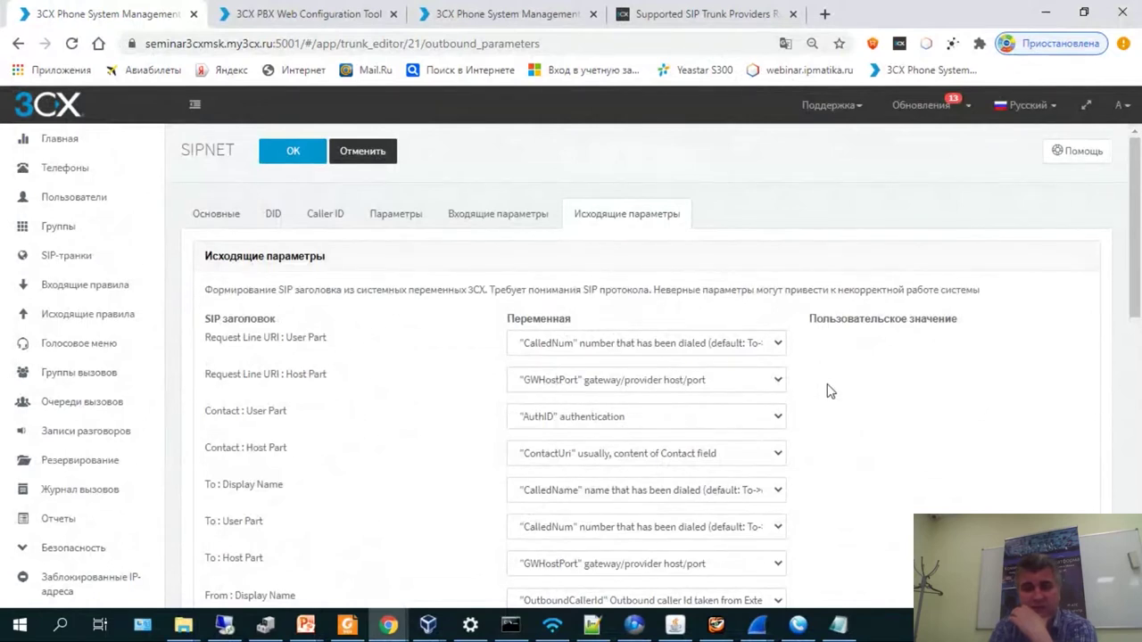
scroll(827, 391, "down", 3)
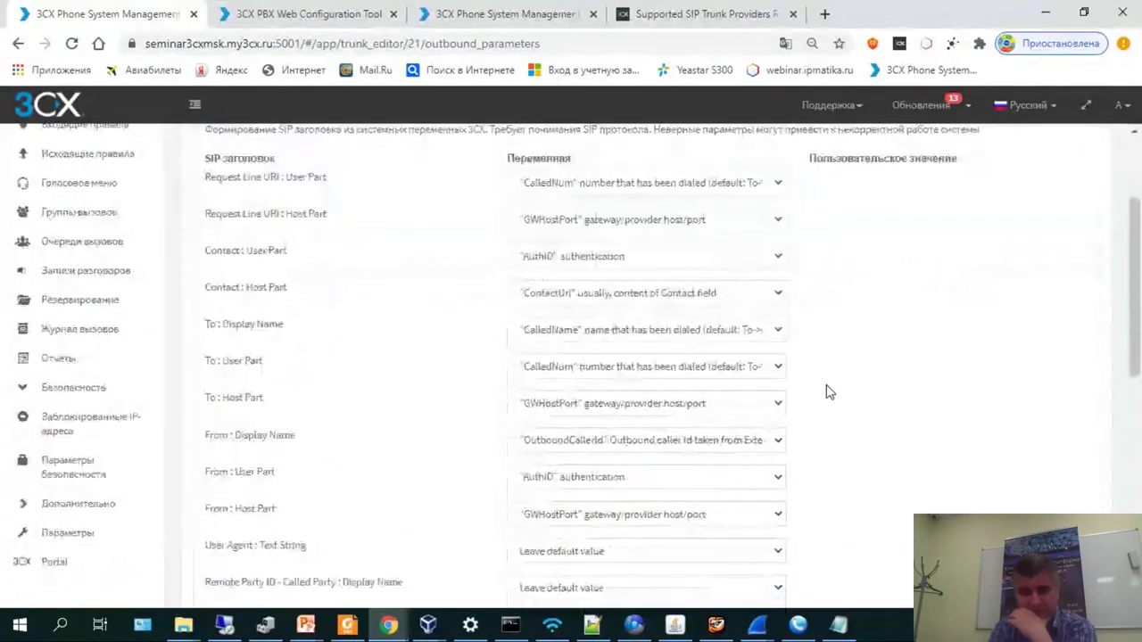
scroll(828, 391, "down", 1)
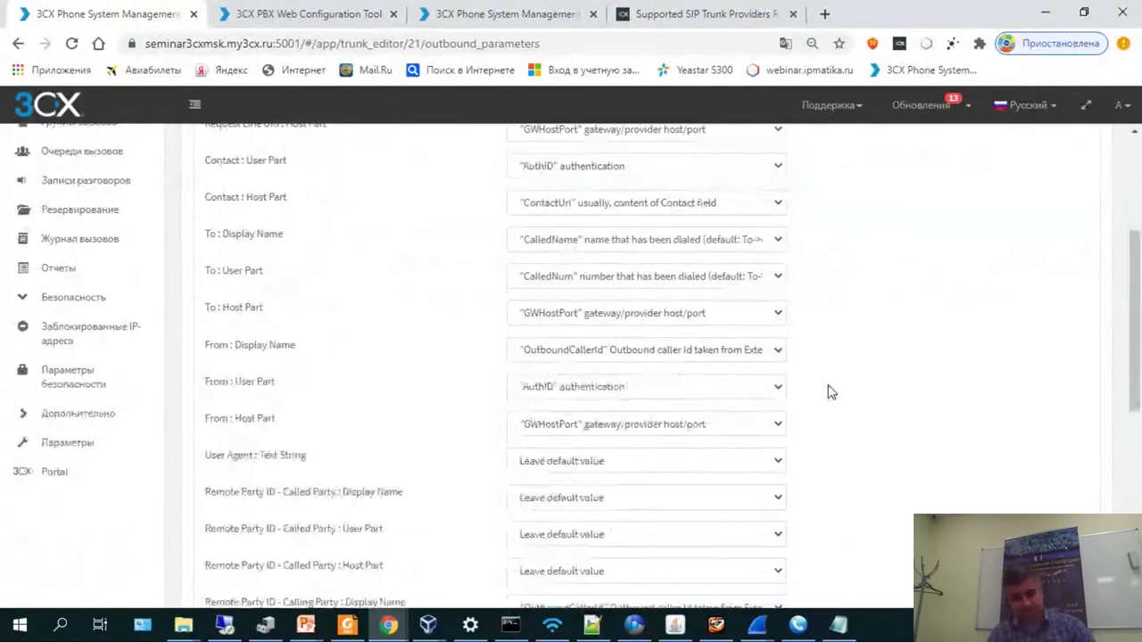
scroll(829, 402, "down", 4)
scroll(830, 429, "down", 3)
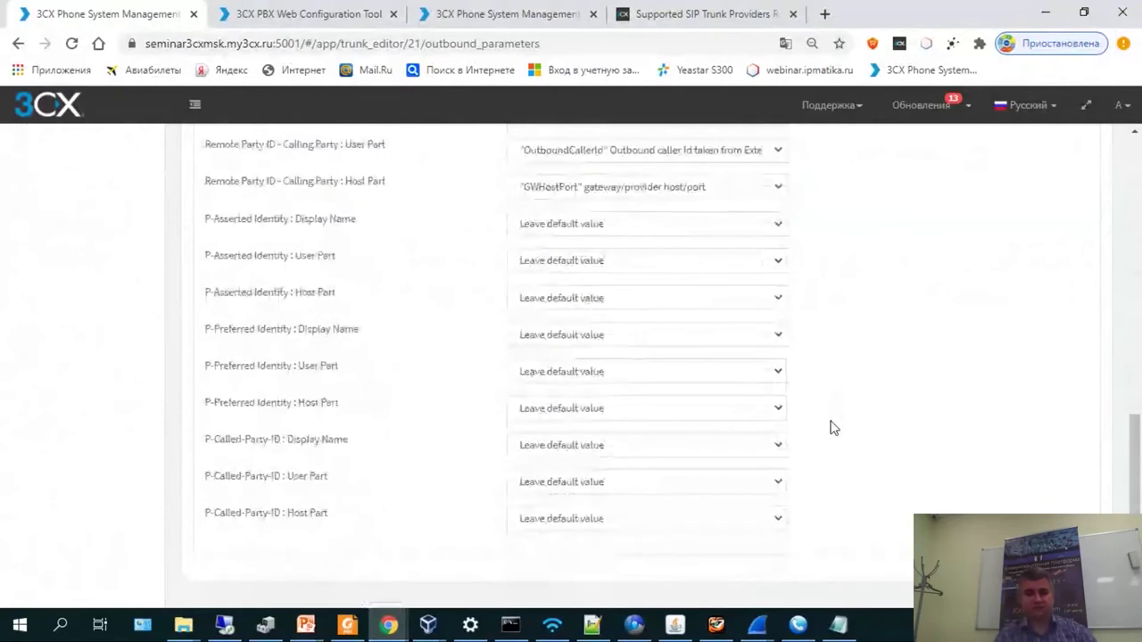
scroll(830, 429, "up", 4)
scroll(830, 429, "up", 4)
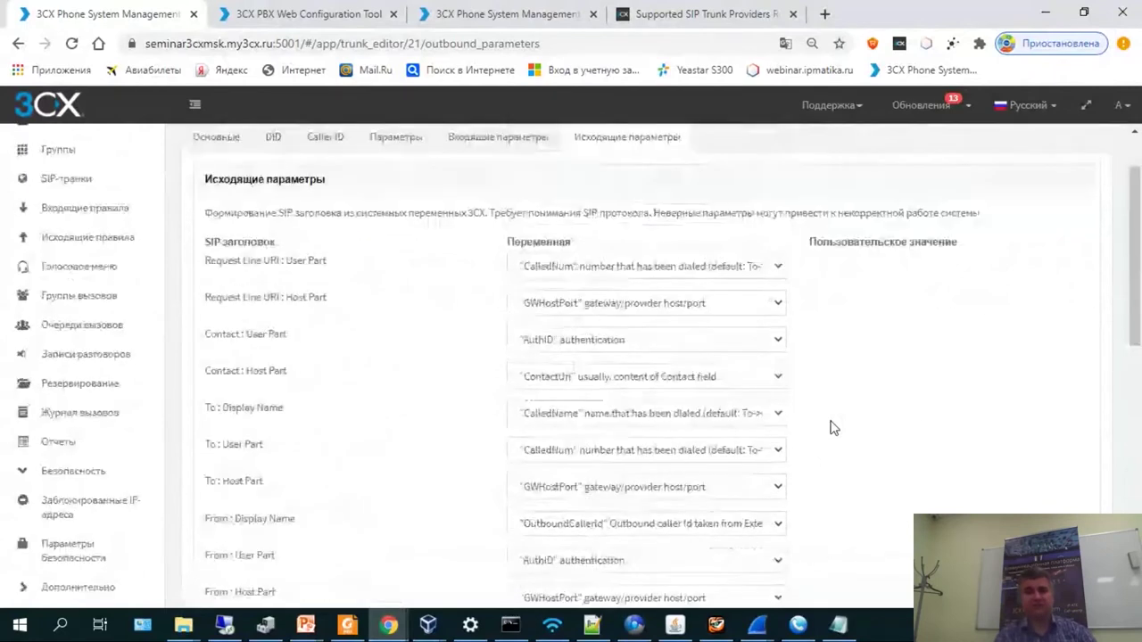
scroll(830, 429, "up", 1)
scroll(830, 428, "down", 7)
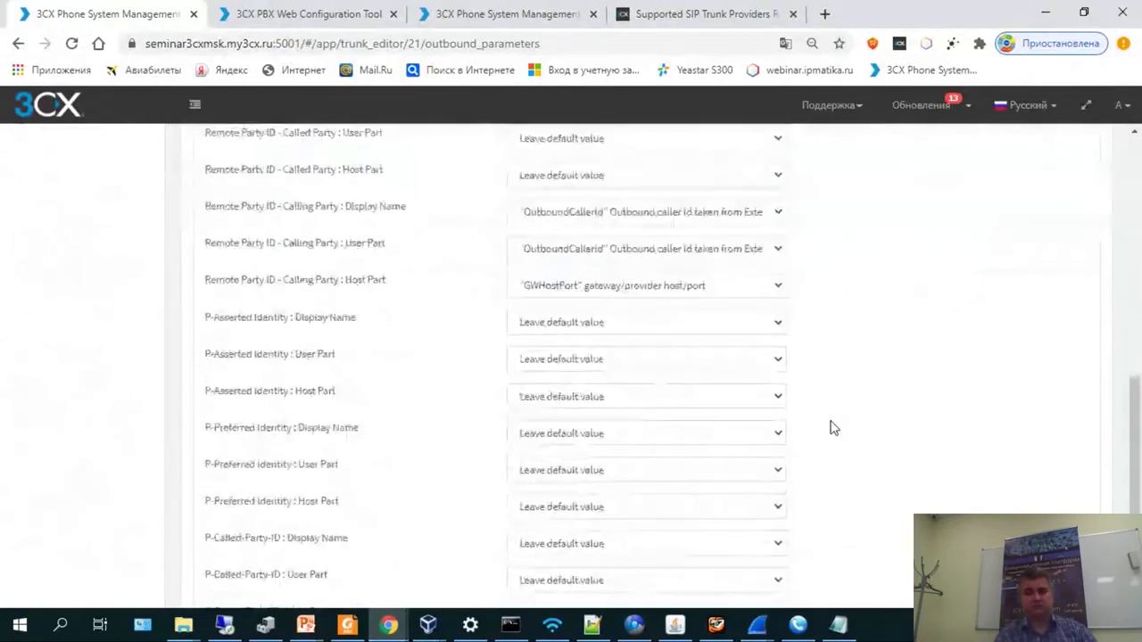
scroll(829, 428, "down", 1)
scroll(830, 429, "up", 6)
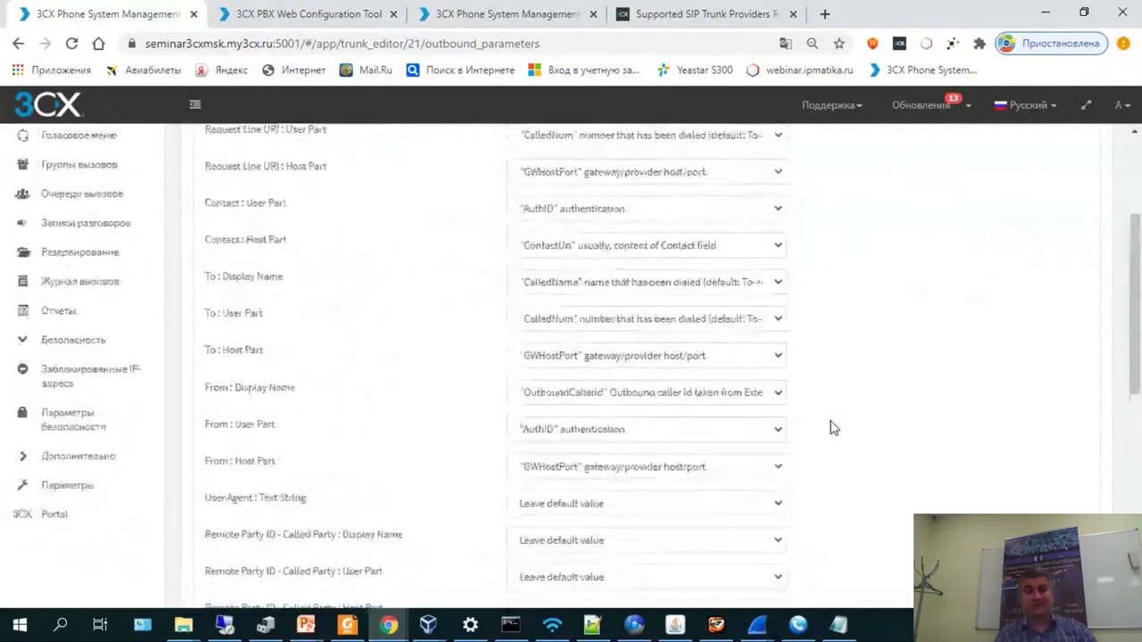
scroll(277, 341, "up", 3)
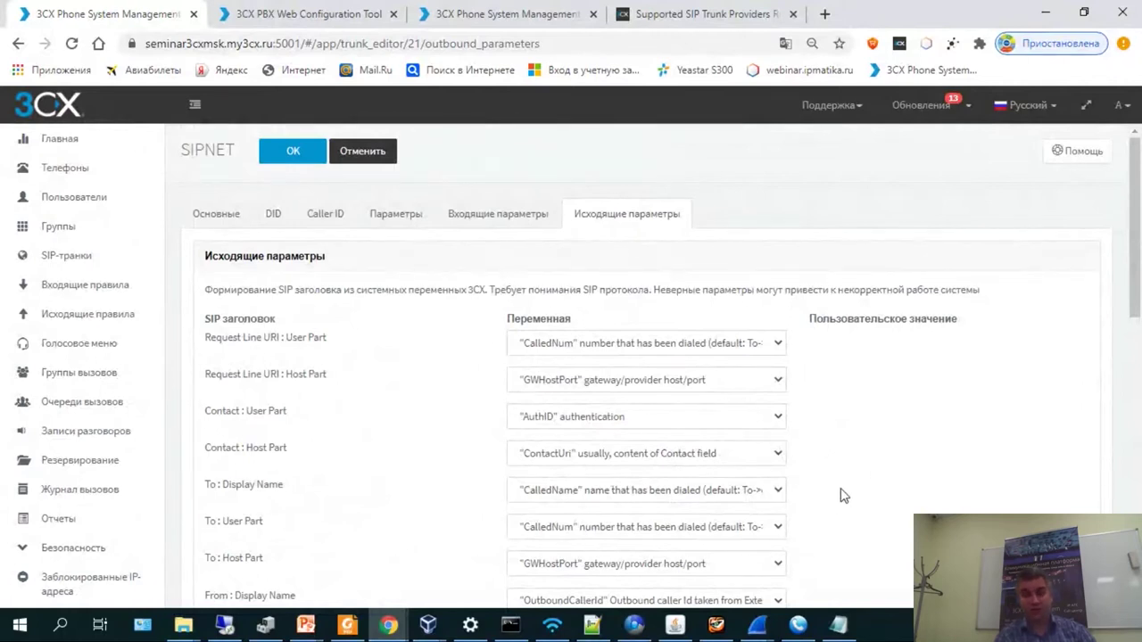
scroll(843, 496, "down", 4)
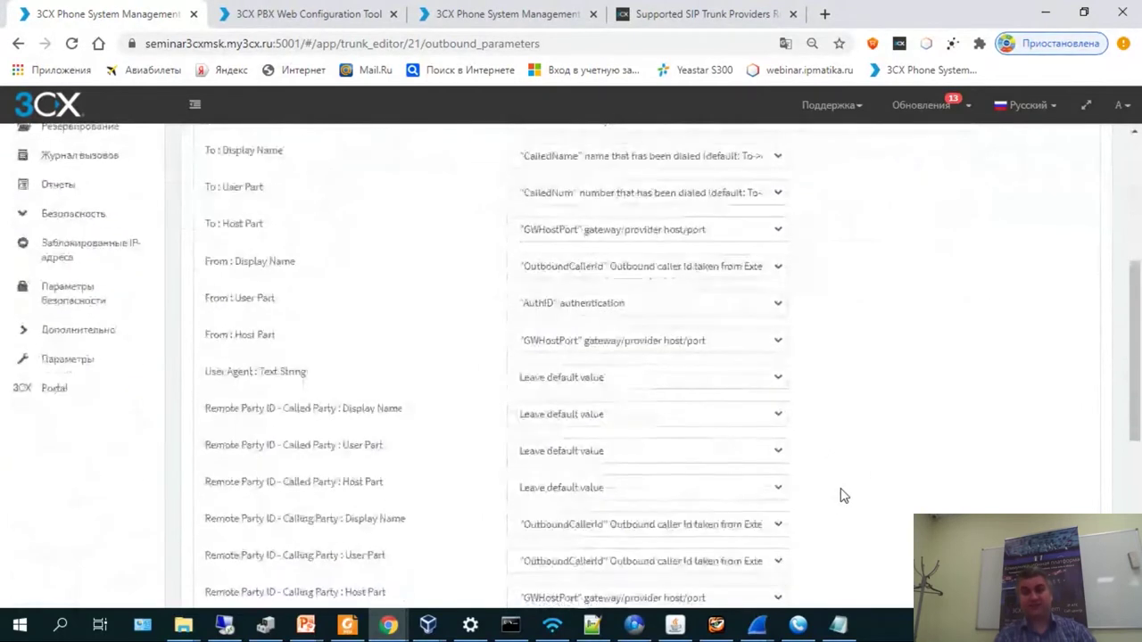
scroll(843, 496, "up", 3)
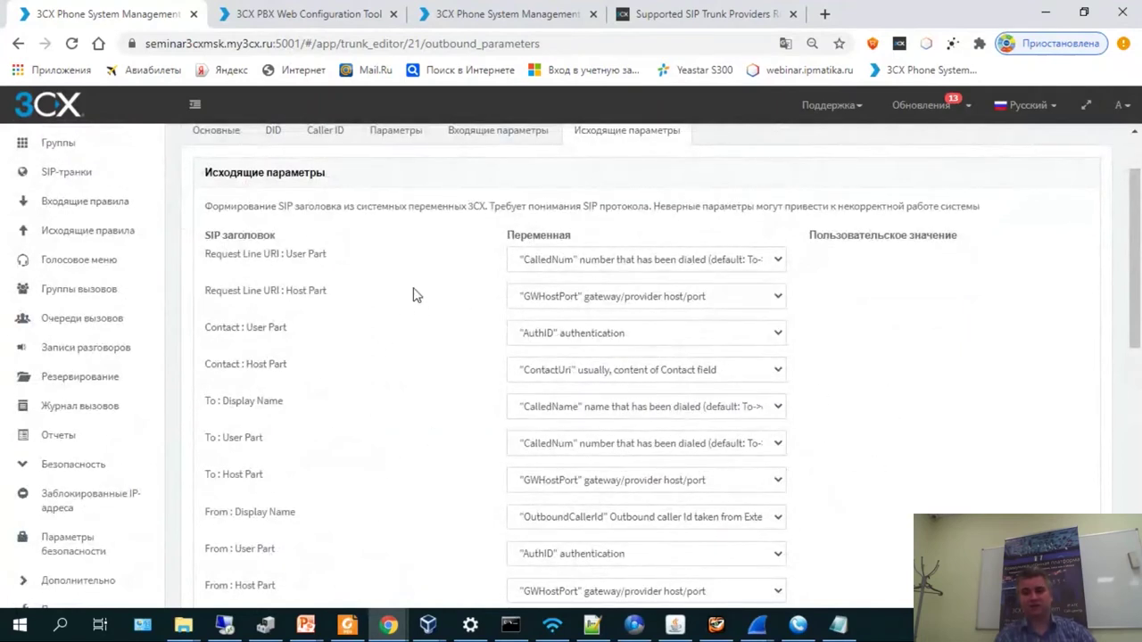
Step: View the trunk's incoming-call parameters, then its call parameters tab
left_click(479, 139)
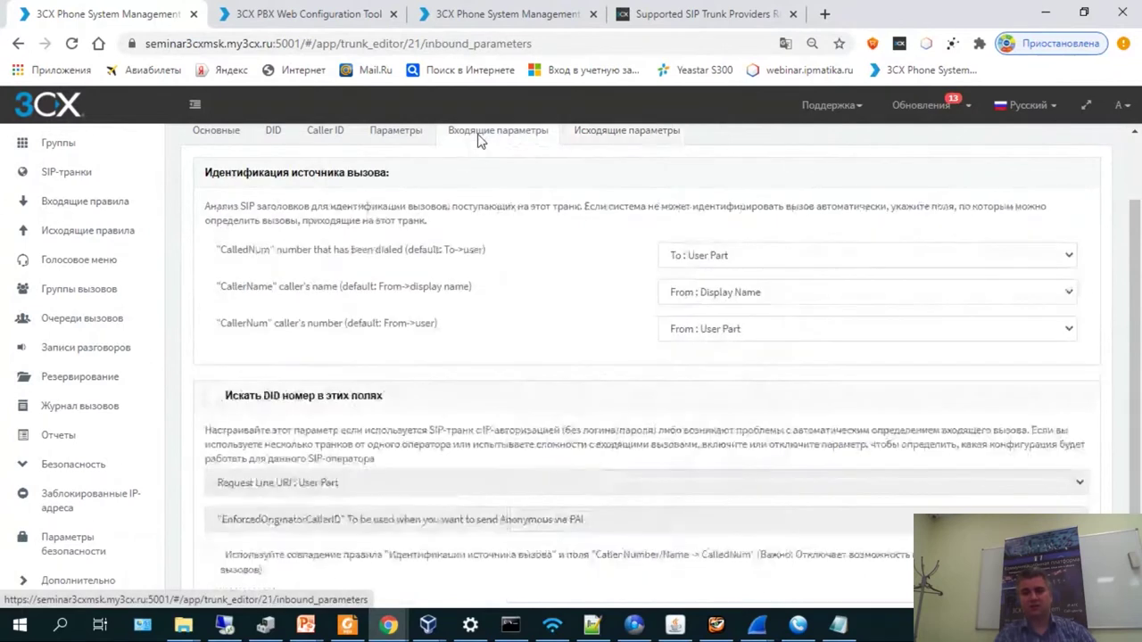
scroll(545, 408, "up", 1)
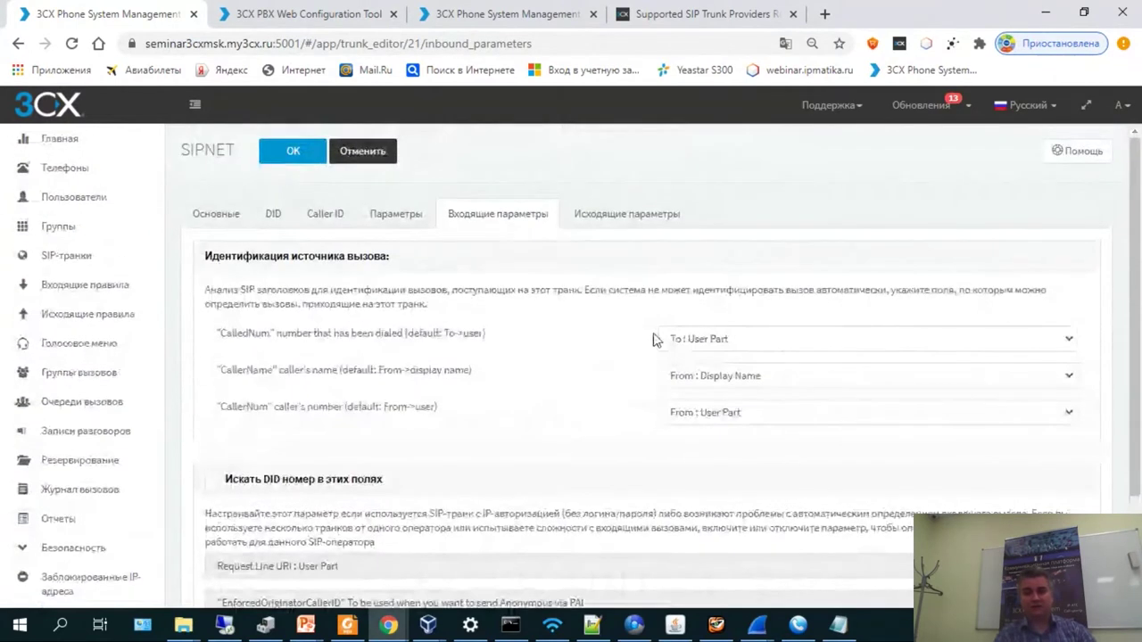
scroll(670, 438, "down", 2)
scroll(668, 411, "up", 1)
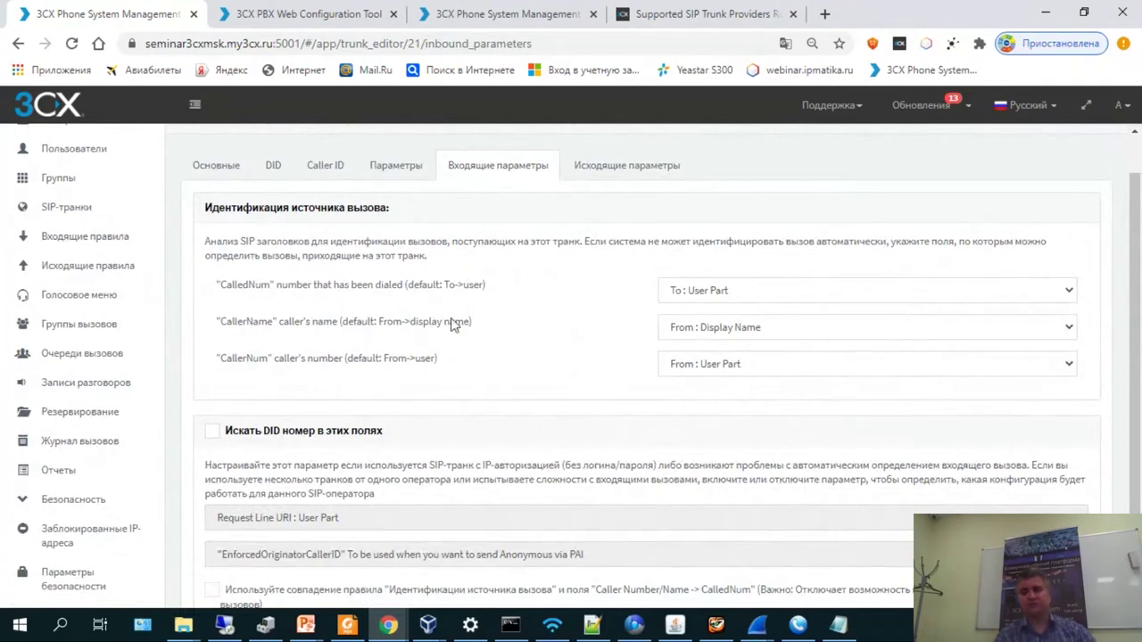
scroll(448, 453, "down", 1)
scroll(449, 455, "up", 3)
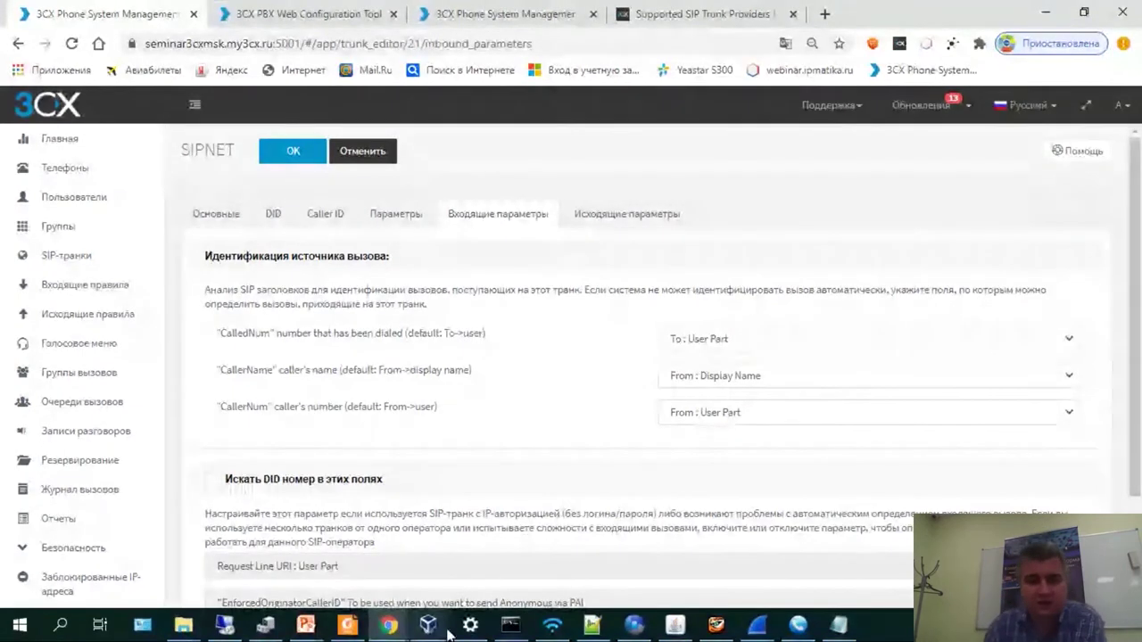
mouse_move(428, 624)
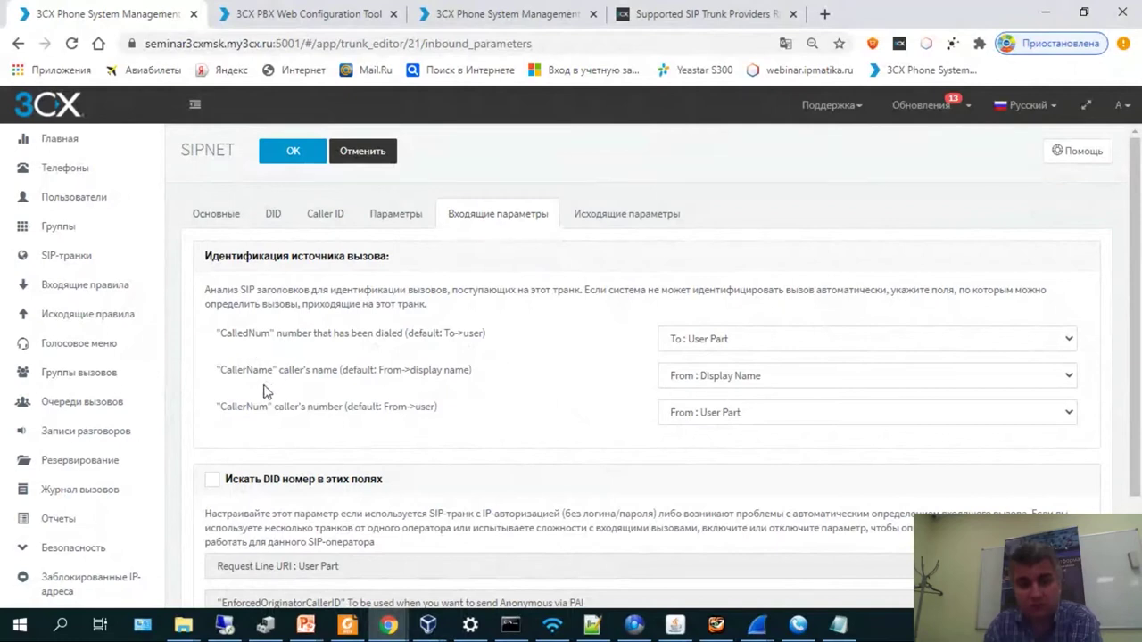
left_click(408, 219)
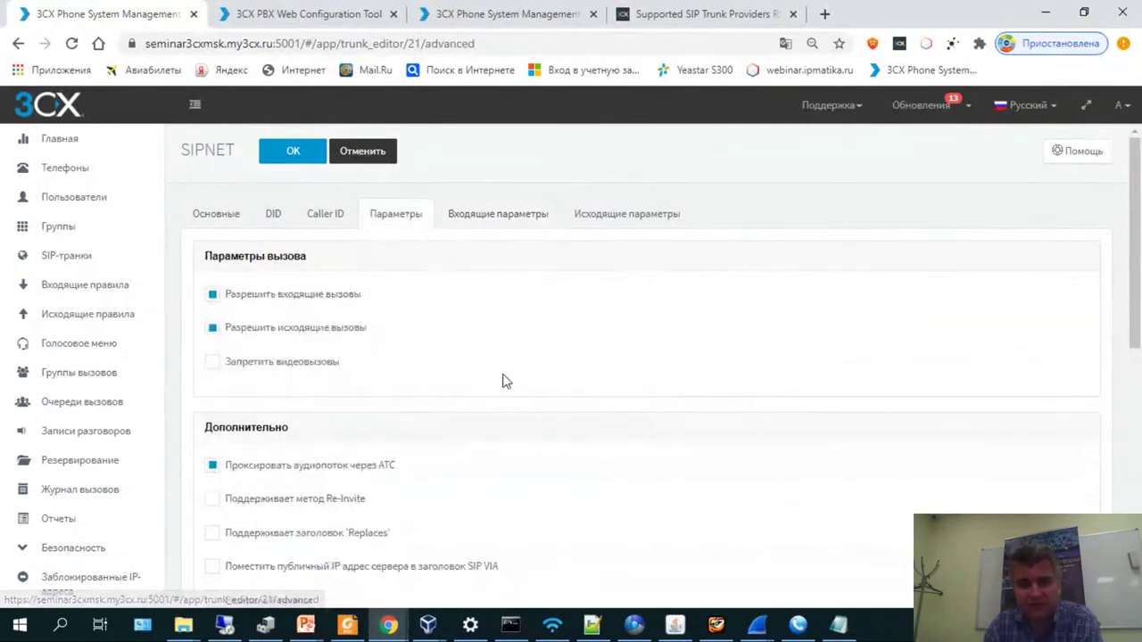
Step: Keep UDP as the SIPNET trunk's transport protocol on the Параметры tab
scroll(503, 383, "down", 5)
scroll(502, 382, "up", 3)
scroll(503, 377, "up", 4)
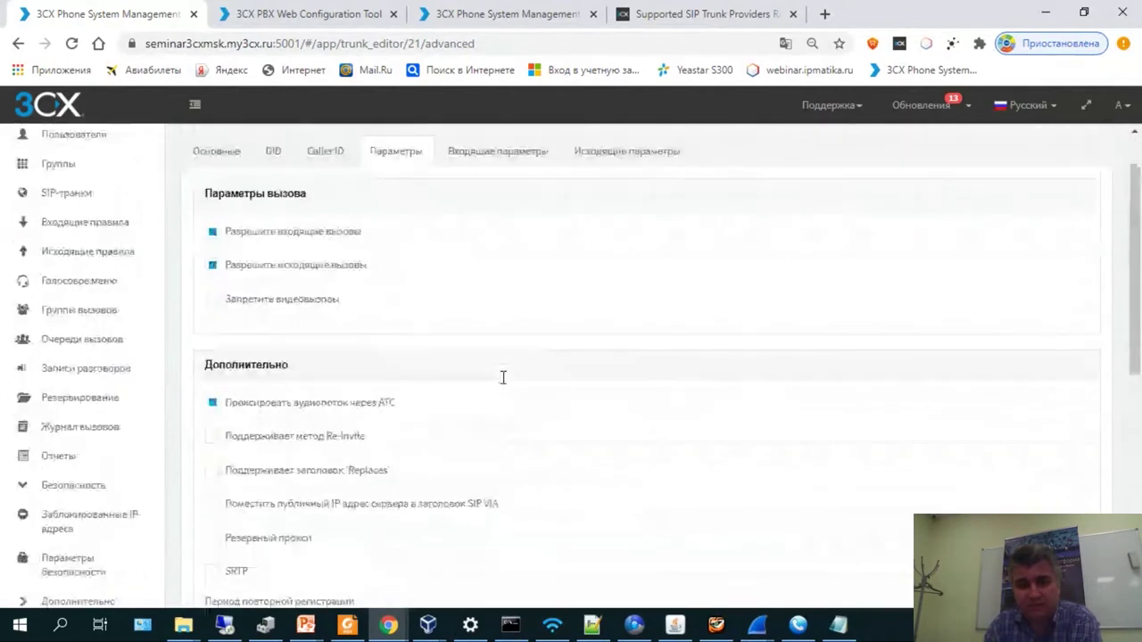
scroll(503, 382, "down", 3)
scroll(502, 383, "down", 4)
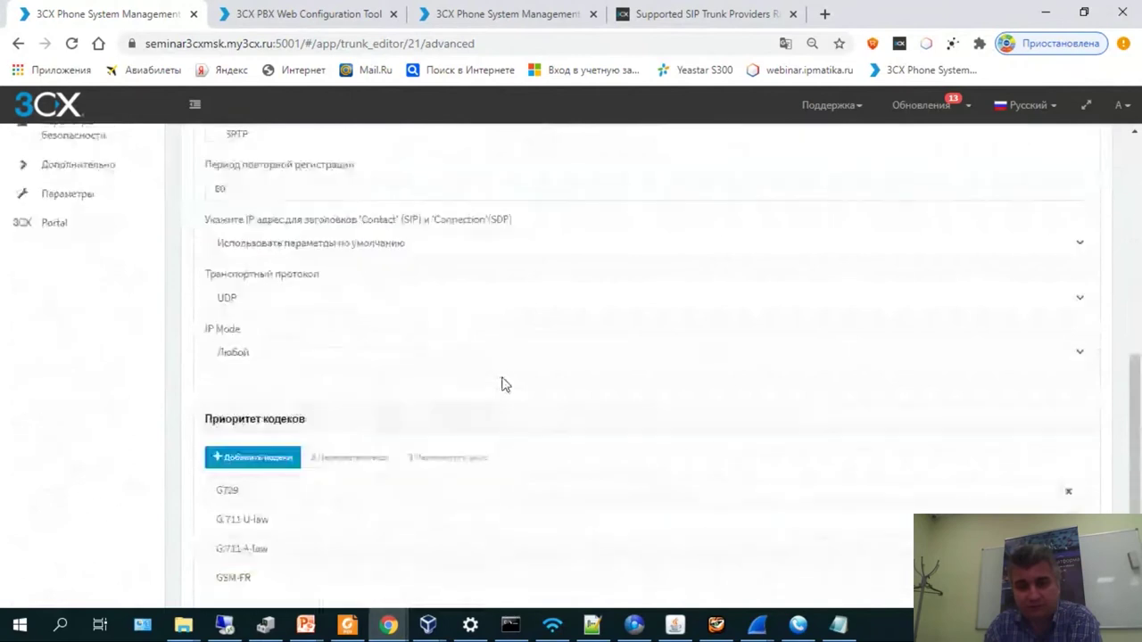
scroll(504, 383, "up", 5)
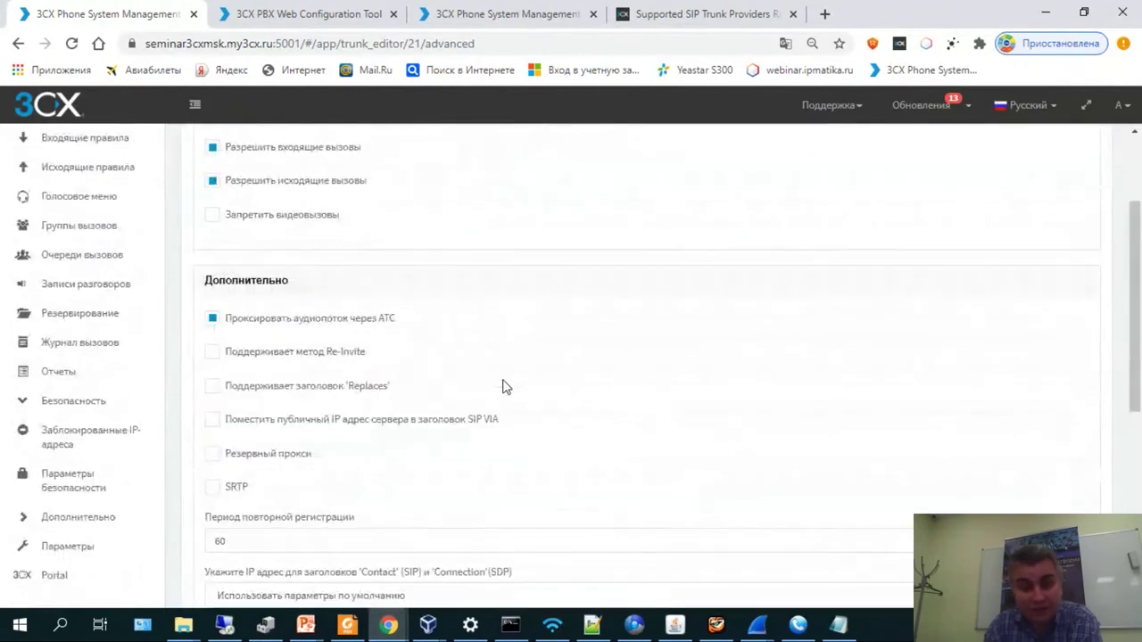
scroll(503, 386, "up", 3)
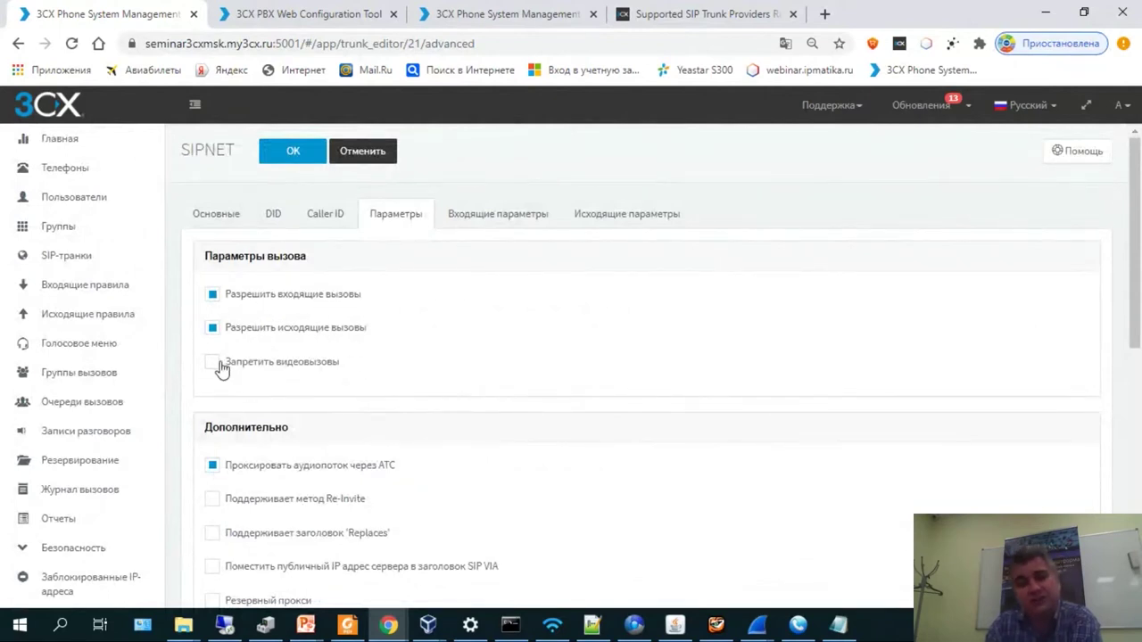
scroll(370, 372, "down", 2)
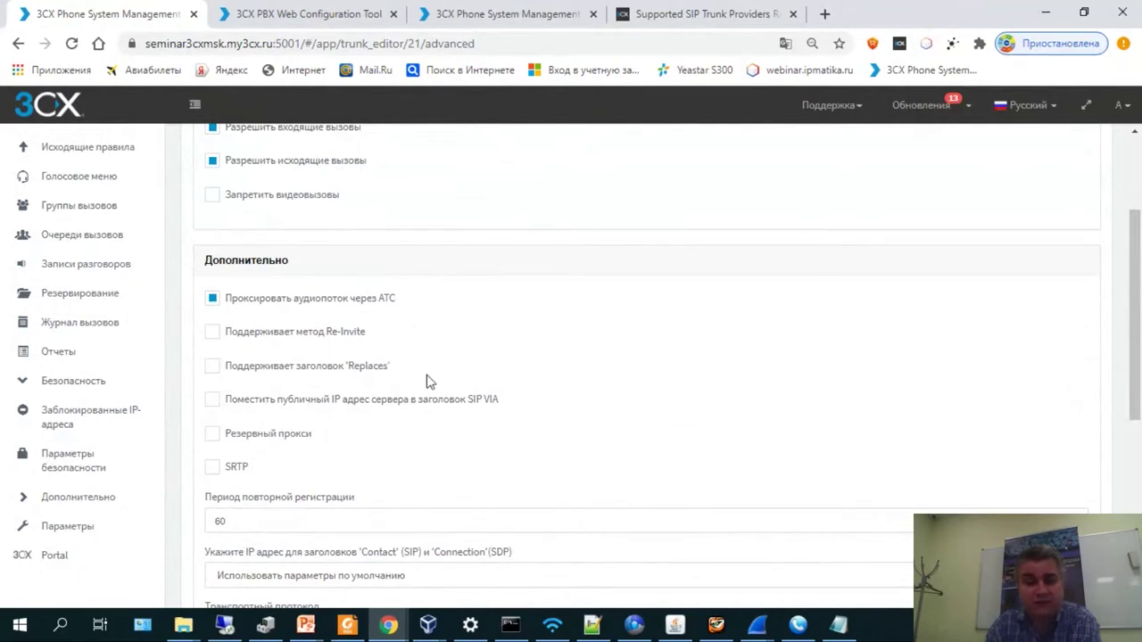
scroll(572, 416, "down", 1)
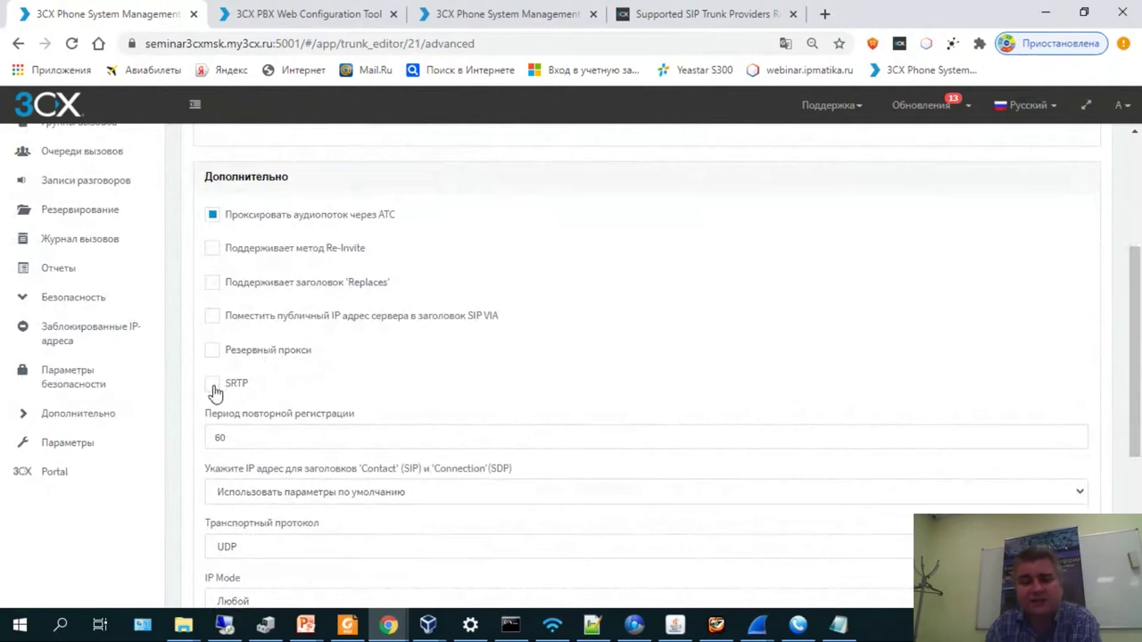
scroll(216, 390, "up", 3)
scroll(216, 390, "down", 5)
scroll(216, 388, "up", 1)
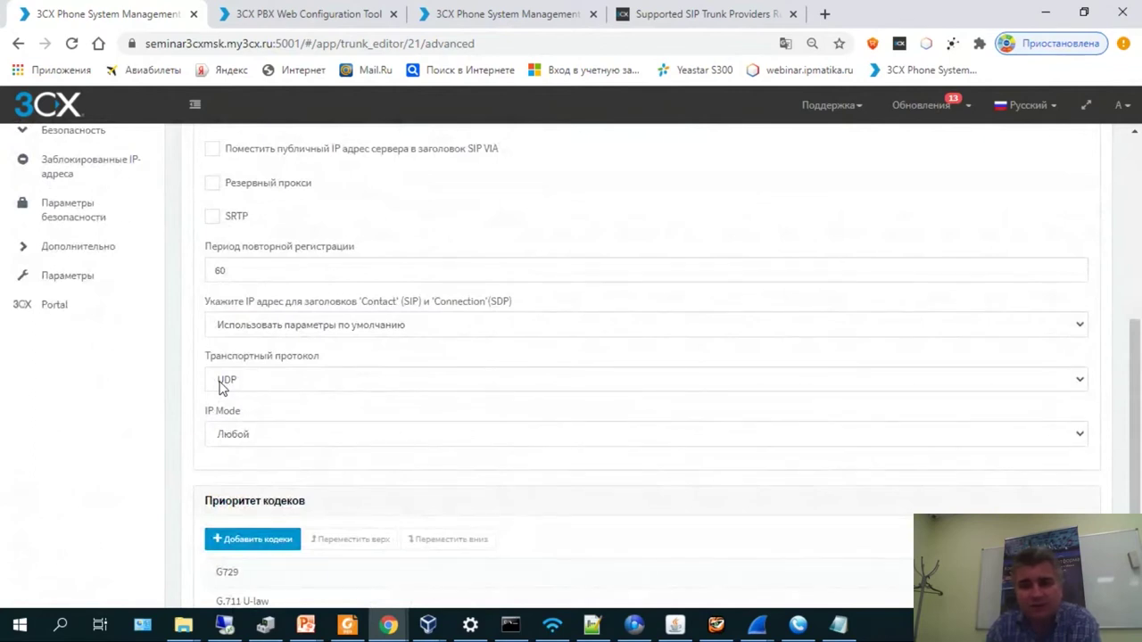
left_click(241, 382)
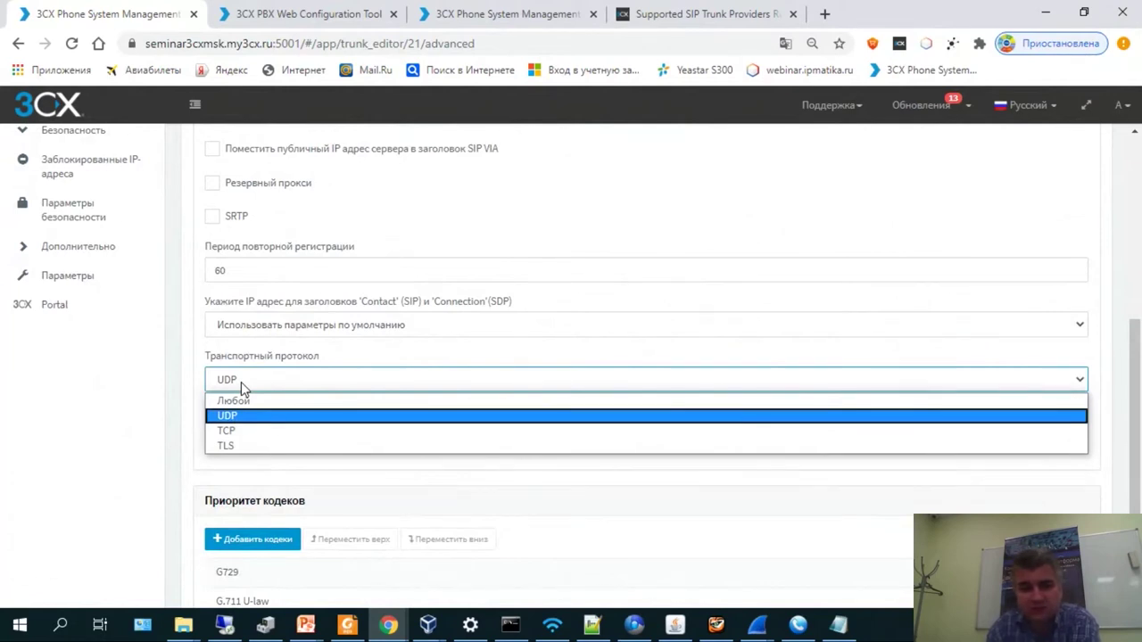
left_click(241, 382)
left_click(241, 382)
left_click(241, 382)
left_click(241, 382)
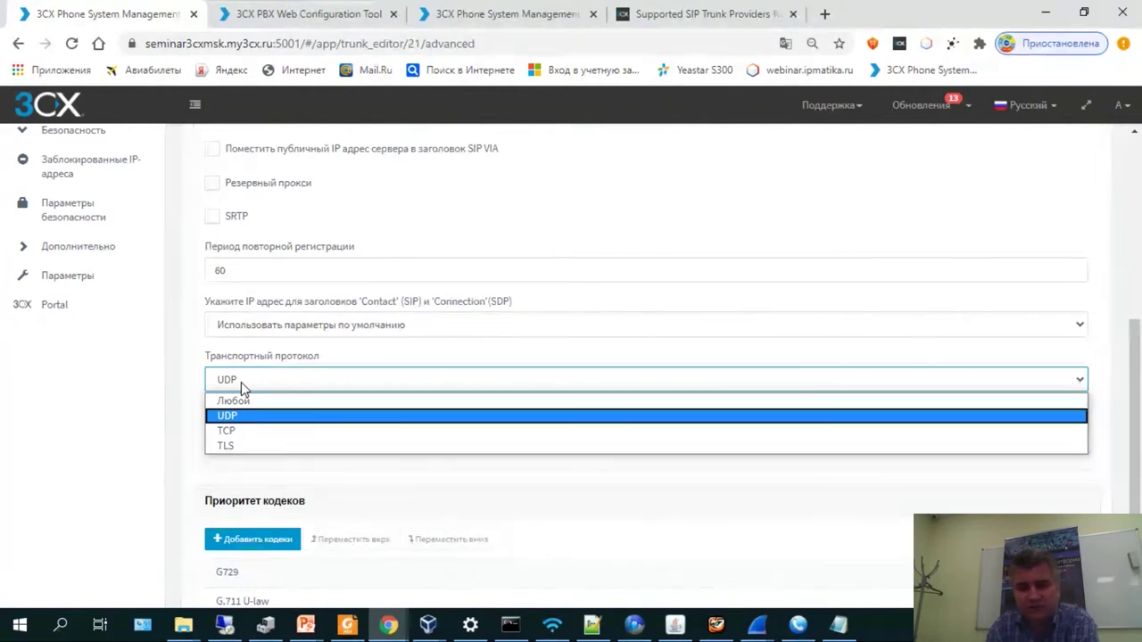
left_click(240, 382)
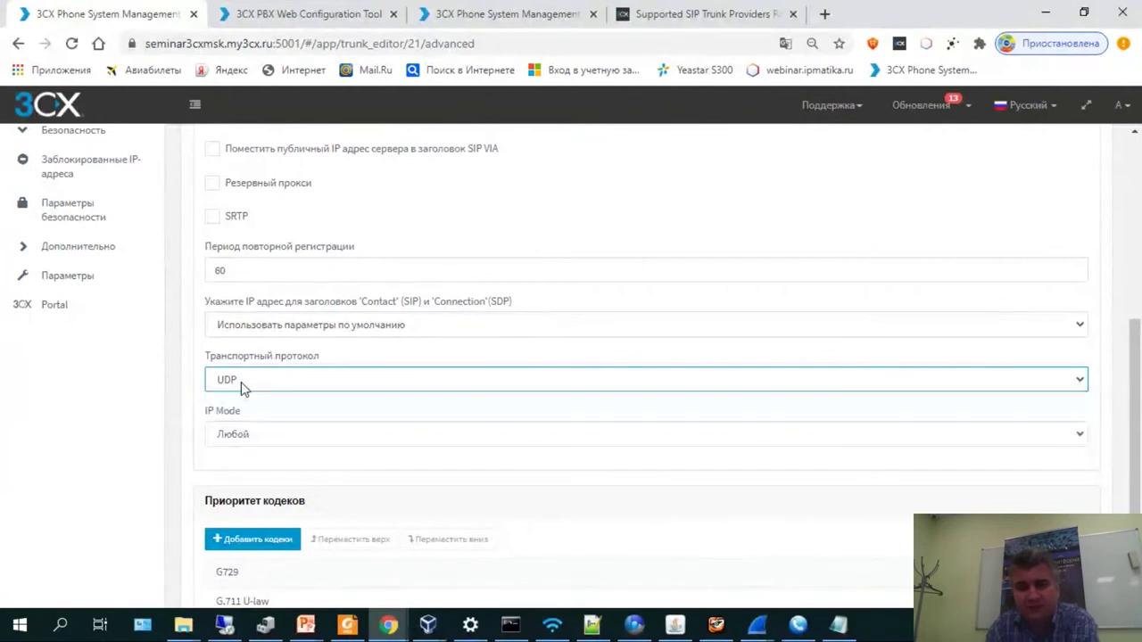
left_click(1089, 227)
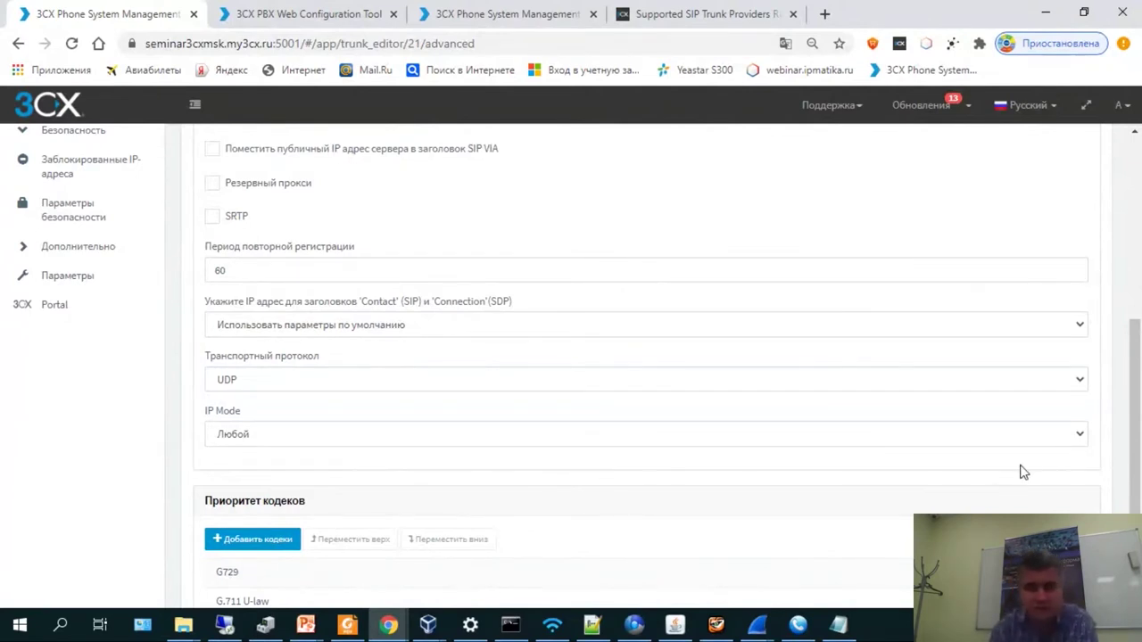
Step: Save the SIPNET trunk settings, returning to the SIP trunks list
scroll(1024, 473, "down", 2)
scroll(1021, 473, "up", 2)
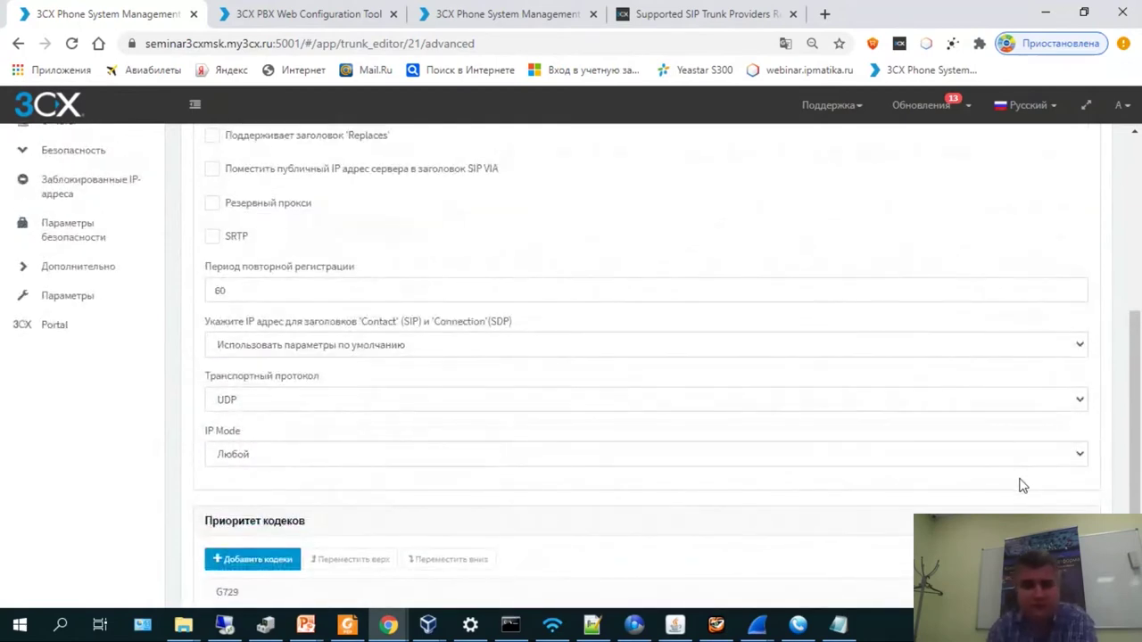
scroll(1024, 487, "up", 2)
scroll(1024, 481, "up", 2)
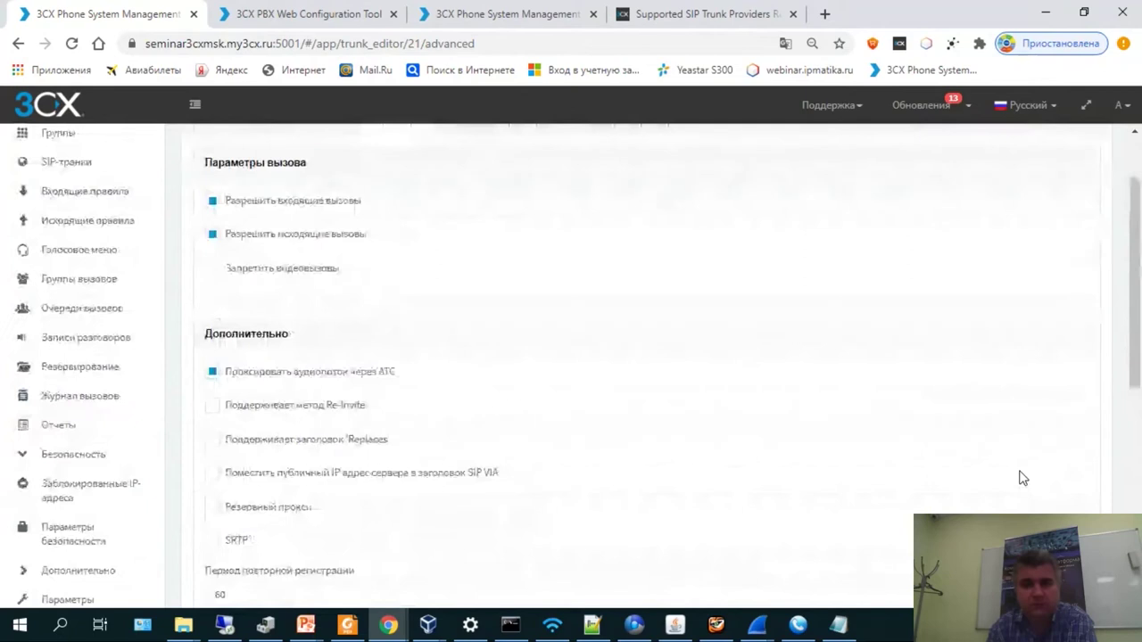
scroll(1024, 479, "up", 1)
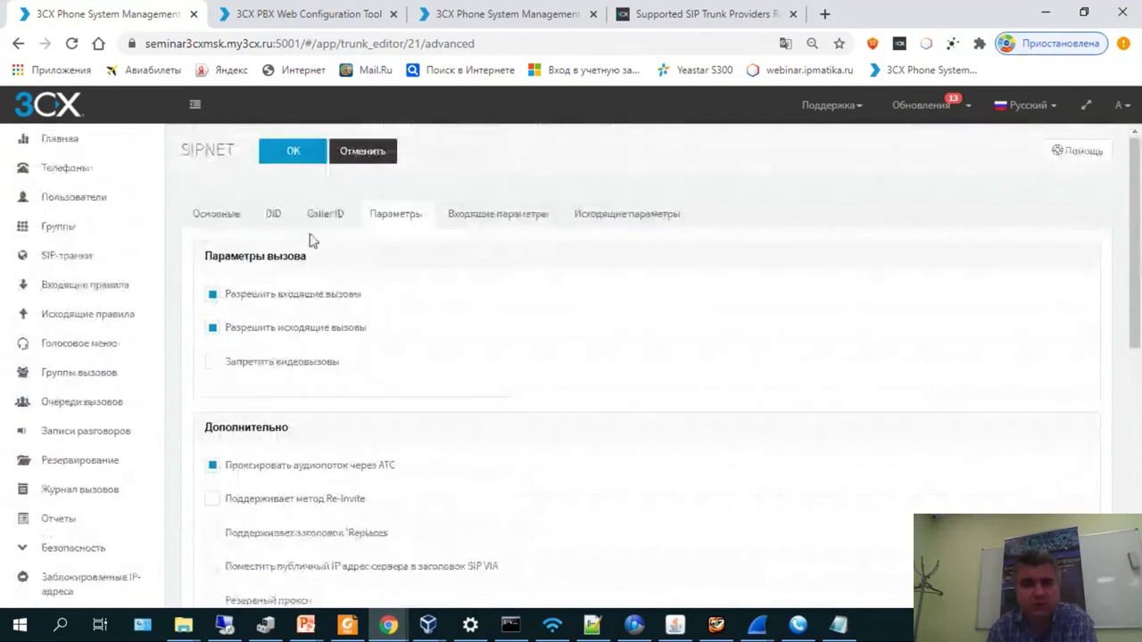
left_click(294, 152)
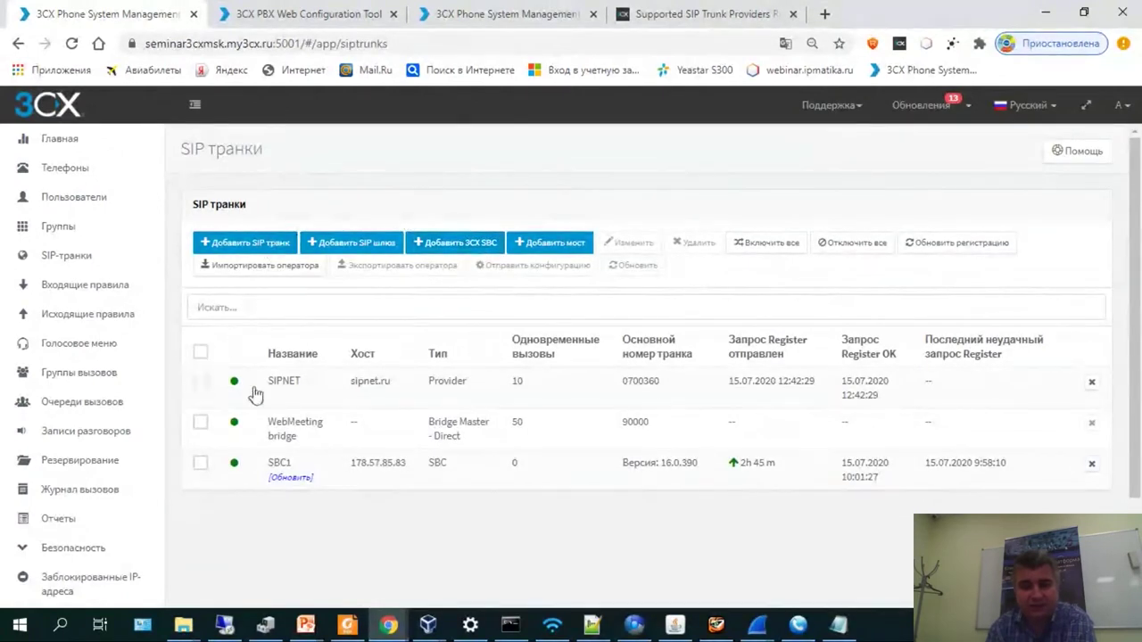
Step: Start a new SIP trunk with its country set to Generic
left_click(261, 245)
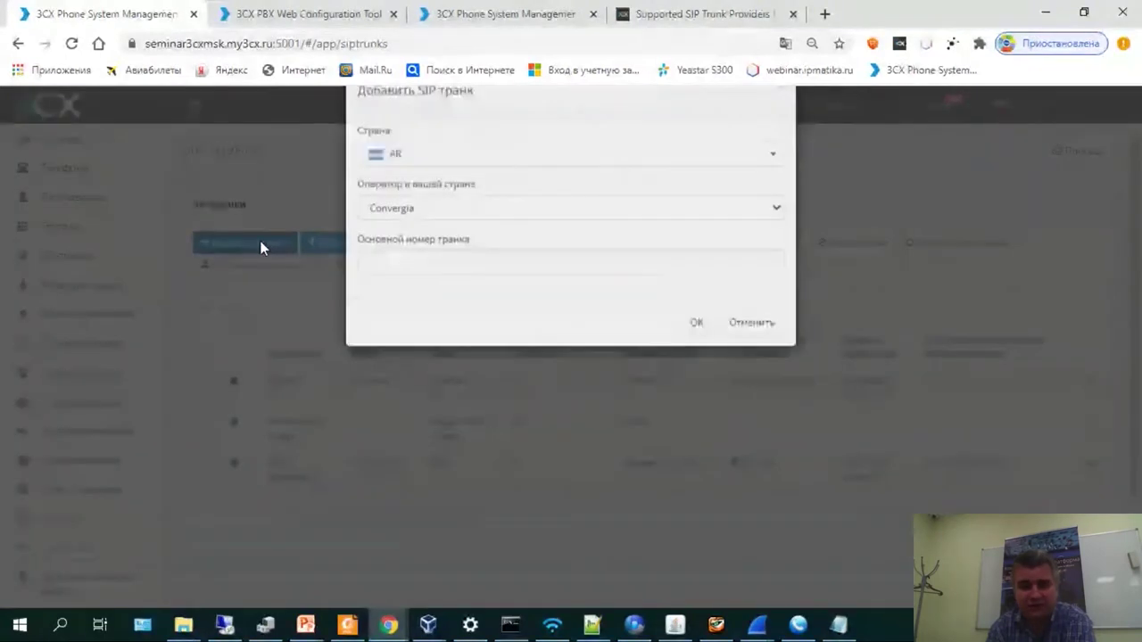
left_click(538, 199)
scroll(502, 314, "down", 2)
scroll(495, 310, "down", 3)
scroll(482, 306, "up", 2)
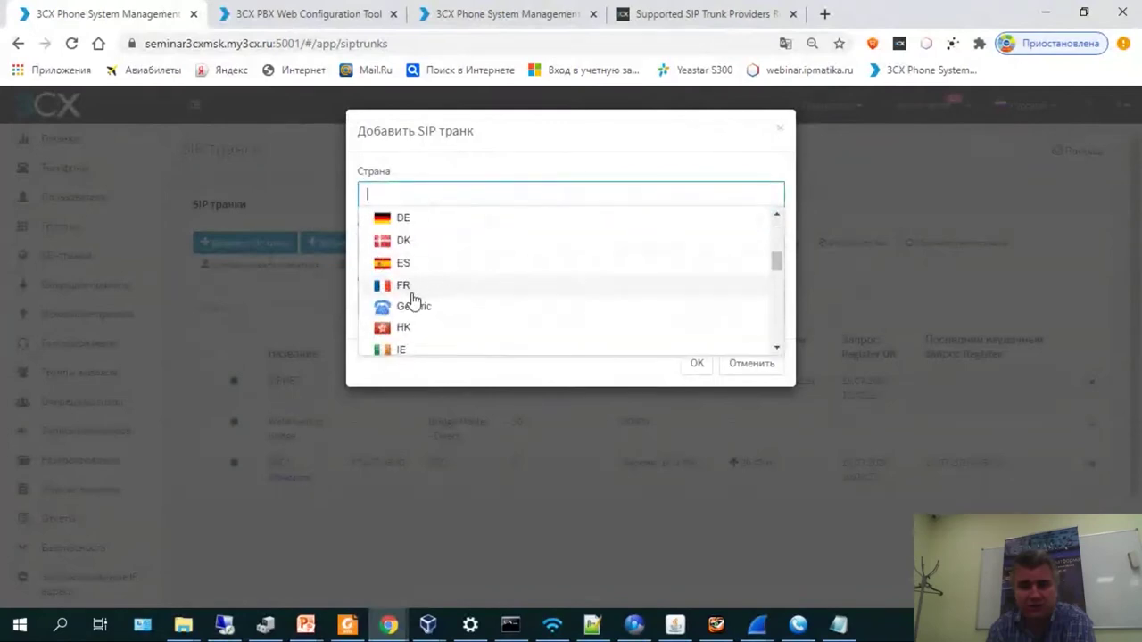
left_click(414, 308)
Step: Enter the main trunk number and choose Generic SIP Trunk as the operator
left_click(413, 303)
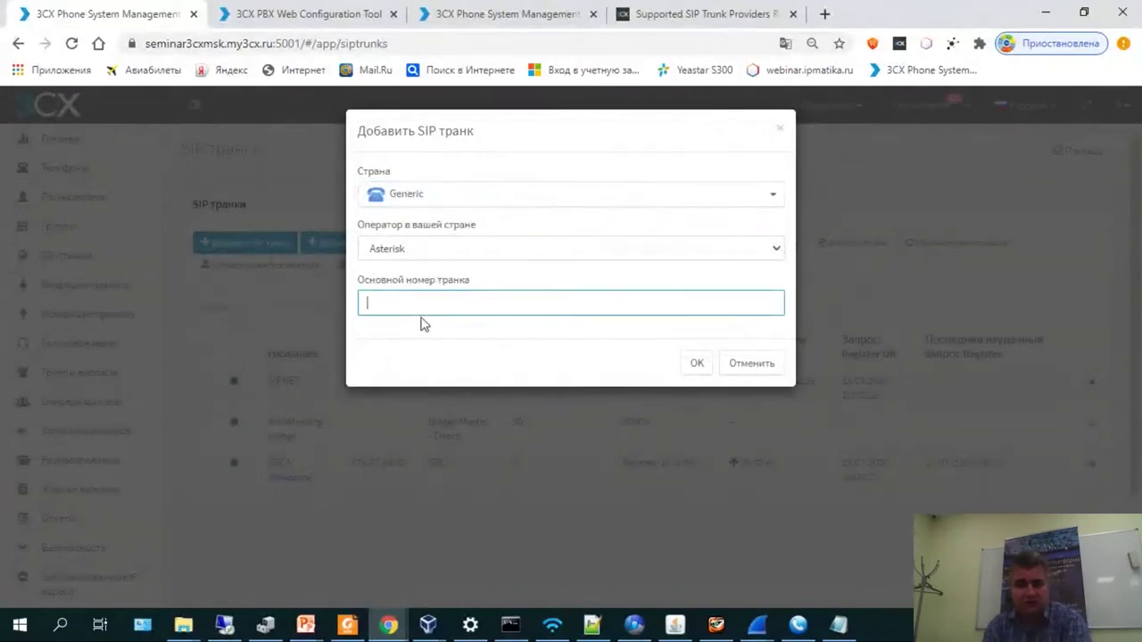
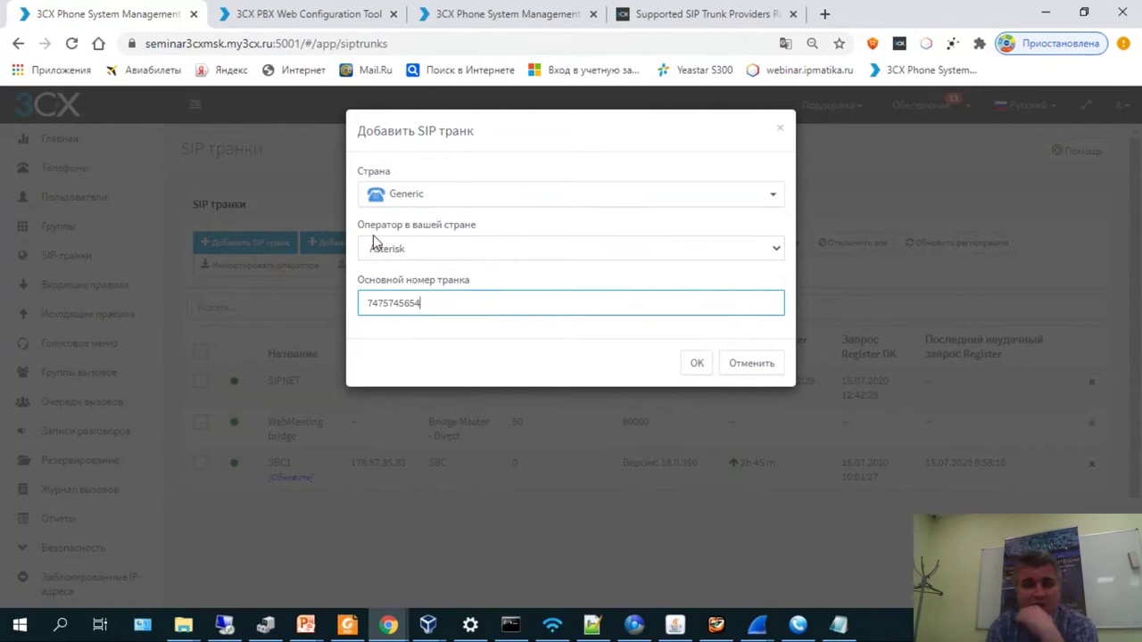
left_click(406, 254)
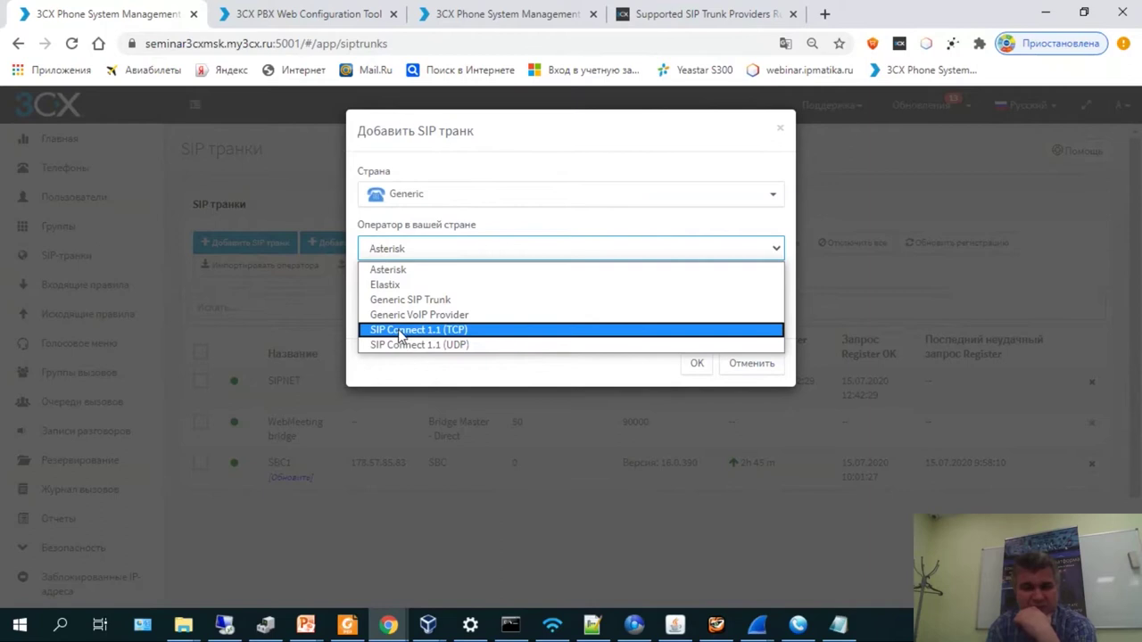
left_click(408, 300)
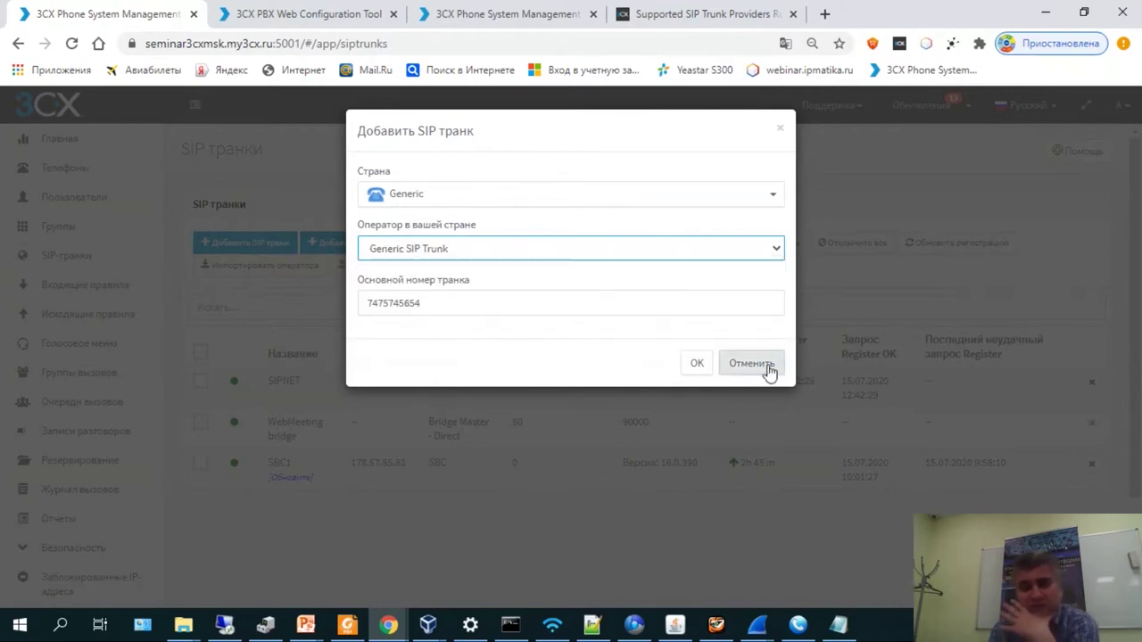
Step: Confirm the new trunk, set its registrar server to 213.43.32.543, and save it
left_click(697, 366)
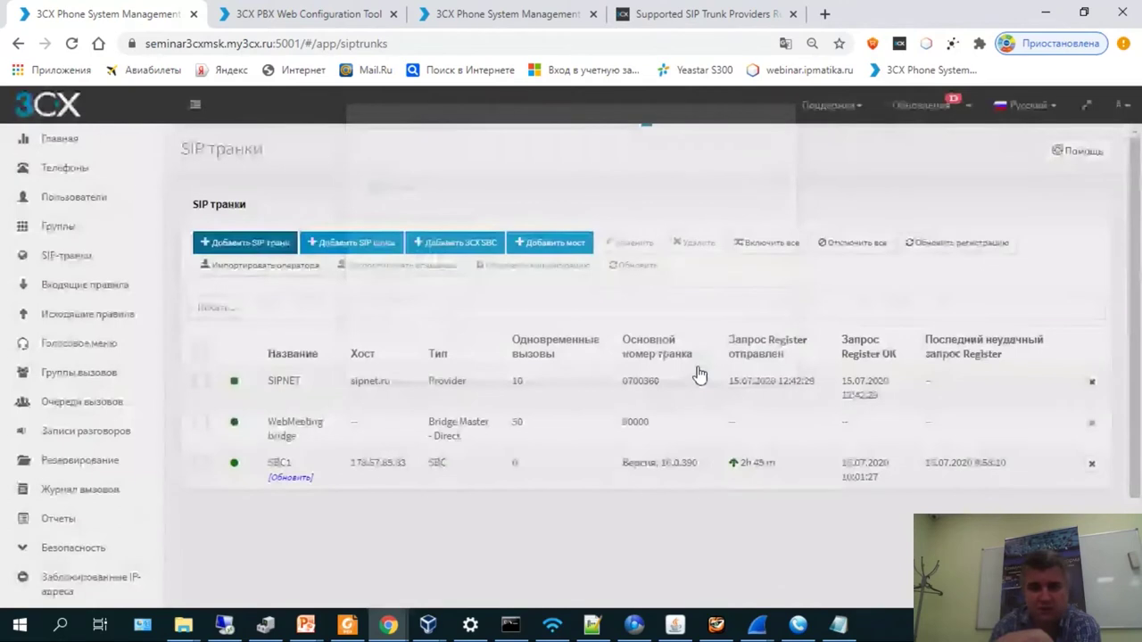
scroll(548, 416, "down", 5)
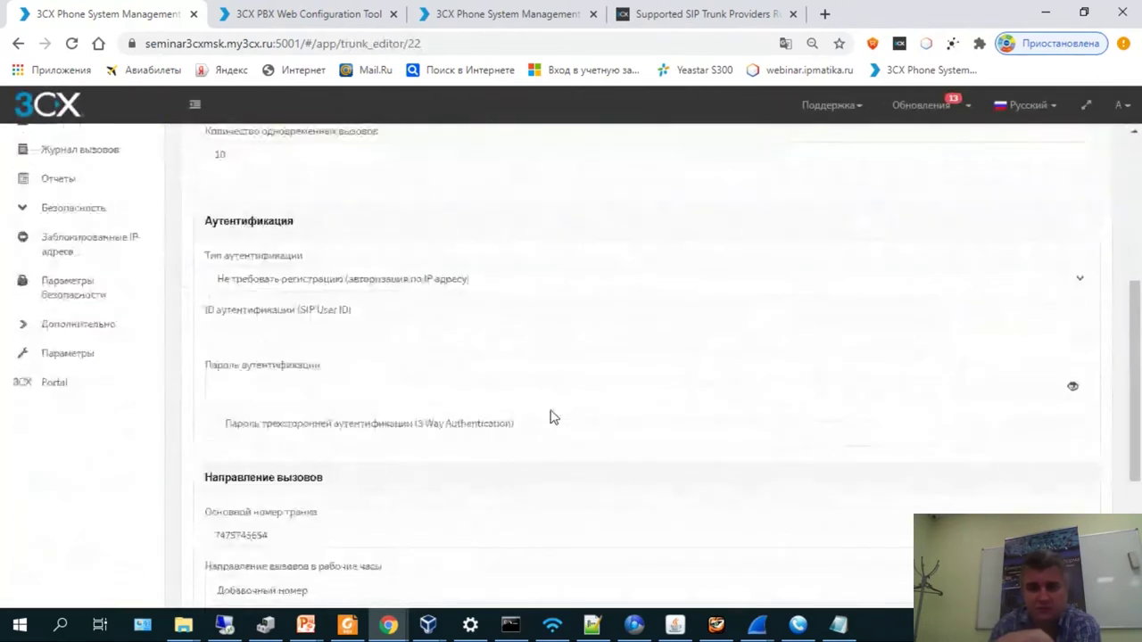
scroll(548, 416, "up", 4)
scroll(330, 169, "up", 1)
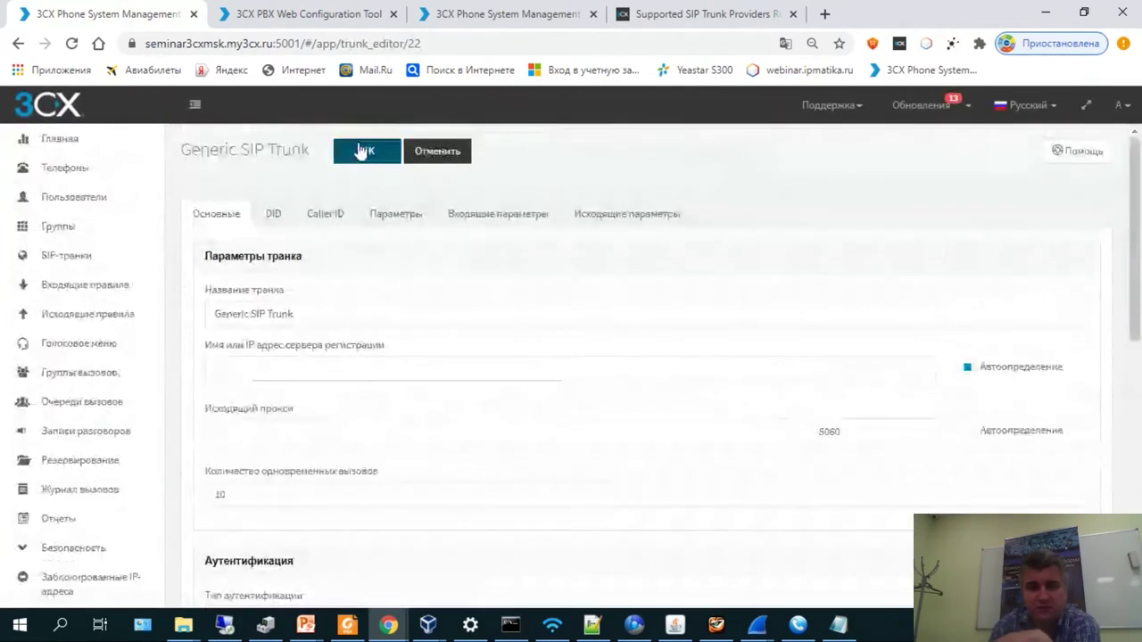
left_click(364, 148)
left_click(287, 365)
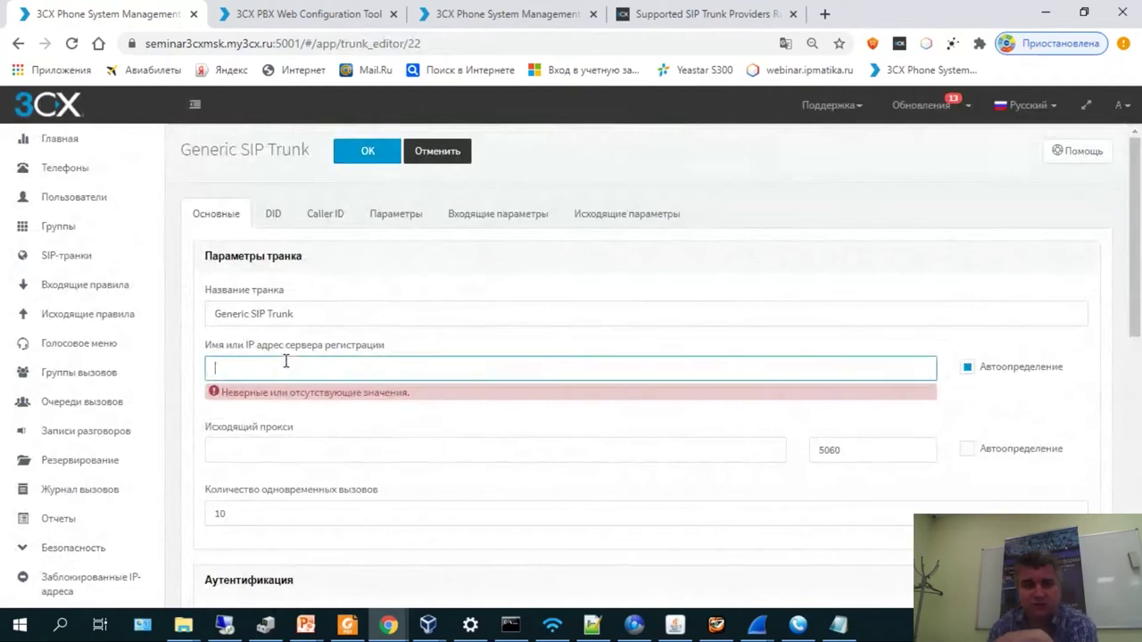
type("213ю")
key("BackSpace")
type(".")
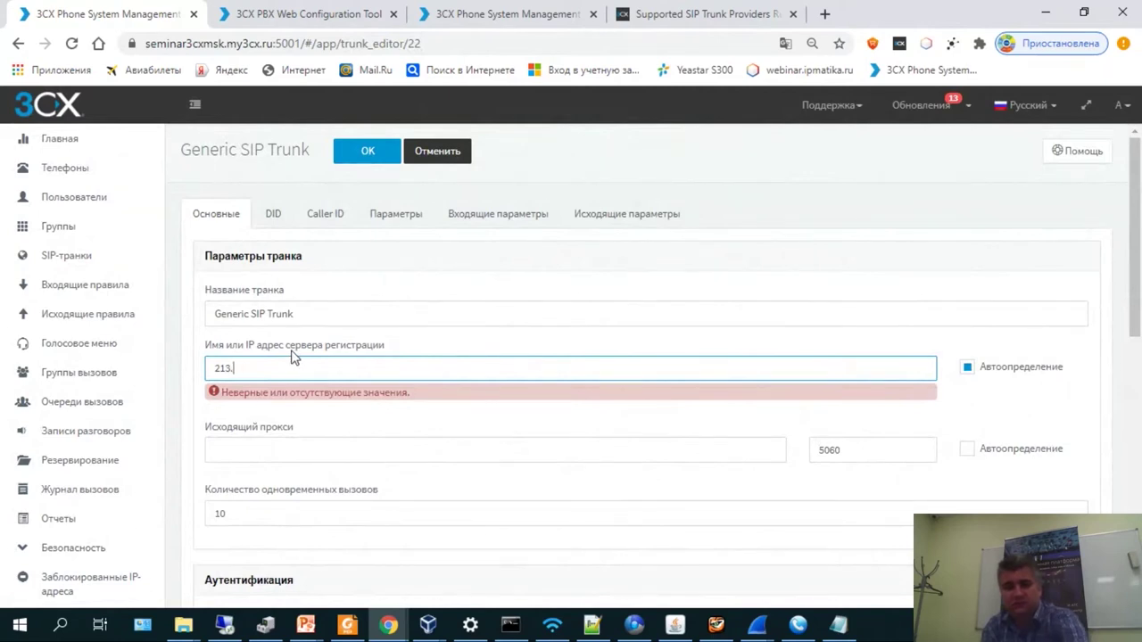
type("43.32")
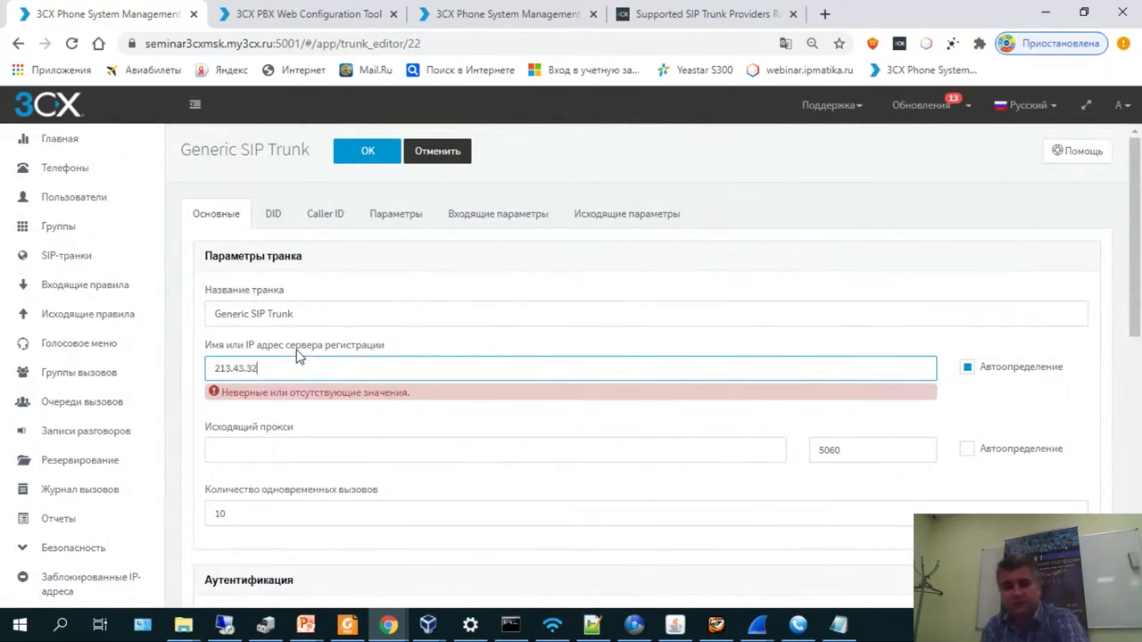
type(".543")
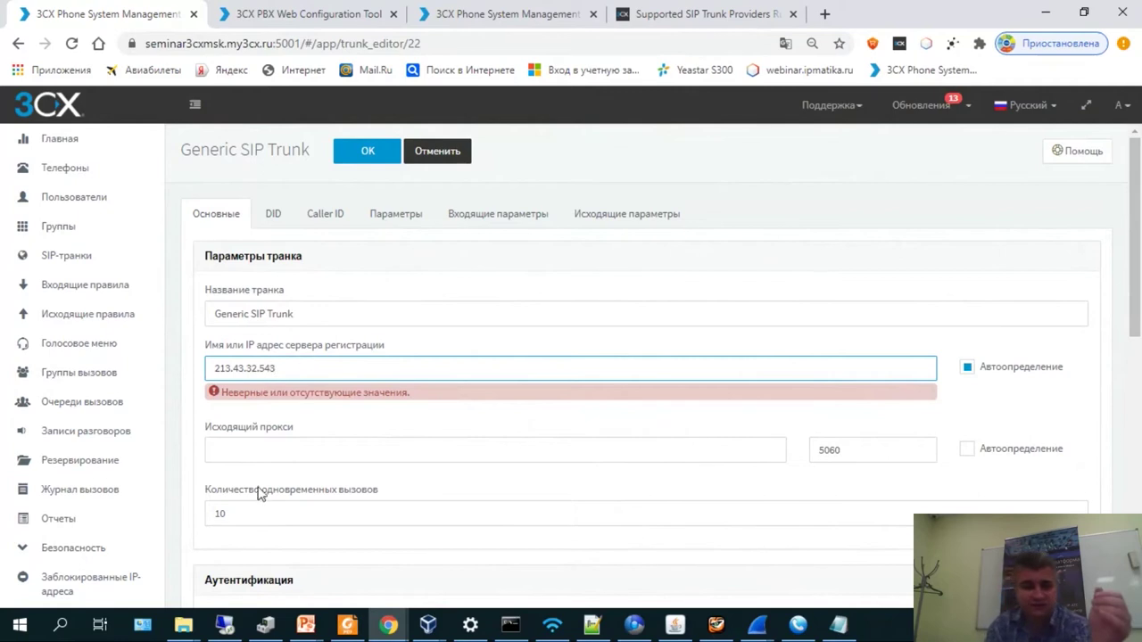
left_click(370, 150)
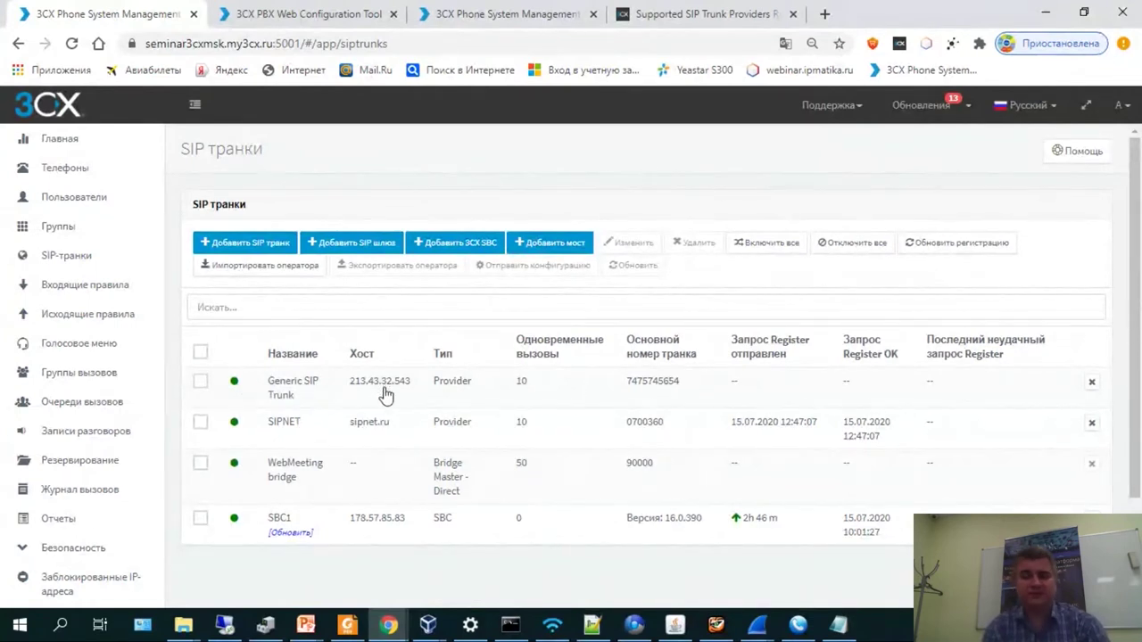
Step: Check the online training conference window, then return to the 3CX SIP trunks window
mouse_move(388, 625)
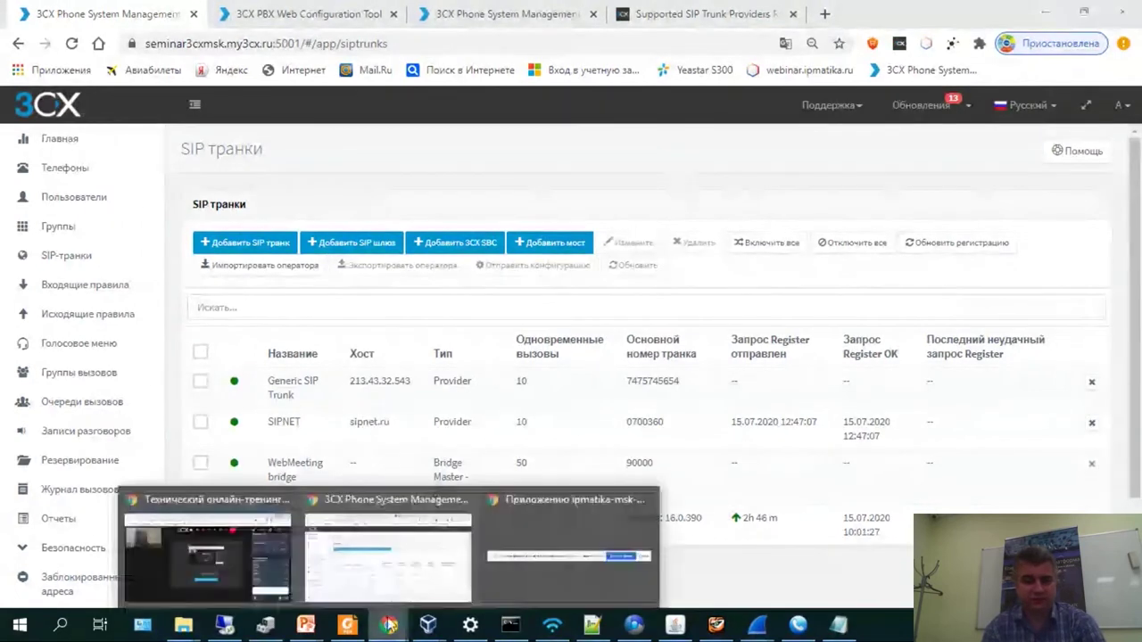
left_click(160, 572)
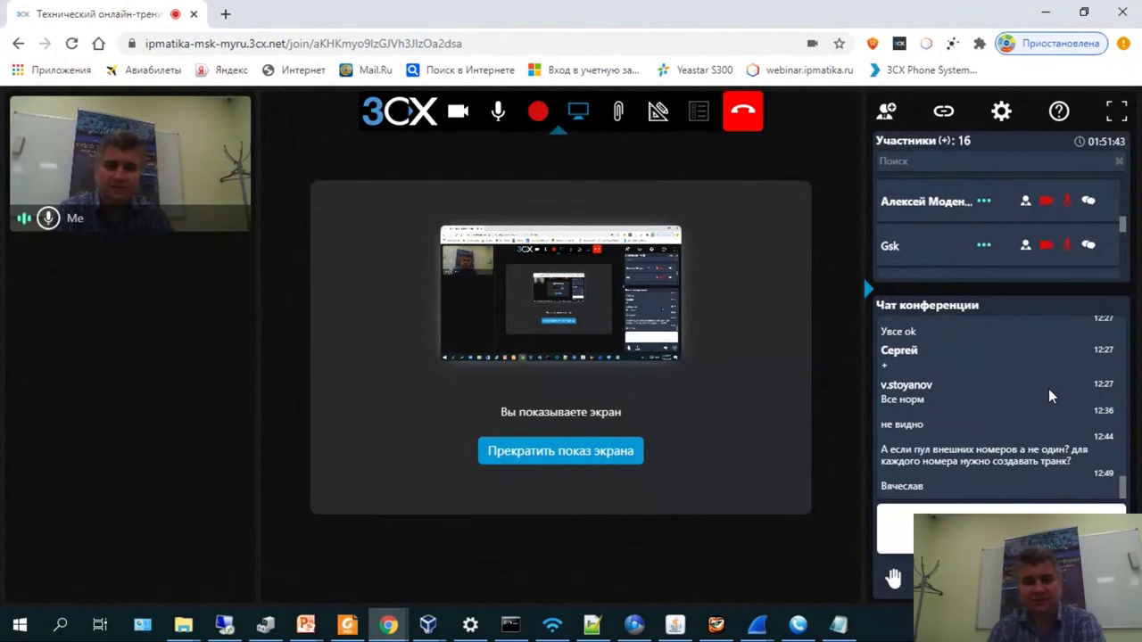
left_click(390, 626)
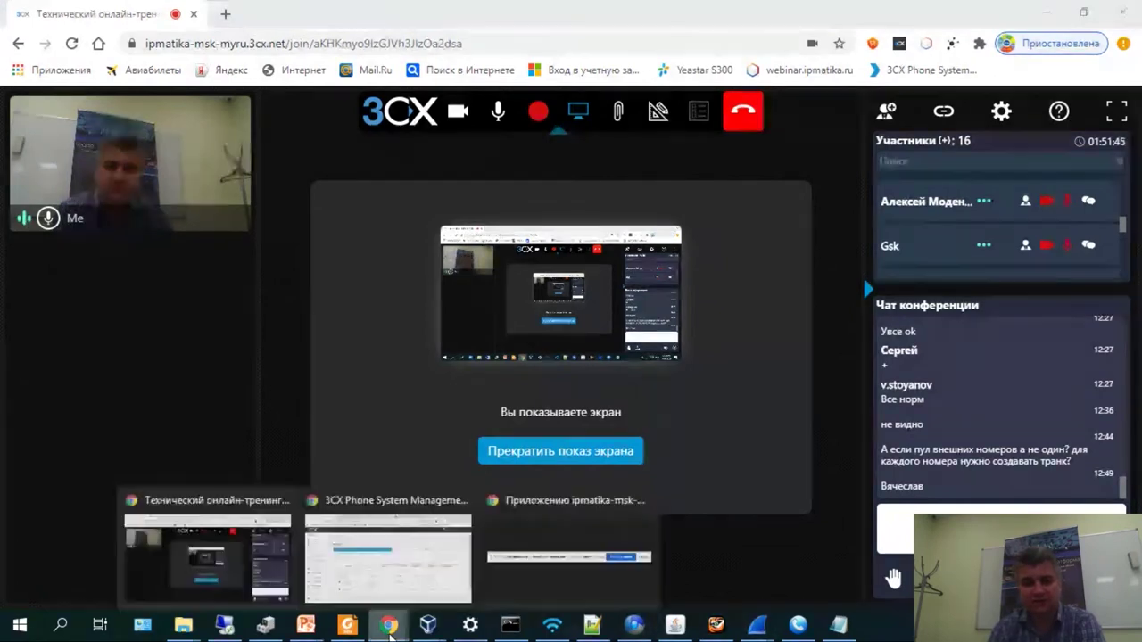
left_click(390, 571)
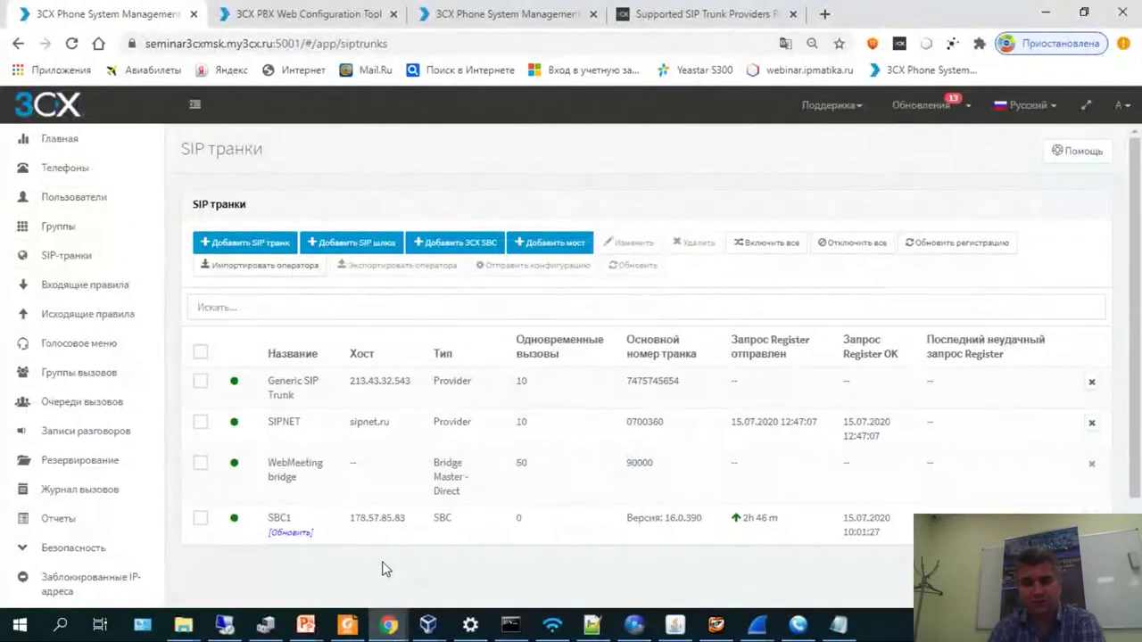
Step: Review the Generic SIP Trunk settings, then switch to the other PBX's extension 3001 editor
left_click(390, 386)
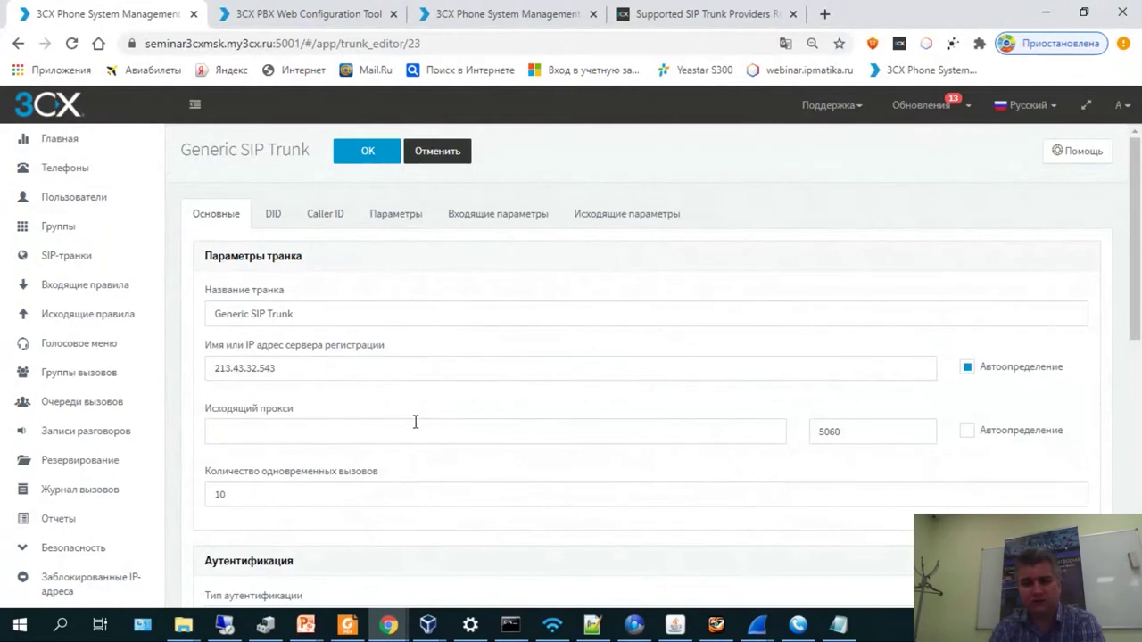
scroll(415, 422, "down", 4)
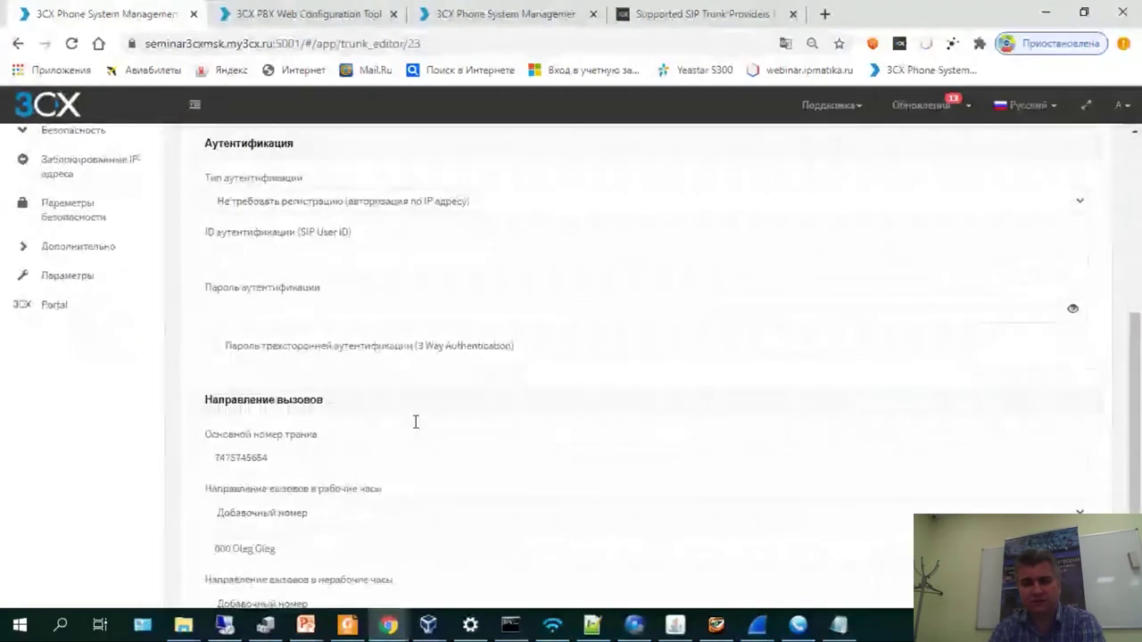
scroll(415, 421, "up", 2)
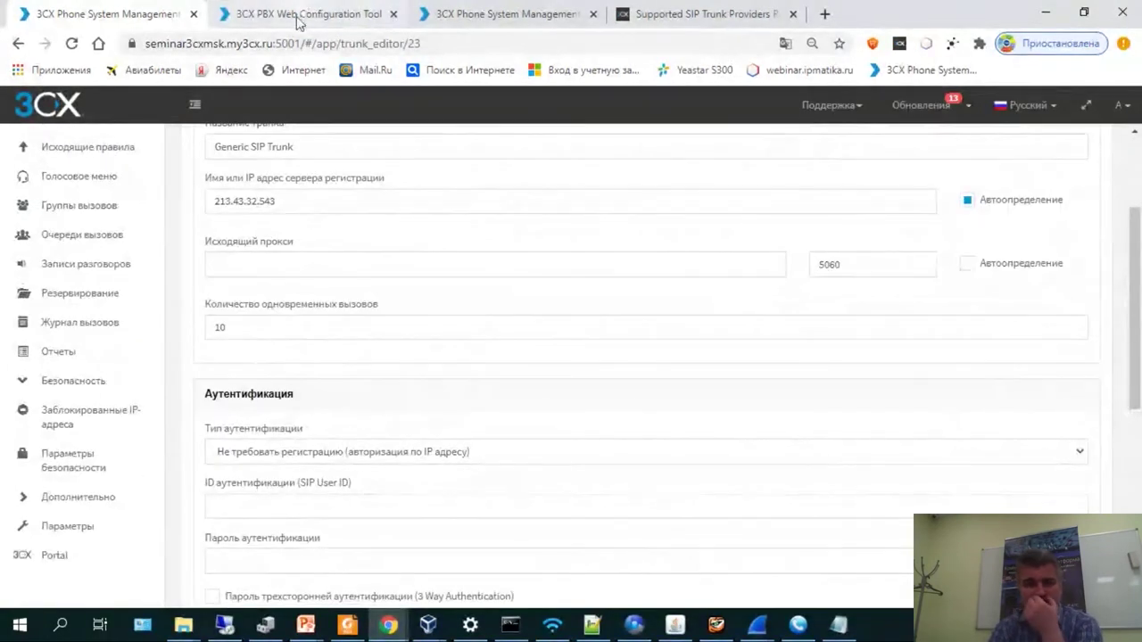
left_click(300, 24)
left_click(451, 20)
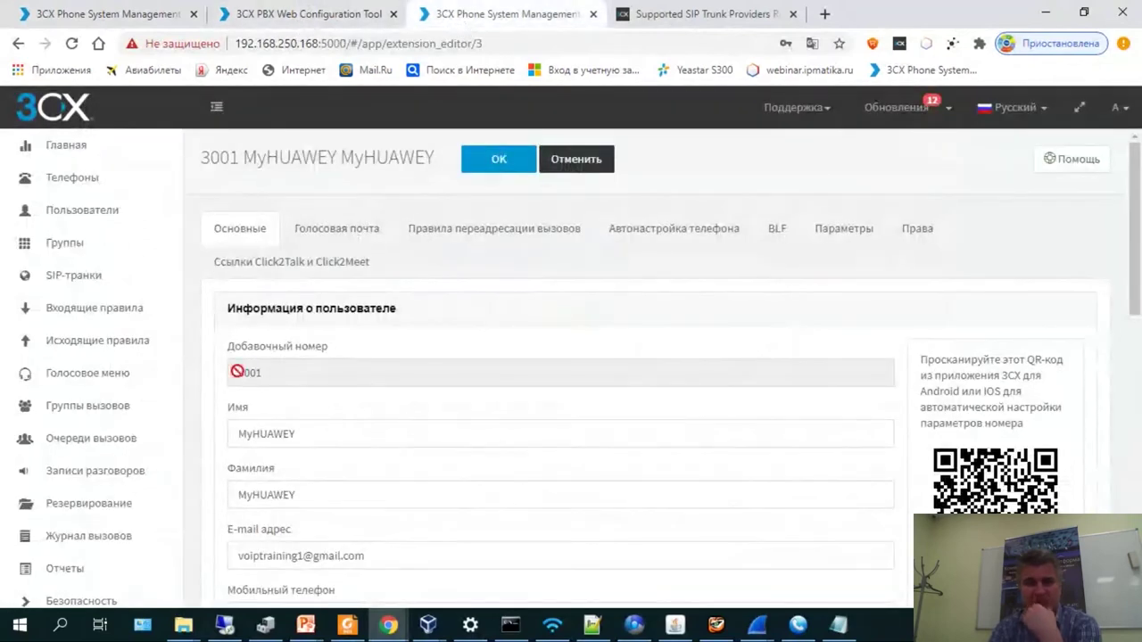
Step: Highlight the IP address, app path and extension_editor parts of the console URL, then select it all
left_click(286, 43)
left_click(288, 42)
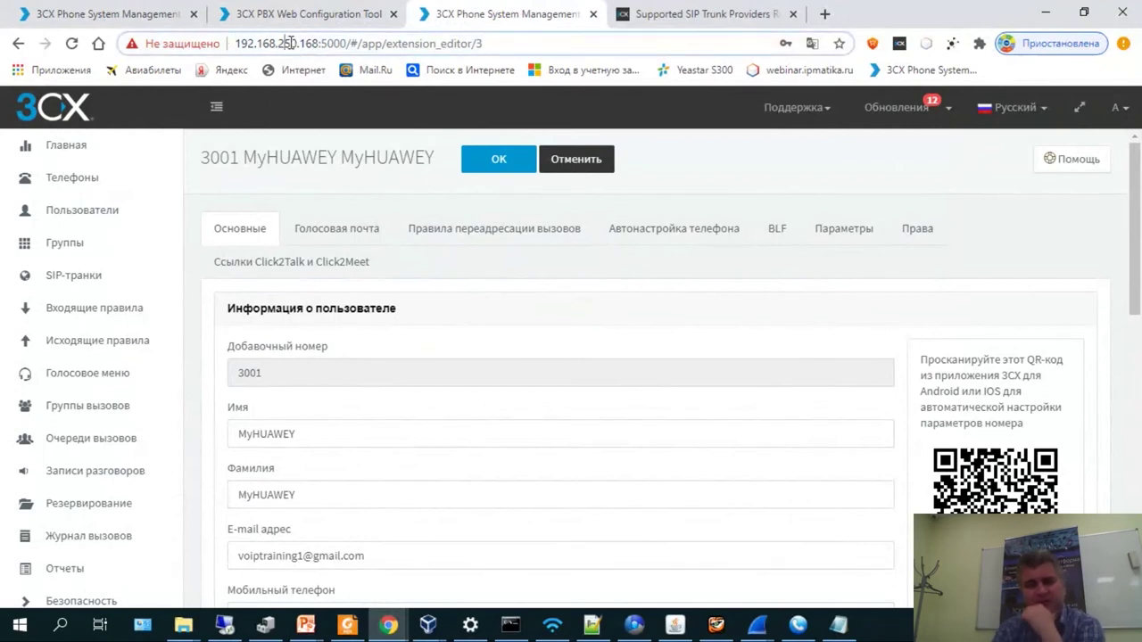
double_click(291, 43)
double_click(366, 43)
double_click(404, 43)
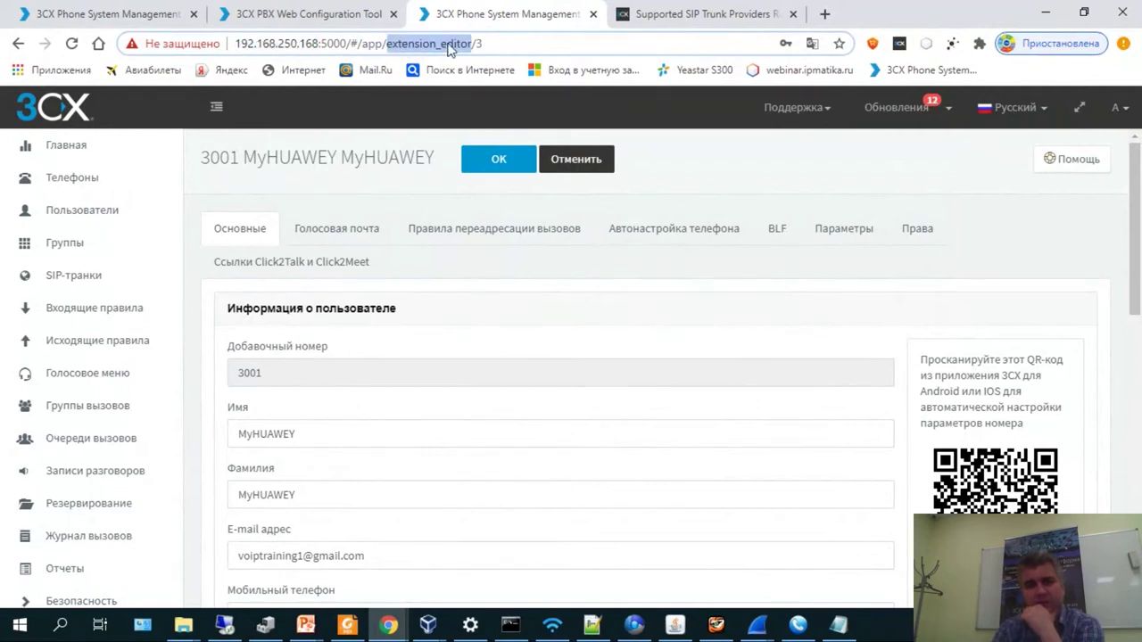
left_click(482, 43)
left_click_drag(470, 43, 234, 43)
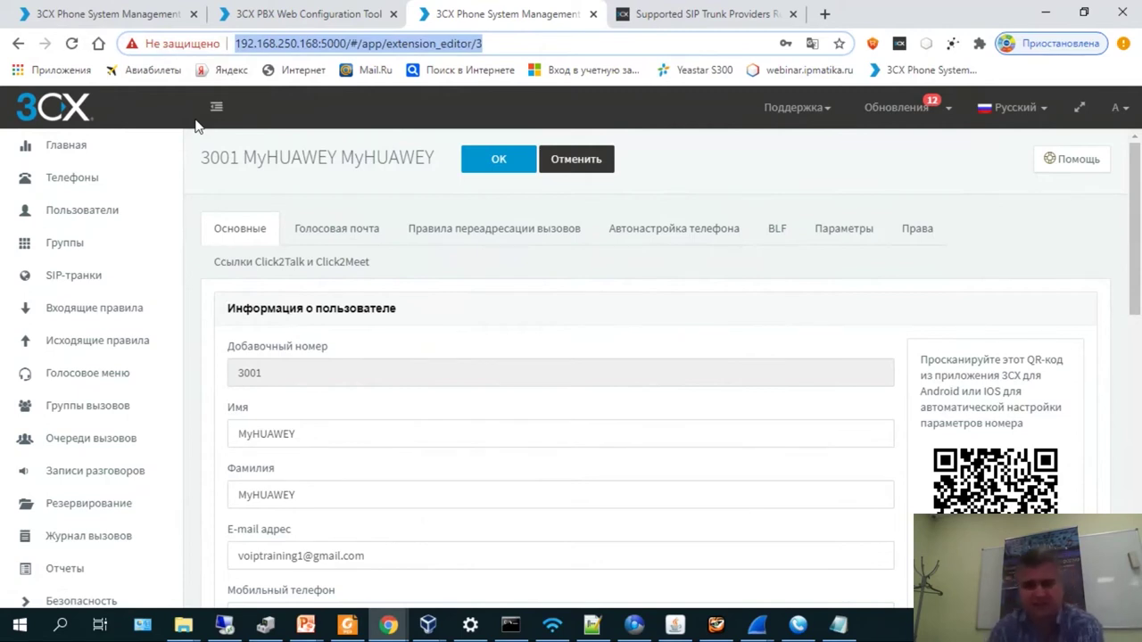
scroll(779, 477, "down", 1)
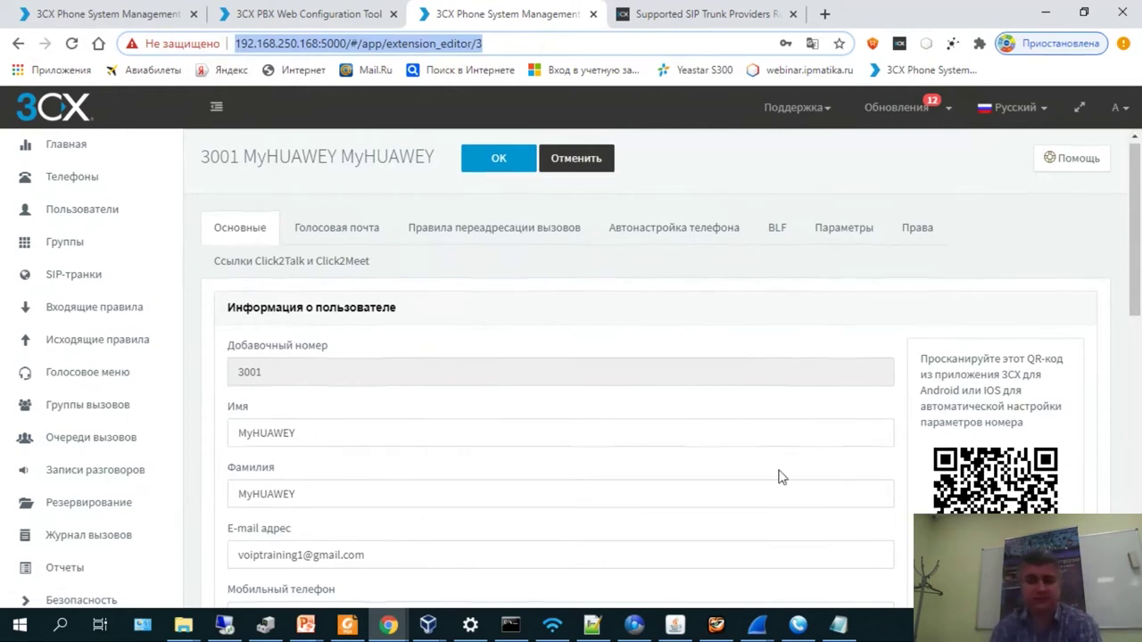
scroll(779, 477, "down", 8)
scroll(776, 479, "up", 8)
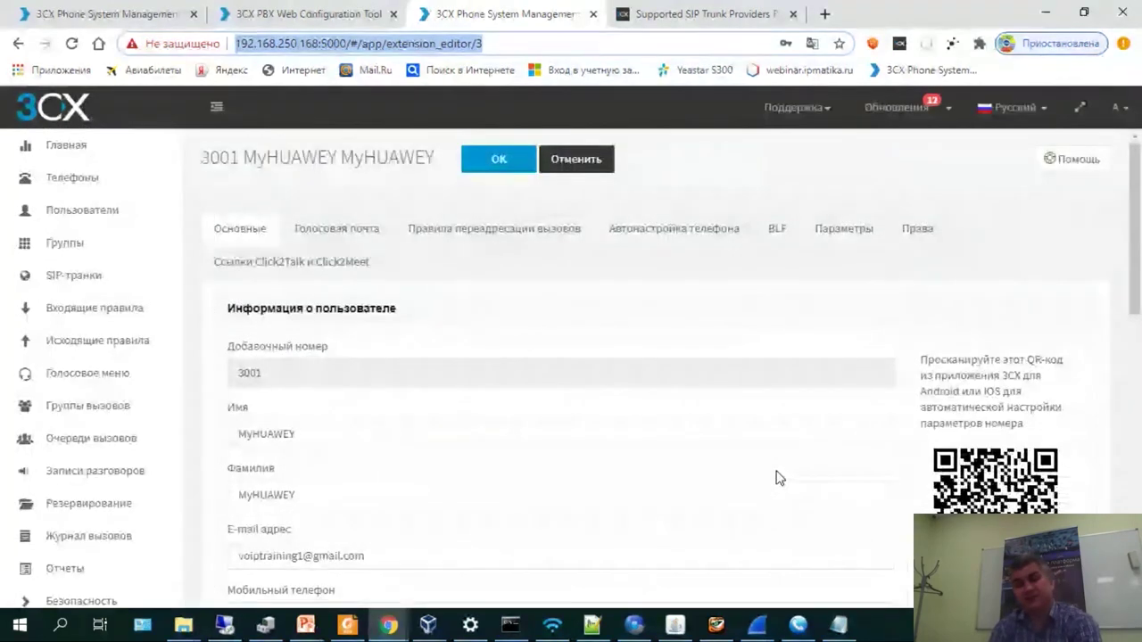
scroll(776, 479, "down", 3)
scroll(776, 479, "up", 3)
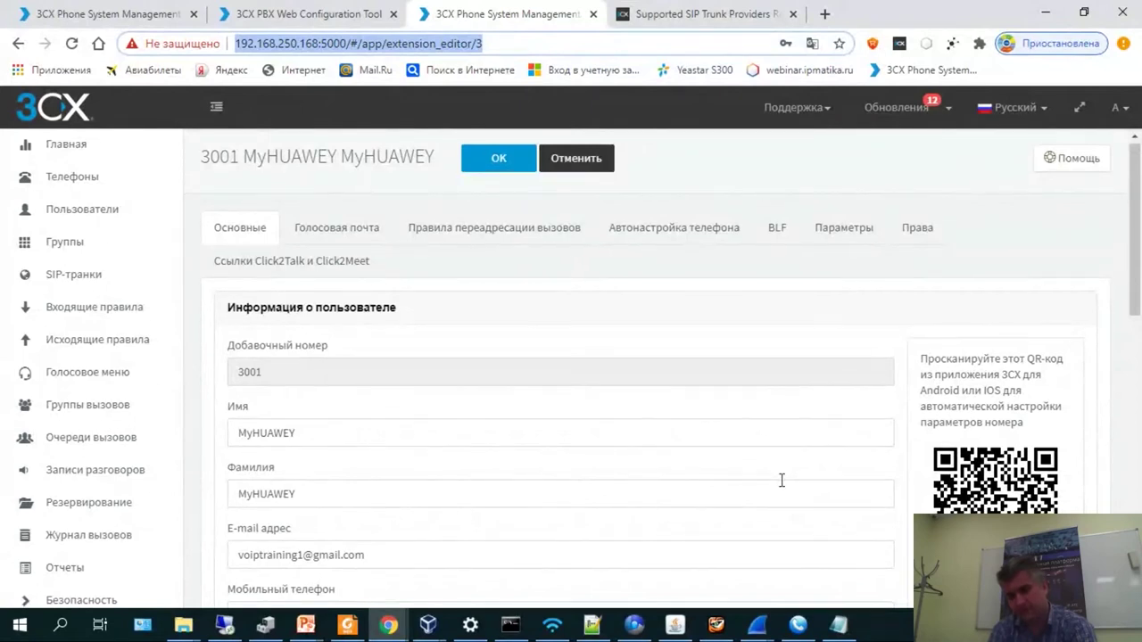
scroll(781, 481, "down", 3)
scroll(783, 482, "up", 1)
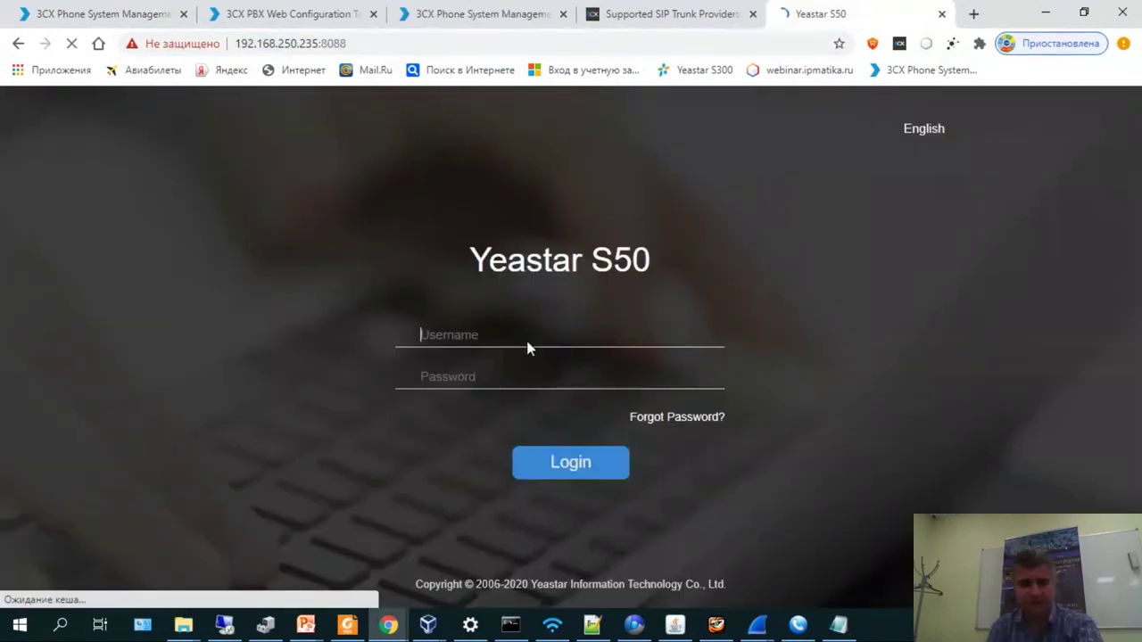
Step: Sign in to the Yeastar S50 with the administrator username and password
type("d")
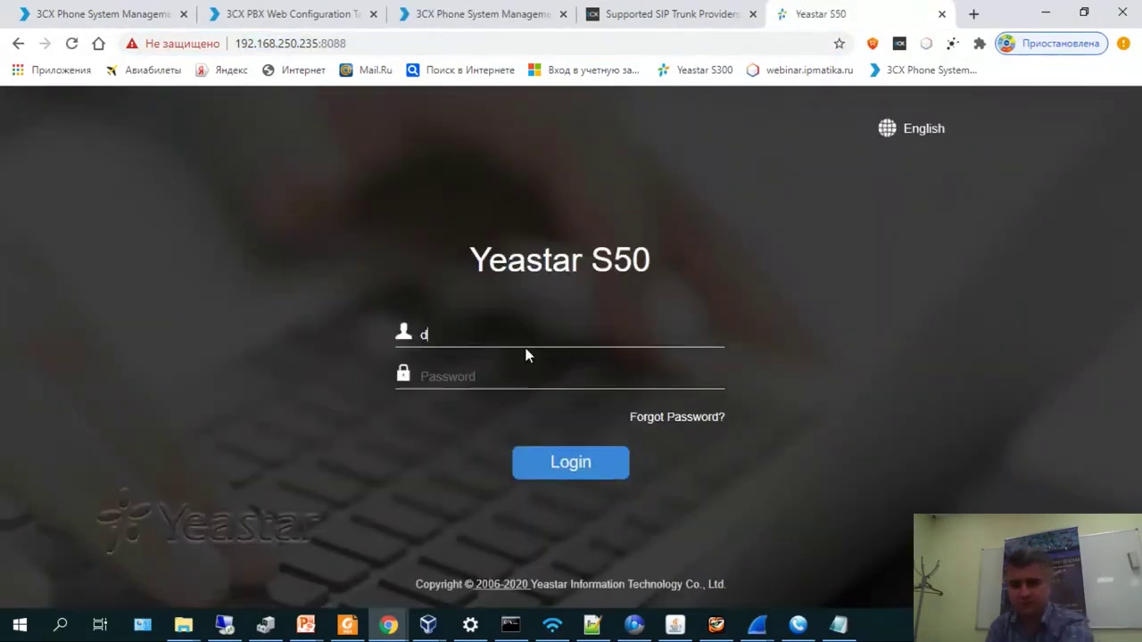
type("admin")
left_click(525, 382)
type("password")
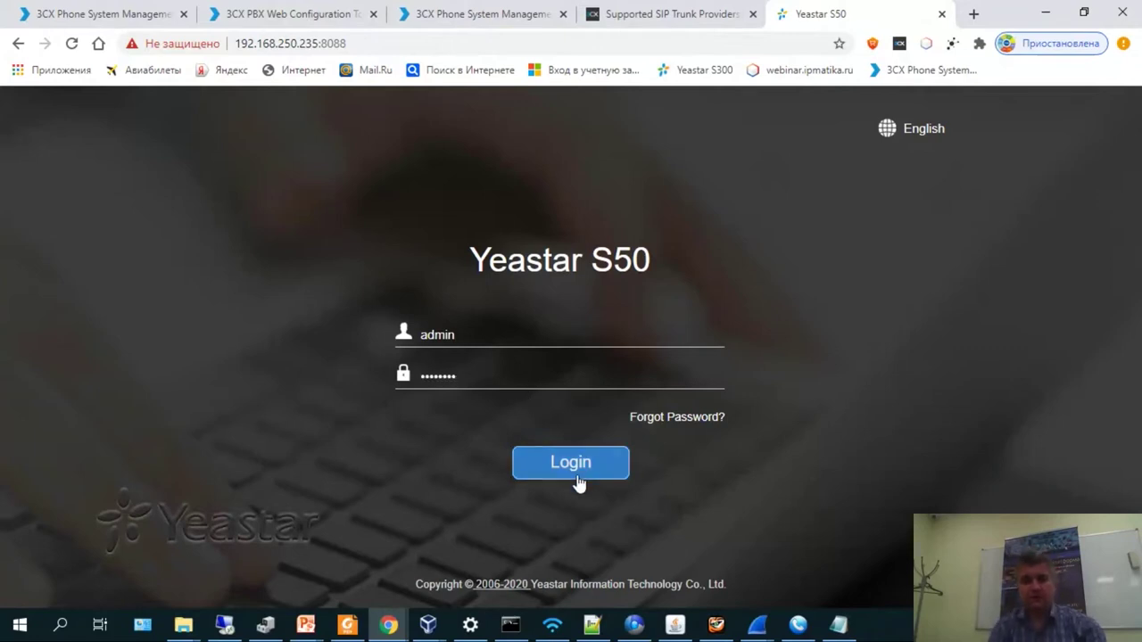
left_click(578, 483)
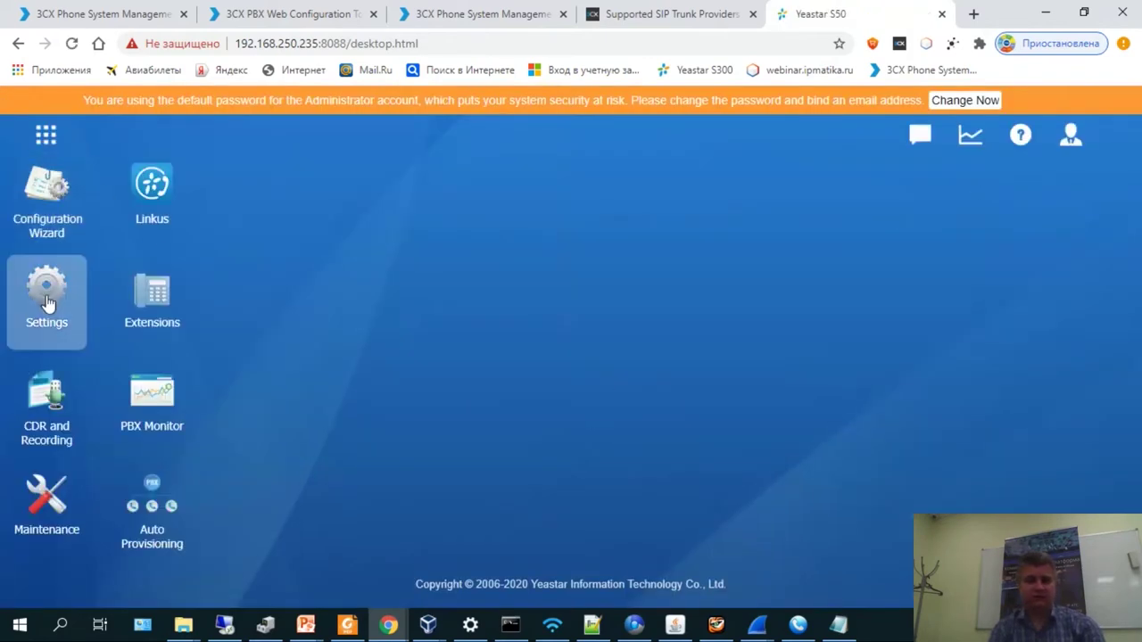
Step: Open the Yeastar Settings panel, select its address, and return to the 3CX extension editor
left_click(47, 304)
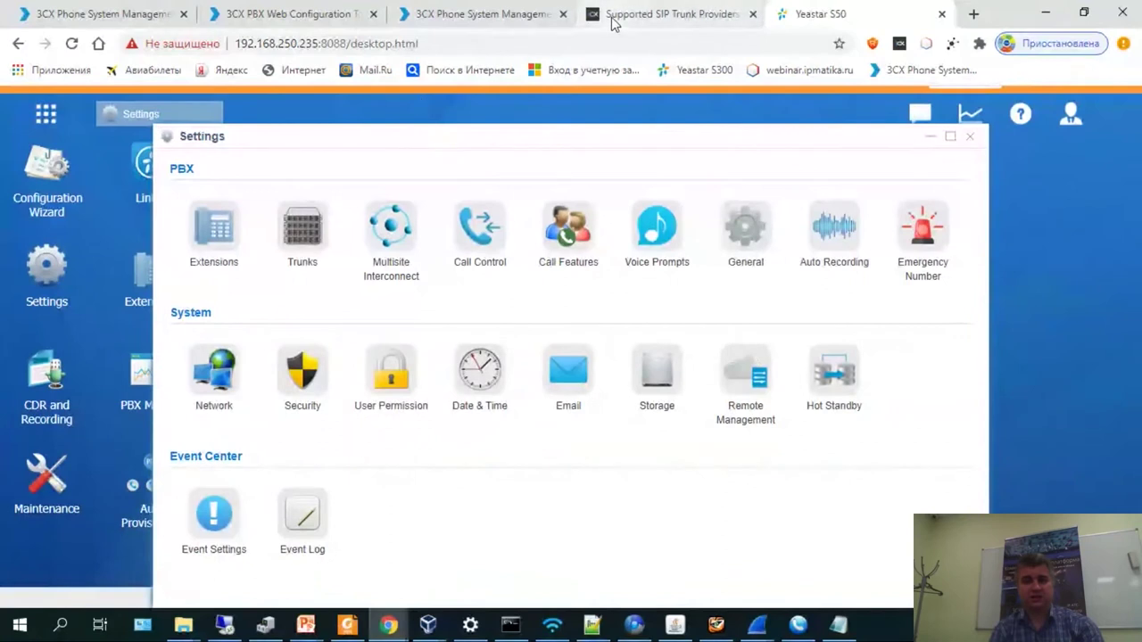
left_click_drag(319, 45, 236, 42)
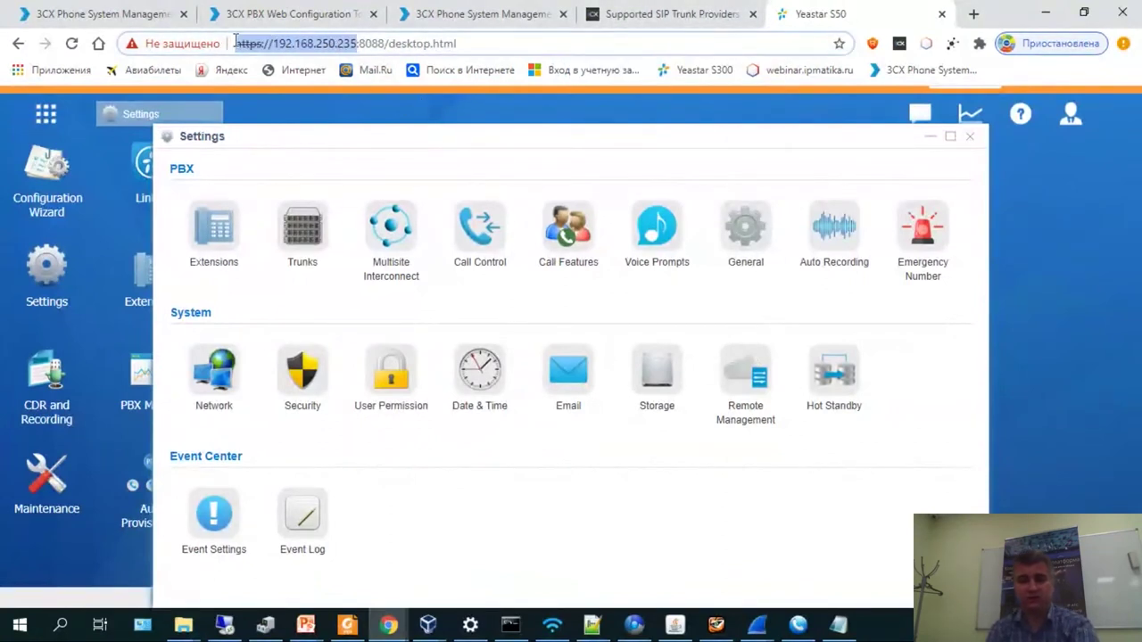
left_click(277, 45)
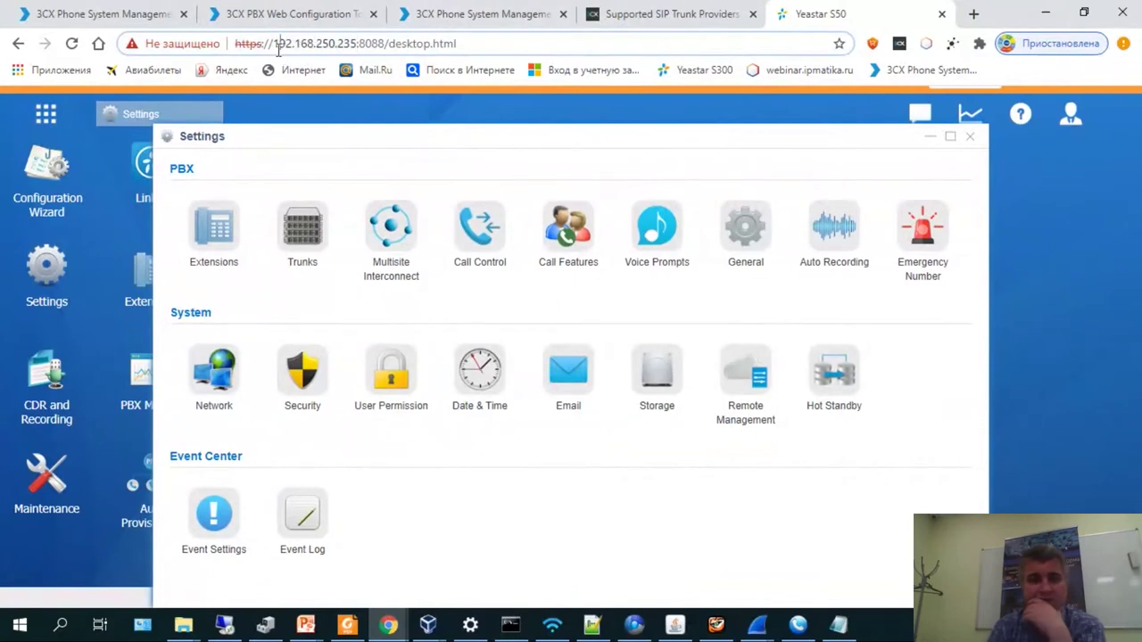
key("ctrl+3")
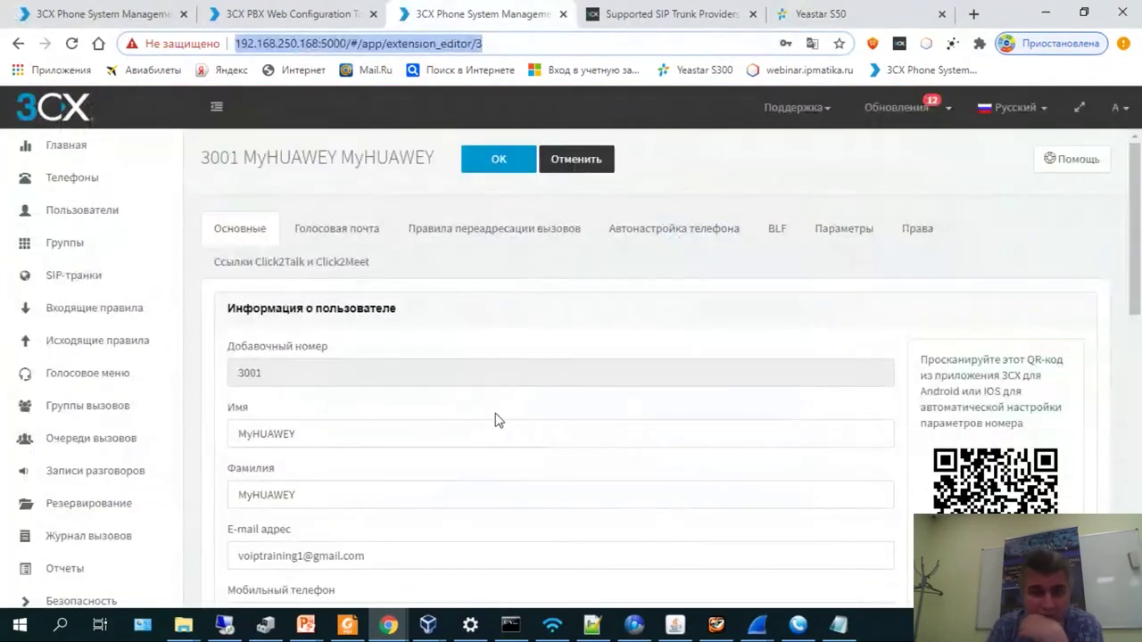
Step: Add a SIP trunk with country Generic, provider Generic SIP Trunk and main number 543543
left_click(79, 278)
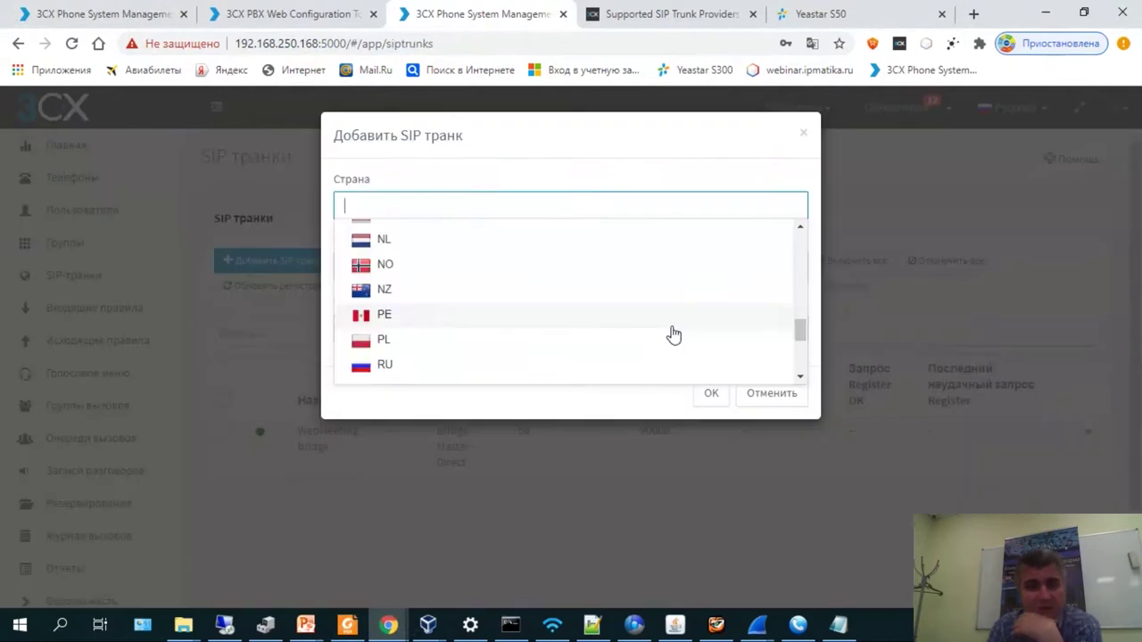
scroll(670, 333, "up", 3)
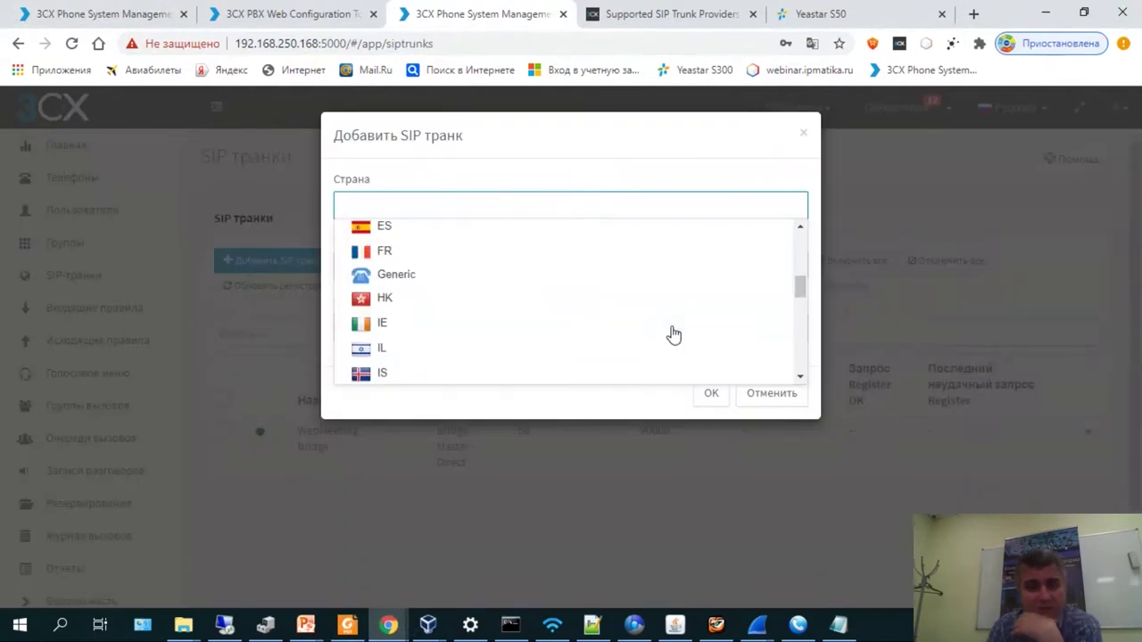
left_click(485, 283)
left_click(478, 269)
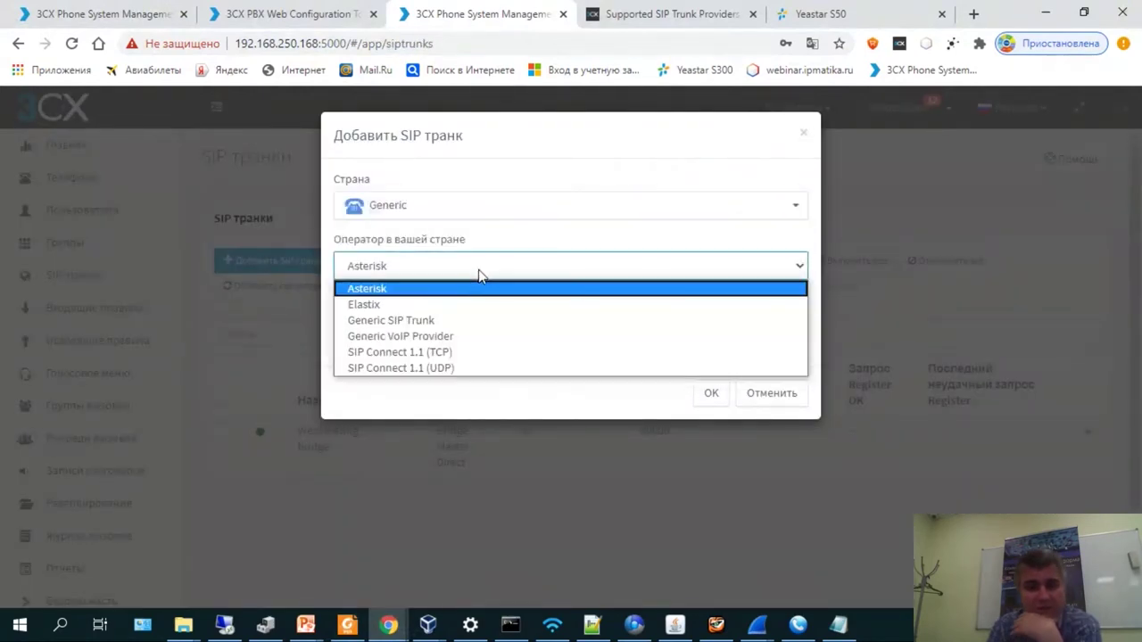
left_click(446, 324)
left_click(444, 323)
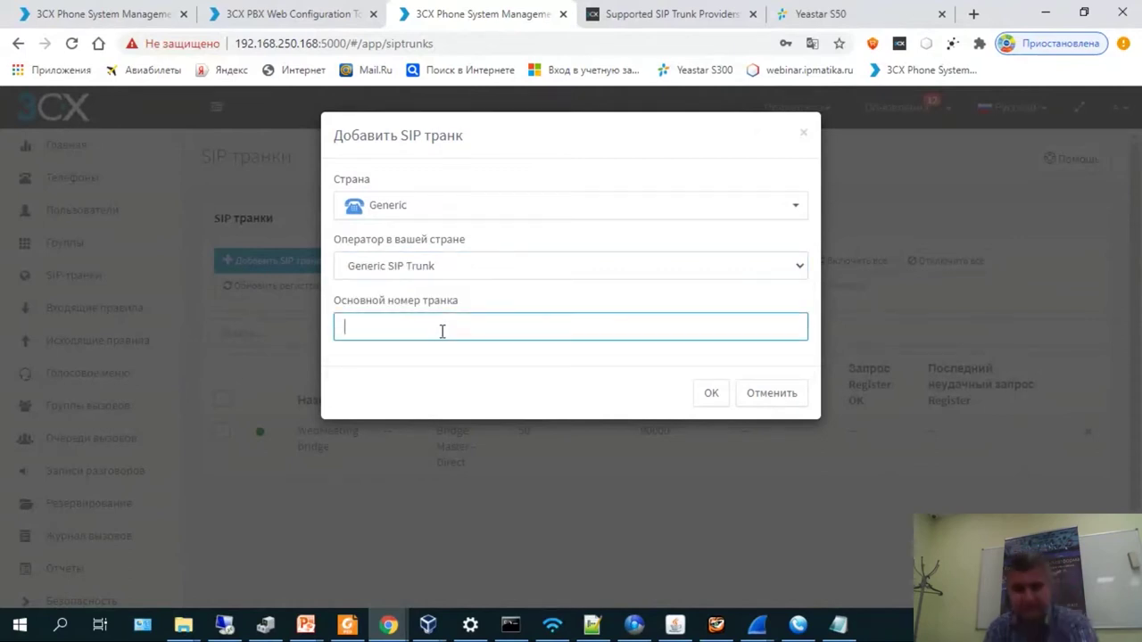
type("543")
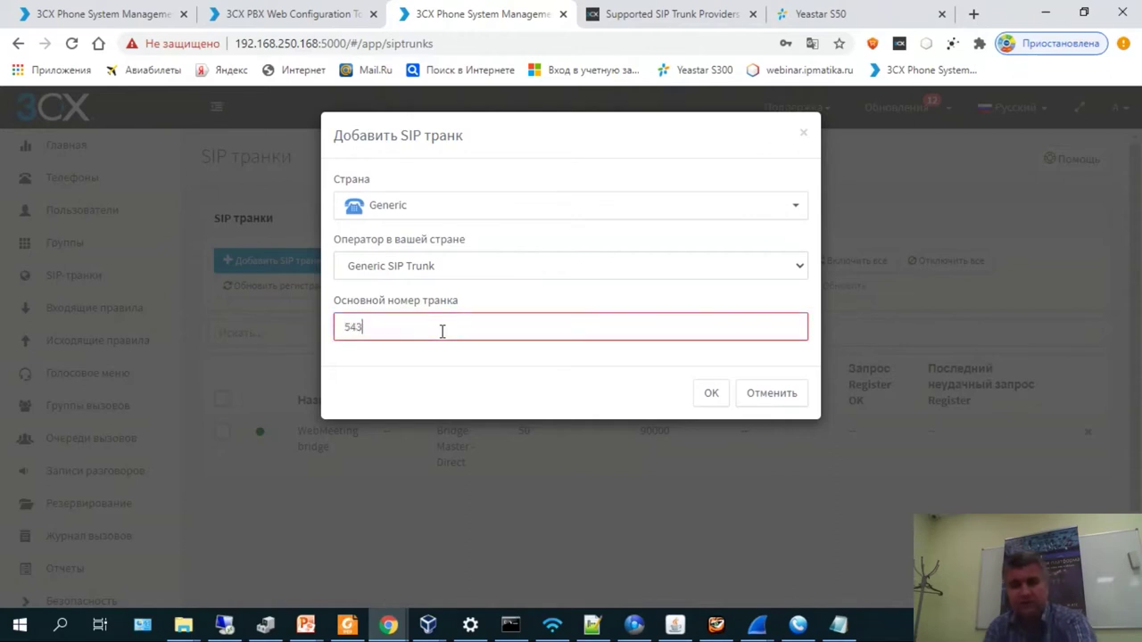
type("543")
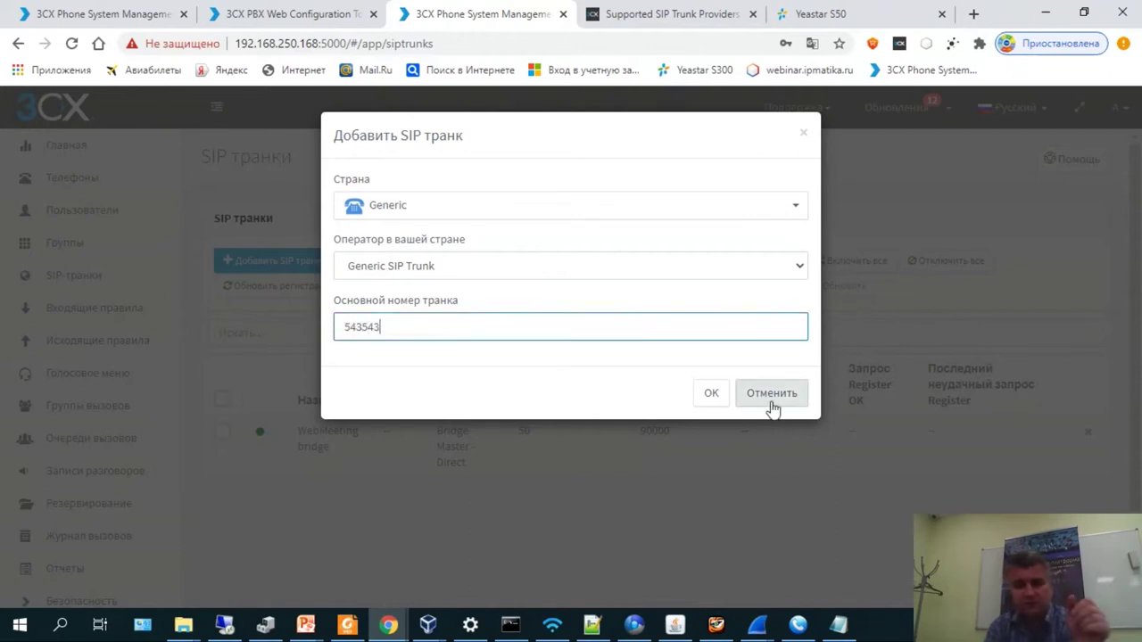
left_click(711, 397)
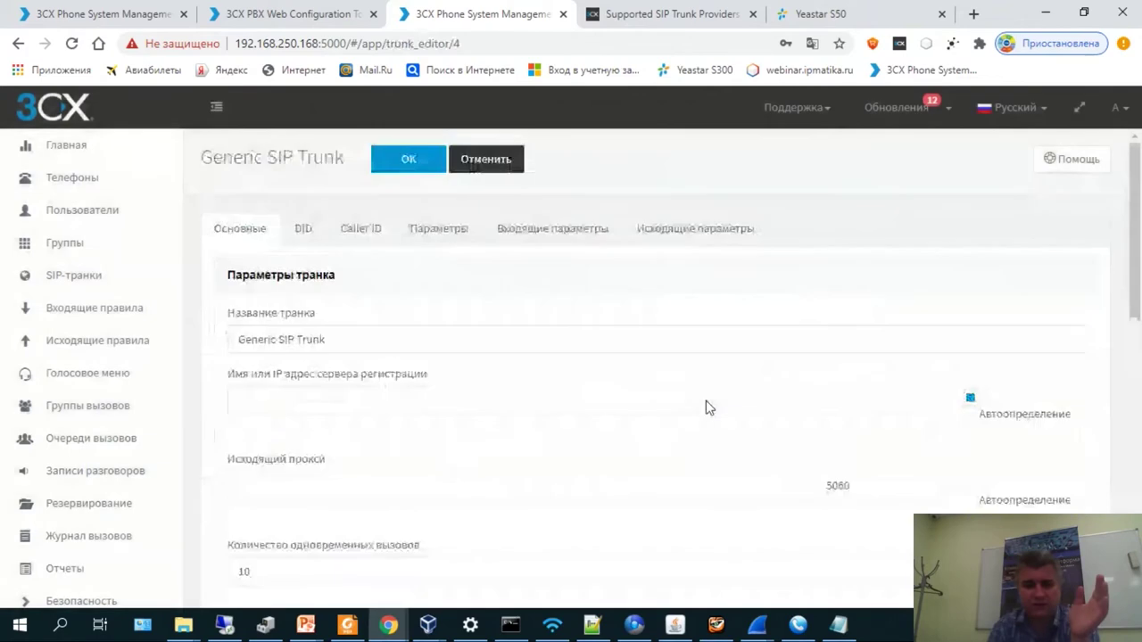
Step: Paste the Yeastar IP 192.168.250.235 as registrar and set the registration port to 5060
left_click(503, 400)
type("192.168.250.235")
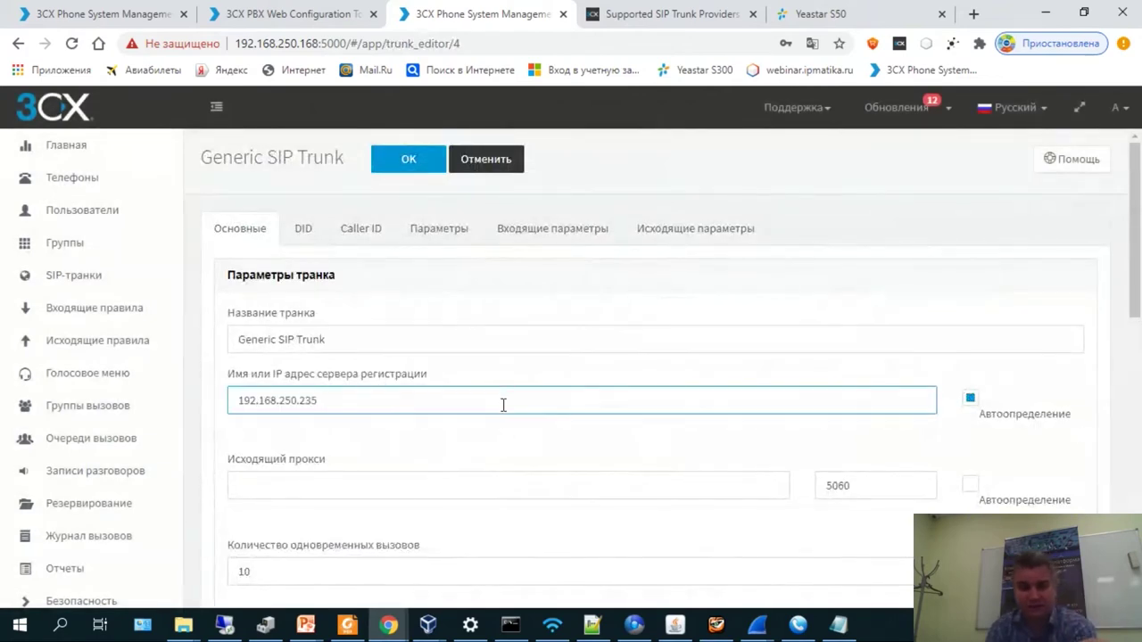
left_click(424, 475)
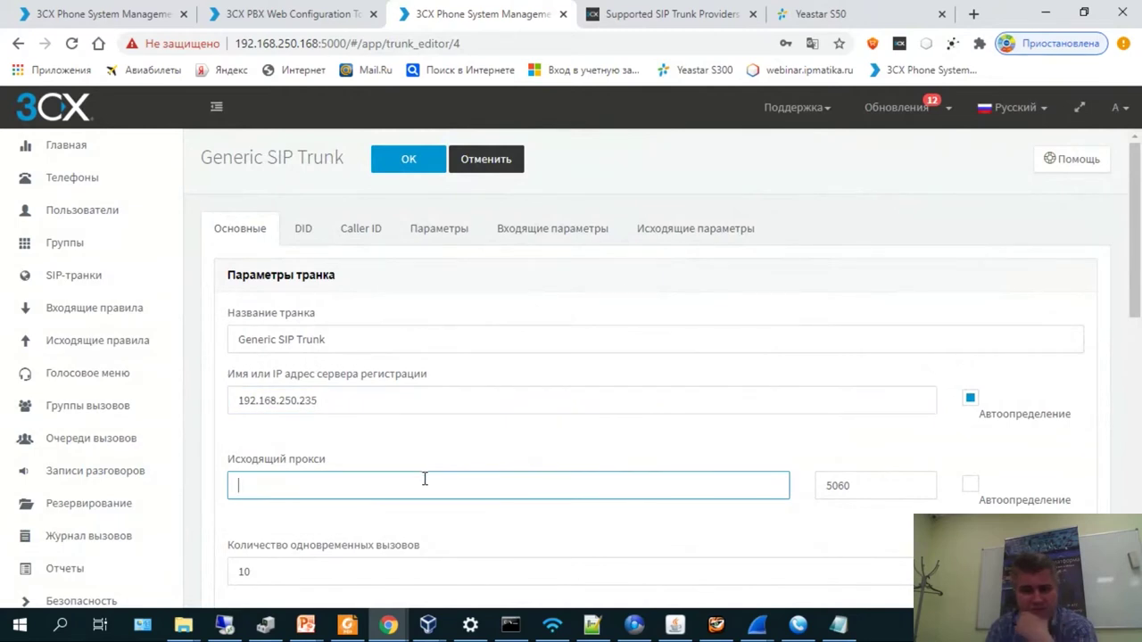
scroll(424, 479, "down", 1)
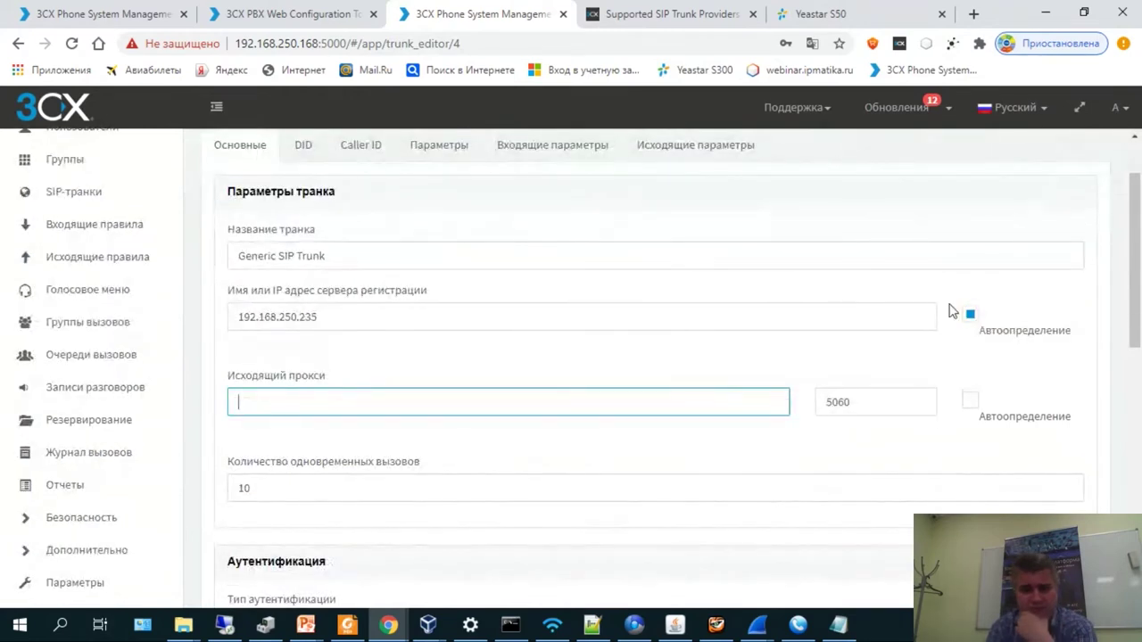
left_click(972, 318)
left_click_drag(843, 323, 814, 330)
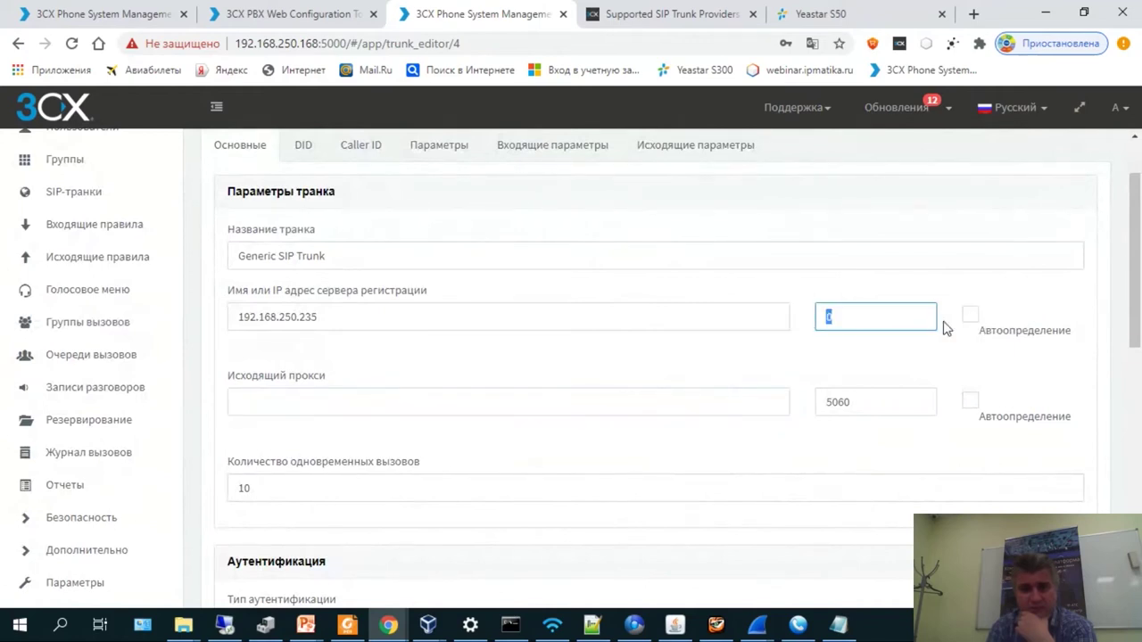
left_click_drag(890, 413, 778, 413)
key("ctrl+c")
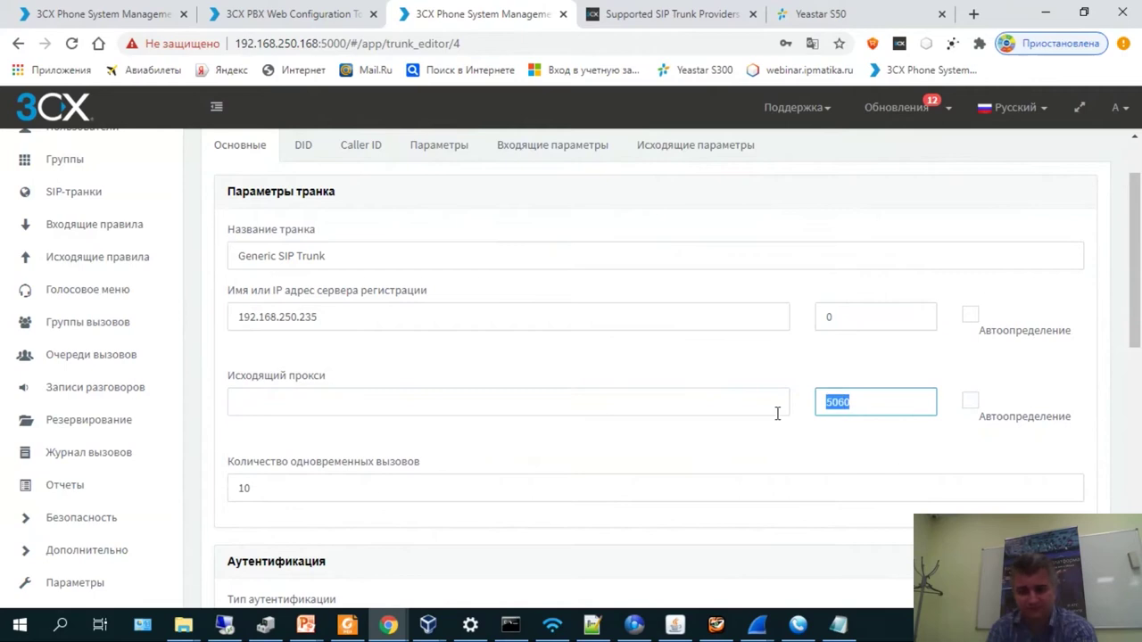
left_click_drag(868, 324, 752, 300)
key("ctrl+v")
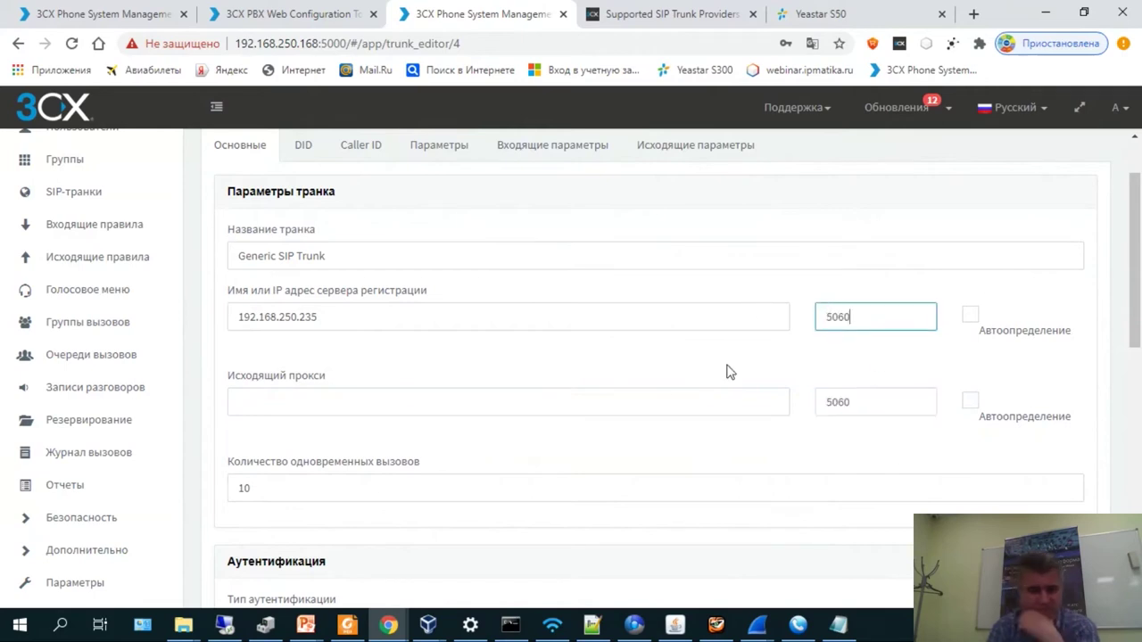
Step: Keep authentication as 'Не требовать регистрацию' (IP-based) and save the trunk
scroll(513, 435, "down", 1)
scroll(509, 434, "up", 2)
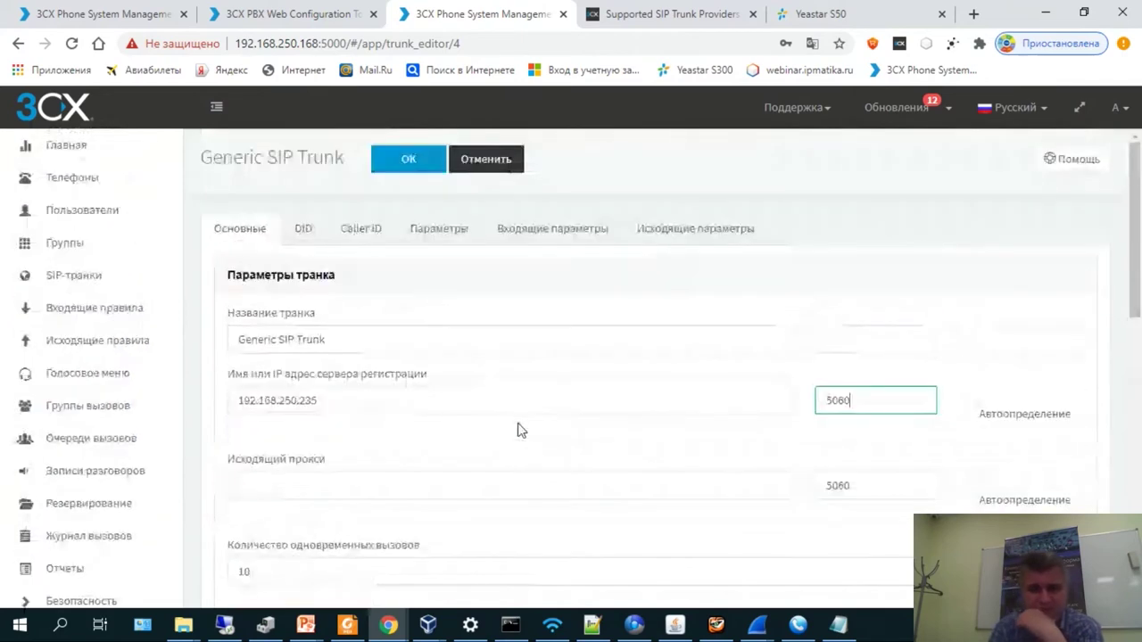
scroll(526, 428, "down", 1)
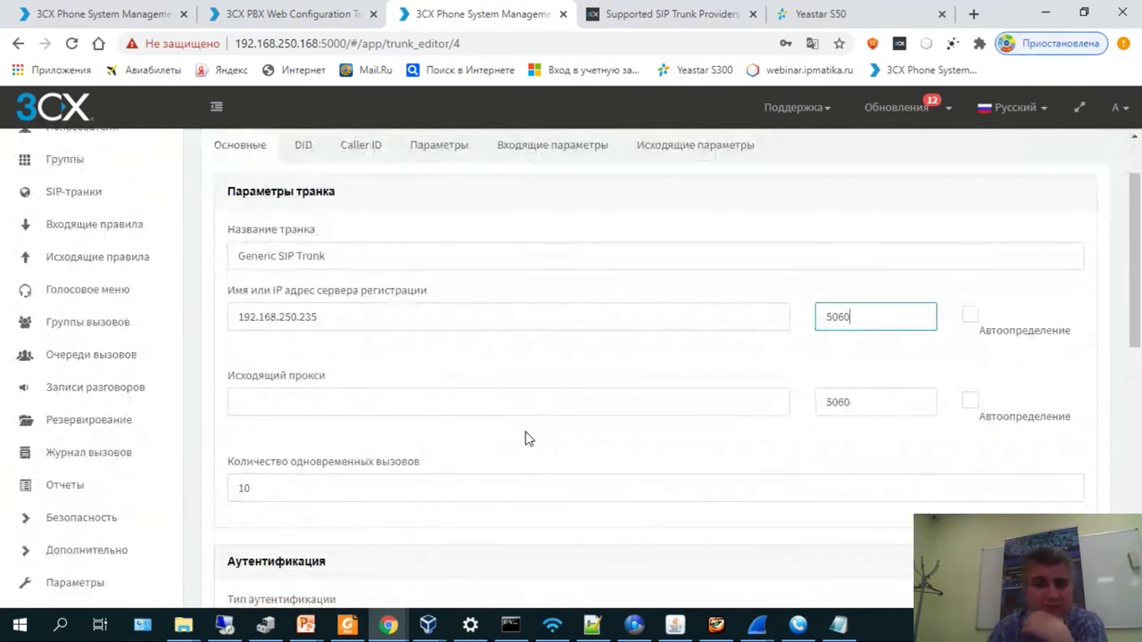
scroll(526, 438, "down", 1)
left_click(386, 229)
scroll(386, 229, "down", 2)
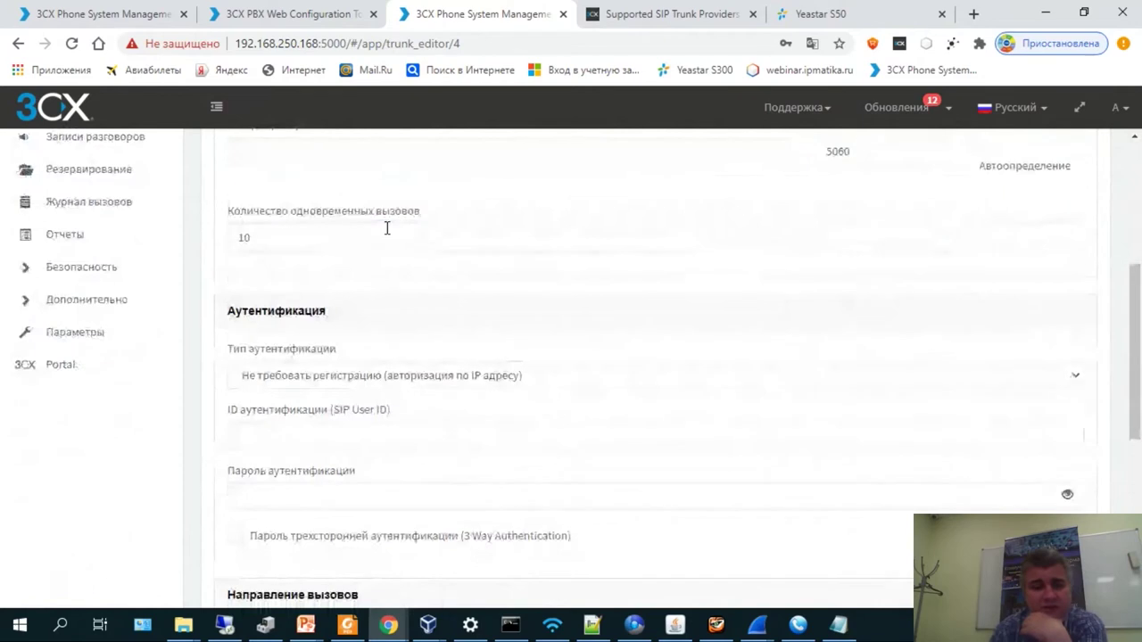
left_click(326, 382)
left_click(326, 382)
left_click(326, 382)
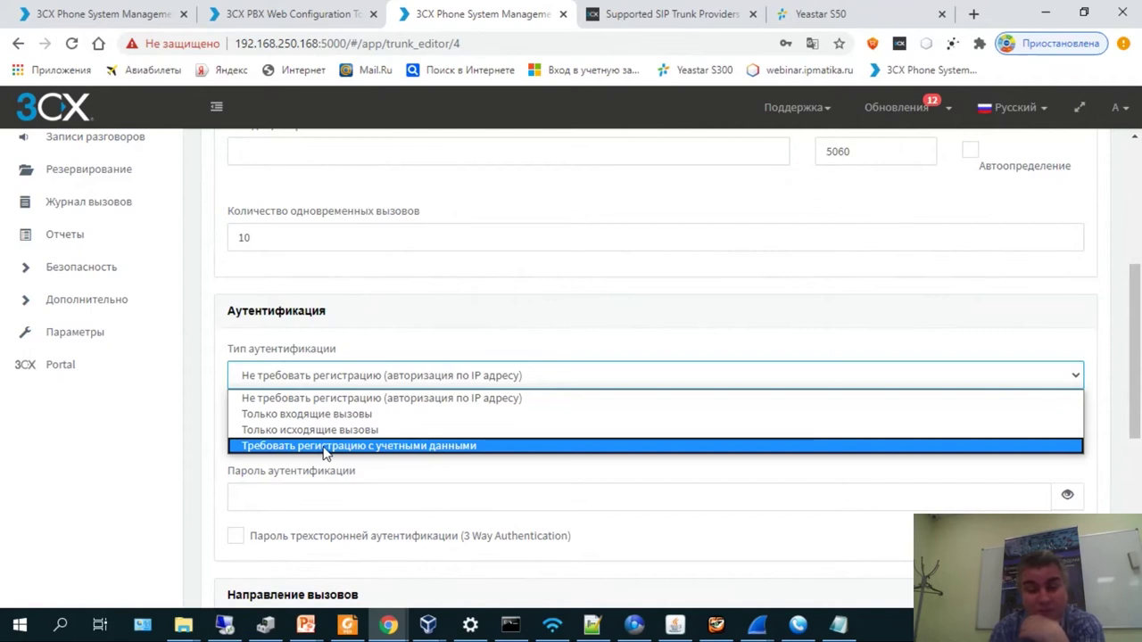
left_click(335, 399)
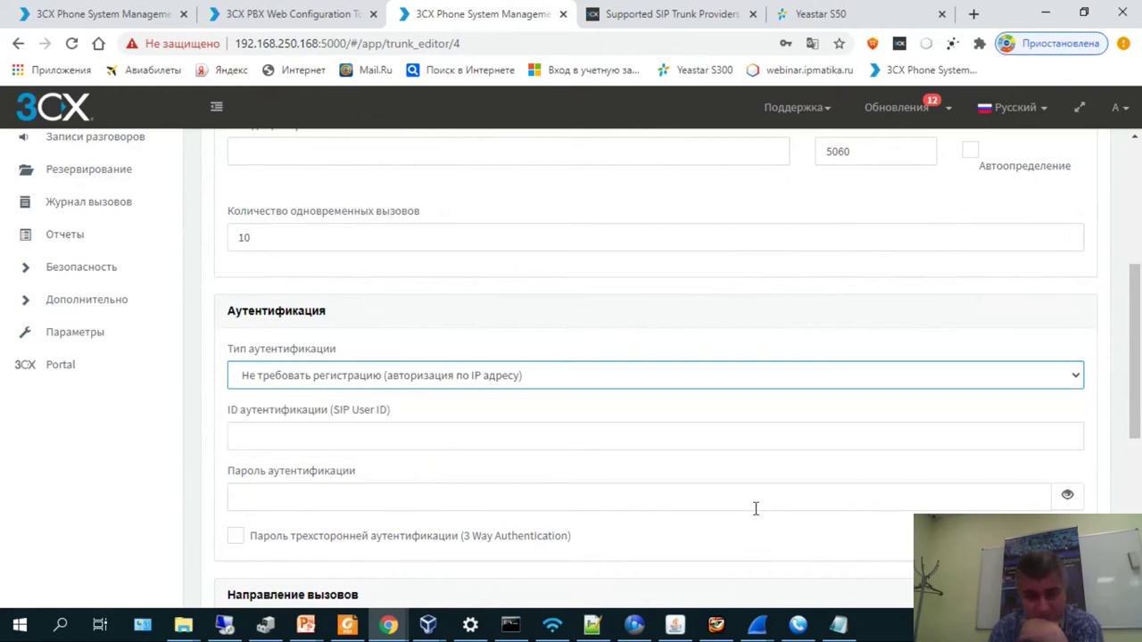
scroll(756, 509, "down", 2)
left_click(467, 274)
left_click(454, 331)
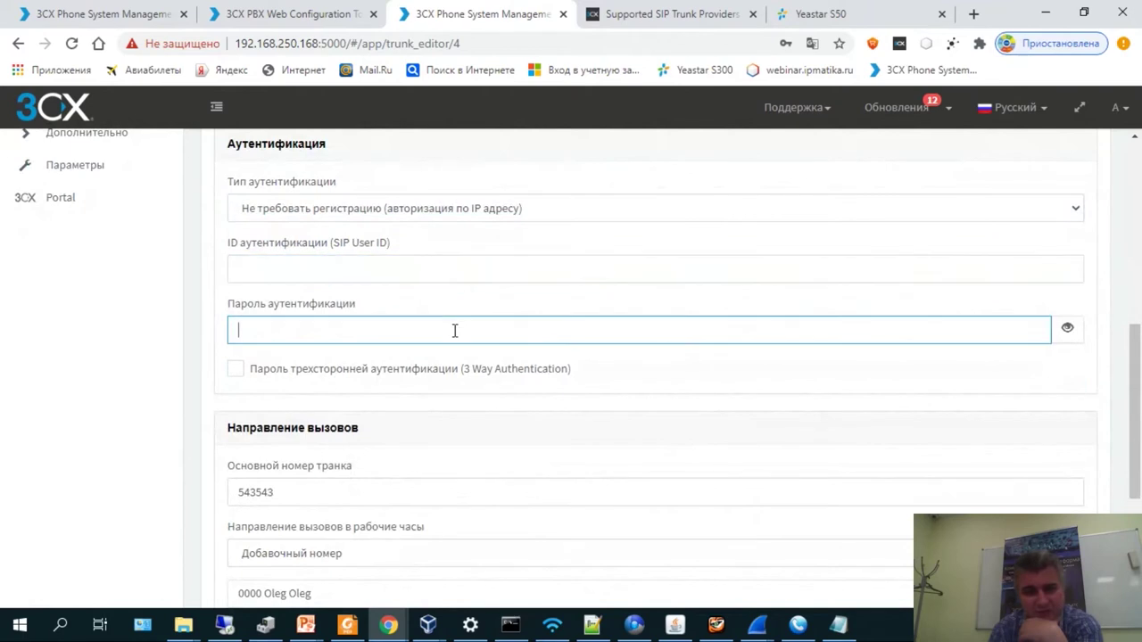
scroll(597, 454, "up", 10)
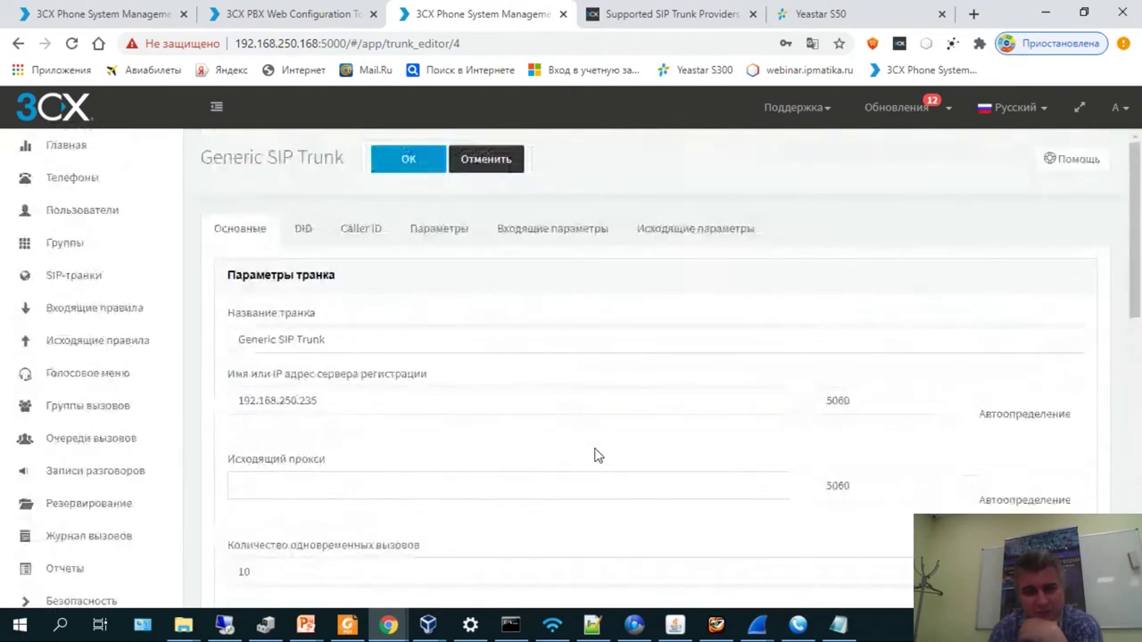
left_click(408, 160)
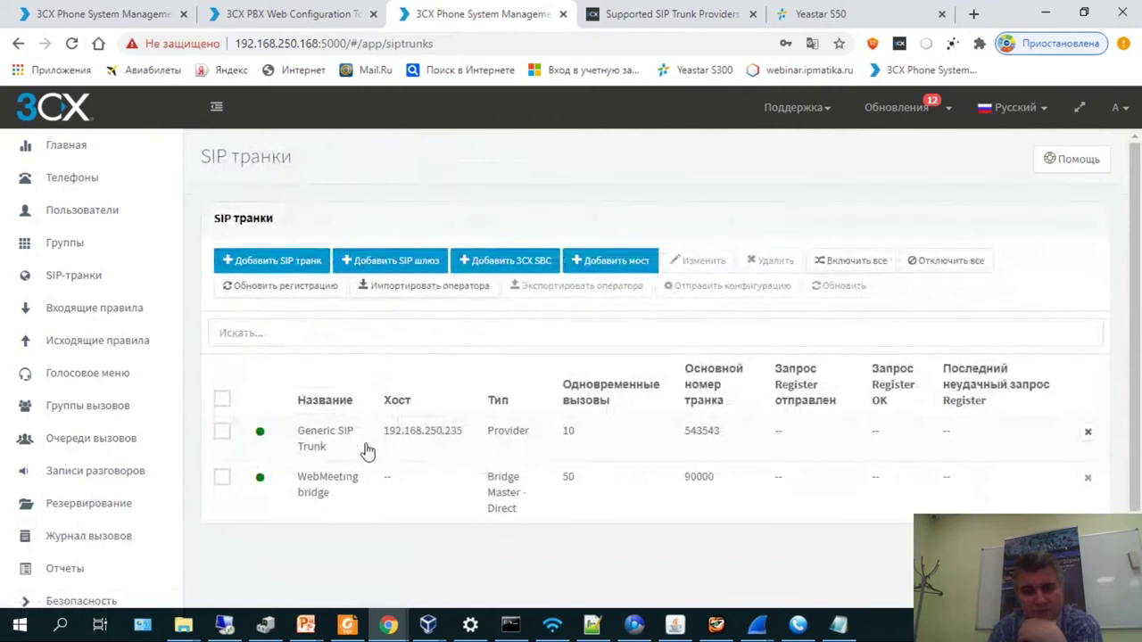
Step: Rename the trunk to PBX_235 and save, then copy 192.168.250.168 and go to the Yeastar tab
double_click(433, 448)
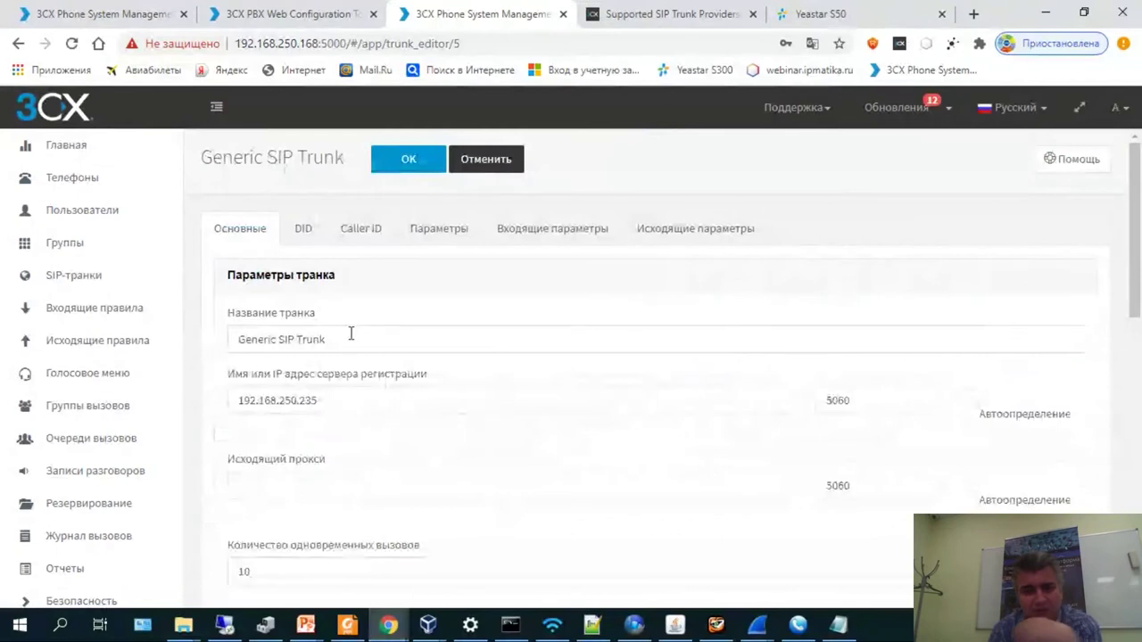
left_click_drag(349, 331, 166, 321)
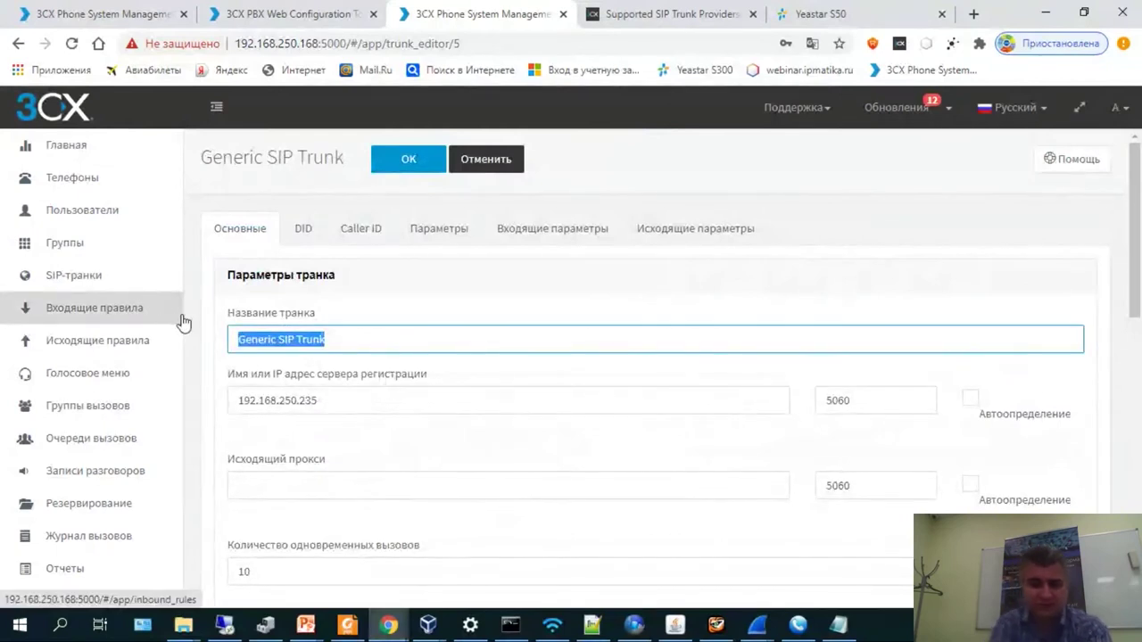
type("PBX")
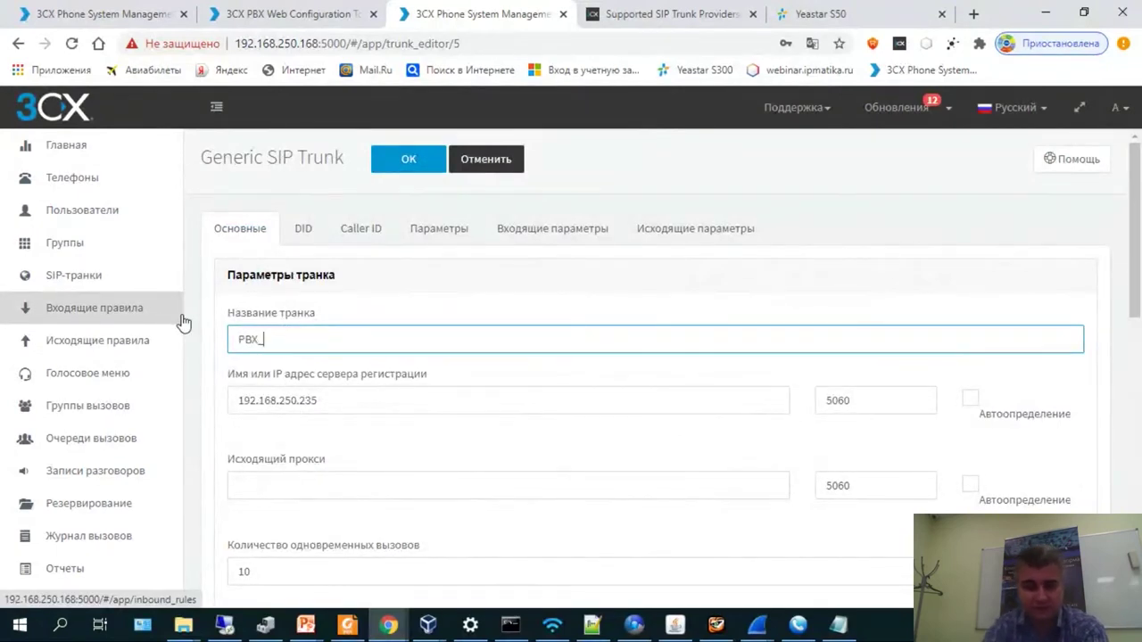
type("_235")
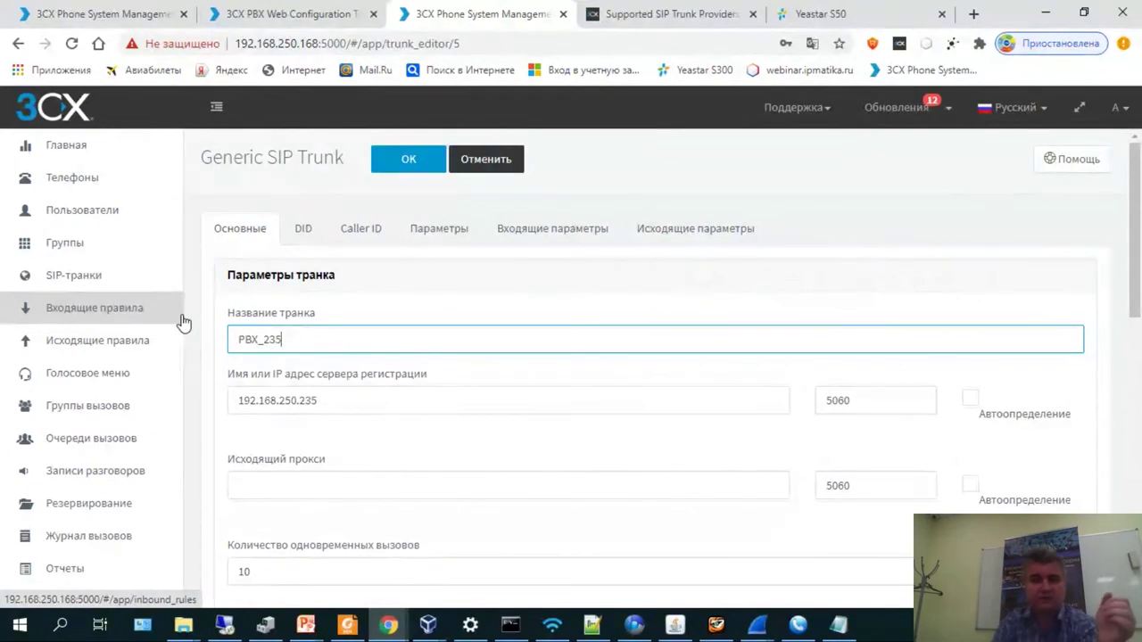
left_click(408, 160)
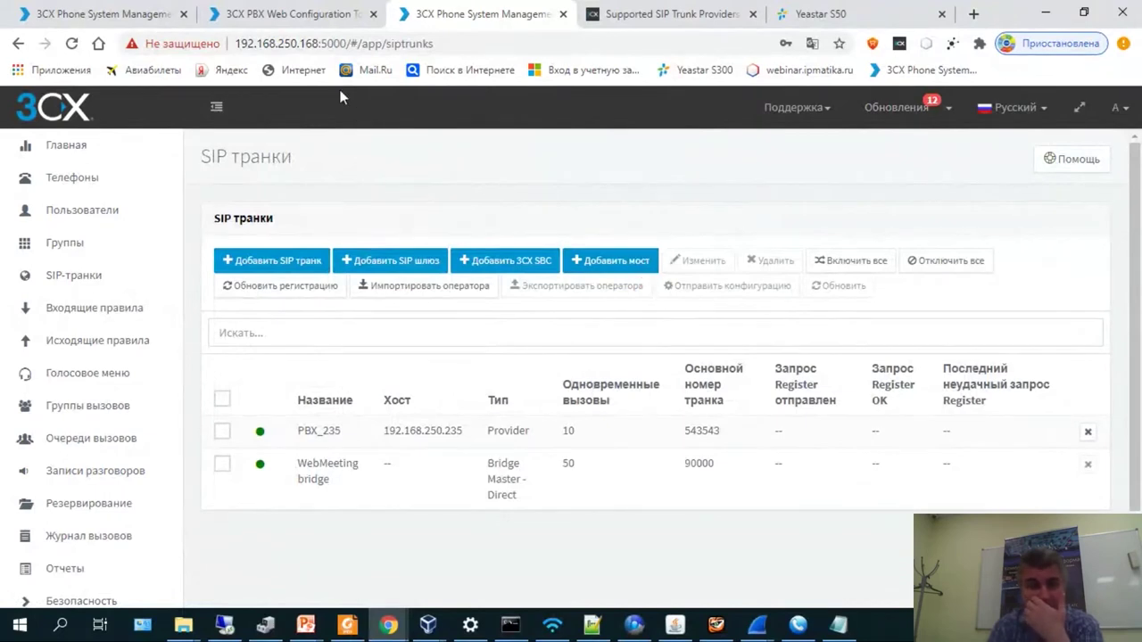
left_click_drag(318, 44, 238, 45)
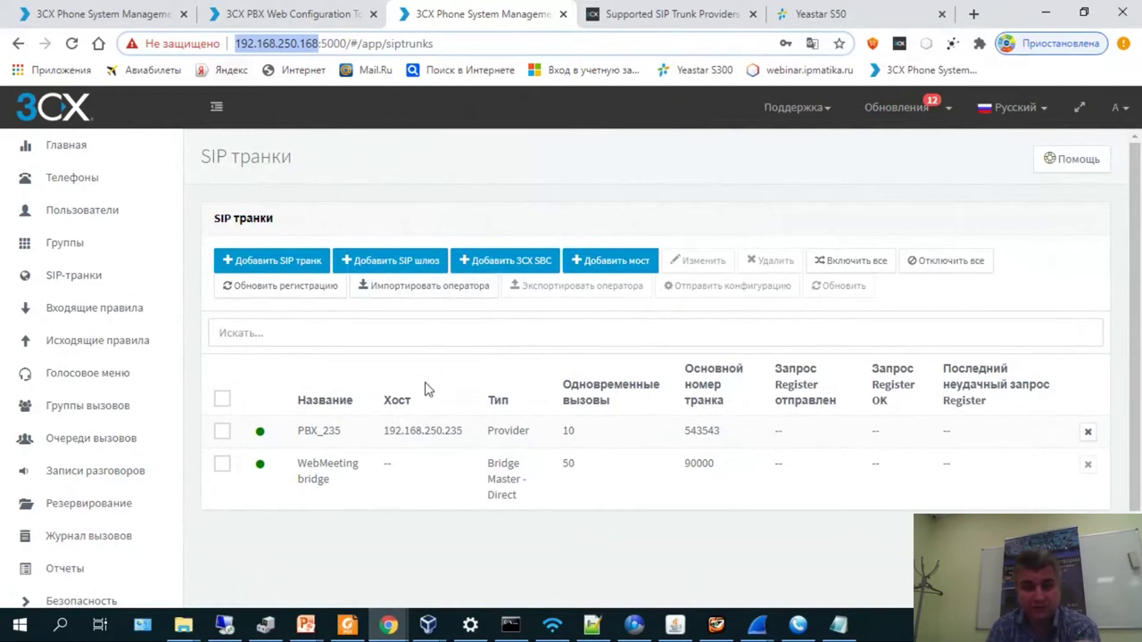
left_click(816, 16)
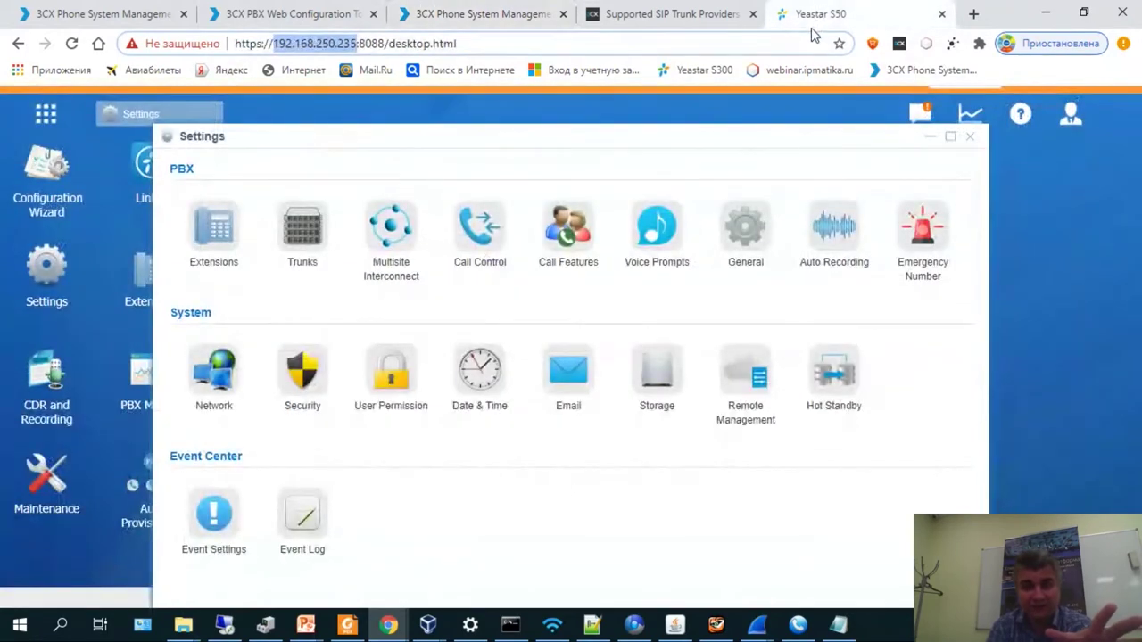
Step: Start a new Peer Trunk in the Yeastar trunks list and name it SEMINAR_3CX
left_click(323, 244)
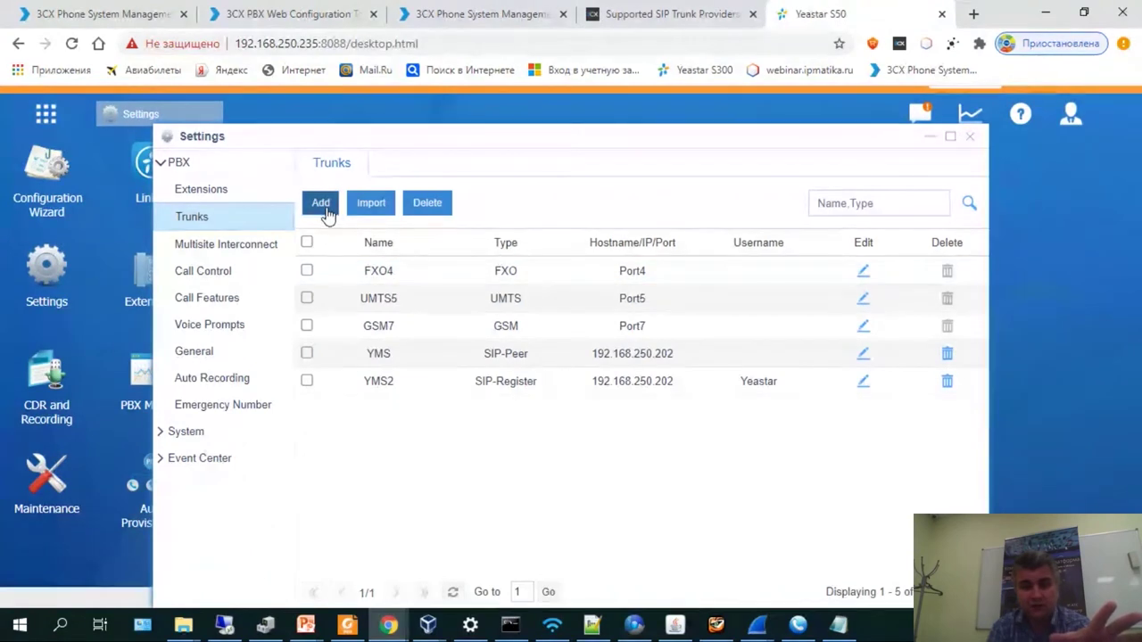
left_click(322, 203)
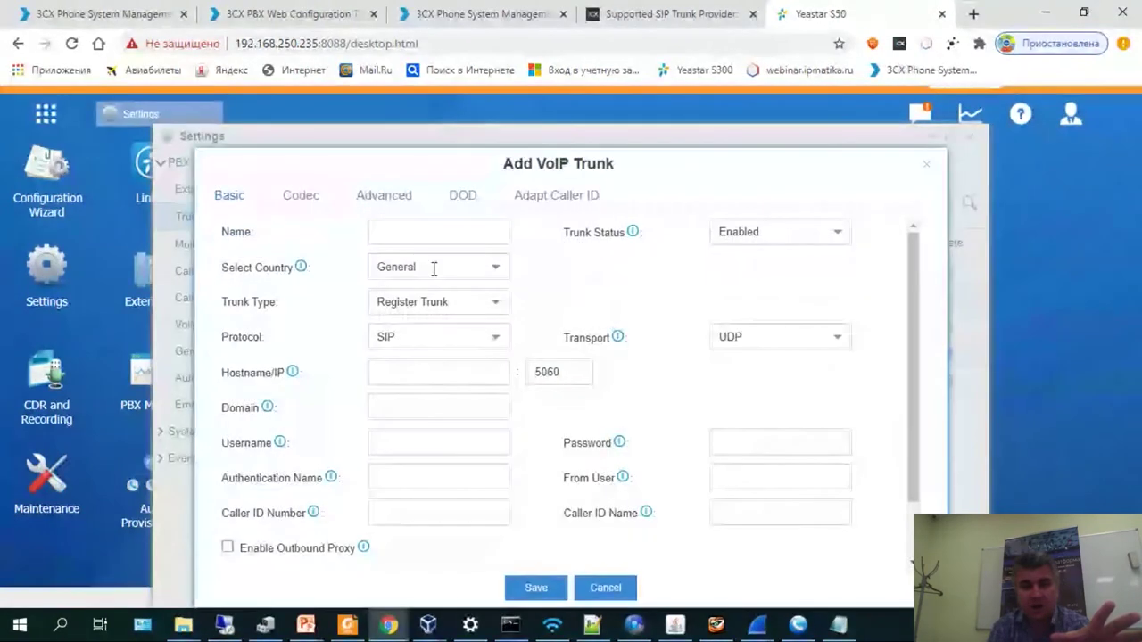
left_click(498, 306)
left_click(459, 357)
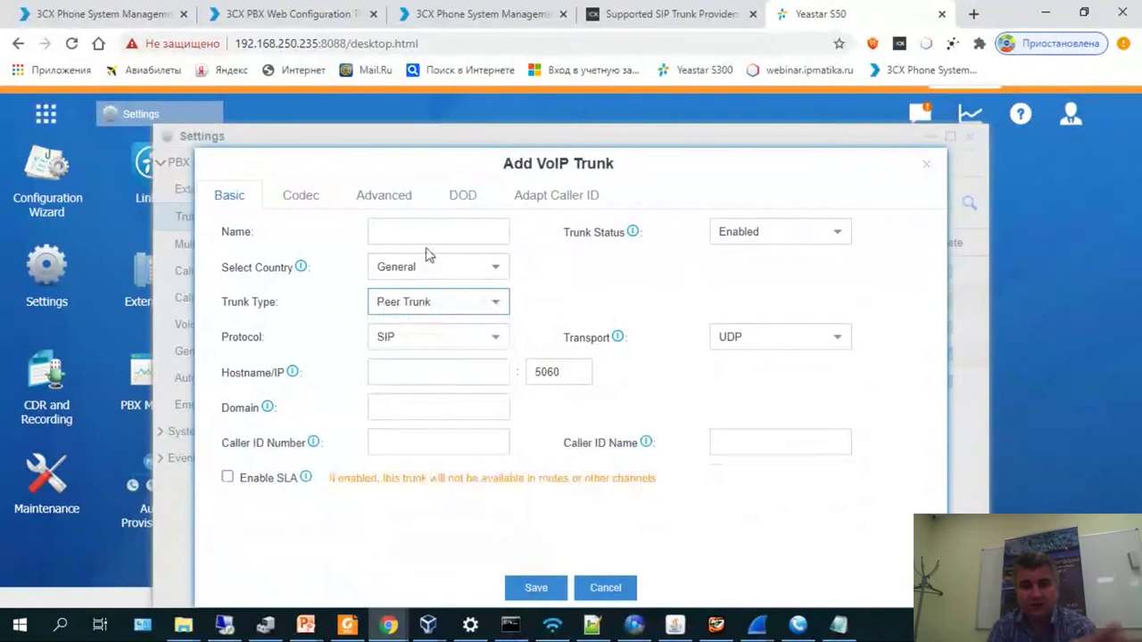
left_click(428, 233)
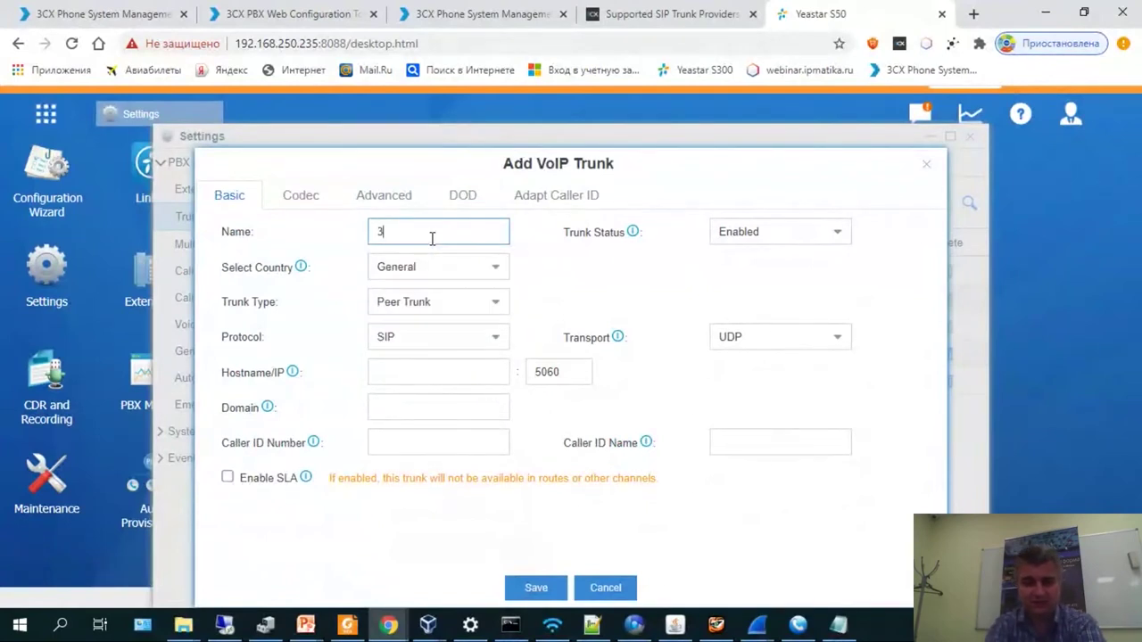
key("BackSpace")
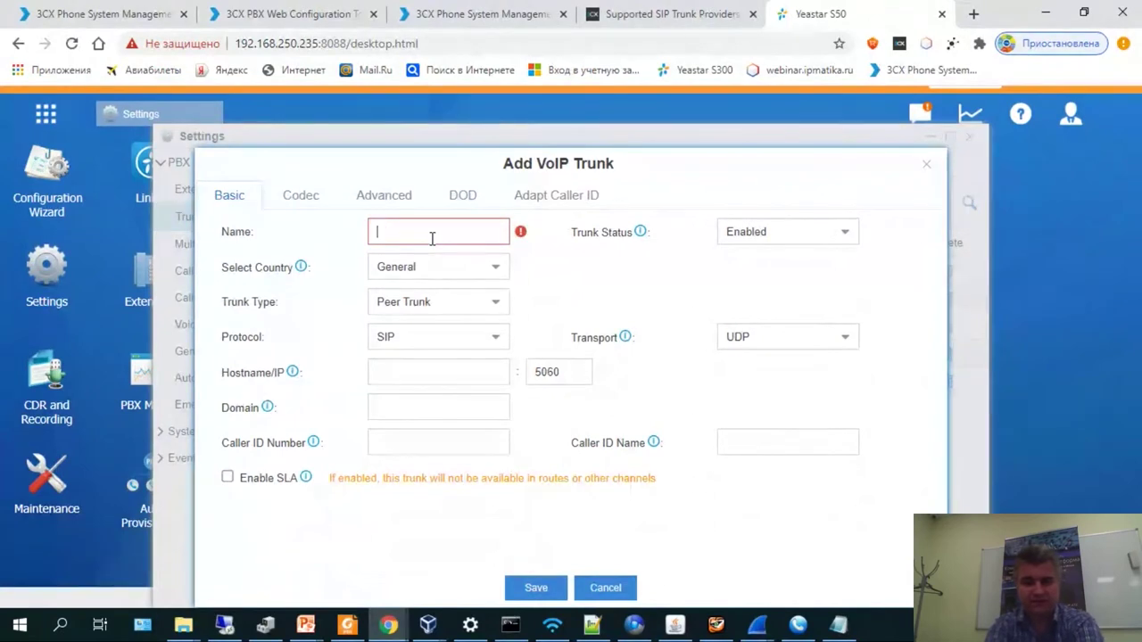
type("SEMINA")
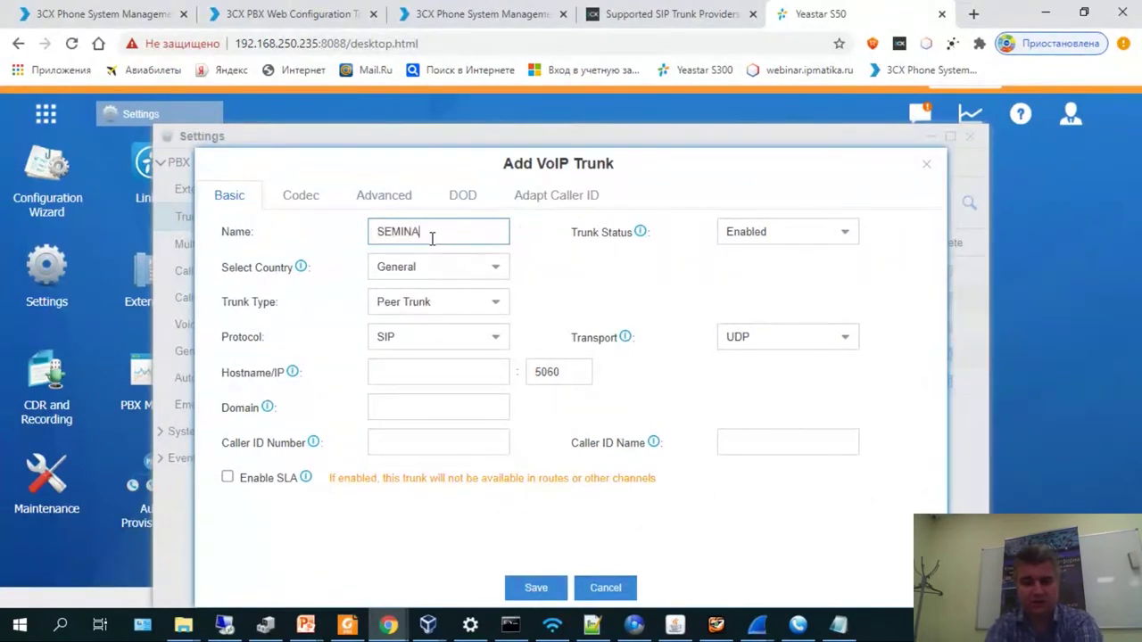
type("R_3CX")
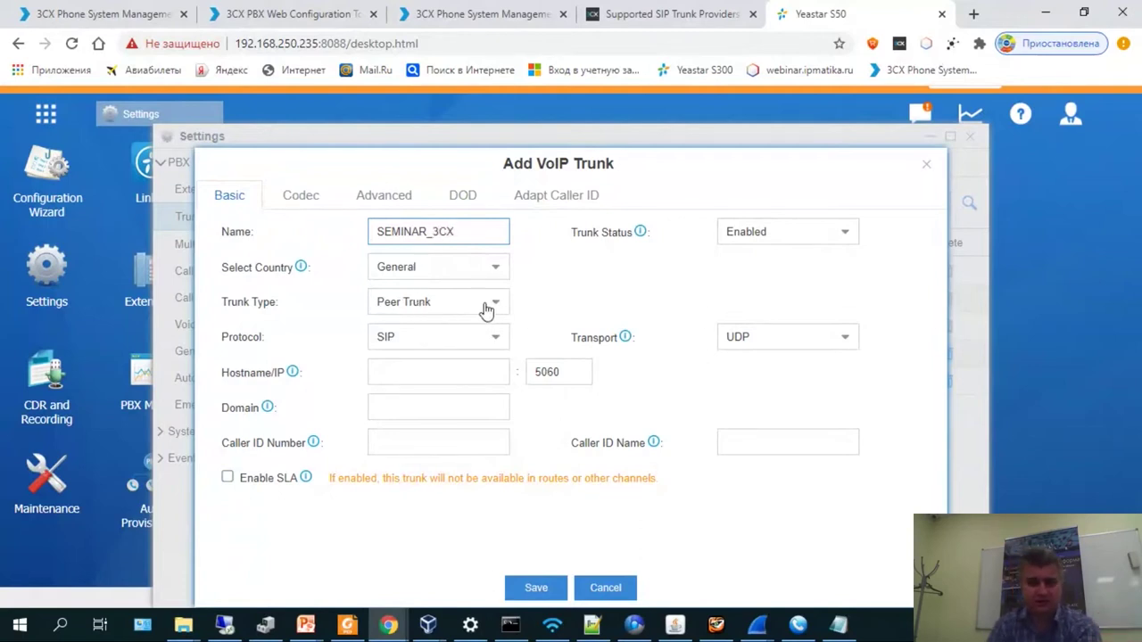
Step: Set the trunk's hostname and domain to 192.168.250.168 and save the SEMINAR_3CX trunk
left_click(501, 307)
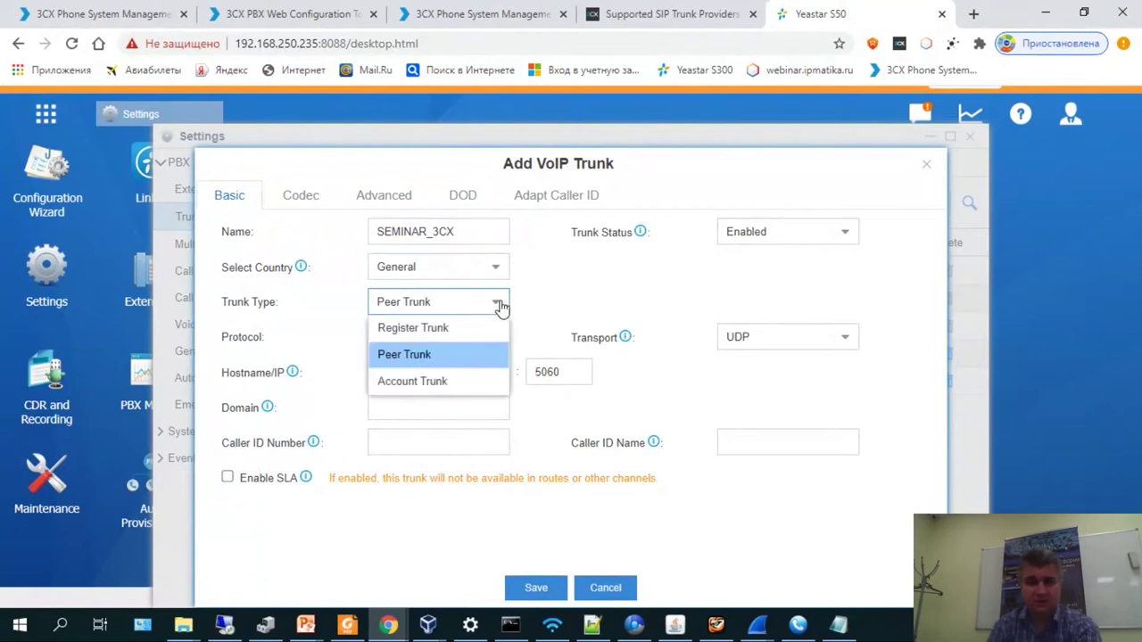
left_click(449, 355)
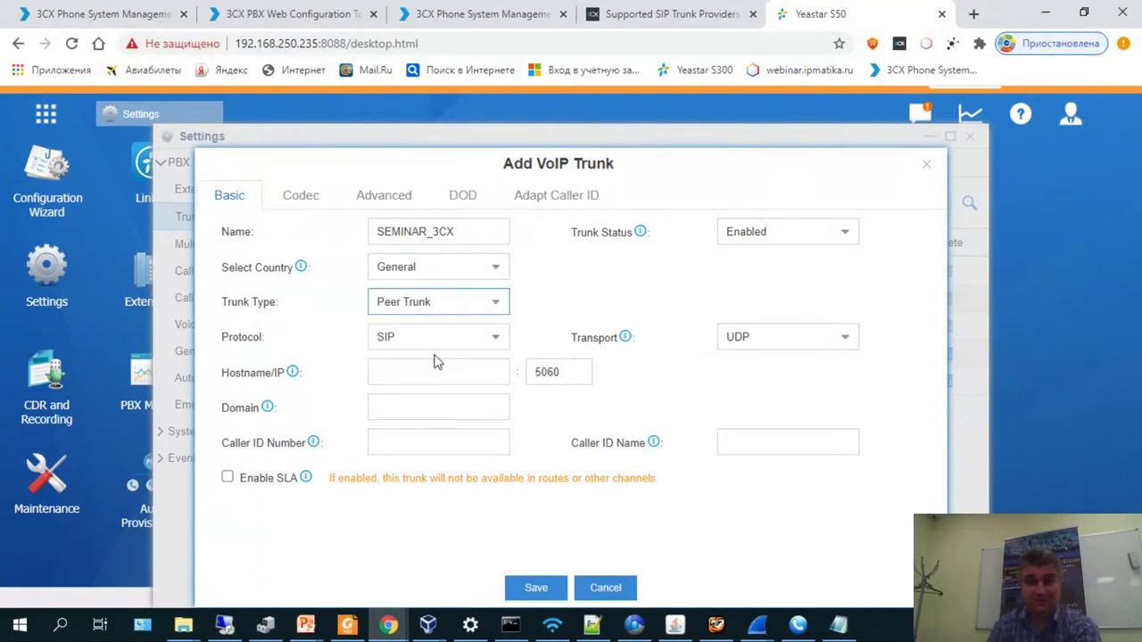
left_click(425, 373)
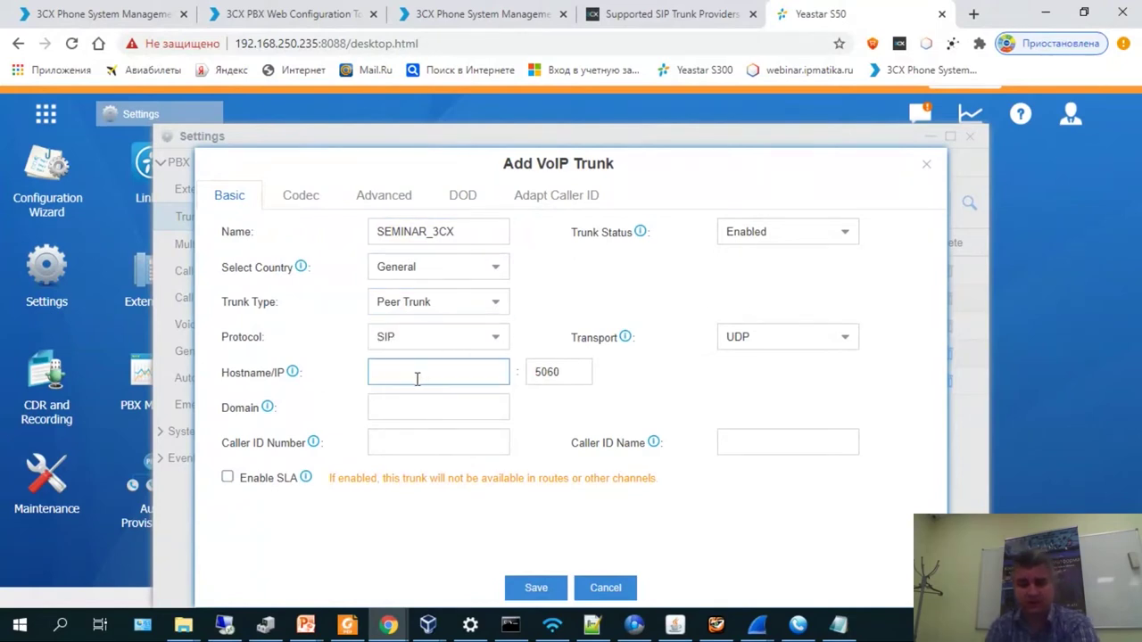
type("http://192.168.250.168/")
left_click_drag(409, 373, 316, 375)
key("BackSpace")
key("BackSpace")
left_click_drag(460, 373, 267, 346)
key("ctrl+c")
left_click(373, 399)
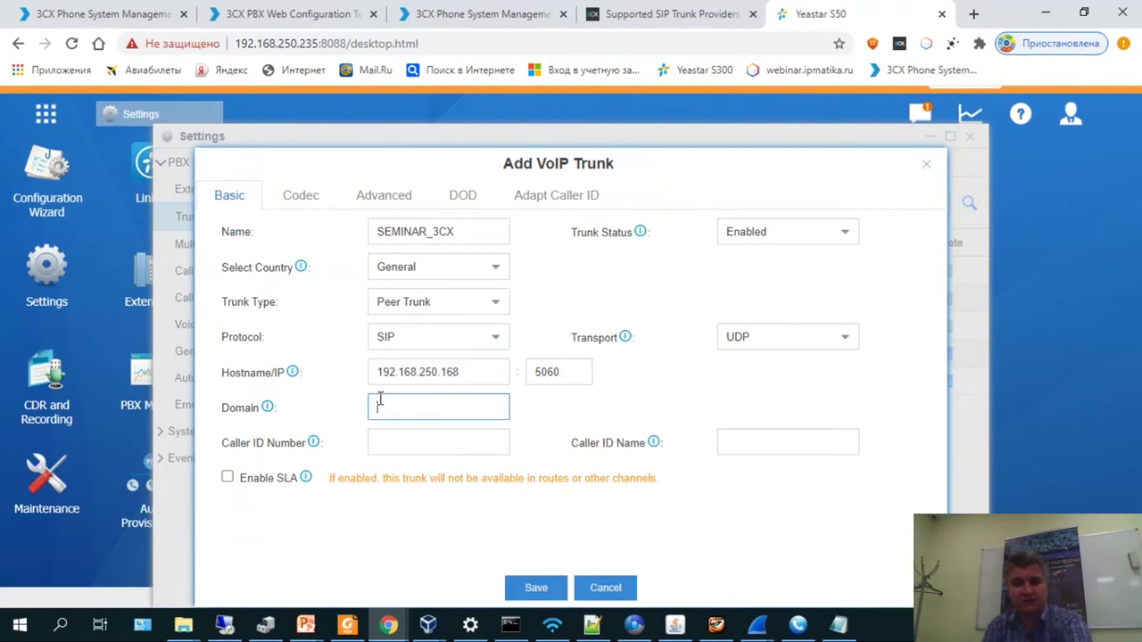
key("ctrl+v")
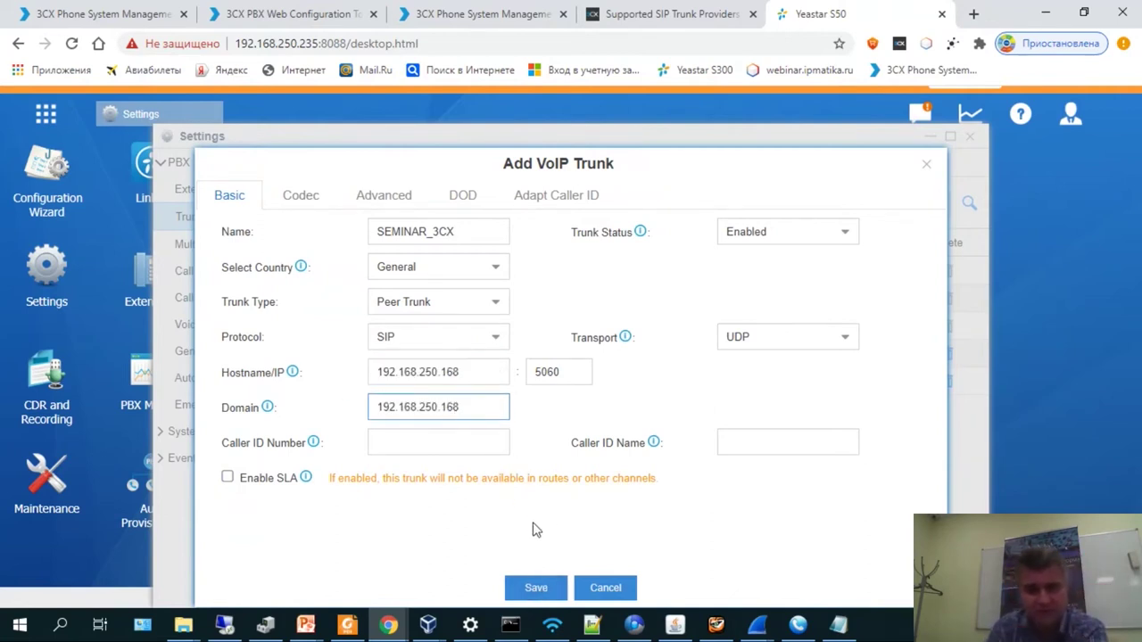
left_click(546, 591)
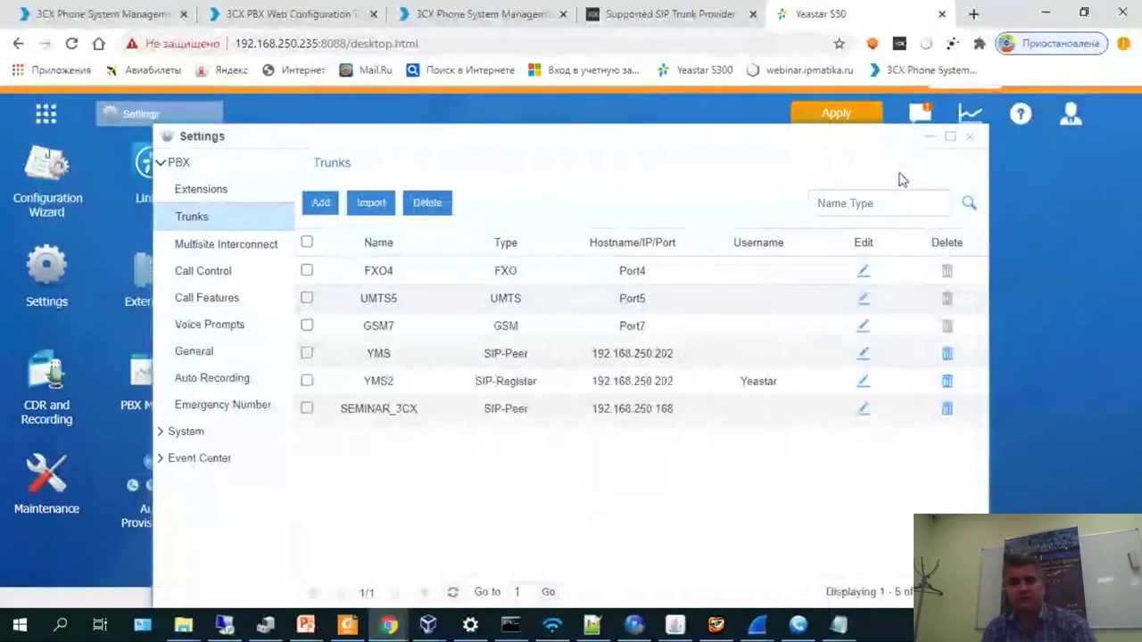
Step: Apply the new trunk configuration and check trunk status in PBX Monitor
left_click(837, 114)
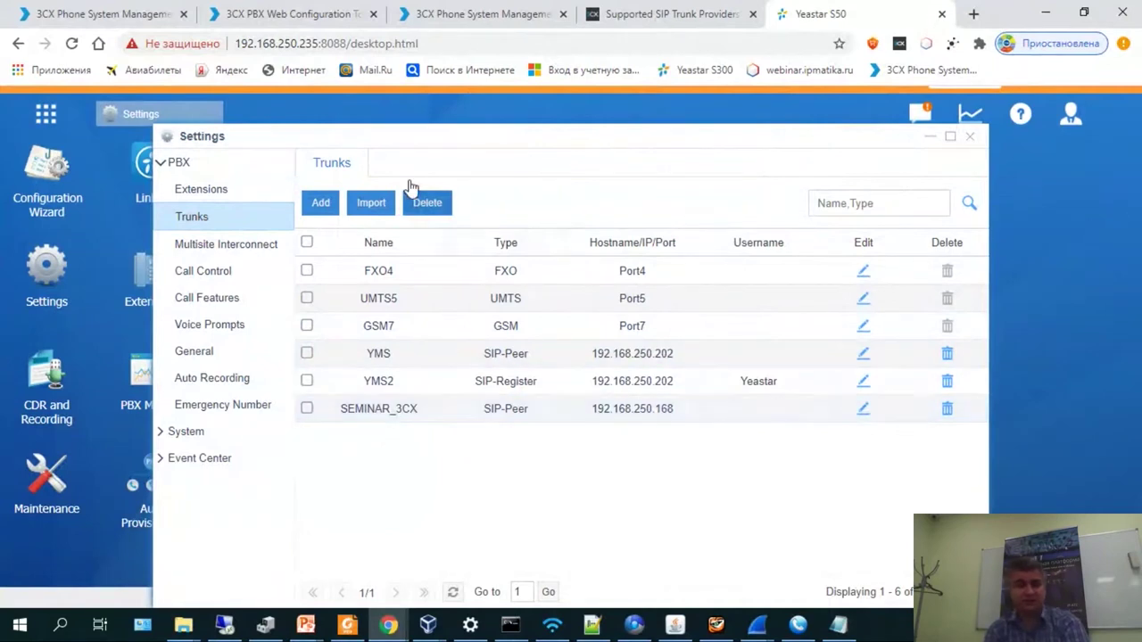
left_click(44, 119)
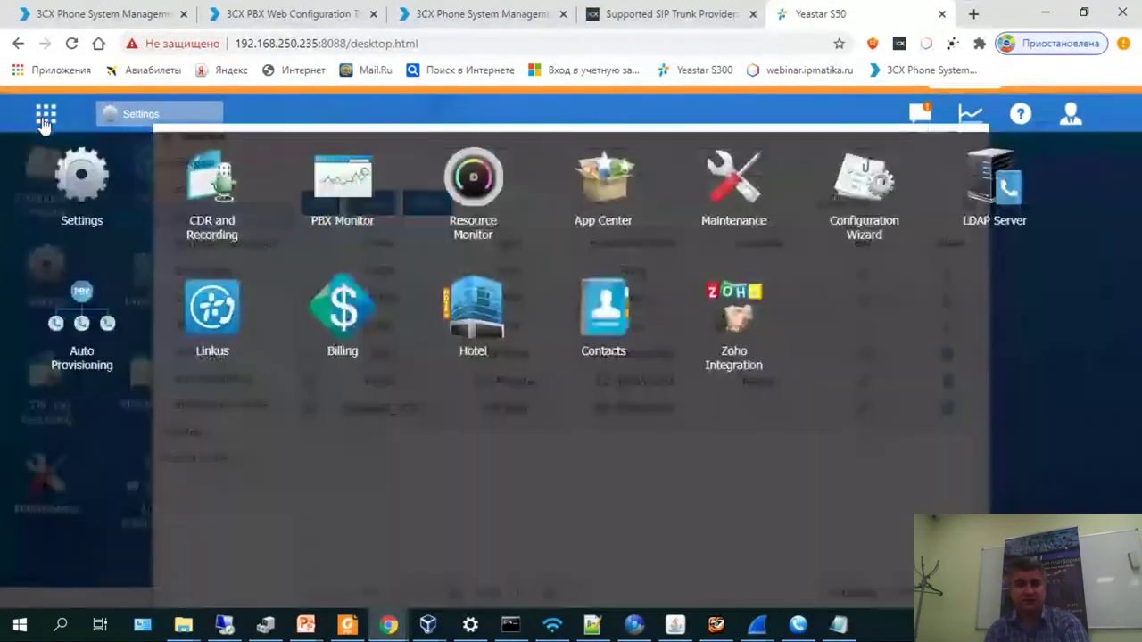
left_click(327, 198)
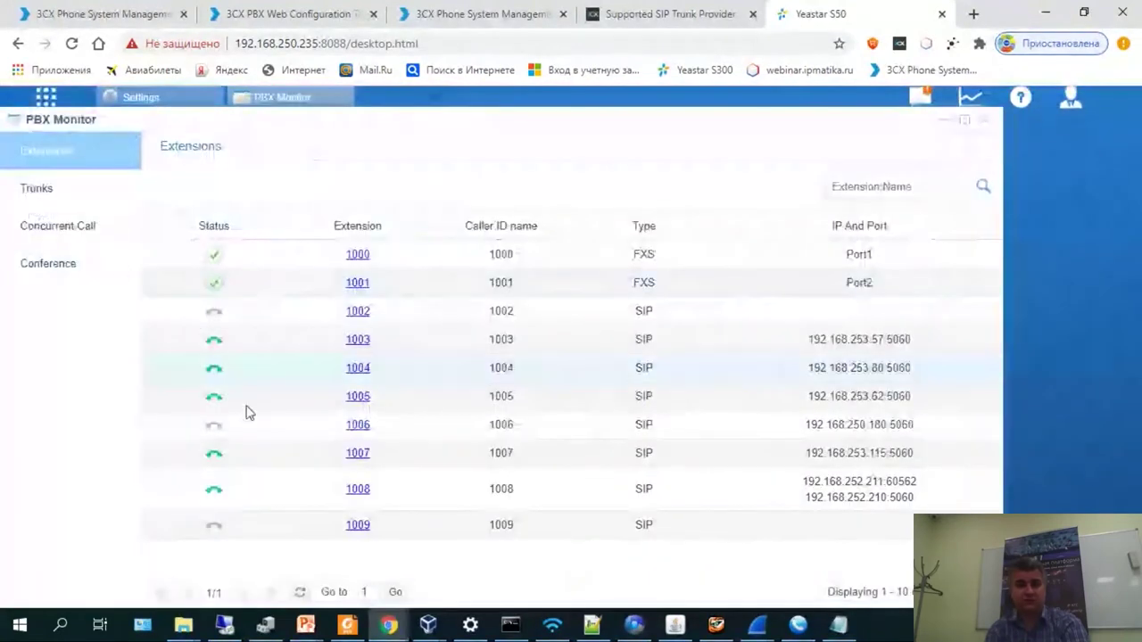
left_click(48, 191)
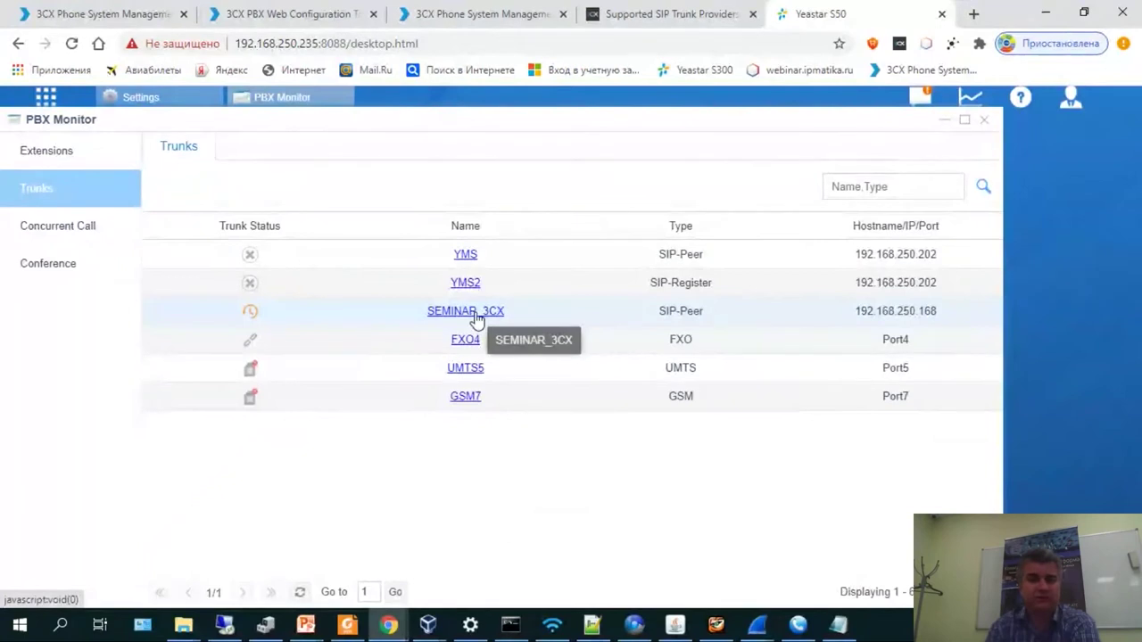
Step: Return to Settings and show the Call Control inbound routes list
left_click(48, 100)
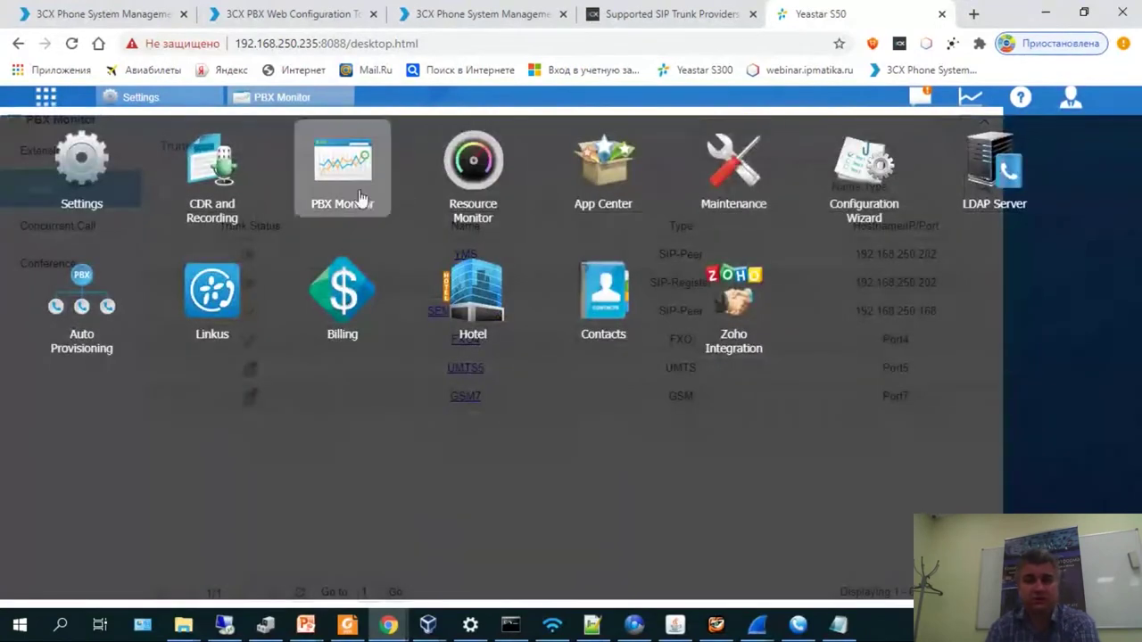
left_click(218, 257)
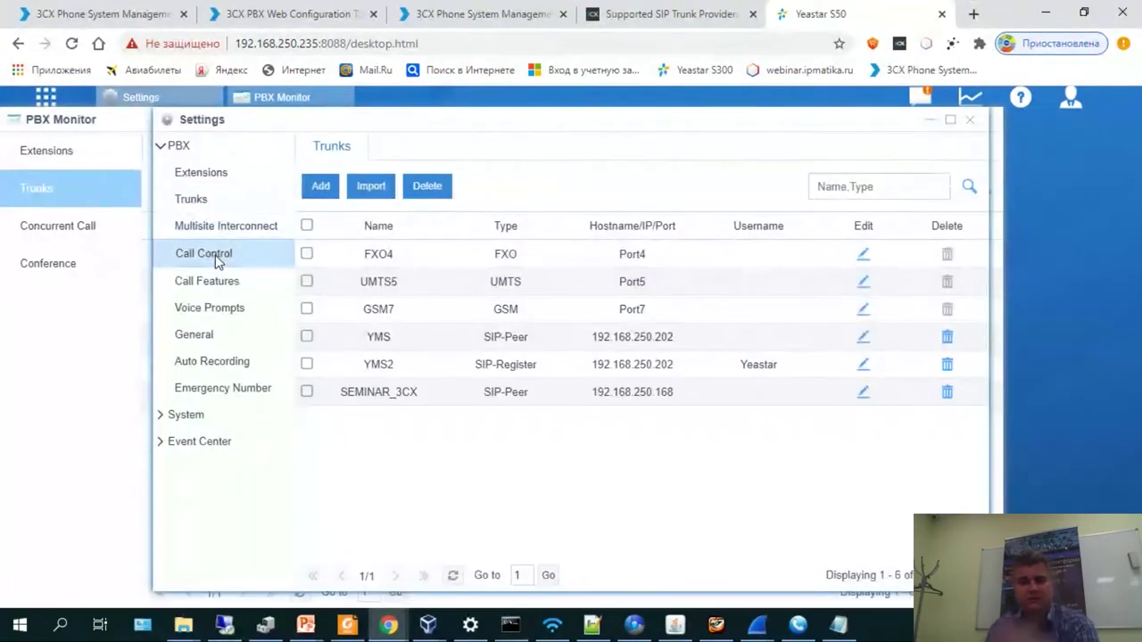
left_click(217, 259)
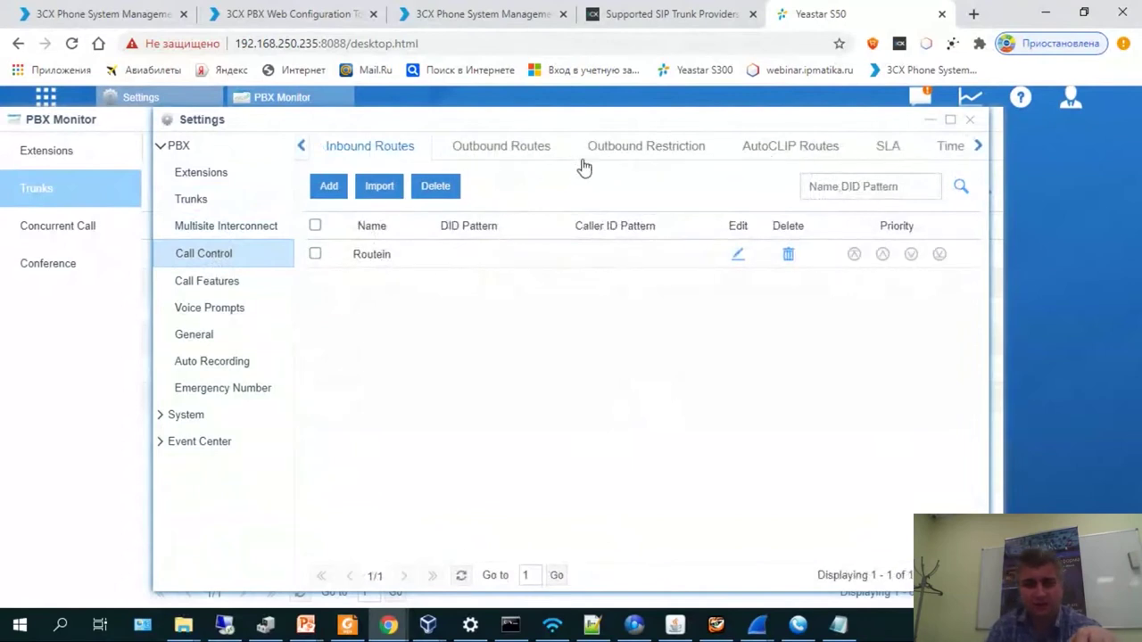
Step: Add an inbound route named FROM_SEMINAR_3CX with SEMINAR_3CX as its selected trunk
left_click(338, 193)
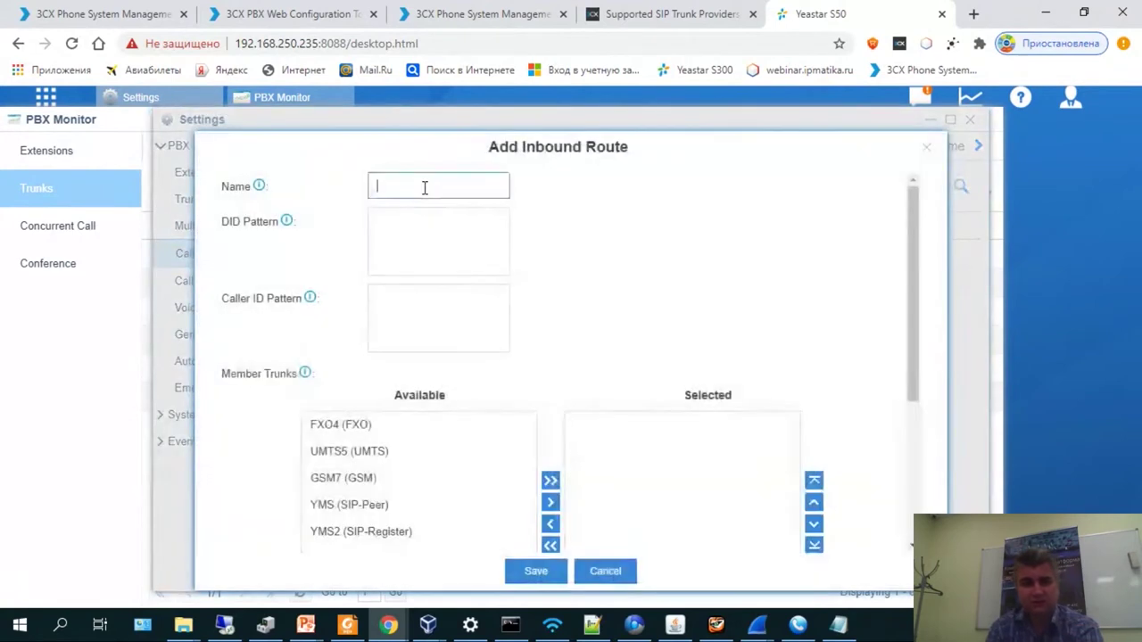
left_click(426, 188)
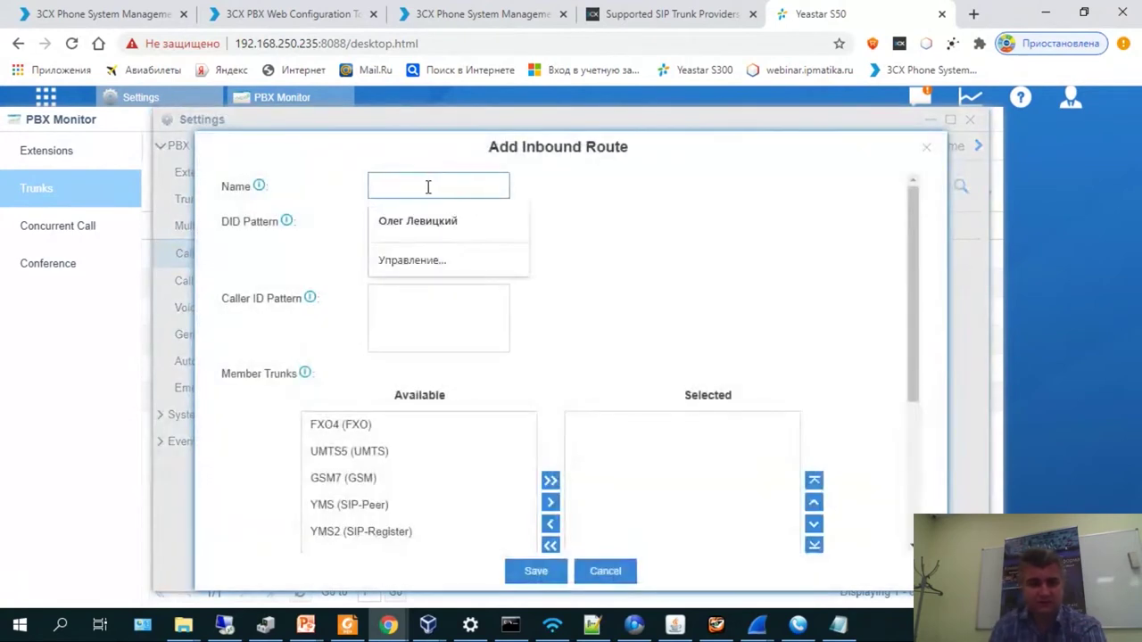
type("FROM")
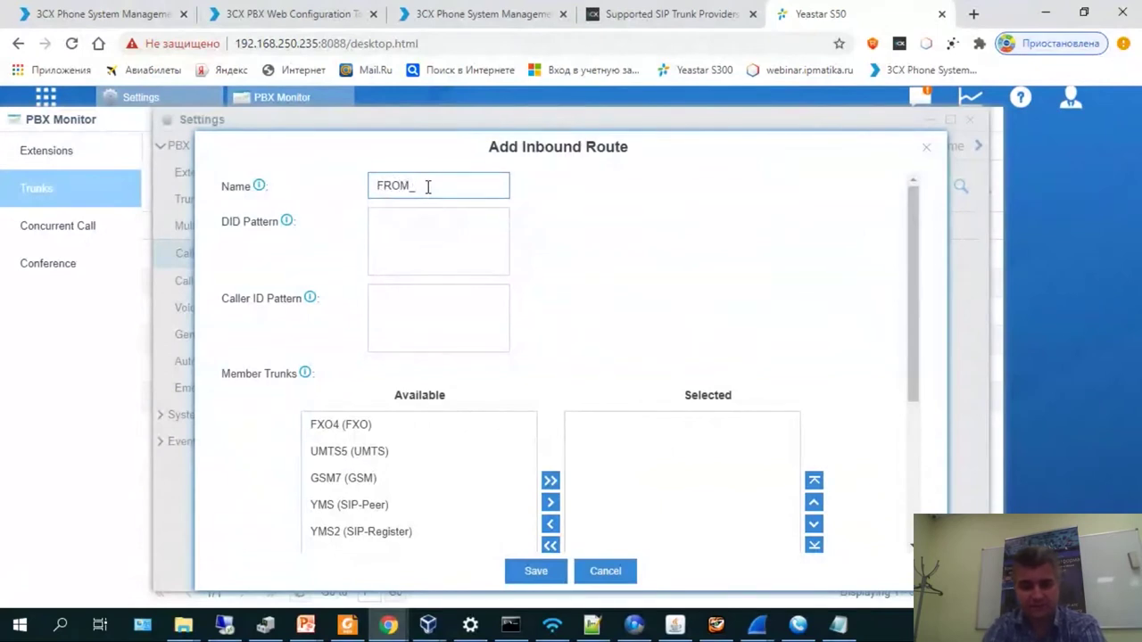
type("_SEMINA")
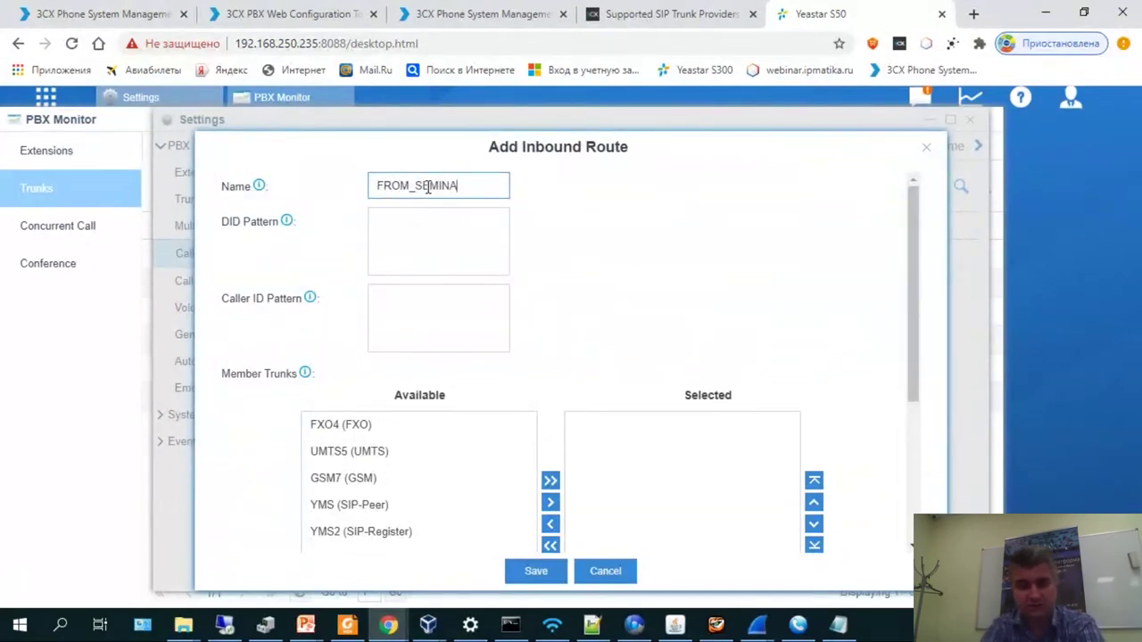
type("R_3CX")
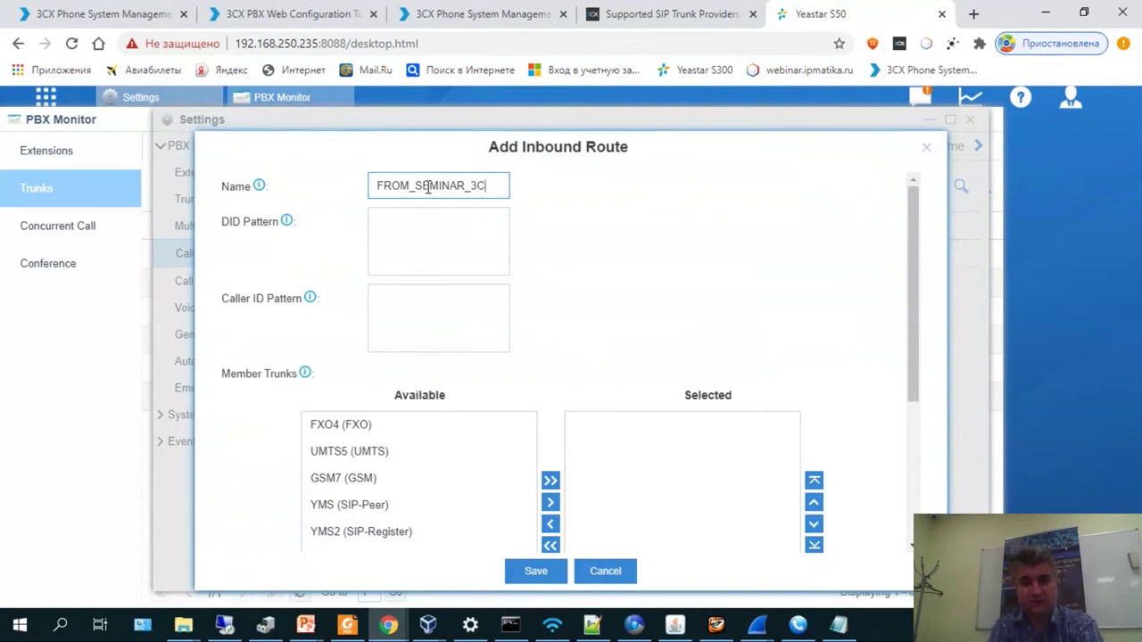
left_click(406, 508)
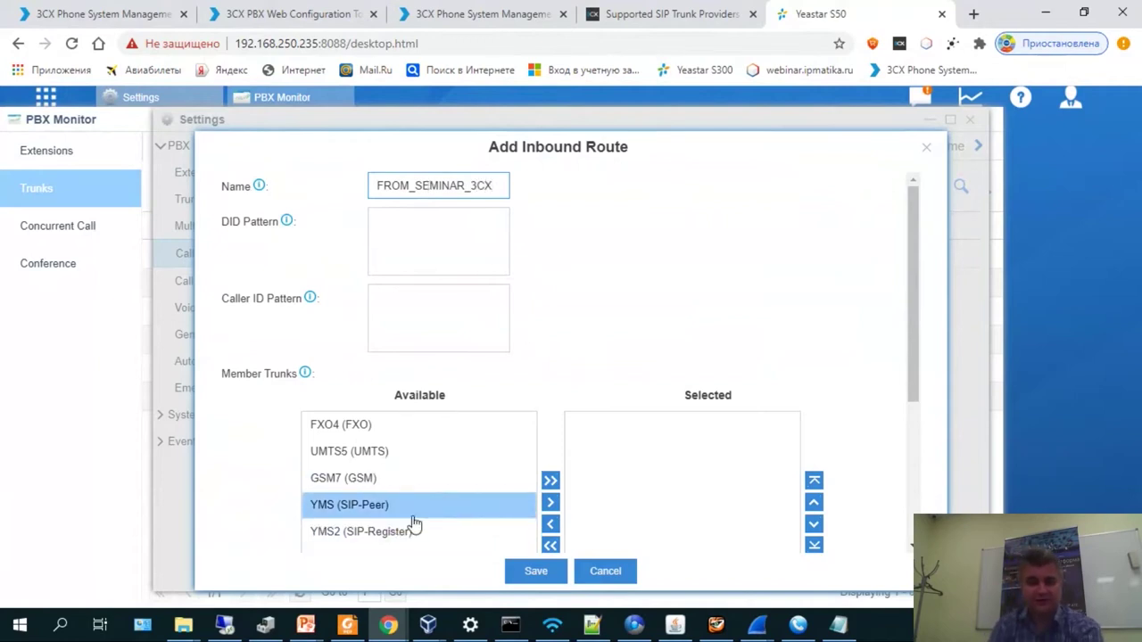
scroll(409, 518, "down", 2)
left_click_drag(402, 400, 656, 357)
scroll(656, 357, "up", 3)
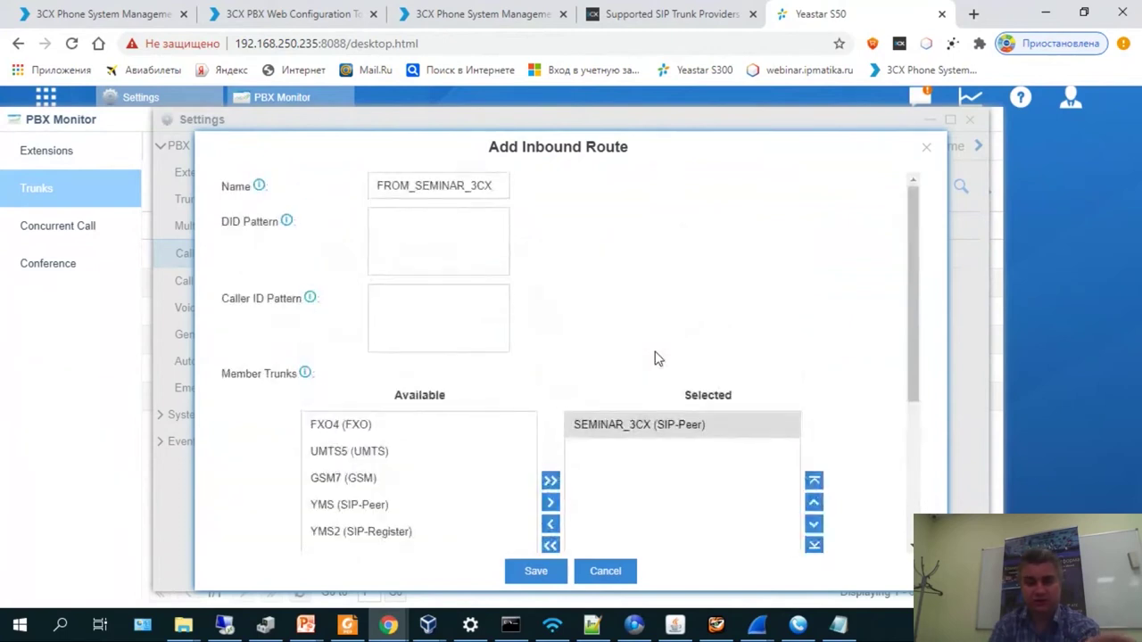
scroll(656, 359, "down", 5)
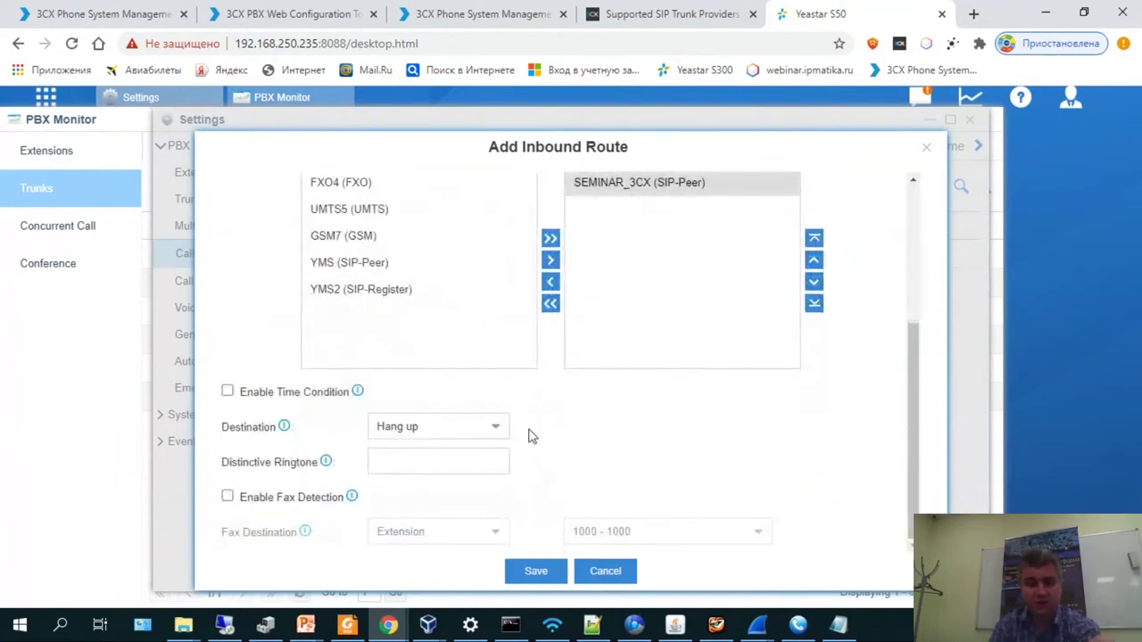
Step: Send the route's calls to IVR 6500, then save and apply the configuration
left_click(495, 430)
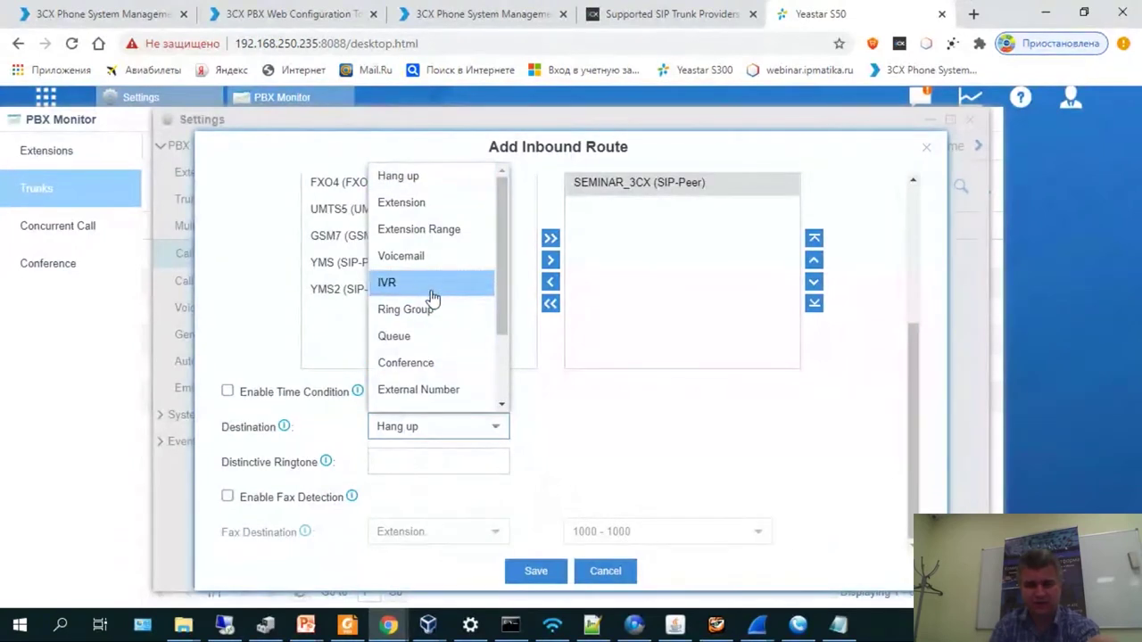
left_click(432, 284)
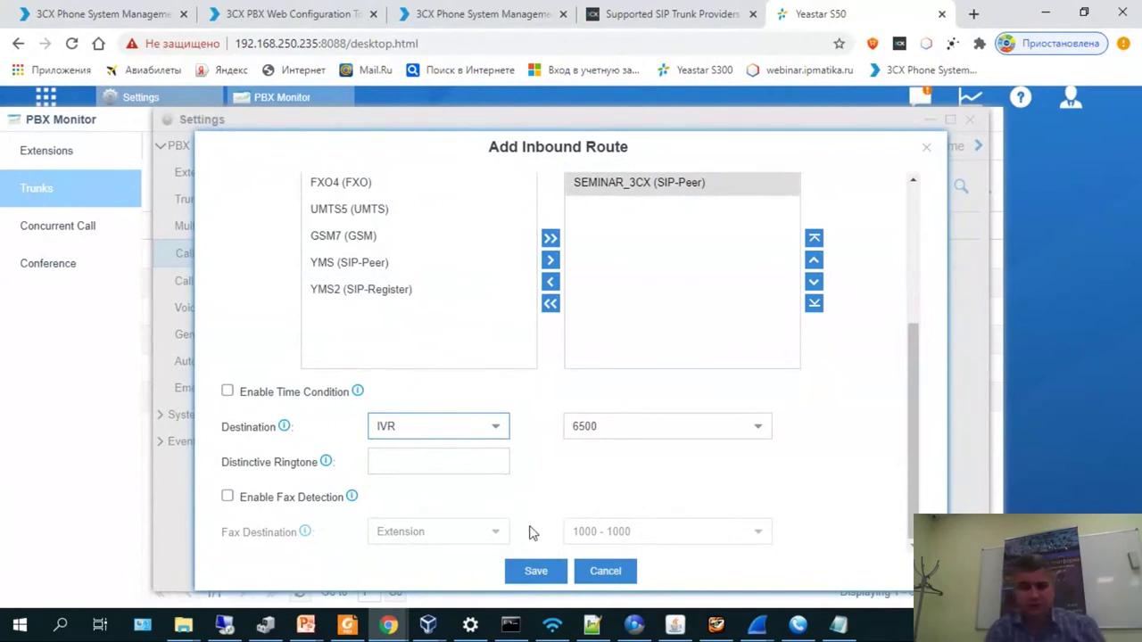
left_click(543, 574)
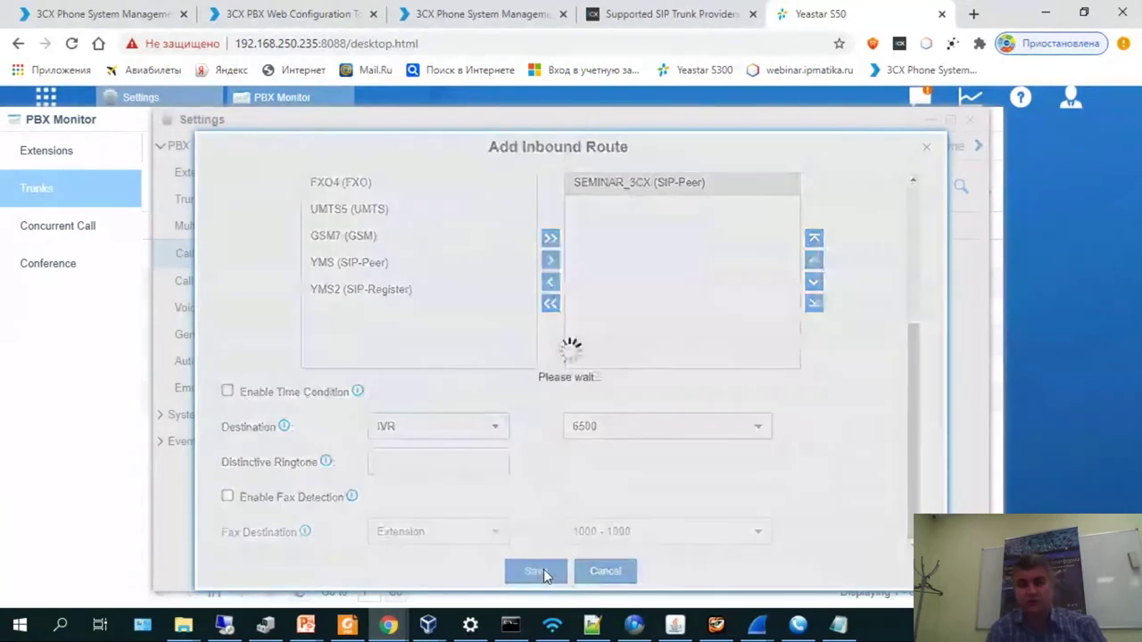
left_click(837, 98)
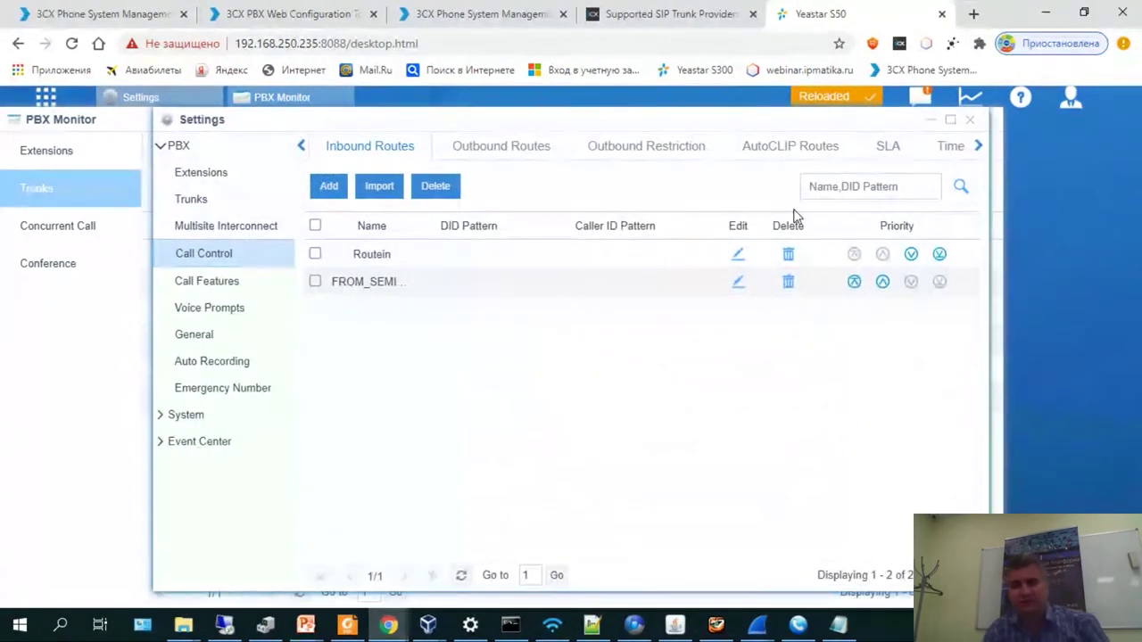
Step: Compare against the 3CX SIP trunks page, then minimize the browser to reveal the desktop
key("ctrl+3")
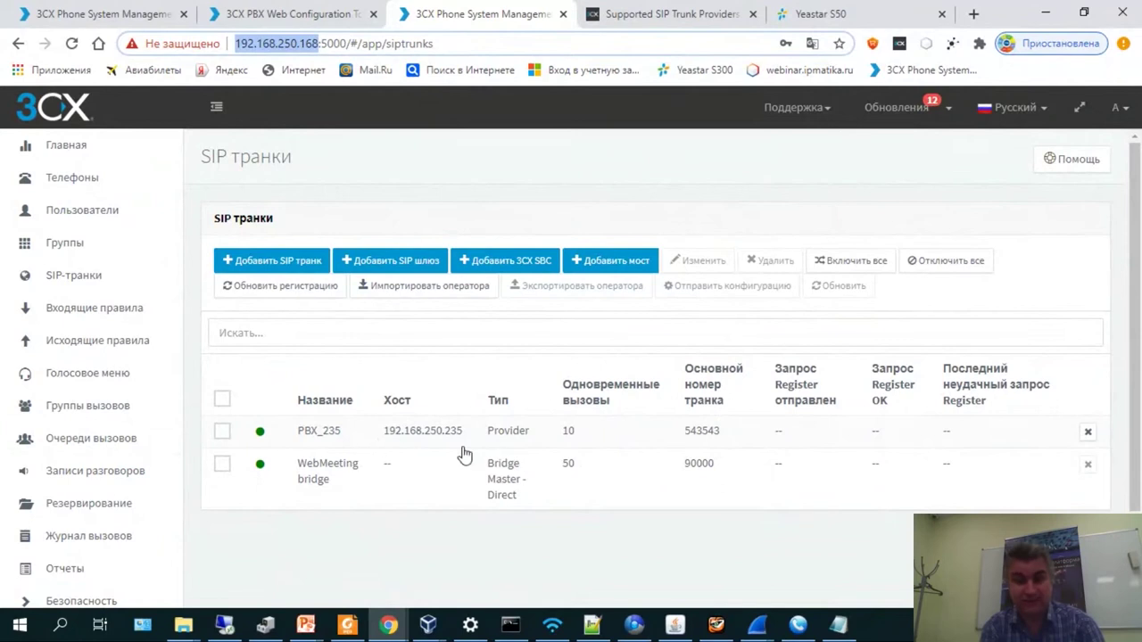
left_click(846, 13)
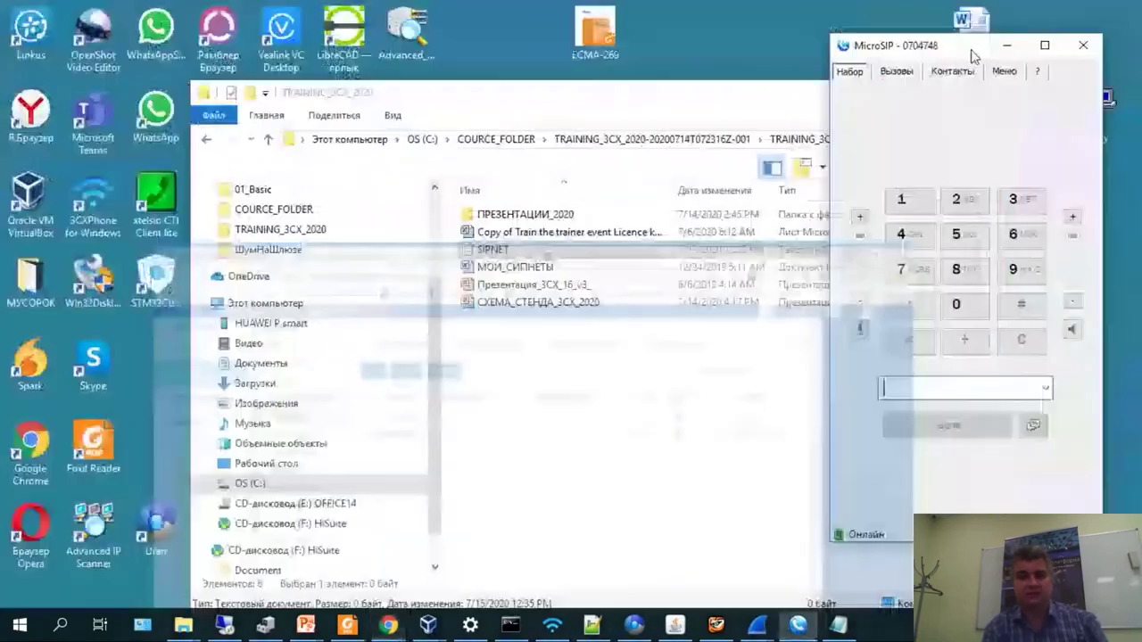
left_click(1045, 14)
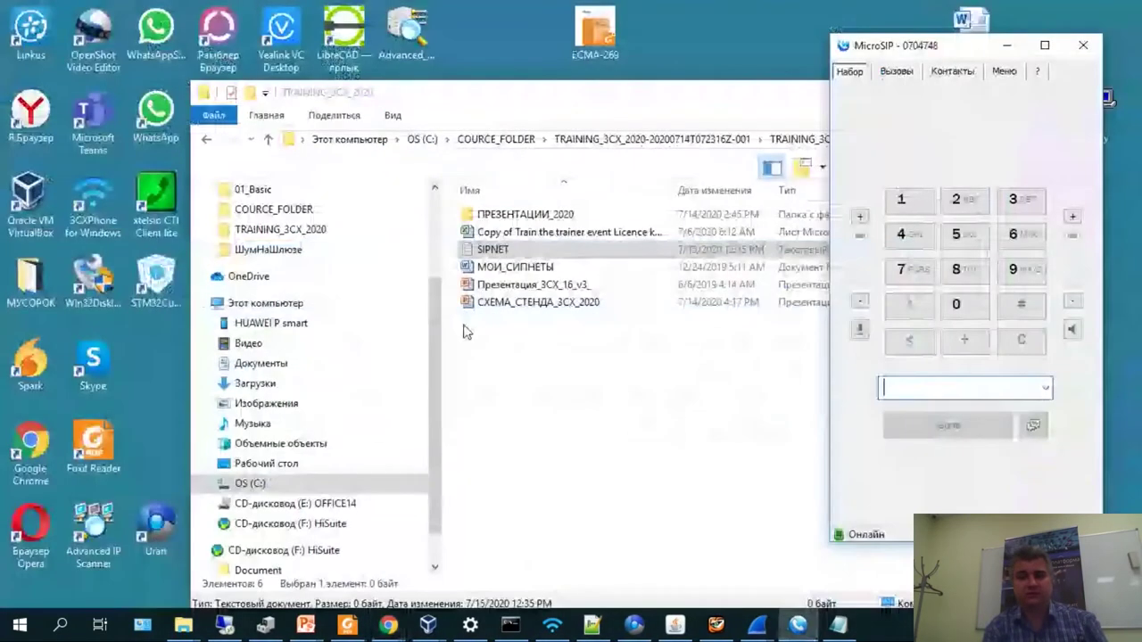
Step: Restore the browser, then bring up the 1.5_-_SIP_транки.pdf slides in Foxit Reader
key("alt+Tab")
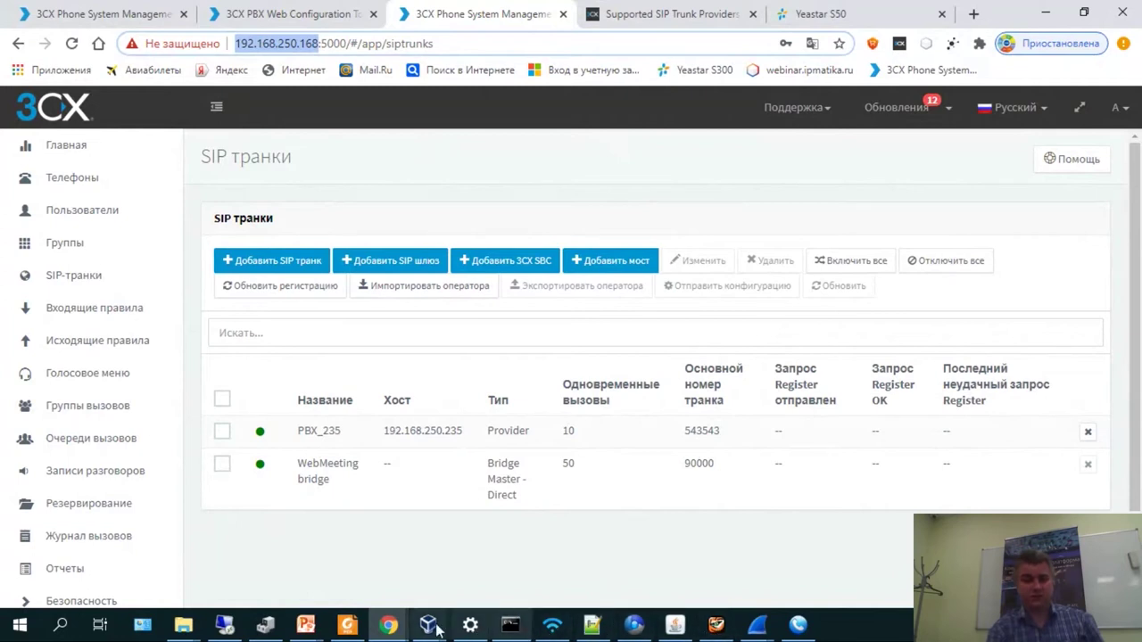
left_click(348, 625)
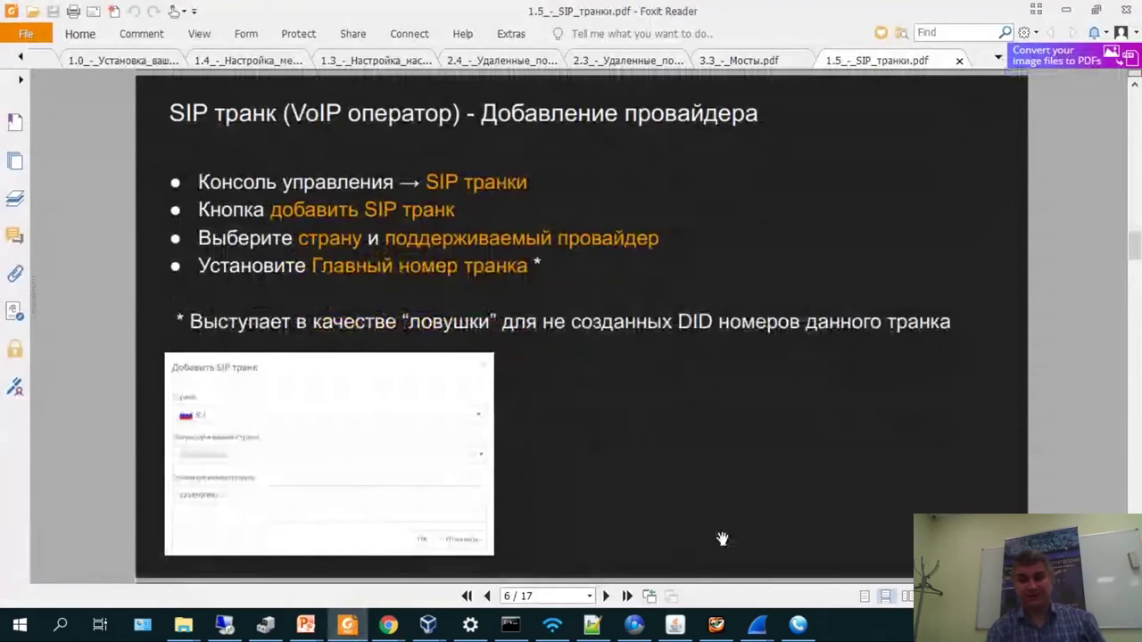
Step: Scroll the PDF to slide 7 on DID-based inbound rules
scroll(764, 360, "down", 8)
scroll(754, 355, "down", 2)
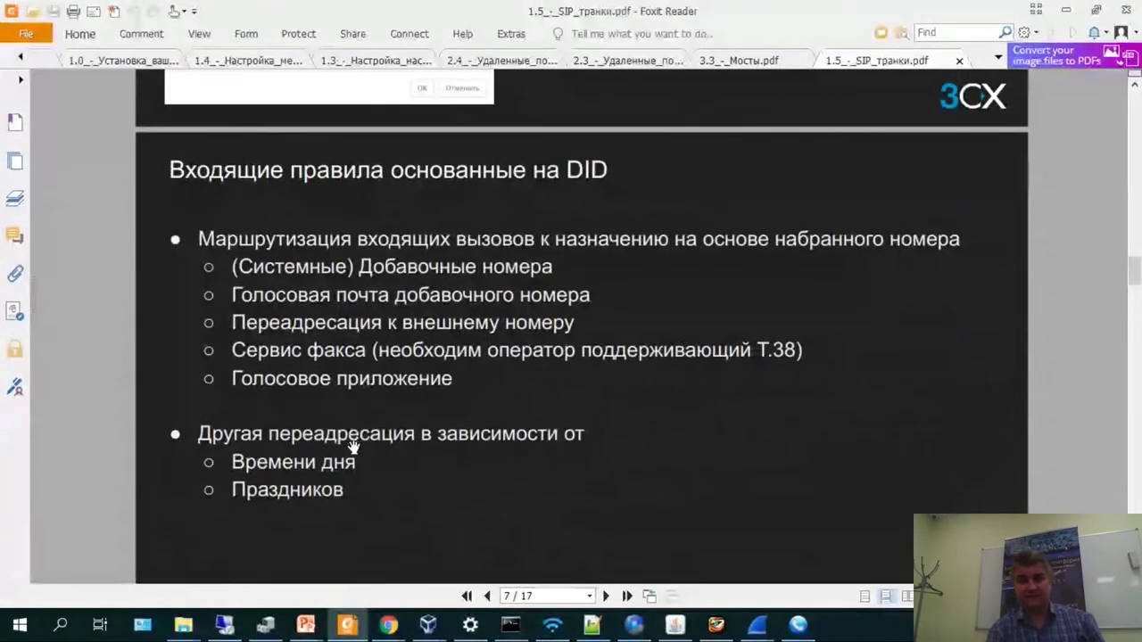
scroll(362, 459, "up", 5)
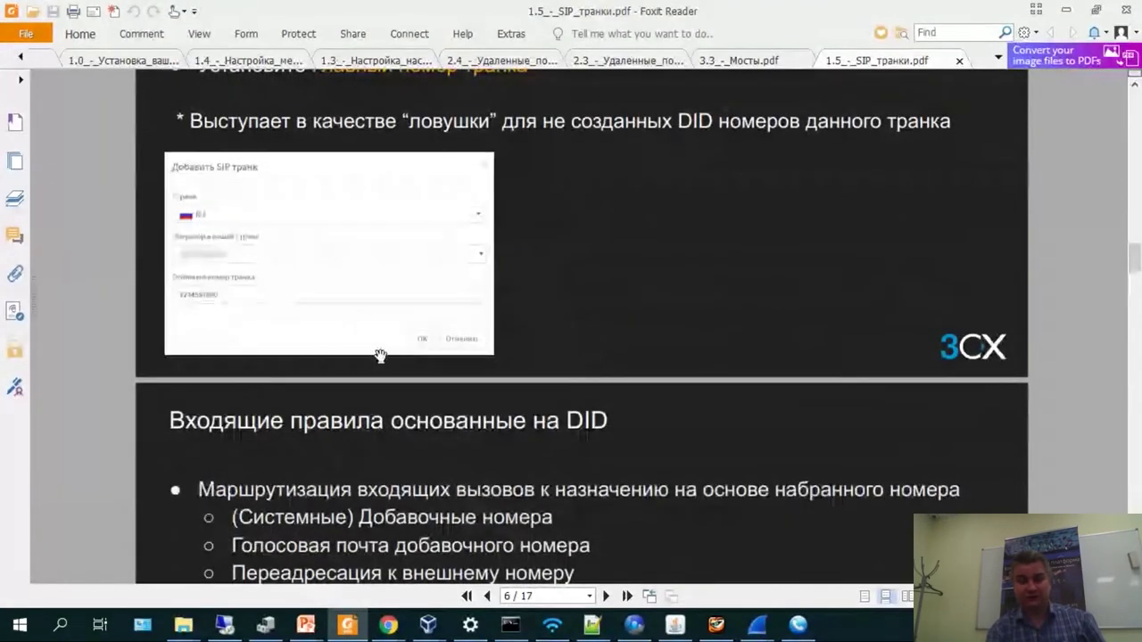
scroll(392, 441, "down", 1)
scroll(395, 443, "down", 3)
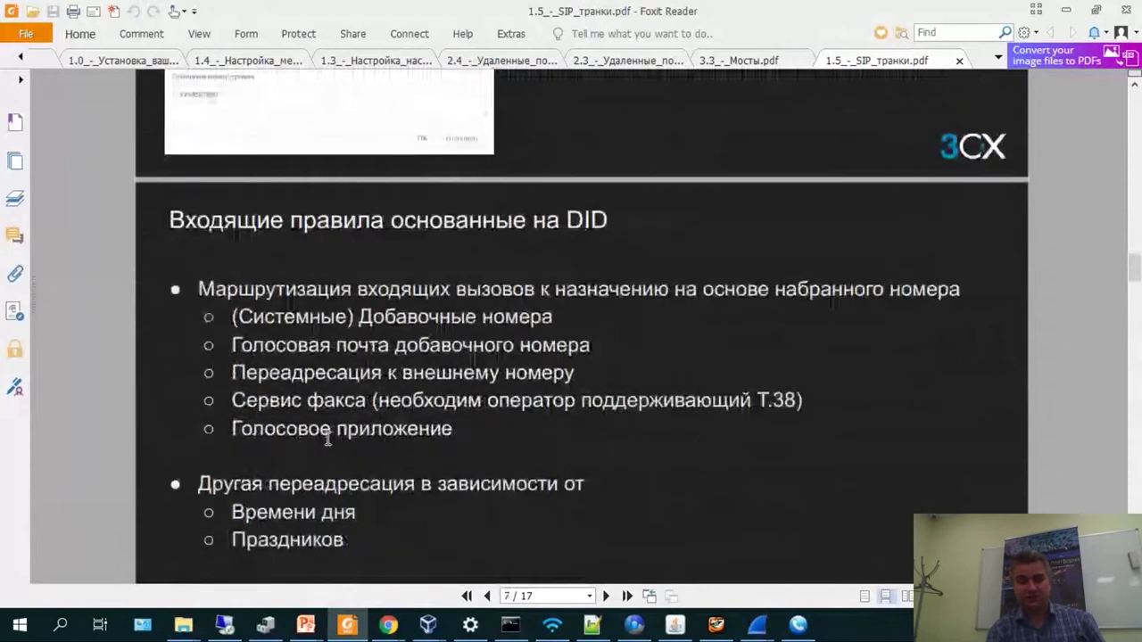
Step: Switch to the Презентация_3CX_16_v3 PowerPoint deck and show slide 41 on trunk codecs
mouse_move(306, 625)
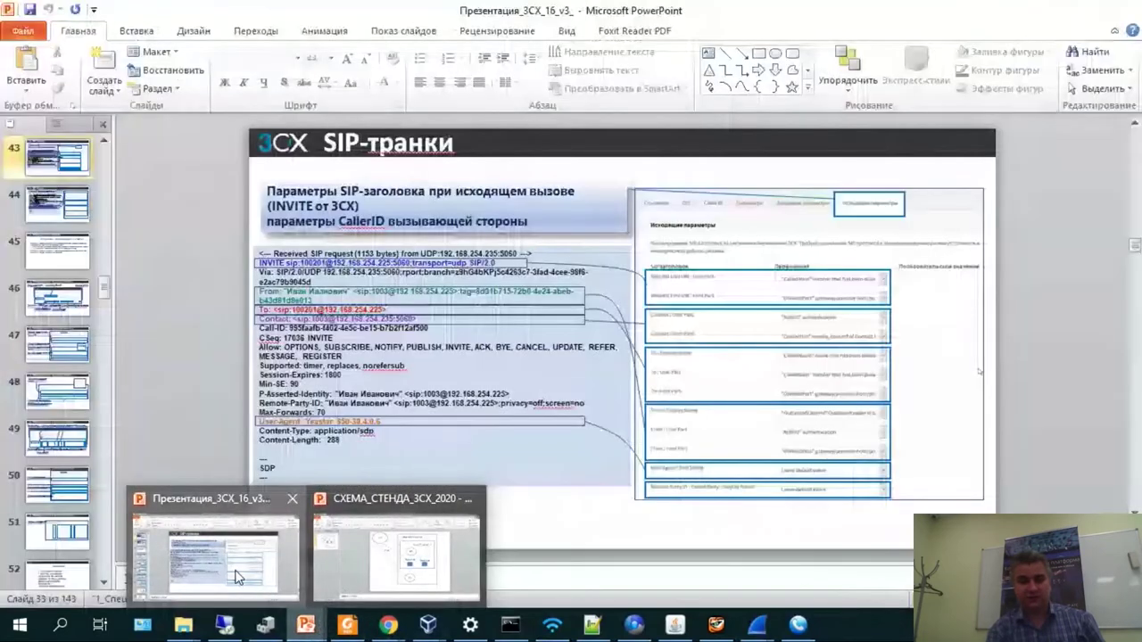
left_click(237, 575)
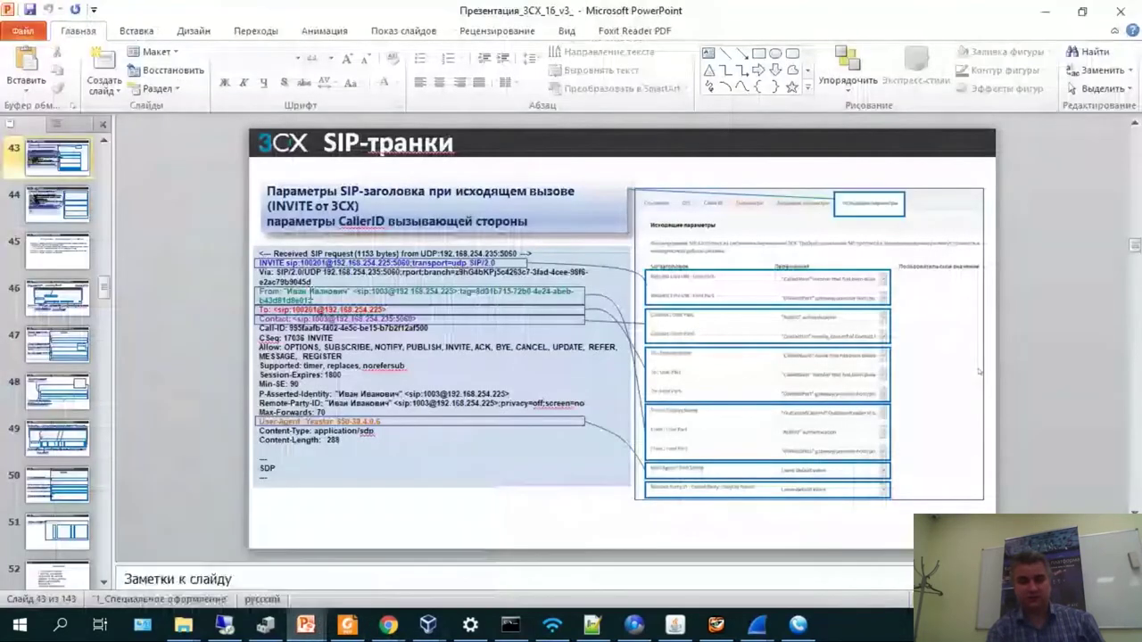
scroll(52, 214, "up", 3)
left_click(53, 214)
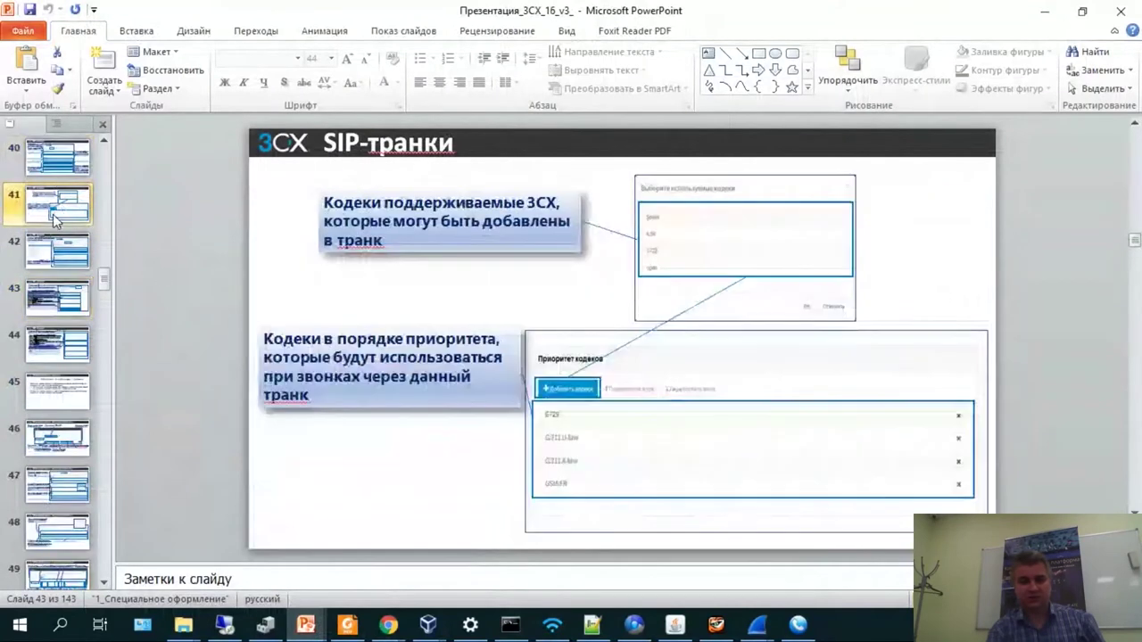
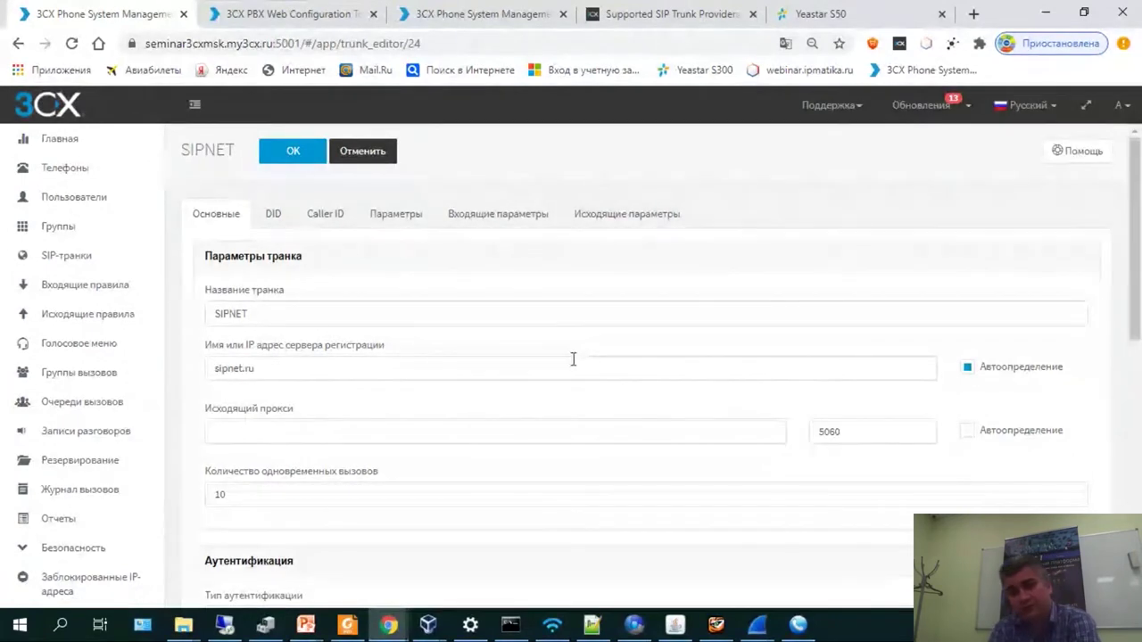
Step: Open the SIPNET trunk and check its assigned DID numbers
left_click(63, 287)
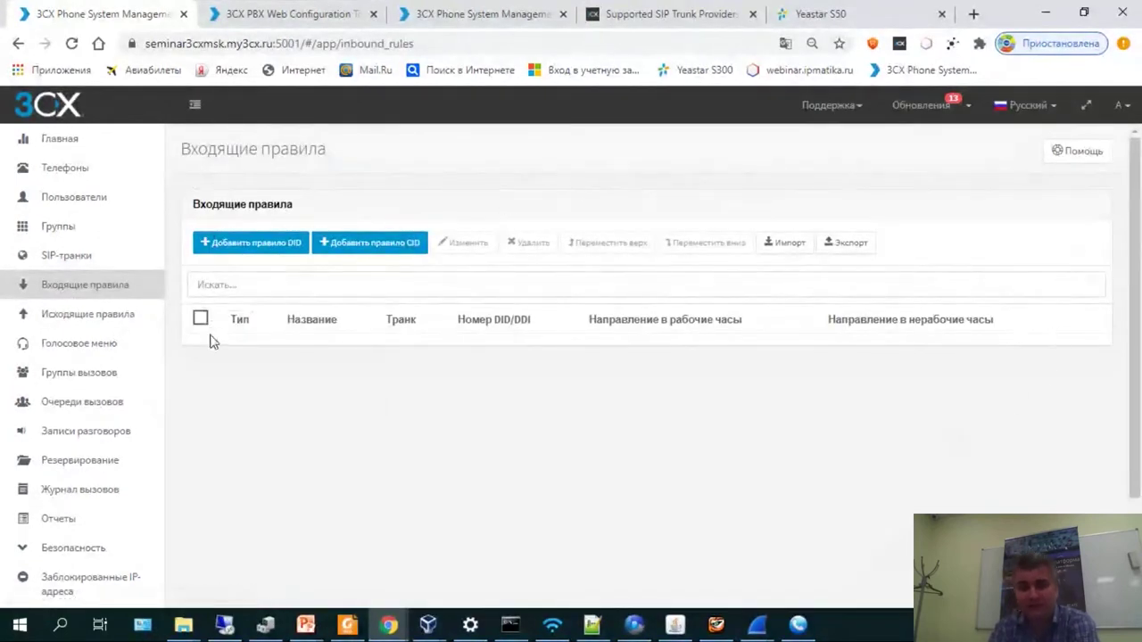
left_click(79, 256)
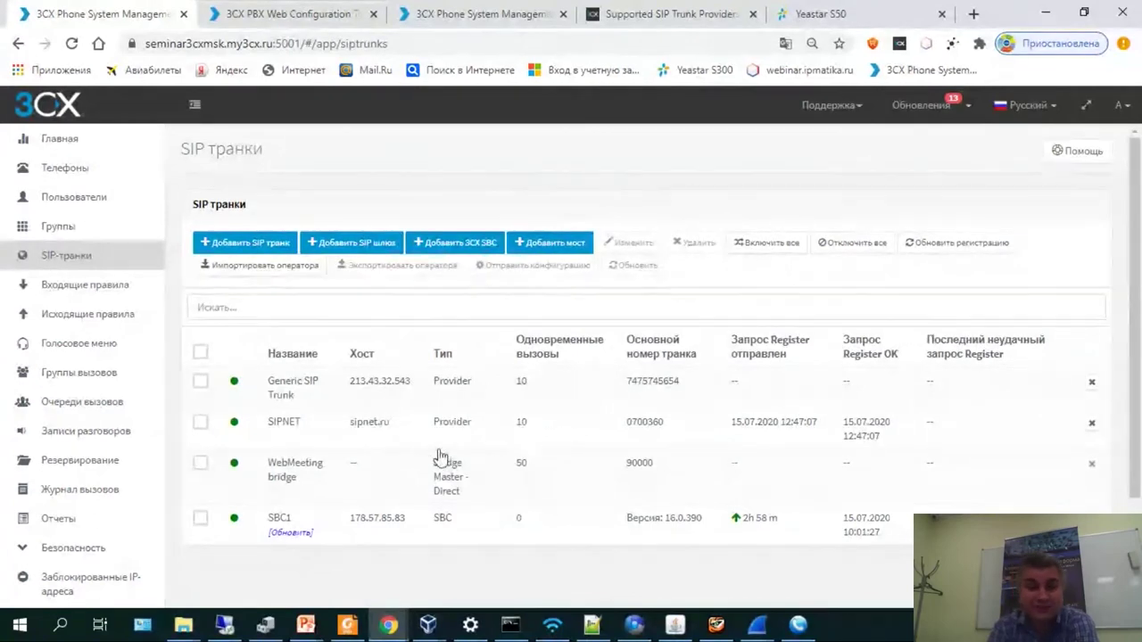
left_click(84, 296)
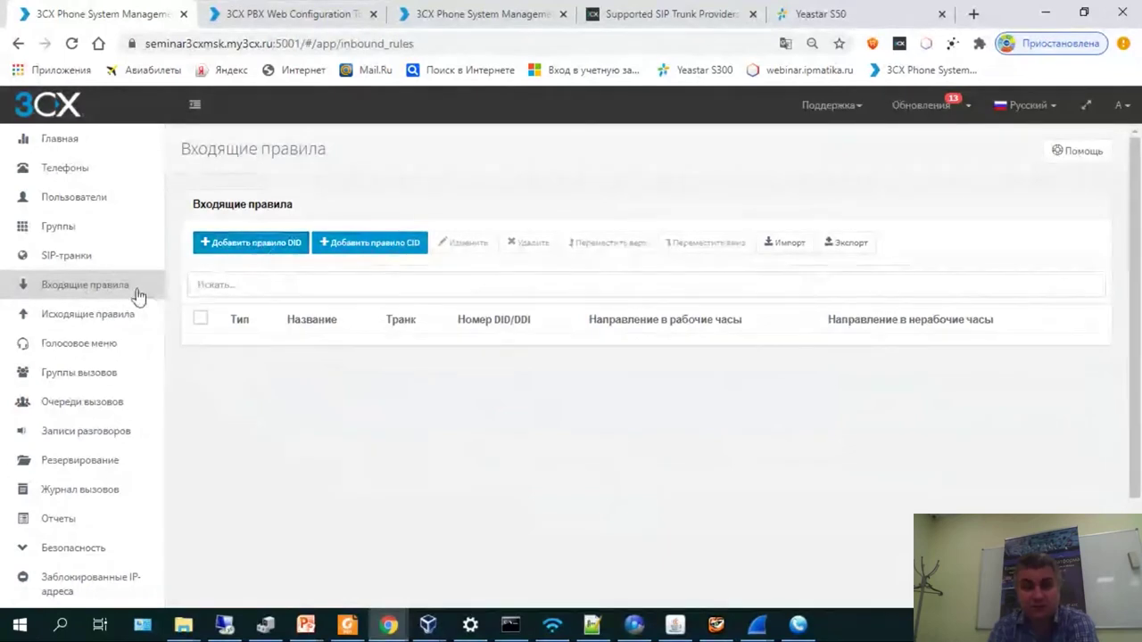
left_click(113, 271)
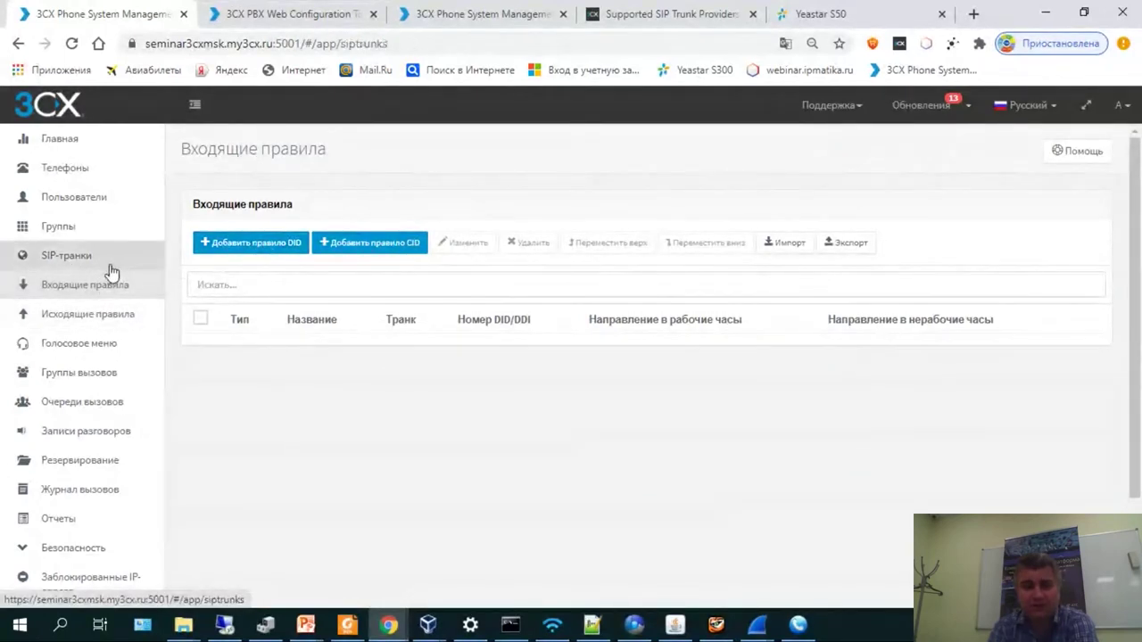
left_click(339, 435)
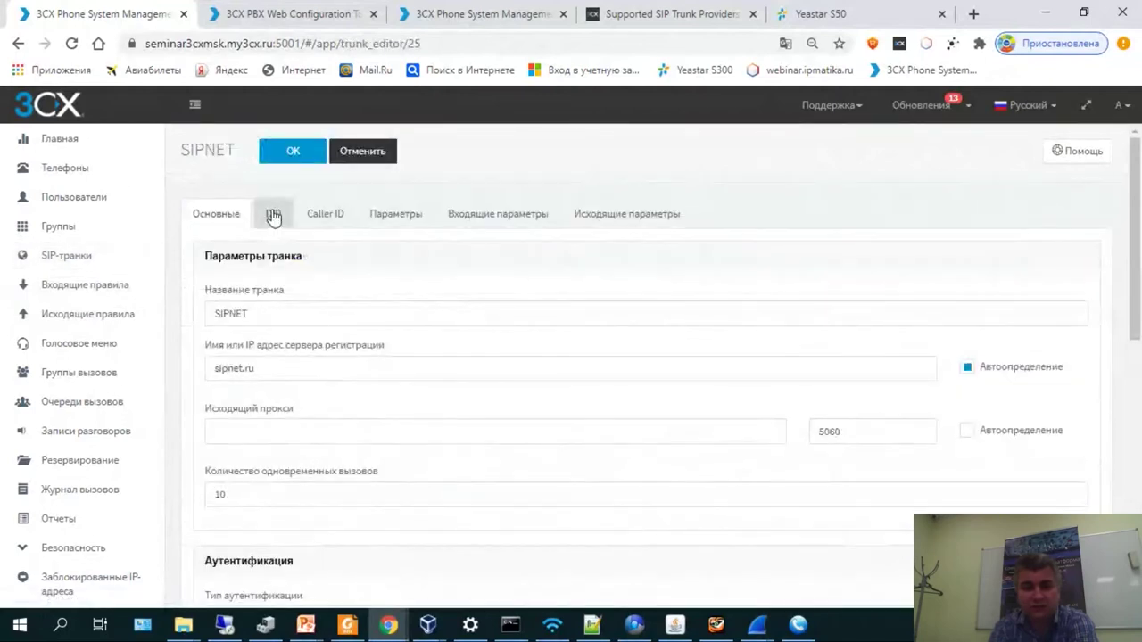
left_click(272, 217)
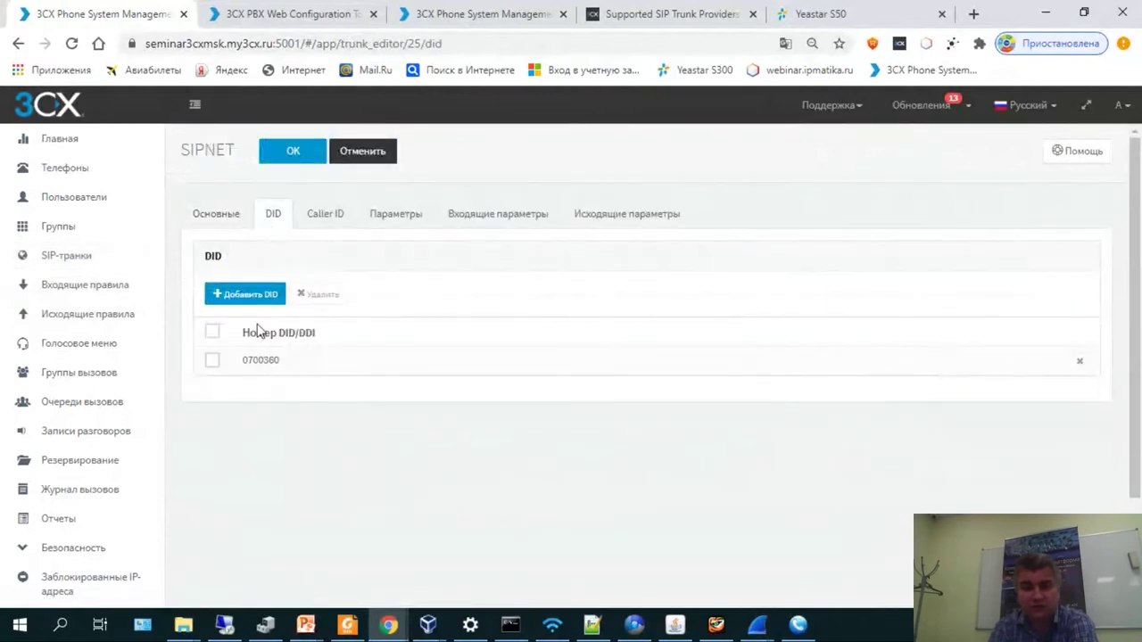
left_click(219, 220)
Step: Confirm the SIPNET trunk's main number is 0700360, then go to the Inbound Rules page
scroll(318, 471, "down", 10)
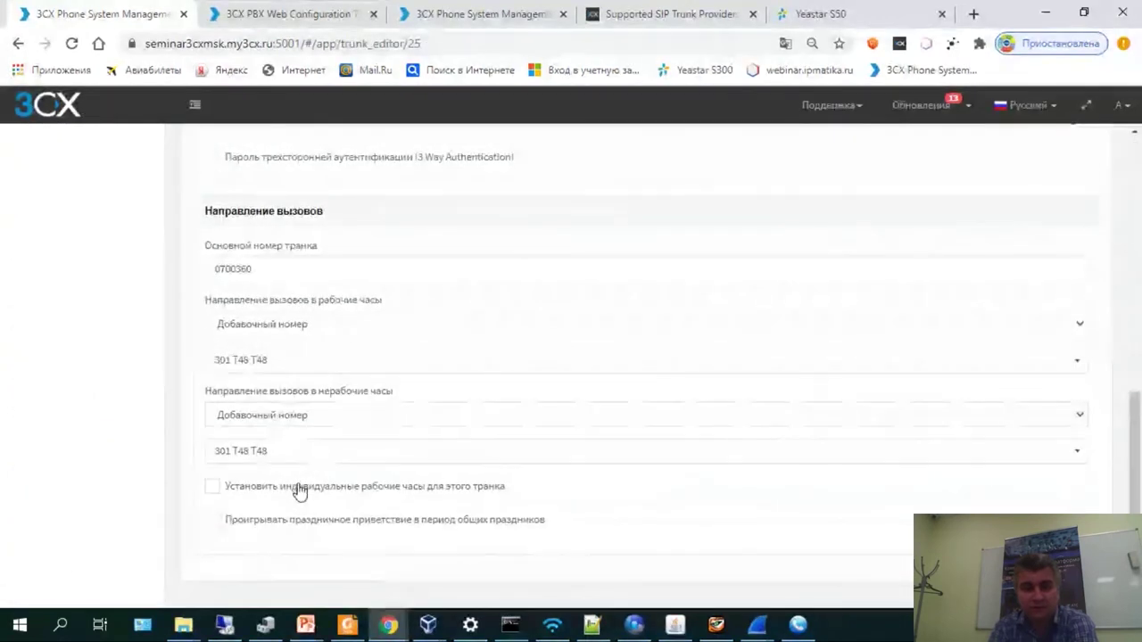
scroll(295, 355, "up", 1)
left_click_drag(295, 355, 176, 357)
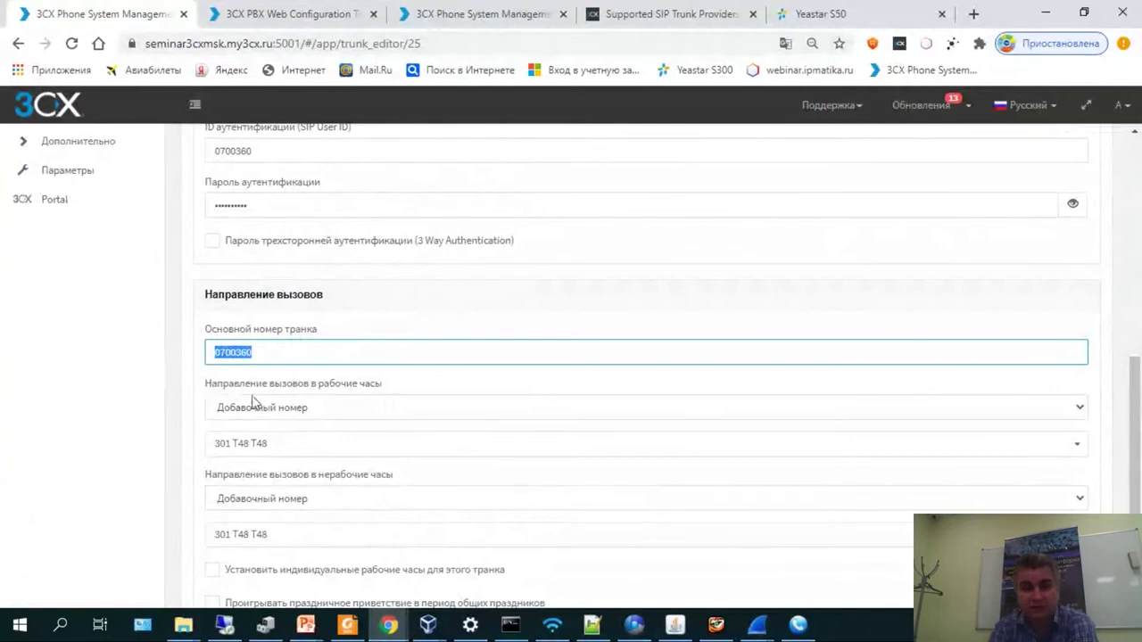
scroll(558, 514, "up", 4)
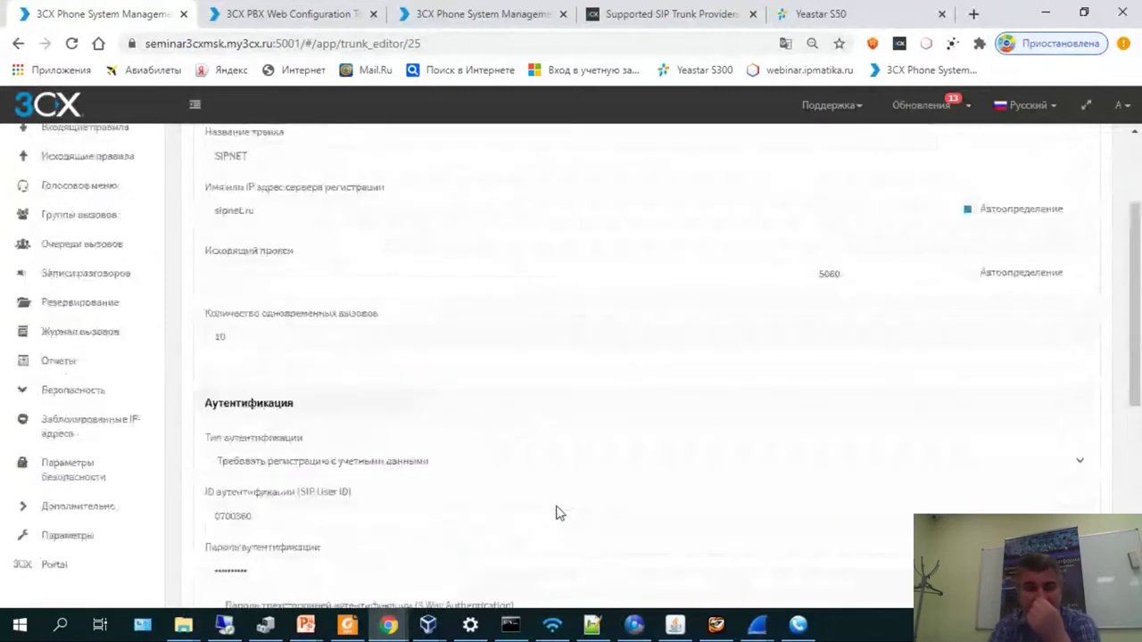
scroll(558, 513, "up", 2)
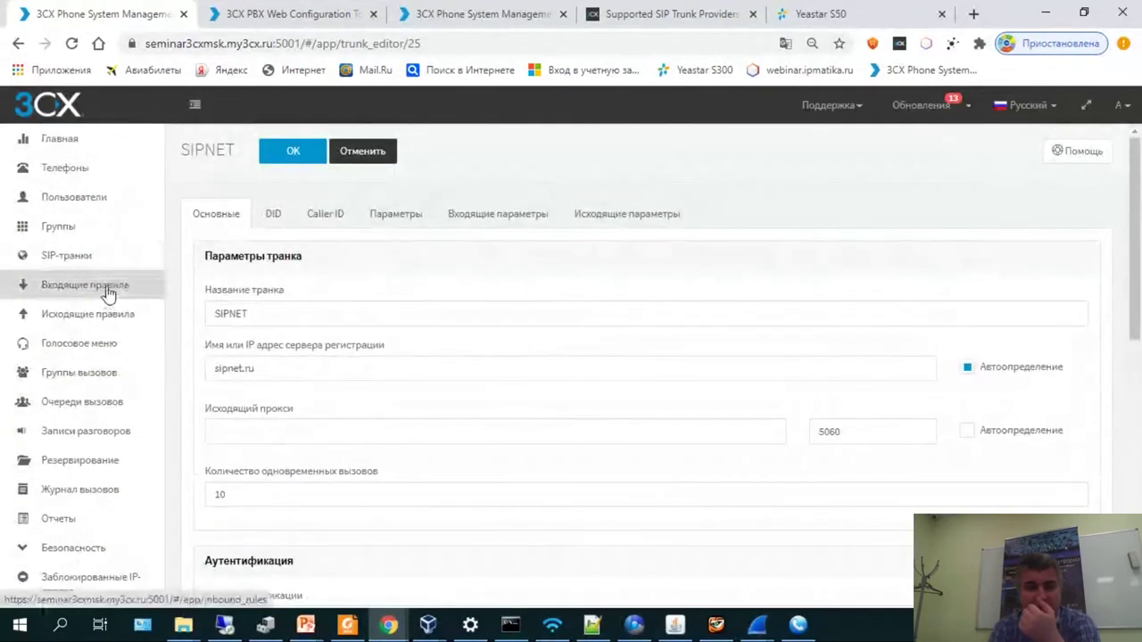
left_click(108, 294)
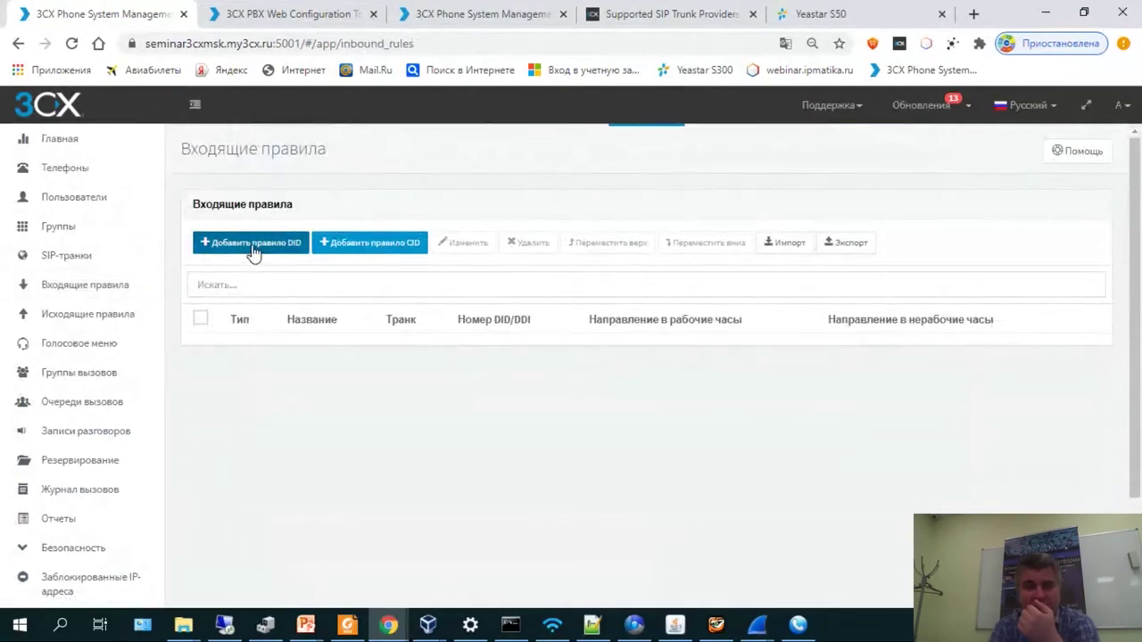
left_click(253, 249)
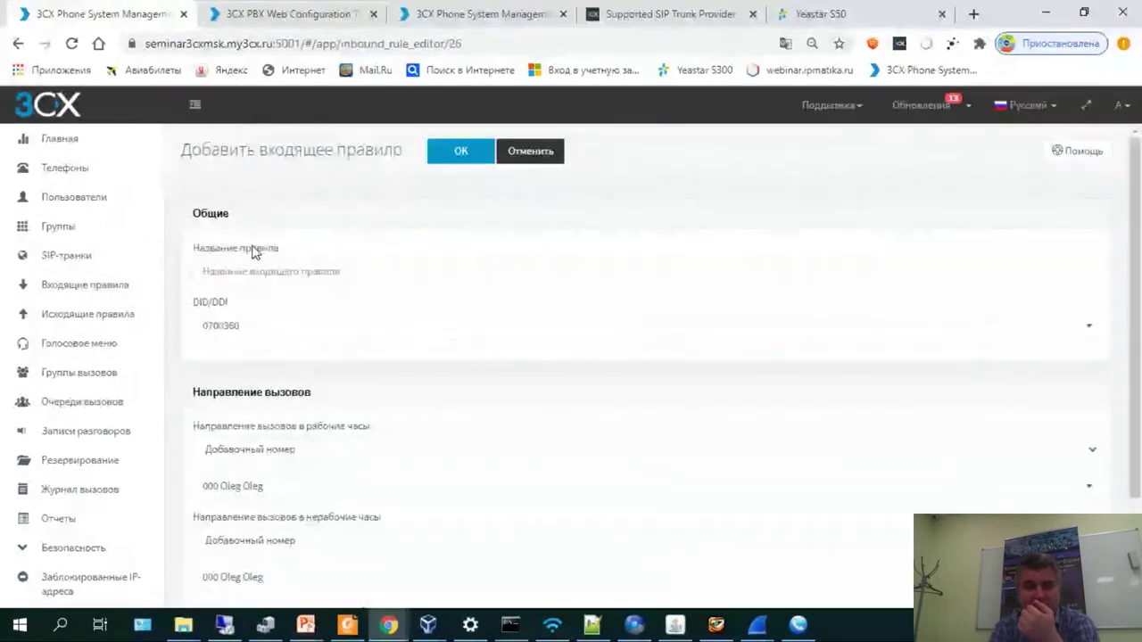
Step: Choose DID 0700360 for the new rule and name it FROM_SIPNET
left_click(293, 325)
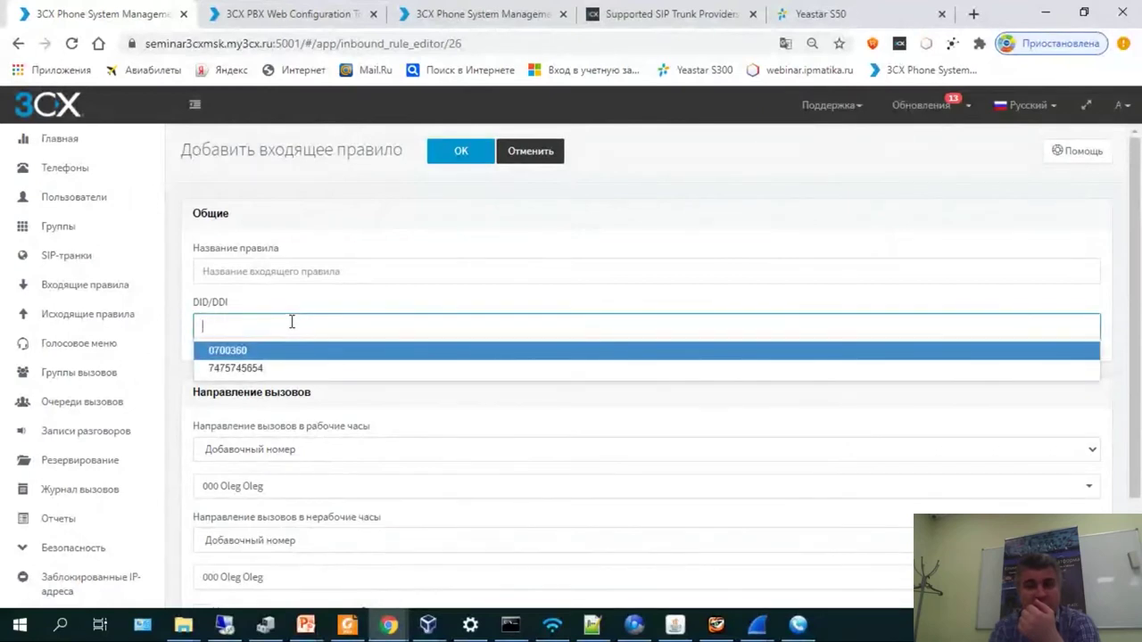
key("Return")
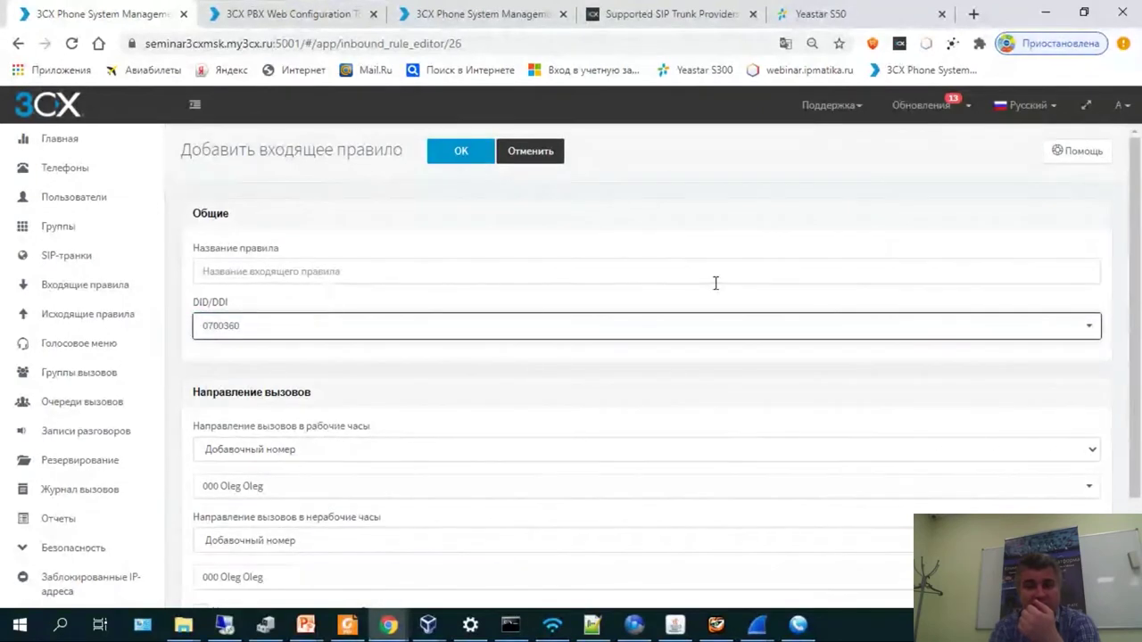
left_click(639, 280)
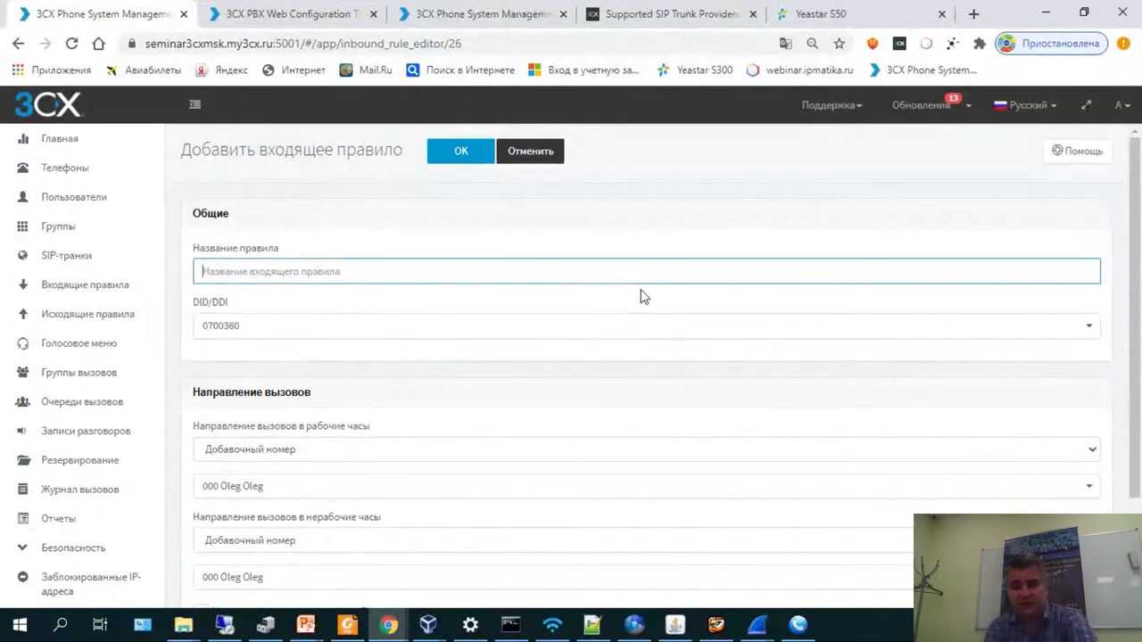
type("TEST")
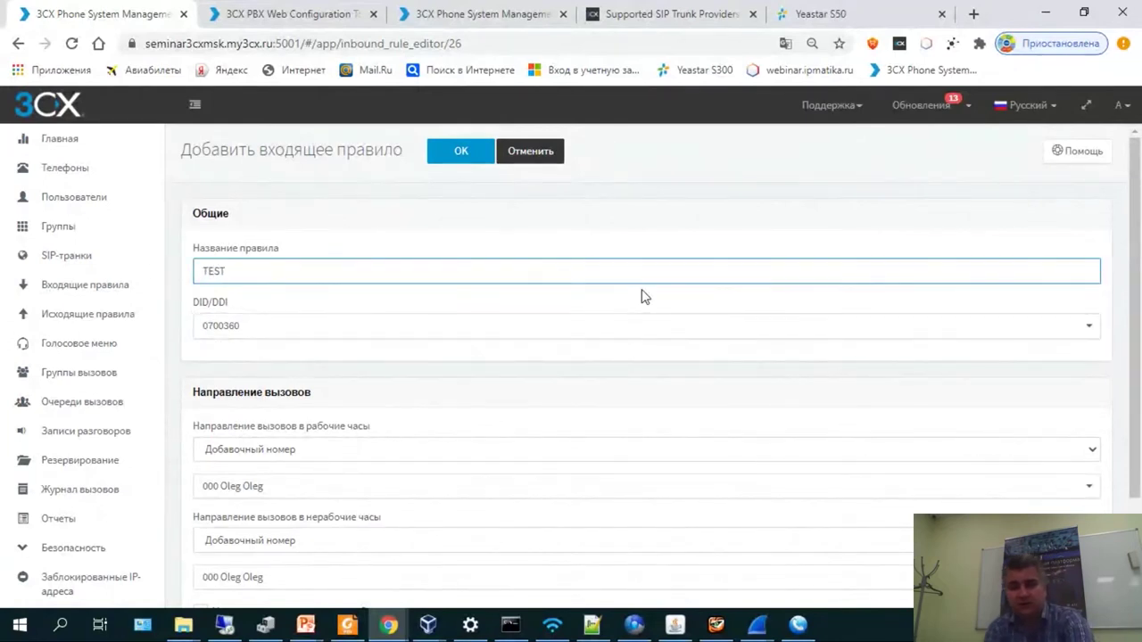
key("BackSpace")
key("BackSpace")
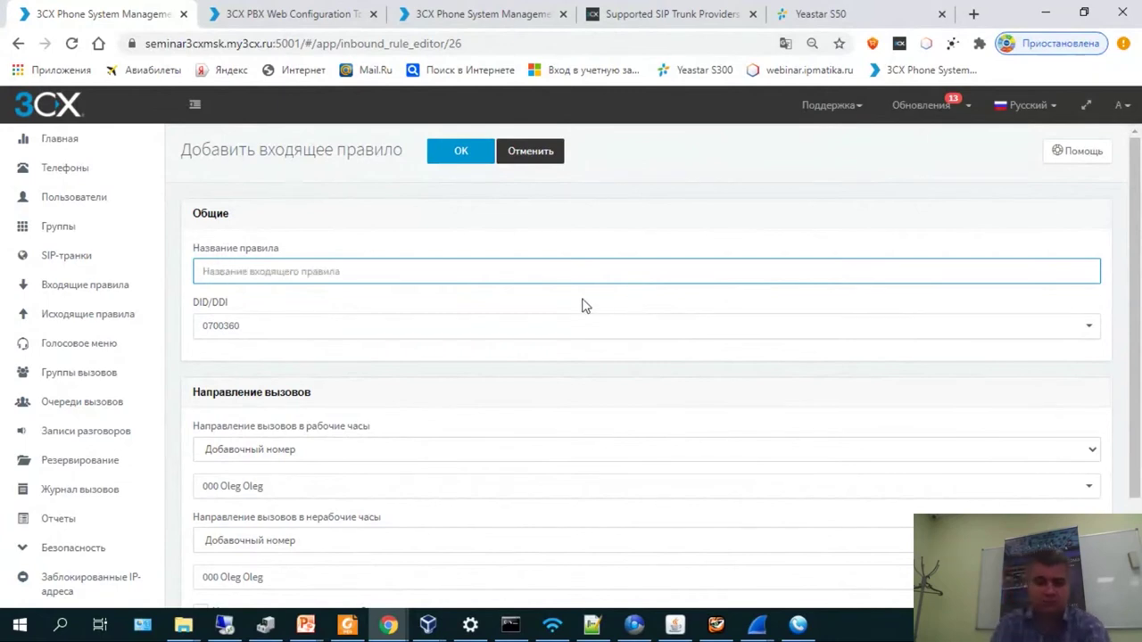
type("FROM_")
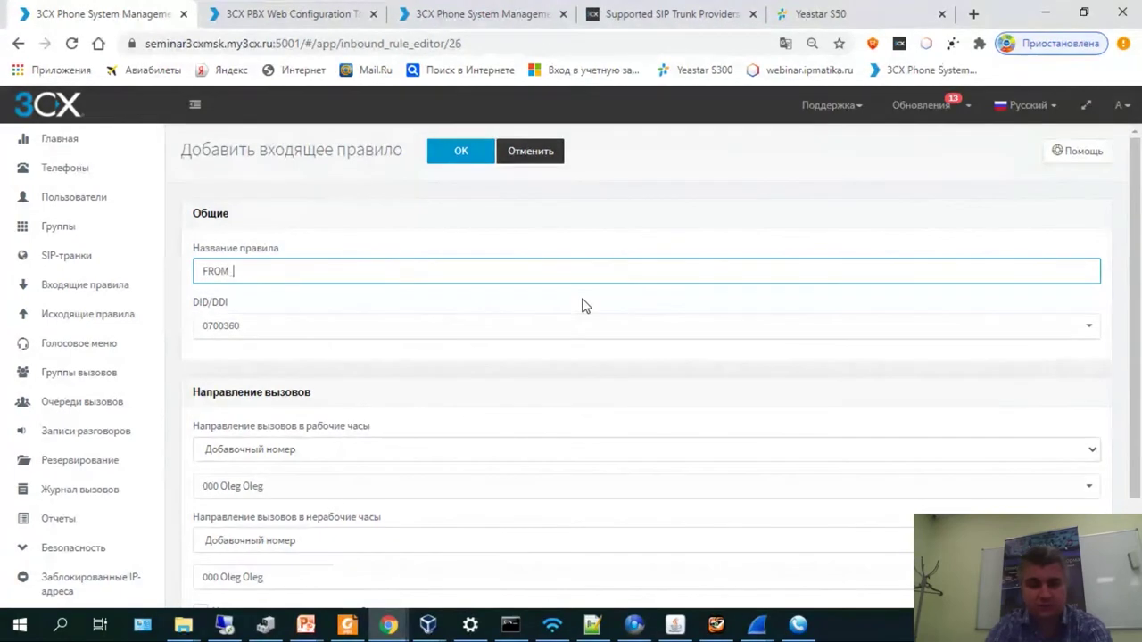
type("SIPNET")
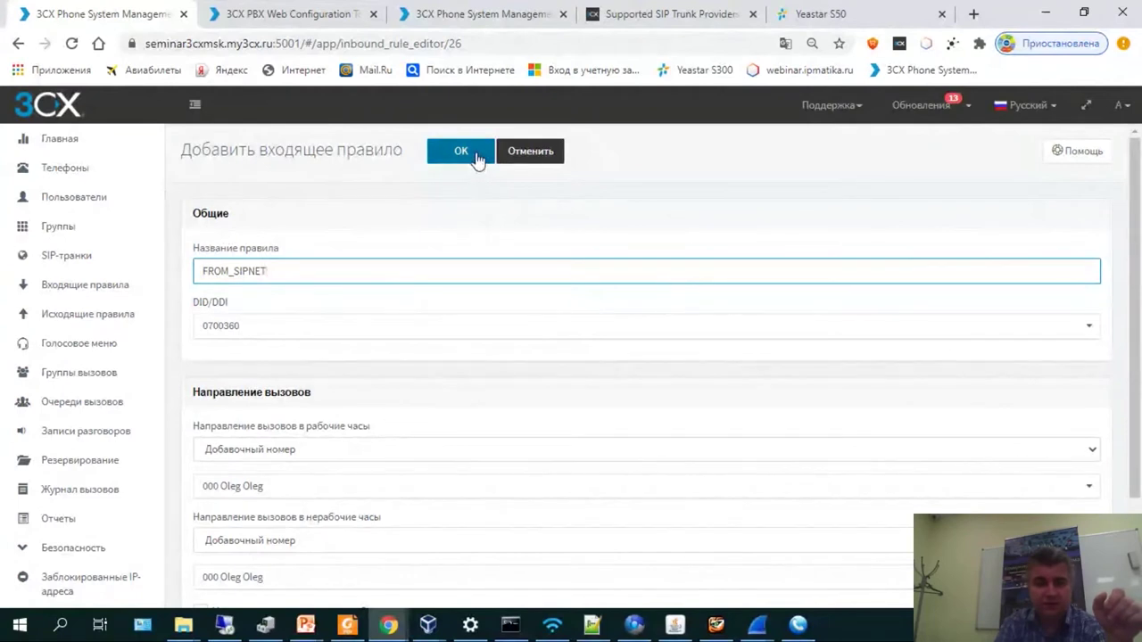
Step: Open the extension choices for working-hours calls
scroll(384, 455, "down", 2)
scroll(386, 459, "up", 2)
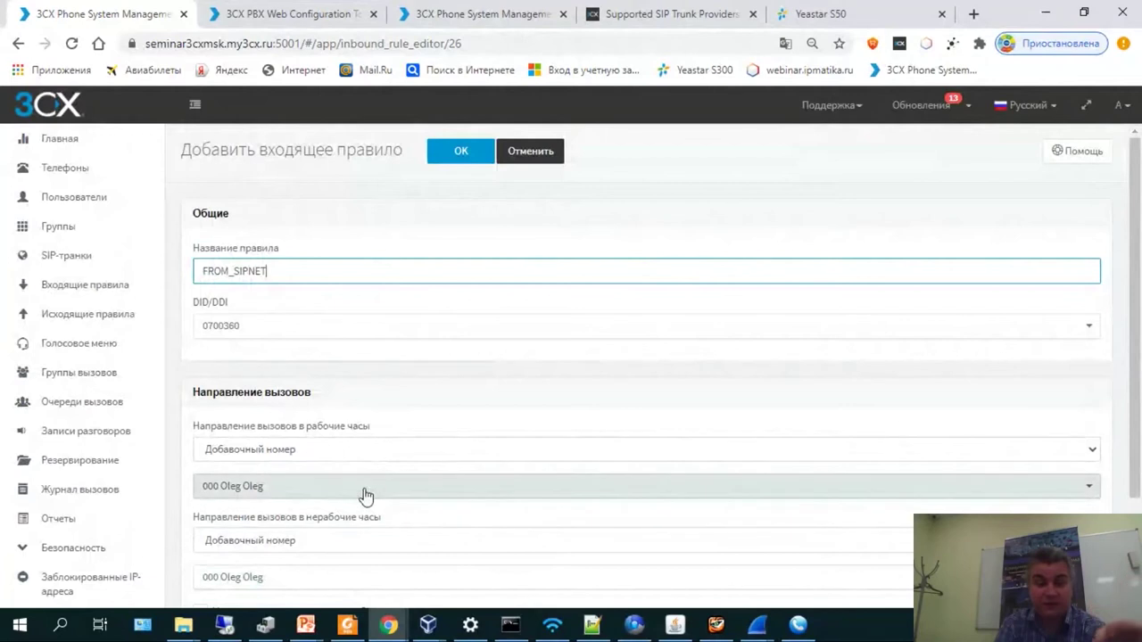
left_click(365, 491)
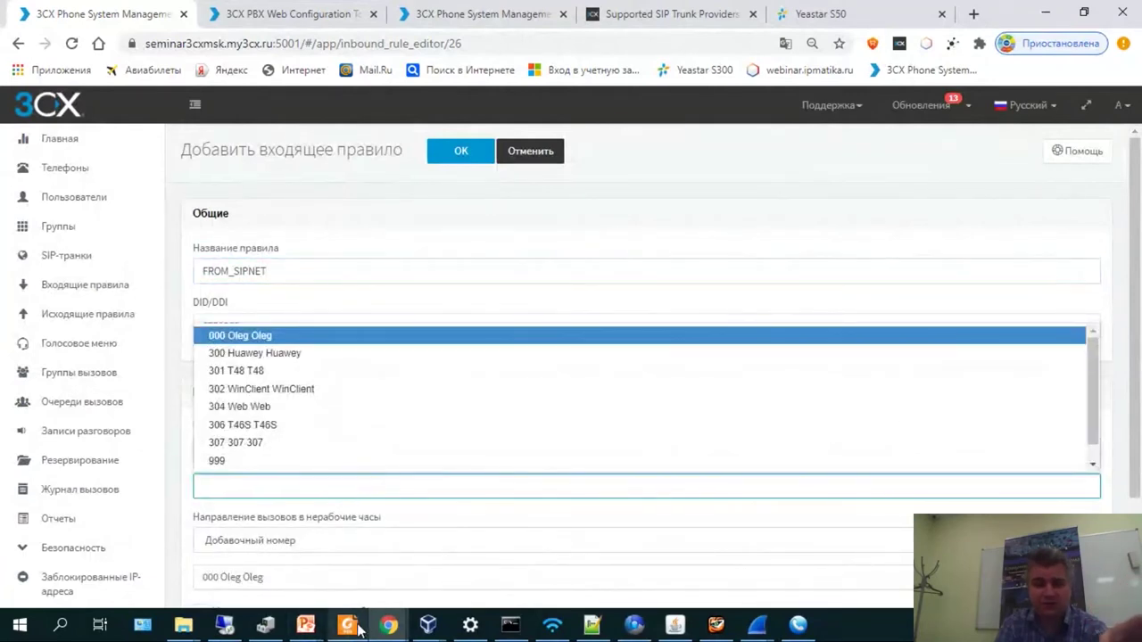
mouse_move(388, 625)
left_click(222, 573)
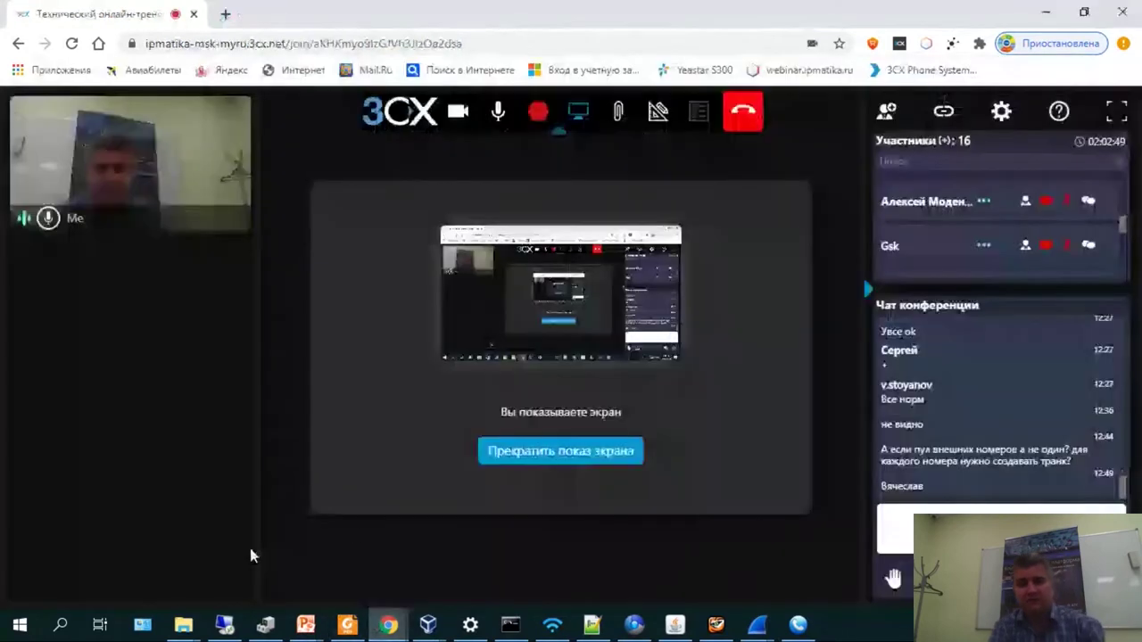
left_click(1048, 14)
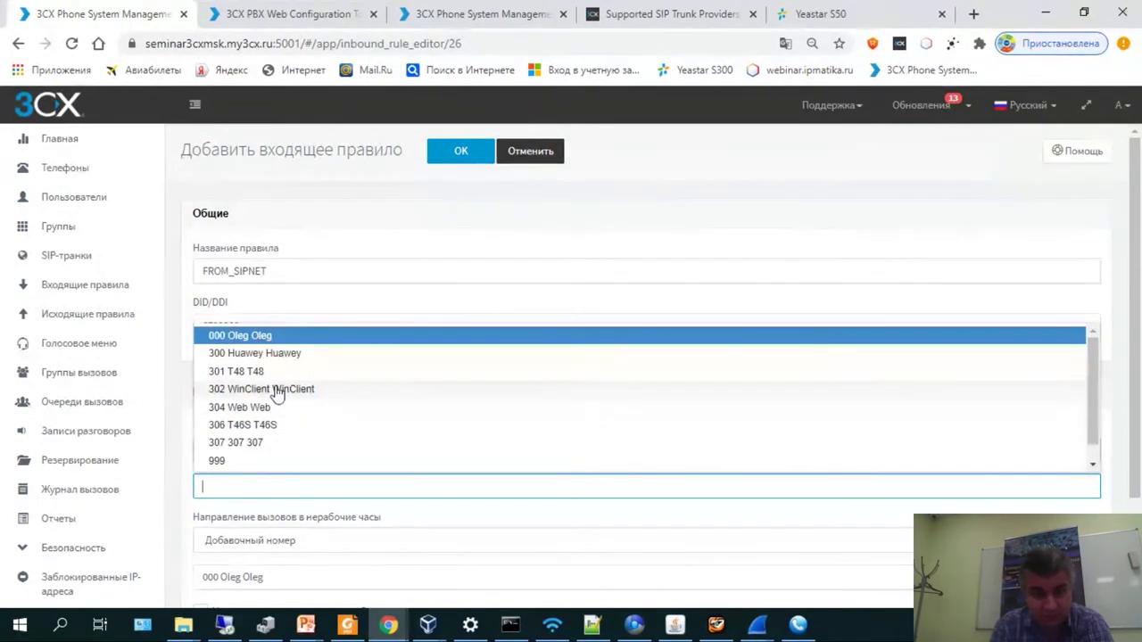
Step: Route both working-hours and out-of-hours calls to extension 302 WinClient
left_click(276, 391)
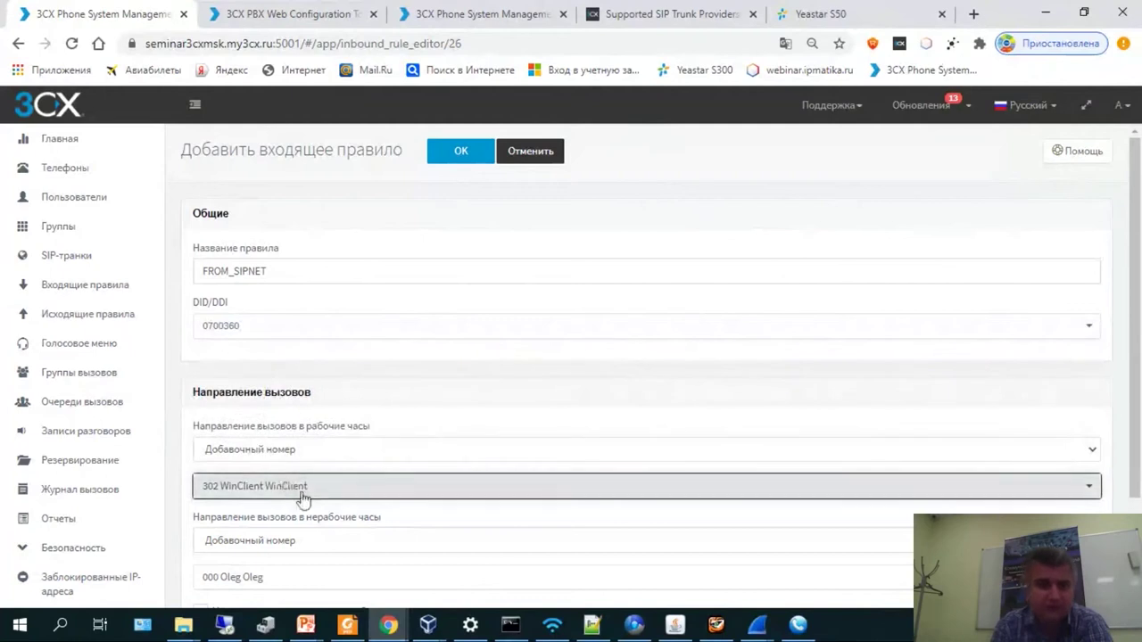
scroll(362, 542, "down", 2)
left_click(345, 458)
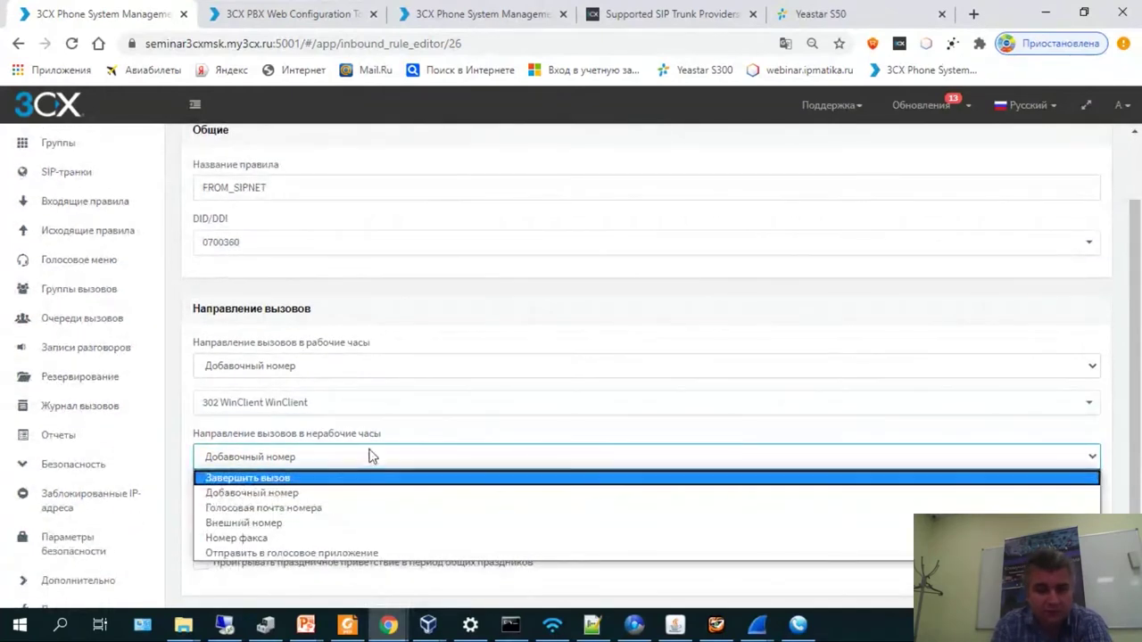
left_click(348, 493)
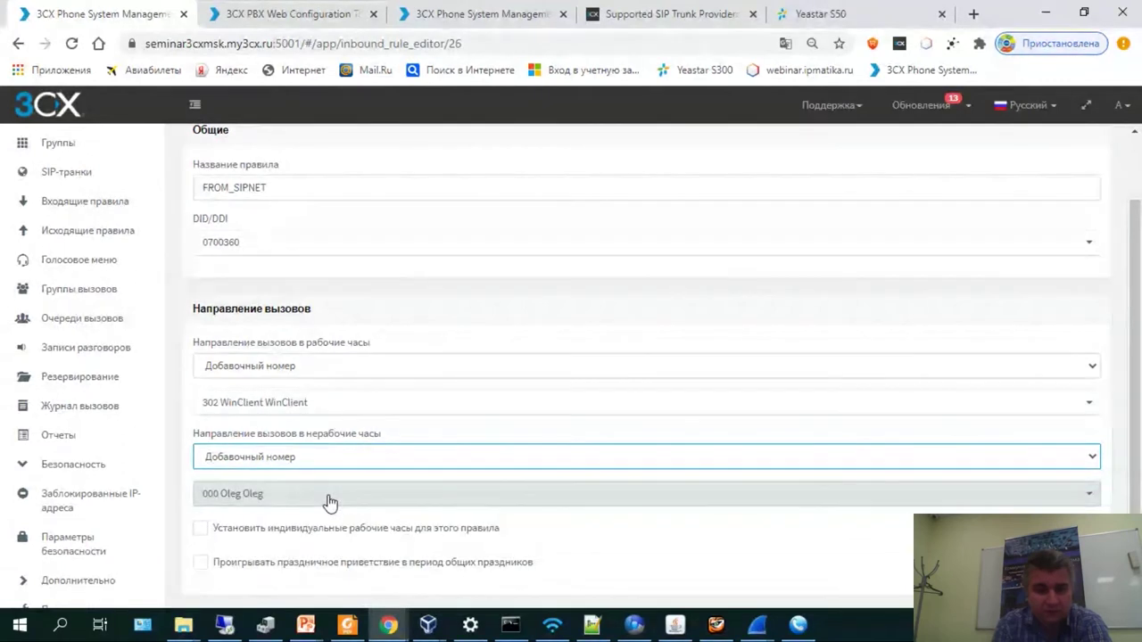
left_click(331, 498)
left_click(295, 398)
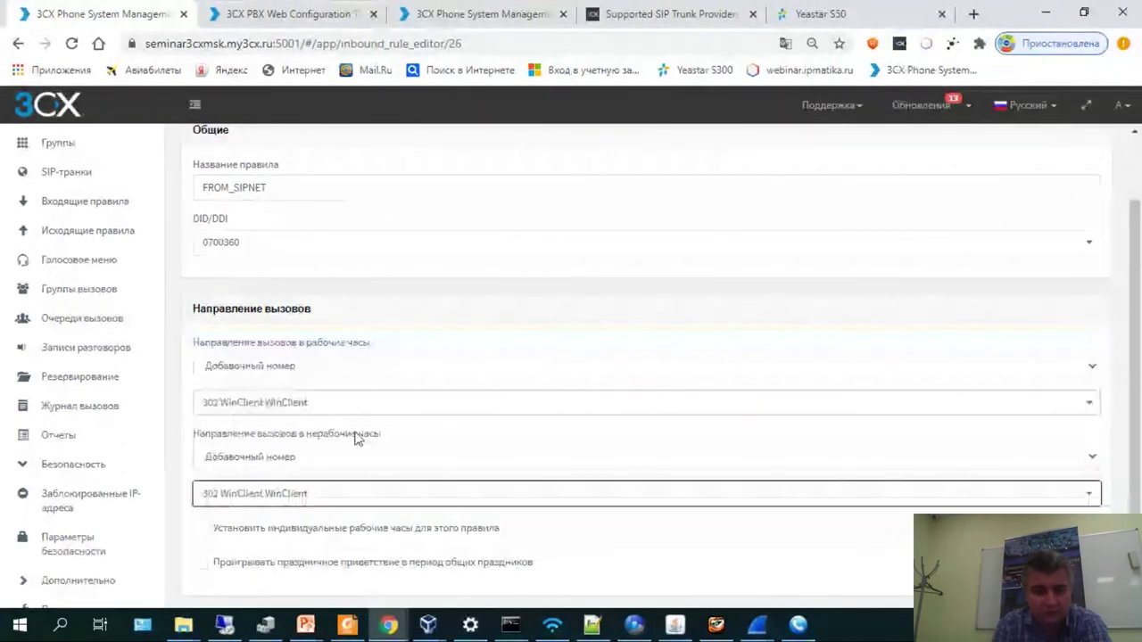
Step: Save the FROM_SIPNET inbound rule
scroll(401, 403, "up", 2)
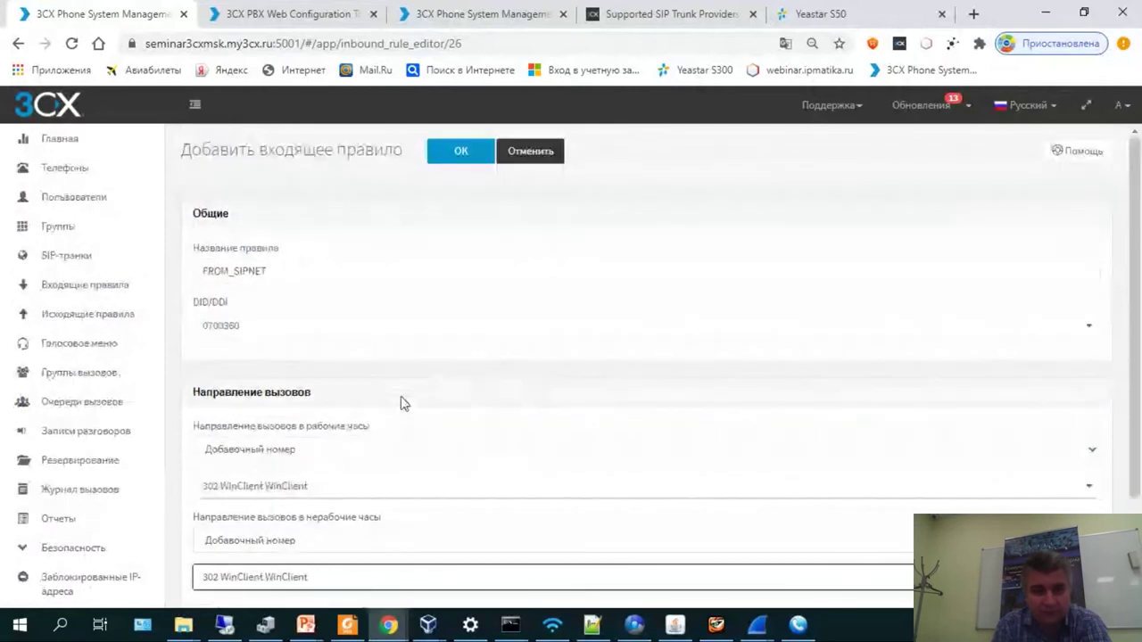
scroll(400, 402, "down", 1)
scroll(401, 403, "down", 2)
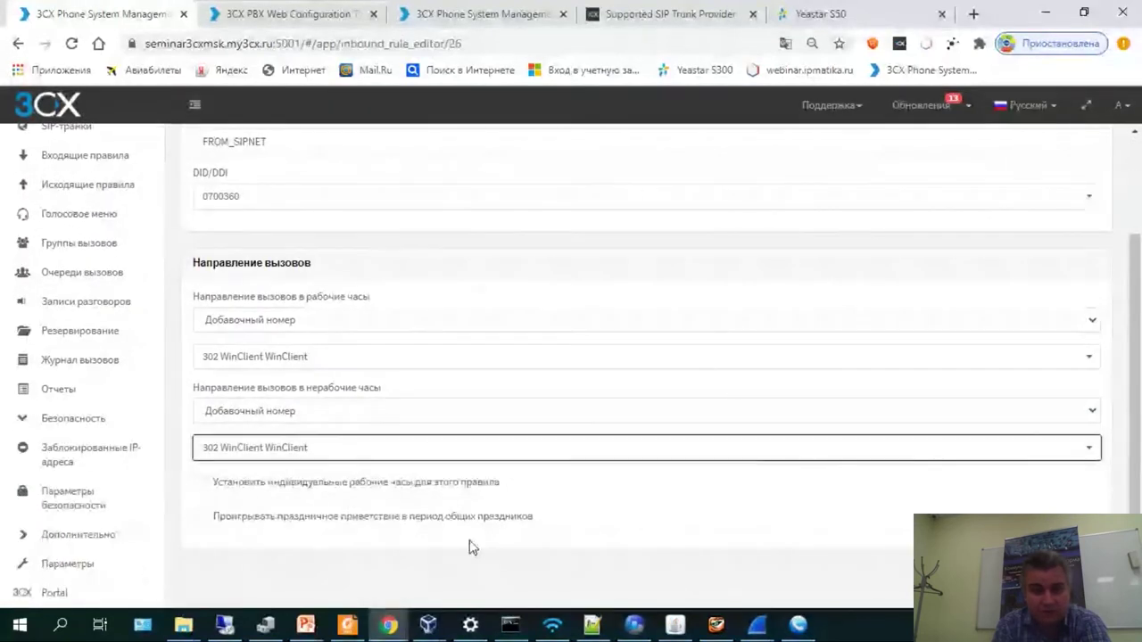
scroll(509, 301, "up", 3)
scroll(462, 207, "down", 2)
scroll(461, 173, "up", 2)
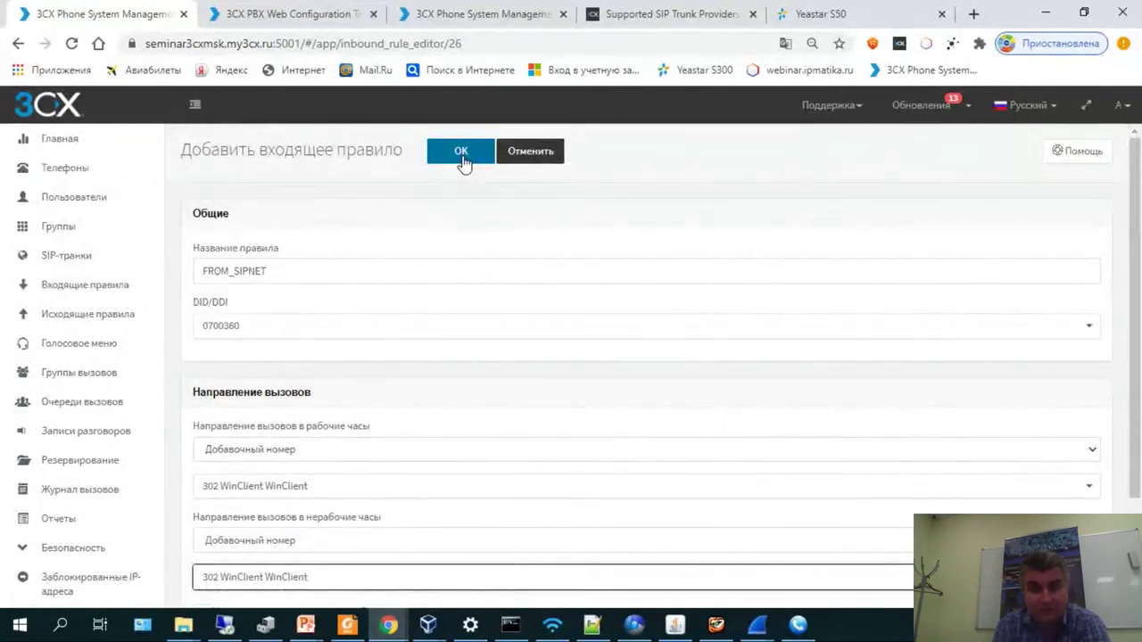
left_click(461, 154)
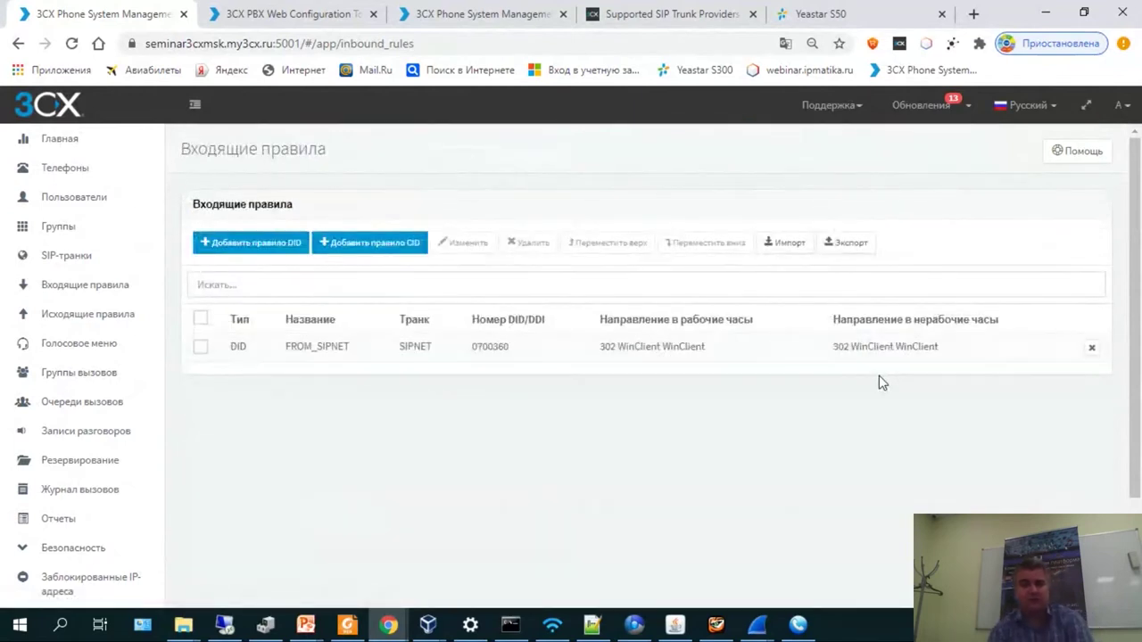
left_click(79, 259)
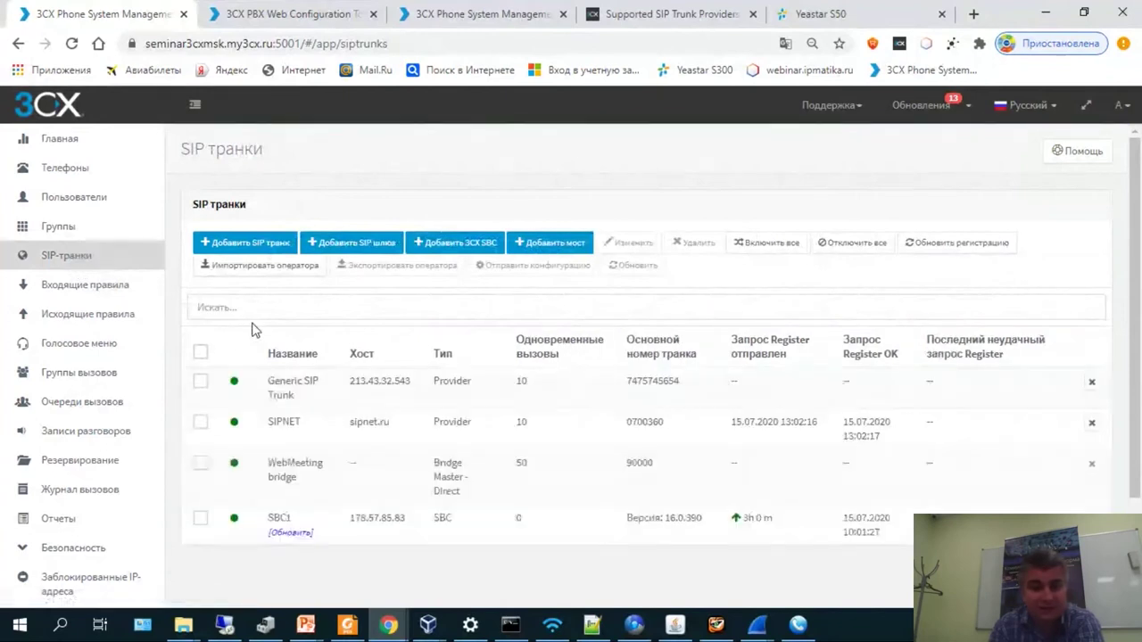
Step: Open the SIPNET trunk settings, then the FROM_SIPNET rule, to review them
double_click(324, 436)
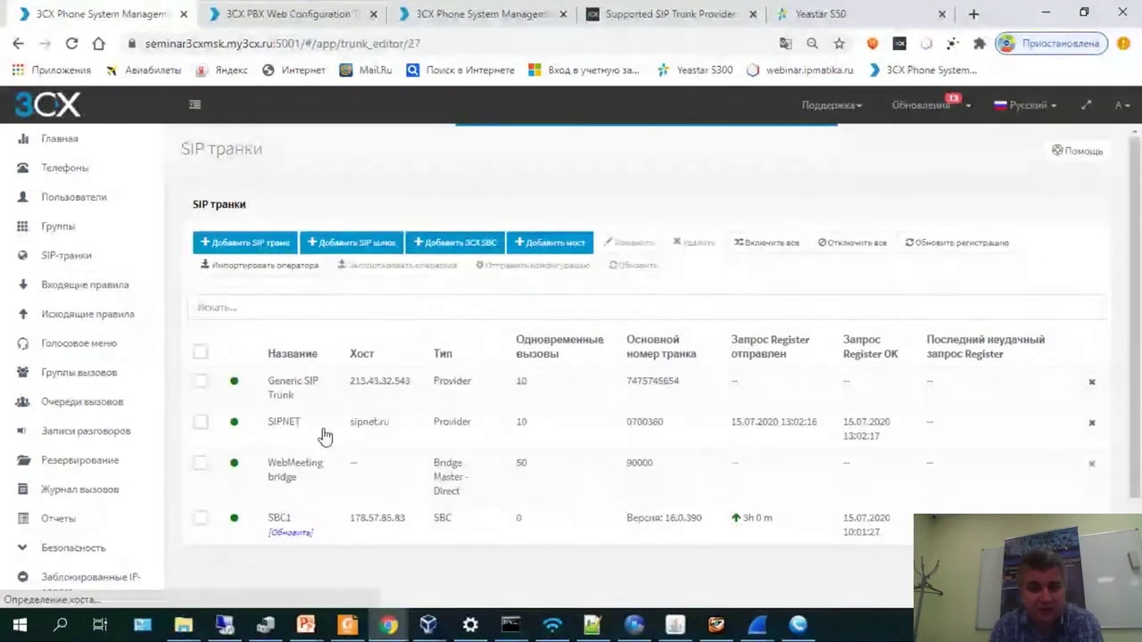
scroll(324, 430, "down", 4)
scroll(324, 429, "down", 3)
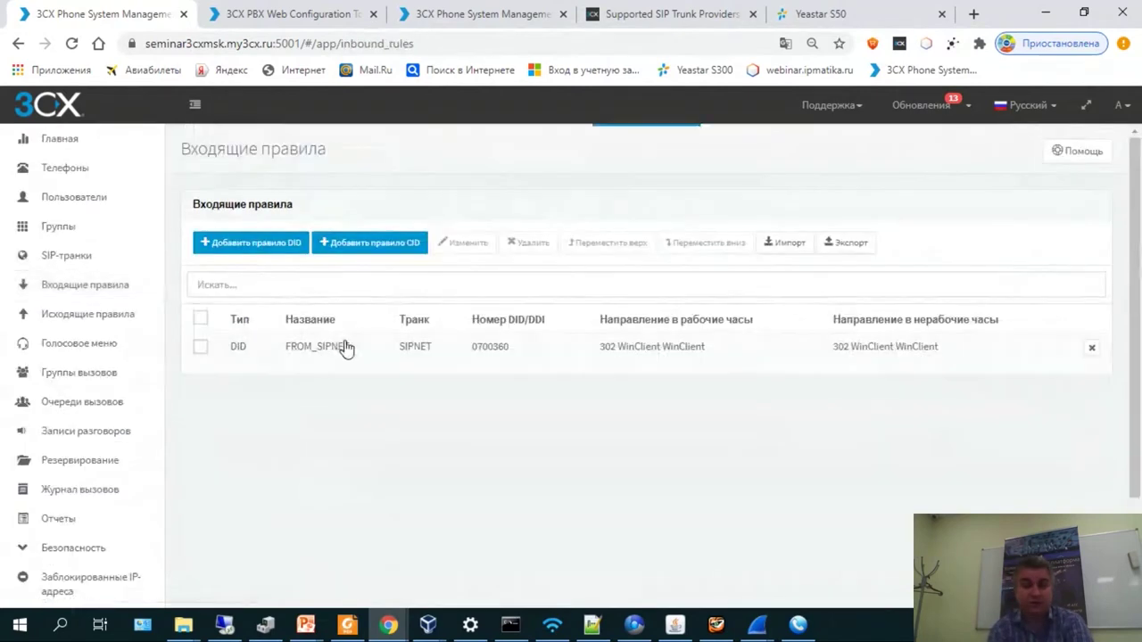
double_click(346, 346)
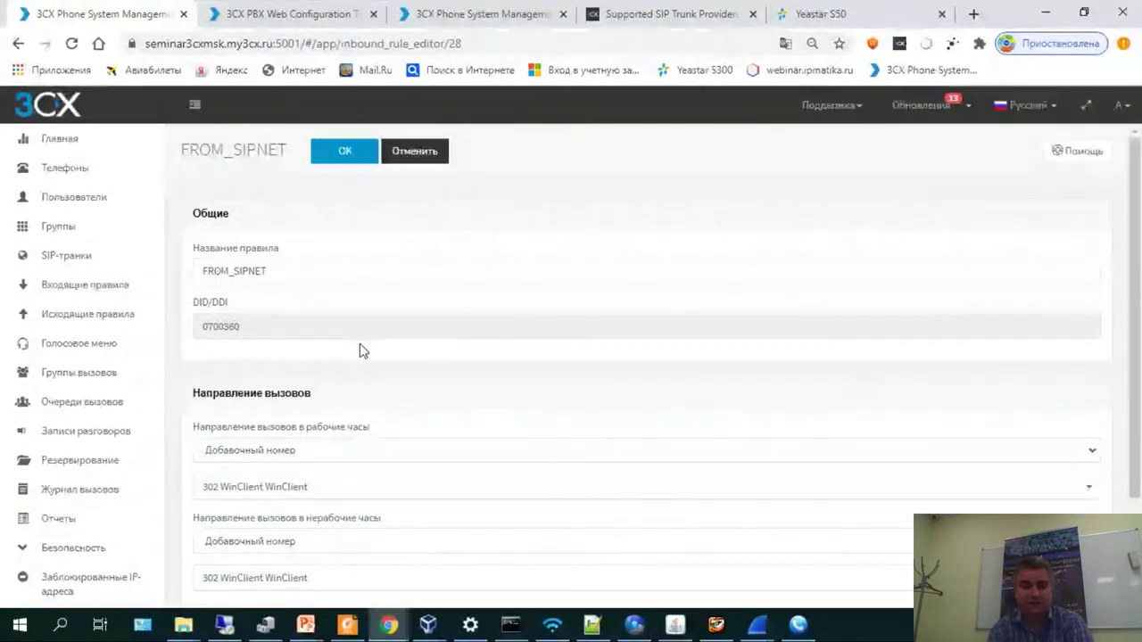
scroll(362, 350, "down", 1)
scroll(360, 344, "up", 2)
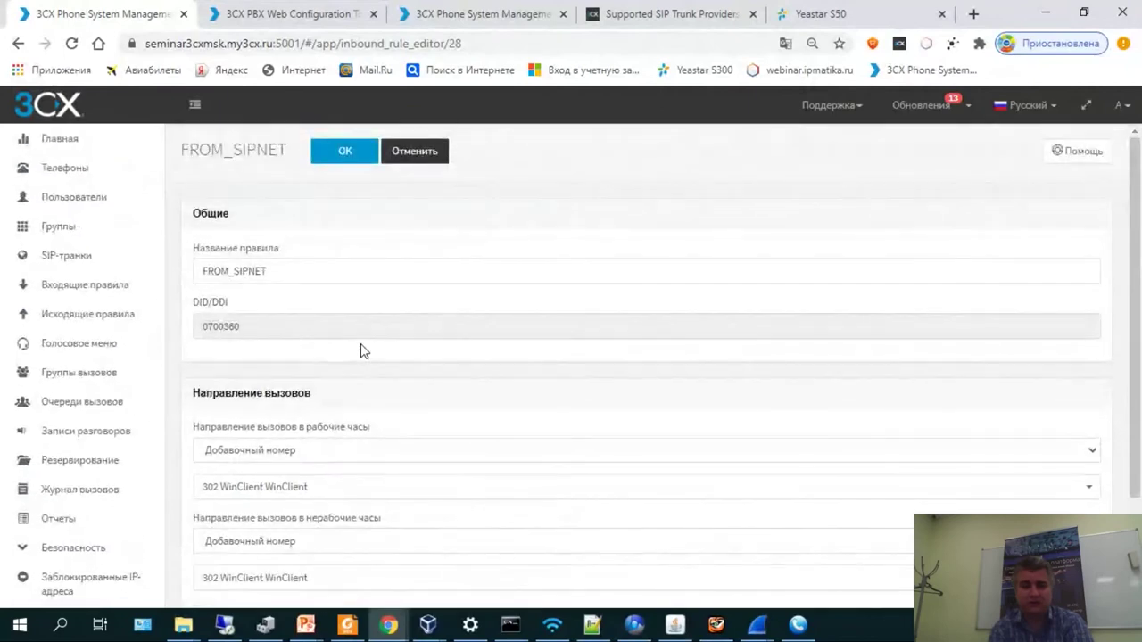
Step: Reopen the SIPNET trunk and keep its working-hours routing on an extension
left_click(79, 258)
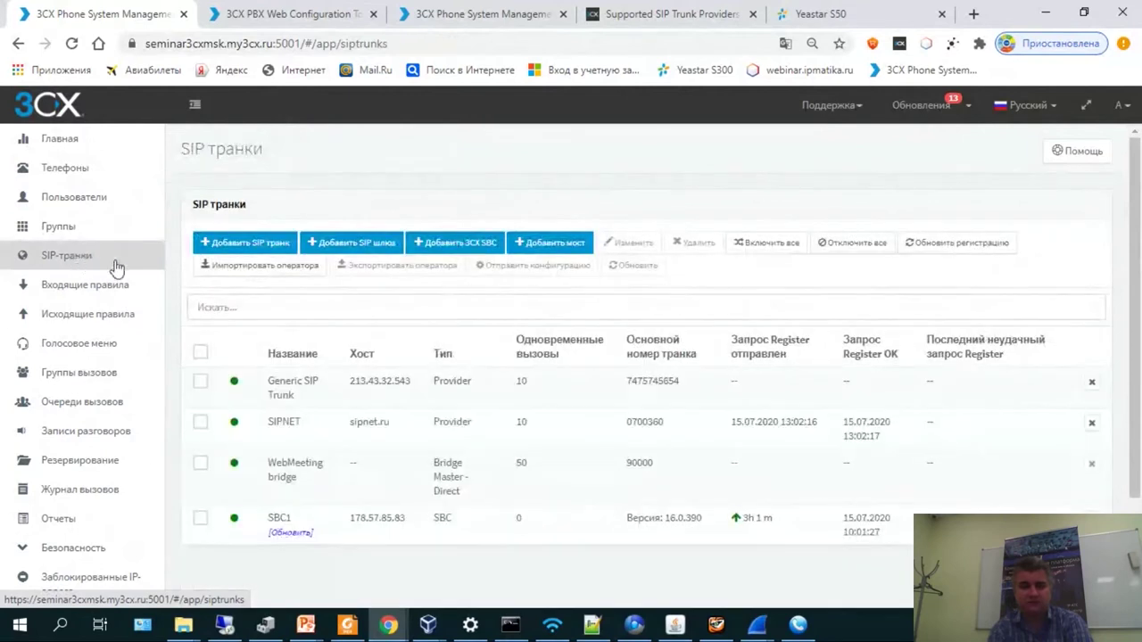
double_click(371, 431)
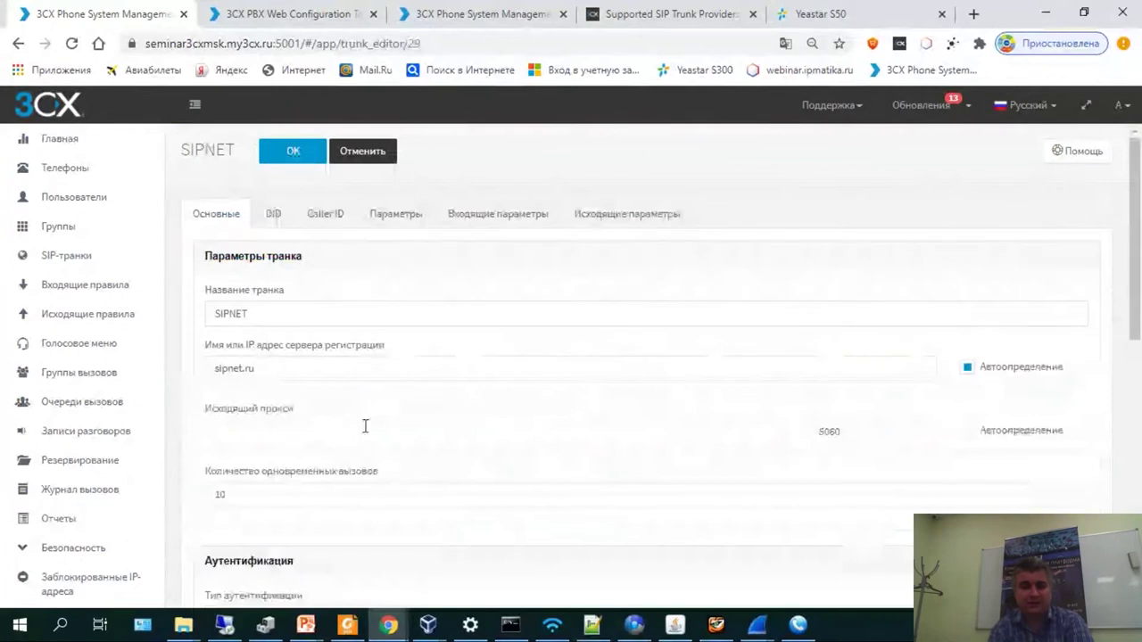
scroll(365, 428, "down", 6)
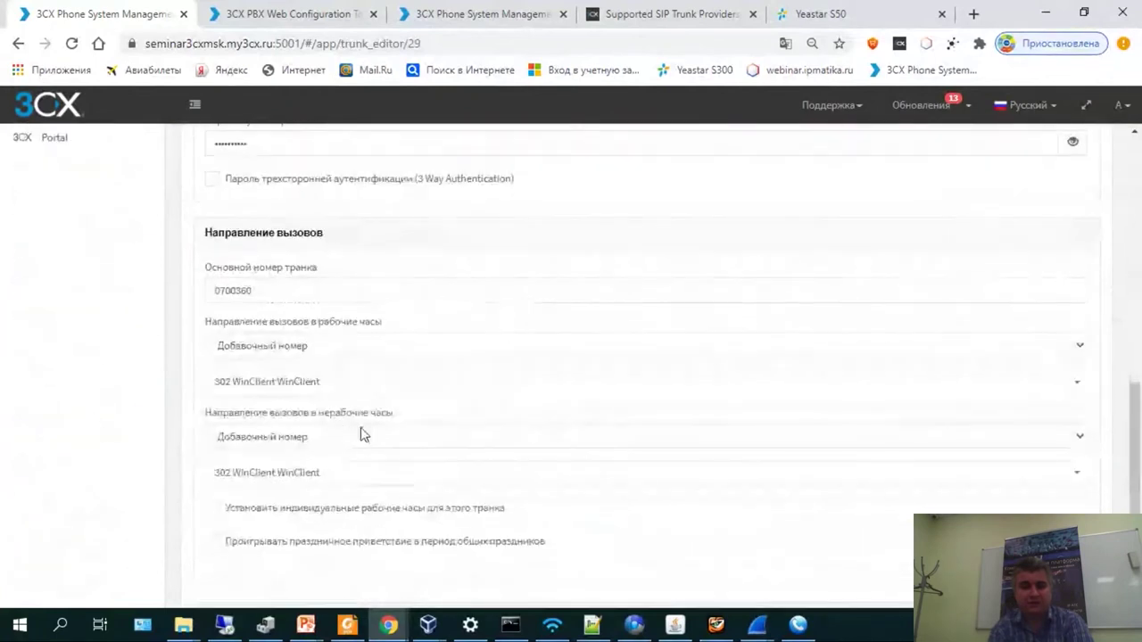
left_click(355, 332)
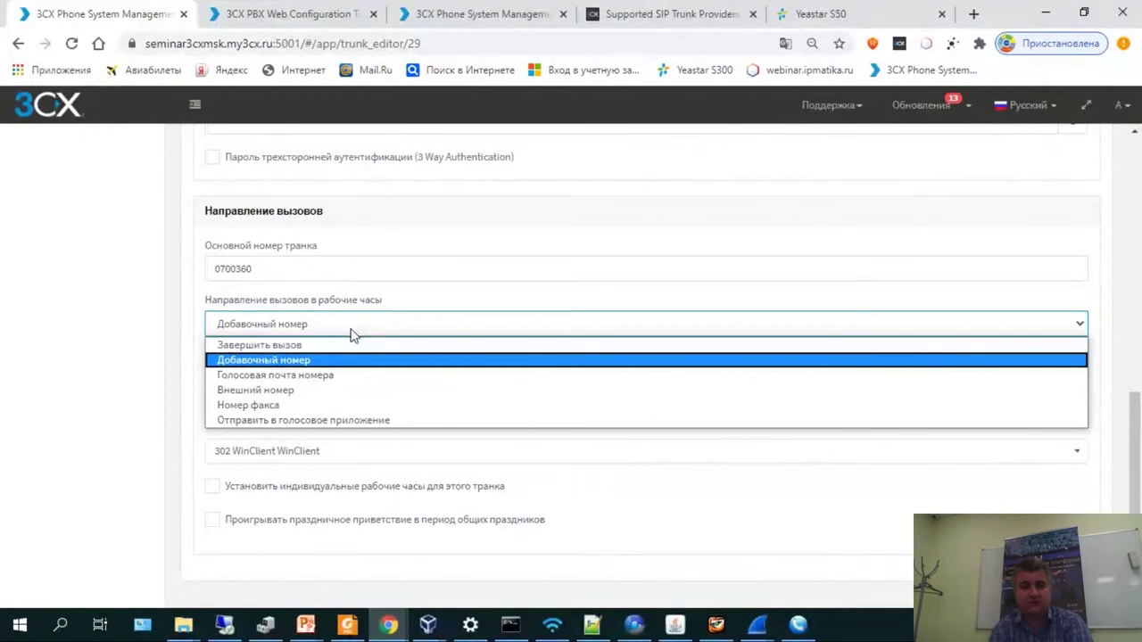
left_click(84, 331)
scroll(83, 333, "up", 2)
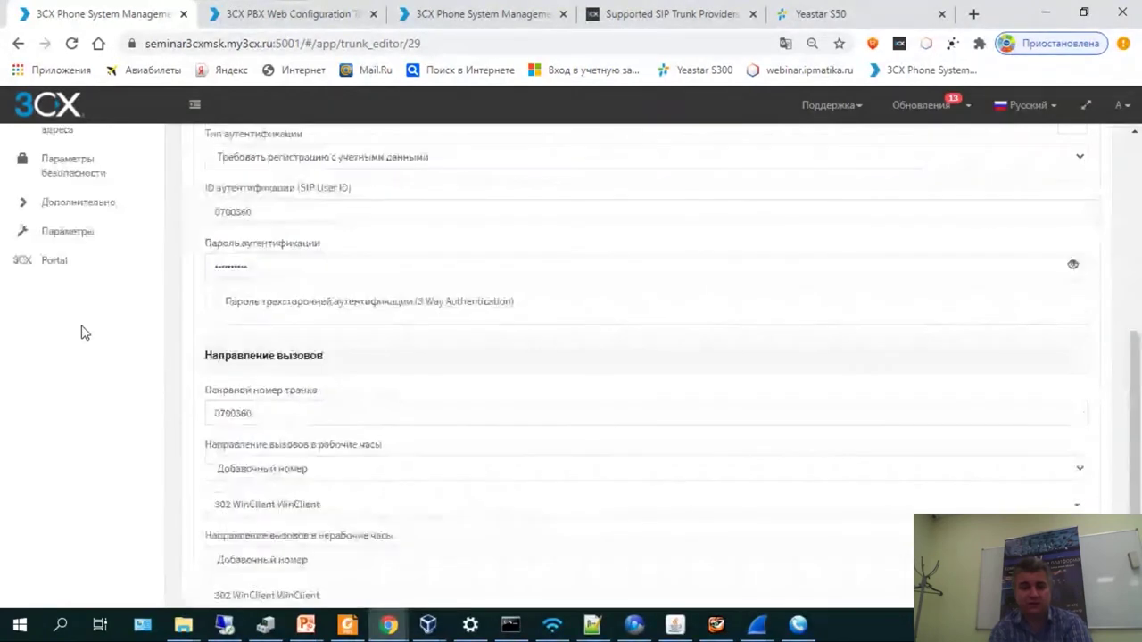
scroll(81, 332, "up", 5)
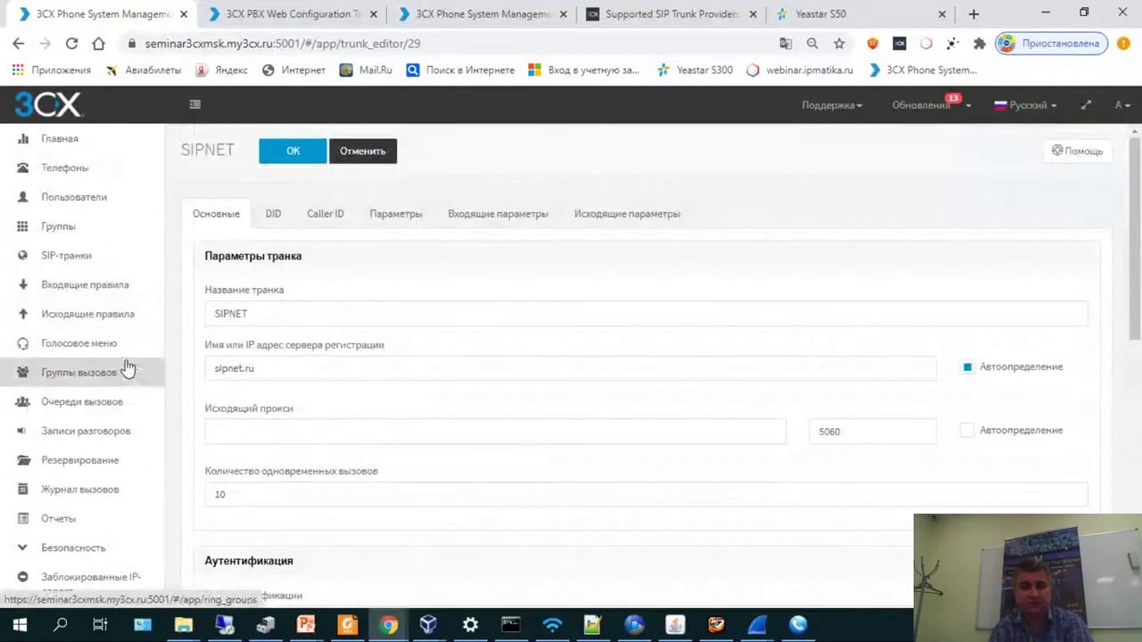
Step: Open FROM_SIPNET and highlight its working-hours and non-working-hours routing labels
left_click(106, 294)
left_click(301, 351)
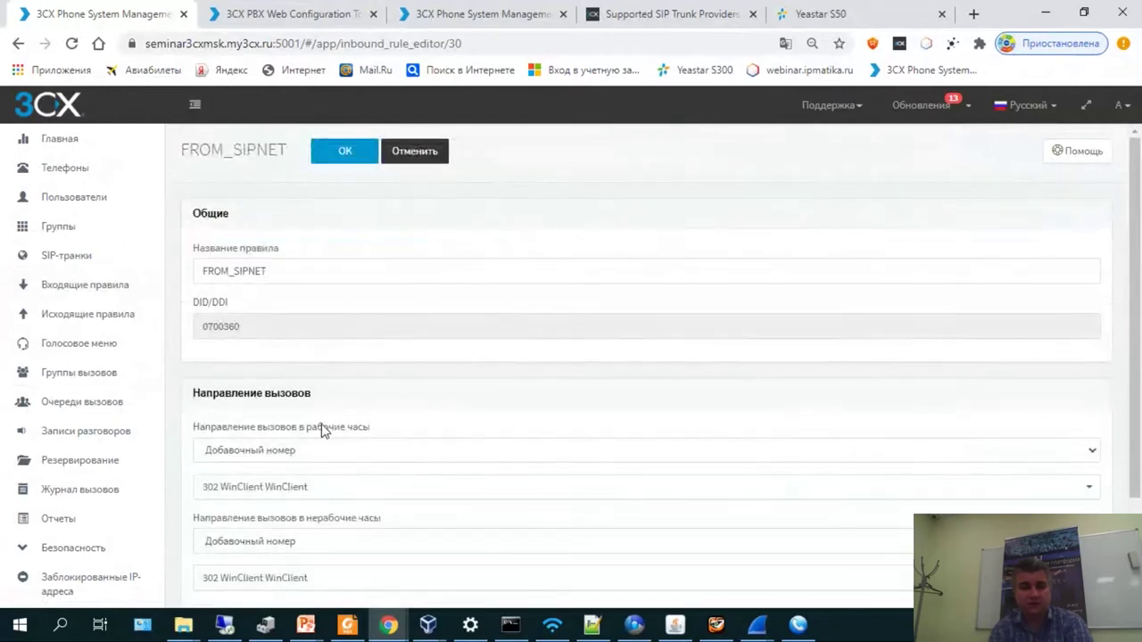
scroll(323, 431, "down", 3)
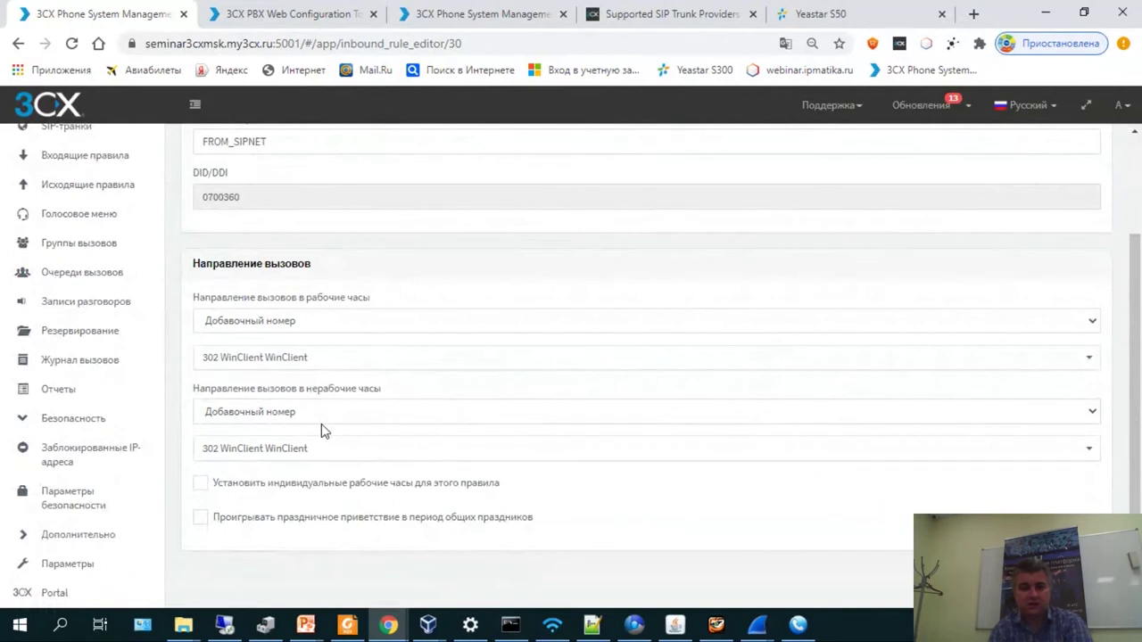
scroll(357, 301, "up", 3)
scroll(357, 304, "down", 3)
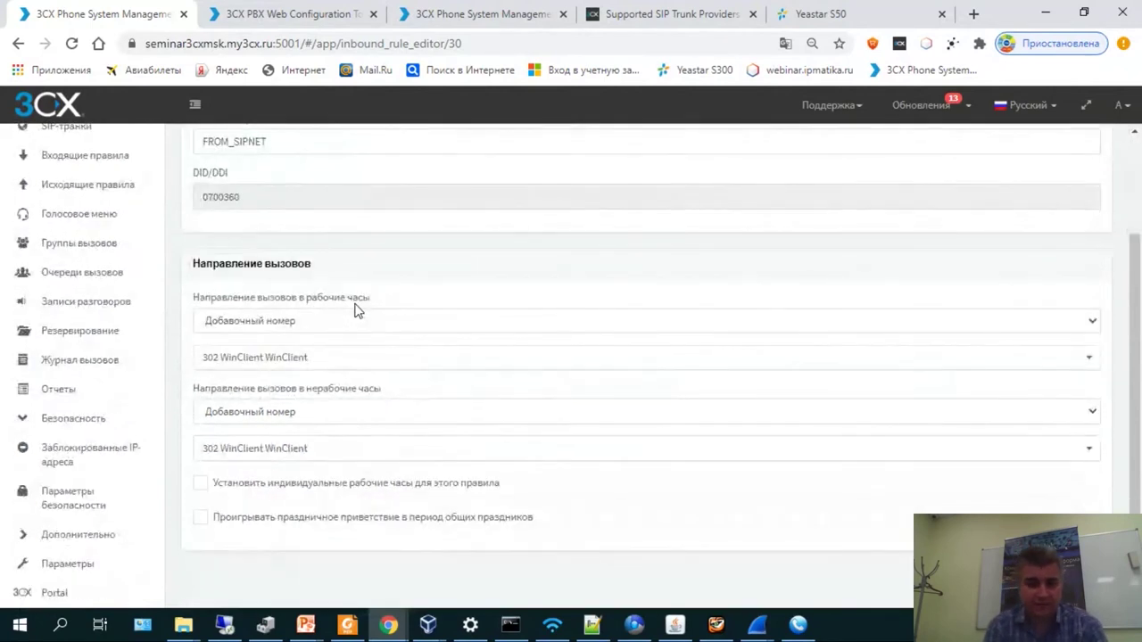
scroll(357, 310, "up", 3)
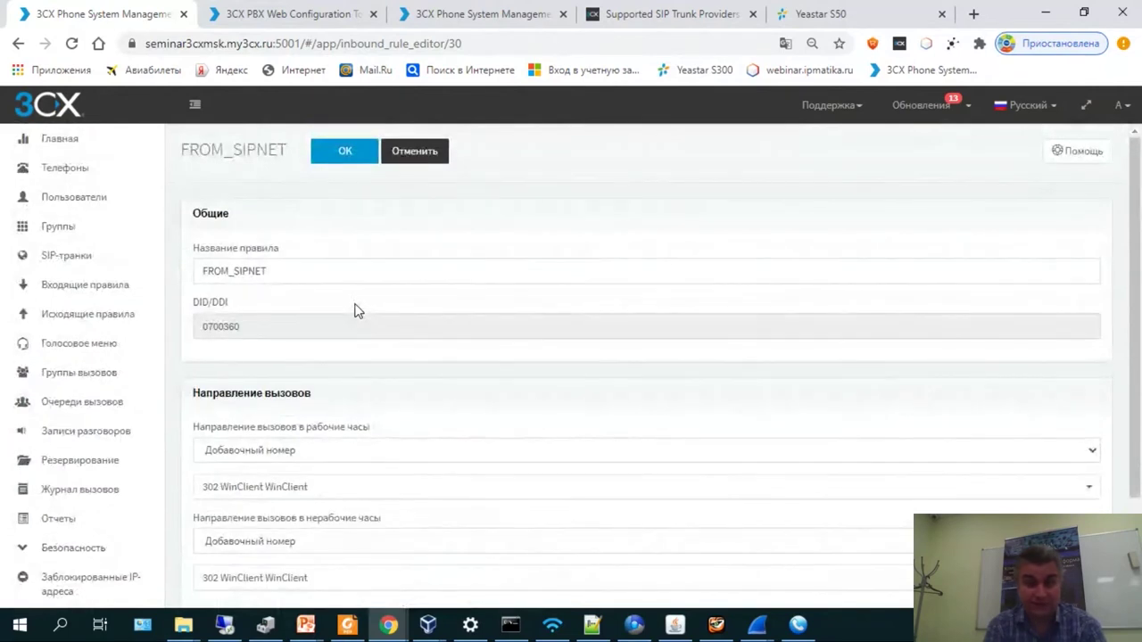
scroll(357, 311, "down", 1)
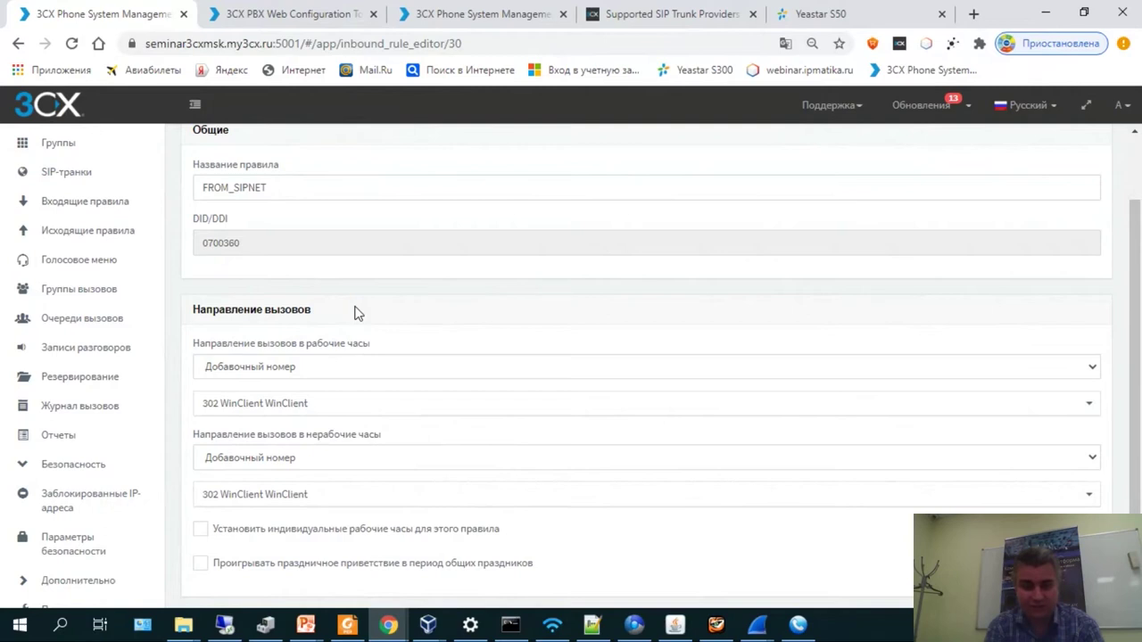
left_click_drag(297, 348, 348, 346)
left_click_drag(183, 442, 382, 441)
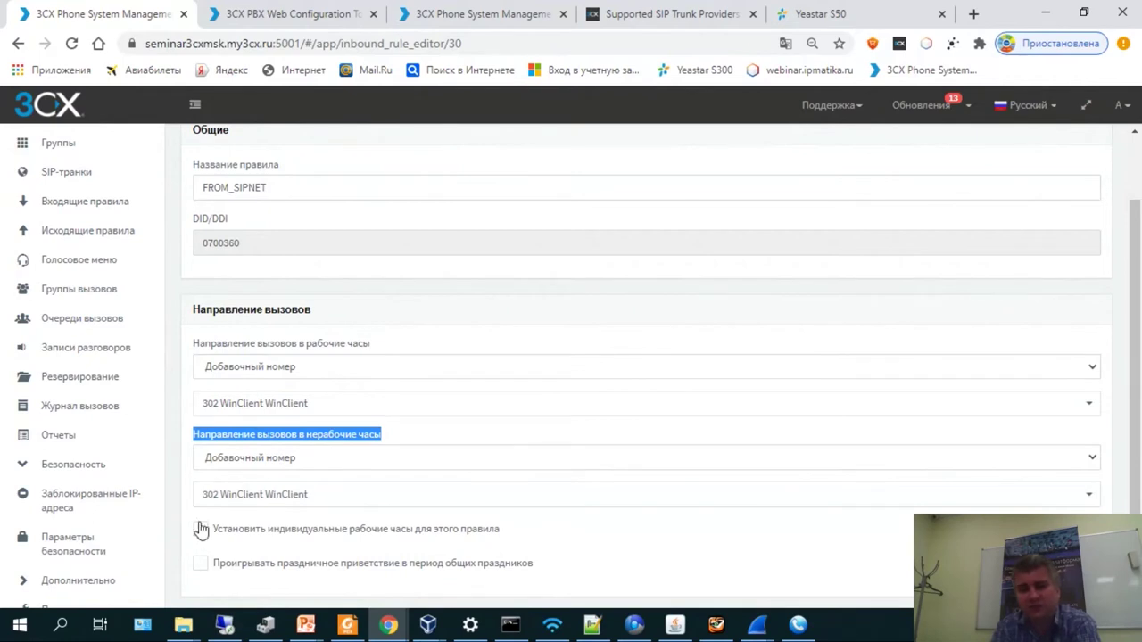
Step: Inspect the working-hours destination dropdown without changing extension 302 WinClient
scroll(775, 494, "up", 2)
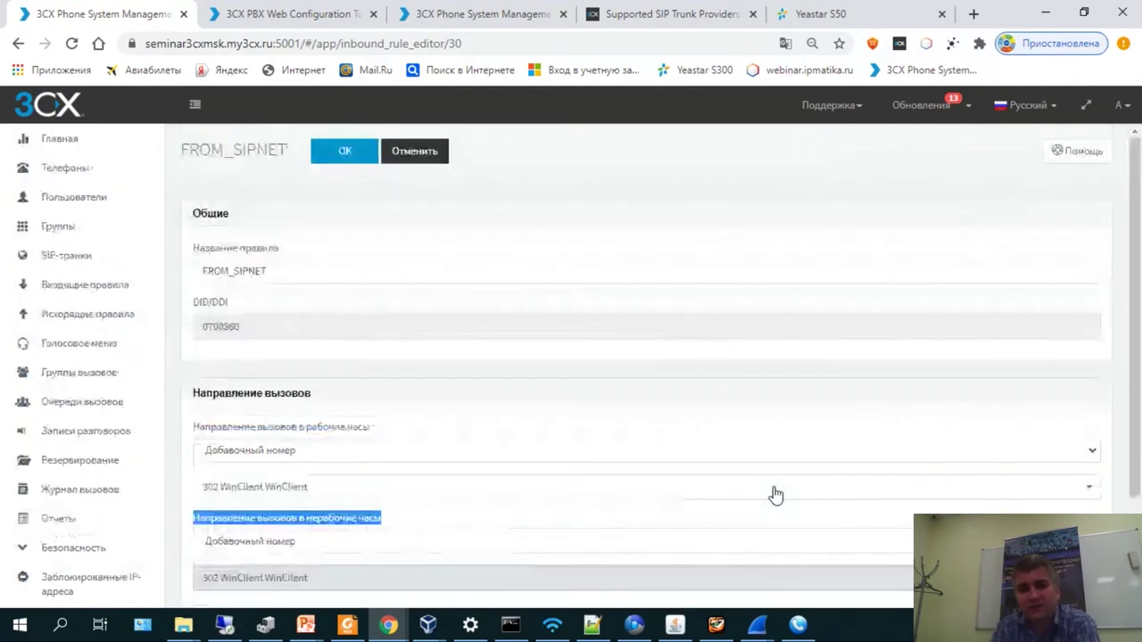
scroll(775, 495, "down", 3)
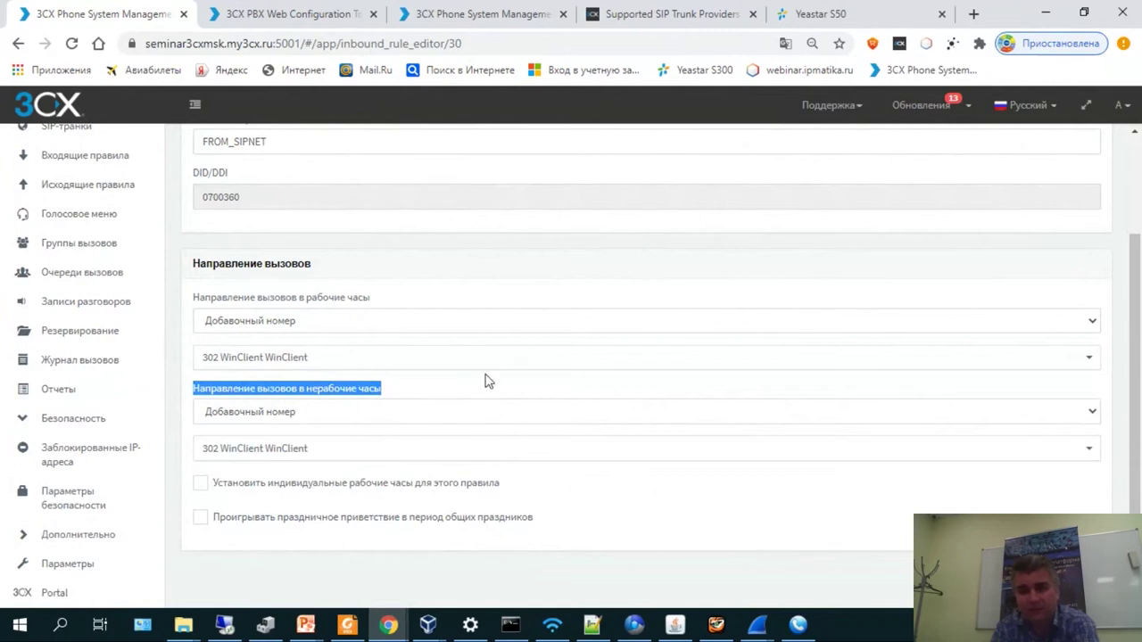
left_click(499, 327)
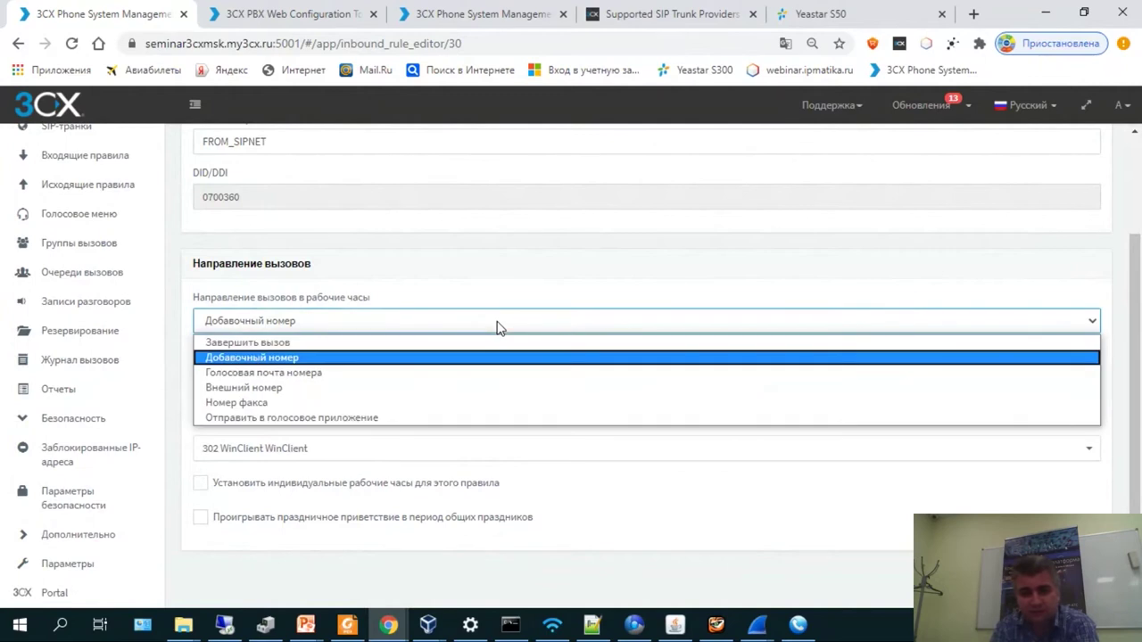
left_click(499, 327)
left_click(620, 604)
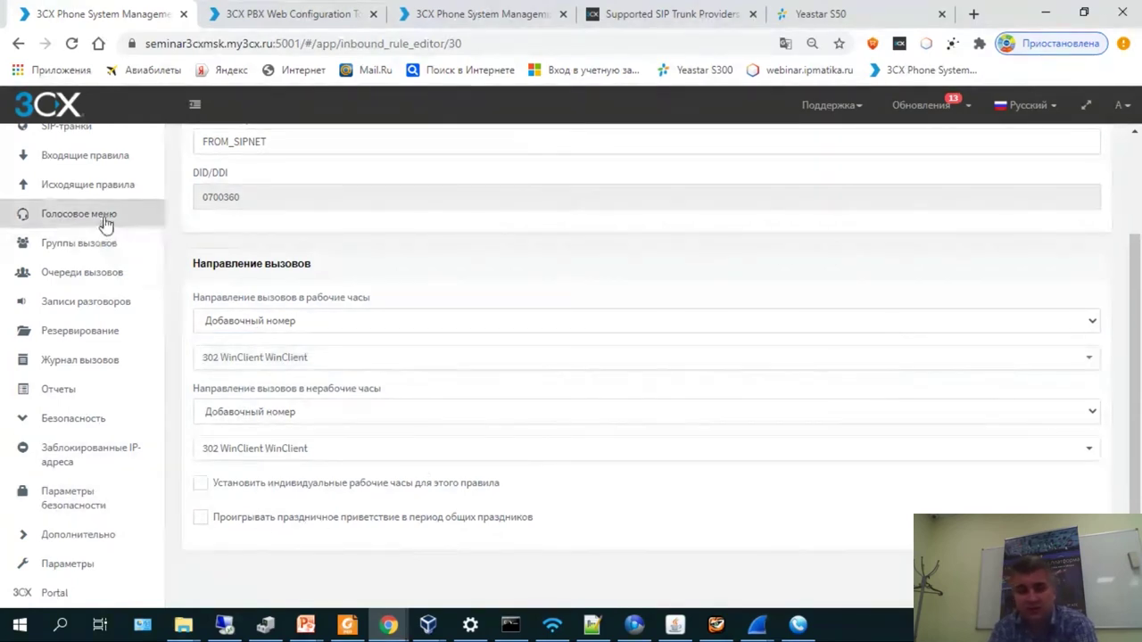
scroll(116, 272, "up", 3)
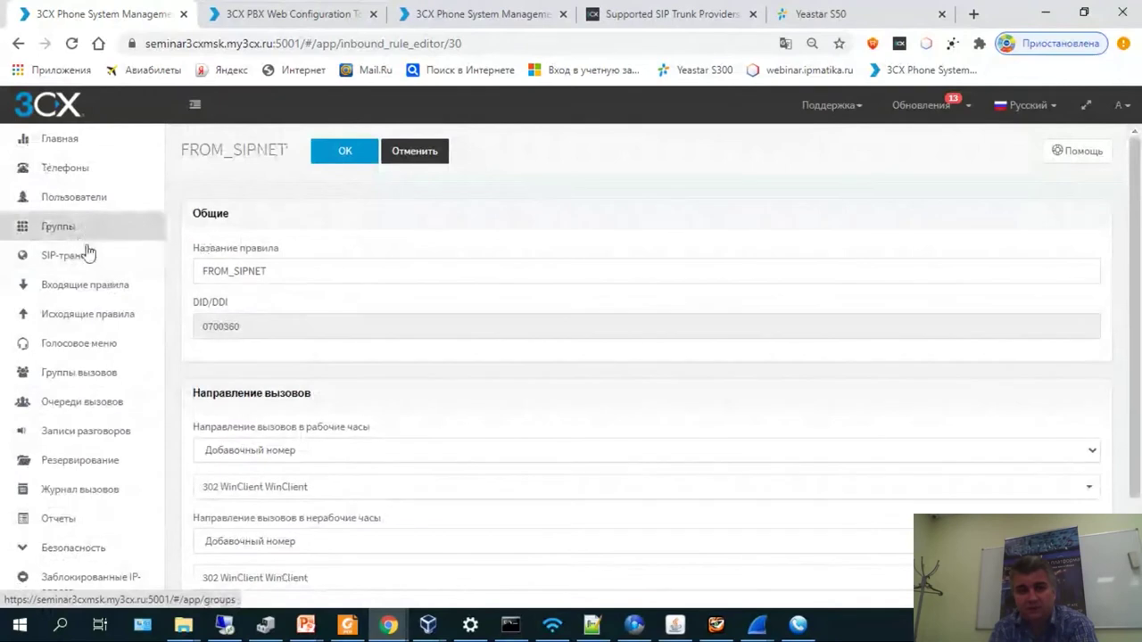
left_click(86, 258)
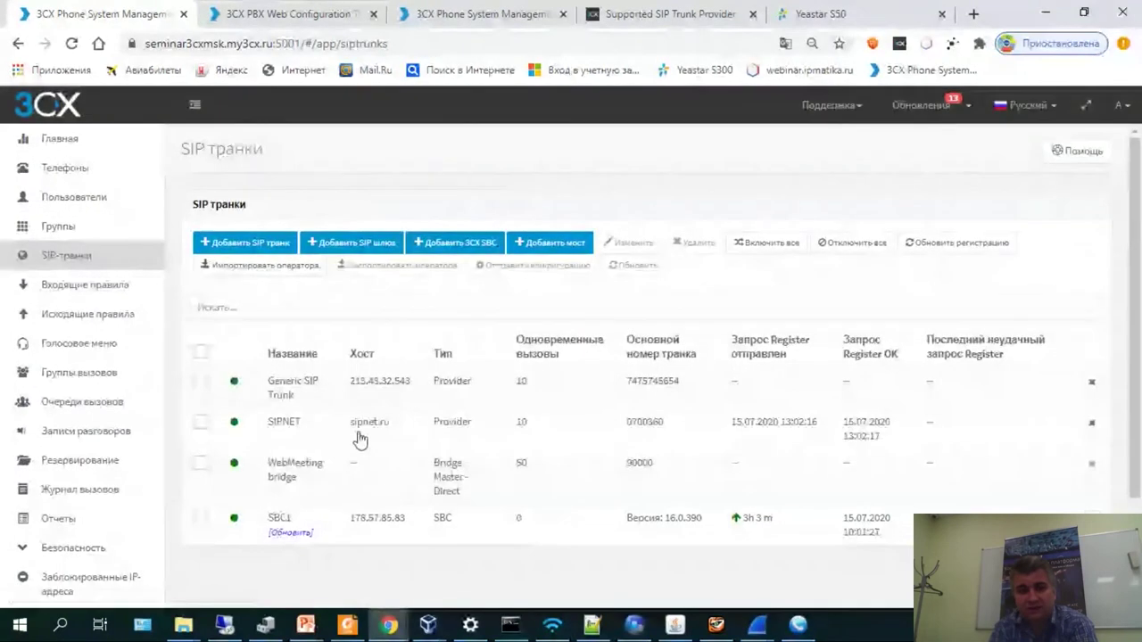
double_click(363, 428)
scroll(364, 424, "down", 10)
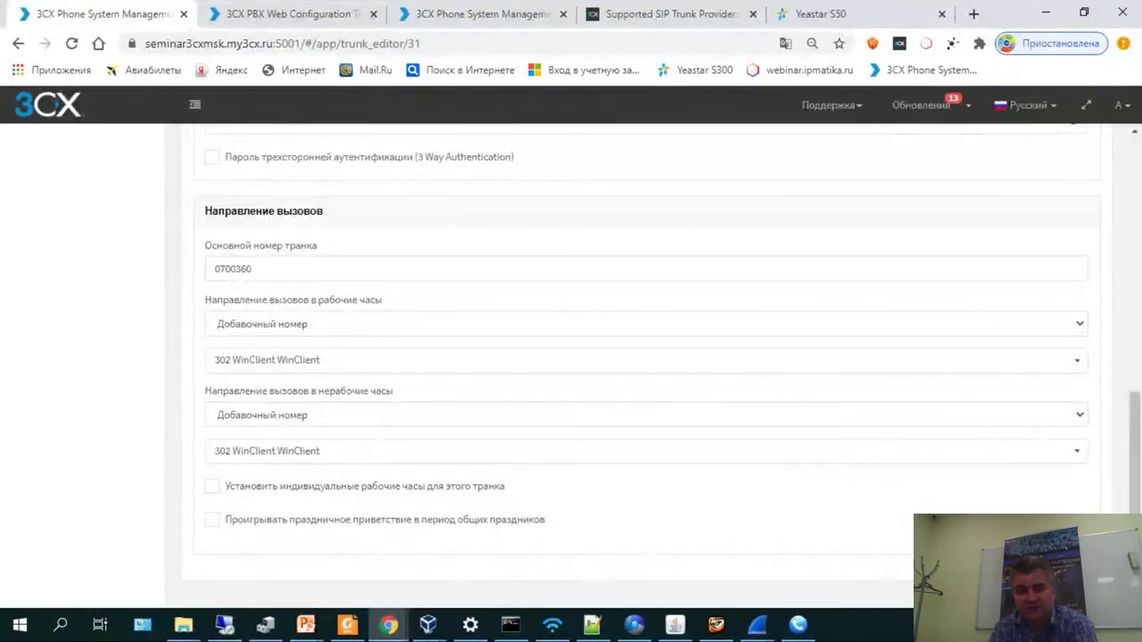
scroll(740, 485, "up", 10)
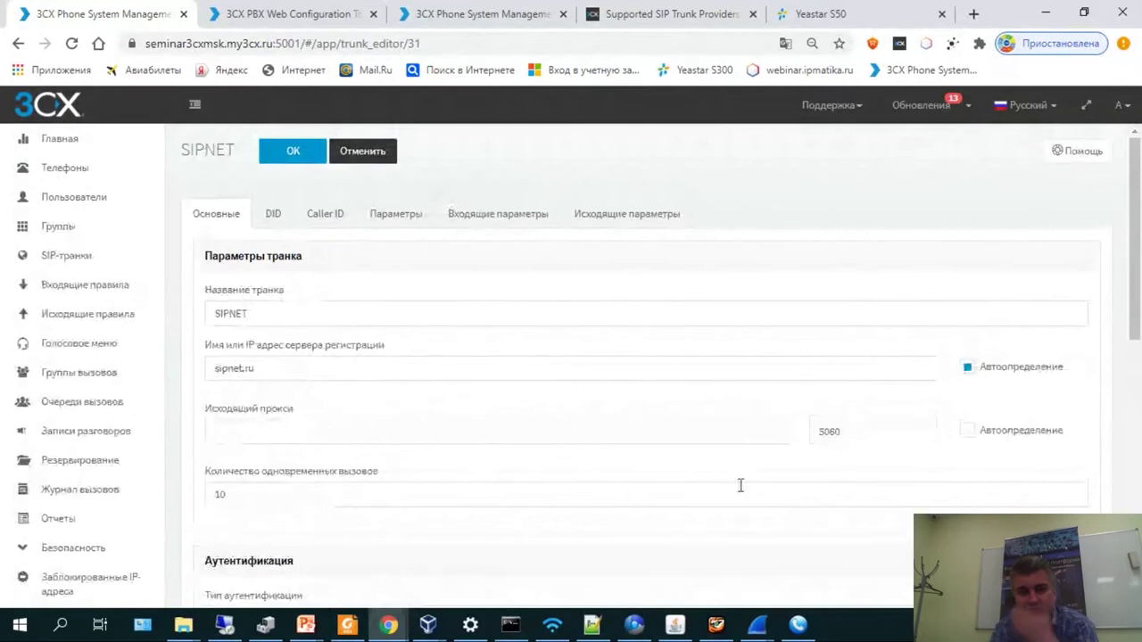
left_click(85, 287)
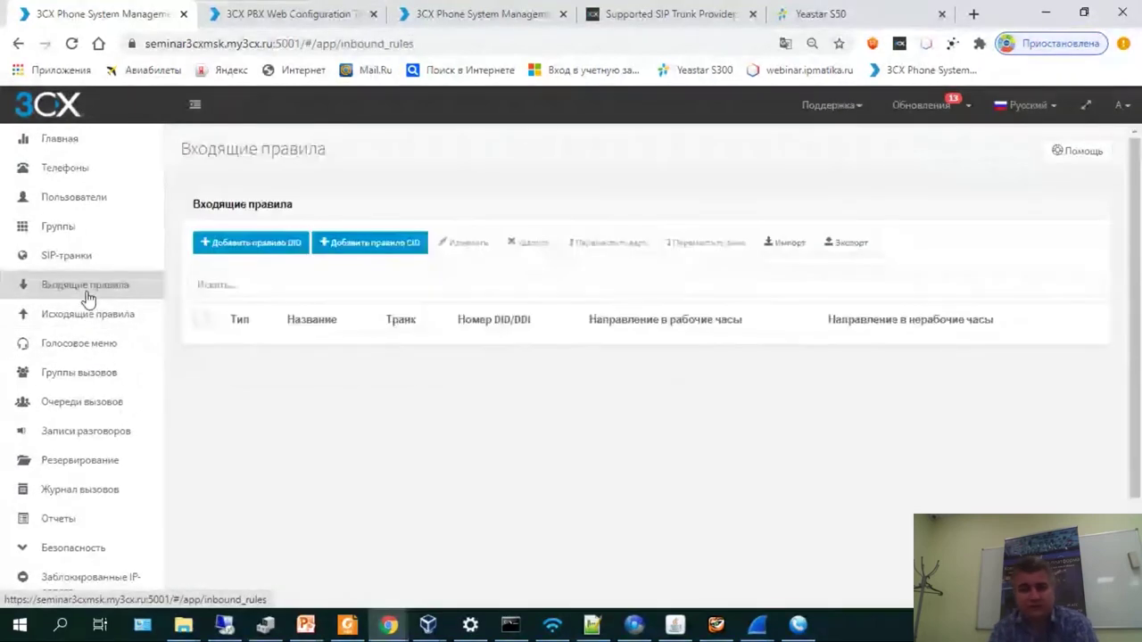
left_click(634, 361)
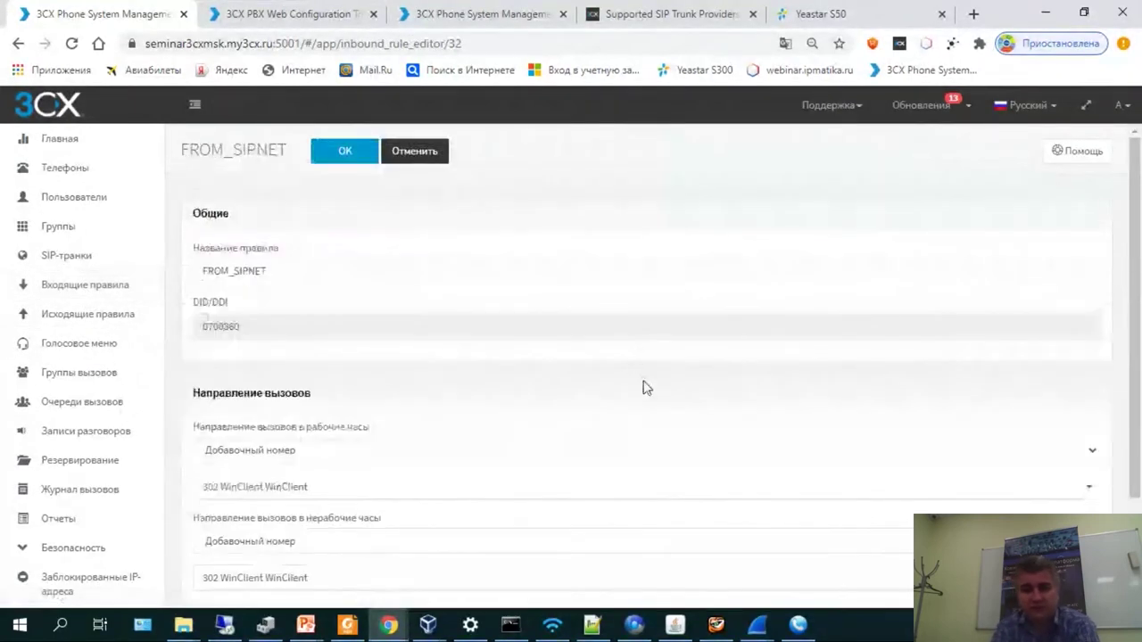
scroll(643, 387, "down", 2)
scroll(657, 408, "up", 1)
scroll(660, 408, "down", 3)
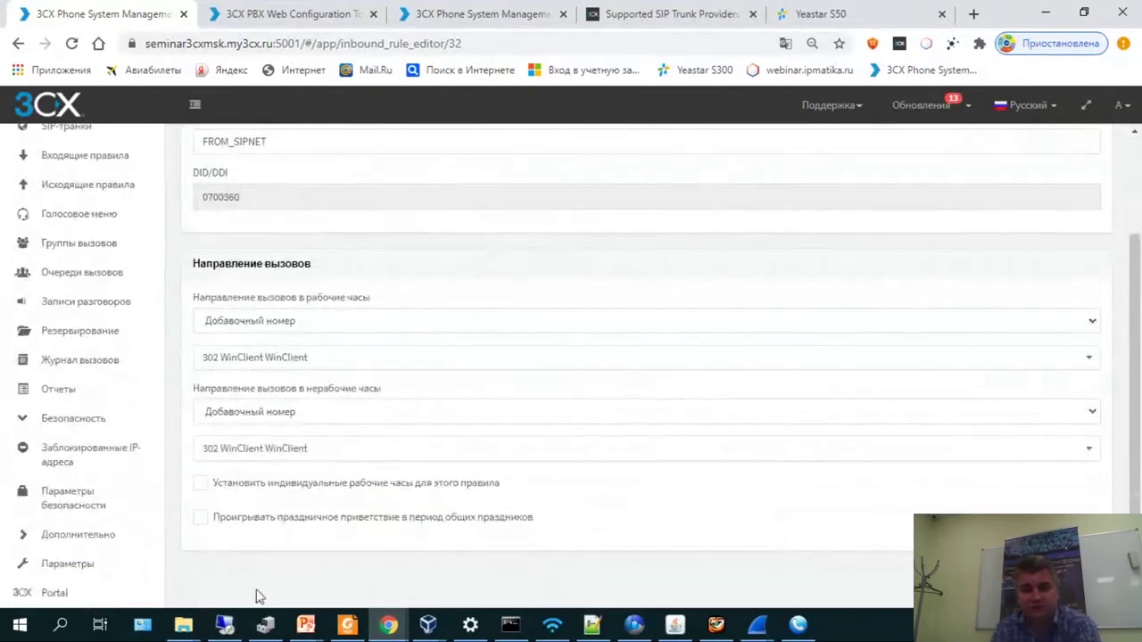
mouse_move(183, 623)
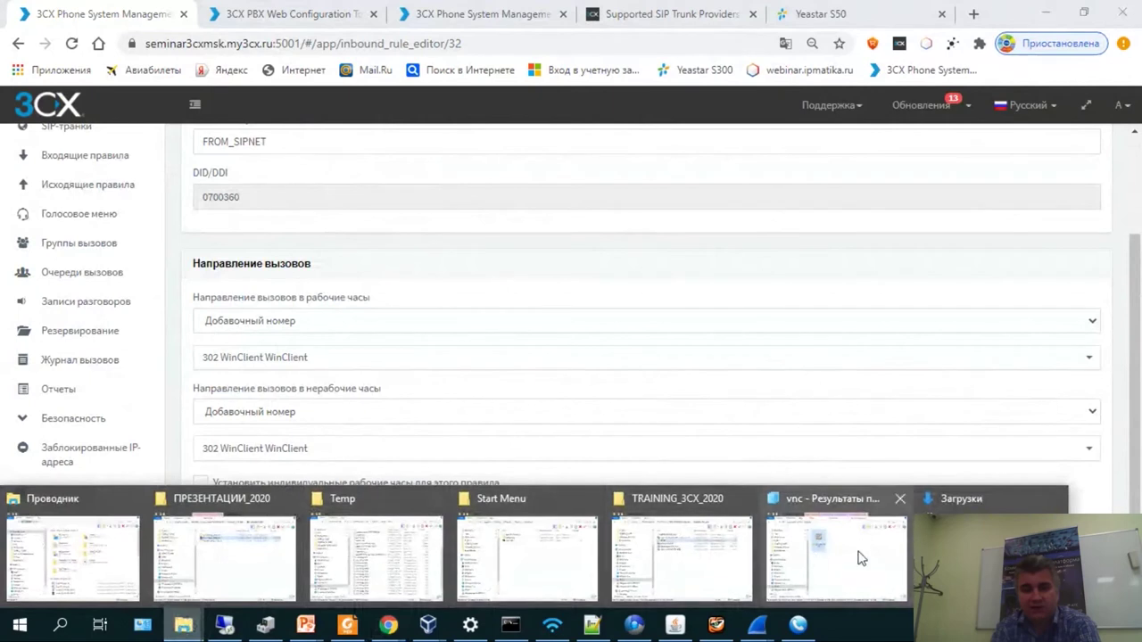
Step: Navigate to the ПРЕЗЕНТАЦИИ_2020 > 3CX_Training_Slides_RU > 03_Advanced folder
mouse_move(498, 555)
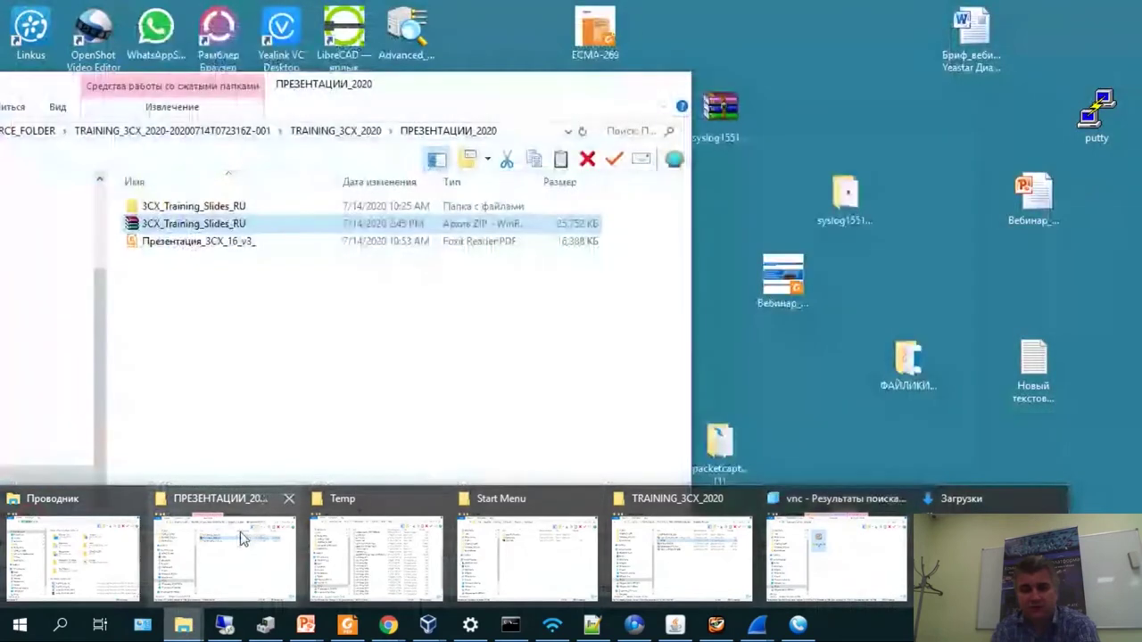
left_click(247, 541)
double_click(529, 221)
double_click(523, 227)
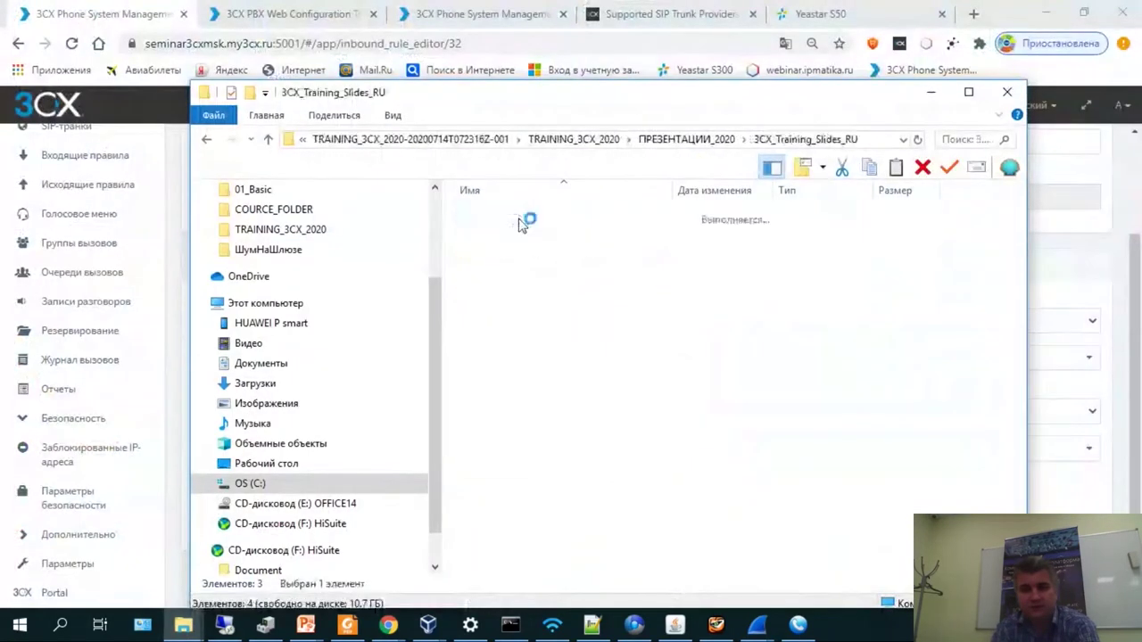
double_click(510, 251)
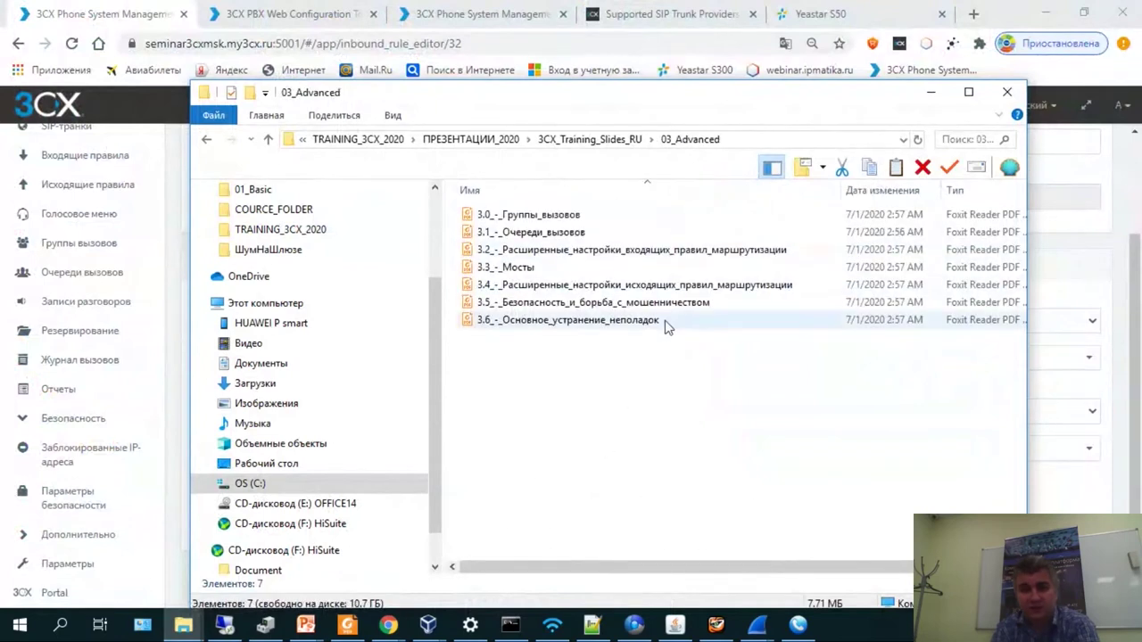
Step: Open the 3.2 advanced inbound routing presentation
left_click(691, 290)
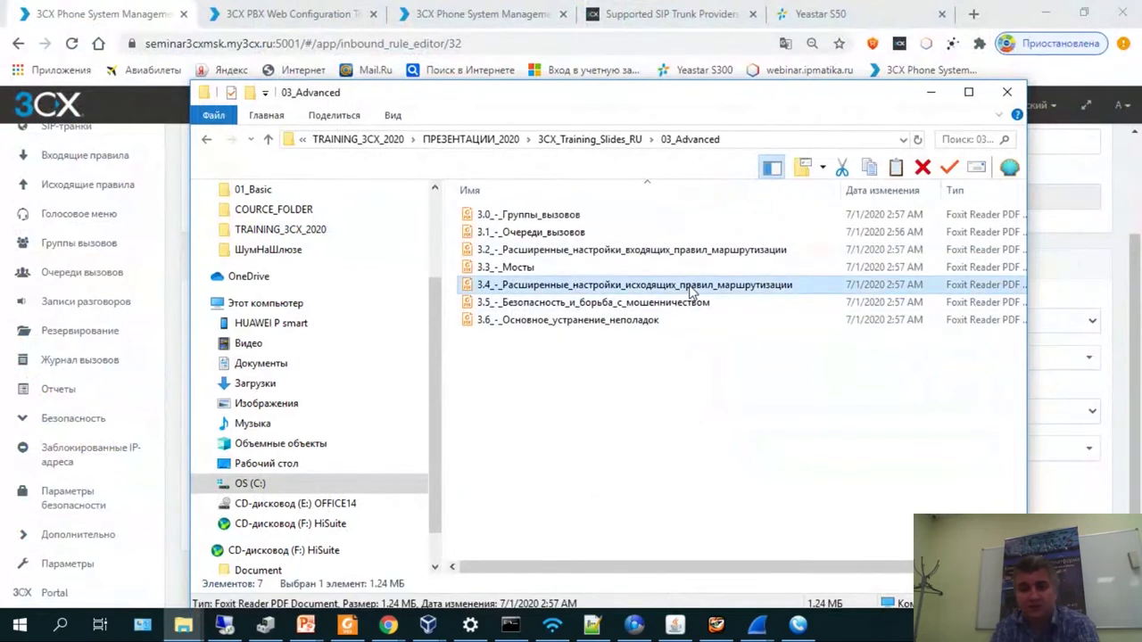
left_click(660, 255)
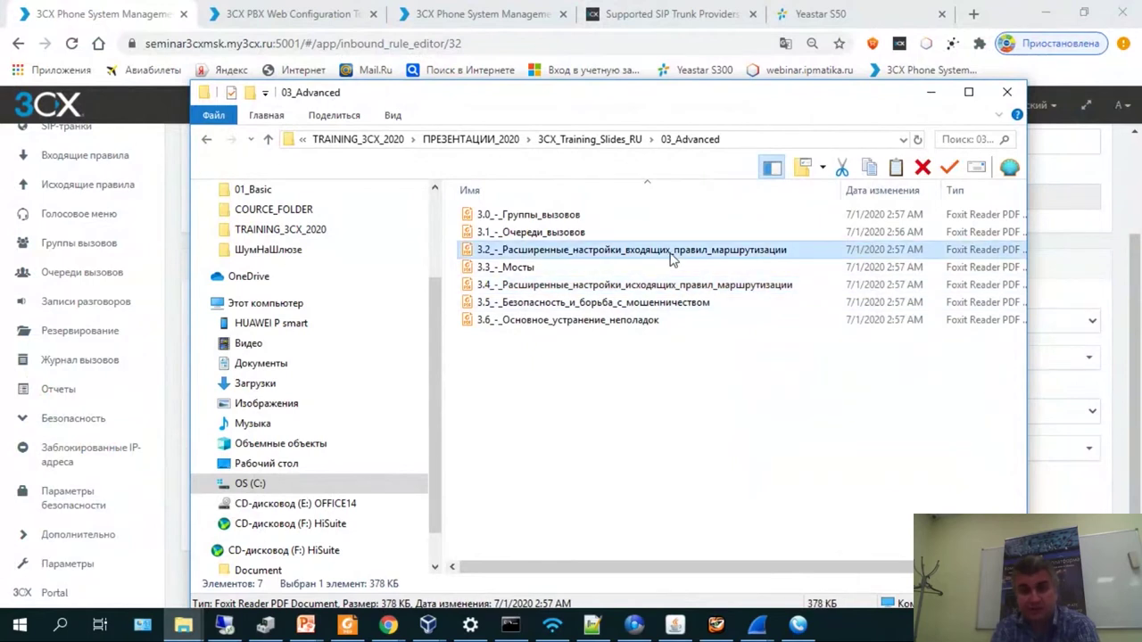
right_click(672, 253)
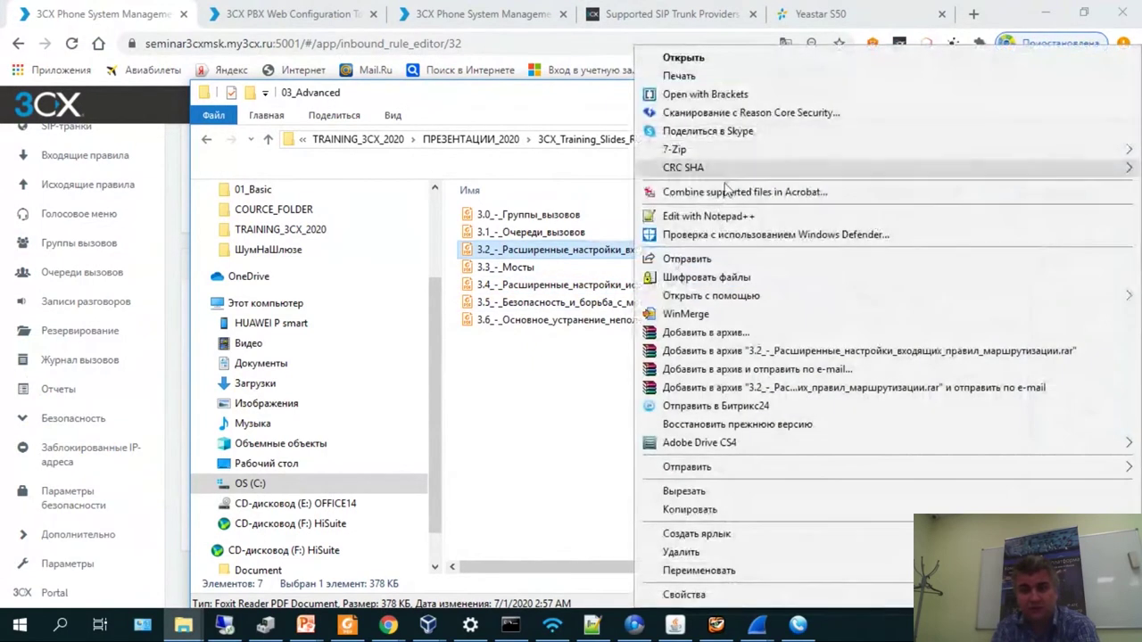
key("Return")
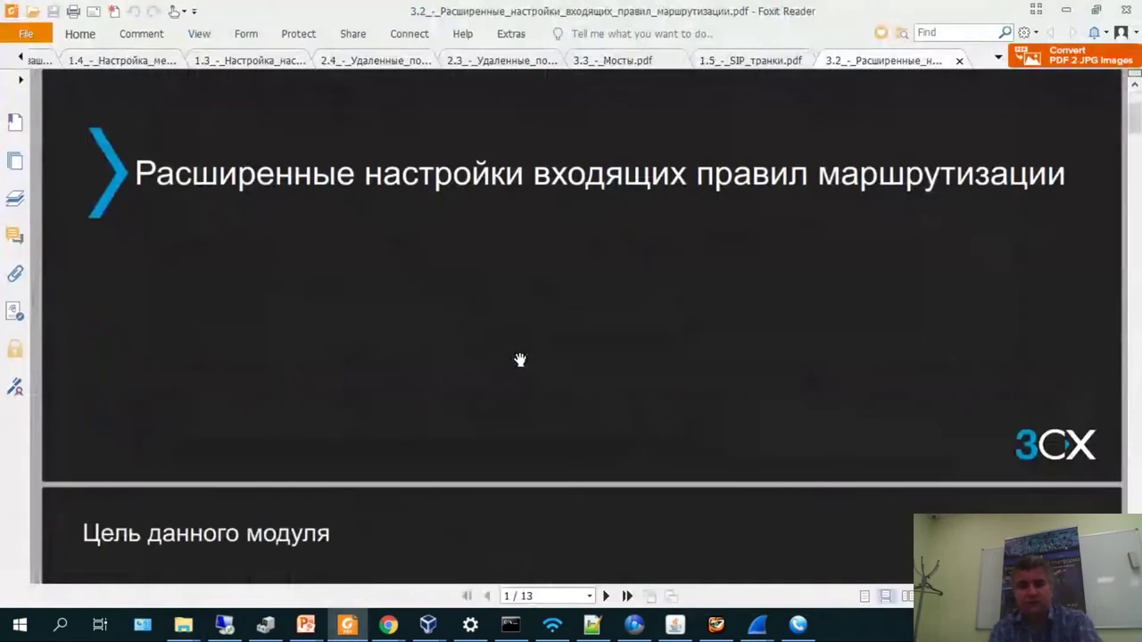
Step: Scroll to slide 2 on CID routing and CID formatting goals, then return to the 3CX console
scroll(520, 361, "down", 5)
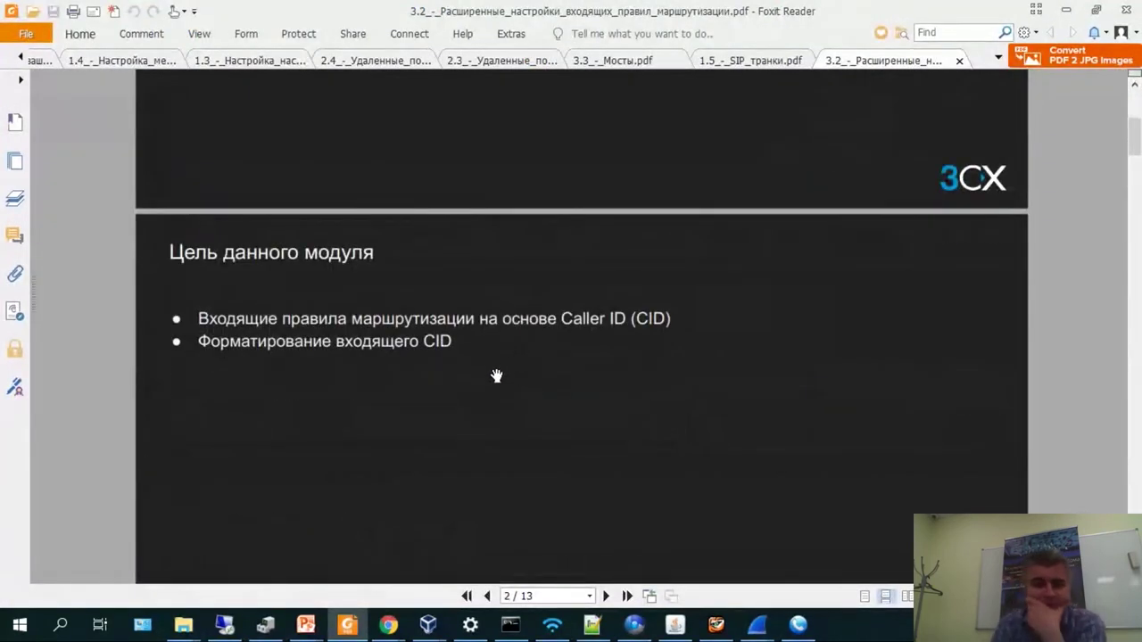
scroll(497, 376, "down", 1)
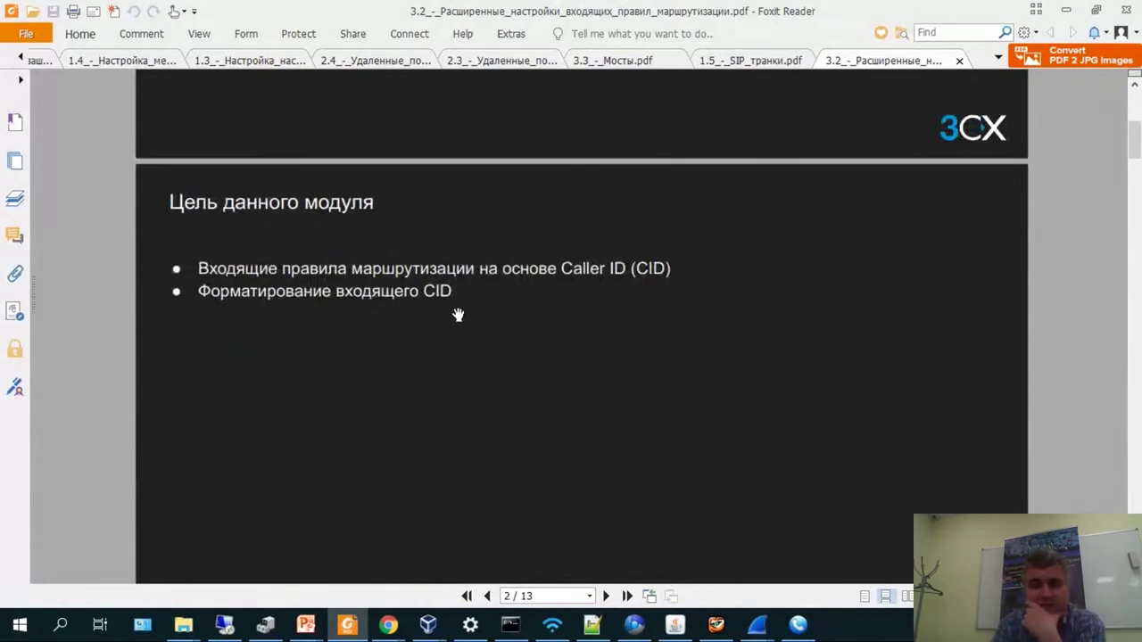
scroll(554, 453, "down", 1)
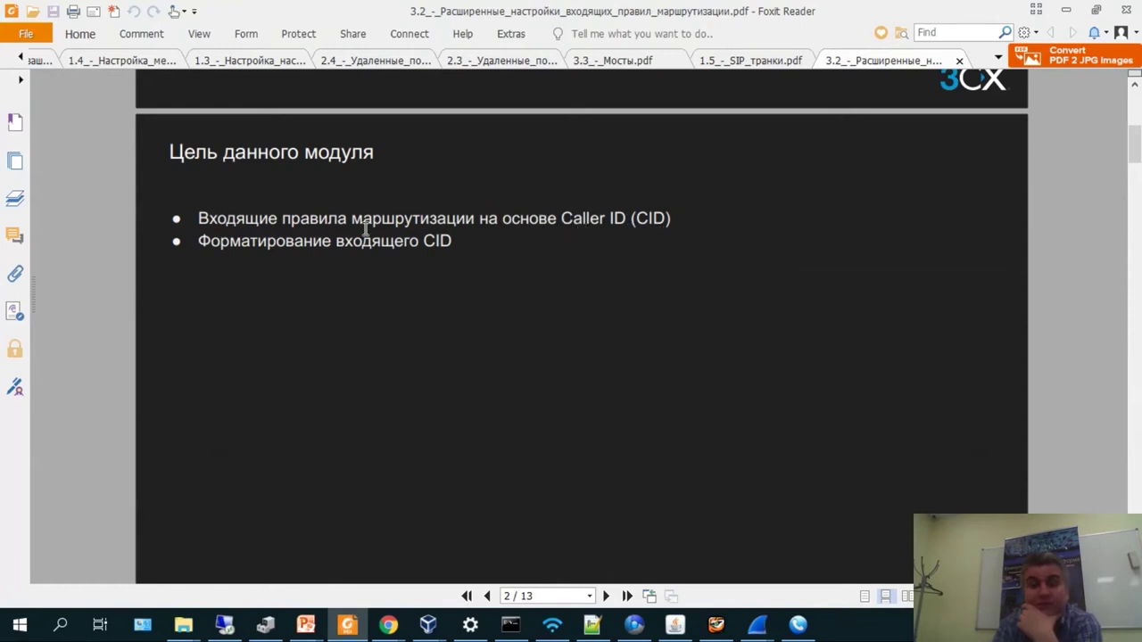
scroll(374, 239, "up", 3)
scroll(387, 244, "down", 3)
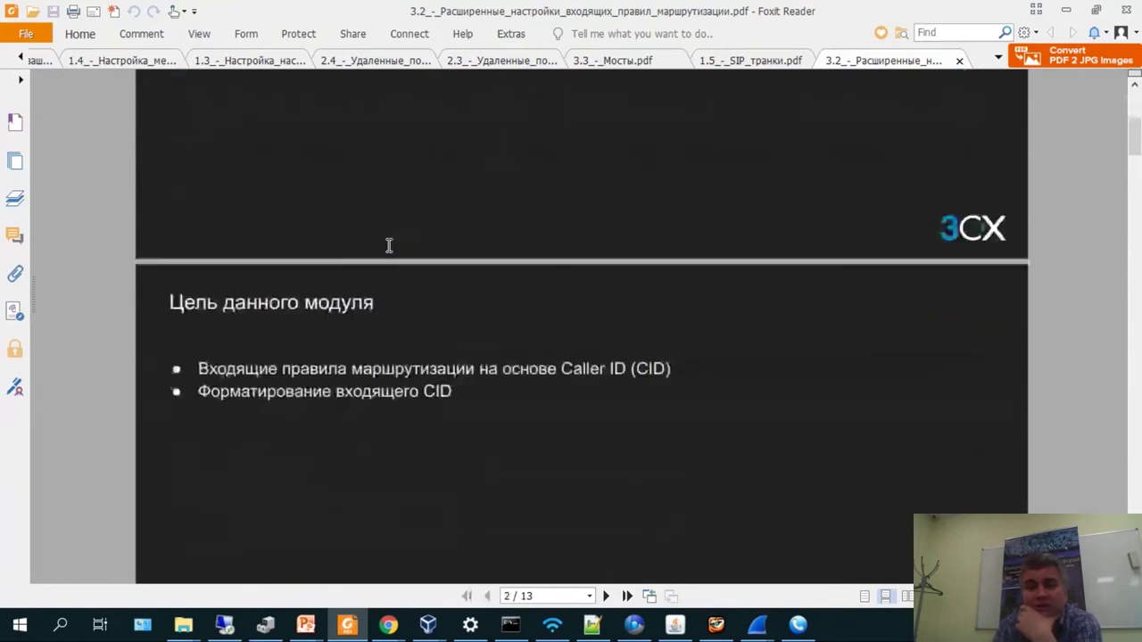
scroll(641, 293, "down", 2)
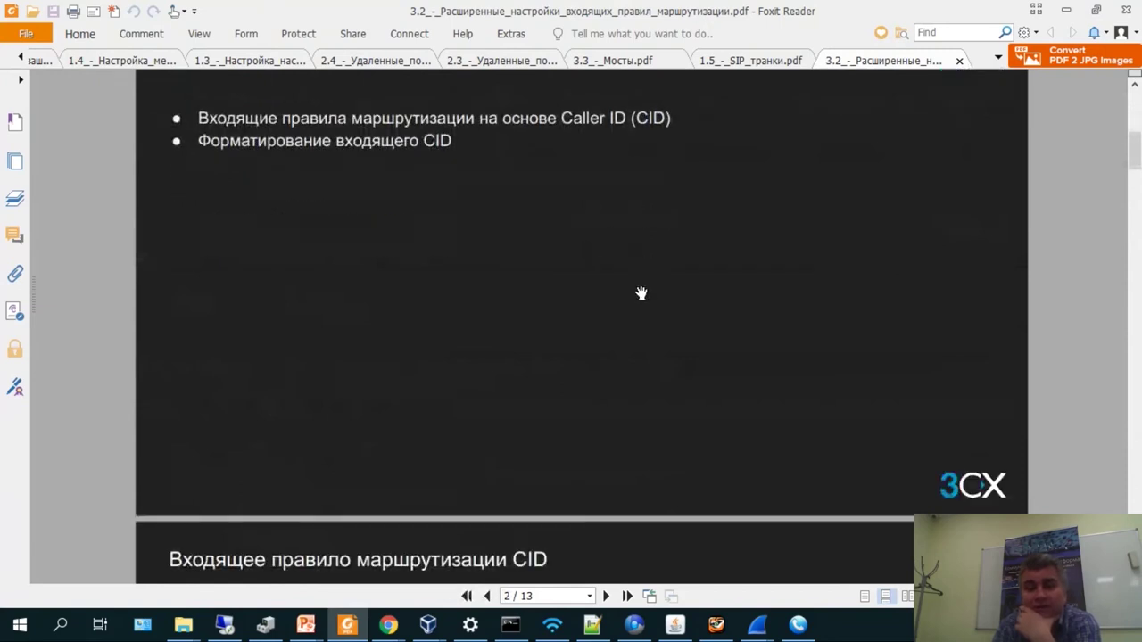
scroll(640, 293, "down", 3)
scroll(641, 292, "up", 4)
scroll(641, 292, "down", 4)
scroll(480, 421, "up", 5)
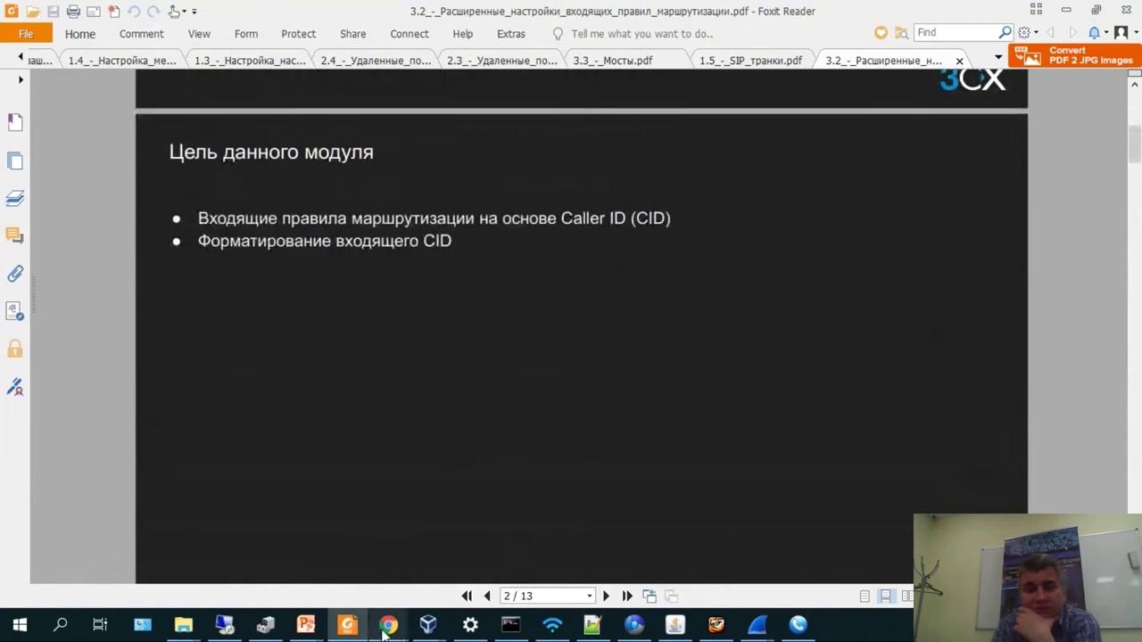
mouse_move(387, 628)
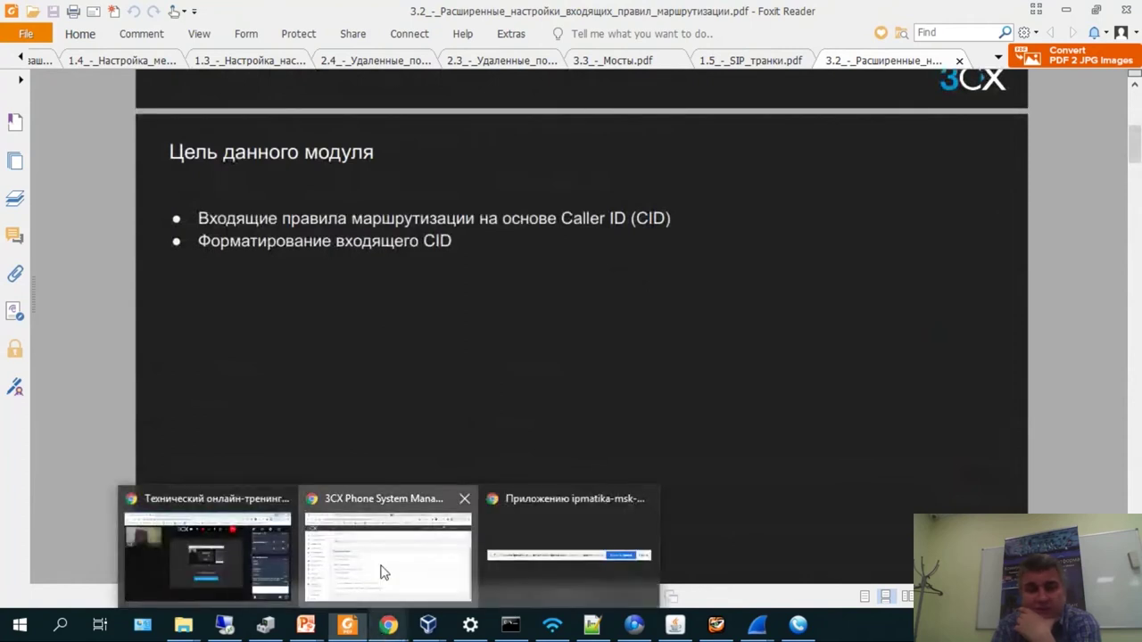
left_click(383, 568)
Step: Start a new caller-ID inbound rule and select its Caller ID field
scroll(491, 419, "up", 3)
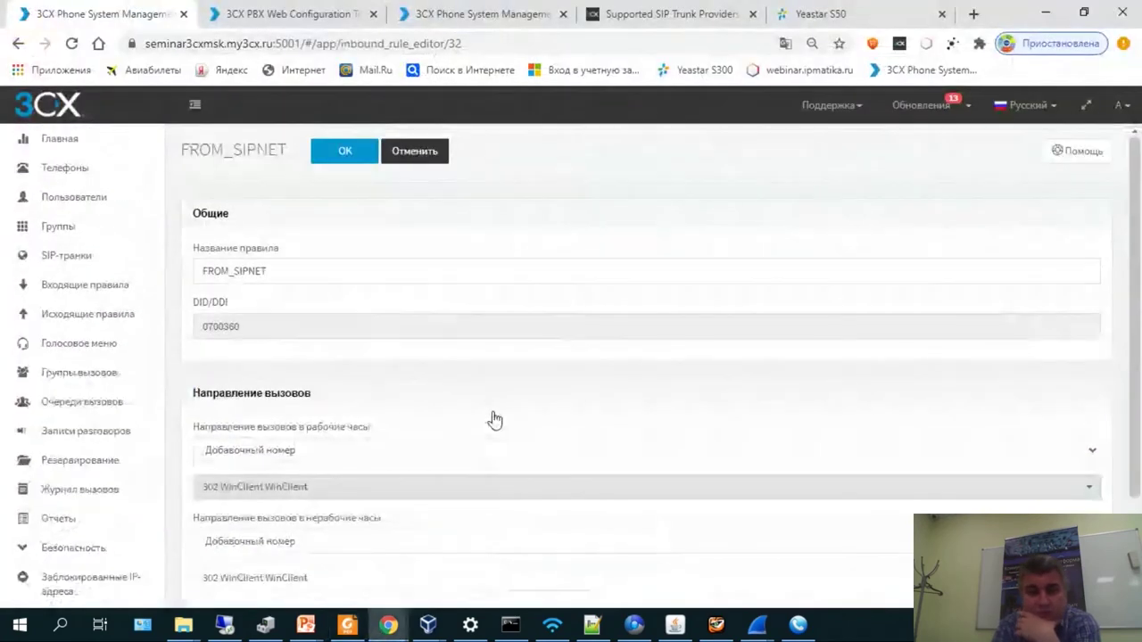
left_click(283, 248)
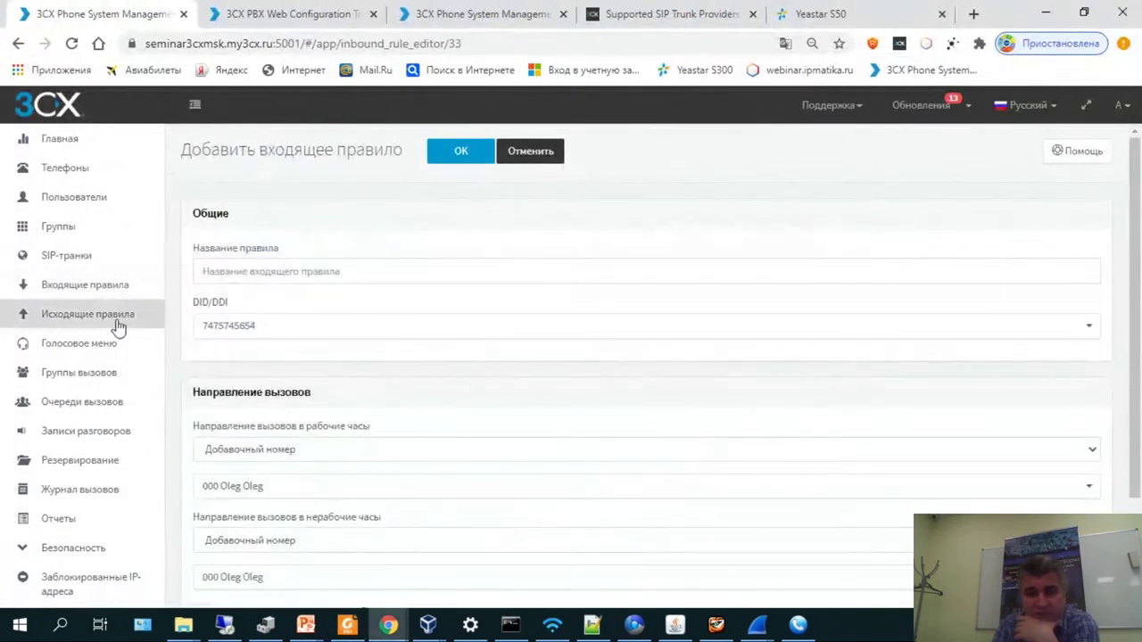
left_click(84, 287)
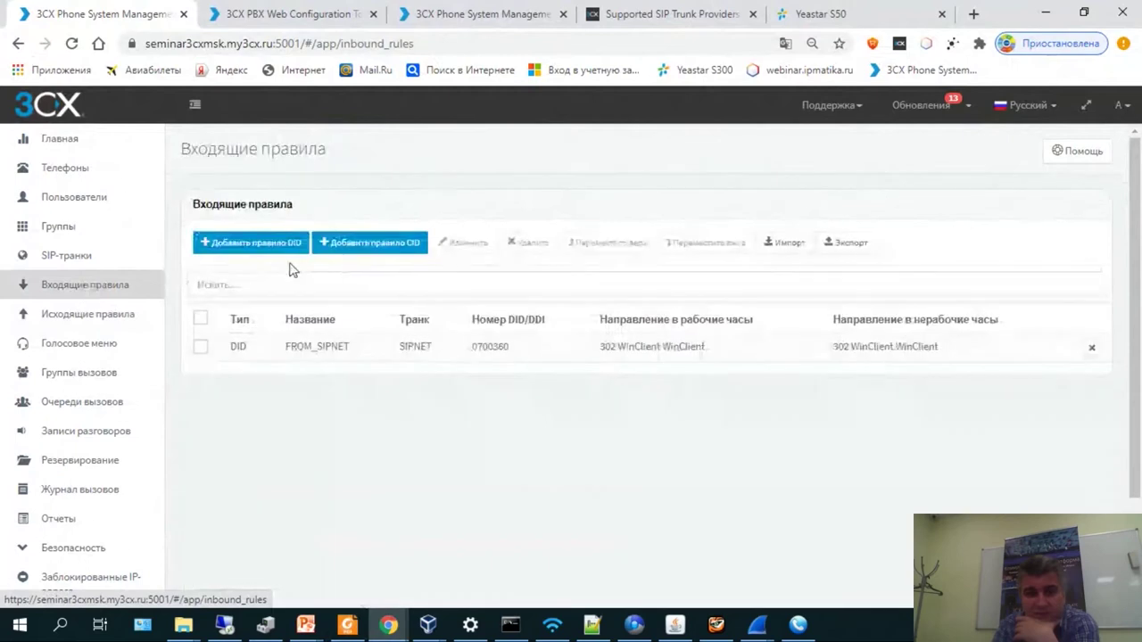
left_click(377, 250)
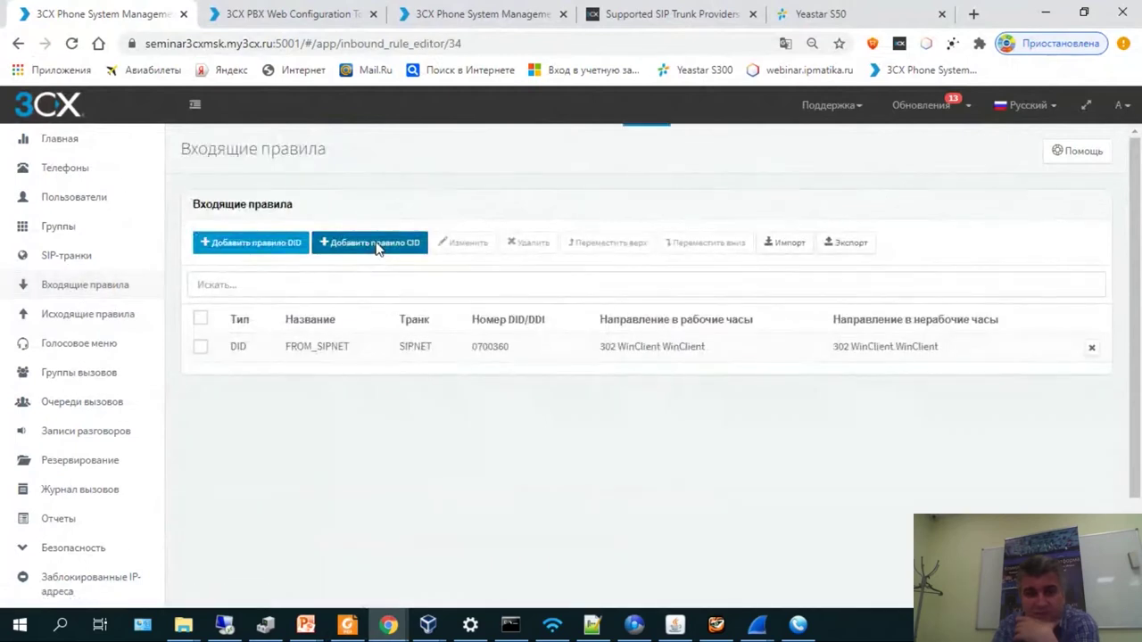
left_click(366, 321)
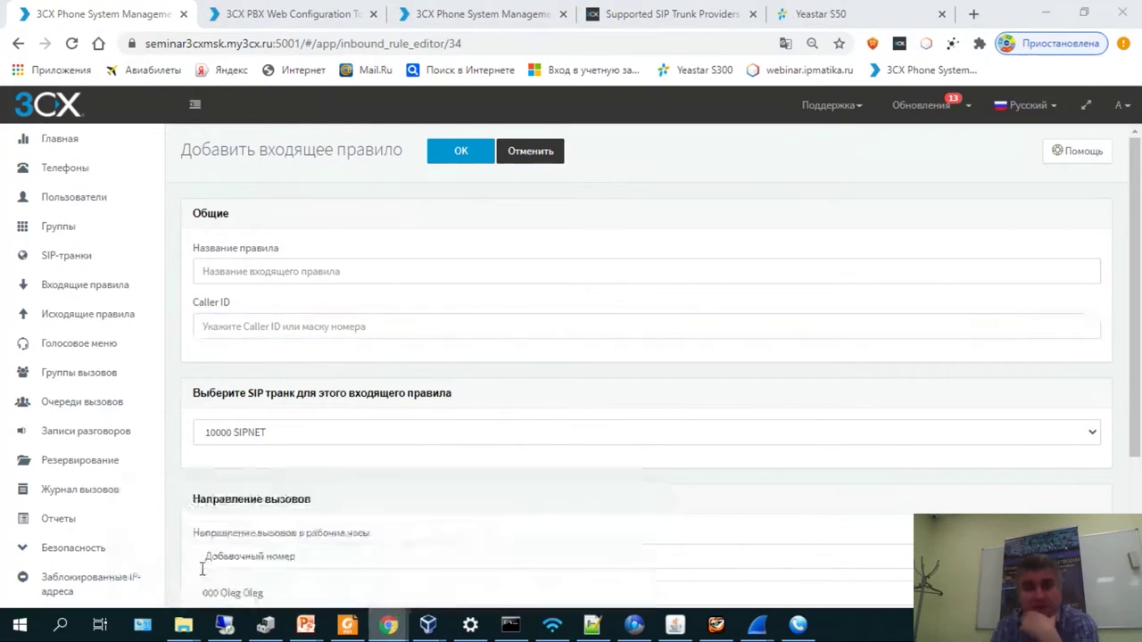
Step: Hide the web meeting window and send working-hours calls to extension 000
key("alt+Tab")
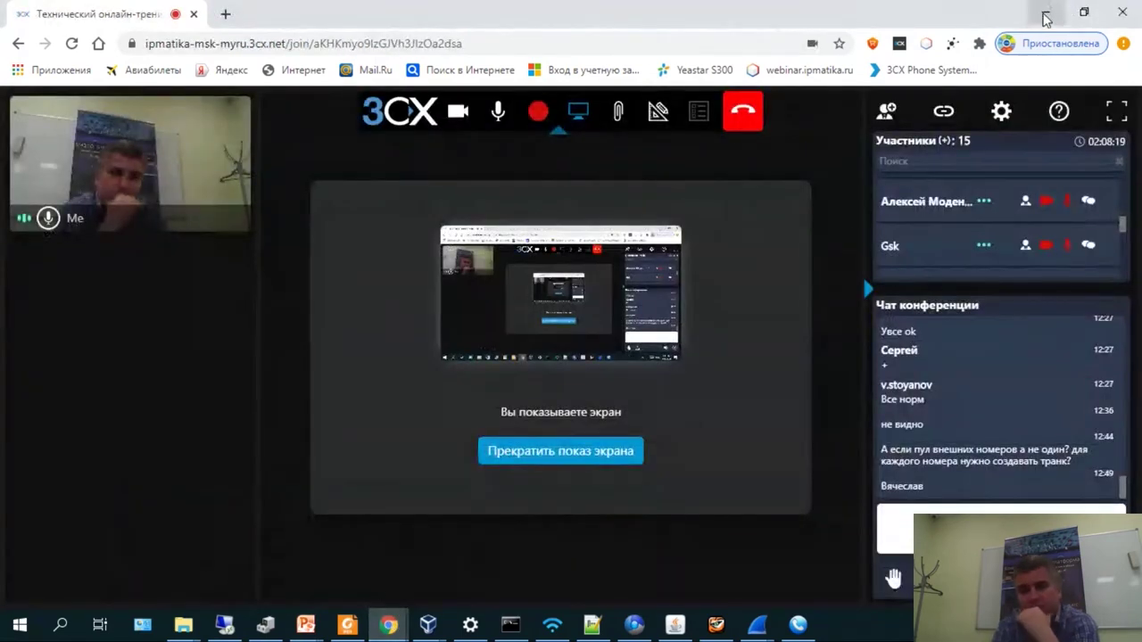
left_click(1046, 13)
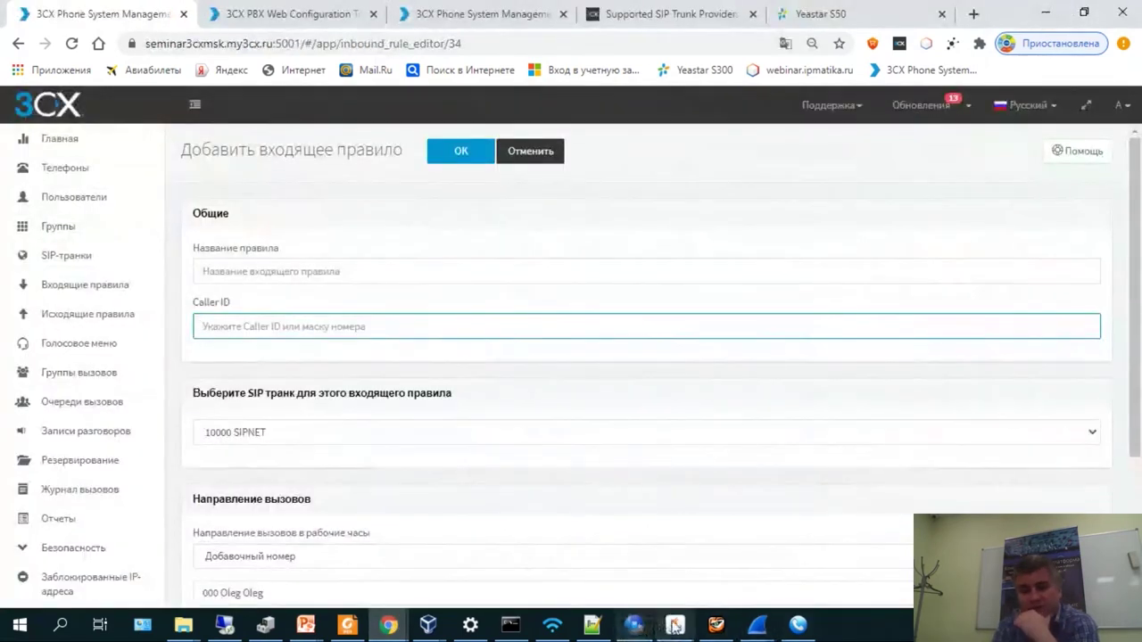
mouse_move(683, 626)
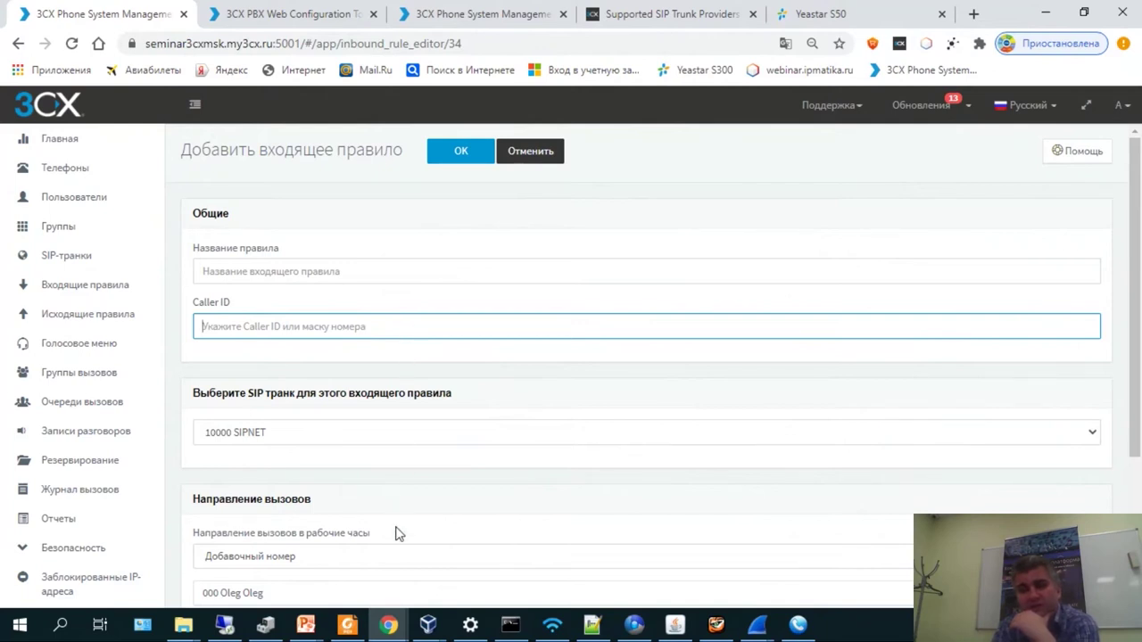
scroll(404, 534, "down", 3)
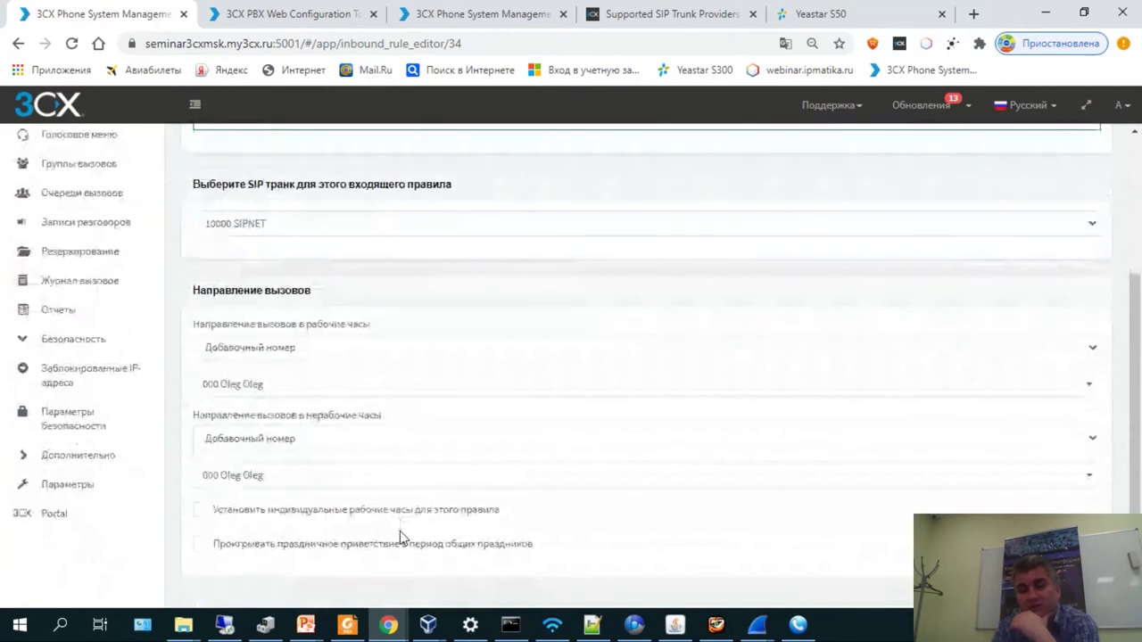
left_click(280, 383)
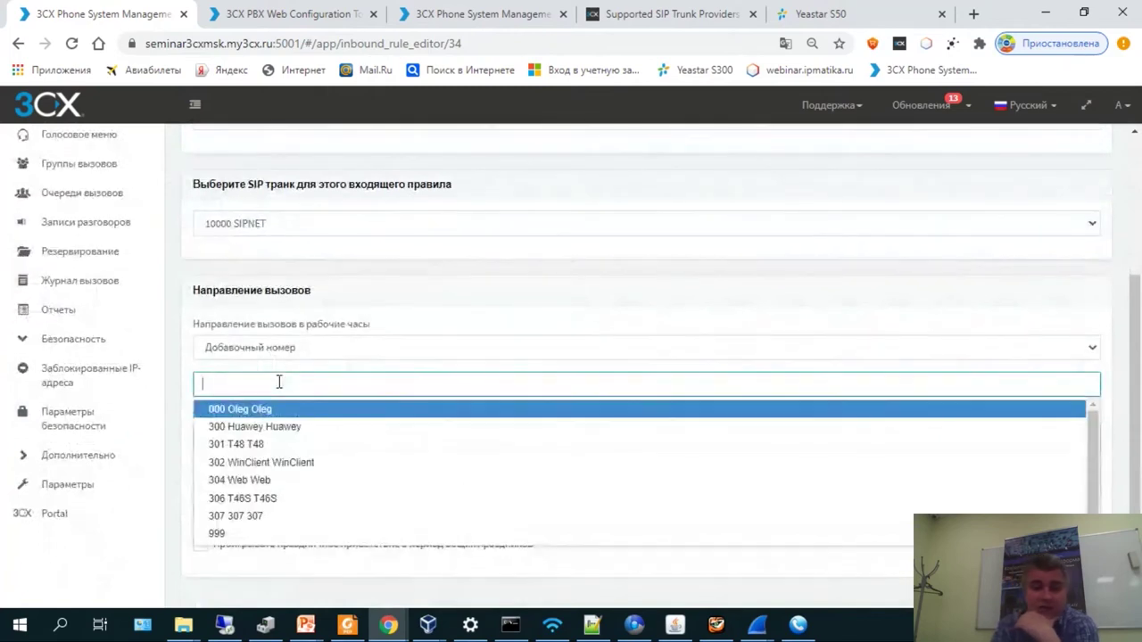
left_click(437, 318)
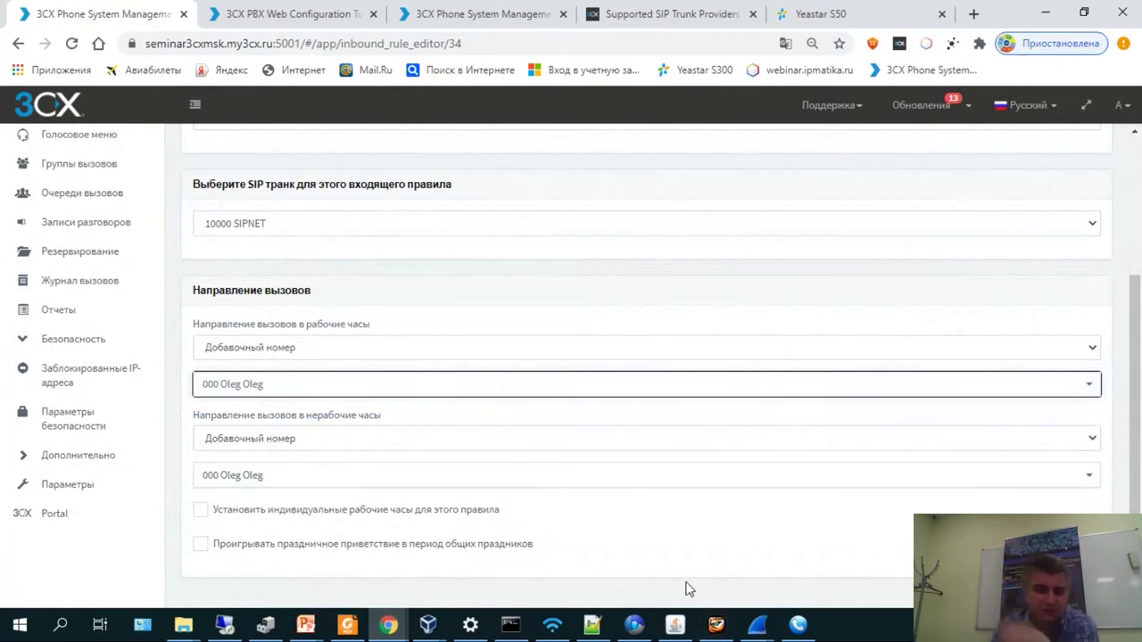
left_click(348, 627)
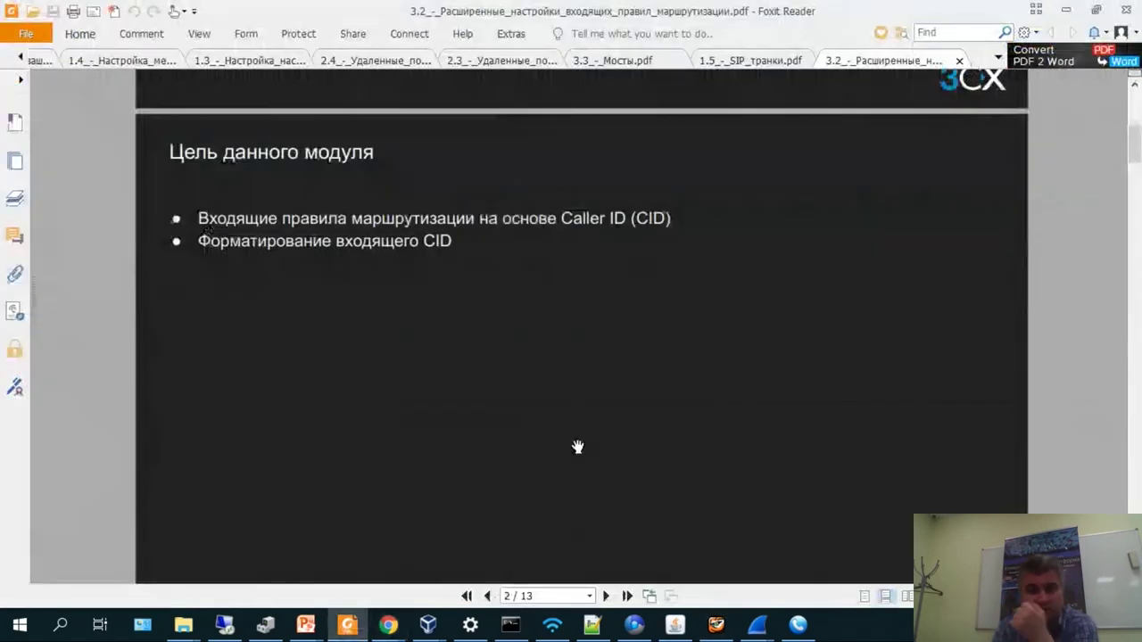
Step: Scroll to slide 3 on CID inbound routing rules, then return to the 3CX console
scroll(579, 449, "down", 5)
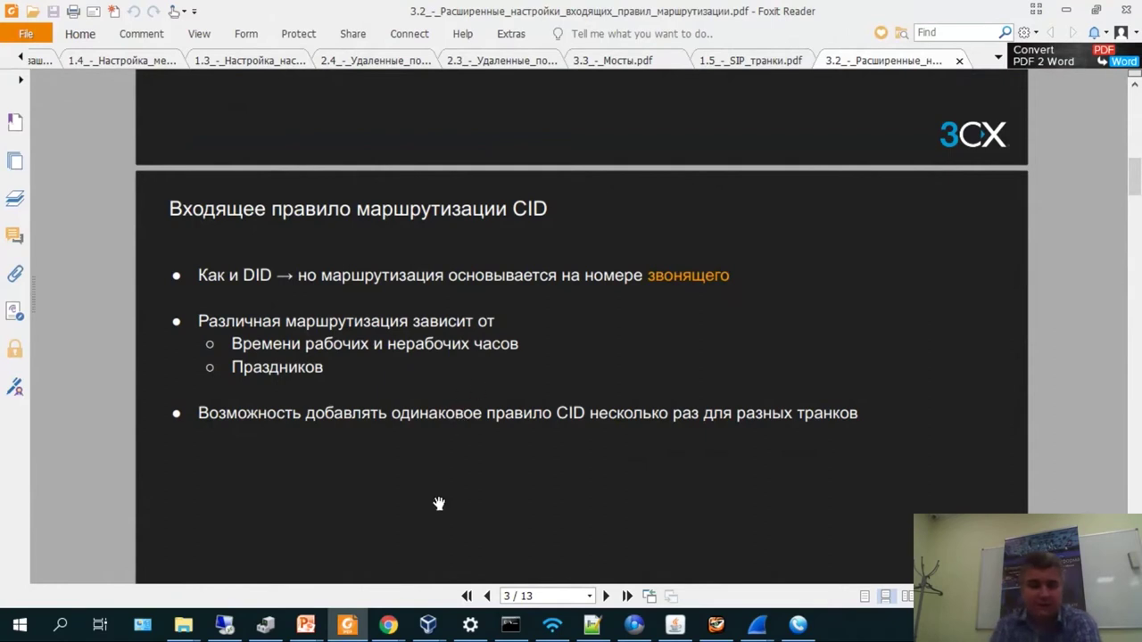
left_click(397, 630)
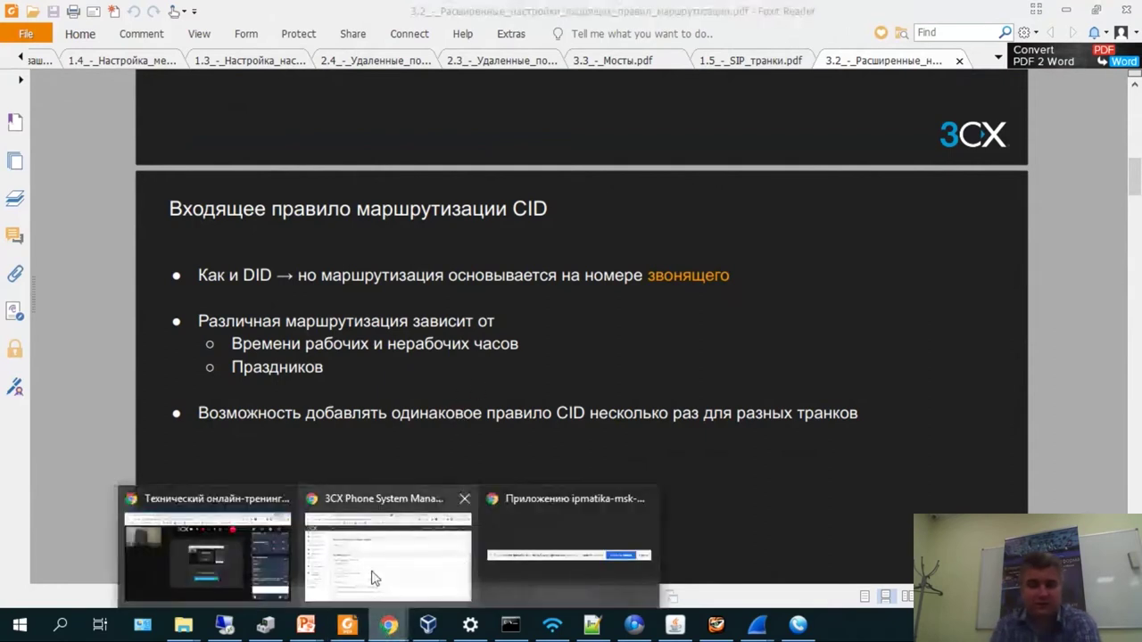
left_click(380, 569)
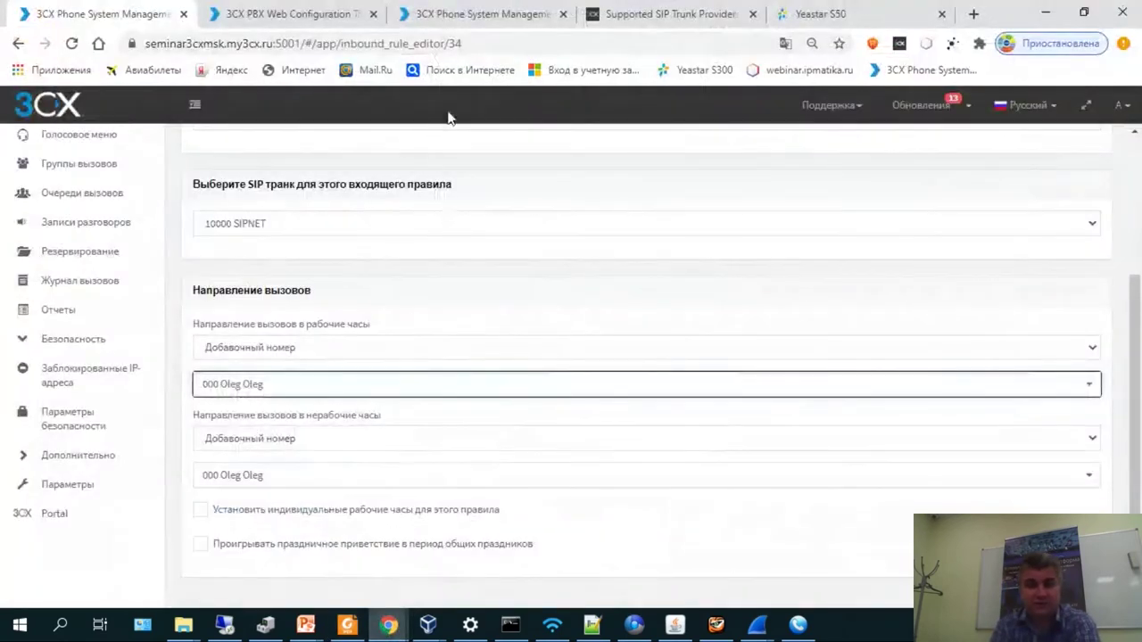
Step: Open the PBX_235 trunk and add DID number 543523
left_click(482, 14)
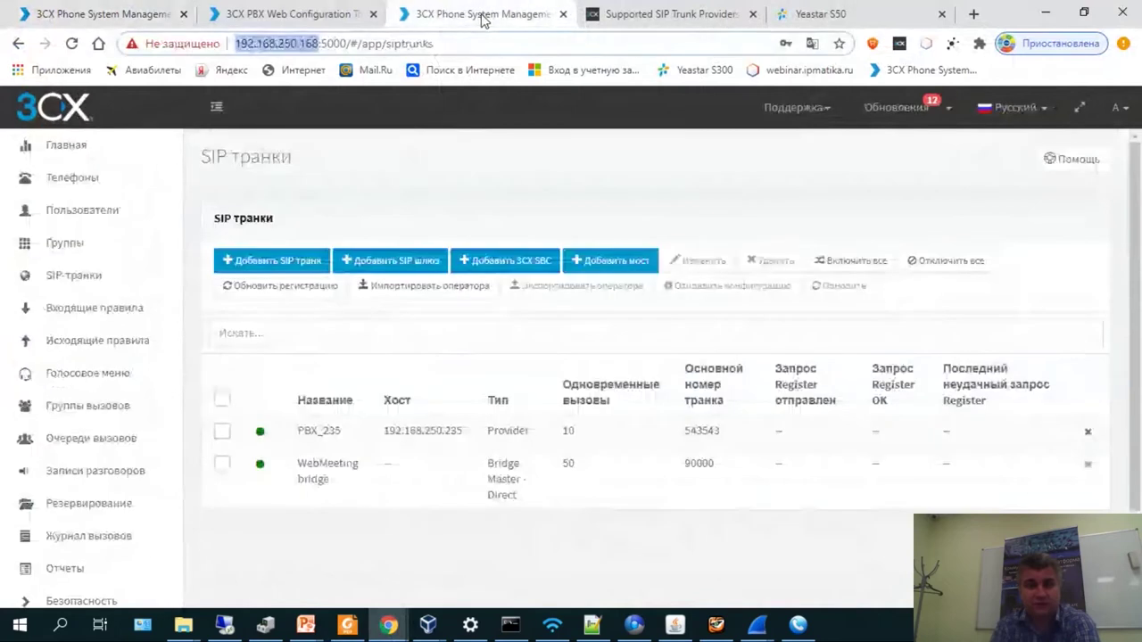
left_click(360, 438)
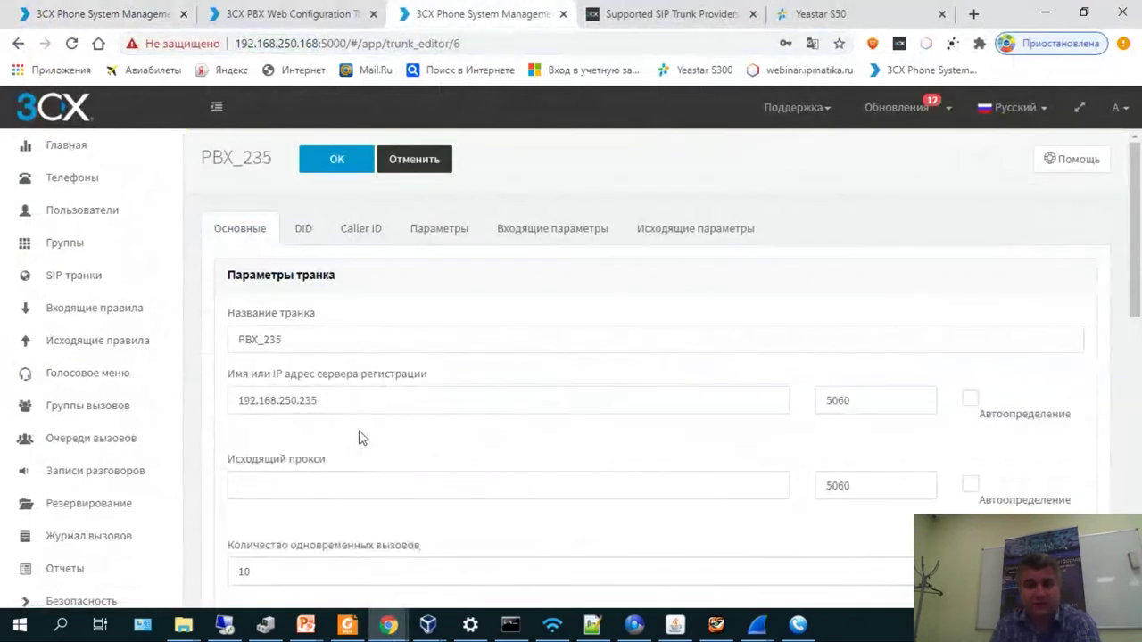
left_click(310, 230)
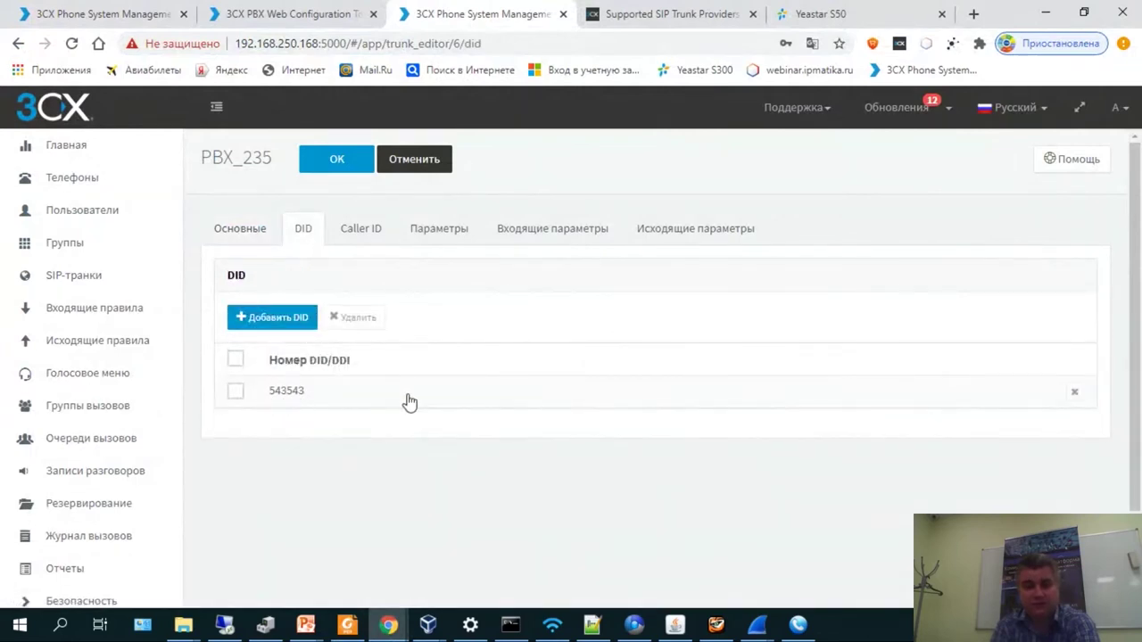
left_click(297, 323)
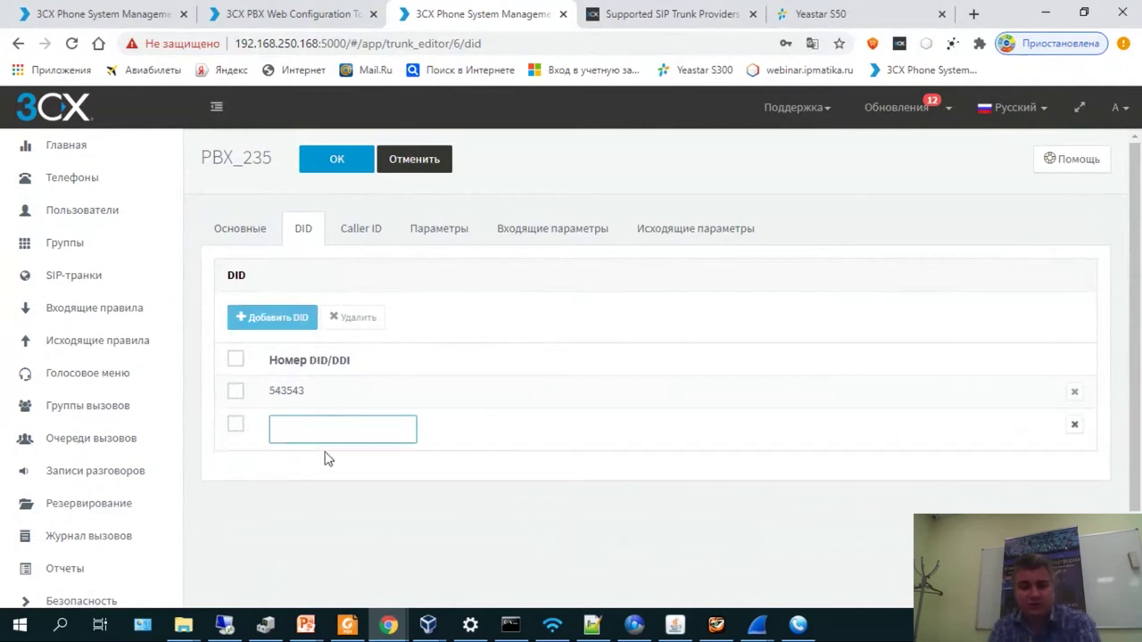
type("54326")
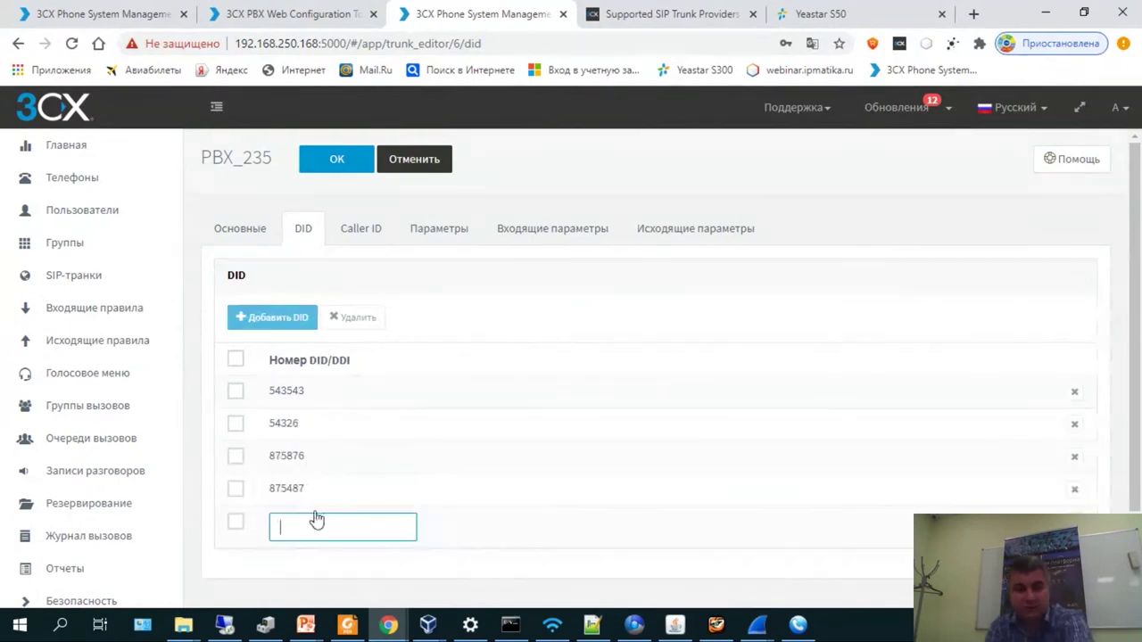
type("543523")
left_click(294, 316)
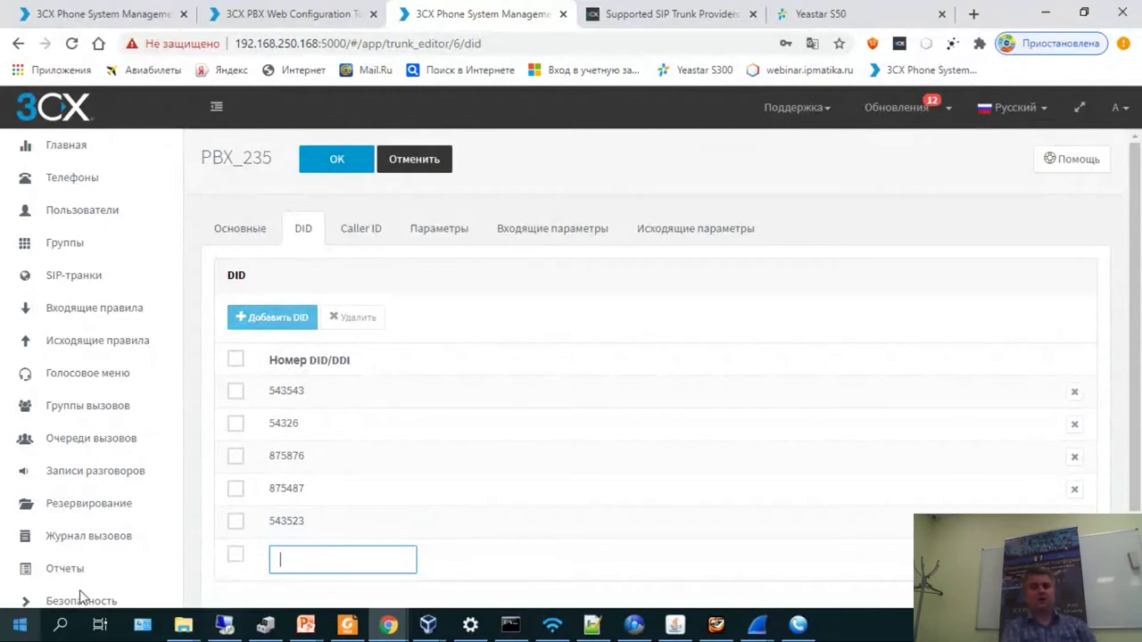
left_click(568, 308)
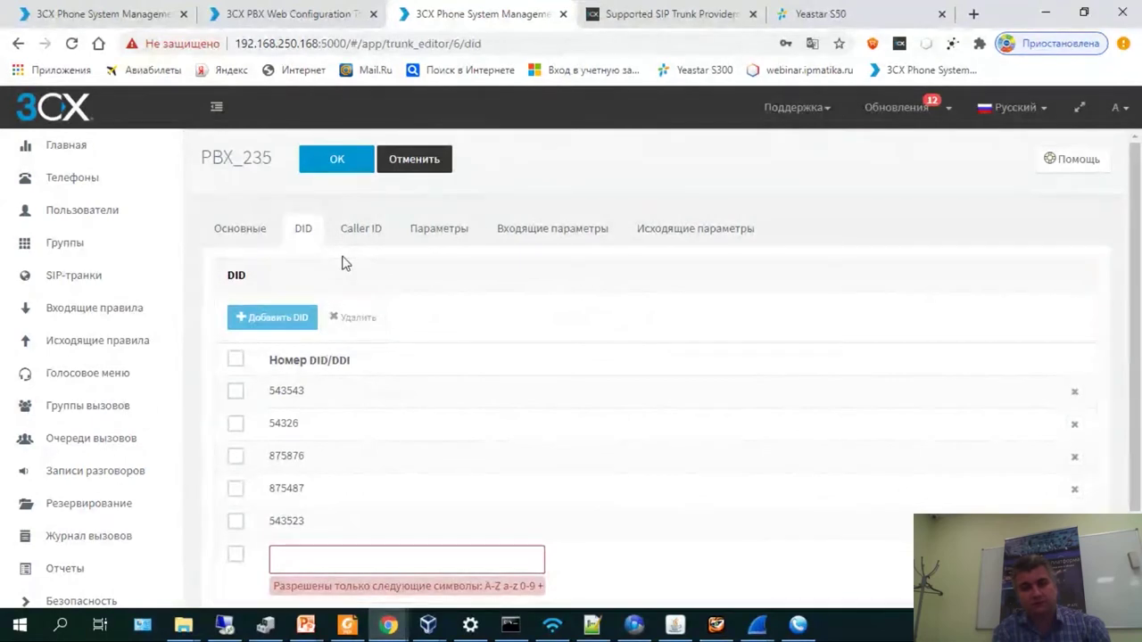
Step: Recheck the trunk's DID list and general call routing, then return to the rule editor
left_click(257, 241)
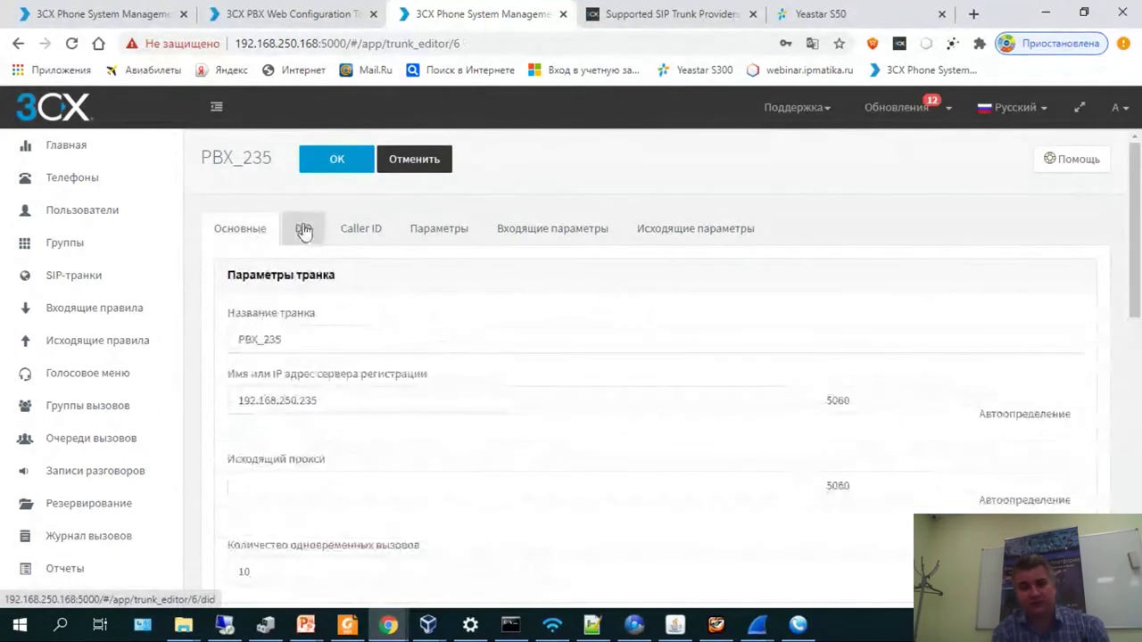
left_click(303, 229)
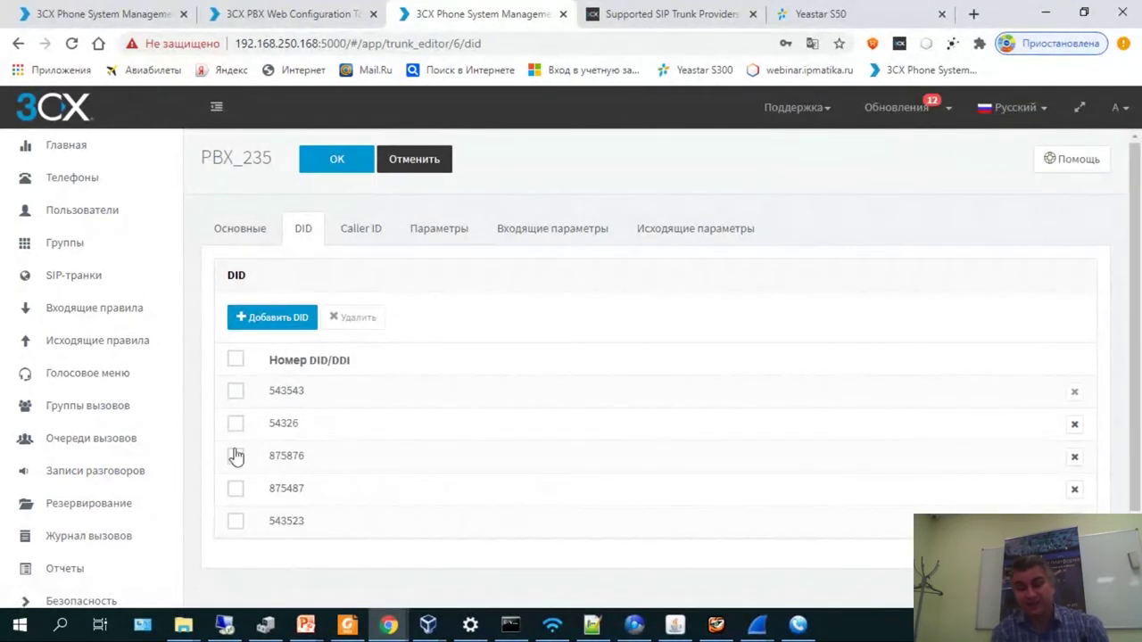
left_click(241, 232)
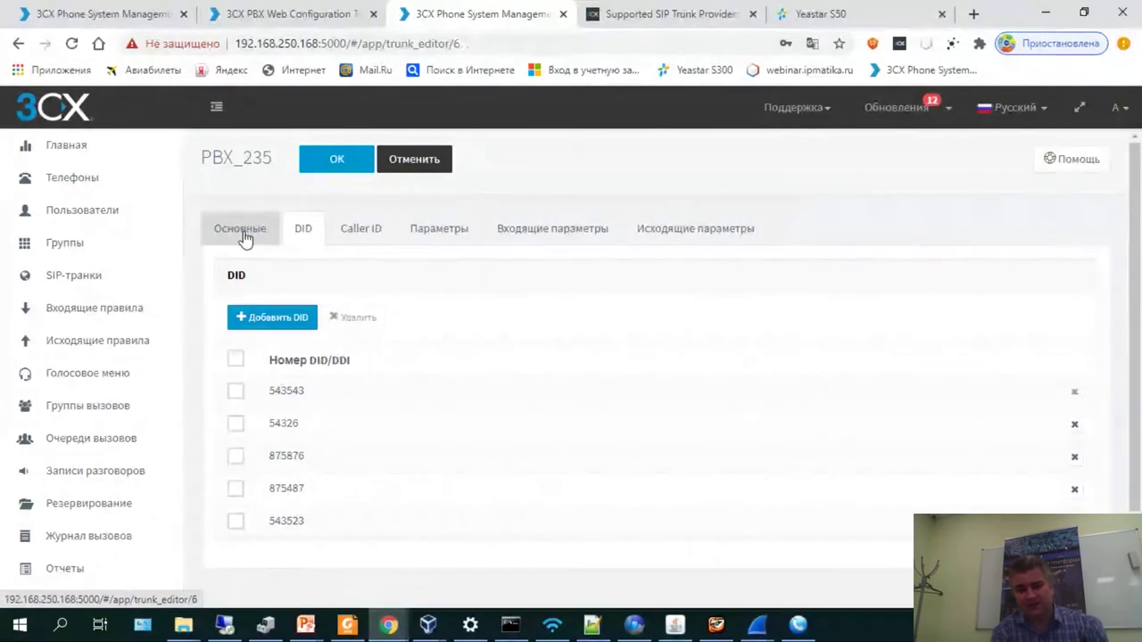
scroll(416, 466, "down", 10)
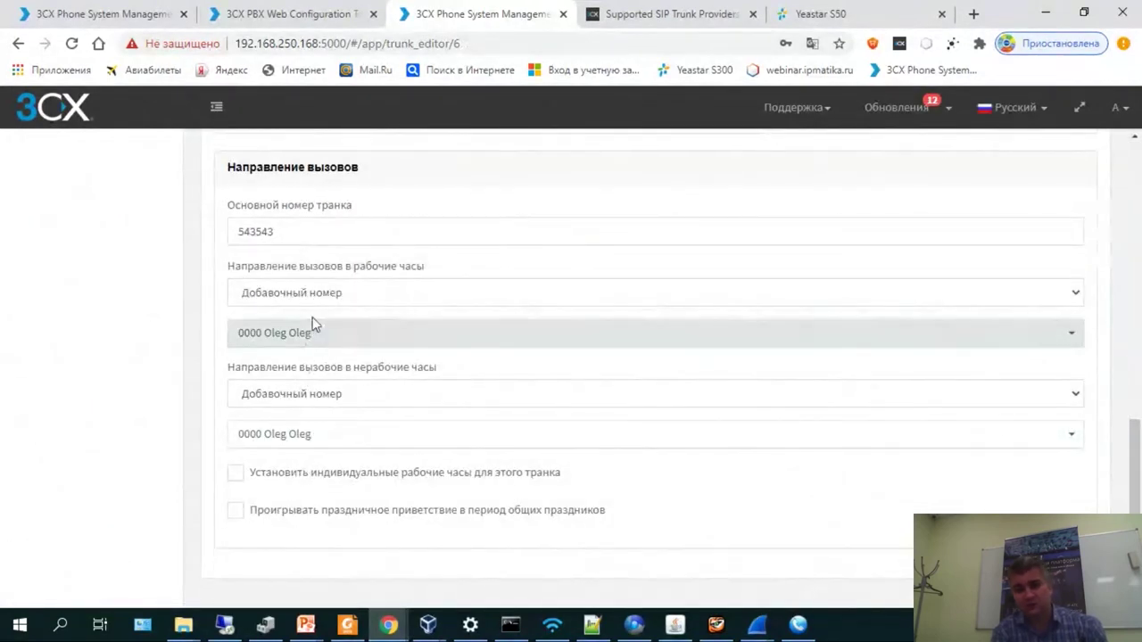
left_click(121, 15)
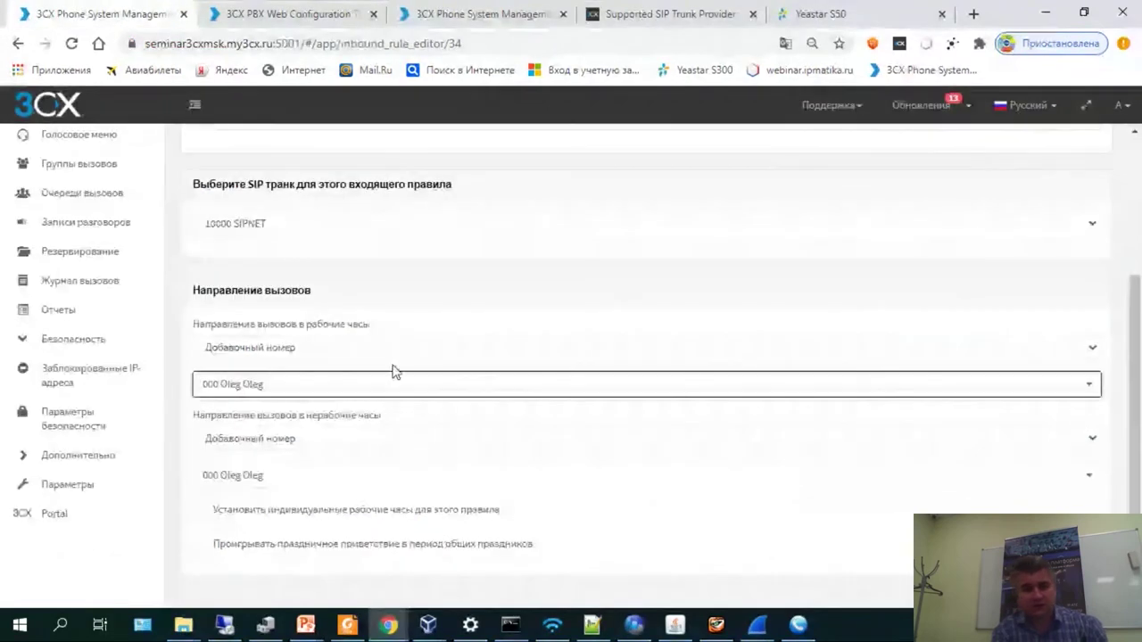
Step: Open the FROM_SIPNET rule and check DID 0700360 routes to extension 302
scroll(395, 387, "up", 10)
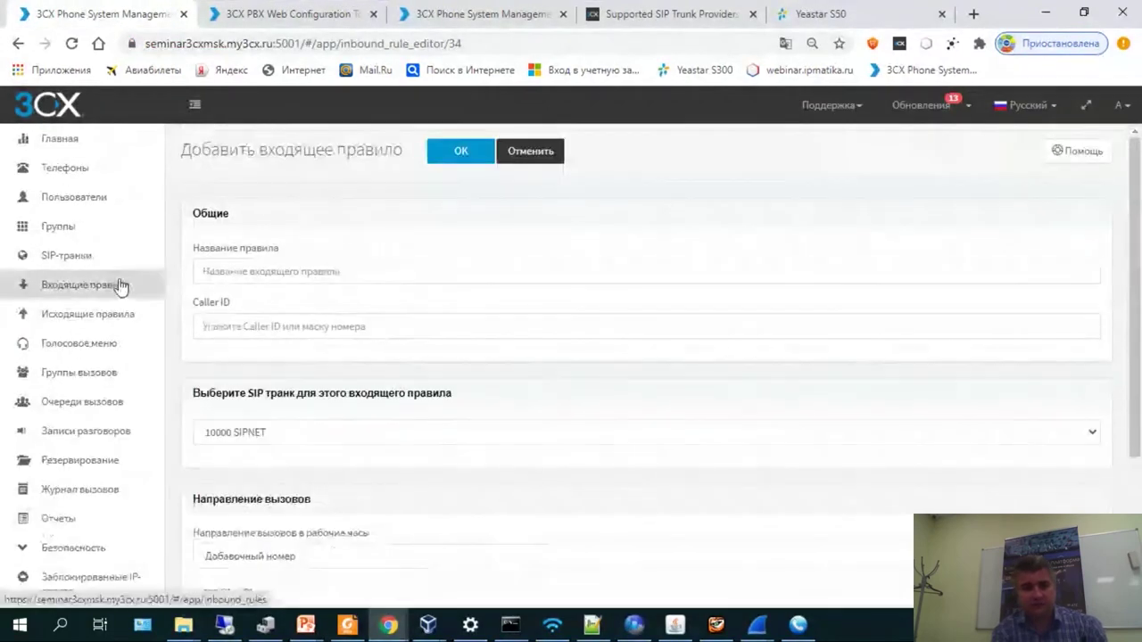
left_click(120, 286)
double_click(298, 349)
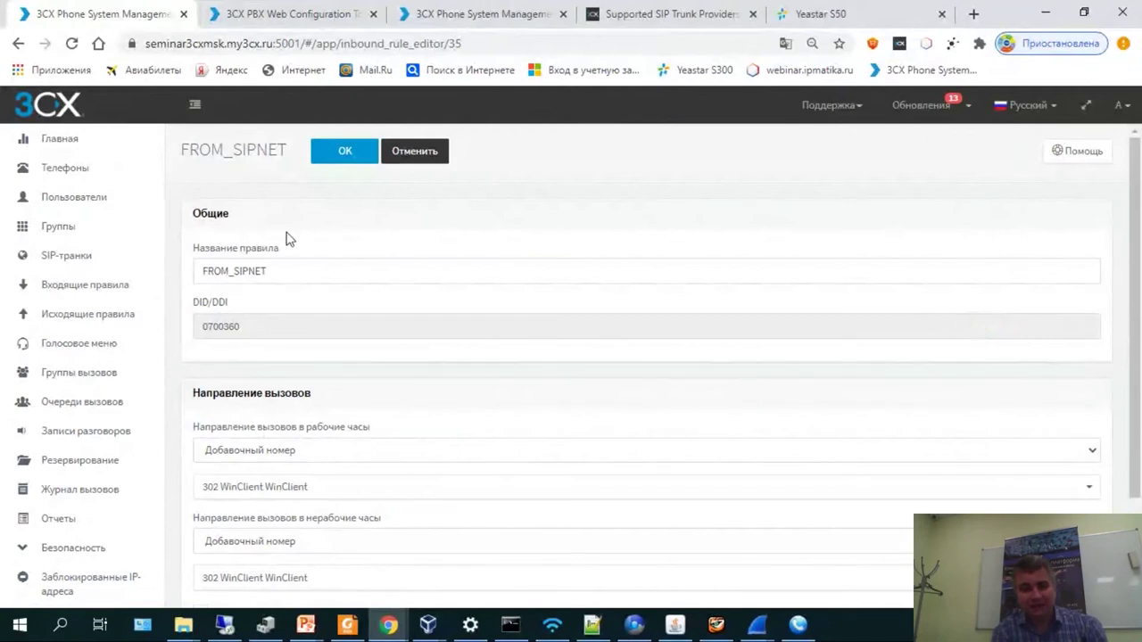
left_click(85, 287)
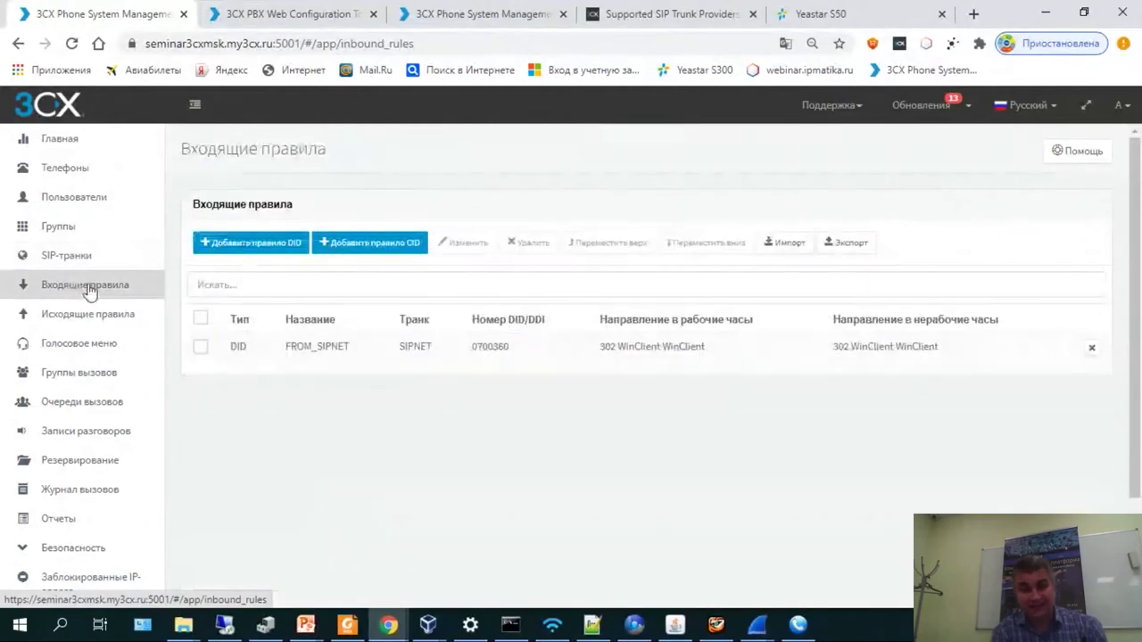
left_click(336, 353)
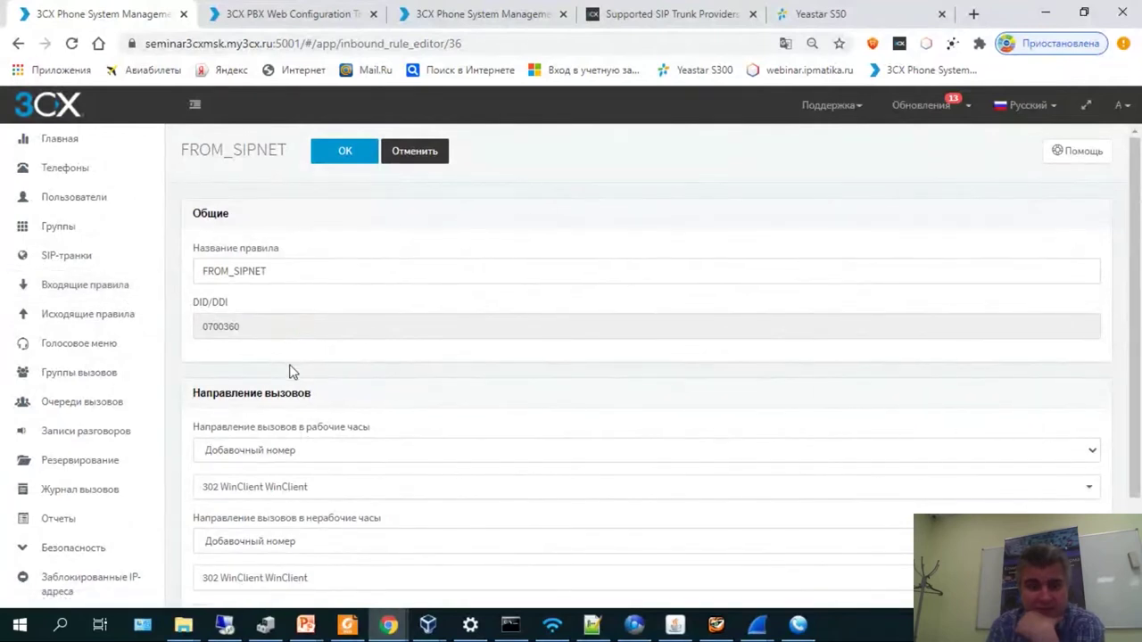
scroll(290, 372, "down", 2)
scroll(286, 365, "up", 2)
Step: Start a new DID rule, abandon it, and switch back to the slides in Foxit Reader
left_click(98, 290)
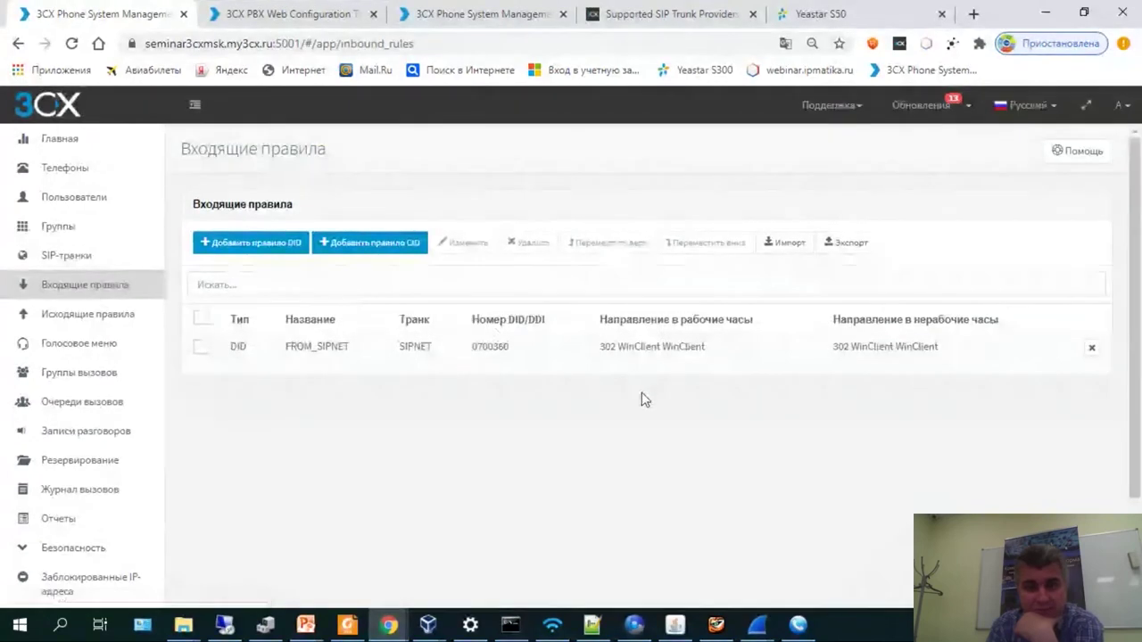
left_click(247, 245)
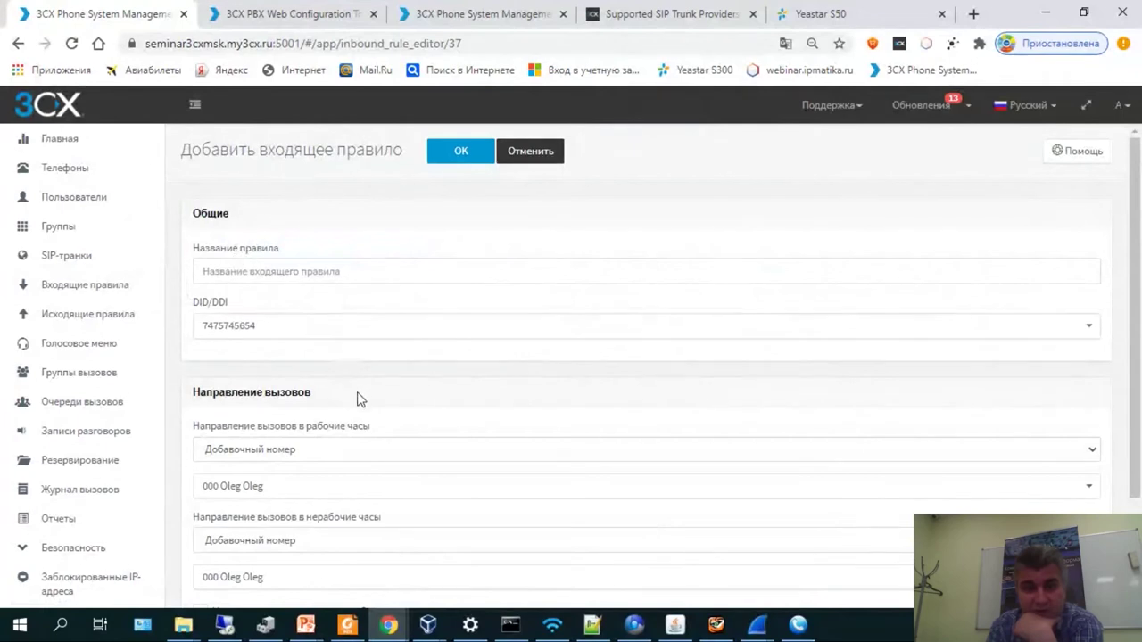
scroll(357, 400, "down", 3)
scroll(353, 401, "up", 3)
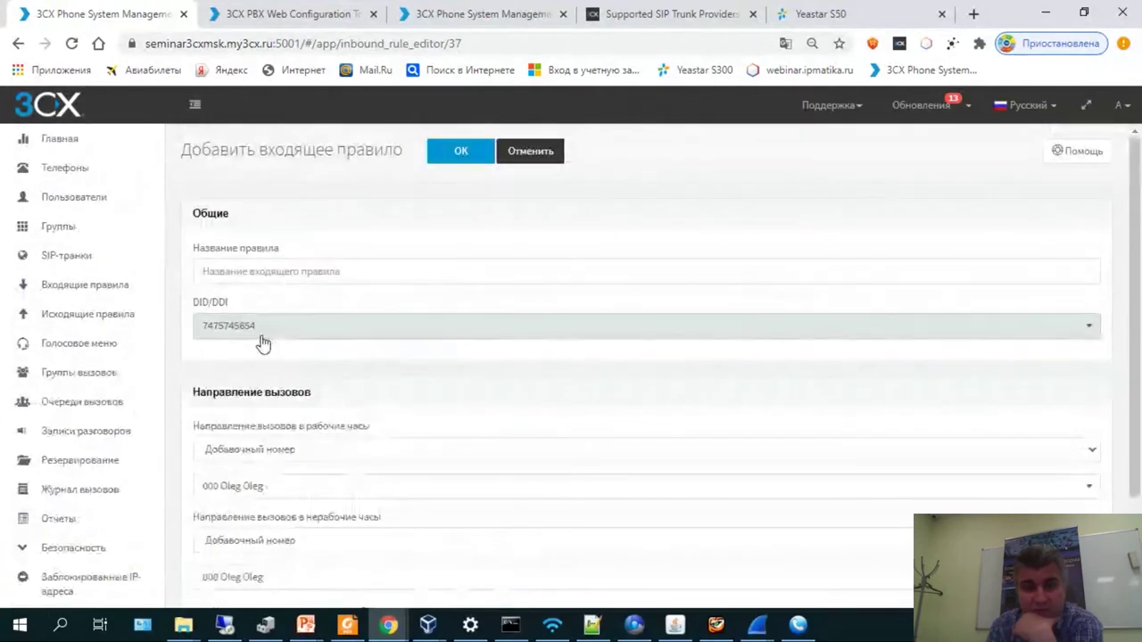
left_click(77, 285)
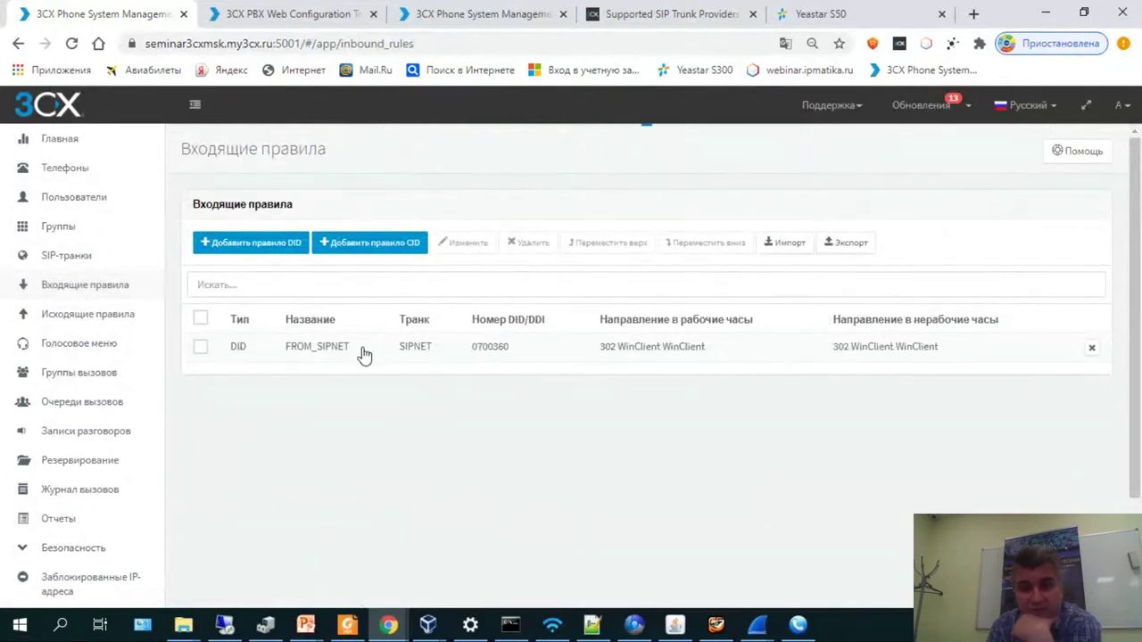
scroll(229, 408, "down", 2)
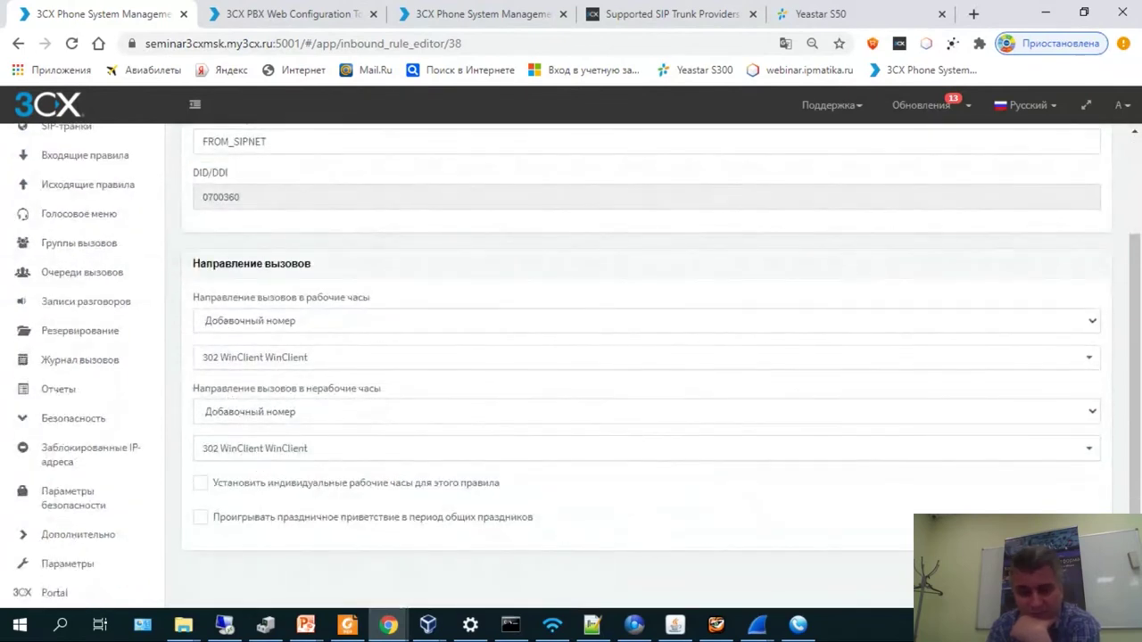
left_click(347, 624)
Step: Scroll the presentation to slide 3, 'Входящее правило маршрутизации CID'
scroll(491, 428, "up", 3)
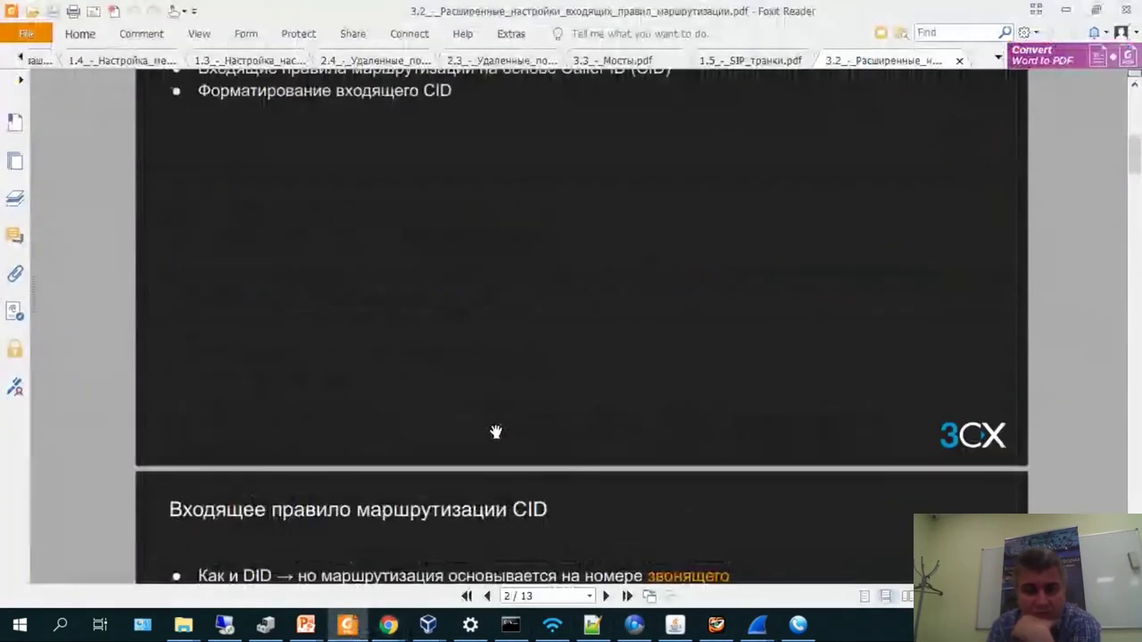
scroll(446, 499, "down", 4)
scroll(398, 496, "up", 5)
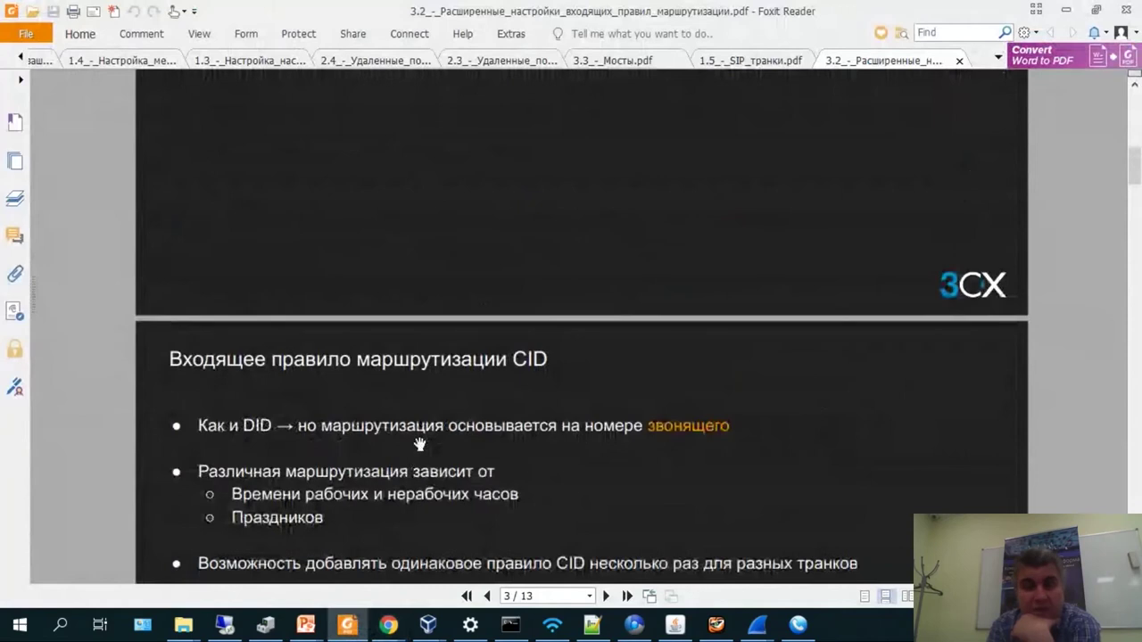
scroll(432, 394, "down", 4)
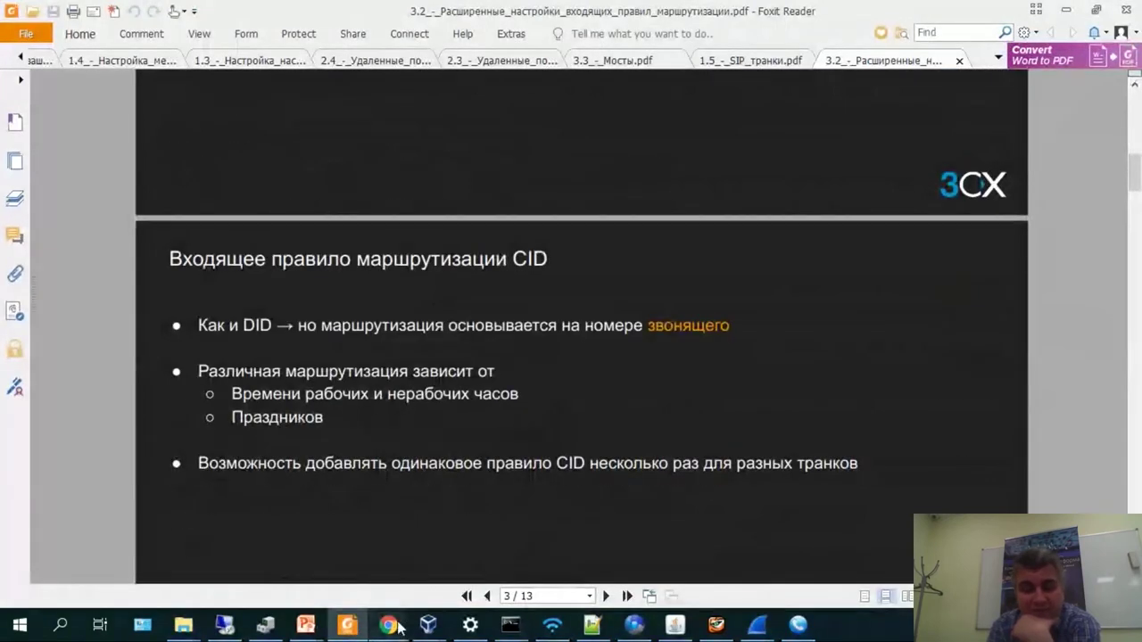
Step: Back in the 3CX console, start a new CID rule from the Inbound Rules list
mouse_move(388, 624)
left_click(387, 540)
scroll(352, 367, "up", 5)
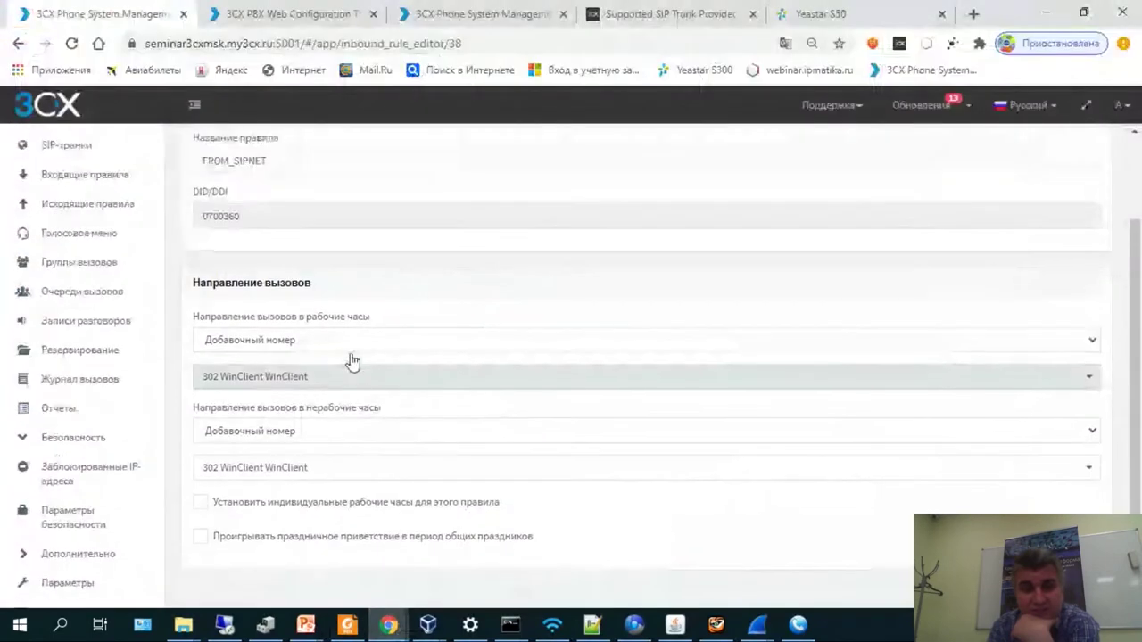
left_click(114, 287)
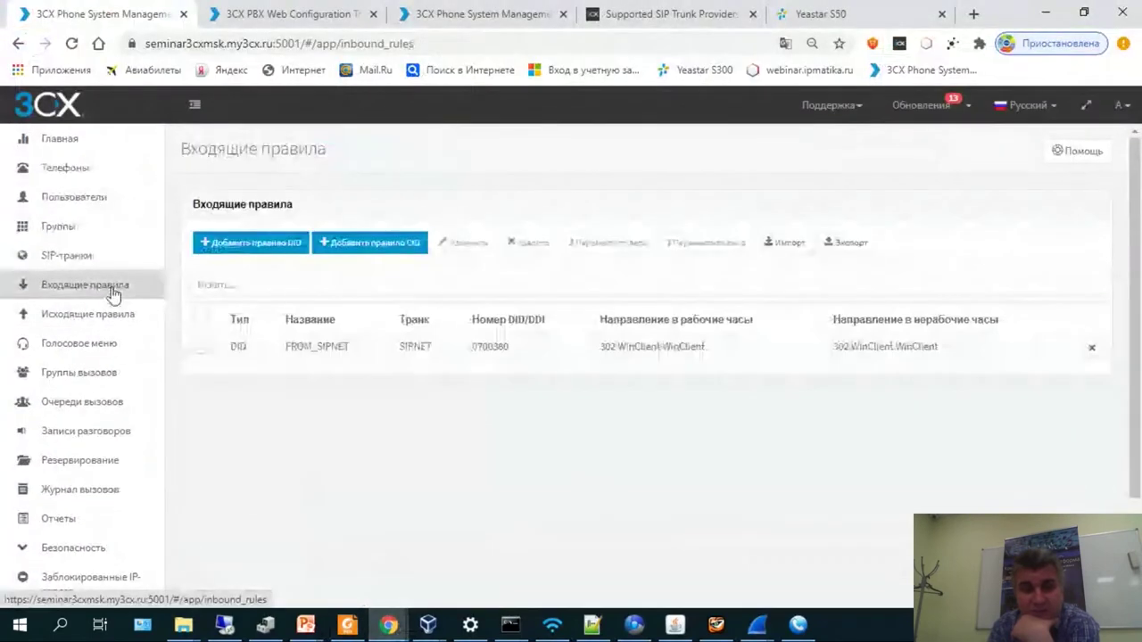
left_click(416, 249)
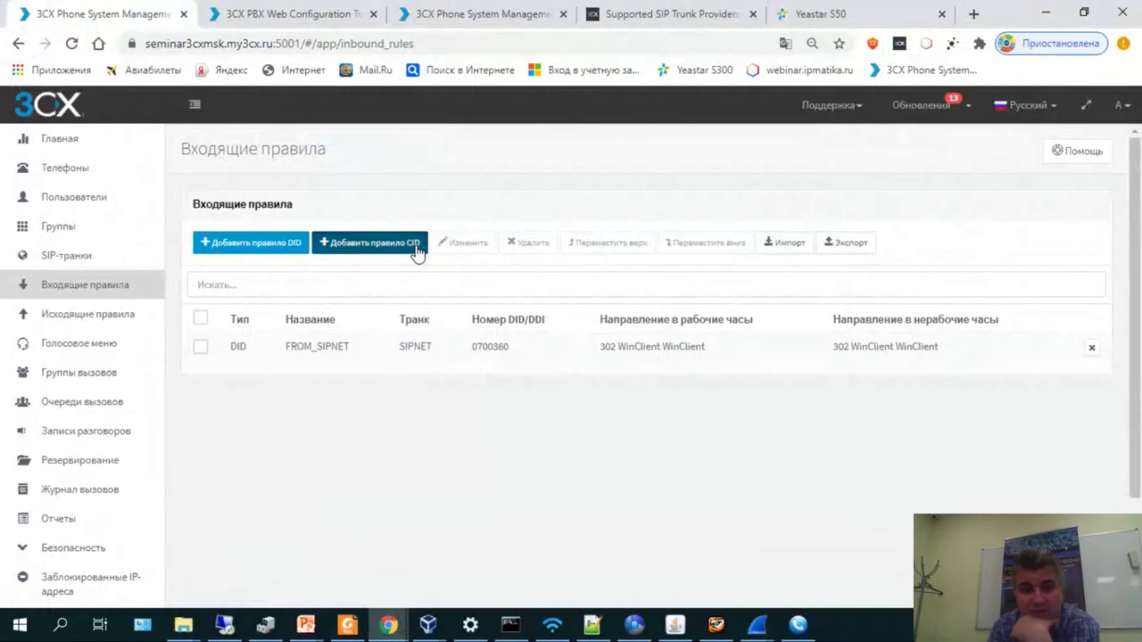
Step: Check the new rule's name and Caller ID fields and keep trunk 10000 SIPNET
left_click(402, 272)
left_click(393, 319)
left_click(373, 434)
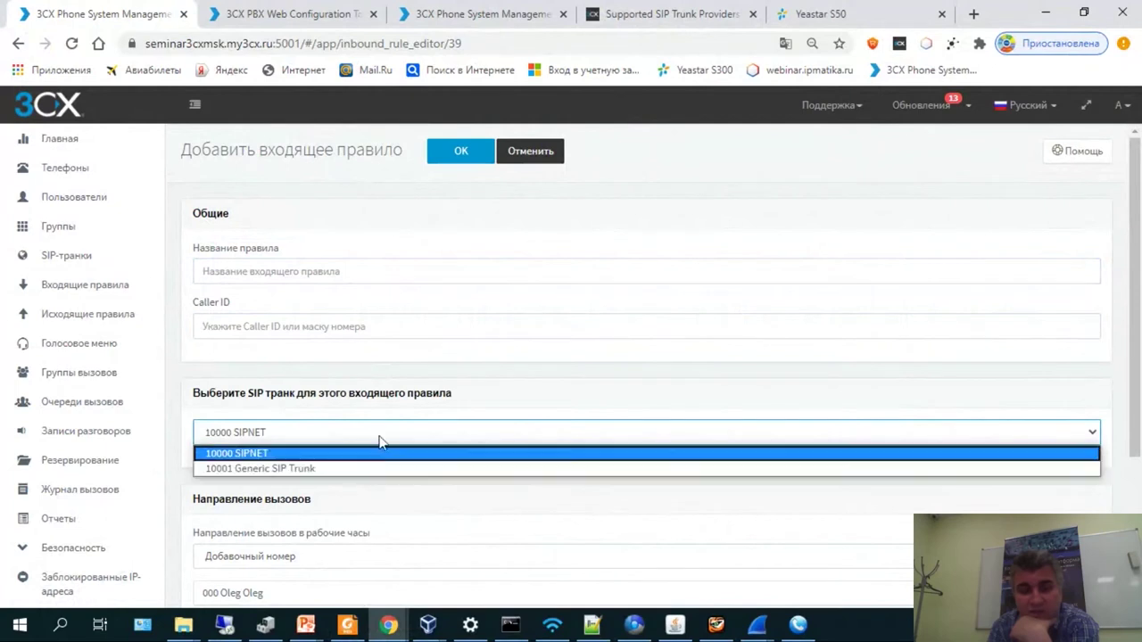
left_click(373, 427)
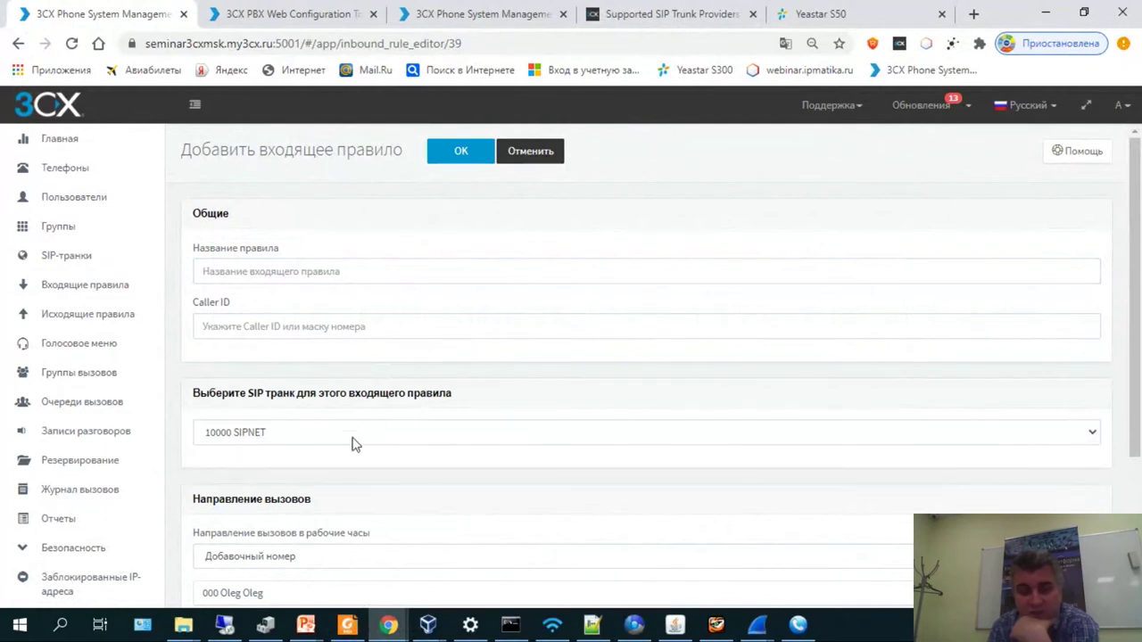
scroll(352, 436, "down", 3)
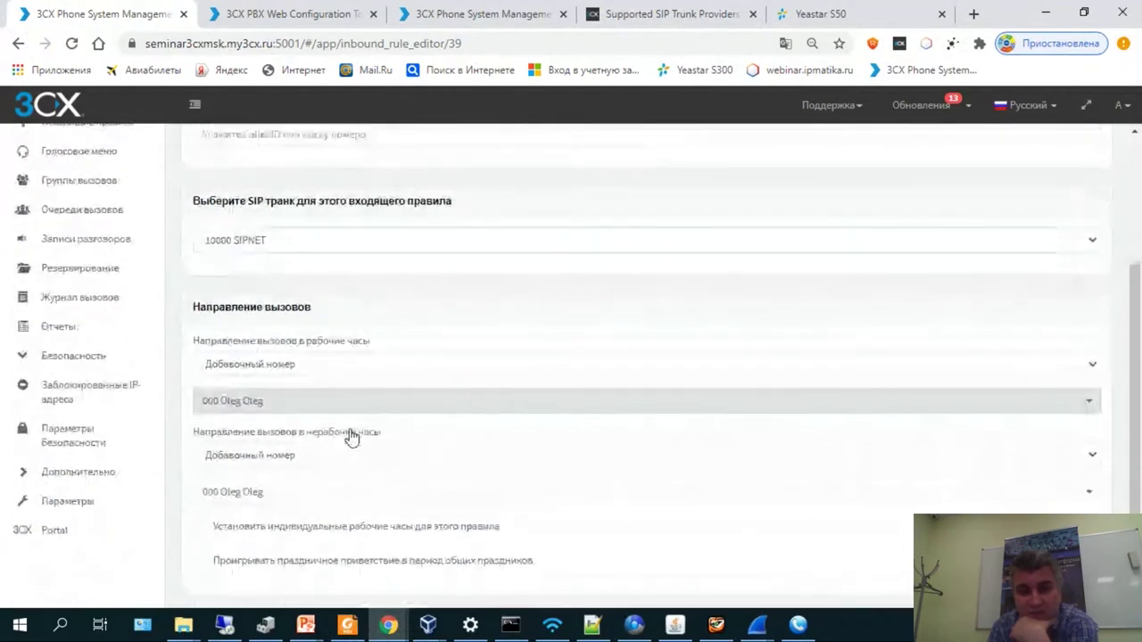
scroll(352, 436, "up", 3)
Step: Revisit the rule name and Caller ID fields, then bring the WebMeeting window forward
left_click(333, 271)
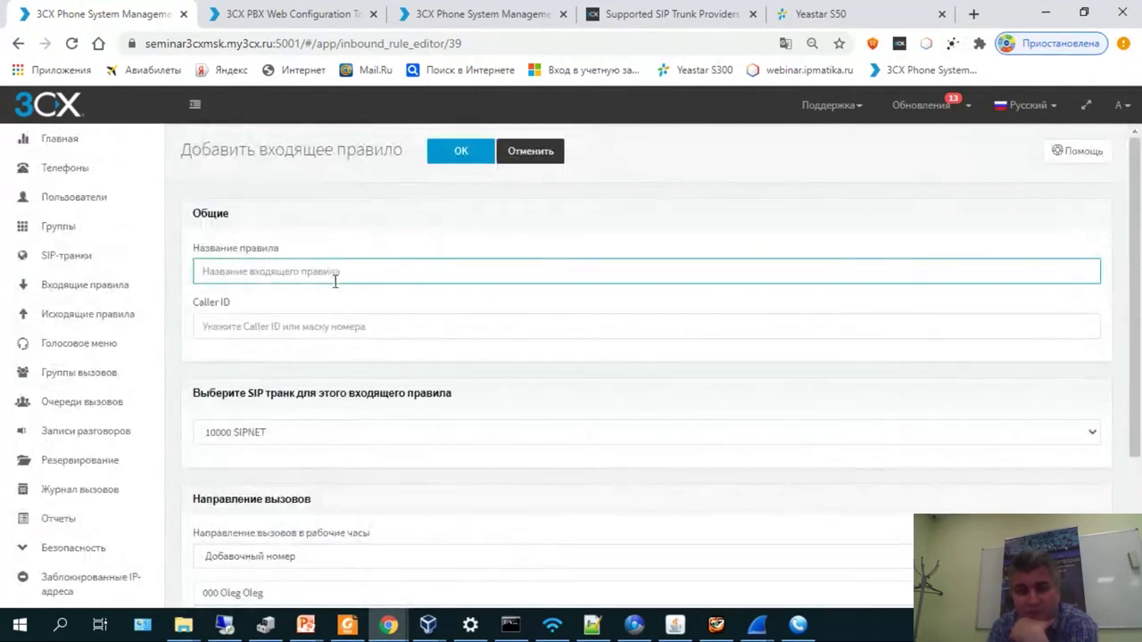
left_click(386, 323)
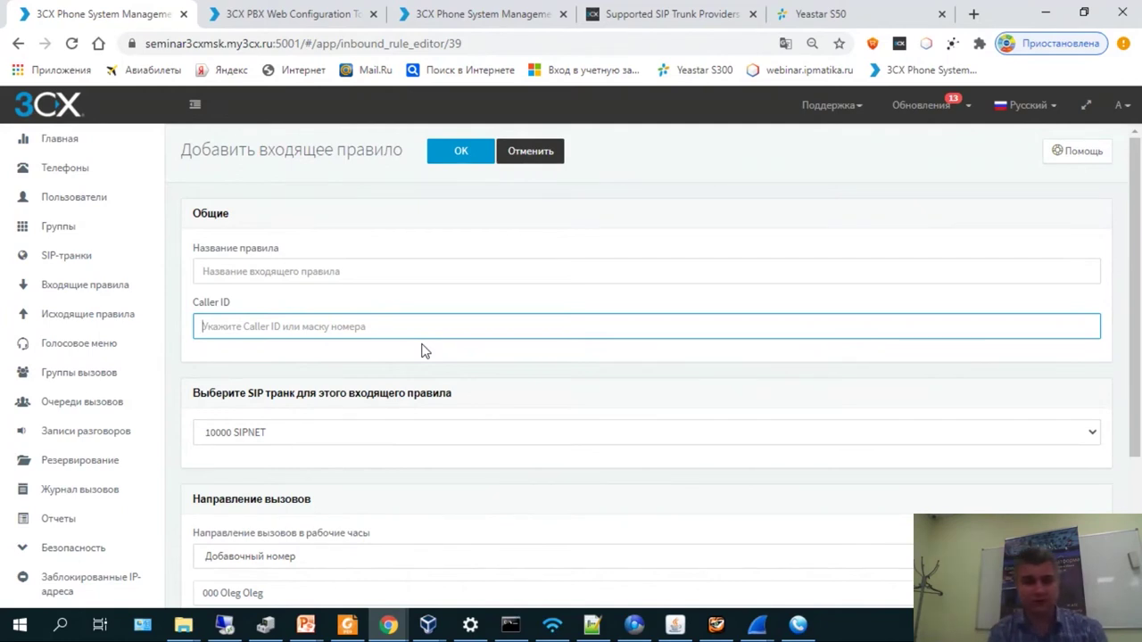
scroll(425, 453, "down", 2)
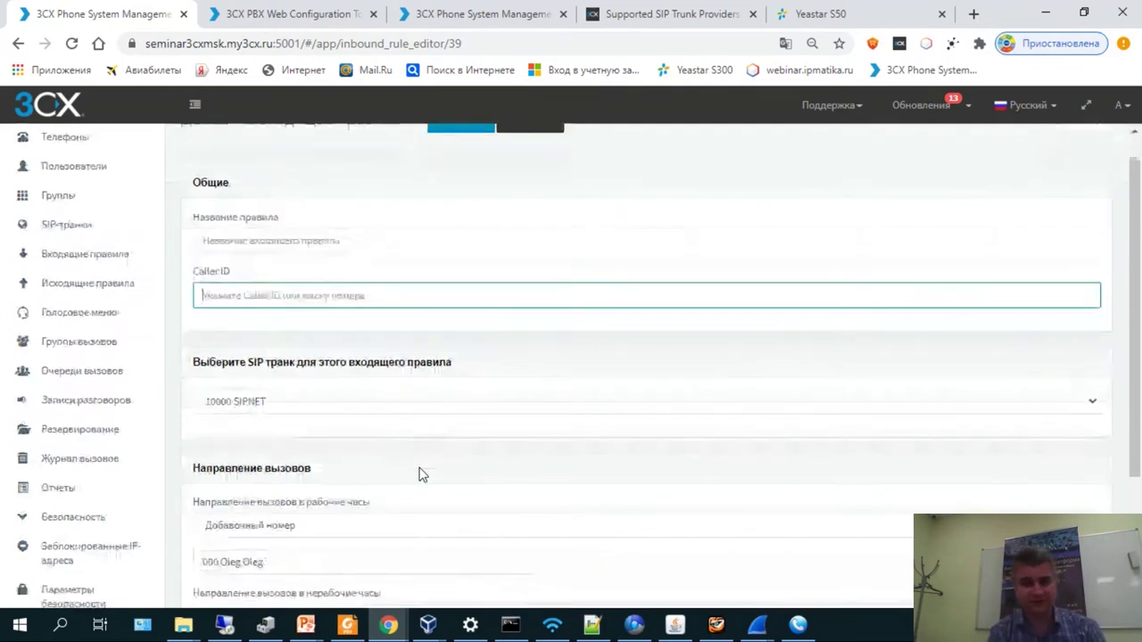
scroll(423, 475, "up", 2)
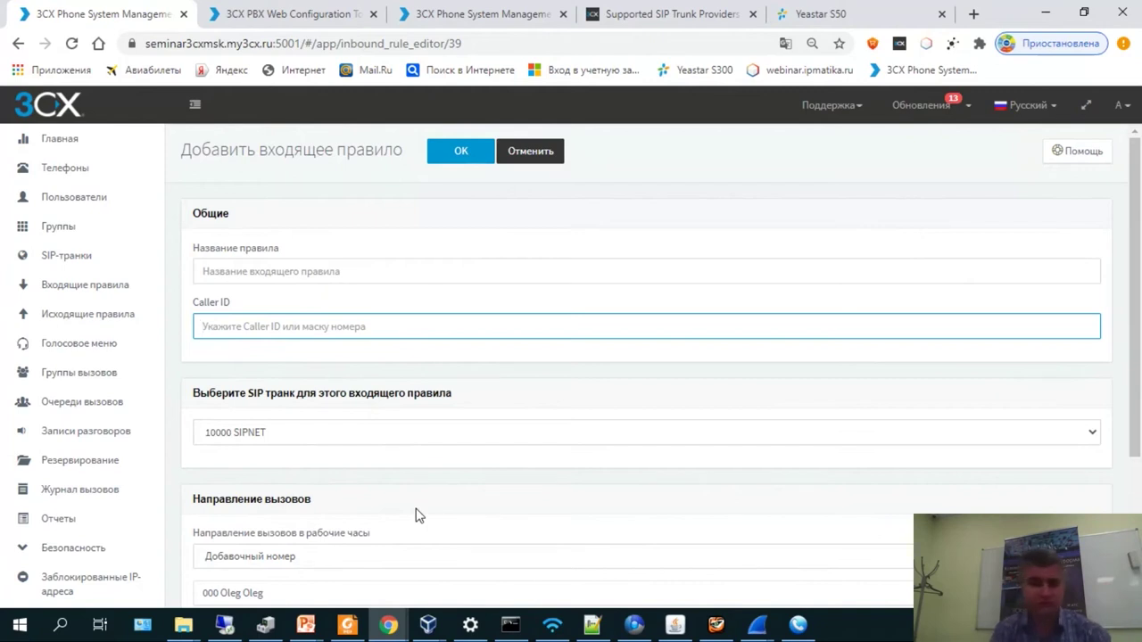
scroll(449, 499, "down", 3)
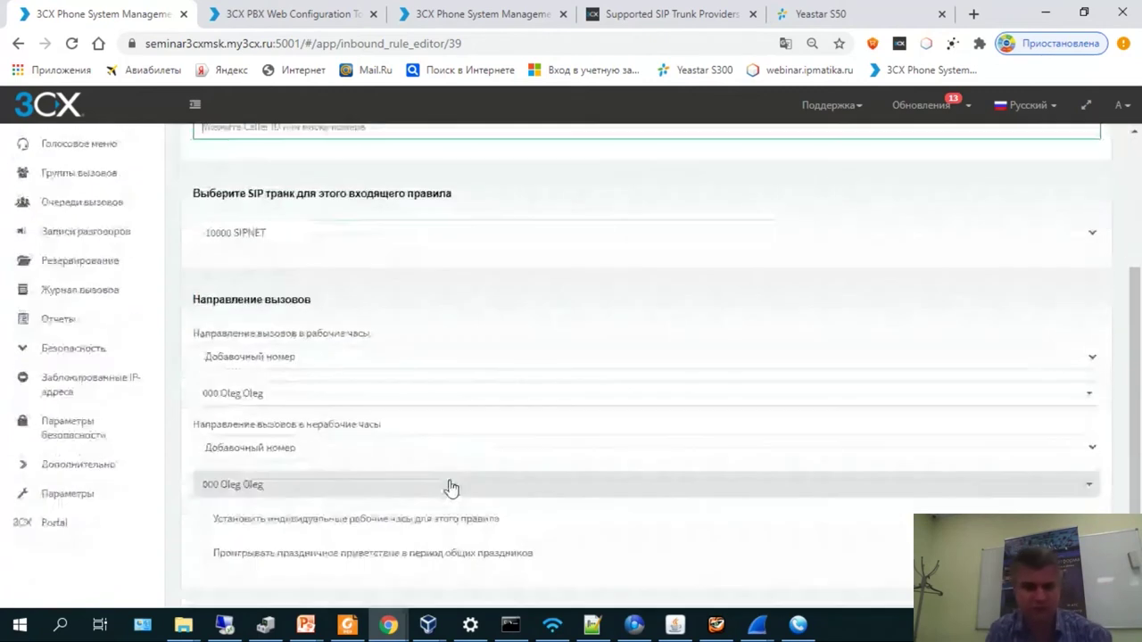
scroll(448, 486, "up", 3)
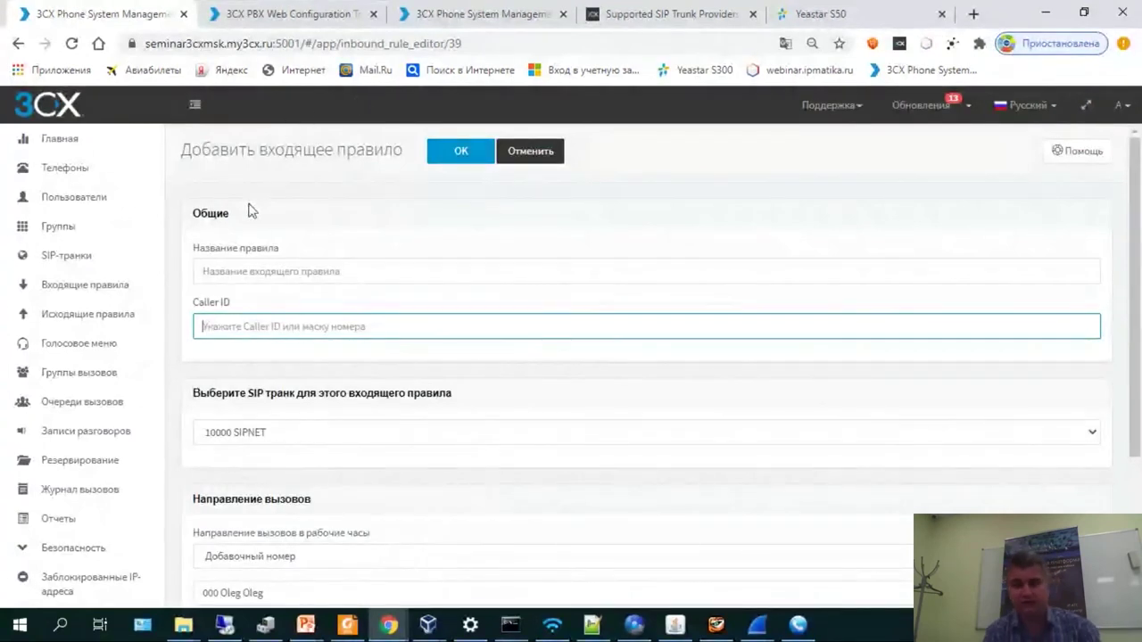
key("alt+Tab")
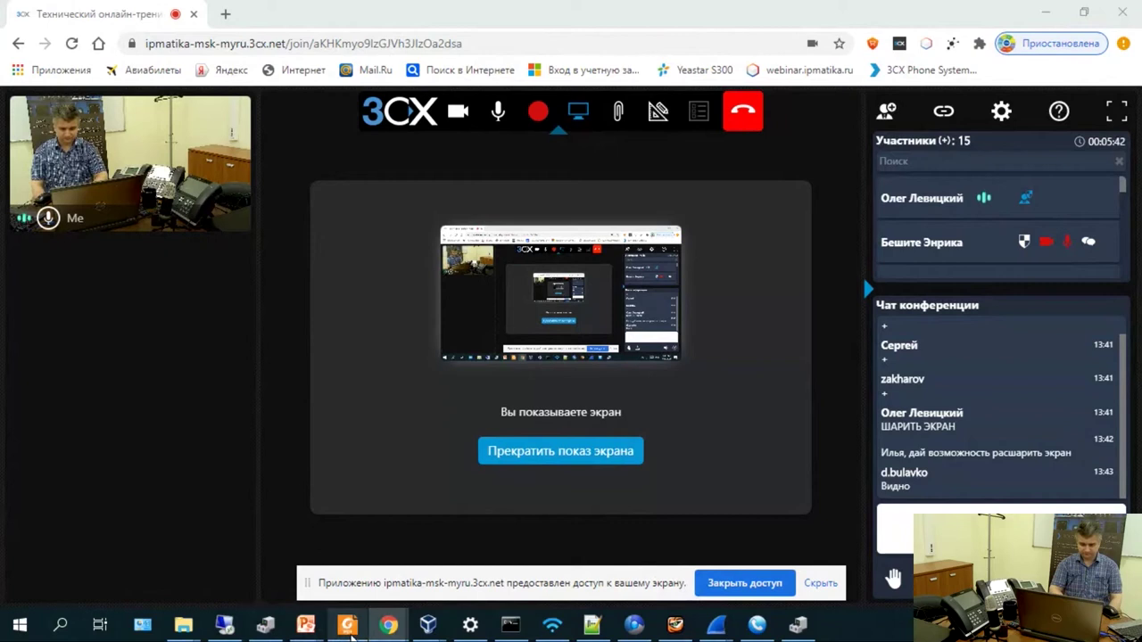
Step: Bring the Foxit Reader slides back to the front
mouse_move(351, 632)
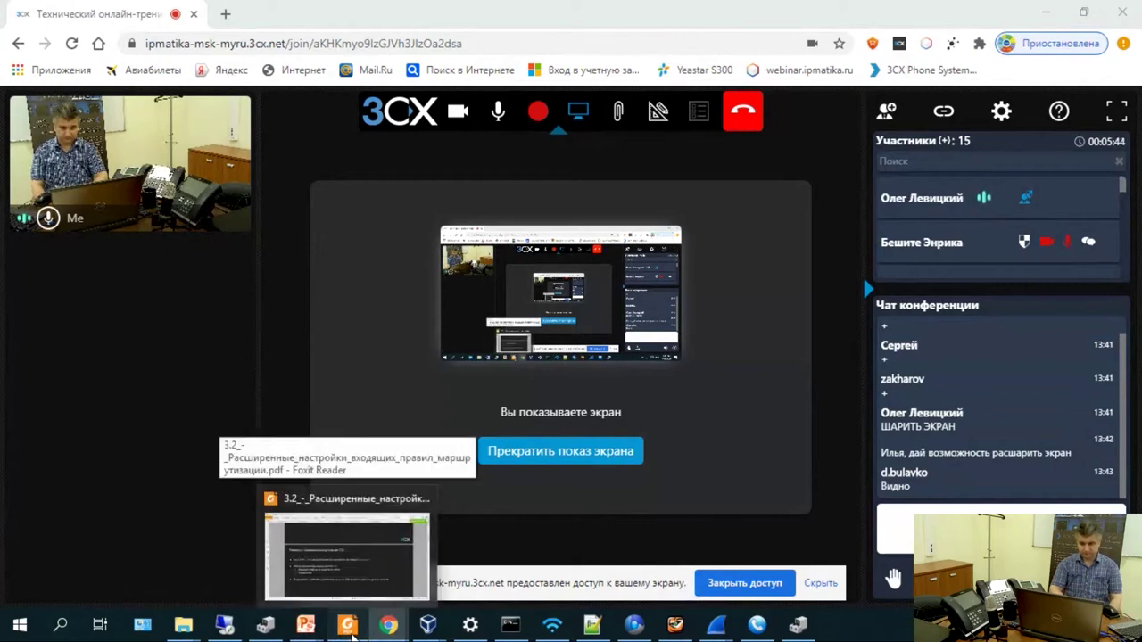
left_click(348, 627)
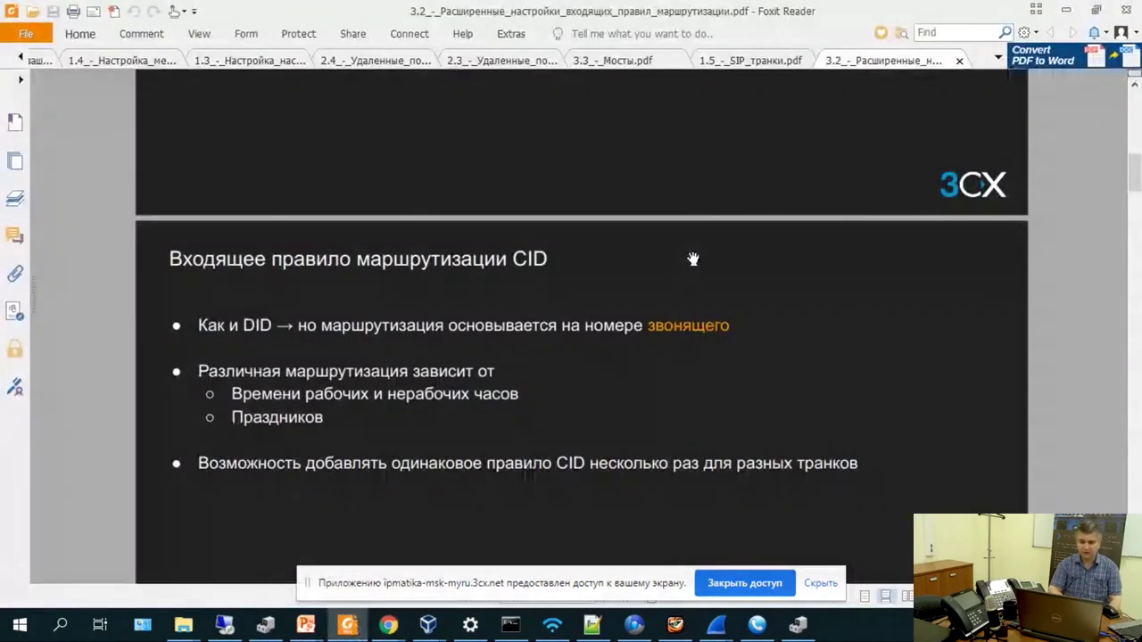
scroll(693, 258, "up", 5)
scroll(699, 261, "down", 3)
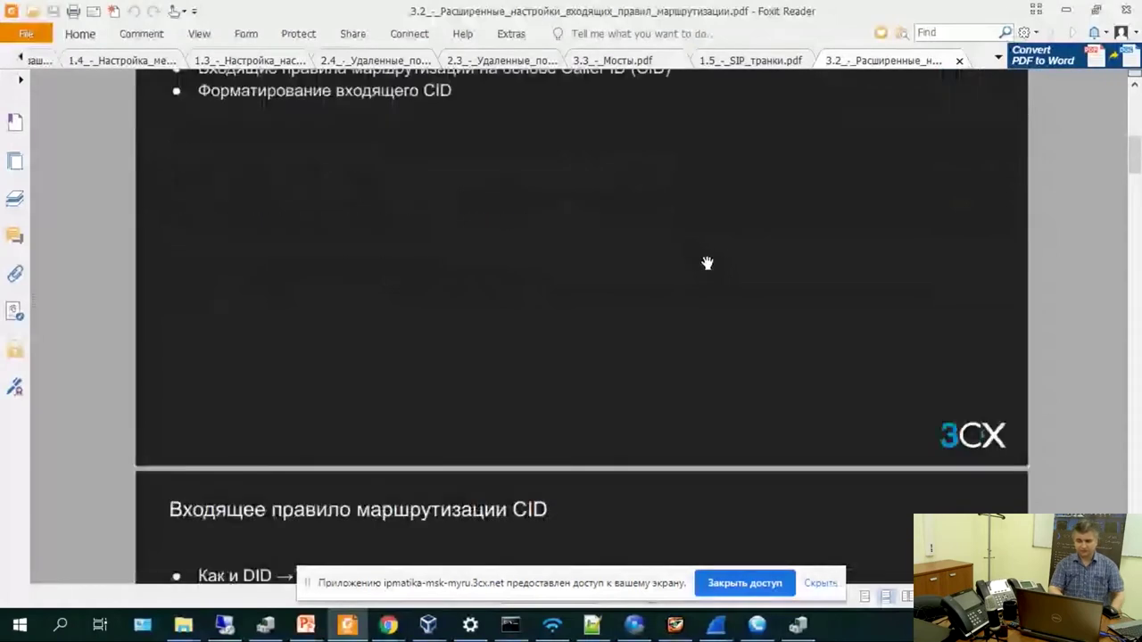
Step: Hide the screen-sharing bar and scroll to slide 4, 'Добавление входящего правила маршрутизации по CID'
left_click(819, 583)
scroll(730, 382, "up", 3)
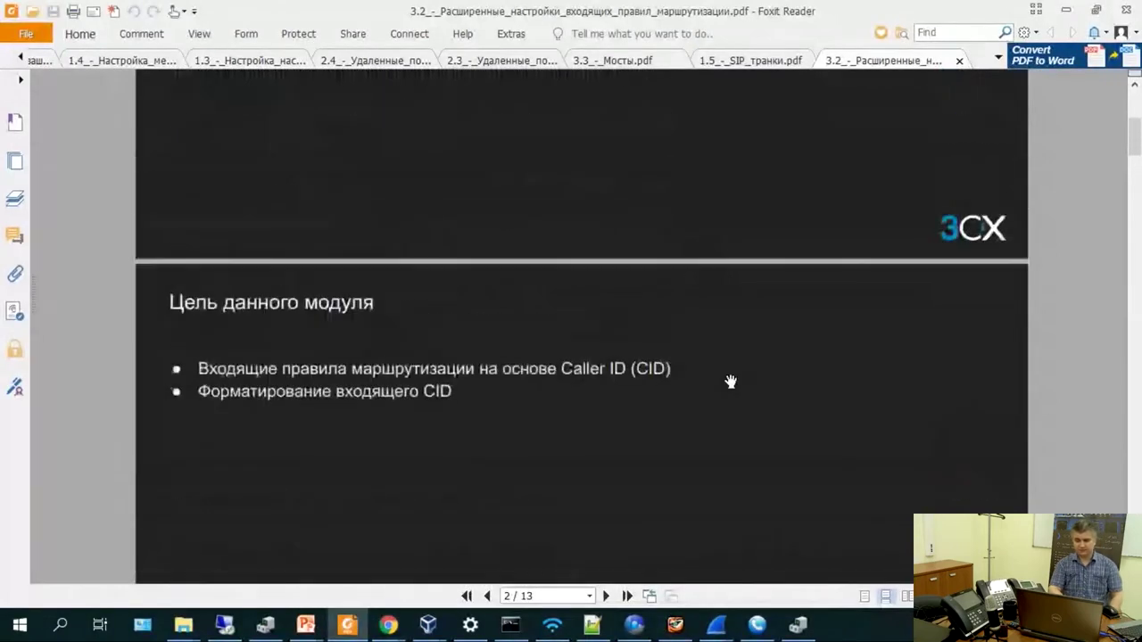
scroll(729, 382, "down", 4)
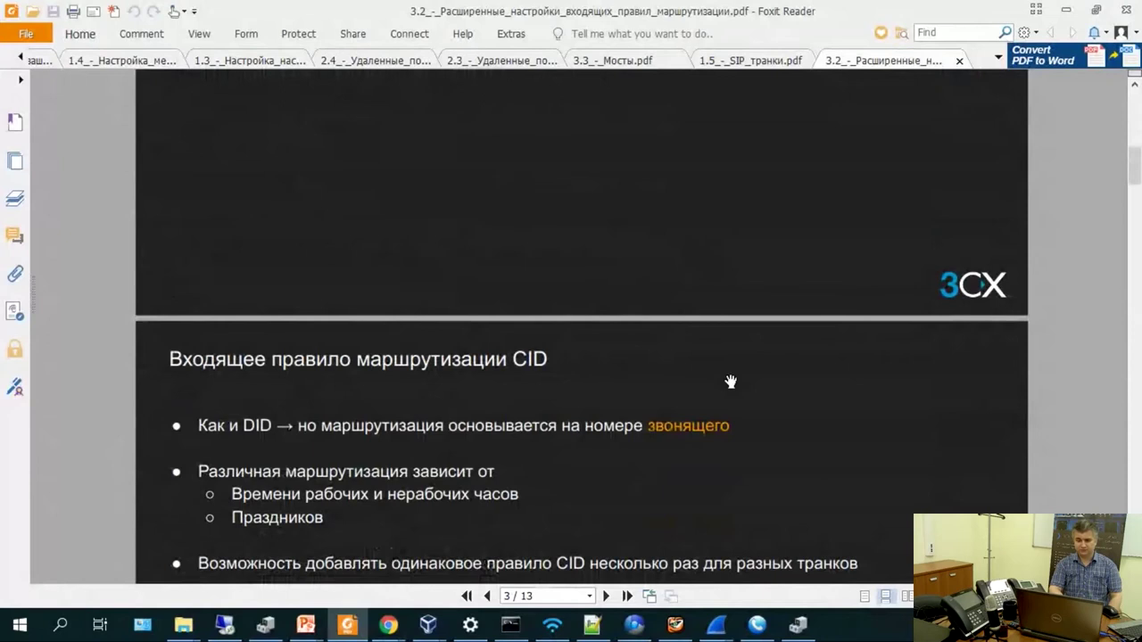
scroll(731, 381, "down", 2)
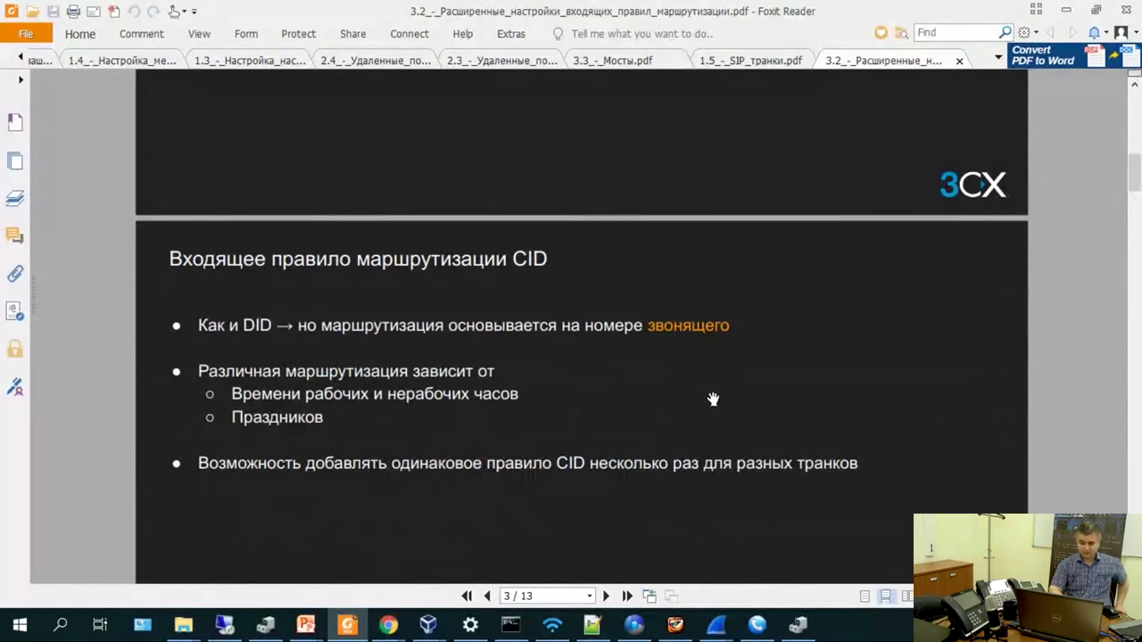
scroll(713, 399, "down", 1)
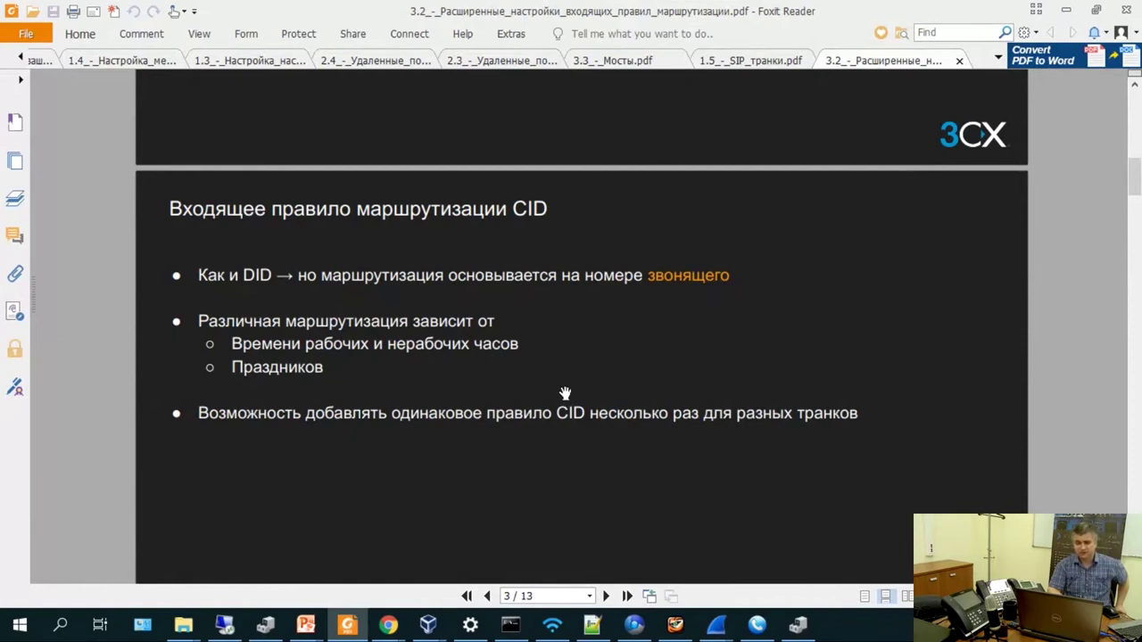
scroll(565, 394, "down", 3)
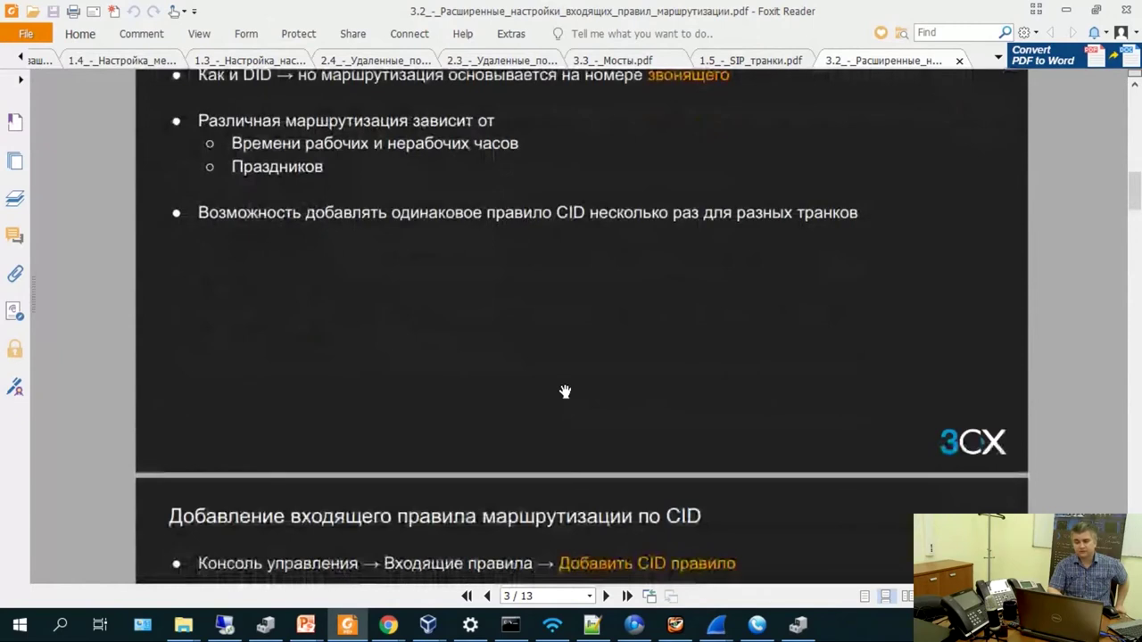
scroll(537, 390, "up", 2)
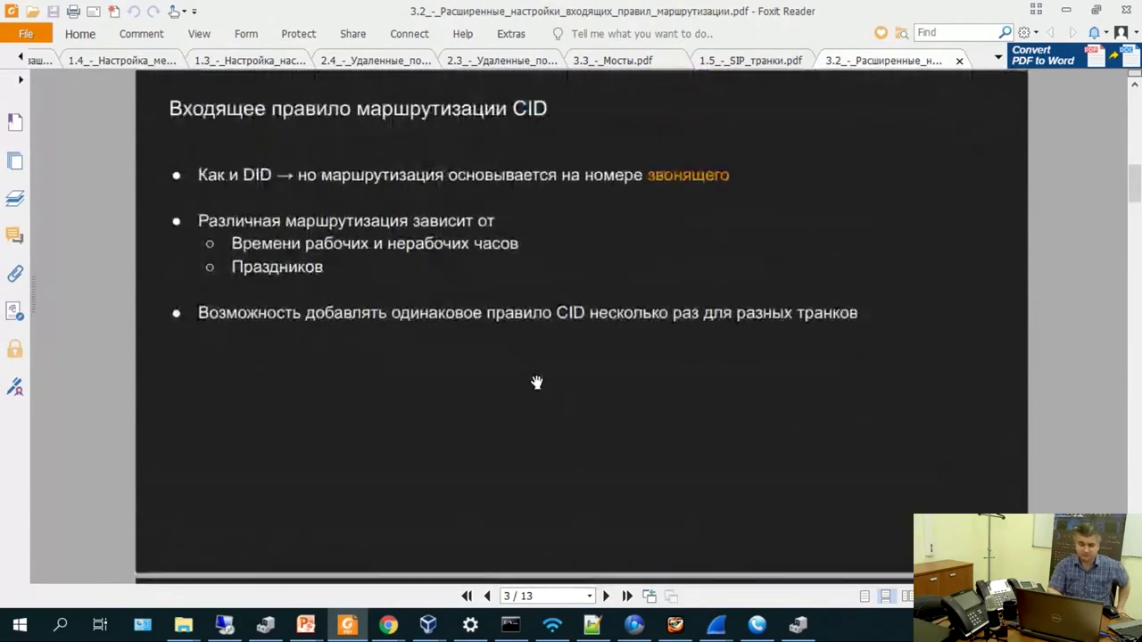
scroll(536, 384, "down", 3)
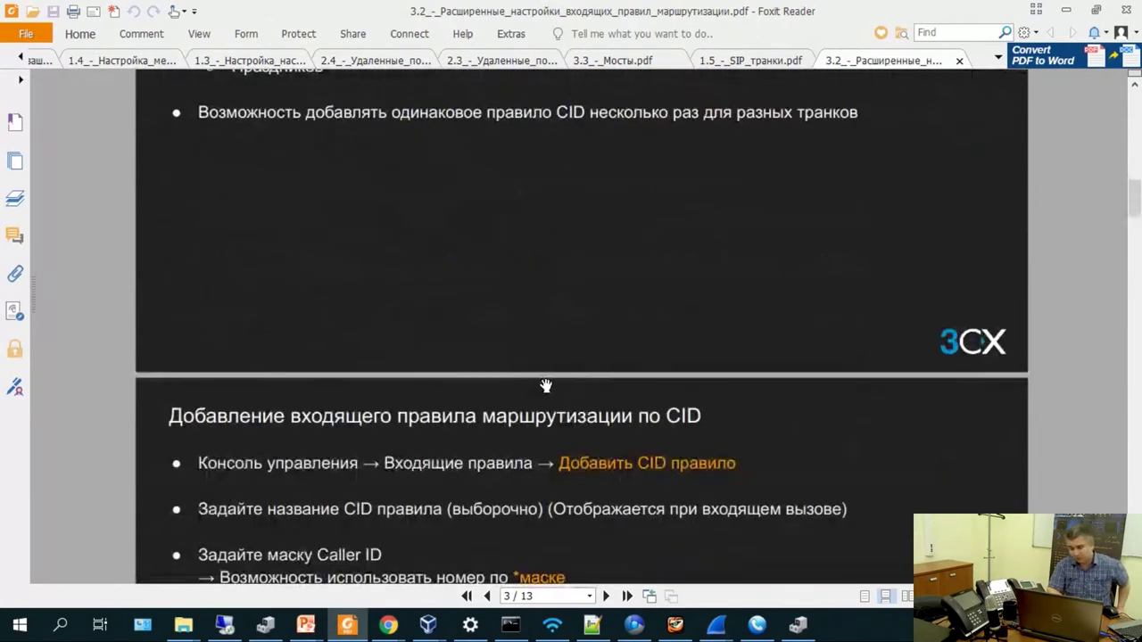
scroll(542, 380, "down", 1)
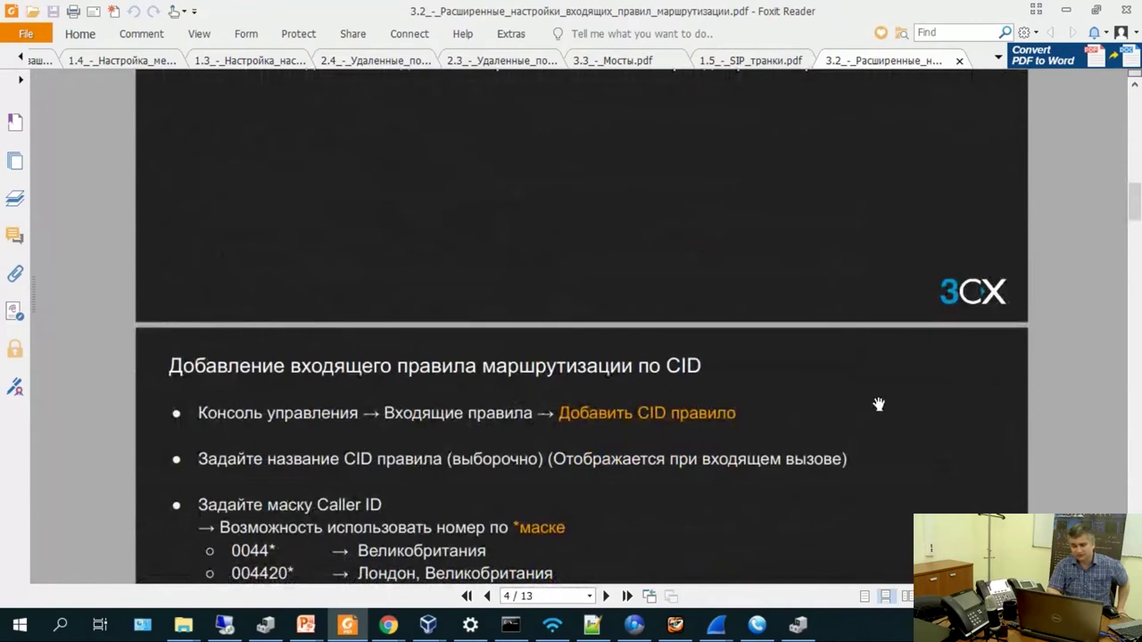
Step: Highlight 'Великобритания' on the 0044* example line, then scroll to slide 5, 'Порядок входящего правил'
scroll(879, 404, "down", 1)
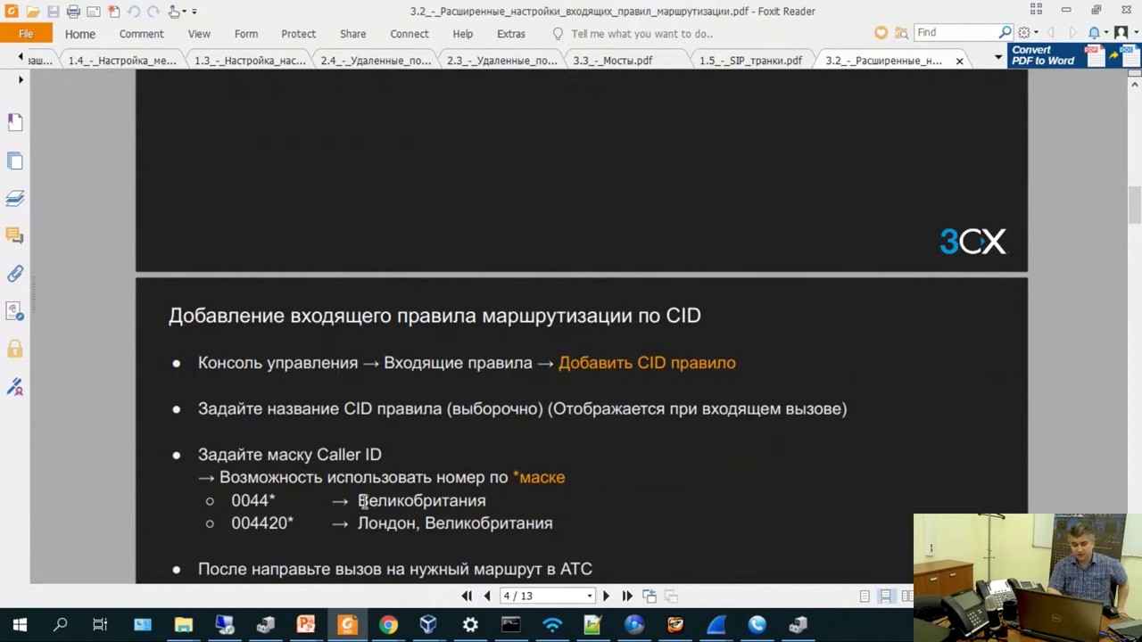
left_click_drag(362, 500, 494, 505)
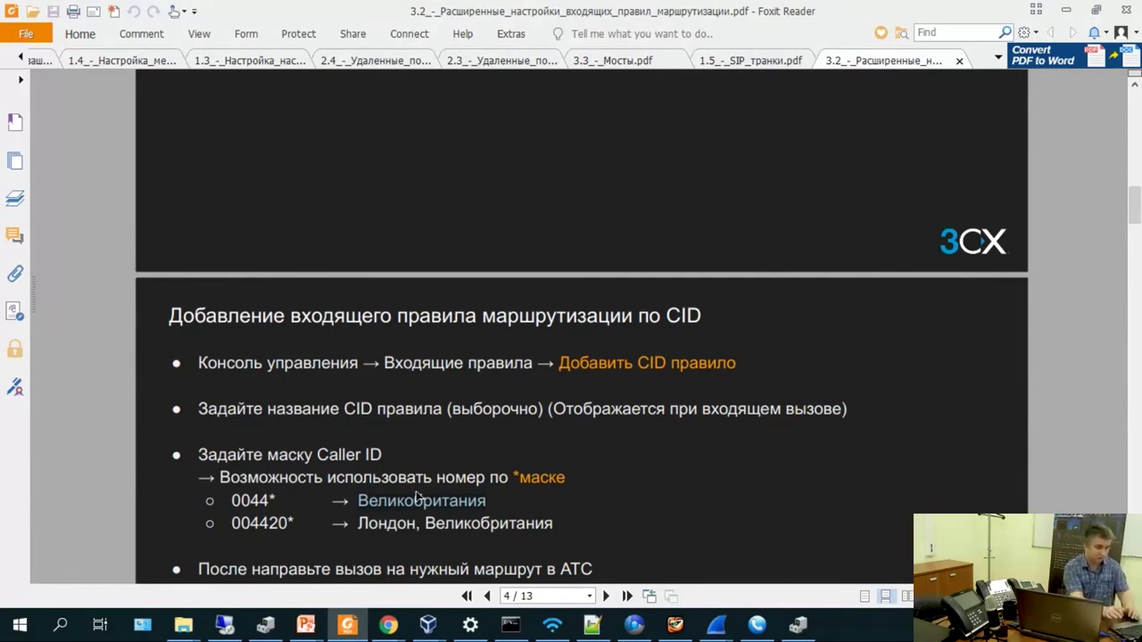
scroll(695, 434, "down", 2)
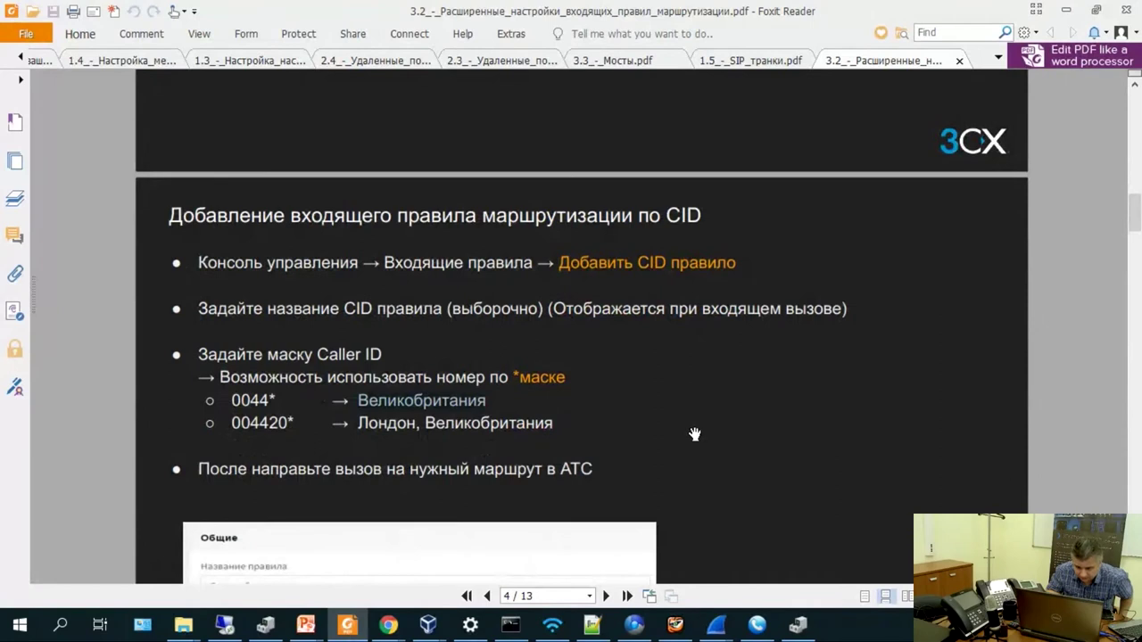
scroll(695, 435, "down", 3)
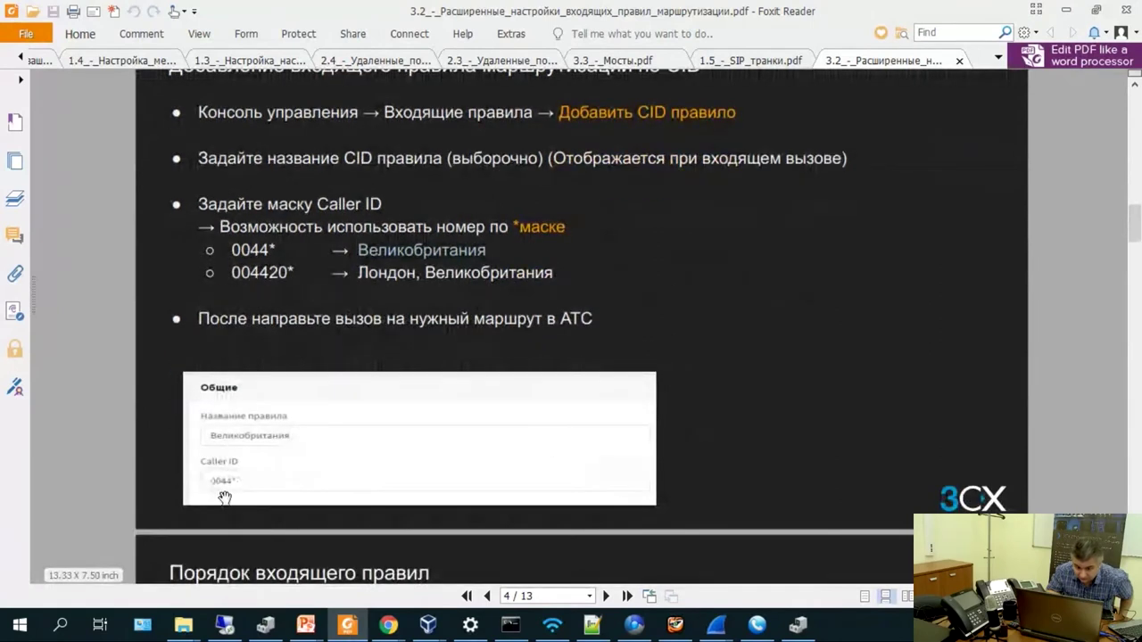
left_click_drag(225, 497, 225, 398)
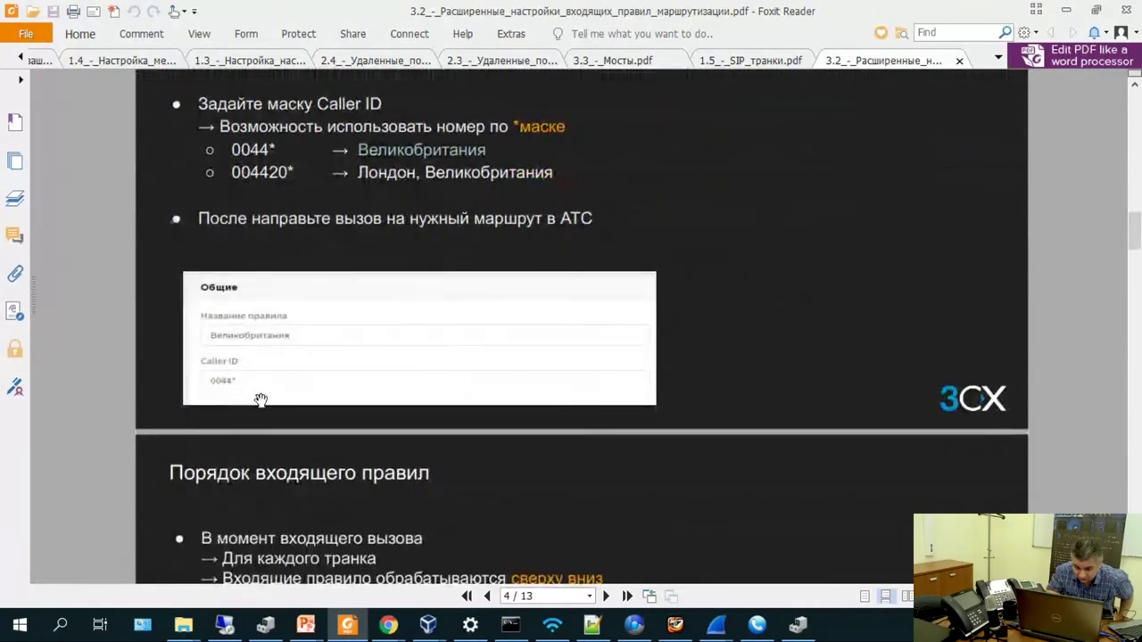
scroll(382, 408, "down", 3)
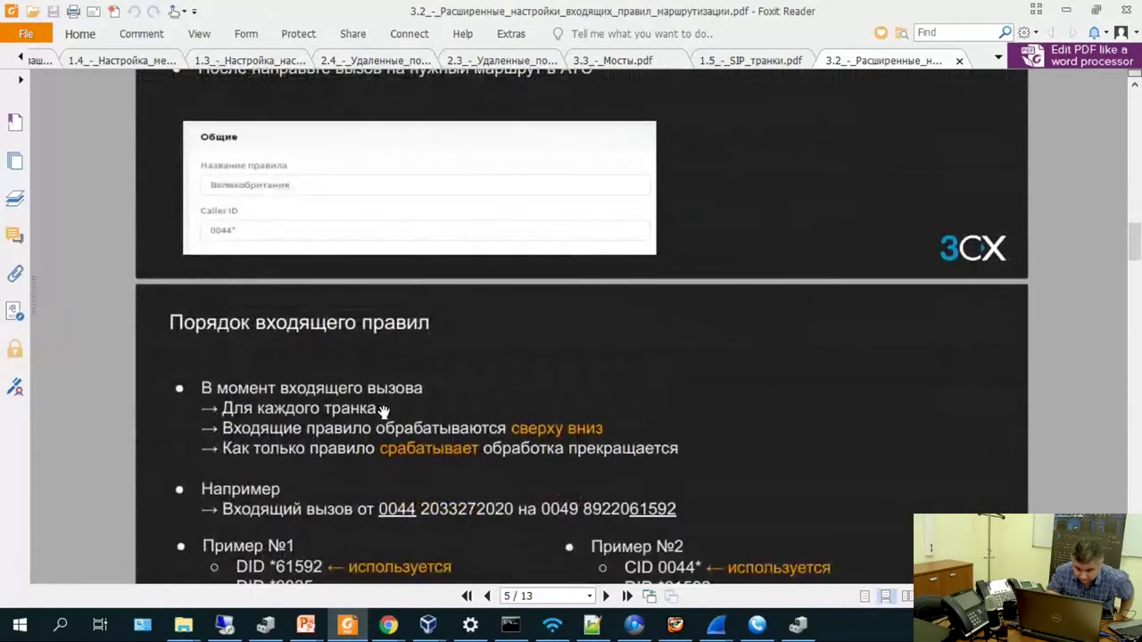
scroll(384, 411, "down", 1)
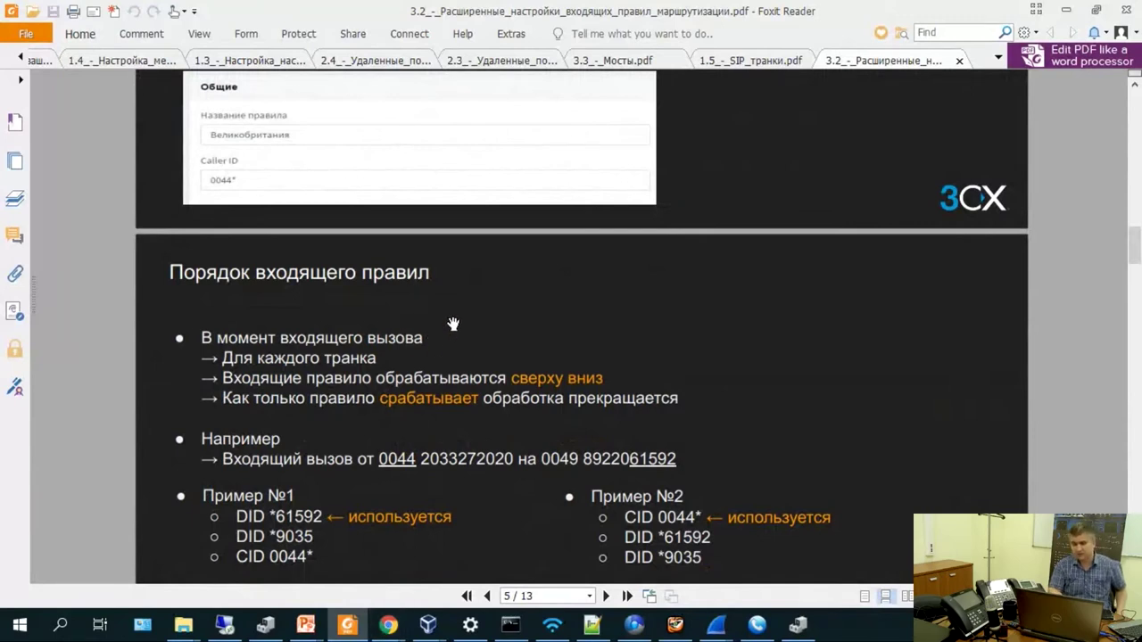
scroll(454, 324, "down", 1)
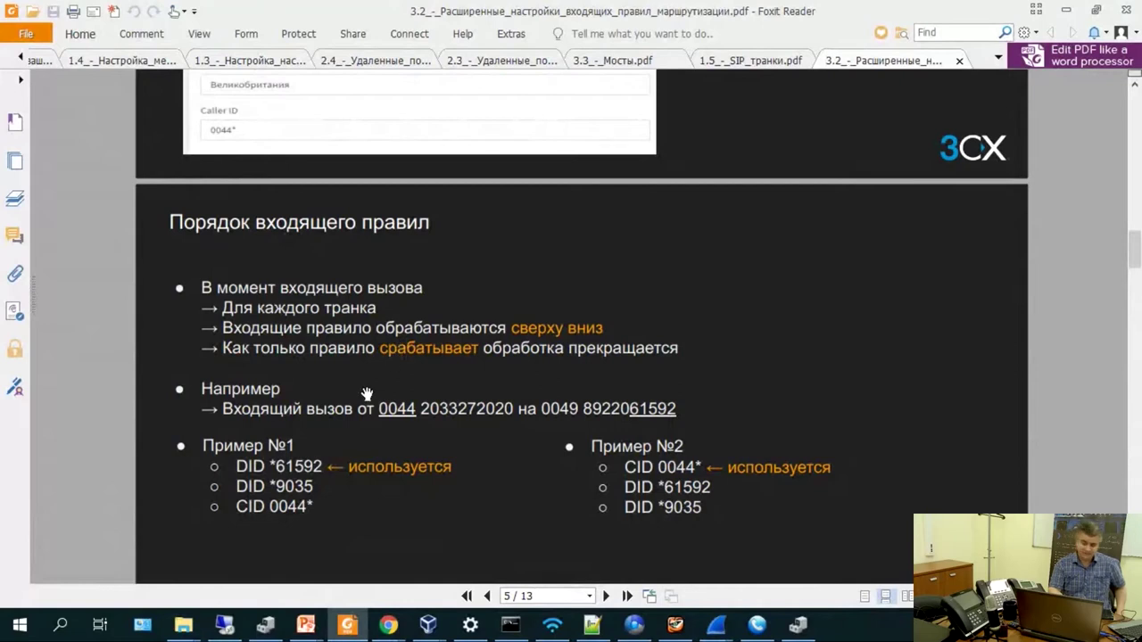
scroll(382, 396, "up", 3)
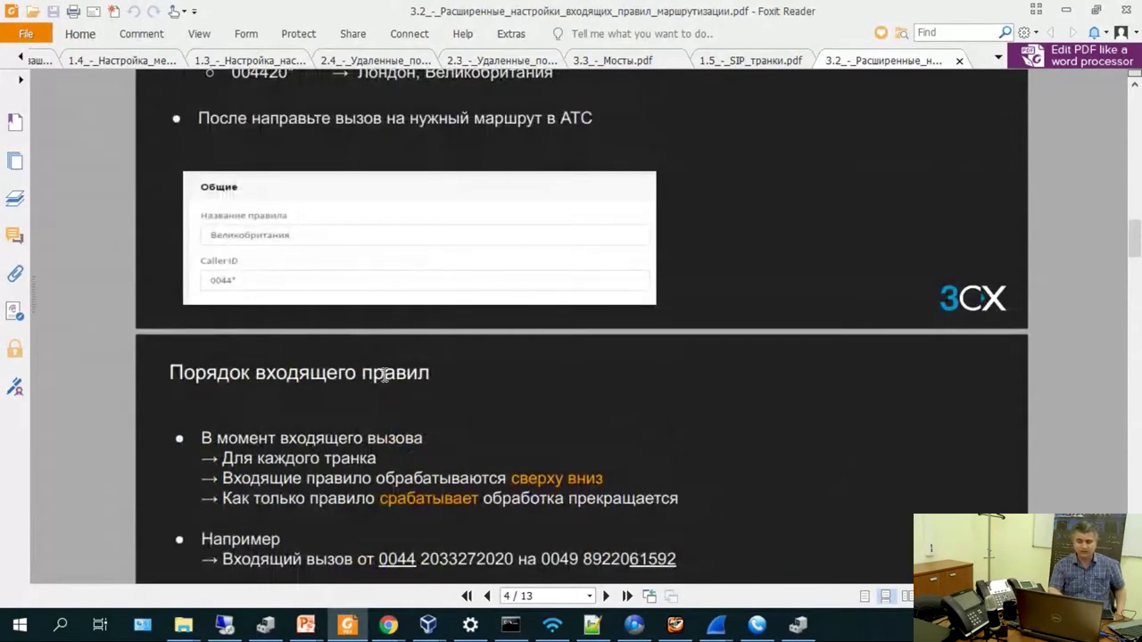
scroll(382, 375, "down", 5)
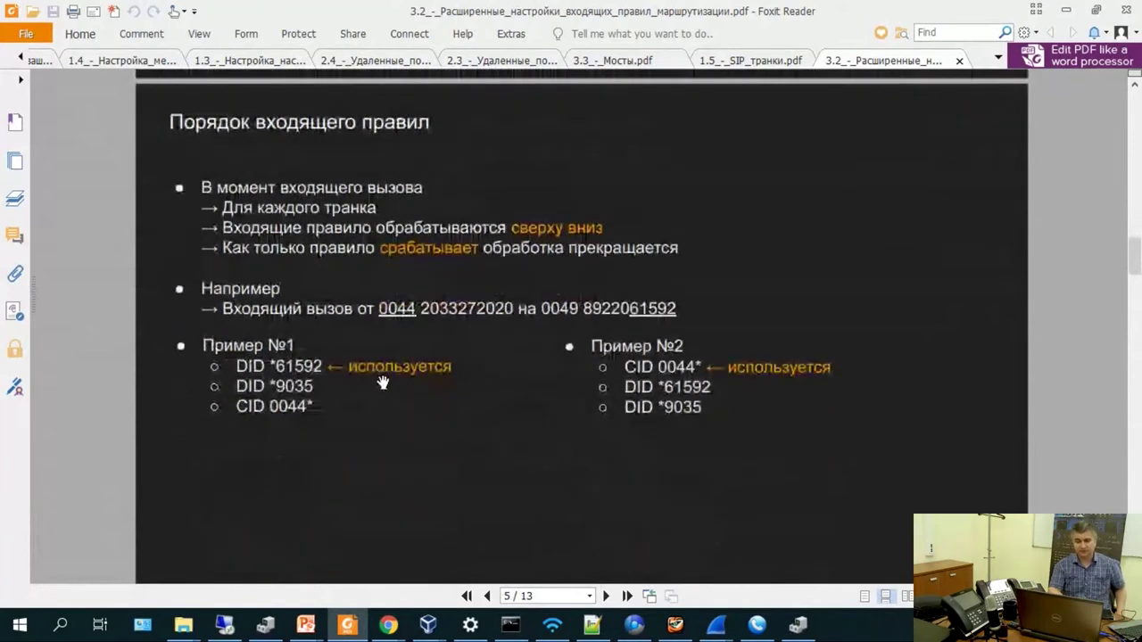
scroll(383, 382, "down", 3)
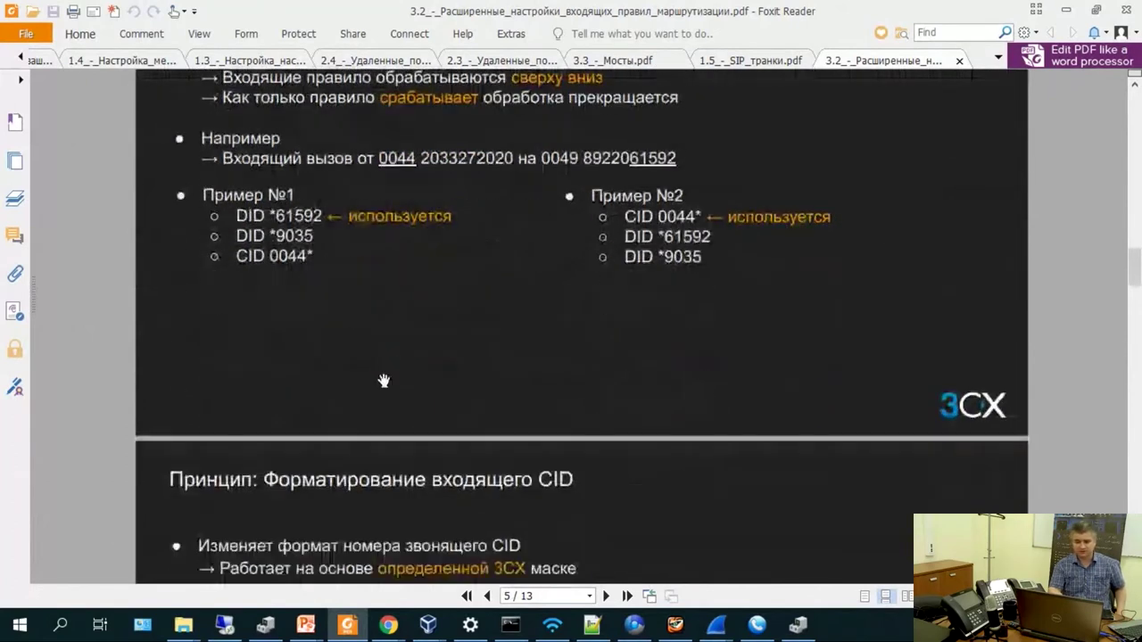
scroll(383, 381, "up", 2)
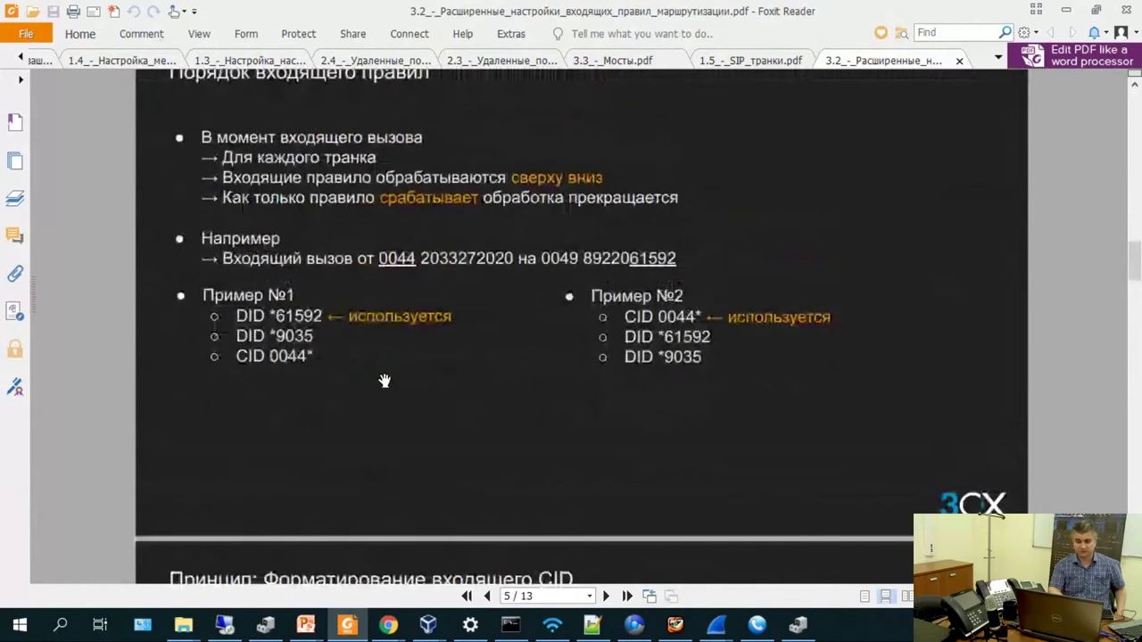
Step: Switch to the 3CX console tab in Chrome and open Входящие правила, showing the FROM_SIPNET rule
left_click(393, 628)
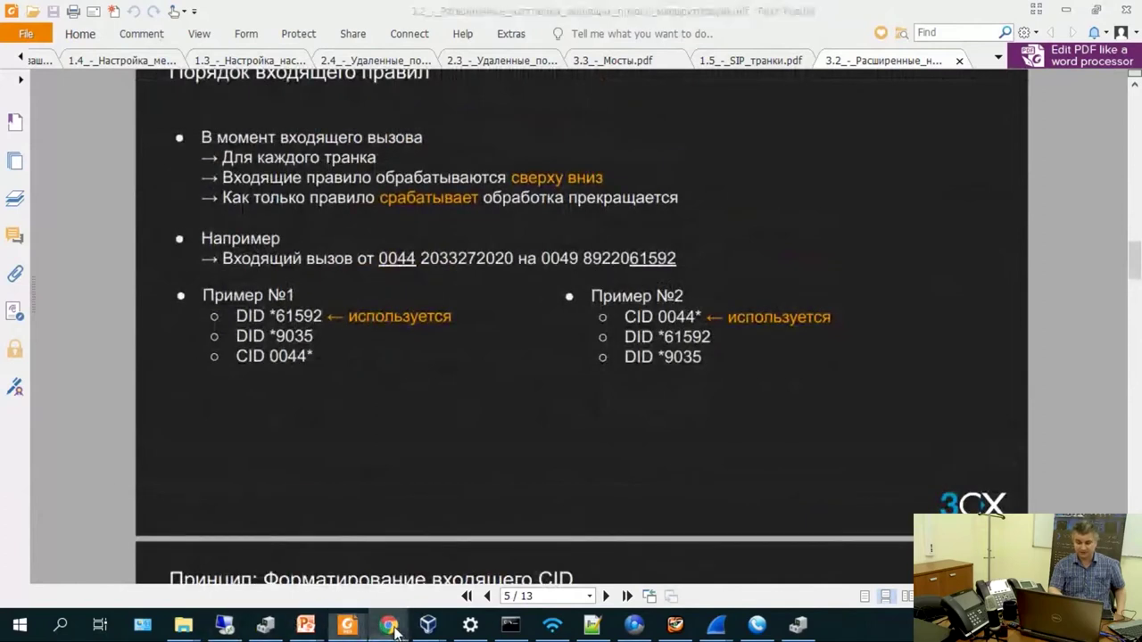
left_click(385, 554)
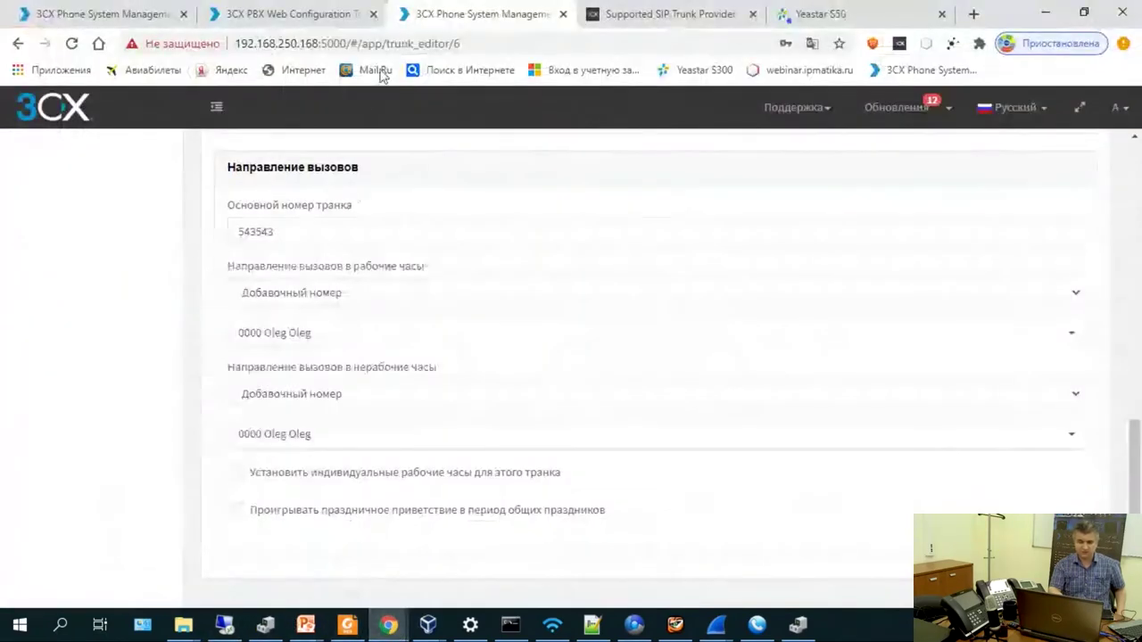
scroll(288, 171, "up", 5)
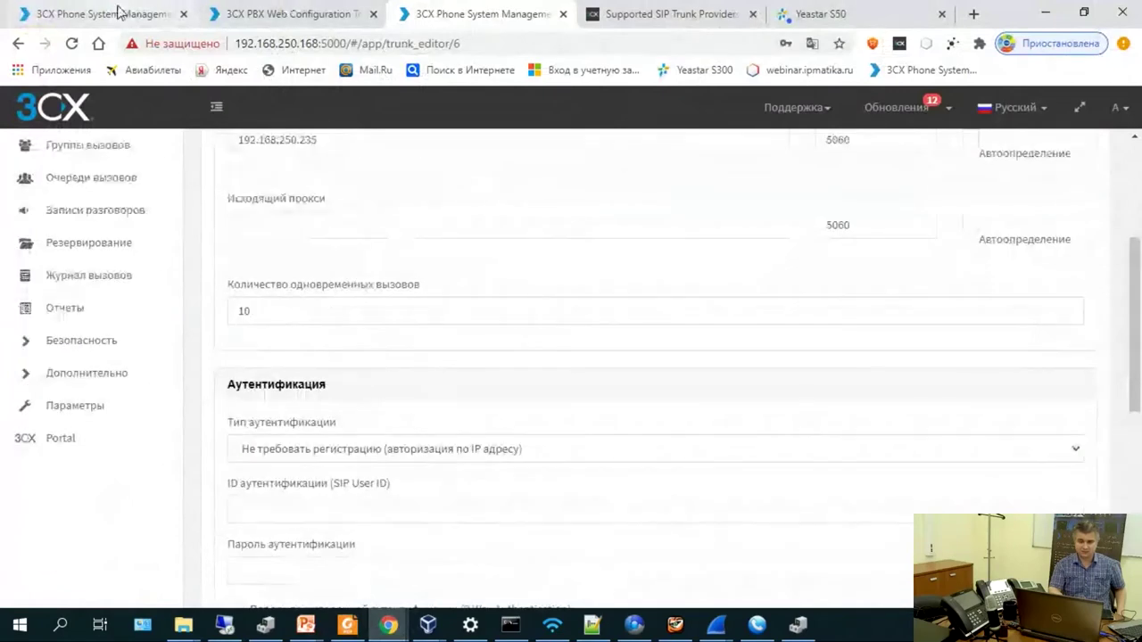
left_click(119, 13)
left_click(315, 14)
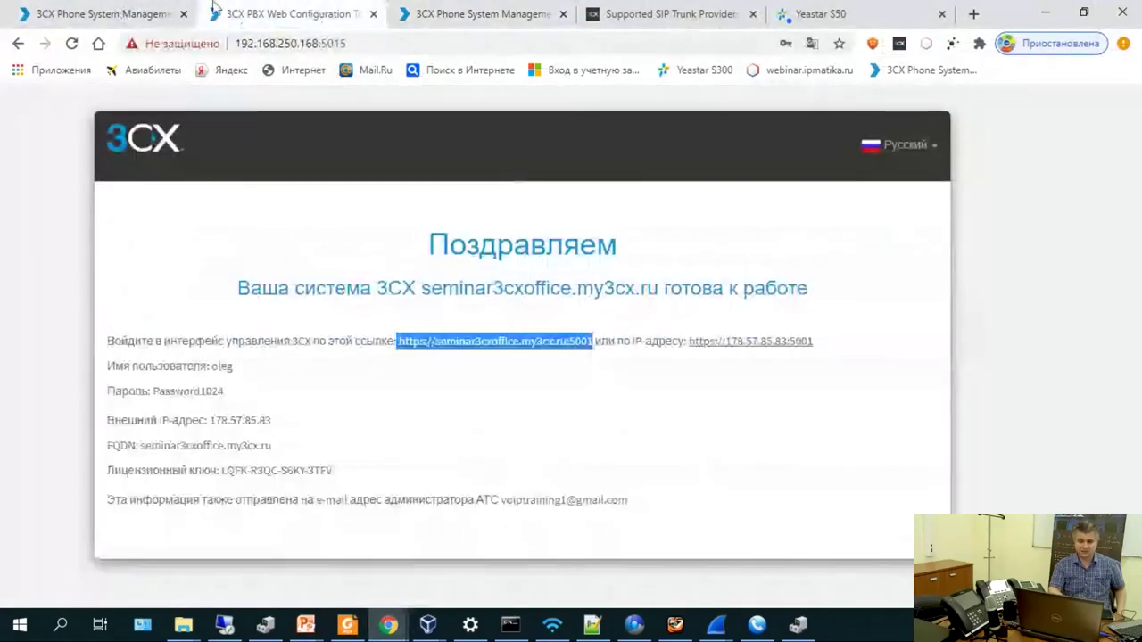
left_click(120, 13)
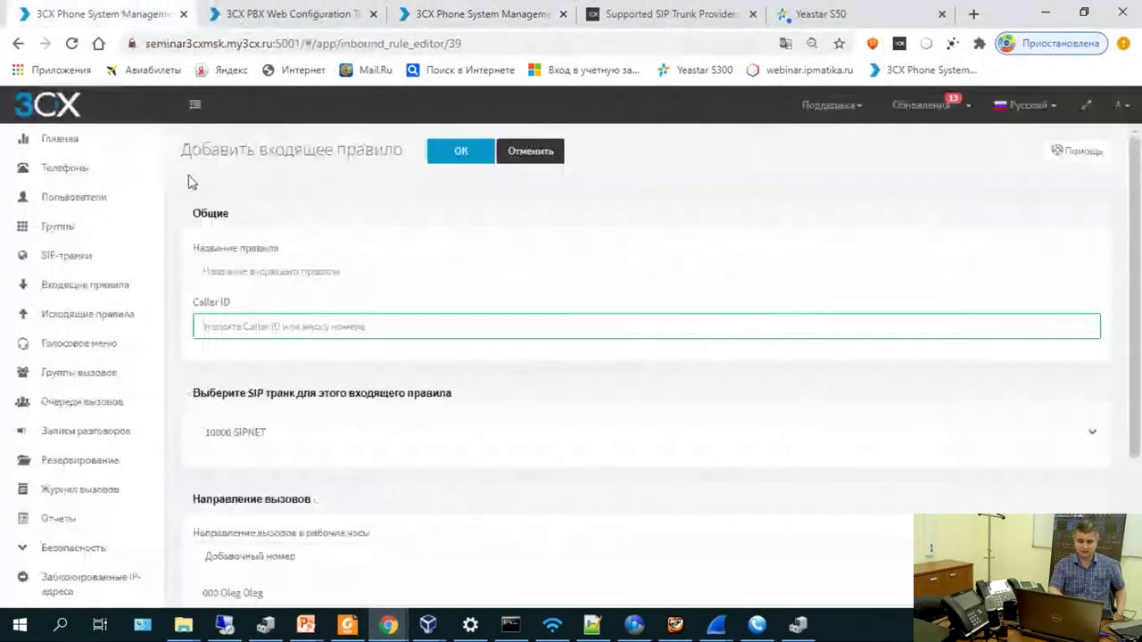
left_click(51, 285)
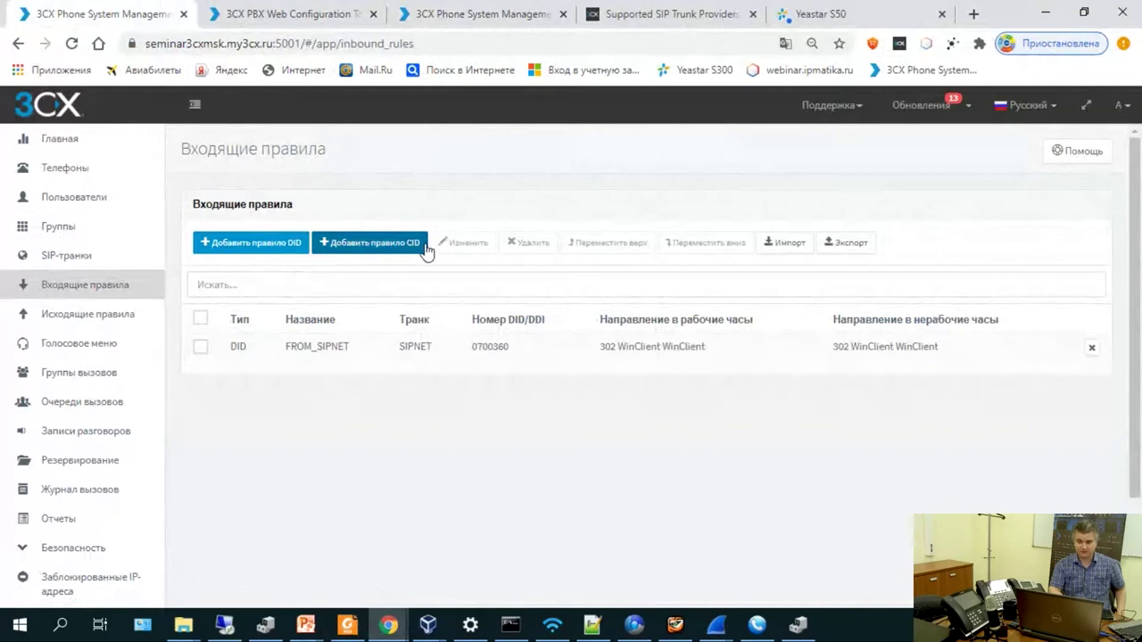
Step: Add a CID rule with a mistyped name and Caller ID 54353, and save it
left_click(413, 254)
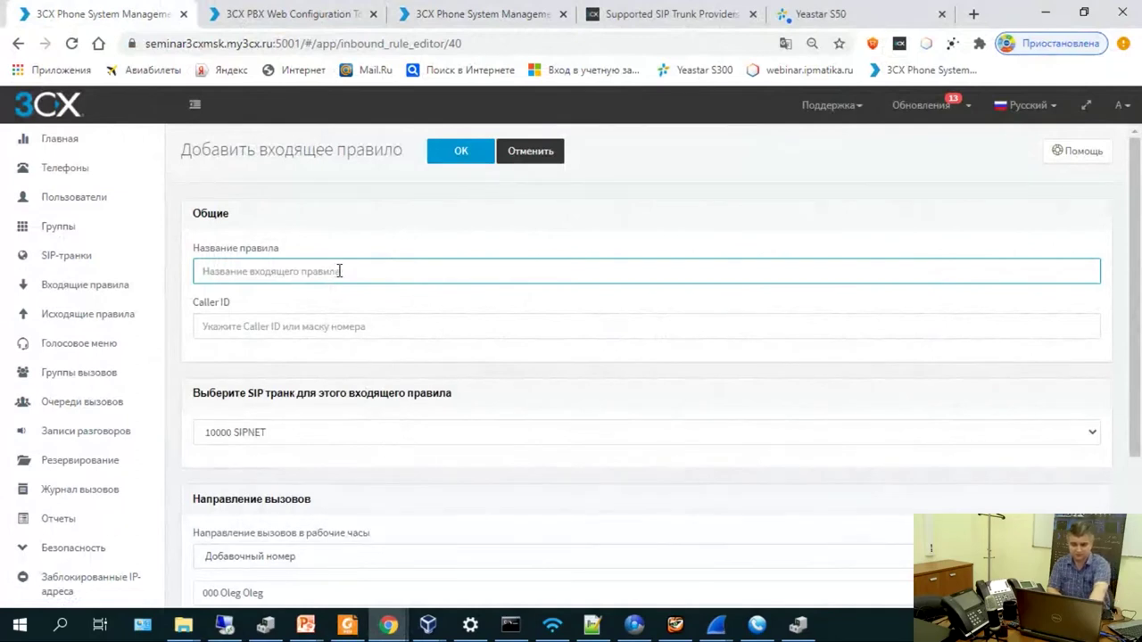
type("EYЫЕ")
left_click(342, 327)
type("54353")
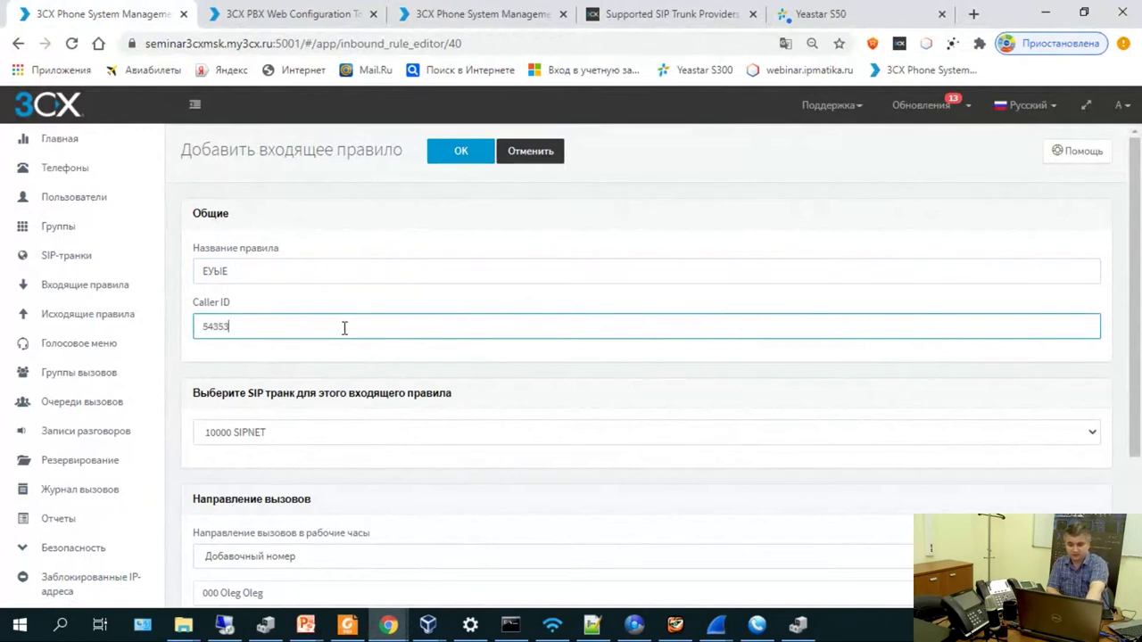
left_click(459, 152)
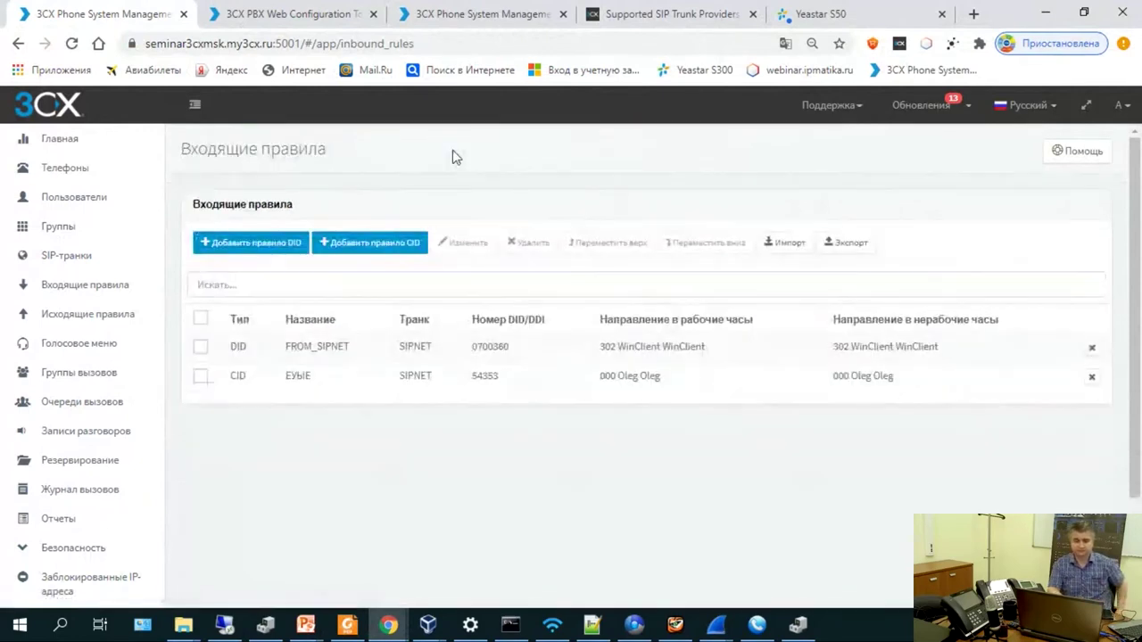
Step: Reopen the new CID rule, rename it to TEST, and save
double_click(334, 377)
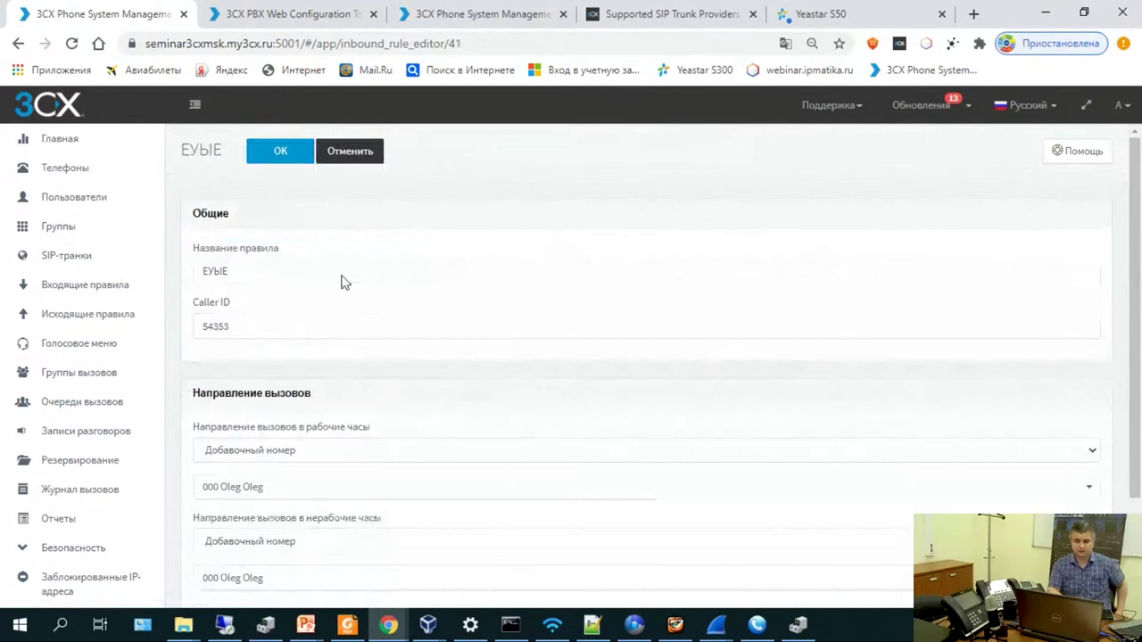
double_click(229, 271)
type("TEST")
left_click(276, 150)
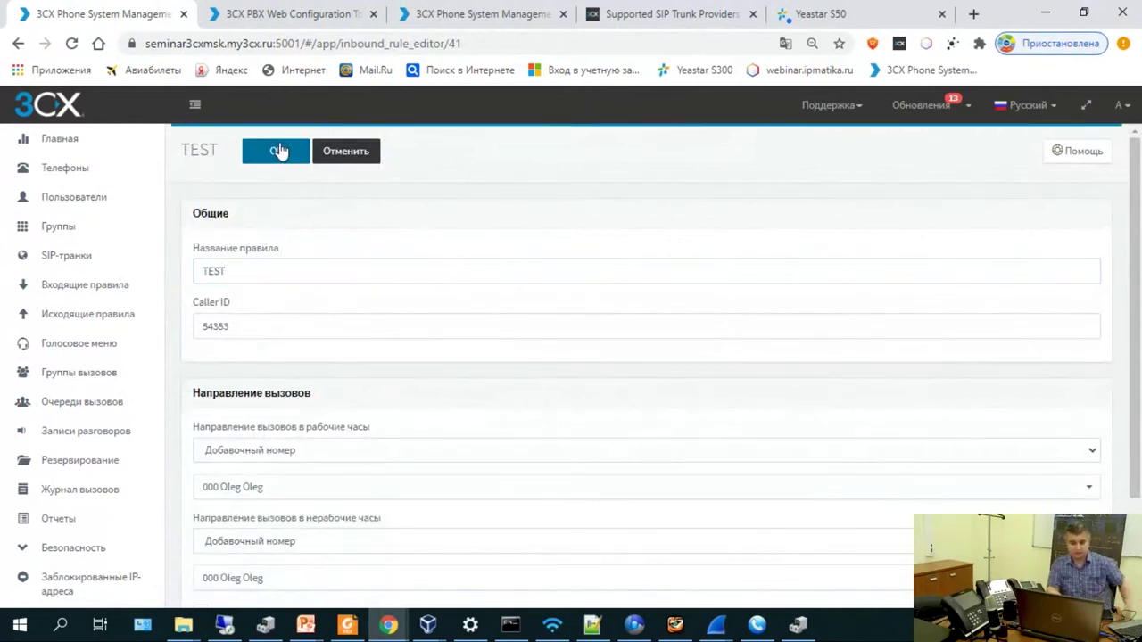
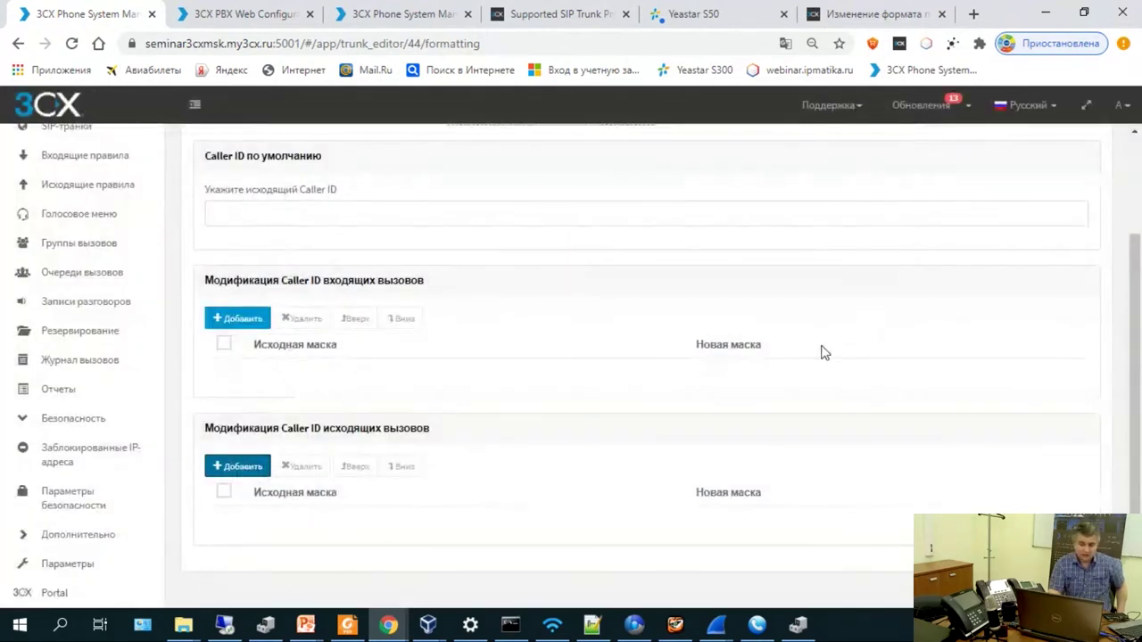
Step: Open extension 306 (T46S) from the Users list for editing
scroll(605, 355, "up", 3)
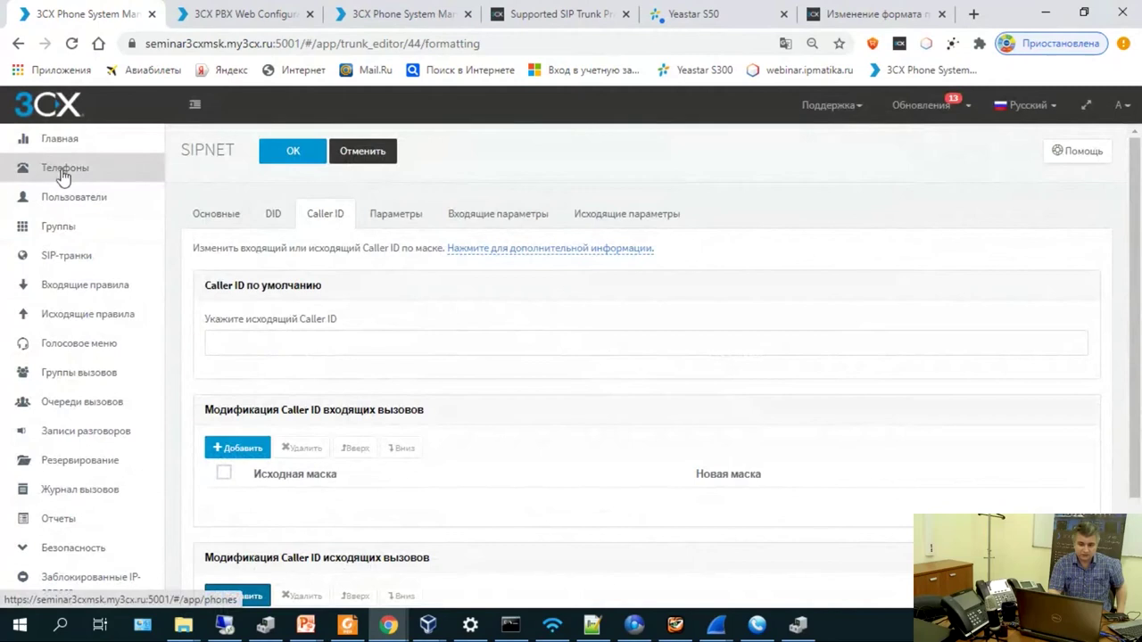
left_click(72, 198)
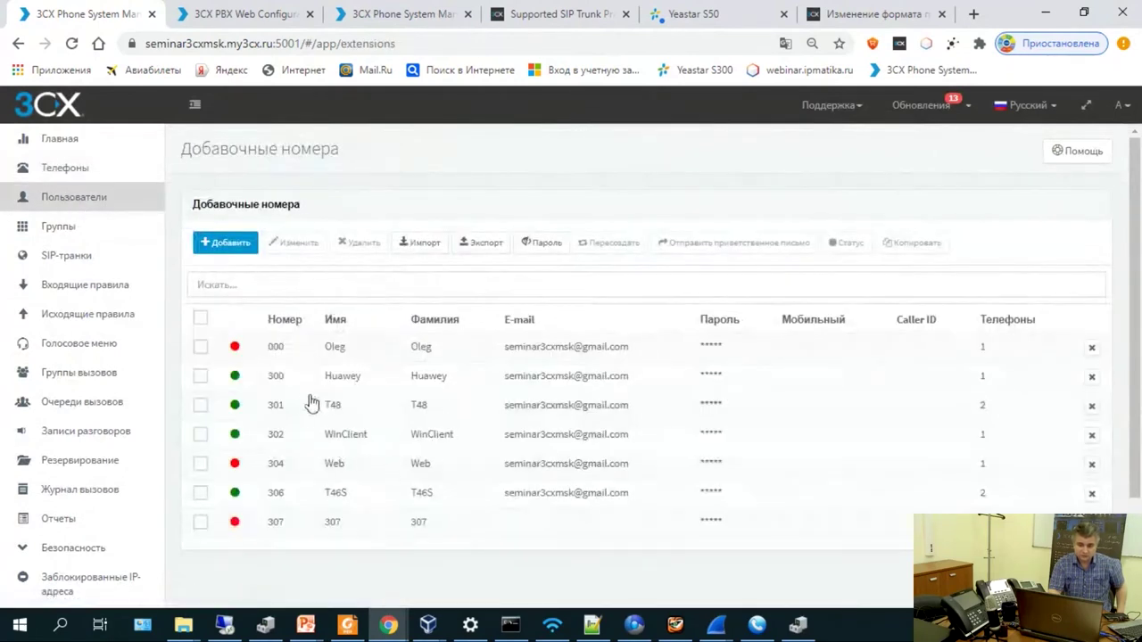
double_click(270, 493)
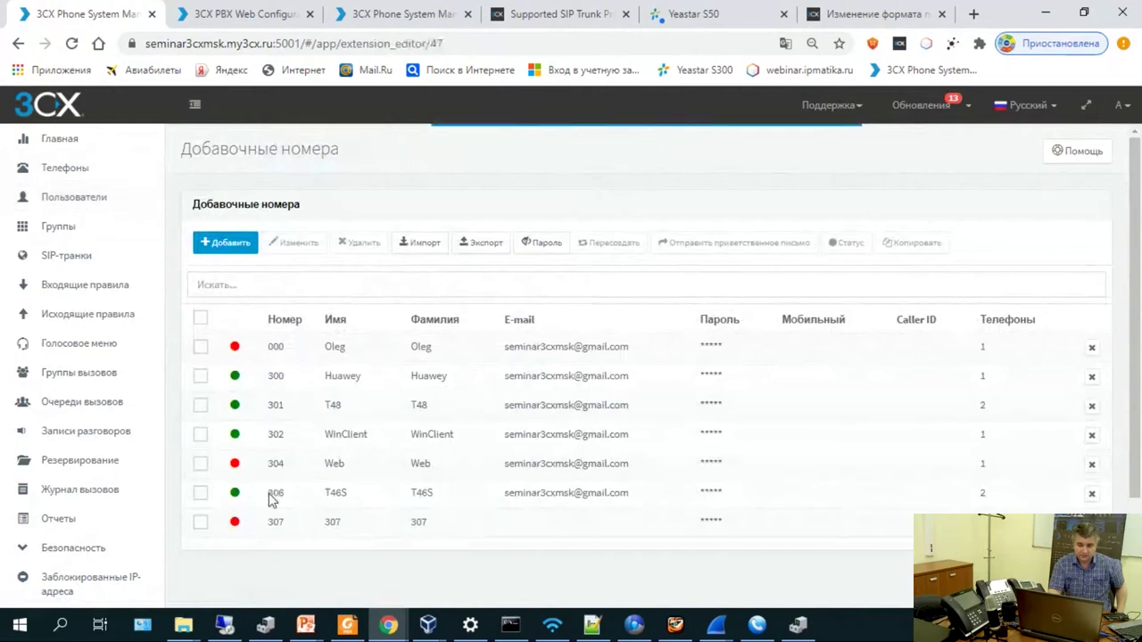
Step: Check that extension 306's outbound Caller ID field is left empty
scroll(416, 413, "down", 2)
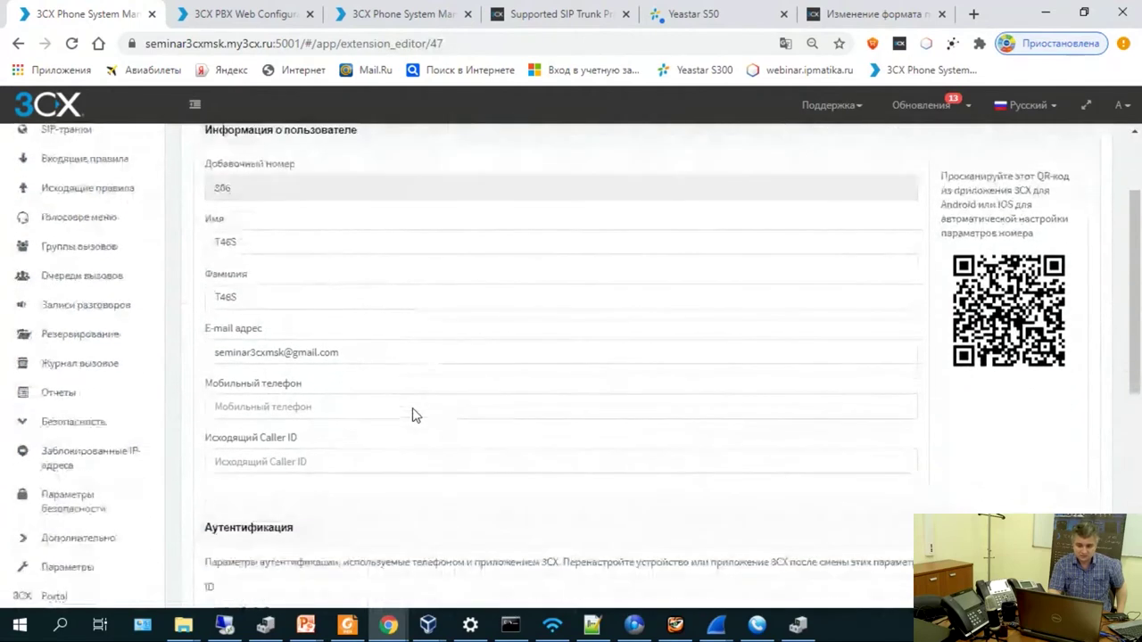
left_click(319, 424)
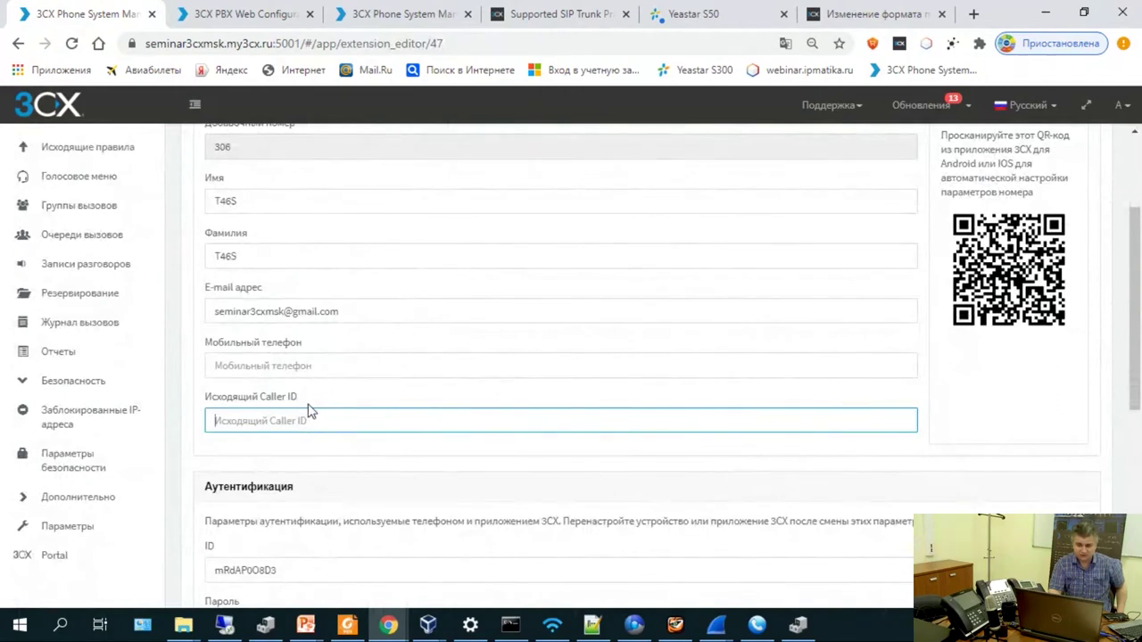
scroll(305, 413, "up", 2)
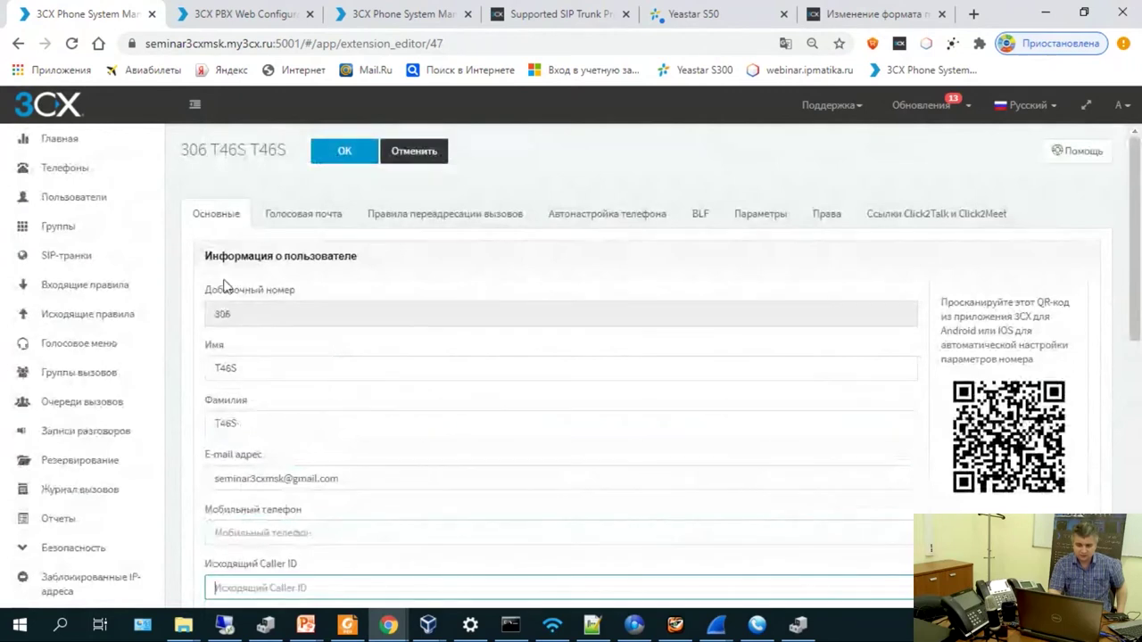
scroll(348, 437, "down", 2)
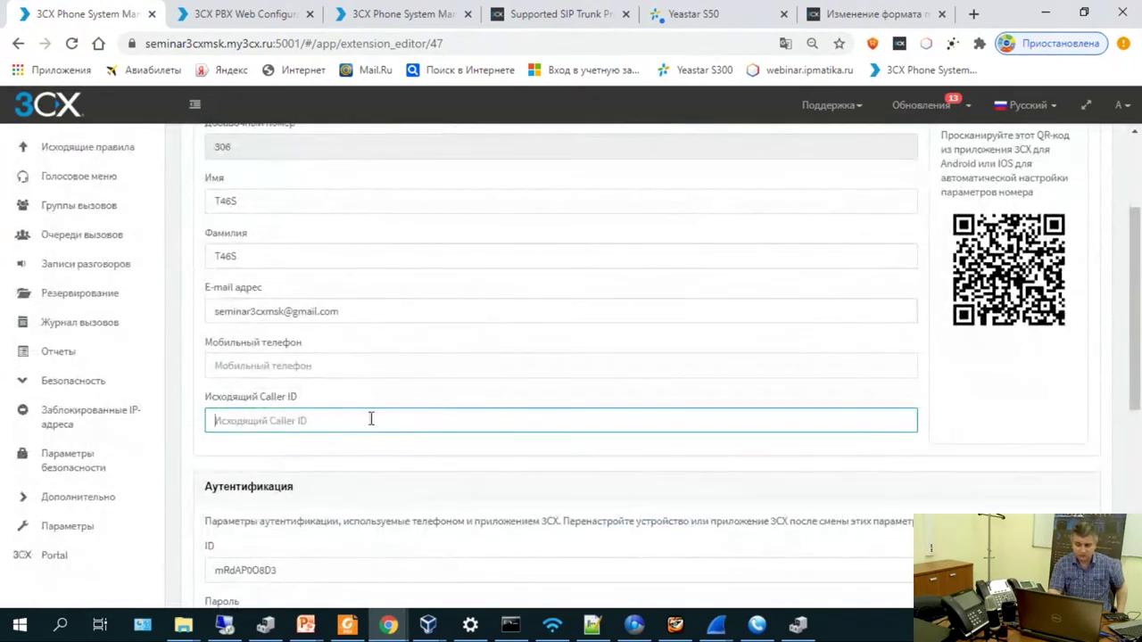
scroll(335, 420, "up", 2)
scroll(335, 421, "down", 2)
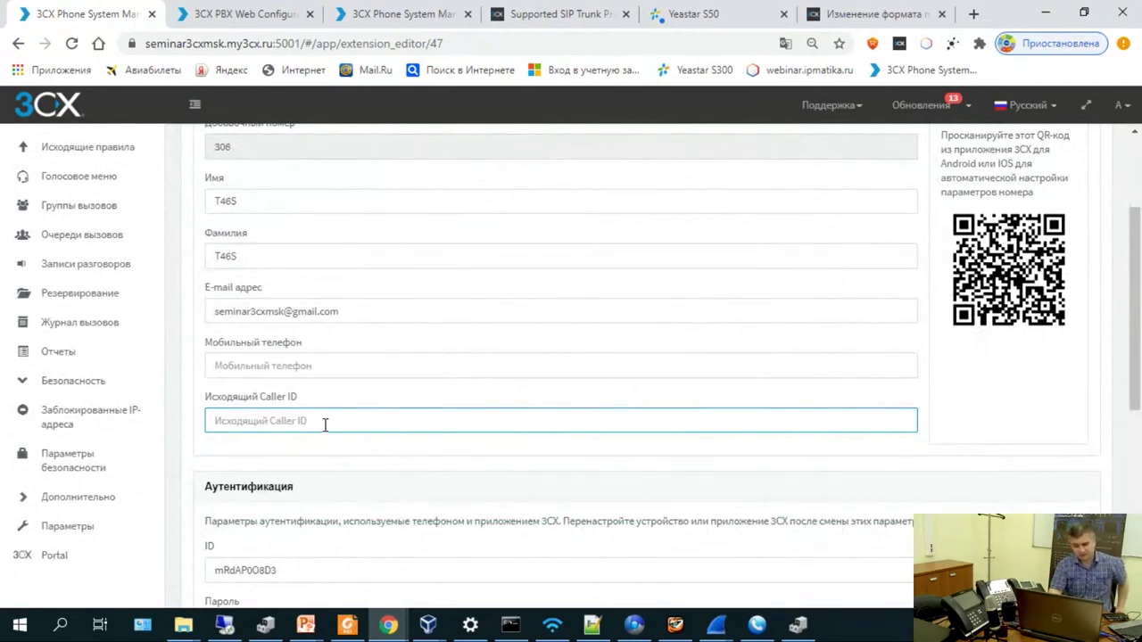
scroll(331, 441, "up", 3)
scroll(331, 451, "down", 1)
scroll(333, 446, "down", 5)
scroll(331, 449, "up", 3)
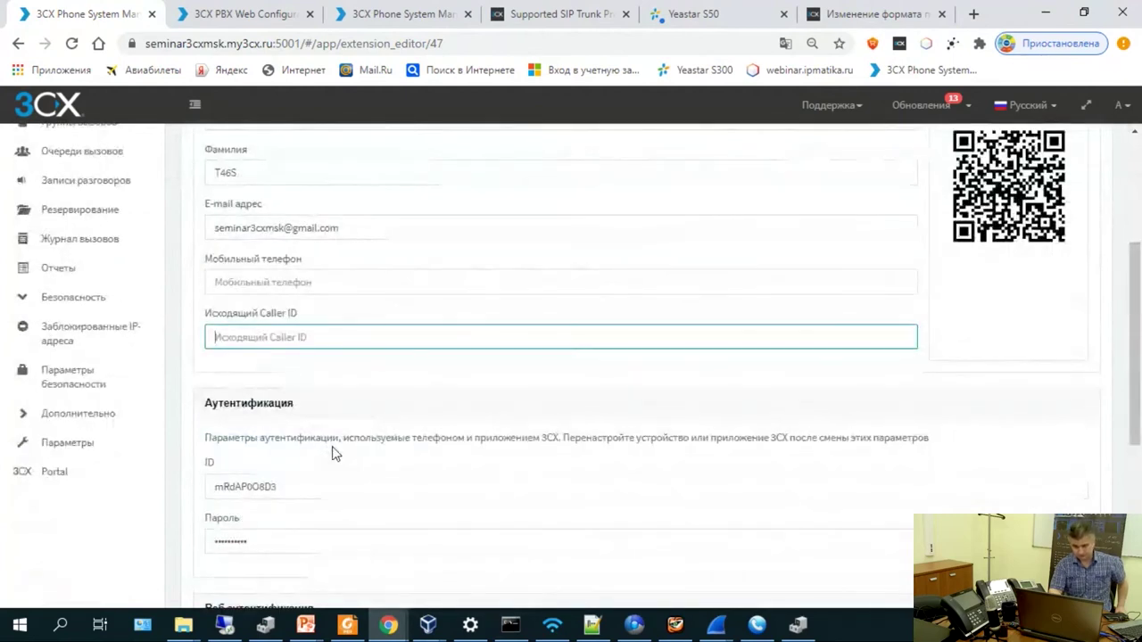
scroll(333, 453, "up", 3)
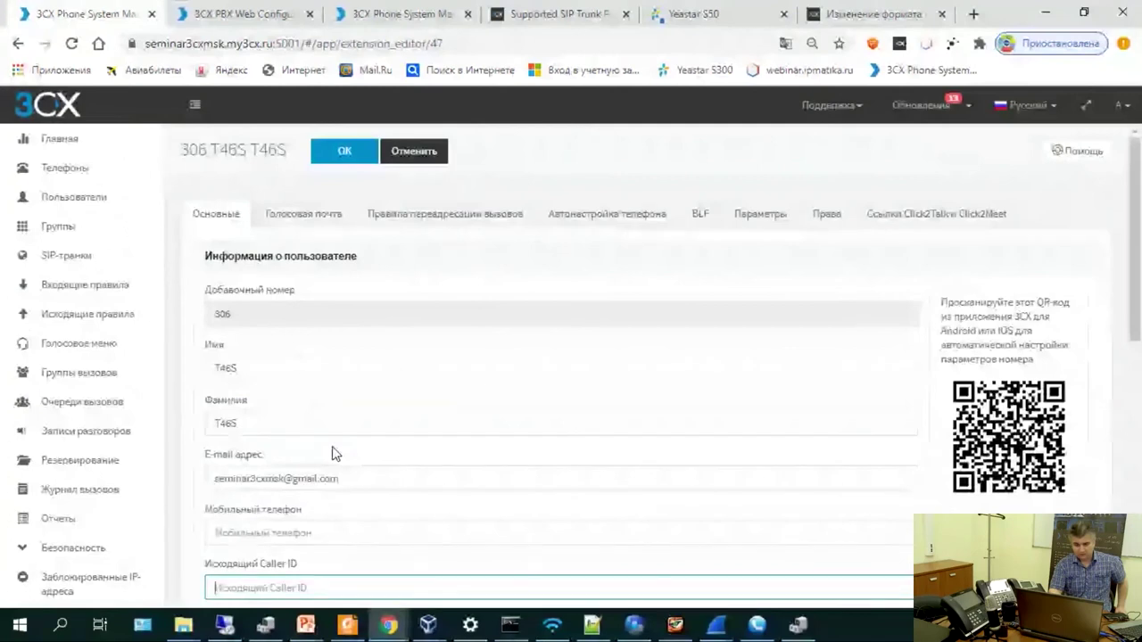
scroll(333, 454, "down", 1)
scroll(333, 454, "down", 6)
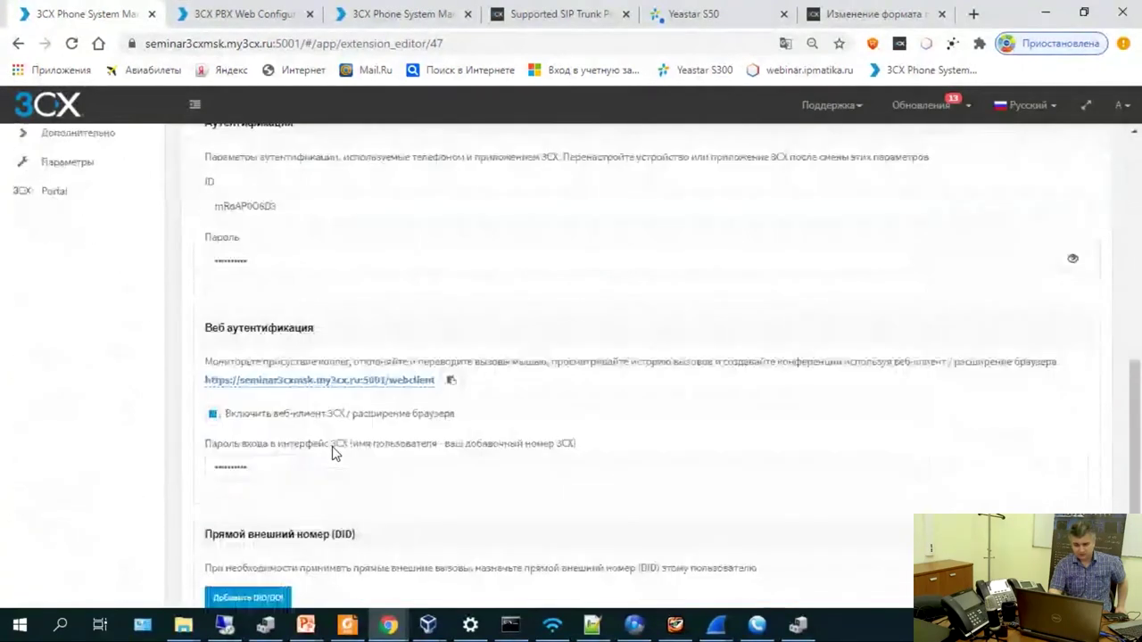
scroll(333, 453, "up", 7)
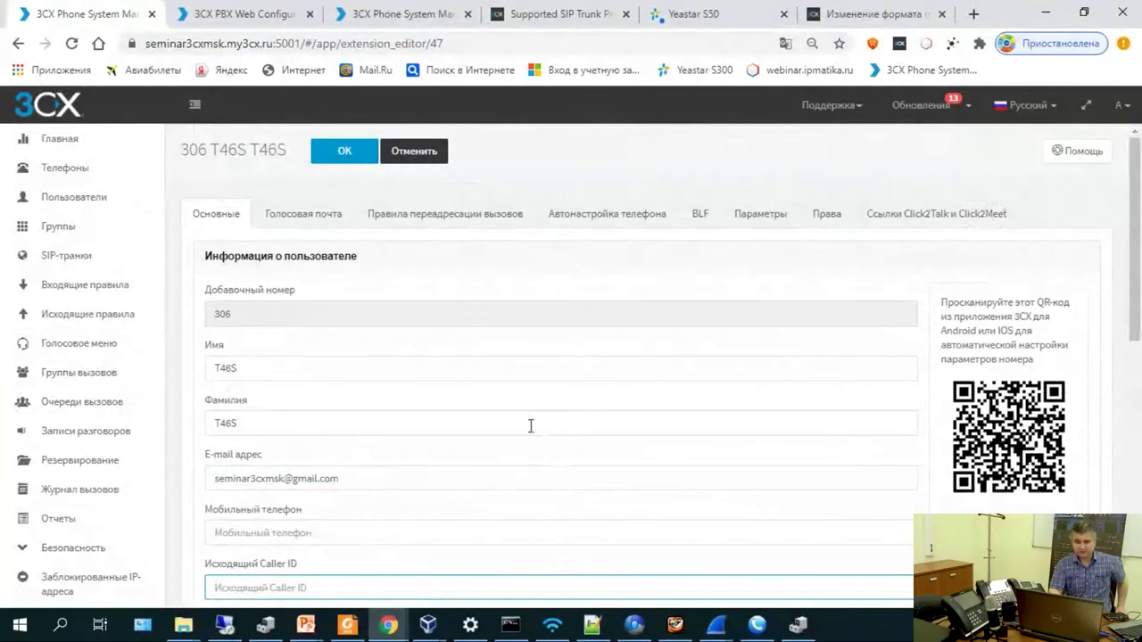
Step: Review the SIP trunks, then start a new rule from the empty Outbound Rules list
left_click(100, 317)
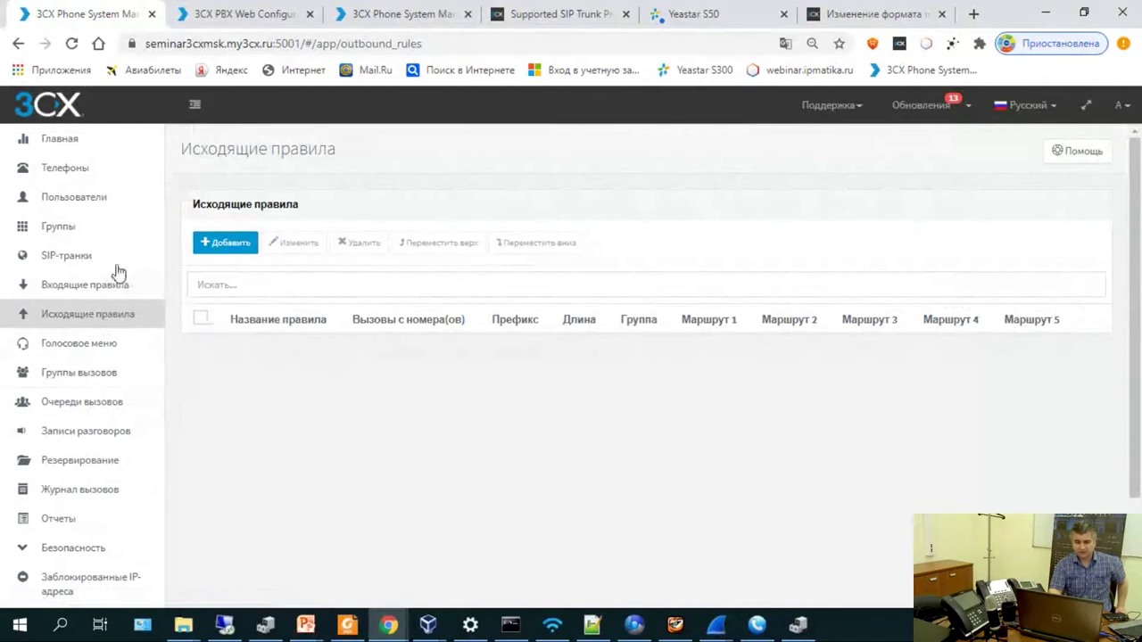
left_click(90, 257)
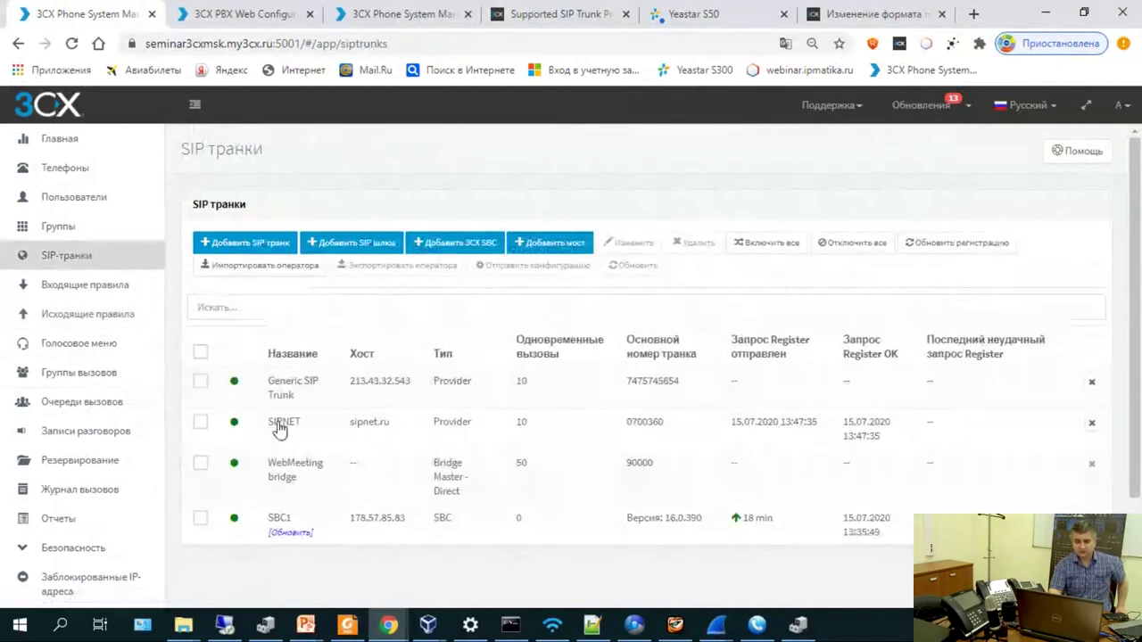
left_click(123, 327)
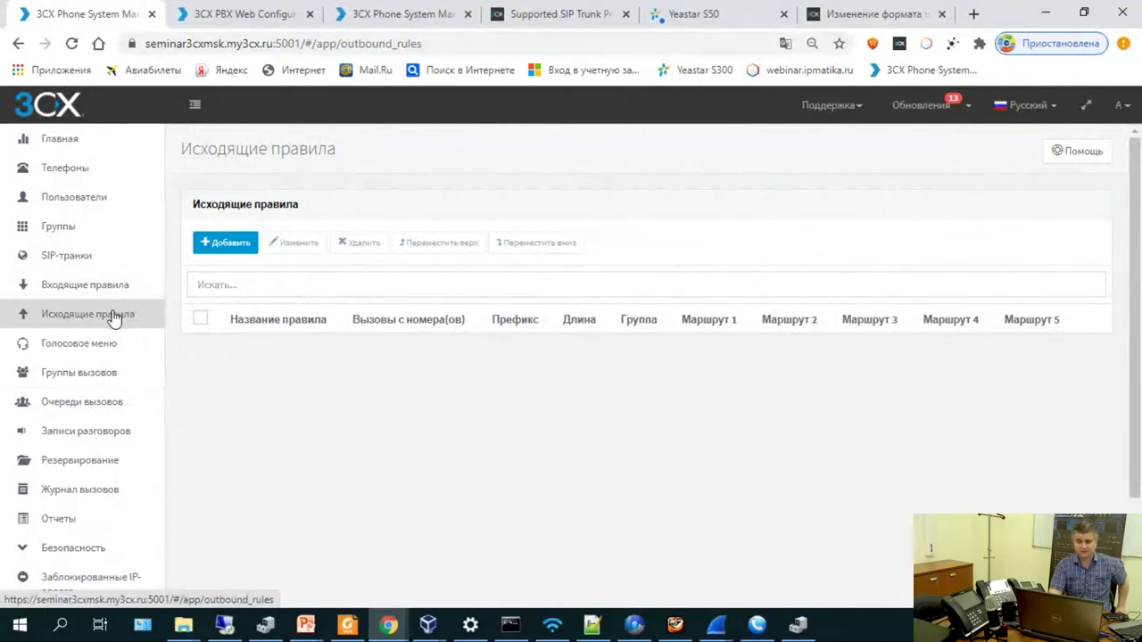
left_click(221, 249)
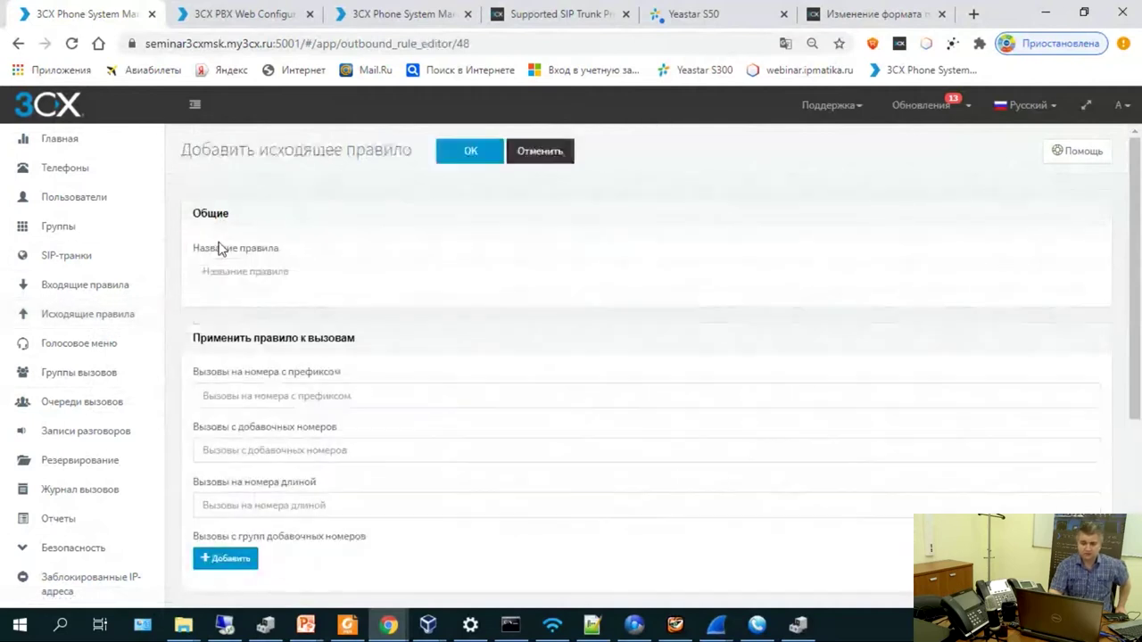
Step: Name the new outbound rule TO_SIPNET
left_click(246, 271)
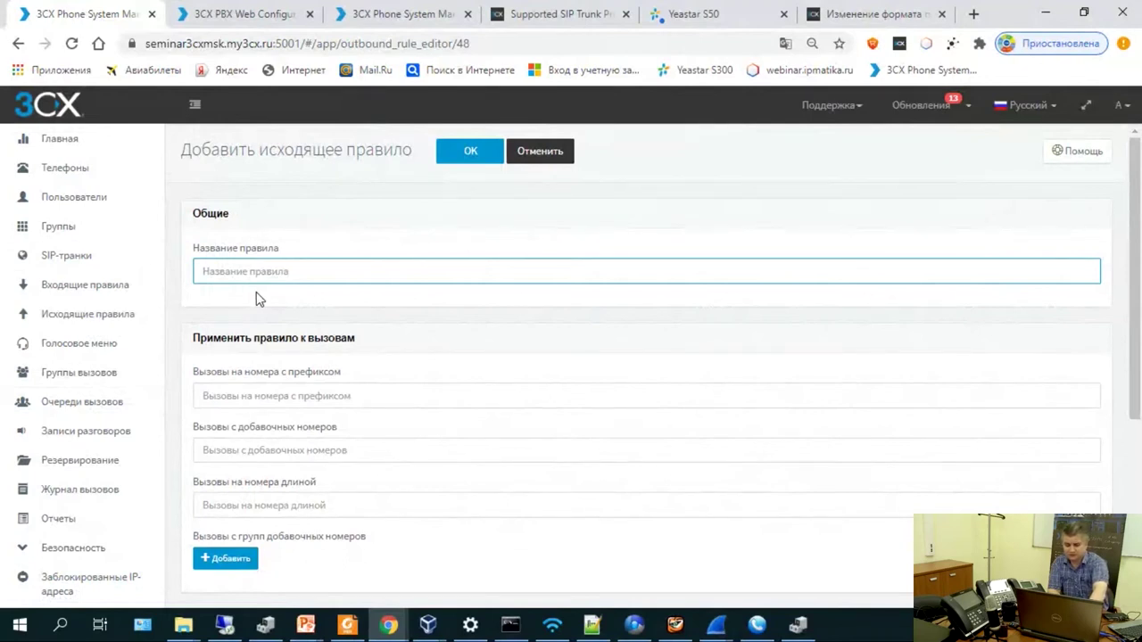
type("TO_")
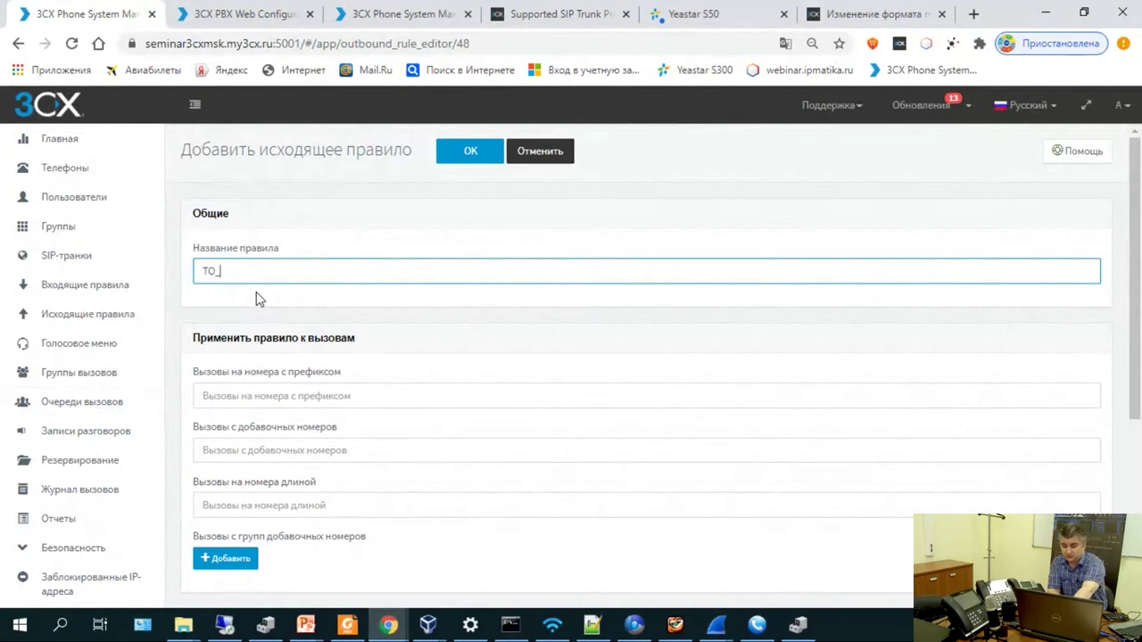
type("SIPNET")
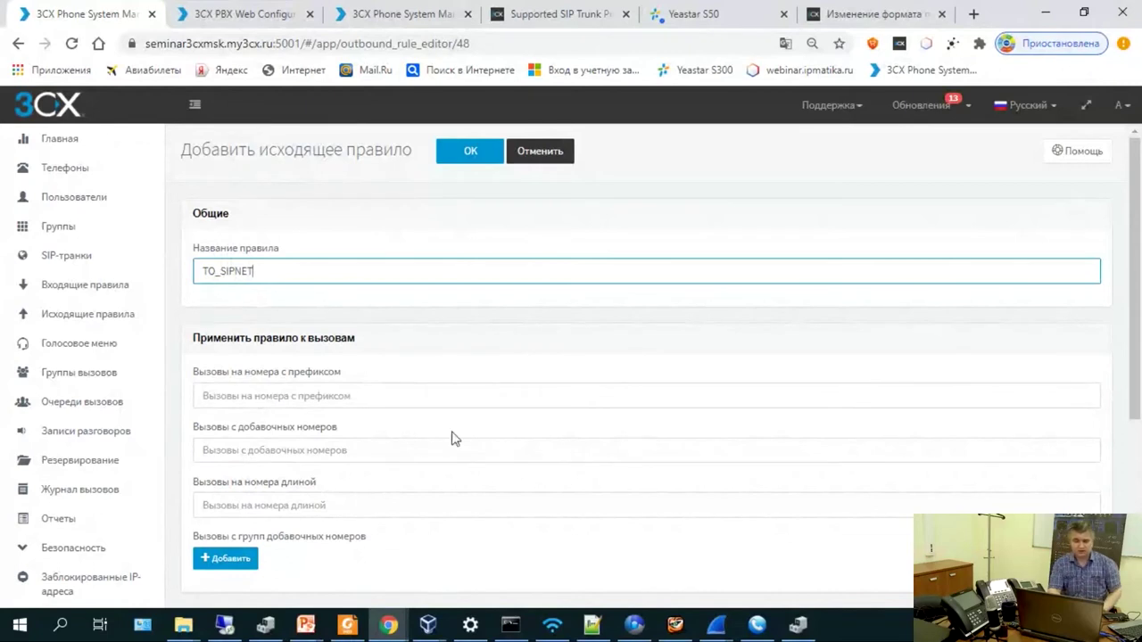
left_click(761, 625)
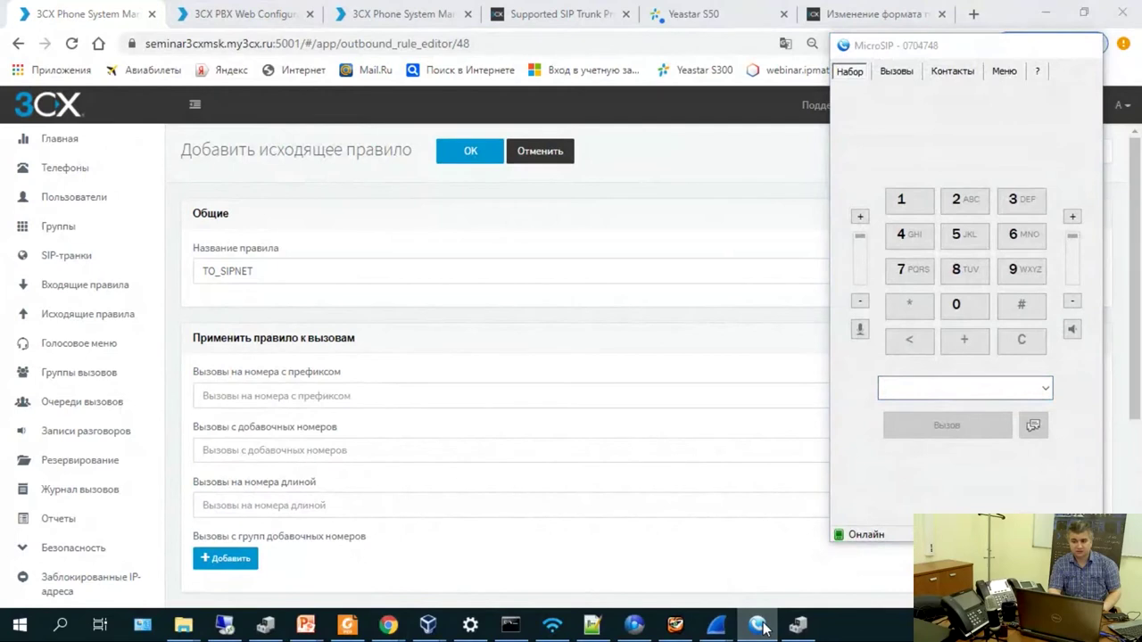
left_click(760, 626)
Step: Apply the rule to prefix 070 and bring up the extension group picker
left_click(462, 396)
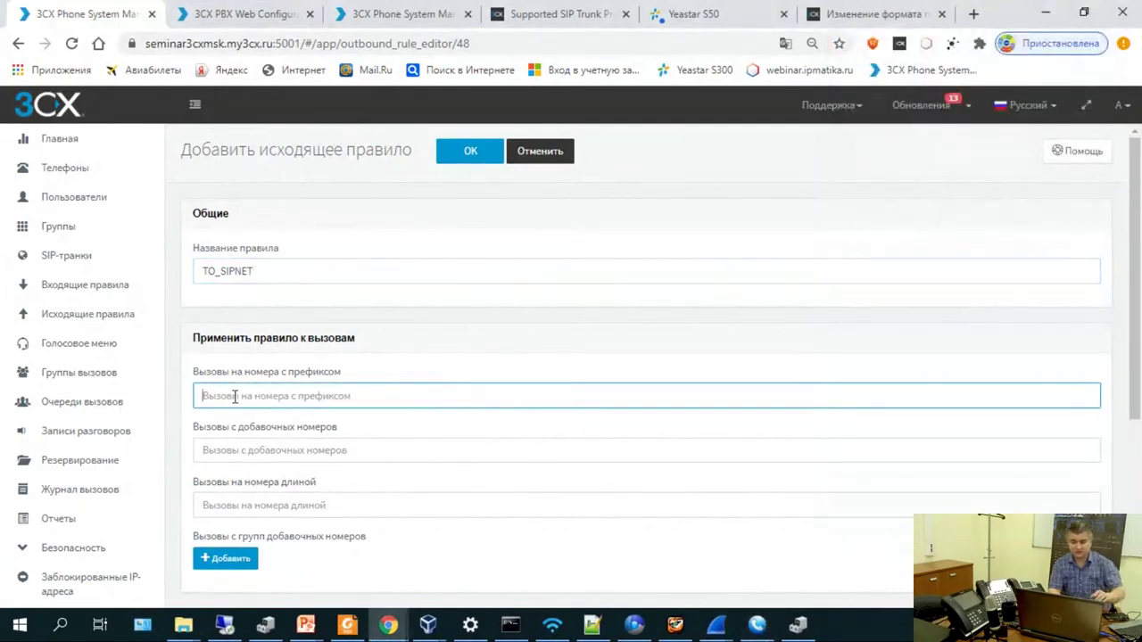
type("070")
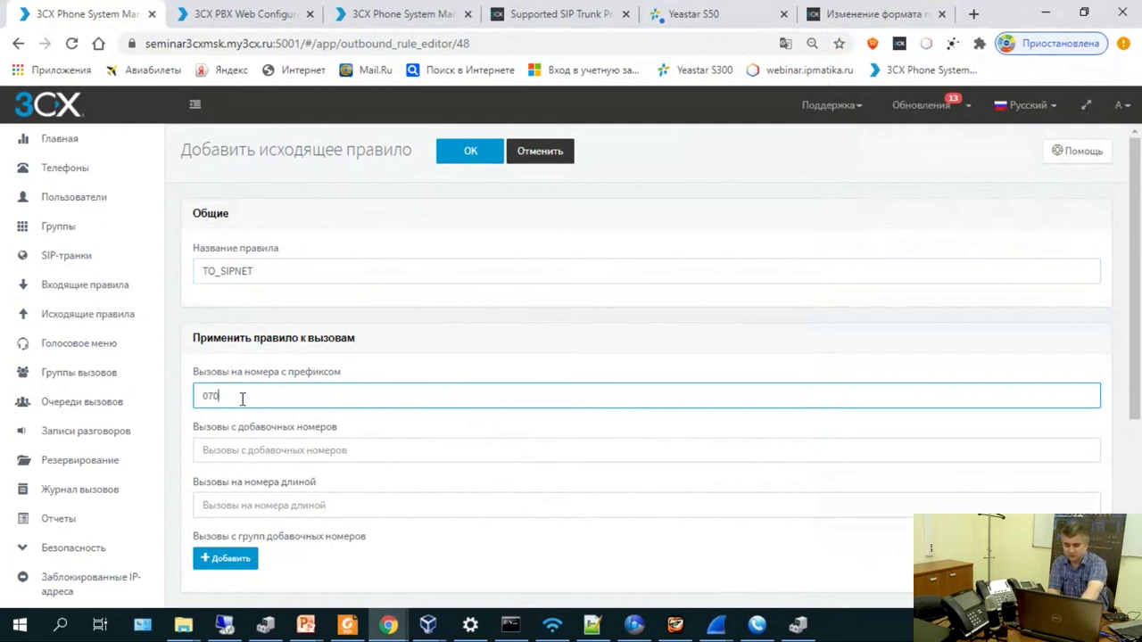
left_click(377, 455)
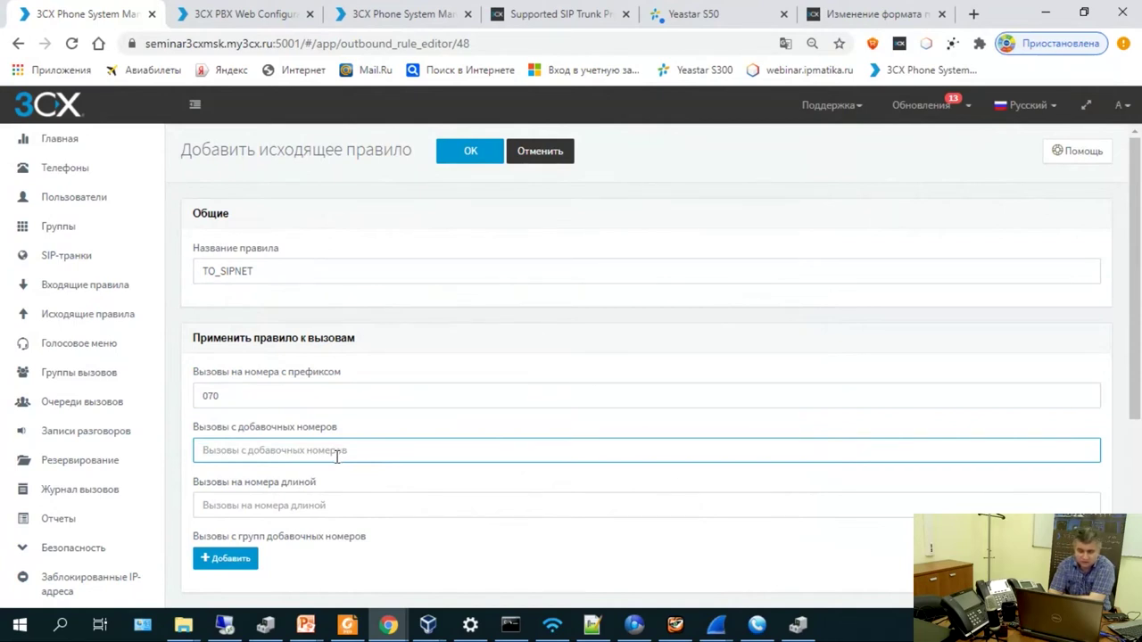
scroll(336, 463, "down", 1)
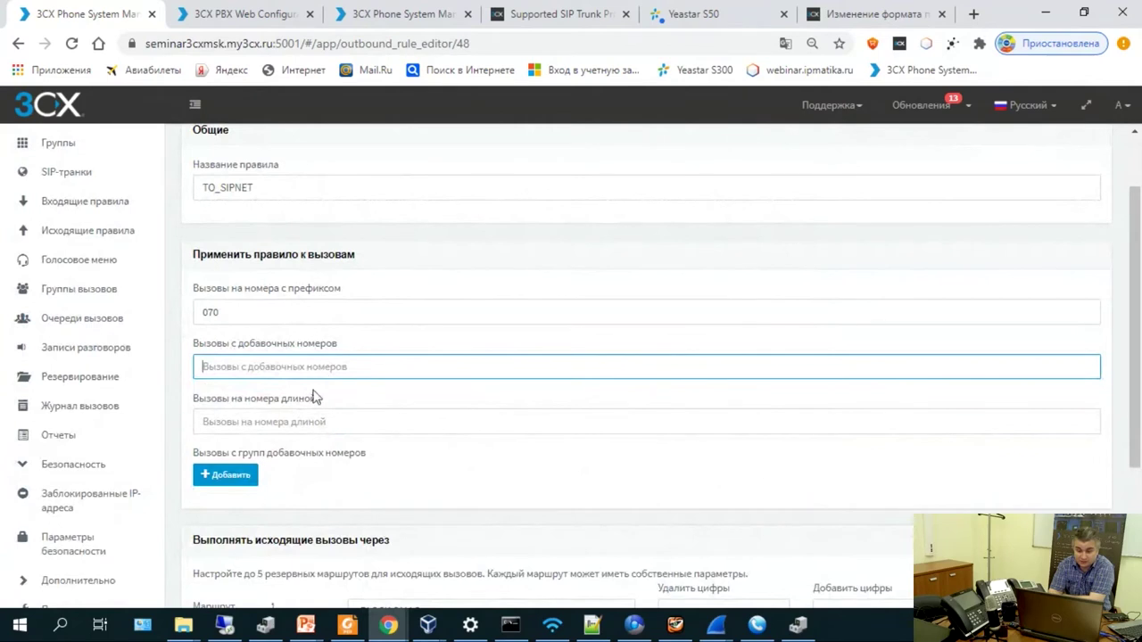
left_click(247, 478)
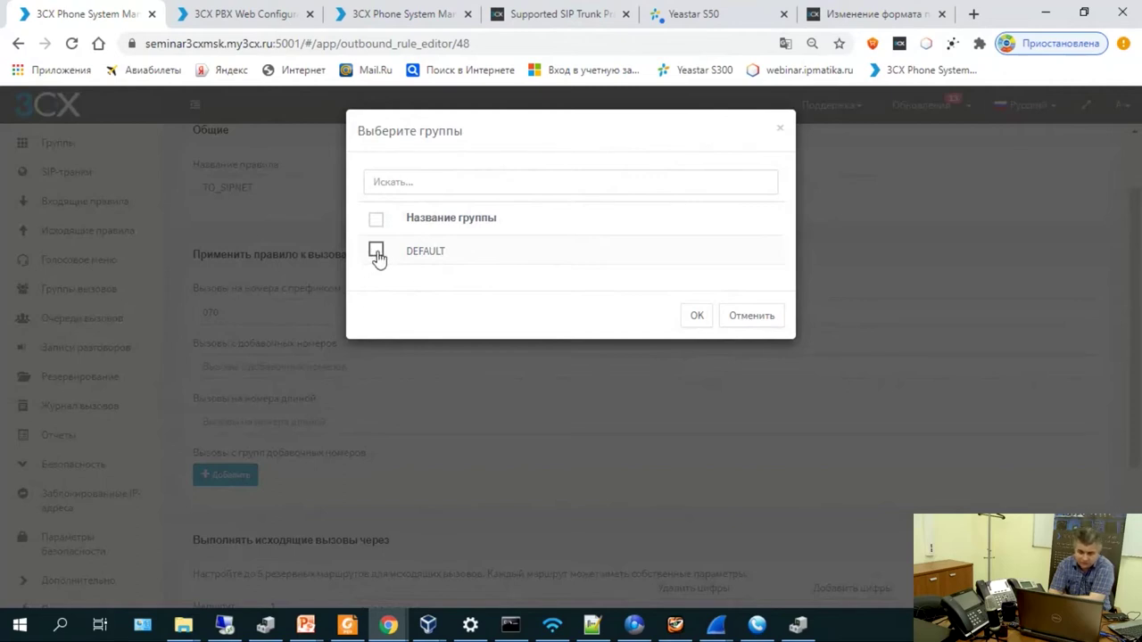
Step: Add the DEFAULT extension group to the TO_SIPNET rule
left_click(375, 252)
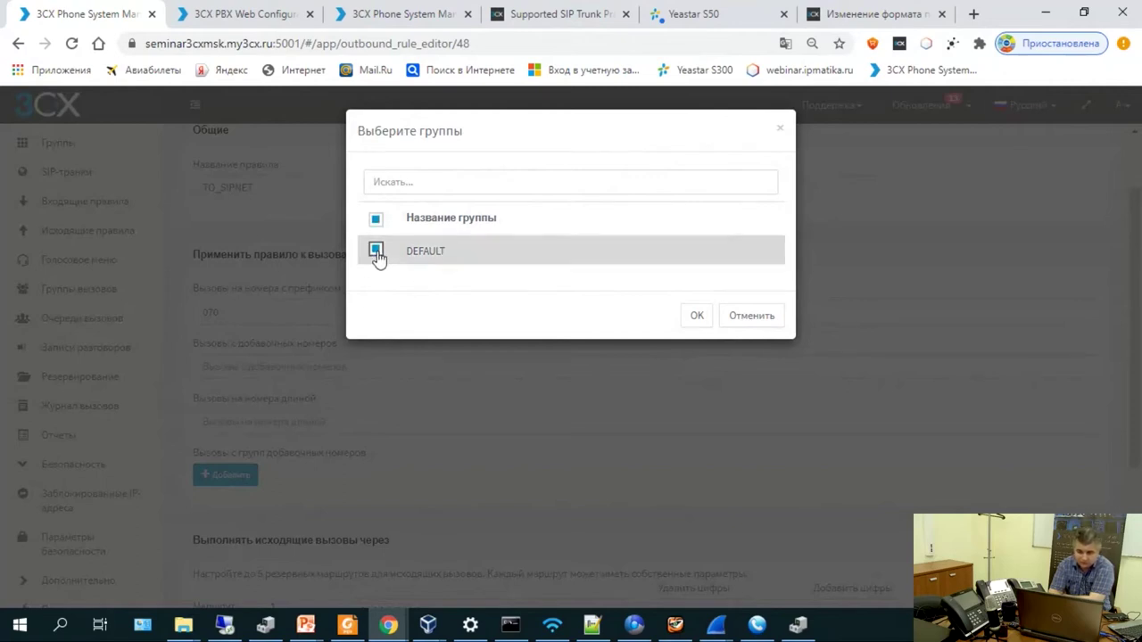
left_click(693, 317)
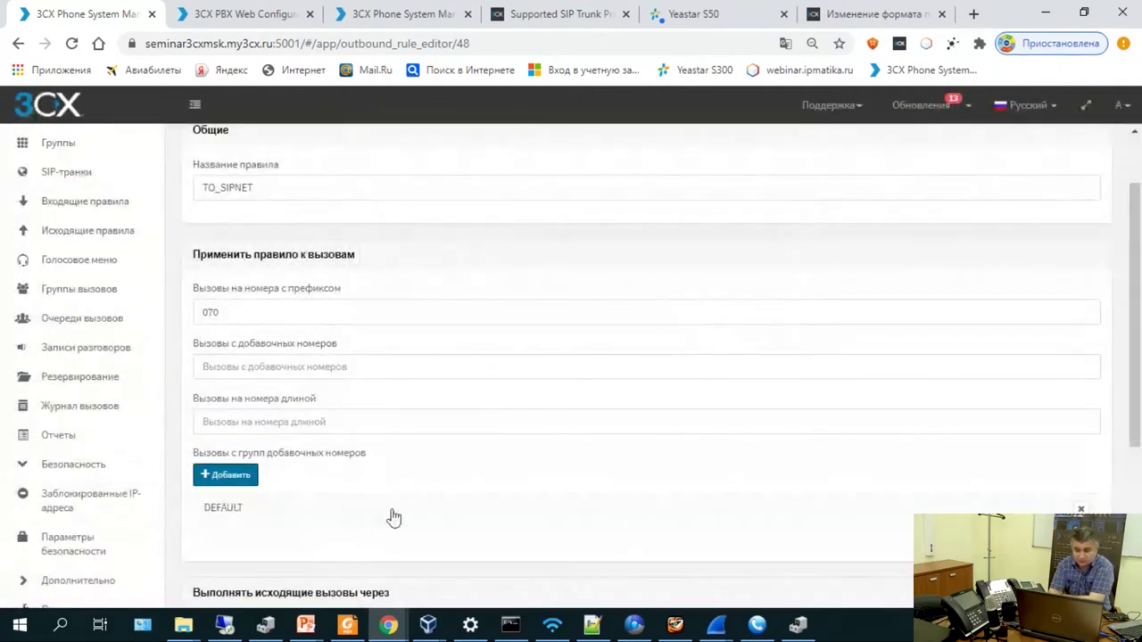
left_click(241, 311)
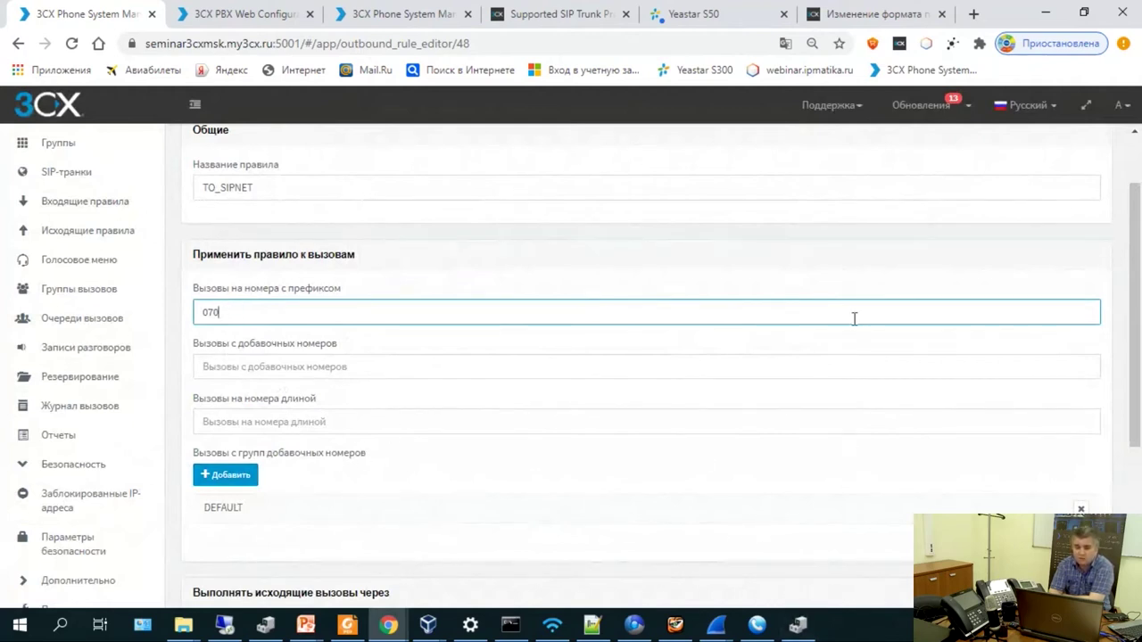
Step: Route the rule's first route through the SIPNET trunk
scroll(928, 396, "down", 3)
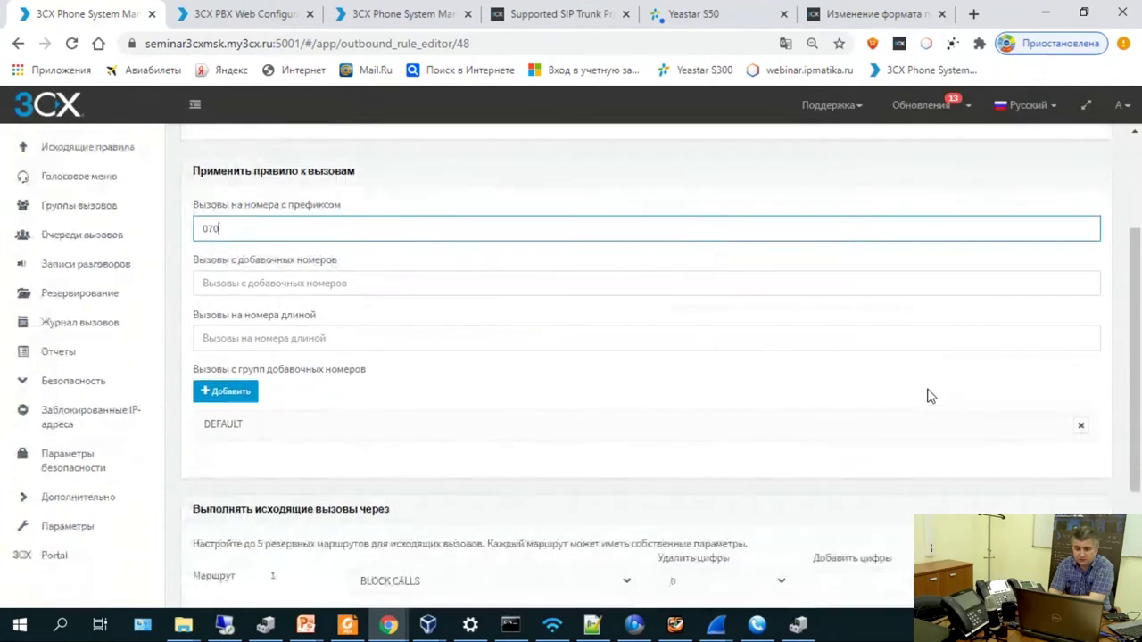
scroll(928, 396, "up", 4)
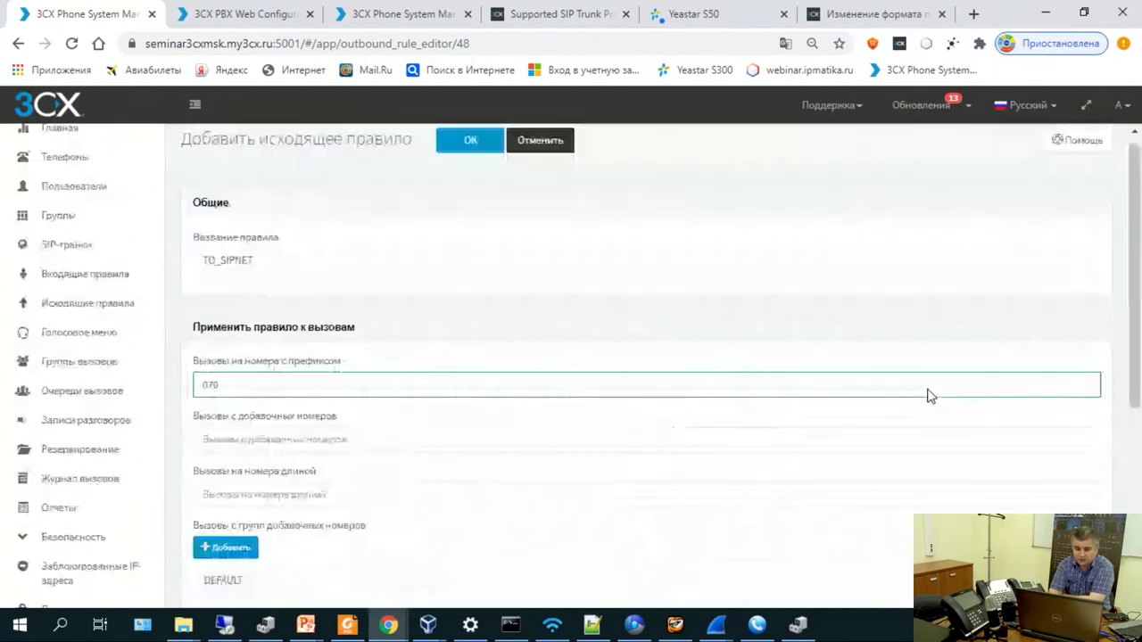
scroll(928, 397, "down", 3)
scroll(928, 396, "down", 1)
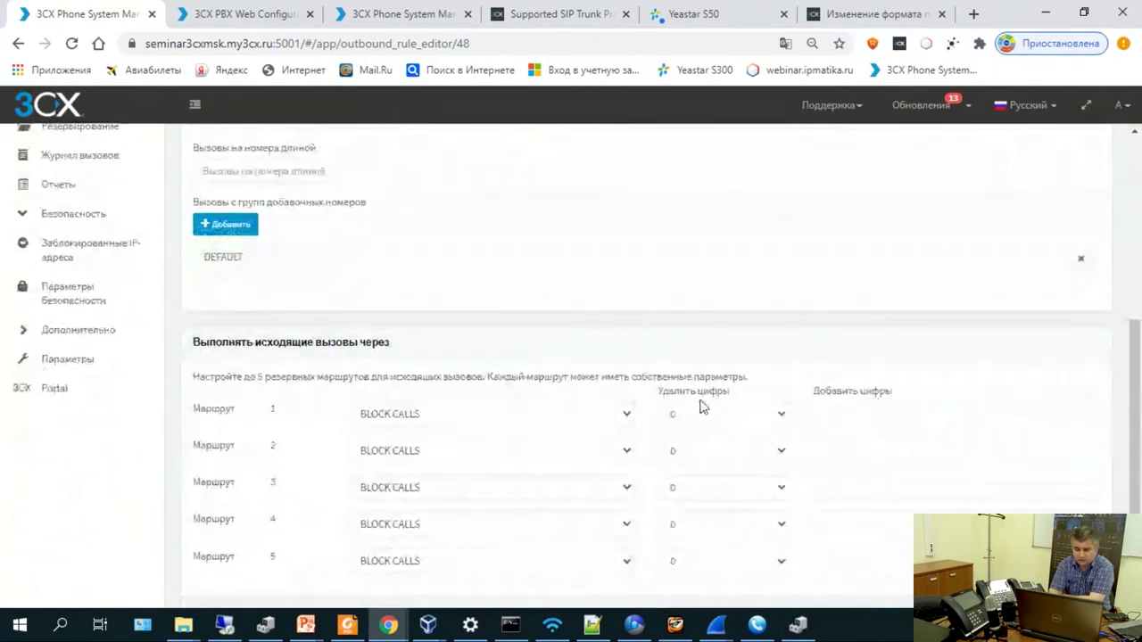
left_click(627, 415)
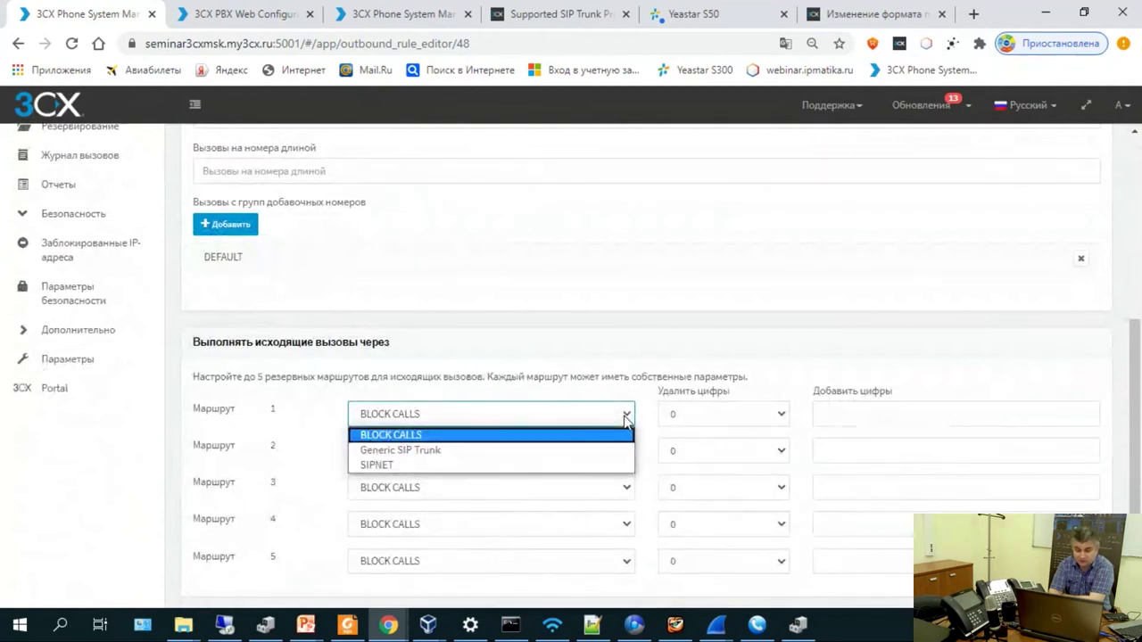
left_click(439, 467)
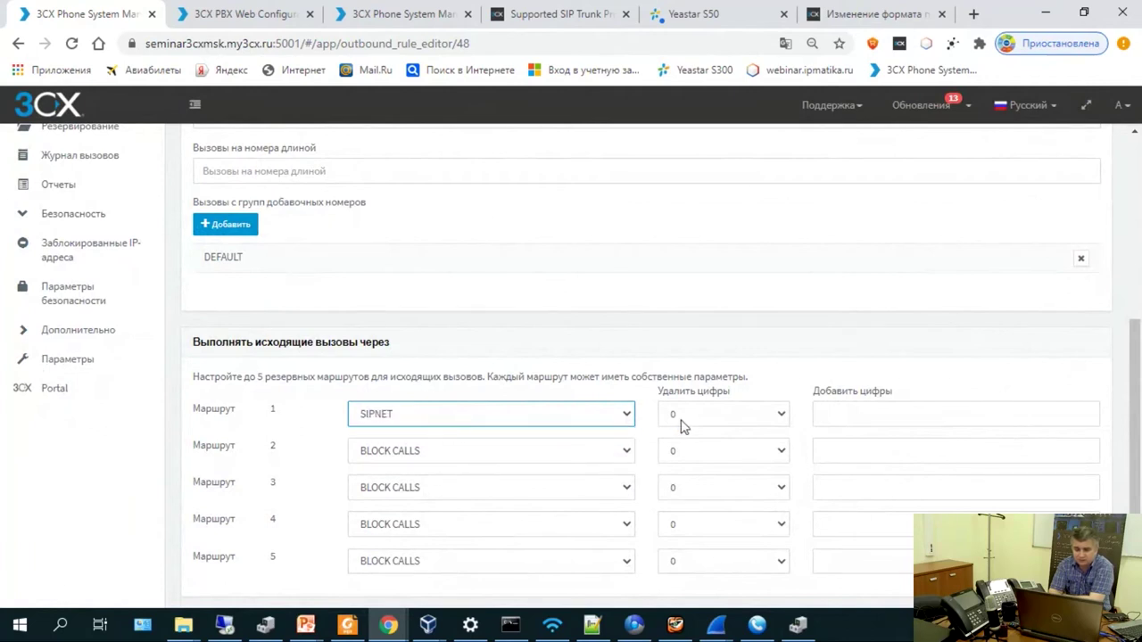
scroll(822, 423, "up", 10)
Step: Save the TO_SIPNET rule and reopen it for editing
left_click(482, 159)
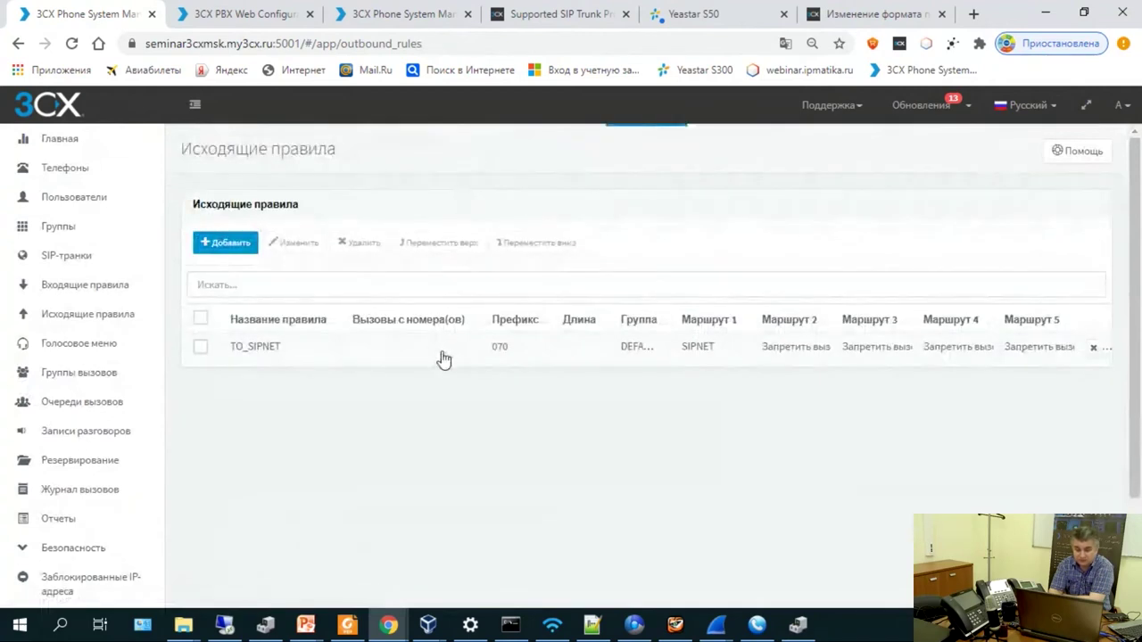
double_click(441, 350)
scroll(446, 357, "down", 2)
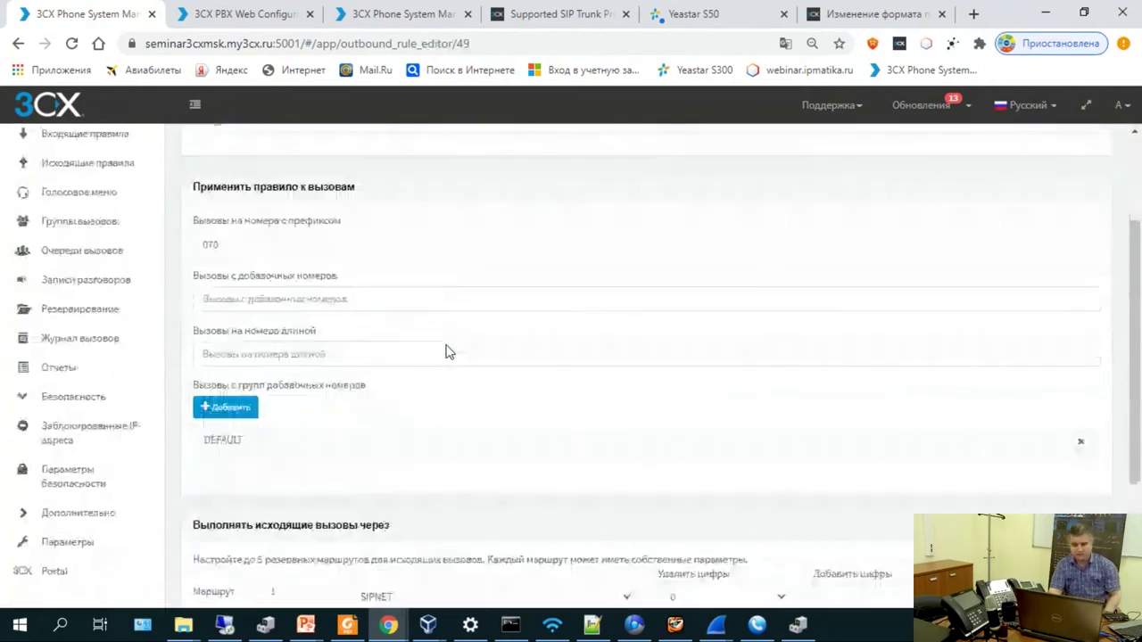
scroll(447, 345, "down", 2)
scroll(446, 348, "up", 4)
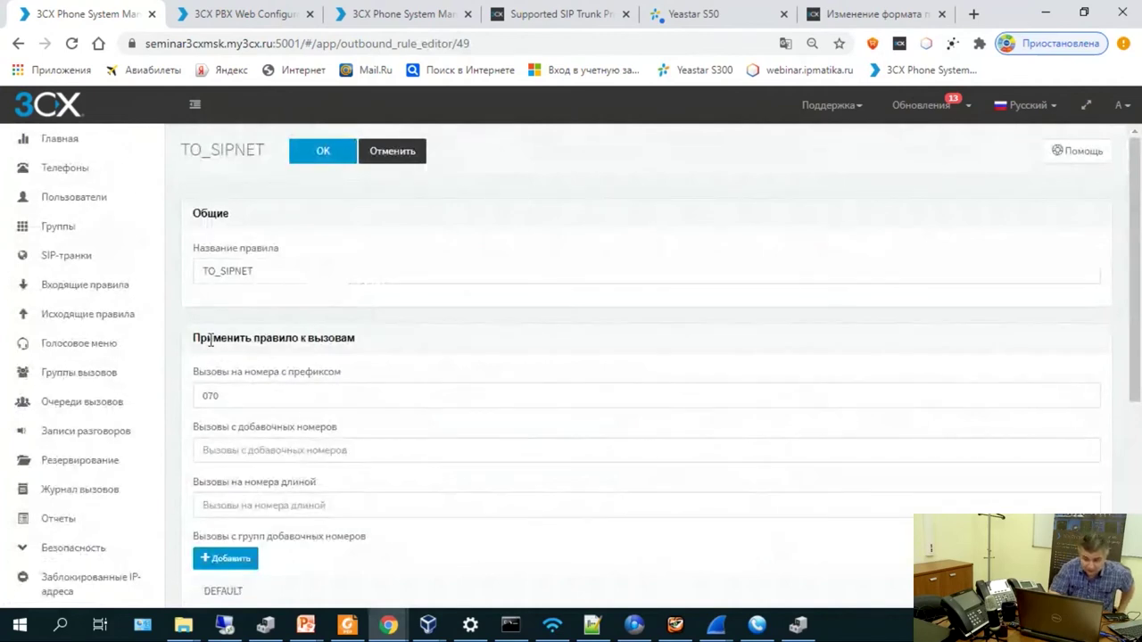
Step: Append ', 080' to the prefix field and save the rule with prefixes 070,080
left_click_drag(203, 340, 356, 340)
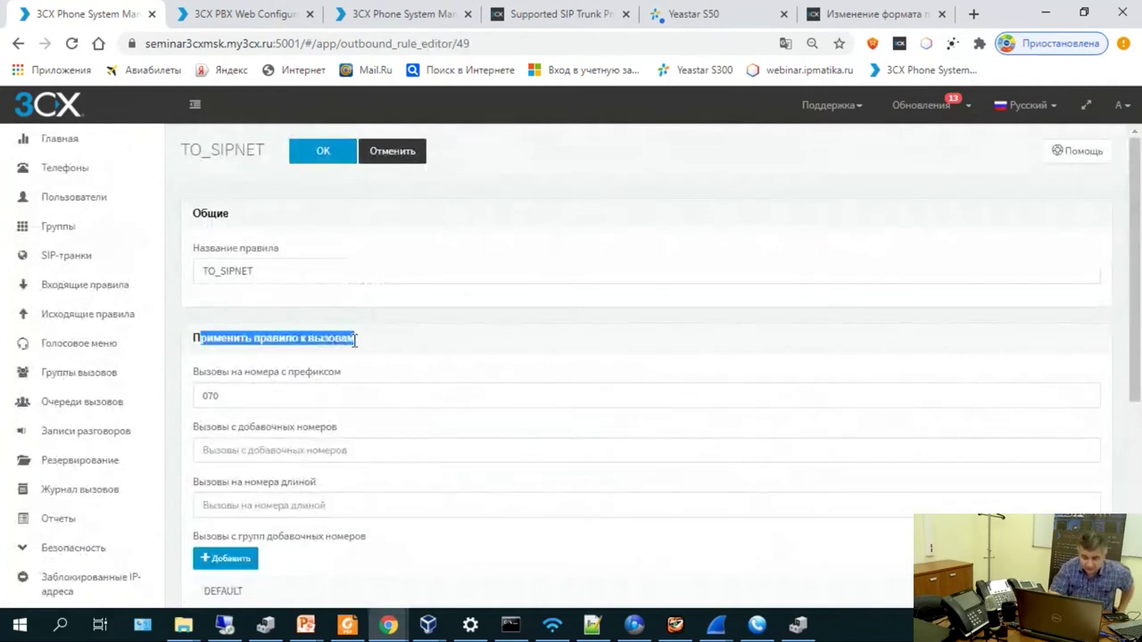
left_click(346, 402)
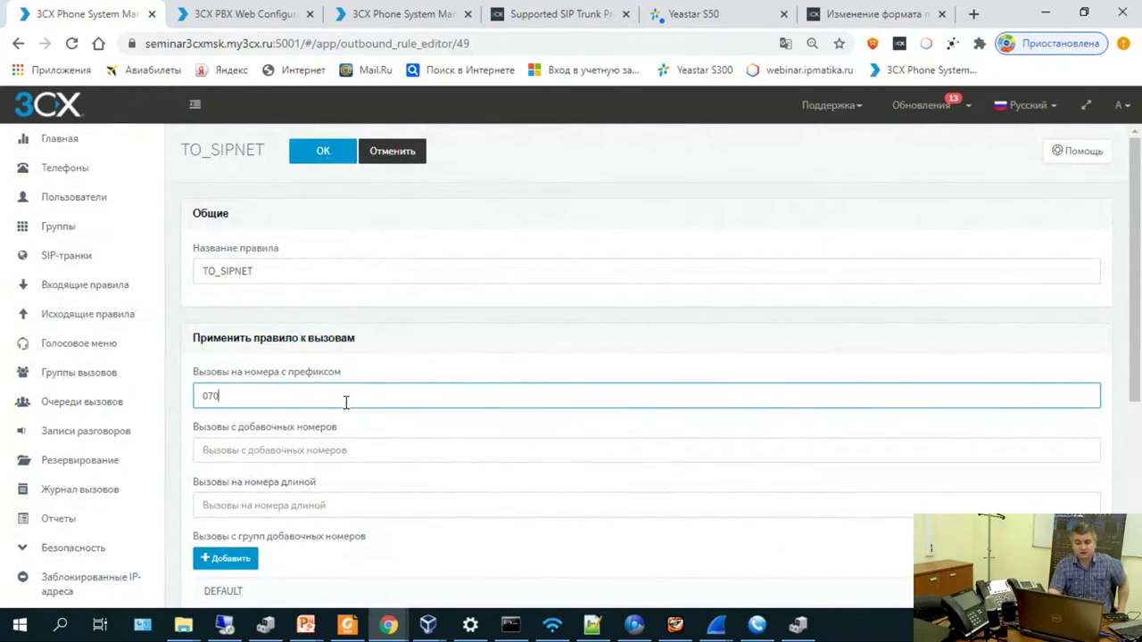
left_click(331, 452)
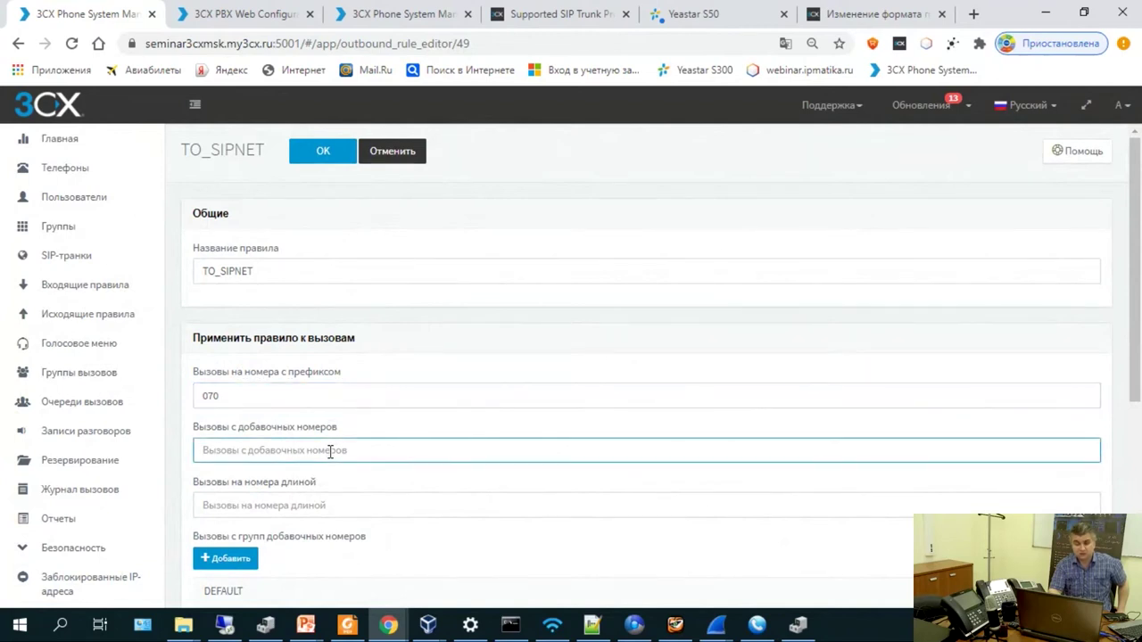
left_click(344, 501)
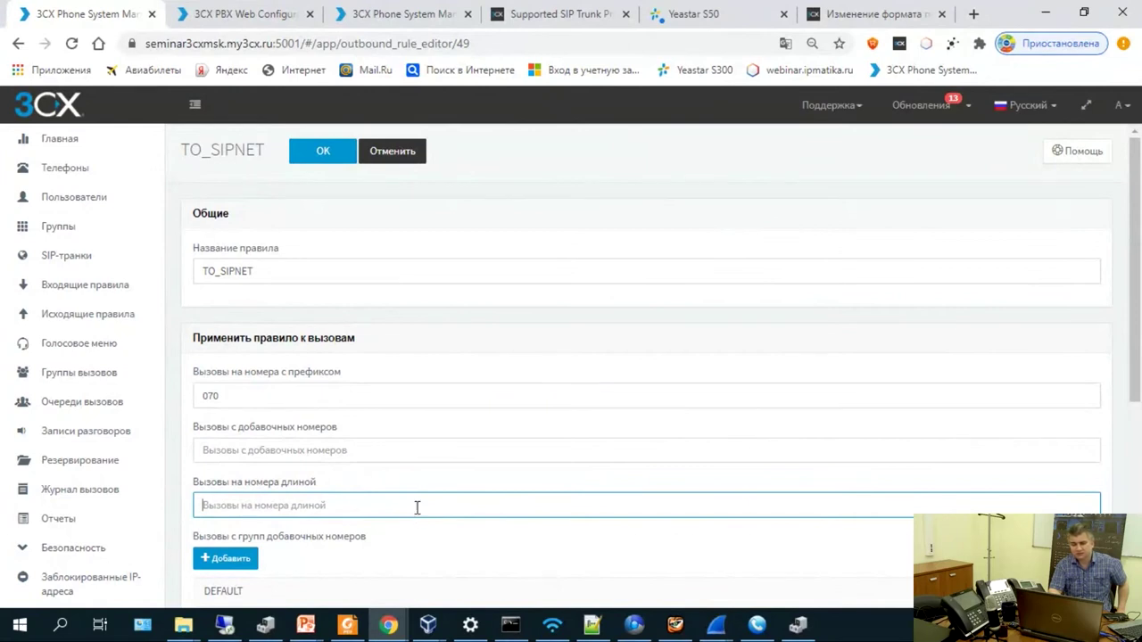
left_click(319, 385)
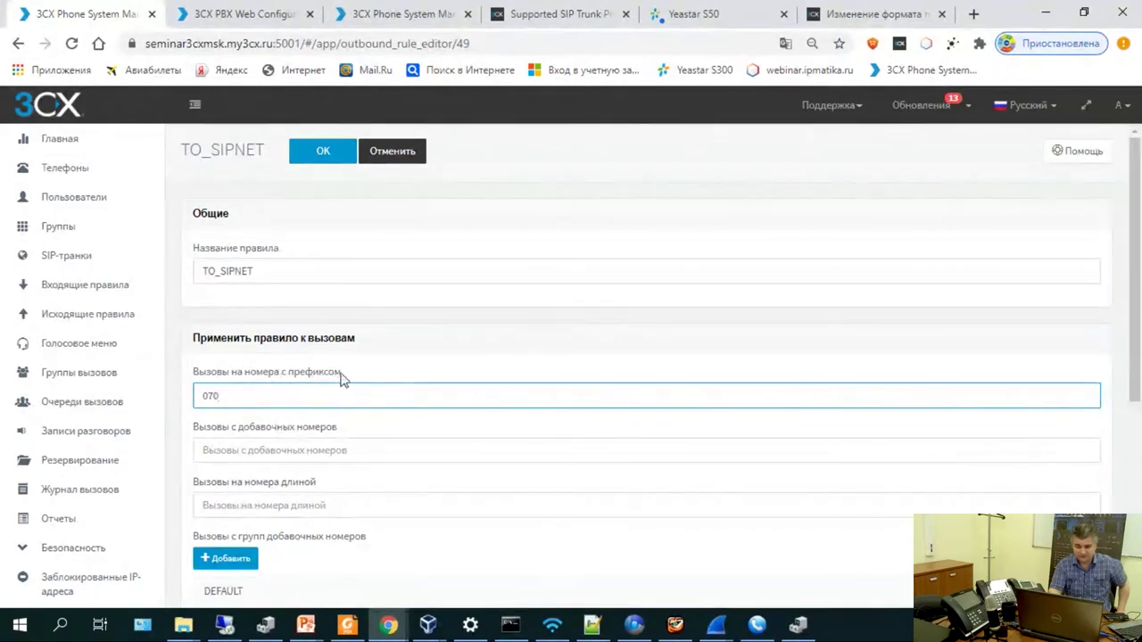
type(",")
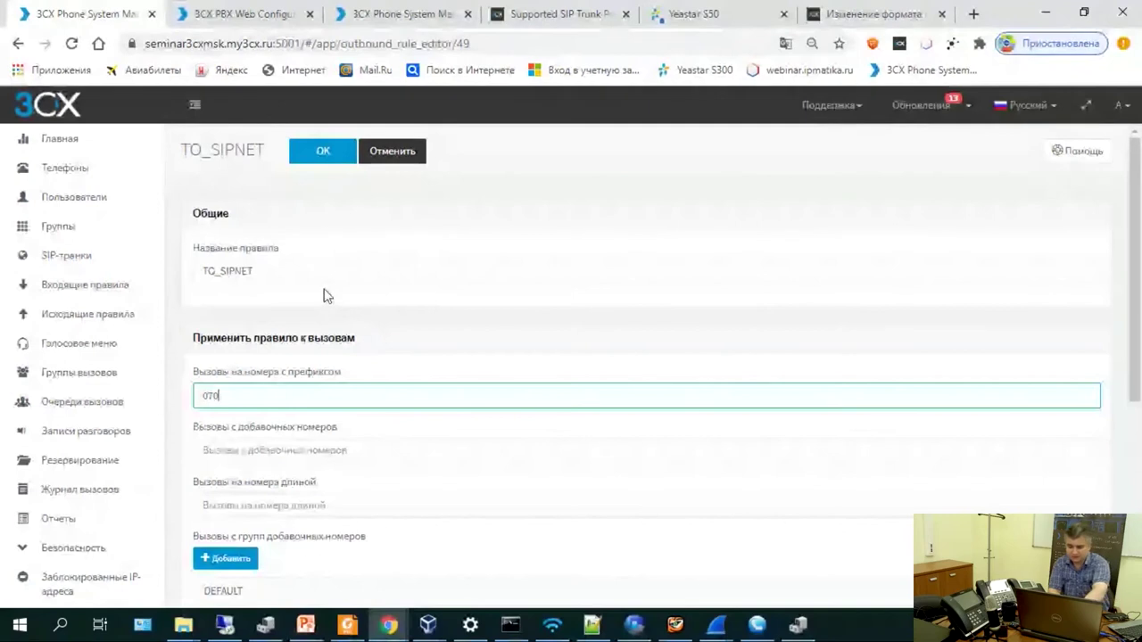
type(" 080")
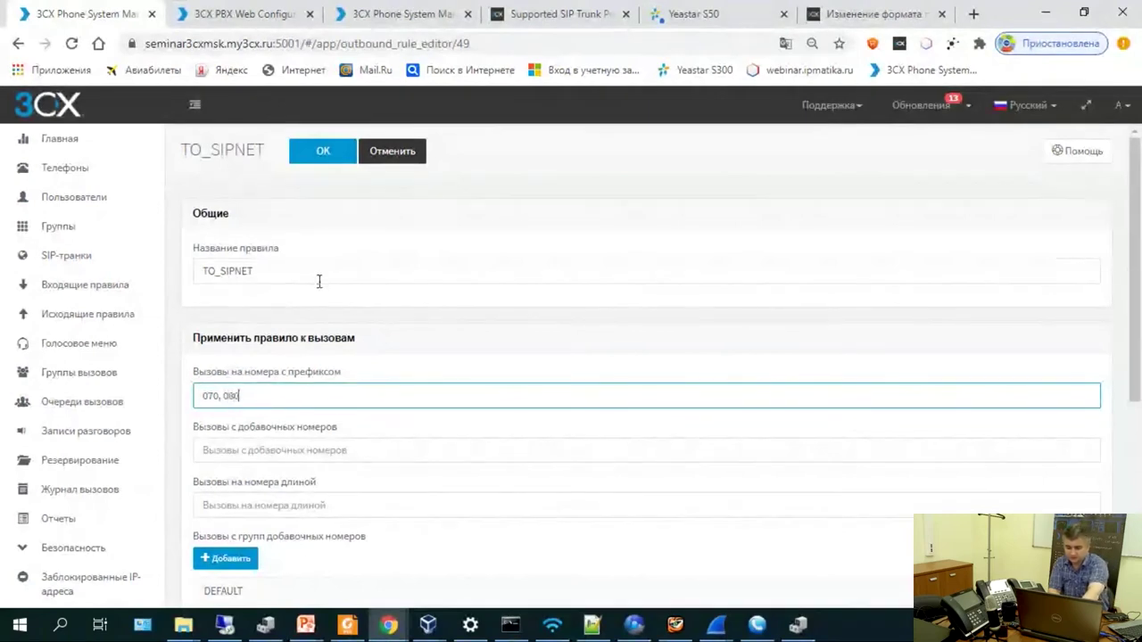
left_click(323, 153)
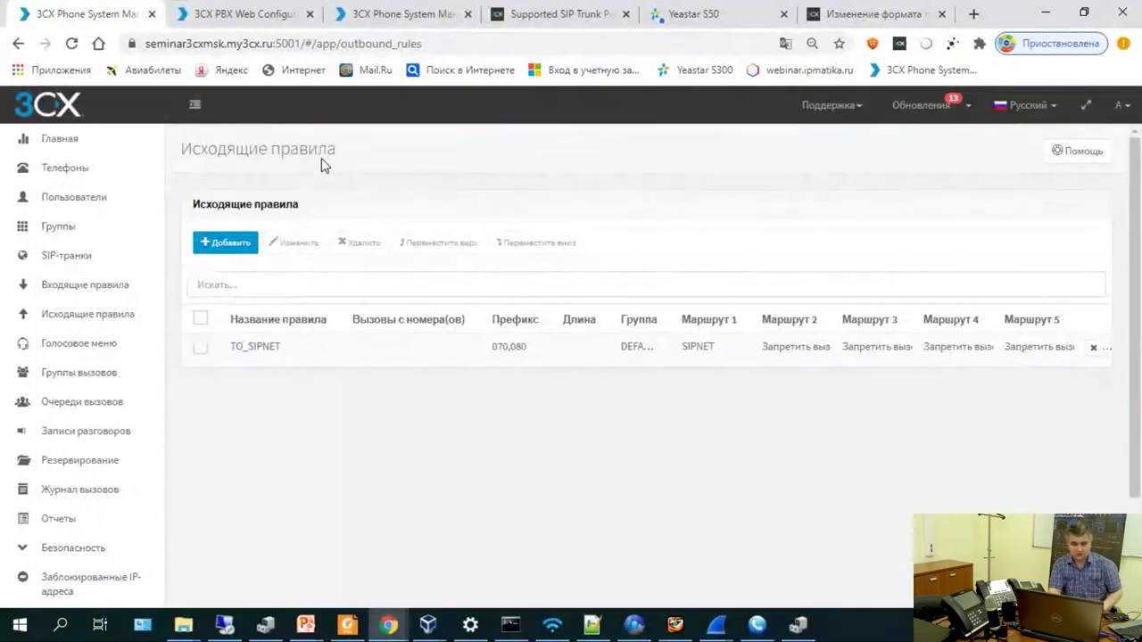
Step: Reopen TO_SIPNET and select its 070,080 prefix entry
double_click(445, 355)
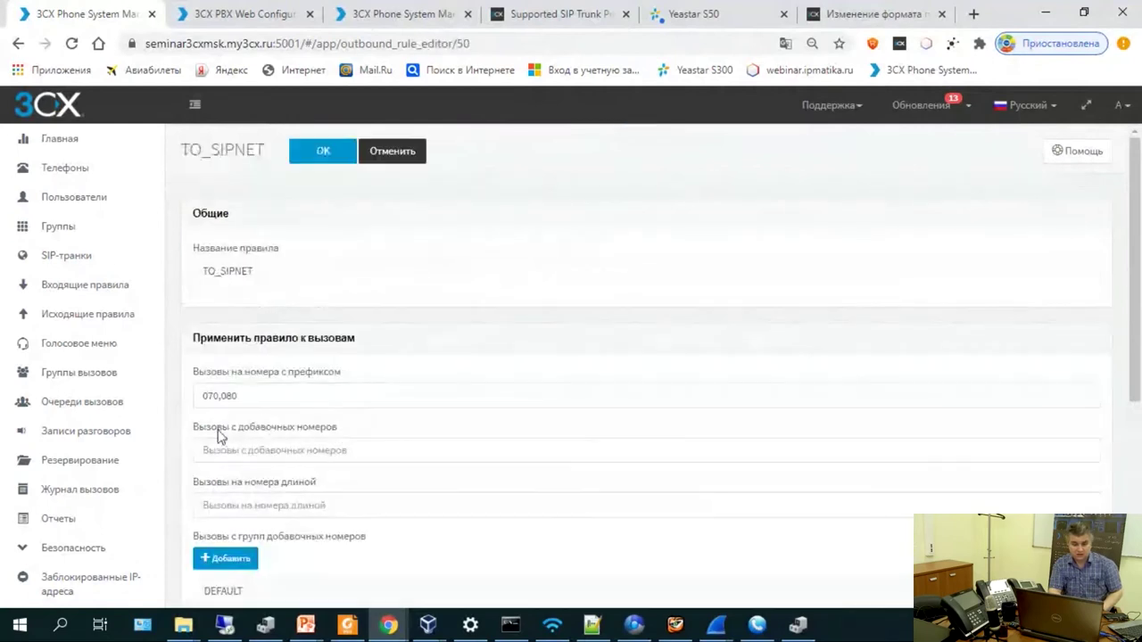
left_click(541, 395)
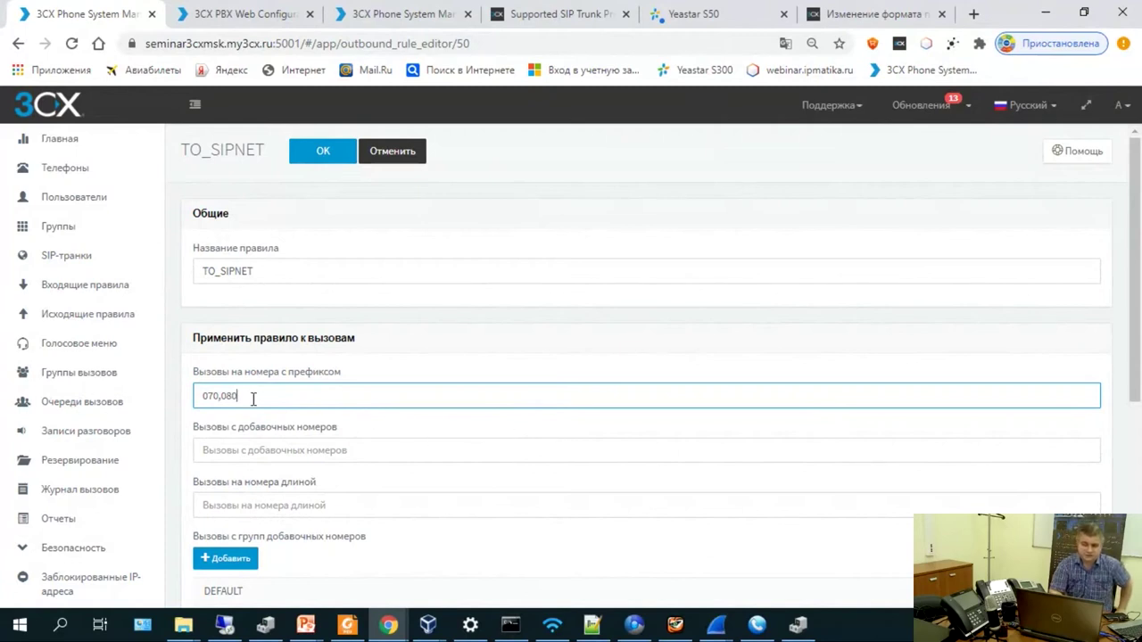
key("ctrl+a")
left_click(326, 506)
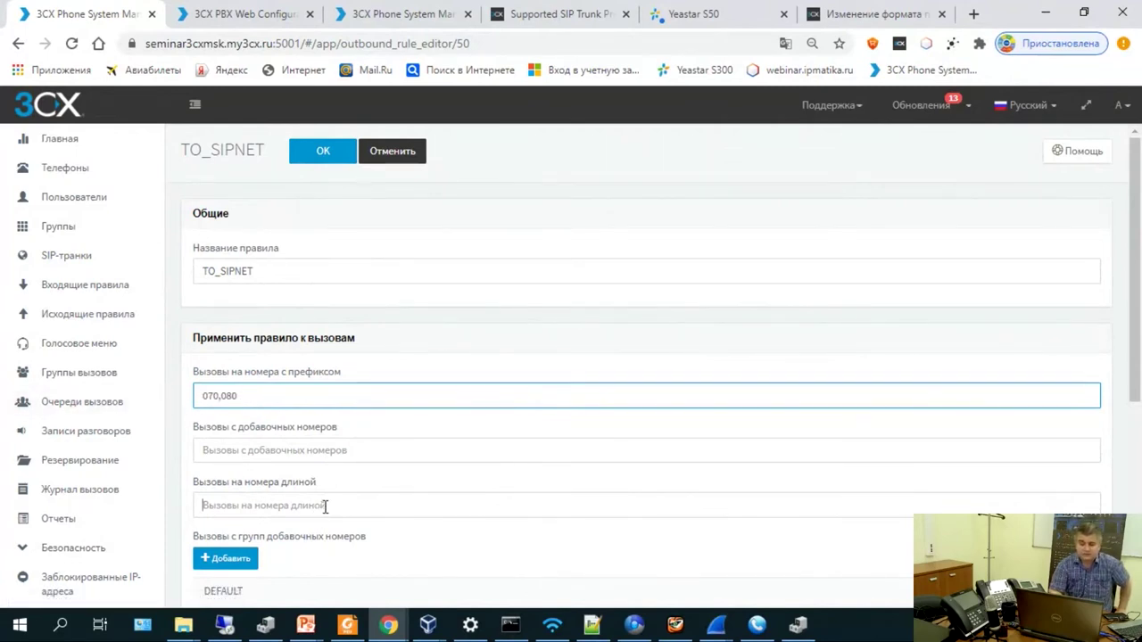
left_click(326, 397)
key("ctrl+a")
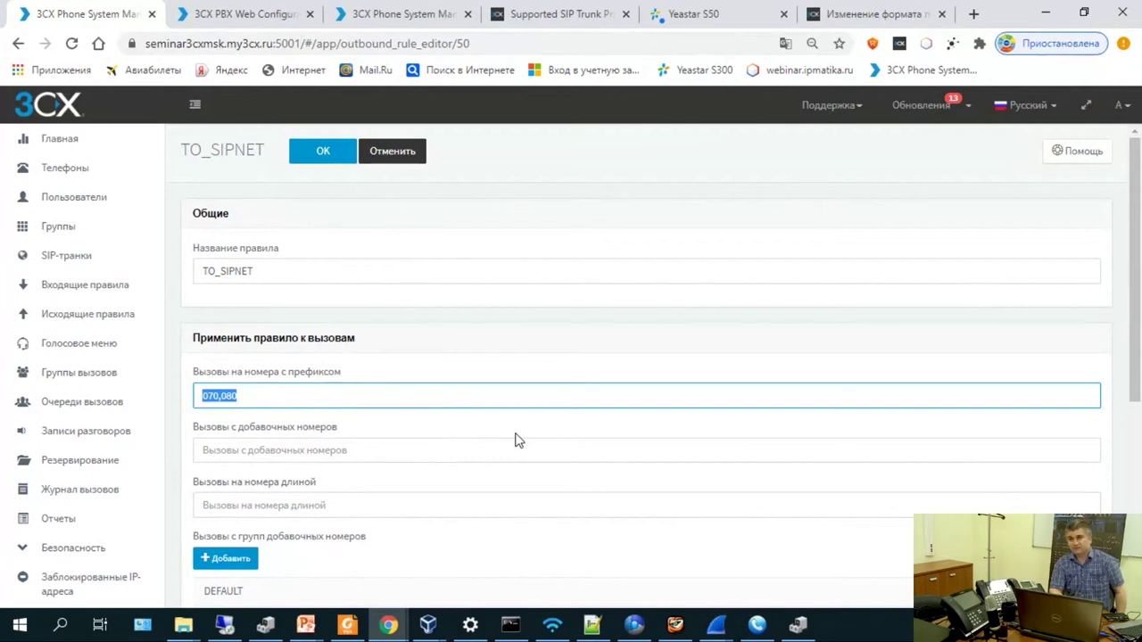
Step: Check the 070,080 prefixes and the empty number-length condition
left_click(521, 397)
left_click_drag(542, 395, 204, 394)
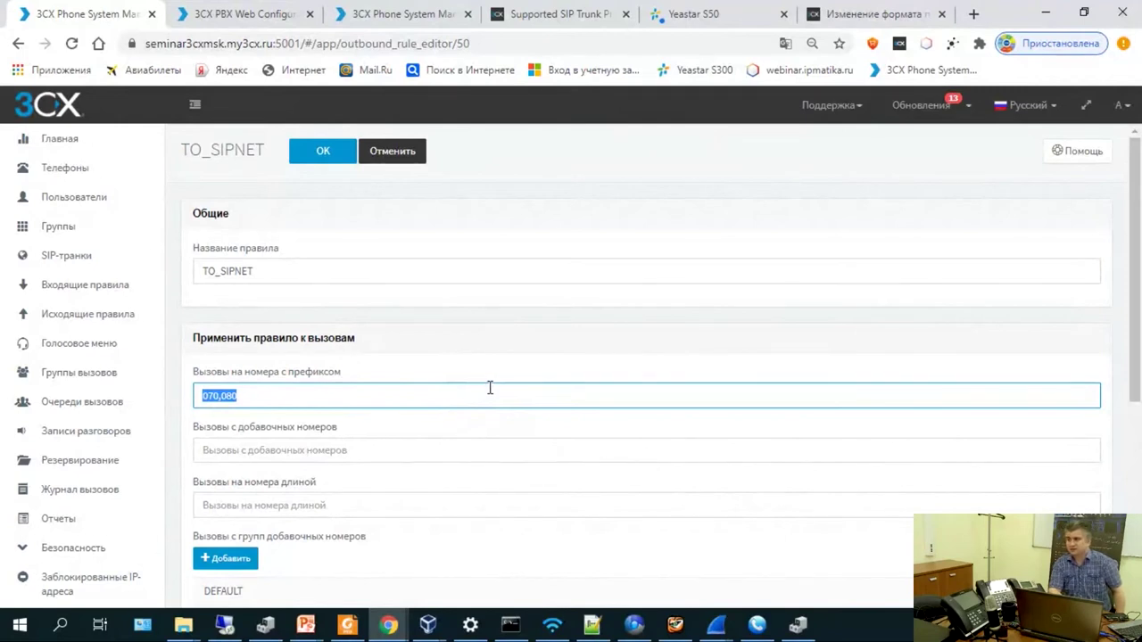
left_click(497, 395)
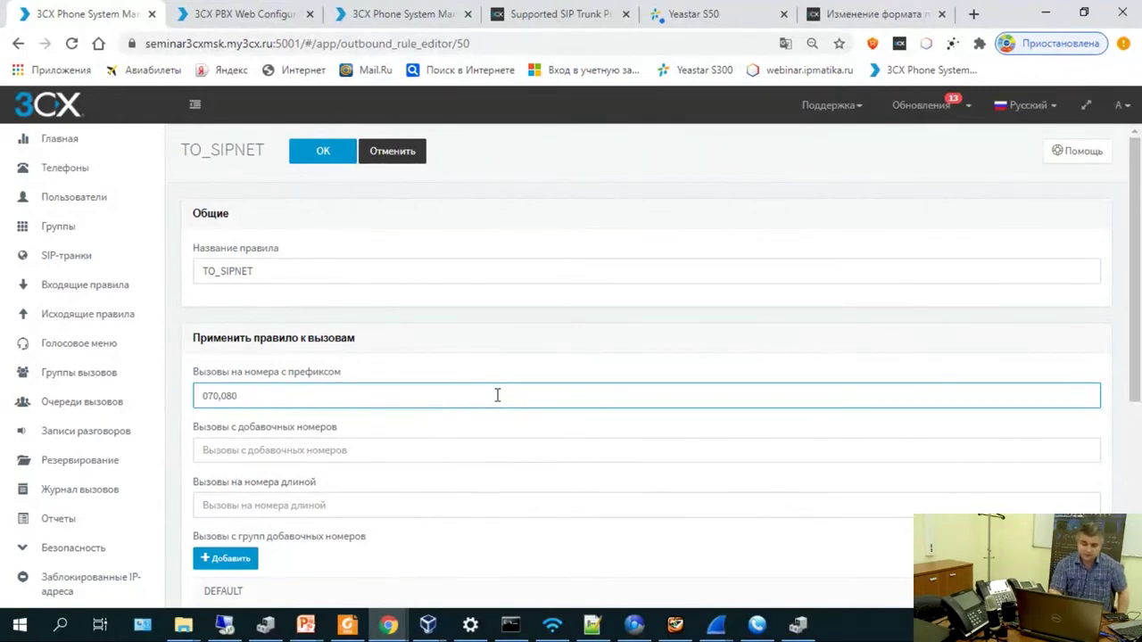
scroll(497, 395, "down", 1)
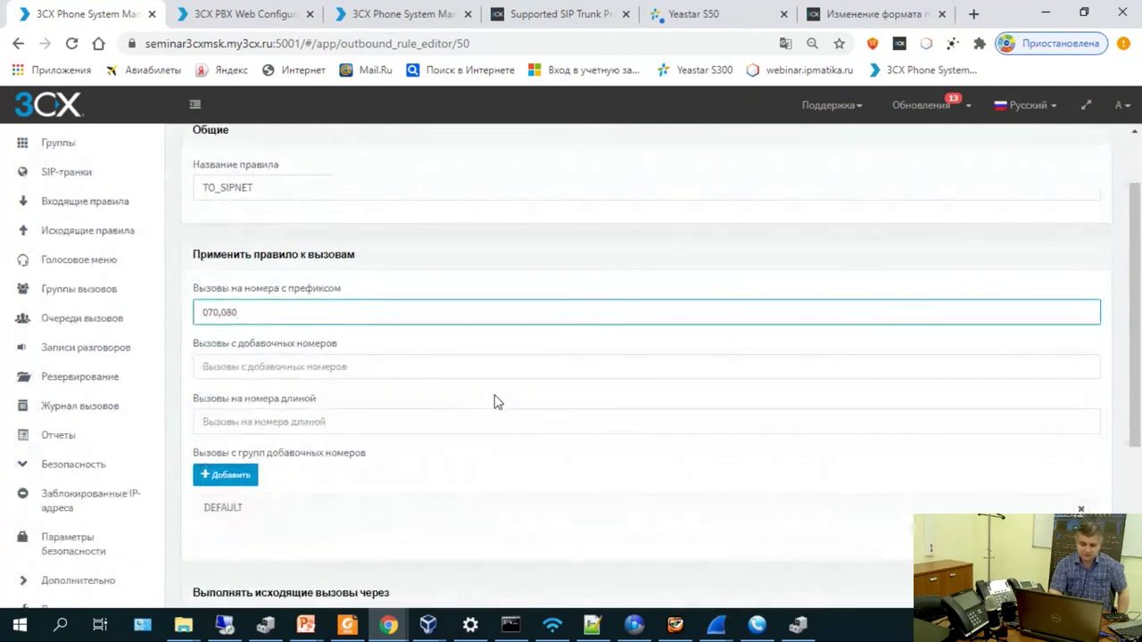
left_click_drag(262, 311, 196, 308)
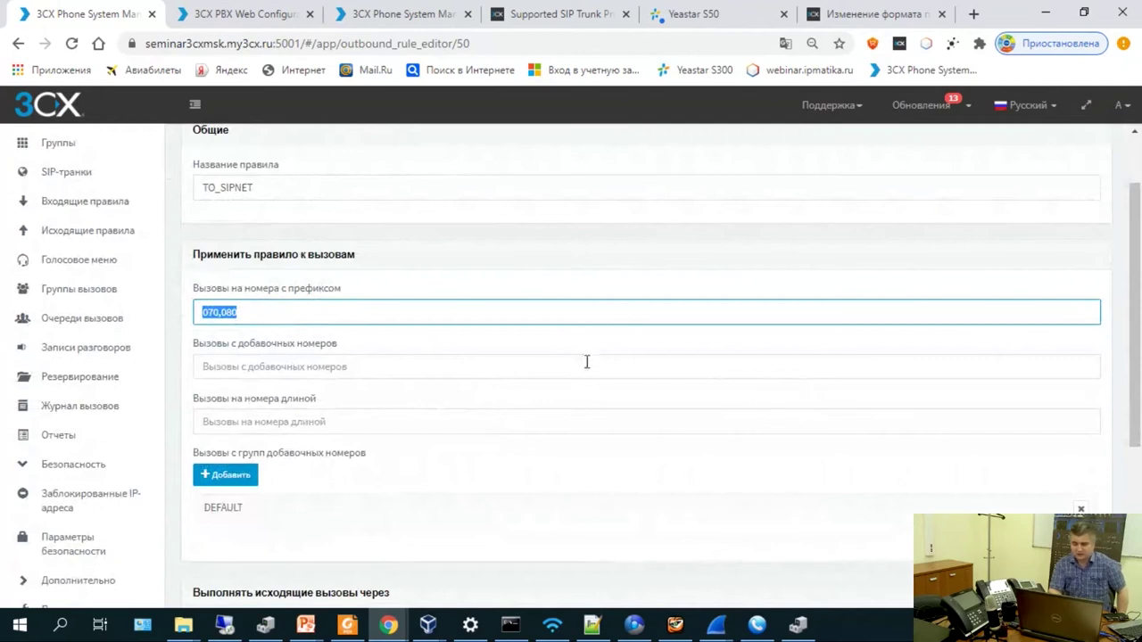
left_click(627, 314)
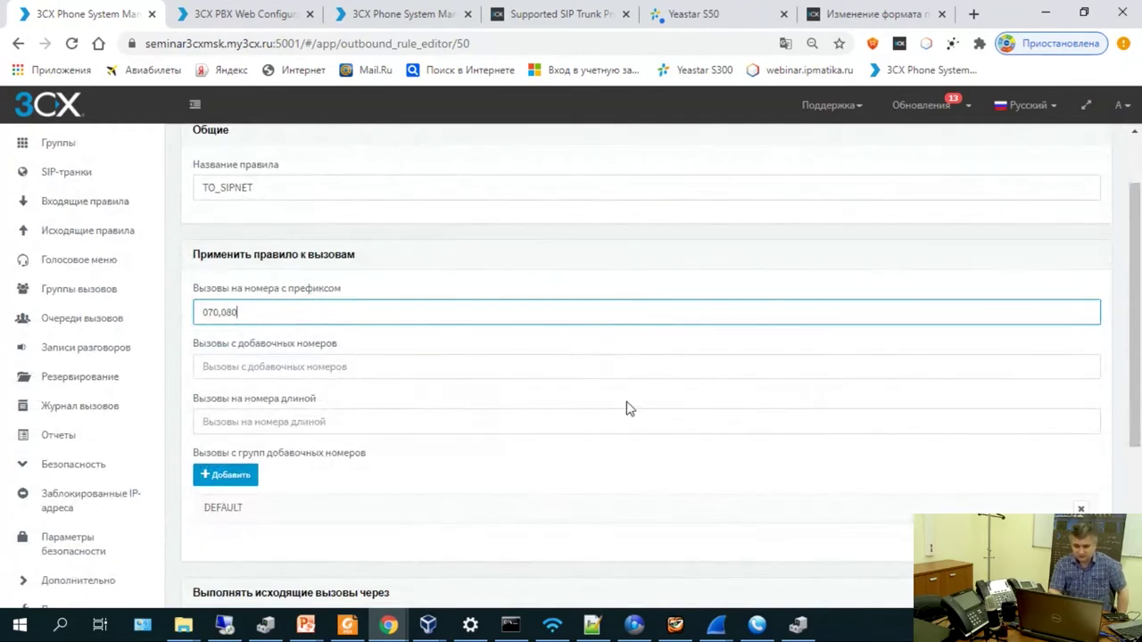
left_click(594, 413)
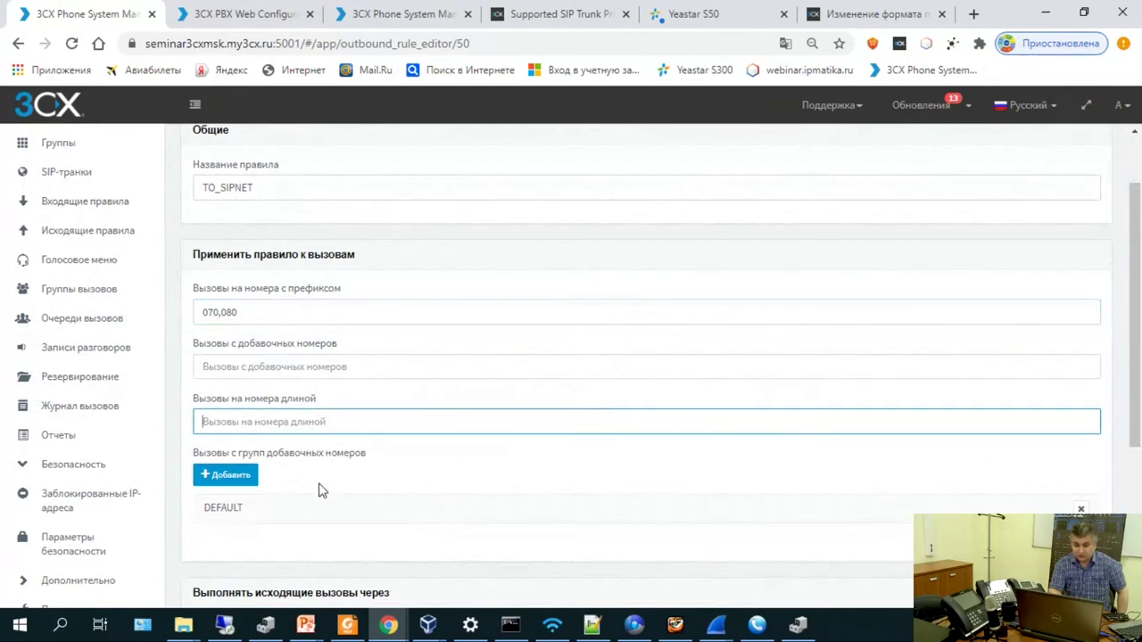
scroll(632, 535, "down", 3)
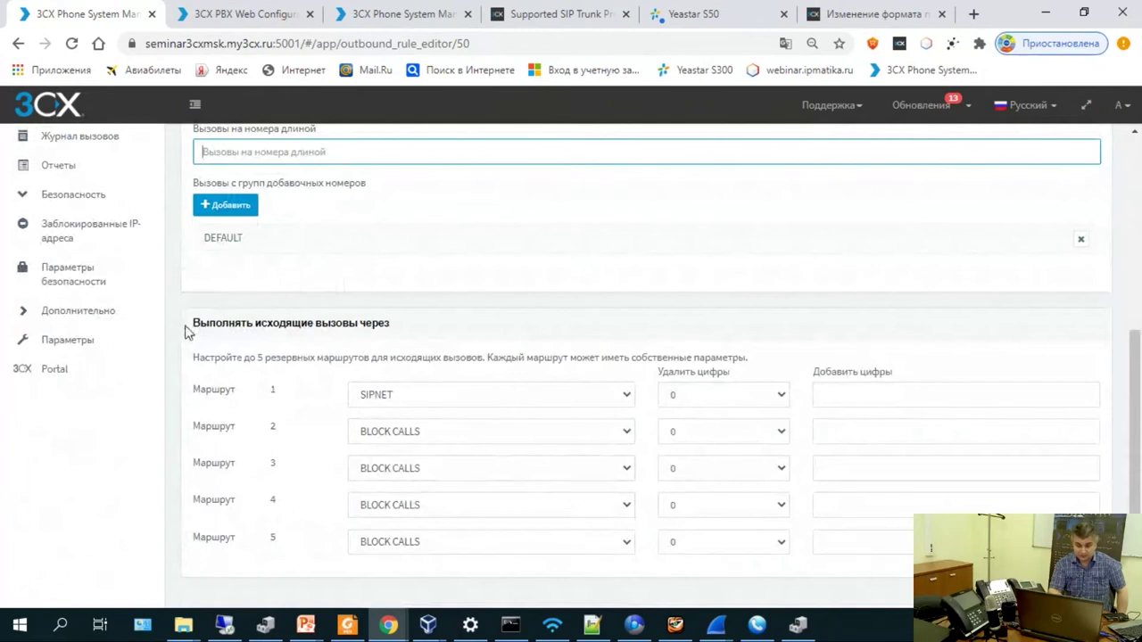
left_click_drag(200, 323, 402, 339)
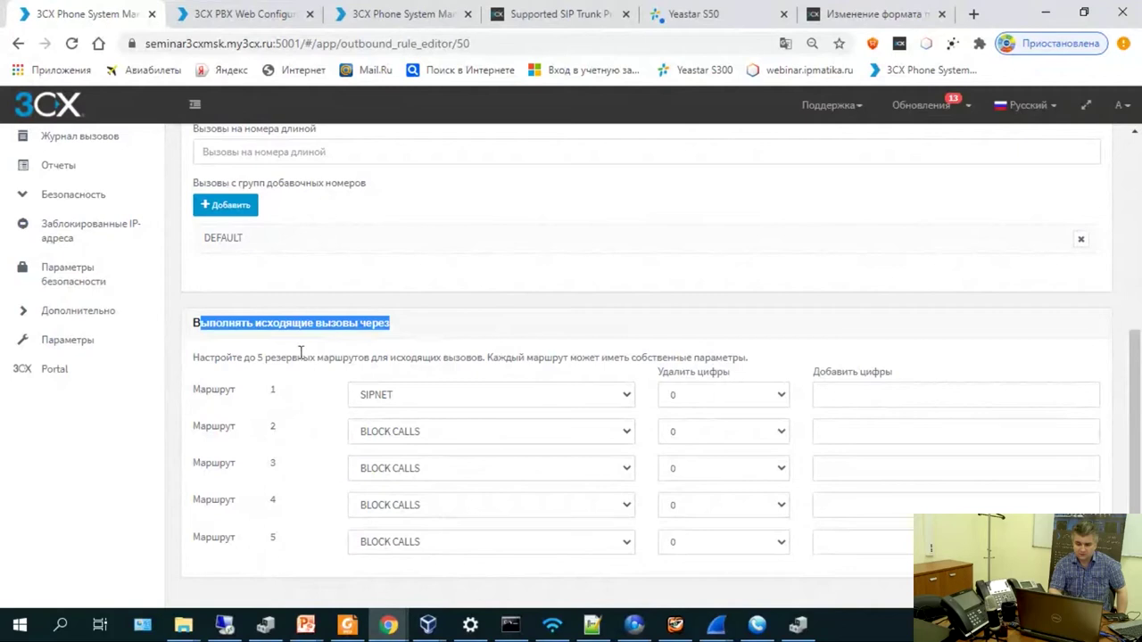
left_click(505, 333)
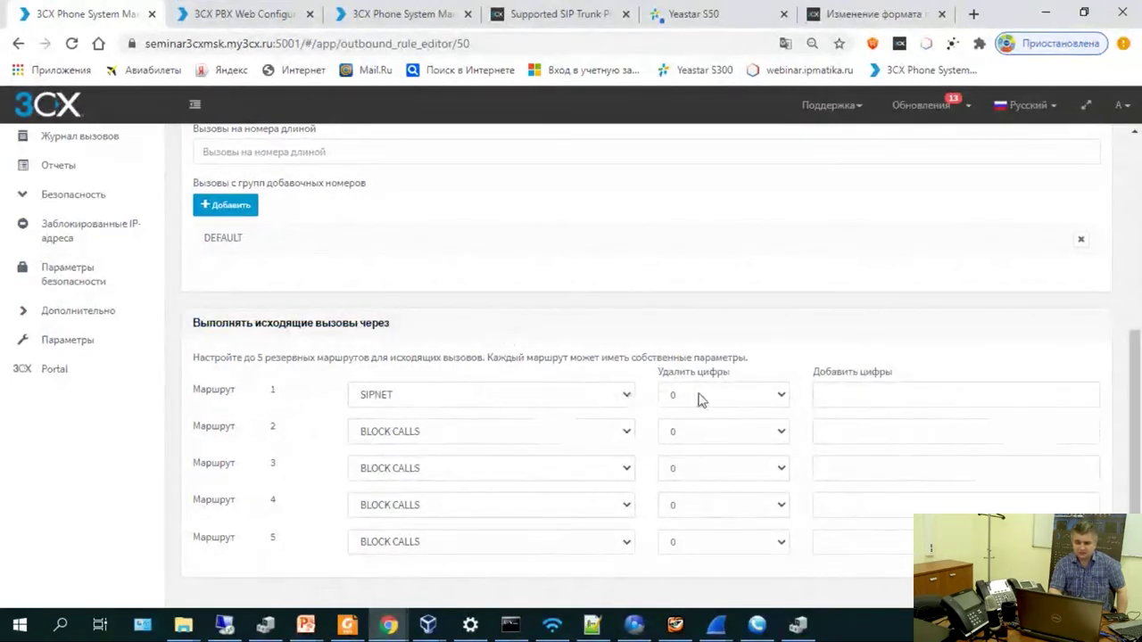
left_click(886, 394)
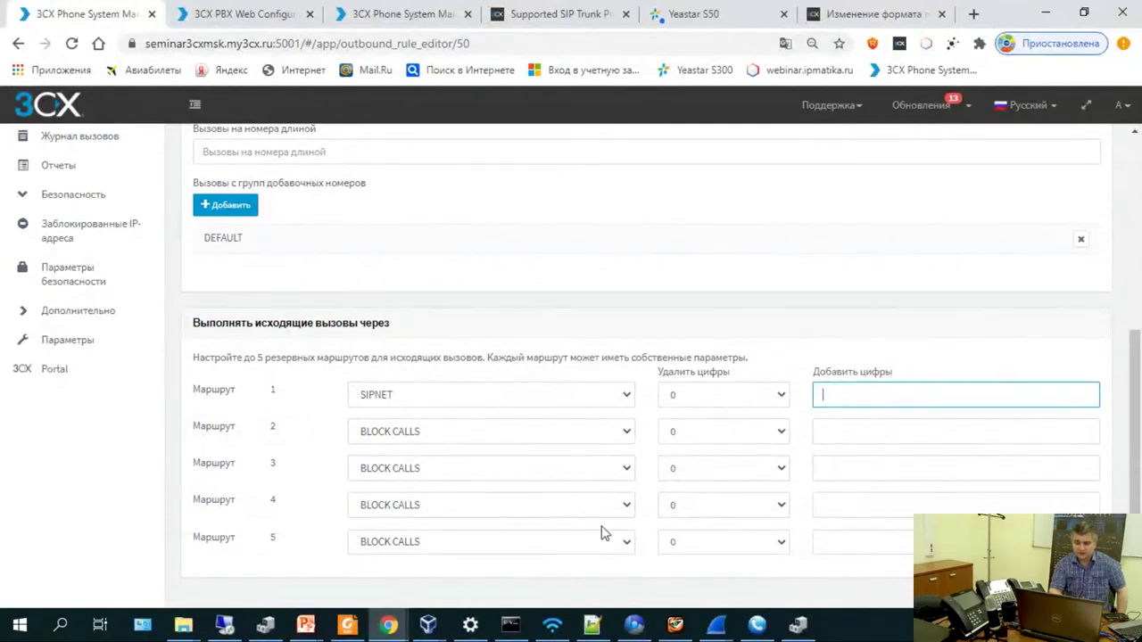
left_click(386, 627)
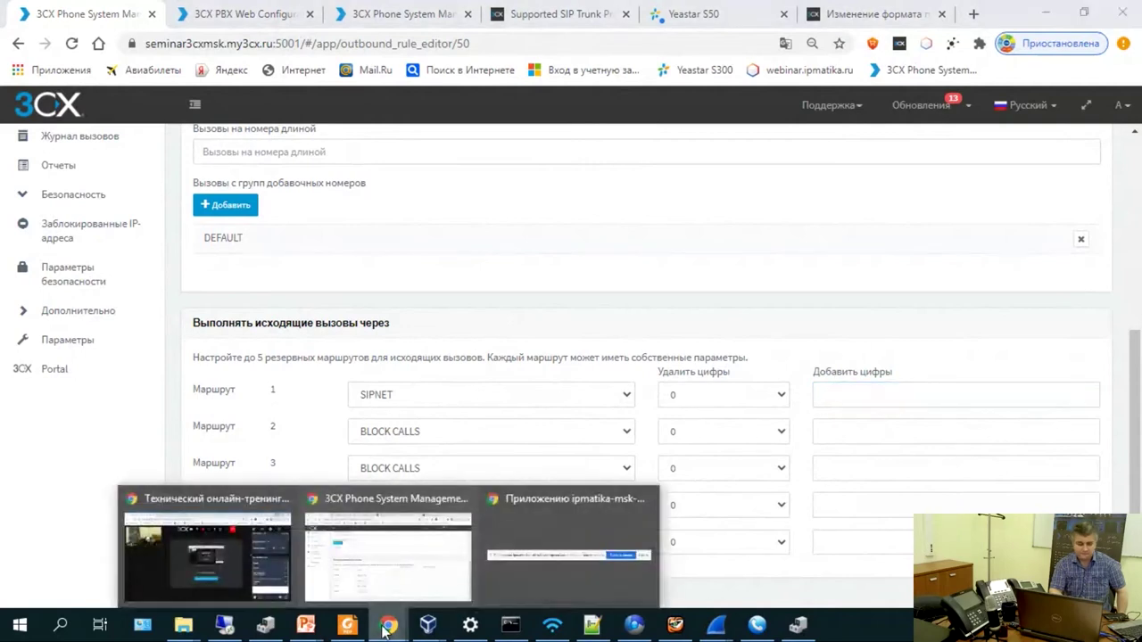
left_click(219, 571)
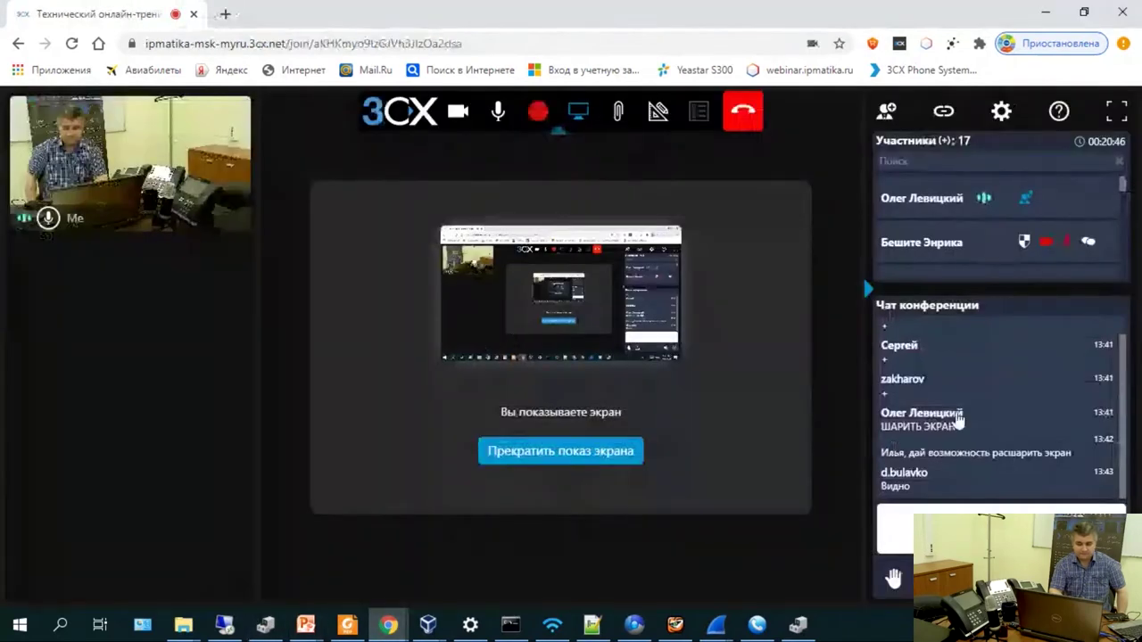
left_click(1064, 11)
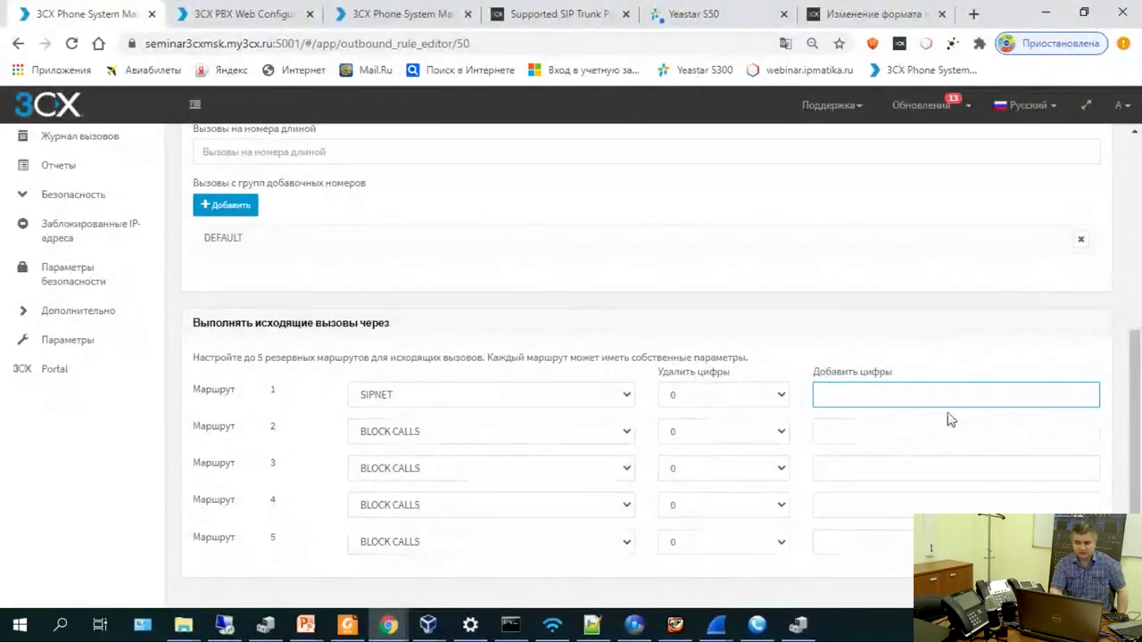
Step: Show the 0–9 strip-digits choices for route 1 via SIPNET
scroll(950, 419, "up", 5)
scroll(946, 416, "down", 5)
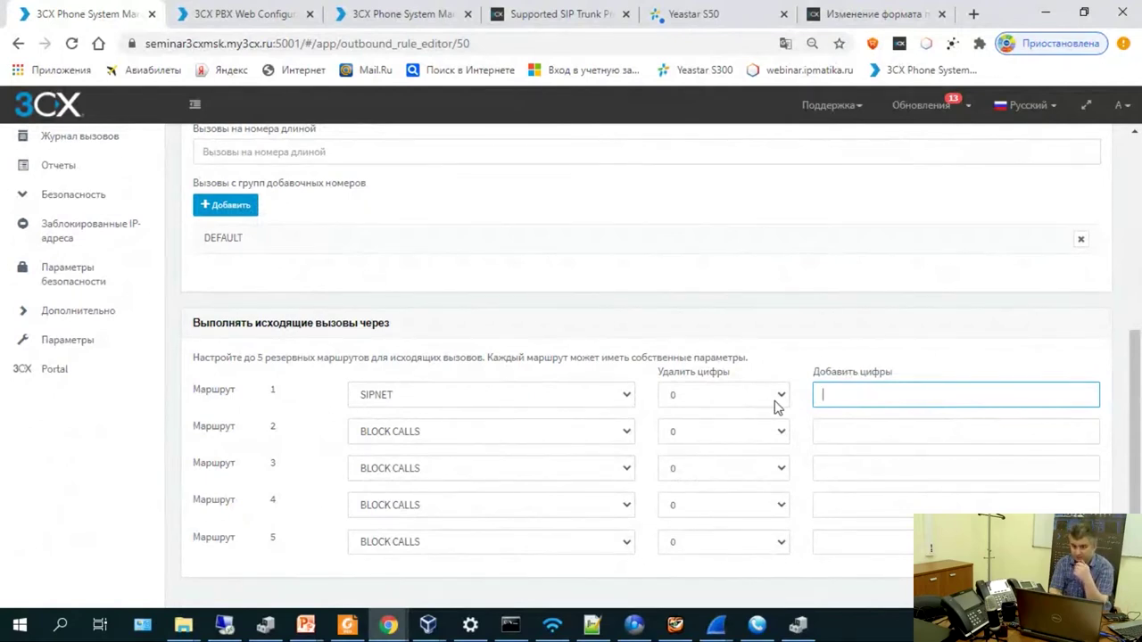
left_click(777, 403)
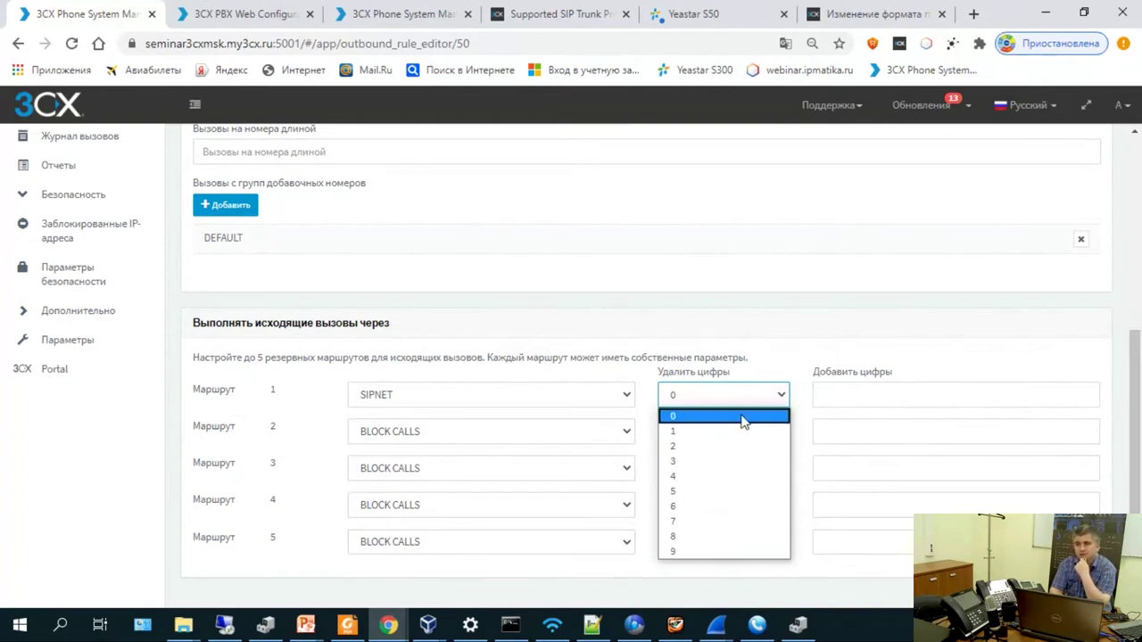
left_click(868, 314)
left_click(788, 396)
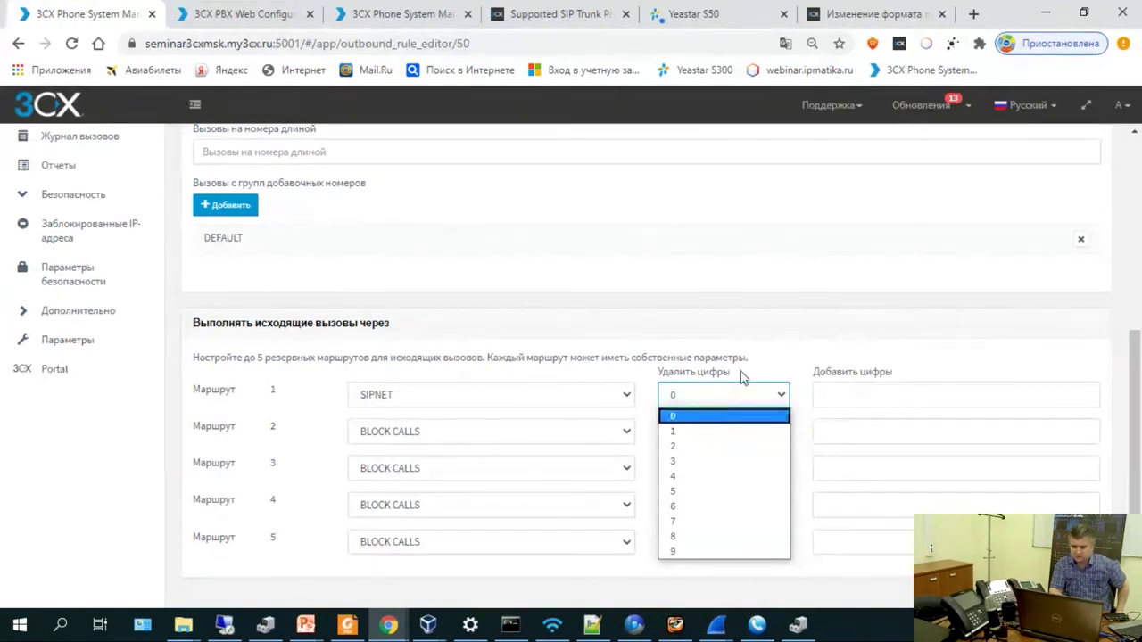
left_click(792, 341)
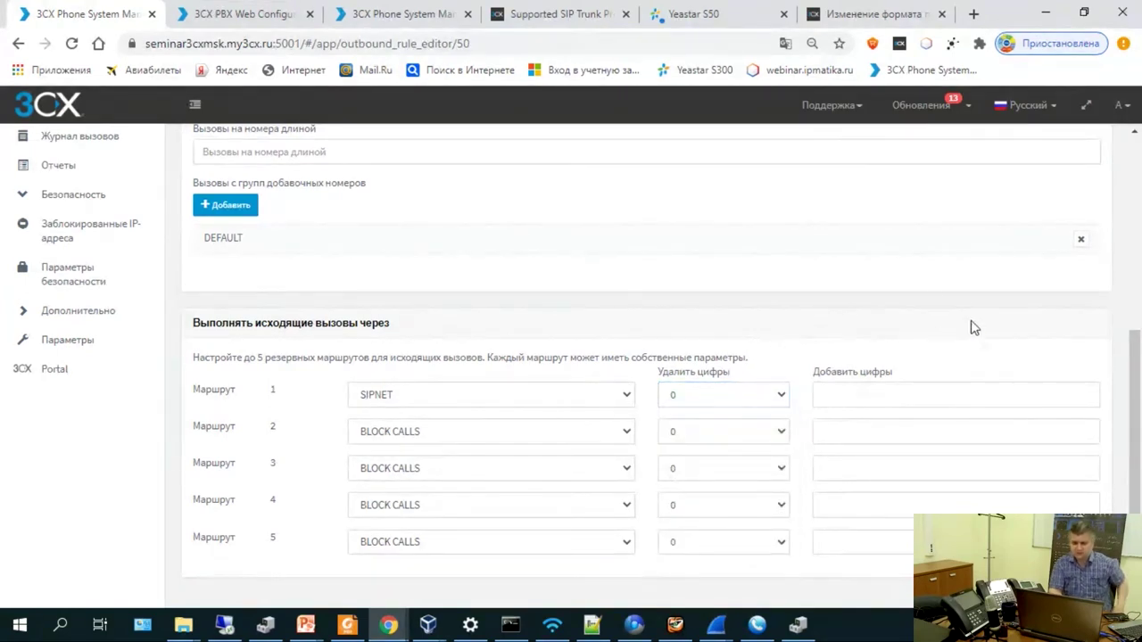
left_click(781, 397)
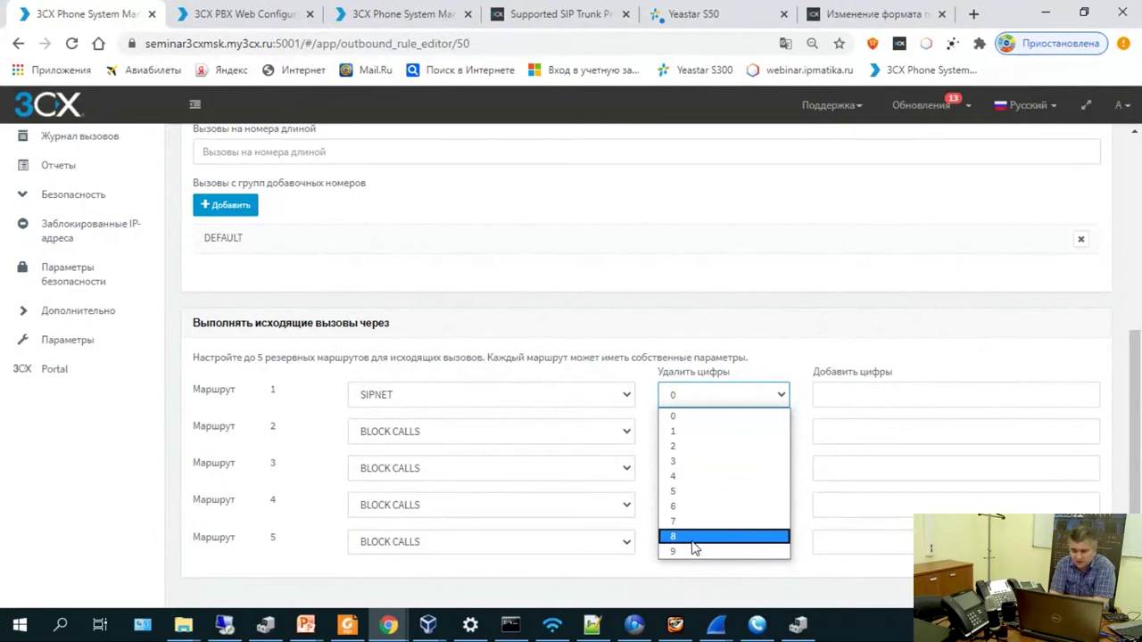
left_click(888, 341)
left_click(782, 399)
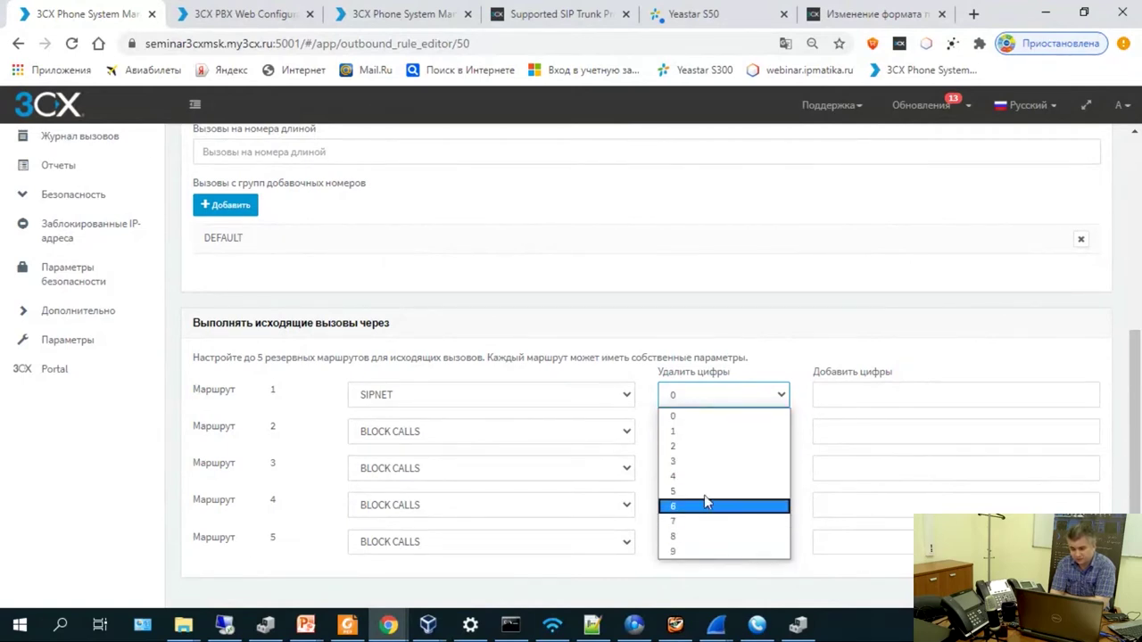
left_click(719, 445)
left_click(779, 395)
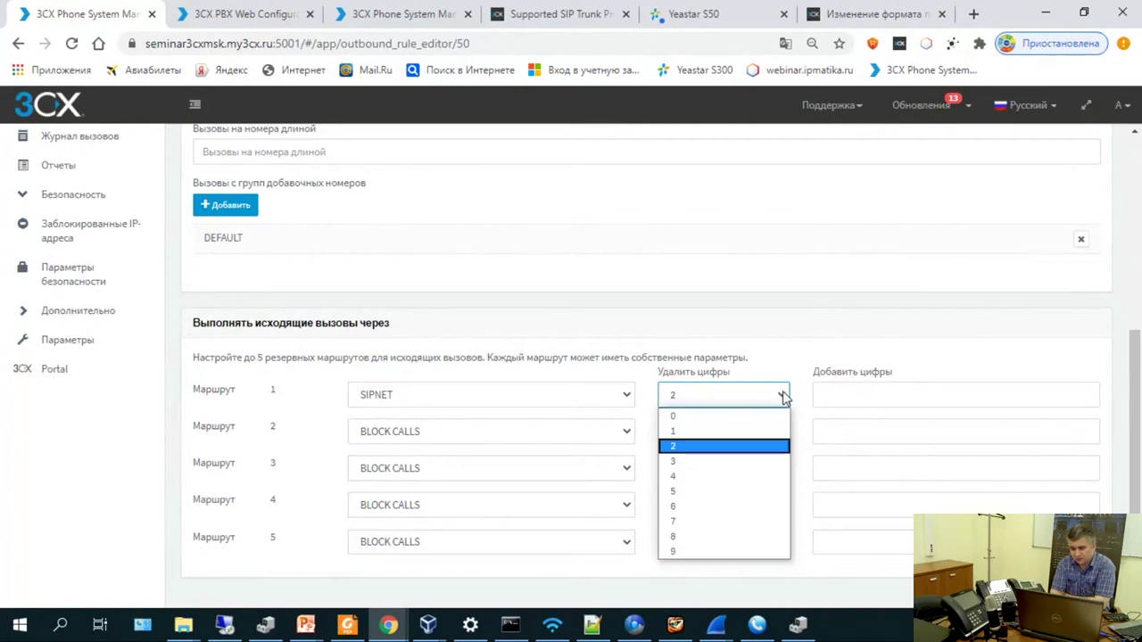
left_click(739, 432)
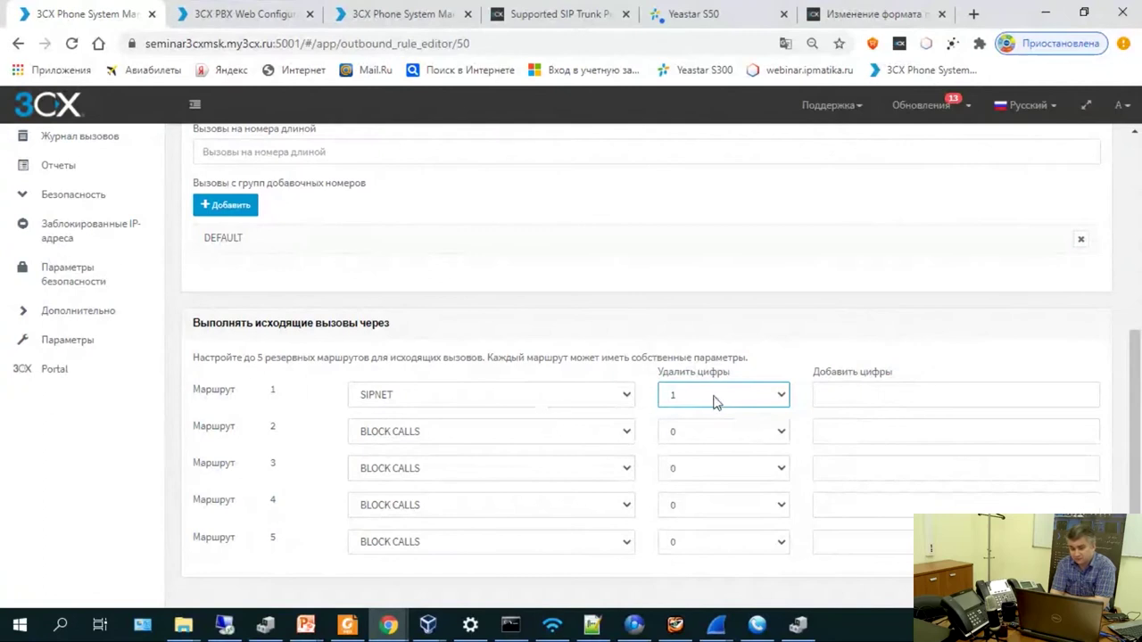
left_click(835, 400)
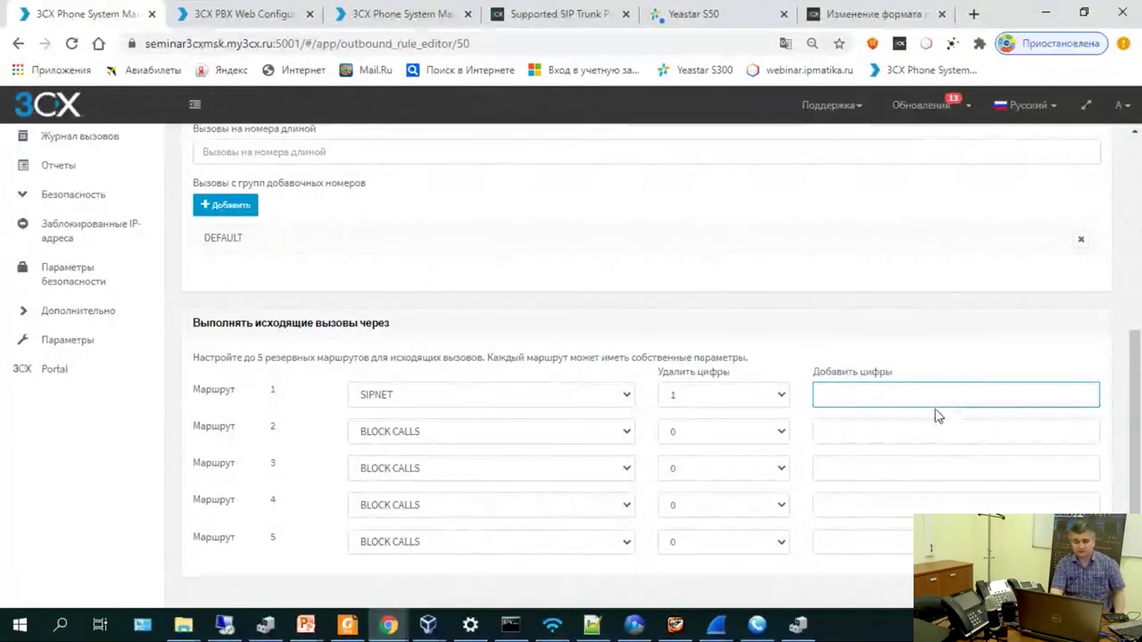
left_click(781, 398)
left_click(723, 423)
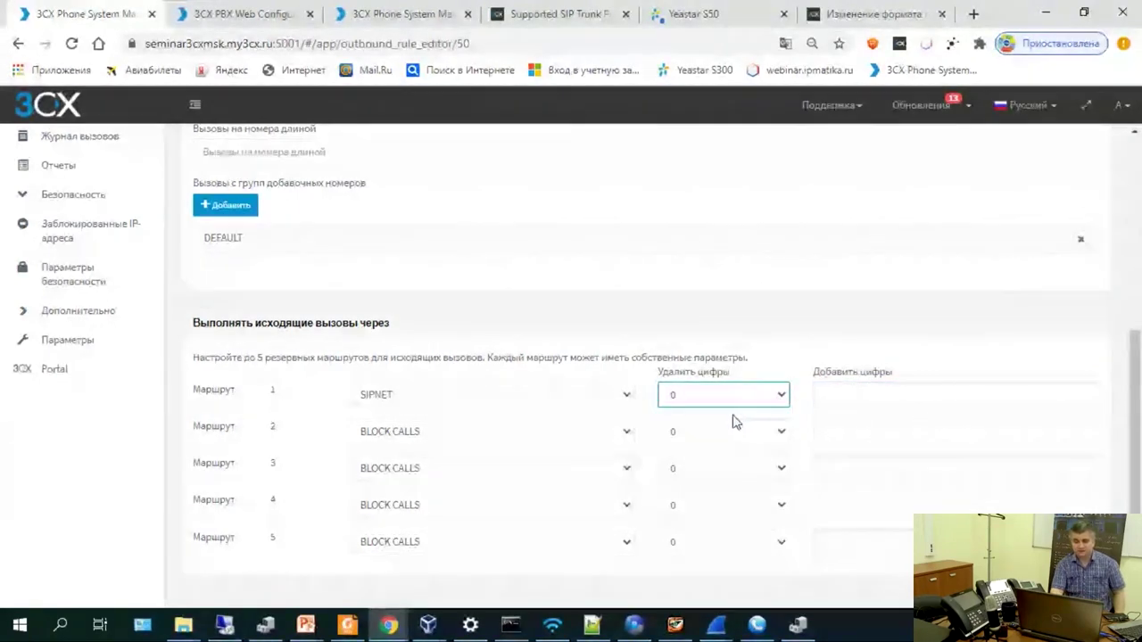
Step: Save TO_SIPNET and reopen it from the Outbound Rules list to confirm 070,080
scroll(747, 424, "up", 4)
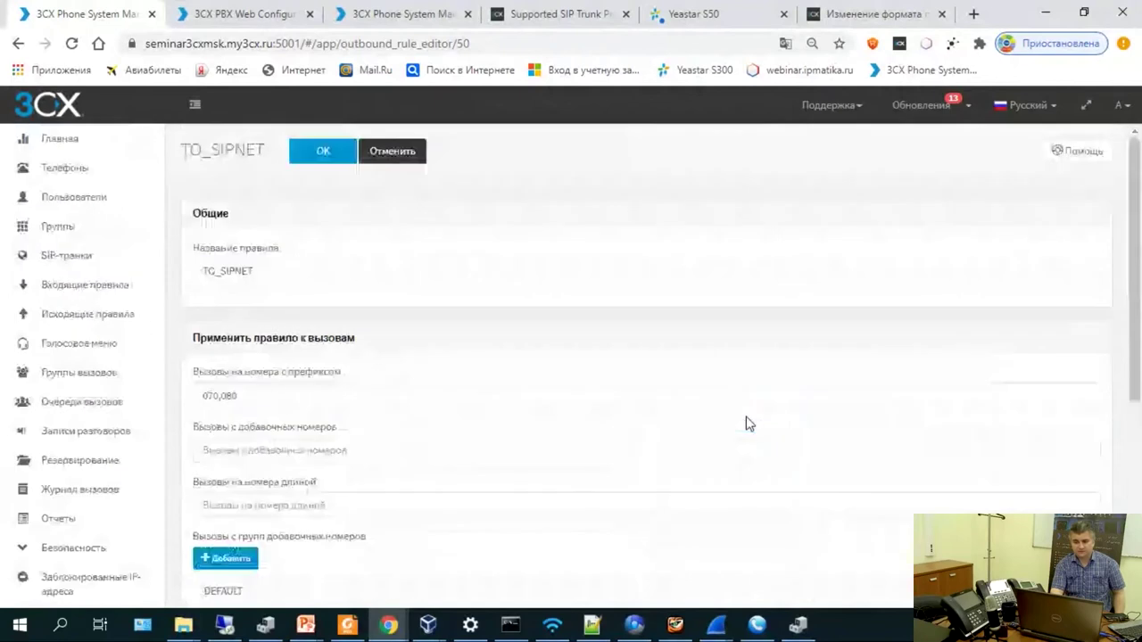
left_click(318, 152)
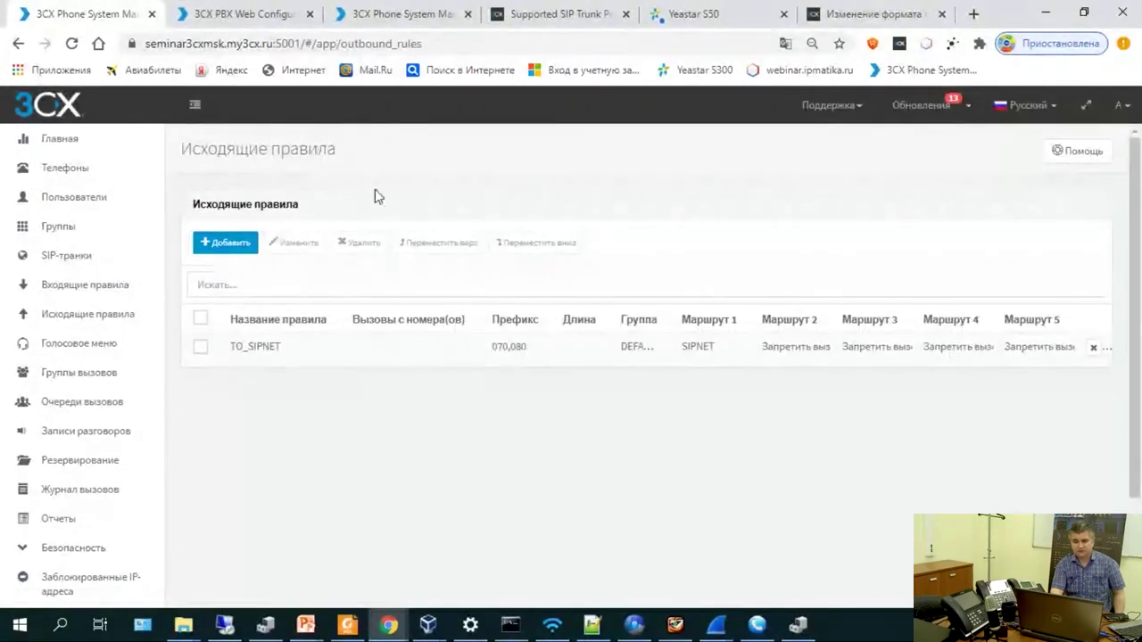
double_click(520, 348)
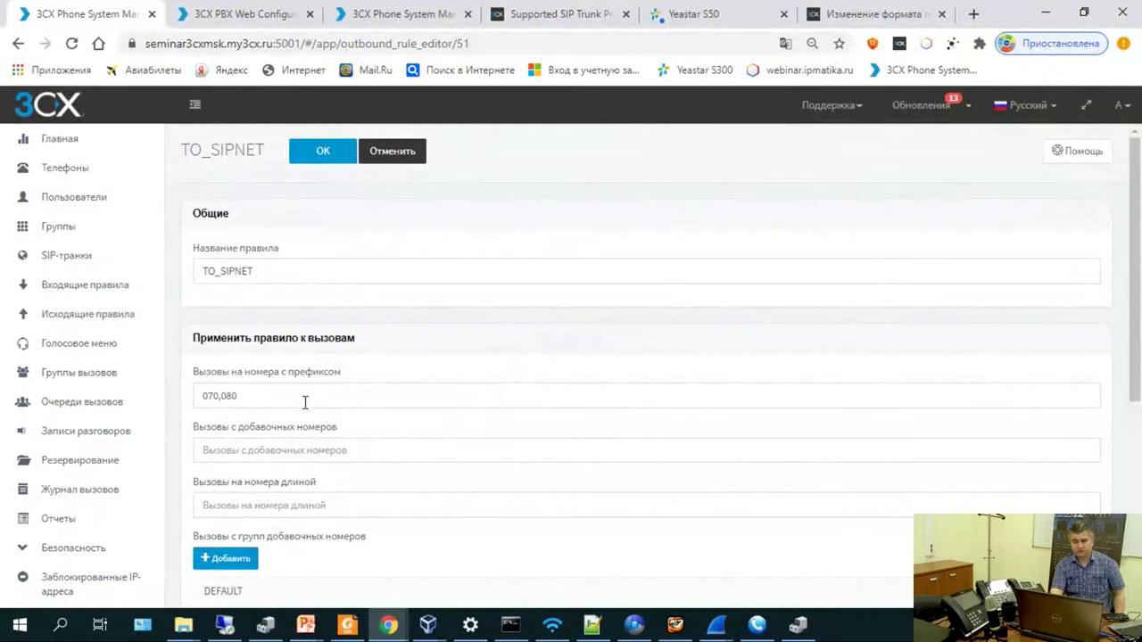
Step: Restore the MicroSIP and 3CX WinClient windows, then show the console's SIP trunks list
left_click(757, 625)
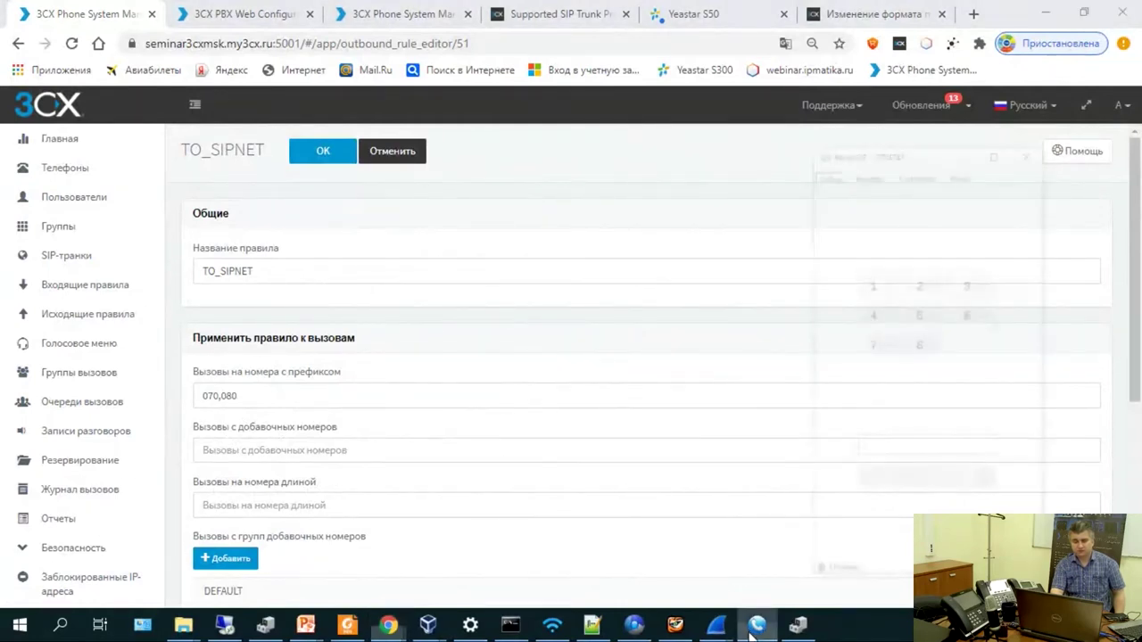
left_click(546, 626)
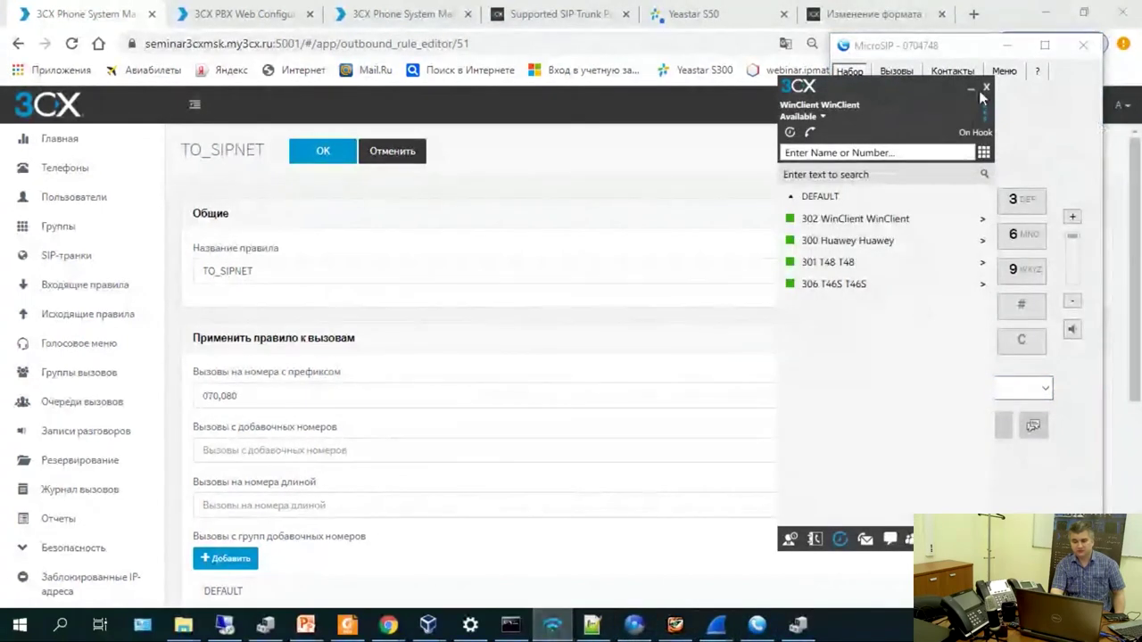
left_click(970, 89)
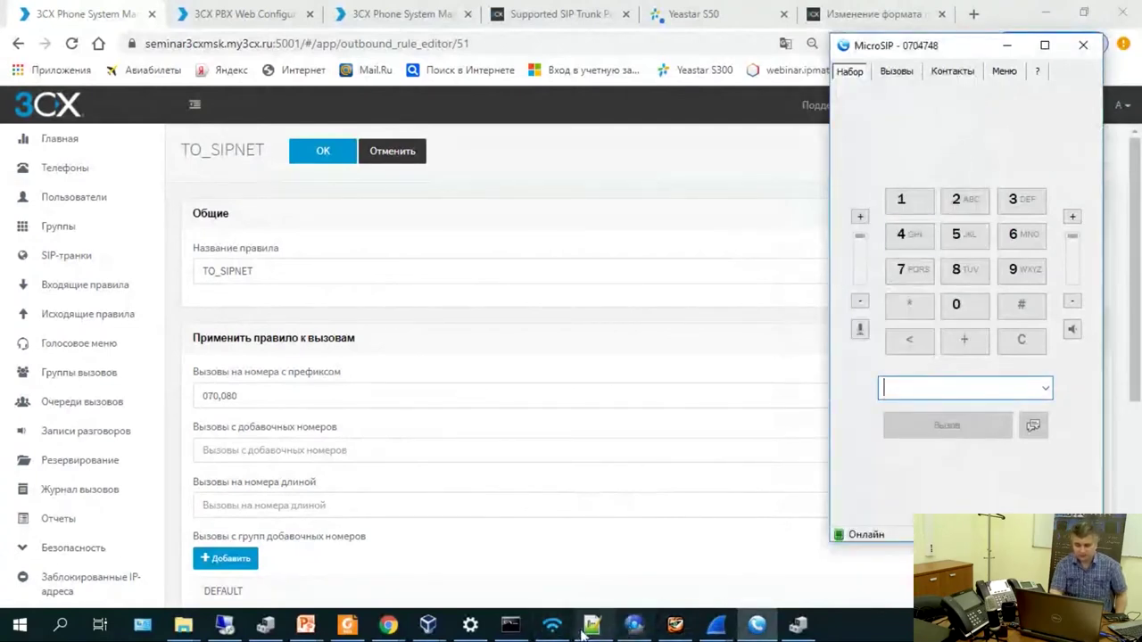
left_click(553, 627)
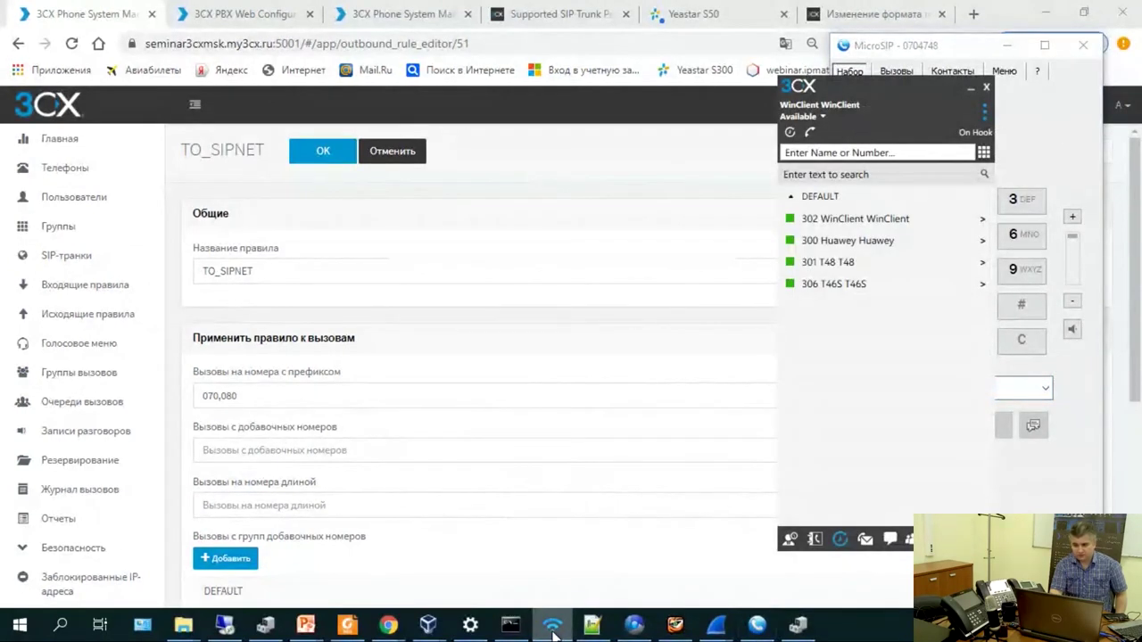
left_click(562, 229)
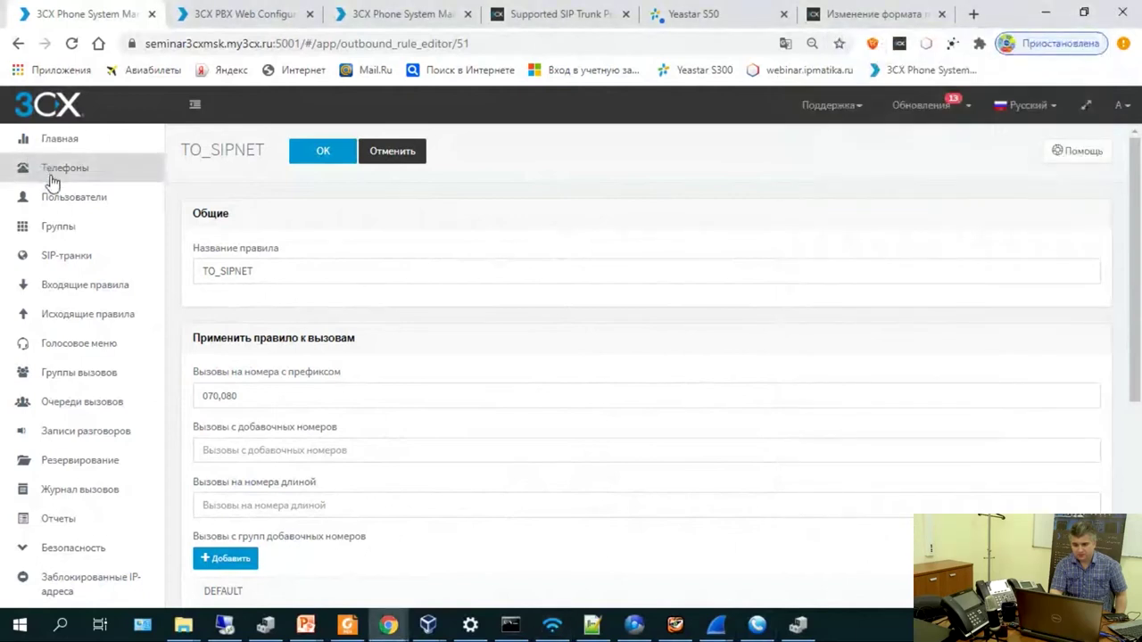
left_click(62, 258)
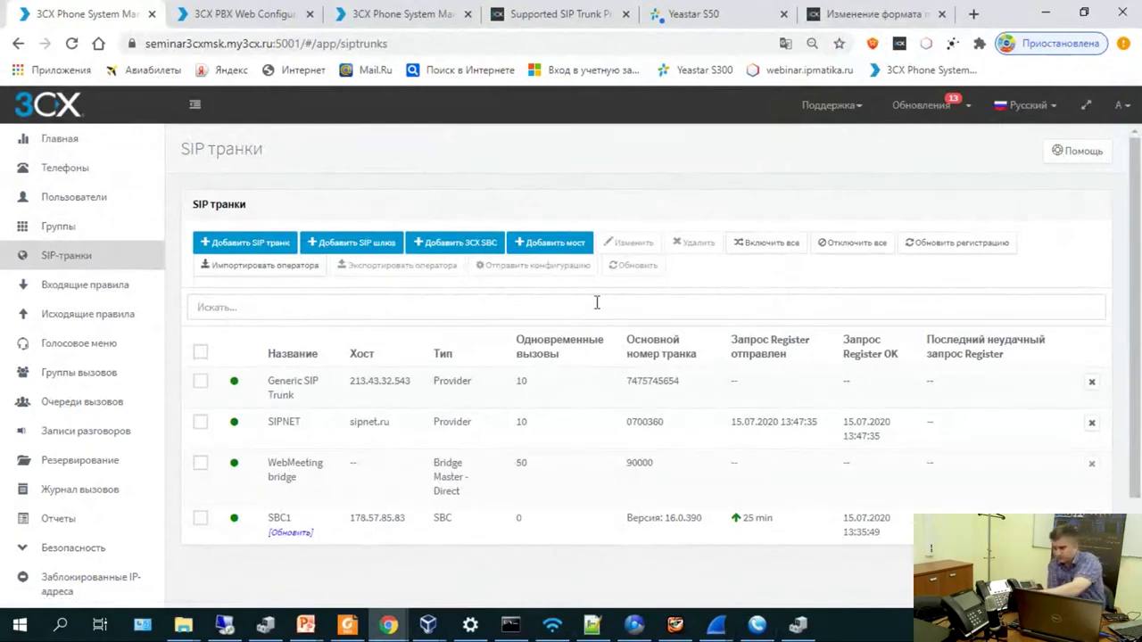
Step: Bring up the WinClient contacts list and dial pad
left_click(757, 625)
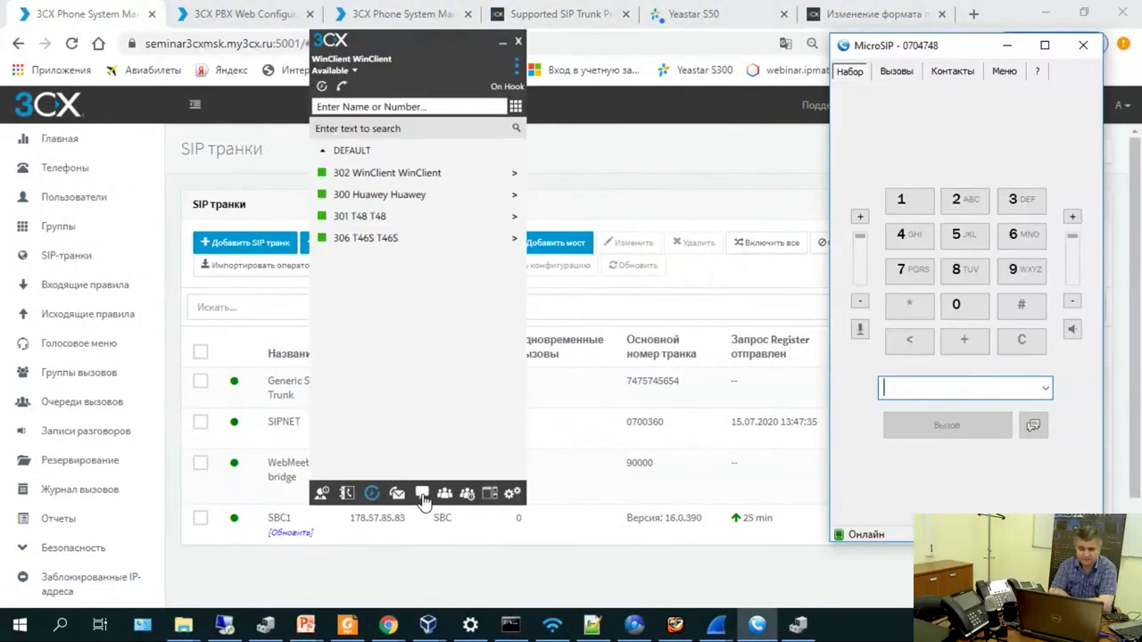
left_click(423, 496)
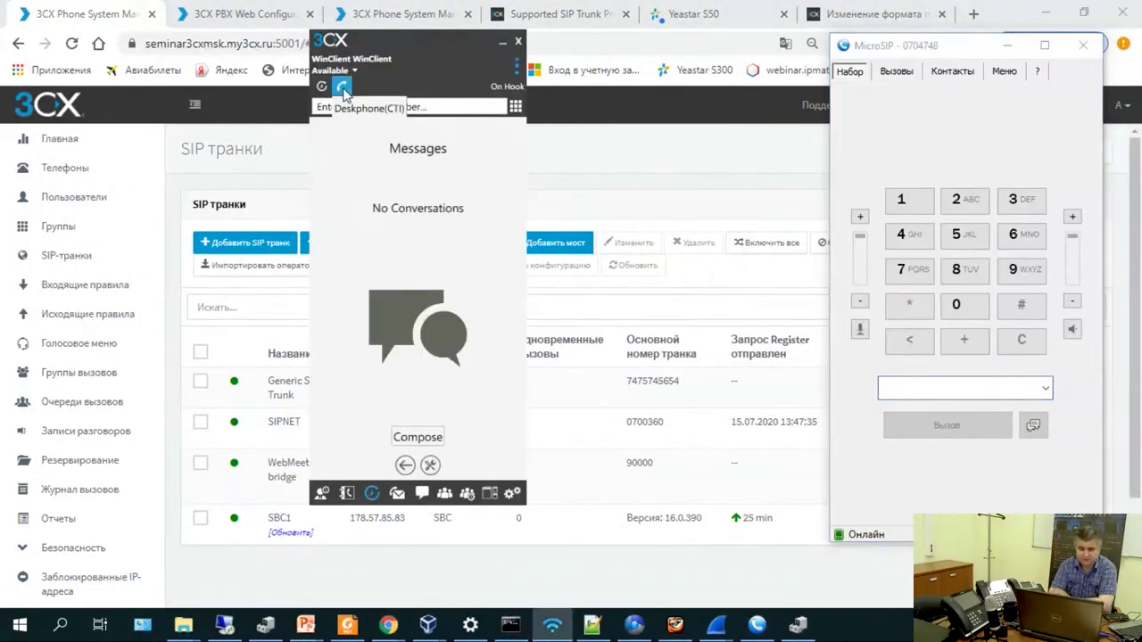
left_click(515, 106)
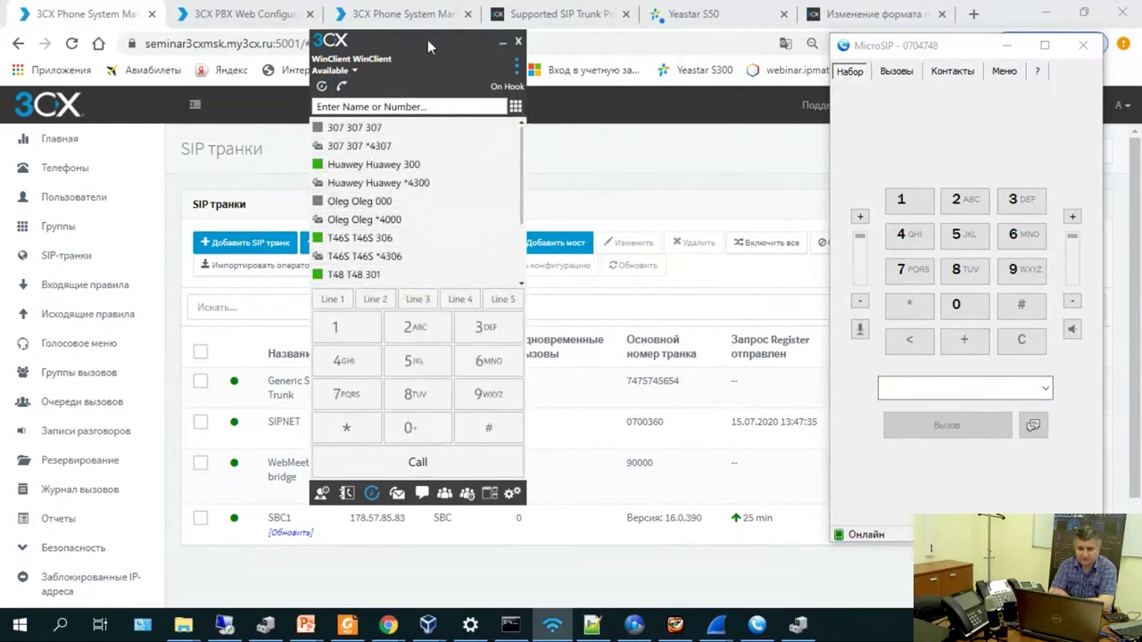
left_click_drag(427, 39, 497, 68)
left_click(589, 131)
left_click(589, 131)
left_click(589, 130)
left_click(589, 130)
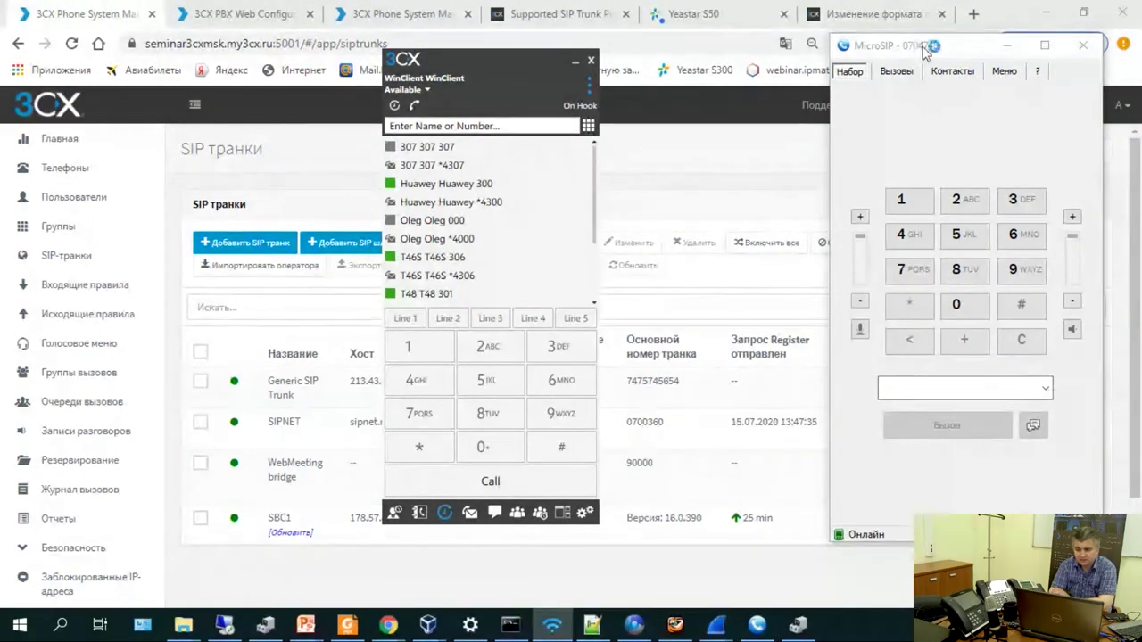
Step: Dial the MicroSIP line's number and place the test call
left_click(482, 446)
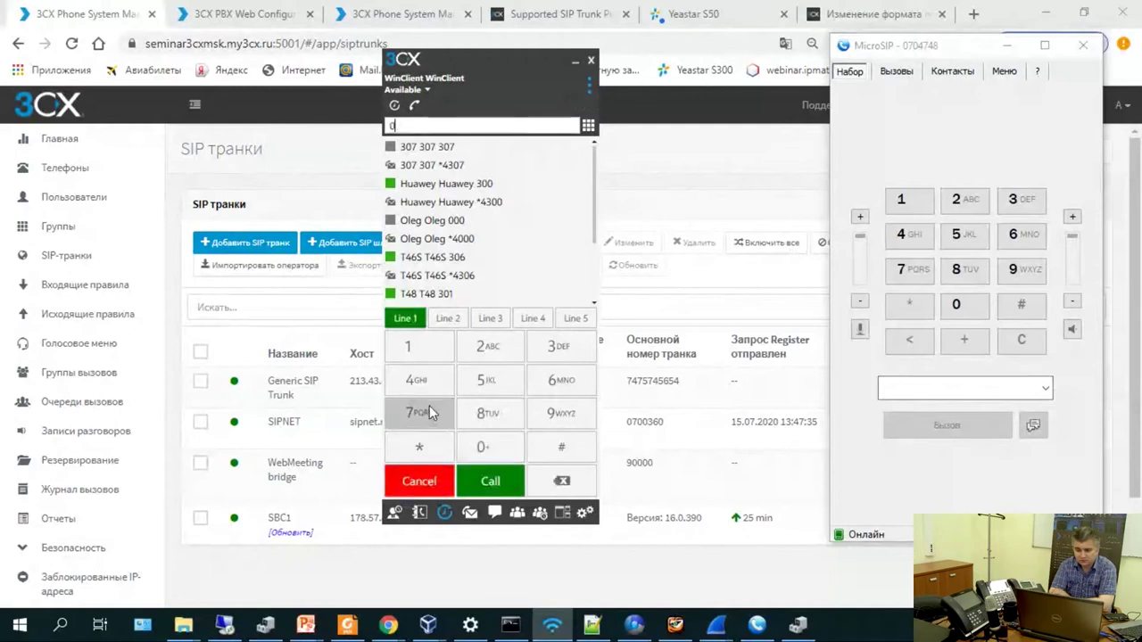
left_click(426, 409)
left_click(485, 450)
left_click(437, 384)
left_click(432, 413)
left_click(439, 386)
left_click(492, 486)
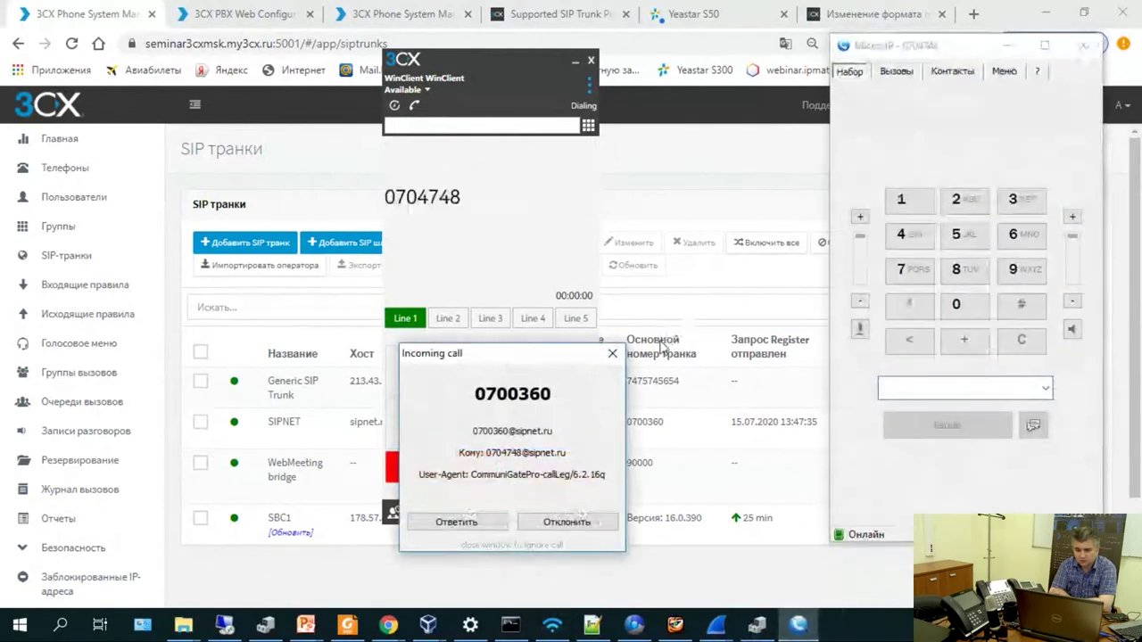
Step: Answer the test call in MicroSIP, then hang it up
left_click_drag(529, 362, 880, 262)
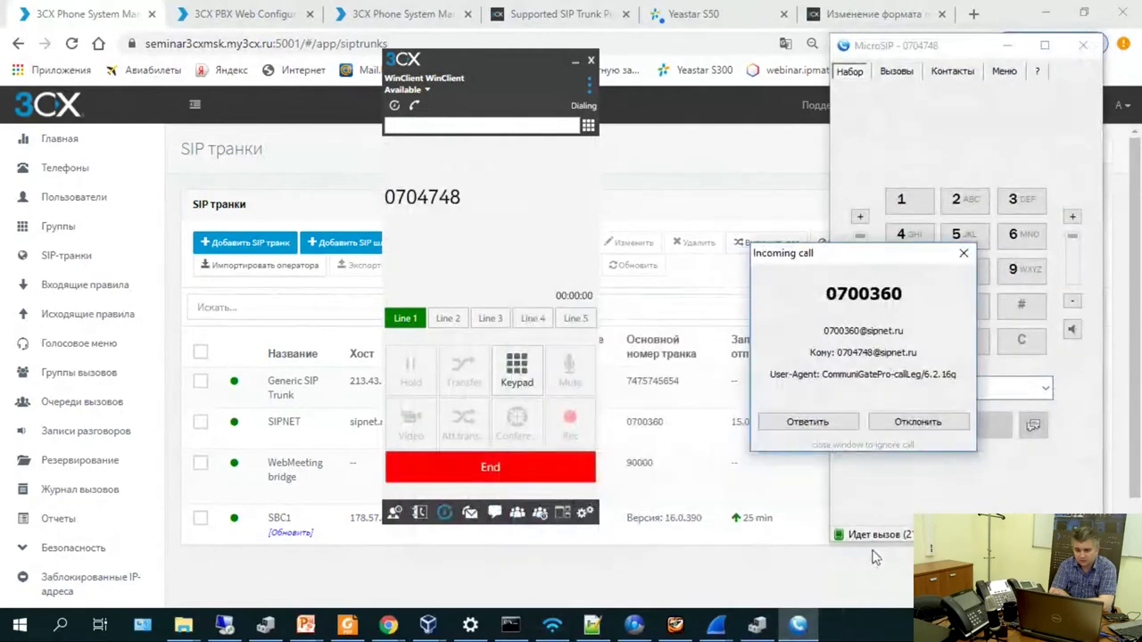
left_click(837, 427)
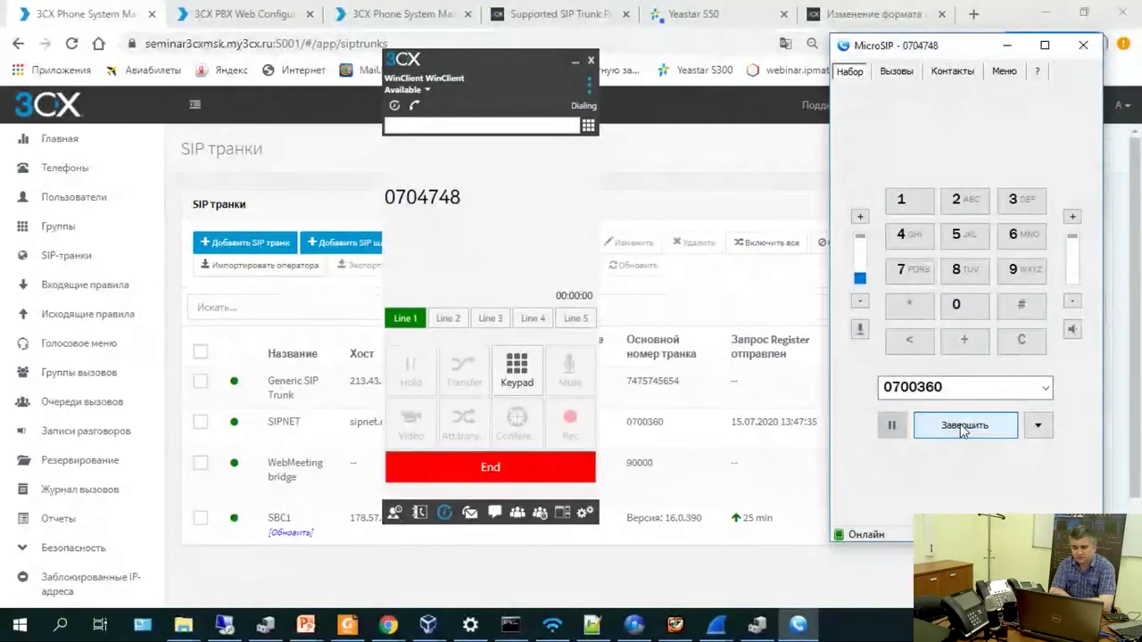
left_click(501, 469)
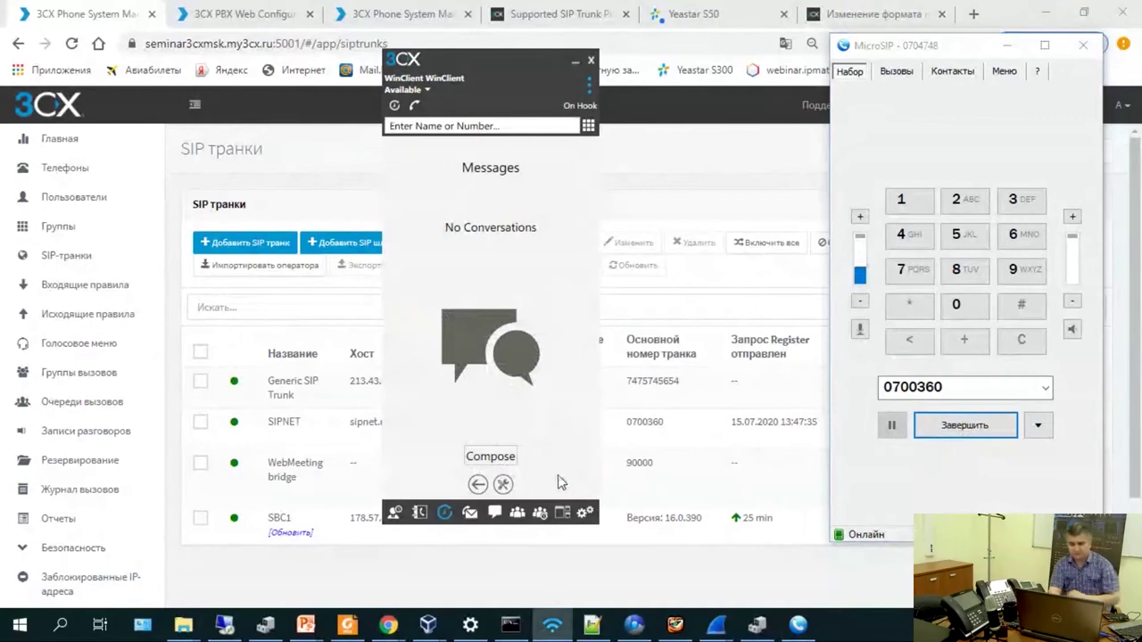
Step: Put away both softphones and open the course slides in Foxit Reader
left_click(1008, 46)
left_click(575, 60)
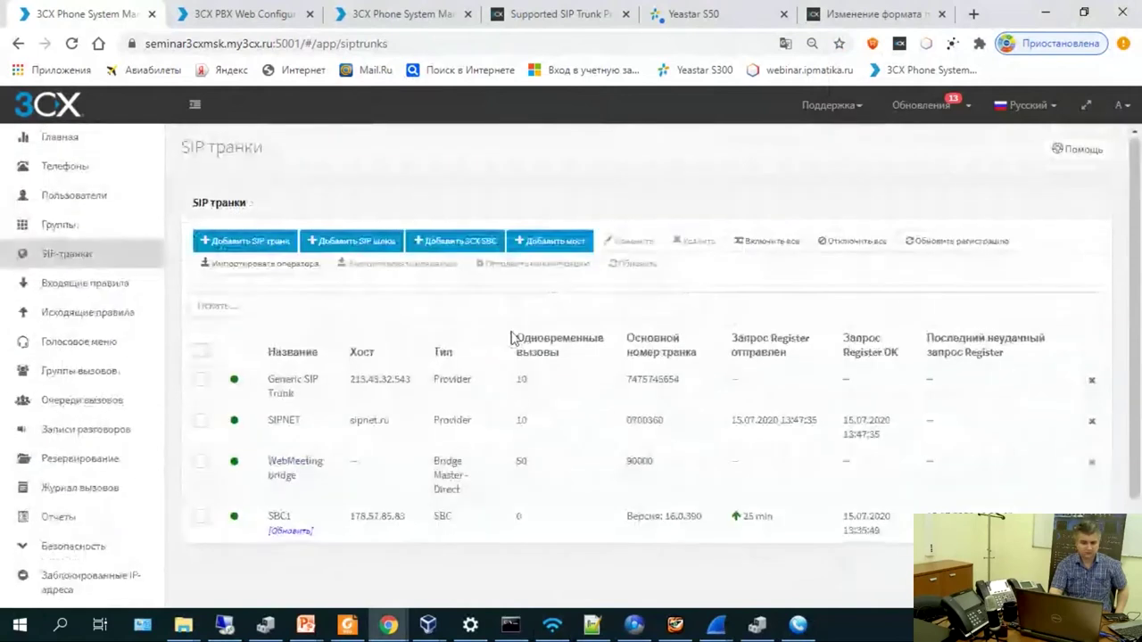
scroll(514, 339, "down", 3)
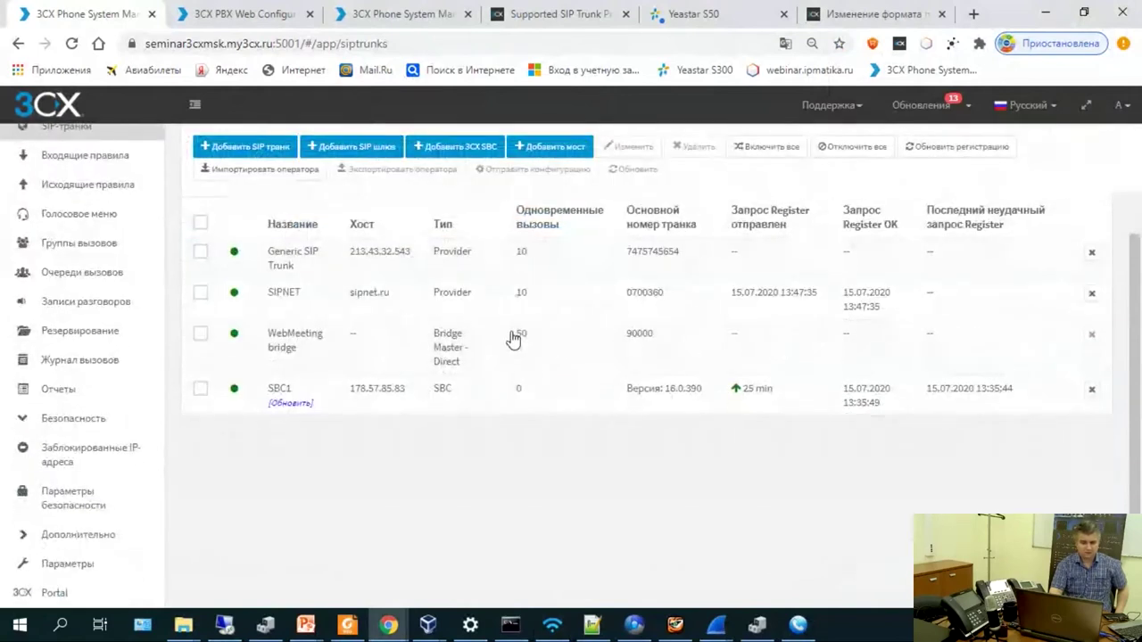
scroll(513, 334, "down", 3)
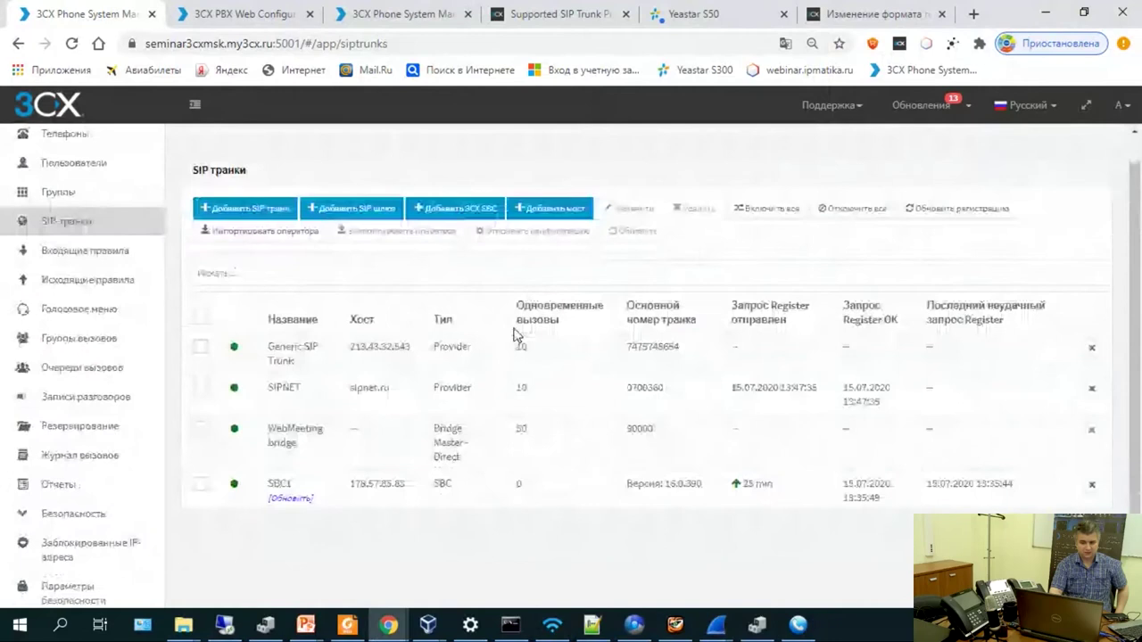
left_click(348, 625)
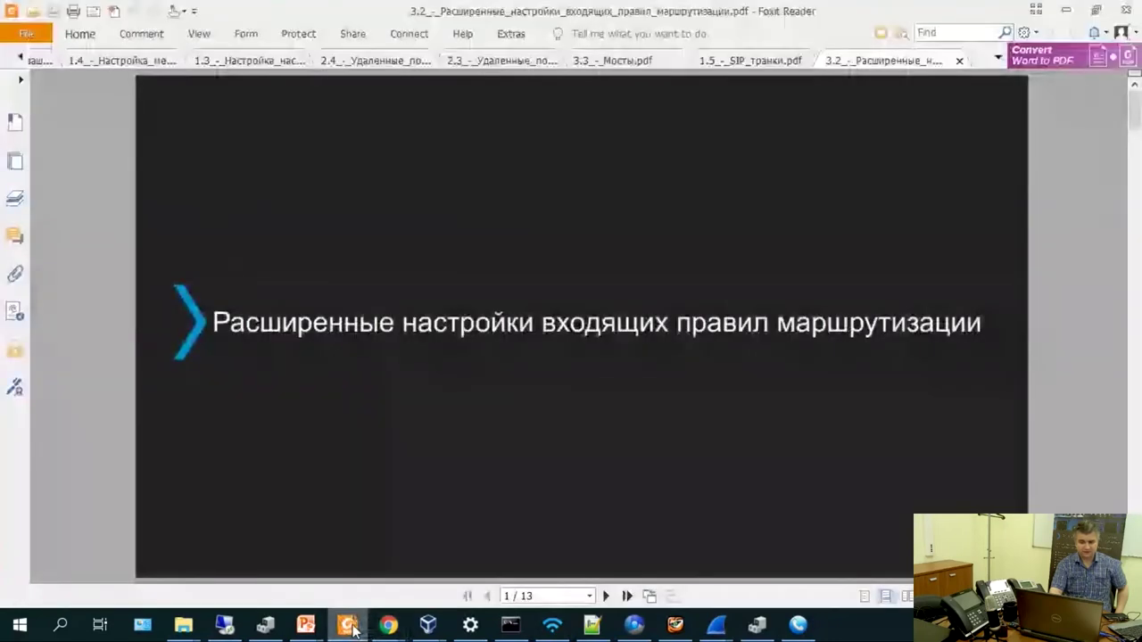
Step: Minimize Foxit Reader, check the open File Explorer windows, then restore Foxit with the slides
left_click(1070, 8)
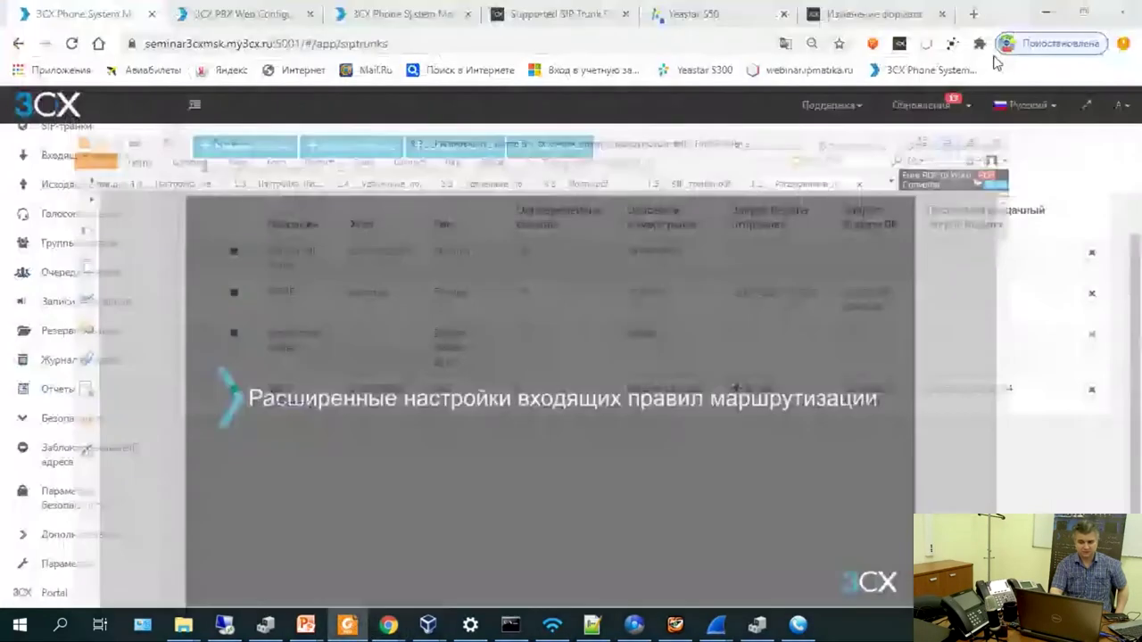
left_click(183, 625)
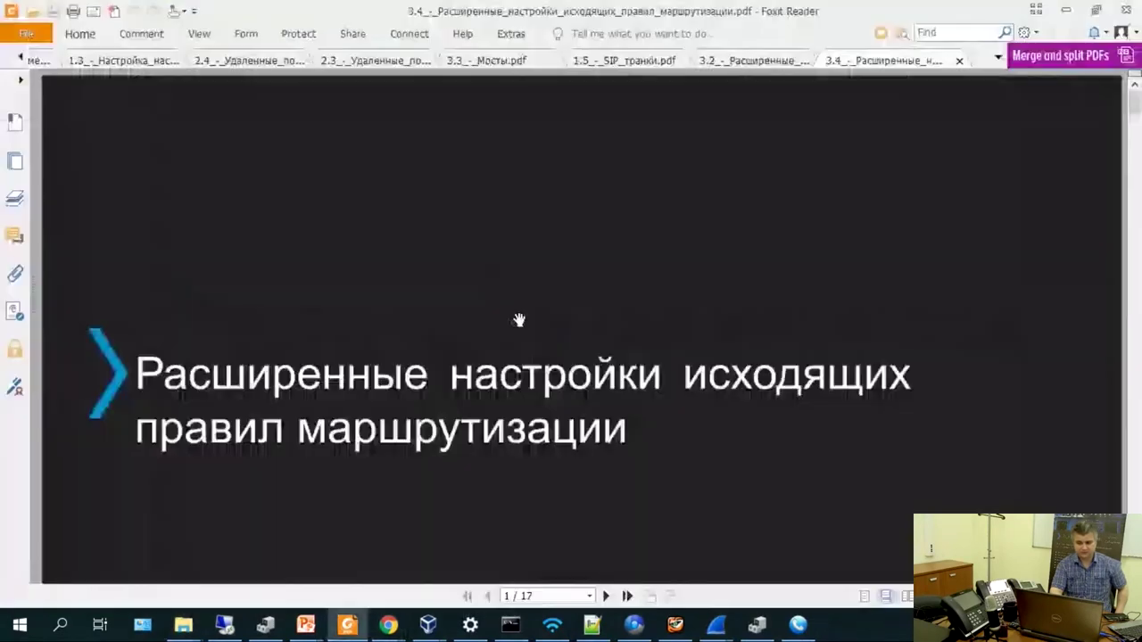
left_click(348, 625)
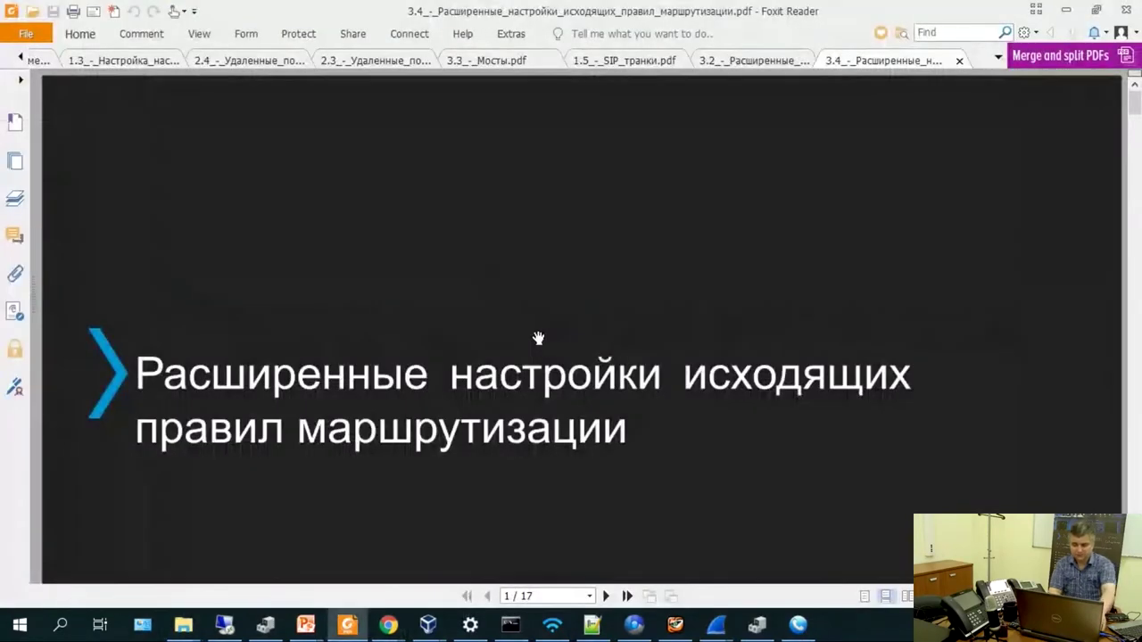
Step: Scroll the 3.4 slides to page 2, 'Исходящие правила: Совпадение правил'
scroll(539, 335, "down", 3)
scroll(546, 324, "down", 2)
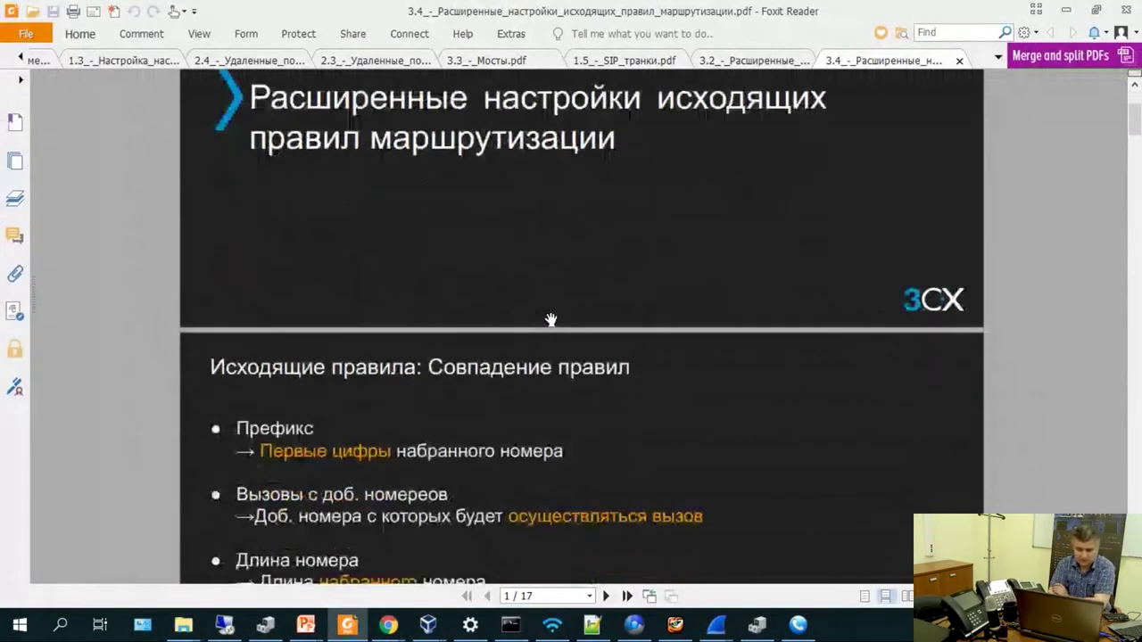
scroll(561, 309, "down", 2)
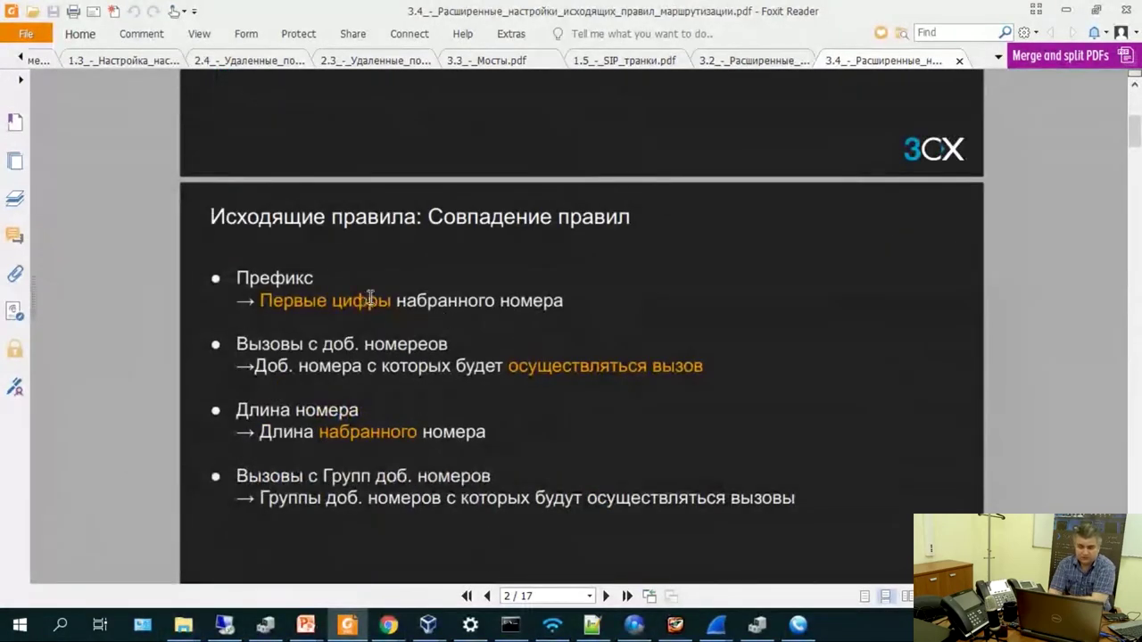
scroll(369, 298, "down", 1)
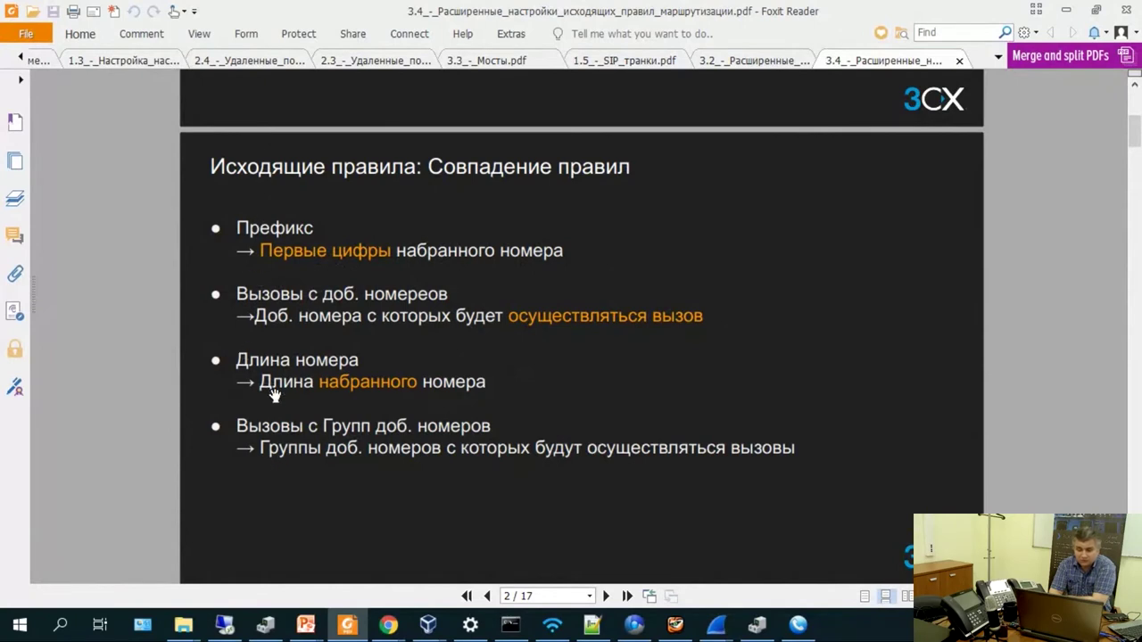
scroll(276, 393, "down", 3)
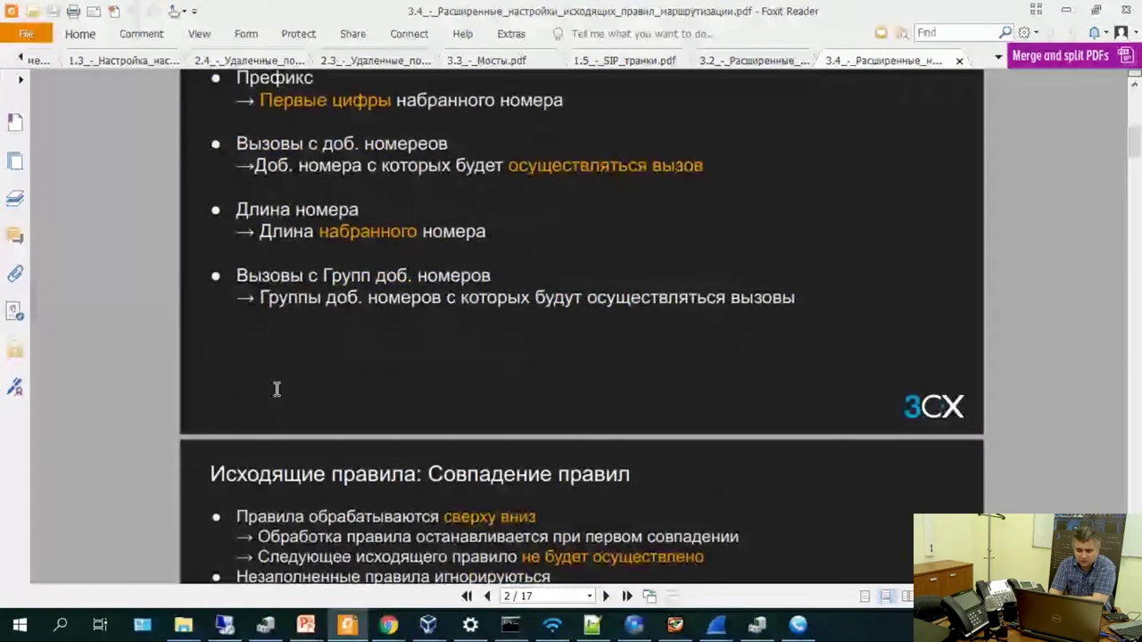
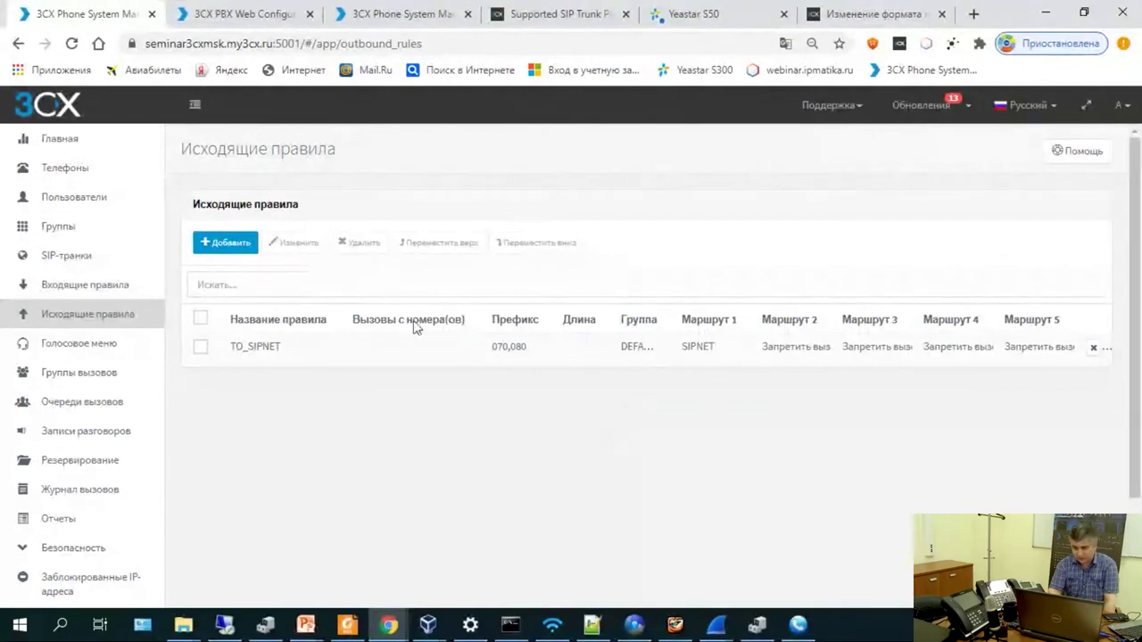
Step: Review the TO_SIPNET rule's 070,080 prefixes and routes without changing anything
double_click(396, 357)
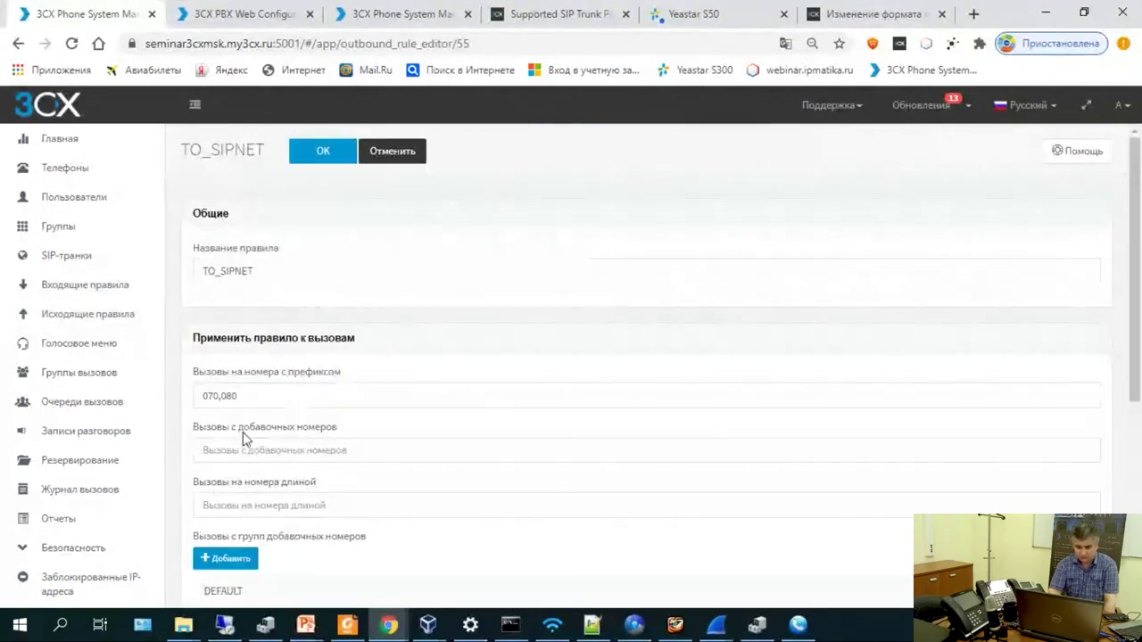
left_click(282, 398)
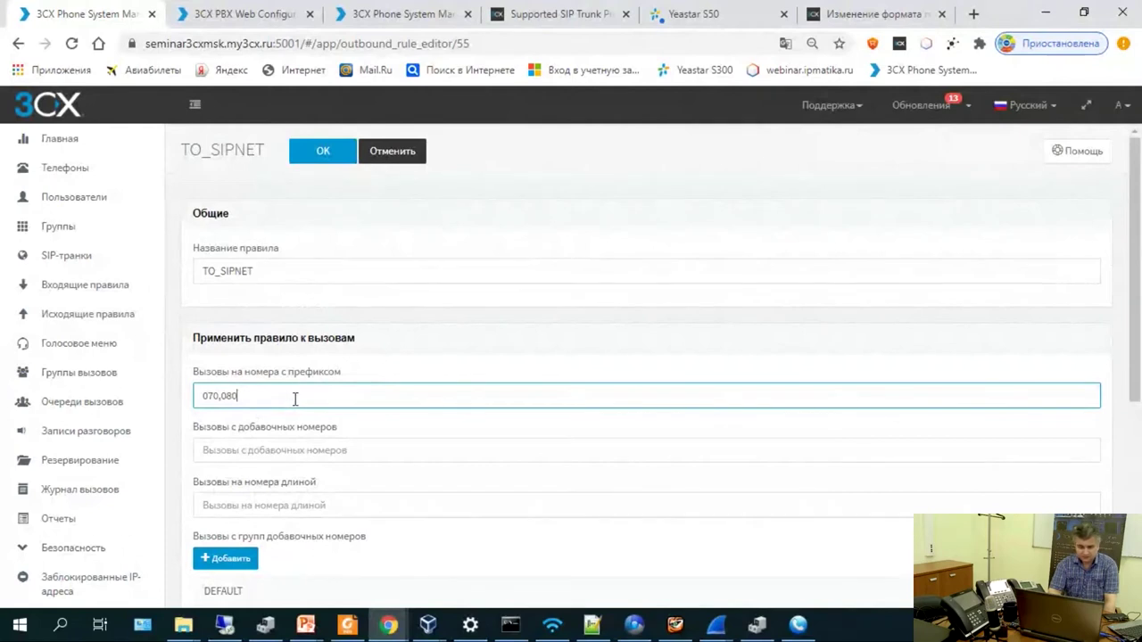
left_click_drag(299, 398, 194, 397)
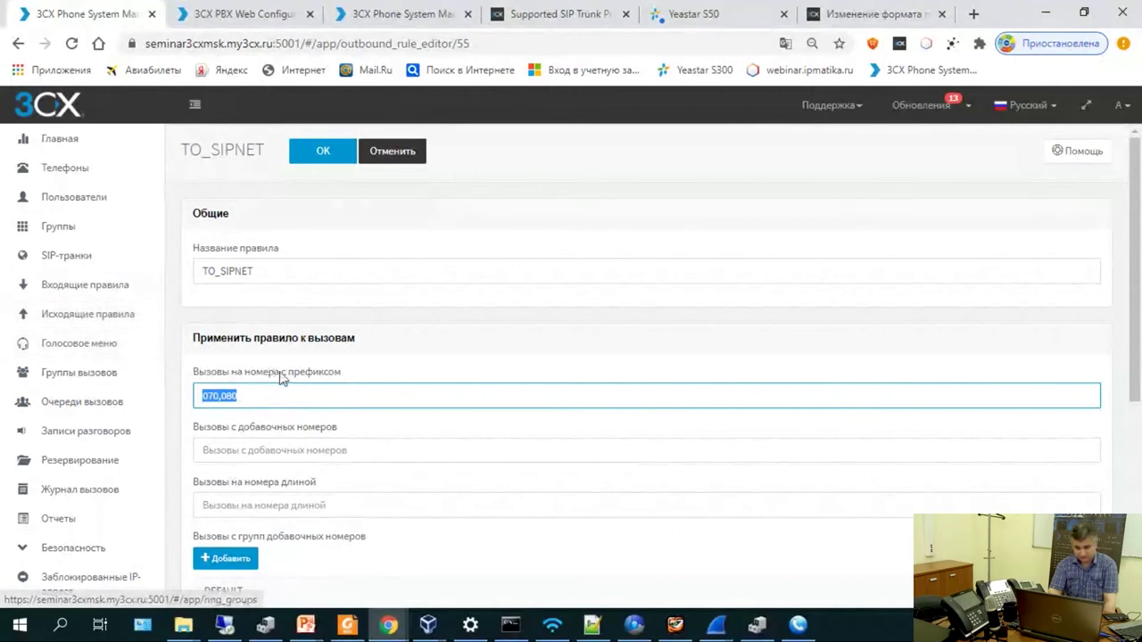
left_click(350, 392)
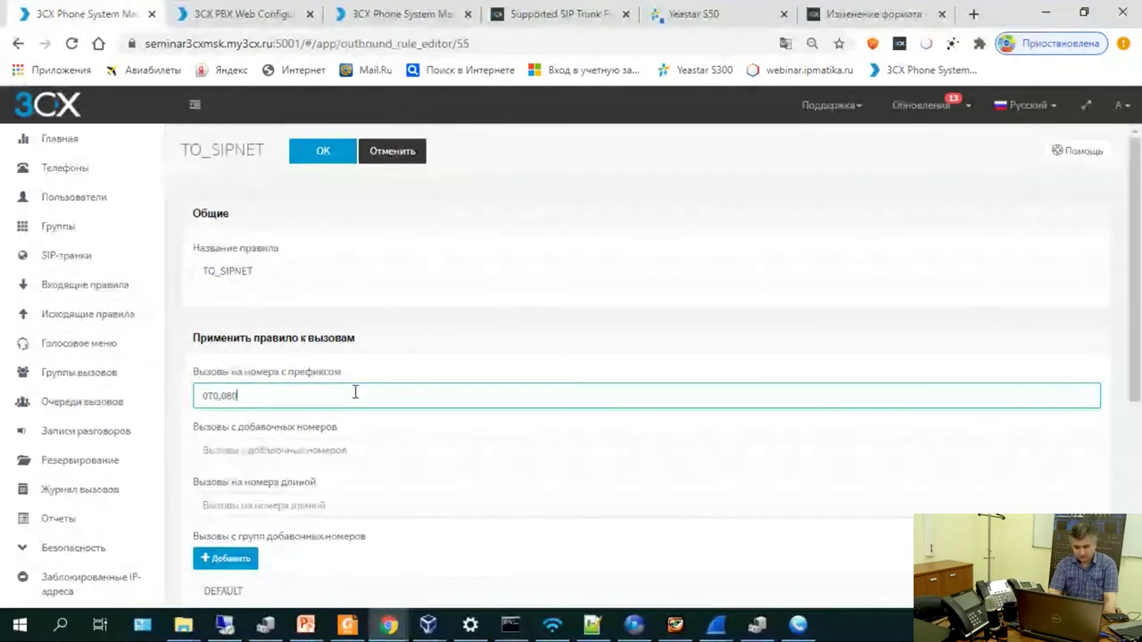
scroll(412, 378, "down", 2)
scroll(412, 379, "up", 2)
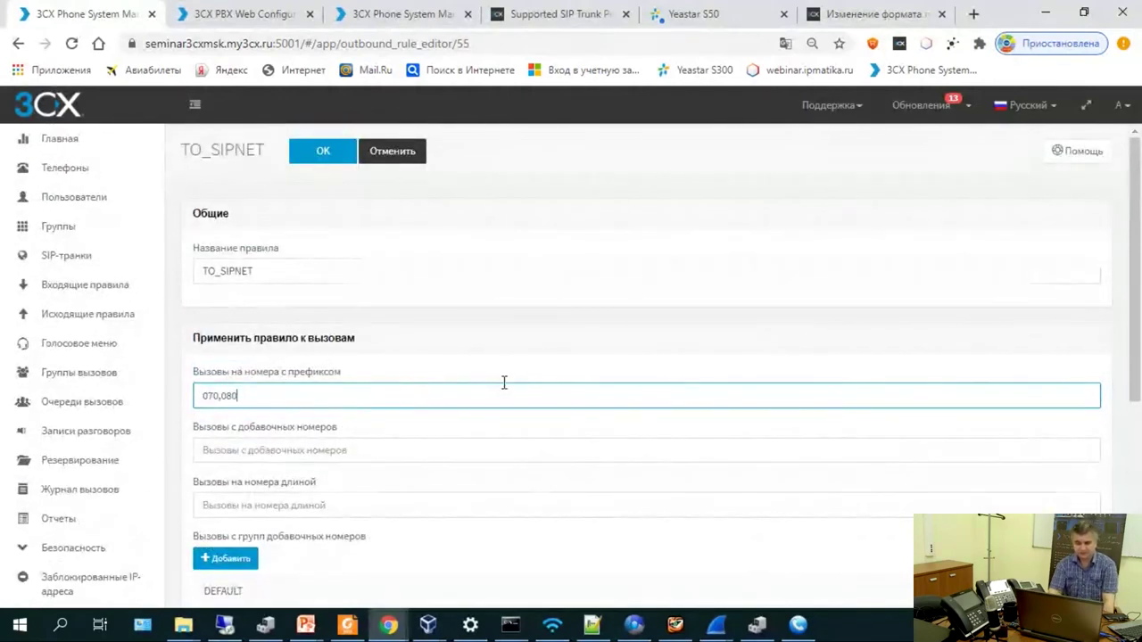
scroll(504, 382, "down", 4)
scroll(504, 382, "up", 4)
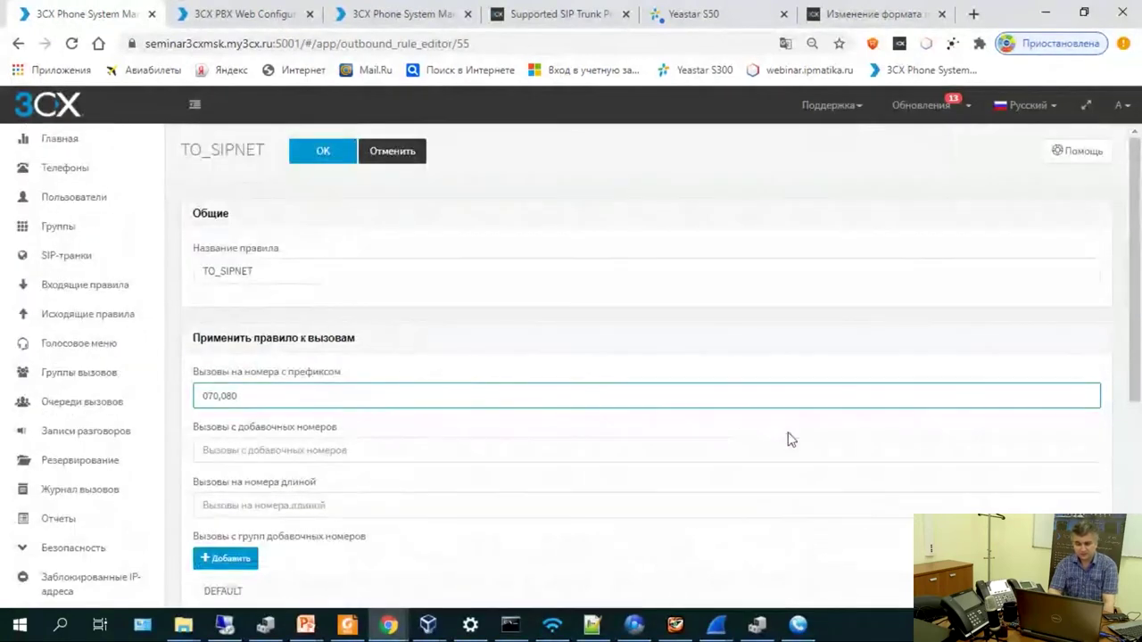
scroll(801, 446, "down", 2)
scroll(802, 446, "up", 2)
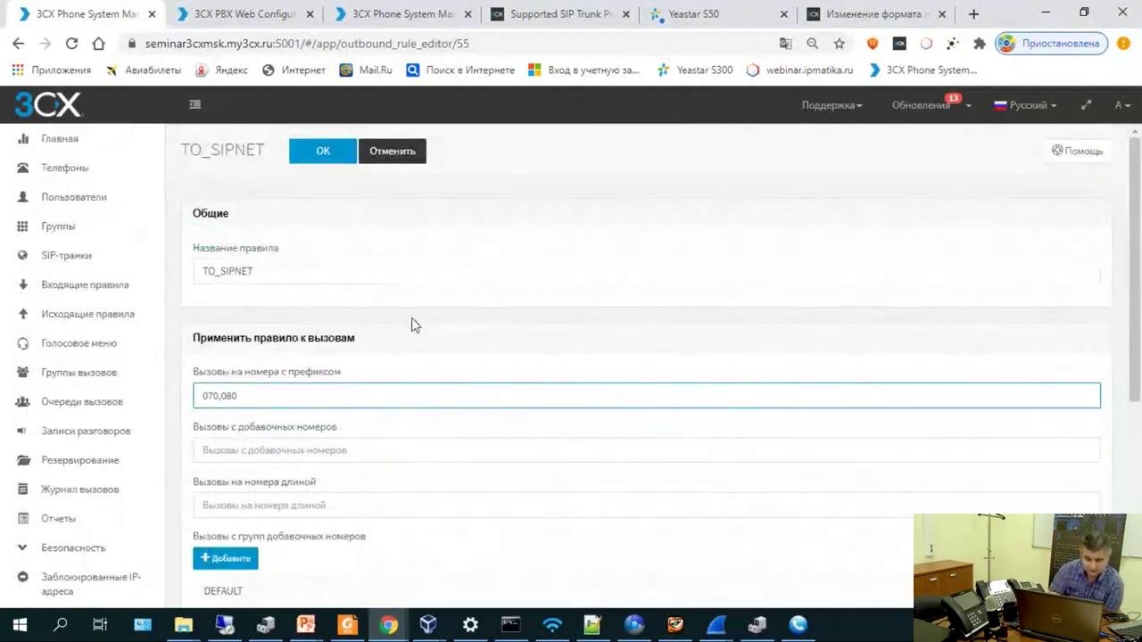
left_click(90, 261)
Step: Open the SIPNET trunk's settings and scroll through them
left_click(89, 286)
left_click(91, 261)
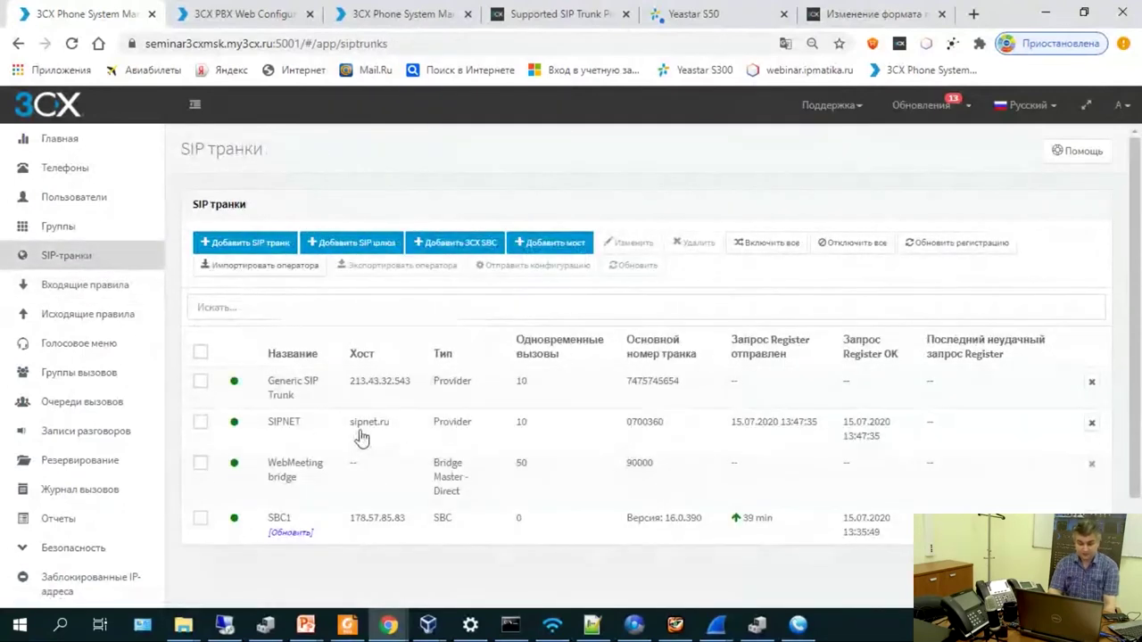
double_click(362, 438)
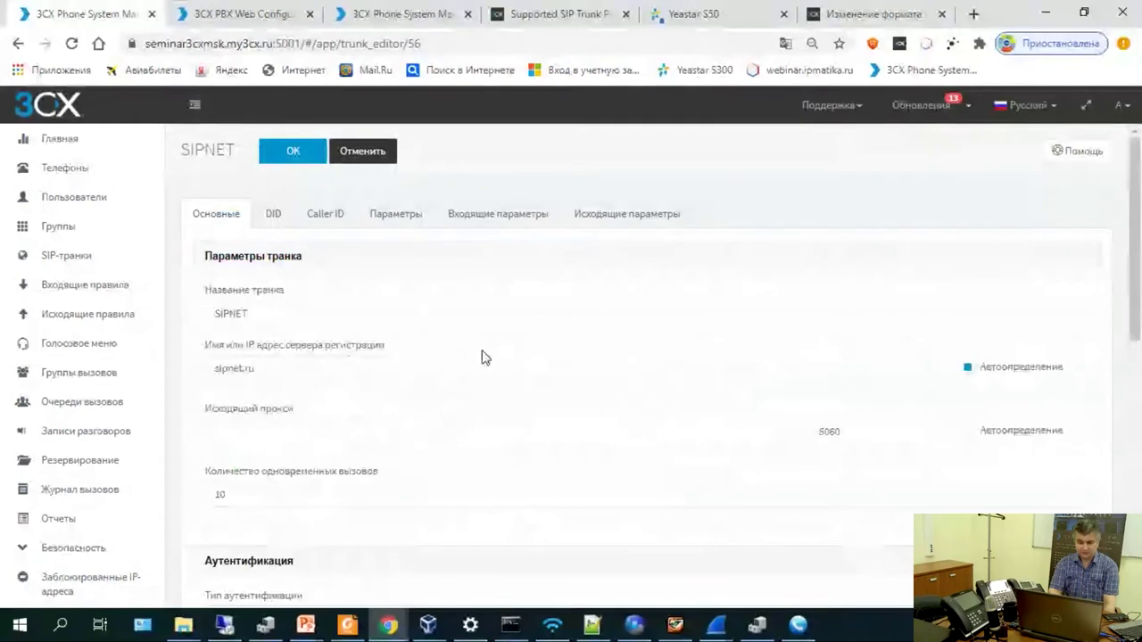
scroll(444, 455, "down", 4)
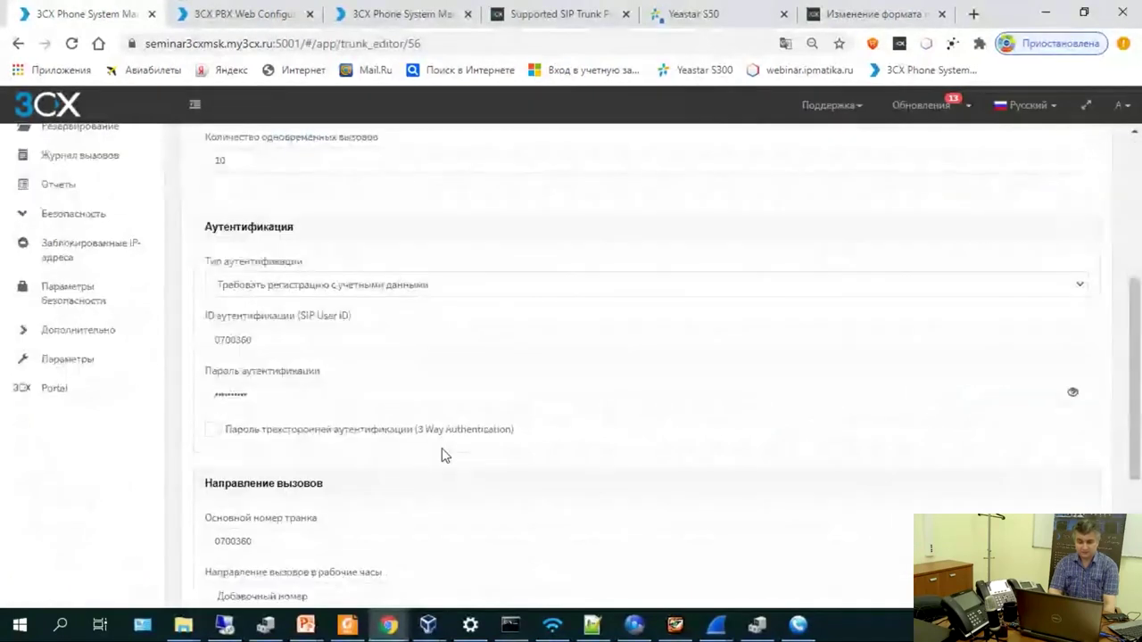
scroll(447, 411, "down", 3)
scroll(452, 426, "up", 5)
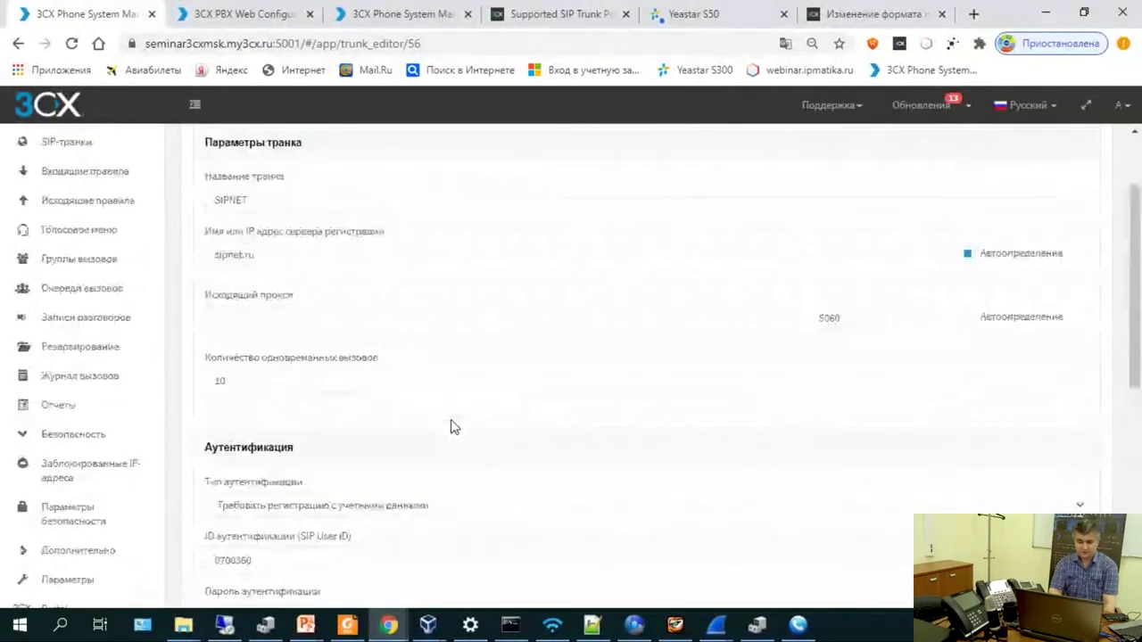
scroll(451, 425, "up", 1)
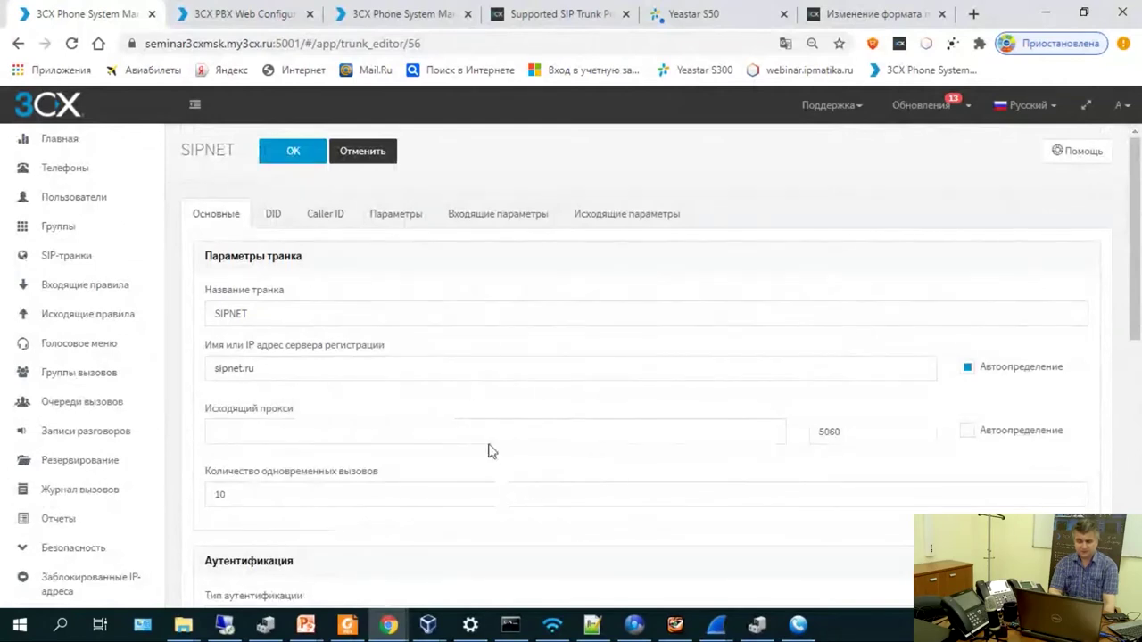
Step: Compare SIPNET against the other PBX's PBX_235 trunk settings in the second tab
left_click(424, 16)
scroll(446, 255, "up", 3)
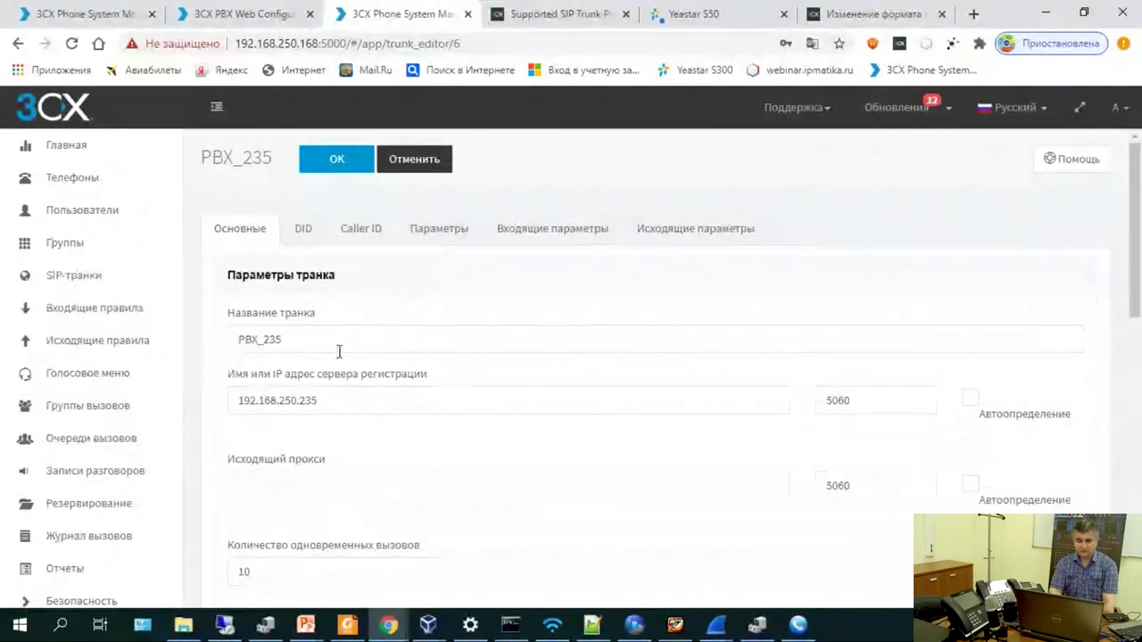
left_click(93, 12)
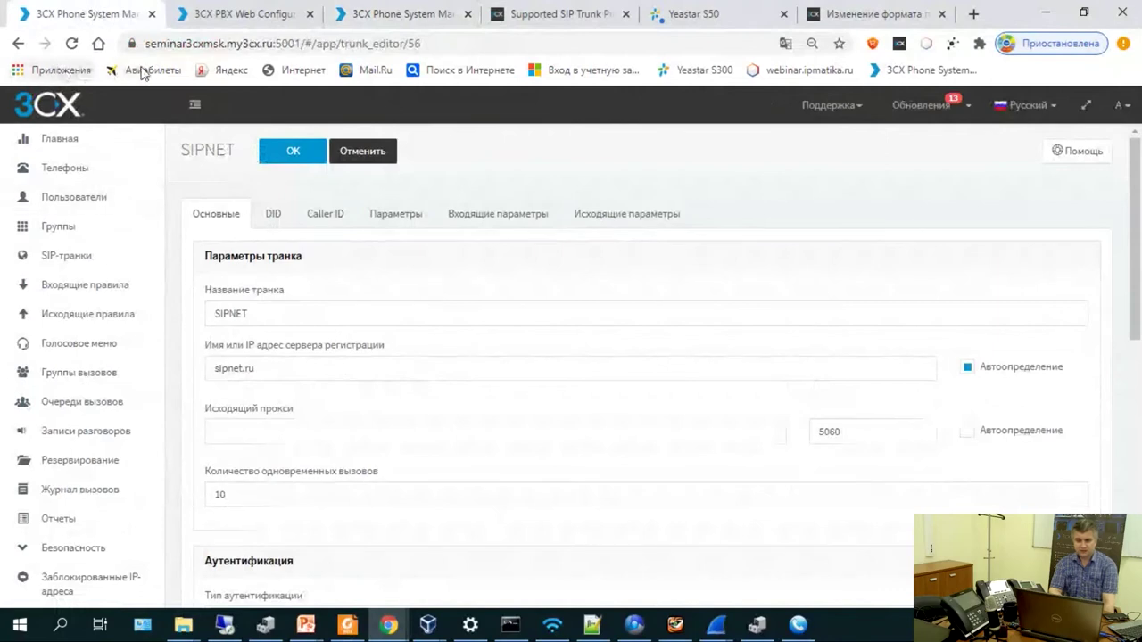
left_click_drag(308, 43, 129, 39)
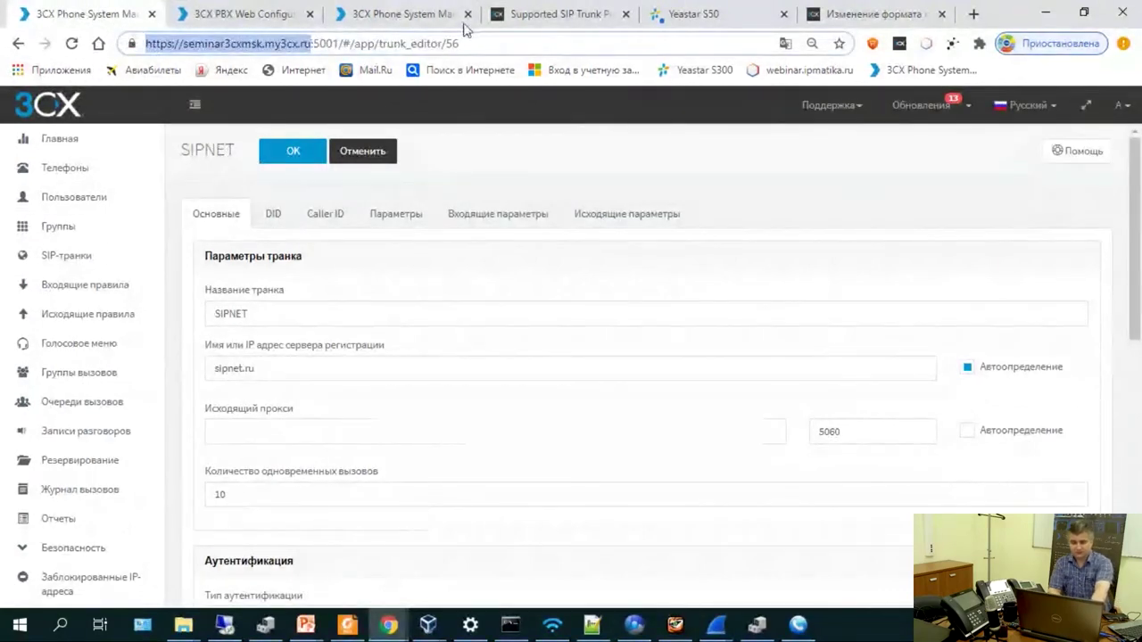
left_click(421, 16)
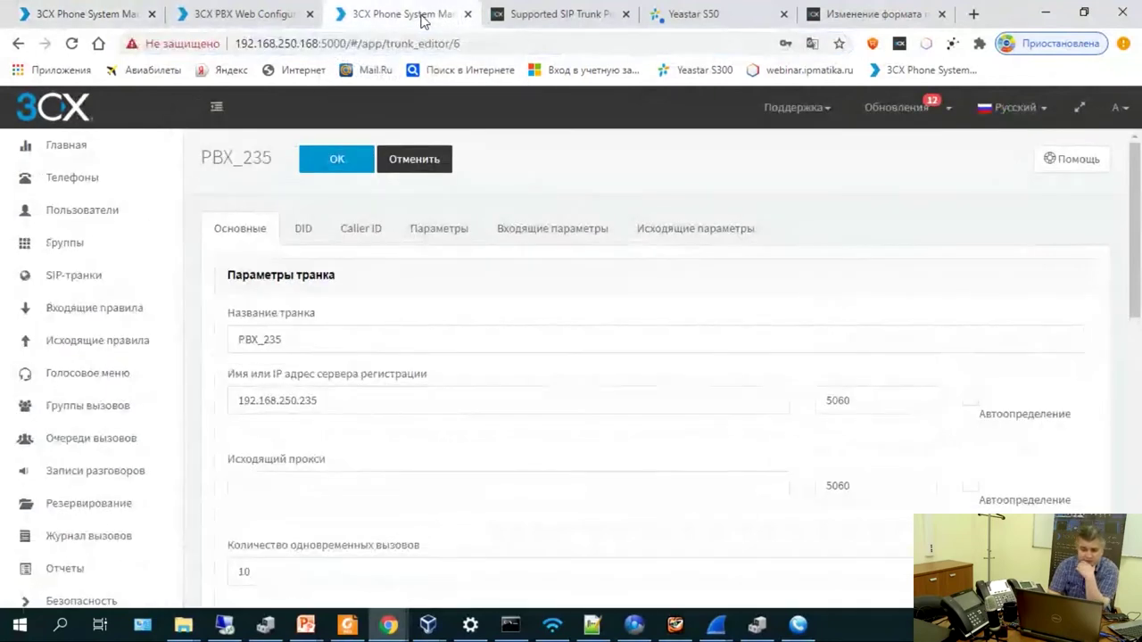
left_click(89, 11)
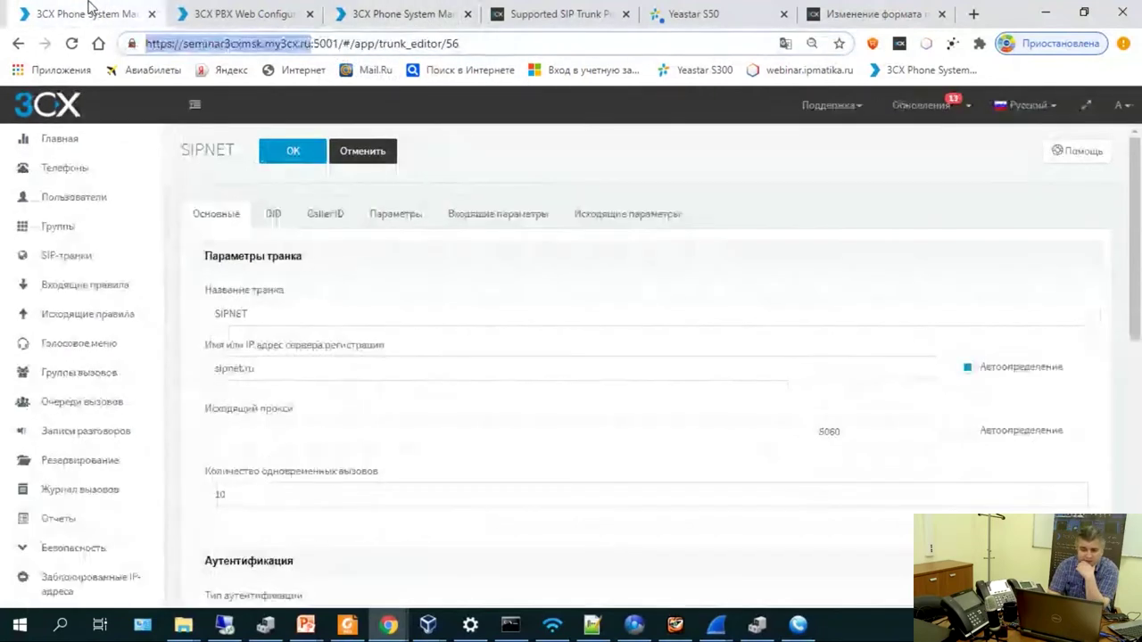
left_click(376, 22)
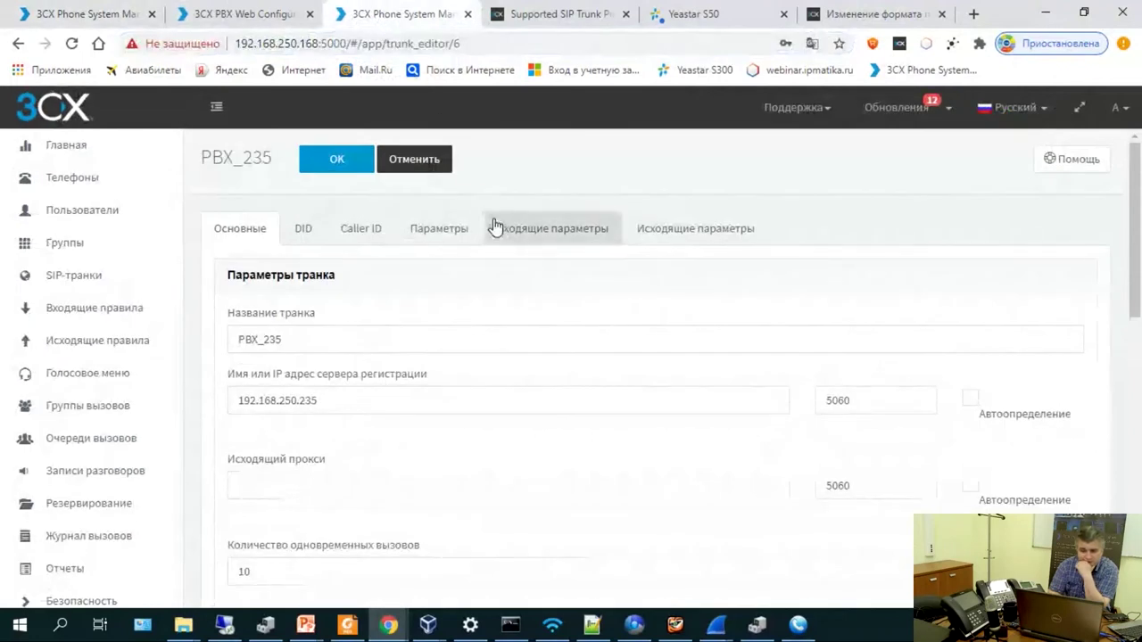
left_click(99, 19)
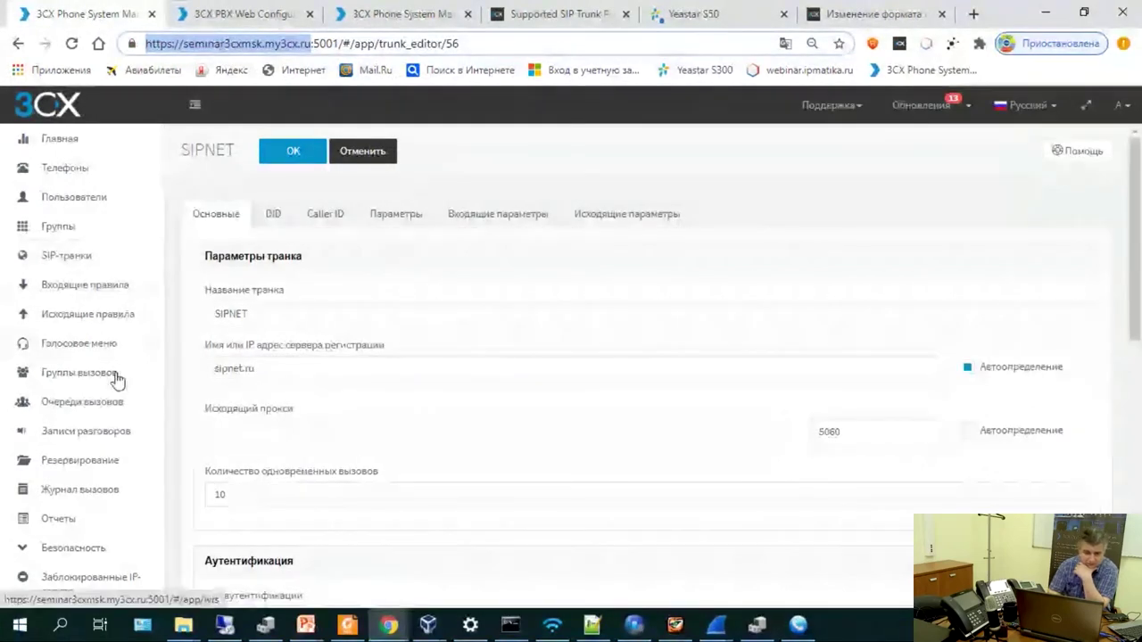
Step: Finish reviewing SIPNET and go back to the SIP trunks list
scroll(107, 532, "down", 2)
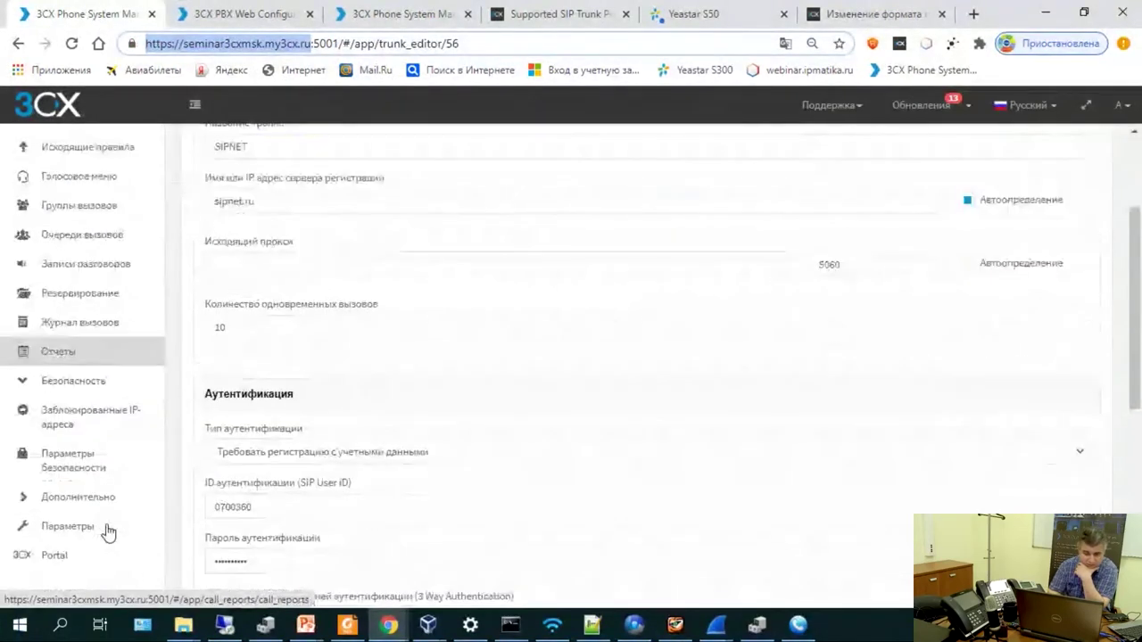
scroll(107, 532, "down", 2)
scroll(107, 533, "up", 4)
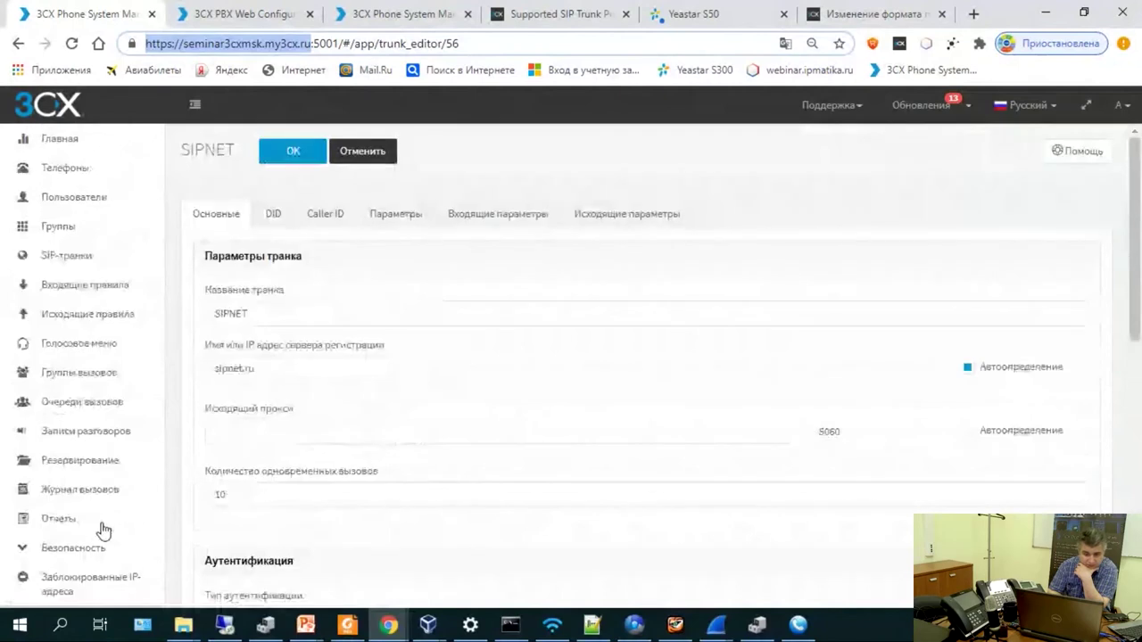
scroll(98, 528, "down", 2)
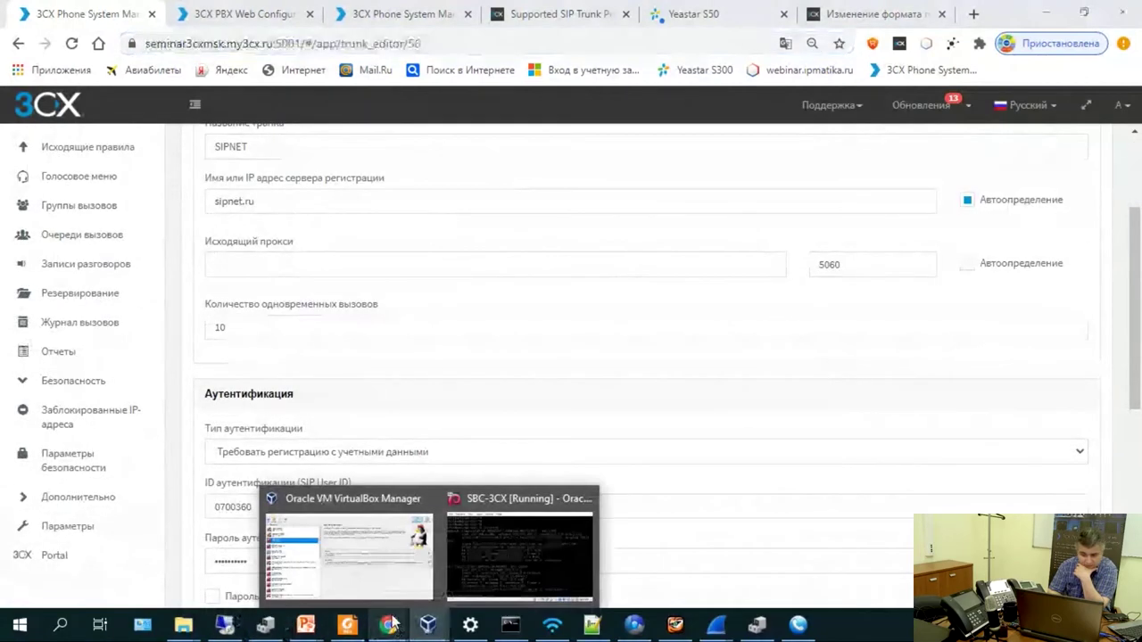
key("alt+Left")
scroll(89, 466, "down", 2)
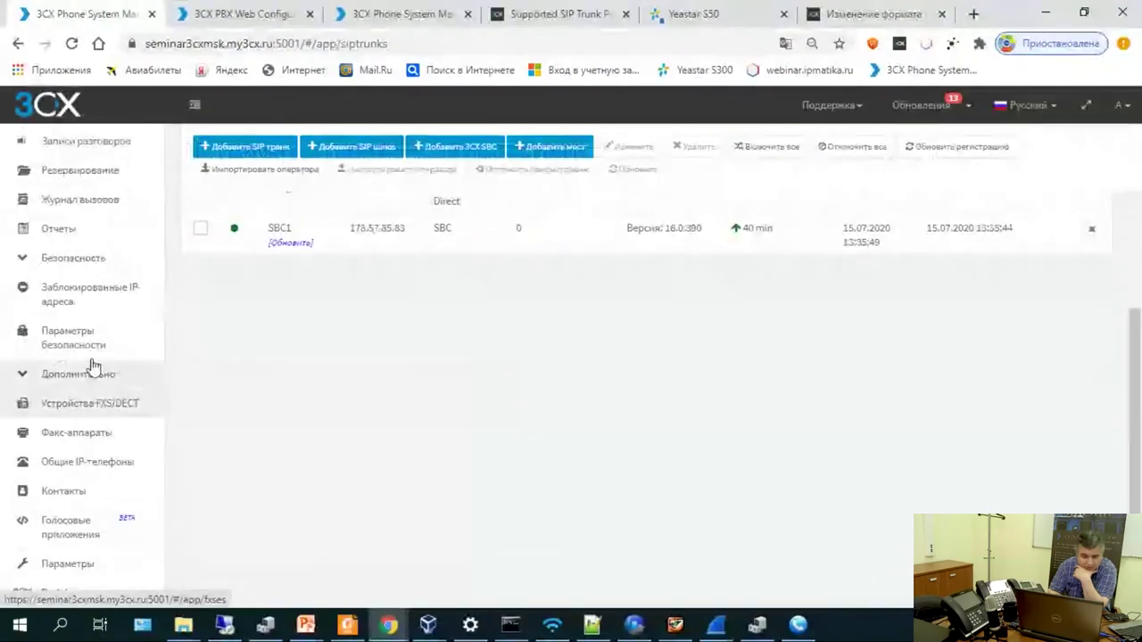
scroll(92, 419, "up", 3)
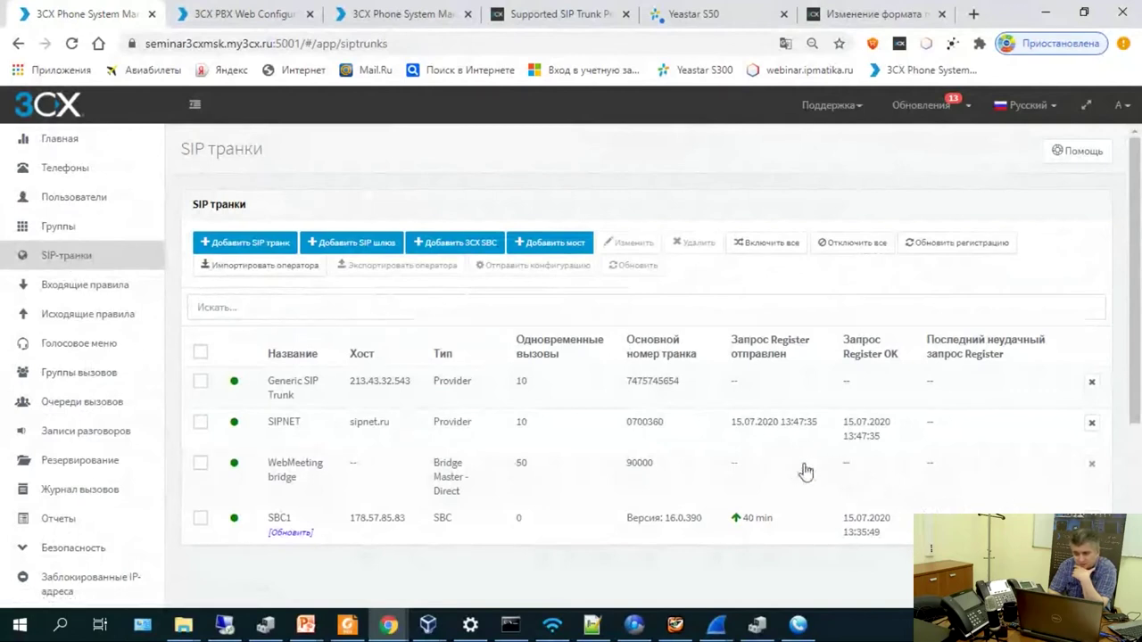
left_click(547, 244)
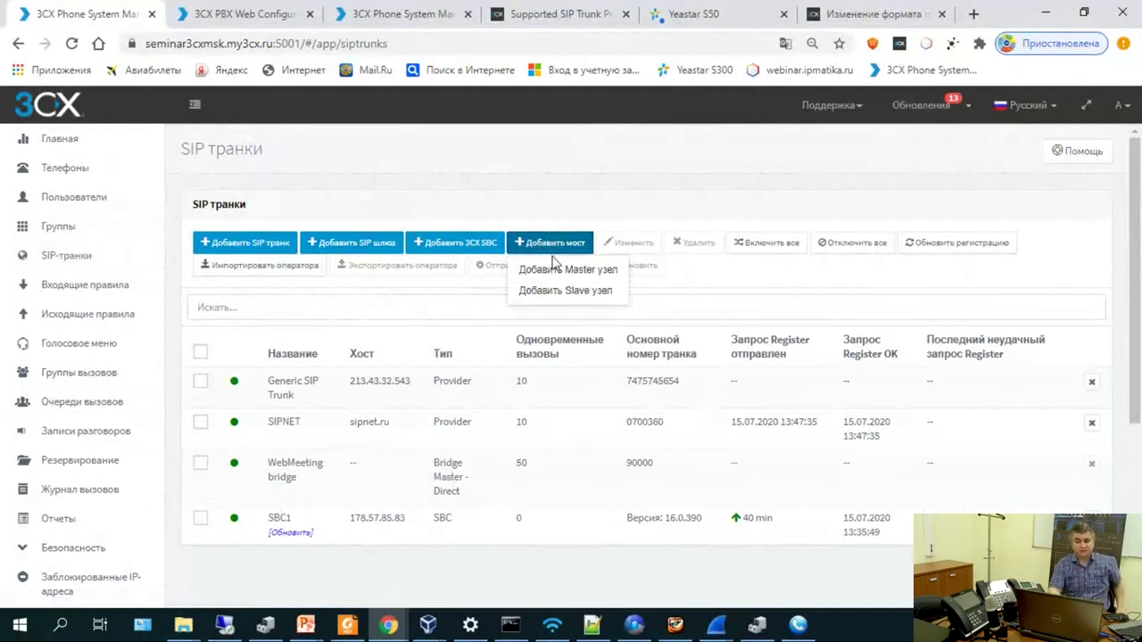
Step: Add a Master bridge node, prefilled as New master bridge with extension 10002
left_click(550, 273)
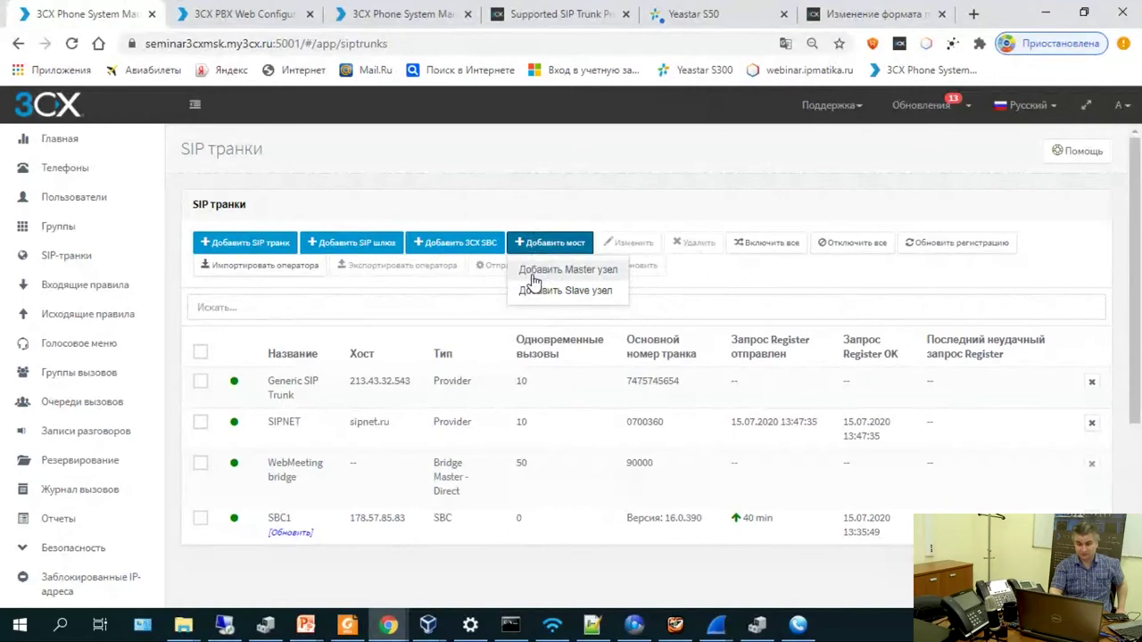
left_click(532, 276)
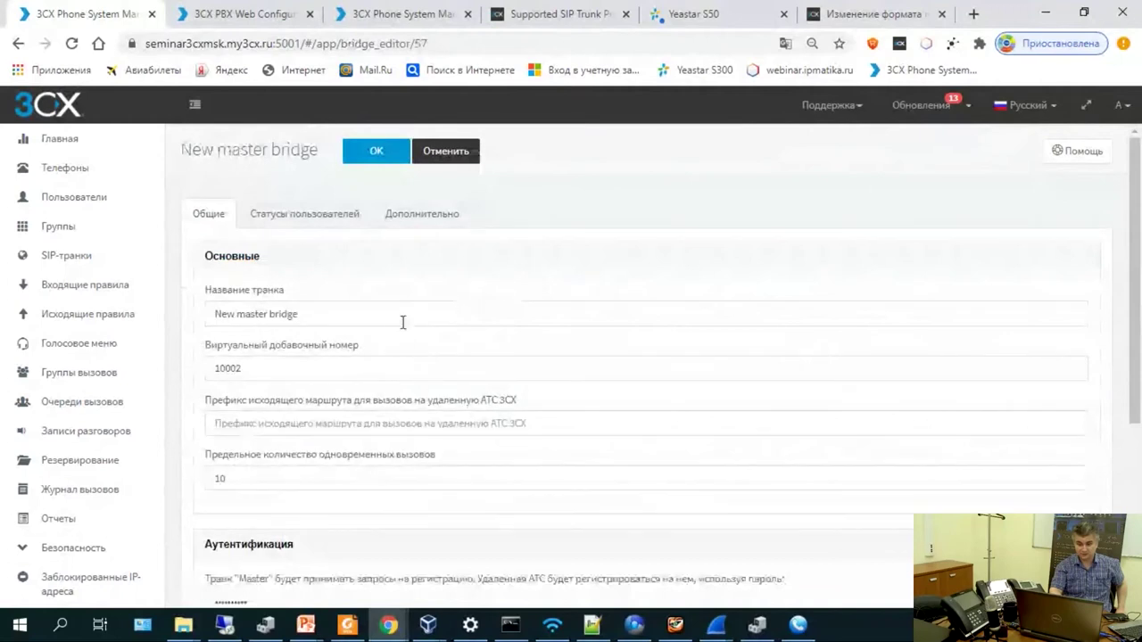
Step: Rename the new master bridge to OFFICEMASTER and save it
scroll(331, 408, "down", 1)
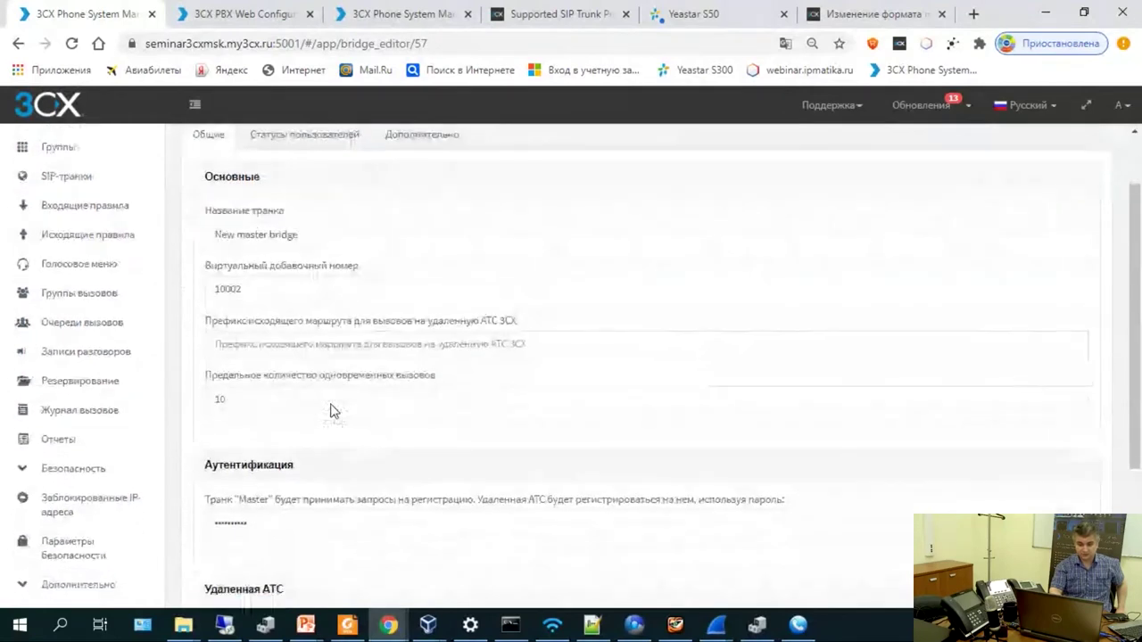
left_click(307, 230)
left_click_drag(307, 230, 158, 229)
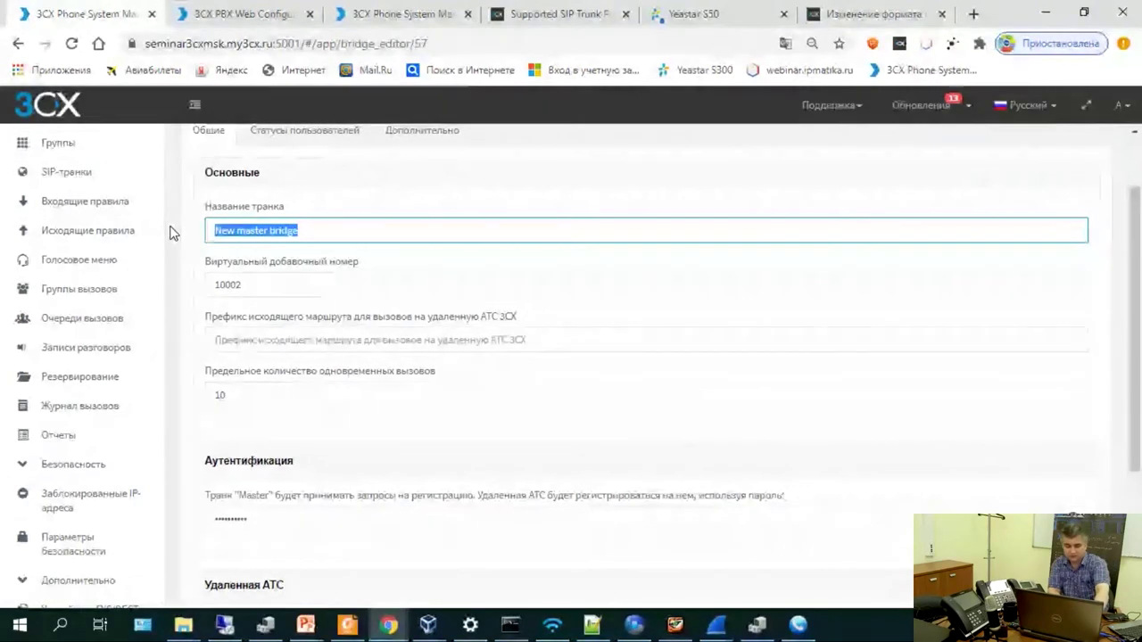
type("FO")
key("BackSpace")
key("BackSpace")
type("OFFICEMA")
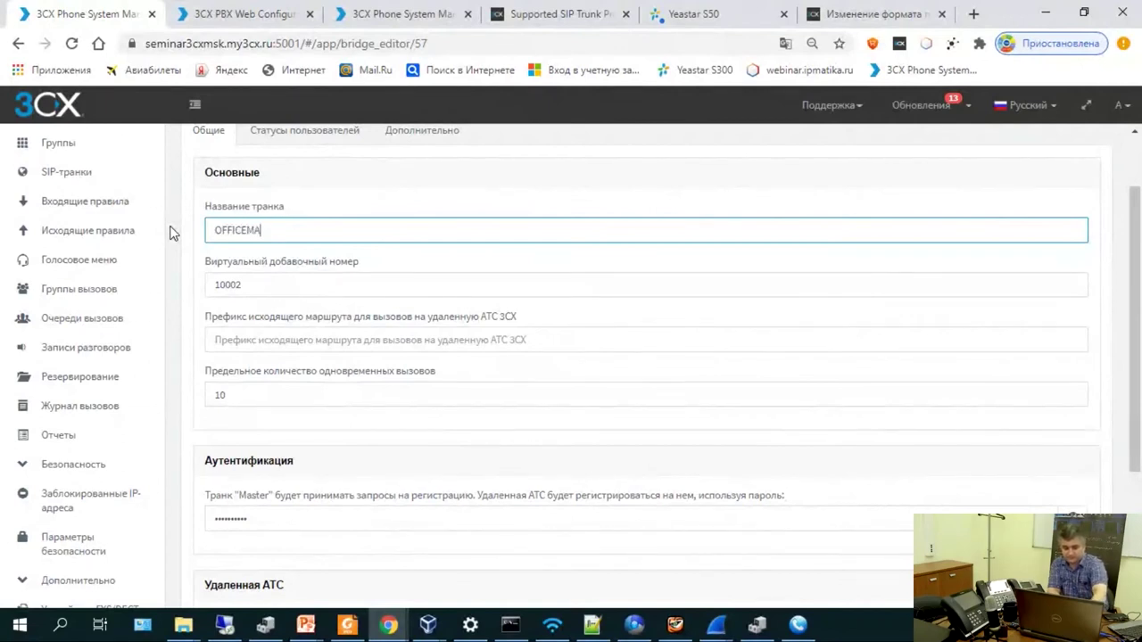
type("STER")
scroll(464, 273, "up", 2)
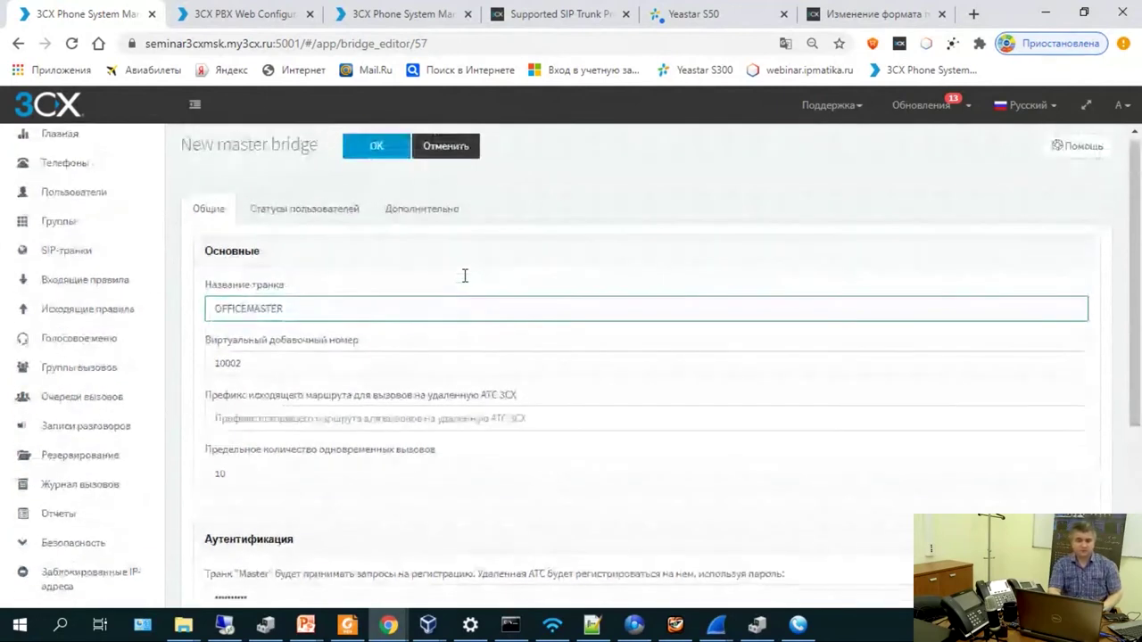
left_click(377, 152)
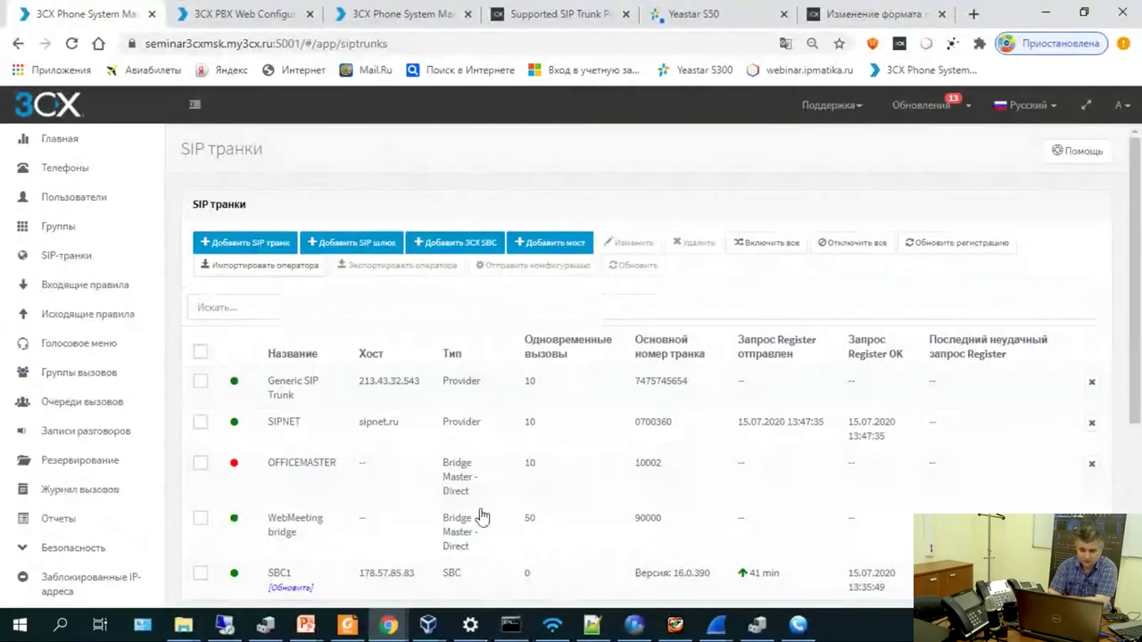
Step: Reopen OFFICEMASTER to review its extension, password and remote PBX sections
scroll(482, 515, "down", 1)
scroll(482, 515, "down", 2)
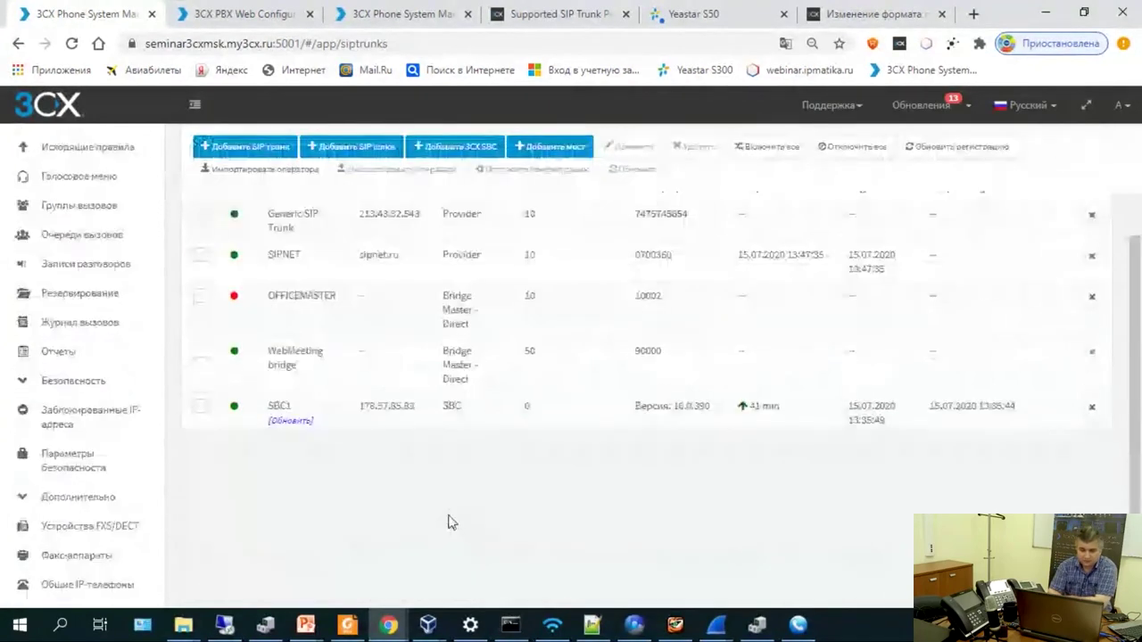
left_click(312, 303)
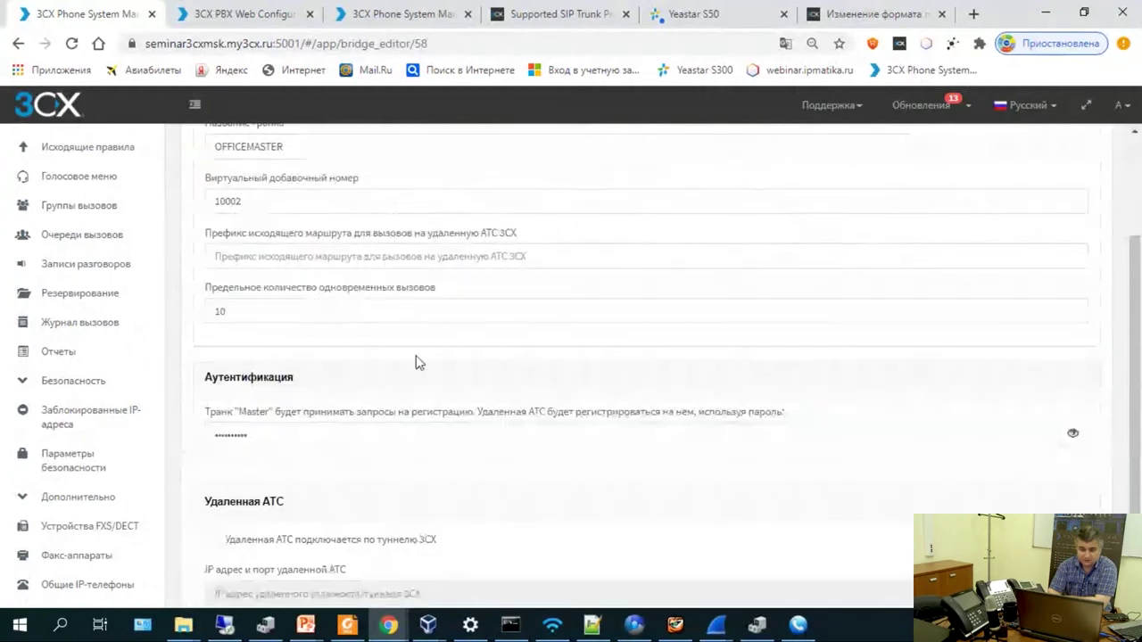
scroll(553, 420, "down", 2)
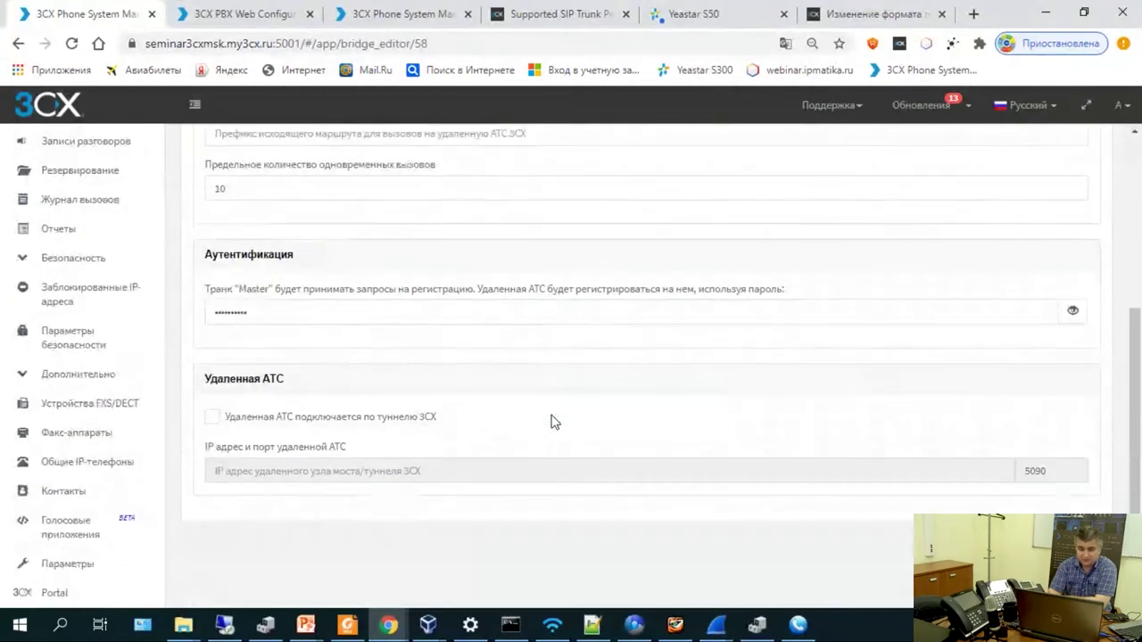
scroll(527, 433, "up", 2)
scroll(525, 433, "up", 3)
left_click(384, 14)
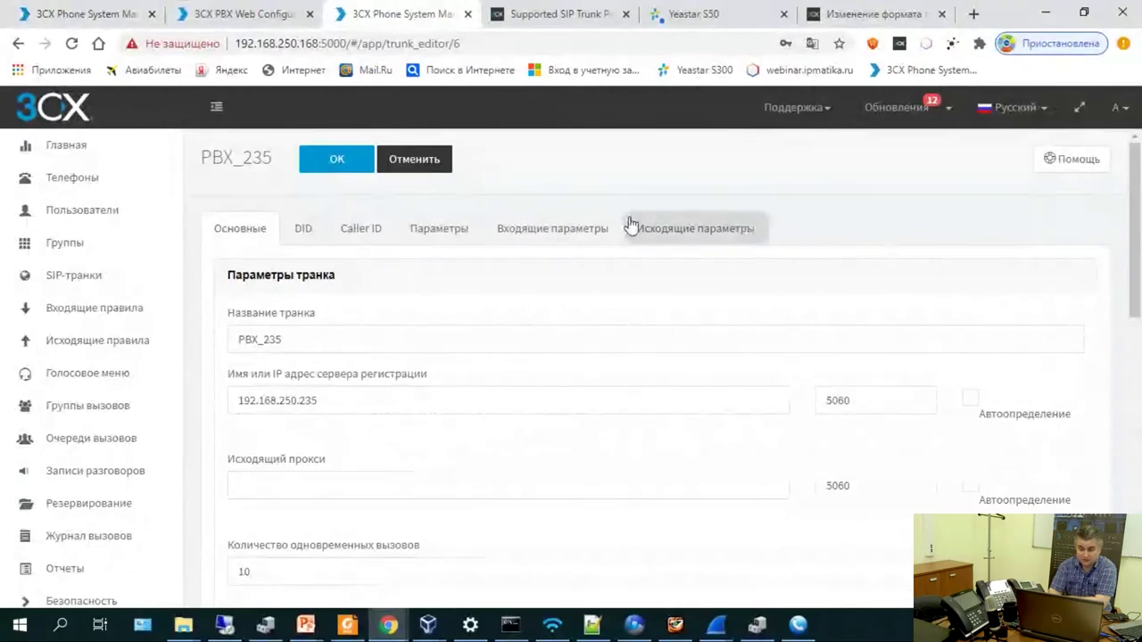
Step: On the second PBX, add a Slave bridge node from the SIP trunks list
scroll(549, 449, "down", 5)
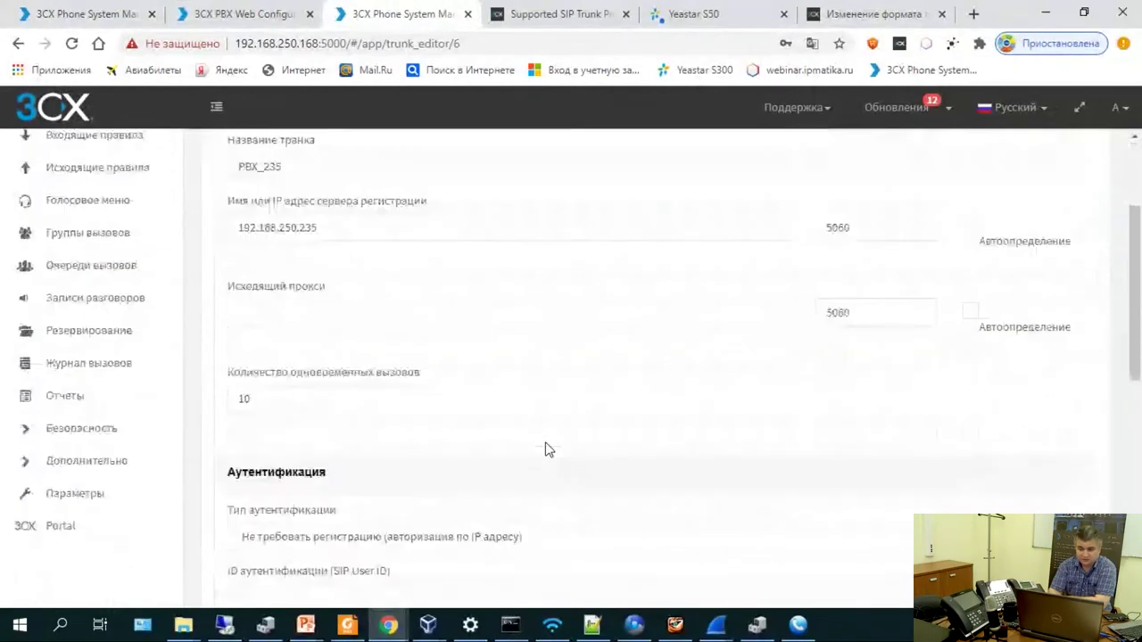
scroll(549, 450, "up", 1)
scroll(546, 449, "up", 4)
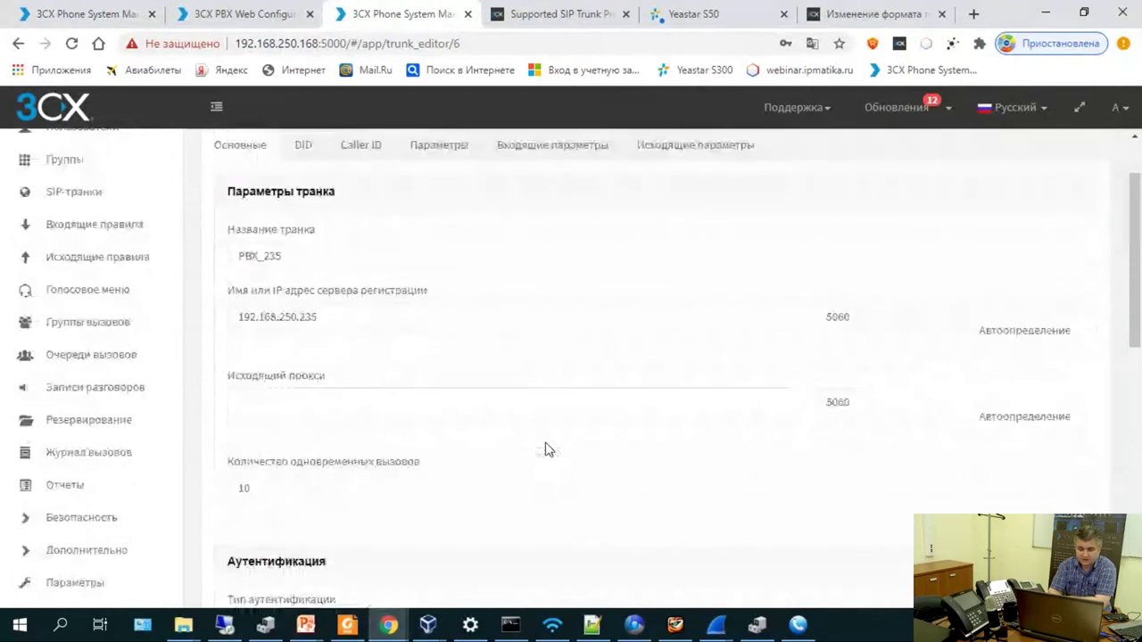
scroll(118, 283, "up", 1)
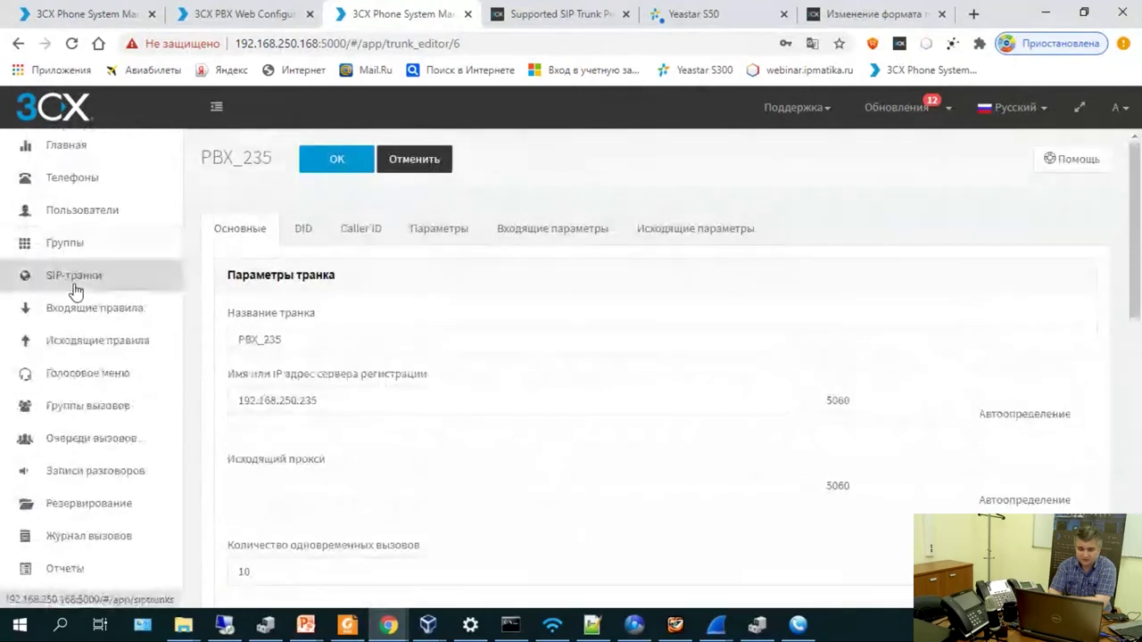
left_click(79, 278)
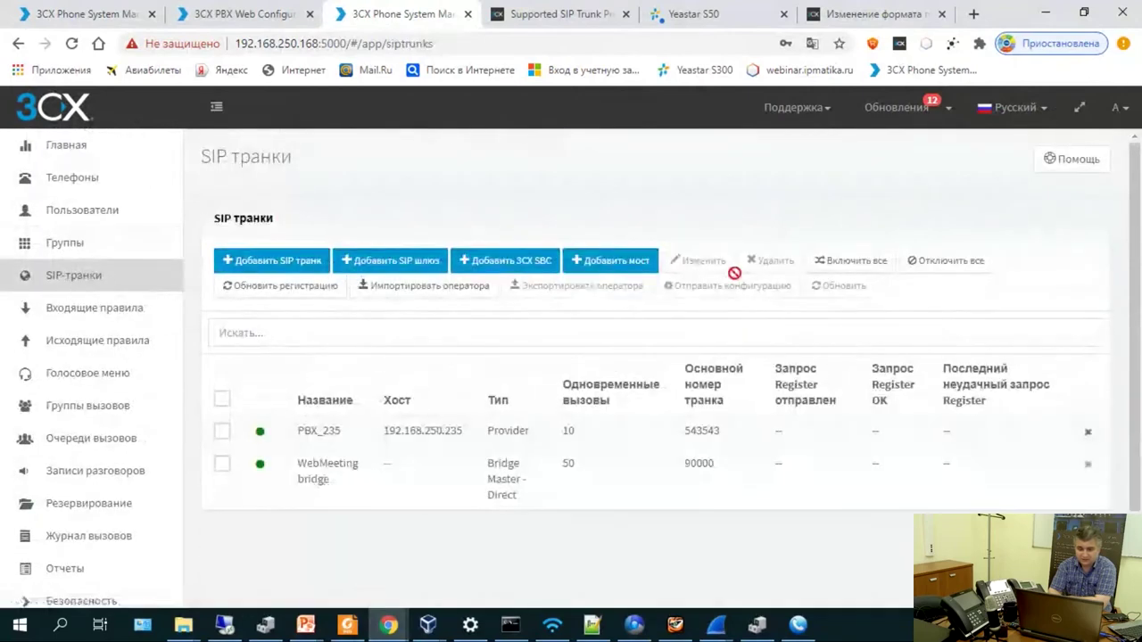
left_click(636, 272)
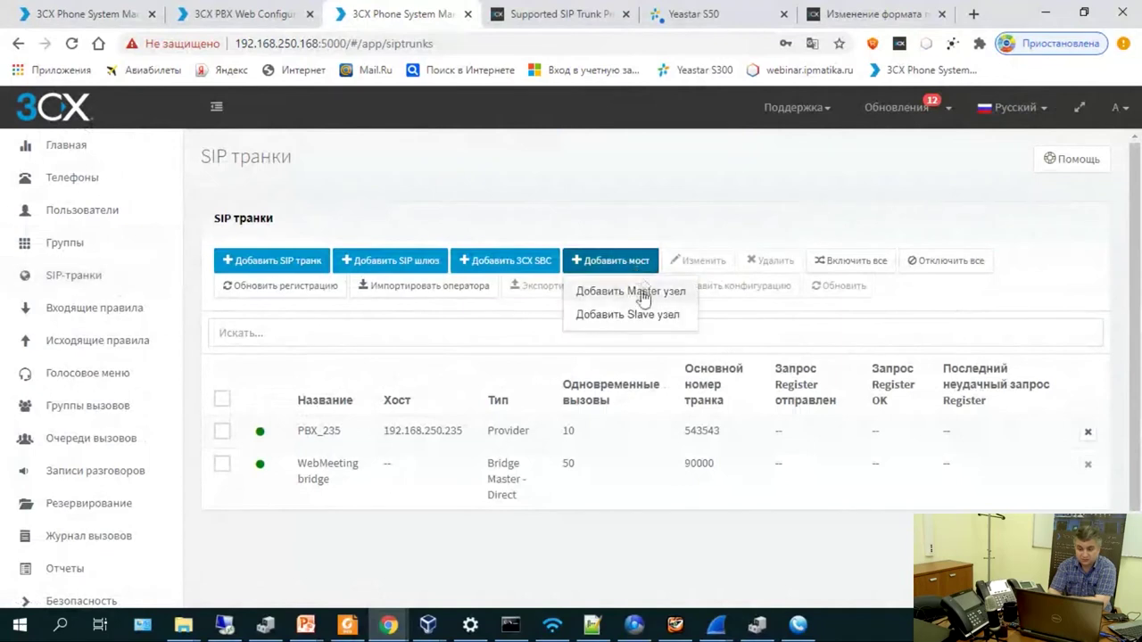
left_click(641, 316)
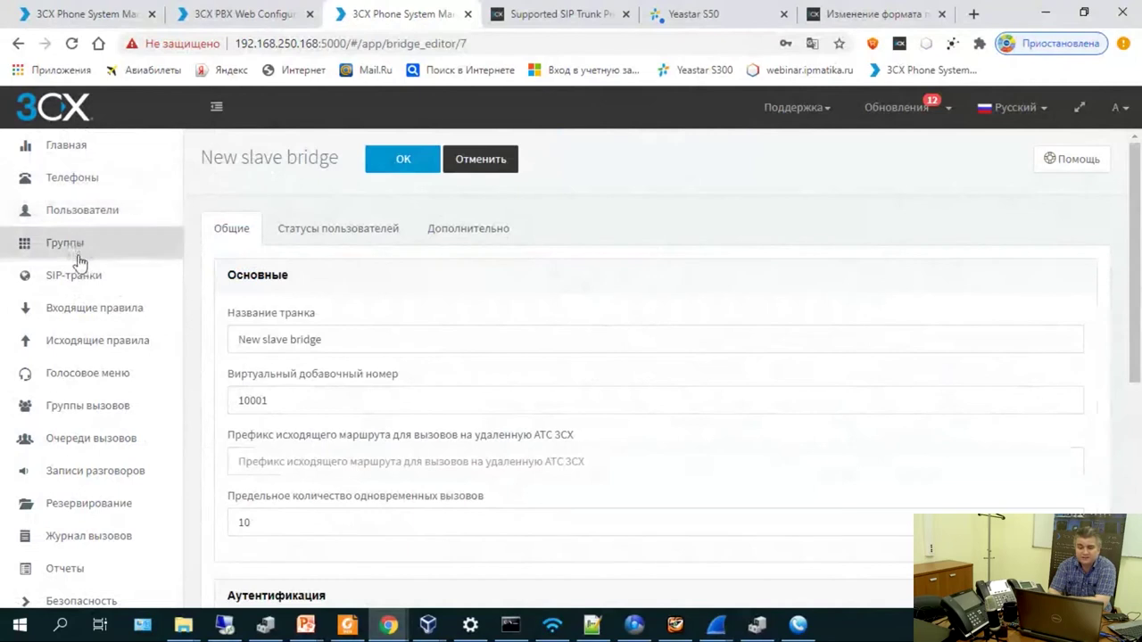
Step: Name the new slave bridge trunk SLAVEOFFICE
triple_click(370, 339)
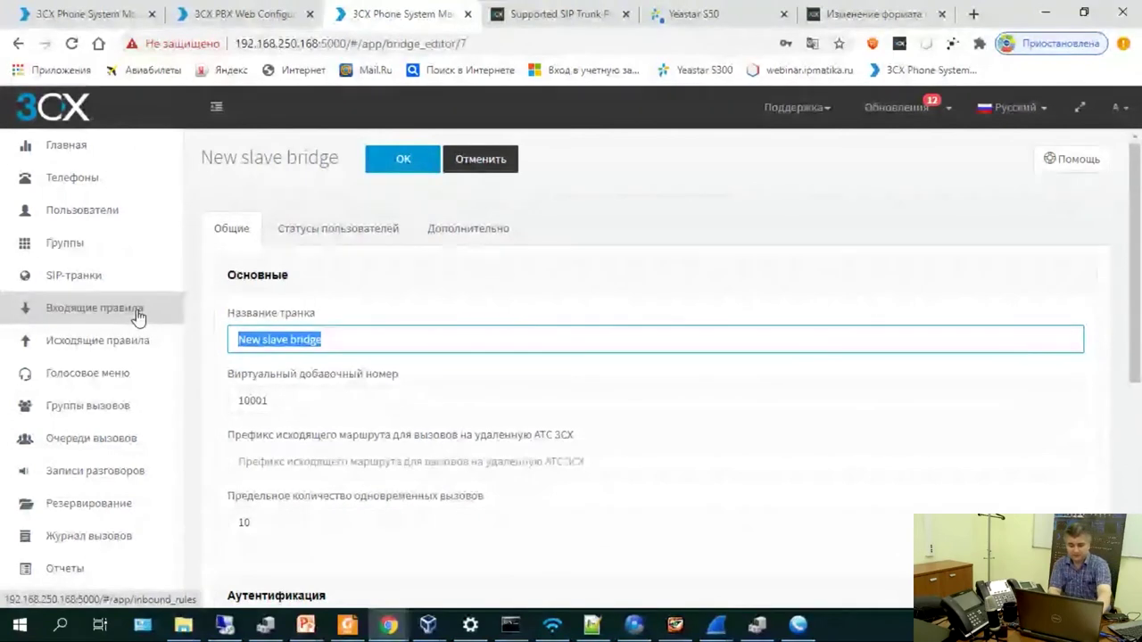
type("SLA")
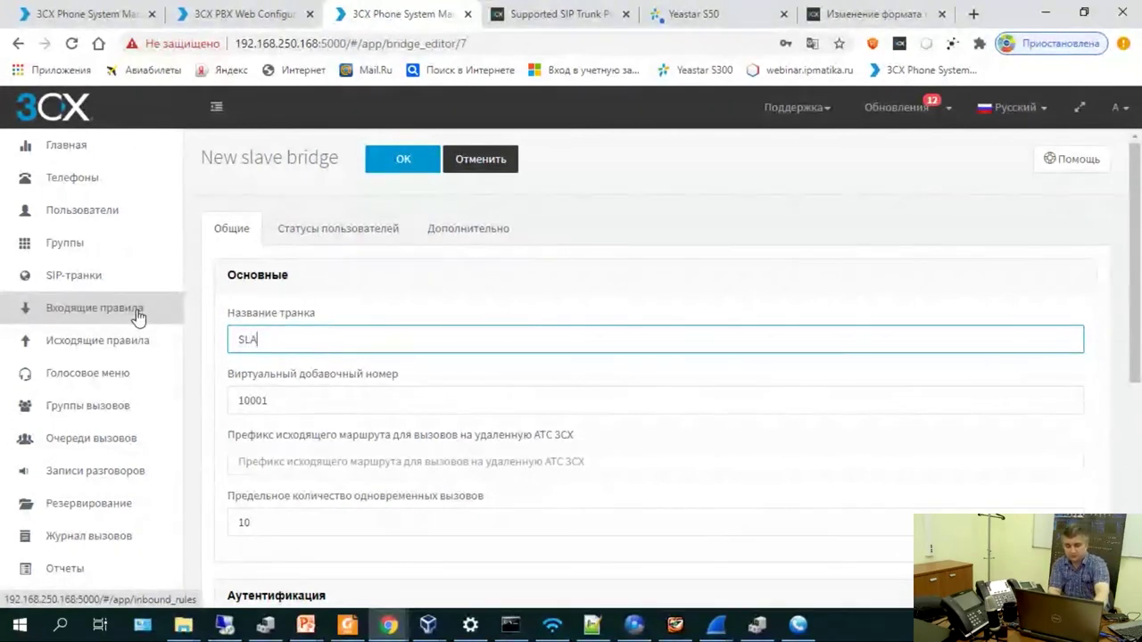
type("VEOFFICE")
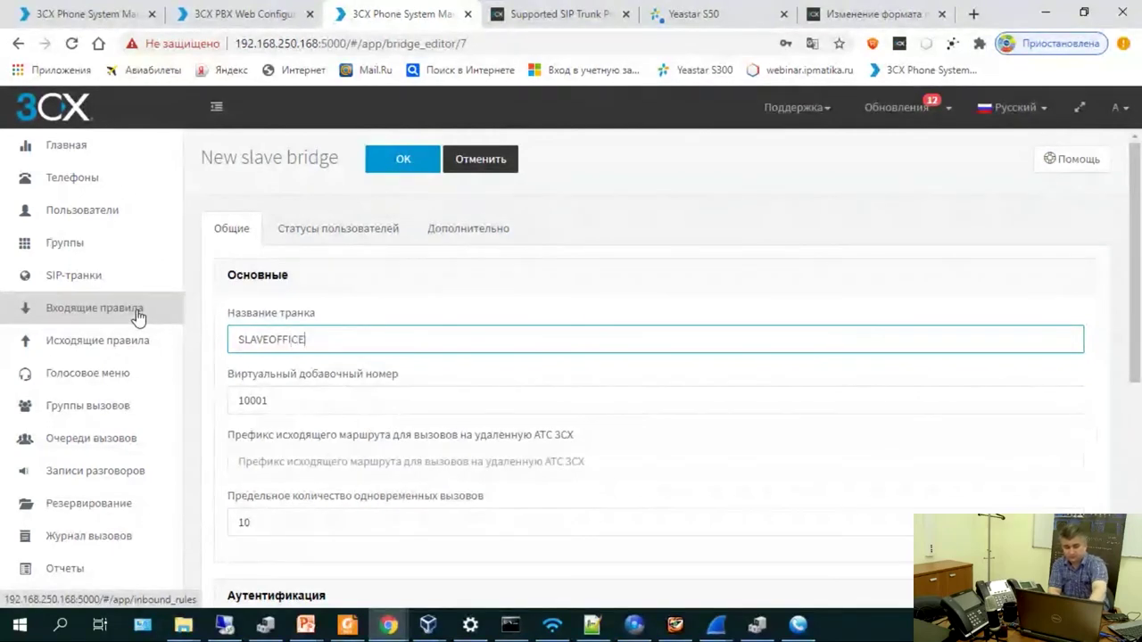
left_click(92, 11)
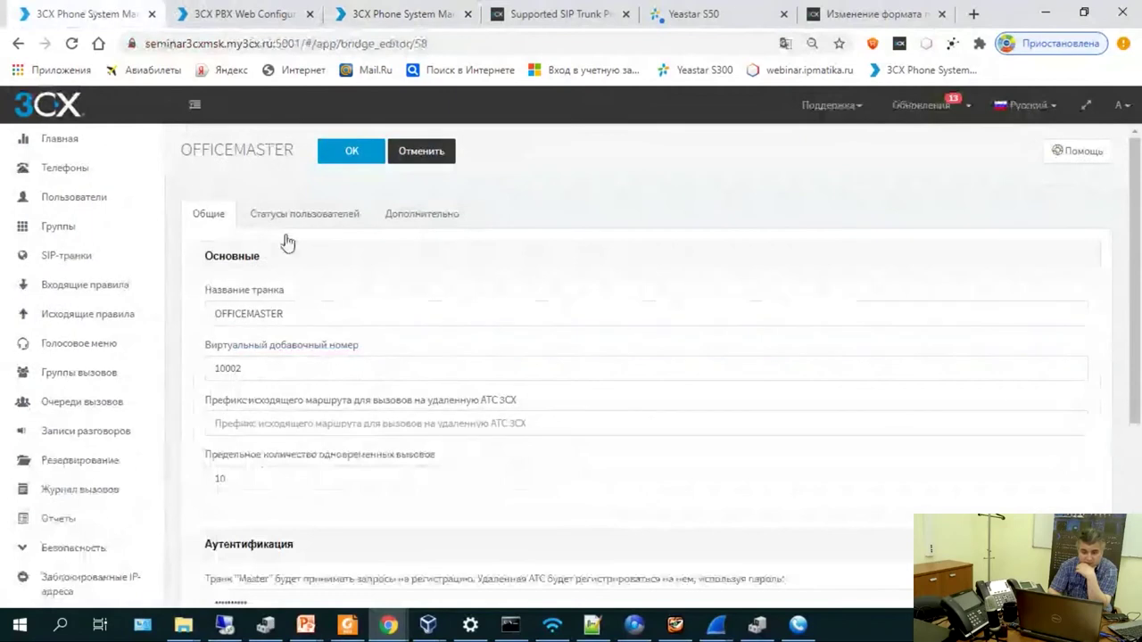
Step: Copy OFFICEMASTER's virtual extension 10002 into SLAVEOFFICE's extension field
left_click(319, 321)
left_click_drag(286, 372, 184, 370)
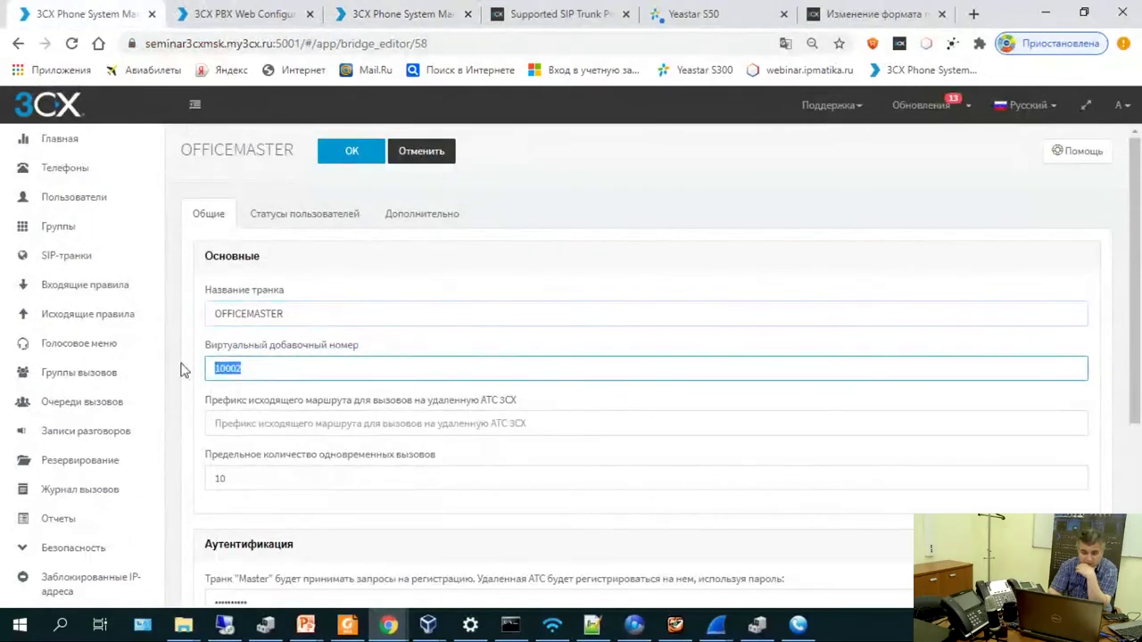
scroll(349, 433, "down", 1)
scroll(349, 433, "down", 2)
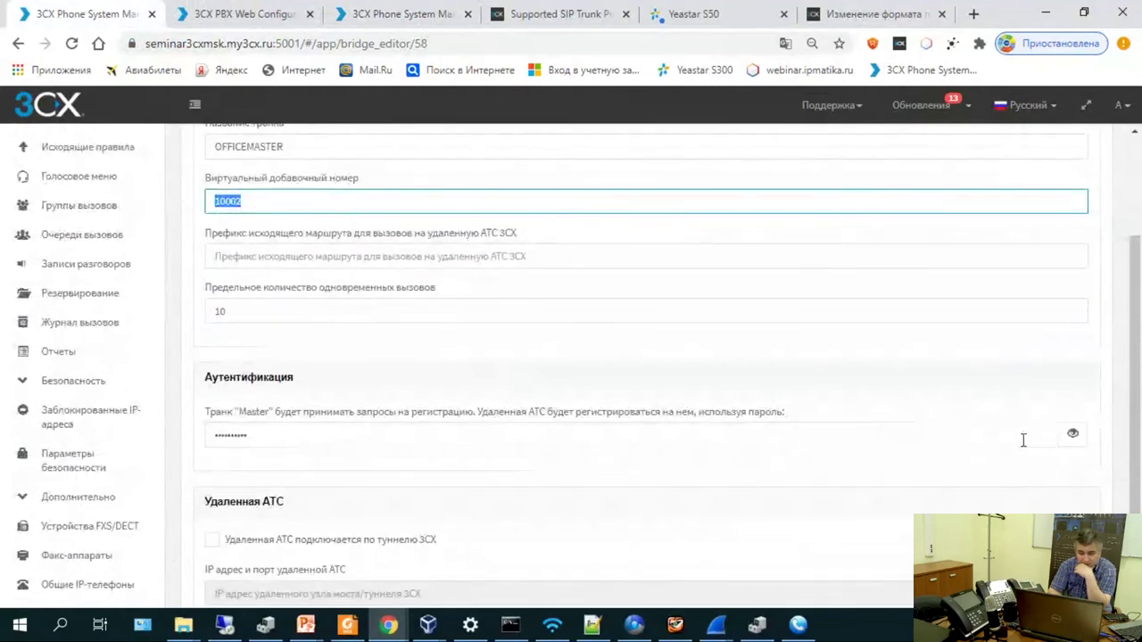
left_click(1073, 434)
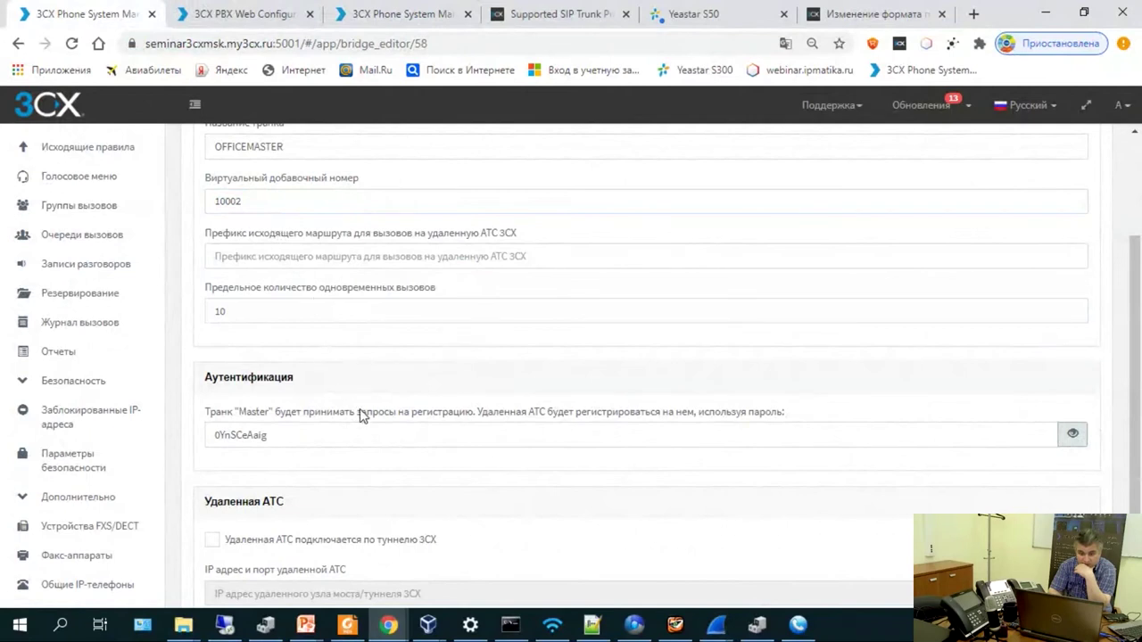
scroll(362, 415, "down", 1)
scroll(362, 411, "up", 1)
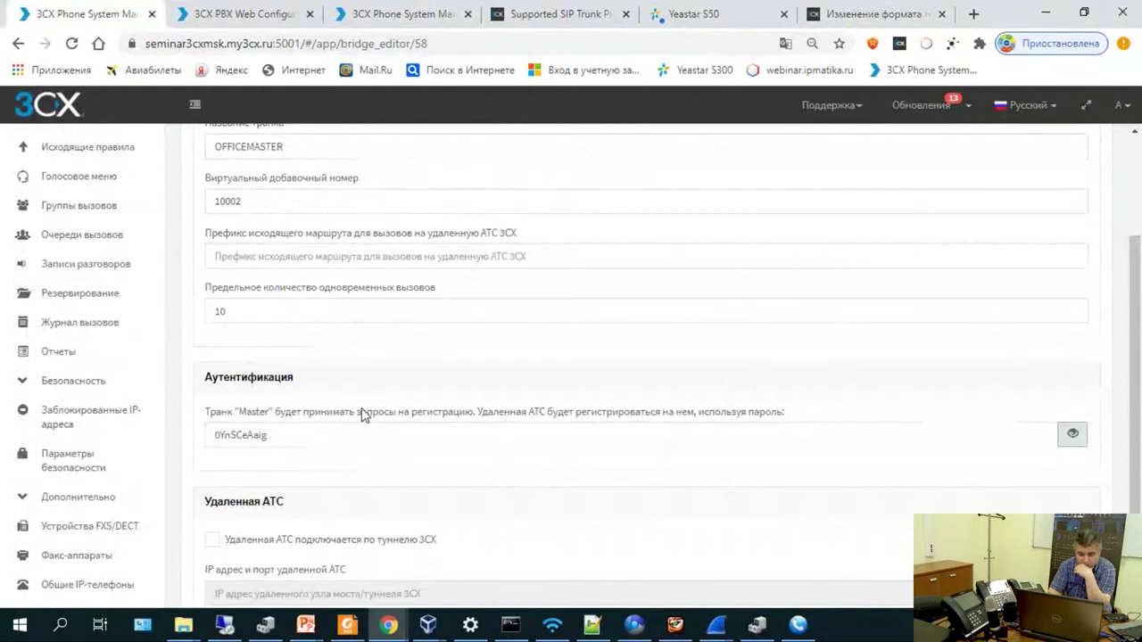
double_click(325, 431)
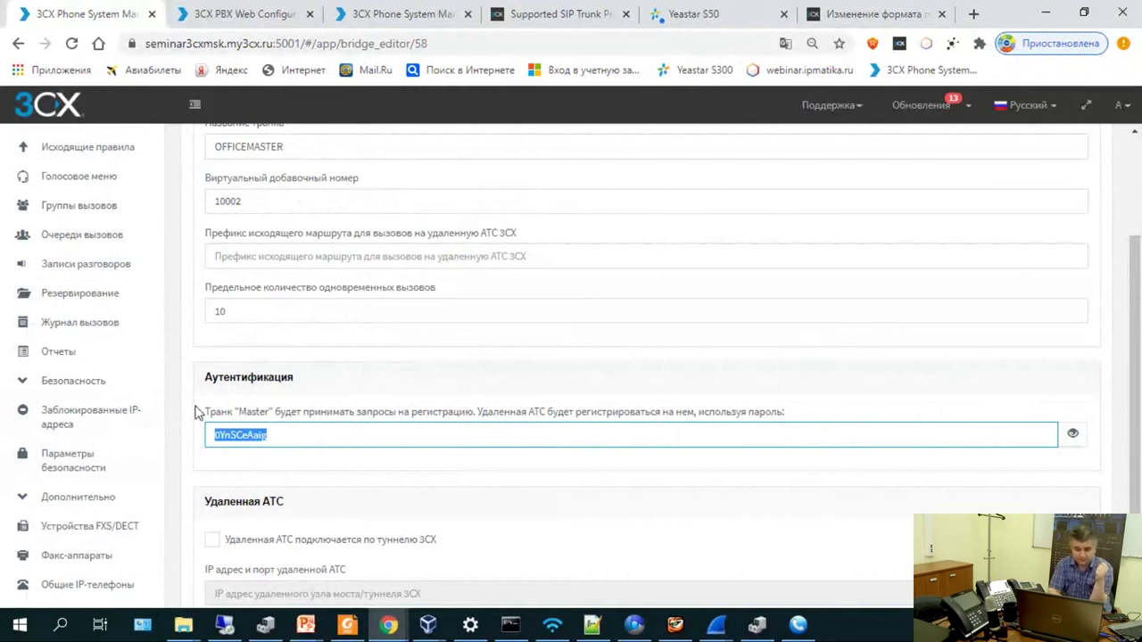
double_click(261, 202)
key("ctrl+c")
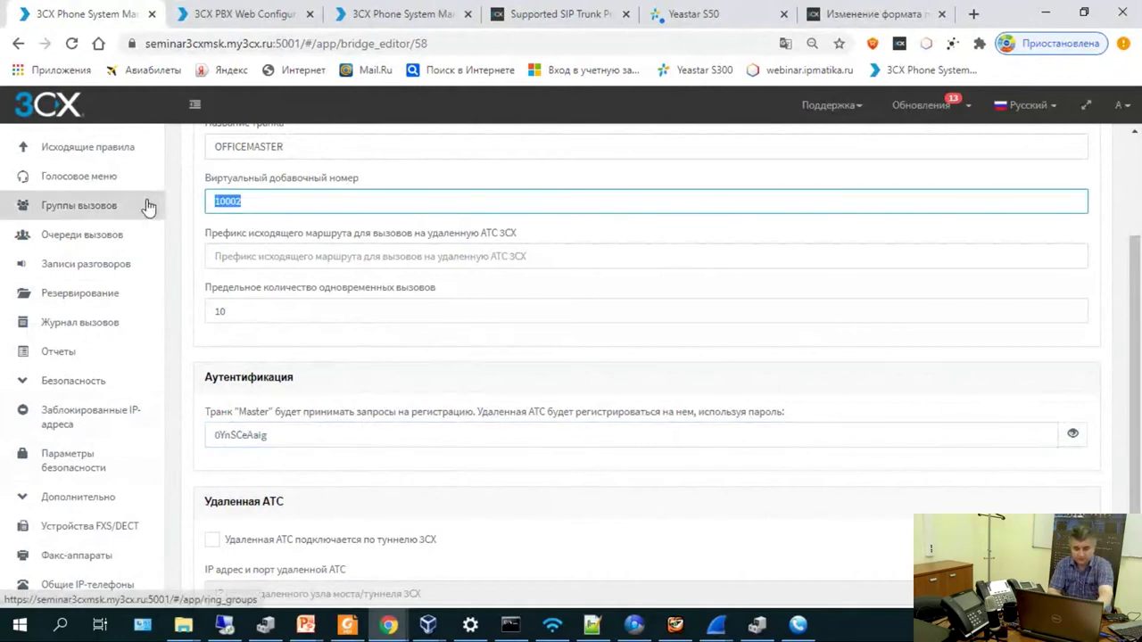
left_click(437, 14)
double_click(259, 400)
key("ctrl+v")
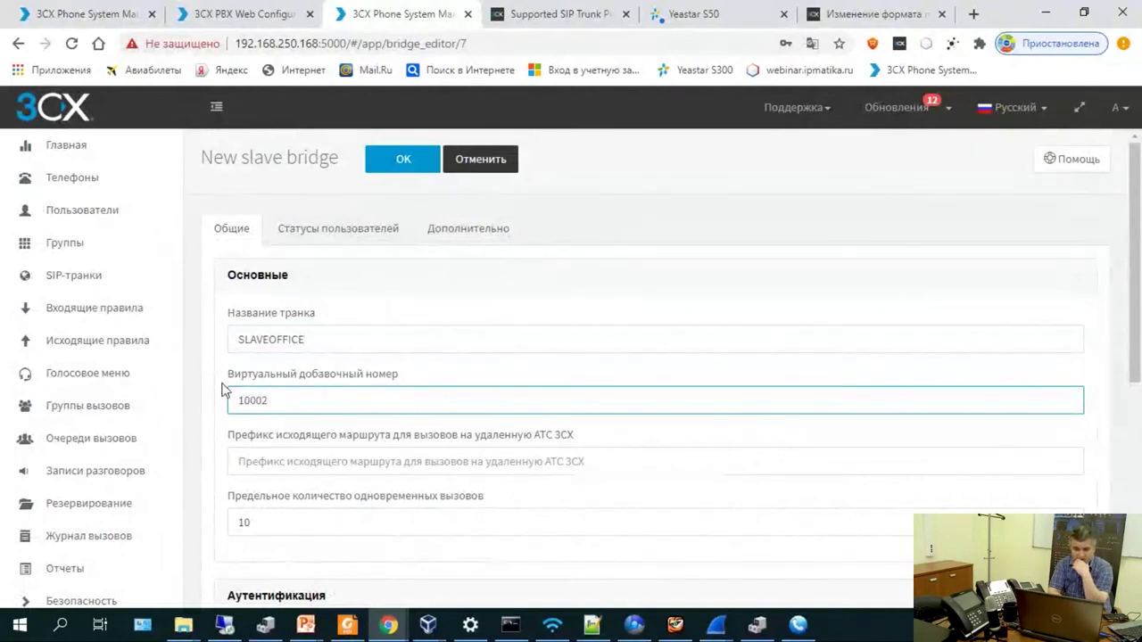
Step: Paste the master's authentication password into SLAVEOFFICE and attempt to save it
scroll(224, 390, "down", 2)
left_click(303, 529)
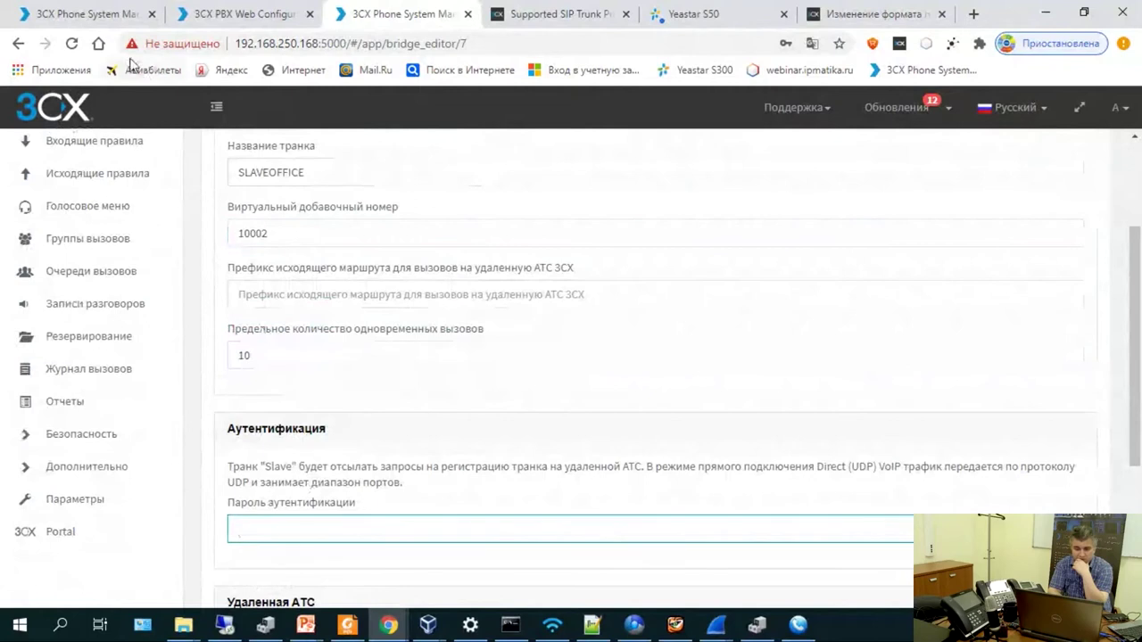
left_click(99, 16)
left_click_drag(268, 434, 156, 420)
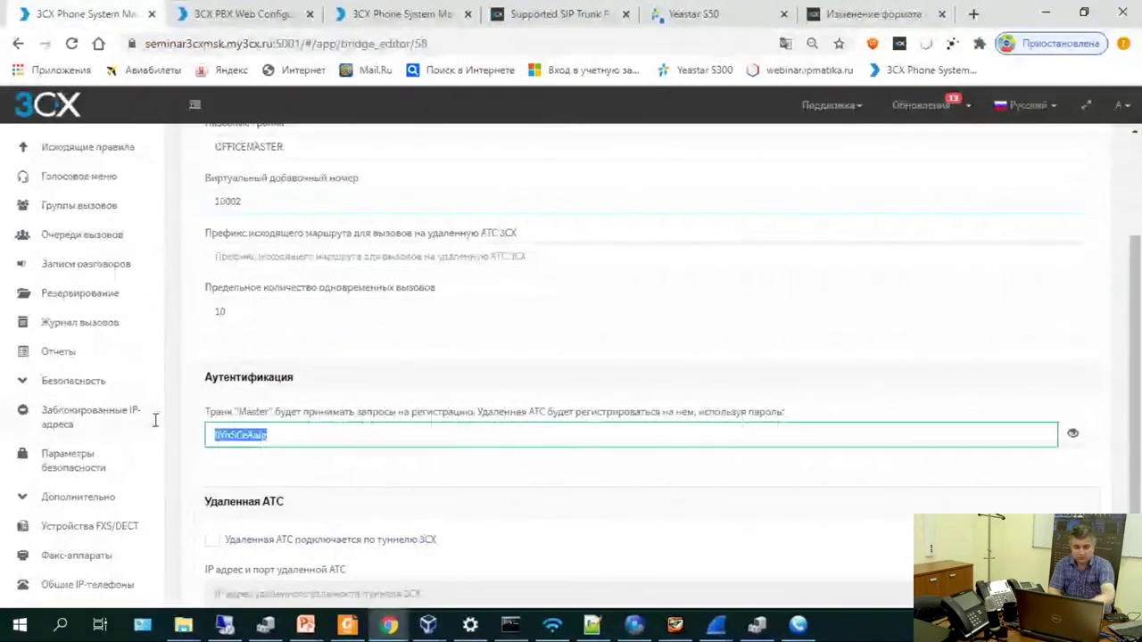
left_click(390, 16)
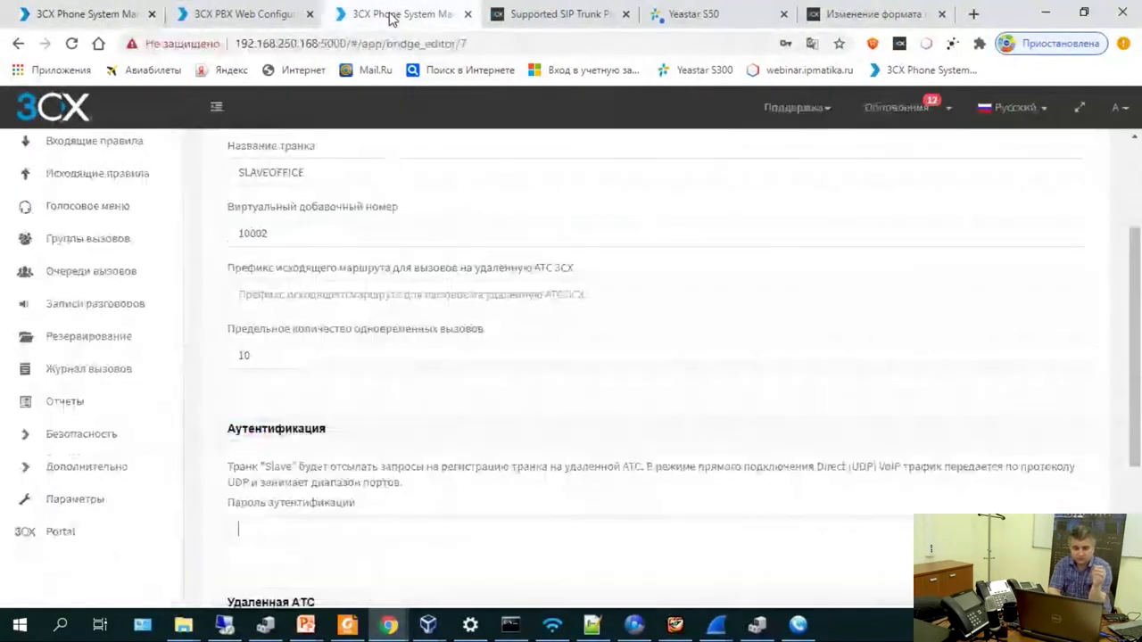
key("ctrl+v")
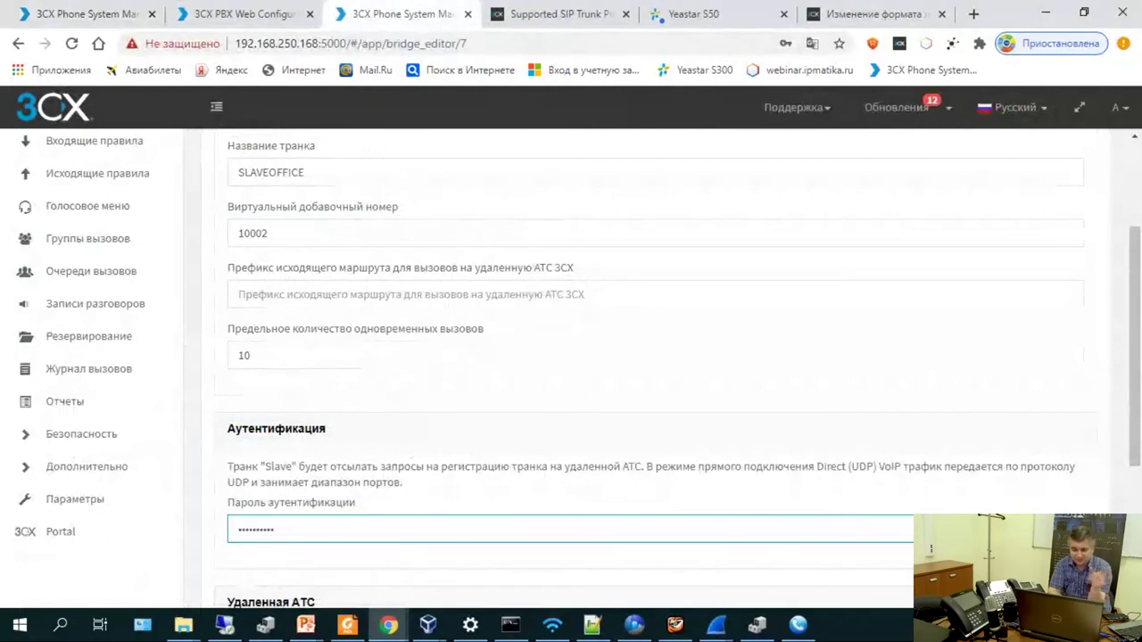
left_click(755, 442)
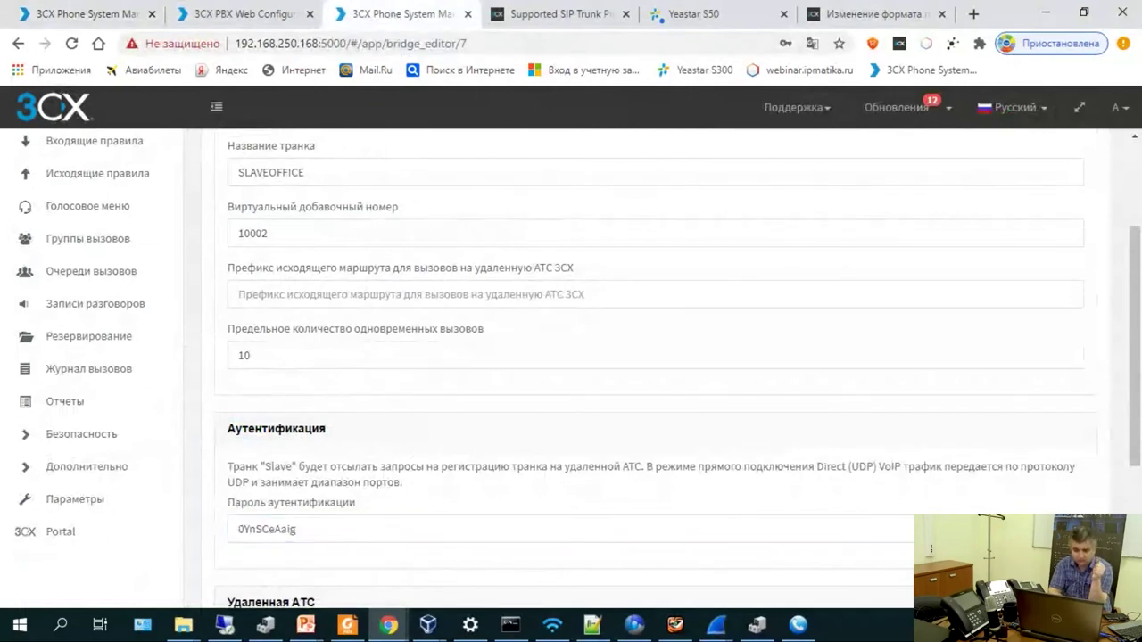
scroll(455, 360, "up", 1)
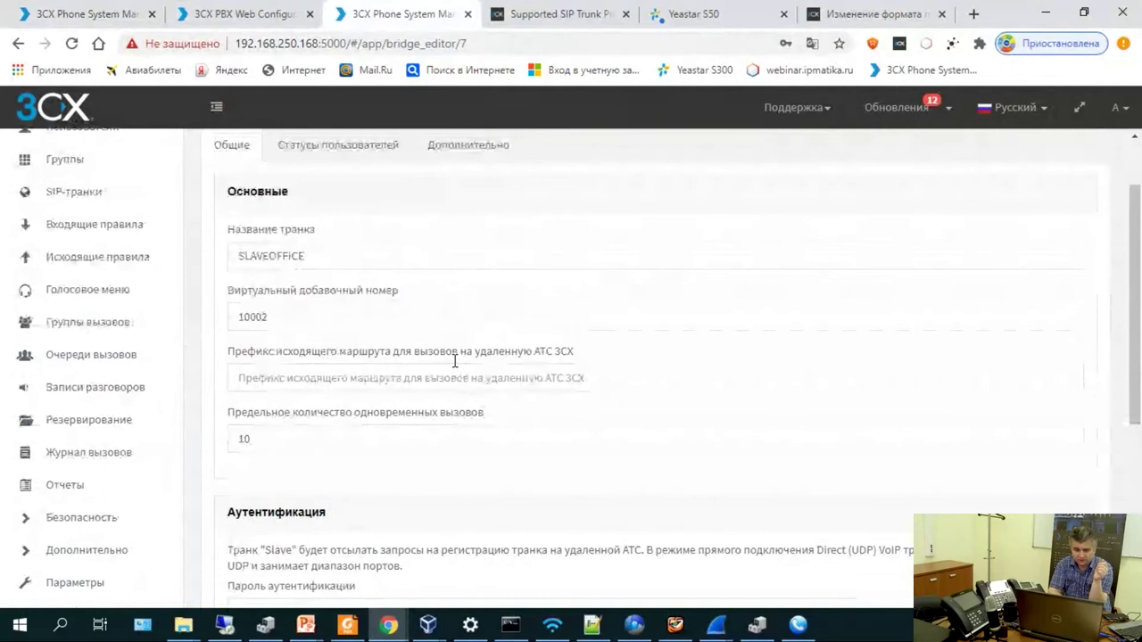
scroll(454, 360, "down", 4)
scroll(454, 365, "up", 5)
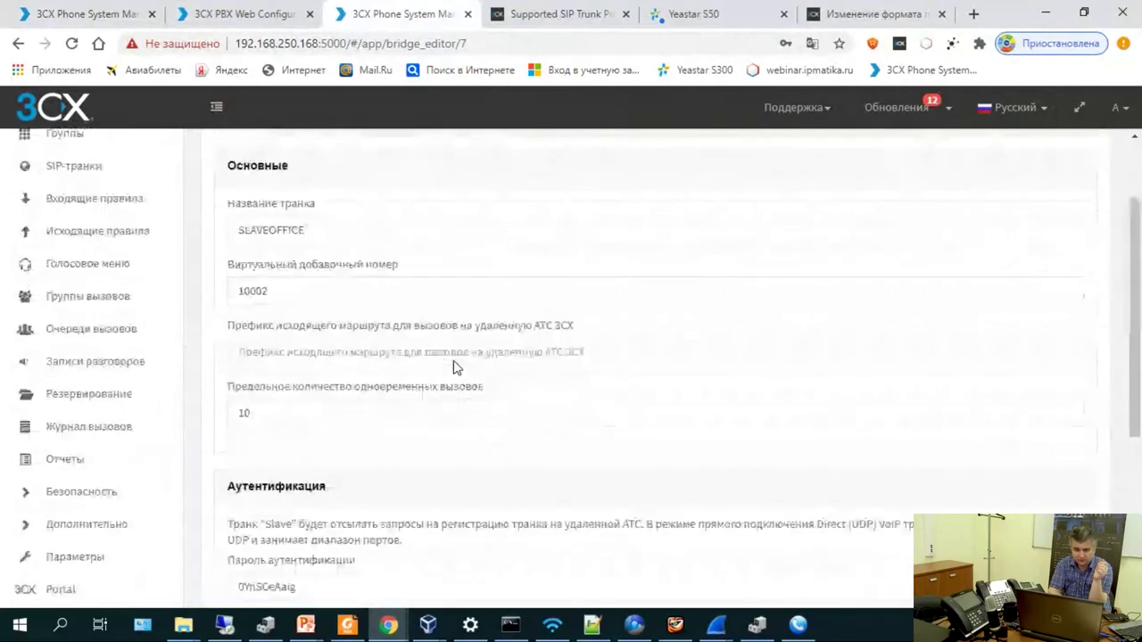
left_click(399, 160)
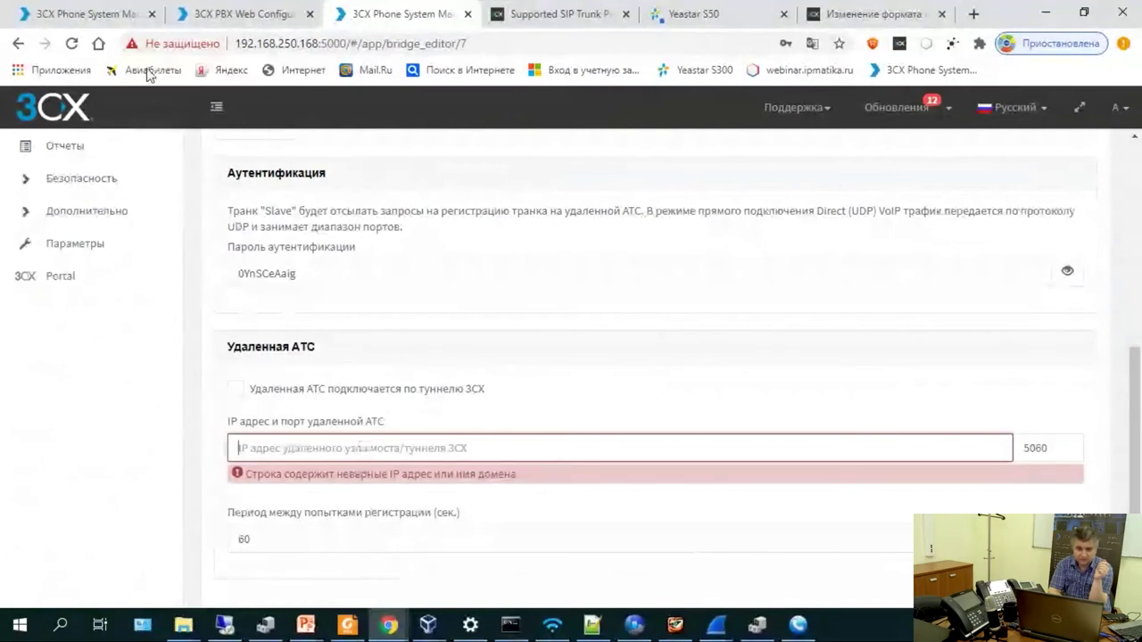
Step: Set SLAVEOFFICE's remote PBX address to seminar3cxmsk.my3cx.ru and save the trunk
left_click(98, 13)
left_click(273, 43)
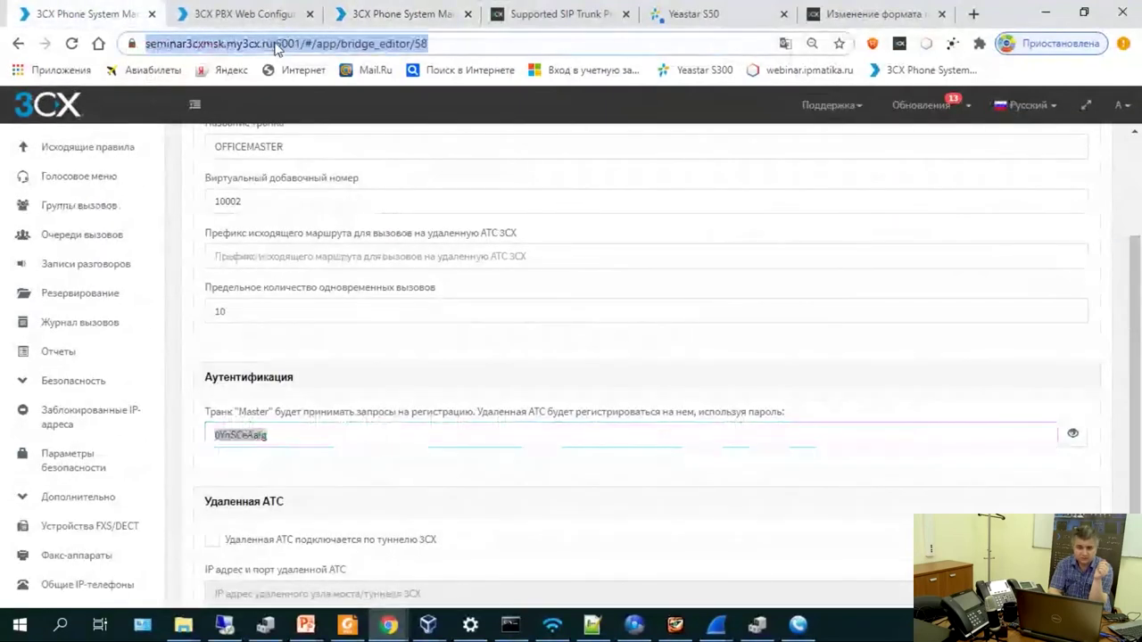
left_click(269, 44)
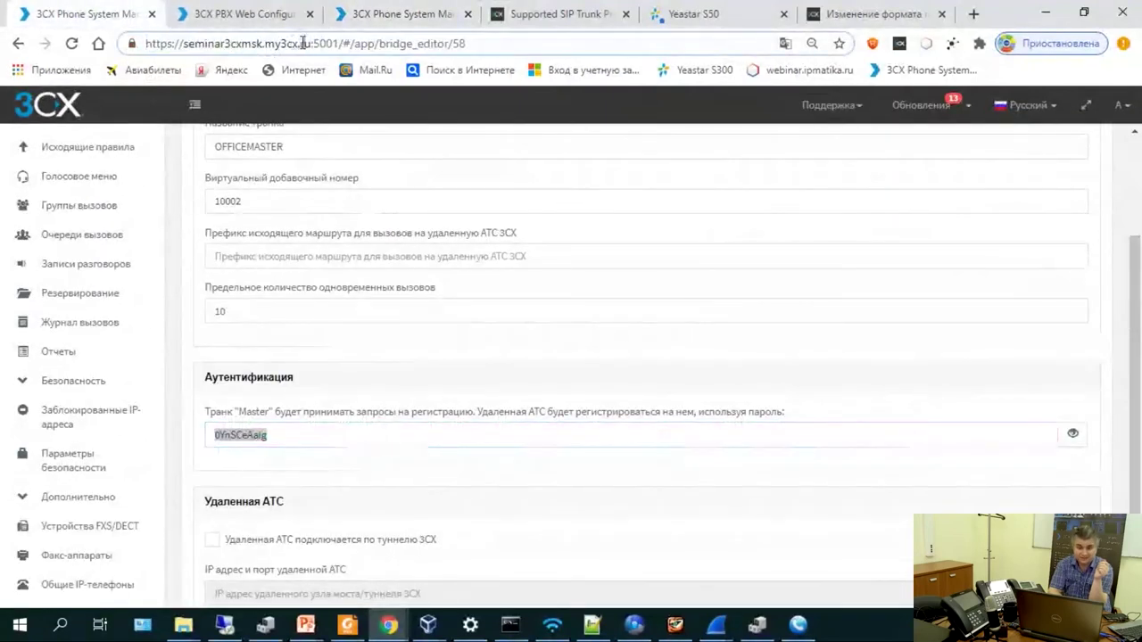
left_click_drag(312, 43, 187, 46)
key("ctrl+c")
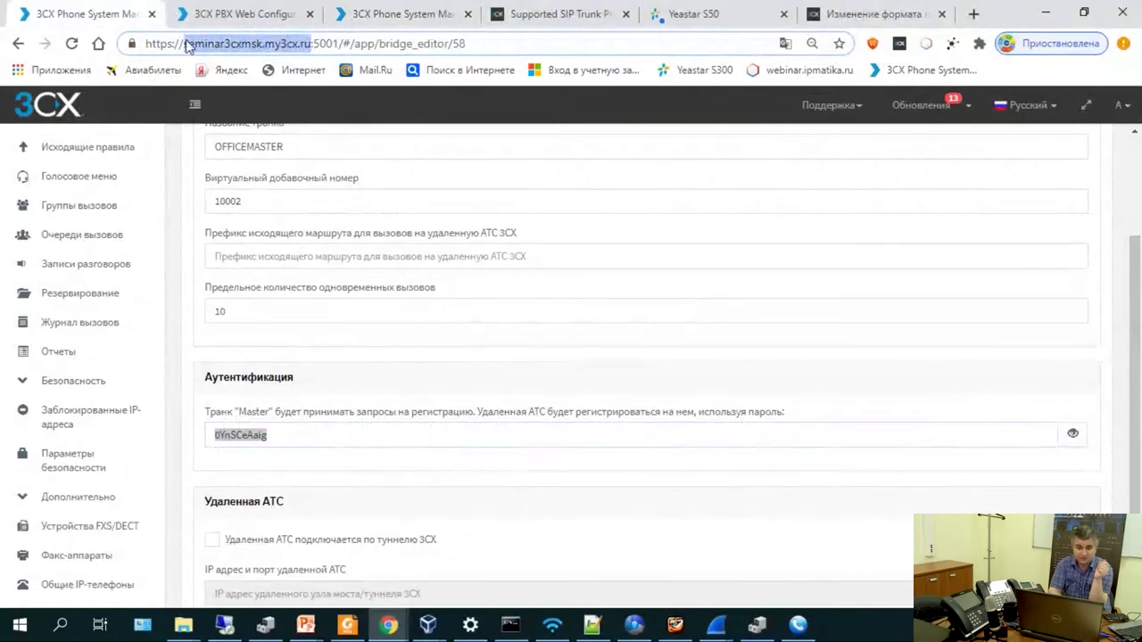
left_click(393, 14)
key("ctrl+v")
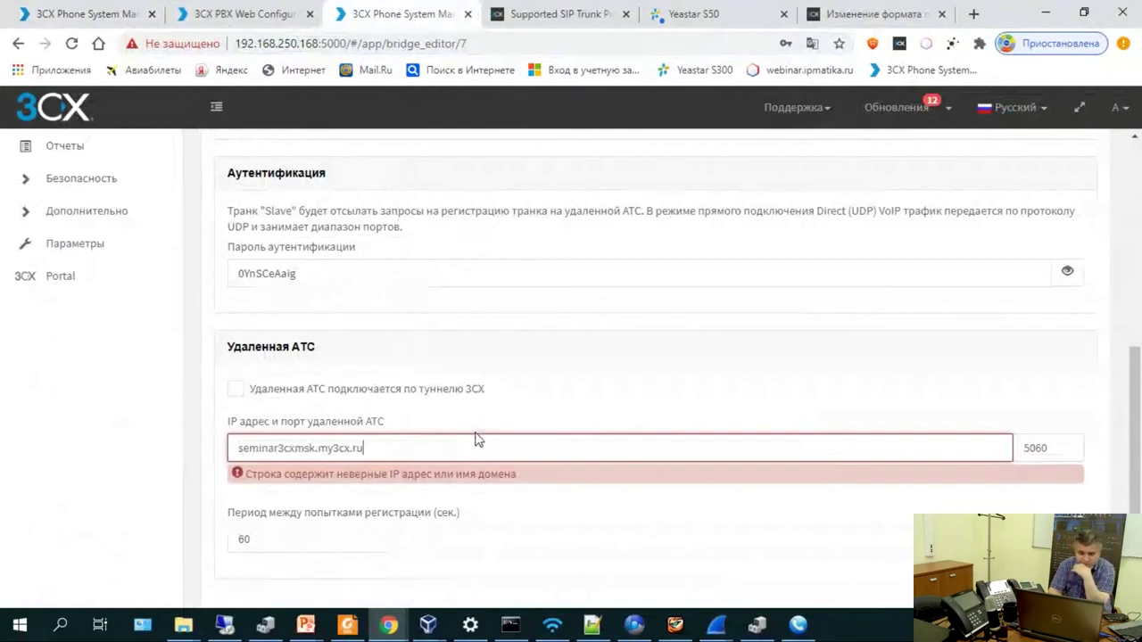
scroll(481, 428, "up", 5)
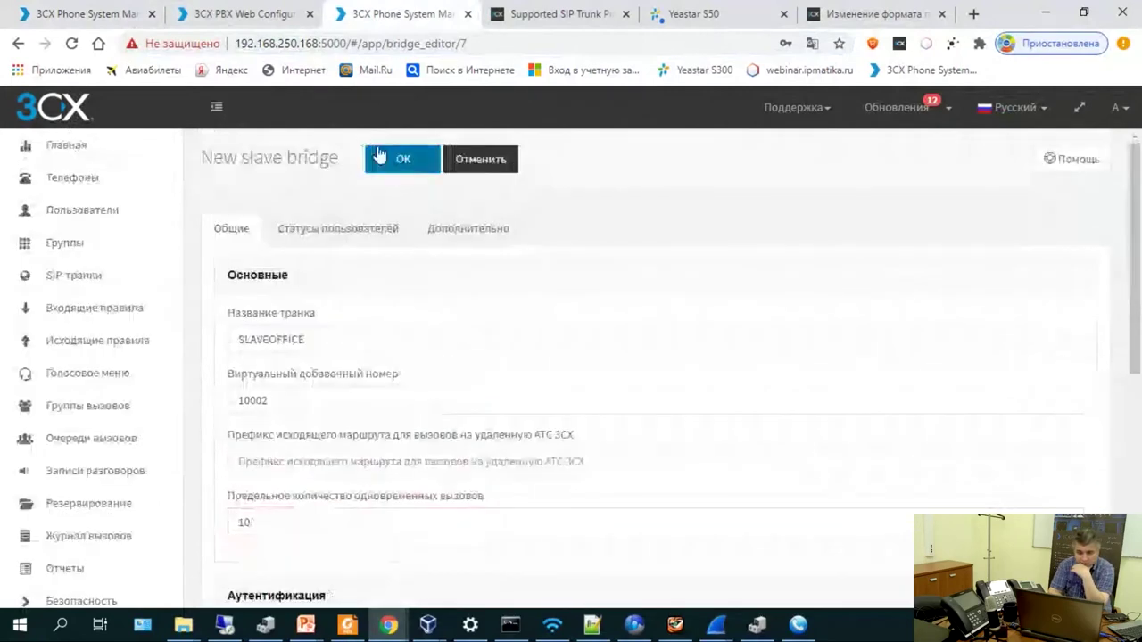
left_click(393, 160)
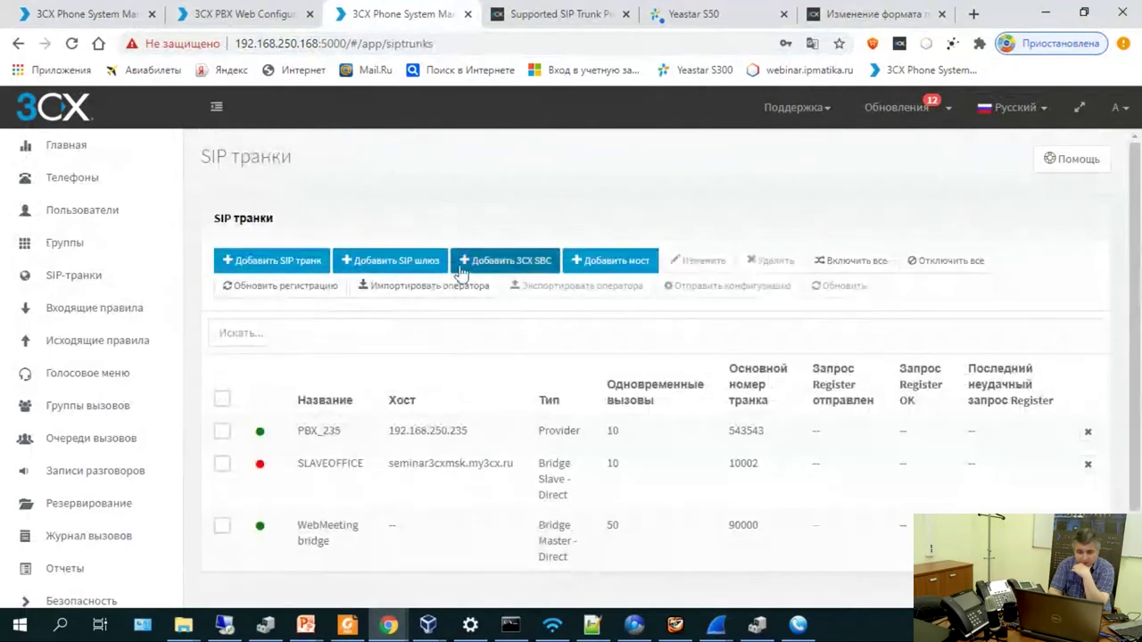
Step: Reload both PBXes' trunk lists until SLAVEOFFICE shows Register OK with the master
left_click(94, 15)
left_click(71, 43)
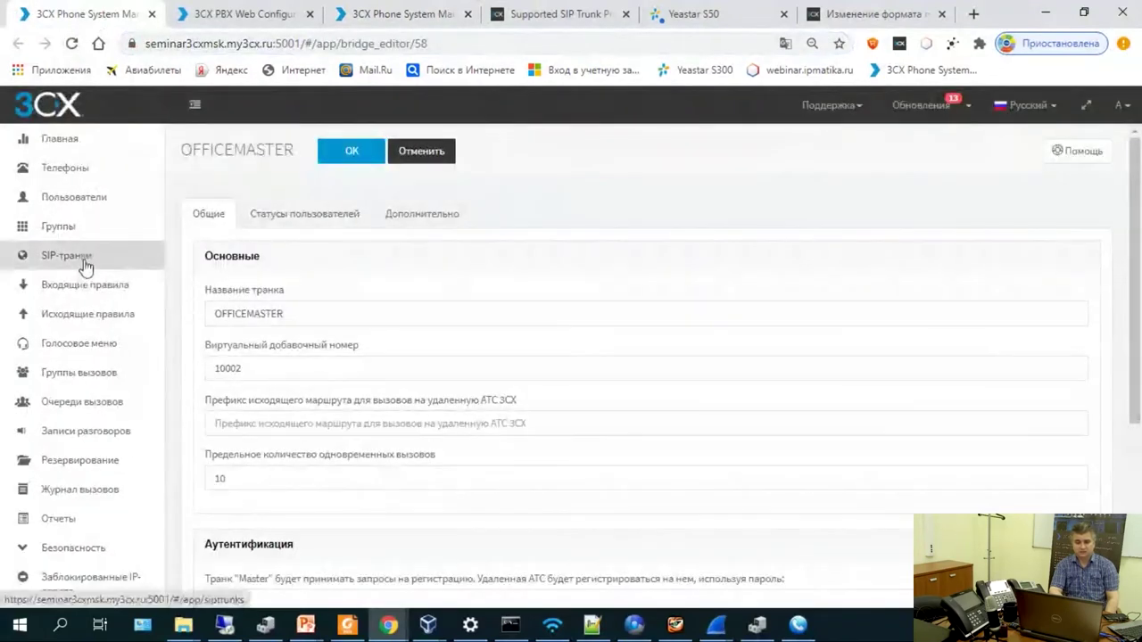
left_click(86, 257)
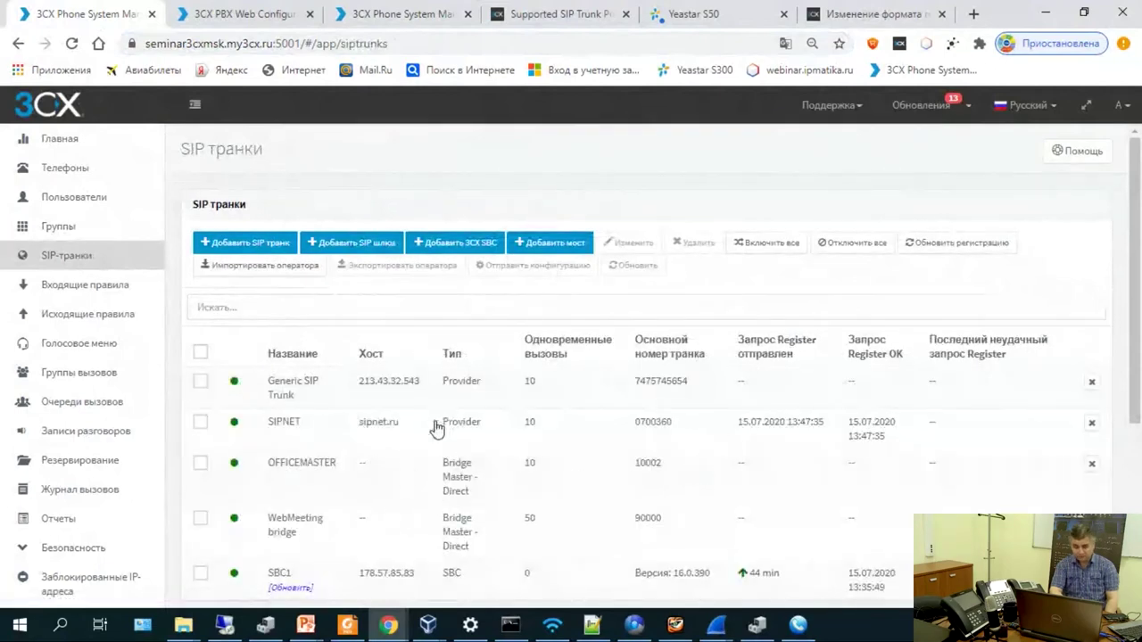
scroll(435, 431, "down", 2)
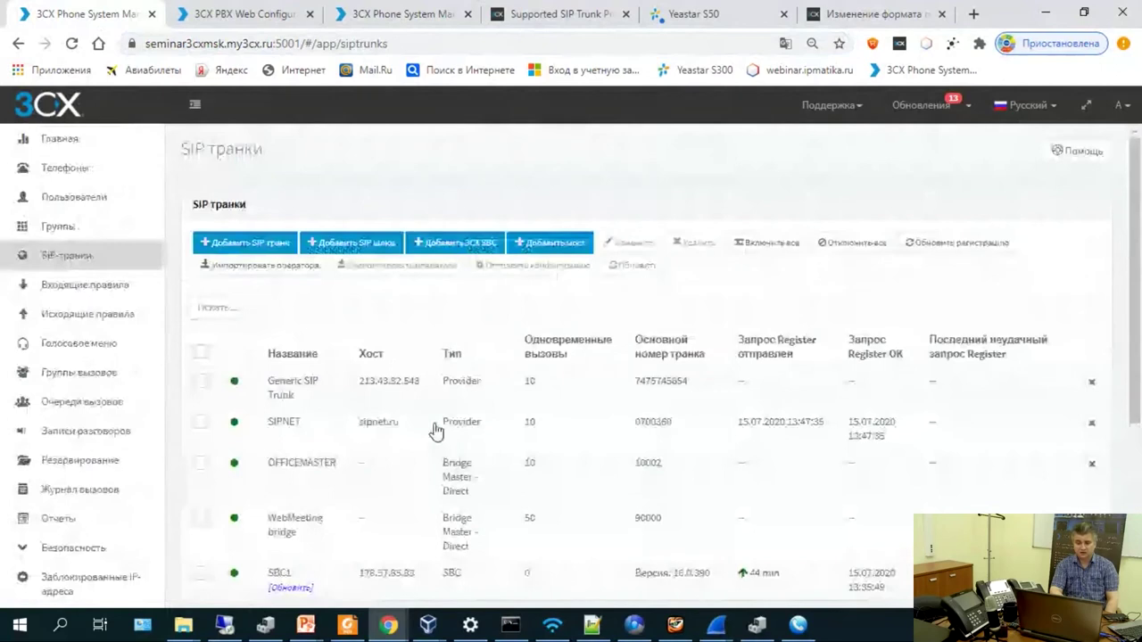
scroll(435, 431, "down", 2)
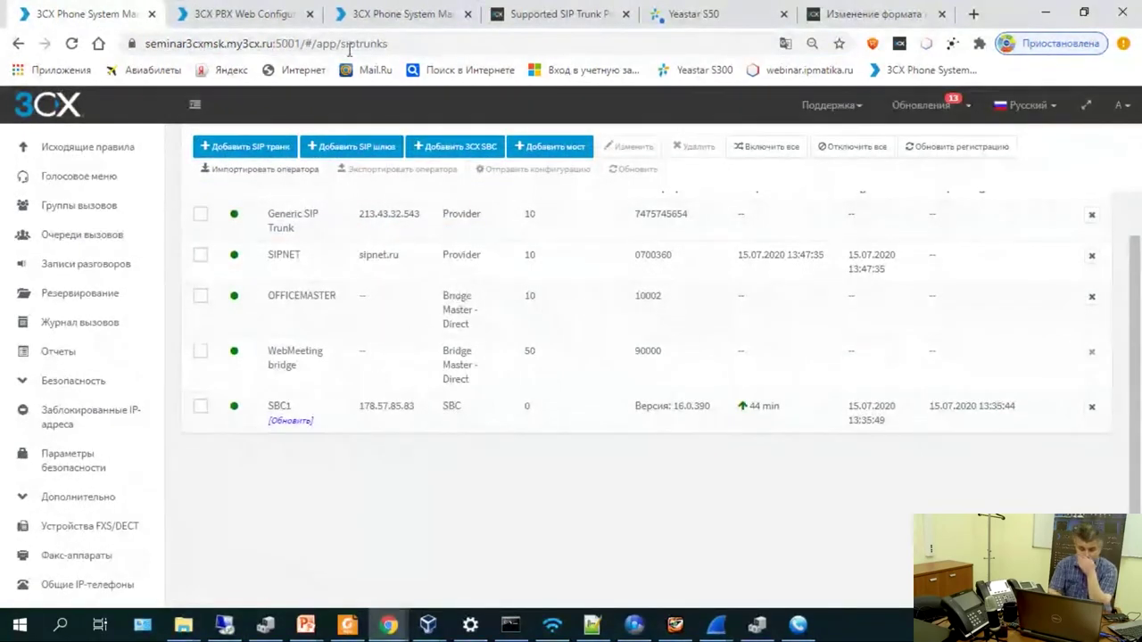
left_click(379, 15)
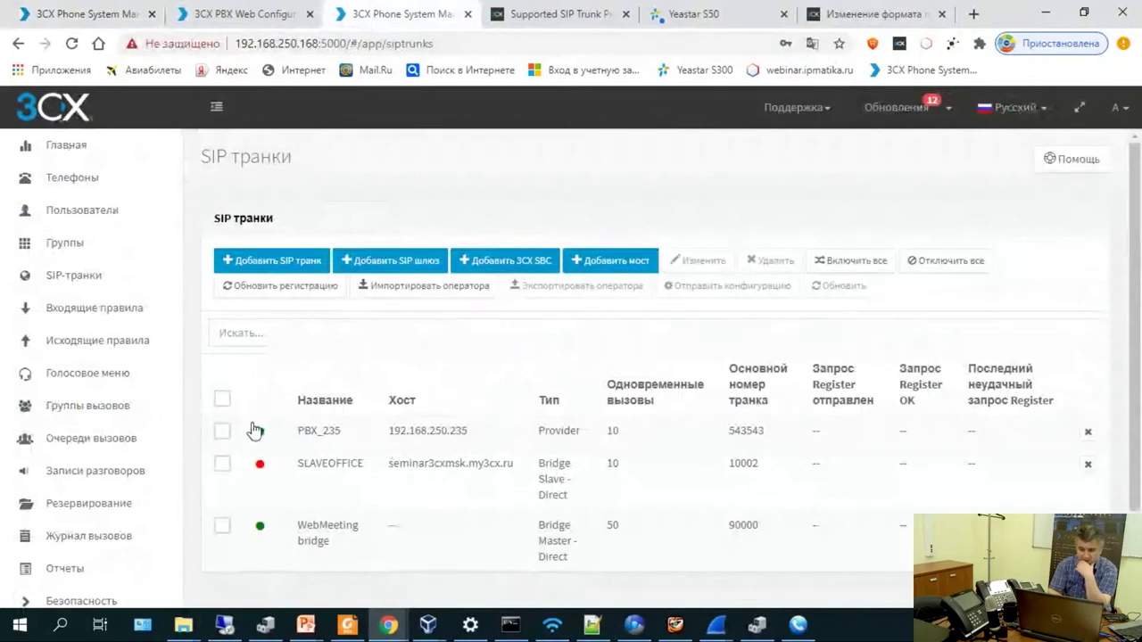
left_click(71, 43)
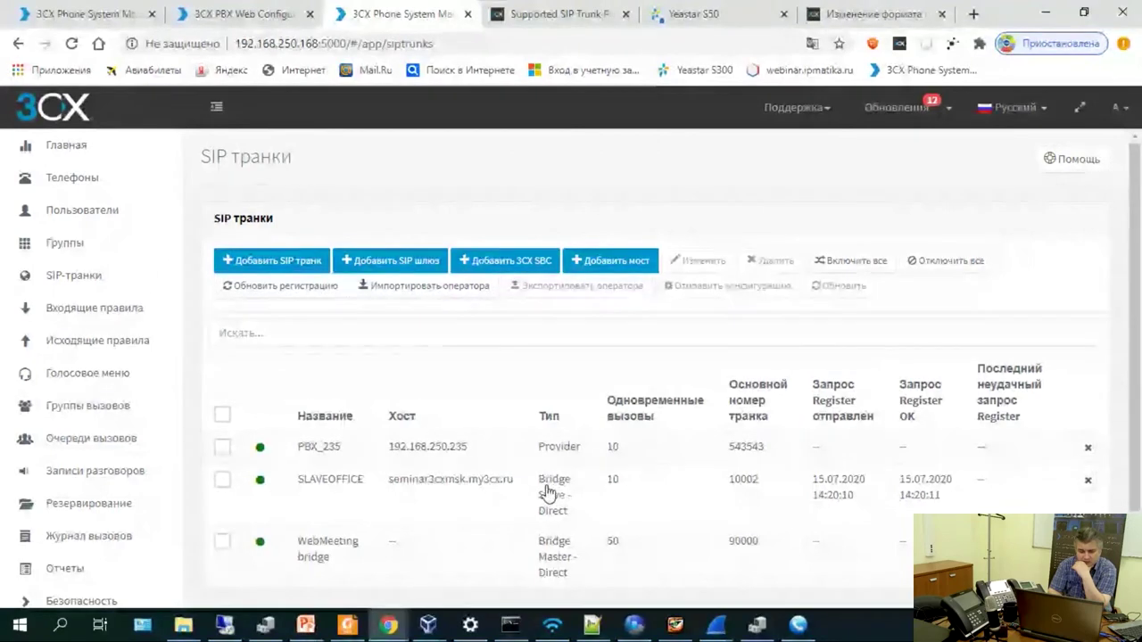
Step: Create a new outbound rule with route 1 going through SLAVEOFFICE
left_click(146, 348)
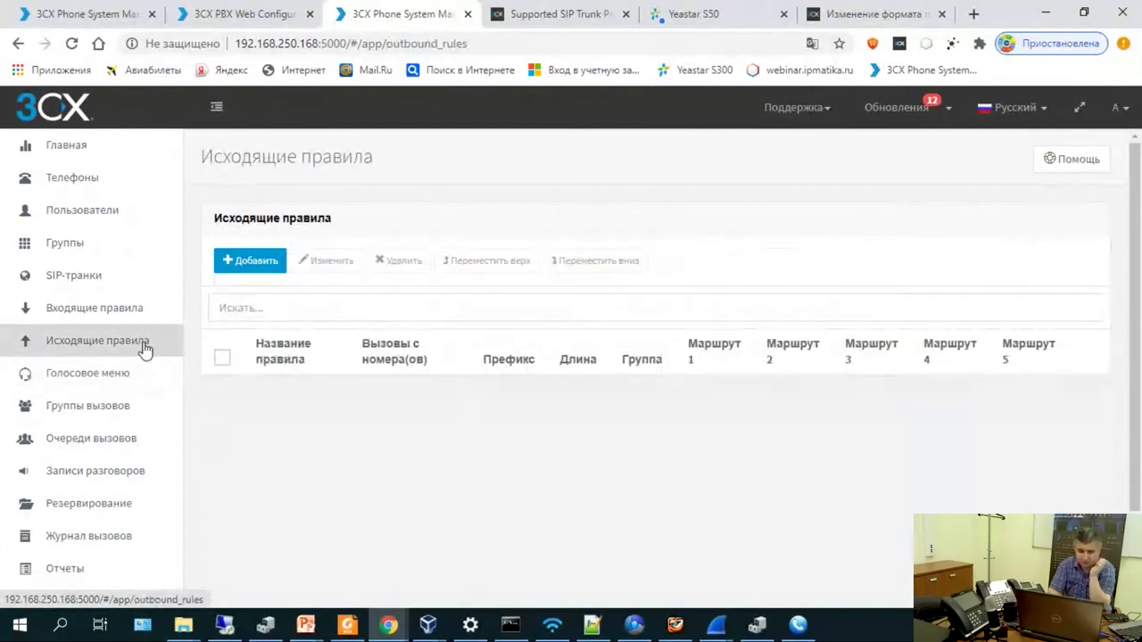
left_click(266, 265)
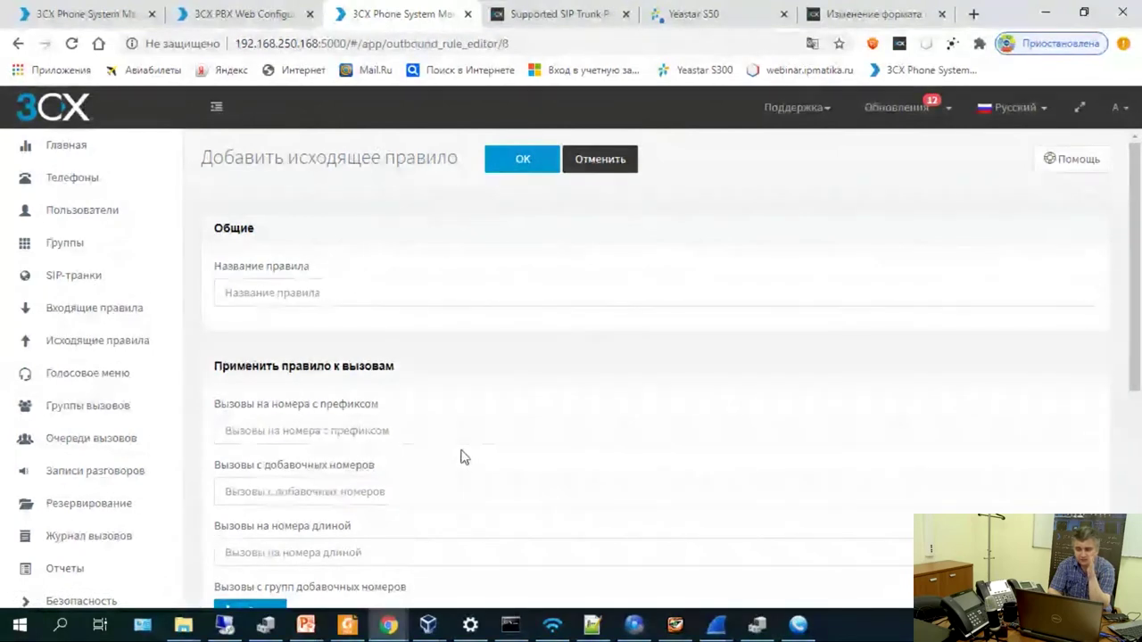
left_click(453, 294)
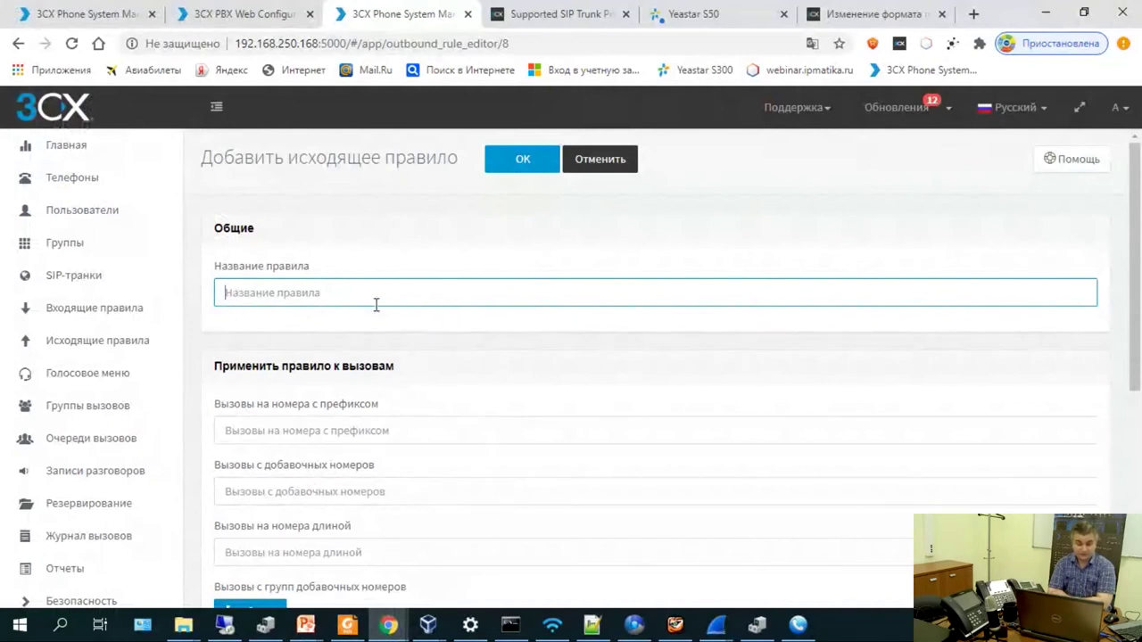
scroll(387, 345, "down", 4)
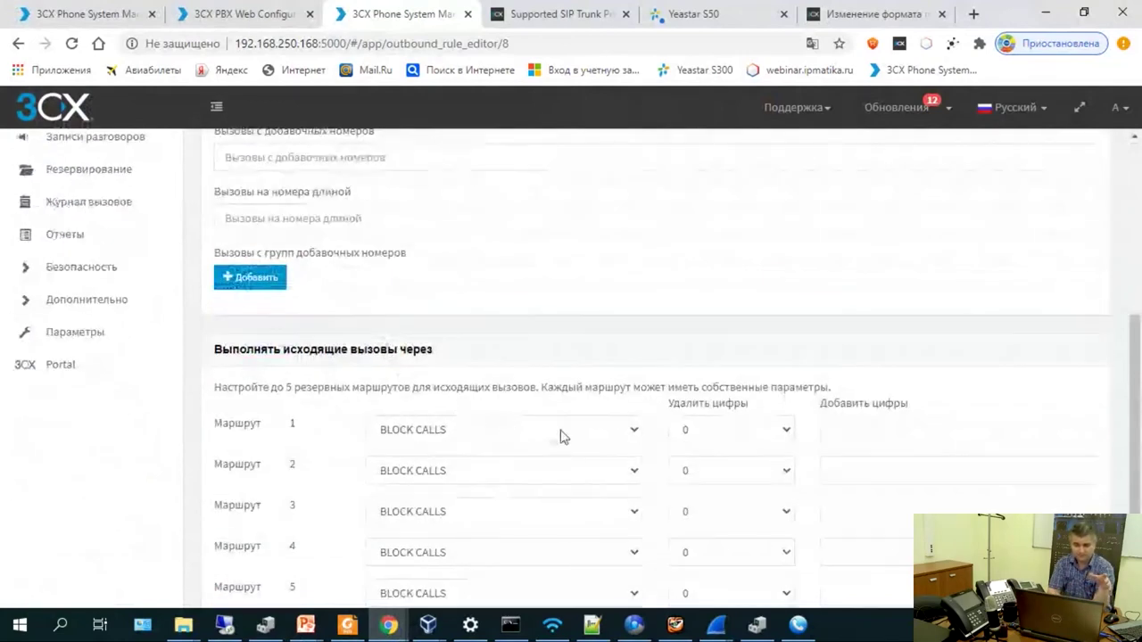
left_click(628, 435)
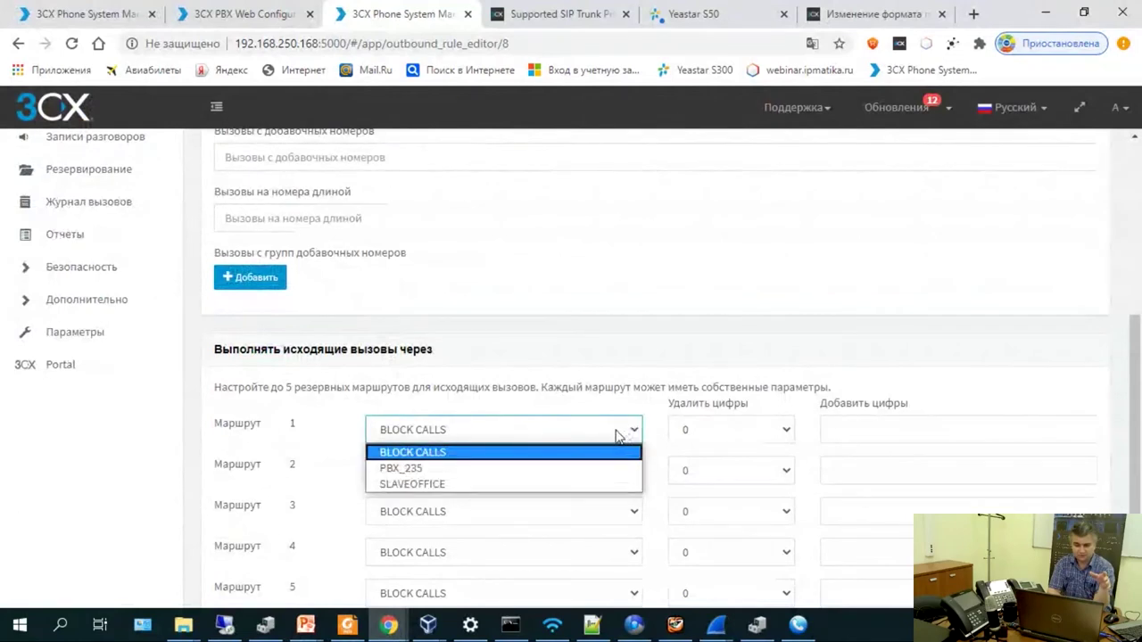
left_click(479, 484)
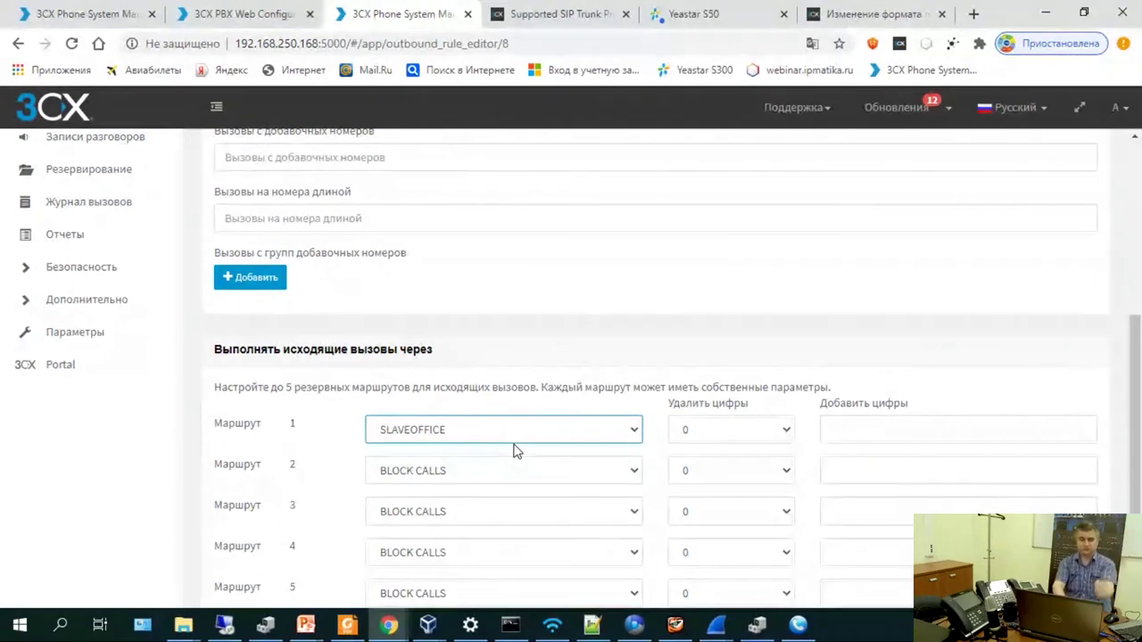
Step: Name the outbound rule TO_OFFISMASTER
scroll(500, 455, "up", 1)
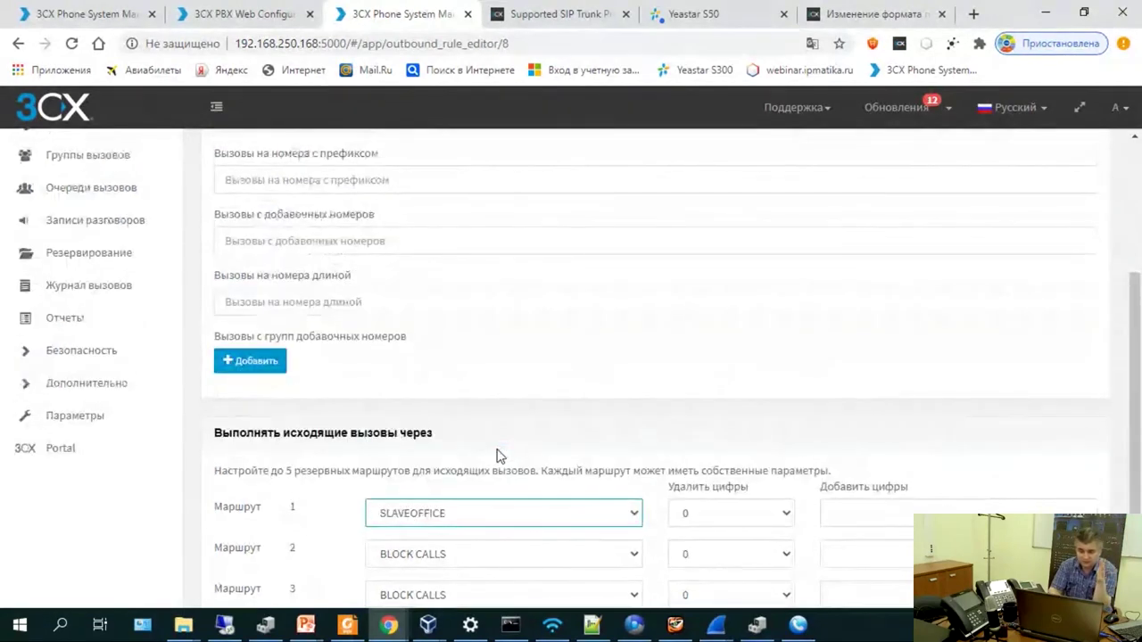
scroll(500, 455, "up", 1)
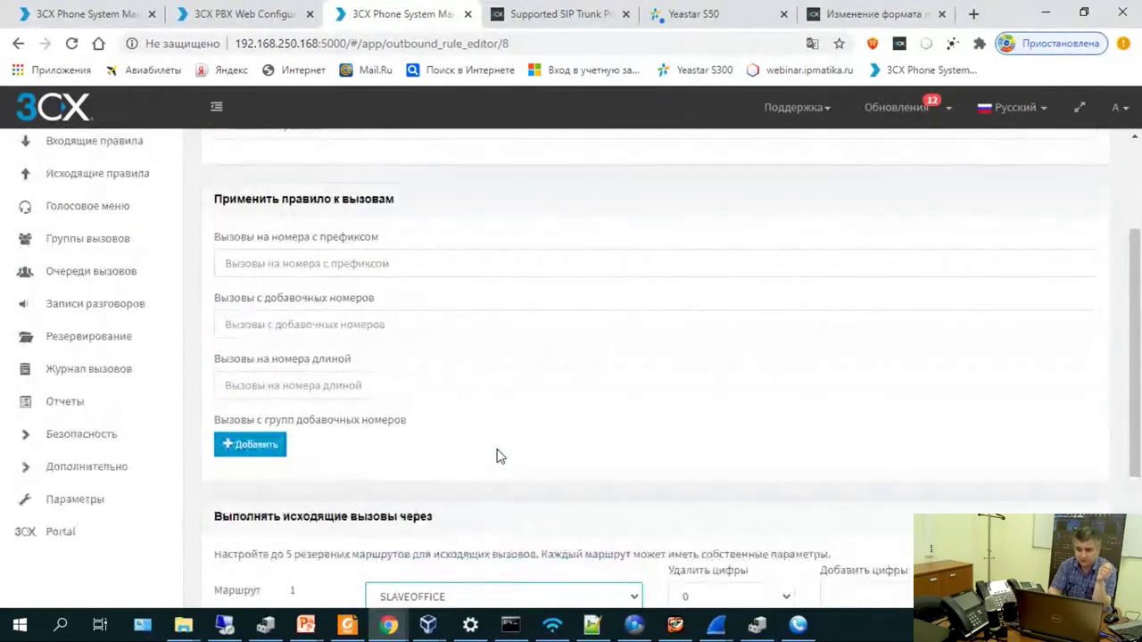
scroll(499, 456, "down", 1)
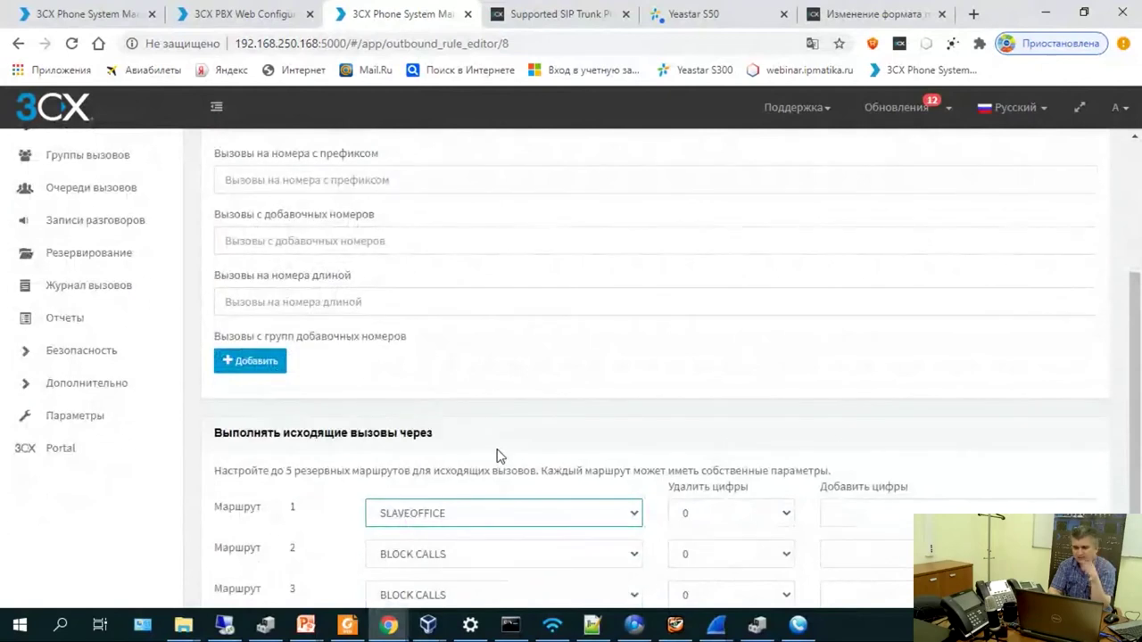
scroll(498, 455, "up", 3)
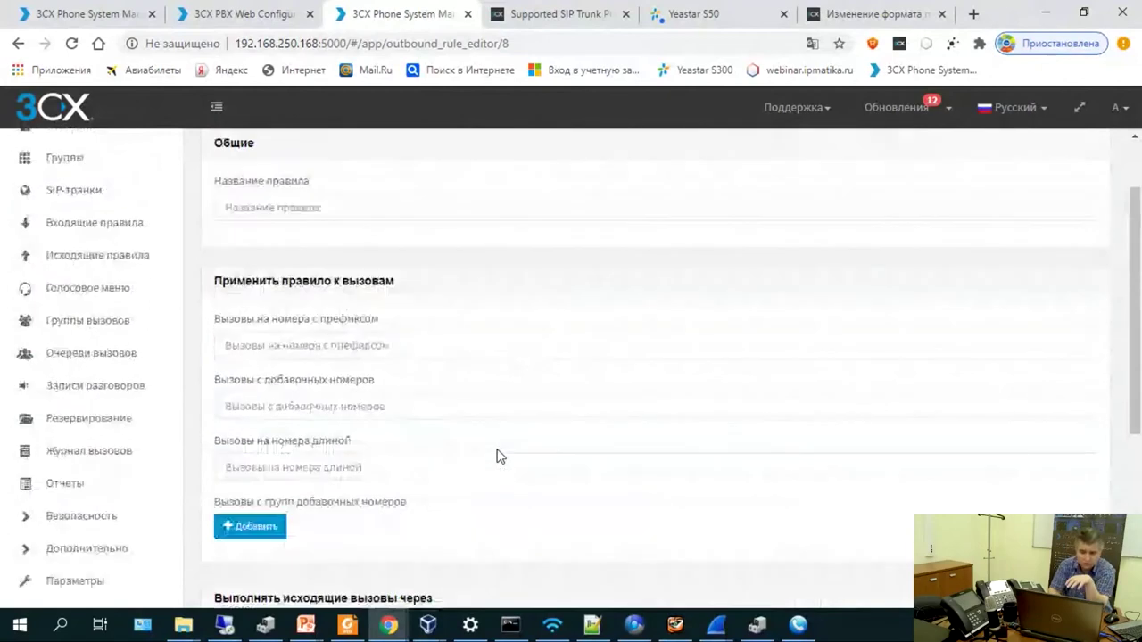
left_click(448, 298)
type("TO_")
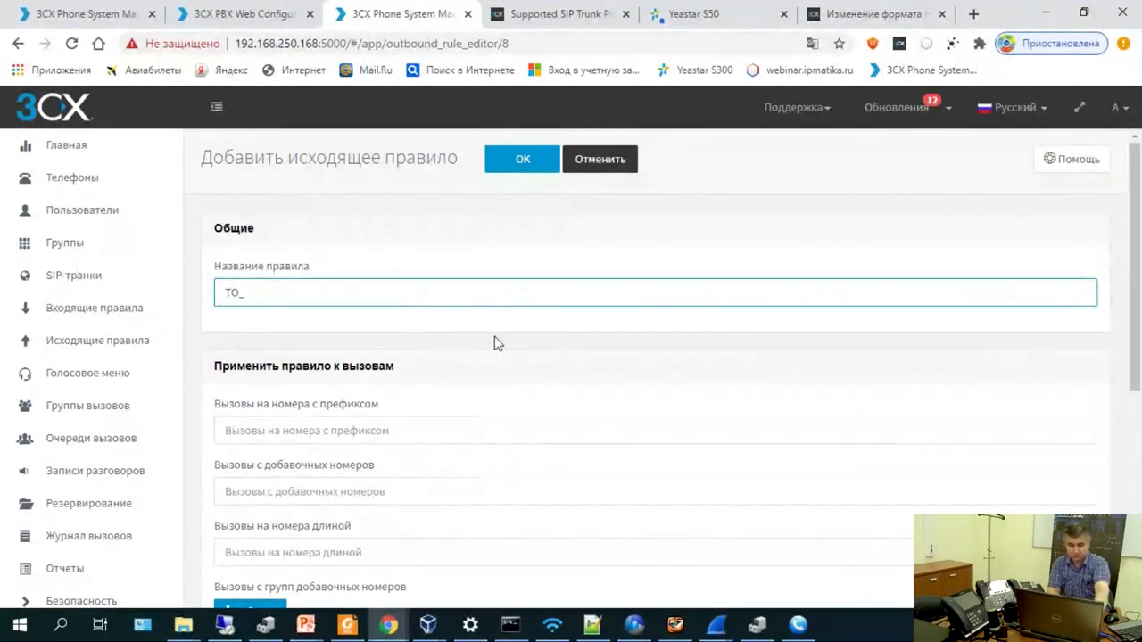
type("O")
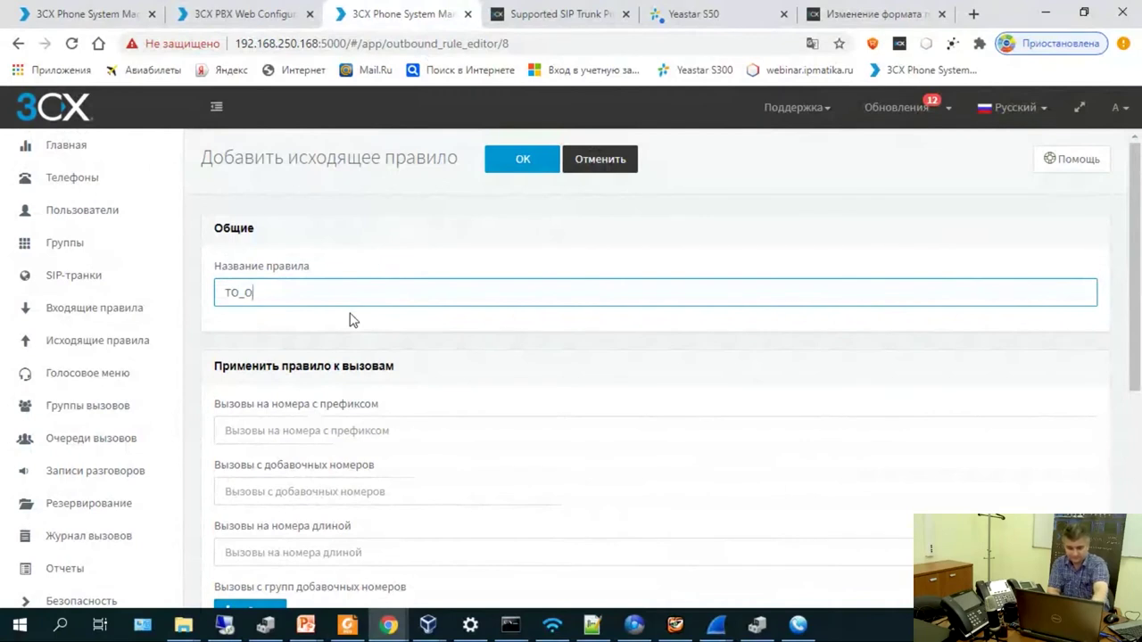
scroll(400, 335, "down", 4)
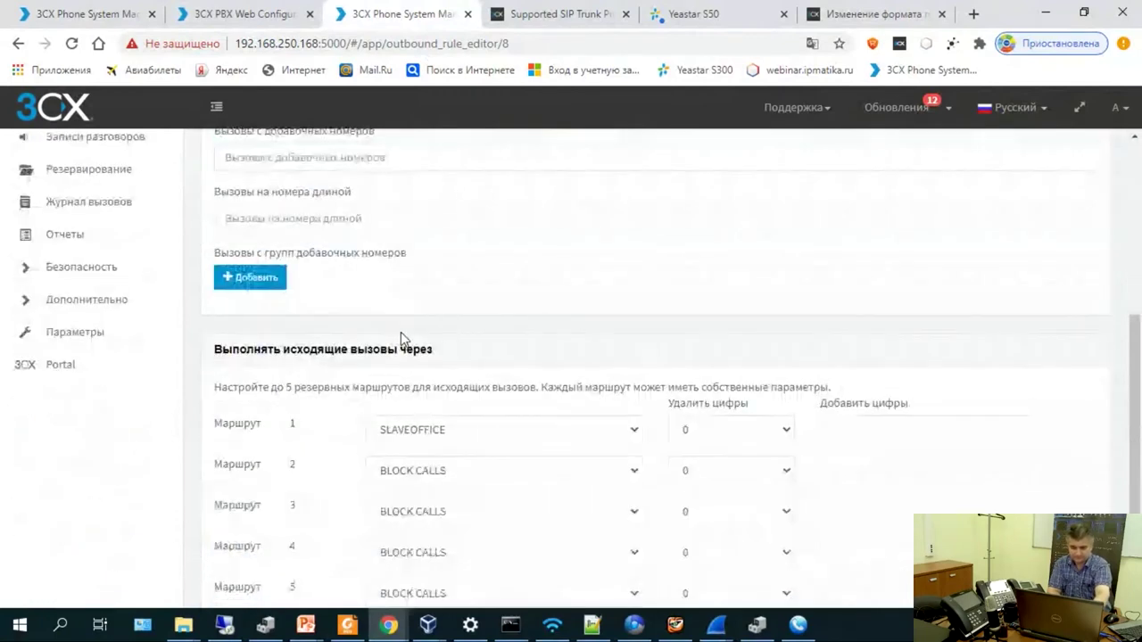
scroll(401, 339, "up", 4)
type("FISMASTER")
key("Tab")
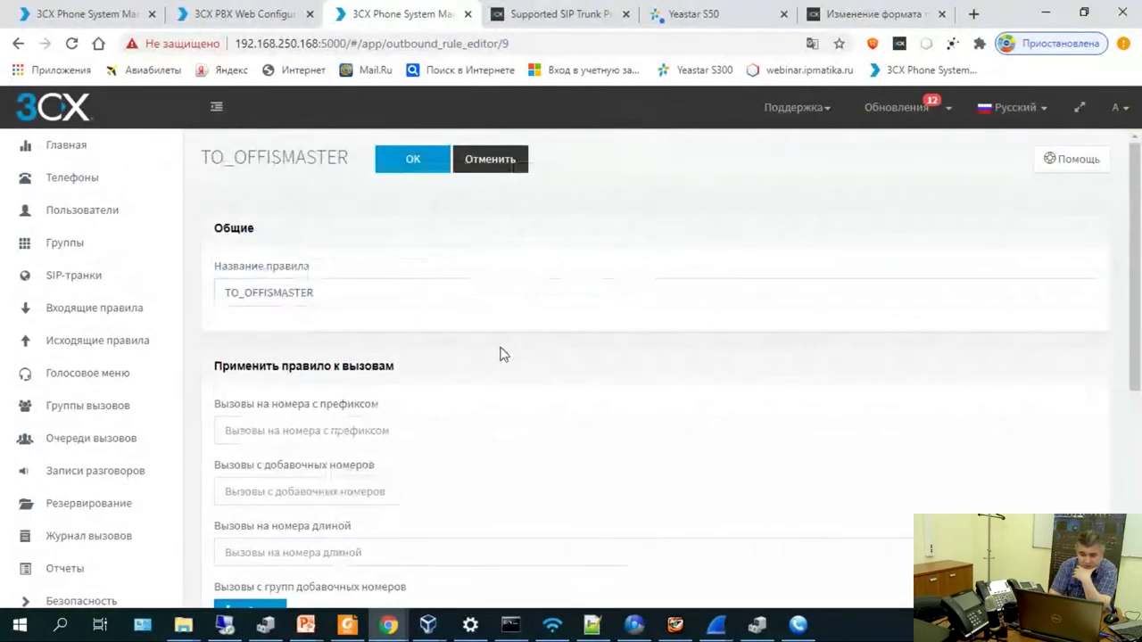
Step: Enter 3 as the rule's dialled-number prefix
scroll(501, 354, "down", 2)
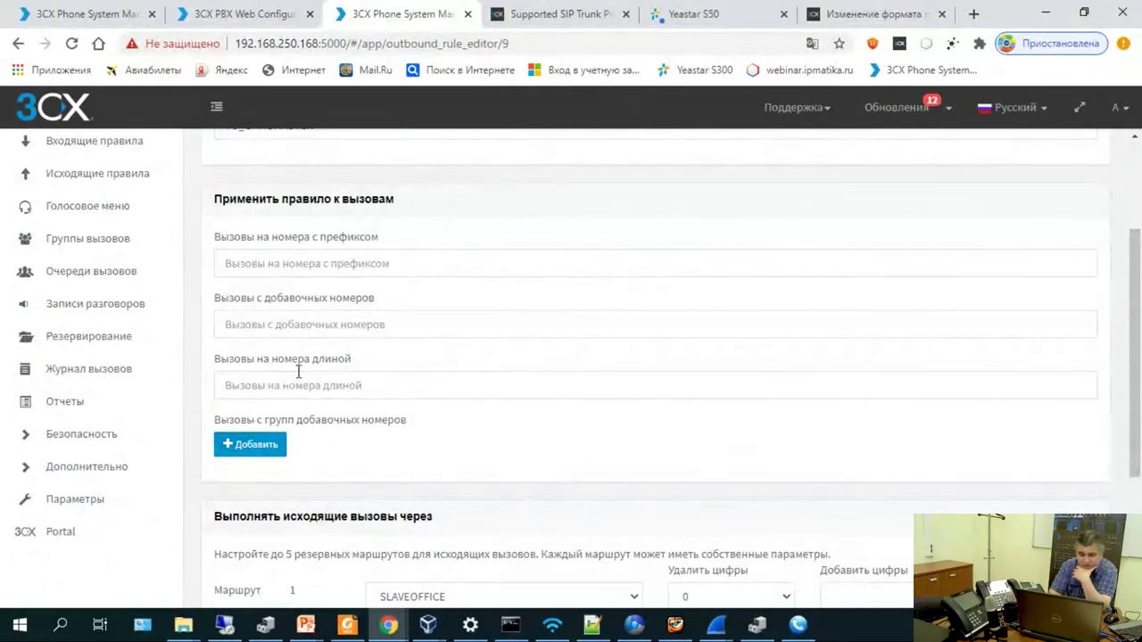
scroll(326, 363, "up", 1)
left_click(332, 348)
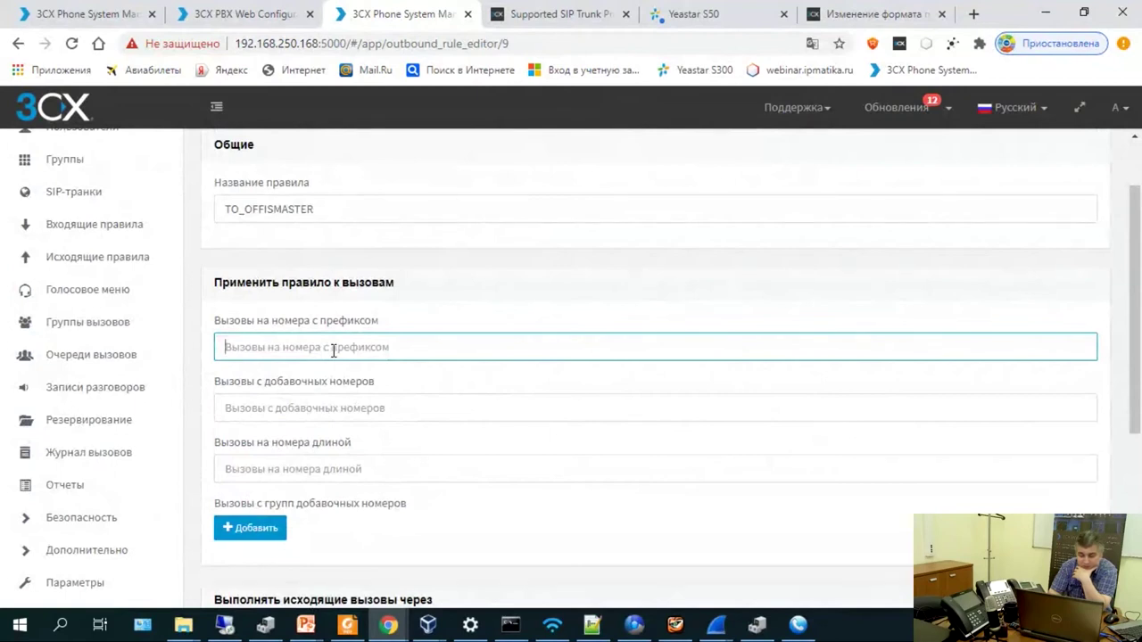
type("3")
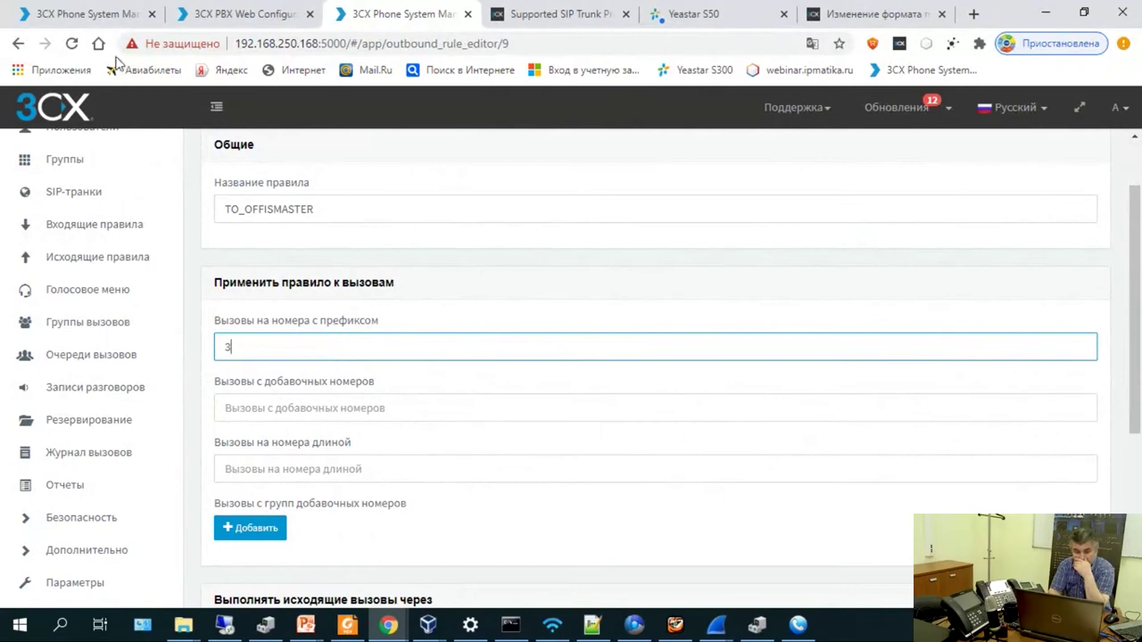
left_click(98, 14)
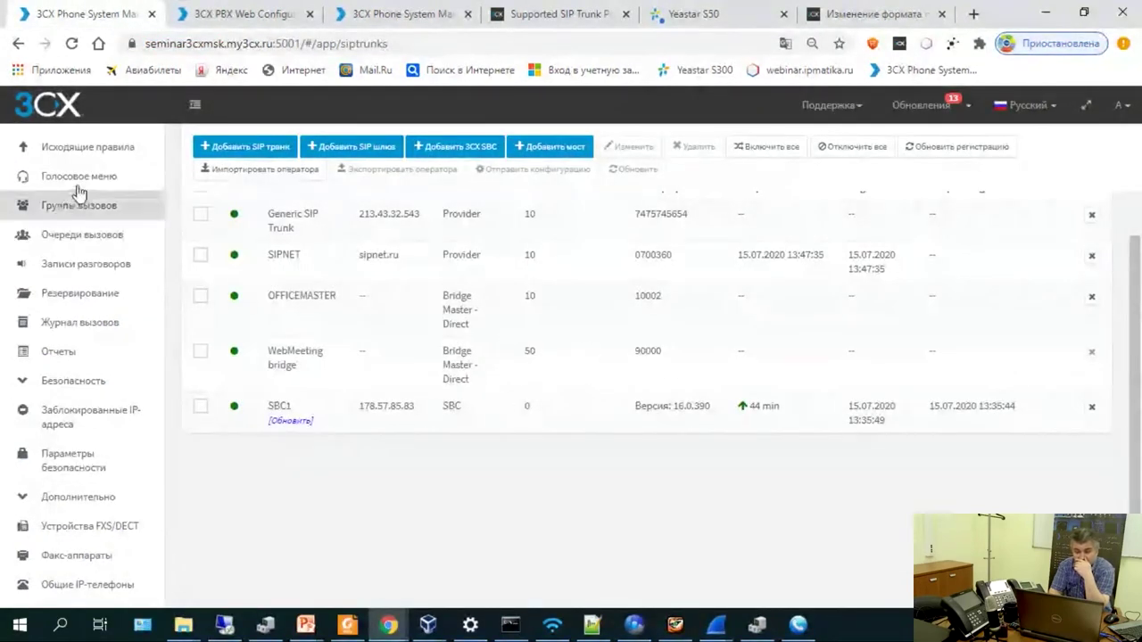
Step: Review the master PBX's extension numbers under Пользователи, then return to the TO_OFFISMASTER rule editor
scroll(84, 174, "up", 2)
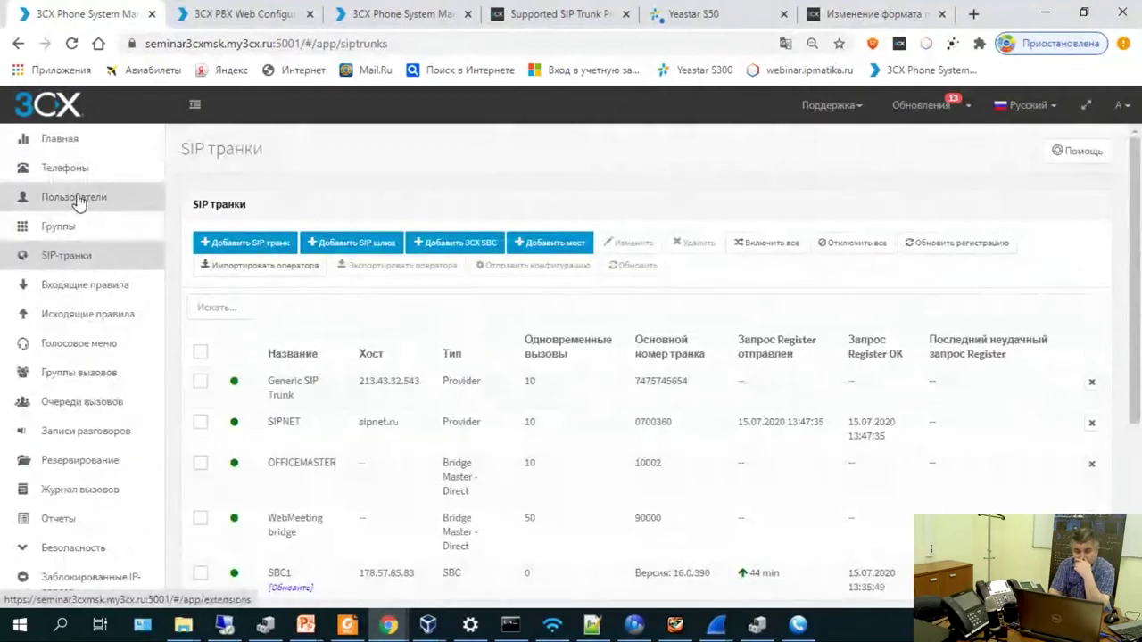
left_click(76, 198)
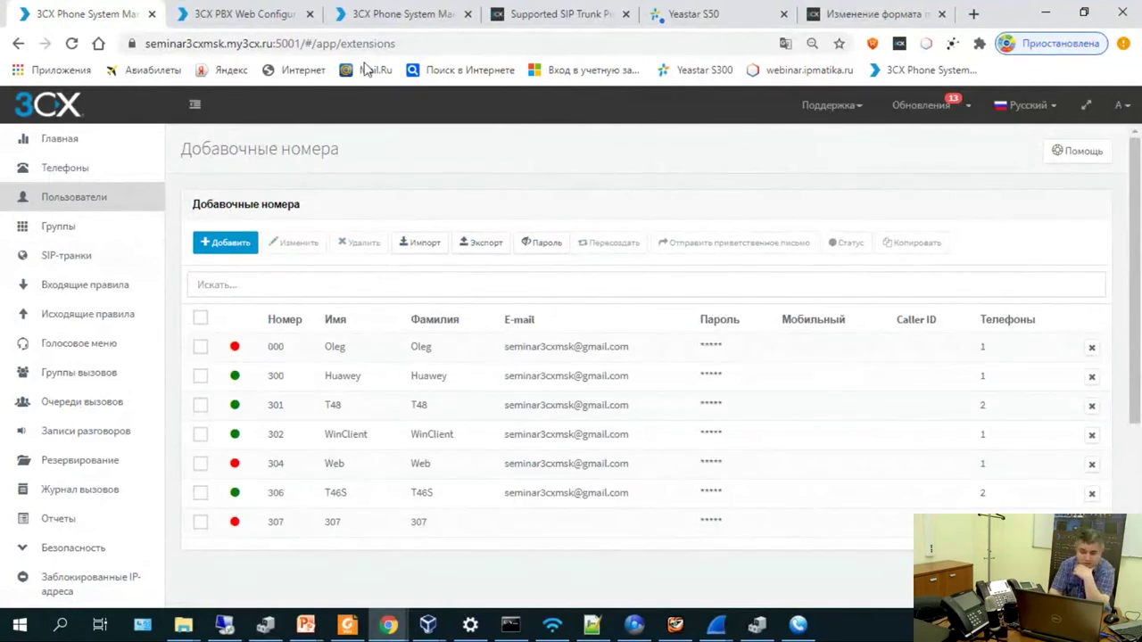
left_click(400, 14)
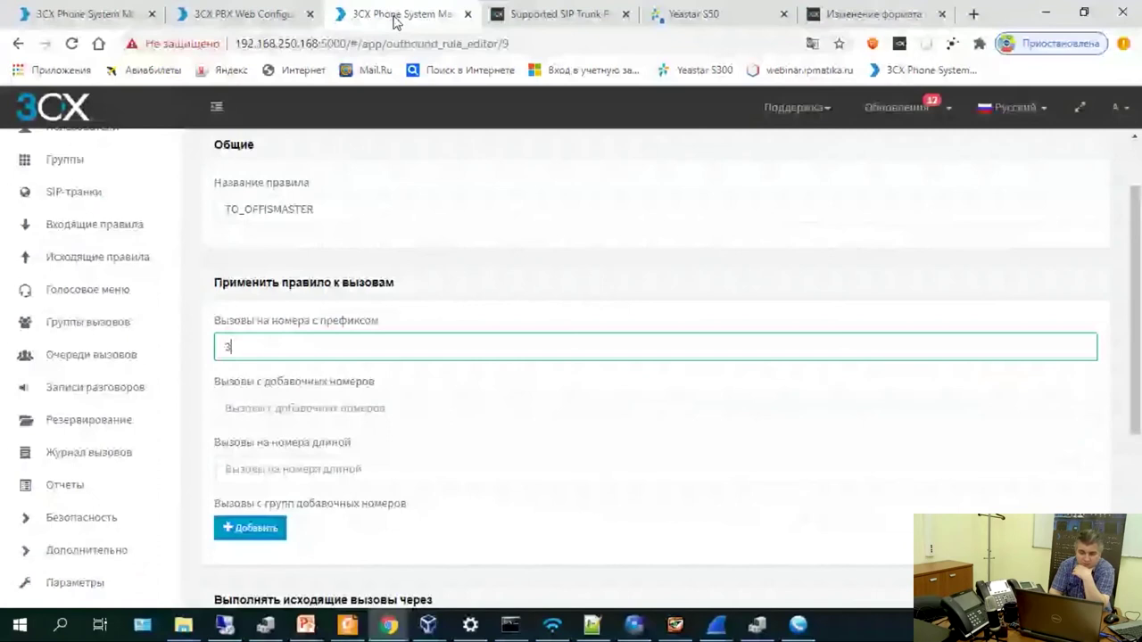
Step: Limit TO_OFFISMASTER to 3-digit numbers, apply it to the DEFAULT group, and save the rule
left_click(300, 469)
type("3")
left_click(257, 528)
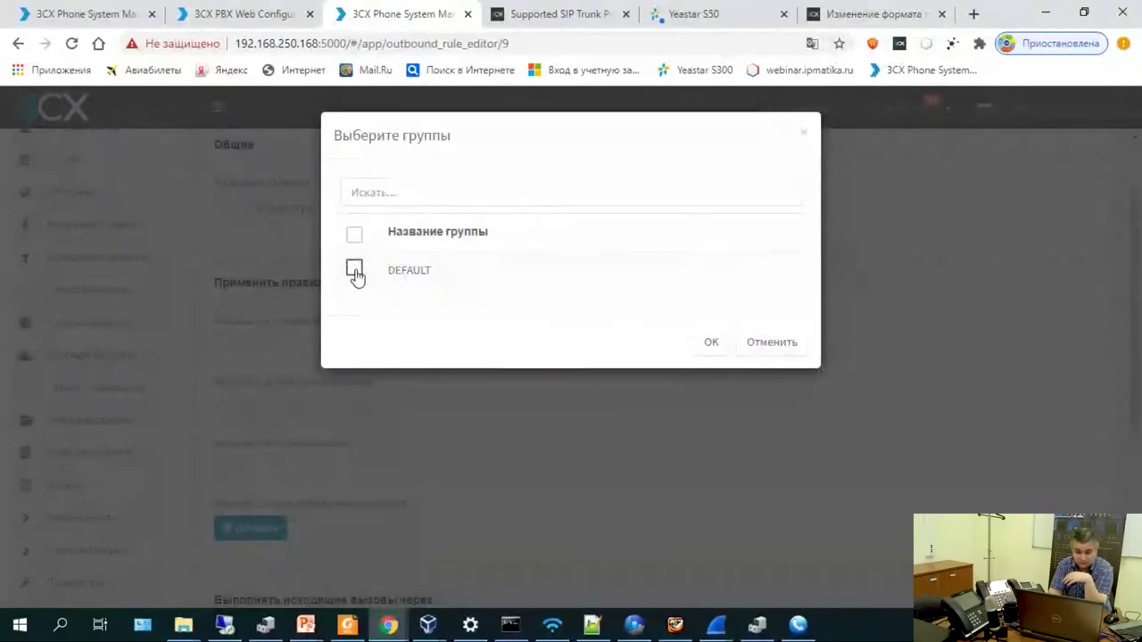
left_click(354, 269)
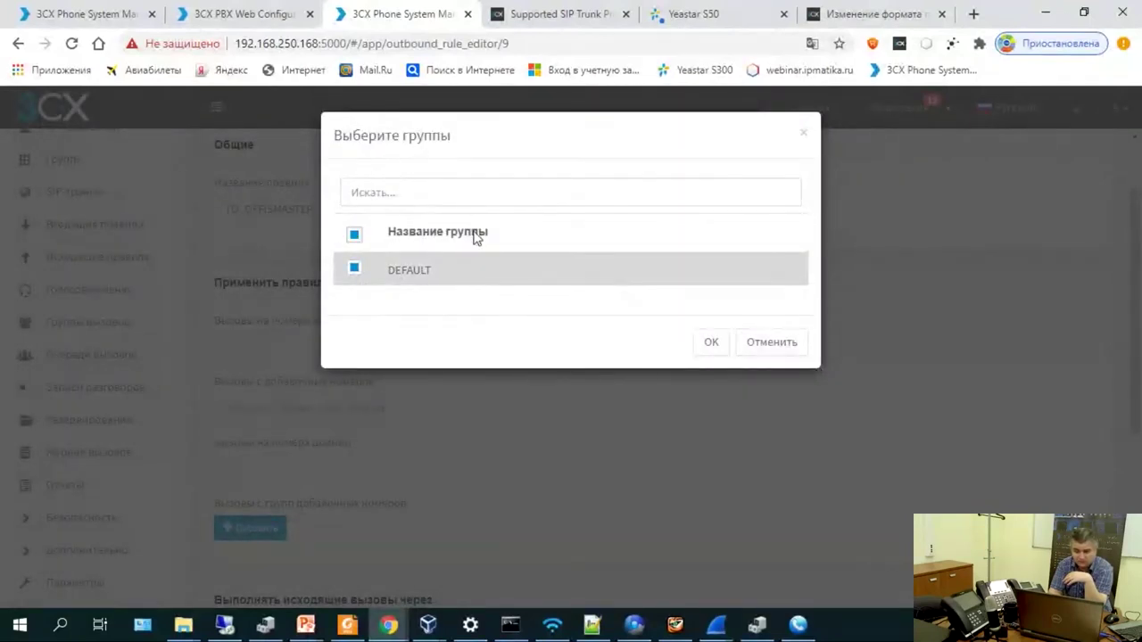
left_click(712, 347)
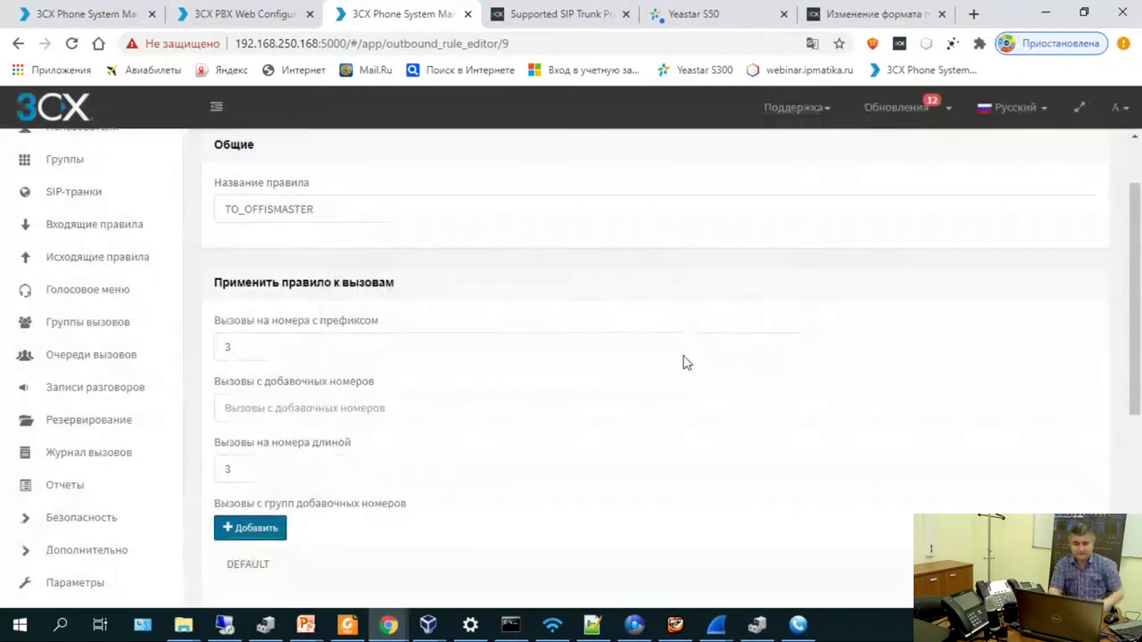
scroll(683, 362, "up", 2)
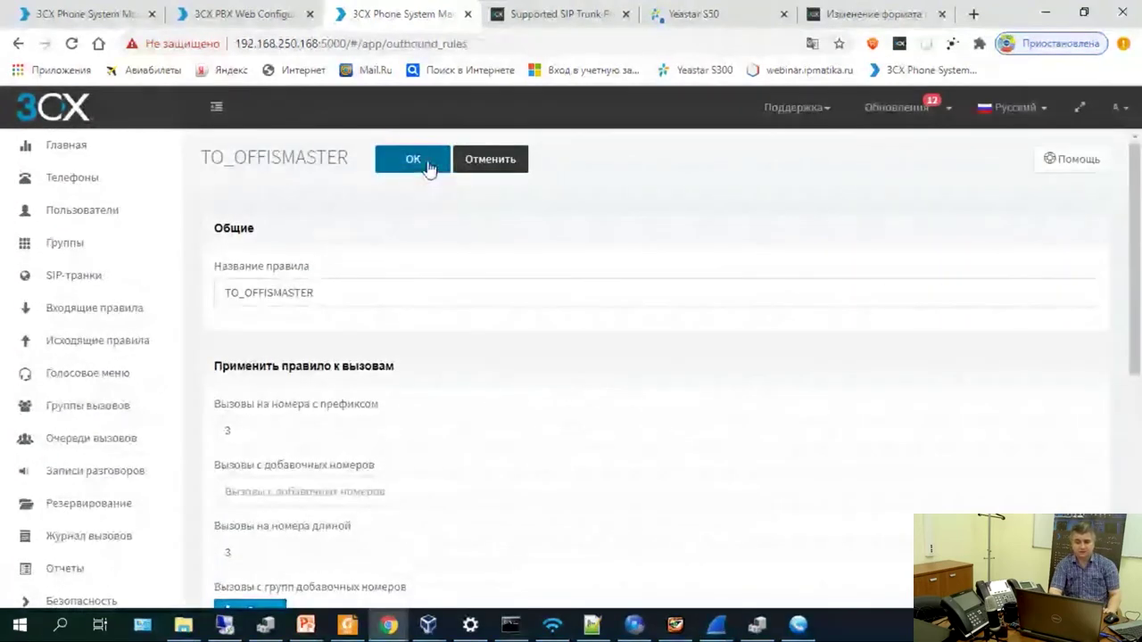
left_click(431, 171)
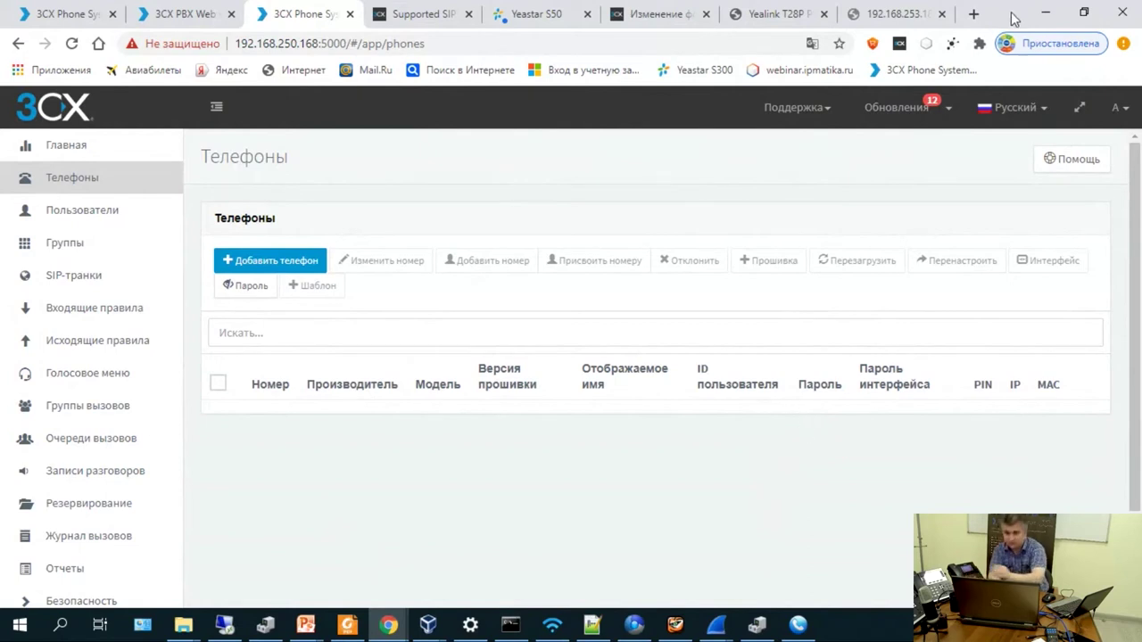
Step: In a new tab, browse to the Yealink phone at 192.168.1.174 and log in to its web interface
left_click(973, 15)
type("192.168.250.188")
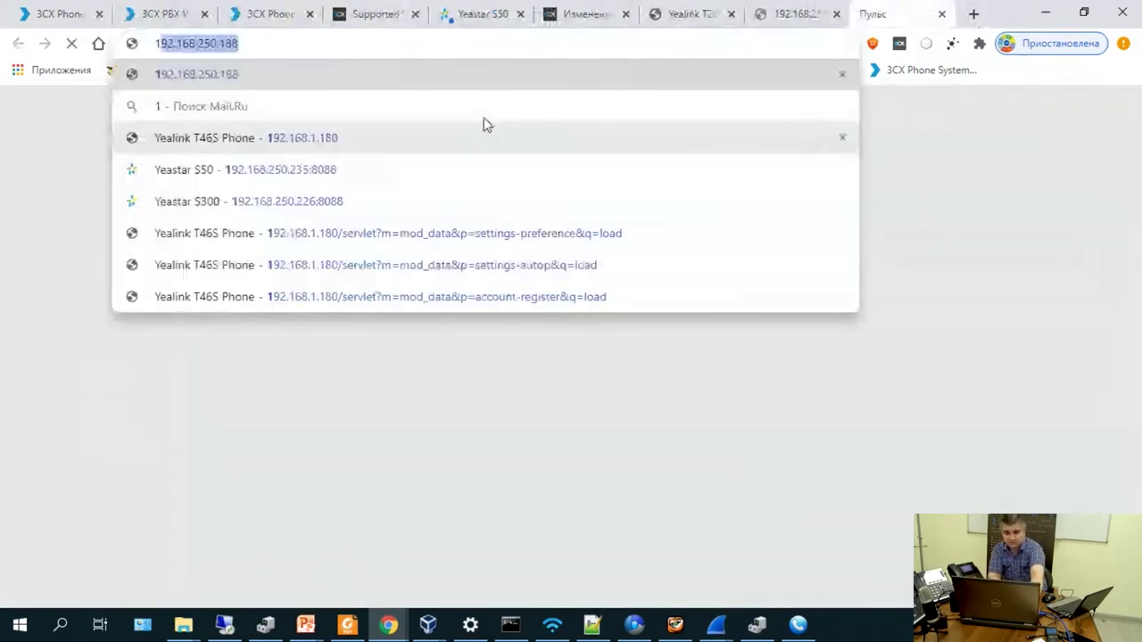
left_click(211, 42)
left_click_drag(200, 44, 351, 45)
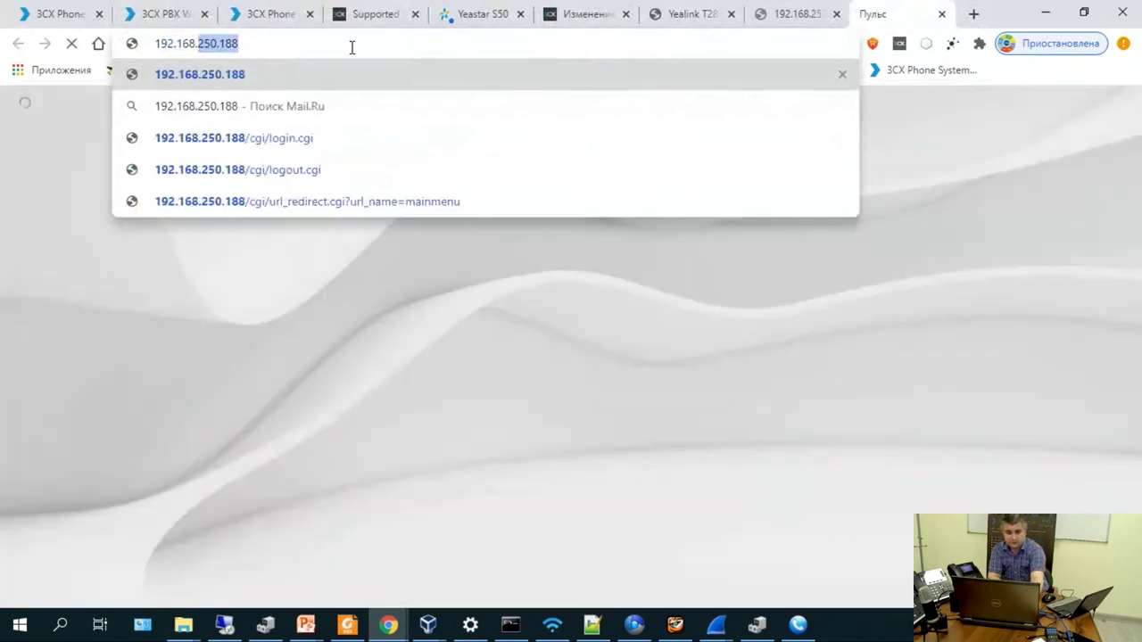
type("1")
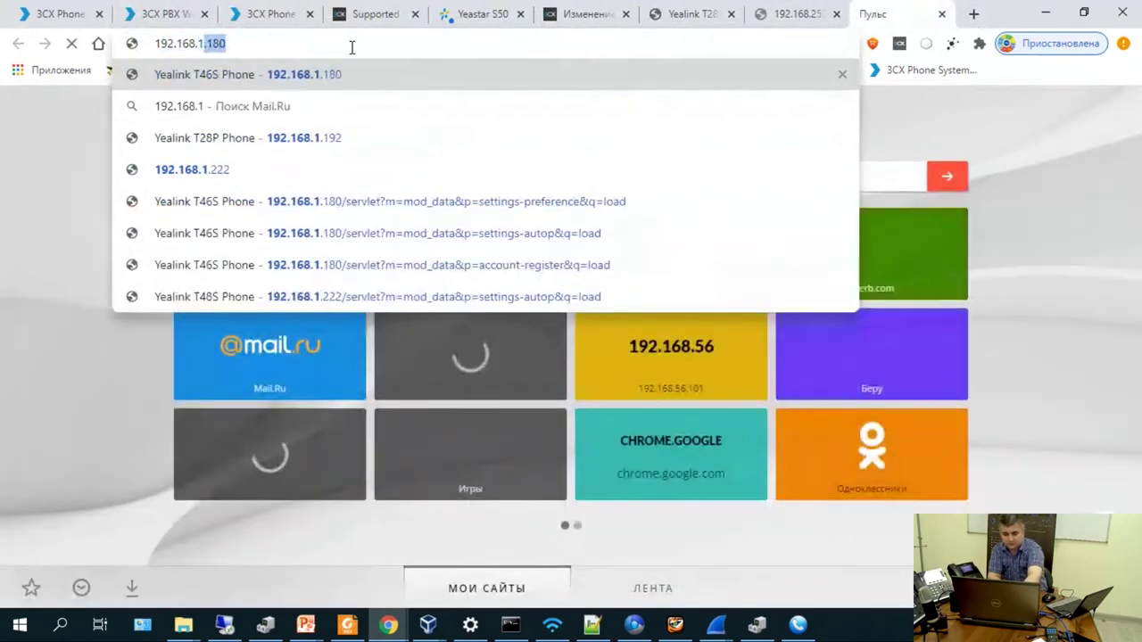
type(".")
type("174")
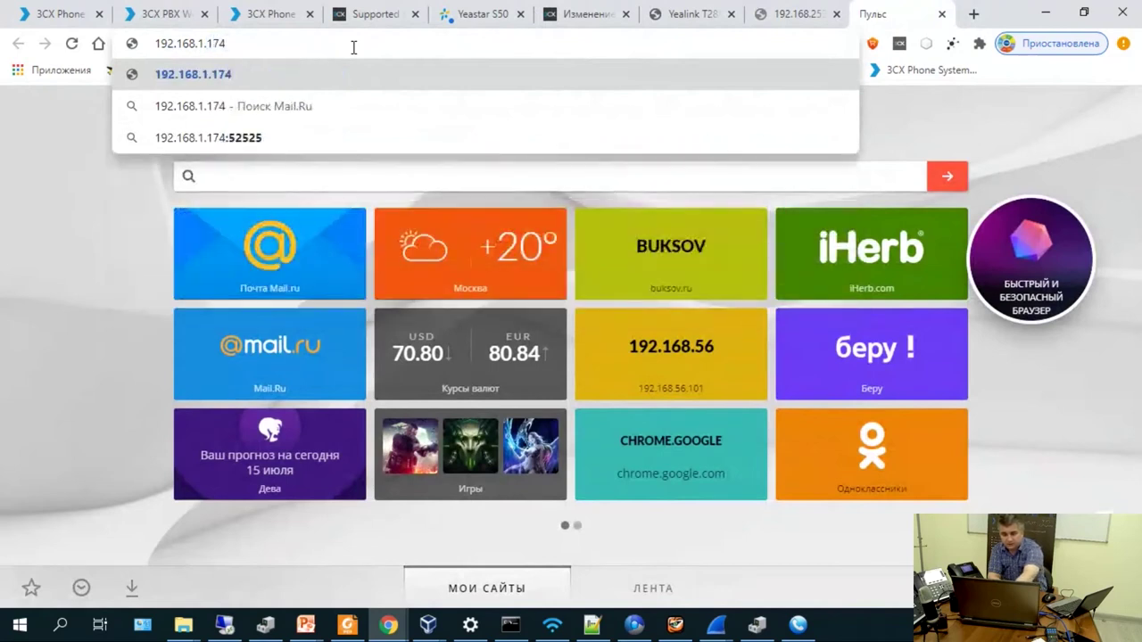
key("Return")
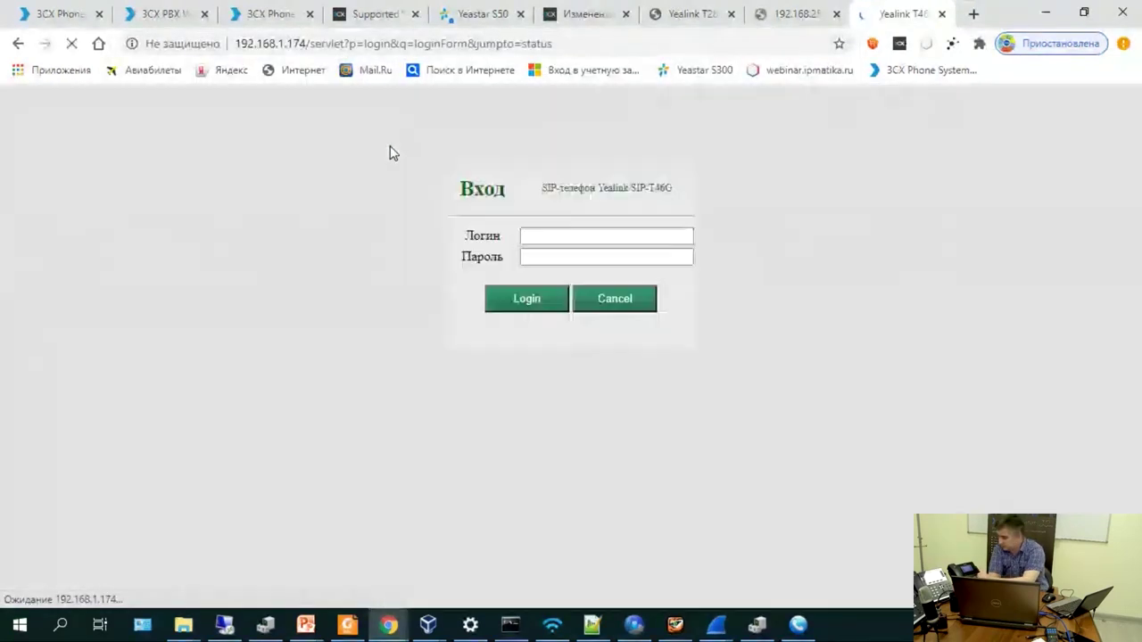
left_click(588, 258)
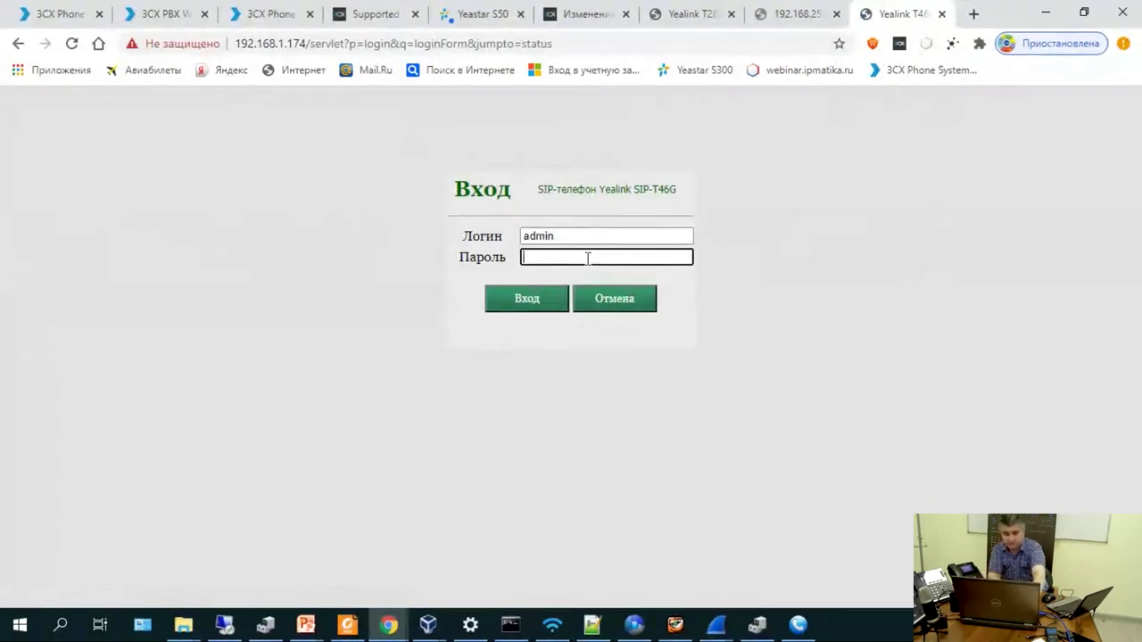
left_click(533, 304)
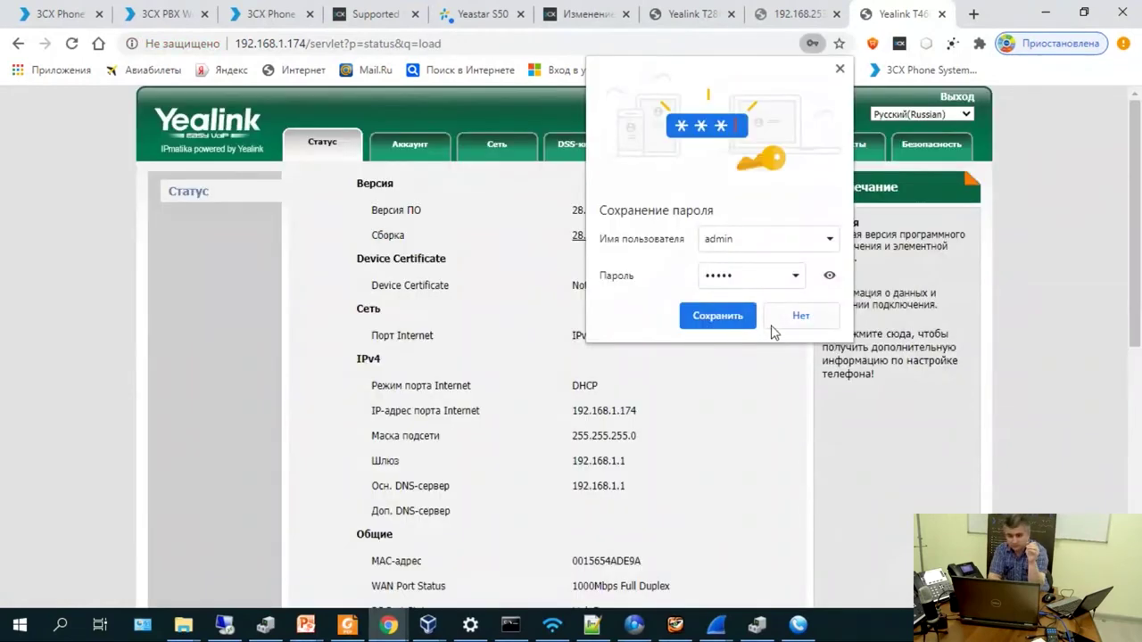
left_click(733, 326)
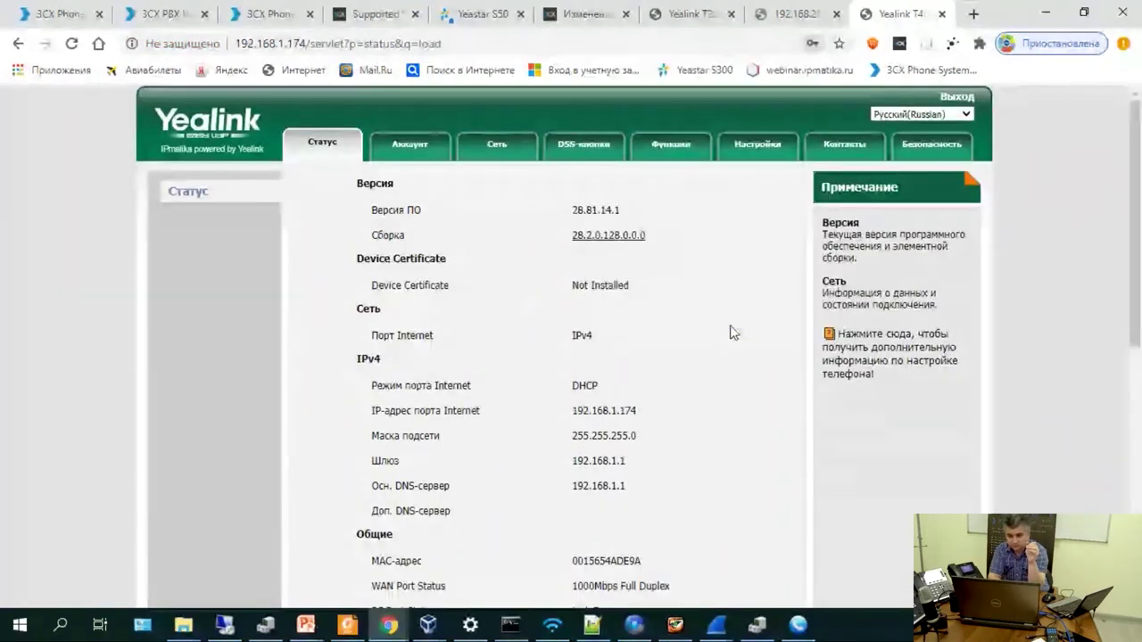
Step: In the Аккаунт tab, delete the old ending of SIP server 1 address 192.168.250.125
left_click(420, 150)
left_click_drag(612, 410, 660, 409)
key("BackSpace")
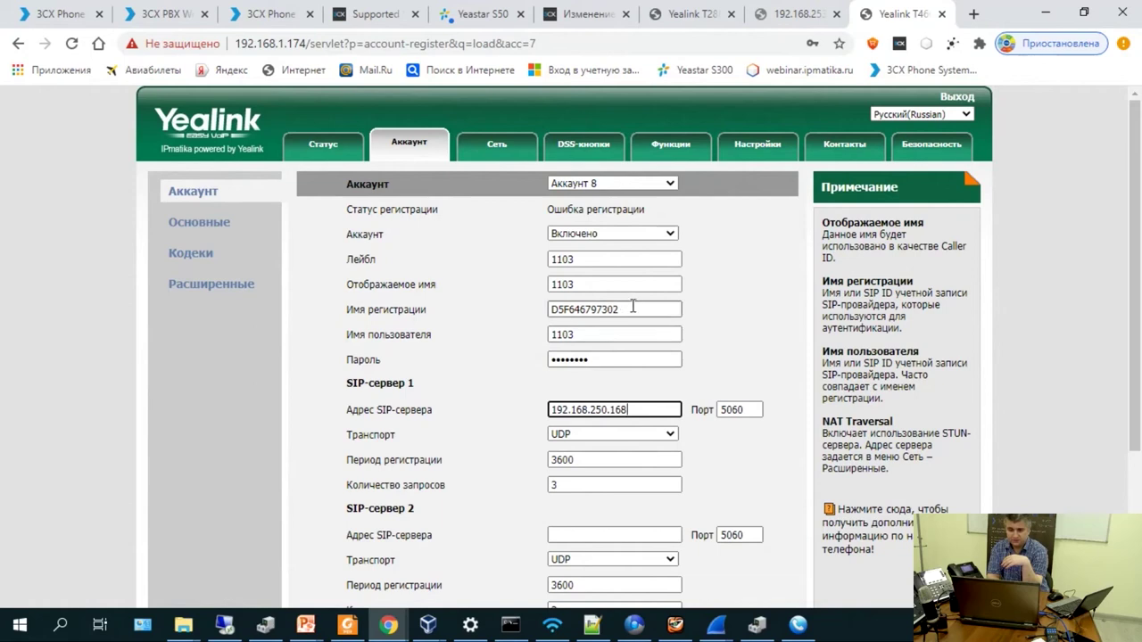
Step: Set the account's Лейбл, Отображаемое имя and Имя пользователя to 3002
double_click(591, 259)
type("3003")
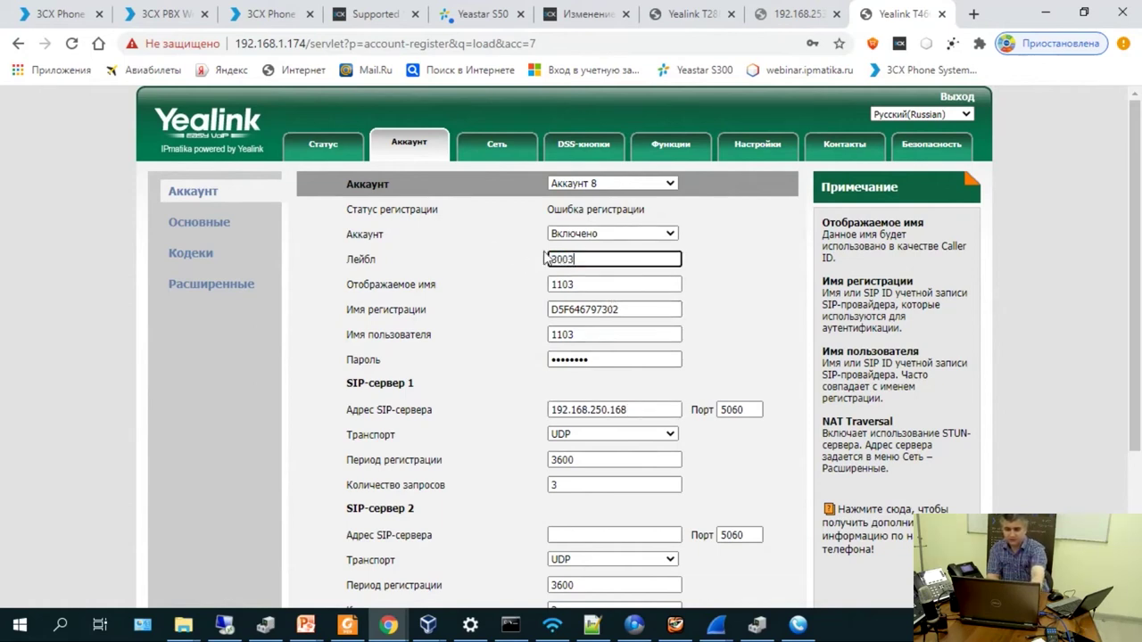
key("BackSpace")
type("2")
left_click_drag(590, 261, 509, 262)
key("ctrl+c")
double_click(586, 285)
key("ctrl+v")
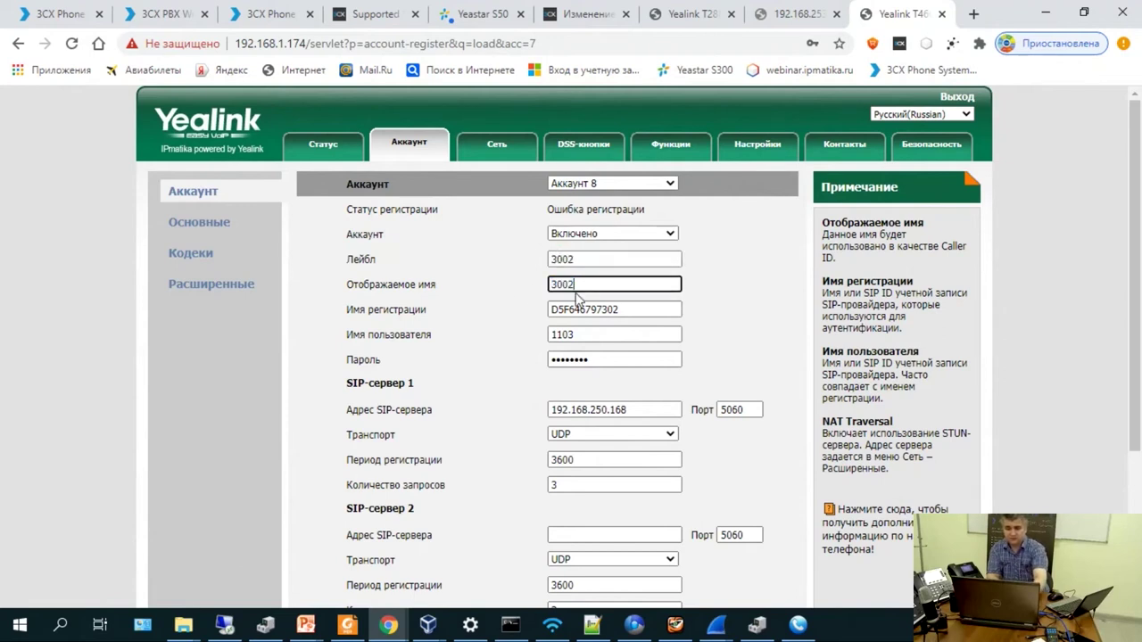
double_click(581, 334)
key("ctrl+v")
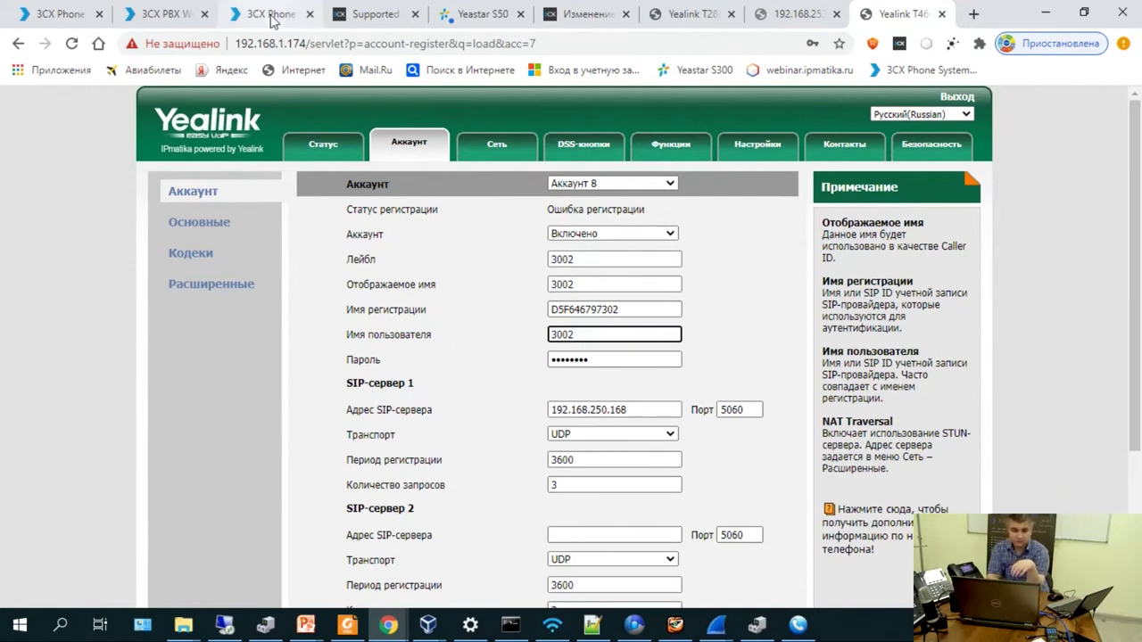
Step: Open extension 3002 in the 3CX console, reveal its password and copy its authentication ID
left_click(270, 16)
left_click(98, 221)
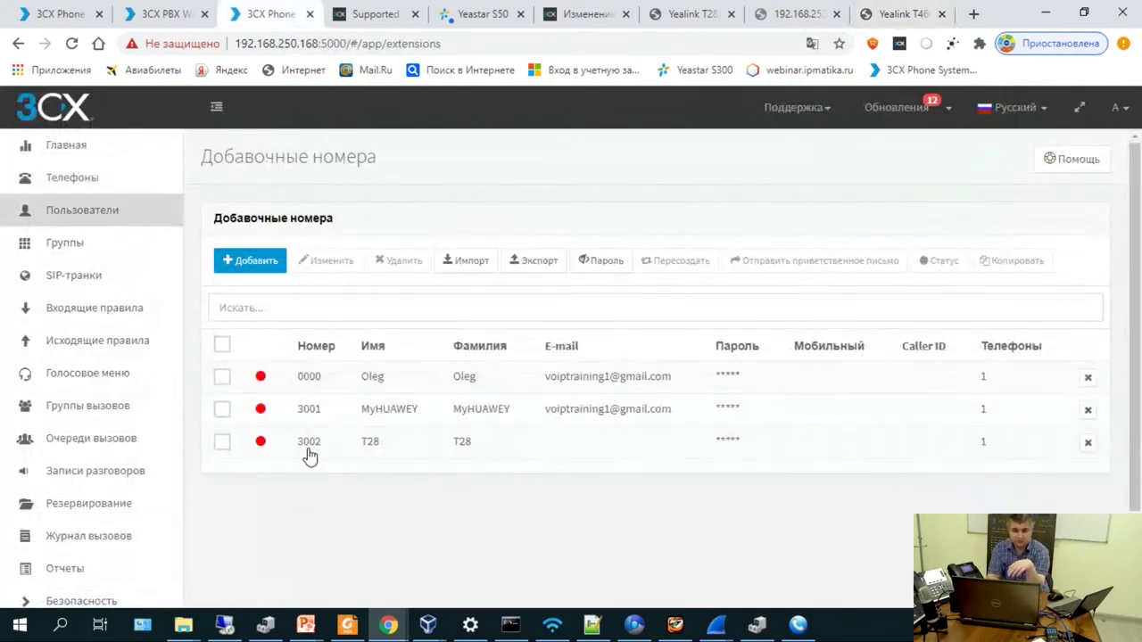
double_click(312, 451)
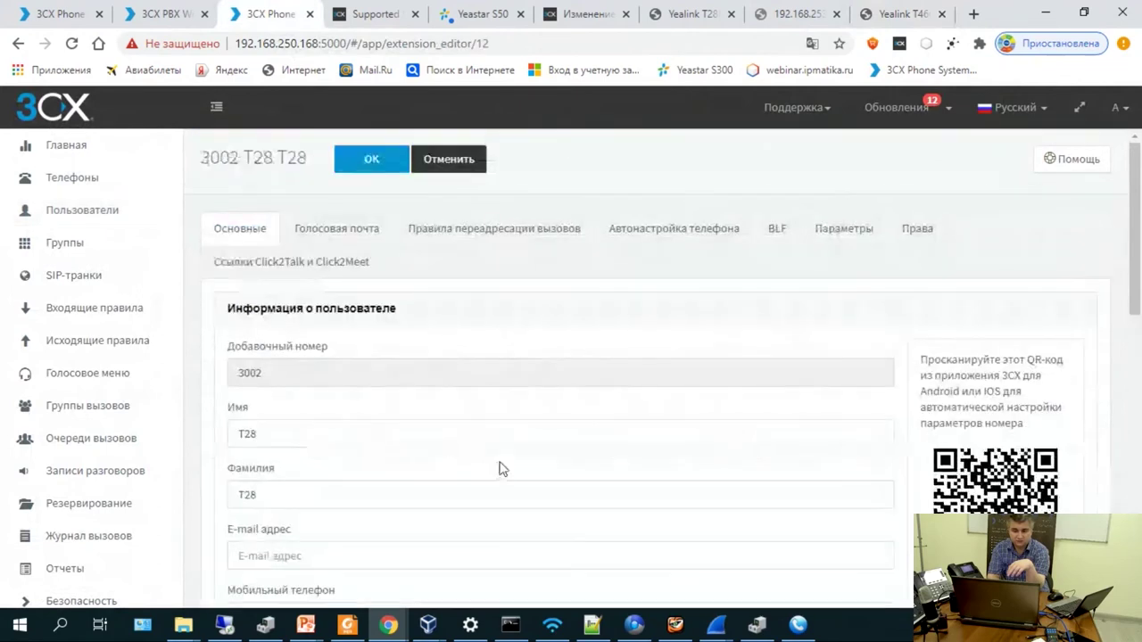
scroll(501, 469, "down", 1)
scroll(502, 470, "down", 4)
left_click(1067, 486)
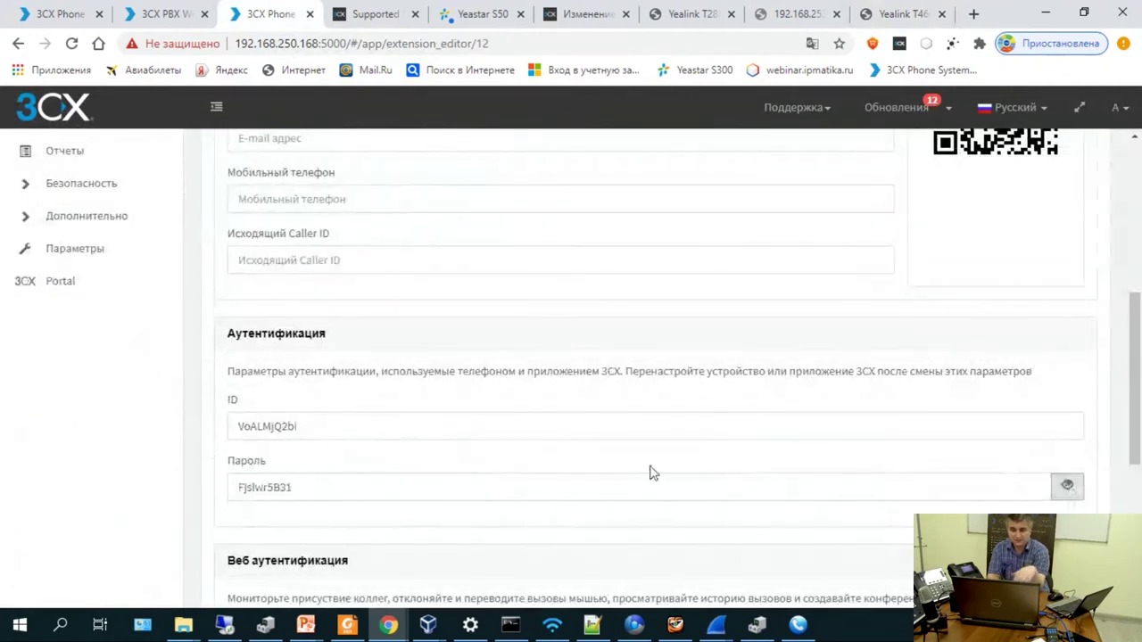
left_click_drag(478, 418, 132, 422)
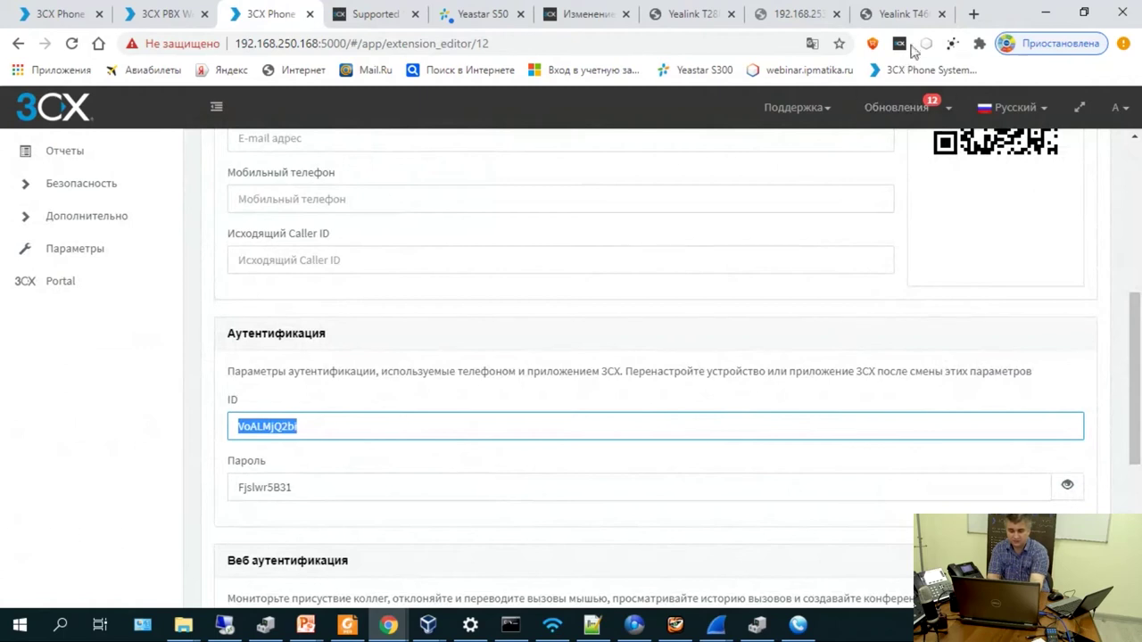
Step: Paste extension 3002's authentication ID into Имя регистрации and bring its password over from 3CX
left_click(900, 14)
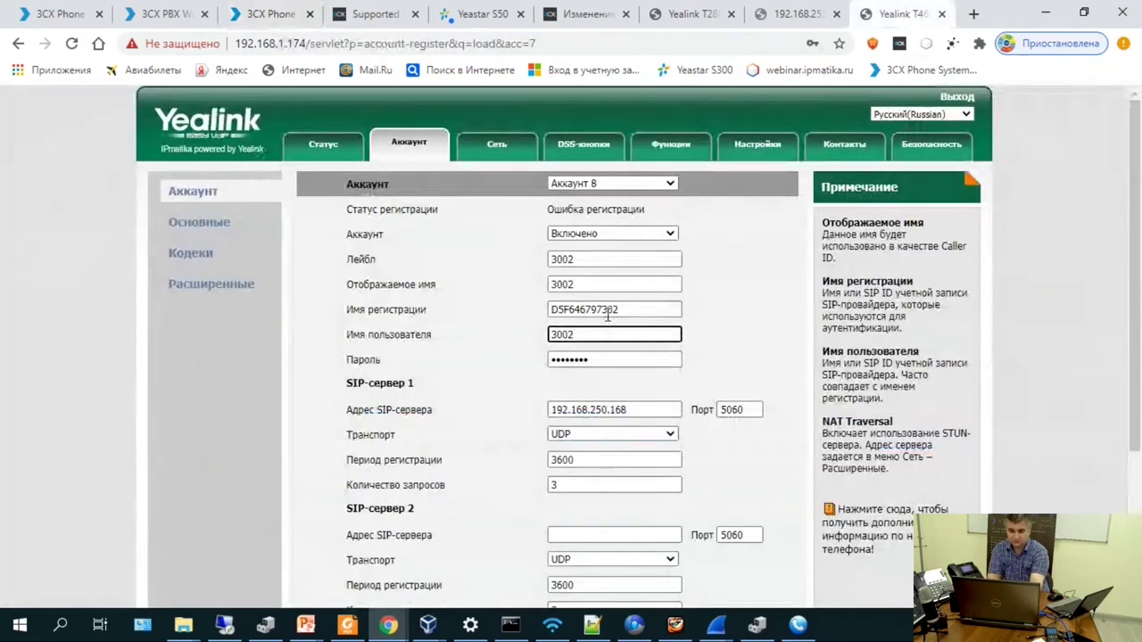
left_click_drag(607, 312, 427, 283)
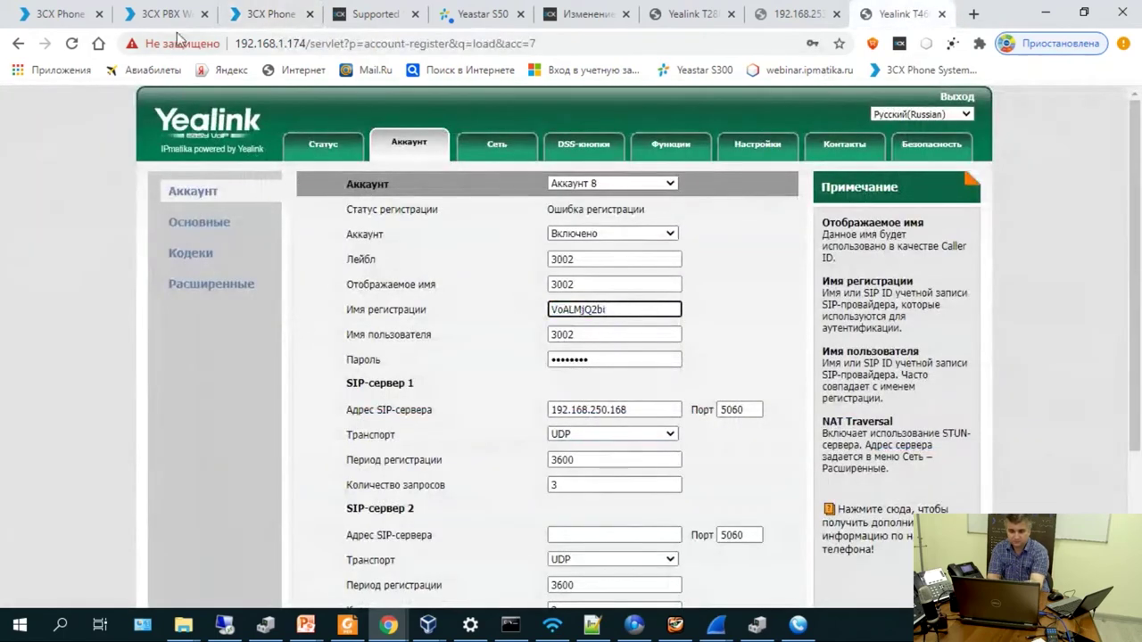
left_click(270, 11)
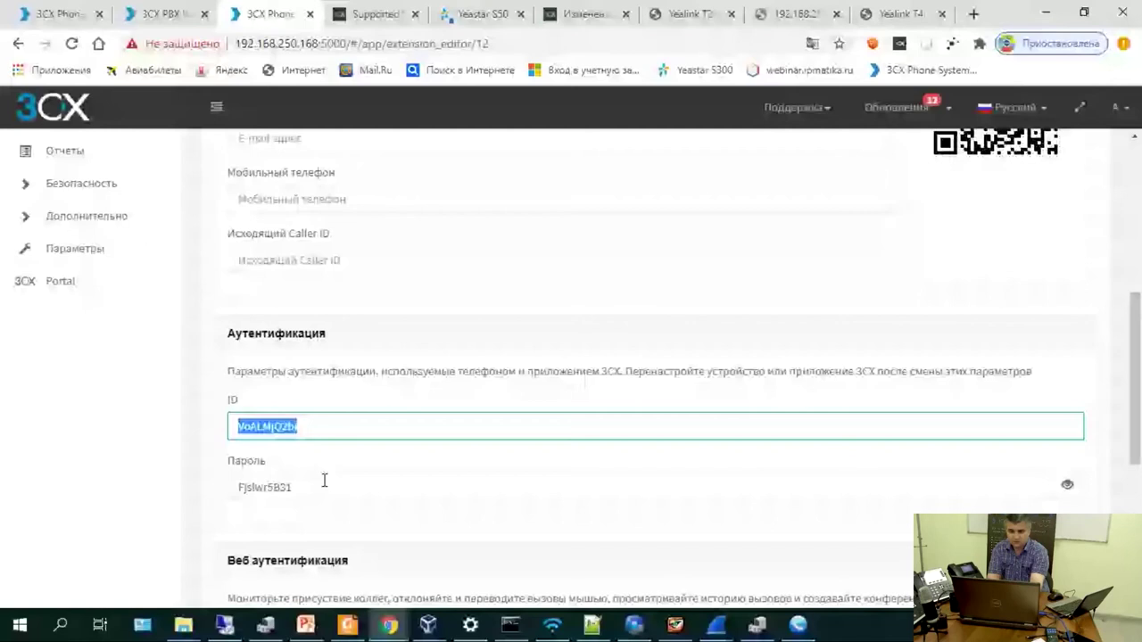
key("ctrl+9")
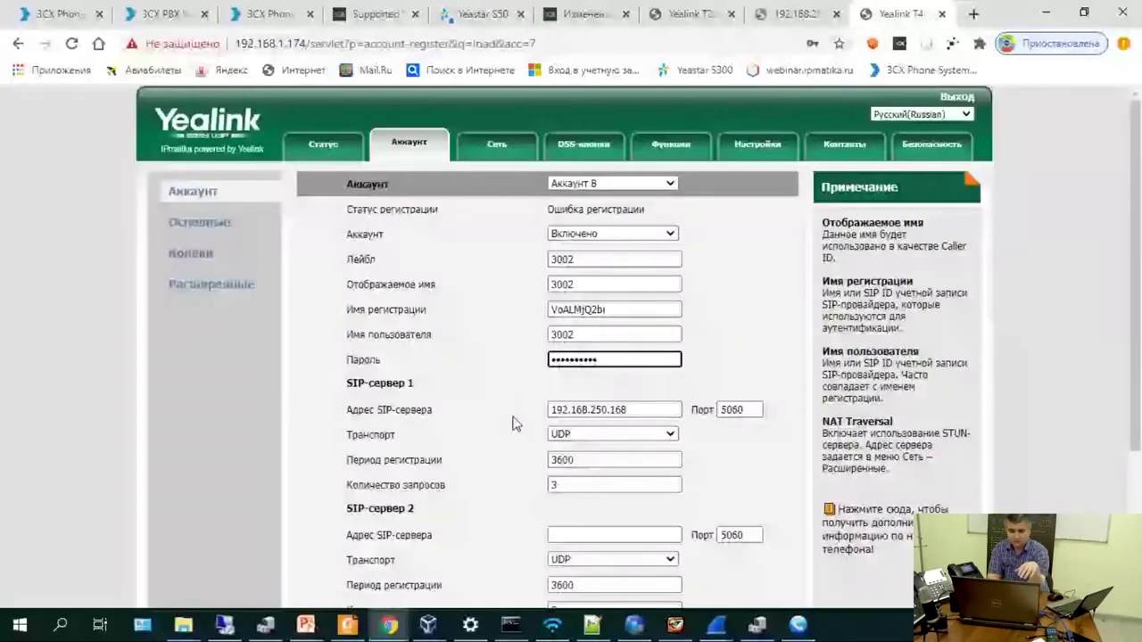
key("alt+Tab")
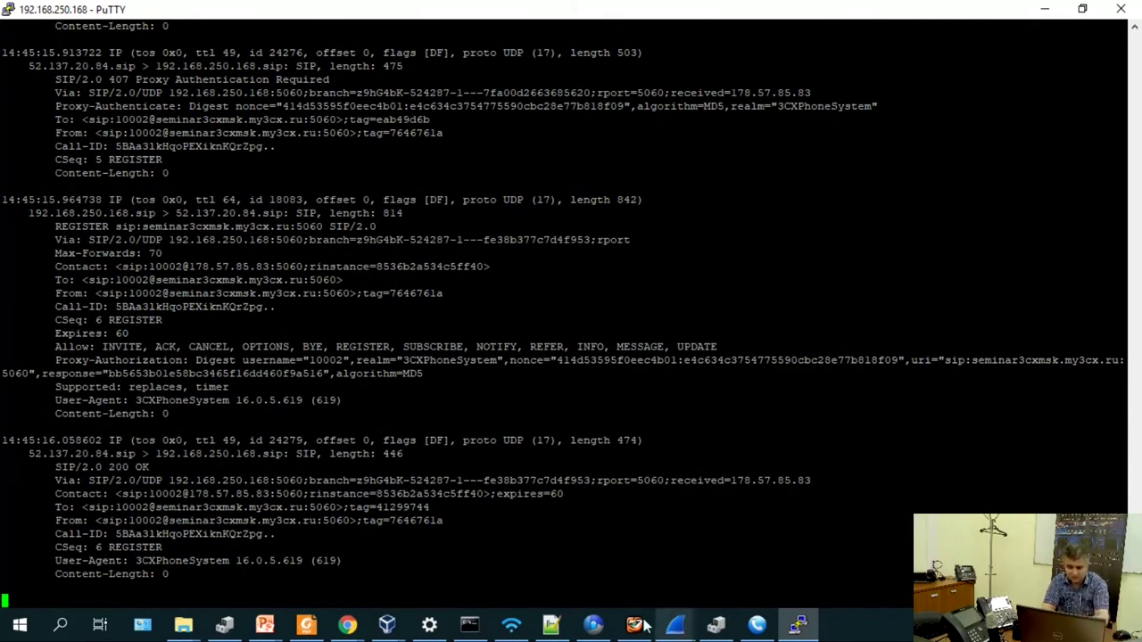
Step: Bring up the СХЕМА_СТЕНДА_3СХ_2020 lab diagram window from the PowerPoint taskbar icon
left_click(282, 630)
left_click(349, 568)
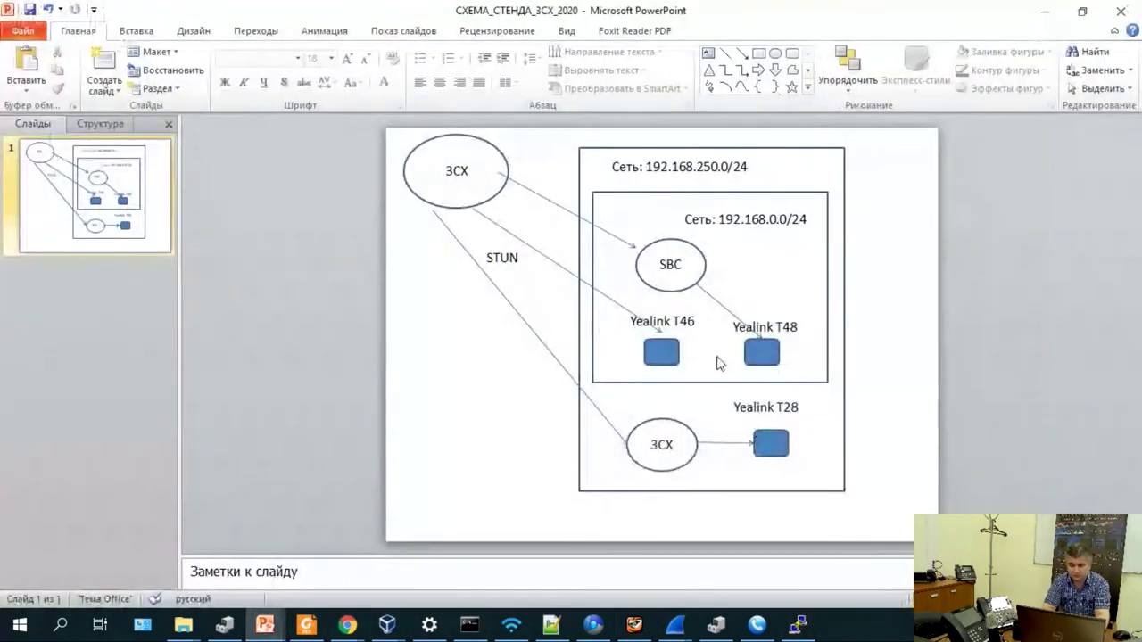
Step: Move the Yealink T28 box into 192.168.0.0/24 beside Yealink T48 and reattach its connector
mouse_move(765, 438)
left_mouse_down()
mouse_move(803, 354)
mouse_move(796, 274)
left_mouse_up()
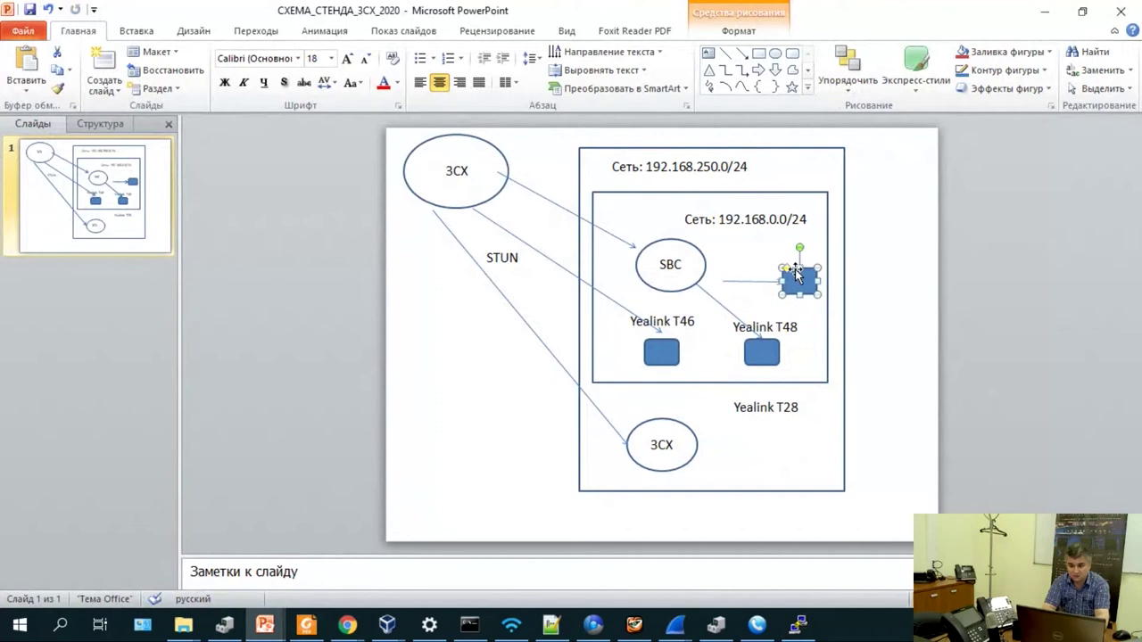
left_click(731, 282)
left_click_drag(725, 281, 817, 433)
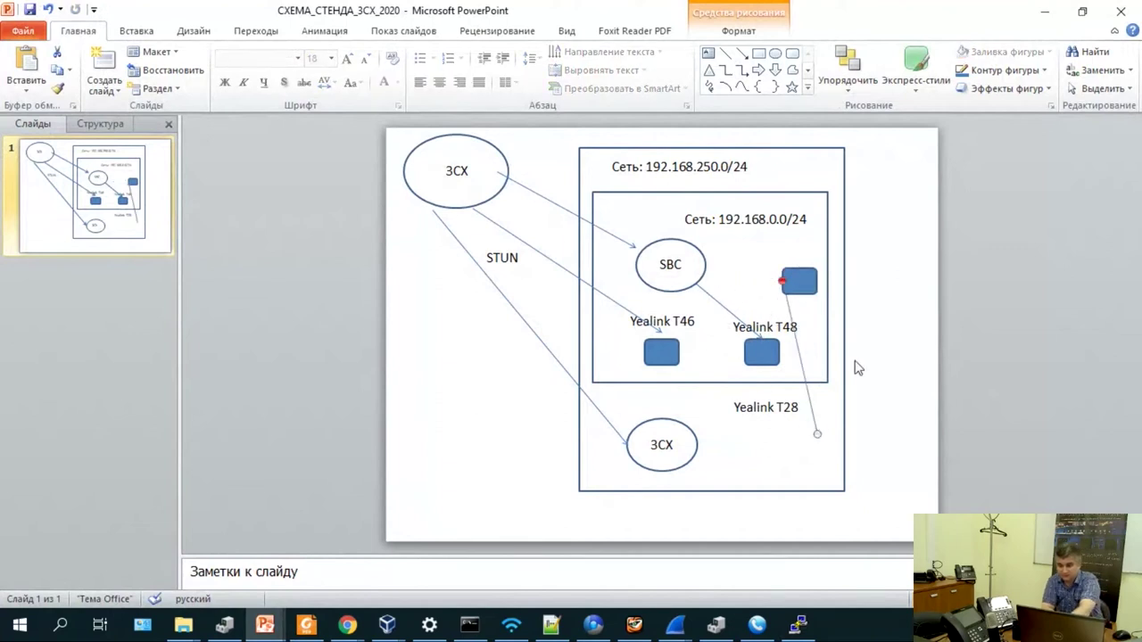
left_click_drag(814, 316, 821, 382)
left_click(822, 515)
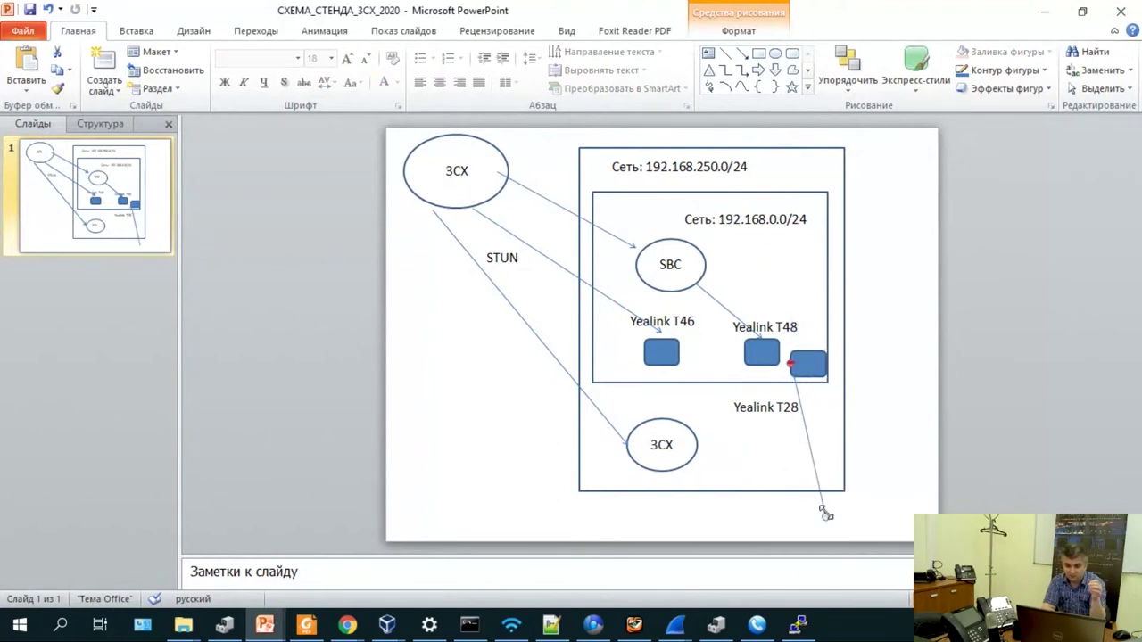
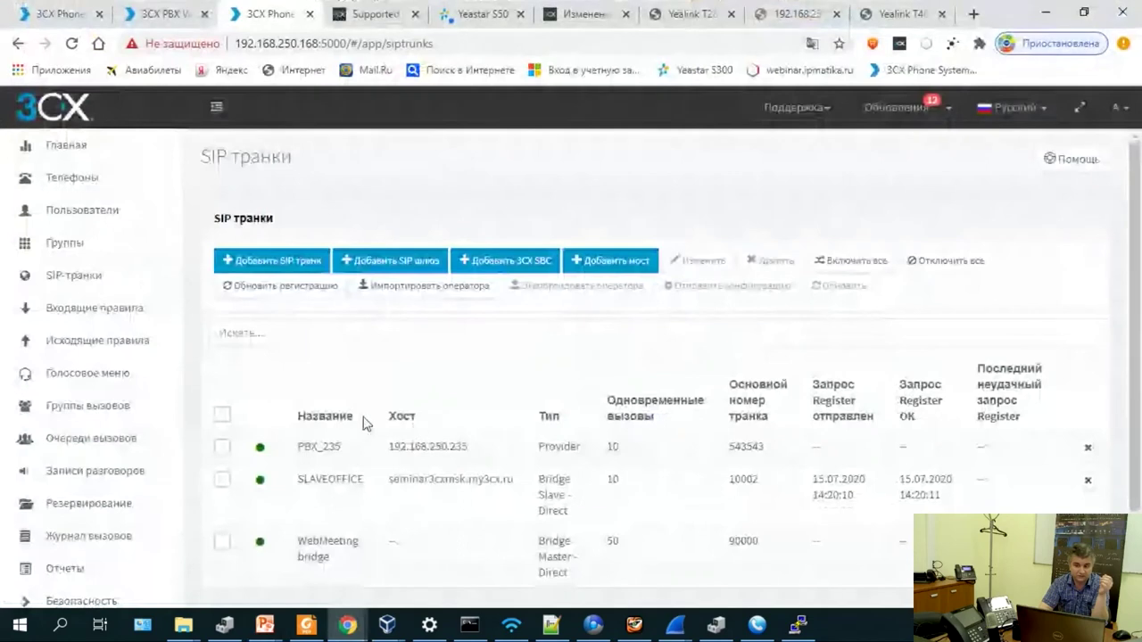
Step: Open the settings of extension 3002 (T28) from the Телефоны › Пользователи list
left_click(76, 178)
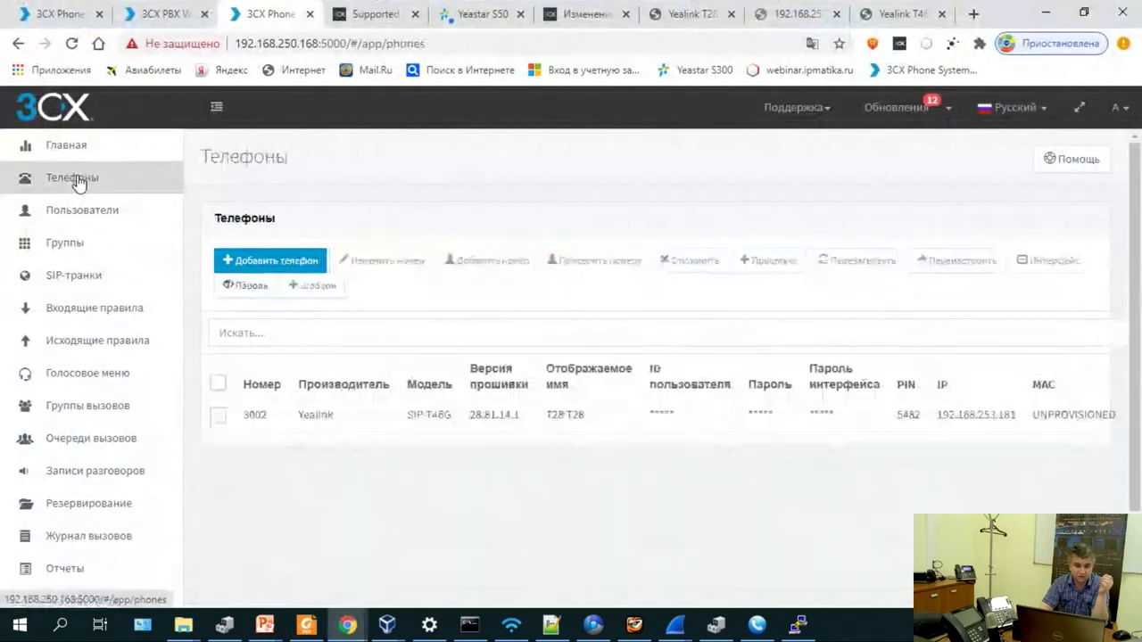
left_click(80, 214)
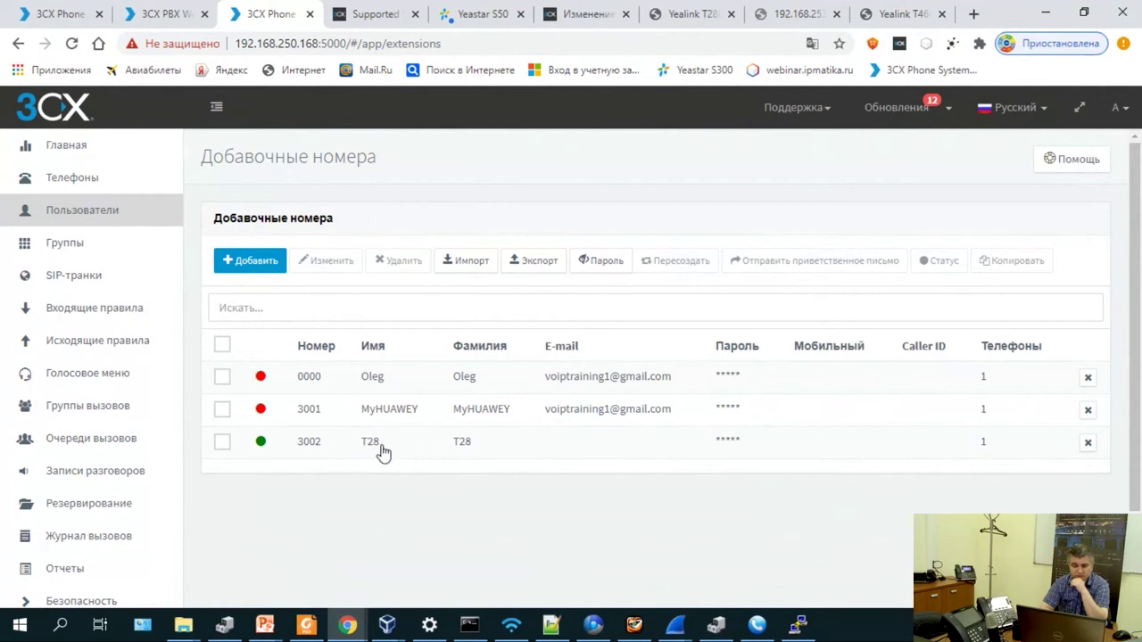
double_click(421, 453)
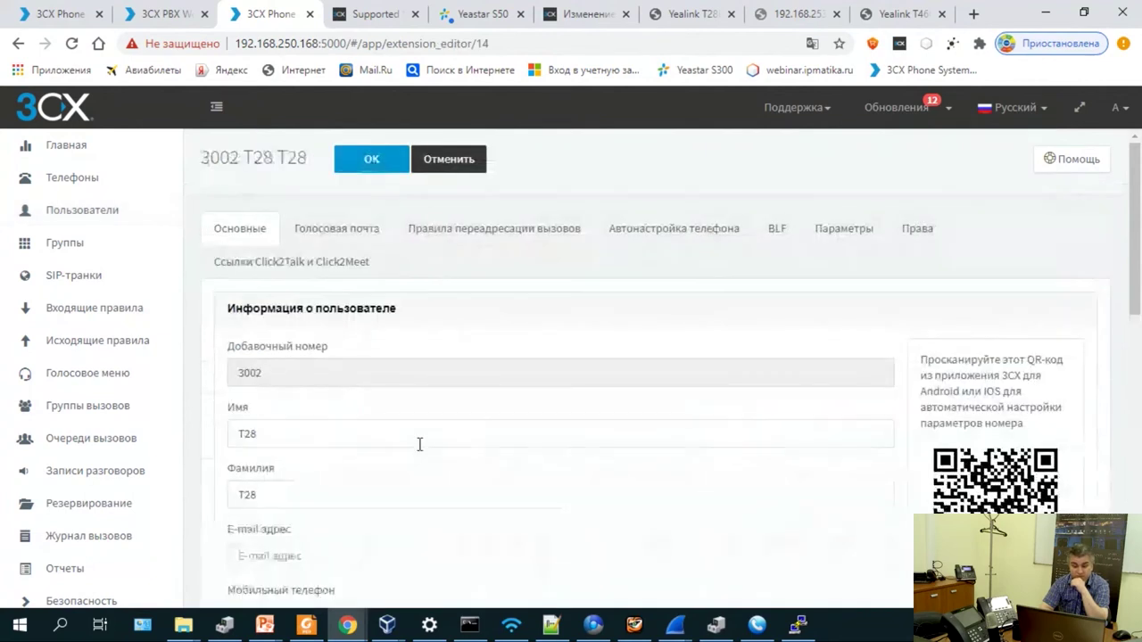
Step: Show extension 3002's phone provisioning tab, keeping 192.168.250.168 as the network interface
scroll(428, 440, "down", 6)
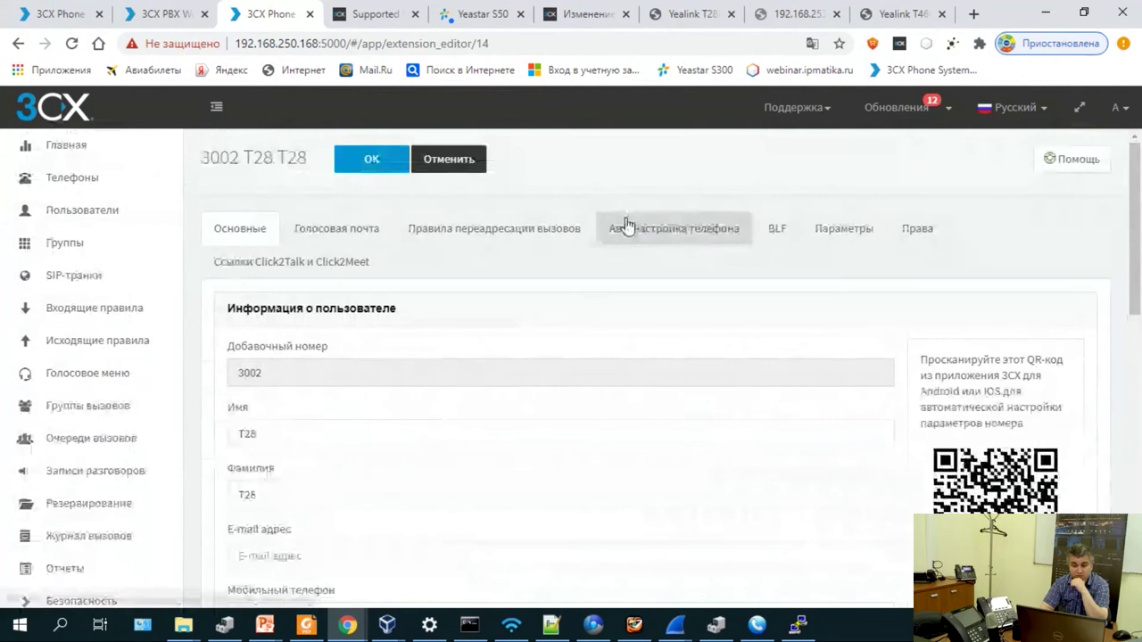
left_click(660, 229)
scroll(663, 404, "down", 10)
scroll(668, 410, "up", 8)
left_click(338, 450)
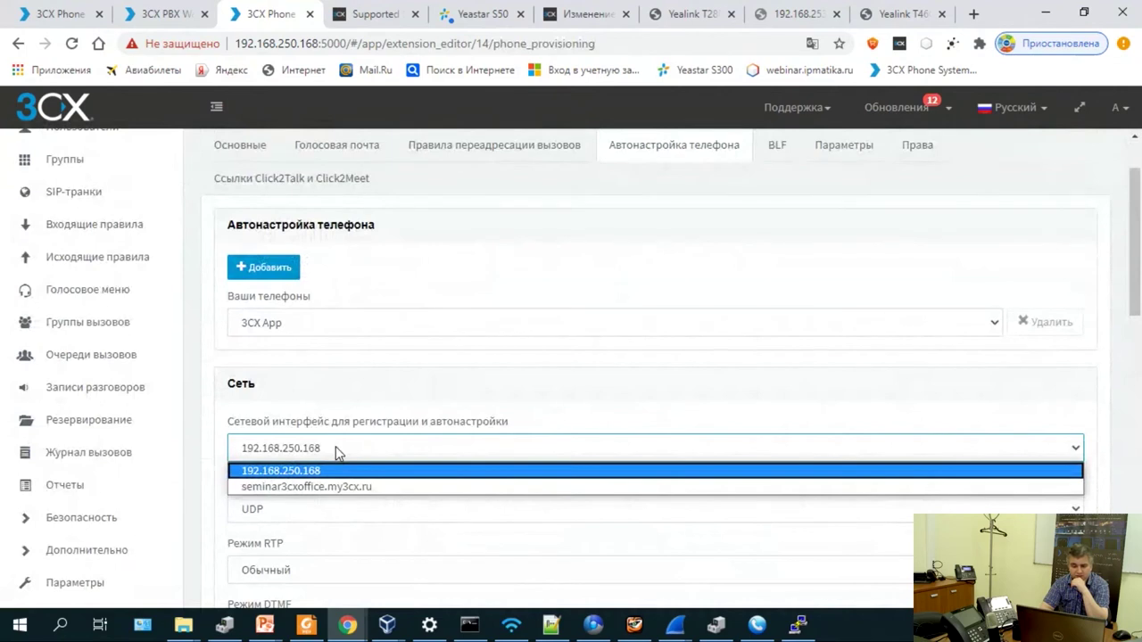
left_click(337, 451)
left_click(497, 401)
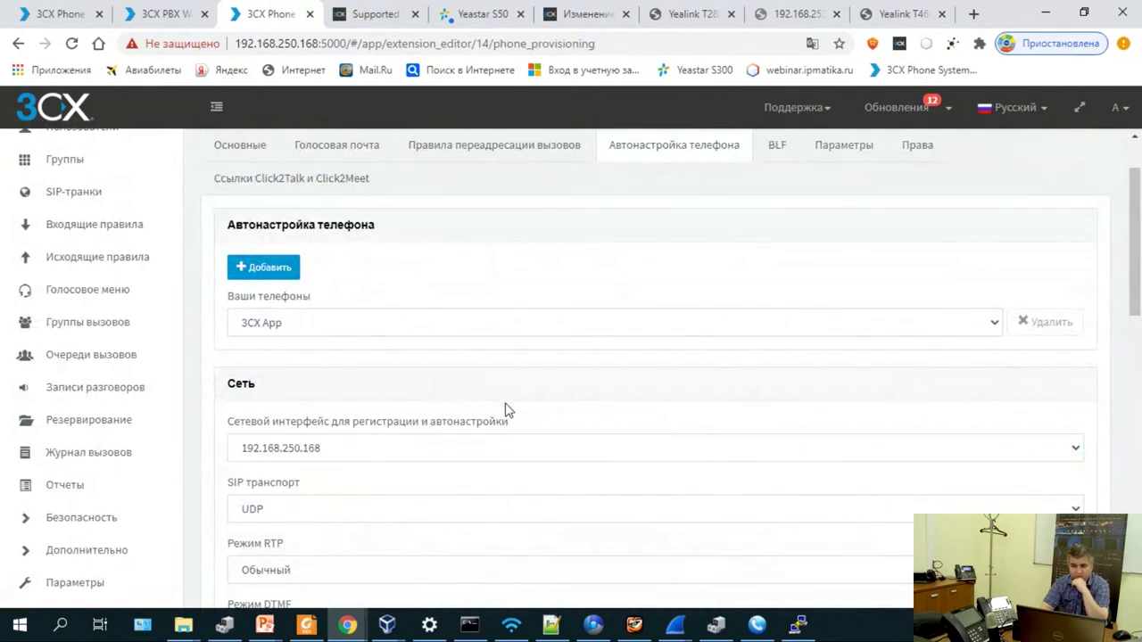
scroll(485, 485, "down", 3)
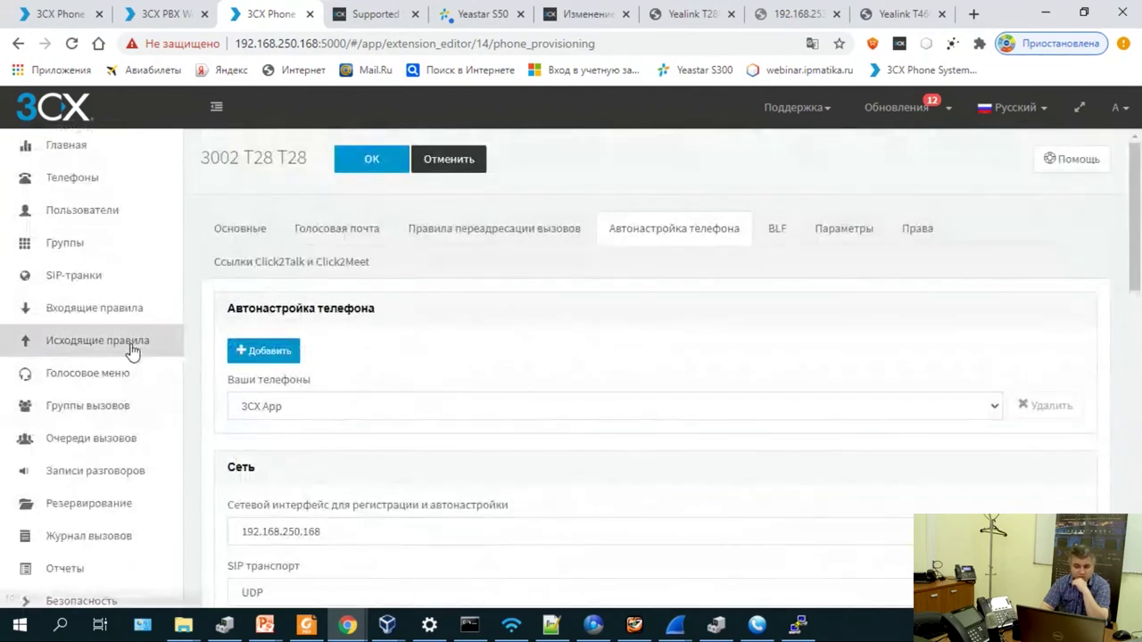
left_click(132, 348)
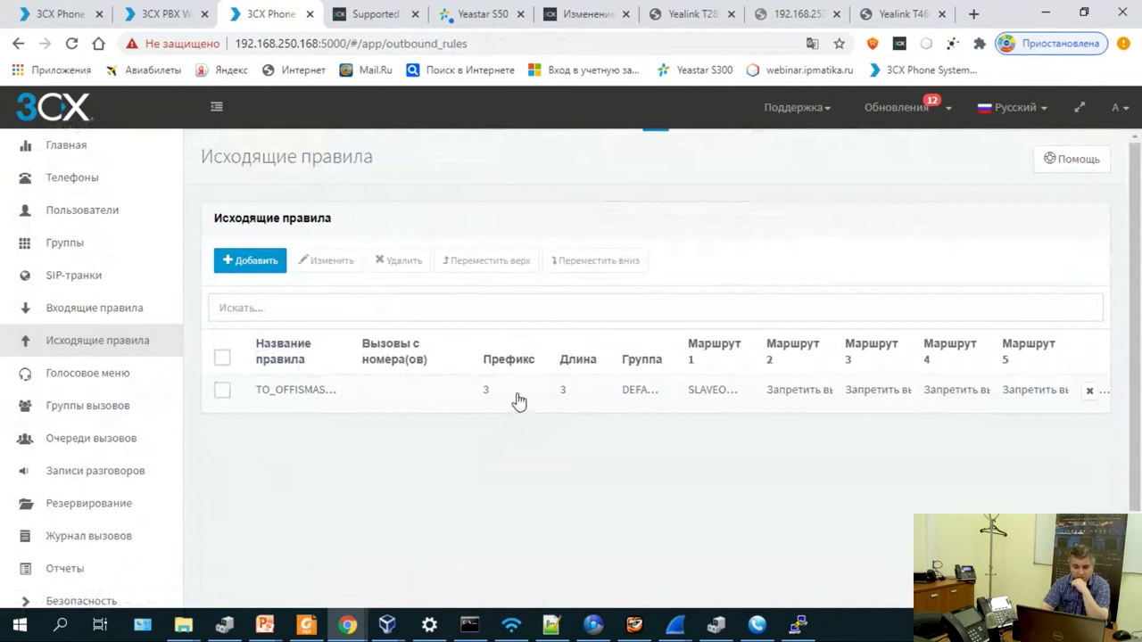
Step: Open the TO_OFFISMASTER rule and scroll through its prefix-3 conditions and SLAVEOFFICE route
double_click(519, 403)
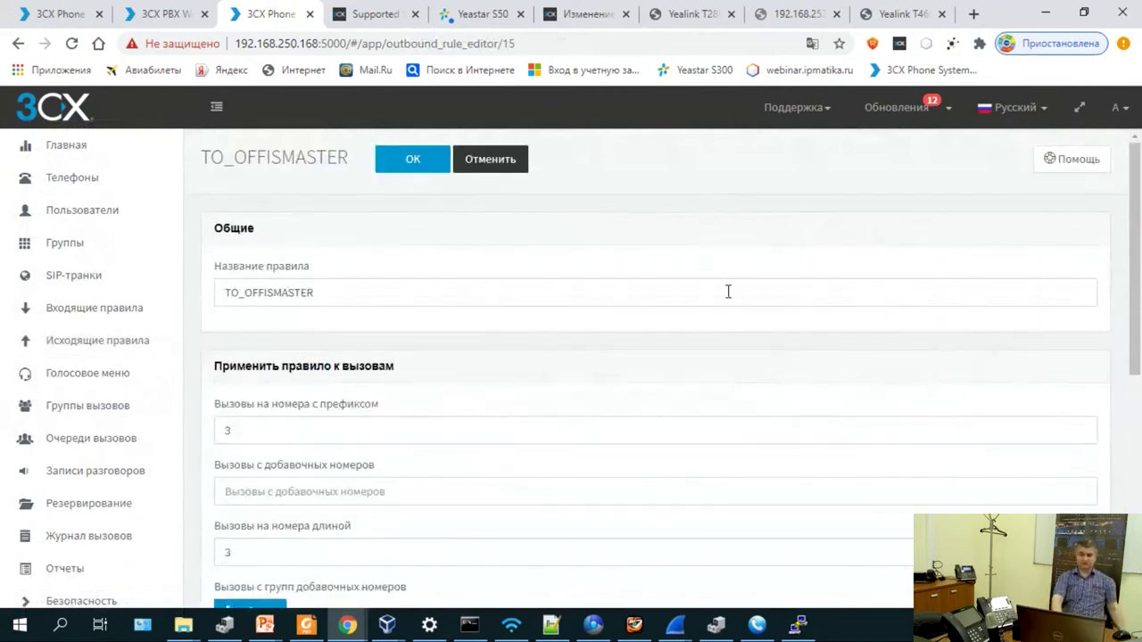
scroll(728, 291, "down", 5)
scroll(728, 294, "up", 5)
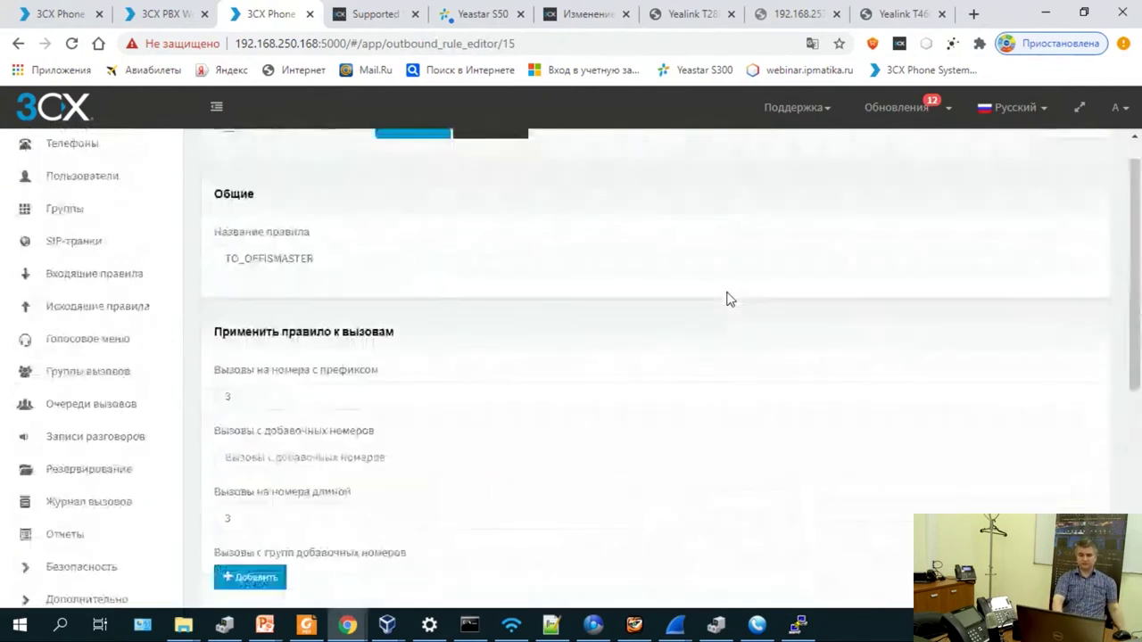
scroll(728, 300, "down", 5)
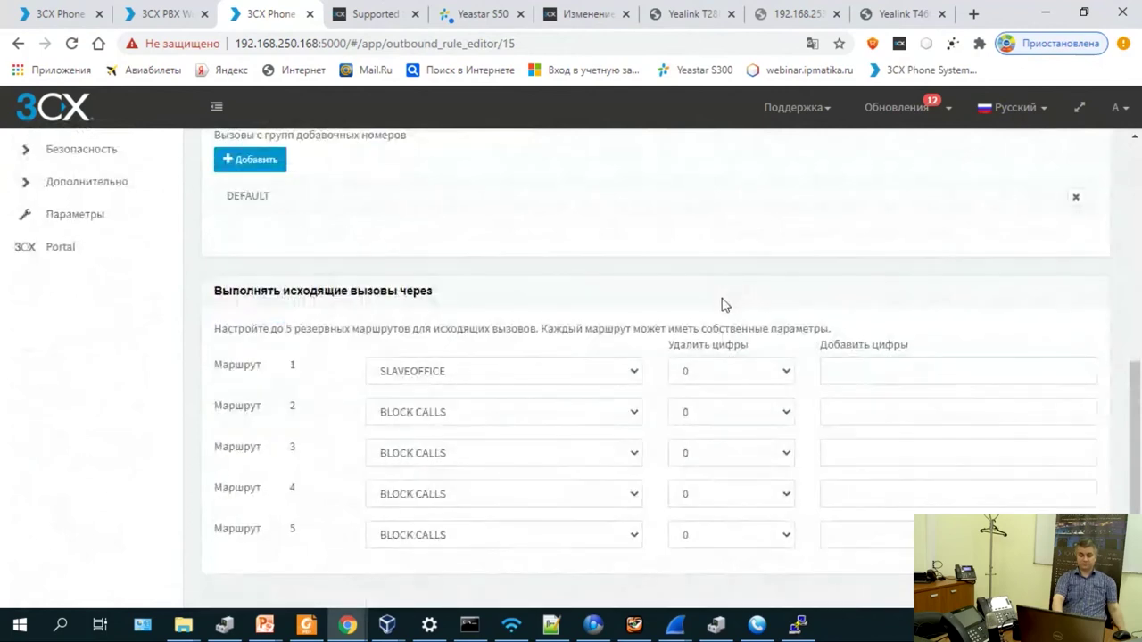
scroll(724, 305, "up", 5)
scroll(725, 305, "down", 1)
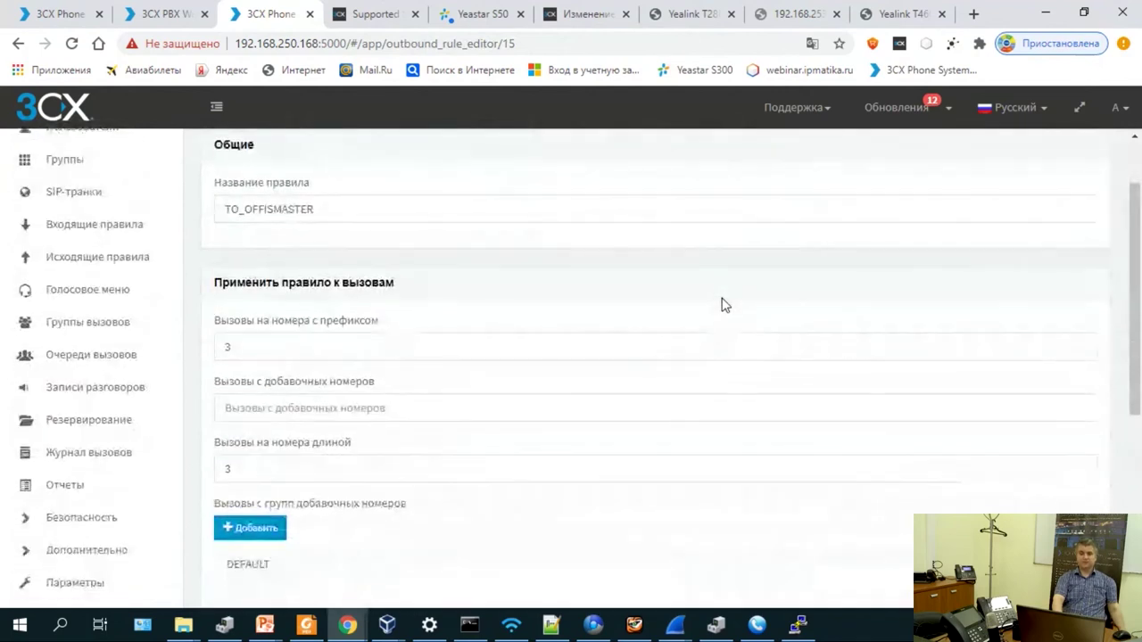
scroll(724, 305, "down", 5)
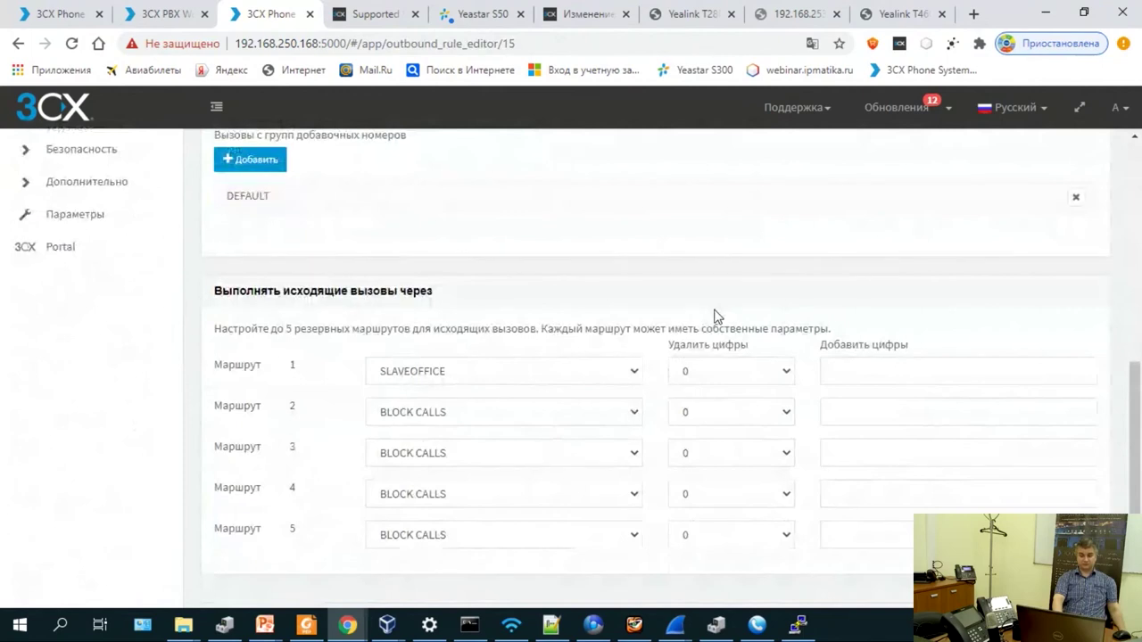
scroll(714, 317, "up", 5)
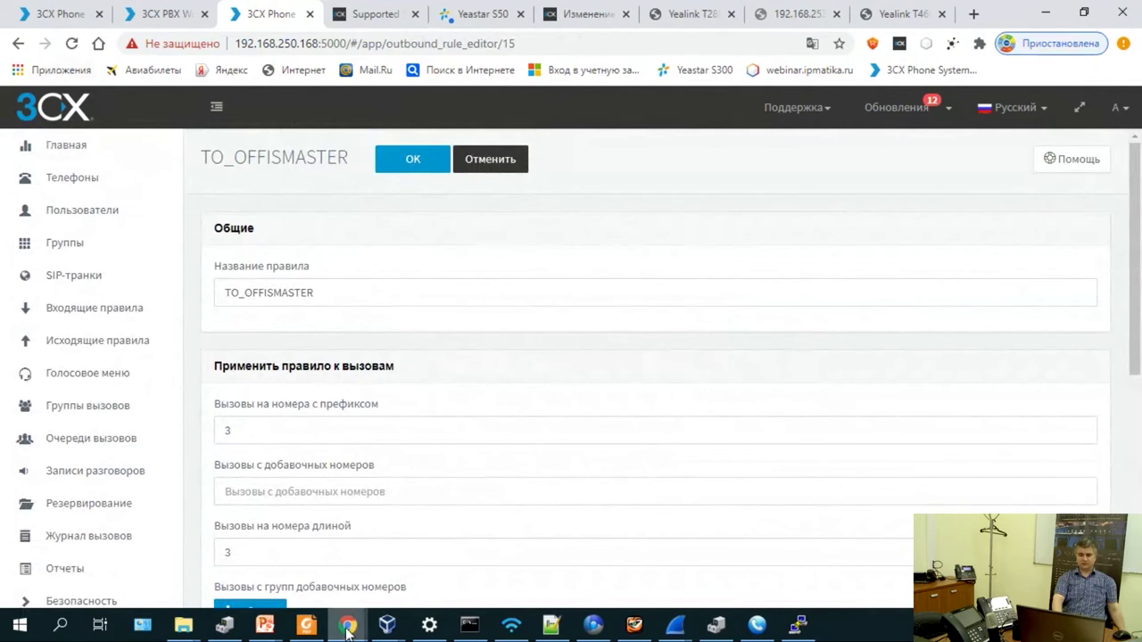
Step: In the PowerPoint diagram, move the Yealink T46G phone beside the lower 3CX and reattach its arrow
mouse_move(302, 627)
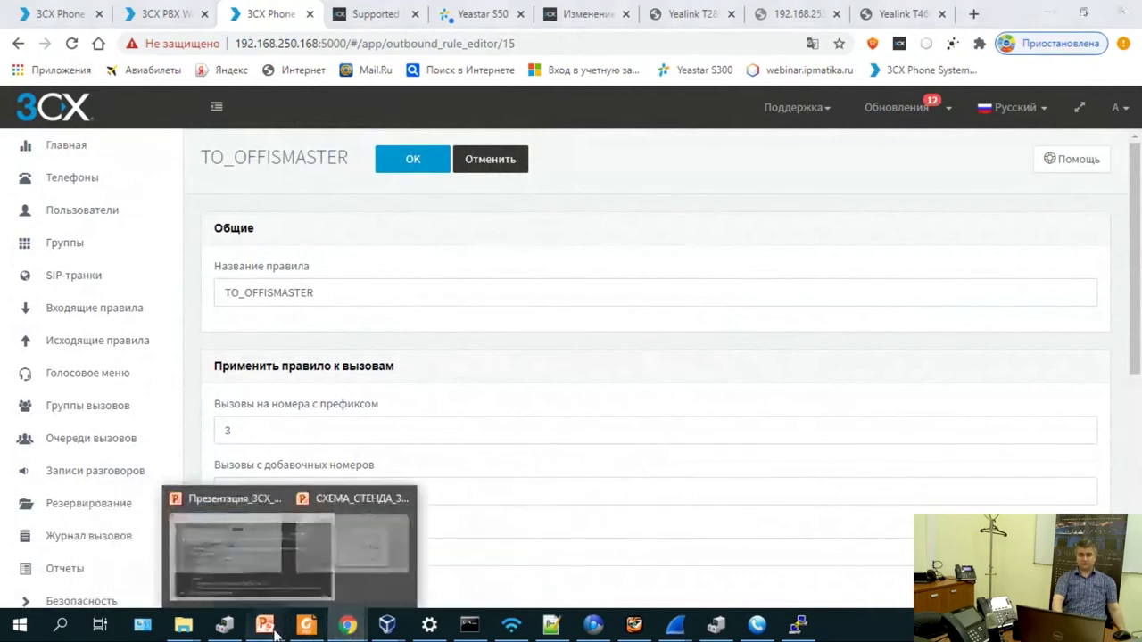
left_click(321, 573)
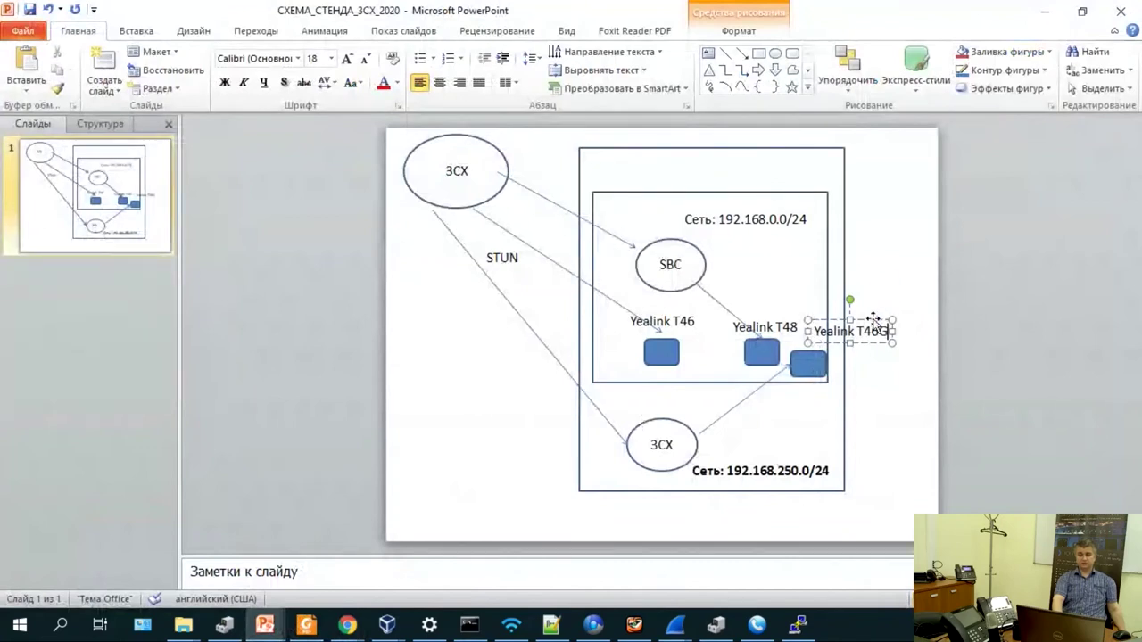
left_click_drag(812, 369, 820, 435)
left_click(699, 498)
left_click_drag(699, 498, 696, 445)
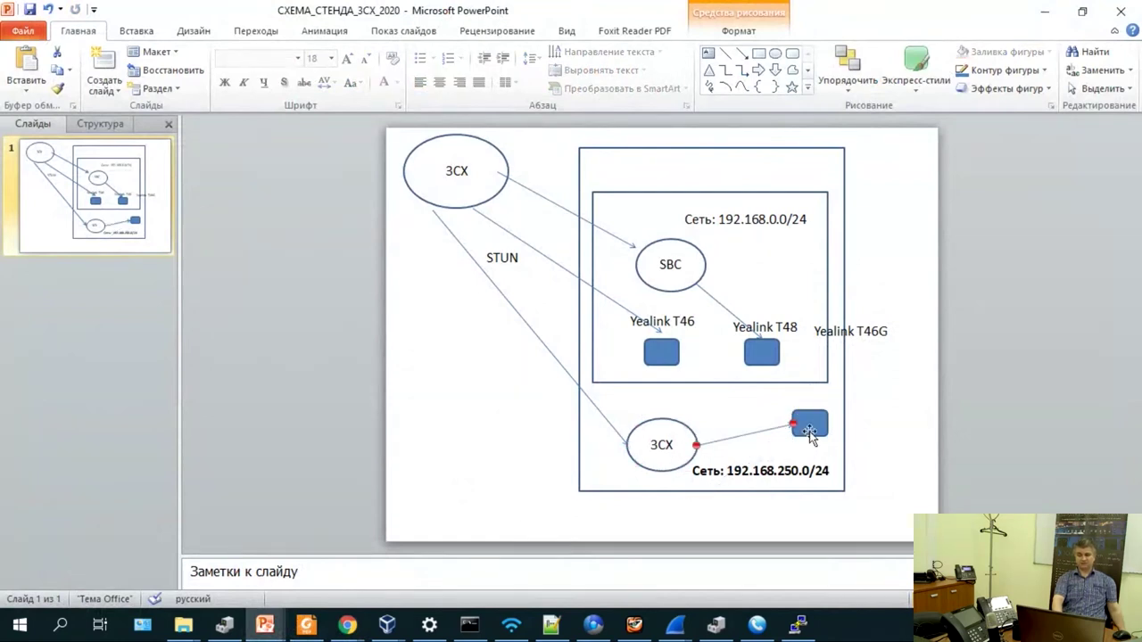
Step: Place the Yealink T46G label above the moved phone
left_click(857, 332)
left_click_drag(867, 320, 834, 379)
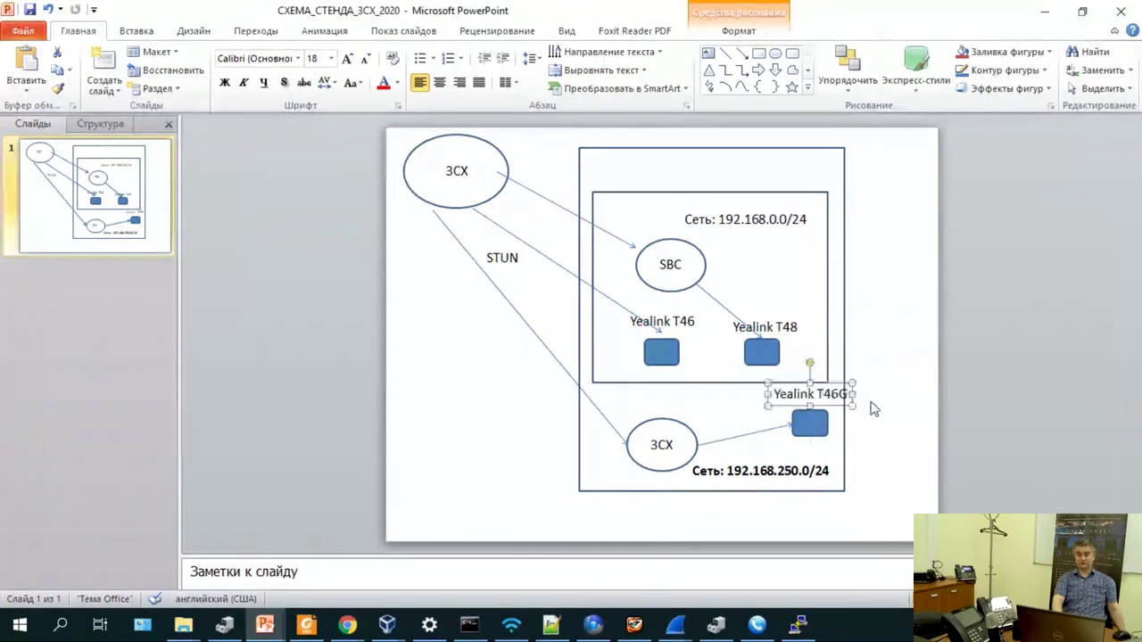
left_click(875, 403)
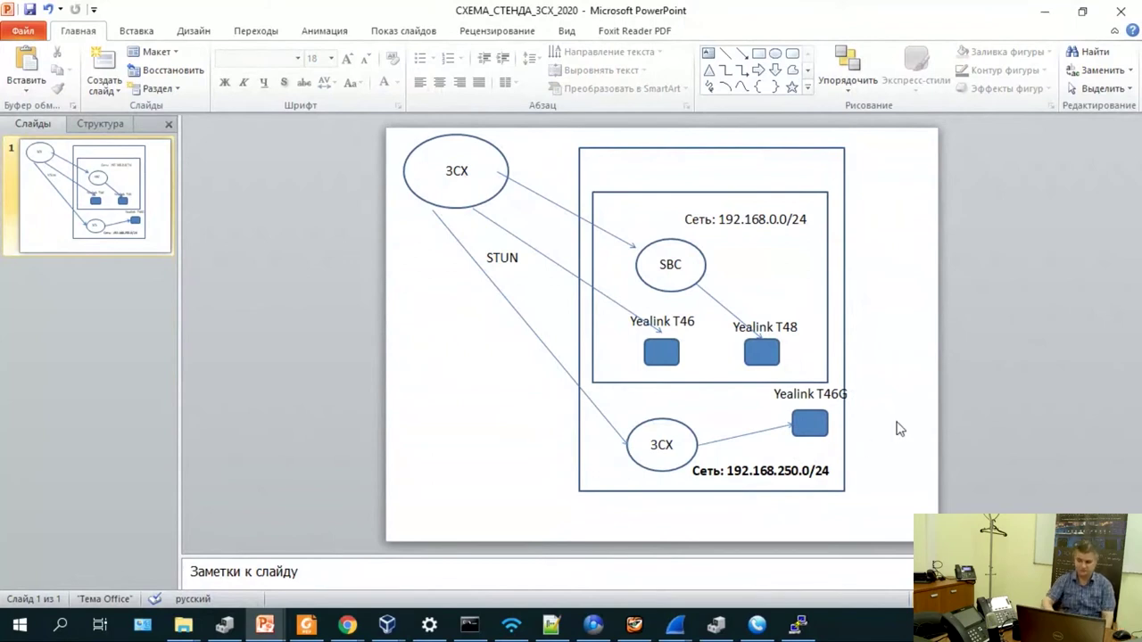
left_click(800, 477)
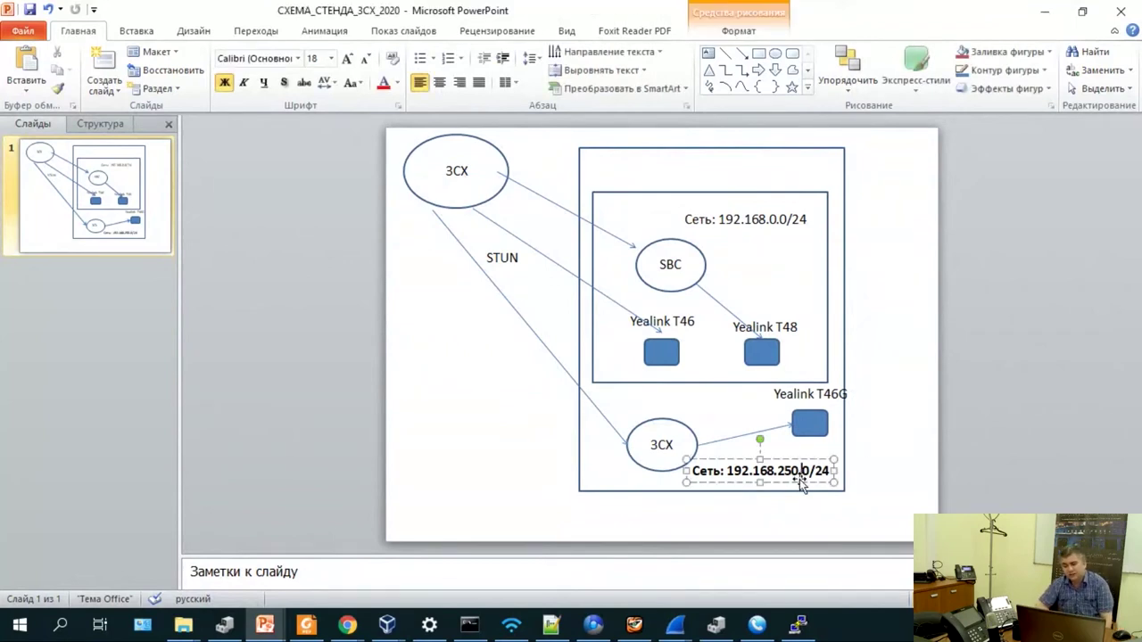
left_click(864, 488)
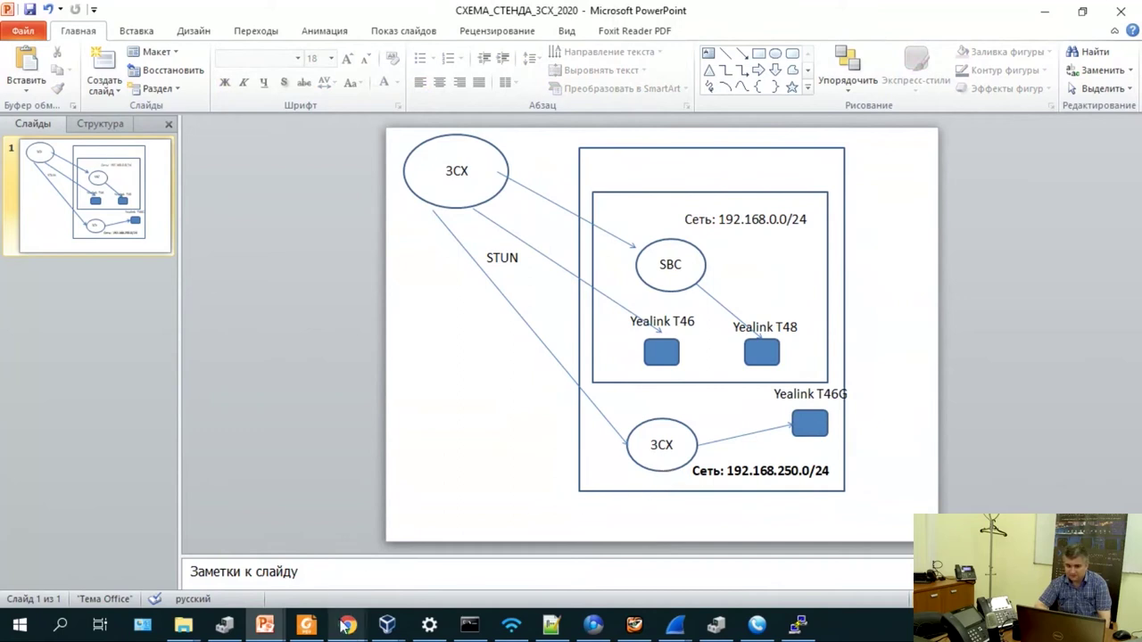
mouse_move(345, 627)
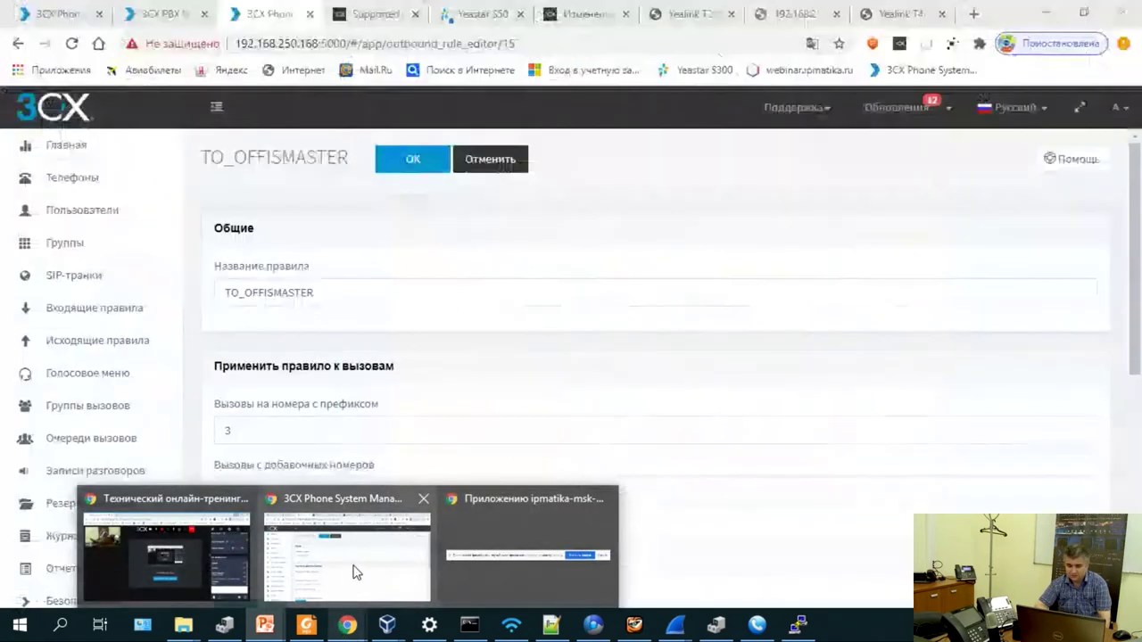
left_click(354, 572)
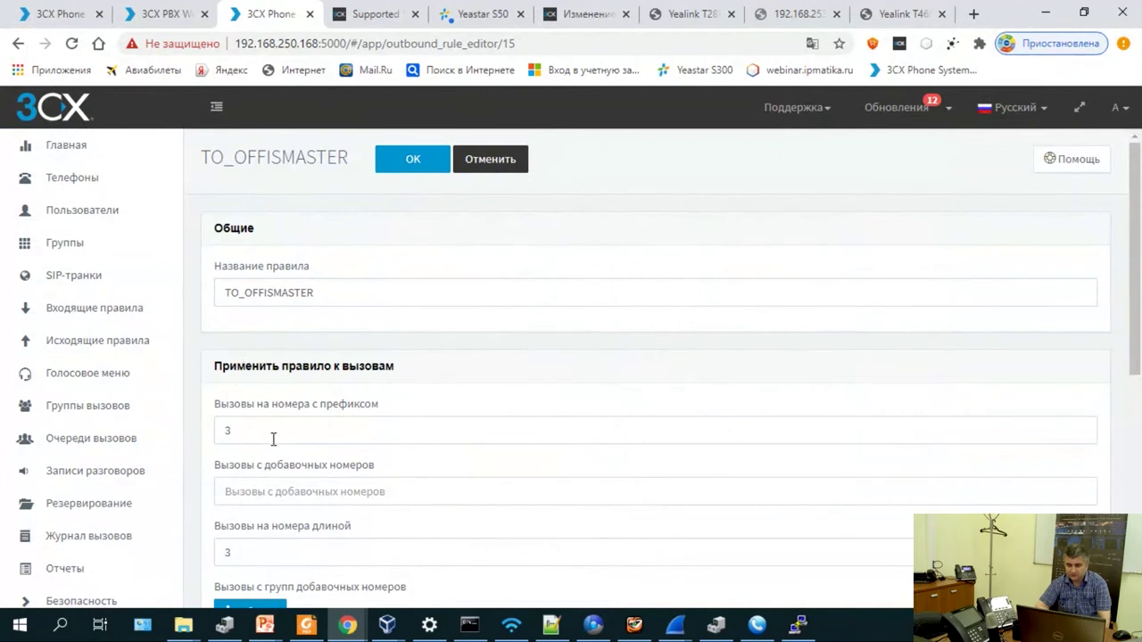
Step: Recheck the TO_OFFISMASTER rule's prefix 3 and number length 3 fields
scroll(274, 438, "down", 4)
scroll(258, 447, "up", 2)
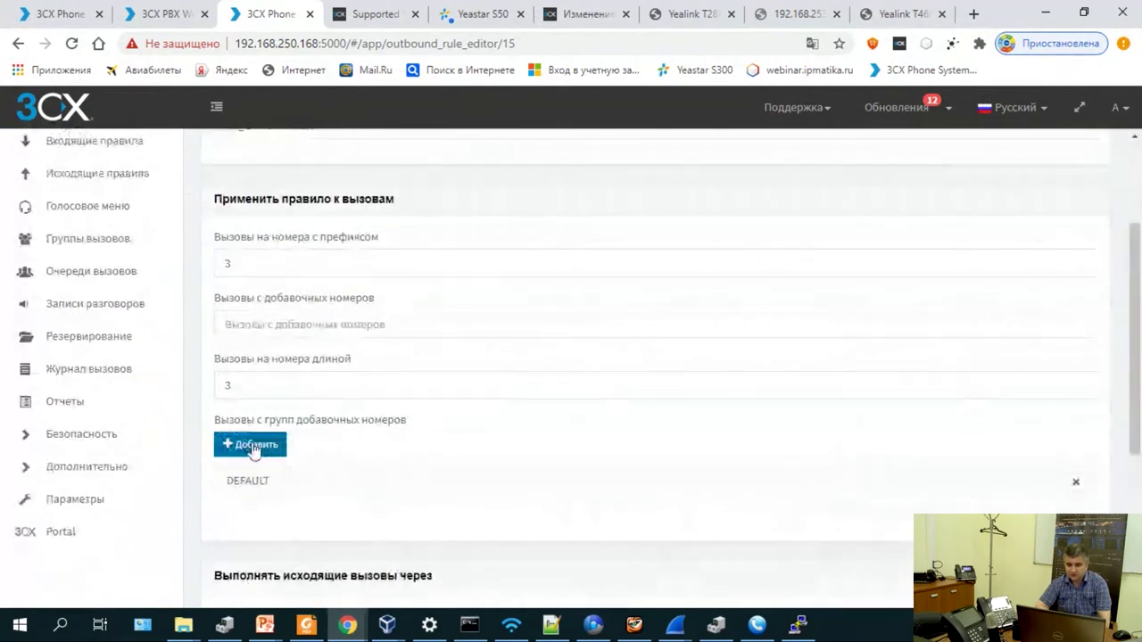
scroll(312, 502, "up", 2)
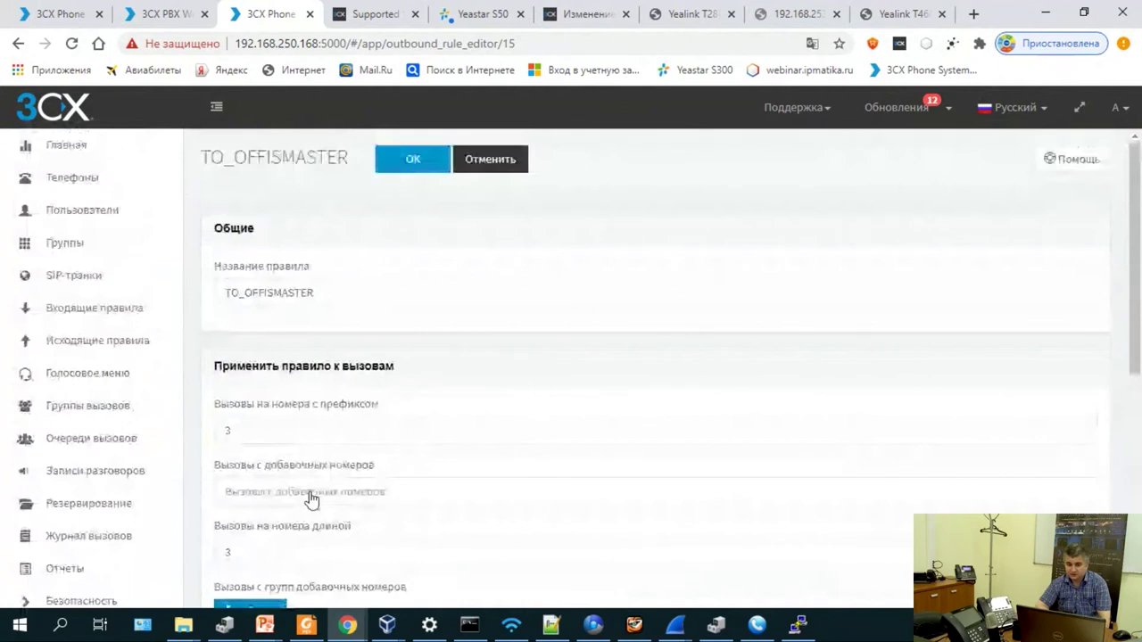
left_click(264, 432)
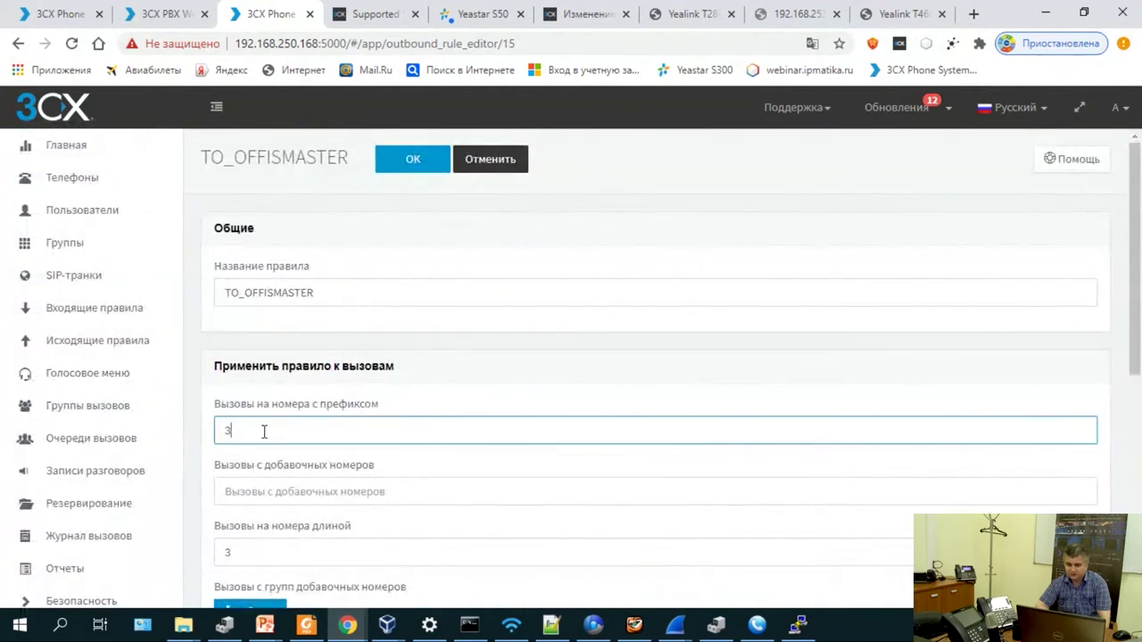
left_click(249, 556)
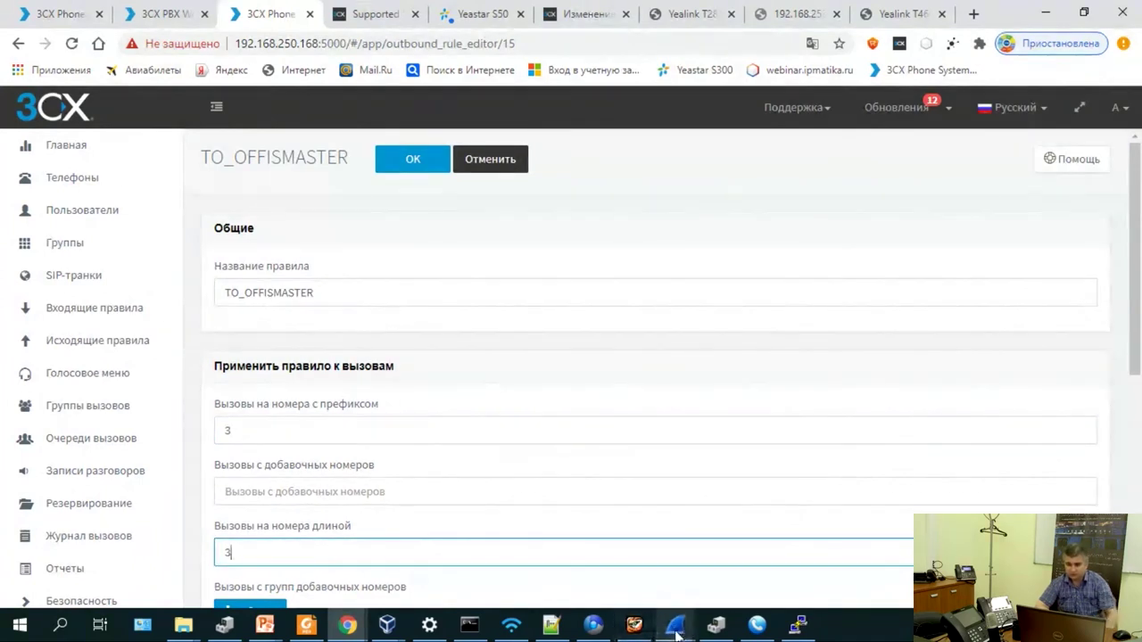
left_click(512, 628)
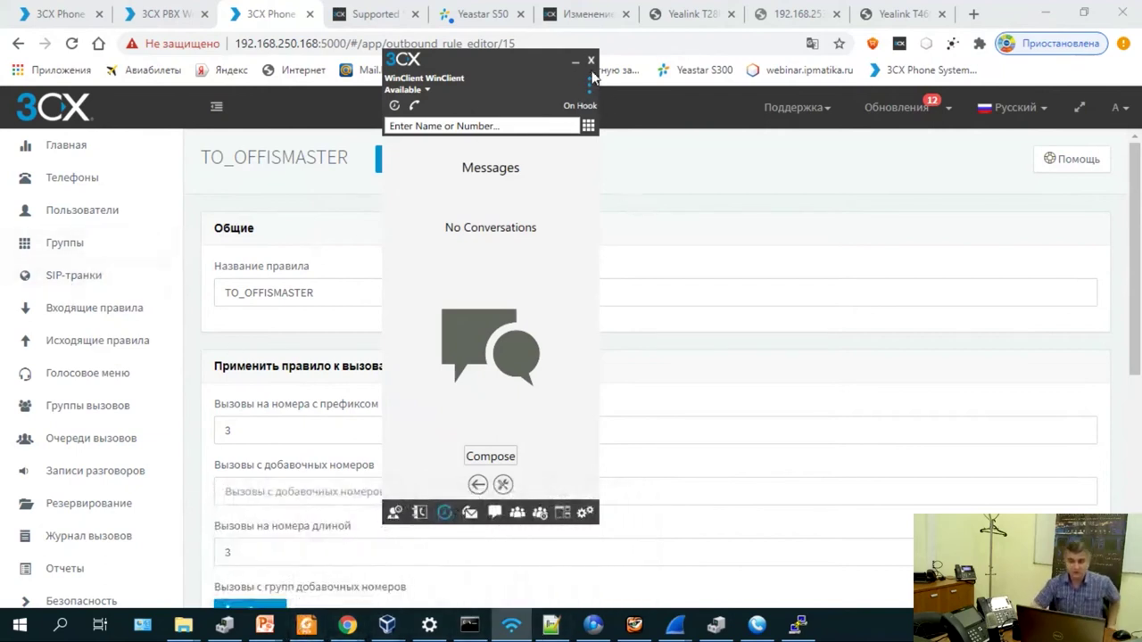
Step: Redial T28 3002 from WinClient's missed-call history; the call fails with Not found
left_click_drag(546, 66, 953, 119)
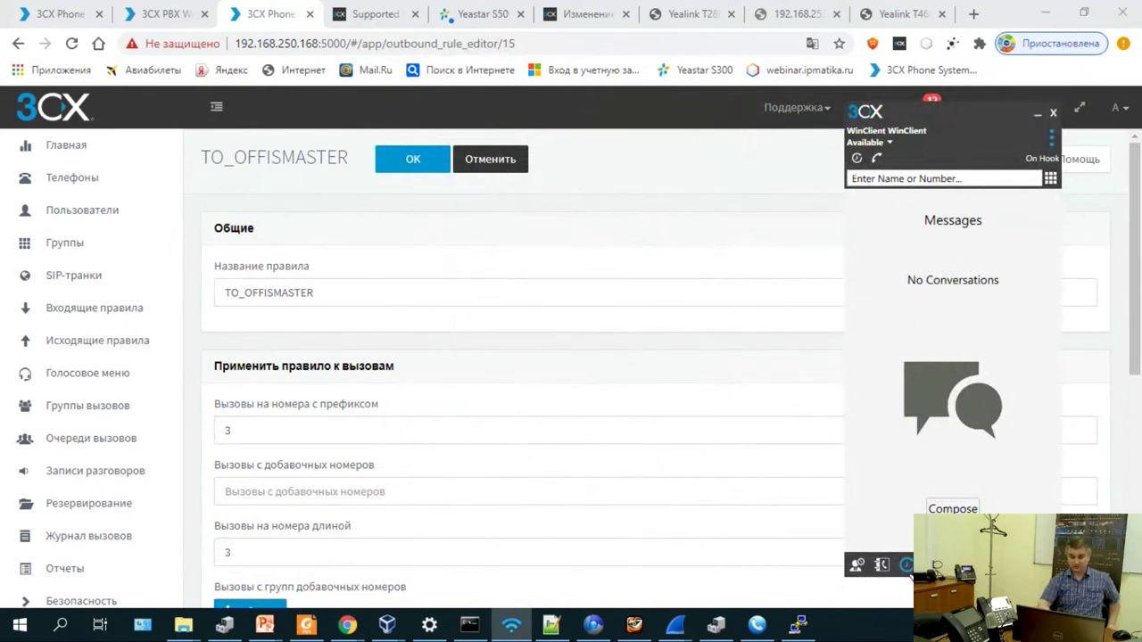
left_click(907, 566)
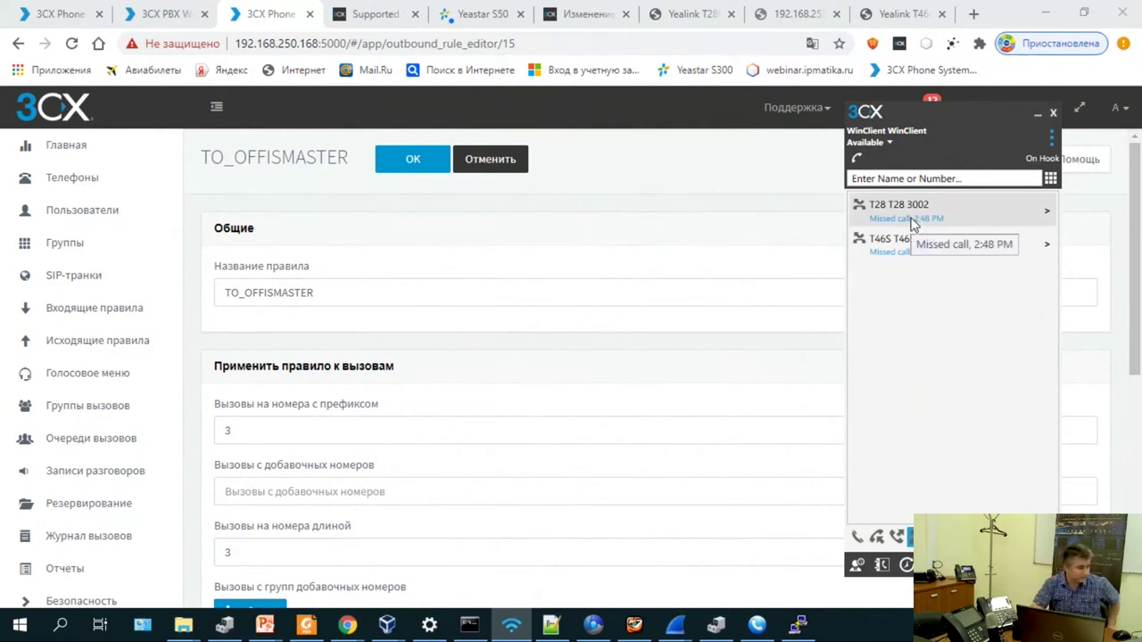
double_click(912, 225)
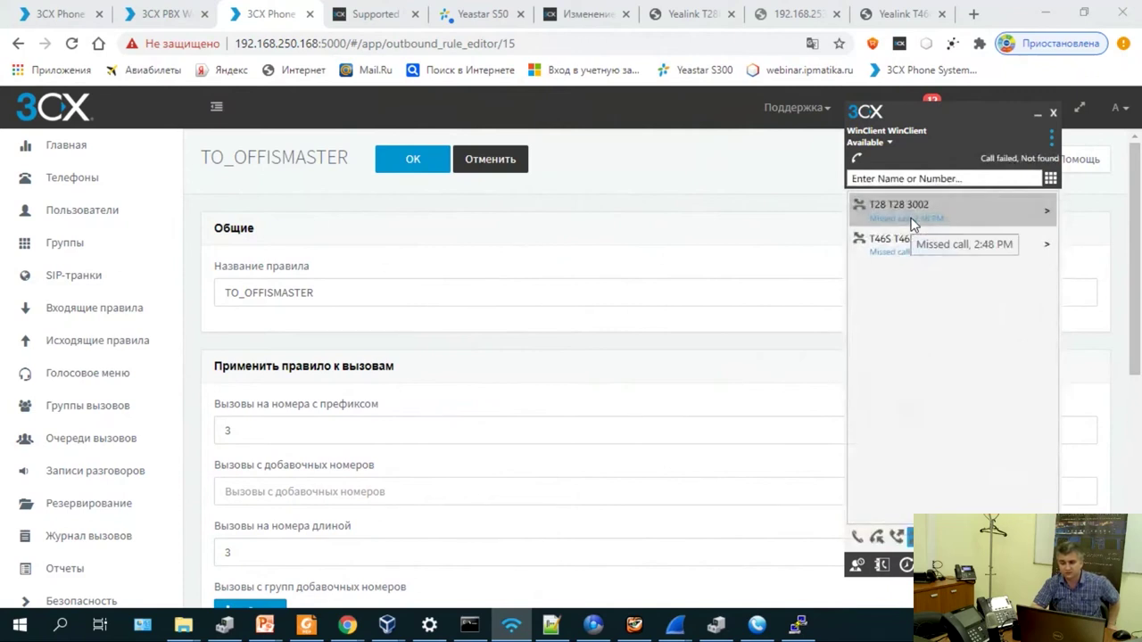
double_click(912, 225)
double_click(912, 225)
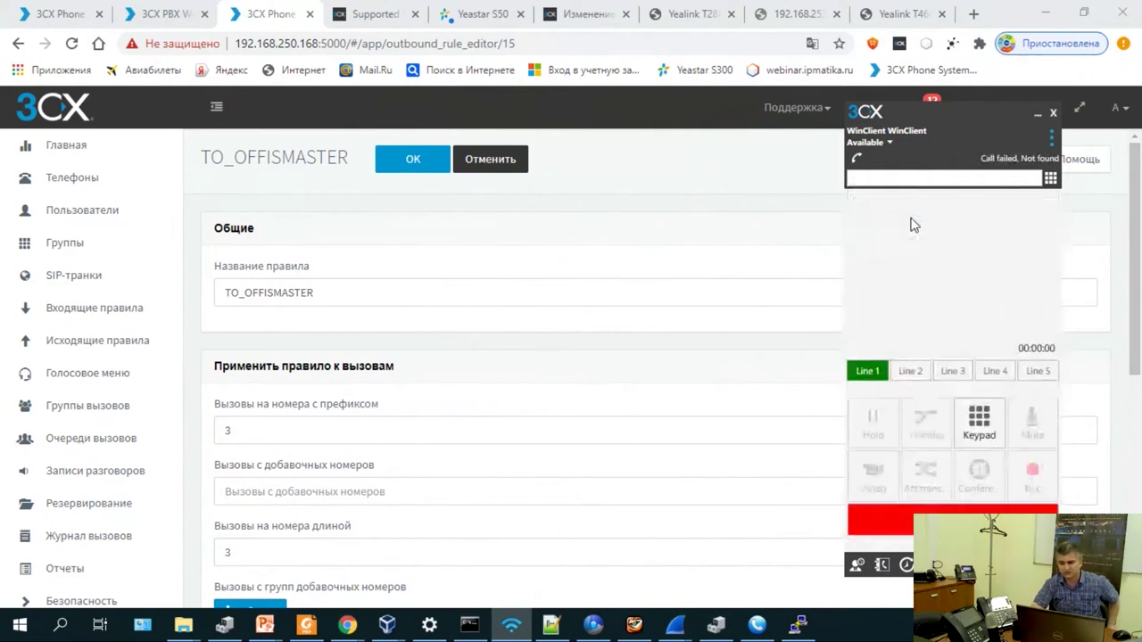
double_click(911, 225)
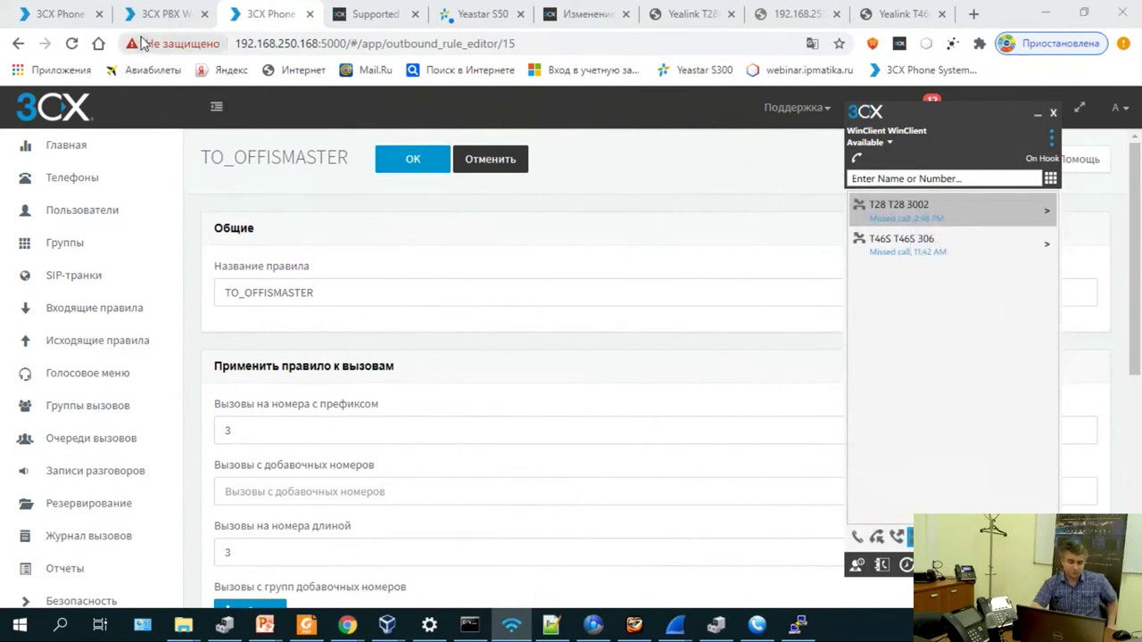
left_click(58, 13)
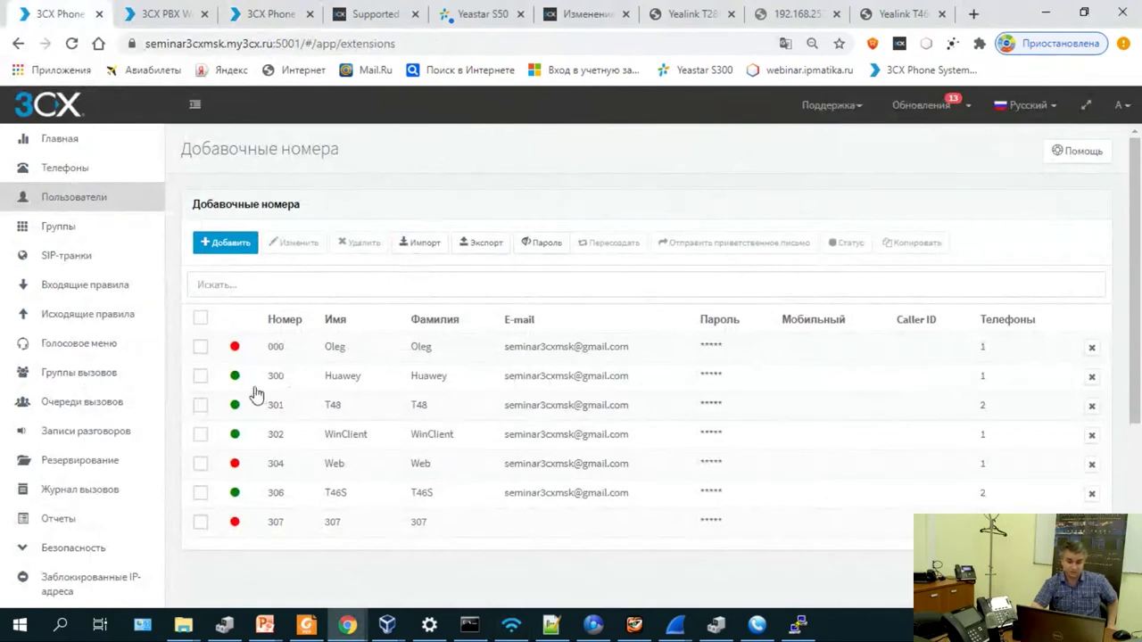
Step: Add a new outbound rule and start its name as TO_OFFICE
left_click(94, 317)
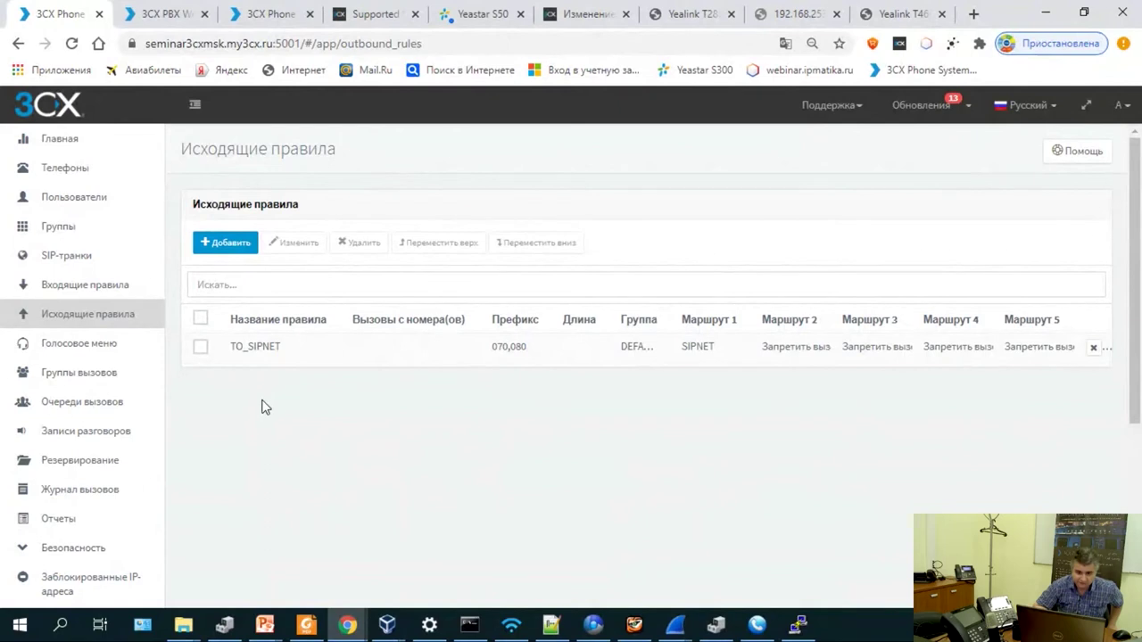
left_click(235, 253)
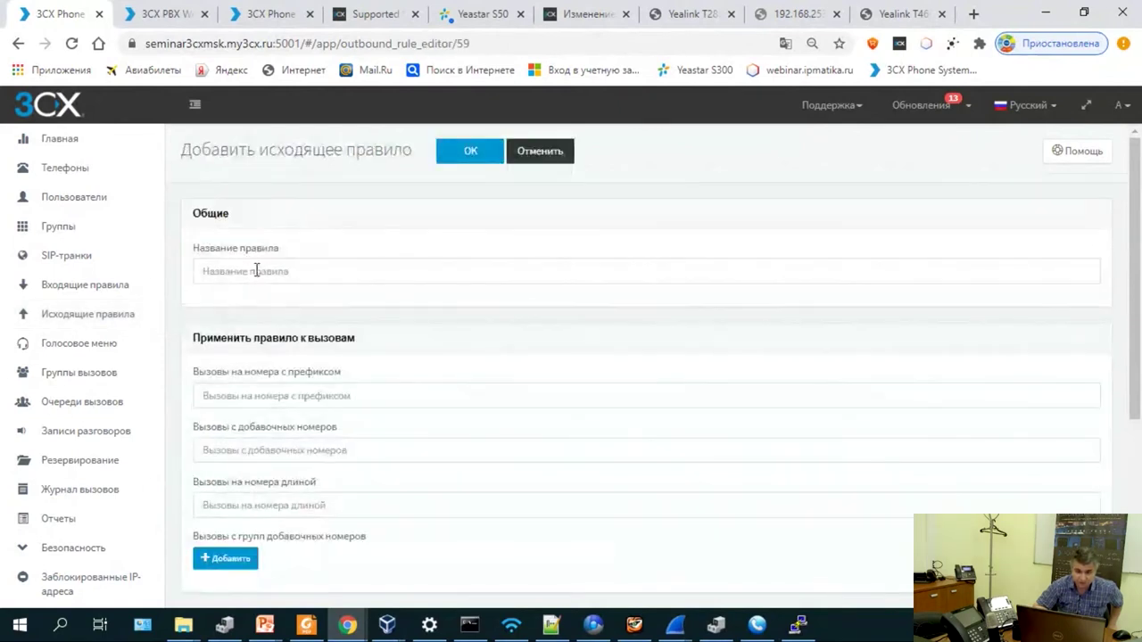
left_click(268, 273)
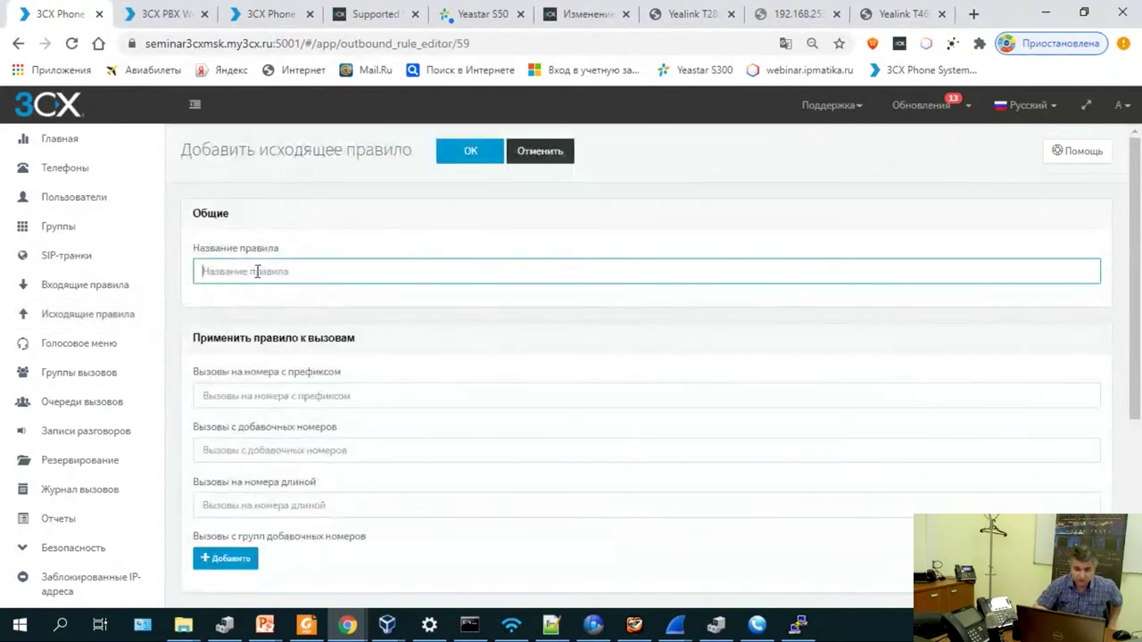
type("TO")
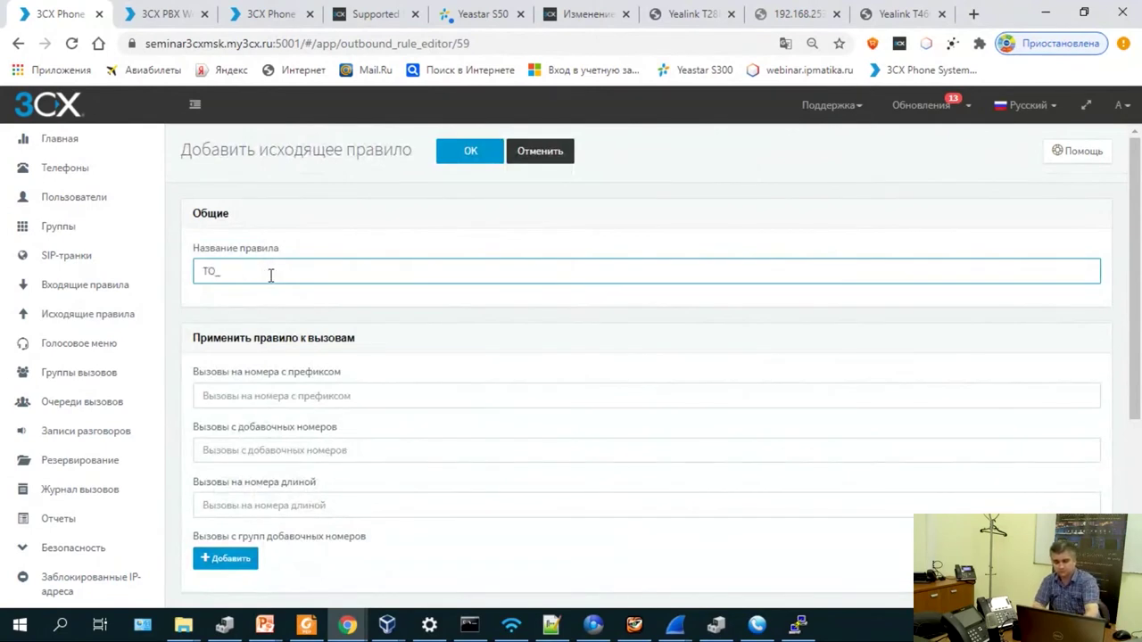
type("_OFFICE")
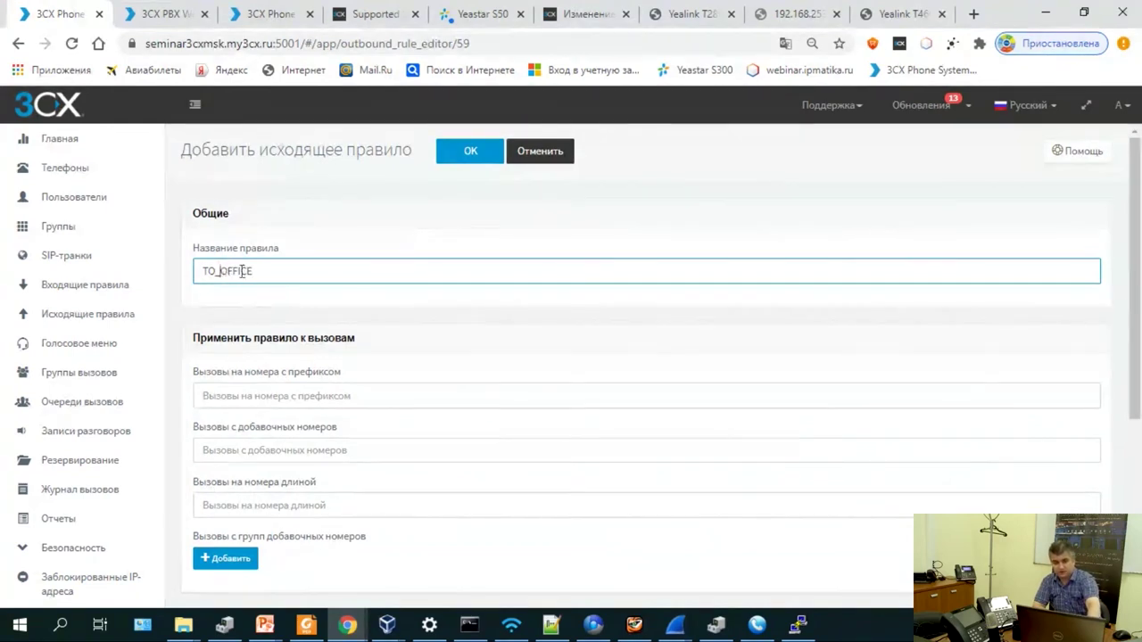
type("BRA")
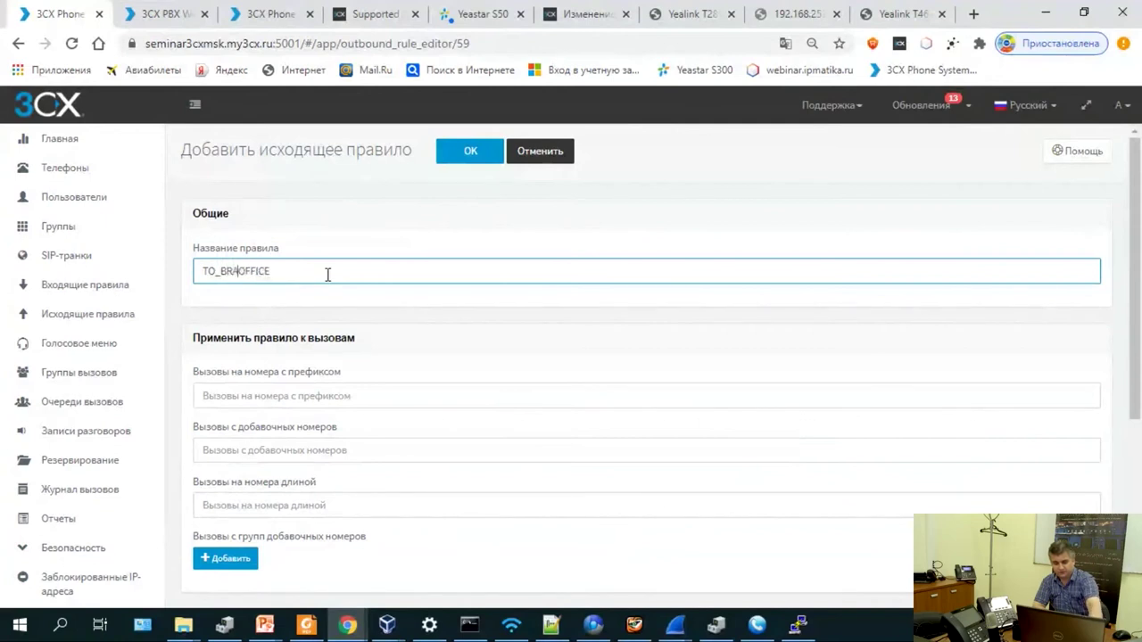
key("BackSpace")
key("BackSpace")
key("BackSpace")
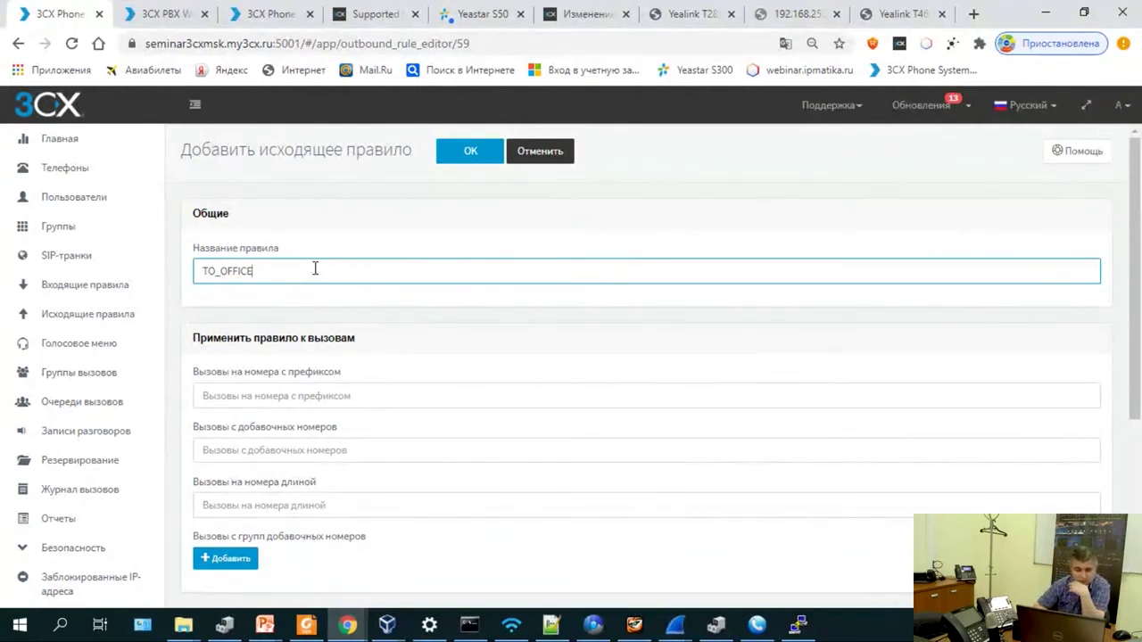
left_click(315, 270)
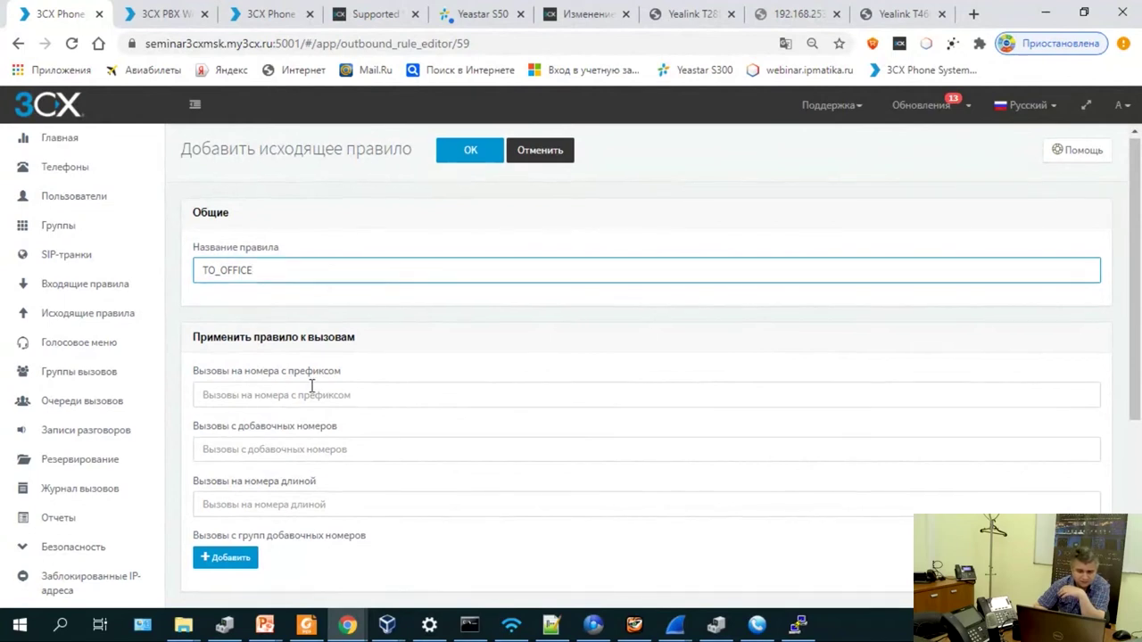
Step: Route the rule through the OFFICEMASTER trunk and complete the name TO_OFFICEMASTER
scroll(299, 395, "down", 3)
left_click(500, 395)
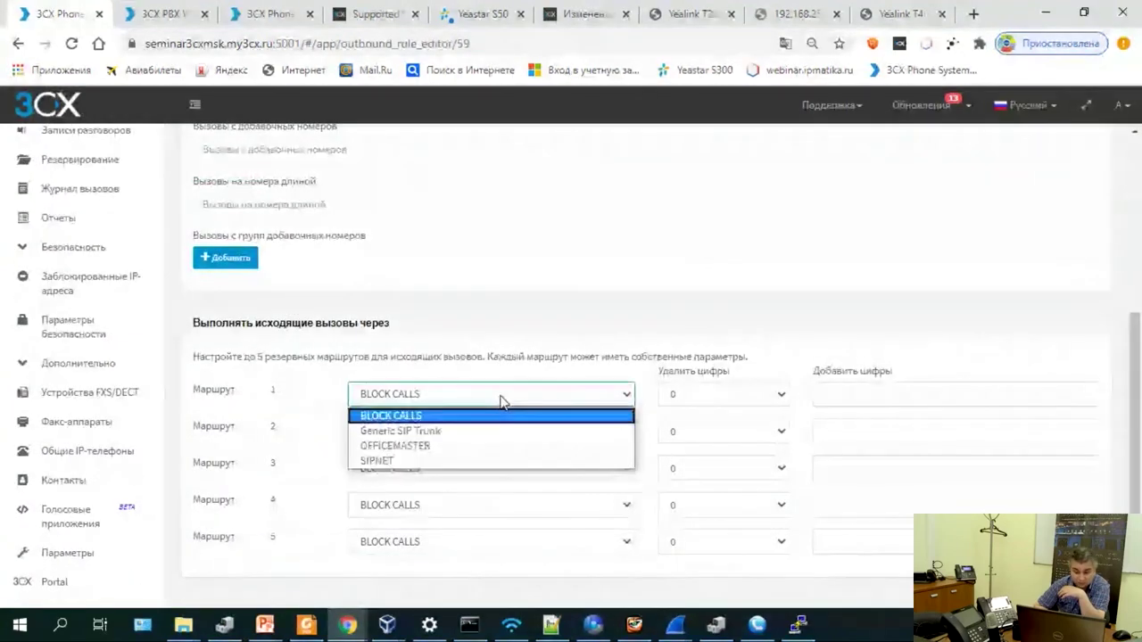
left_click(479, 446)
scroll(465, 433, "up", 3)
left_click(273, 275)
type("M")
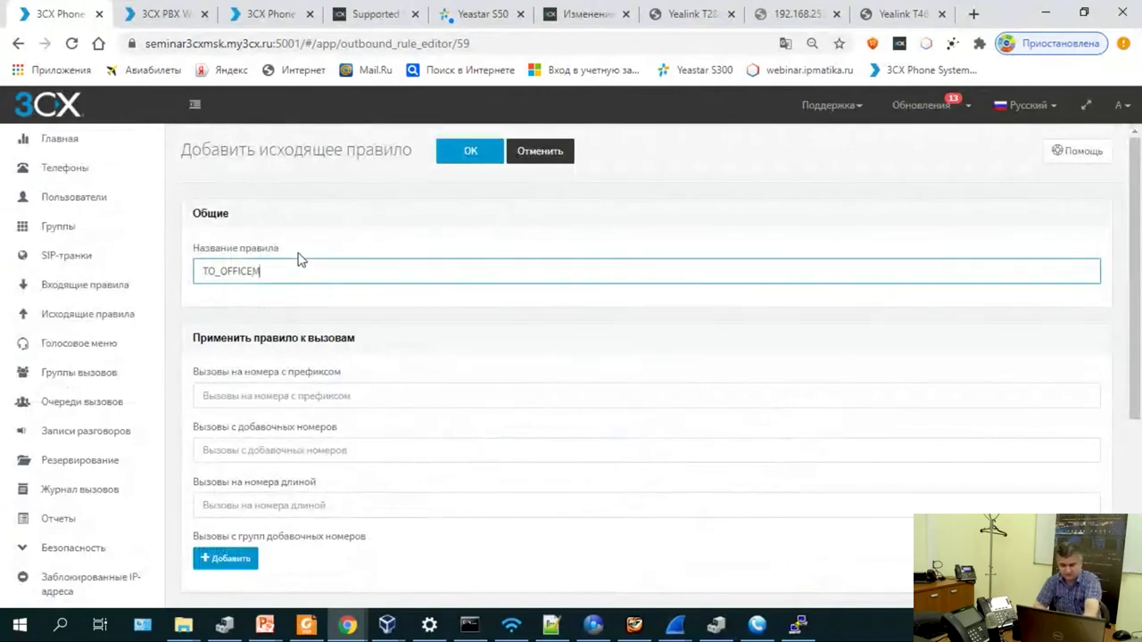
type("ASTER")
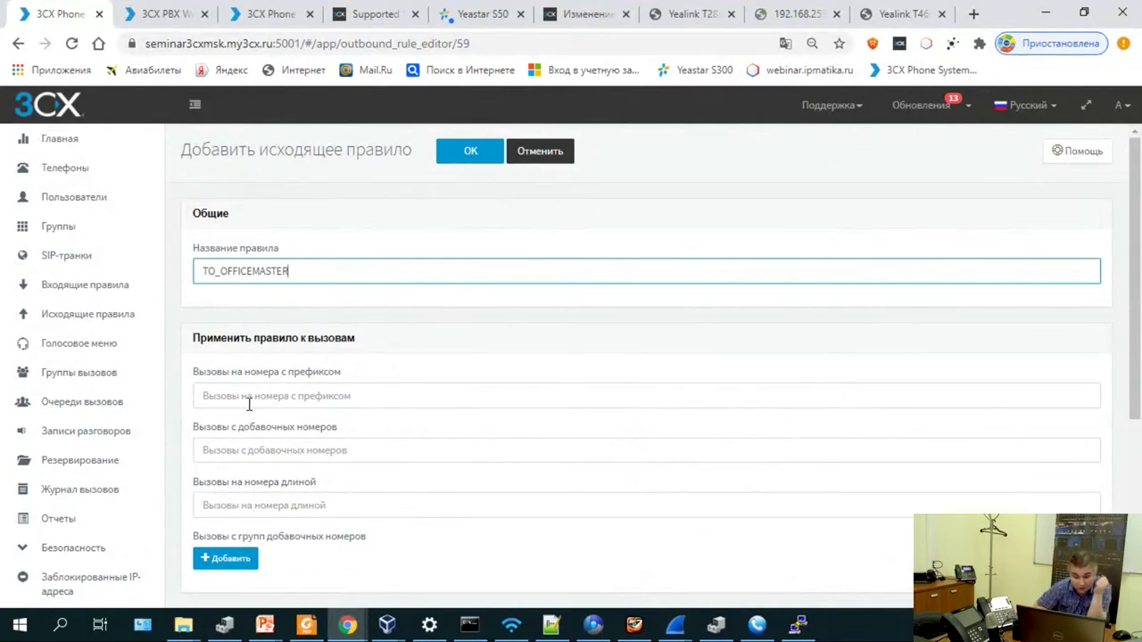
left_click(259, 403)
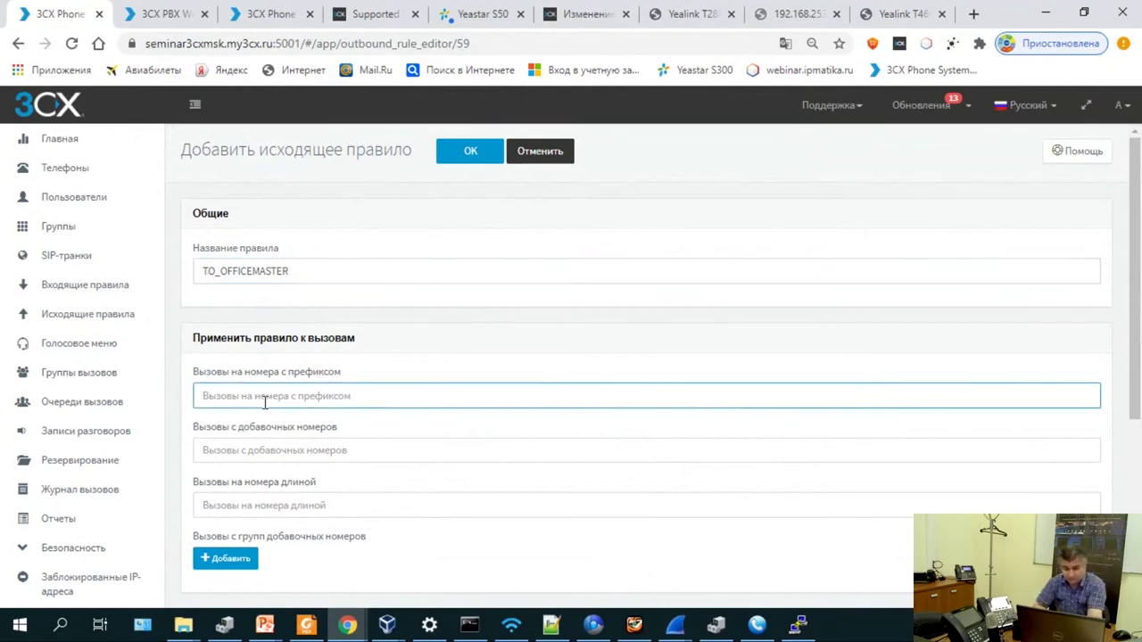
Step: Enter prefix 3 and number length 4 as the TO_OFFICEMASTER rule's call conditions
type("3")
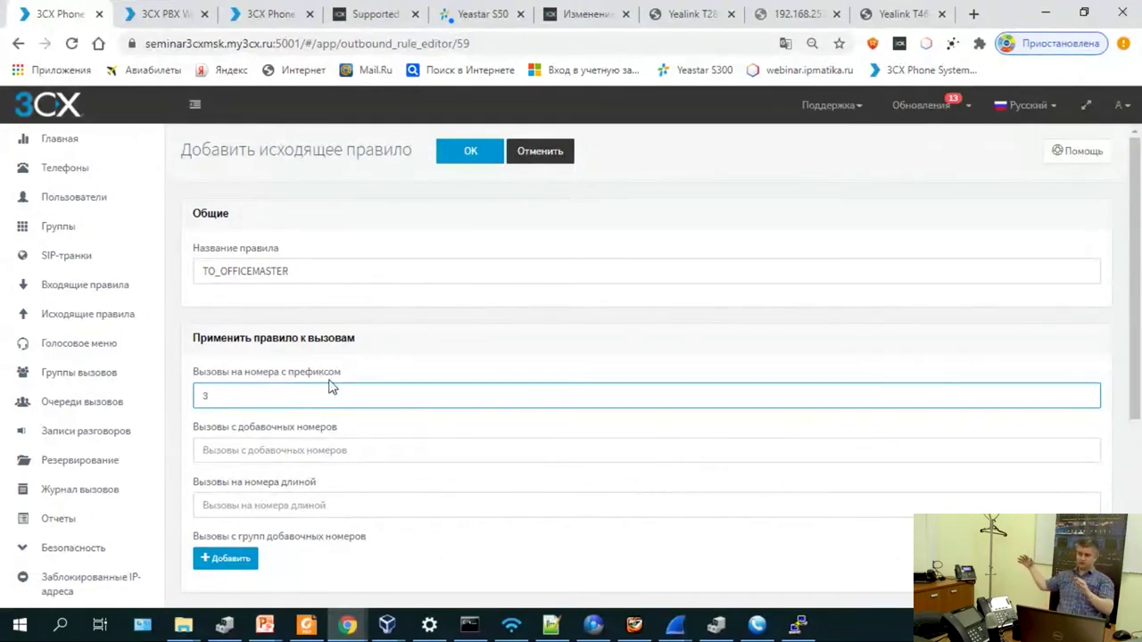
left_click(234, 505)
type("4")
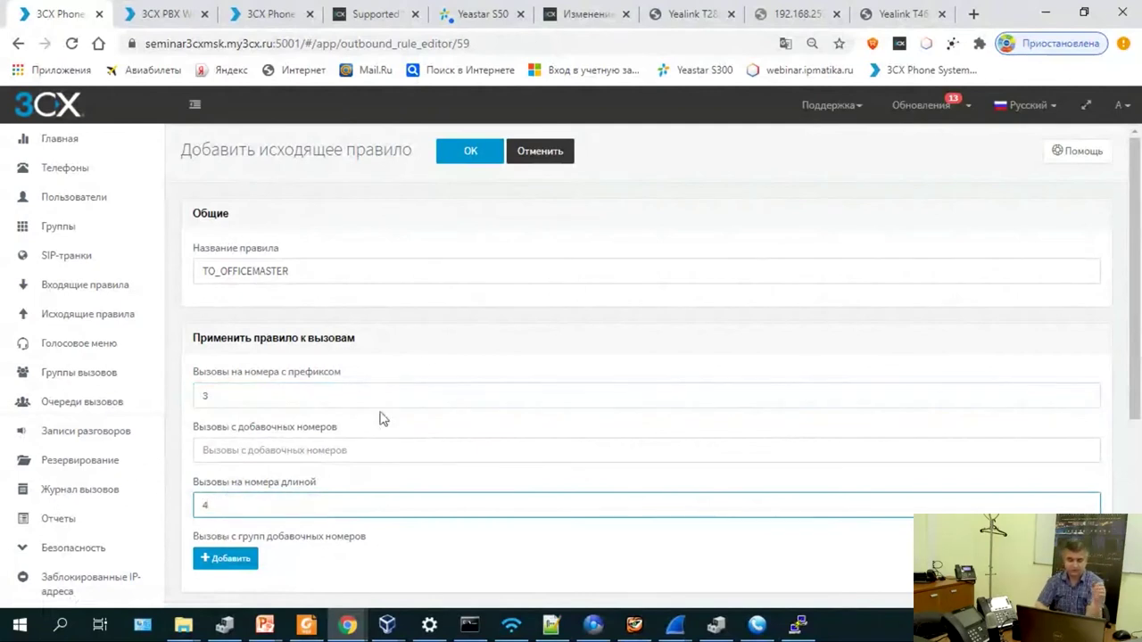
scroll(380, 420, "down", 1)
scroll(380, 419, "down", 3)
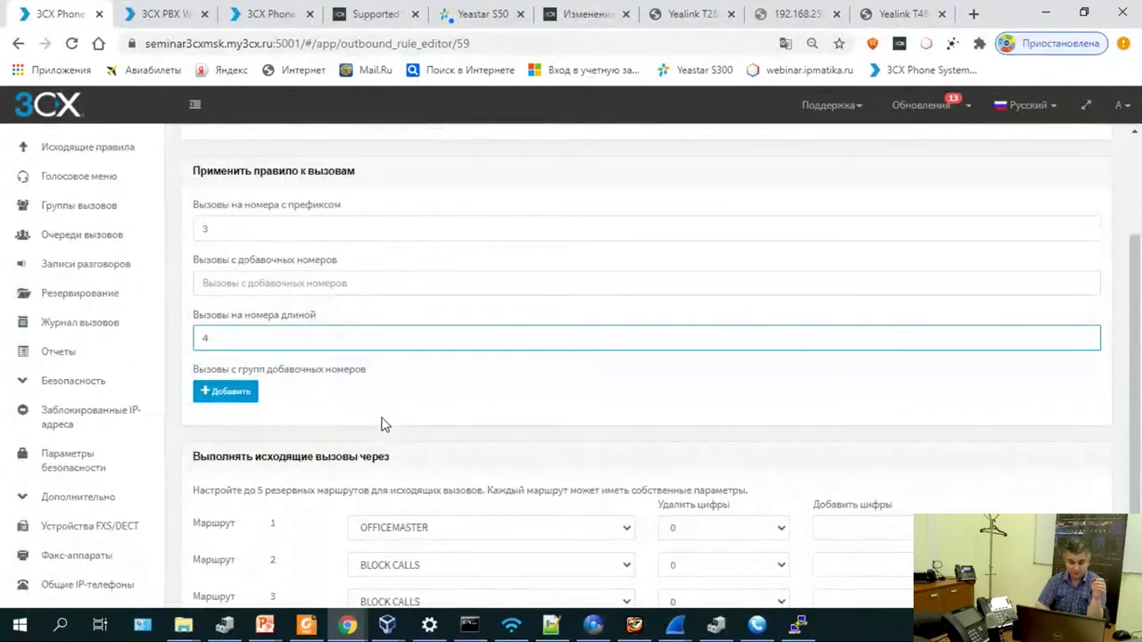
scroll(381, 425, "down", 3)
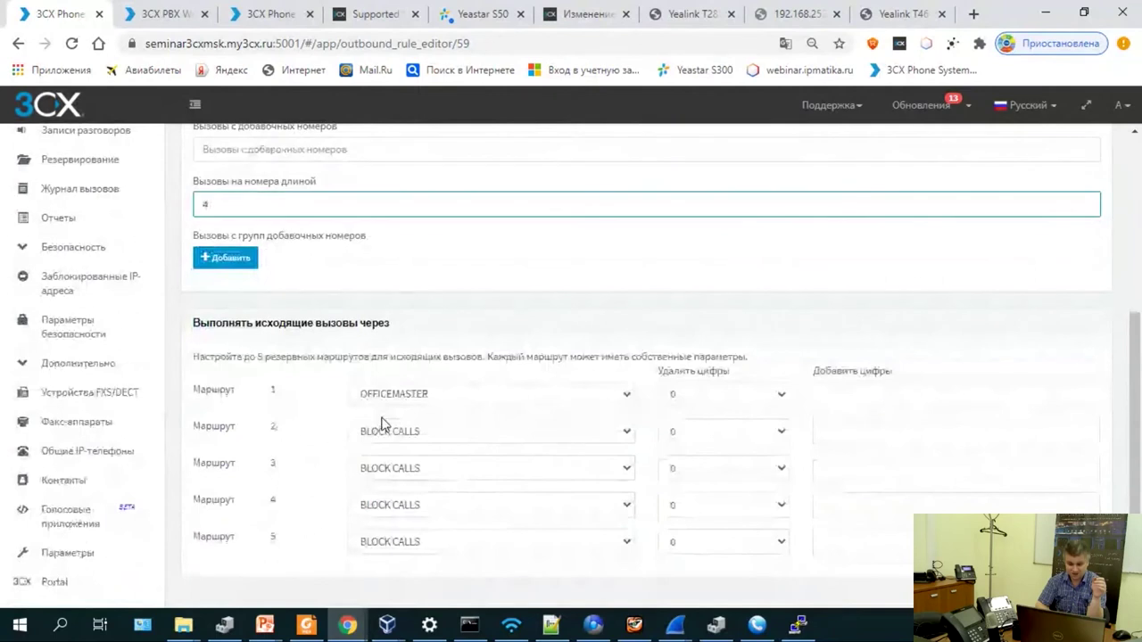
scroll(381, 424, "up", 6)
left_click(372, 401)
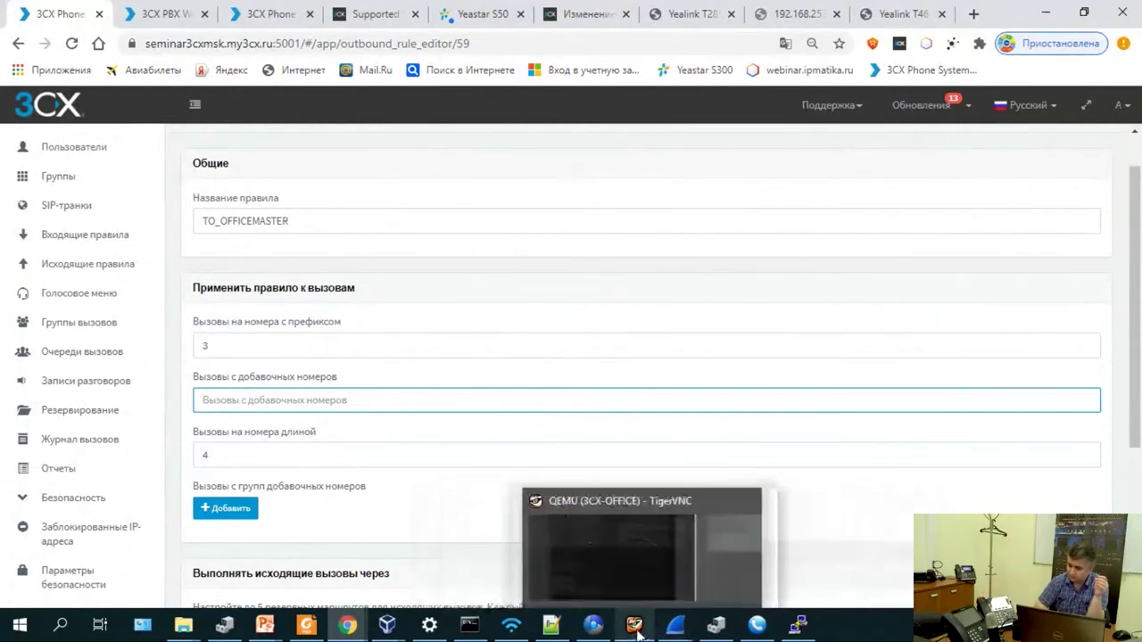
mouse_move(548, 628)
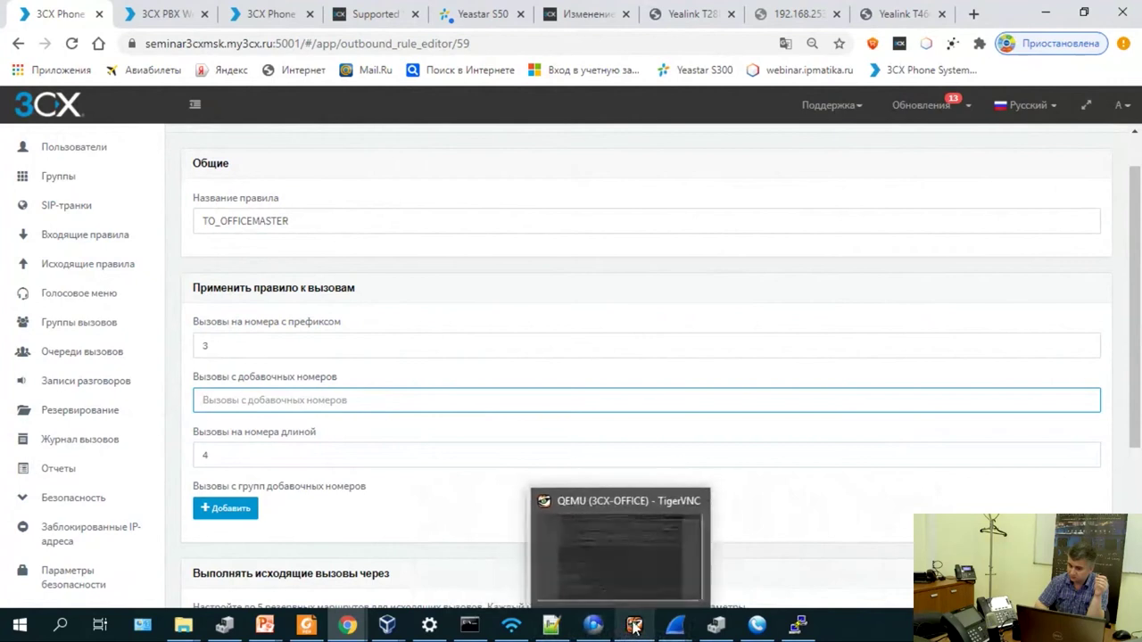
mouse_move(676, 629)
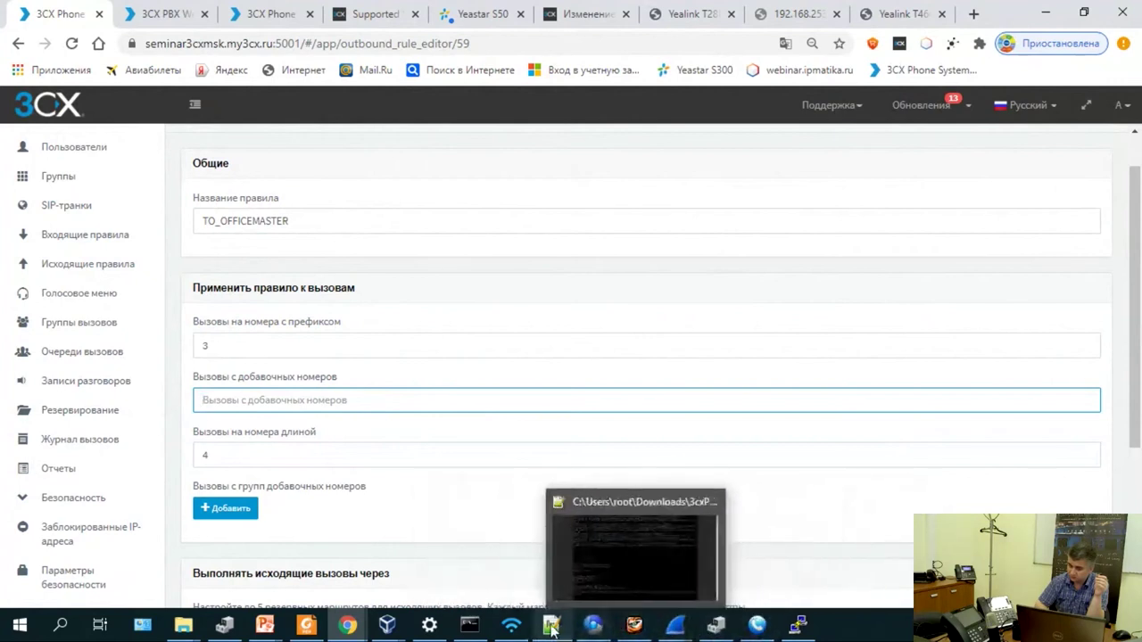
Step: Check the WinClient and open the users page in a new browser tab
left_click(512, 626)
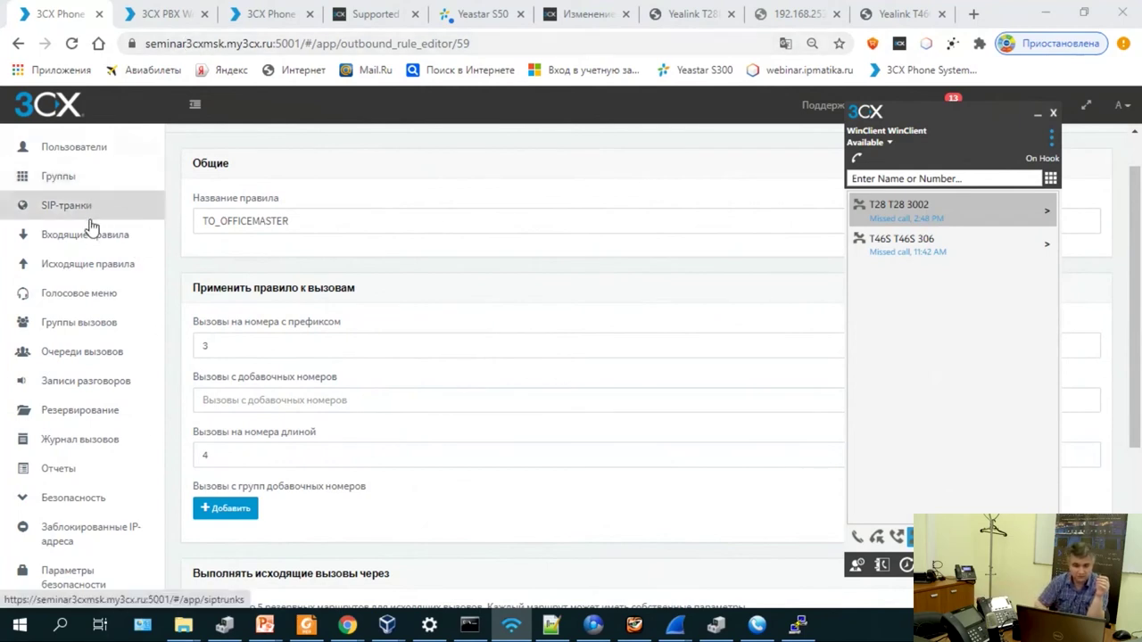
scroll(314, 260, "up", 1)
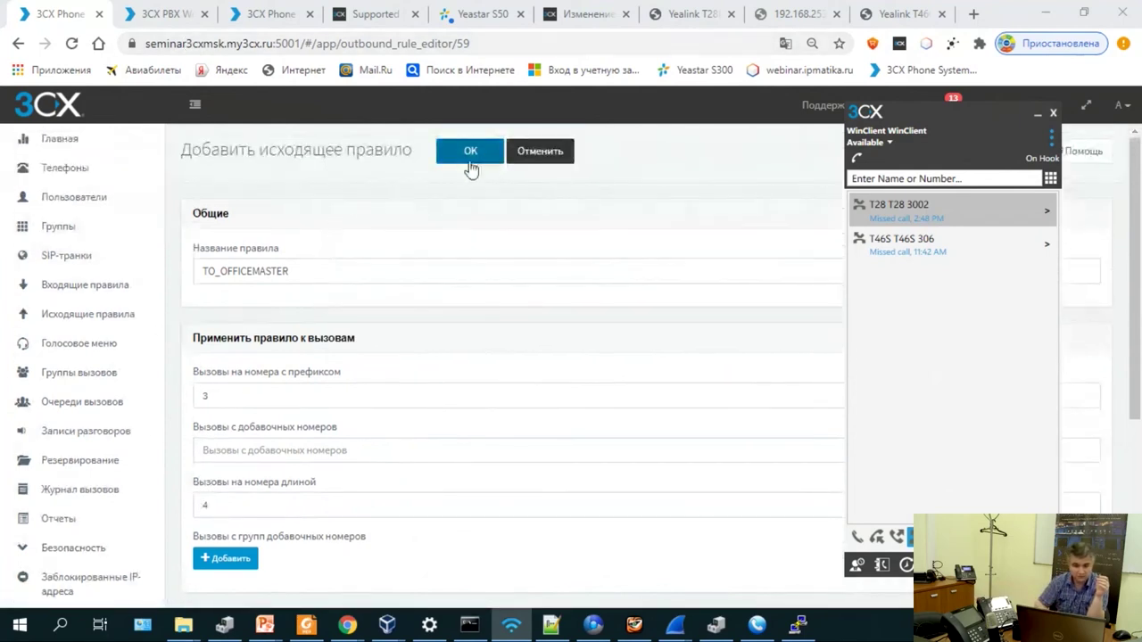
right_click(89, 201)
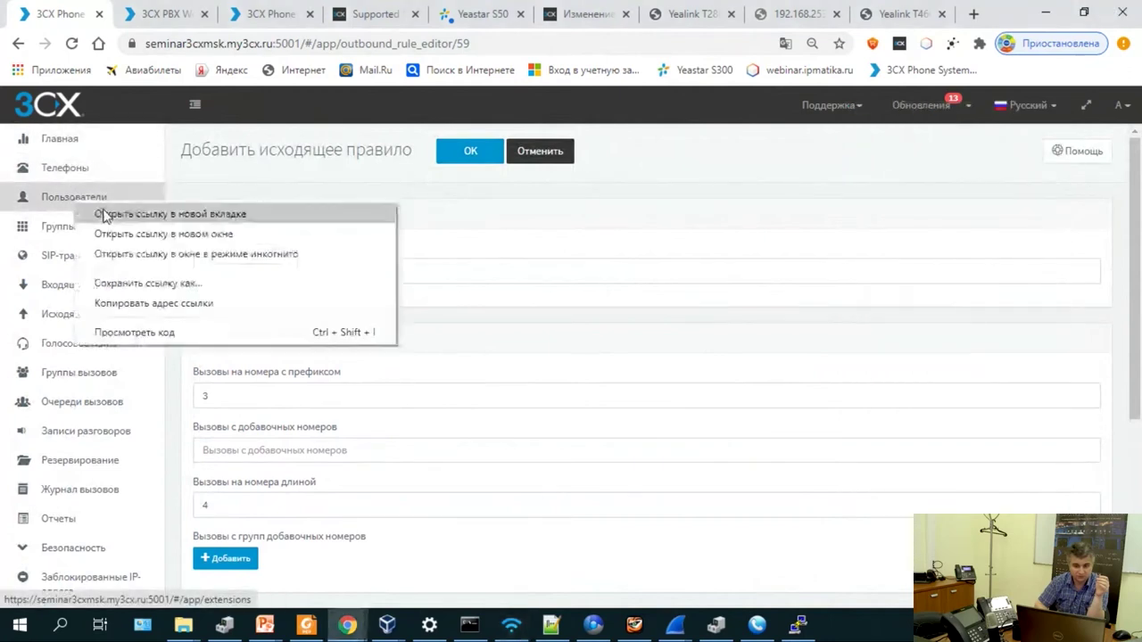
left_click(112, 212)
left_click(149, 12)
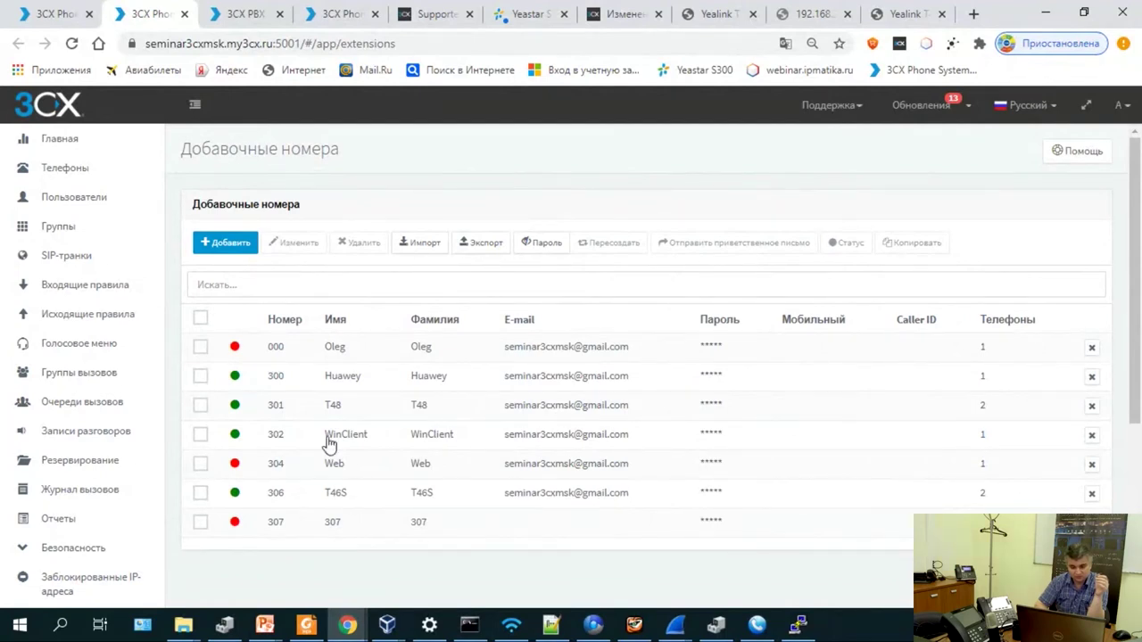
left_click(57, 14)
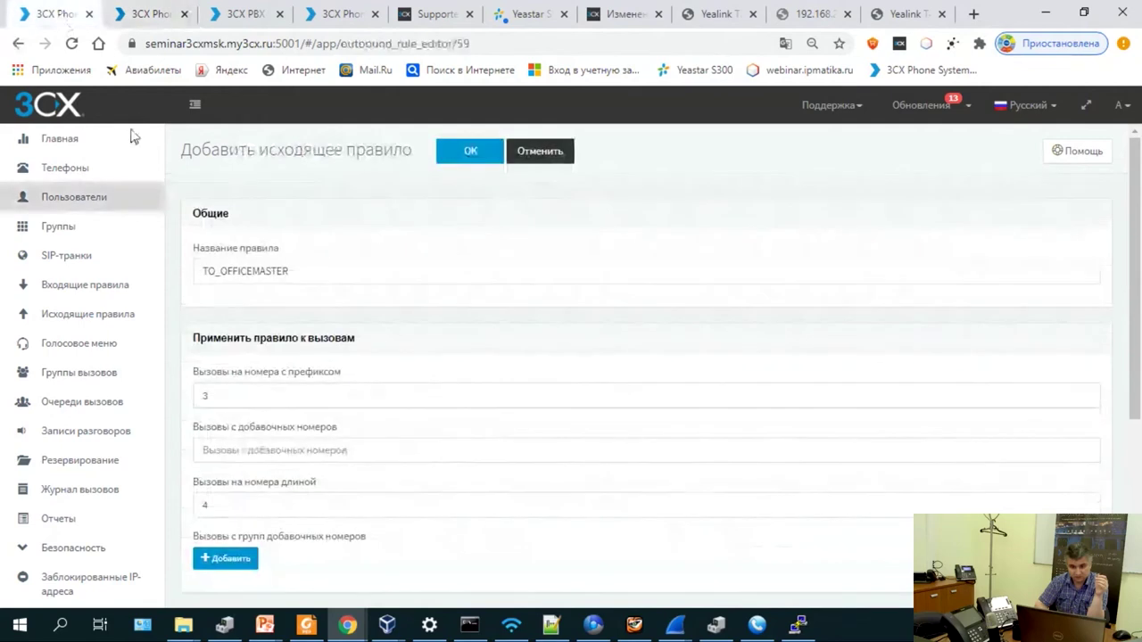
Step: Limit the rule to calls from extensions 302,306 and save TO_OFFICEMASTER
left_click(270, 455)
type("3")
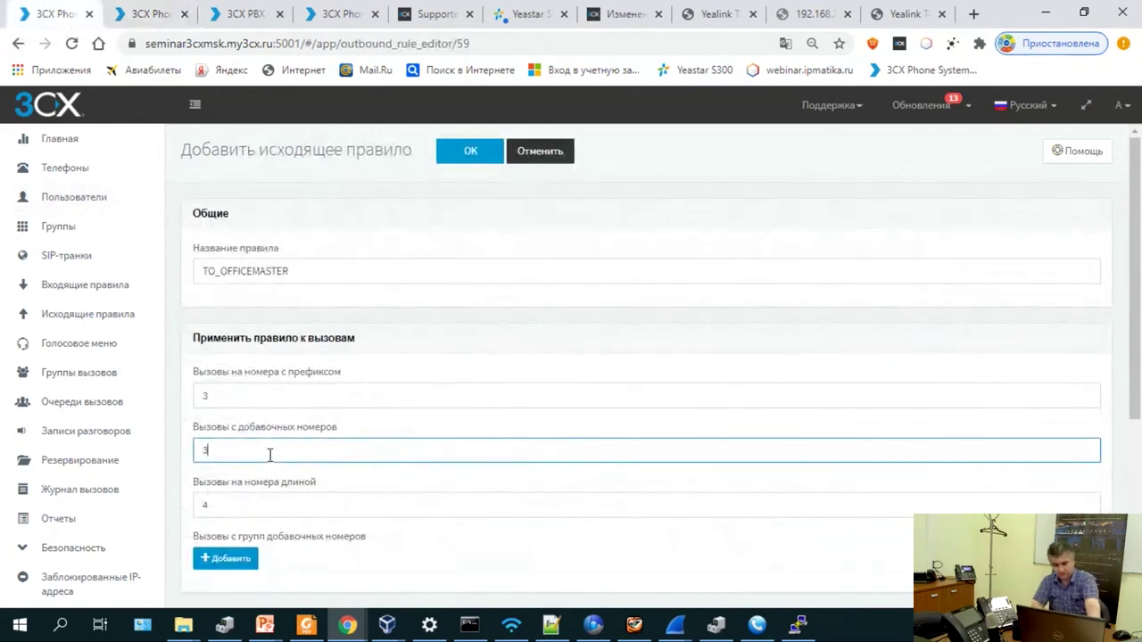
type("02,30")
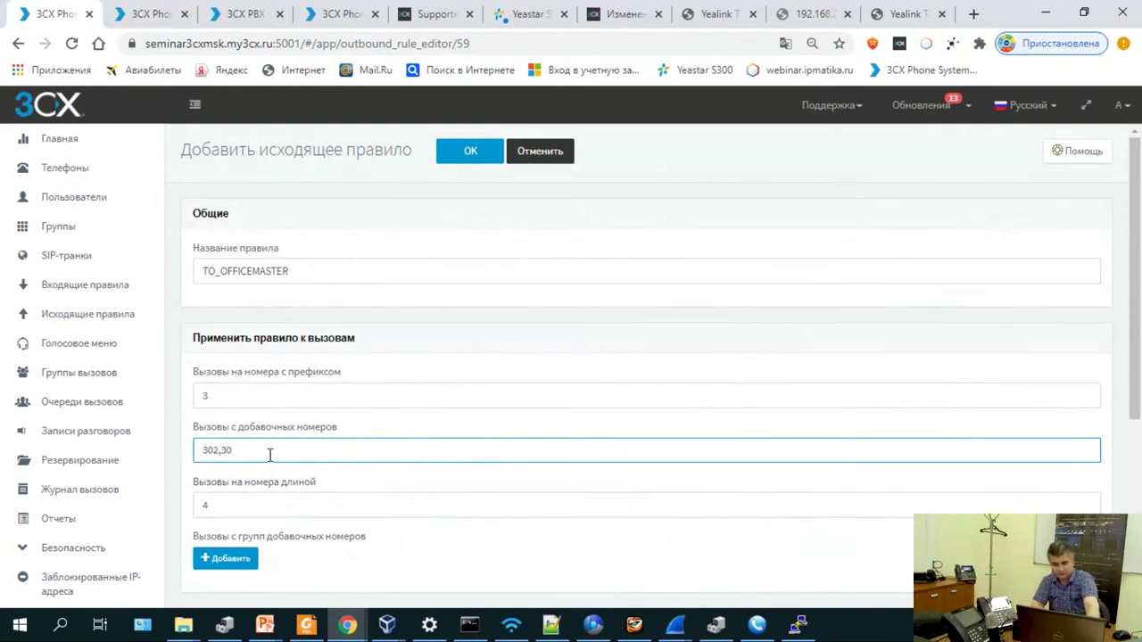
type("6")
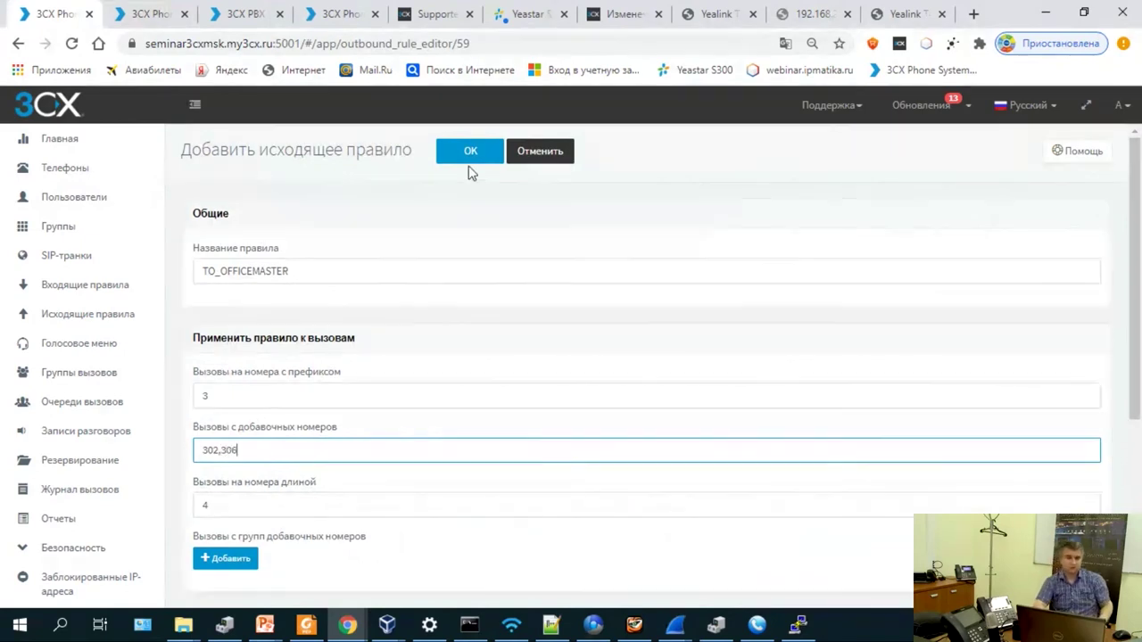
left_click(470, 151)
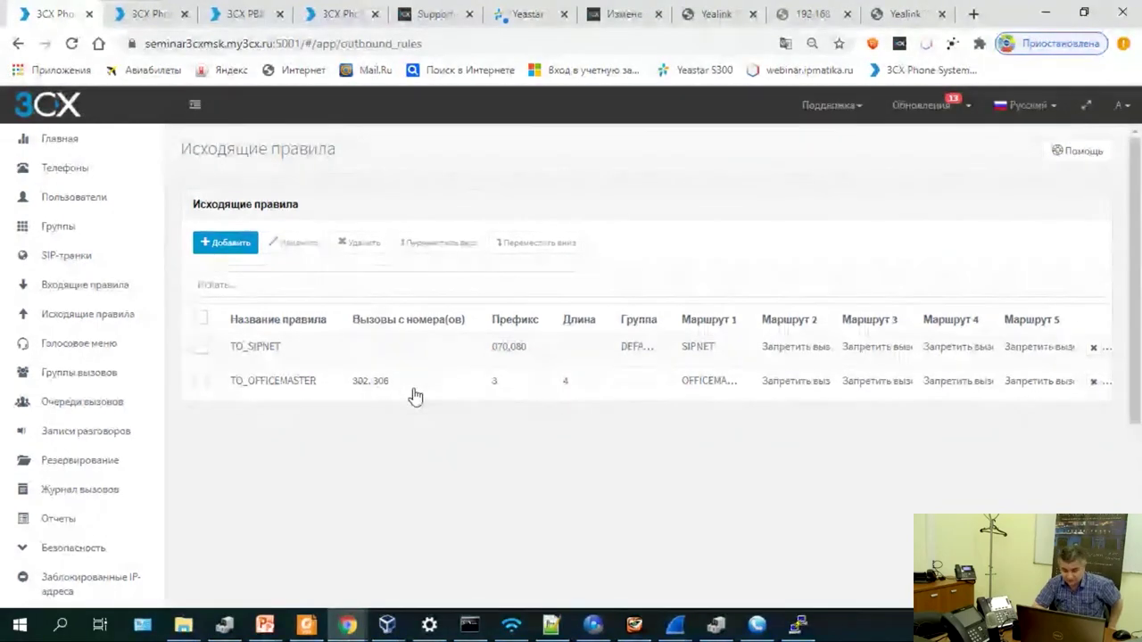
Step: Compare with the other PBX's outbound rule, then return to the Outbound Rules list
left_click(337, 13)
key("ctrl+1")
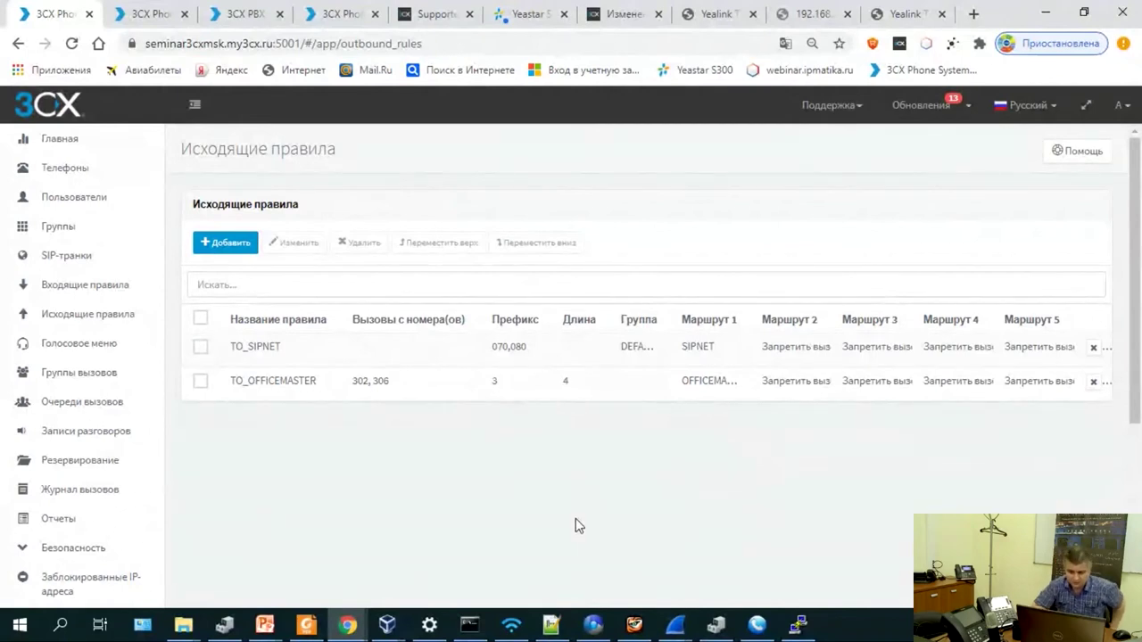
Step: Open the TO_OFFICEMASTER rule (prefix 3, extensions 302,306, via OFFICEMASTER) for editing
scroll(589, 520, "down", 3)
scroll(591, 520, "up", 3)
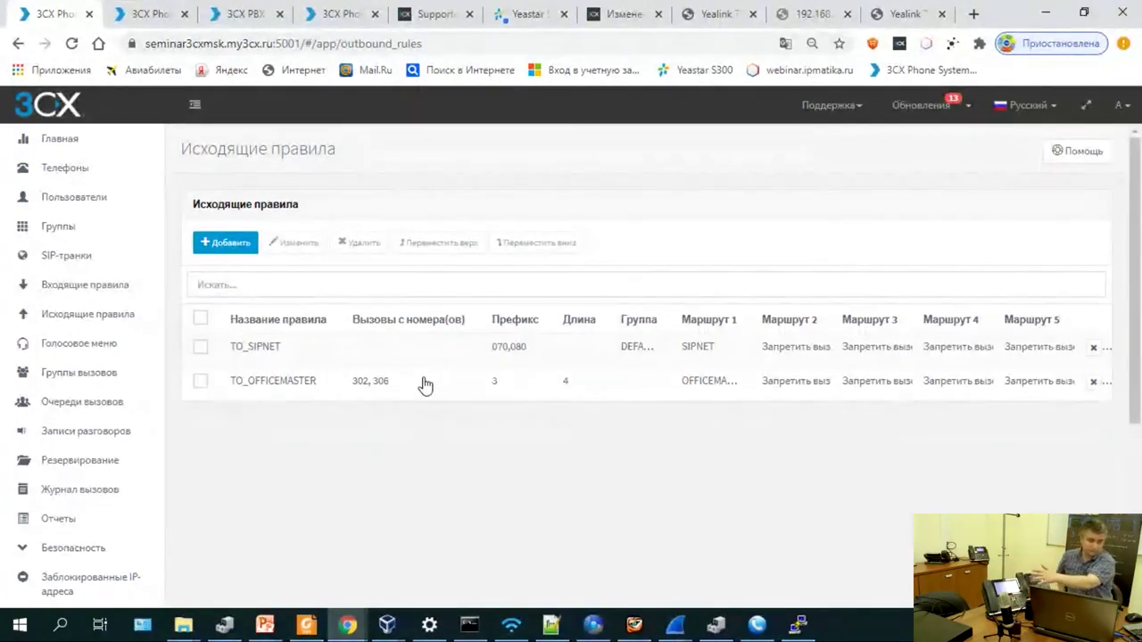
double_click(429, 385)
Step: Review TO_OFFICEMASTER's routes, then return to Outbound Rules and start a blank new rule
scroll(429, 386, "down", 3)
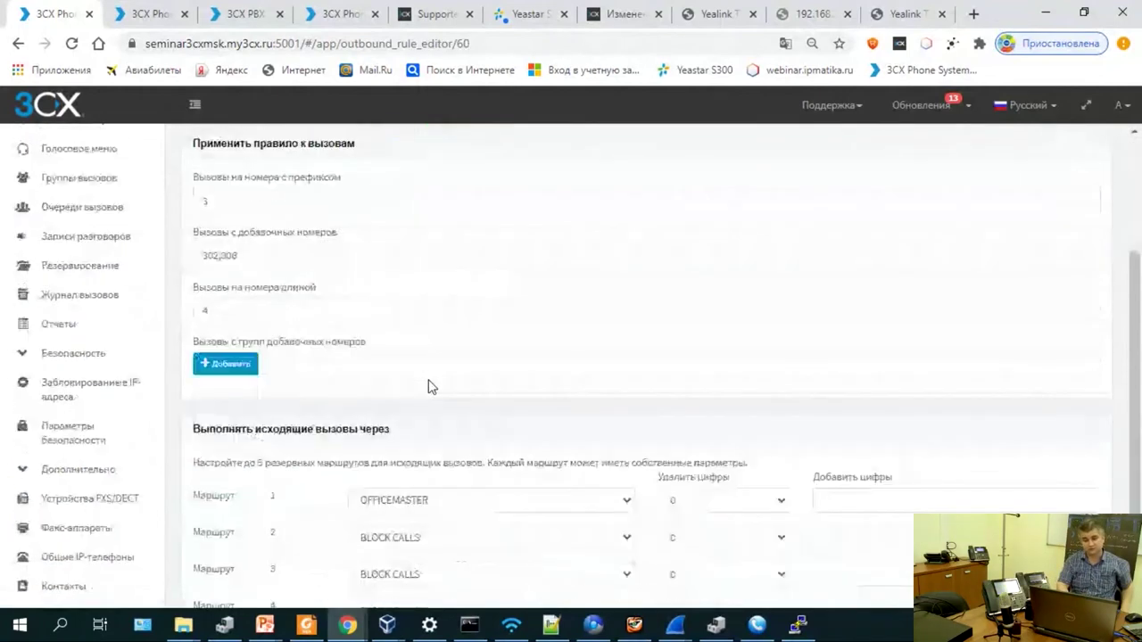
scroll(617, 517, "up", 3)
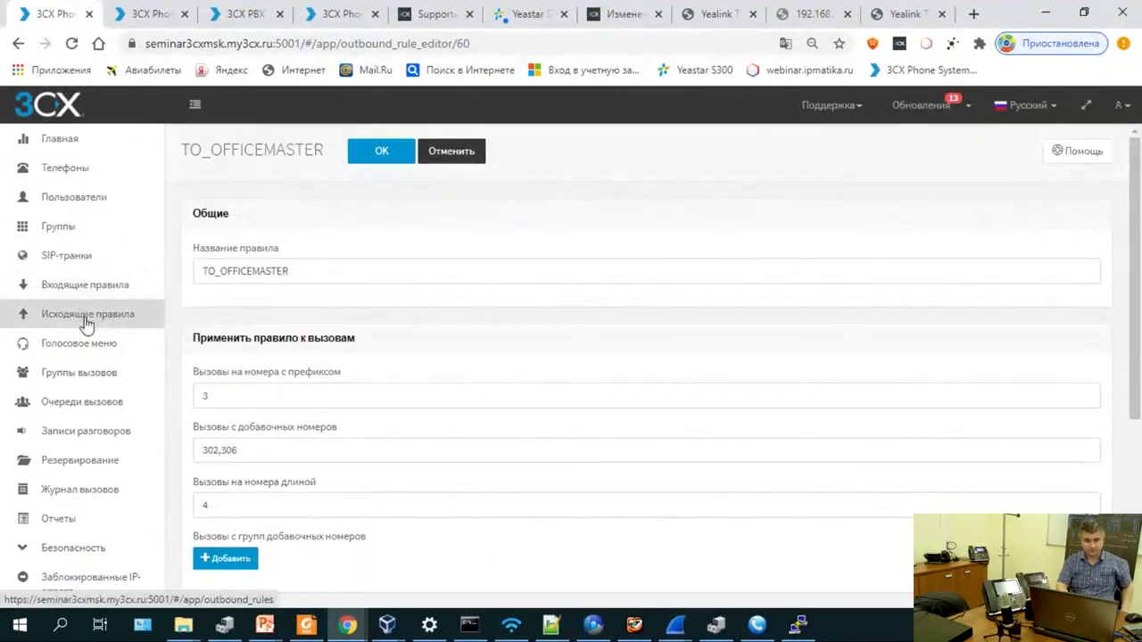
left_click(87, 324)
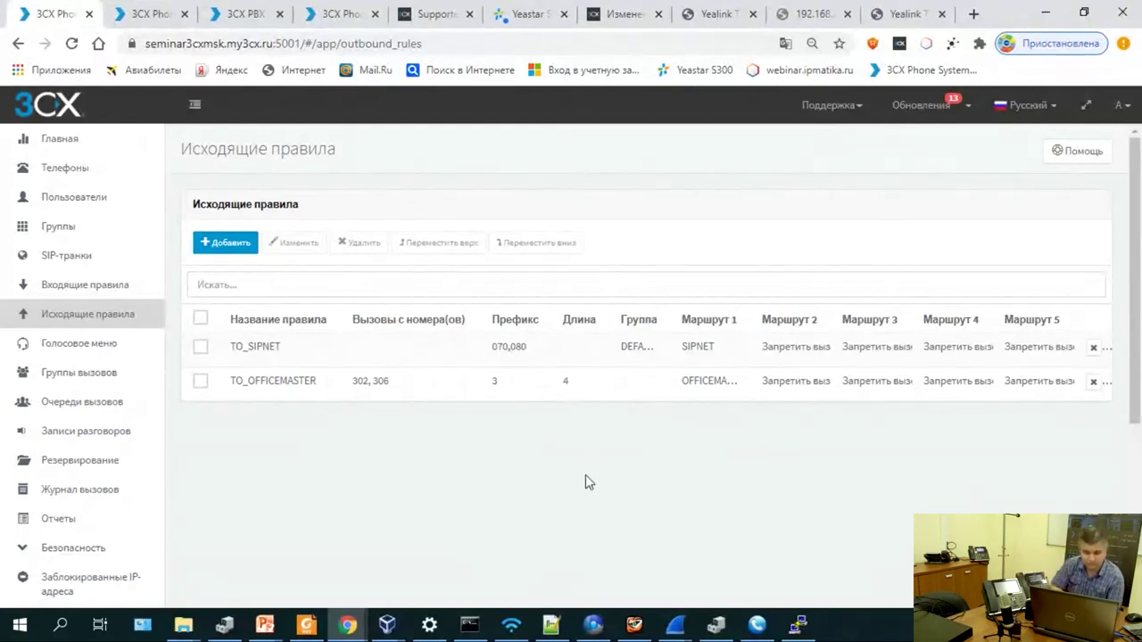
left_click(232, 247)
Step: Save a BLOCK rule for extension 306 with prefix 3 and length 3, then review it
left_click(313, 279)
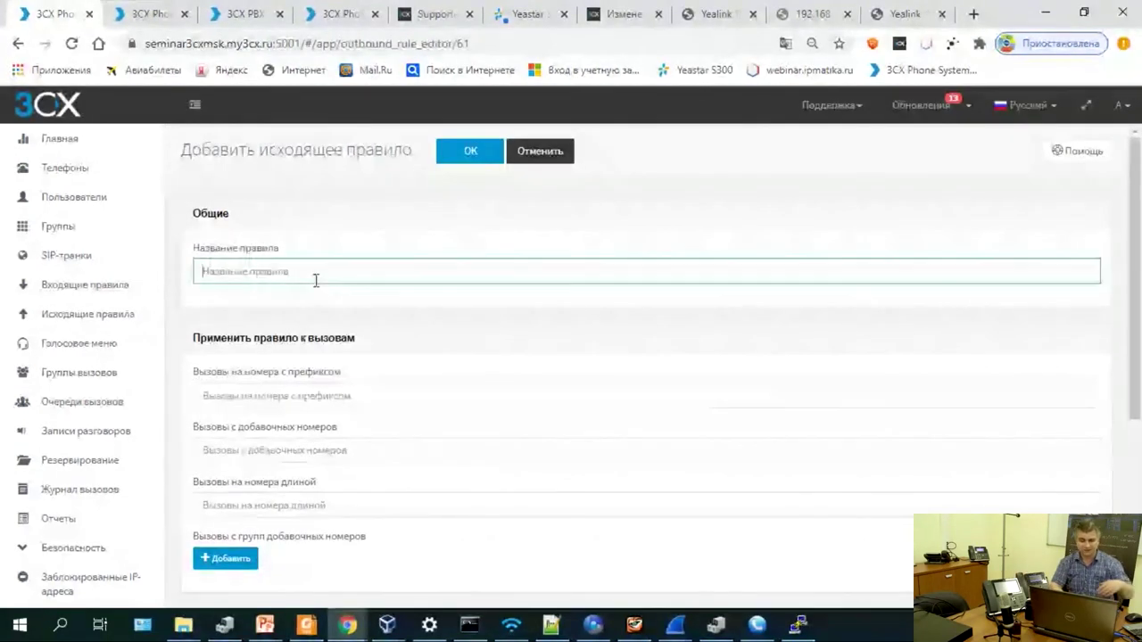
type("ВLOC")
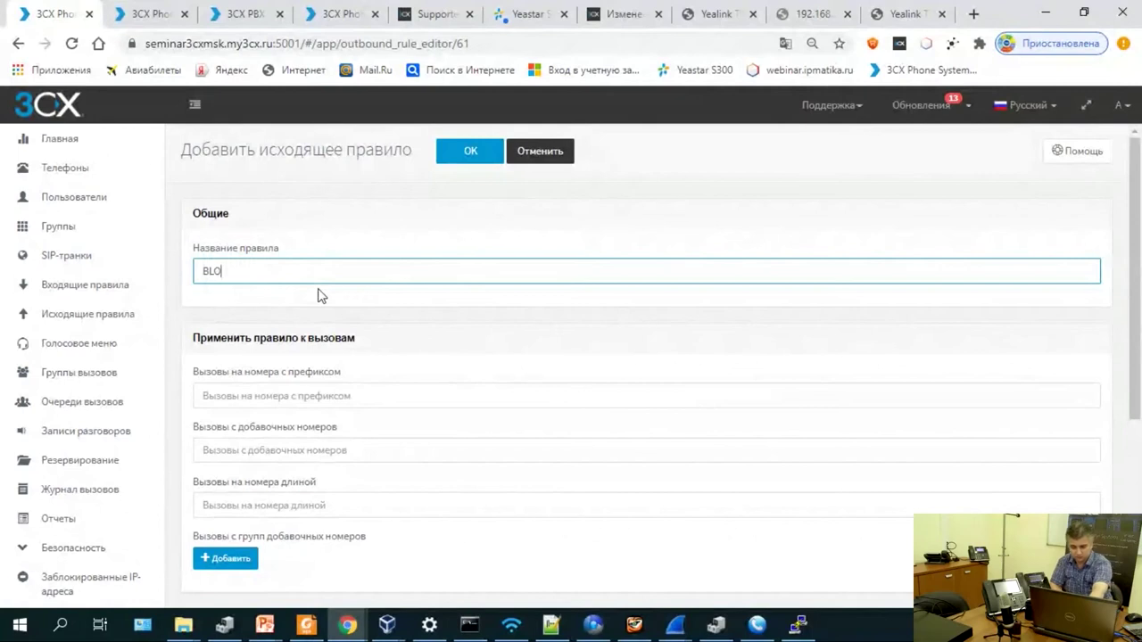
type("K")
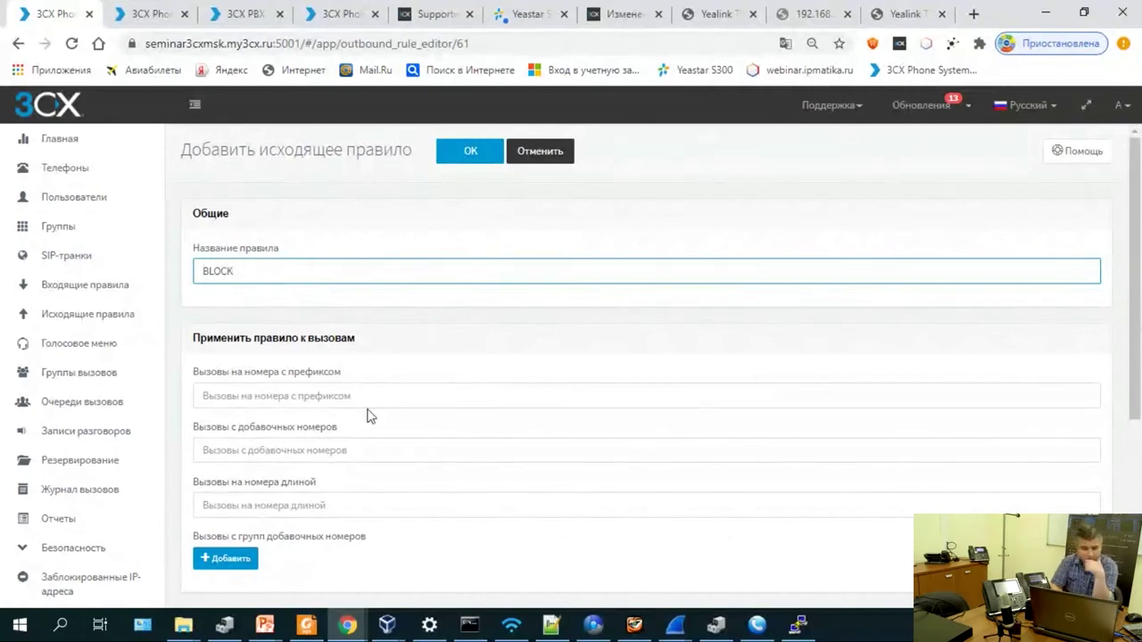
left_click(370, 400)
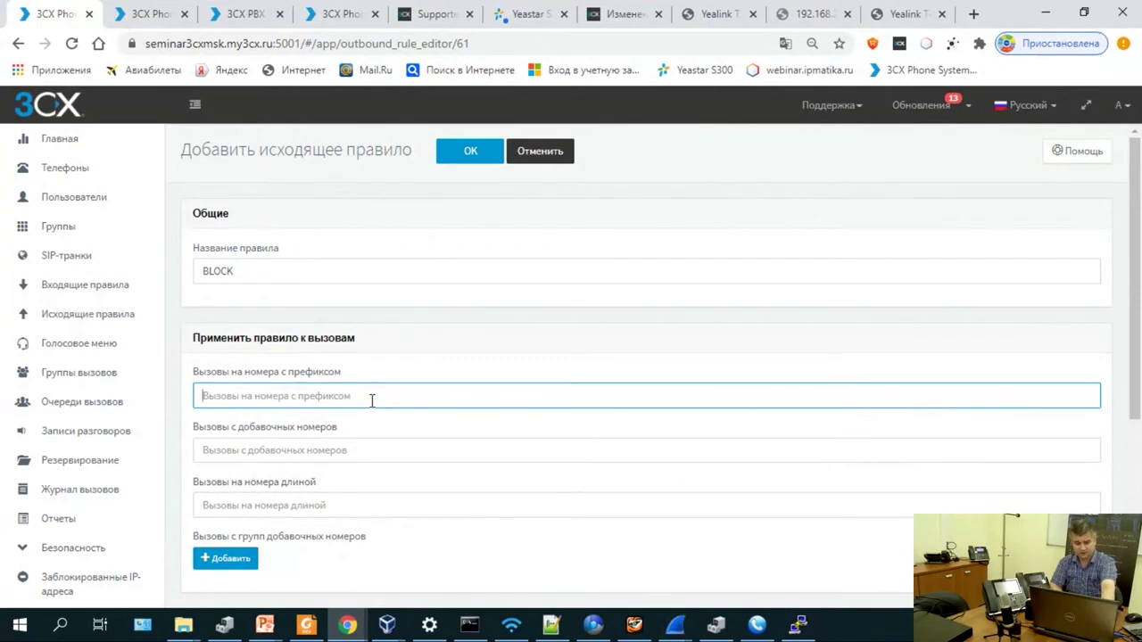
type("3")
left_click(343, 511)
type("3")
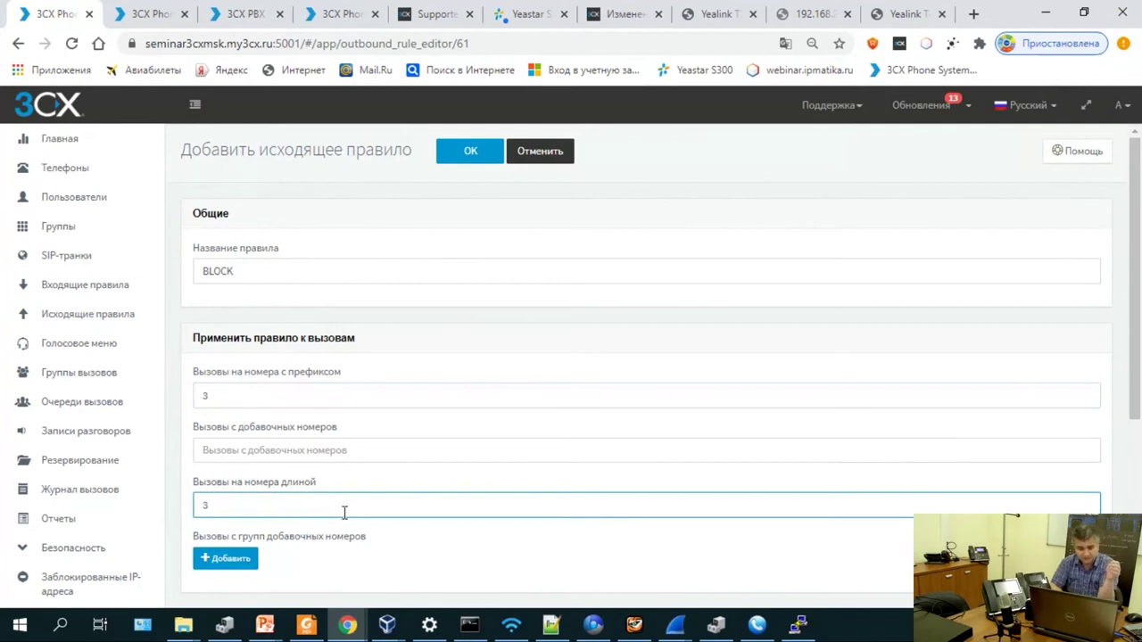
left_click(349, 451)
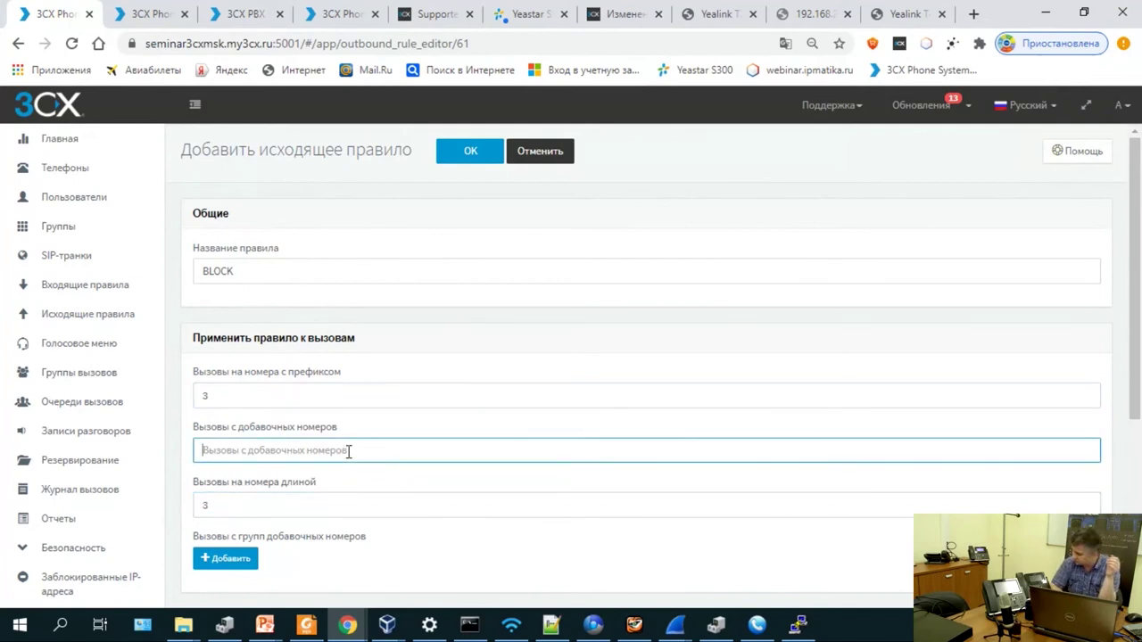
type("306")
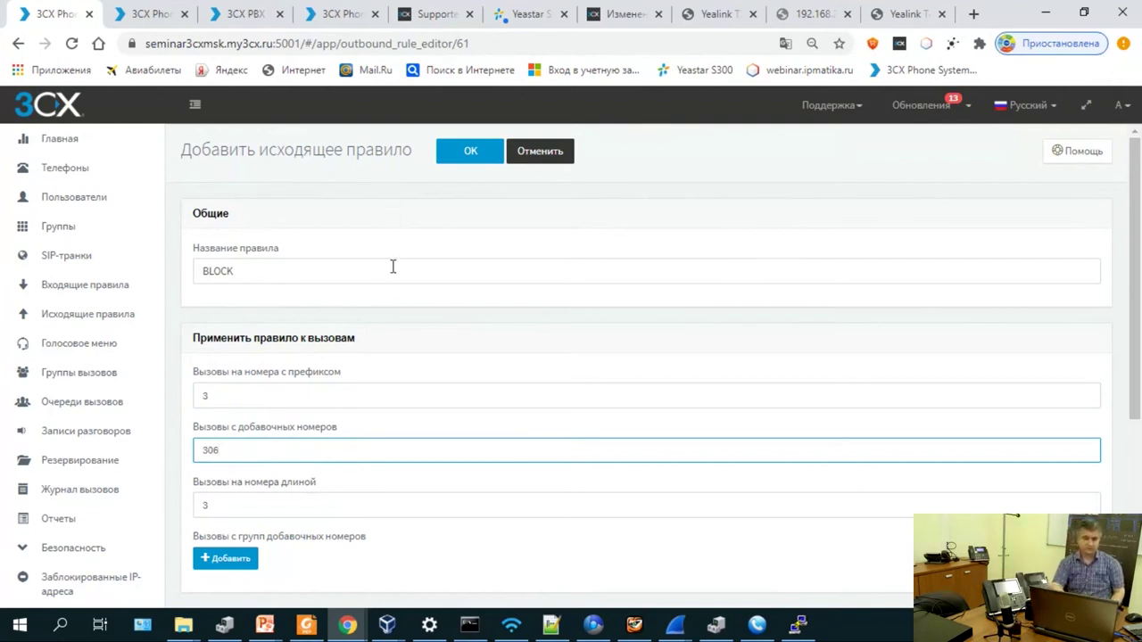
left_click(470, 152)
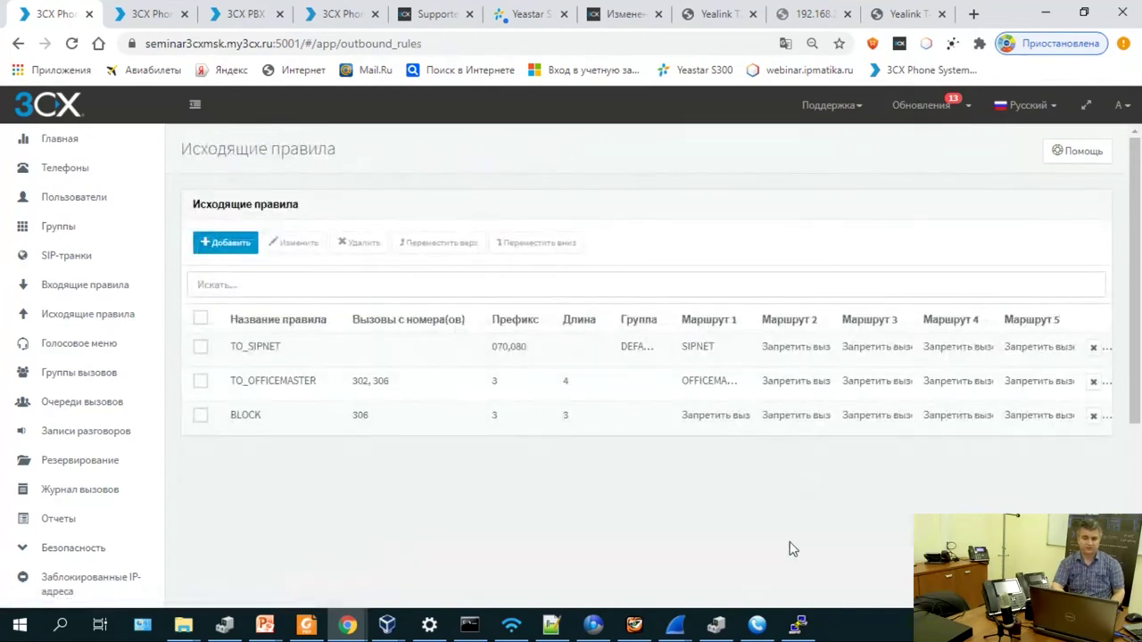
double_click(406, 429)
left_click(17, 44)
Step: Move the BLOCK rule up twice to the top of the outbound rules
left_click(201, 416)
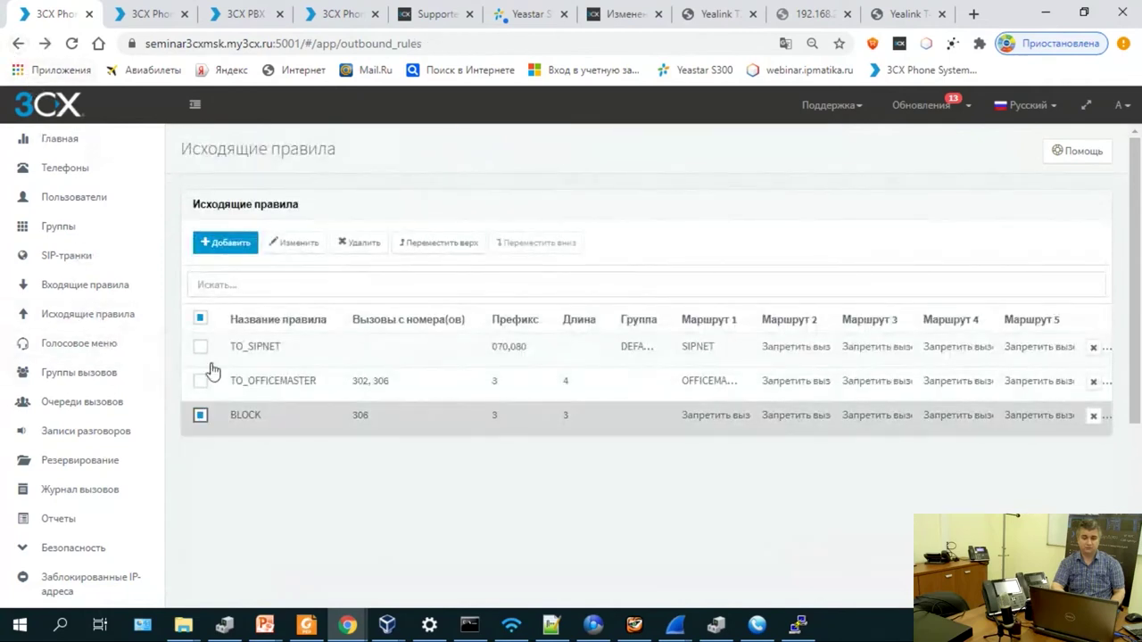
left_click(420, 249)
left_click(420, 249)
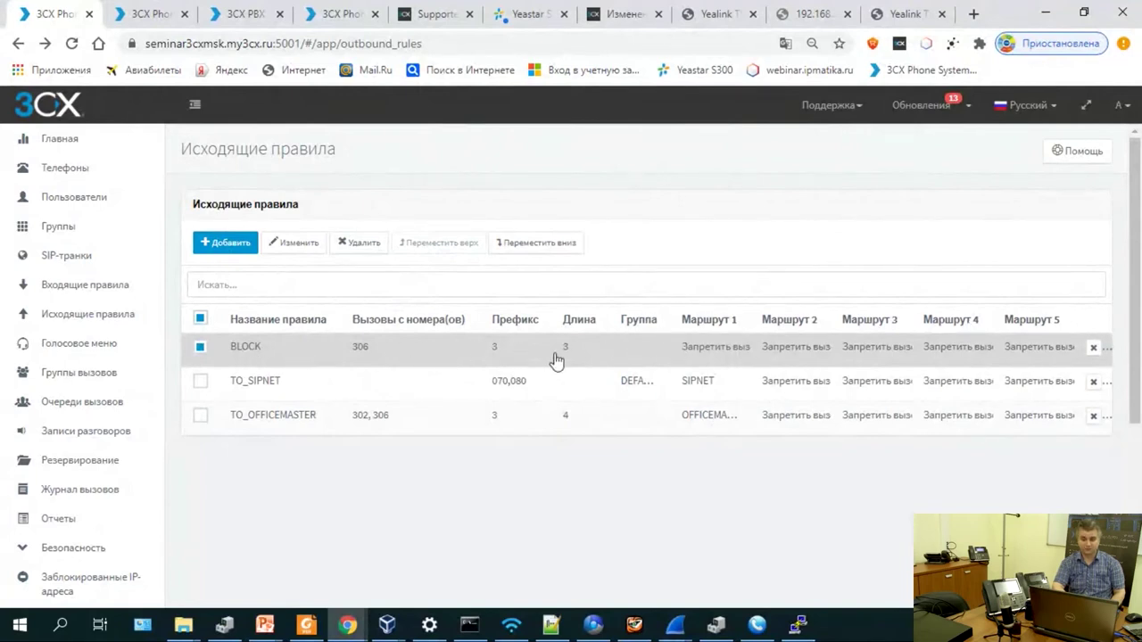
Step: Change the BLOCK rule's number length to 4 and save it
double_click(497, 356)
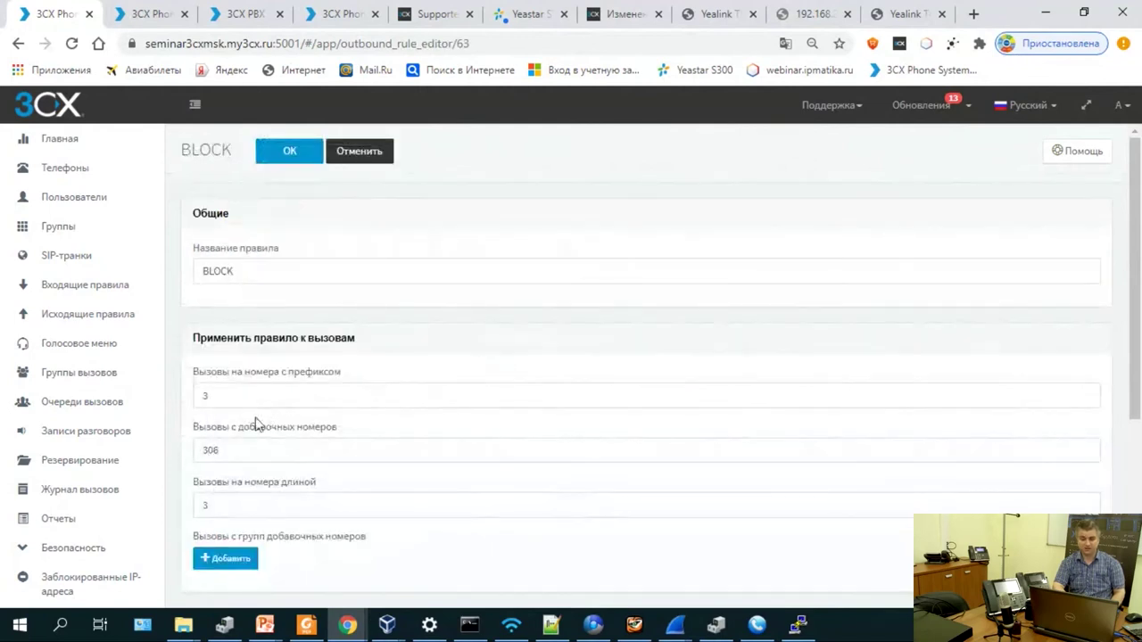
double_click(224, 505)
type("4")
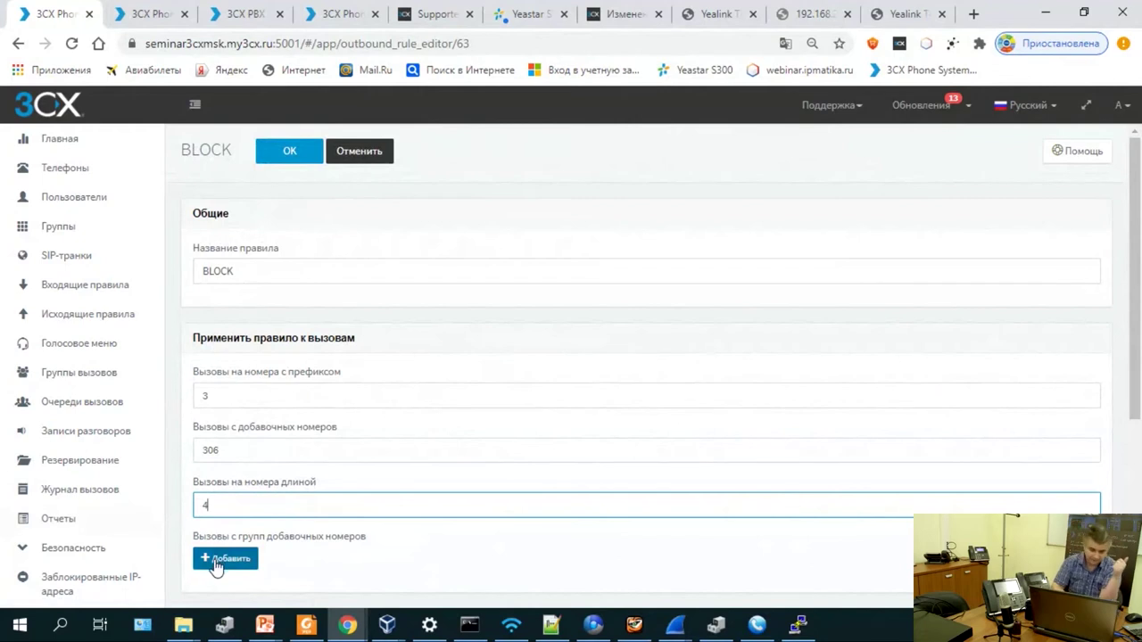
left_click(289, 153)
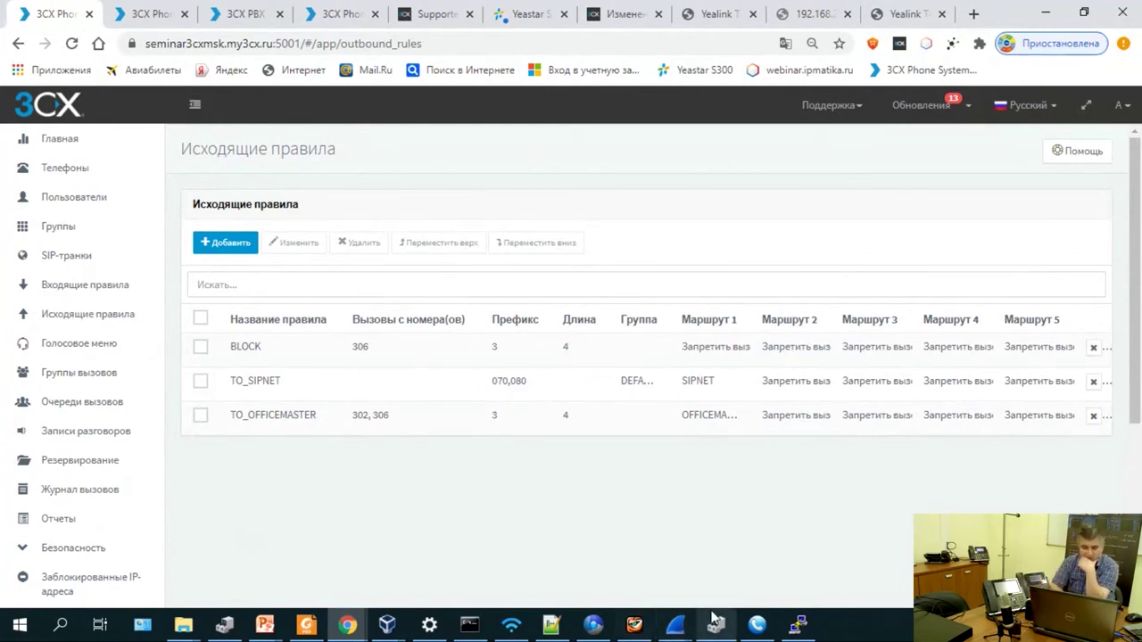
Step: Place a test call to 3002 from the 3CX softphone, then close it
left_click(511, 625)
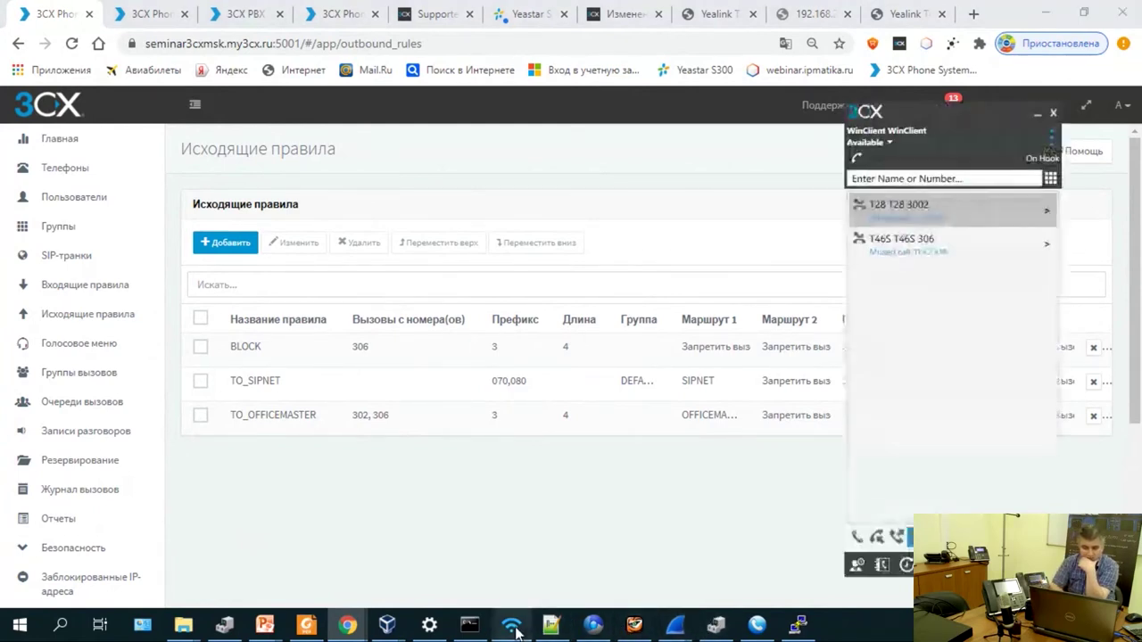
double_click(920, 223)
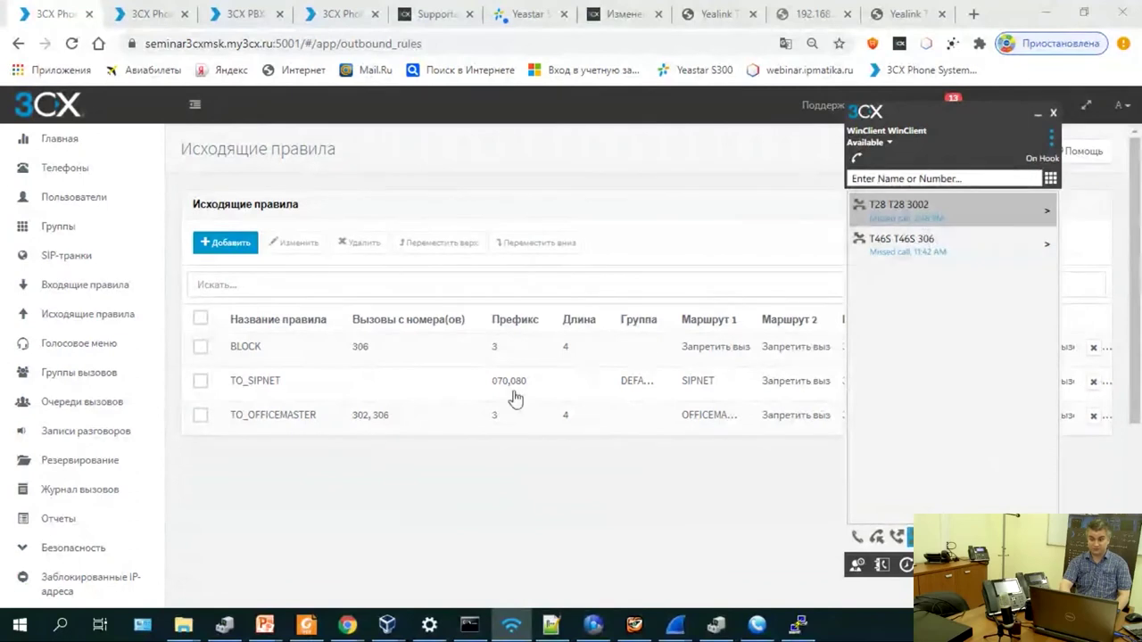
left_click(380, 360)
Step: Change the BLOCK rule's calling extension from 306 to 302 and save it
double_click(379, 357)
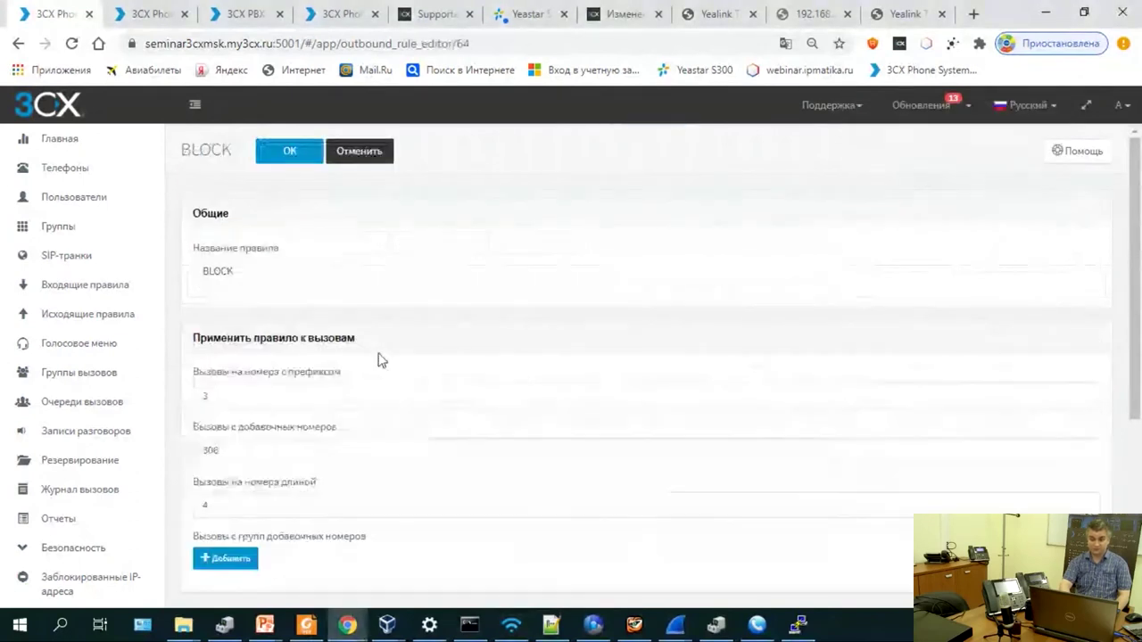
left_click(241, 457)
key("BackSpace")
type("2")
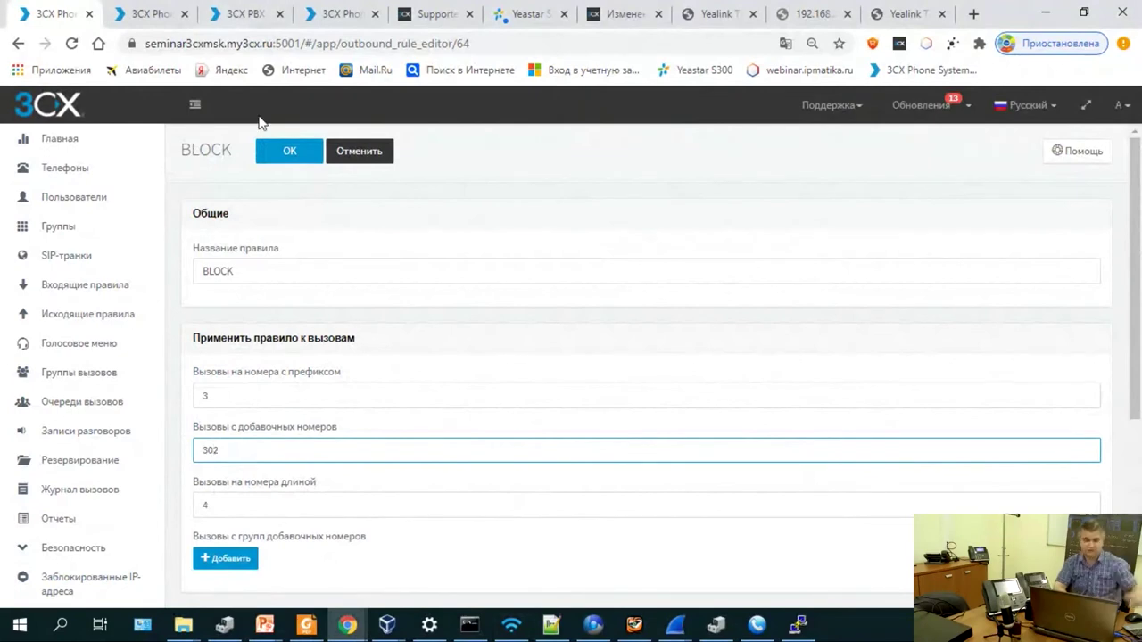
left_click(278, 151)
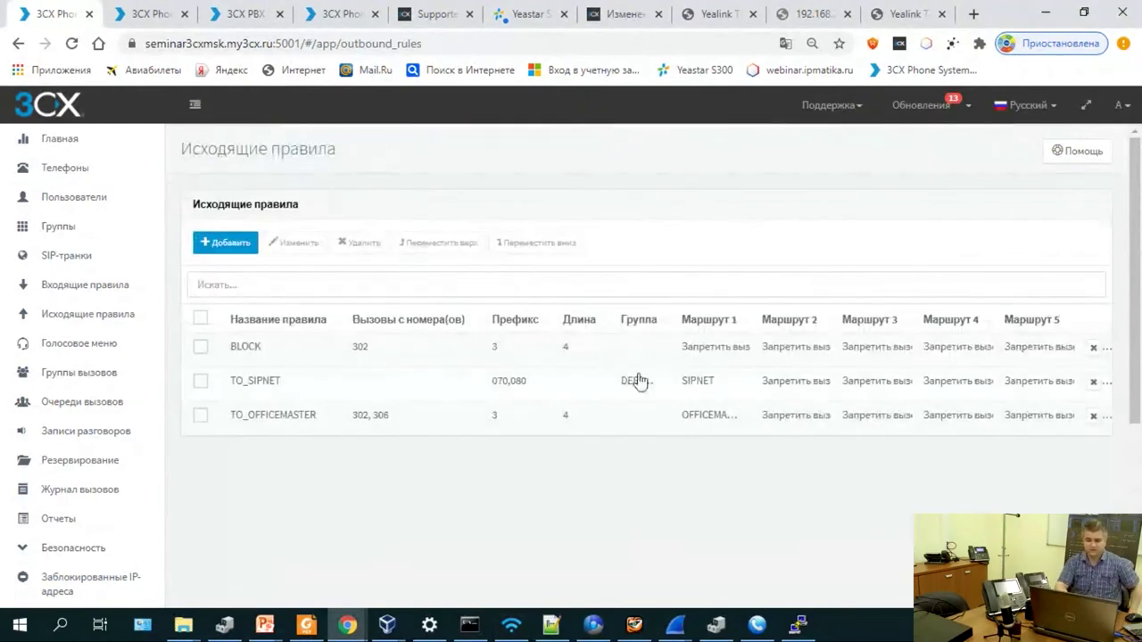
Step: Place another softphone test call to check that the block works
left_click(532, 629)
double_click(900, 208)
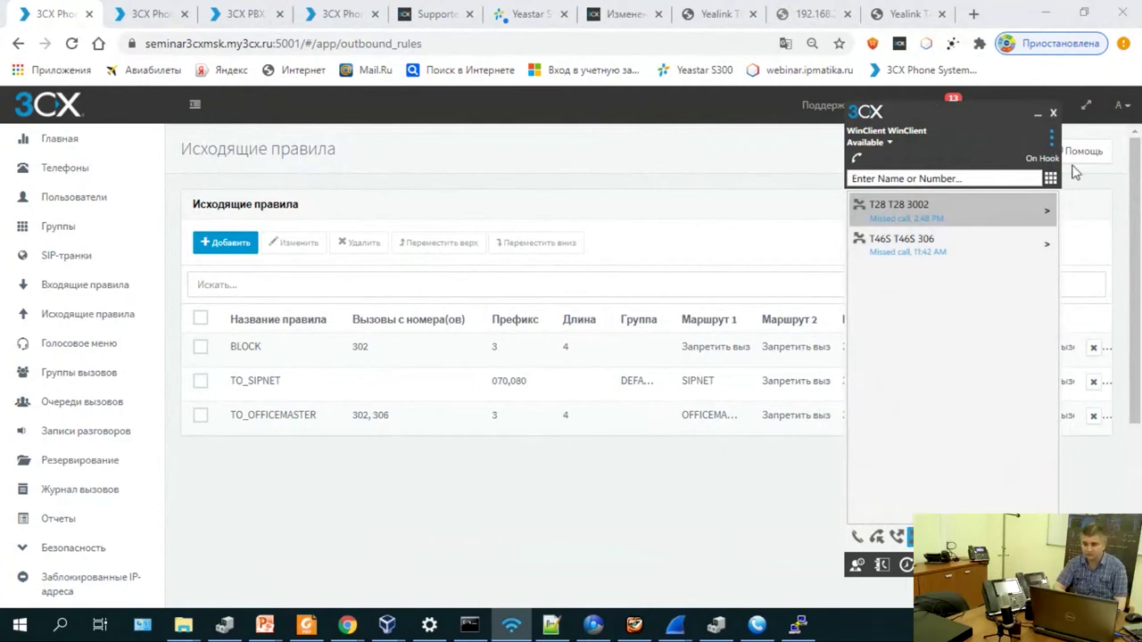
left_click(718, 535)
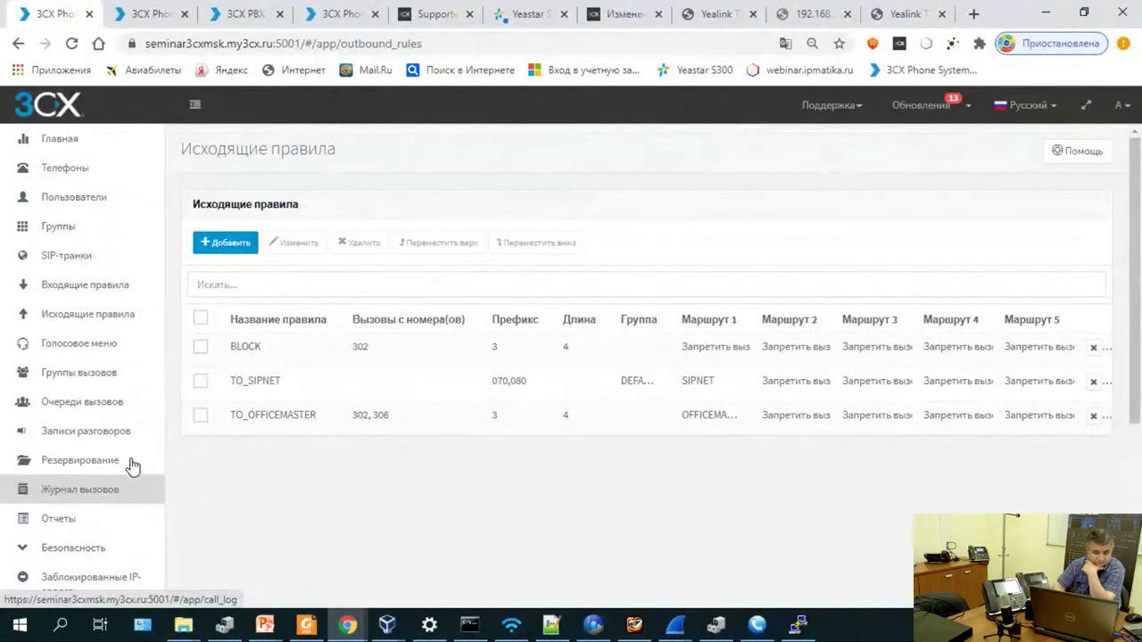
Step: Open voice menu TEST and request an IVR1.wav prompt recording from extension 306 T46S
left_click(115, 354)
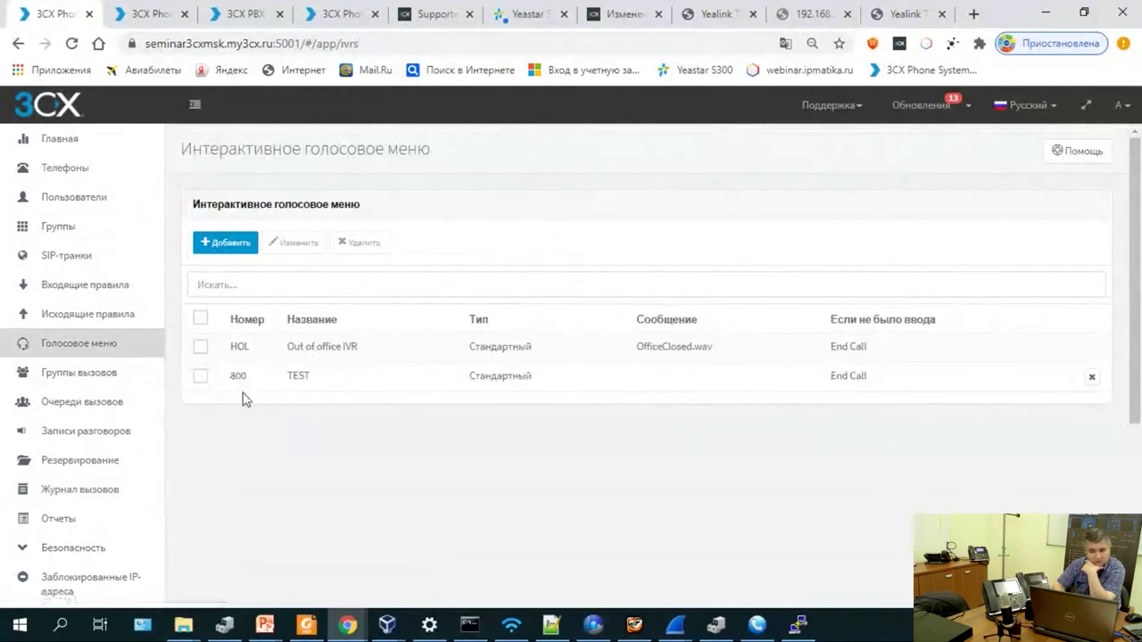
double_click(360, 386)
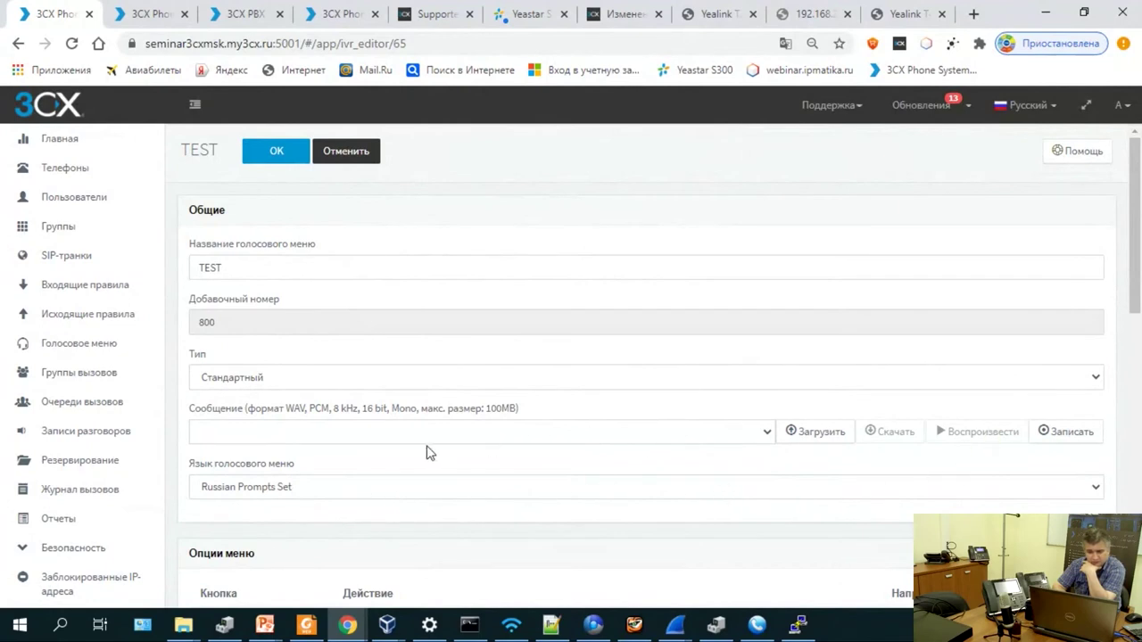
left_click(1062, 441)
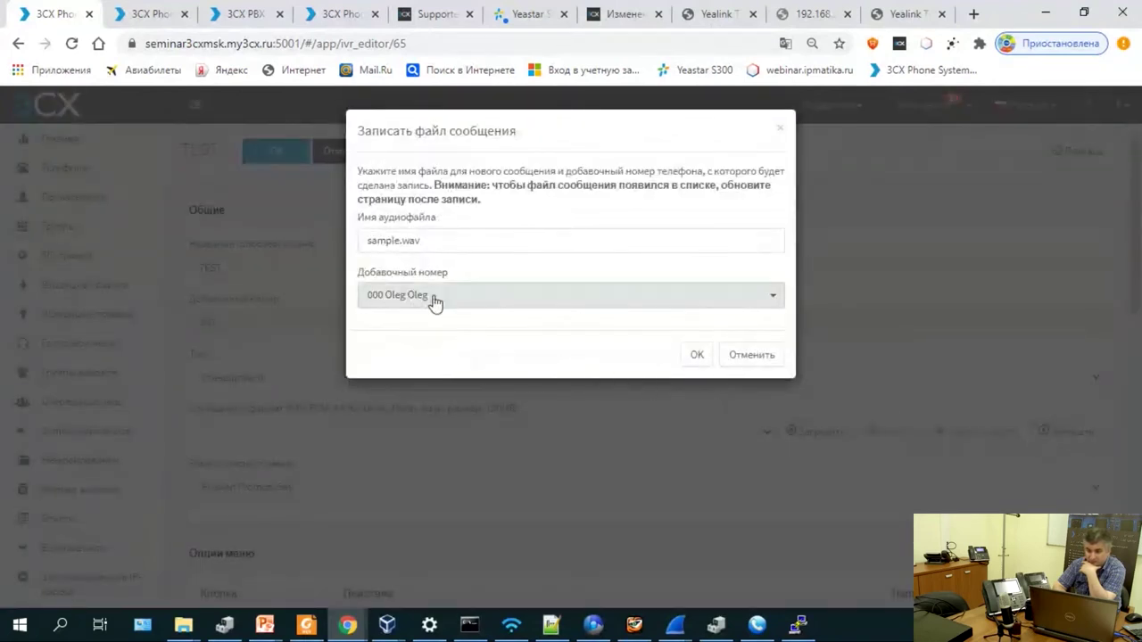
left_click(545, 298)
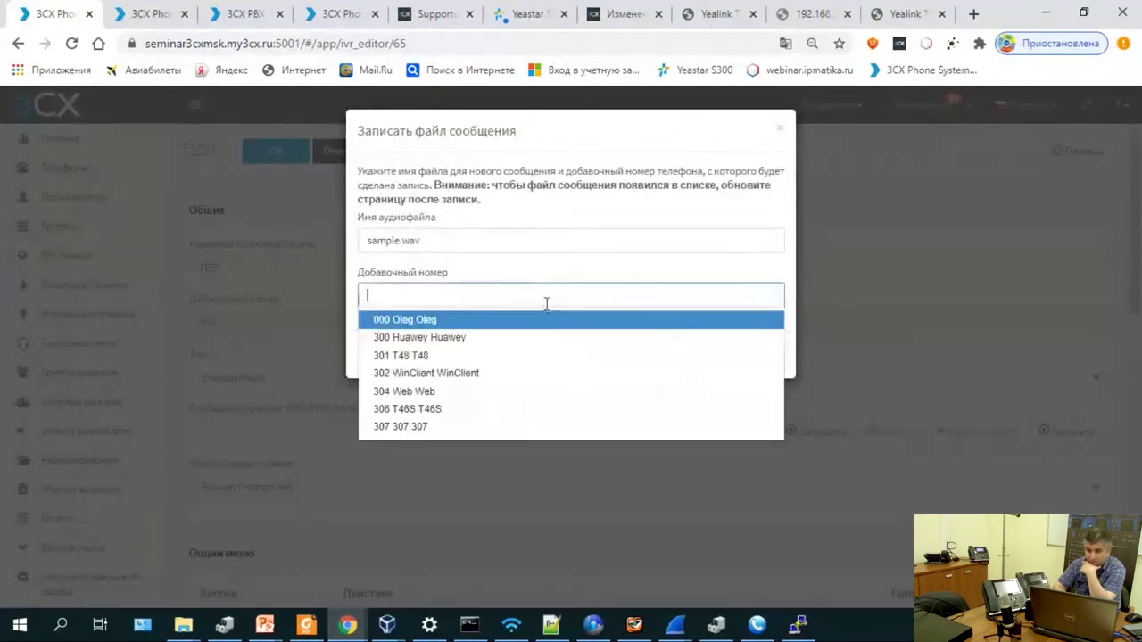
left_click(438, 409)
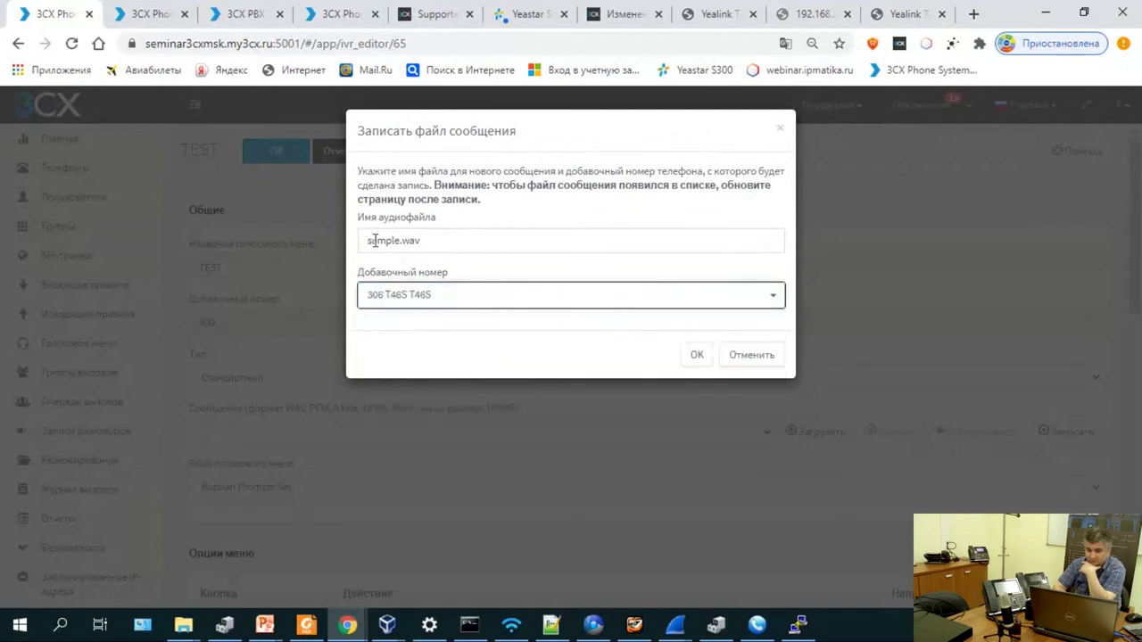
left_click_drag(400, 240, 349, 242)
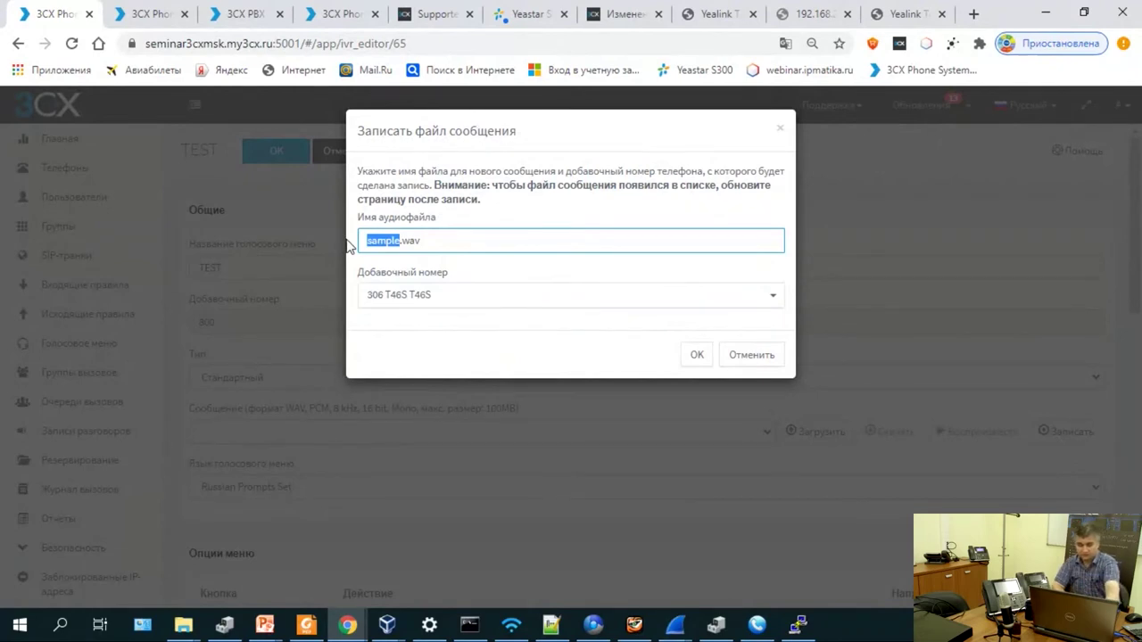
type("1")
type("VR1")
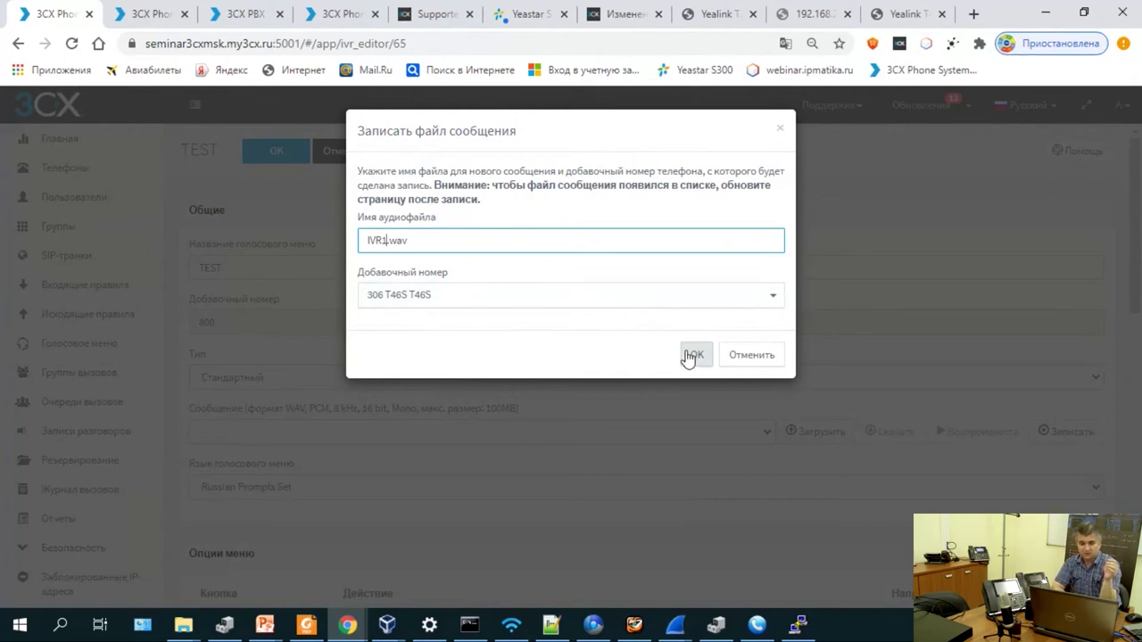
left_click(694, 359)
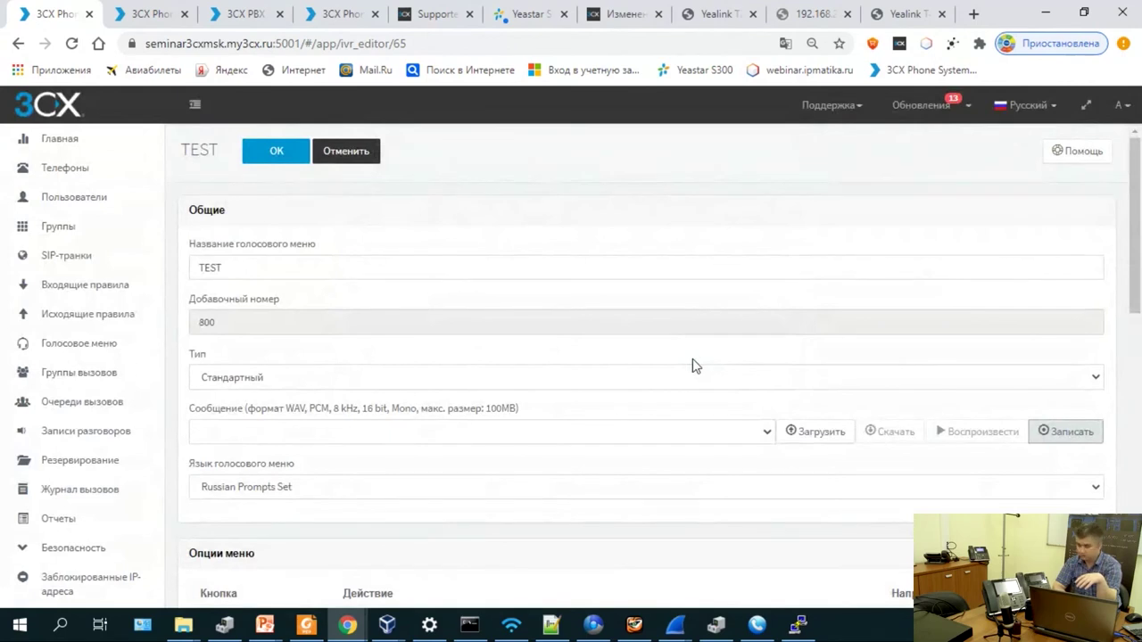
Step: Request a TEST.wav prompt recording from extension 301 T48
left_click(1057, 436)
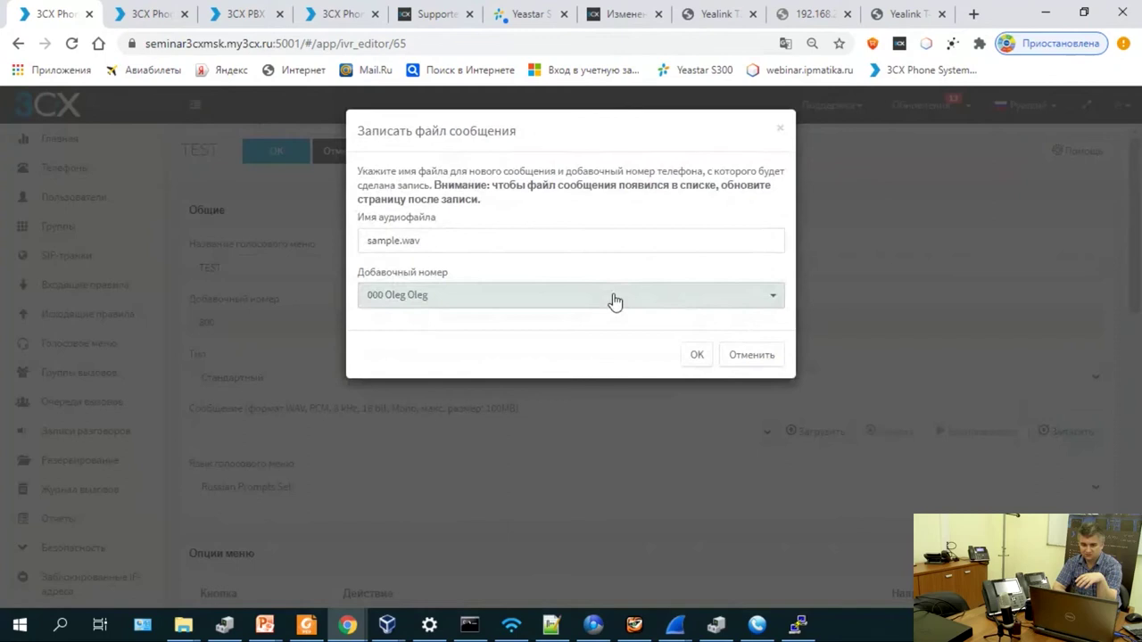
left_click(614, 302)
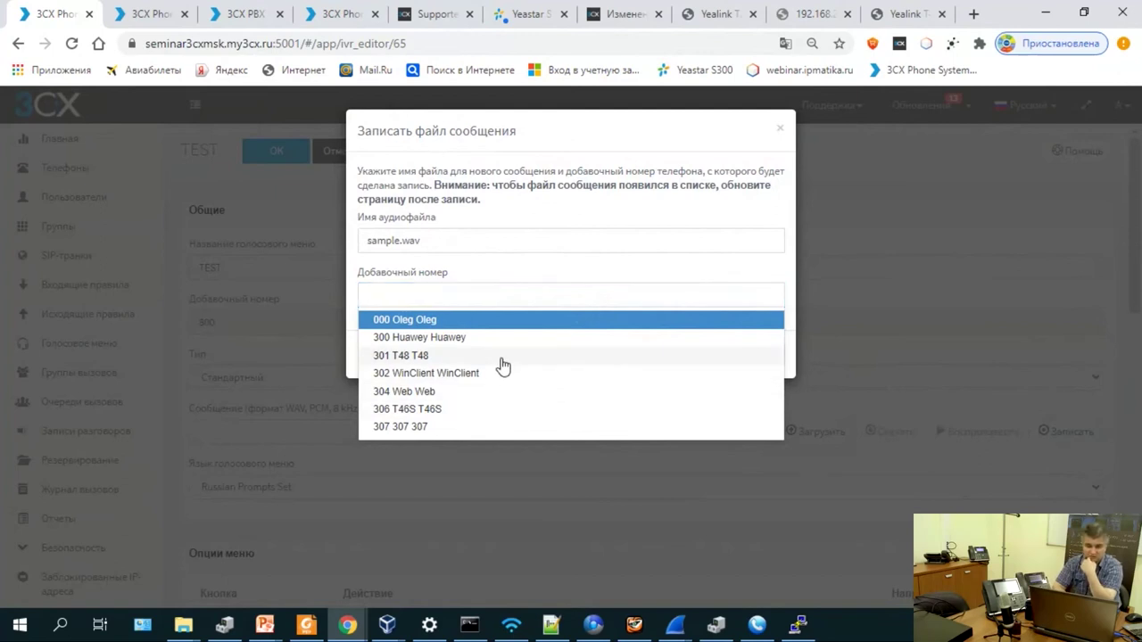
left_click(502, 357)
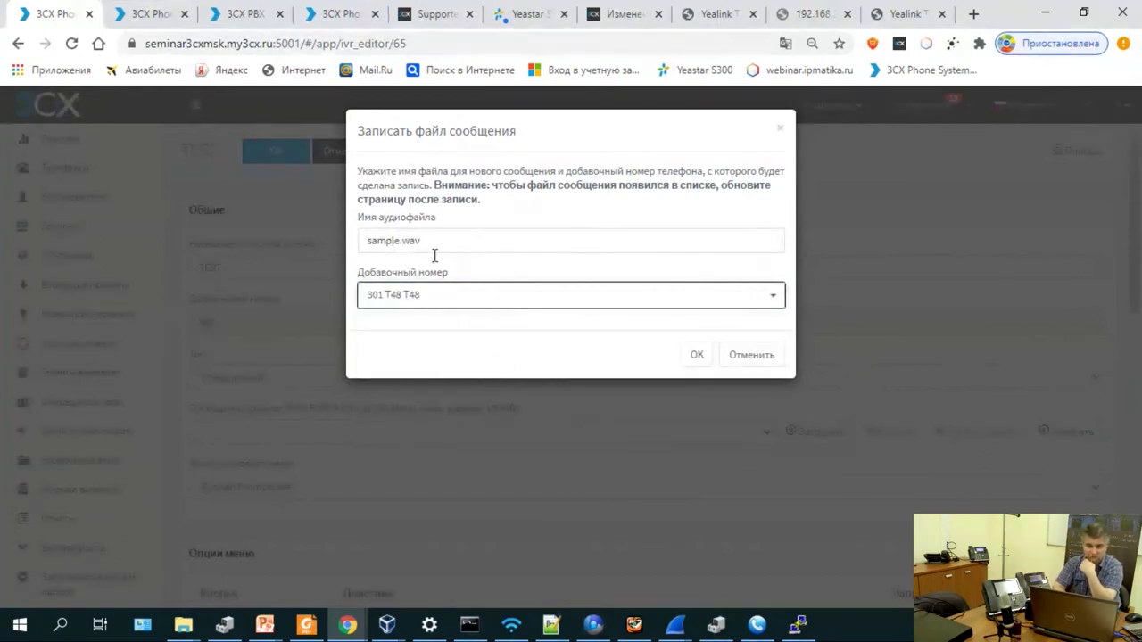
left_click_drag(399, 243, 336, 237)
type("1EST")
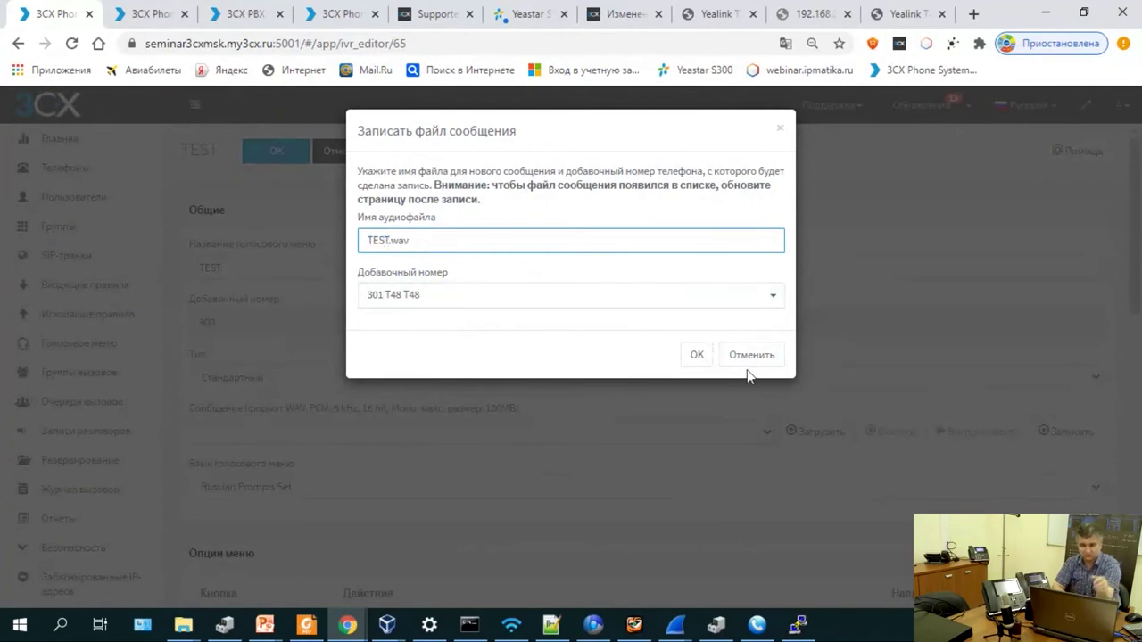
left_click(706, 359)
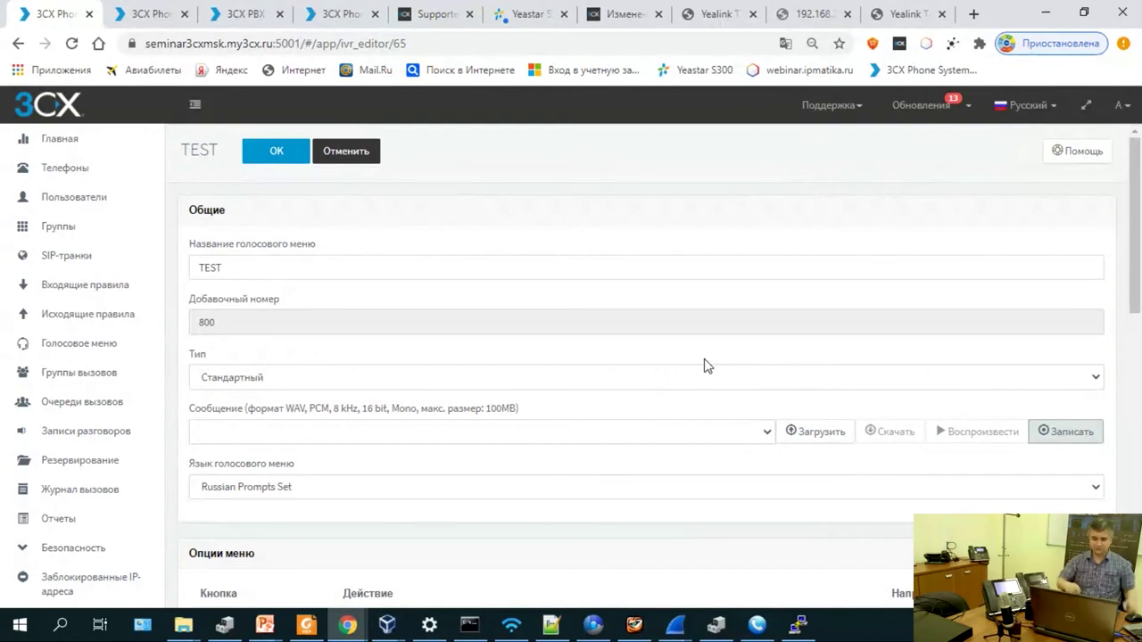
Step: Reload the page, select TEST.wav as the menu's message, and save the TEST menu
left_click(74, 50)
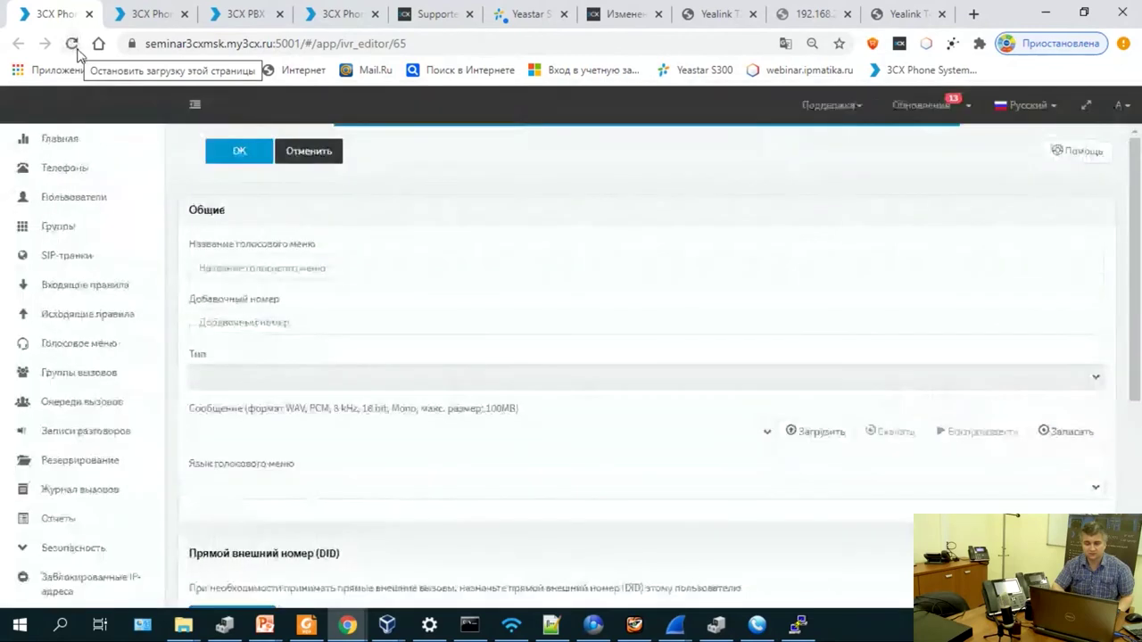
left_click(758, 434)
left_click(434, 482)
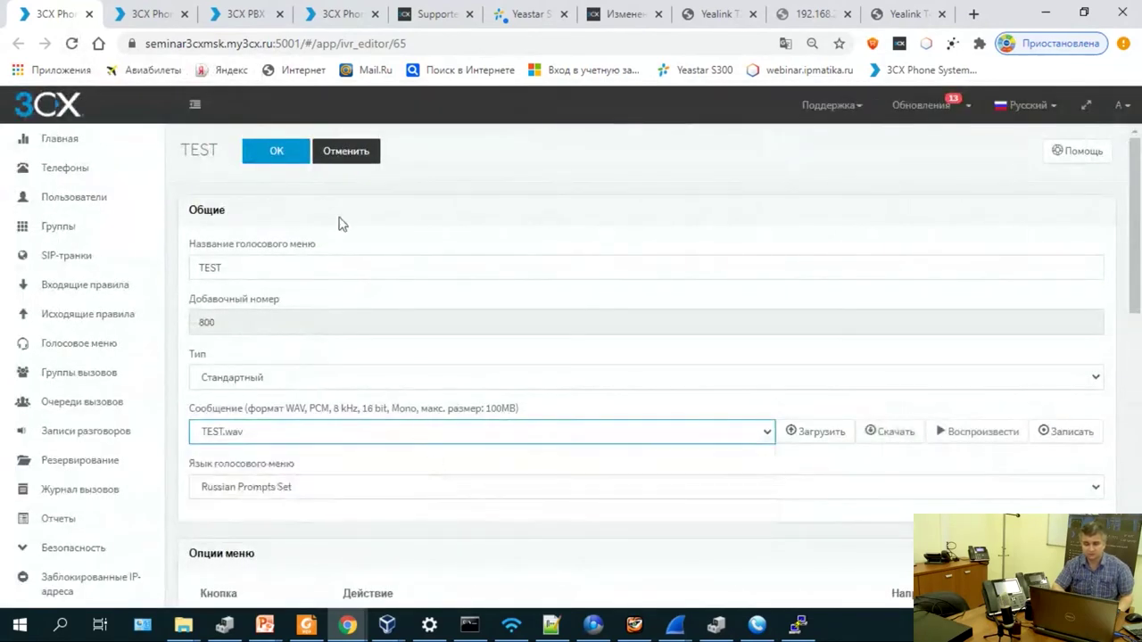
left_click(296, 153)
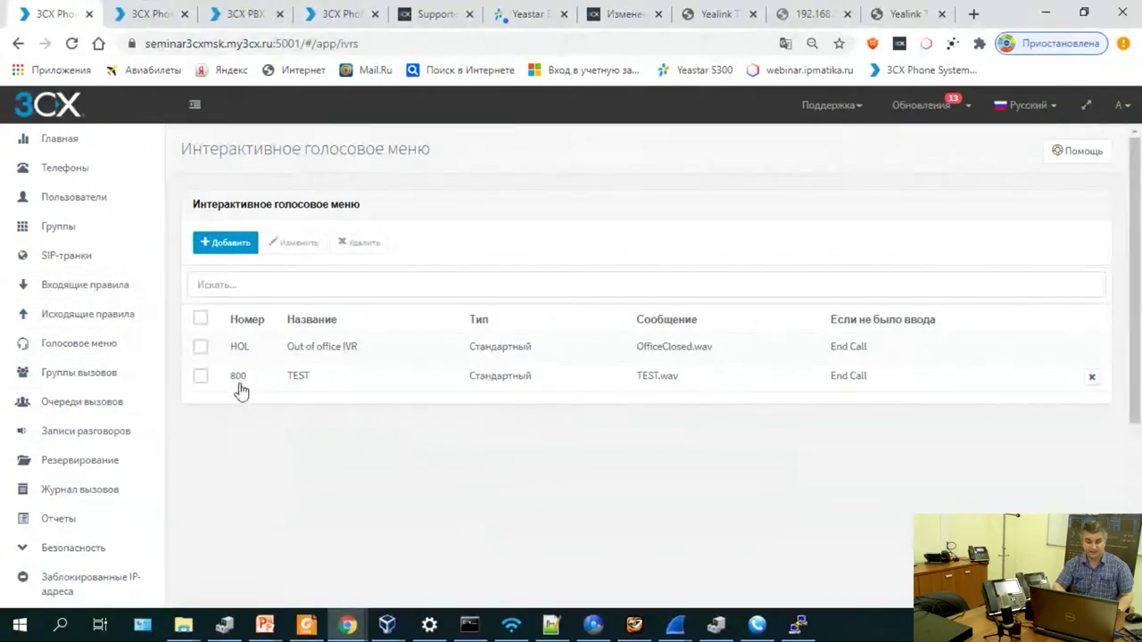
Step: Open the BLOCK rule for editing and call voice menu 800 from WinClient
left_click(120, 319)
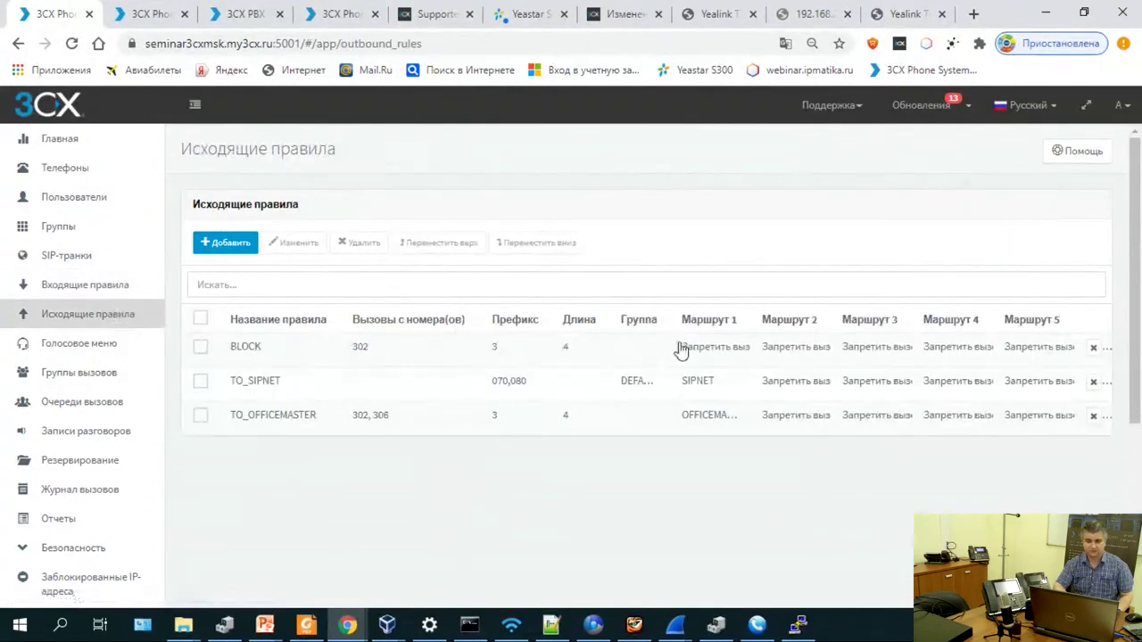
double_click(531, 345)
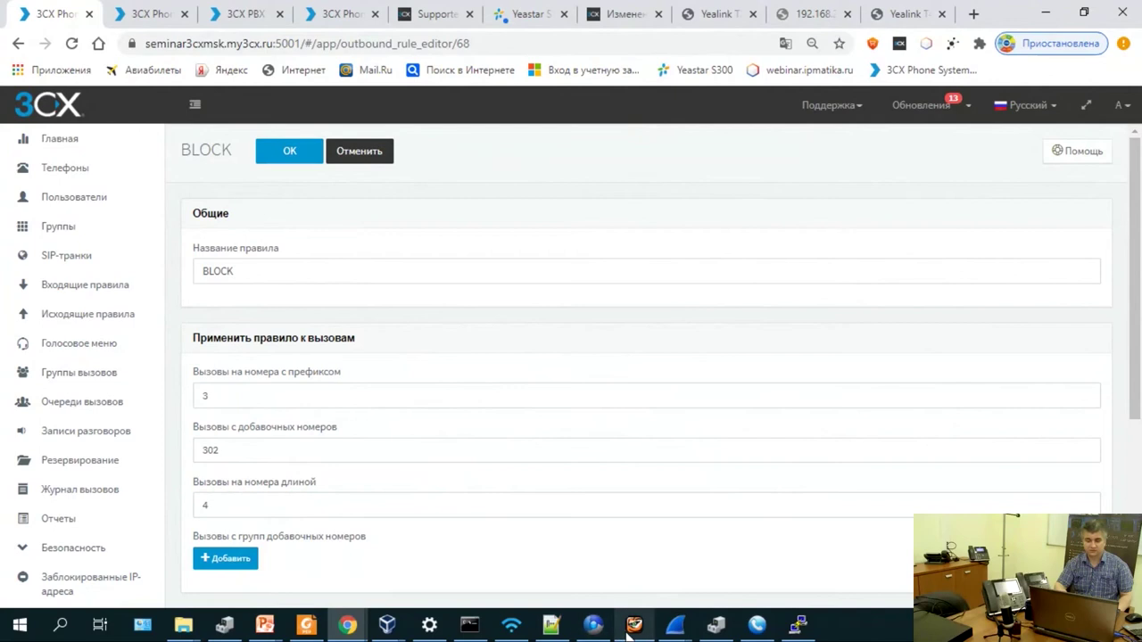
left_click(517, 629)
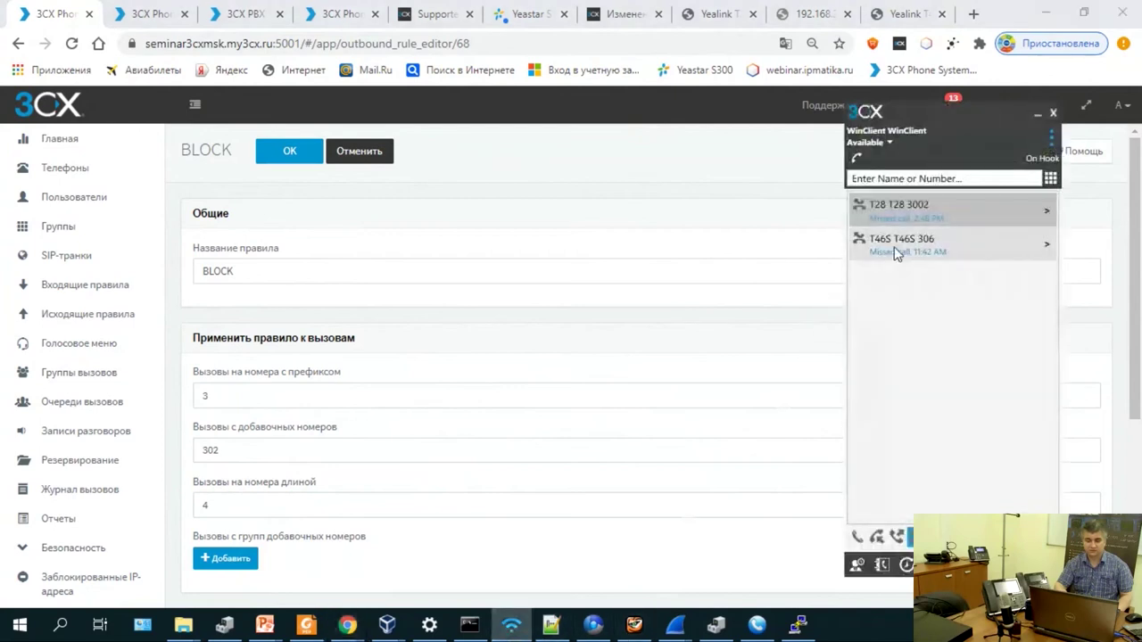
left_click(1050, 179)
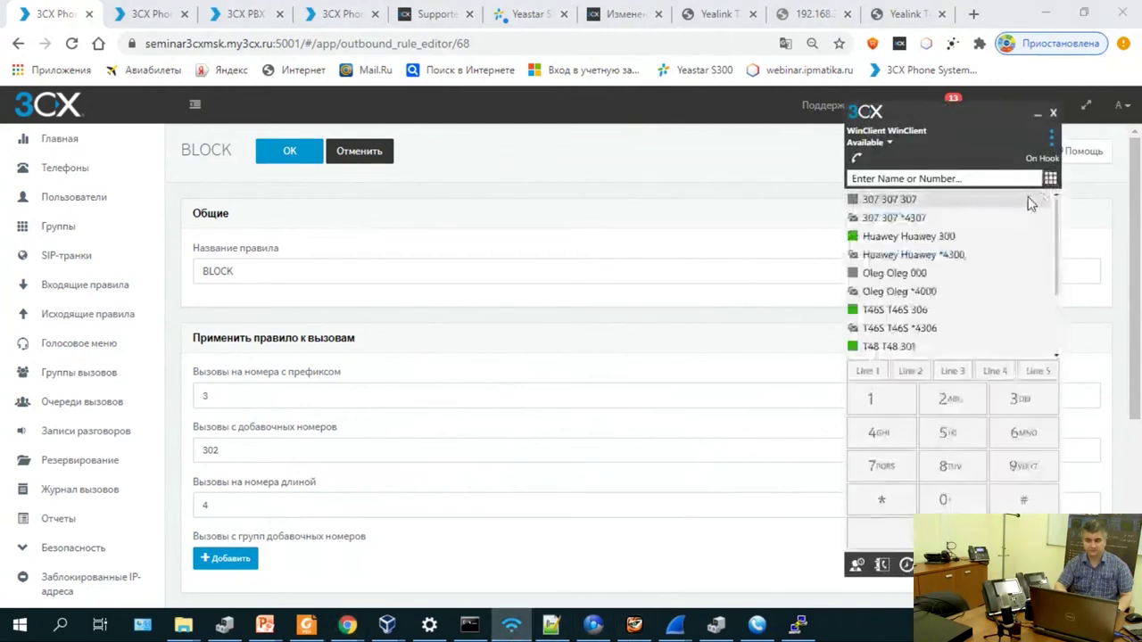
left_click(950, 468)
left_click(945, 500)
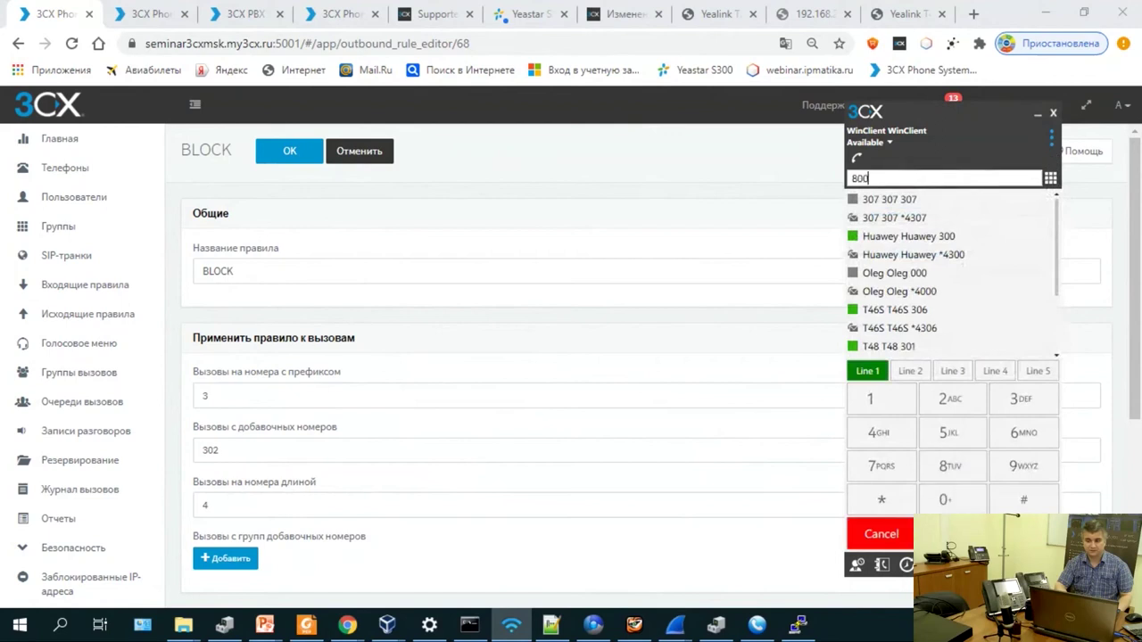
left_click(987, 531)
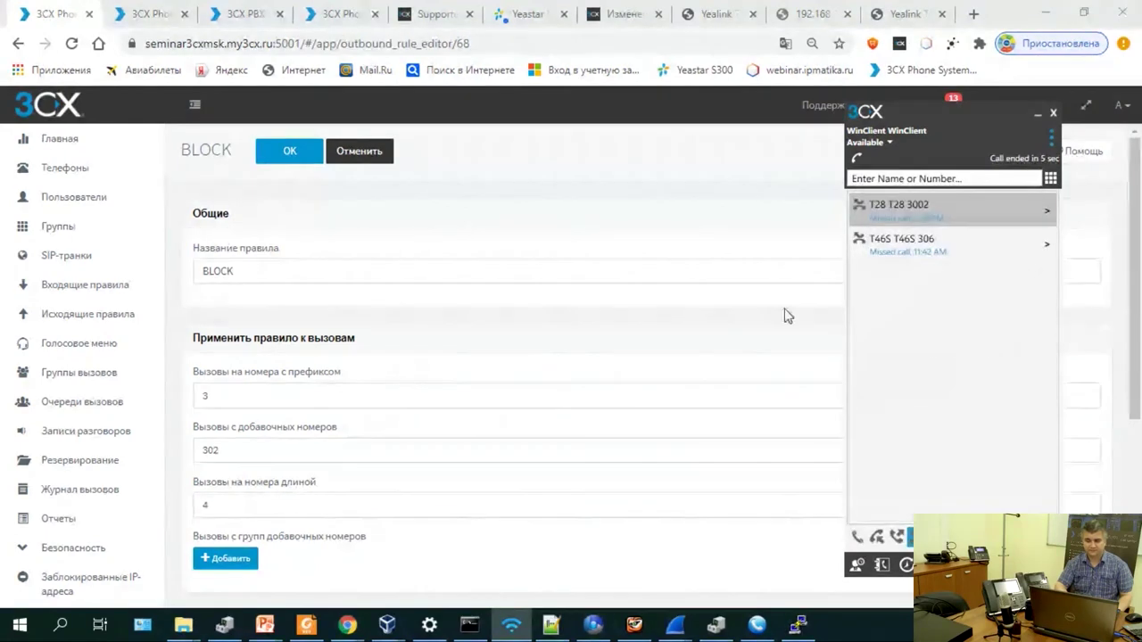
Step: Change the BLOCK rule to prefix 8 and length 3, and save it
left_click(379, 402)
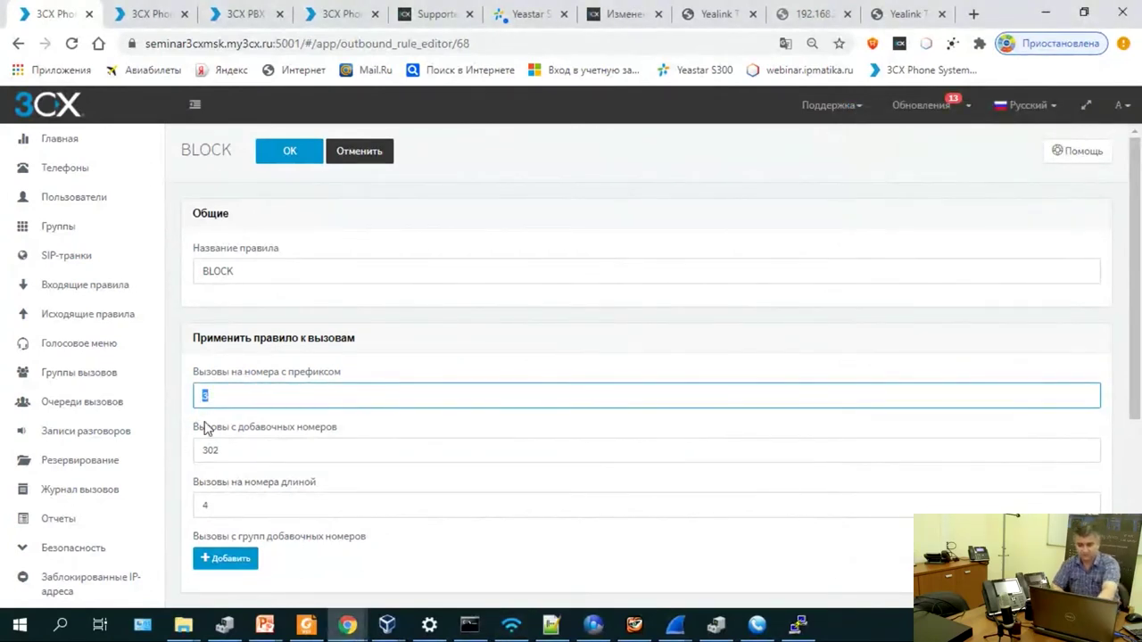
type("8")
double_click(235, 502)
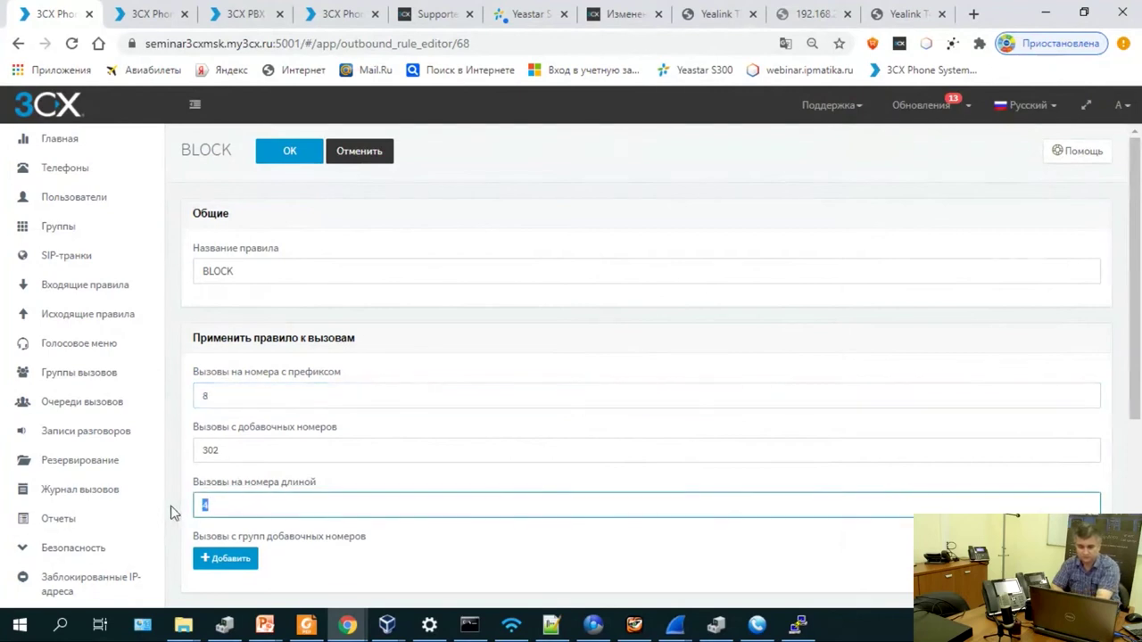
type("3")
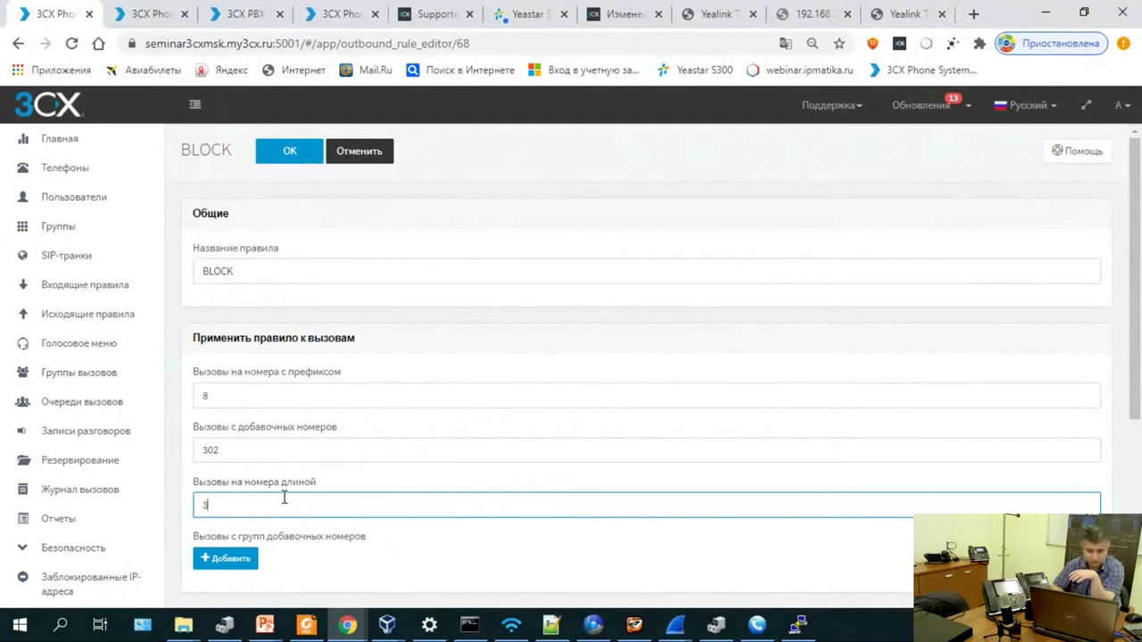
left_click(289, 156)
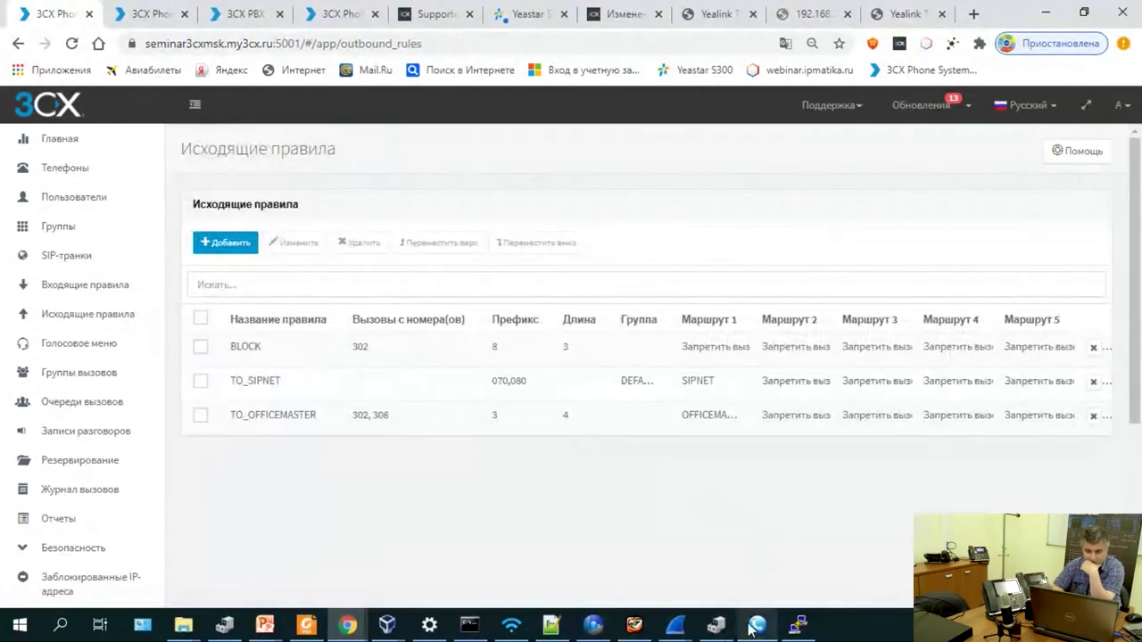
Step: Call 800 again from WinClient, then close the softphone panel
left_click(513, 628)
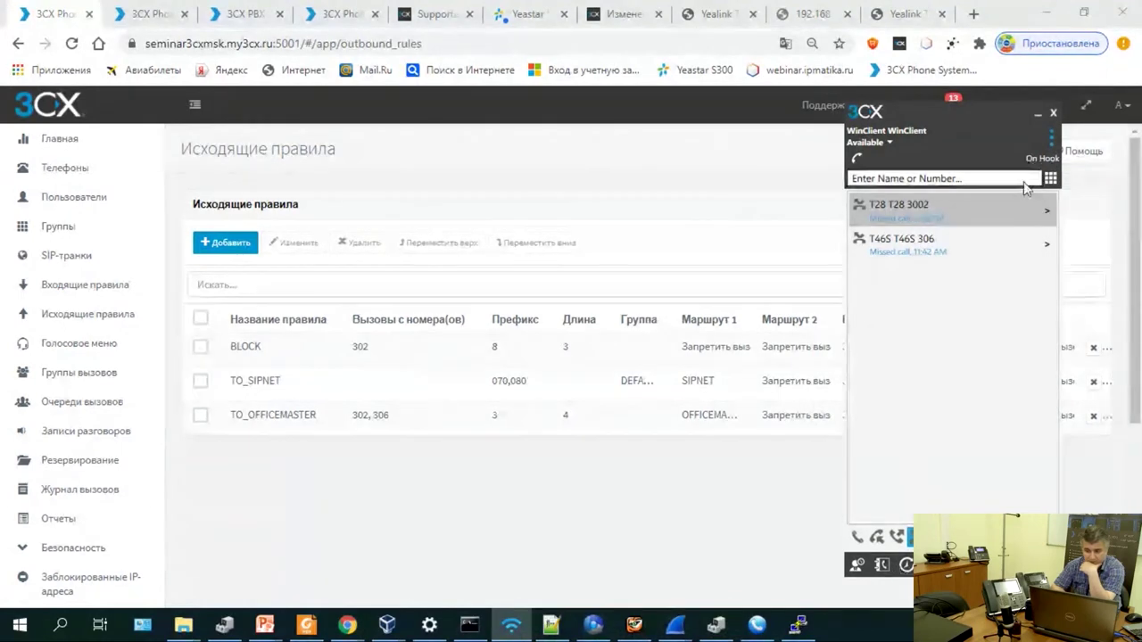
left_click(1050, 179)
left_click(943, 465)
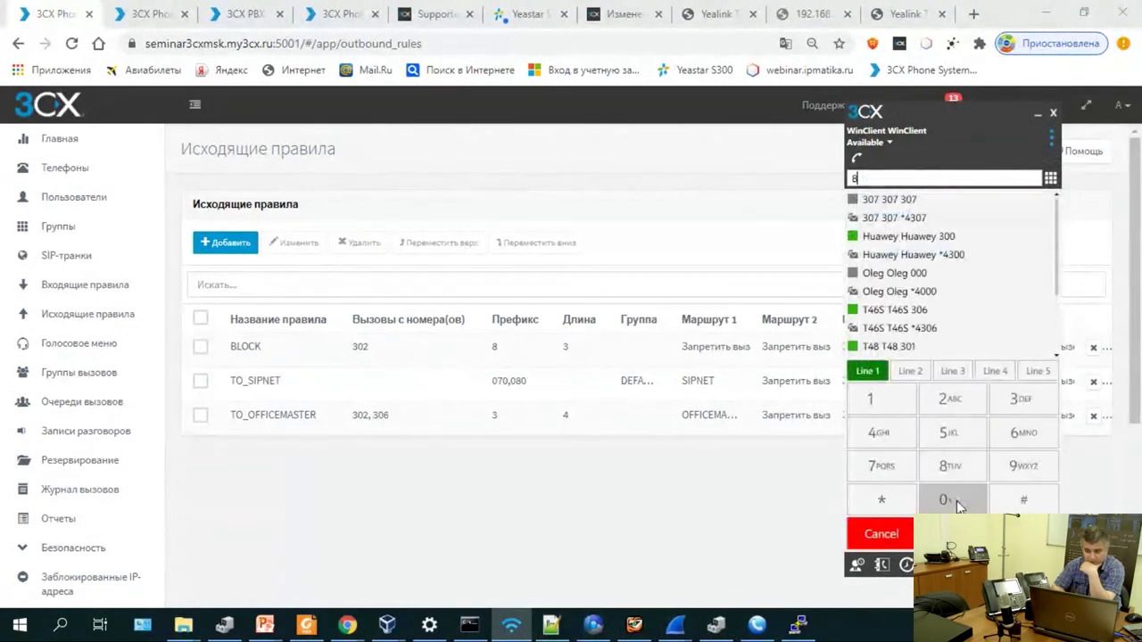
left_click(943, 500)
left_click(943, 500)
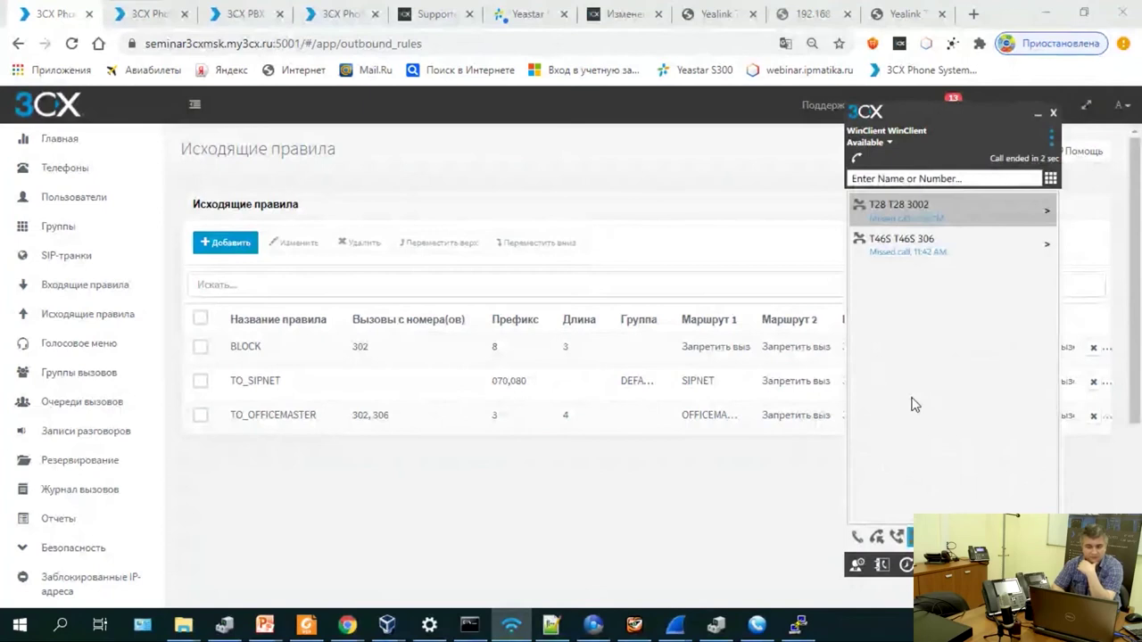
left_click(1037, 114)
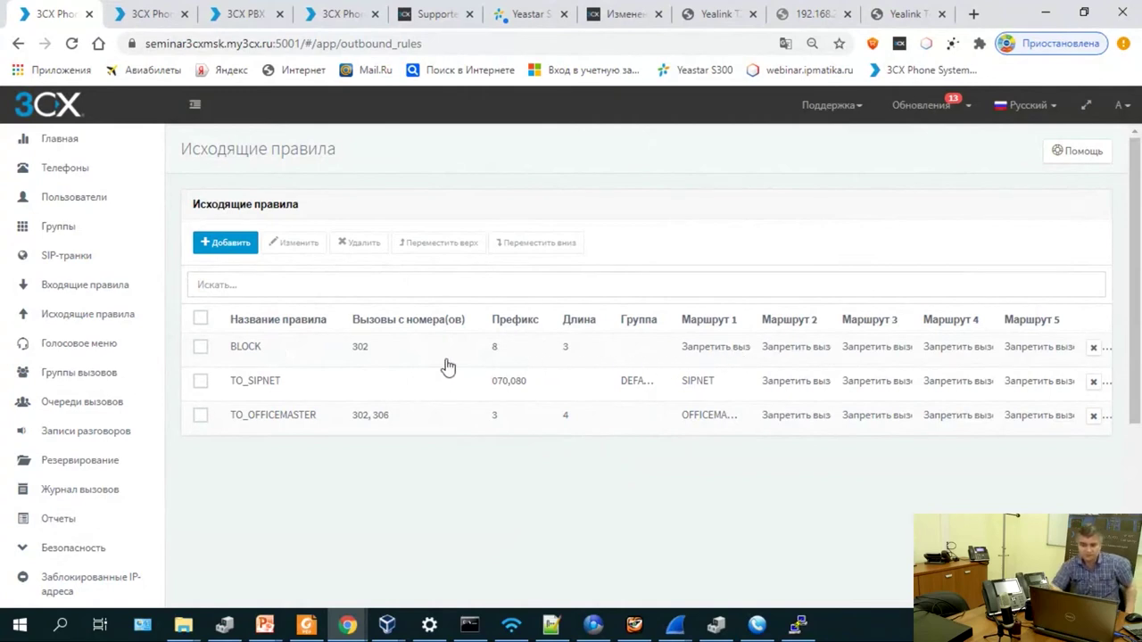
Step: Clear the BLOCK rule's number length value of 3 and save the rule
double_click(516, 357)
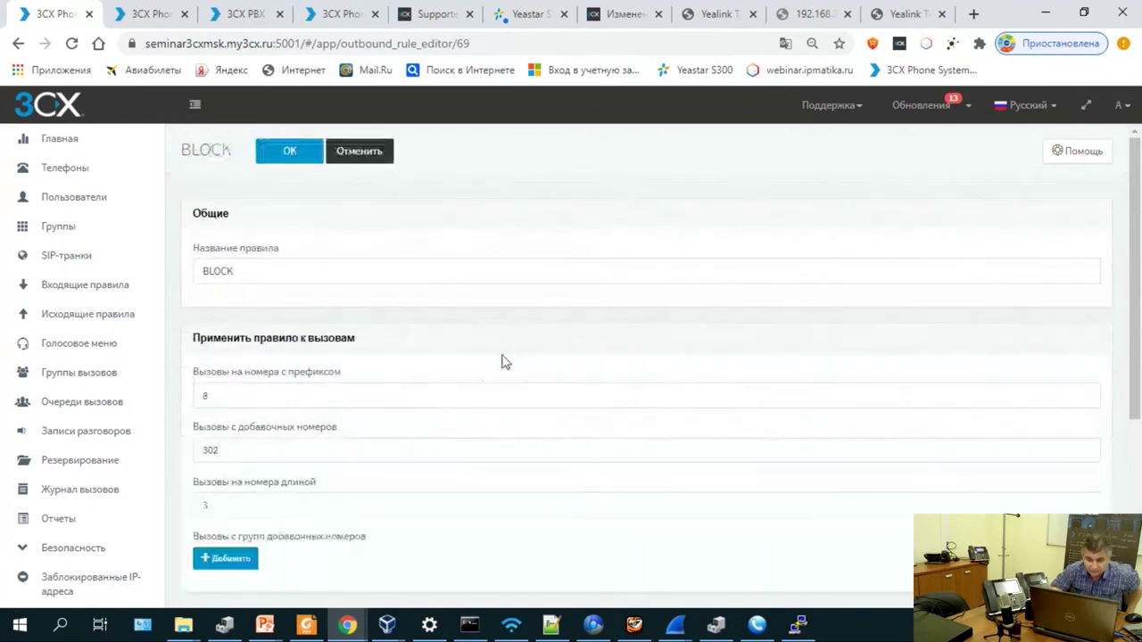
left_click(296, 507)
key("BackSpace")
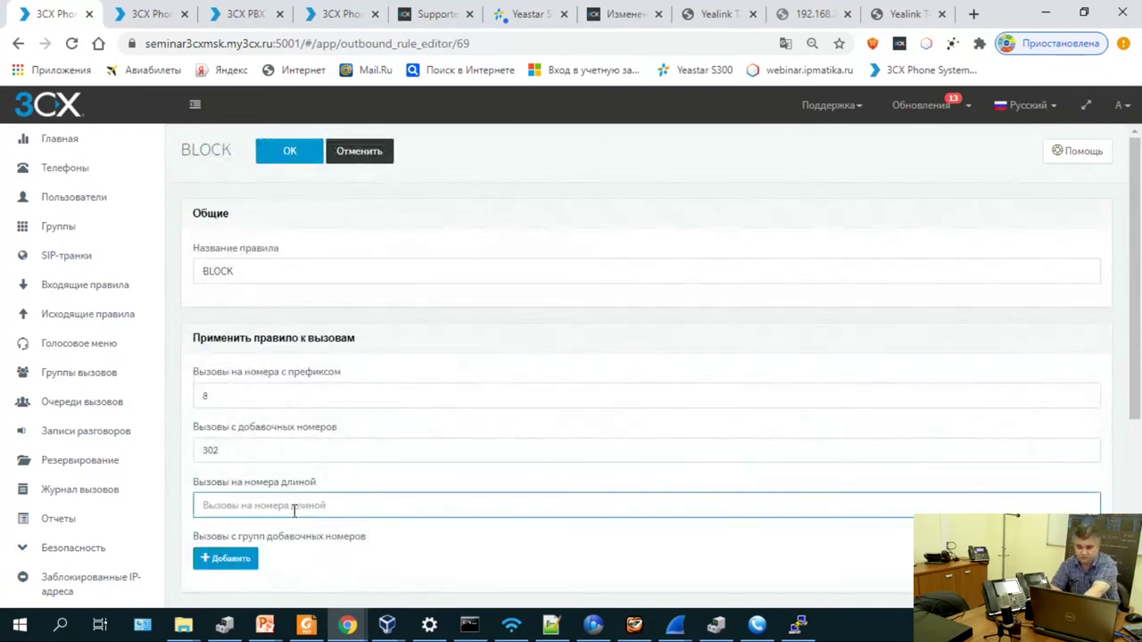
left_click(288, 153)
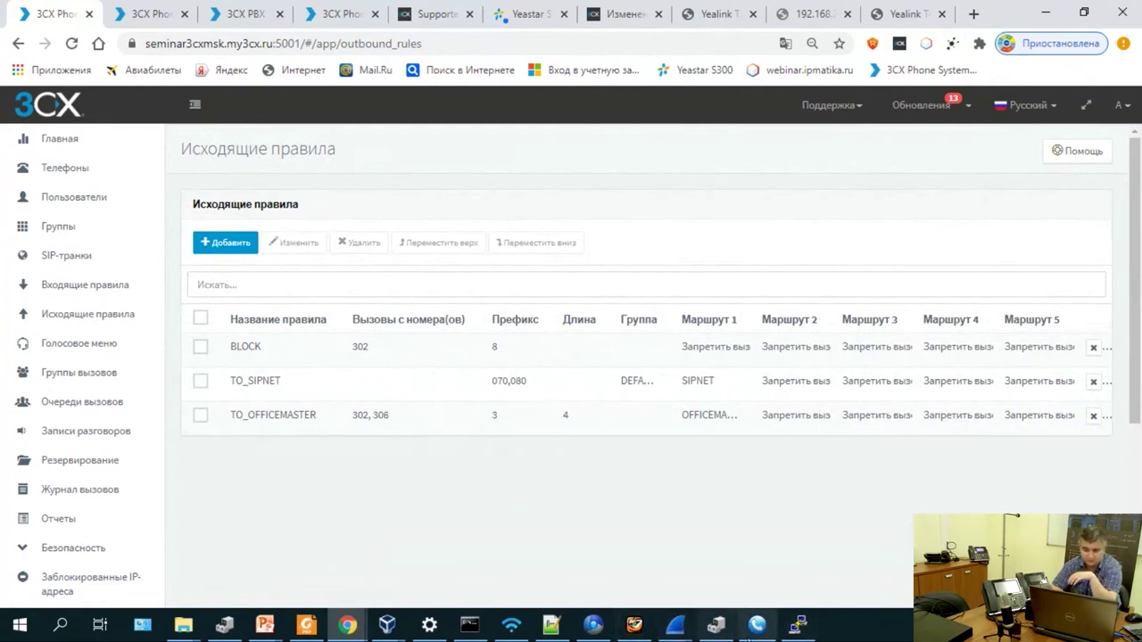
left_click(525, 632)
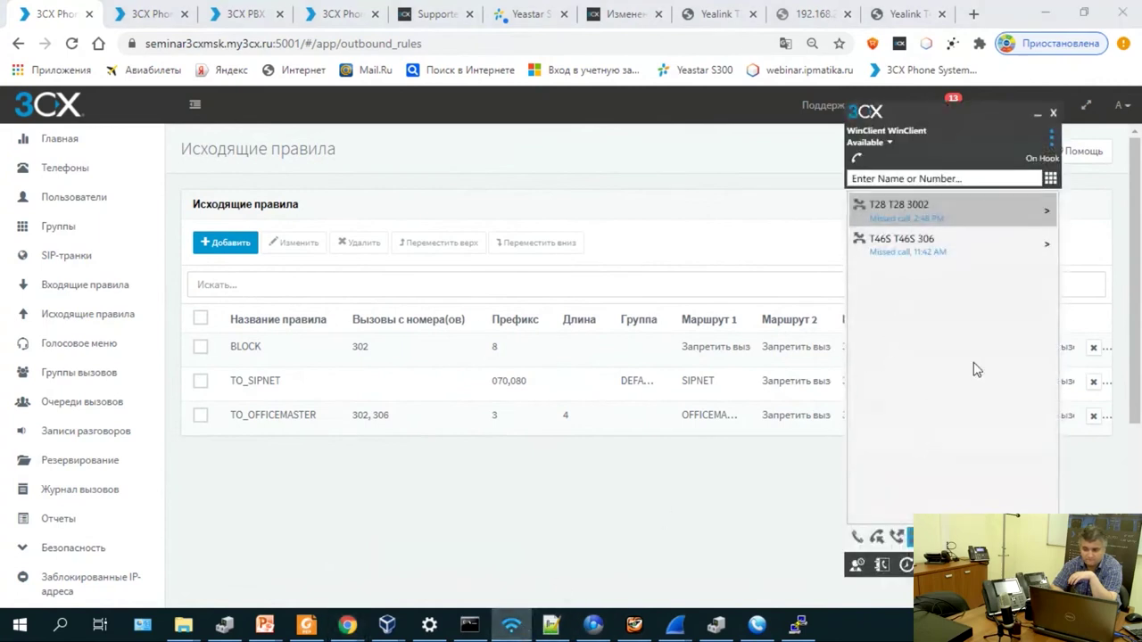
Step: Dial 800 on the WinClient pad and call the TEST voice menu
left_click(1051, 182)
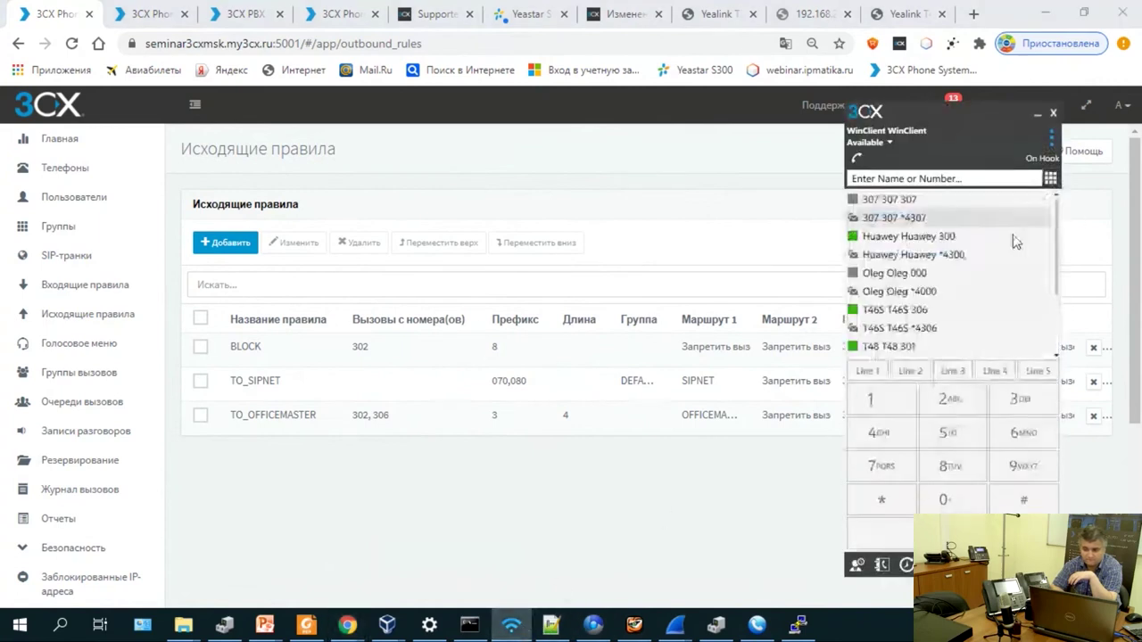
left_click(950, 466)
left_click(946, 498)
left_click(946, 498)
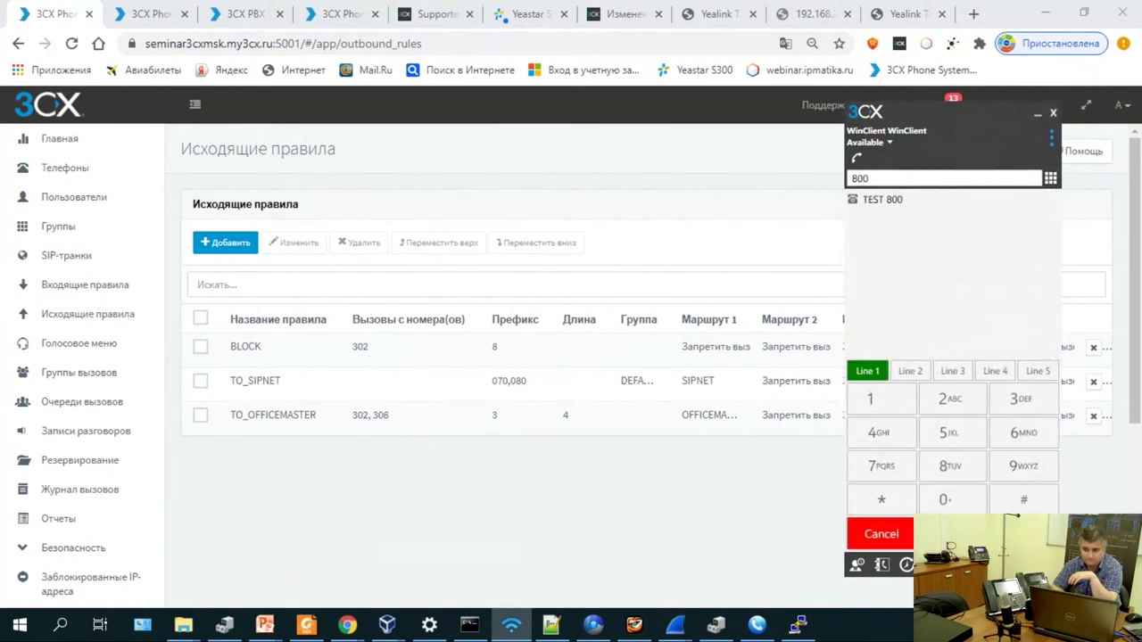
key("Return")
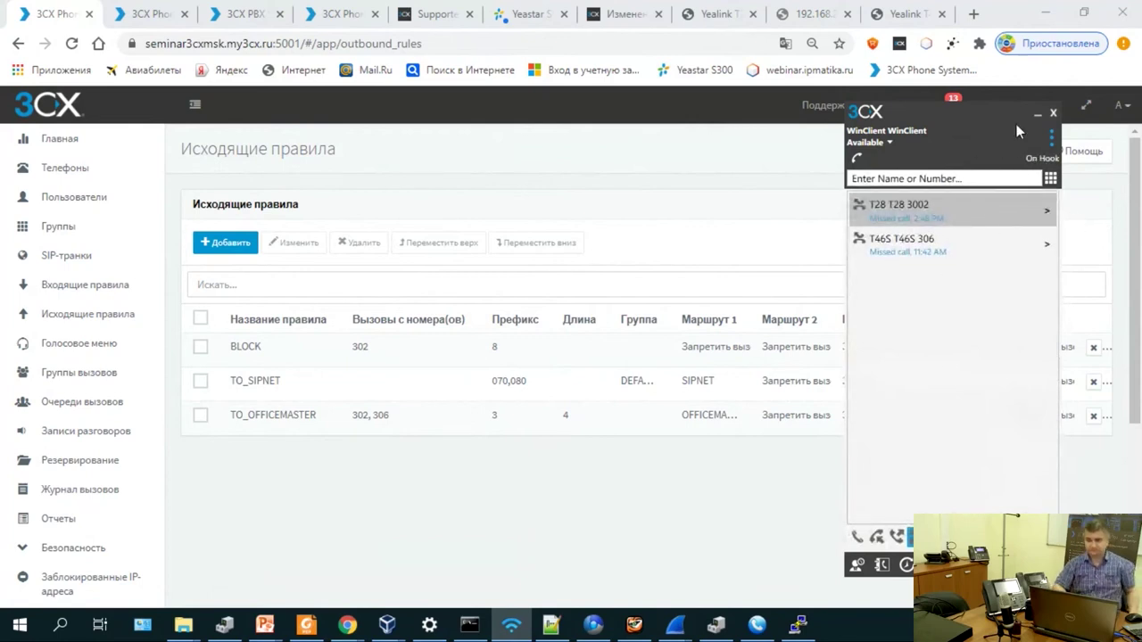
Step: Hide WinClient, recheck the BLOCK rule, and return to the outbound rules list
left_click(1037, 113)
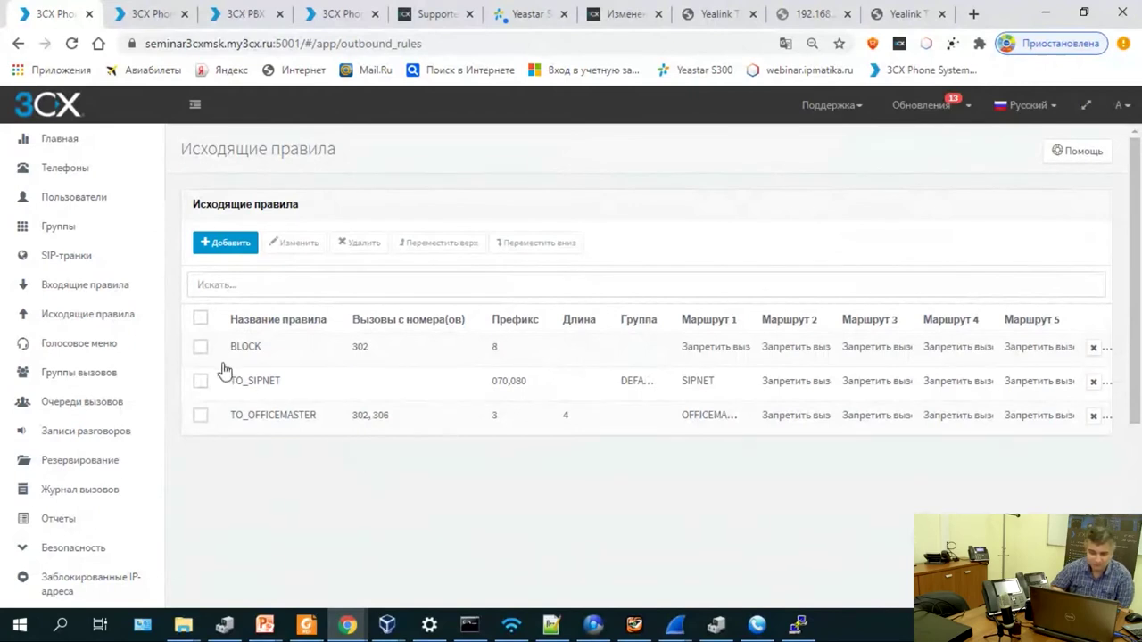
double_click(279, 354)
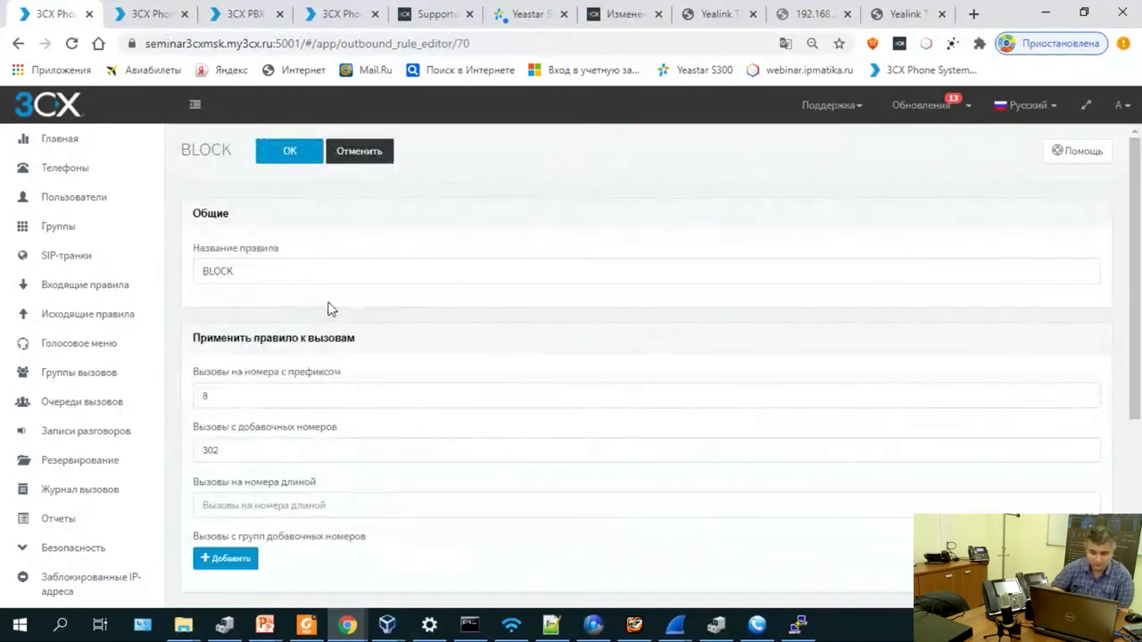
left_click(18, 43)
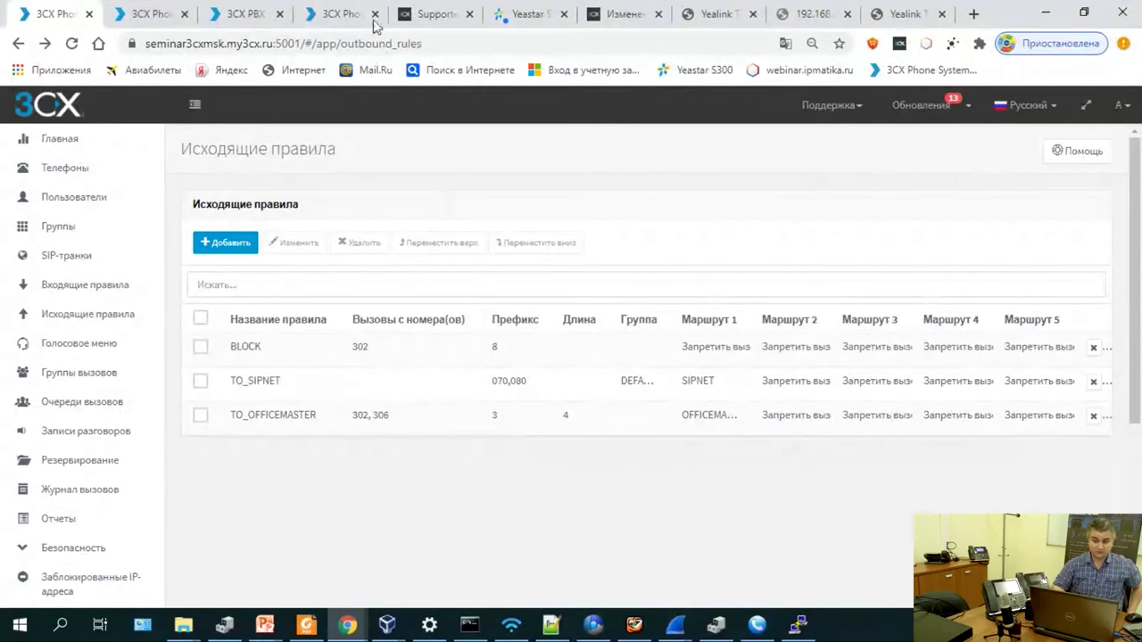
Step: Show the second PBX's SIP trunks (PBX_235, SLAVEOFFICE, WebMeeting bridge), then switch to the Gmail window
left_click(339, 15)
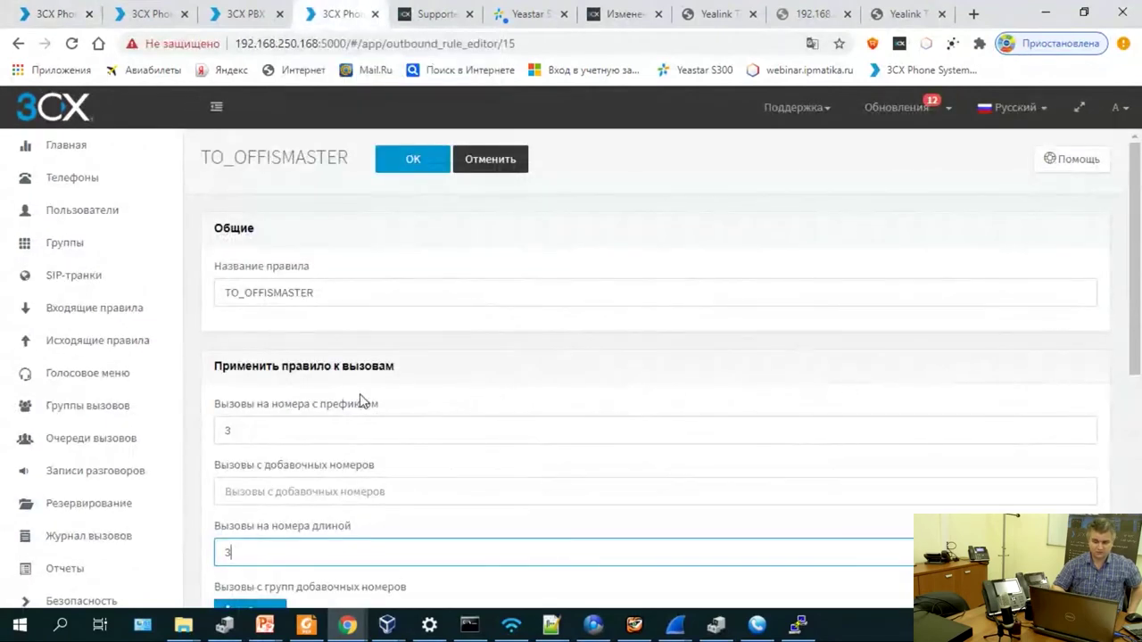
left_click(55, 14)
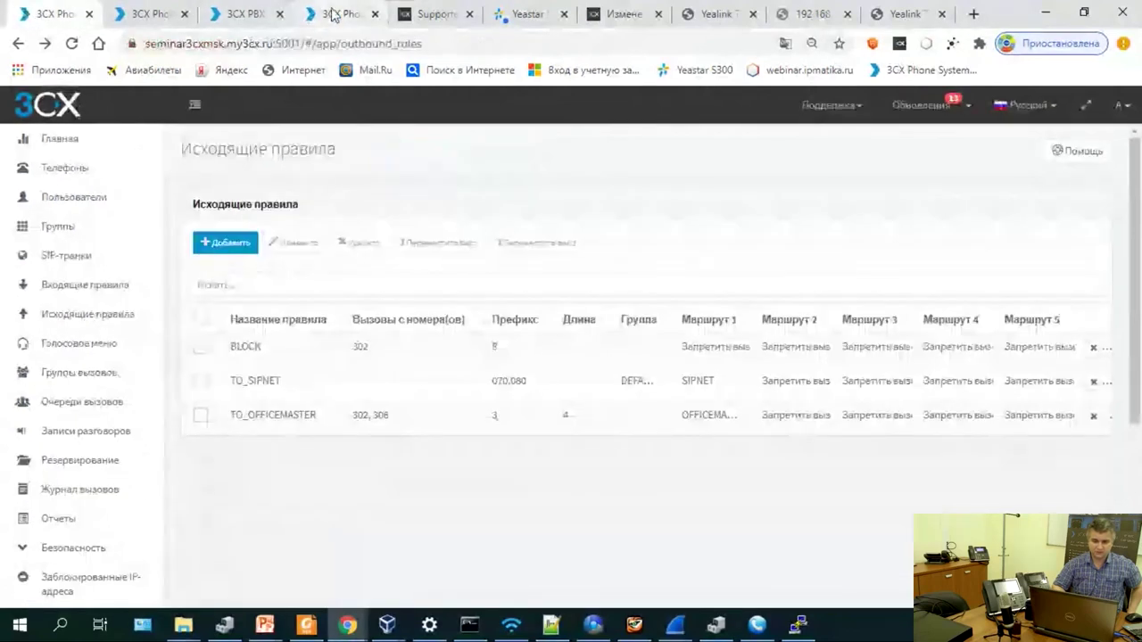
left_click(334, 14)
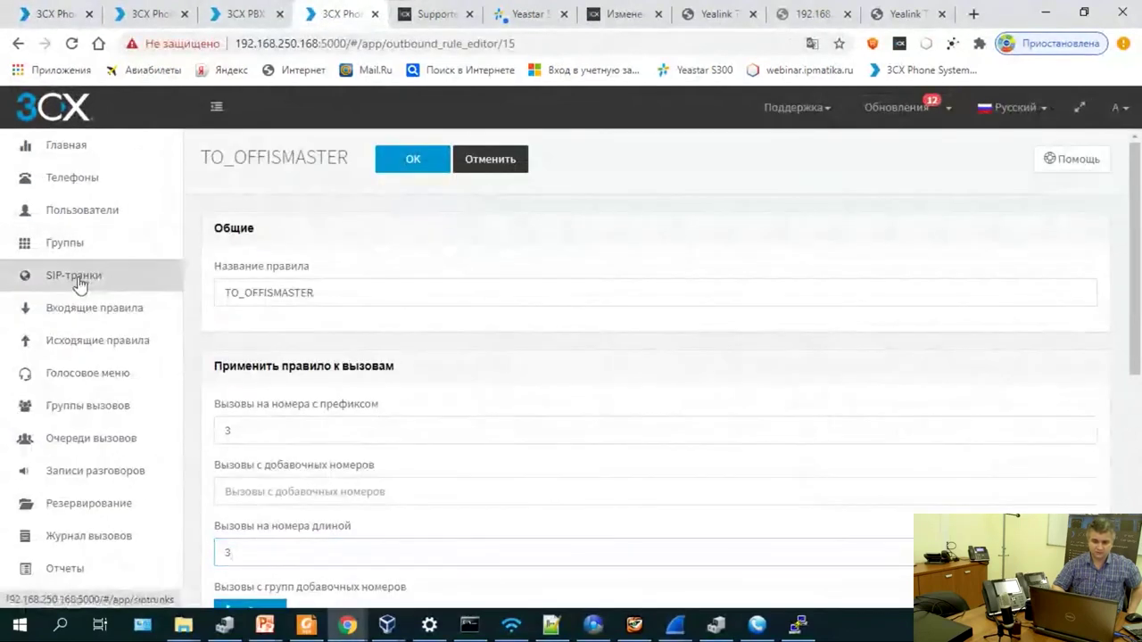
left_click(77, 277)
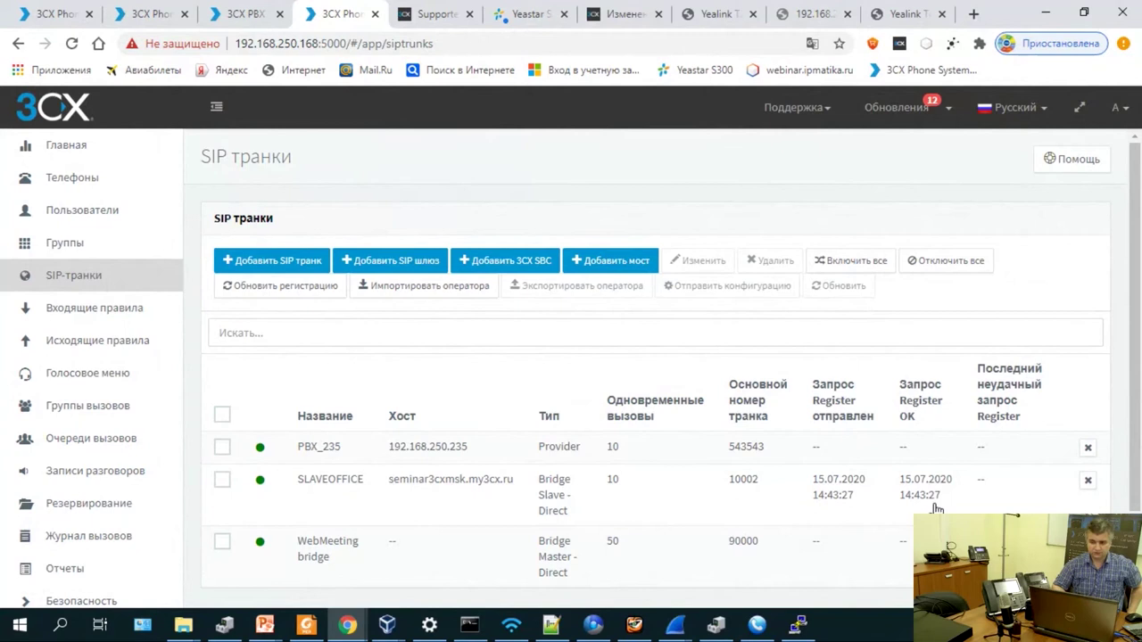
left_click(586, 628)
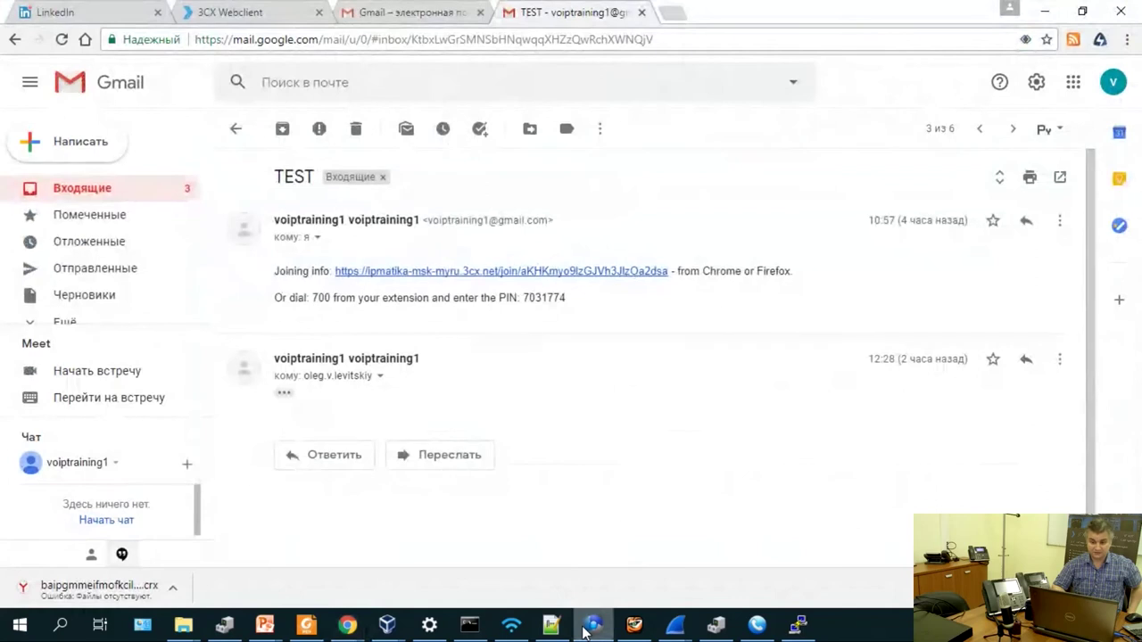
Step: Read the 3CX installation-ready and 'Начало работы с системой 3CX' emails, then minimize the mail window
left_click(1116, 87)
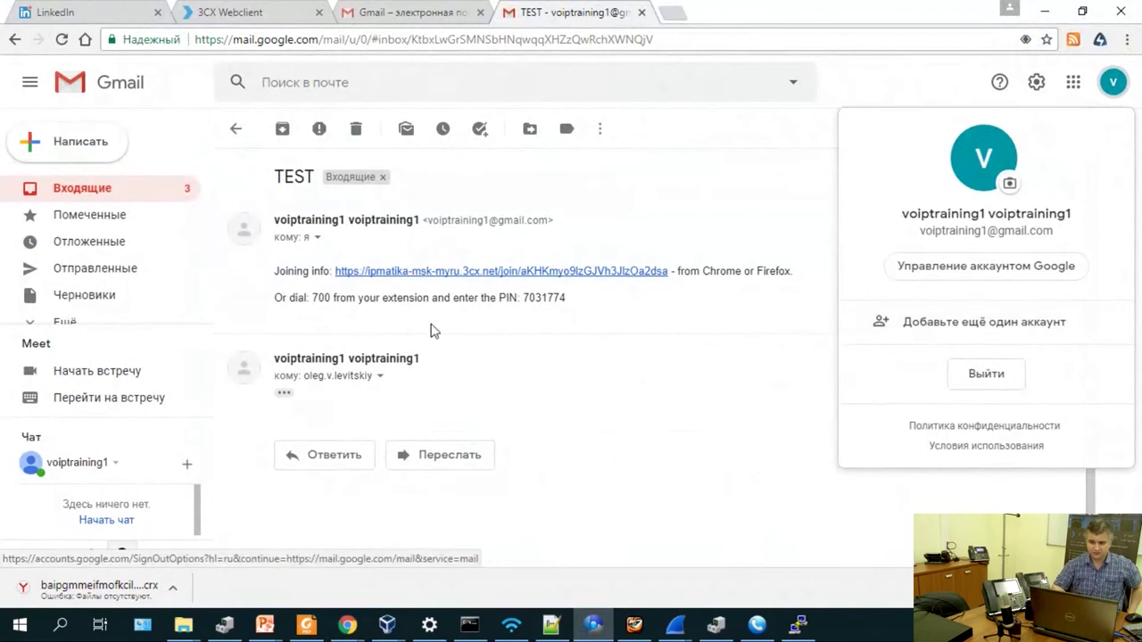
left_click(64, 192)
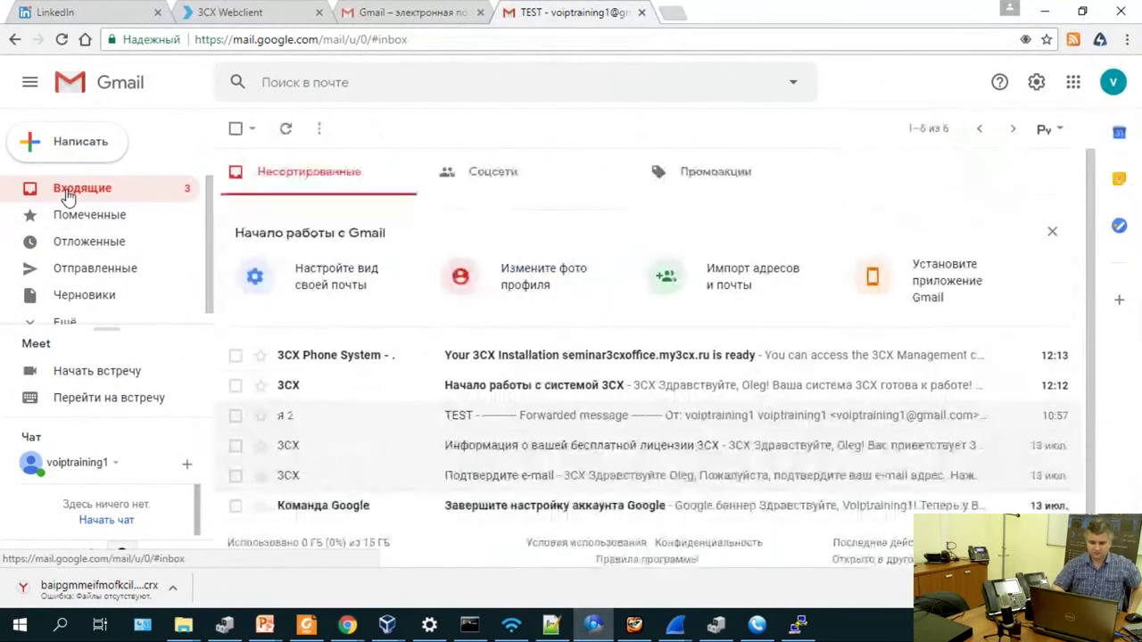
left_click(484, 357)
left_click(13, 39)
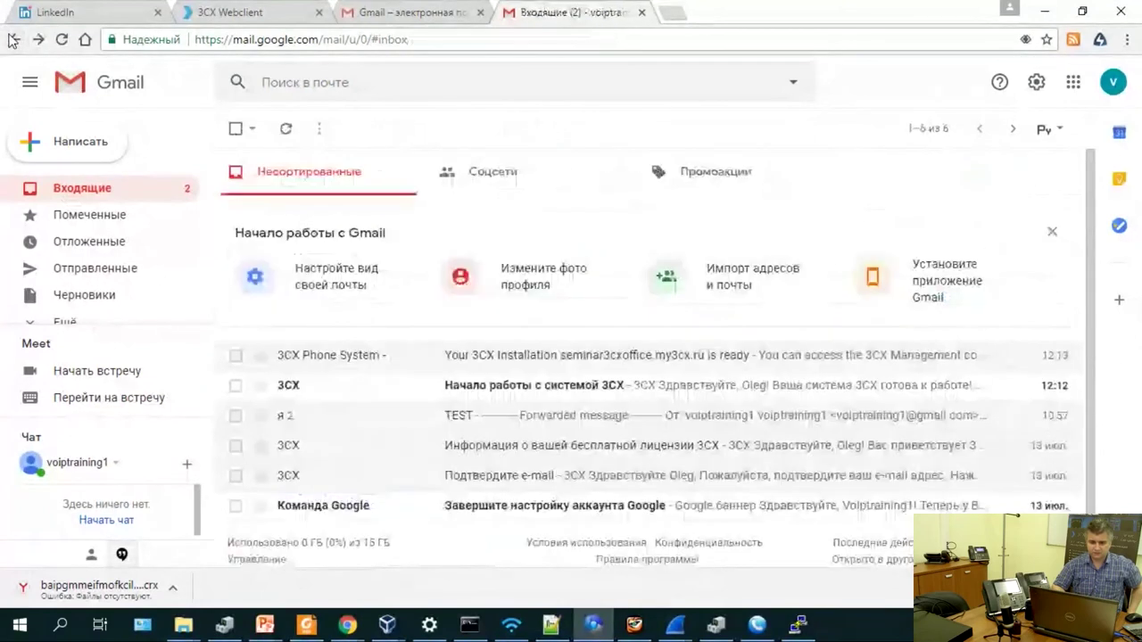
left_click(457, 384)
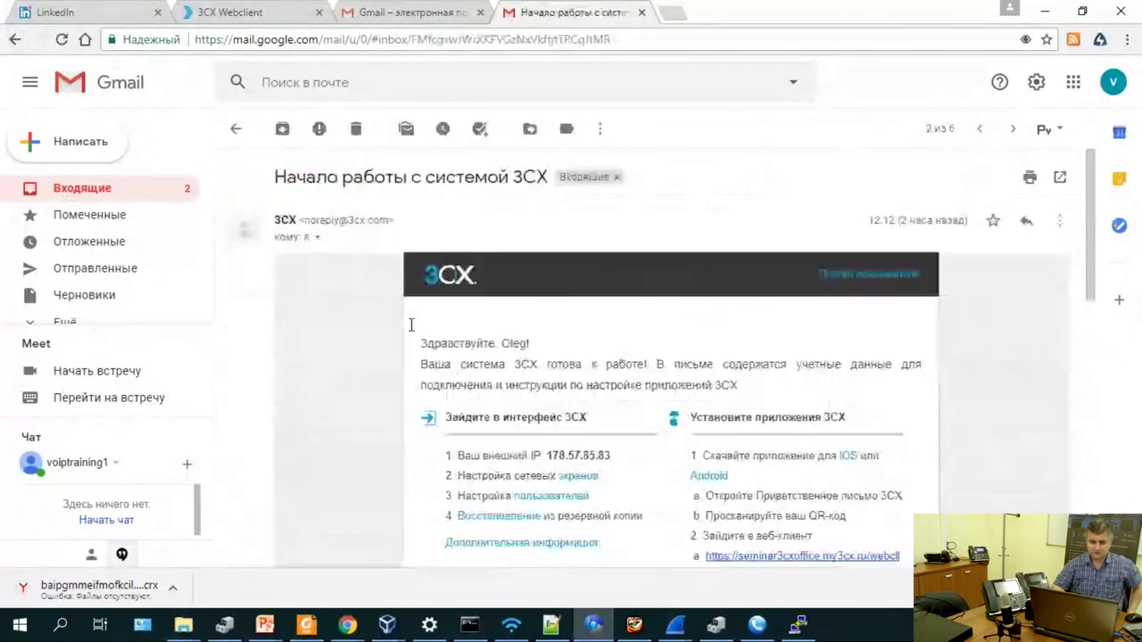
left_click(14, 39)
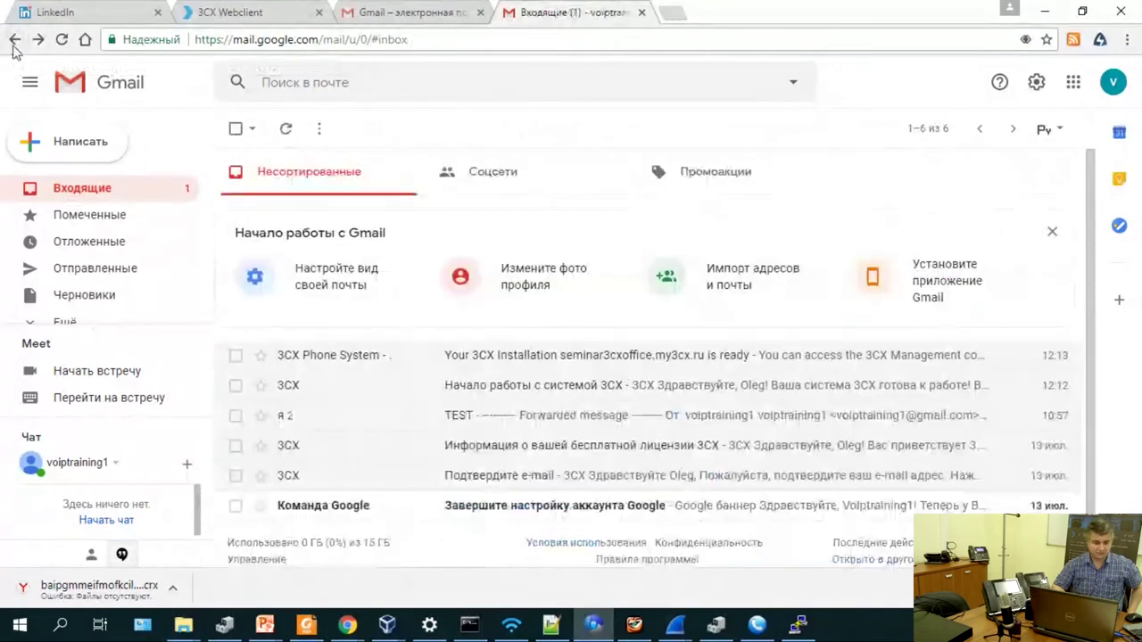
left_click(1048, 16)
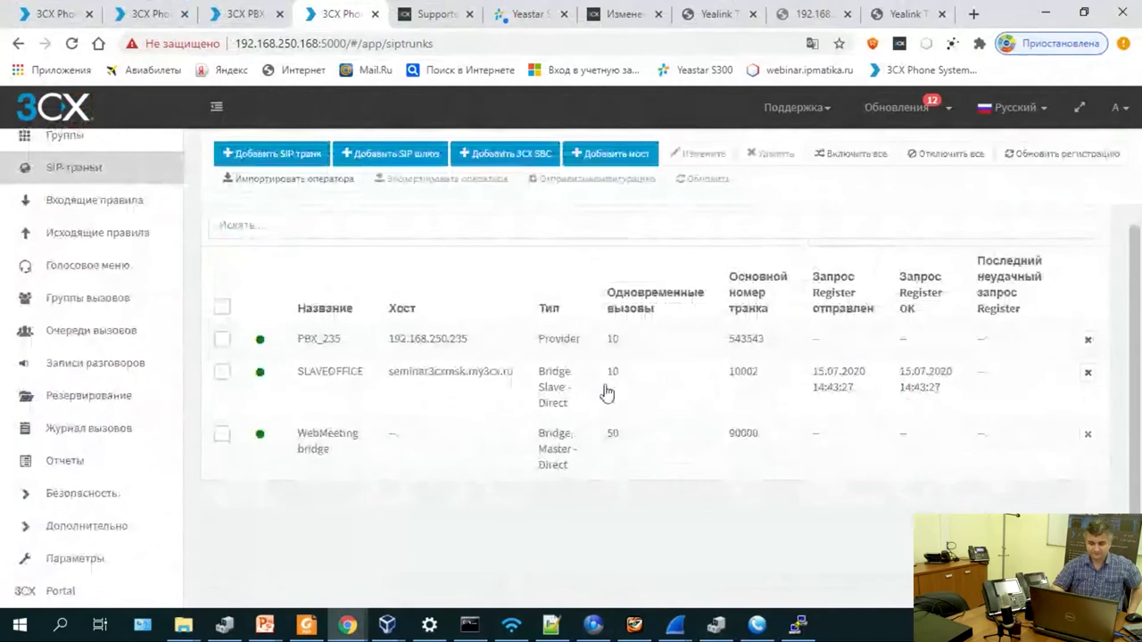
Step: Open the second PBX's SIP events log from the dashboard, showing 3002 calls cancelled with 487
left_click(826, 108)
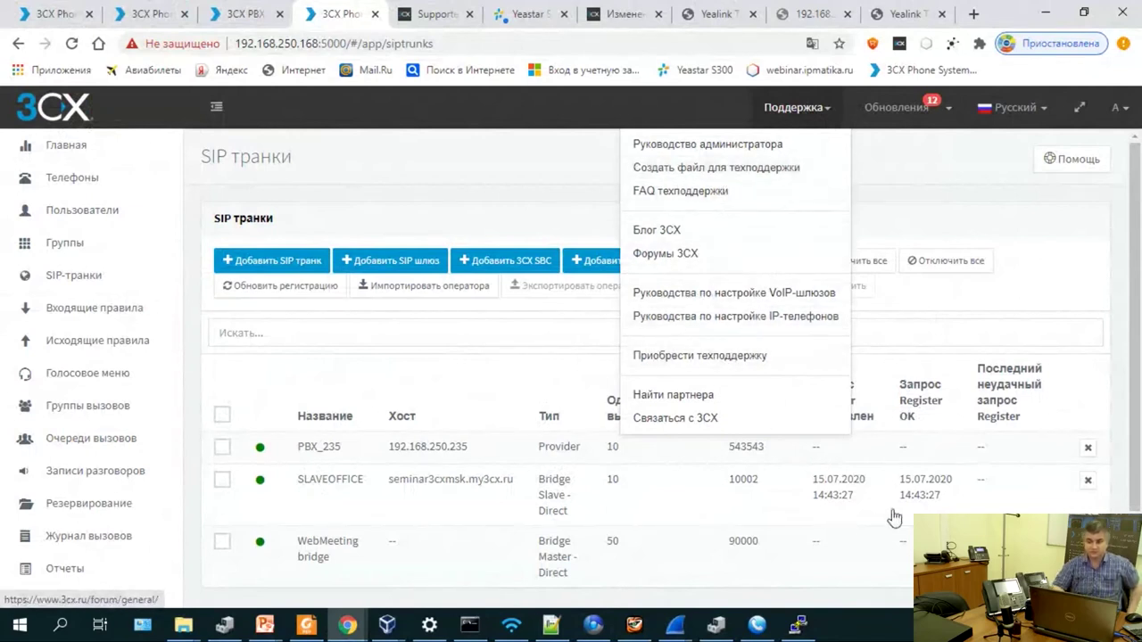
left_click(1032, 306)
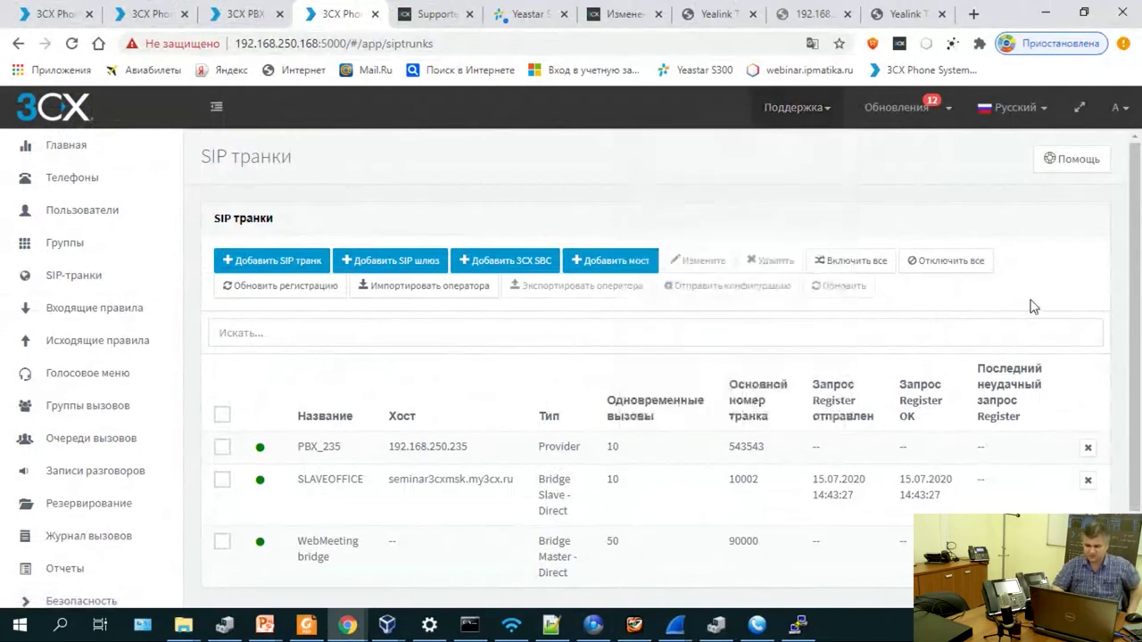
left_click(83, 147)
scroll(779, 444, "down", 5)
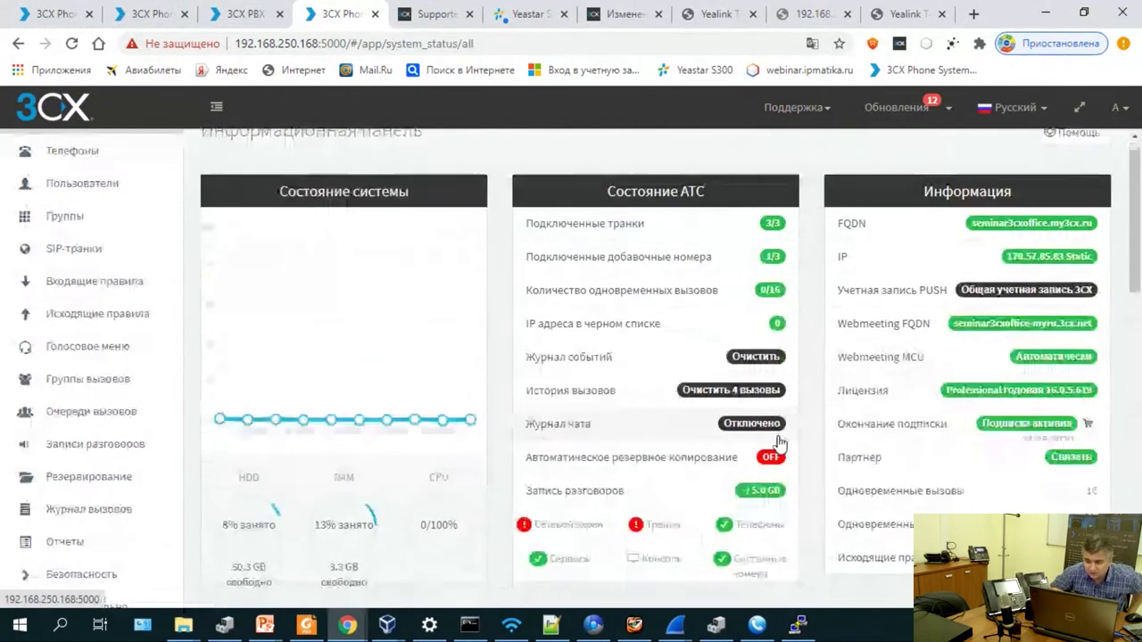
left_click(888, 361)
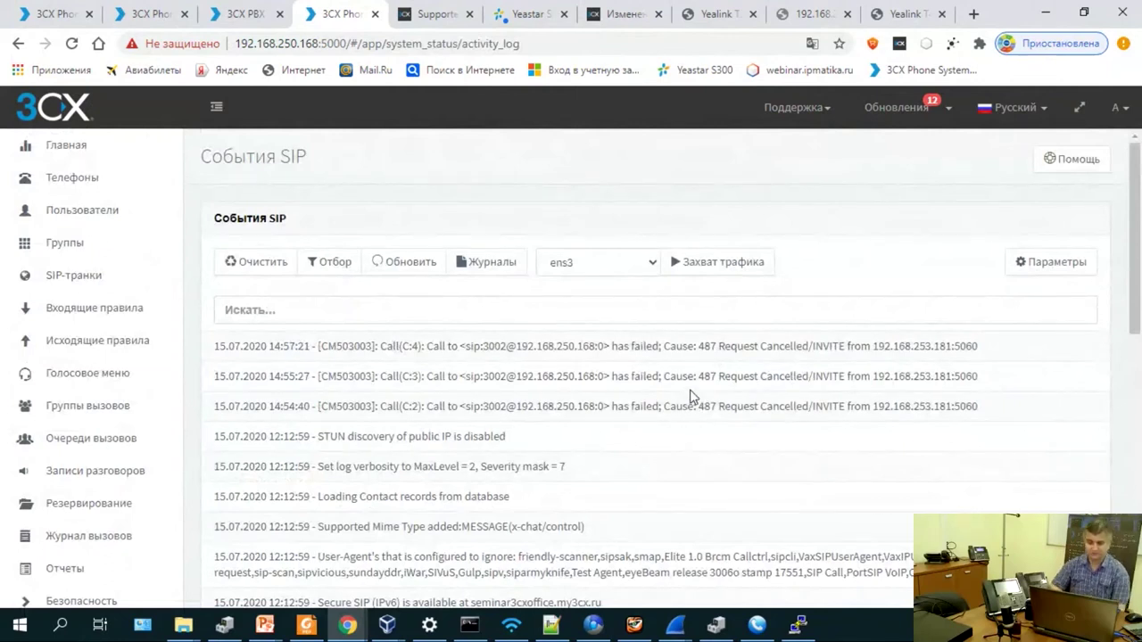
Step: Start a network traffic capture on interface ens3
left_click(654, 266)
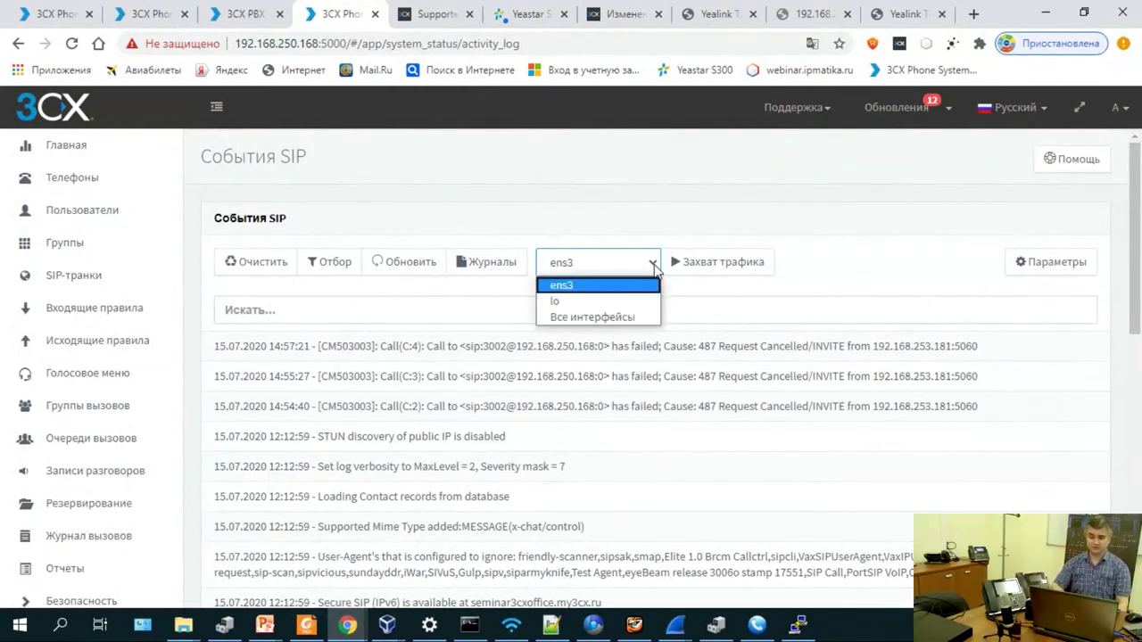
left_click(654, 265)
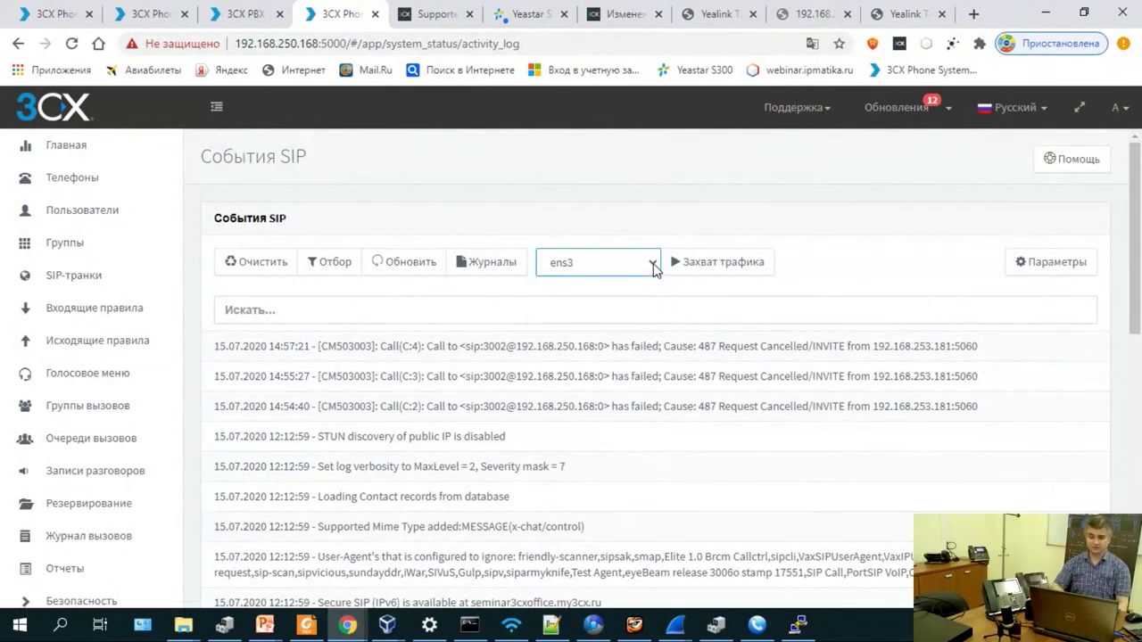
left_click(705, 260)
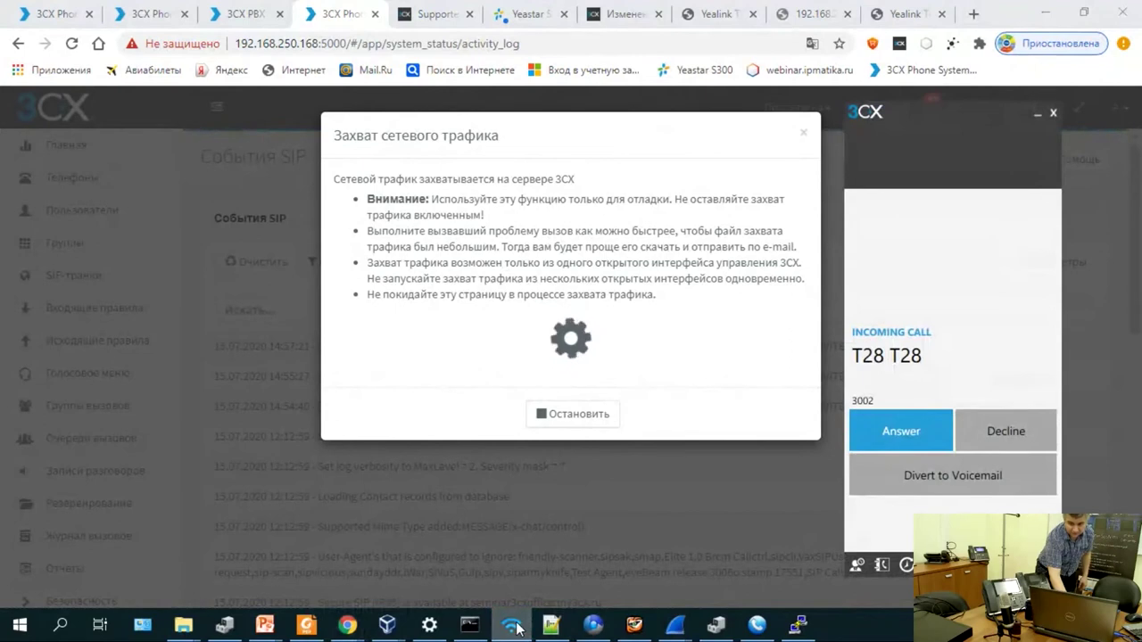
Step: Answer the T28 test call, stop the capture and download dump.pcap
left_click(906, 435)
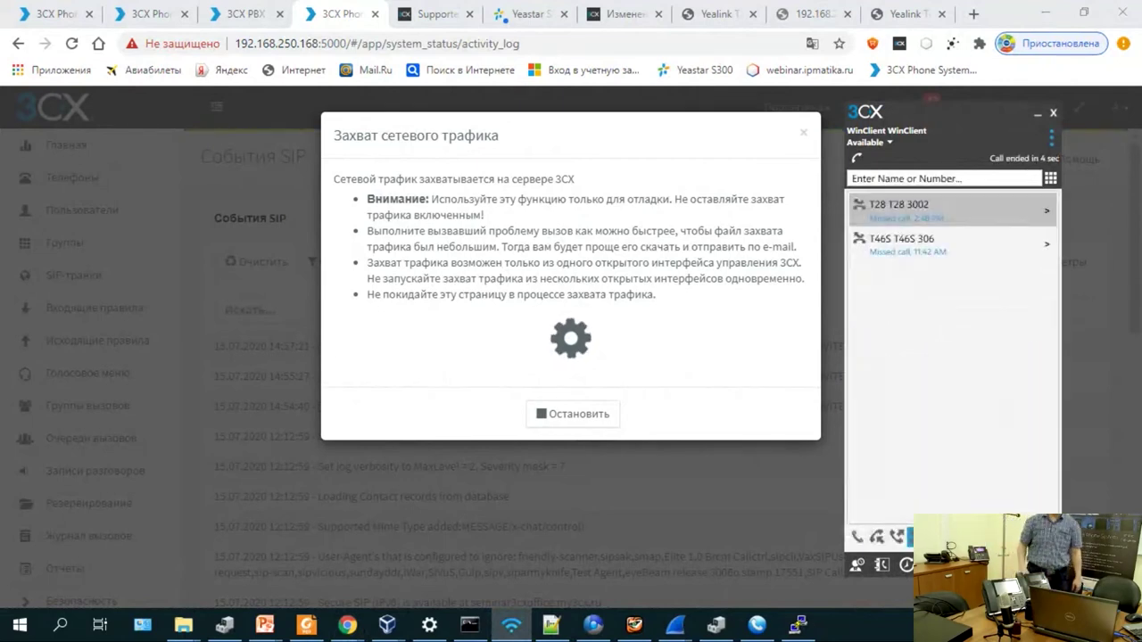
left_click(580, 428)
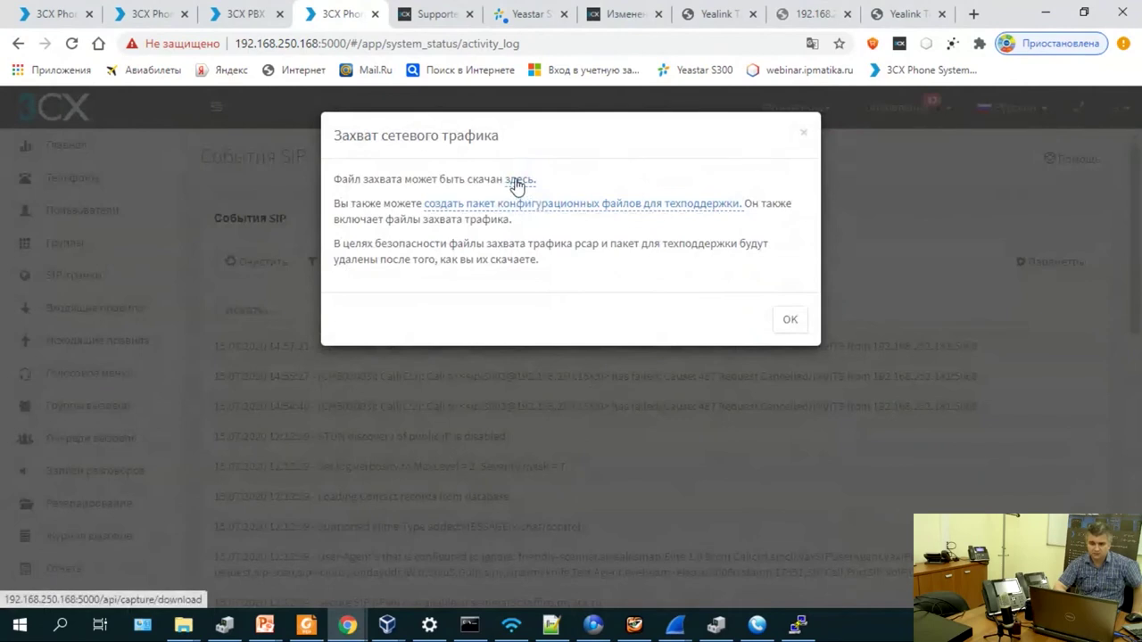
left_click(518, 183)
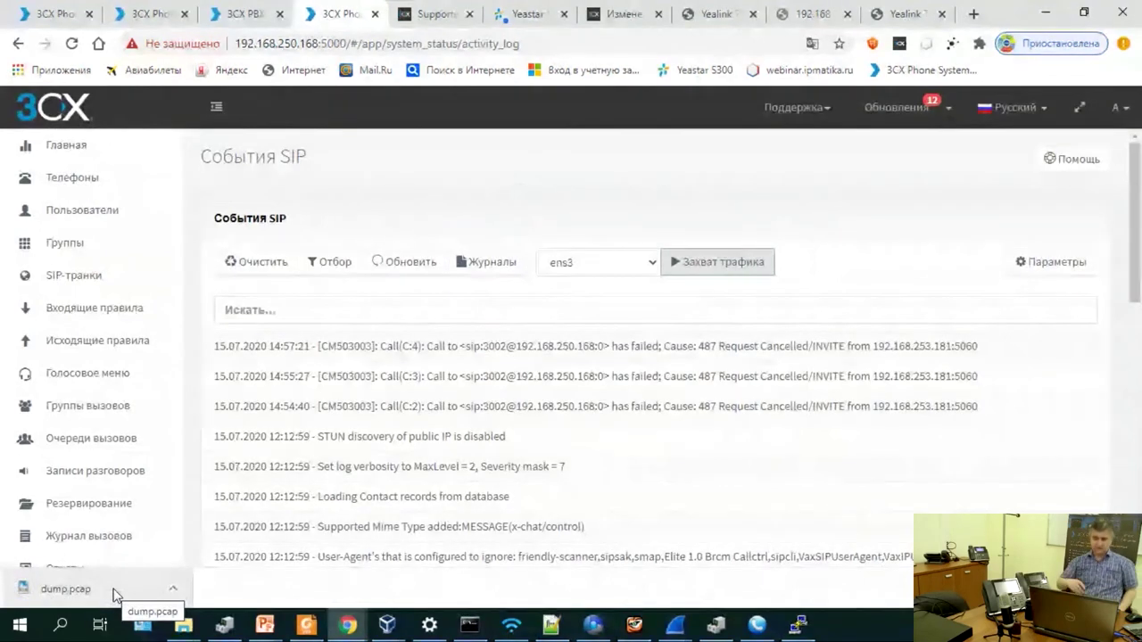
Step: Open dump.pcap and show the VoIP flow sequence for both calls, from 3002 and from T28
left_click(113, 596)
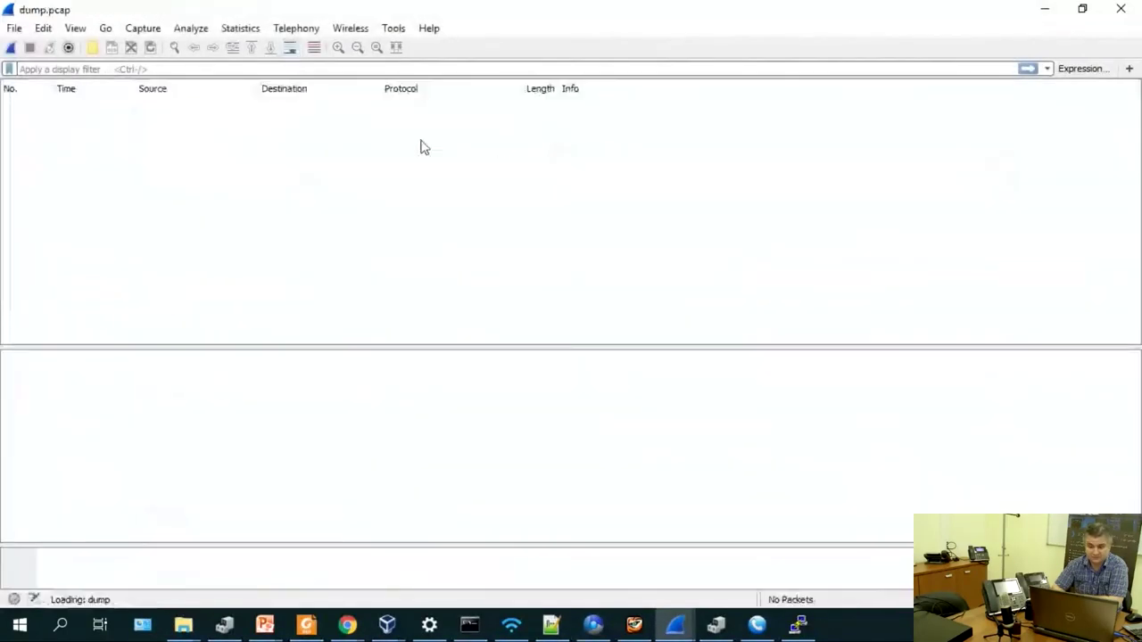
left_click(295, 27)
left_click(317, 46)
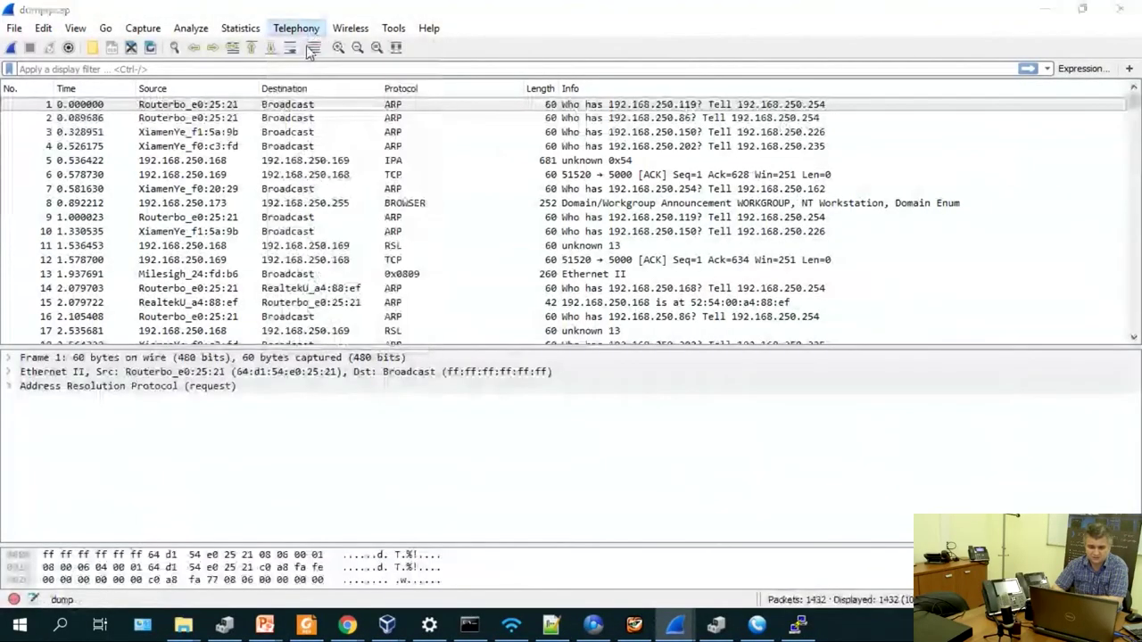
left_click(426, 129)
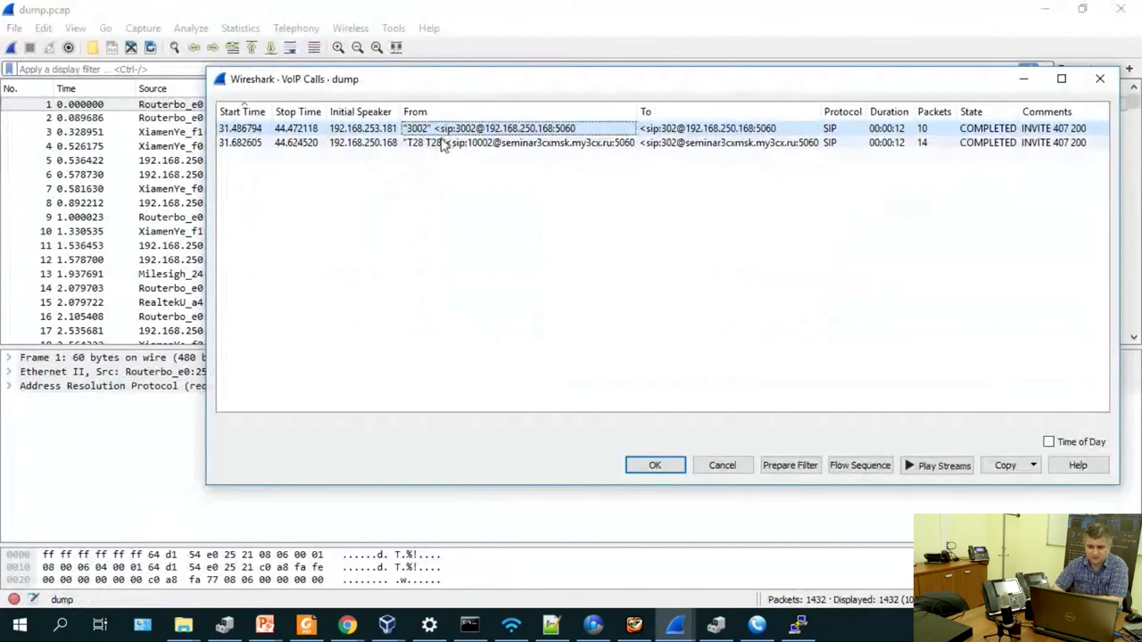
left_click(428, 142)
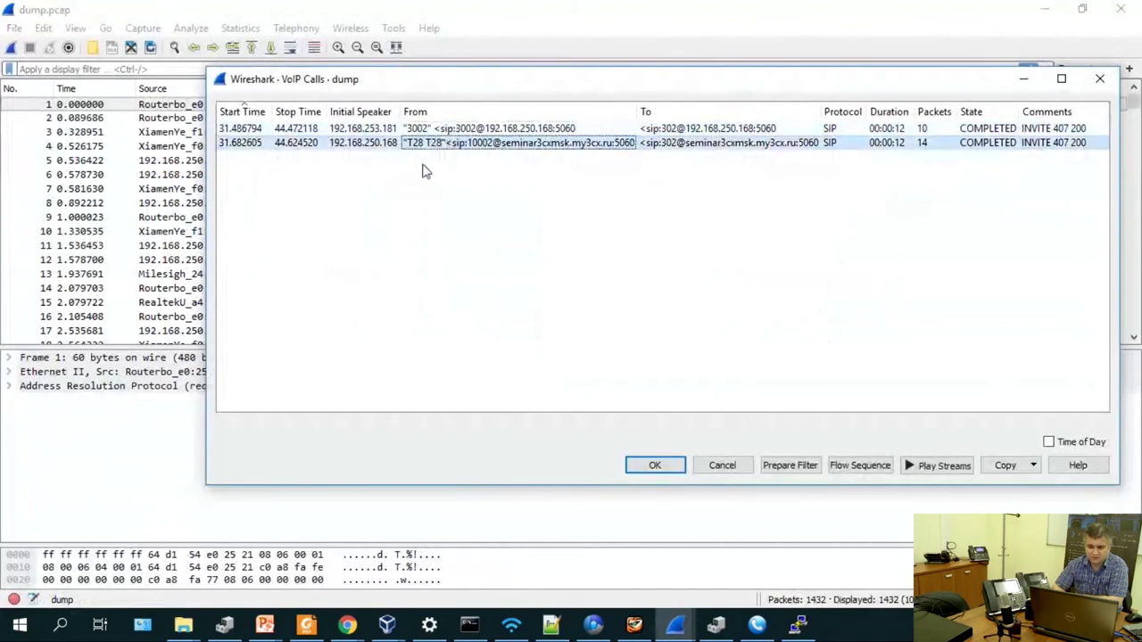
left_click(571, 128)
left_click(585, 143, "shift")
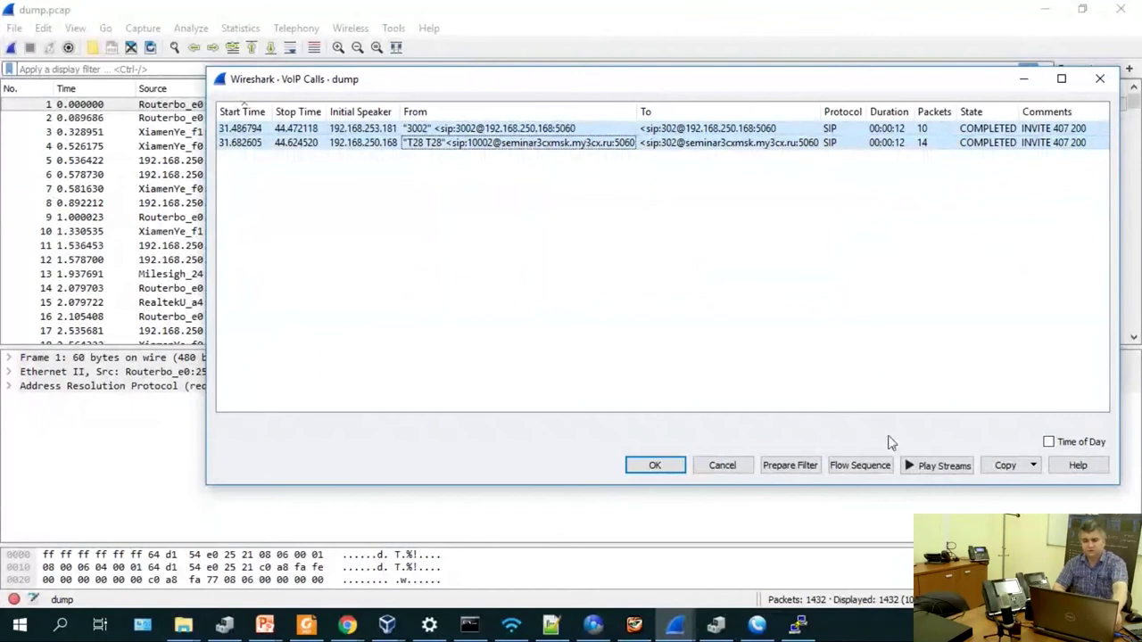
left_click(858, 465)
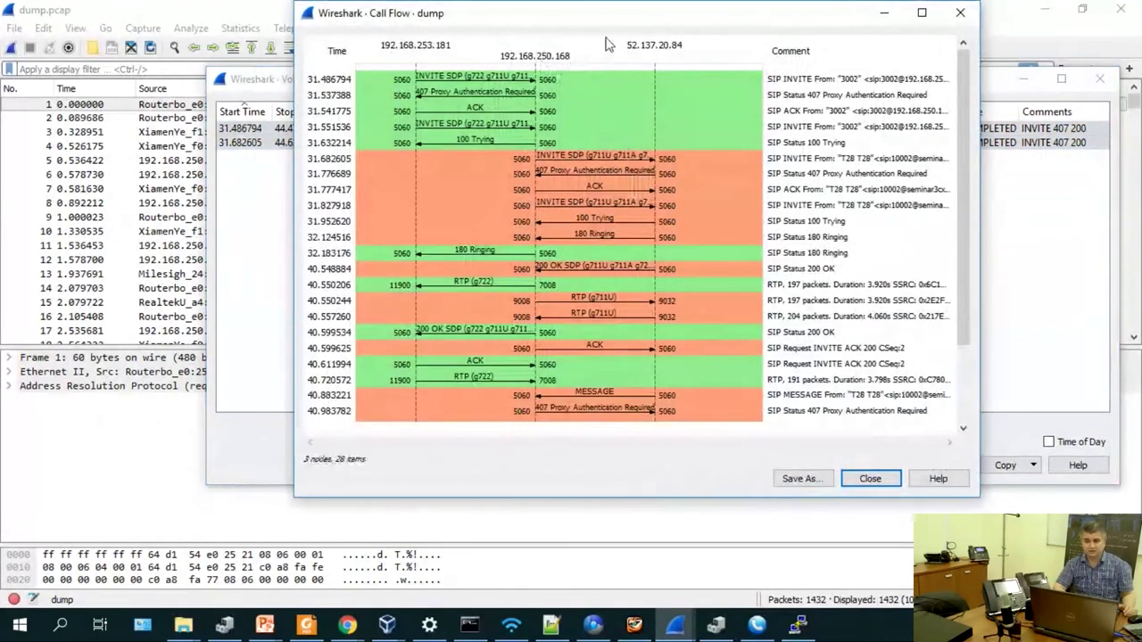
Step: Maximize the call flow and inspect the INVITE, 100 Trying, 407, 180 Ringing, MESSAGE, BYE and 415 rows
left_click(922, 11)
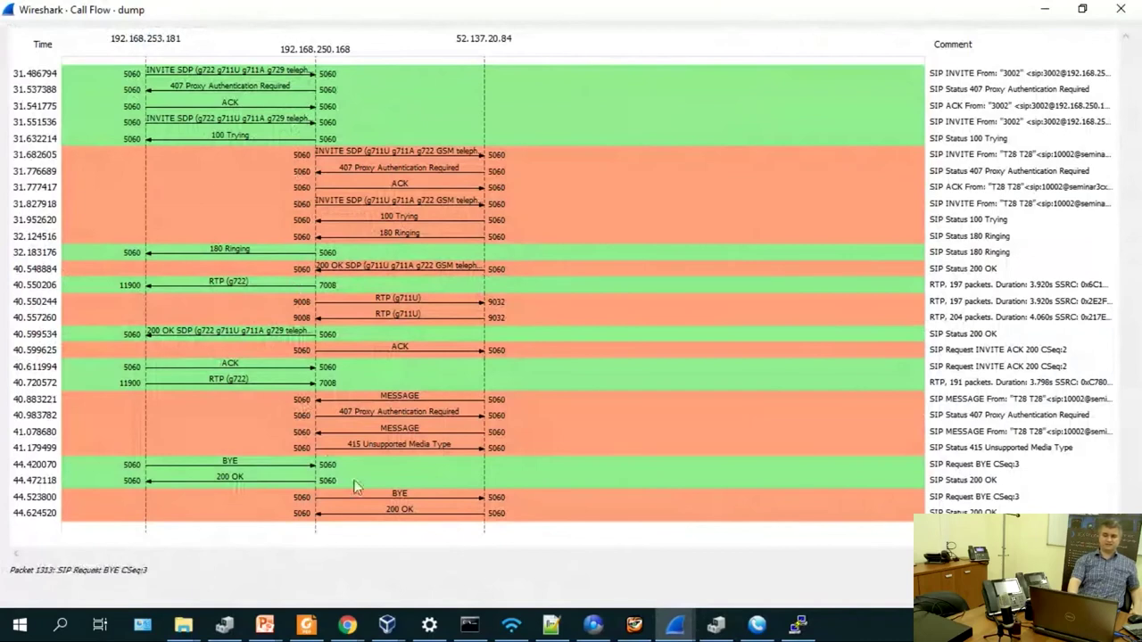
left_click(339, 140)
left_click(349, 157)
left_click(360, 170)
left_click(383, 236)
left_click(383, 317)
left_click(384, 383)
left_click(386, 432)
left_click(386, 497)
left_click(399, 446)
left_click(397, 400)
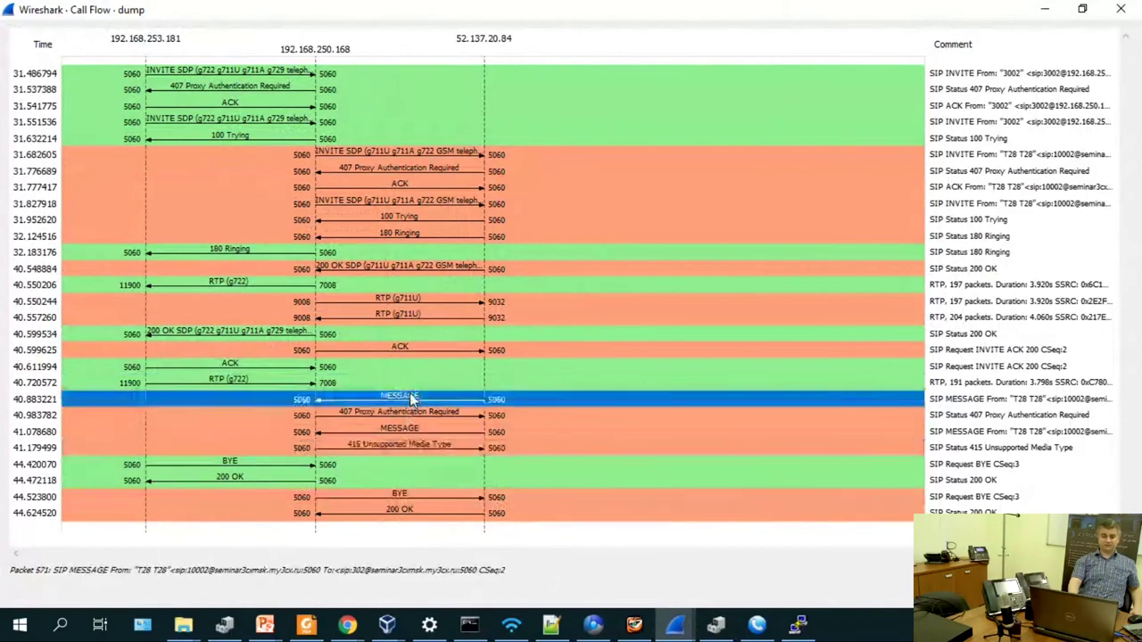
Step: Compare the two g711U RTP streams in the call flow diagram
left_click(408, 305)
left_click(412, 315)
left_click(397, 303)
left_click(385, 318)
left_click(374, 300)
left_click(341, 318)
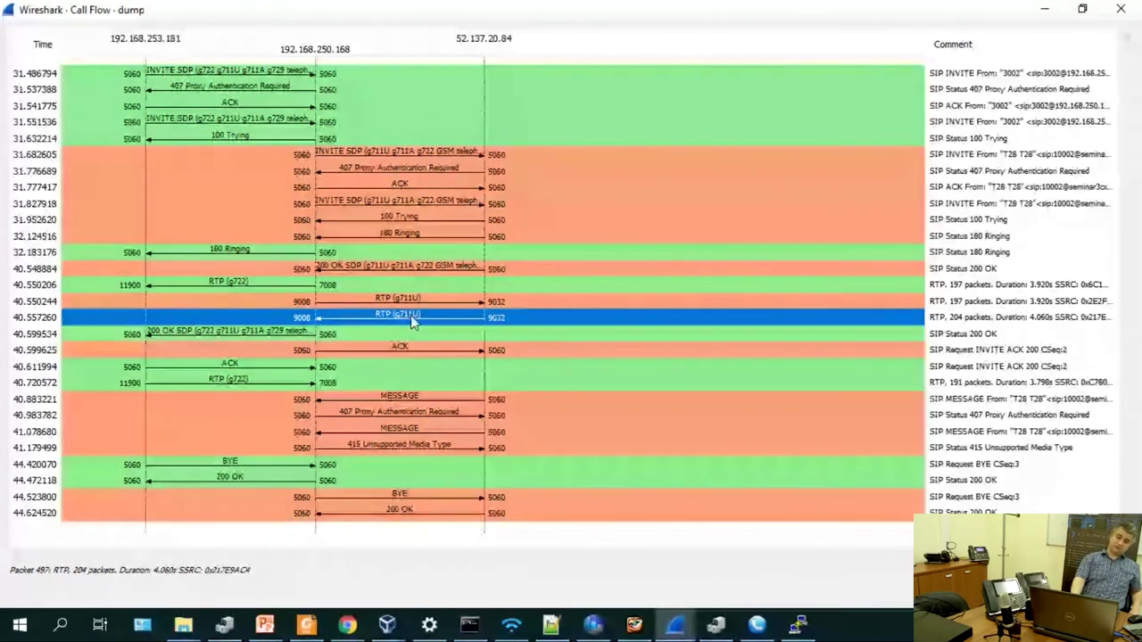
Step: Recheck MESSAGE at 40.883221, BYE at 44.523800, and RTP streams at 40.557260 and 40.550244, then close
left_click(401, 399)
left_click(399, 495)
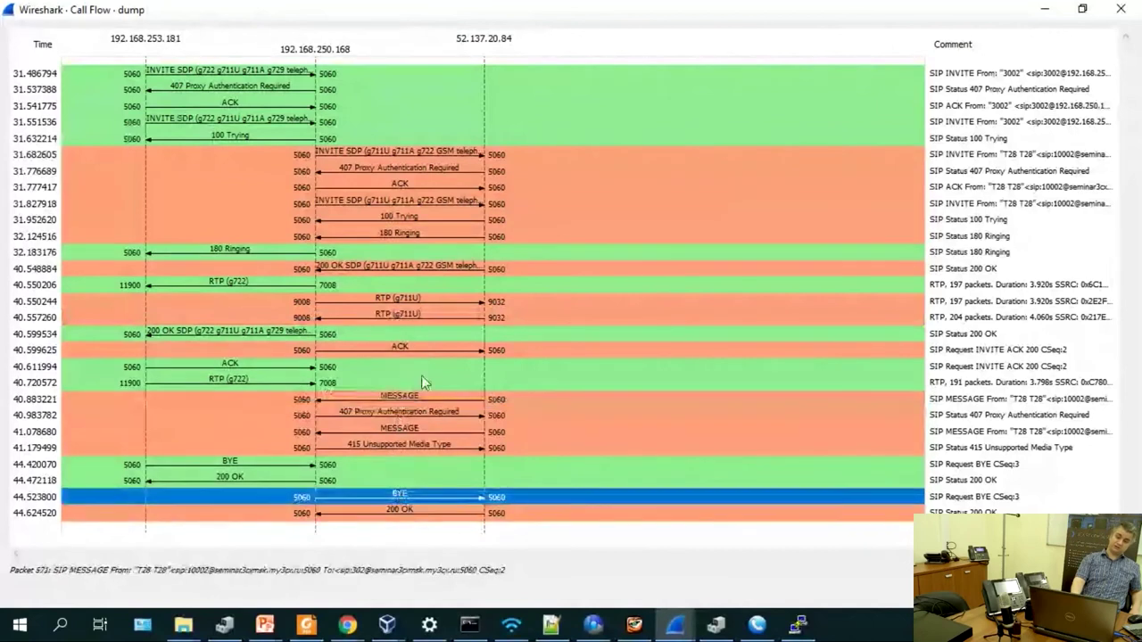
left_click(424, 317)
left_click(437, 302)
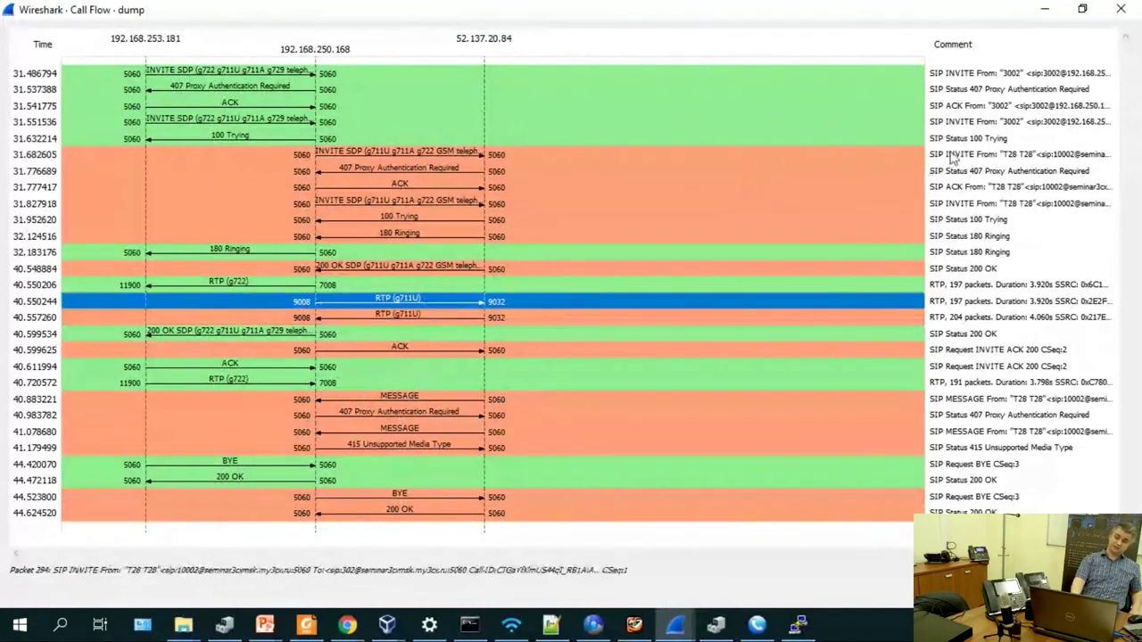
left_click(462, 317)
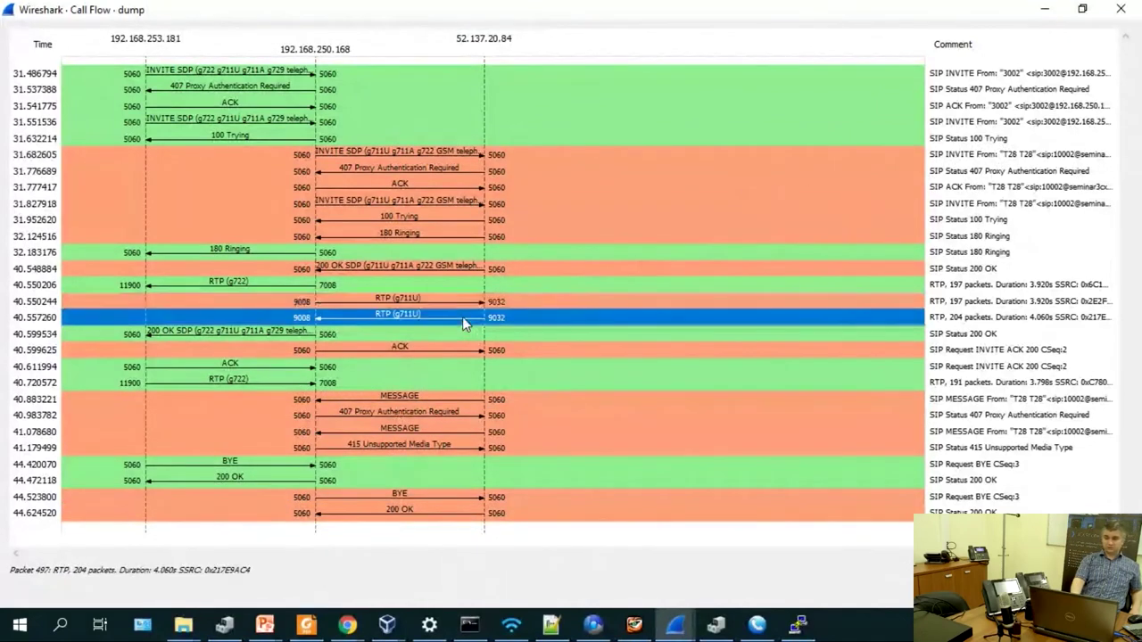
left_click(462, 301)
left_click(463, 315)
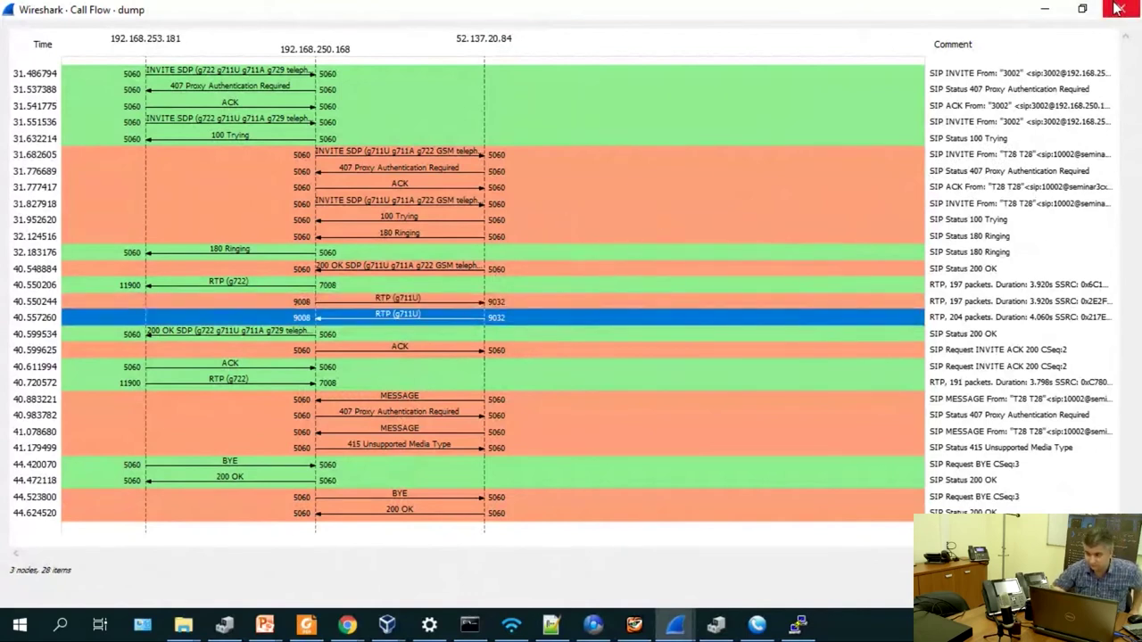
left_click(461, 304)
left_click(460, 314)
left_click(1120, 9)
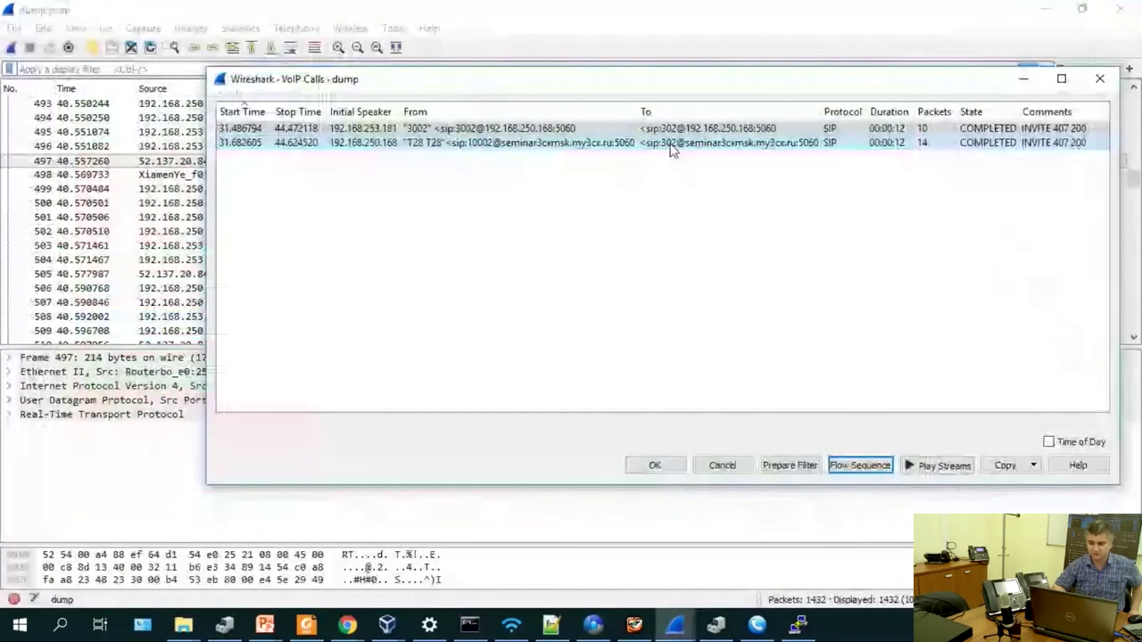
Step: Play the calls' RTP audio twice in the RTP Player, then close it and the VoIP Calls list
left_click(937, 465)
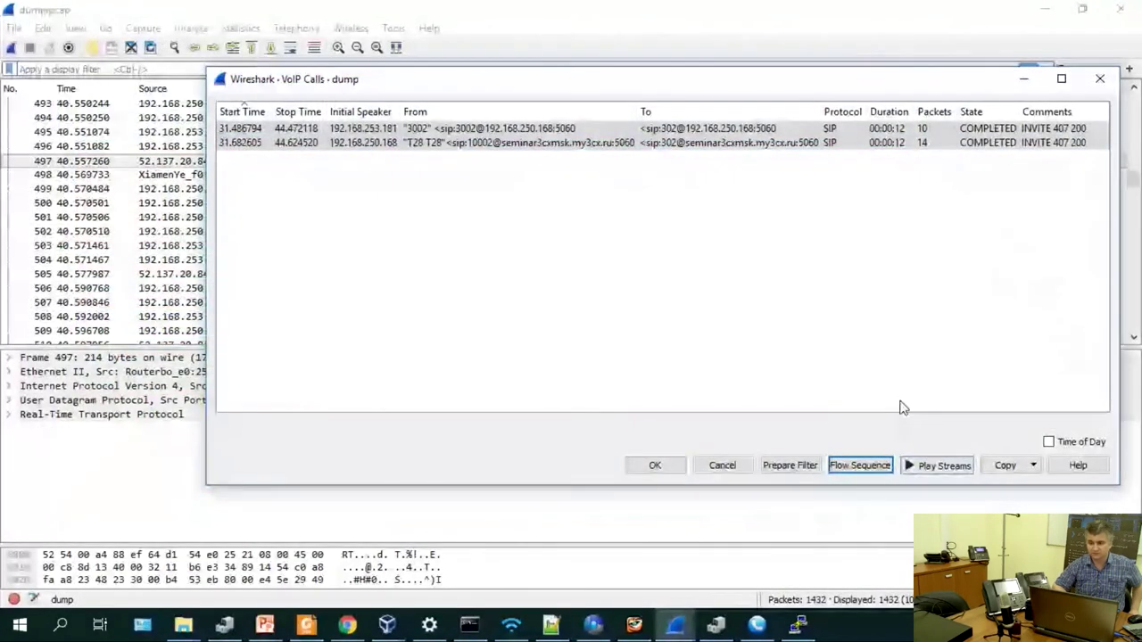
left_click(945, 465)
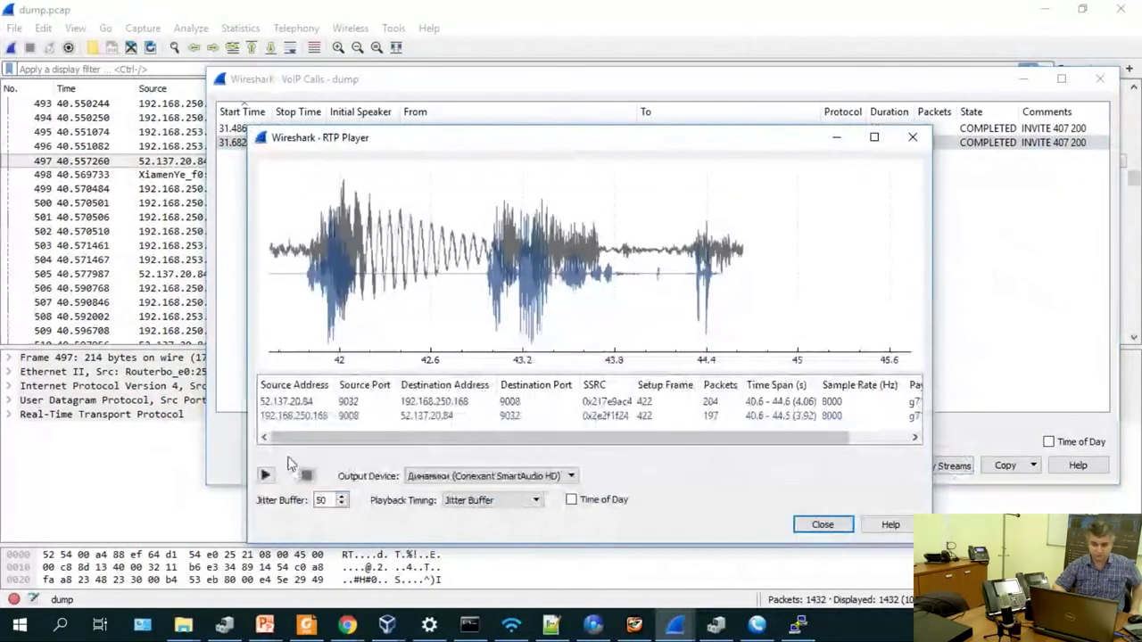
left_click(266, 477)
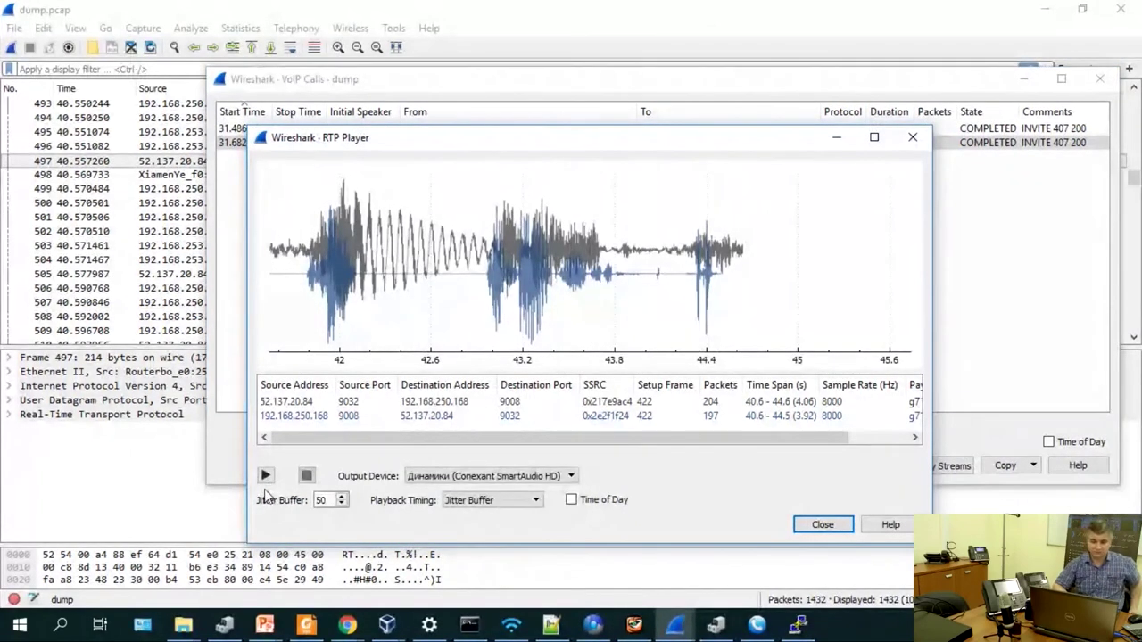
left_click(267, 477)
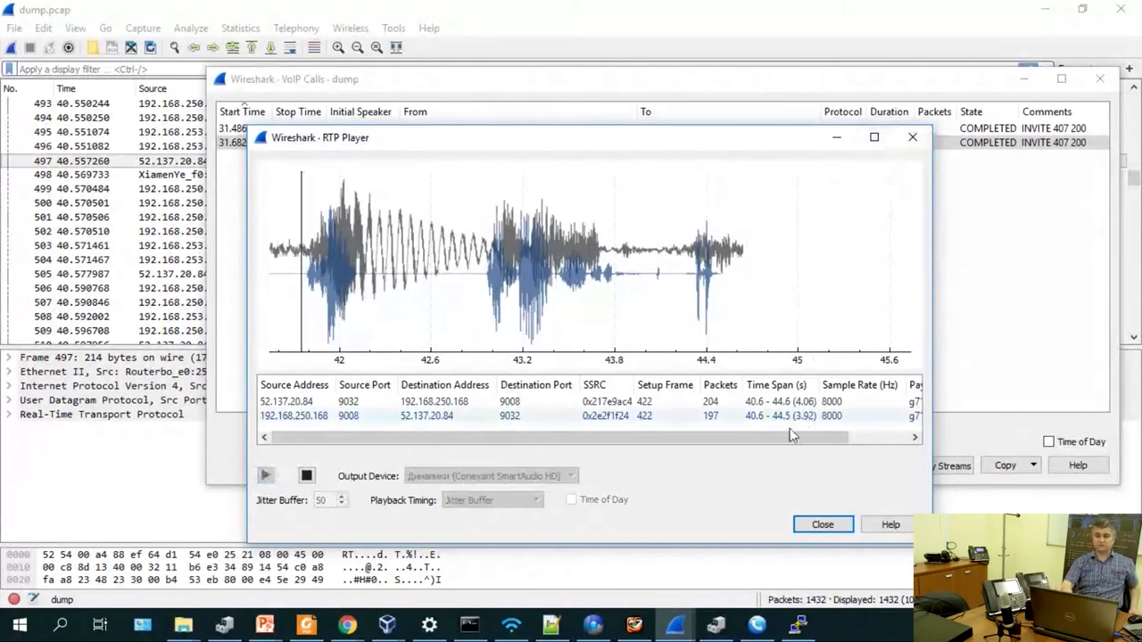
left_click(911, 139)
left_click(1099, 80)
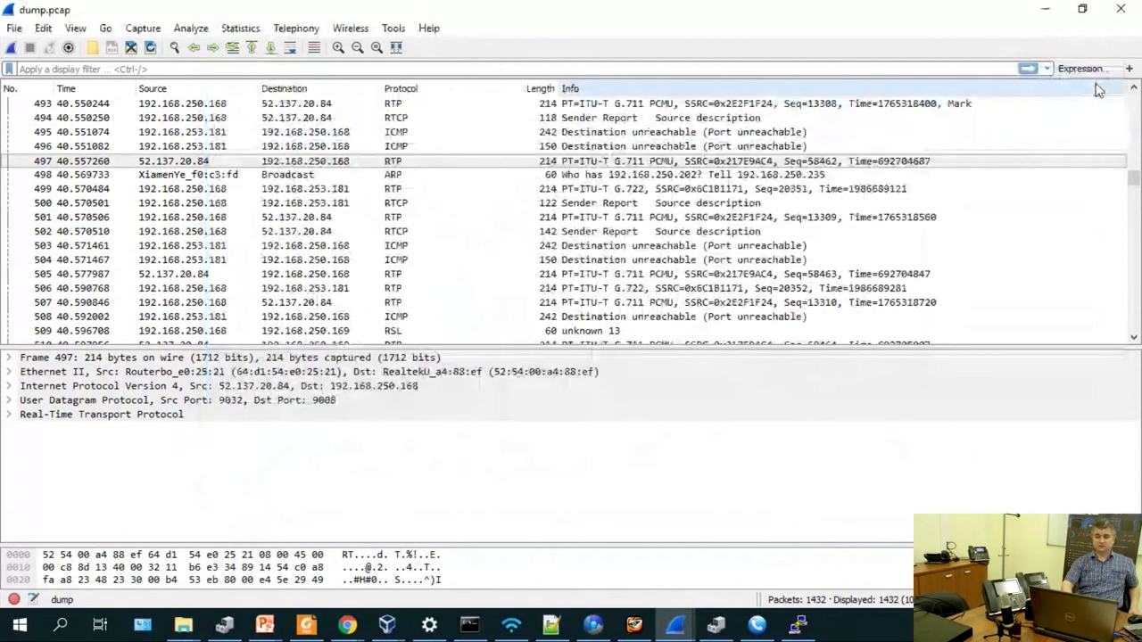
Step: Return to the browser's SIP events log, then show the first PBX's outbound rules (BLOCK, TO_SIPNET, TO_OFFICEMASTER)
left_click(358, 630)
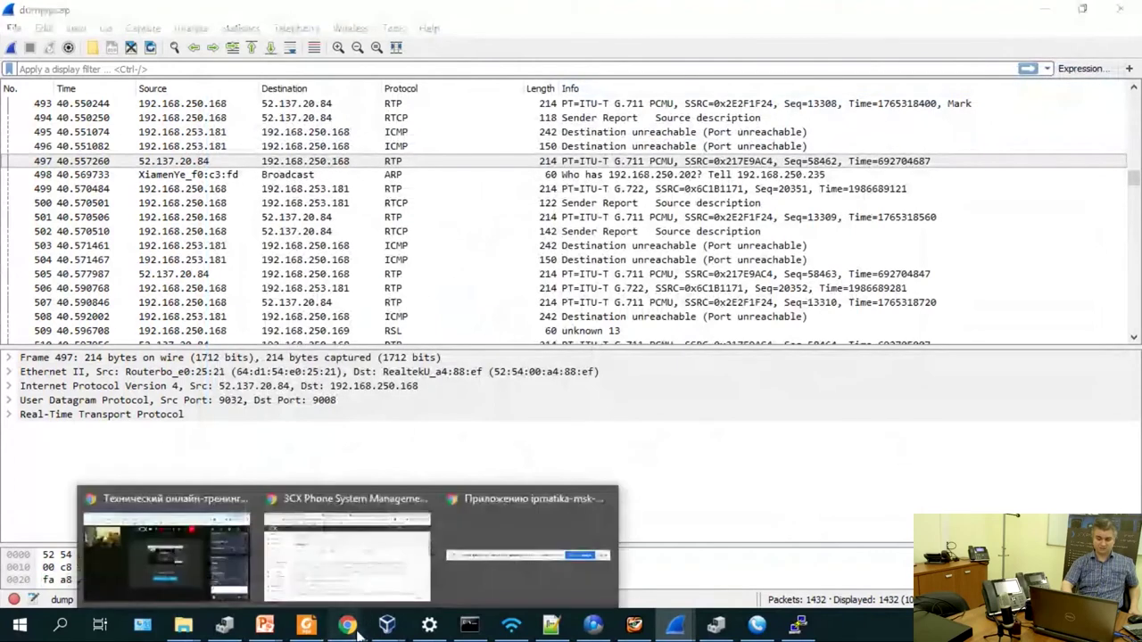
left_click(331, 577)
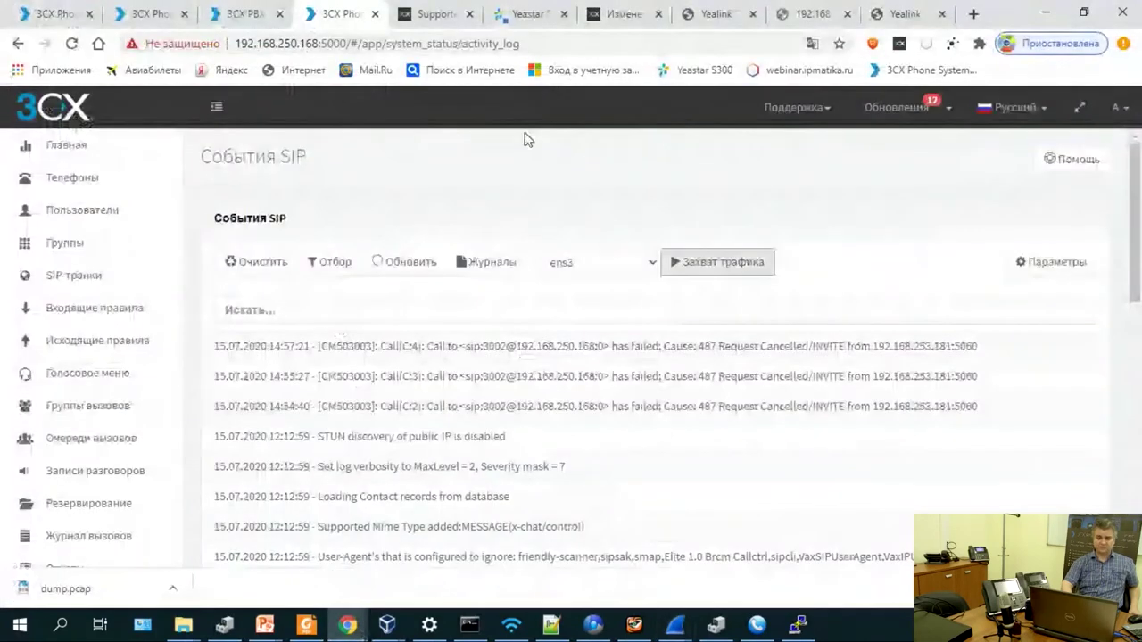
scroll(865, 205, "down", 10)
scroll(866, 207, "up", 10)
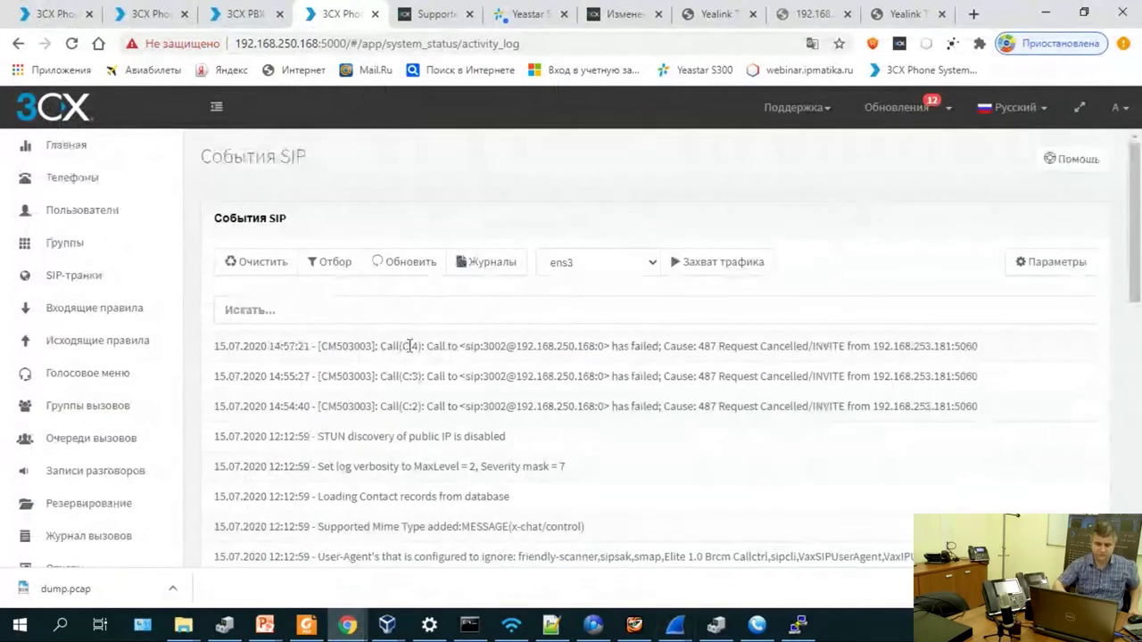
scroll(387, 392, "down", 3)
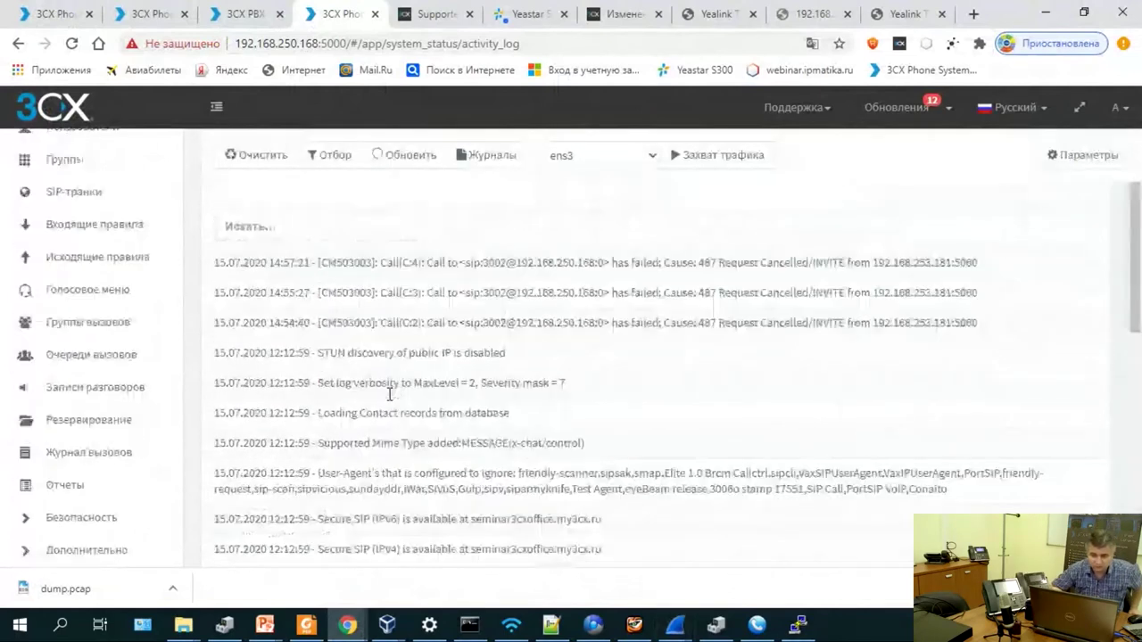
scroll(389, 393, "up", 1)
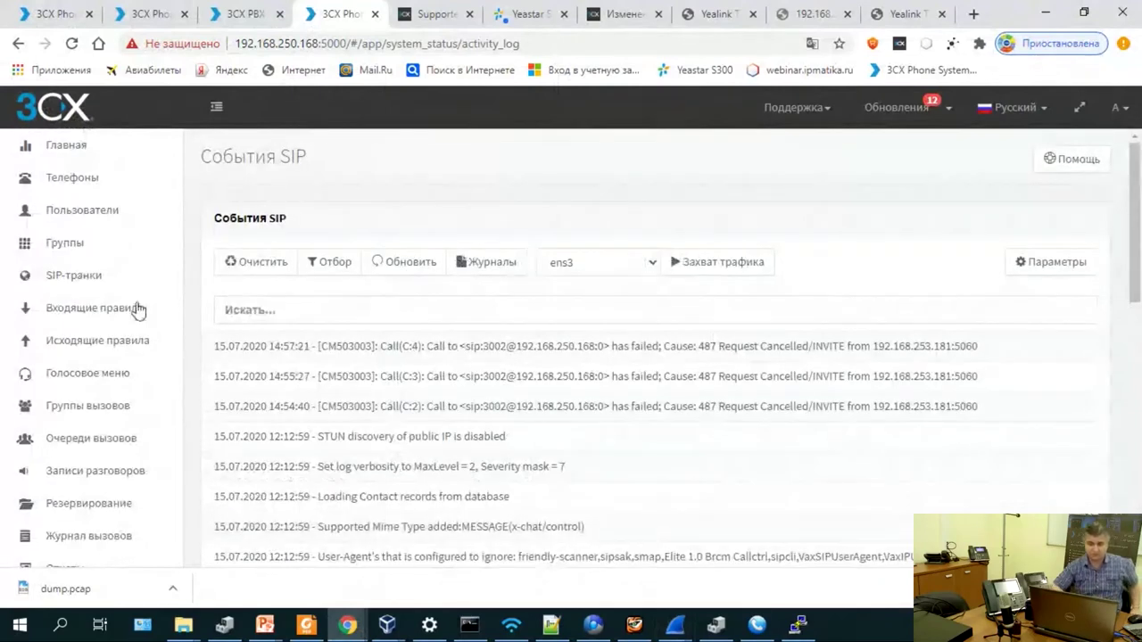
left_click(46, 18)
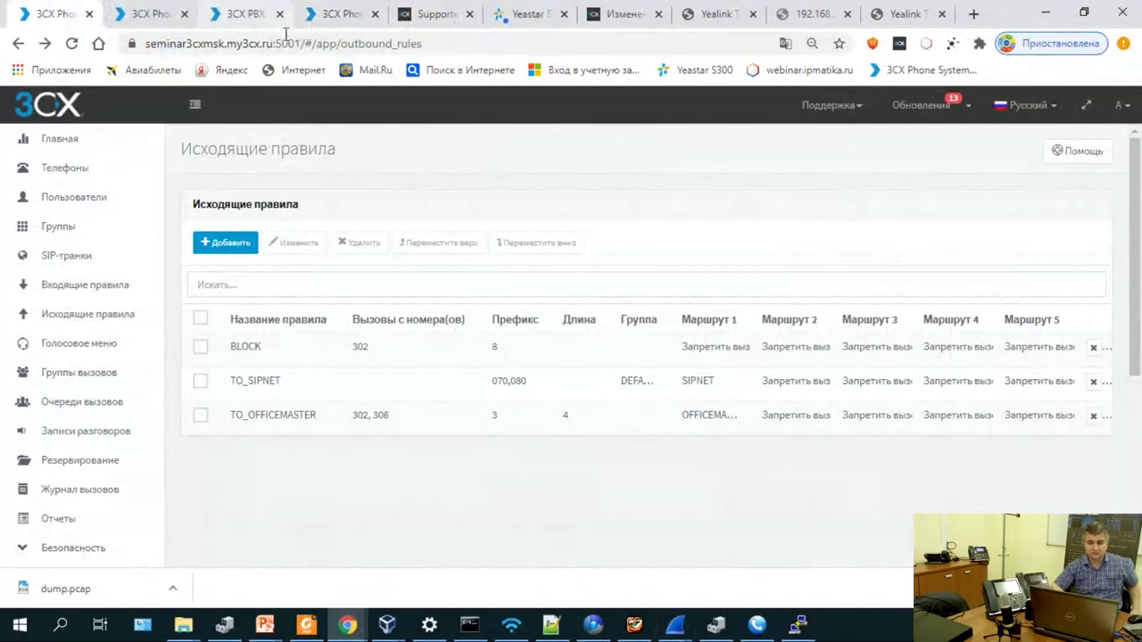
Step: Open the OFFICEMASTER bridge trunk and enable 'remote PBX connects via 3CX tunnel'
left_click(79, 262)
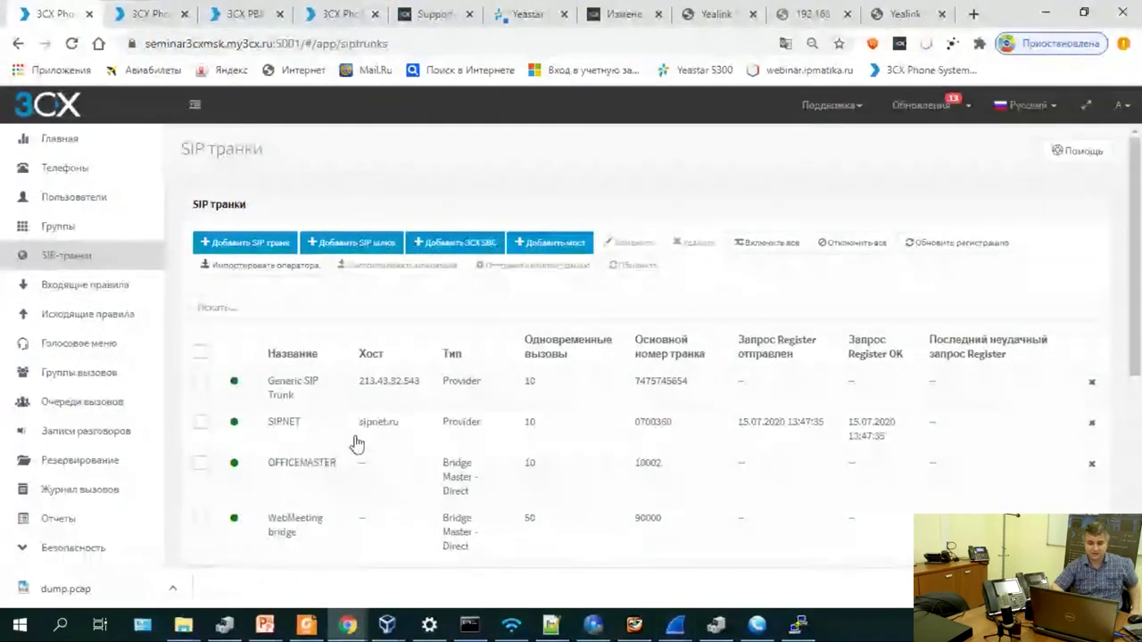
double_click(369, 473)
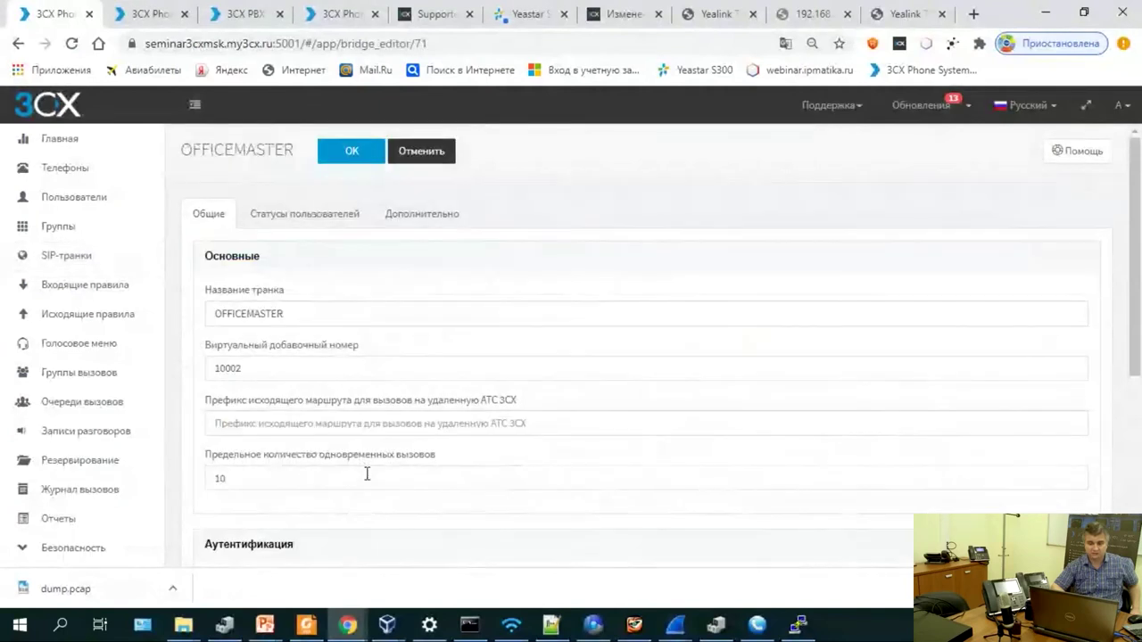
scroll(526, 403, "down", 4)
scroll(527, 403, "up", 4)
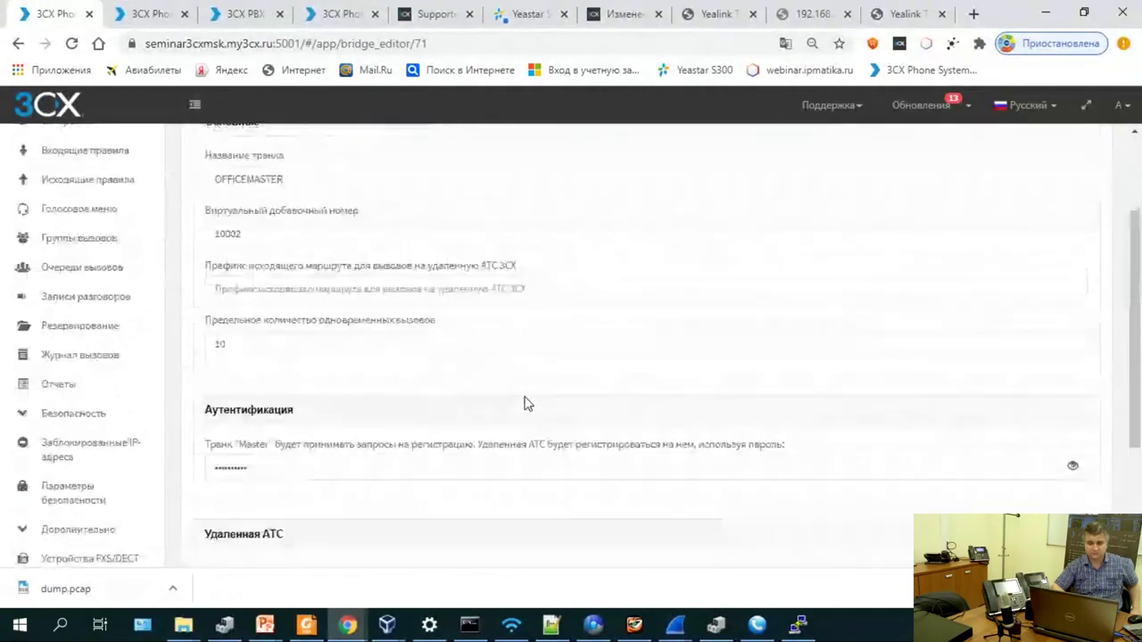
scroll(526, 404, "down", 4)
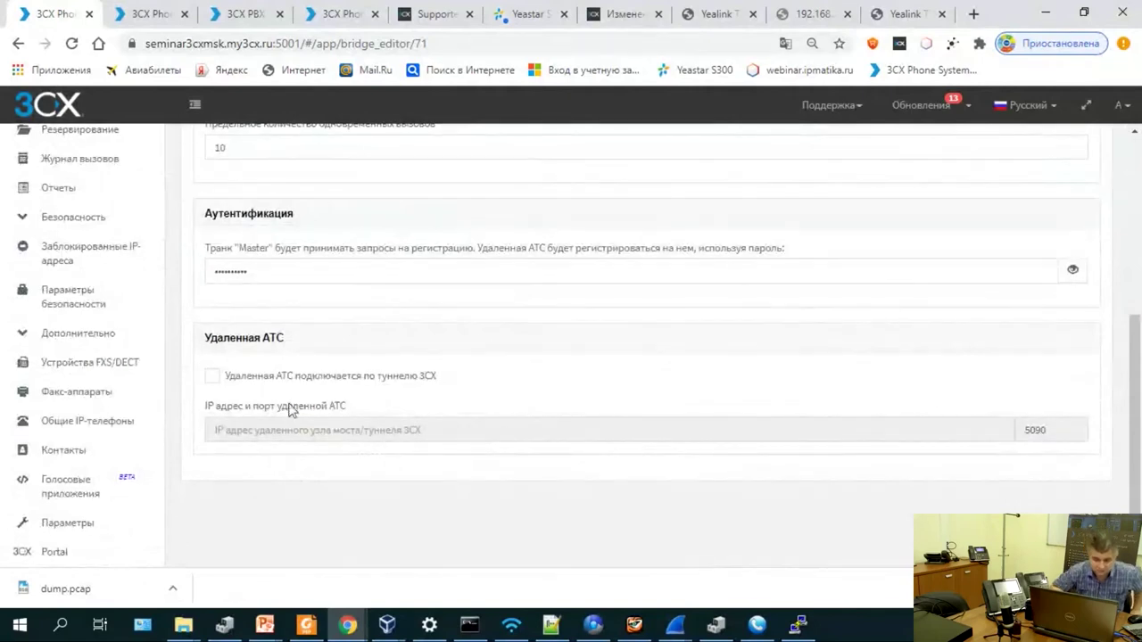
left_click(213, 378)
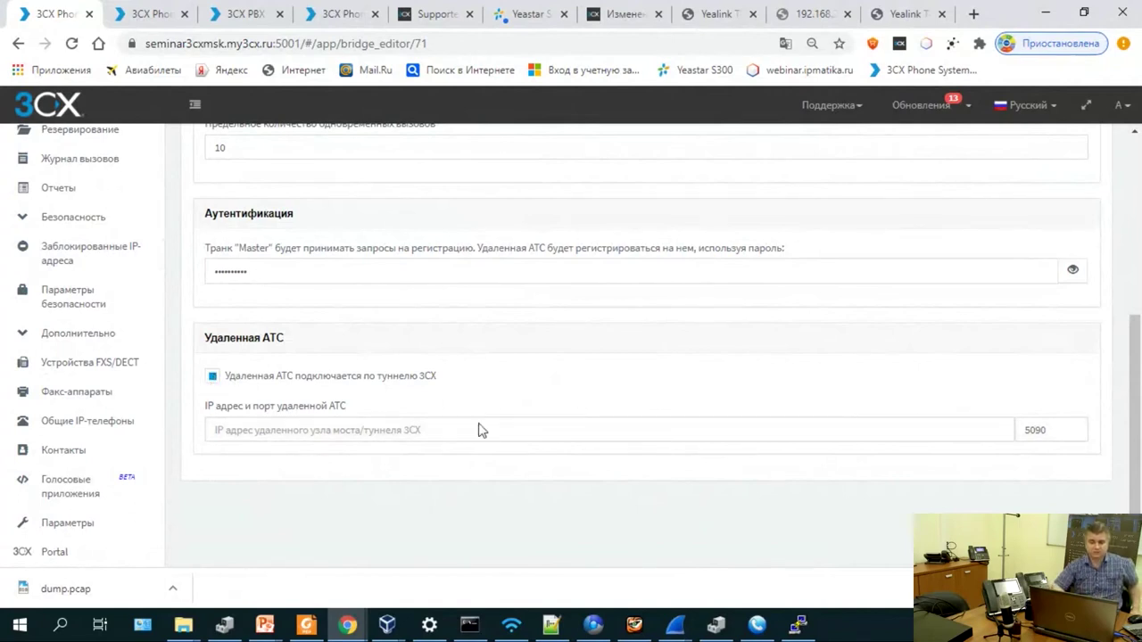
Step: Copy the other PBX's external IP 178.57.85.83 into the remote PBX address and save the trunk
left_click(1011, 432)
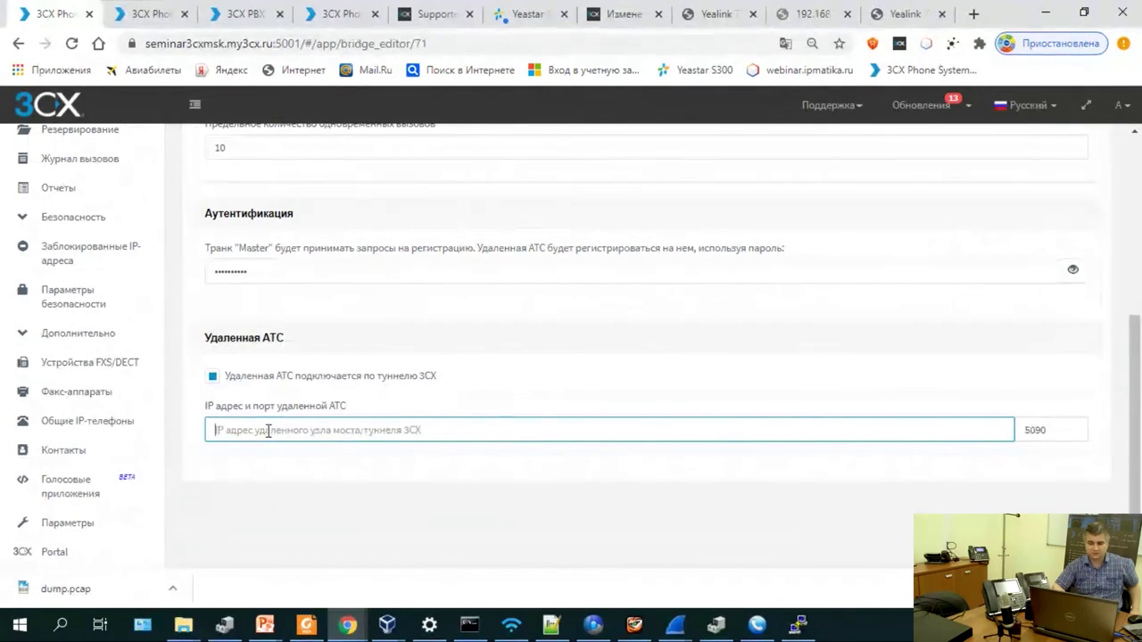
left_click(253, 14)
left_click_drag(273, 422, 246, 427)
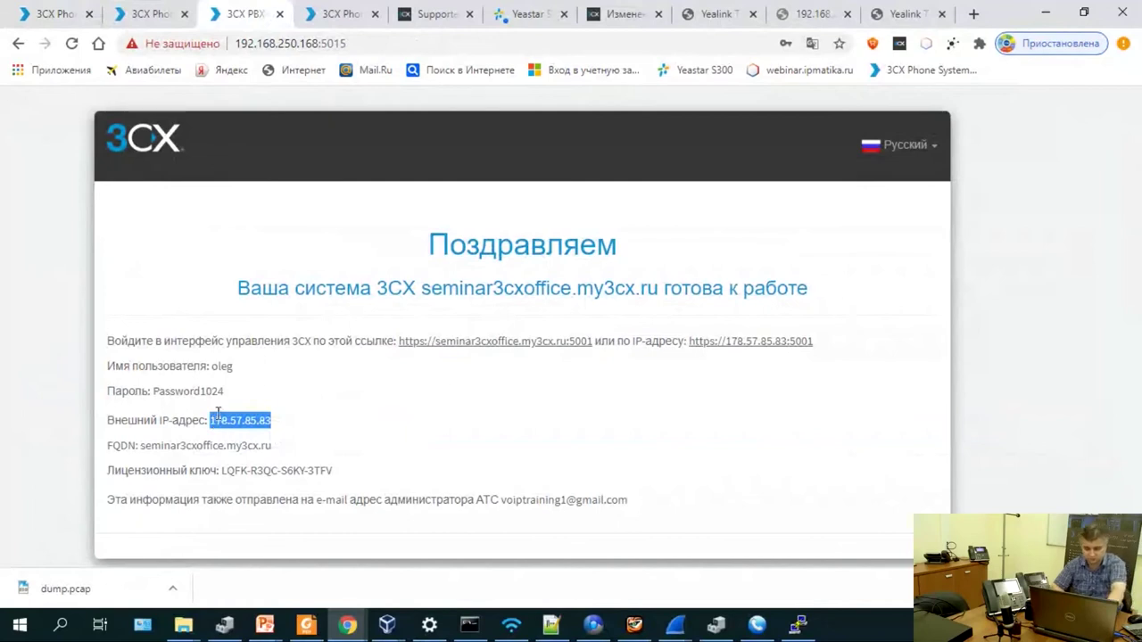
left_click(74, 18)
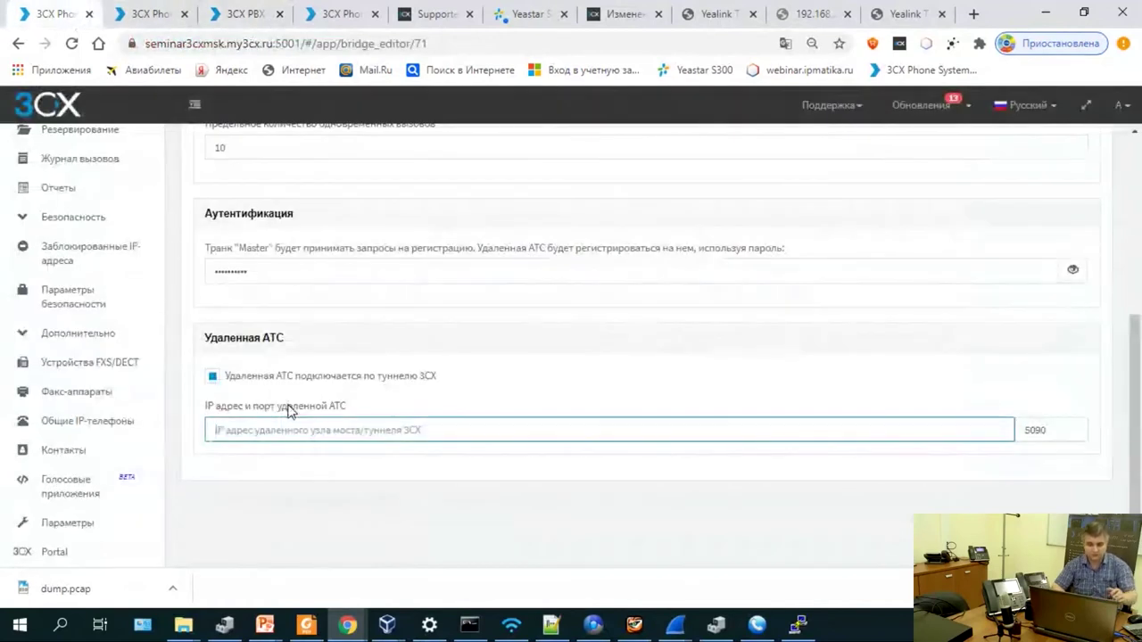
type("178.57.85.83")
scroll(645, 425, "up", 5)
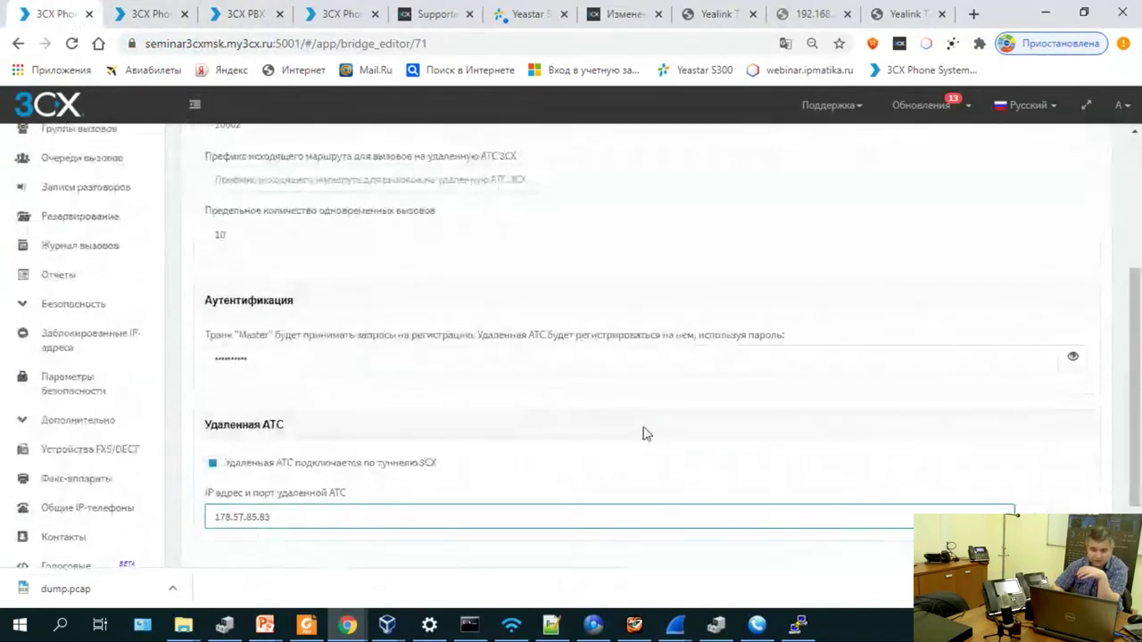
scroll(645, 434, "up", 5)
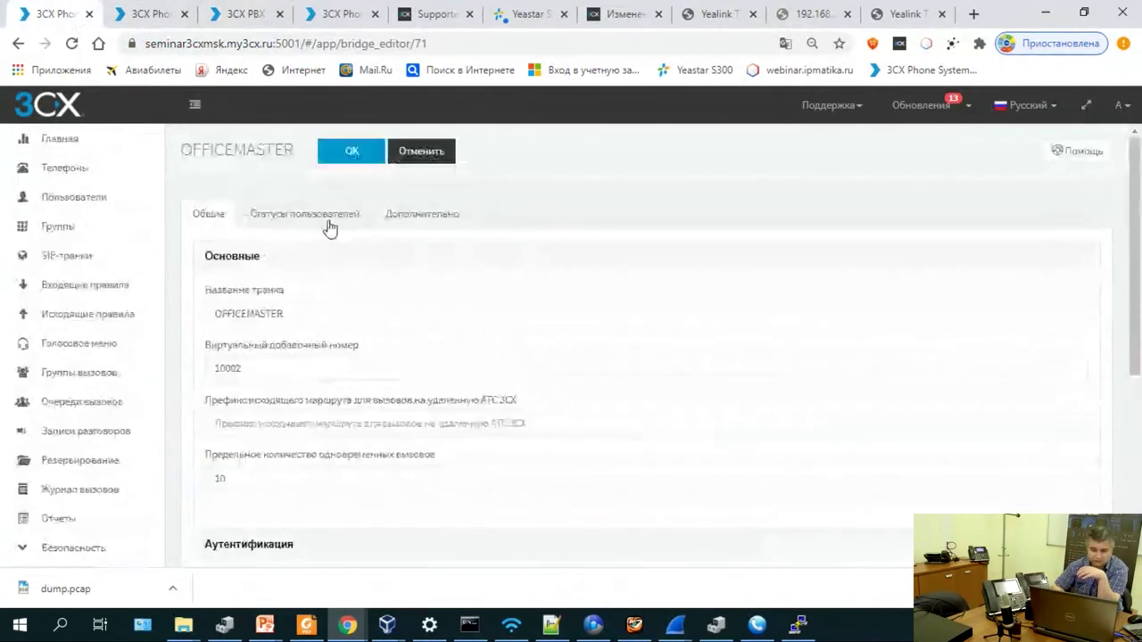
left_click(364, 162)
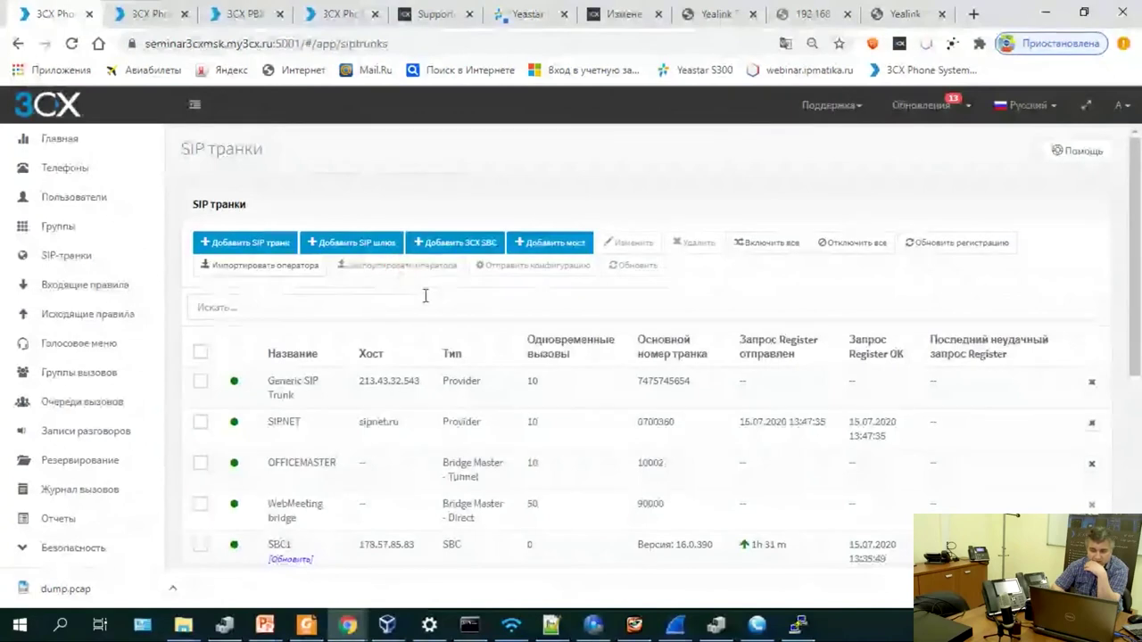
Step: Briefly open the SIPNET trunk settings and return to the SIP trunks list
scroll(490, 380, "down", 2)
scroll(490, 380, "up", 2)
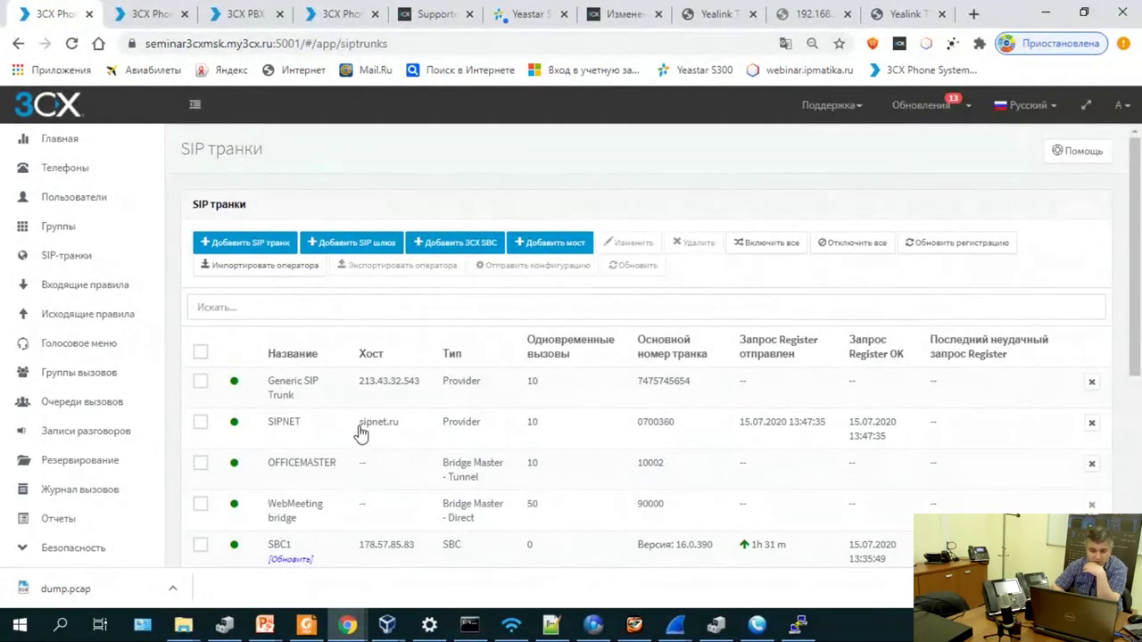
double_click(361, 433)
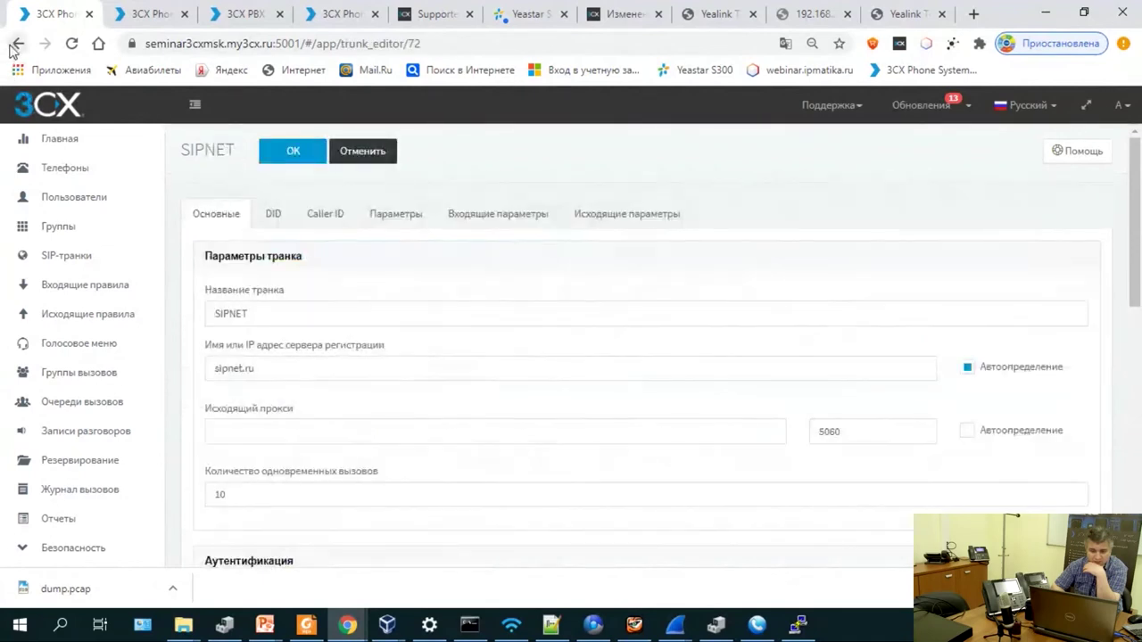
left_click(15, 45)
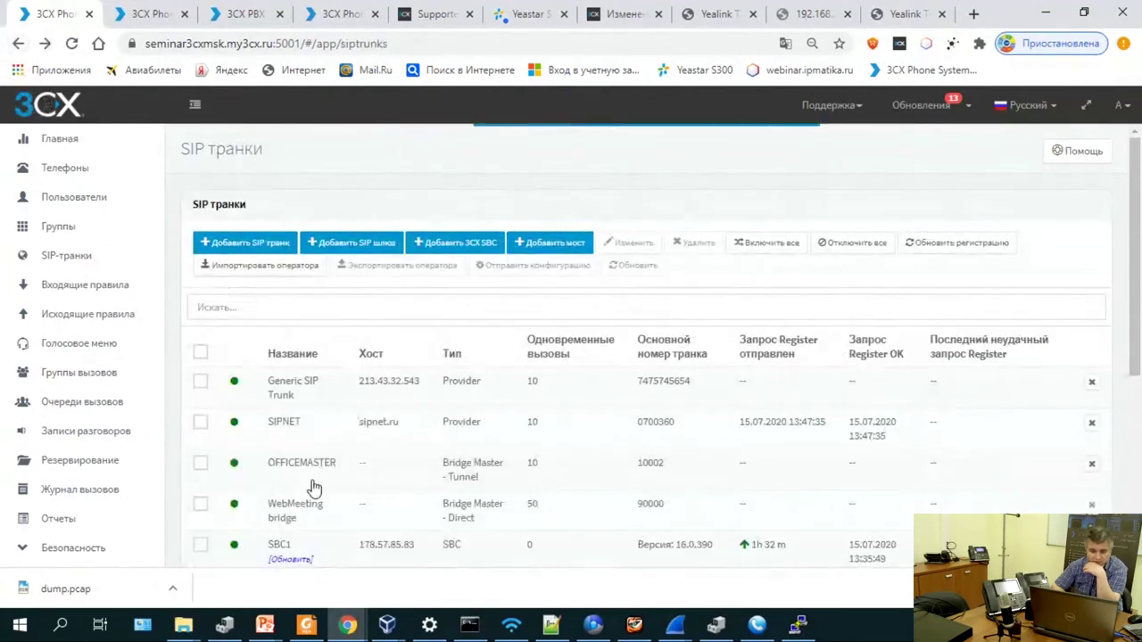
Step: Reopen OFFICEMASTER, review User Statuses and Advanced, ending on General (extension 10002, 10 calls)
double_click(313, 484)
scroll(383, 449, "down", 4)
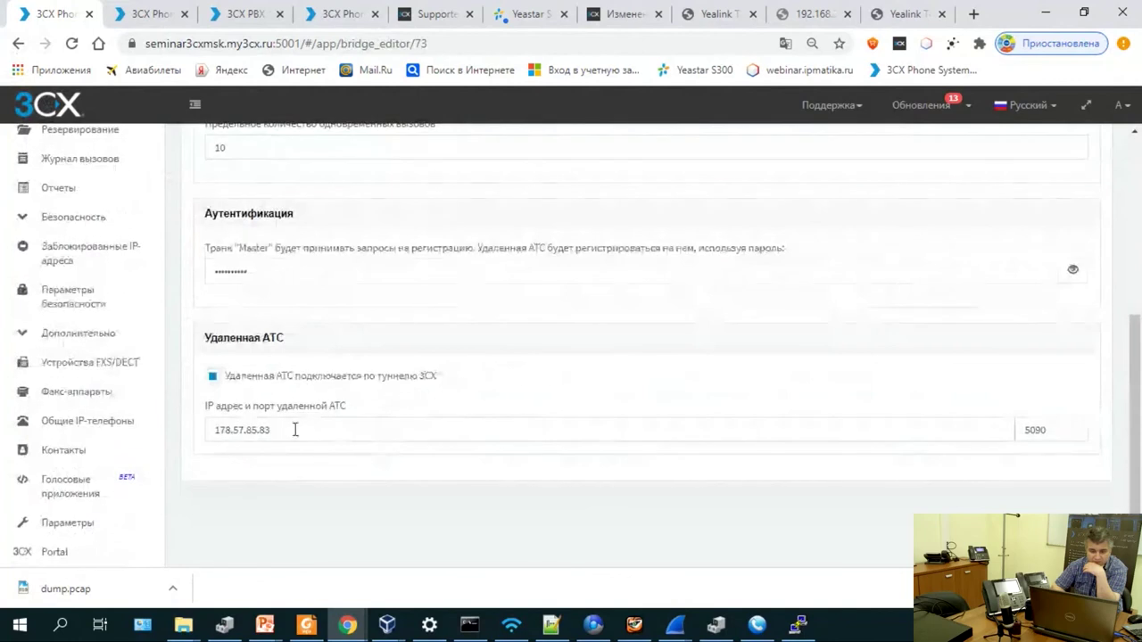
scroll(497, 425, "up", 3)
scroll(497, 428, "up", 2)
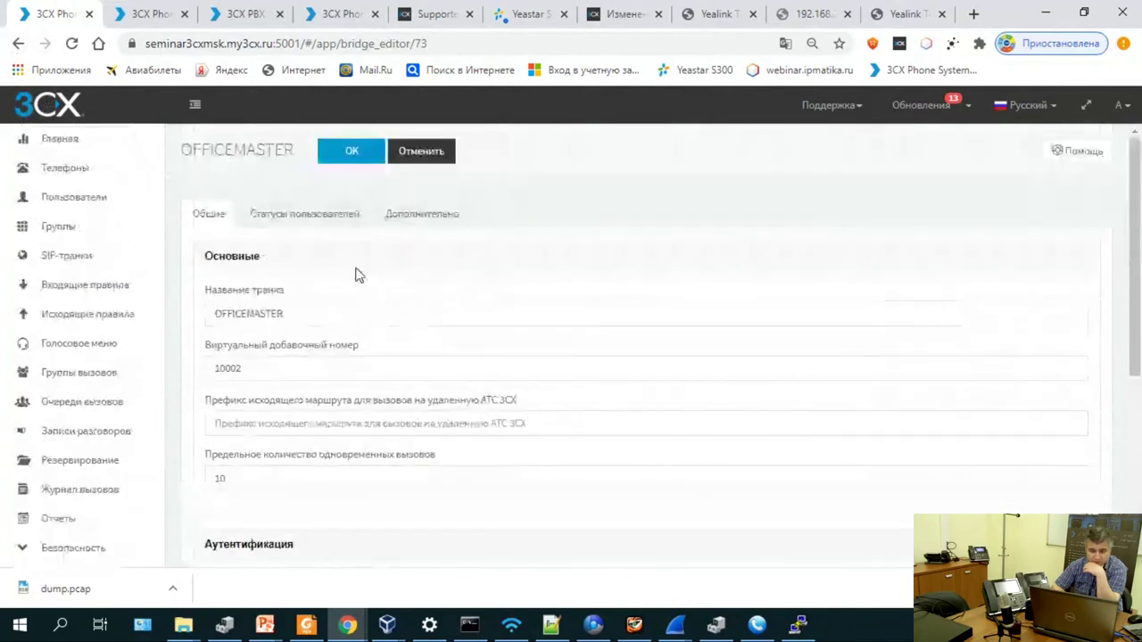
left_click(304, 214)
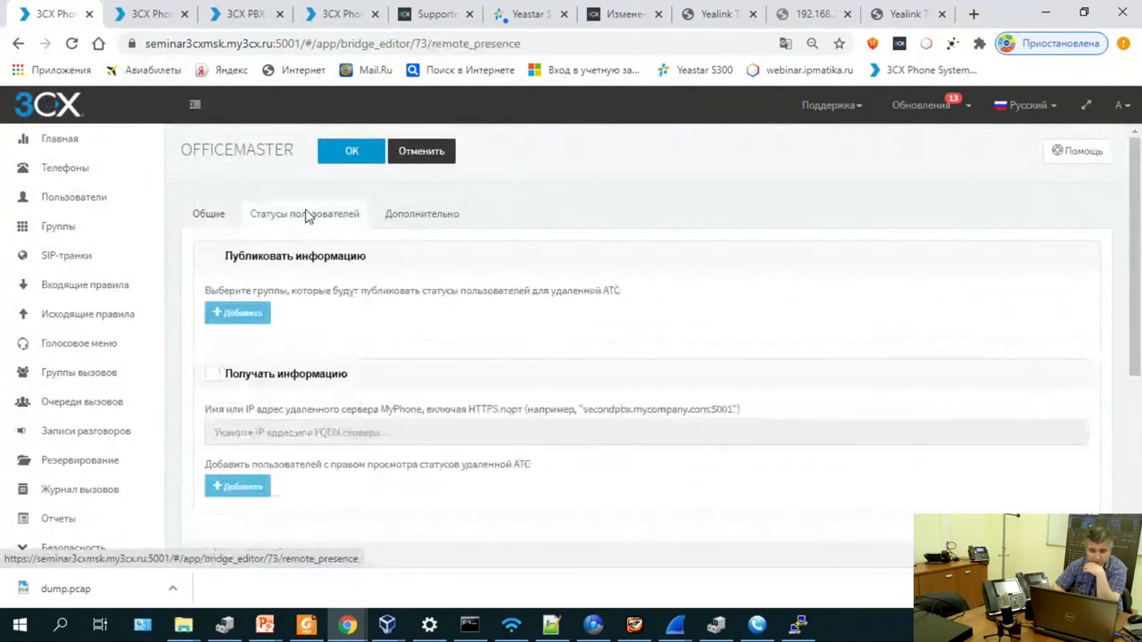
left_click(424, 225)
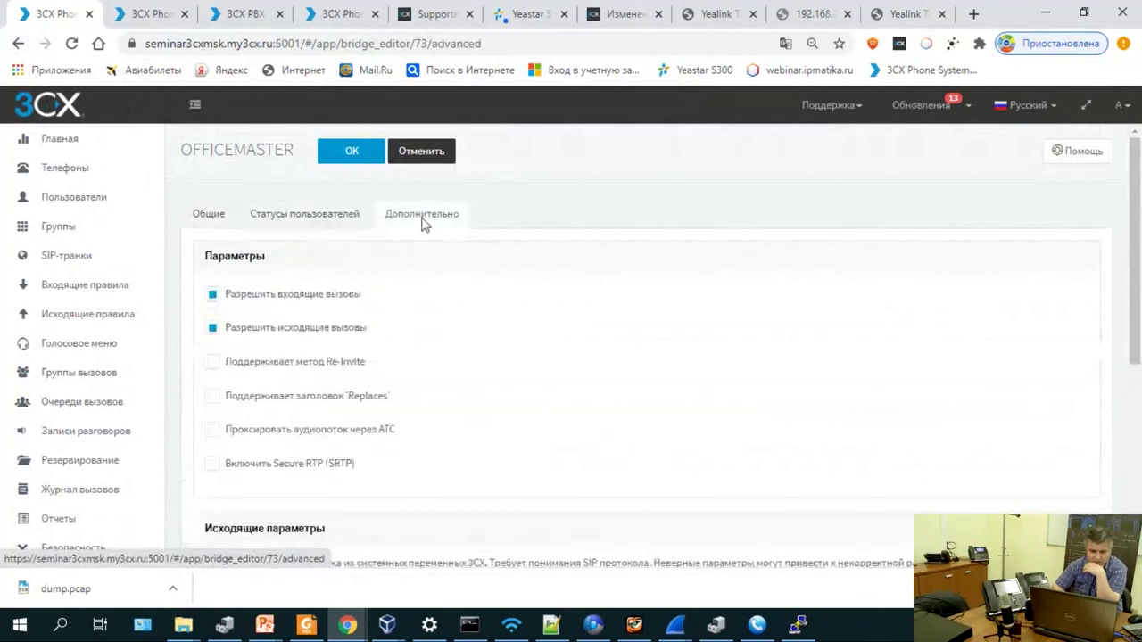
scroll(581, 402, "down", 4)
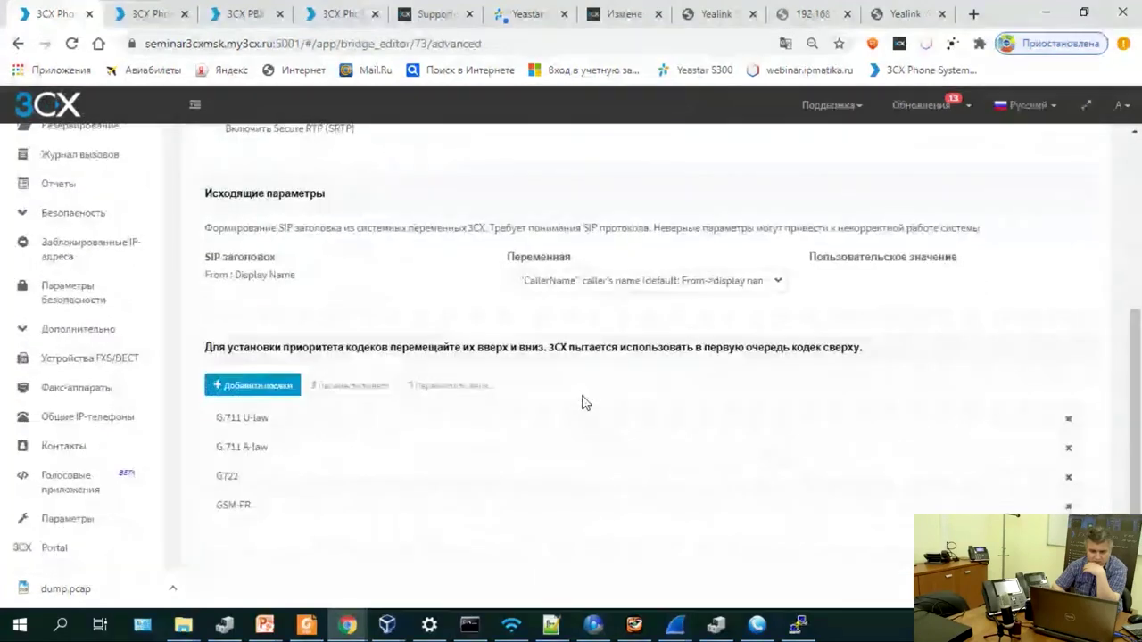
scroll(582, 403, "up", 1)
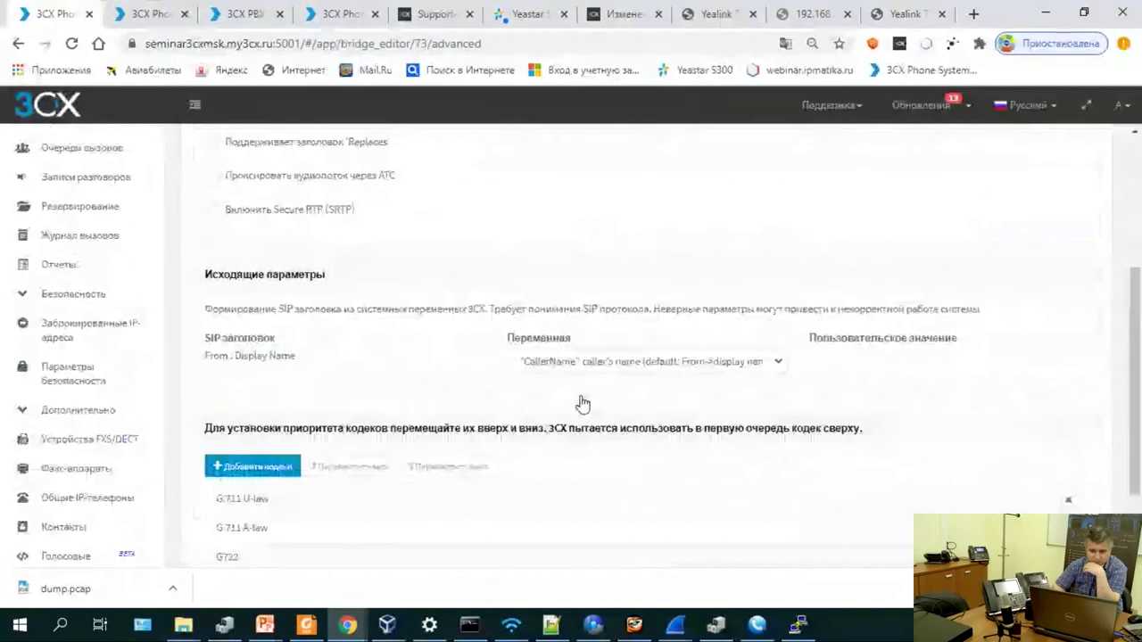
scroll(582, 404, "up", 3)
left_click(208, 216)
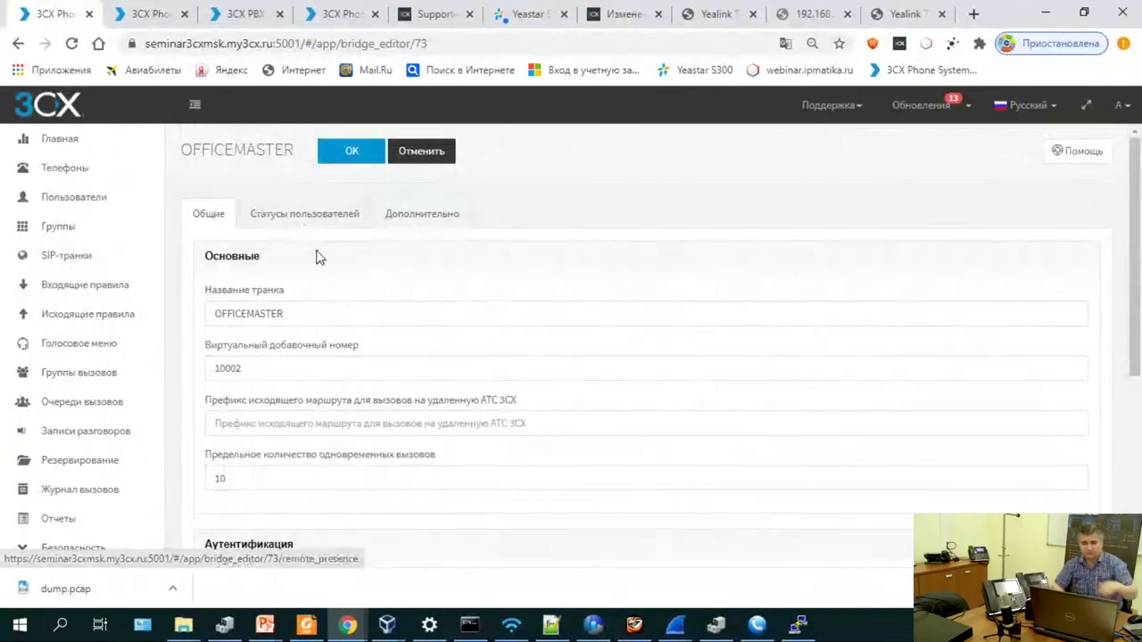
Step: On the slave PBX console, open the SLAVEOFFICE bridge trunk from the SIP trunks list
left_click(344, 16)
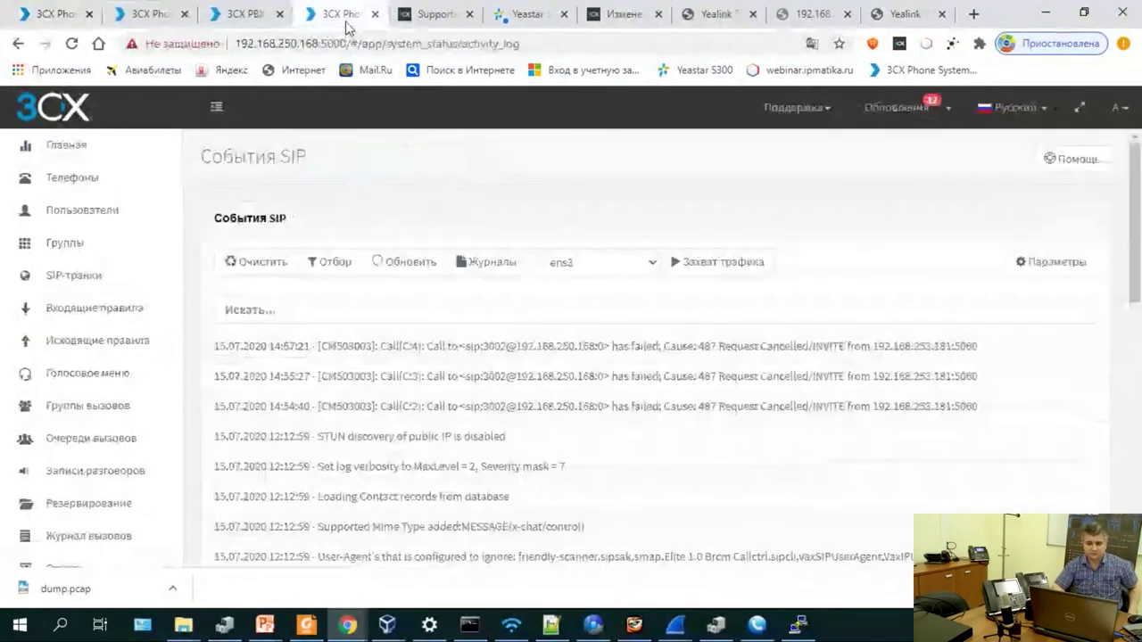
left_click(87, 282)
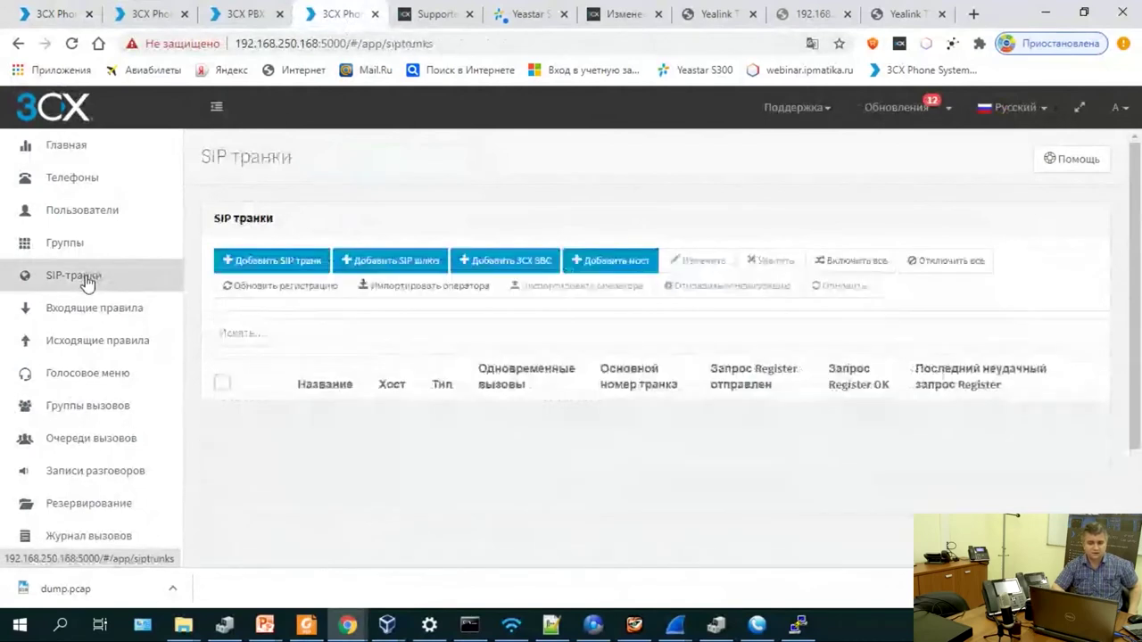
scroll(523, 441, "down", 1)
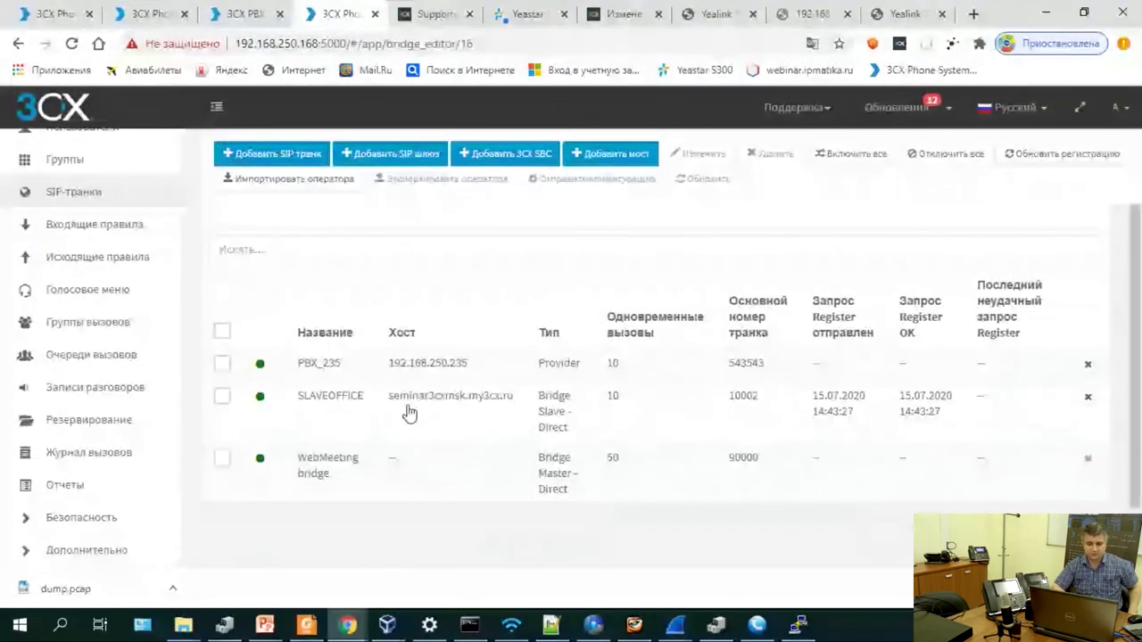
double_click(409, 413)
Step: Route the remote PBX seminar3cxmsk.my3cx.ru through the 3CX tunnel
scroll(393, 366, "down", 1)
scroll(394, 366, "down", 4)
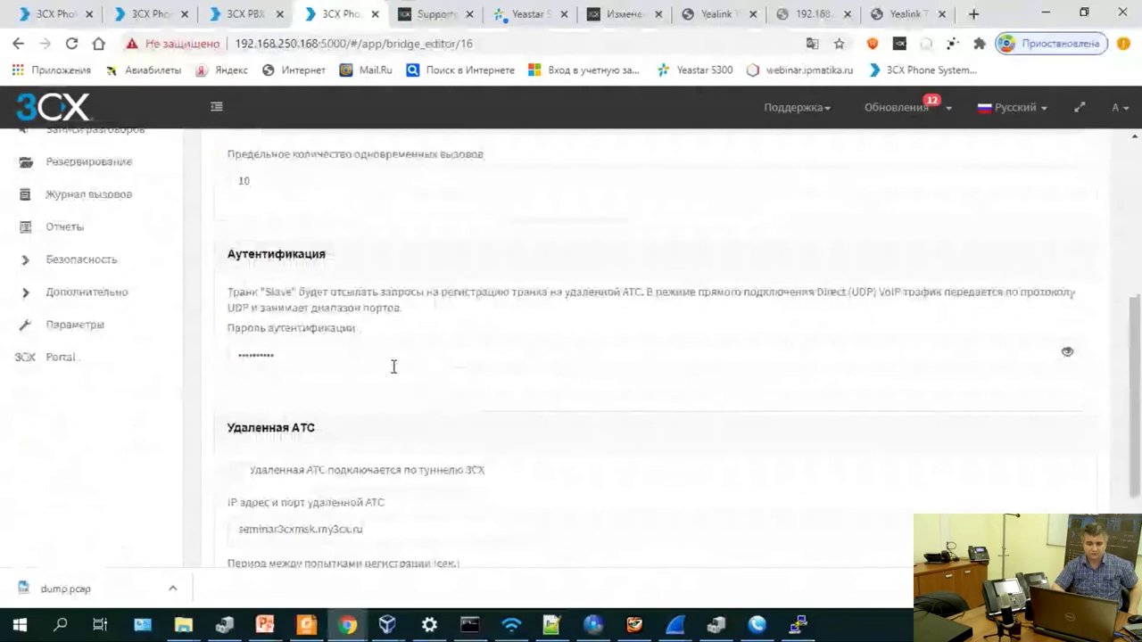
left_click(237, 350)
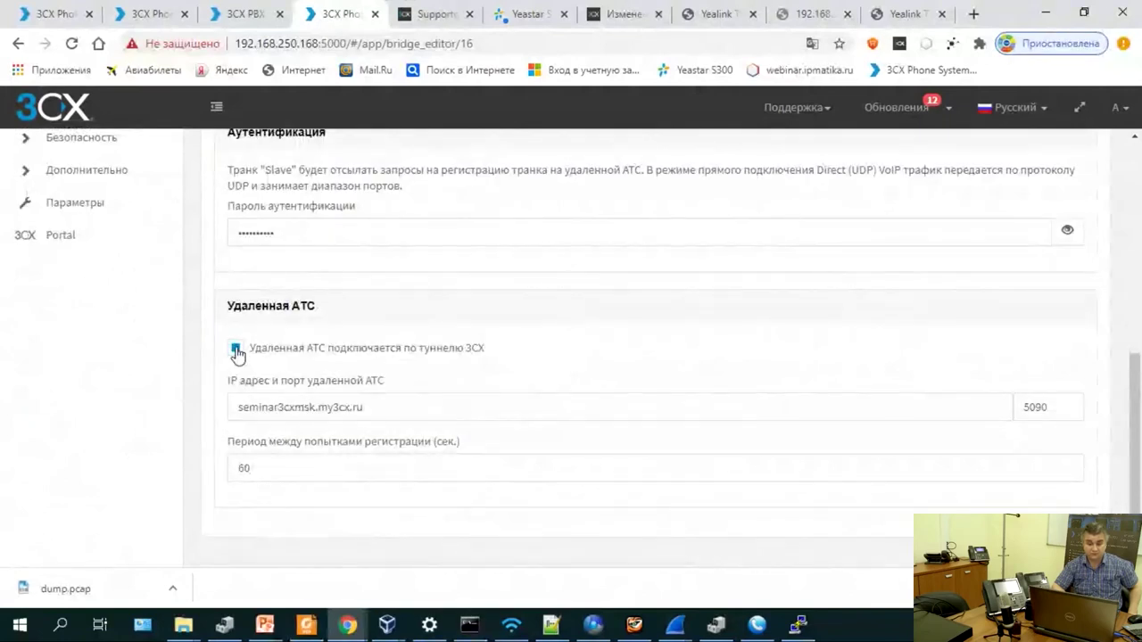
left_click(433, 409)
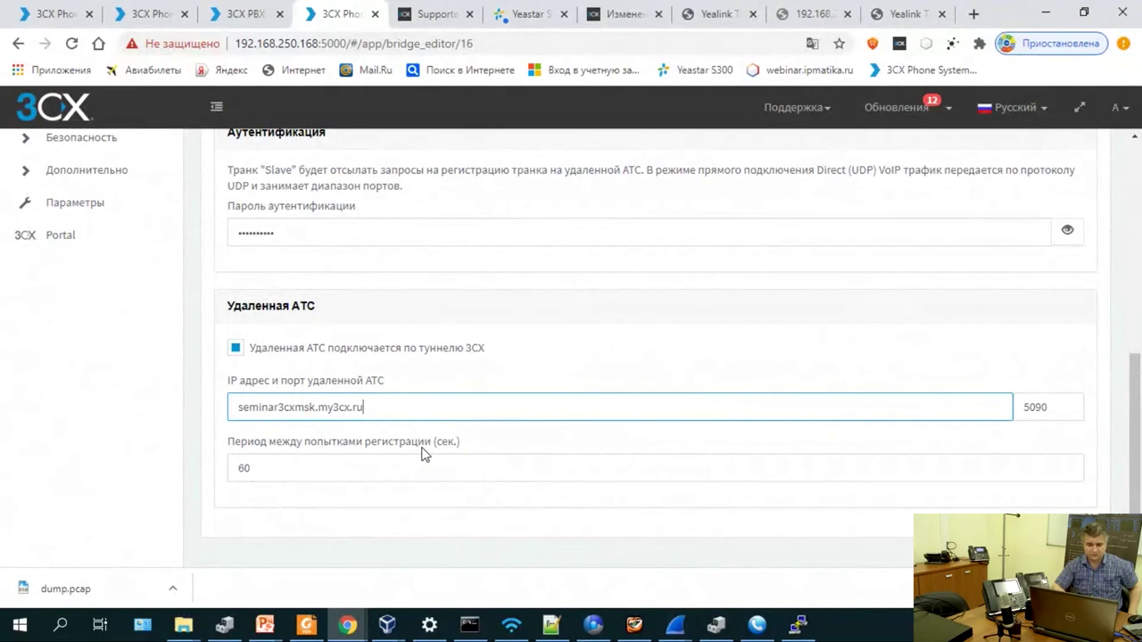
scroll(425, 455, "up", 1)
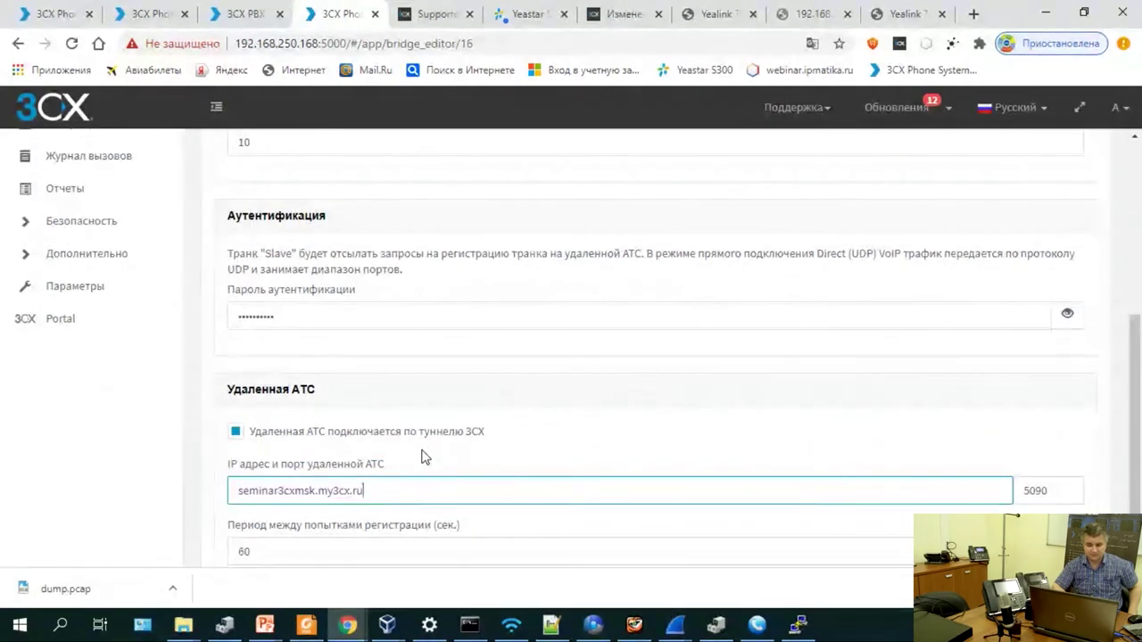
Step: Cross-check the OFFICEMASTER bridge on the first PBX, then save the SLAVEOFFICE trunk
left_click(148, 13)
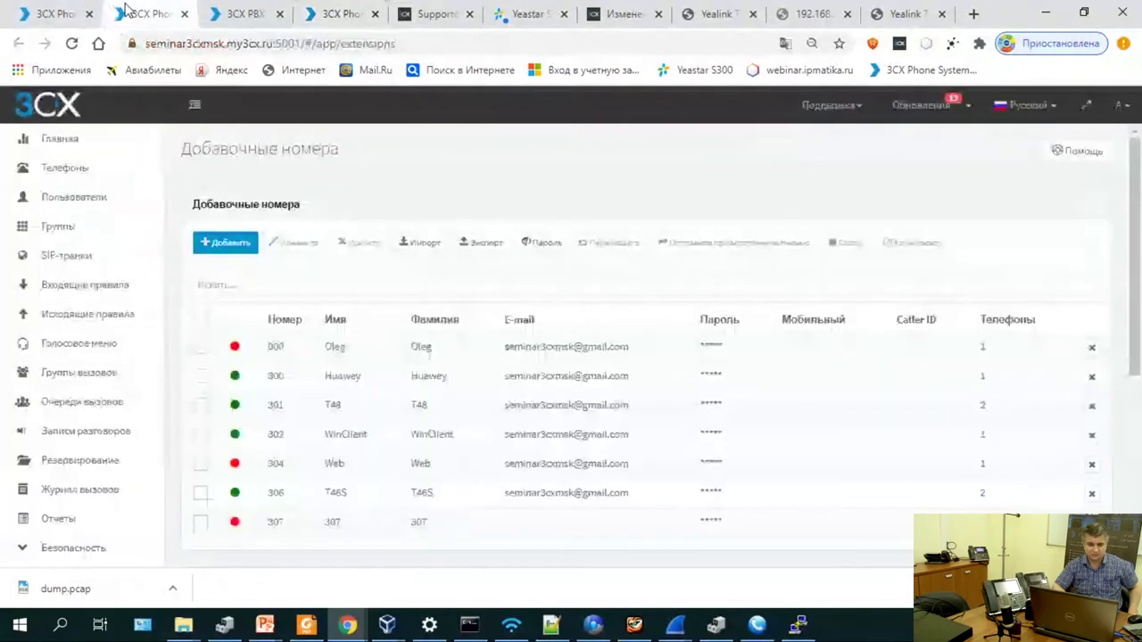
left_click(70, 9)
left_click(147, 13)
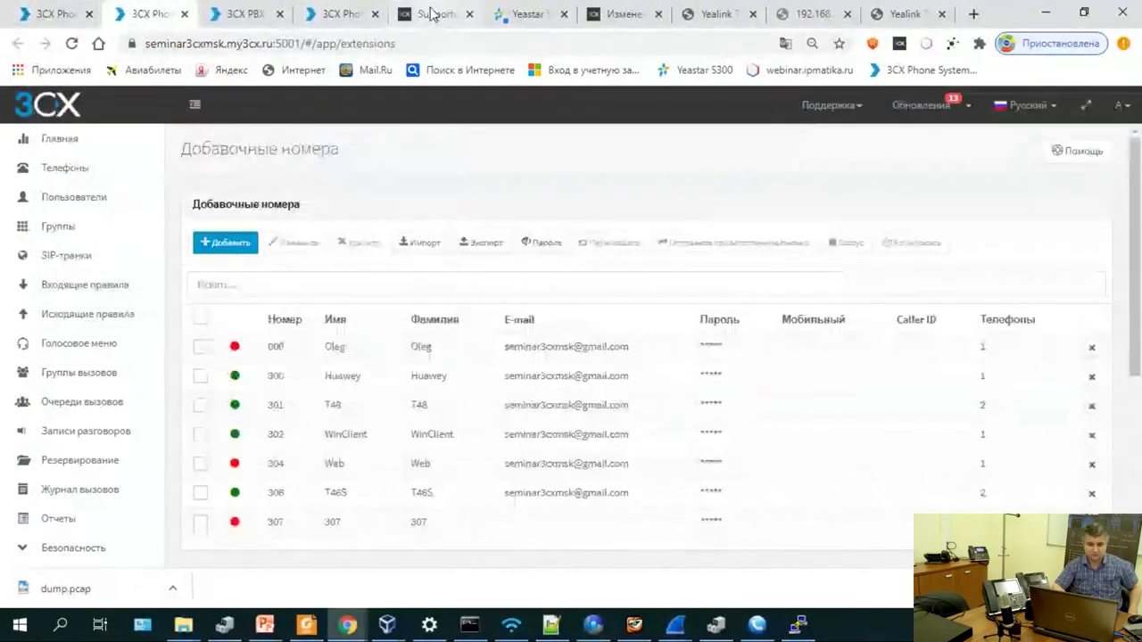
left_click(357, 17)
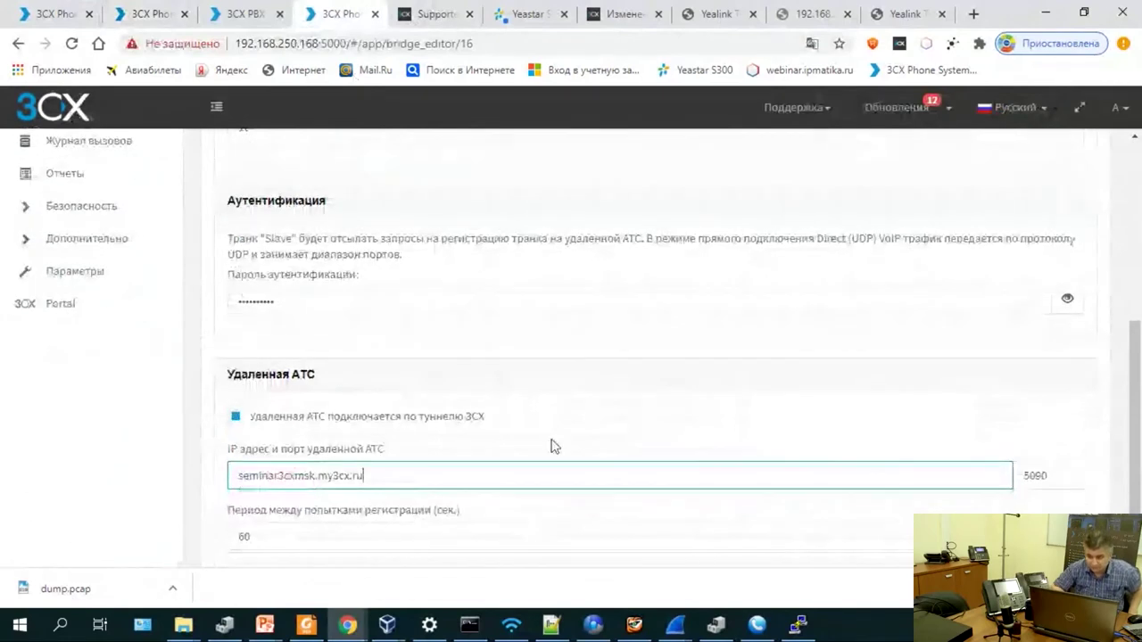
scroll(551, 446, "up", 2)
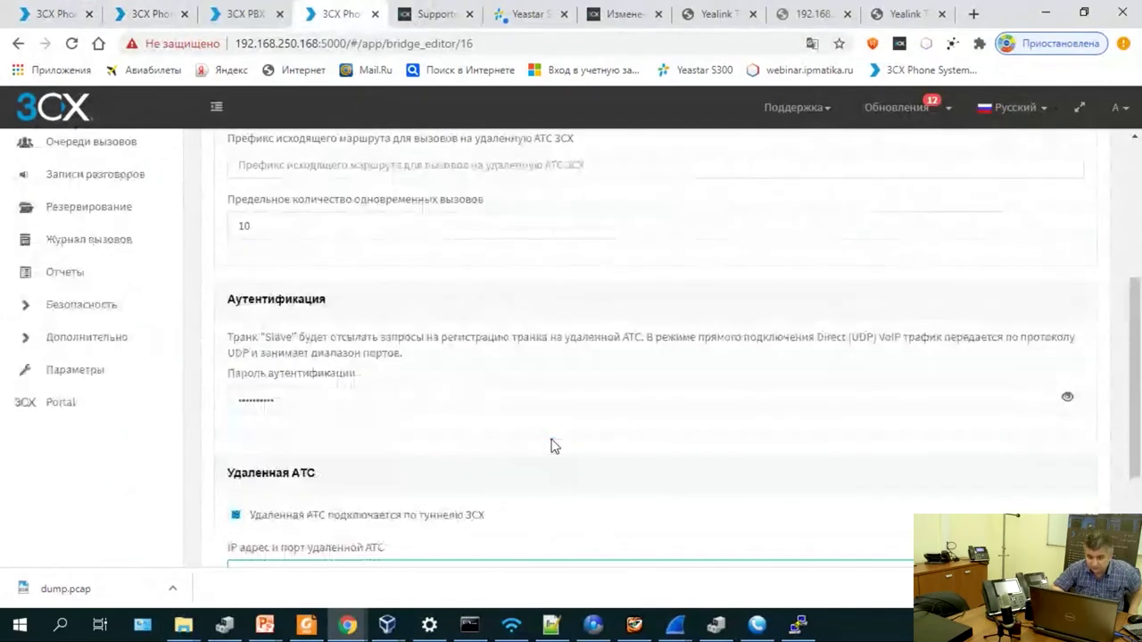
scroll(550, 444, "up", 1)
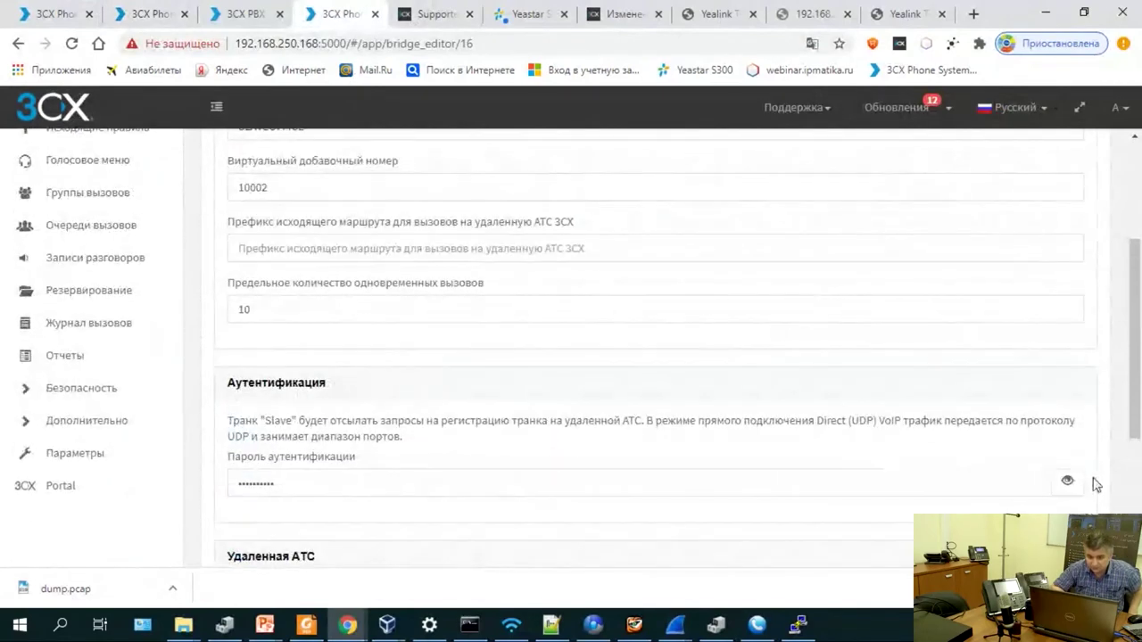
scroll(925, 454, "up", 3)
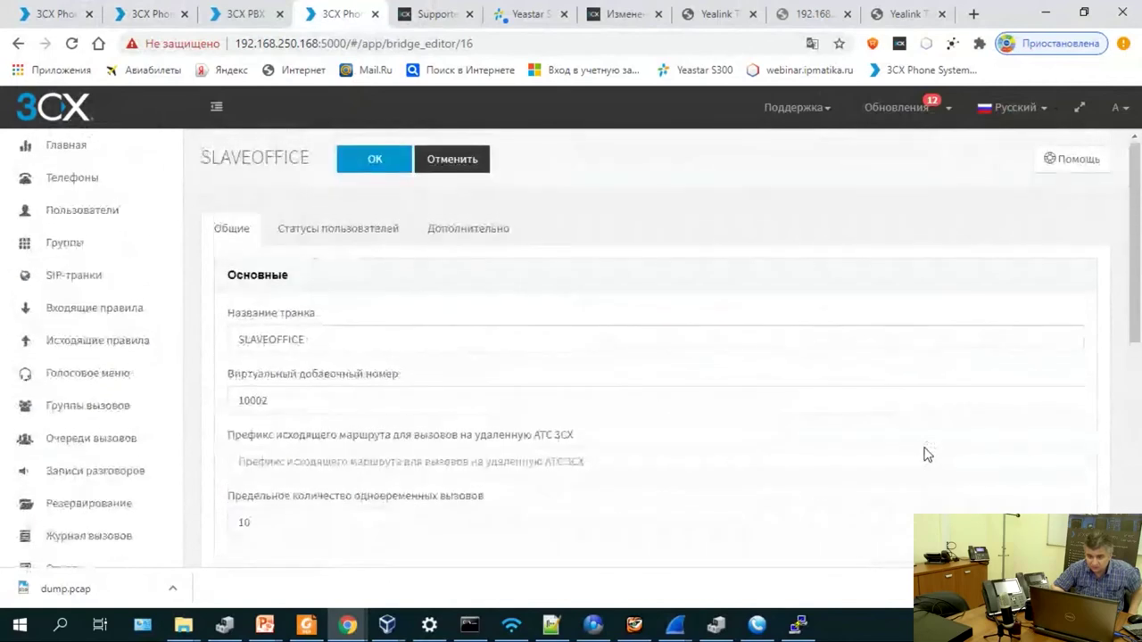
left_click(369, 158)
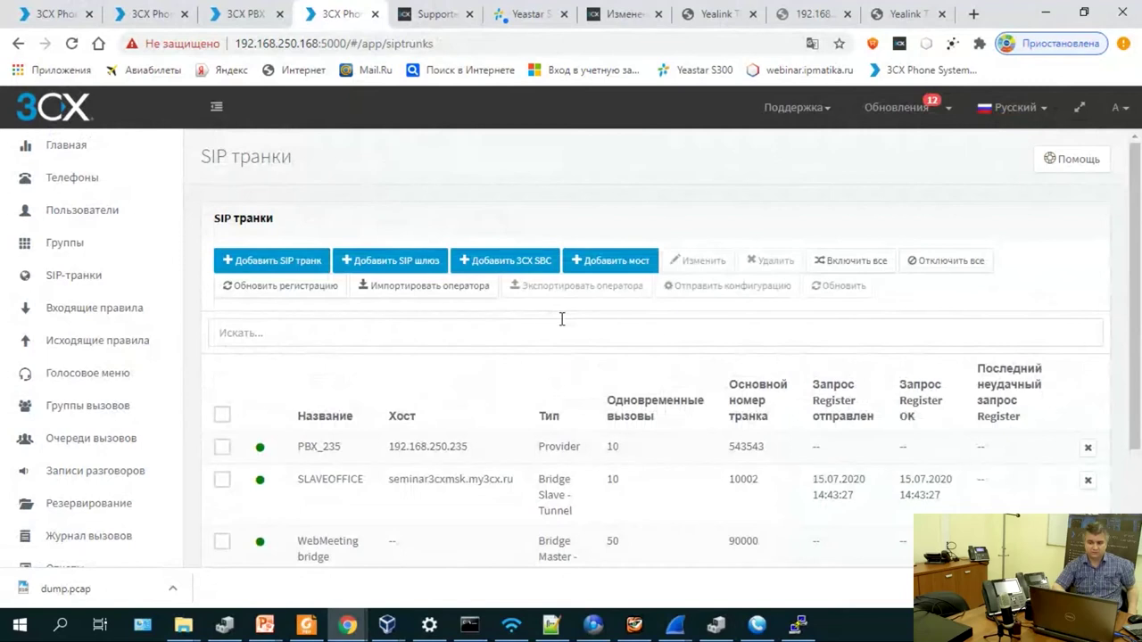
scroll(563, 320, "down", 3)
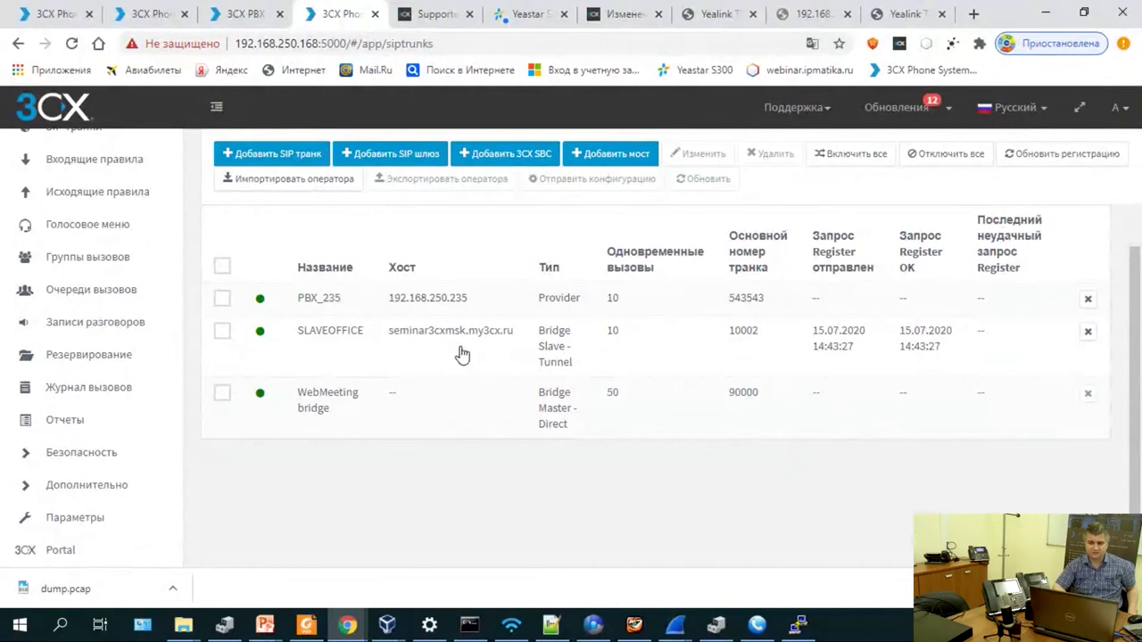
scroll(461, 352, "up", 3)
scroll(455, 339, "down", 3)
scroll(492, 363, "up", 3)
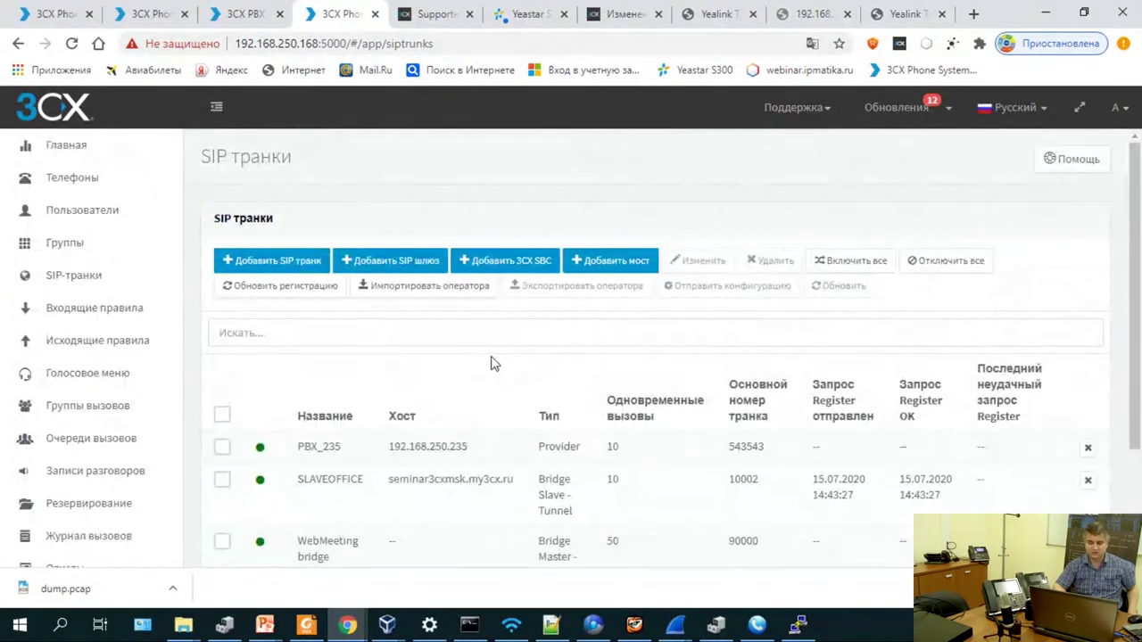
mouse_move(676, 625)
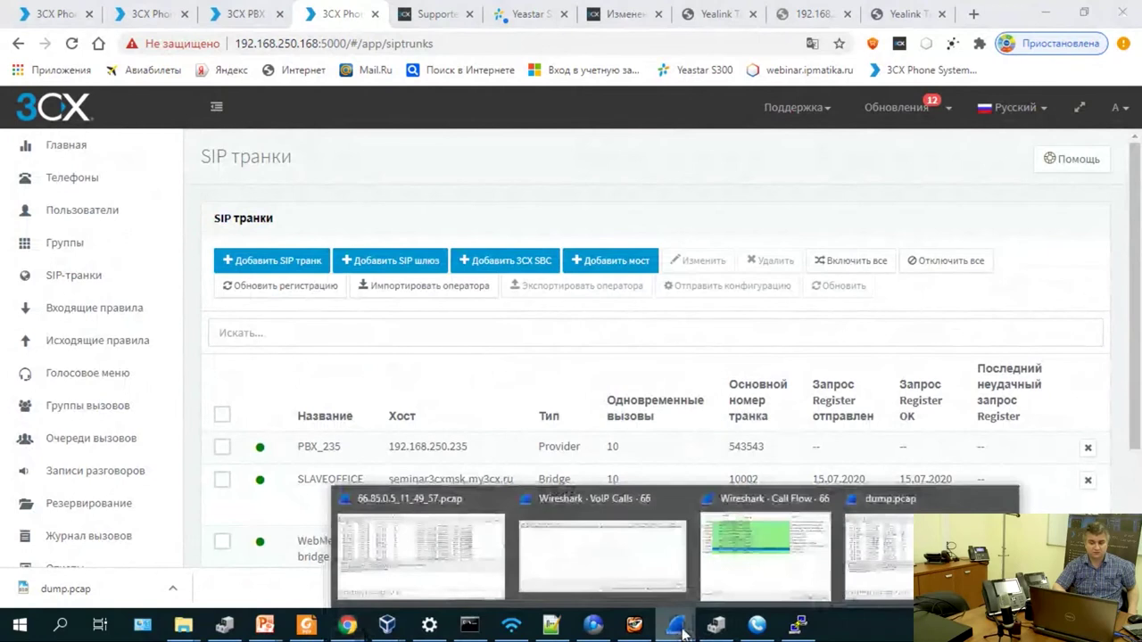
Step: Show the SIP Flow Sequence for the calls in dump.pcap
left_click(785, 556)
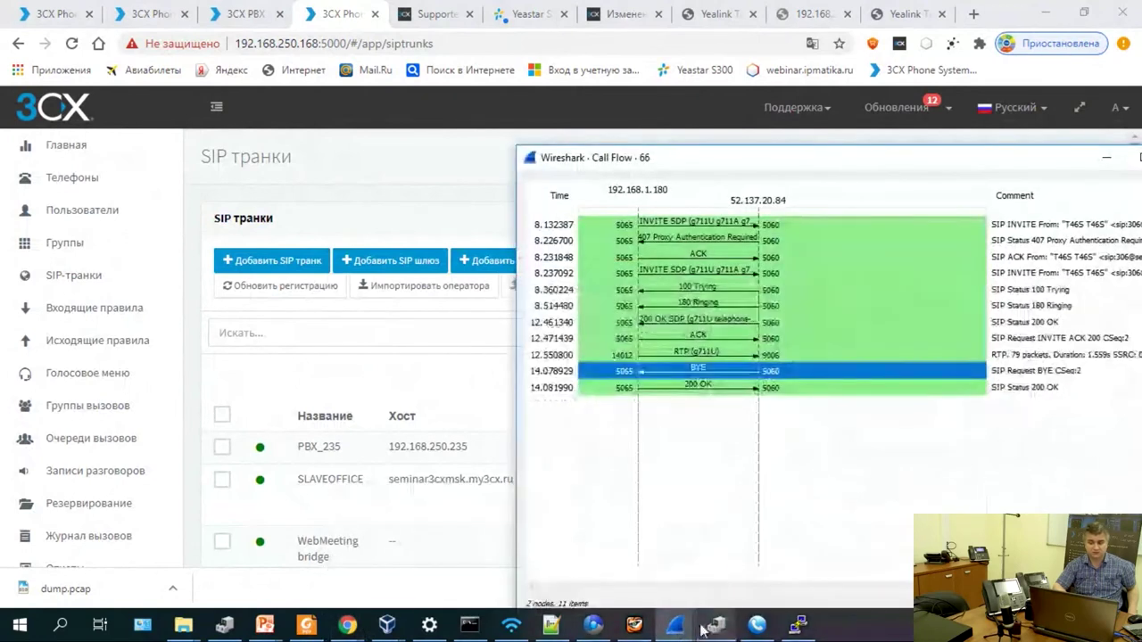
left_click(879, 549)
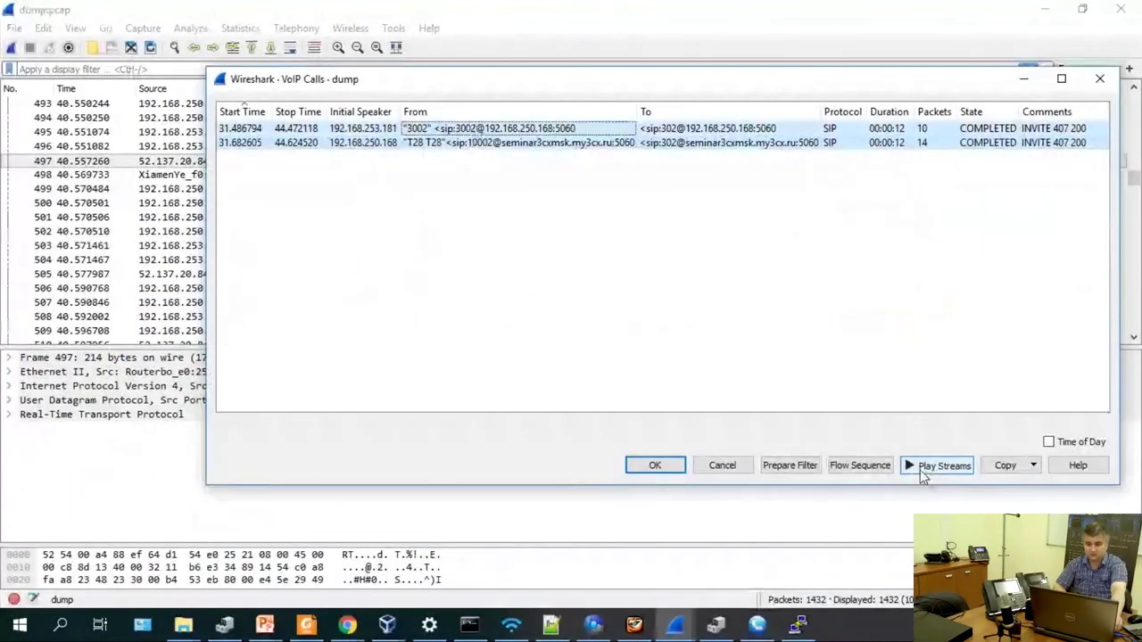
left_click(859, 465)
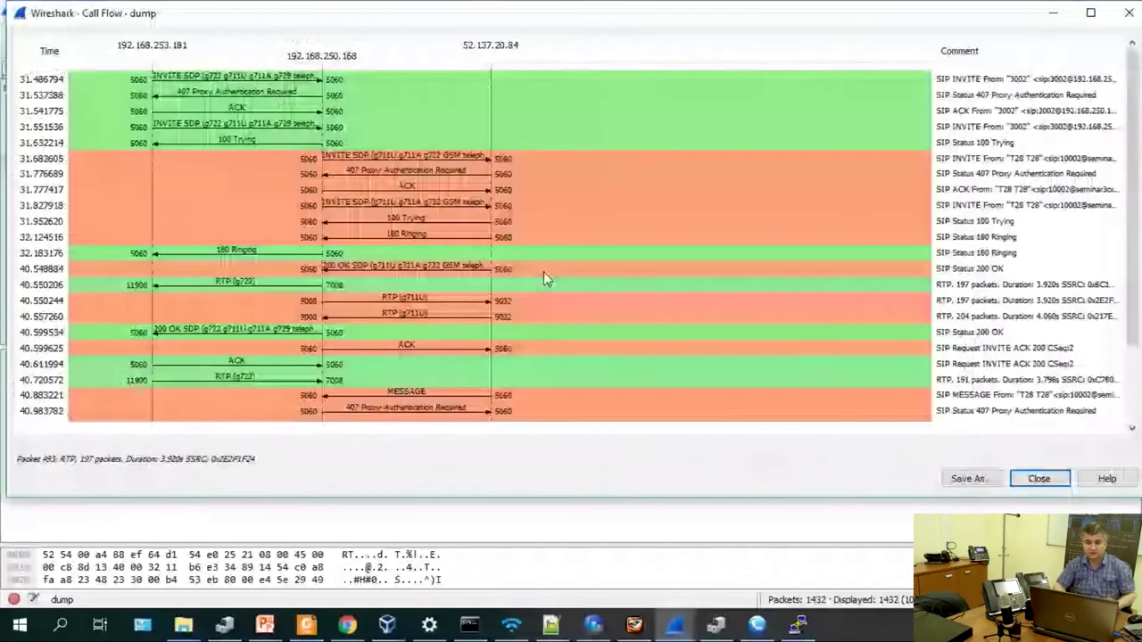
Step: Inspect the 407 Proxy Authentication Required, 100 Trying and 200 OK with SDP messages
left_click(259, 96)
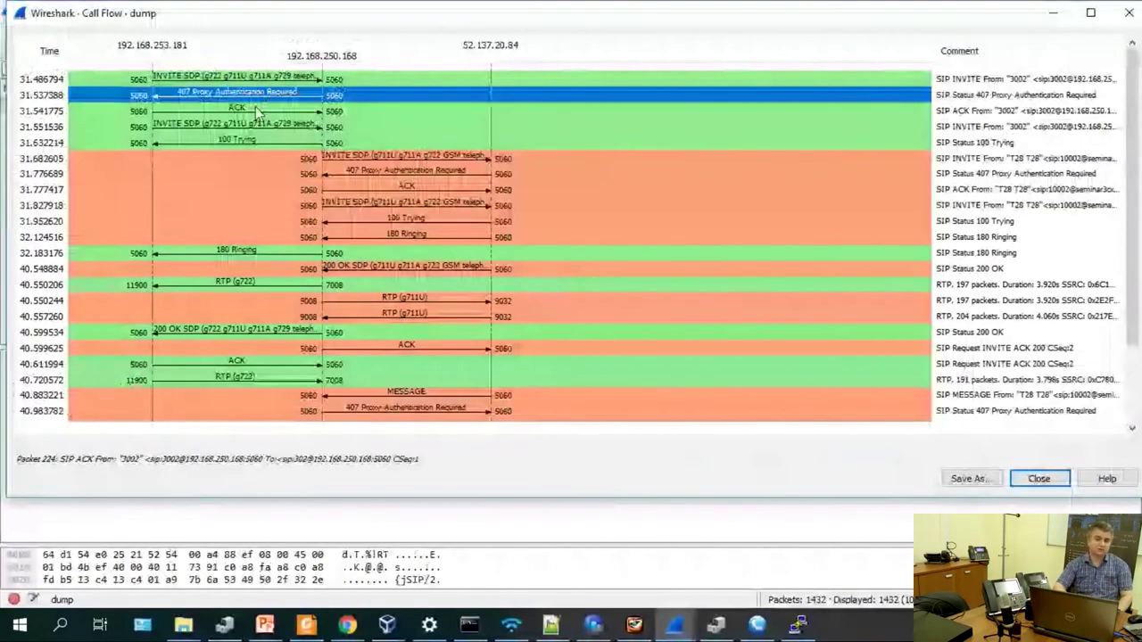
left_click(256, 143)
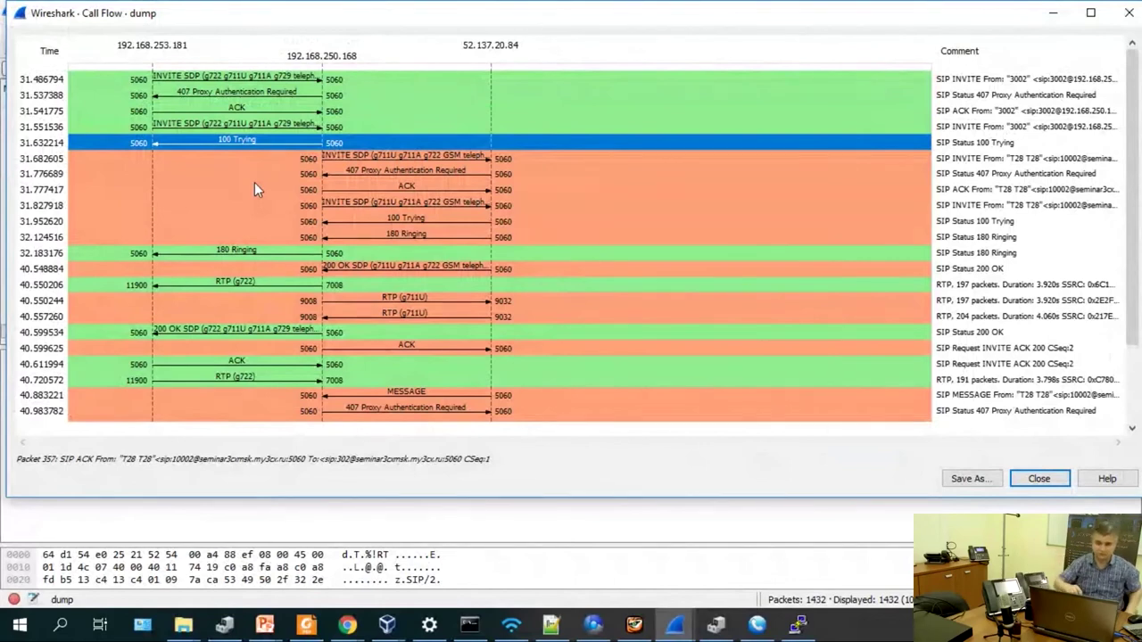
left_click(347, 268)
scroll(358, 315, "down", 1)
scroll(359, 317, "up", 1)
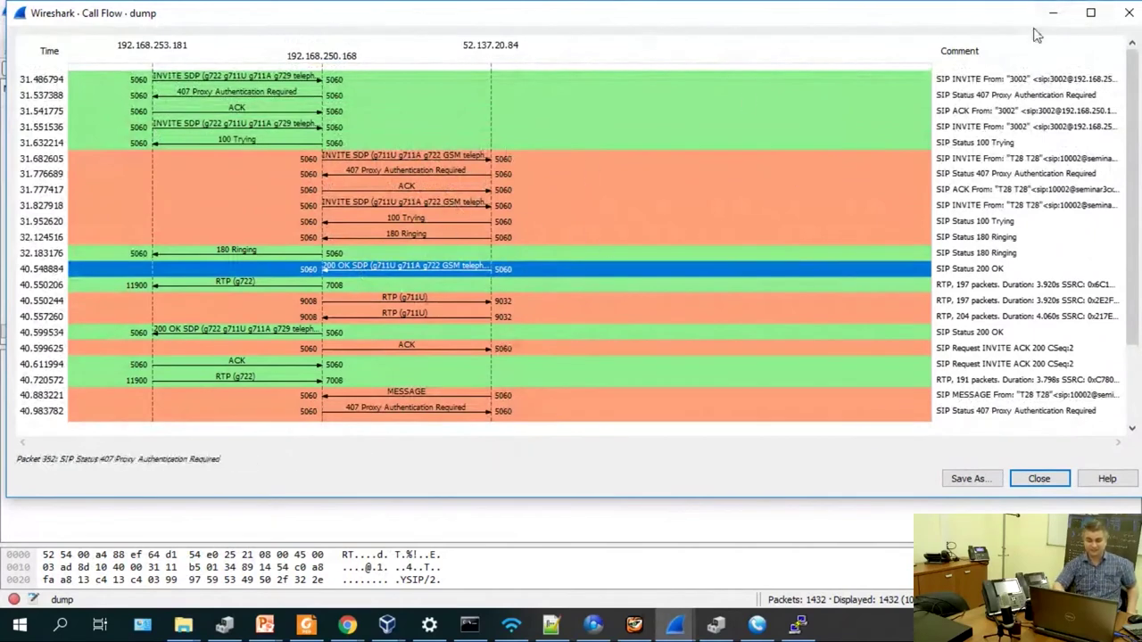
Step: Minimize the call flow diagram, the VoIP Calls list and the dump.pcap capture window
left_click(1062, 23)
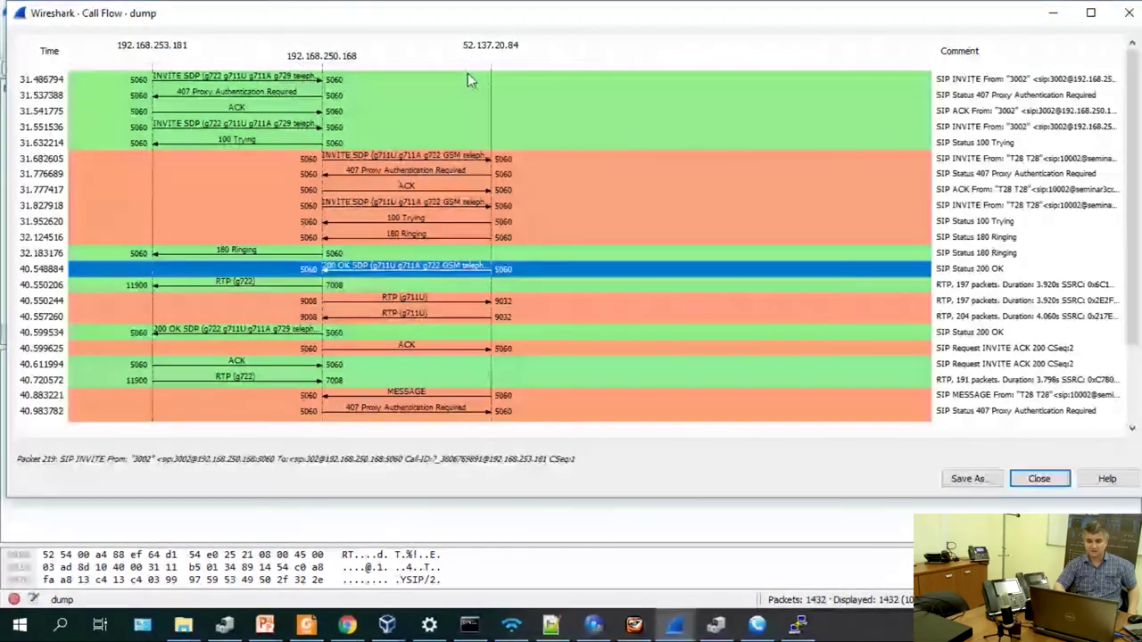
left_click(1051, 14)
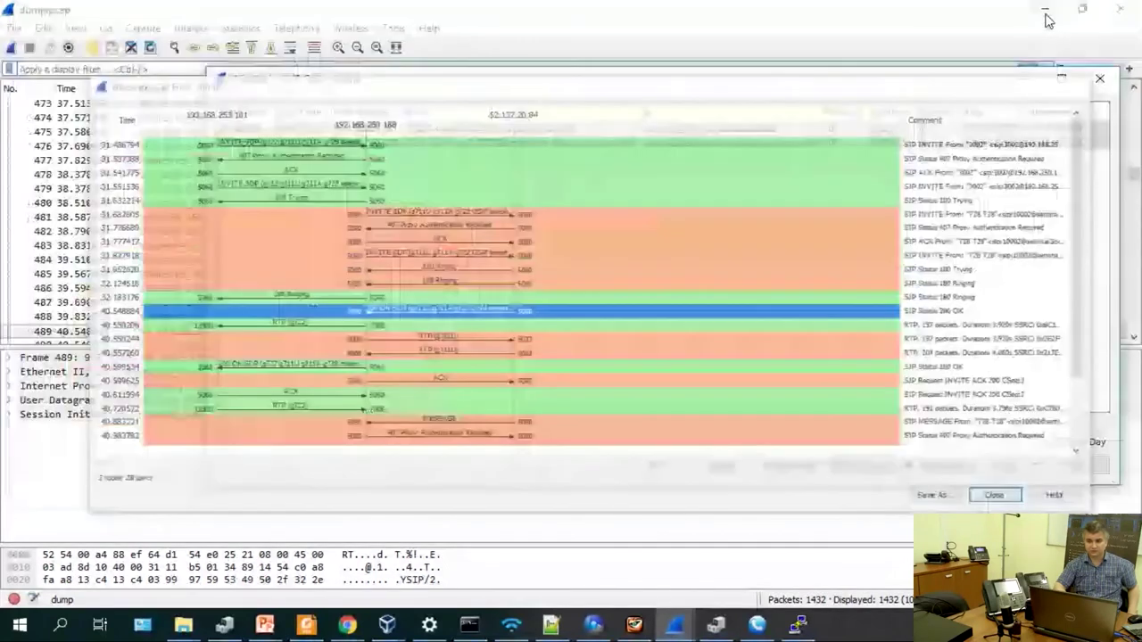
left_click(1023, 79)
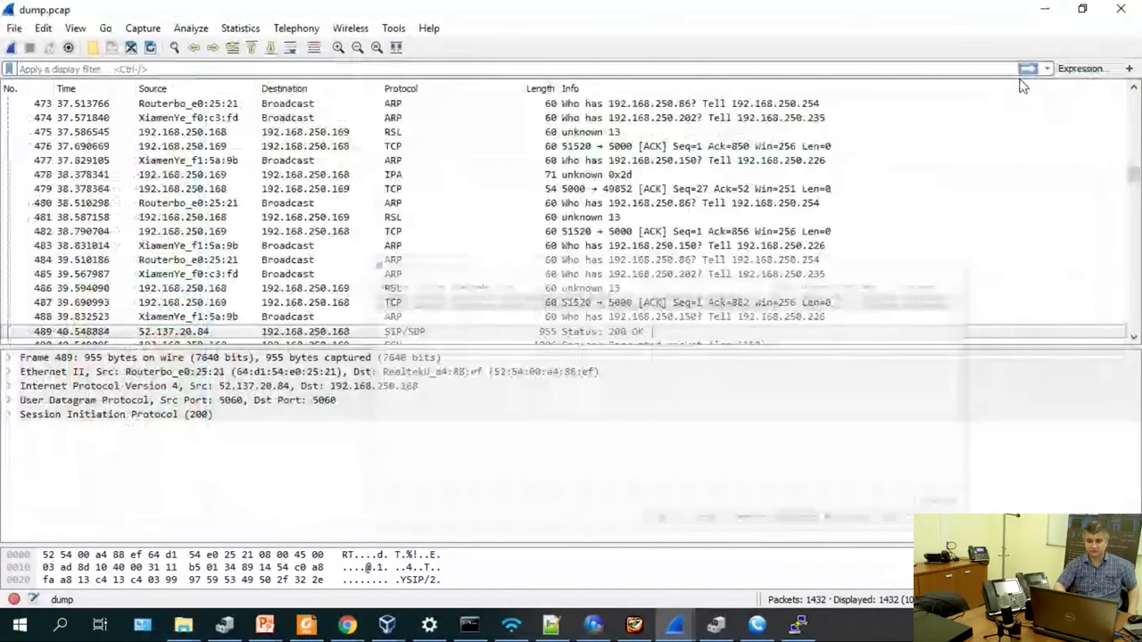
left_click(1044, 11)
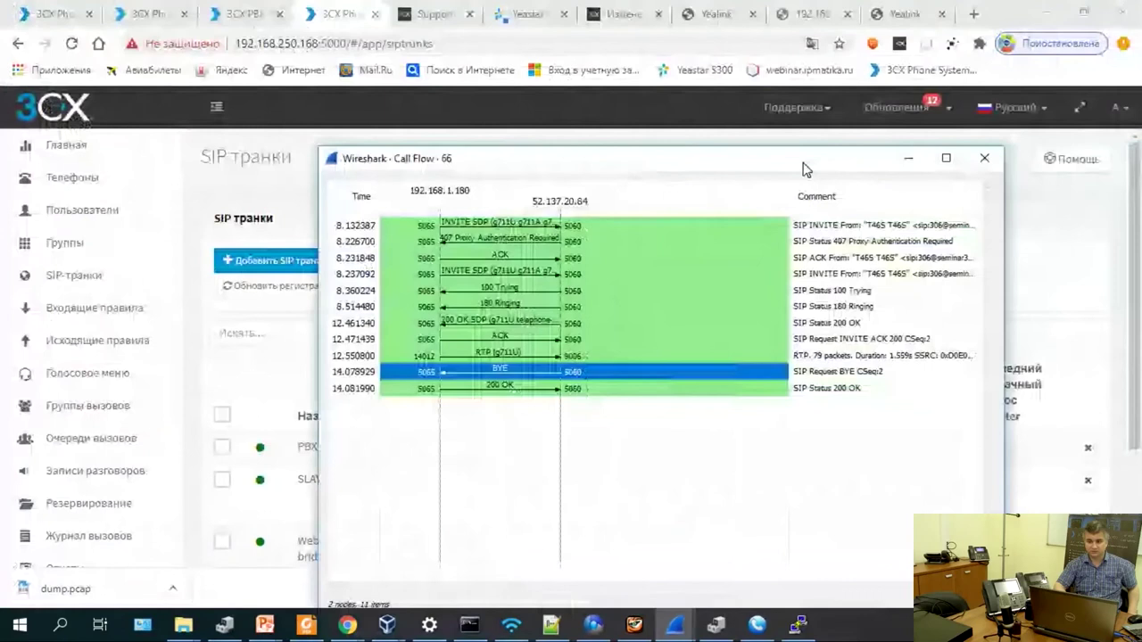
Step: Minimize the remaining call flow window and go to the second PBX's Главная dashboard
left_click(905, 159)
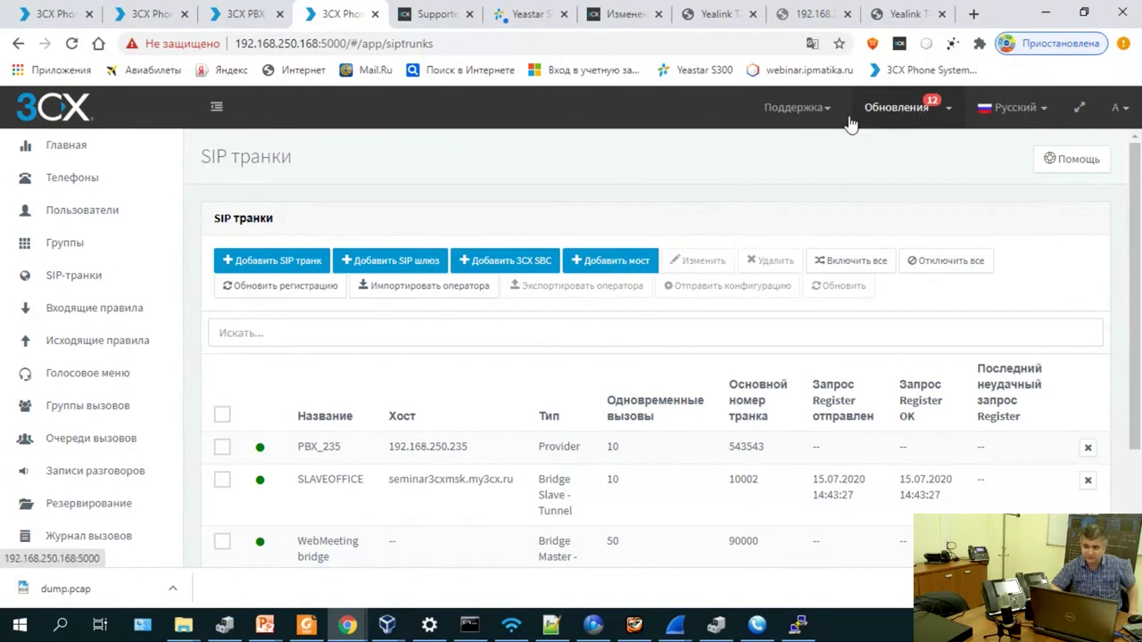
left_click(45, 159)
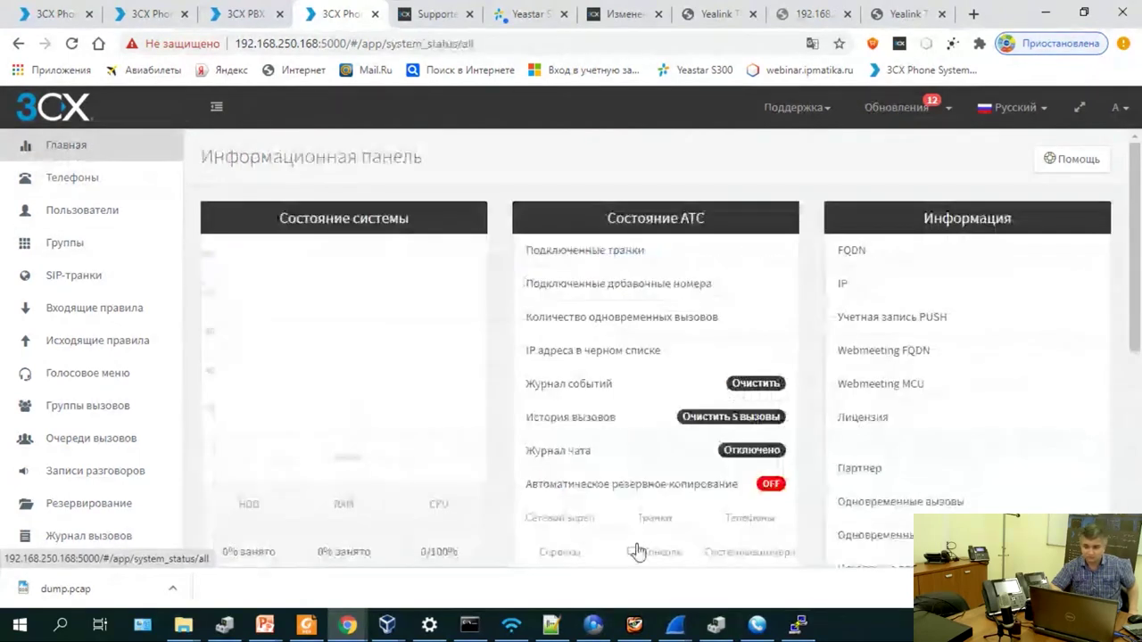
Step: From the События SIP event log, launch a Захват трафика network capture on the server
scroll(874, 482, "down", 5)
scroll(898, 467, "up", 2)
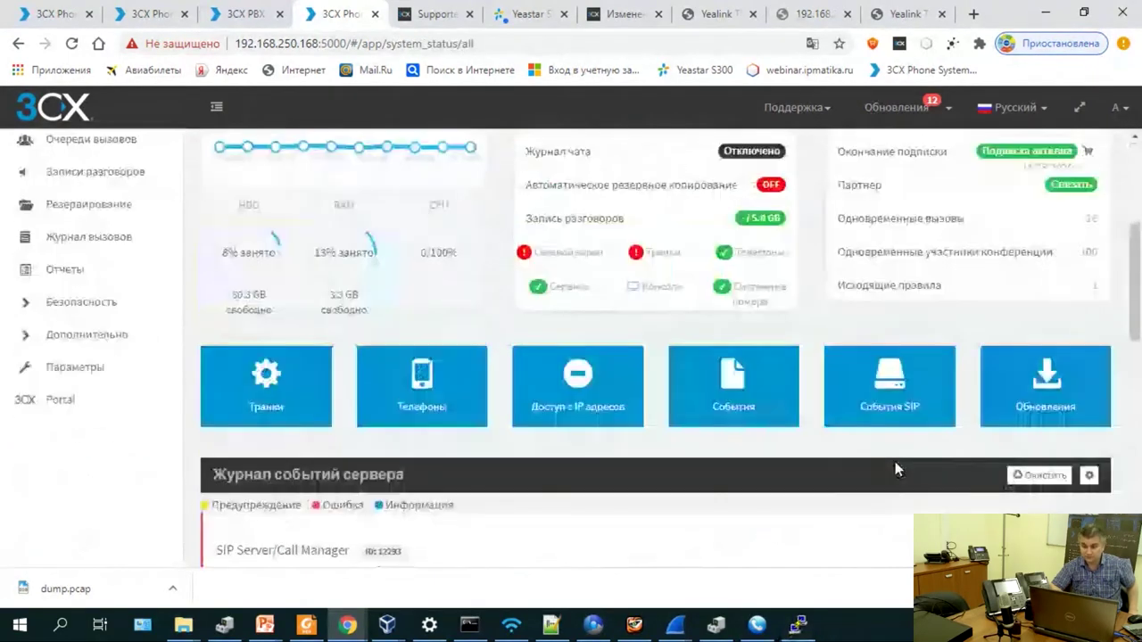
left_click(910, 438)
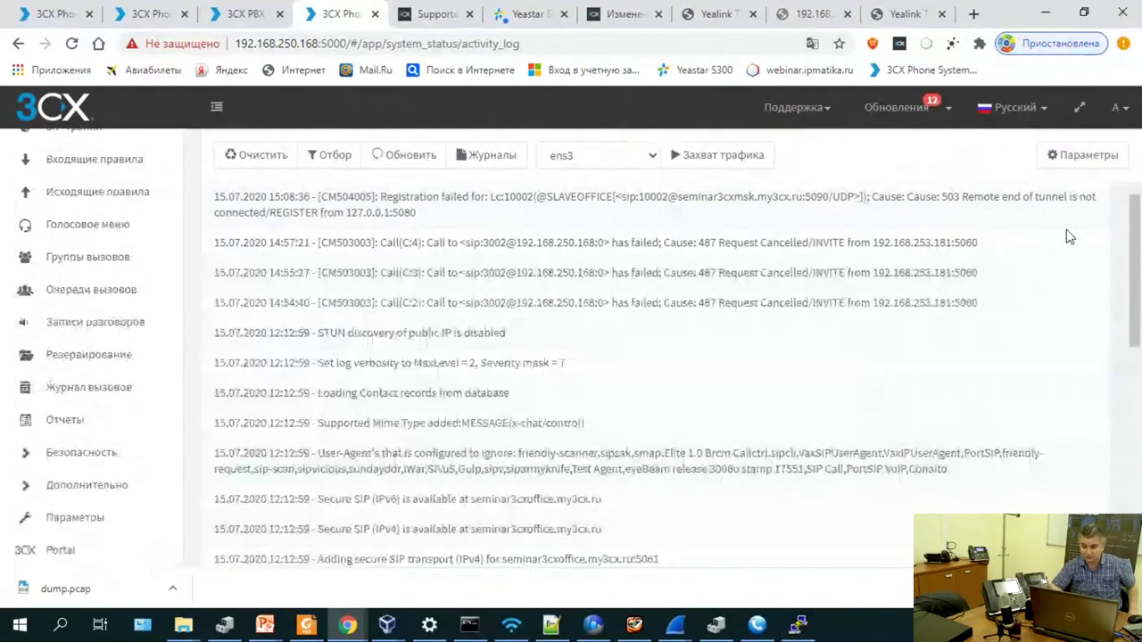
left_click(712, 156)
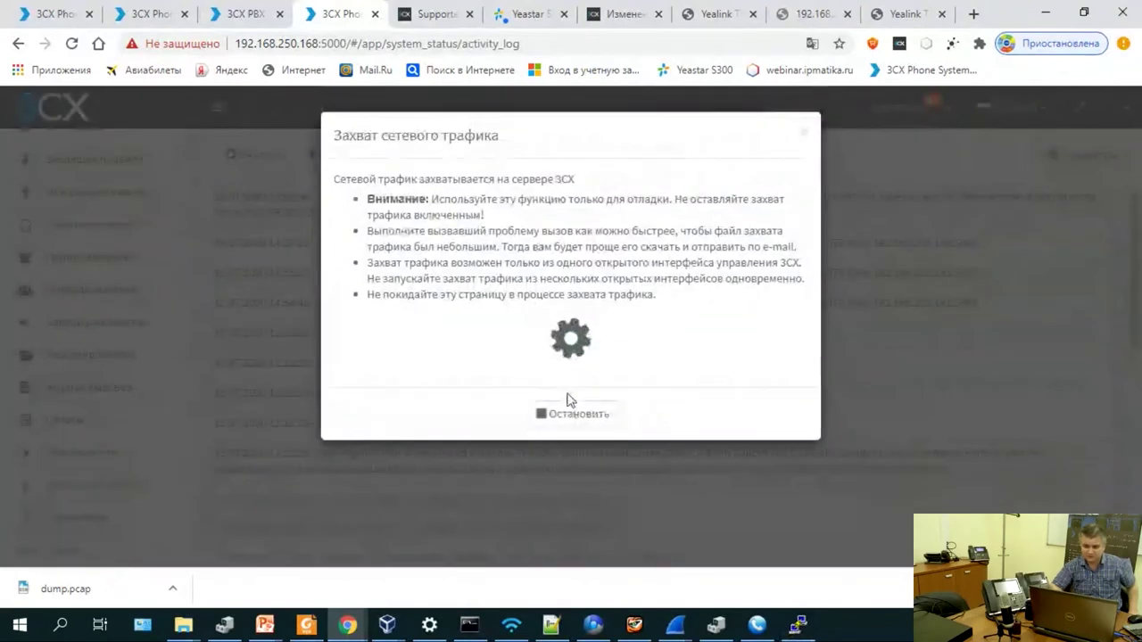
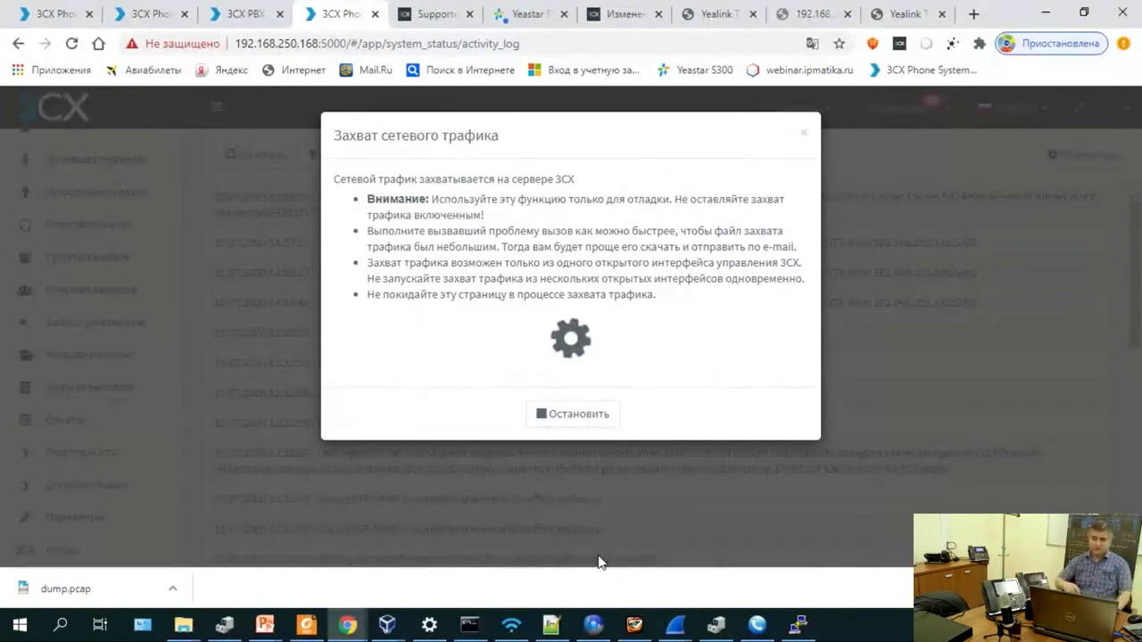
Step: Stop the network traffic capture and go to the master PBX's OFFICEMASTER bridge editor
left_click(589, 419)
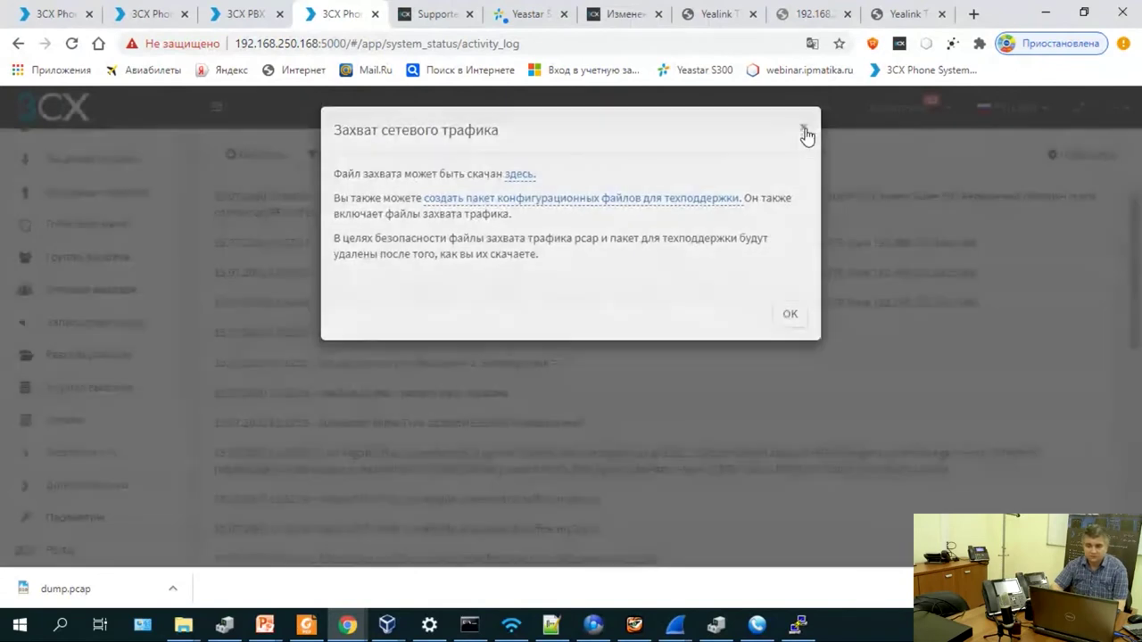
left_click(806, 134)
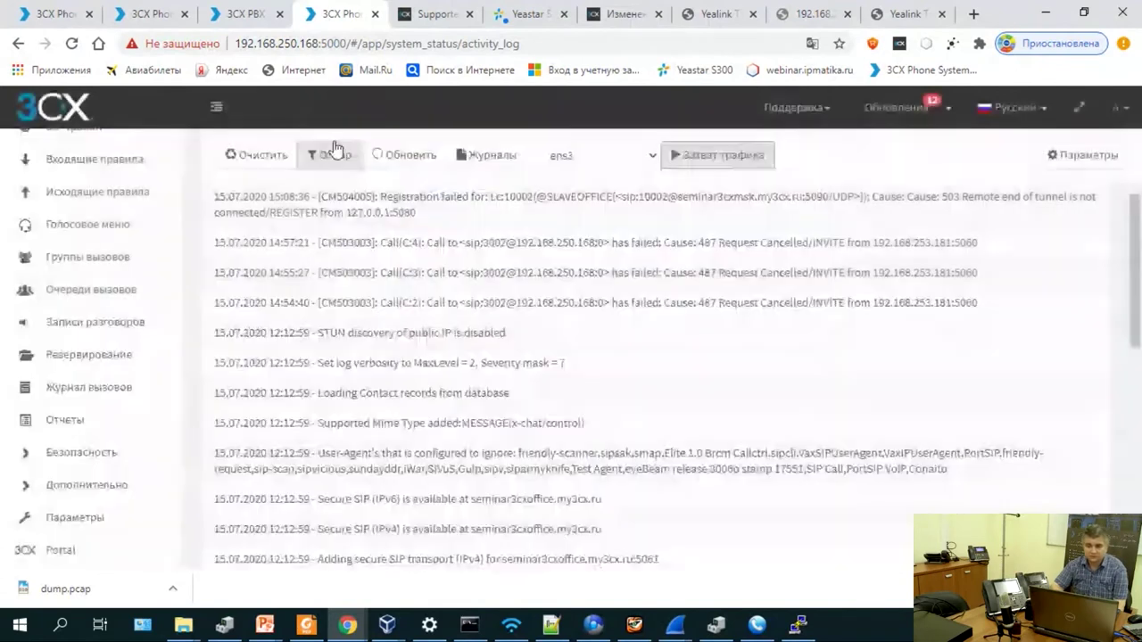
left_click(56, 15)
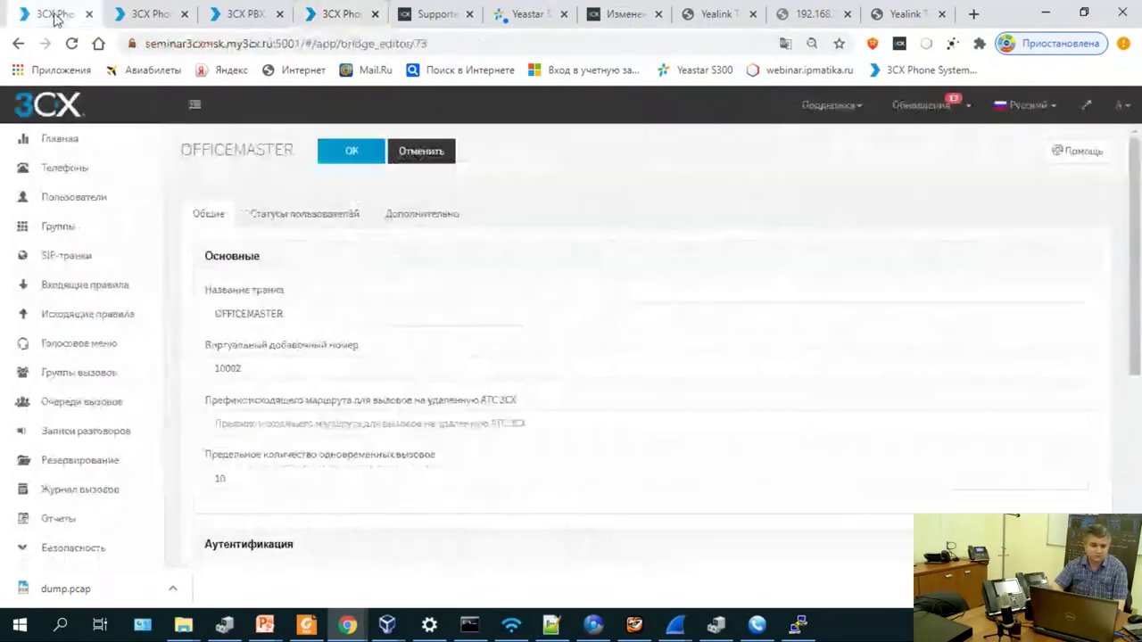
Step: Open the OFFICEMASTER bridge trunk from the SIP trunks list and review its general settings
left_click(86, 262)
scroll(523, 395, "down", 1)
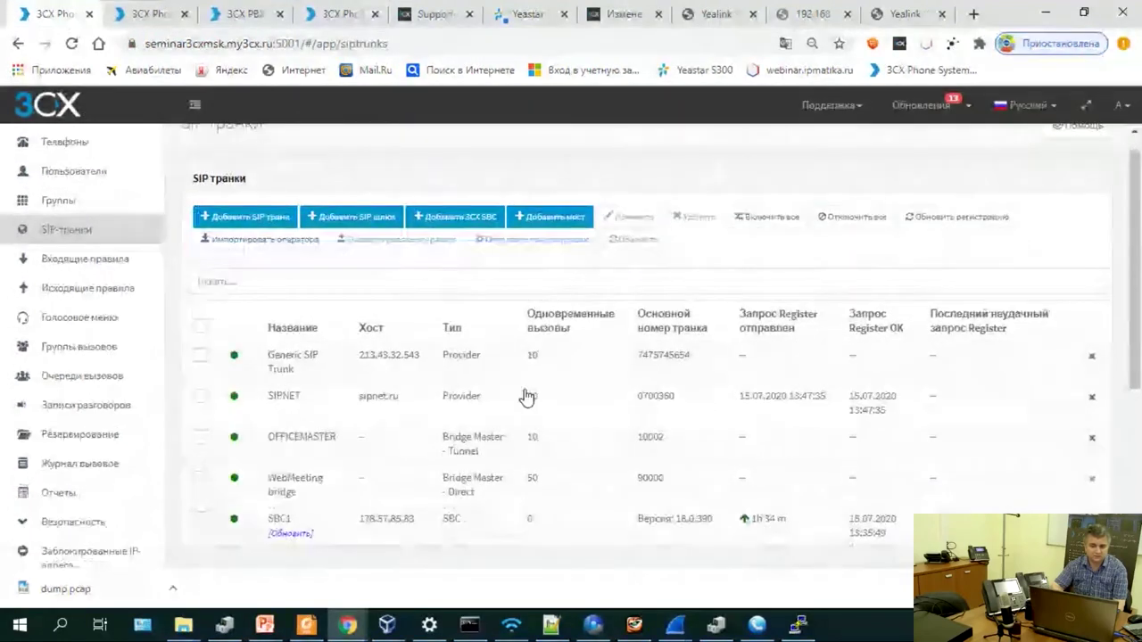
scroll(527, 396, "up", 1)
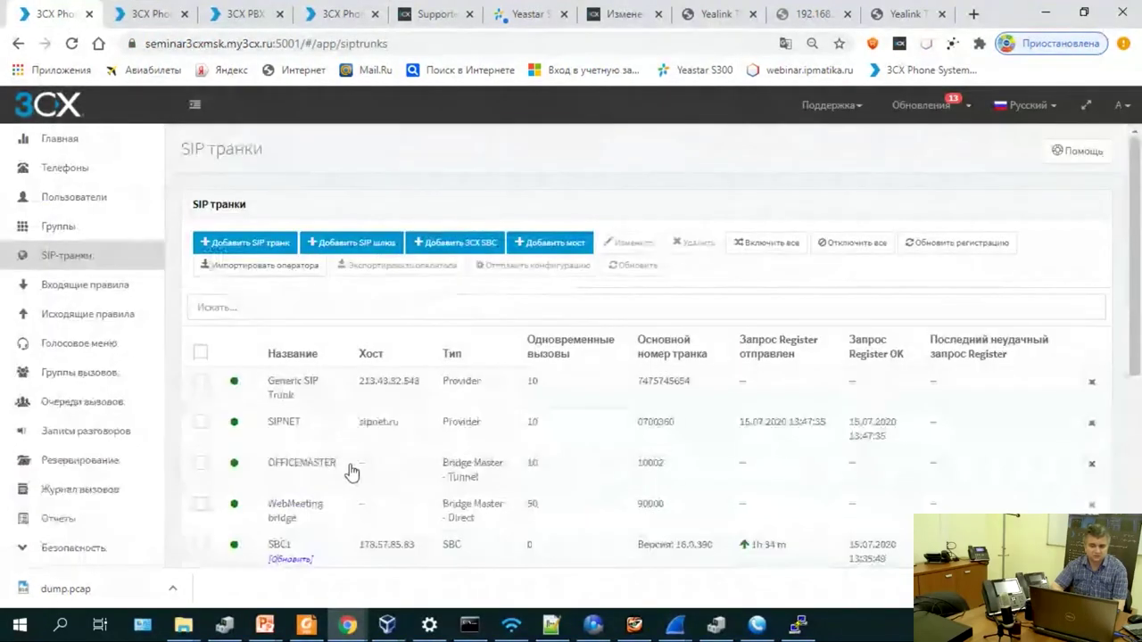
left_click(351, 472)
scroll(426, 444, "down", 2)
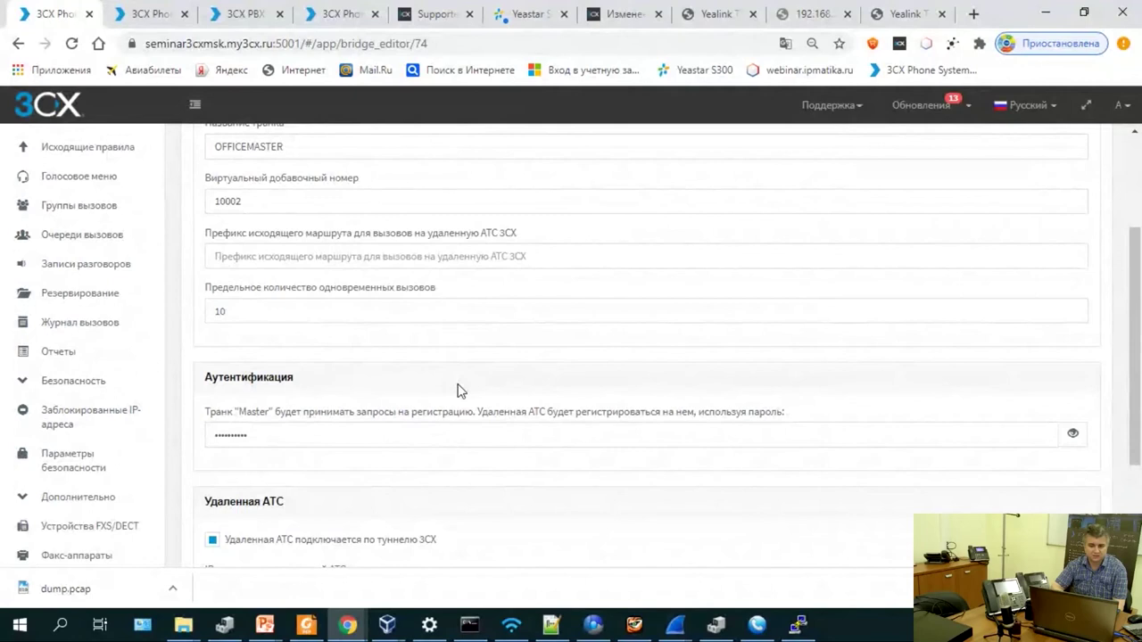
scroll(457, 391, "up", 2)
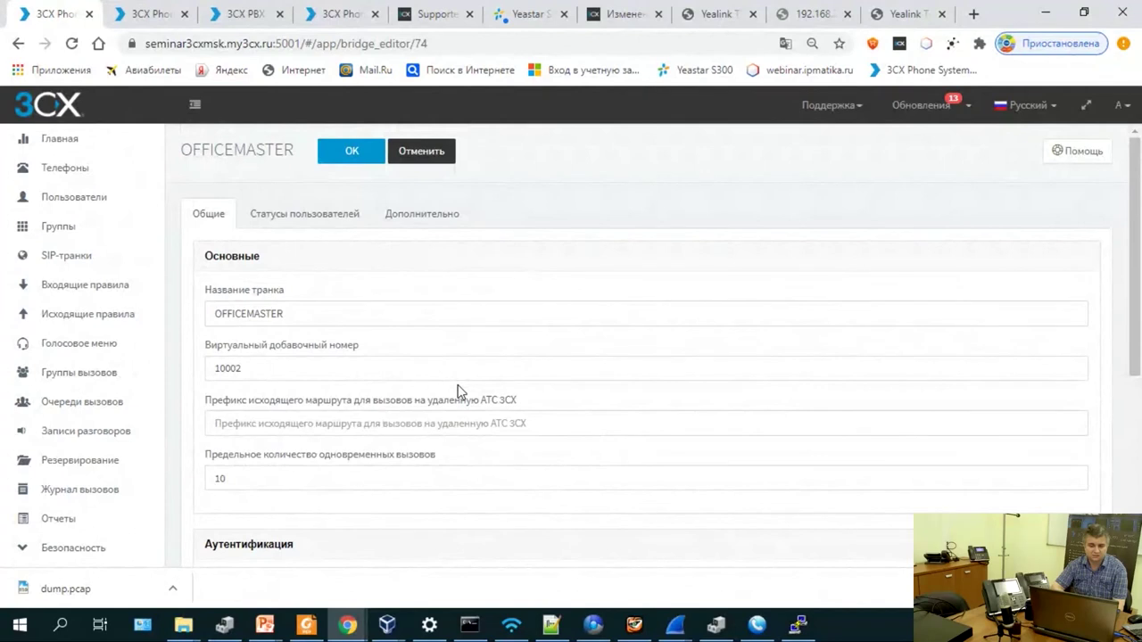
scroll(457, 391, "down", 4)
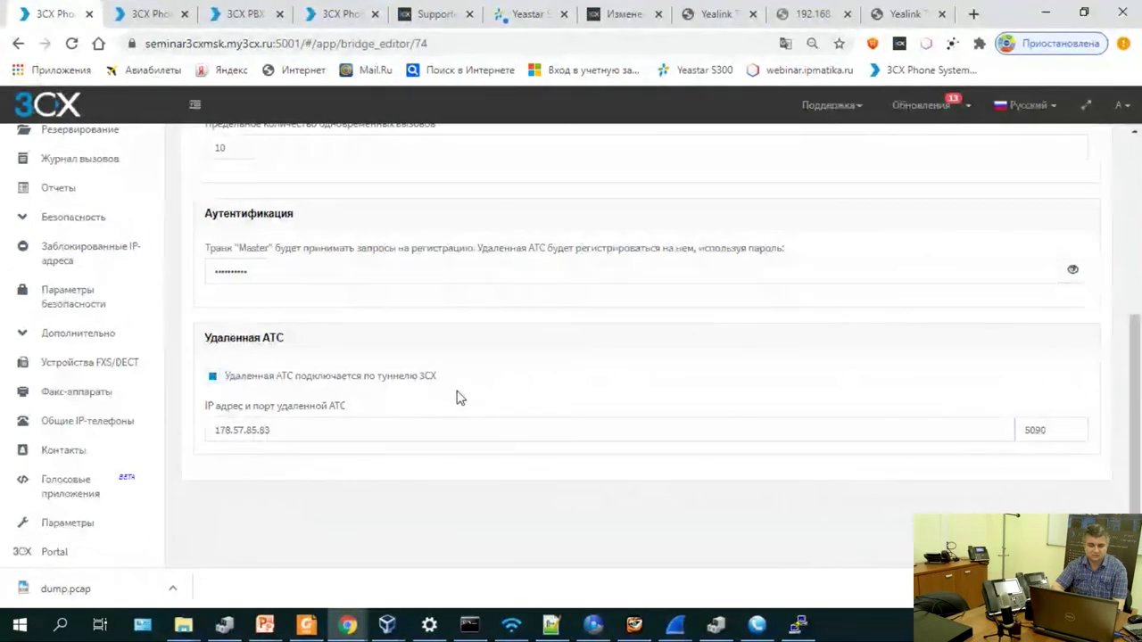
scroll(457, 397, "up", 4)
scroll(457, 397, "down", 4)
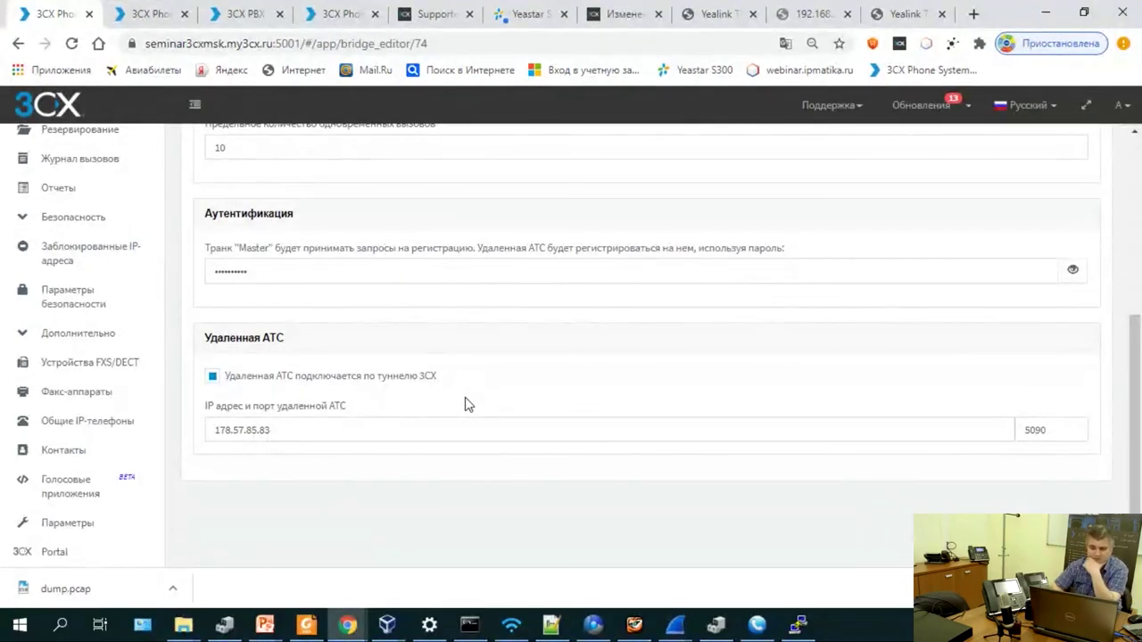
scroll(464, 405, "up", 10)
scroll(464, 404, "down", 8)
scroll(465, 404, "down", 1)
scroll(466, 402, "up", 5)
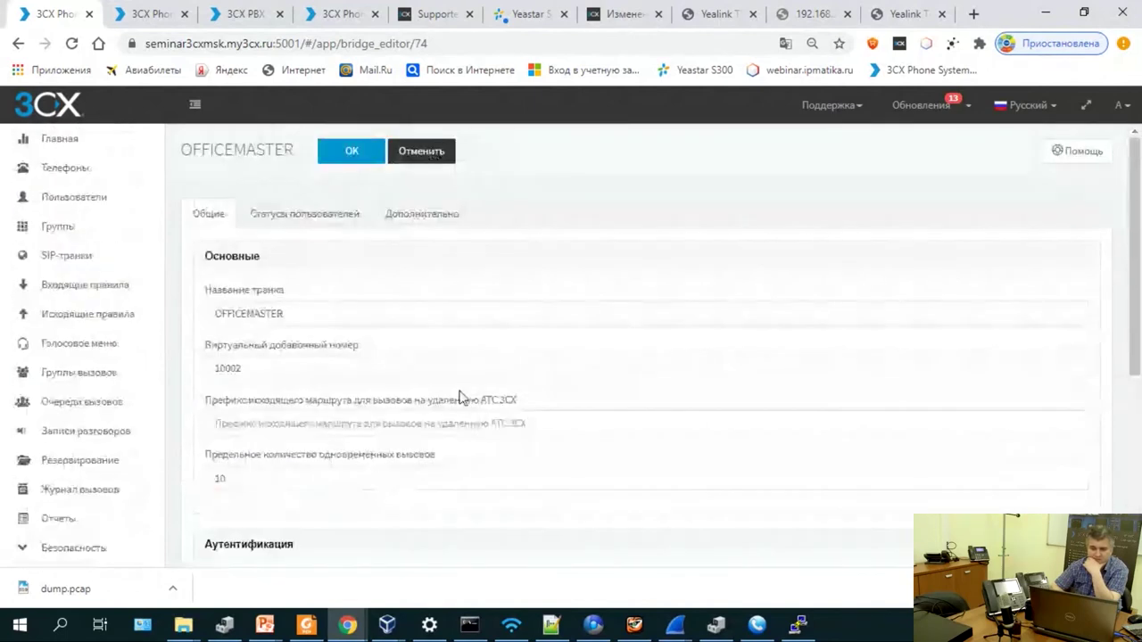
Step: Check OFFICEMASTER's user status sharing and advanced settings, with calls allowed both ways
left_click(351, 227)
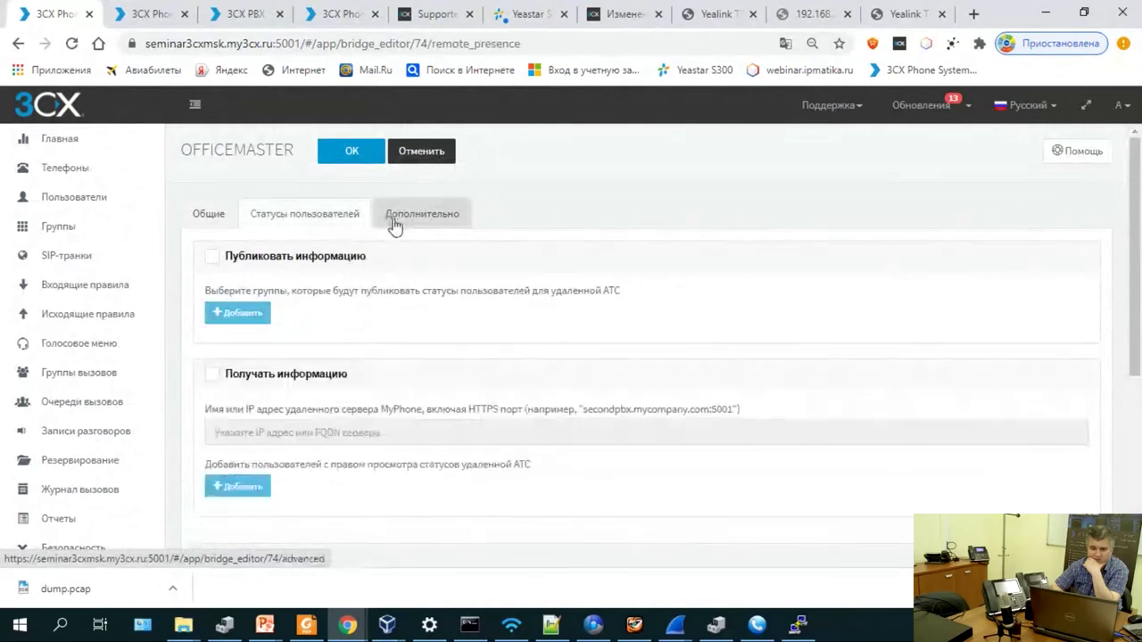
scroll(459, 332, "down", 1)
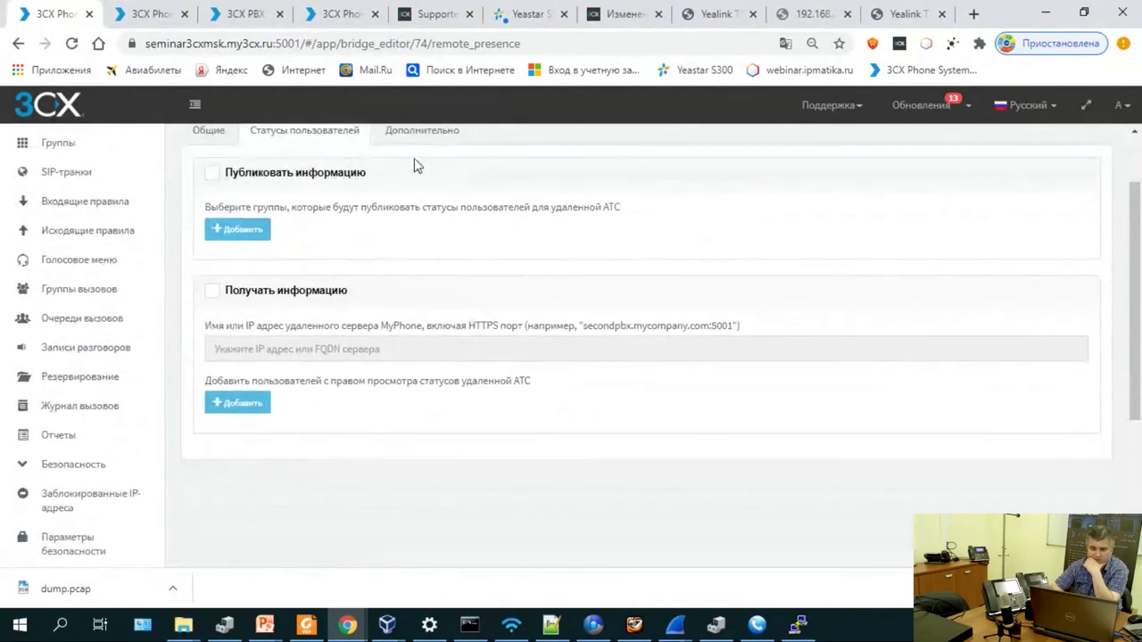
left_click(423, 134)
scroll(435, 361, "down", 3)
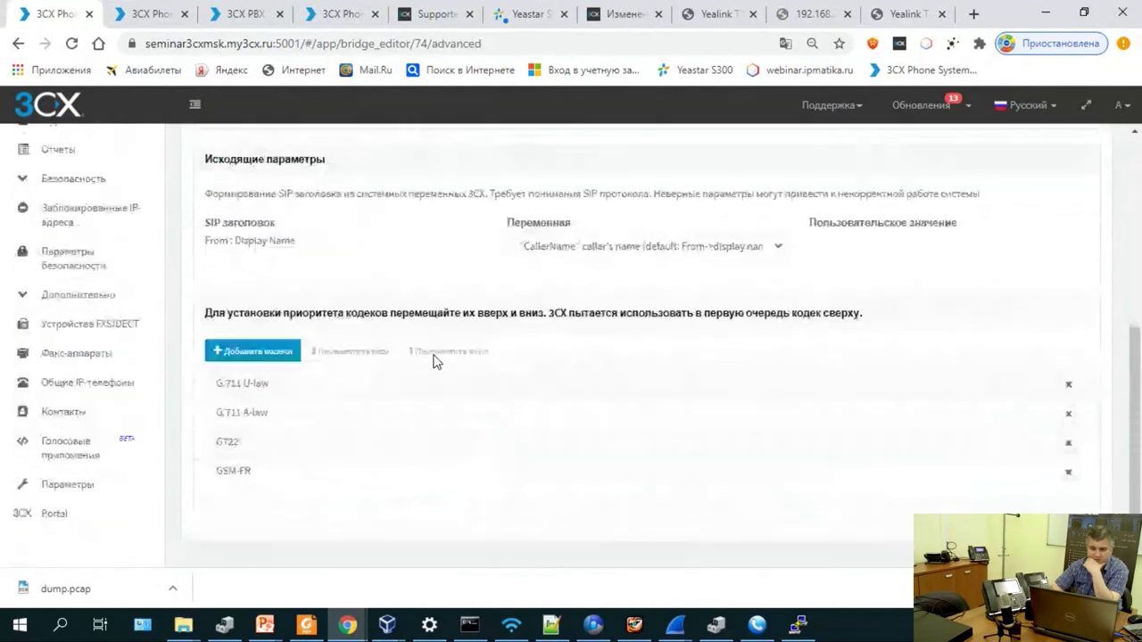
scroll(436, 362, "up", 4)
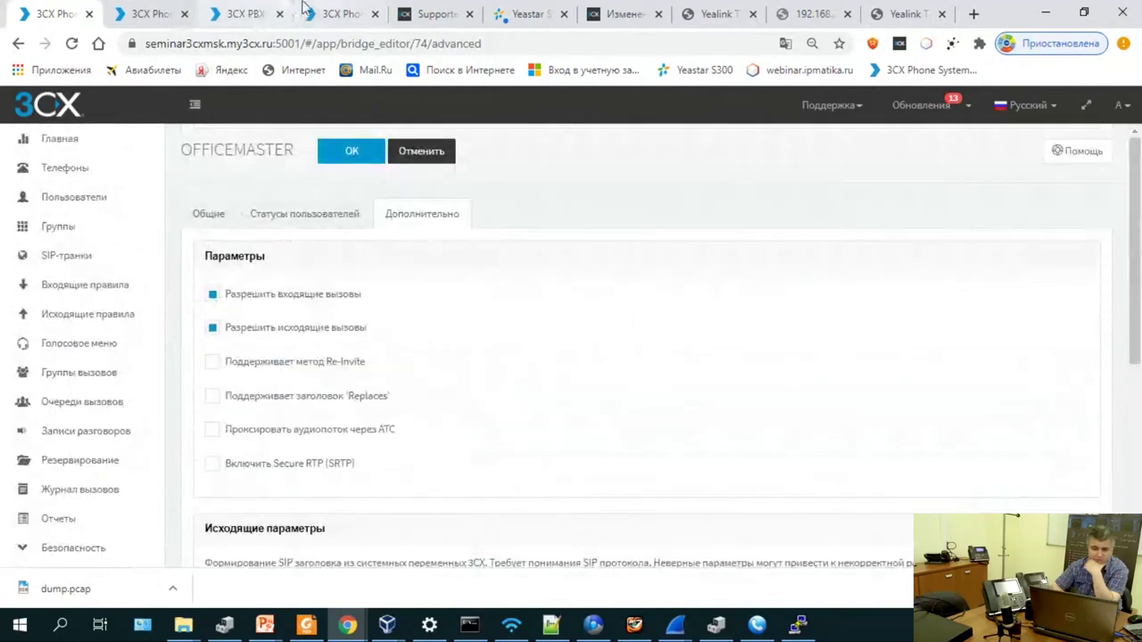
left_click(330, 14)
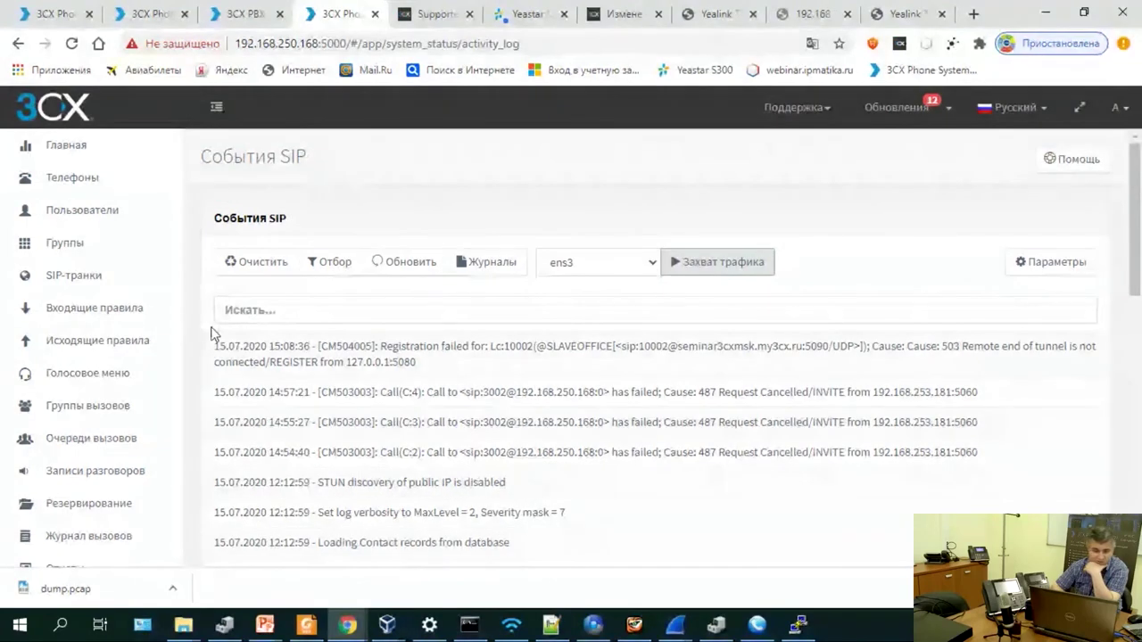
Step: Open the slave PBX's SLAVEOFFICE bridge trunk and review its general settings
left_click(93, 275)
scroll(521, 532, "down", 1)
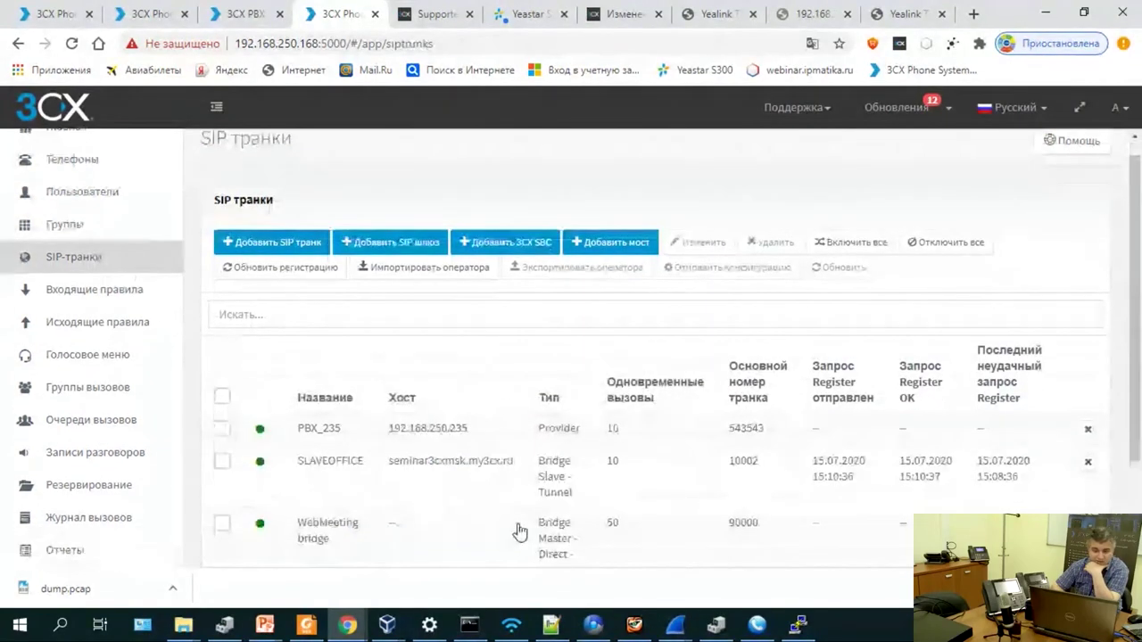
scroll(520, 532, "down", 1)
double_click(470, 420)
scroll(625, 491, "down", 1)
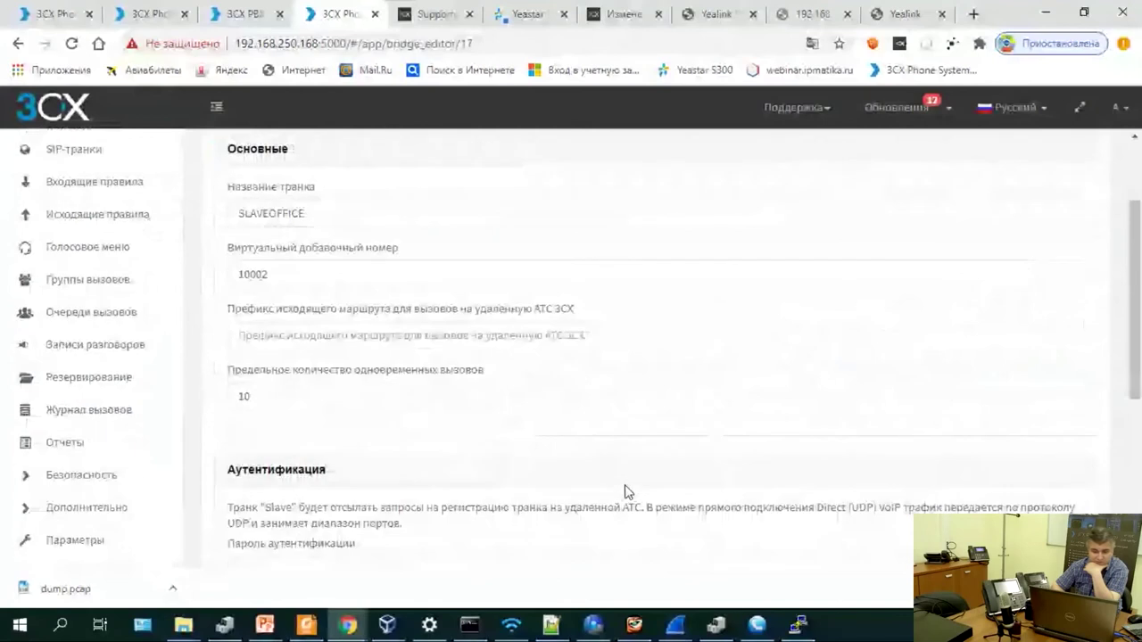
scroll(625, 492, "down", 3)
scroll(625, 492, "up", 5)
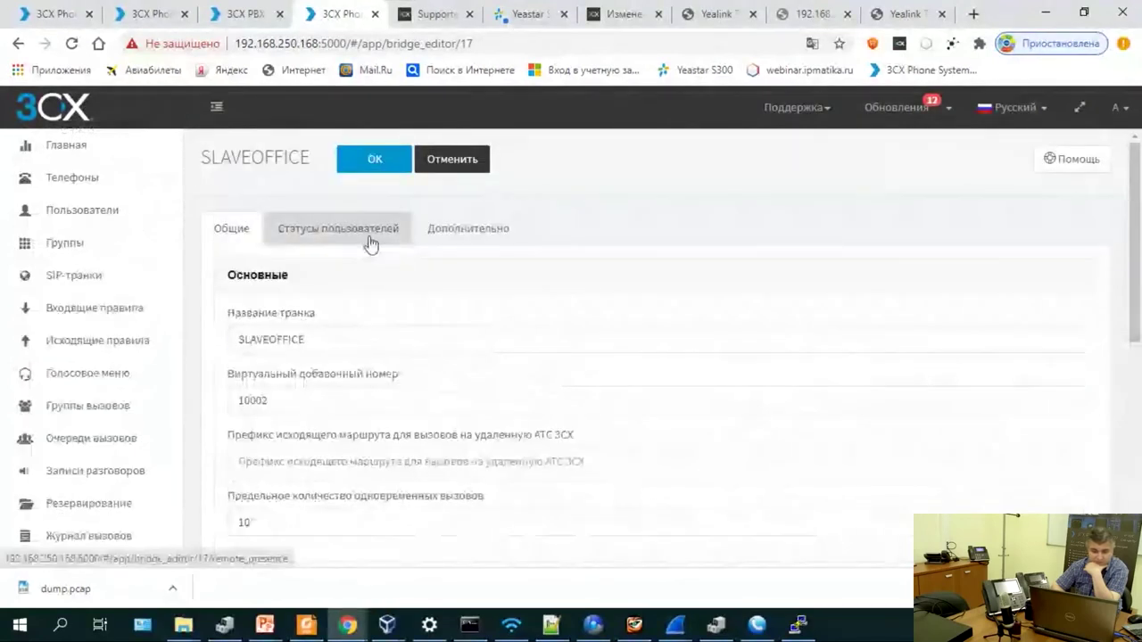
Step: Check SLAVEOFFICE's status sharing and advanced codec settings, then view the outbound rules list
left_click(372, 244)
left_click(482, 234)
scroll(530, 349, "down", 8)
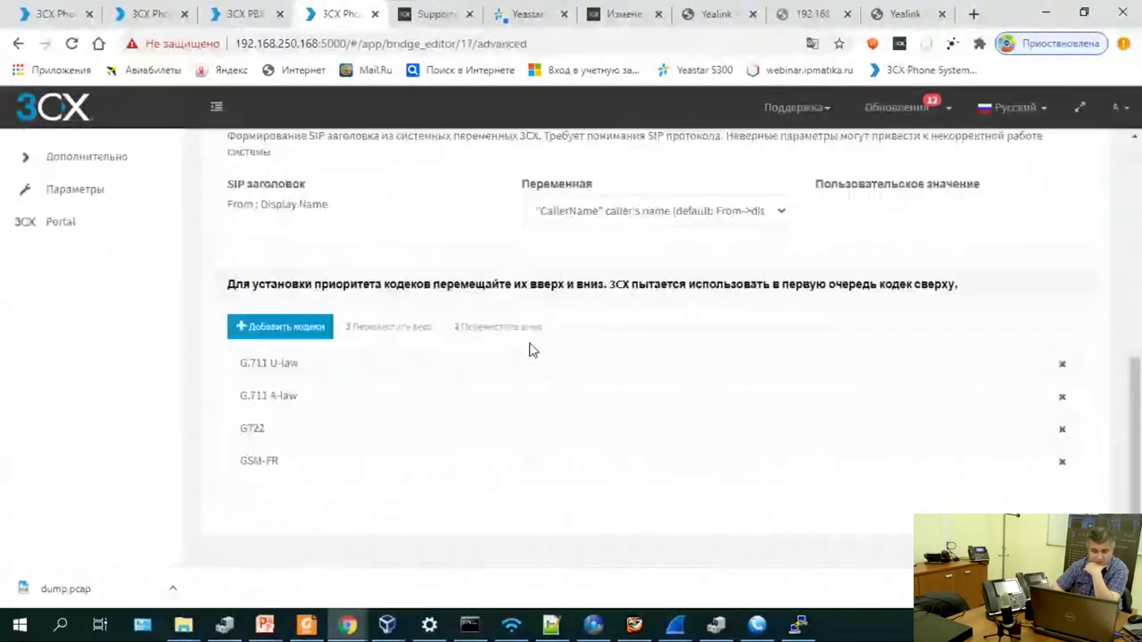
scroll(530, 349, "up", 10)
left_click(255, 236)
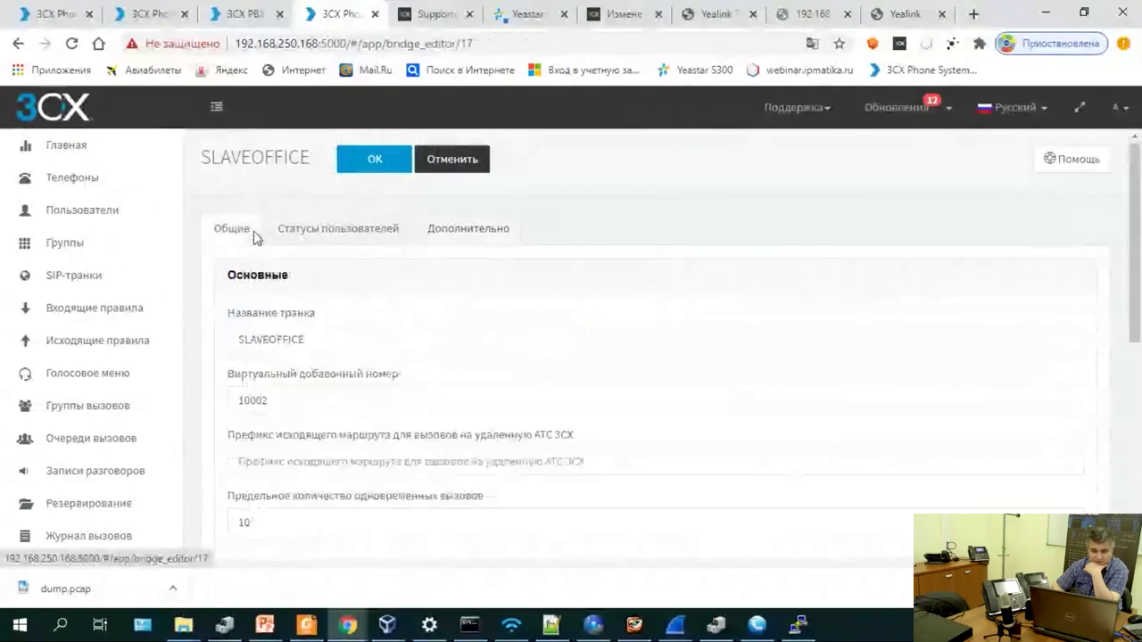
left_click(230, 228)
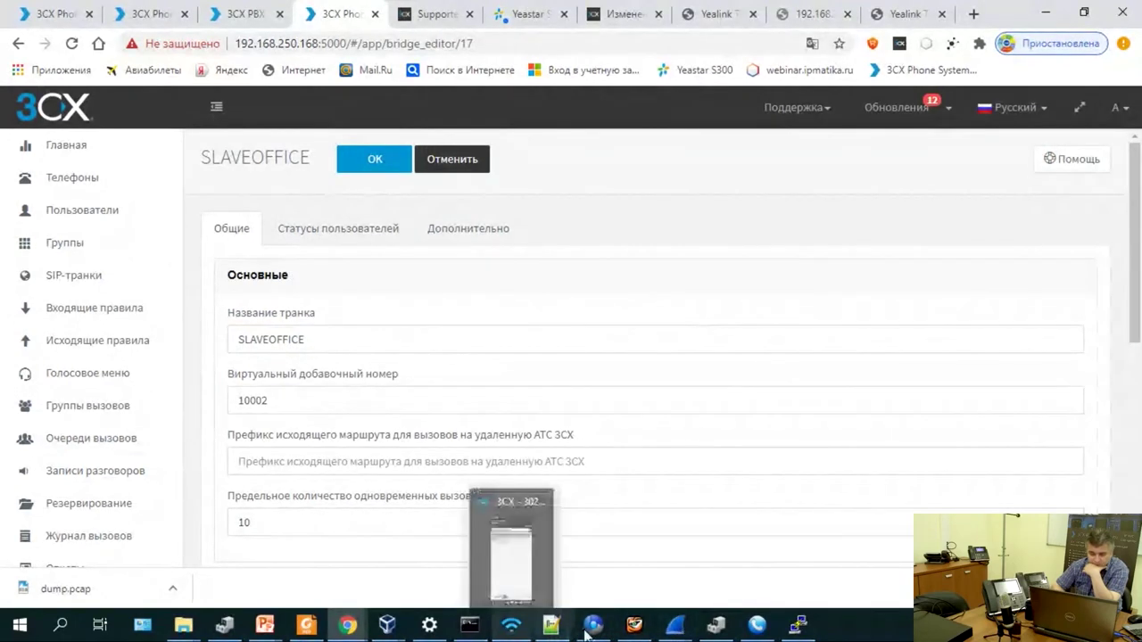
mouse_move(567, 635)
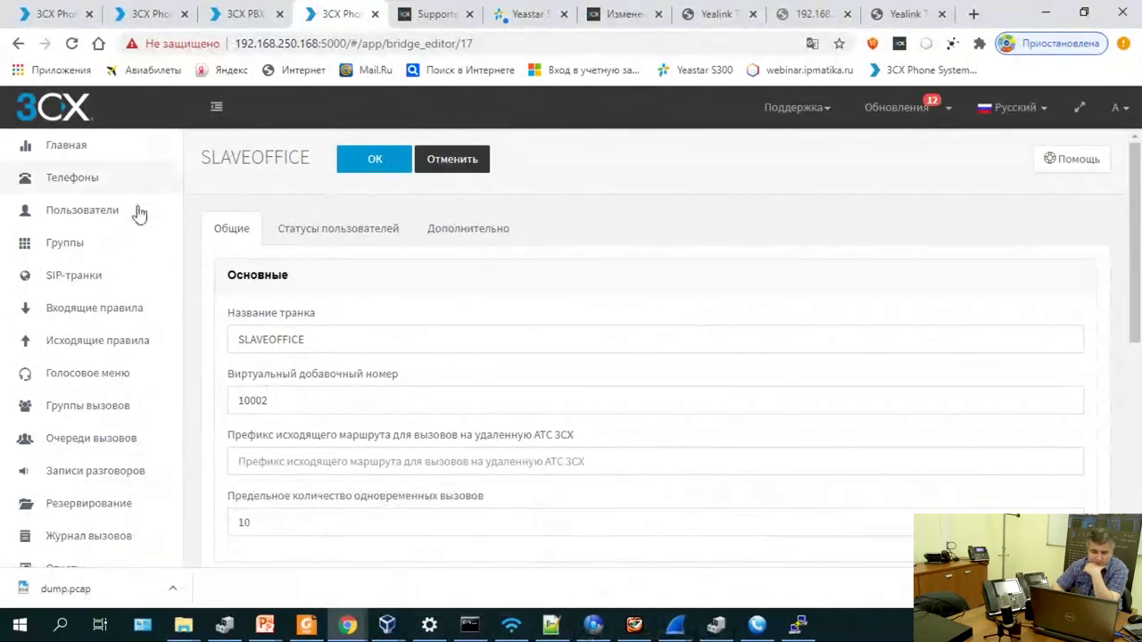
left_click(86, 276)
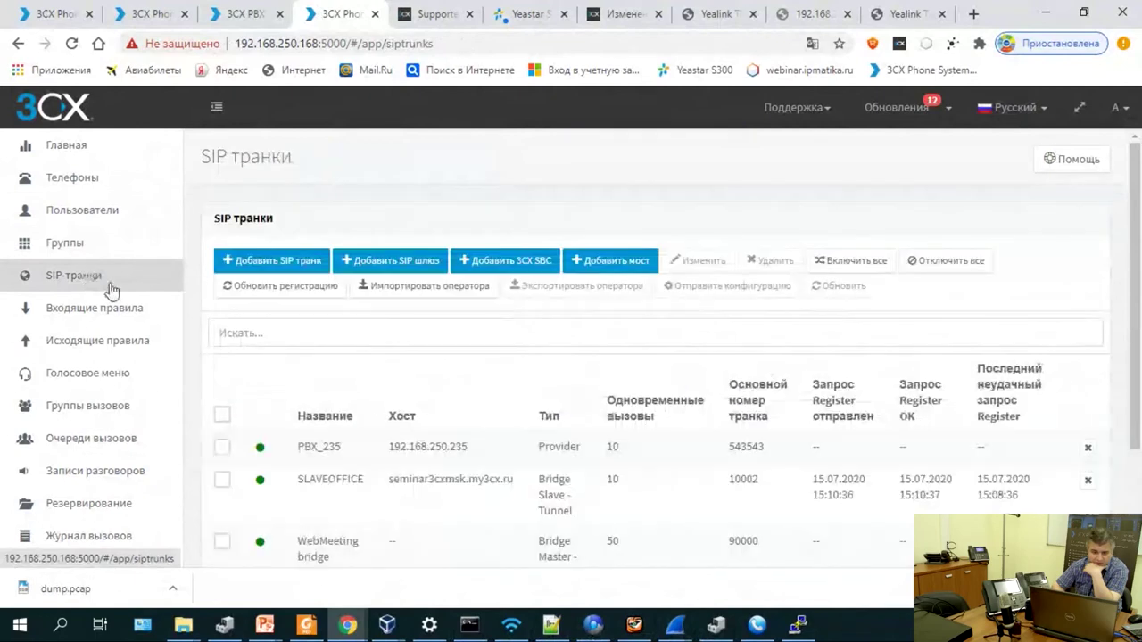
left_click(95, 340)
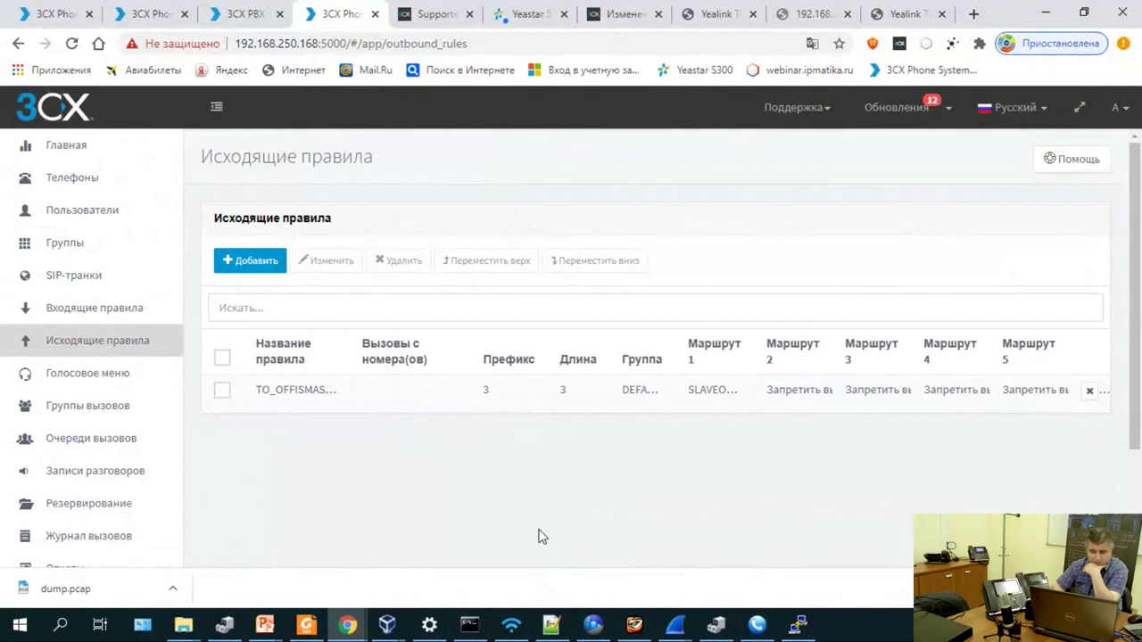
Step: On the master PBX, delete the BLOCK outbound rule, leaving TO_SIPNET and TO_OFFICEMASTER
left_click(37, 15)
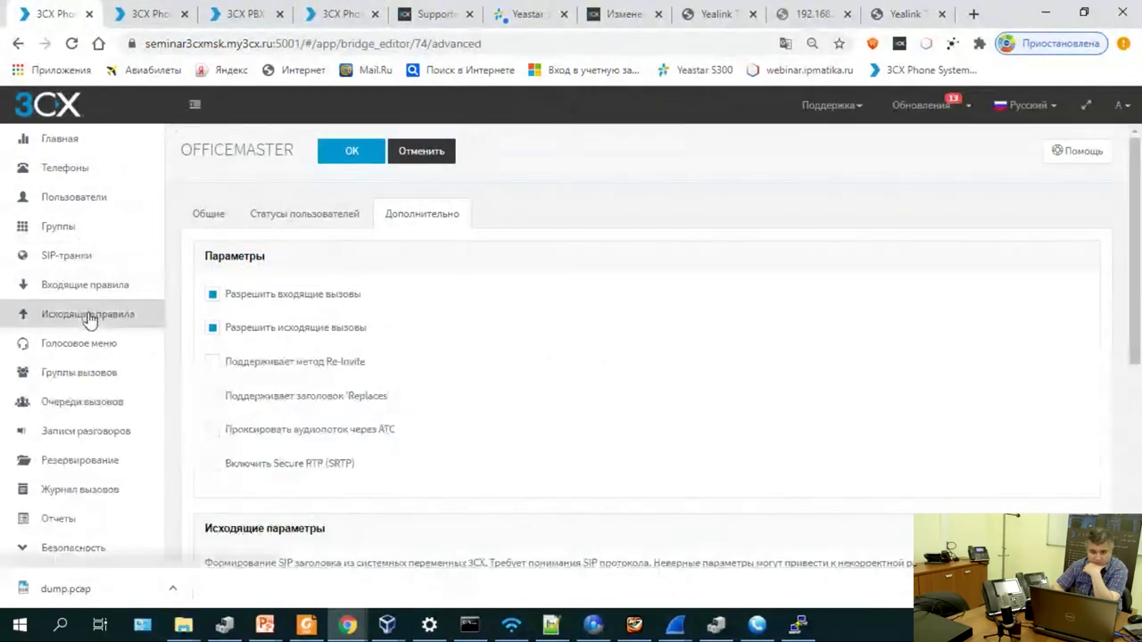
left_click(96, 316)
left_click(200, 347)
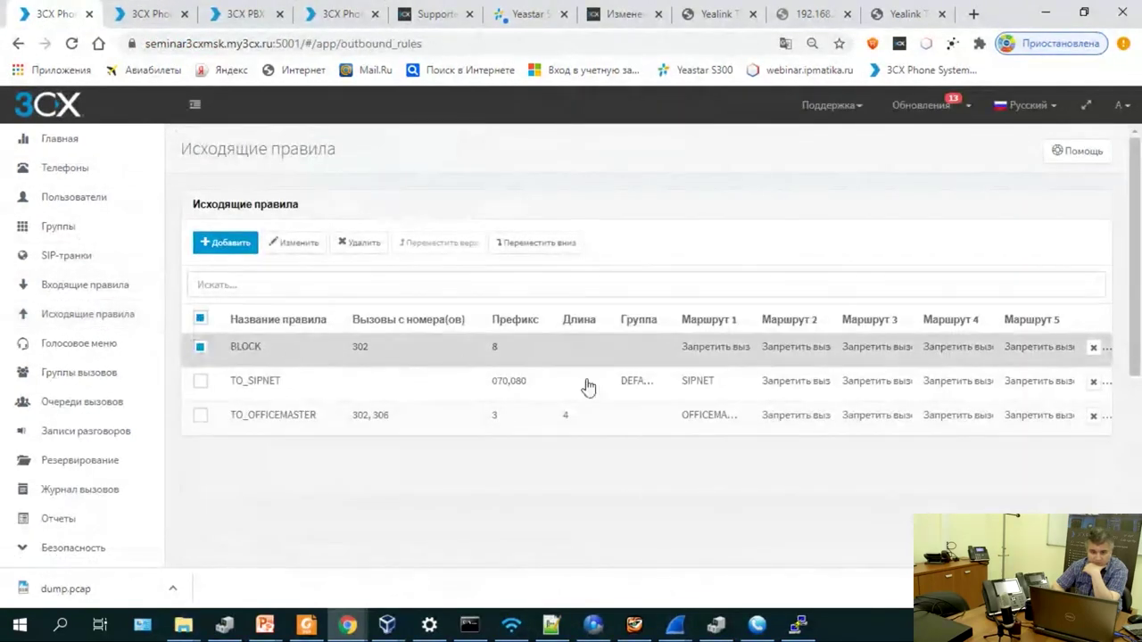
left_click(359, 243)
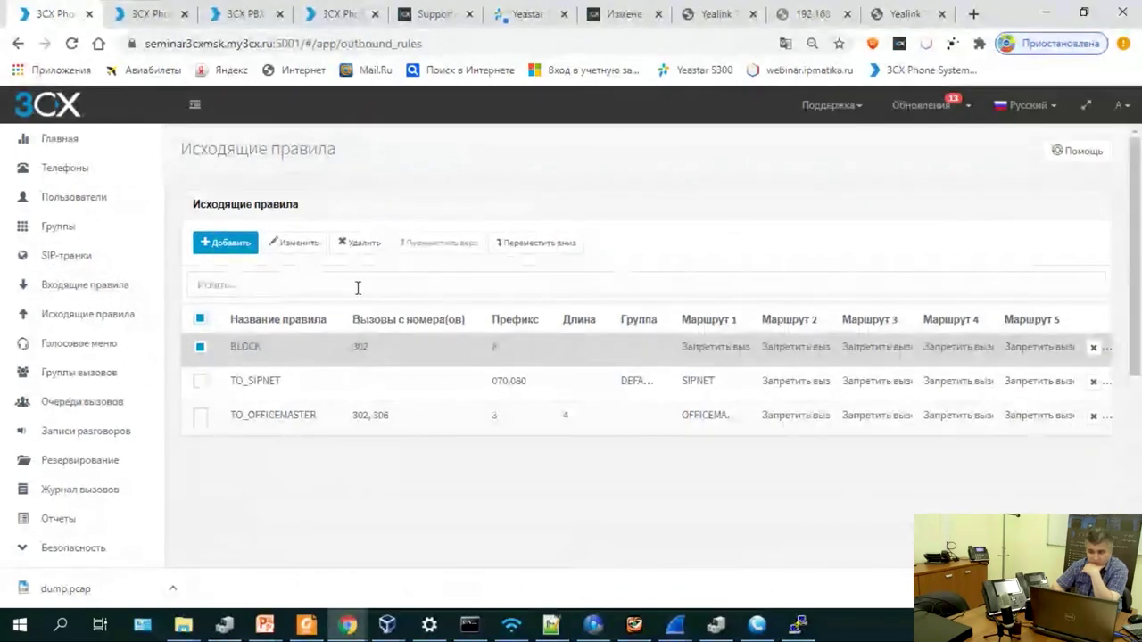
left_click(357, 245)
left_click(580, 234)
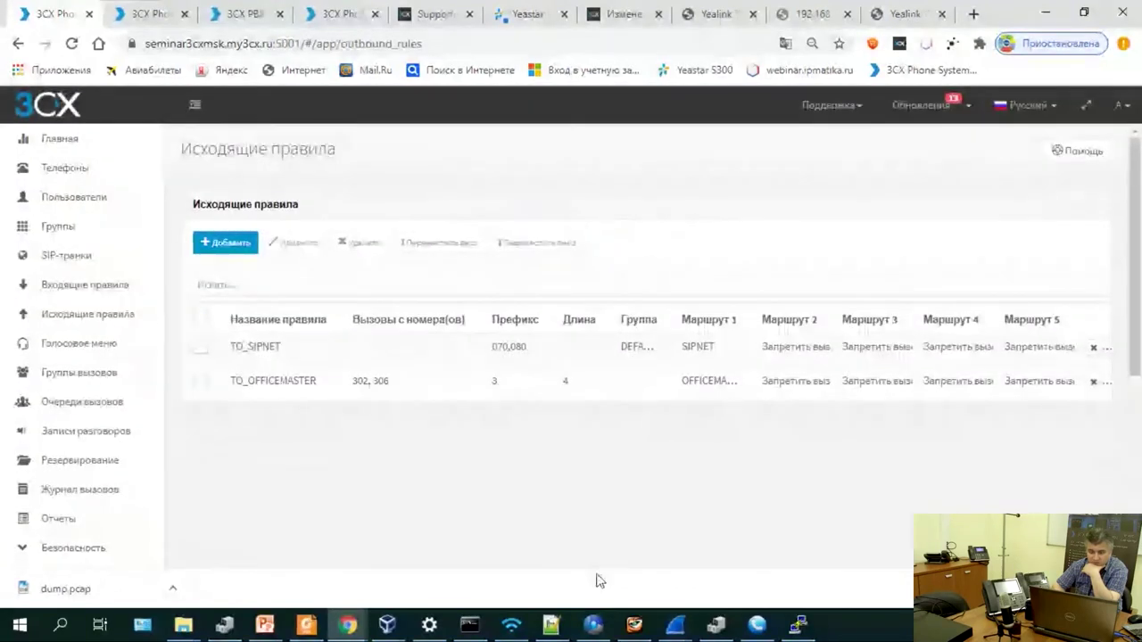
left_click(527, 627)
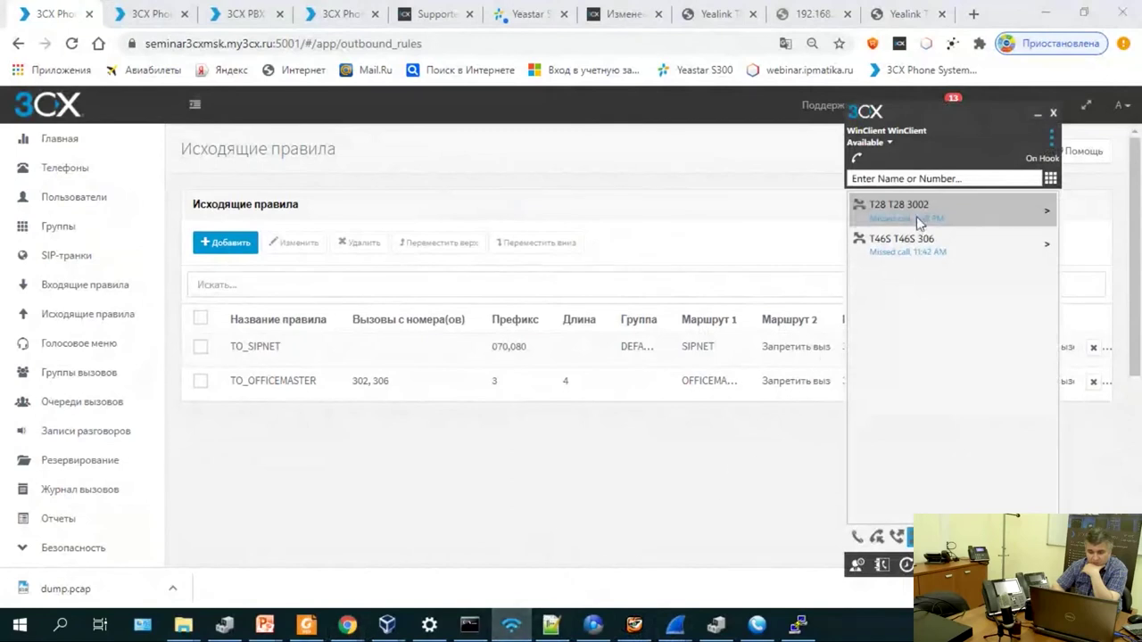
Step: Call the T28 3002 extension from WinClient, then minimize the softphone
double_click(925, 212)
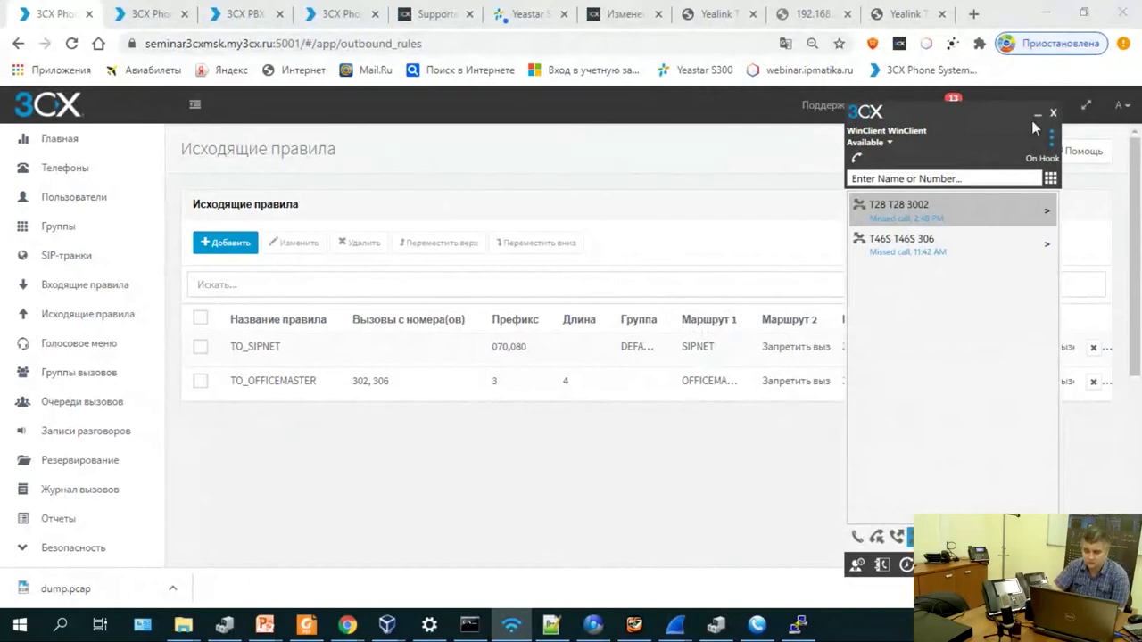
left_click(1038, 115)
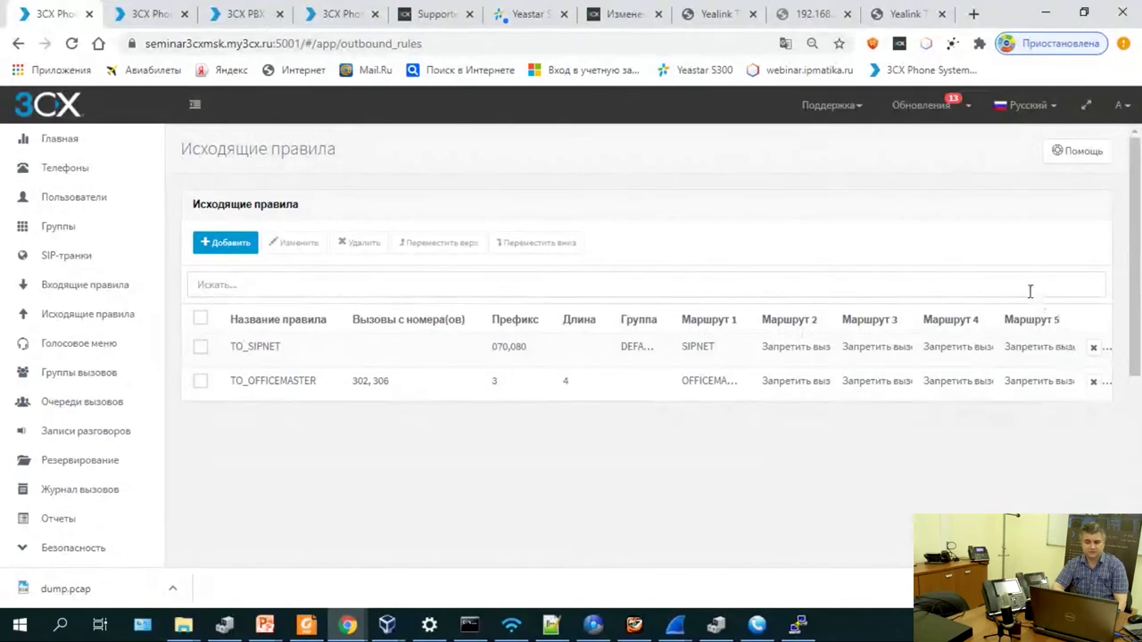
Step: Delete the TO_OFFICEMASTER rule, then retry calling T28 3002, which fails with Not found
left_click(1093, 386)
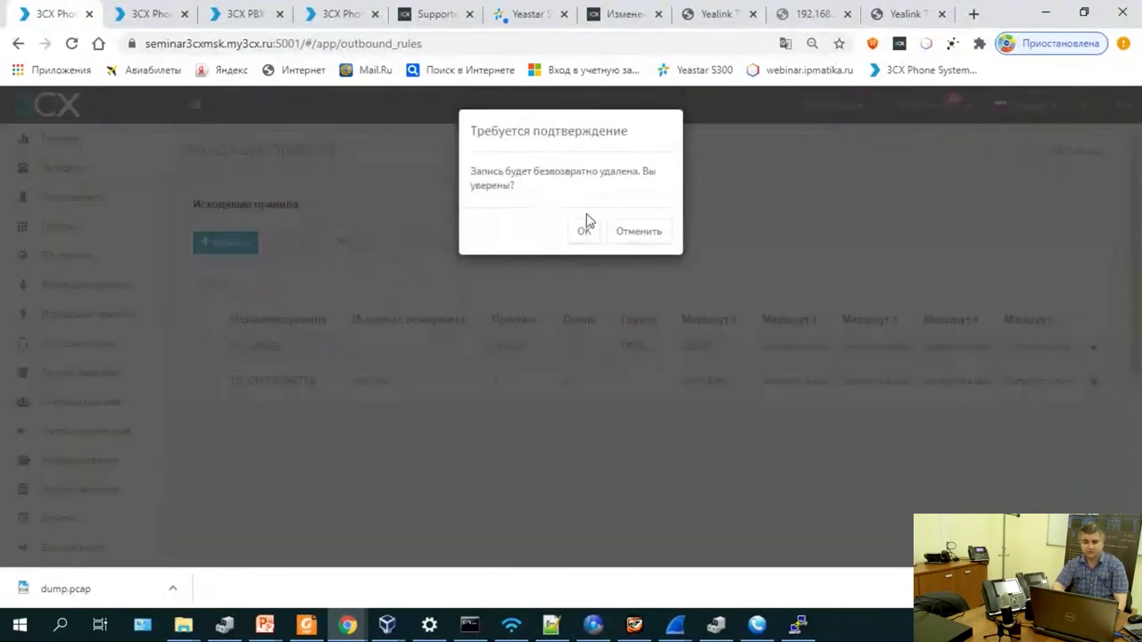
left_click(585, 229)
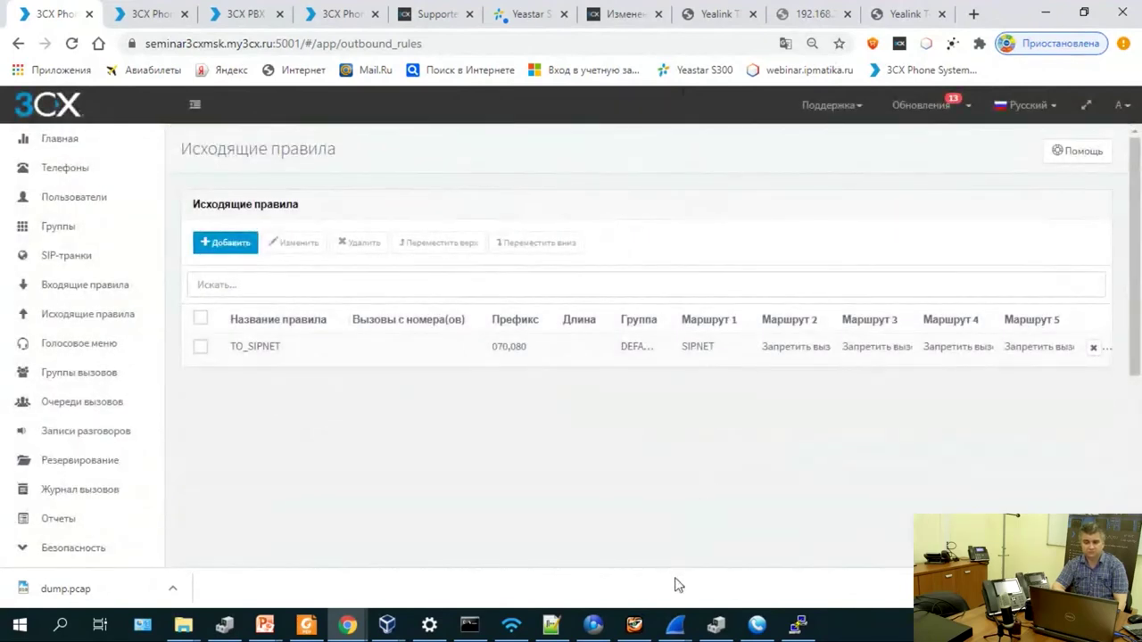
left_click(511, 625)
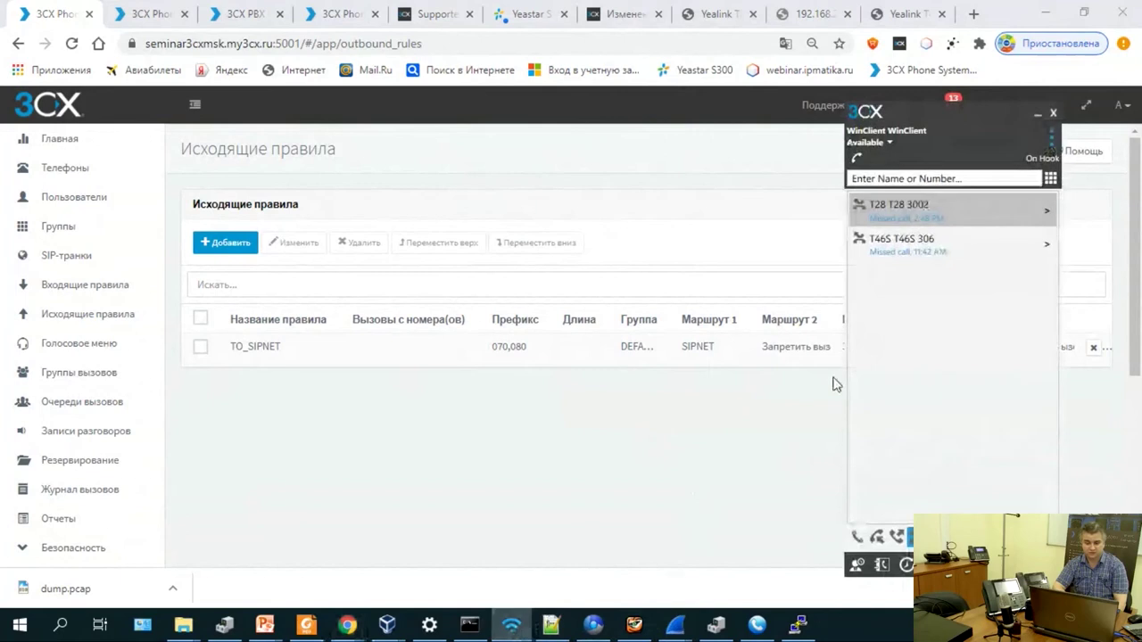
double_click(933, 217)
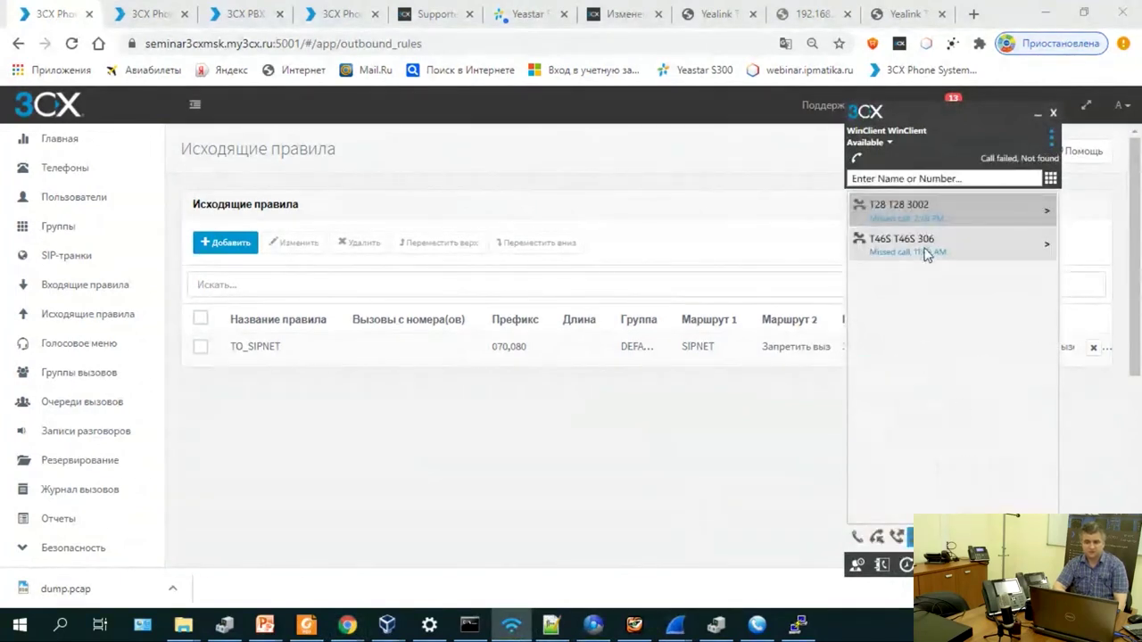
double_click(931, 221)
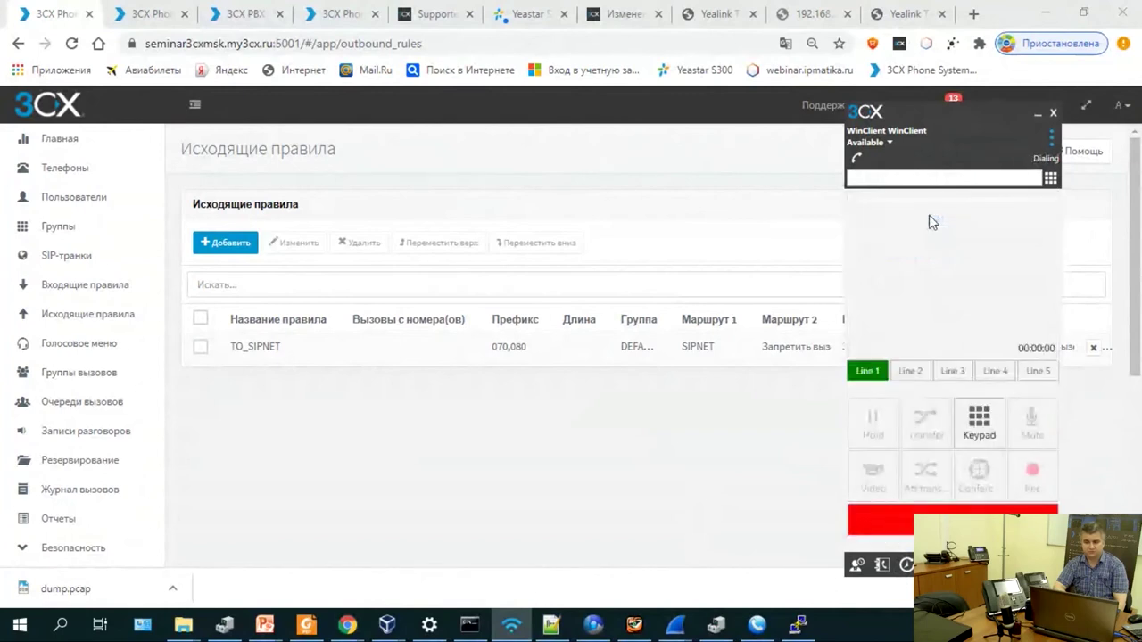
left_click(629, 493)
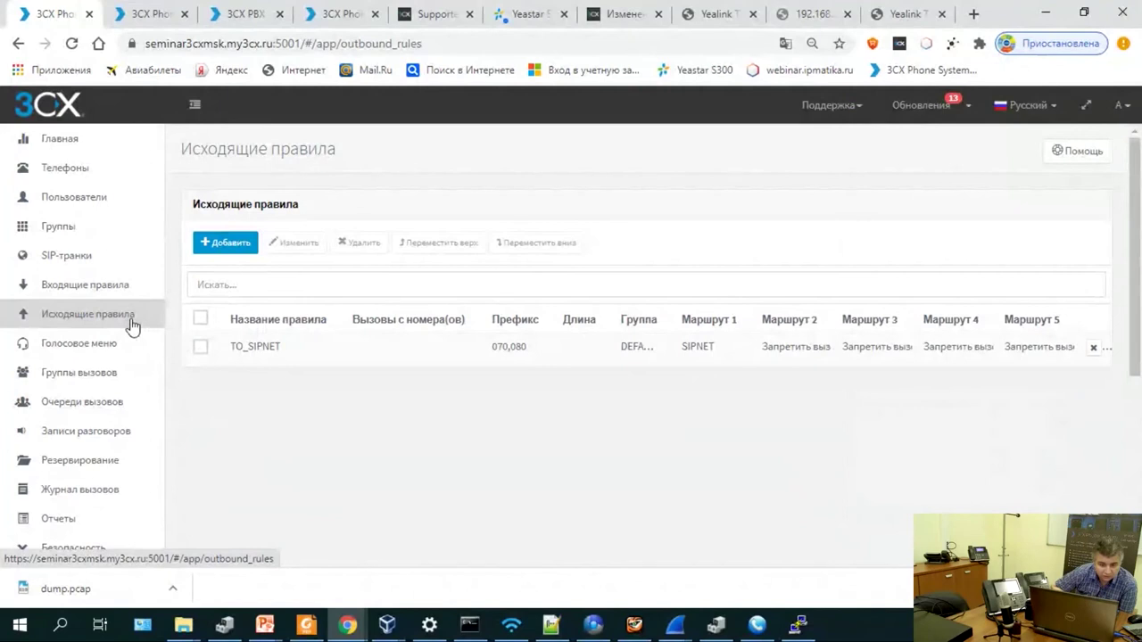
left_click(103, 261)
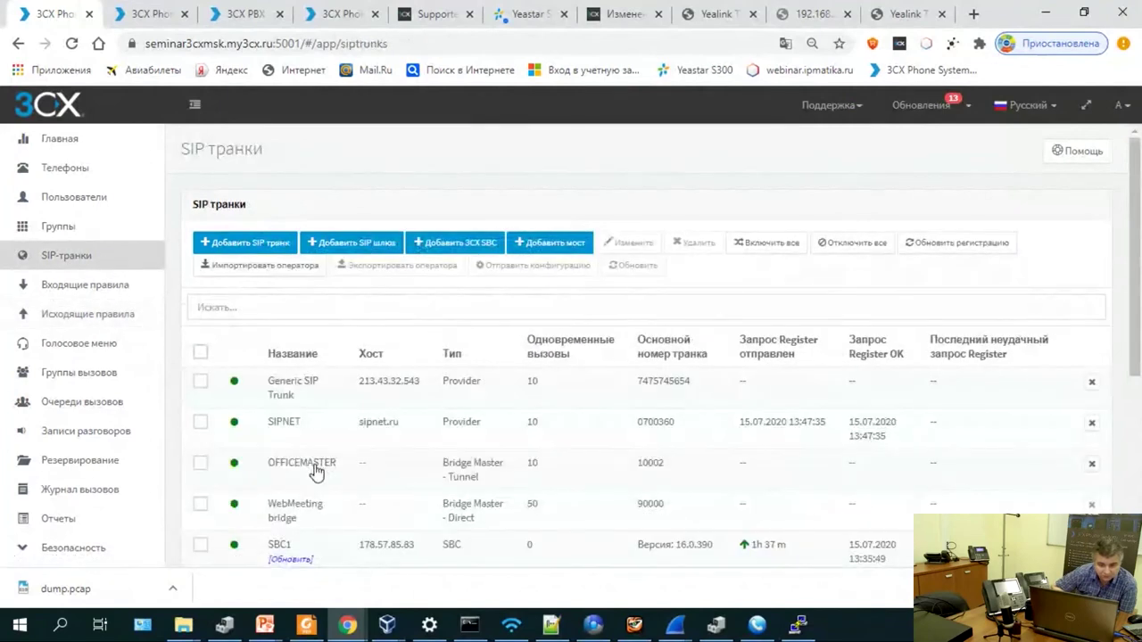
double_click(315, 471)
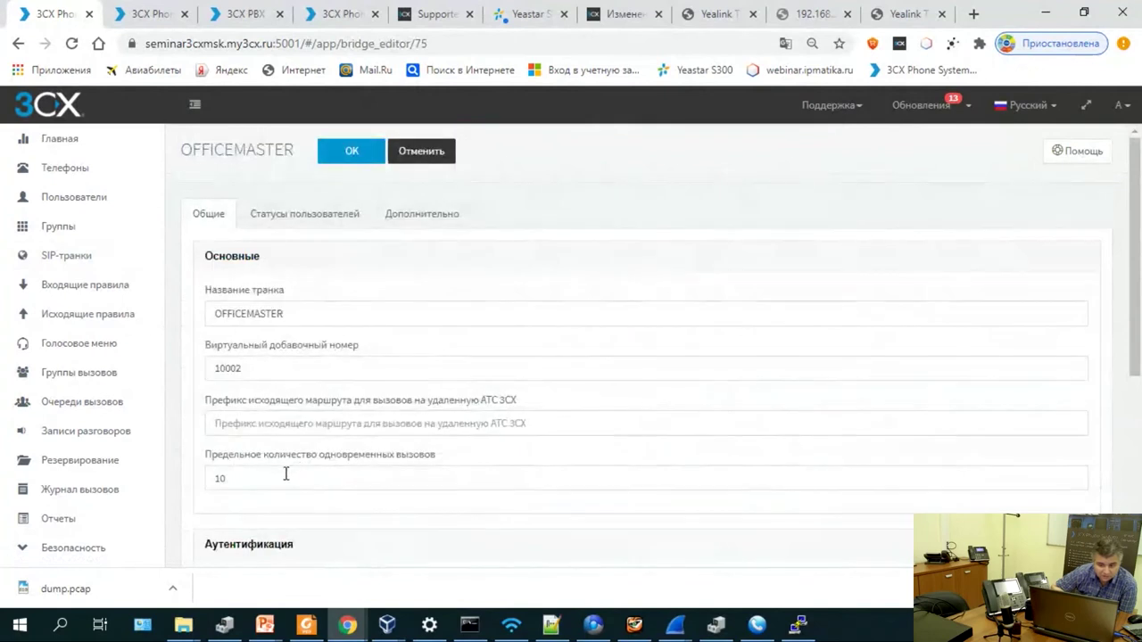
left_click(277, 428)
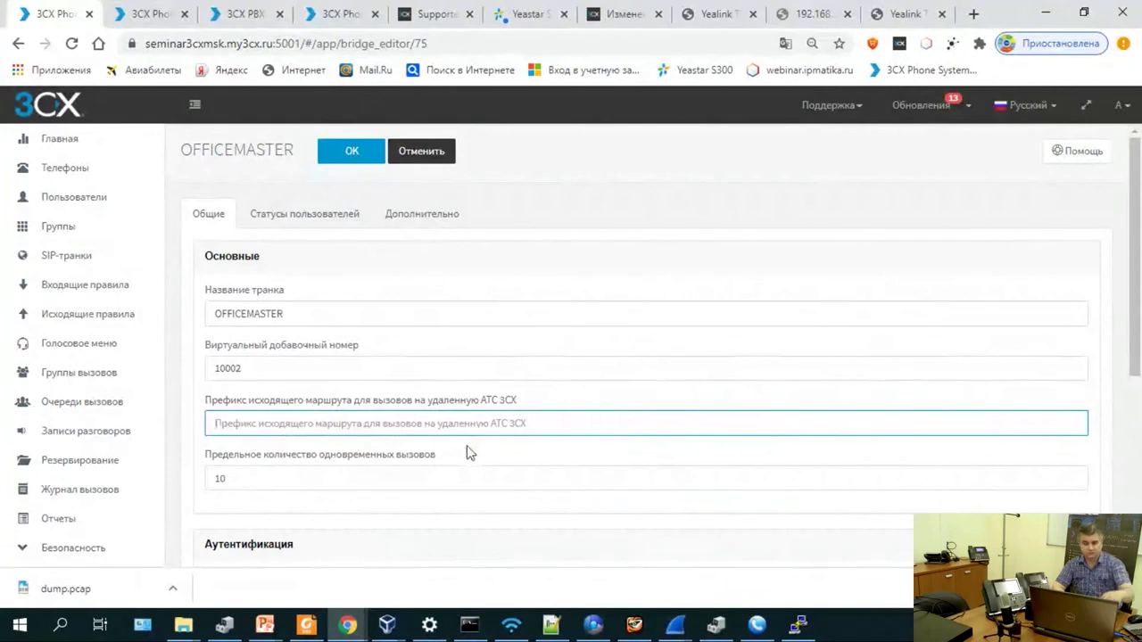
type("4")
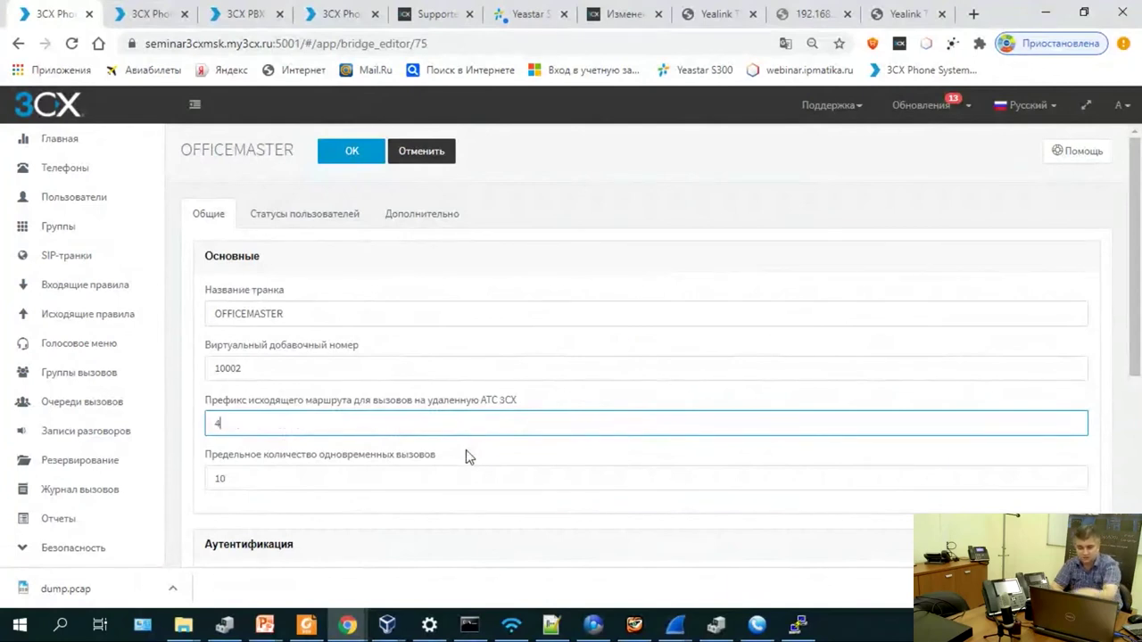
scroll(470, 457, "down", 4)
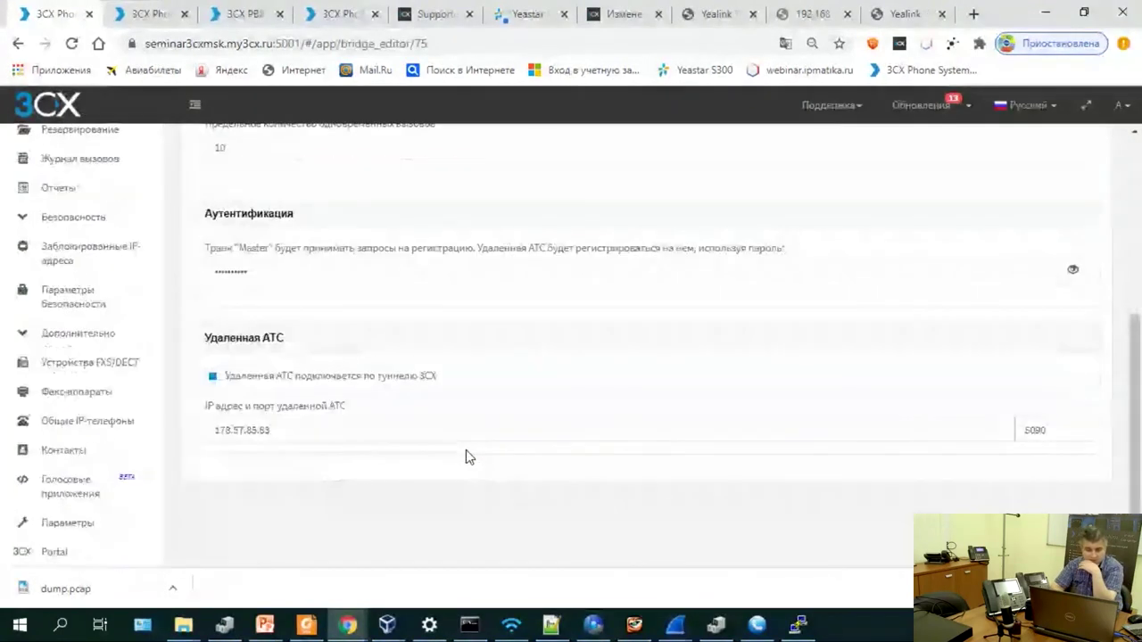
scroll(470, 457, "up", 4)
left_click(339, 153)
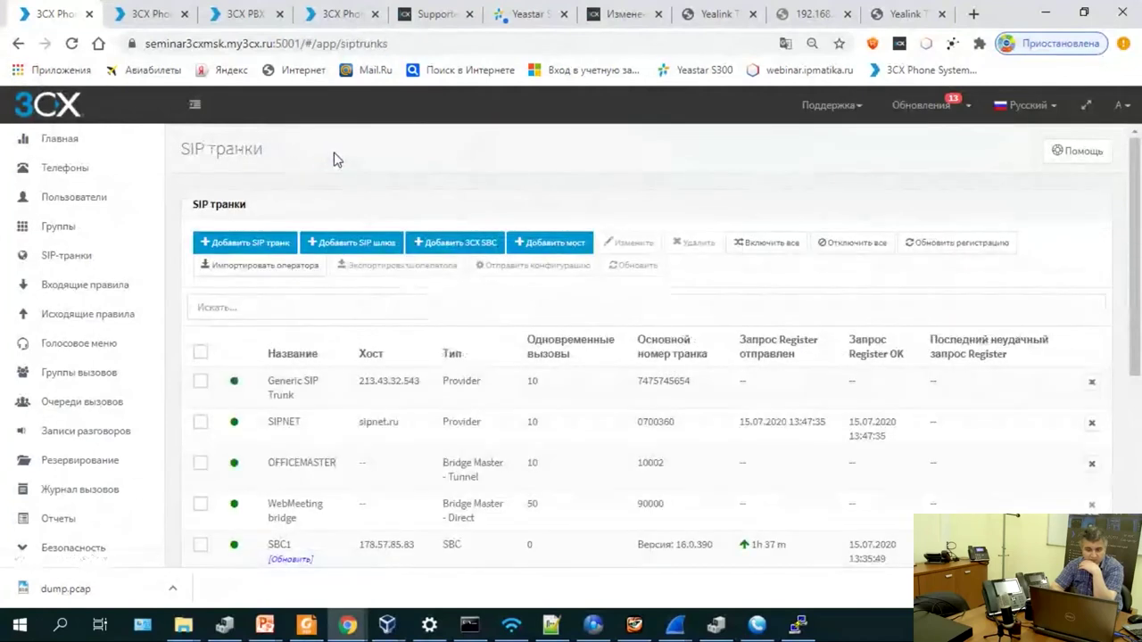
left_click(287, 244)
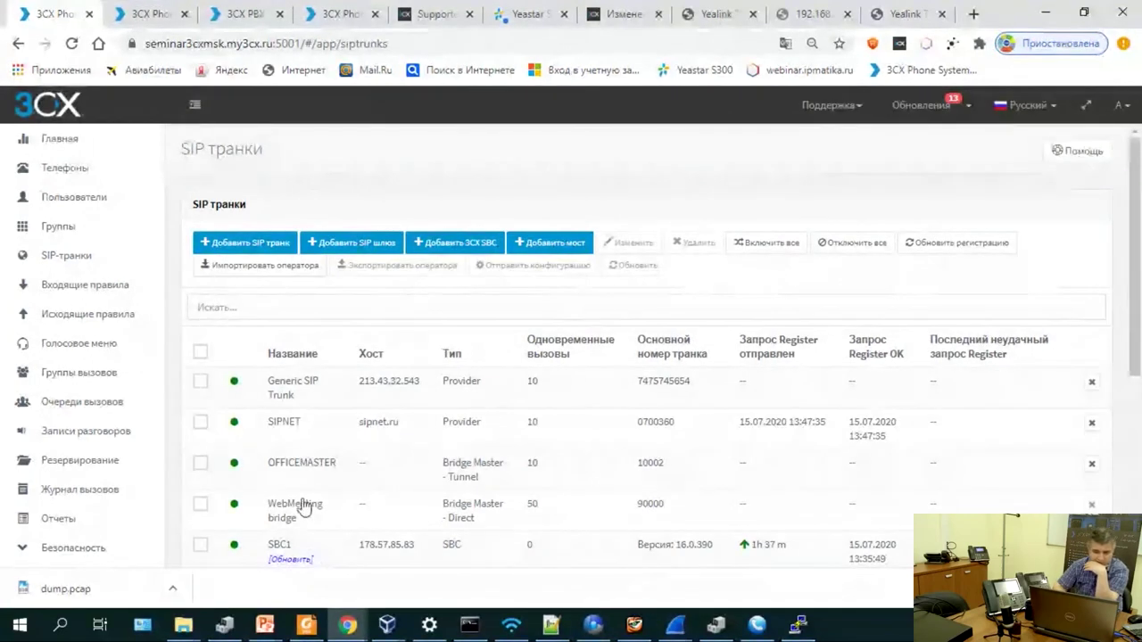
double_click(301, 470)
left_click(282, 428)
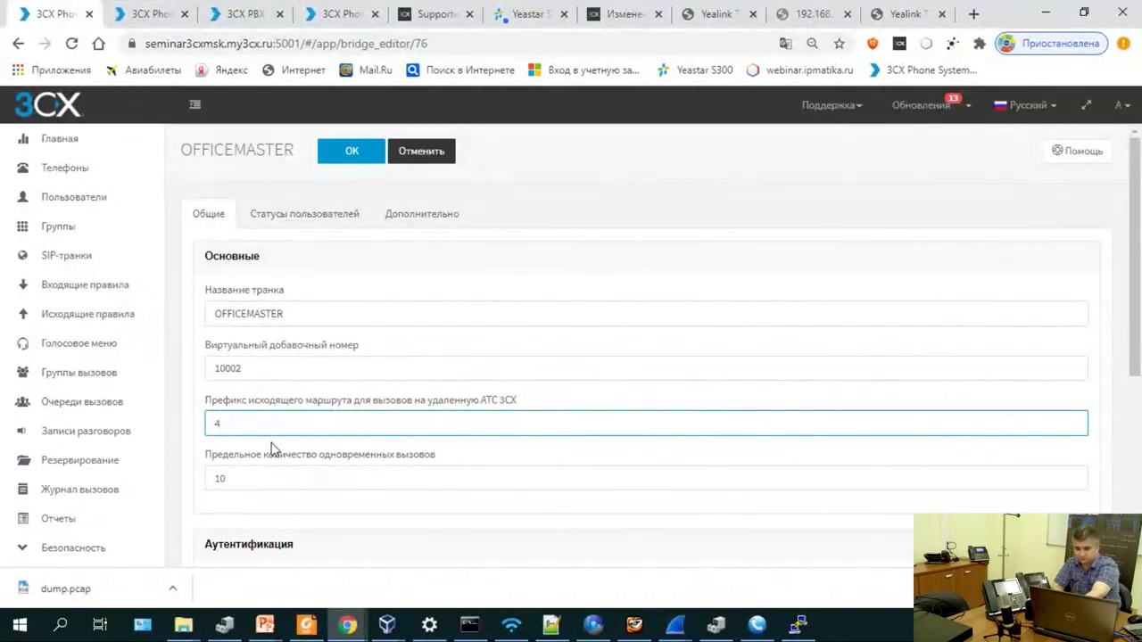
key("BackSpace")
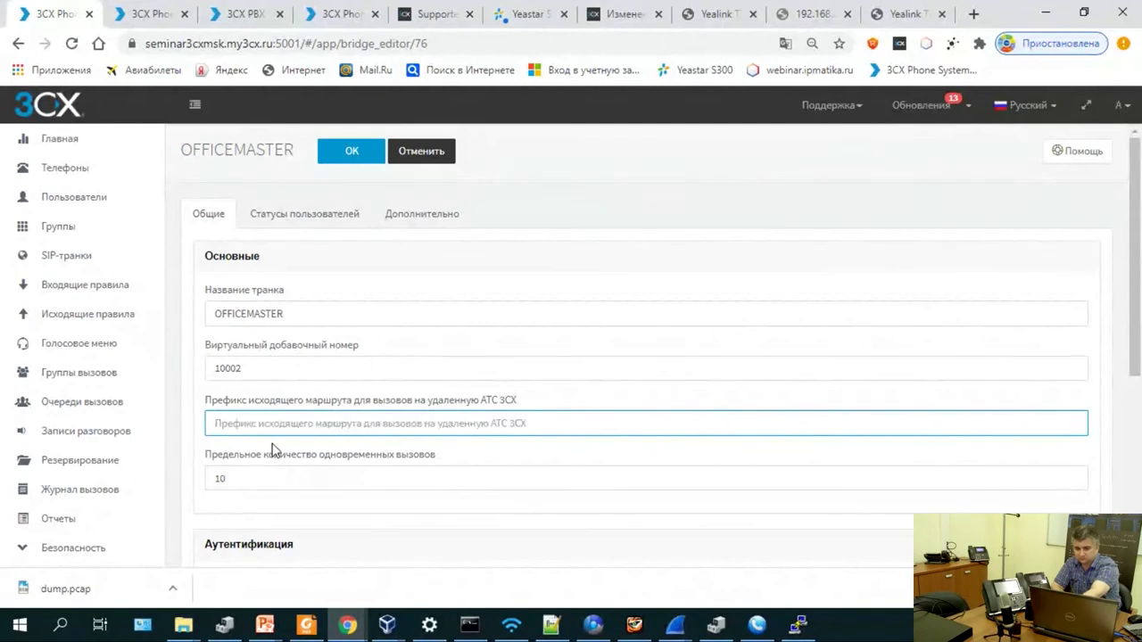
left_click(345, 159)
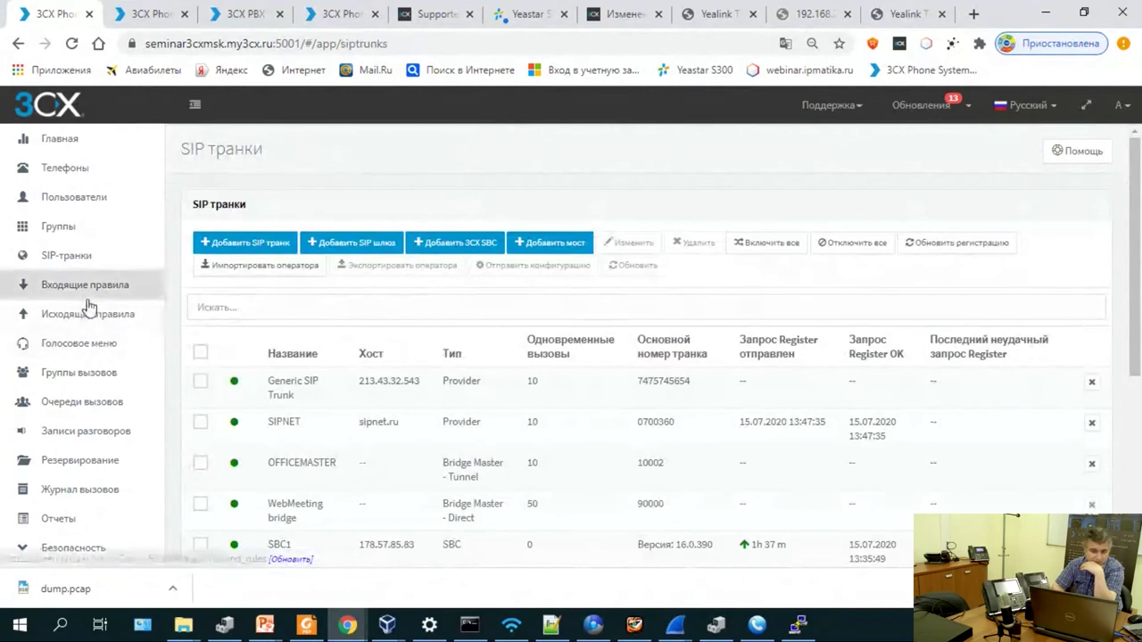
left_click(86, 312)
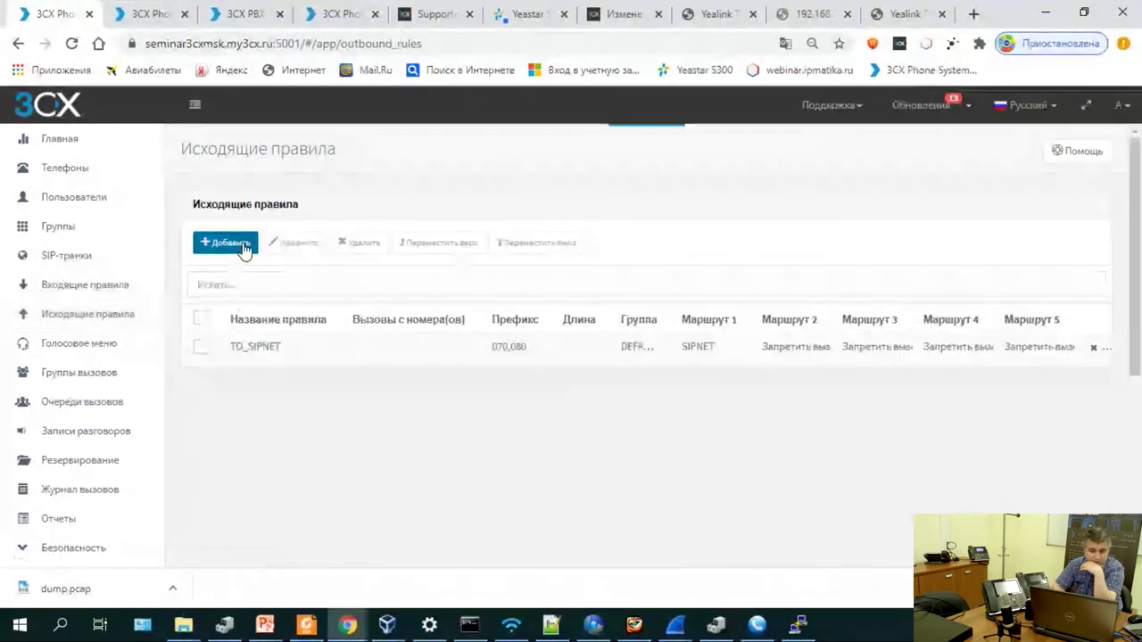
Step: Create outbound rule TO_OFFICE with prefix 3, length 4, for extensions 302 and 306
left_click(227, 244)
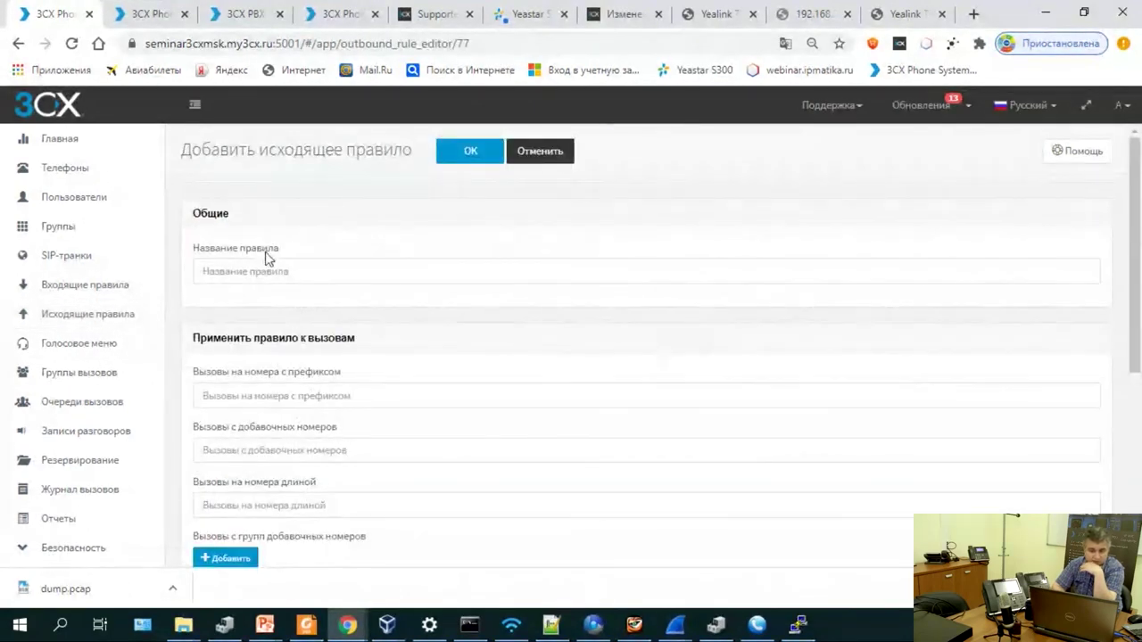
left_click(261, 273)
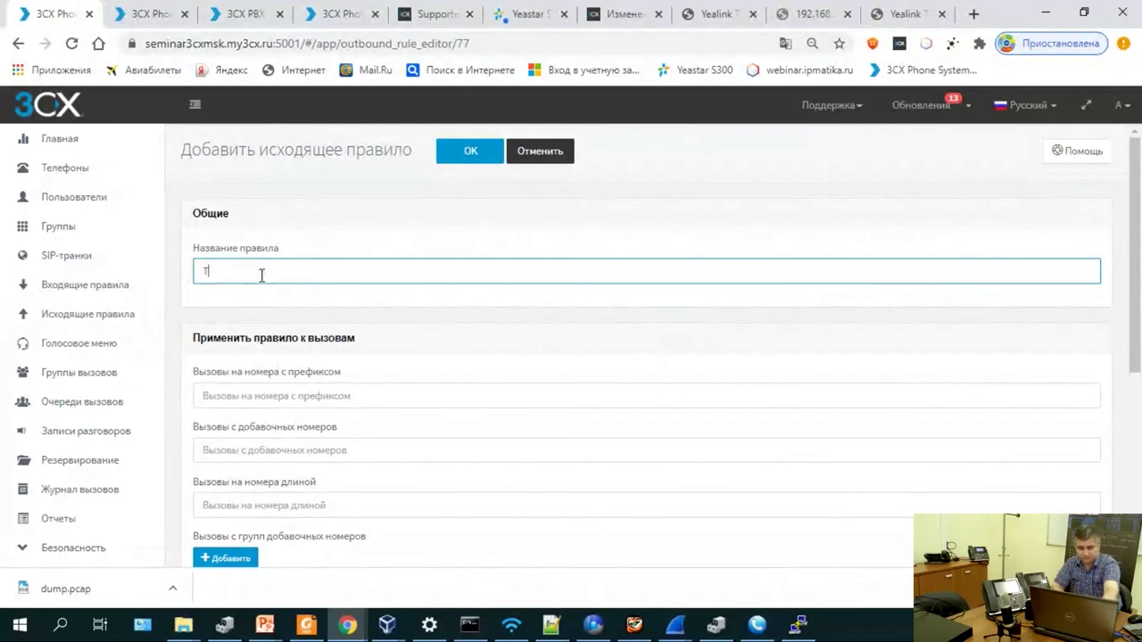
type("TO_OFFICE")
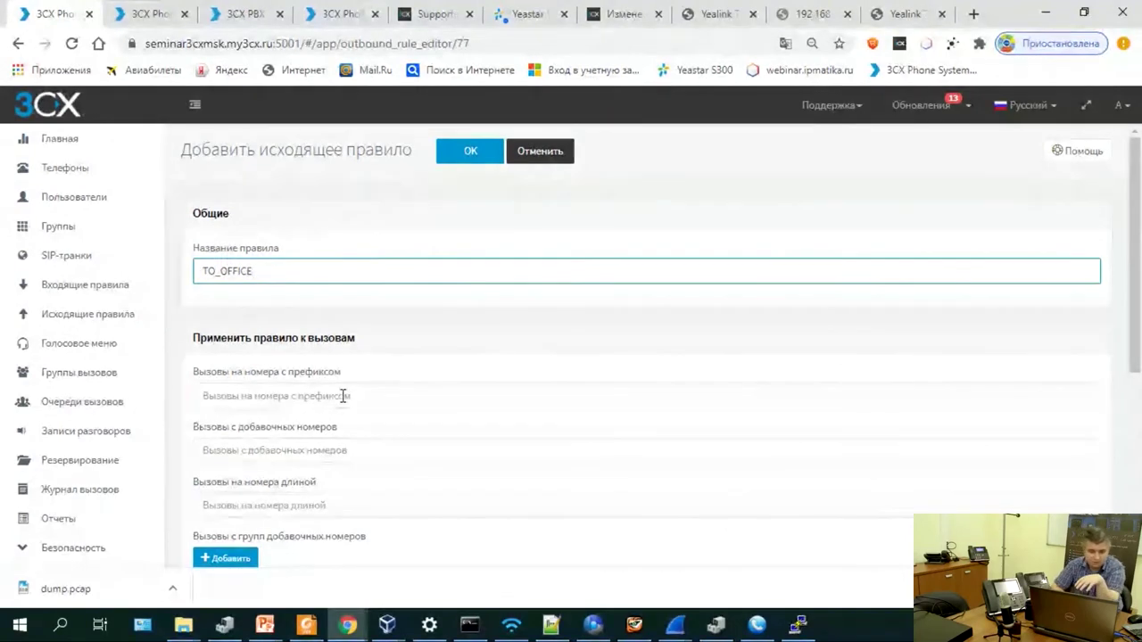
left_click(341, 396)
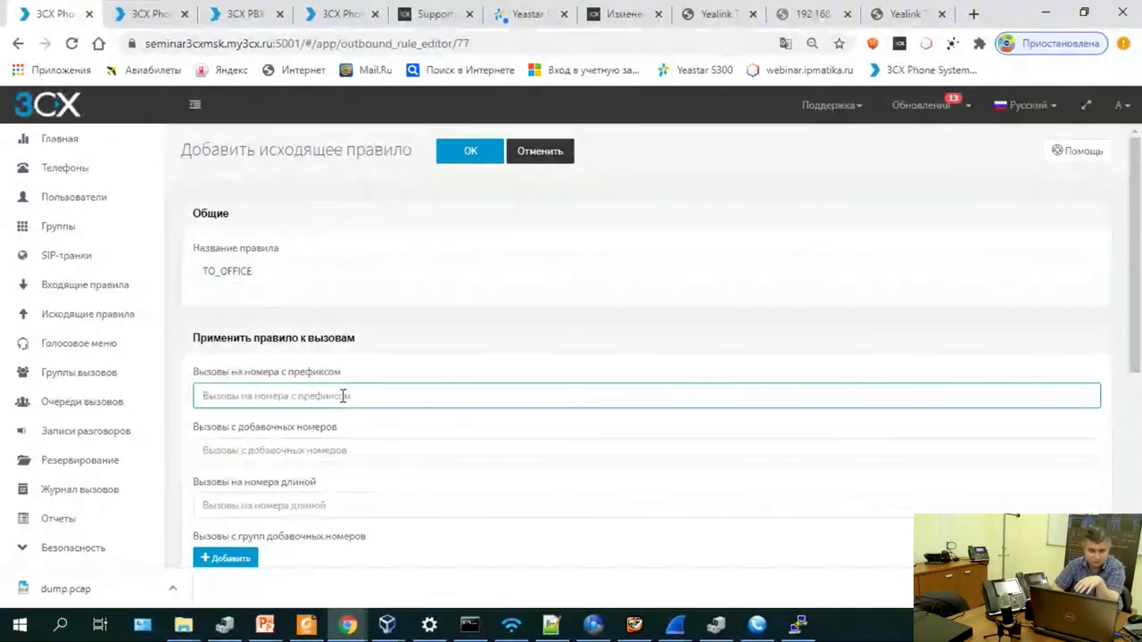
type("3")
left_click(306, 504)
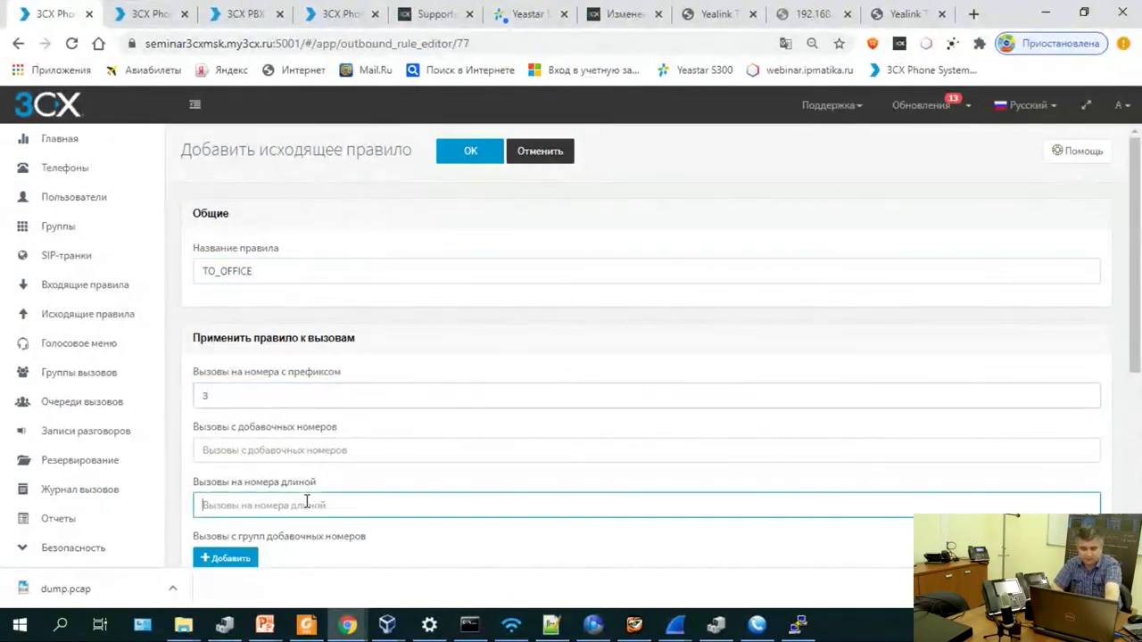
left_click(283, 452)
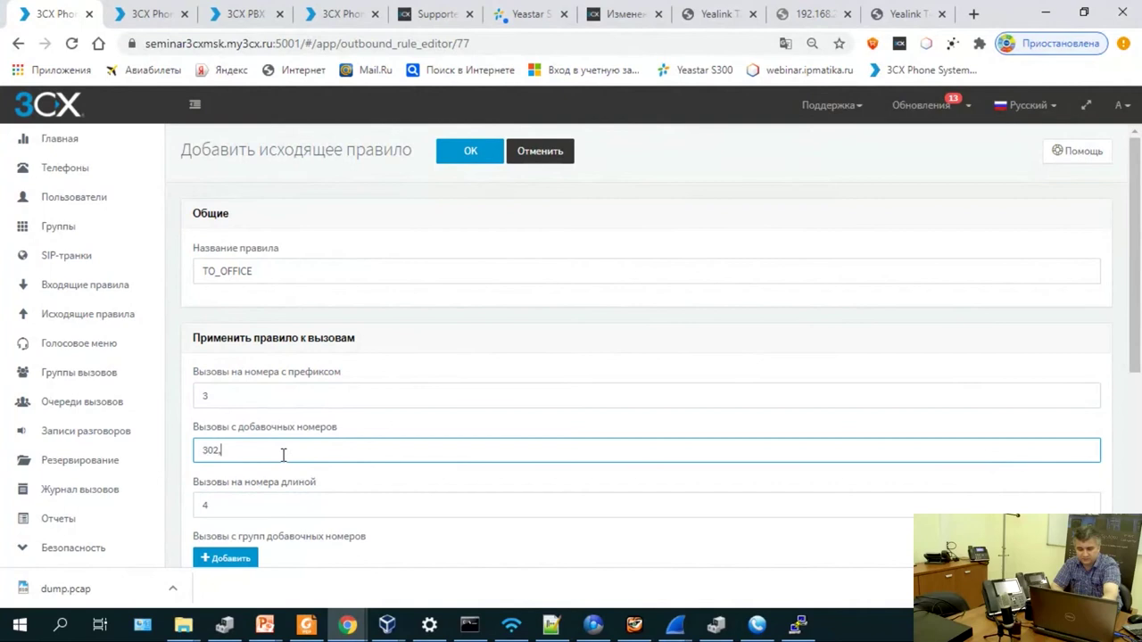
type("302,306")
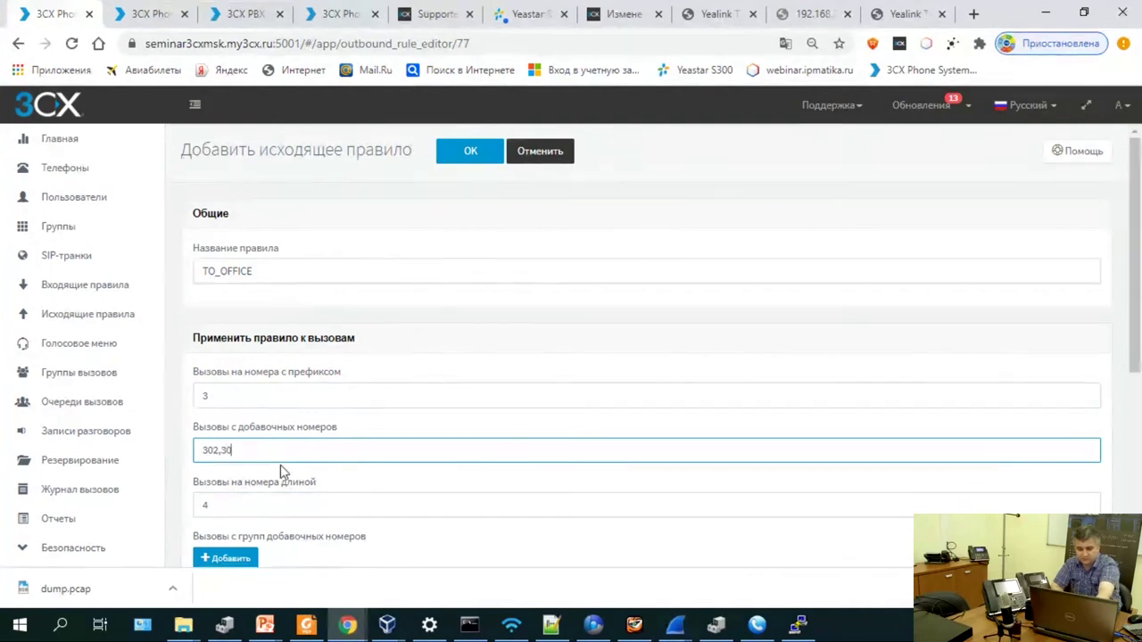
left_click(459, 152)
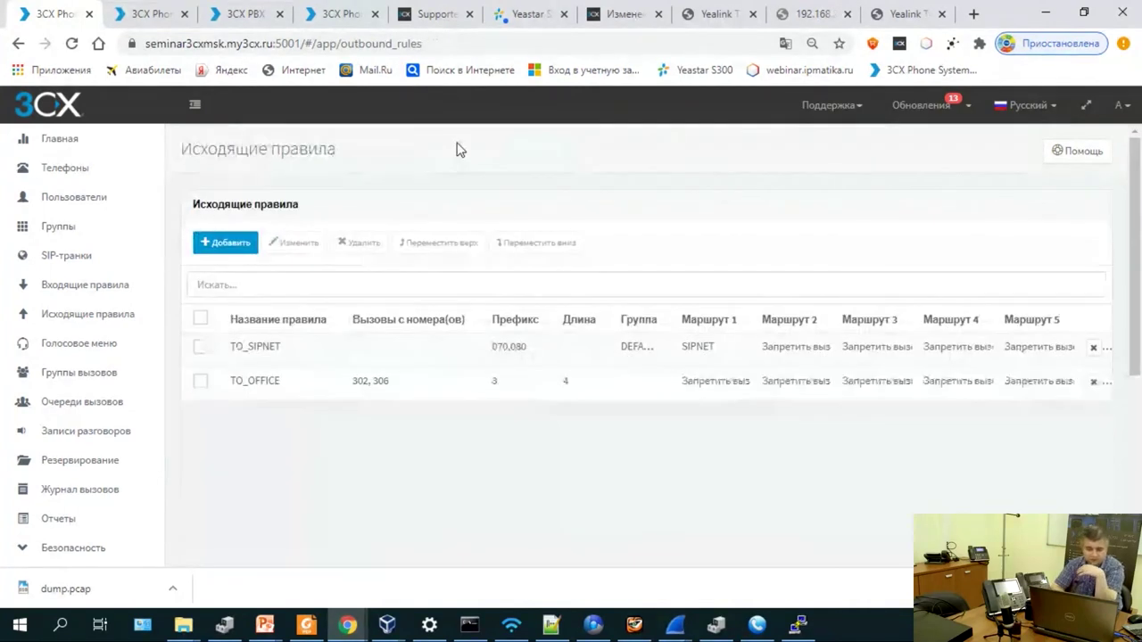
scroll(586, 491, "down", 2)
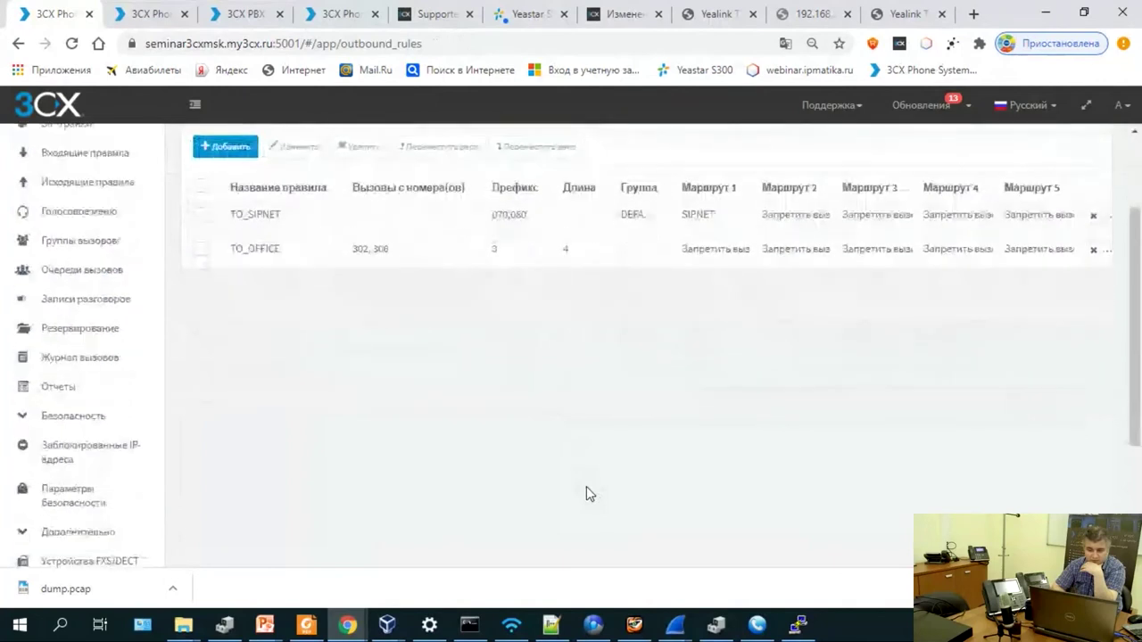
scroll(598, 527, "up", 2)
left_click(756, 628)
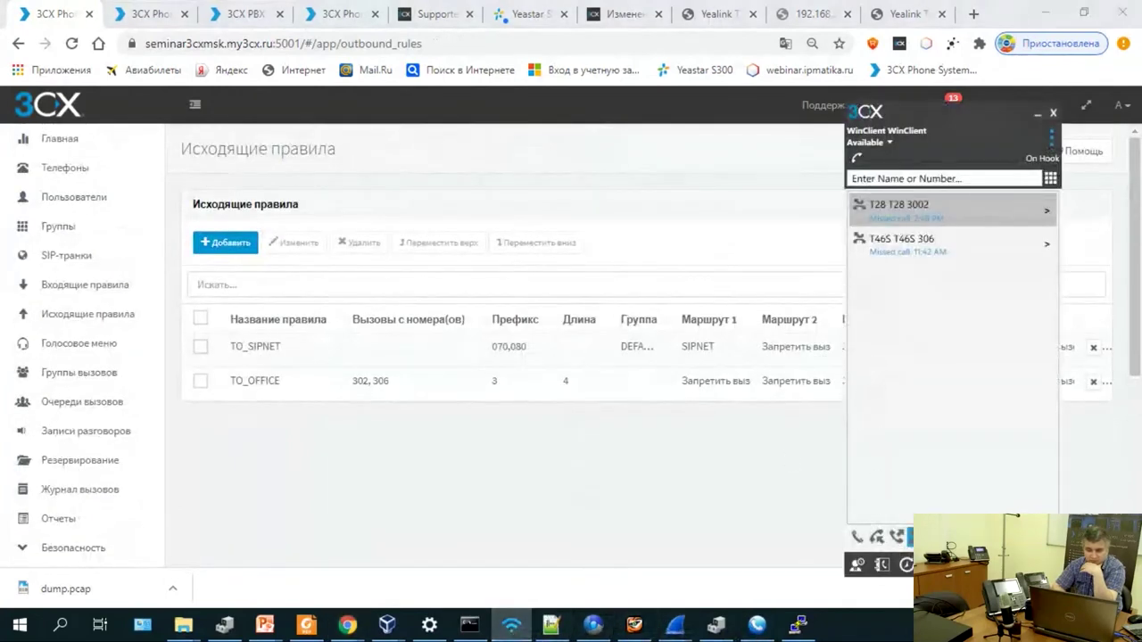
Step: Dial extension 306 from the WinClient dial pad
left_click(1051, 178)
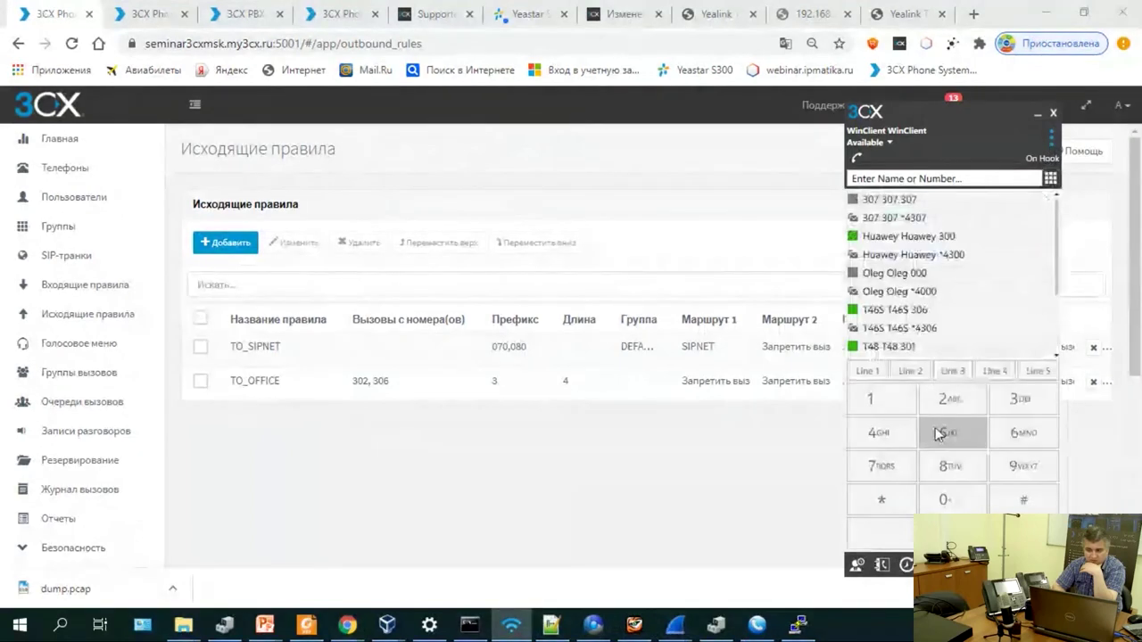
left_click(1011, 415)
left_click(960, 496)
left_click(1020, 434)
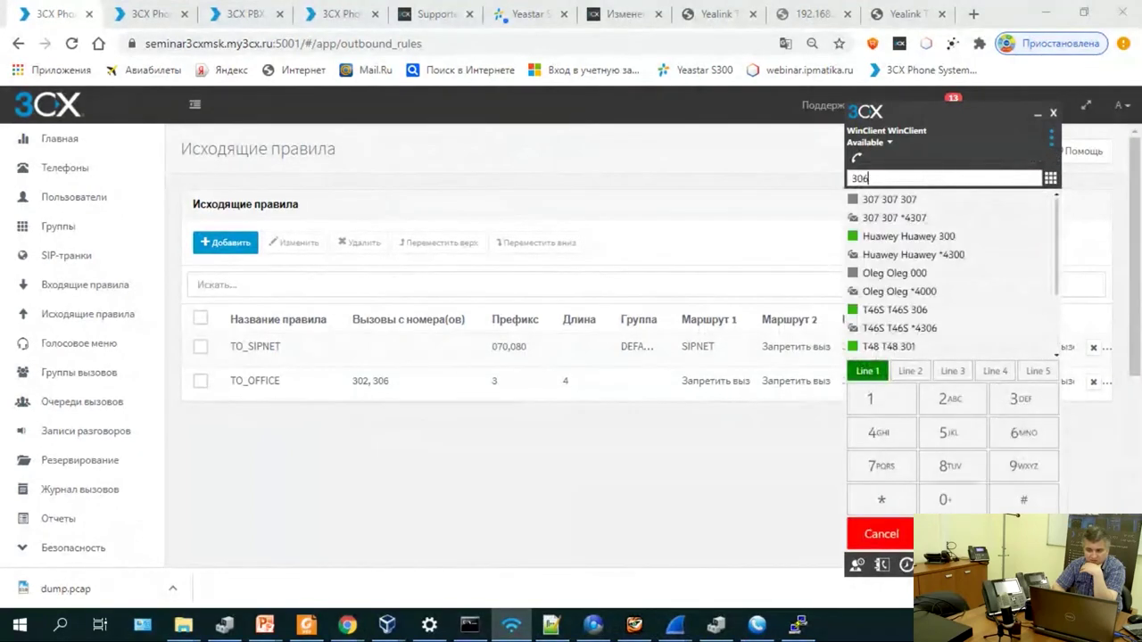
key("Return")
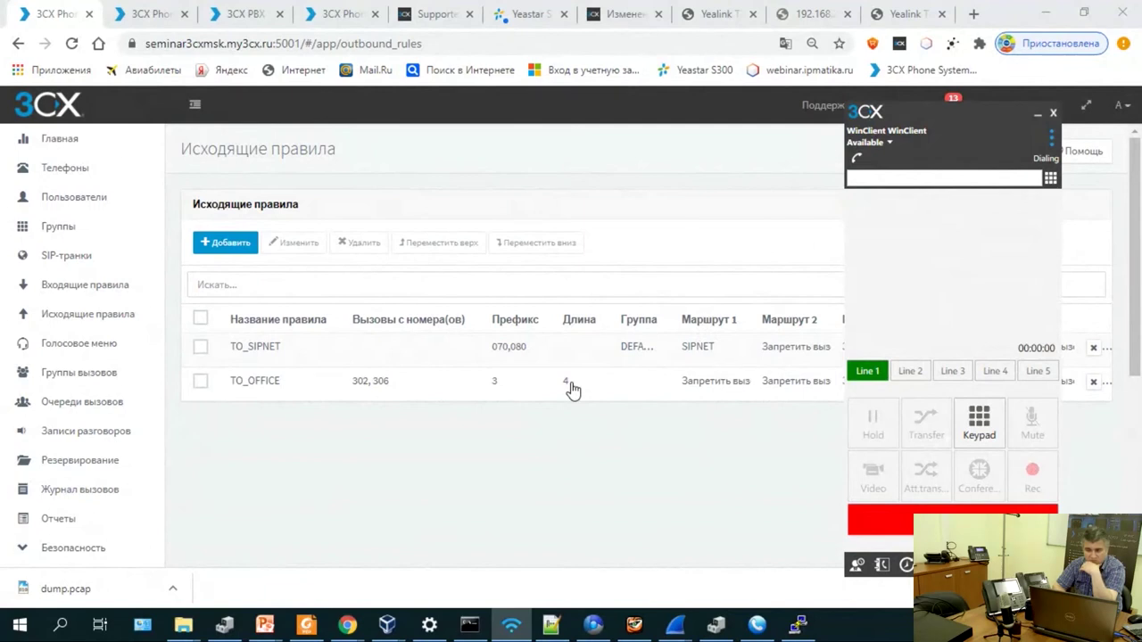
Step: Change the TO_OFFICE rule's route 1 from BLOCK CALLS to the OFFICEMASTER trunk
double_click(578, 385)
scroll(428, 455, "down", 5)
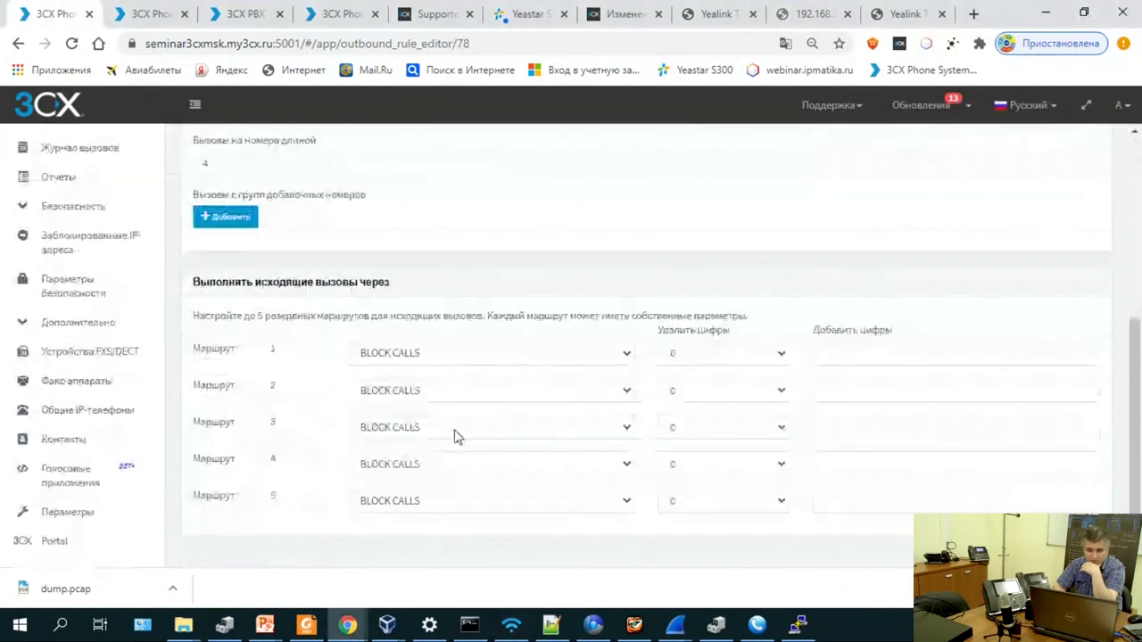
left_click(593, 357)
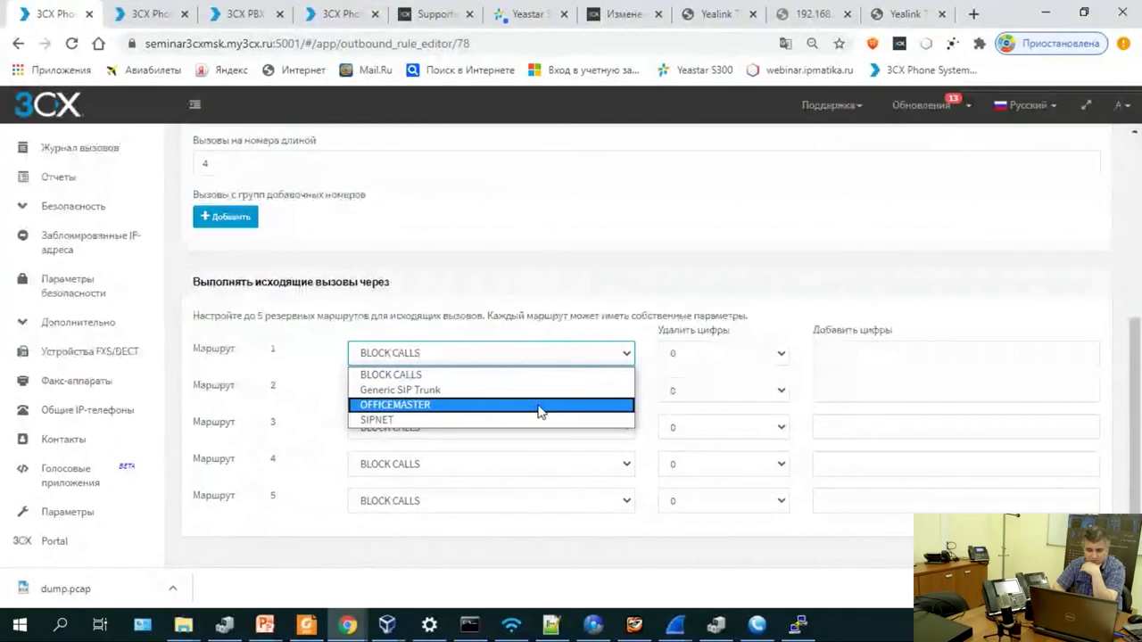
left_click(541, 404)
scroll(544, 262, "up", 1)
scroll(544, 262, "up", 3)
left_click(333, 158)
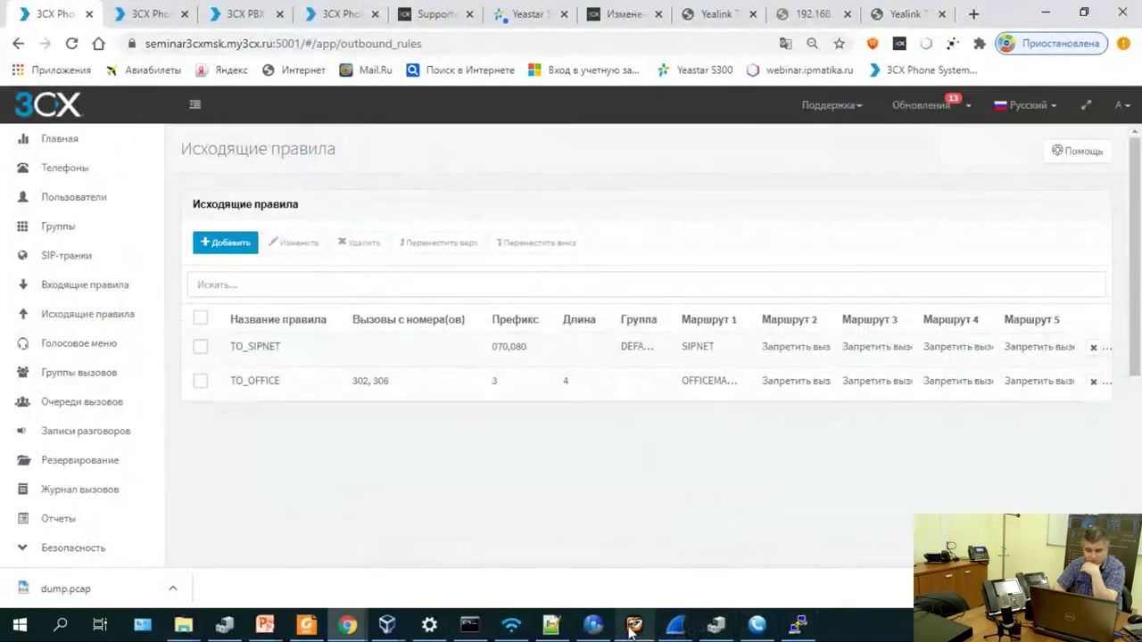
left_click(511, 627)
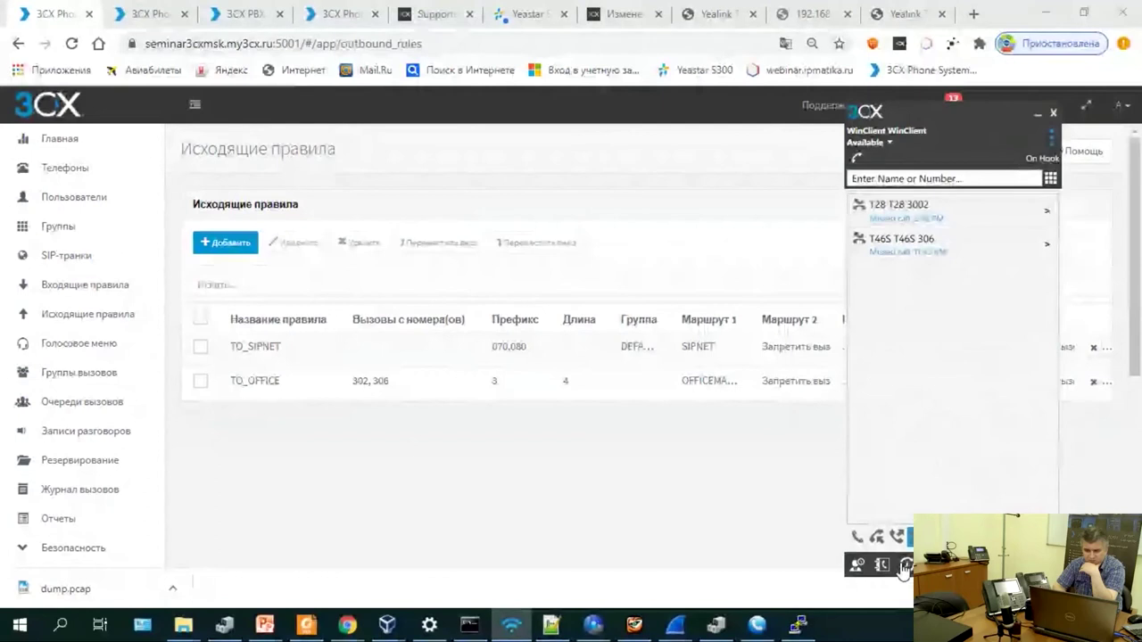
Step: Place a brief test call to 3002 via Call Mobile, hang up, and close WinClient
left_click(1050, 220)
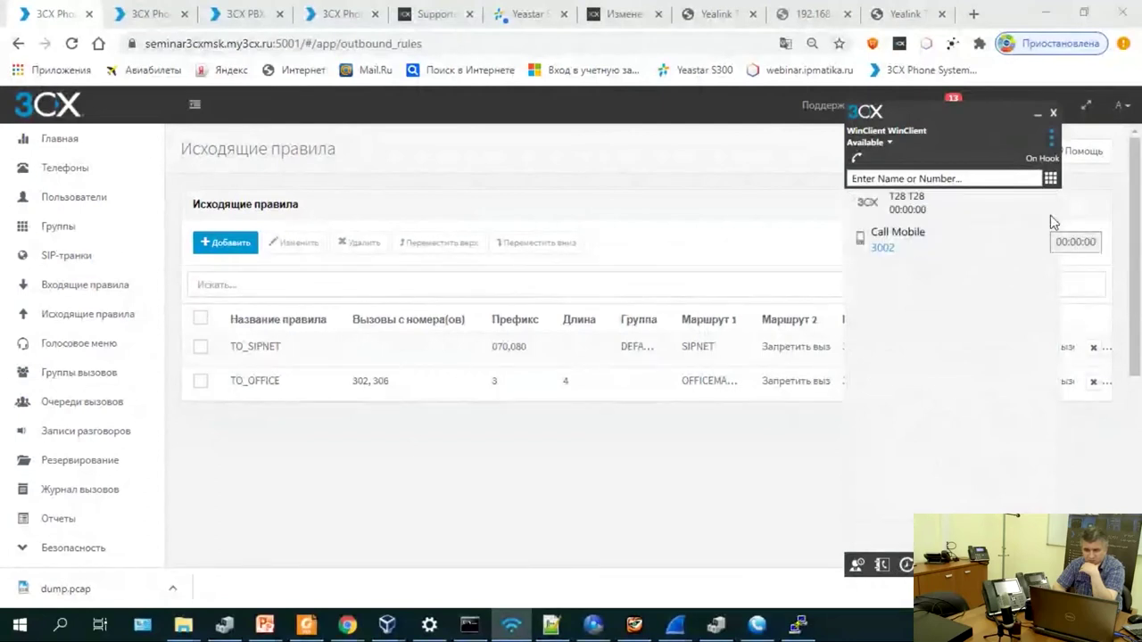
left_click(1006, 250)
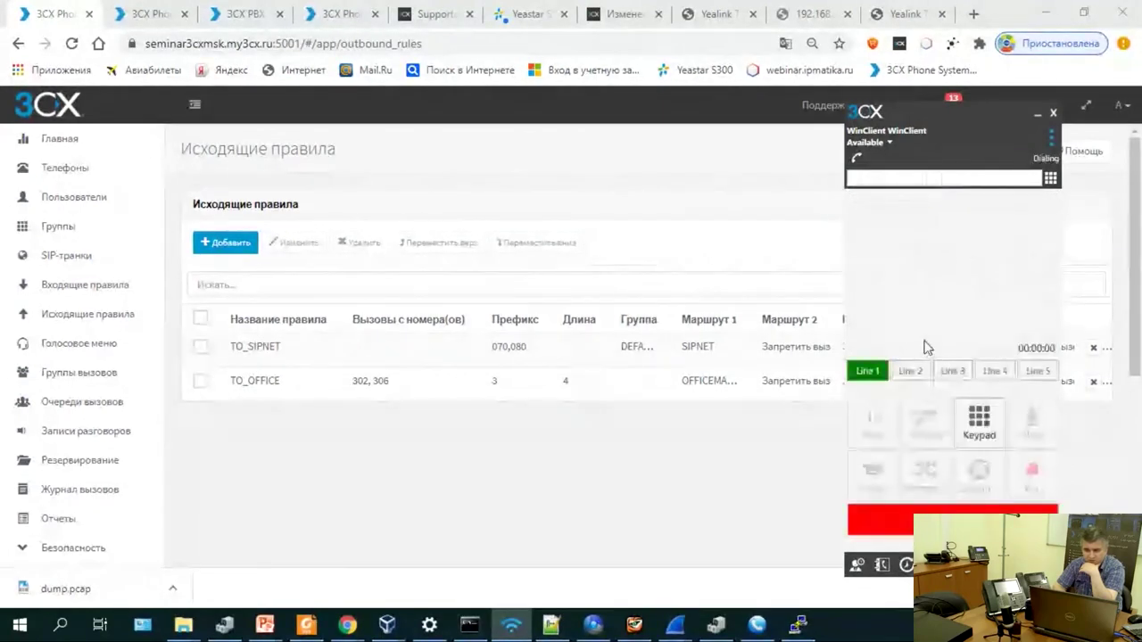
left_click(935, 516)
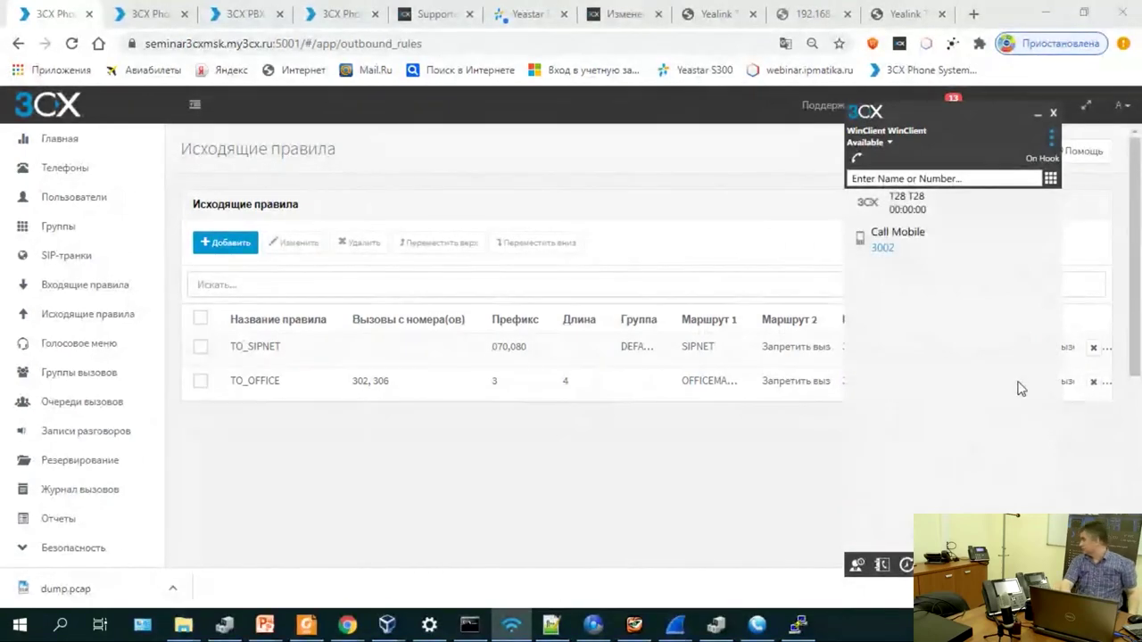
left_click(721, 506)
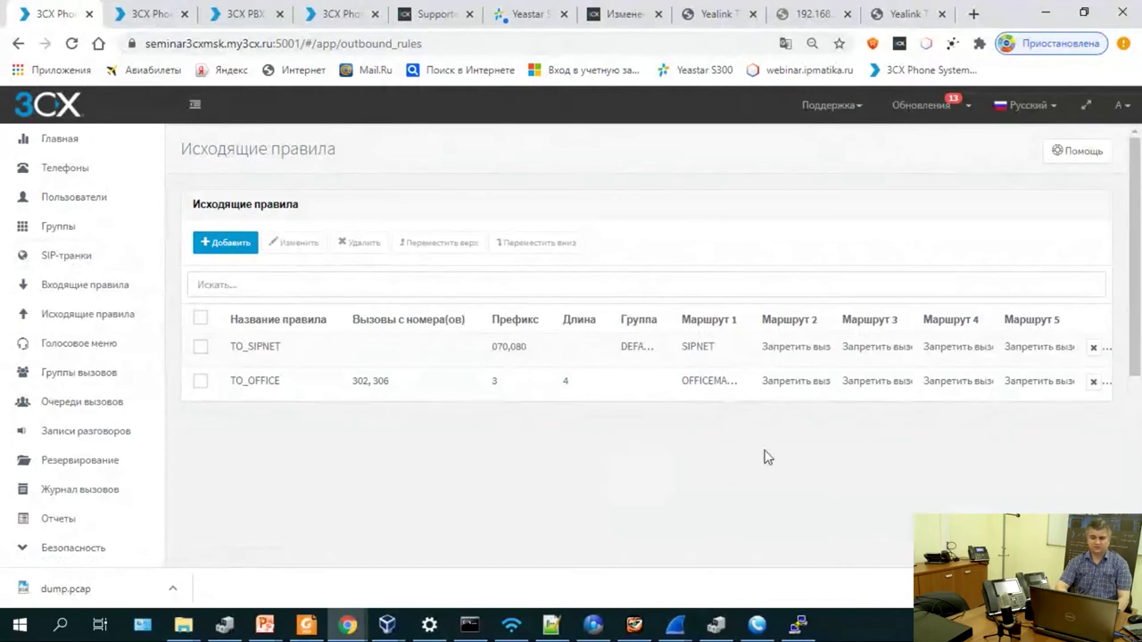
Step: Open the dashboard of the PBX at 192.168.250.168 to check the server event log
left_click(336, 16)
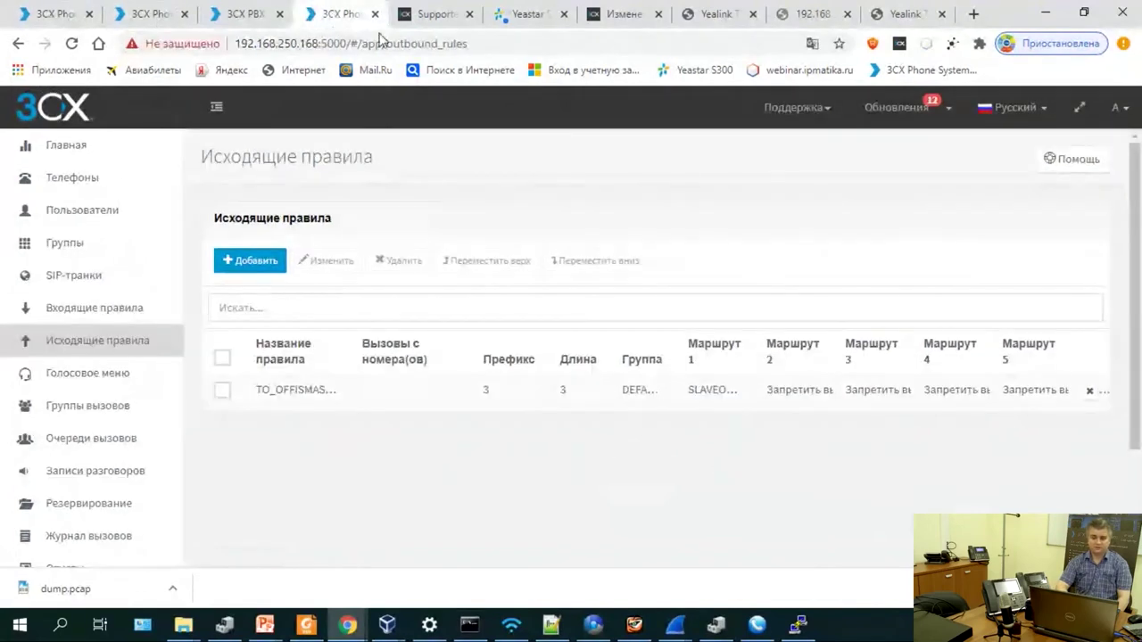
left_click(82, 150)
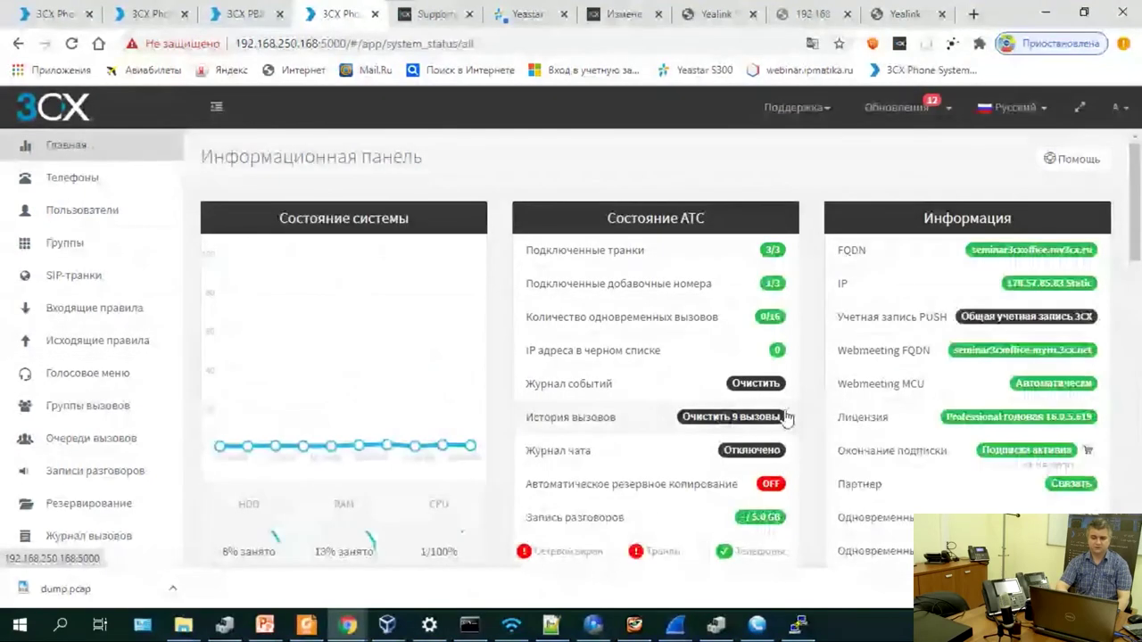
scroll(981, 375, "down", 4)
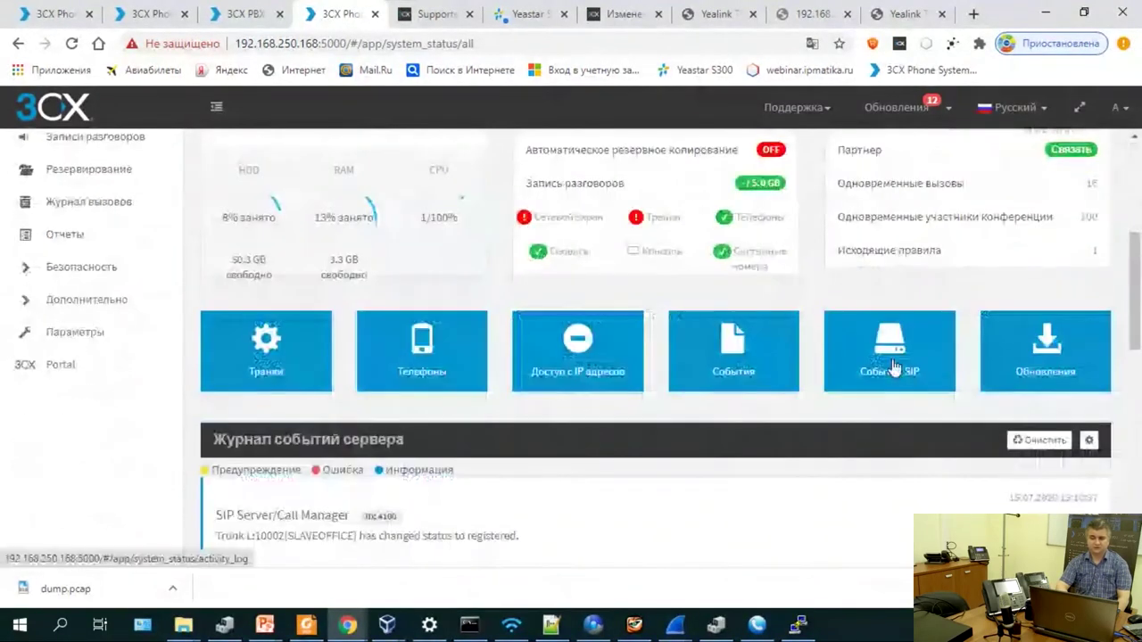
Step: Start a traffic capture from the SIP events log and call 3002 from the softphone
left_click(888, 366)
scroll(985, 419, "up", 1)
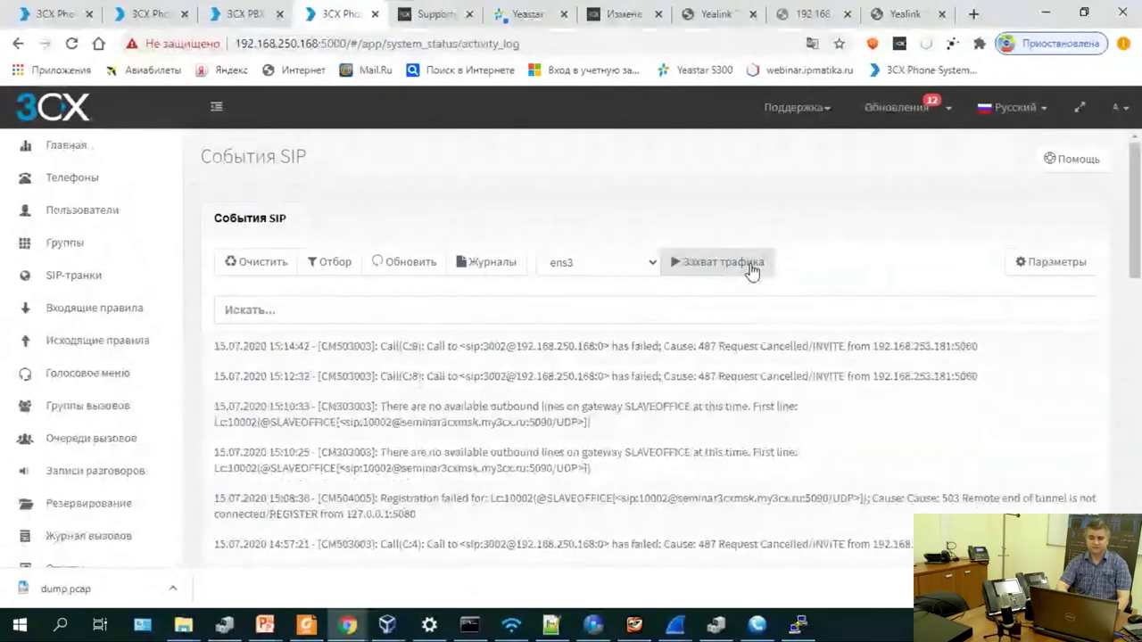
left_click(752, 268)
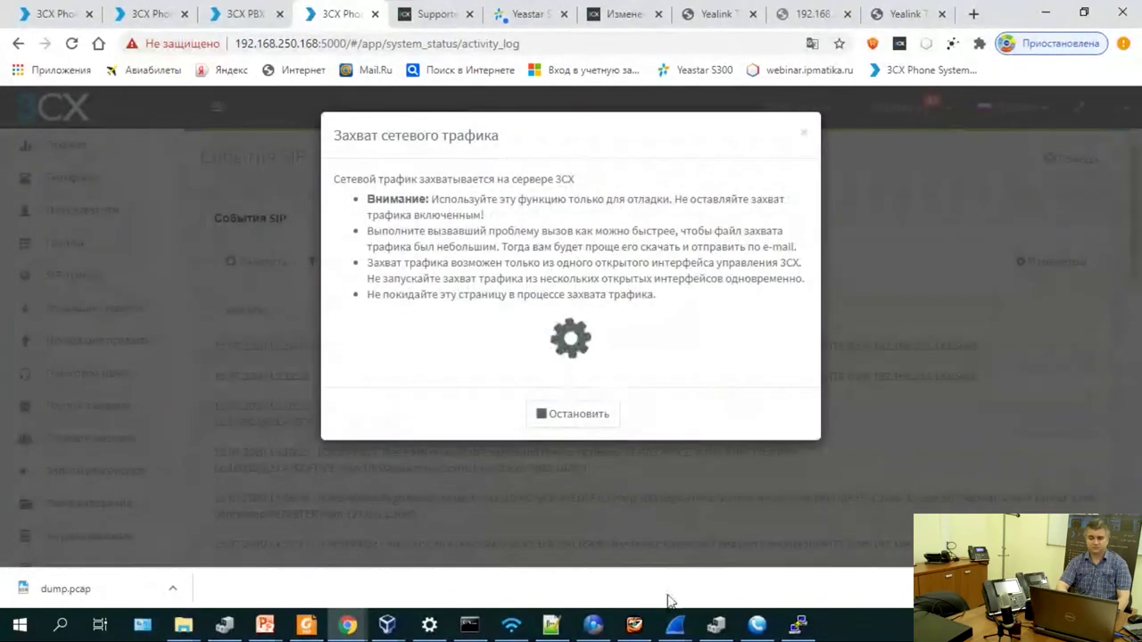
left_click(529, 632)
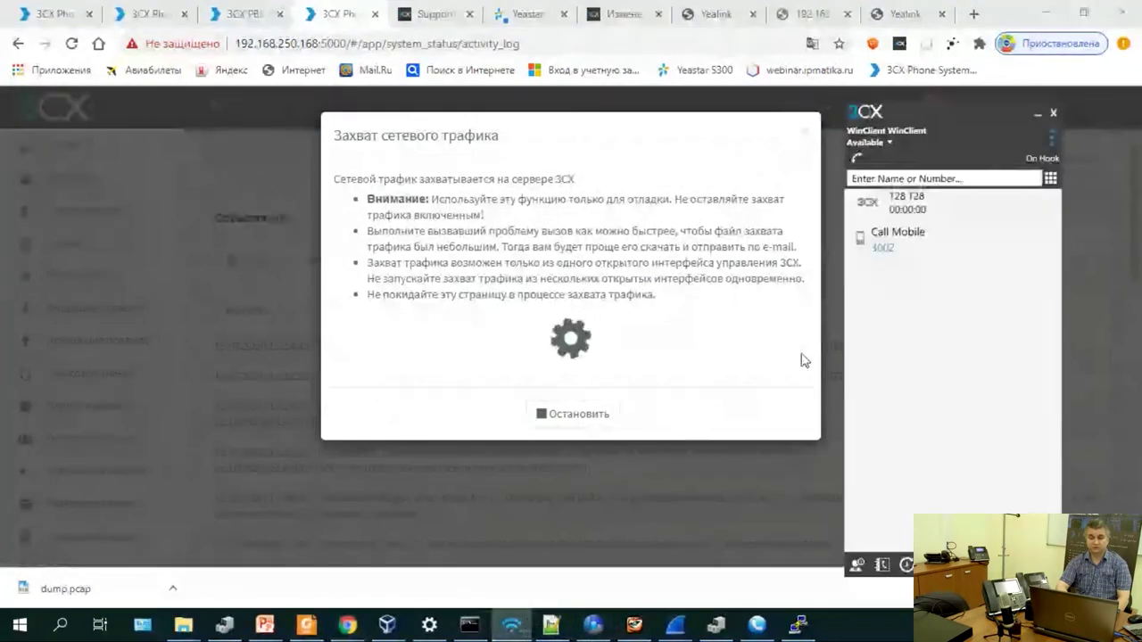
left_click(892, 241)
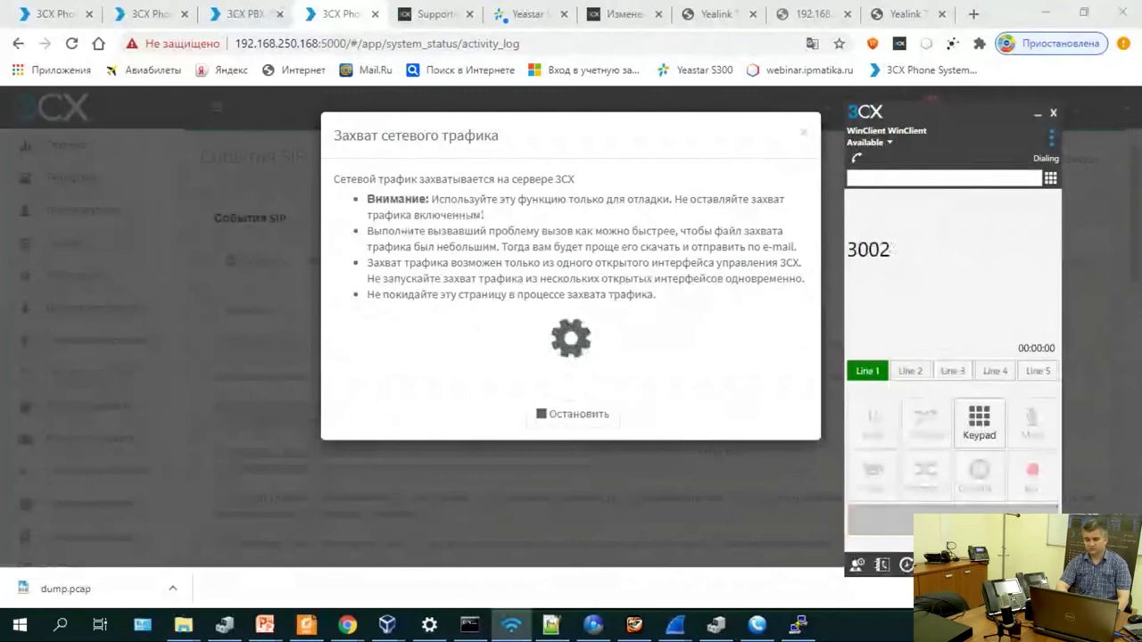
Step: Hang up, stop the capture, and open the downloaded dump (1).pcap in Wireshark
left_click(952, 521)
left_click(575, 415)
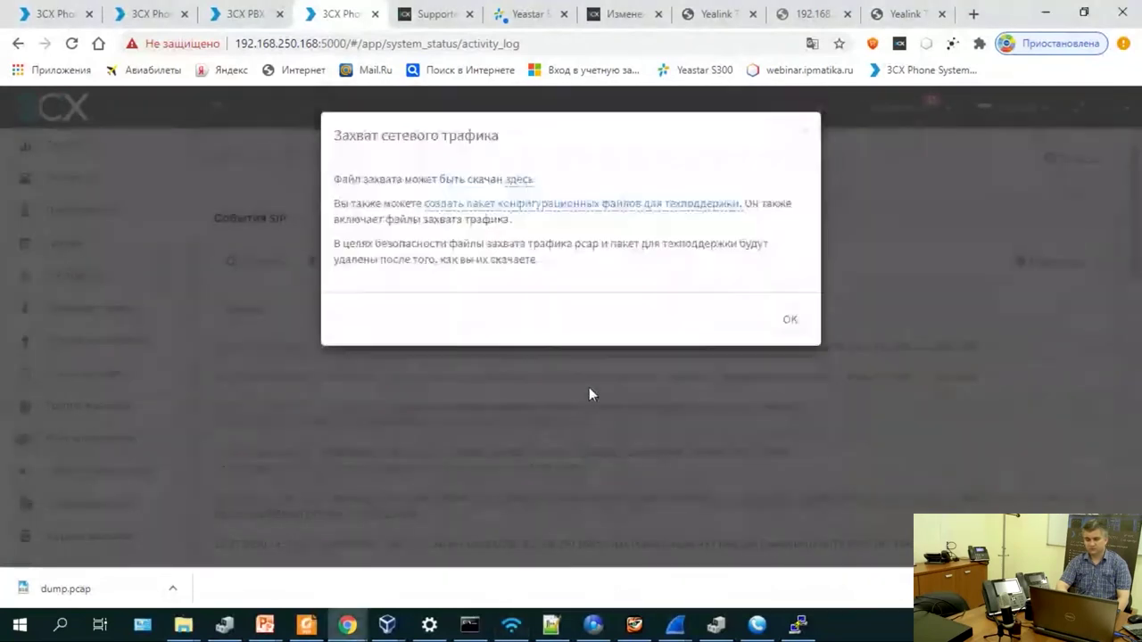
left_click(526, 183)
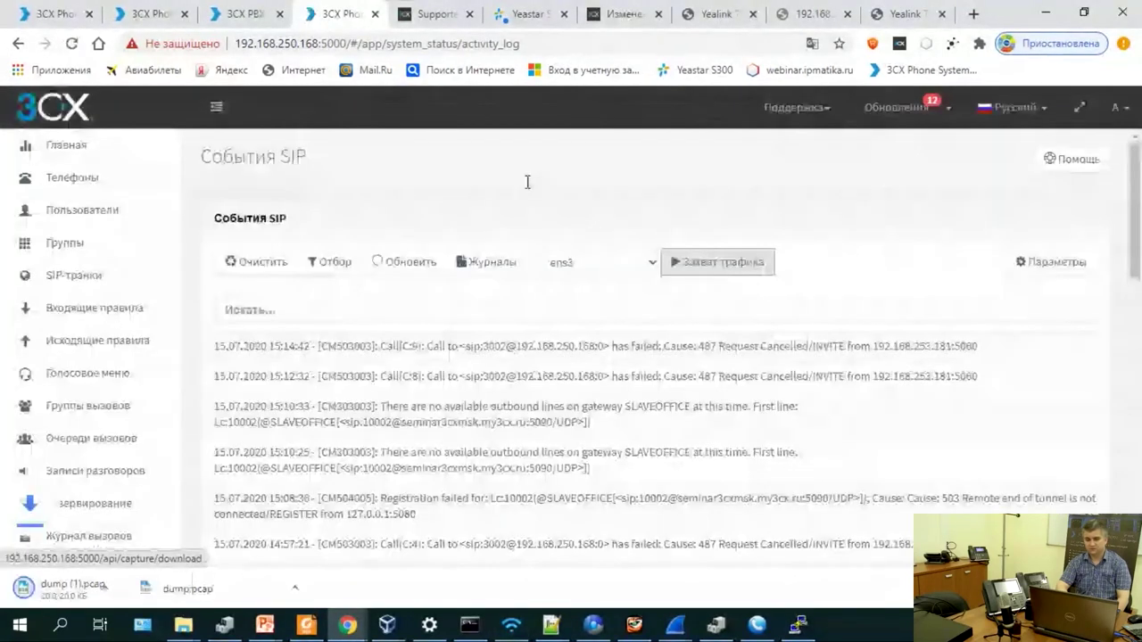
left_click(84, 596)
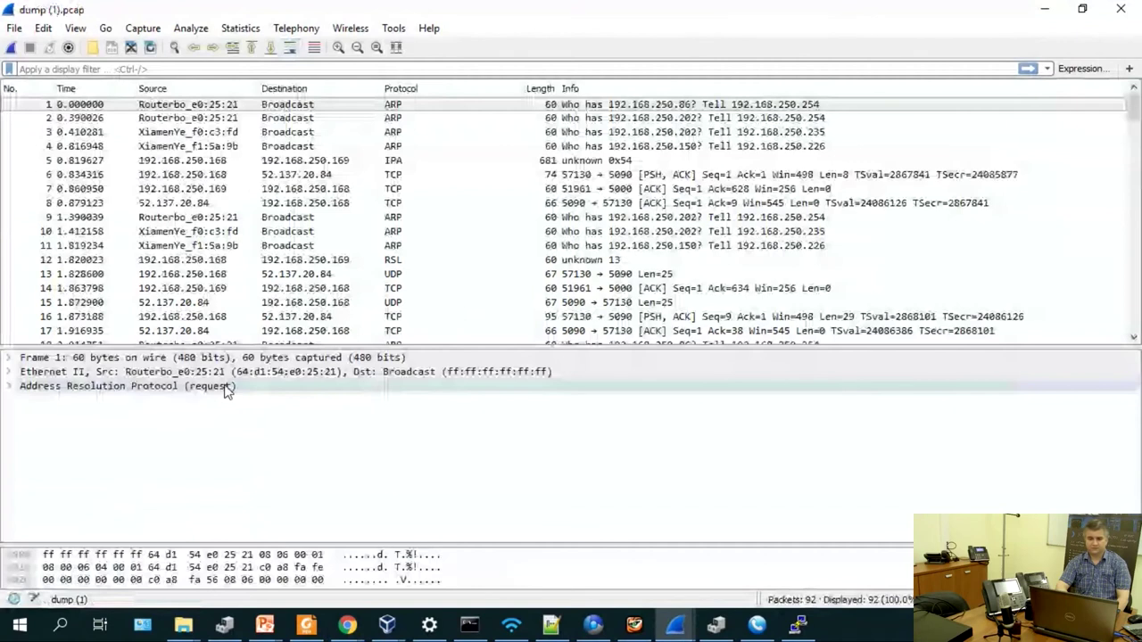
Step: Open the flow sequence of the SIP call listed under Telephony > VoIP Calls
left_click(350, 27)
mouse_move(295, 28)
left_click(303, 46)
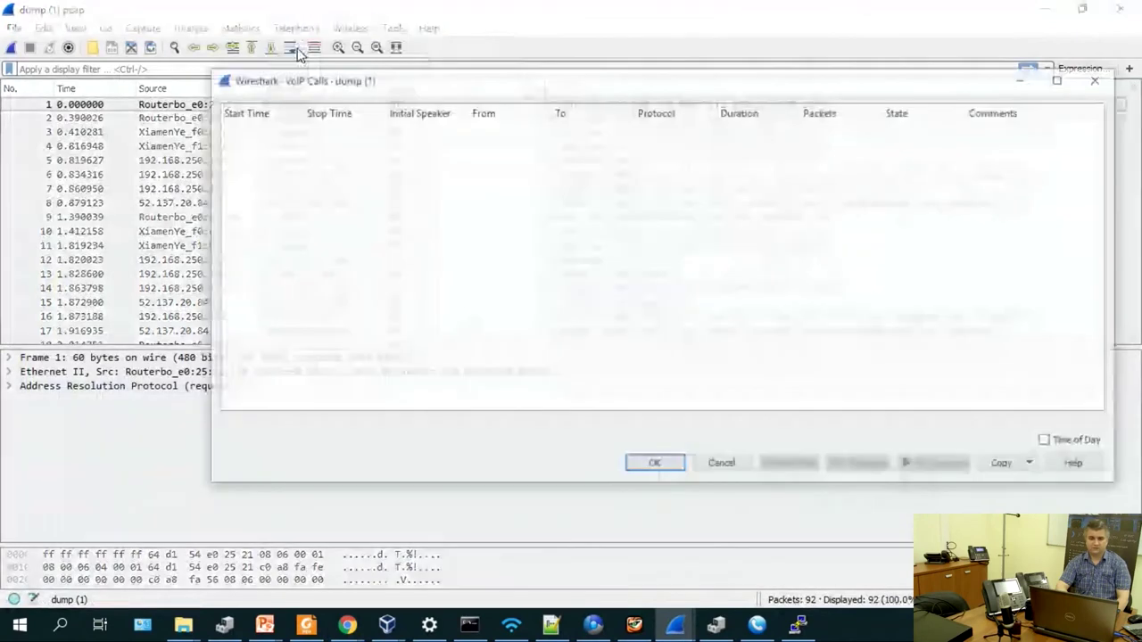
left_click(469, 128)
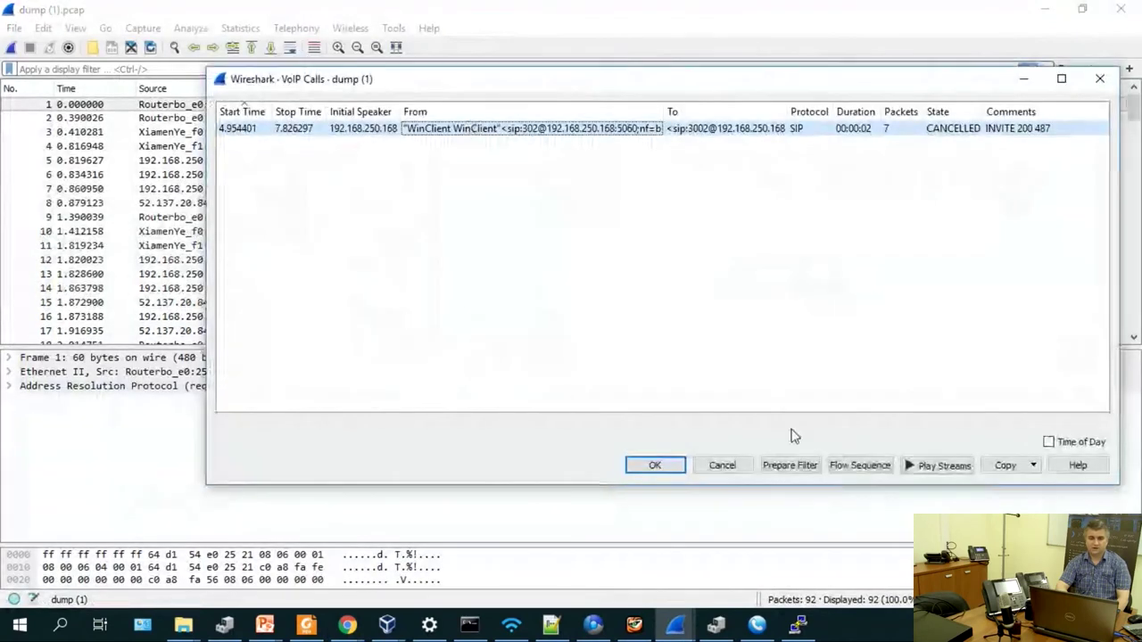
left_click(861, 465)
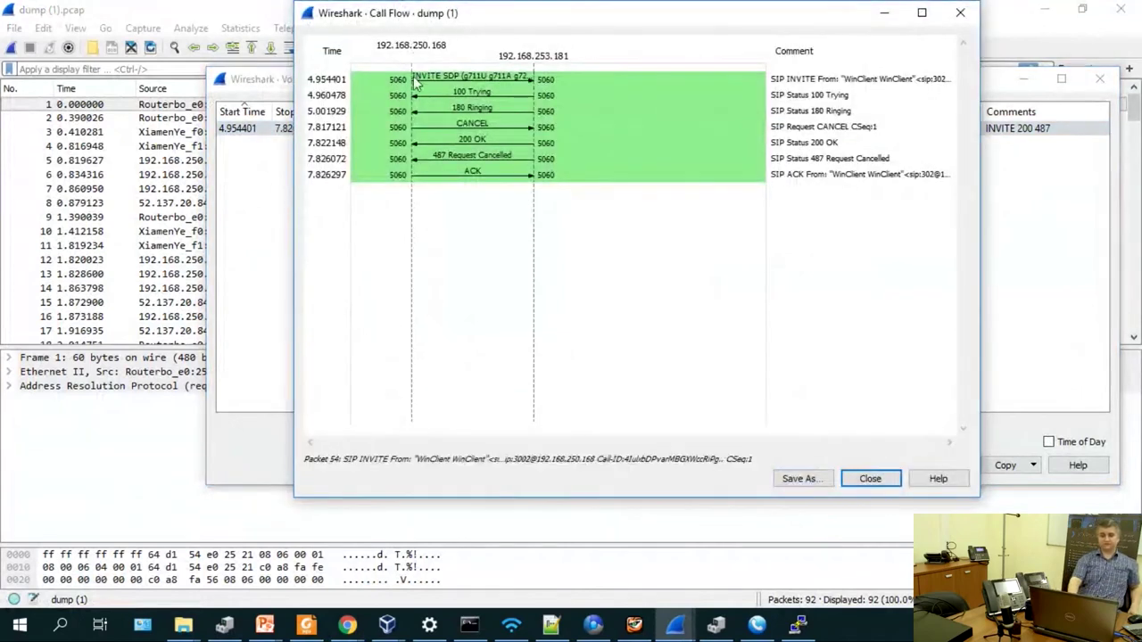
Step: Step through the call's INVITE, 180 Ringing, 200 OK and ACK messages
left_click(446, 79)
left_click(446, 110)
left_click(451, 143)
left_click(453, 177)
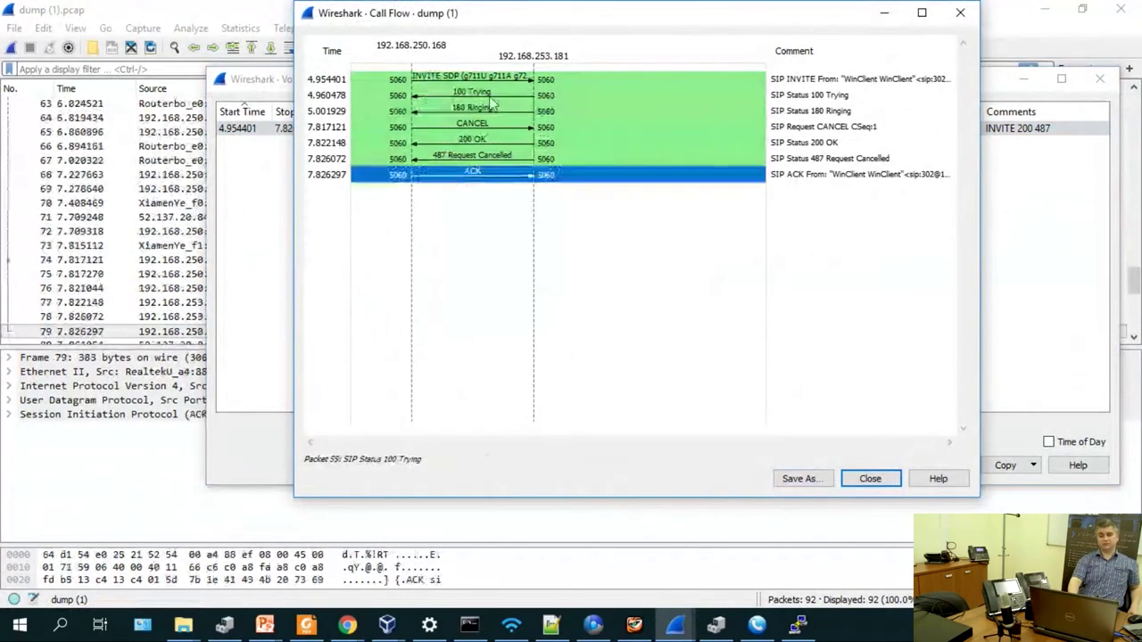
left_click(536, 78)
Step: In the other capture's call flow, inspect the ACK, MESSAGE, 200 OK and INVITE SDP messages
mouse_move(680, 630)
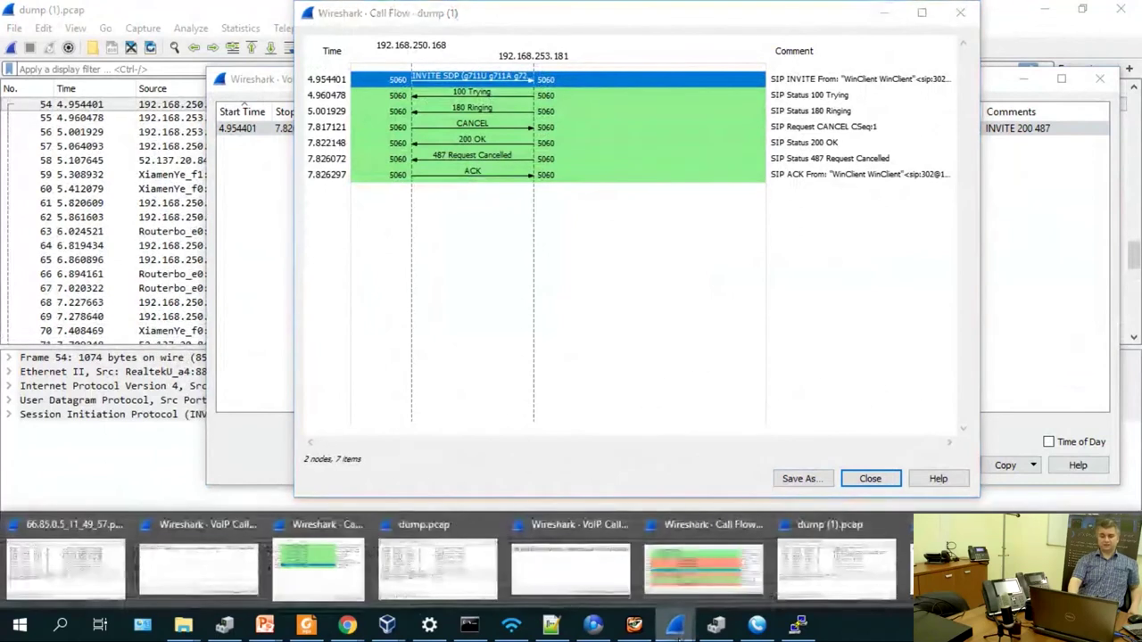
left_click(714, 556)
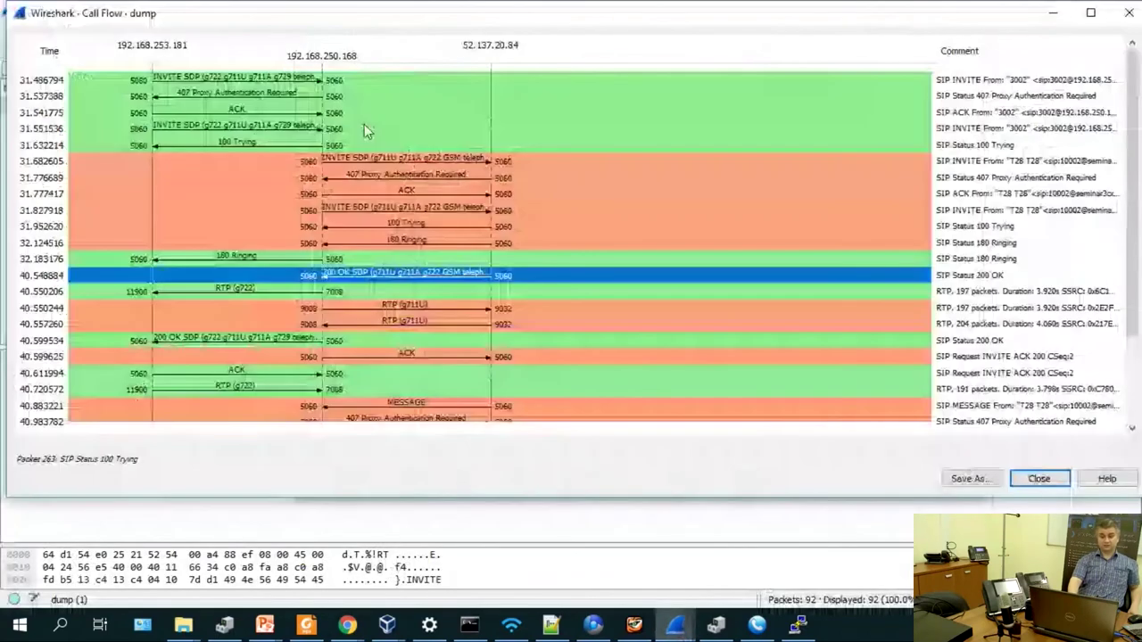
left_click(385, 356)
left_click(401, 406)
left_click(419, 340)
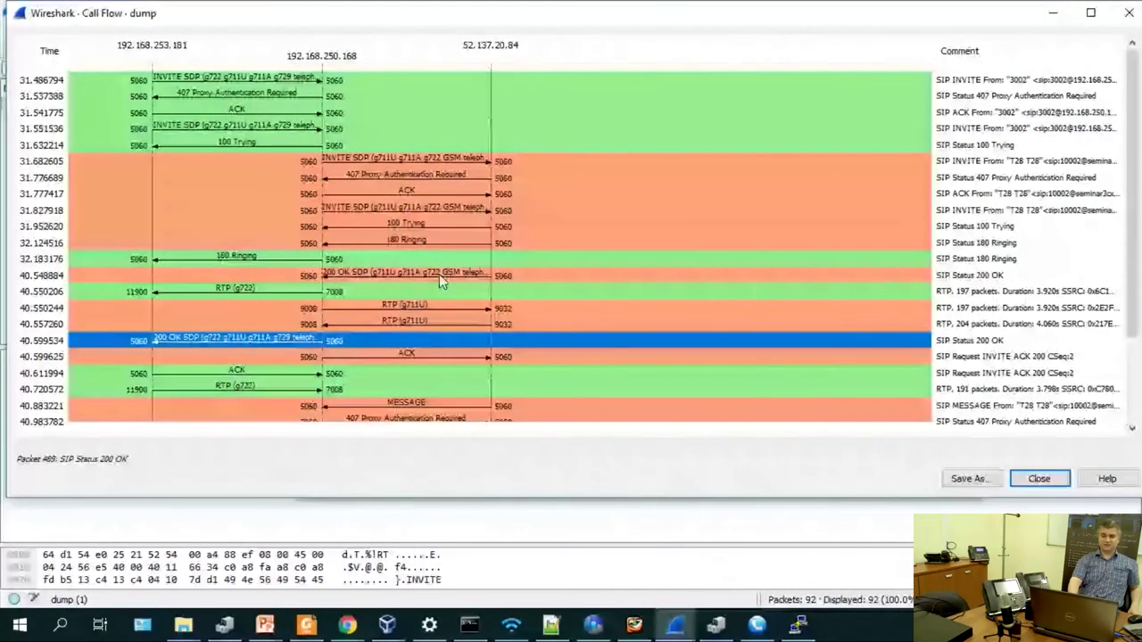
left_click(437, 209)
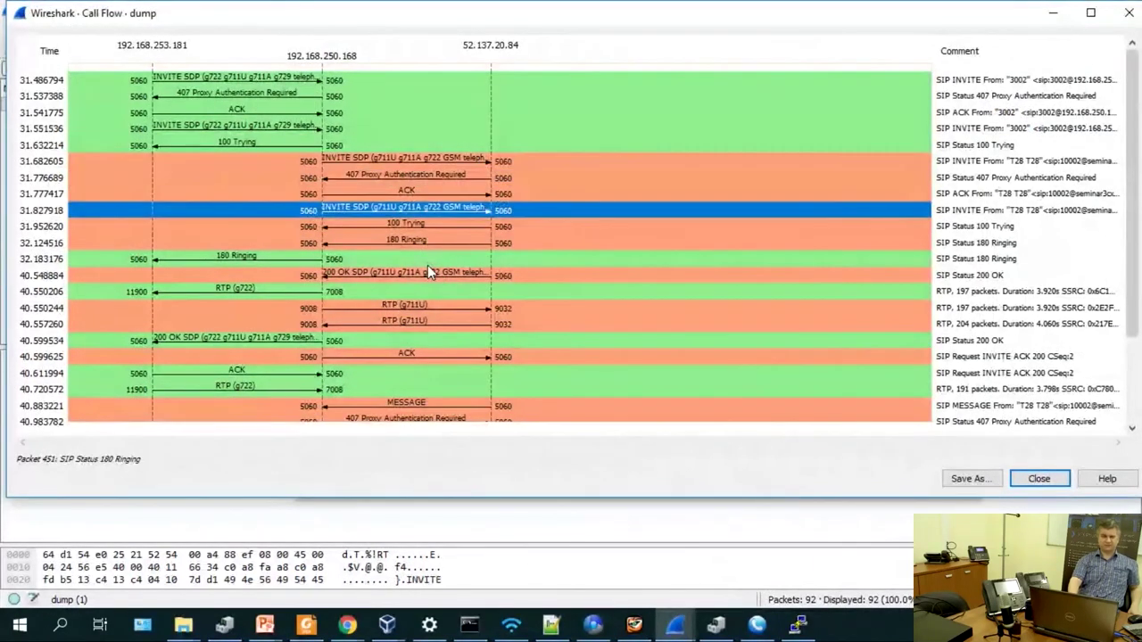
left_click(428, 273)
Step: Inspect the RTP g711U and g722 streams, then recheck the MESSAGE, 200 OK and INVITE SDP
left_click(429, 323)
left_click(425, 389)
left_click(419, 419)
left_click(421, 406)
left_click(434, 340)
left_click(435, 275)
left_click(432, 210)
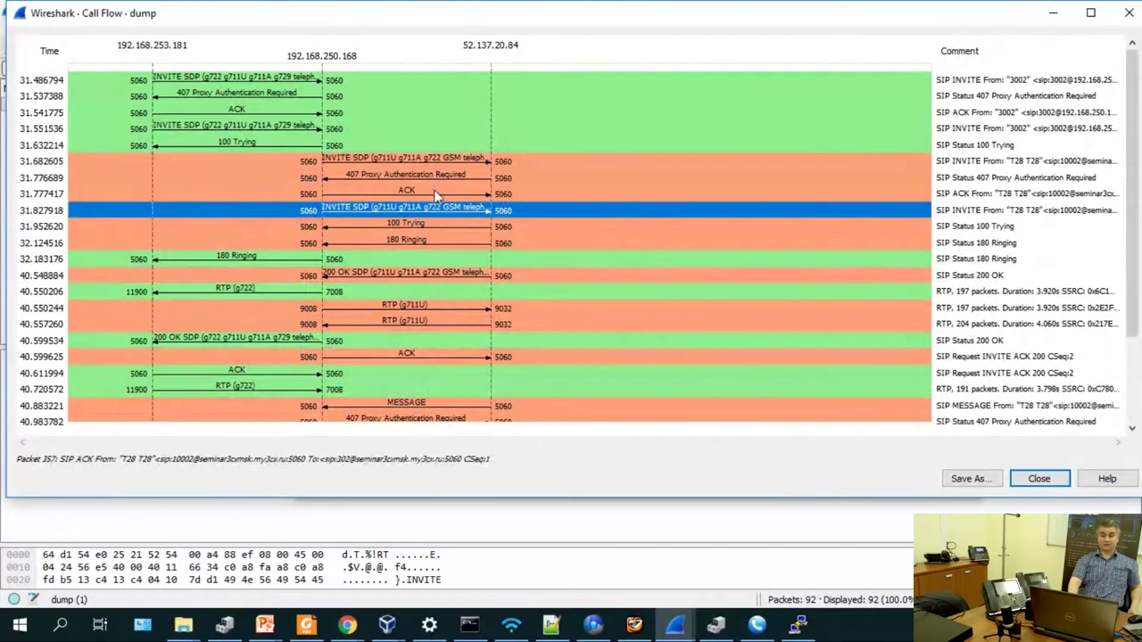
Step: Trace the 407 Proxy Authentication Required, re-sent INVITE, 100 Trying, 180 Ringing, 200 OK and RTP streams
left_click(434, 181)
left_click(433, 209)
left_click(432, 226)
left_click(434, 243)
left_click(432, 277)
left_click(431, 292)
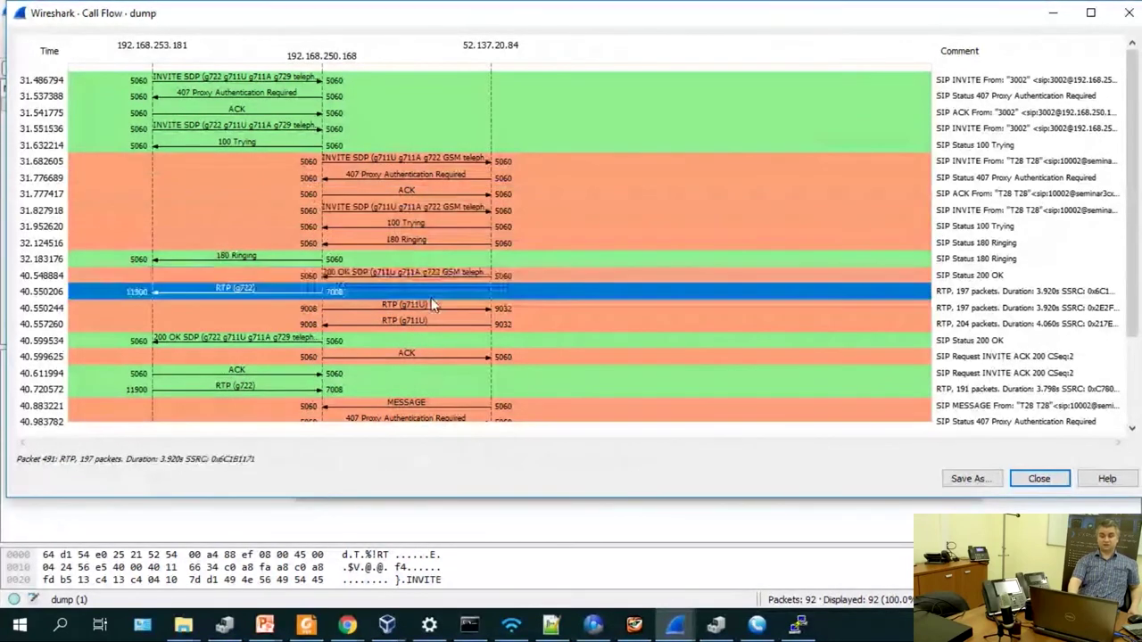
left_click(433, 309)
left_click(457, 228)
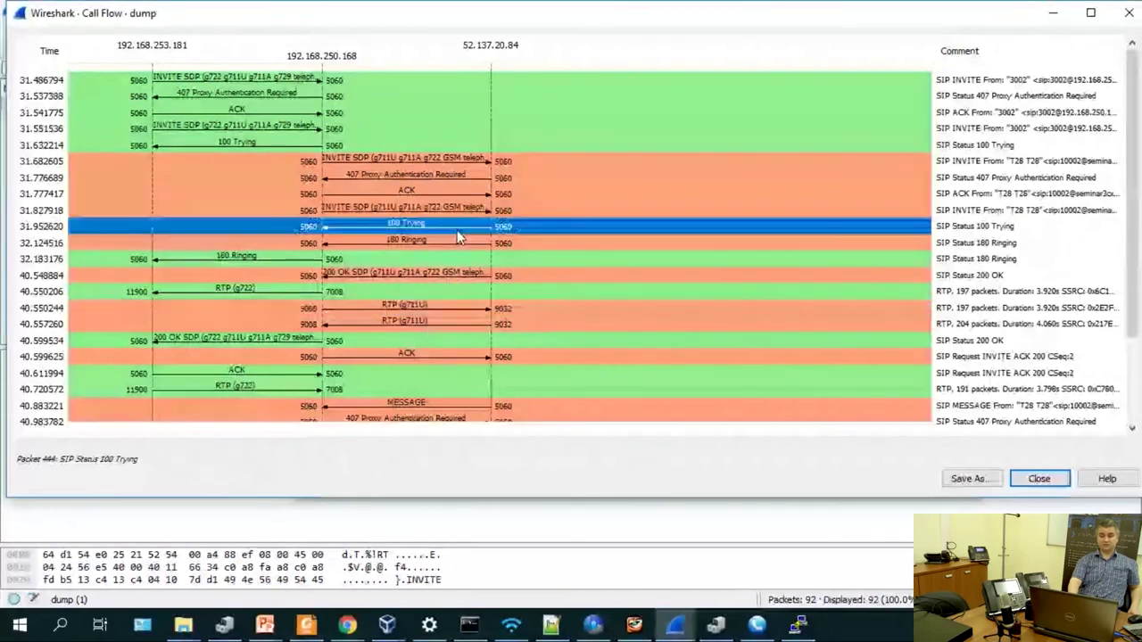
left_click(465, 160)
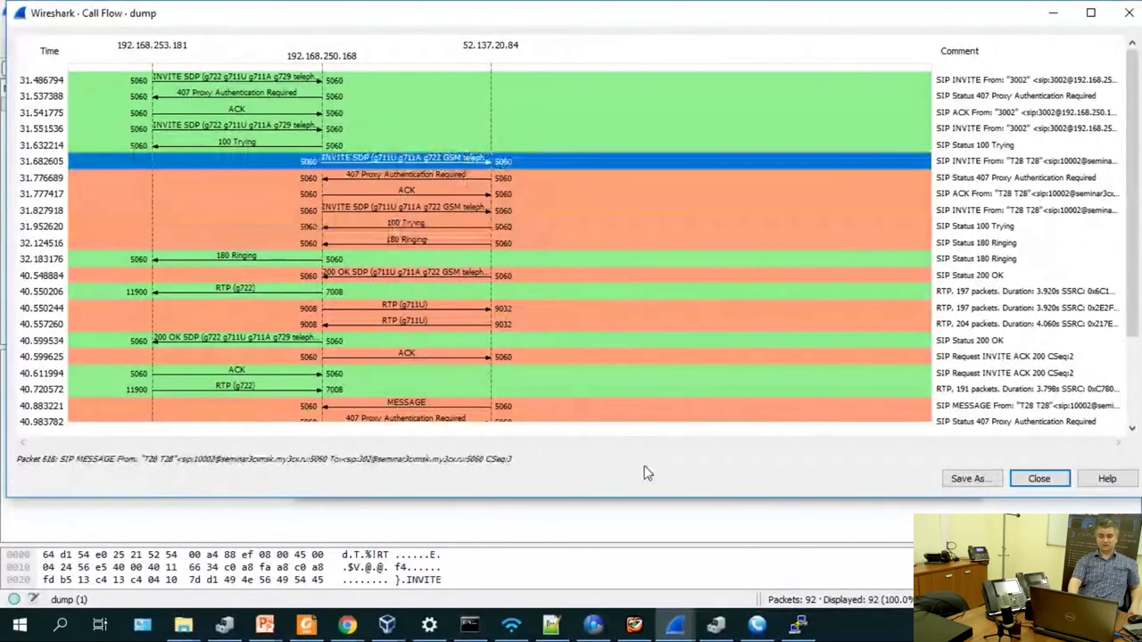
Step: Minimize the online meeting window and close both call flows, the VoIP call list and the capture
mouse_move(675, 625)
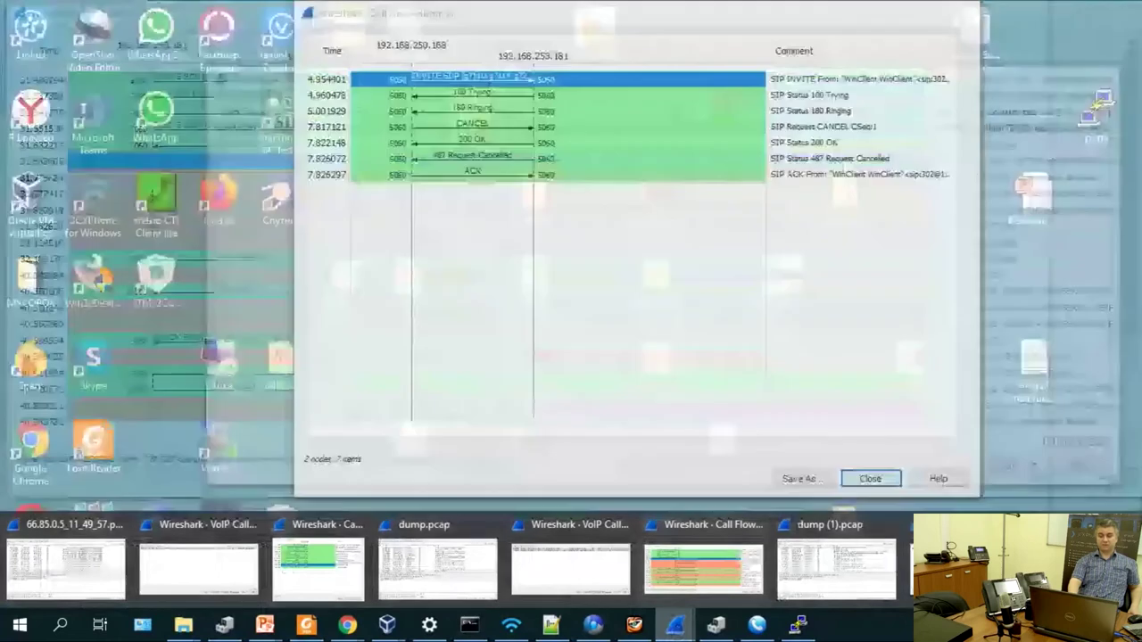
left_click(708, 573)
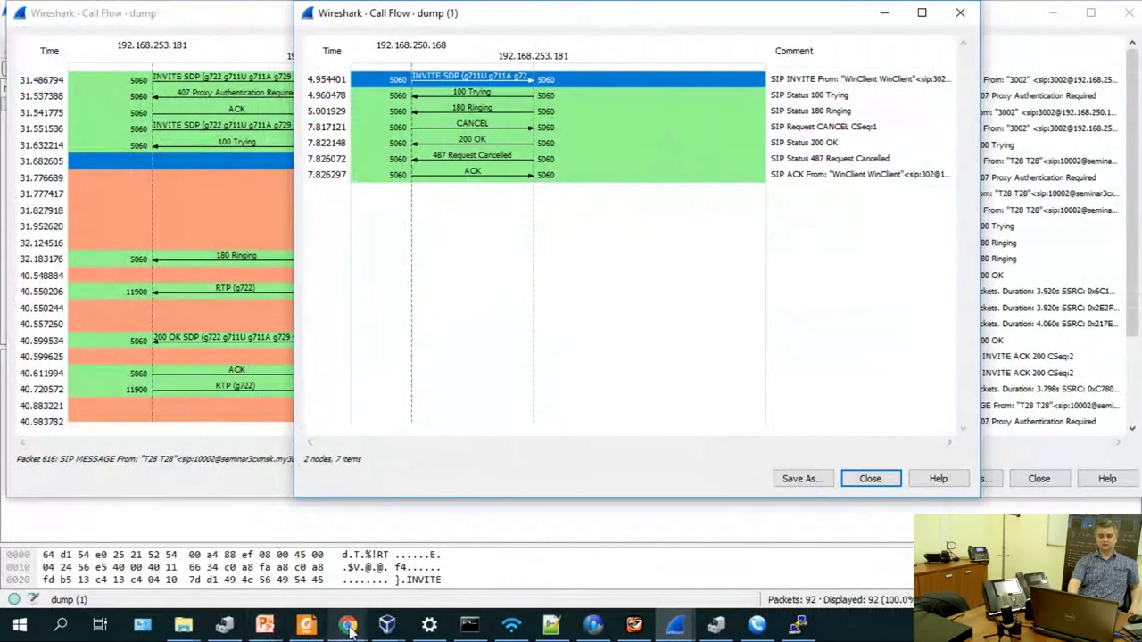
mouse_move(347, 624)
left_click(166, 548)
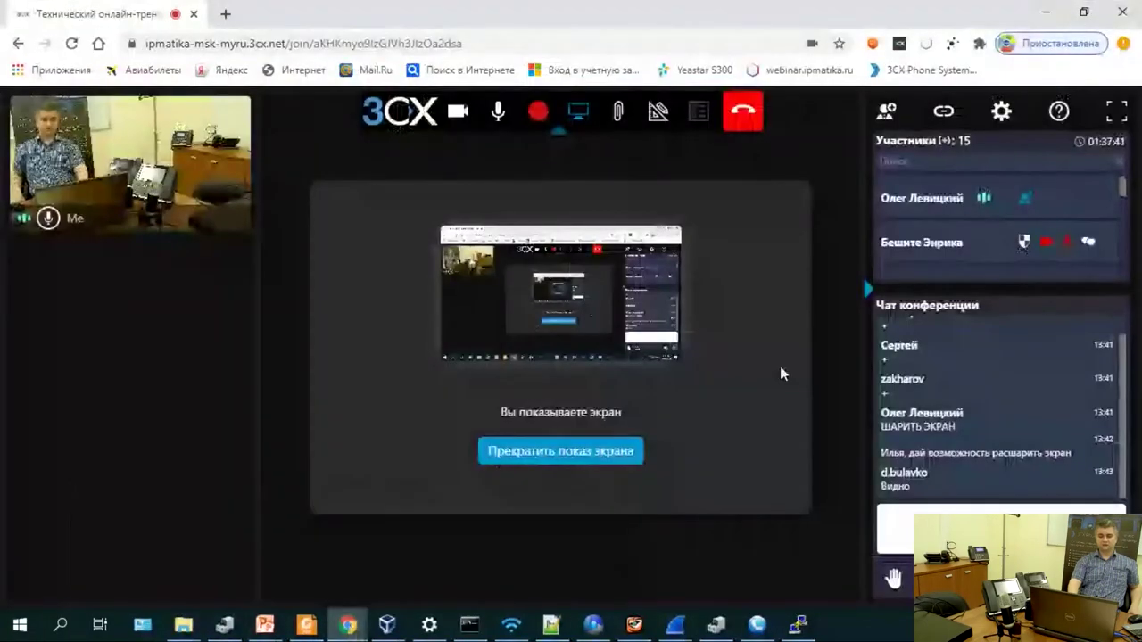
left_click(1046, 13)
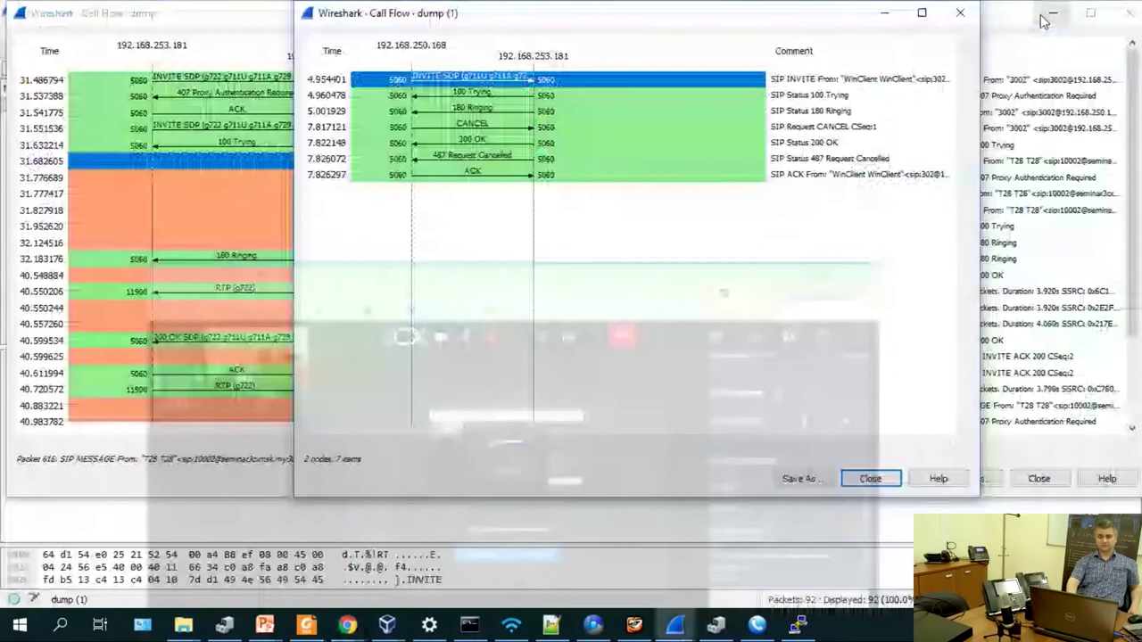
left_click(961, 13)
left_click(1128, 14)
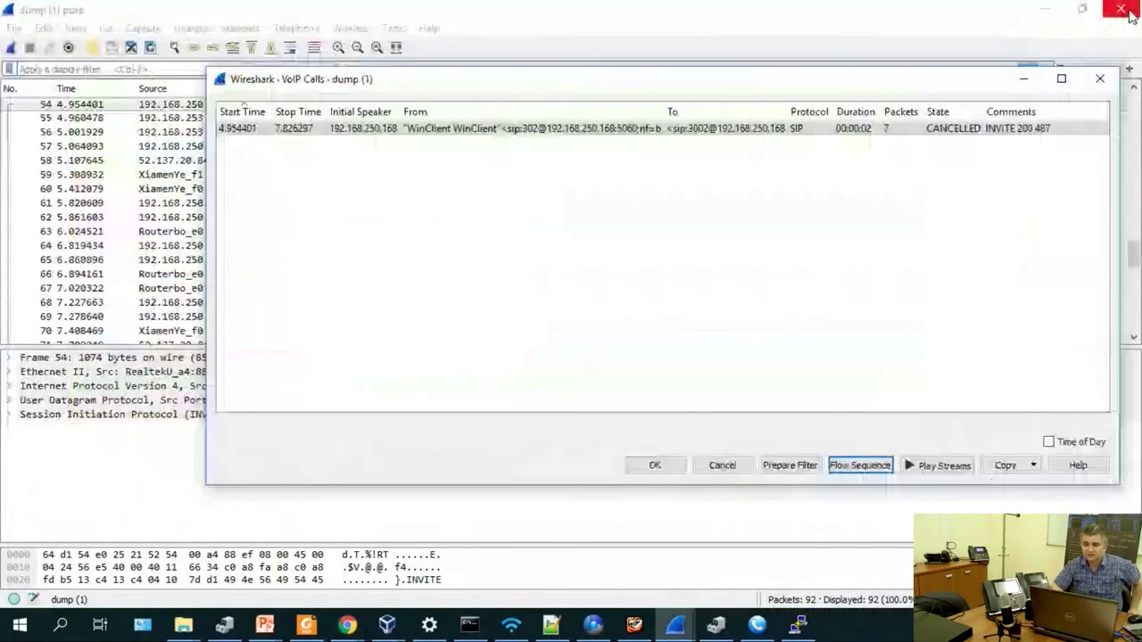
left_click(1130, 15)
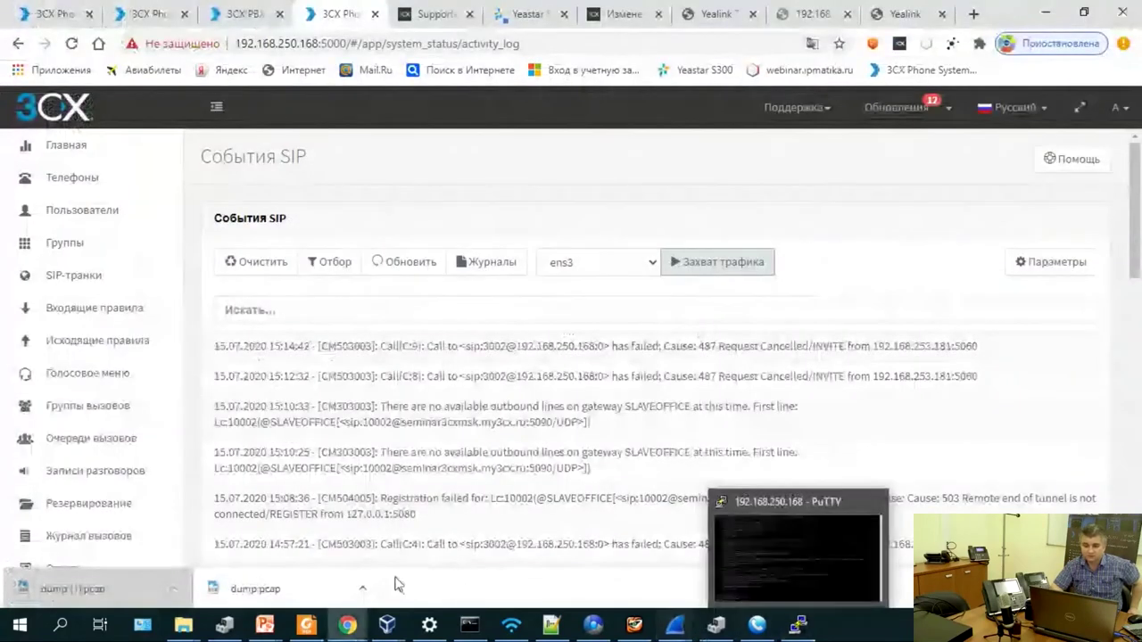
Step: Open 3.3_-_Мосты.pdf from 3CX_Training_Slides_RU > 03_Advanced in the ПРЕЗЕНТАЦИИ_2020 window
mouse_move(188, 627)
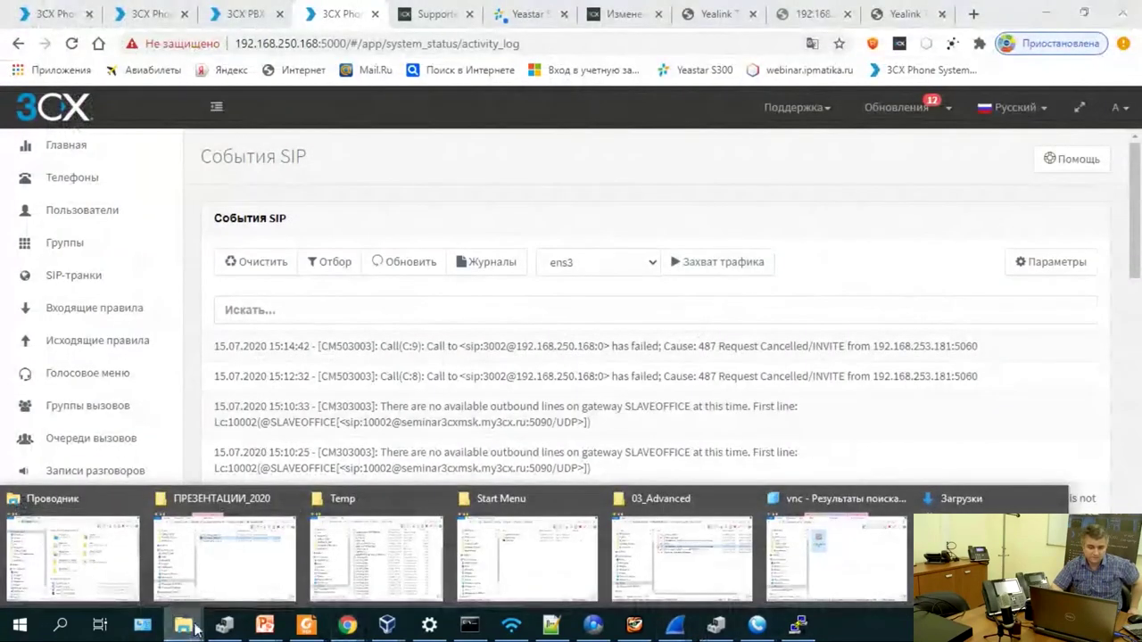
left_click(238, 548)
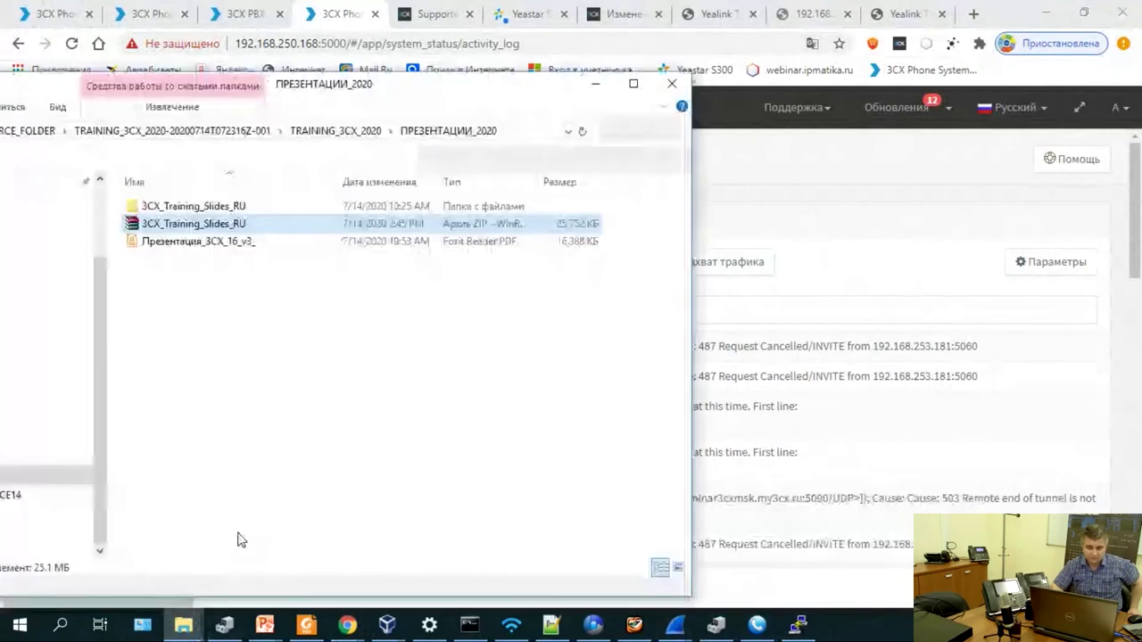
double_click(234, 209)
left_click(176, 248)
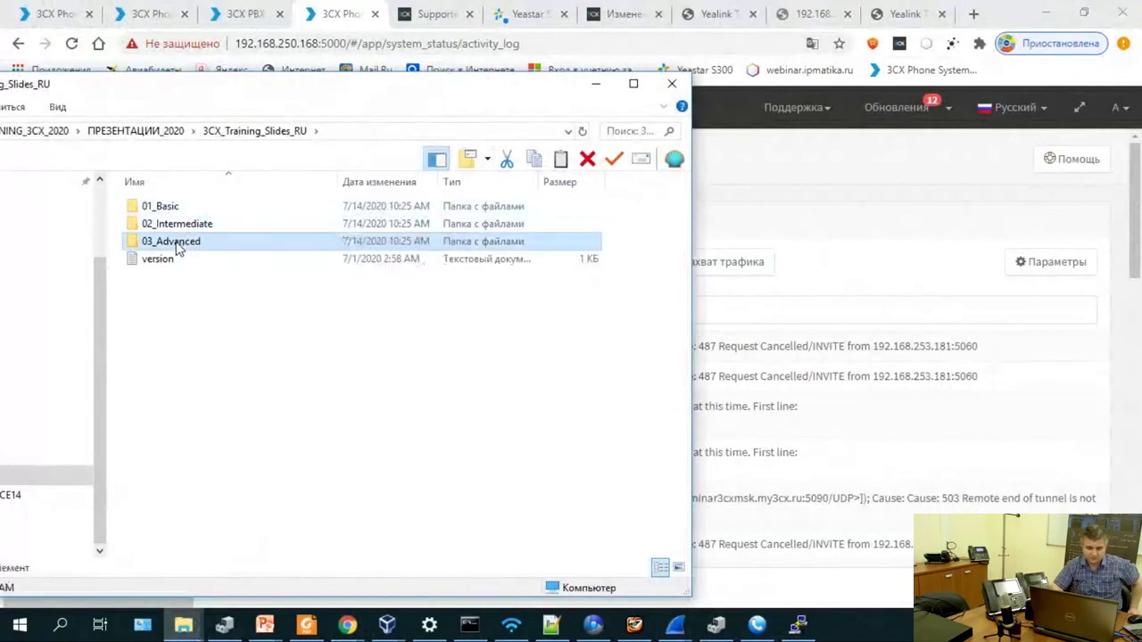
double_click(176, 248)
double_click(189, 259)
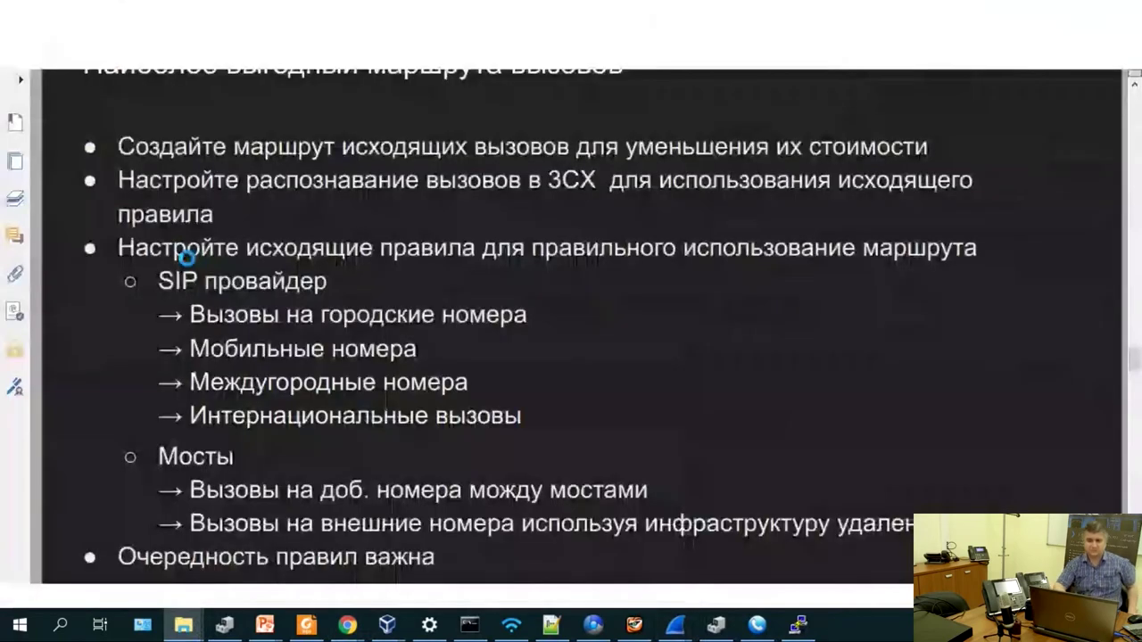
Step: Jump to the first page of the Мосты deck, then scroll to page 2, the module goals slide
scroll(651, 434, "up", 10)
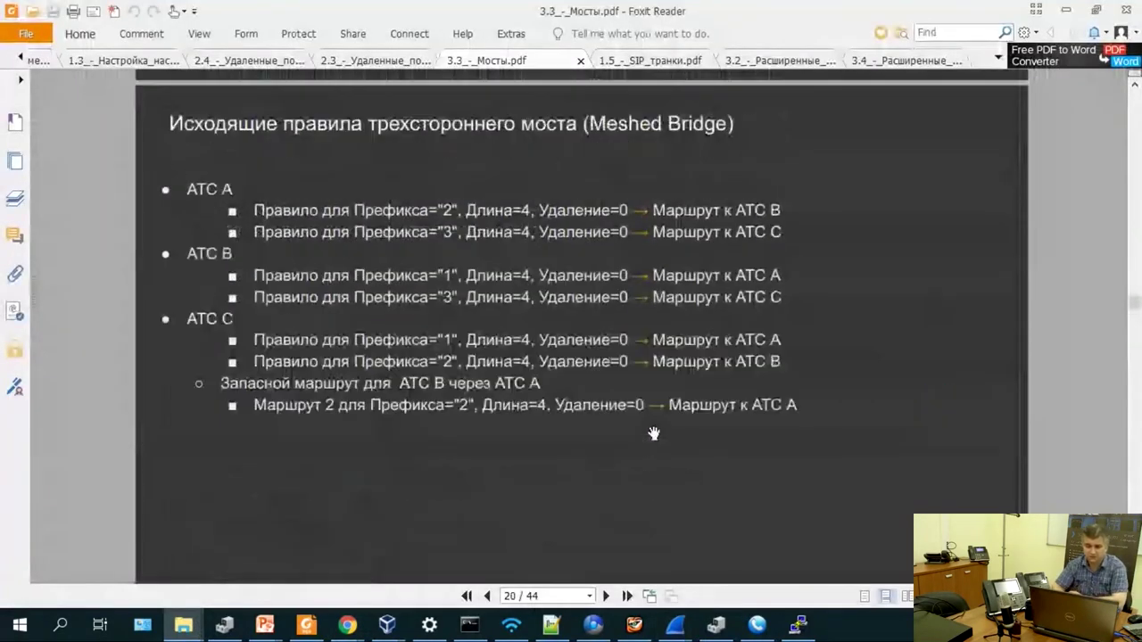
scroll(663, 429, "up", 10)
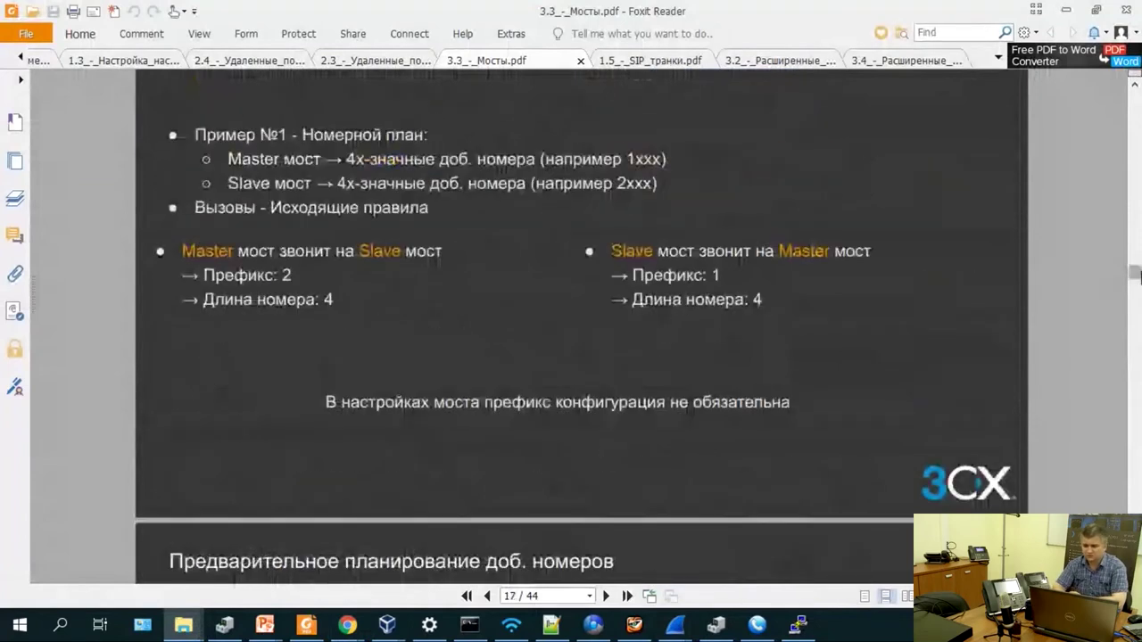
key("Home")
scroll(1035, 303, "down", 5)
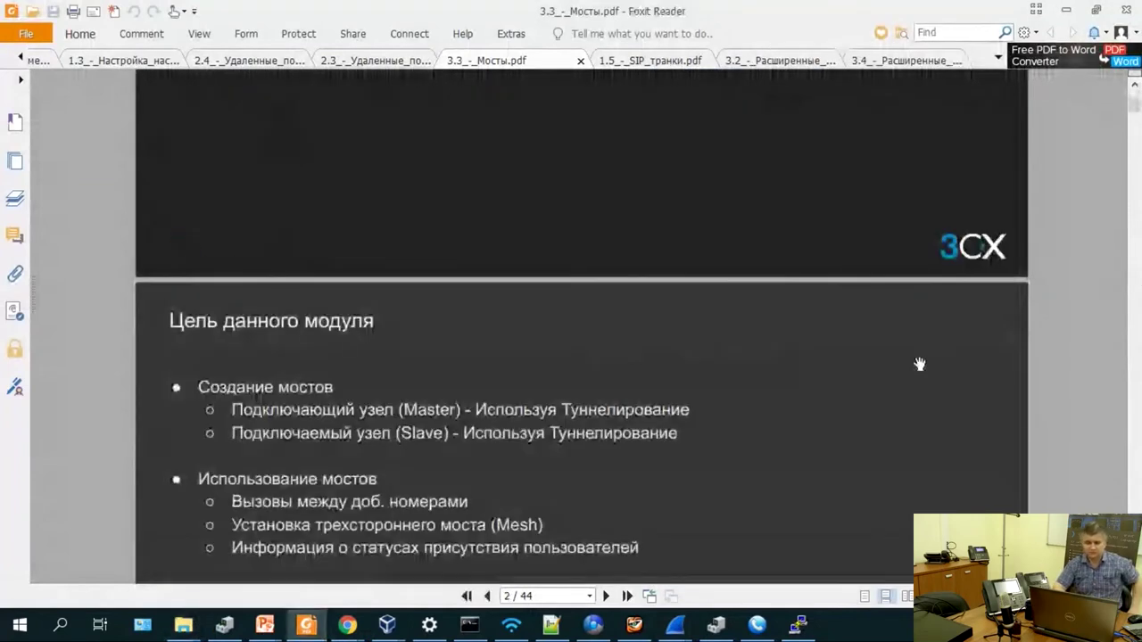
scroll(688, 249, "down", 2)
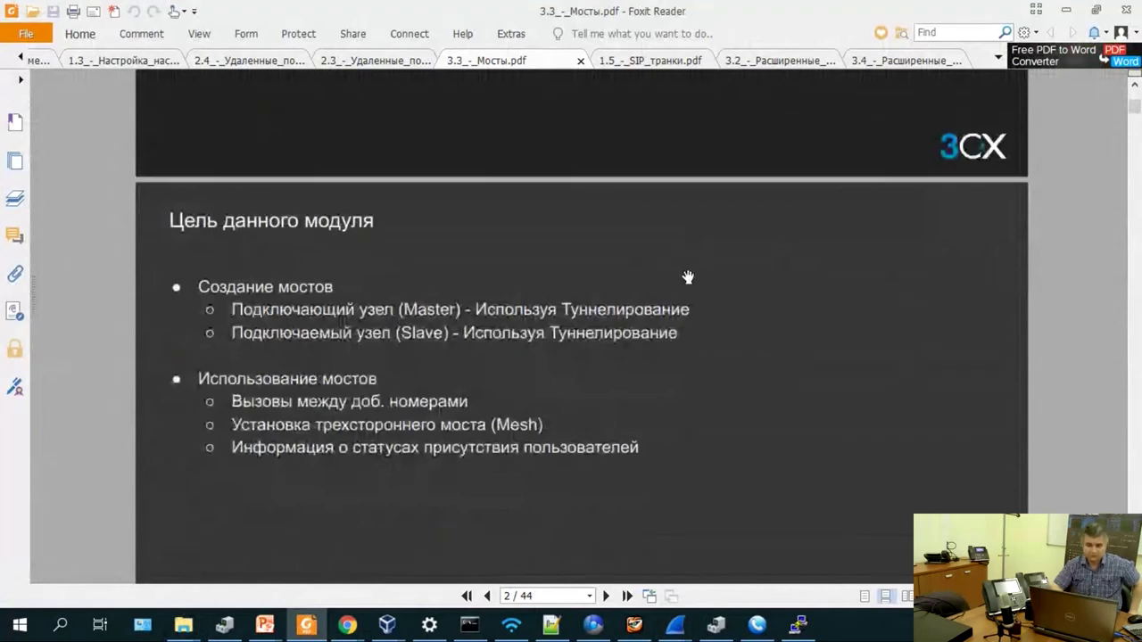
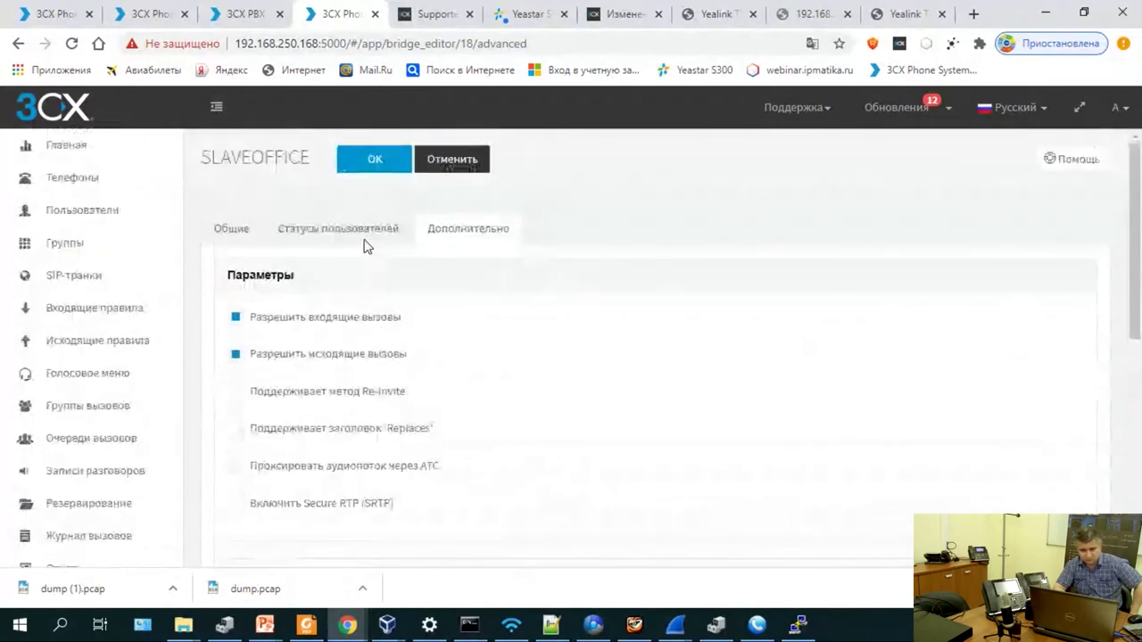
Step: On the SLAVEOFFICE bridge's Статусы пользователей tab, tick Публиковать информацию and Получать информацию
scroll(367, 259, "down", 4)
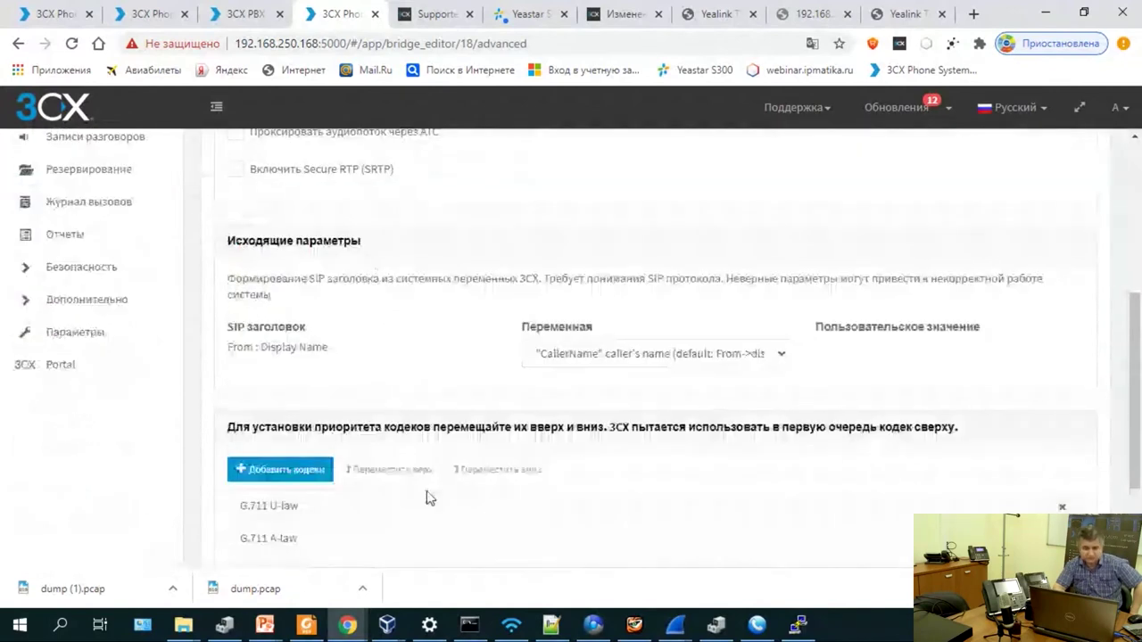
scroll(447, 375, "up", 4)
scroll(724, 456, "down", 6)
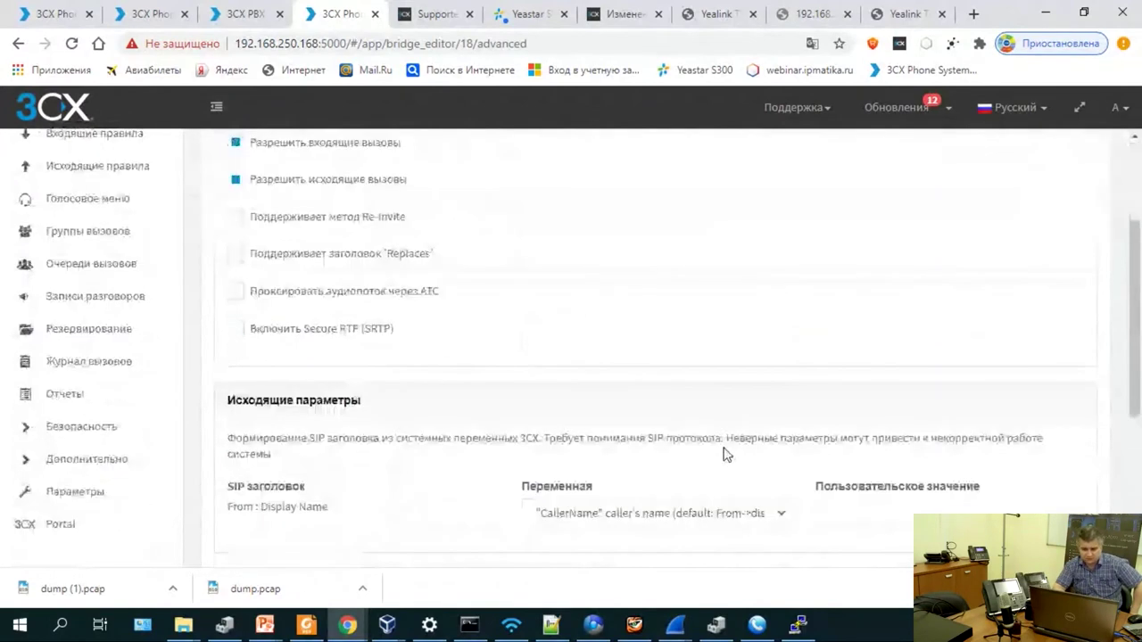
scroll(725, 455, "up", 6)
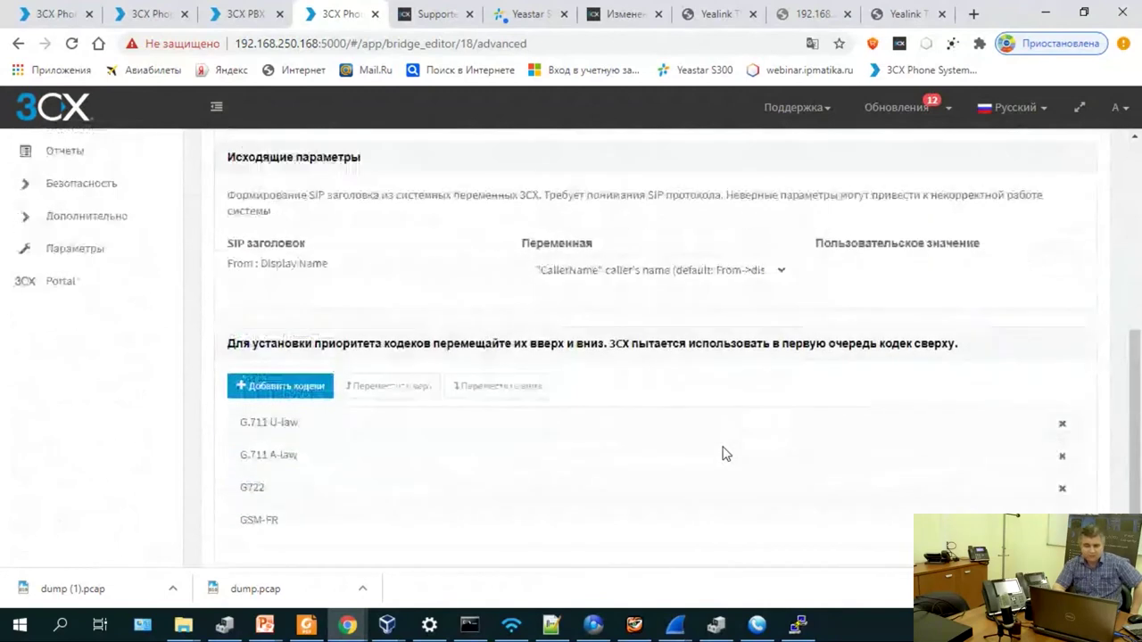
left_click(347, 229)
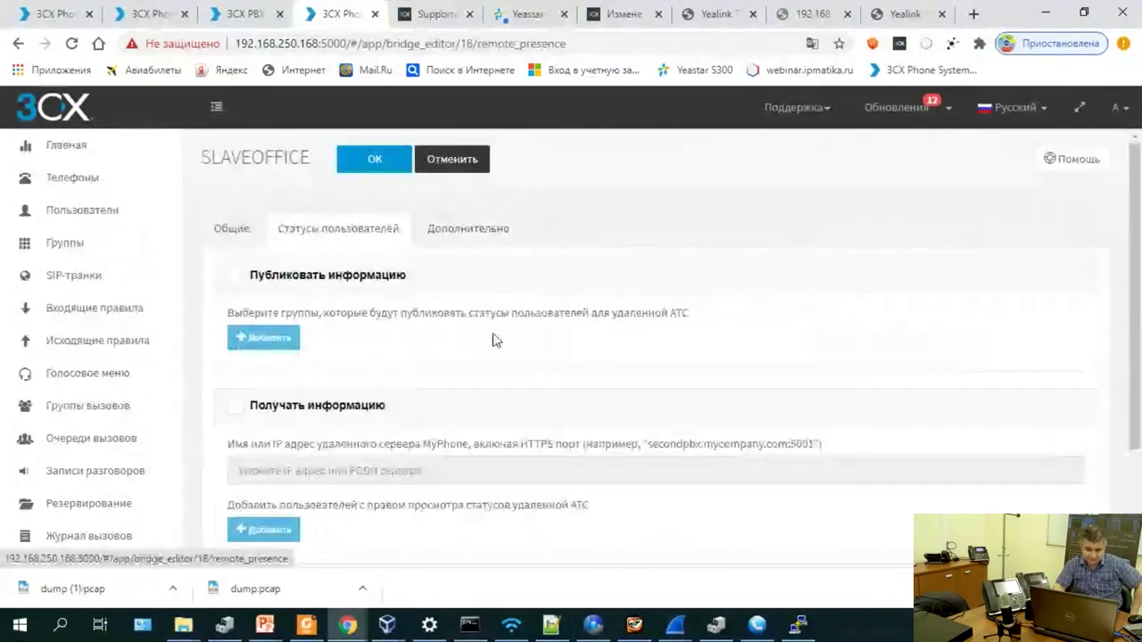
scroll(492, 339, "down", 1)
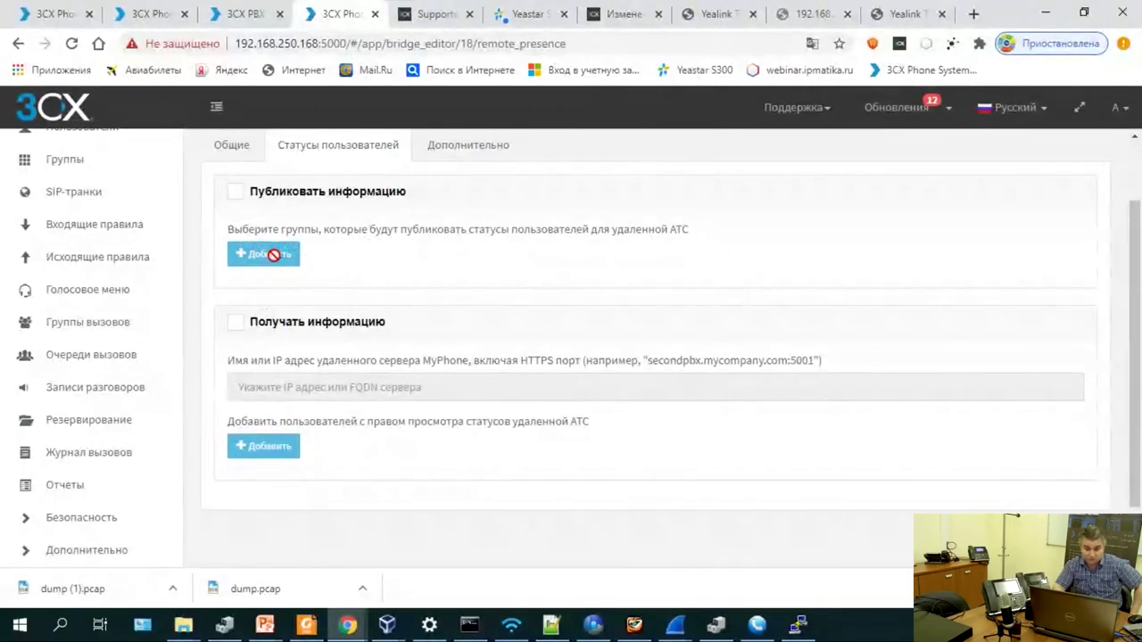
left_click(238, 193)
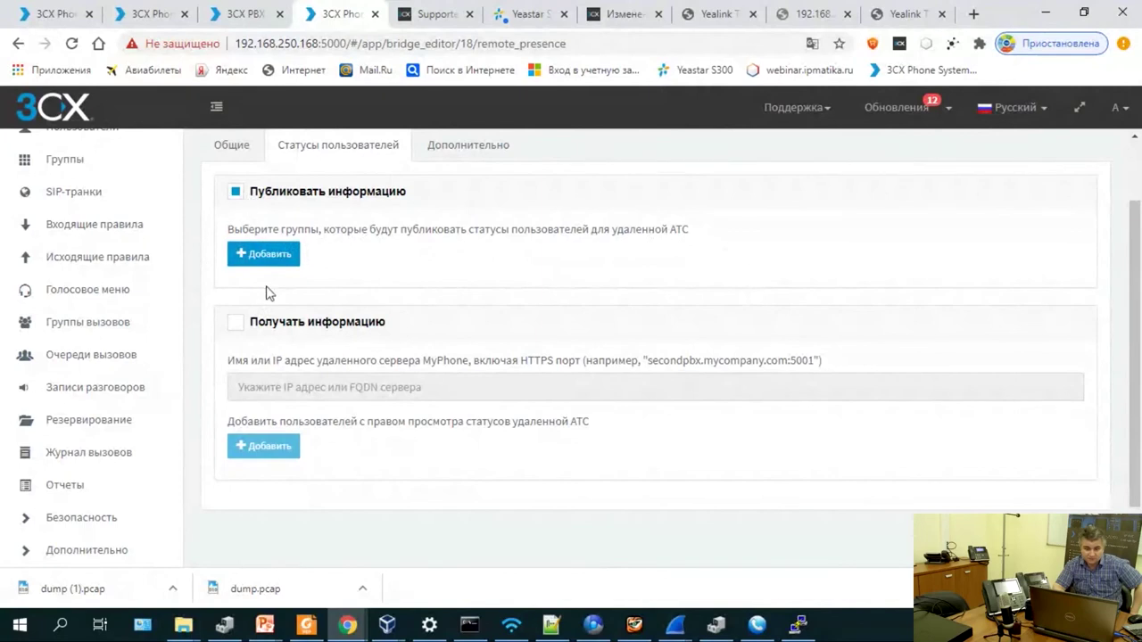
left_click(235, 322)
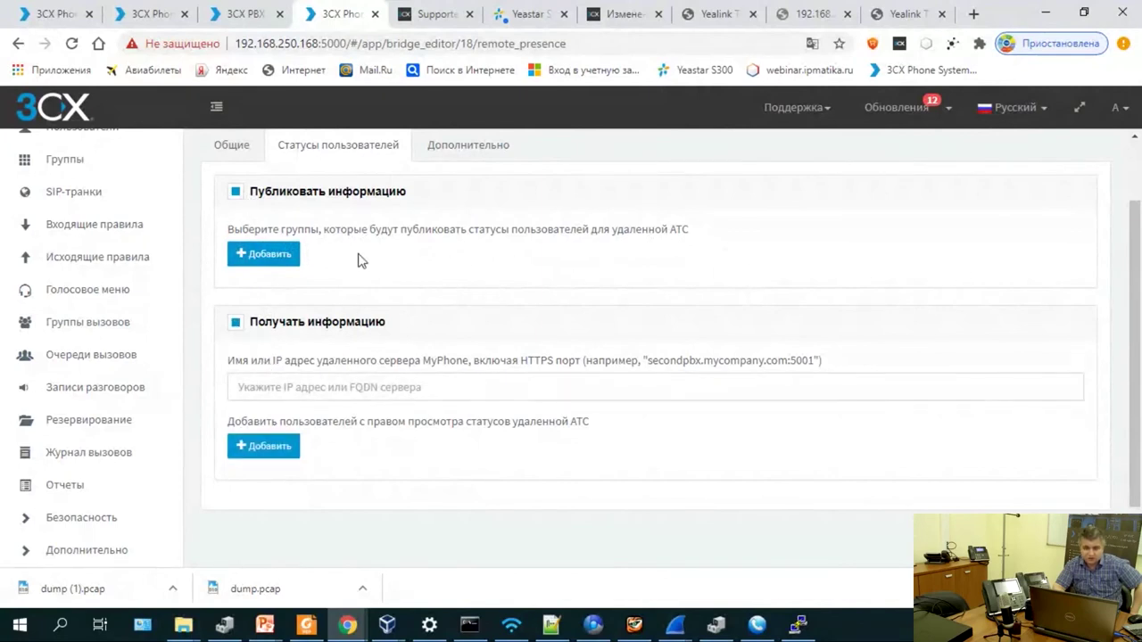
left_click(277, 253)
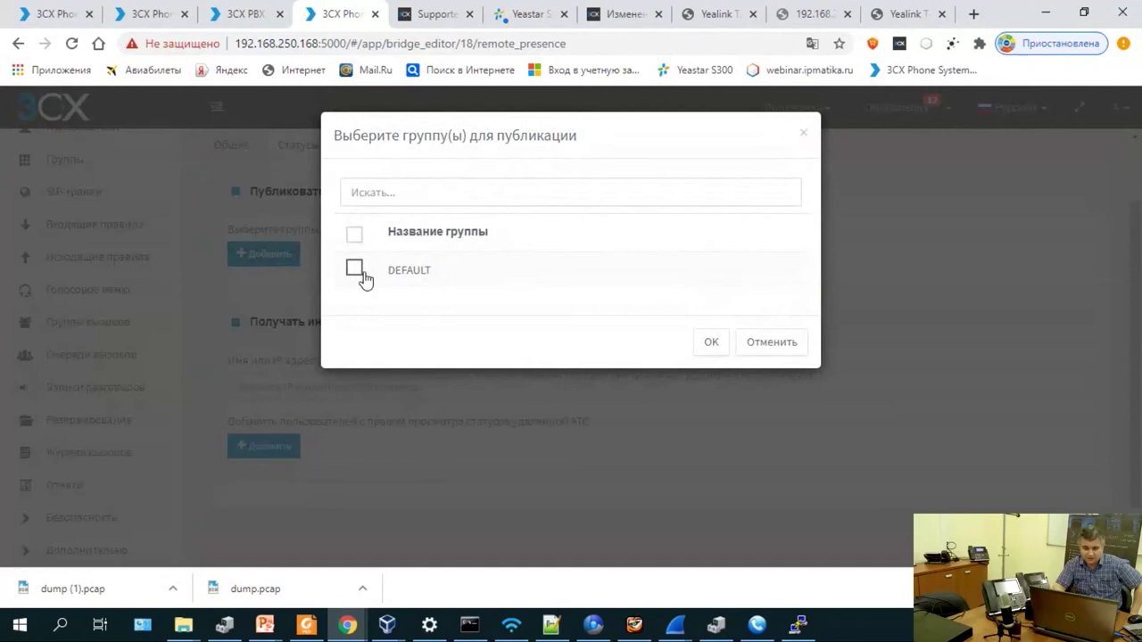
left_click(804, 135)
left_click(284, 451)
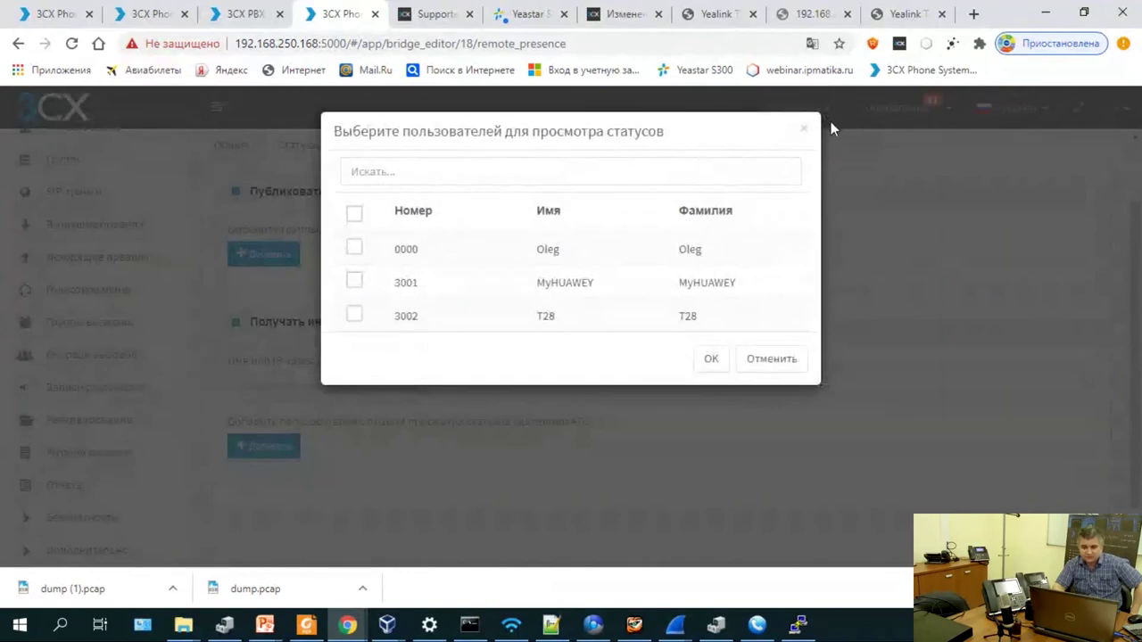
left_click(803, 133)
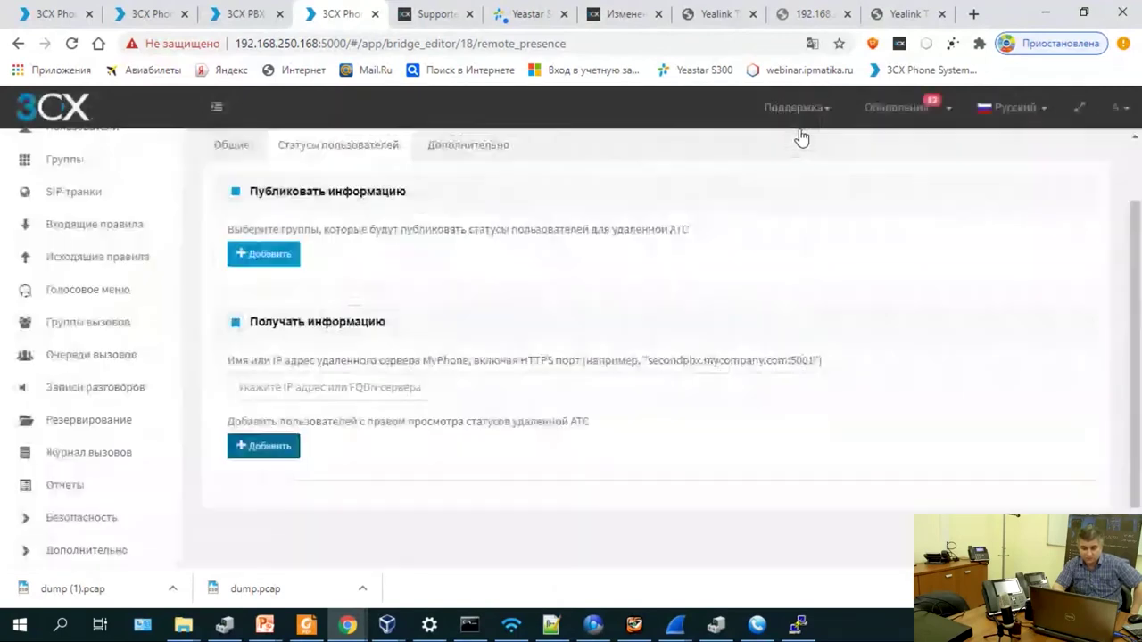
left_click(269, 446)
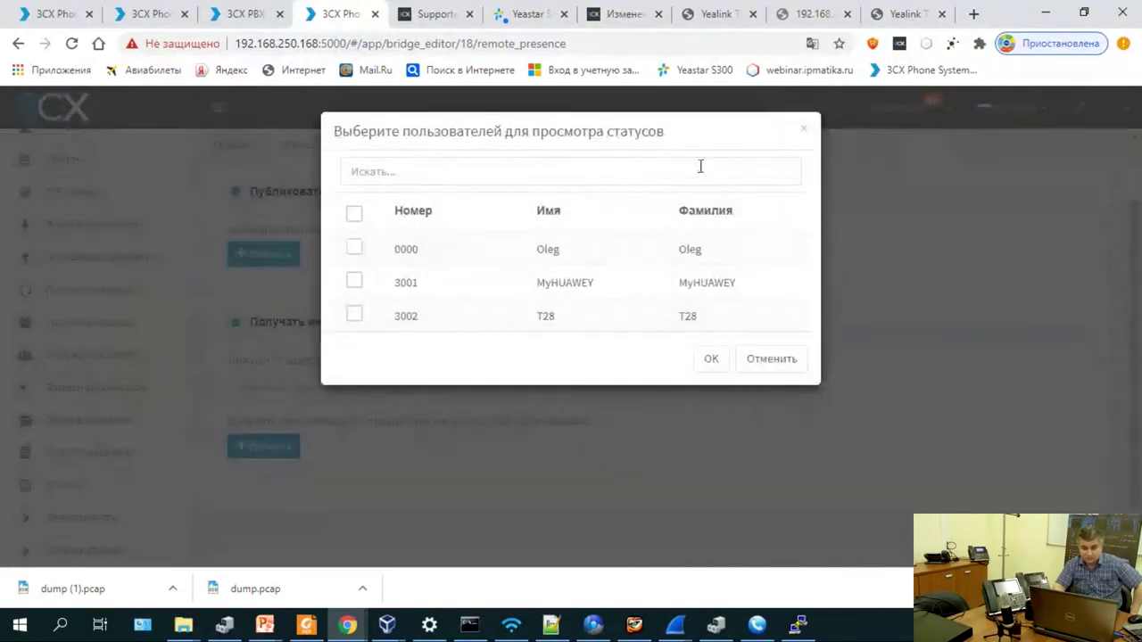
left_click(802, 134)
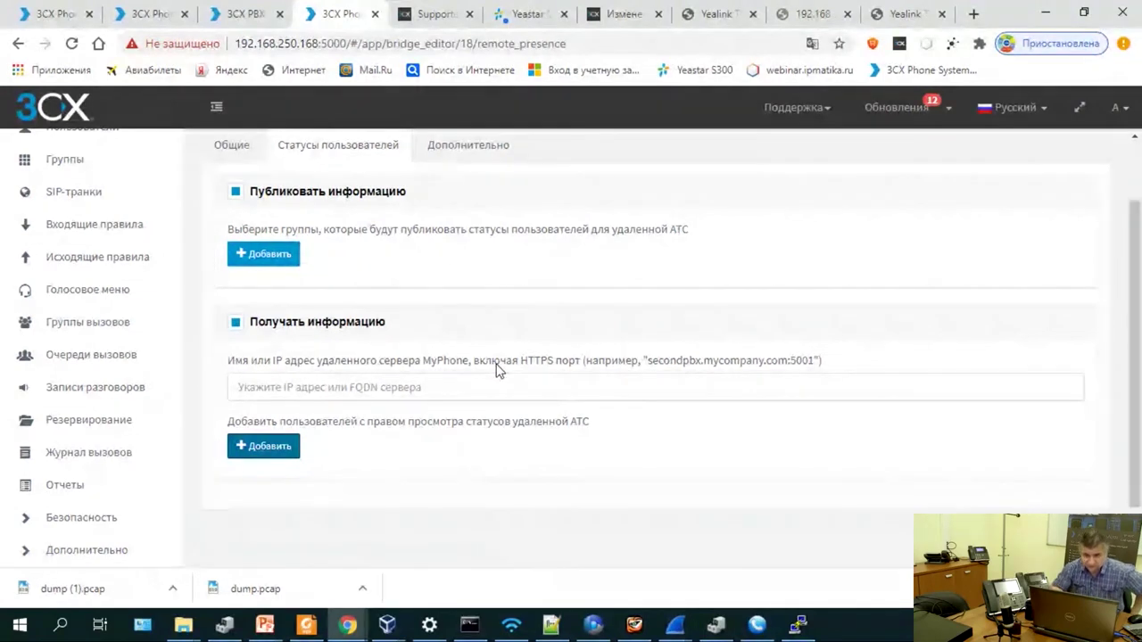
left_click_drag(866, 361, 201, 362)
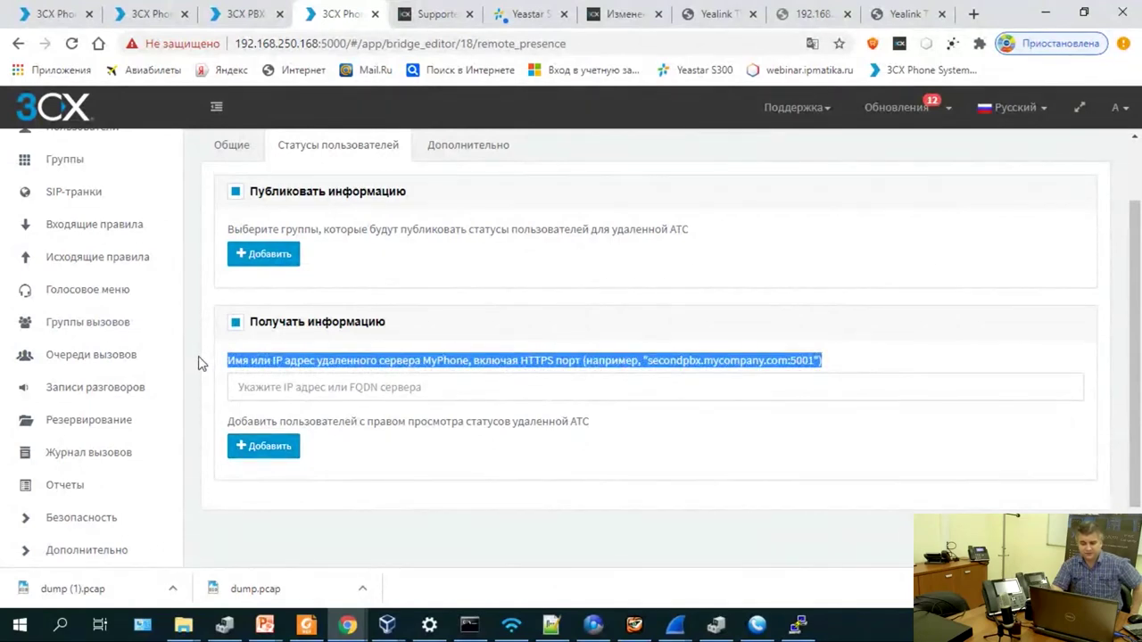
left_click(885, 361)
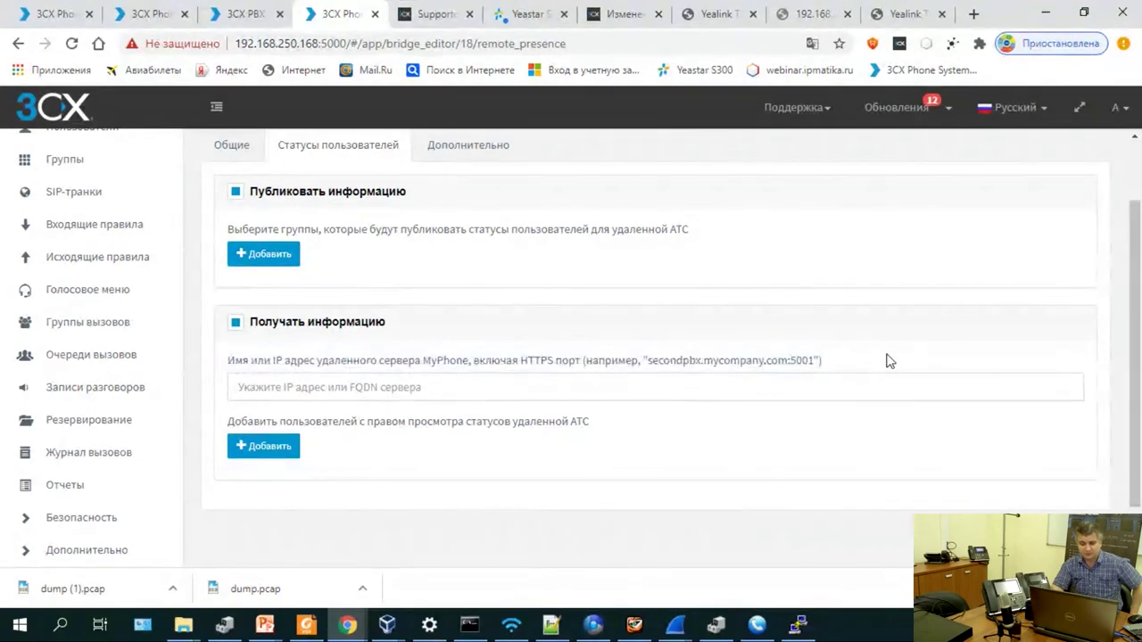
left_click(272, 443)
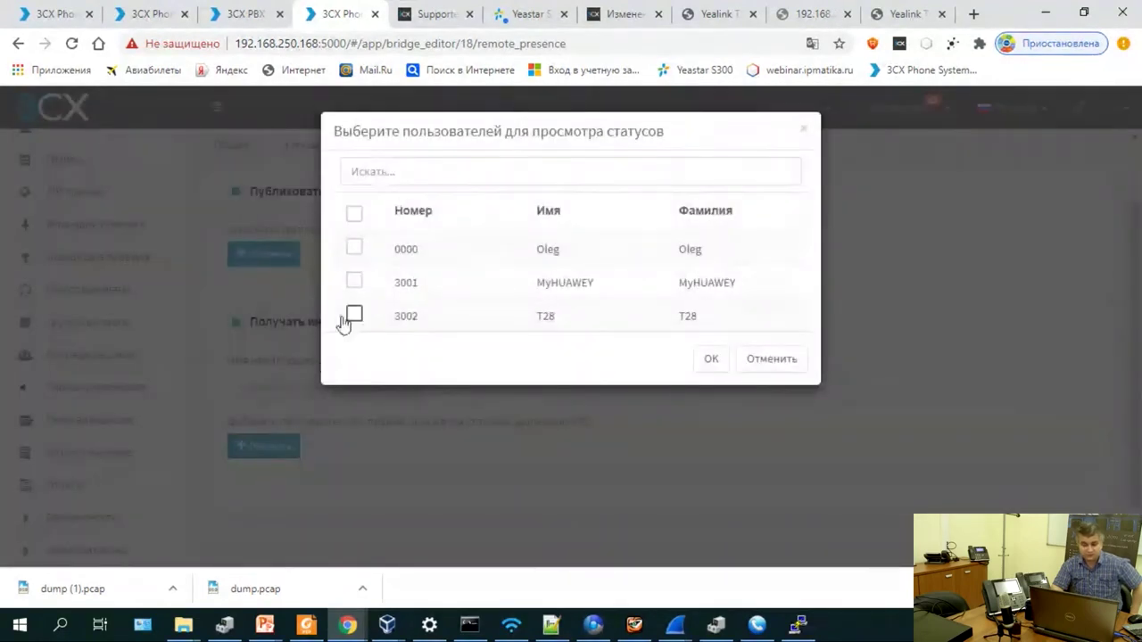
left_click(803, 135)
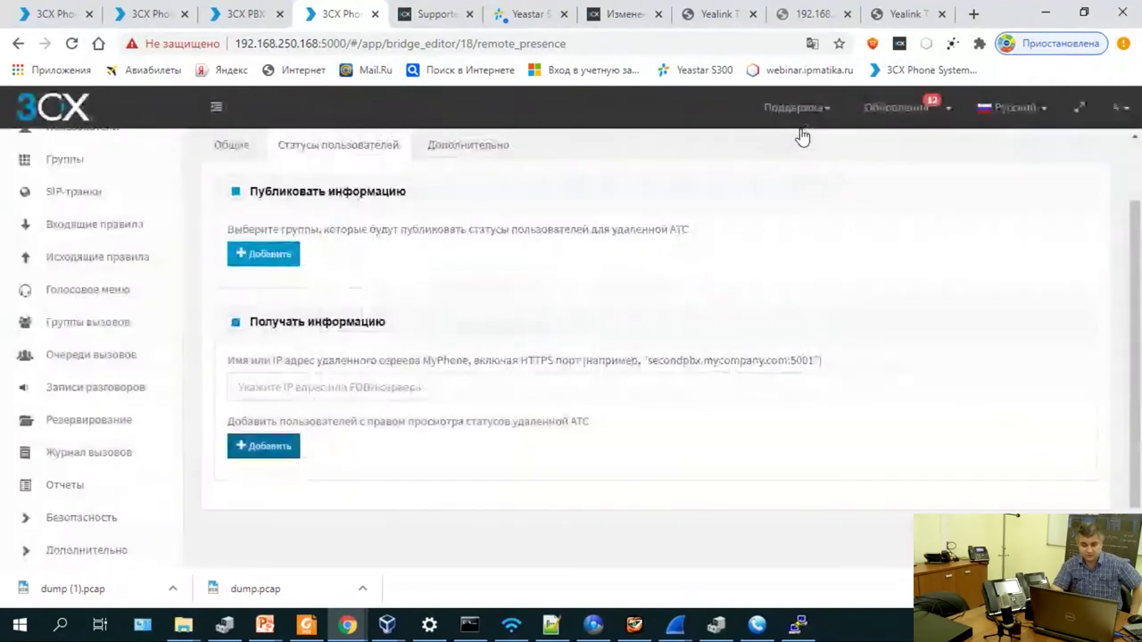
left_click_drag(361, 423, 594, 423)
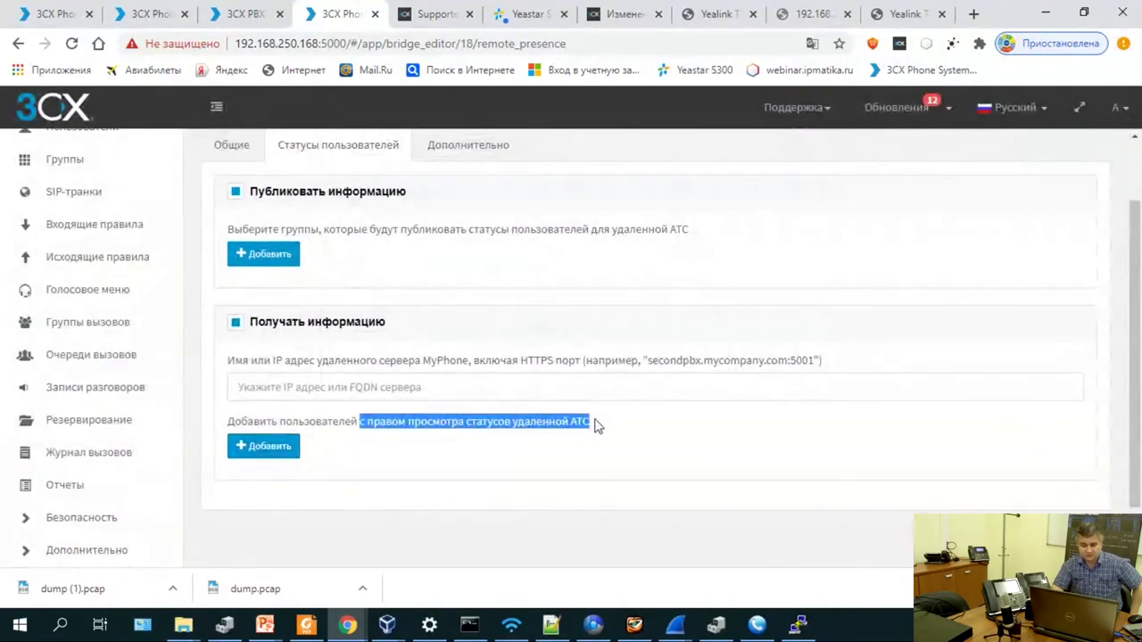
left_click(652, 434)
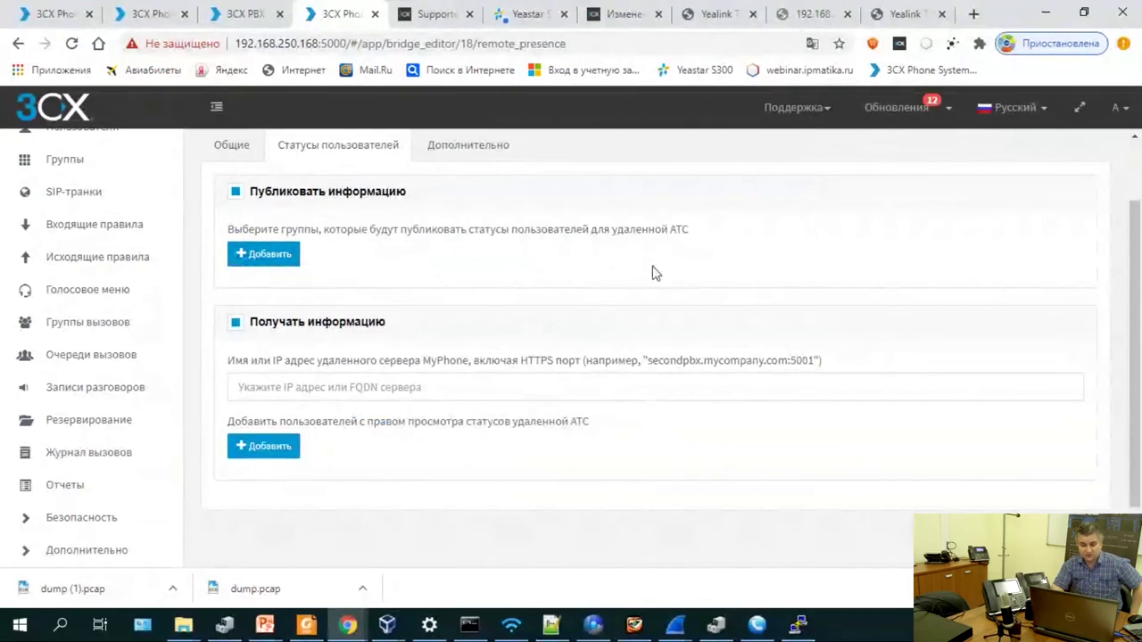
left_click(261, 253)
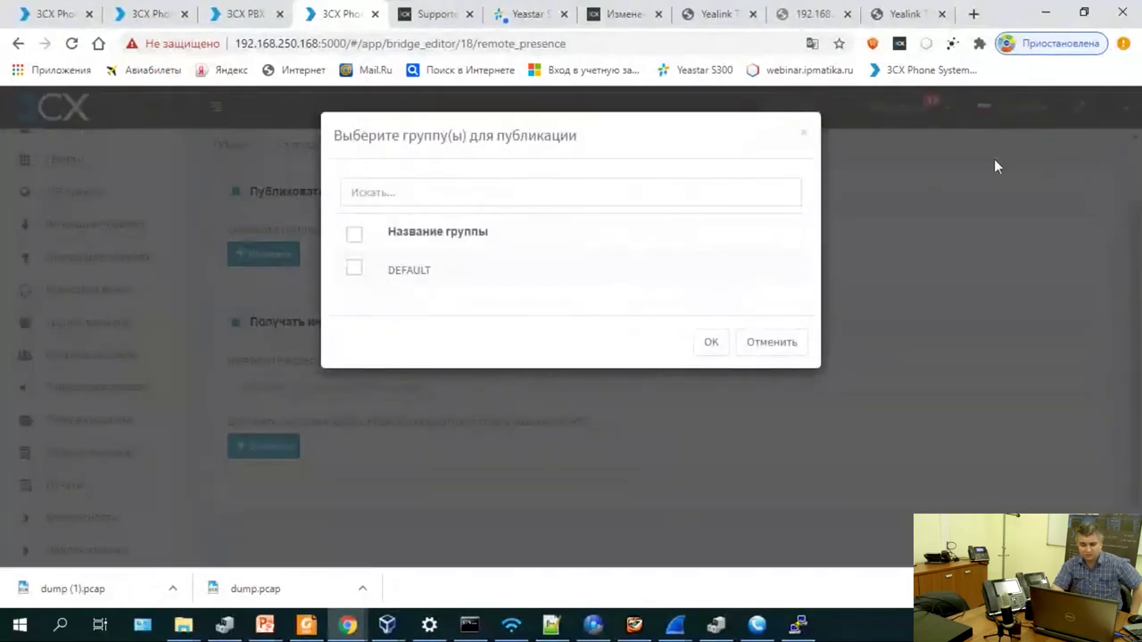
left_click(806, 135)
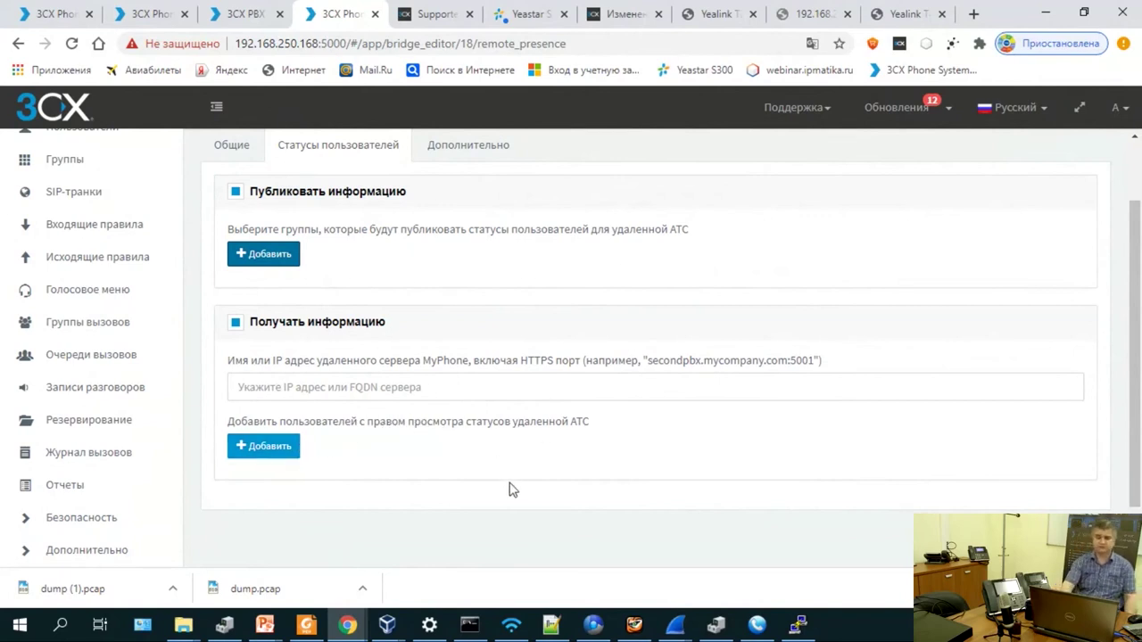
scroll(514, 490, "down", 1)
scroll(515, 490, "up", 2)
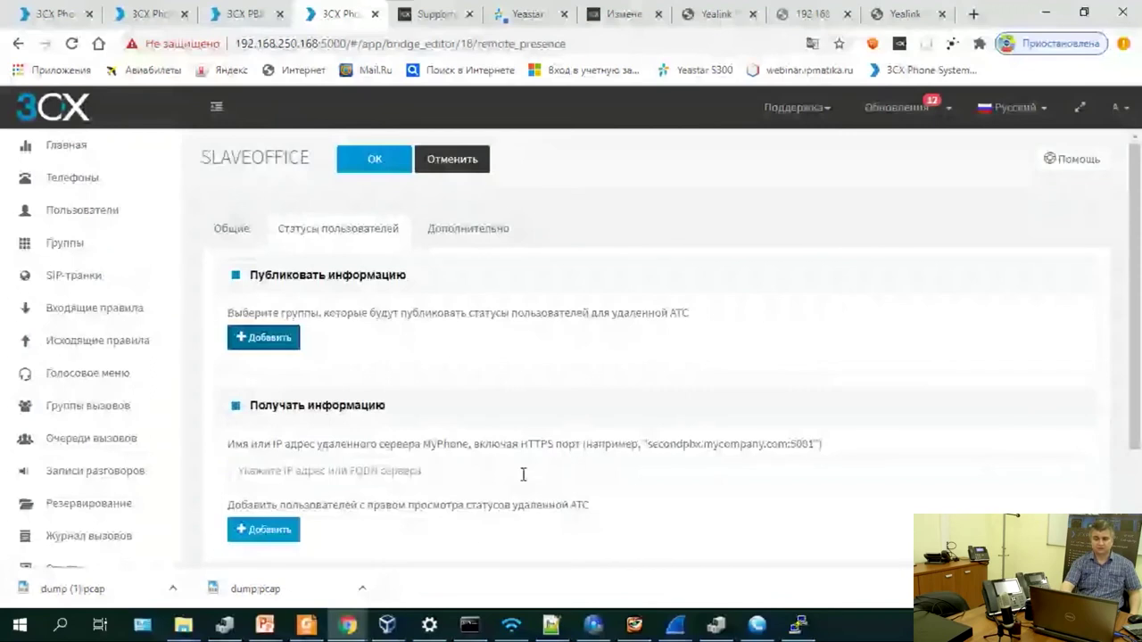
Step: Bring up 3.3_-_Мосты.pdf and scroll from page 15 to page 16 on 3CX client presence statuses
left_click(303, 627)
scroll(536, 476, "down", 3)
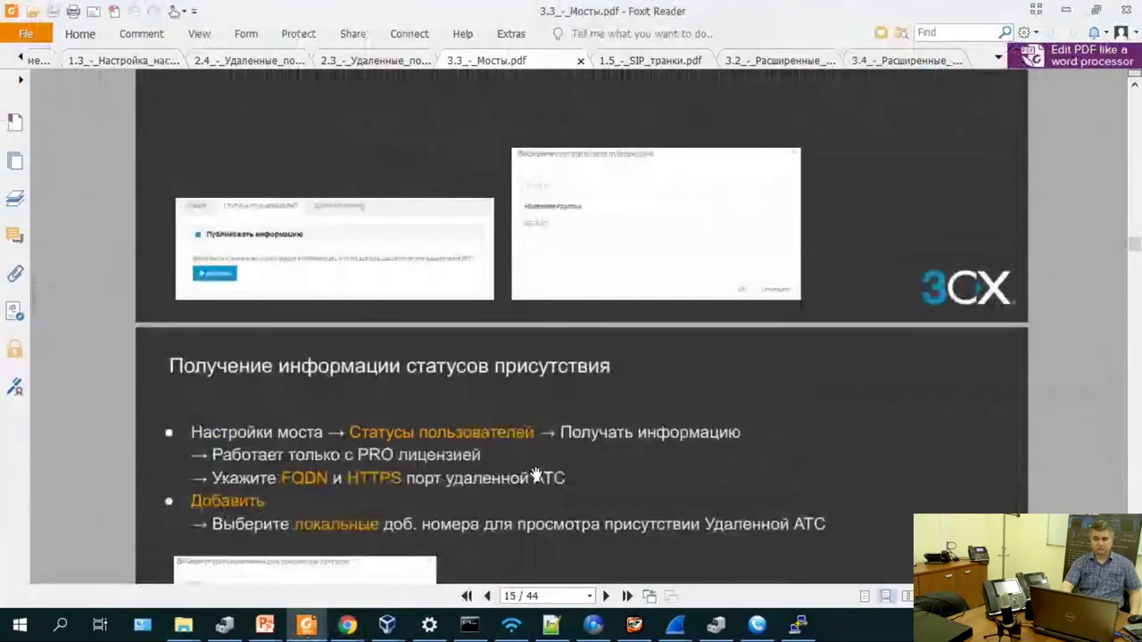
scroll(537, 476, "down", 2)
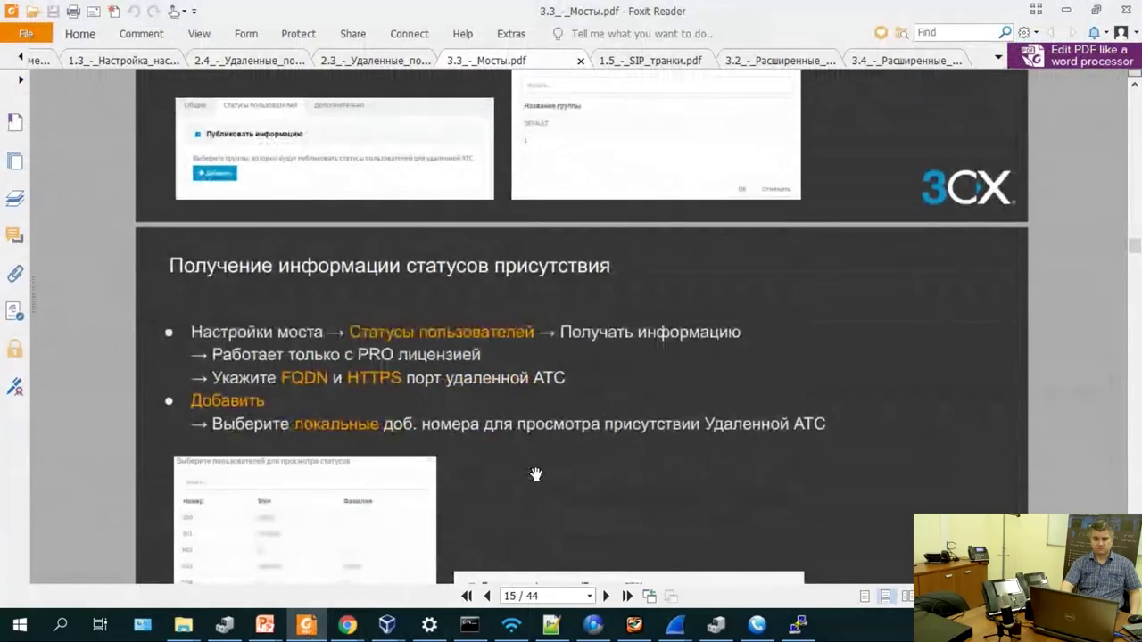
scroll(536, 474, "down", 2)
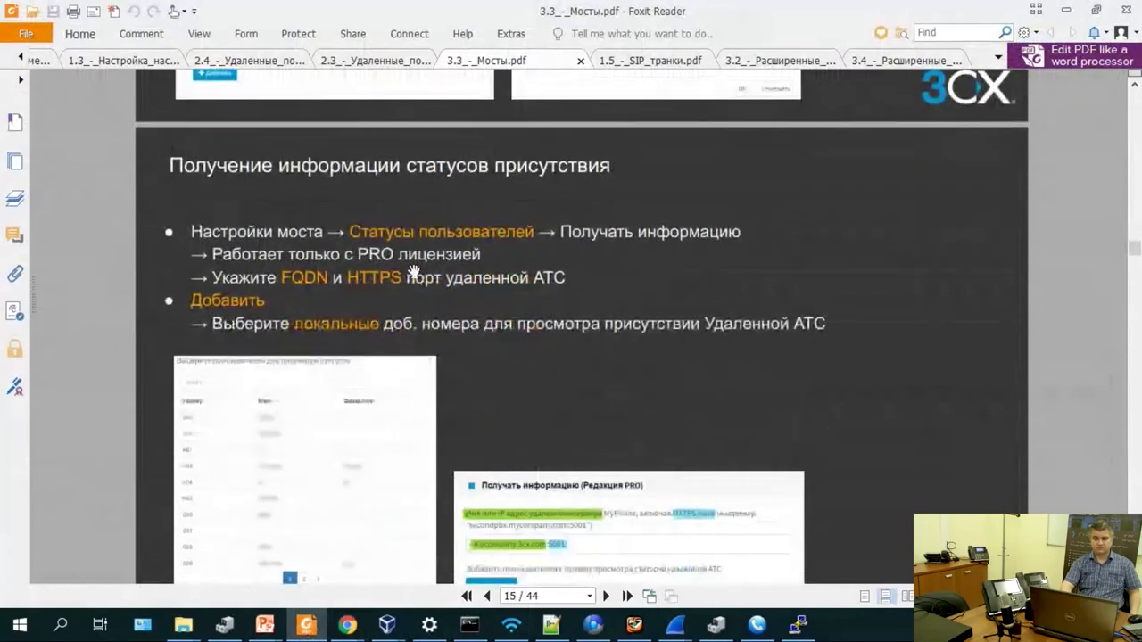
scroll(660, 409, "down", 1)
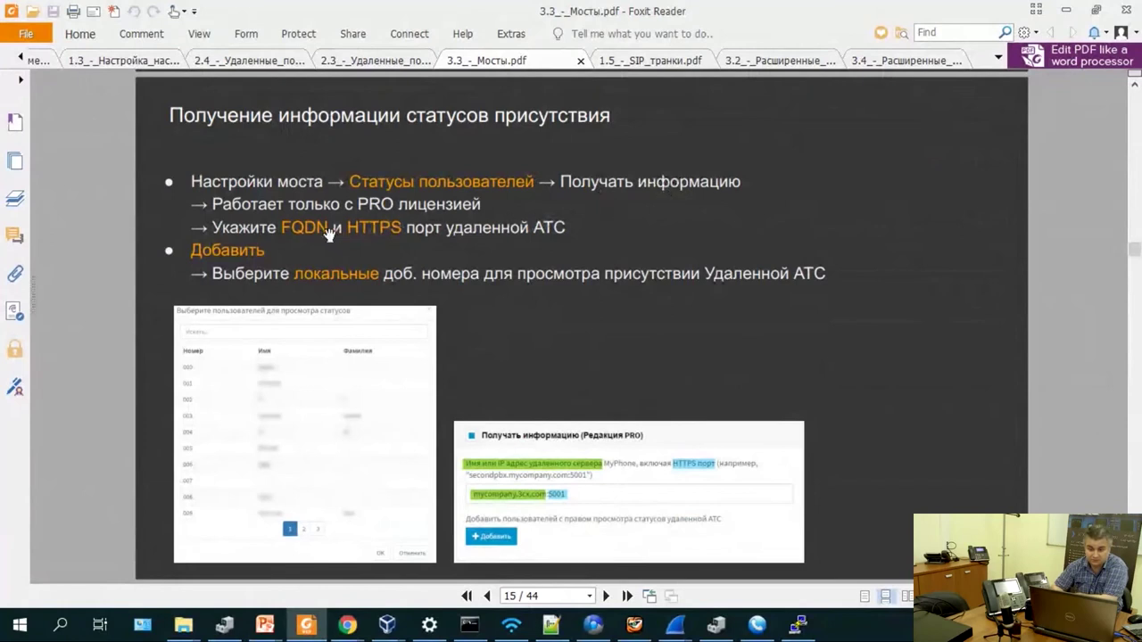
scroll(501, 387, "down", 2)
scroll(502, 387, "up", 3)
scroll(502, 386, "down", 5)
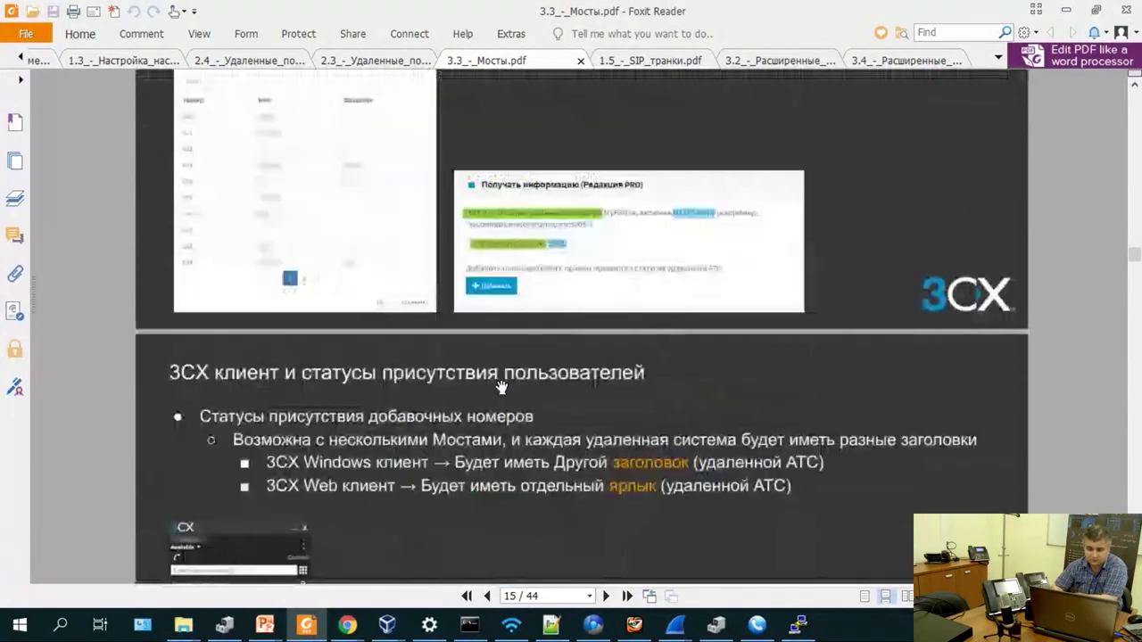
scroll(502, 386, "down", 1)
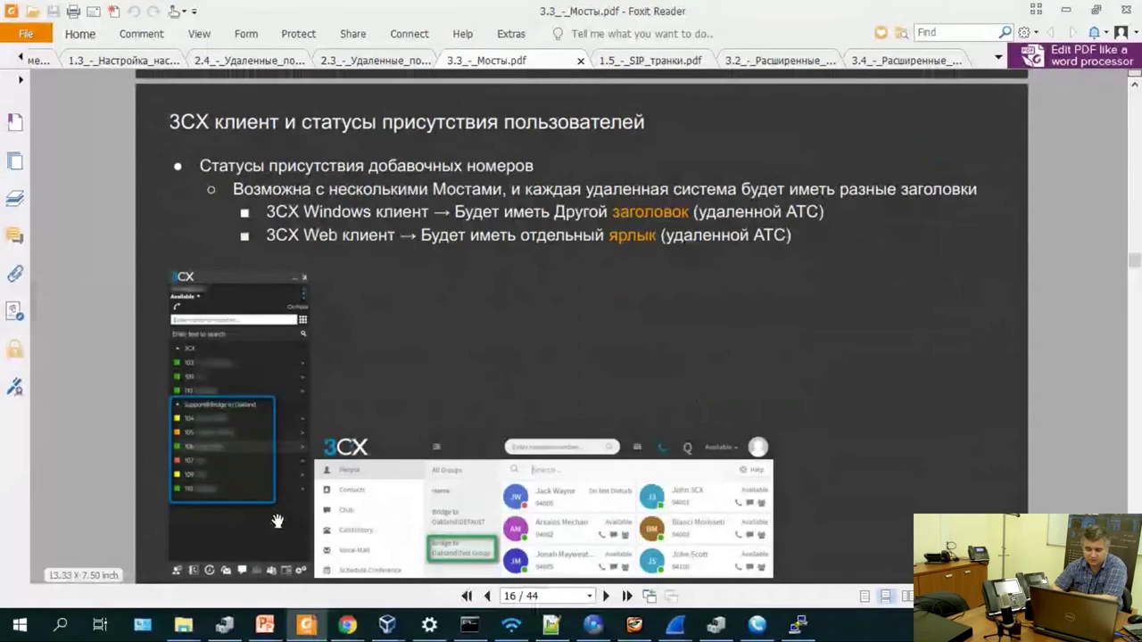
scroll(278, 521, "down", 1)
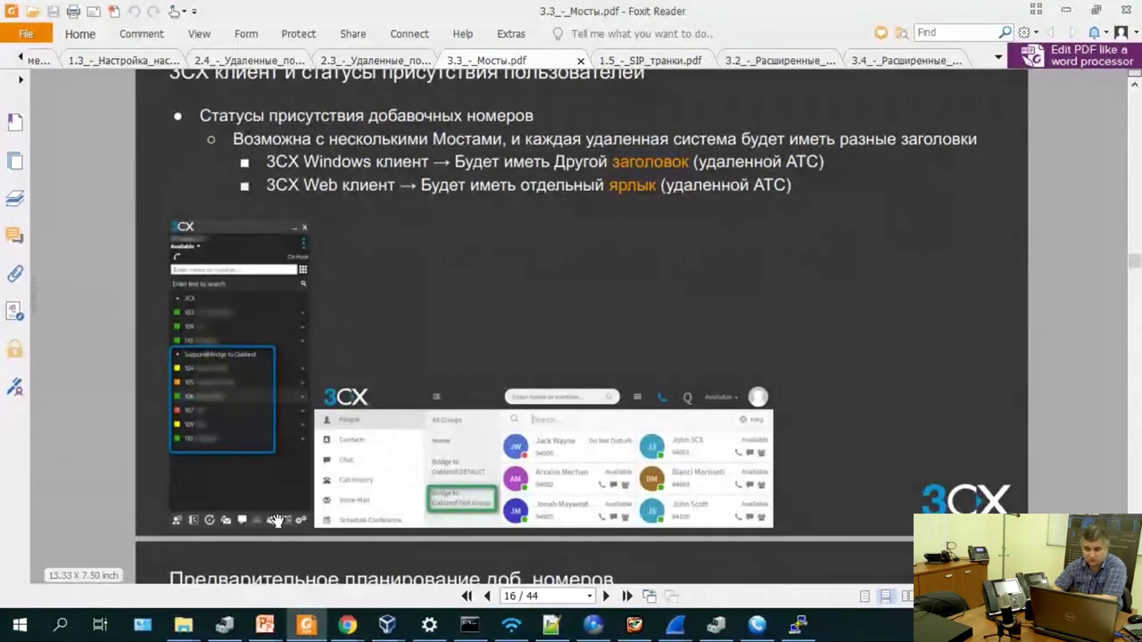
scroll(277, 521, "down", 6)
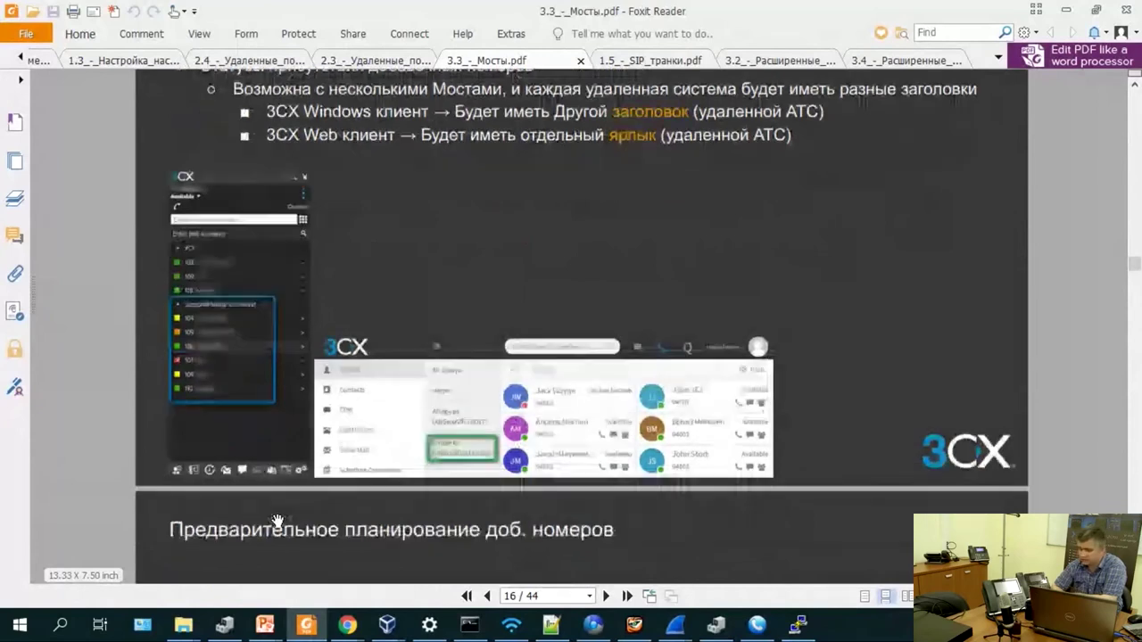
Step: Browse pages 17–20, then return to page 17: Master prefix 2, Slave prefix 1, length 4
scroll(278, 521, "down", 2)
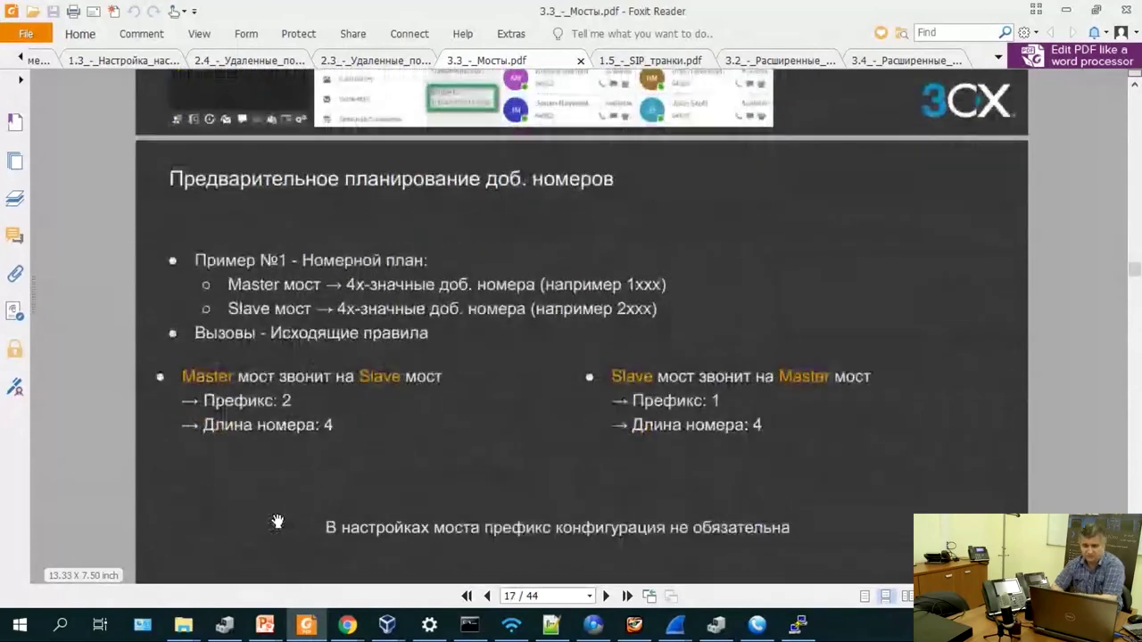
scroll(523, 301, "up", 6)
scroll(522, 300, "down", 8)
scroll(518, 324, "up", 2)
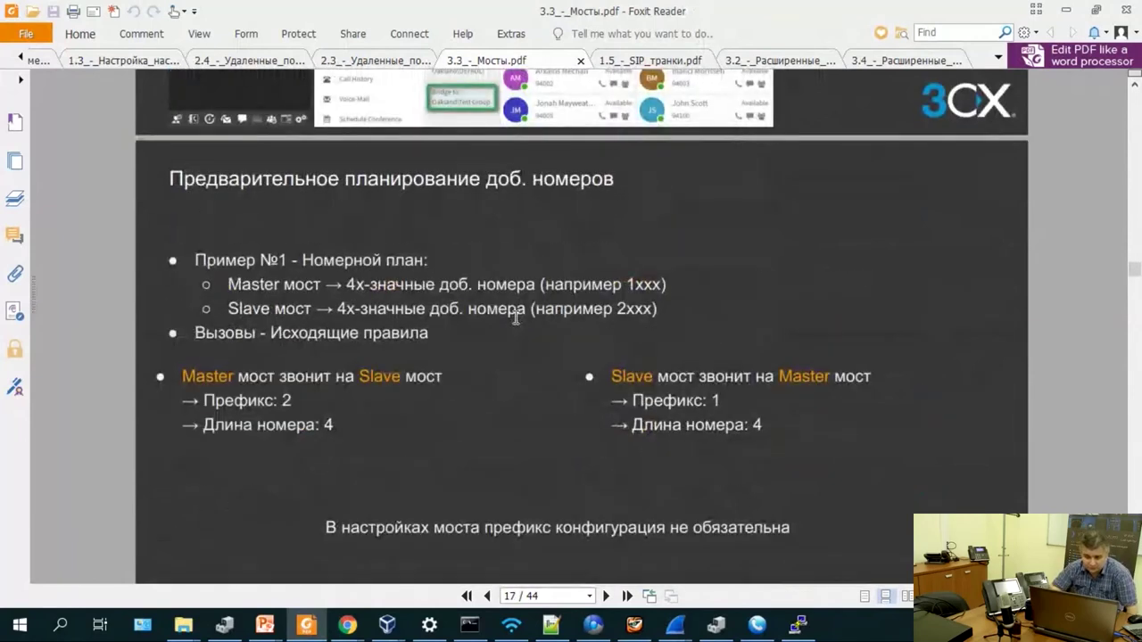
scroll(517, 313, "up", 6)
scroll(108, 84, "up", 3)
scroll(623, 254, "down", 6)
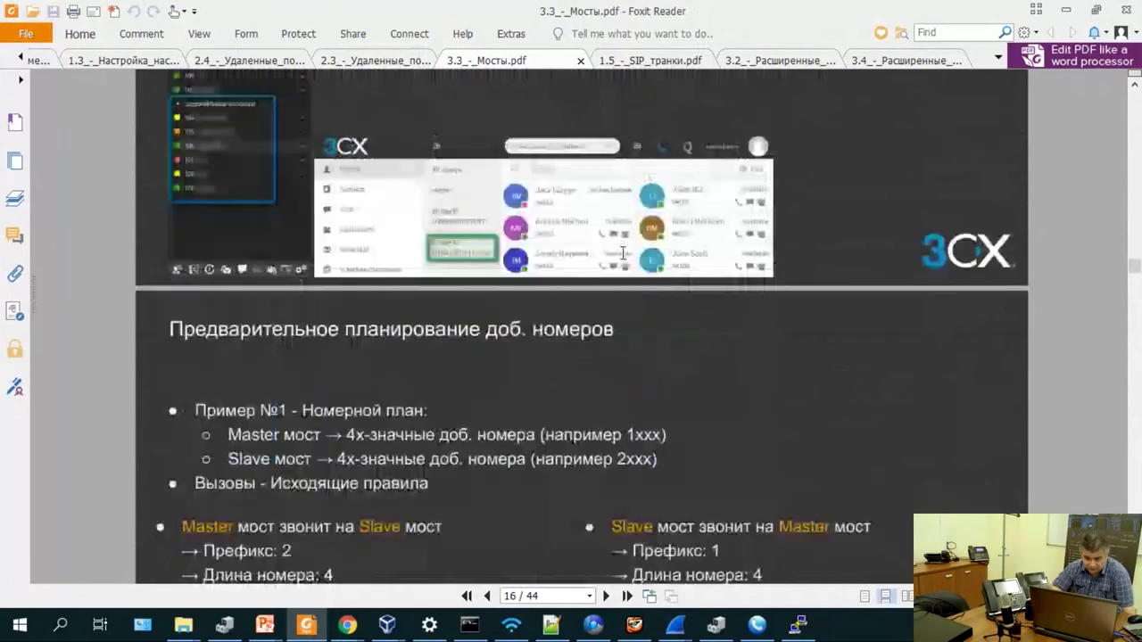
scroll(623, 255, "down", 5)
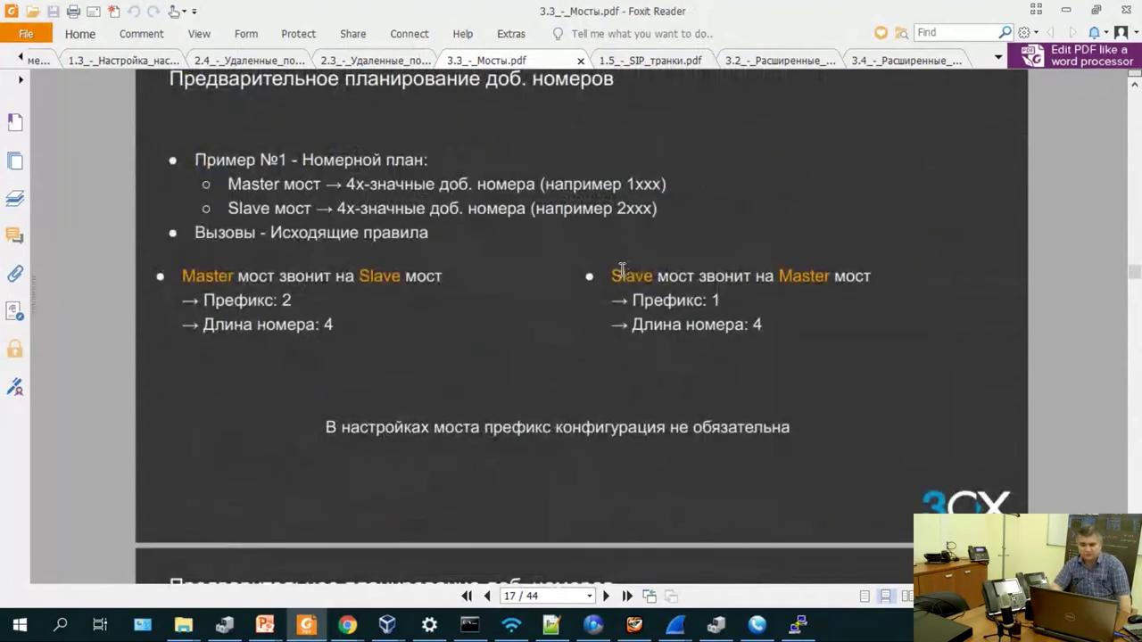
scroll(603, 278, "up", 1)
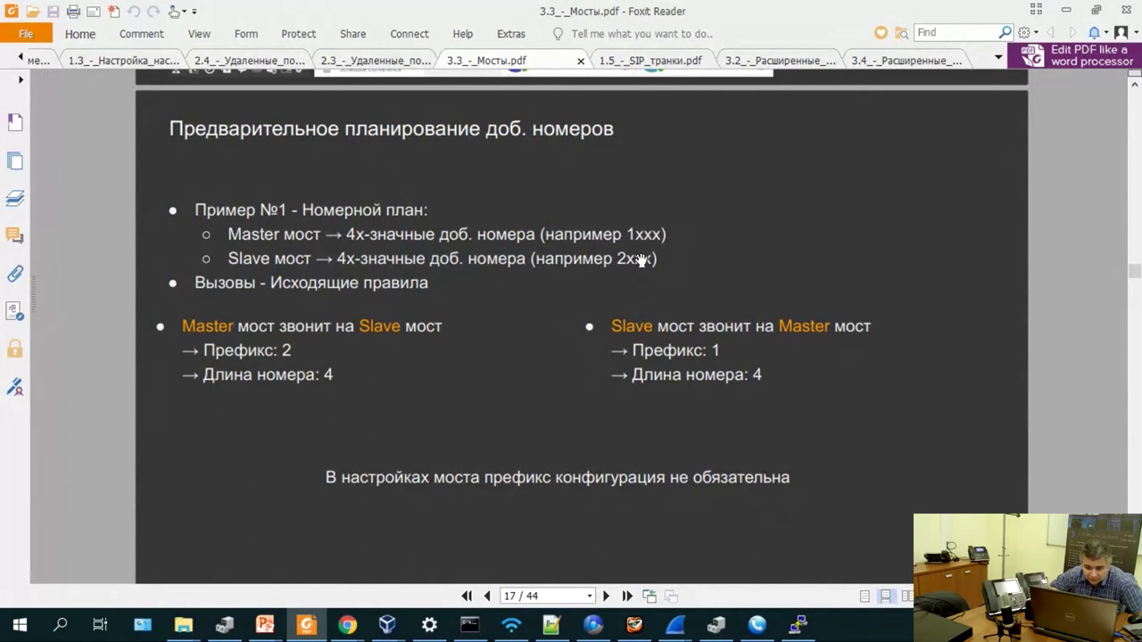
scroll(642, 259, "down", 3)
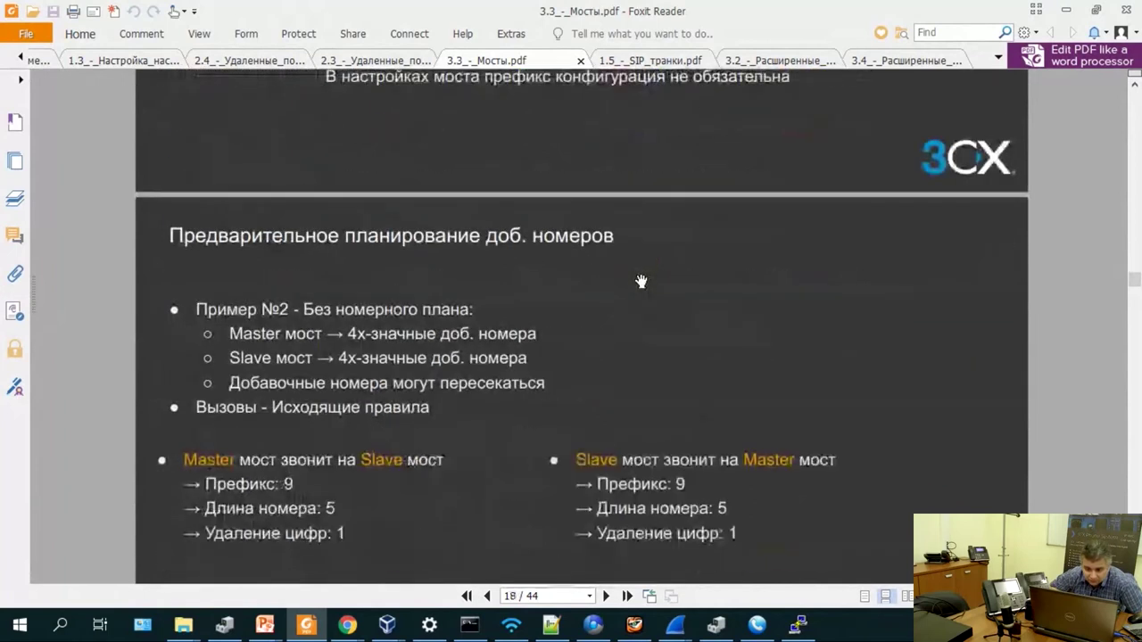
scroll(641, 282, "down", 1)
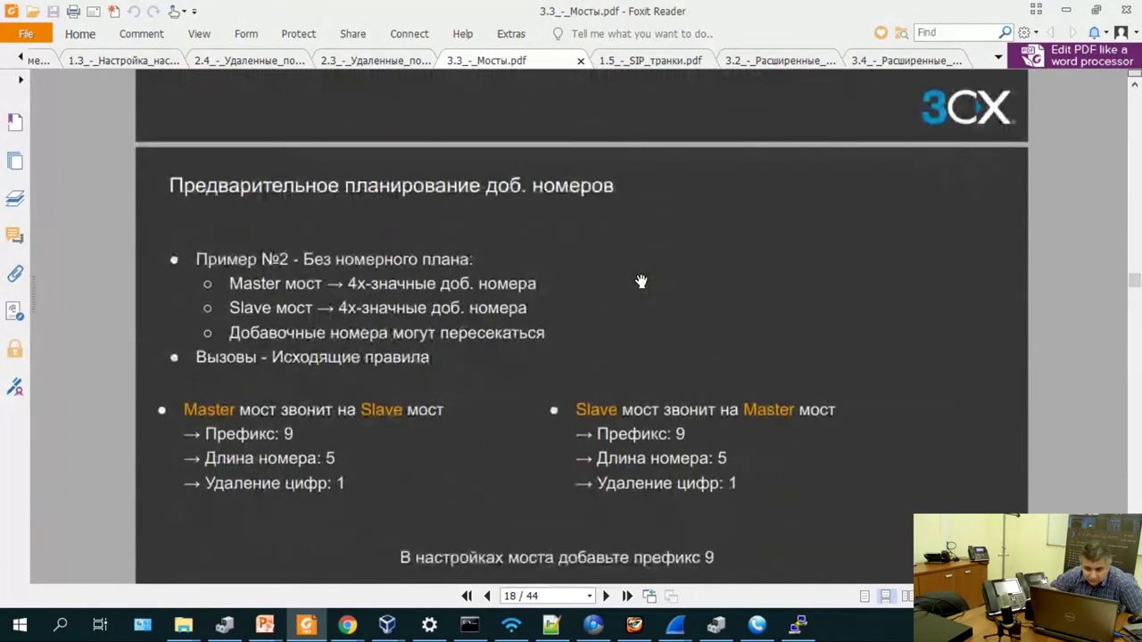
scroll(642, 282, "down", 10)
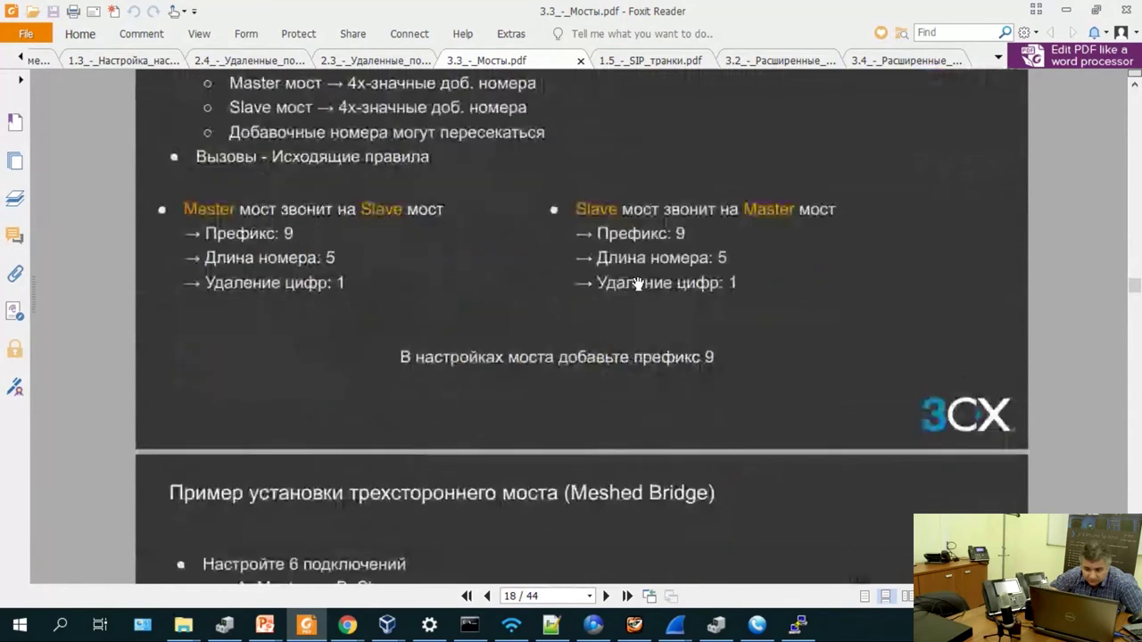
scroll(637, 286, "down", 7)
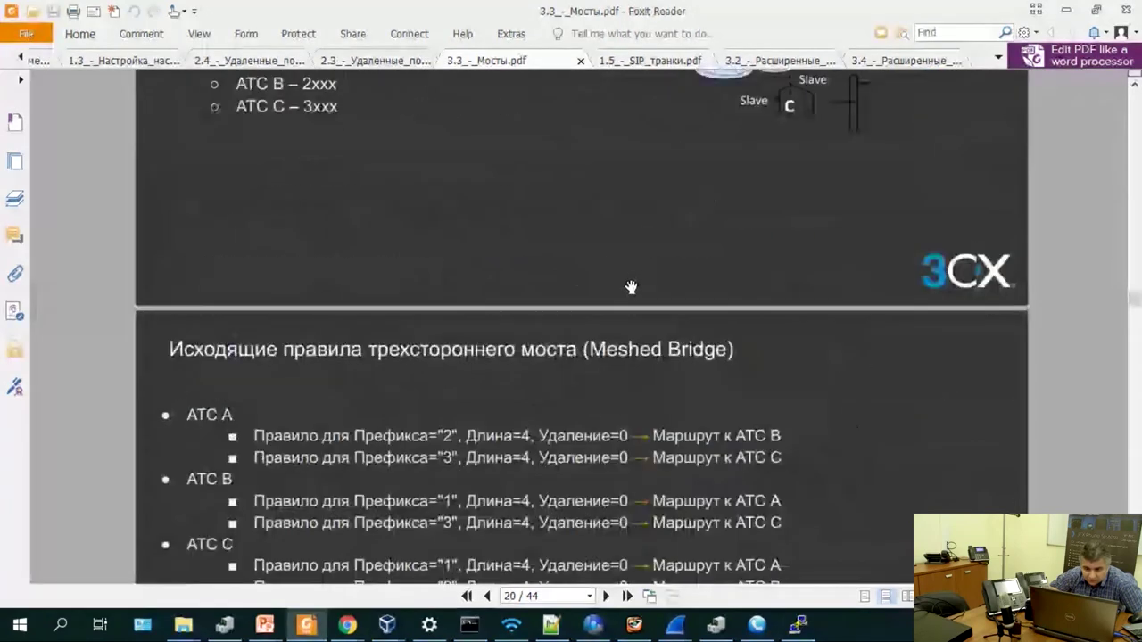
scroll(636, 286, "up", 4)
scroll(630, 288, "up", 15)
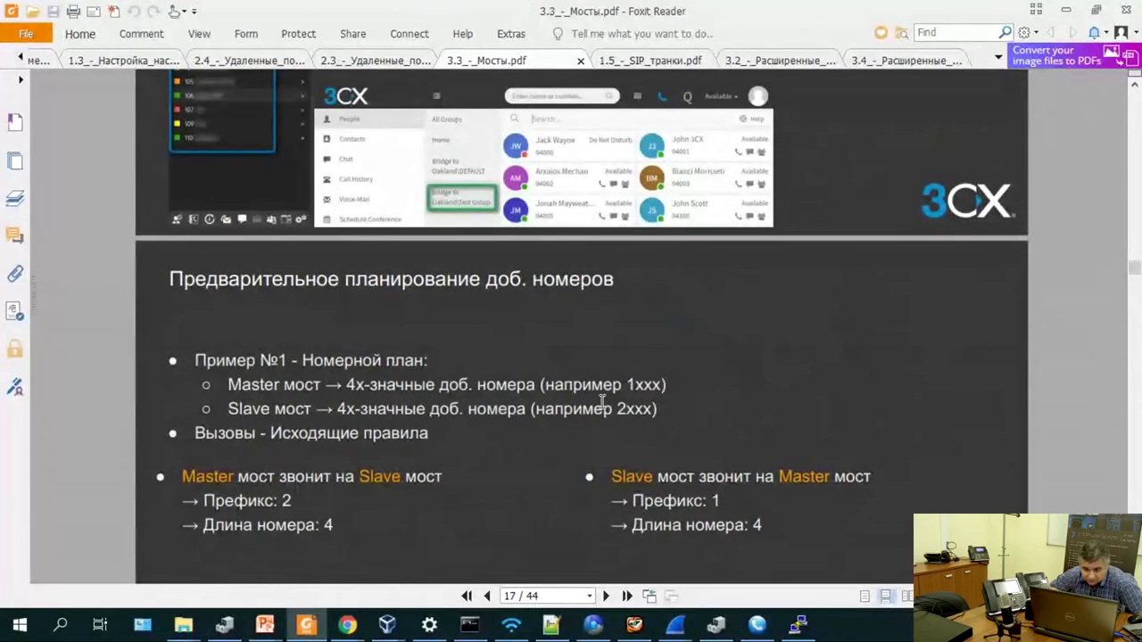
scroll(603, 403, "down", 1)
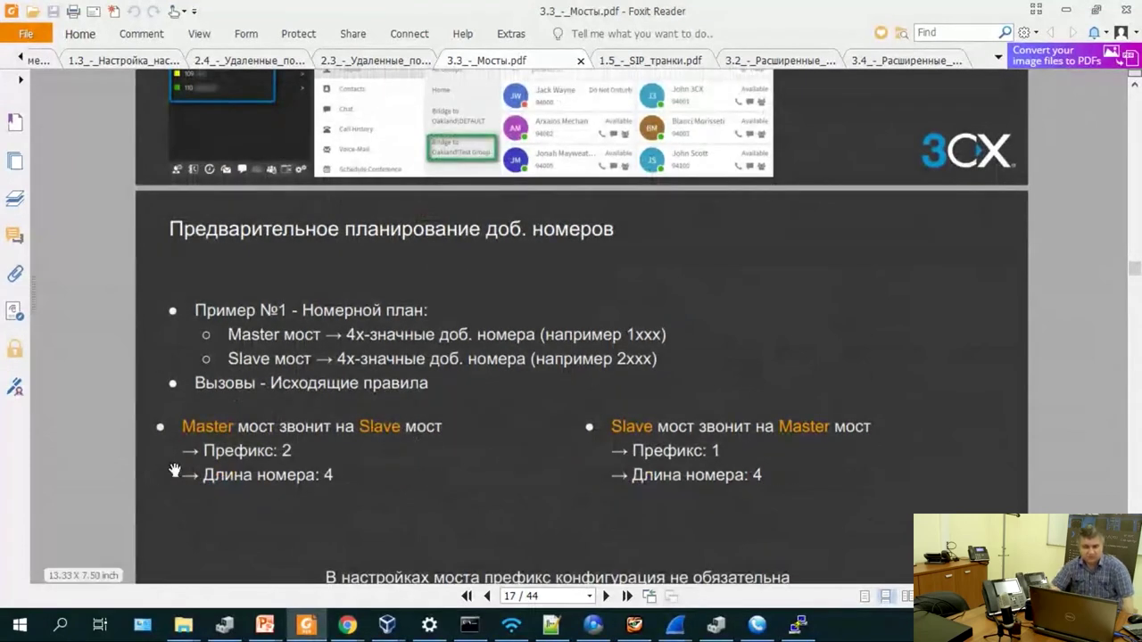
scroll(403, 472, "up", 1)
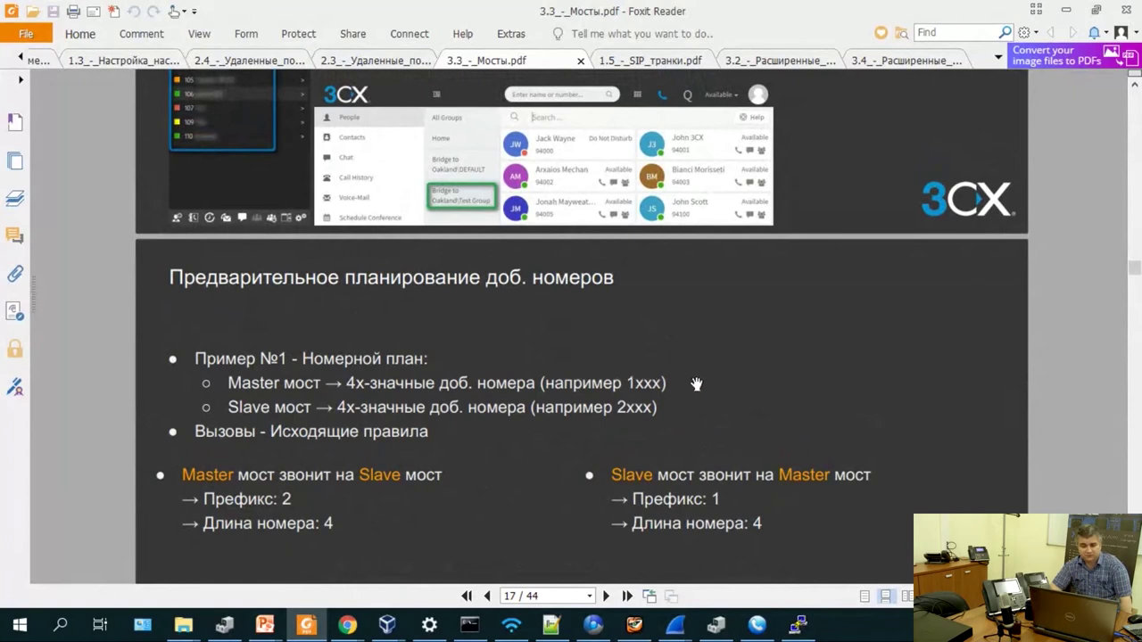
scroll(624, 400, "up", 1)
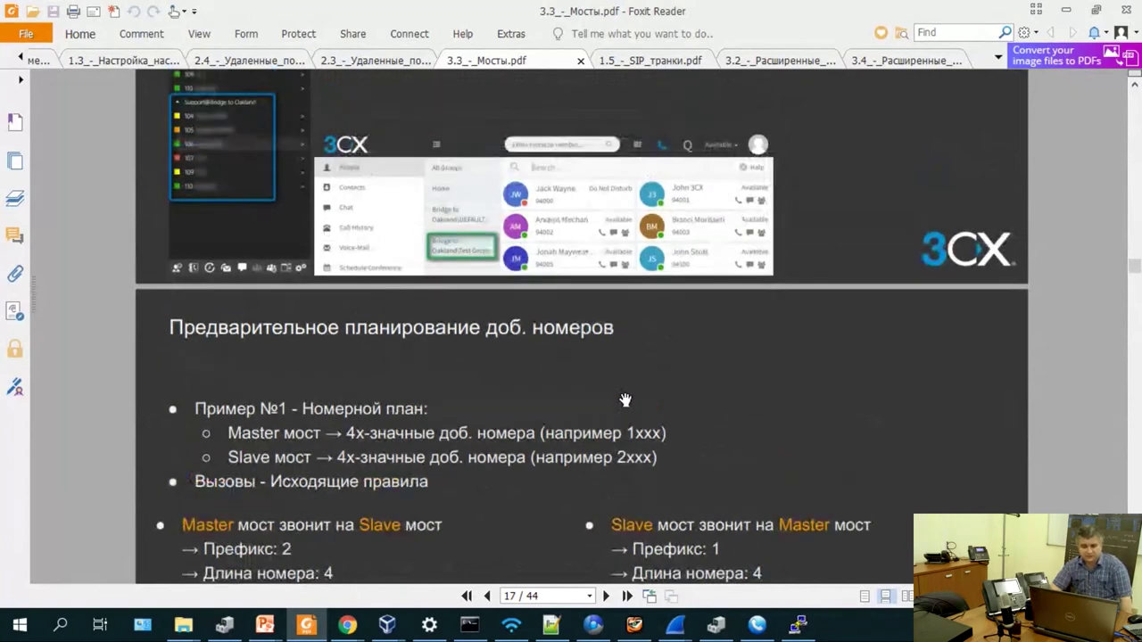
scroll(625, 401, "down", 2)
scroll(625, 400, "up", 2)
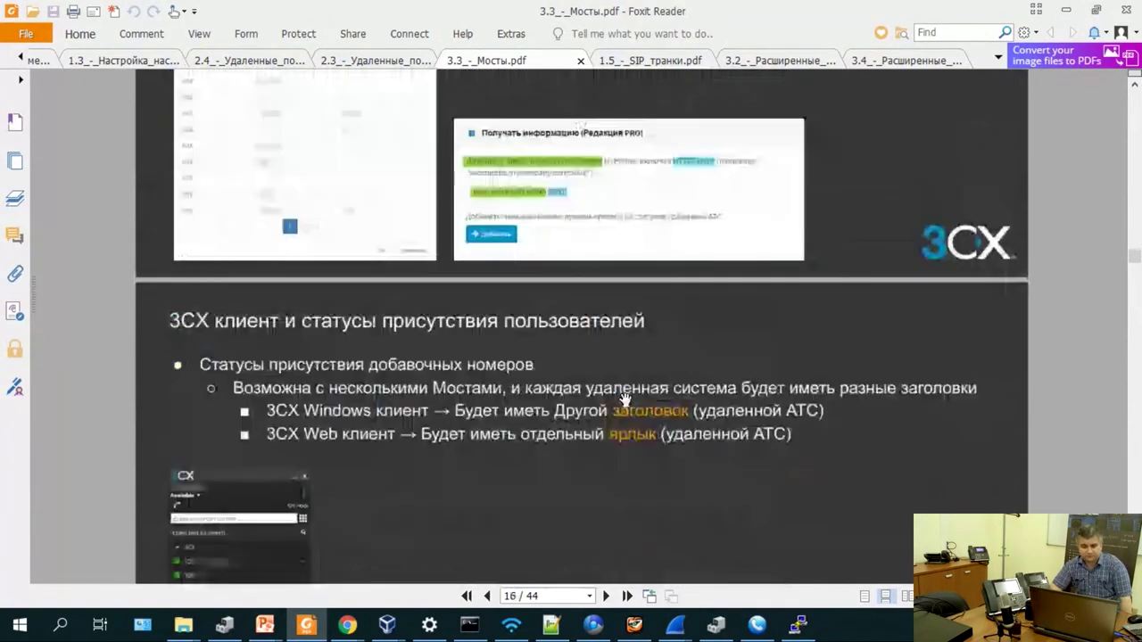
scroll(636, 401, "down", 3)
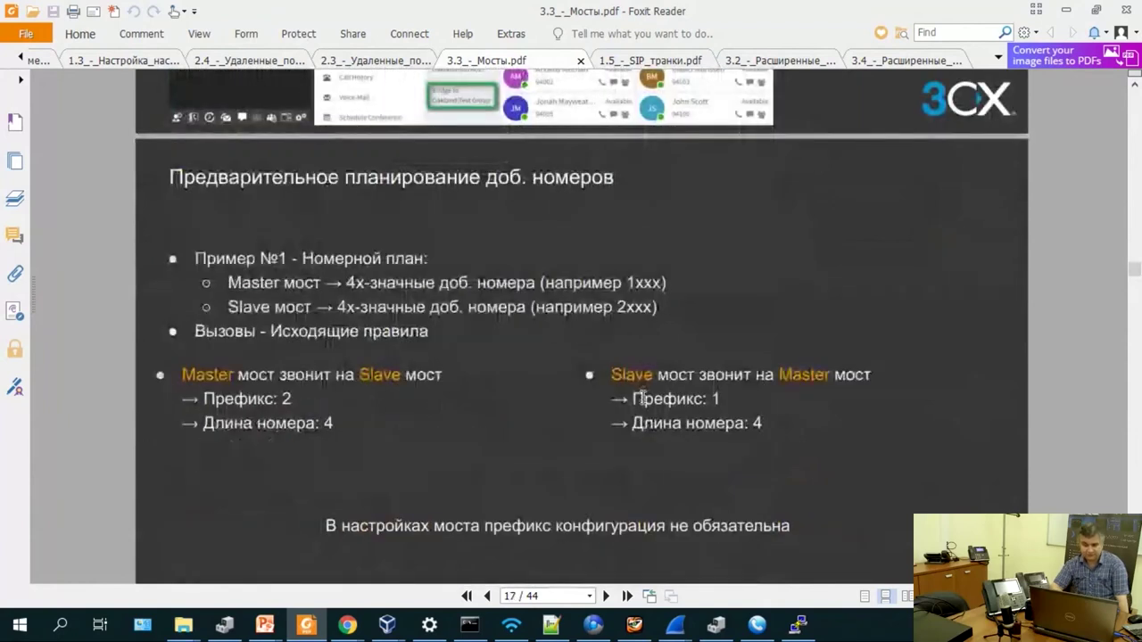
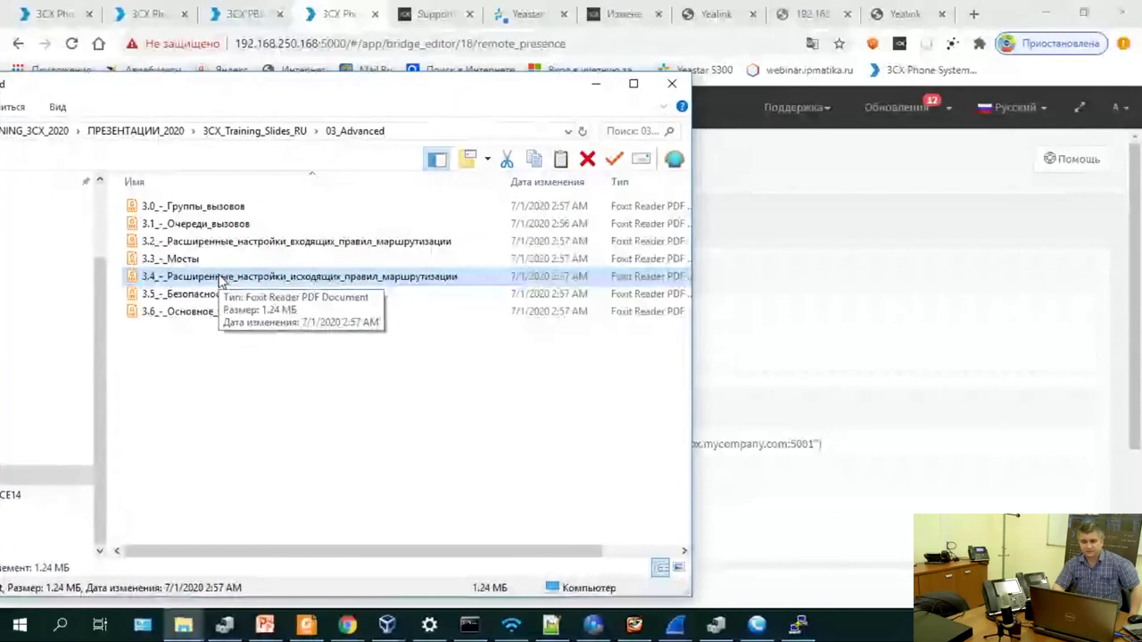
Step: Look through the routing, troubleshooting, security, call queue and call group slides in the current folder
left_click(239, 243)
left_click(244, 280)
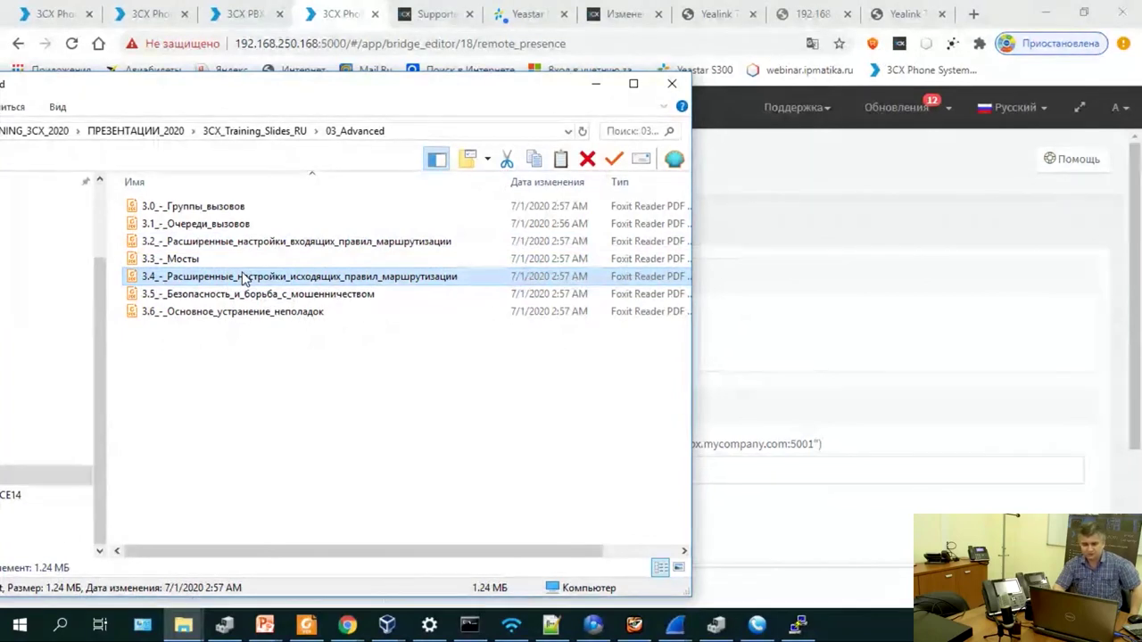
left_click(199, 449)
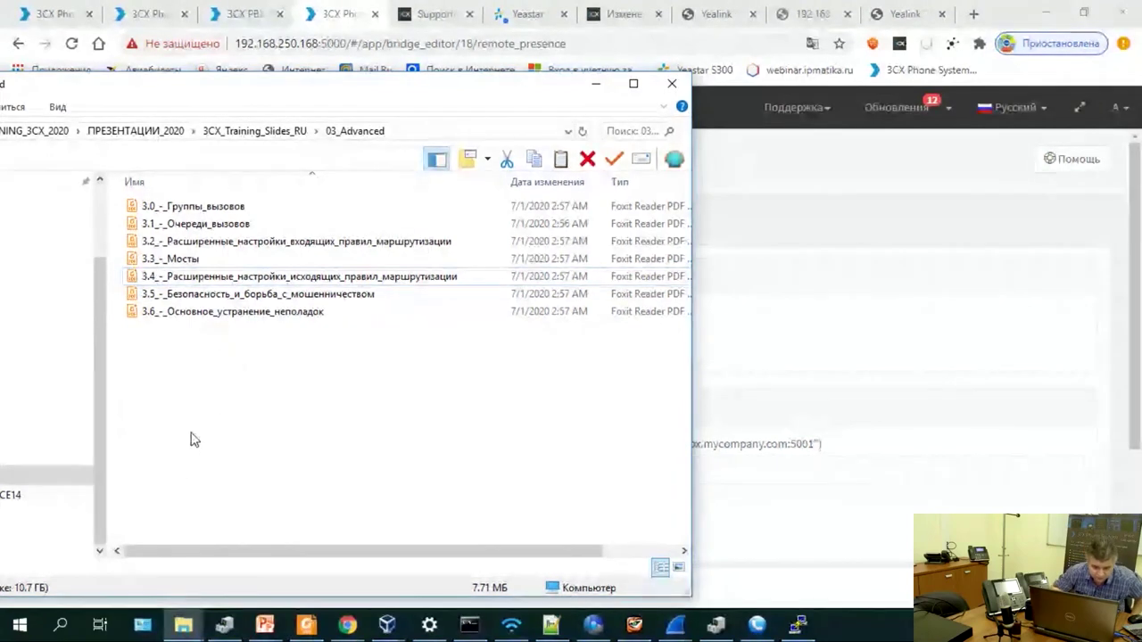
left_click(229, 311)
left_click(231, 295)
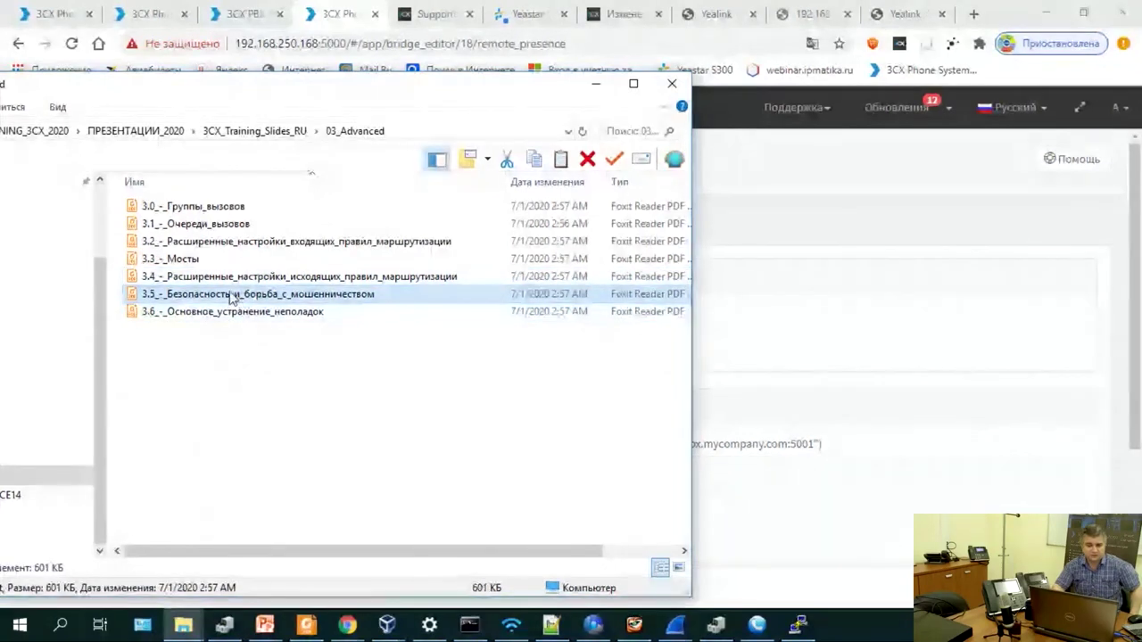
left_click(214, 225)
left_click(191, 207)
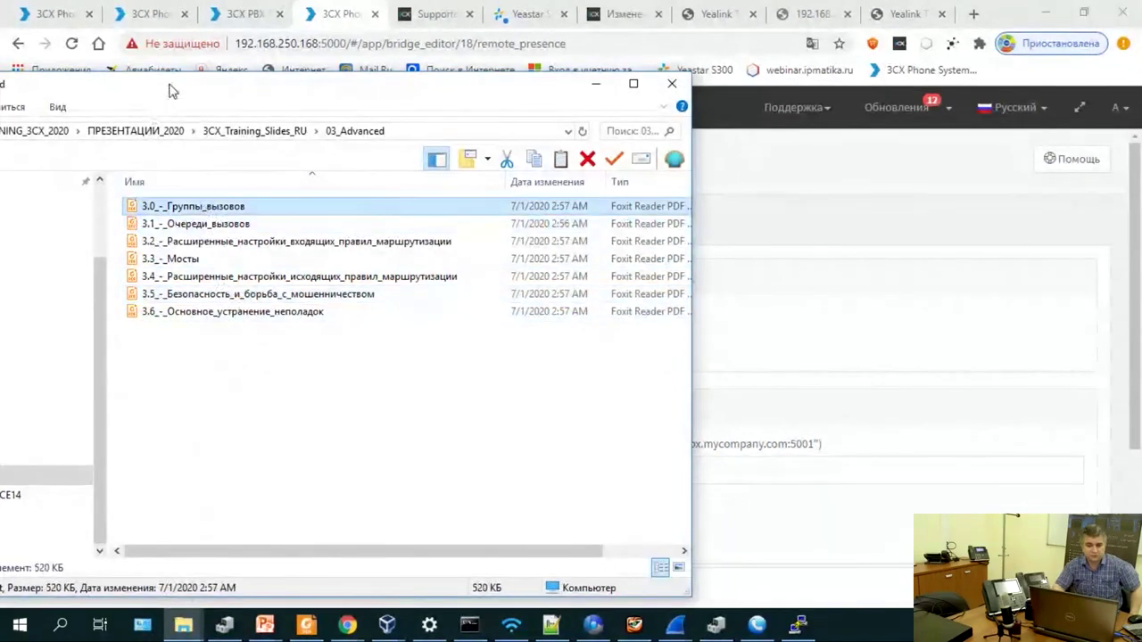
Step: Move Explorer into view, open 02_Intermediate and browse the SBC, recordings and update slides
left_click_drag(172, 90, 448, 91)
left_click(209, 130)
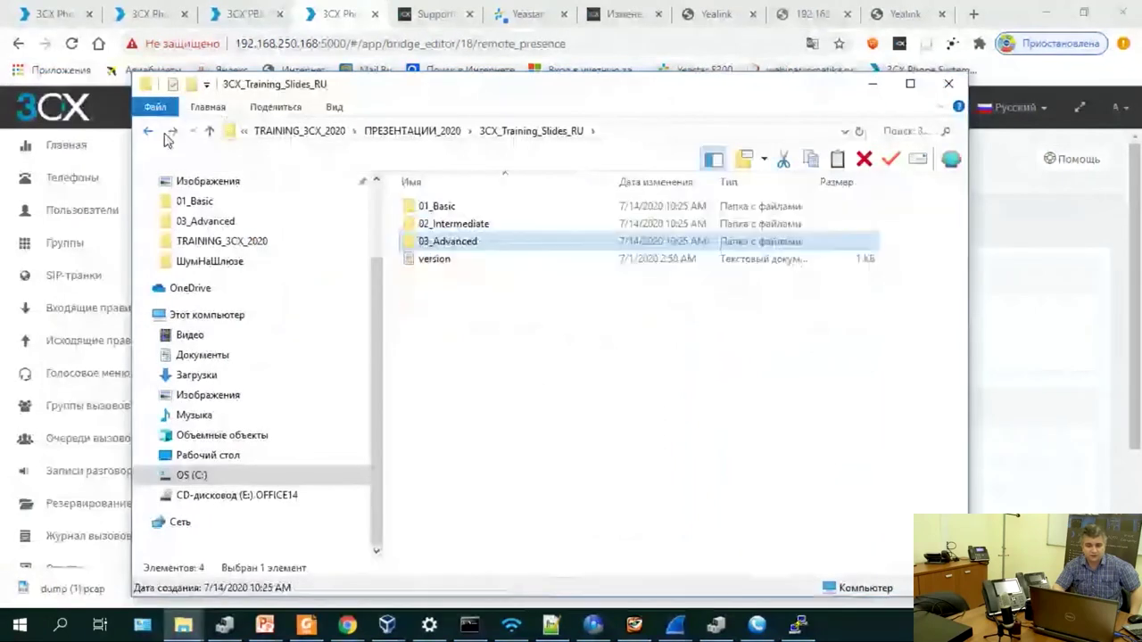
double_click(428, 228)
left_click(462, 277)
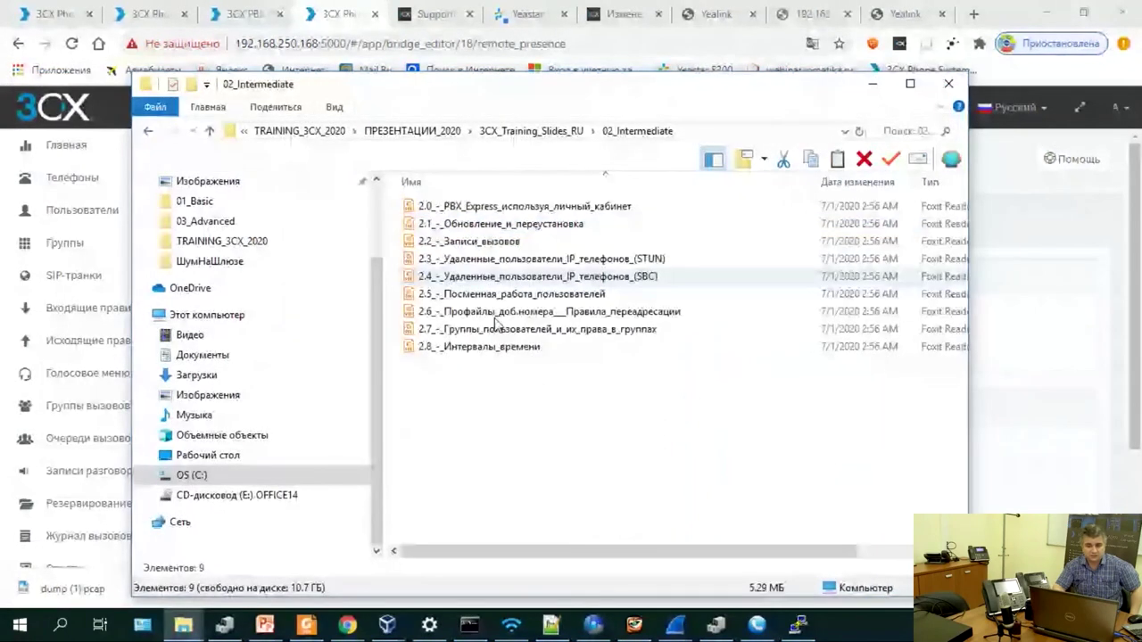
left_click(487, 242)
left_click(491, 225)
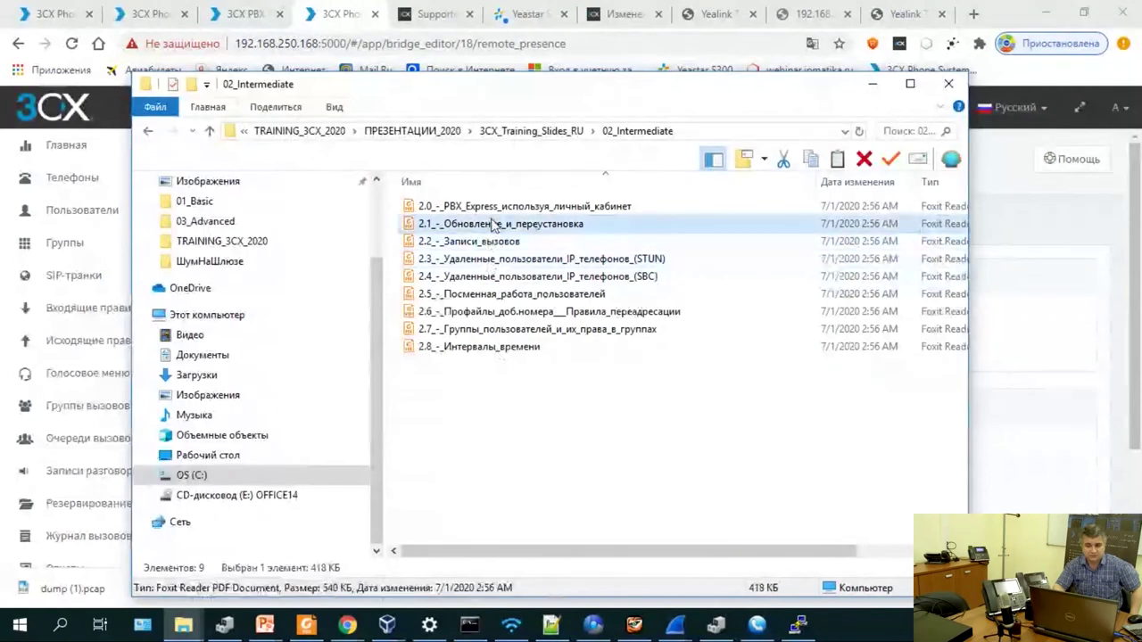
Step: Browse the shift work, extension profiles, user groups and time intervals slides
left_click(506, 298)
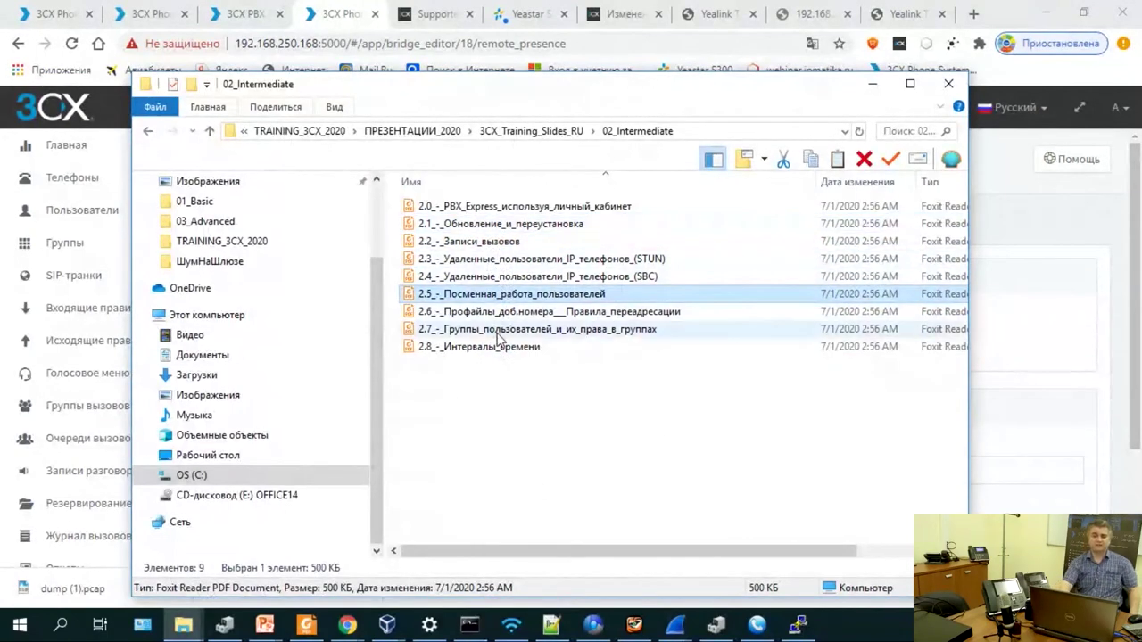
left_click(518, 314)
key("Up")
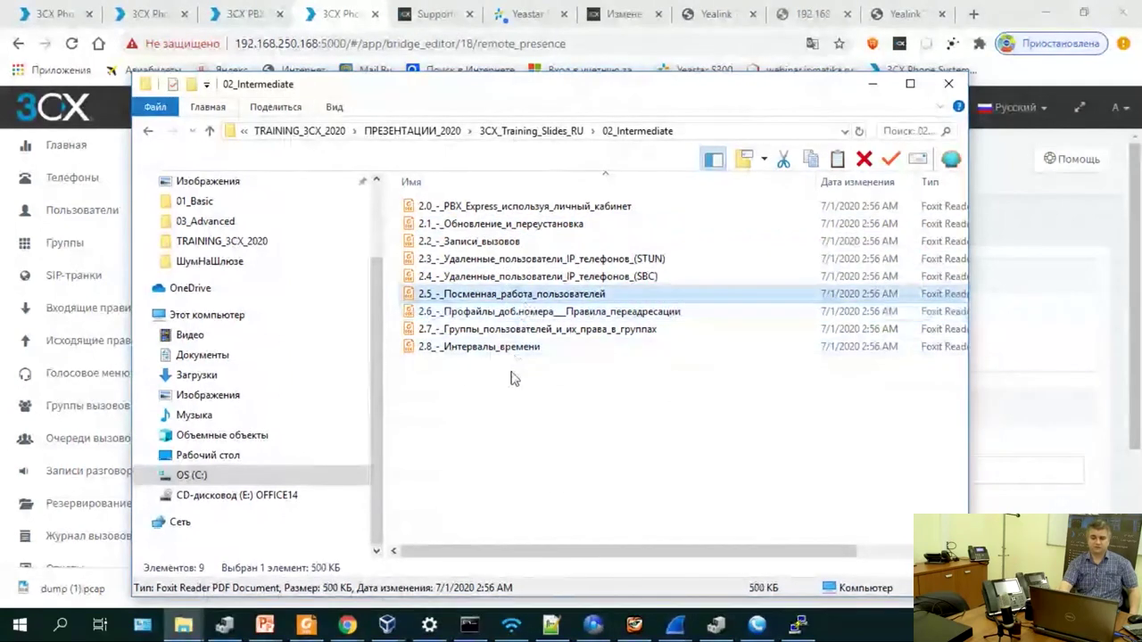
left_click(519, 318)
left_click(518, 334)
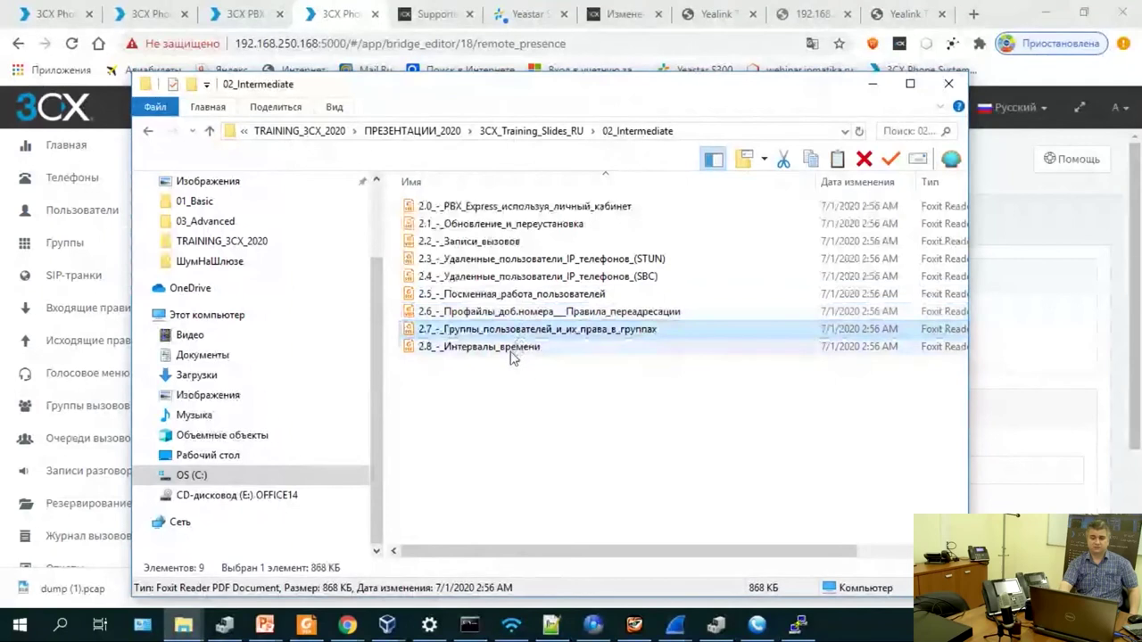
left_click(513, 350)
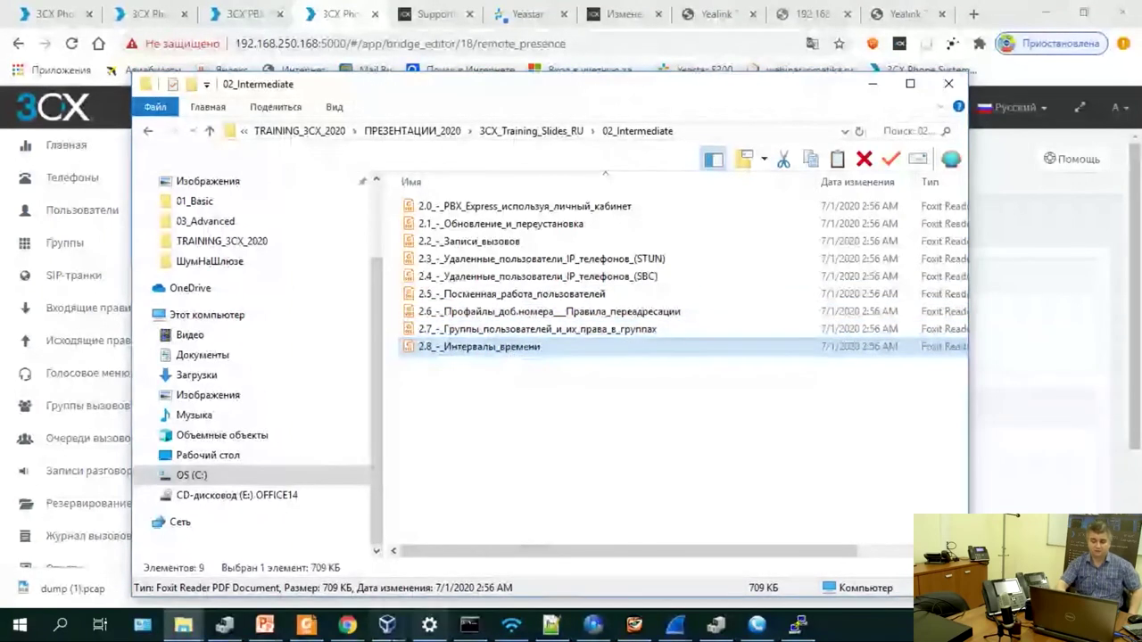
Step: Bring the 3CX meeting window forward, then minimize it
mouse_move(386, 625)
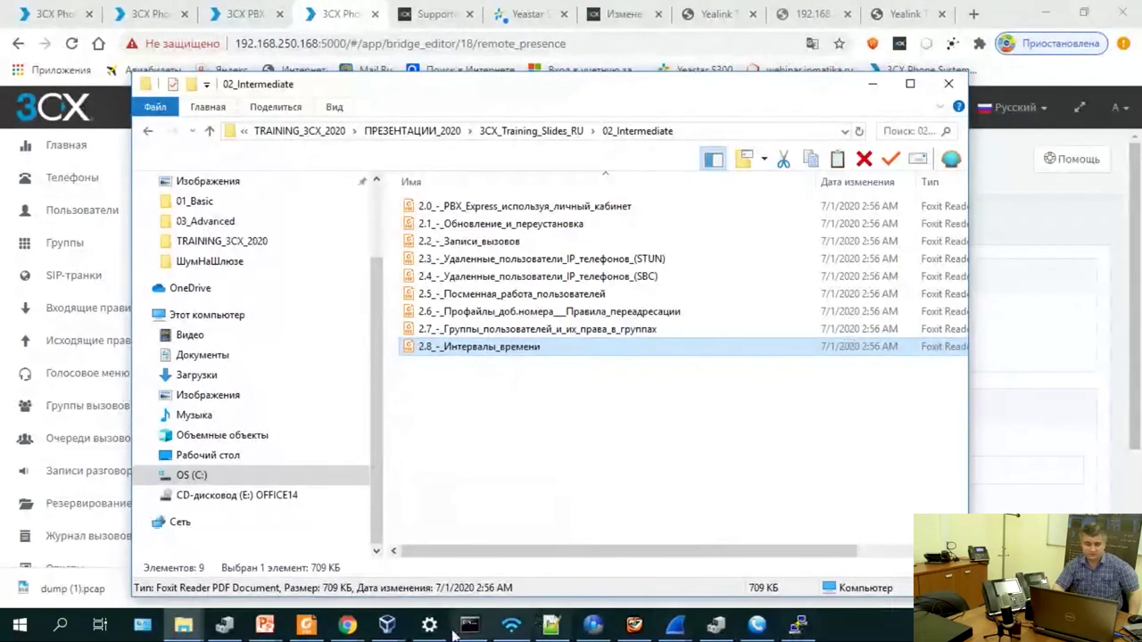
mouse_move(347, 624)
left_click(277, 549)
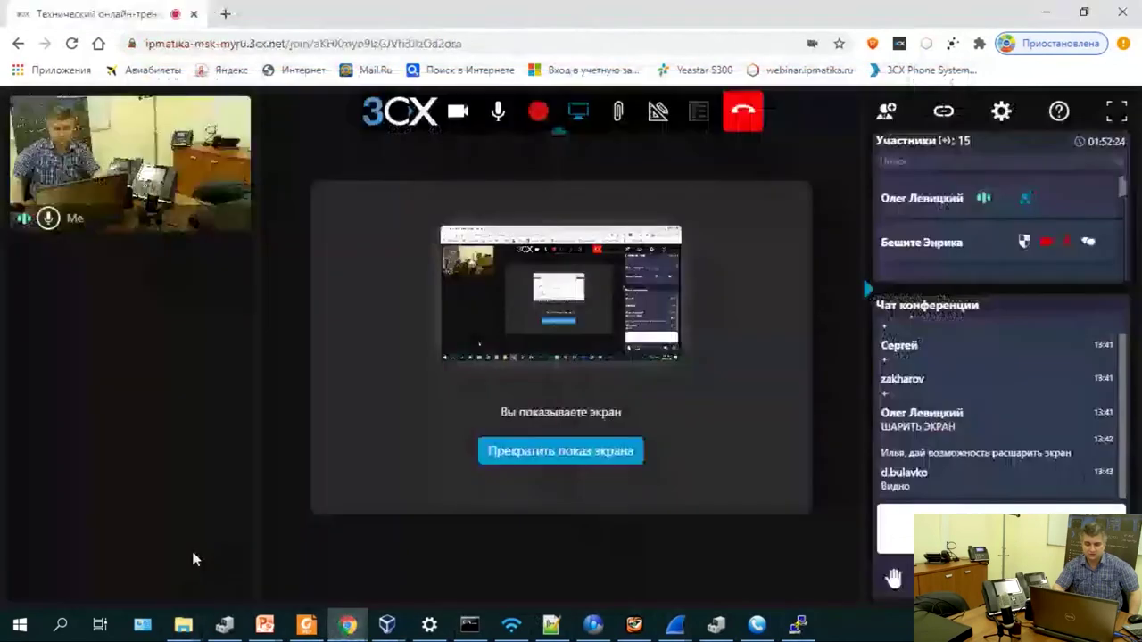
left_click(1053, 12)
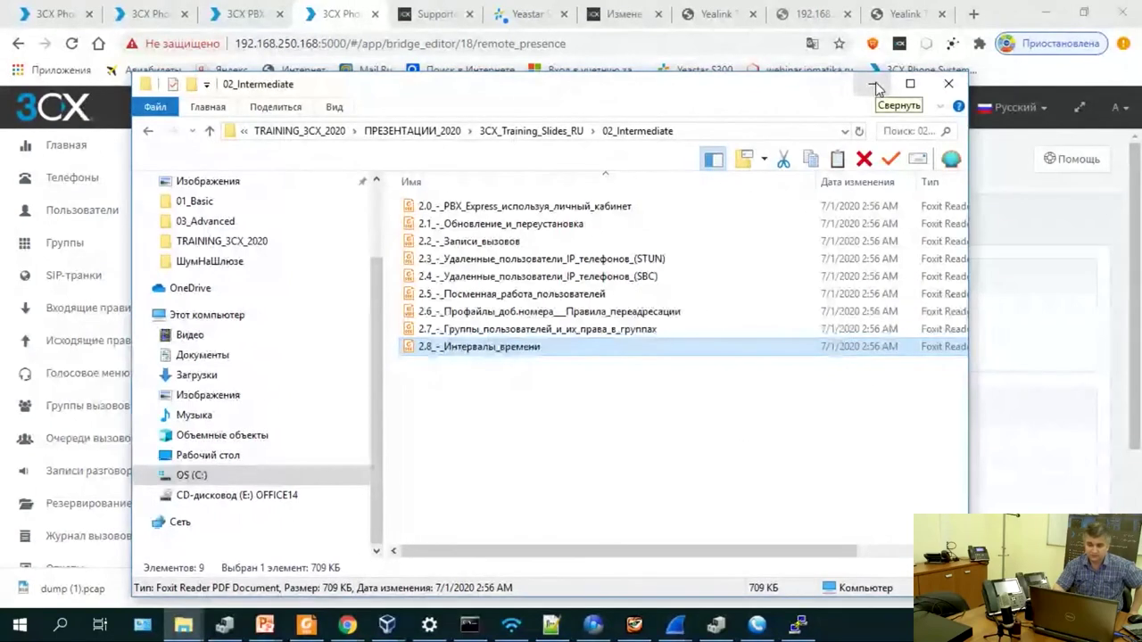
Step: Minimize the folder window and switch to the other PBX's Outbound Rules page showing TO_SIPNET and TO_OFFICE
left_click(876, 87)
scroll(806, 454, "down", 3)
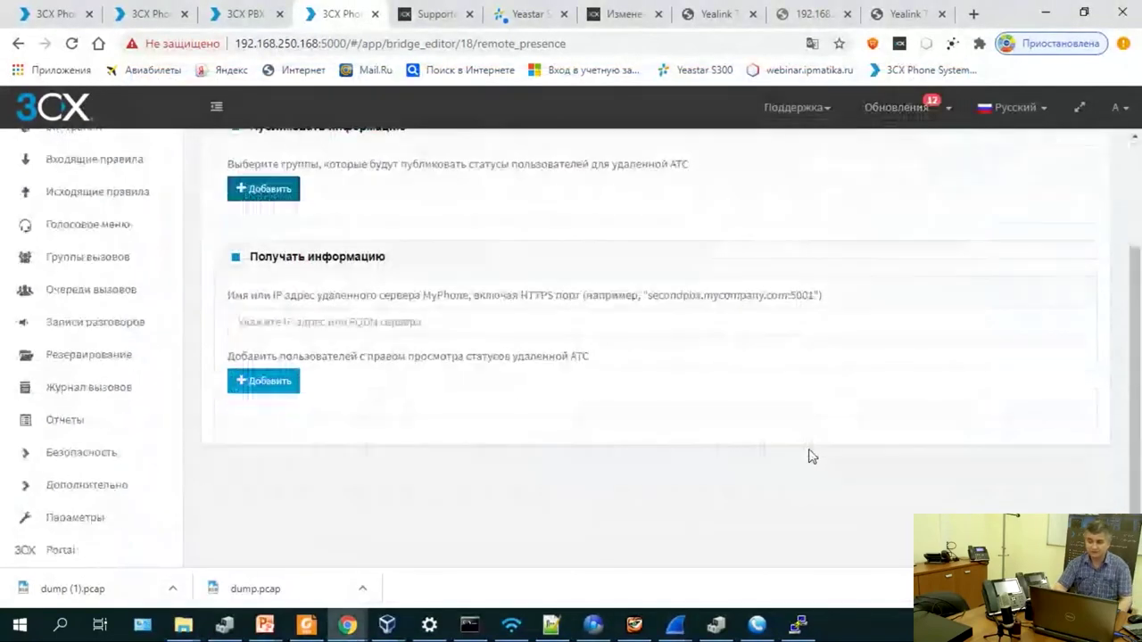
scroll(806, 455, "up", 3)
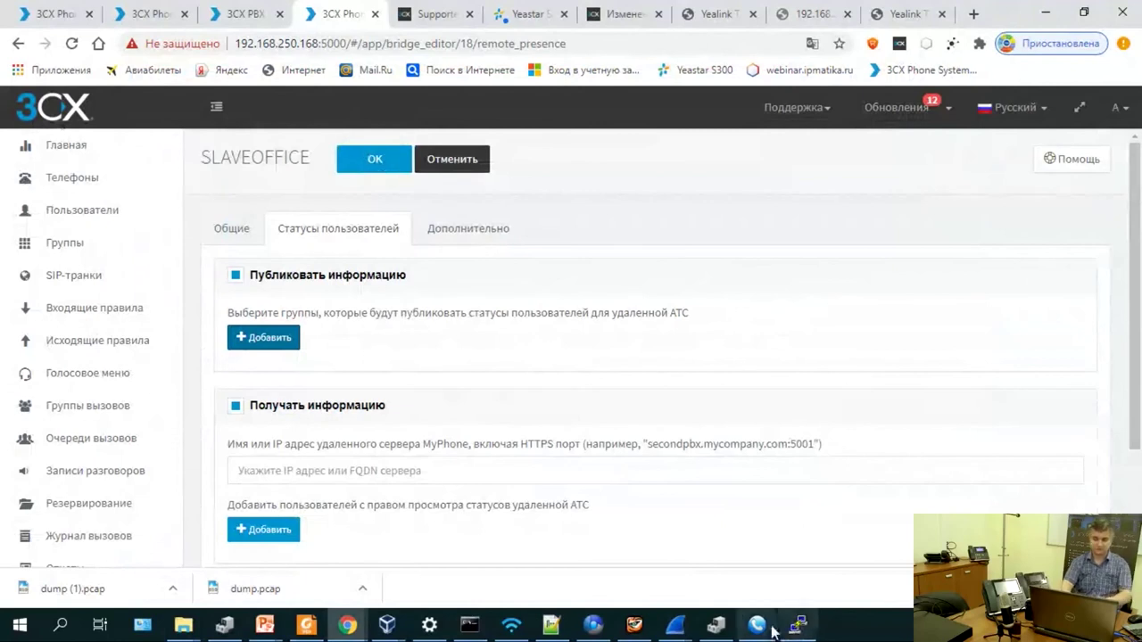
scroll(581, 479, "down", 3)
scroll(580, 481, "up", 3)
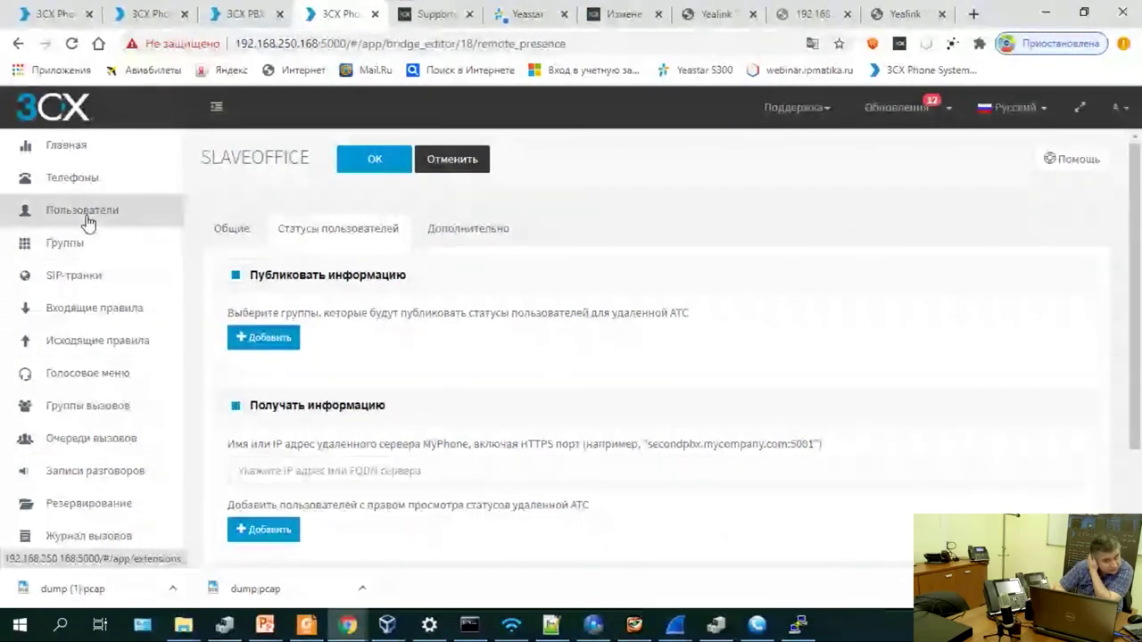
left_click(100, 11)
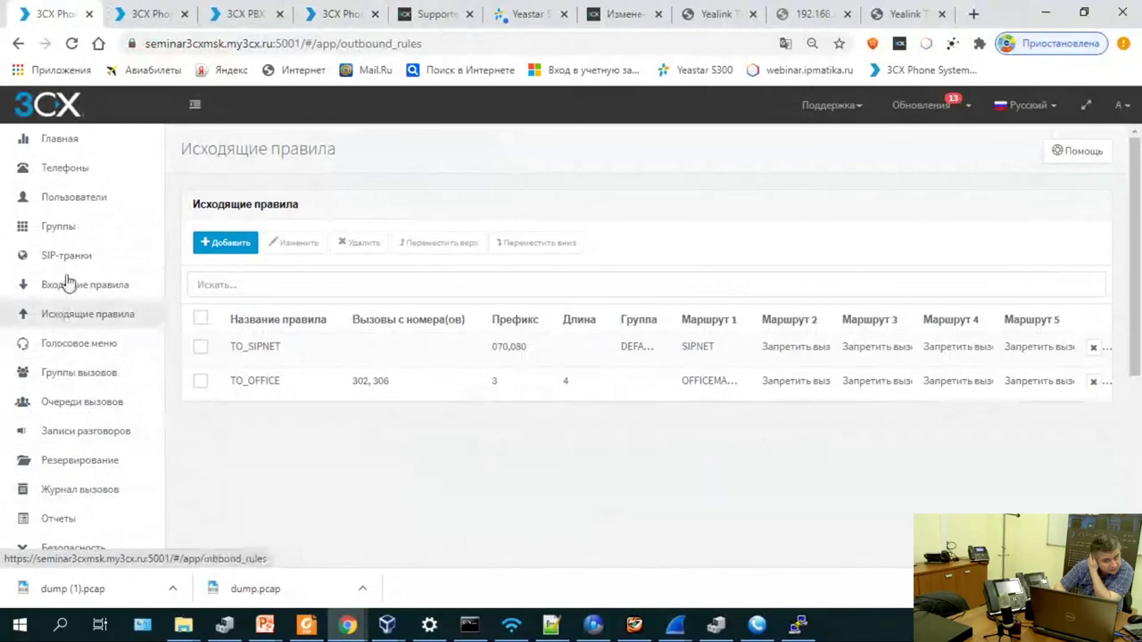
Step: Remove the Yealink T48S phone from extension 301's phone provisioning and save the extension
left_click(64, 201)
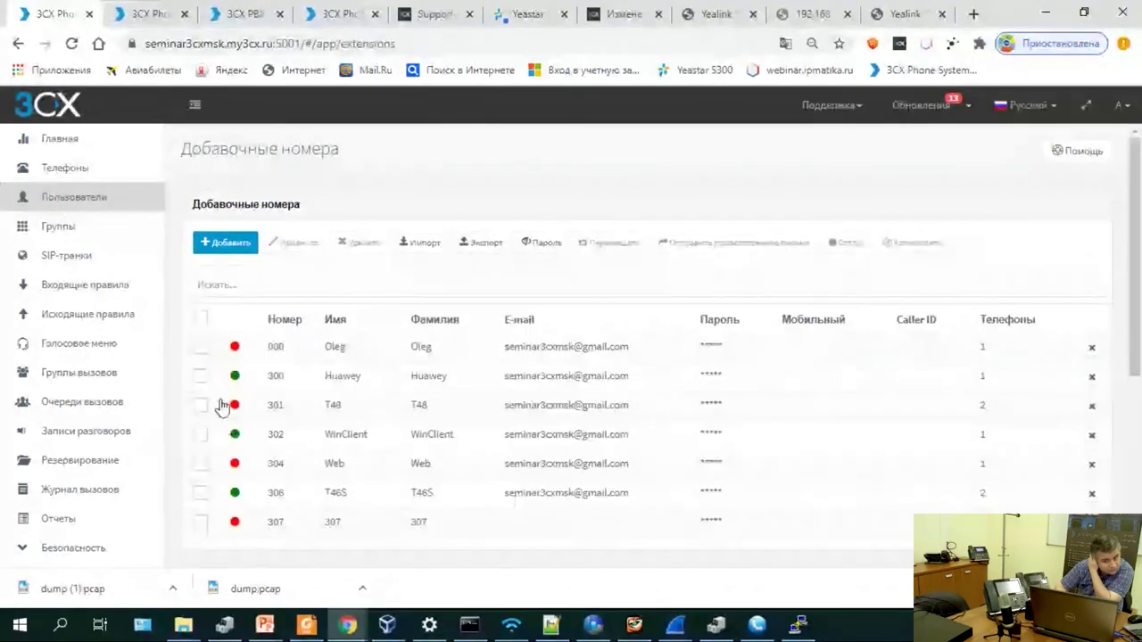
left_click(201, 406)
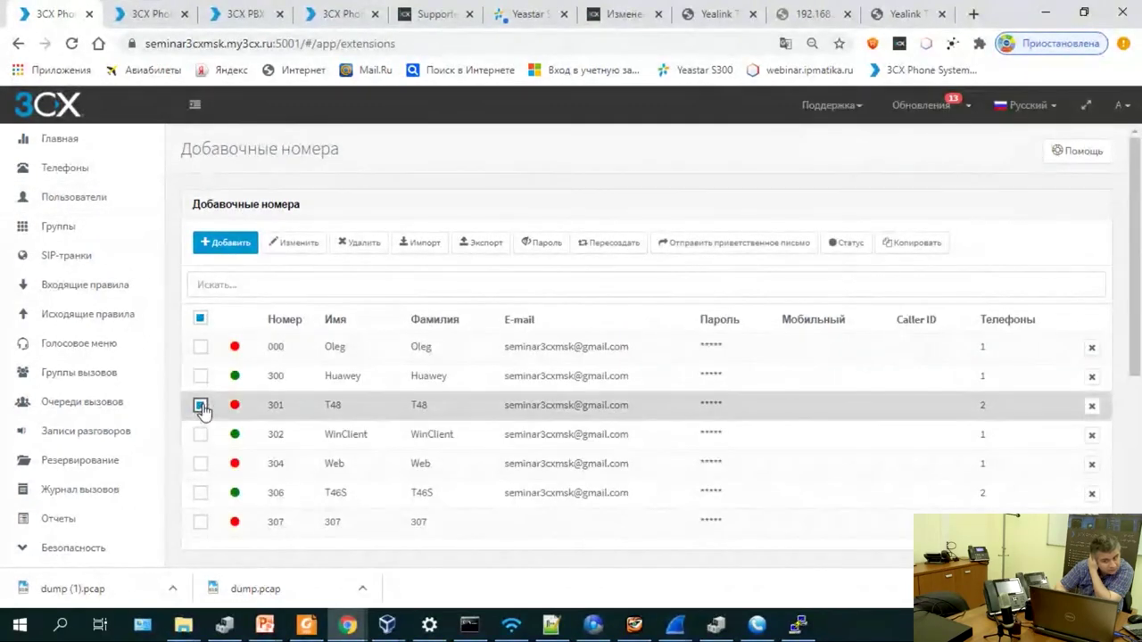
double_click(519, 411)
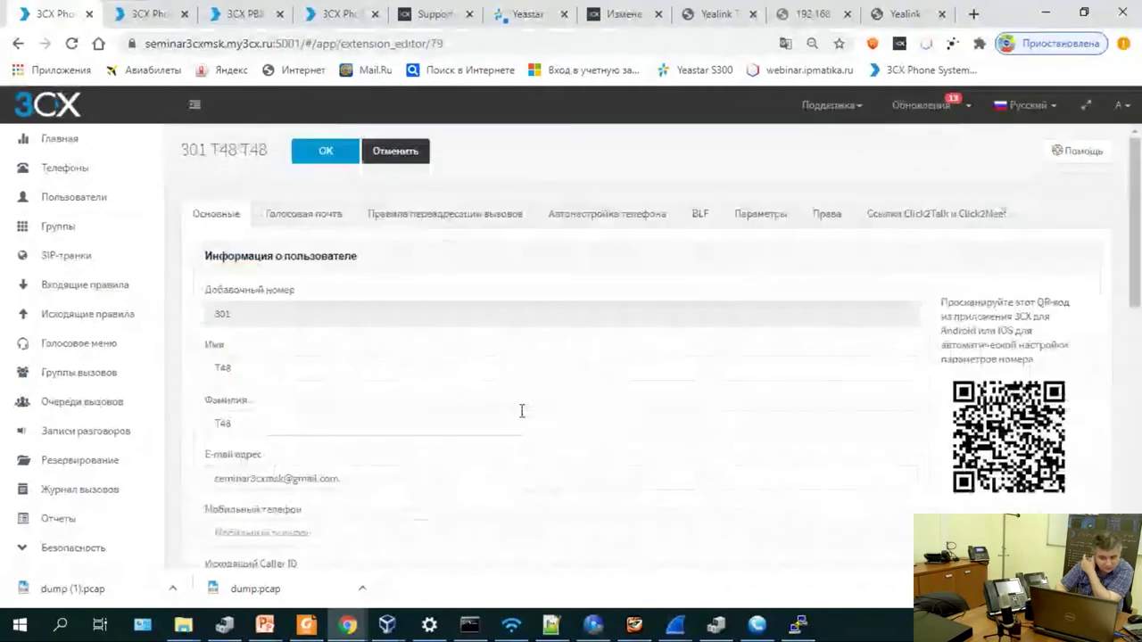
left_click(604, 213)
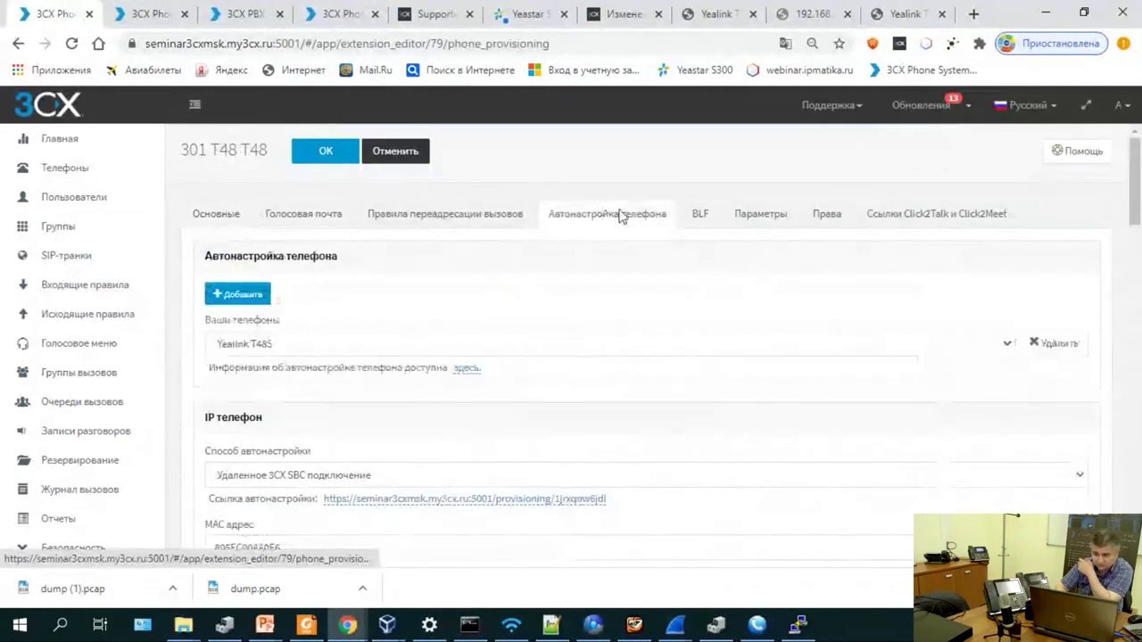
left_click(1072, 348)
left_click(326, 155)
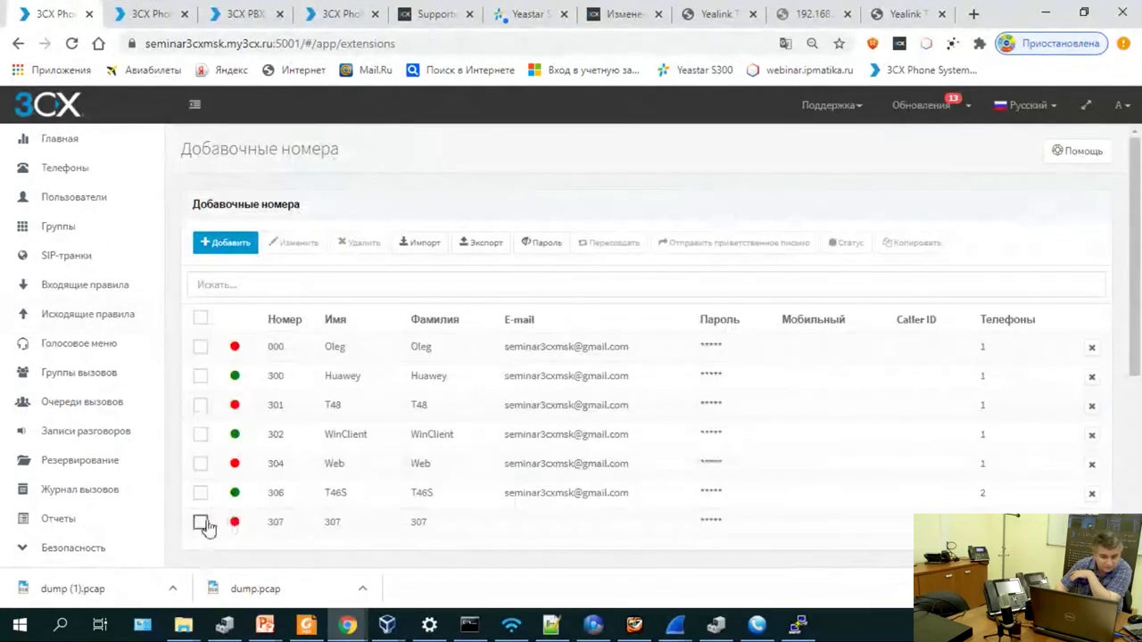
Step: Delete extension 301 from the Extensions list
left_click(200, 408)
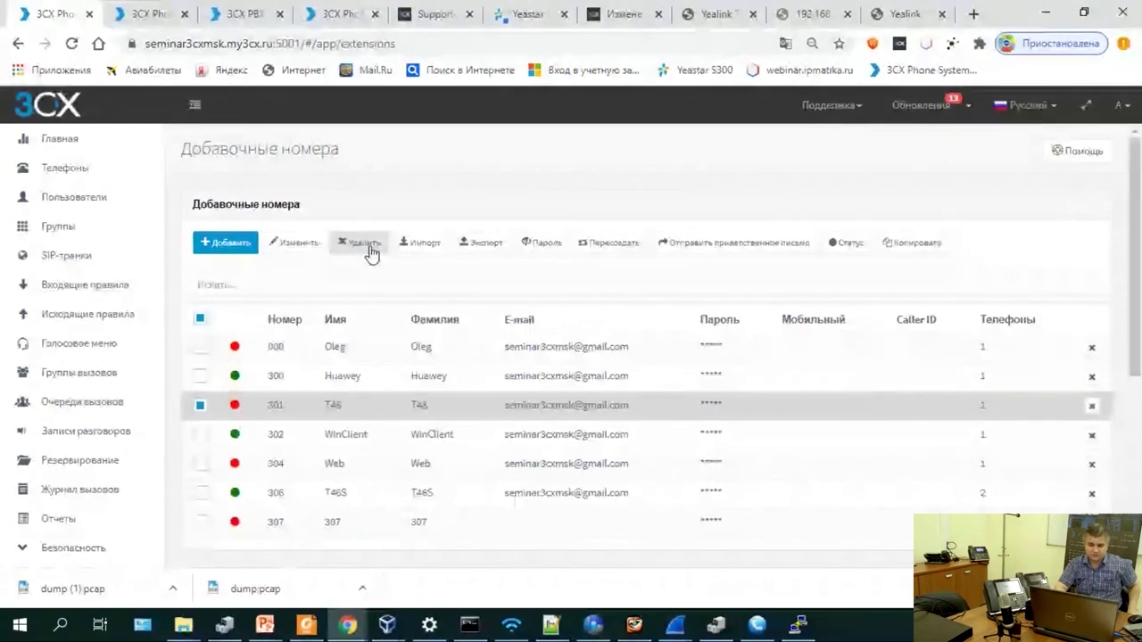
left_click(372, 253)
left_click(580, 233)
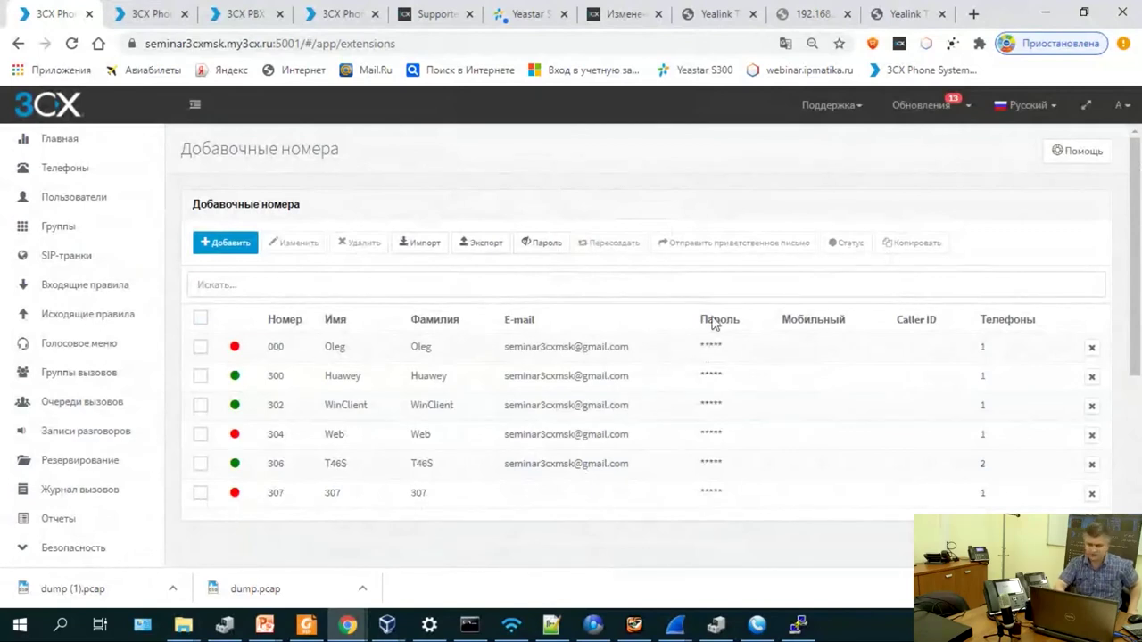
Step: Navigate past the Security parameters page to the hot-desking phones page
scroll(705, 340, "down", 1)
scroll(706, 347, "down", 3)
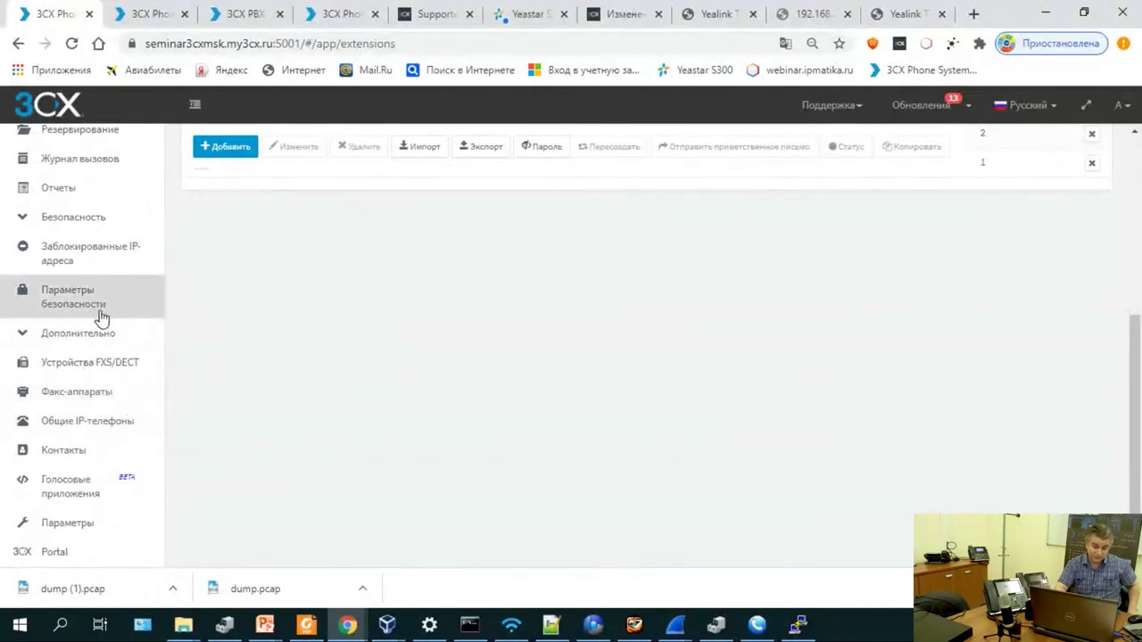
scroll(123, 364, "up", 1)
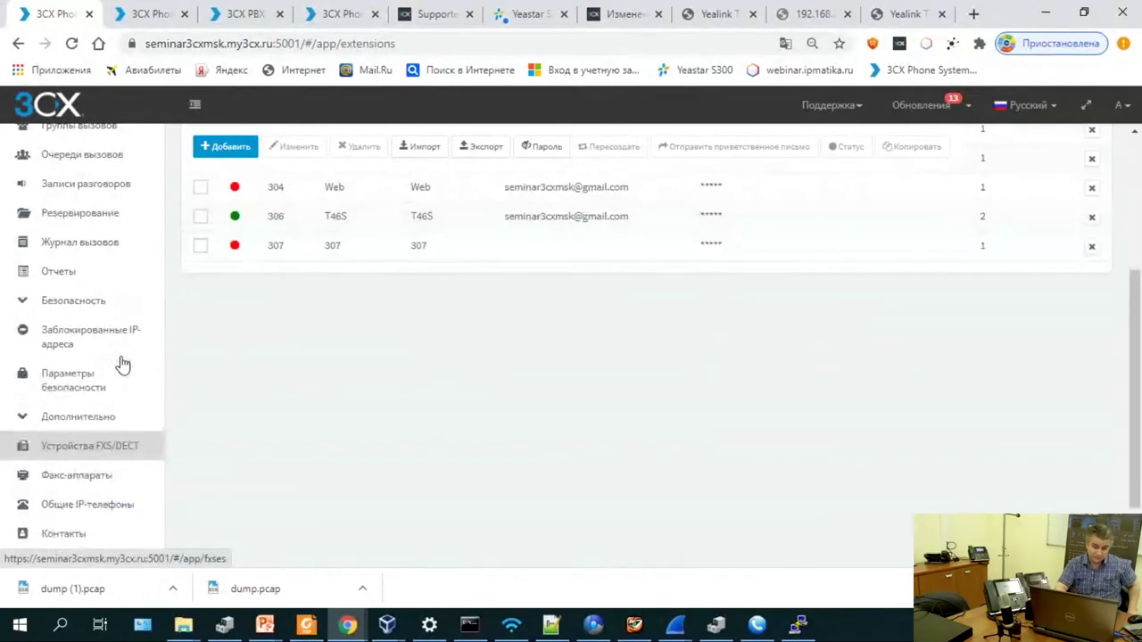
left_click(110, 385)
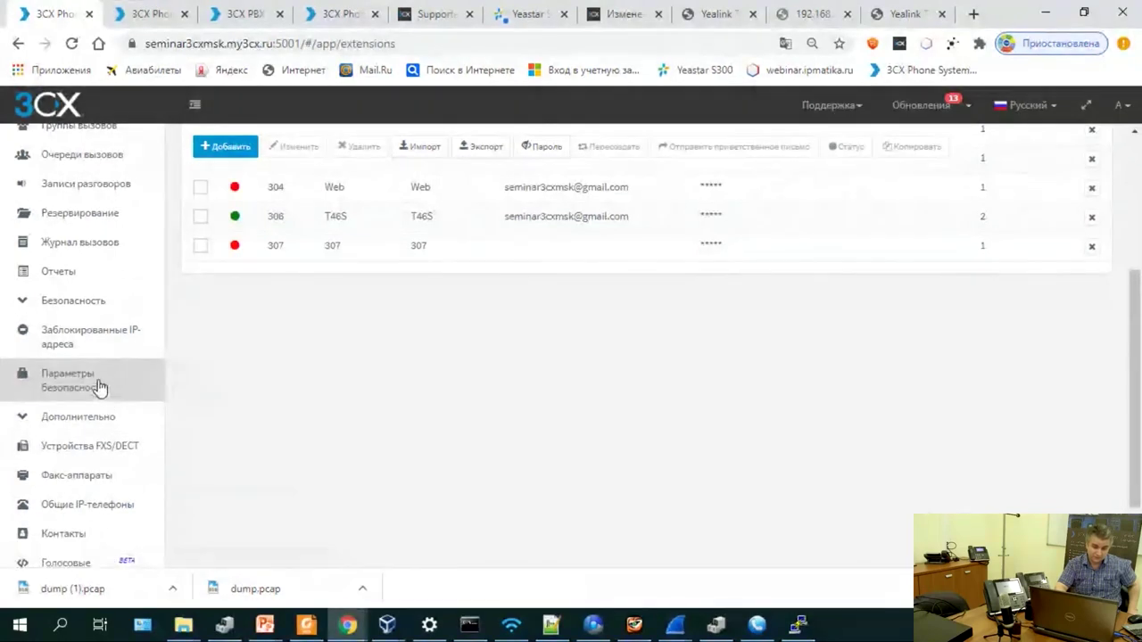
scroll(101, 432, "down", 1)
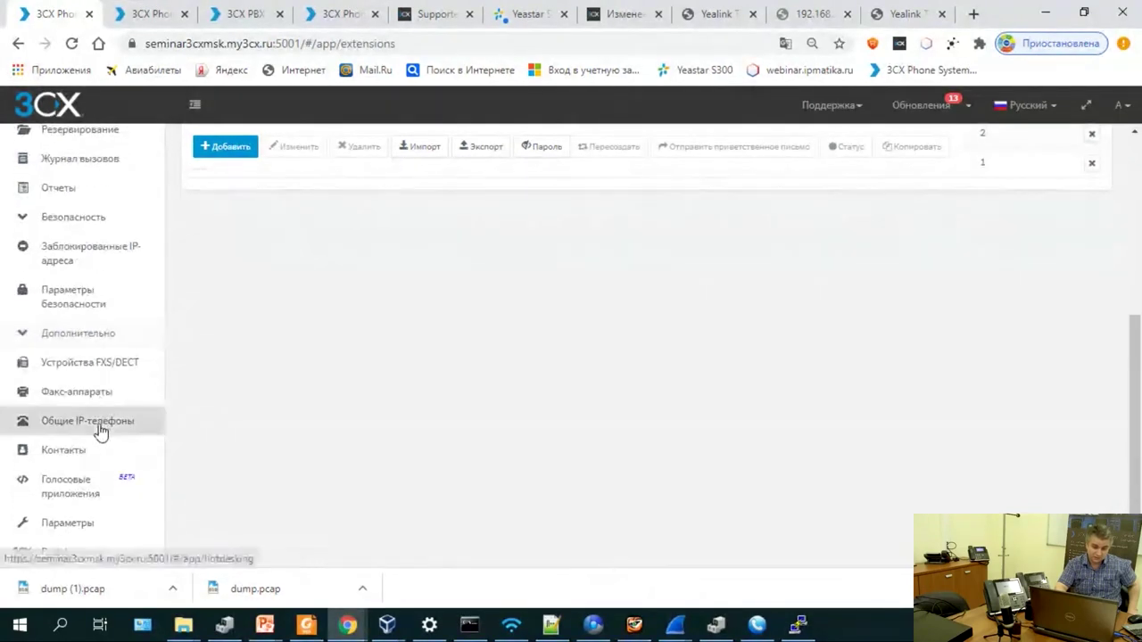
left_click(100, 428)
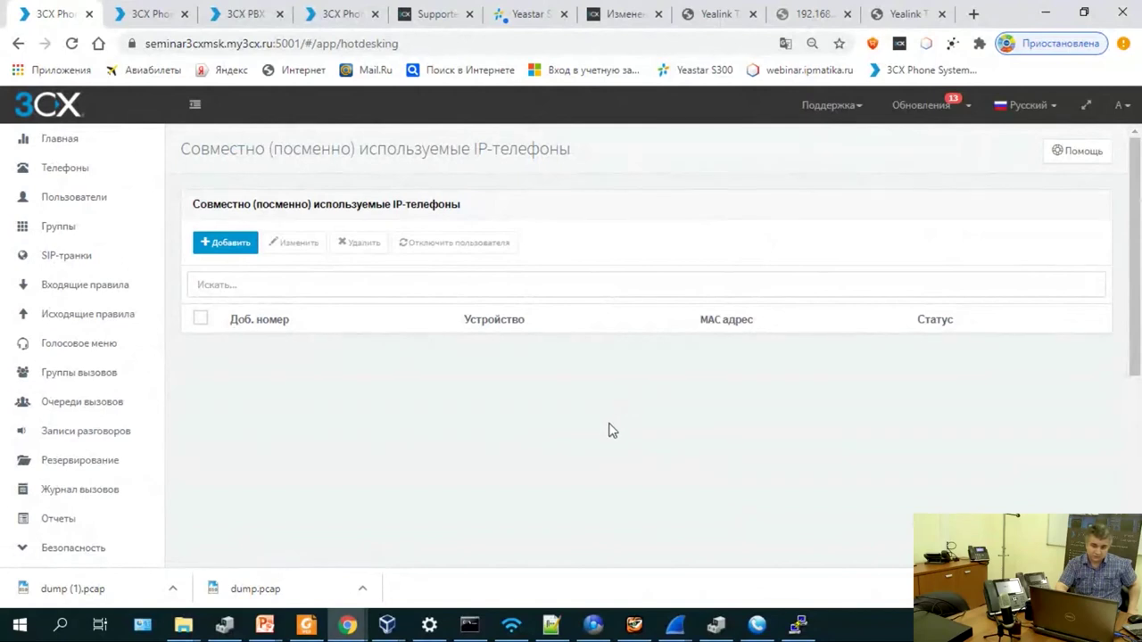
Step: Start adding a hot-desking phone, browse the Yealink models, then close the dialog unsaved
left_click(236, 244)
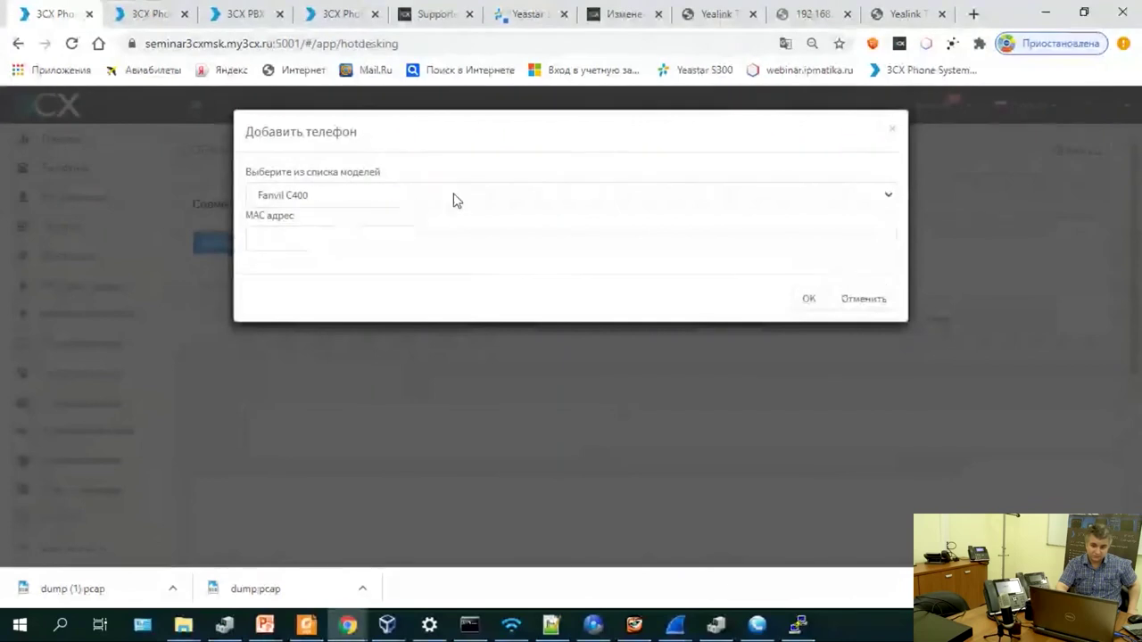
left_click(459, 200)
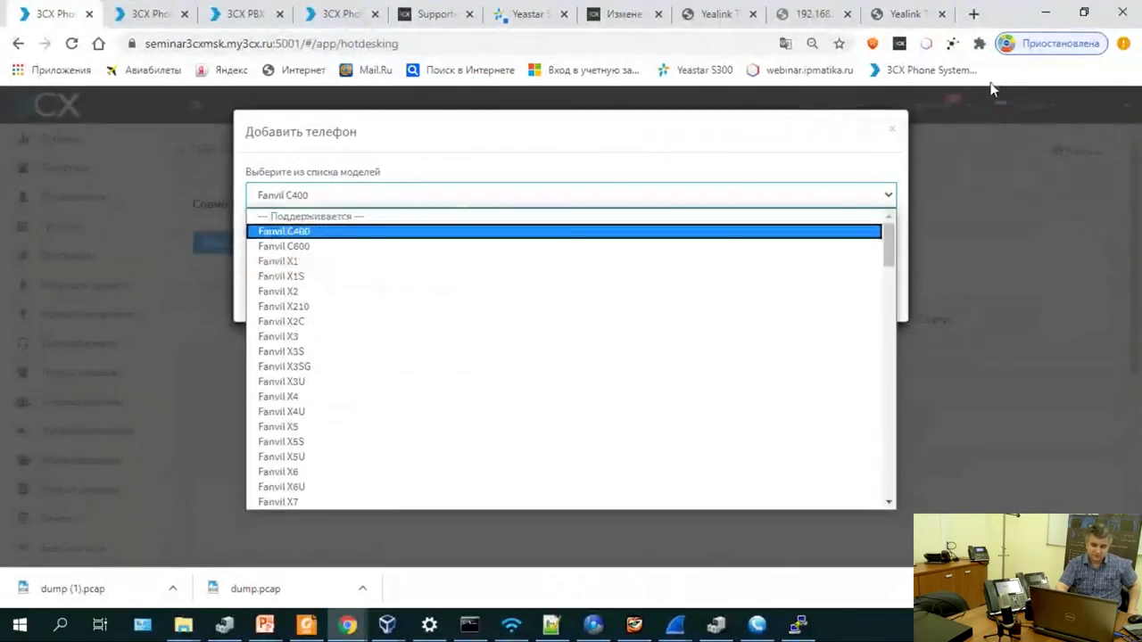
scroll(684, 471, "down", 8)
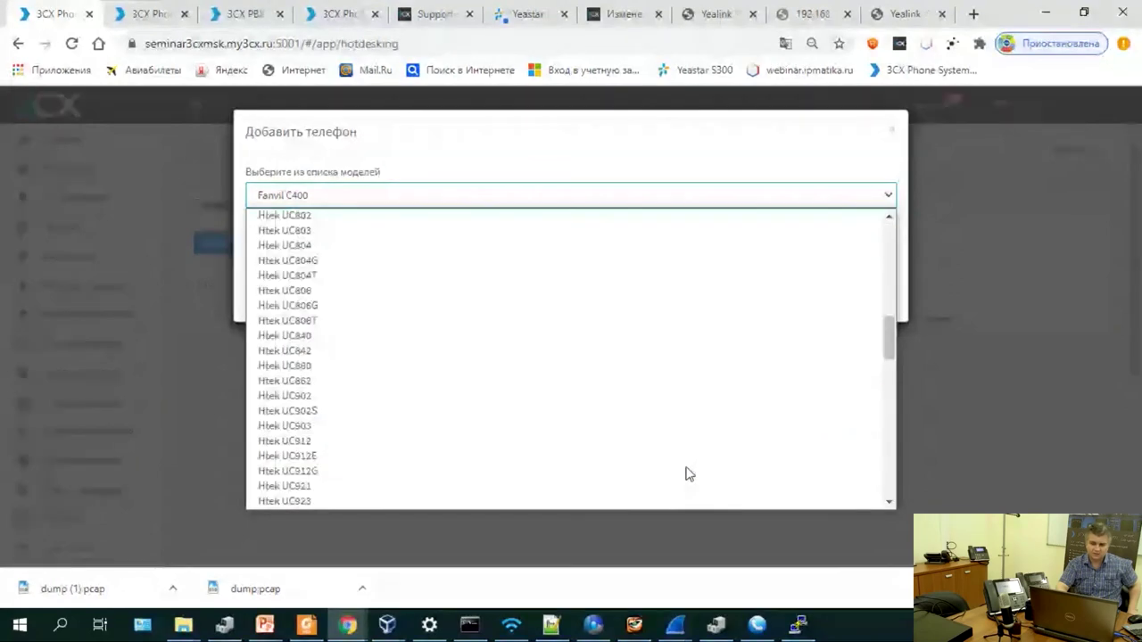
key("y")
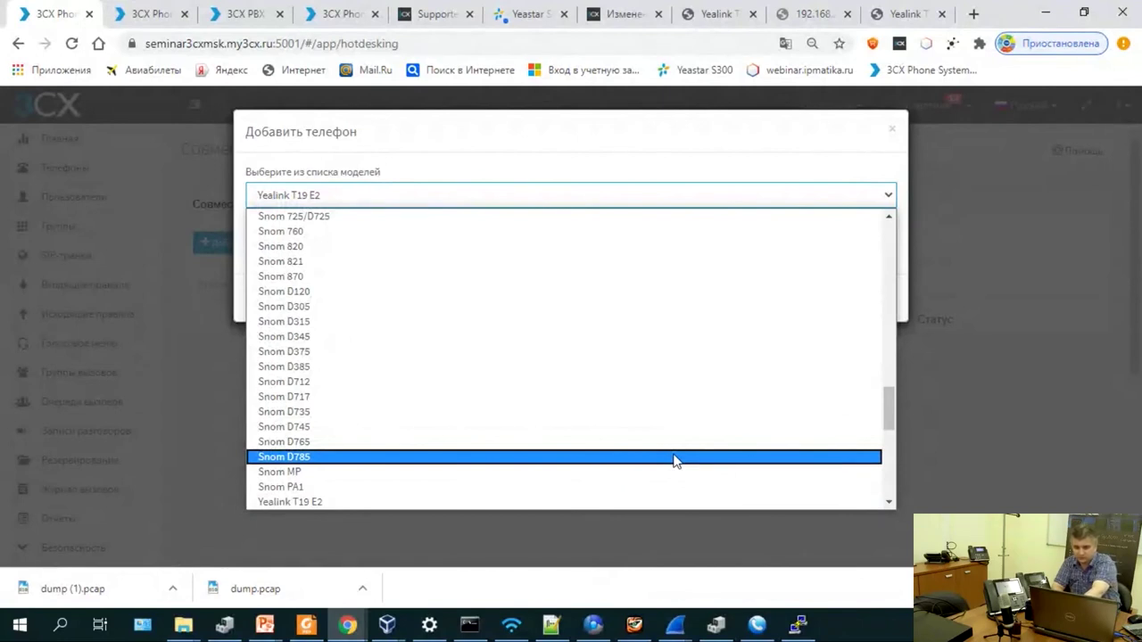
scroll(671, 471, "down", 10)
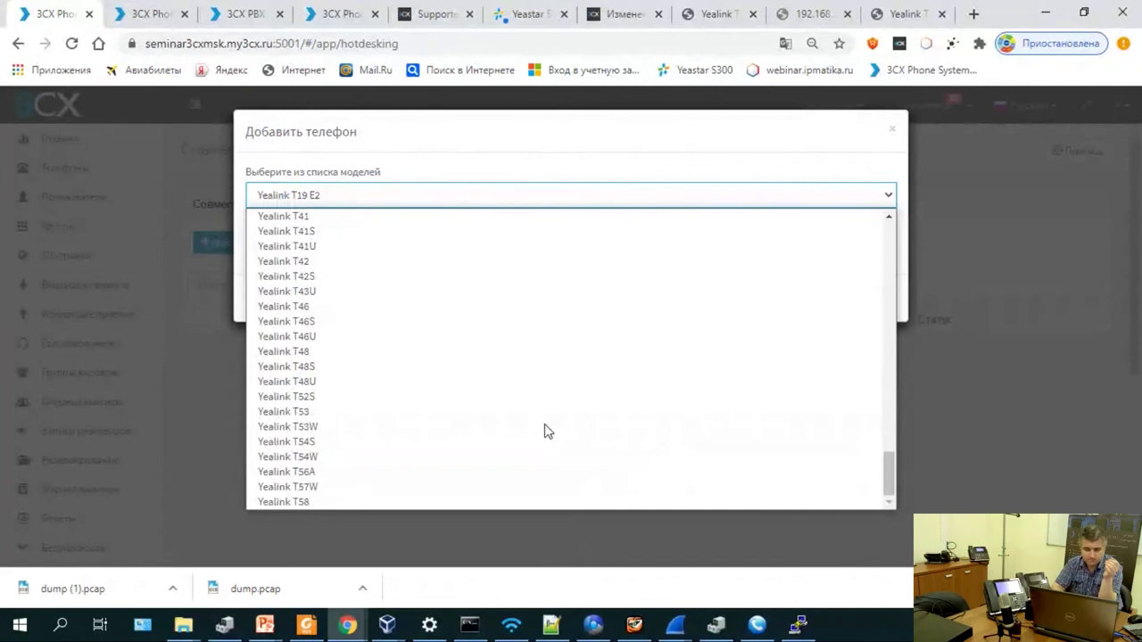
left_click(989, 486)
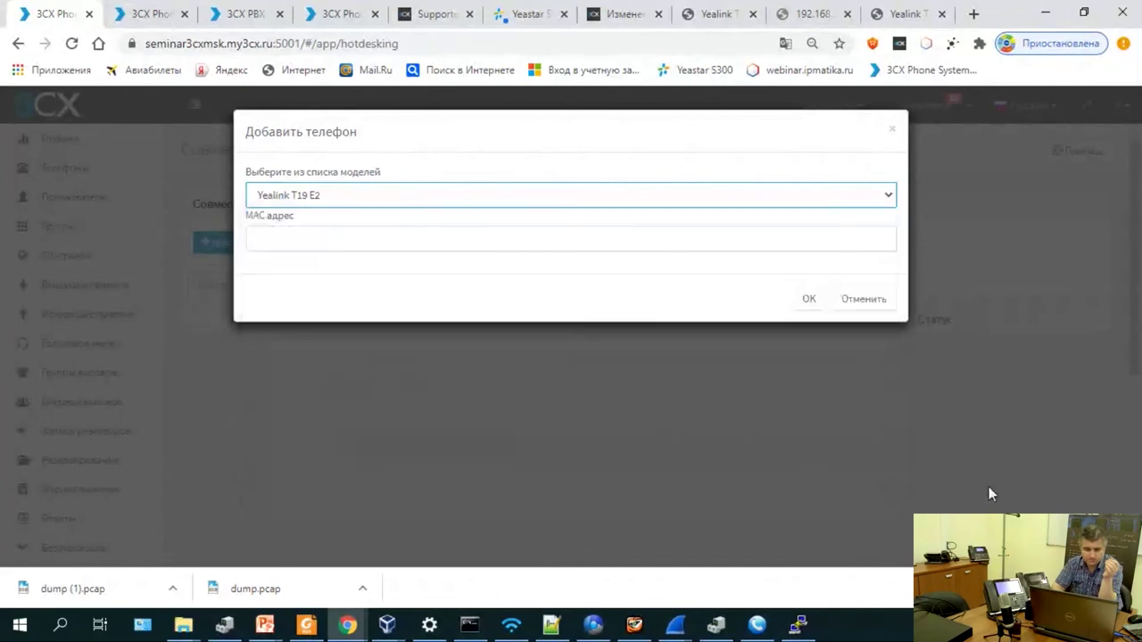
left_click(893, 132)
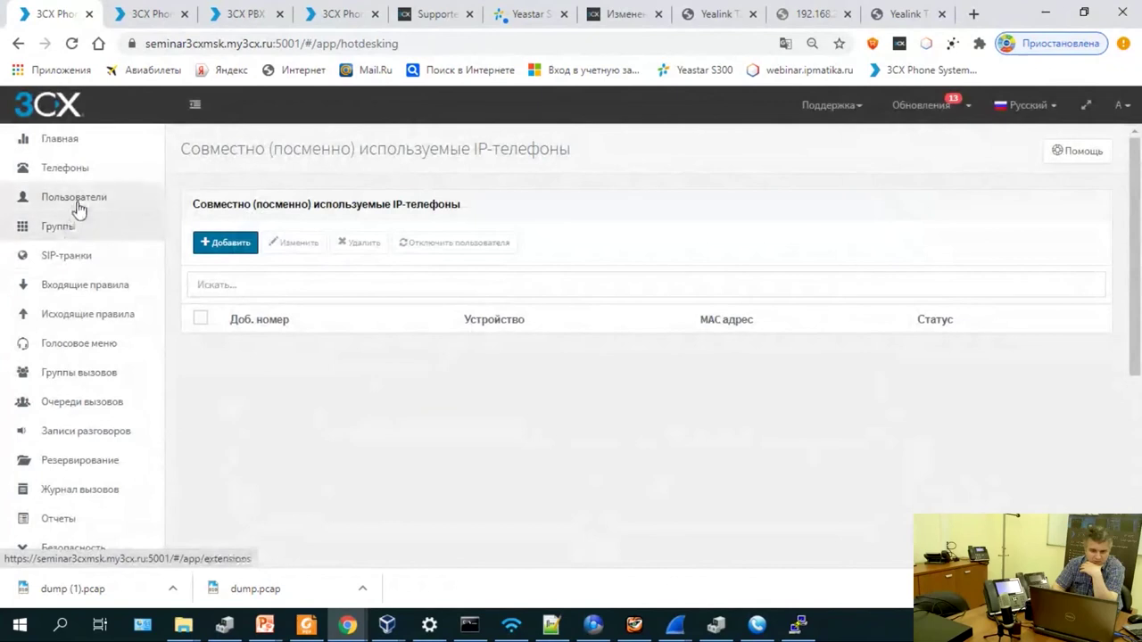
Step: Select the new Yealink T48S in Phones and review existing extensions without assigning it
left_click(83, 170)
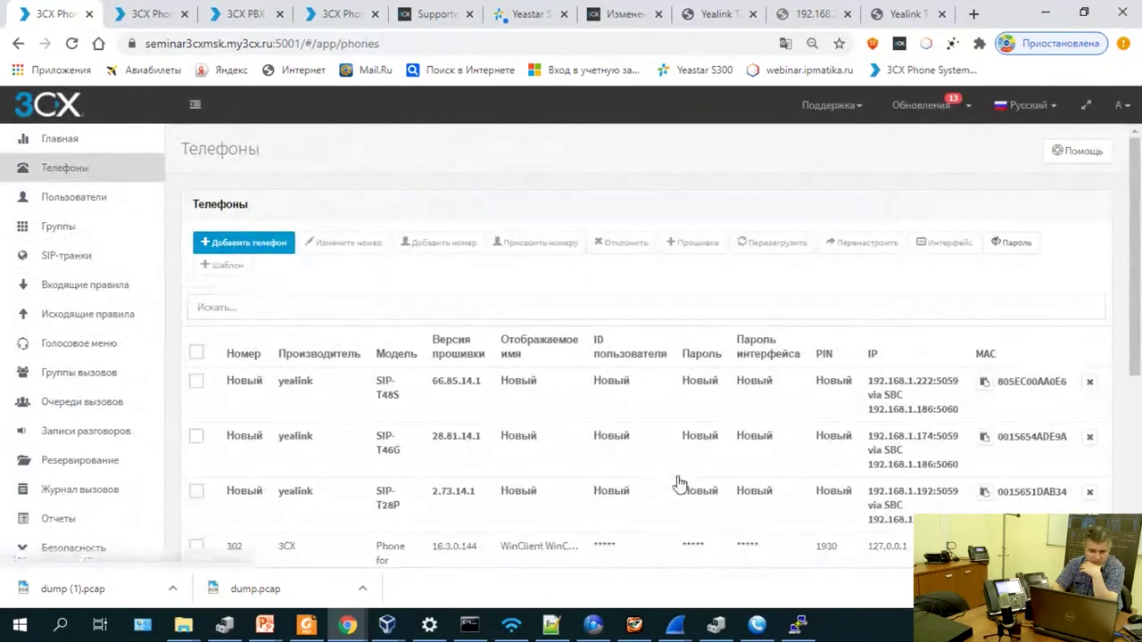
scroll(678, 483, "down", 1)
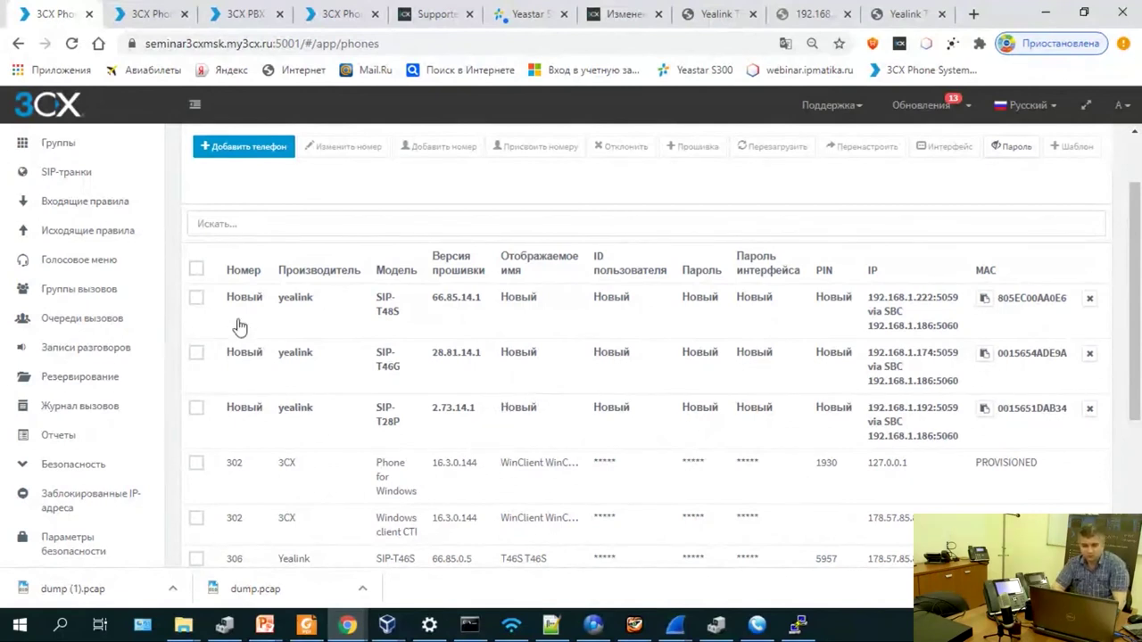
left_click(196, 297)
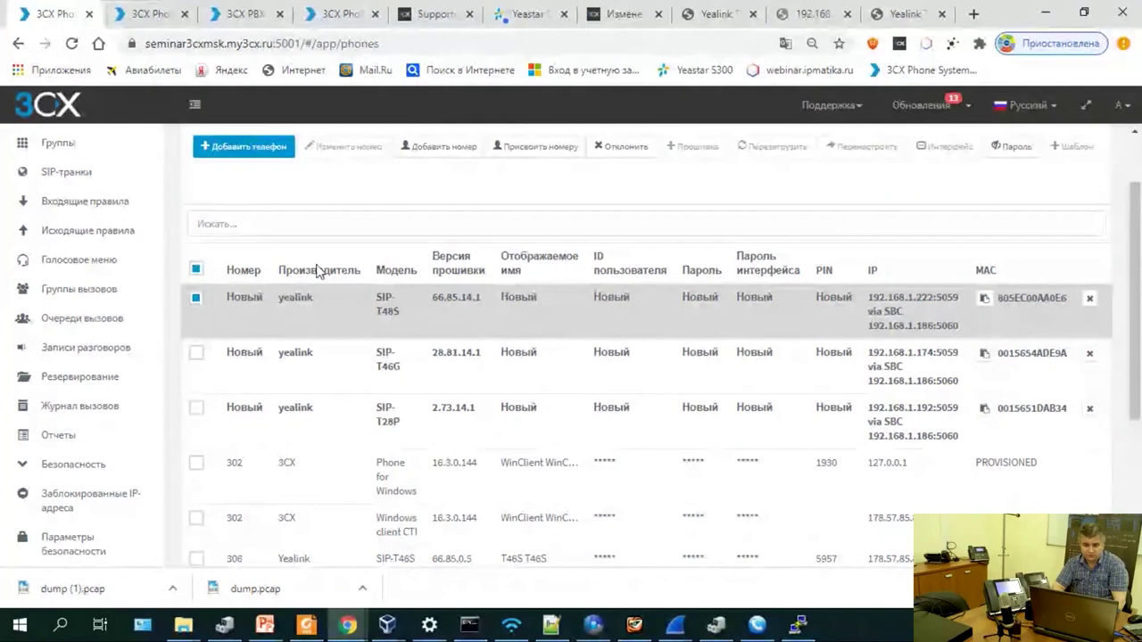
left_click(546, 147)
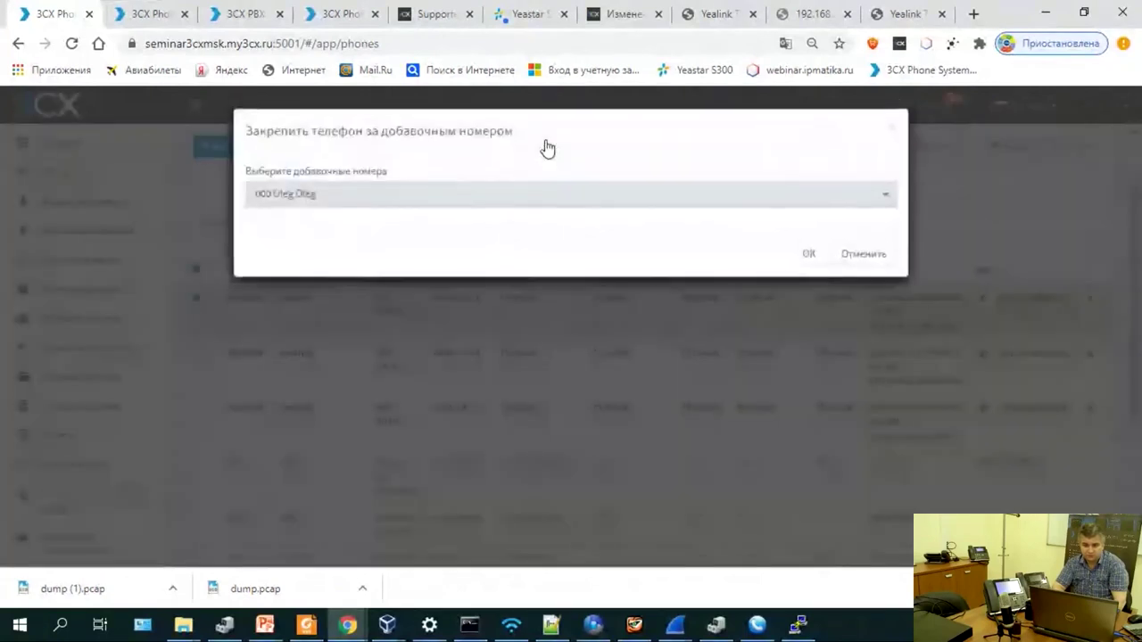
left_click(575, 198)
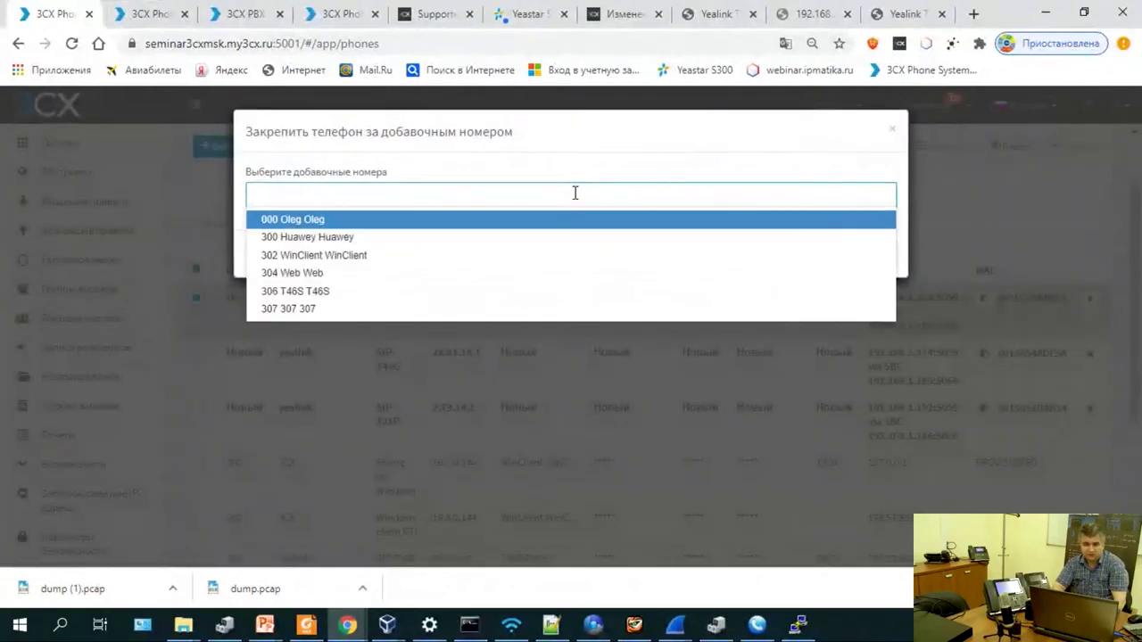
left_click(892, 130)
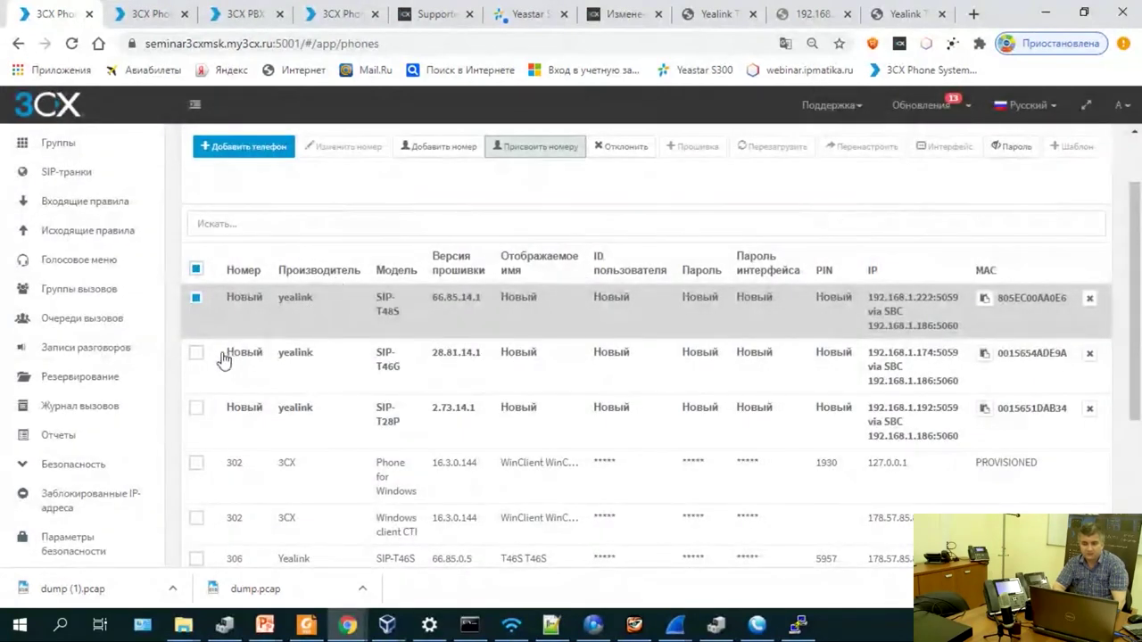
Step: Create extension 001 for the T48S, provisioned via Remote 3CX SBC at 192.168.1.186:5060
left_click(442, 148)
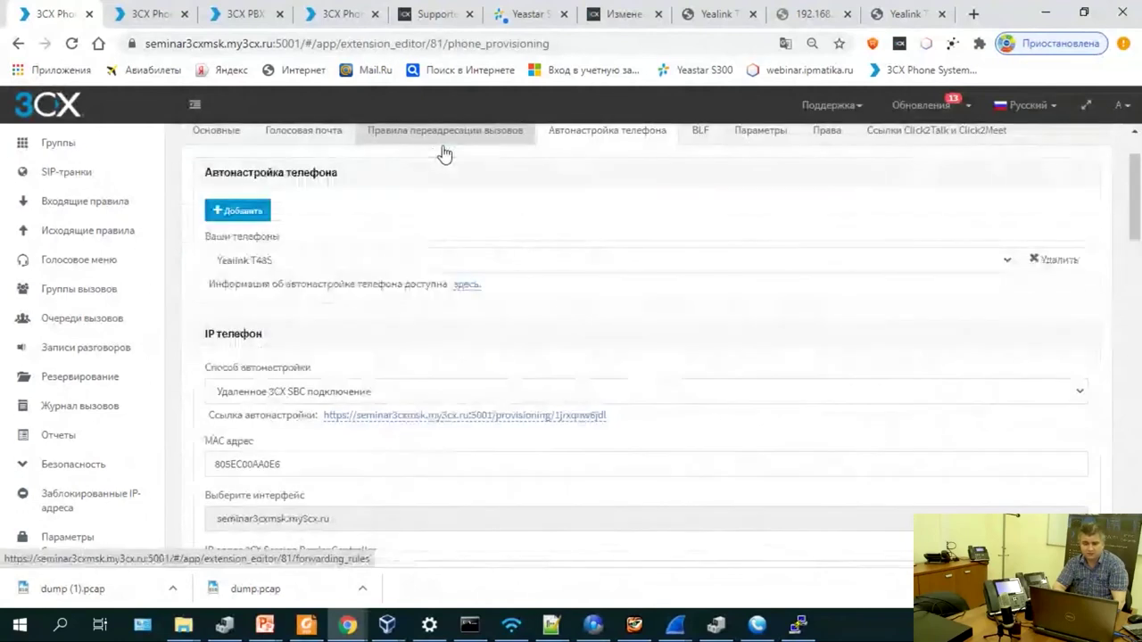
scroll(724, 307, "down", 4)
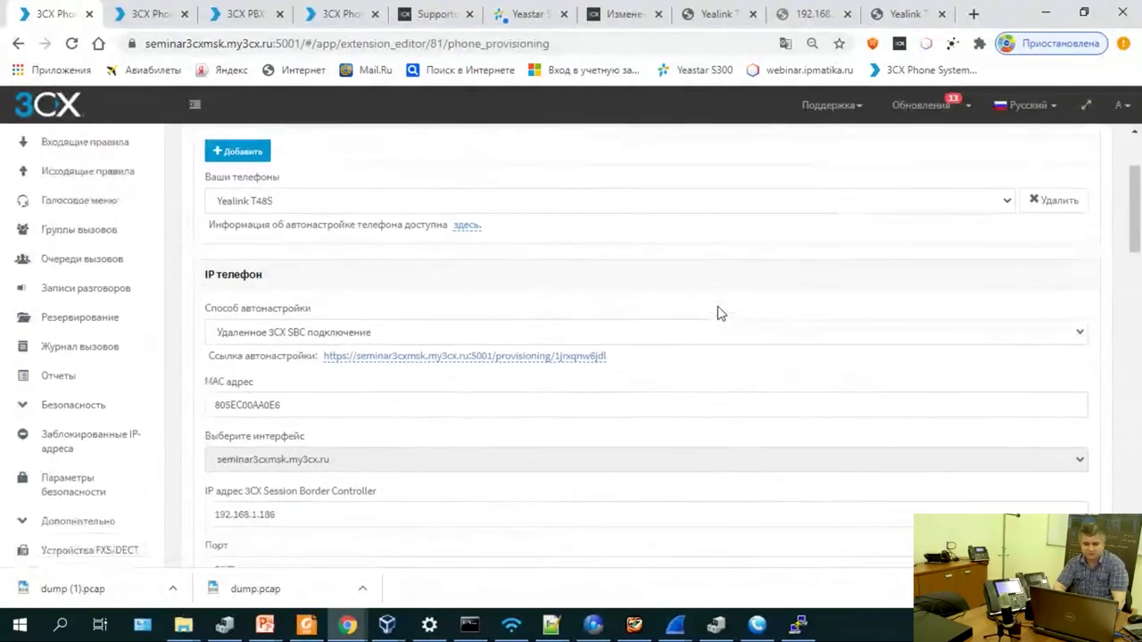
scroll(721, 312, "down", 12)
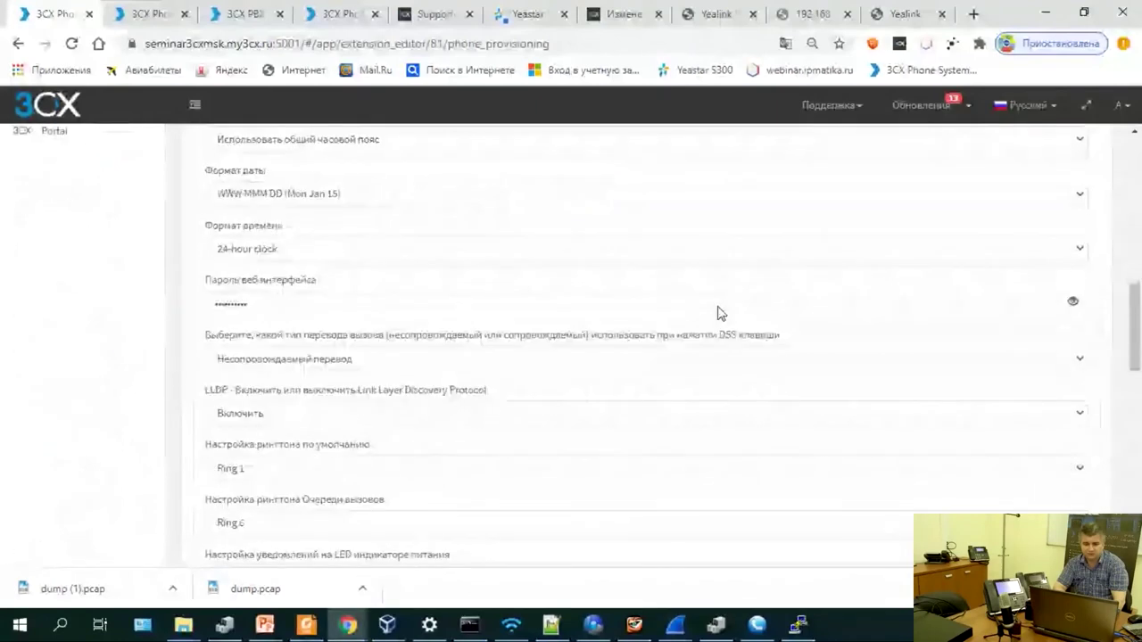
scroll(720, 312, "up", 16)
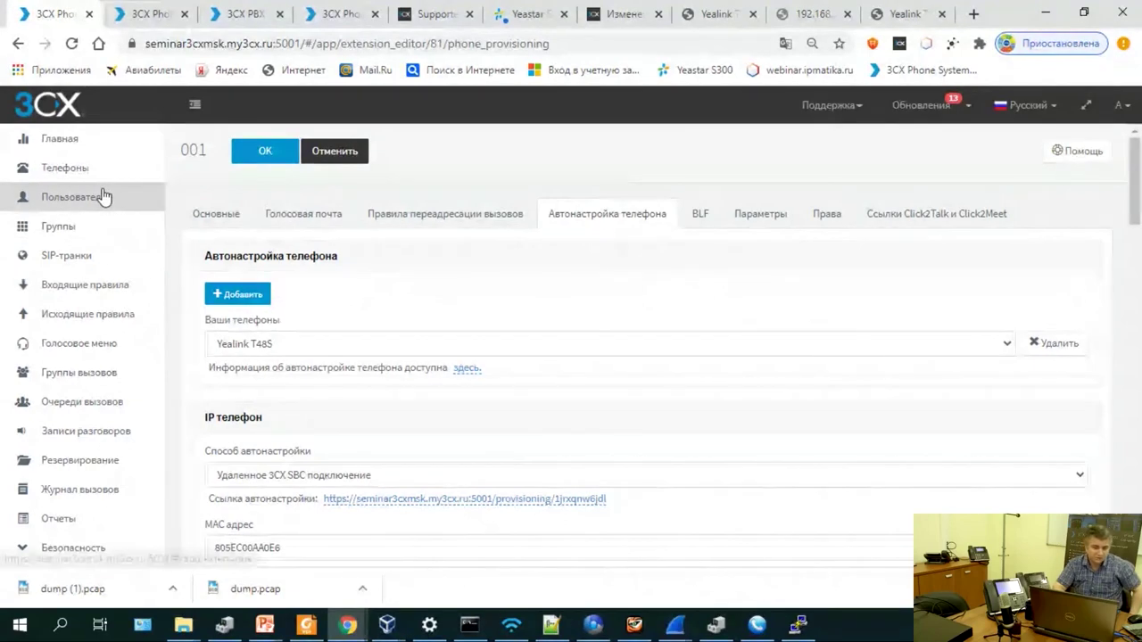
scroll(97, 519, "down", 5)
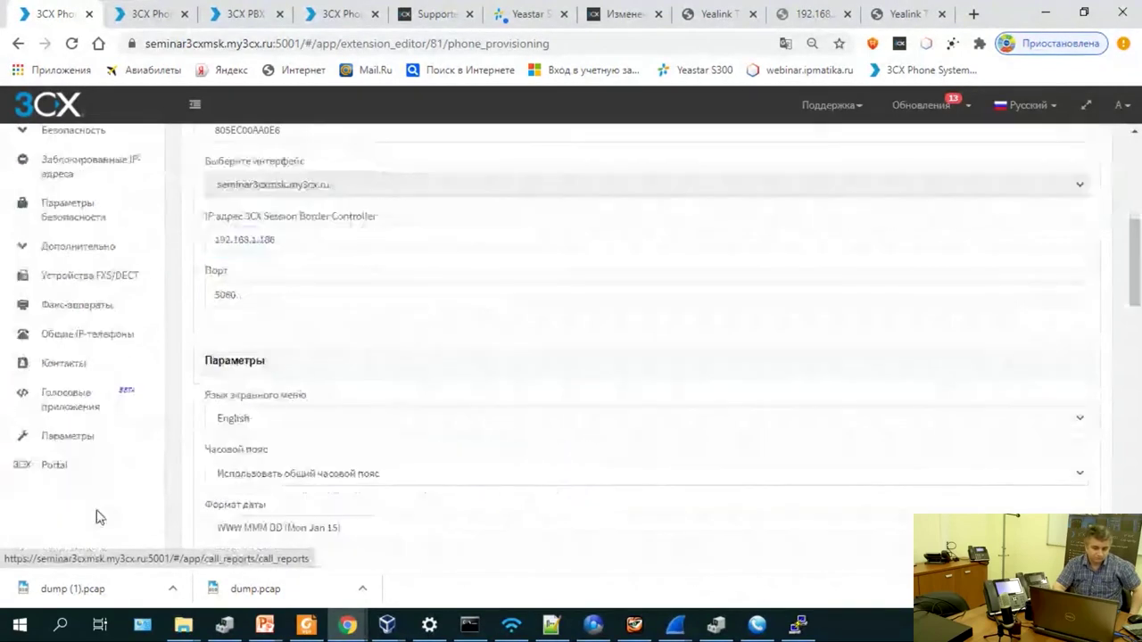
Step: Open Общие IP-телефоны, view the Add phone model list, then close the dialog without saving
left_click(89, 336)
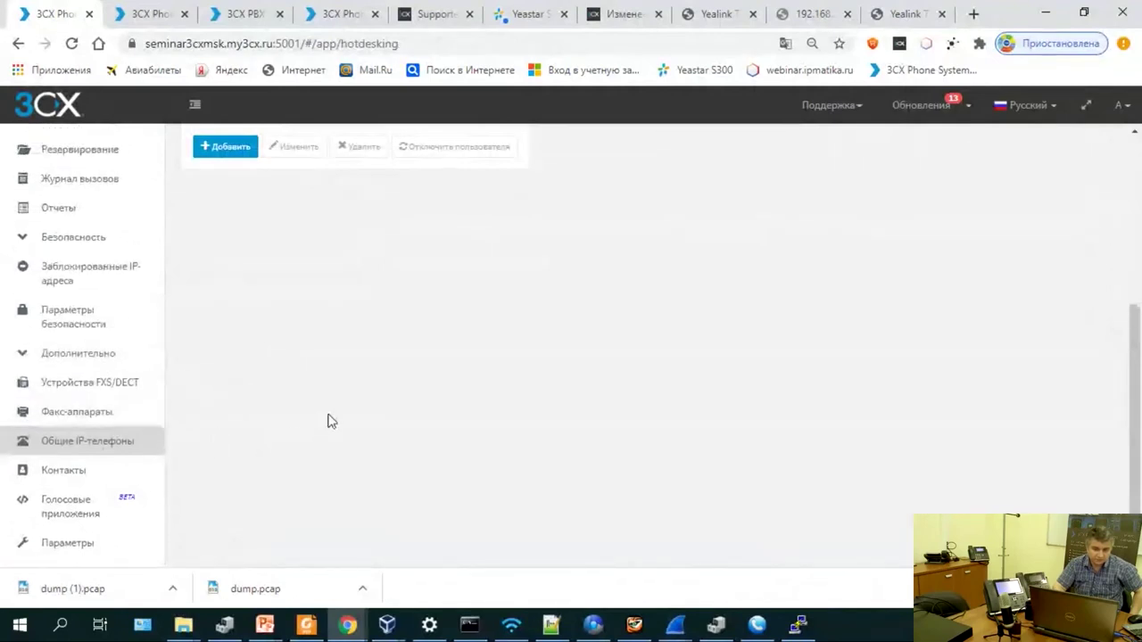
left_click(237, 250)
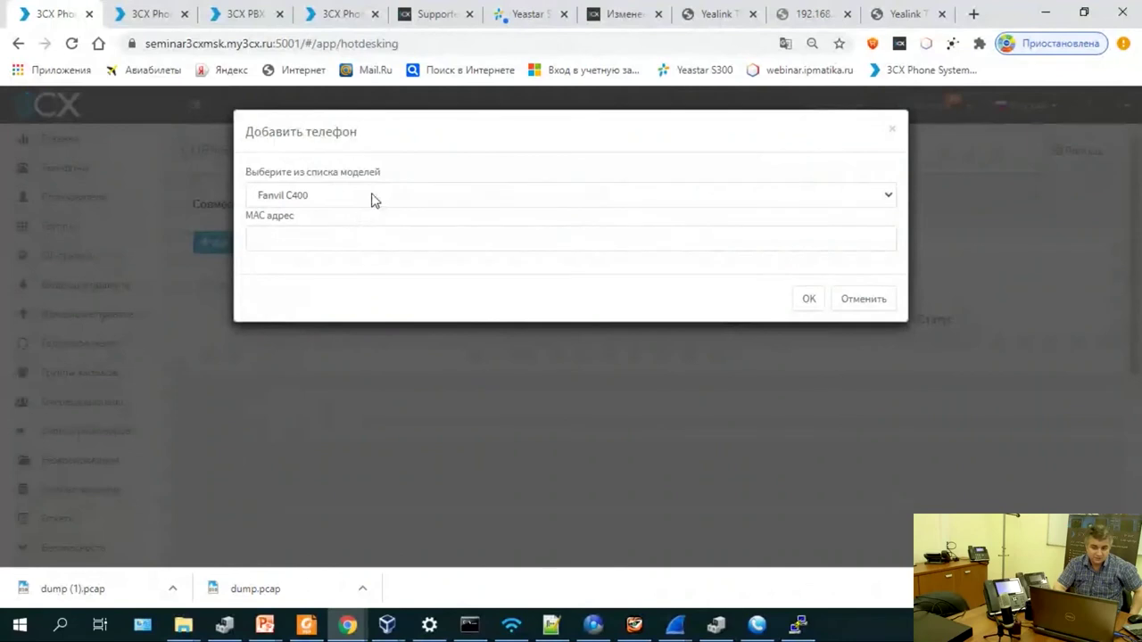
left_click(372, 197)
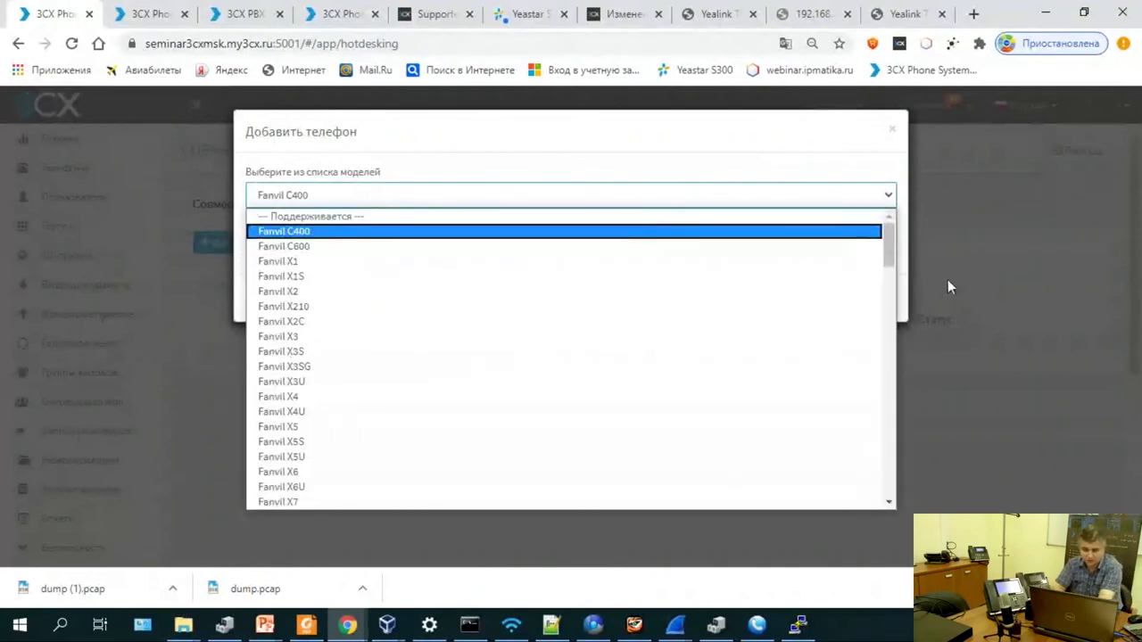
left_click(897, 132)
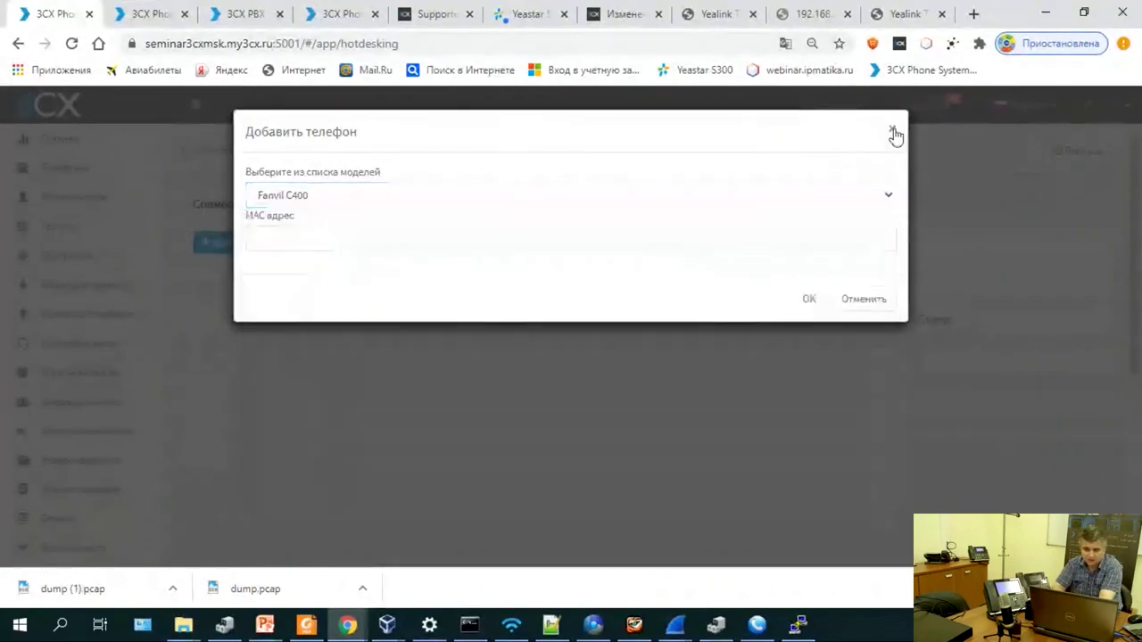
left_click(894, 134)
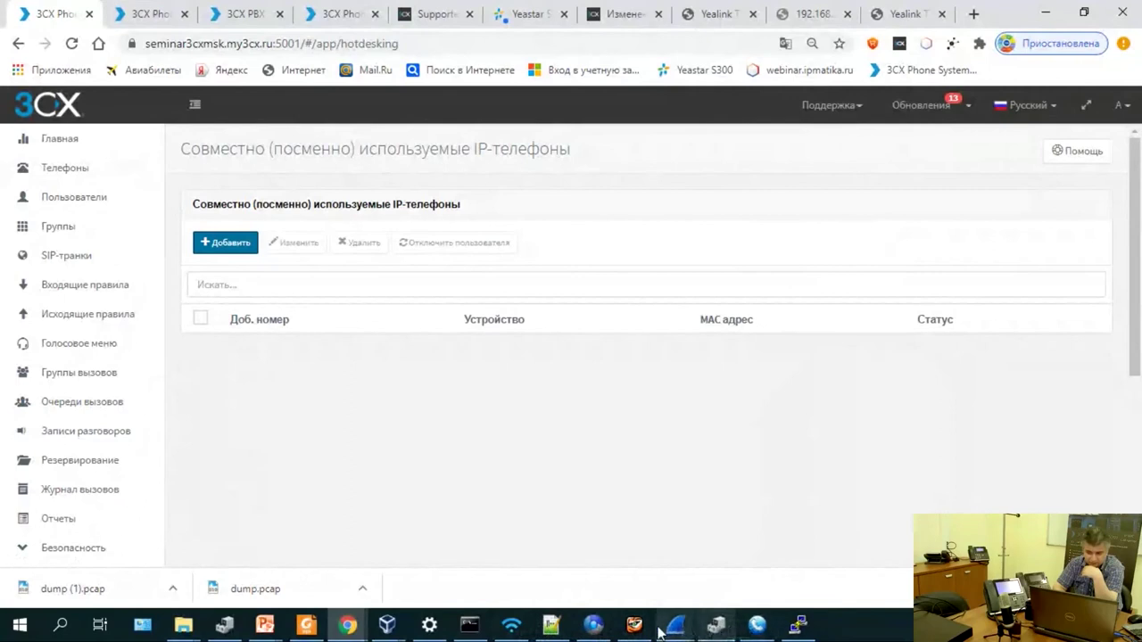
mouse_move(387, 625)
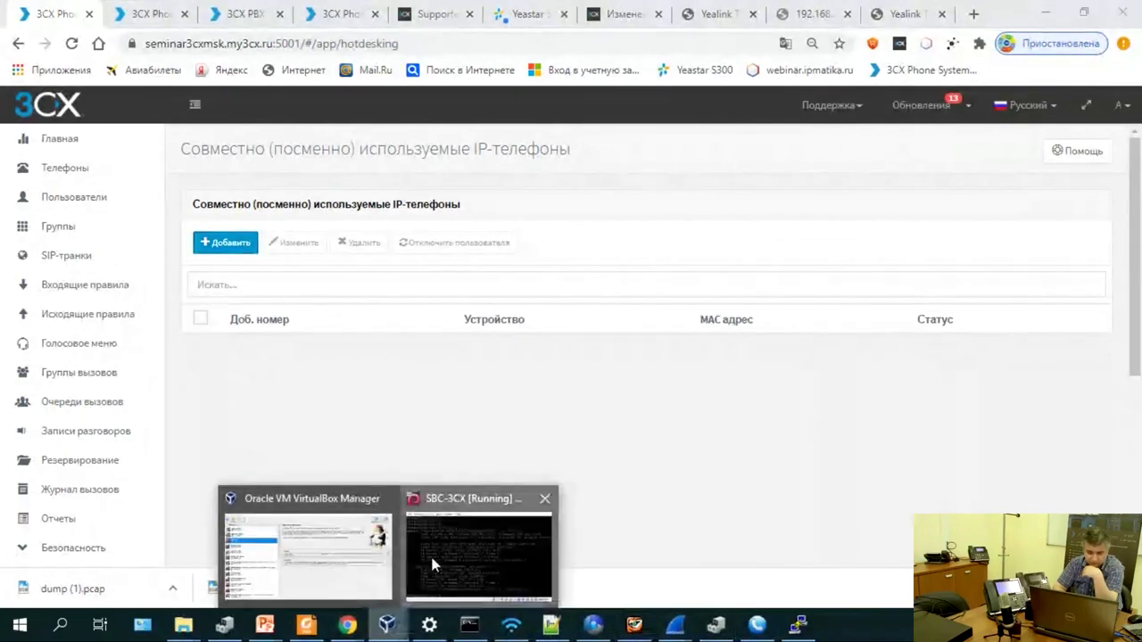
left_click(432, 564)
key("Return")
key("Return")
key("Return")
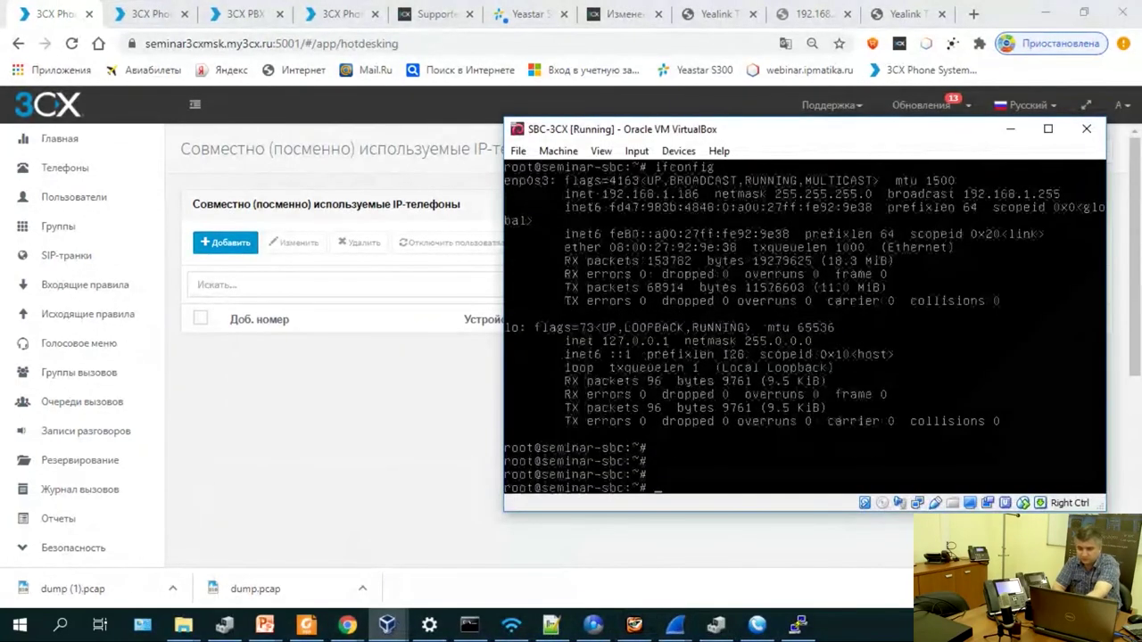
left_click(1019, 133)
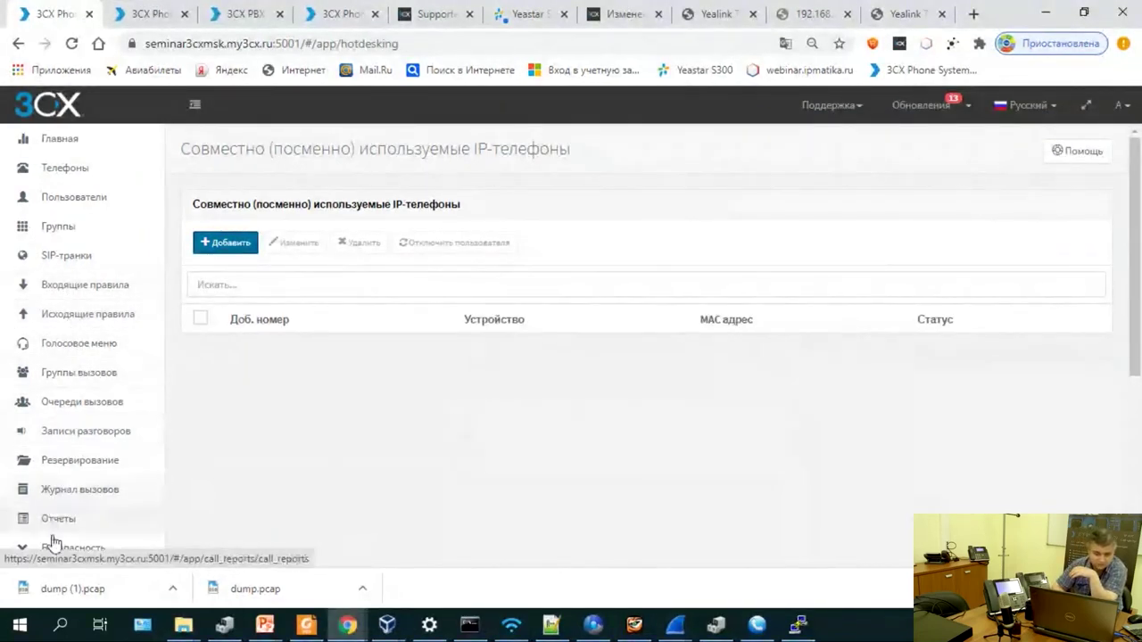
Step: Copy the Yealink T48S's MAC address 805EC00AA0E6 from the Phones list
left_click(92, 176)
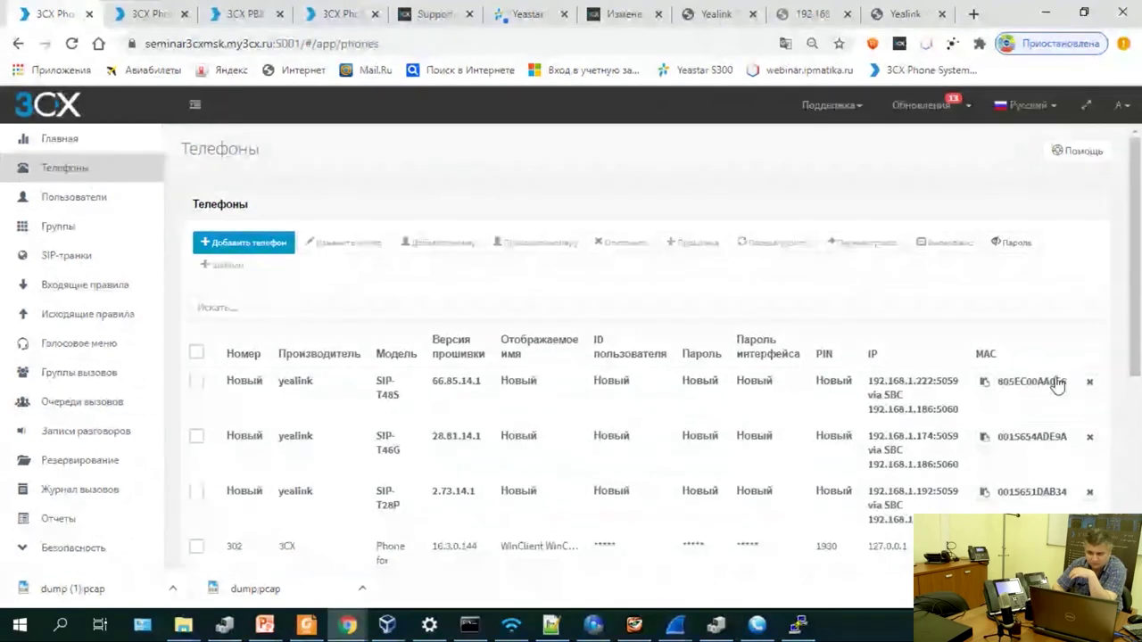
left_click(984, 386)
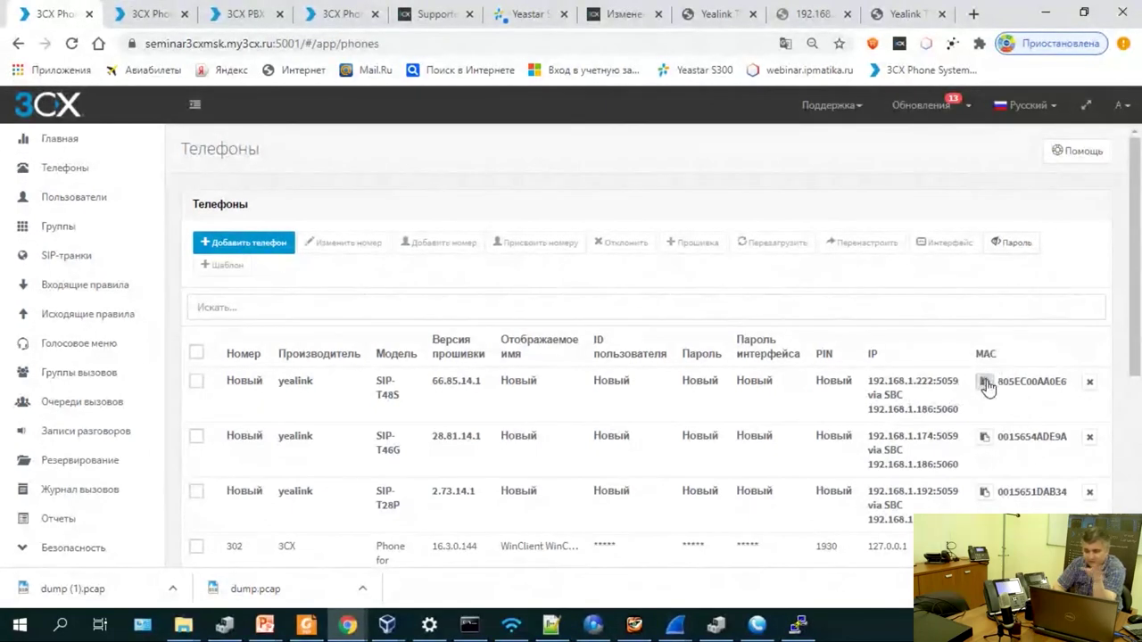
scroll(36, 357, "down", 3)
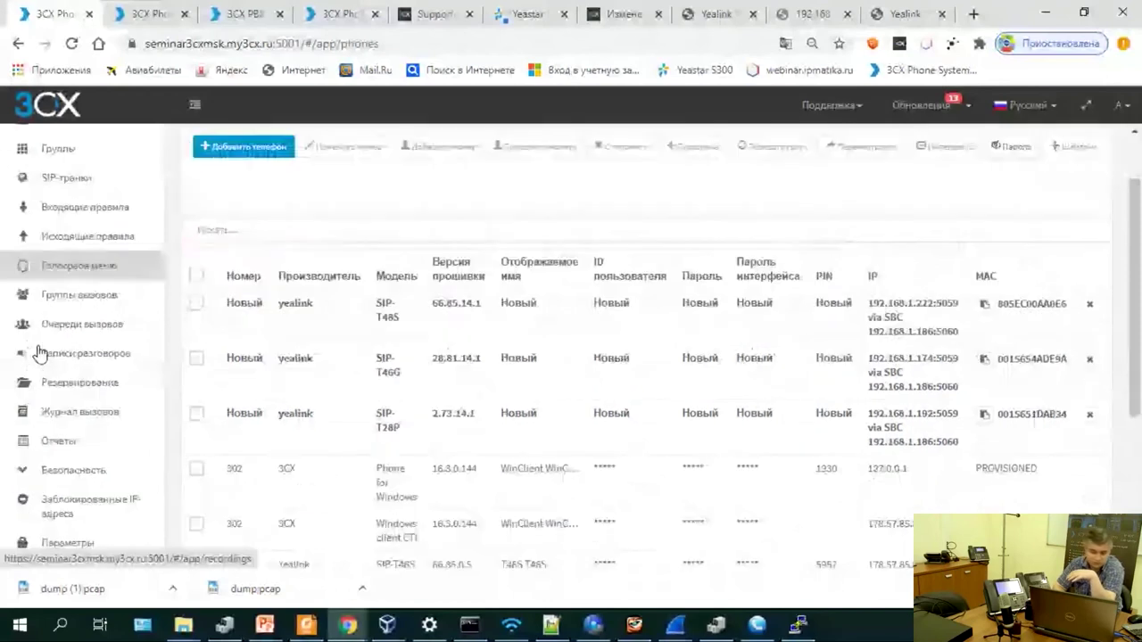
scroll(94, 504, "down", 1)
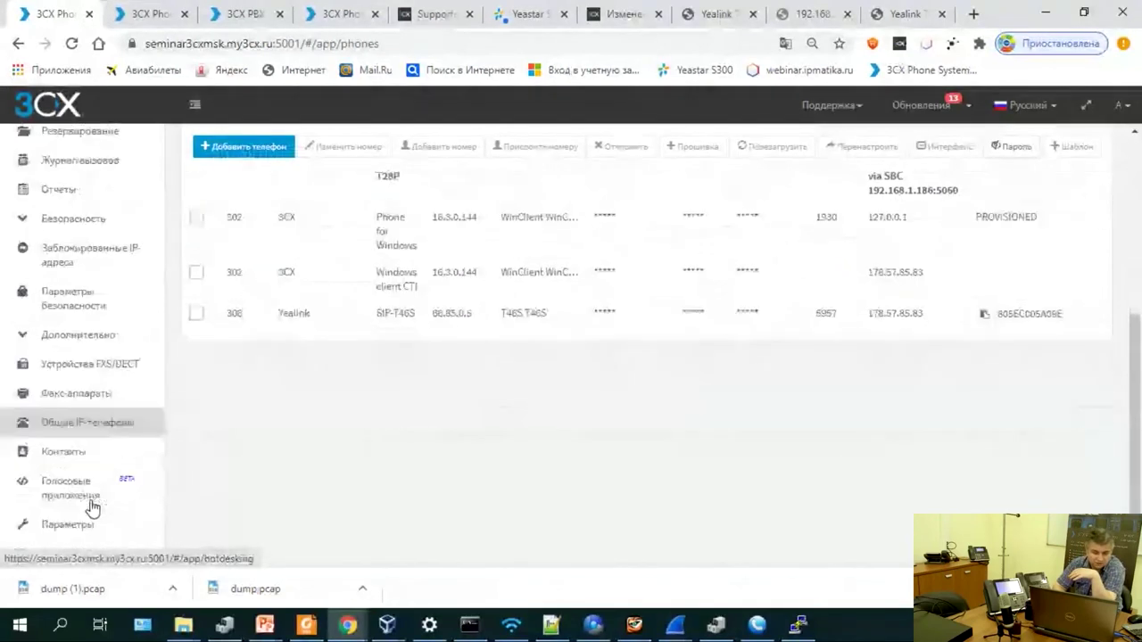
Step: Add a Yealink T48S hot-desking phone with the pasted MAC address, creating HD00001
left_click(101, 426)
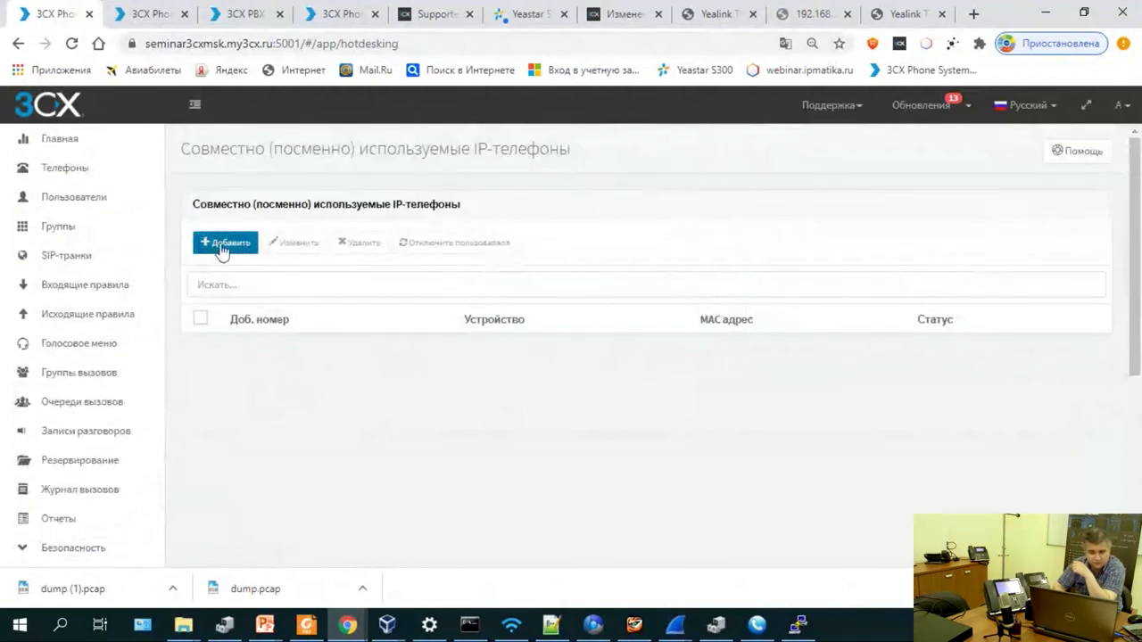
left_click(220, 247)
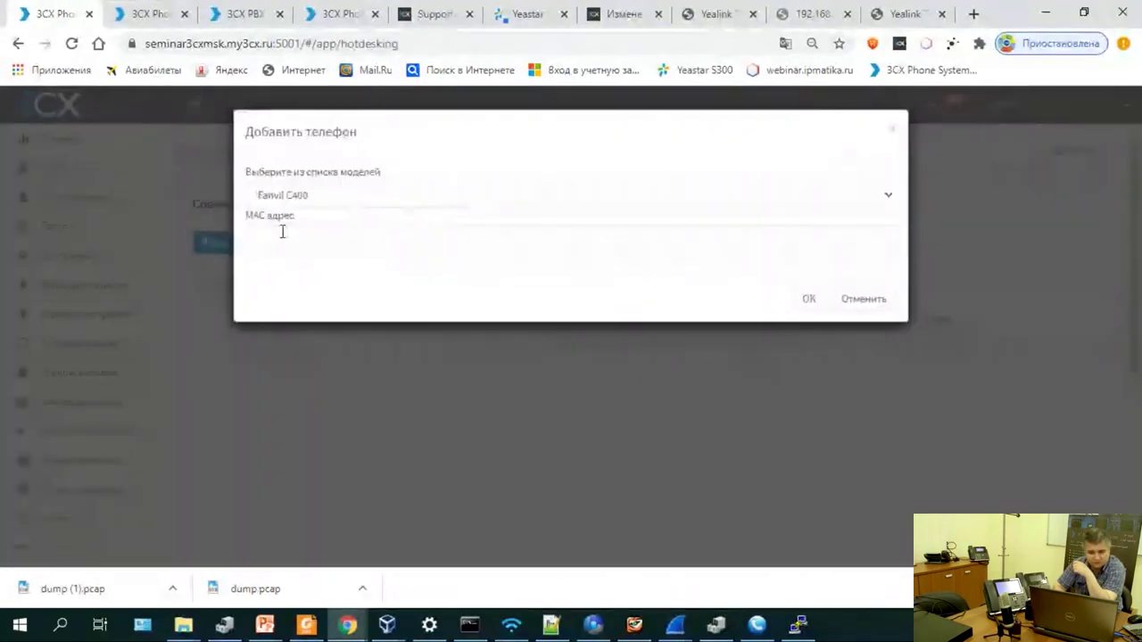
left_click(368, 198)
key("y")
scroll(395, 395, "down", 10)
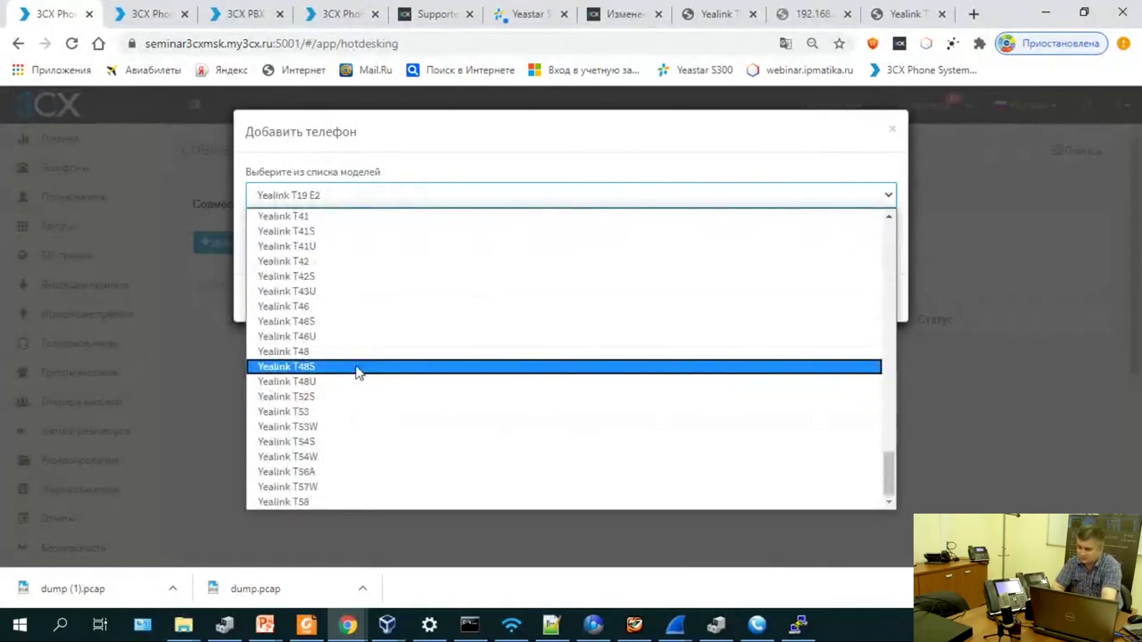
left_click(357, 367)
left_click(306, 240)
key("ctrl+v")
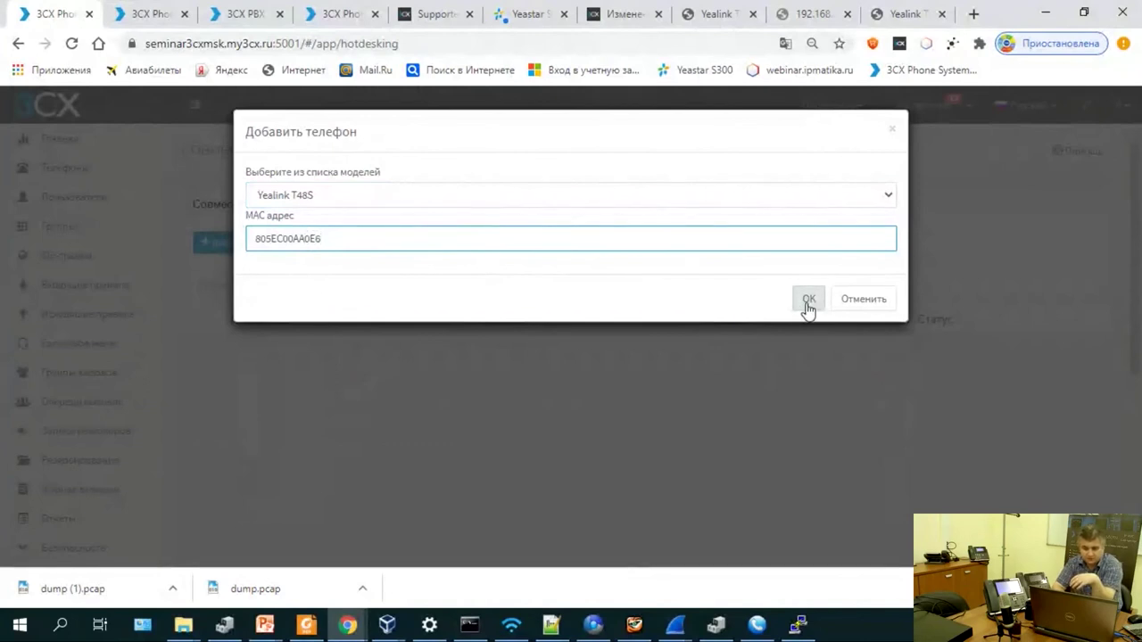
left_click(807, 300)
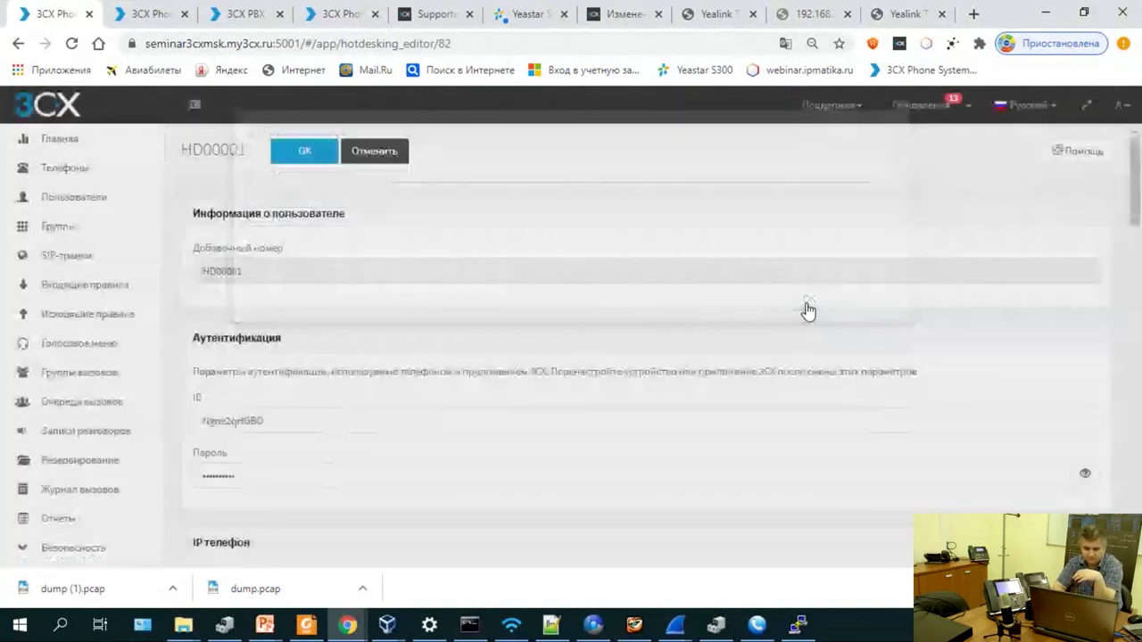
Step: Set HD00001's provisioning method to 'Удаленное 3CX SBC подключение'
scroll(484, 375, "down", 3)
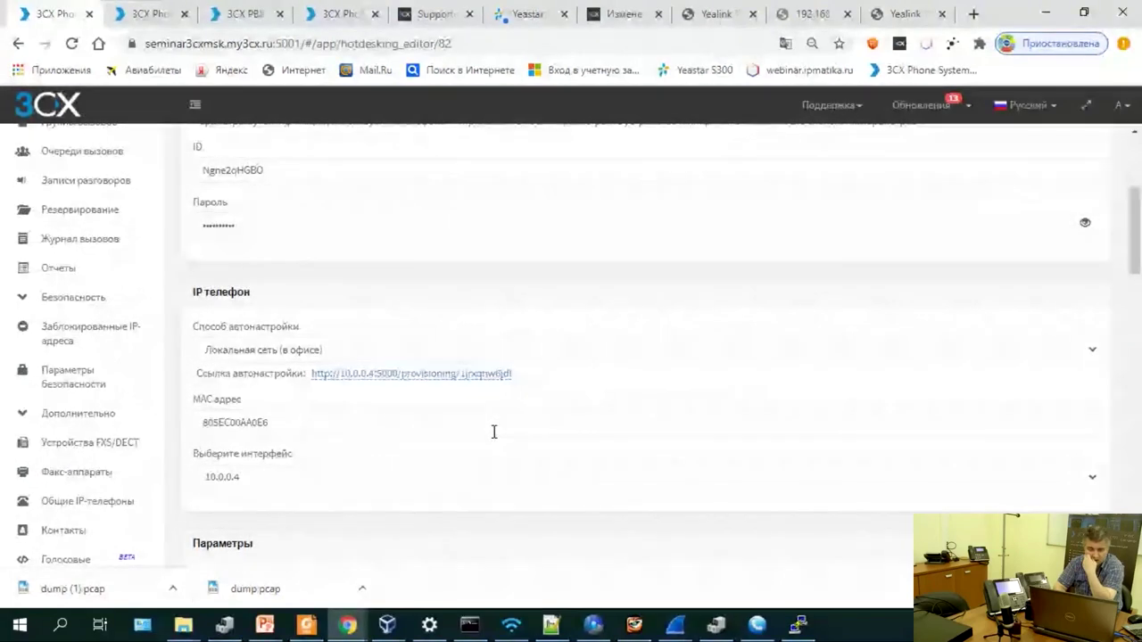
left_click(602, 354)
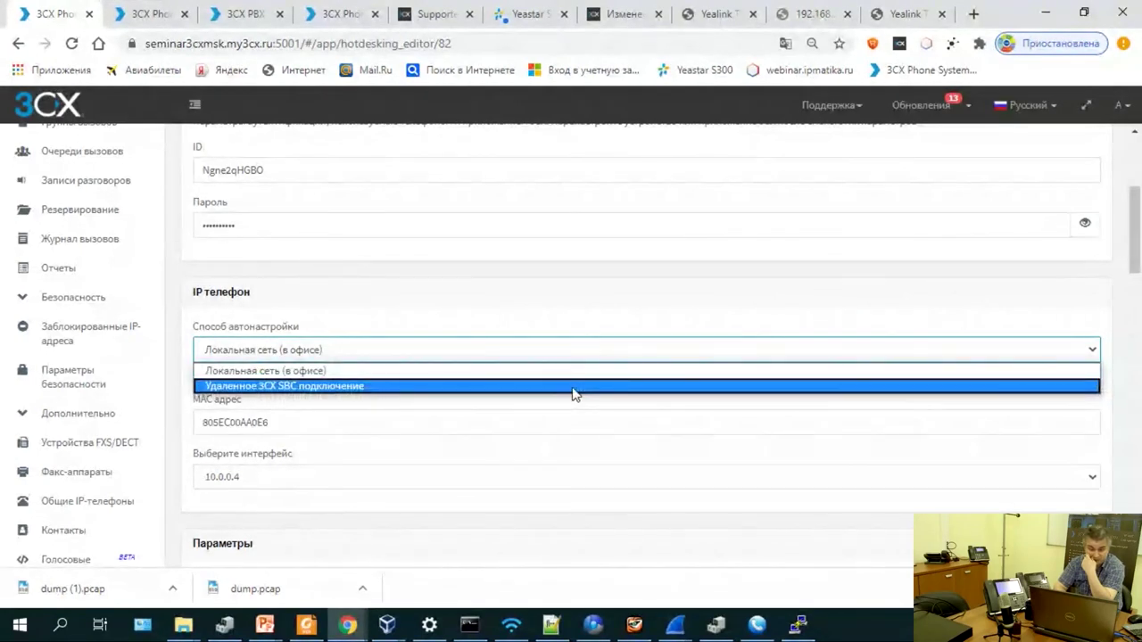
left_click(572, 388)
left_click(509, 348)
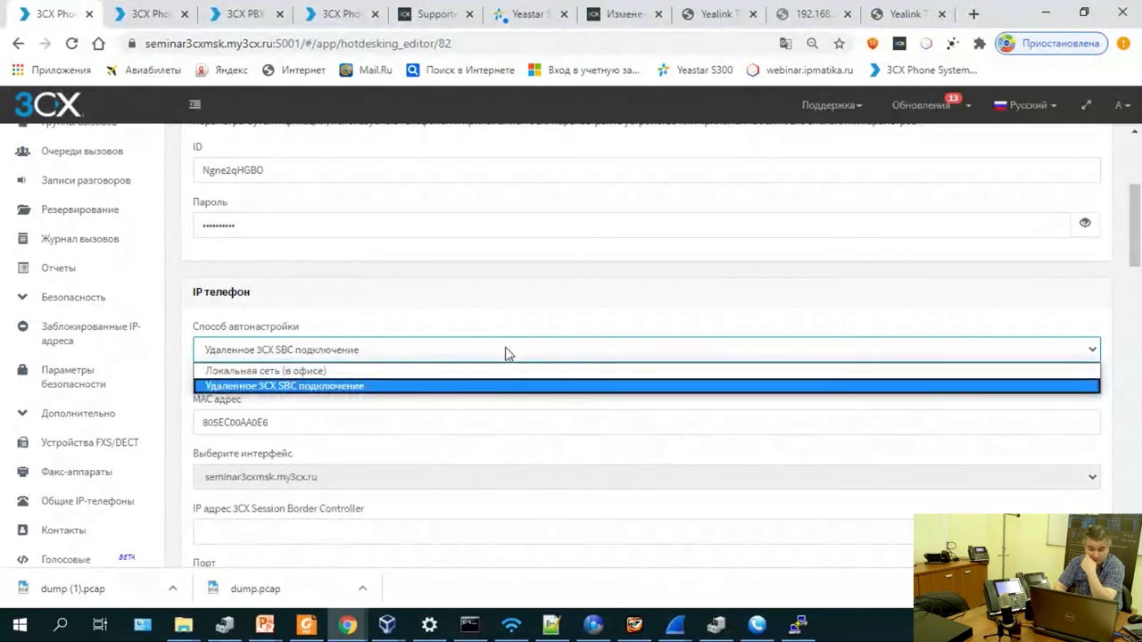
left_click(456, 372)
left_click(456, 355)
left_click(435, 386)
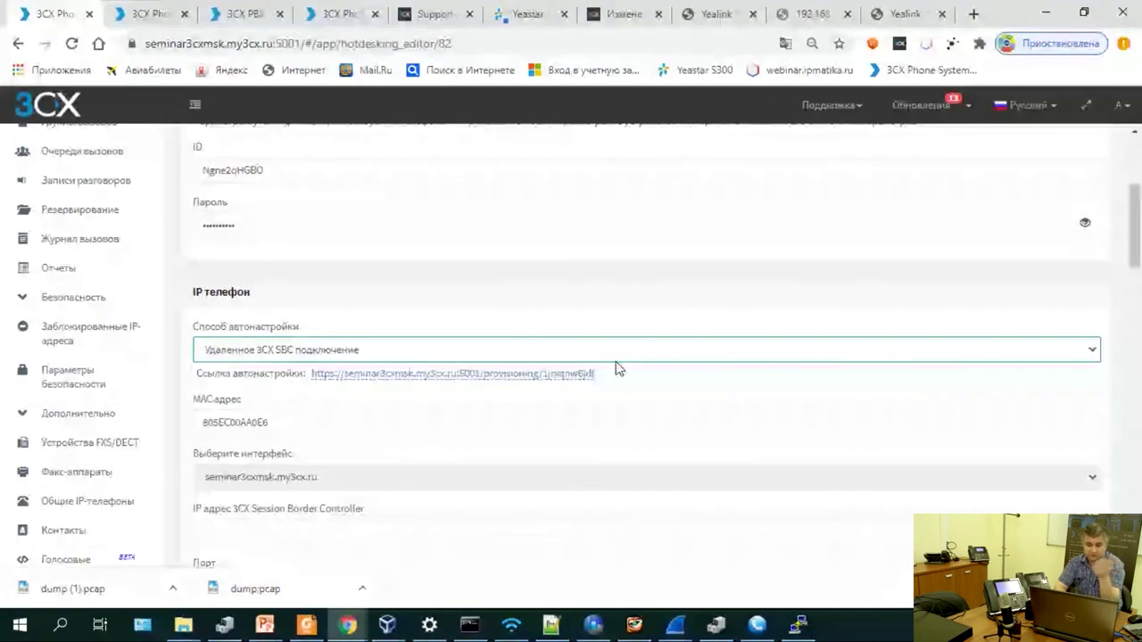
key("Up")
key("Down")
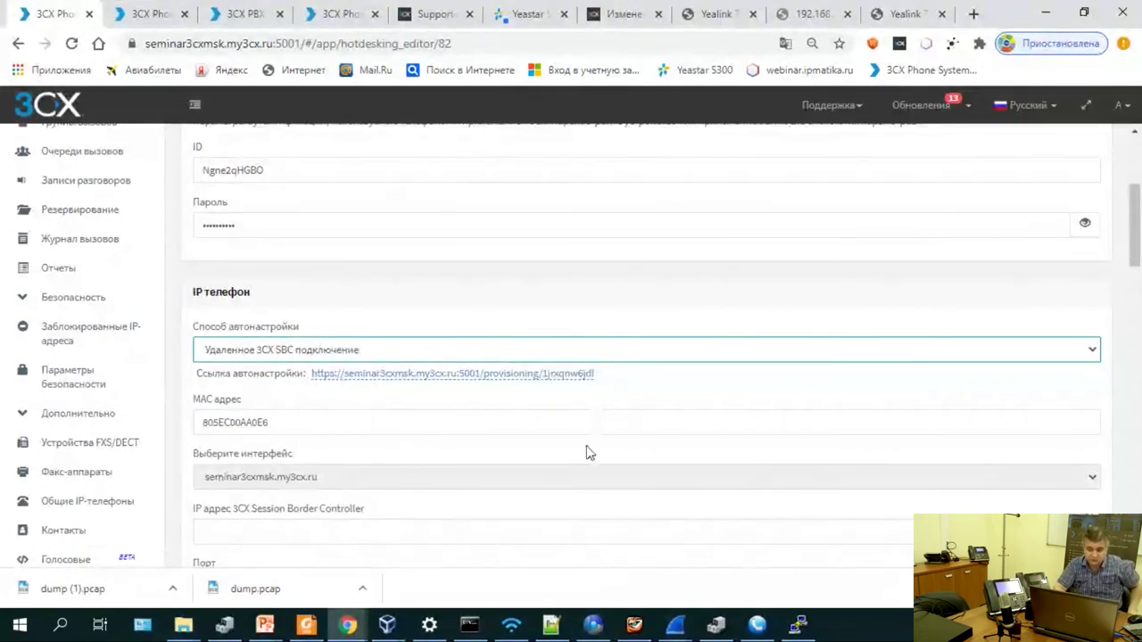
left_click(744, 521)
Step: Set the phone menu language to Russian and try saving the hot-desking phone
scroll(744, 520, "down", 1)
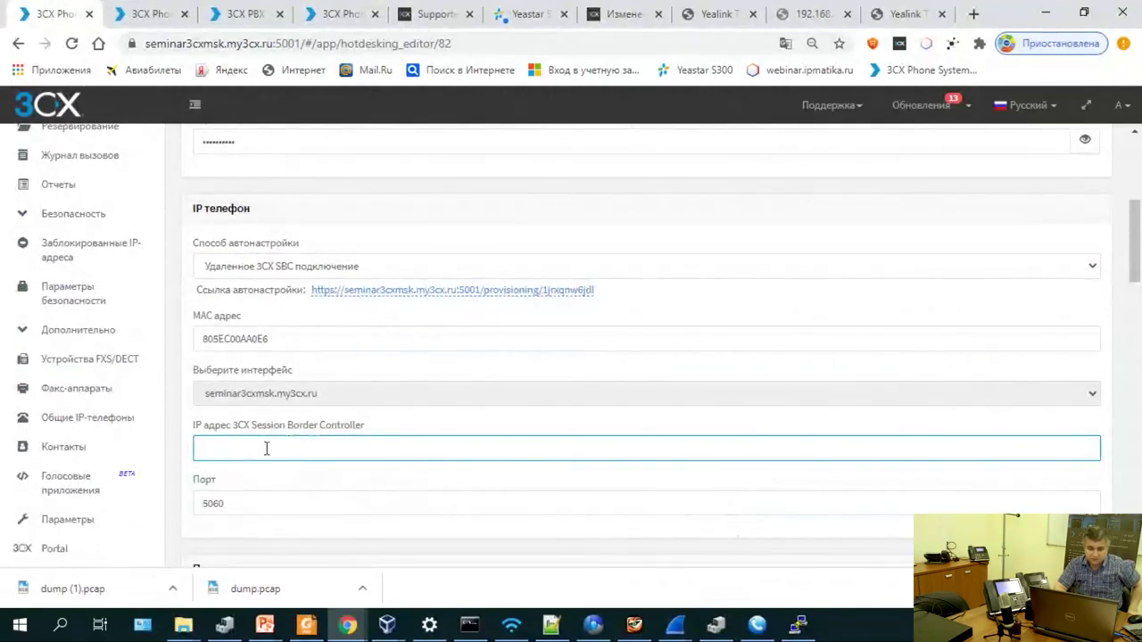
scroll(266, 449, "down", 1)
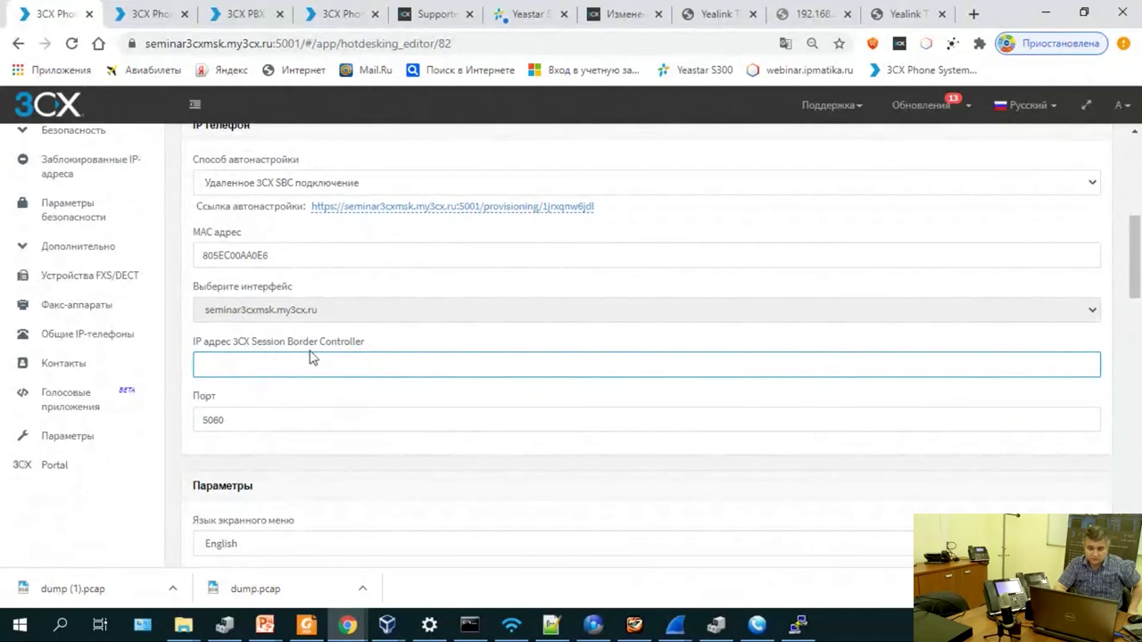
scroll(561, 403, "down", 2)
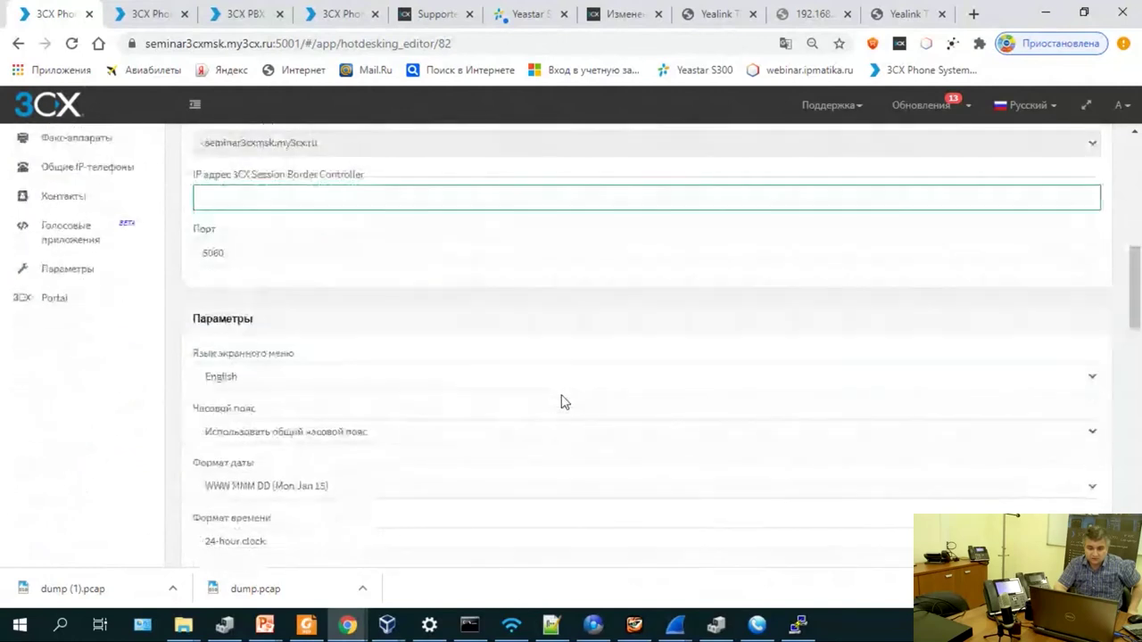
scroll(562, 403, "down", 2)
scroll(561, 403, "down", 2)
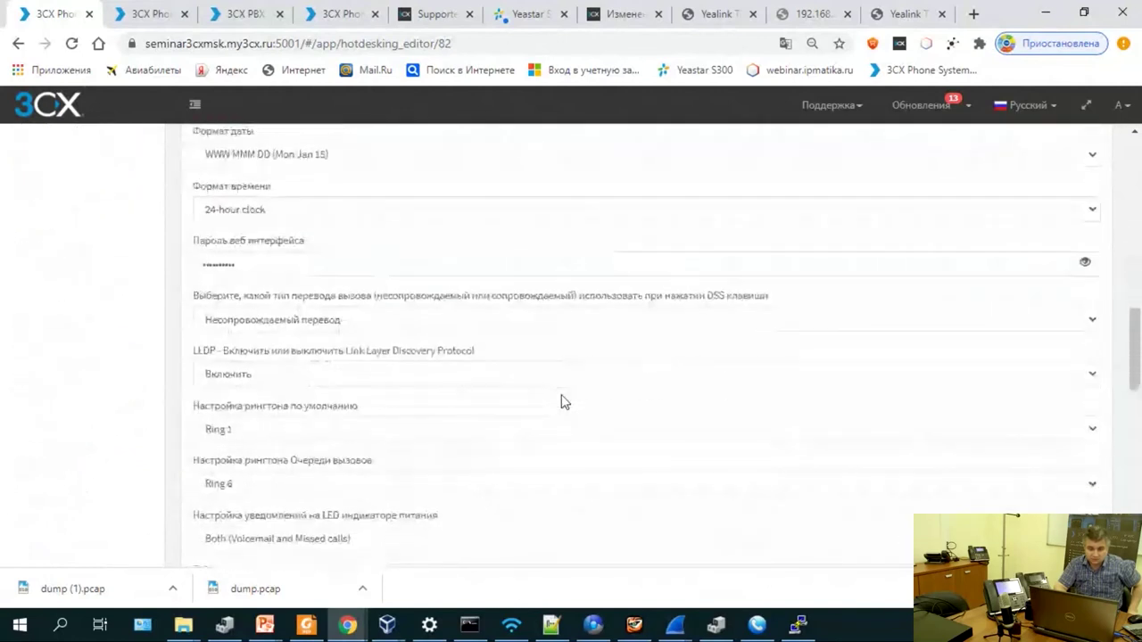
scroll(527, 394, "up", 4)
left_click(356, 384)
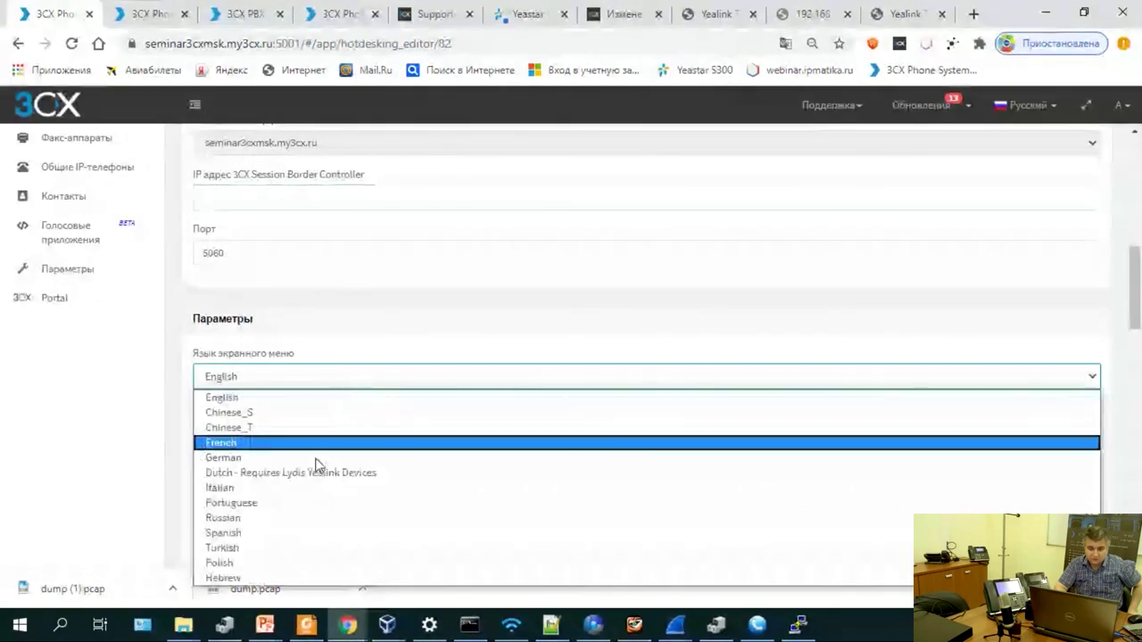
left_click(312, 517)
scroll(450, 337, "up", 2)
scroll(449, 336, "up", 2)
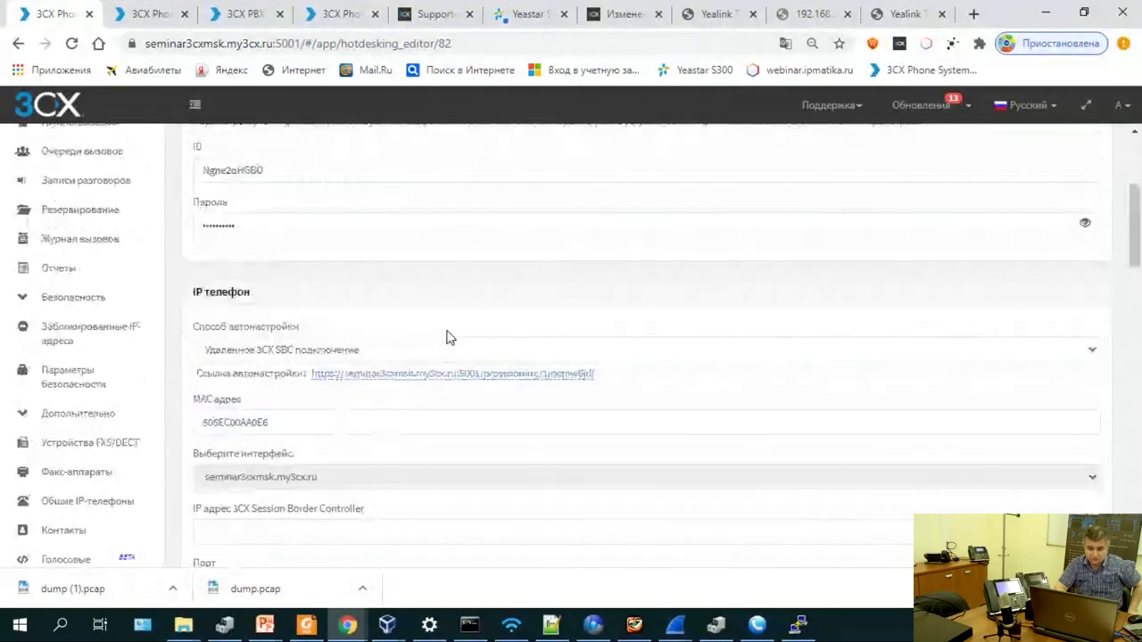
scroll(369, 438, "down", 1)
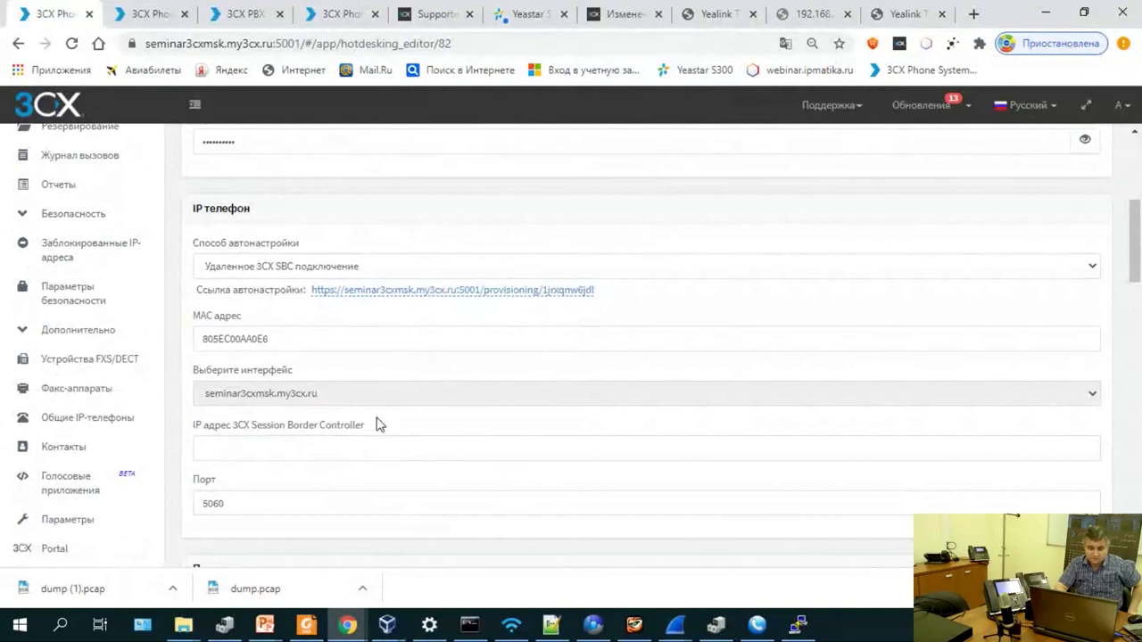
scroll(375, 425, "up", 4)
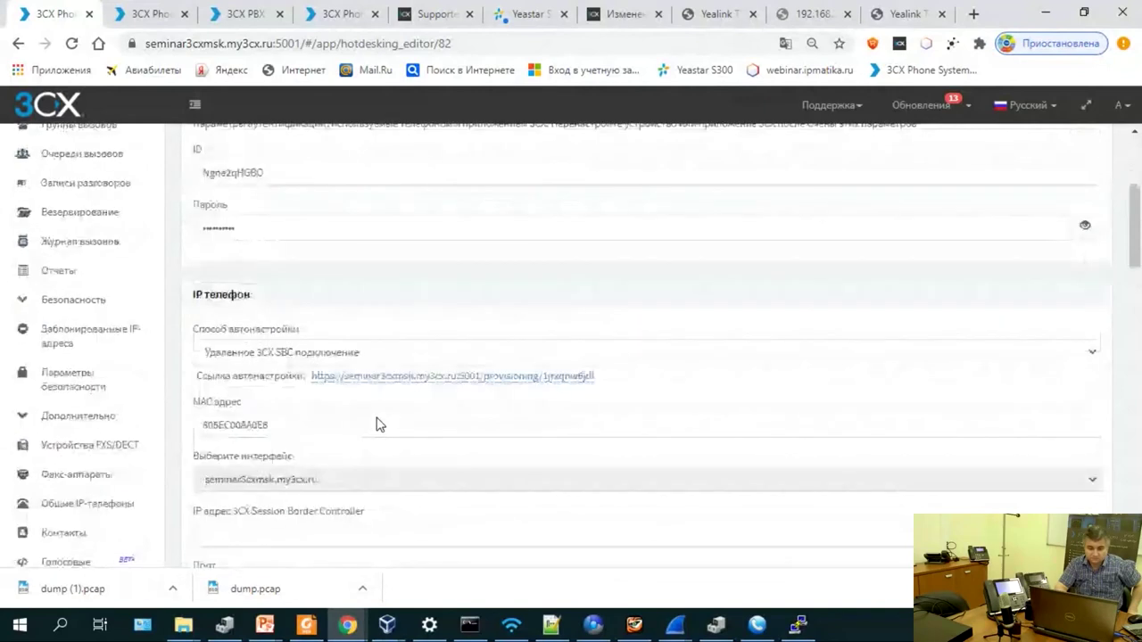
left_click(305, 153)
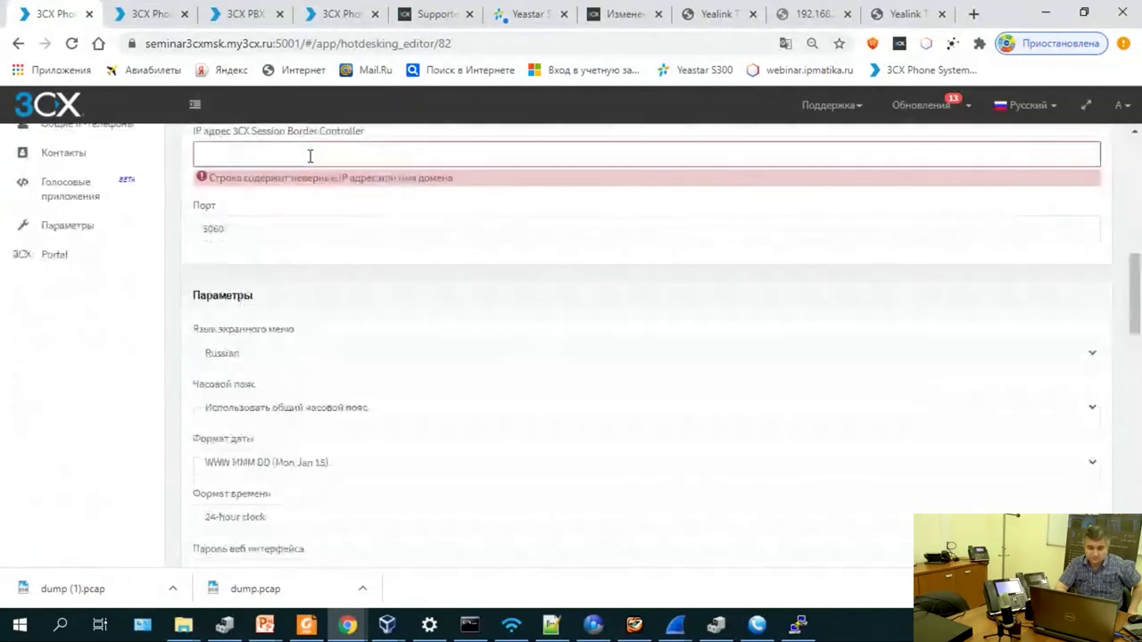
scroll(307, 160, "up", 2)
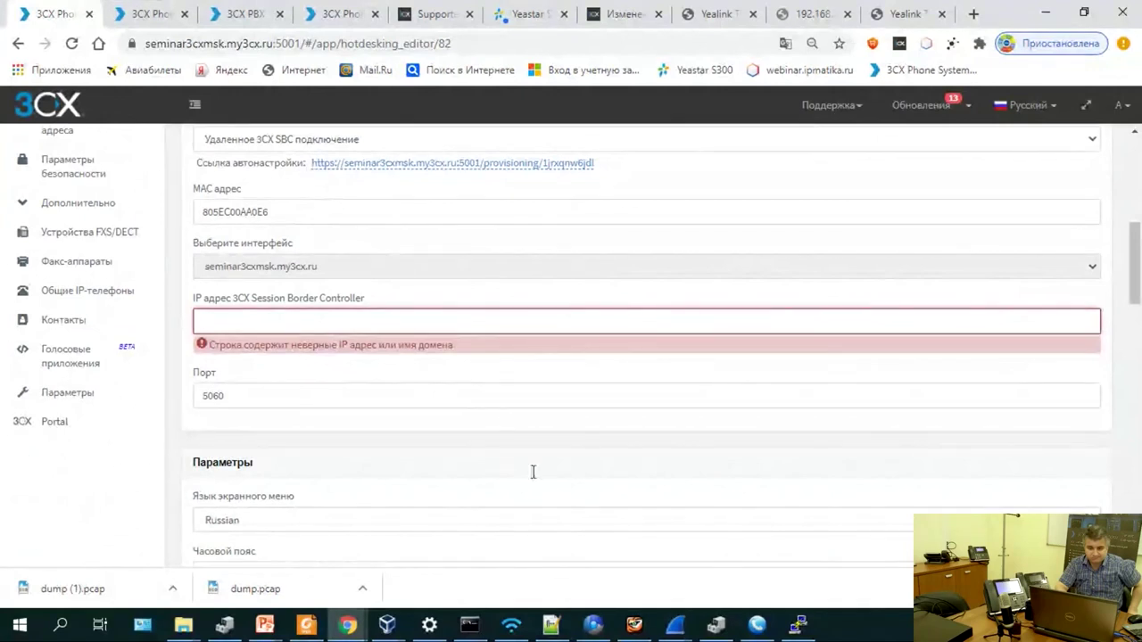
left_click(799, 627)
left_click(800, 627)
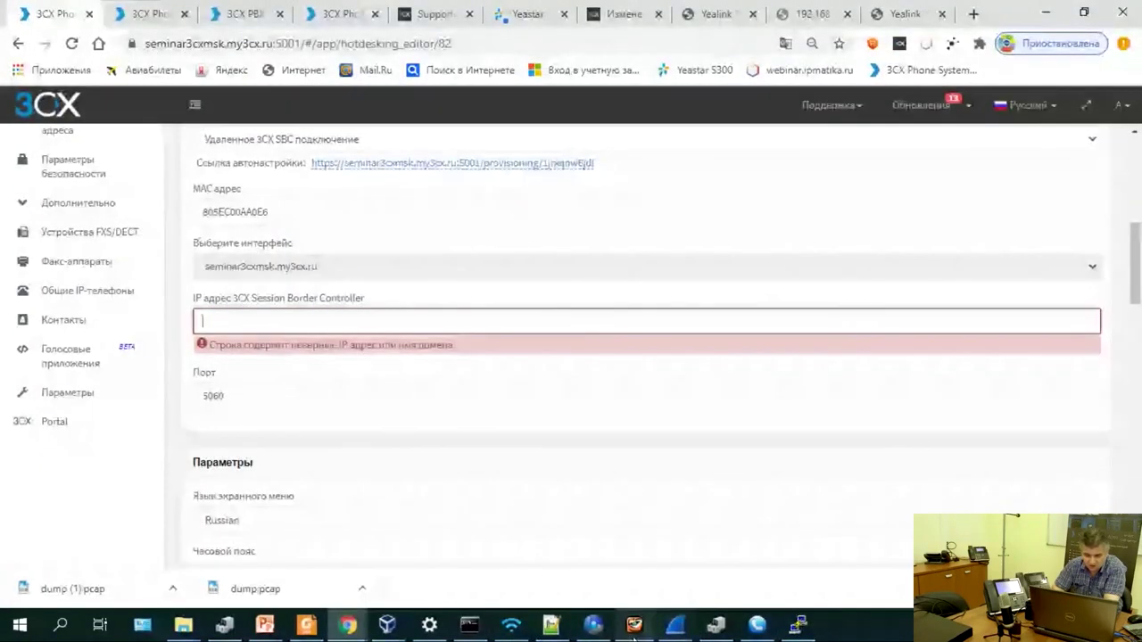
left_click(386, 624)
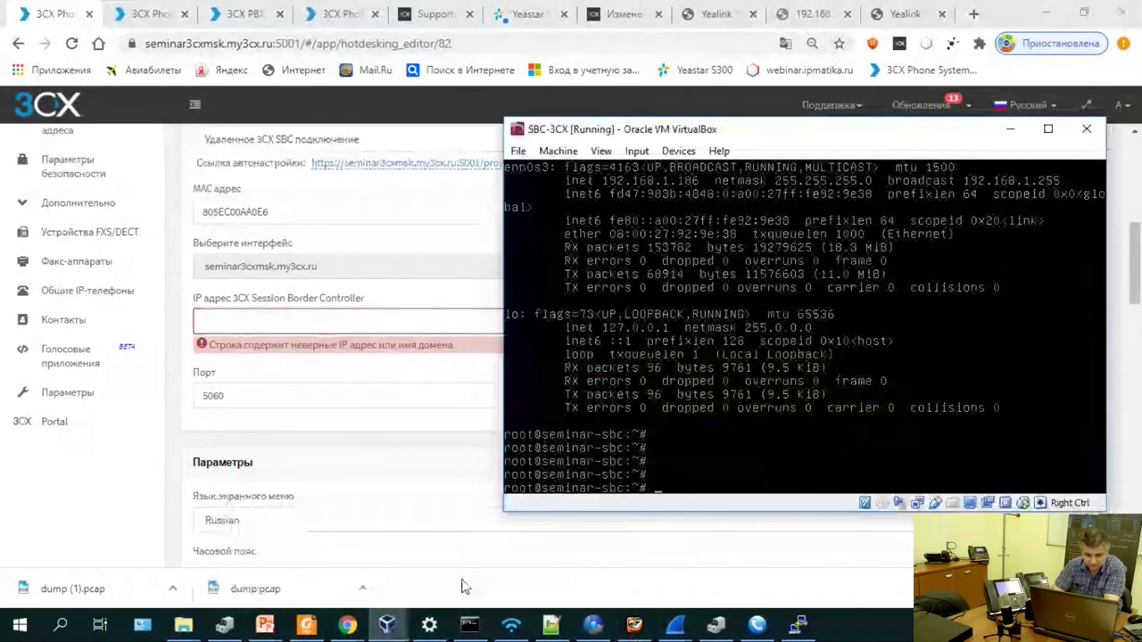
left_click(1010, 128)
scroll(124, 257, "up", 1)
scroll(116, 256, "up", 5)
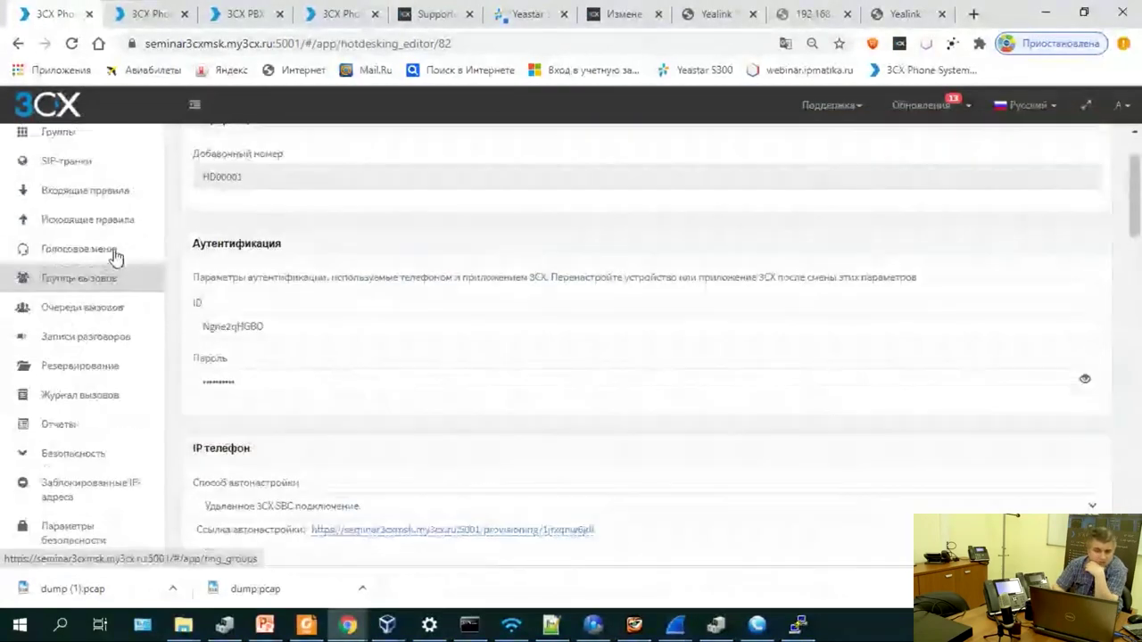
Step: Open SIP trunks in a new tab and copy SBC1's external IP 178.57.85.83
right_click(66, 259)
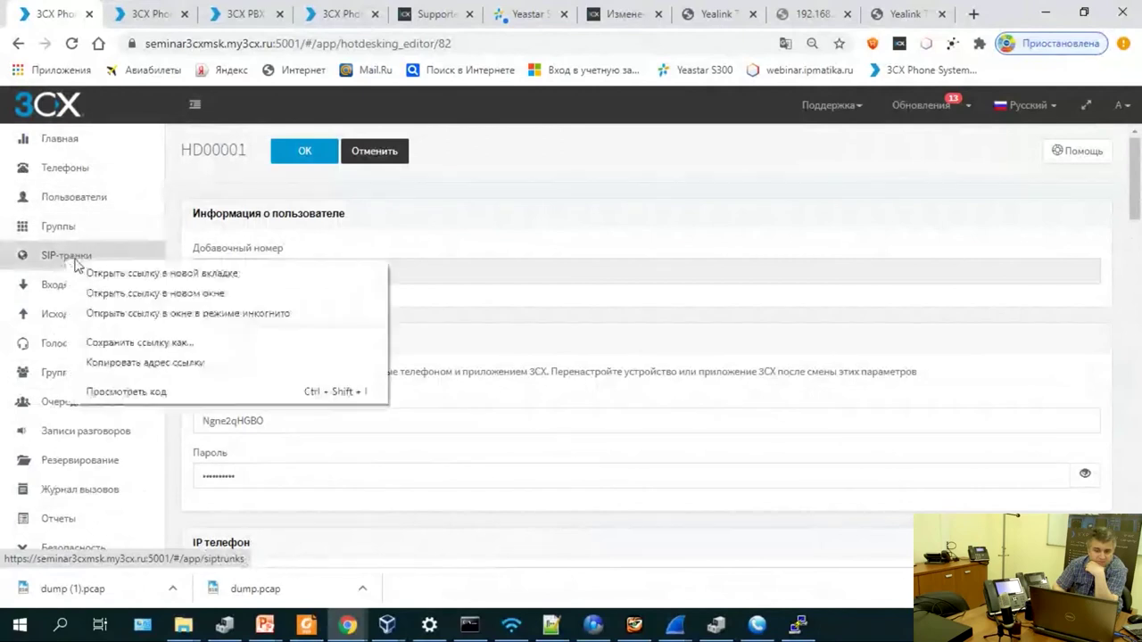
left_click(103, 273)
left_click(156, 17)
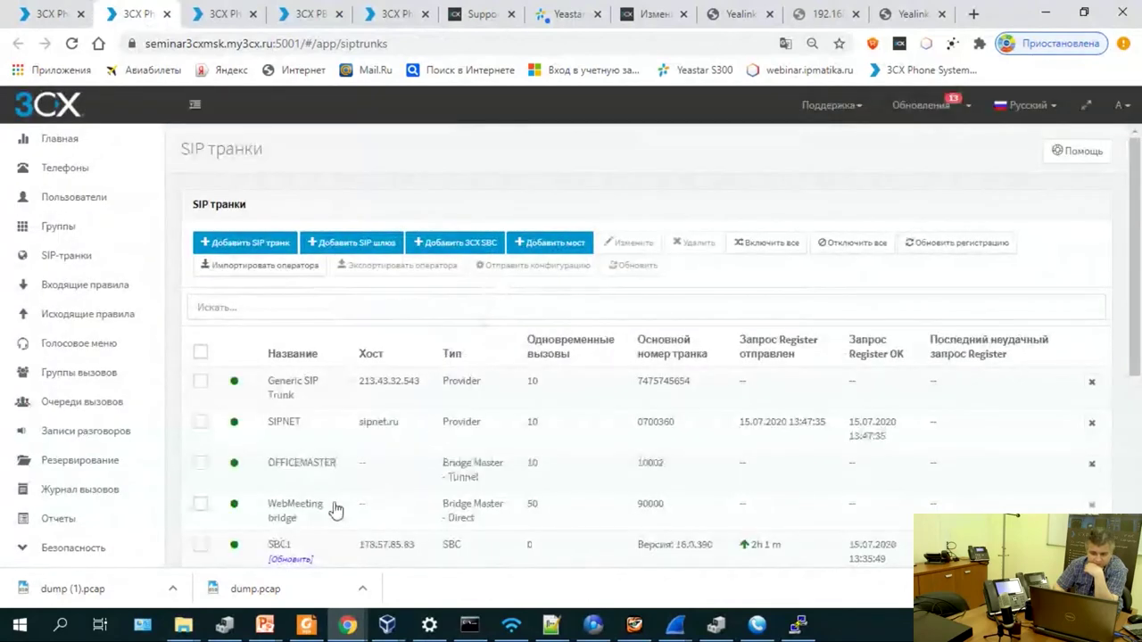
scroll(284, 550, "down", 1)
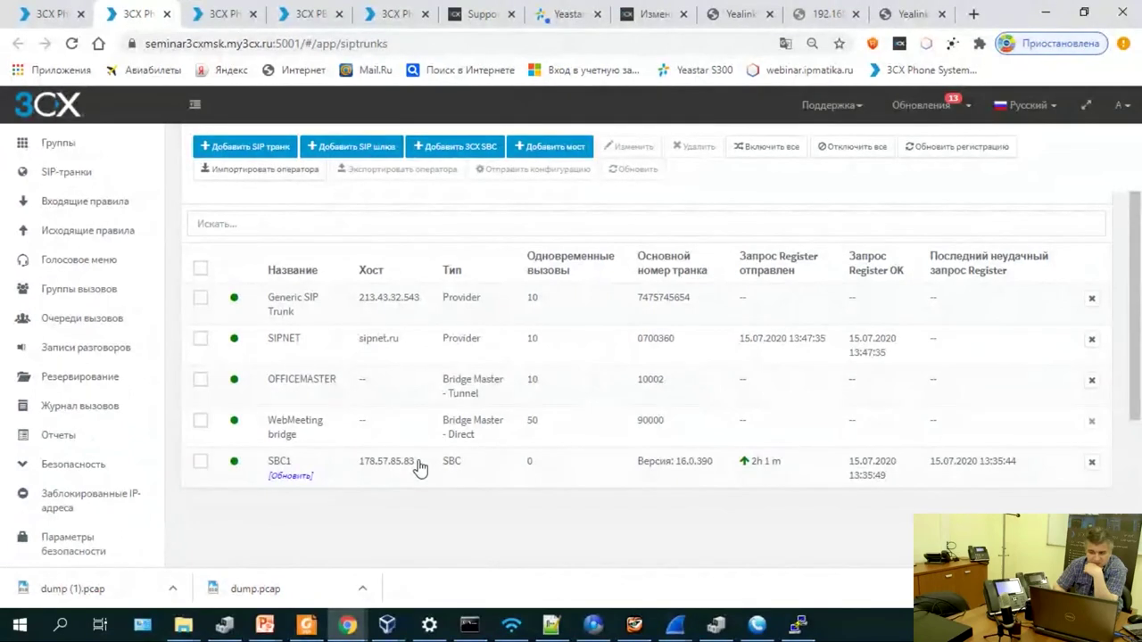
left_click(372, 464)
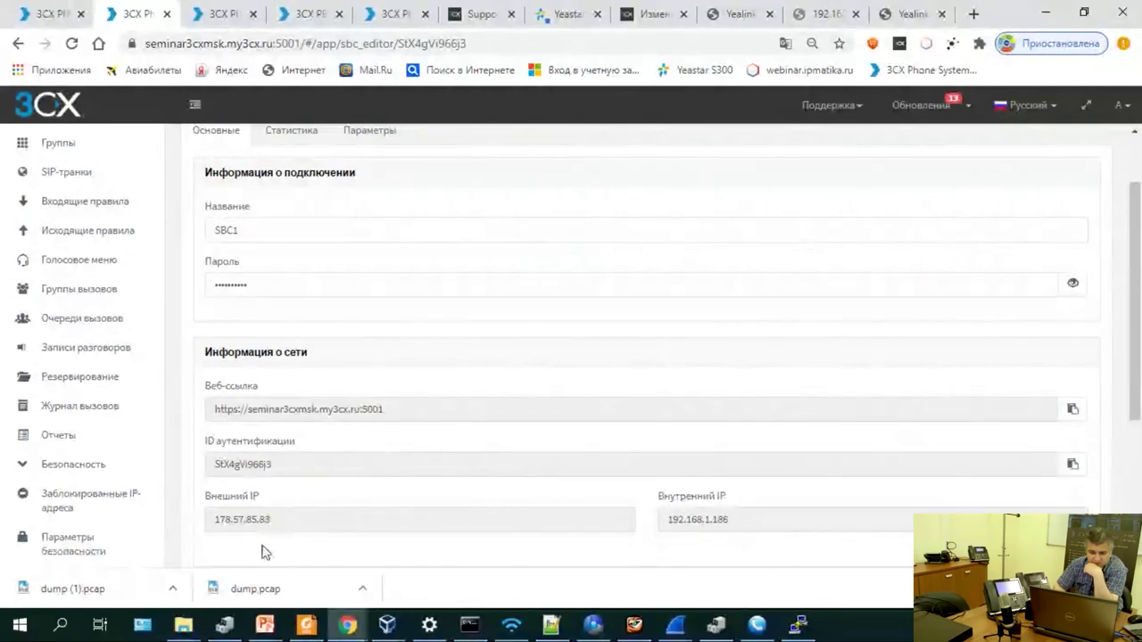
scroll(264, 532, "down", 3)
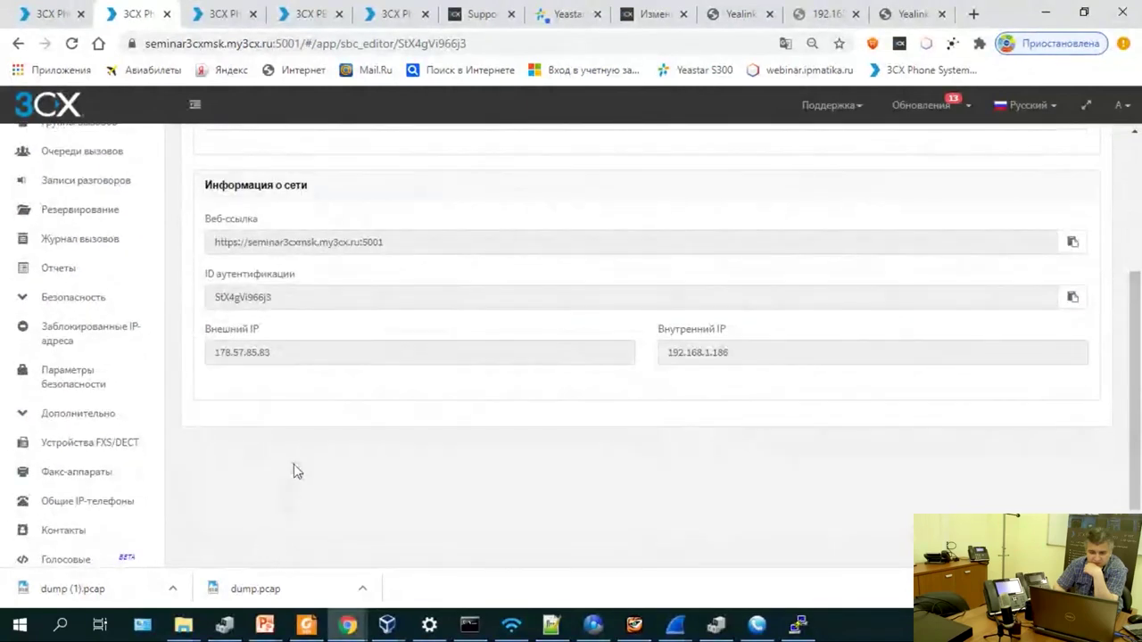
left_click_drag(268, 354, 191, 359)
key("ctrl+c")
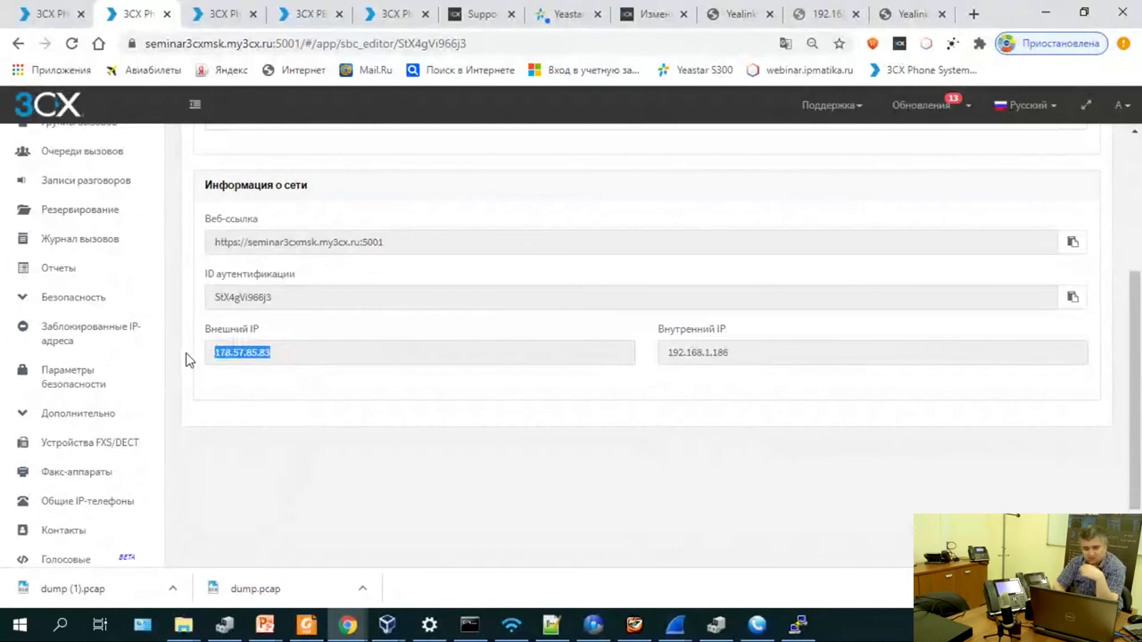
Step: Paste 178.57.85.83 into HD00001's SBC IP field and save the phone
left_click(49, 14)
scroll(280, 488, "down", 4)
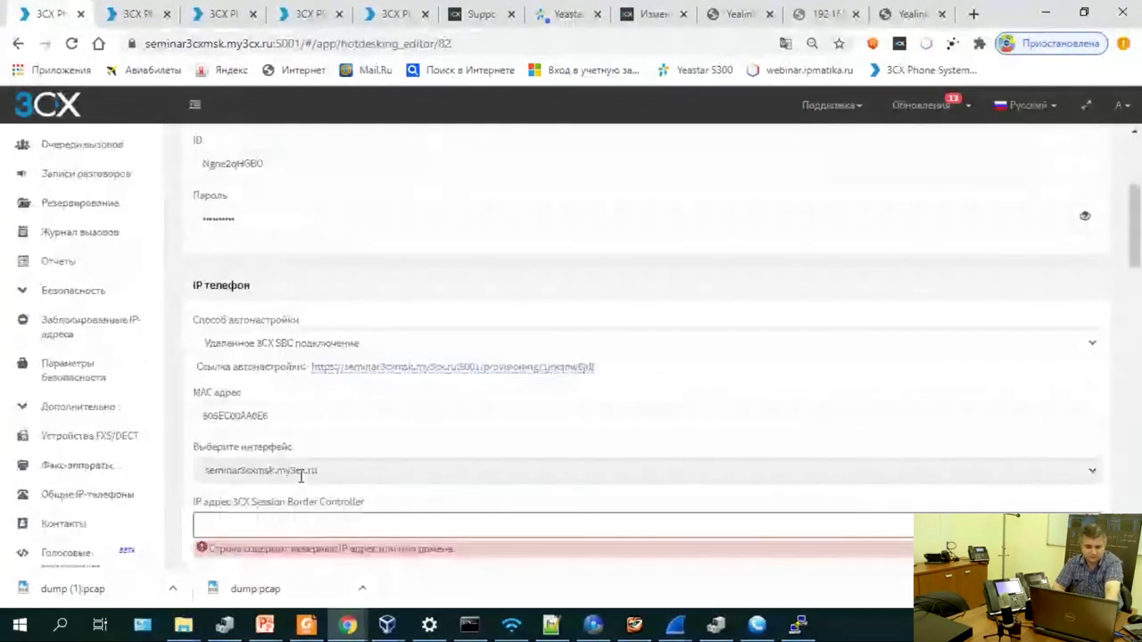
left_click(289, 449)
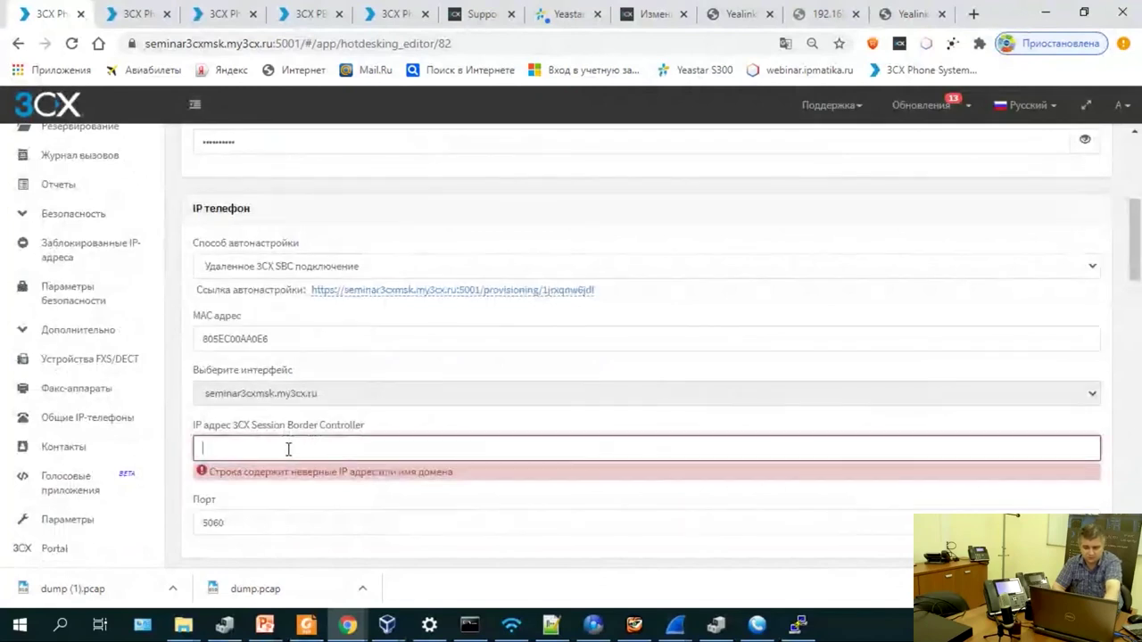
key("ctrl+v")
scroll(749, 451, "down", 1)
scroll(750, 452, "down", 8)
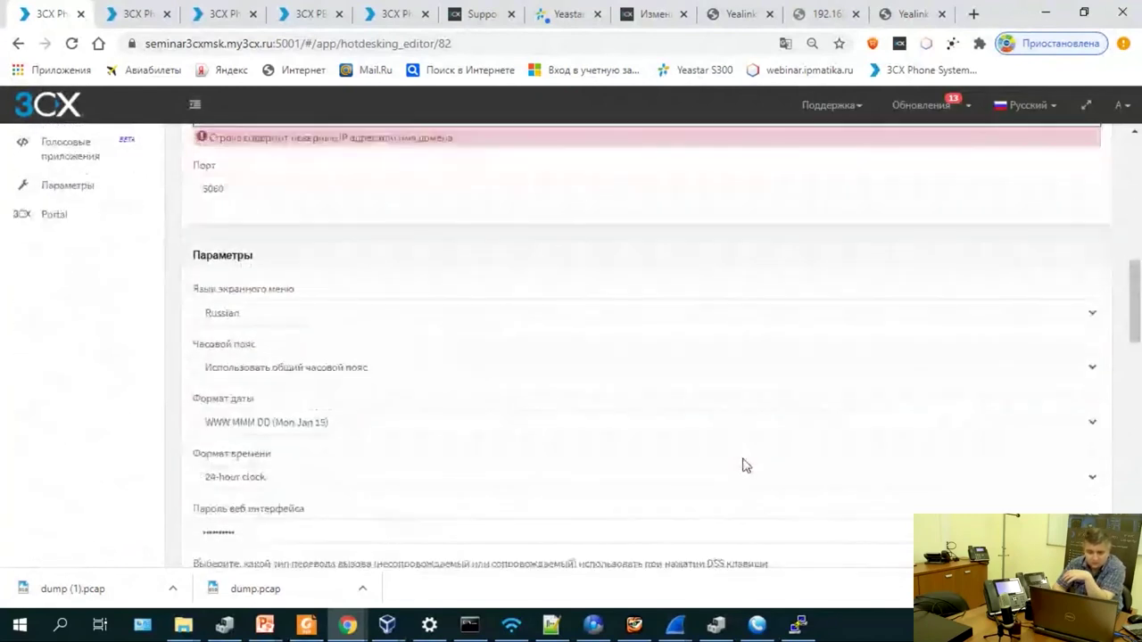
scroll(749, 452, "up", 8)
scroll(749, 451, "up", 10)
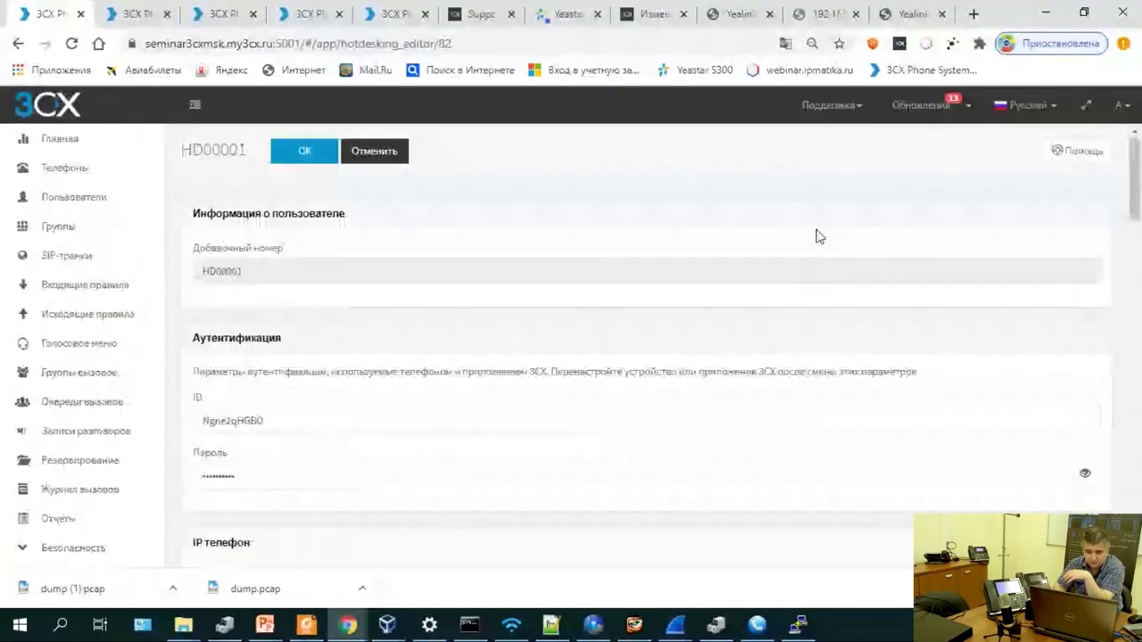
left_click(321, 151)
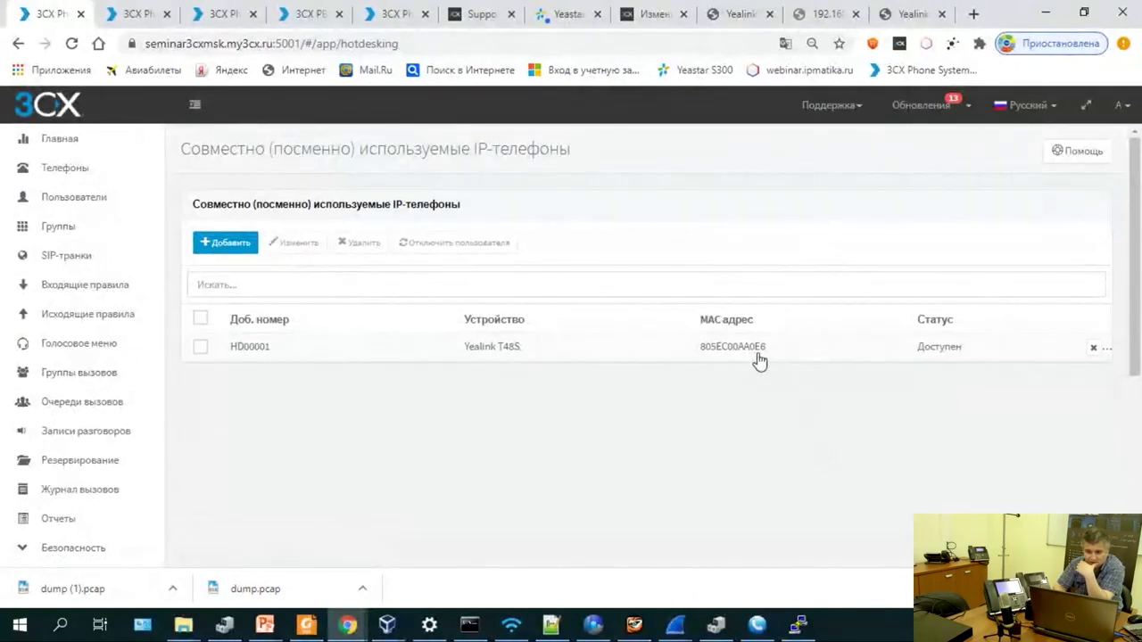
Step: Reopen HD00001 and copy its auto-provisioning link with 'Копировать адрес ссылки'
left_click(881, 353)
scroll(684, 420, "down", 10)
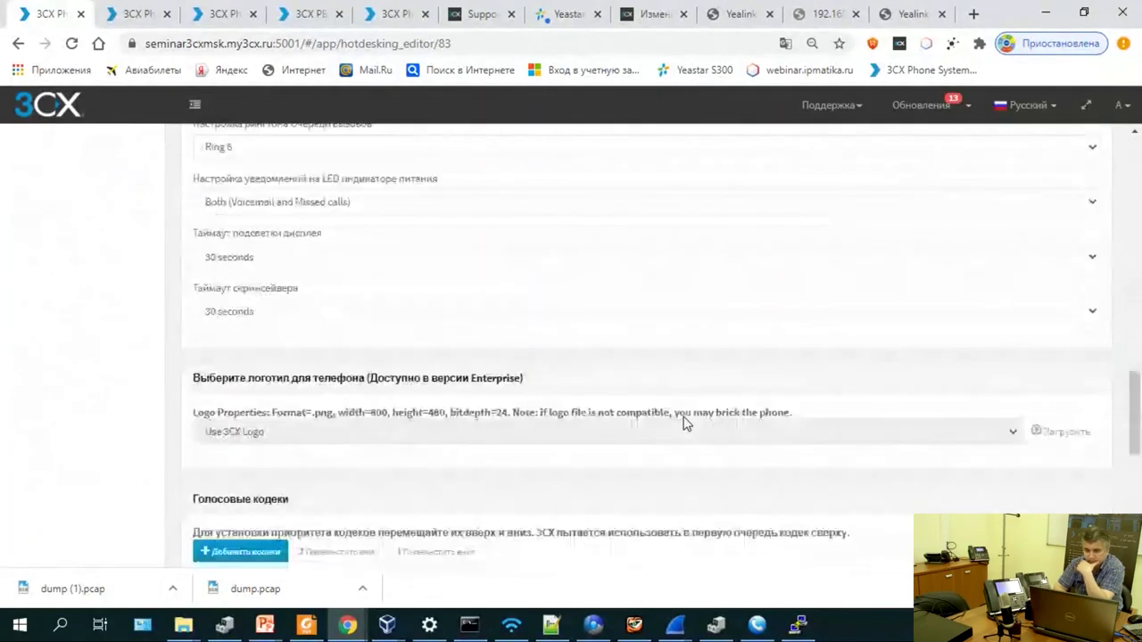
scroll(683, 413, "down", 4)
scroll(685, 417, "up", 3)
scroll(685, 417, "down", 4)
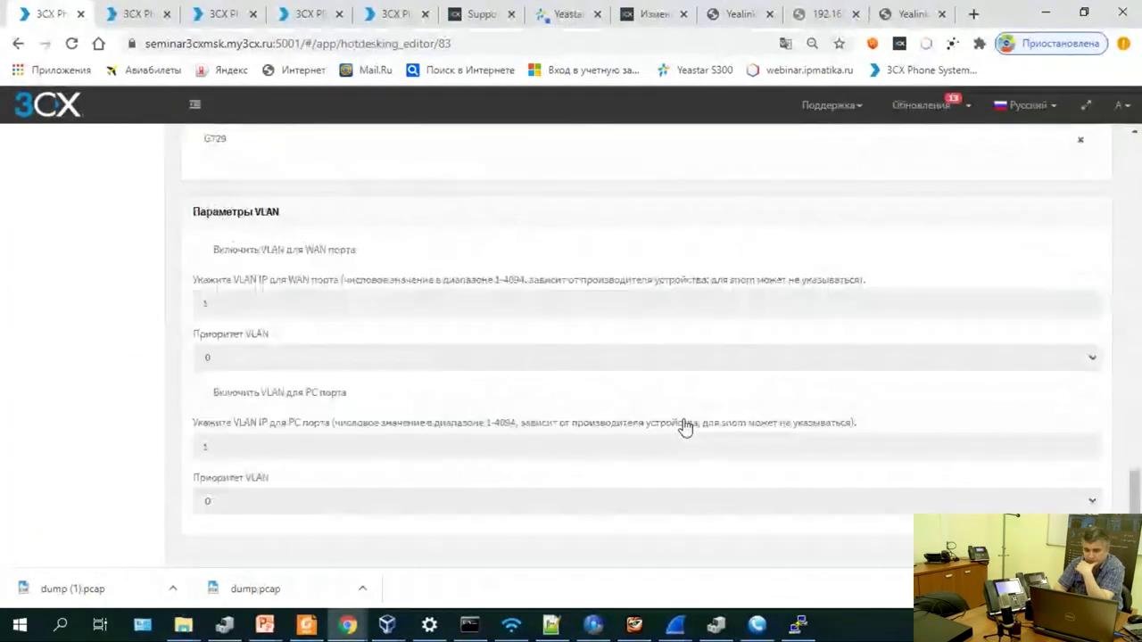
scroll(683, 425, "up", 12)
scroll(684, 425, "up", 3)
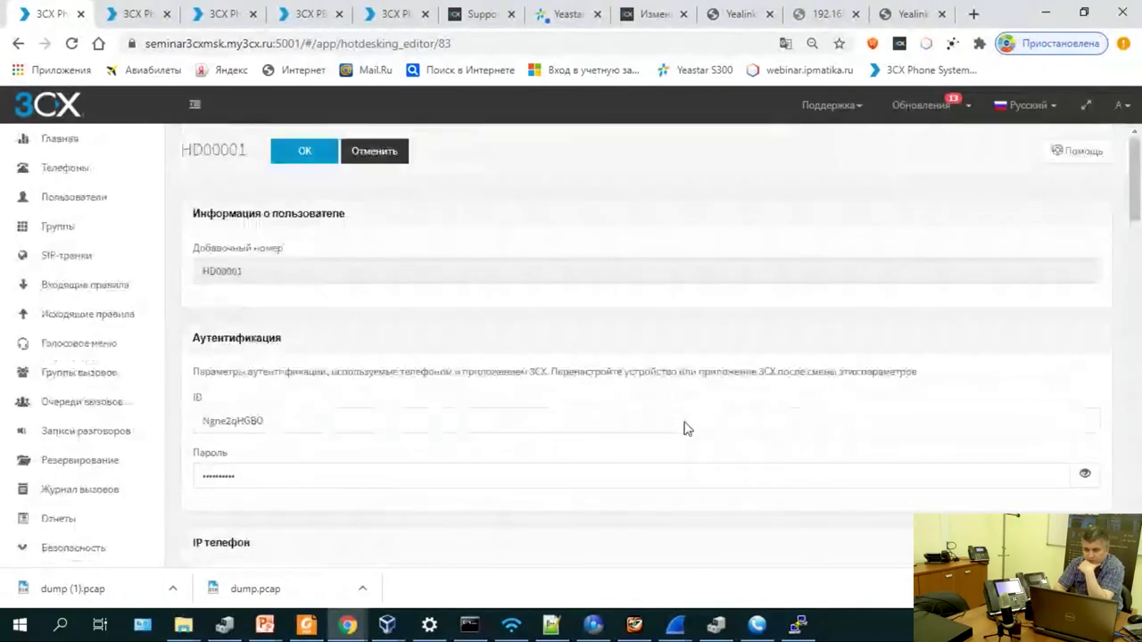
scroll(635, 420, "down", 4)
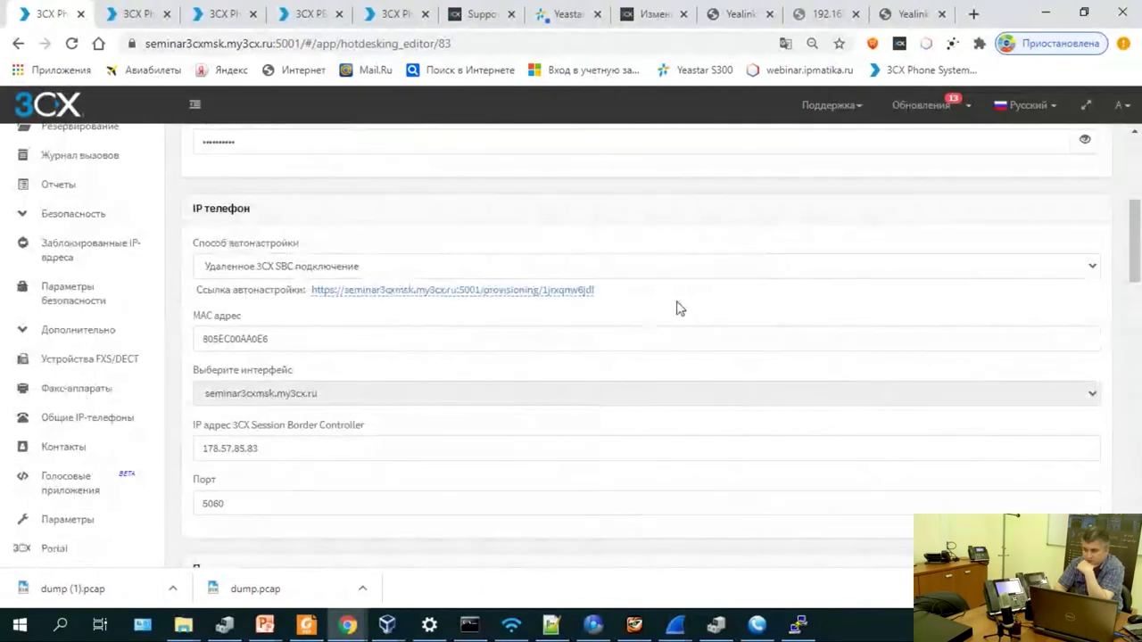
left_click_drag(475, 306, 321, 295)
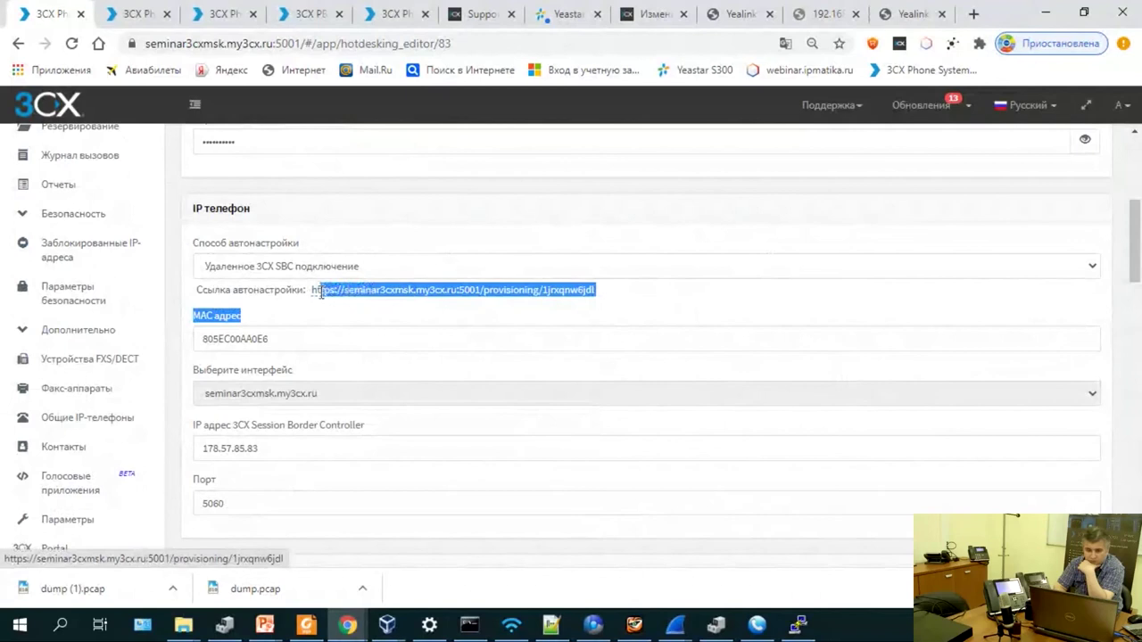
left_click(614, 318)
right_click(582, 296)
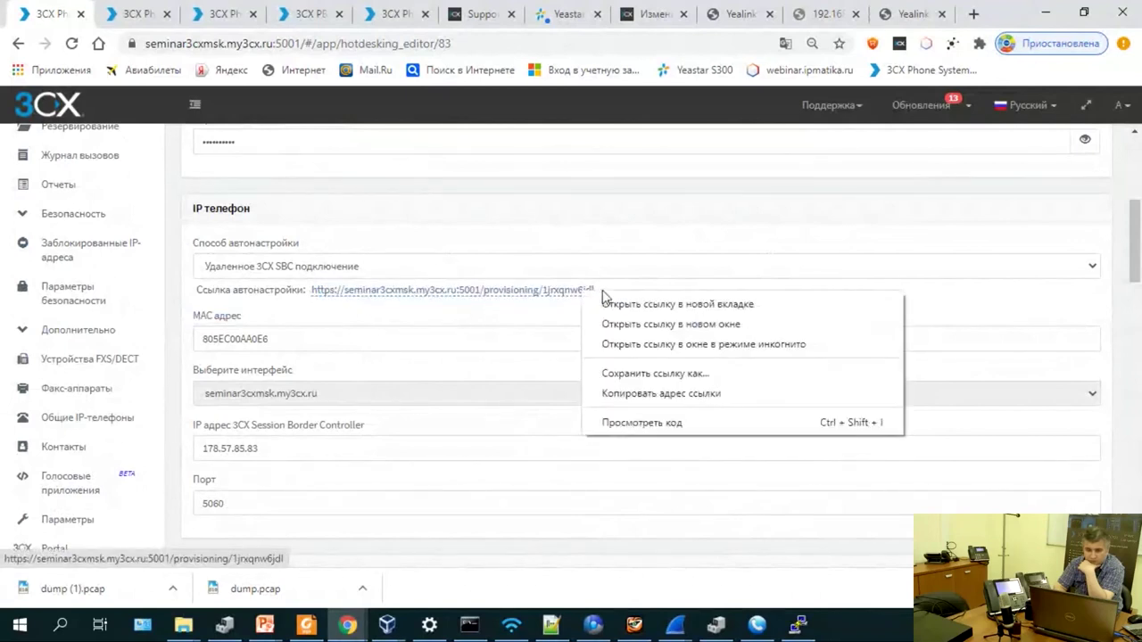
left_click(651, 393)
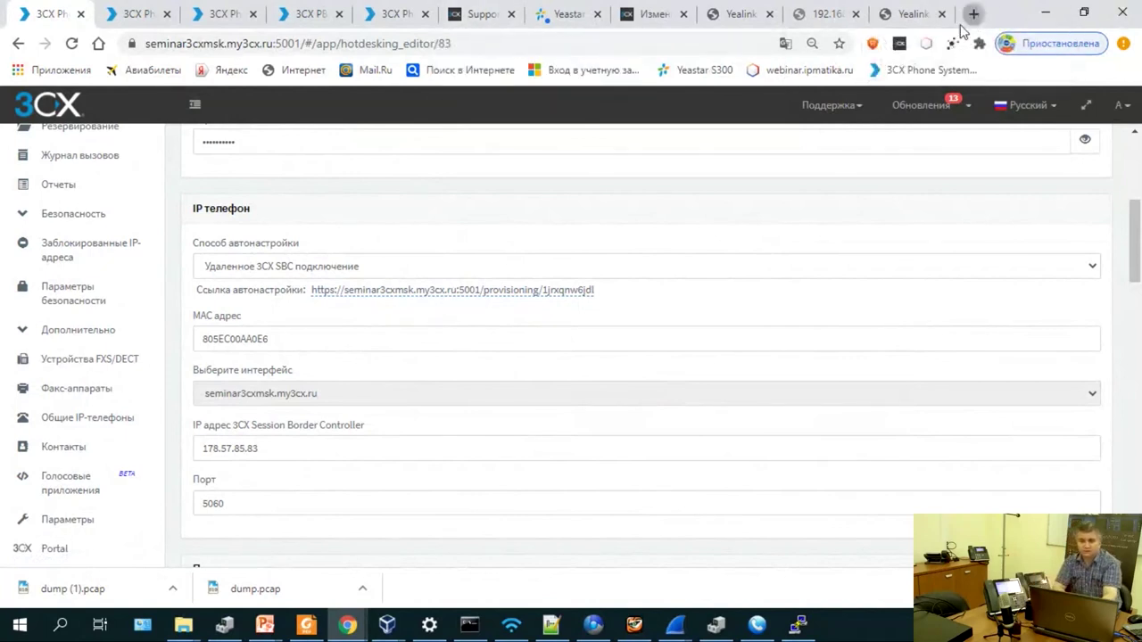
Step: Open 192.168.1.222 in a new tab, correcting the mistyped address first
left_click(962, 27)
type("1")
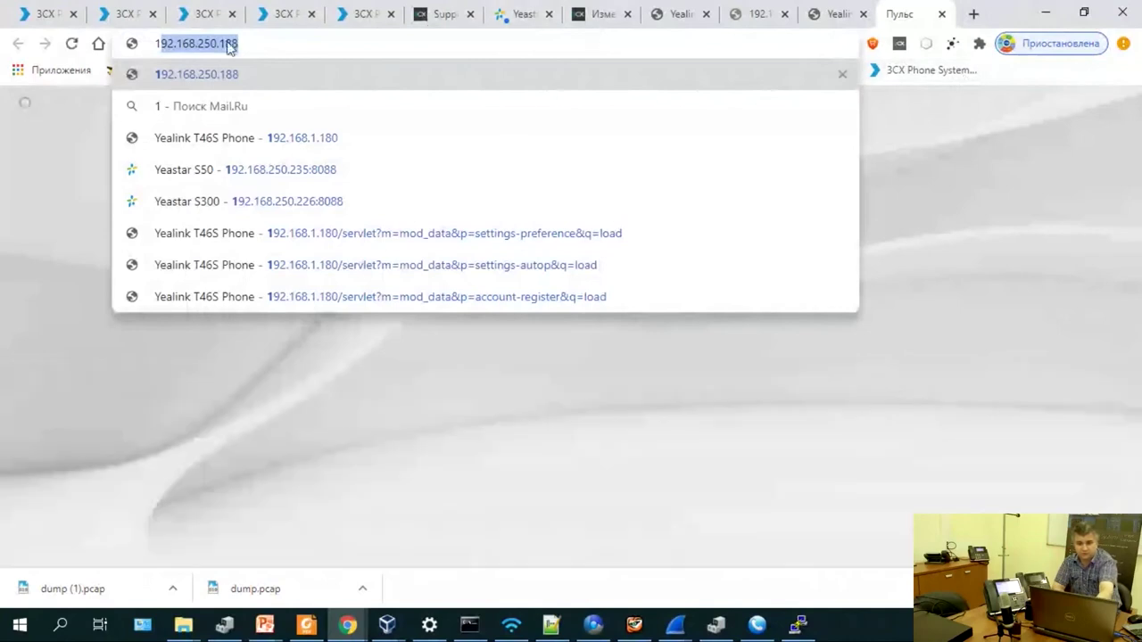
type("92.168.2")
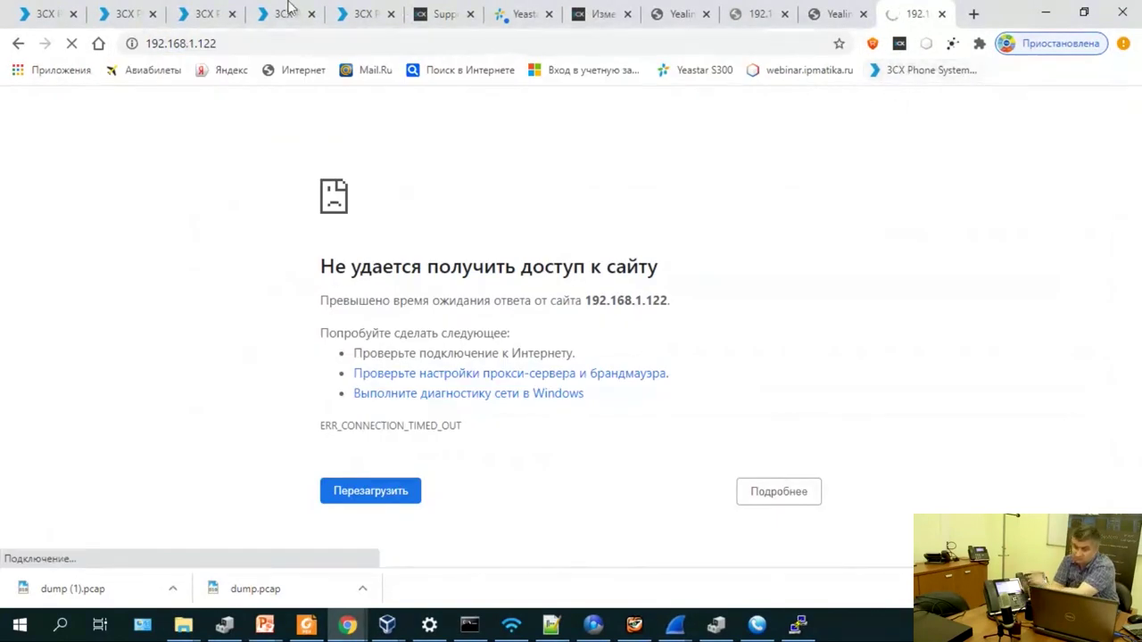
left_click(206, 52)
left_click(204, 44)
key("BackSpace")
type("2")
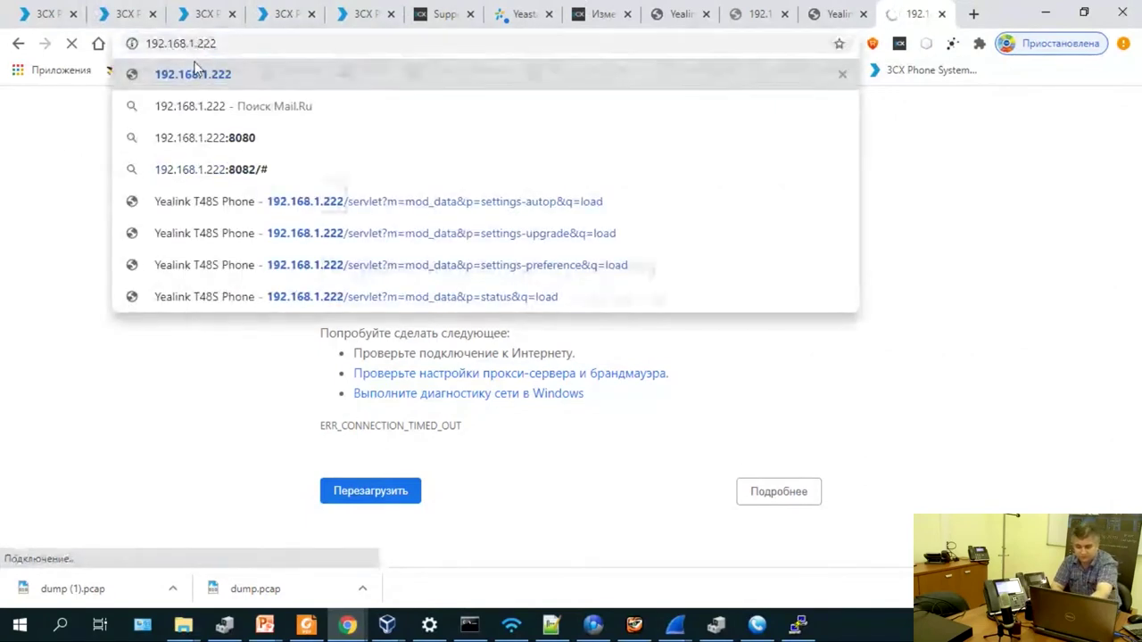
left_click(194, 72)
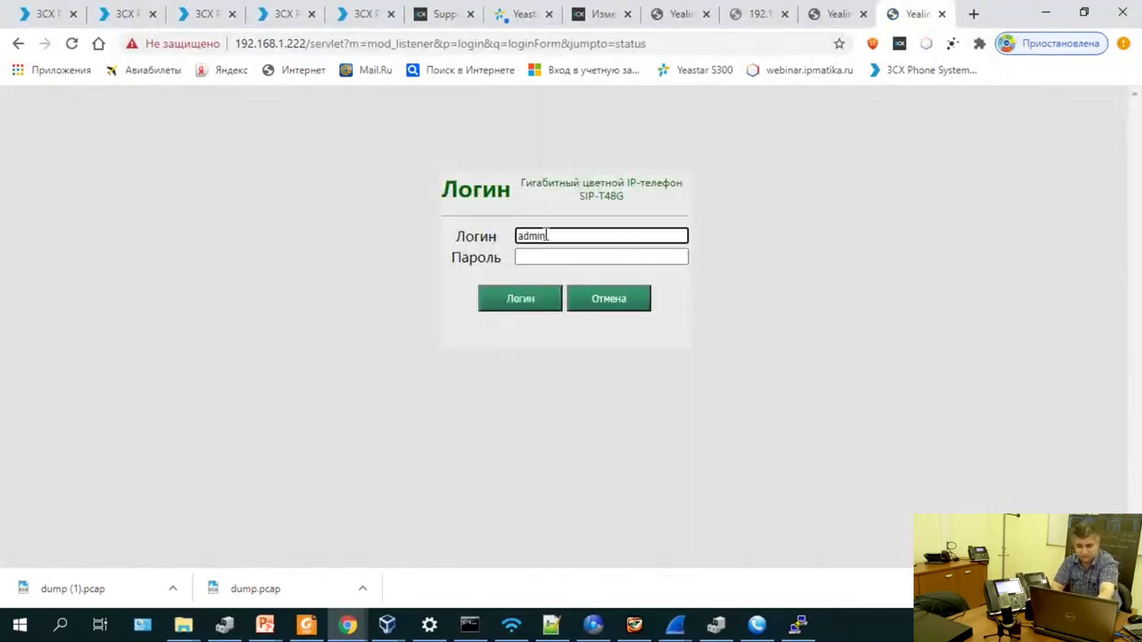
Step: Log in to the phone's web interface with the admin credentials
left_click(548, 256)
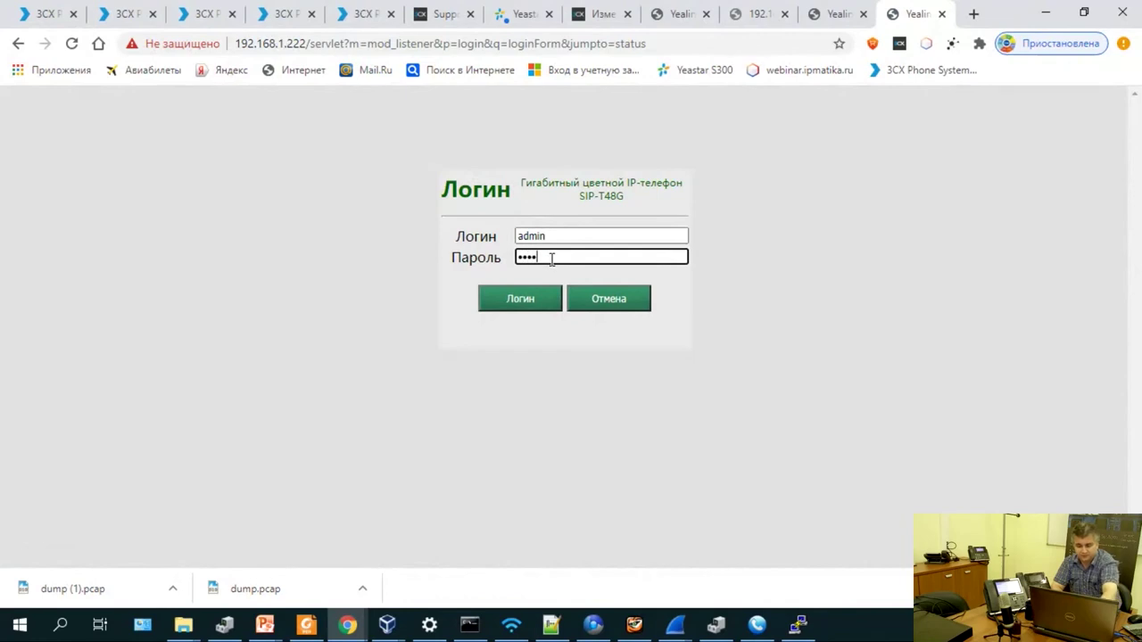
left_click(533, 300)
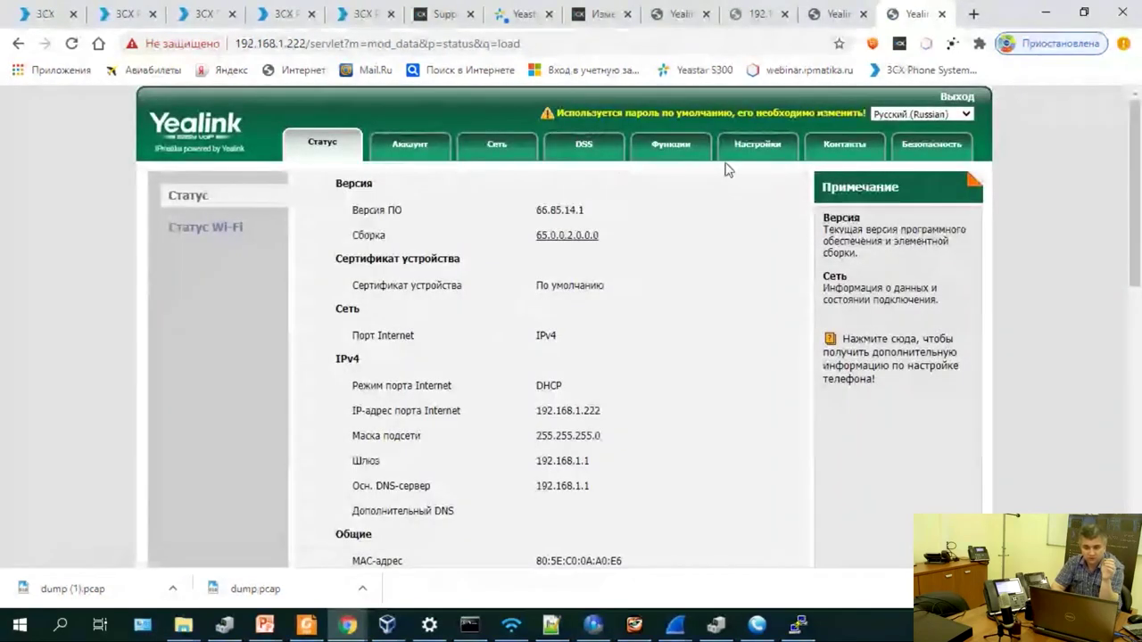
Step: Set the AutoProvision server URL to the pasted 3CX provisioning link and save
left_click(760, 148)
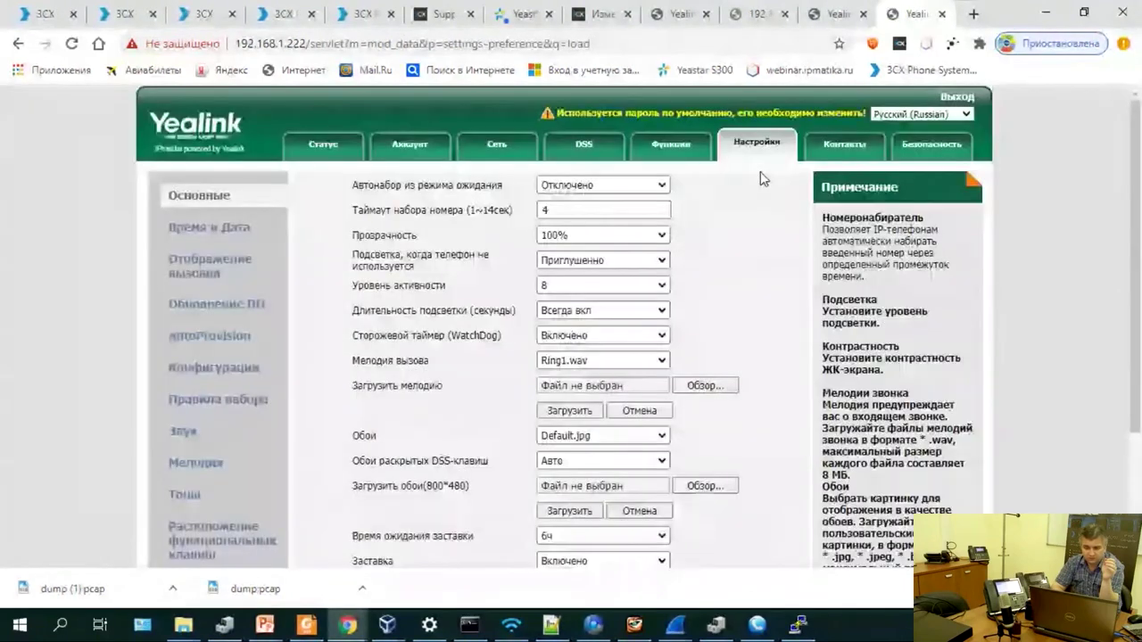
left_click(229, 339)
left_click(636, 336)
key("ctrl+v")
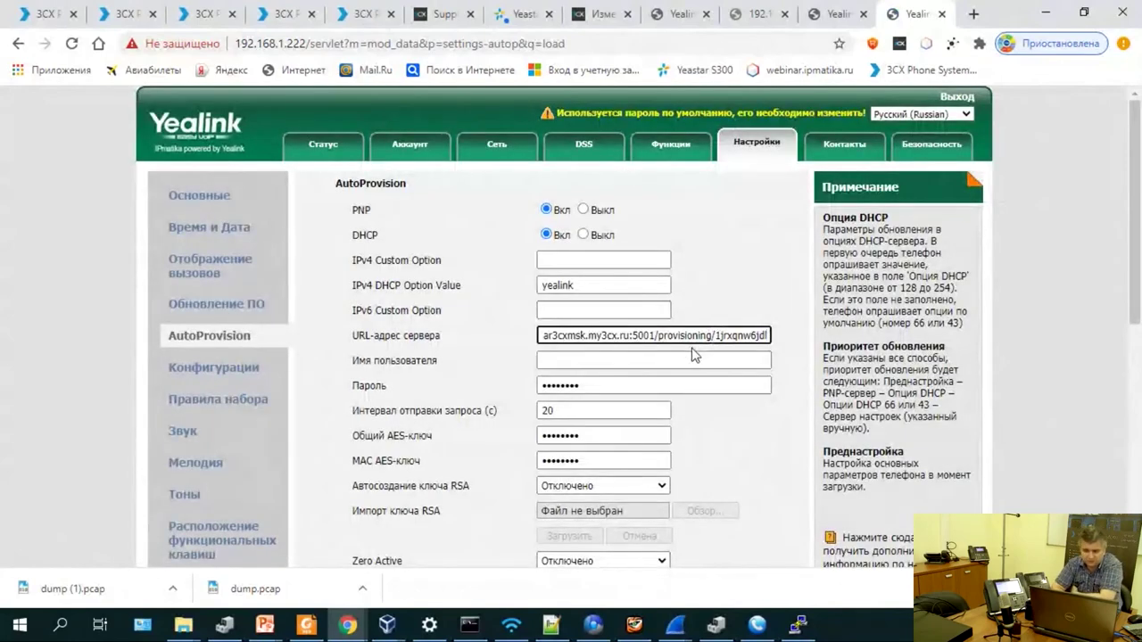
scroll(693, 355, "down", 10)
left_click(493, 520)
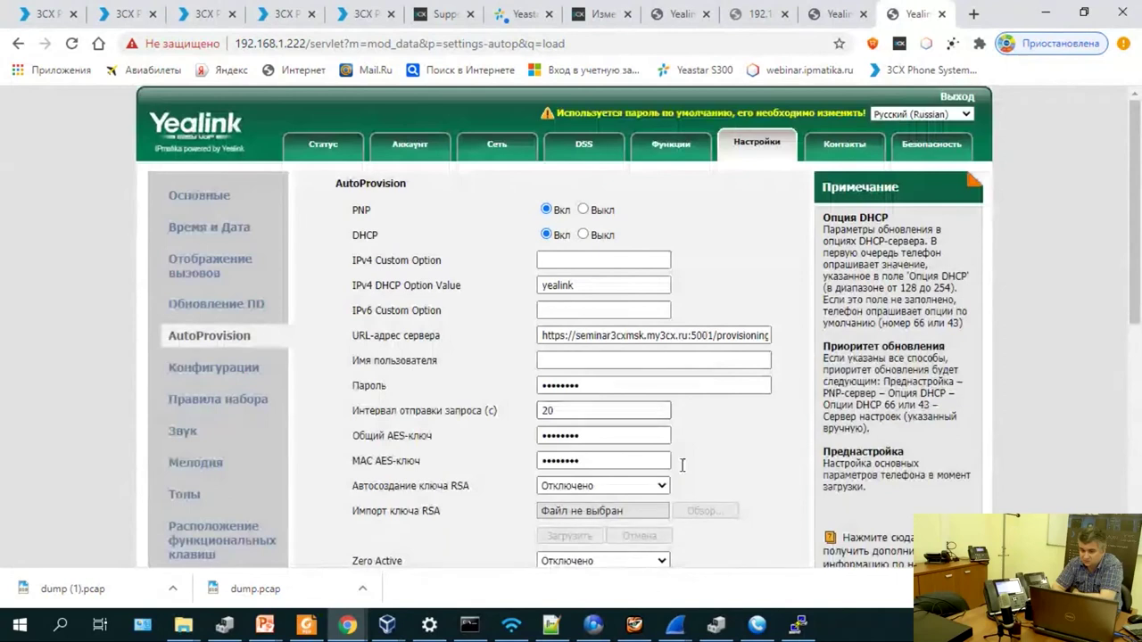
Step: Run auto-provisioning on the phone immediately and confirm it
scroll(660, 446, "down", 6)
left_click(641, 487)
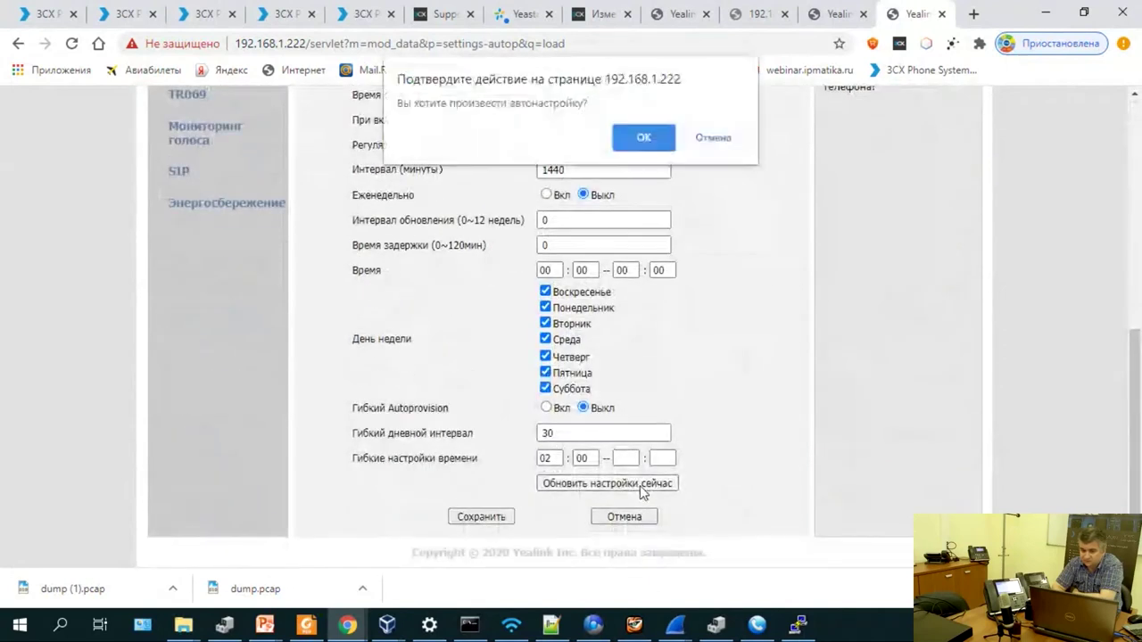
left_click(660, 137)
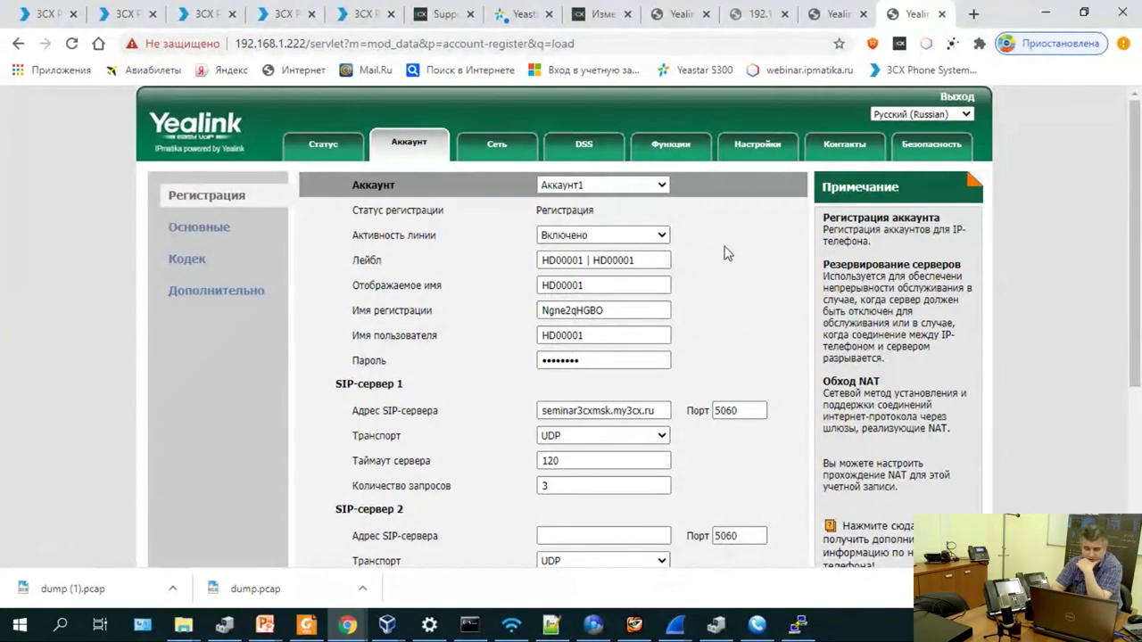
scroll(698, 555, "down", 1)
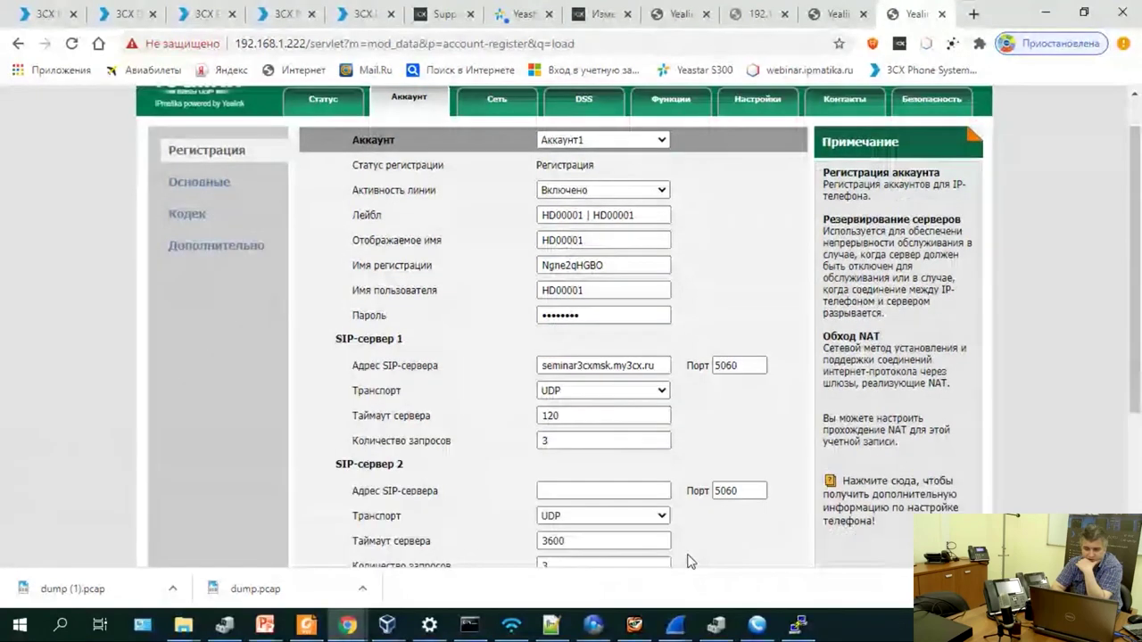
scroll(688, 561, "down", 3)
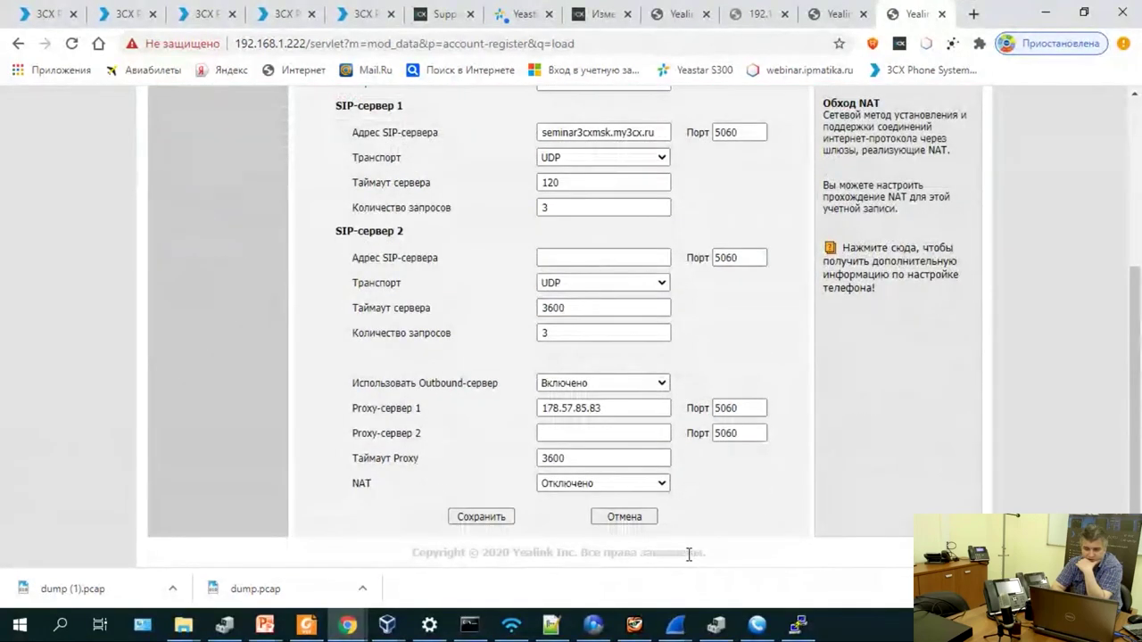
left_click_drag(656, 410, 497, 403)
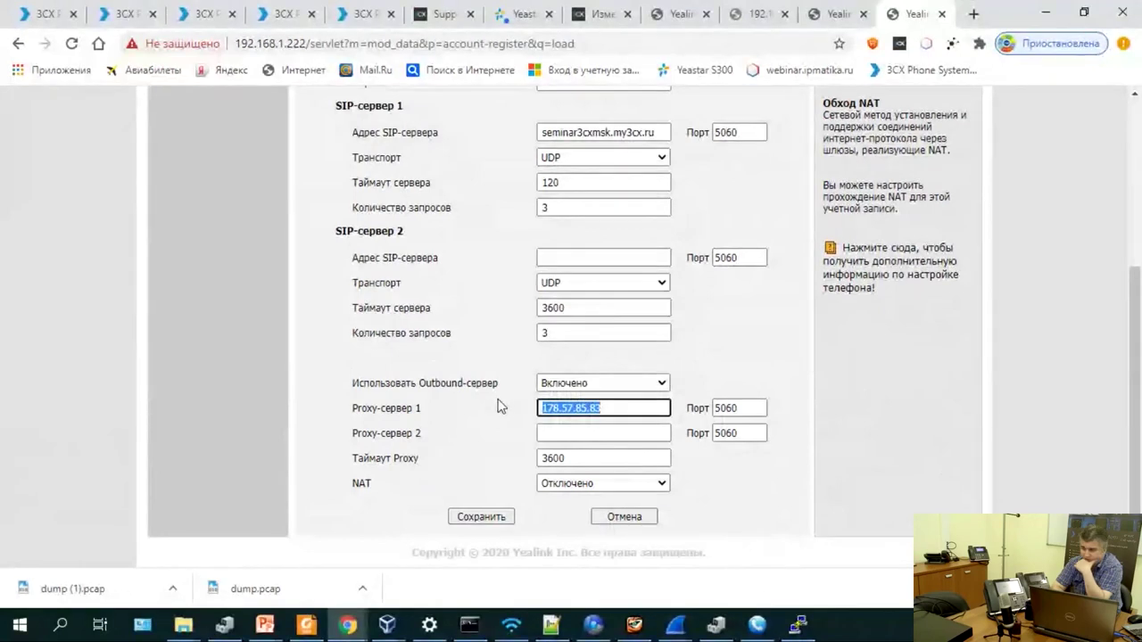
scroll(686, 377, "up", 4)
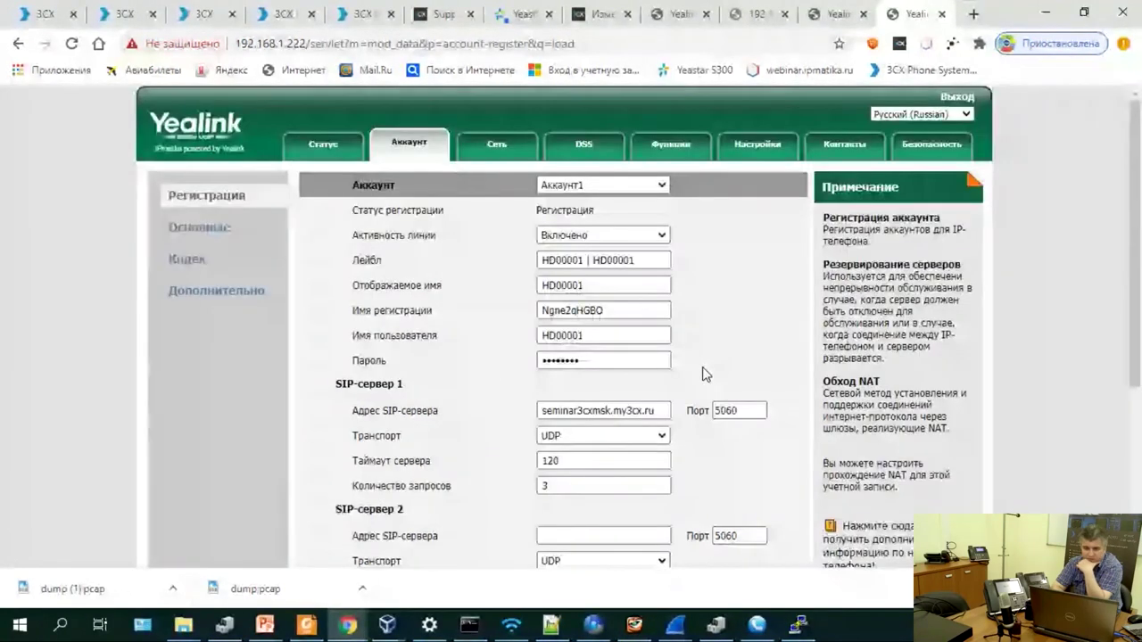
scroll(704, 375, "down", 1)
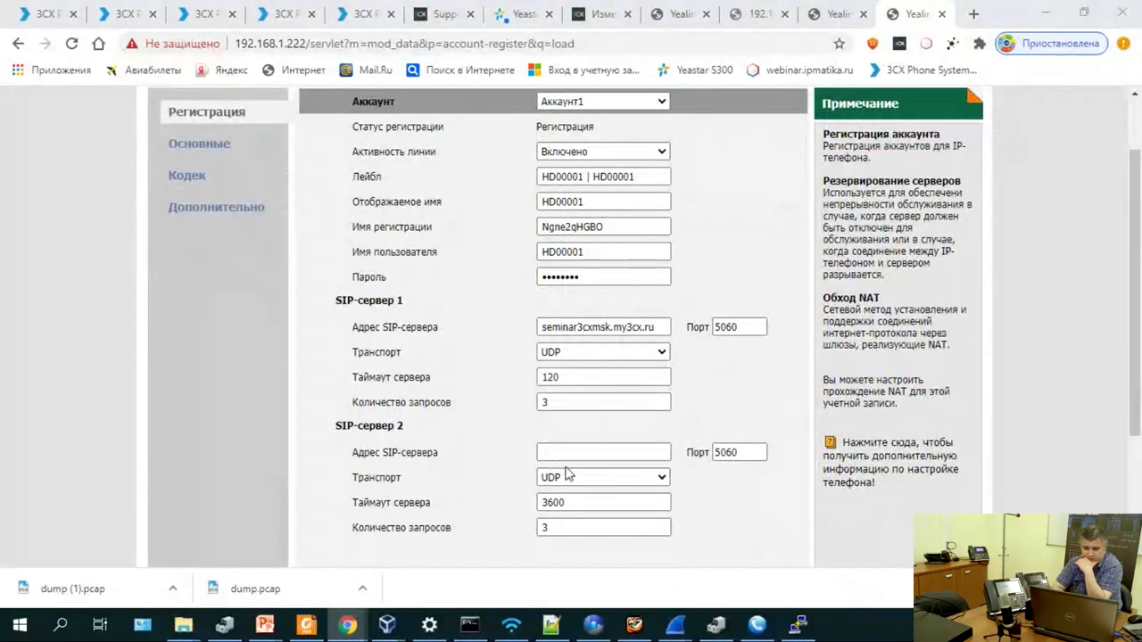
scroll(564, 476, "up", 1)
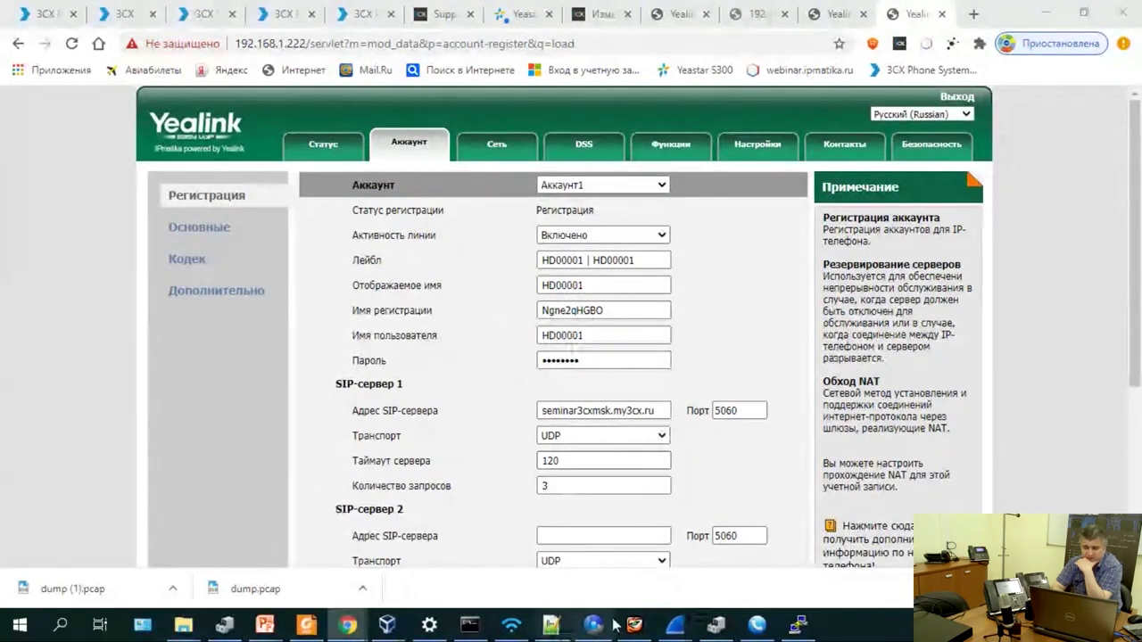
Step: Review the packet capture output in the PuTTY terminal
left_click(799, 626)
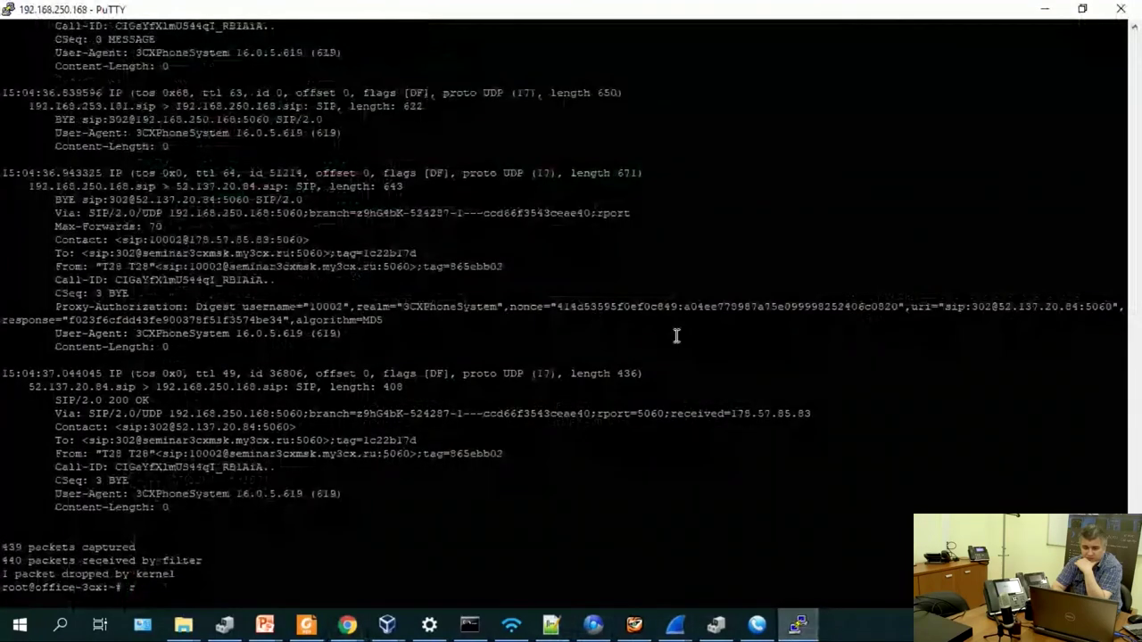
scroll(676, 336, "up", 14)
scroll(676, 336, "up", 15)
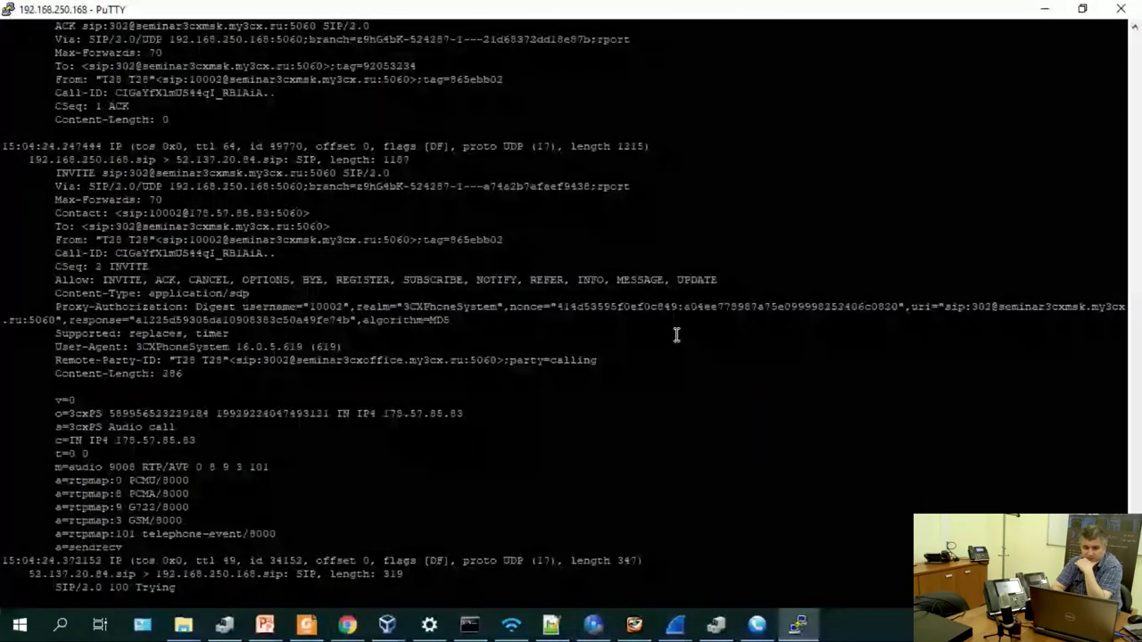
scroll(801, 282, "up", 15)
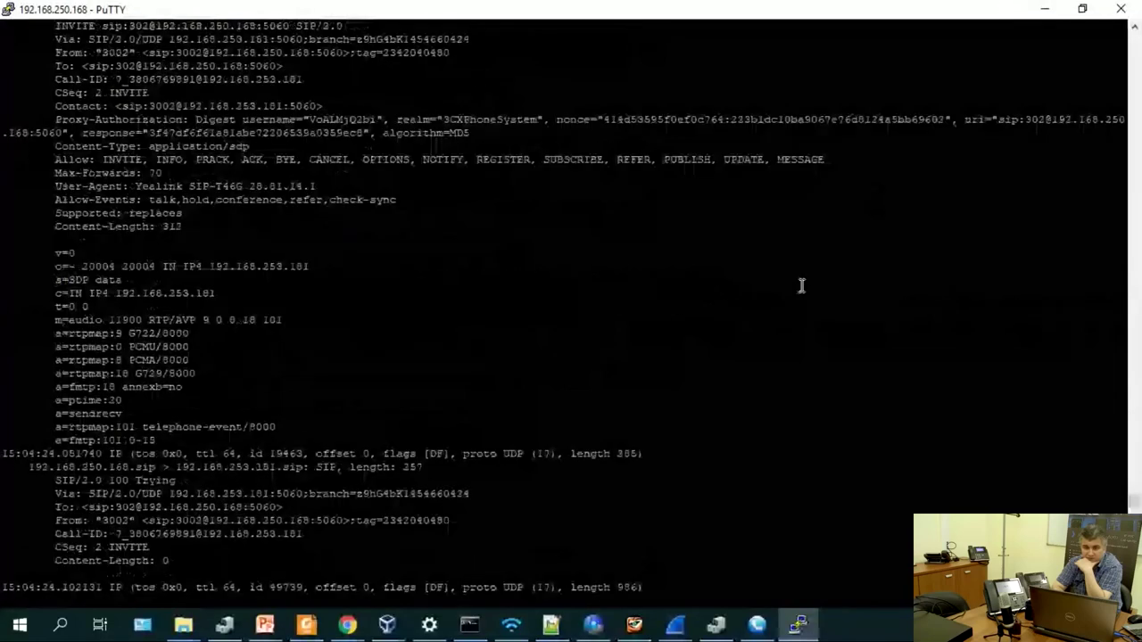
scroll(802, 286, "down", 15)
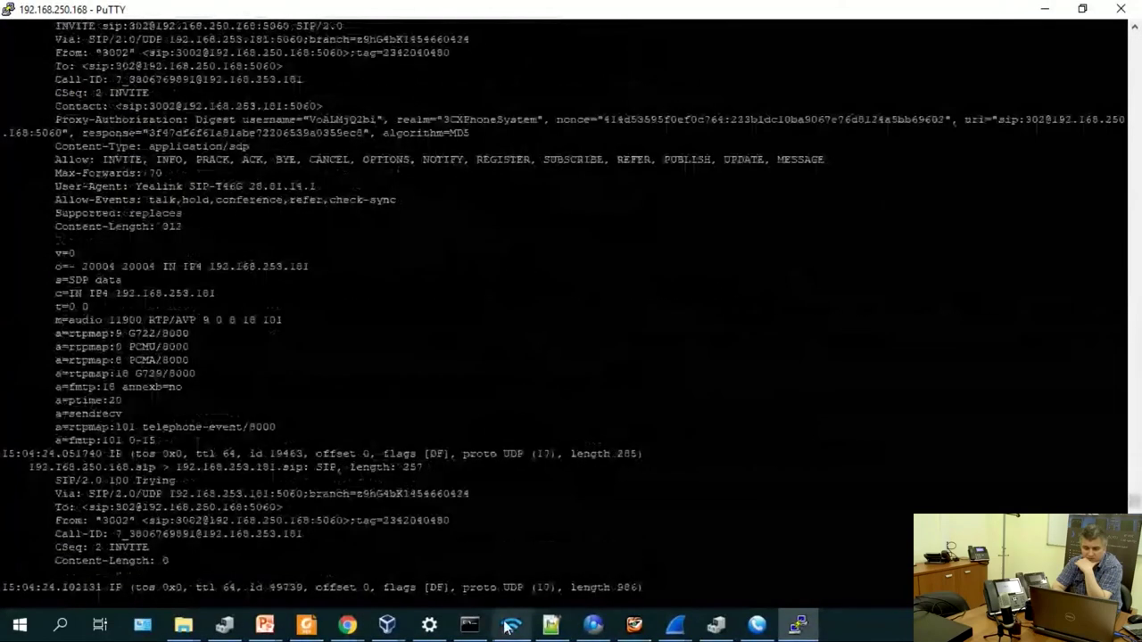
Step: Run ifconfig on the SBC virtual machine to show 192.168.1.186, then hide both windows
left_click(387, 626)
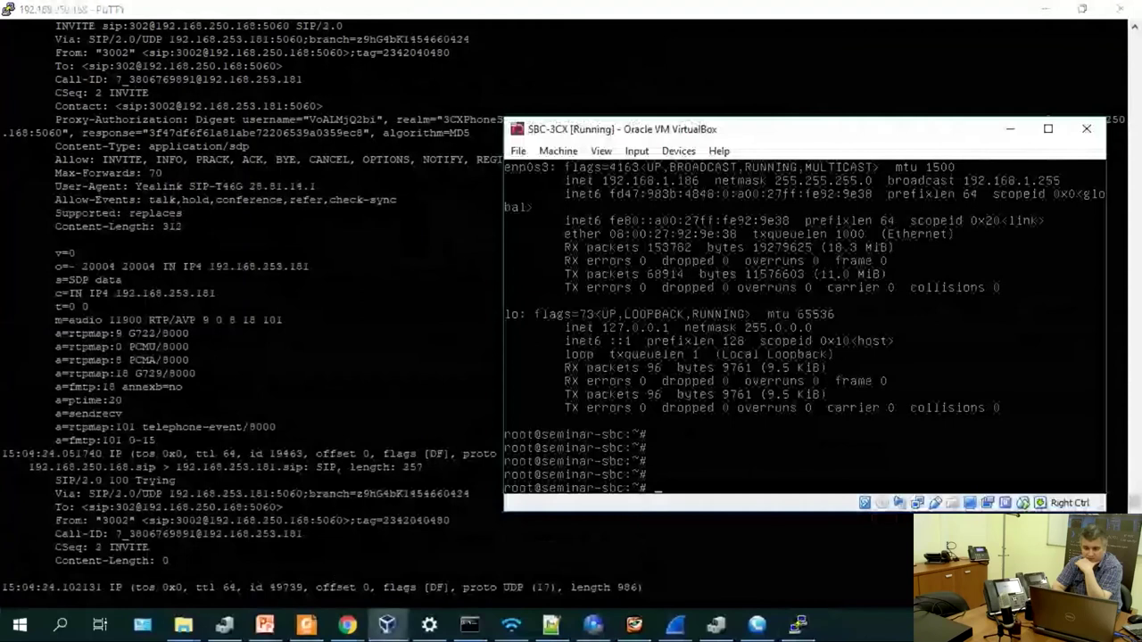
type("ifconfig")
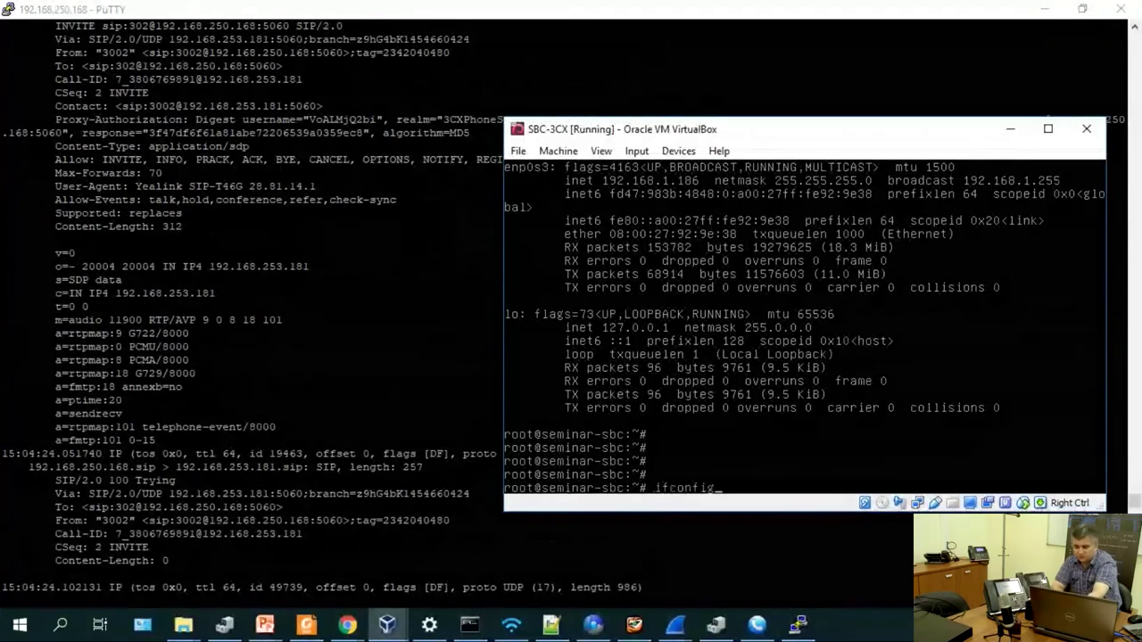
key("Return")
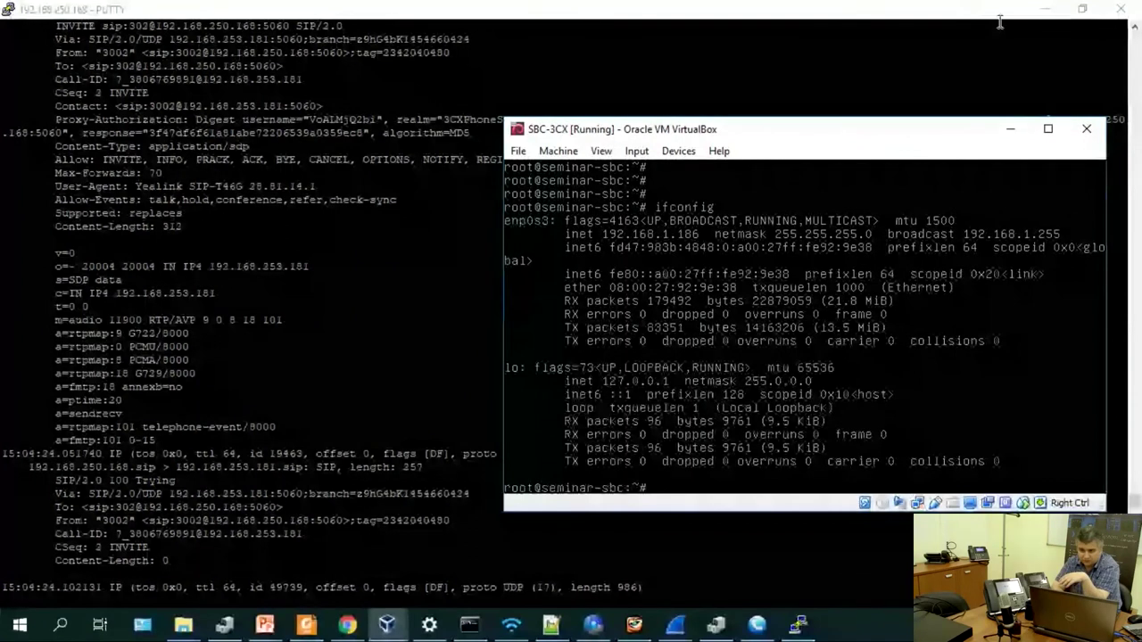
left_click(1025, 138)
left_click(1045, 10)
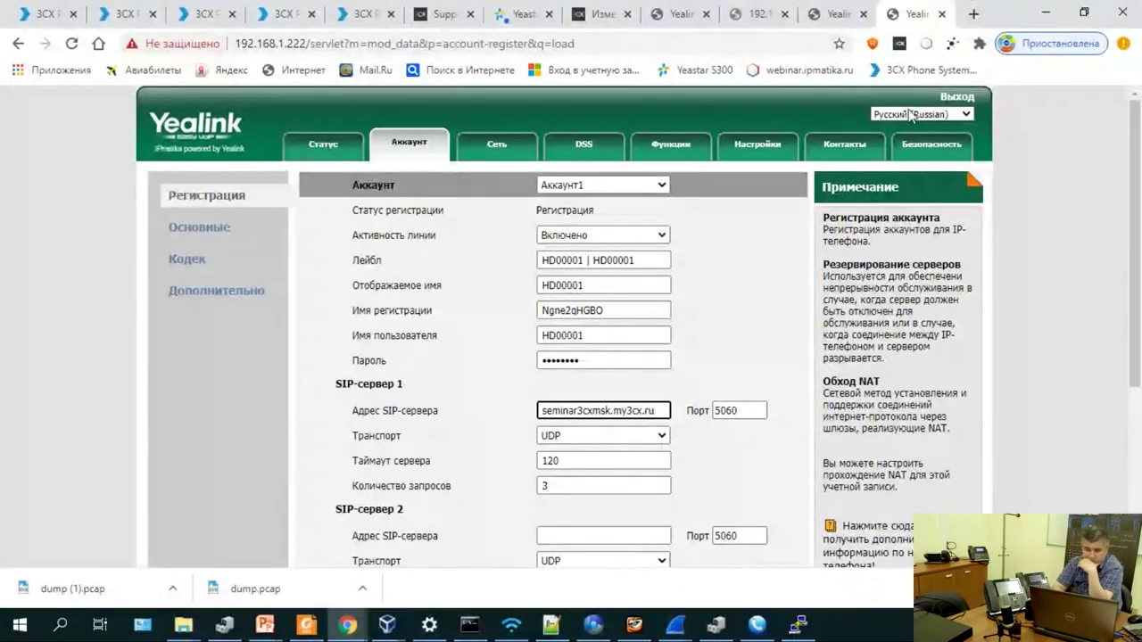
Step: Retry the phone login from its Status tab with admin credentials, then go back to 3CX
scroll(674, 371, "down", 3)
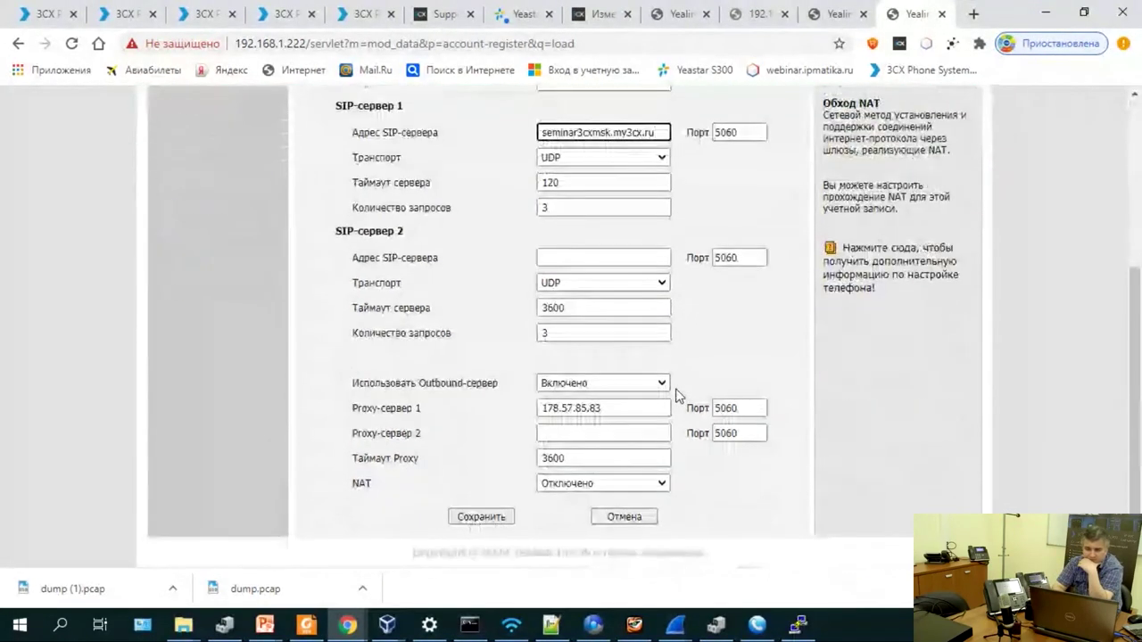
scroll(675, 395, "up", 3)
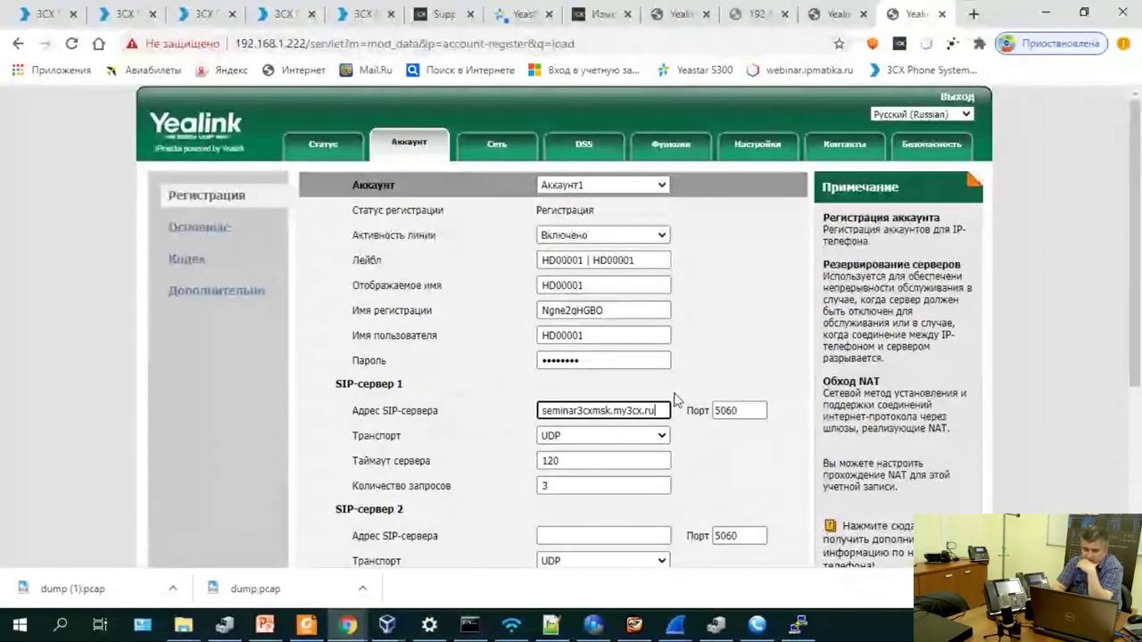
left_click(330, 150)
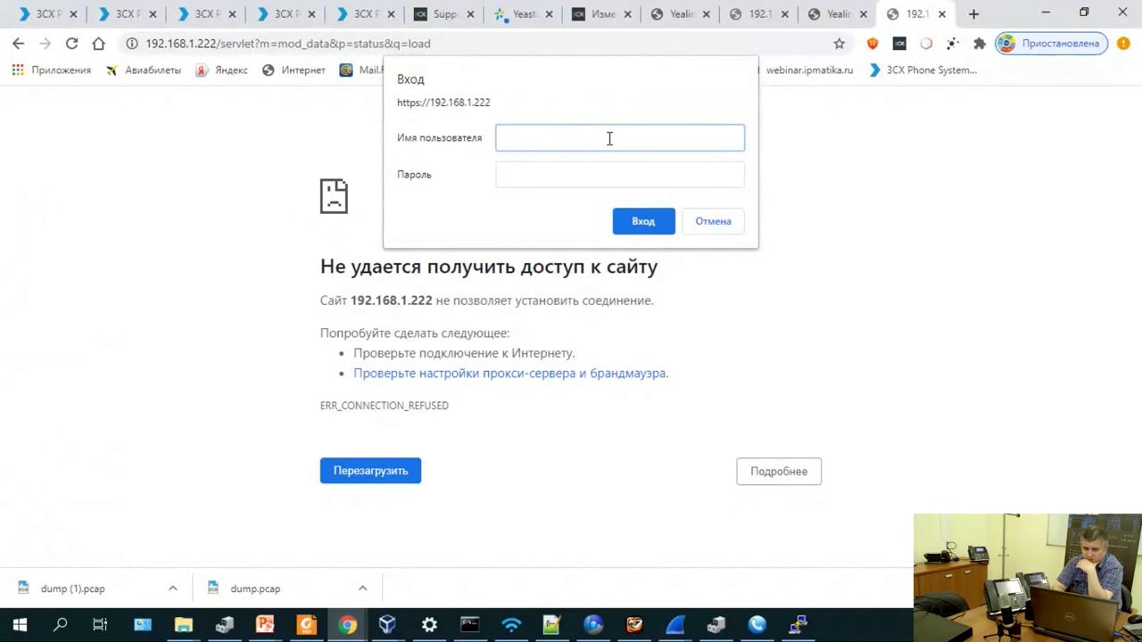
left_click(613, 174)
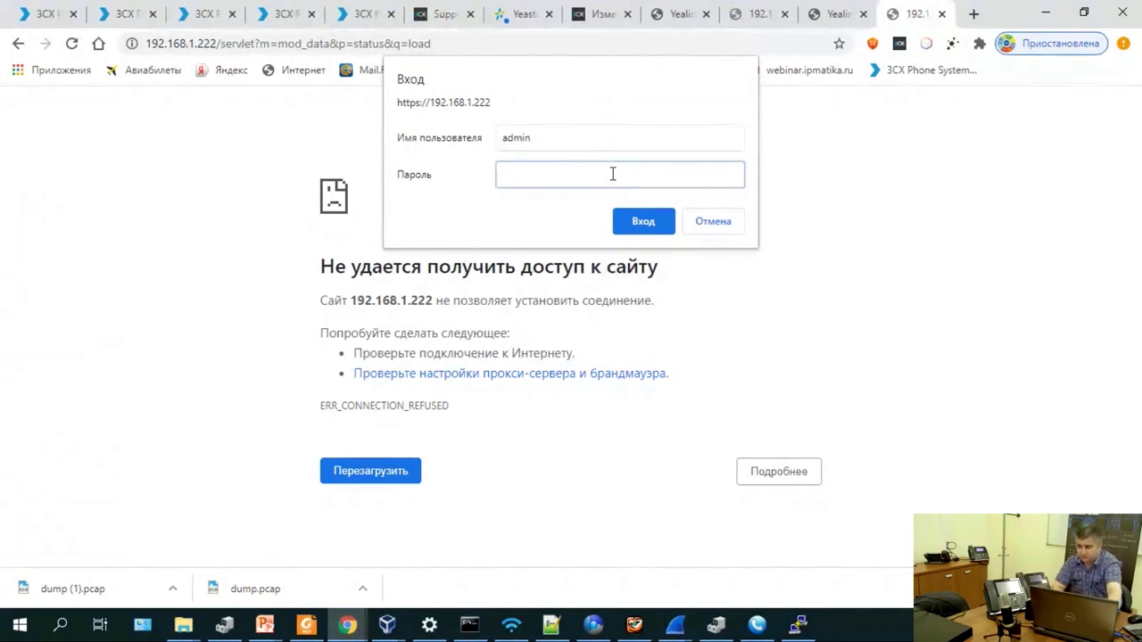
left_click(619, 222)
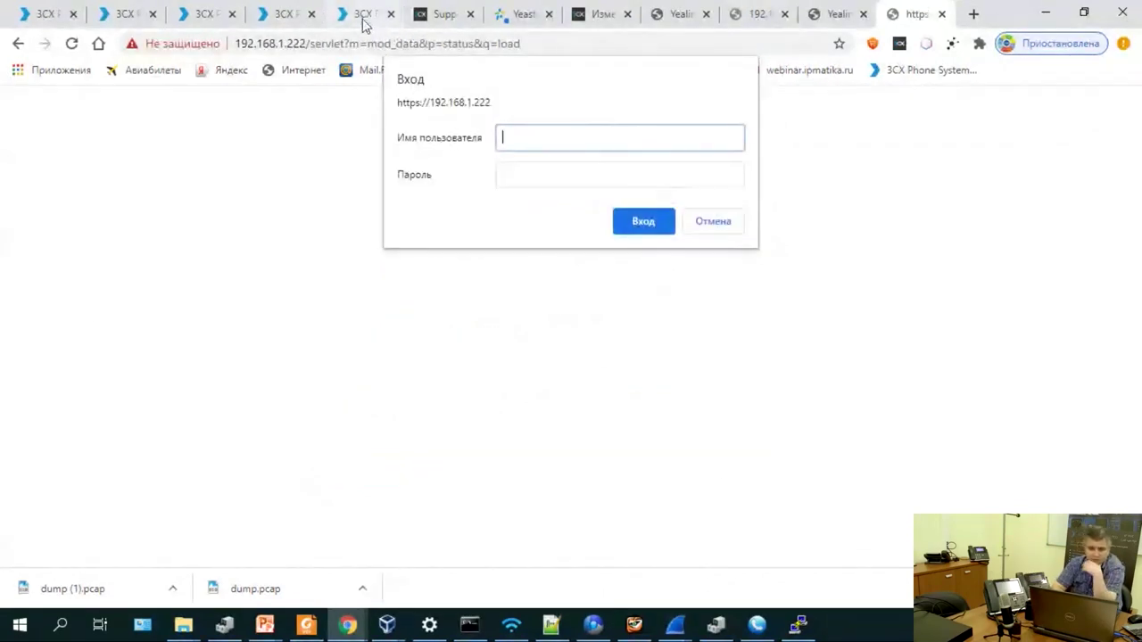
left_click(372, 21)
Step: Reveal HD00001's authentication password in the hot-desking editor
left_click(42, 18)
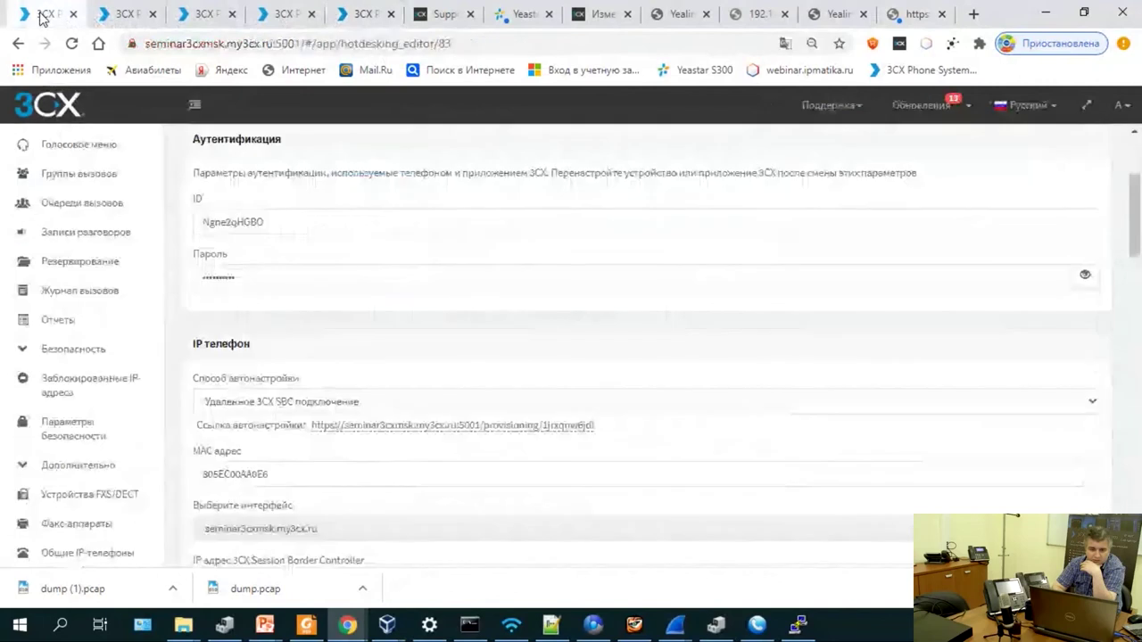
scroll(723, 438, "down", 4)
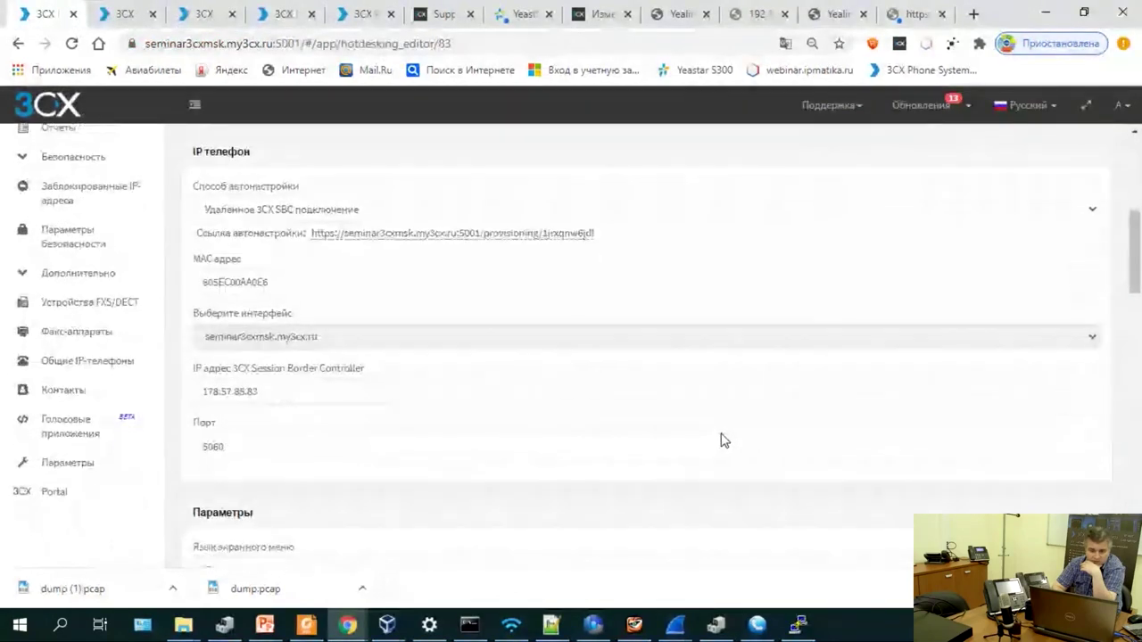
scroll(722, 440, "down", 3)
scroll(726, 438, "up", 6)
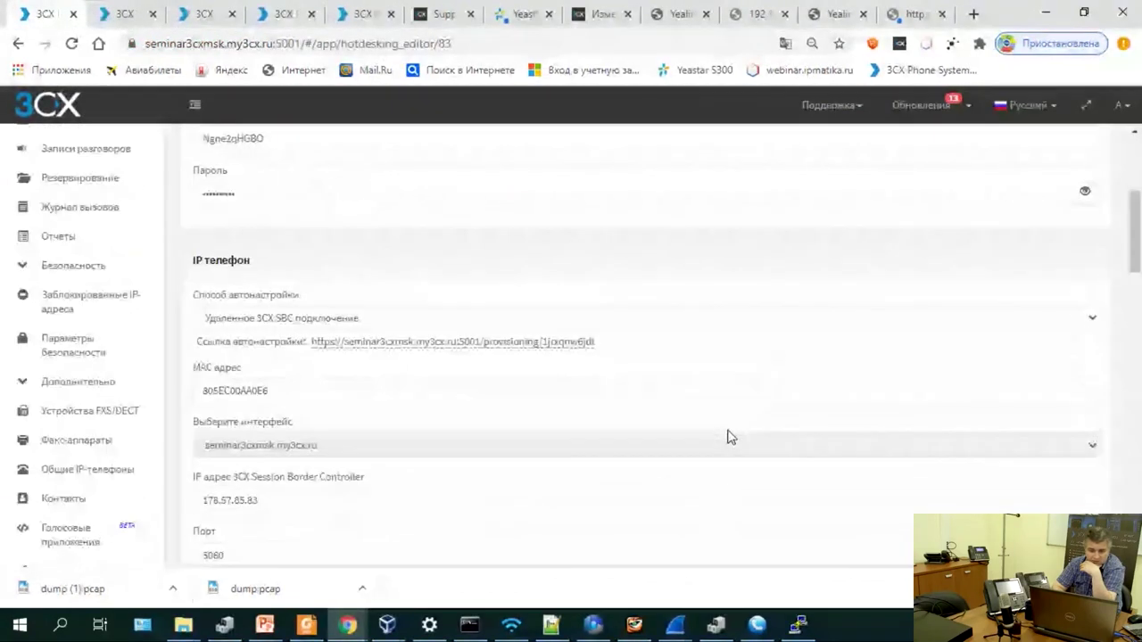
scroll(730, 436, "up", 3)
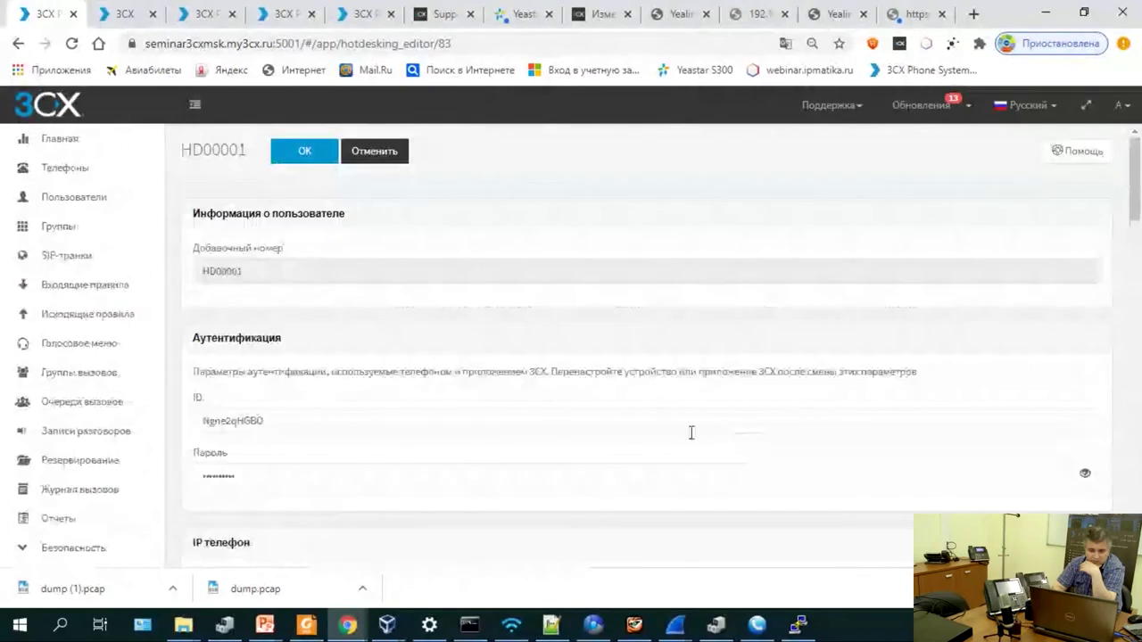
left_click(1087, 475)
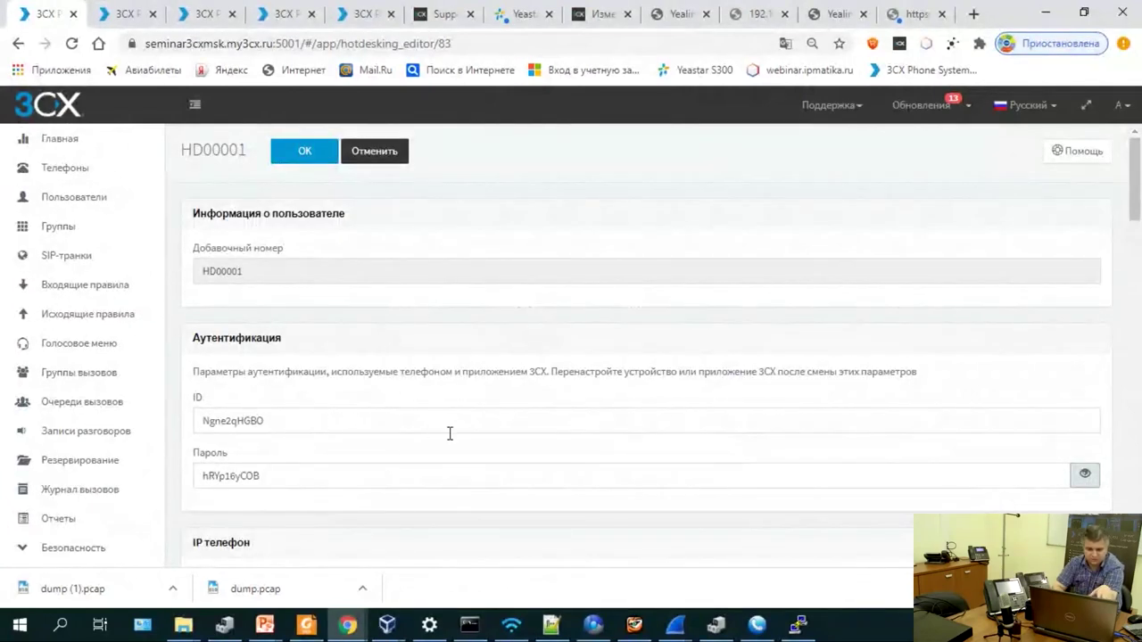
Step: Keep the provisioning method set to Remote 3CX SBC
scroll(453, 433, "down", 1)
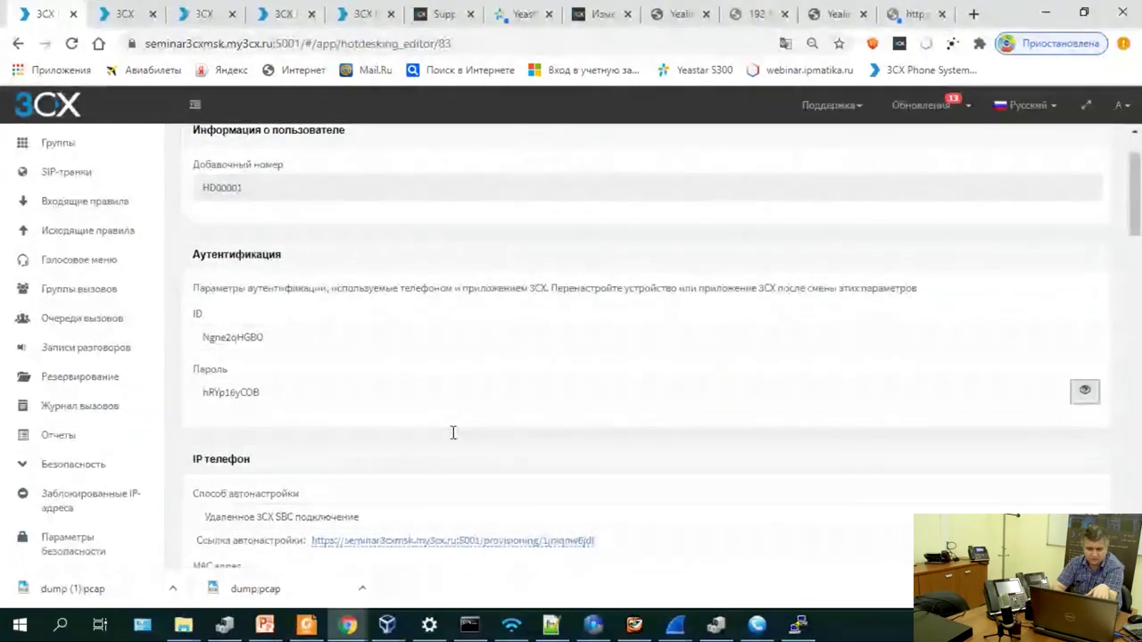
scroll(453, 433, "up", 1)
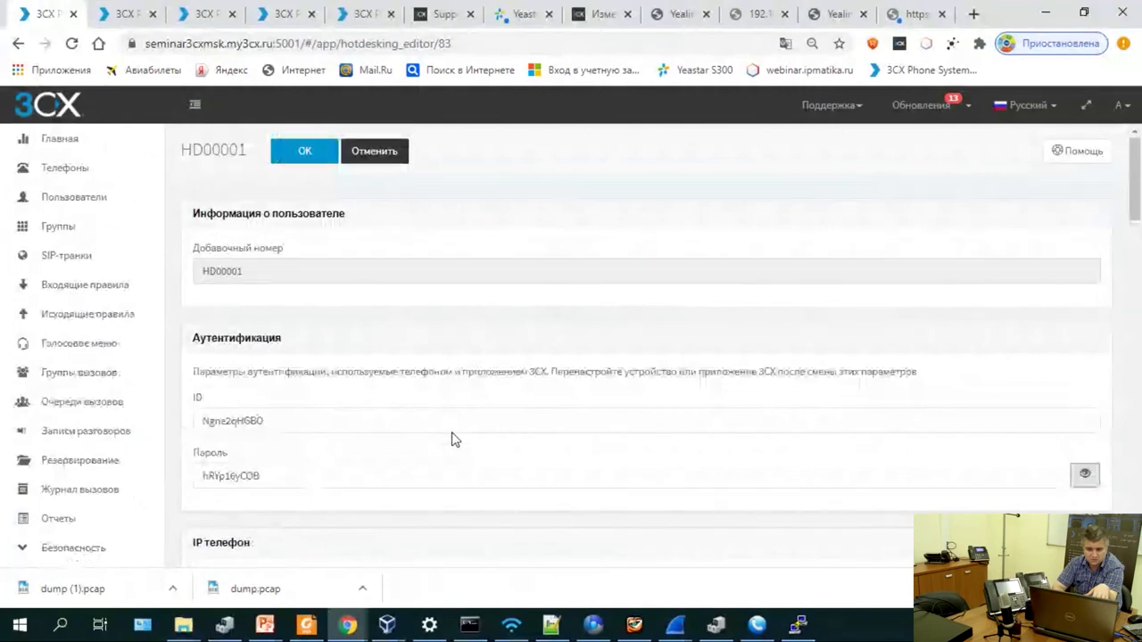
scroll(446, 480, "down", 3)
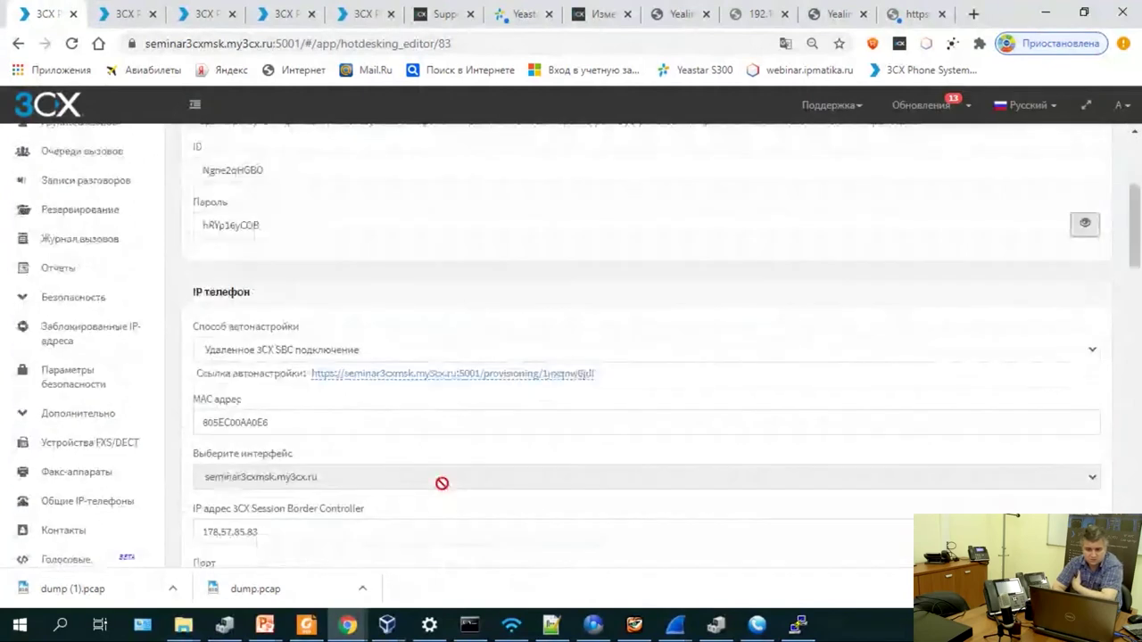
left_click(477, 348)
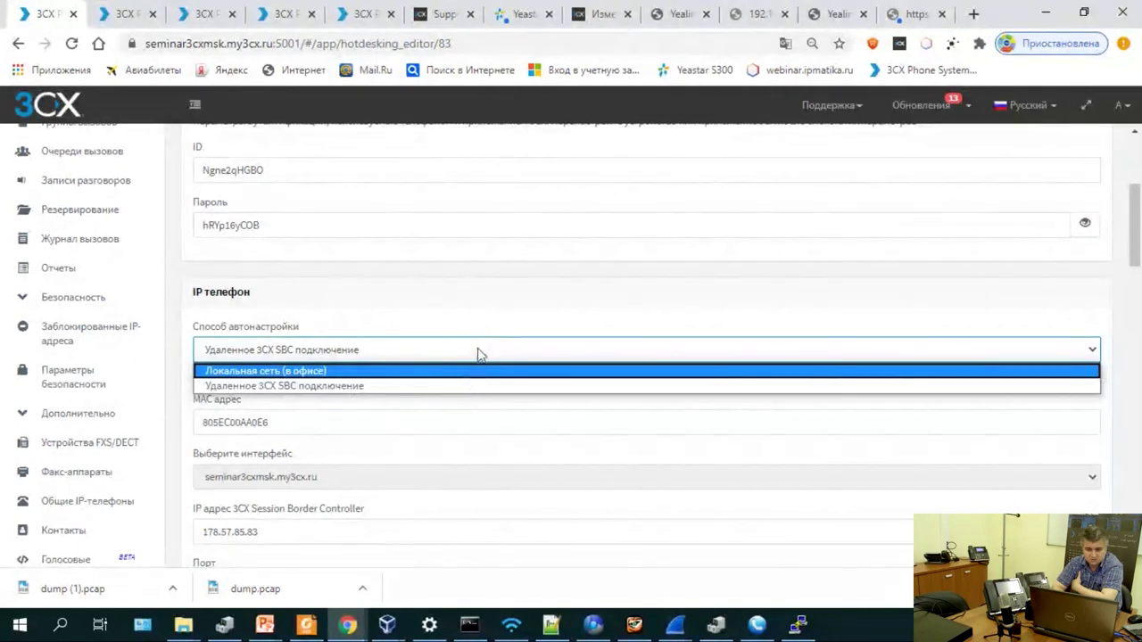
left_click(515, 327)
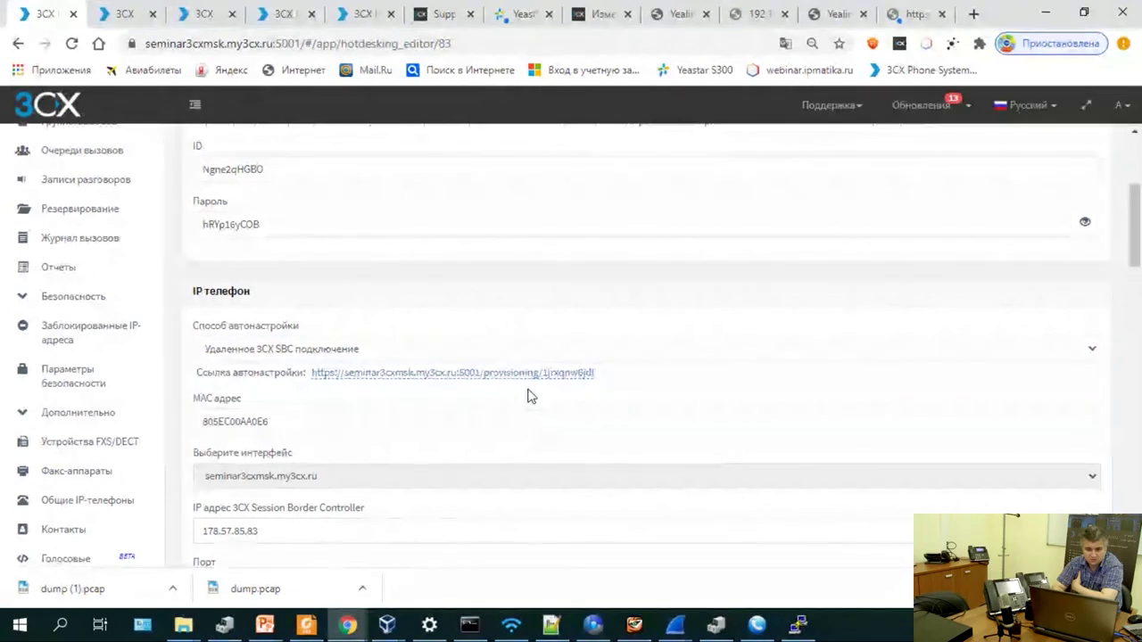
Step: Reveal the phone web interface password and select it for copying
scroll(529, 393, "down", 2)
scroll(529, 396, "down", 4)
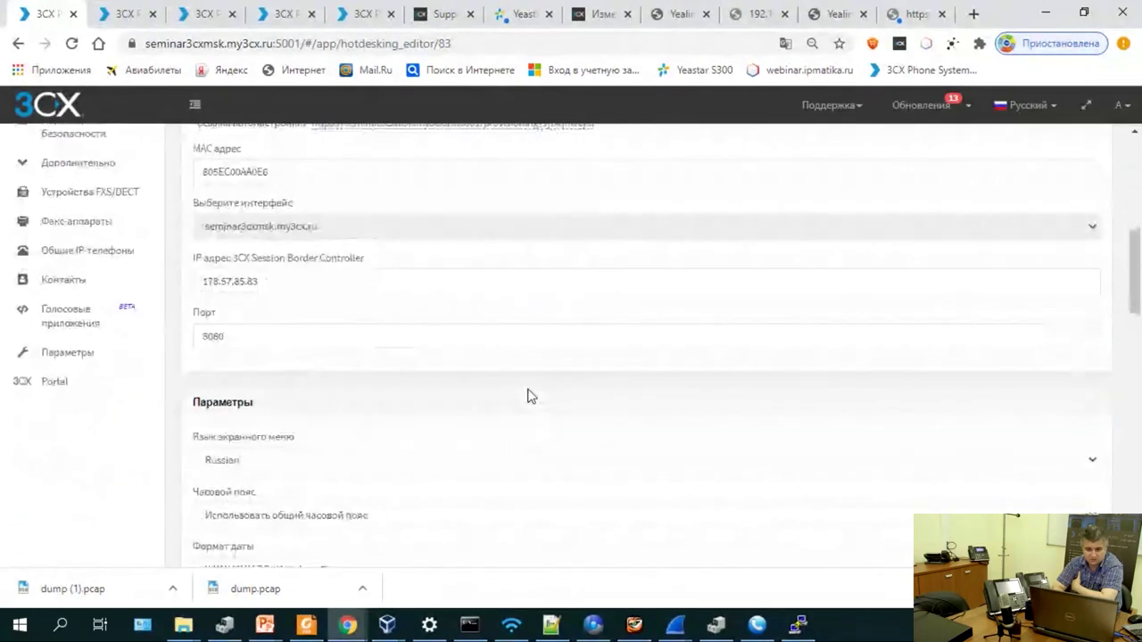
scroll(529, 395, "down", 2)
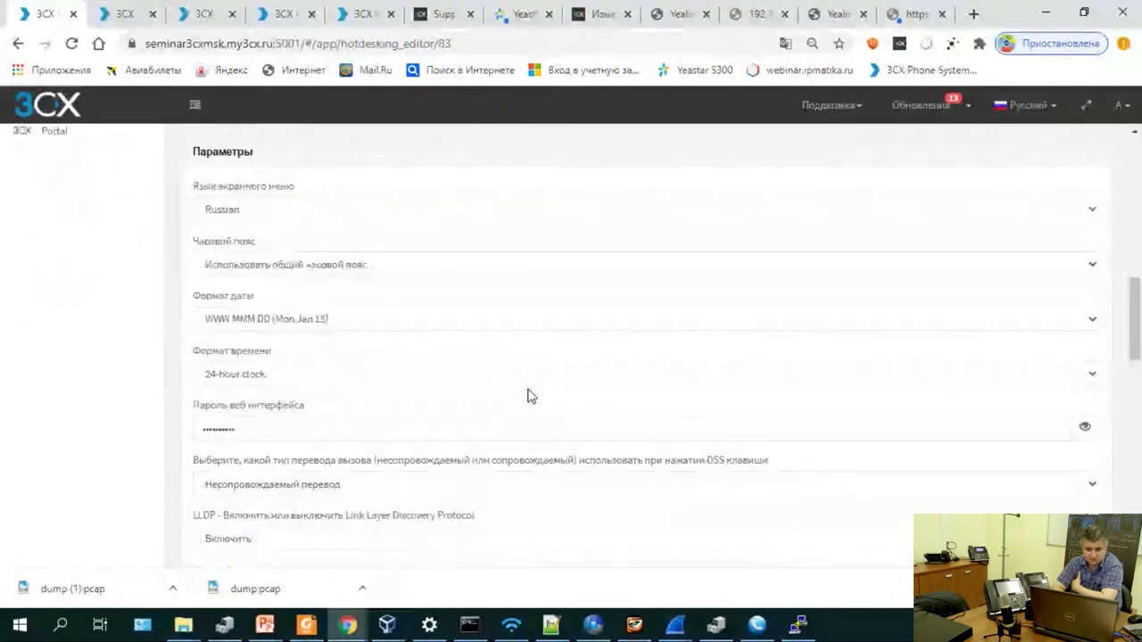
left_click(1085, 344)
left_click_drag(416, 346, 38, 331)
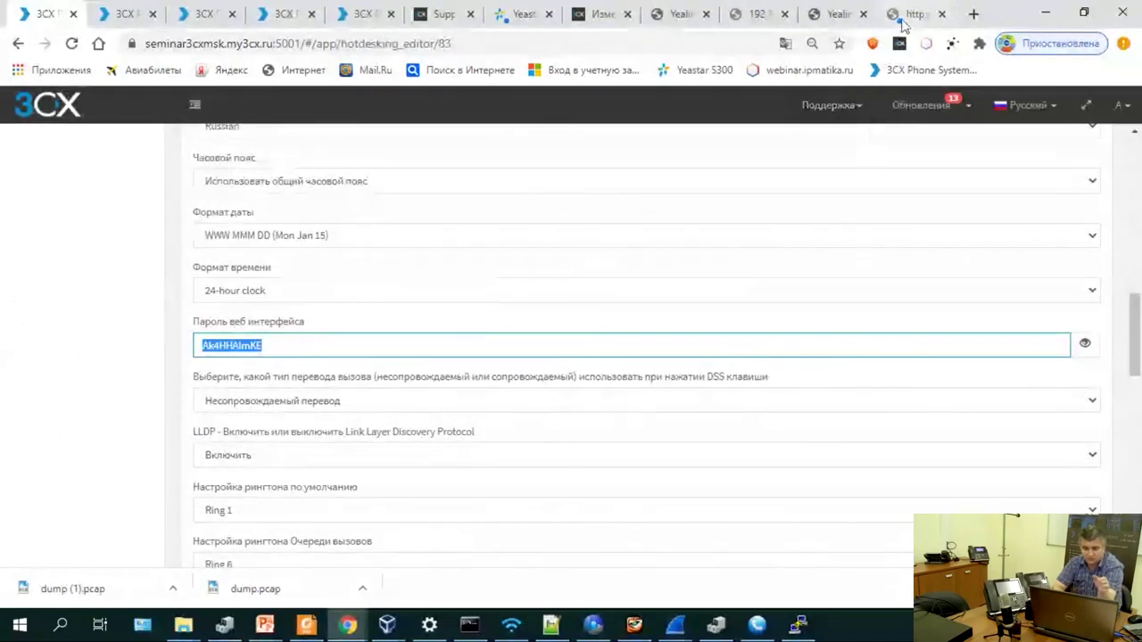
Step: Cycle through the browser tabs to reach the 192.168.1.222 login prompt
left_click(836, 13)
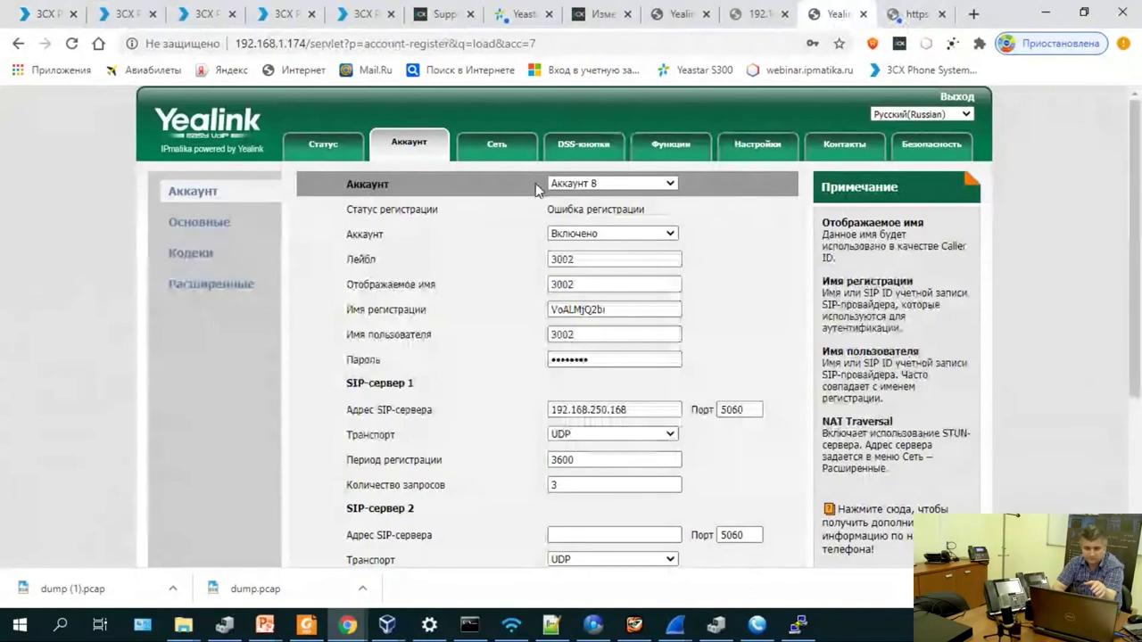
left_click(758, 15)
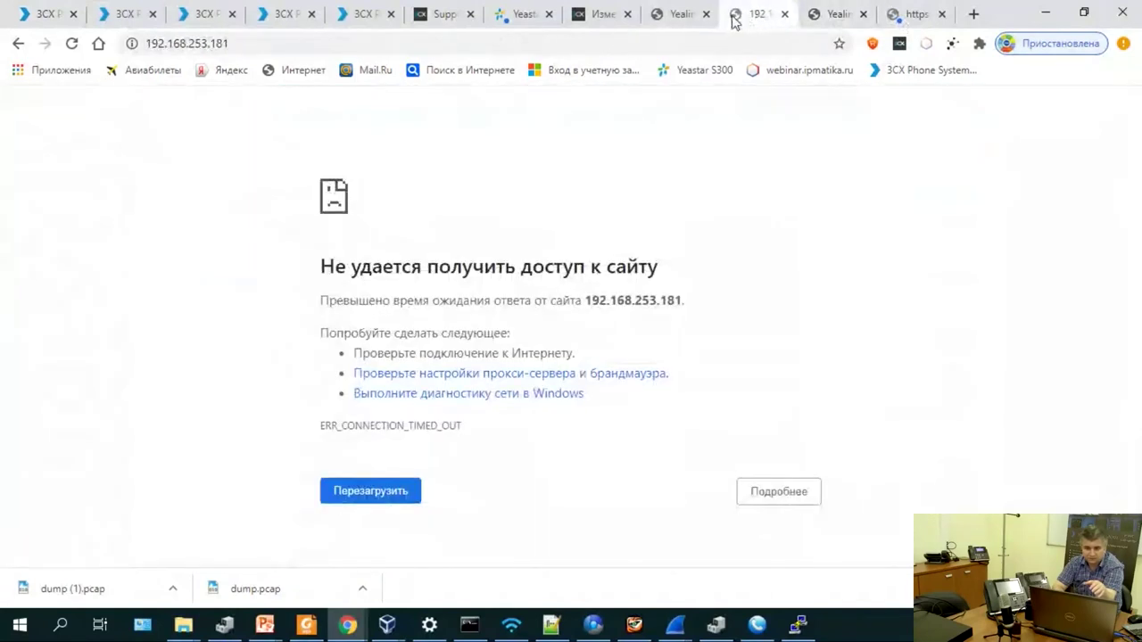
left_click(681, 16)
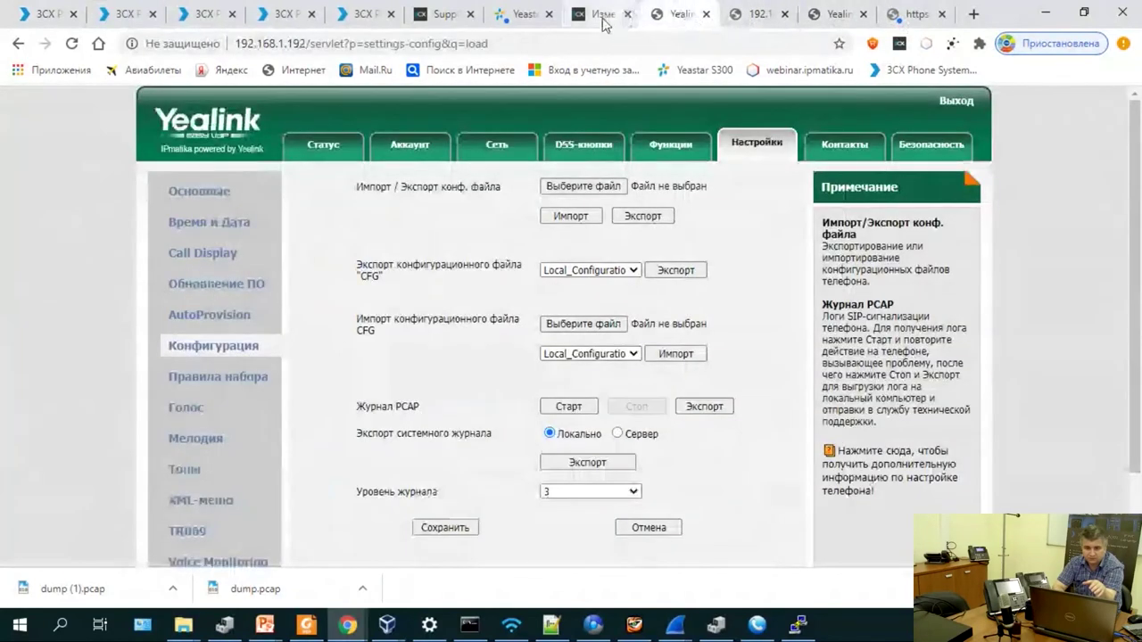
left_click(522, 20)
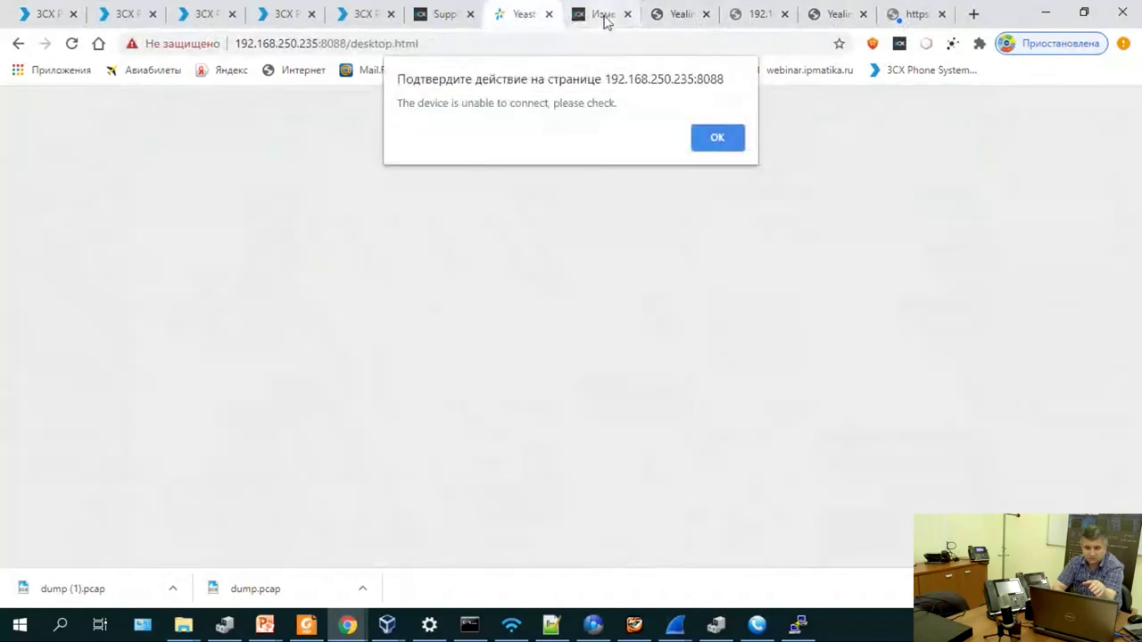
left_click(604, 18)
left_click(679, 14)
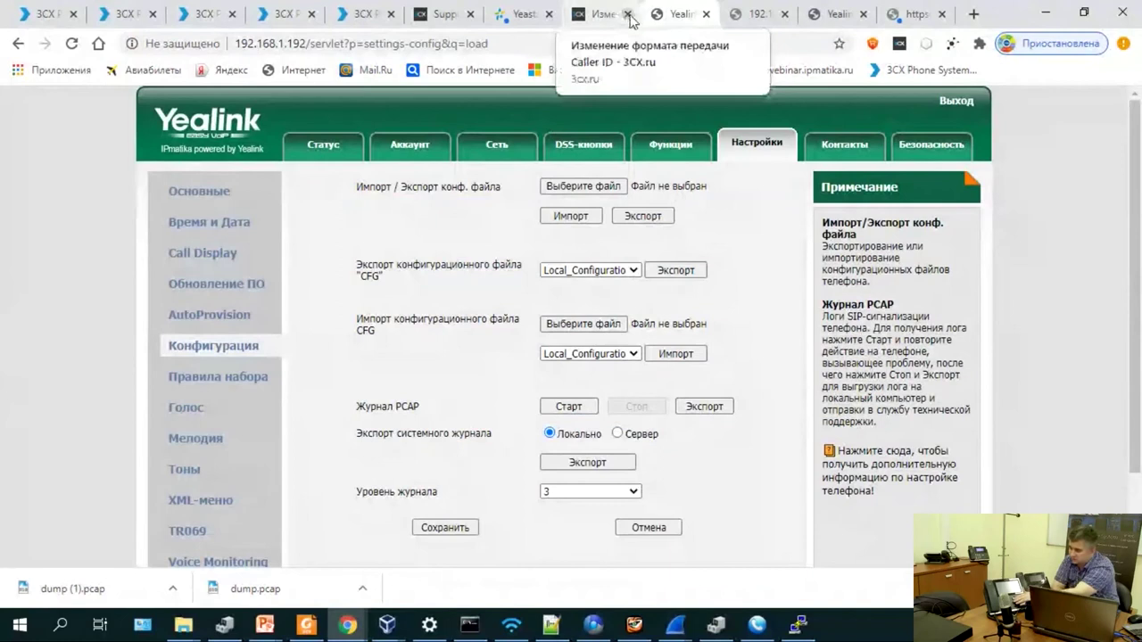
left_click(763, 14)
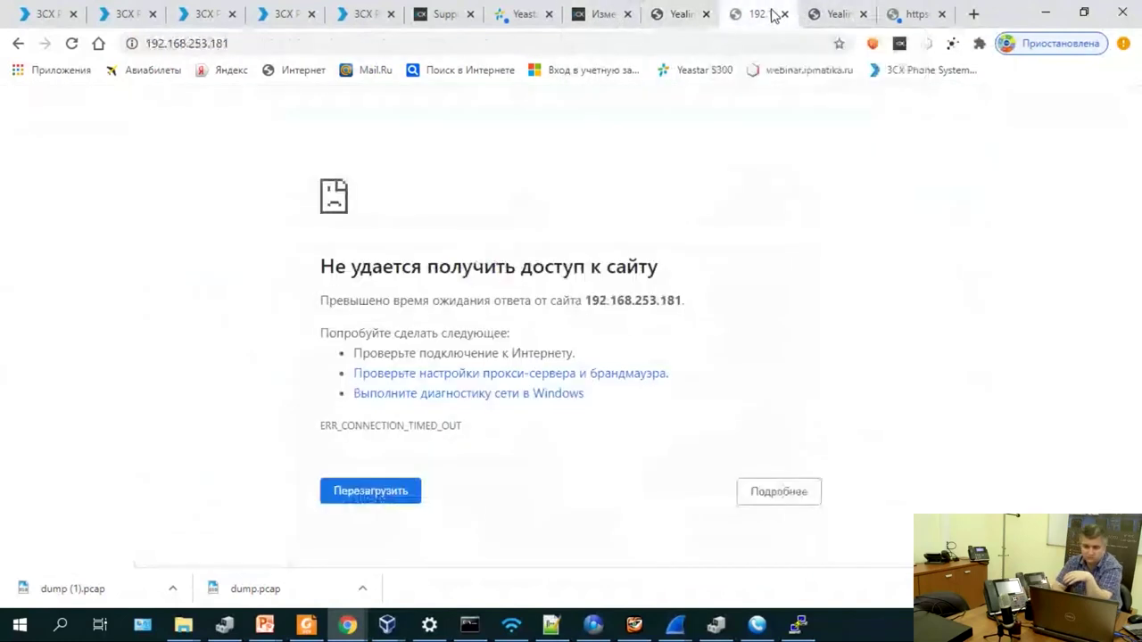
left_click(830, 14)
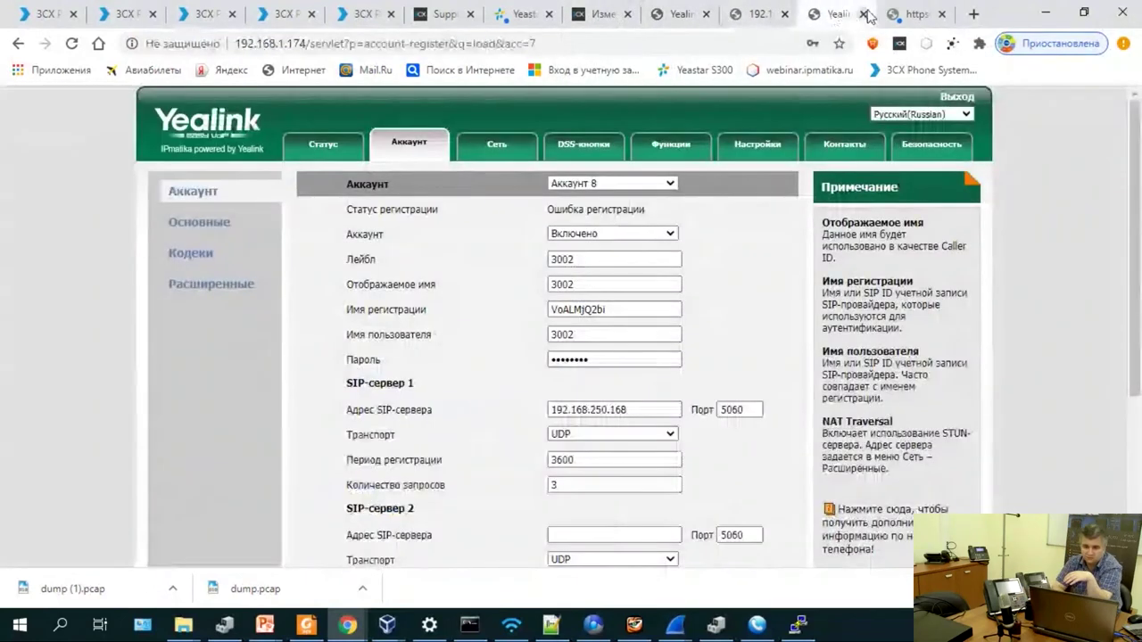
left_click(914, 14)
Step: Log in to the phone using the username and HD00001's web interface password
left_click(516, 177)
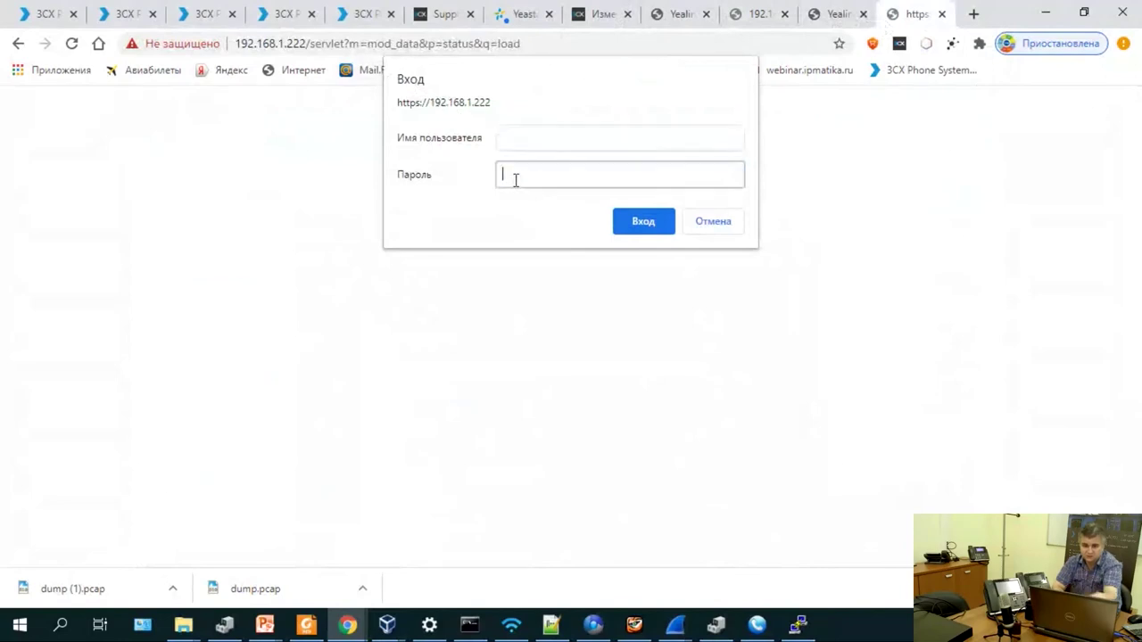
left_click(550, 140)
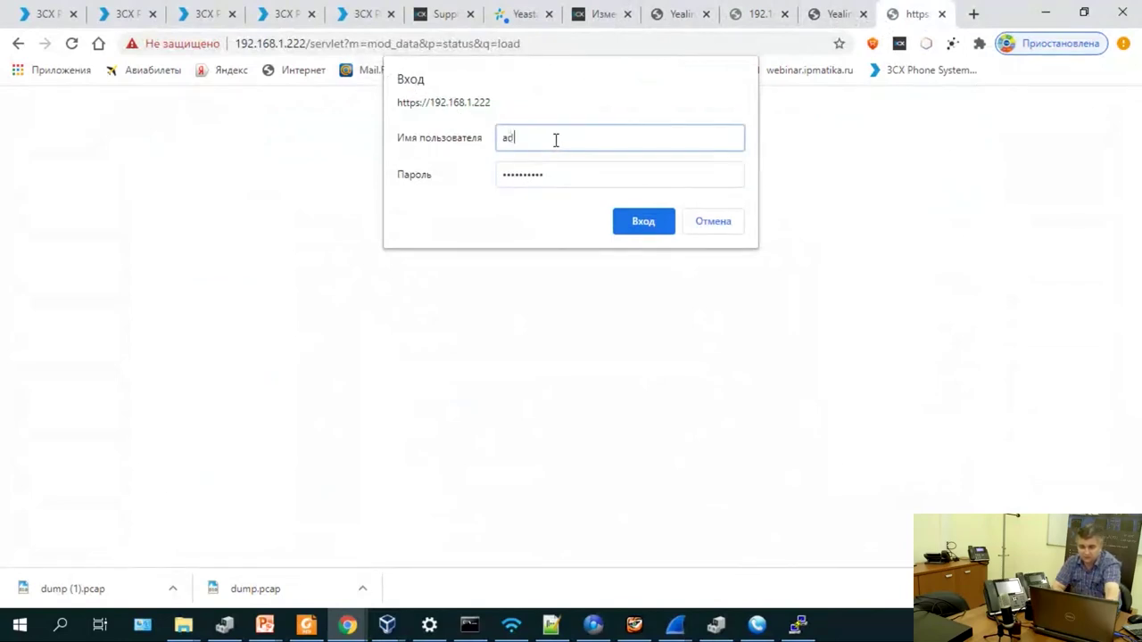
left_click(643, 222)
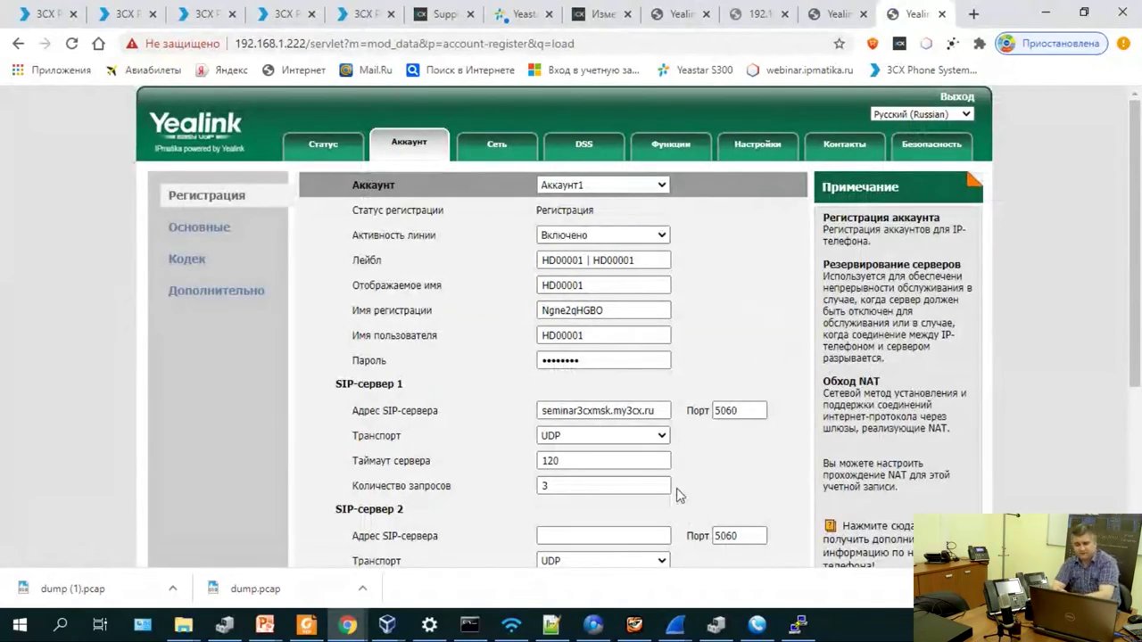
Step: Check the provisioning server URL on the phone's AutoProvision page
scroll(705, 471, "down", 3)
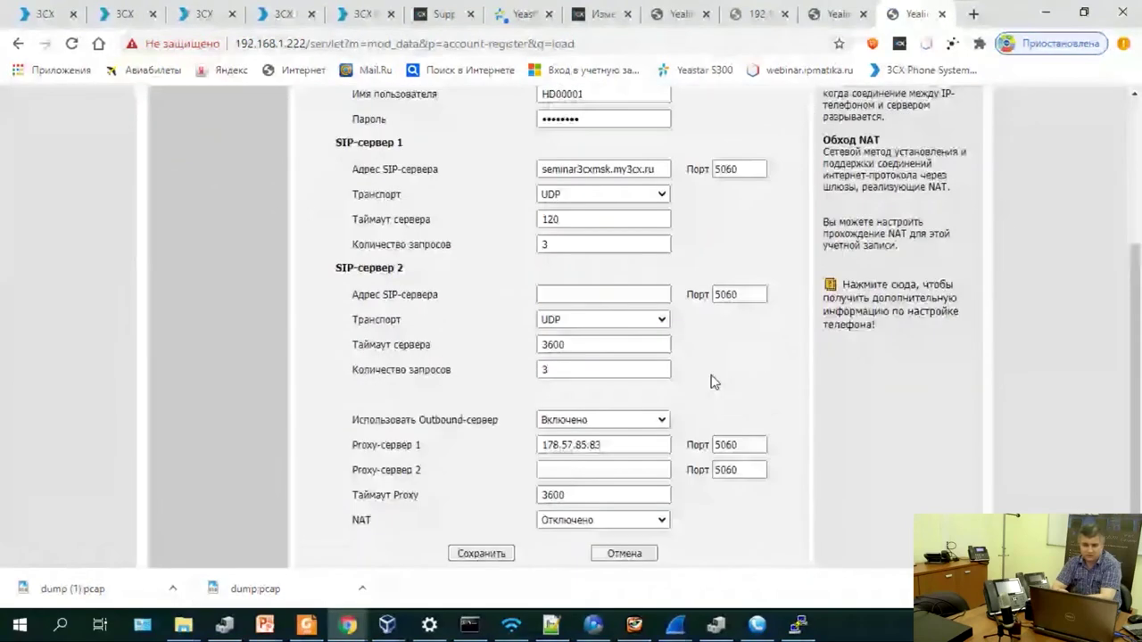
scroll(714, 384, "up", 3)
left_click(754, 118)
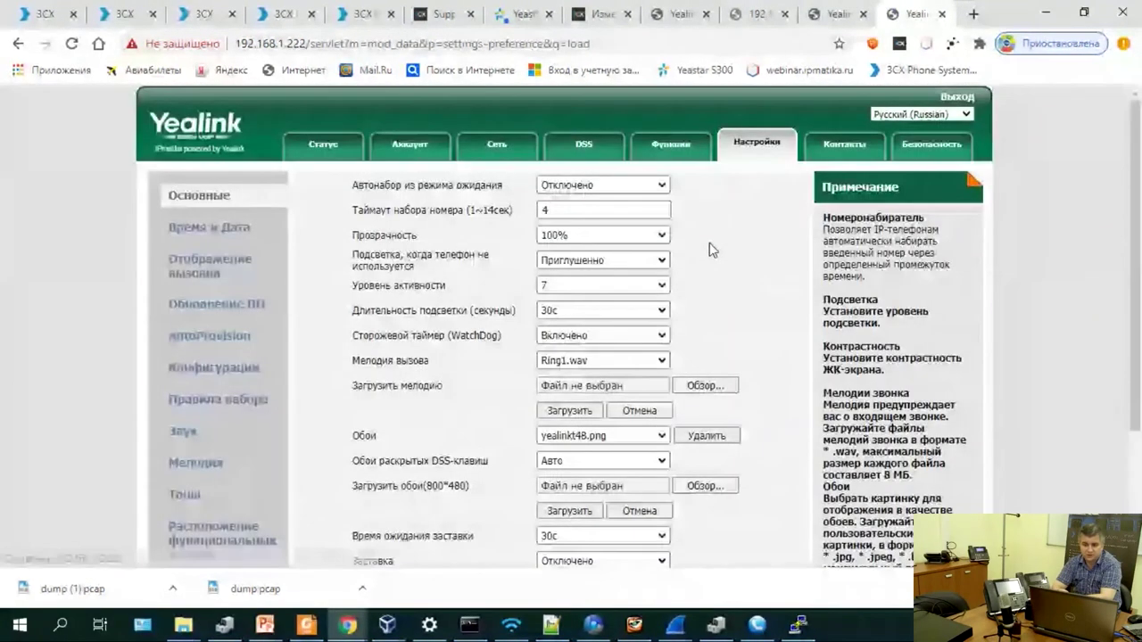
left_click(205, 340)
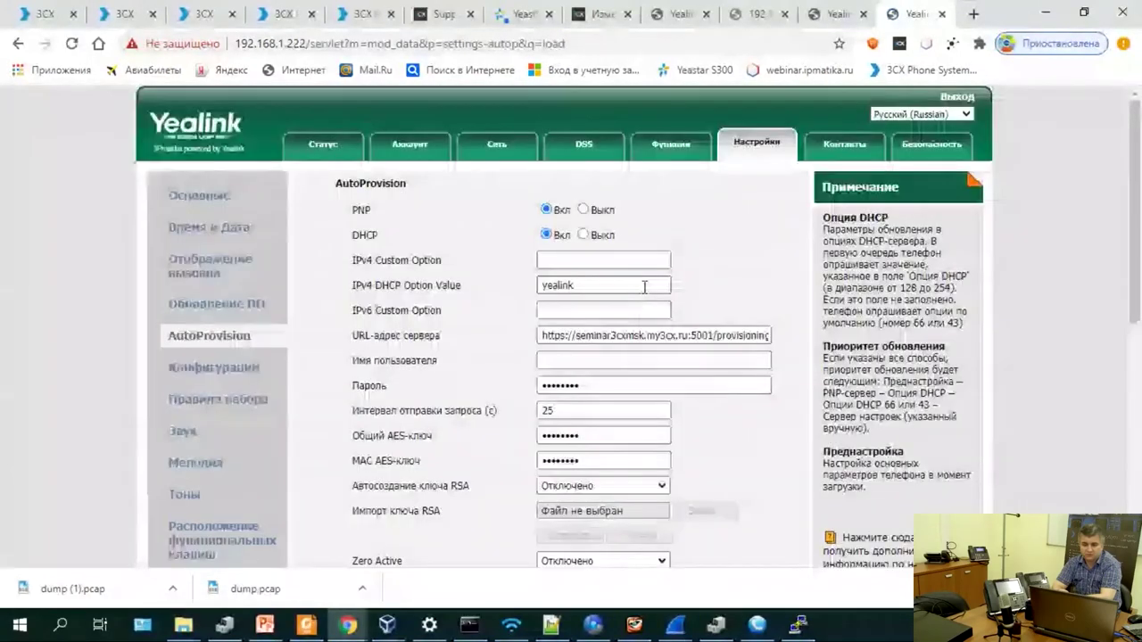
left_click(630, 335)
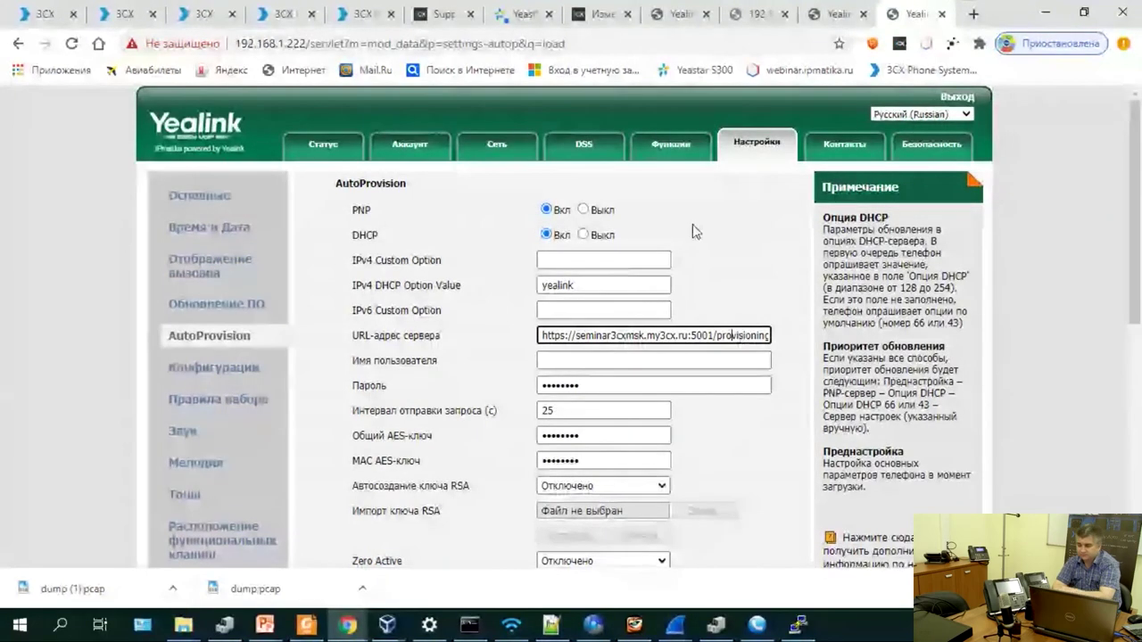
Step: Open the Обновление ПО page showing current firmware 66.85.14.1
left_click(227, 370)
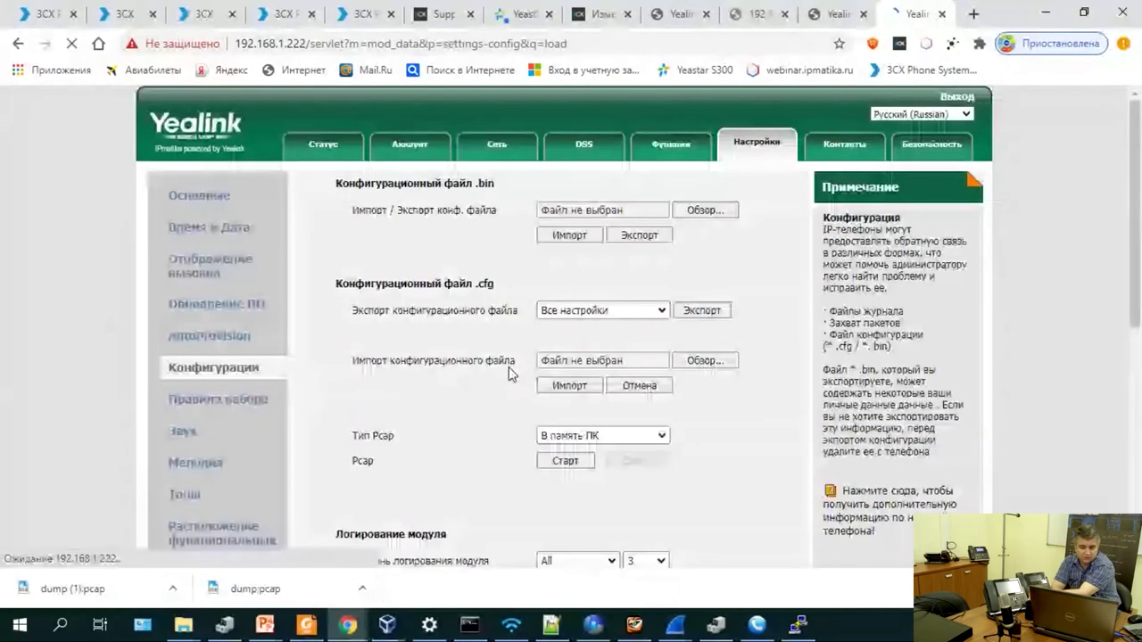
scroll(566, 395, "down", 2)
scroll(572, 395, "down", 1)
scroll(572, 395, "up", 3)
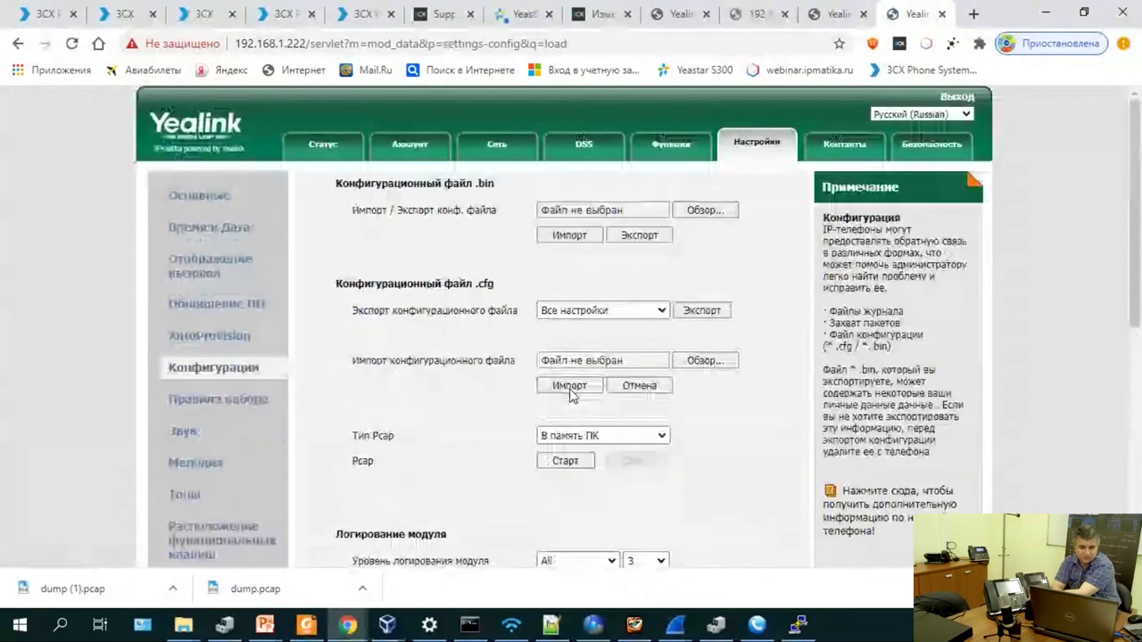
left_click(221, 309)
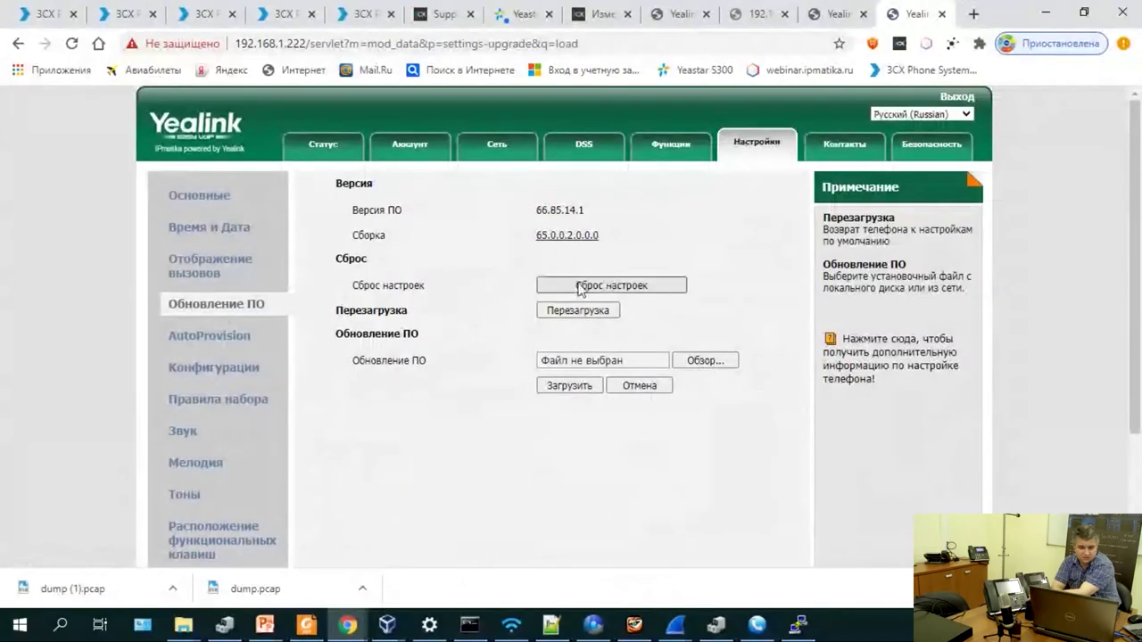
Step: Bookmark the phone page and snip its firmware version 66.85.14.1 into MS Paint
left_click_drag(585, 211, 540, 208)
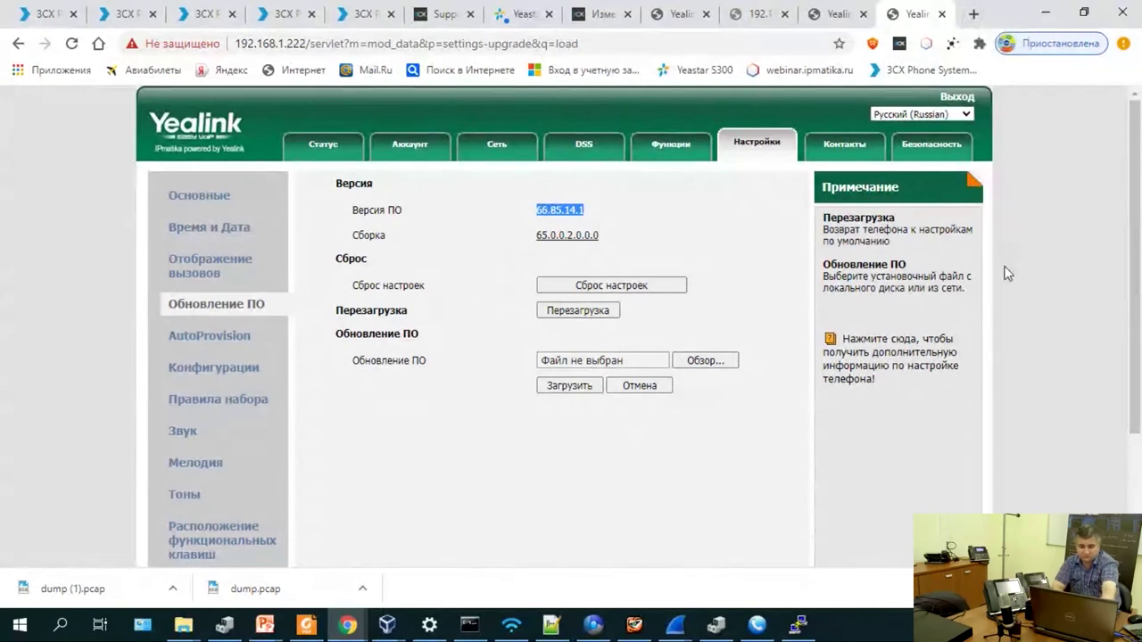
key("ctrl+d")
left_click(840, 68)
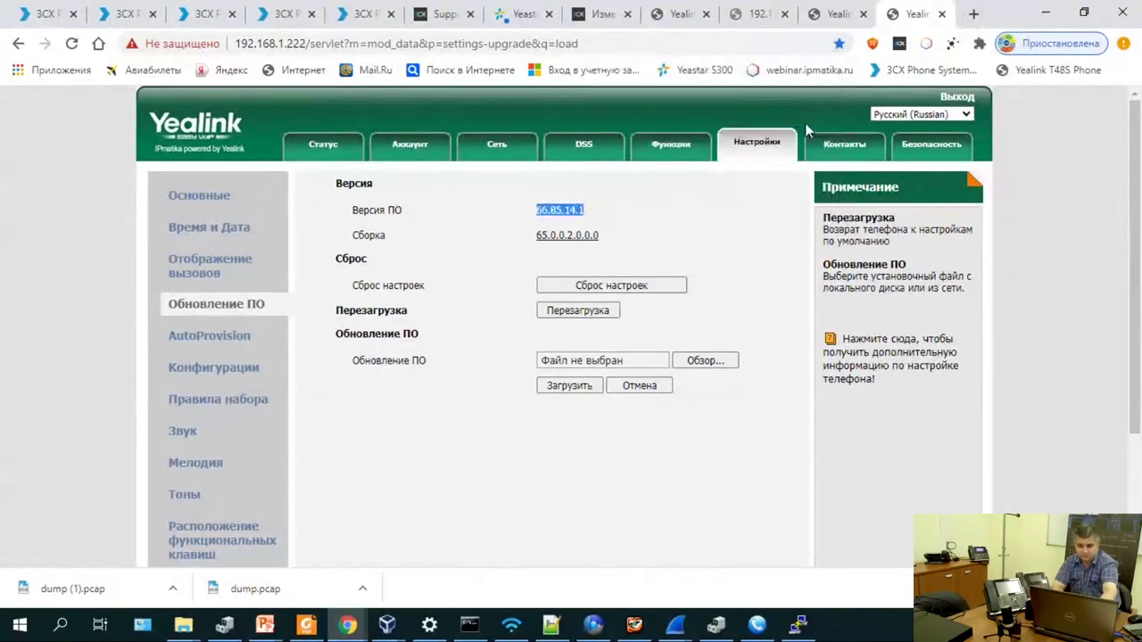
key("Print")
left_click_drag(300, 157, 793, 441)
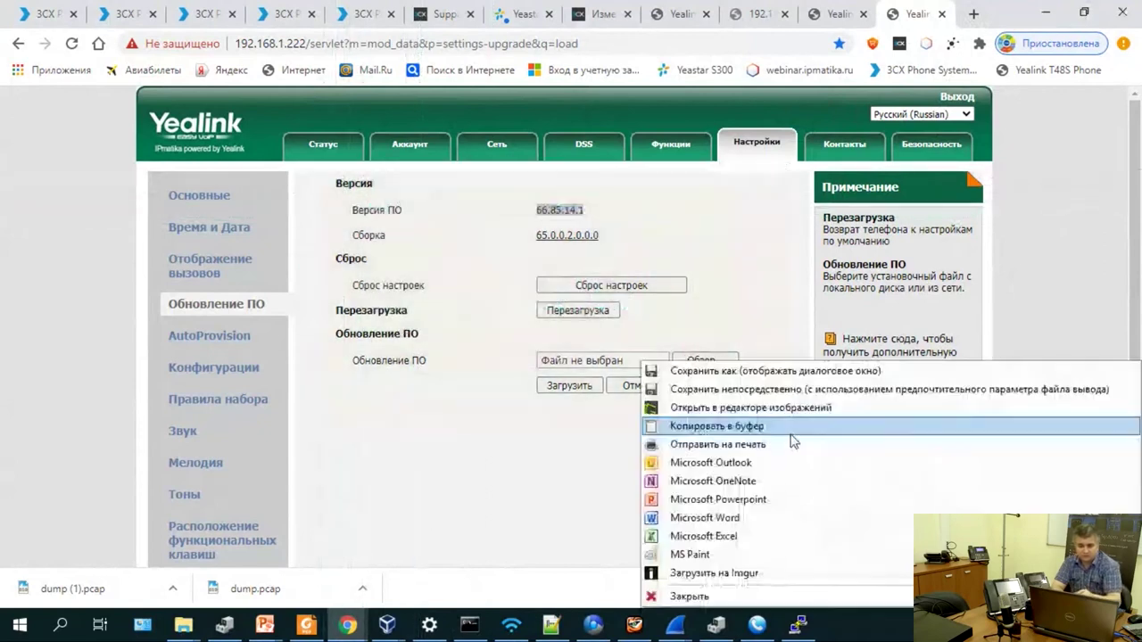
left_click(723, 560)
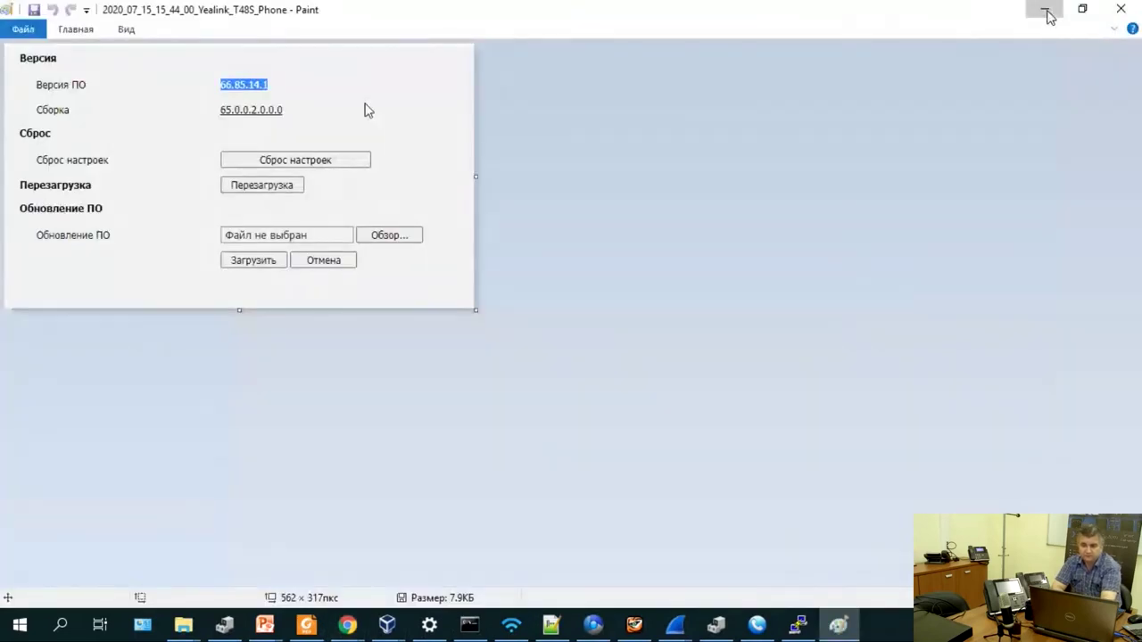
Step: Factory-reset the phone via Сброс настроек and confirm
left_click(1043, 11)
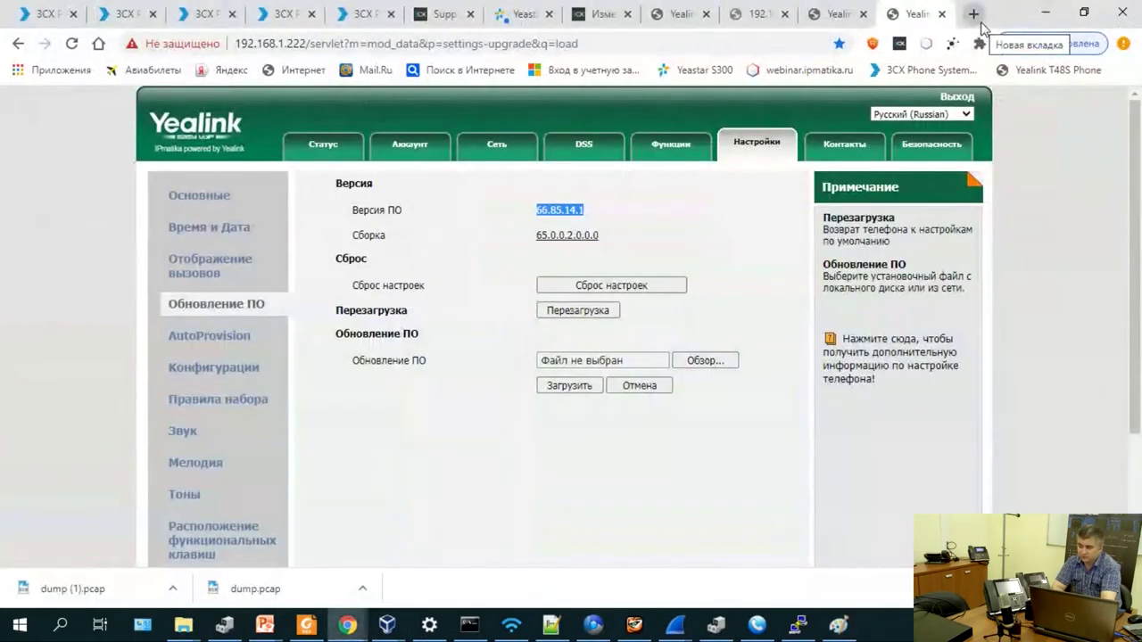
left_click(640, 287)
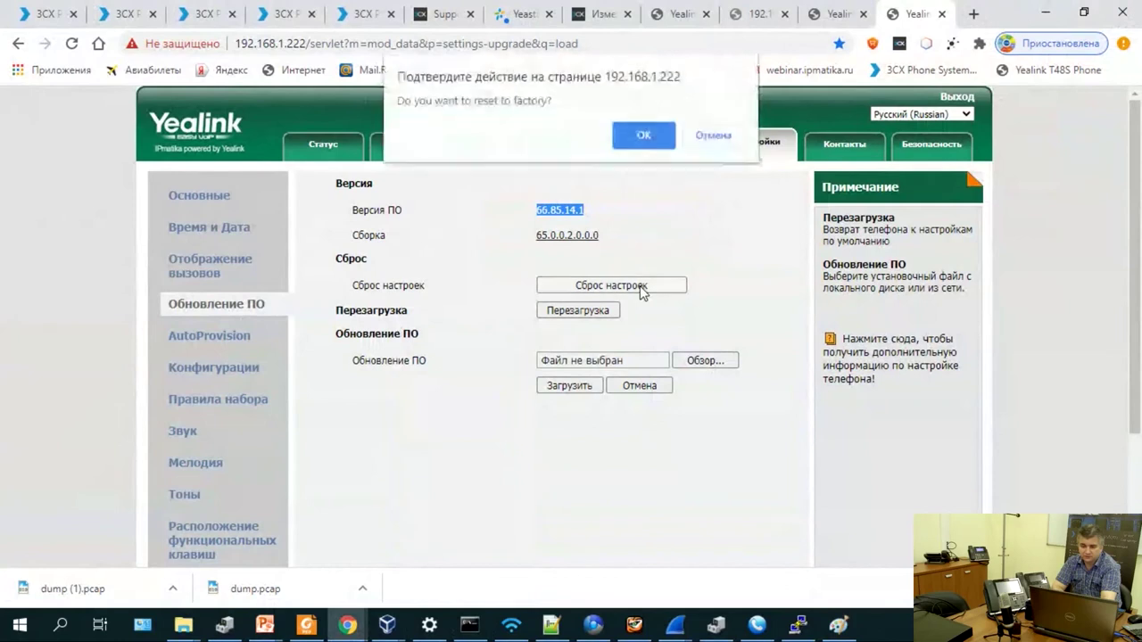
left_click(643, 139)
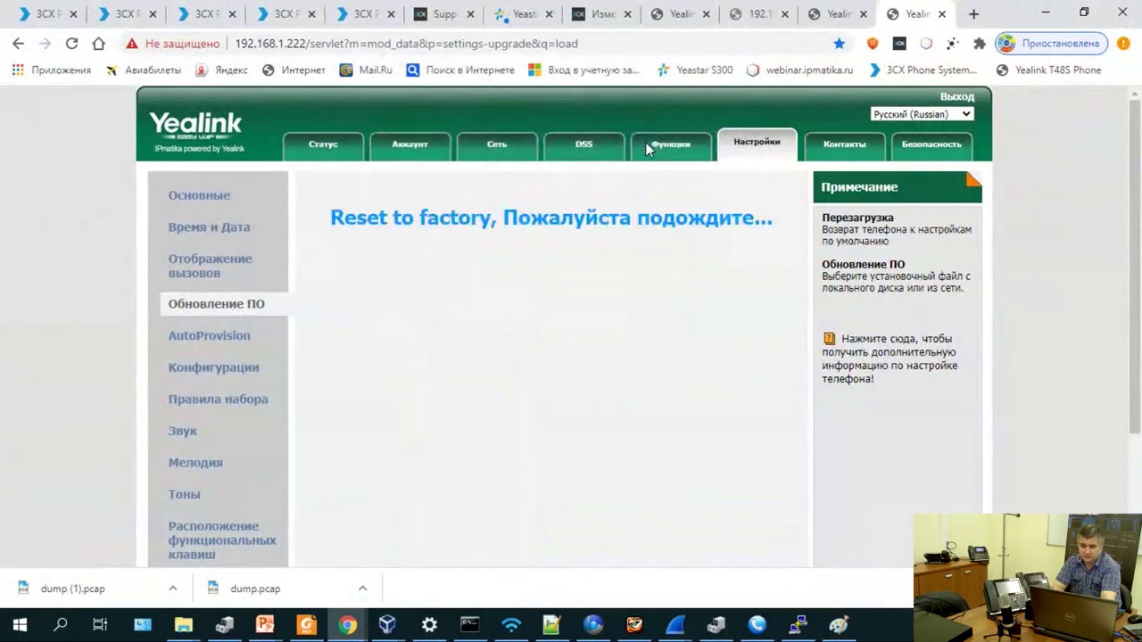
Step: Search Google for '3cx yealink t48s firmware' in a new tab
left_click(973, 15)
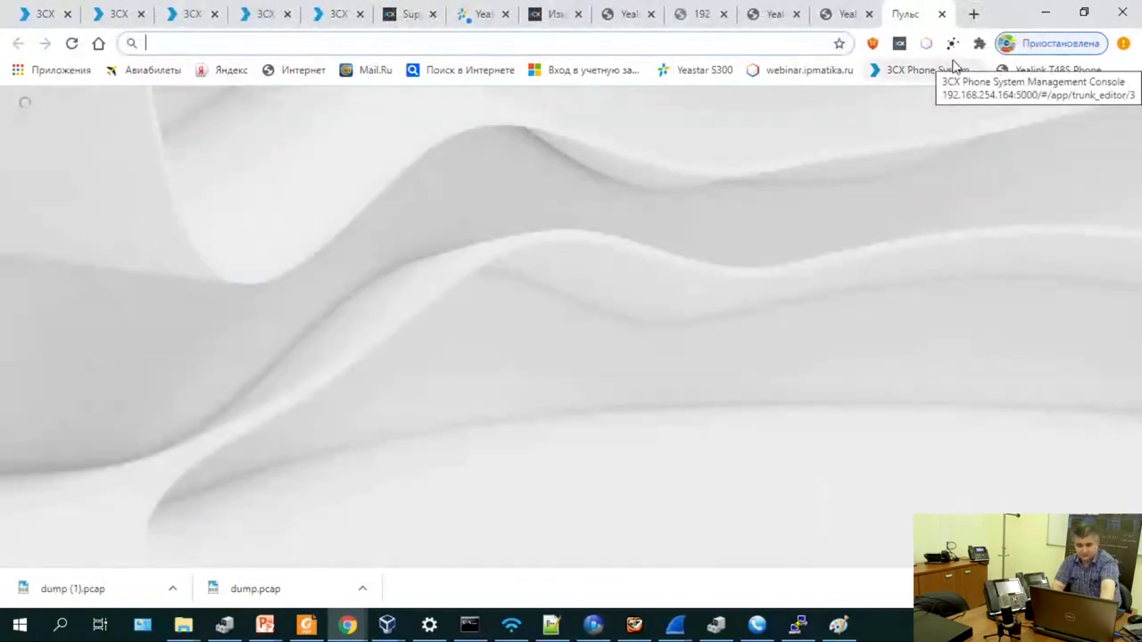
type("g")
key("Return")
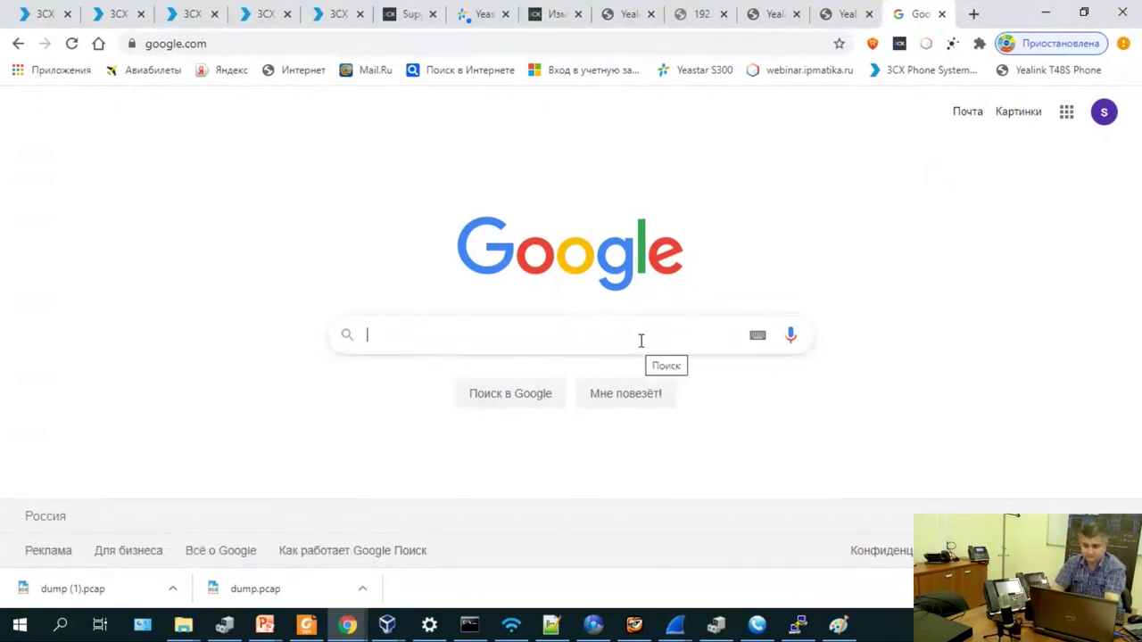
type("3")
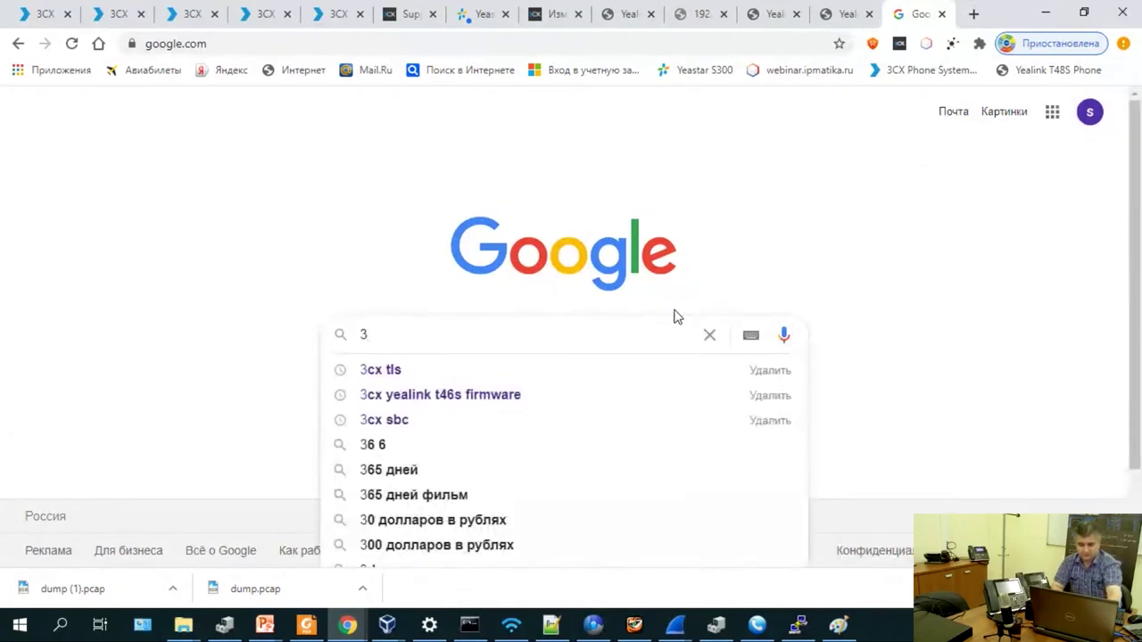
type("cx")
left_click(504, 400)
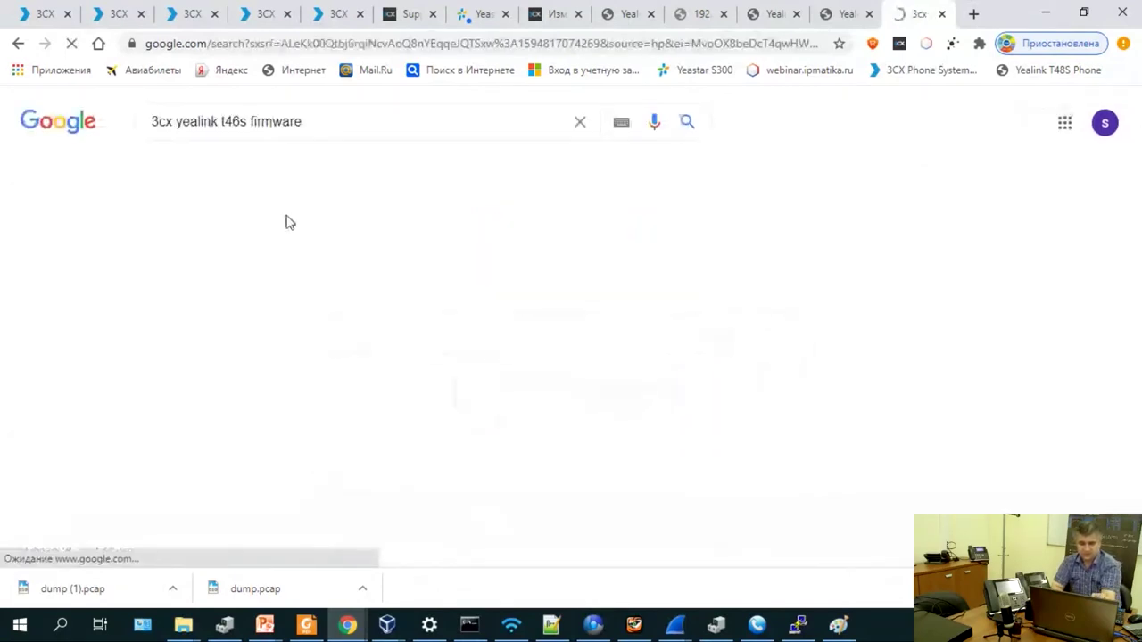
left_click_drag(222, 123, 381, 134)
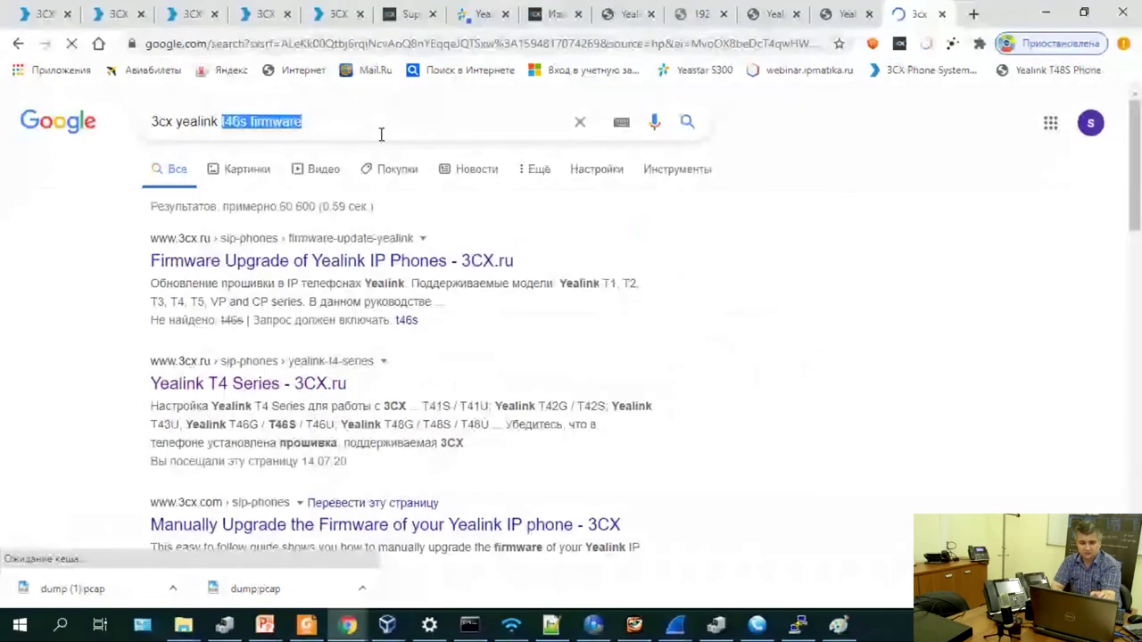
left_click(233, 122)
key("Delete")
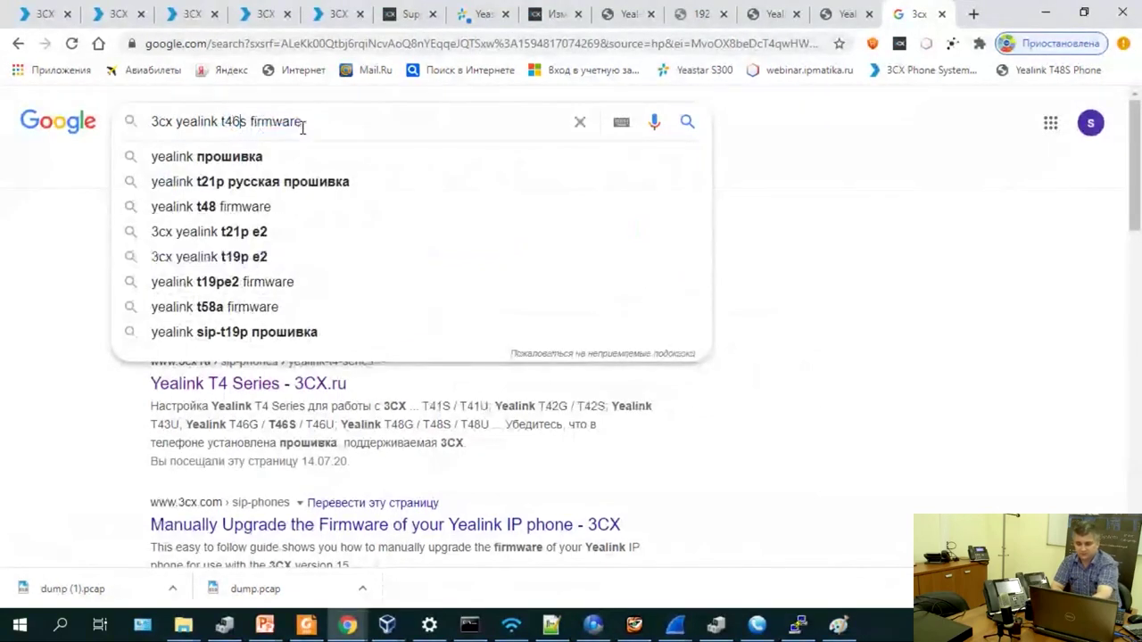
type("8")
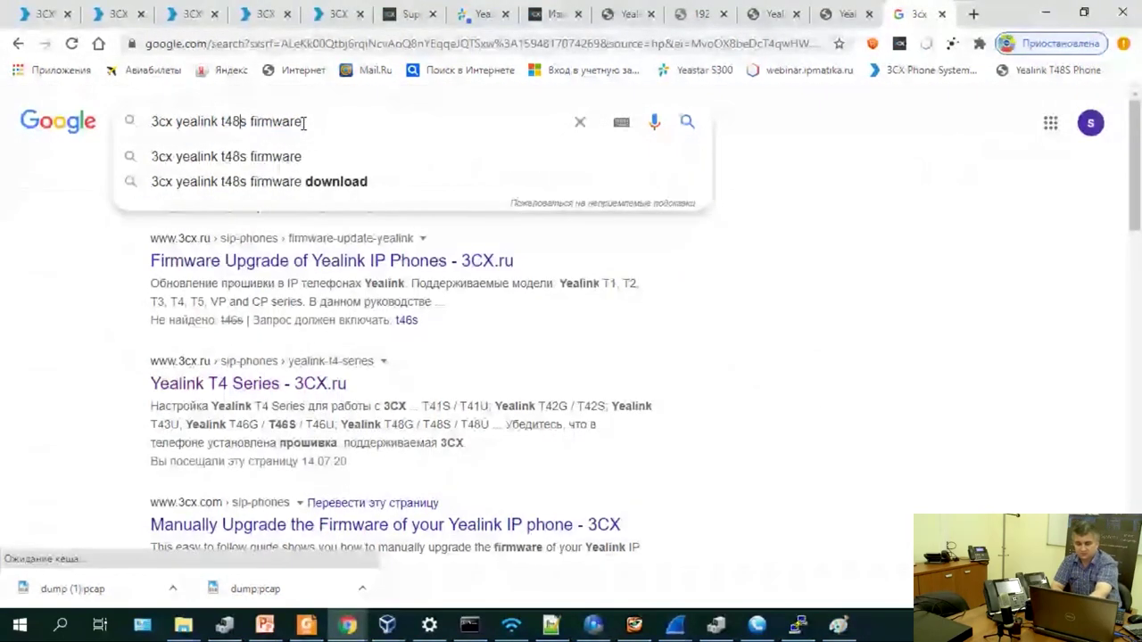
key("Return")
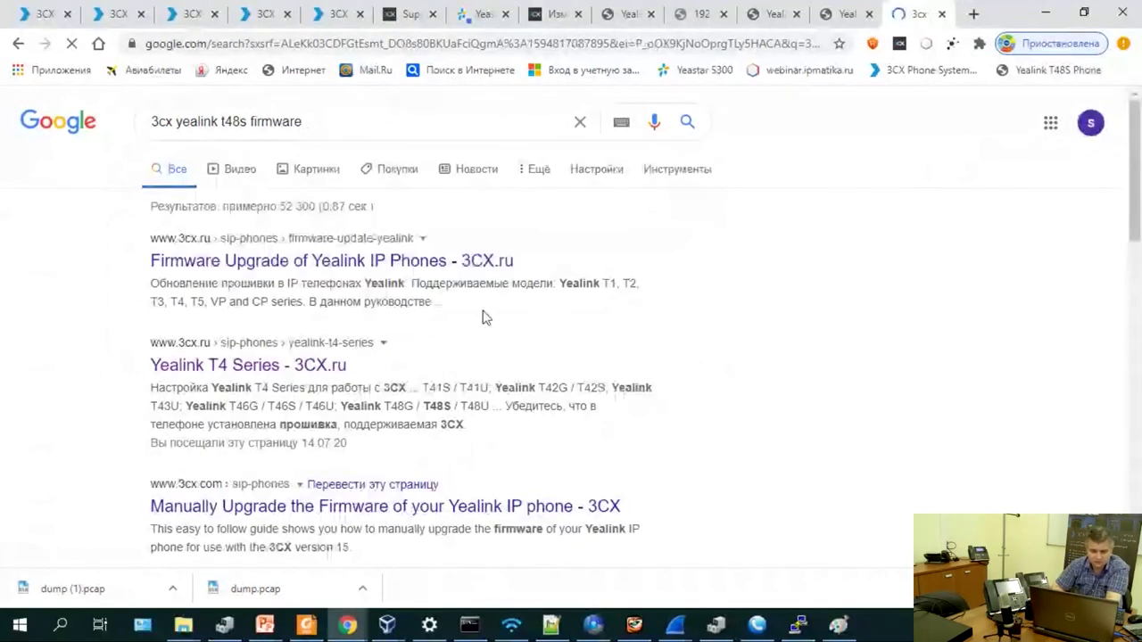
Step: Open the Yealink T4 Series result in a new tab and read through it
right_click(332, 365)
left_click(342, 377)
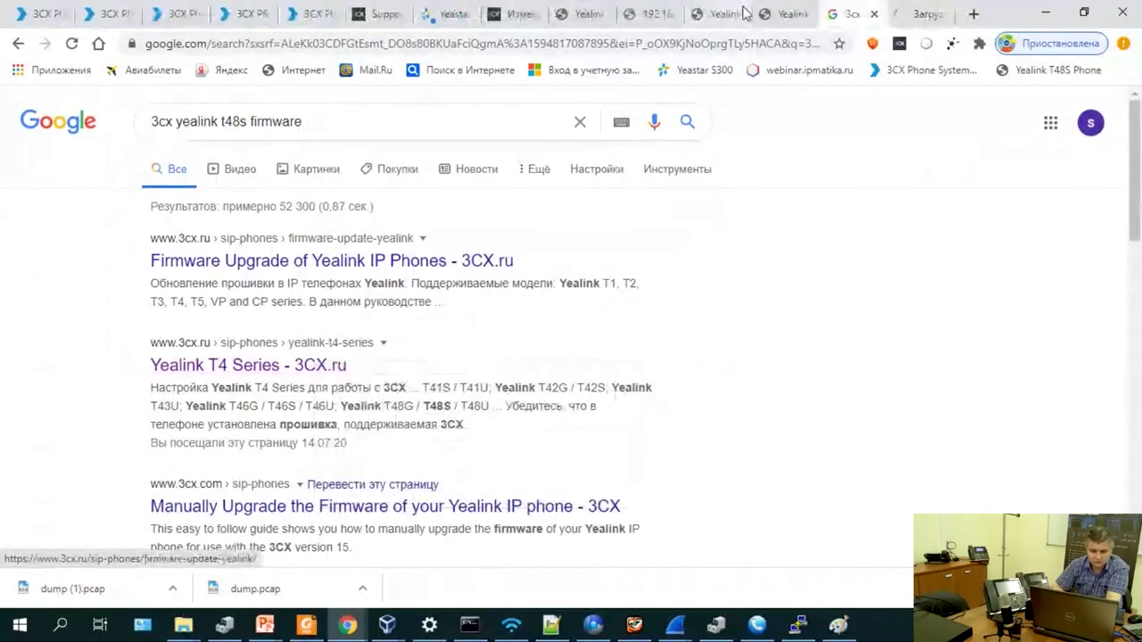
key("ctrl+Tab")
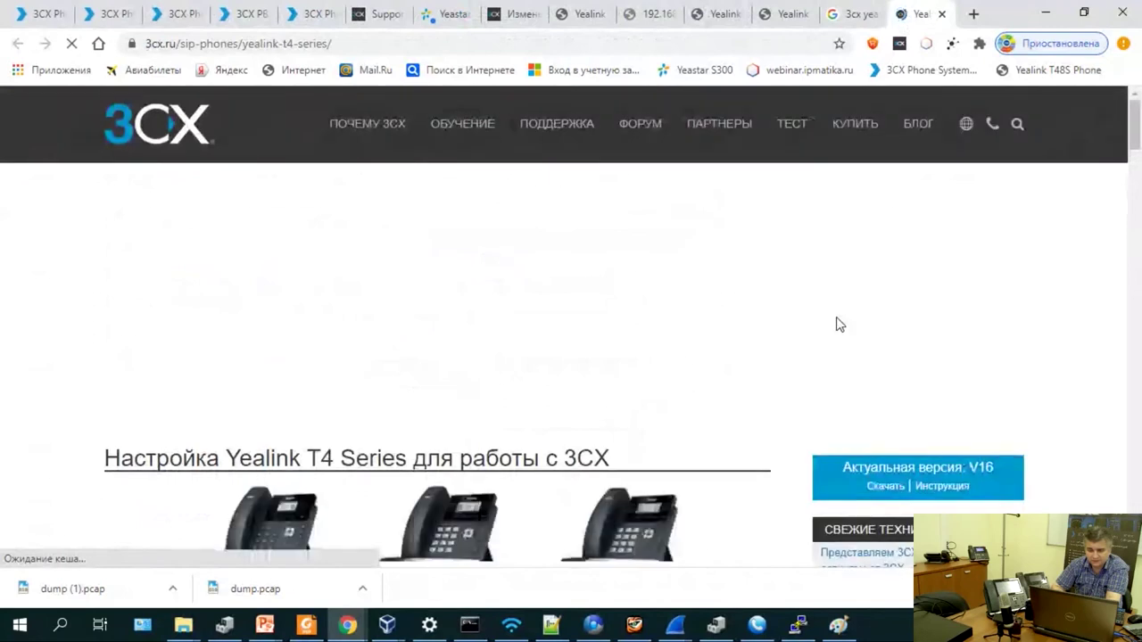
scroll(836, 324, "down", 6)
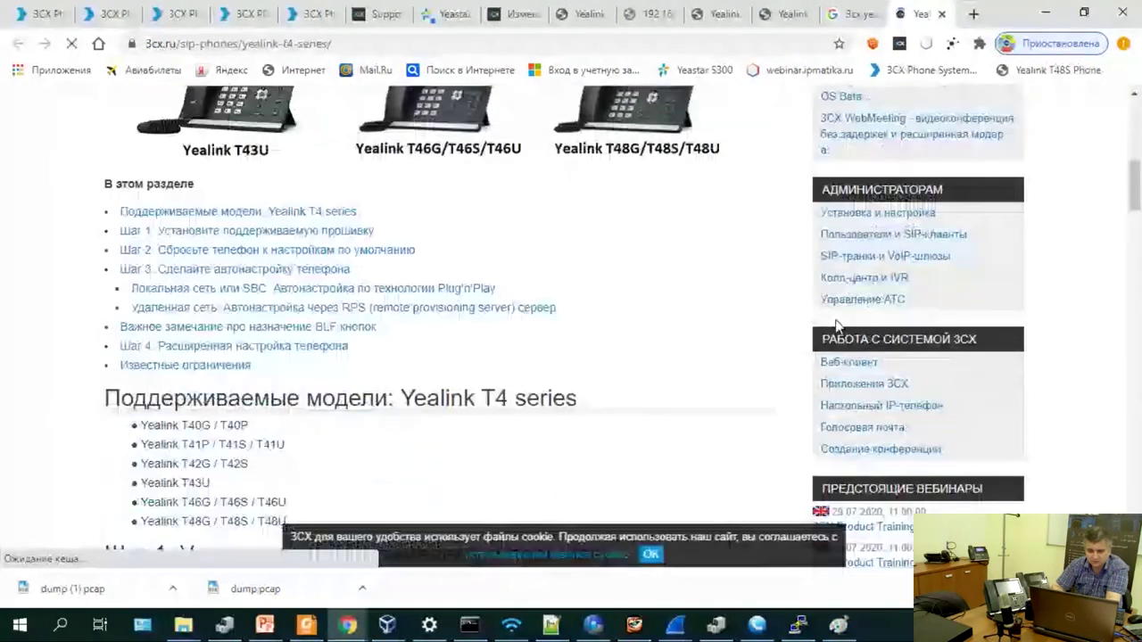
scroll(836, 324, "down", 2)
scroll(836, 326, "down", 5)
scroll(836, 326, "up", 7)
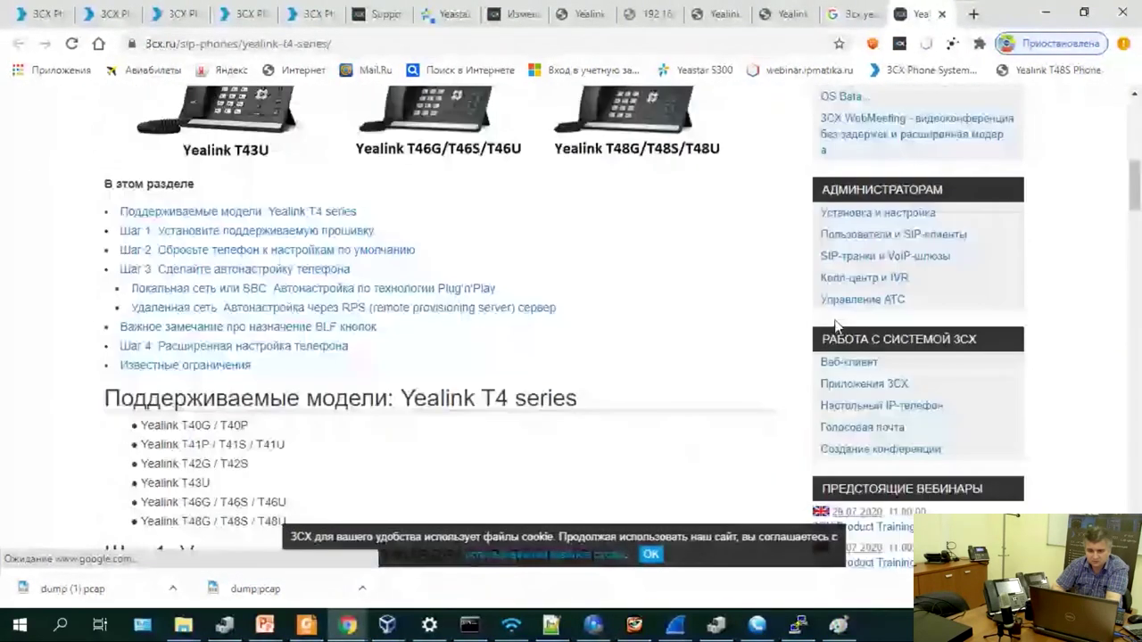
scroll(834, 327, "down", 5)
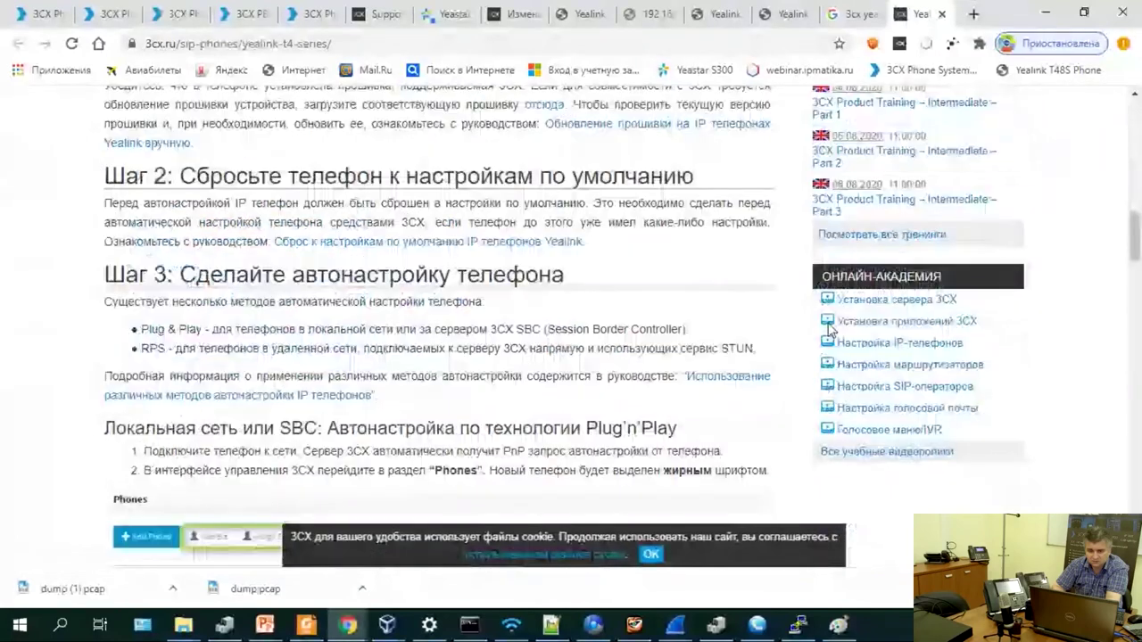
scroll(828, 330, "down", 5)
scroll(825, 332, "up", 7)
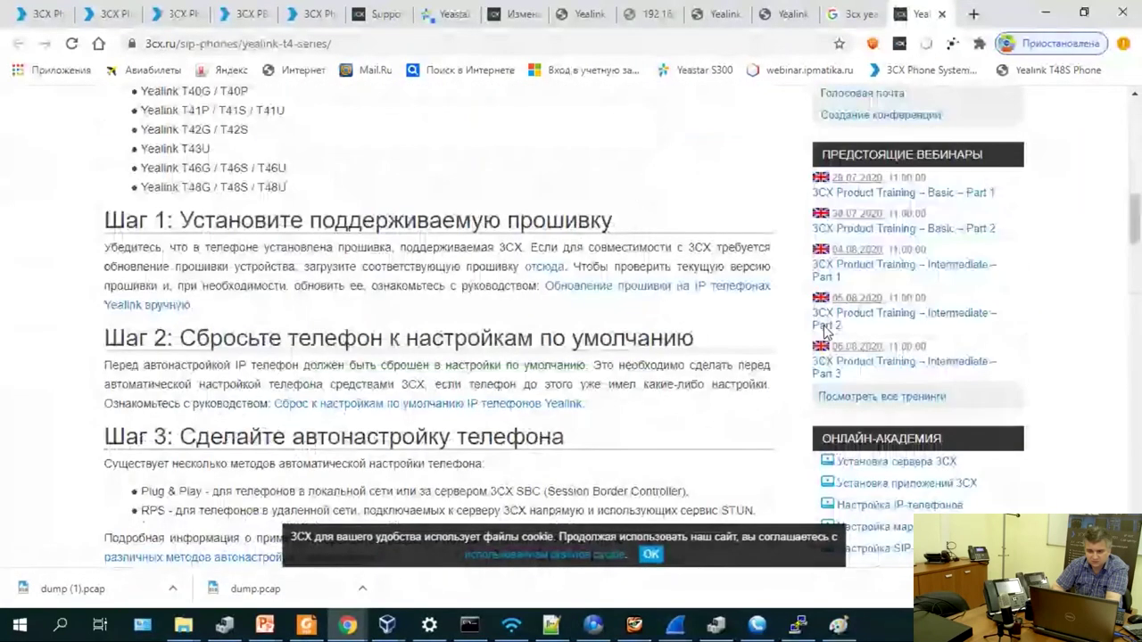
Step: Open the page's 'отсюда' firmware link to reach 3CX's Phone Firmware list
right_click(544, 266)
left_click(607, 277)
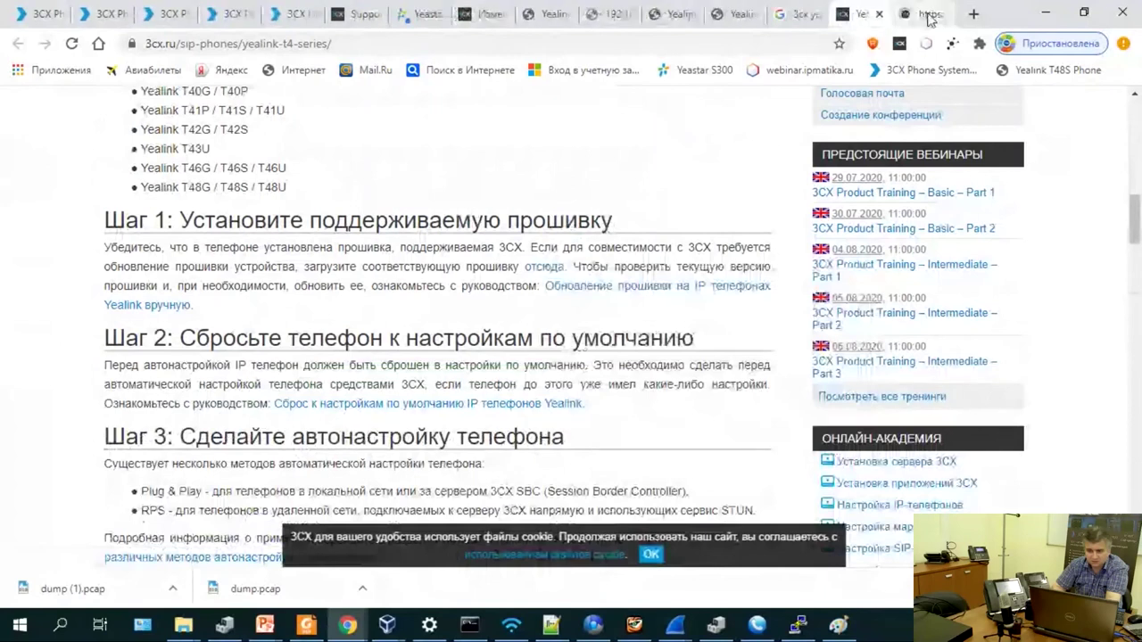
left_click(928, 15)
scroll(860, 219, "down", 5)
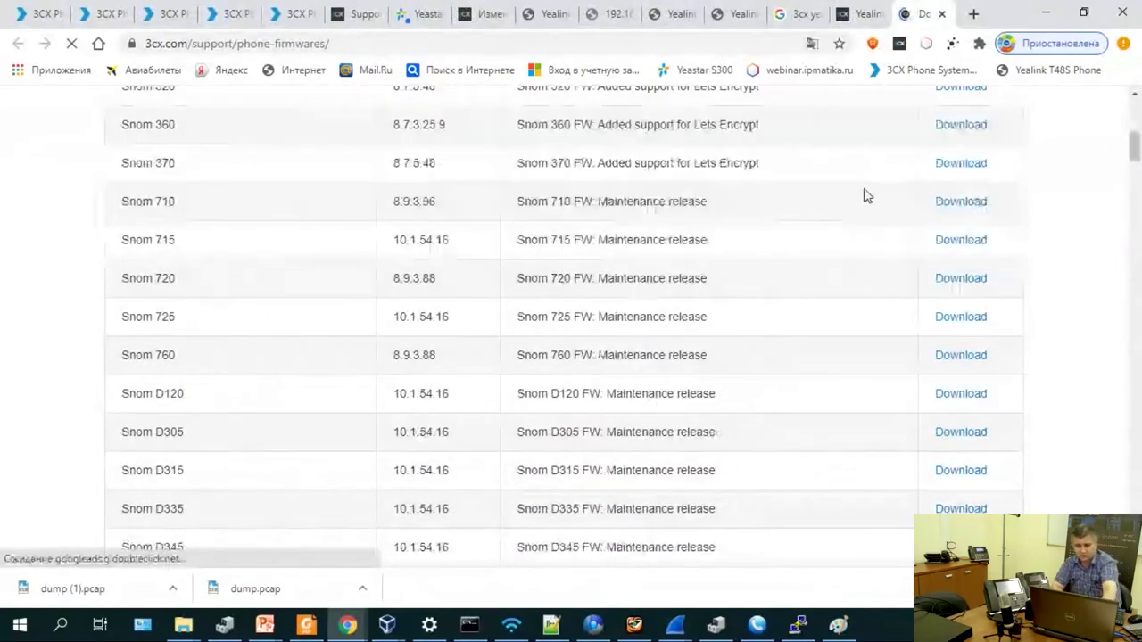
Step: Find '48s' on the page, compare with the saved screenshot, and download T4XS-66.85.0.5.rom
key("ctrl+f")
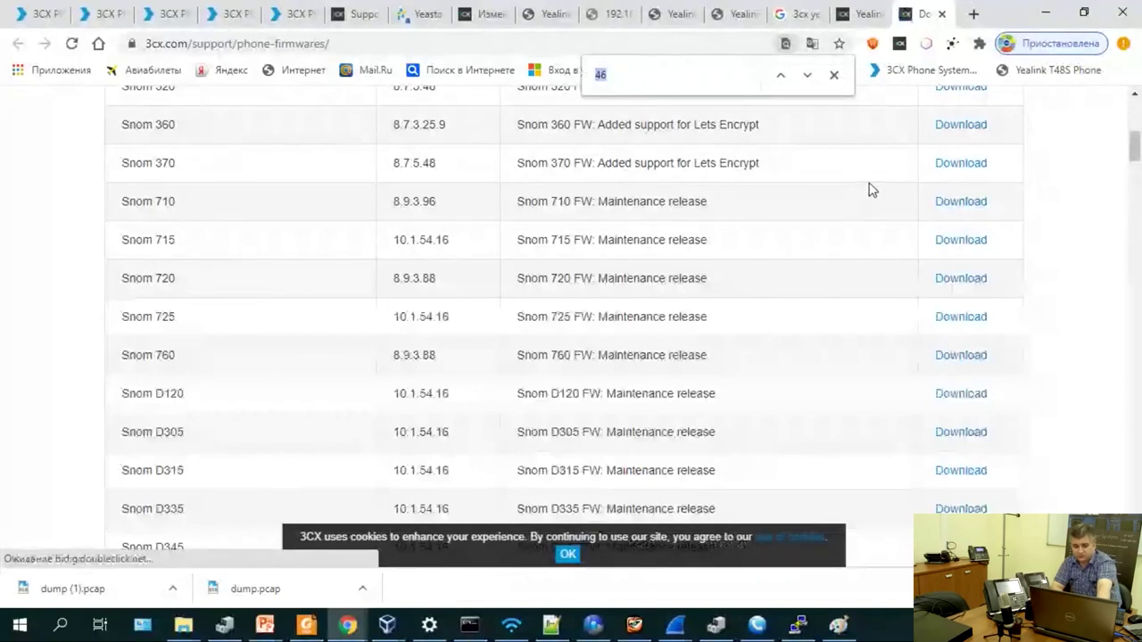
type("48")
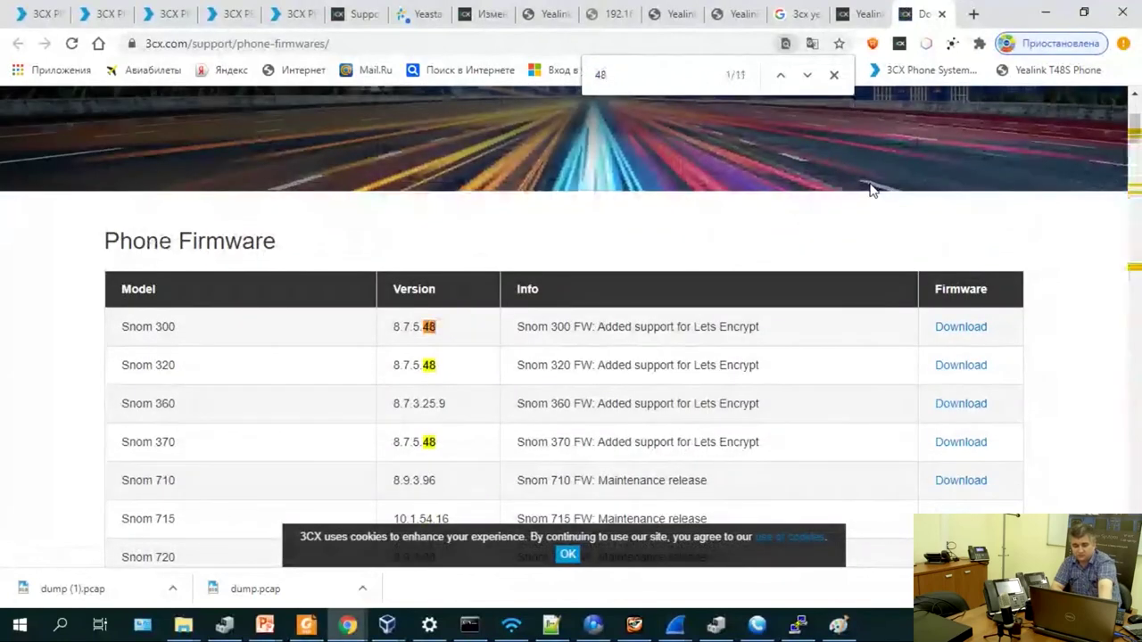
type("zs")
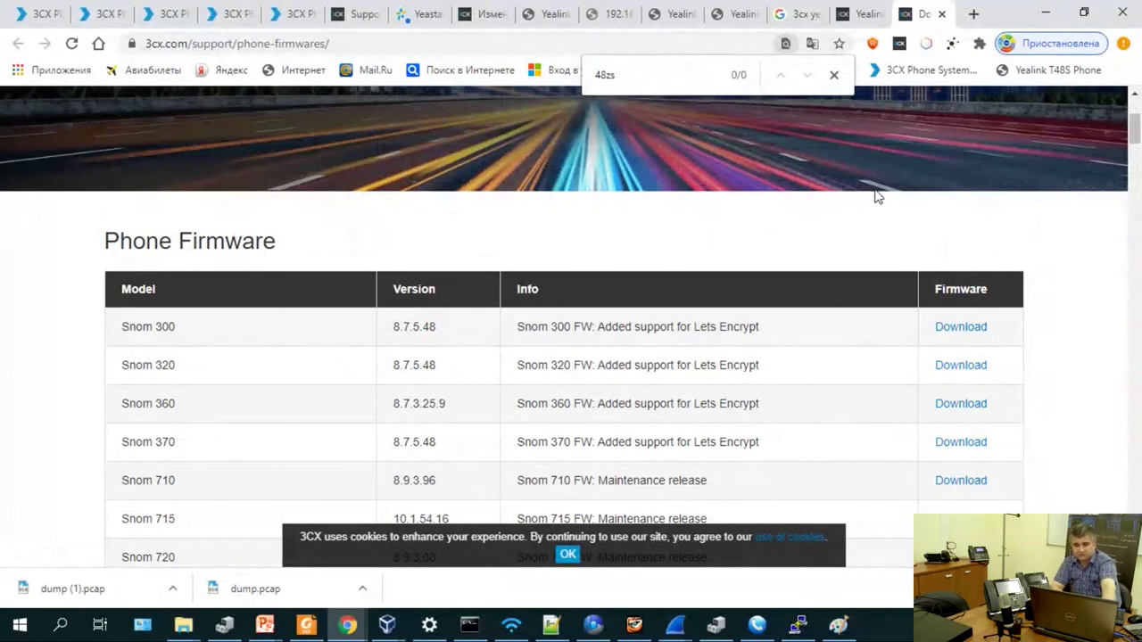
key("BackSpace")
key("BackSpace")
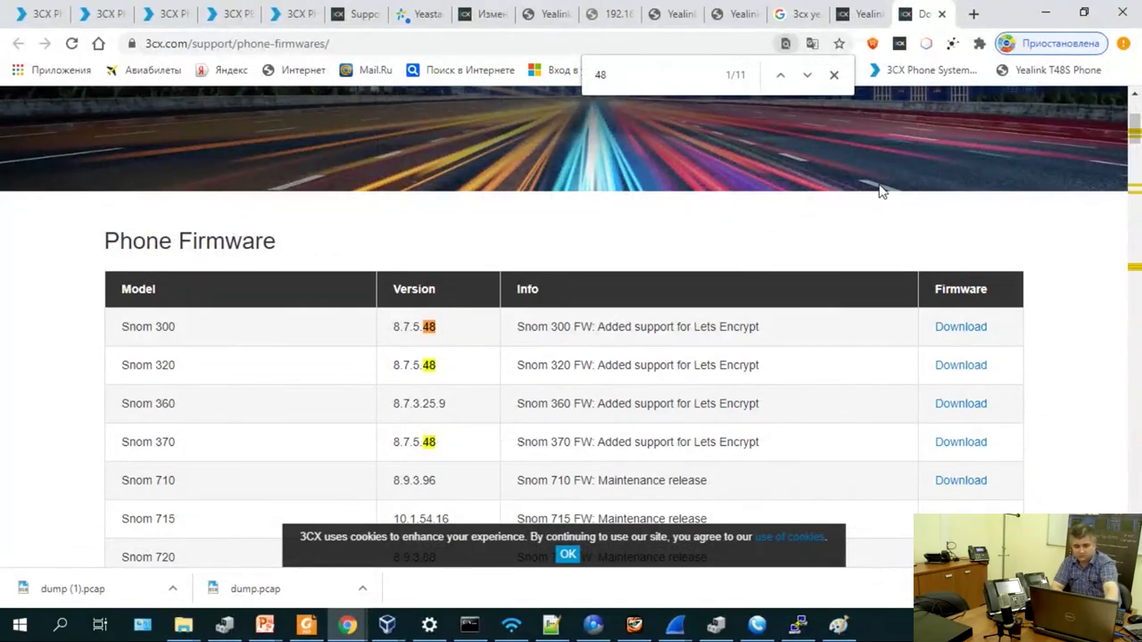
type("s")
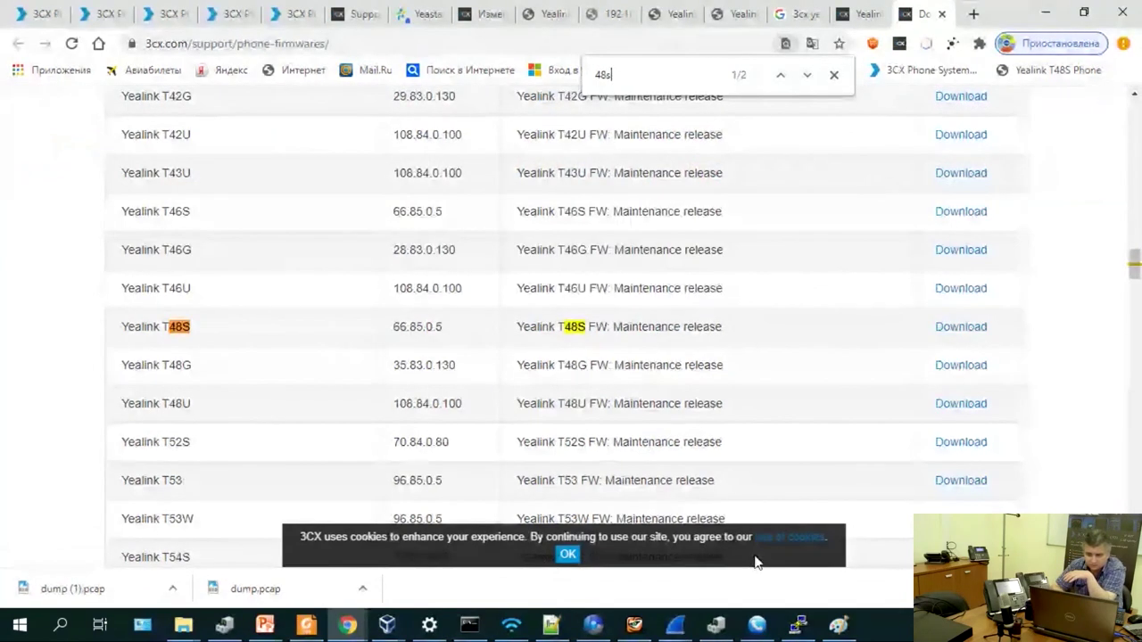
left_click(839, 625)
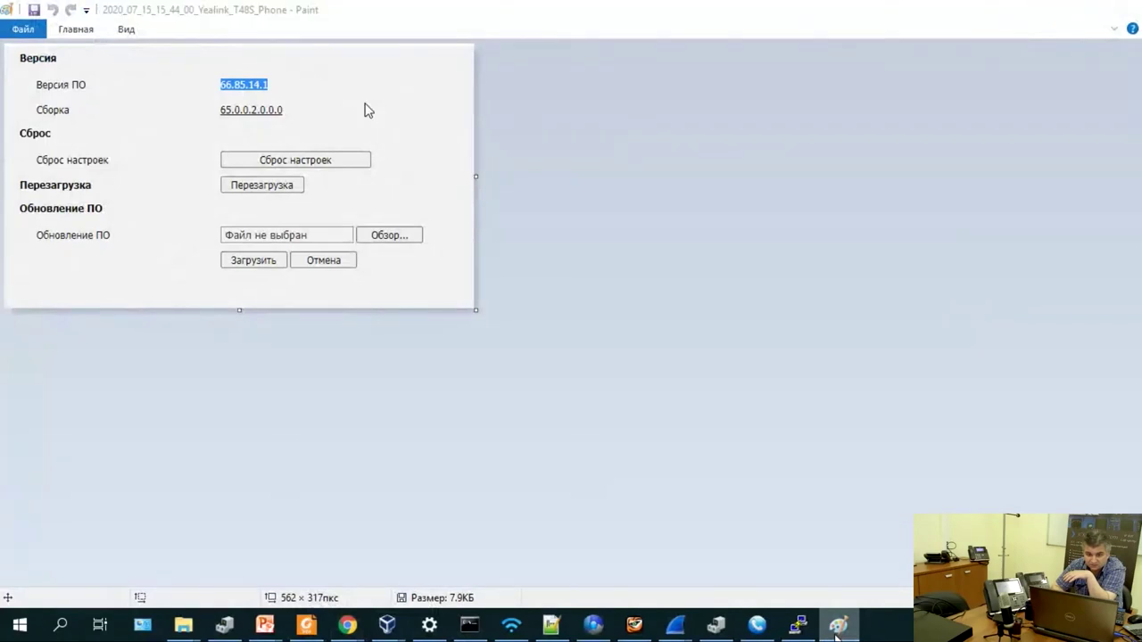
left_click(836, 629)
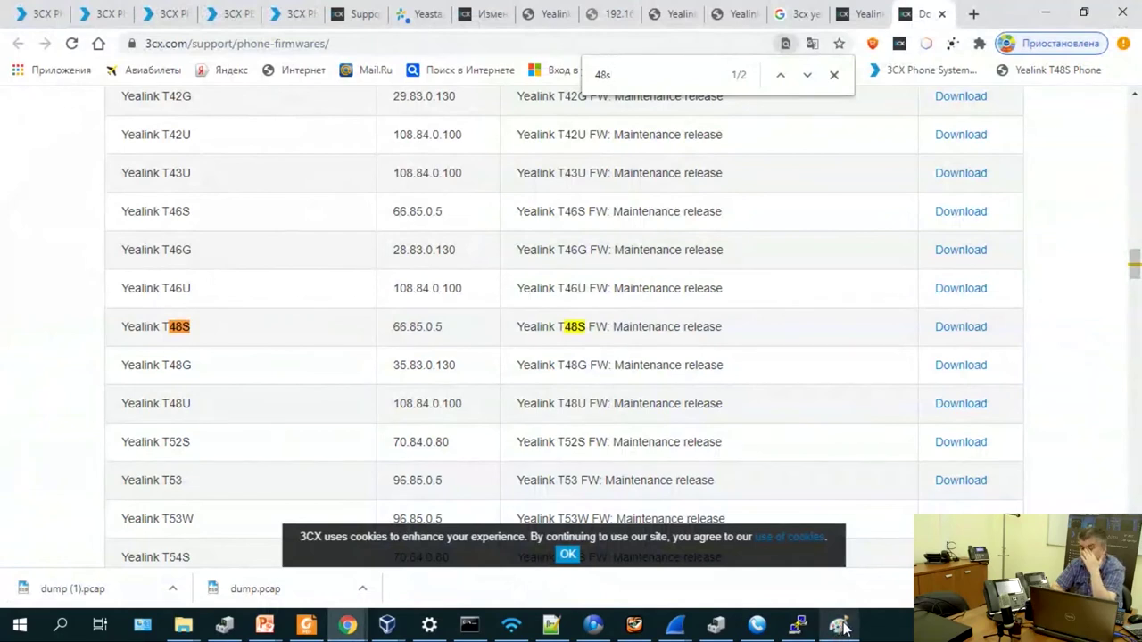
left_click(970, 330)
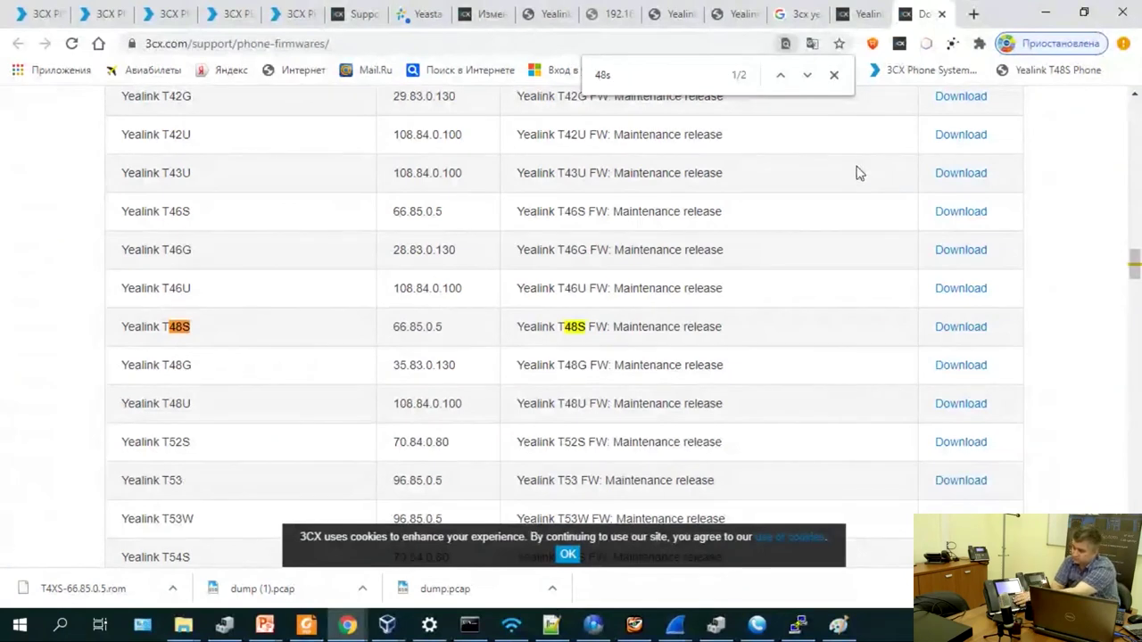
left_click(736, 20)
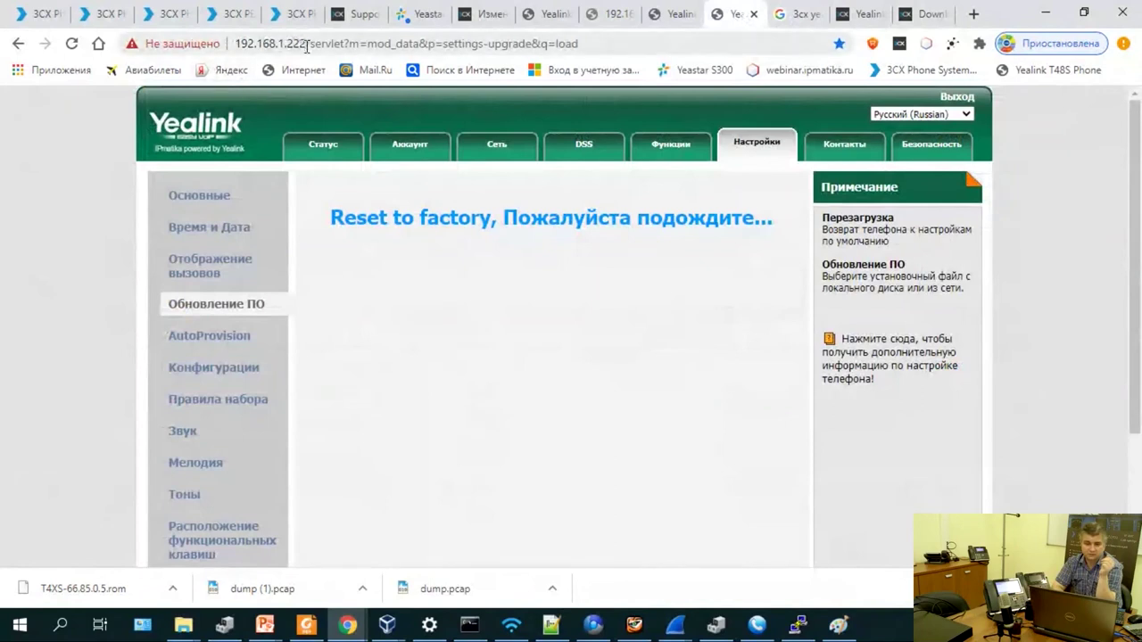
left_click_drag(308, 44, 644, 38)
key("BackSpace")
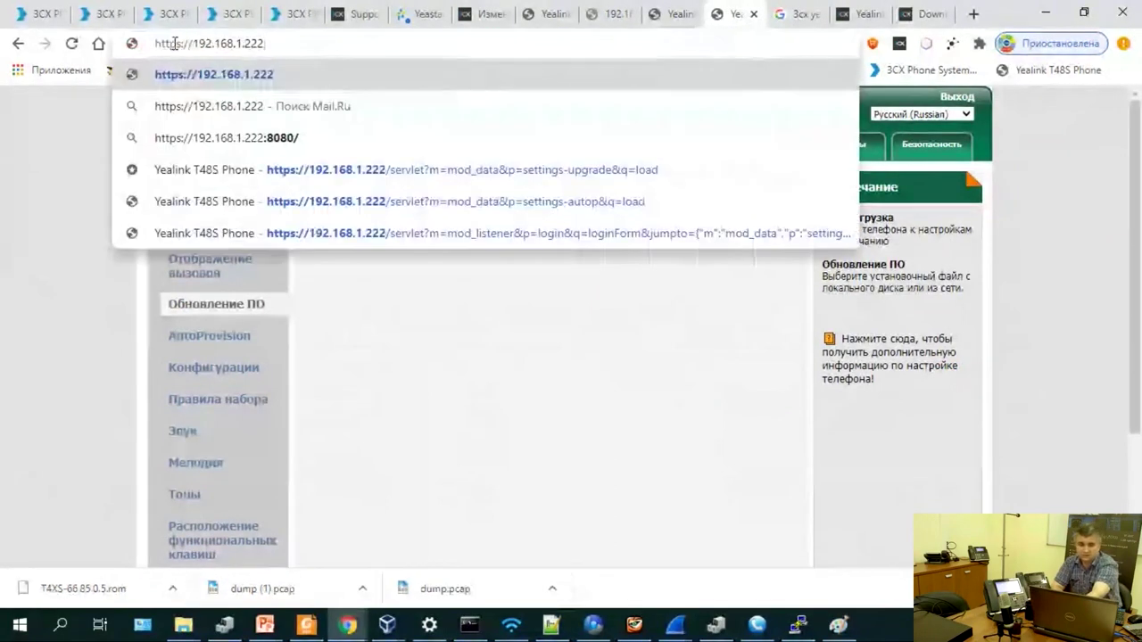
left_click(187, 44)
key("BackSpace")
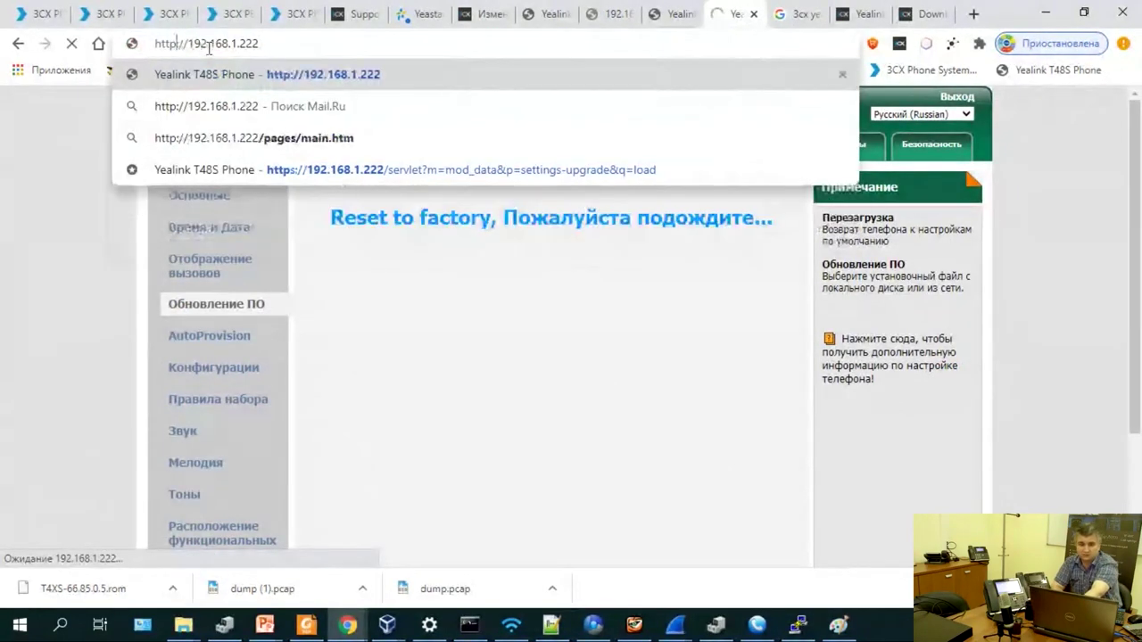
key("Return")
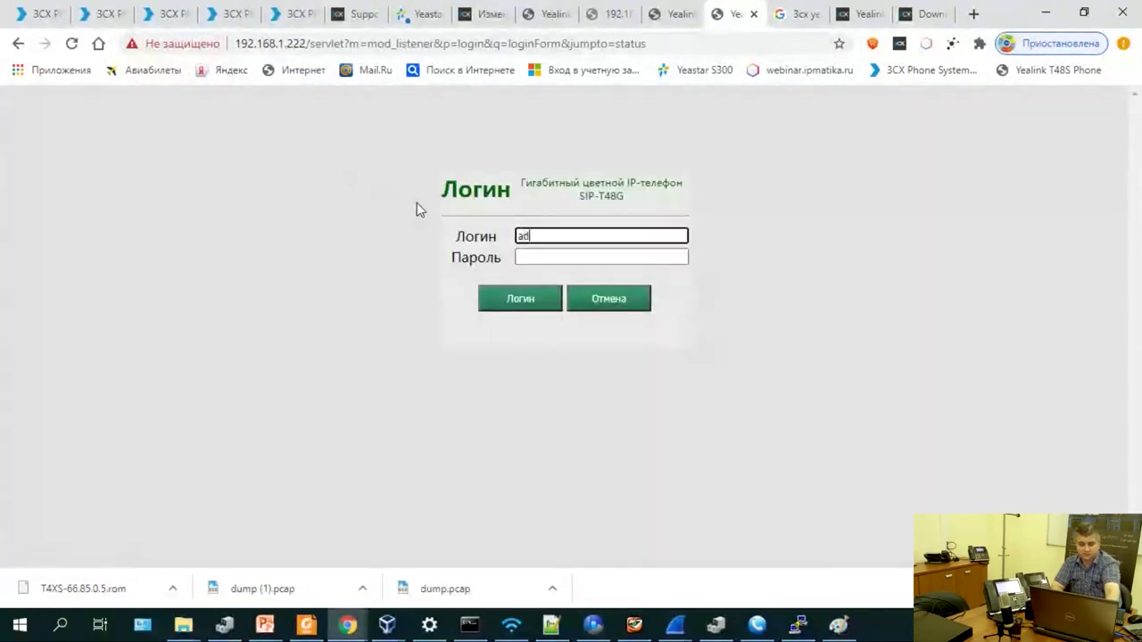
Step: Sign in to the phone's web interface as admin with the administrator password
left_click(534, 257)
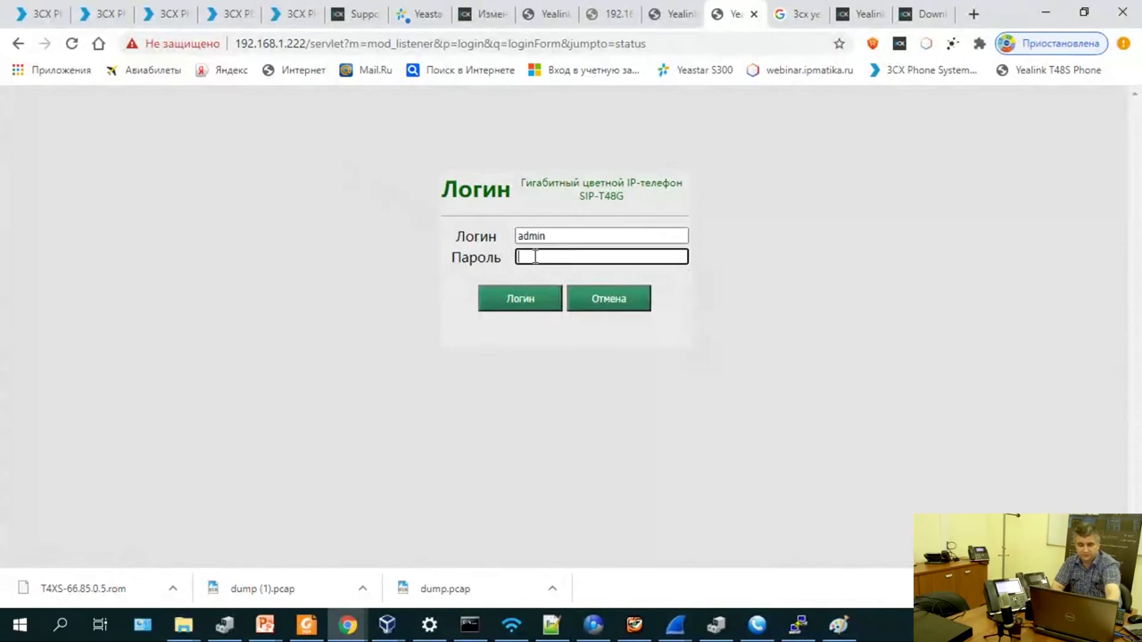
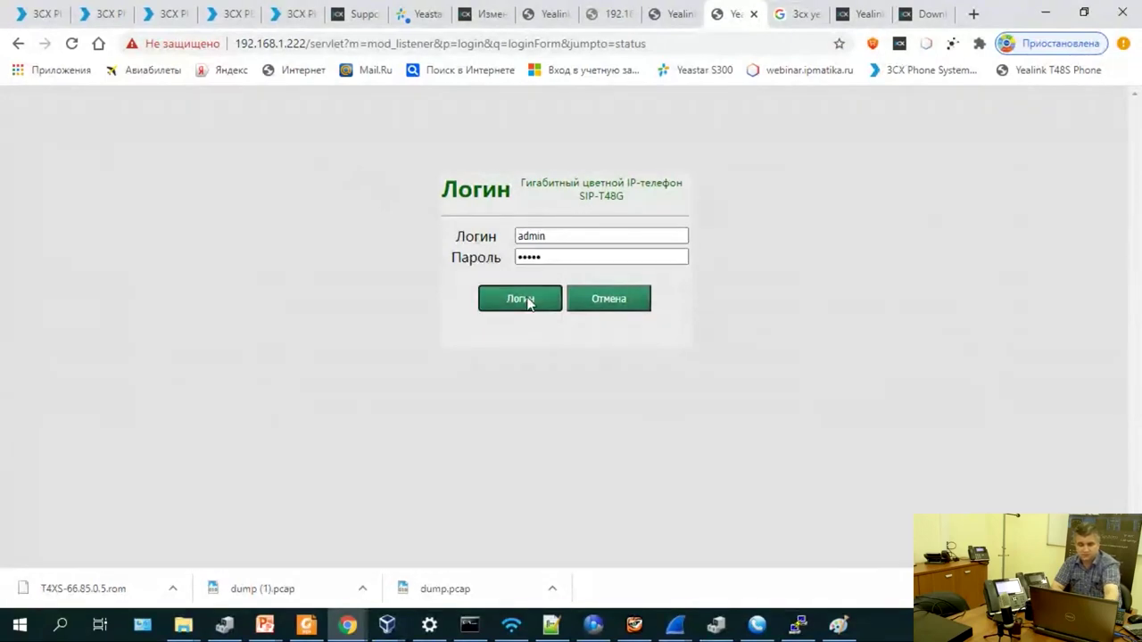
left_click(526, 303)
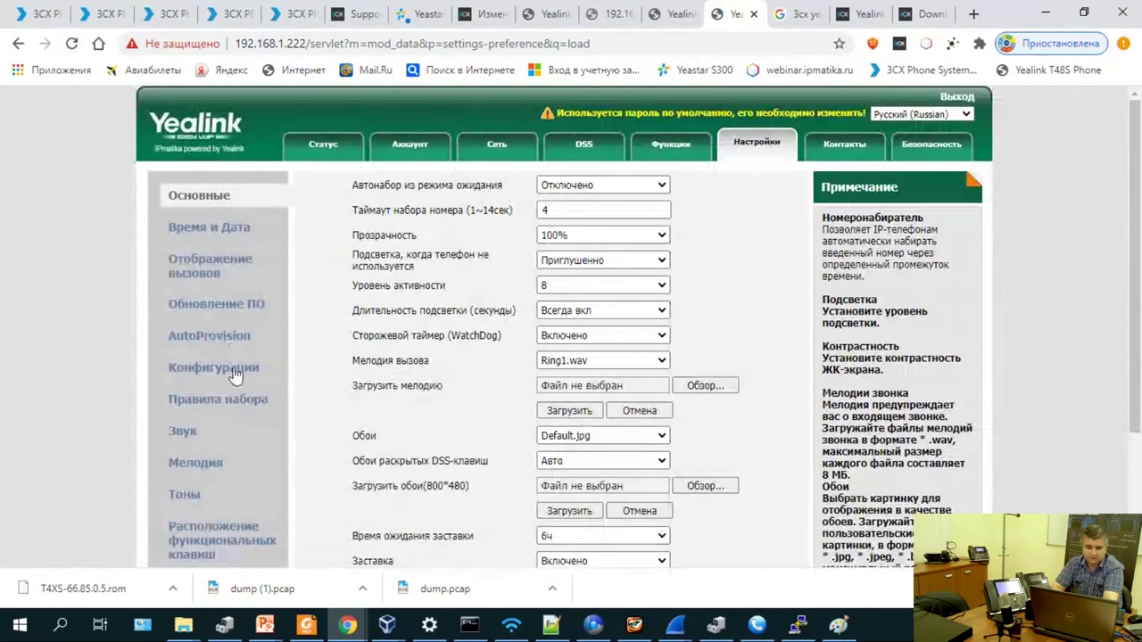
Step: Flash firmware T4XS-66.85.0.5.rom from Загрузки via Настройки > Обновление ПО, confirming the update
left_click(235, 367)
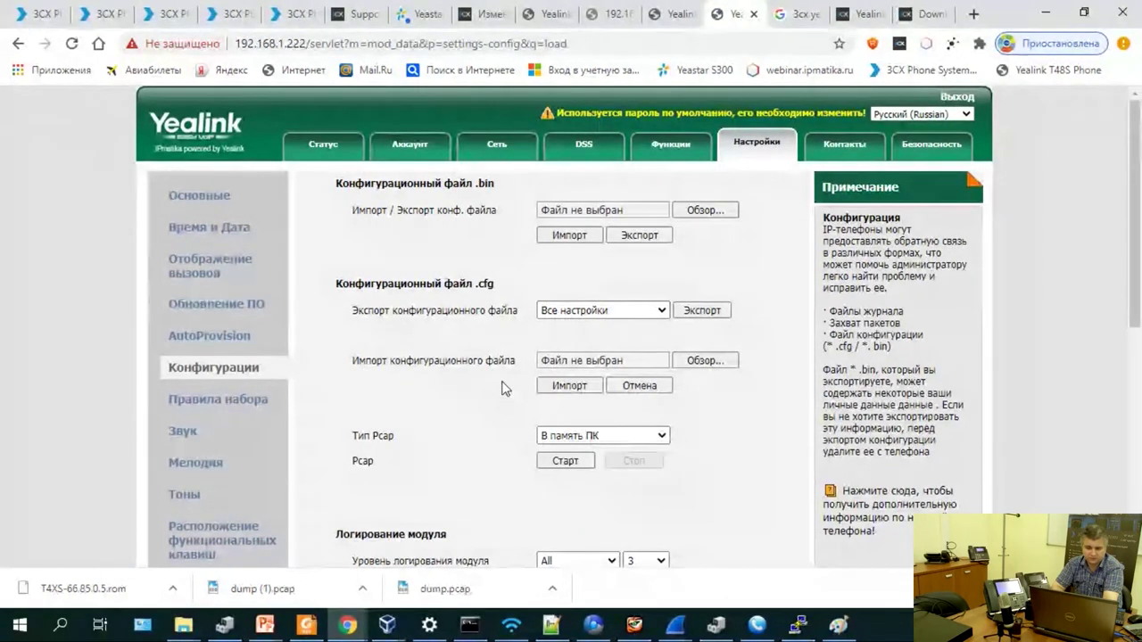
left_click(229, 316)
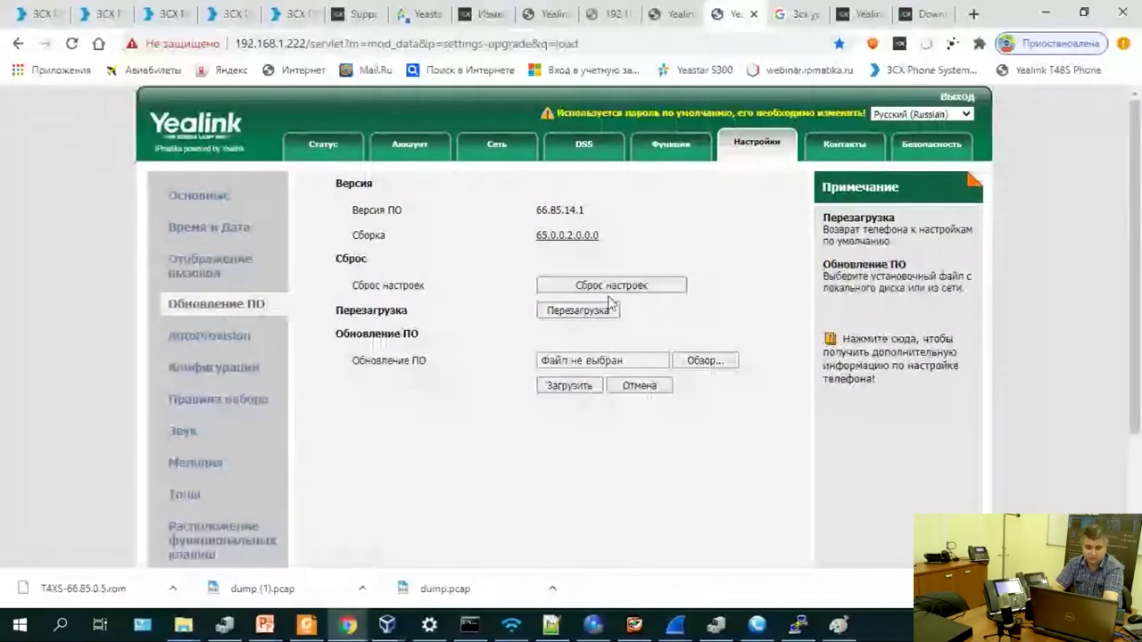
left_click(568, 390)
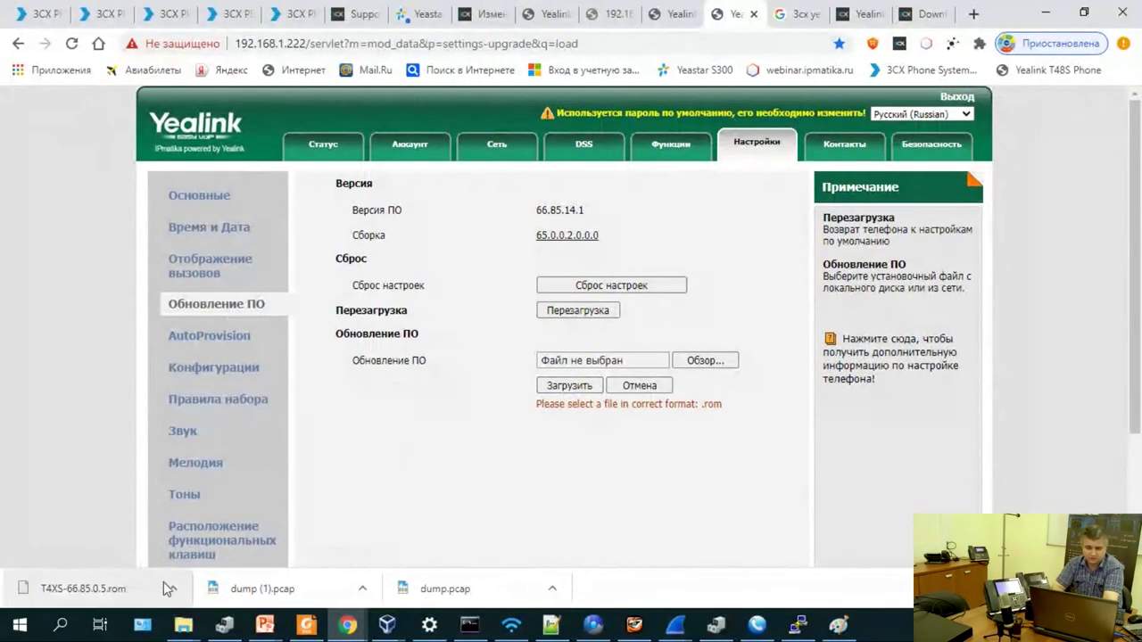
left_click(693, 364)
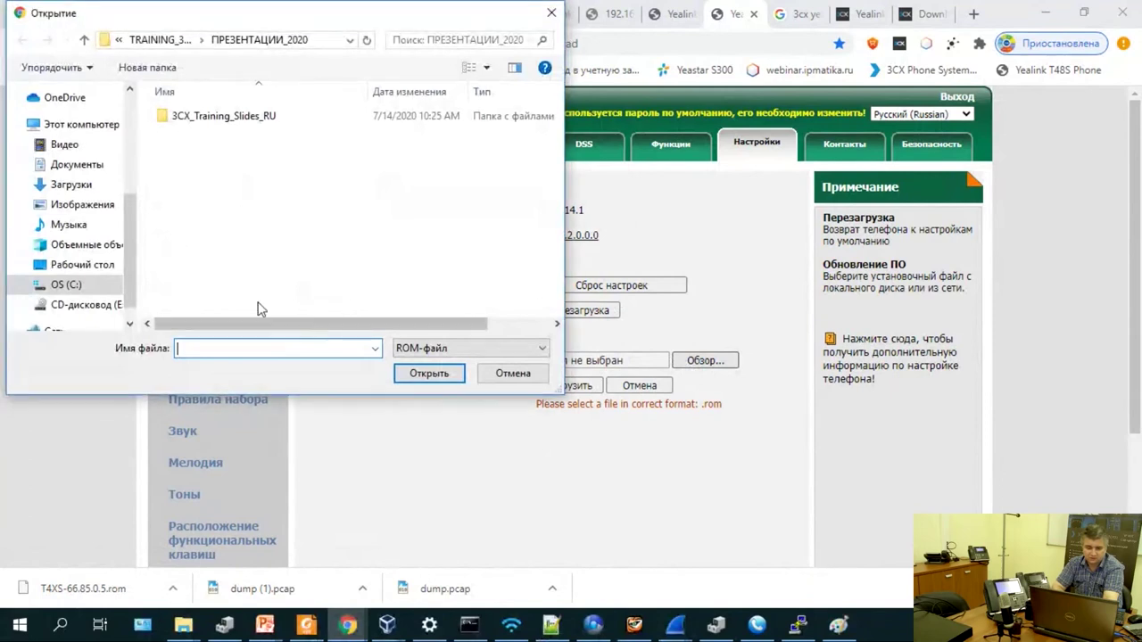
left_click(65, 185)
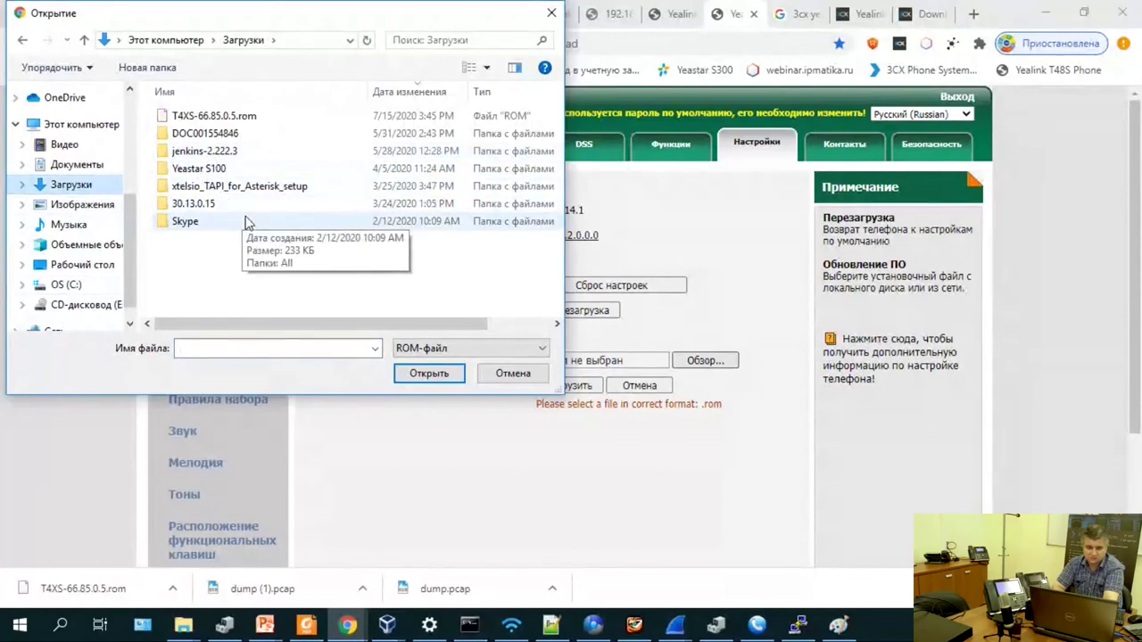
double_click(230, 119)
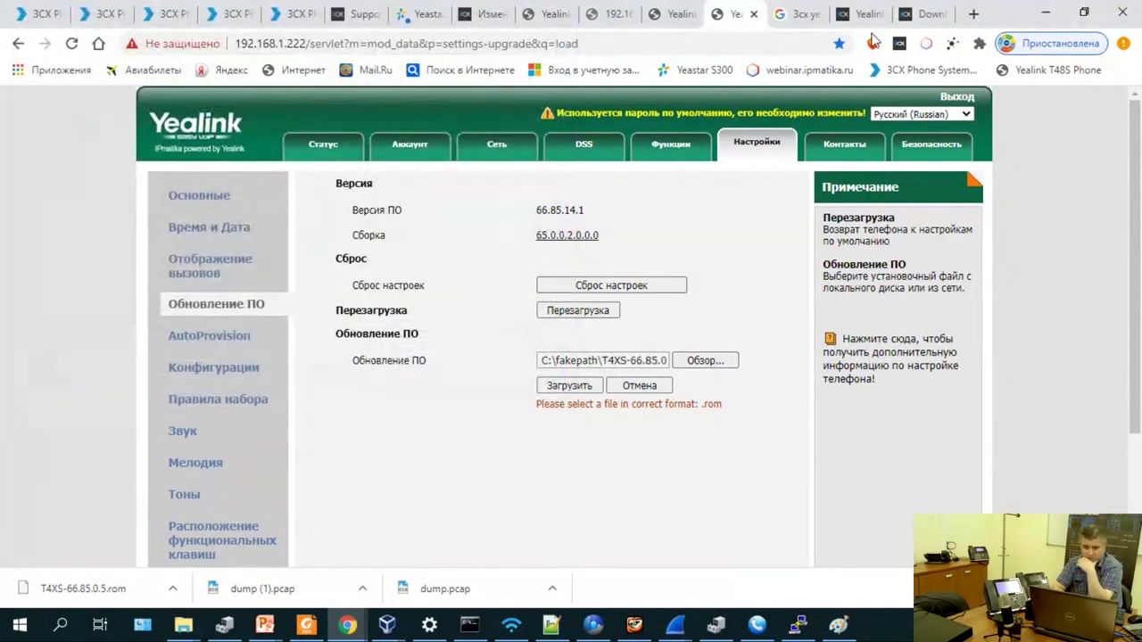
left_click(569, 391)
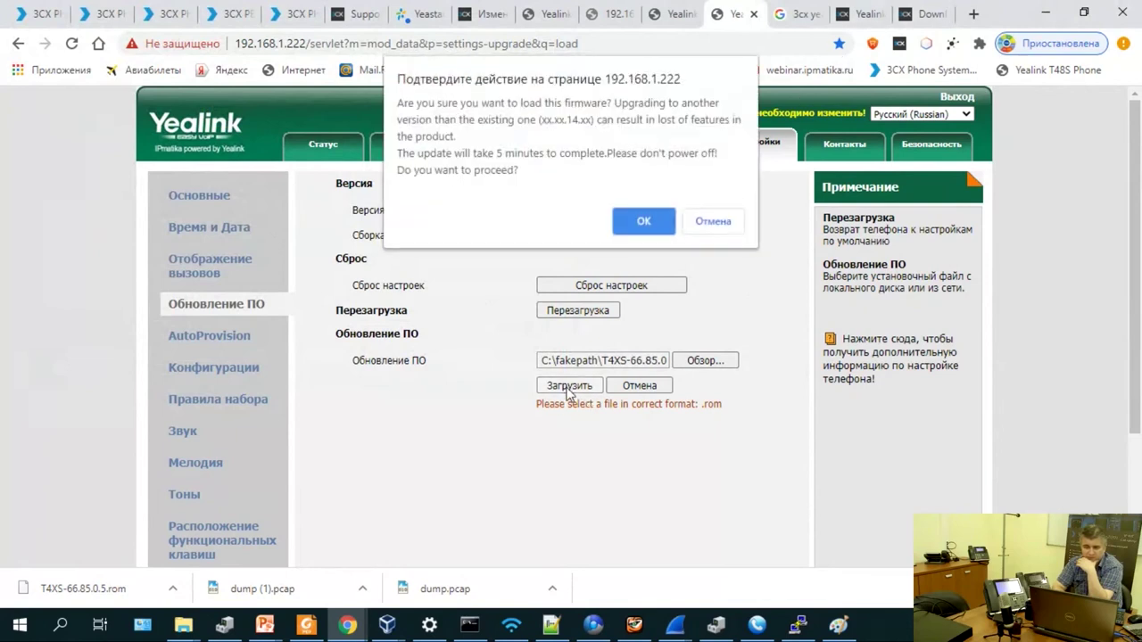
left_click(638, 227)
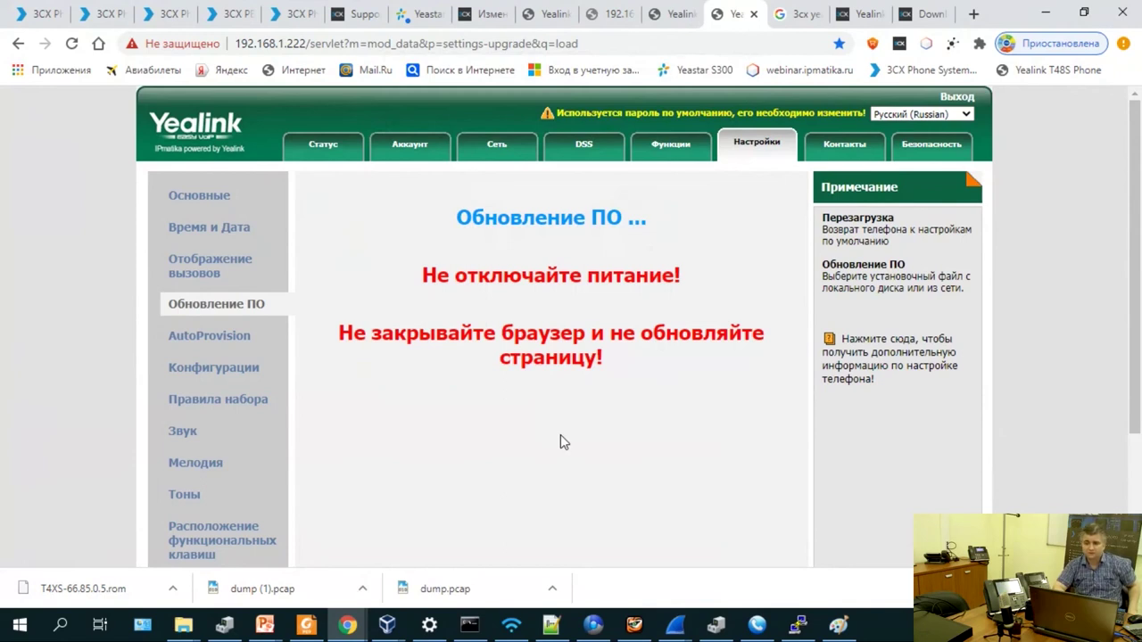
Step: Show the 3CX Телефоны list with the SIP-T48S at 192.168.1.222 on firmware 66.85.14.1
left_click(26, 14)
scroll(516, 241, "up", 5)
scroll(516, 241, "up", 5)
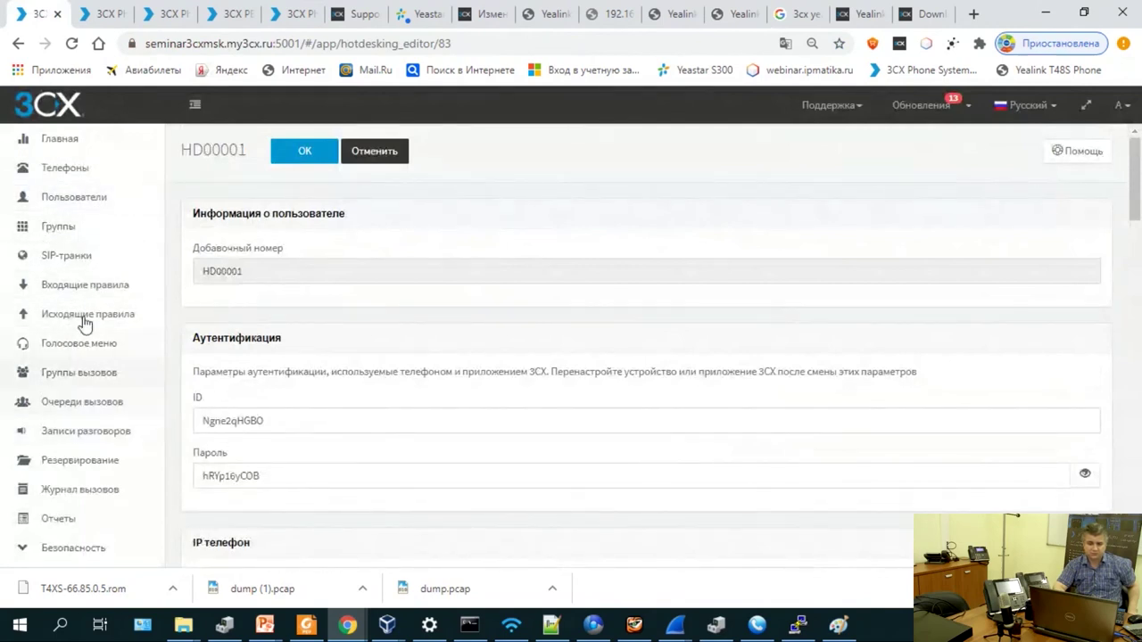
left_click(89, 173)
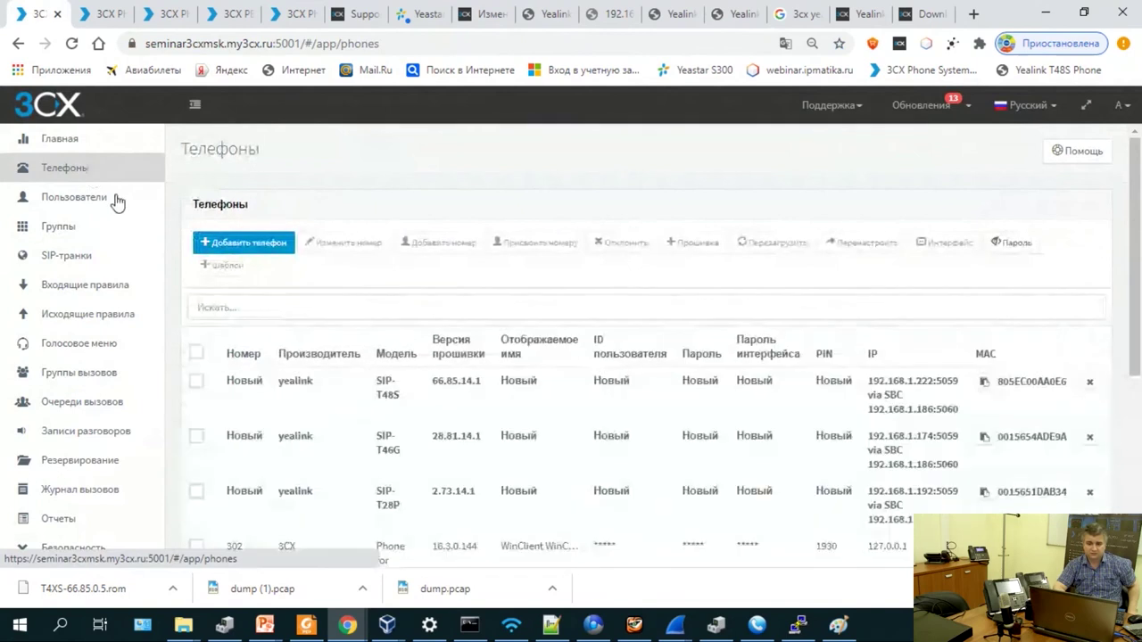
scroll(401, 470, "down", 1)
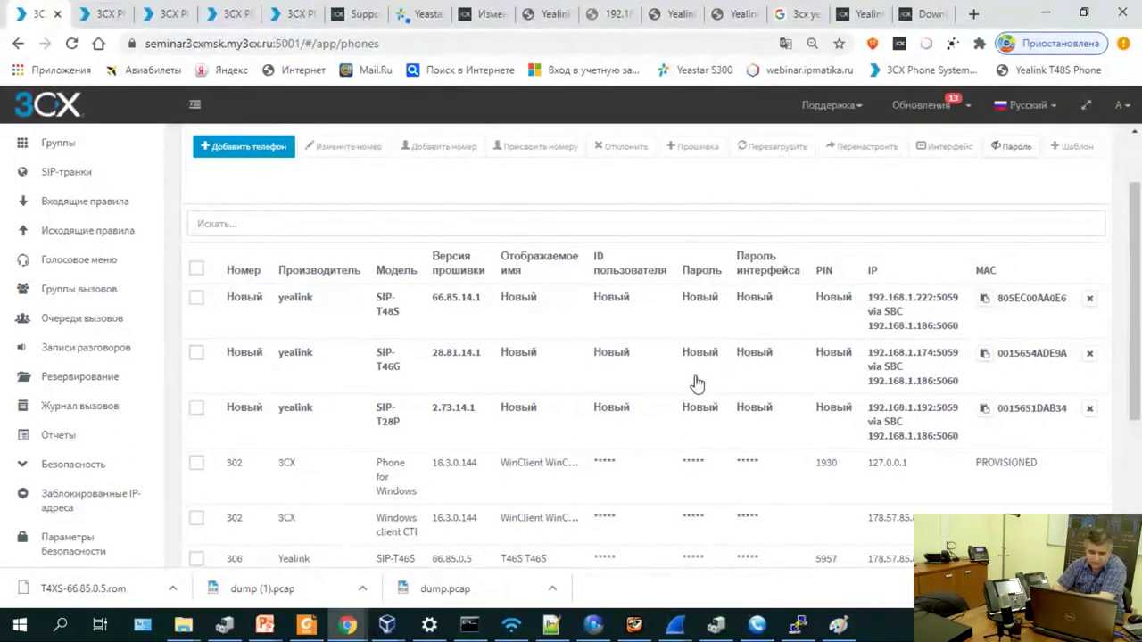
scroll(701, 388, "down", 2)
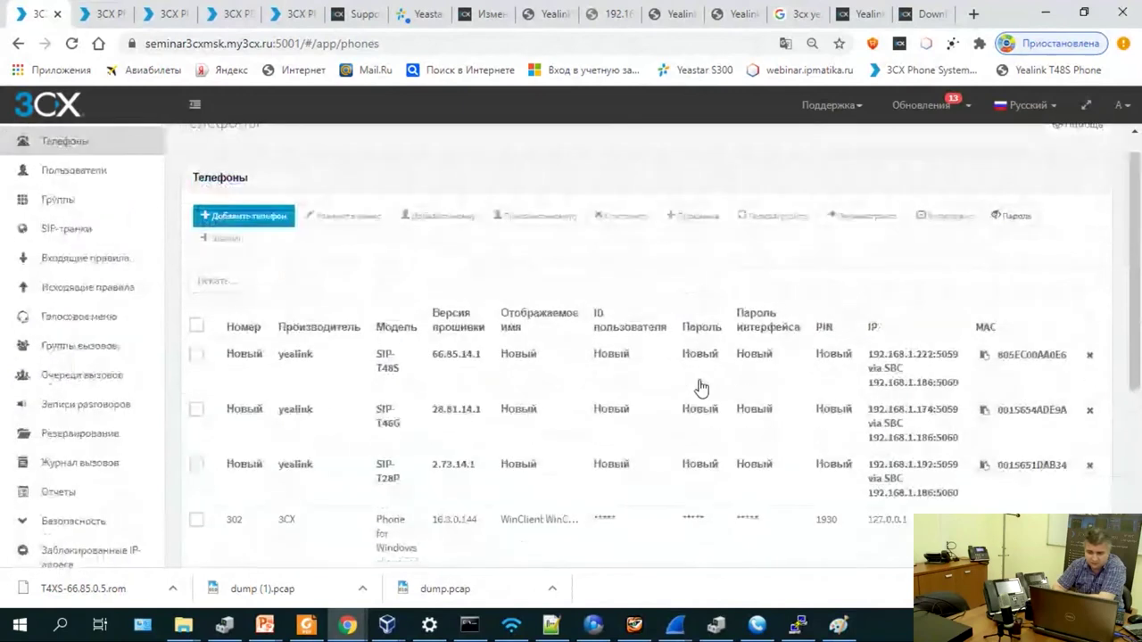
Step: Open the 2.5_-_Посменная_работа_пользователей.pdf slides from the 02_Intermediate folder in Foxit Reader
left_click(182, 629)
left_click(225, 555)
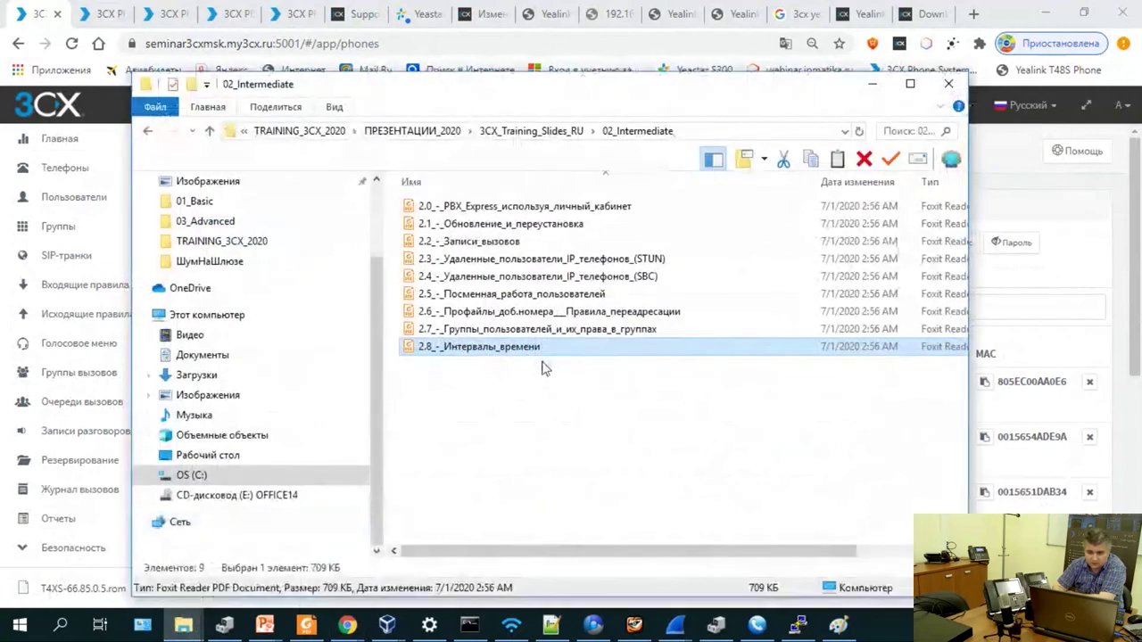
left_click(513, 332)
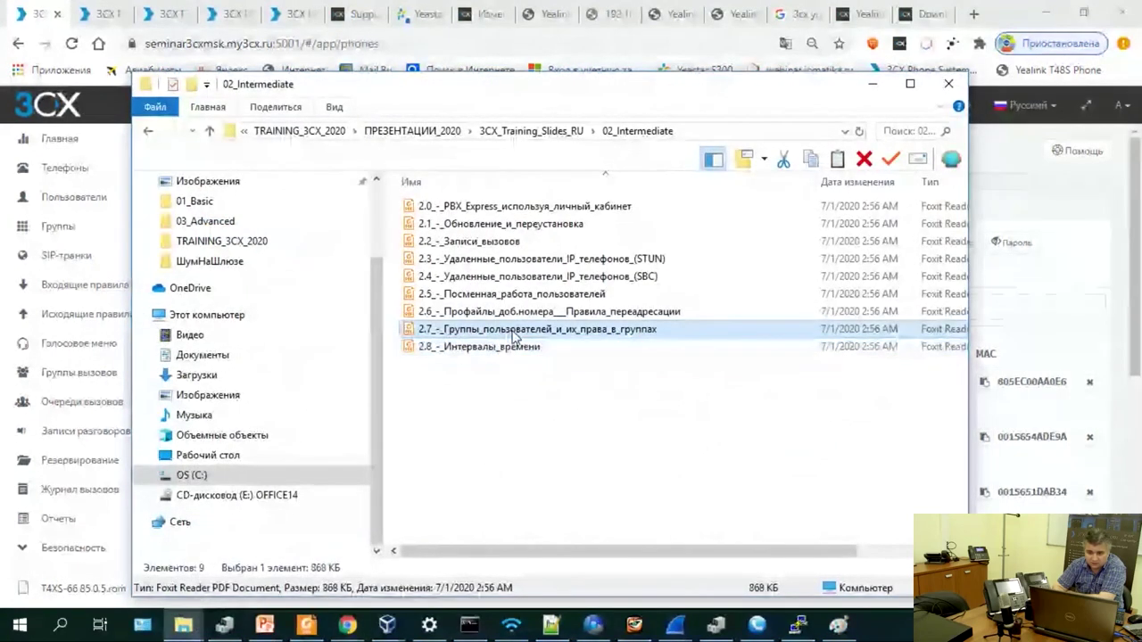
left_click(528, 312)
double_click(538, 295)
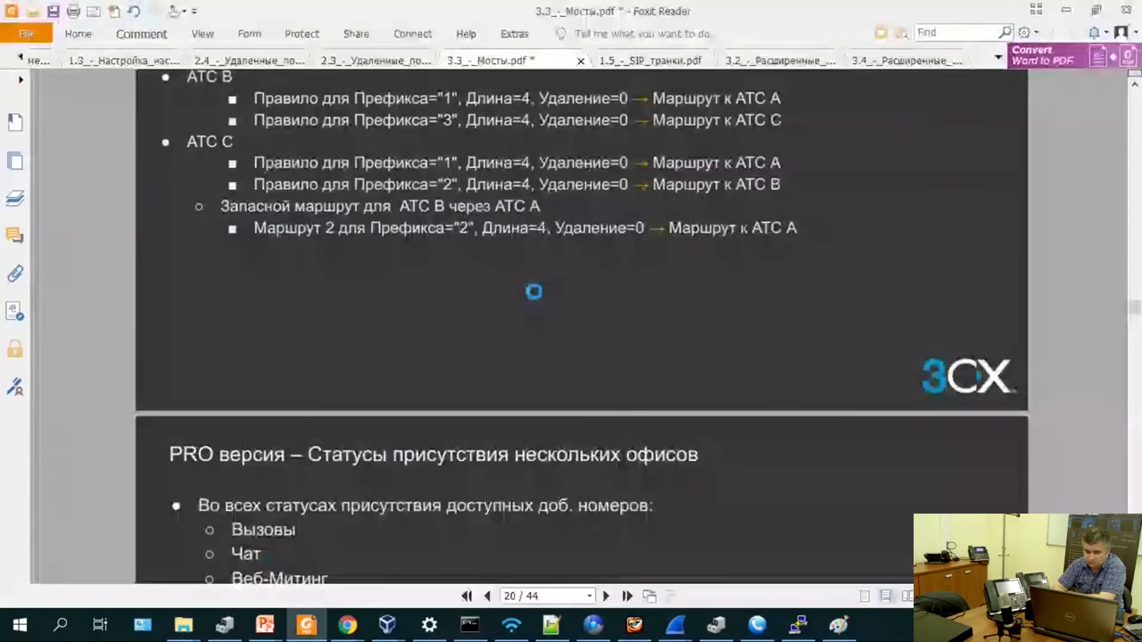
Step: Scroll the slides to page 3 of 10, describing shift-based hot desking
scroll(559, 339, "down", 3)
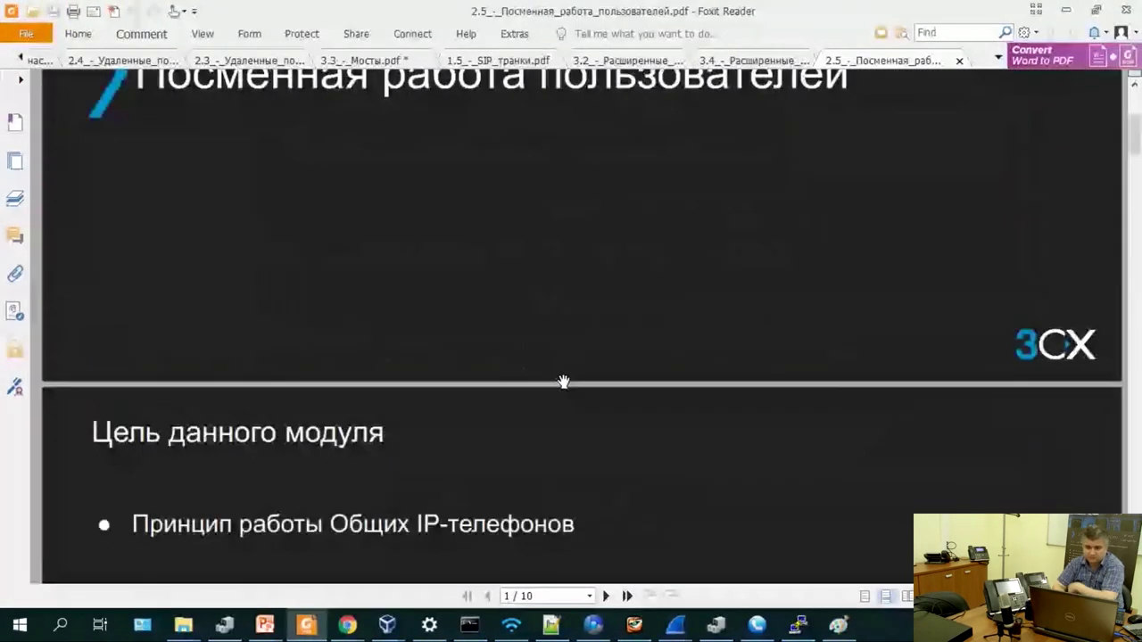
scroll(573, 366, "down", 1, "ctrl")
scroll(572, 367, "down", 2)
scroll(576, 375, "up", 1)
scroll(576, 375, "down", 6)
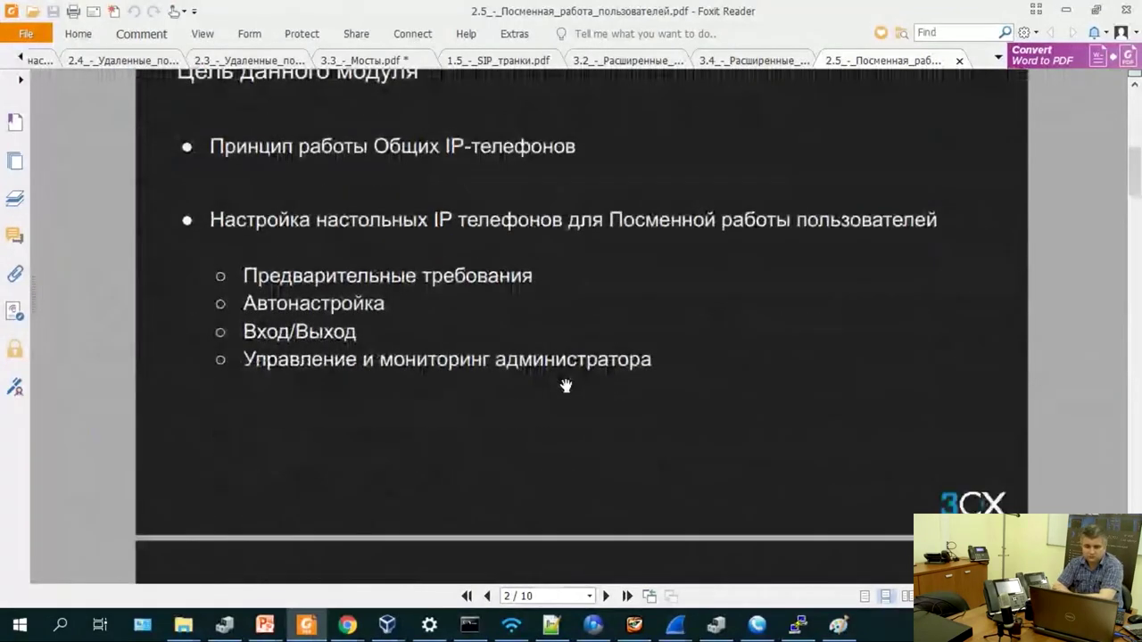
scroll(565, 389, "up", 3)
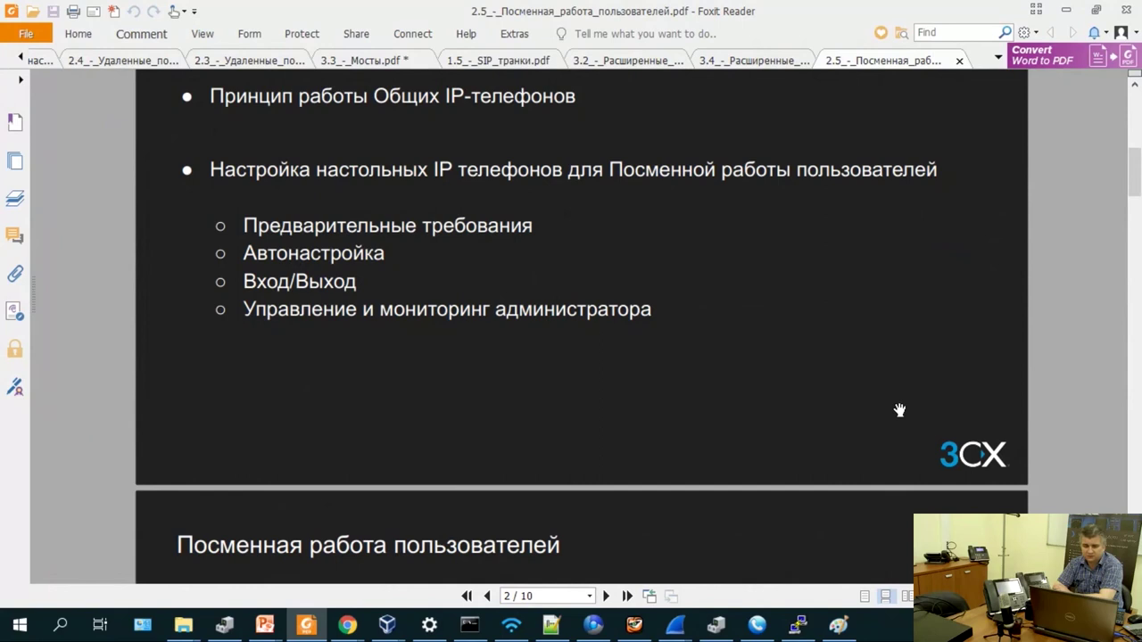
scroll(899, 411, "down", 1)
scroll(900, 411, "down", 5)
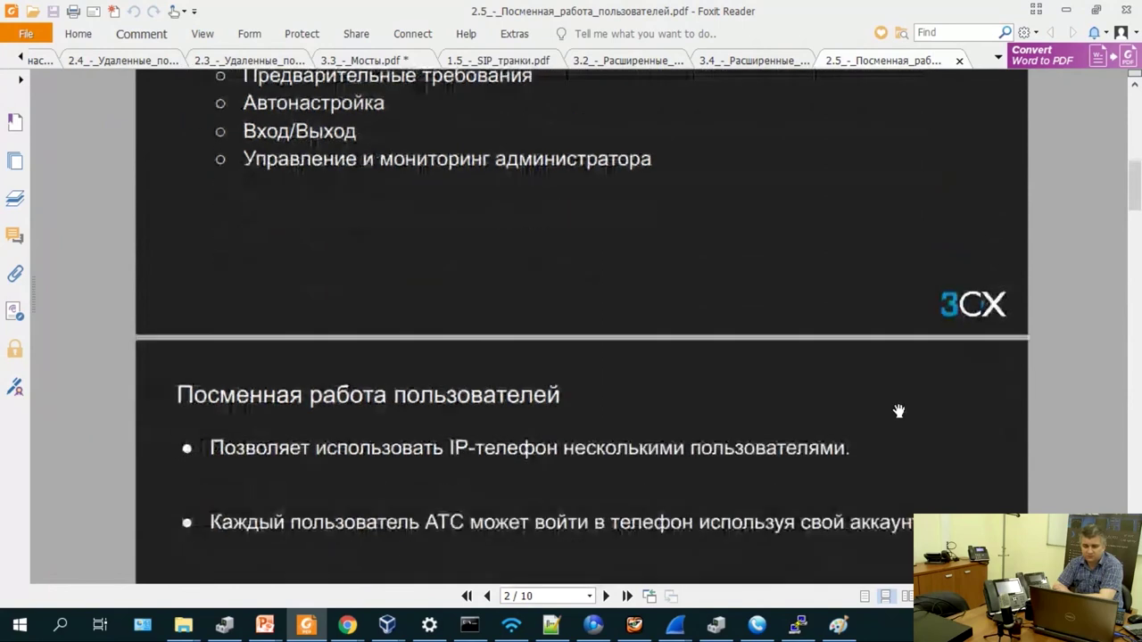
scroll(900, 410, "down", 2)
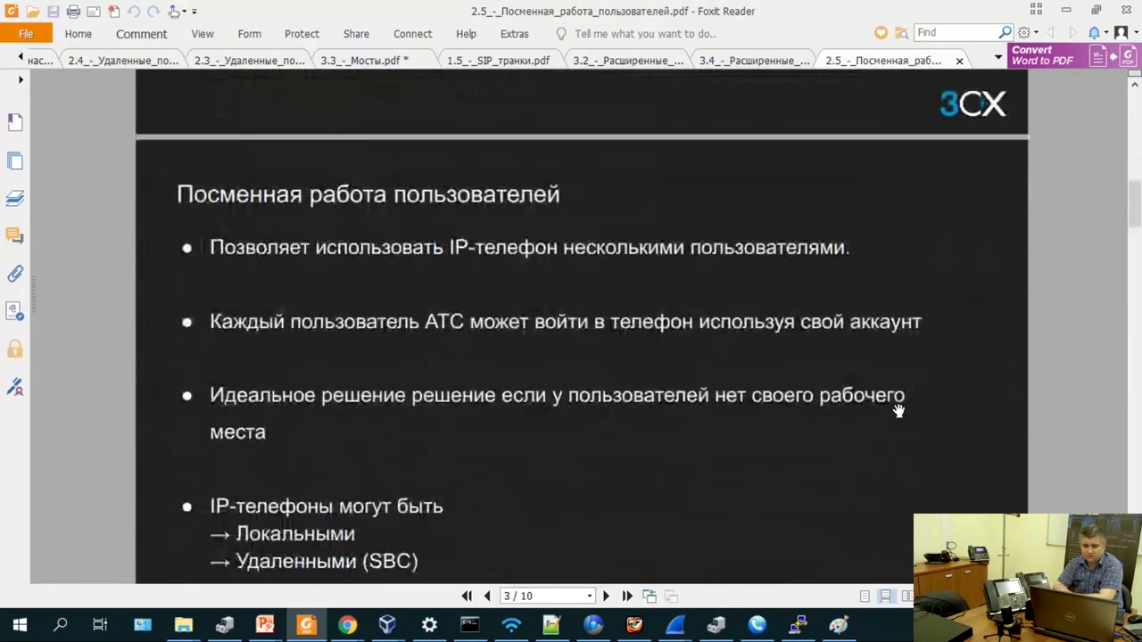
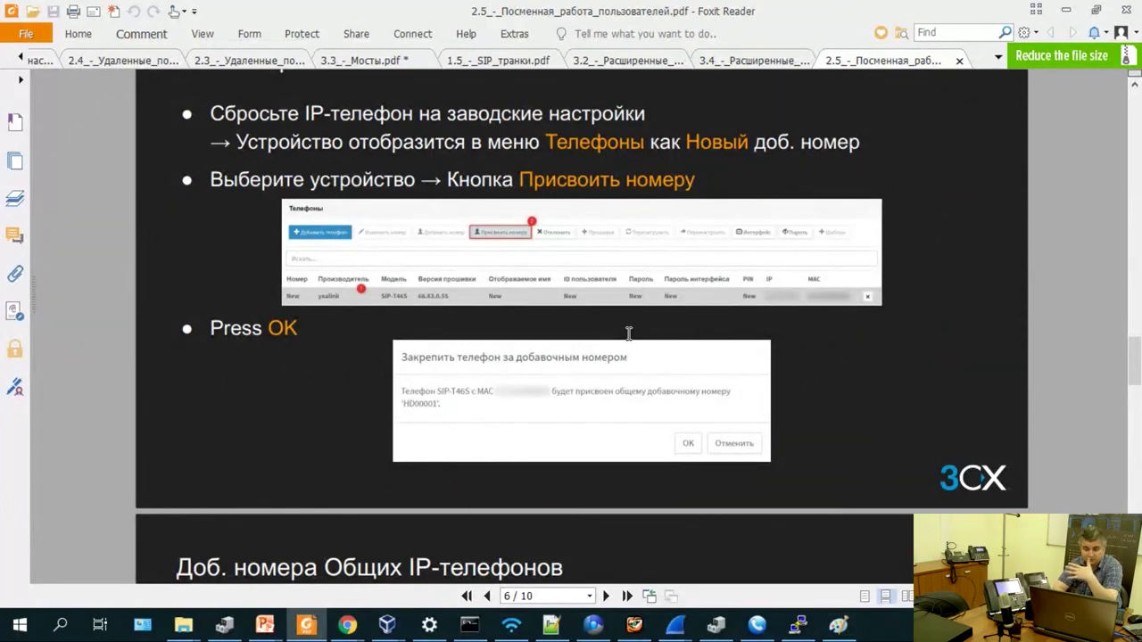
Step: Scroll the training PDF back to page 5, the Автонастройка slide on shared IP phones
scroll(628, 333, "up", 8)
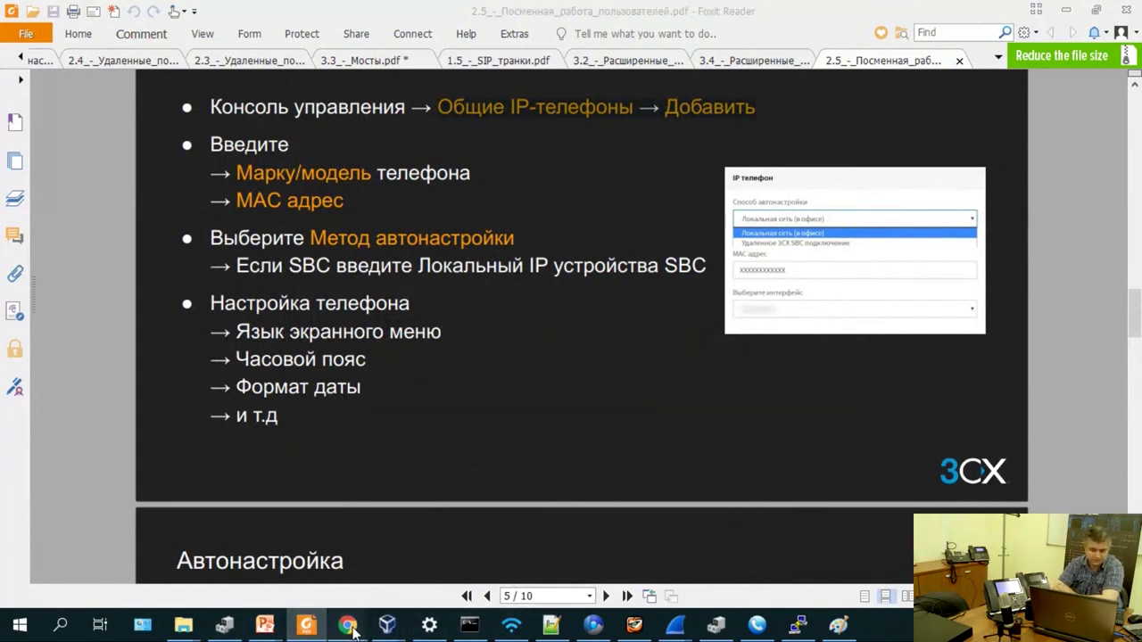
Step: Bring the 3CX Management Console in Chrome to the front
mouse_move(348, 625)
left_click(169, 545)
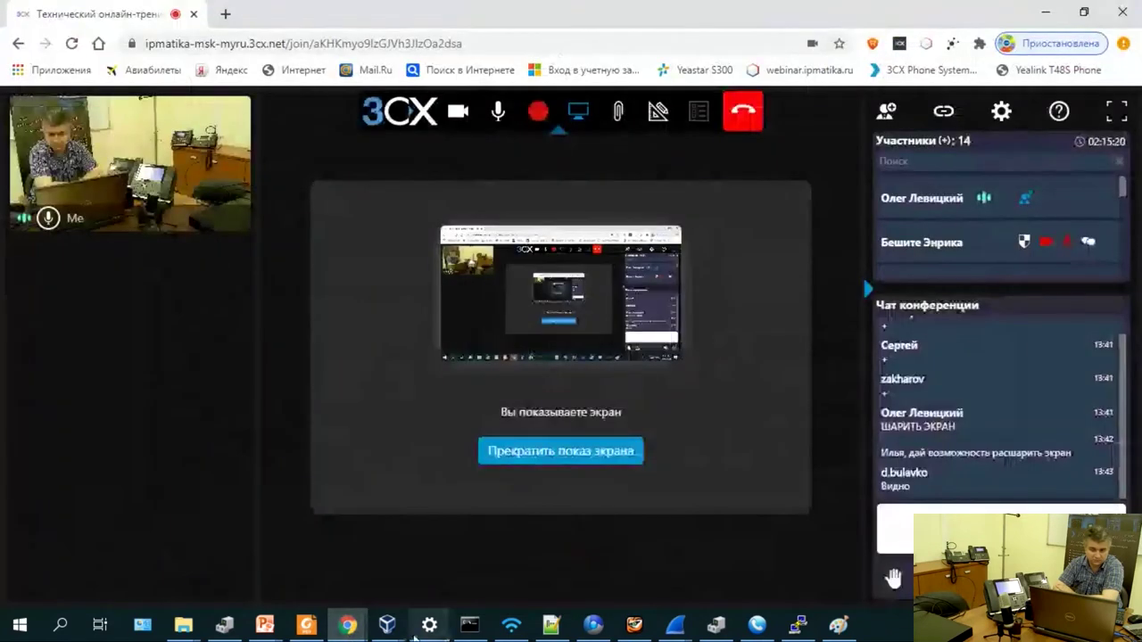
left_click(346, 582)
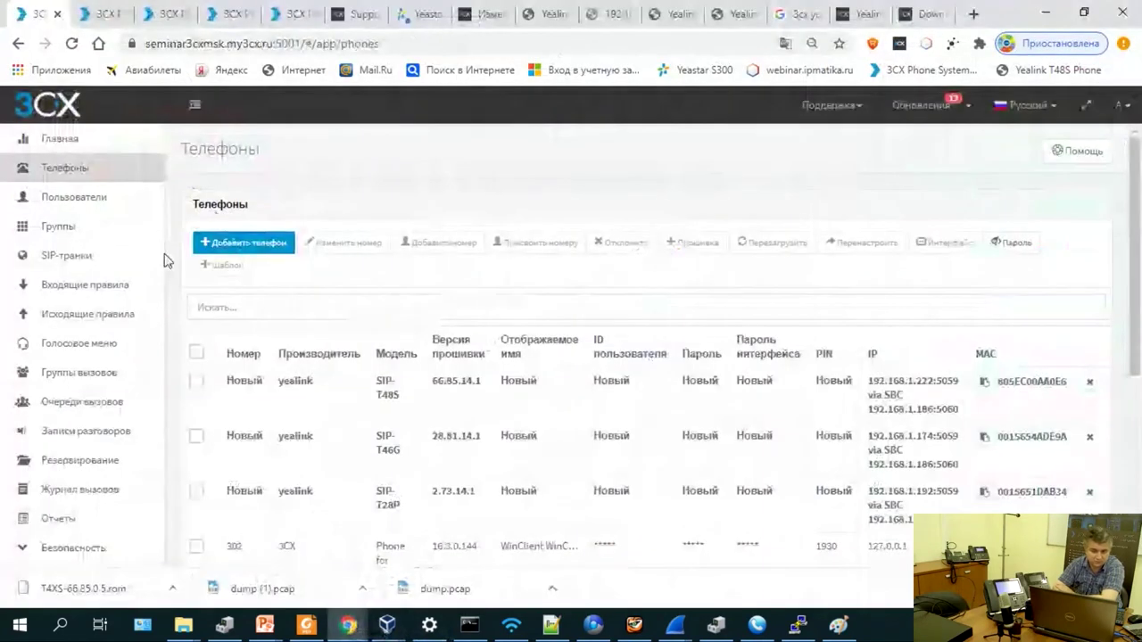
scroll(171, 394, "down", 3)
scroll(158, 398, "down", 3)
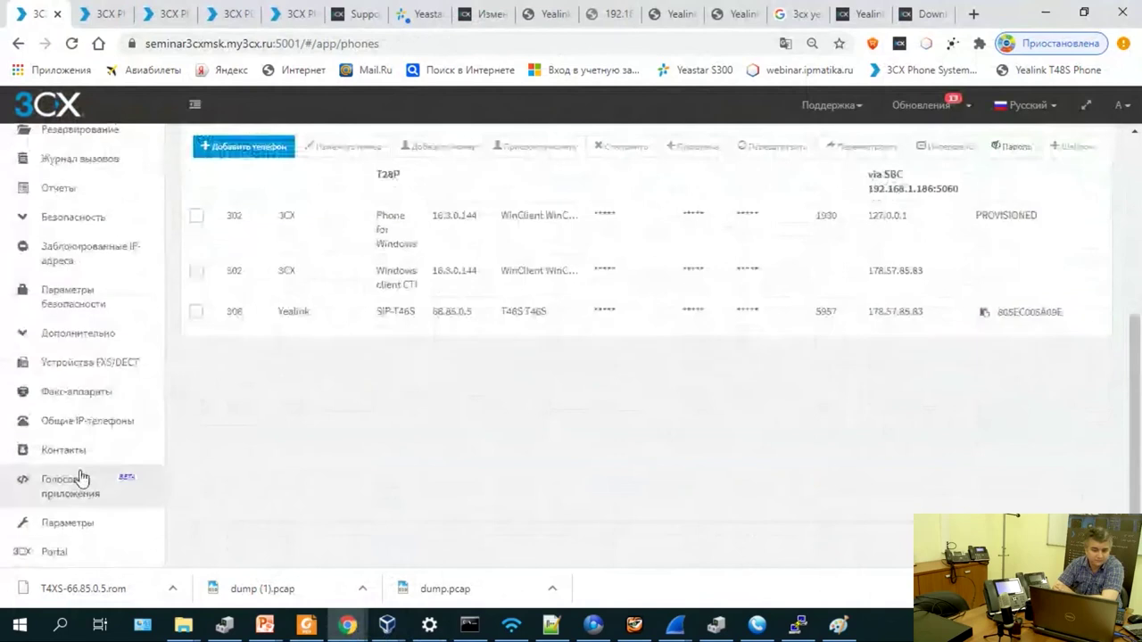
Step: Open shared IP phone HD00001 from Общие IP-телефоны and review its settings
left_click(81, 423)
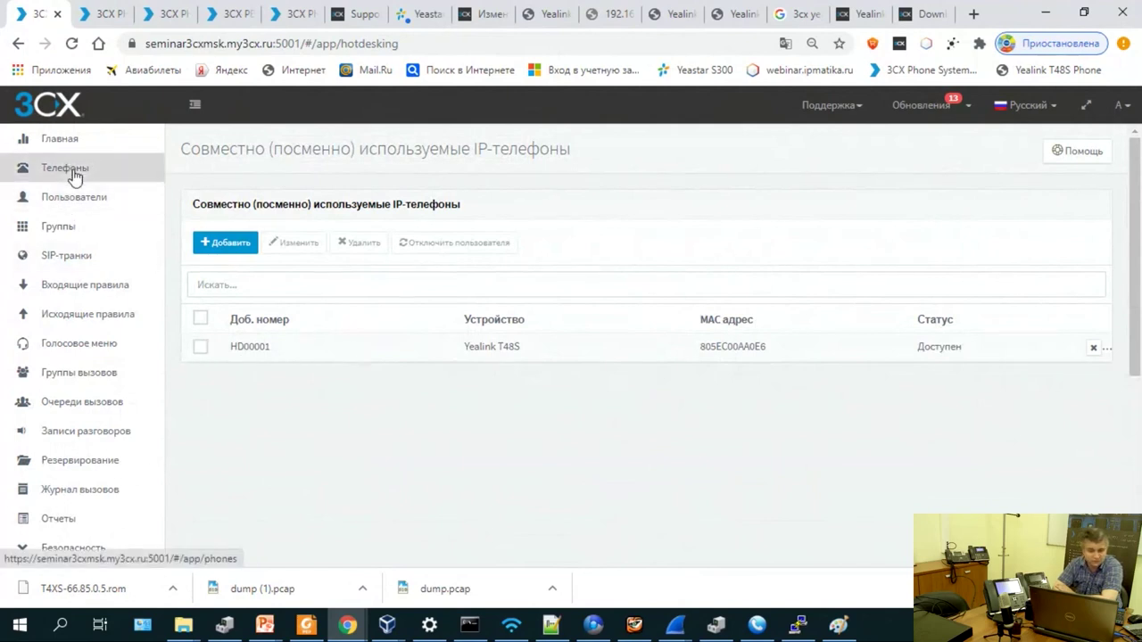
double_click(487, 357)
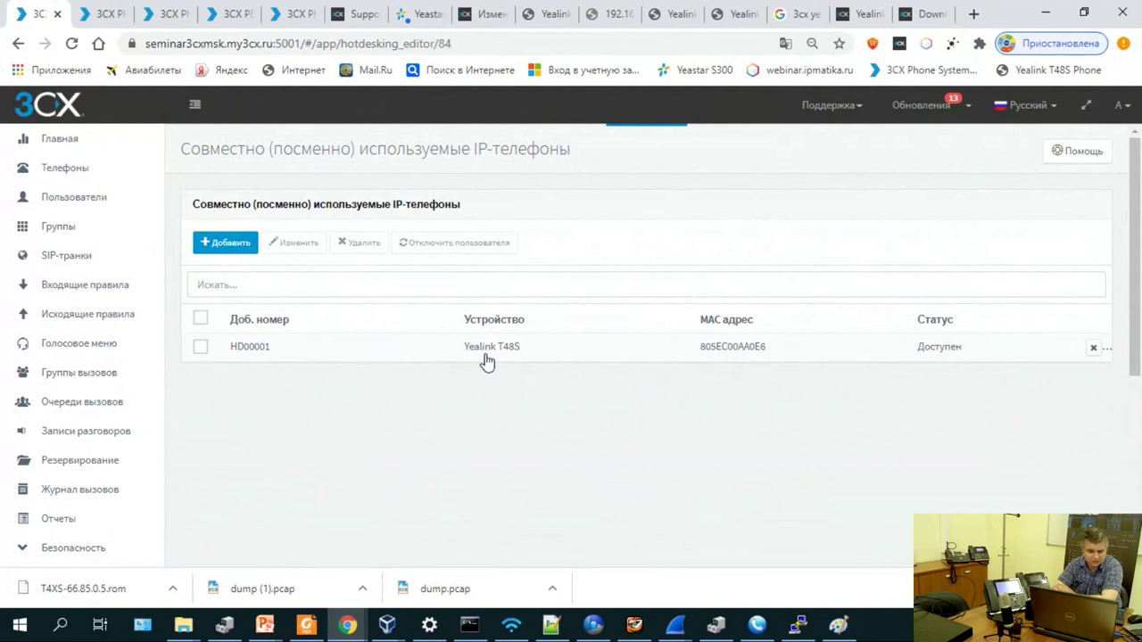
scroll(482, 365, "down", 3)
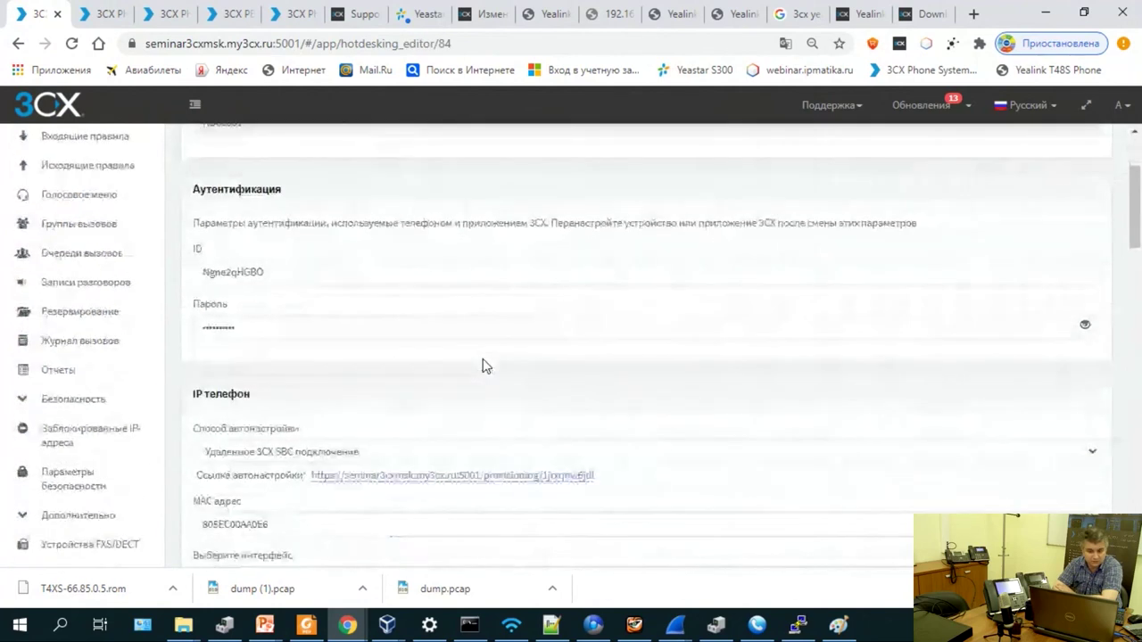
scroll(483, 366, "down", 2)
scroll(483, 366, "down", 4)
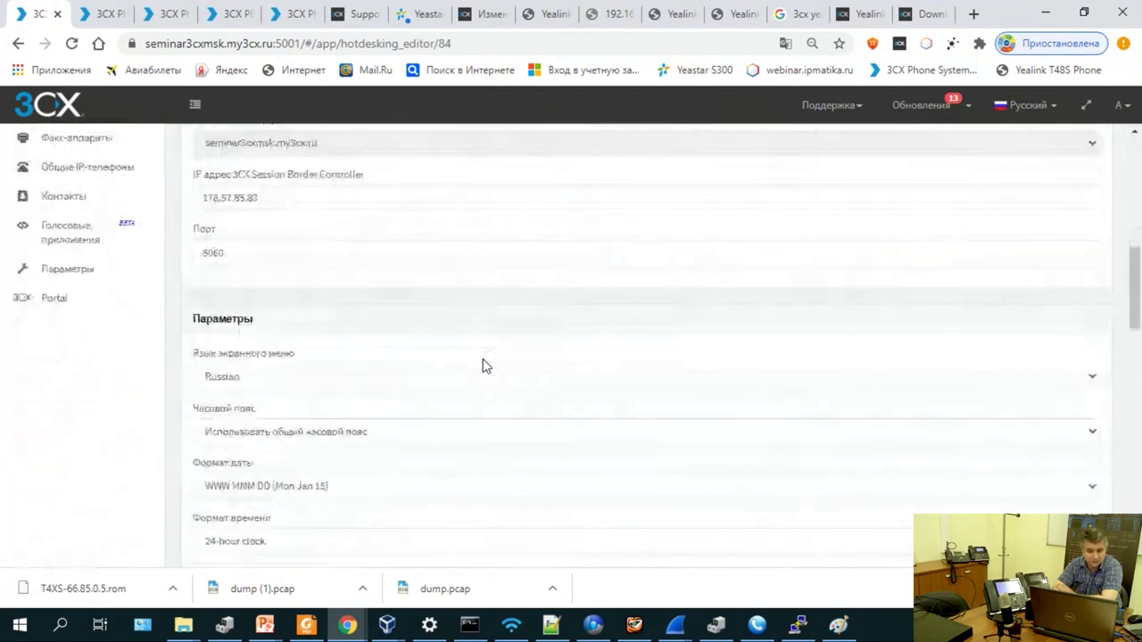
scroll(483, 366, "up", 2)
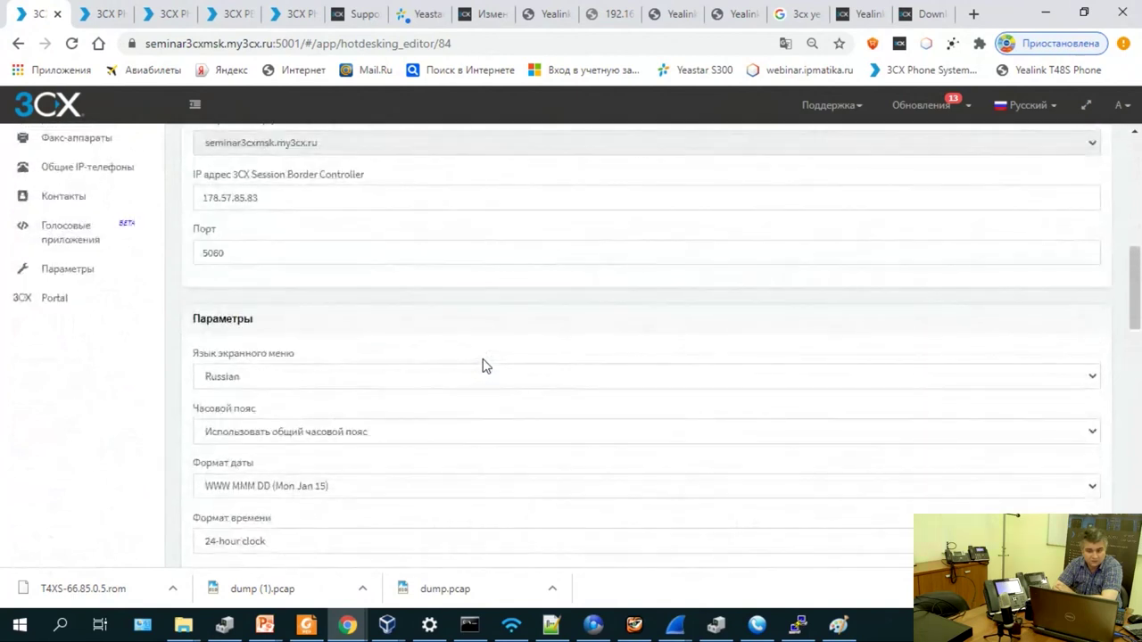
scroll(483, 366, "up", 5)
scroll(483, 361, "down", 2)
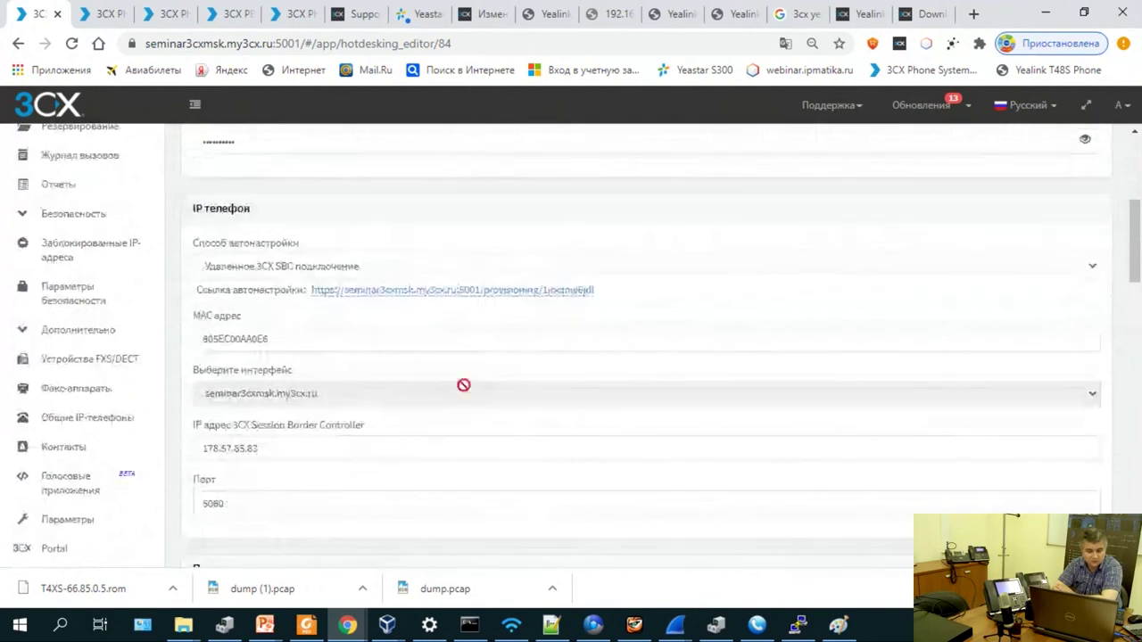
left_click_drag(327, 456, 152, 455)
scroll(418, 420, "up", 4)
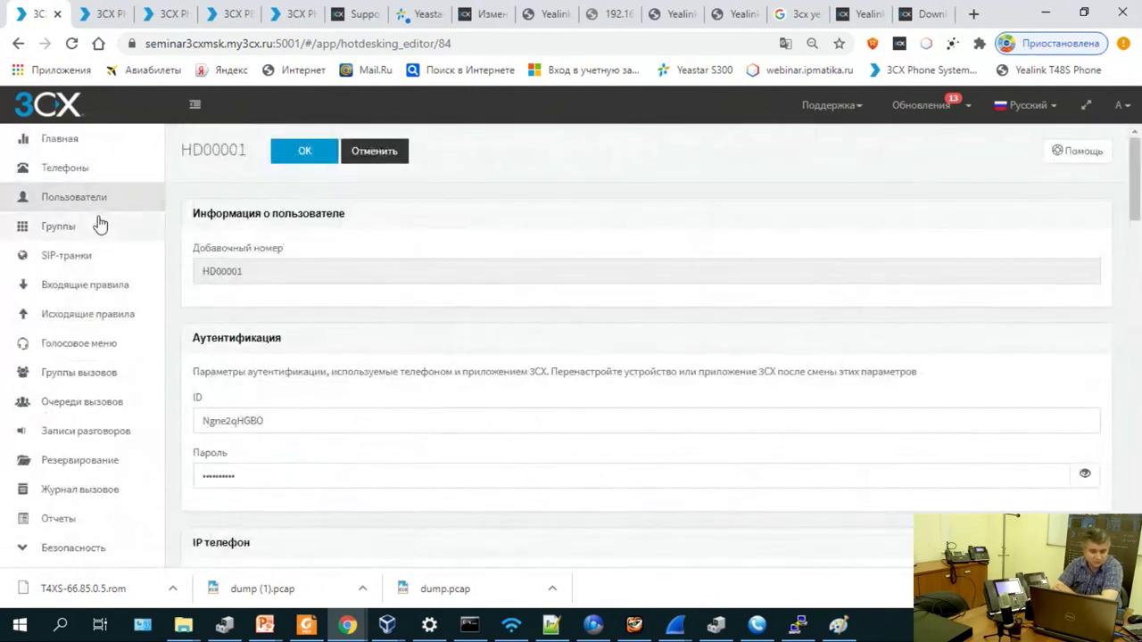
Step: Page through training slides 6–9 in Foxit Reader, then return to page 5
left_click(306, 624)
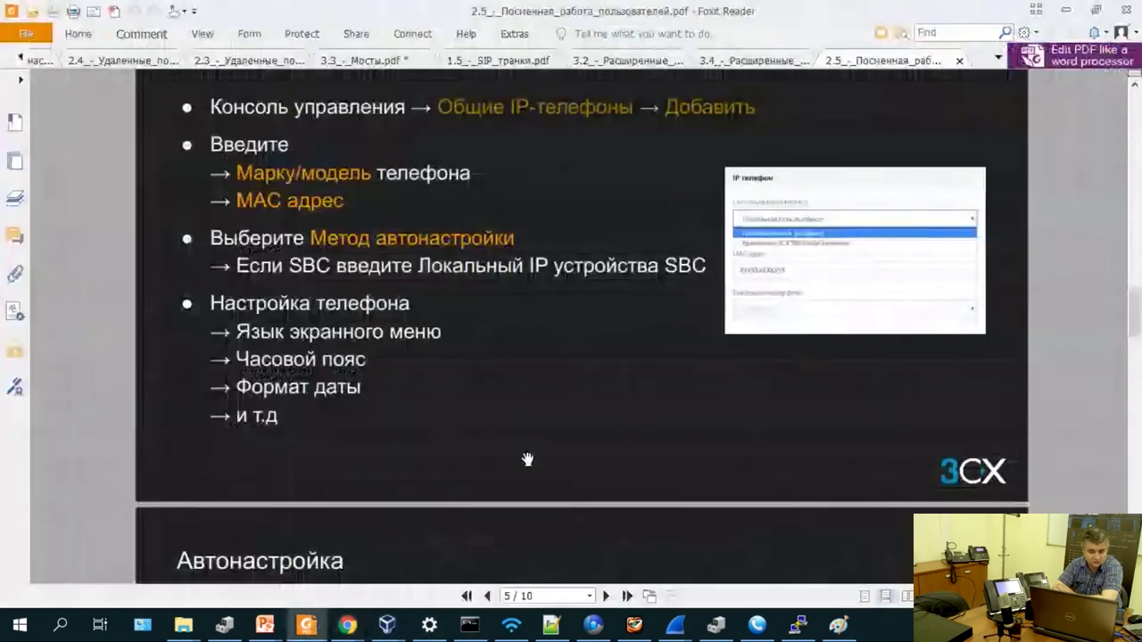
scroll(528, 460, "up", 1)
scroll(528, 460, "up", 5)
scroll(535, 455, "down", 5)
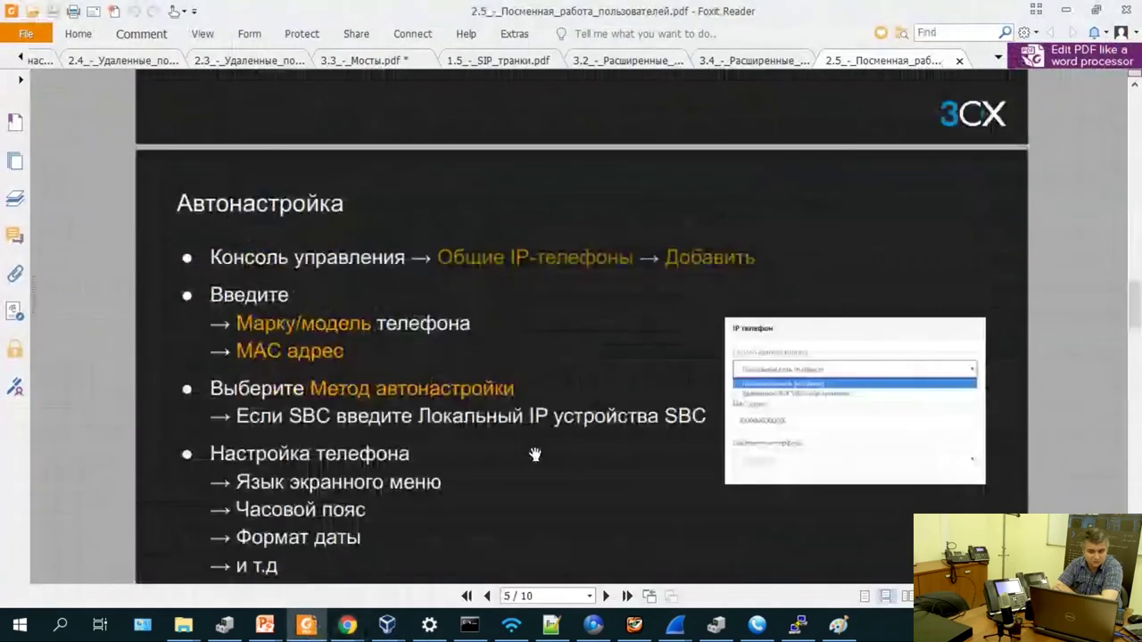
scroll(537, 454, "down", 5)
scroll(538, 453, "down", 9)
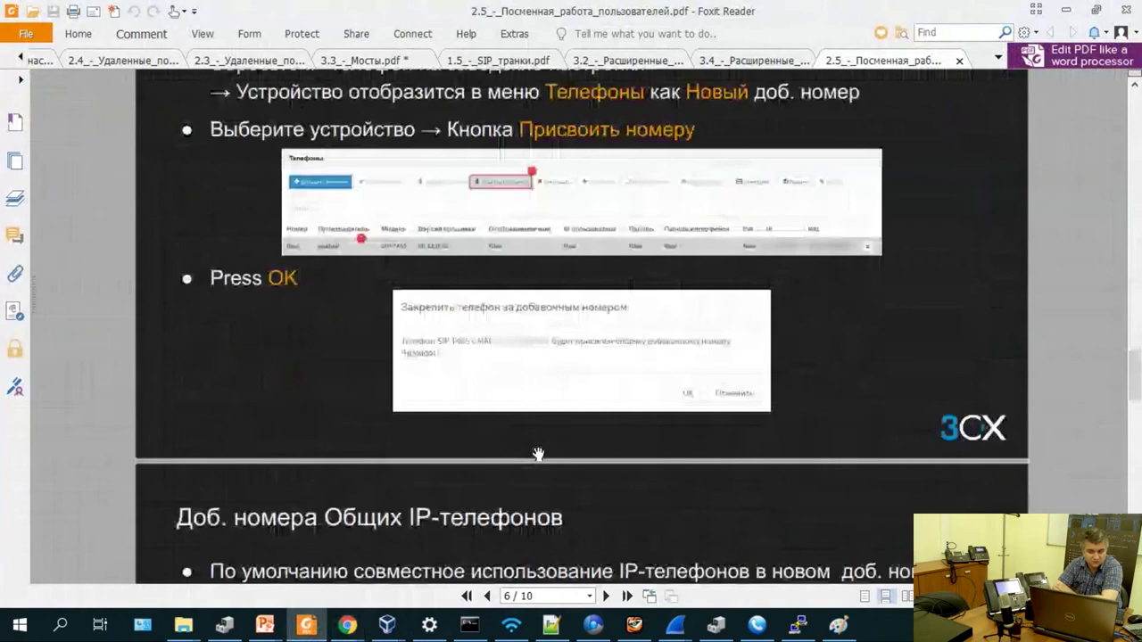
scroll(538, 453, "down", 8)
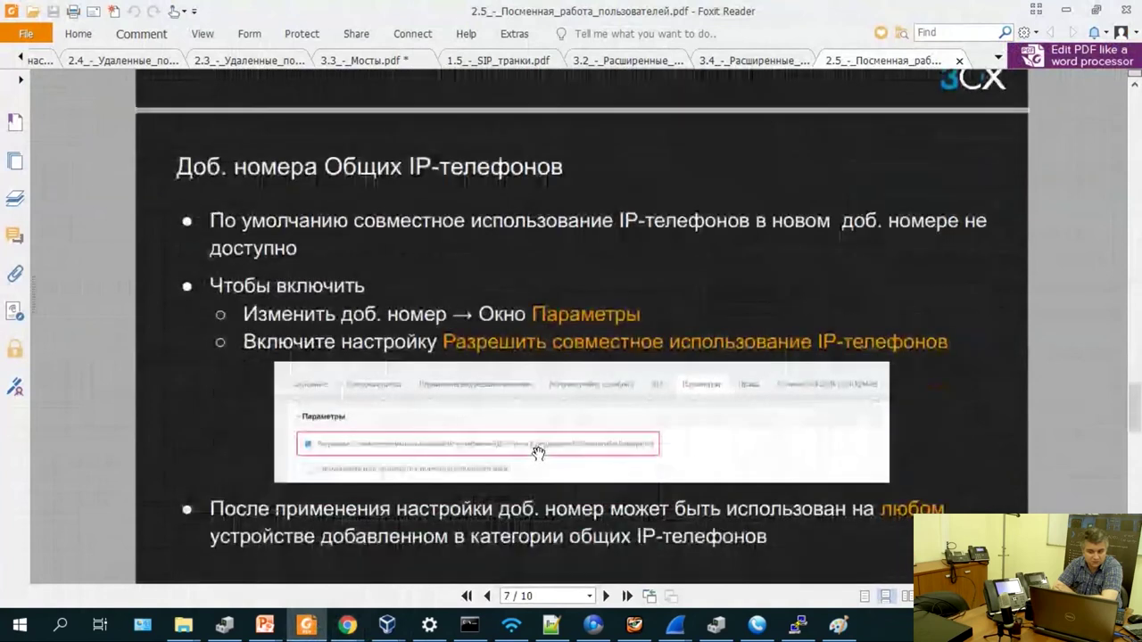
scroll(539, 456, "down", 8)
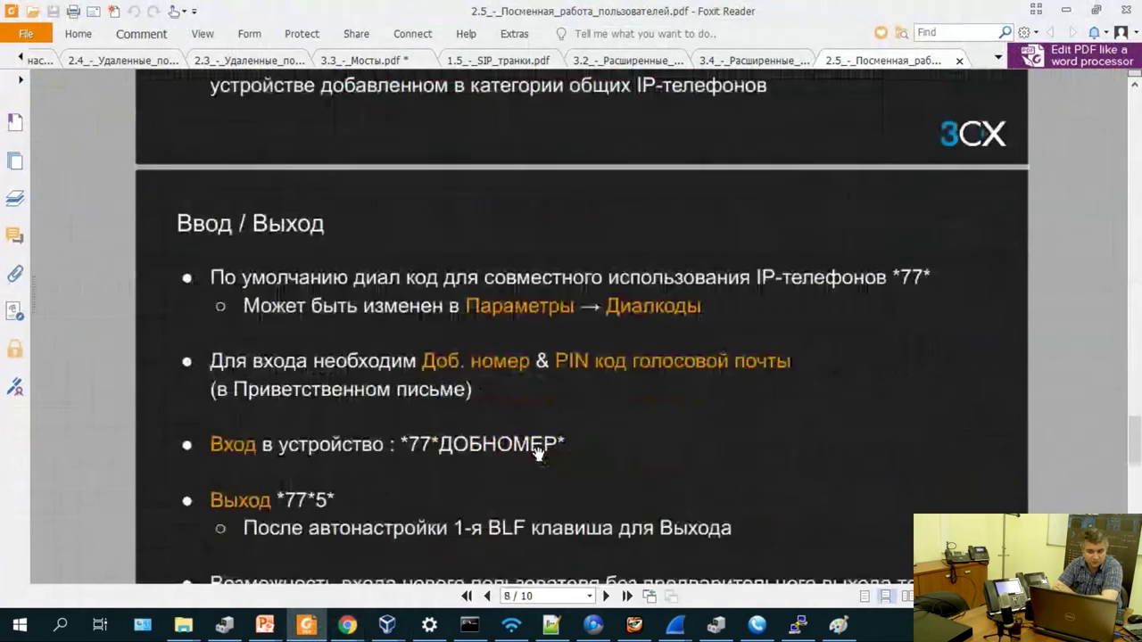
scroll(538, 455, "up", 8)
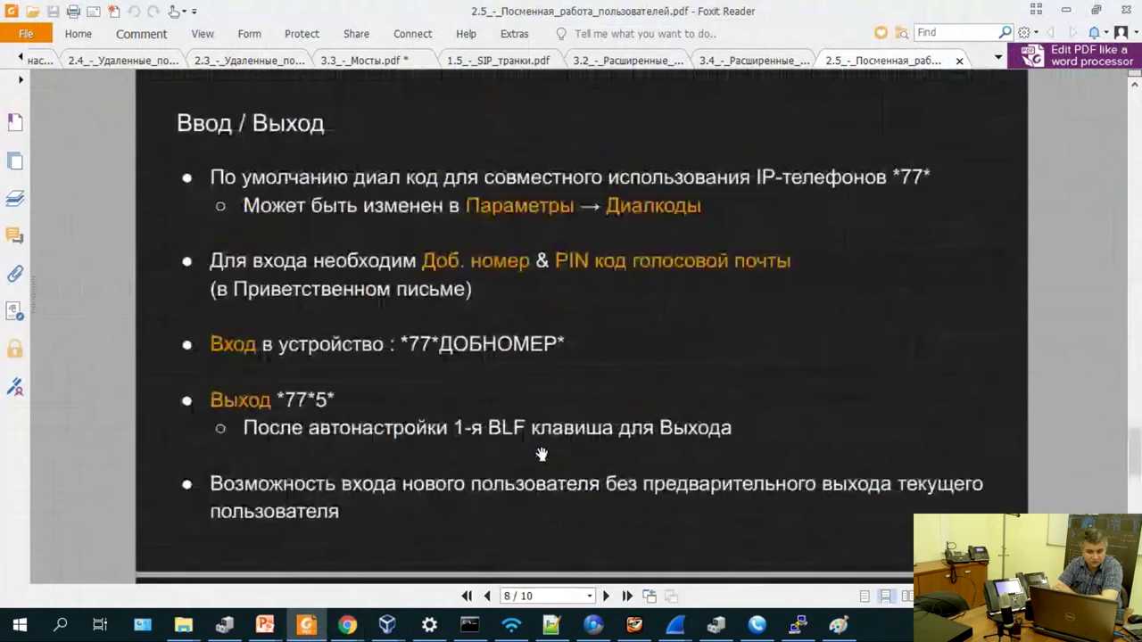
scroll(678, 497, "down", 1)
scroll(678, 497, "down", 4)
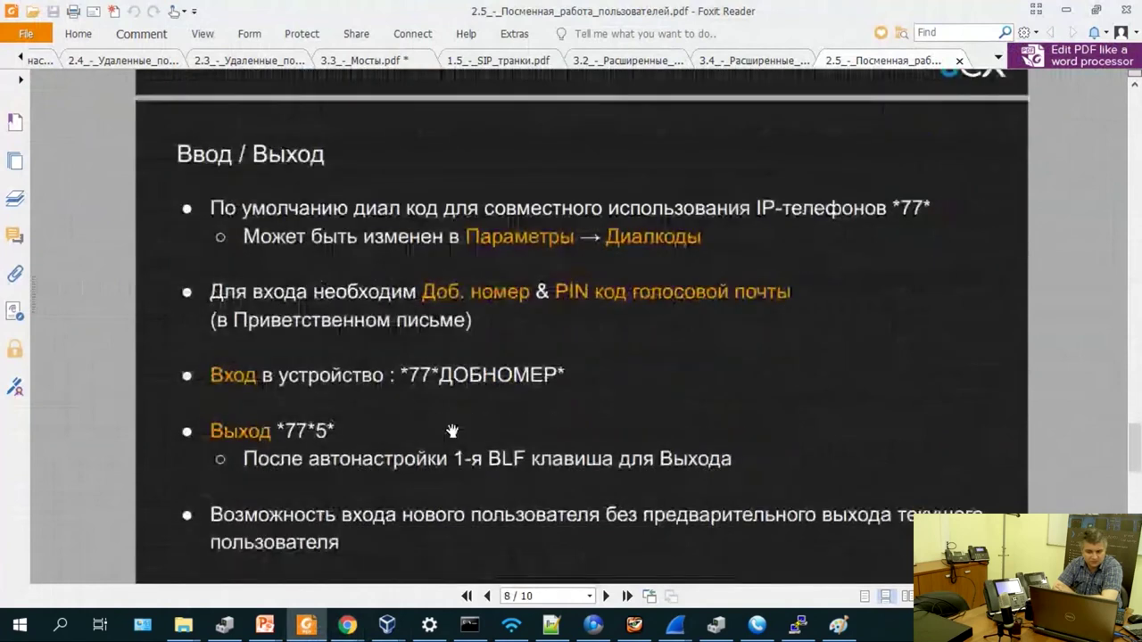
scroll(550, 250, "up", 2)
scroll(549, 250, "down", 7)
scroll(549, 249, "up", 2)
scroll(550, 251, "down", 1)
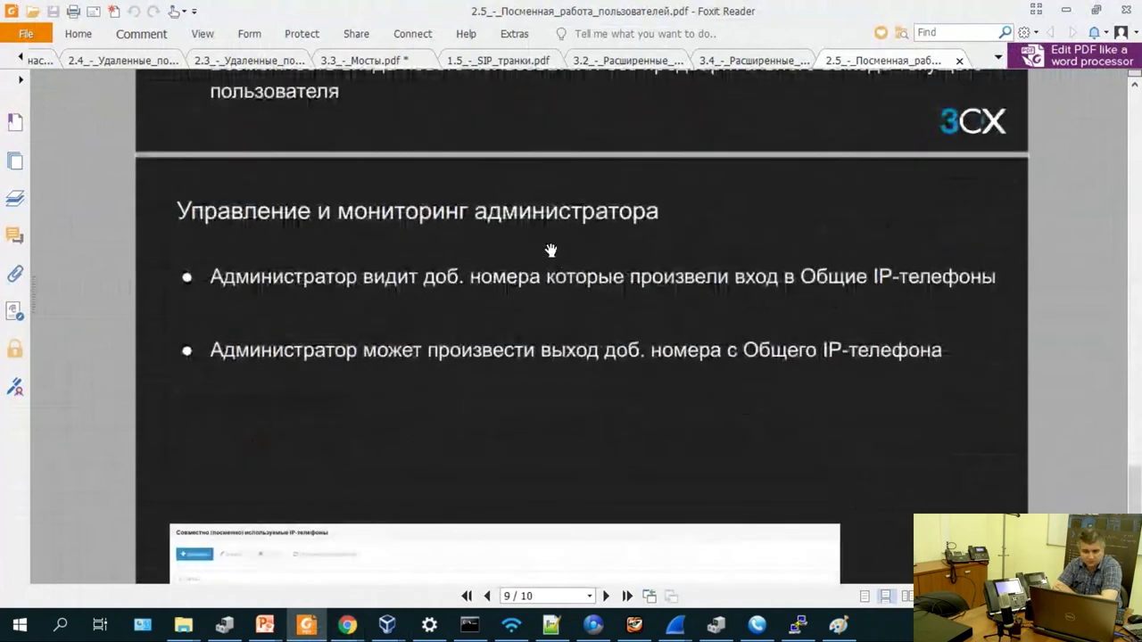
scroll(550, 251, "down", 3)
scroll(551, 250, "down", 6)
scroll(551, 251, "up", 8)
scroll(550, 251, "up", 20)
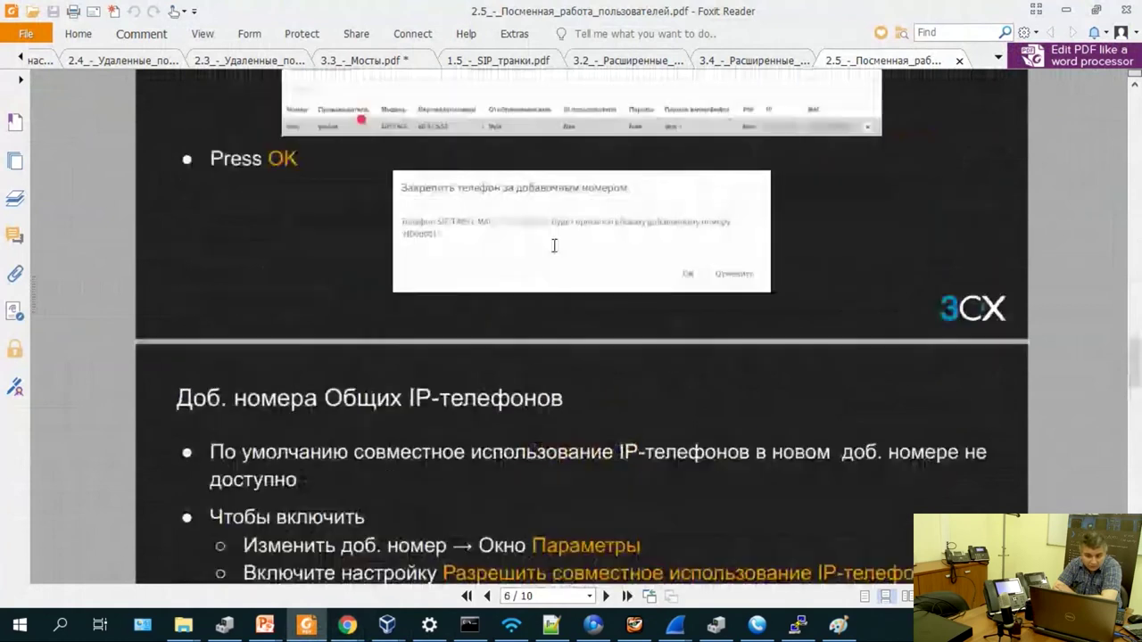
scroll(554, 245, "up", 14)
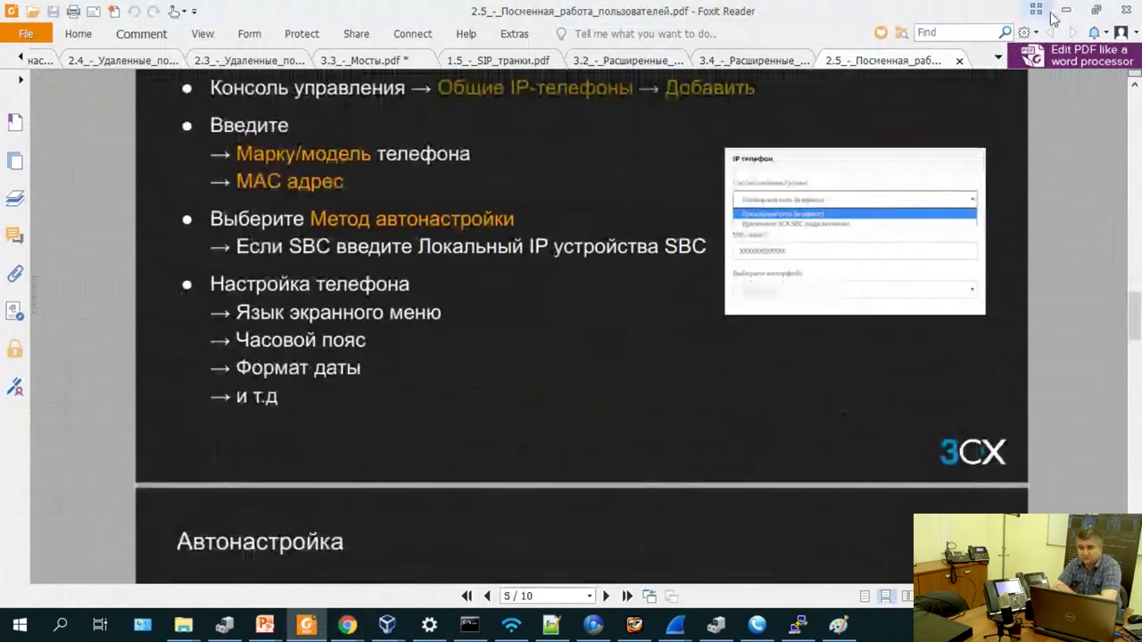
scroll(806, 316, "up", 5)
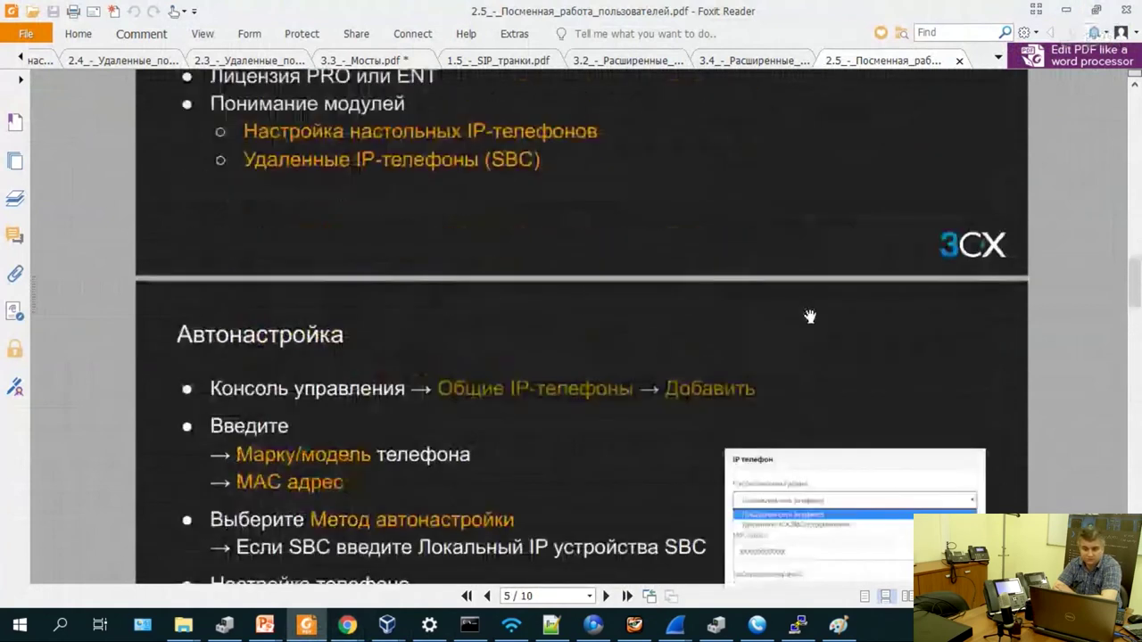
scroll(408, 412, "down", 3)
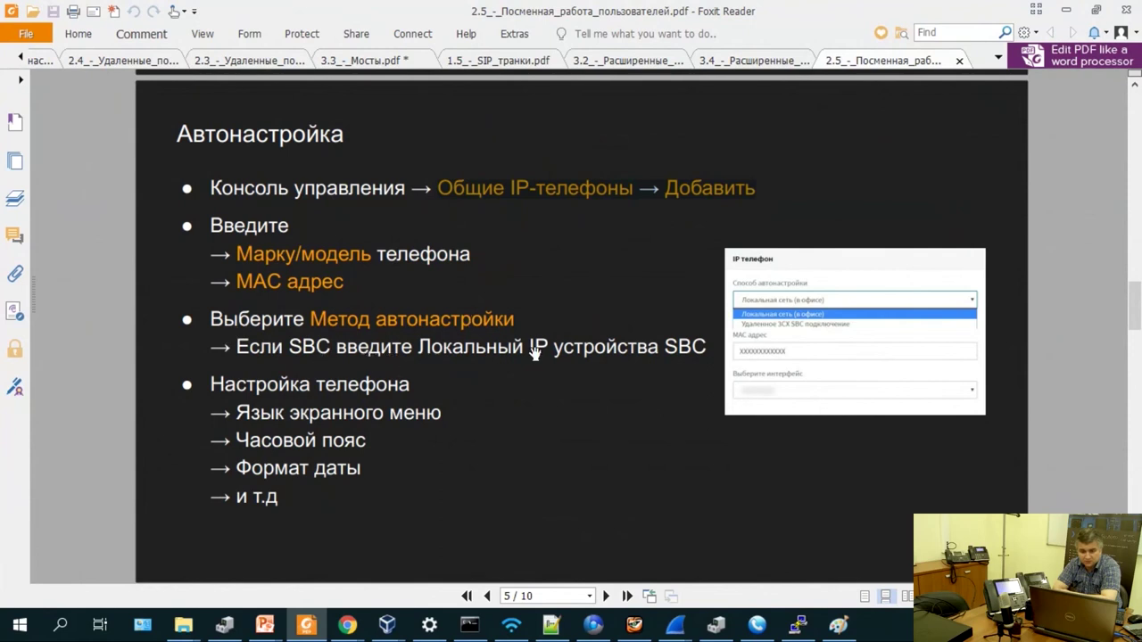
Step: Look up the SBC virtual machine's local address in the command prompt and SBC terminal
left_click(1065, 10)
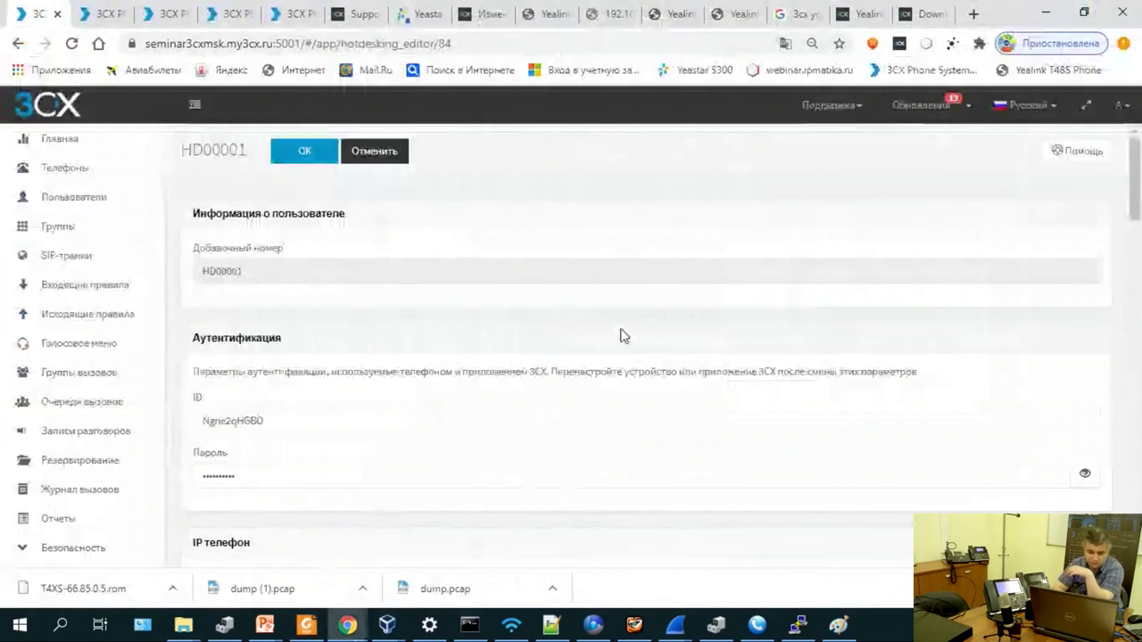
scroll(596, 342, "down", 2)
key("Tab")
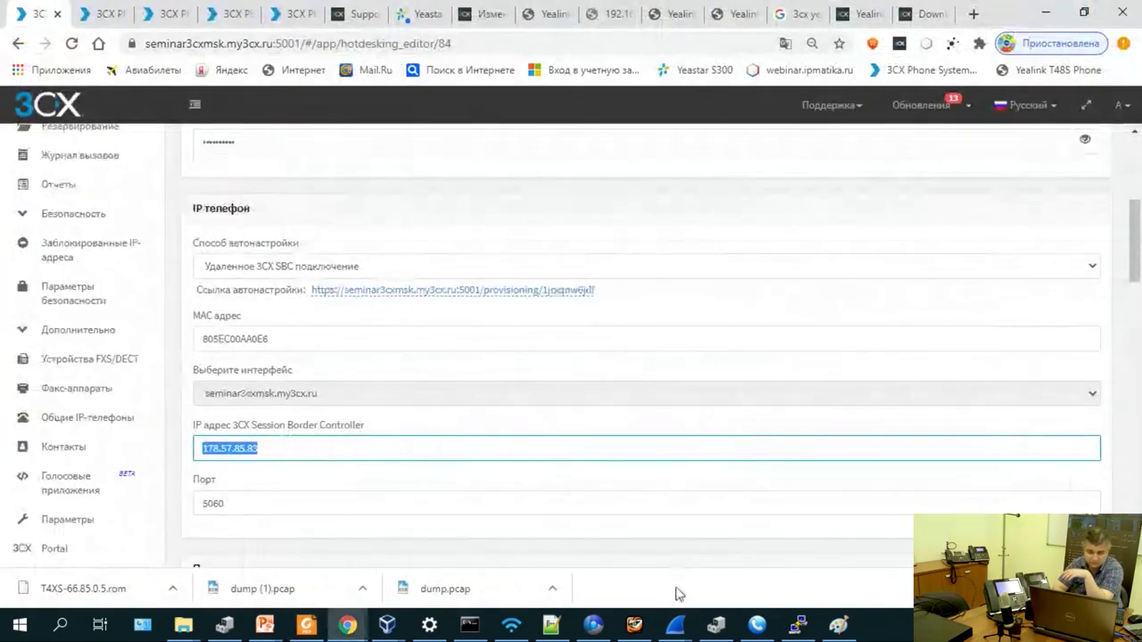
left_click(470, 627)
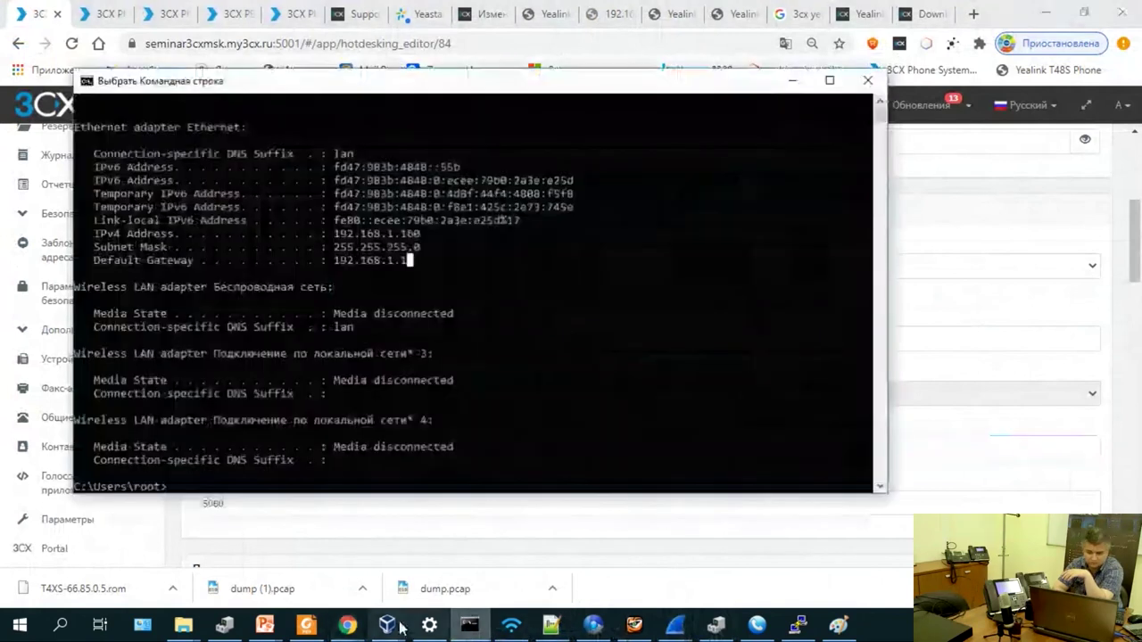
mouse_move(411, 613)
left_click(478, 553)
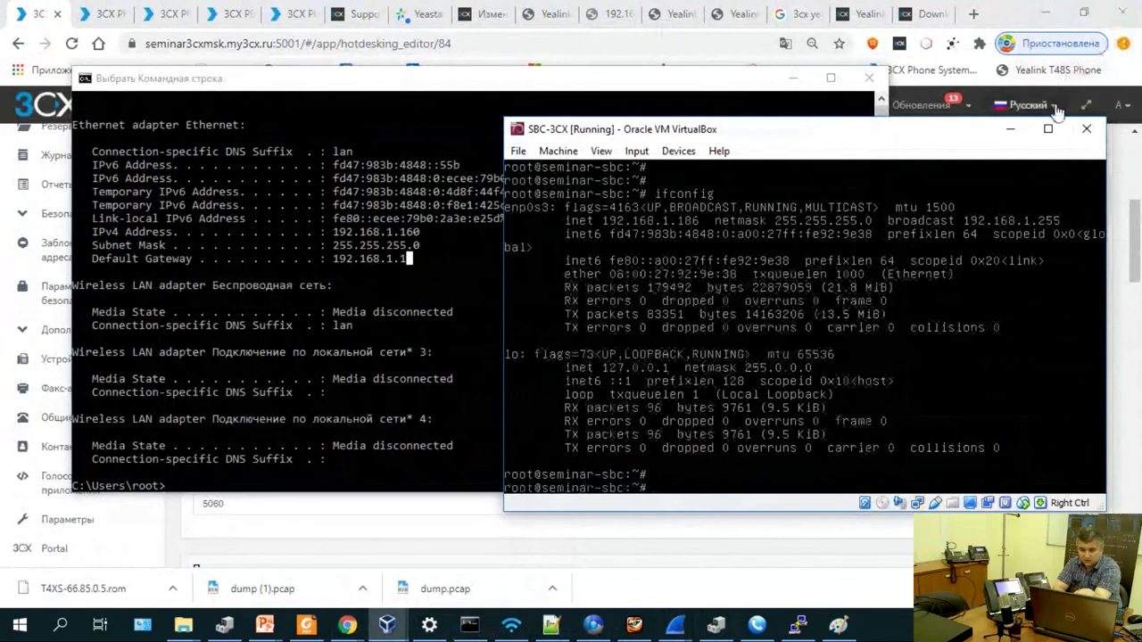
left_click(1010, 129)
left_click(792, 79)
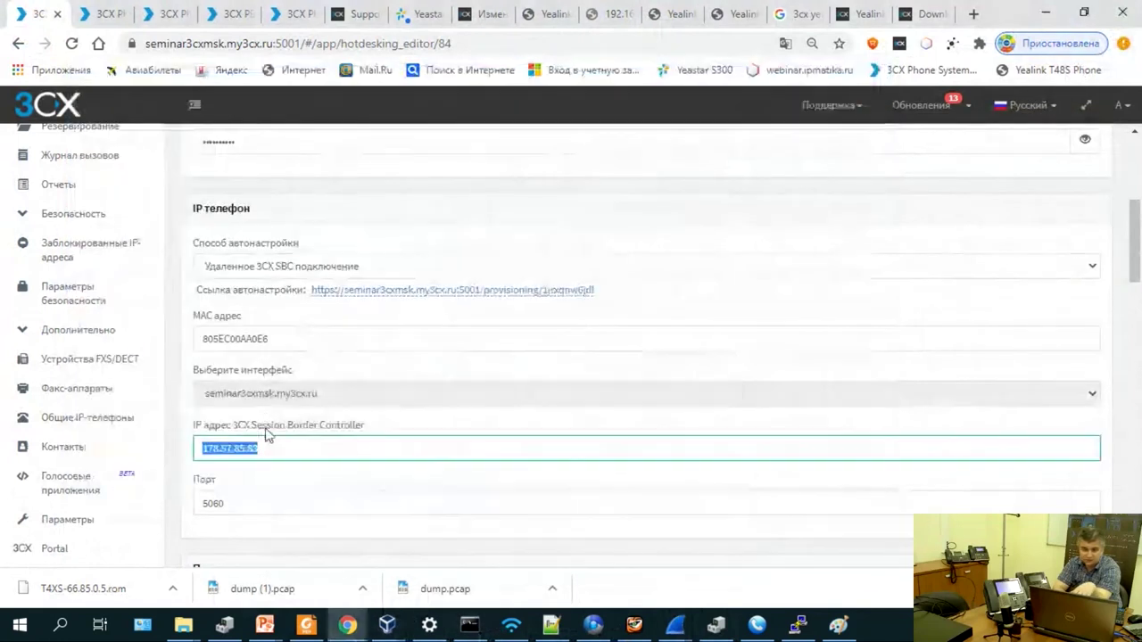
Step: Replace HD00001's 3CX SBC IP address 178.57.85.83 with 192.168.1.186
left_click(232, 449)
left_click_drag(299, 455, 166, 434)
type("192.168.")
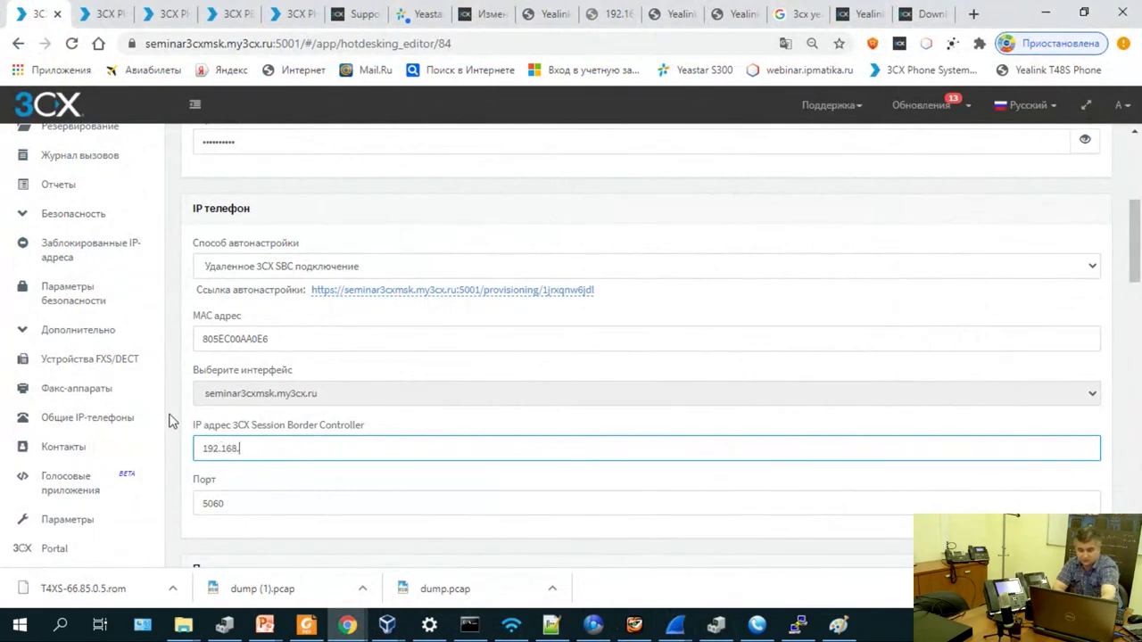
type("1.186")
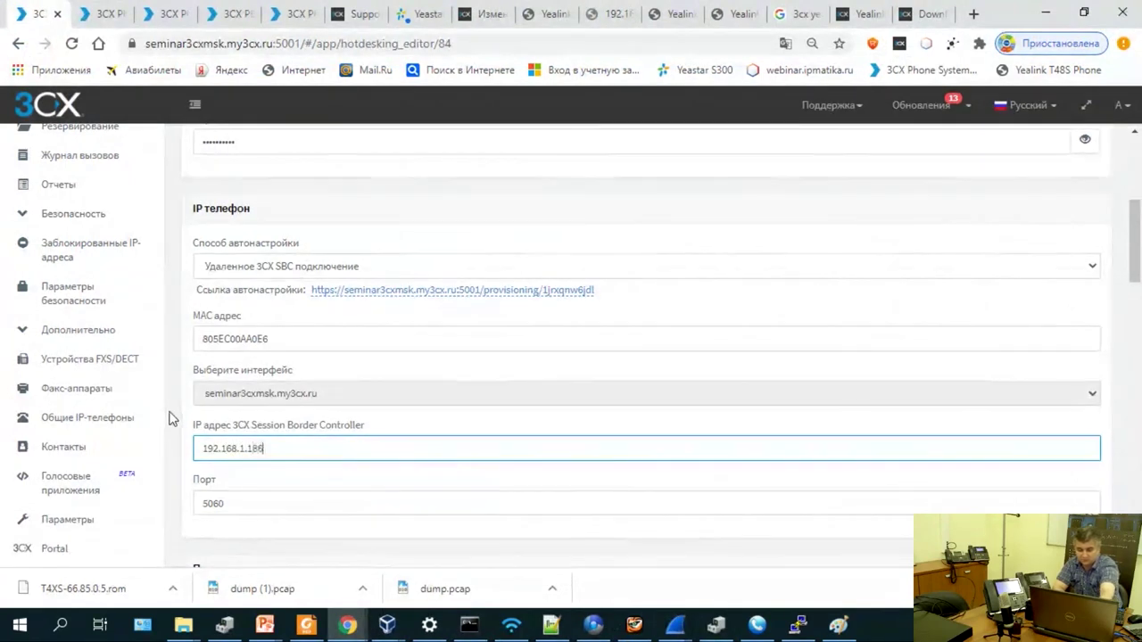
scroll(378, 436, "up", 4)
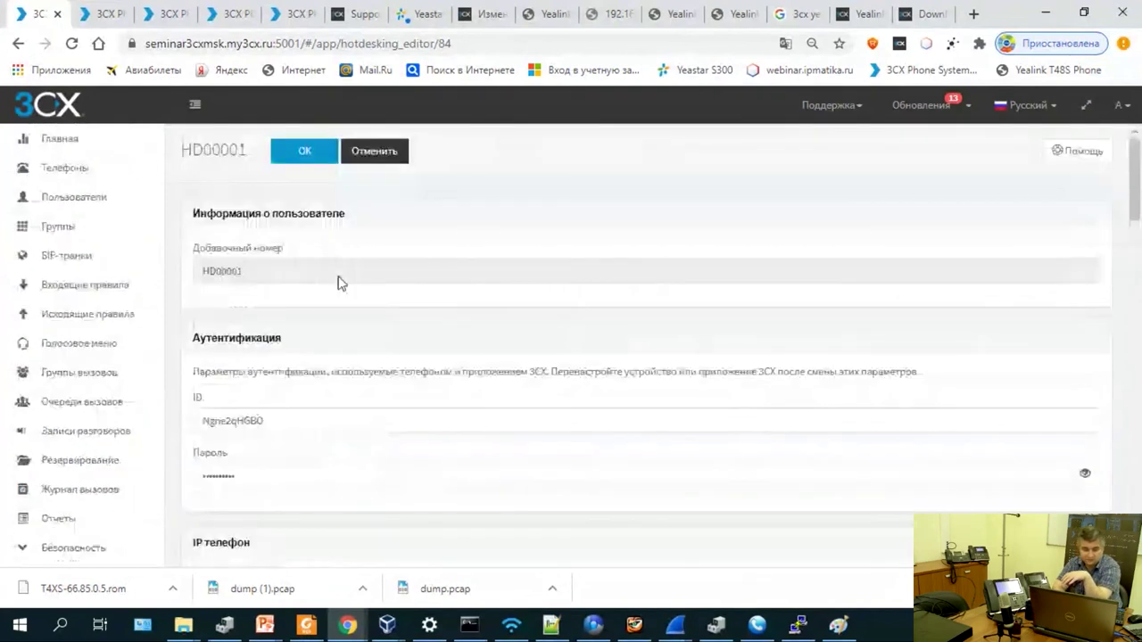
Step: Save HD00001 and assign the Yealink SIP-T48S (MAC 805EC00AA0E6) to it from Телефоны
left_click(306, 161)
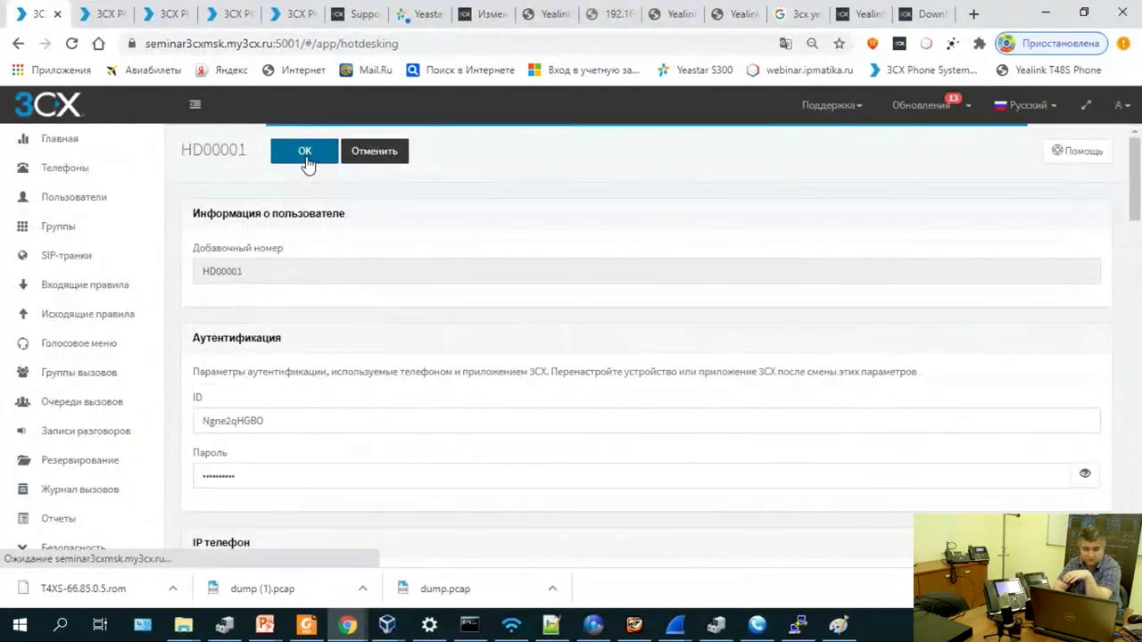
left_click(93, 175)
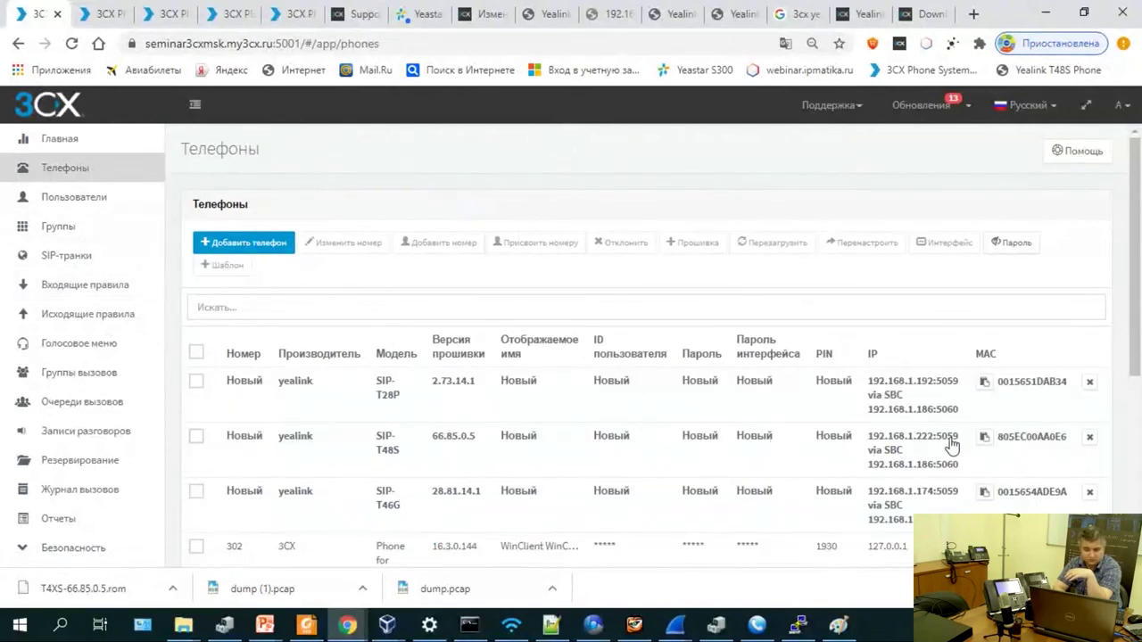
left_click(196, 436)
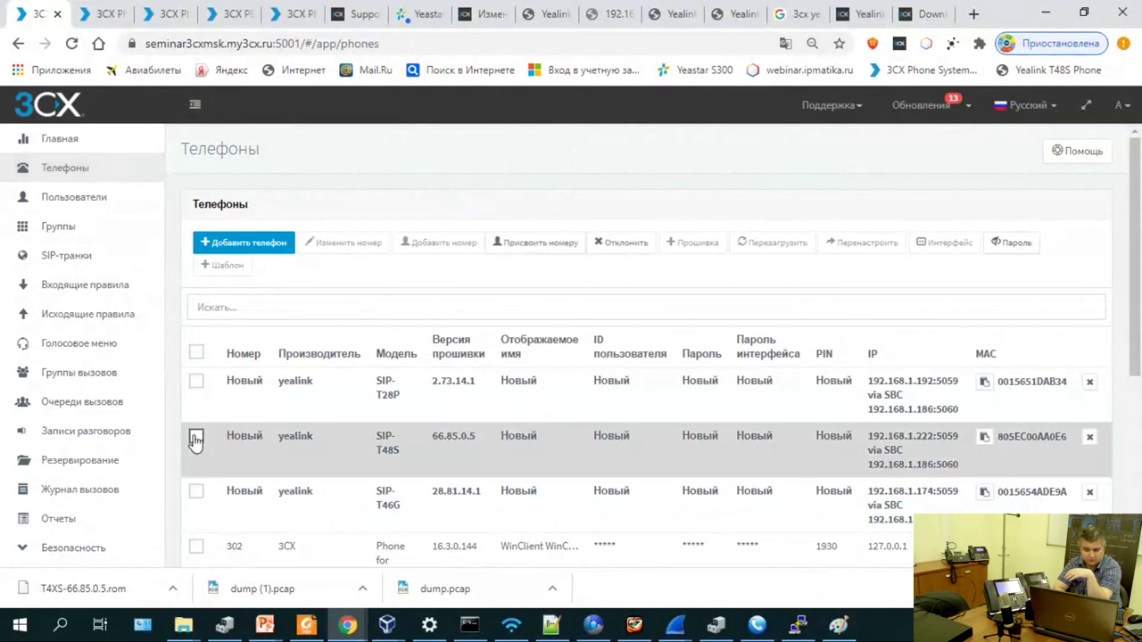
left_click(531, 243)
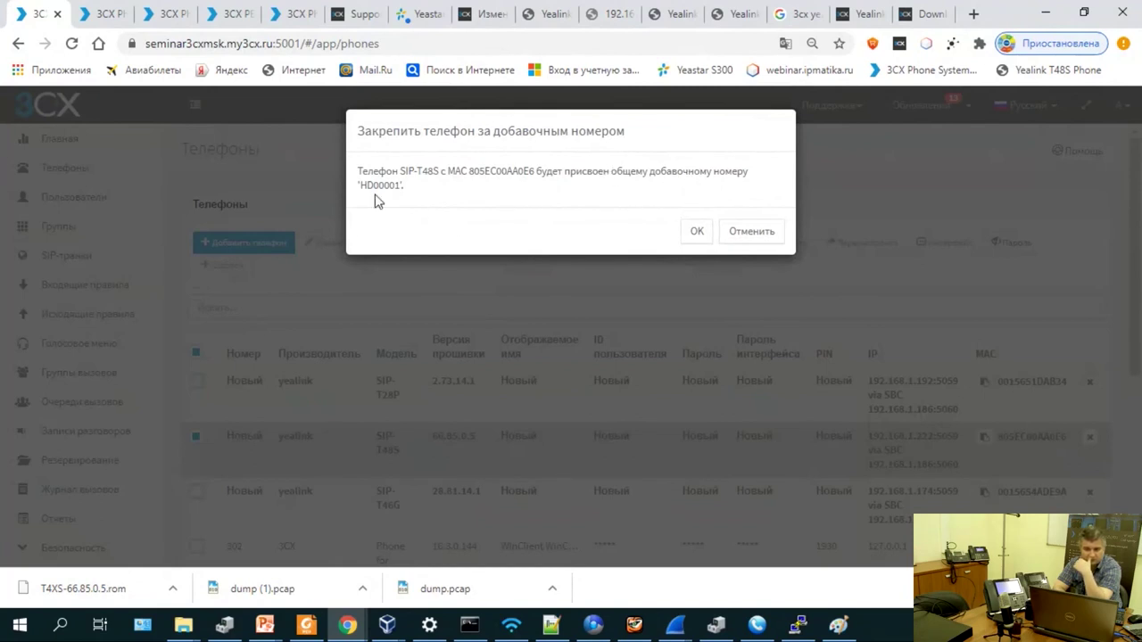
left_click(696, 233)
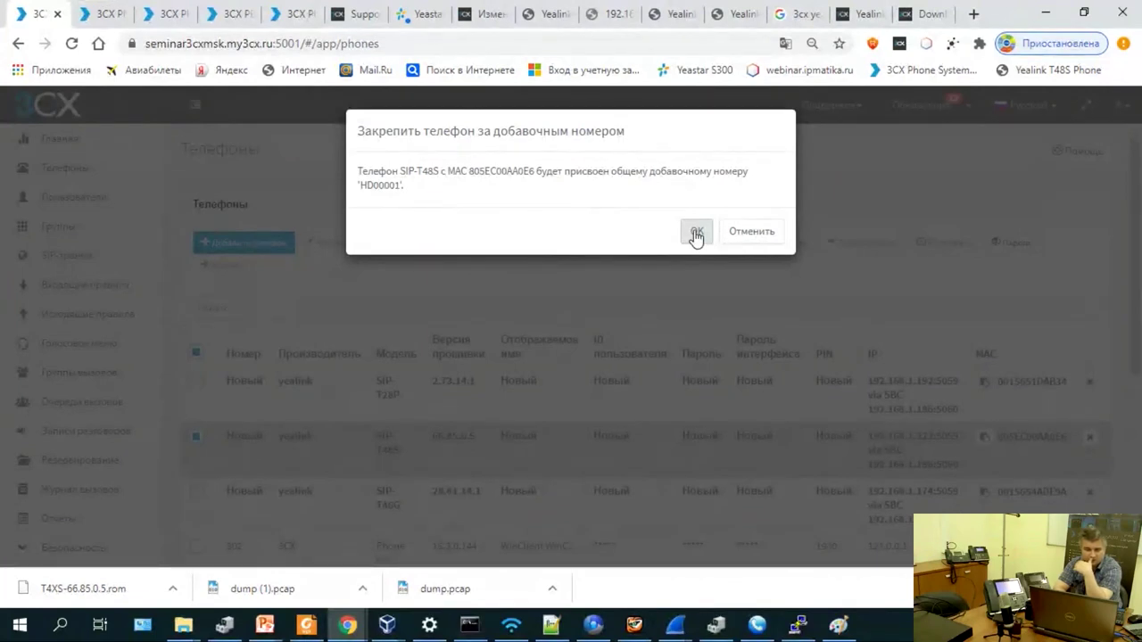
left_click(696, 234)
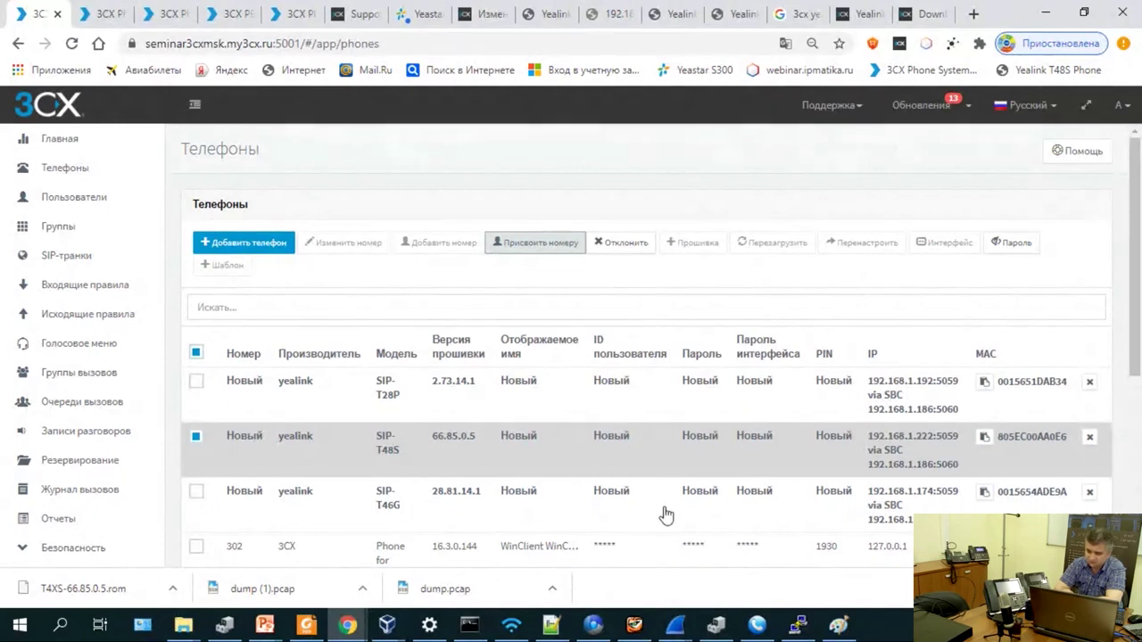
Step: Review the Phones list showing T28P, T48S and T46G connected via SBC 192.168.1.186:5060
scroll(663, 514, "down", 4)
scroll(663, 515, "up", 4)
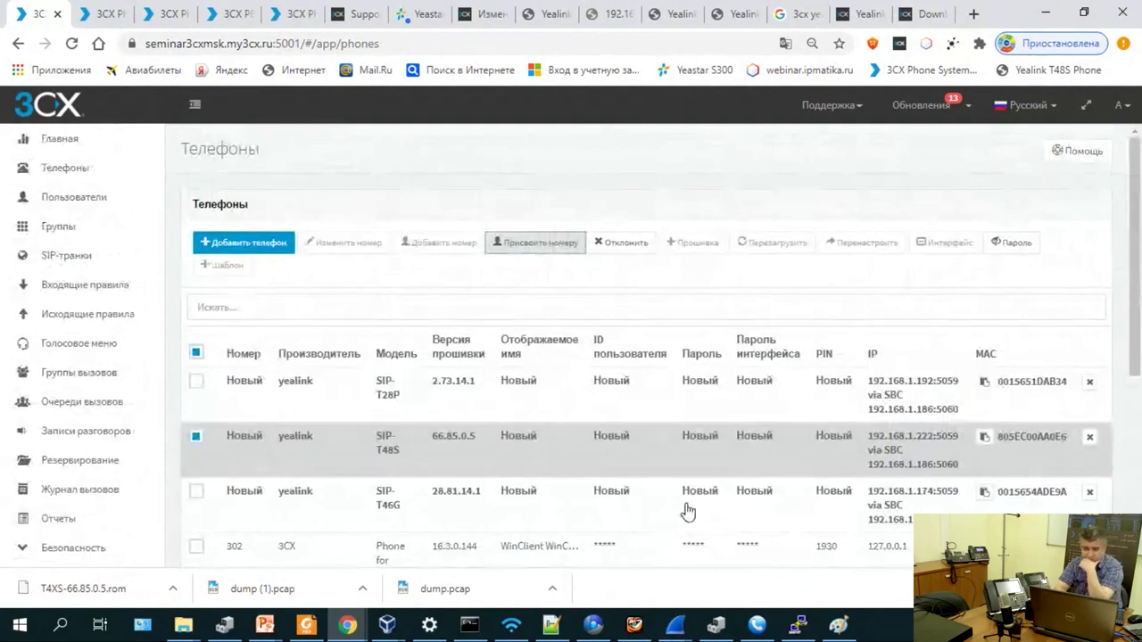
scroll(688, 511, "down", 3)
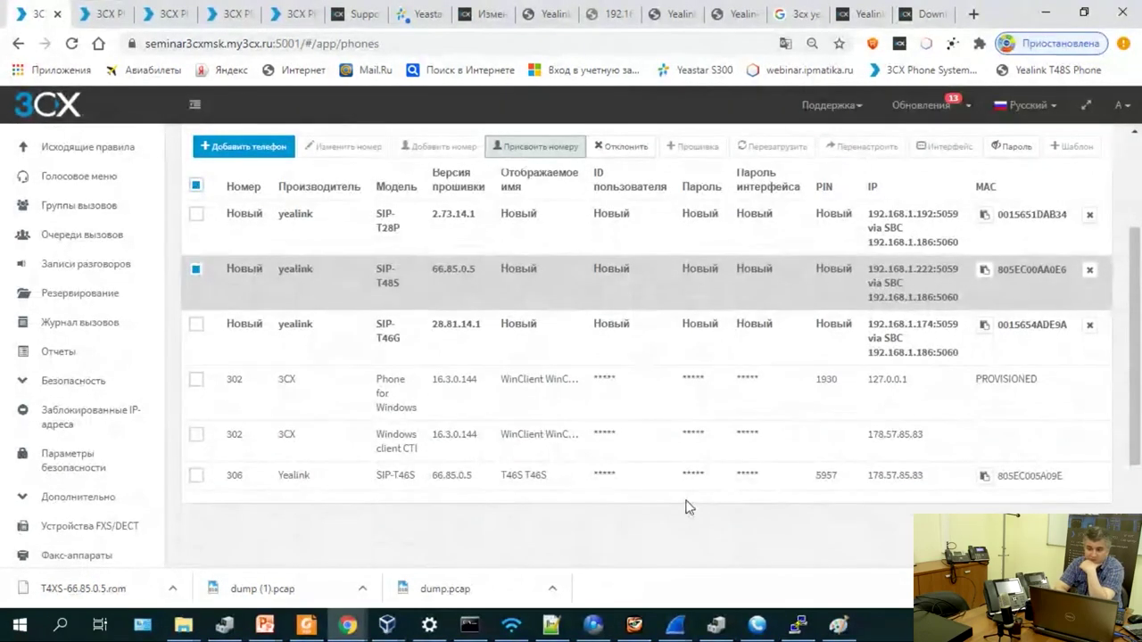
scroll(688, 507, "up", 4)
scroll(688, 508, "down", 6)
scroll(689, 508, "up", 3)
scroll(689, 507, "up", 1)
scroll(689, 508, "down", 3)
scroll(689, 507, "up", 1)
scroll(689, 508, "down", 1)
scroll(689, 508, "up", 3)
scroll(687, 507, "down", 3)
scroll(681, 508, "up", 3)
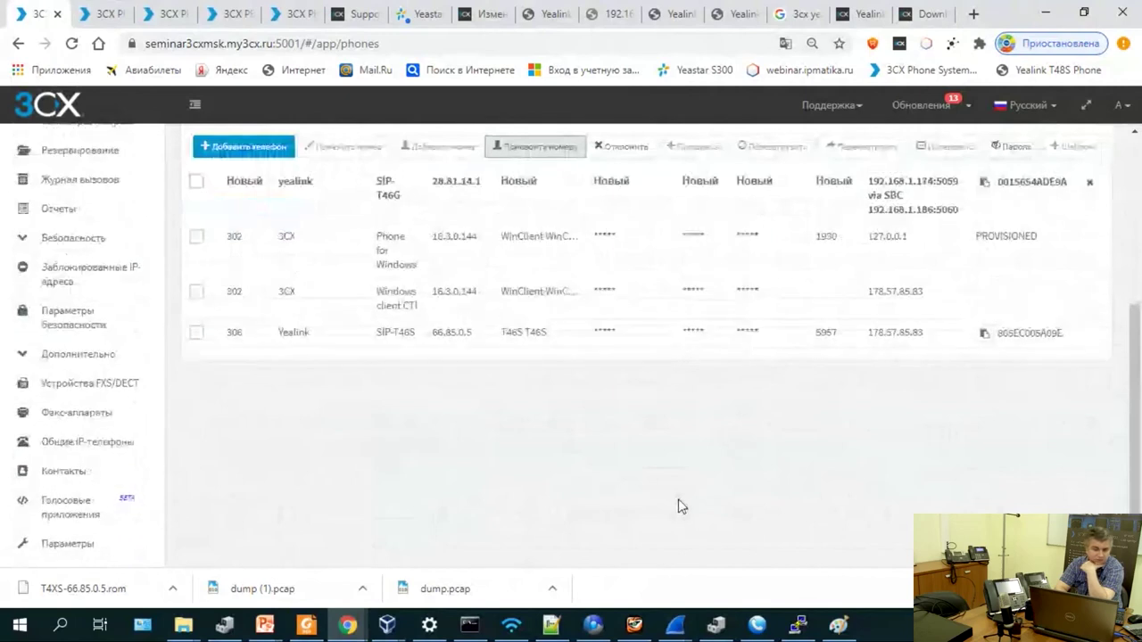
scroll(678, 509, "down", 4)
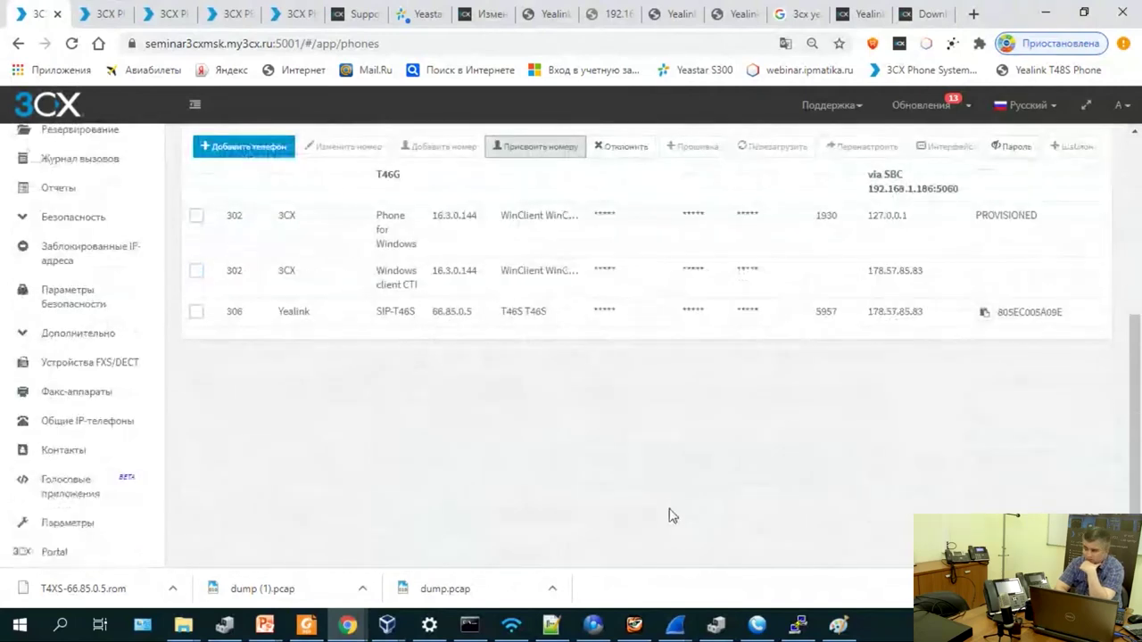
Step: Show page 8 of the slides, the Ввод / Выход slide on *77* login codes
left_click(308, 627)
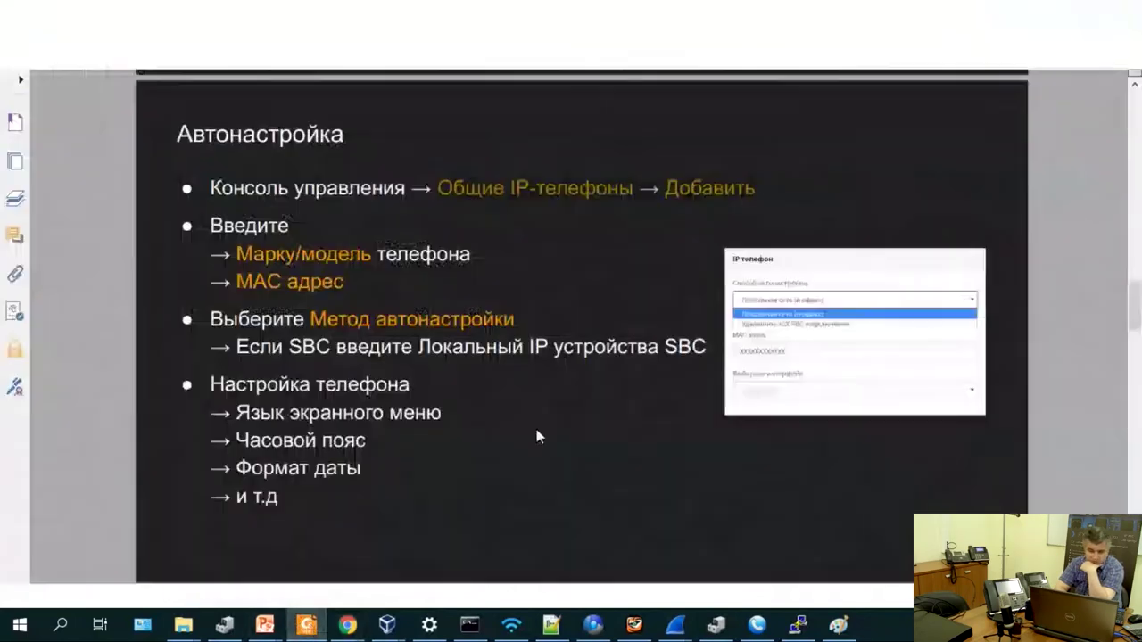
scroll(552, 423, "up", 2)
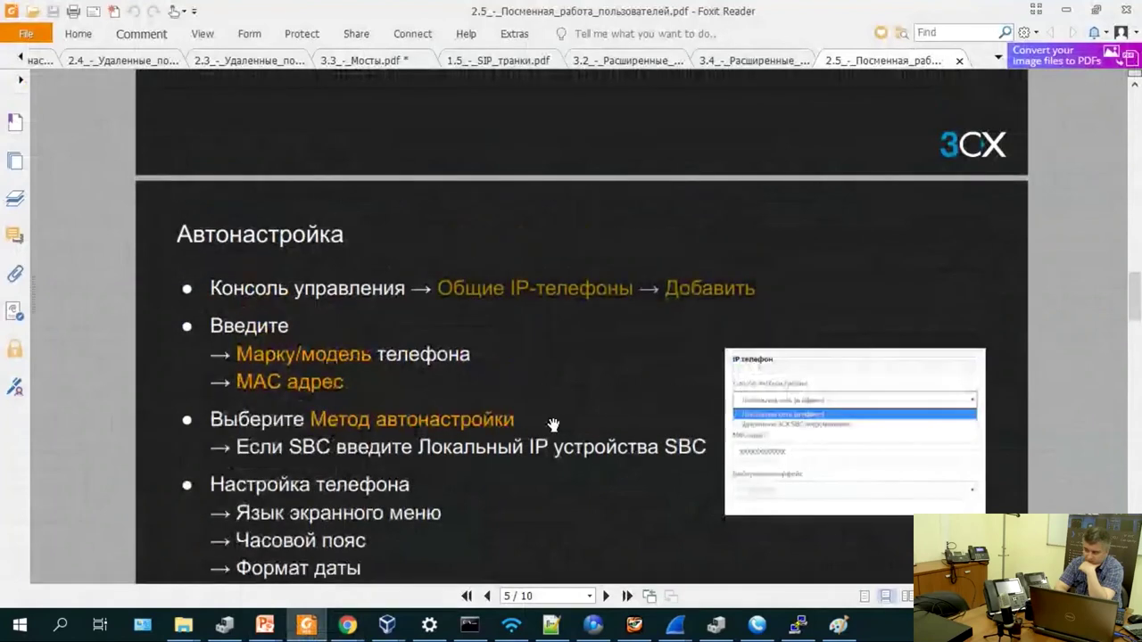
scroll(553, 423, "down", 4)
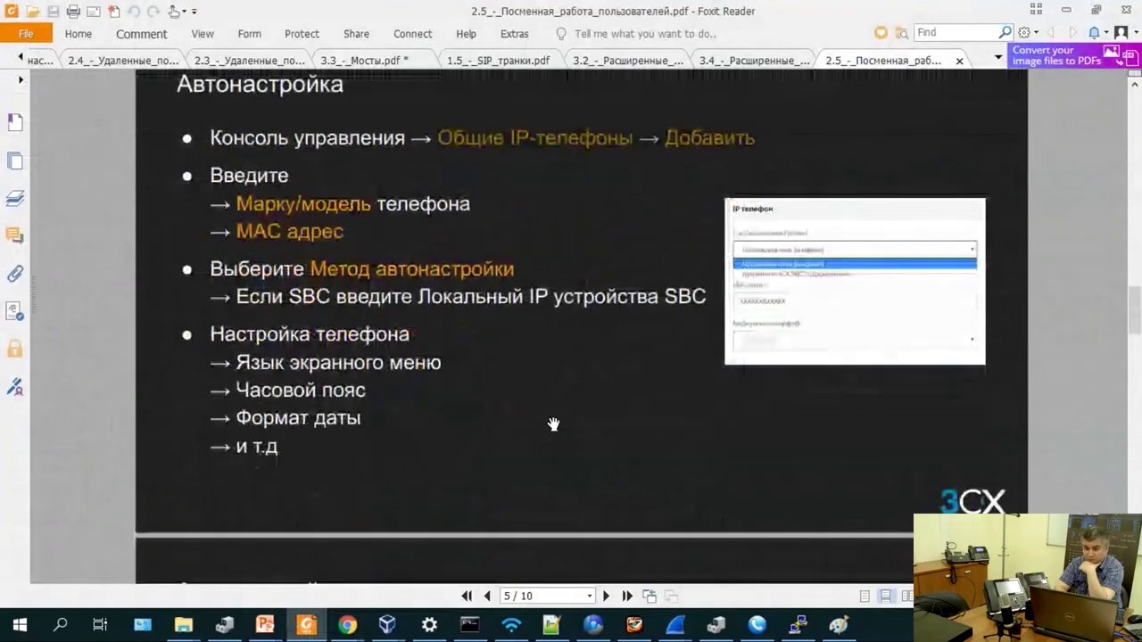
scroll(553, 424, "down", 7)
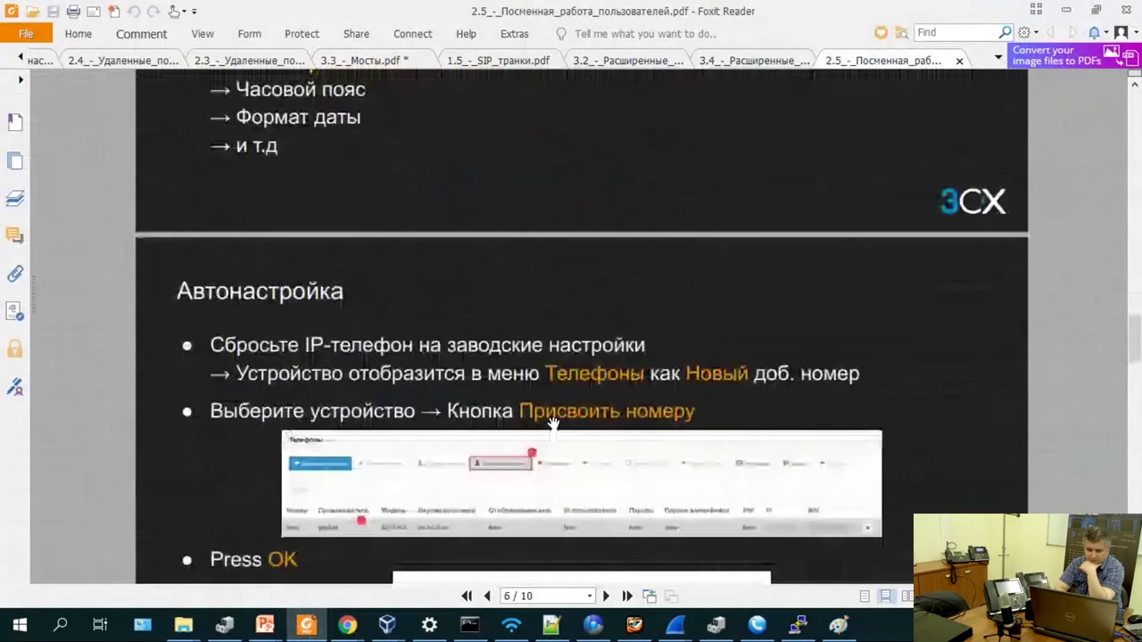
scroll(553, 424, "down", 10)
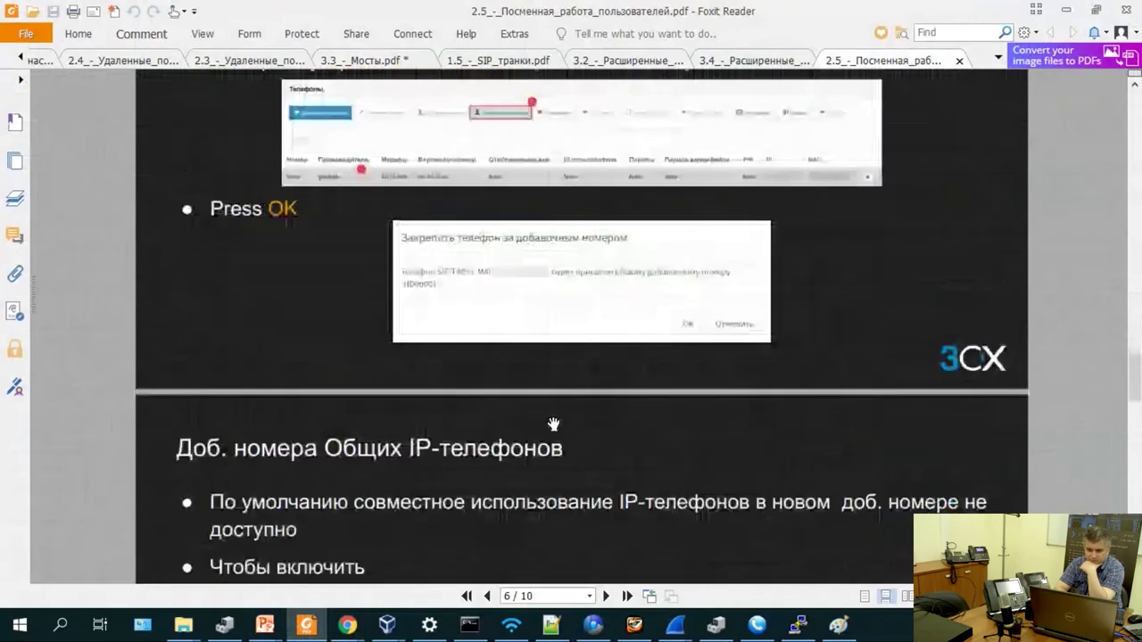
scroll(553, 424, "down", 11)
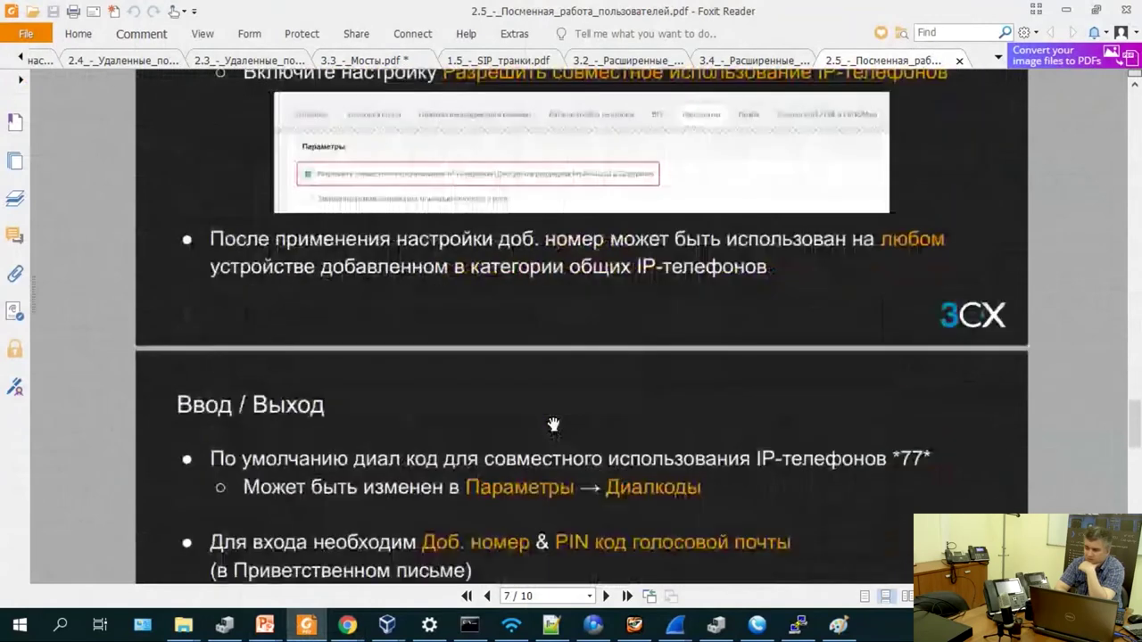
scroll(554, 424, "up", 2)
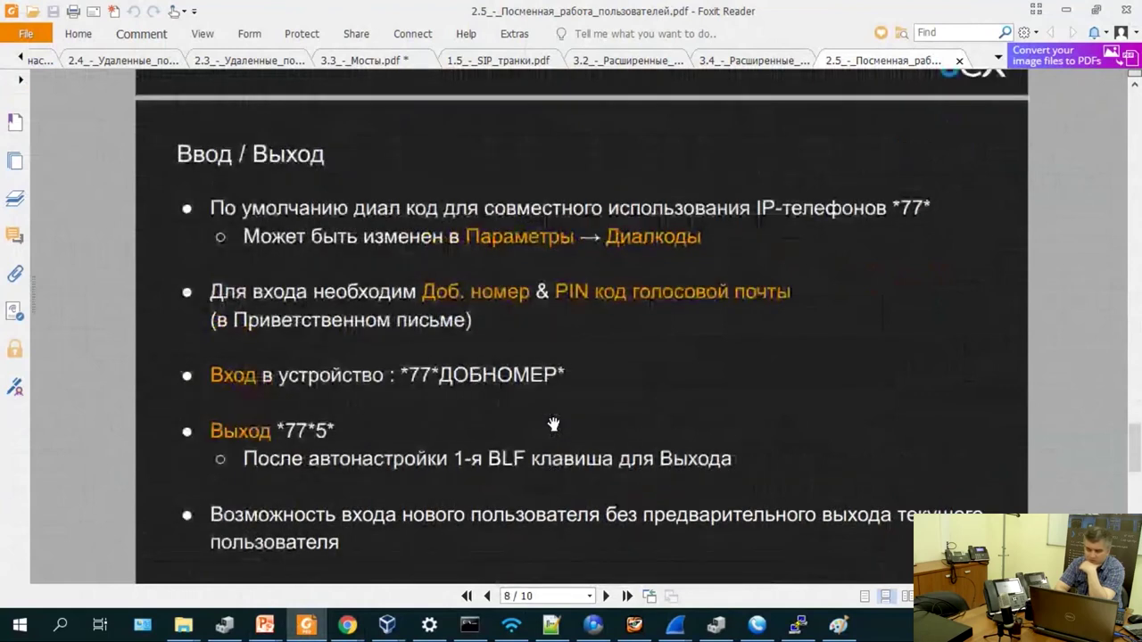
scroll(553, 425, "down", 1)
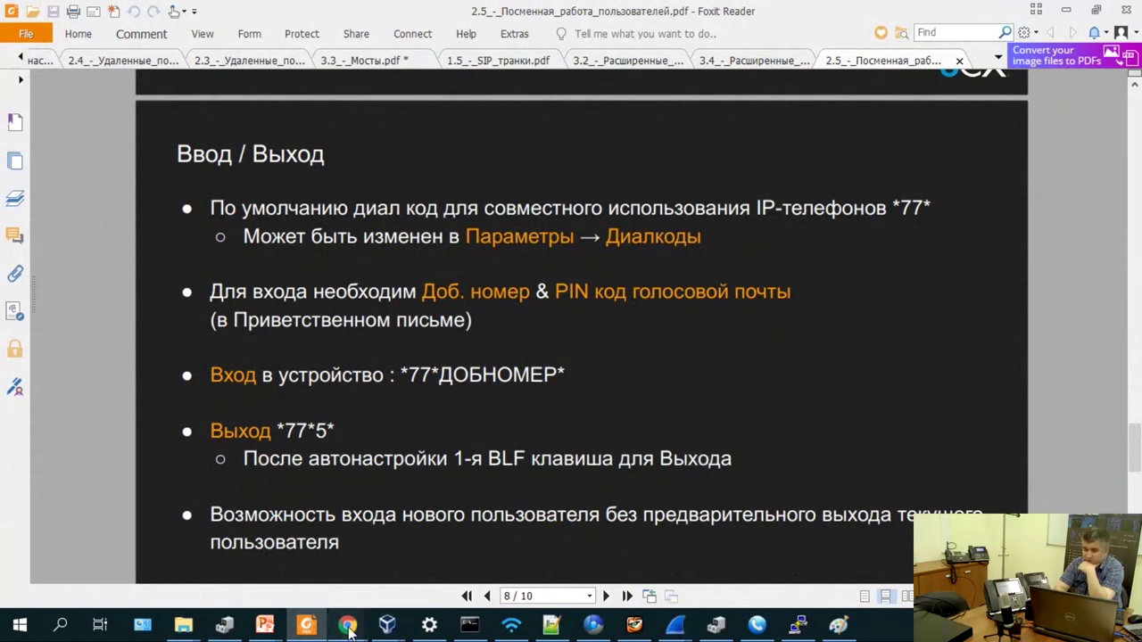
Step: Return to the 3CX console and open the Extensions list
mouse_move(348, 626)
left_click(324, 569)
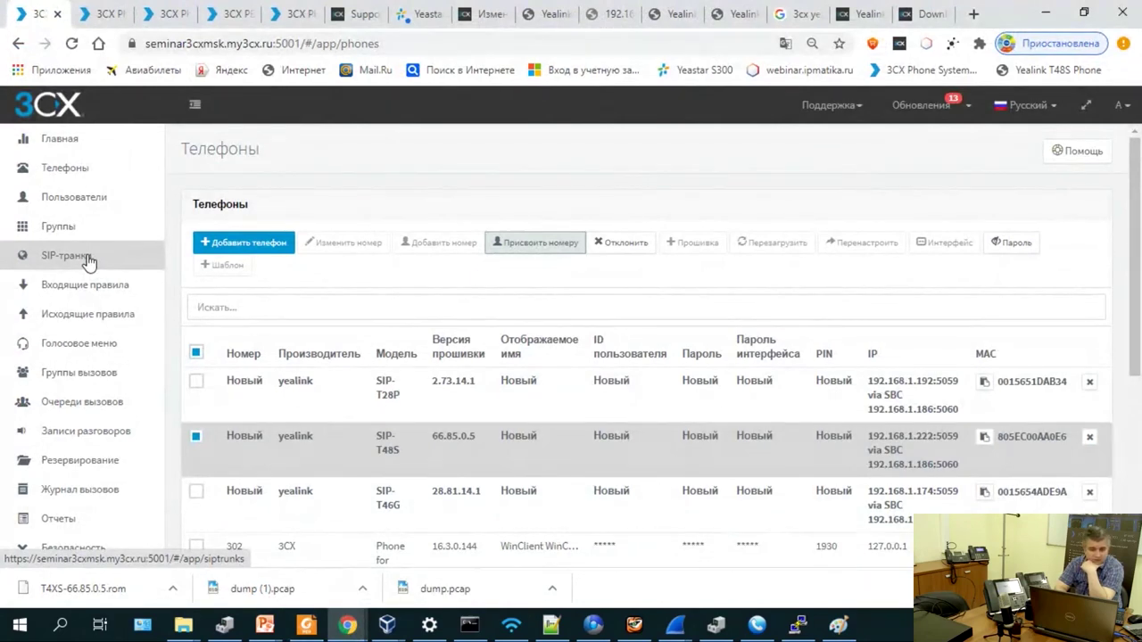
left_click(93, 175)
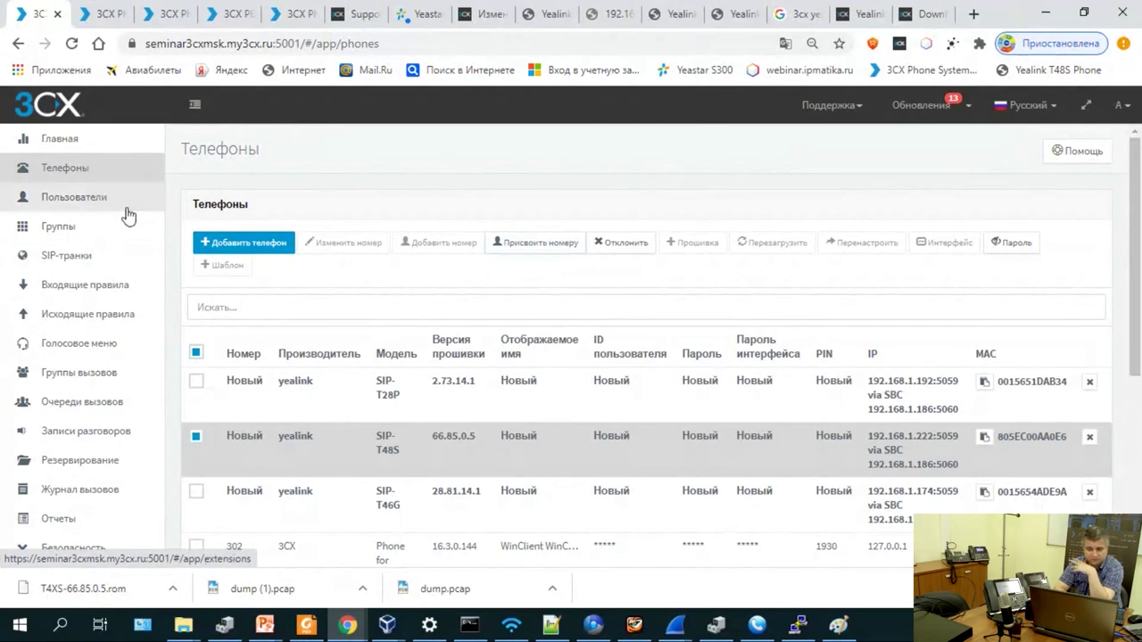
left_click(71, 198)
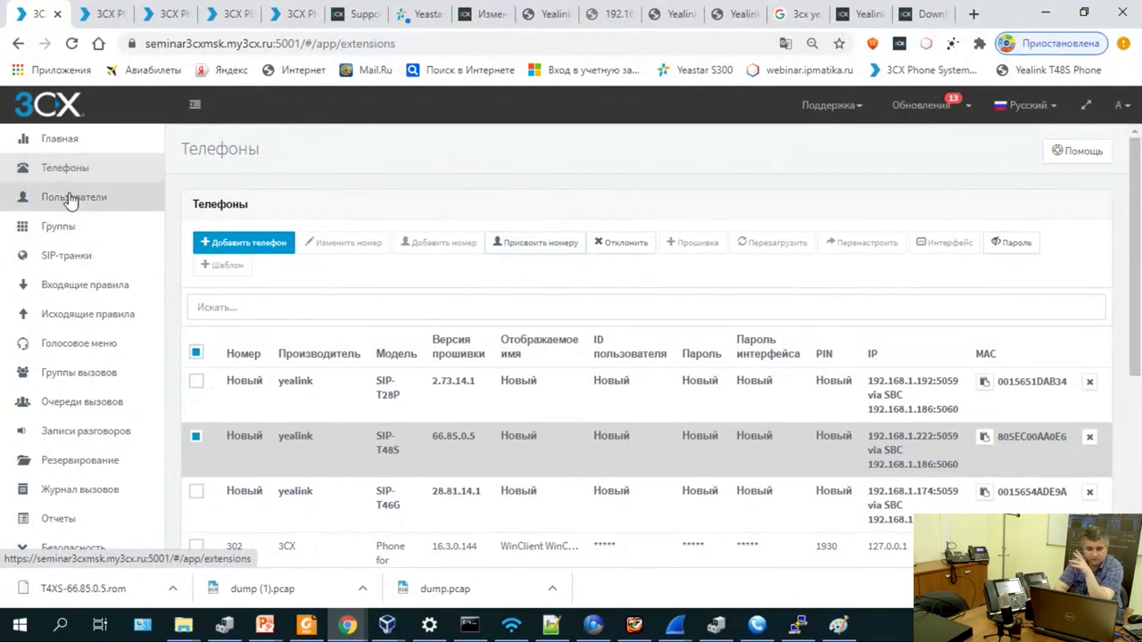
scroll(440, 419, "down", 1)
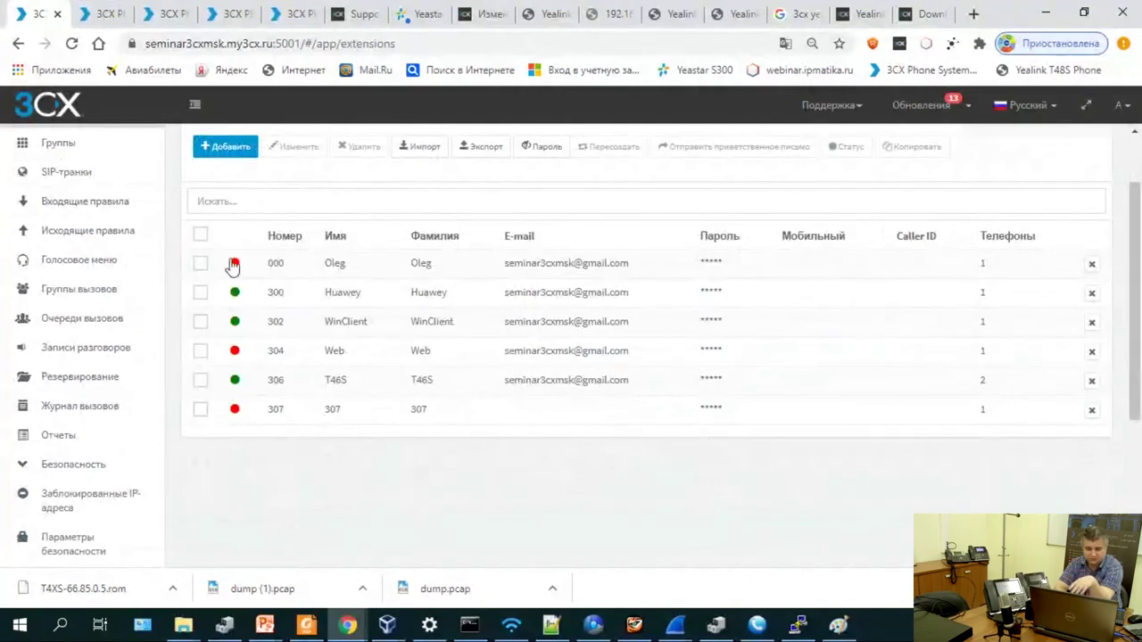
Step: Create new extension 308 with first and last name Operator1
left_click(238, 155)
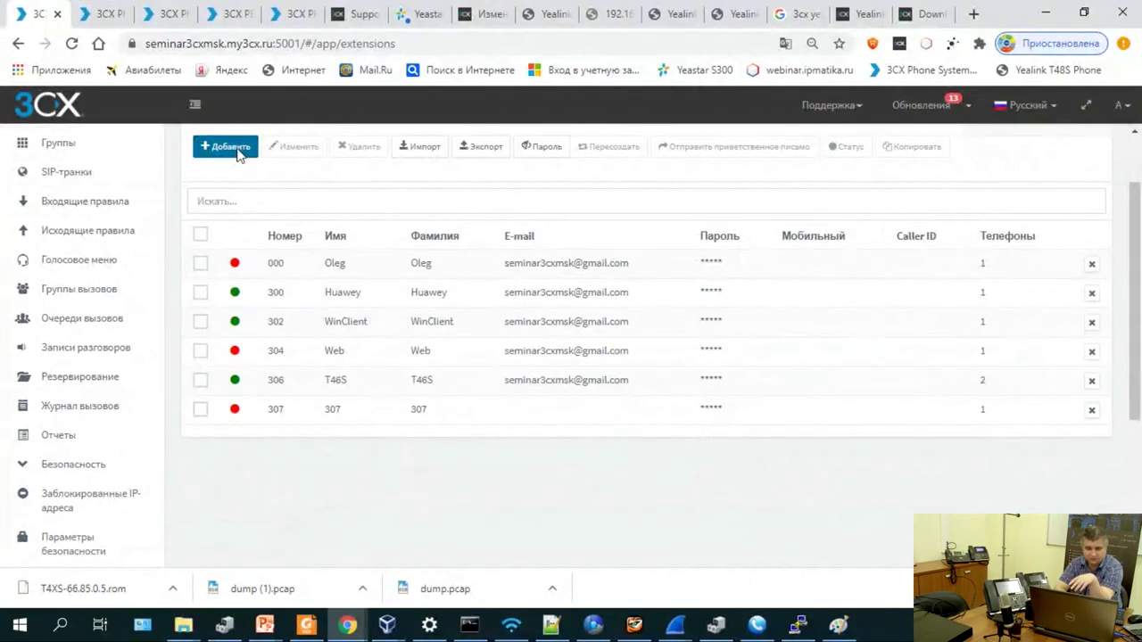
type("3")
key("BackSpace")
type("308")
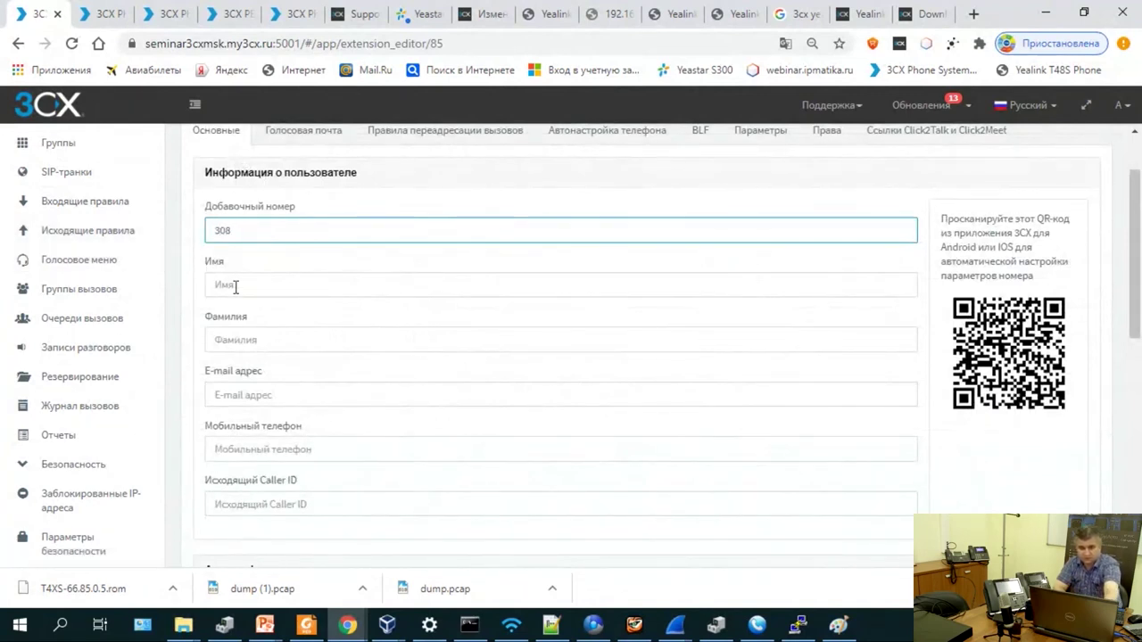
left_click(237, 282)
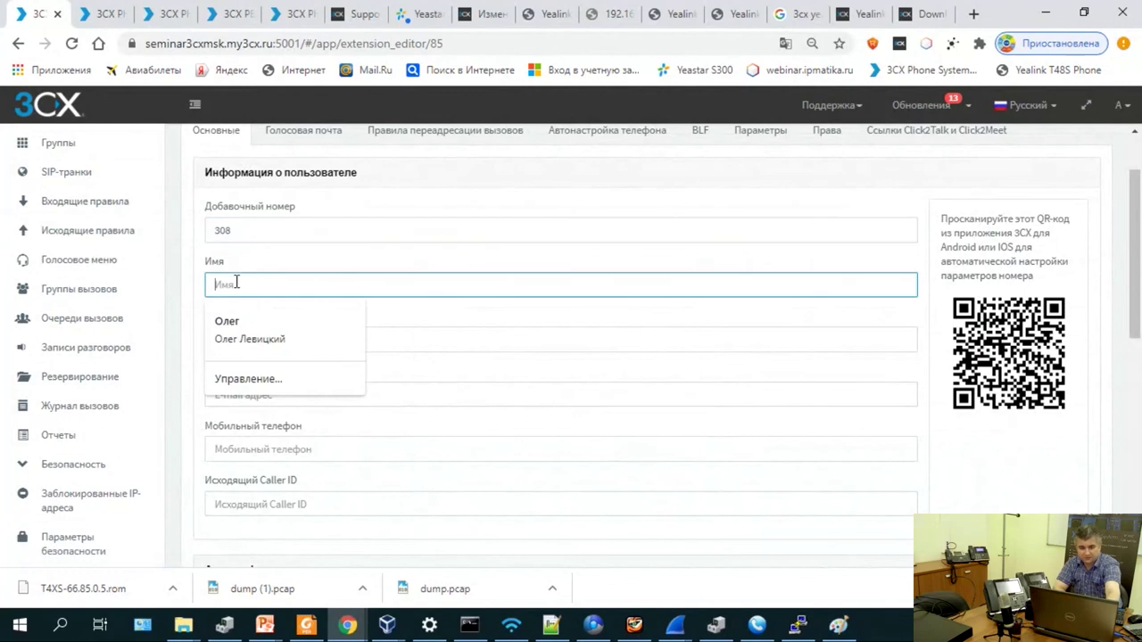
type("Р")
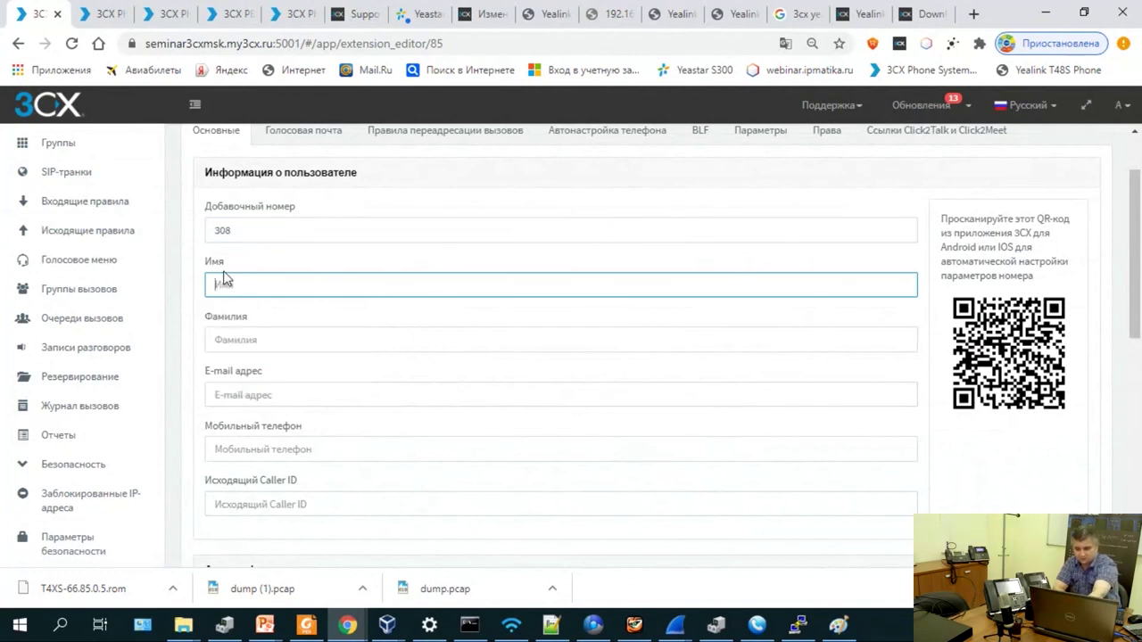
type("пера")
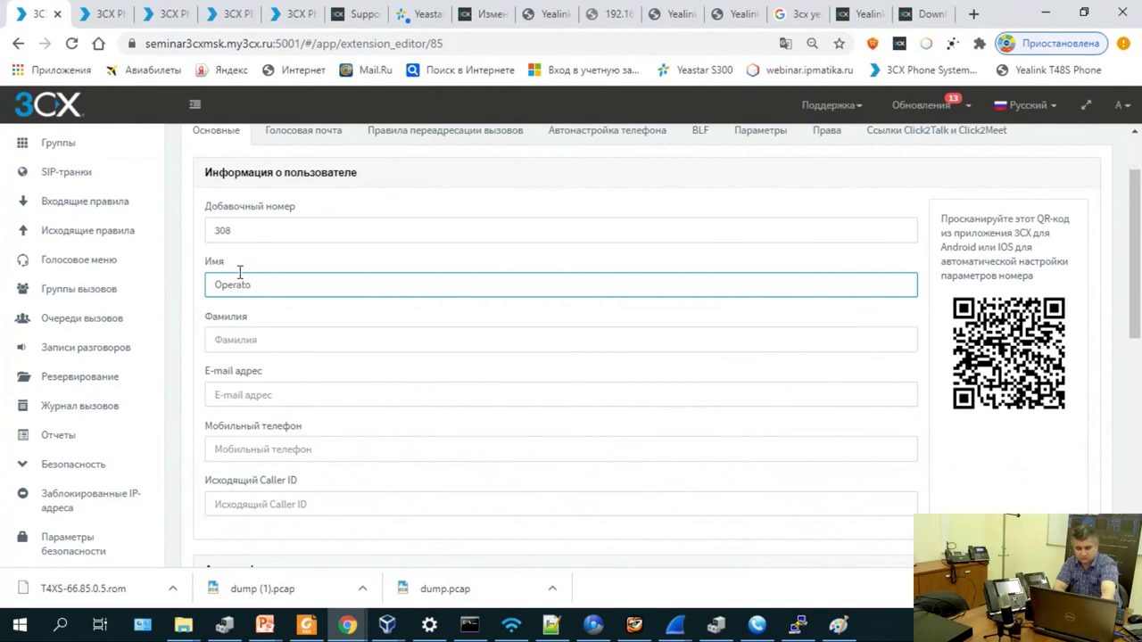
key("ctrl+a")
key("ctrl+c")
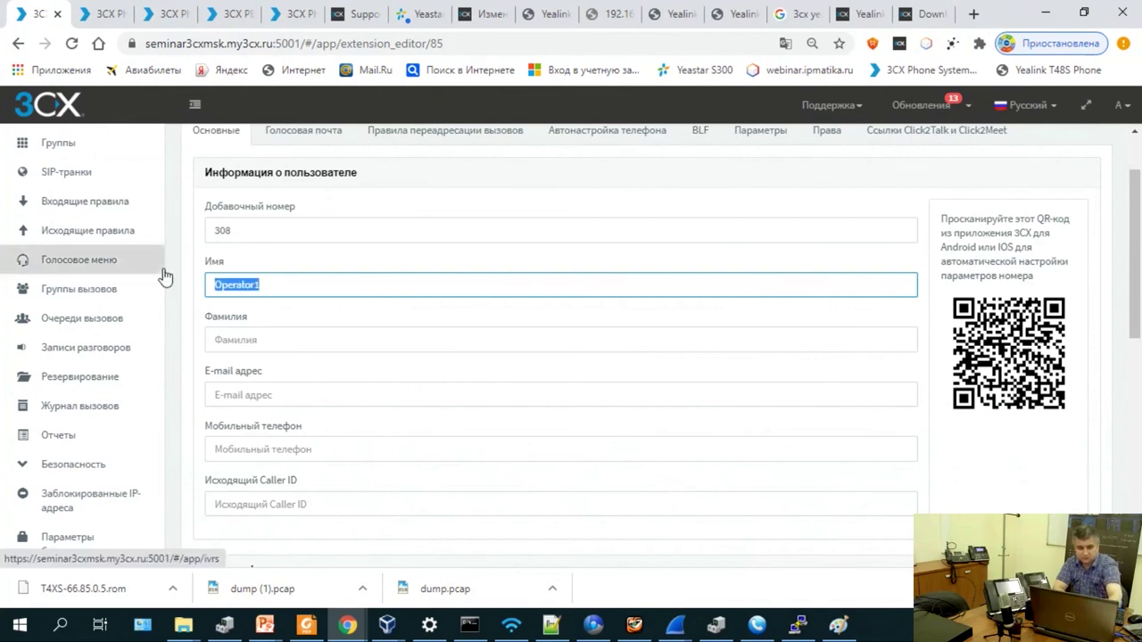
left_click(266, 340)
key("ctrl+v")
left_click(453, 375)
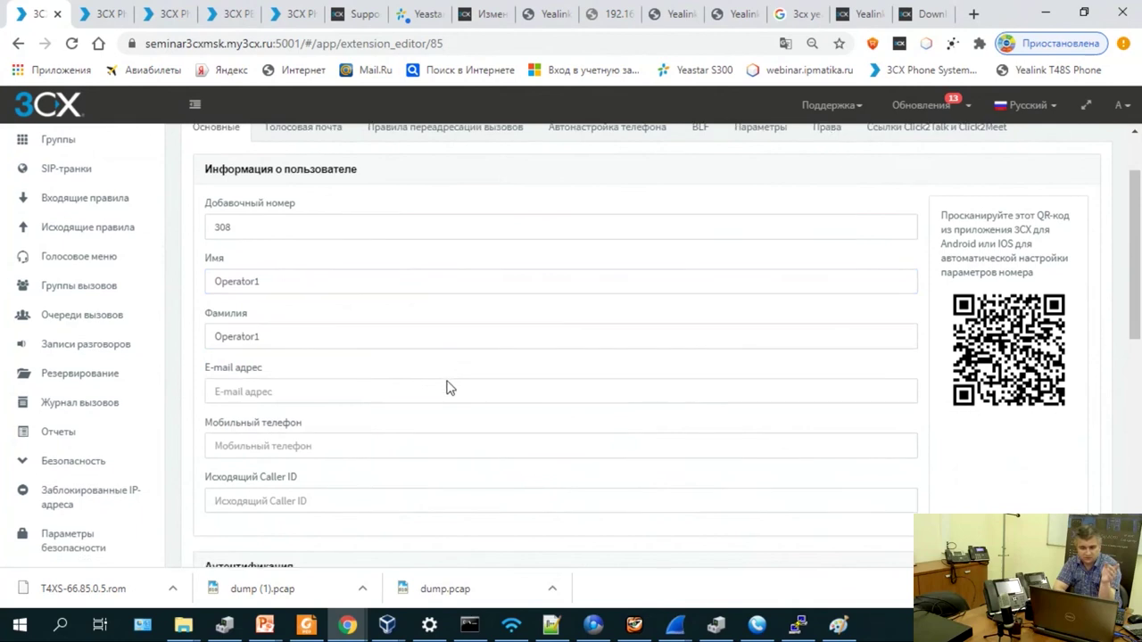
Step: Review extension 308's authentication and web client settings
scroll(450, 389, "down", 4)
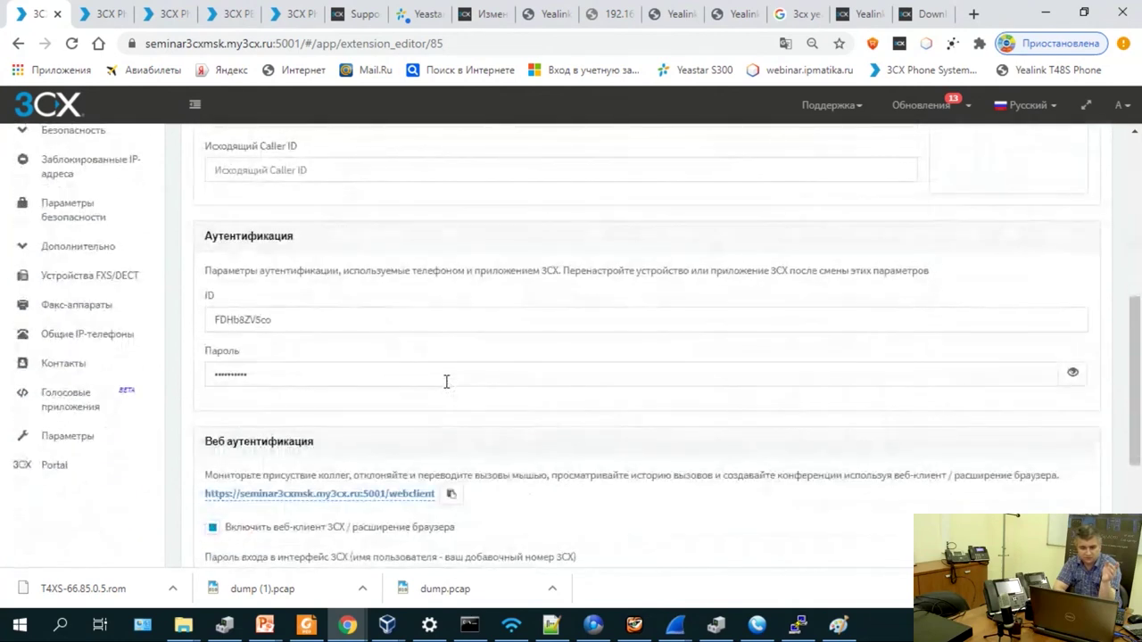
scroll(446, 381, "up", 4)
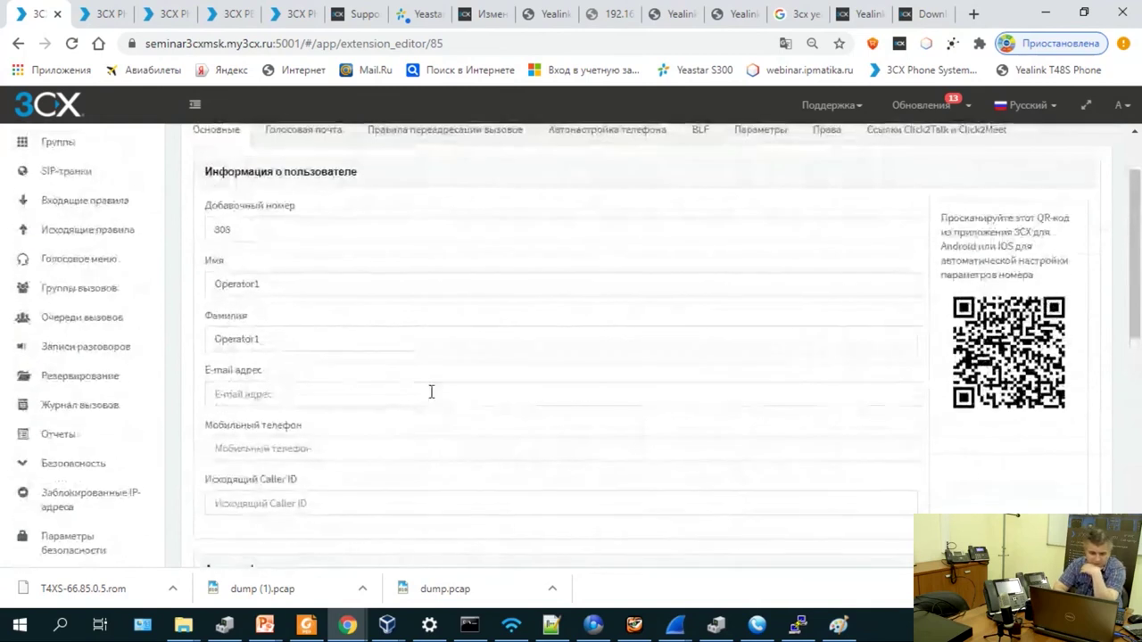
scroll(431, 393, "down", 3)
scroll(431, 393, "down", 2)
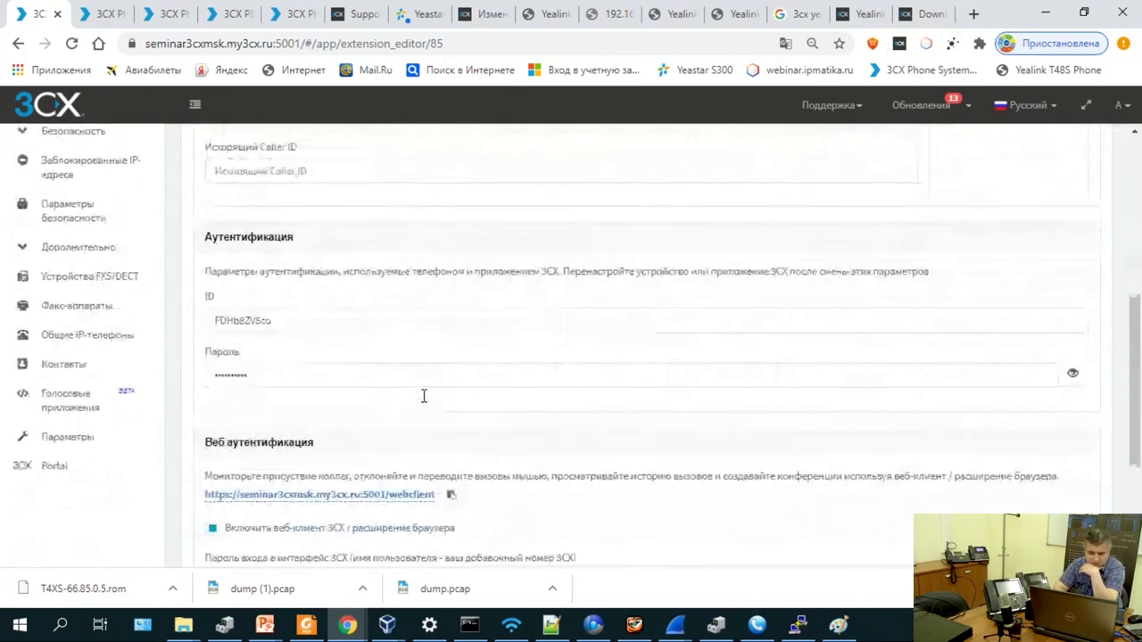
scroll(422, 395, "down", 2)
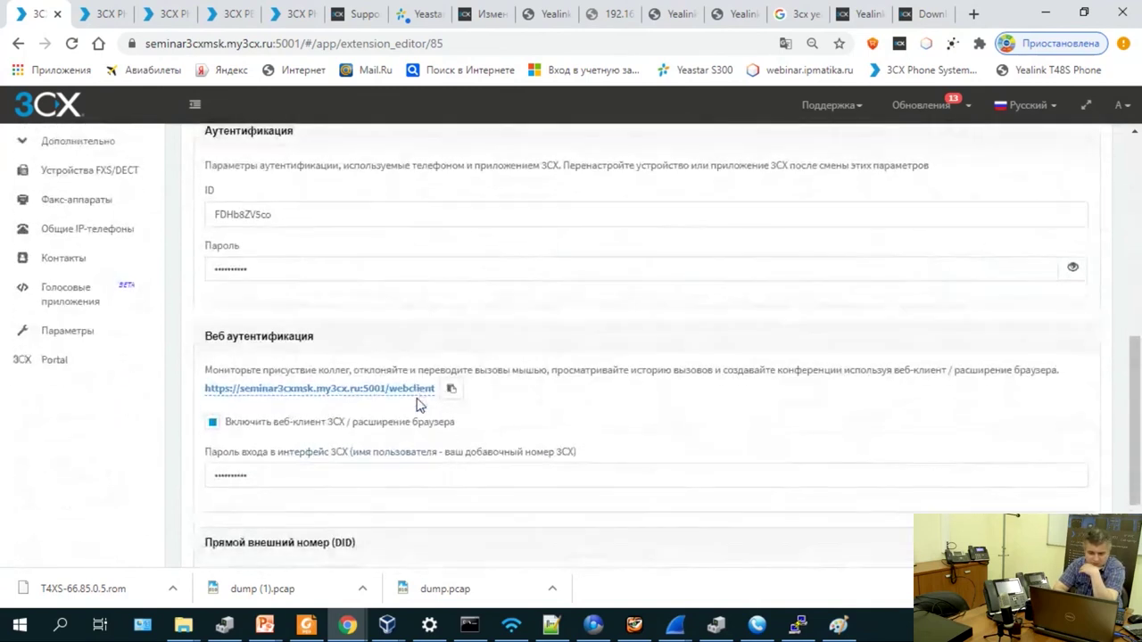
scroll(416, 406, "up", 10)
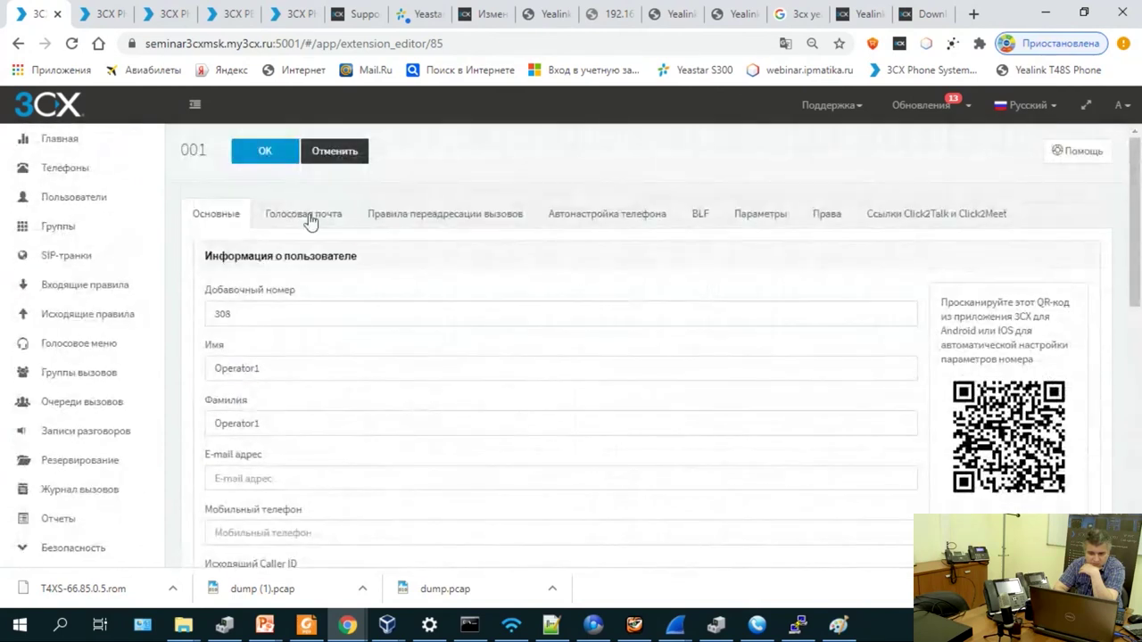
Step: Save extension 308 and show slide 7 on enabling shared IP phone use
left_click(273, 160)
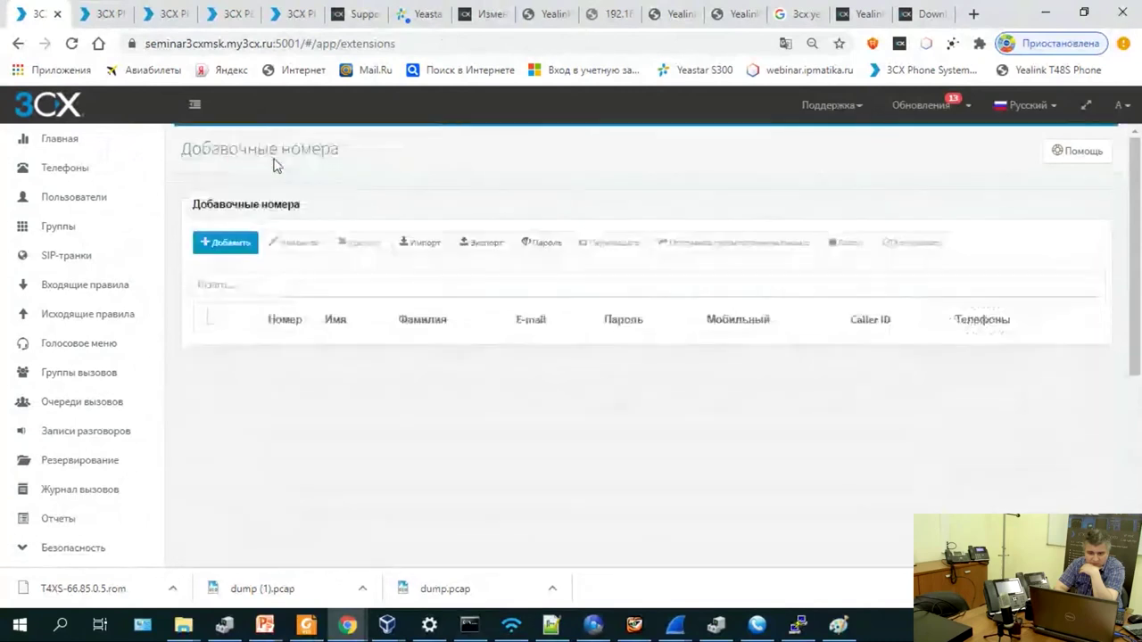
left_click(306, 625)
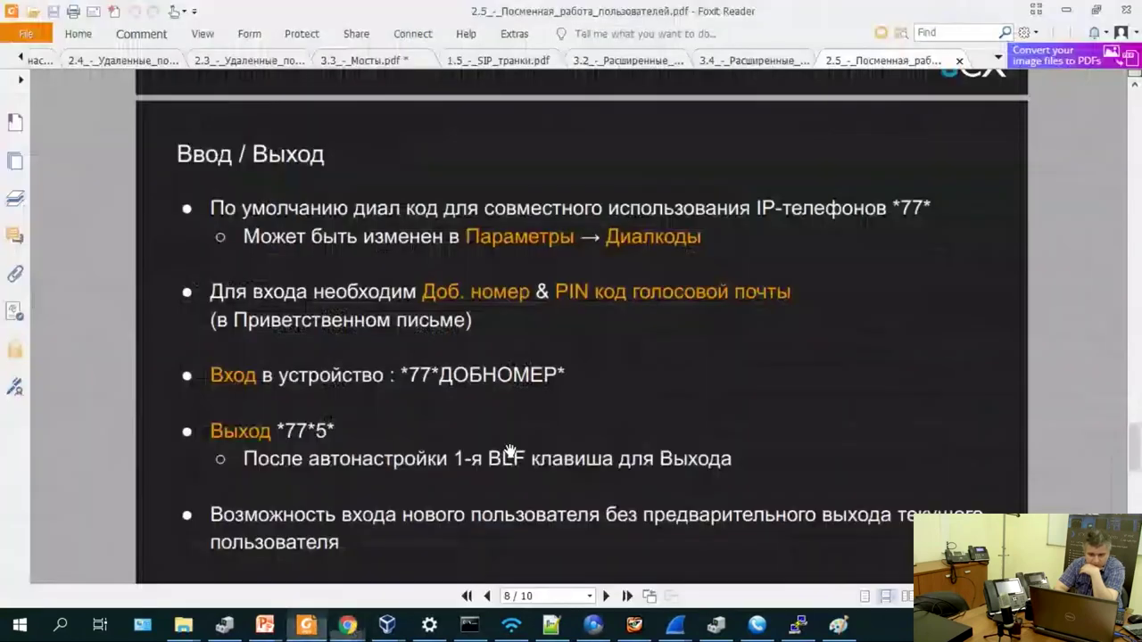
scroll(736, 444, "down", 5)
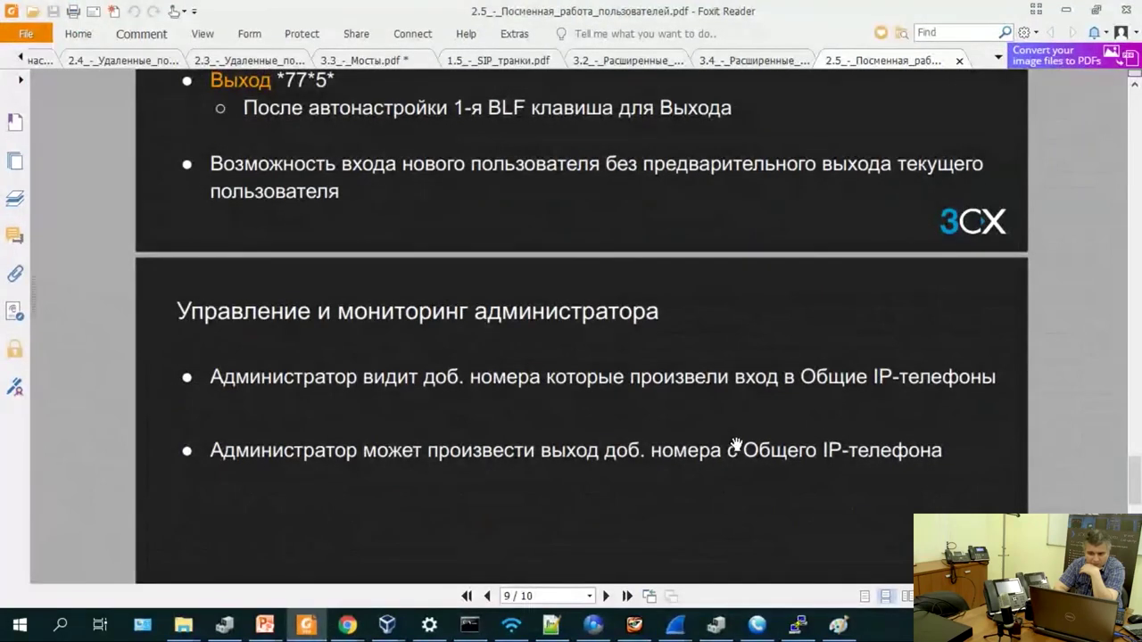
scroll(737, 445, "down", 5)
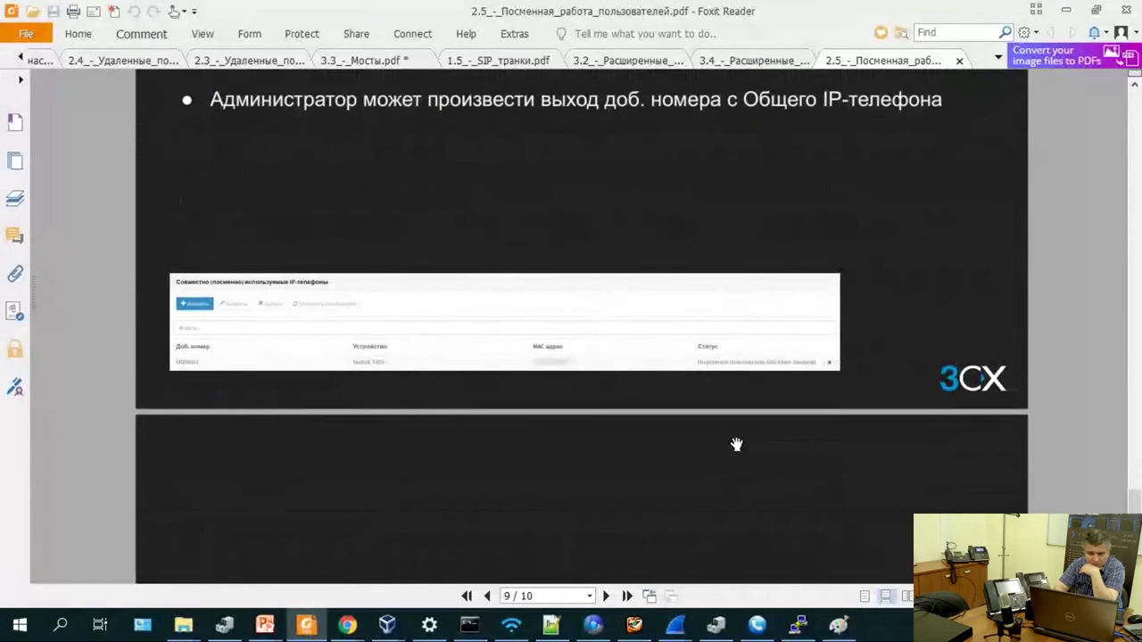
scroll(736, 444, "down", 6)
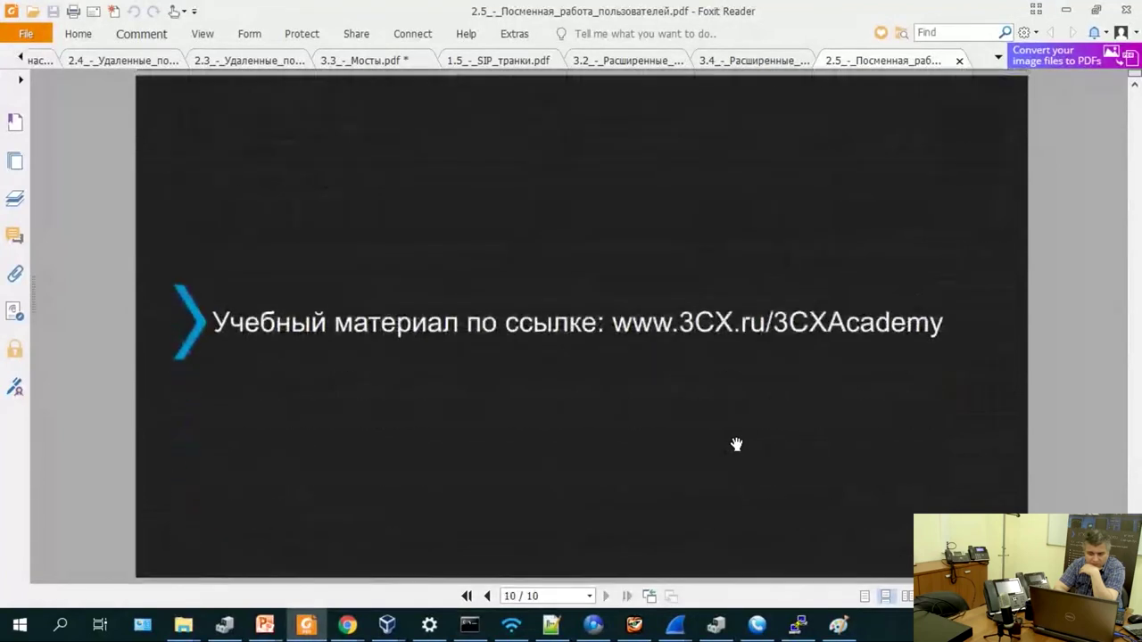
scroll(736, 444, "up", 5)
scroll(736, 444, "up", 5)
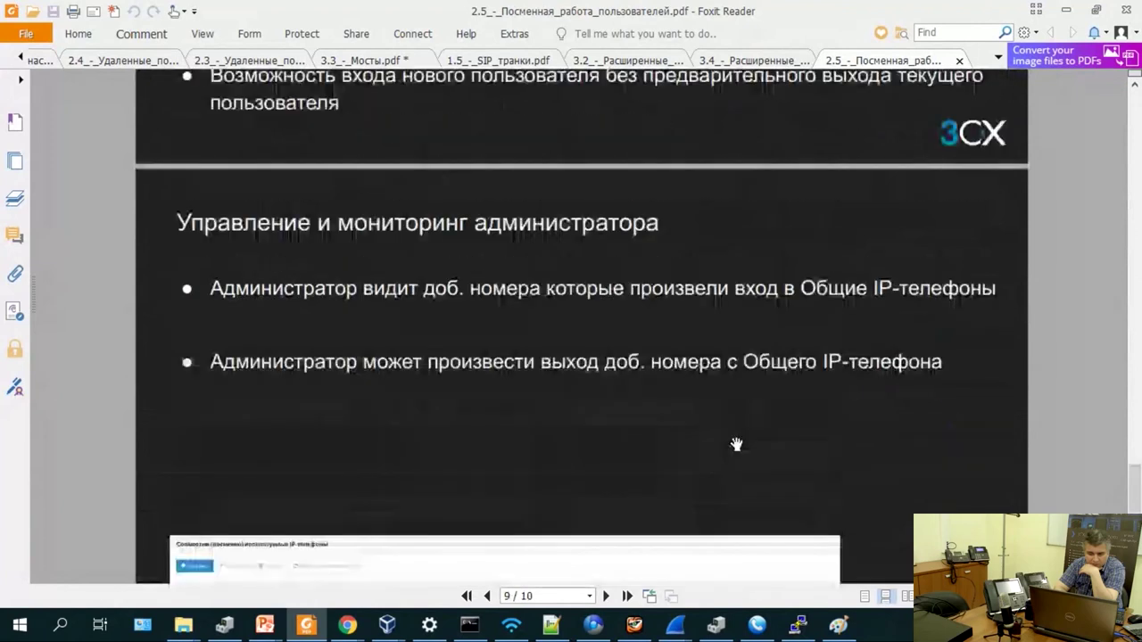
scroll(737, 445, "up", 2)
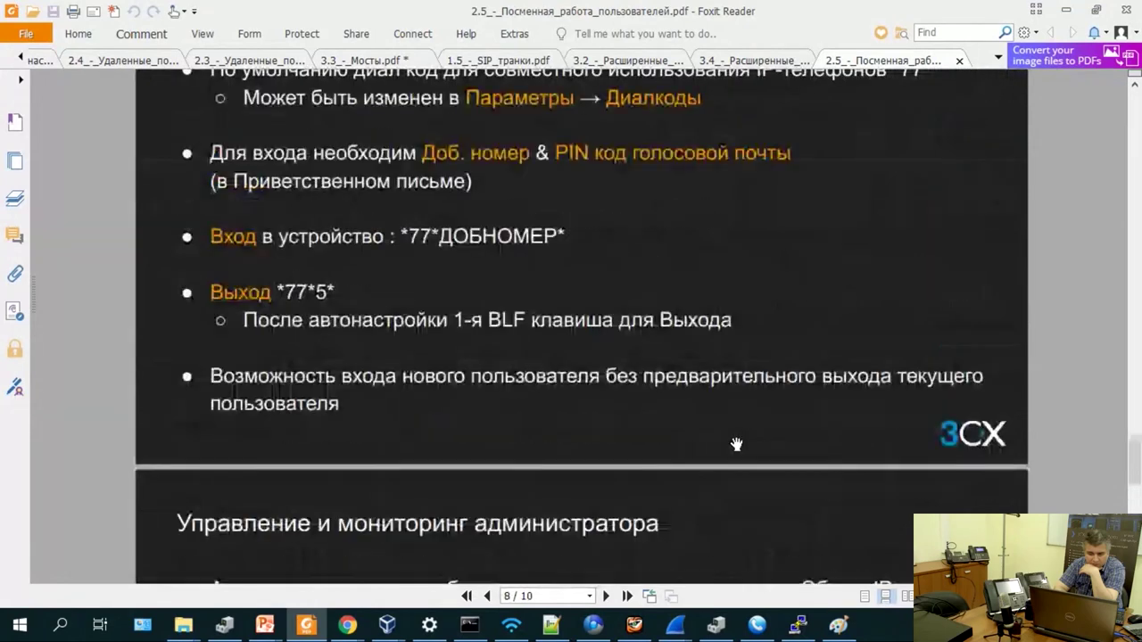
scroll(736, 444, "up", 3)
scroll(737, 444, "up", 3)
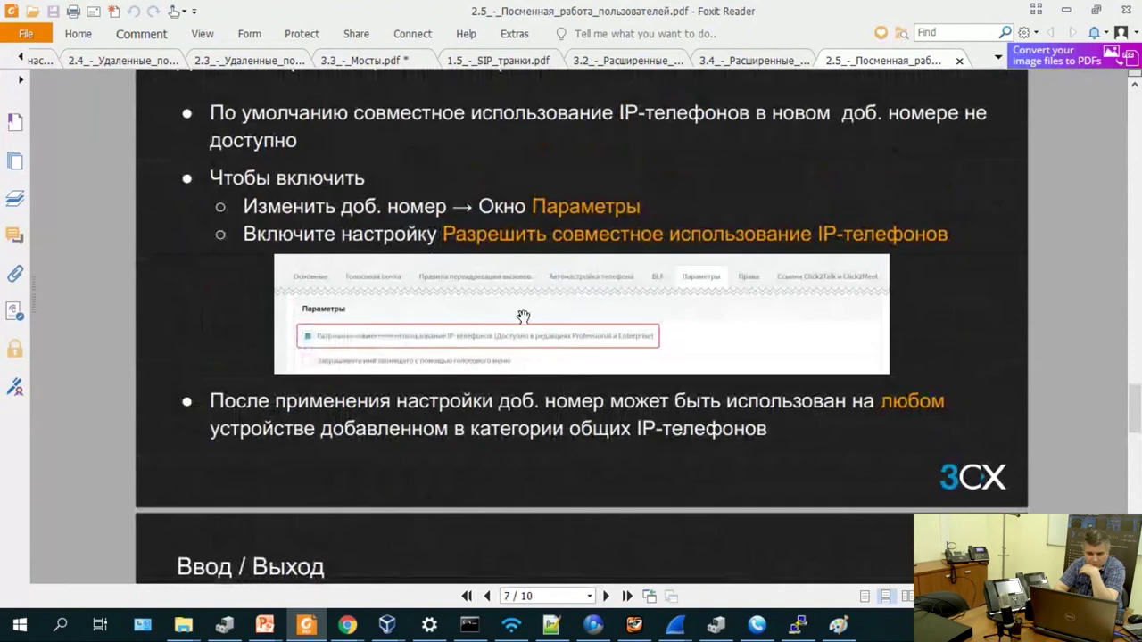
Step: Remove extension 308's public-network connection restriction in Параметры and save it
left_click(1066, 10)
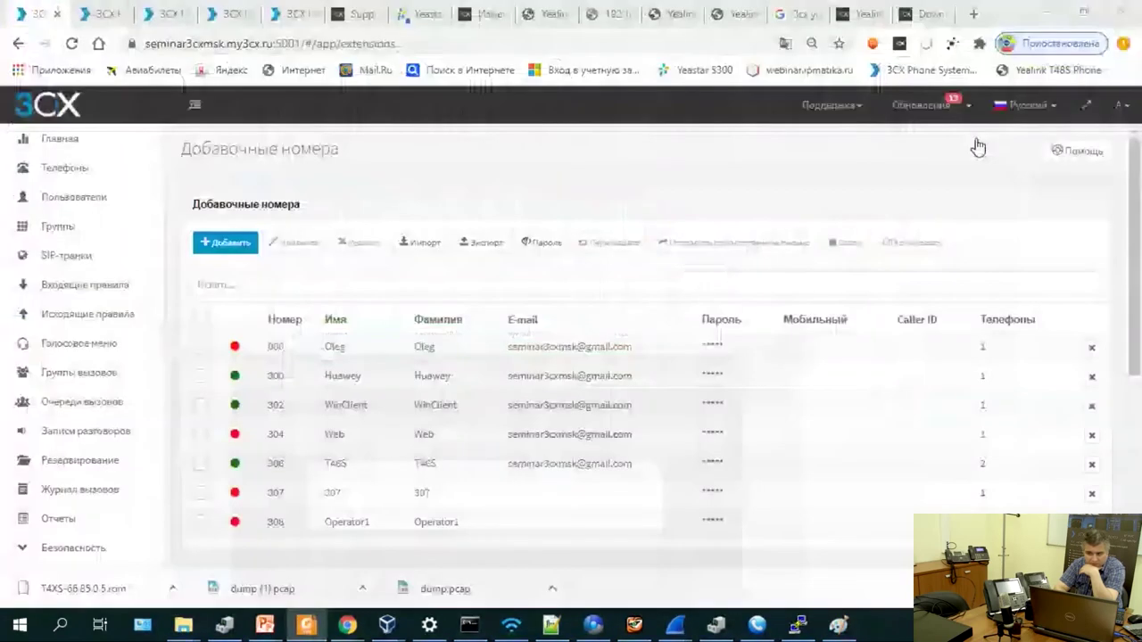
left_click(355, 529)
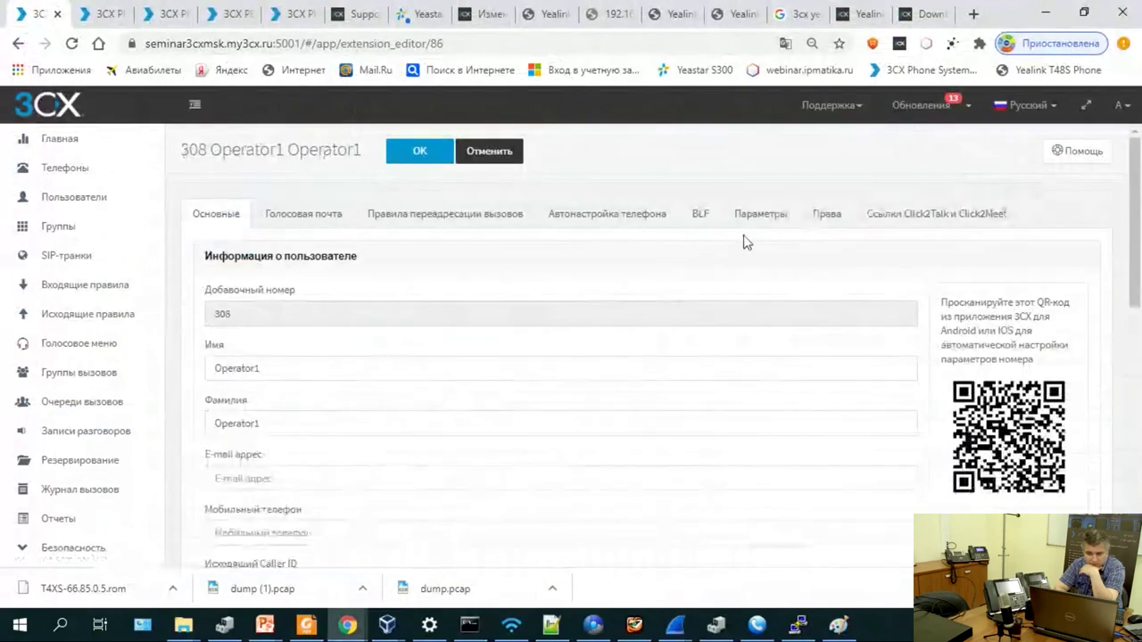
left_click(757, 216)
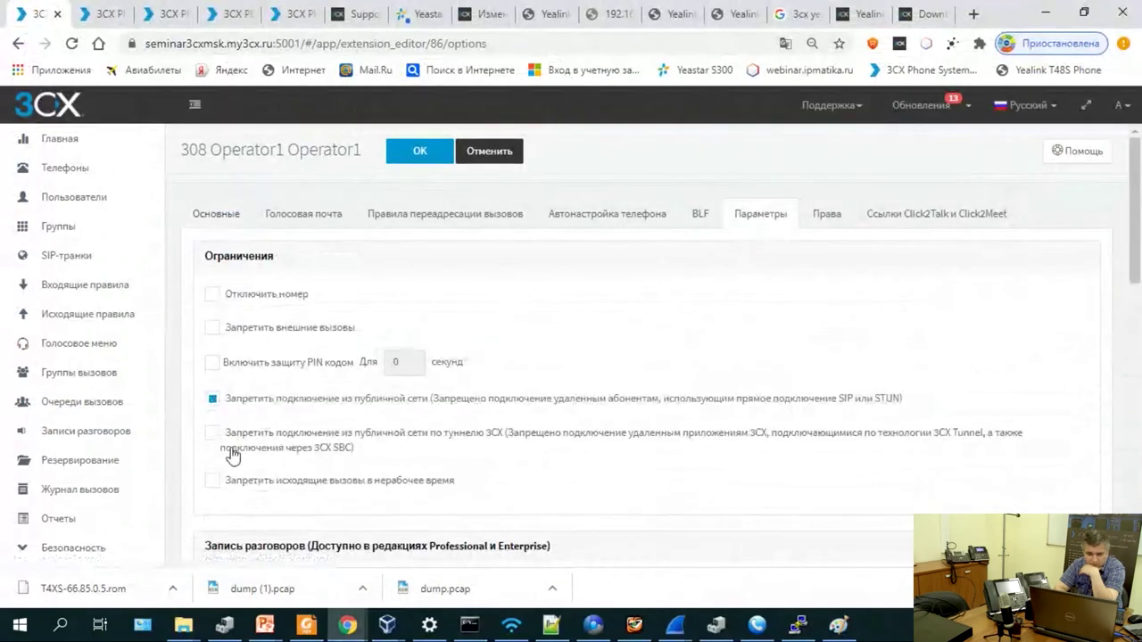
left_click(212, 399)
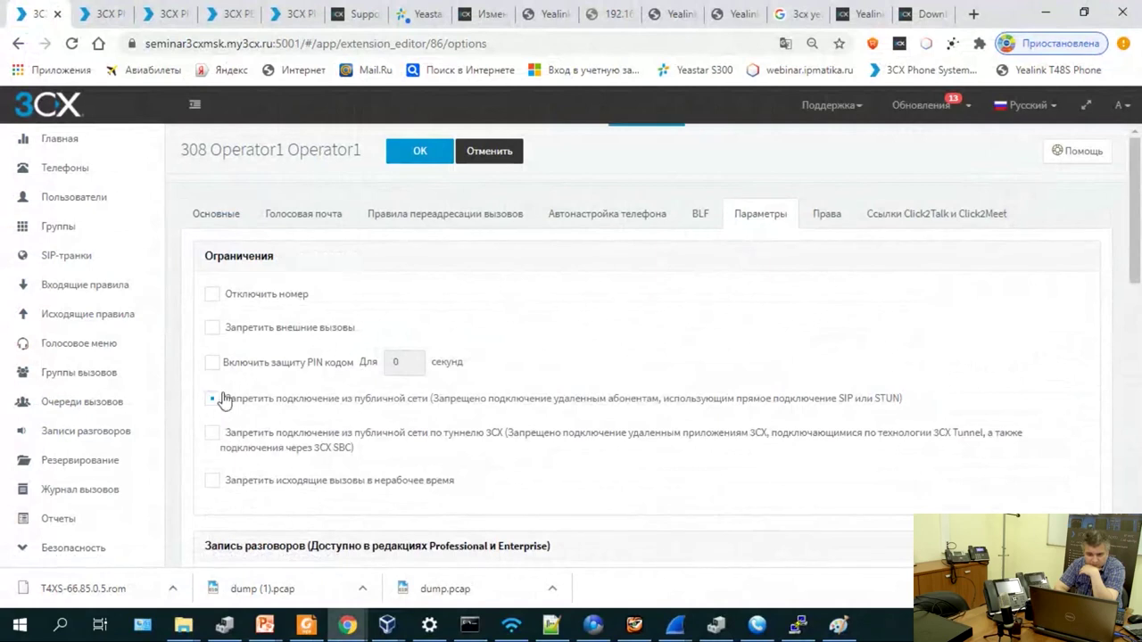
left_click(418, 152)
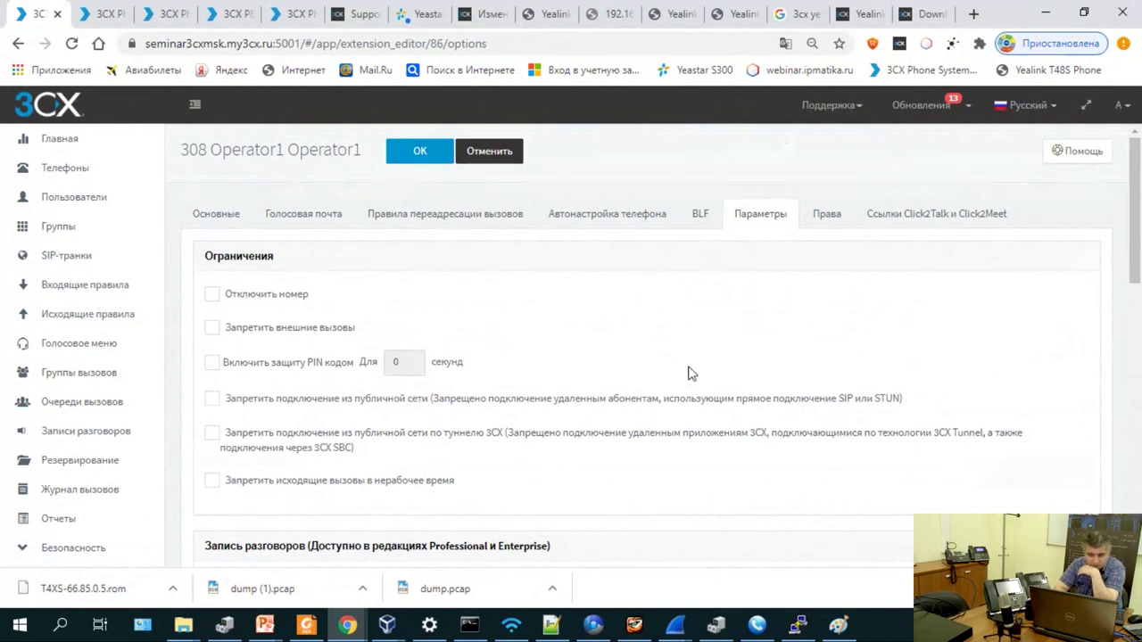
scroll(688, 373, "down", 2)
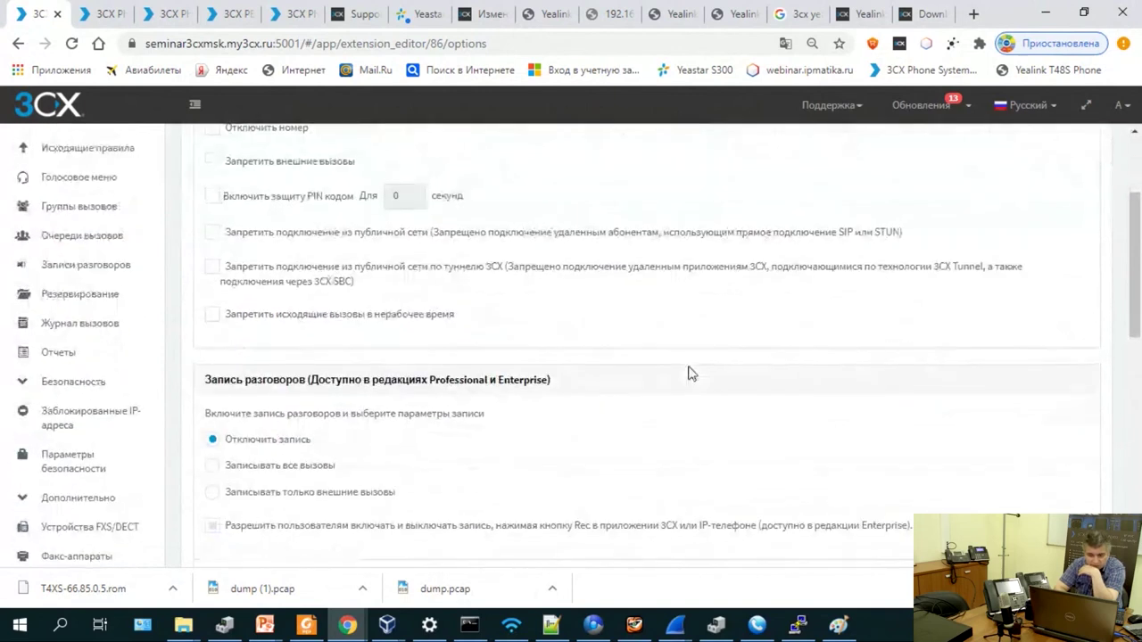
scroll(688, 373, "up", 1)
scroll(688, 373, "down", 2)
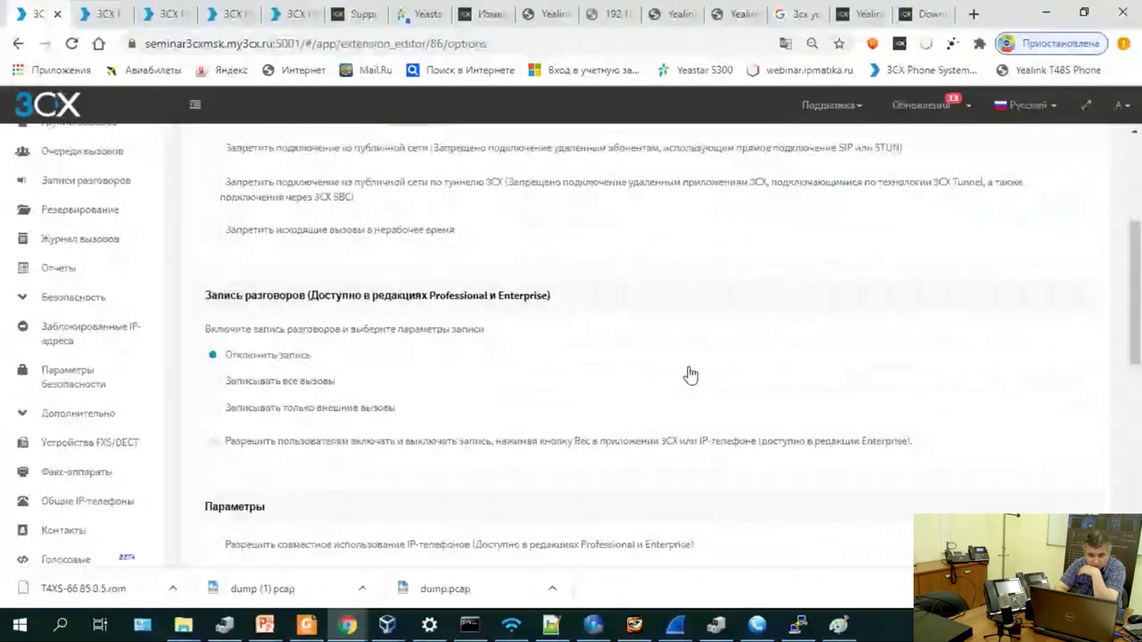
scroll(689, 375, "down", 2)
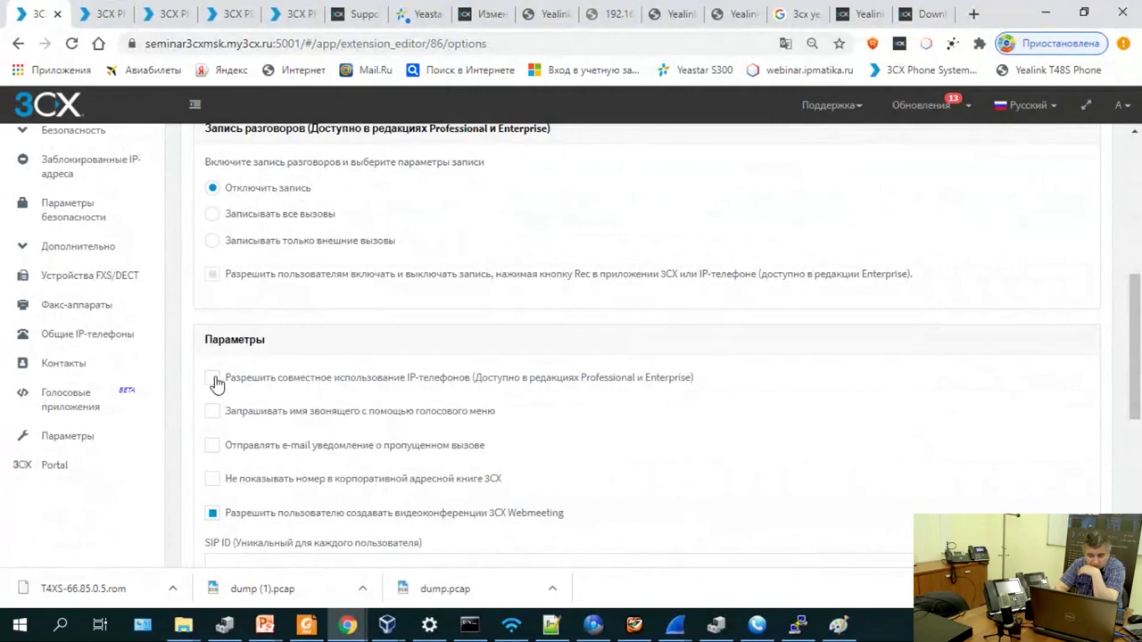
scroll(711, 367, "up", 5)
left_click(415, 156)
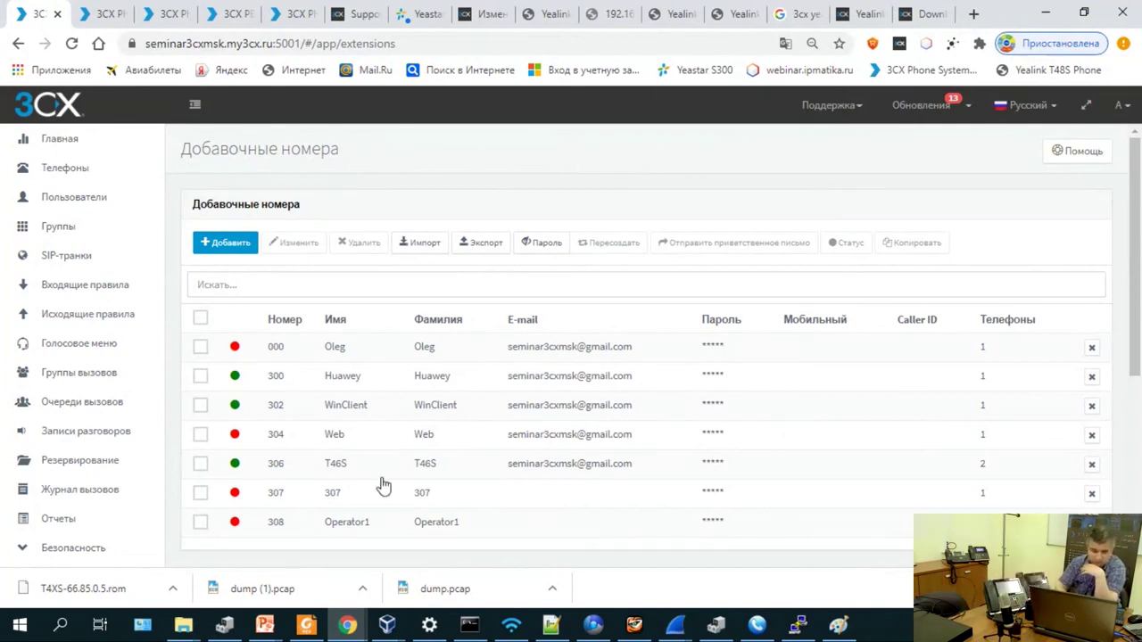
Step: Open Общие IP-телефоны, listing HD00001 (Yealink T48S, MAC 805EC00AA0E6) as available
scroll(191, 395, "down", 3)
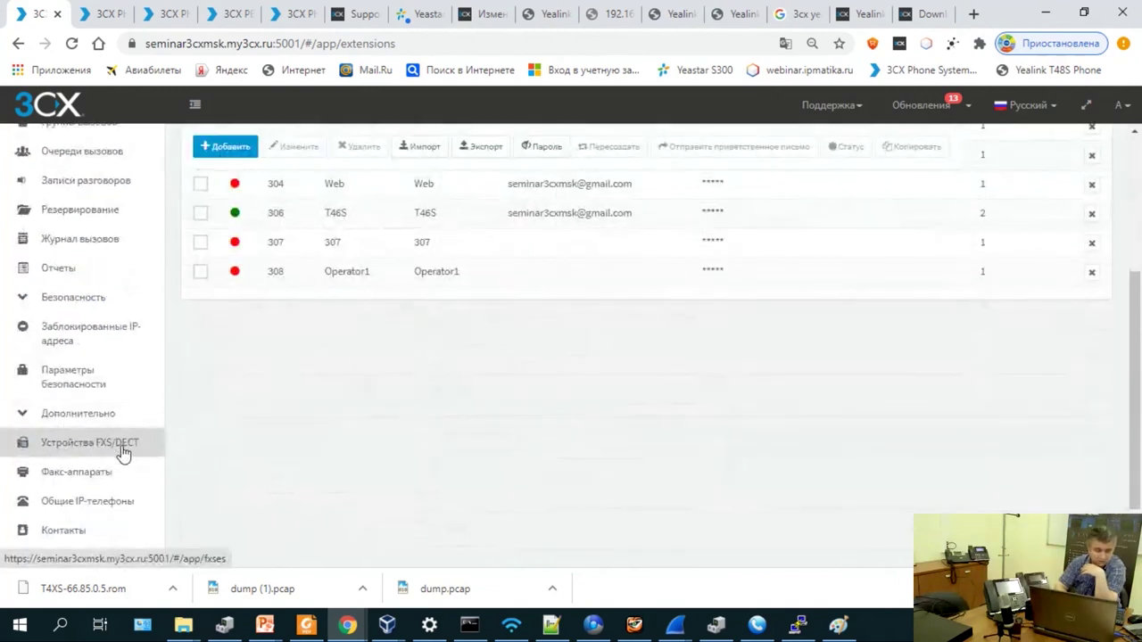
scroll(85, 478, "down", 1)
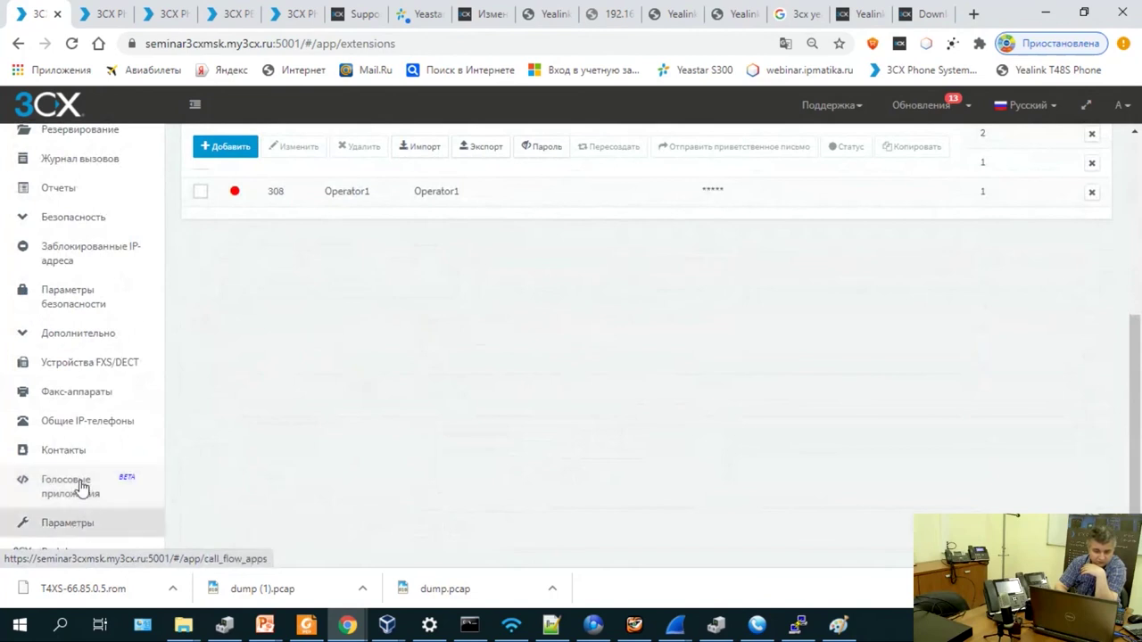
left_click(88, 422)
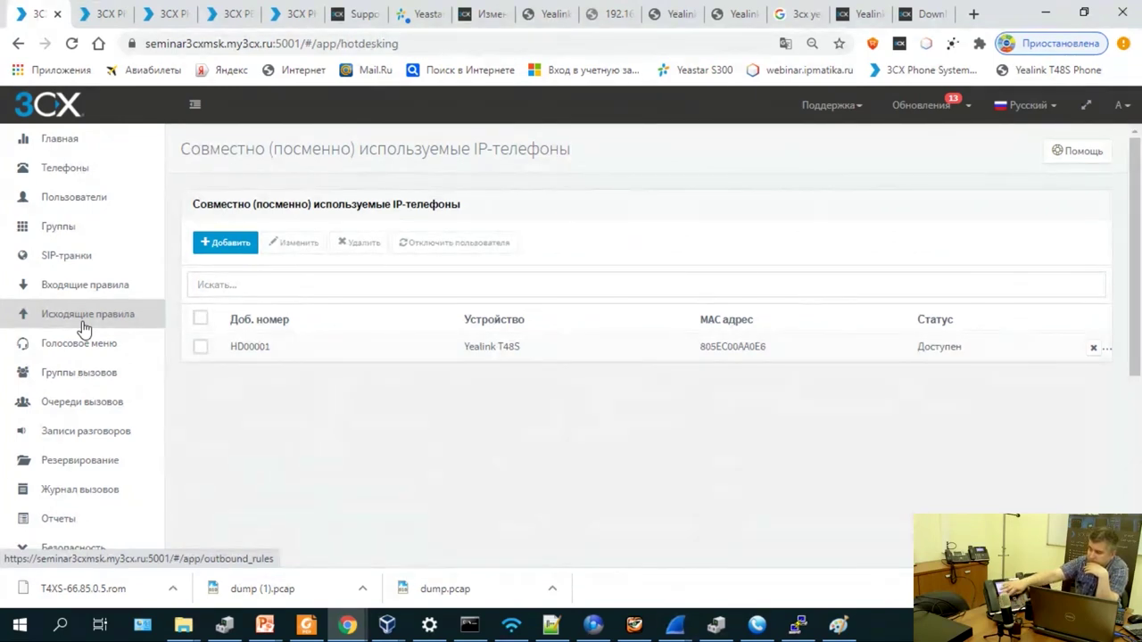
left_click(81, 324)
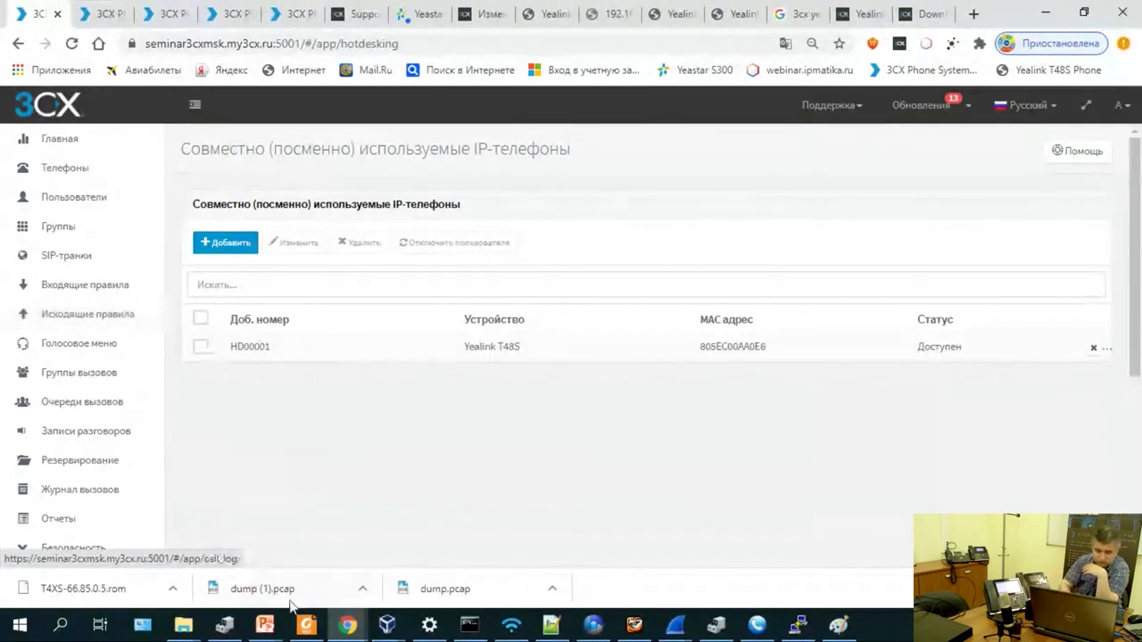
Step: Page the Foxit training slides to page 8, the Ввод / Выход slide with *77* login and *77*5* logout codes
left_click(308, 627)
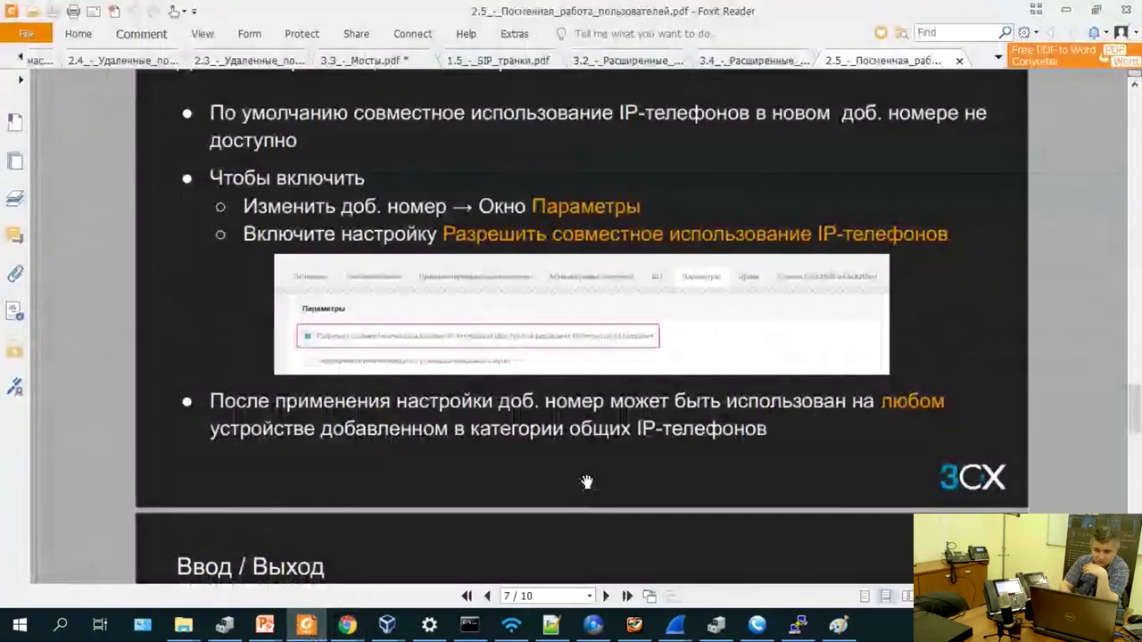
scroll(588, 482, "down", 5)
scroll(588, 483, "down", 1)
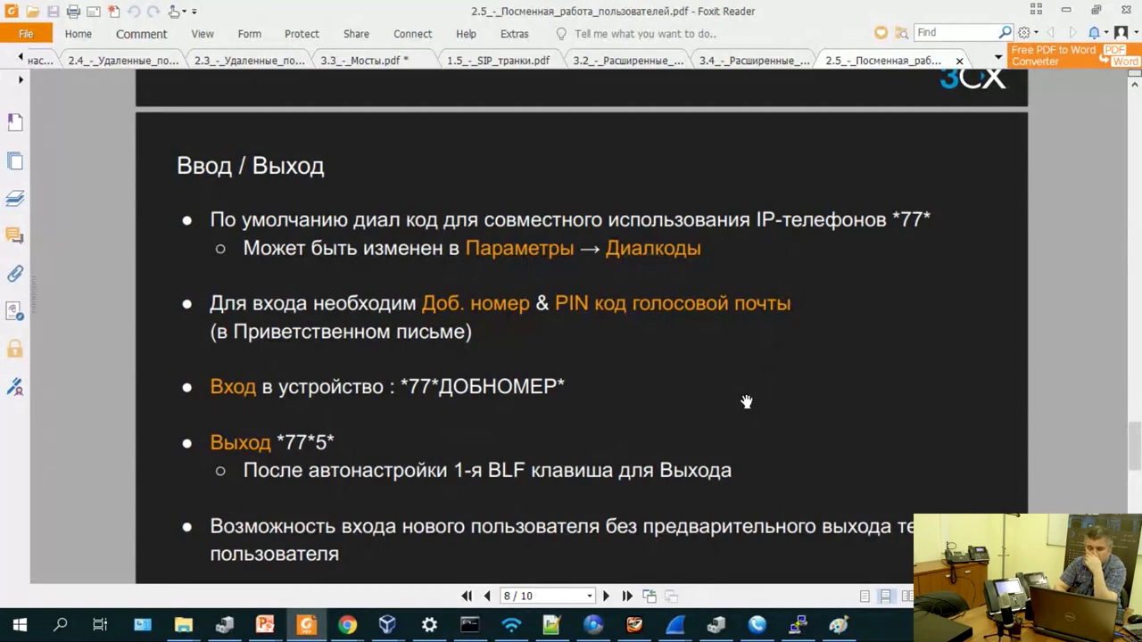
scroll(748, 403, "down", 2)
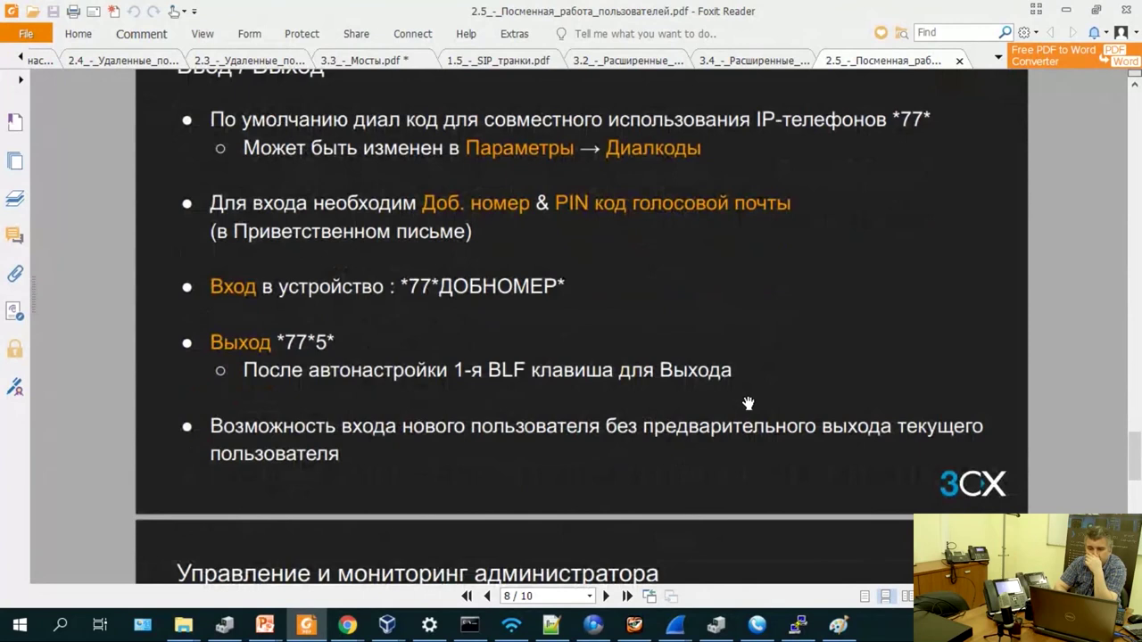
left_click(348, 627)
Step: Return to the 3CX console and view the Phones list showing HD00001 Yealink SIP-T48S
left_click(368, 575)
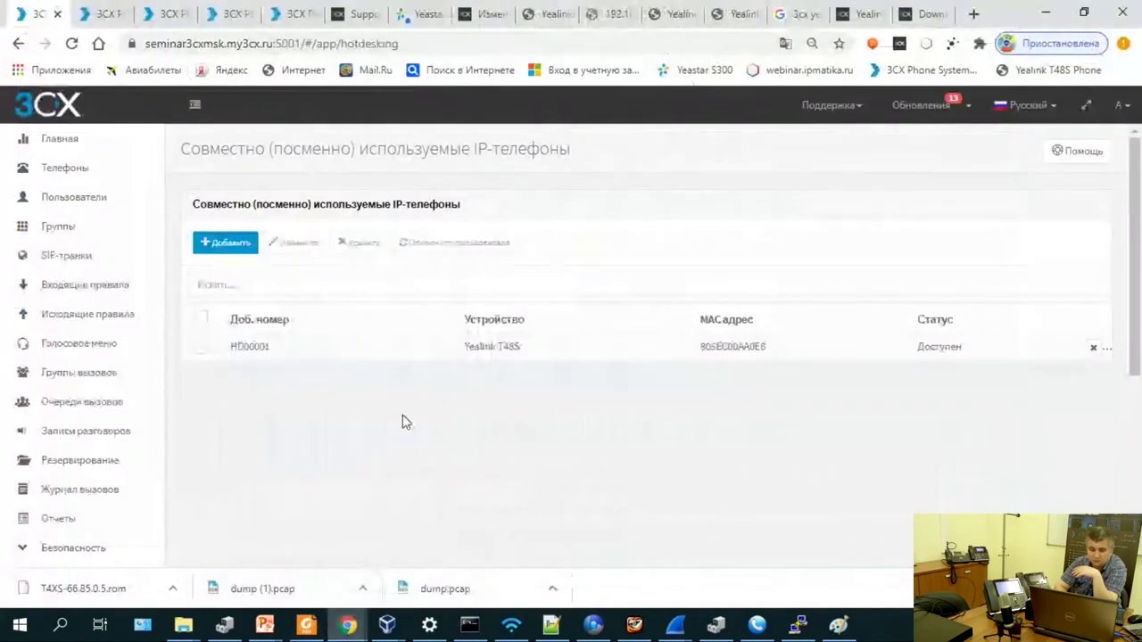
left_click(89, 259)
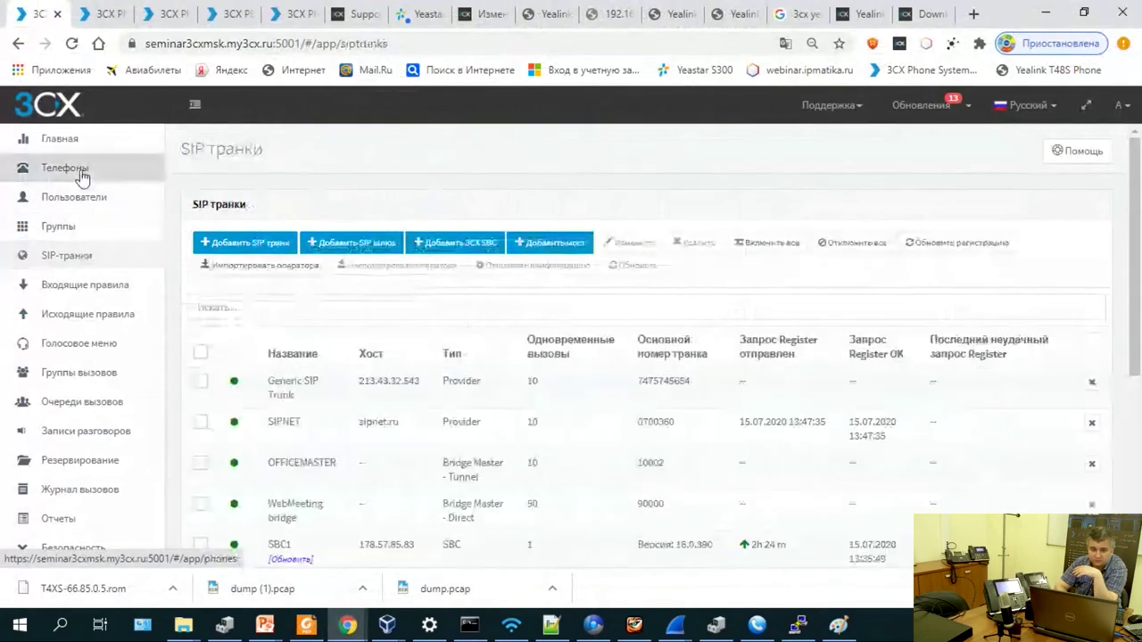
left_click(81, 173)
scroll(406, 462, "down", 2)
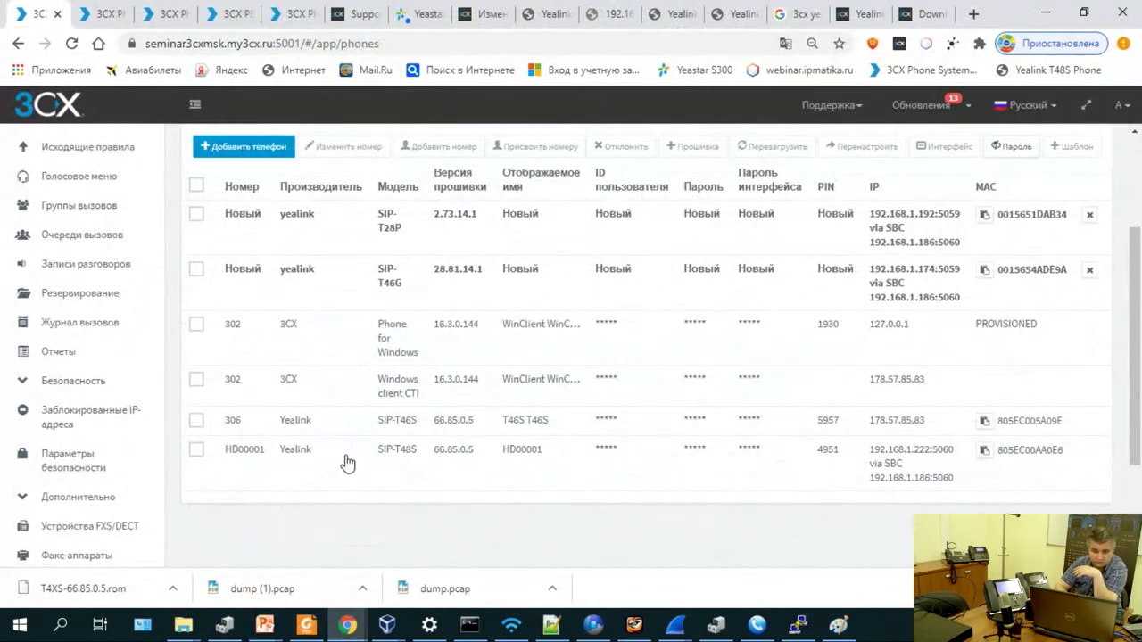
scroll(78, 257, "up", 2)
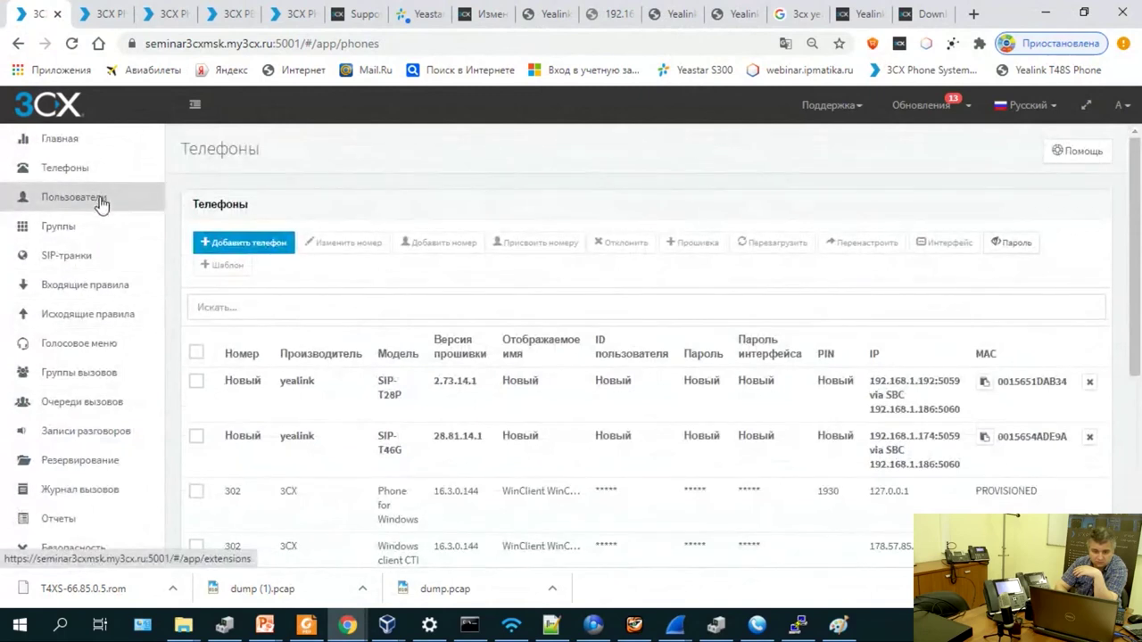
left_click(99, 200)
scroll(348, 492, "down", 1)
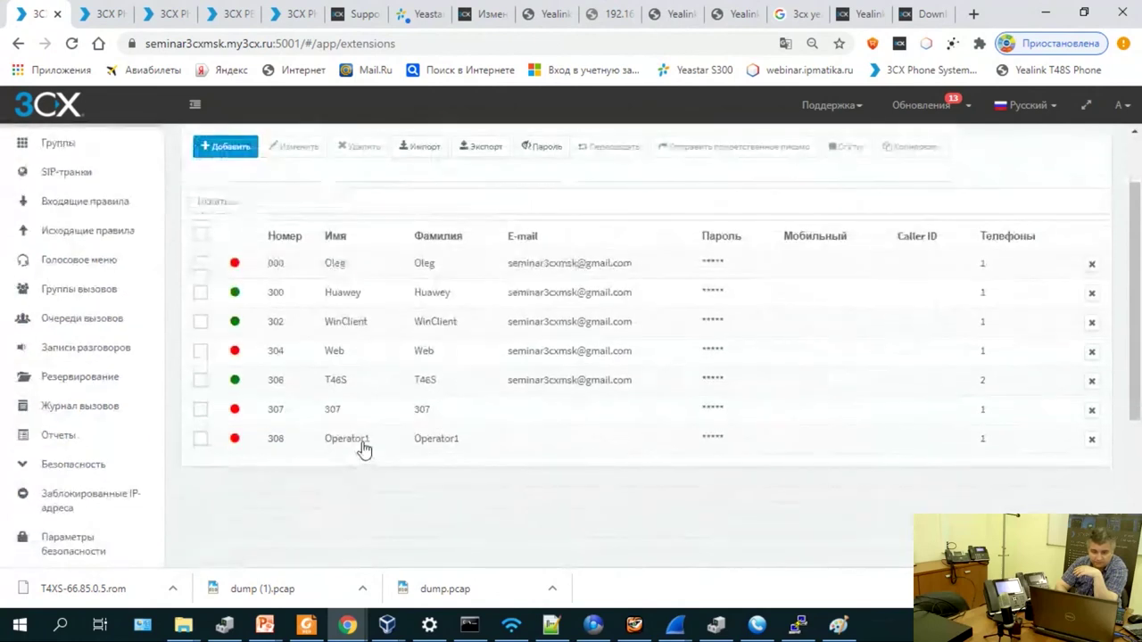
scroll(370, 441, "down", 6)
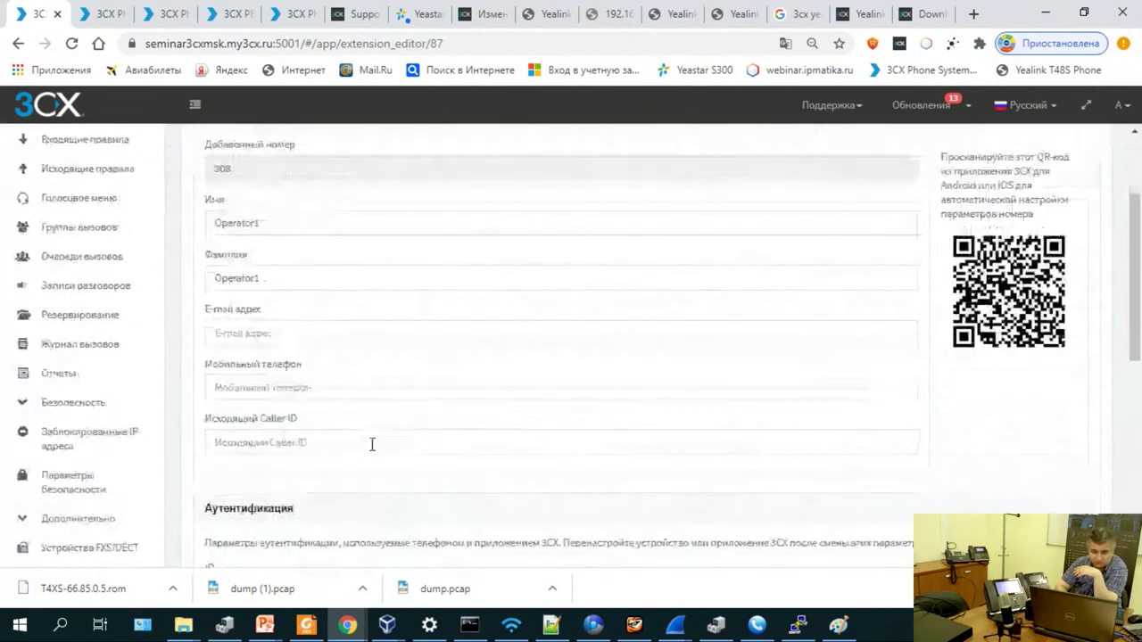
scroll(371, 444, "up", 8)
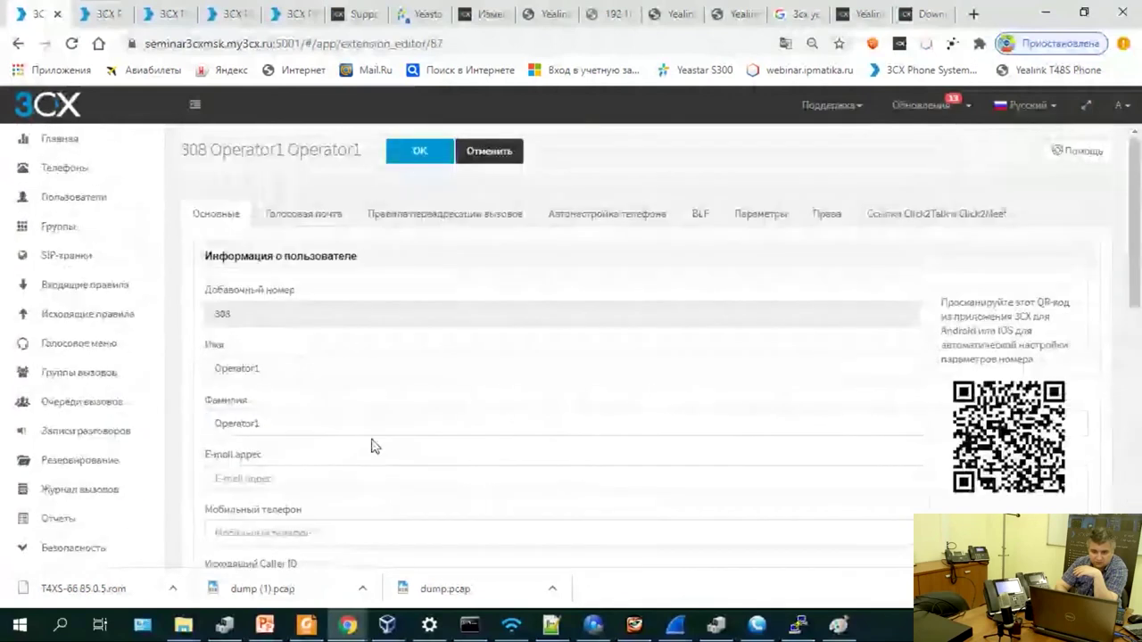
left_click(320, 229)
left_click(271, 374)
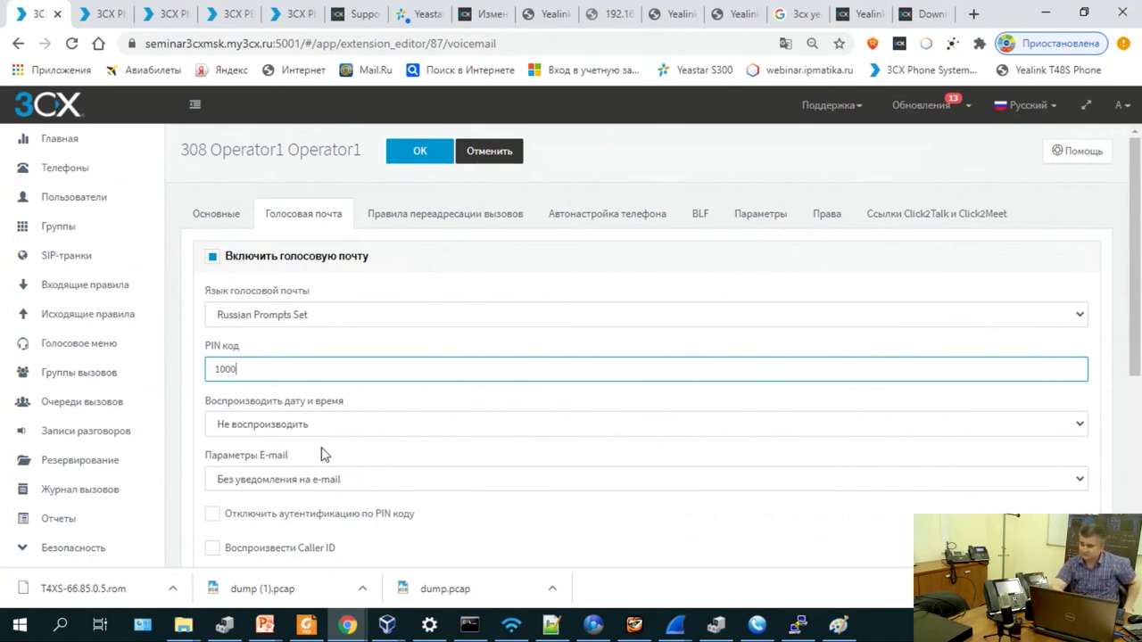
scroll(397, 404, "down", 2)
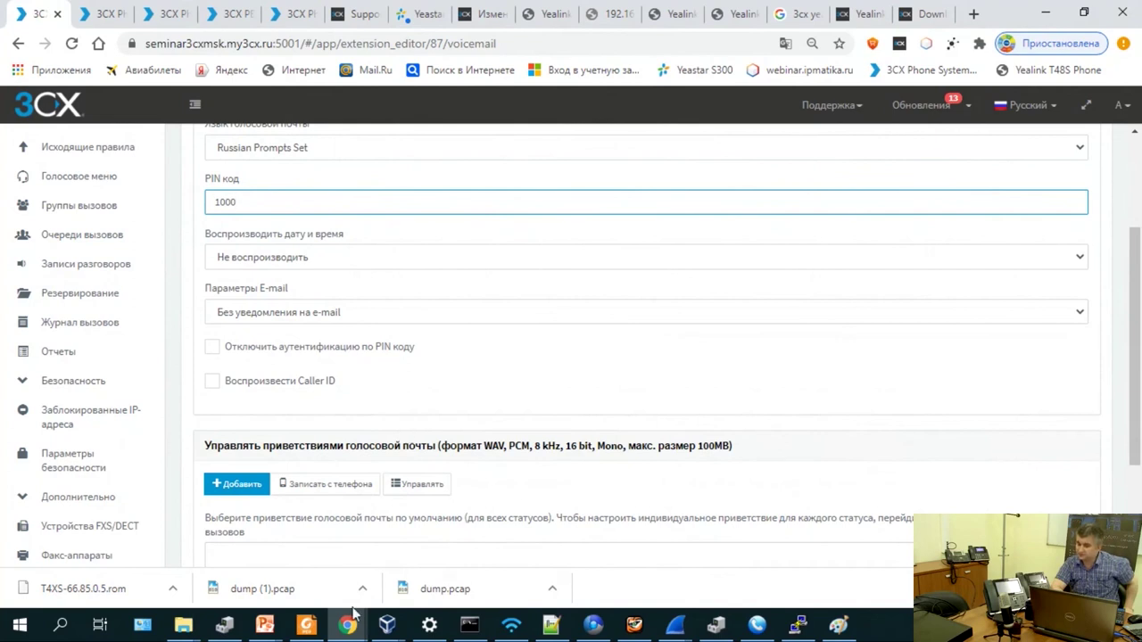
mouse_move(313, 632)
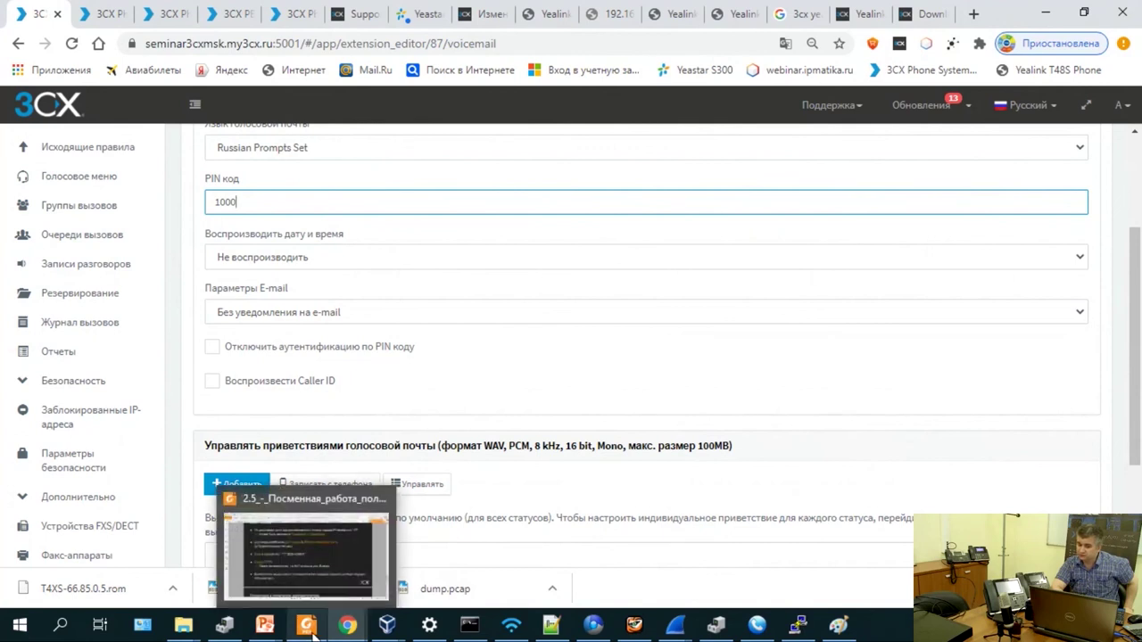
scroll(97, 232, "up", 2)
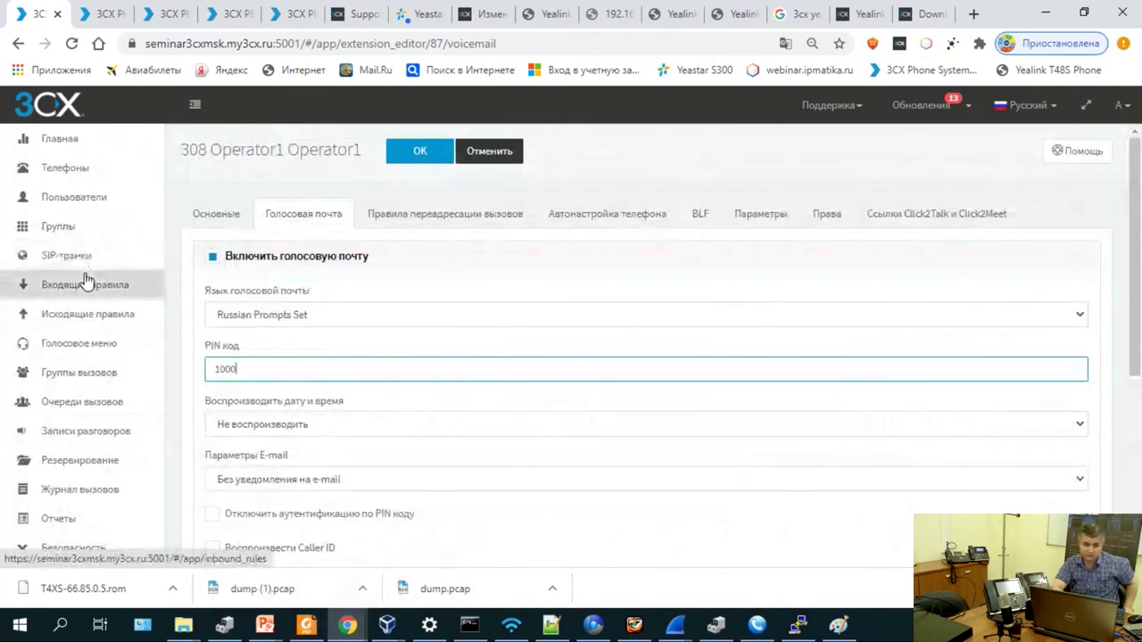
Step: Return to the extensions list, now showing 308 Operator1 online
left_click(83, 195)
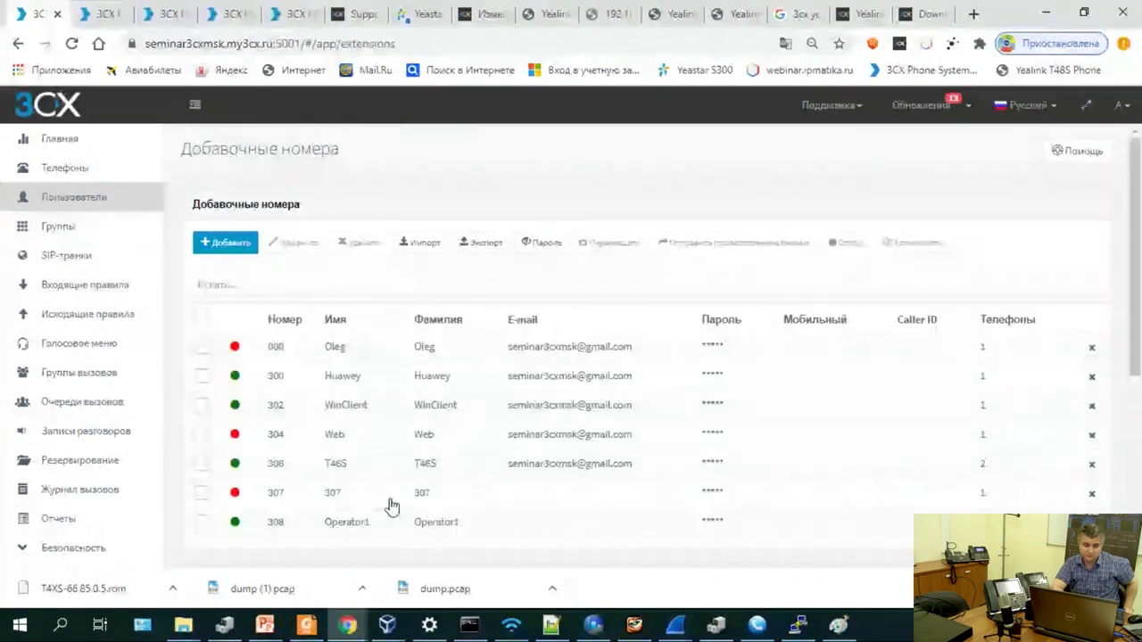
scroll(391, 507, "down", 2)
scroll(465, 361, "down", 2)
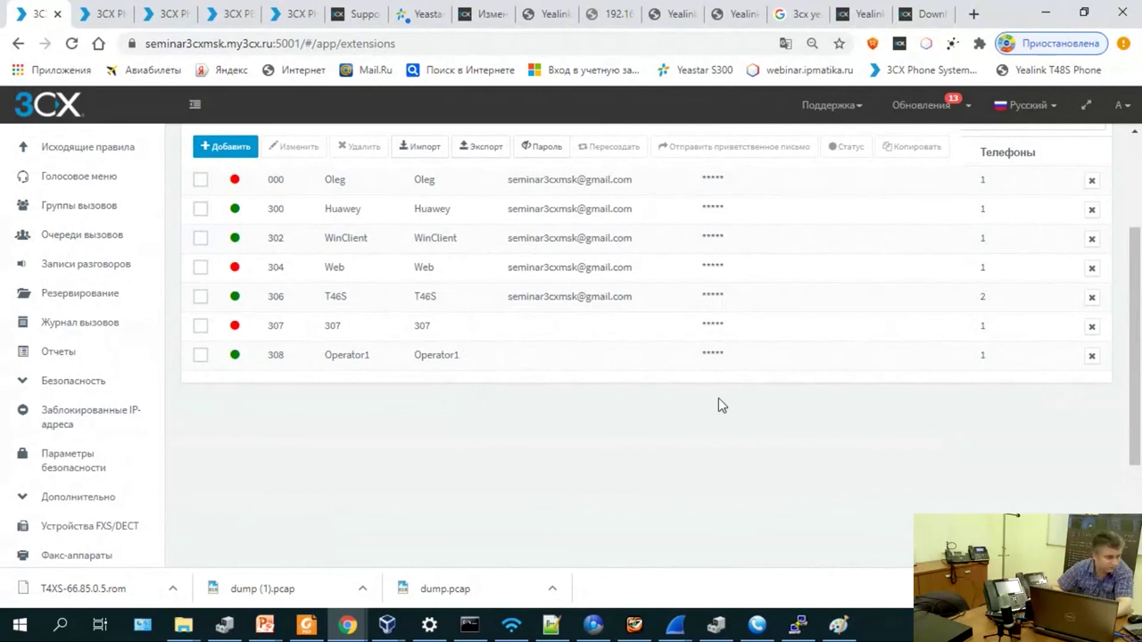
Step: Minimize the online conference window and launch the 3CX WinClient softphone
left_click(347, 625)
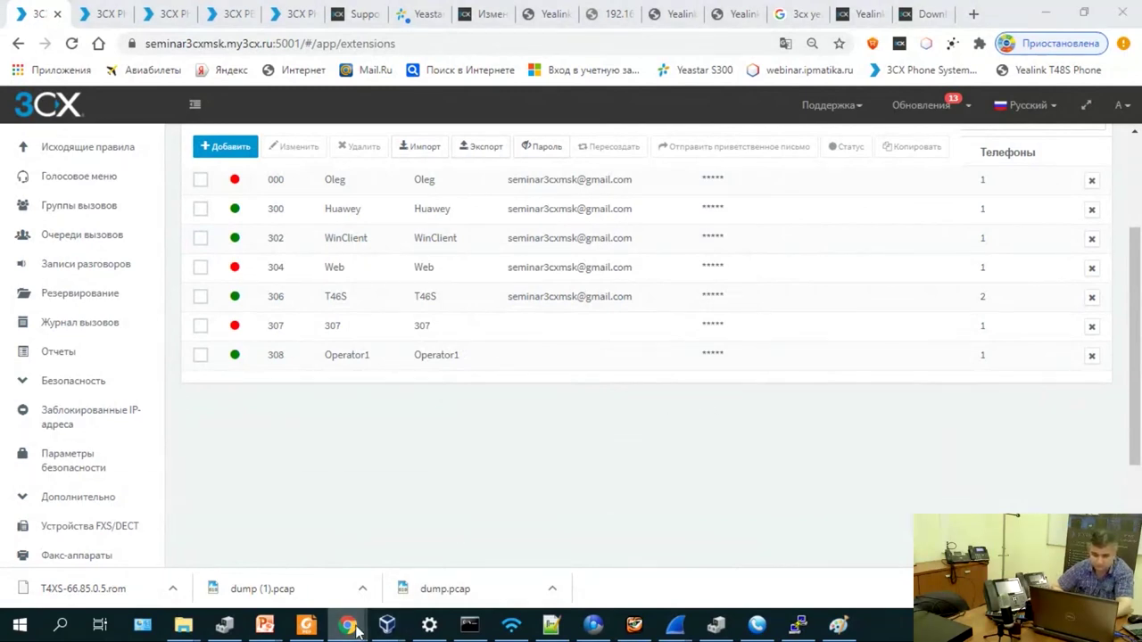
left_click(181, 582)
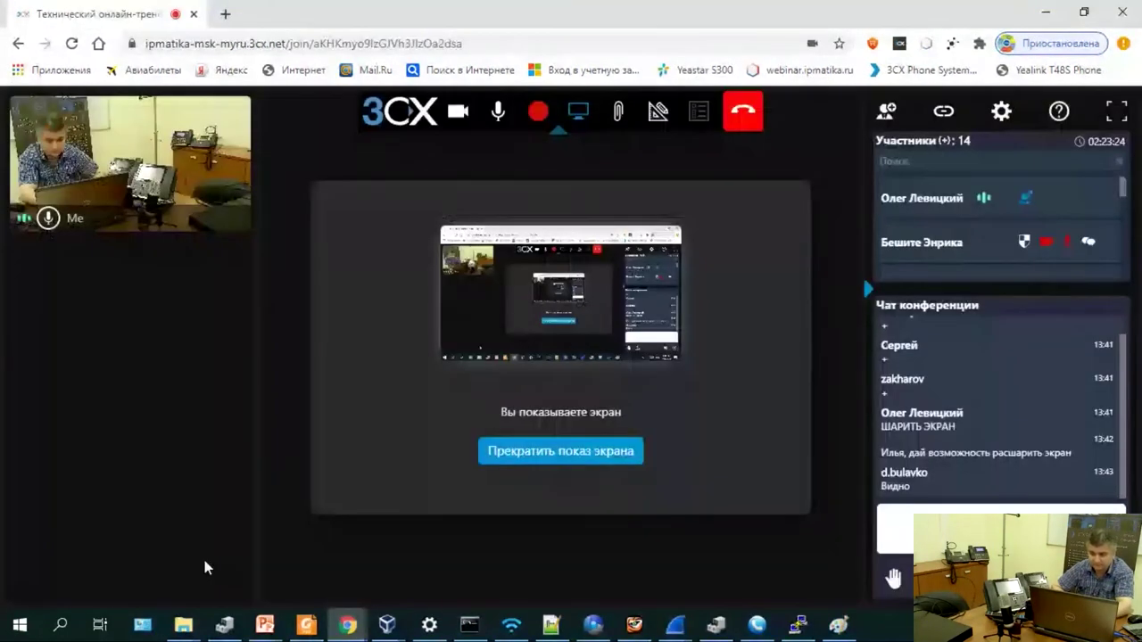
left_click(1046, 14)
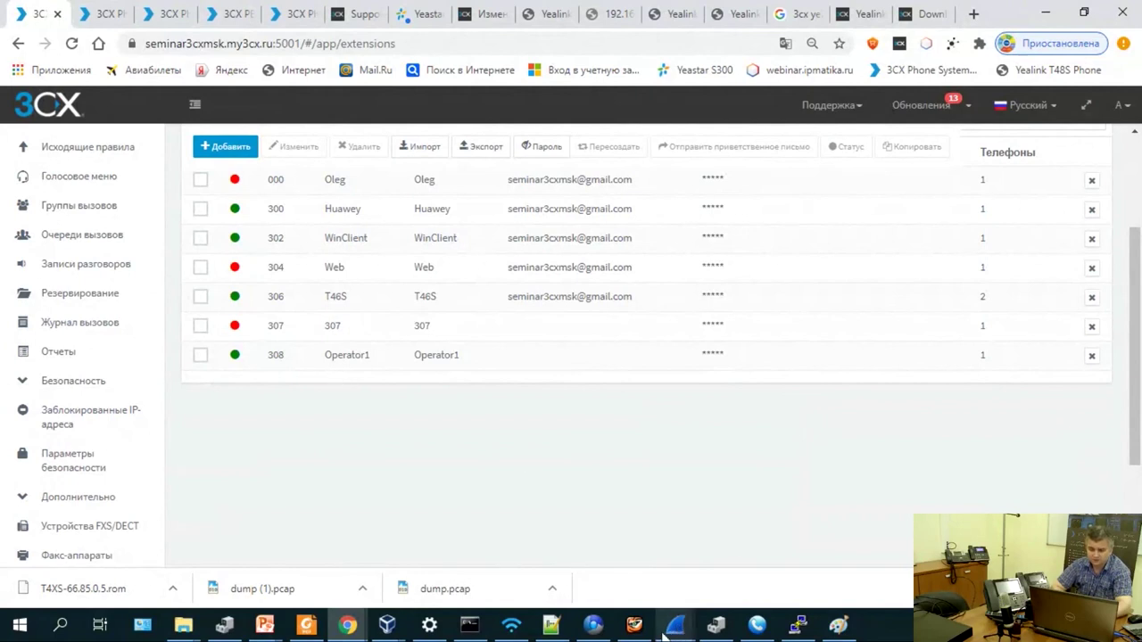
left_click(526, 630)
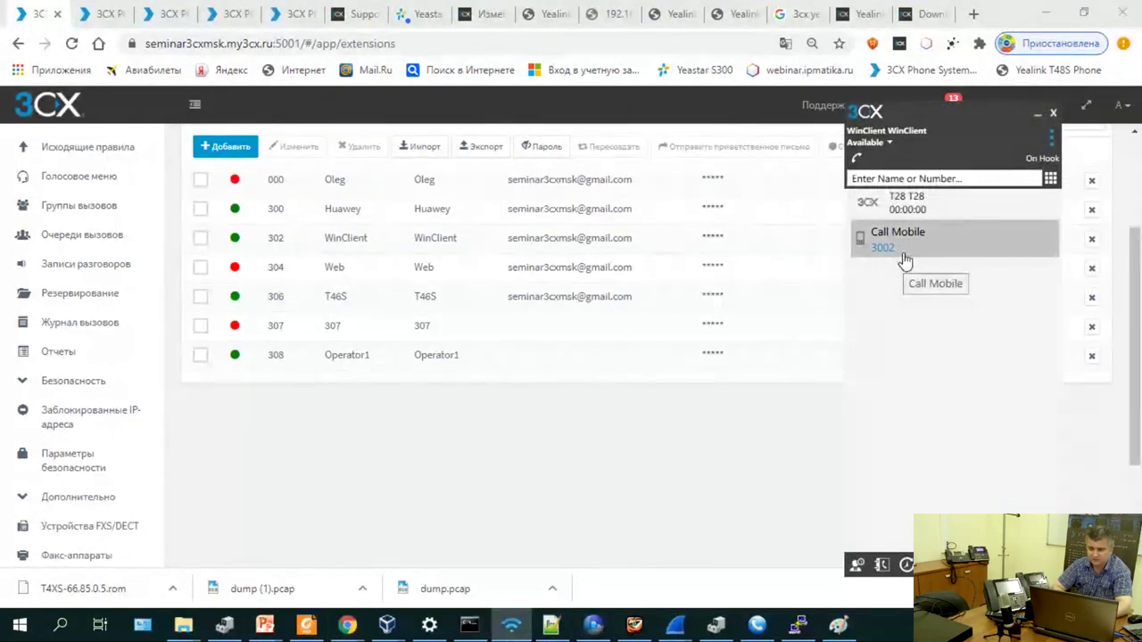
Step: Dial extension 308 Operator1 from the WinClient dial pad as a test call, then hang up
left_click(1053, 180)
left_click(1018, 402)
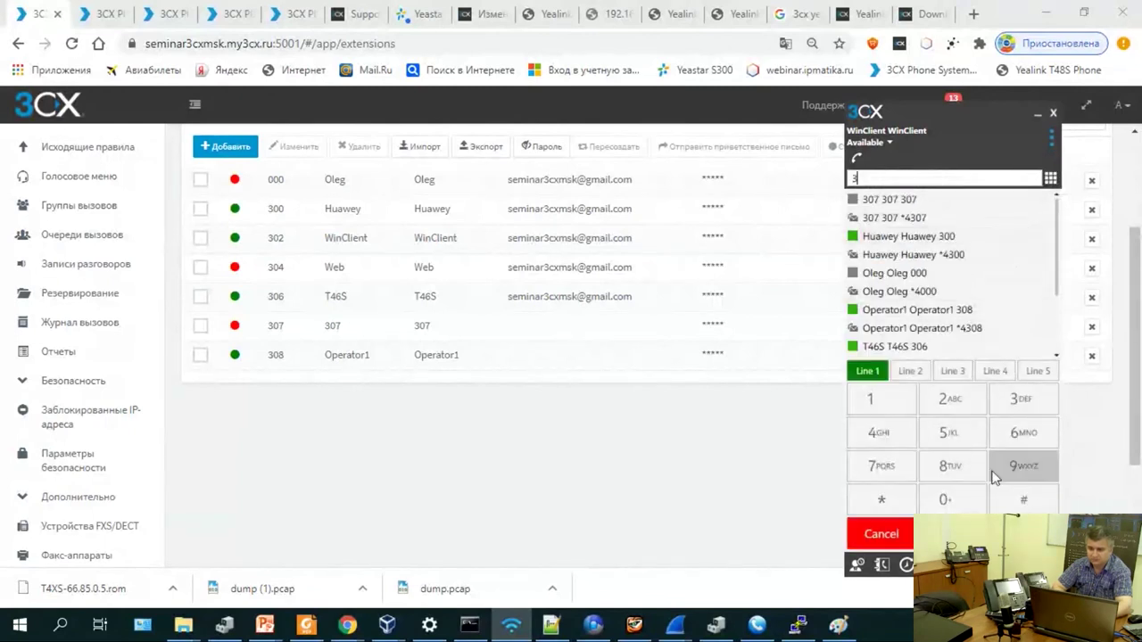
left_click(946, 499)
left_click(950, 466)
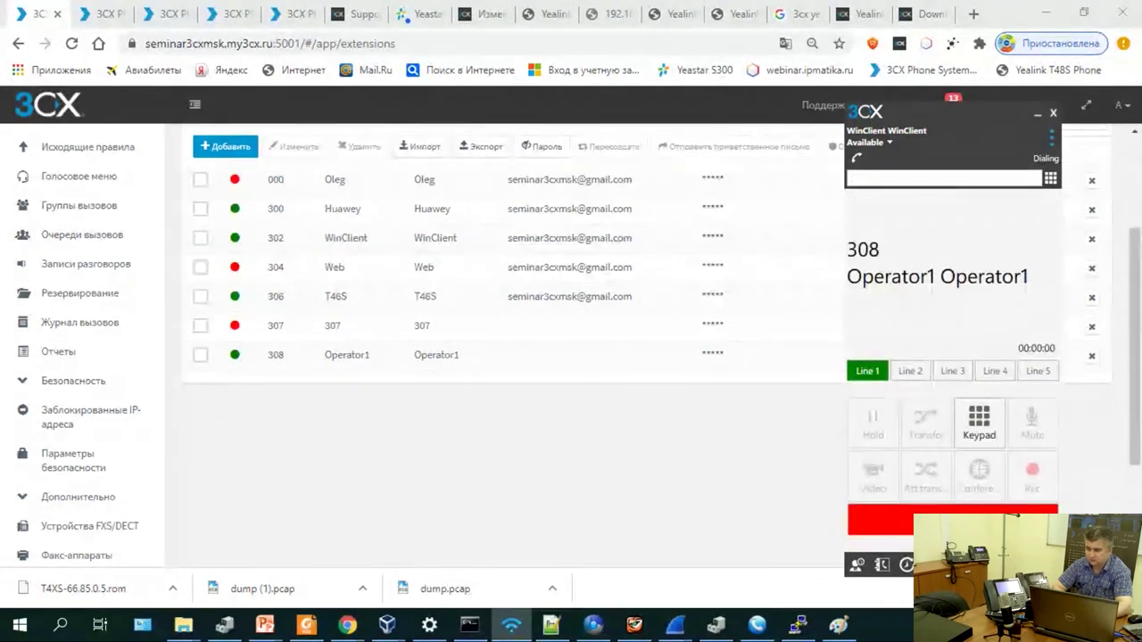
left_click(1015, 518)
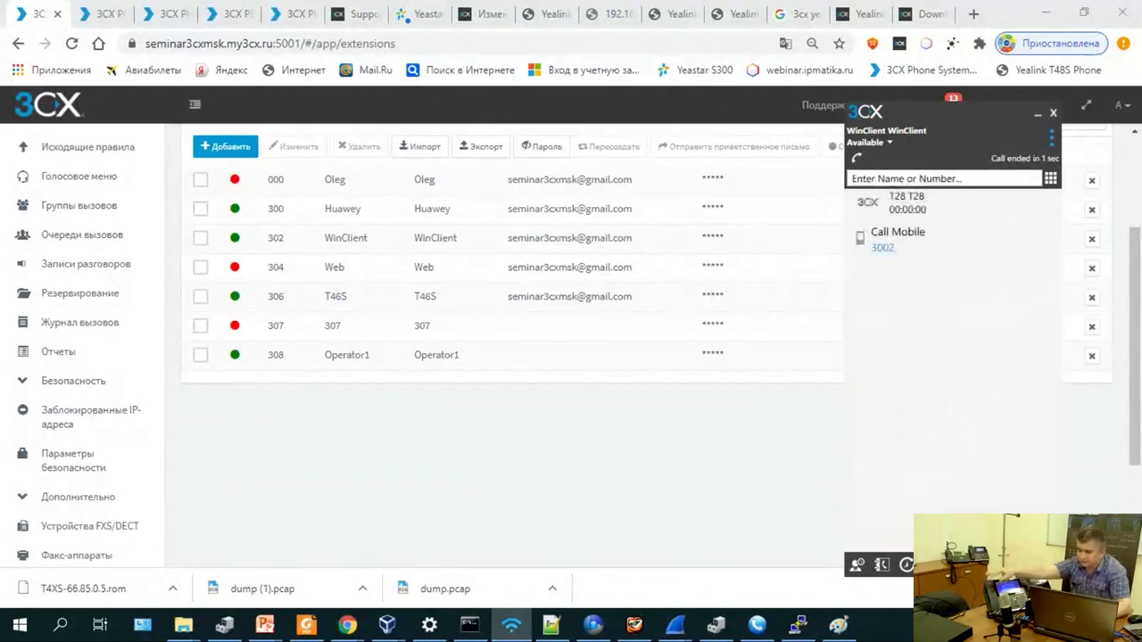
Step: Close the WinClient softphone and look over the extensions list
left_click(599, 550)
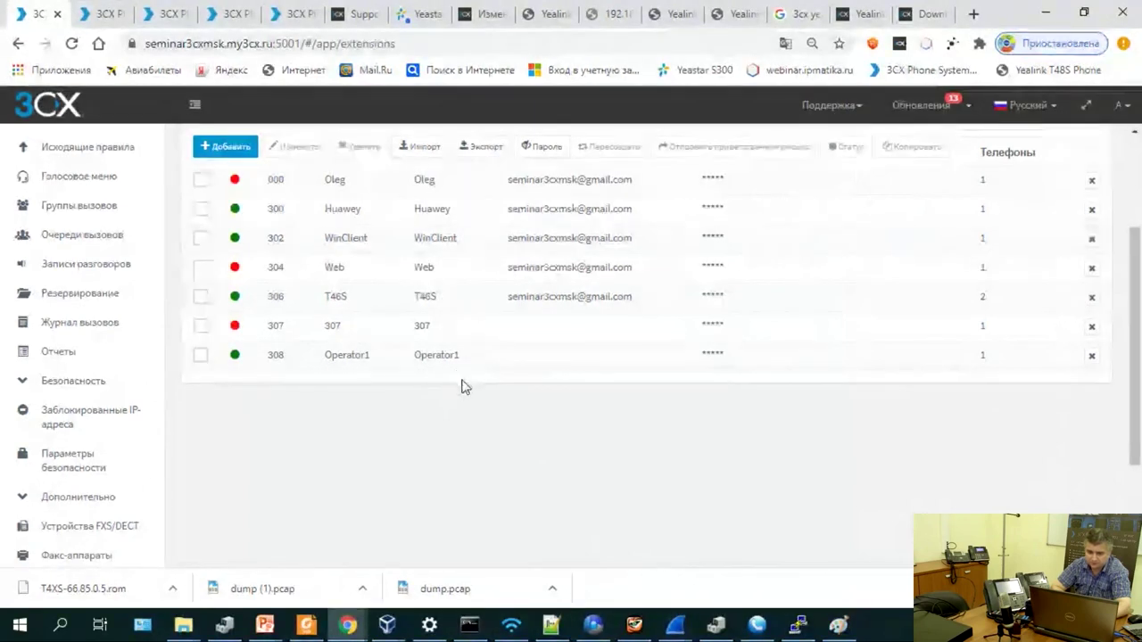
scroll(486, 460, "down", 2)
scroll(487, 460, "up", 4)
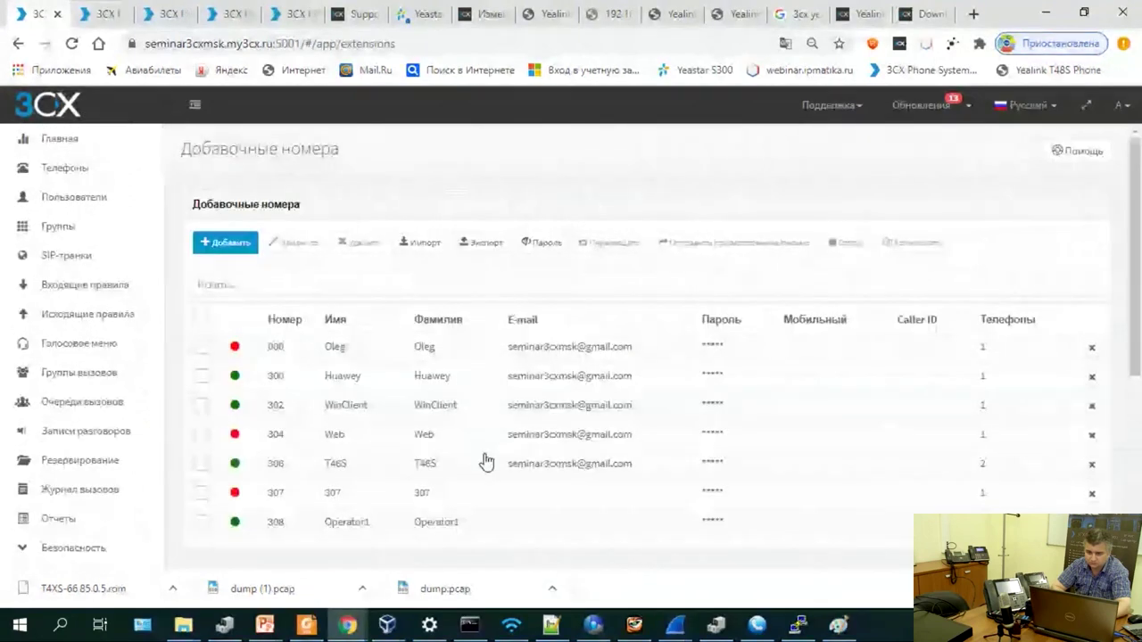
scroll(487, 461, "down", 2)
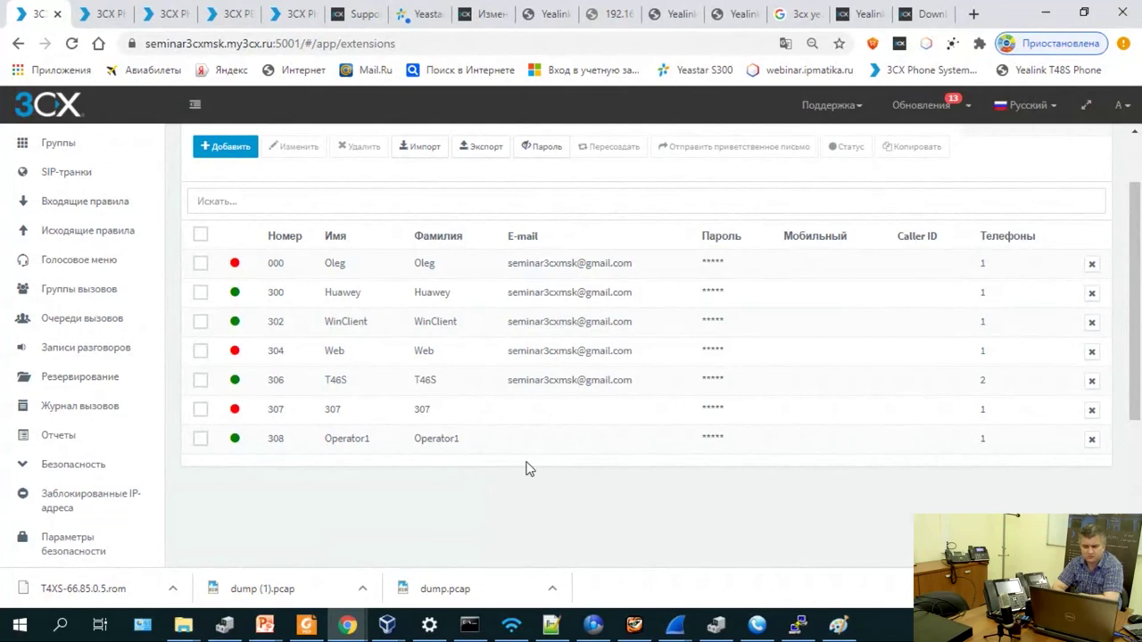
scroll(527, 469, "down", 1)
scroll(528, 467, "up", 2)
scroll(530, 471, "down", 1)
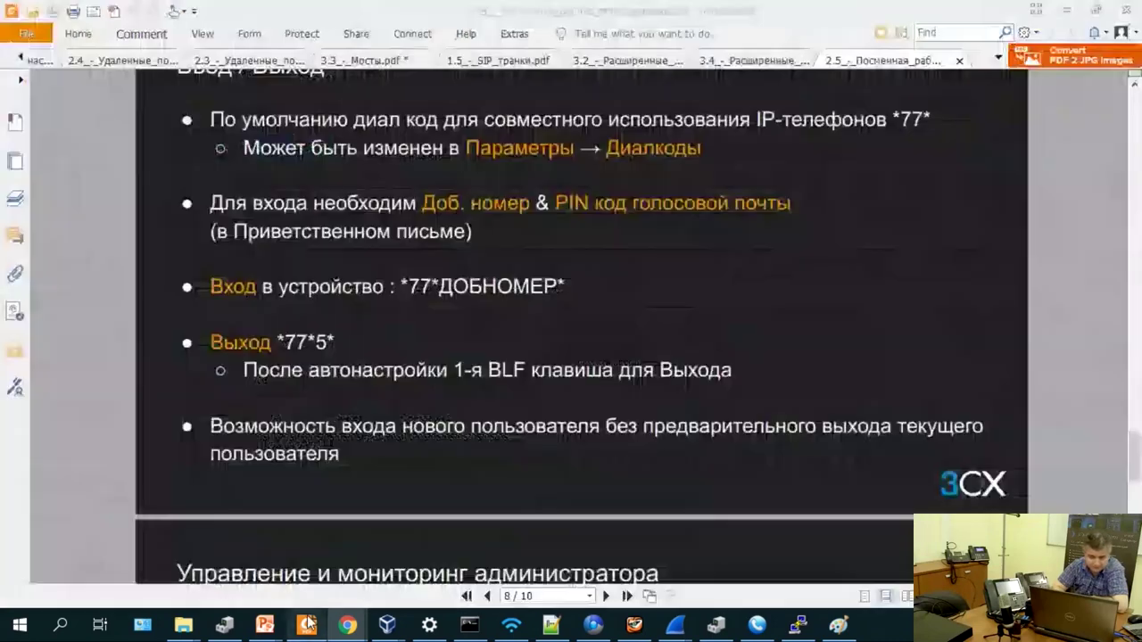
Step: Page through the shift-work slides in Foxit Reader, then minimize it back to the 3CX console
left_click(306, 624)
scroll(460, 342, "up", 15)
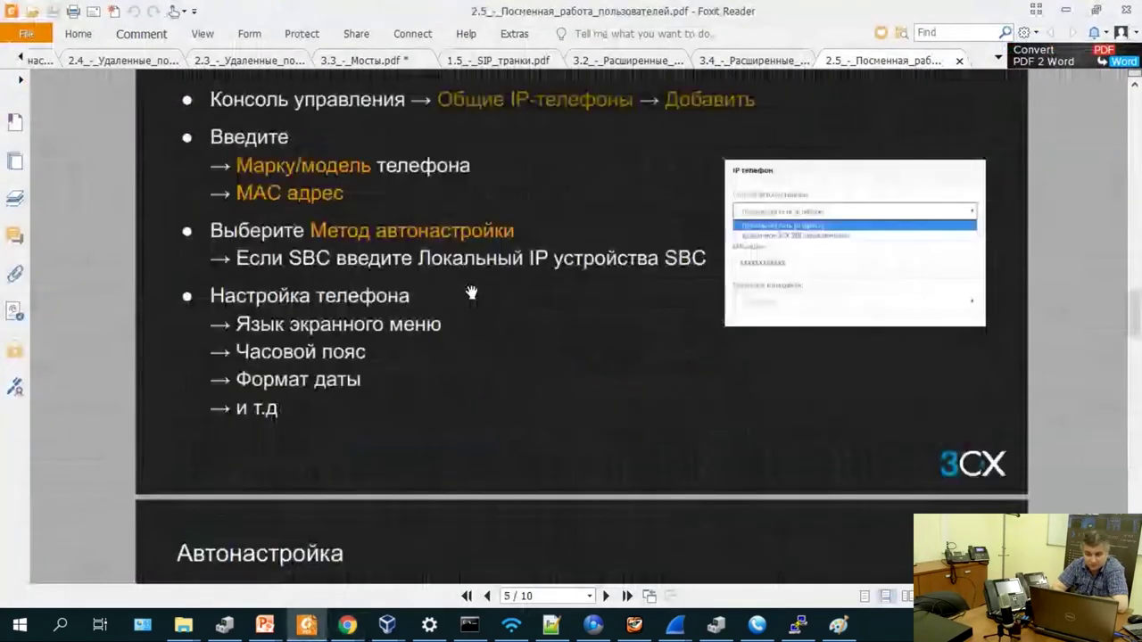
scroll(474, 285, "down", 20)
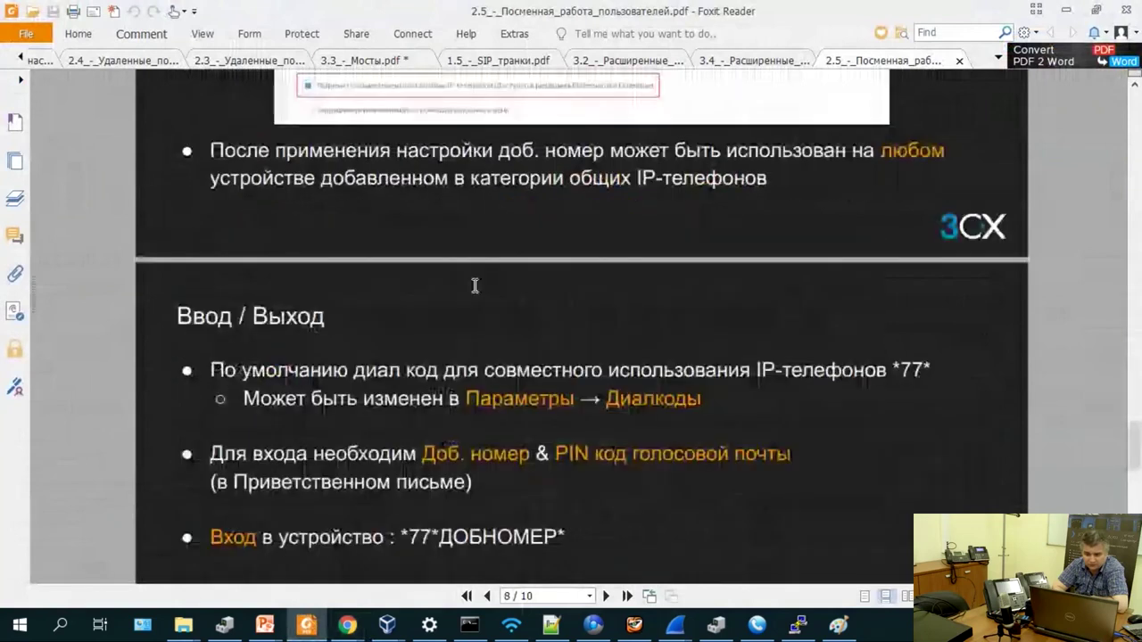
scroll(474, 294, "up", 5)
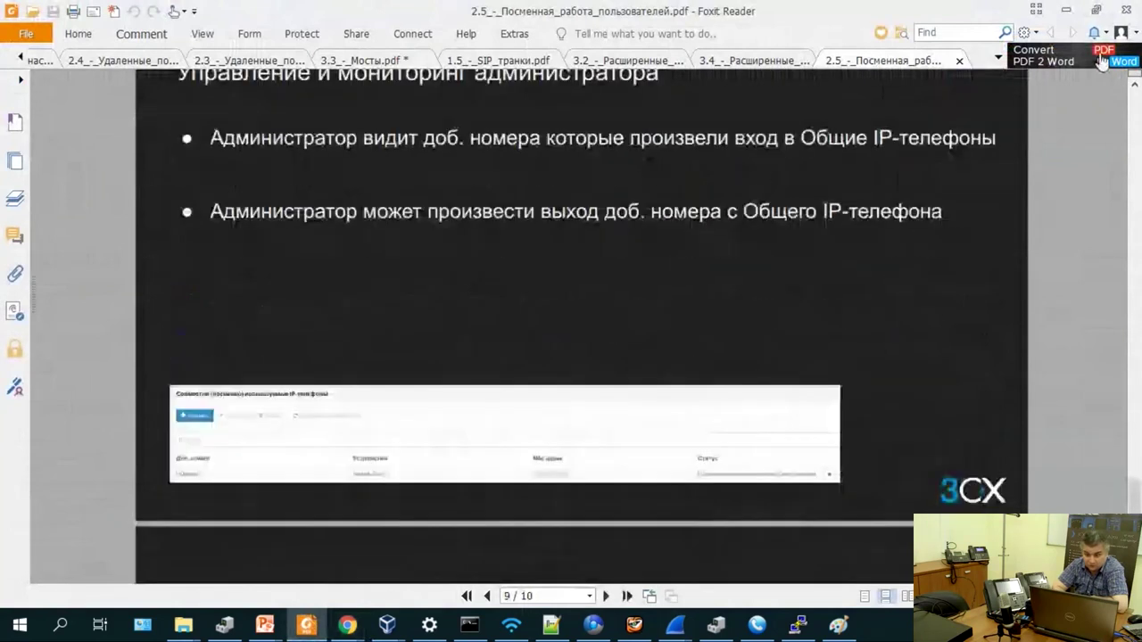
left_click(1066, 10)
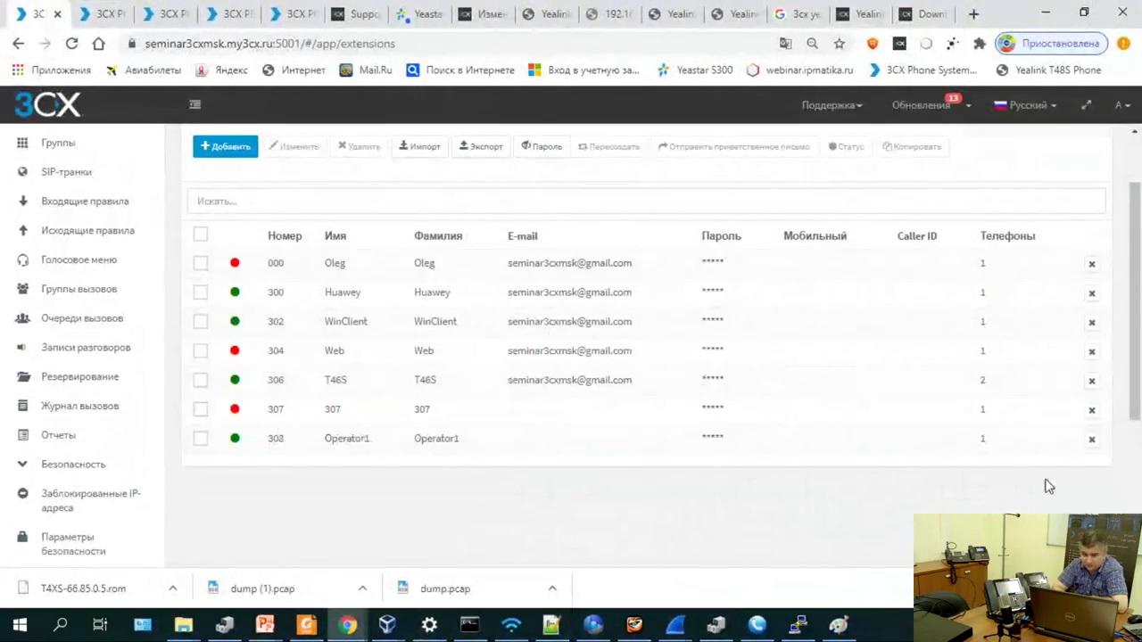
Step: Start a new extension numbered 309 with first name Operator2
left_click(374, 44)
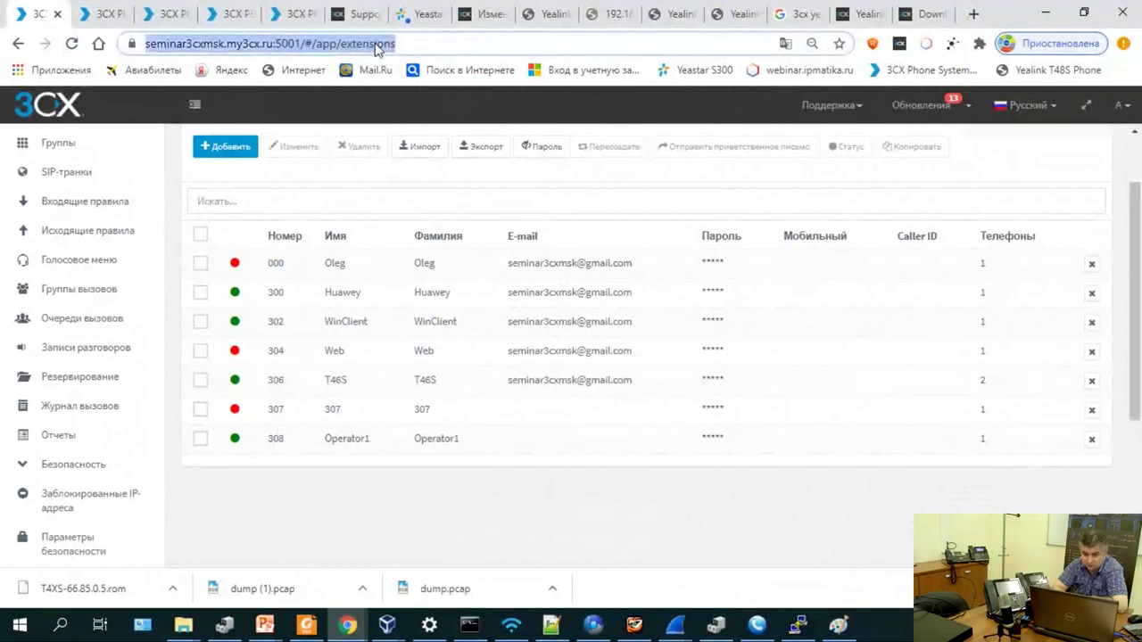
left_click(617, 493)
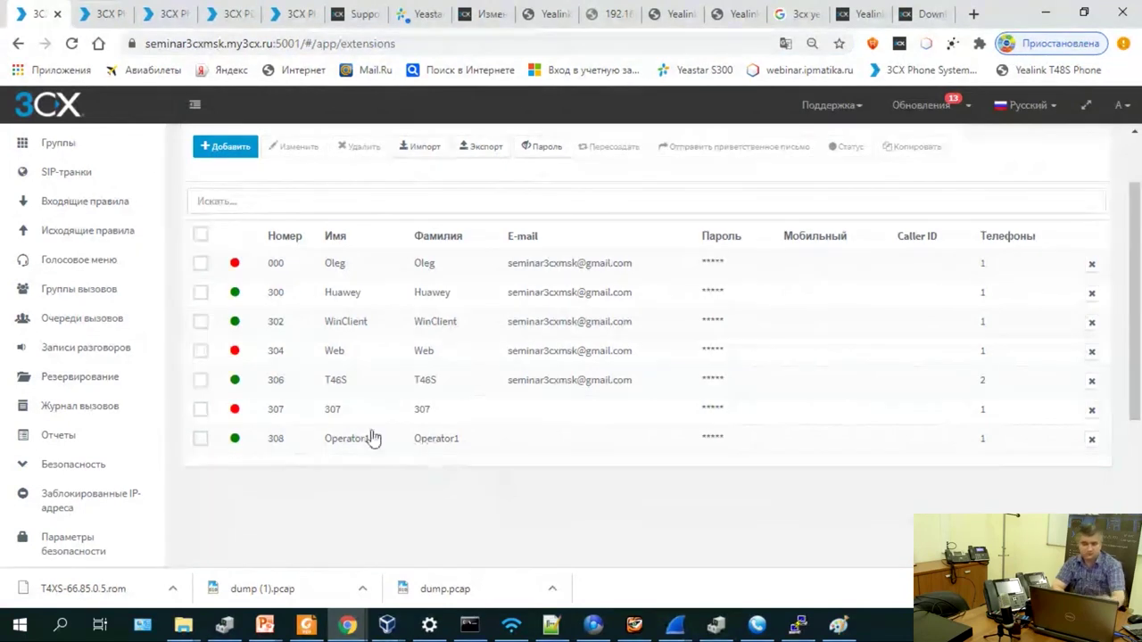
left_click(225, 153)
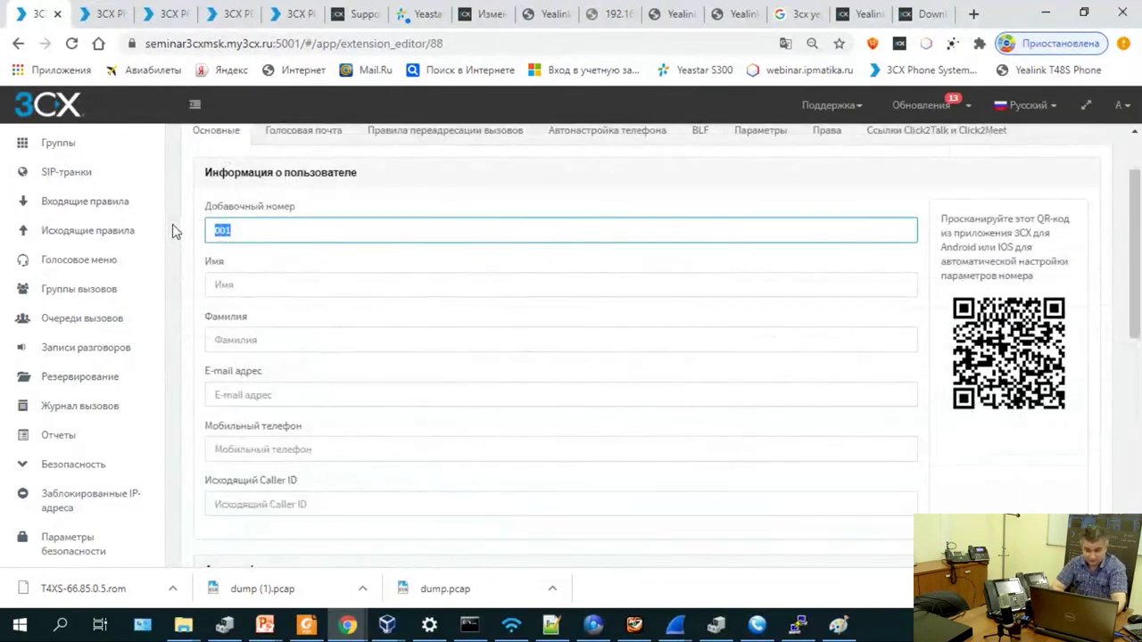
type("309")
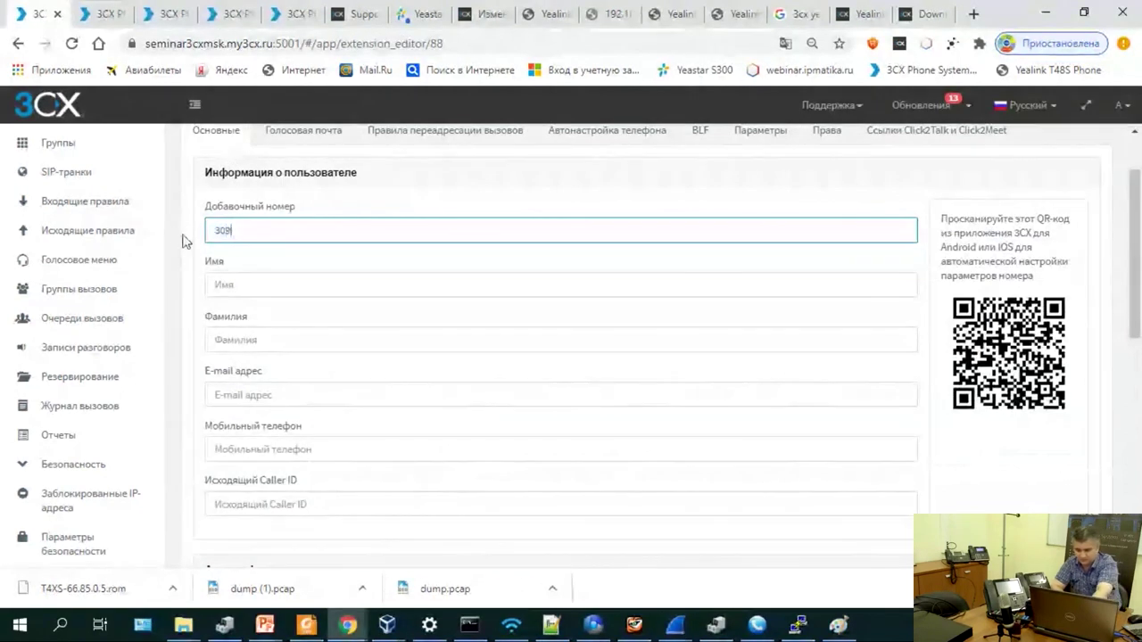
left_click(282, 284)
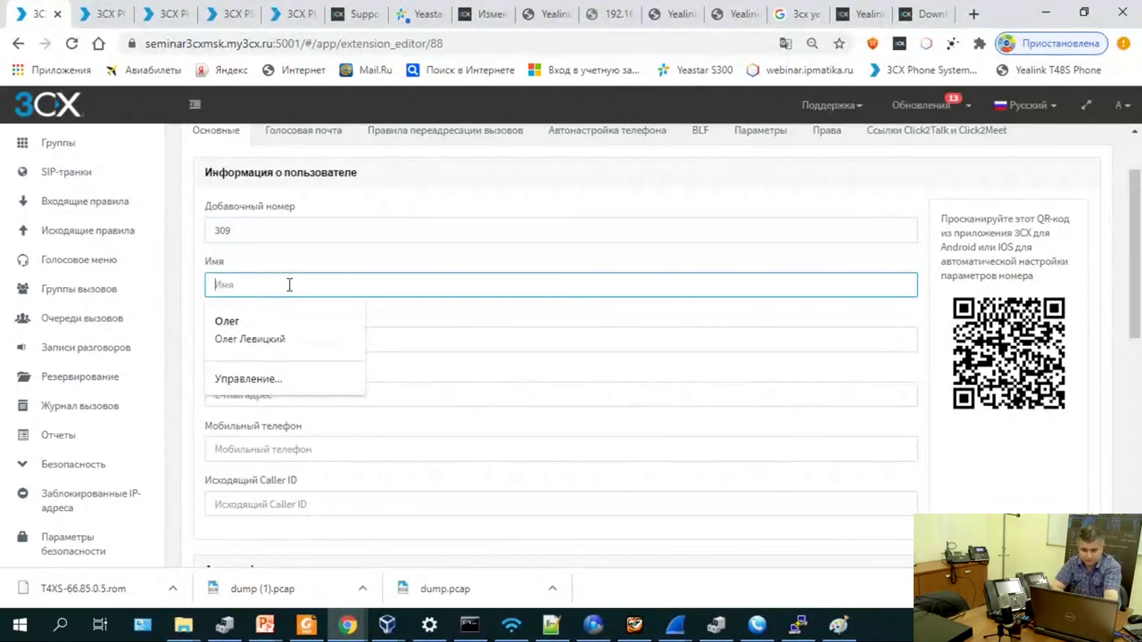
type("Ор")
type("erator2")
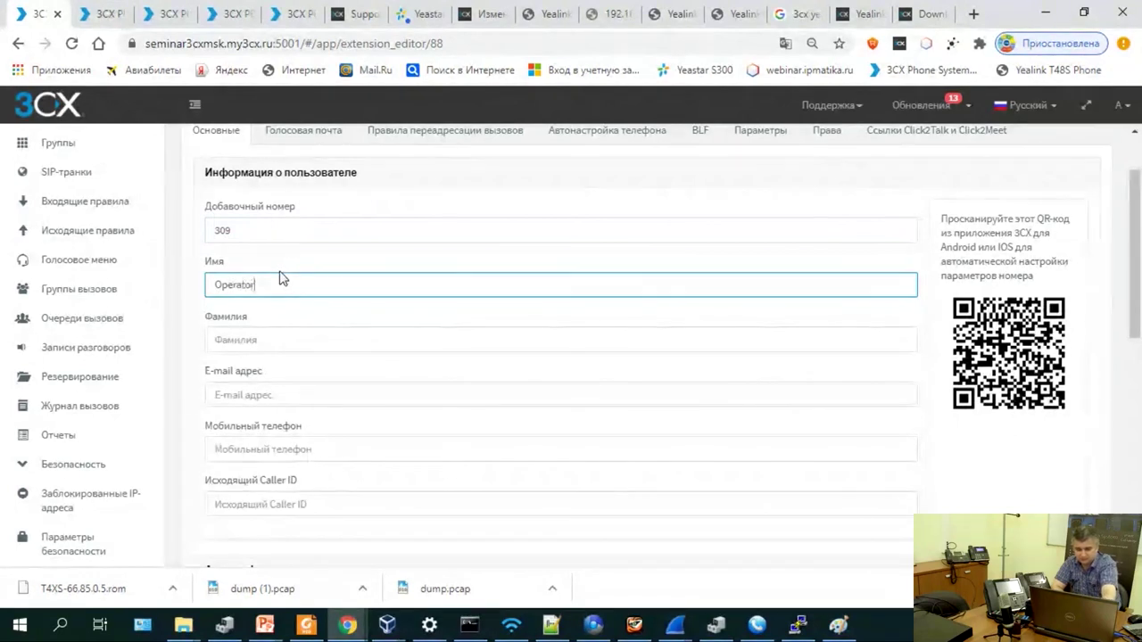
Step: Copy Operator2 into the last name field, review the page, and save extension 309
left_click_drag(279, 282, 188, 289)
key("ctrl+c")
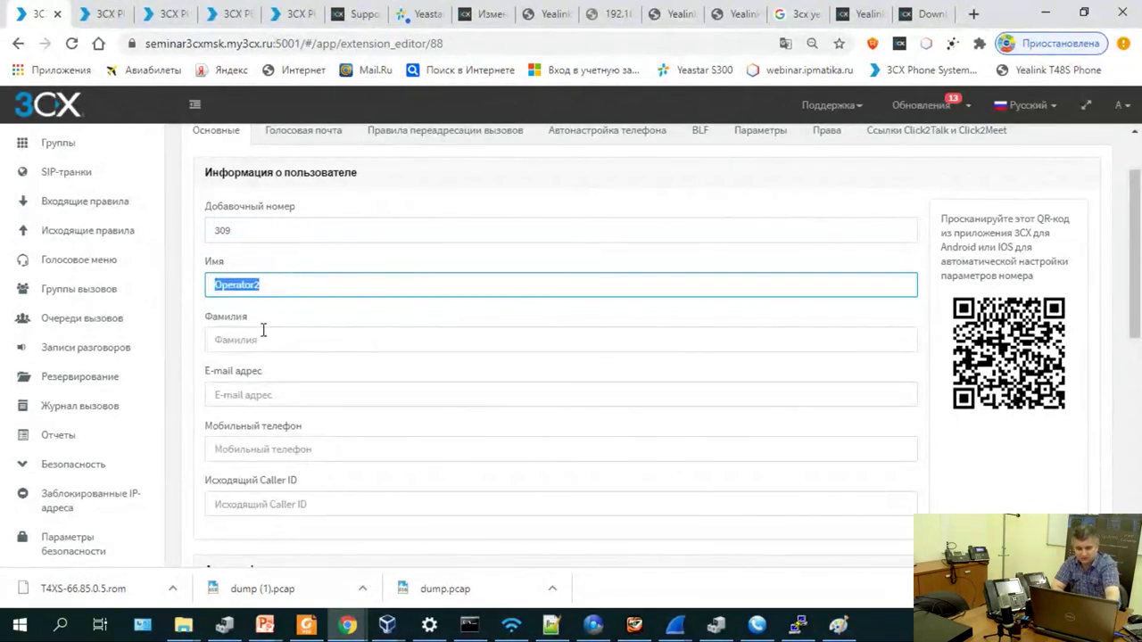
left_click(266, 338)
key("ctrl+v")
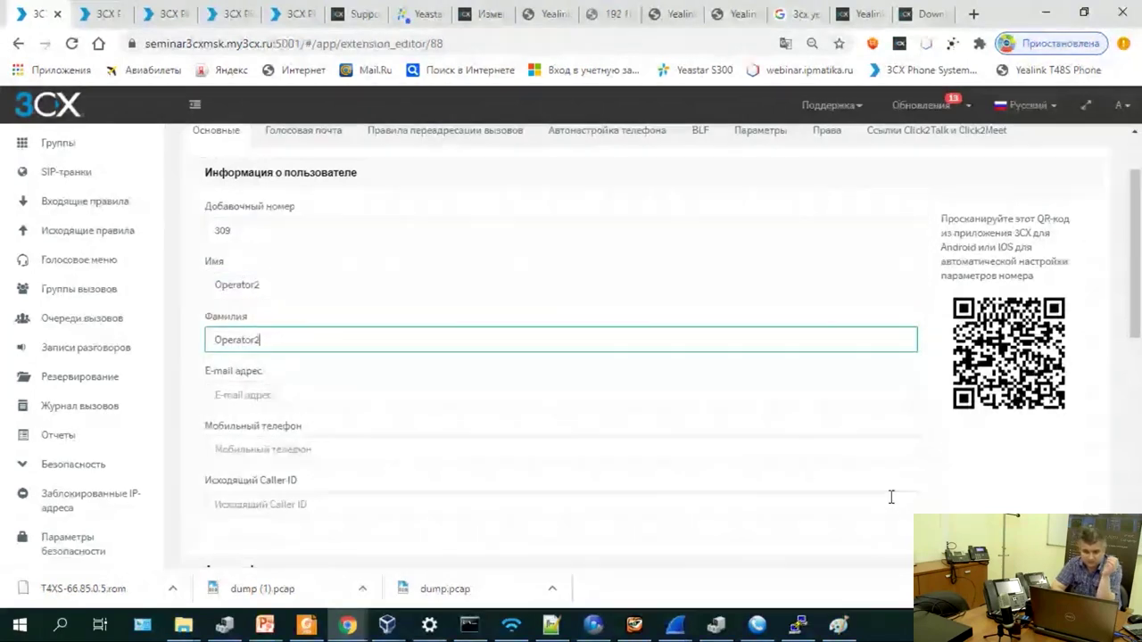
scroll(890, 497, "down", 7)
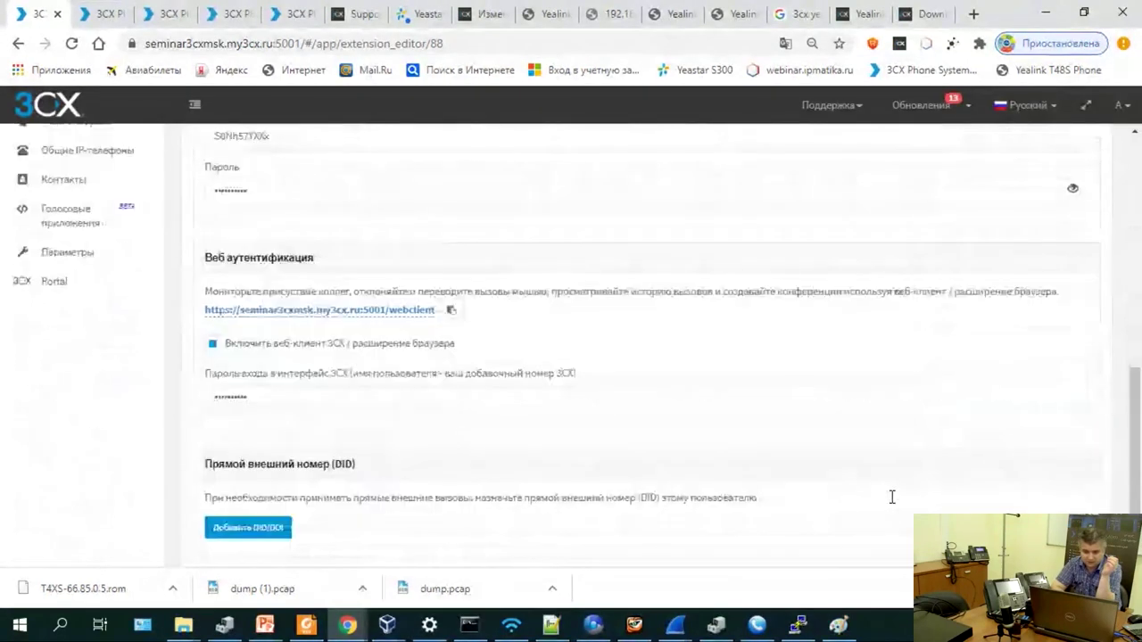
scroll(891, 497, "up", 7)
scroll(883, 500, "down", 2)
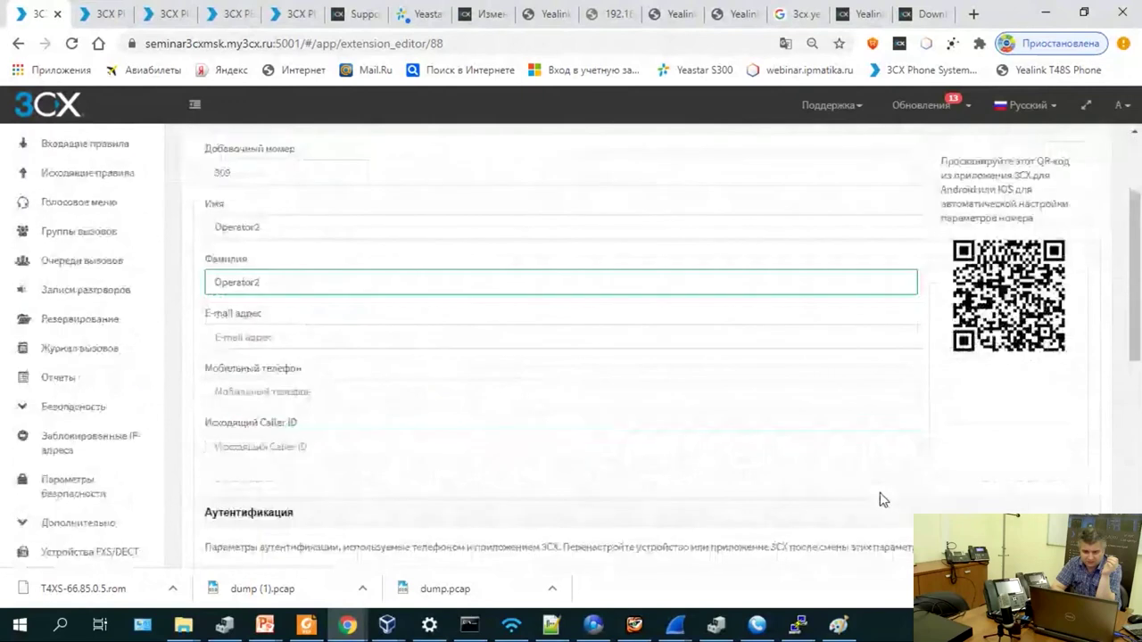
scroll(884, 500, "down", 4)
scroll(360, 456, "down", 2)
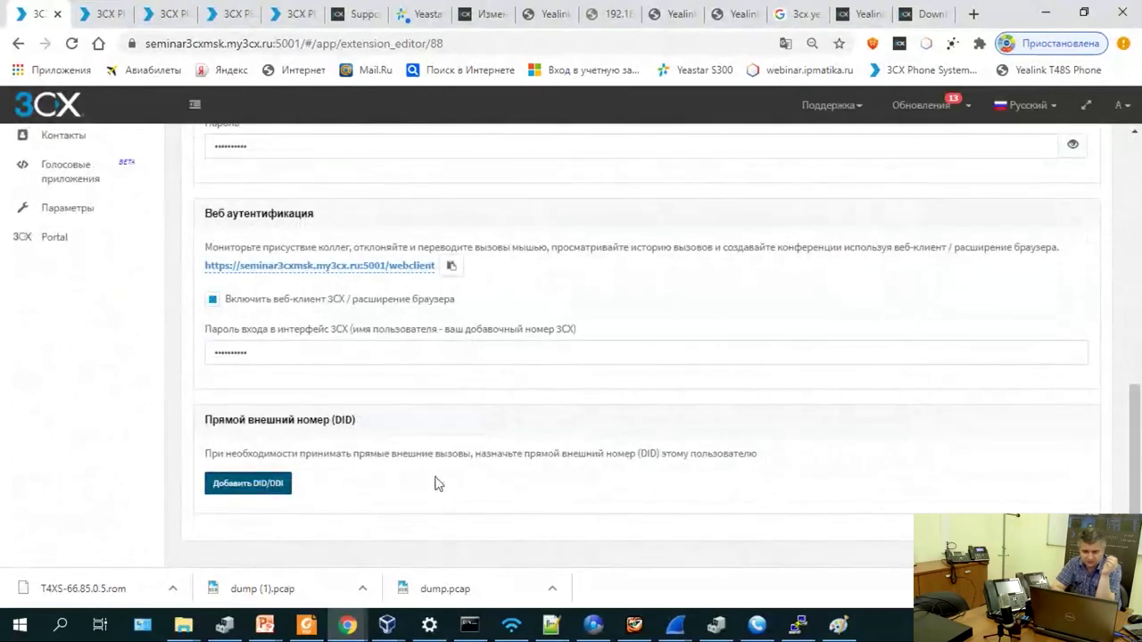
scroll(538, 482, "up", 10)
left_click(275, 166)
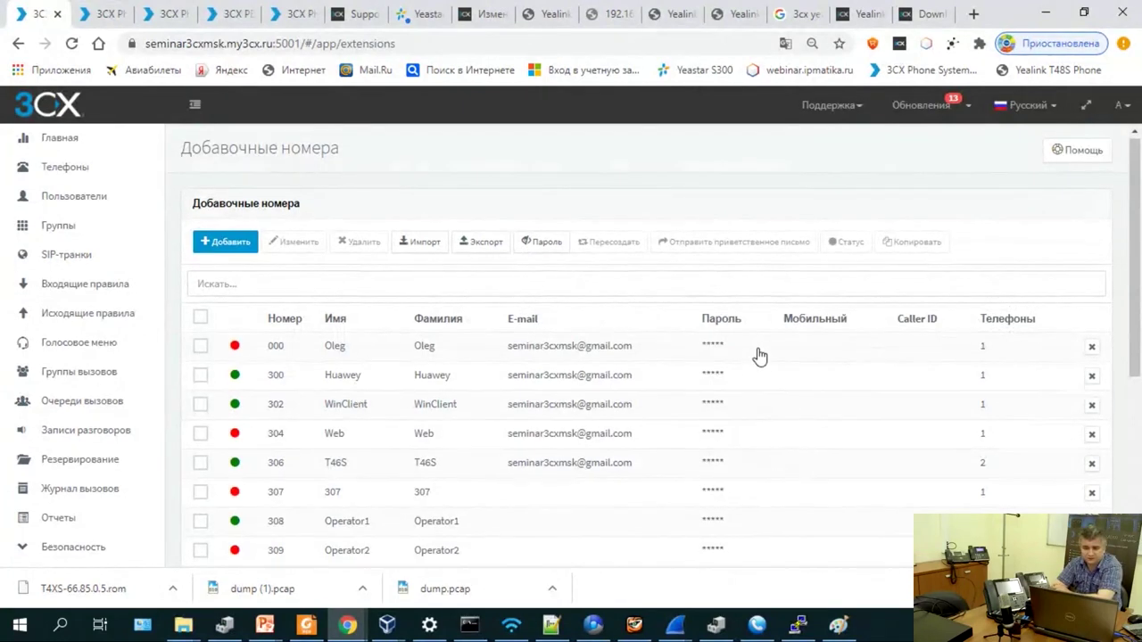
Step: Enable 'Разрешить совместное использование IP-телефонов' in 309 Operator2's options and save
scroll(758, 360, "down", 2)
scroll(759, 363, "up", 2)
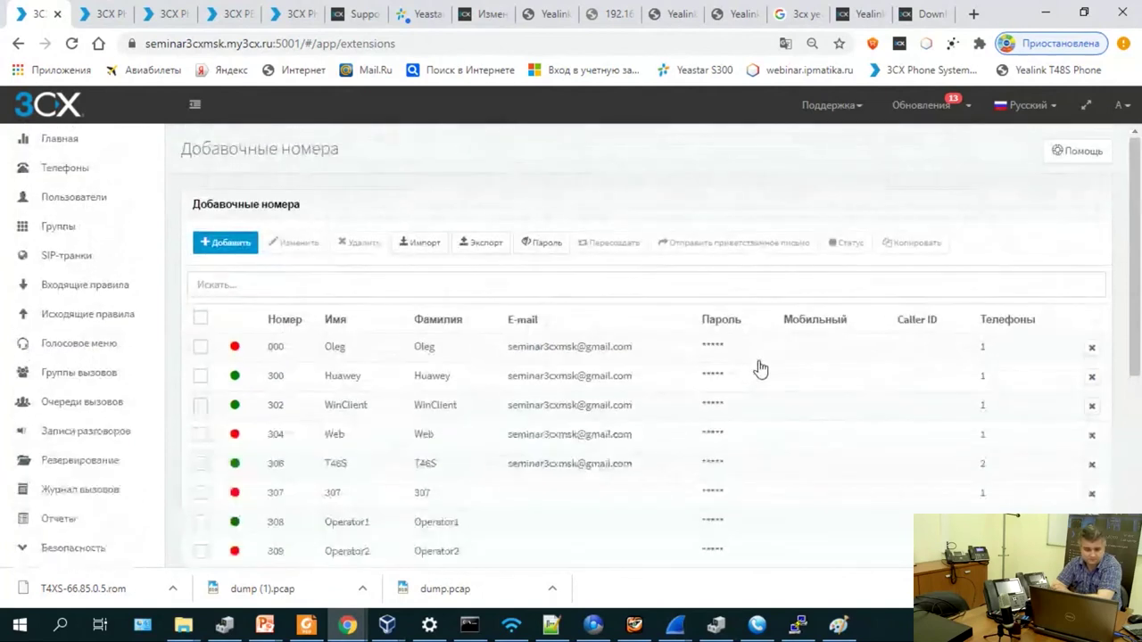
scroll(758, 370, "down", 2)
scroll(759, 370, "up", 2)
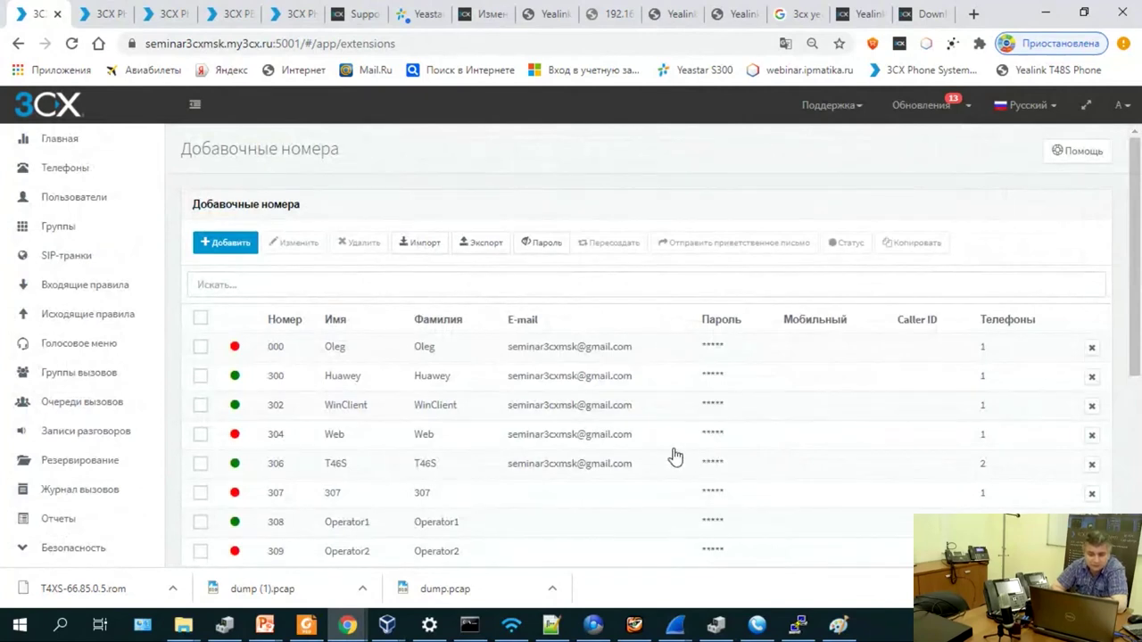
scroll(508, 544, "down", 4)
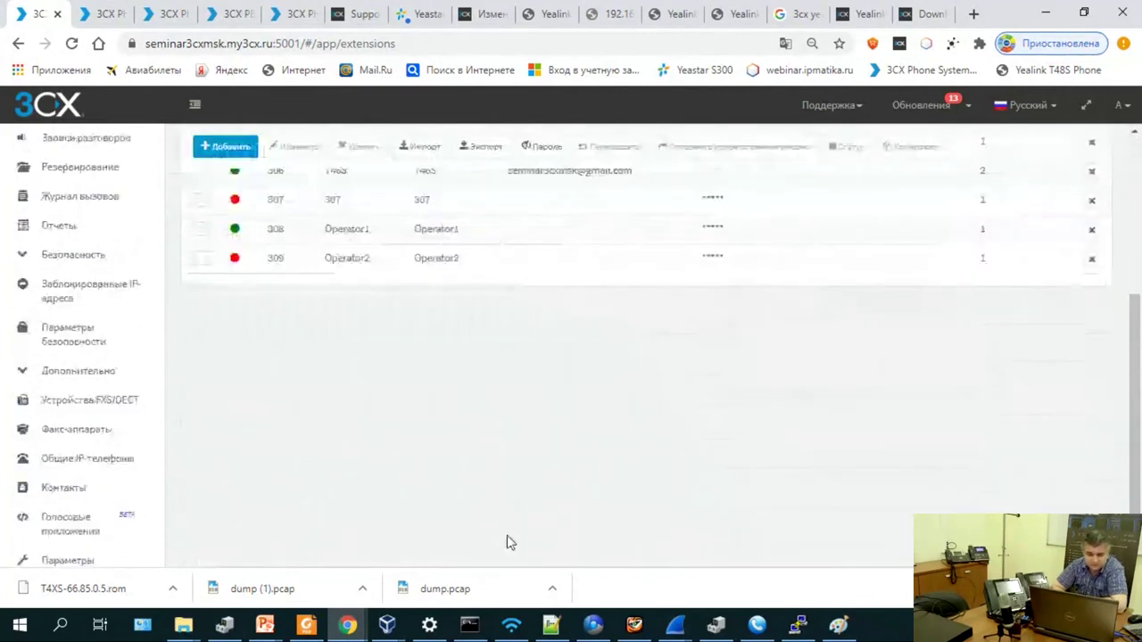
scroll(507, 544, "up", 2)
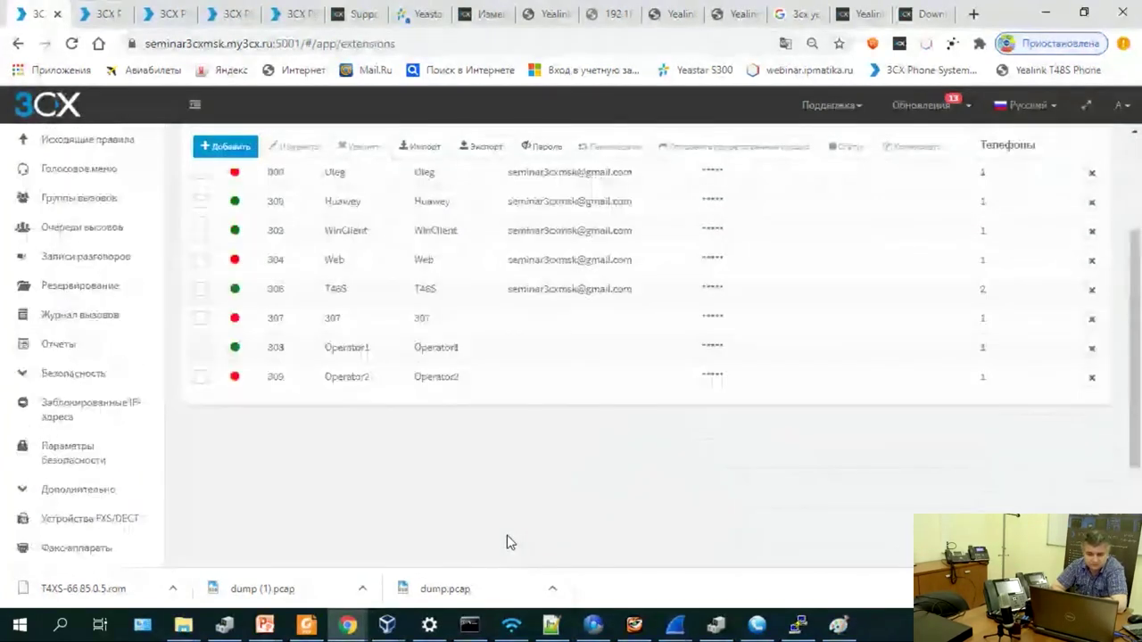
double_click(374, 397)
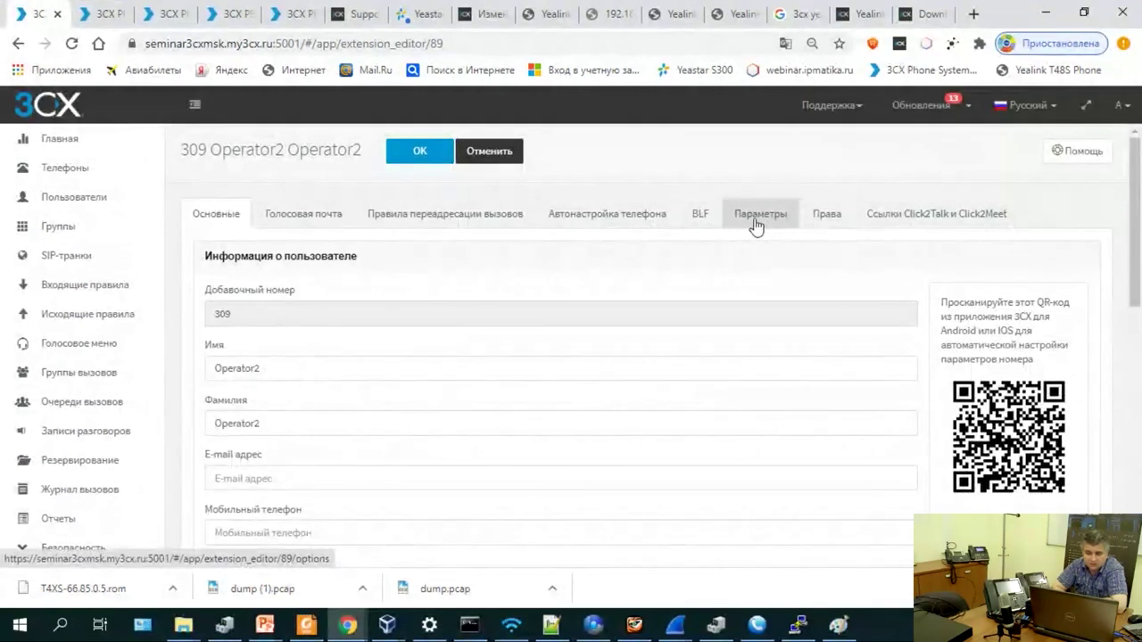
left_click(821, 214)
scroll(810, 255, "down", 2)
scroll(810, 257, "up", 2)
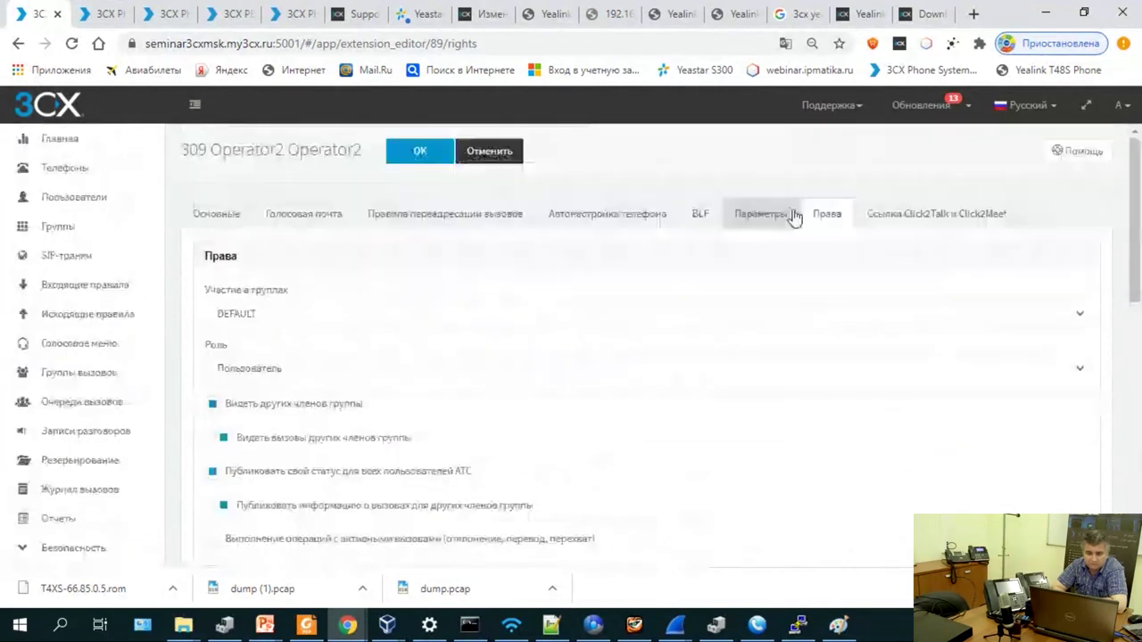
left_click(771, 216)
scroll(755, 259, "down", 5)
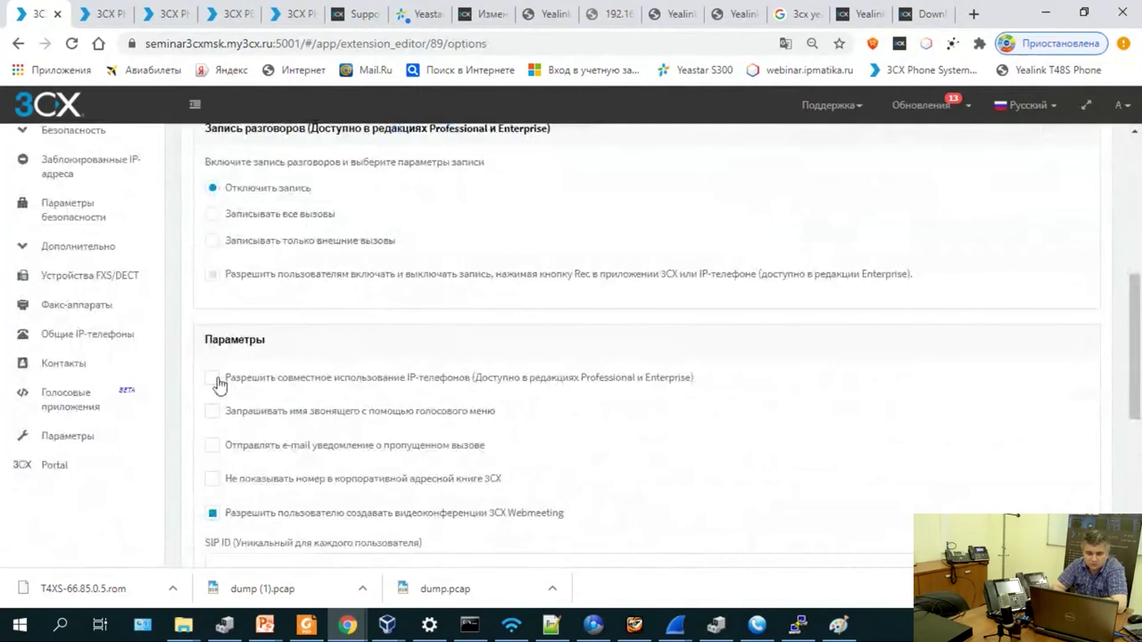
scroll(453, 397, "up", 6)
left_click(423, 152)
Step: Reopen 309 Operator2's options to verify IP phone sharing is enabled, then save again
scroll(745, 413, "down", 5)
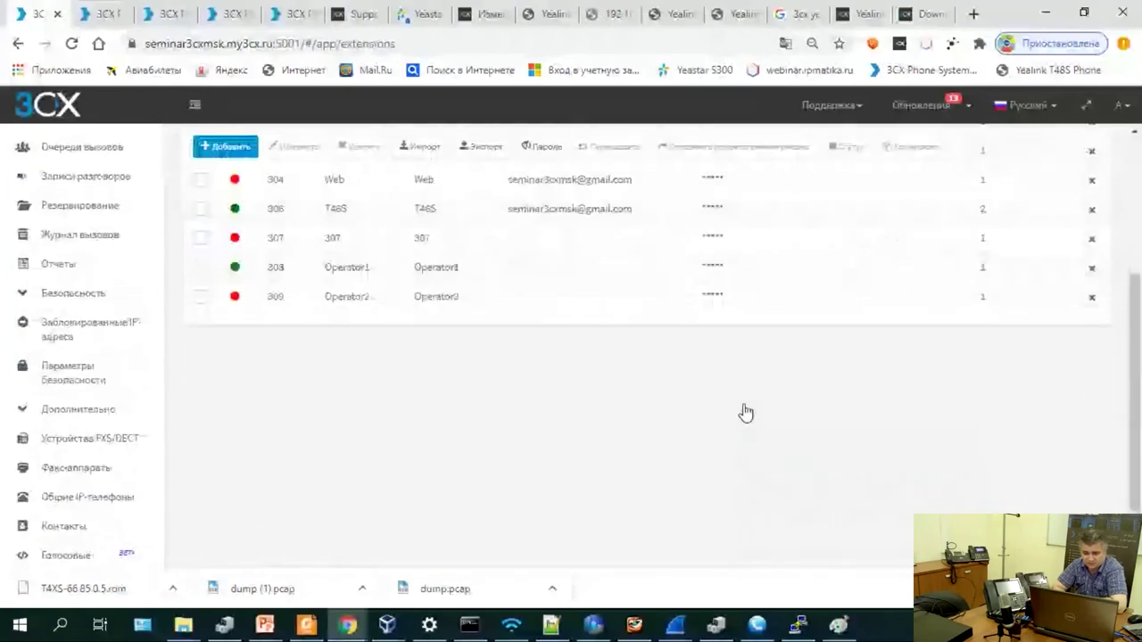
scroll(741, 409, "up", 1)
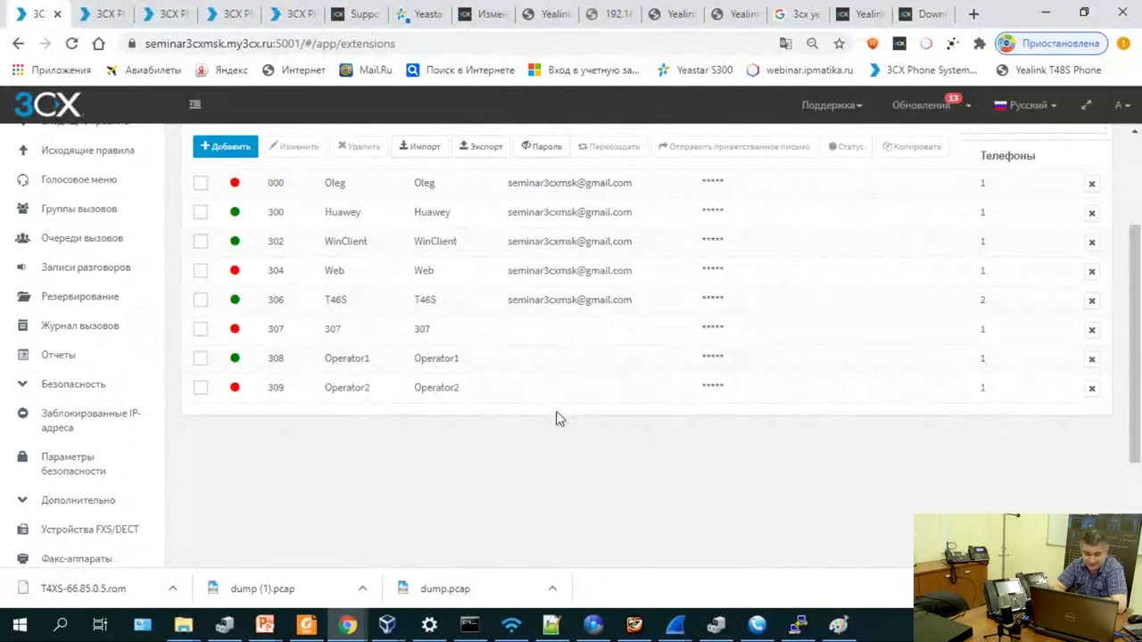
double_click(396, 393)
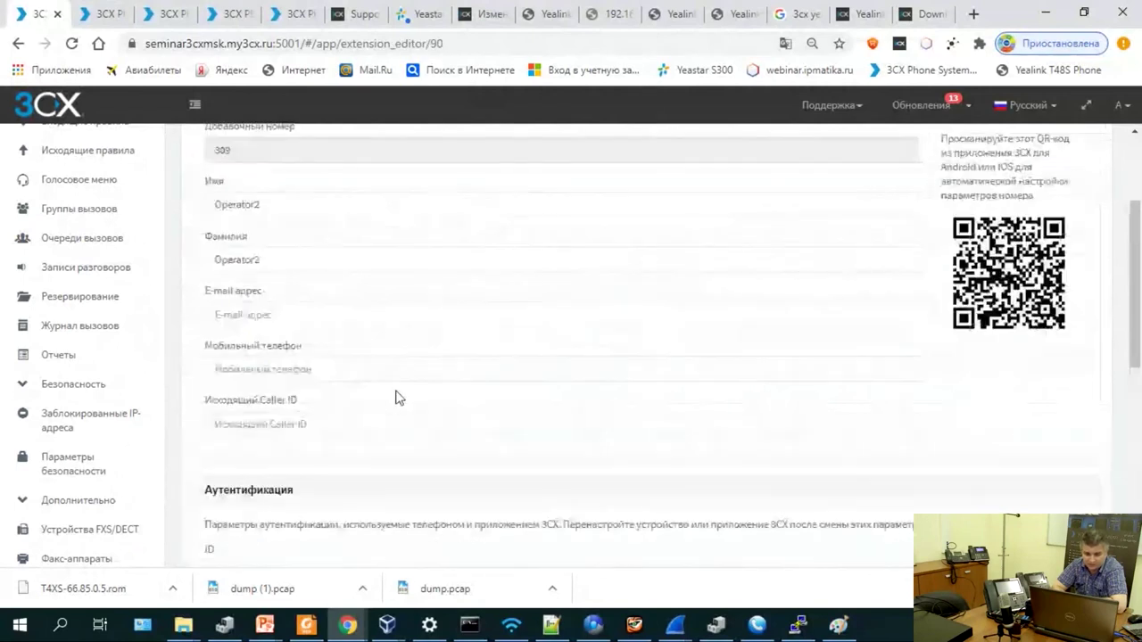
left_click(761, 214)
scroll(772, 313, "down", 2)
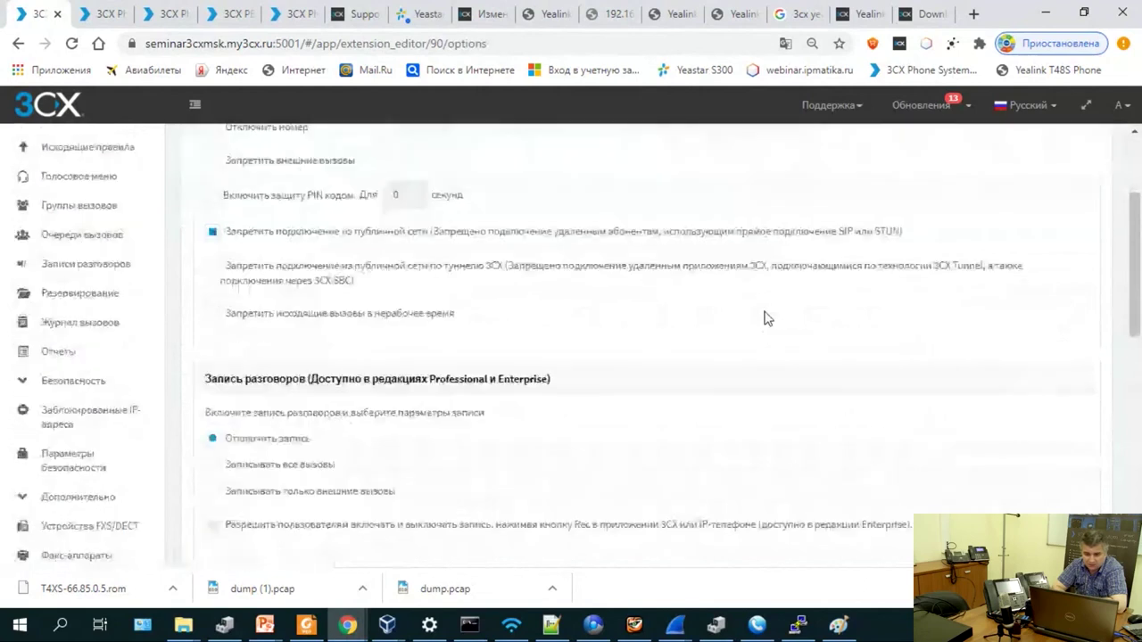
scroll(764, 318, "down", 3)
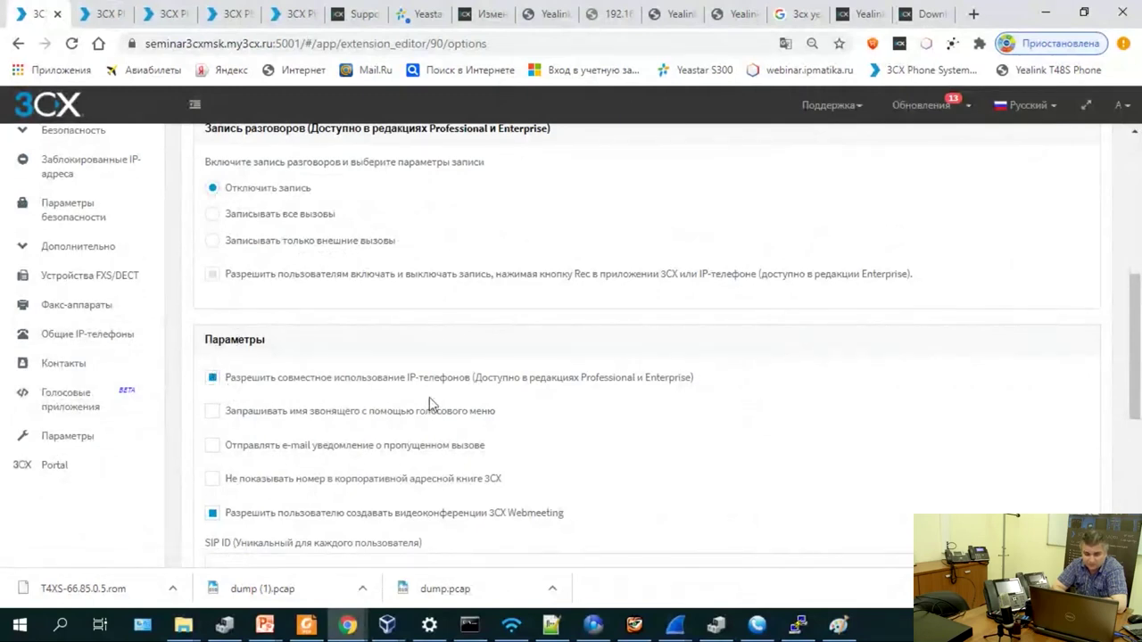
scroll(734, 390, "down", 5)
scroll(737, 387, "up", 10)
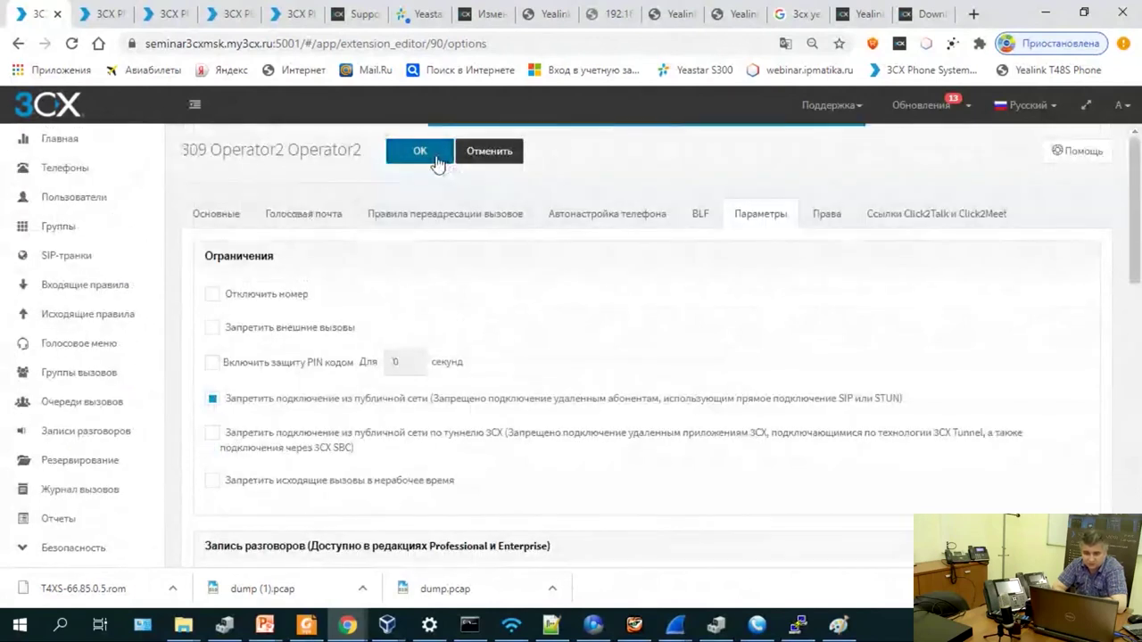
left_click(436, 157)
Step: Open 309 Operator2's Голосовая почта tab and focus its PIN код field
scroll(848, 381, "down", 3)
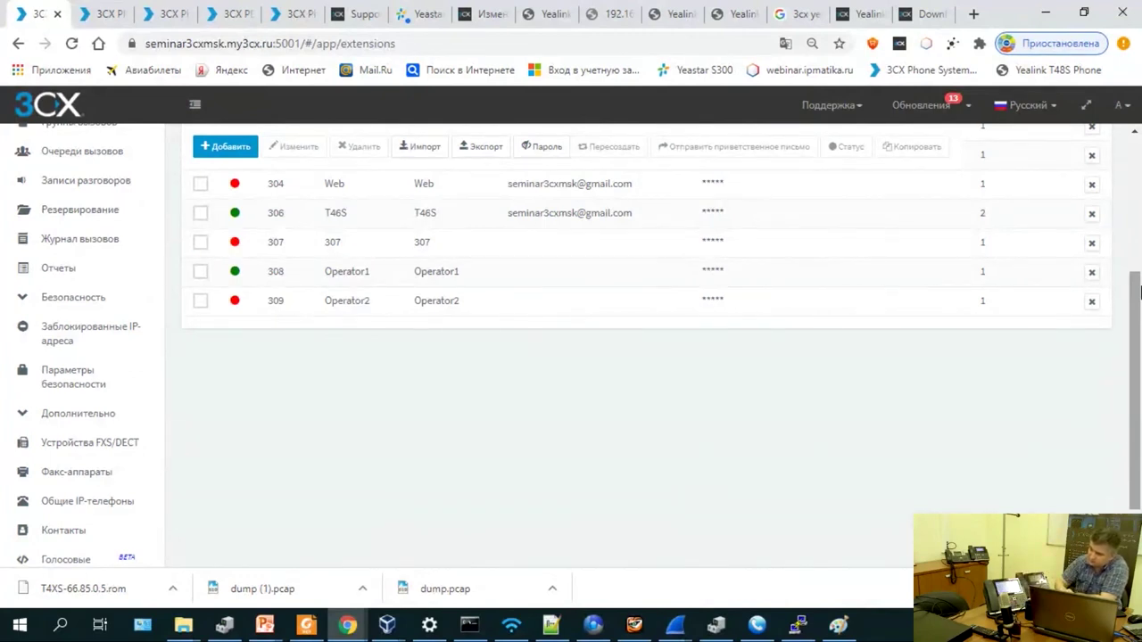
double_click(625, 313)
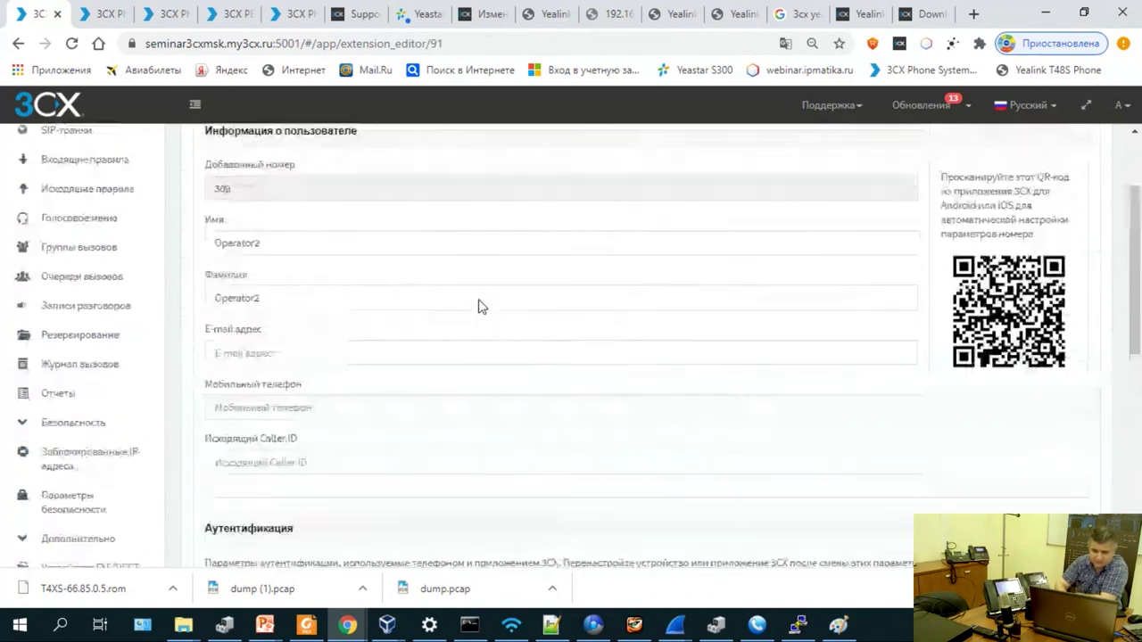
left_click(301, 215)
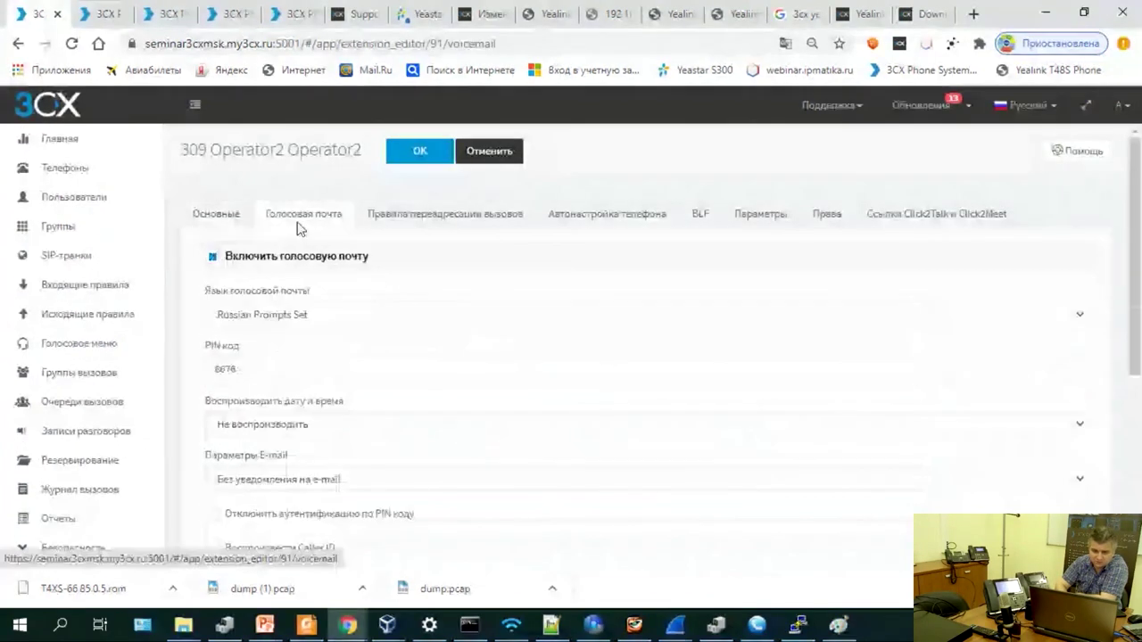
left_click(305, 377)
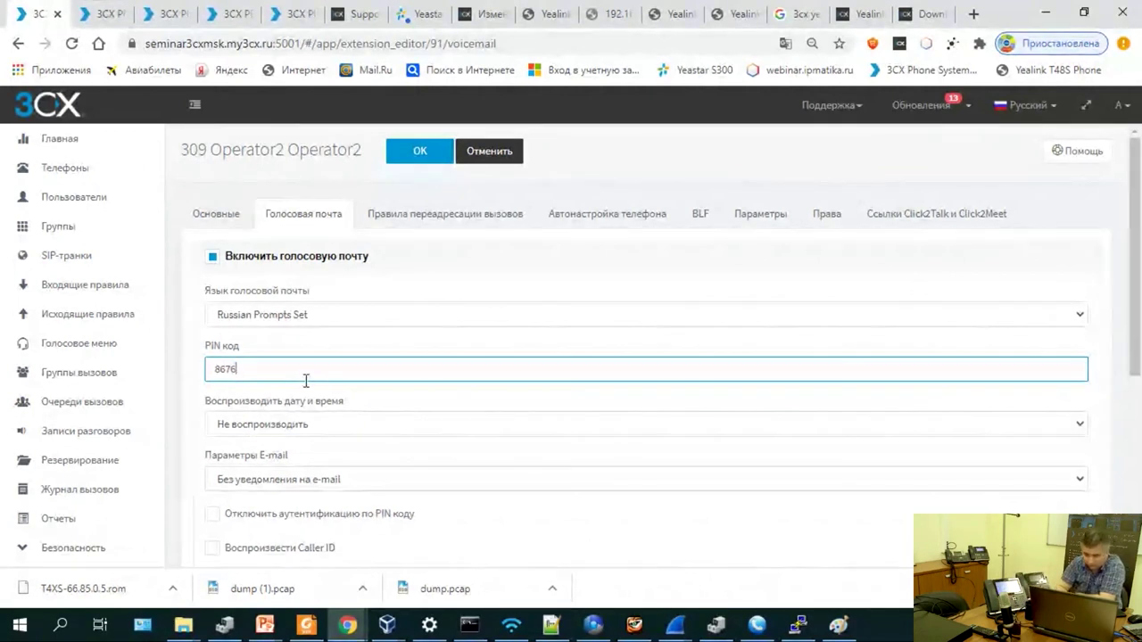
Step: Go back to the extensions list and reload it until 309 Operator2 shows online
left_click(78, 171)
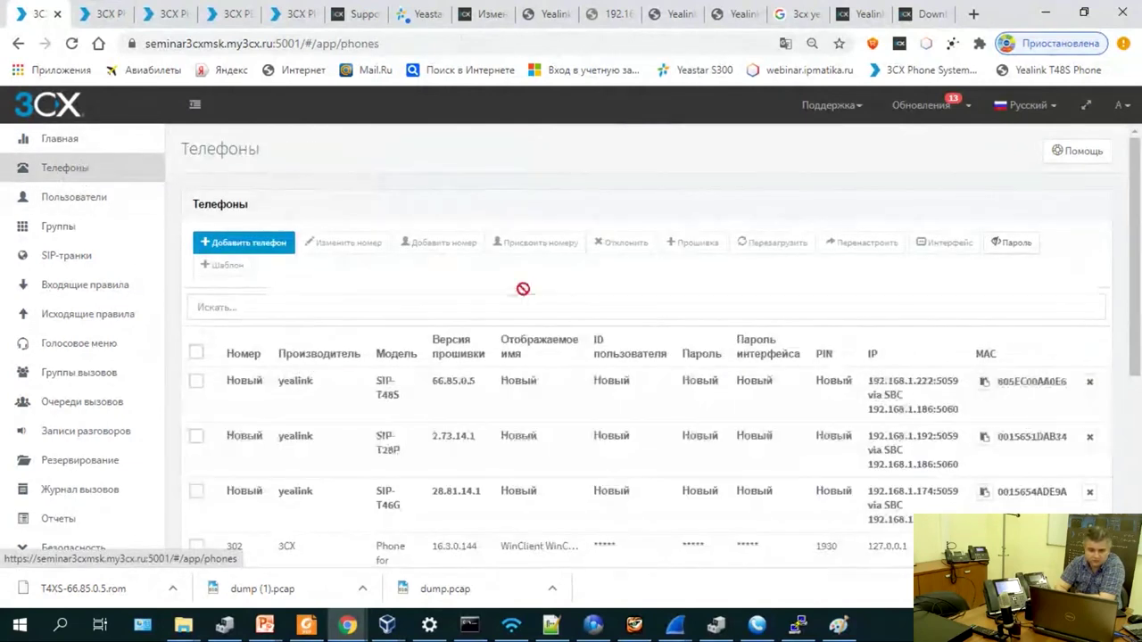
left_click(53, 198)
scroll(599, 295, "down", 2)
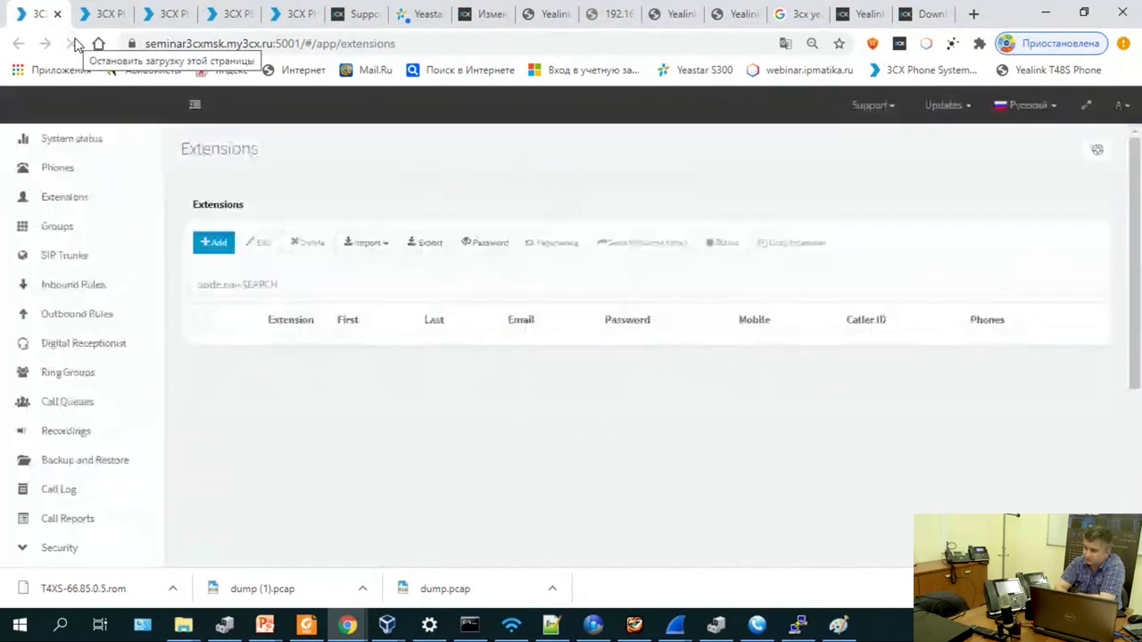
left_click(73, 45)
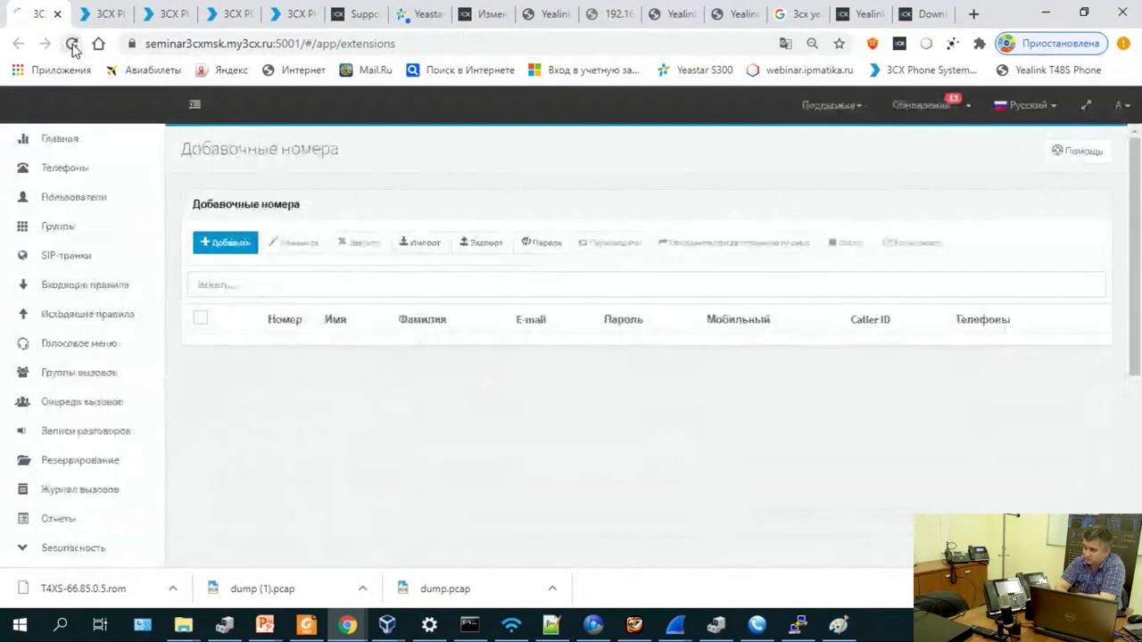
left_click(74, 44)
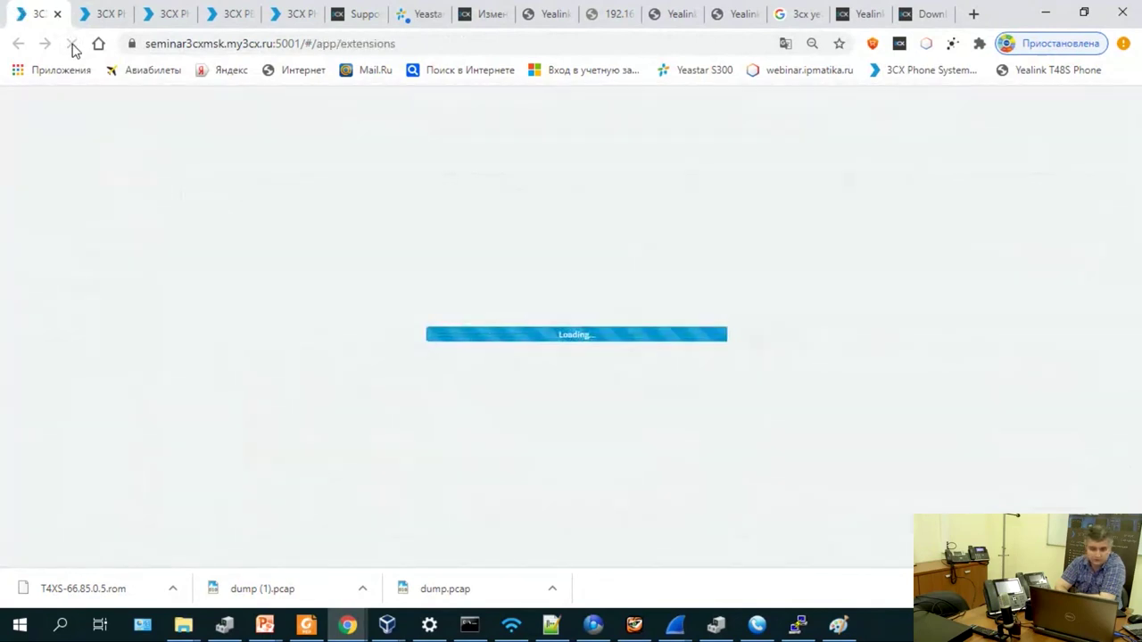
left_click(73, 45)
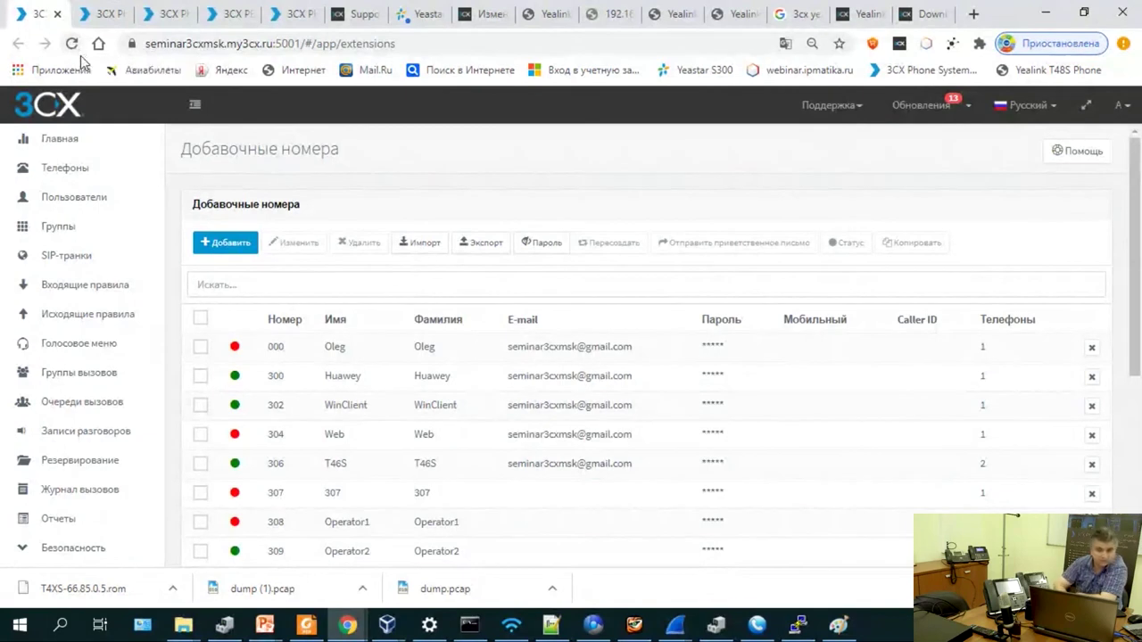
left_click(75, 45)
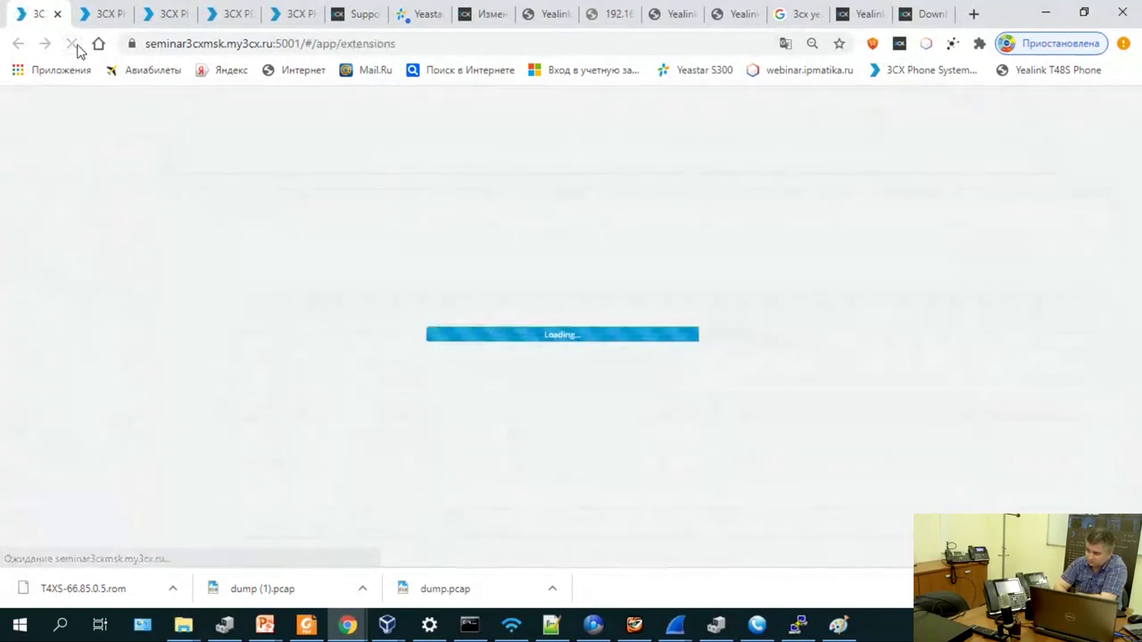
left_click(72, 44)
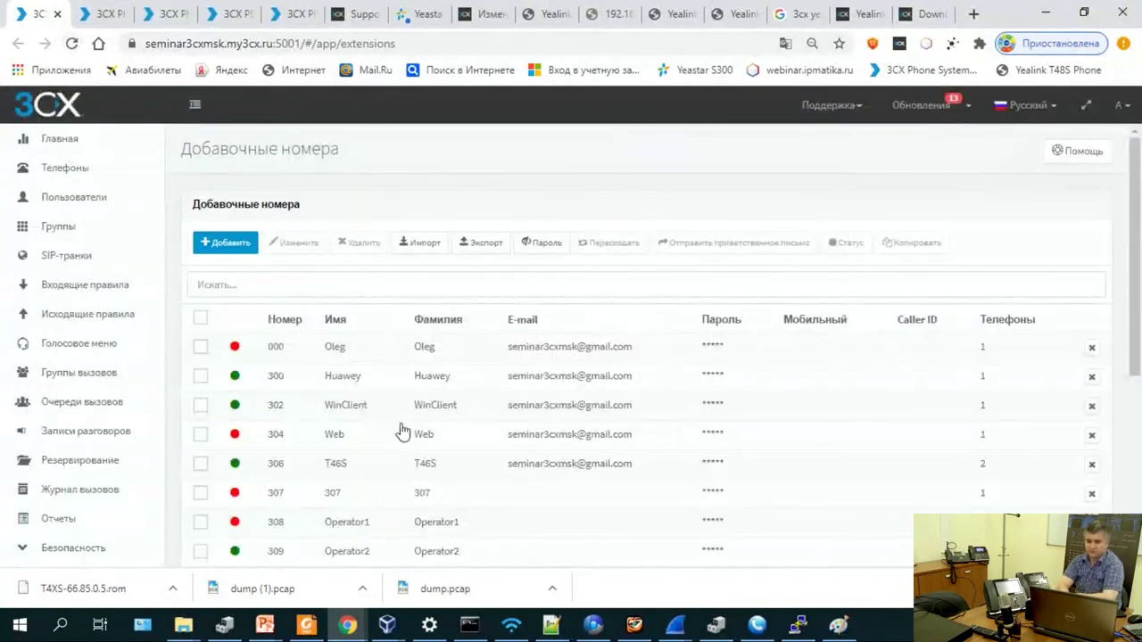
scroll(402, 432, "down", 1)
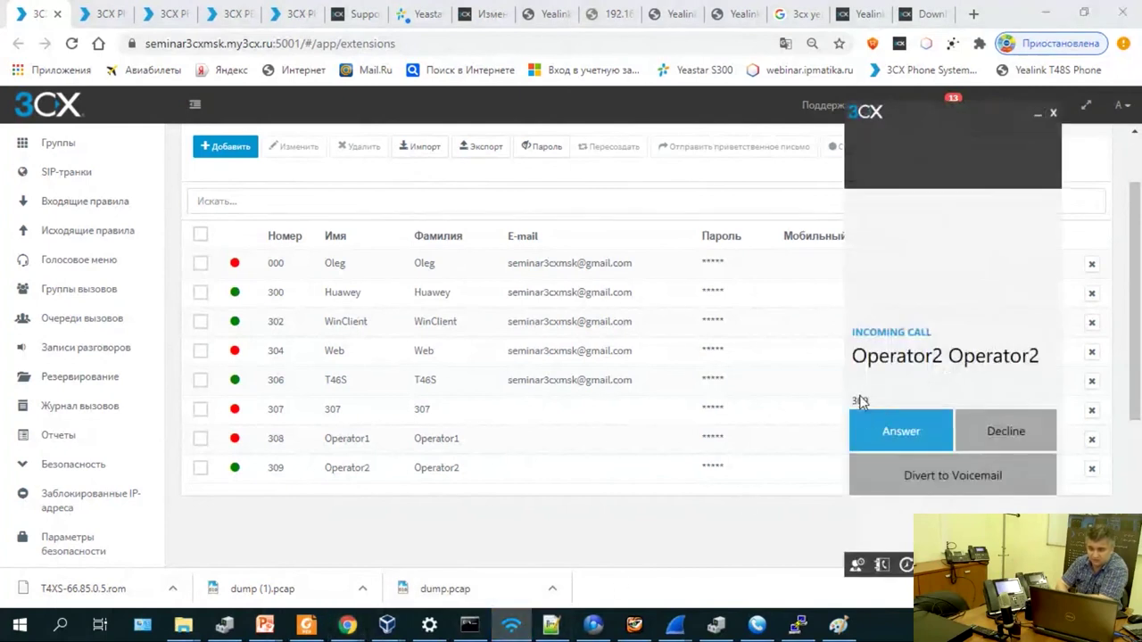
Step: Answer the test call from Operator2 309, browse the WinClient contact list, then close the client window
left_click(906, 439)
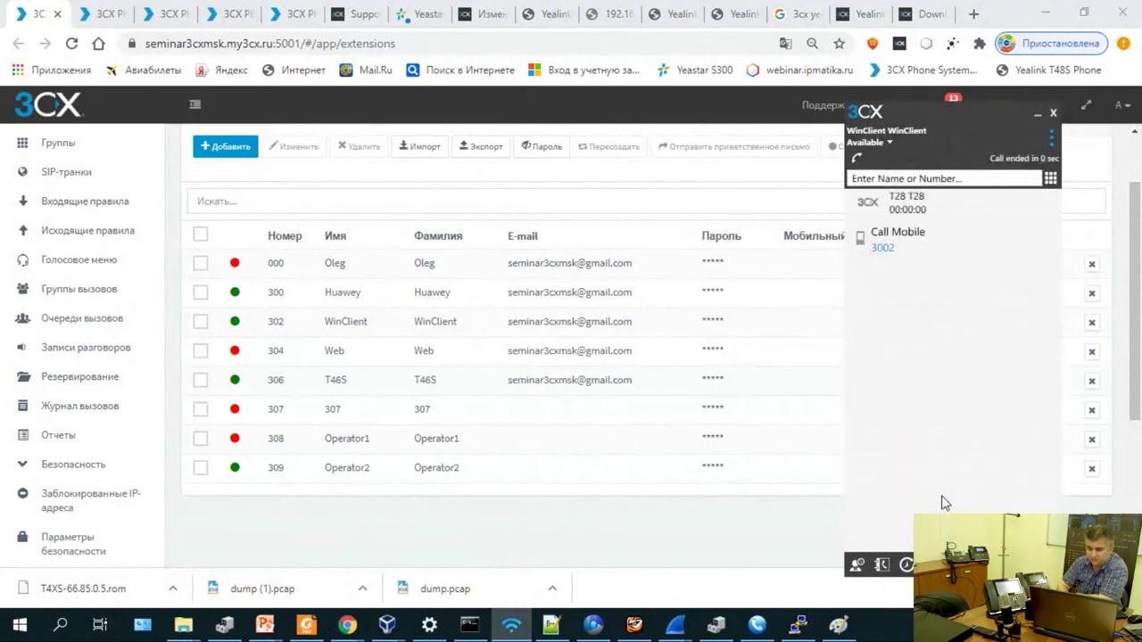
left_click(1051, 179)
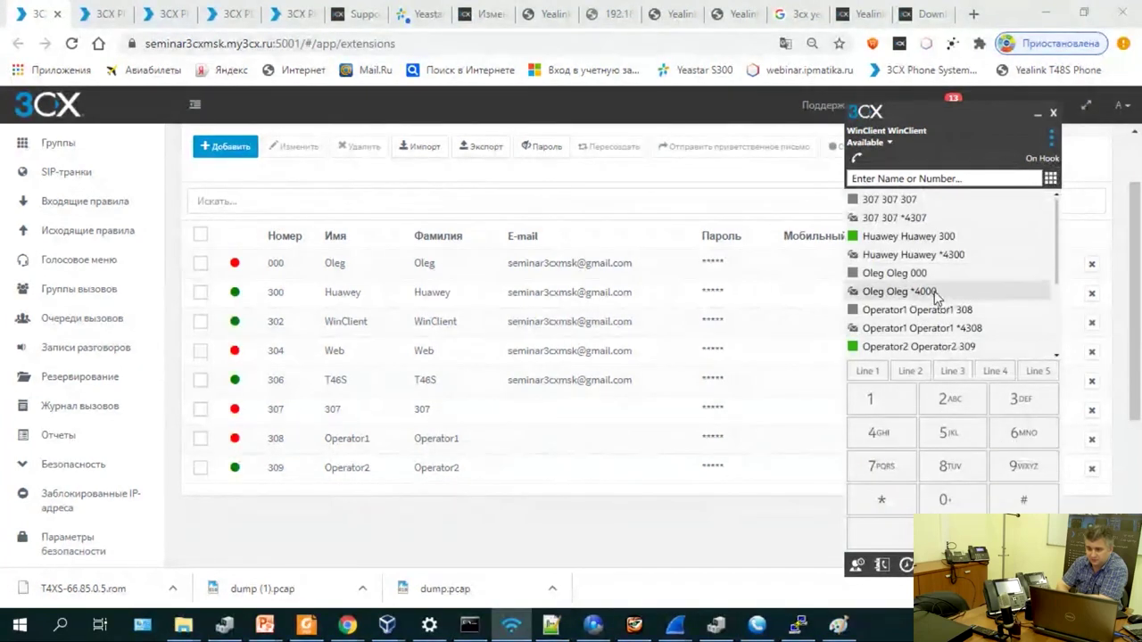
scroll(934, 292, "down", 2)
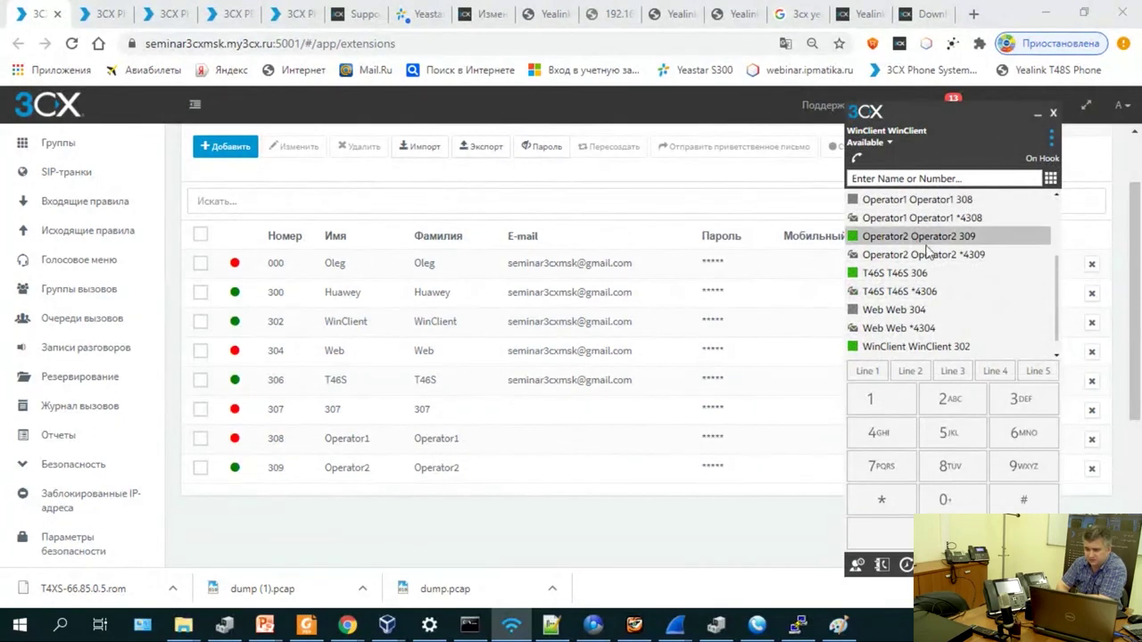
left_click(681, 472)
scroll(681, 472, "up", 2)
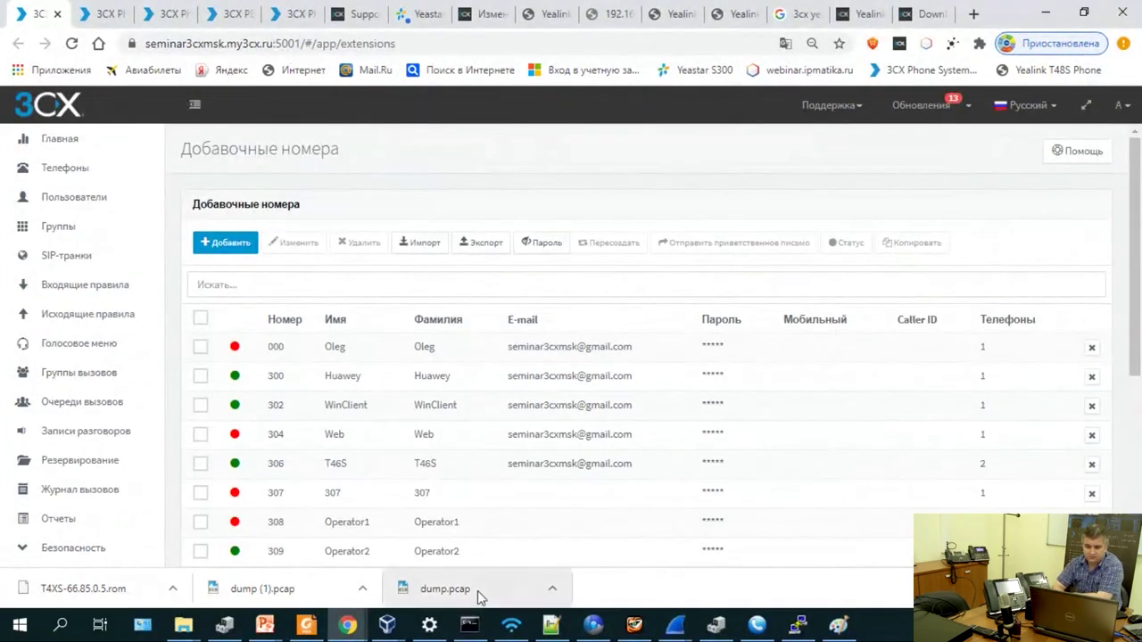
Step: Bring up the training-slides Explorer window and select the 2.5, 3.2, 3.3 and 3.4 presentations
mouse_move(188, 623)
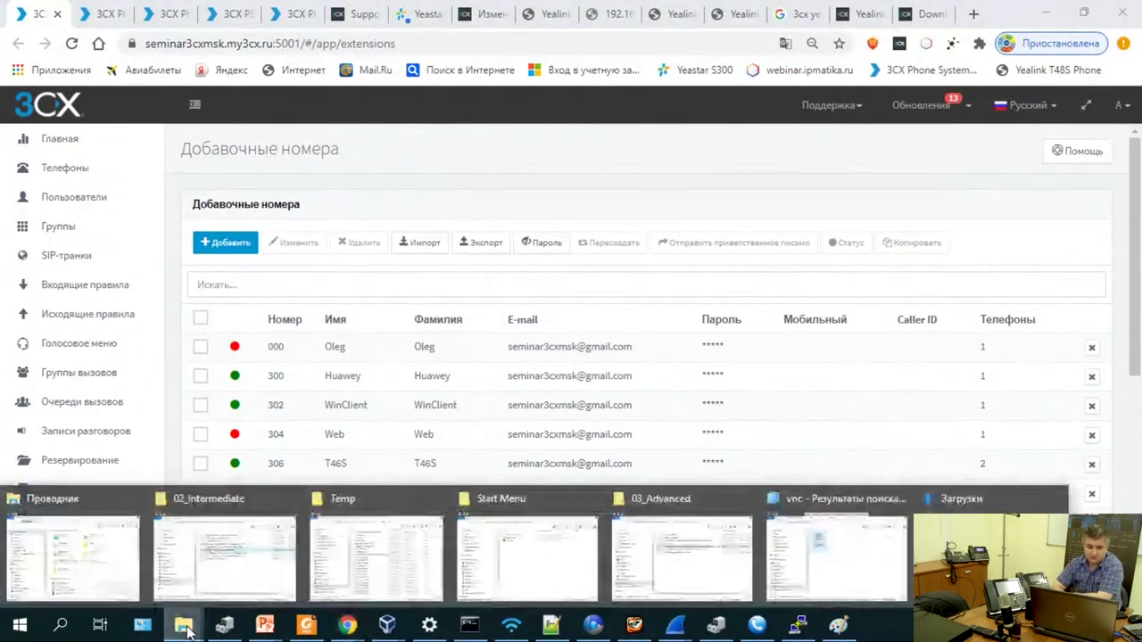
left_click(264, 574)
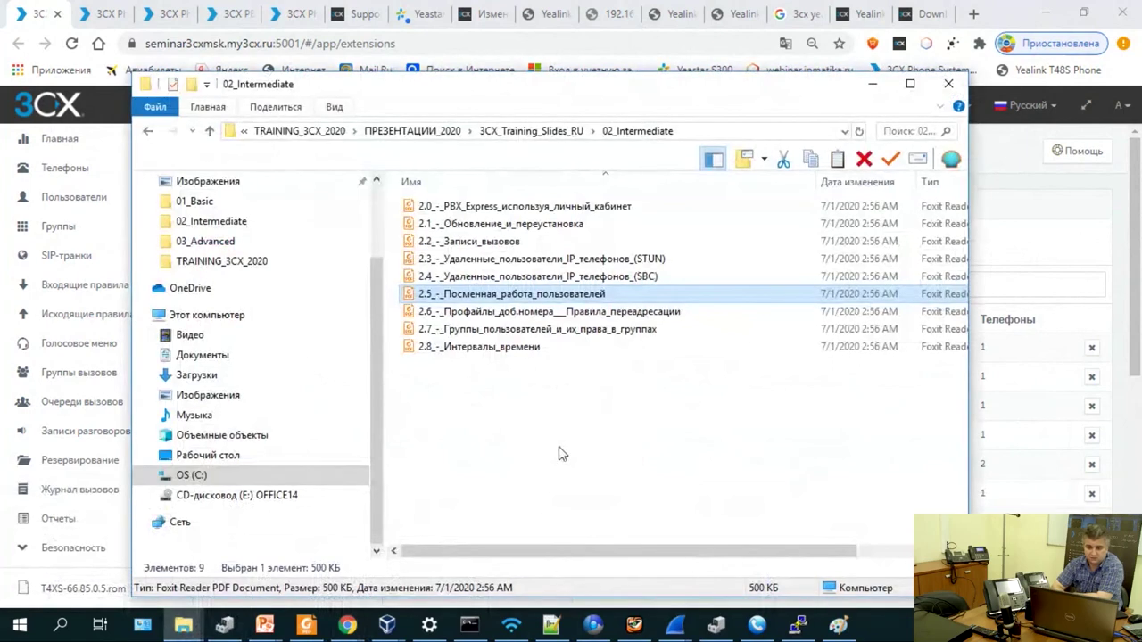
left_click(553, 302)
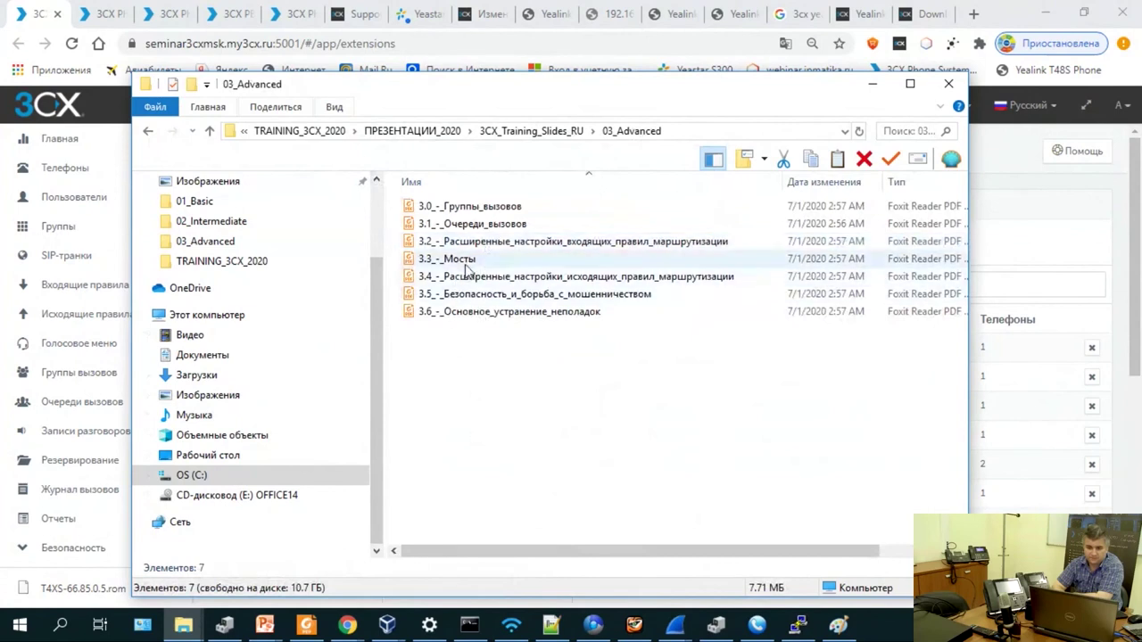
left_click(471, 264)
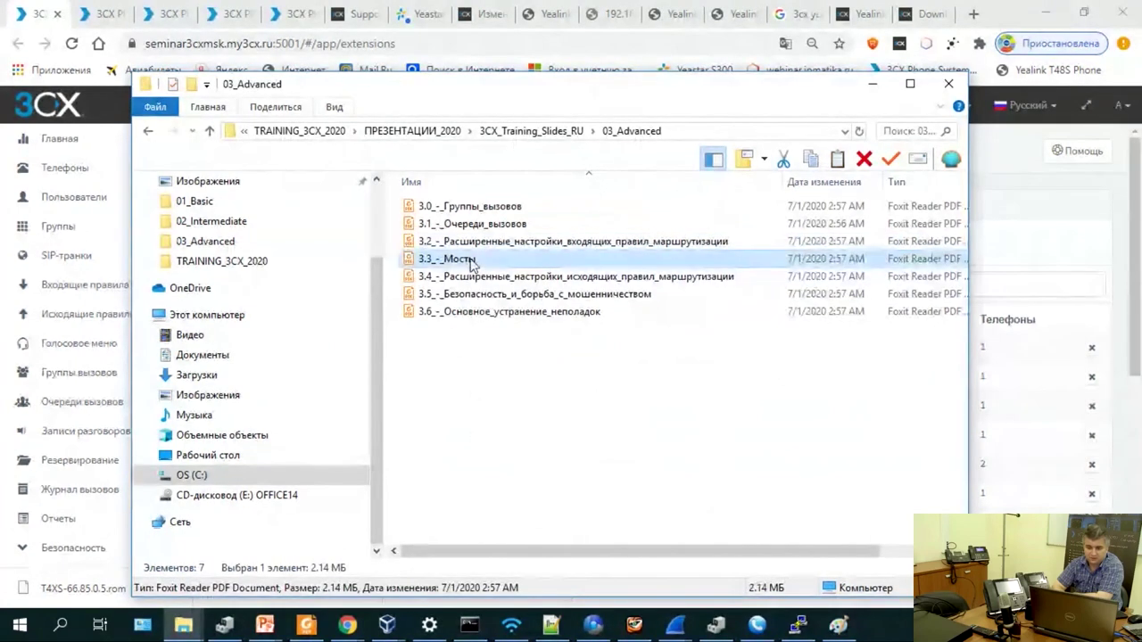
left_click(497, 242)
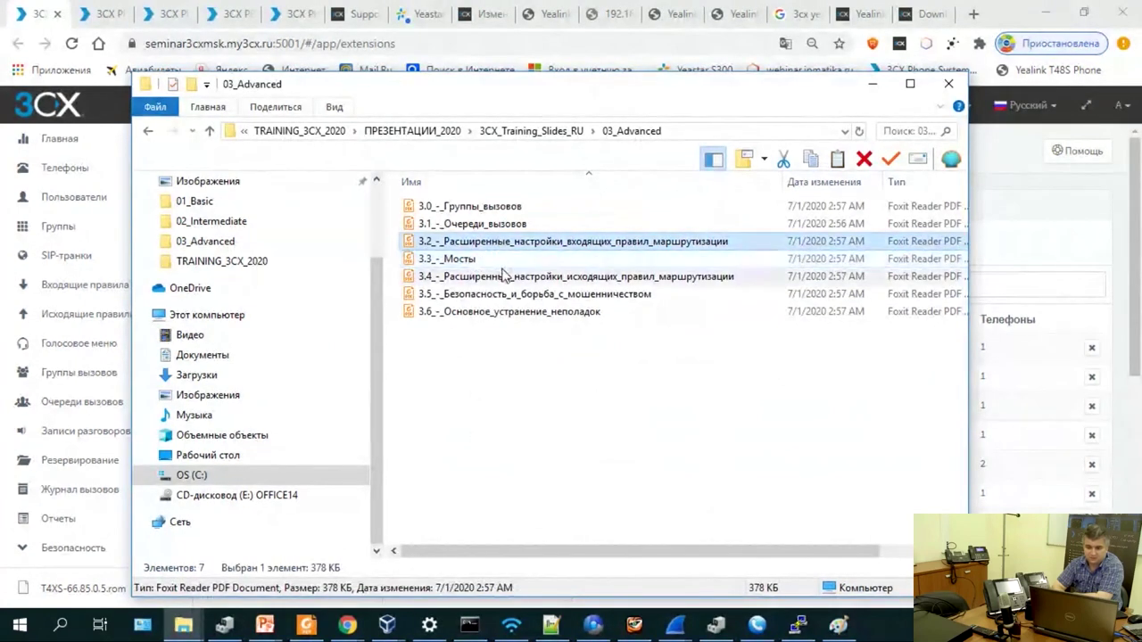
left_click(506, 280)
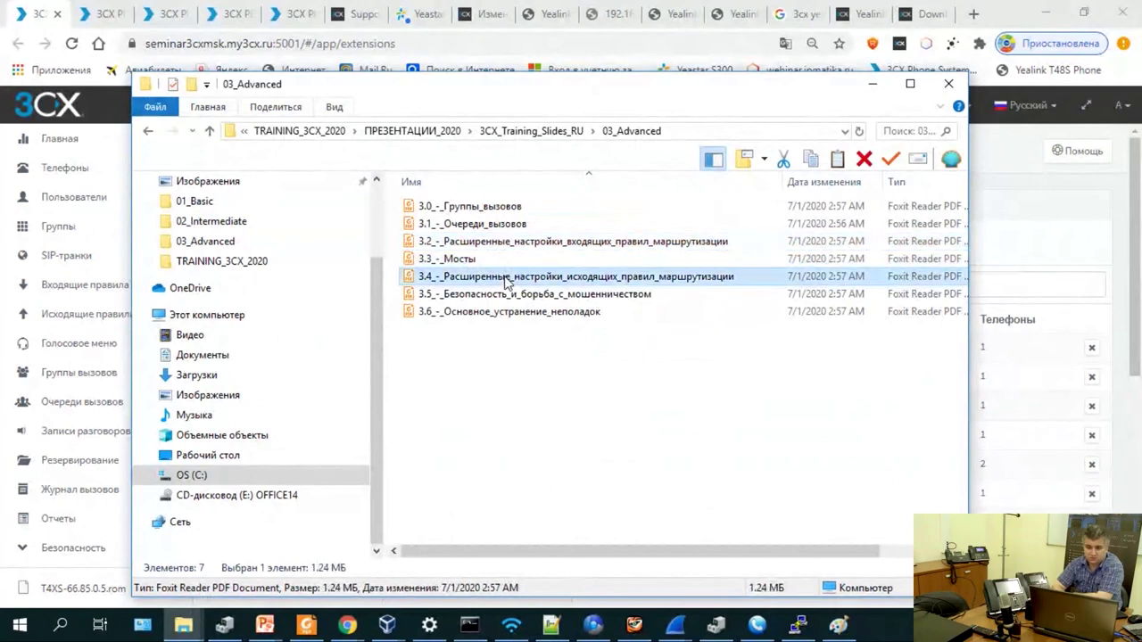
left_click(504, 242)
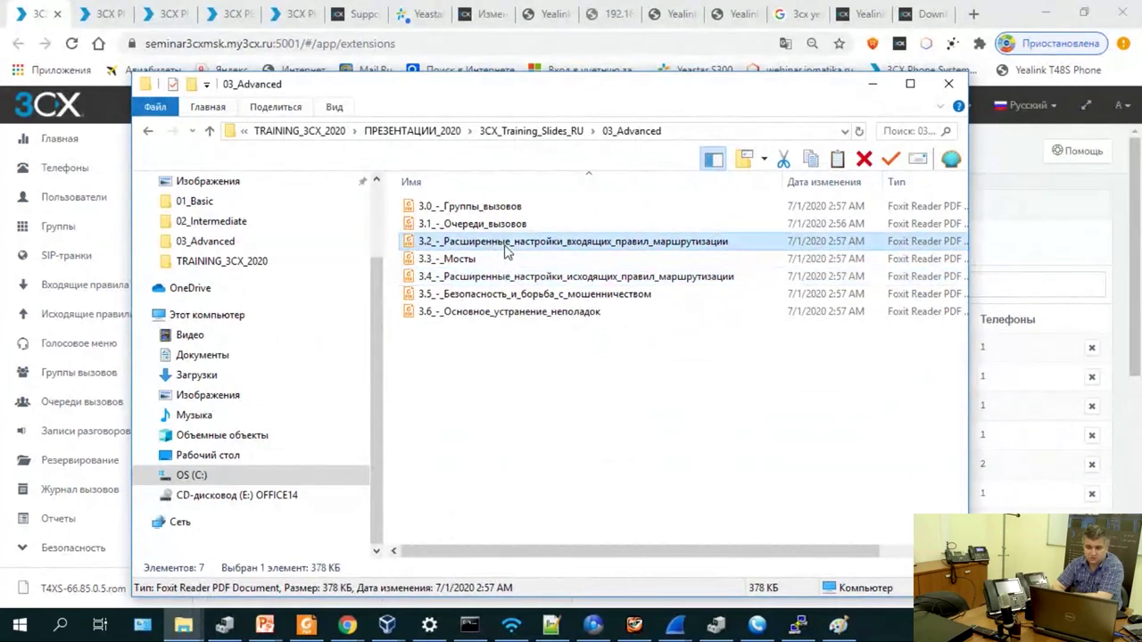
Step: Open the 02_Intermediate folder and select the 2.6, 2.7, 2.8, 2.2 and 2.1 presentations
left_click(149, 131)
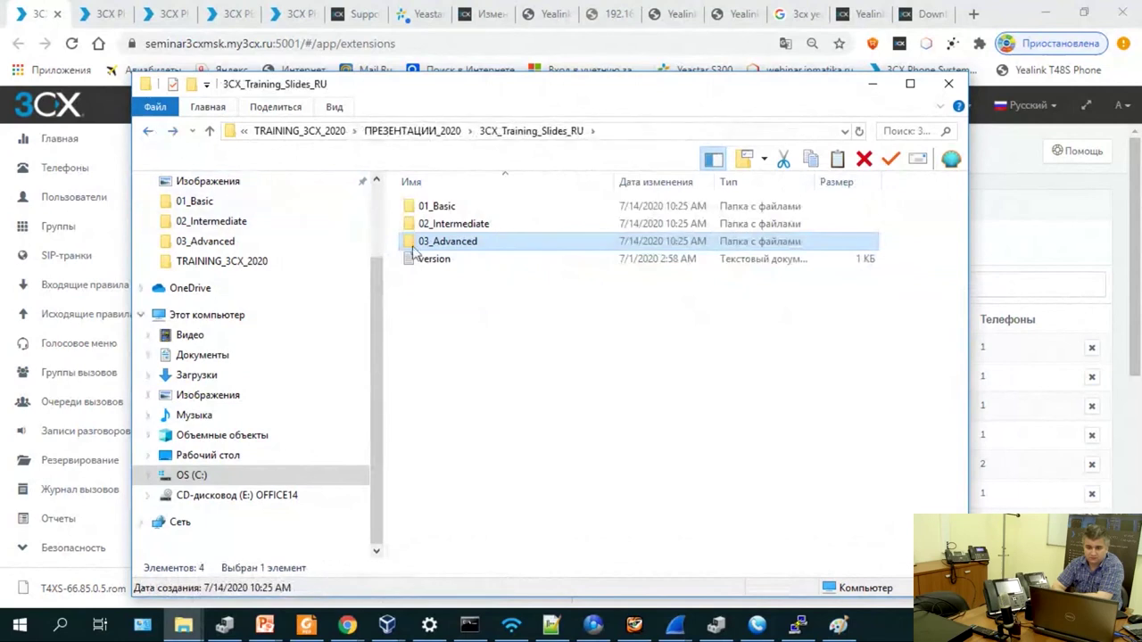
left_click(481, 228)
double_click(481, 228)
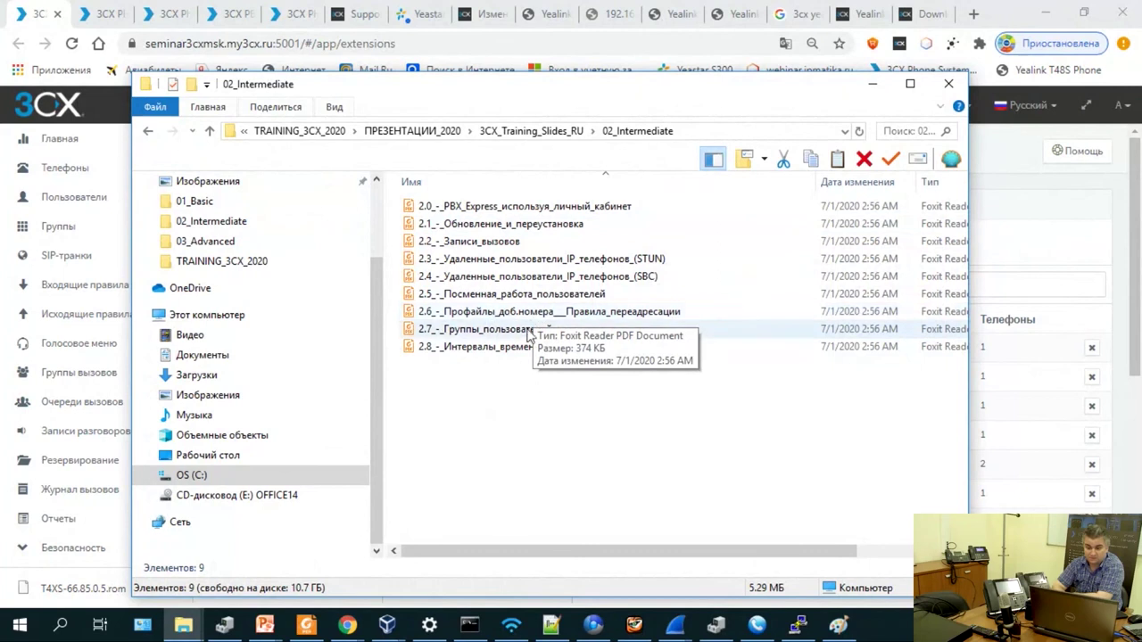
left_click(517, 317)
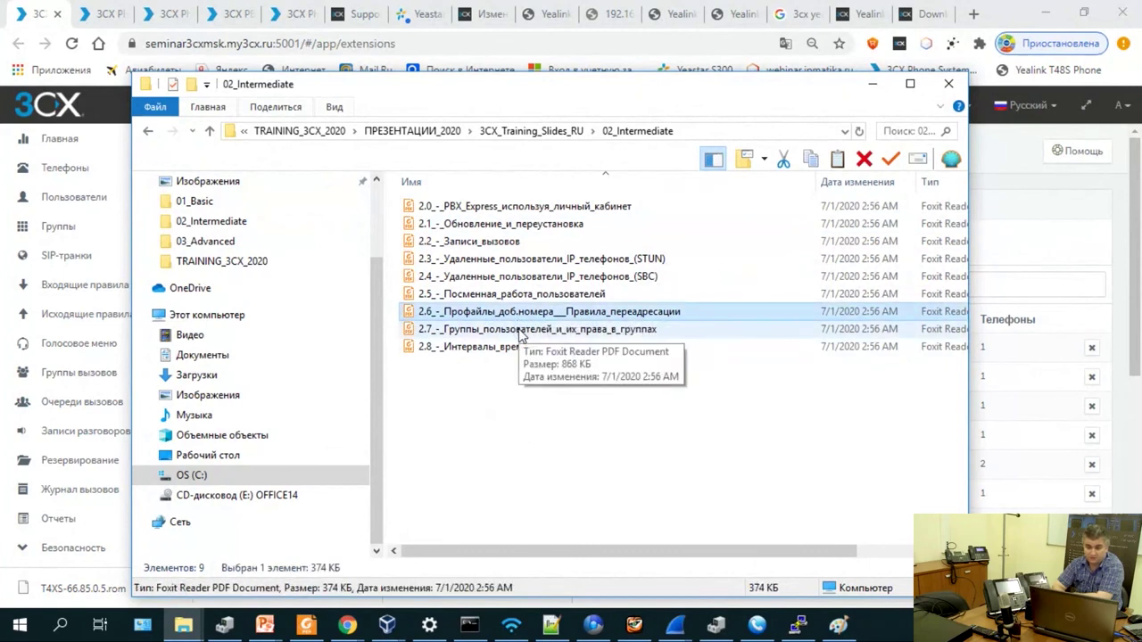
left_click(520, 330)
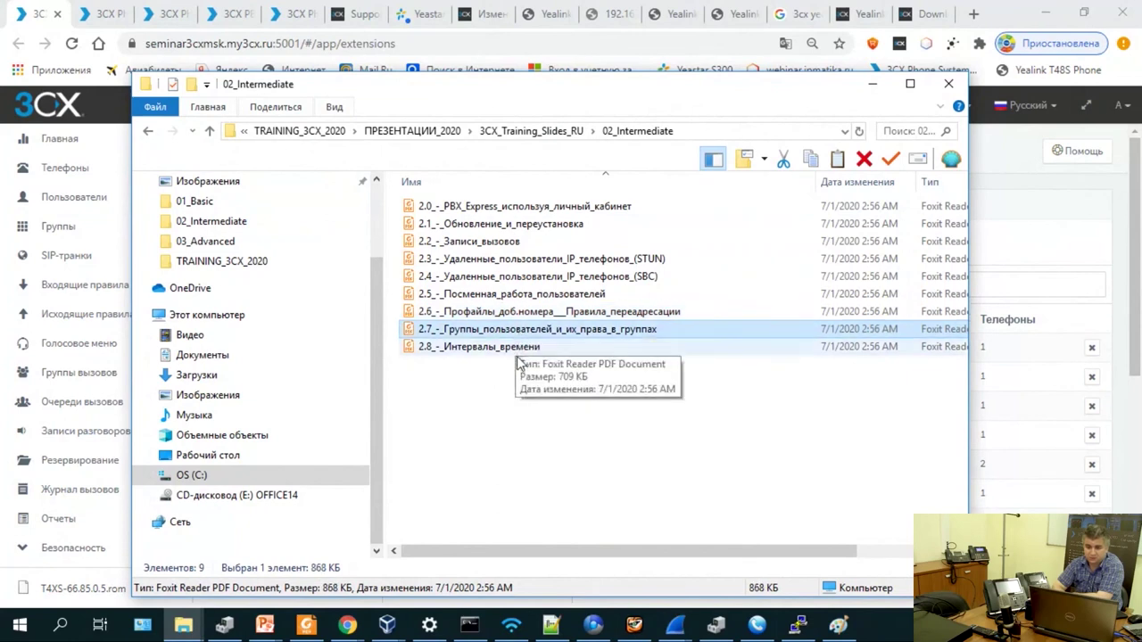
left_click(646, 319)
left_click(647, 327)
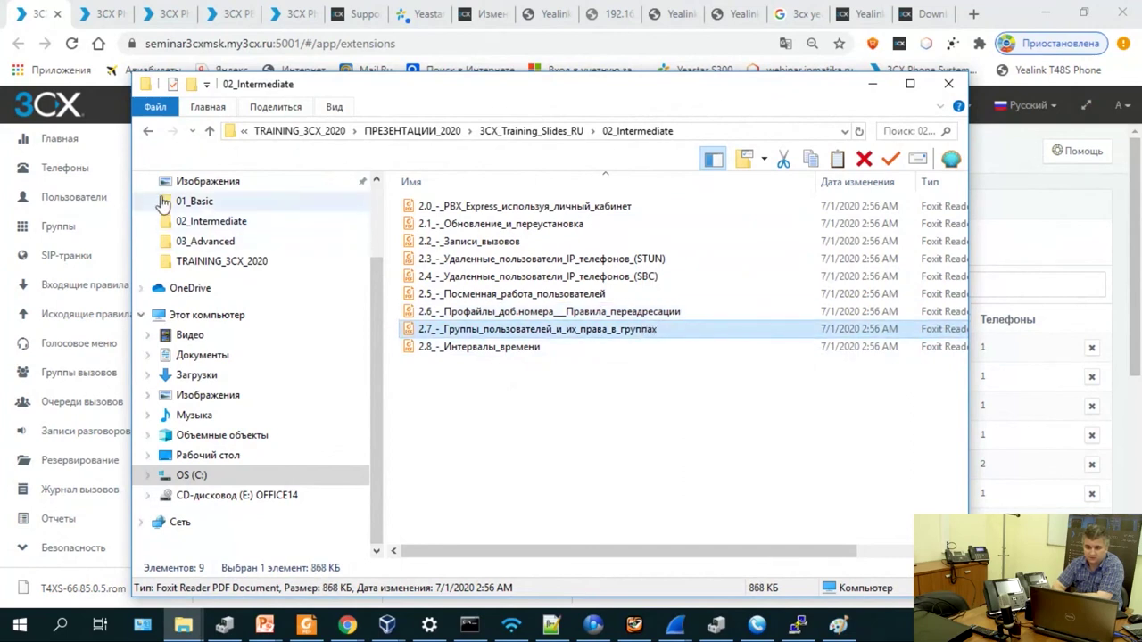
left_click(453, 353)
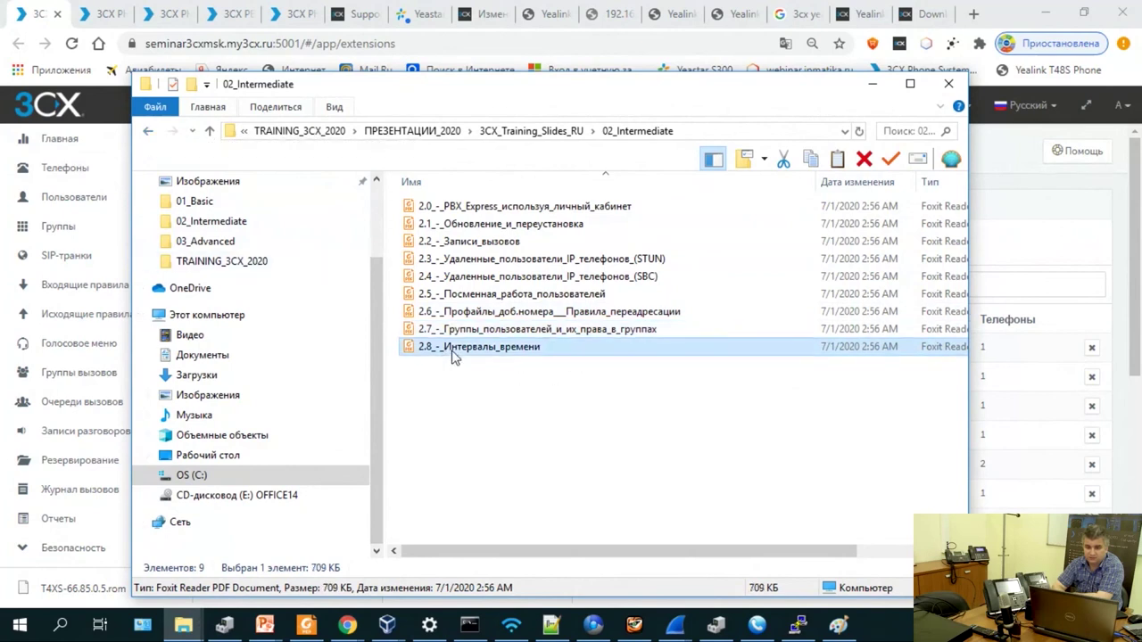
left_click(489, 250)
left_click(496, 227)
Step: Open the 03_Advanced folder and select the 3.0, 3.1, 3.5 and 3.6 presentations
left_click(148, 131)
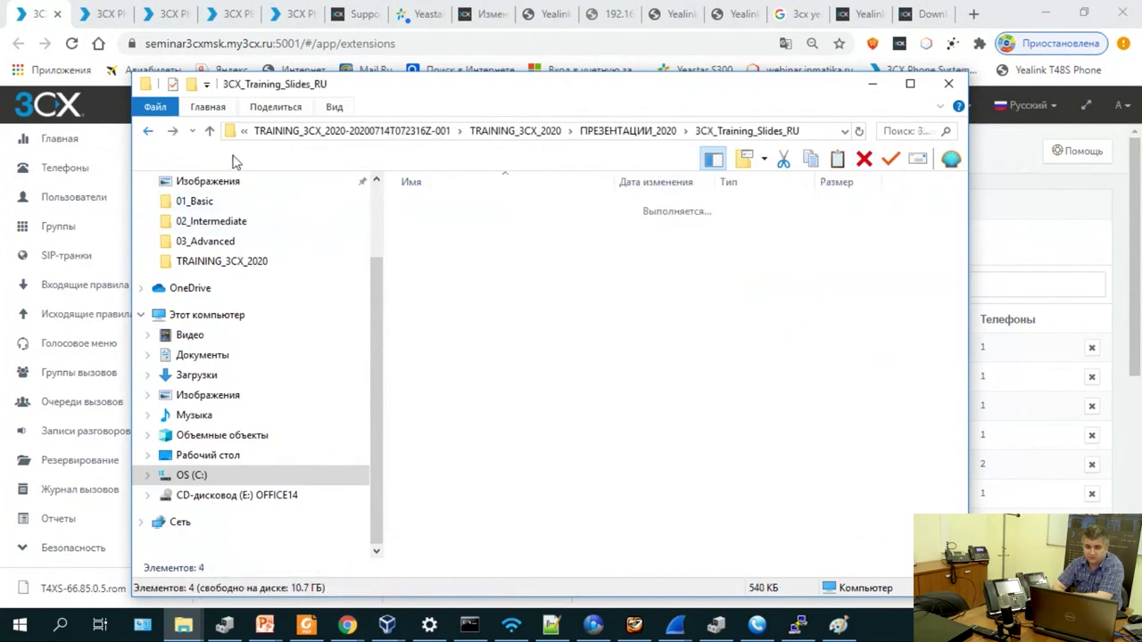
double_click(452, 241)
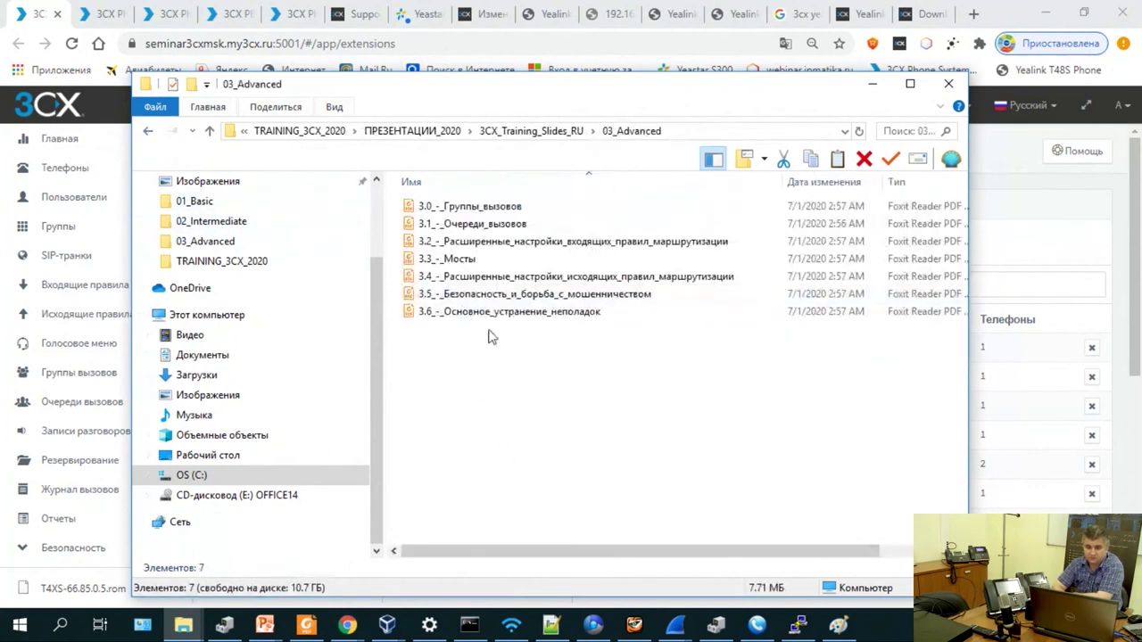
left_click(473, 206)
left_click(473, 224)
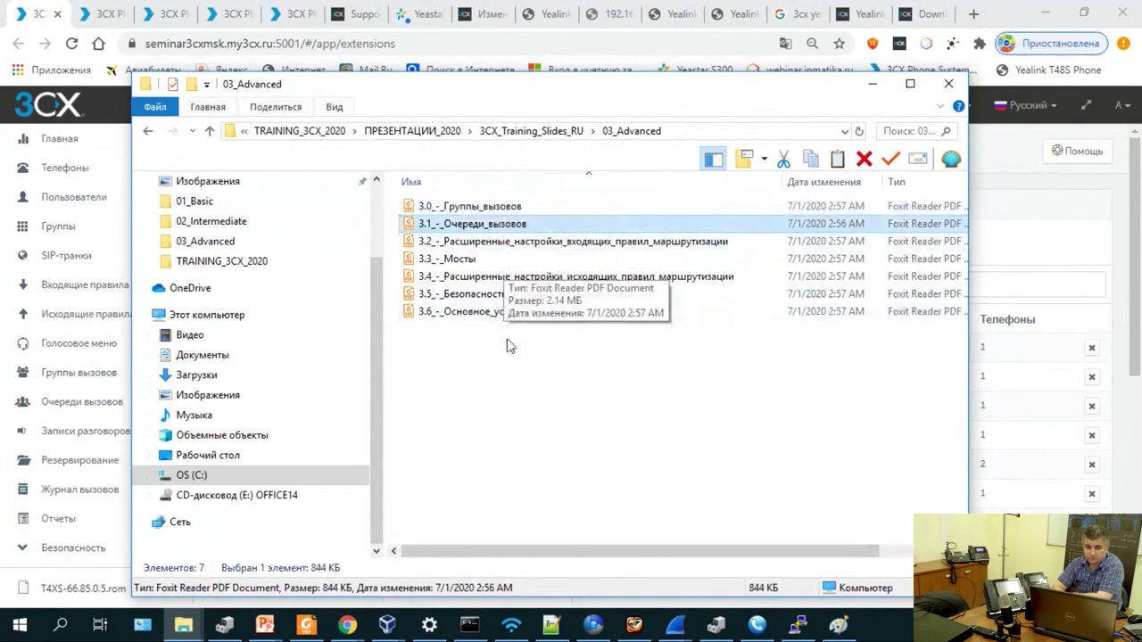
left_click(473, 295)
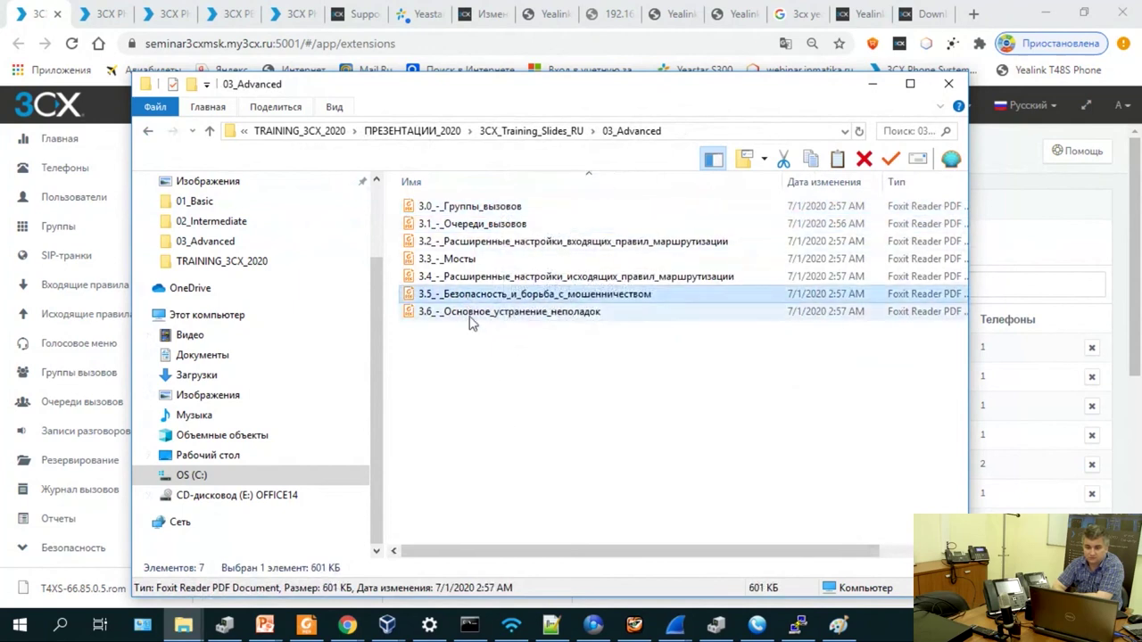
left_click(471, 314)
Step: Open the 01_Basic folder and select the 1.6 voicemail and 1.7 voice-menu presentations
left_click(149, 132)
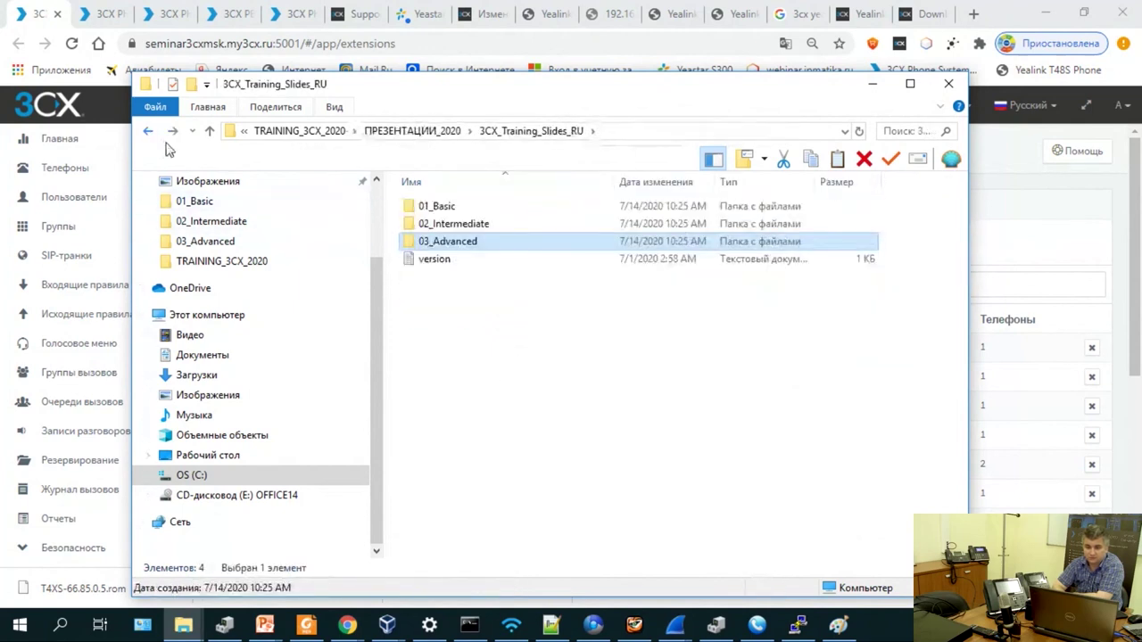
double_click(433, 212)
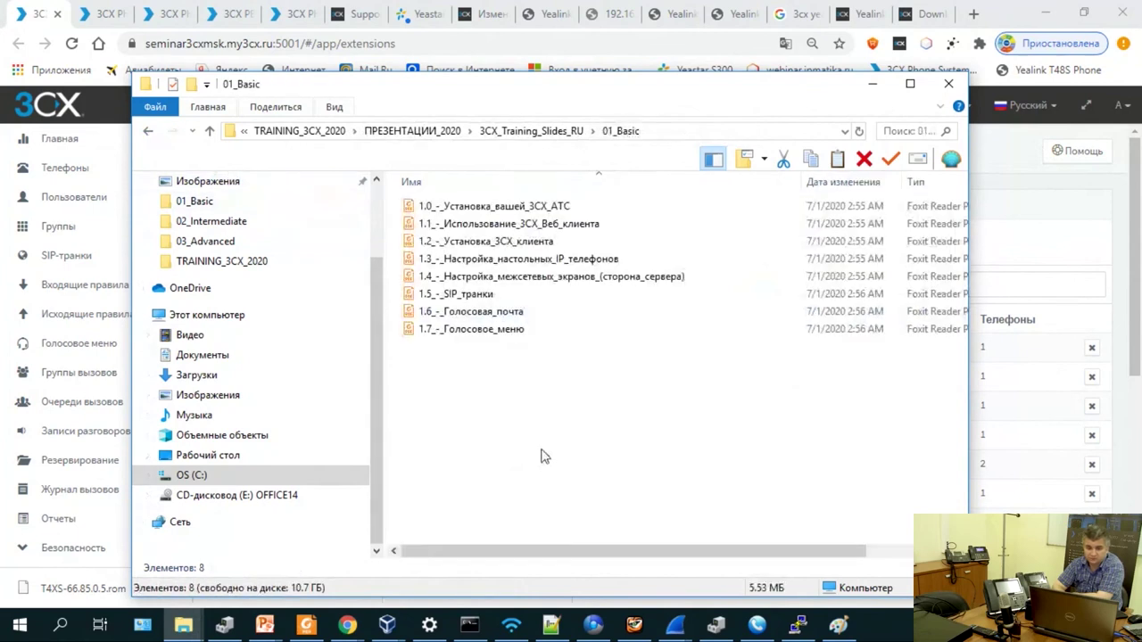
left_click(508, 312)
left_click(505, 332)
left_click(505, 313)
left_click(505, 329)
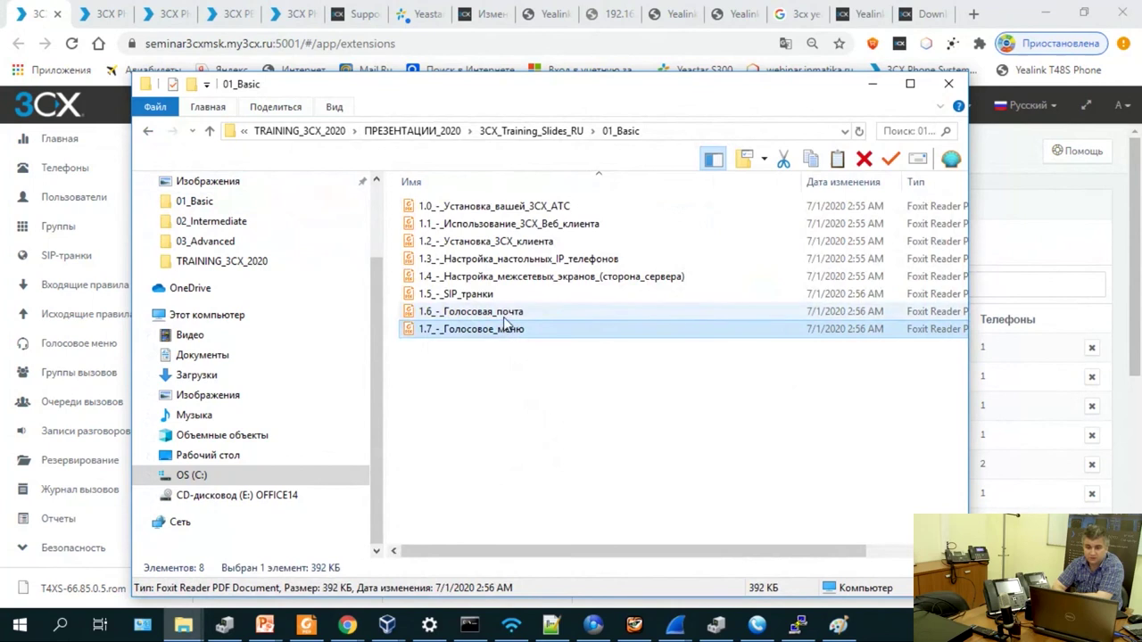
left_click(503, 316)
left_click(505, 334)
left_click(513, 317)
left_click(518, 330)
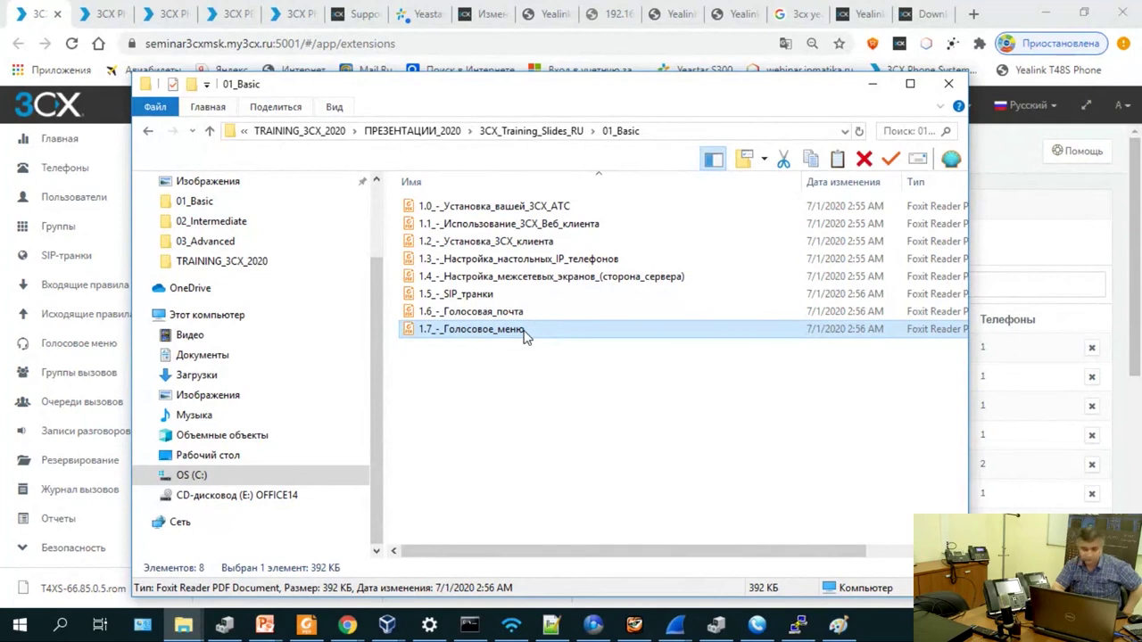
left_click(523, 626)
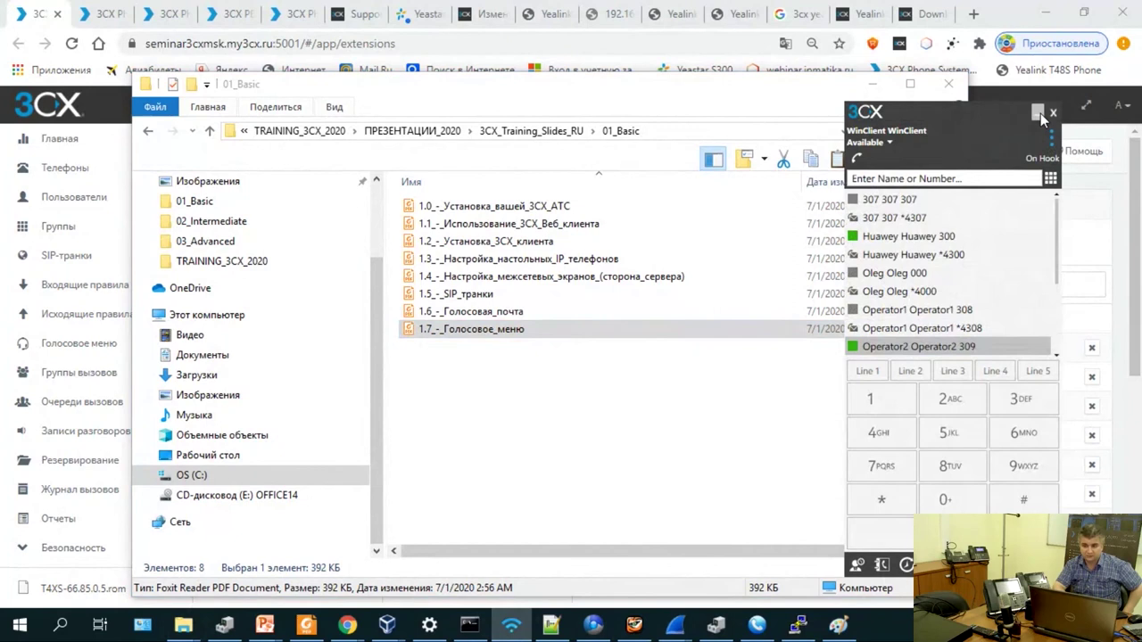
left_click(1037, 113)
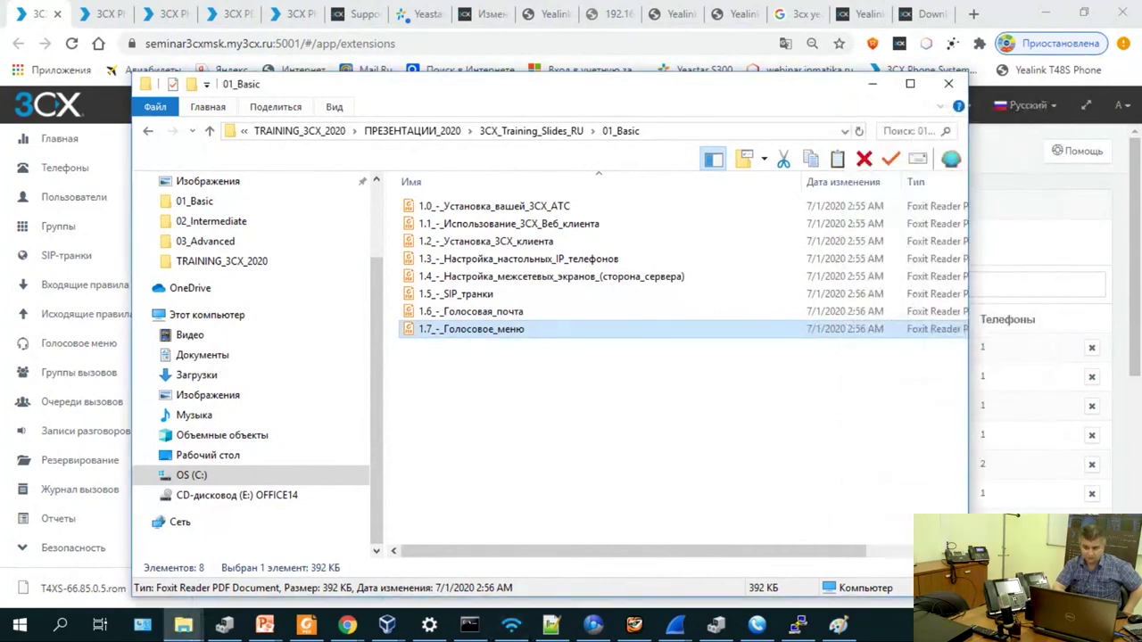